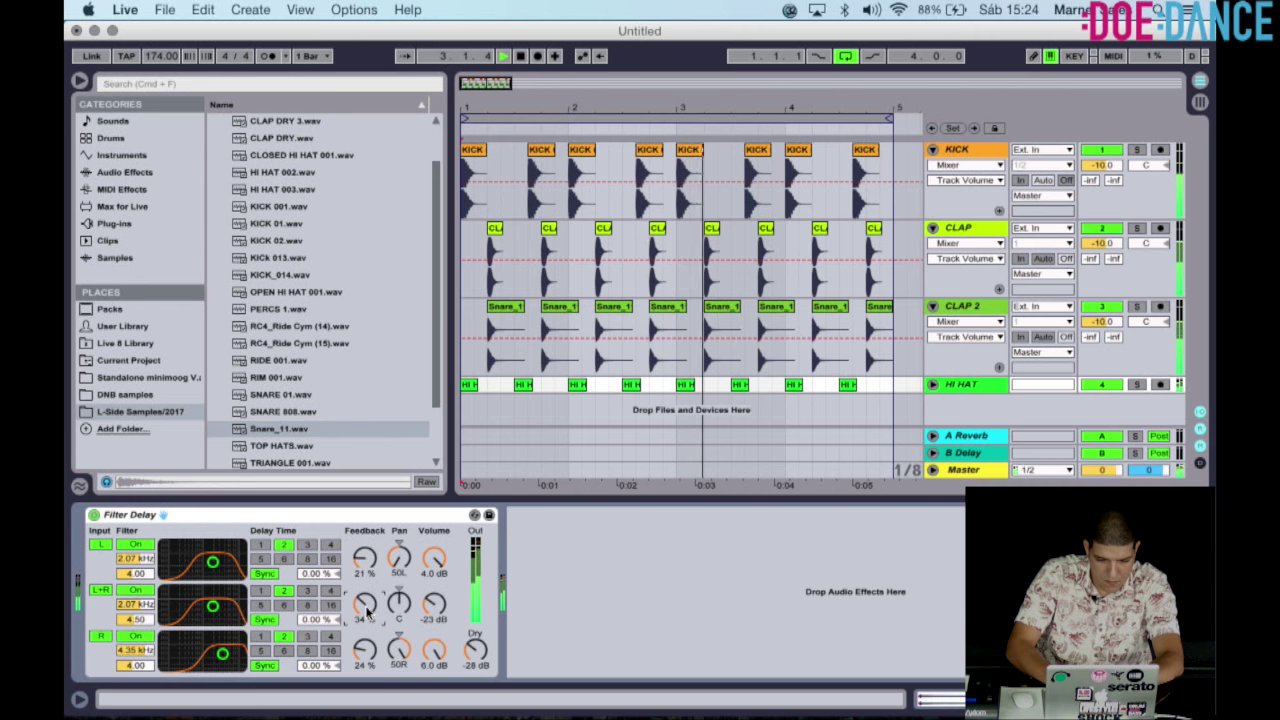
# Set the Filter Delay's feedback to 23 % on the L+R channel and 21 % on the R channel, and stop playback.
pyautogui.click(371, 655)
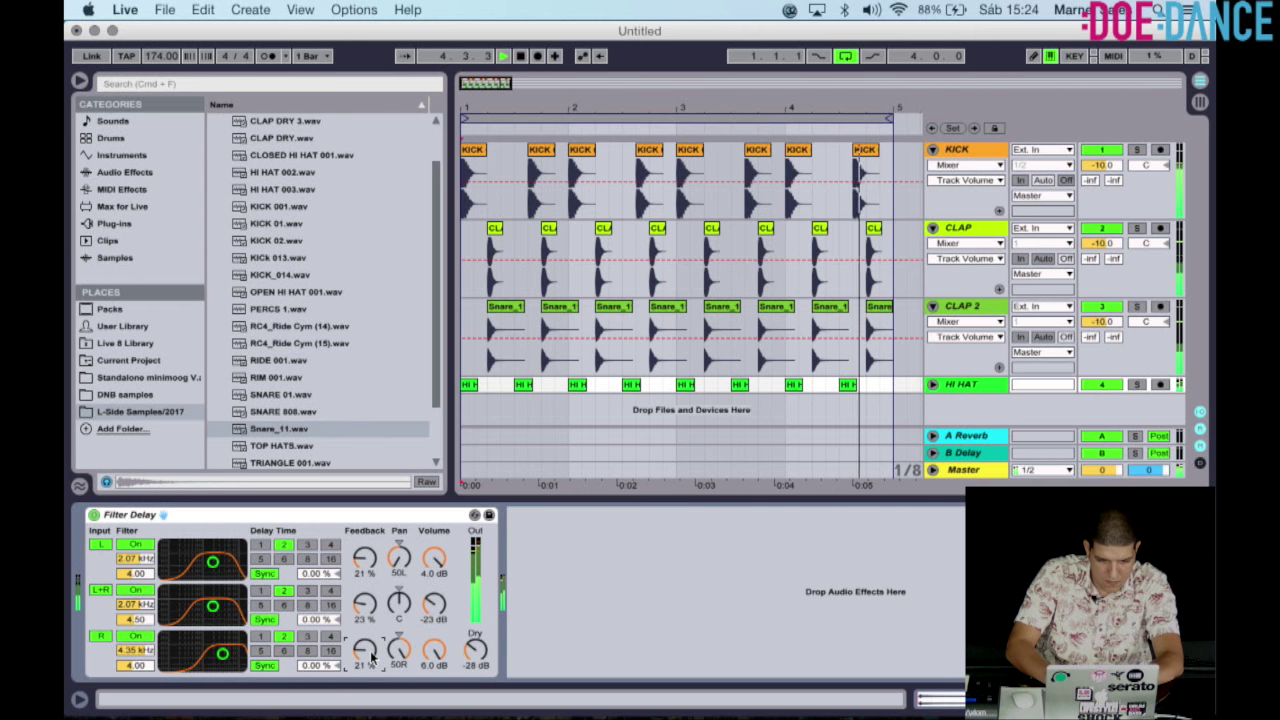
pyautogui.press('space')
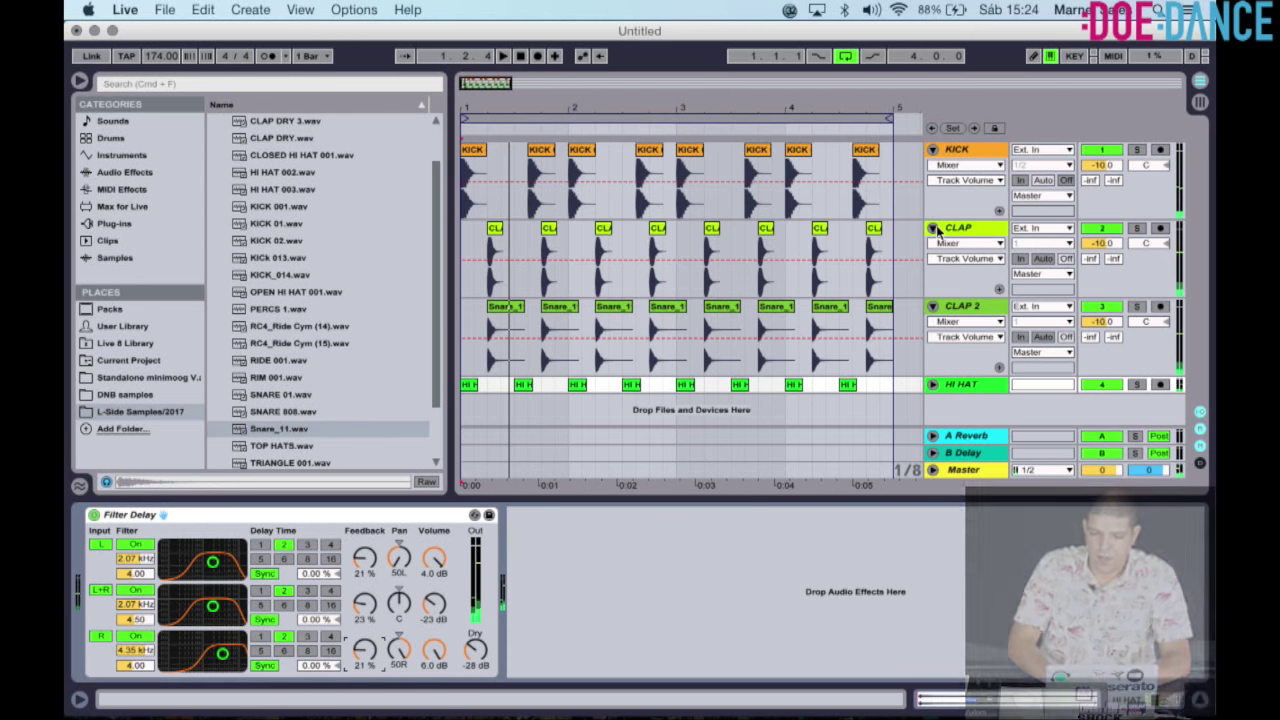
# Fold the KICK, CLAP and CLAP 2 tracks in the arrangement.
pyautogui.click(933, 152)
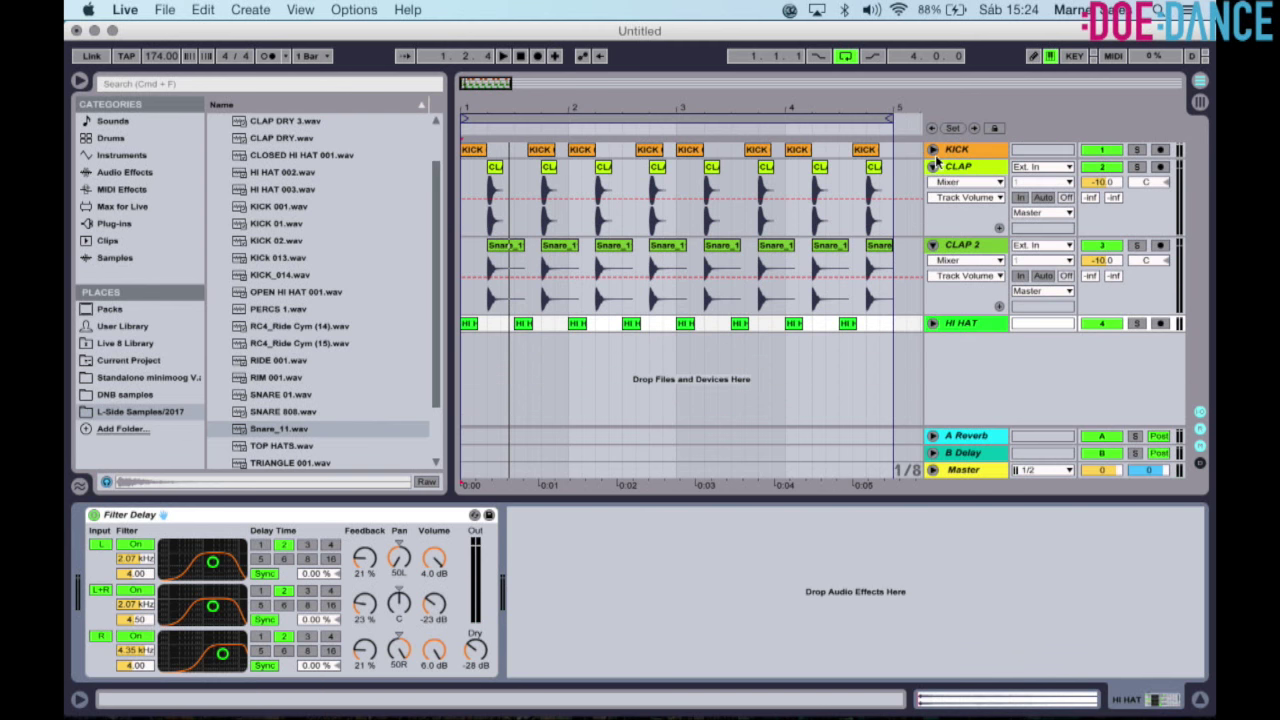
pyautogui.click(933, 167)
pyautogui.click(933, 184)
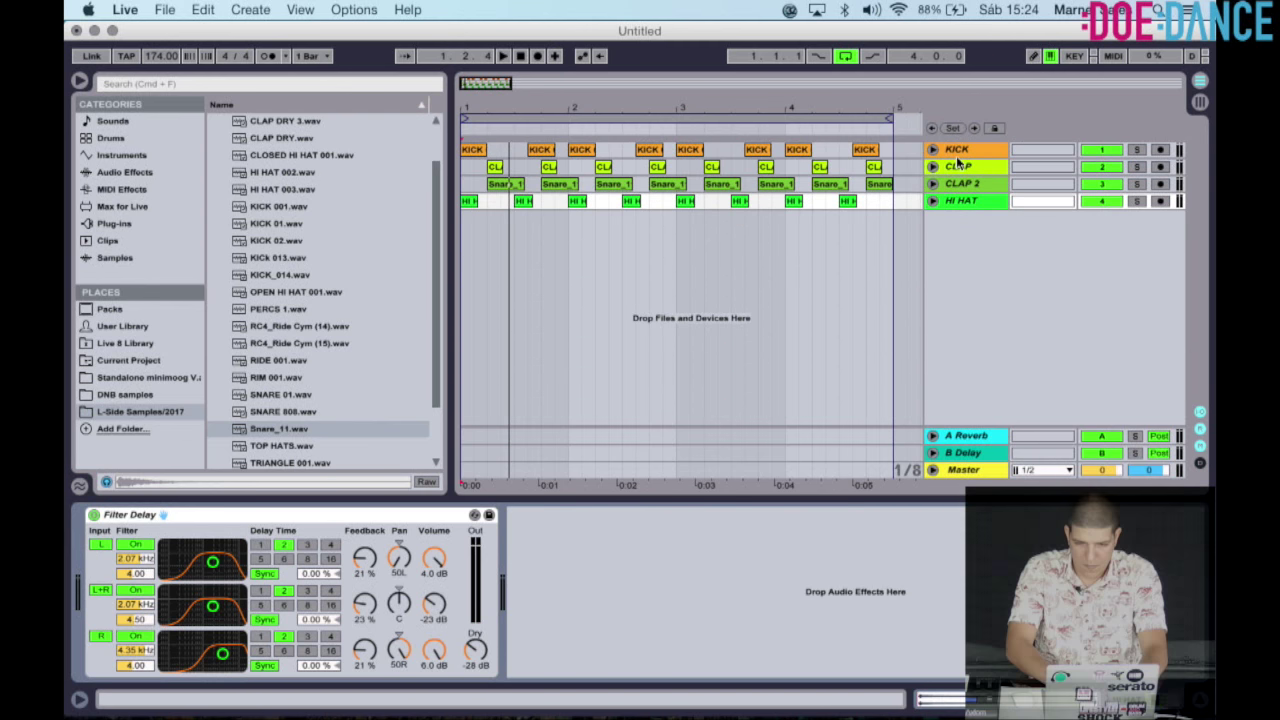
# Add an EQ Eight audio effect to the CLAP track.
pyautogui.click(963, 167)
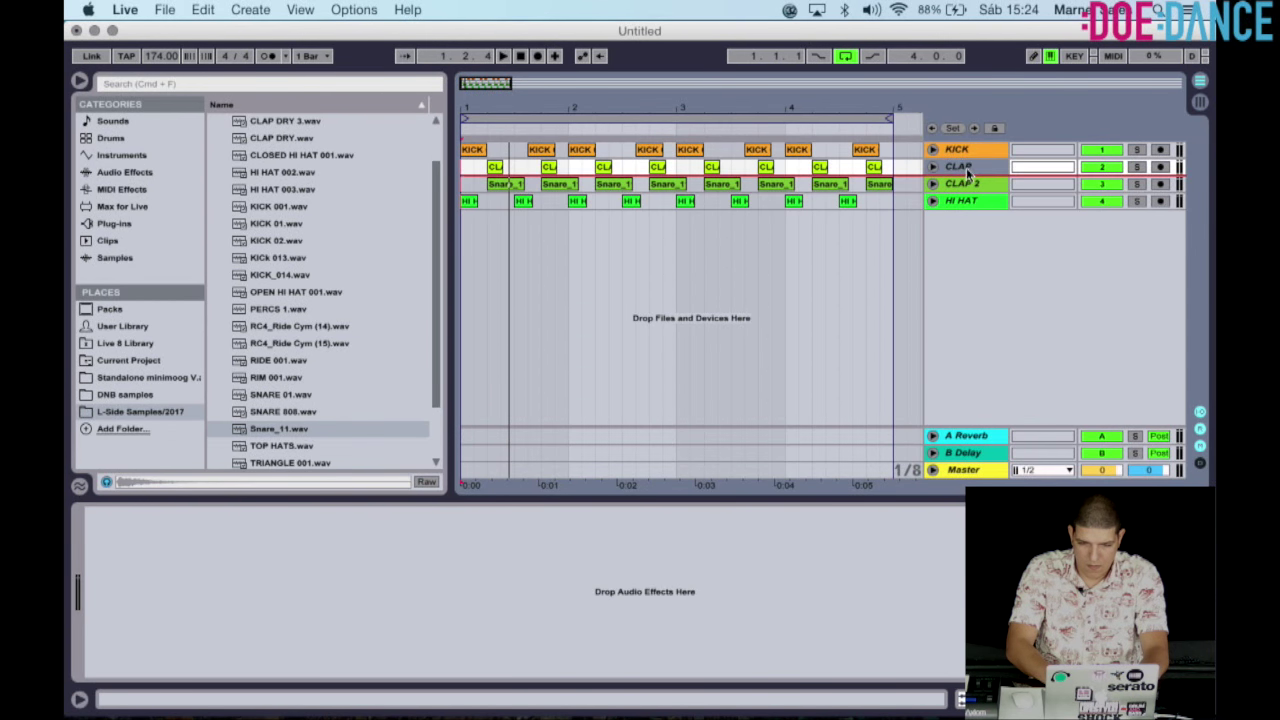
pyautogui.moveTo(967, 172); pyautogui.dragTo(967, 163)
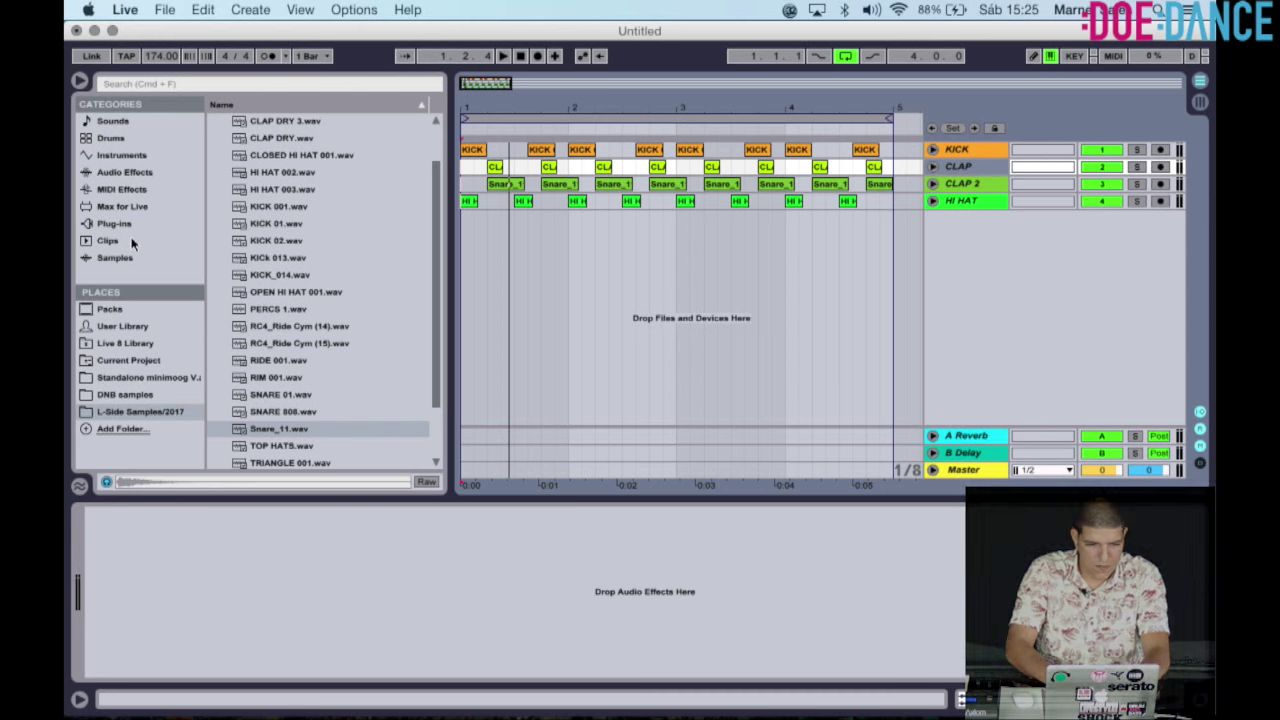
pyautogui.click(154, 171)
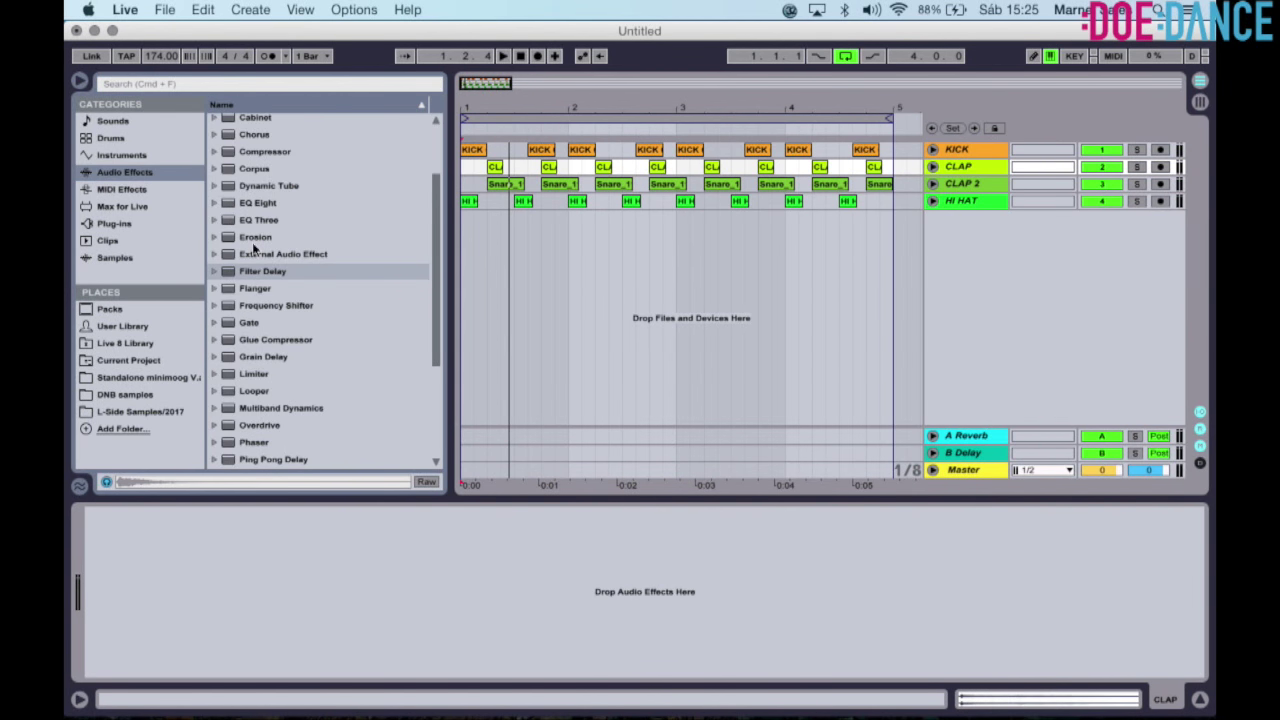
pyautogui.scroll(3, 252, 242)
pyautogui.doubleClick(275, 298)
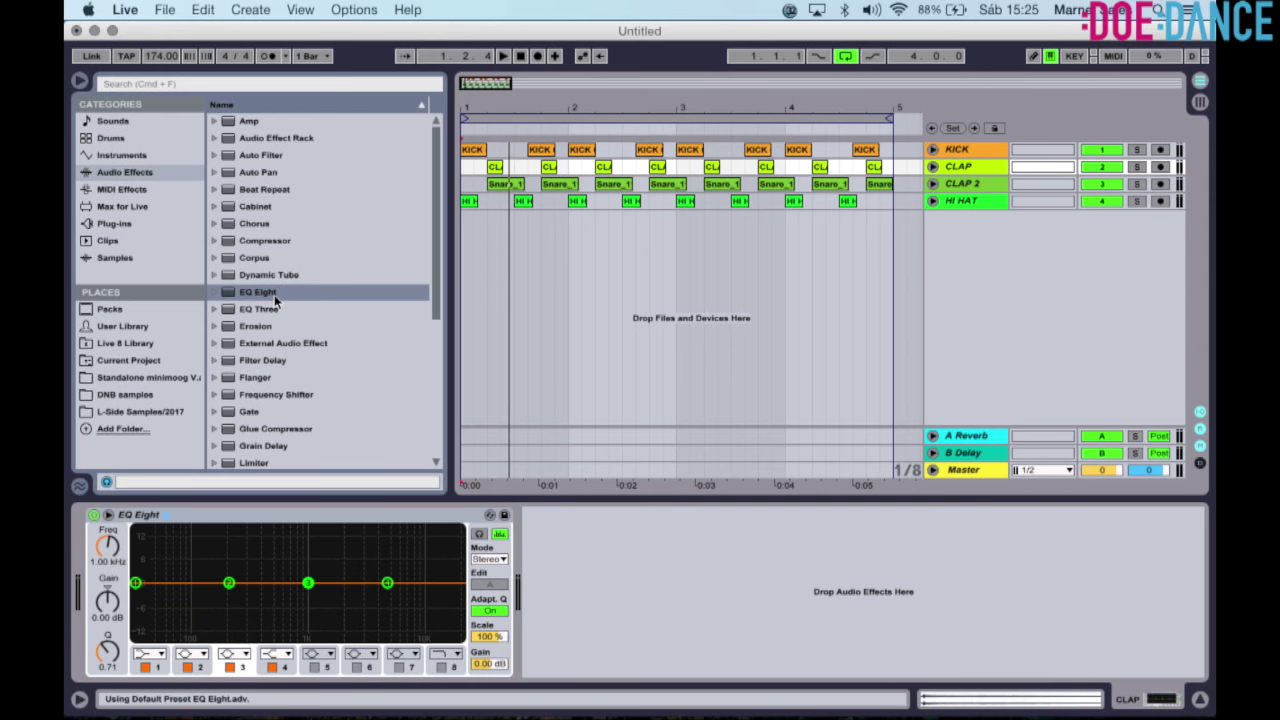
# Make EQ Eight's band 1 a low-cut filter at about 612 Hz with a Q of 0.75, and play the beat.
pyautogui.click(150, 654)
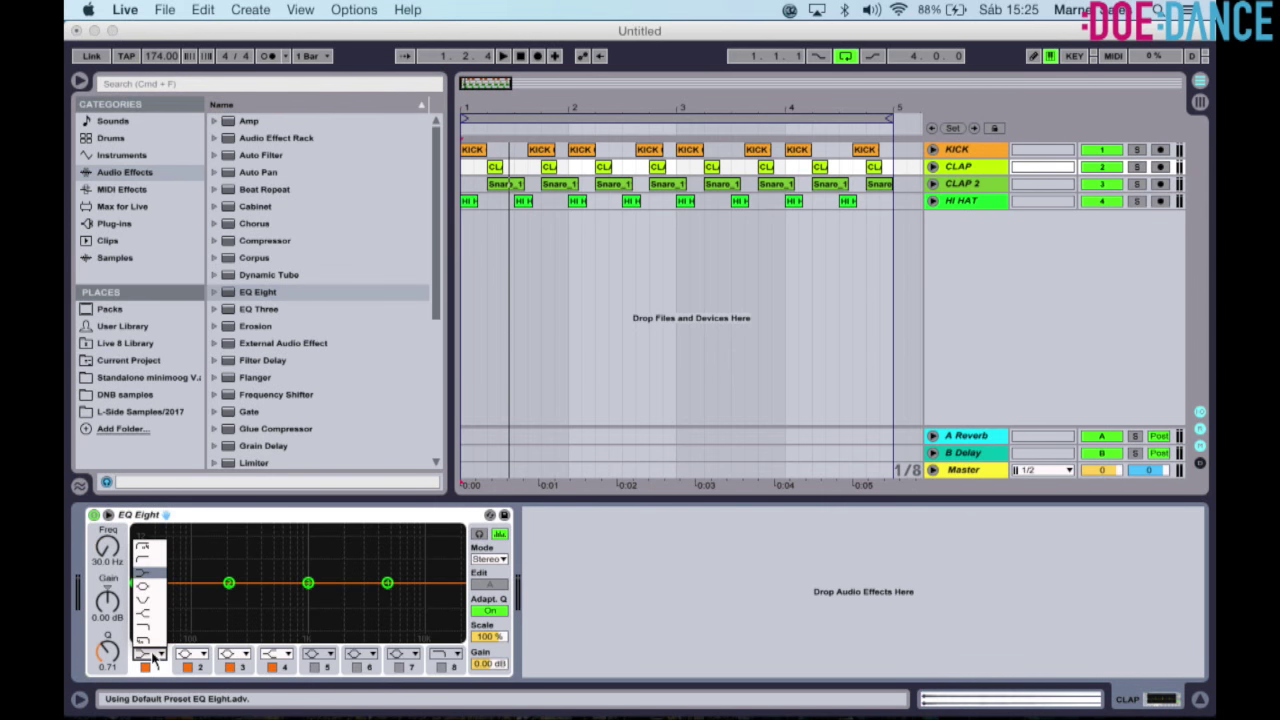
pyautogui.click(147, 567)
pyautogui.moveTo(136, 597); pyautogui.dragTo(283, 608)
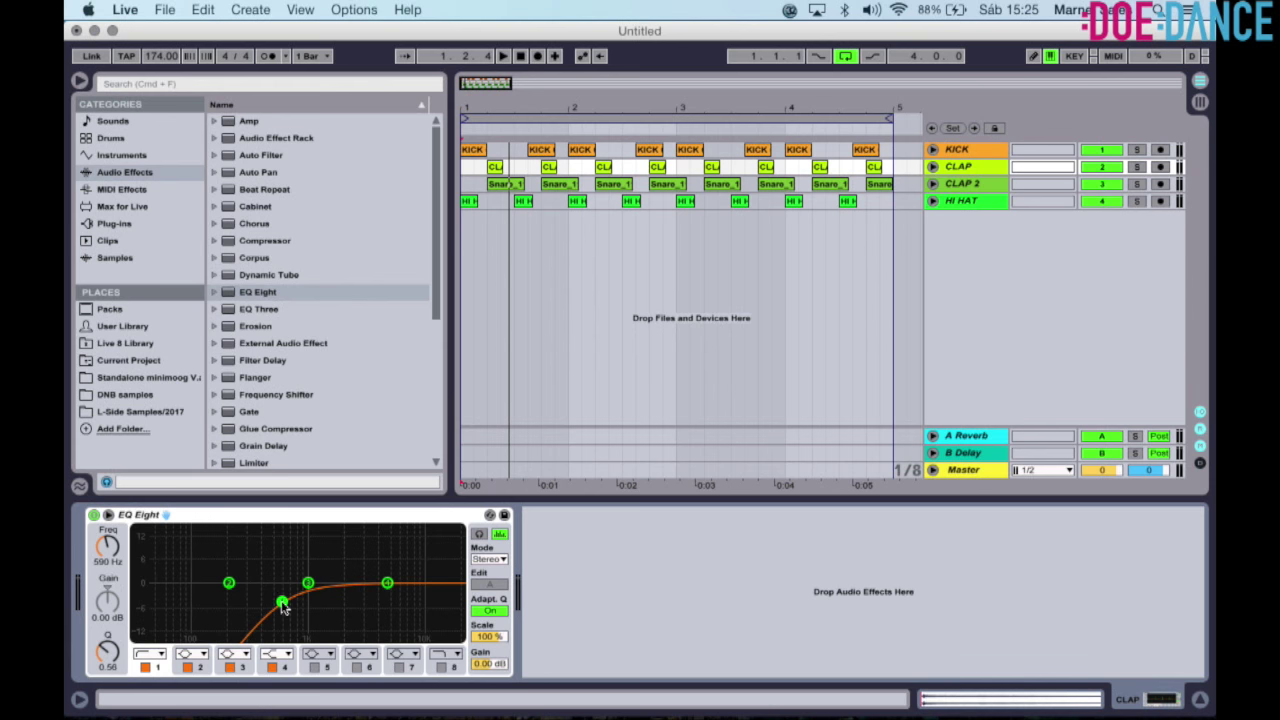
pyautogui.press('space')
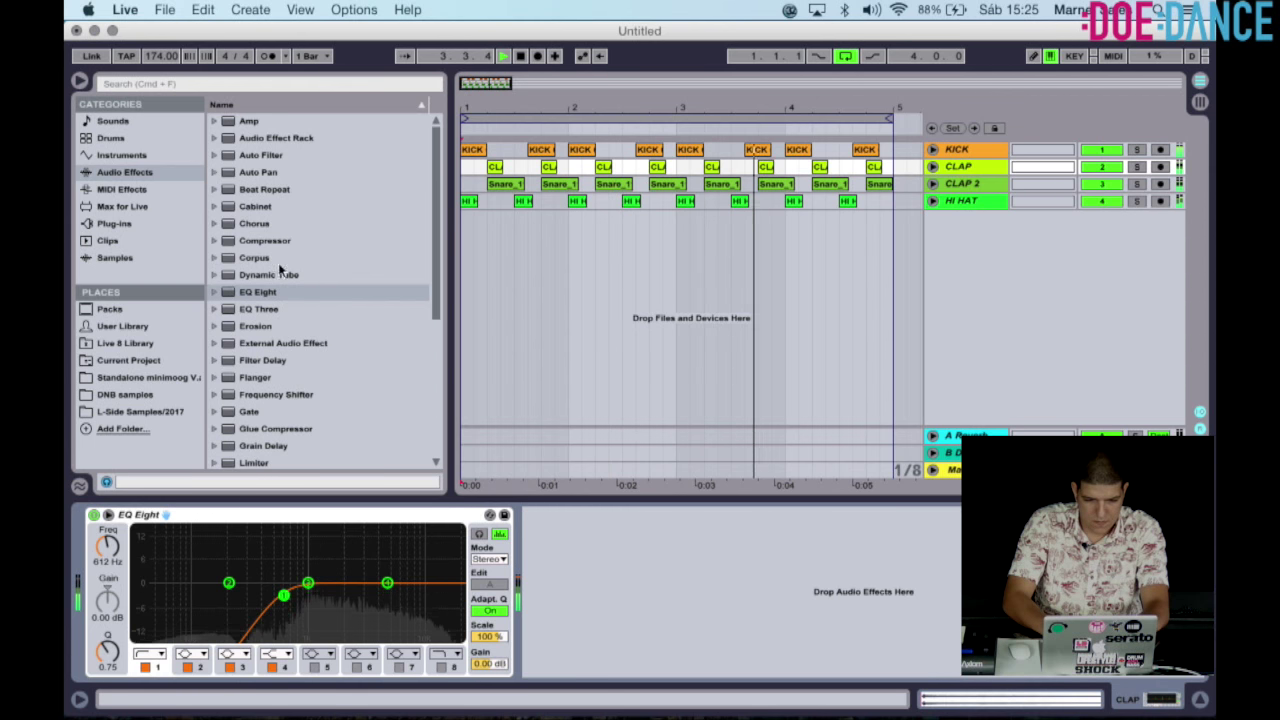
# Stop playback and add a Reverb after the EQ Eight on the CLAP track.
pyautogui.scroll(-5, 280, 270)
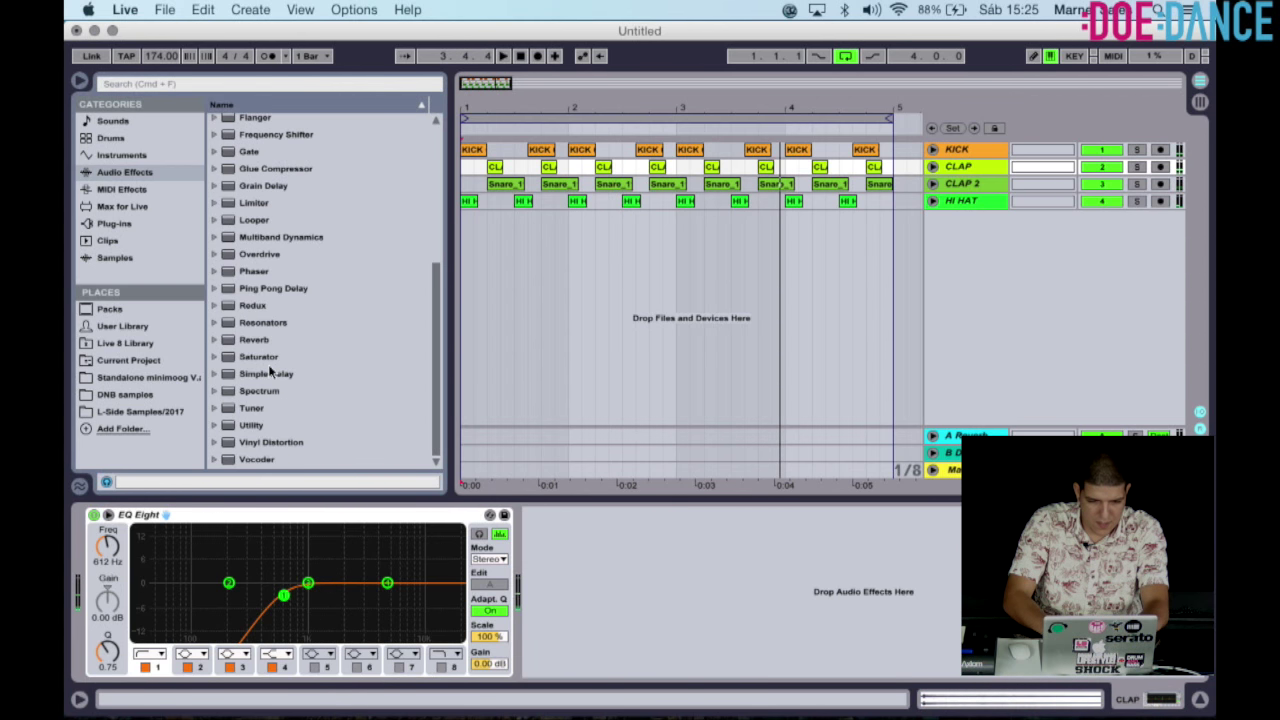
pyautogui.doubleClick(266, 341)
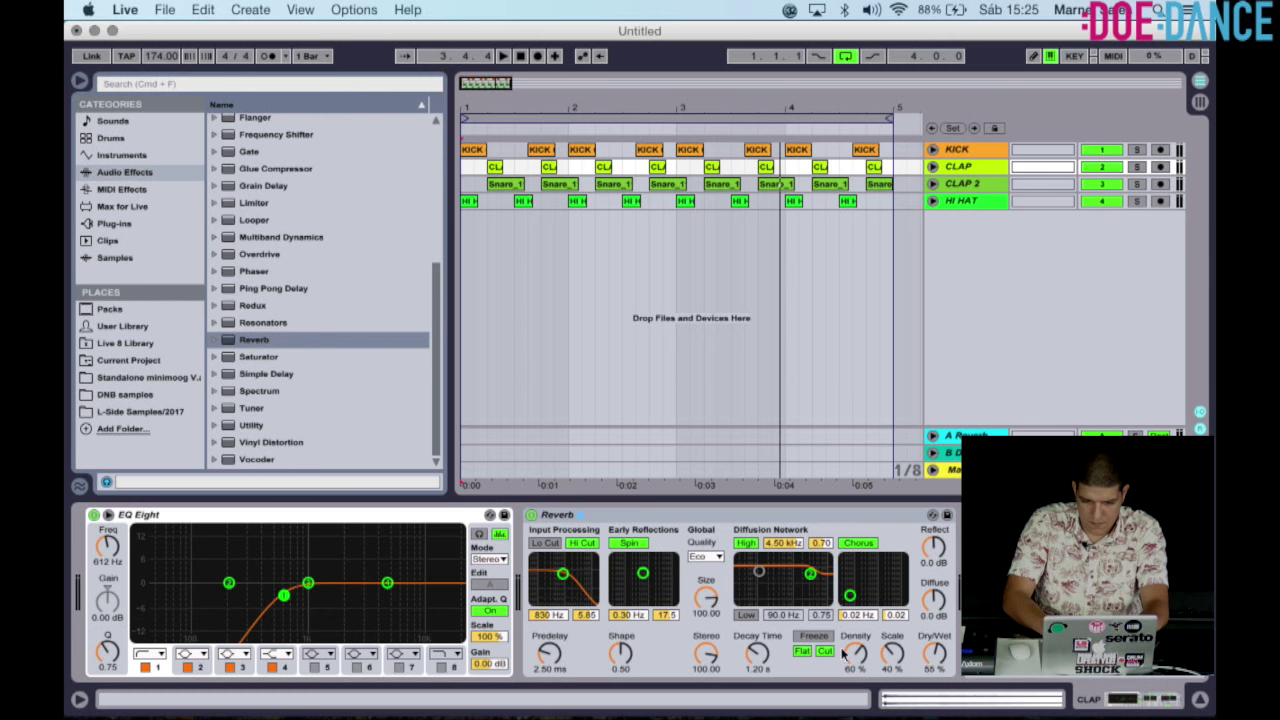
pyautogui.click(644, 516)
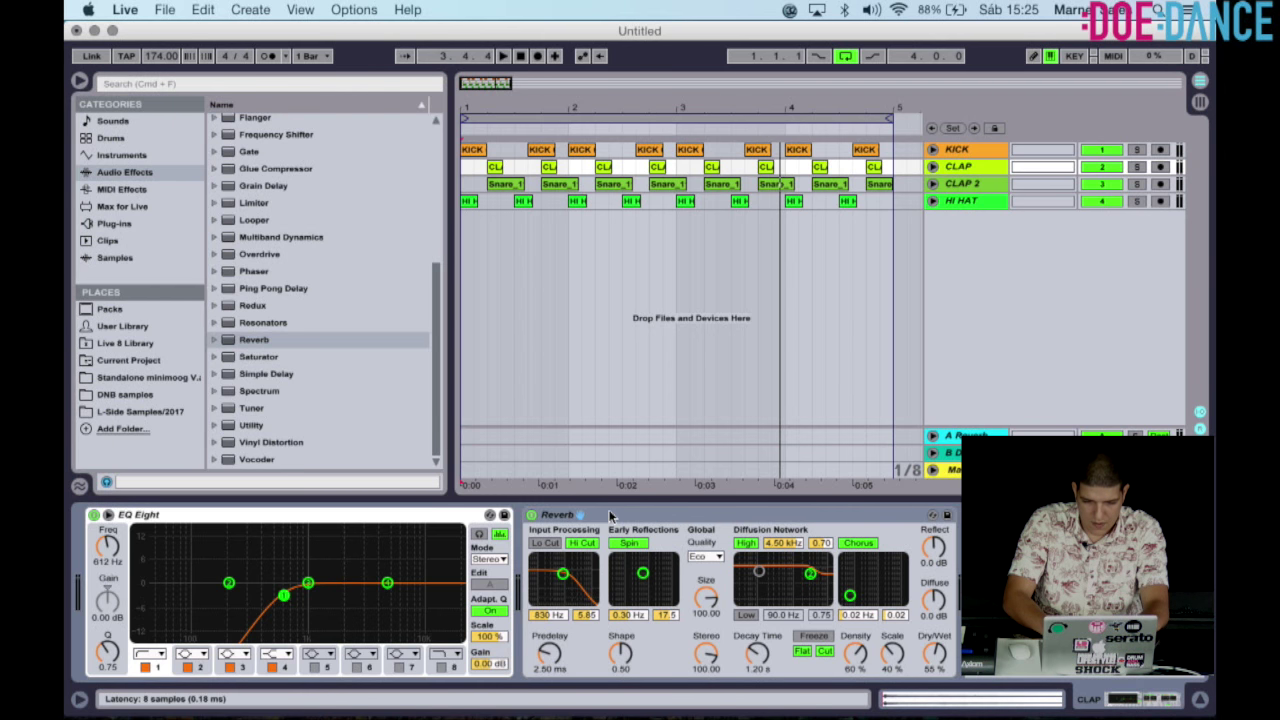
# Set the Reverb's decay time to about 593 ms and its dry/wet to 33 % while auditioning the beat.
pyautogui.click(758, 653)
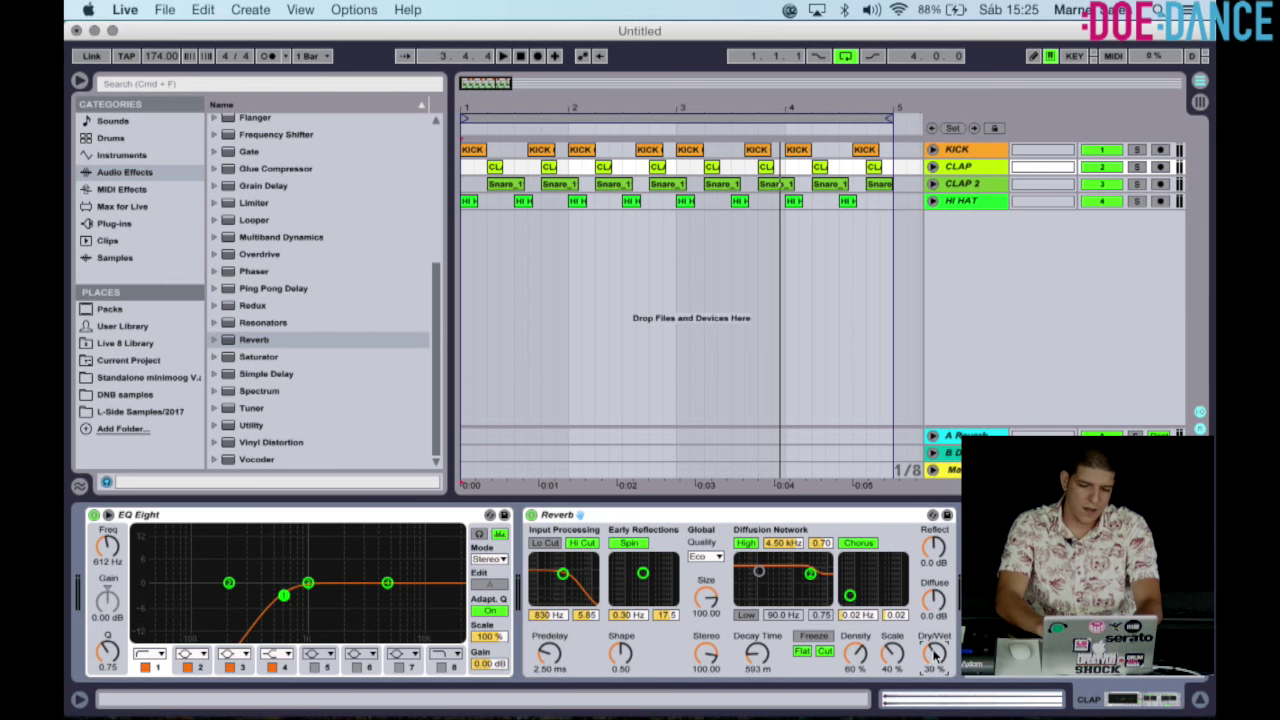
pyautogui.press('space')
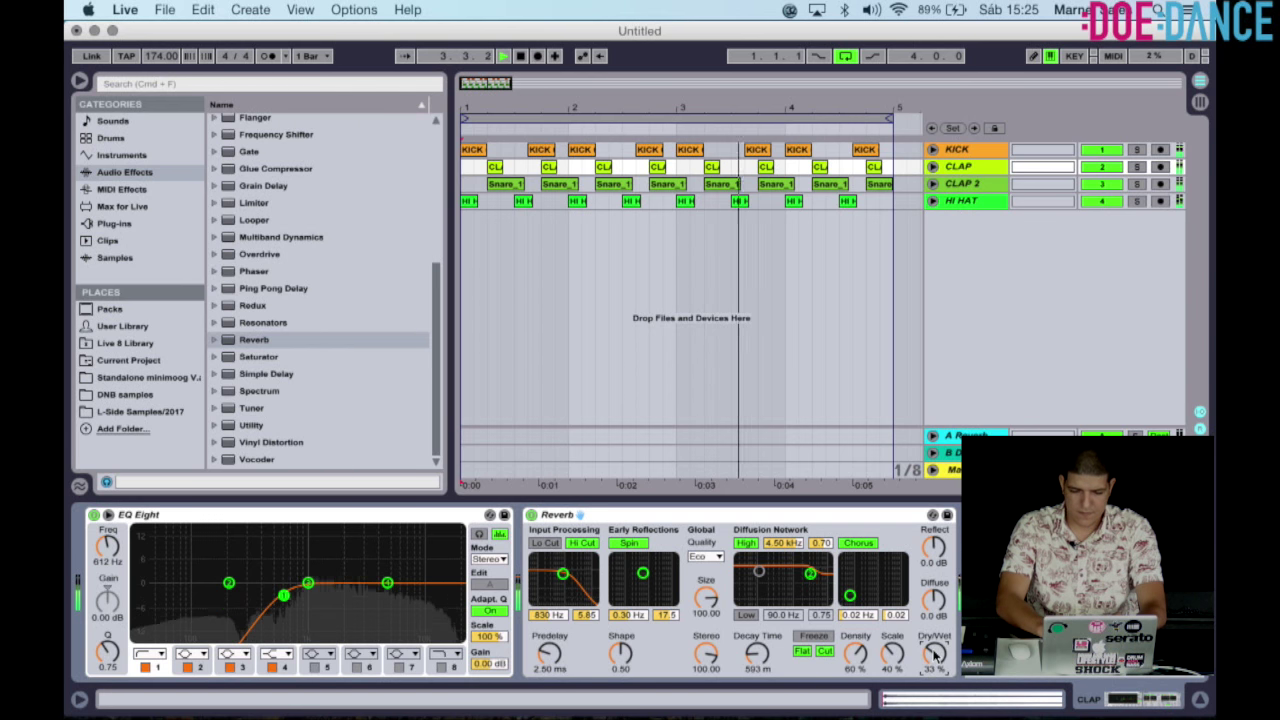
pyautogui.press('space')
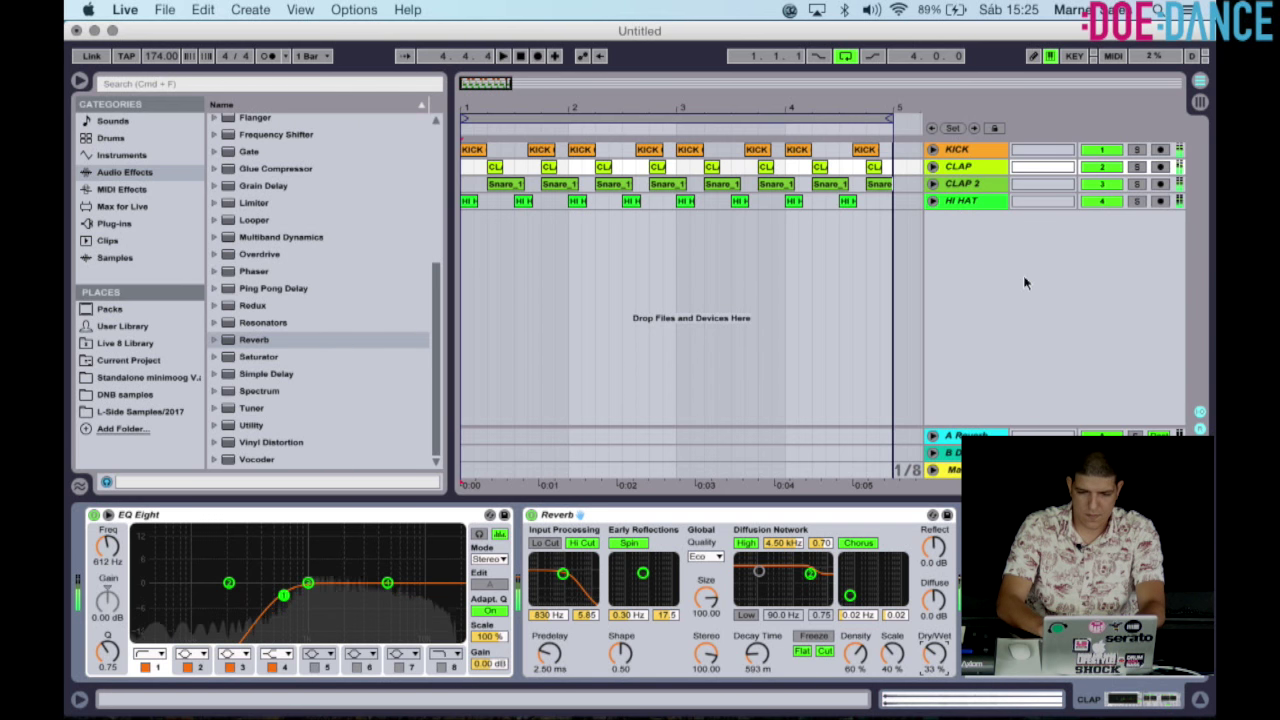
# Browse the L-Side Samples/2017 folder, collapse DRUM HITS and expand DRUM LOOPS down to Old School Beats.
pyautogui.click(147, 413)
pyautogui.scroll(2, 263, 342)
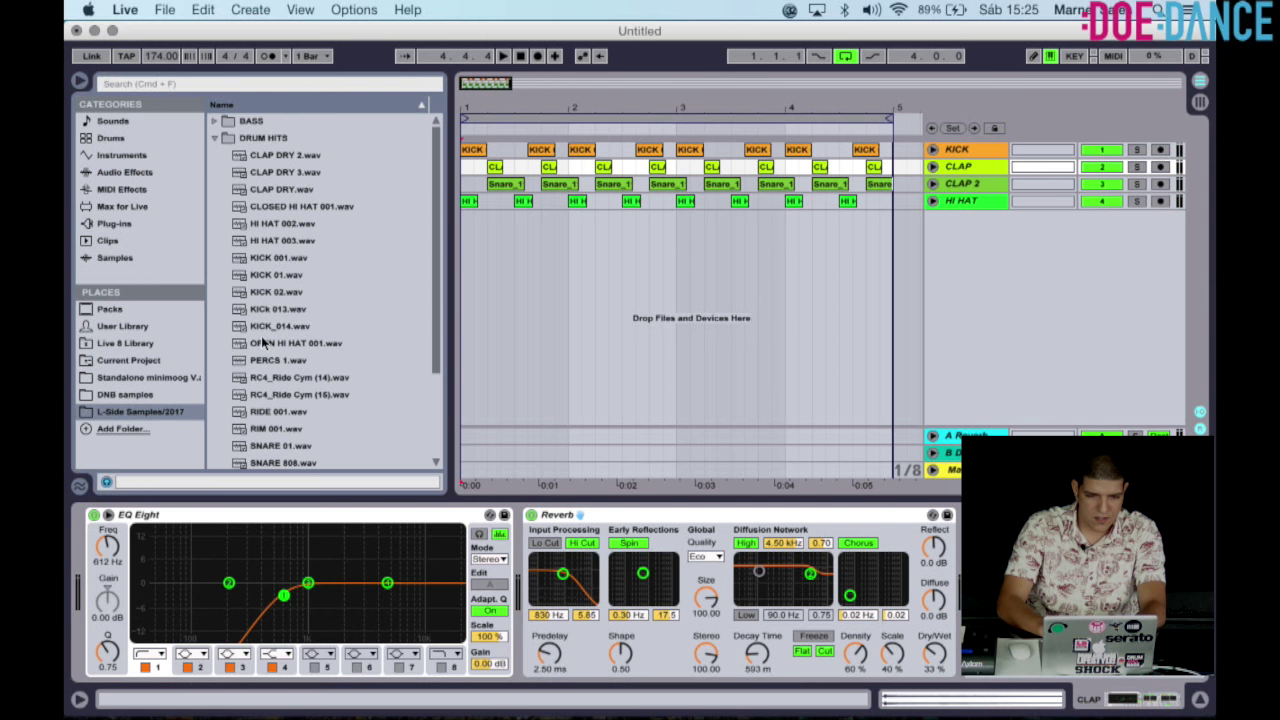
pyautogui.click(217, 139)
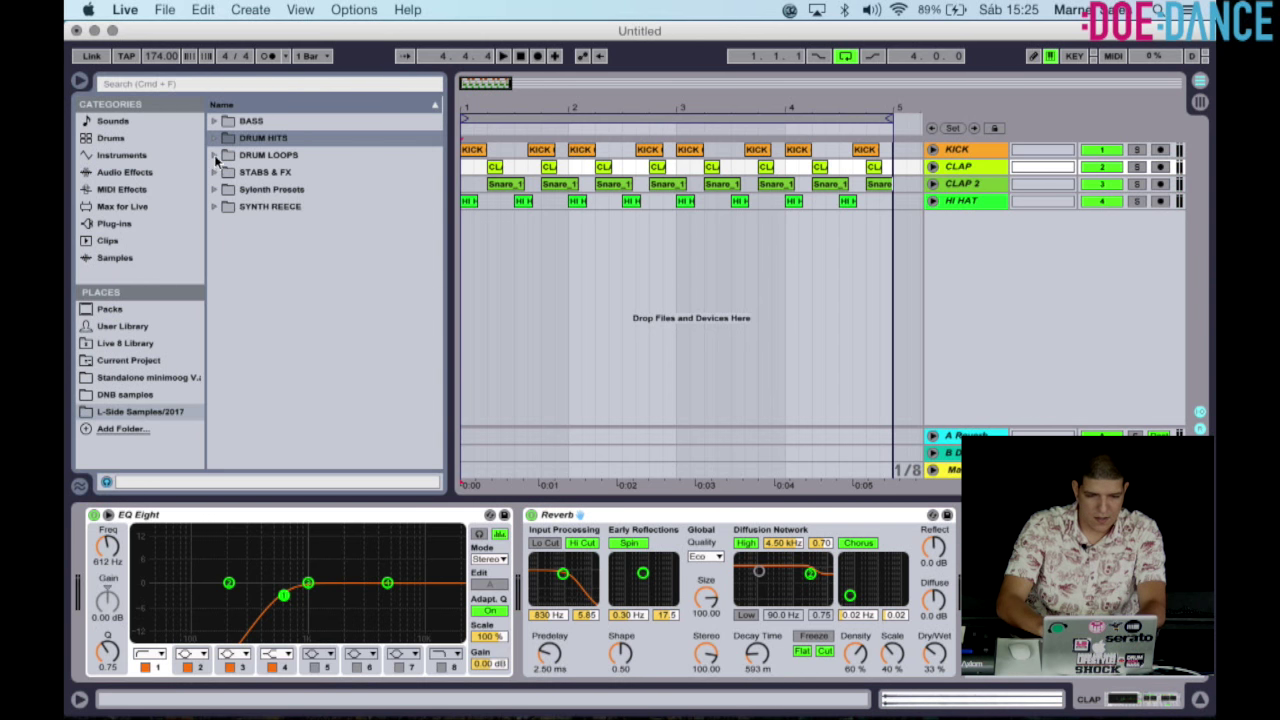
pyautogui.click(215, 157)
pyautogui.click(225, 172)
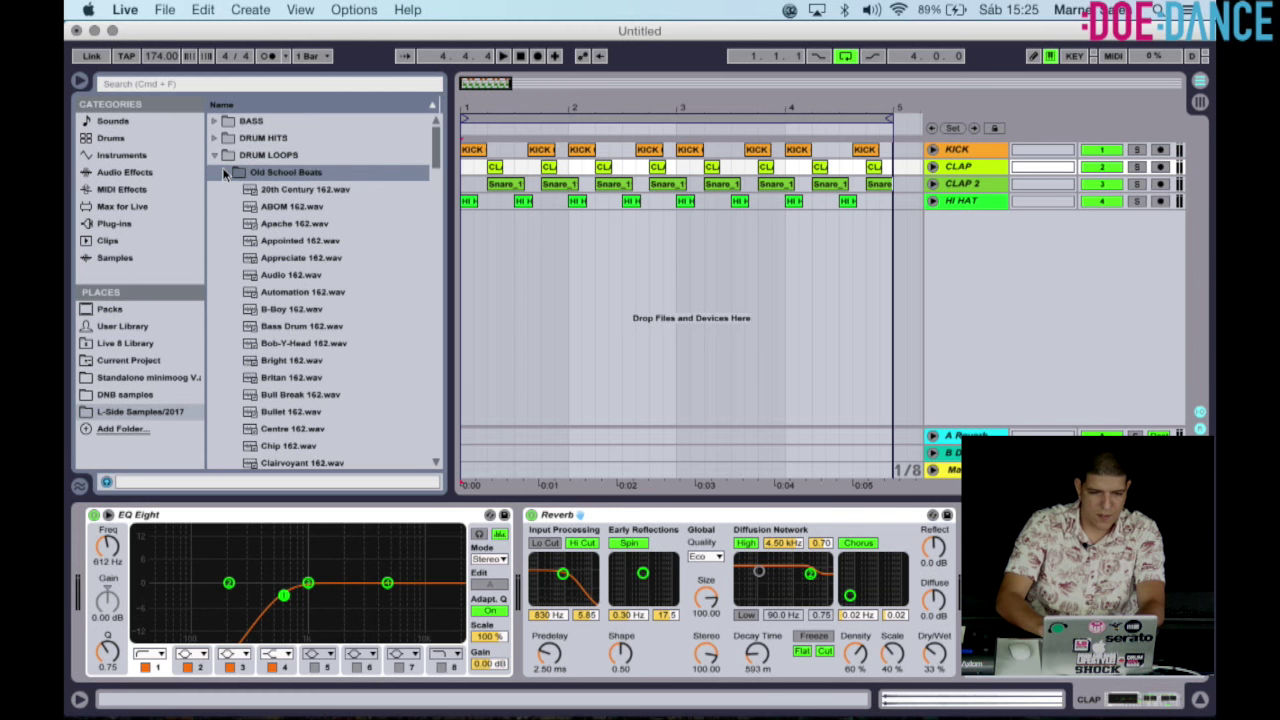
# Audition the Old School Beats loops one after another, from 20th Century 162.wav to Concentrate 162.wav.
pyautogui.click(292, 191)
pyautogui.press('Down')
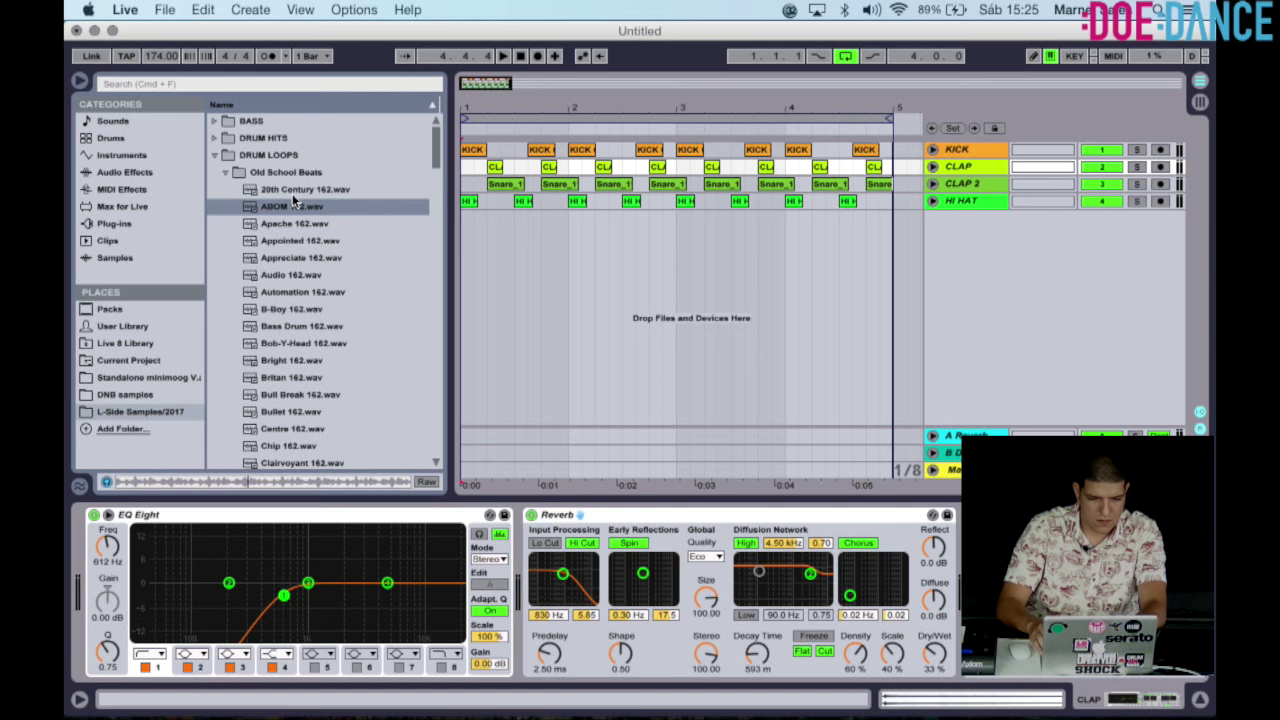
pyautogui.press('Down')
pyautogui.press('Down')
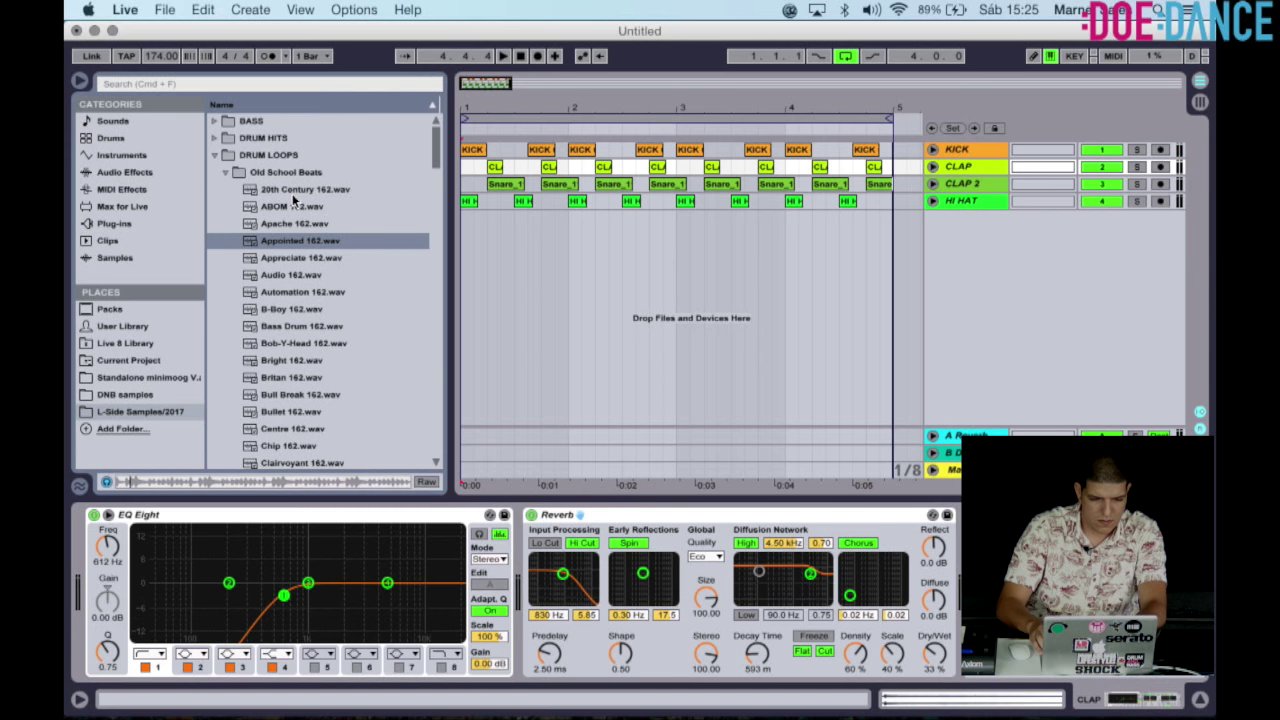
pyautogui.press('Down')
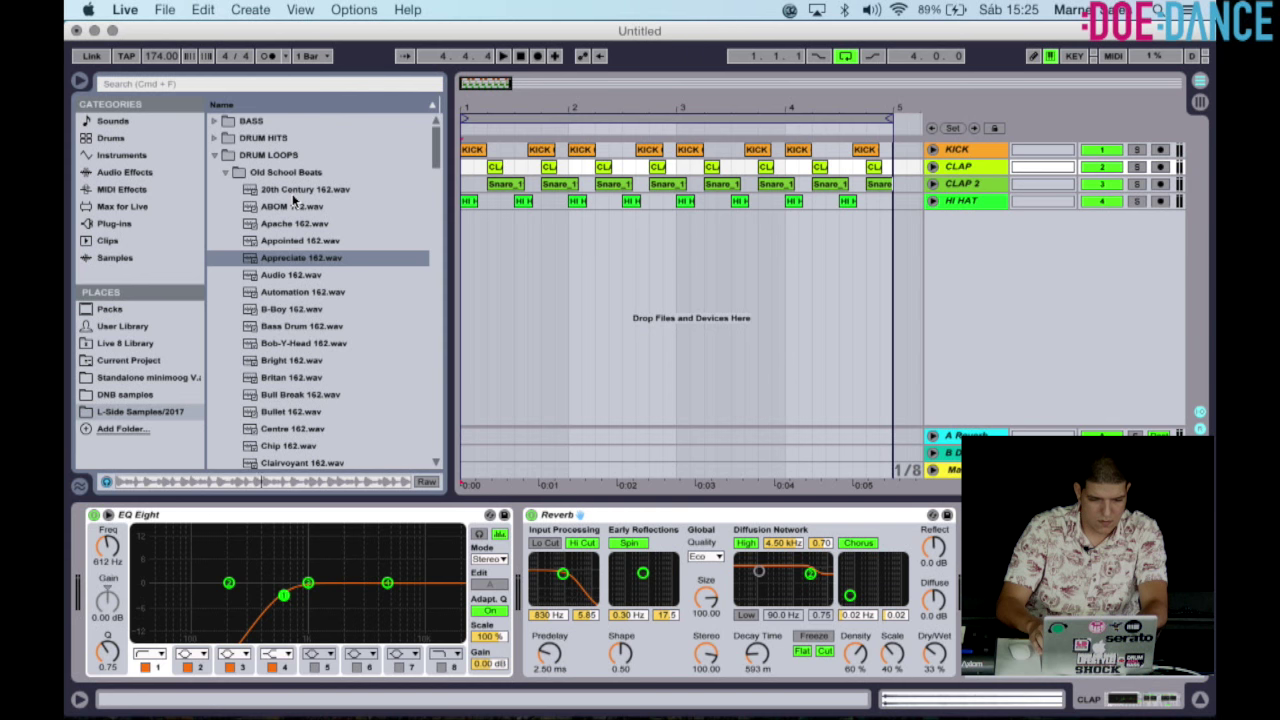
pyautogui.press('Down')
pyautogui.press('Down')
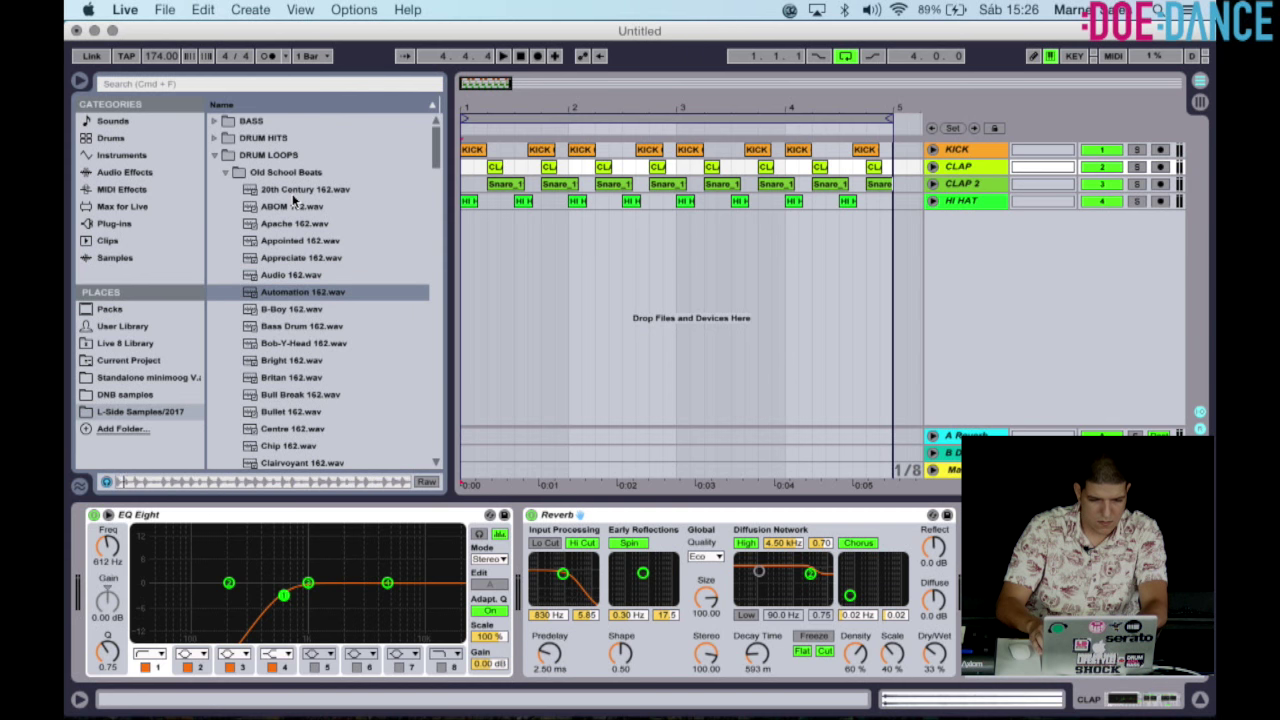
pyautogui.press('Down')
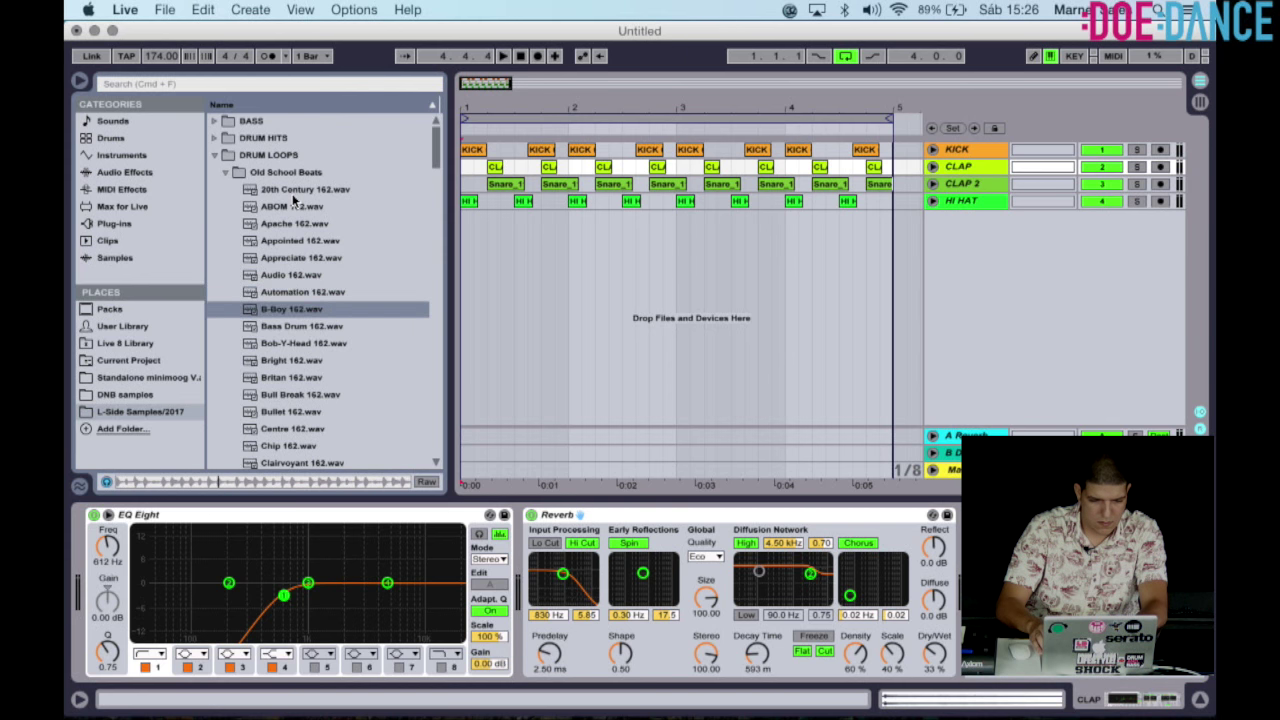
pyautogui.press('Down')
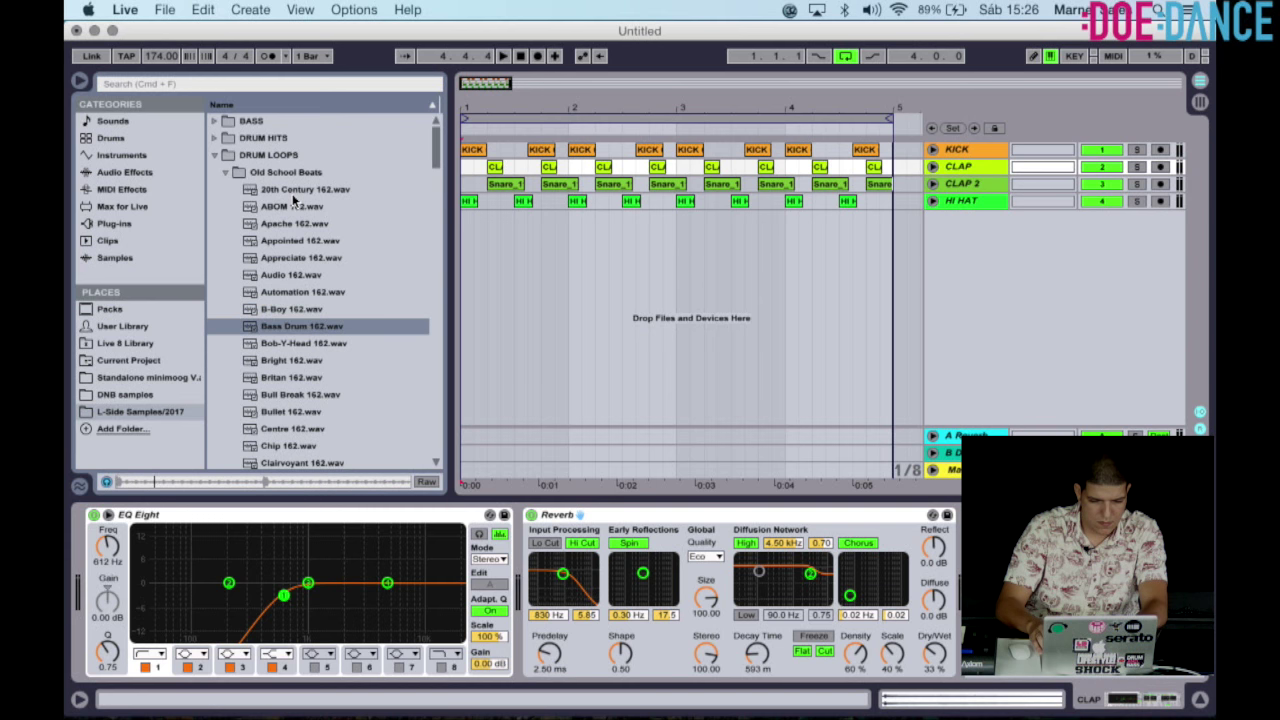
pyautogui.press('Down')
pyautogui.press('Down')
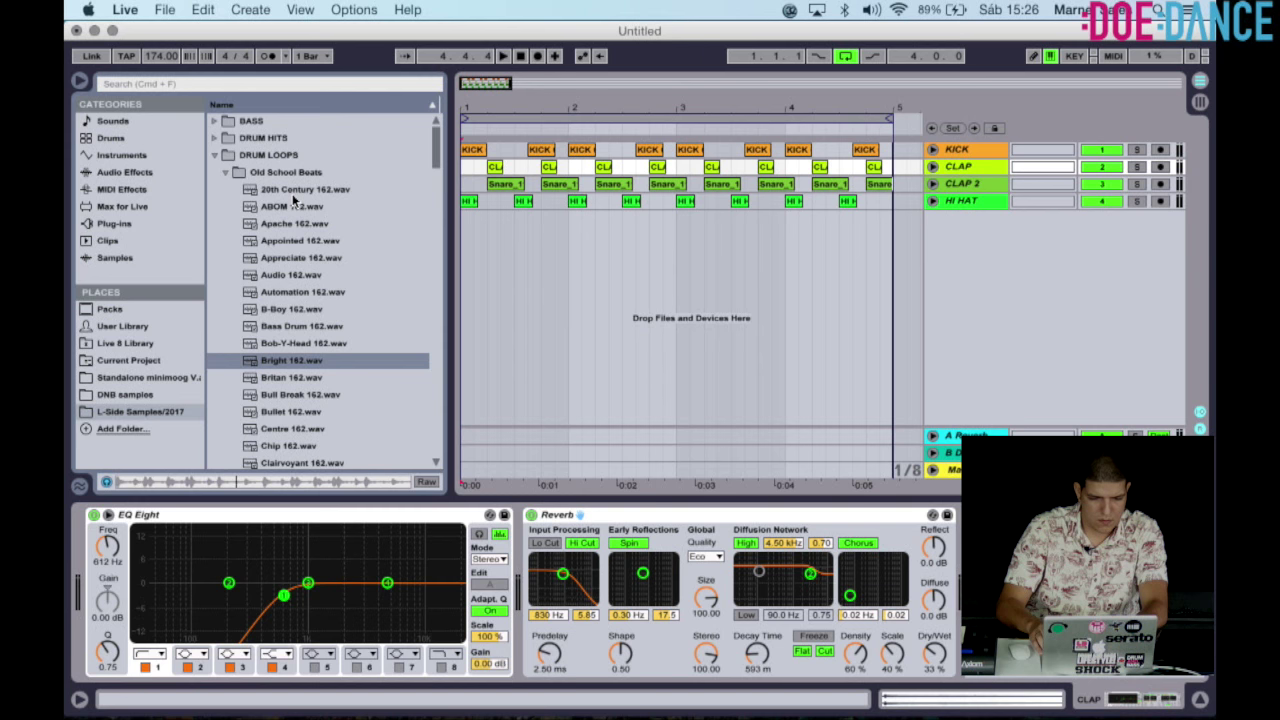
pyautogui.press('Down')
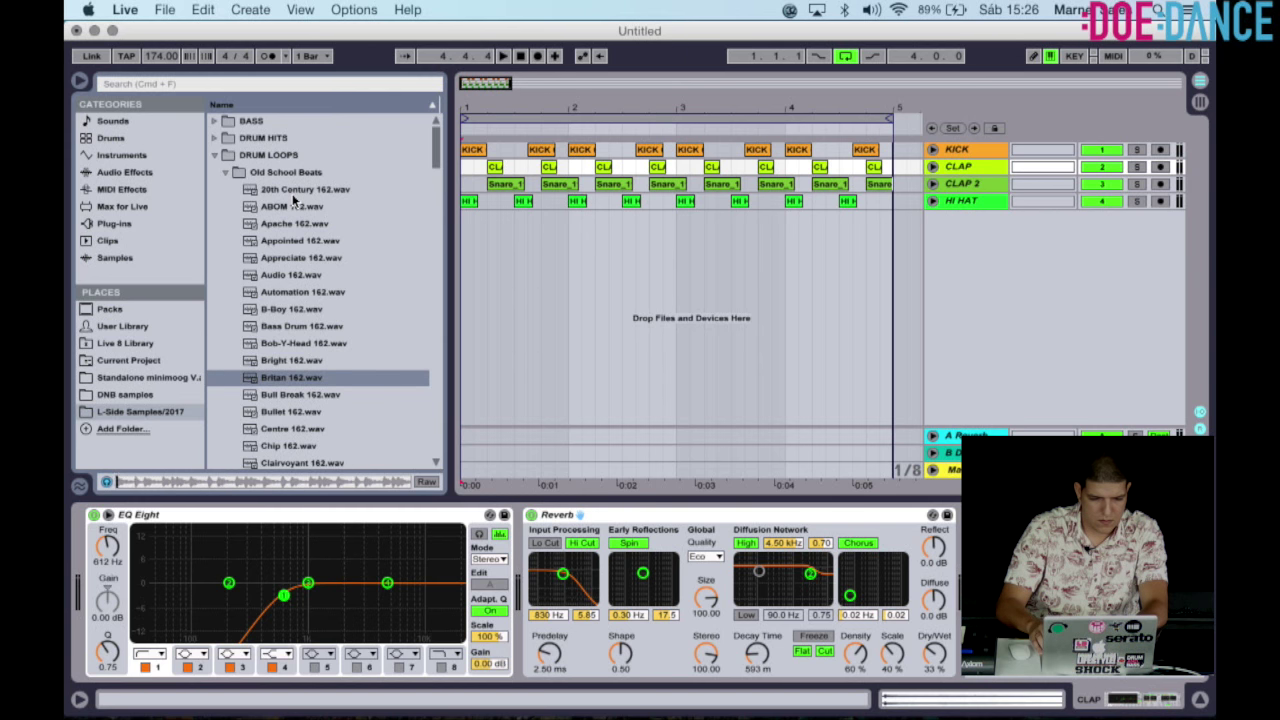
pyautogui.press('Down')
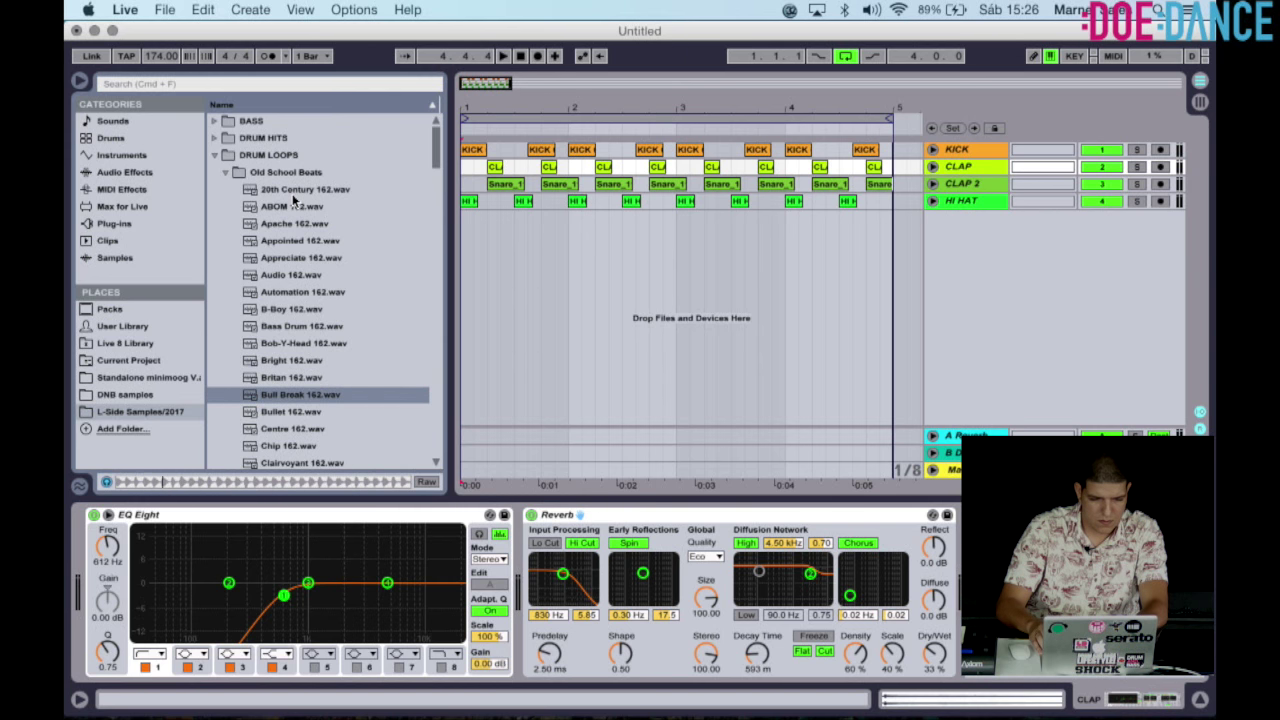
pyautogui.press('Down')
pyautogui.press('Down')
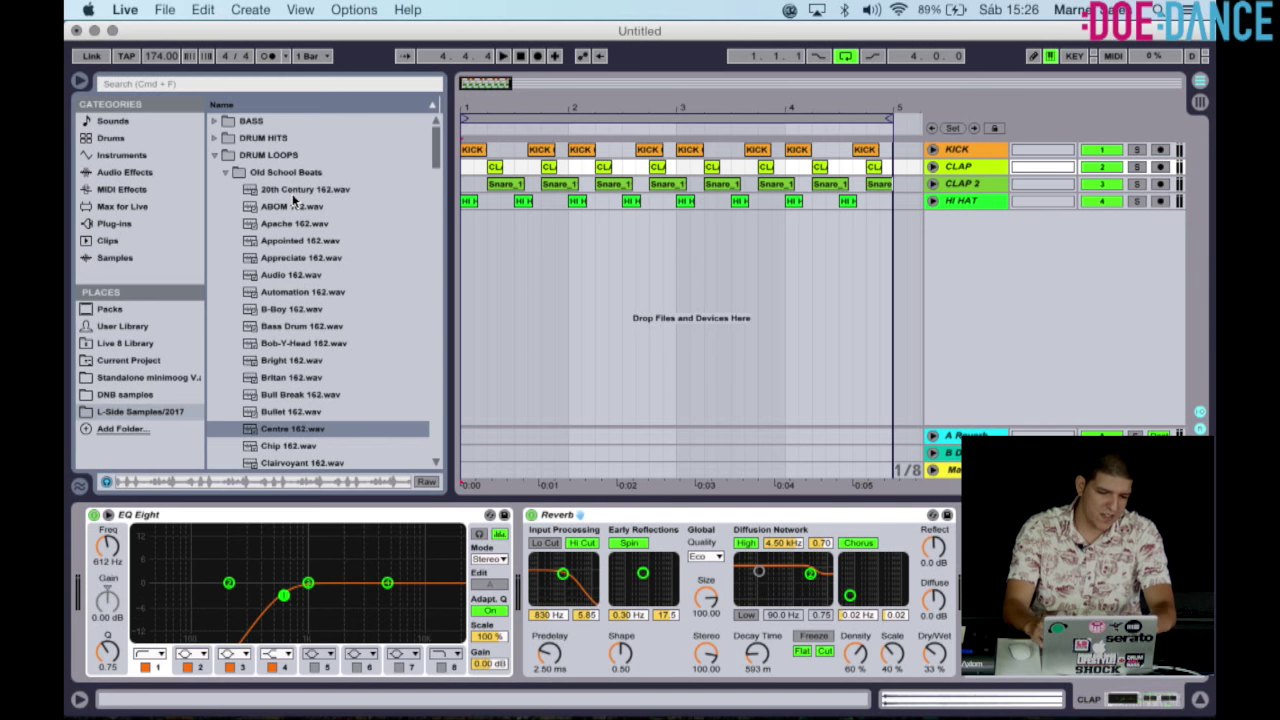
pyautogui.press('Down')
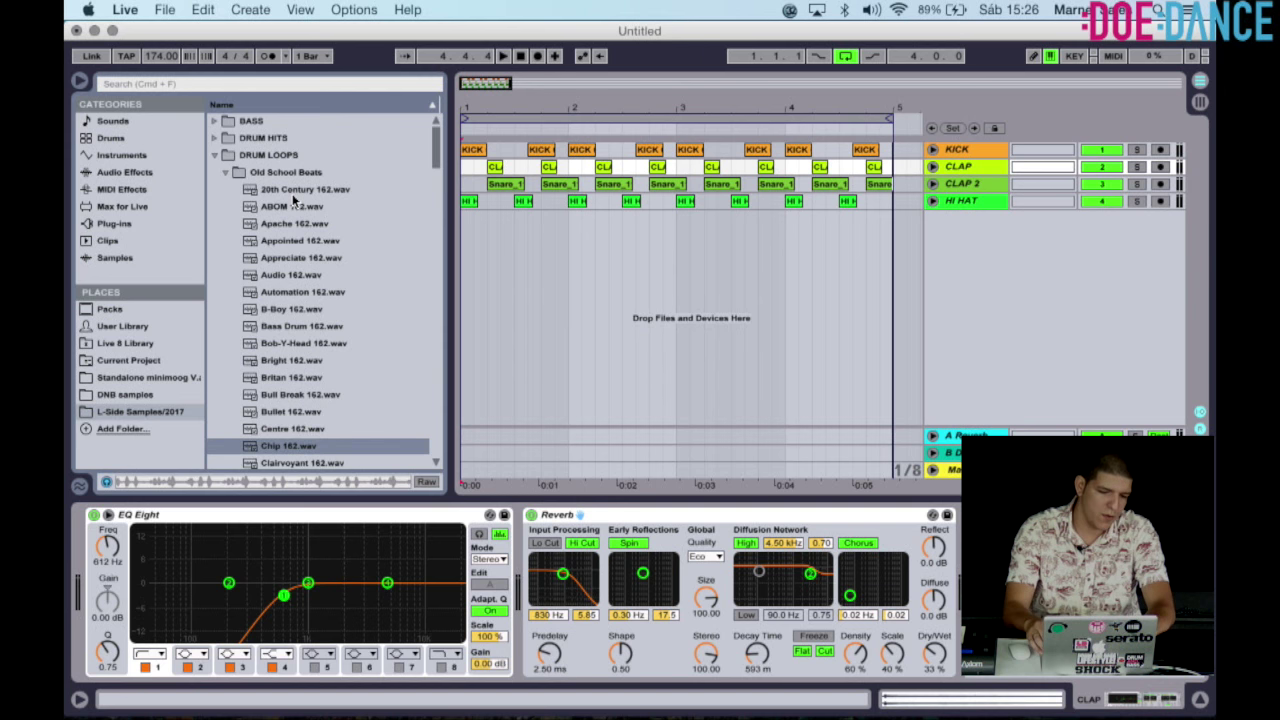
pyautogui.press('Down')
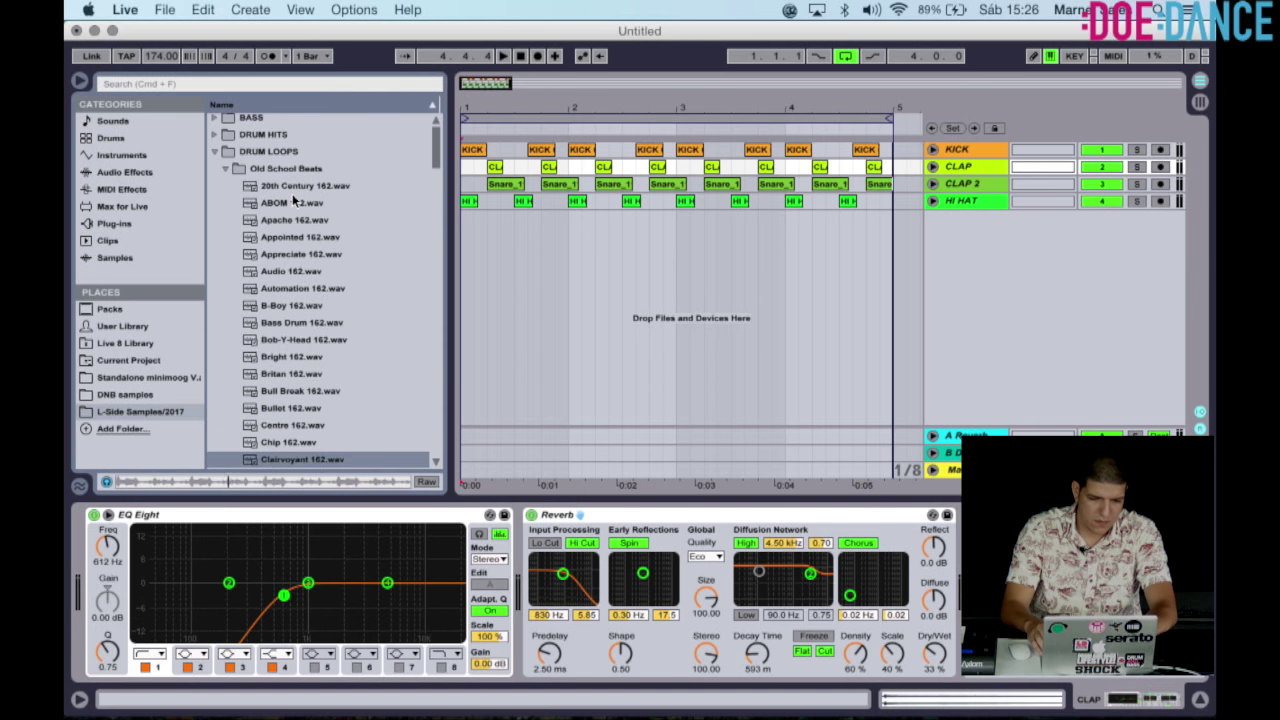
pyautogui.press('Down')
pyautogui.press('Down')
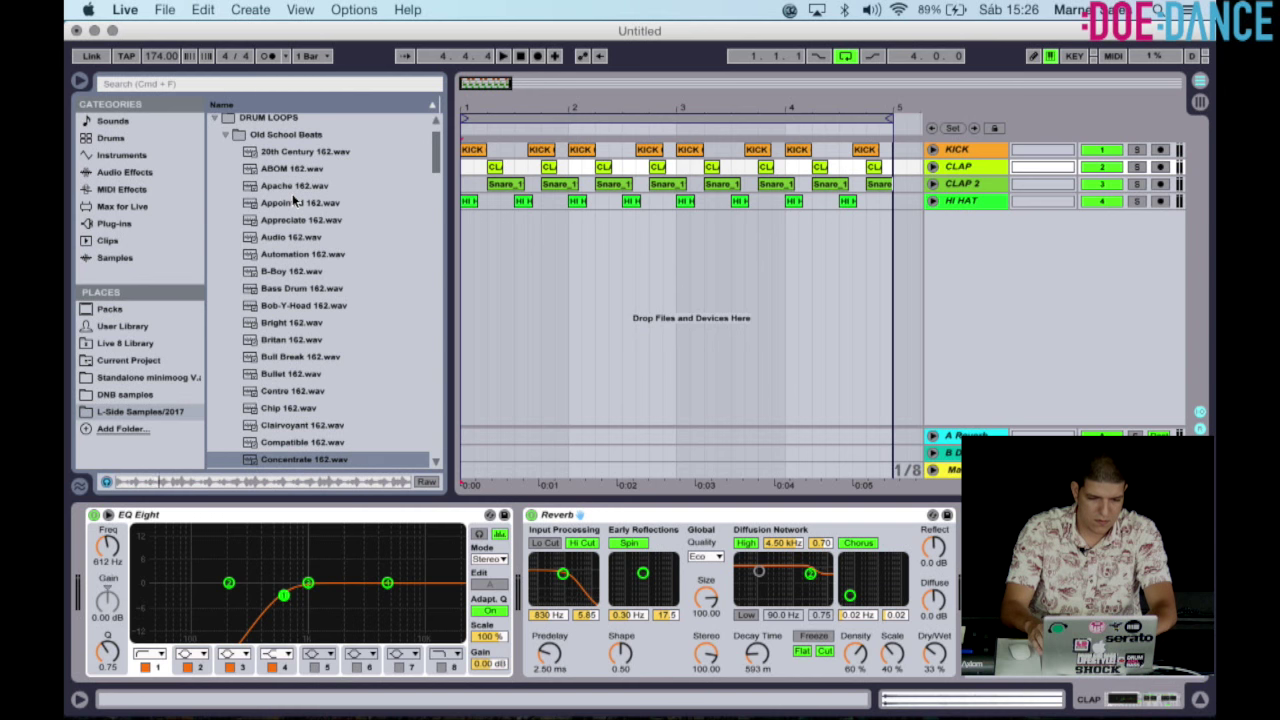
# Browse much further down the Old School Beats folder, preview Release 162.wav and briefly play the beat.
pyautogui.scroll(-15, 290, 341)
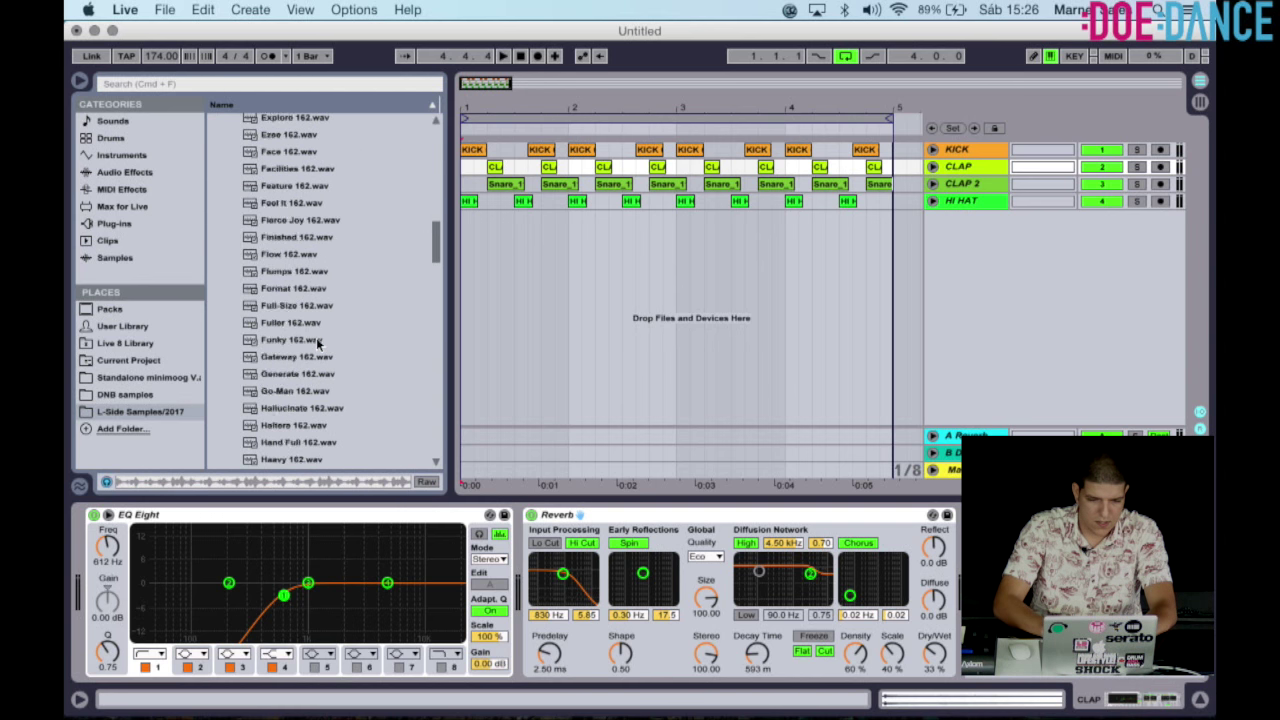
pyautogui.scroll(-8, 317, 339)
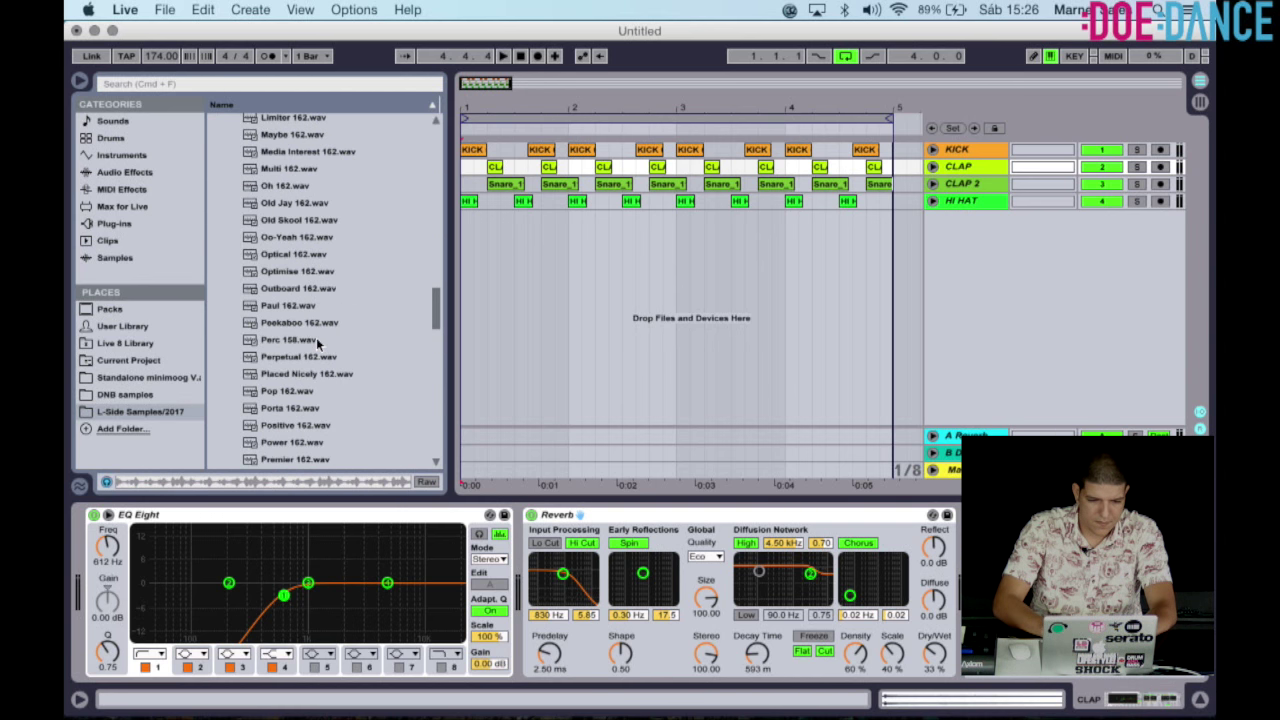
pyautogui.click(317, 339)
pyautogui.scroll(-1, 317, 339)
pyautogui.scroll(-5, 316, 341)
pyautogui.click(316, 340)
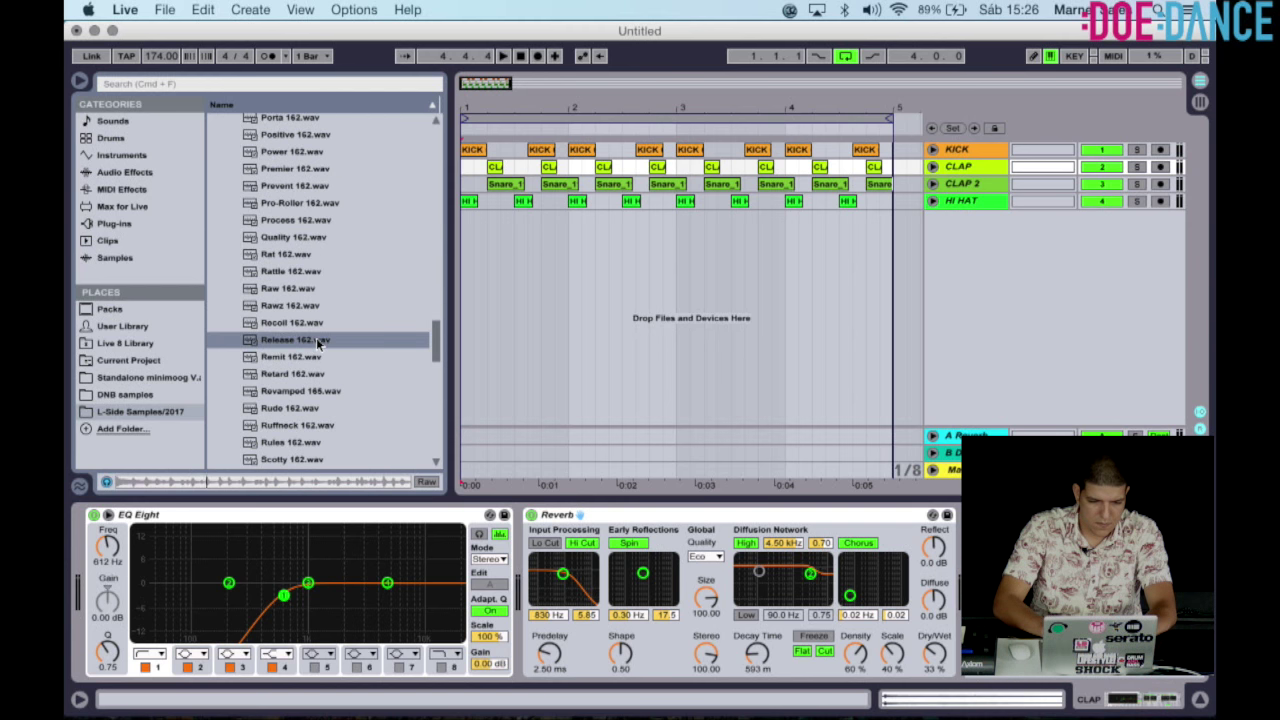
pyautogui.press('space')
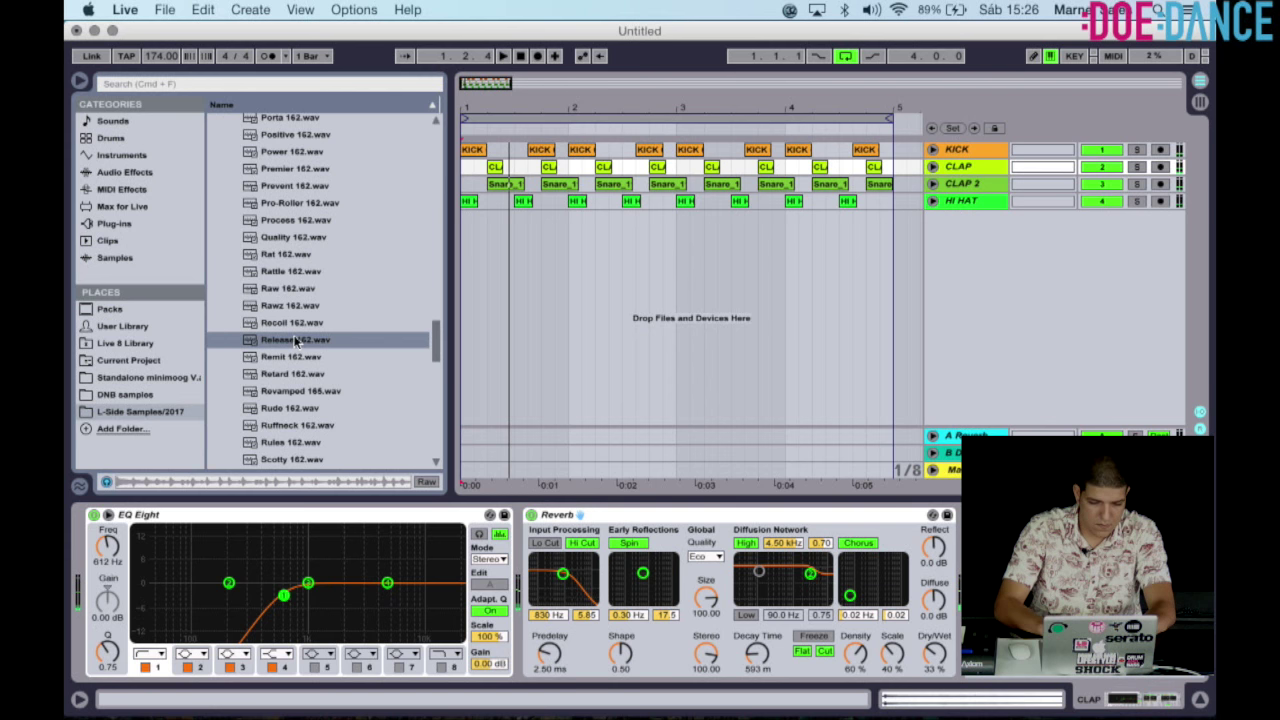
# Audition the loops following Release 162.wav one by one down to Scotty 162.wav.
pyautogui.press('Down')
pyautogui.press('Down')
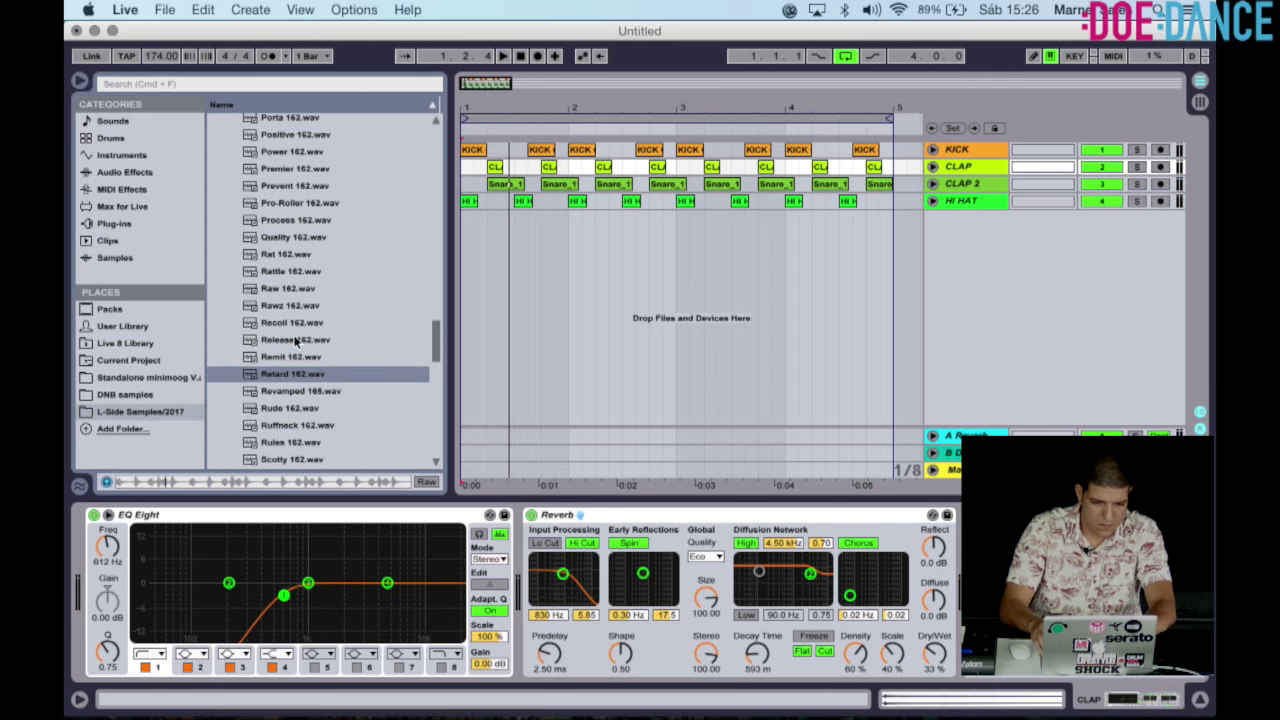
pyautogui.press('Down')
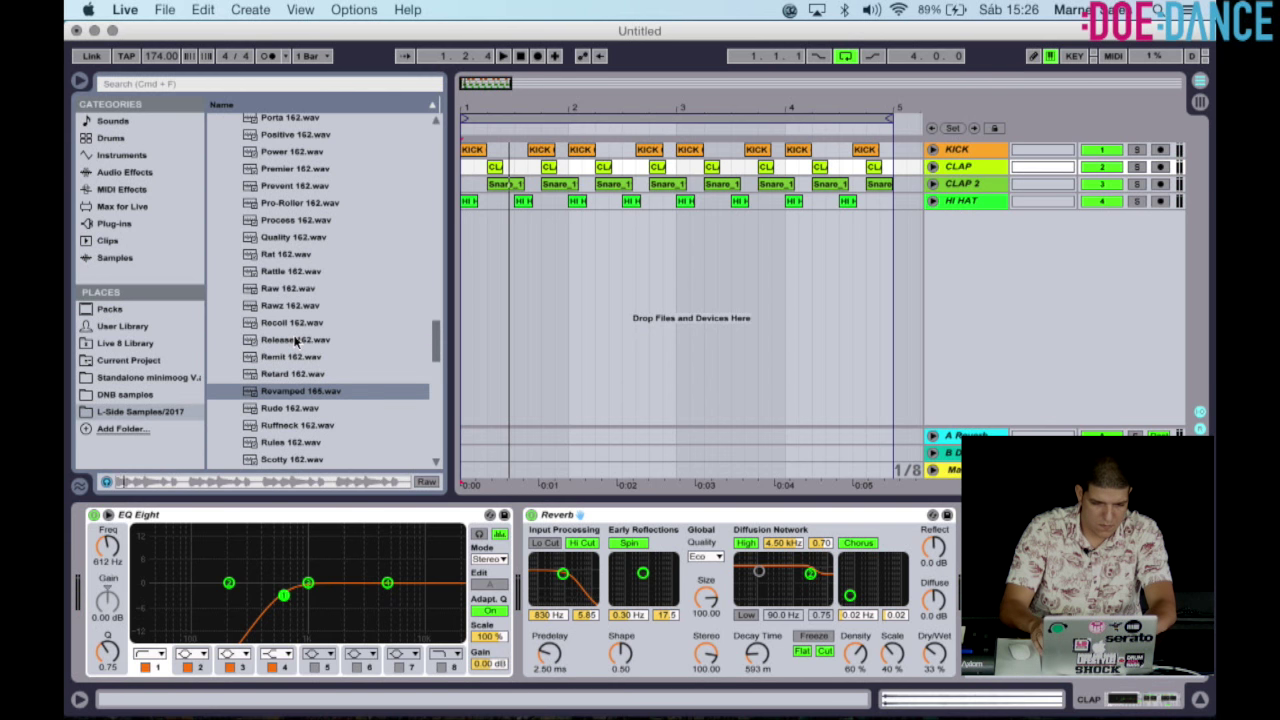
pyautogui.press('Down')
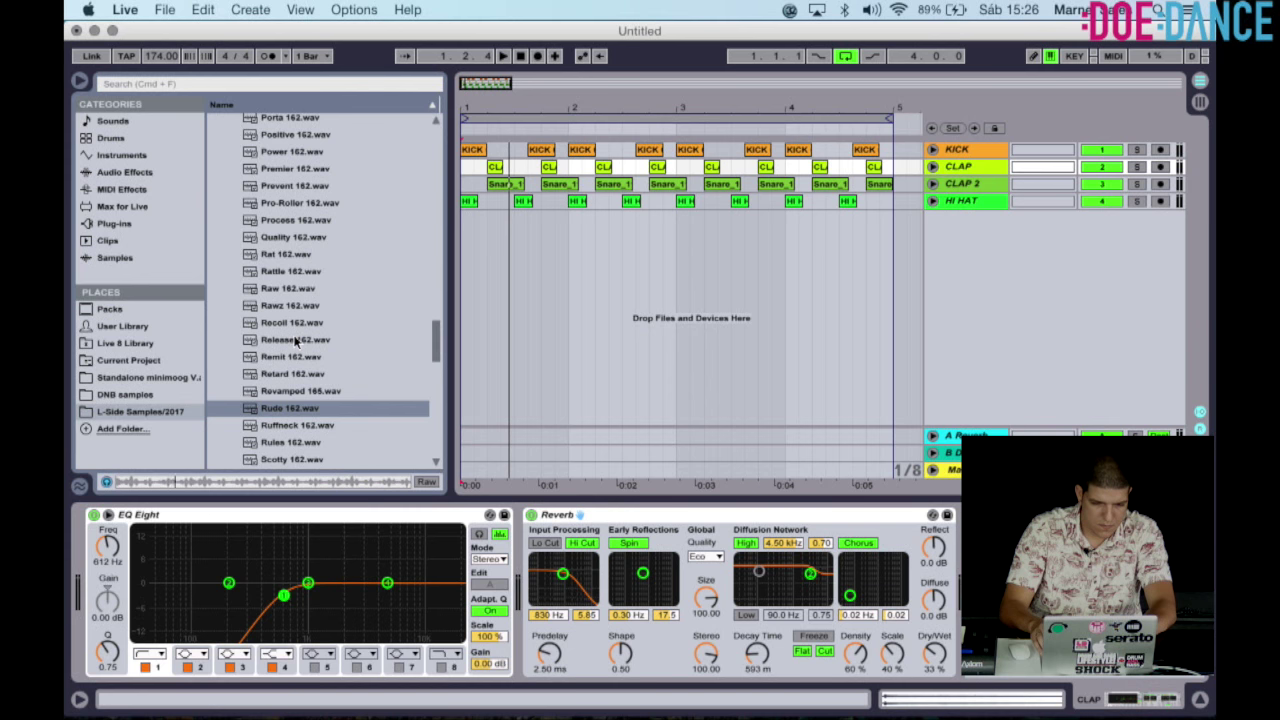
pyautogui.press('Down')
pyautogui.press('Down')
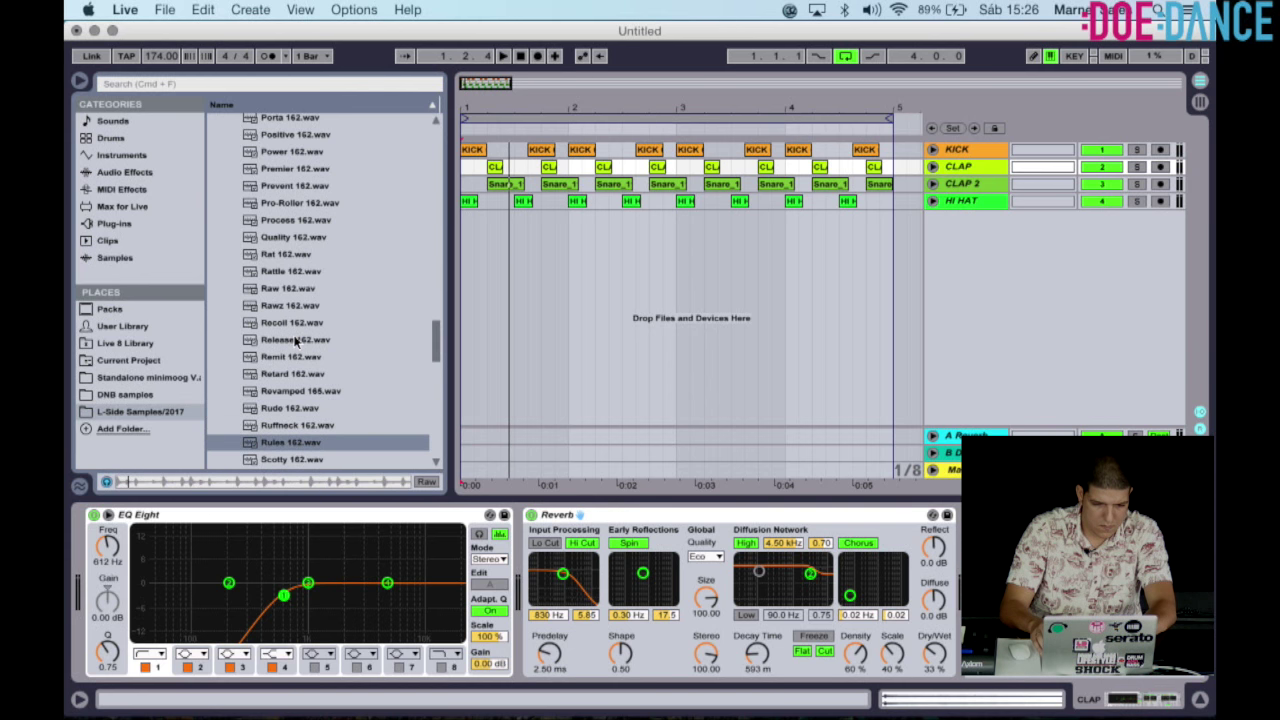
pyautogui.press('Down')
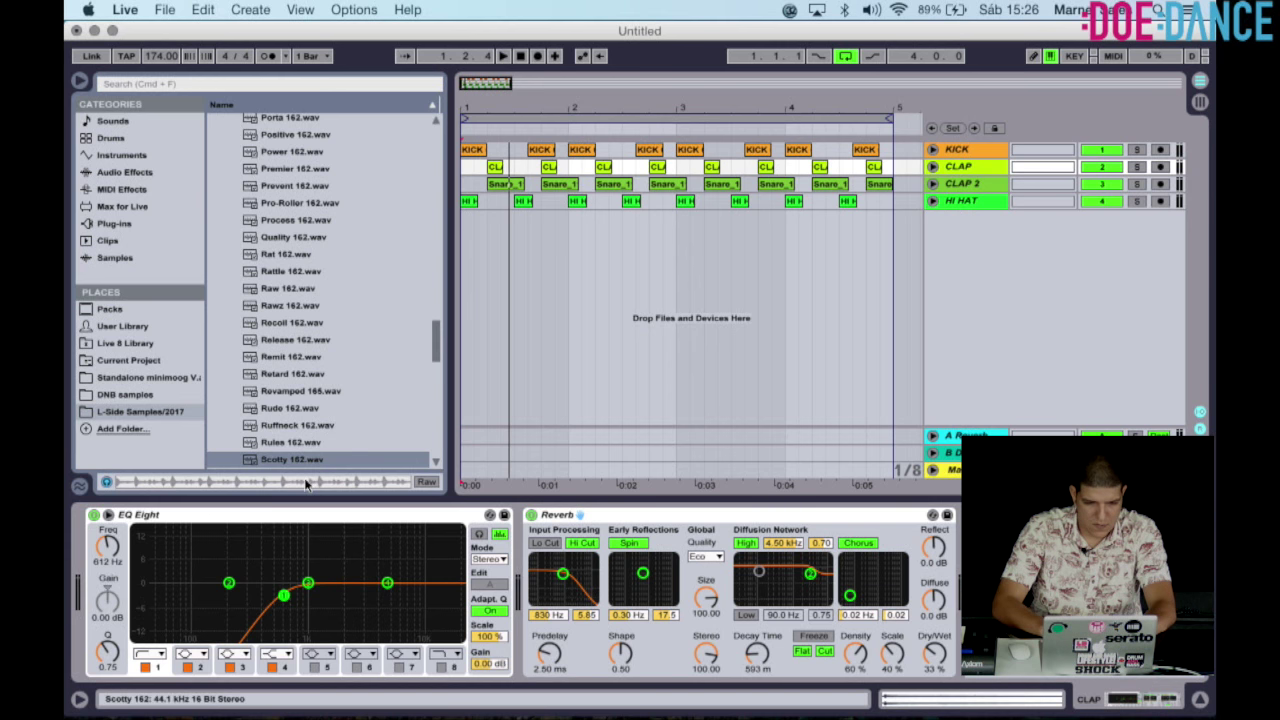
# Place Scotty 162.wav at bar 1 on a new audio track below HI HAT, solo that track and play it.
pyautogui.moveTo(306, 460); pyautogui.dragTo(465, 265)
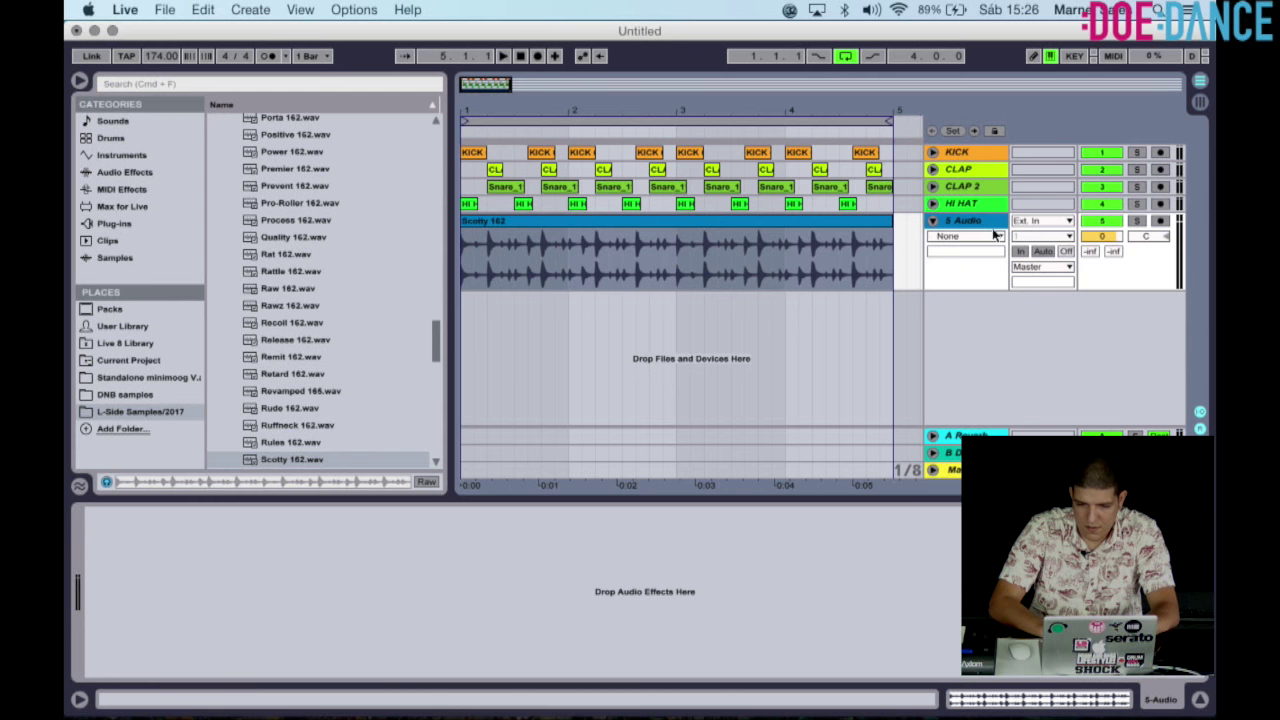
pyautogui.click(1140, 221)
pyautogui.press('space')
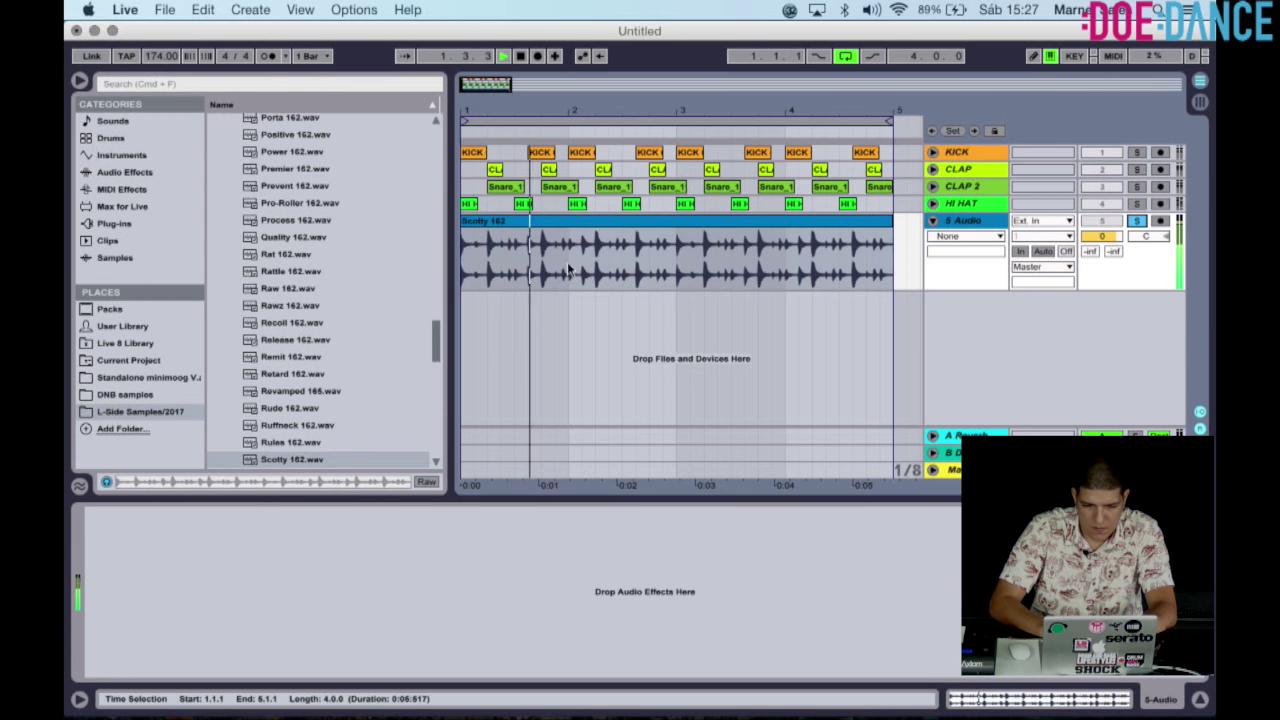
# Lower the Scotty 162 track's volume to -9.8 dB, replay the loop and stop playback.
pyautogui.moveTo(1101, 236); pyautogui.dragTo(1106, 262)
pyautogui.press('space')
pyautogui.press('space')
pyautogui.press('space')
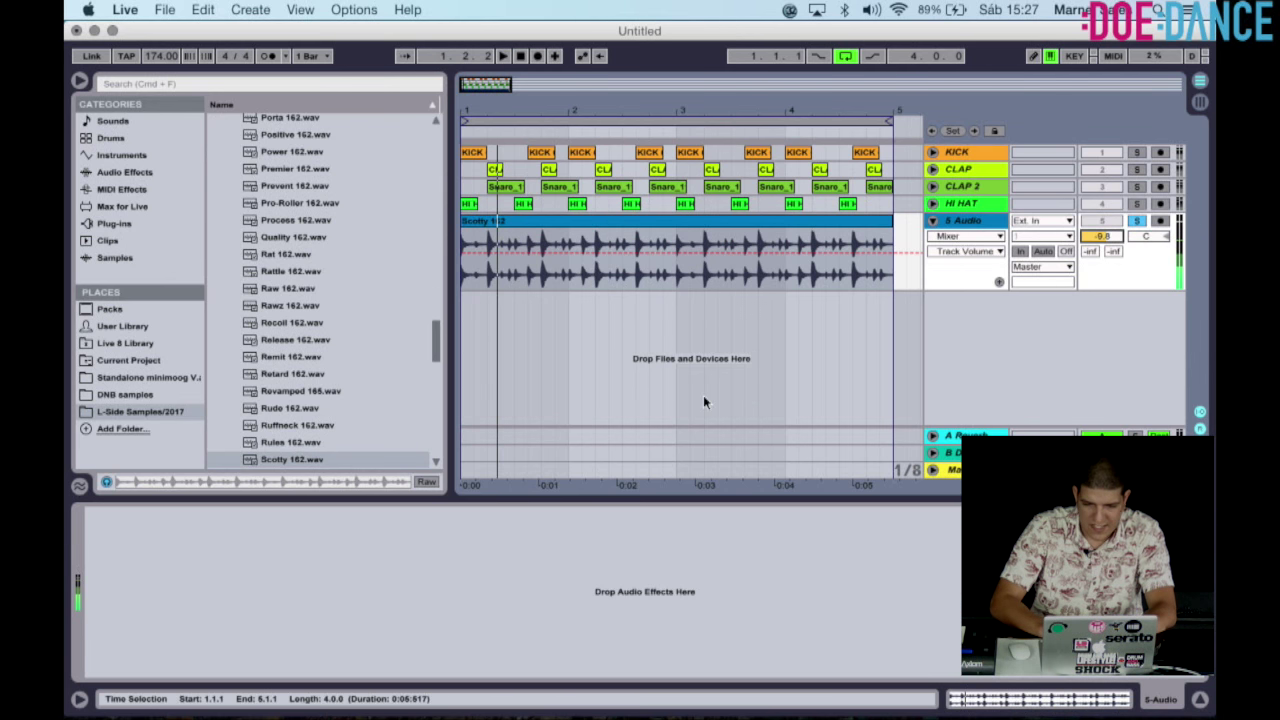
# Split the Scotty 162 clip at bar 2 and delete everything after the split.
pyautogui.click(569, 268)
pyautogui.press('super+e')
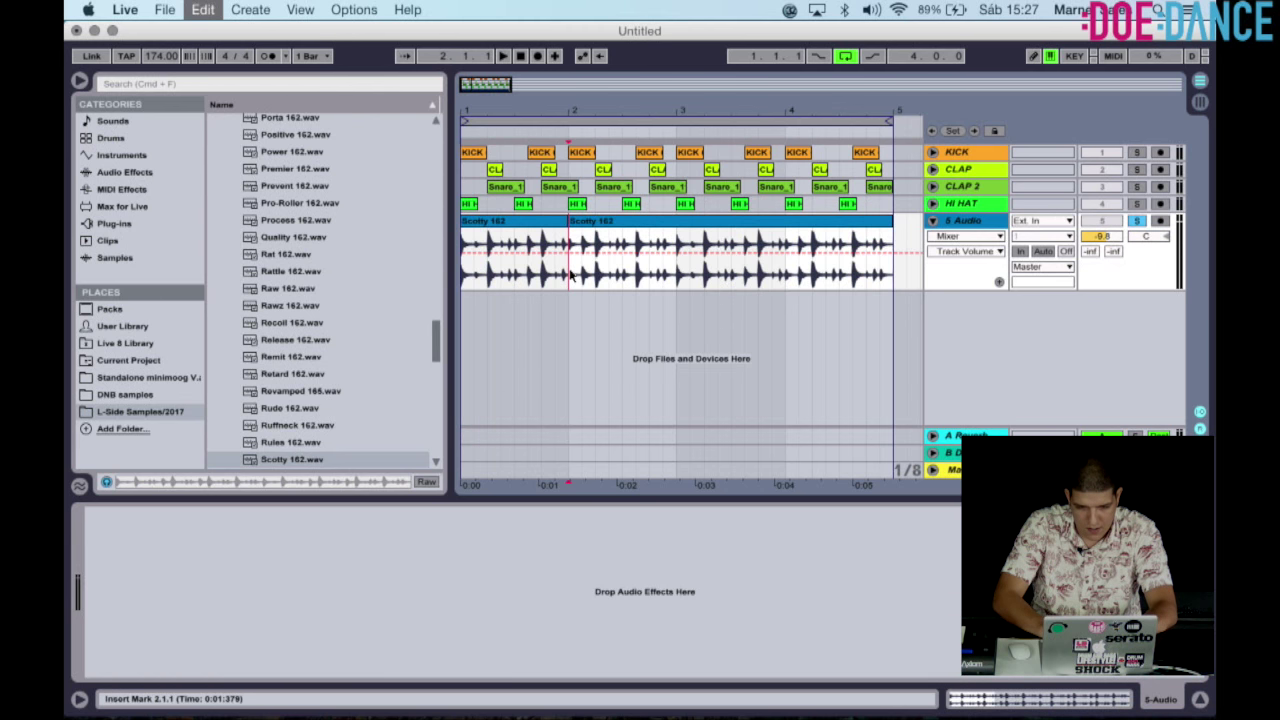
pyautogui.click(612, 222)
pyautogui.press('Delete')
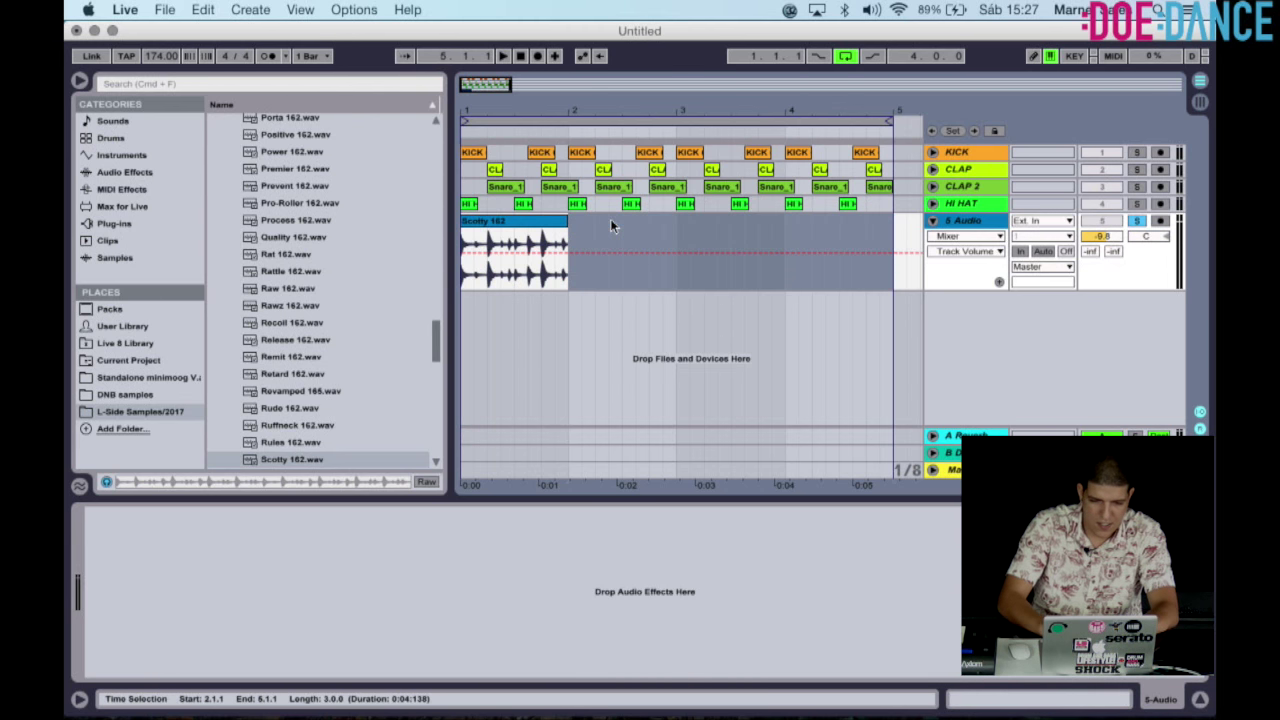
# Duplicate the one-bar Scotty 162 clip three times to fill bars 2 to 4.
pyautogui.click(540, 222)
pyautogui.press('super+d')
pyautogui.press('super+d')
pyautogui.press('super+d')
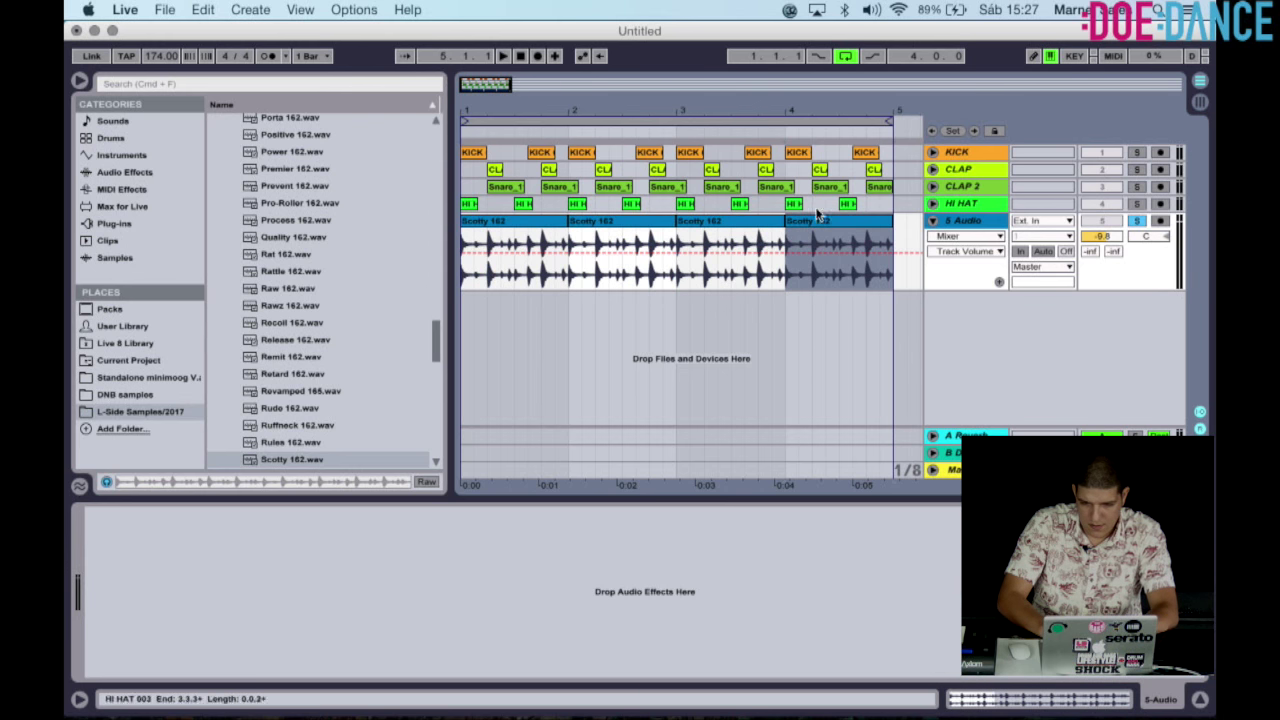
# Play the arrangement, unsolo the Scotty 162 track and set its volume to -11.0 dB against the full beat.
pyautogui.click(519, 57)
pyautogui.press('space')
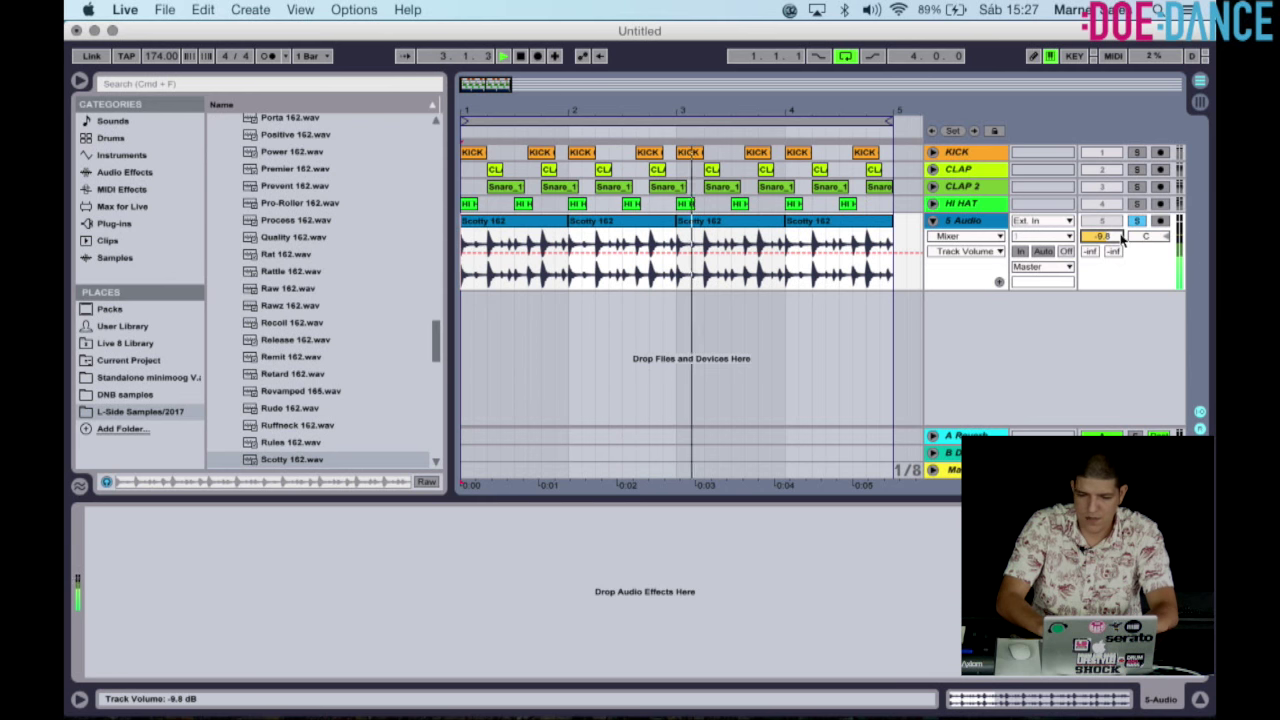
pyautogui.press('Return')
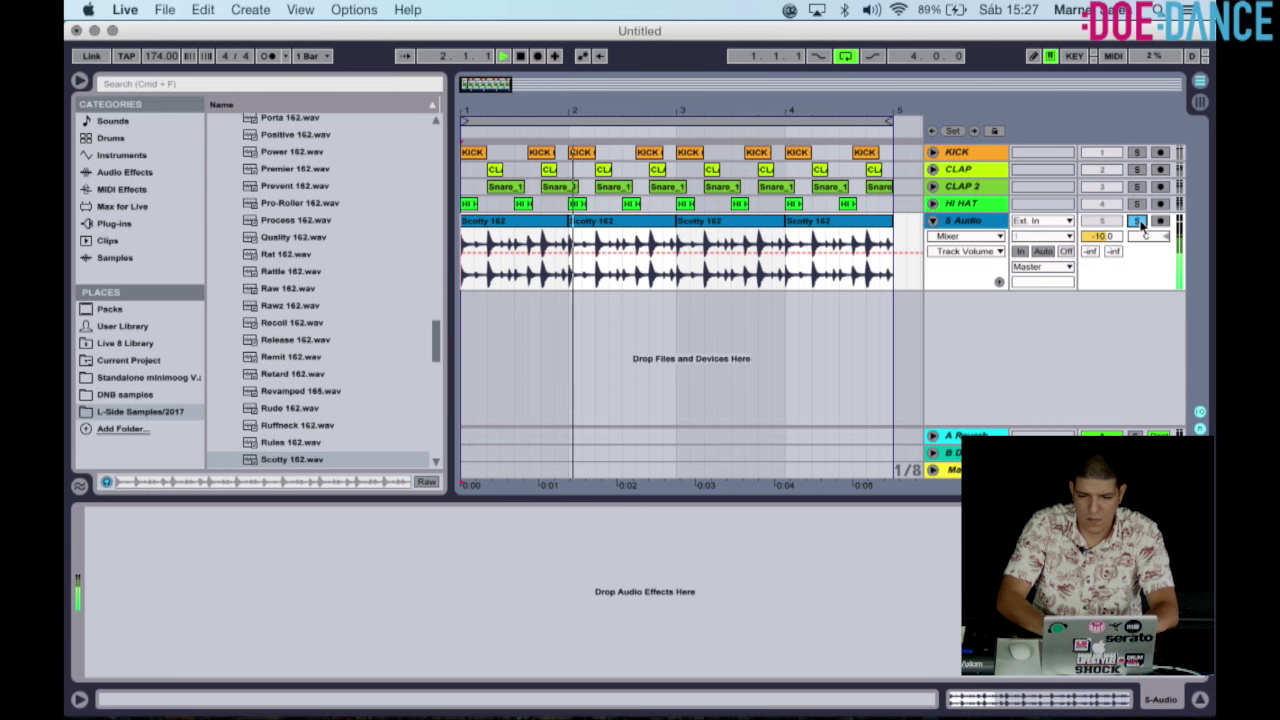
pyautogui.click(1139, 221)
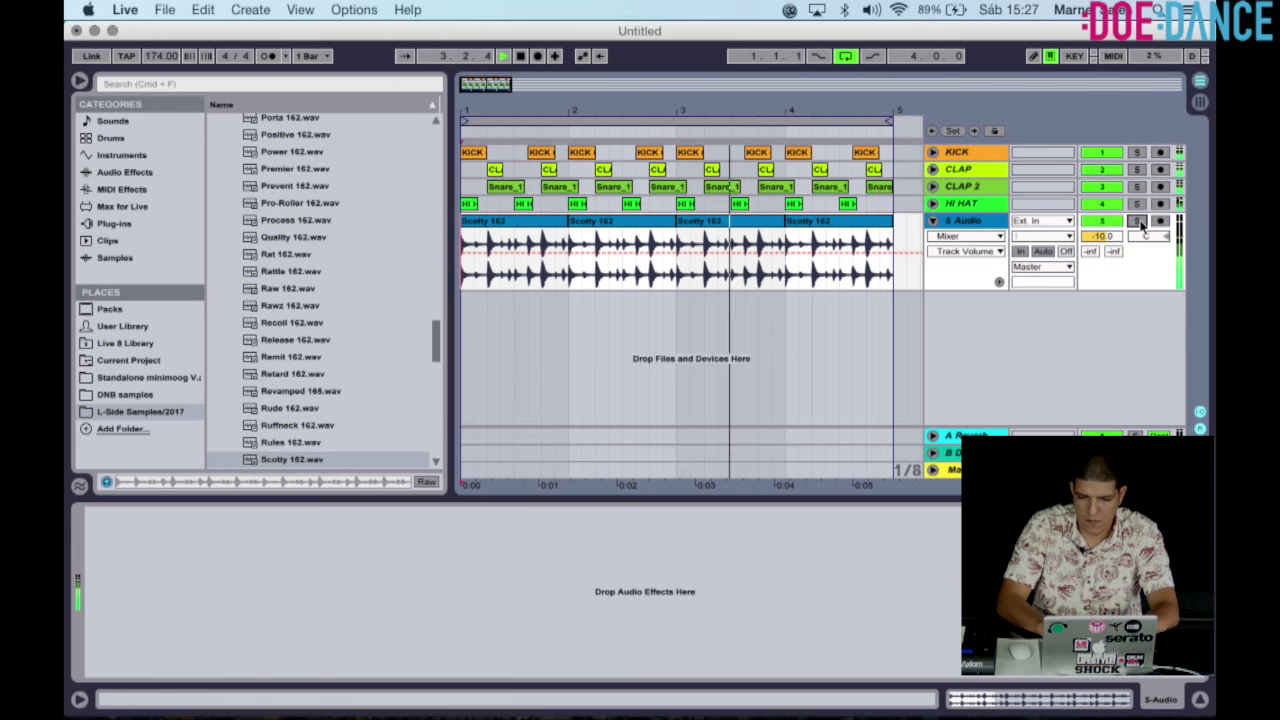
pyautogui.moveTo(1120, 236); pyautogui.dragTo(1117, 241)
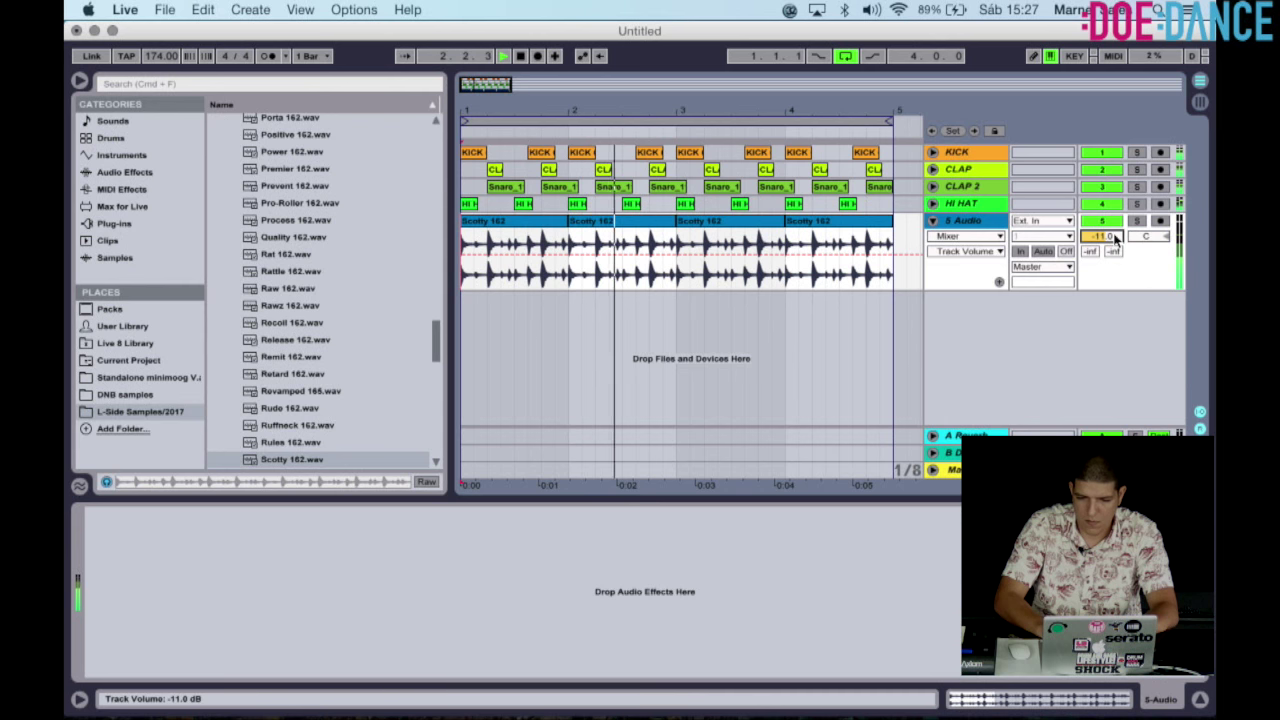
# Stop playback and add an EQ Eight to the Scotty 162 loop's audio track.
pyautogui.click(974, 225)
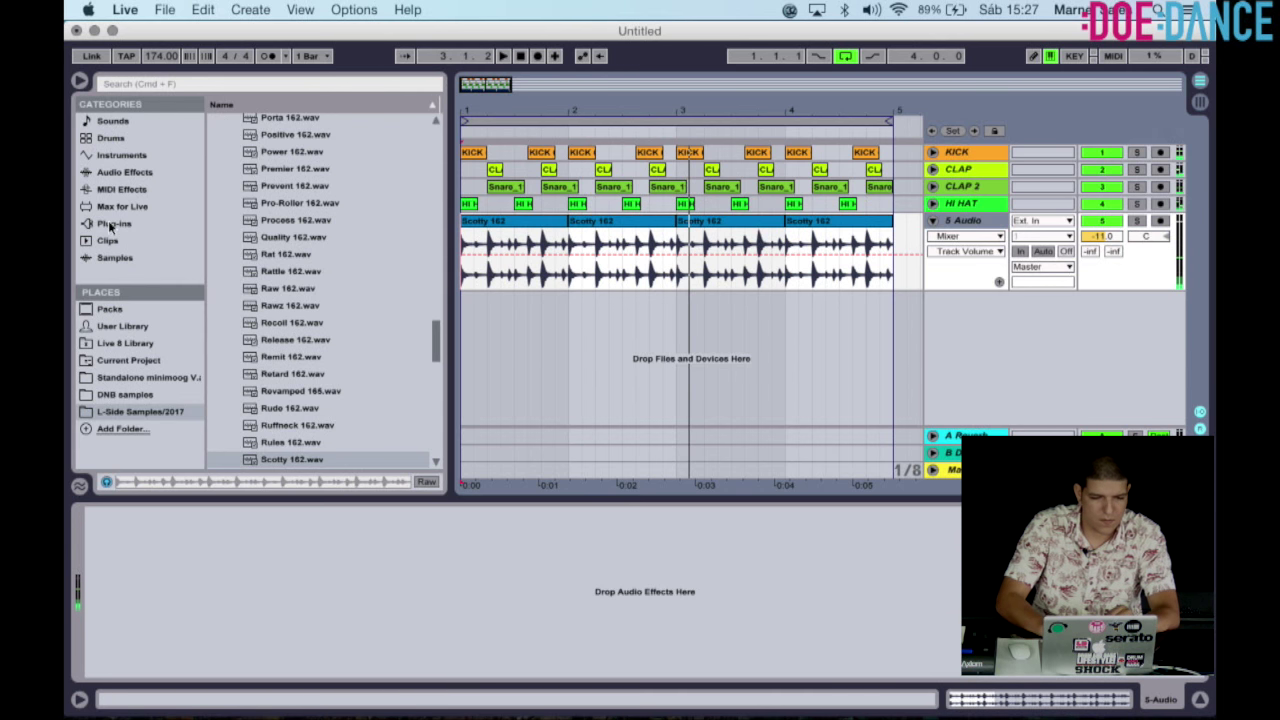
pyautogui.click(123, 172)
pyautogui.scroll(5, 234, 296)
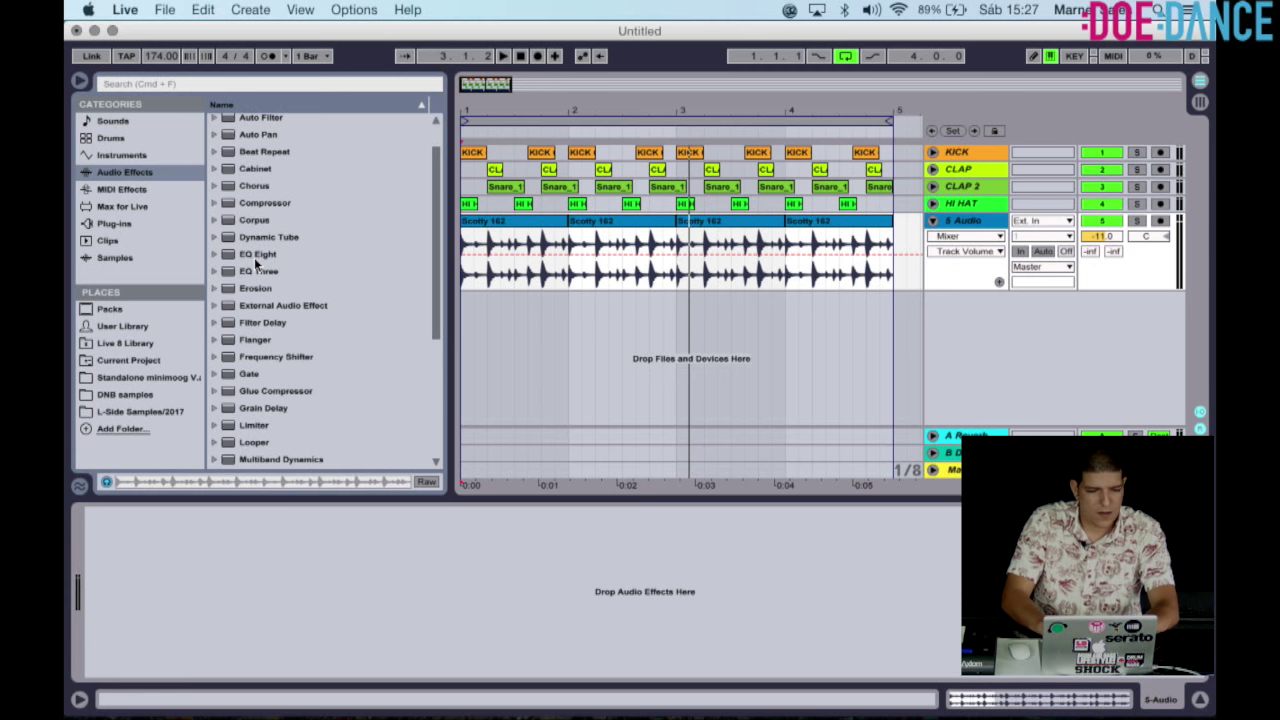
pyautogui.doubleClick(257, 257)
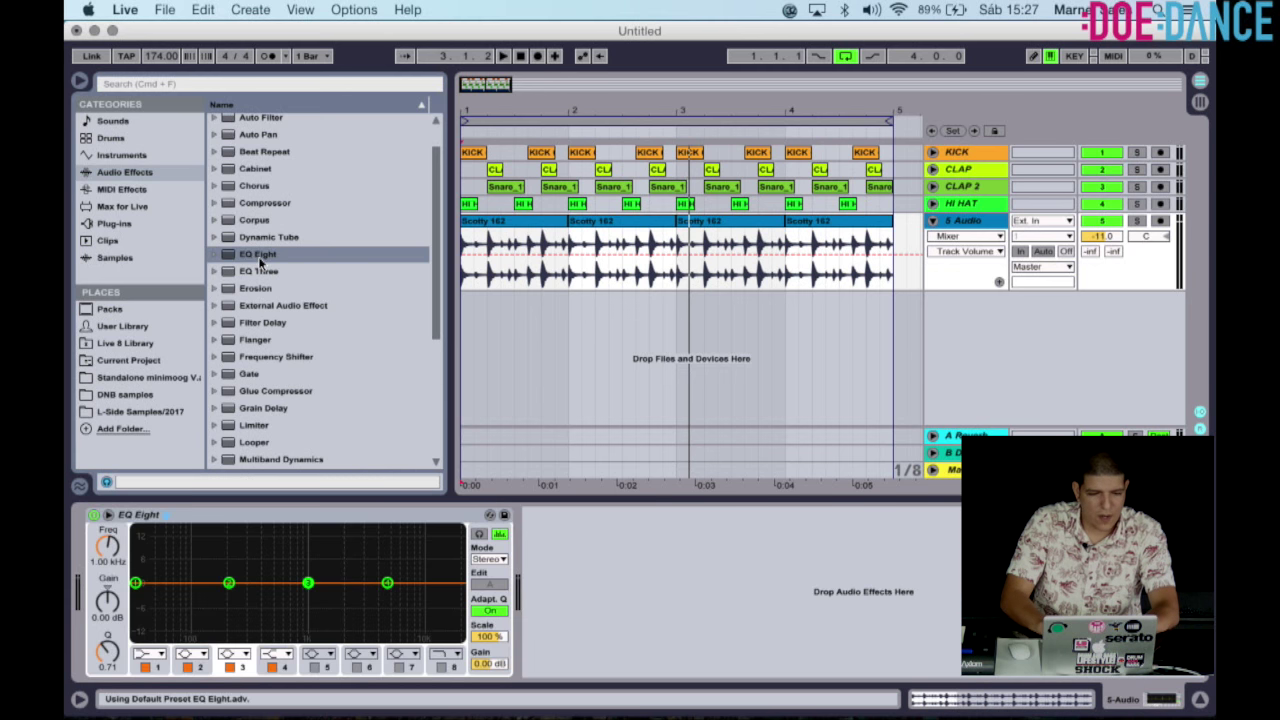
# Set band 1 of the loop's EQ Eight to a low-cut filter at 374 Hz and play the beat.
pyautogui.click(163, 653)
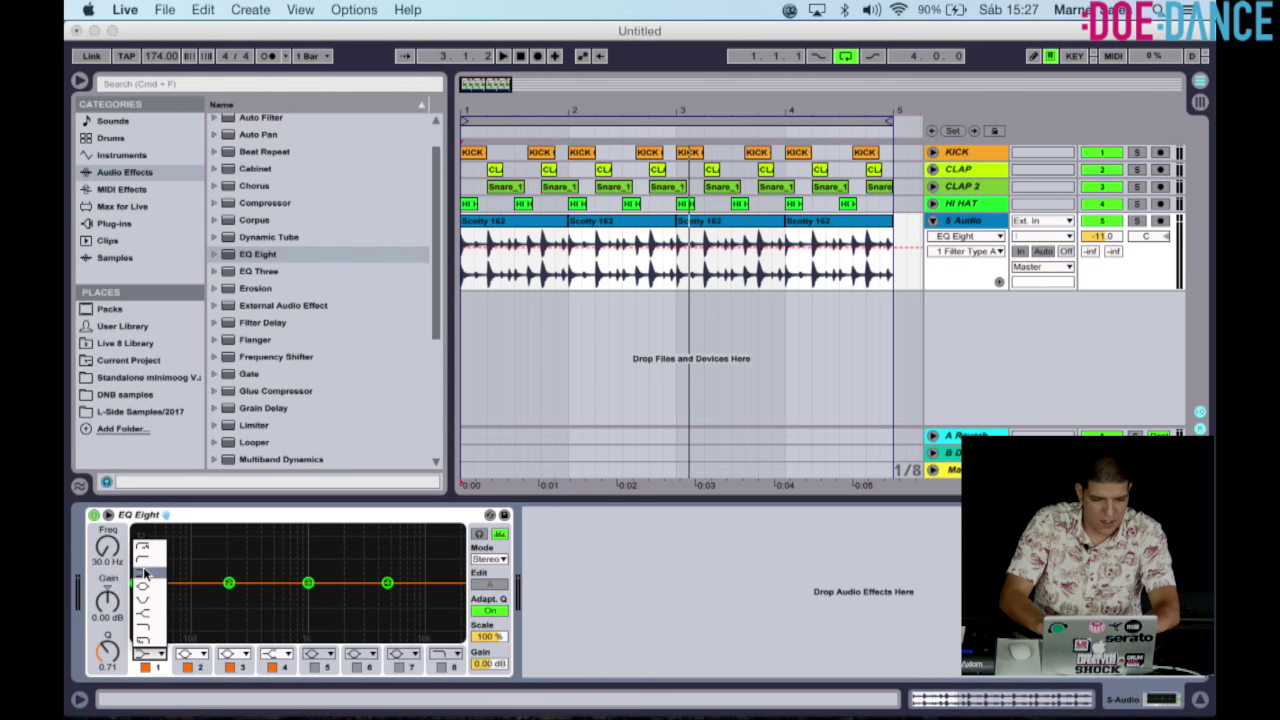
pyautogui.click(147, 562)
pyautogui.moveTo(135, 597); pyautogui.dragTo(260, 591)
pyautogui.press('space')
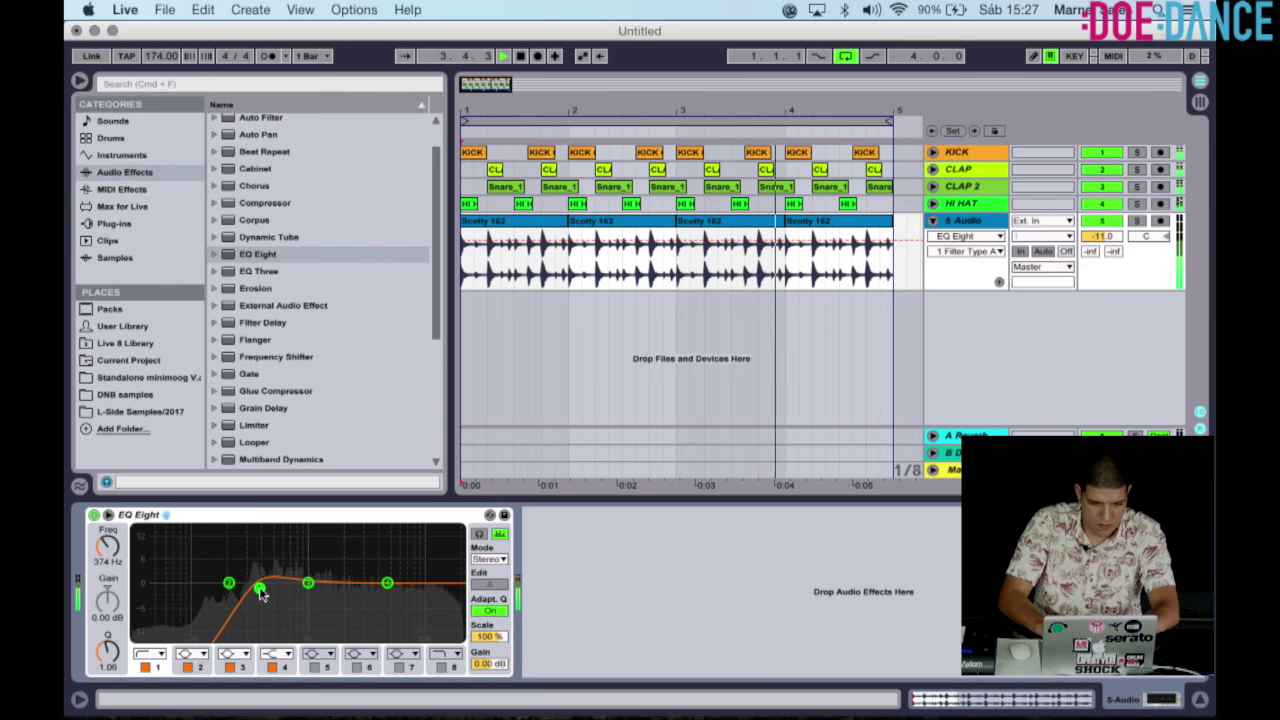
# Dip band 3 of the loop's EQ Eight to about -5.08 dB at 1.53 kHz and solo the loop track.
pyautogui.click(308, 585)
pyautogui.moveTo(313, 591); pyautogui.dragTo(331, 605)
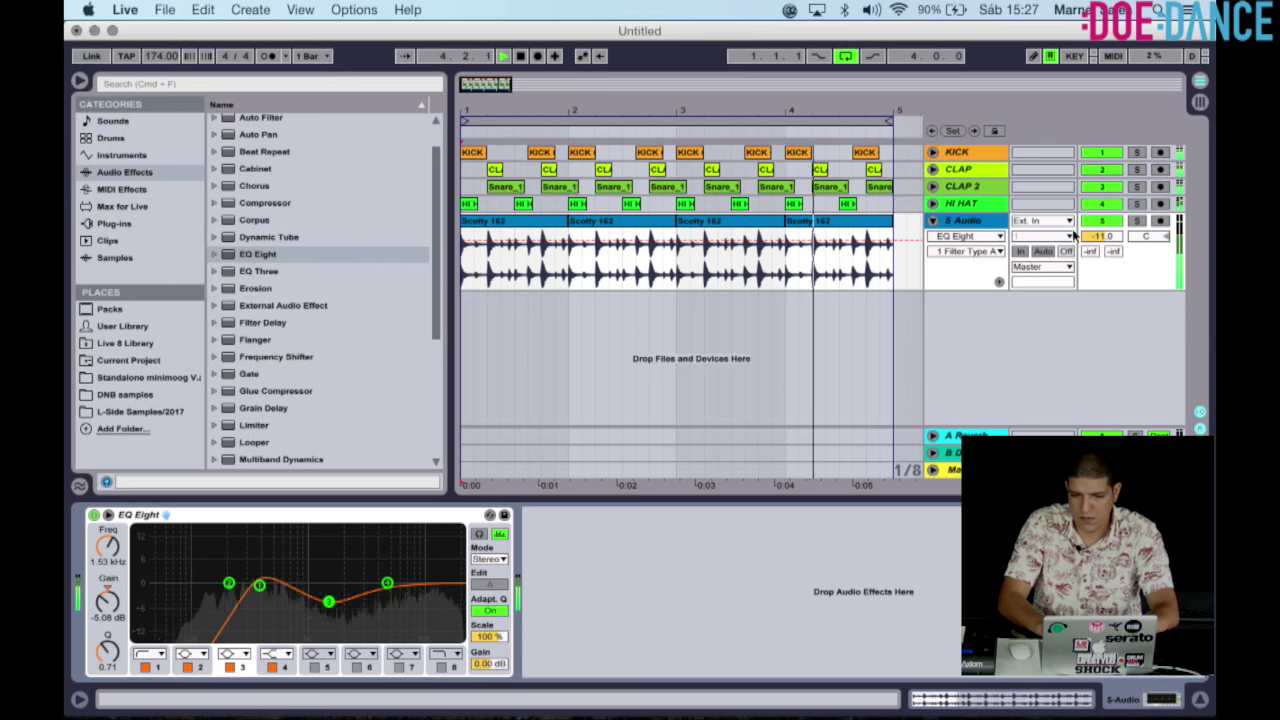
pyautogui.click(1137, 220)
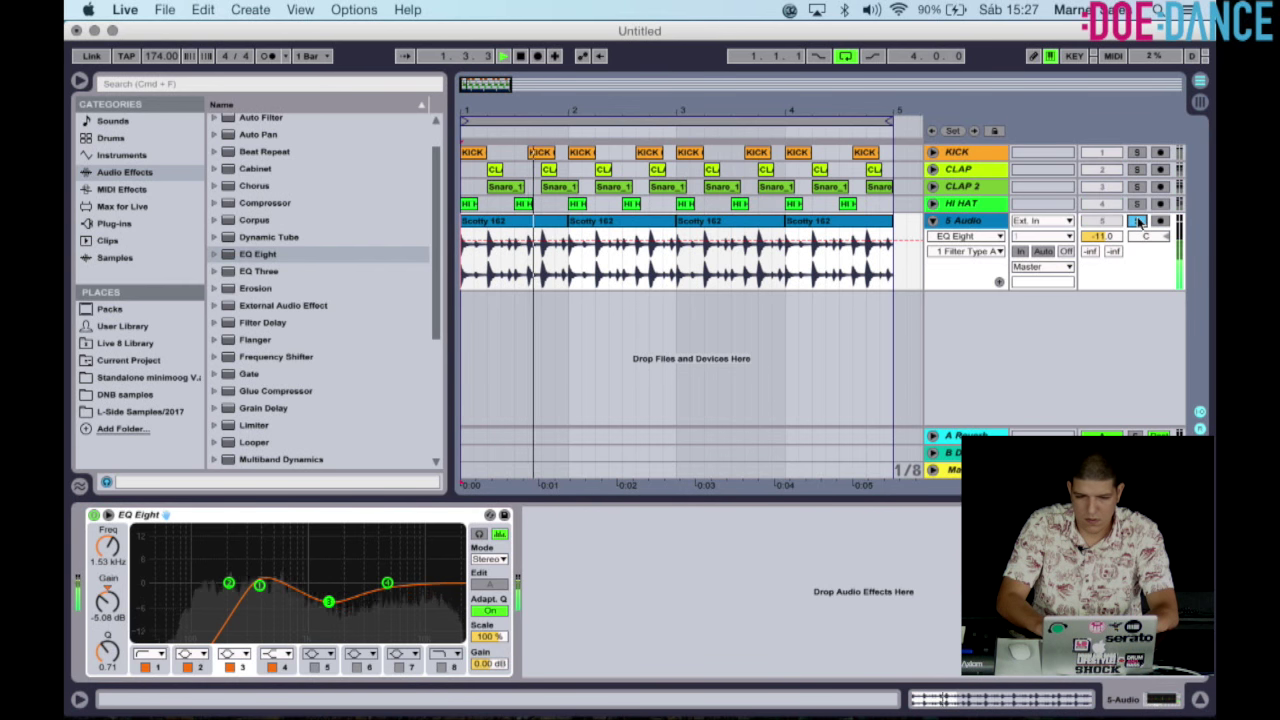
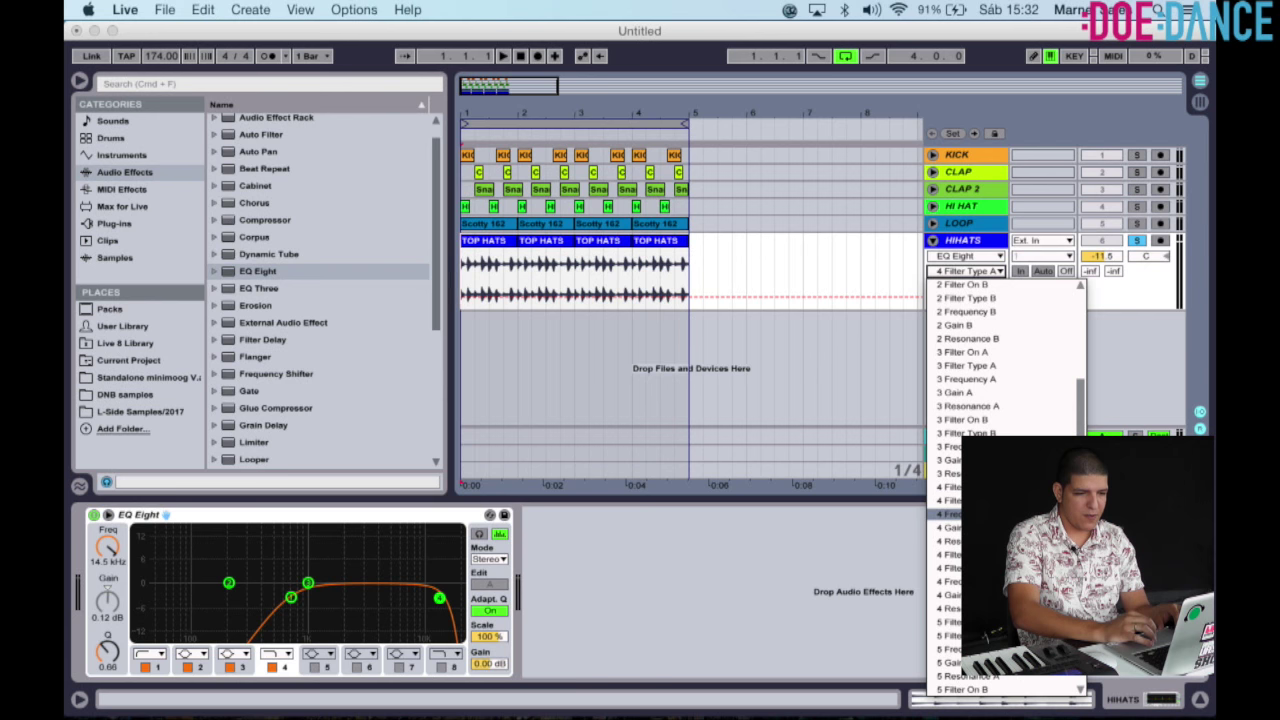
# Automate the HIHATS EQ Eight's band 4 frequency as a sweep from 81.5 Hz to 22.0 kHz over four bars and play it.
pyautogui.click(958, 513)
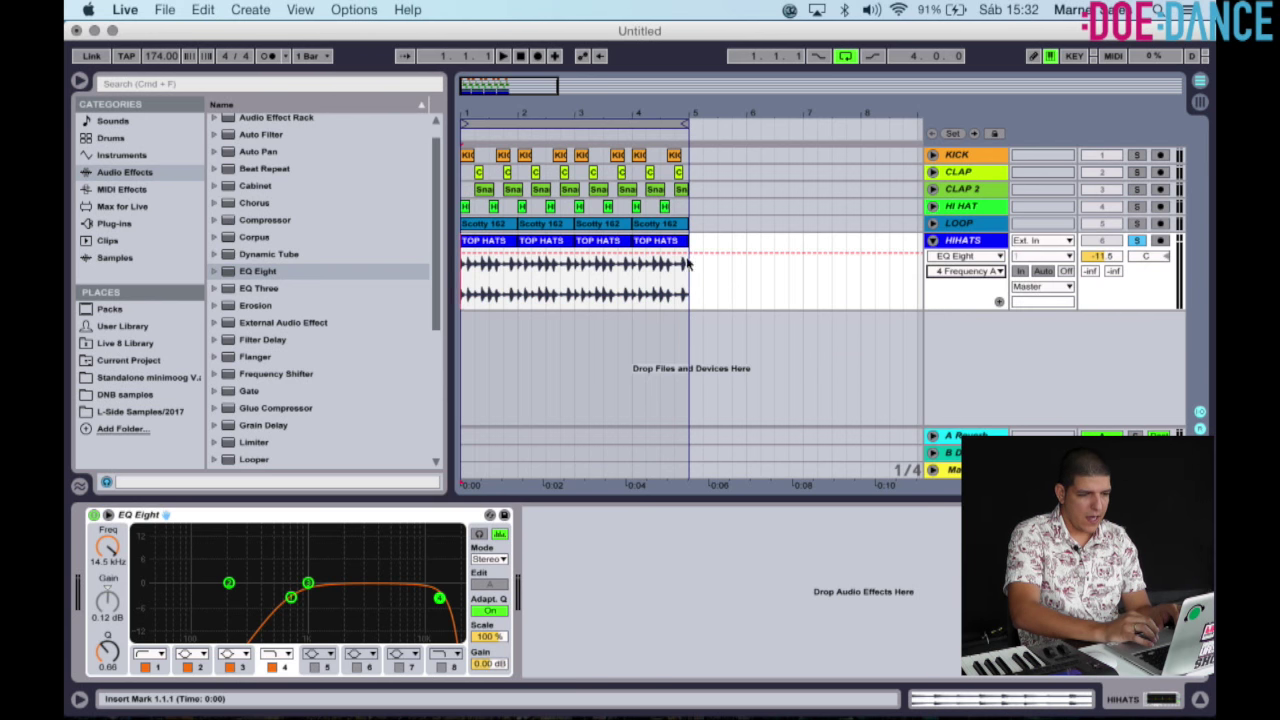
pyautogui.moveTo(690, 257); pyautogui.dragTo(693, 250)
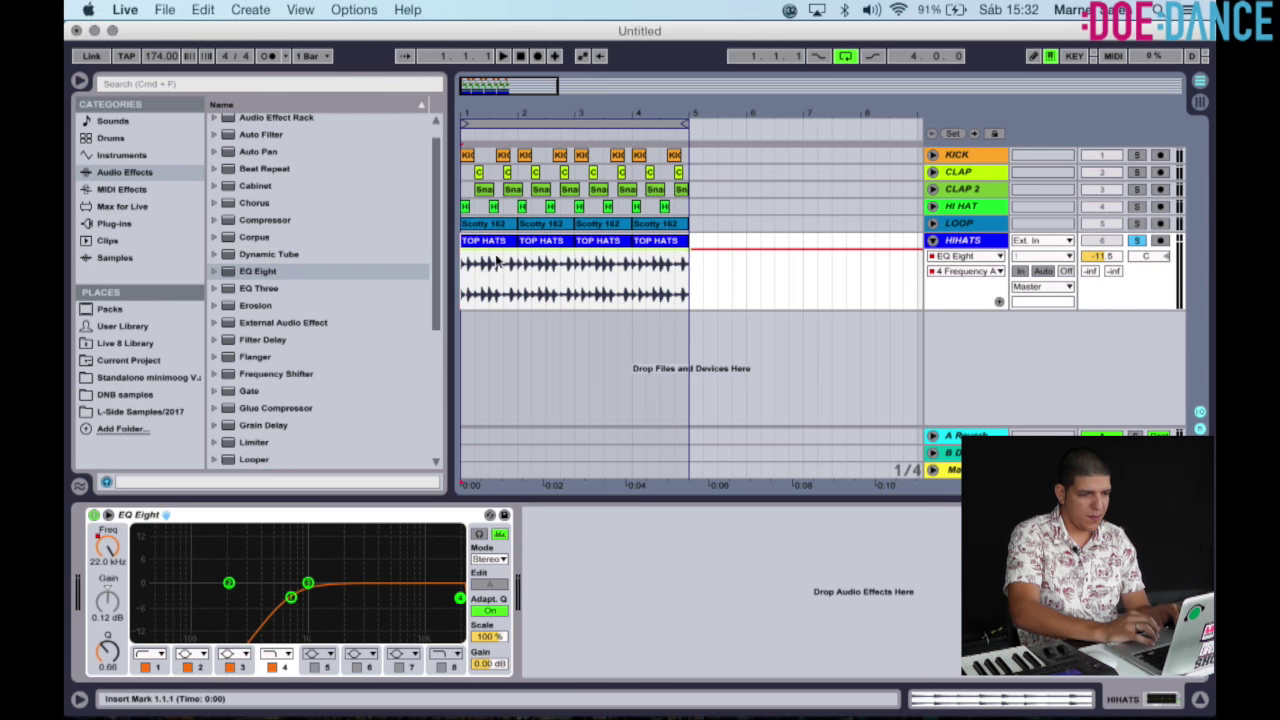
pyautogui.moveTo(485, 258); pyautogui.dragTo(487, 292)
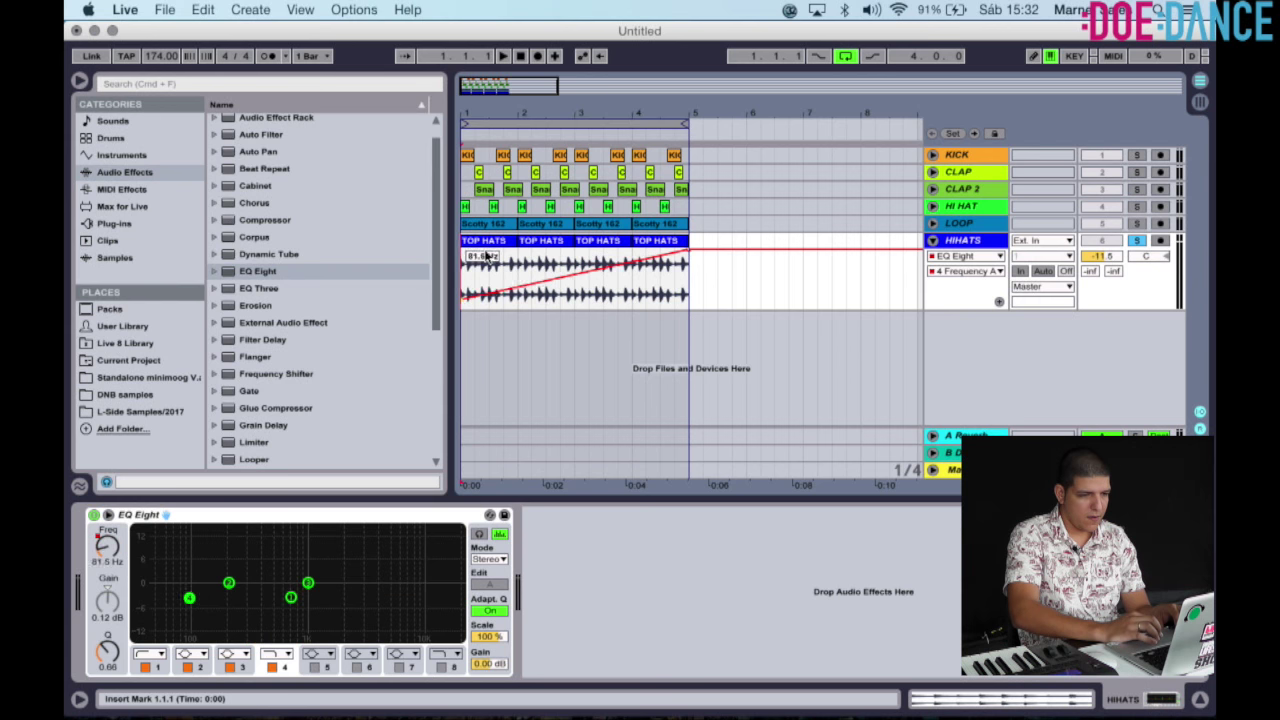
pyautogui.press('space')
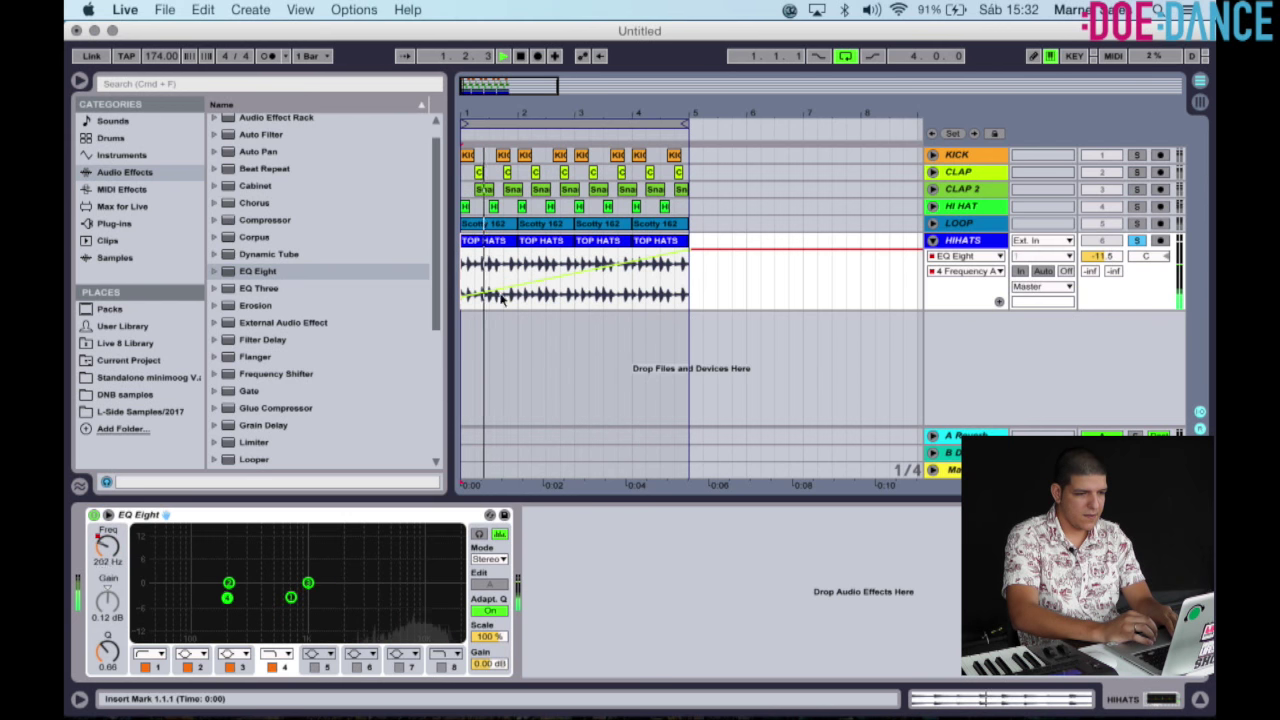
# Raise the start of the band 4 frequency sweep to about 665 Hz, and delete both of its automation breakpoints.
pyautogui.moveTo(463, 299); pyautogui.dragTo(463, 280)
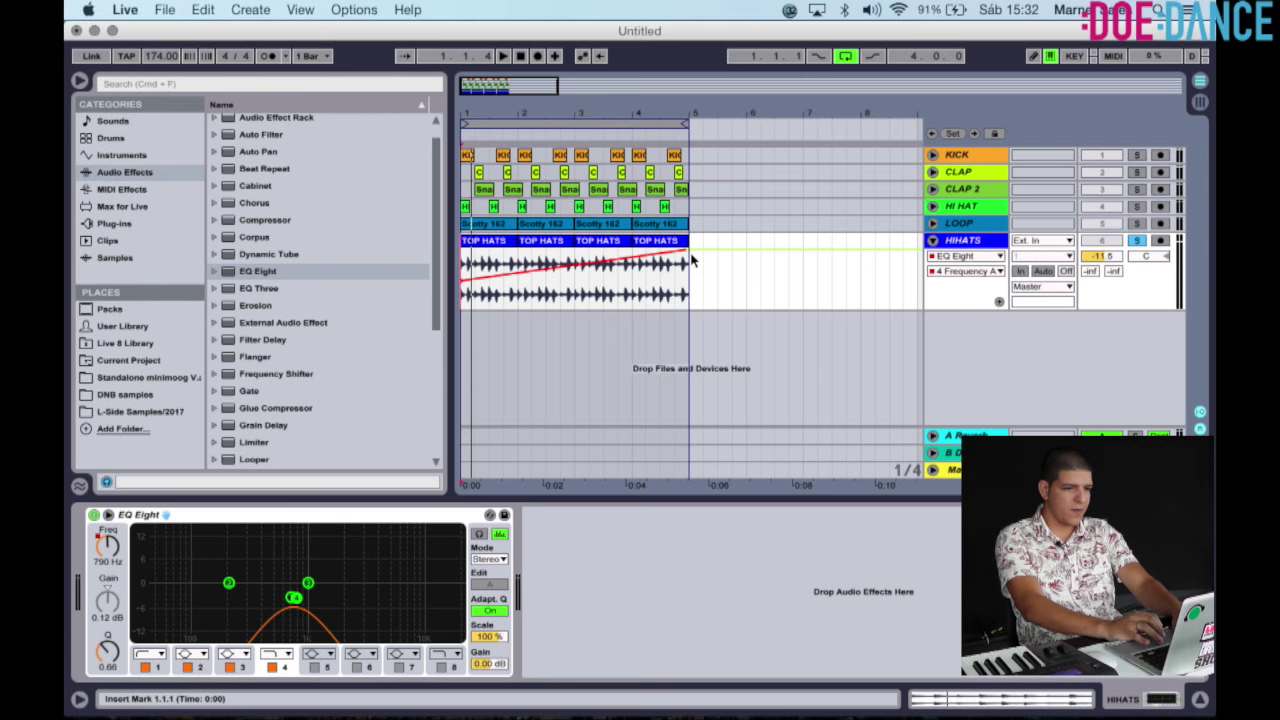
pyautogui.click(689, 257)
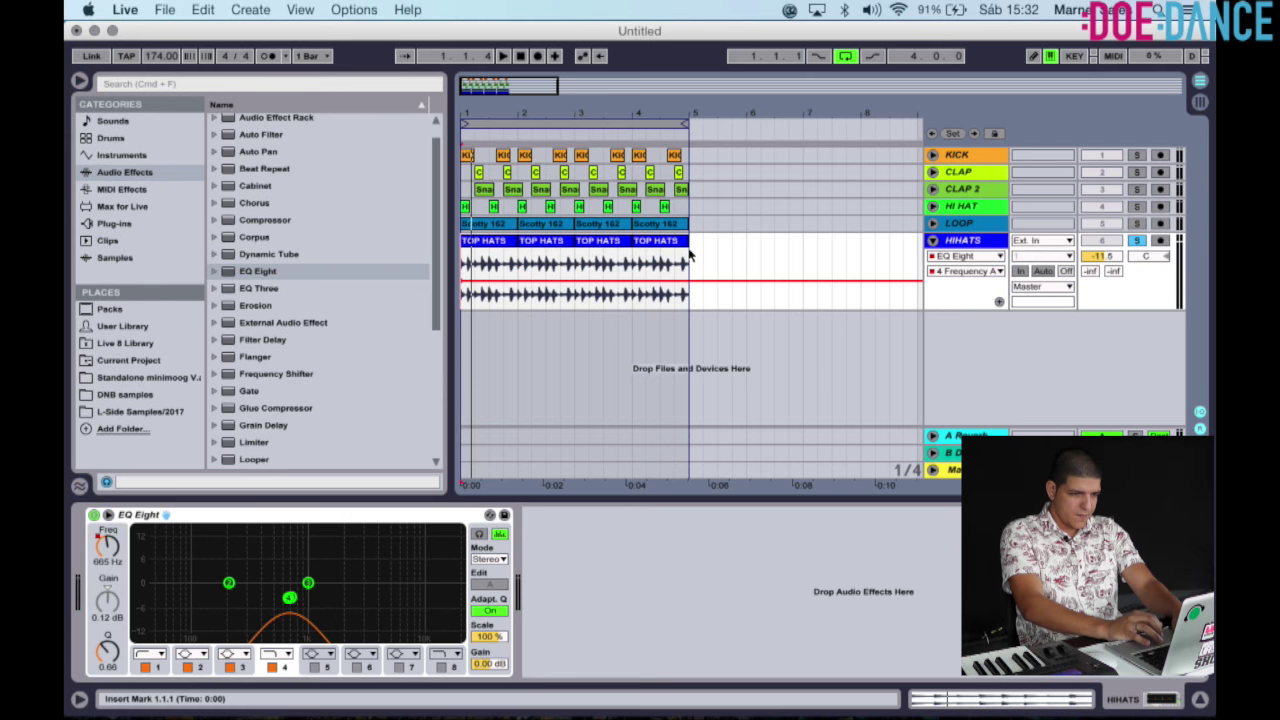
pyautogui.click(463, 282)
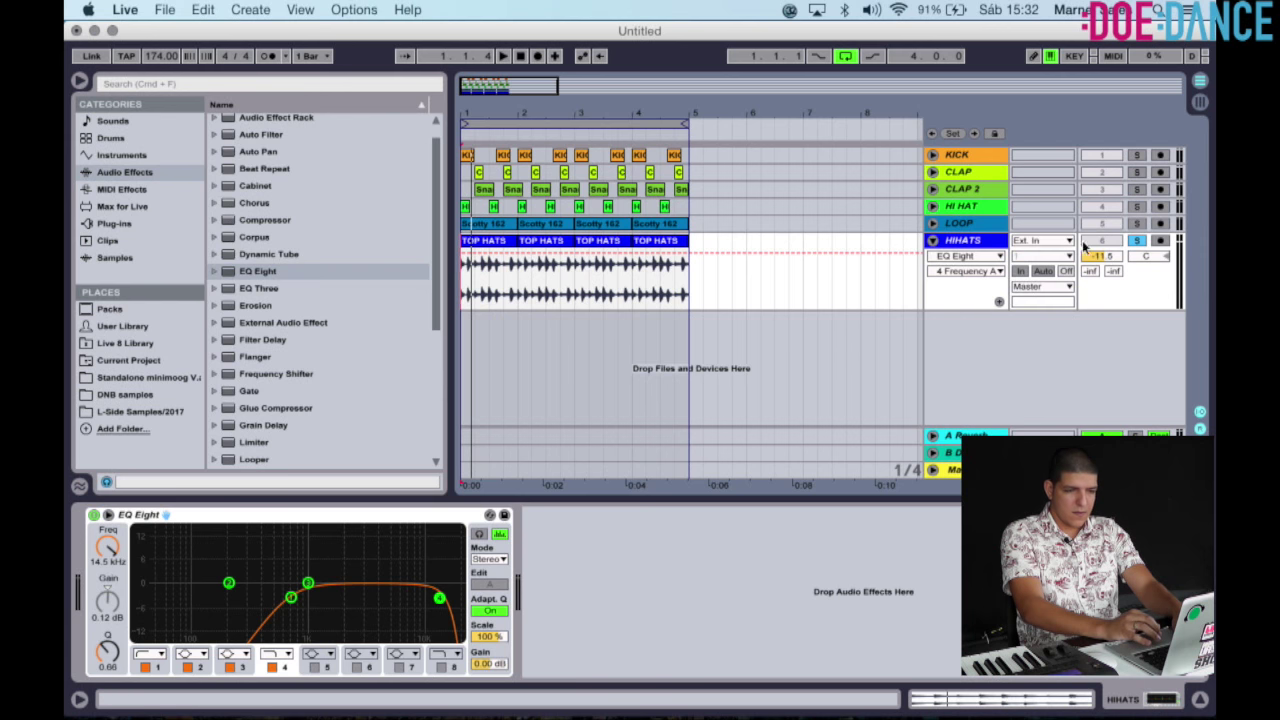
# Add a Reverb to the HIHATS track with a 649 ms decay time and 26% dry/wet, listening to the result.
pyautogui.press('space')
pyautogui.press('space')
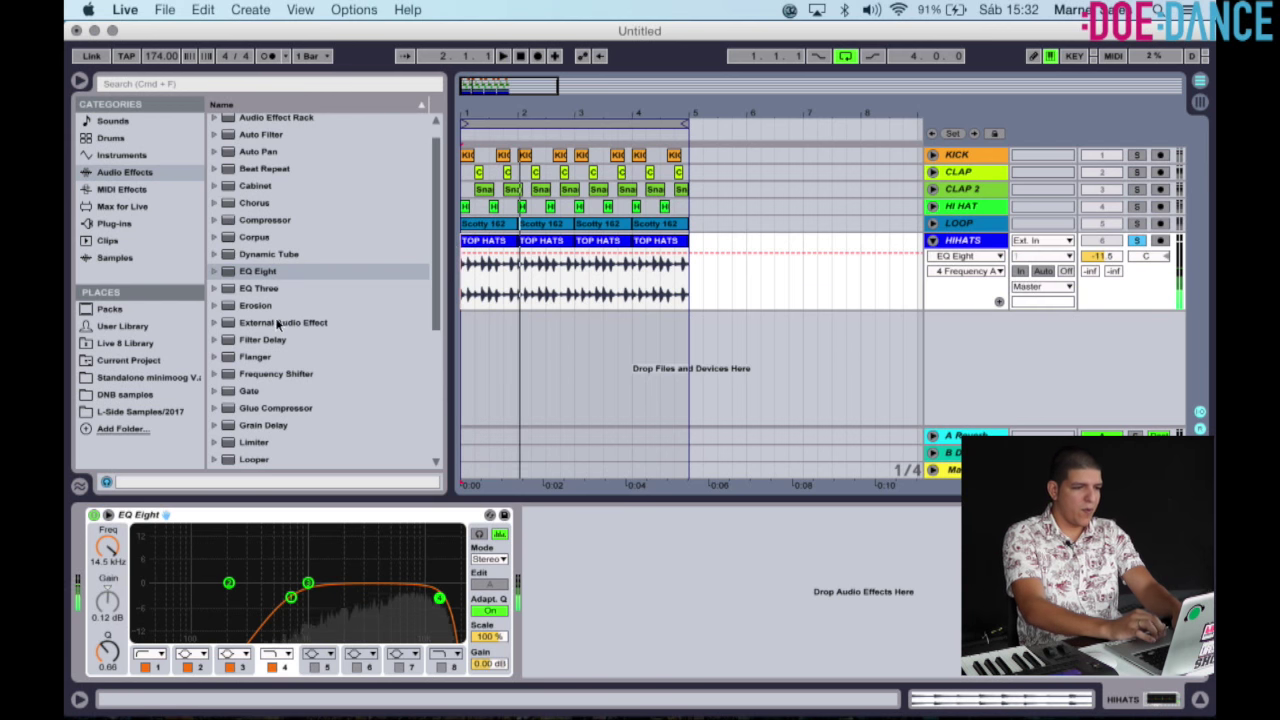
pyautogui.scroll(-5, 265, 335)
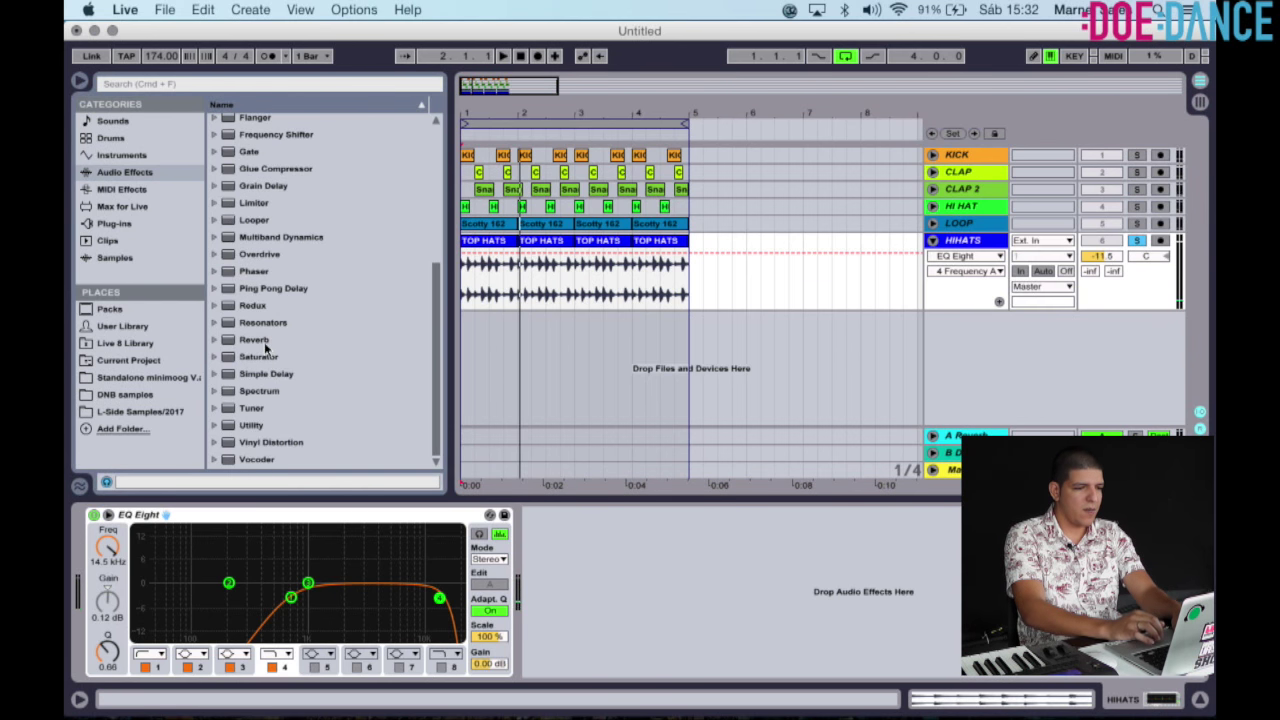
pyautogui.doubleClick(262, 341)
pyautogui.moveTo(760, 655); pyautogui.dragTo(762, 672)
pyautogui.press('space')
pyautogui.moveTo(935, 650); pyautogui.dragTo(936, 690)
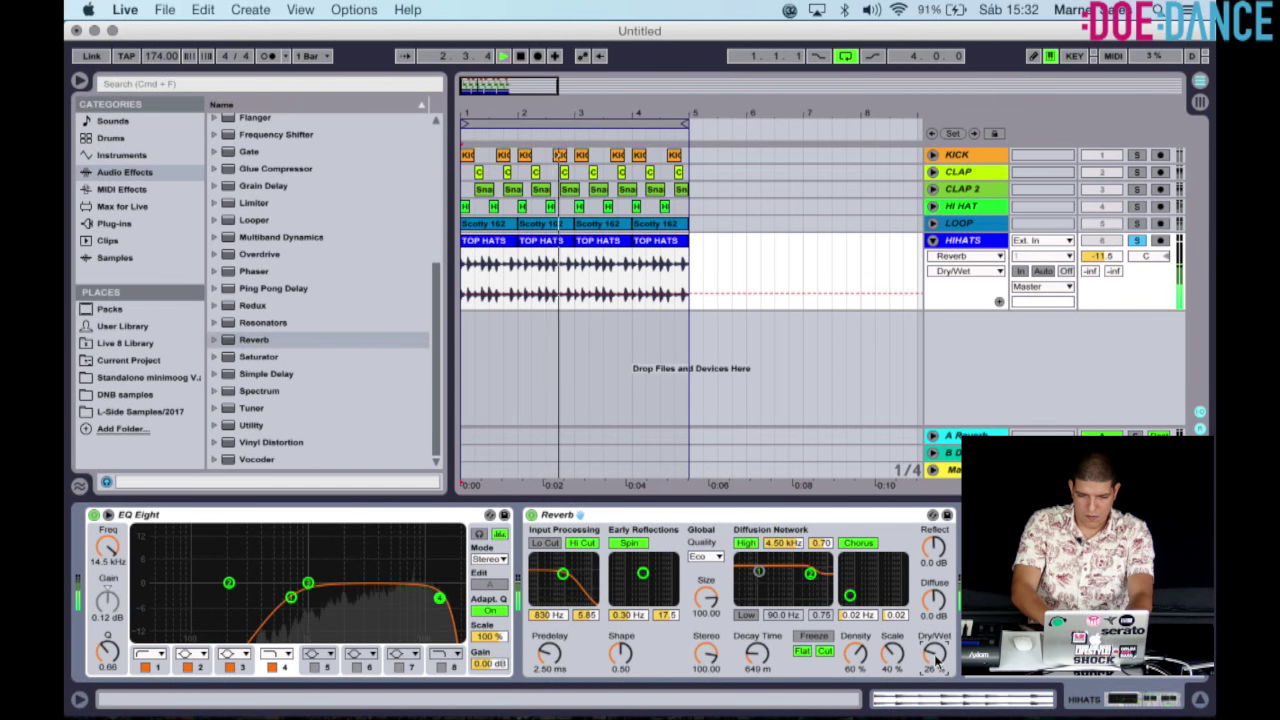
# Fold the HIHATS track, turn off its solo and play the full beat from the start.
pyautogui.click(933, 243)
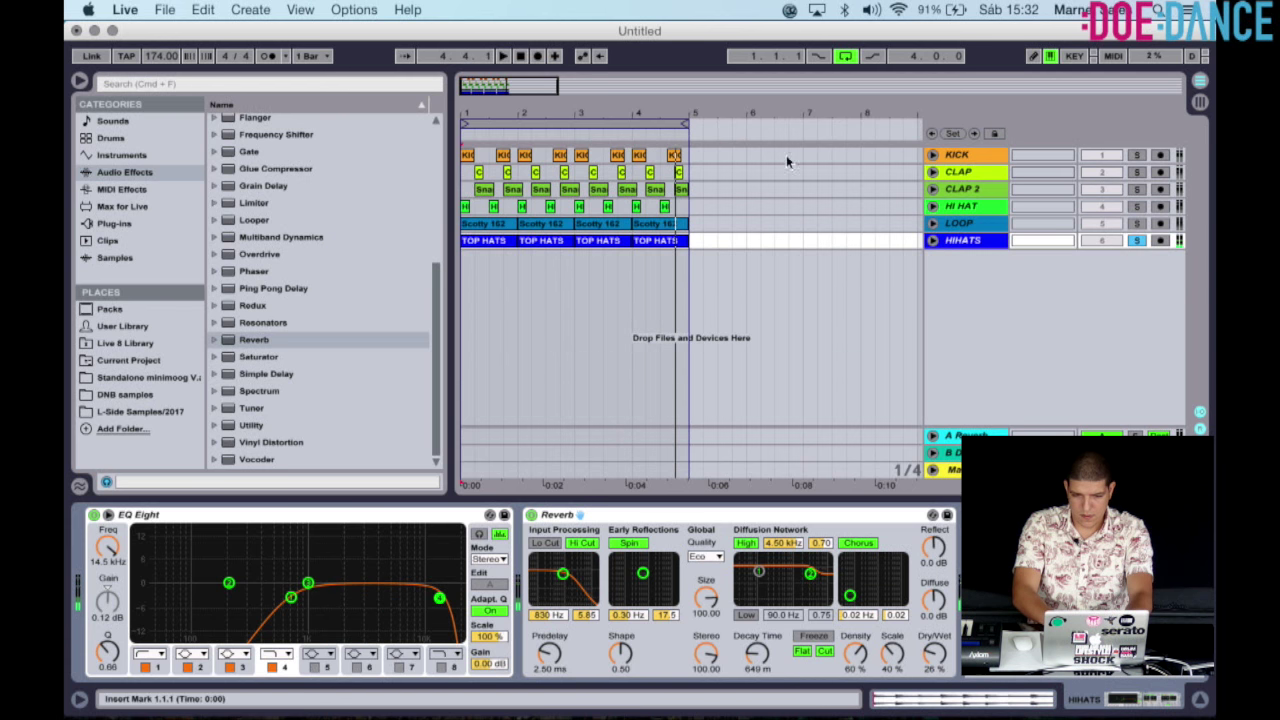
pyautogui.click(519, 57)
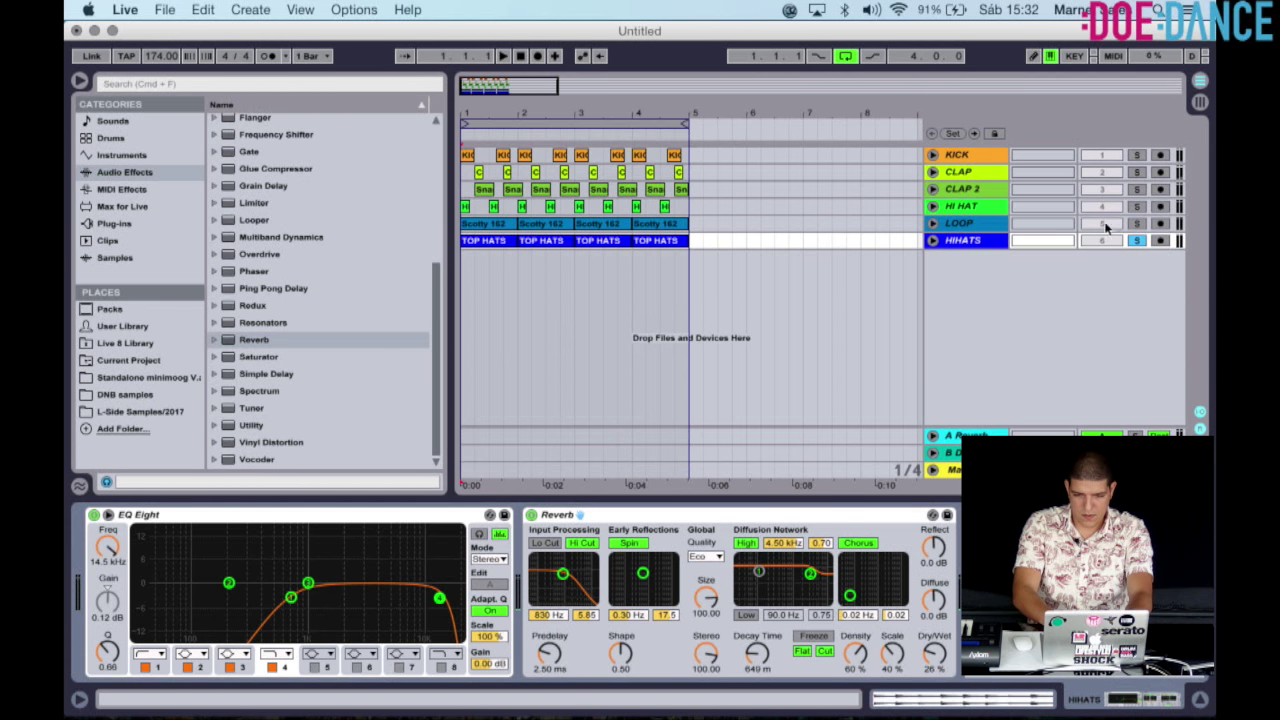
pyautogui.press('space')
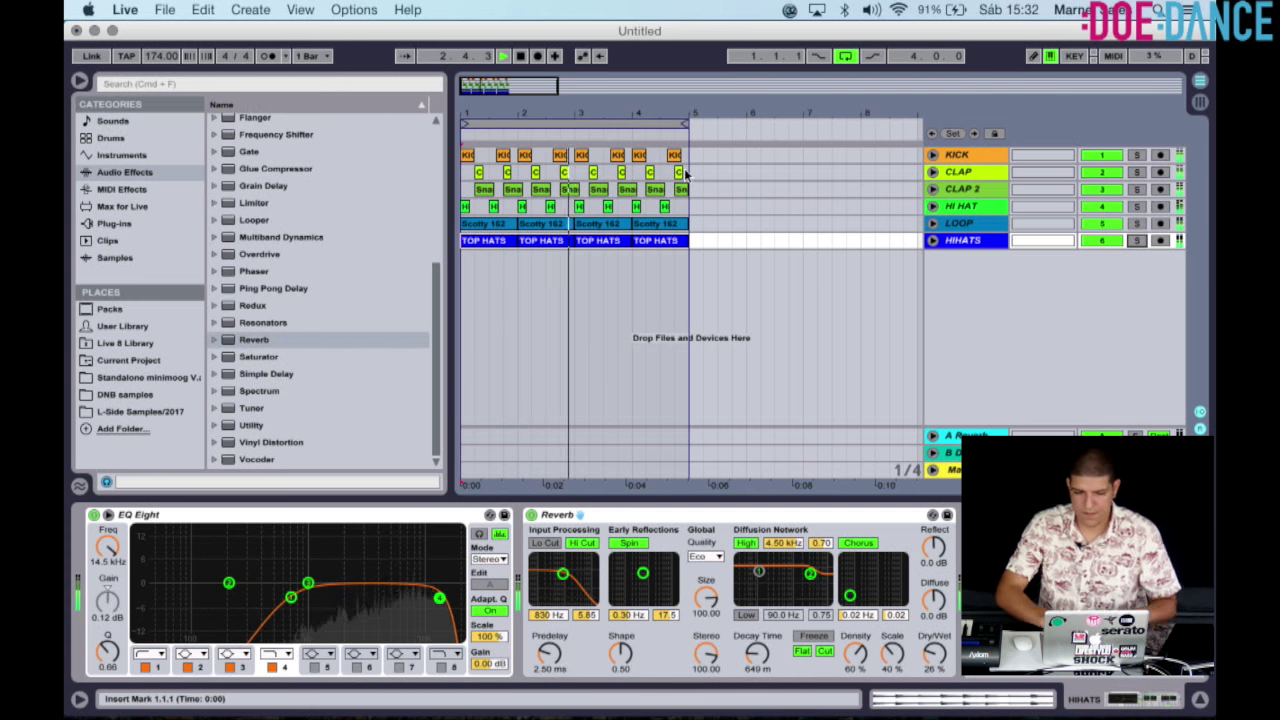
pyautogui.moveTo(668, 114); pyautogui.dragTo(586, 117)
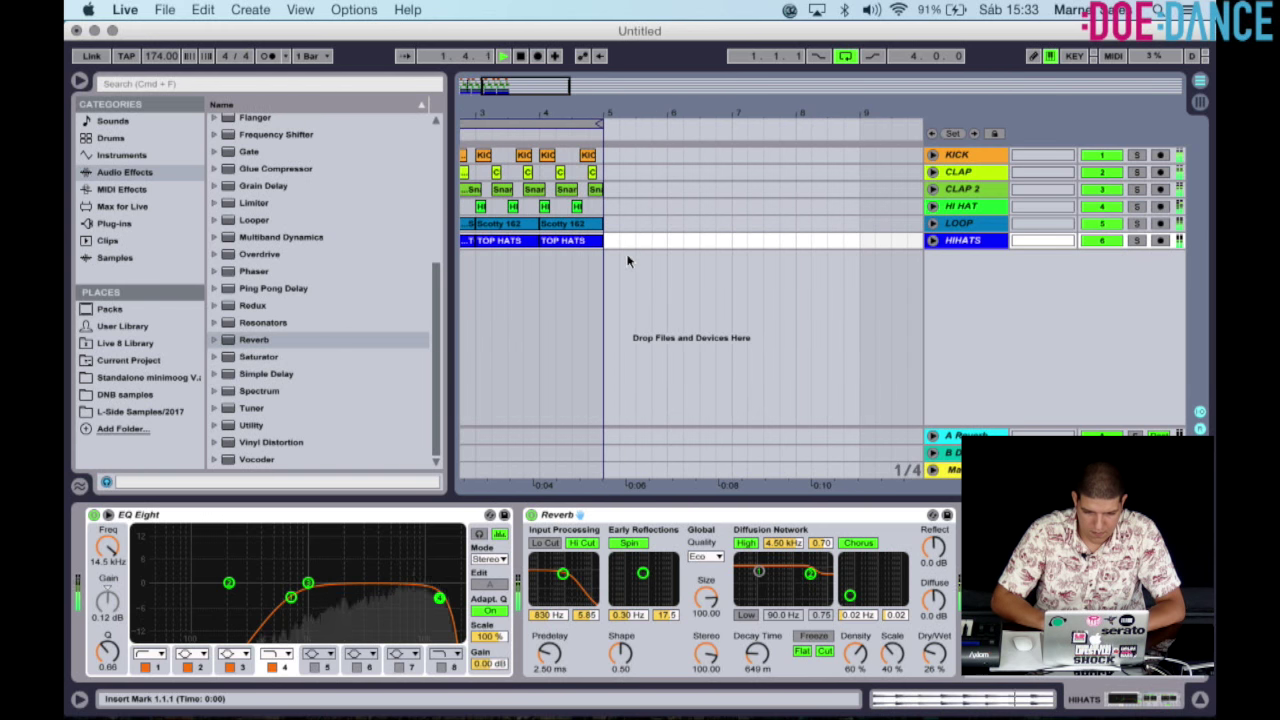
pyautogui.press('+')
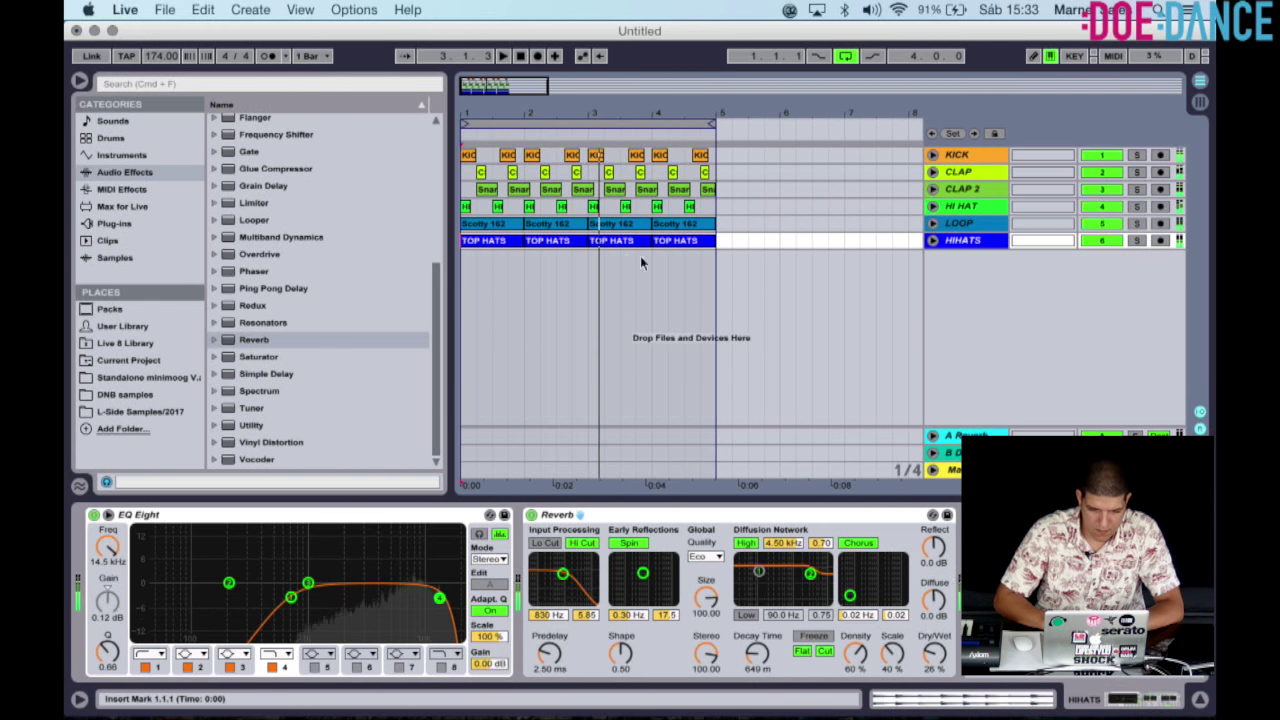
# Insert a new audio track below the HIHATS track.
pyautogui.rightClick(963, 244)
pyautogui.click(998, 370)
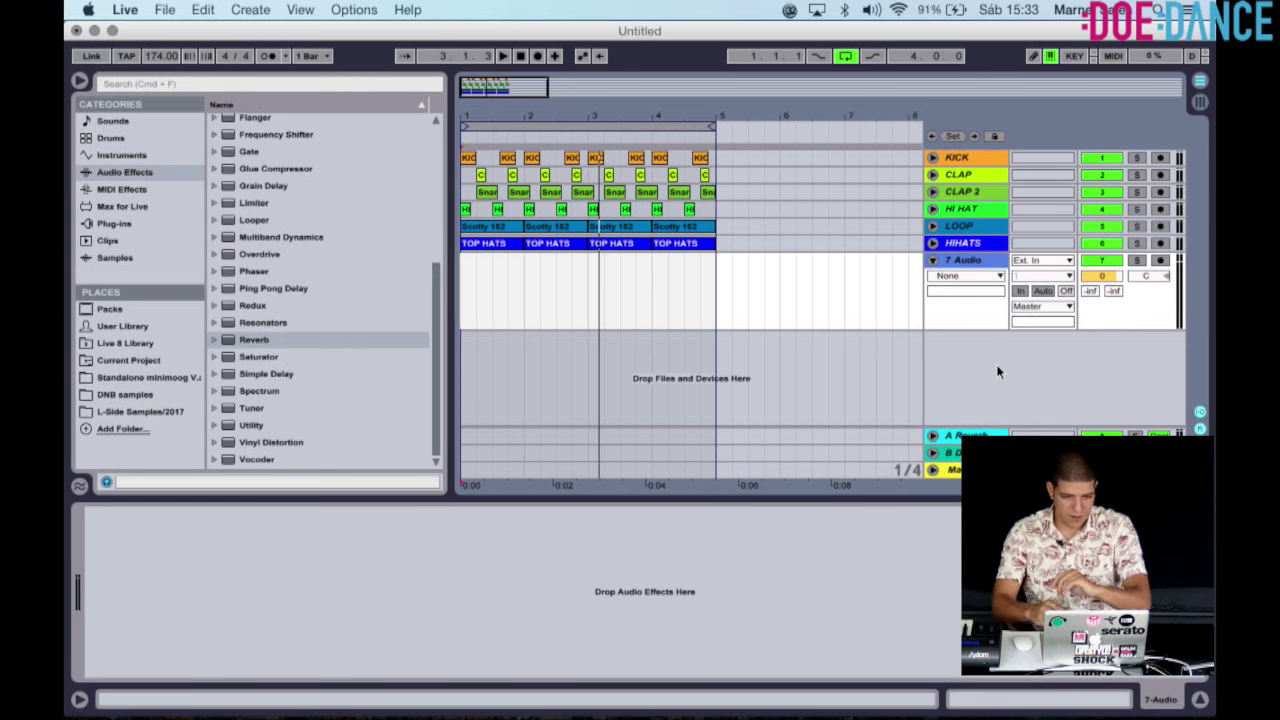
pyautogui.moveTo(684, 317); pyautogui.dragTo(541, 345)
pyautogui.click(541, 340)
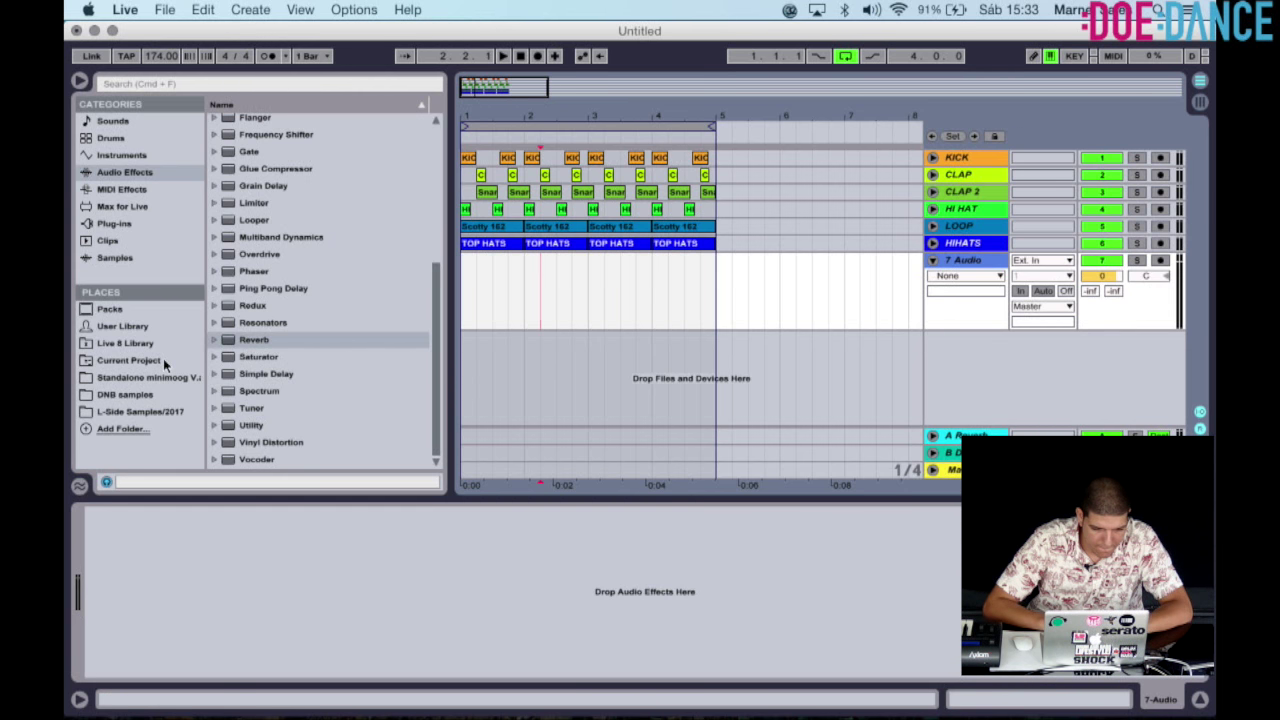
# Collapse DRUM HITS in the L-Side Samples/2017 folder, expand BASS and preview 808 SUB A Overdrive.wav.
pyautogui.click(140, 411)
pyautogui.scroll(5, 230, 200)
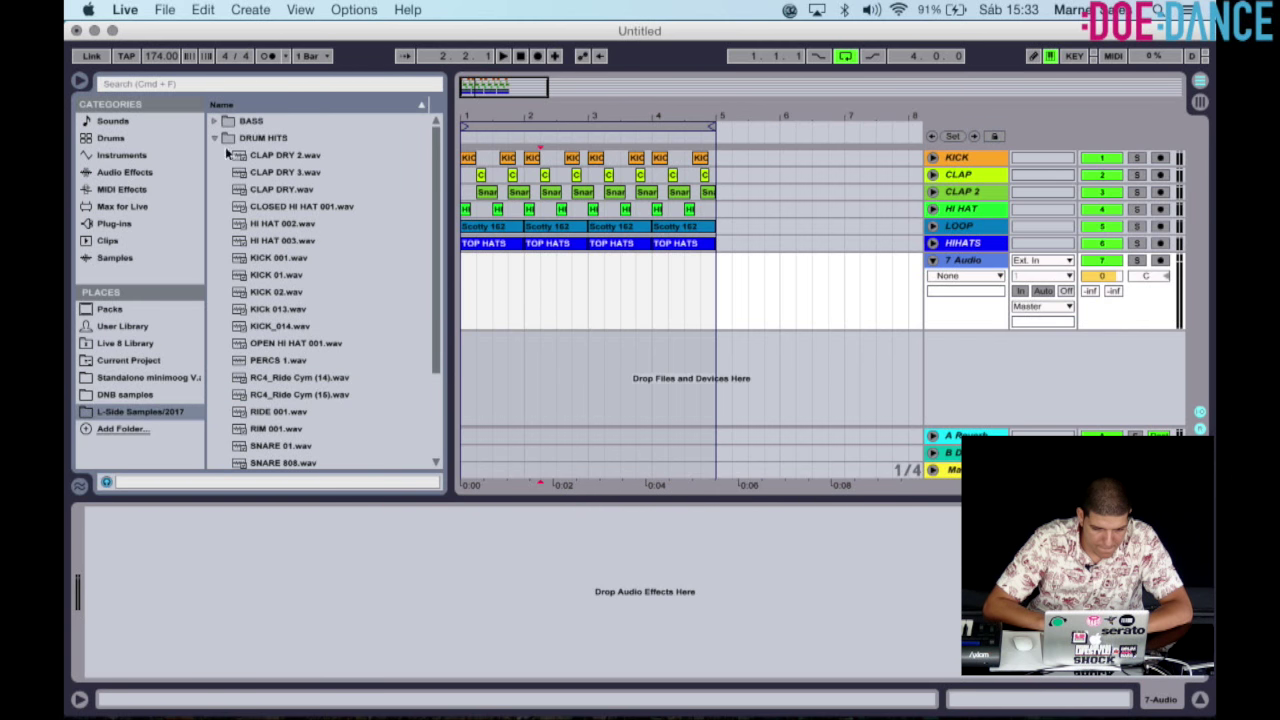
pyautogui.click(217, 137)
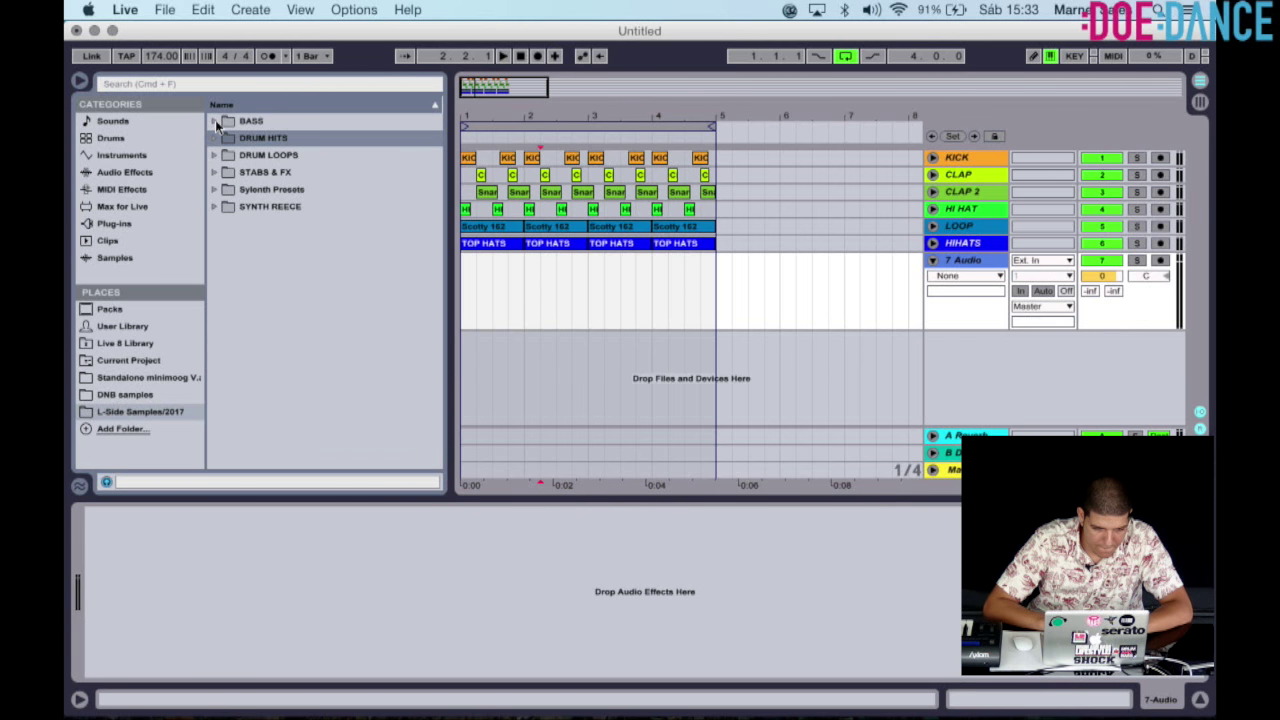
pyautogui.click(215, 121)
pyautogui.click(251, 140)
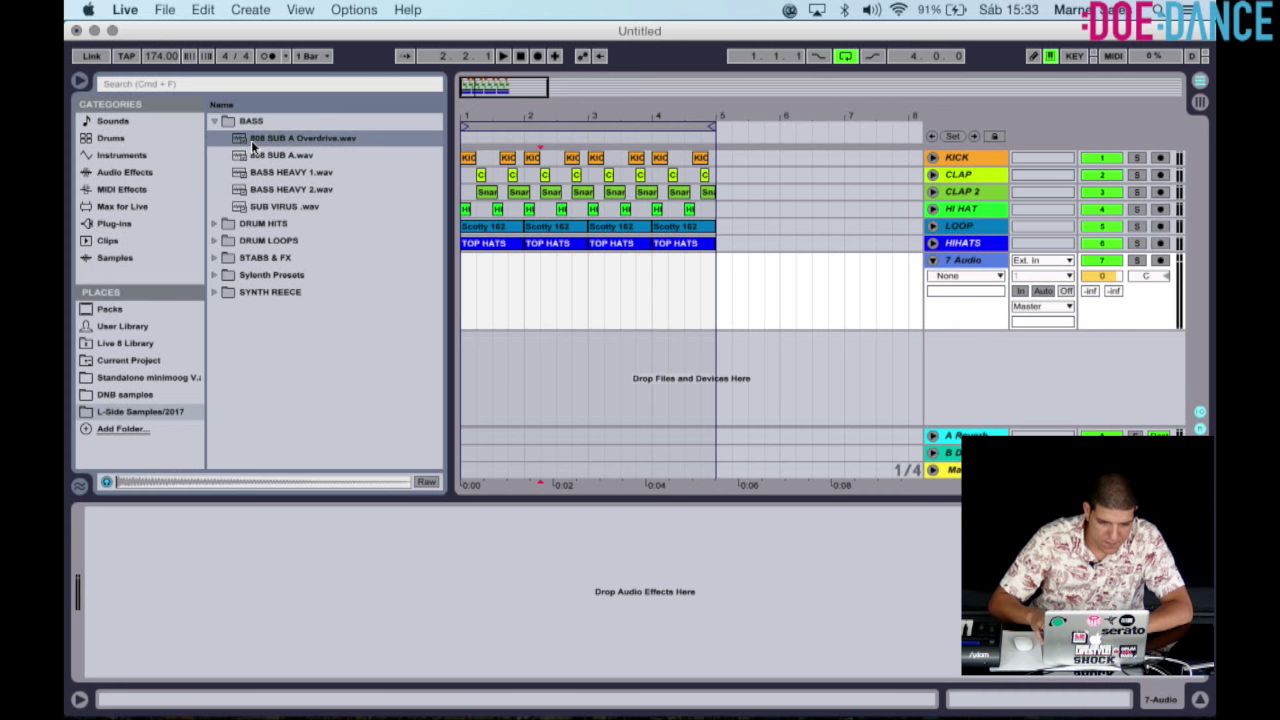
# Audition the 808 SUB A and BASS HEAVY samples in the BASS folder, ending on BASS HEAVY 1.wav.
pyautogui.press('Down')
pyautogui.press('Up')
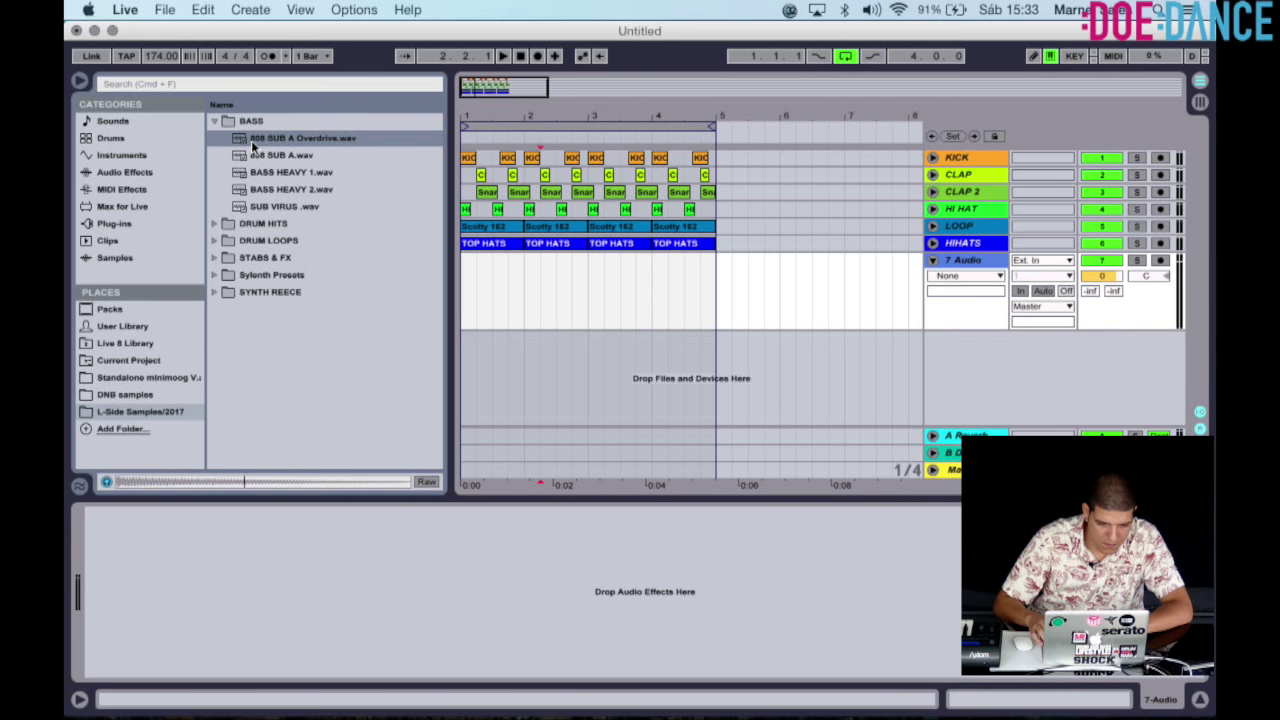
pyautogui.press('Down')
pyautogui.press('Down')
pyautogui.press('Down')
pyautogui.press('Up')
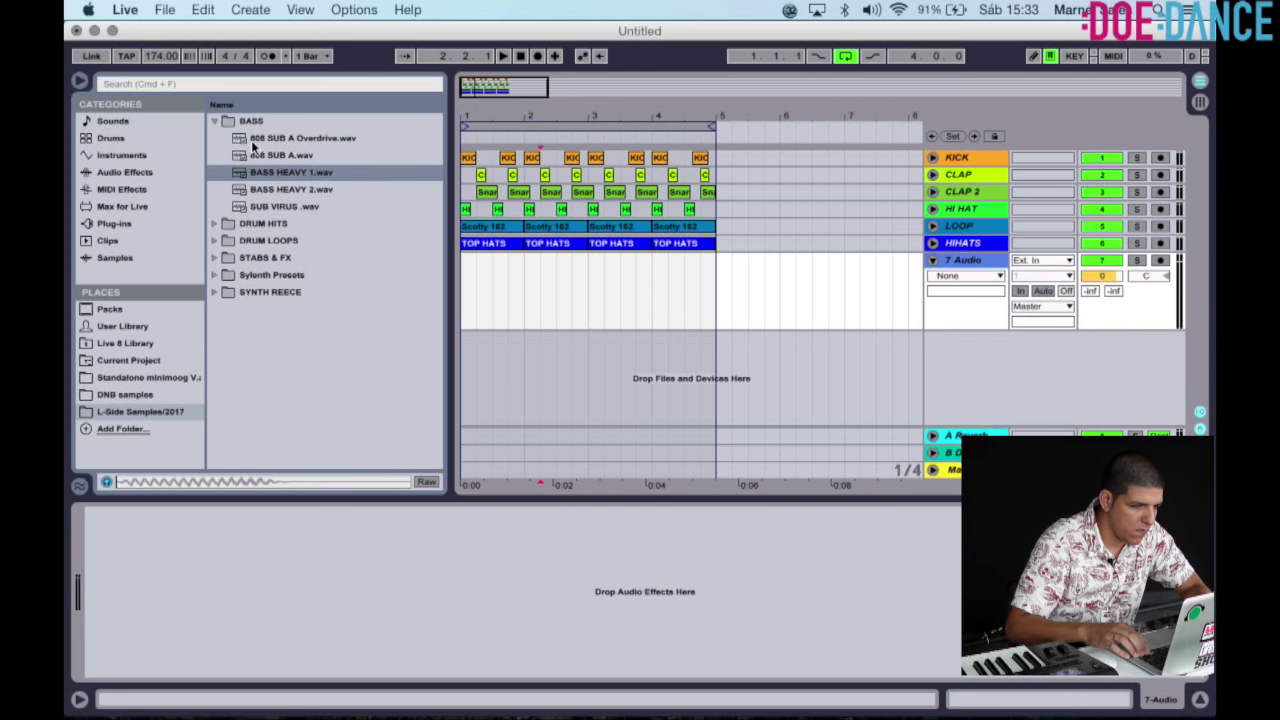
pyautogui.press('Down')
pyautogui.press('Up')
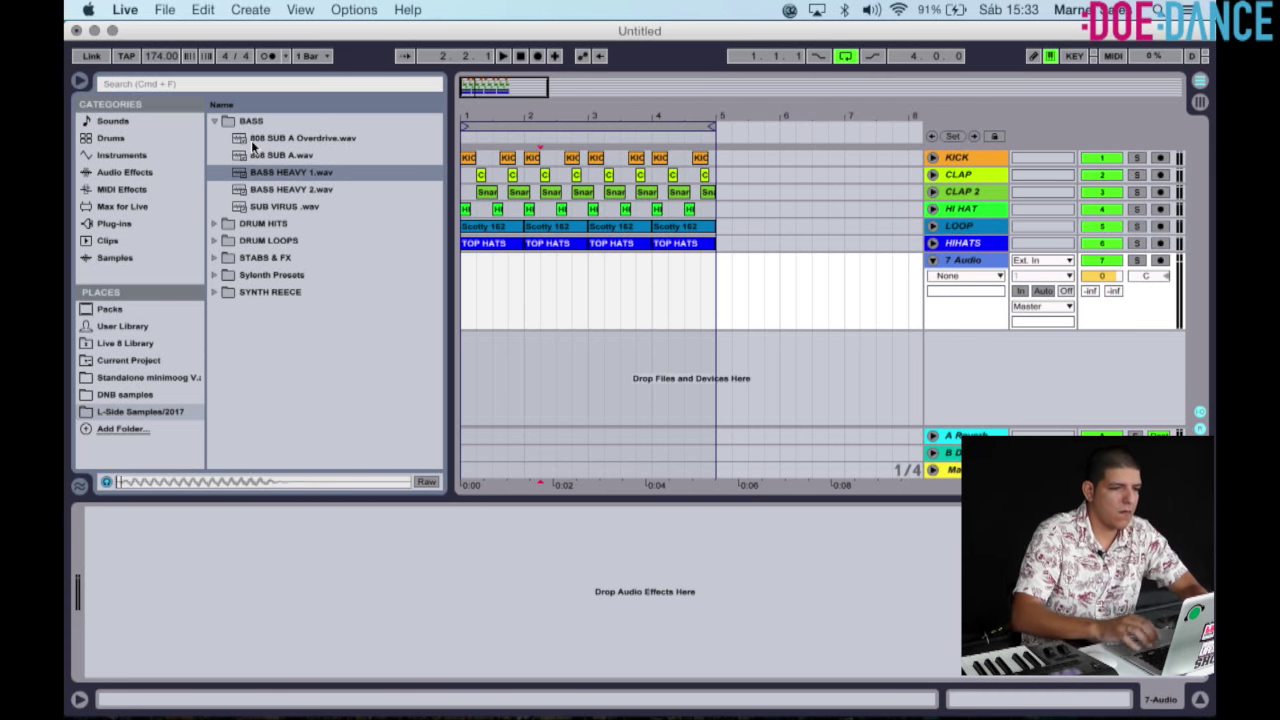
# Try to place BASS HEAVY 1.wav on the new audio track within bar 1.
pyautogui.moveTo(272, 172); pyautogui.dragTo(503, 260)
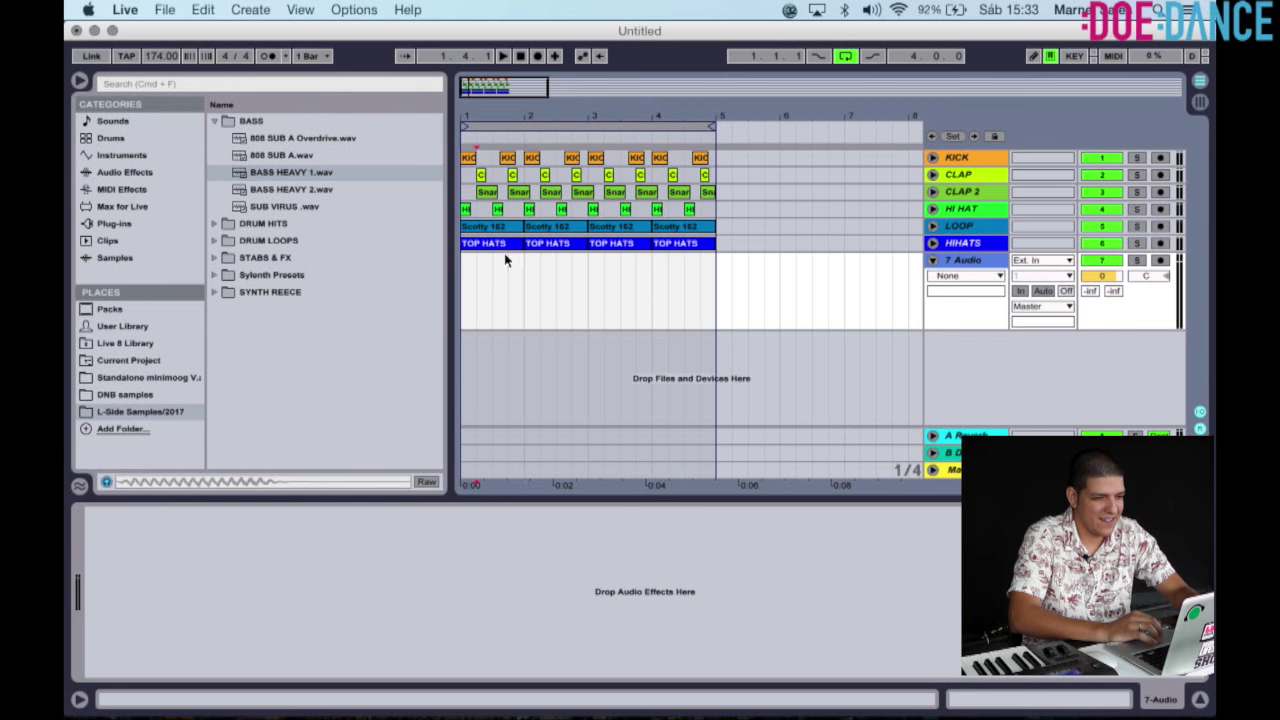
pyautogui.moveTo(478, 262); pyautogui.dragTo(296, 172)
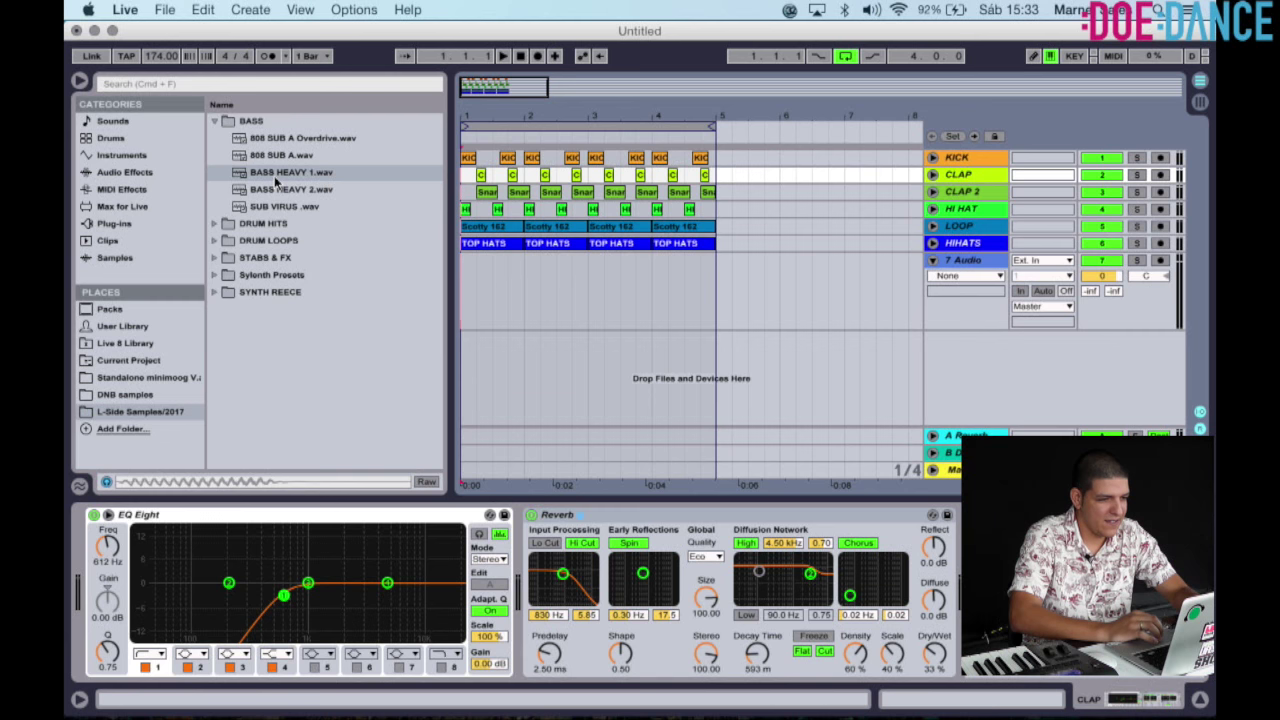
pyautogui.moveTo(274, 176); pyautogui.dragTo(470, 284)
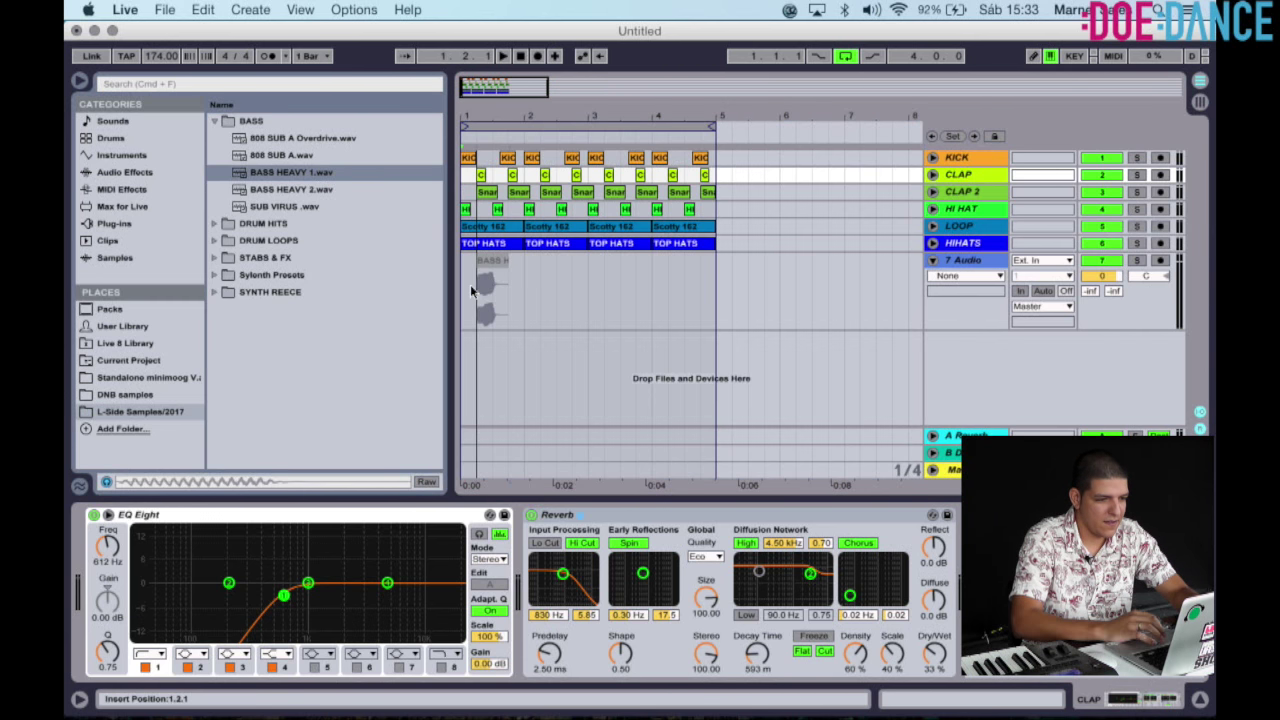
pyautogui.moveTo(470, 284); pyautogui.dragTo(488, 284)
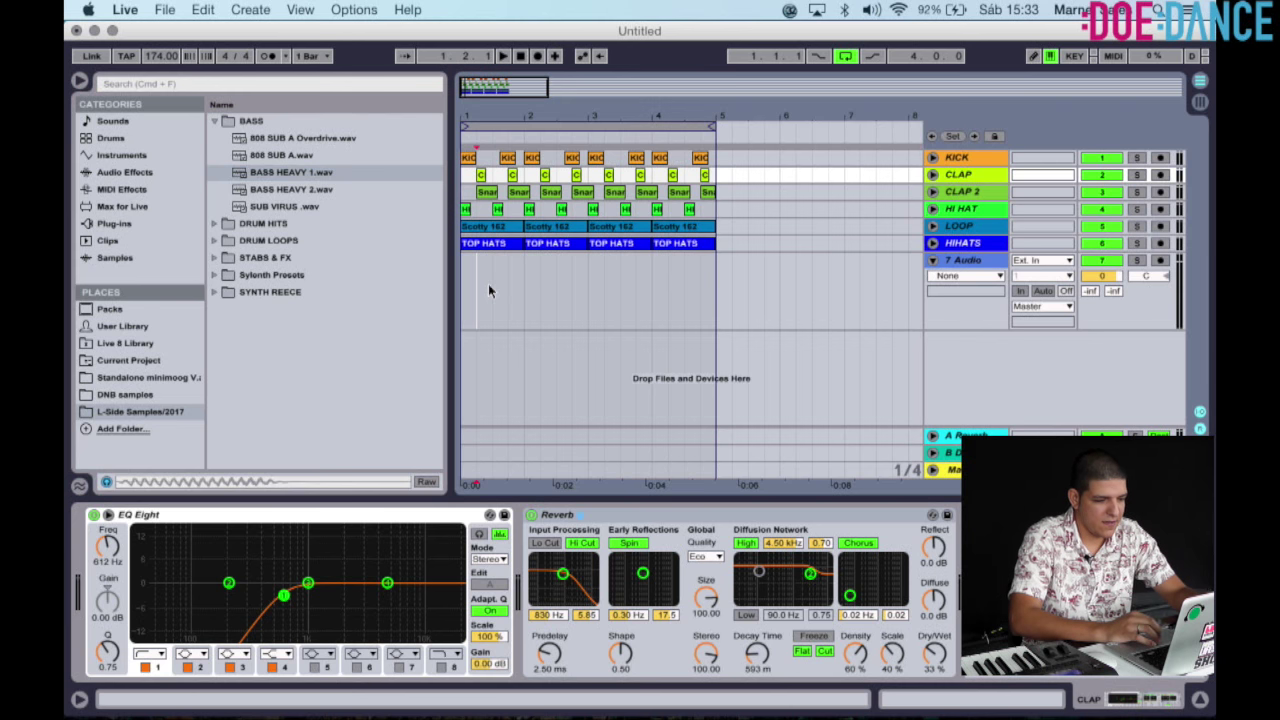
pyautogui.click(488, 284)
pyautogui.click(282, 176)
pyautogui.moveTo(283, 180); pyautogui.dragTo(492, 298)
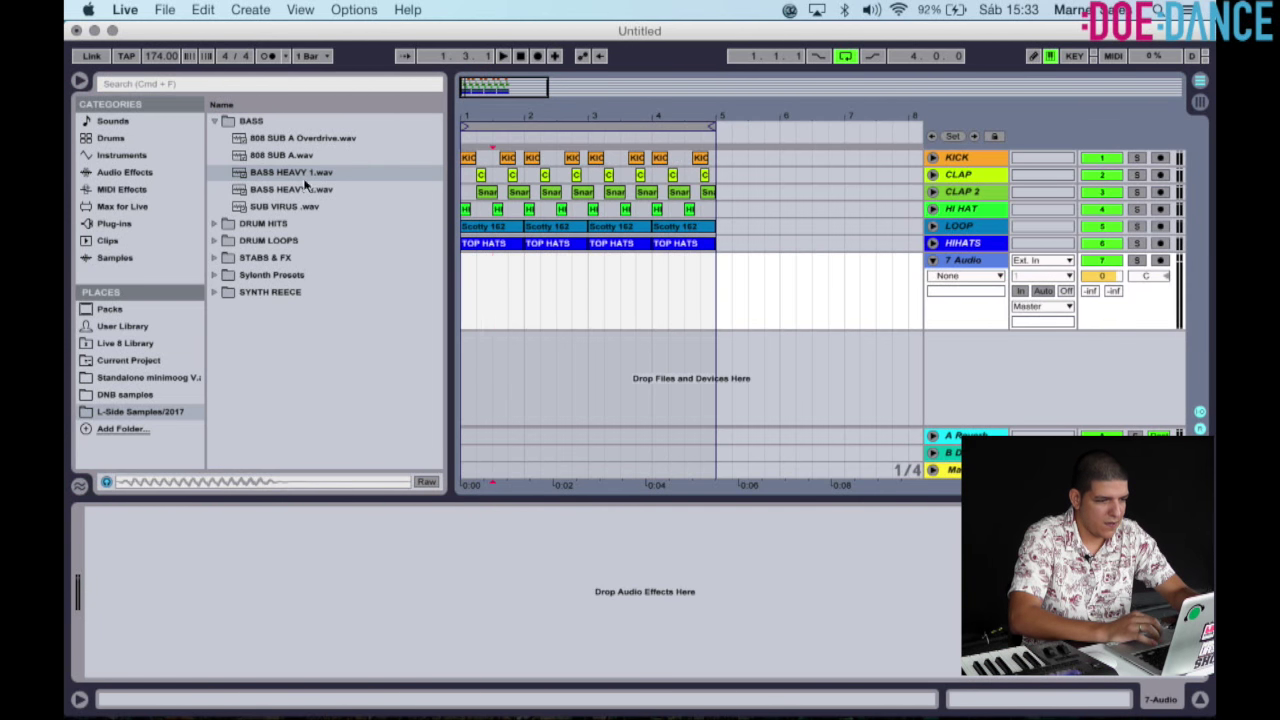
# Preview the remaining bass samples, SUB VIRUS .wav and BASS HEAVY 2.wav.
pyautogui.moveTo(285, 178); pyautogui.dragTo(308, 194)
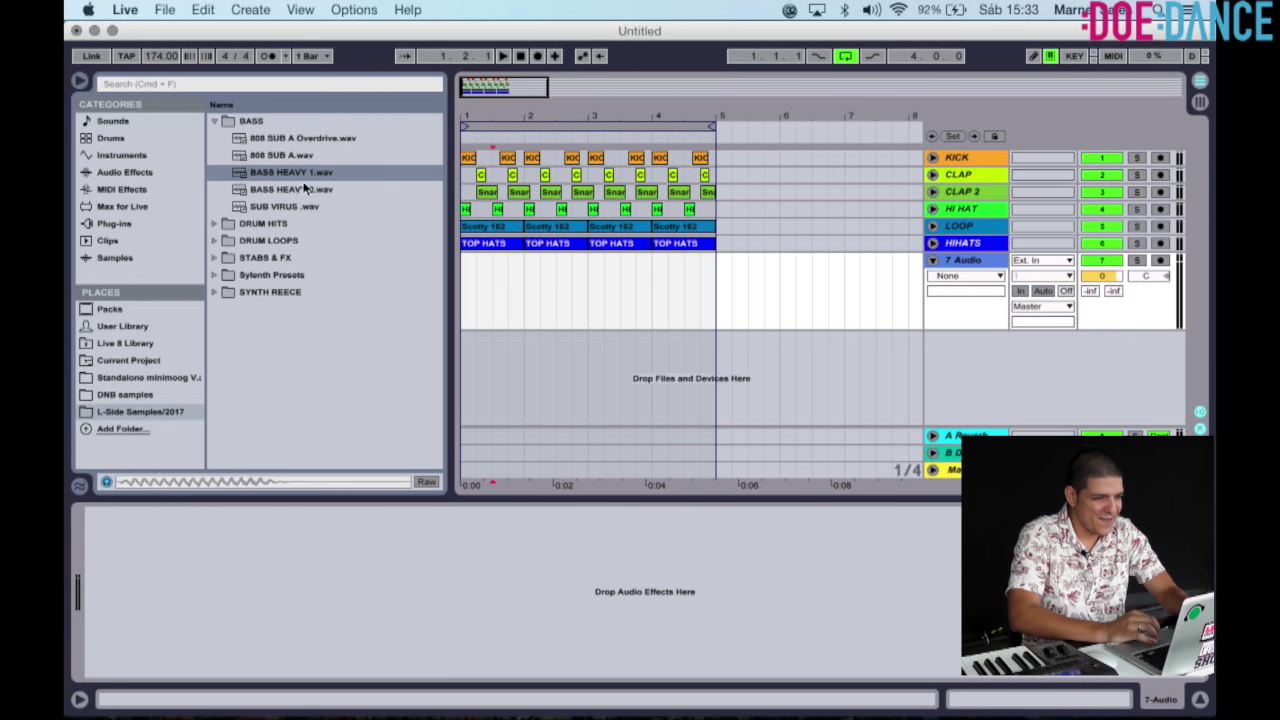
pyautogui.click(310, 206)
pyautogui.click(308, 192)
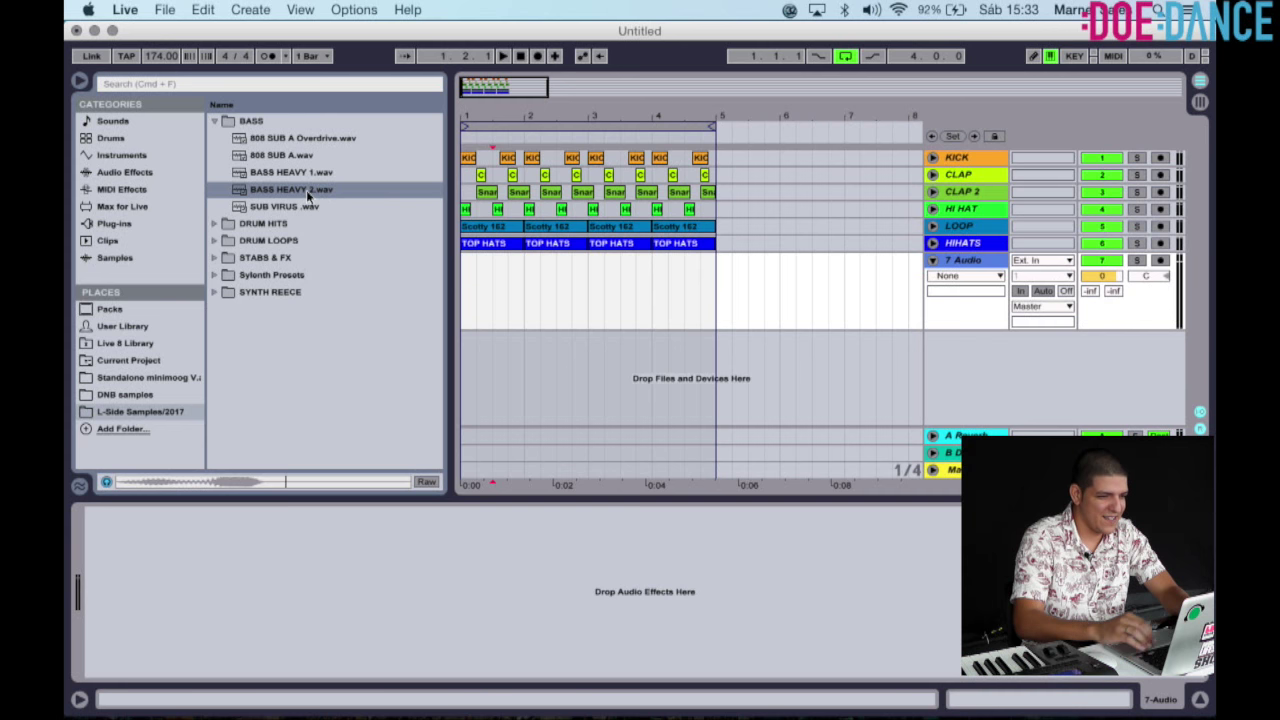
# Compare the BASS HEAVY 1, BASS HEAVY 2 and 808 SUB A samples in the BASS folder by auditioning them repeatedly.
pyautogui.moveTo(286, 196)
pyautogui.mouseDown()
pyautogui.moveTo(524, 279)
pyautogui.moveTo(494, 406)
pyautogui.moveTo(512, 343)
pyautogui.moveTo(300, 184)
pyautogui.mouseUp()
pyautogui.click(519, 292)
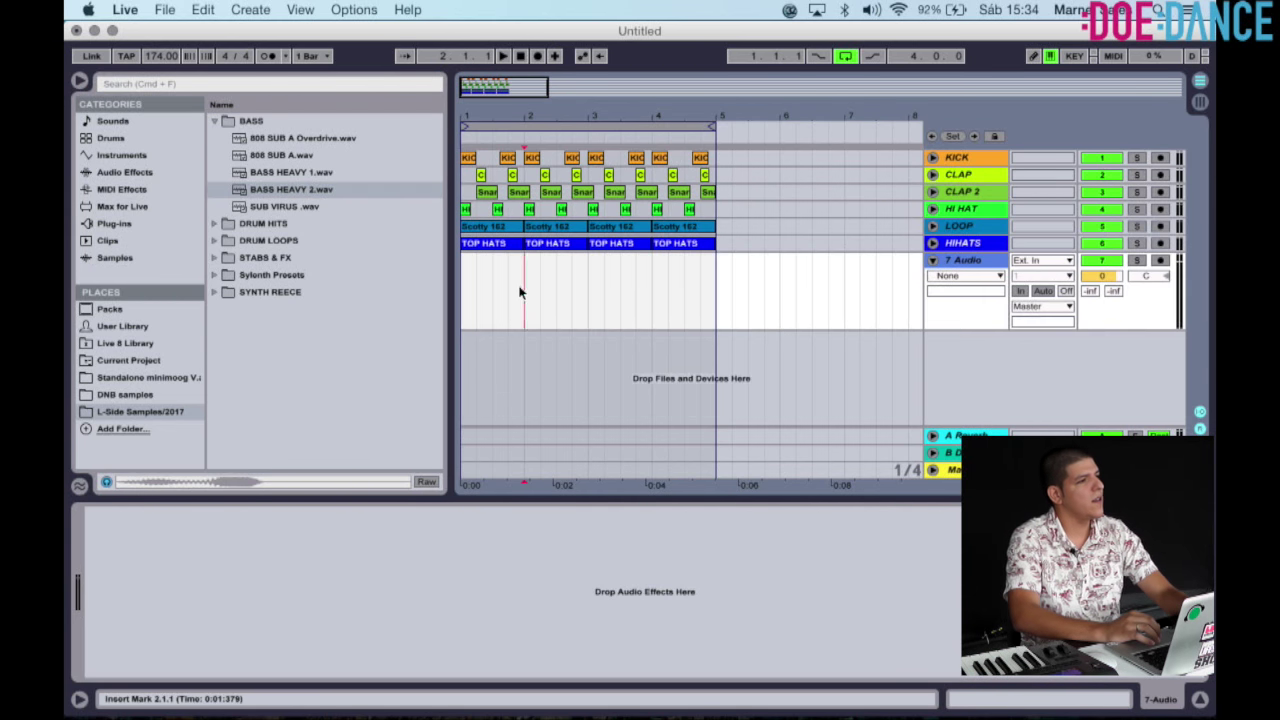
pyautogui.click(307, 174)
pyautogui.press('Down')
pyautogui.press('Up')
pyautogui.press('Down')
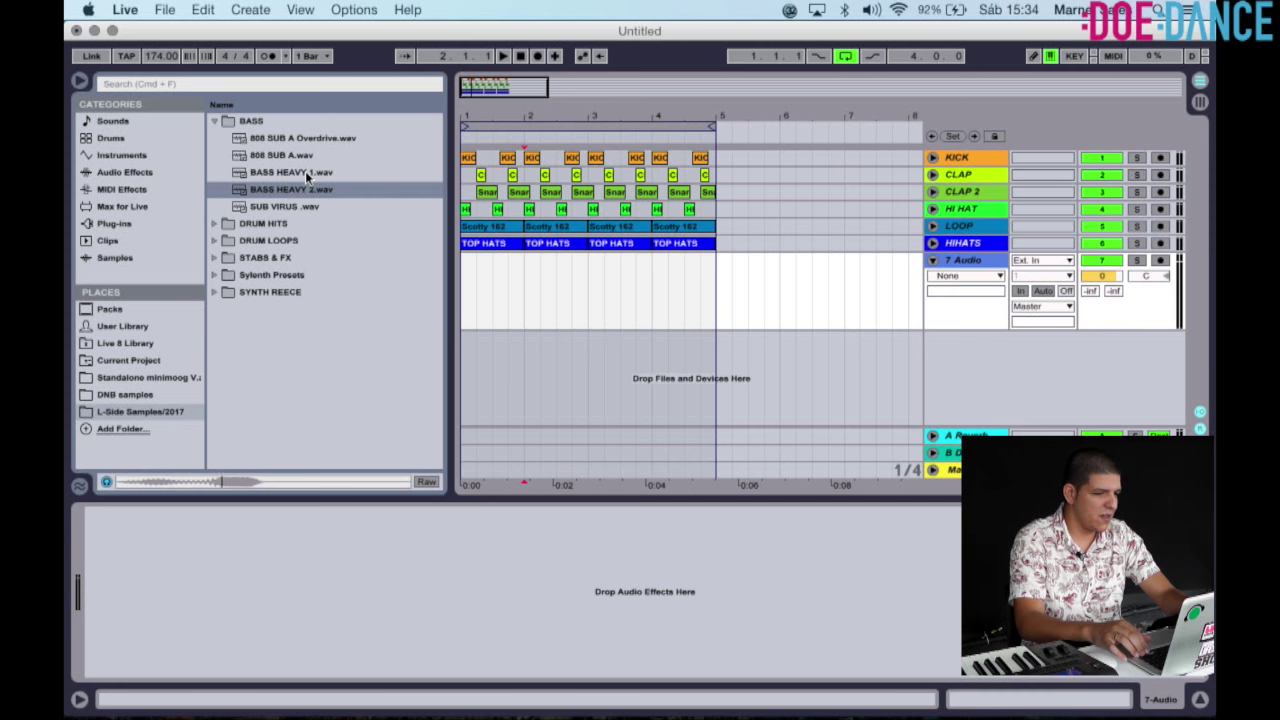
pyautogui.press('Up')
pyautogui.press('Up')
pyautogui.press('Down')
pyautogui.press('Down')
pyautogui.press('Down')
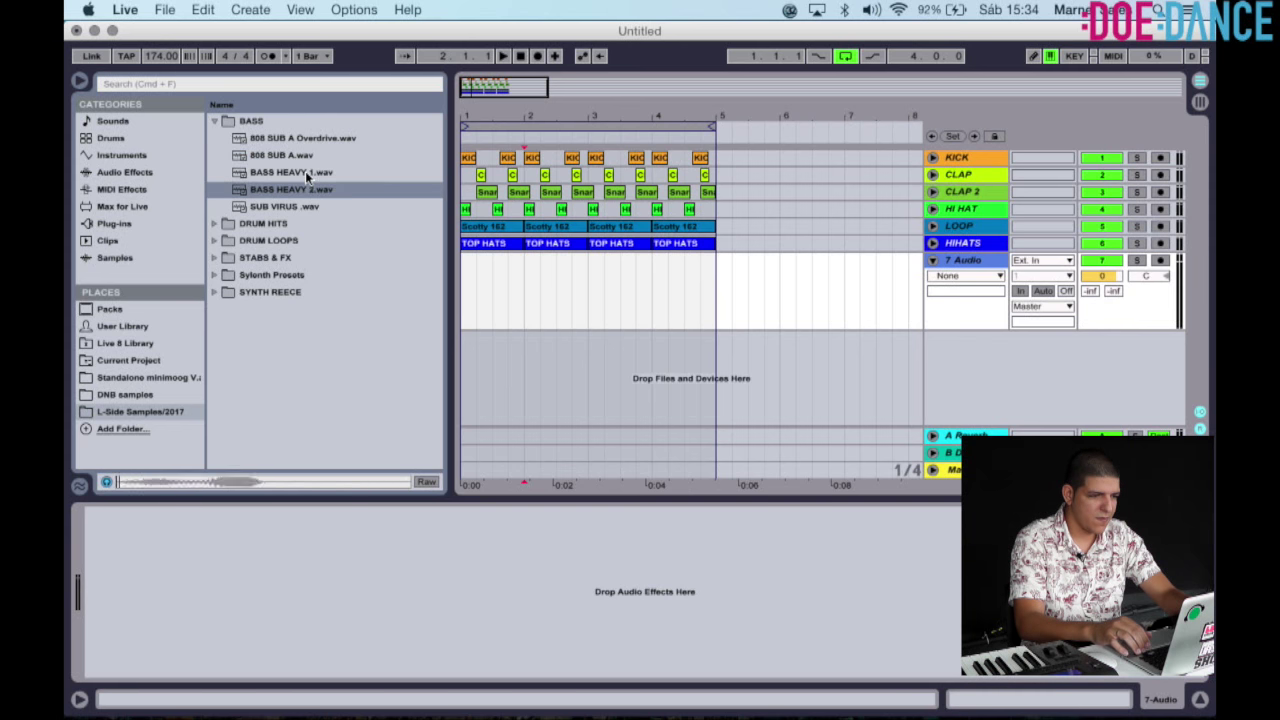
pyautogui.press('Up')
pyautogui.press('Up')
pyautogui.press('Up')
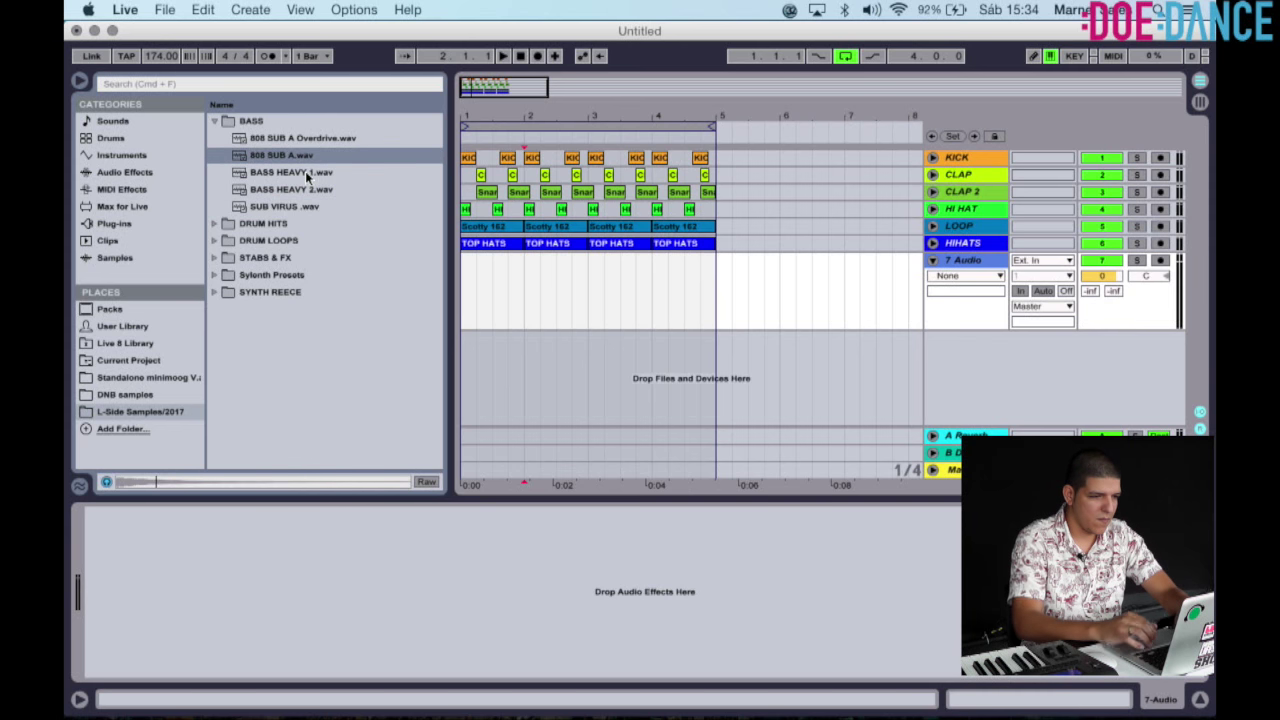
# Add a Sampler instrument track, load BASS HEAVY 1.wav from L-Side Samples/2017 into it, and play it against the beat.
pyautogui.click(139, 162)
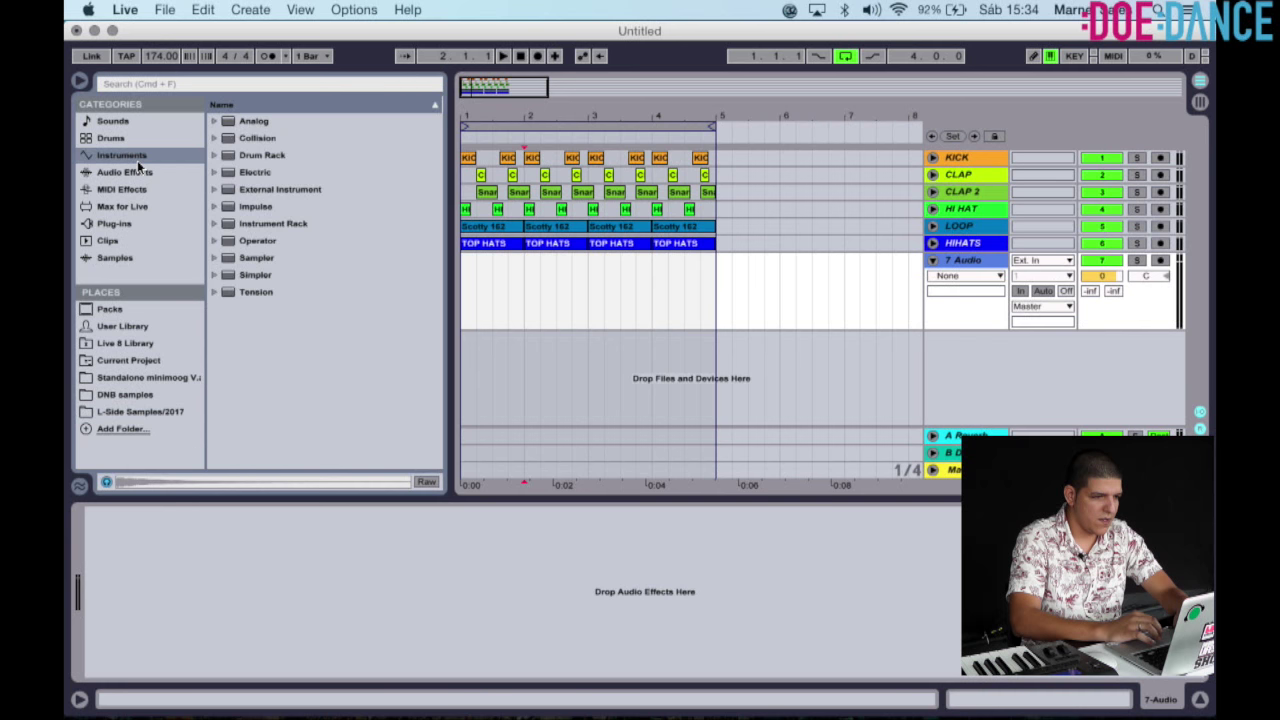
pyautogui.doubleClick(250, 259)
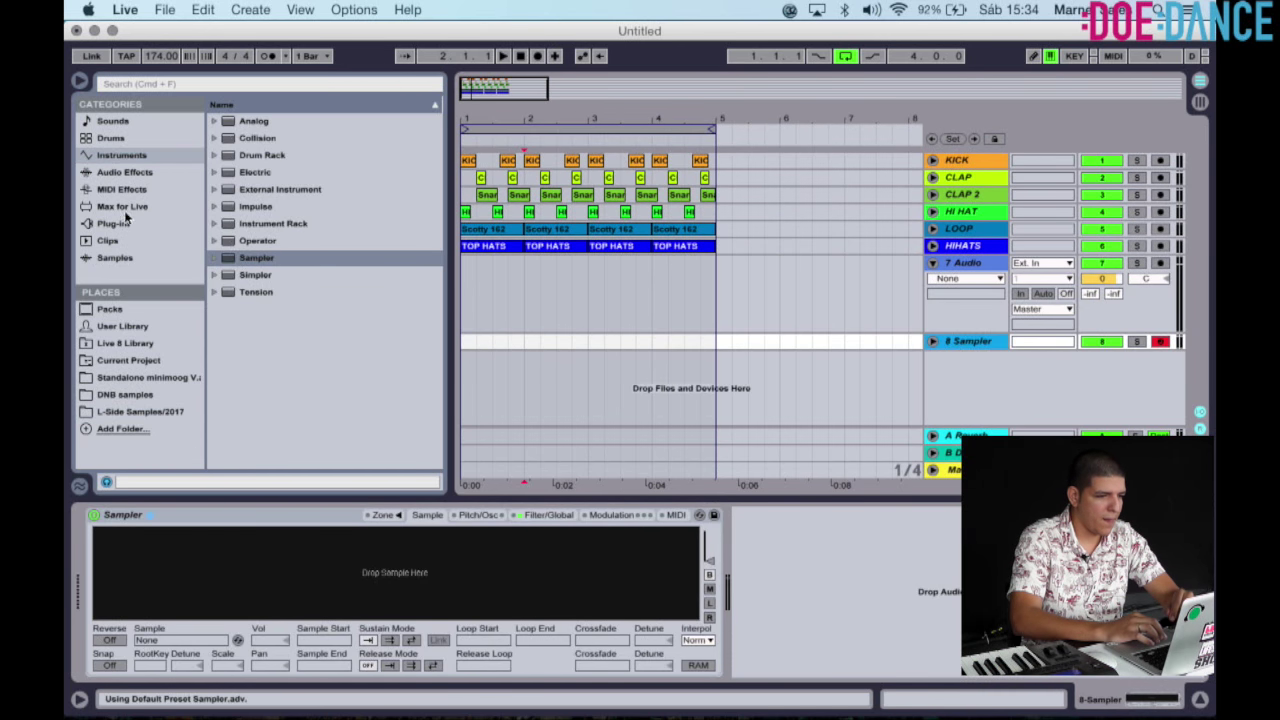
pyautogui.click(143, 414)
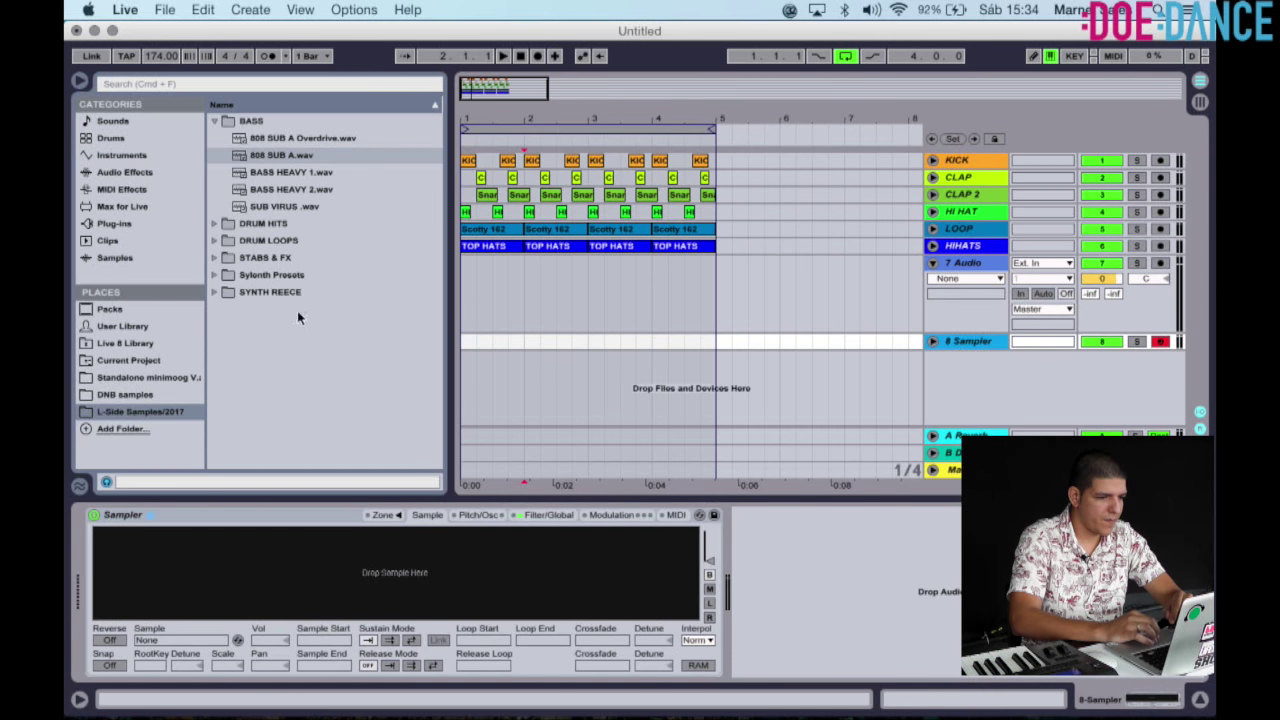
pyautogui.click(284, 172)
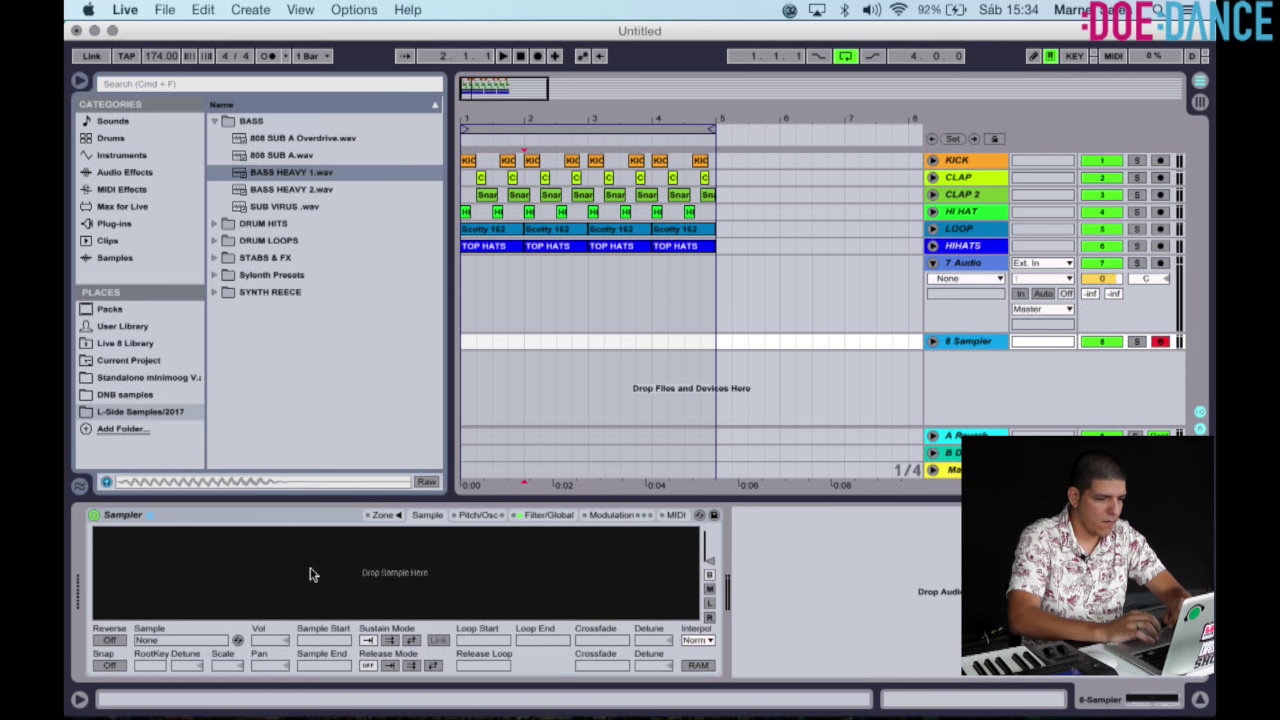
pyautogui.moveTo(310, 568)
pyautogui.mouseDown()
pyautogui.moveTo(594, 511)
pyautogui.moveTo(783, 383)
pyautogui.moveTo(496, 363)
pyautogui.moveTo(312, 574)
pyautogui.mouseUp()
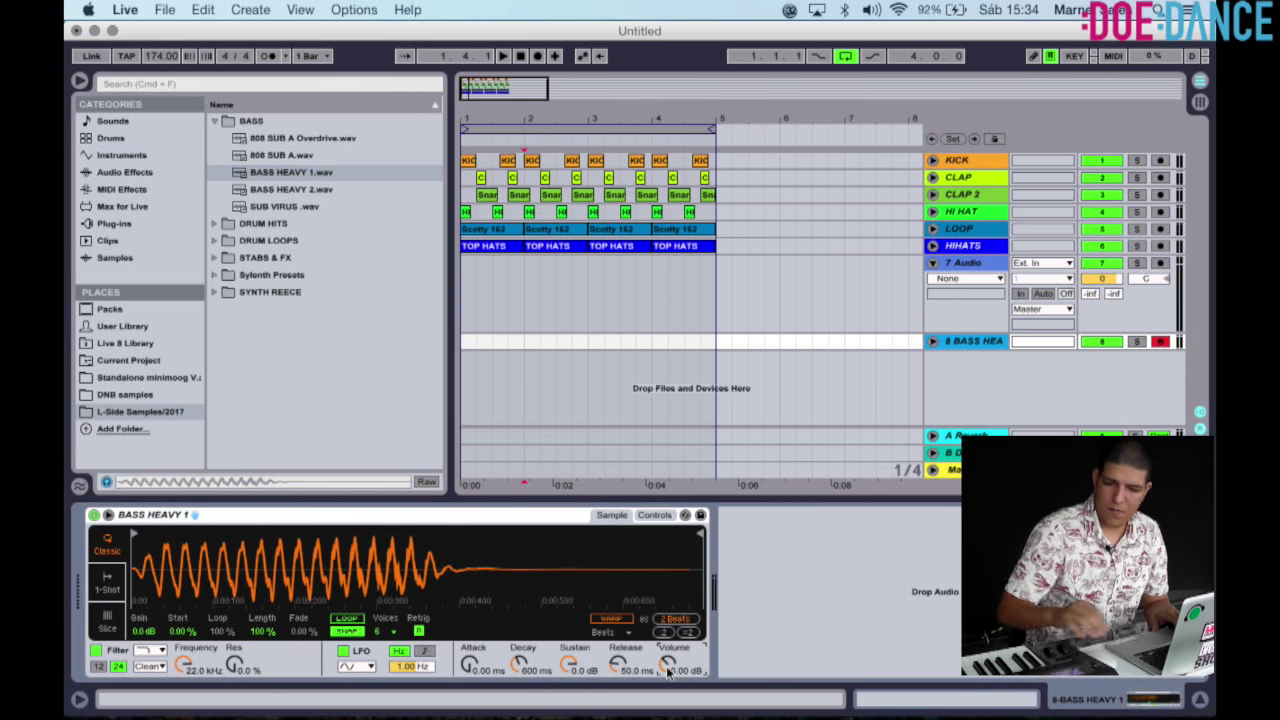
pyautogui.press('space')
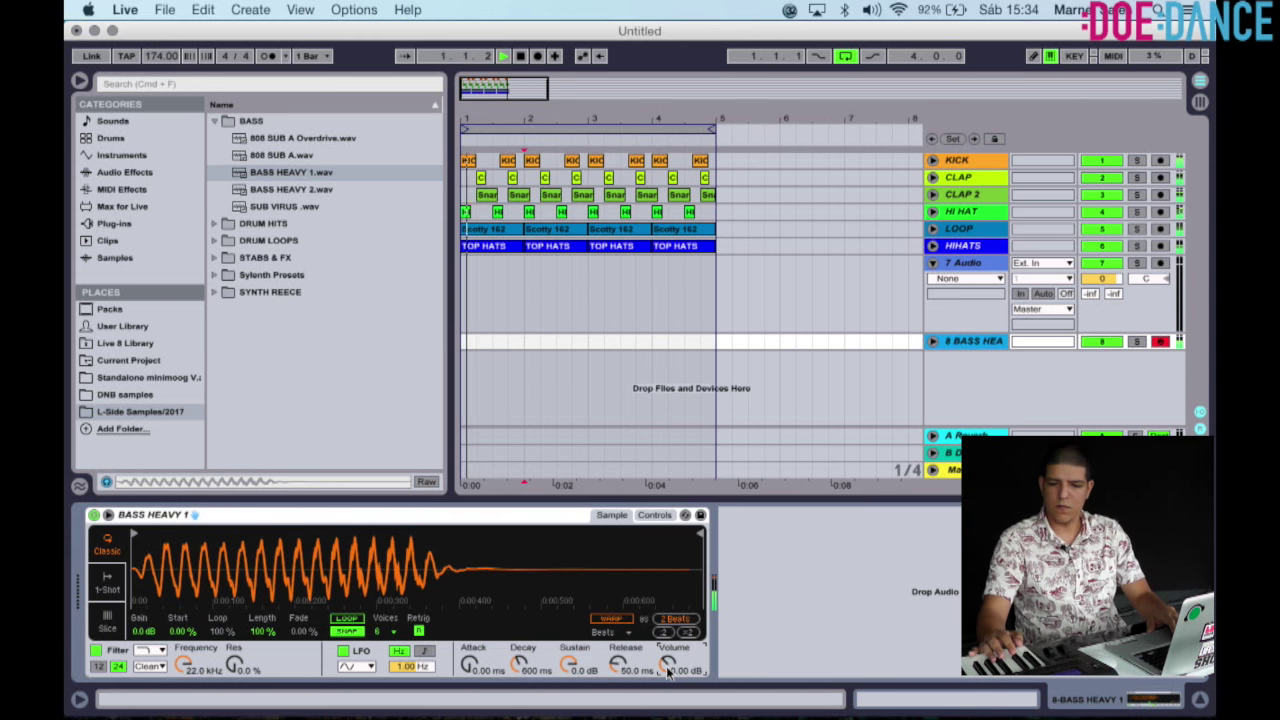
pyautogui.press('space')
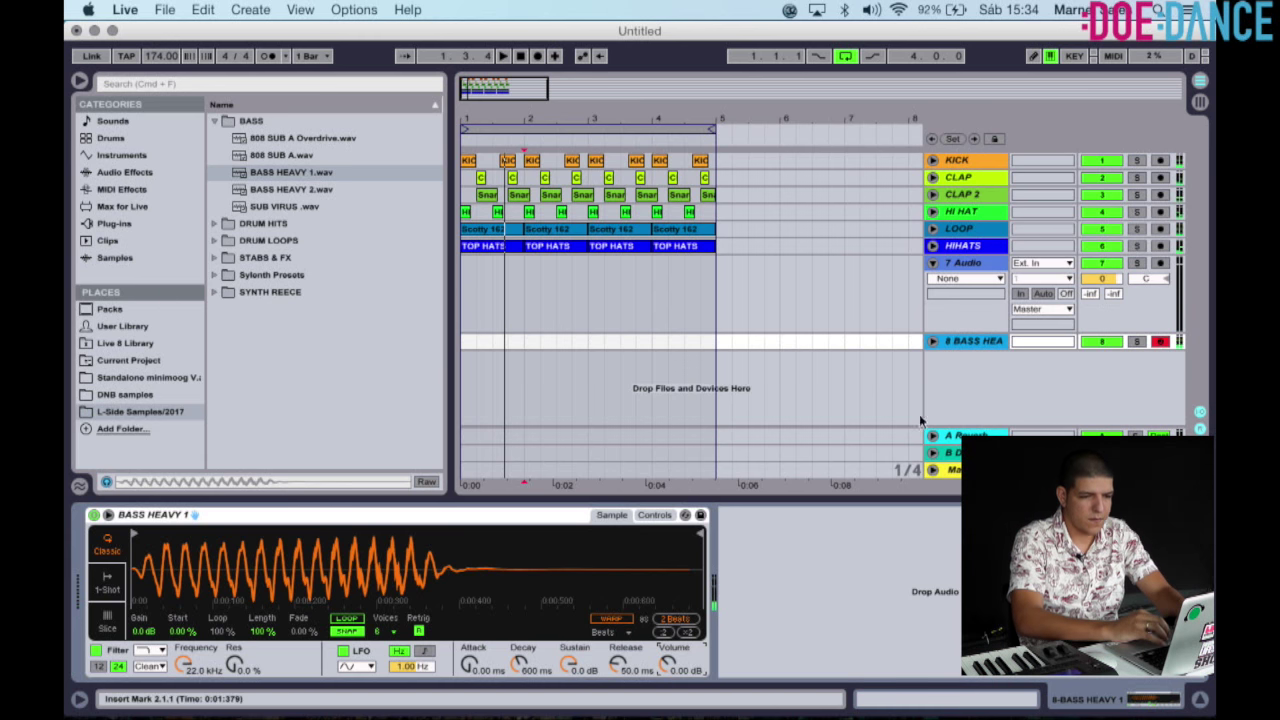
# Delete the empty 7 Audio track and unfold the BASS HEAVY 1 track.
pyautogui.click(965, 266)
pyautogui.press('BackSpace')
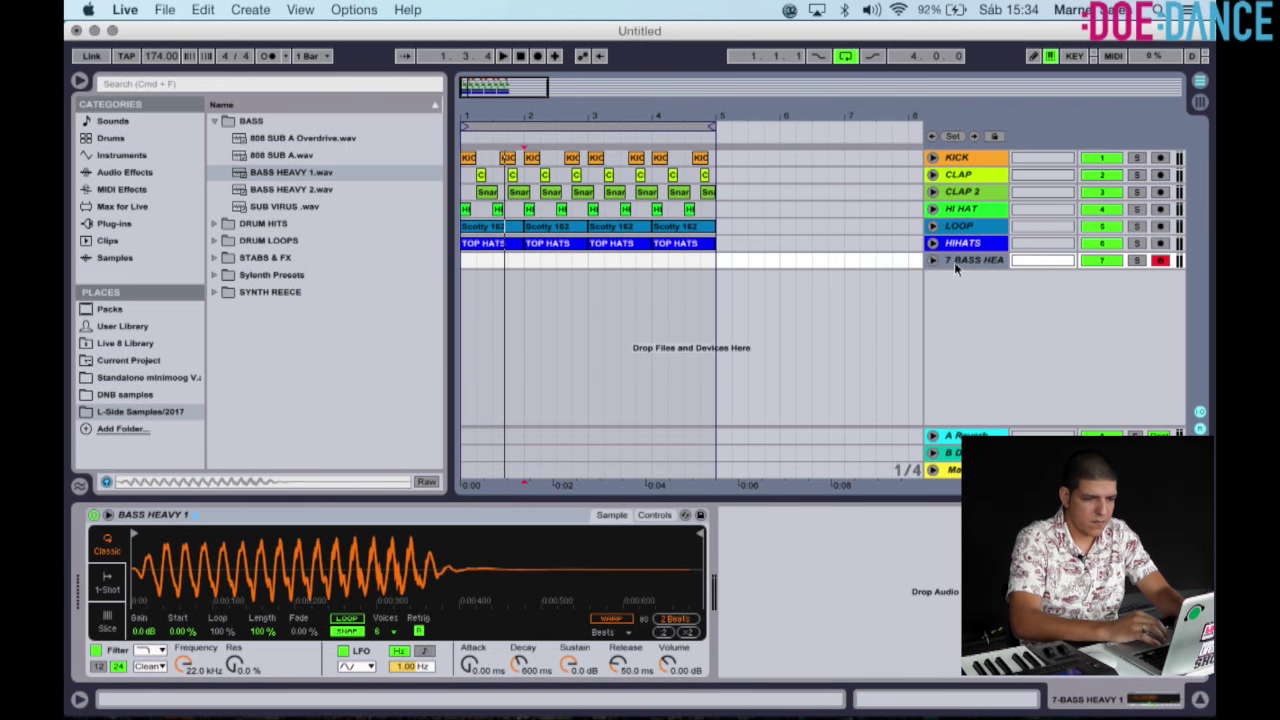
pyautogui.click(933, 261)
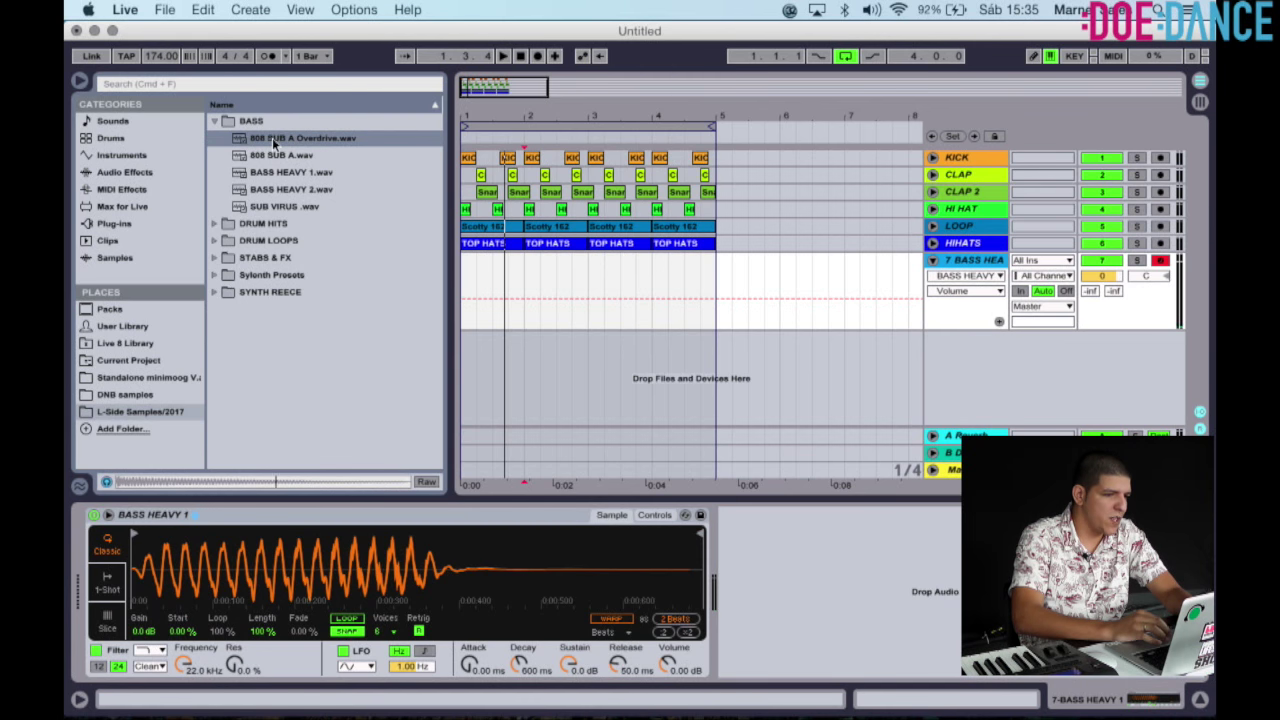
# Replace the bass instrument's sample with 808 SUB A Overdrive.wav and try its notes over the beat.
pyautogui.moveTo(272, 138); pyautogui.dragTo(324, 578)
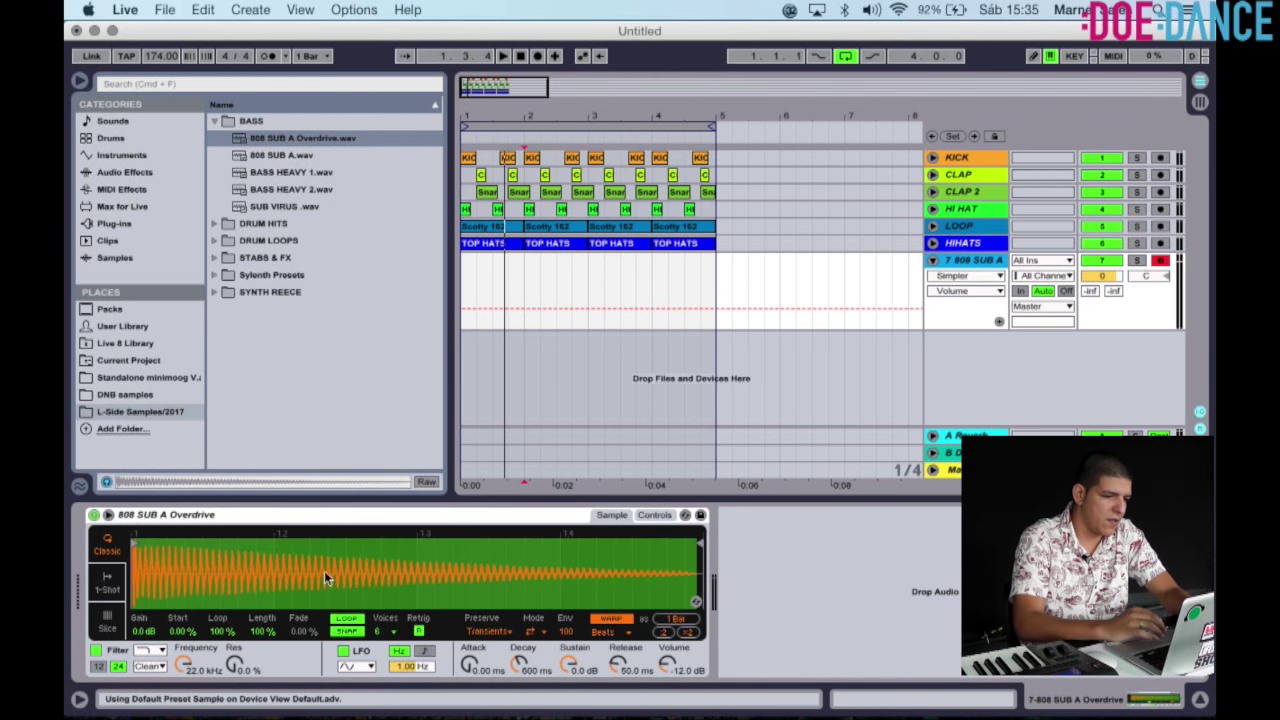
pyautogui.press('a')
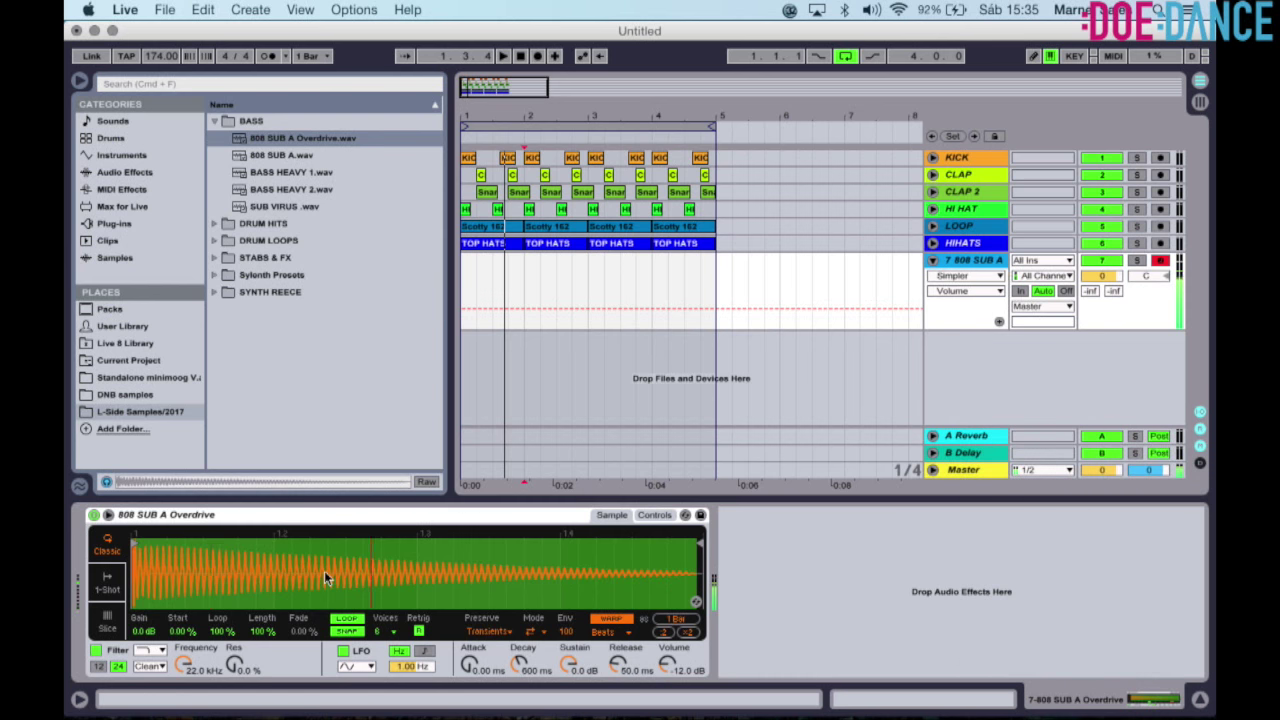
pyautogui.press('space')
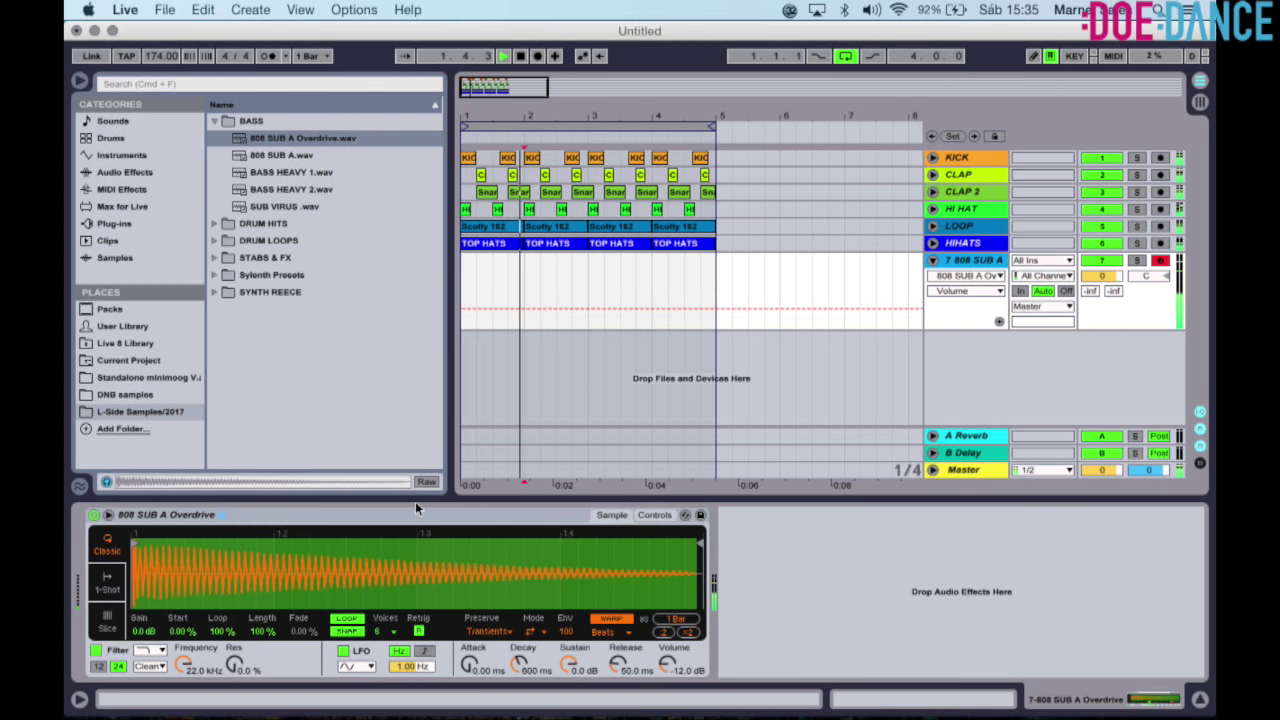
# Record an E3 bass line on the 808 SUB A Overdrive track from bar 1 and extend the clip's end to bar 5.
pyautogui.press('space')
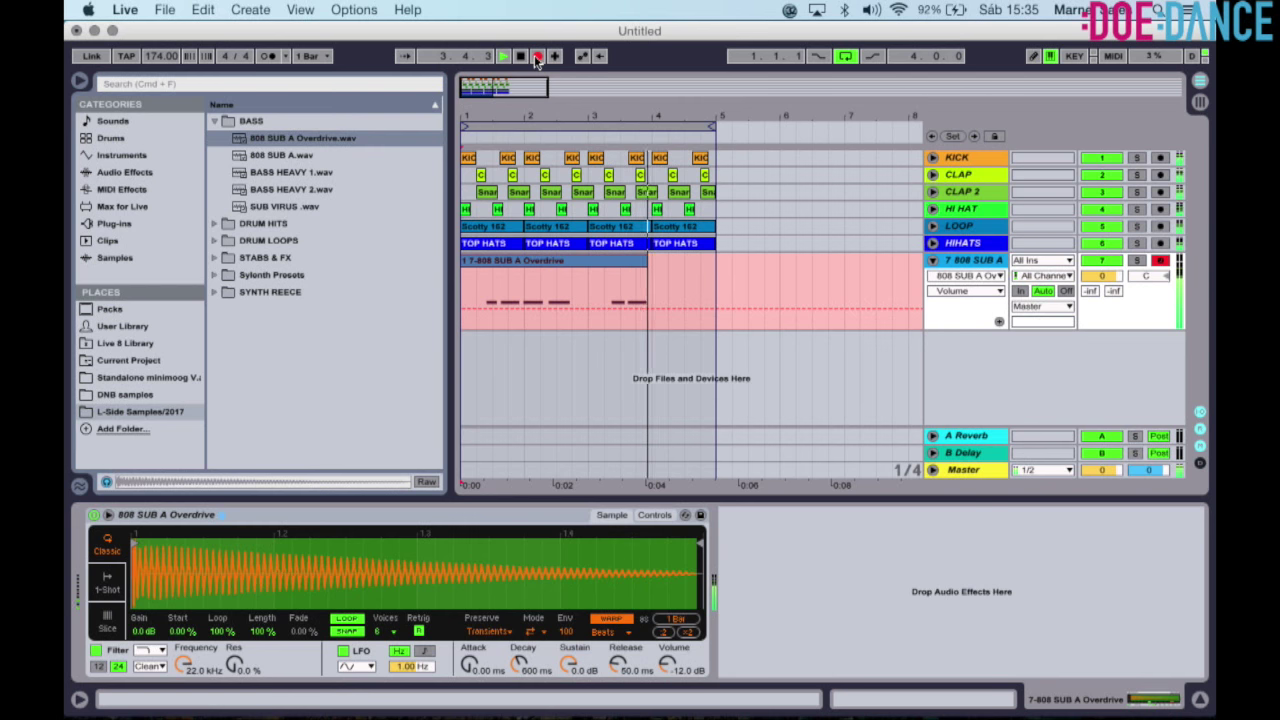
pyautogui.press('space')
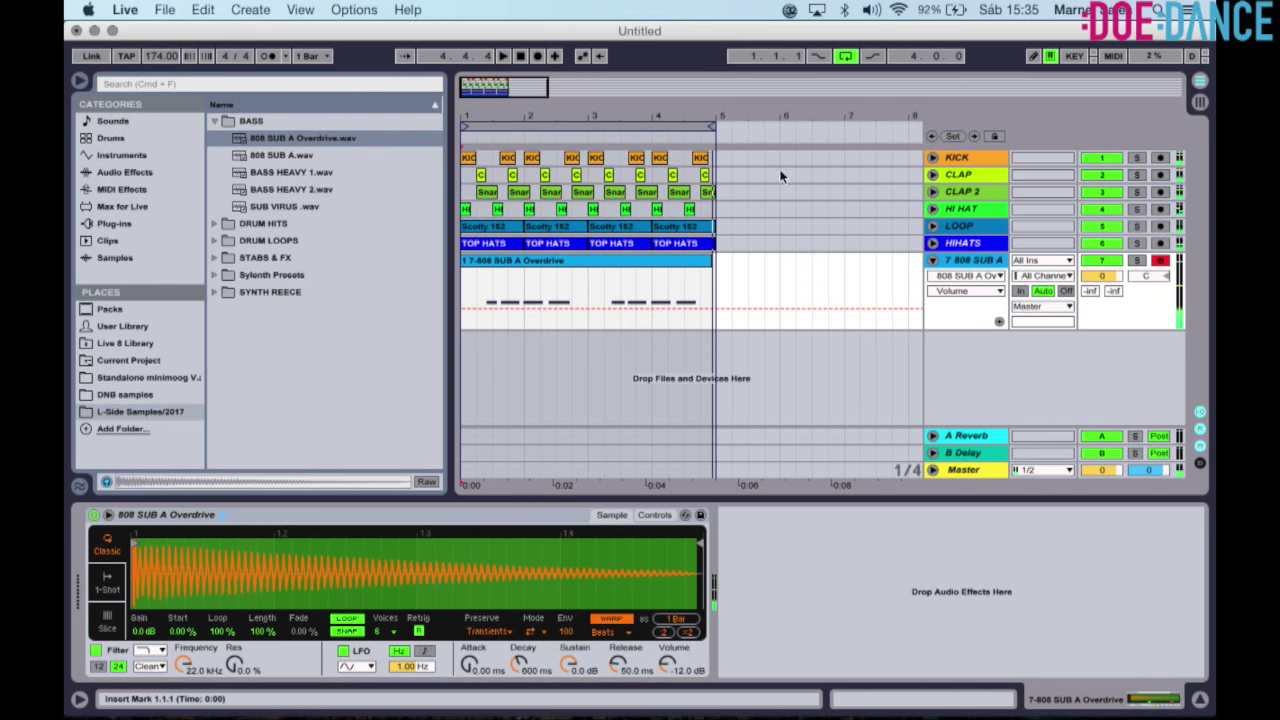
pyautogui.click(706, 261)
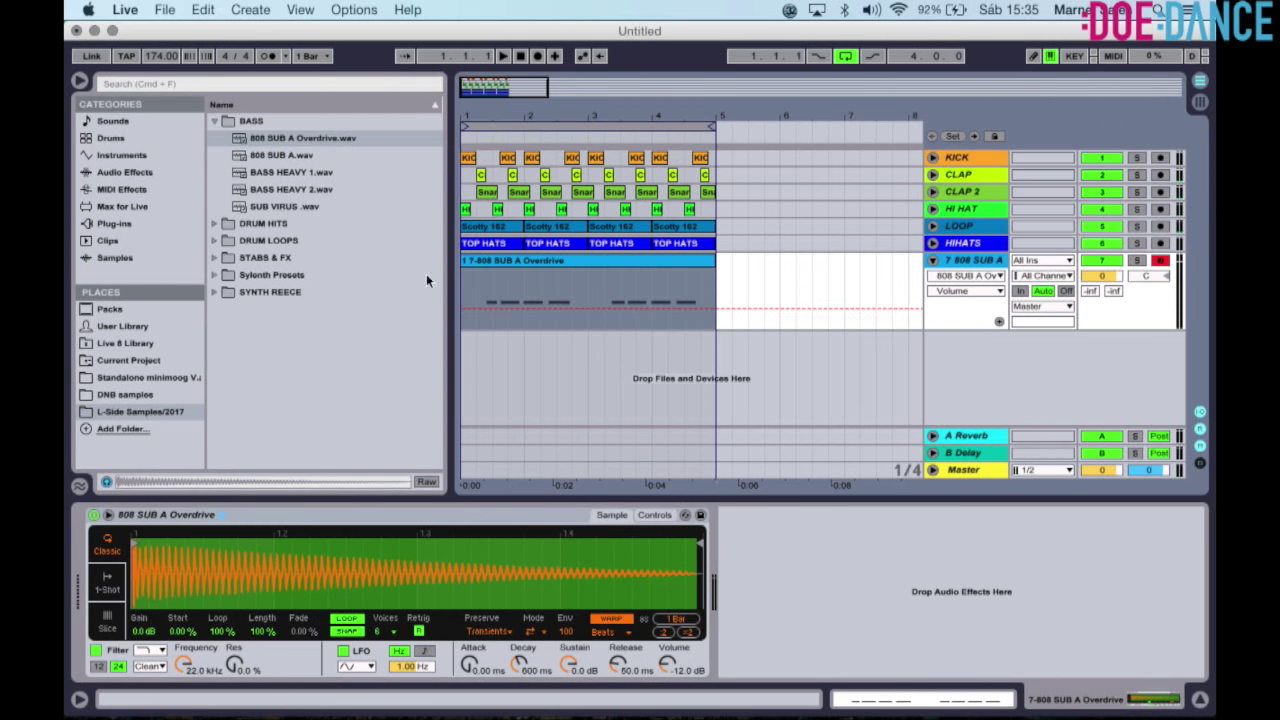
# Open the recorded bass clip in an enlarged note editor and play it back to check the note timing.
pyautogui.doubleClick(552, 258)
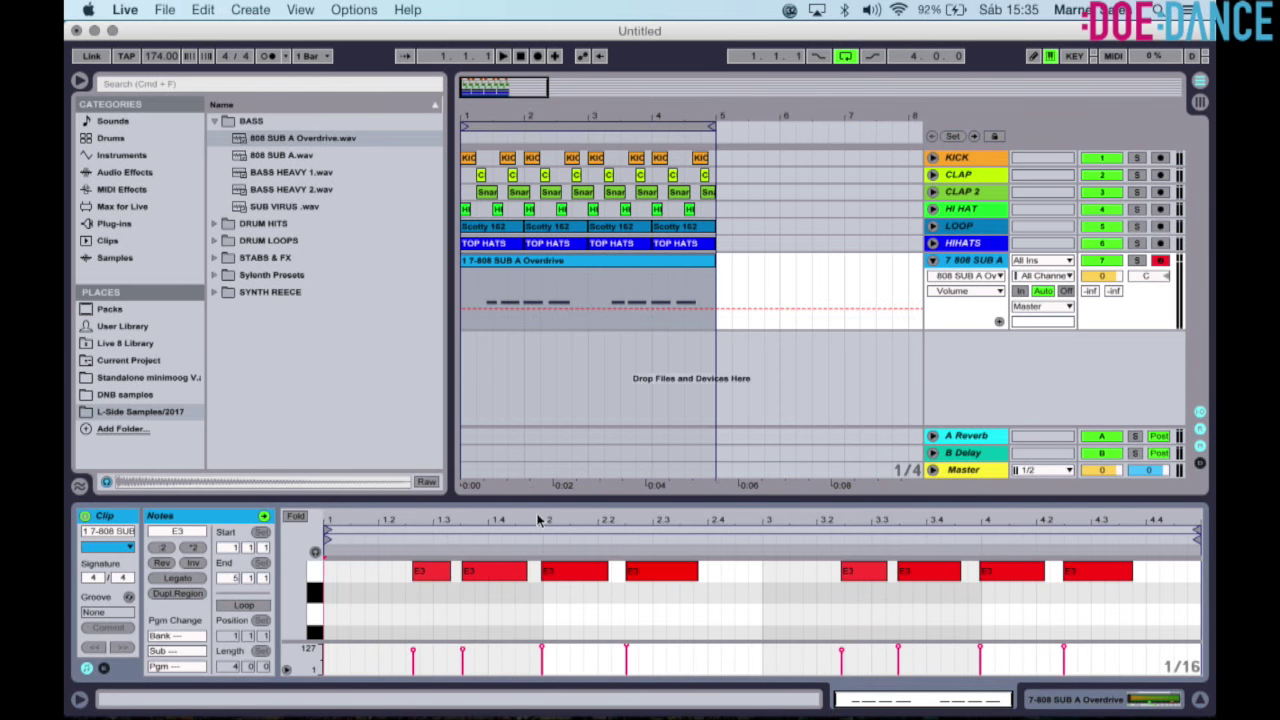
pyautogui.moveTo(537, 505); pyautogui.dragTo(545, 310)
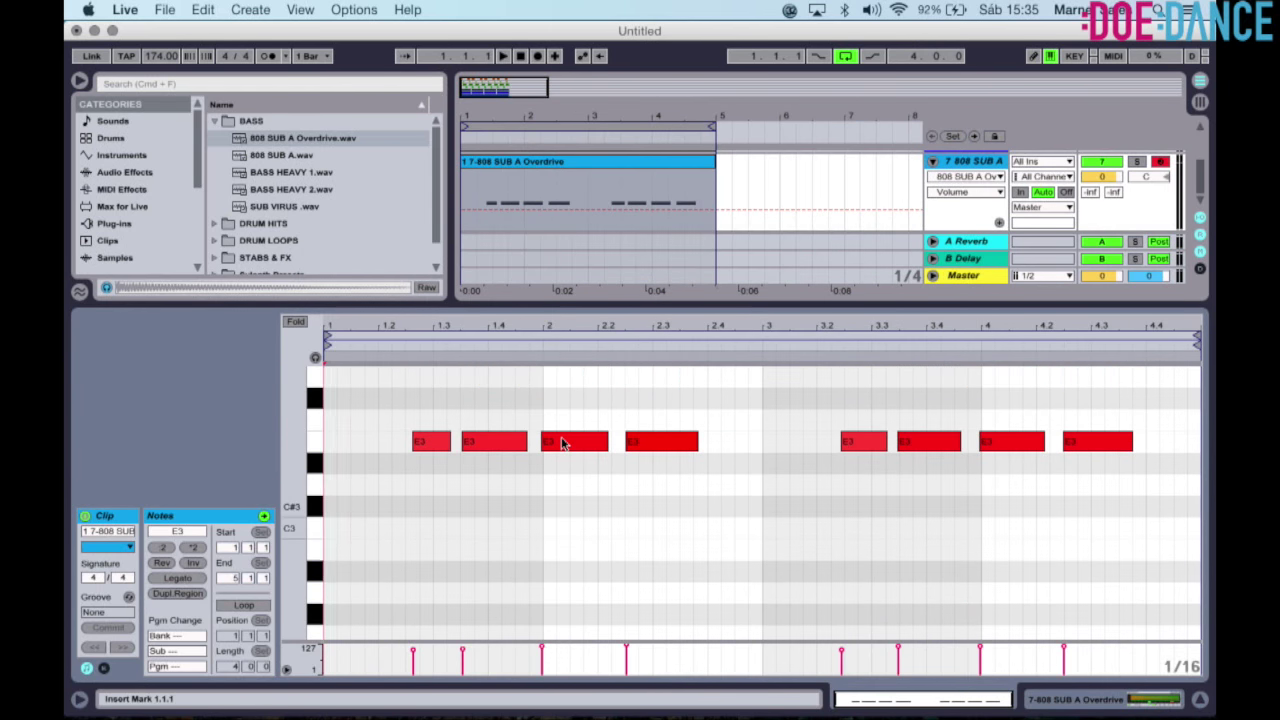
pyautogui.press('space')
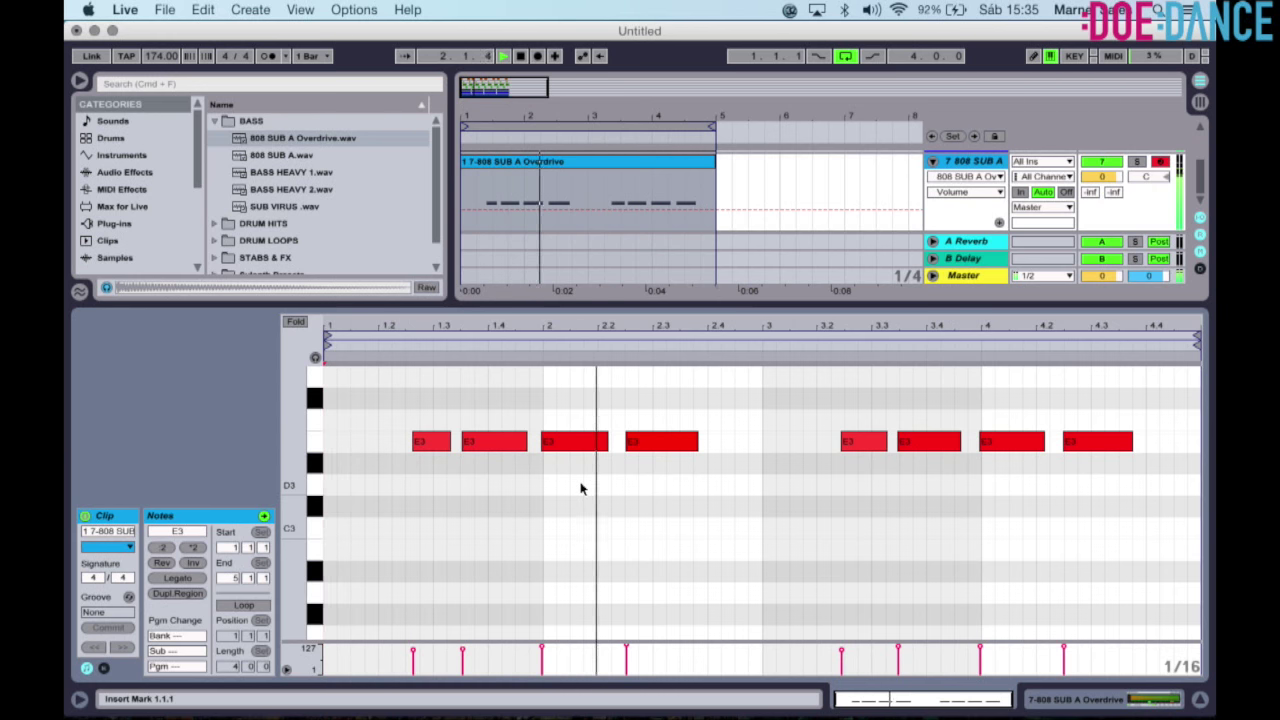
pyautogui.click(581, 488)
pyautogui.press('space')
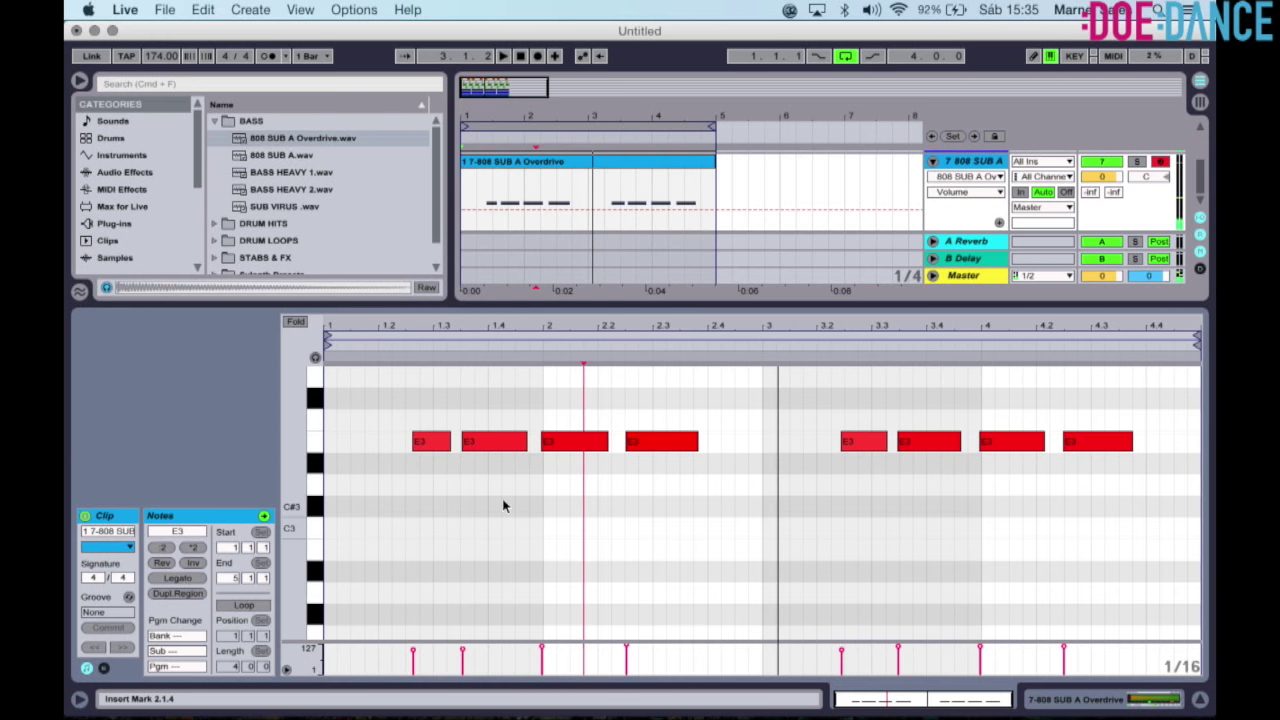
# Quantize all notes in the bass clip, play the beat, and shrink the clip editor back down.
pyautogui.press('super+a')
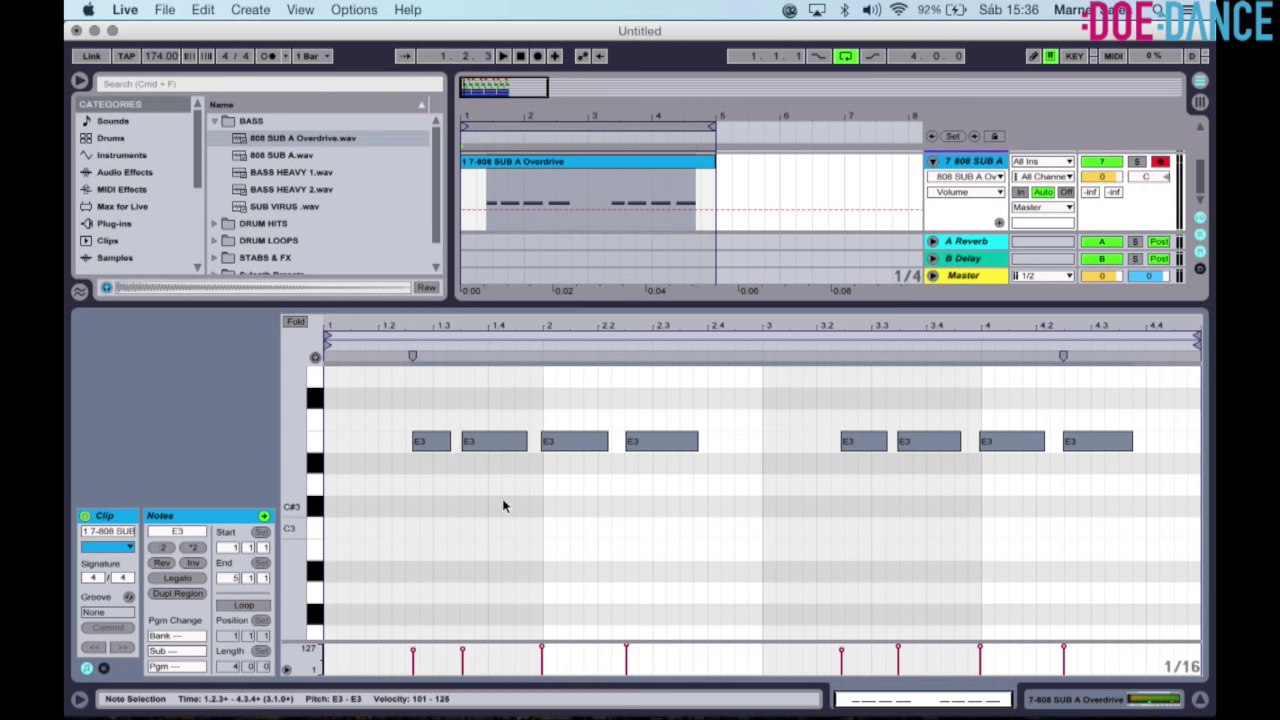
pyautogui.press('super+u')
pyautogui.press('space')
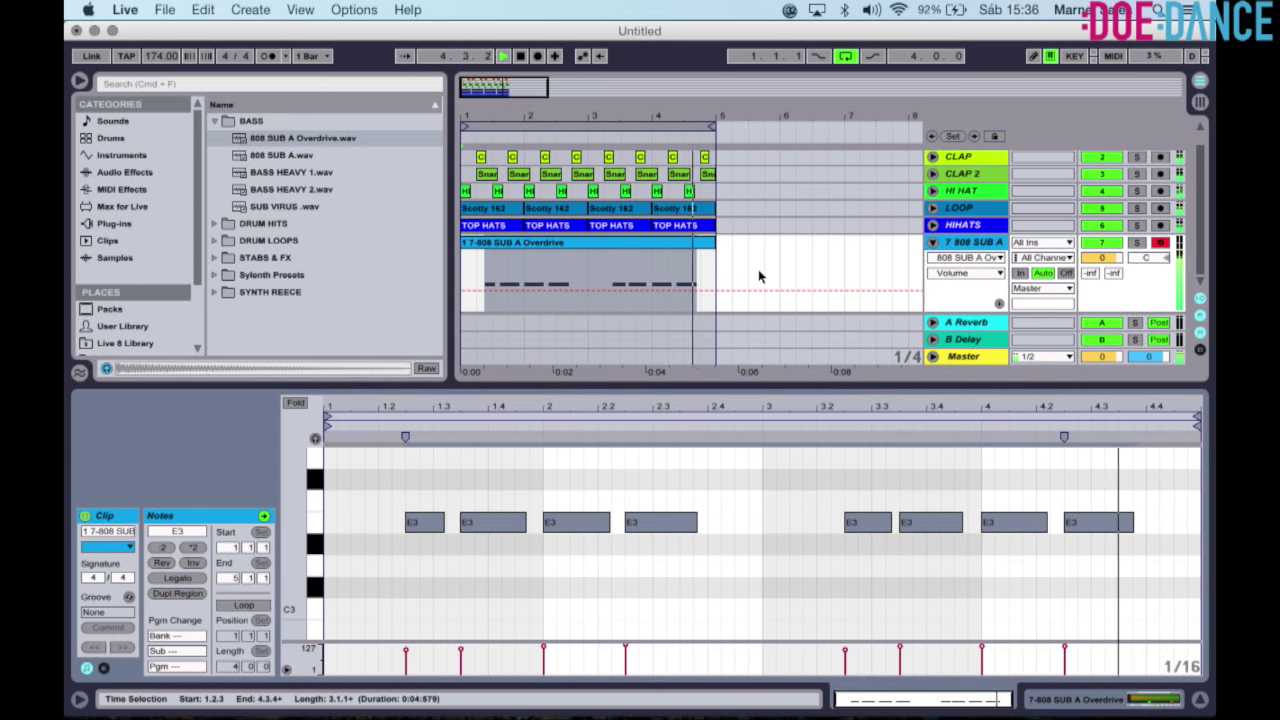
pyautogui.click(759, 272)
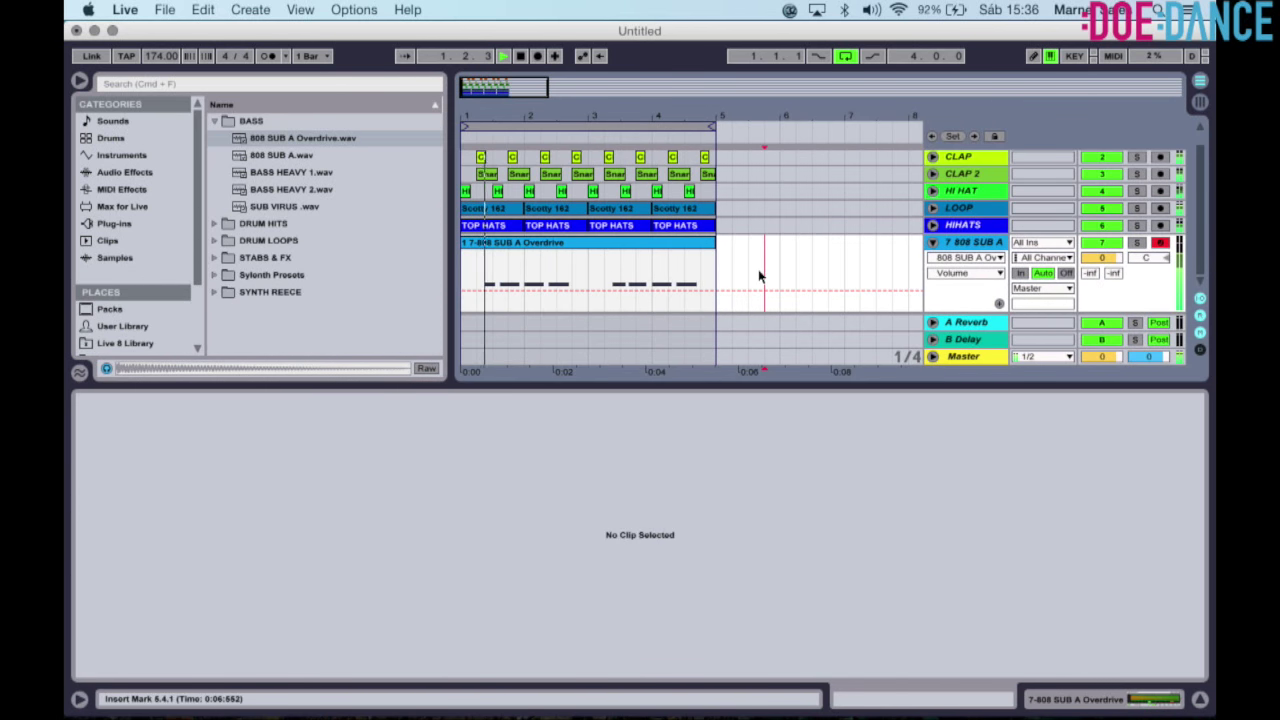
pyautogui.moveTo(742, 391); pyautogui.dragTo(746, 509)
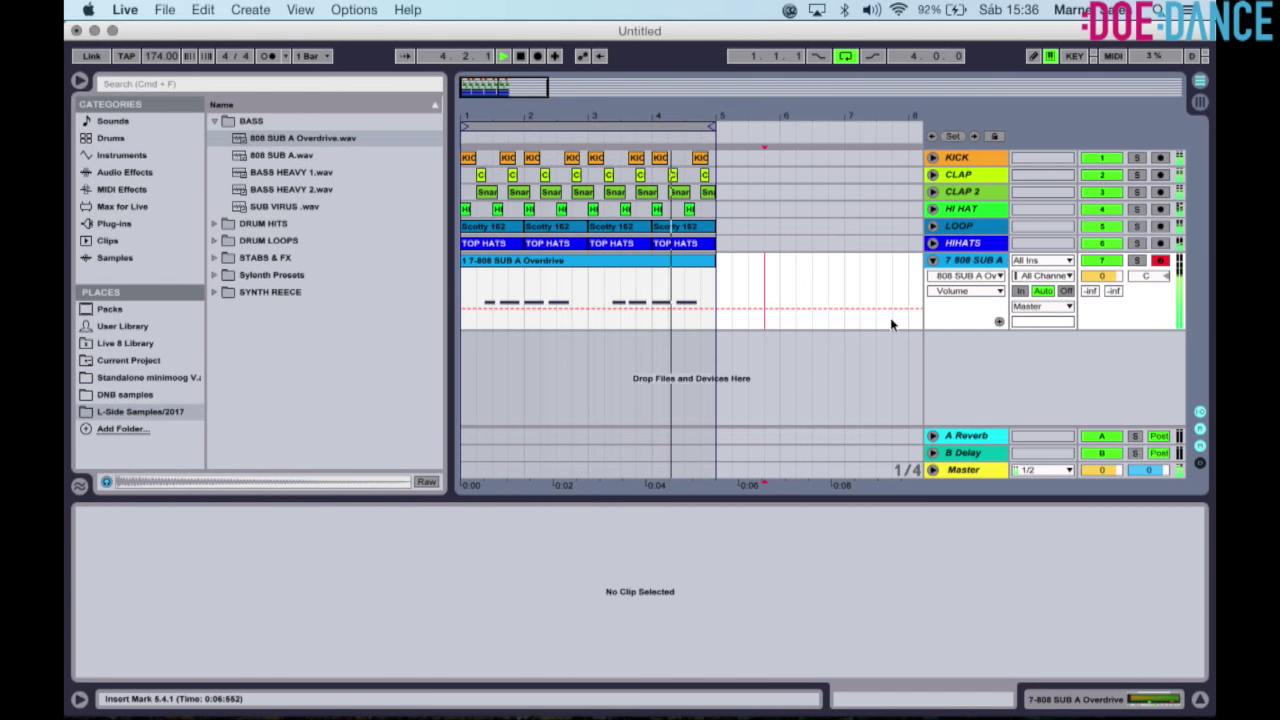
# Freeze the 808 SUB A Overdrive track and insert a new audio track below it.
pyautogui.rightClick(969, 263)
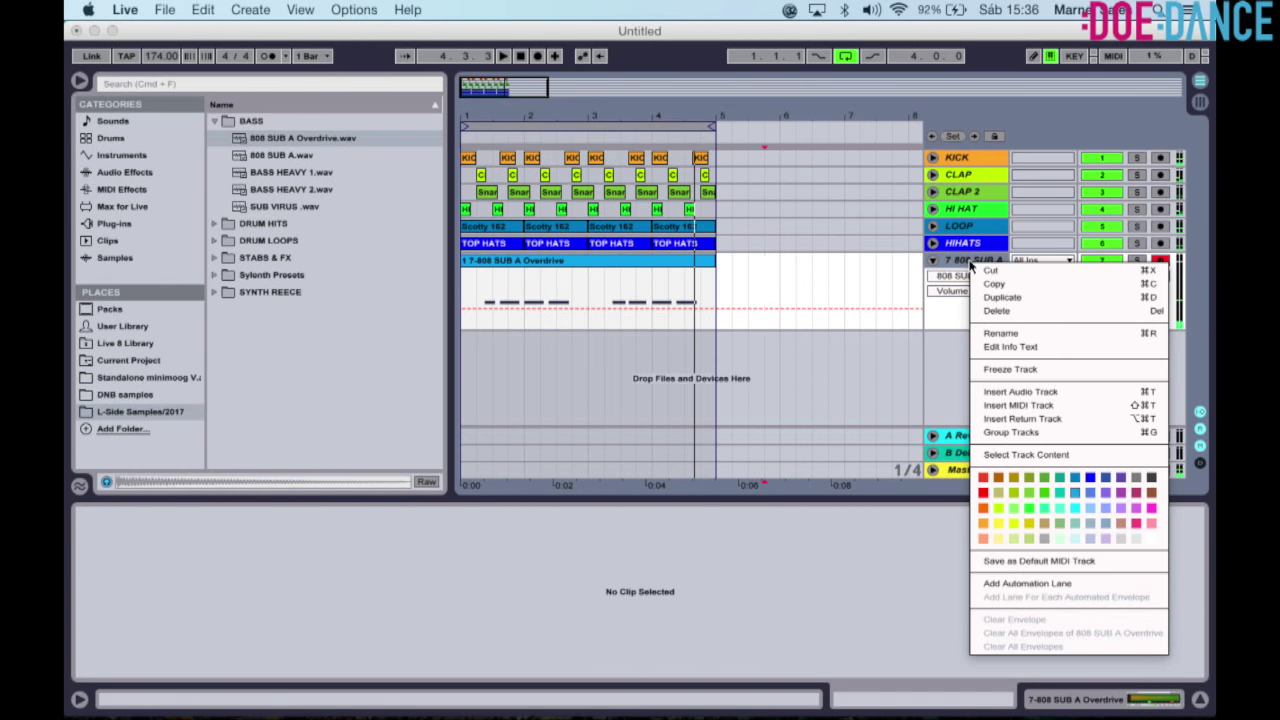
pyautogui.click(1007, 370)
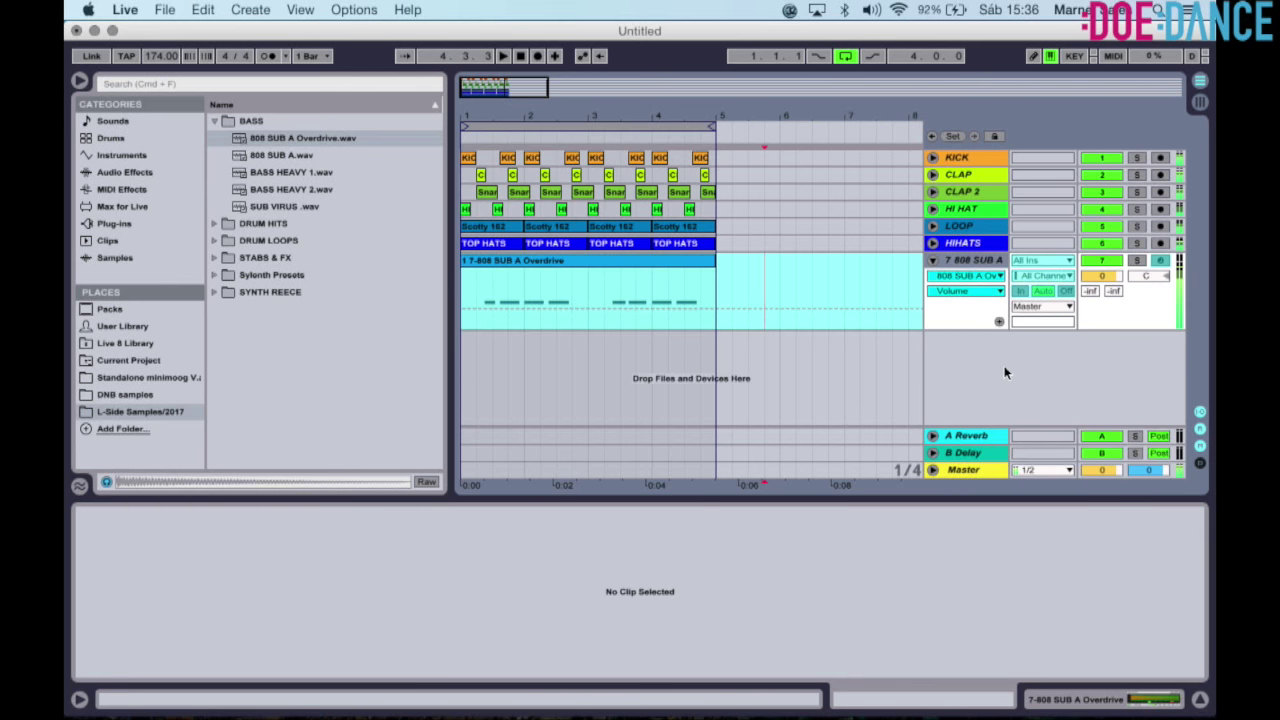
pyautogui.rightClick(981, 262)
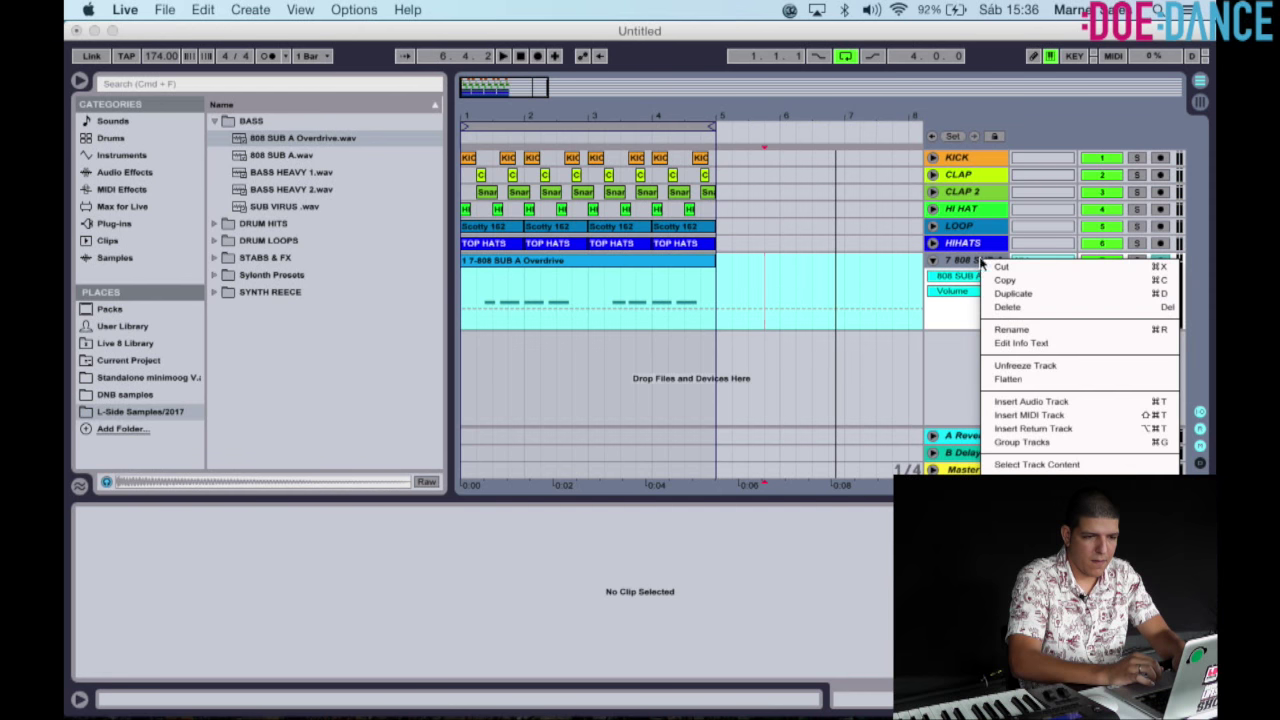
pyautogui.click(1004, 404)
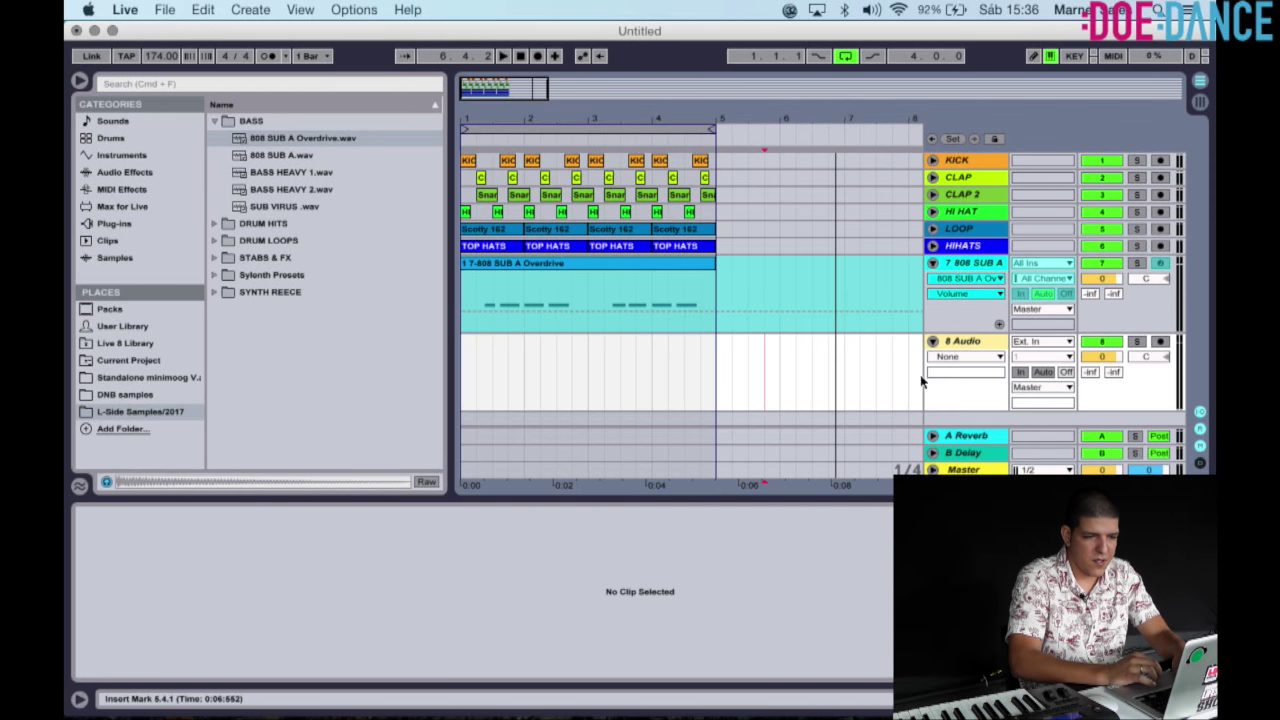
# Unfreeze the 808 SUB A Overdrive track and freeze it again.
pyautogui.click(972, 264)
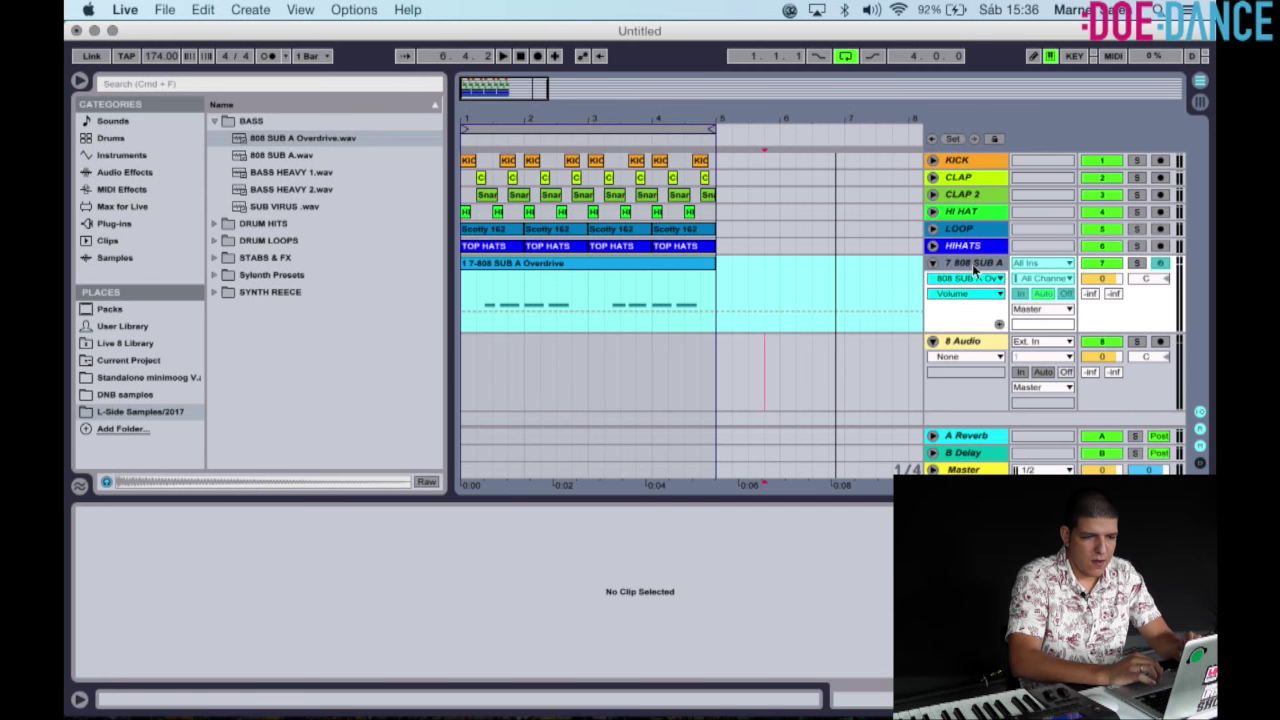
pyautogui.rightClick(972, 264)
pyautogui.click(943, 267)
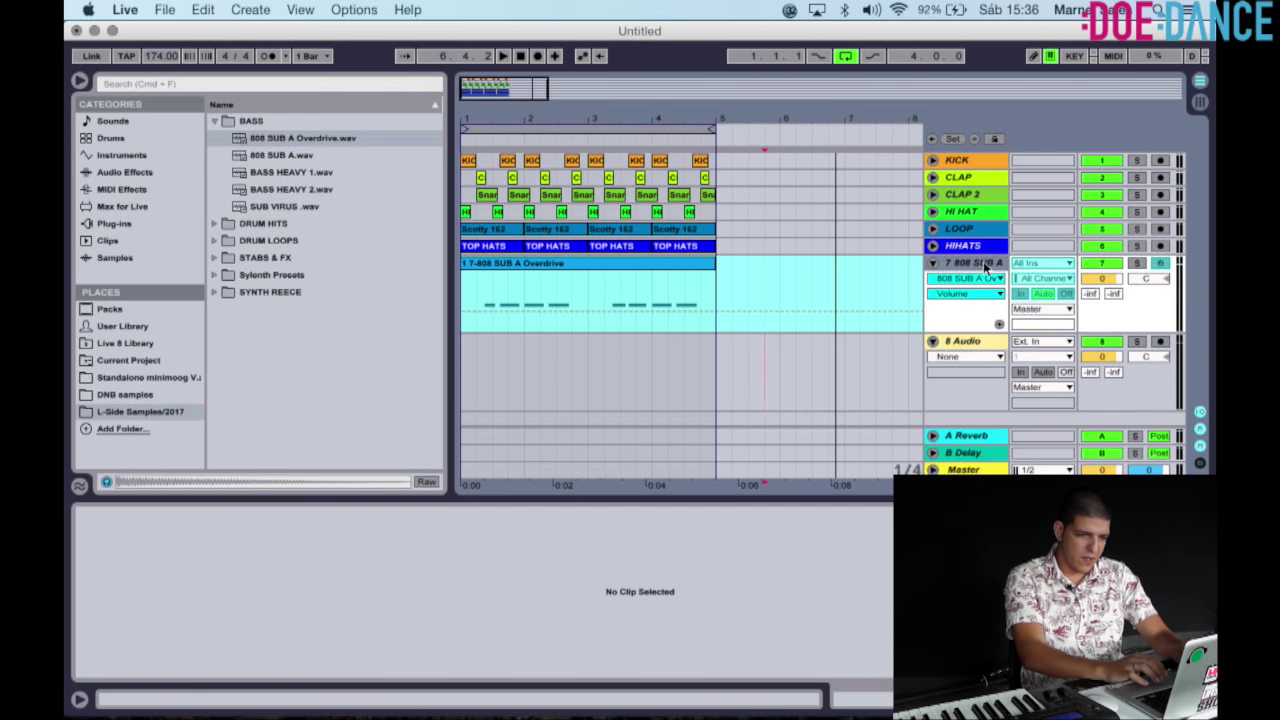
pyautogui.rightClick(983, 261)
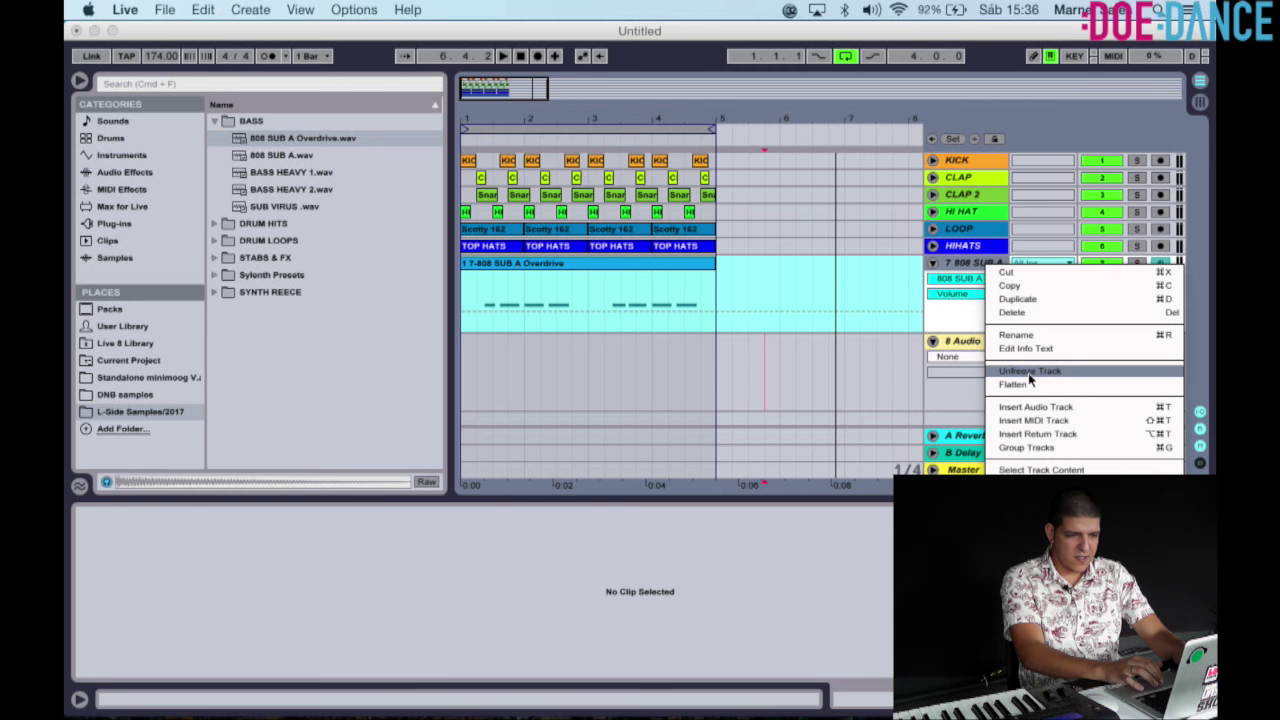
pyautogui.click(1029, 373)
pyautogui.rightClick(986, 261)
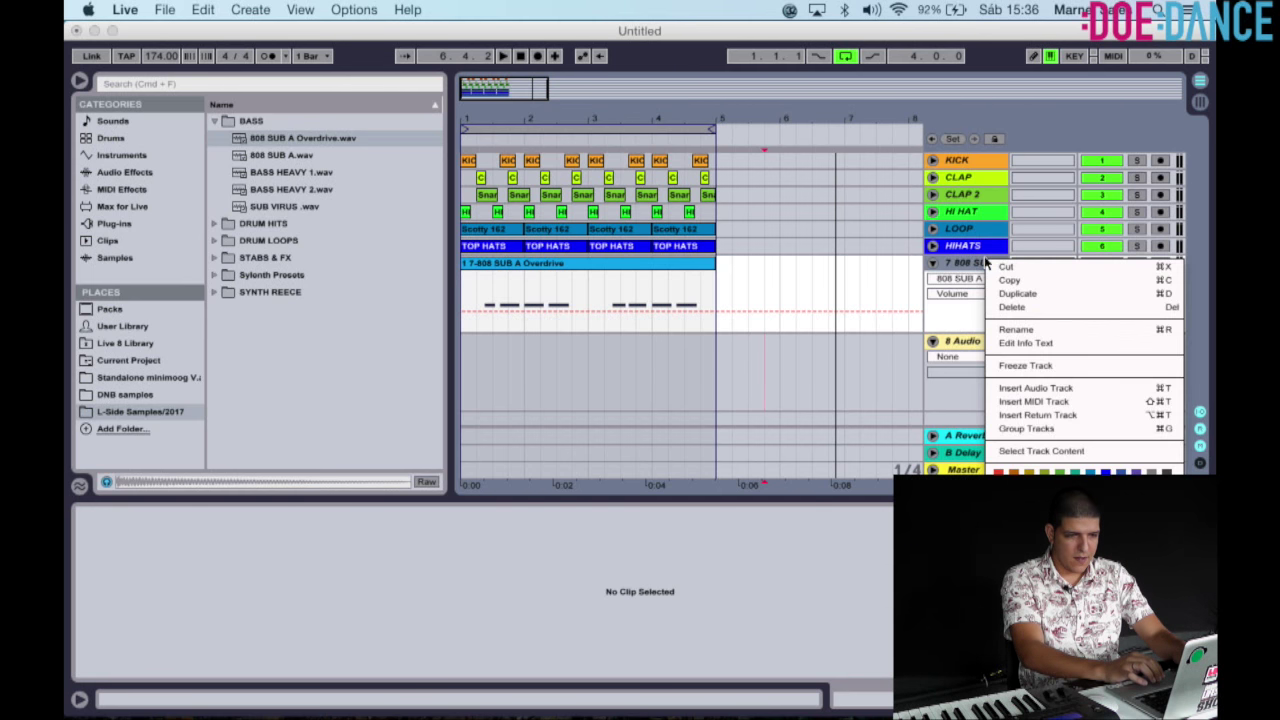
pyautogui.click(1031, 368)
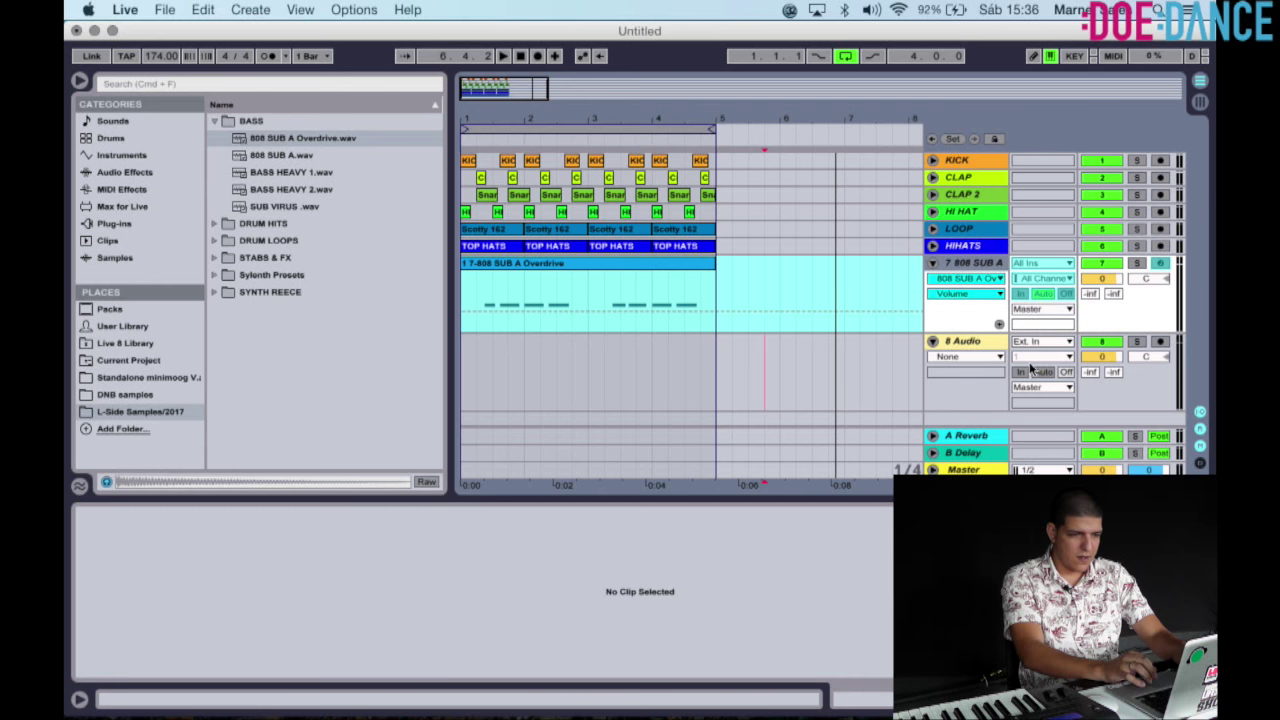
# Copy the frozen bass clip onto the 8 Audio track at bar 1 as audio and play that track soloed.
pyautogui.moveTo(642, 264); pyautogui.dragTo(643, 356)
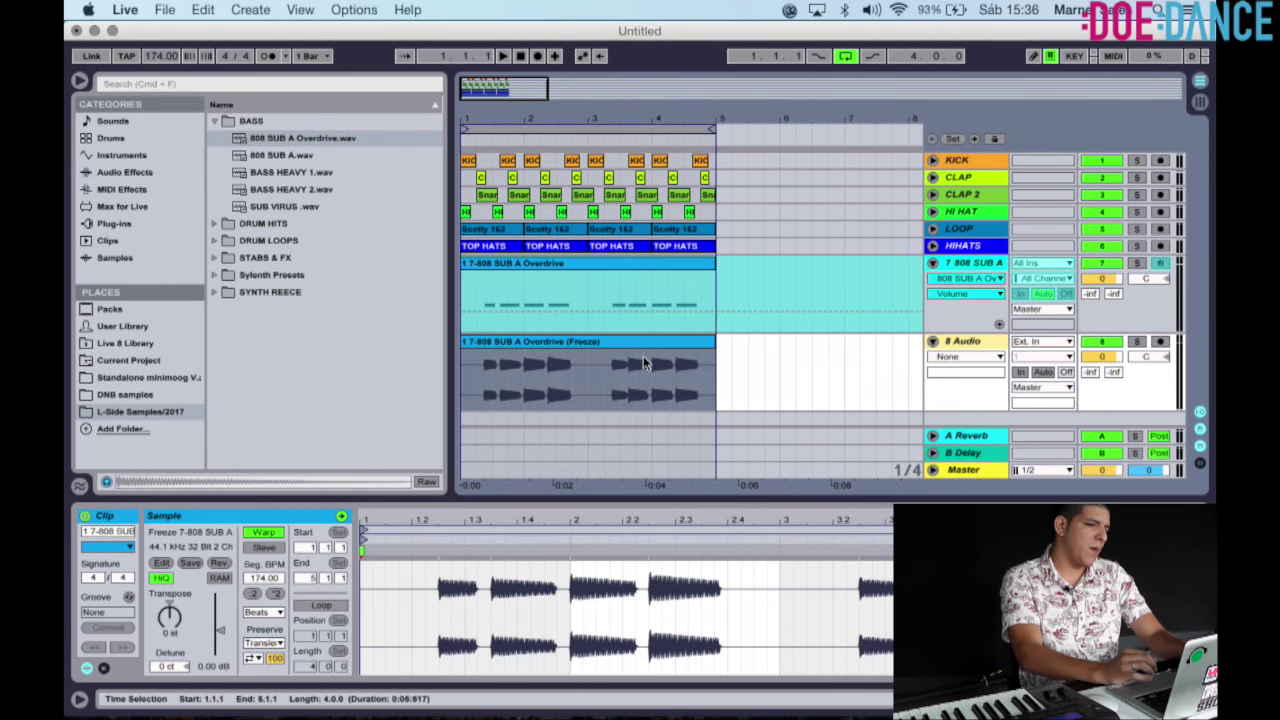
pyautogui.click(1136, 341)
pyautogui.press('space')
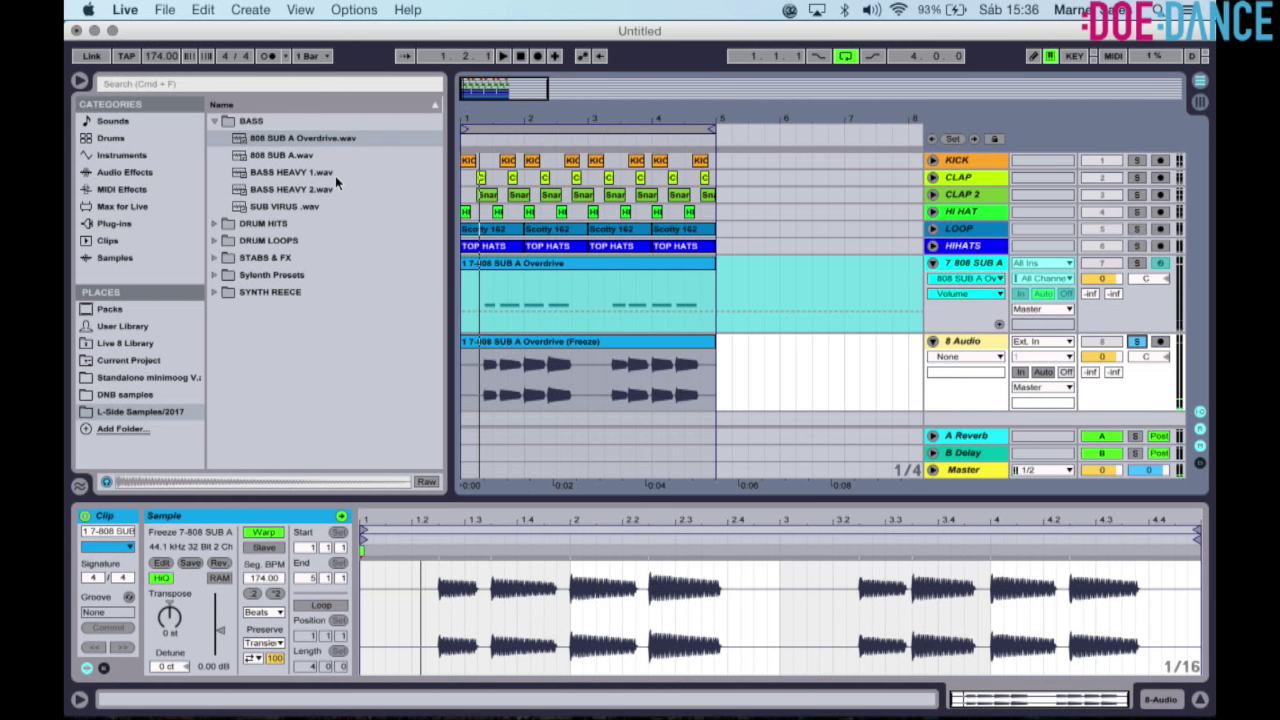
# Add an EQ Eight to the 8 Audio track and set band 1 as a low cut at about 250 Hz with Q 1.85.
pyautogui.click(171, 168)
pyautogui.scroll(5, 233, 276)
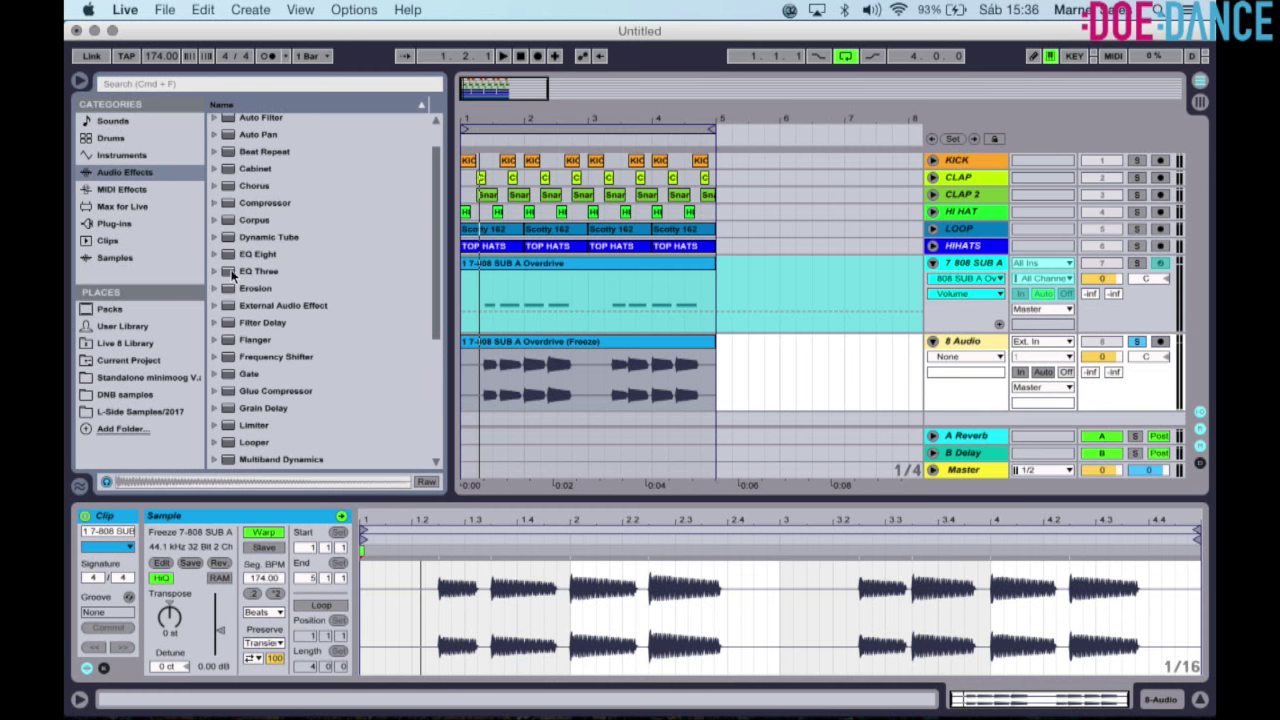
pyautogui.doubleClick(264, 272)
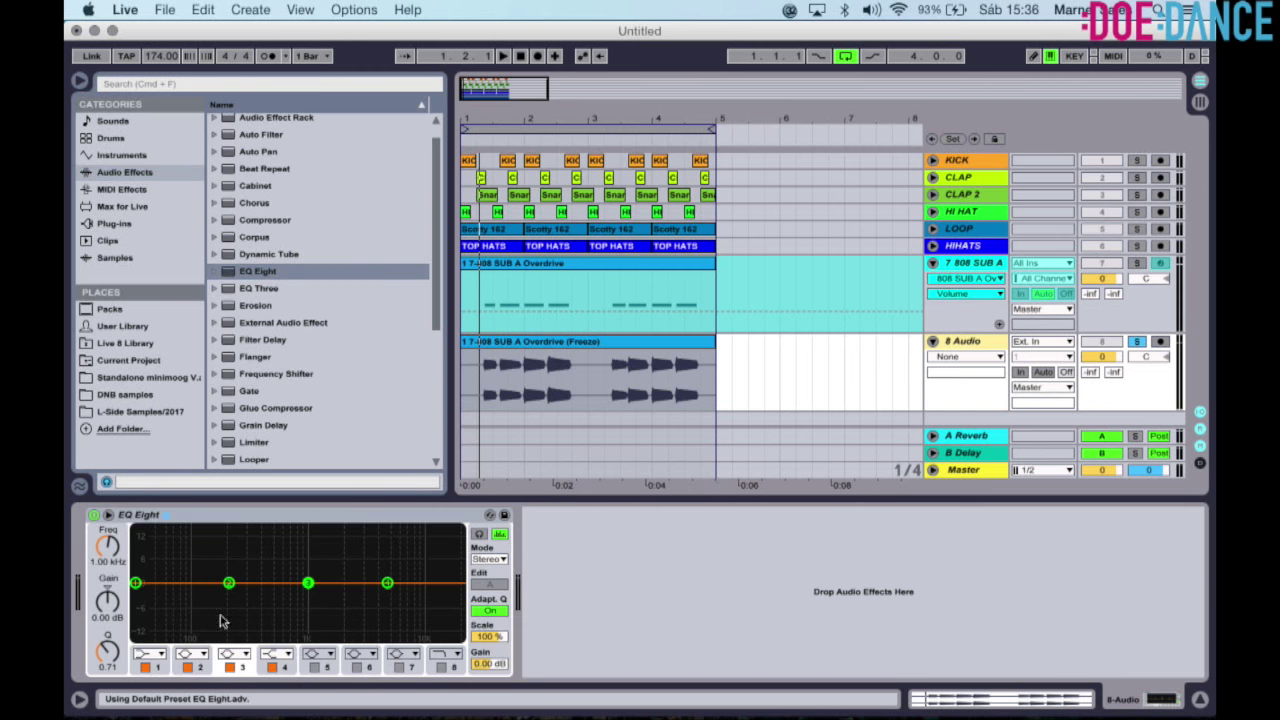
pyautogui.click(163, 657)
pyautogui.click(155, 568)
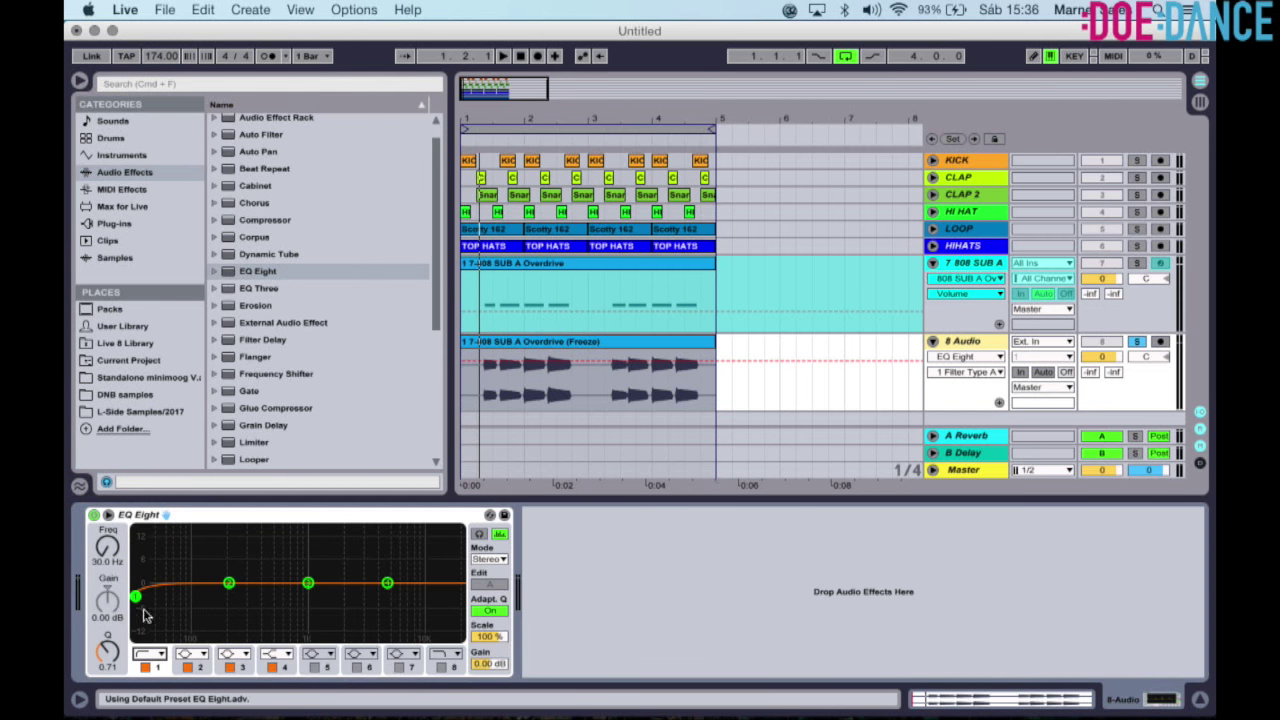
pyautogui.moveTo(137, 596); pyautogui.dragTo(264, 583)
pyautogui.press('space')
pyautogui.moveTo(262, 580); pyautogui.dragTo(240, 583)
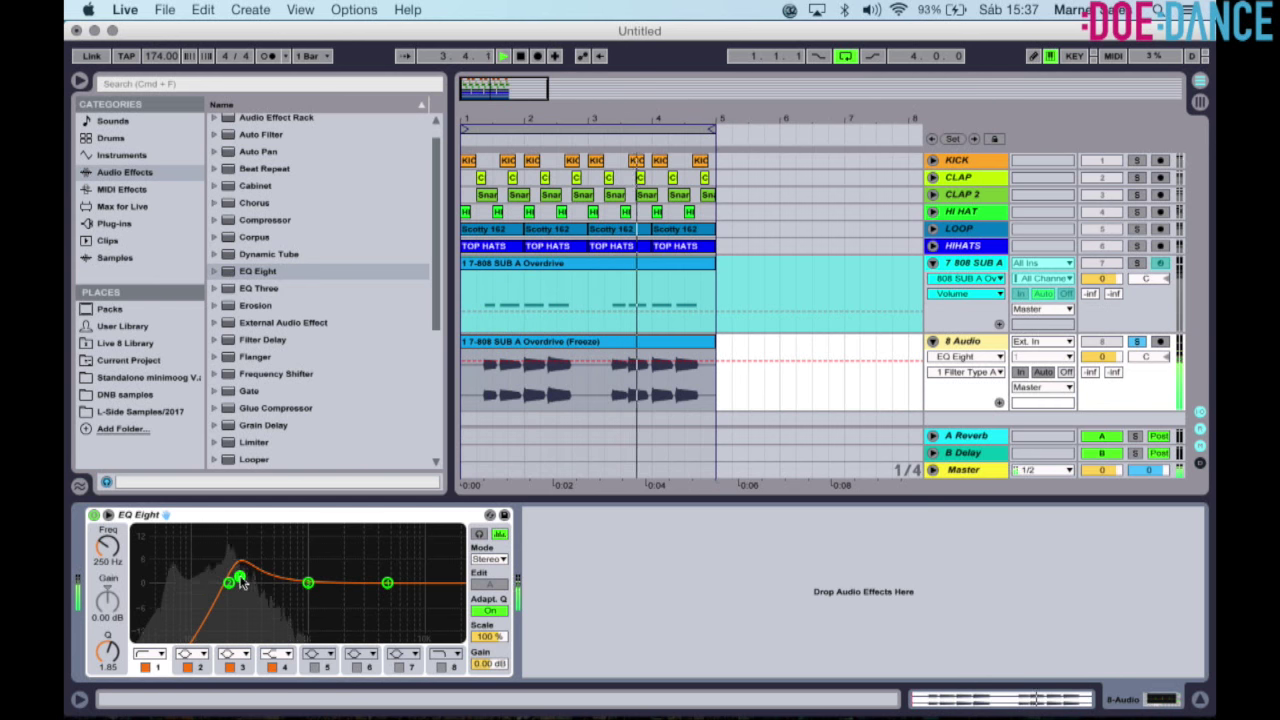
# Add an Overdrive after the EQ Eight on the 8 Audio track and set its Drive to 100%.
pyautogui.scroll(-3, 277, 244)
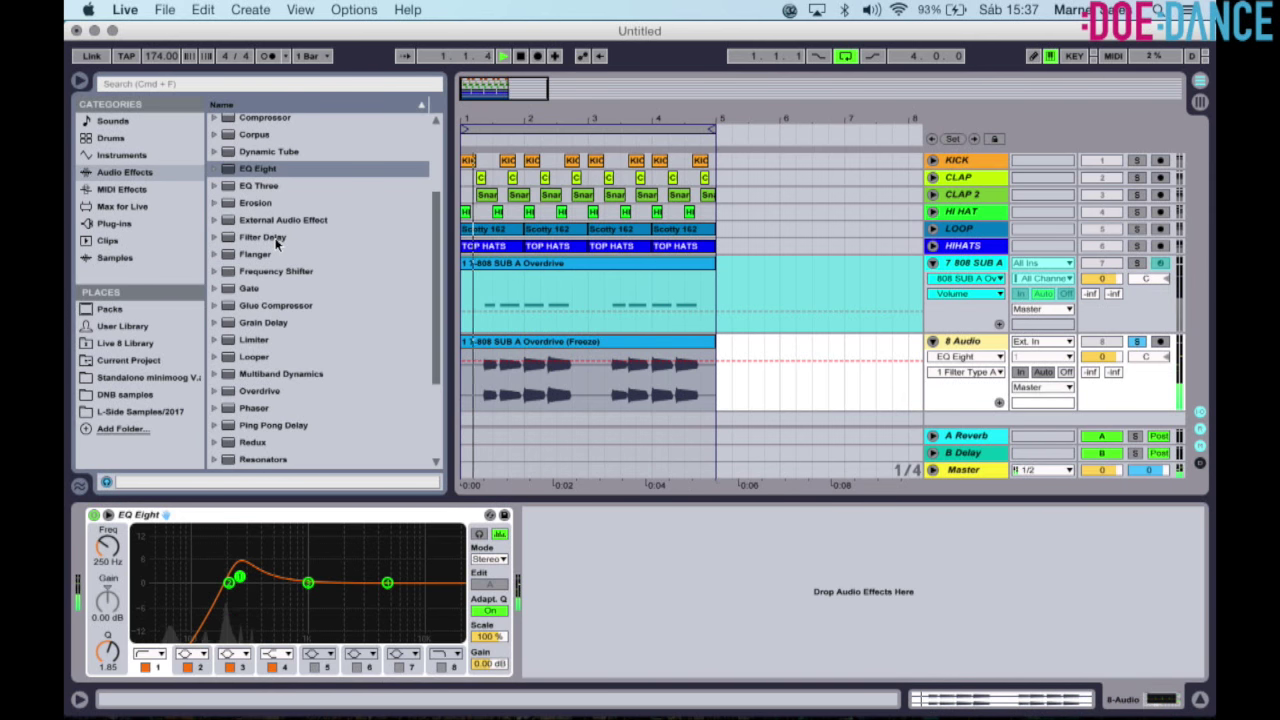
pyautogui.scroll(-2, 277, 243)
pyautogui.scroll(-2, 272, 280)
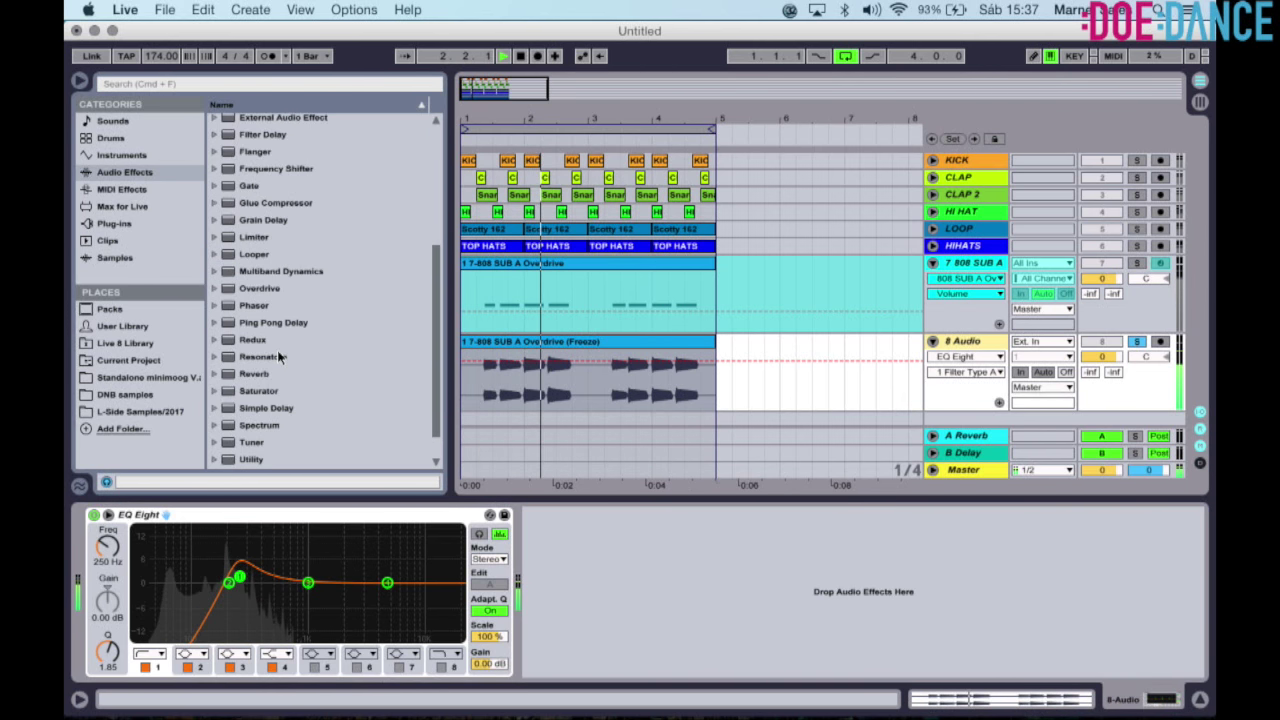
pyautogui.doubleClick(259, 288)
pyautogui.moveTo(550, 620); pyautogui.dragTo(580, 534)
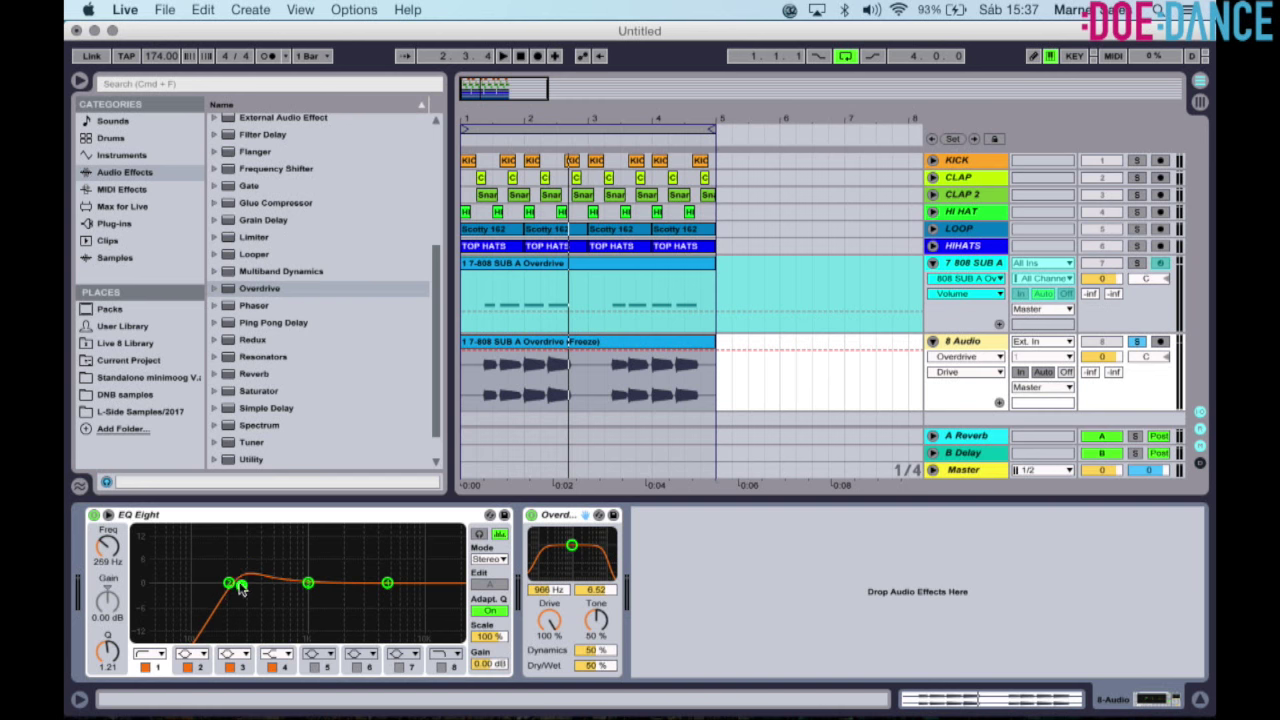
# Adjust EQ Eight's band 1 to 245 Hz with Q 1.70 and lower the 8 Audio track's volume to -1.8 dB.
pyautogui.moveTo(238, 583); pyautogui.dragTo(240, 582)
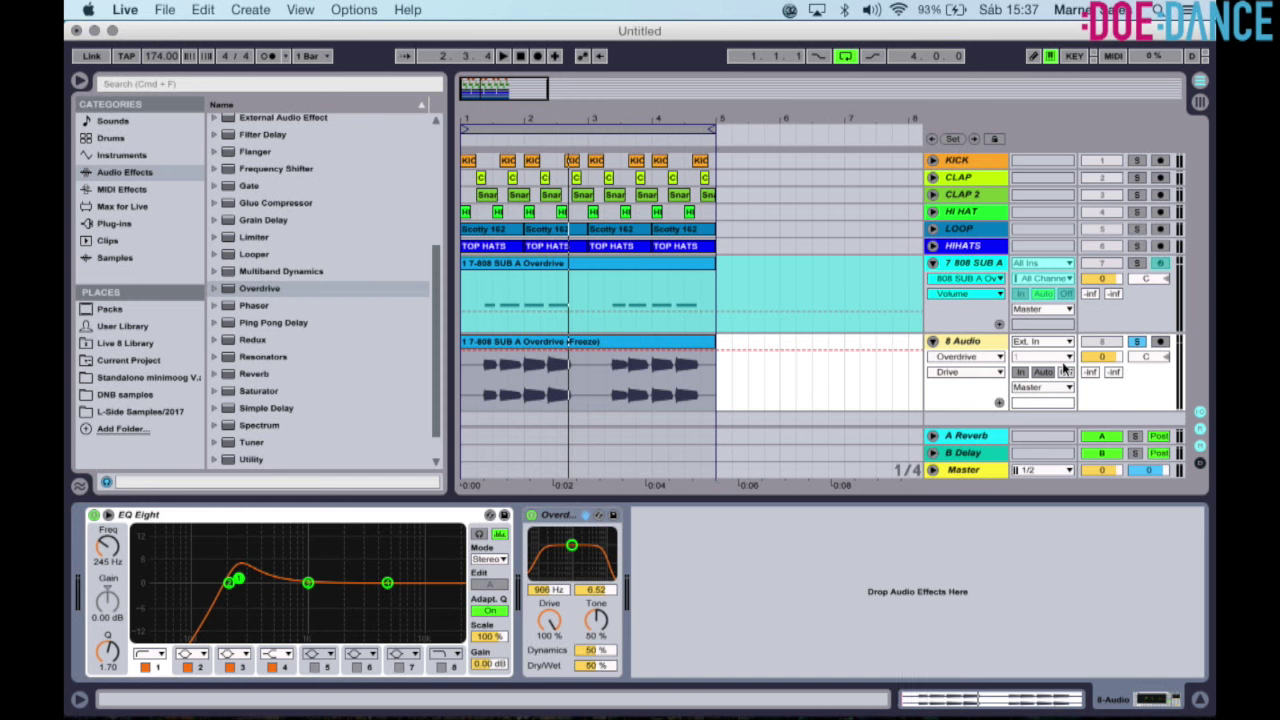
pyautogui.press('space')
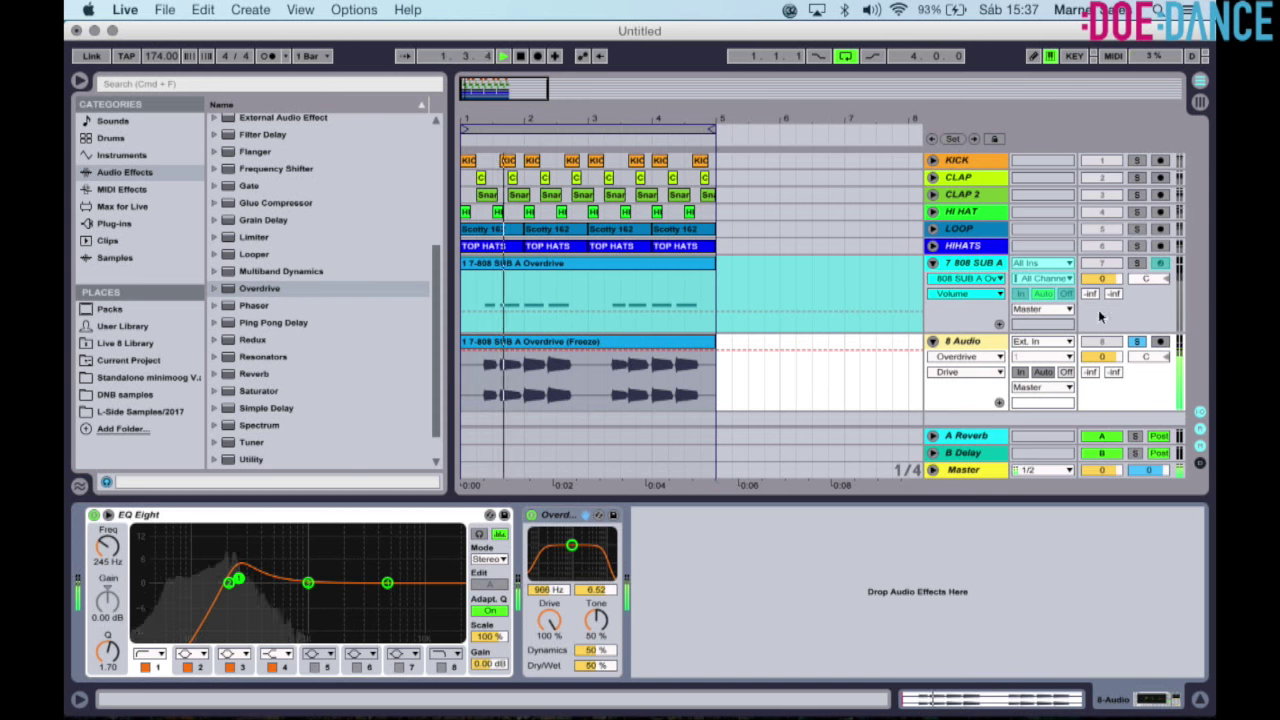
pyautogui.moveTo(1115, 356); pyautogui.dragTo(1122, 357)
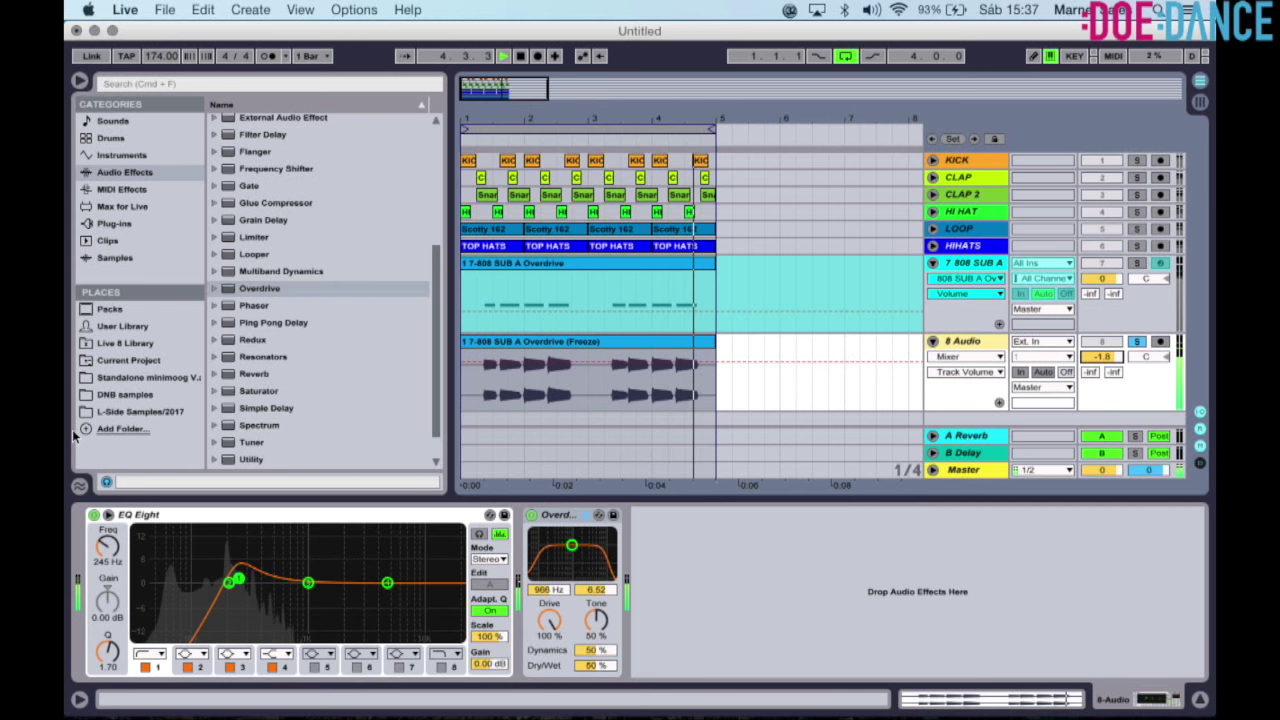
# Add a Reverb after the Overdrive, with Decay Time 1.68 s and Dry/Wet 21%.
pyautogui.scroll(-2, 268, 341)
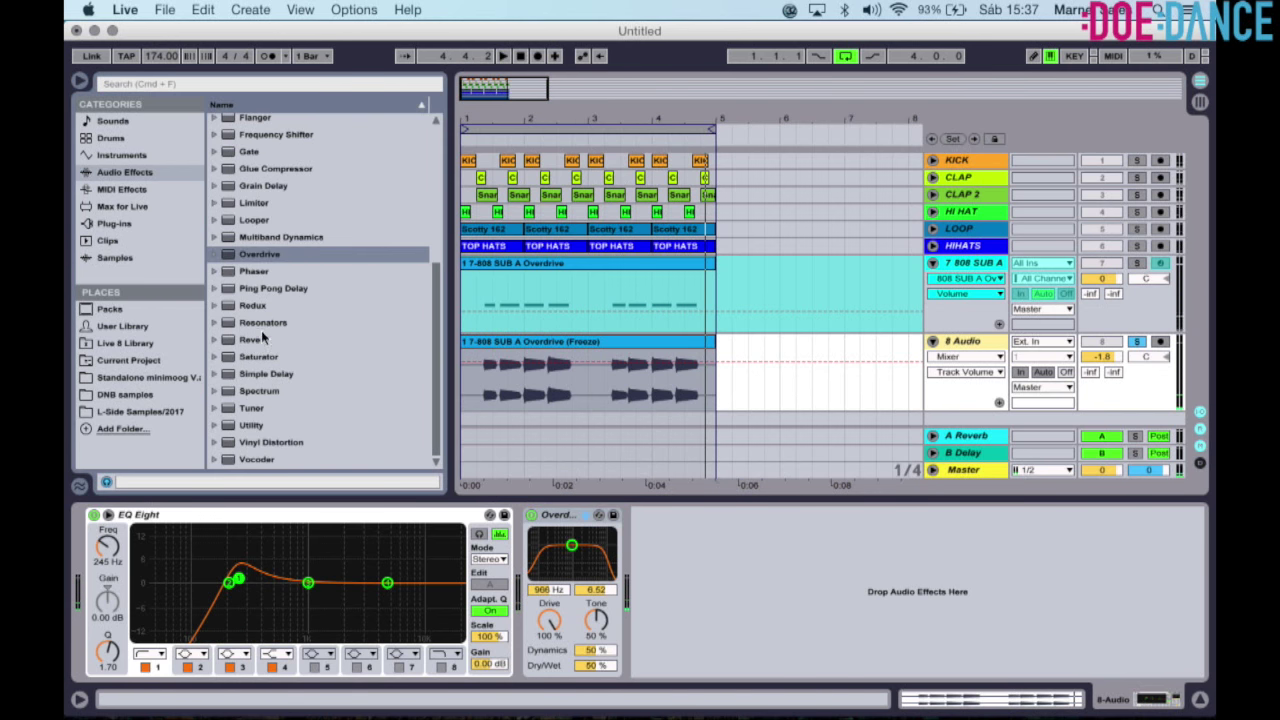
pyautogui.doubleClick(263, 339)
pyautogui.moveTo(868, 654); pyautogui.dragTo(868, 675)
pyautogui.moveTo(1042, 654)
pyautogui.mouseDown()
pyautogui.moveTo(1042, 682)
pyautogui.moveTo(1042, 658)
pyautogui.mouseUp()
pyautogui.press('space')
pyautogui.moveTo(868, 654)
pyautogui.mouseDown()
pyautogui.moveTo(868, 606)
pyautogui.moveTo(870, 671)
pyautogui.mouseUp()
pyautogui.moveTo(1041, 663); pyautogui.dragTo(1041, 673)
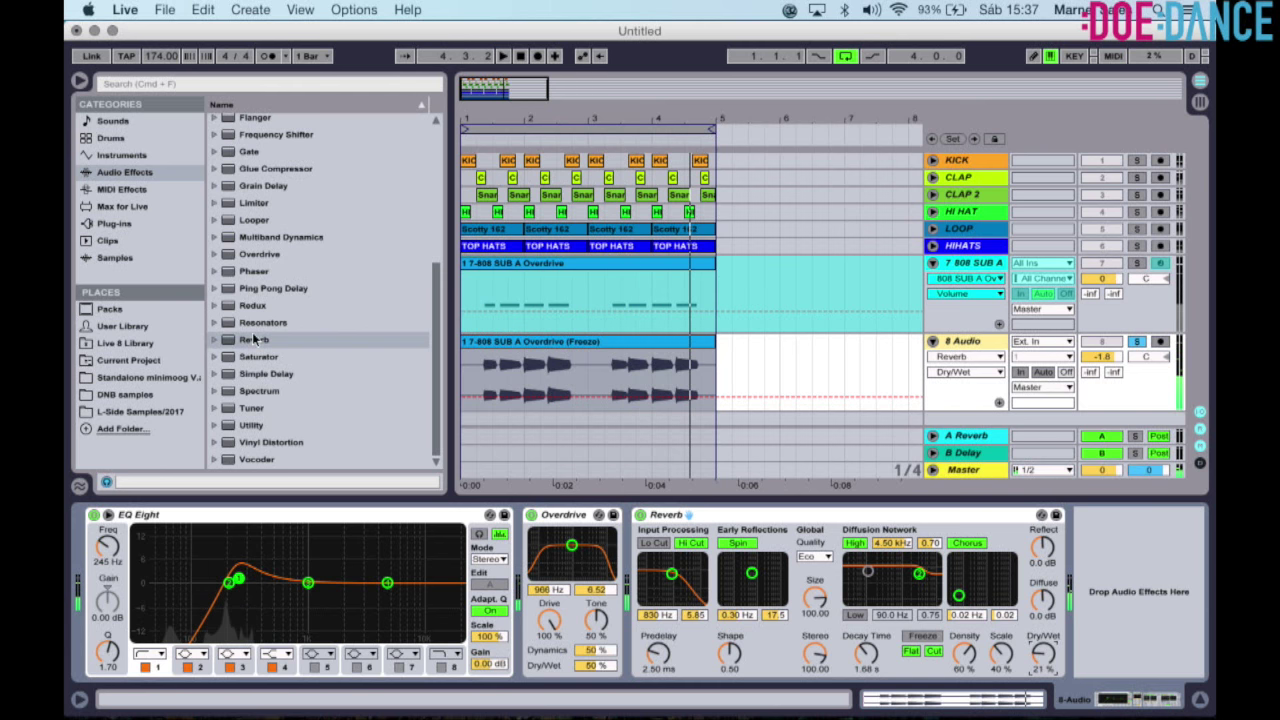
# Replace the Overdrive in the chain with a default Overdrive and save it as the preset Overdrive.adv.
pyautogui.click(260, 255)
pyautogui.moveTo(566, 489); pyautogui.dragTo(613, 531)
pyautogui.click(613, 515)
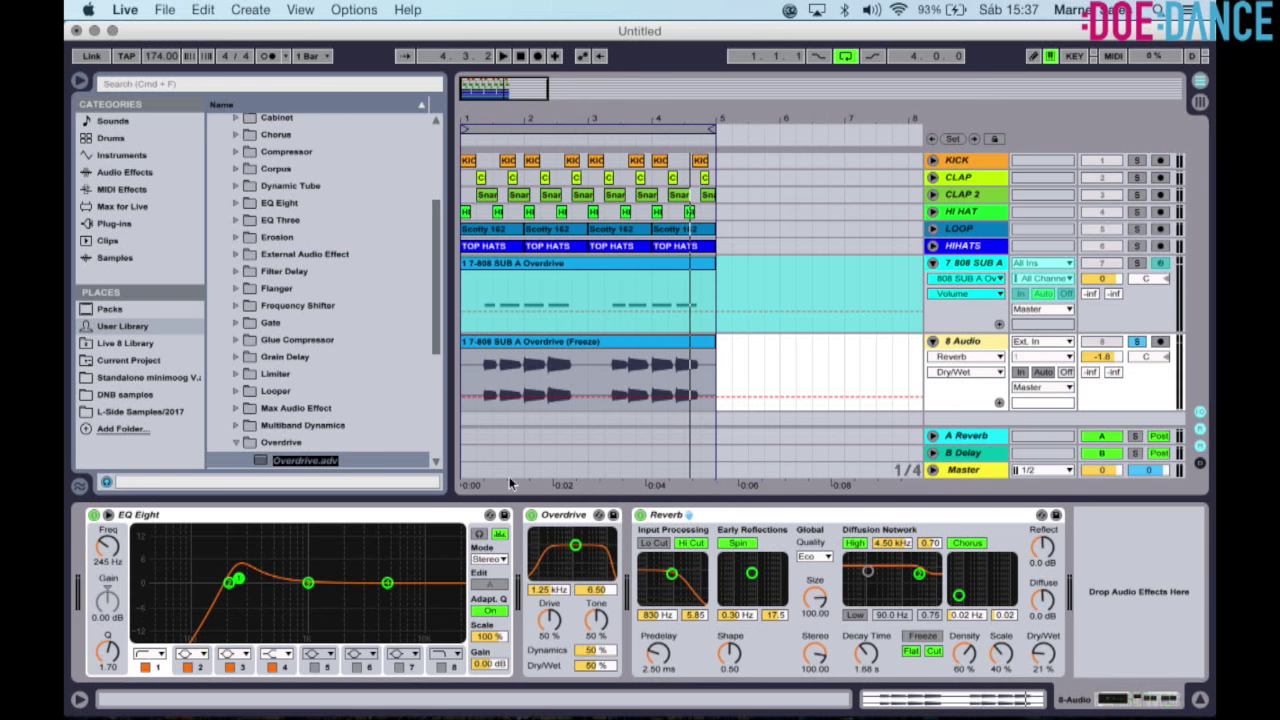
pyautogui.moveTo(319, 367); pyautogui.dragTo(267, 424)
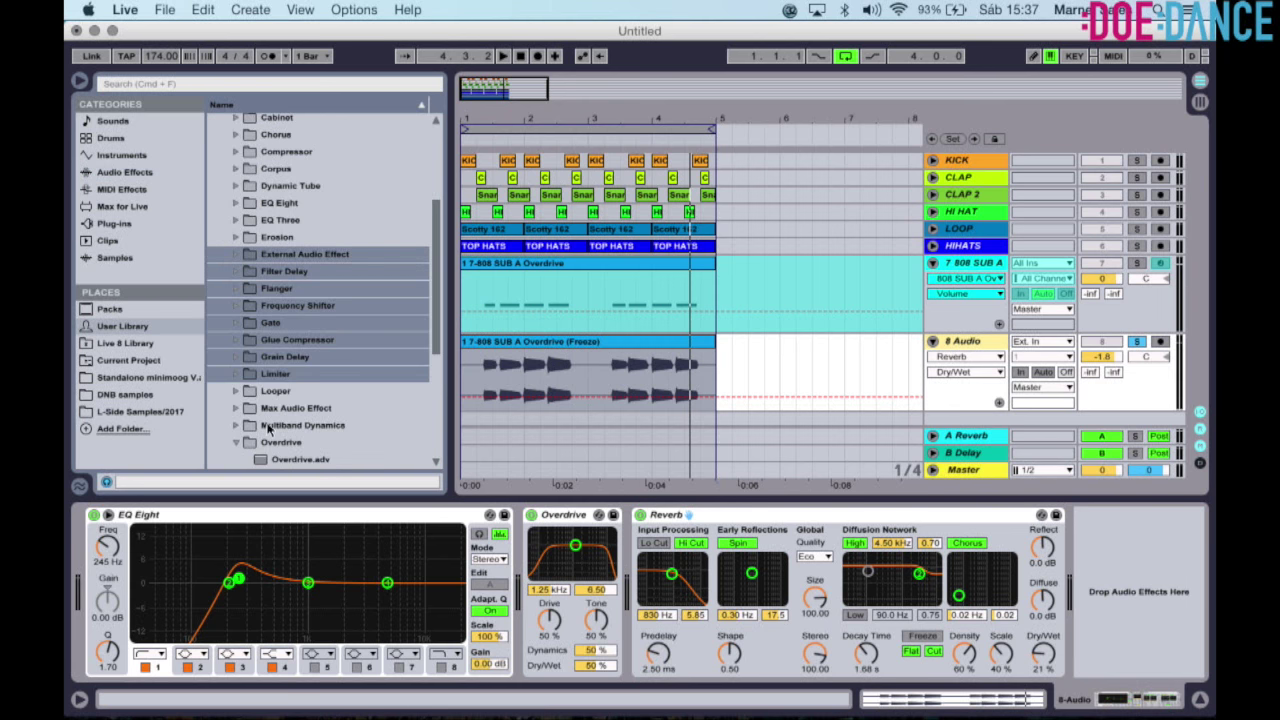
pyautogui.click(238, 445)
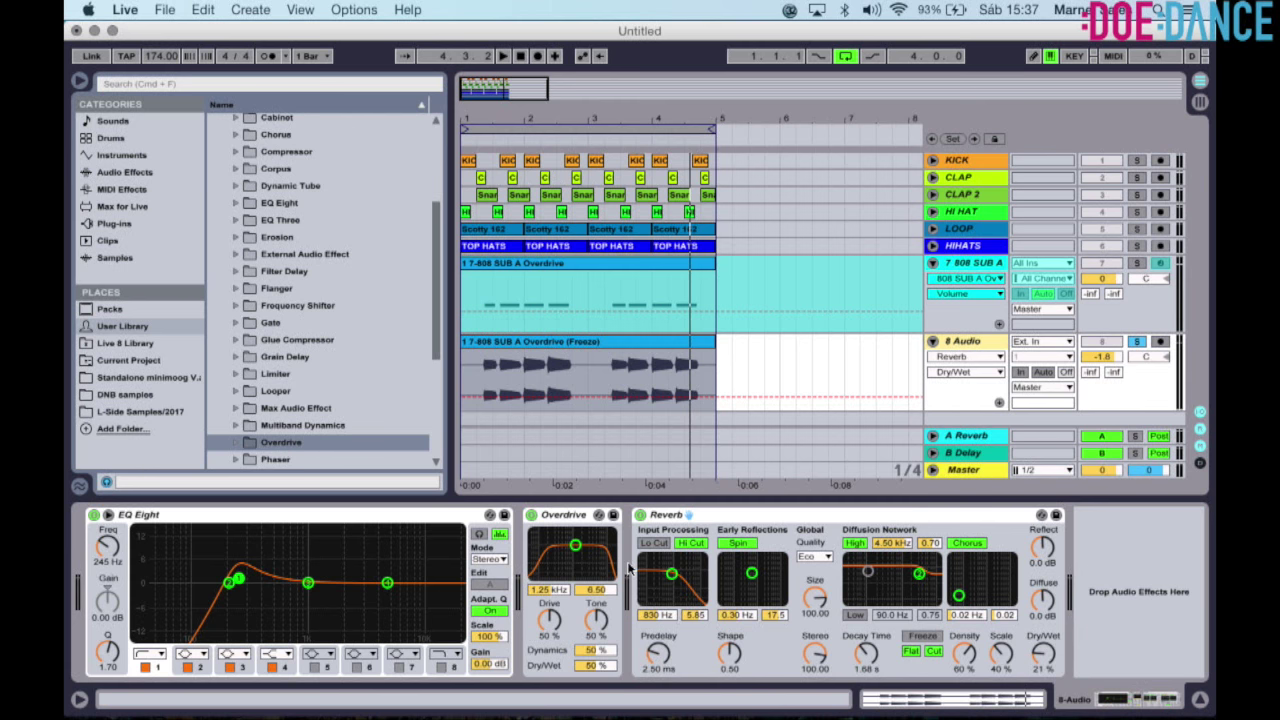
pyautogui.scroll(-3, 208, 428)
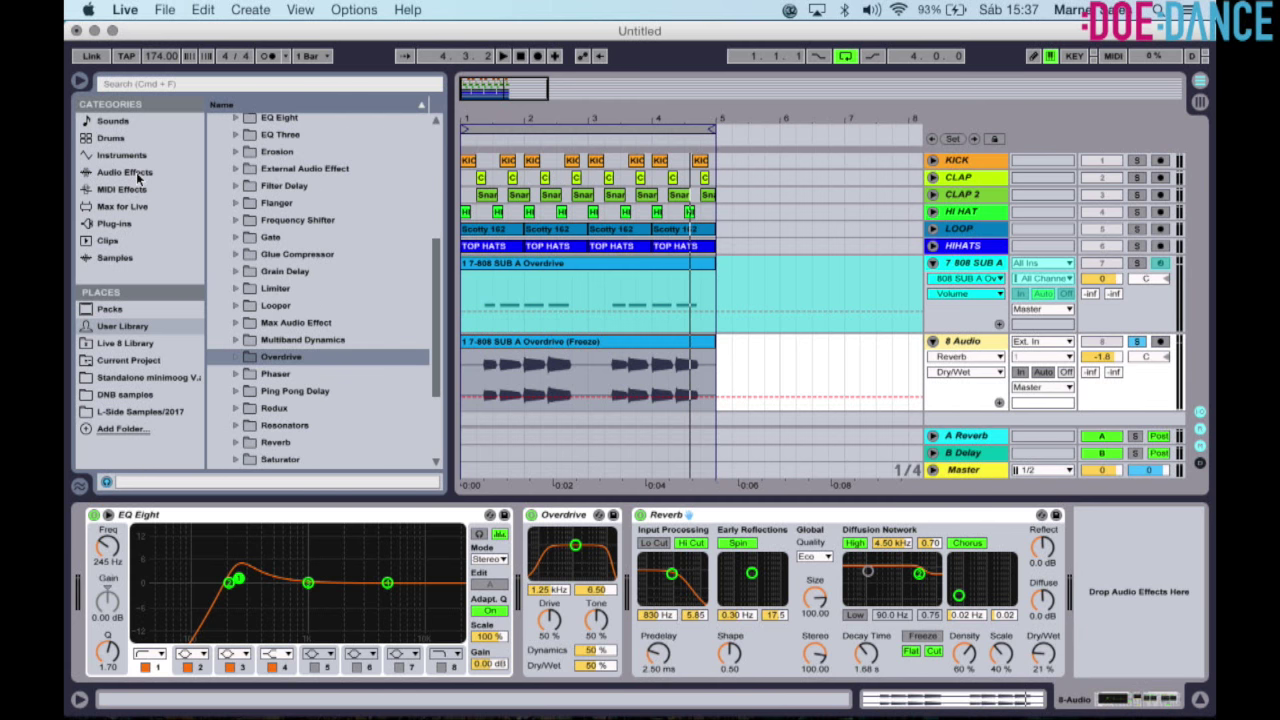
# Add a second Overdrive before the Reverb, with its filter at 6.20 kHz, bandwidth 9.00 and Drive 94%.
pyautogui.click(138, 176)
pyautogui.click(258, 257)
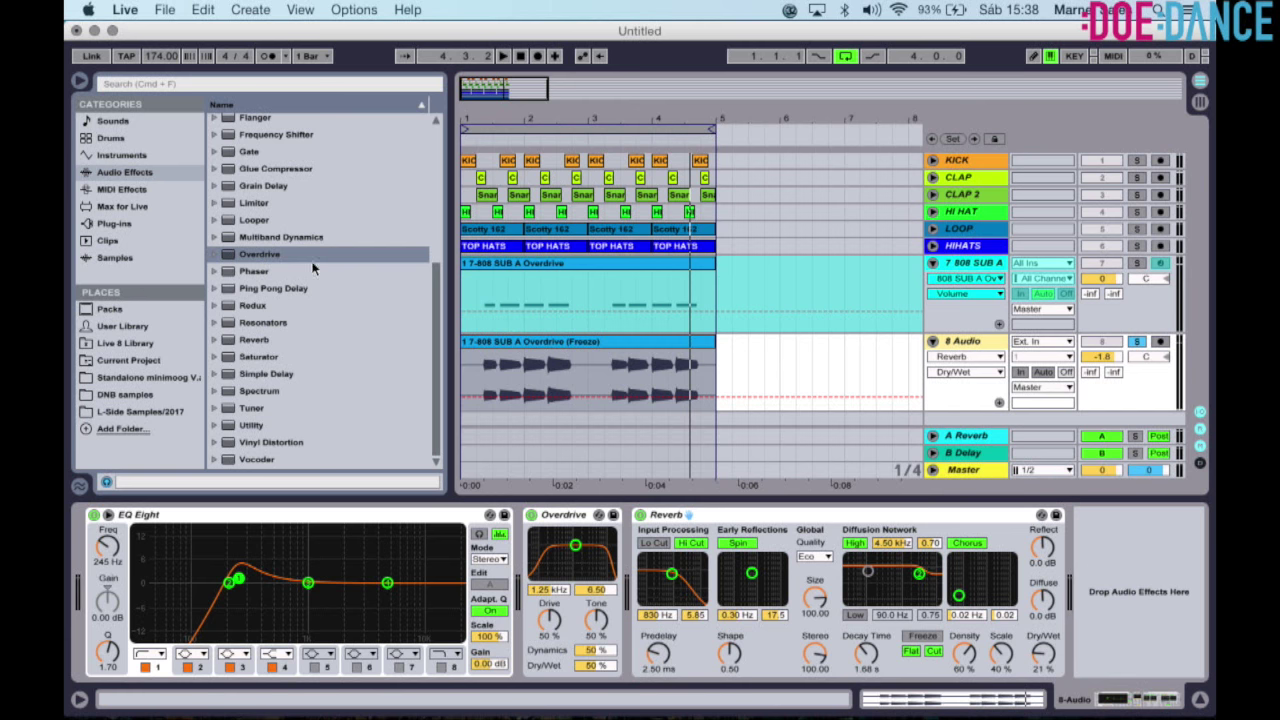
pyautogui.doubleClick(280, 257)
pyautogui.moveTo(1108, 527); pyautogui.dragTo(709, 535)
pyautogui.press('space')
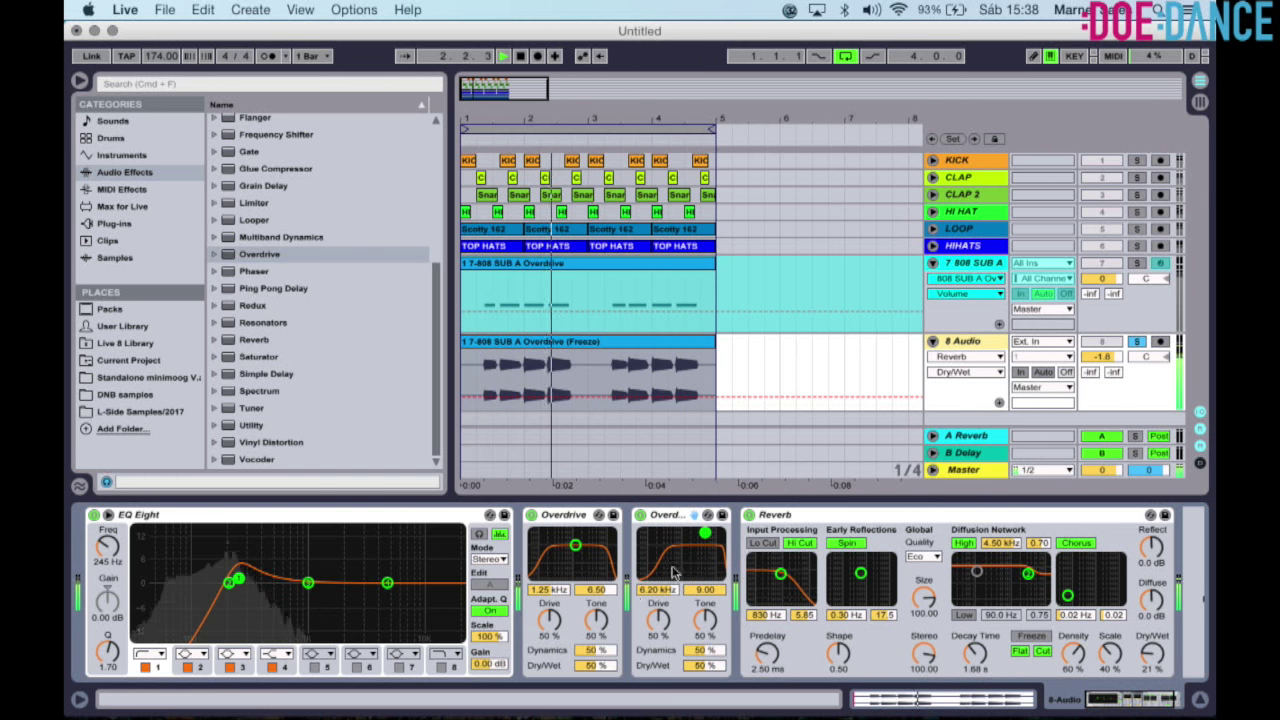
pyautogui.moveTo(657, 619)
pyautogui.mouseDown()
pyautogui.moveTo(657, 582)
pyautogui.moveTo(655, 608)
pyautogui.mouseUp()
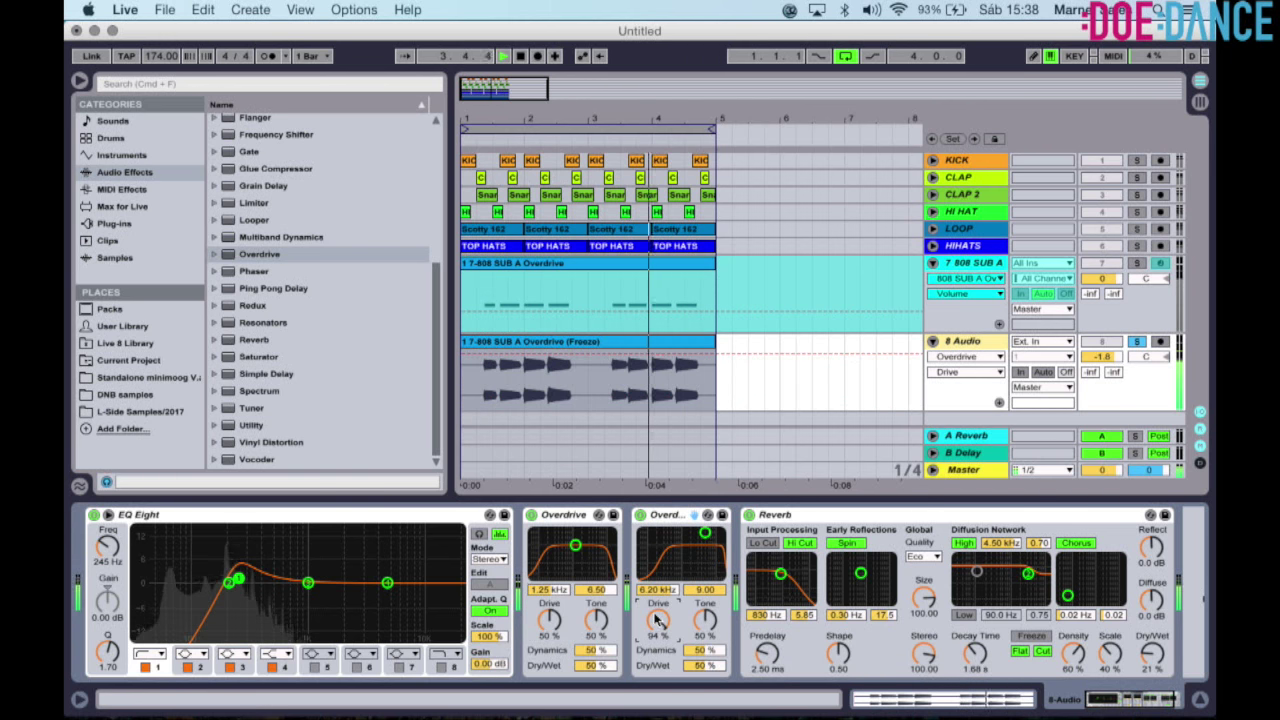
# Set the first Overdrive's Drive to 100% and move EQ Eight's band 1 low cut to 190 Hz during playback.
pyautogui.moveTo(555, 621)
pyautogui.mouseDown()
pyautogui.moveTo(555, 590)
pyautogui.moveTo(556, 610)
pyautogui.mouseUp()
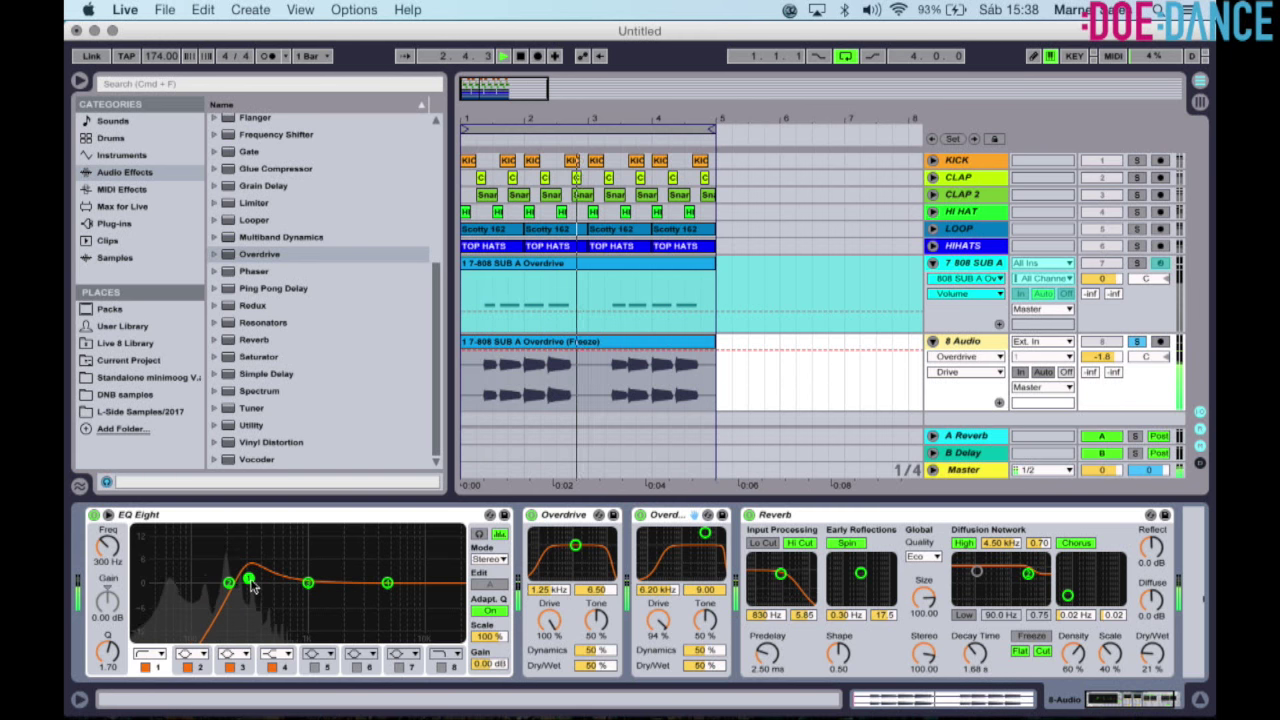
pyautogui.moveTo(251, 581); pyautogui.dragTo(252, 581)
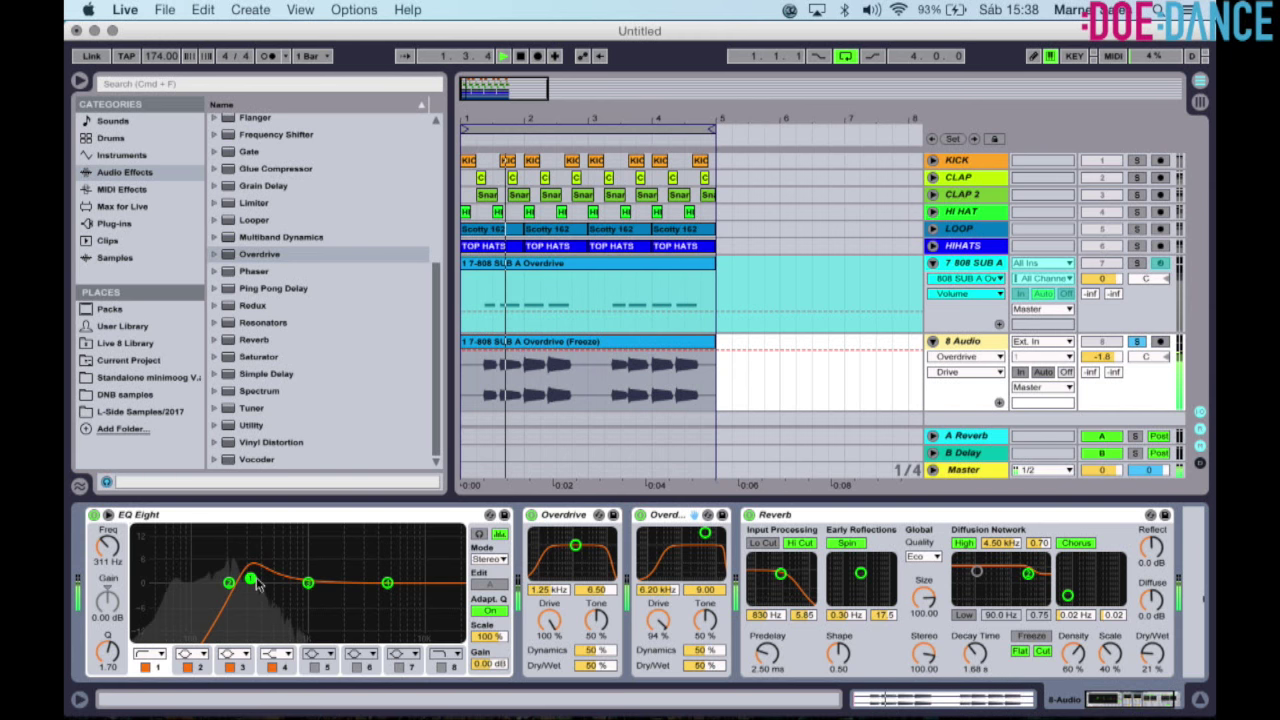
pyautogui.moveTo(253, 579); pyautogui.dragTo(229, 582)
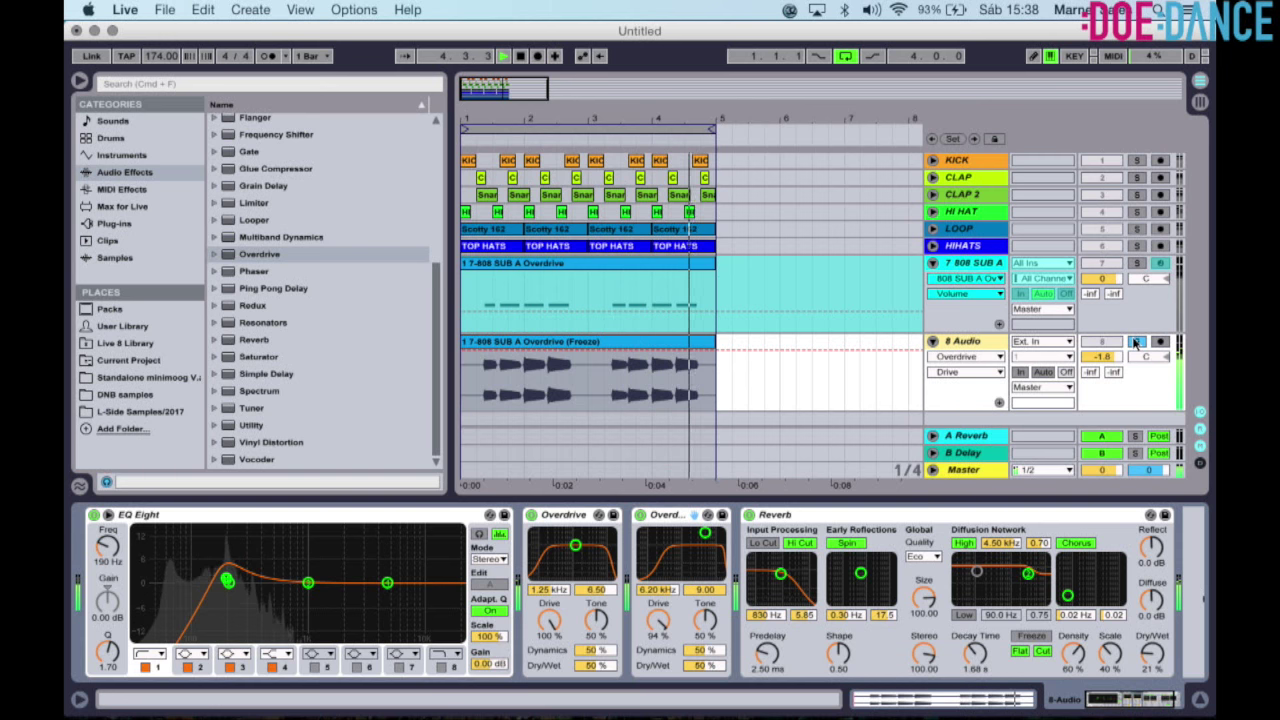
# Solo the 808 SUB A Overdrive track together with 8 Audio and lower 8 Audio's volume to -4.3 dB.
pyautogui.click(1135, 278)
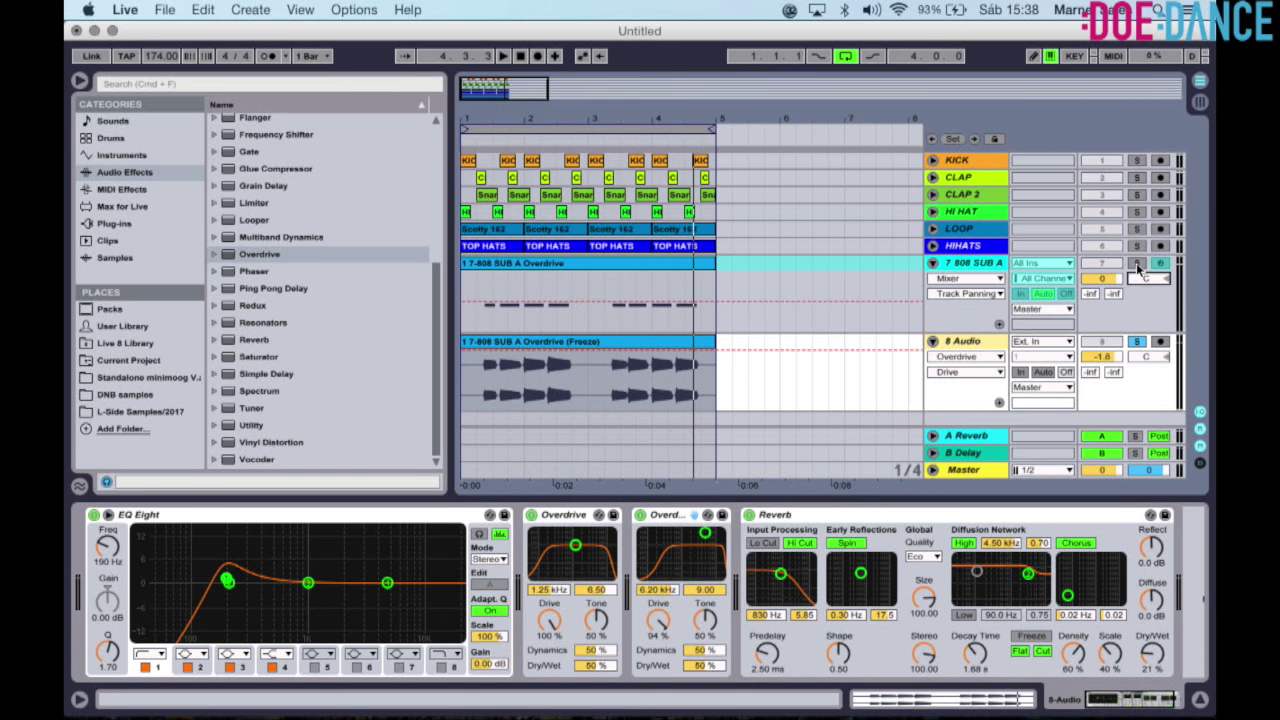
pyautogui.click(1137, 262)
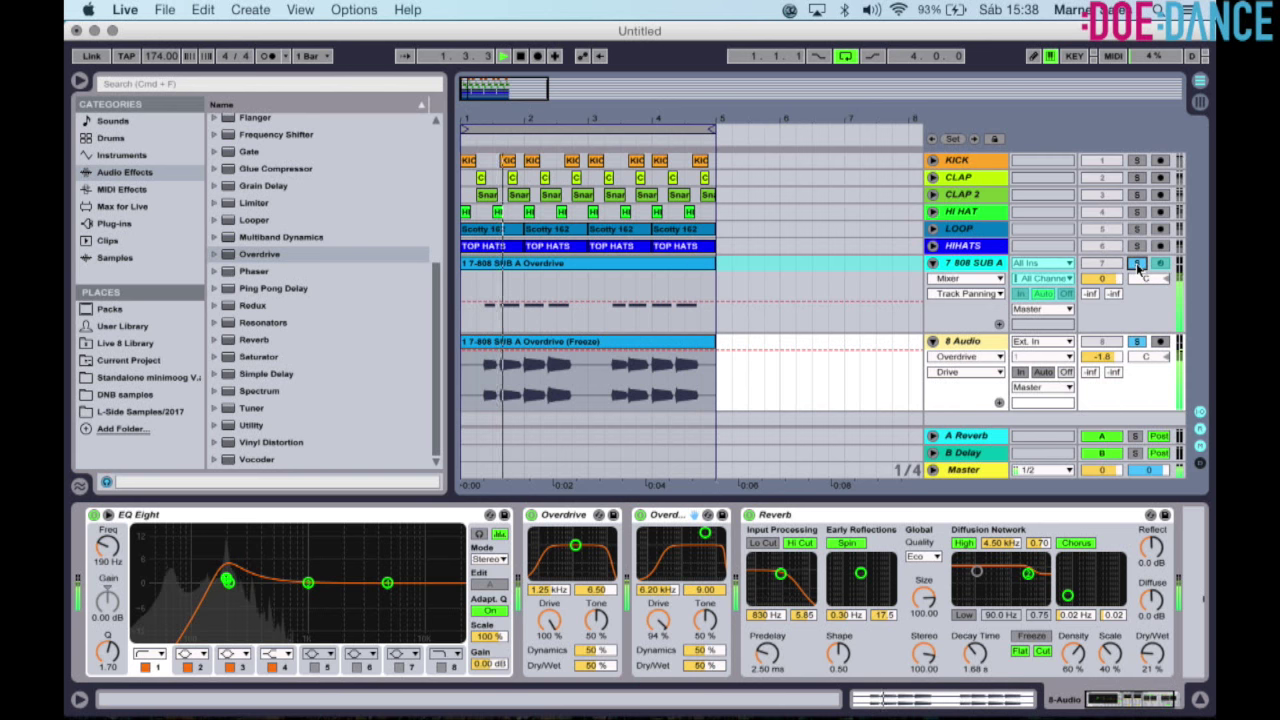
pyautogui.moveTo(1109, 358); pyautogui.dragTo(1109, 372)
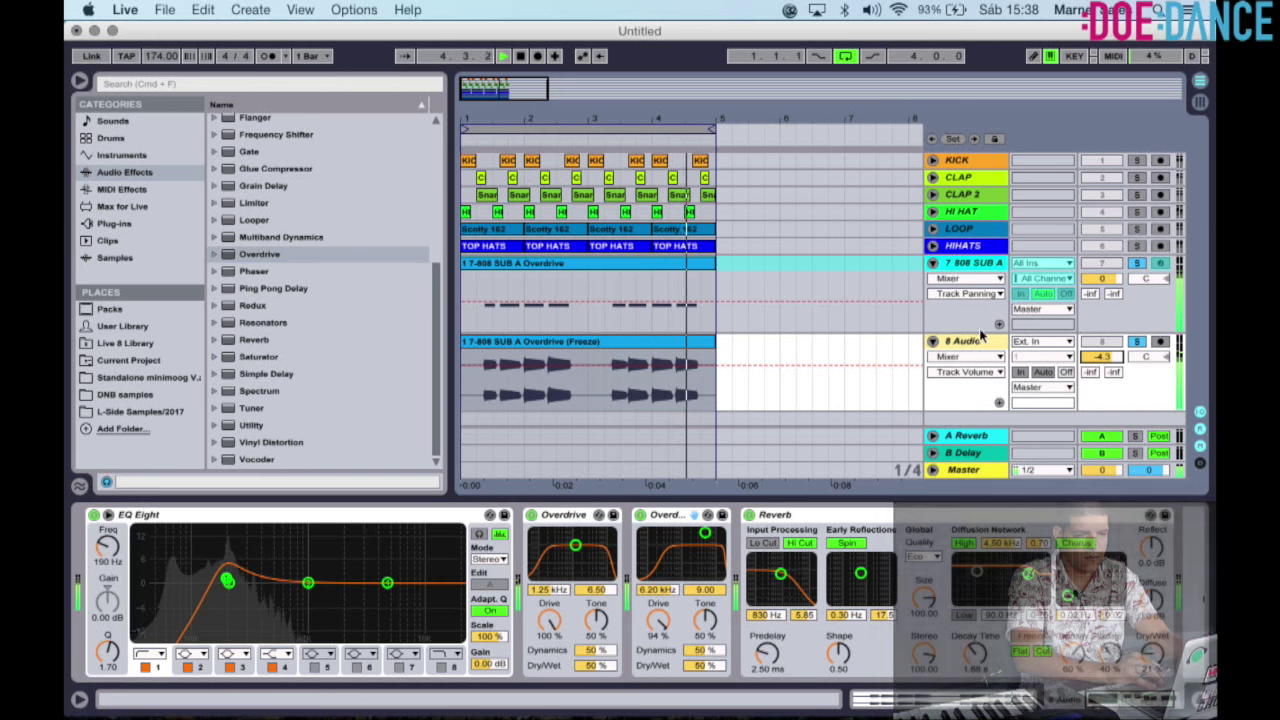
# Play the full beat unsoloed, lower 8 Audio's volume to -7.0 dB and fold the 808 SUB A Overdrive track.
pyautogui.press('space')
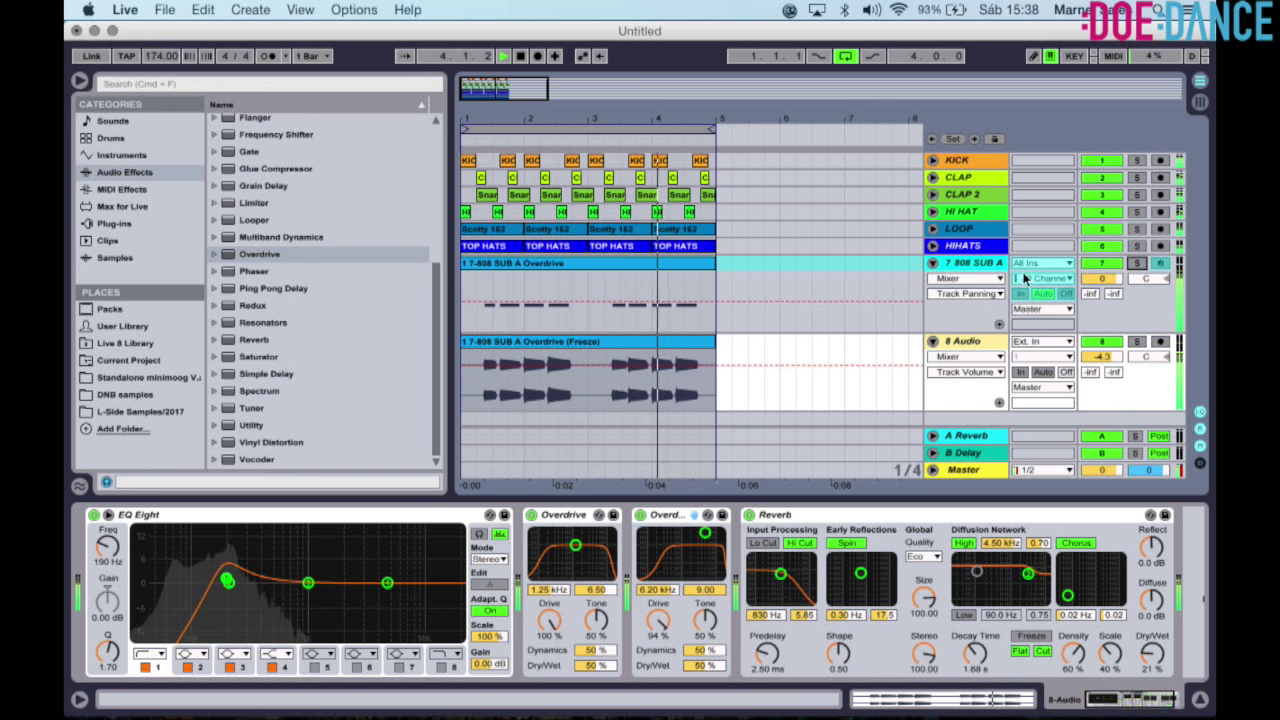
pyautogui.moveTo(1104, 360); pyautogui.dragTo(1105, 366)
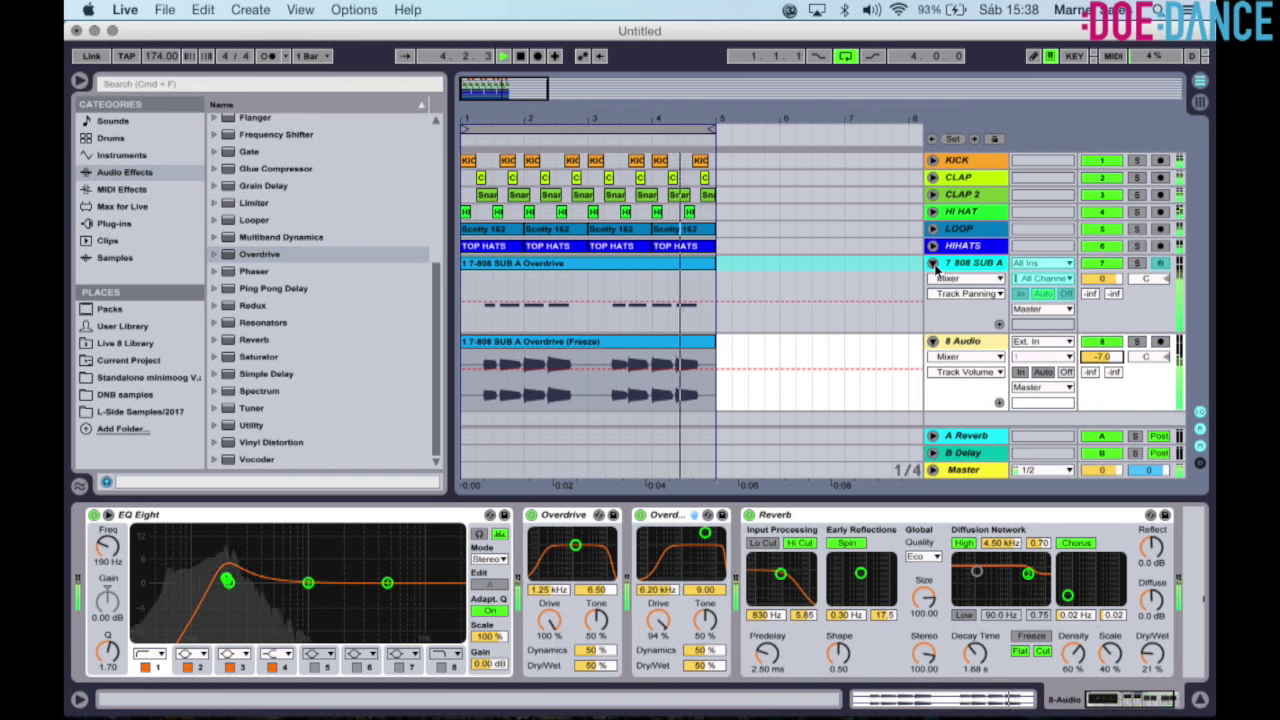
pyautogui.click(932, 262)
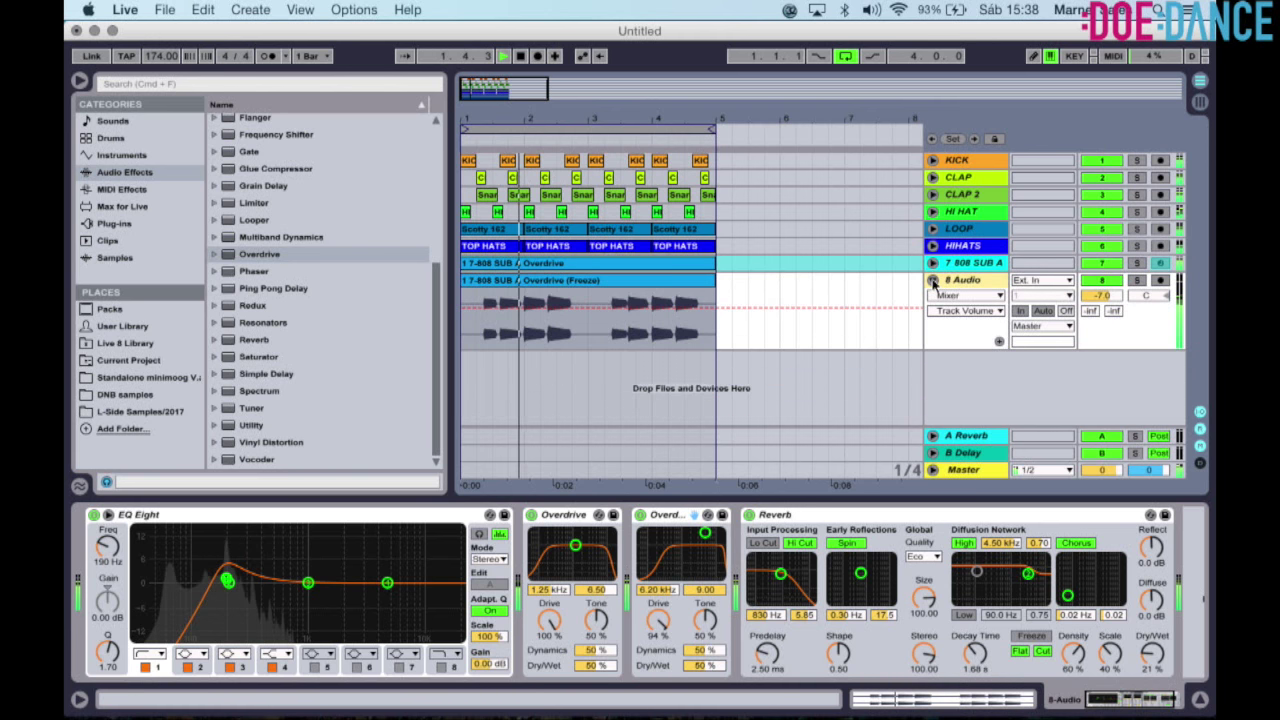
# Fold the 8 Audio track and unfreeze the 808 SUB A Overdrive track.
pyautogui.click(933, 280)
pyautogui.rightClick(985, 262)
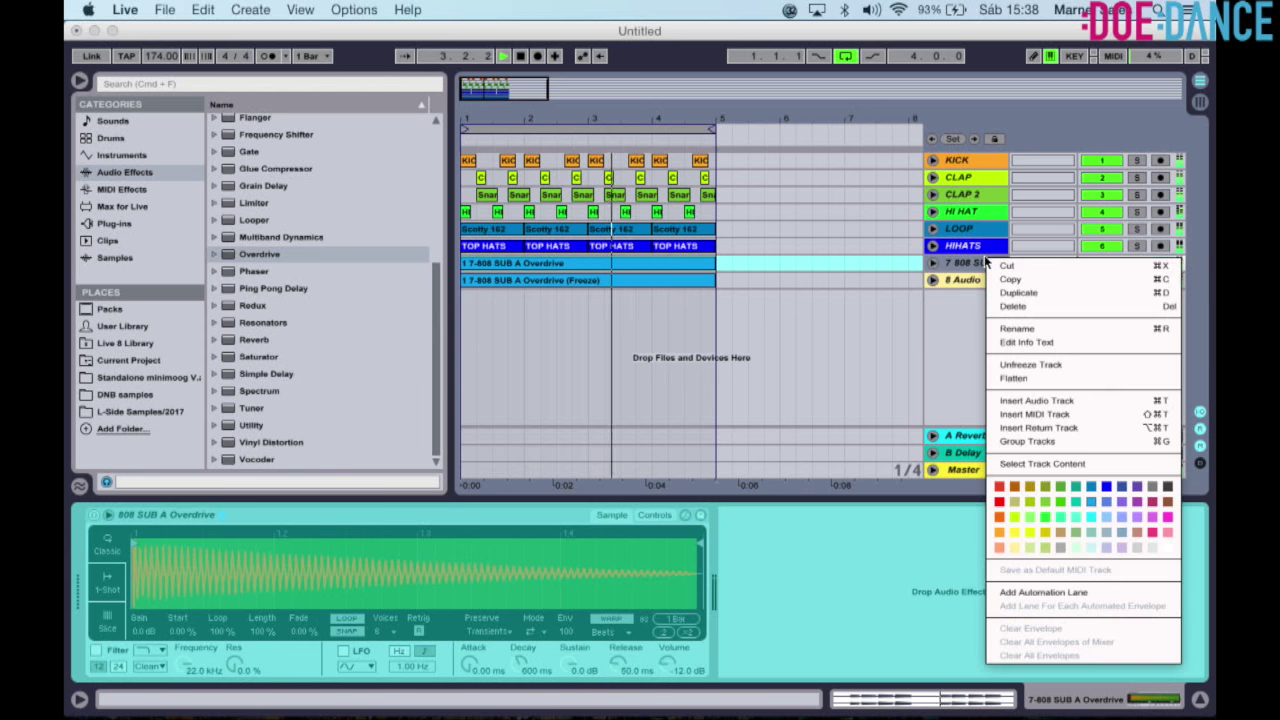
pyautogui.click(1024, 369)
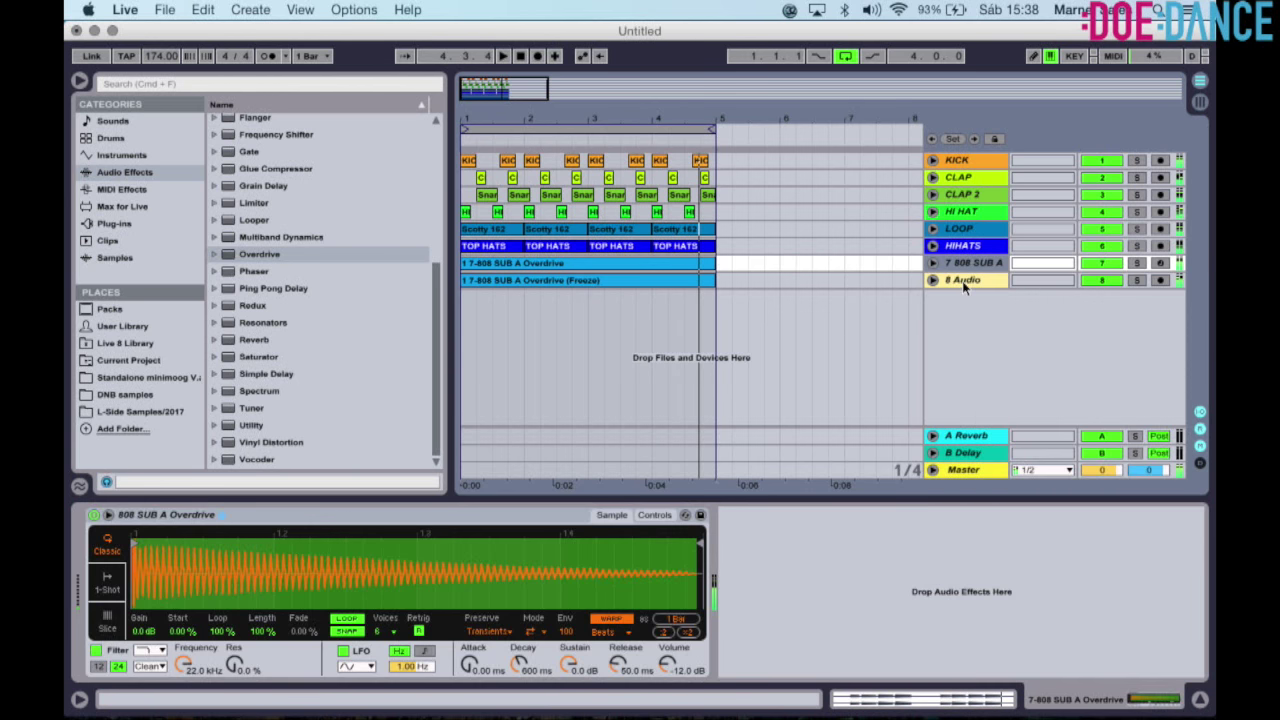
# Rename the 8 Audio track as SYNTH and the 808 SUB A Overdrive track as SUB BASS.
pyautogui.click(963, 282)
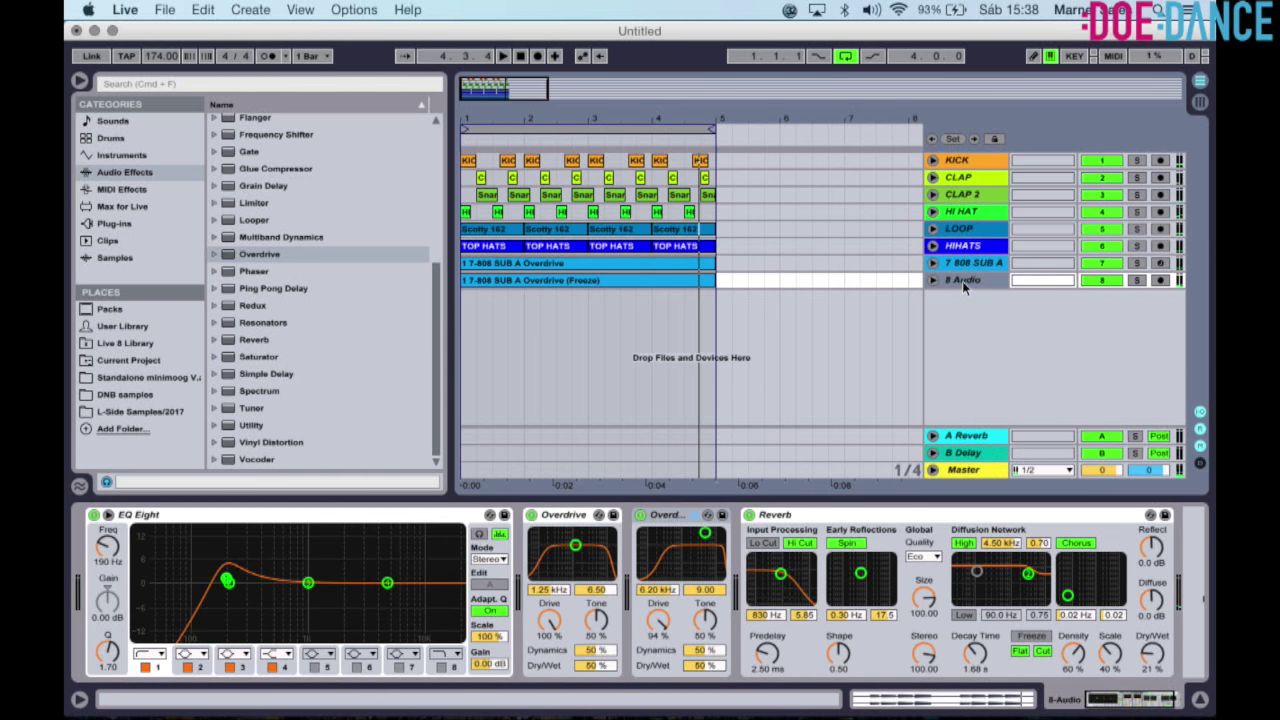
pyautogui.press('Return')
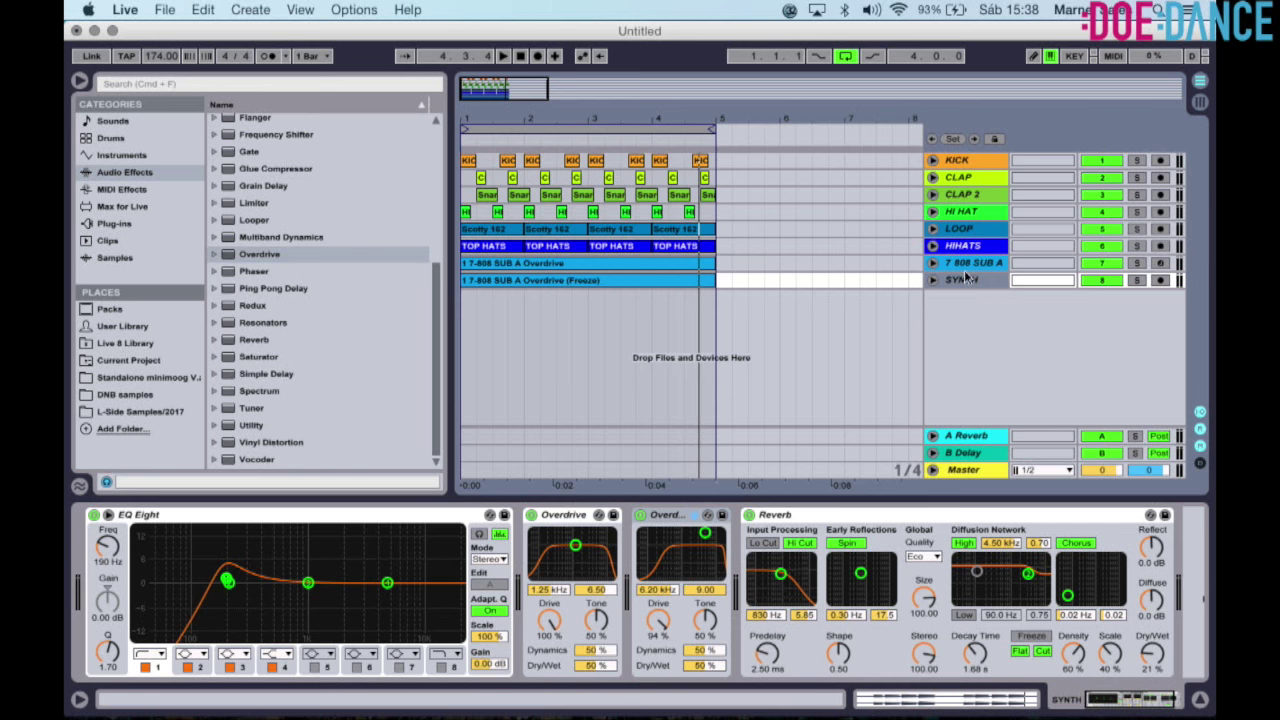
pyautogui.click(968, 262)
pyautogui.press('super+r')
pyautogui.write('SUB BASS')
pyautogui.press('Return')
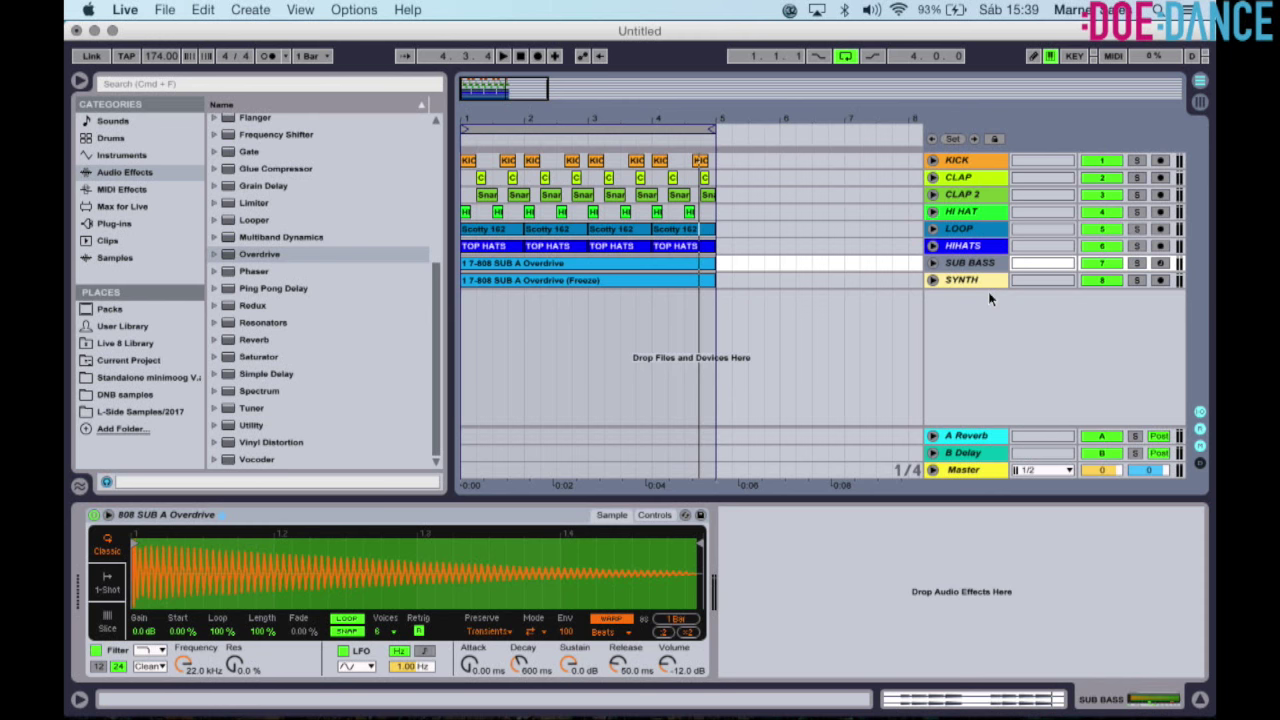
pyautogui.click(932, 263)
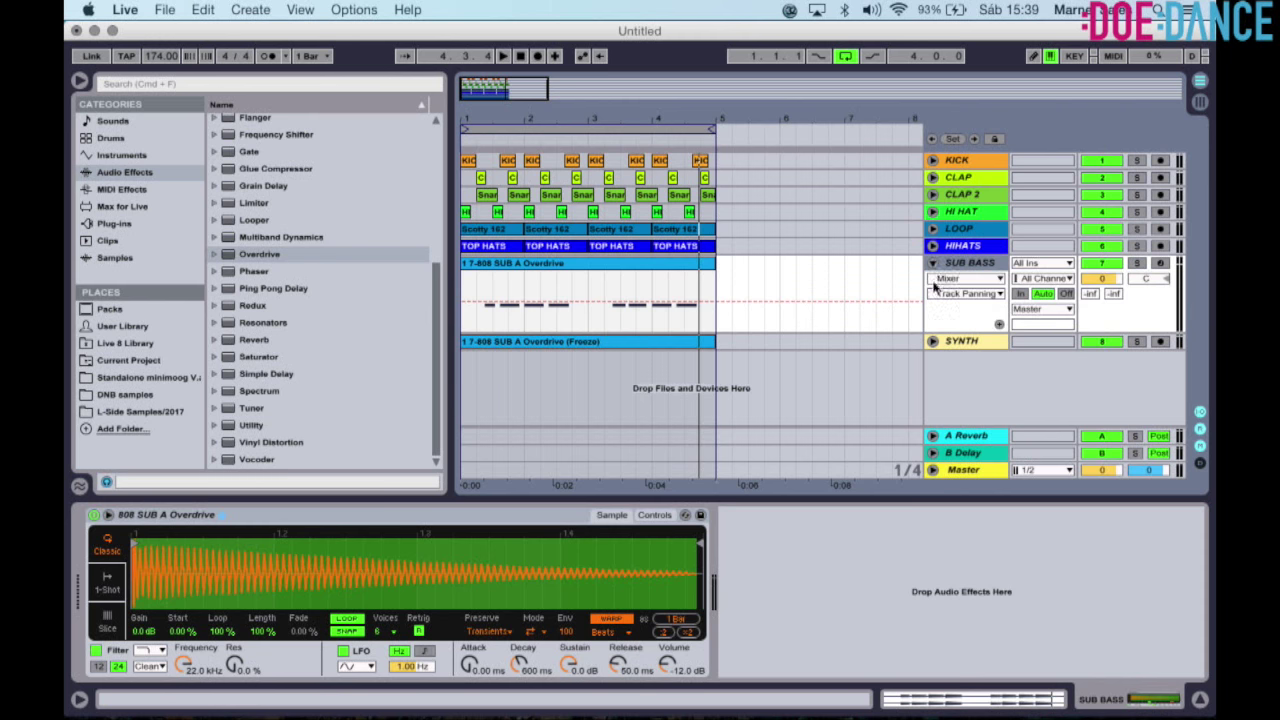
pyautogui.click(932, 263)
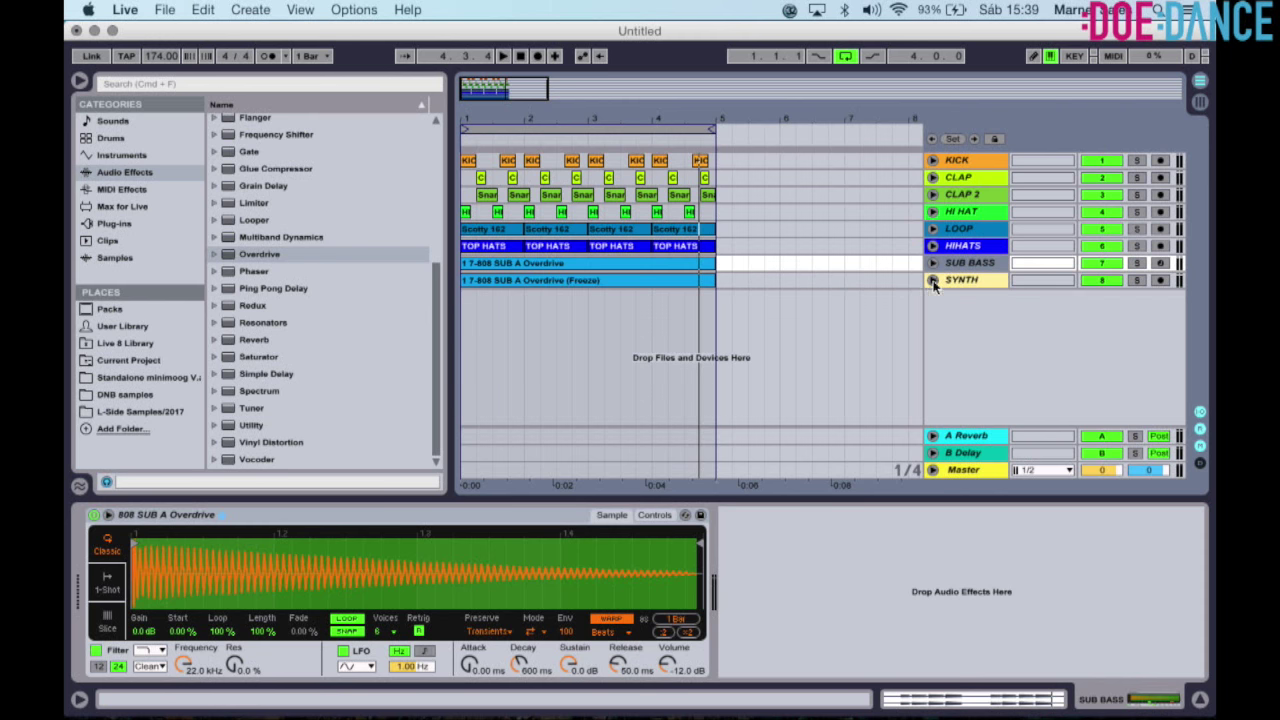
# Insert a new audio track below SYNTH and unfold the SYNTH track.
pyautogui.click(966, 281)
pyautogui.rightClick(966, 281)
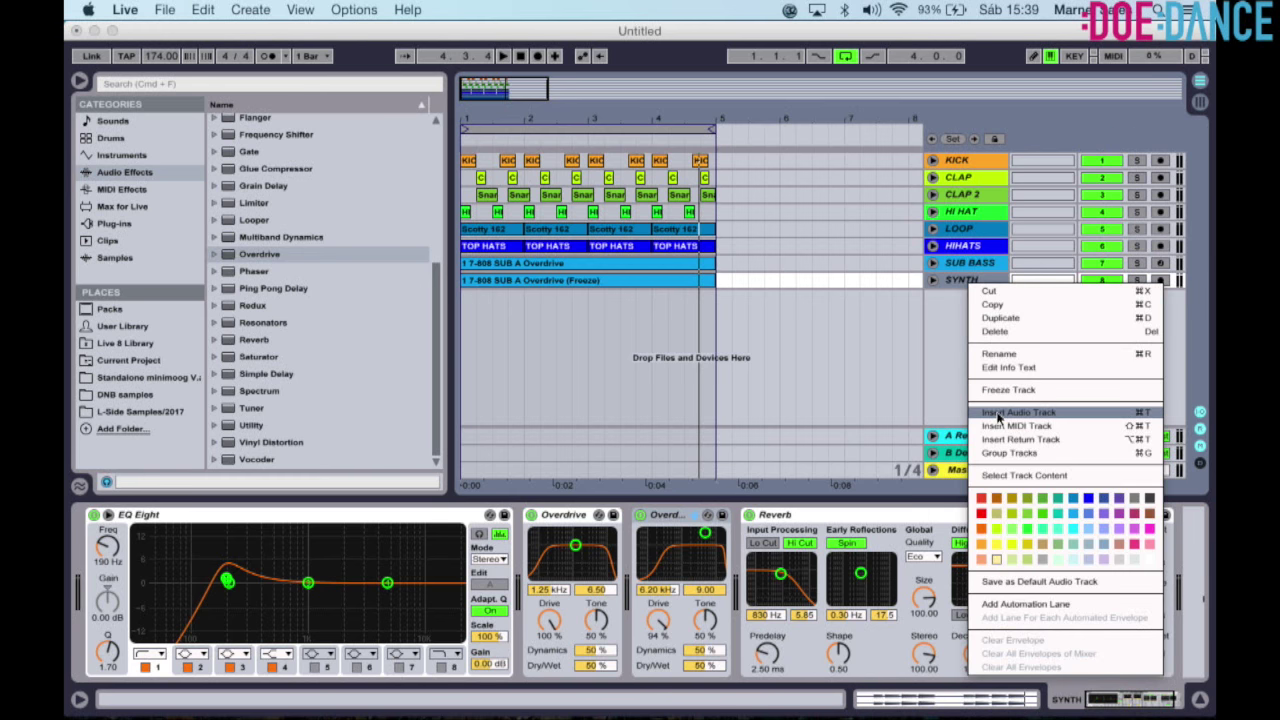
pyautogui.click(997, 413)
pyautogui.click(932, 283)
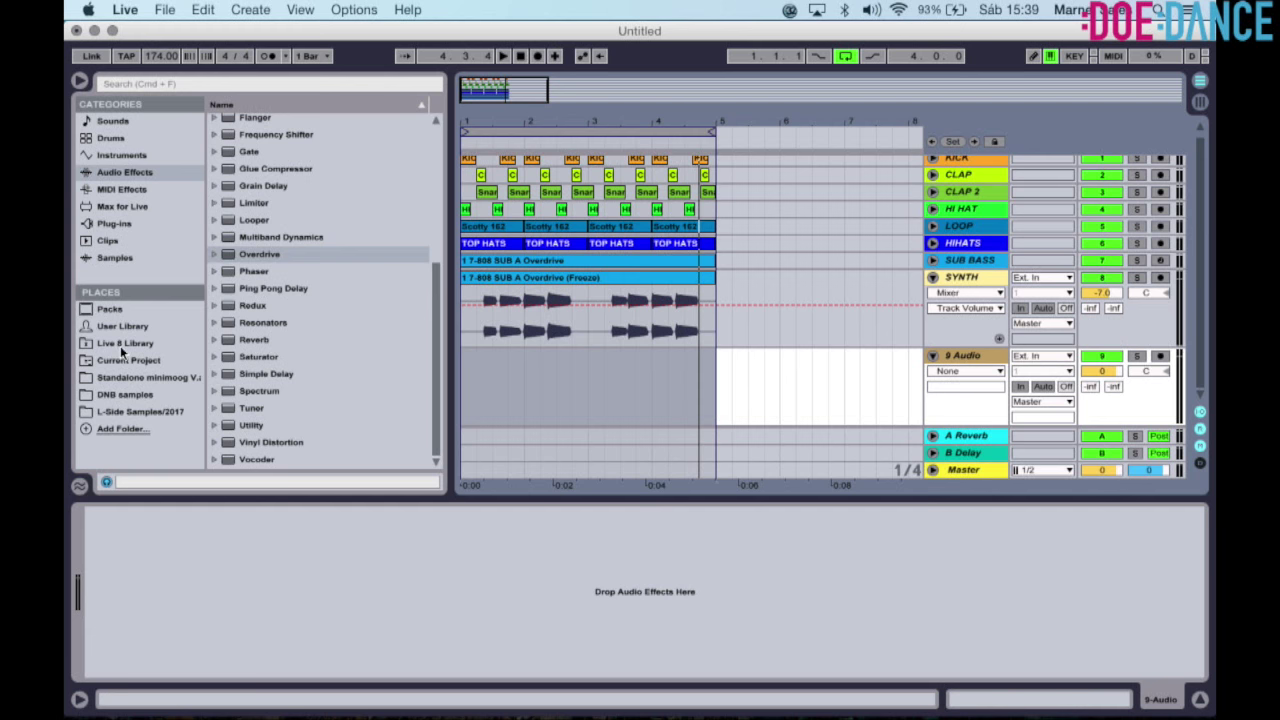
# Preview the BASS HEAVY samples in L-Side Samples/2017 and place BASS HEAVY 2.wav on 9 Audio at 2.4.1.
pyautogui.click(143, 411)
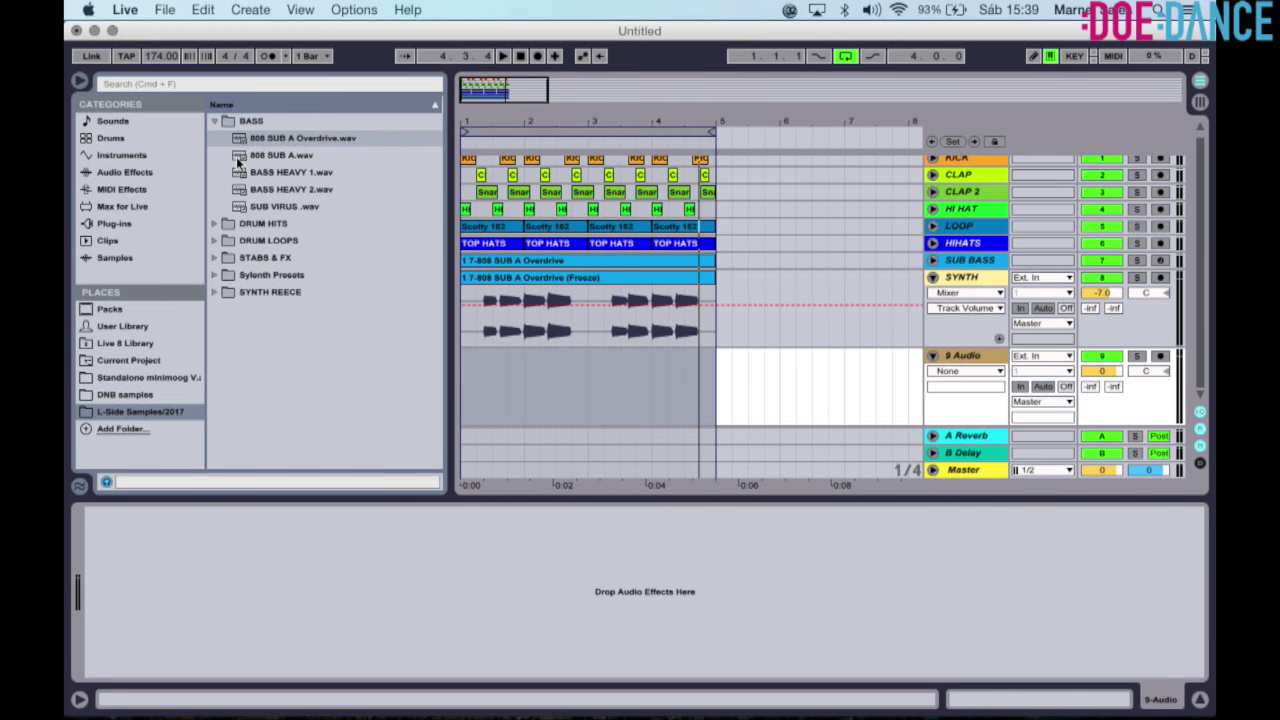
pyautogui.click(306, 171)
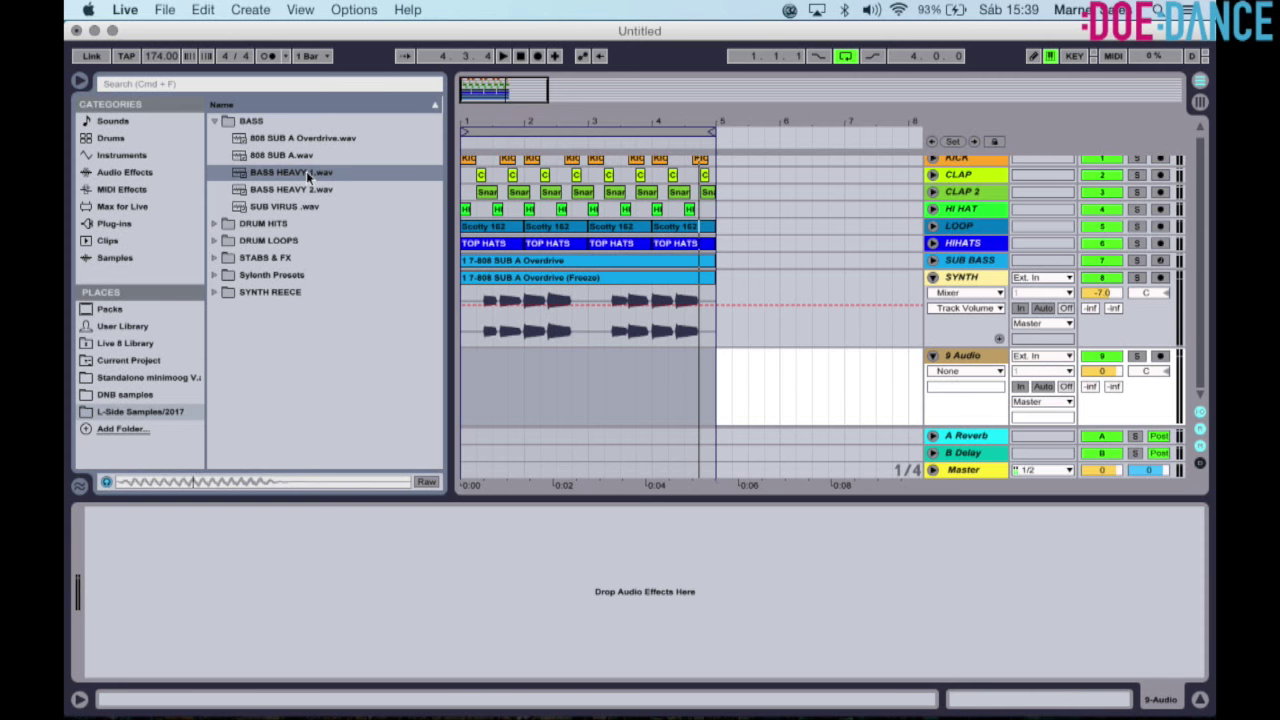
pyautogui.click(307, 189)
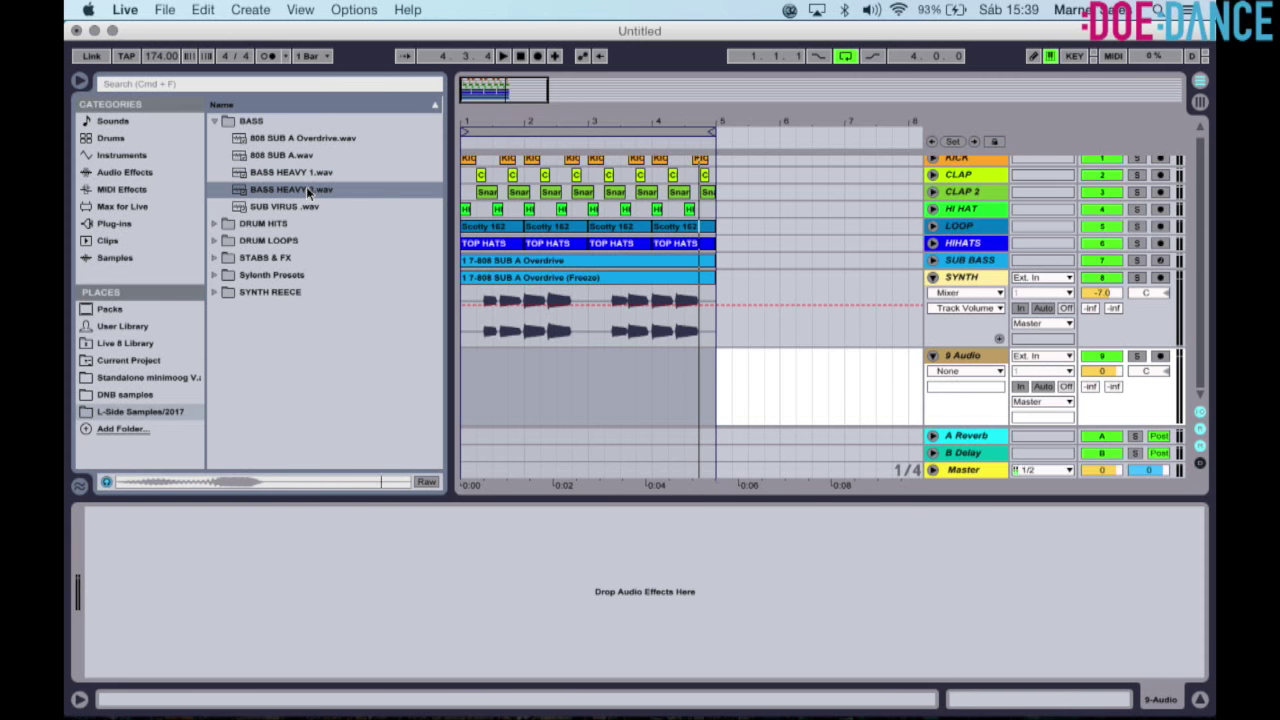
pyautogui.moveTo(269, 190); pyautogui.dragTo(576, 378)
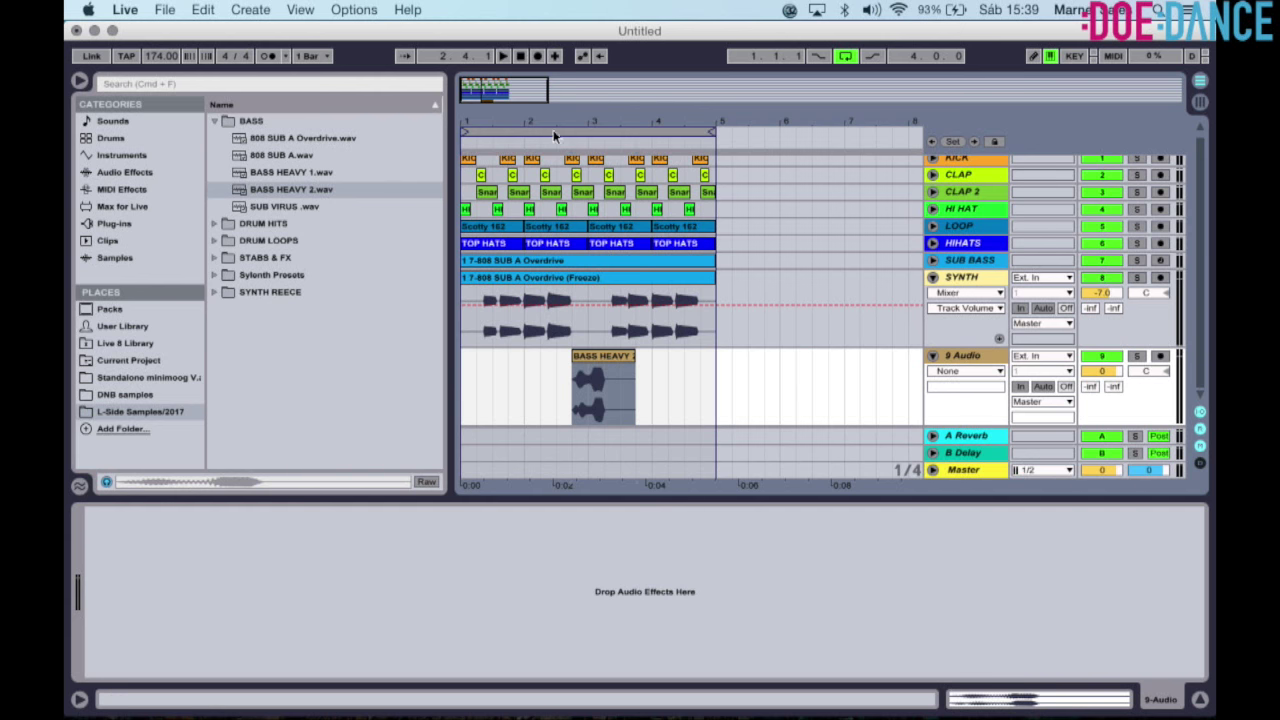
# Trim the BASS HEAVY 2 clip to end at 3.2.1 during playback, lower 9 Audio's volume to -2.0 dB and fold both lower tracks.
pyautogui.click(522, 59)
pyautogui.press('space')
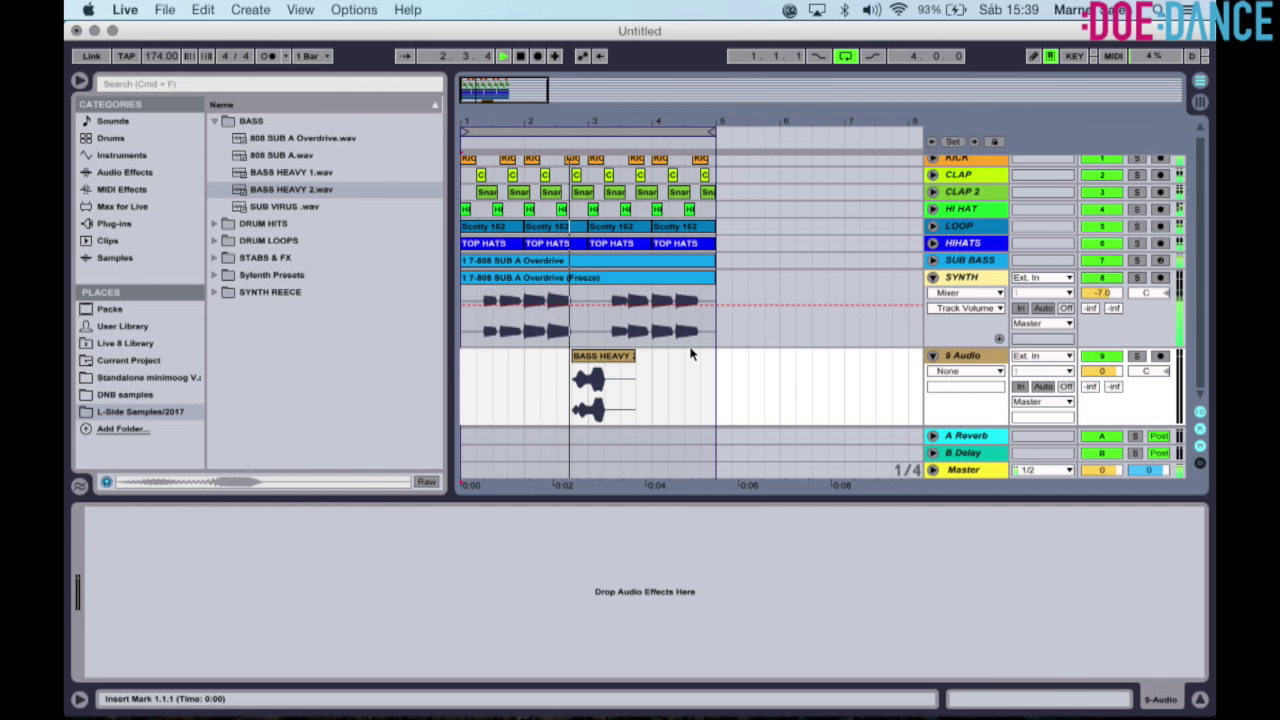
pyautogui.moveTo(636, 360); pyautogui.dragTo(607, 368)
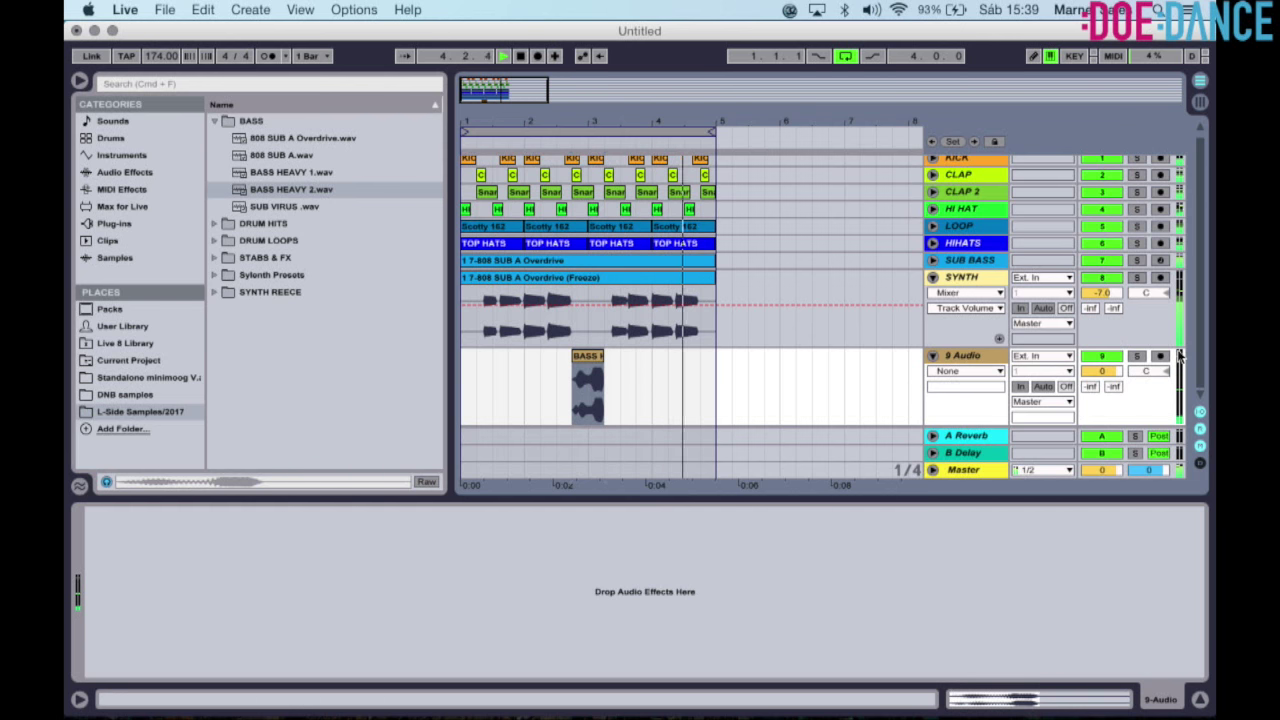
pyautogui.moveTo(1100, 368); pyautogui.dragTo(1122, 372)
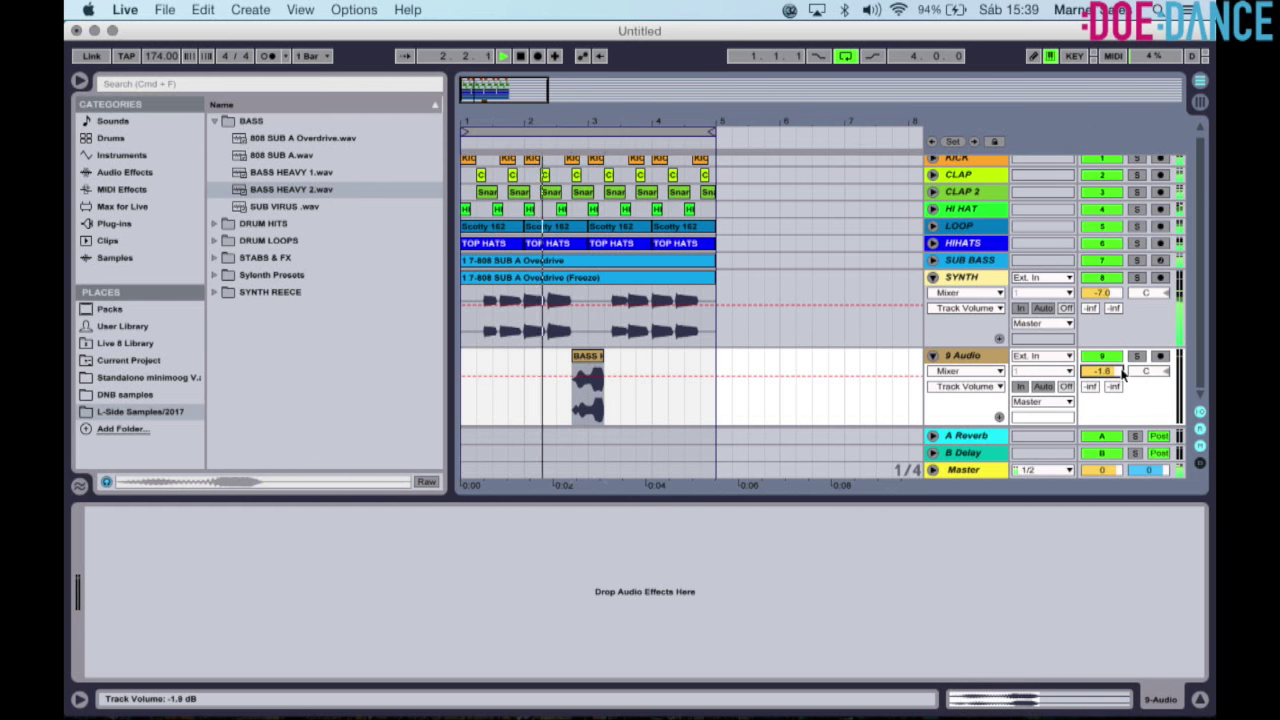
pyautogui.click(933, 357)
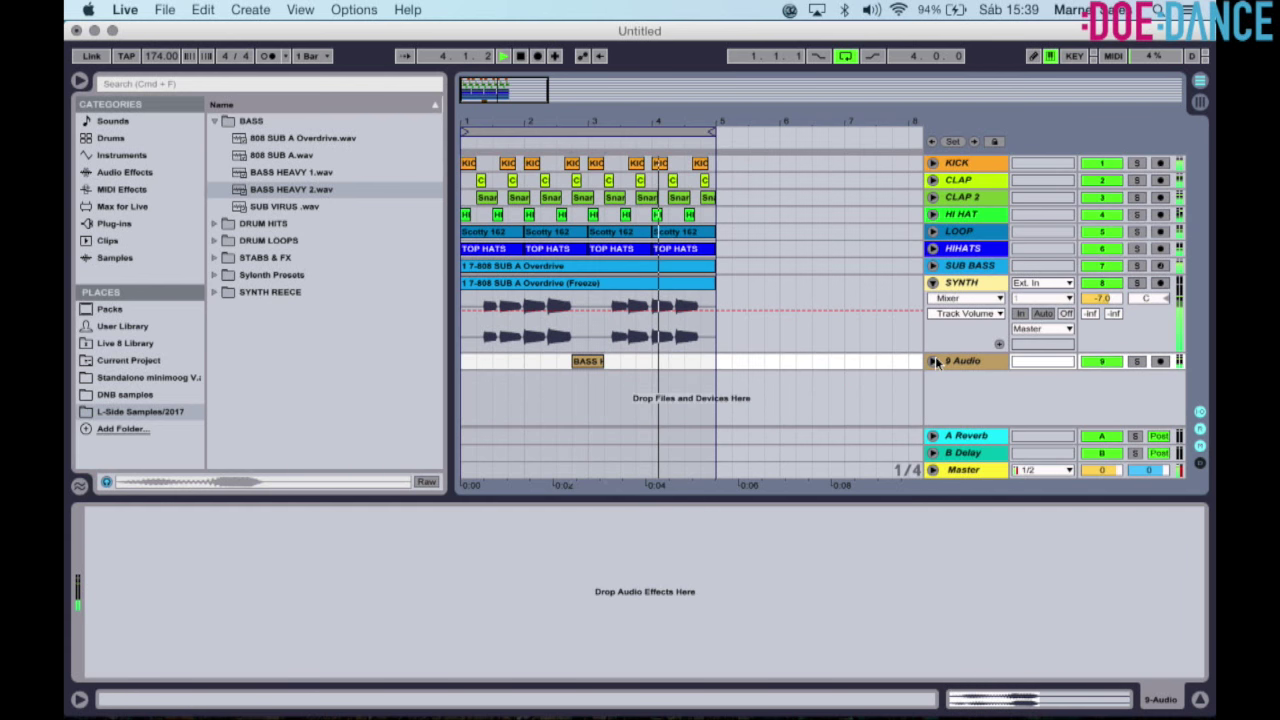
pyautogui.click(932, 283)
# Collapse the four effects on the SYNTH track and add a second EQ Eight after the Reverb.
pyautogui.click(980, 288)
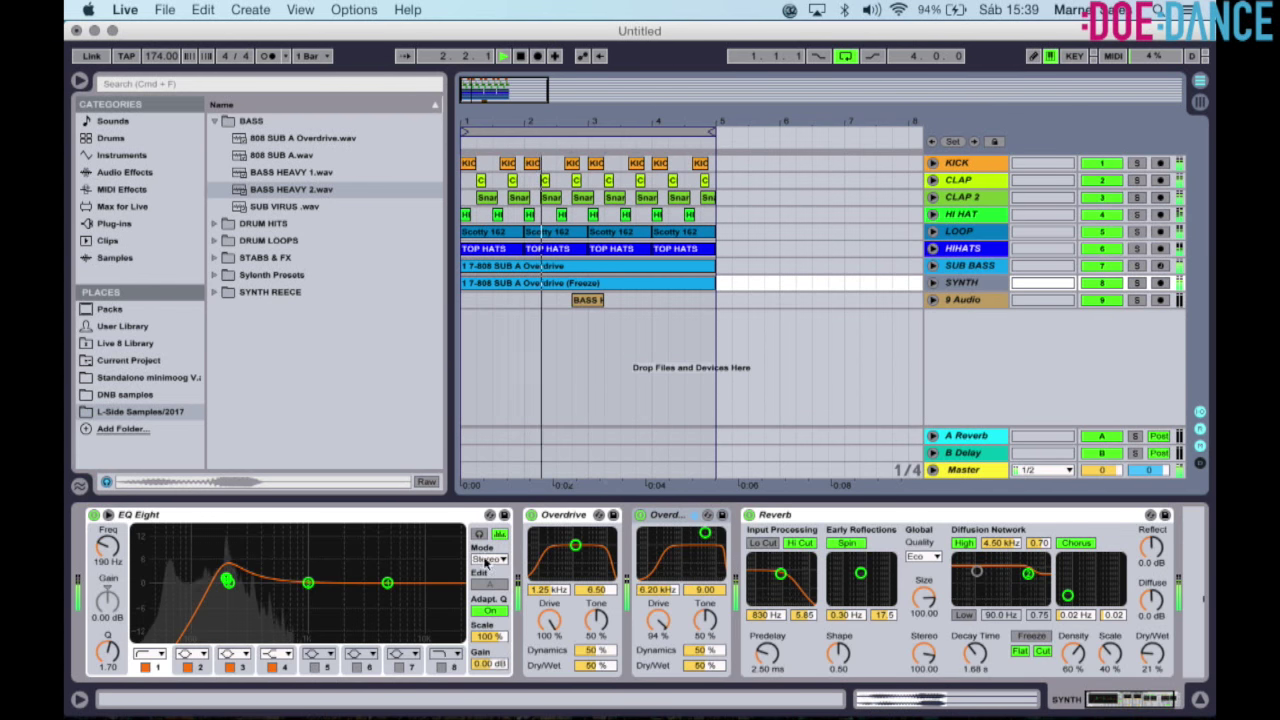
pyautogui.doubleClick(397, 524)
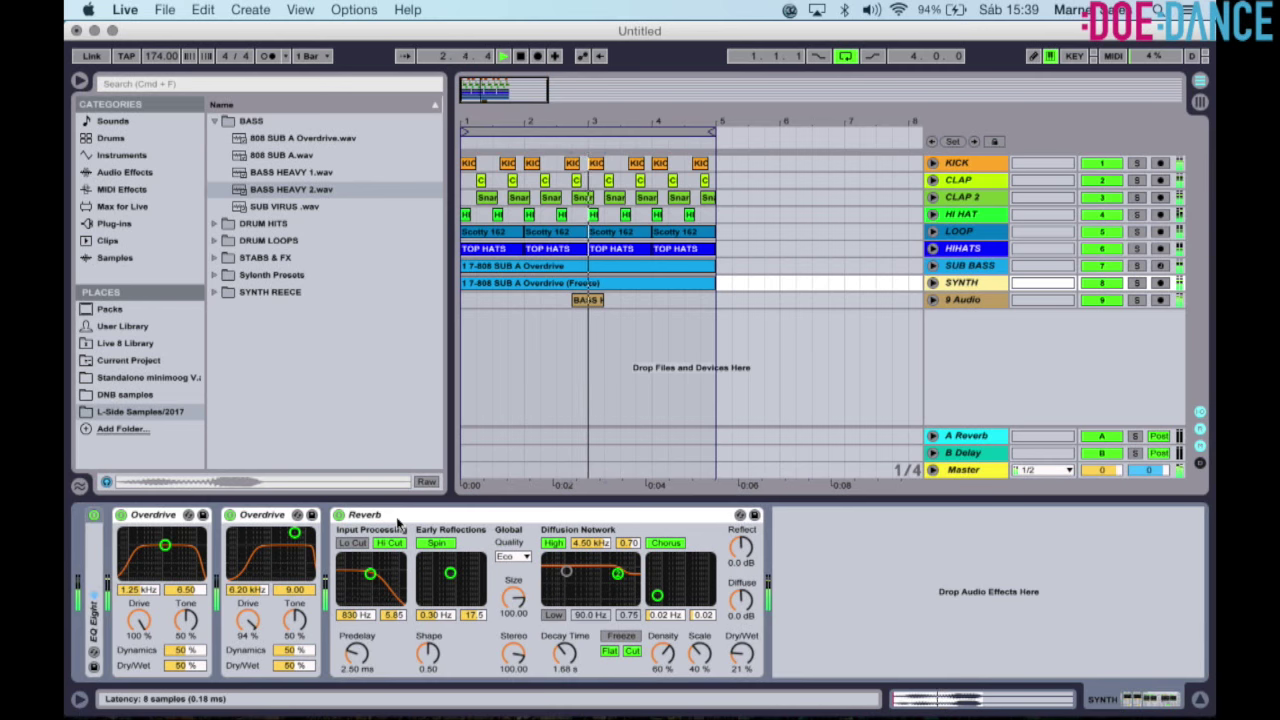
pyautogui.doubleClick(160, 515)
pyautogui.doubleClick(178, 516)
pyautogui.doubleClick(180, 516)
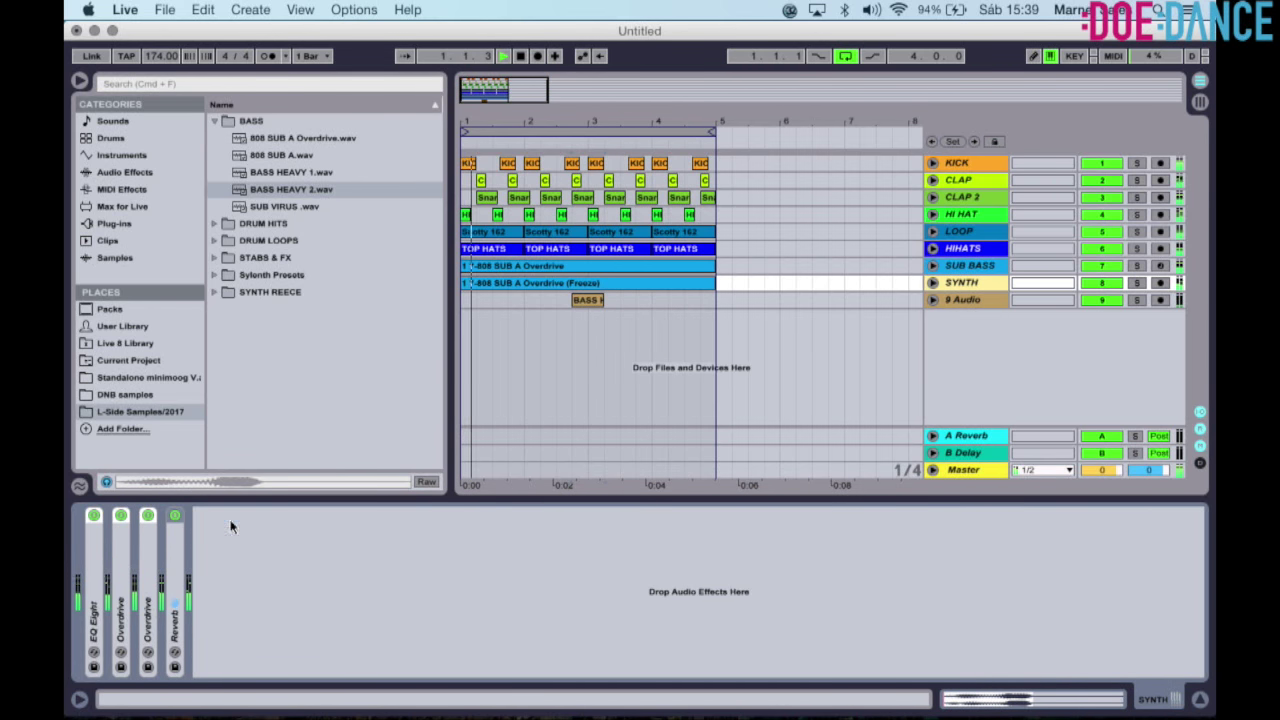
pyautogui.click(188, 170)
pyautogui.scroll(5, 340, 222)
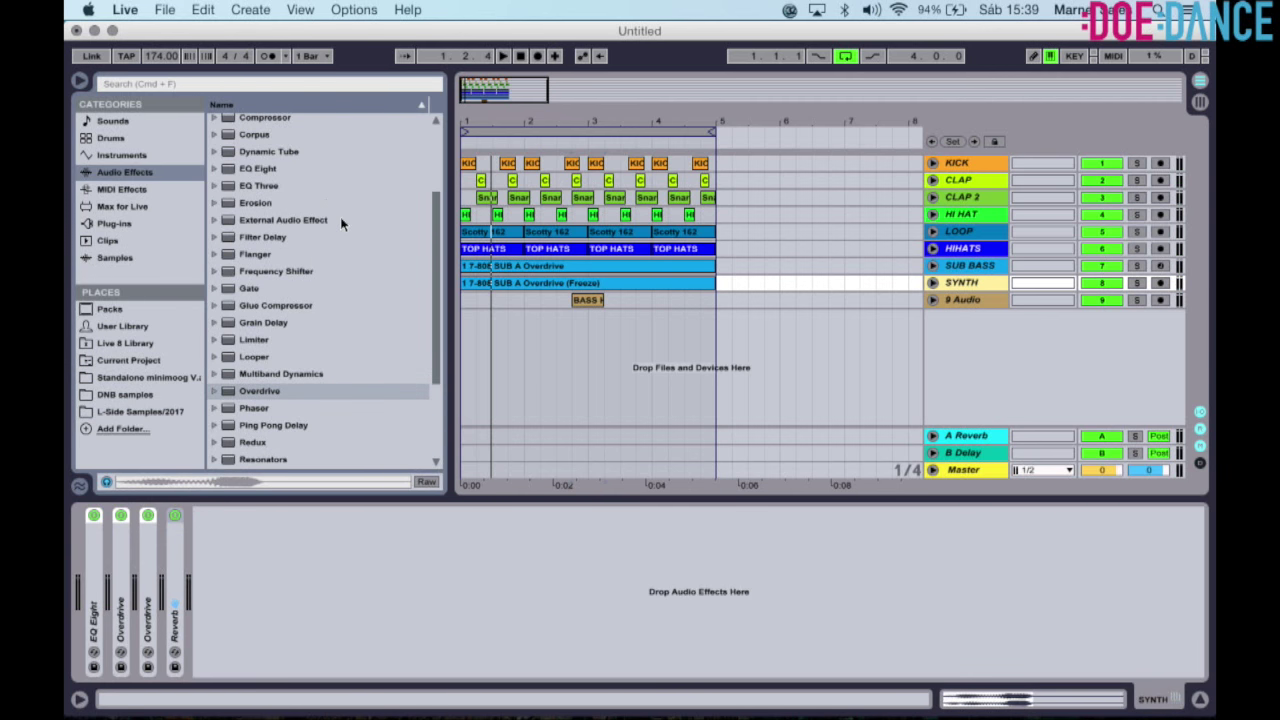
pyautogui.scroll(3, 340, 222)
pyautogui.doubleClick(270, 270)
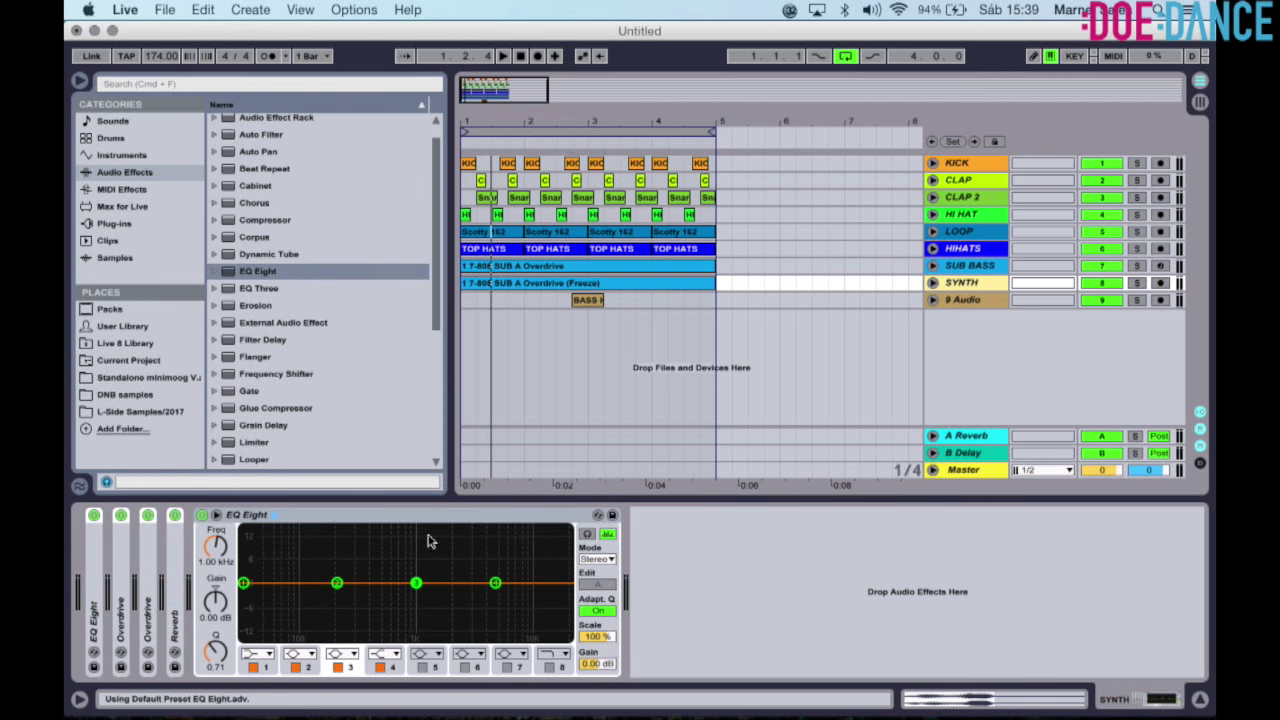
# Change the new EQ Eight's band 4 to a high cut filter at 22.0 kHz.
pyautogui.click(393, 660)
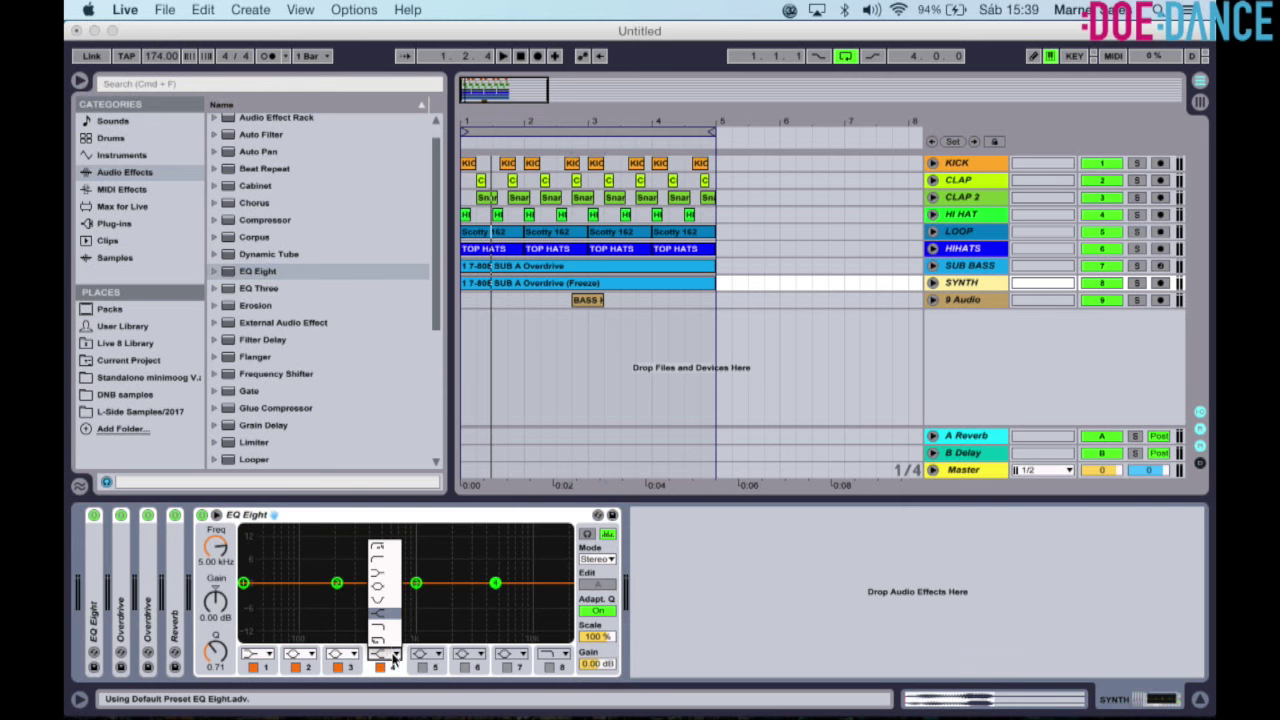
pyautogui.click(391, 632)
pyautogui.moveTo(494, 600); pyautogui.dragTo(568, 605)
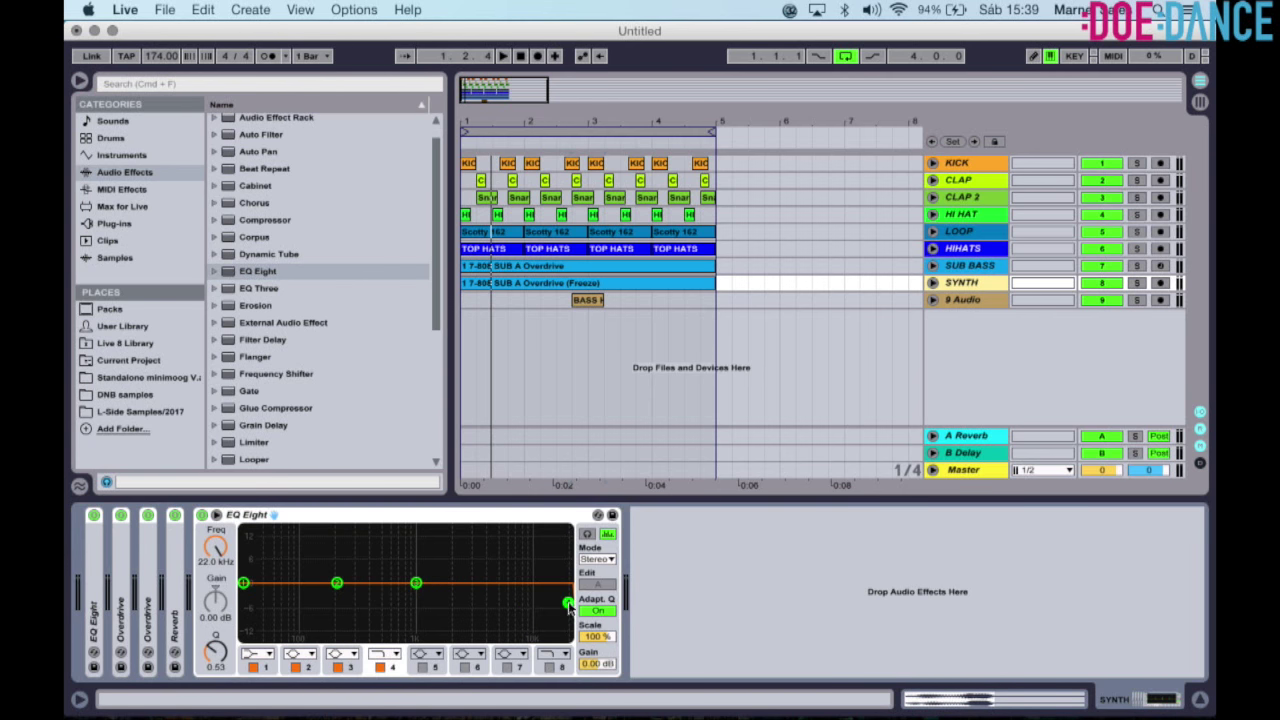
# Show the EQ Eight 4 Frequency A automation on the SYNTH track and lower its envelope to 493 Hz.
pyautogui.click(932, 284)
pyautogui.click(969, 315)
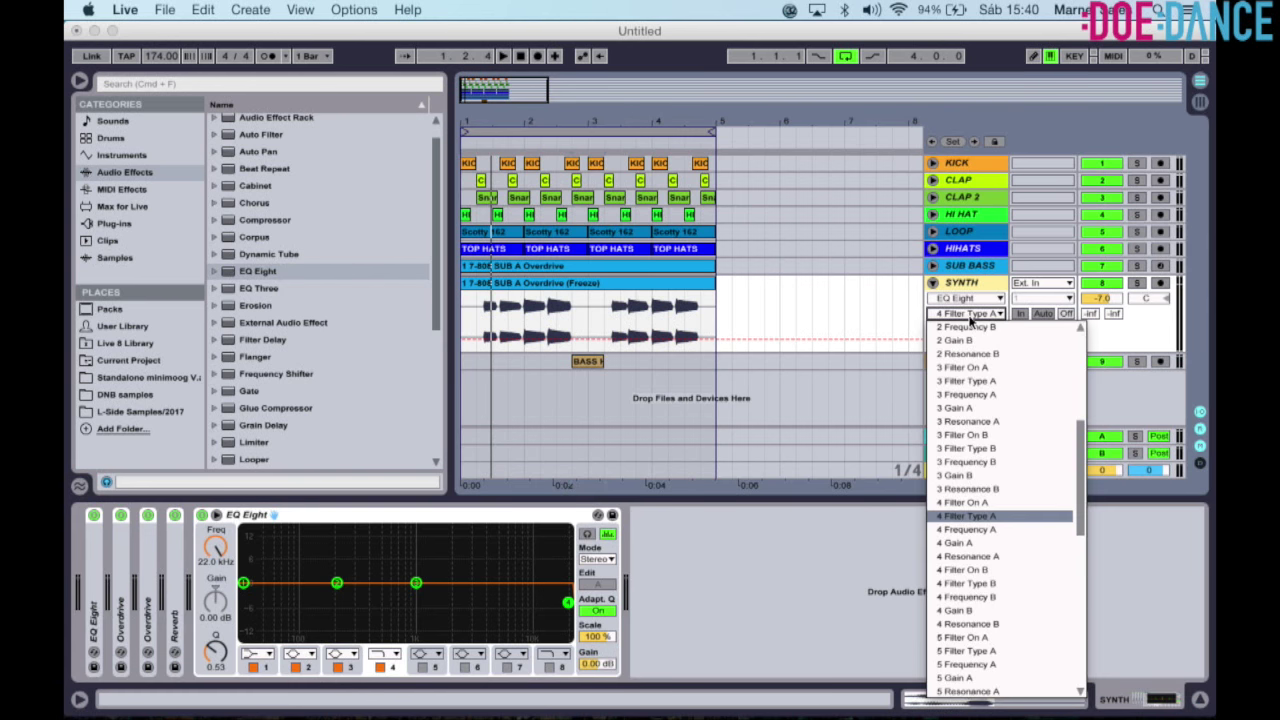
pyautogui.click(990, 532)
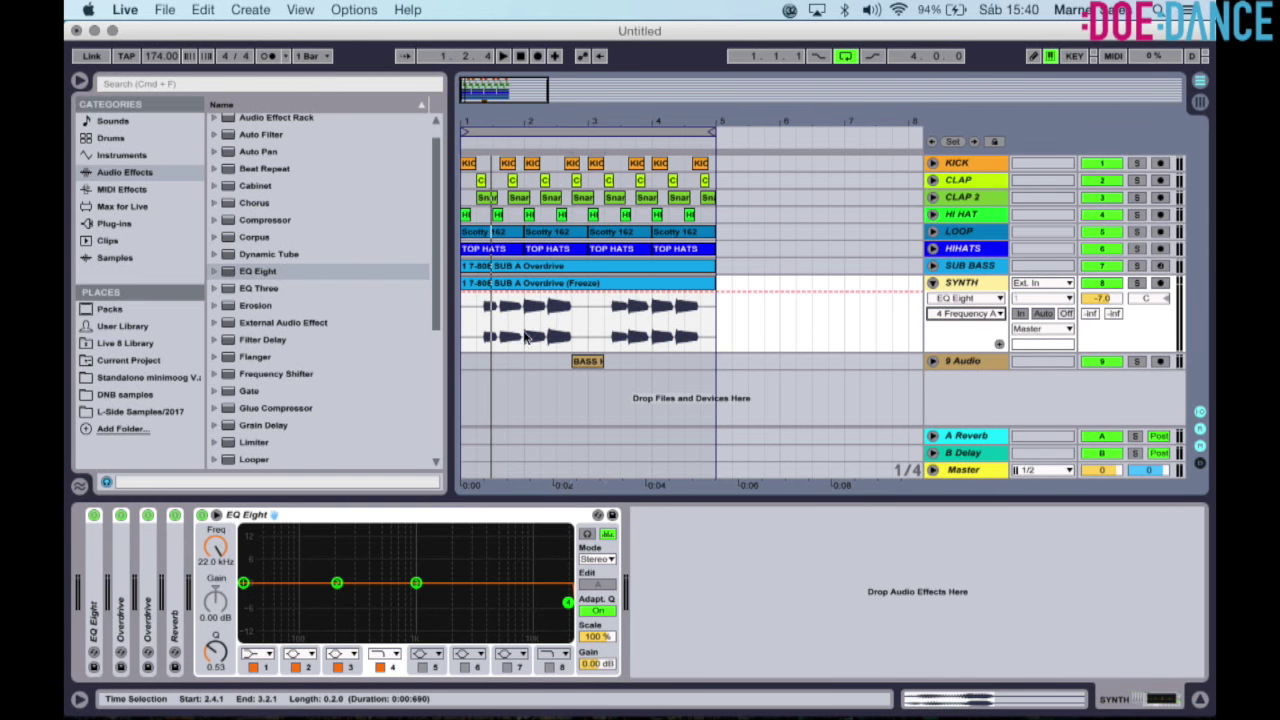
pyautogui.moveTo(492, 291); pyautogui.dragTo(463, 331)
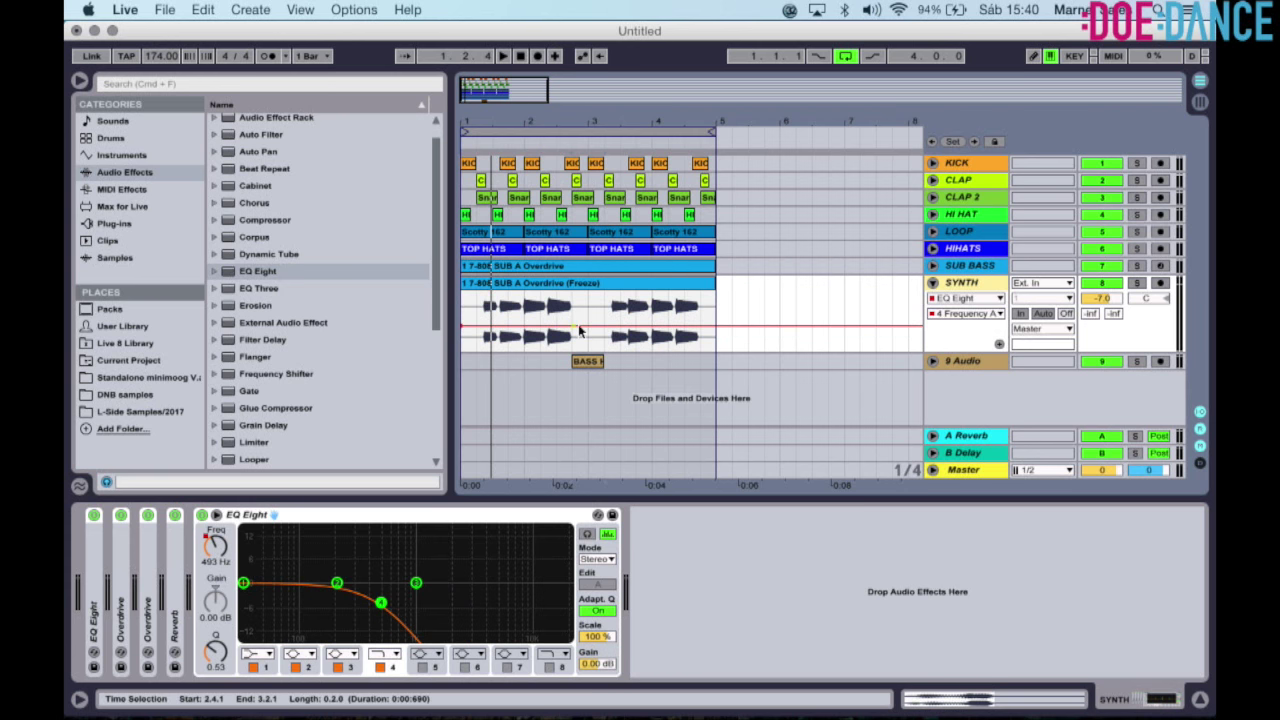
# Shape a rising filter sweep across bars 1 and 2 of SYNTH, duplicate that section to bars 3 and 4, and play it.
pyautogui.moveTo(591, 333)
pyautogui.moveTo(588, 332); pyautogui.dragTo(460, 335)
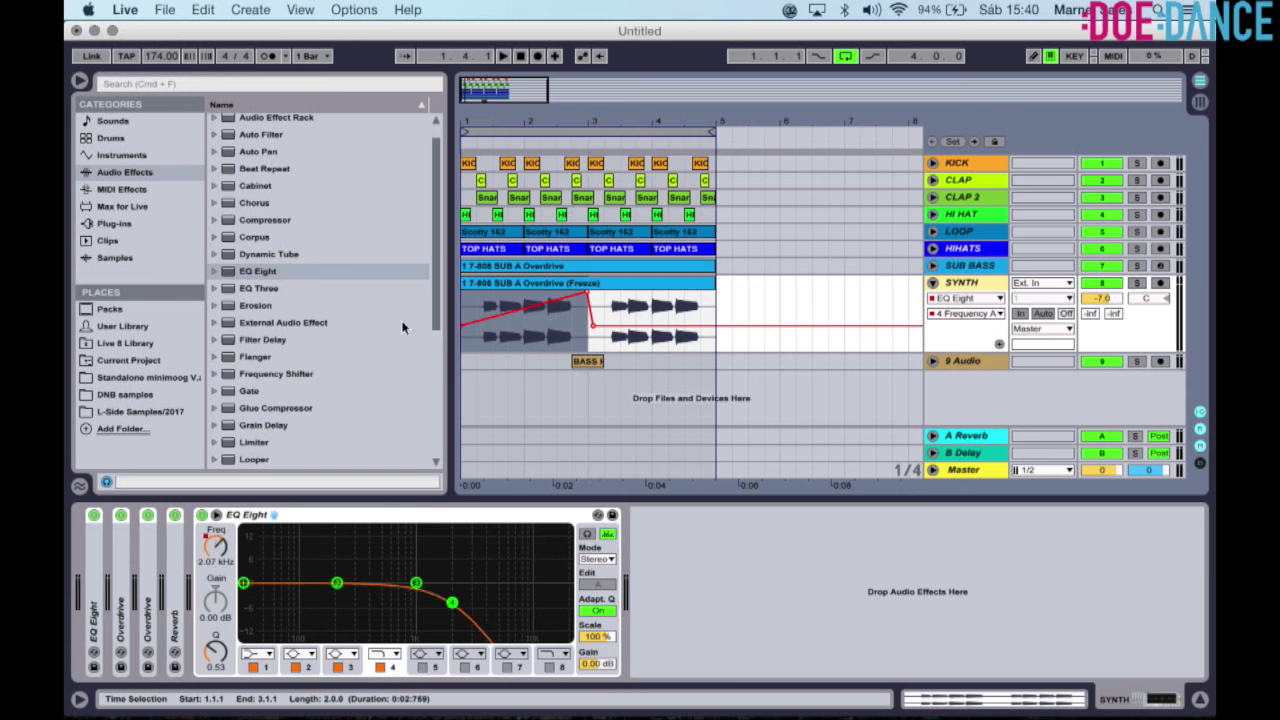
pyautogui.press('super+d')
pyautogui.press('space')
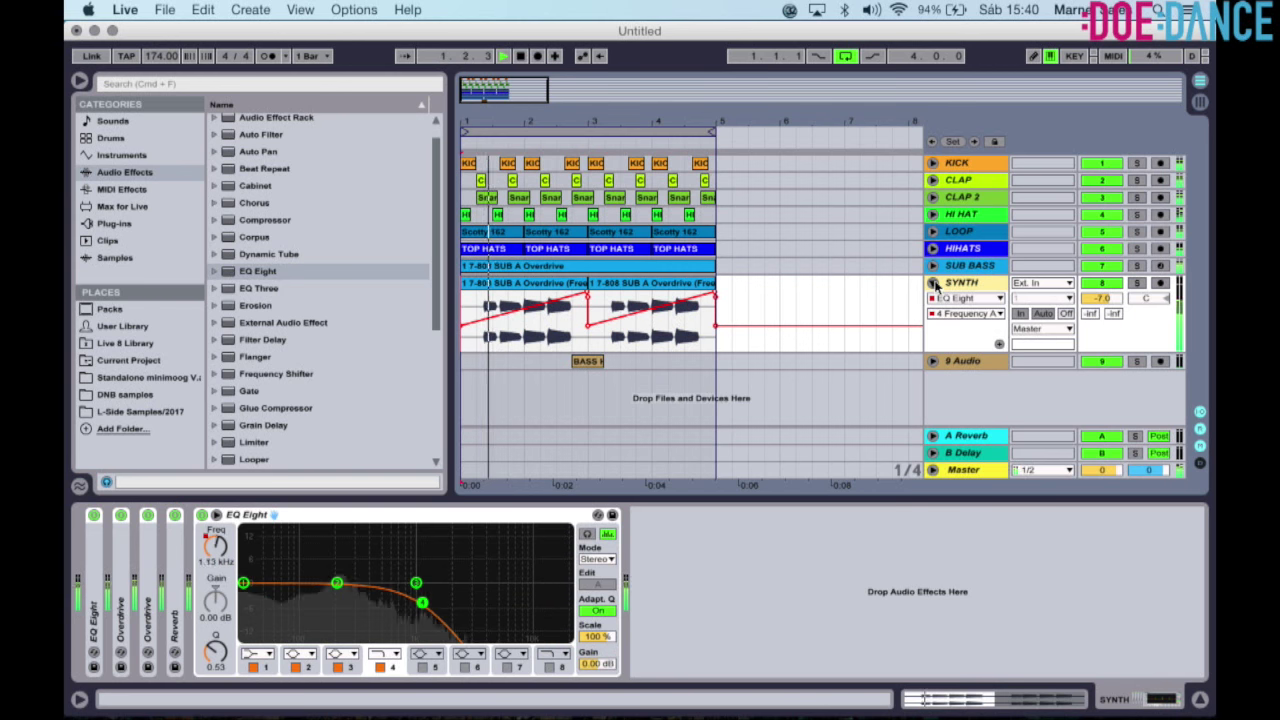
# Raise 9 Audio's volume to 0 dB, enlarge the SYNTH track's height and rename 9 Audio as BASS.
pyautogui.click(932, 361)
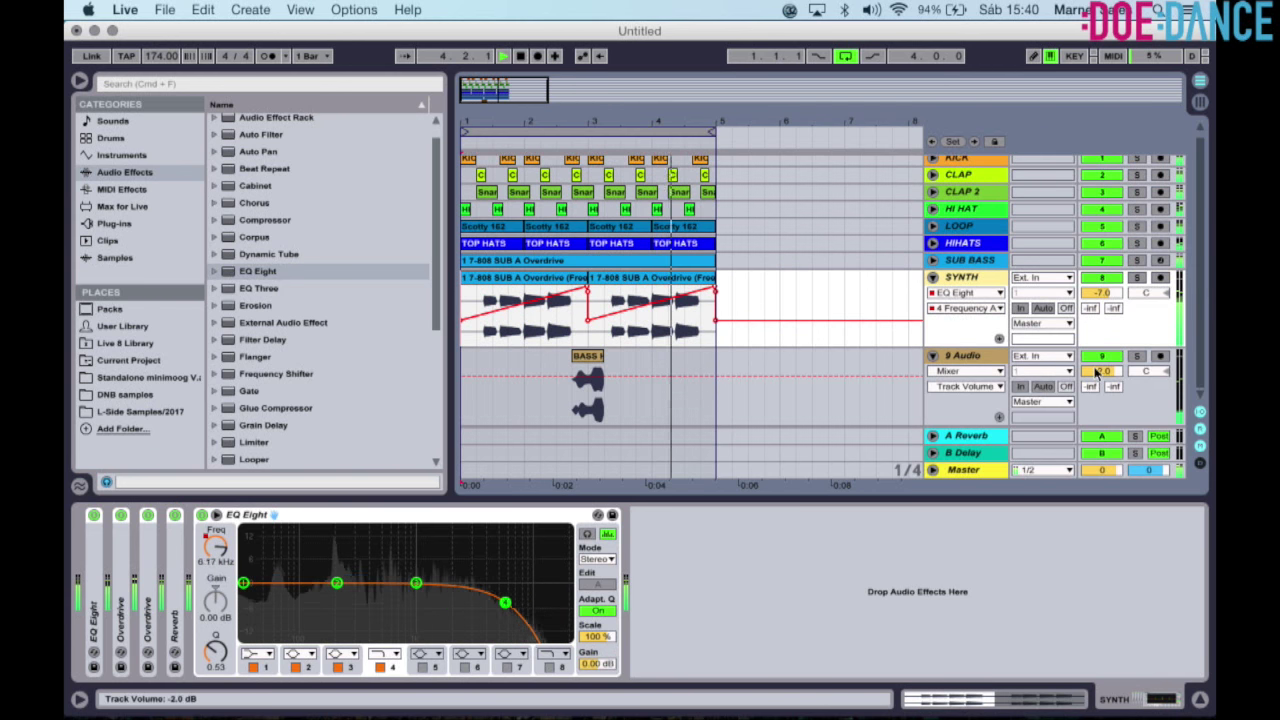
pyautogui.moveTo(1096, 372); pyautogui.dragTo(1096, 366)
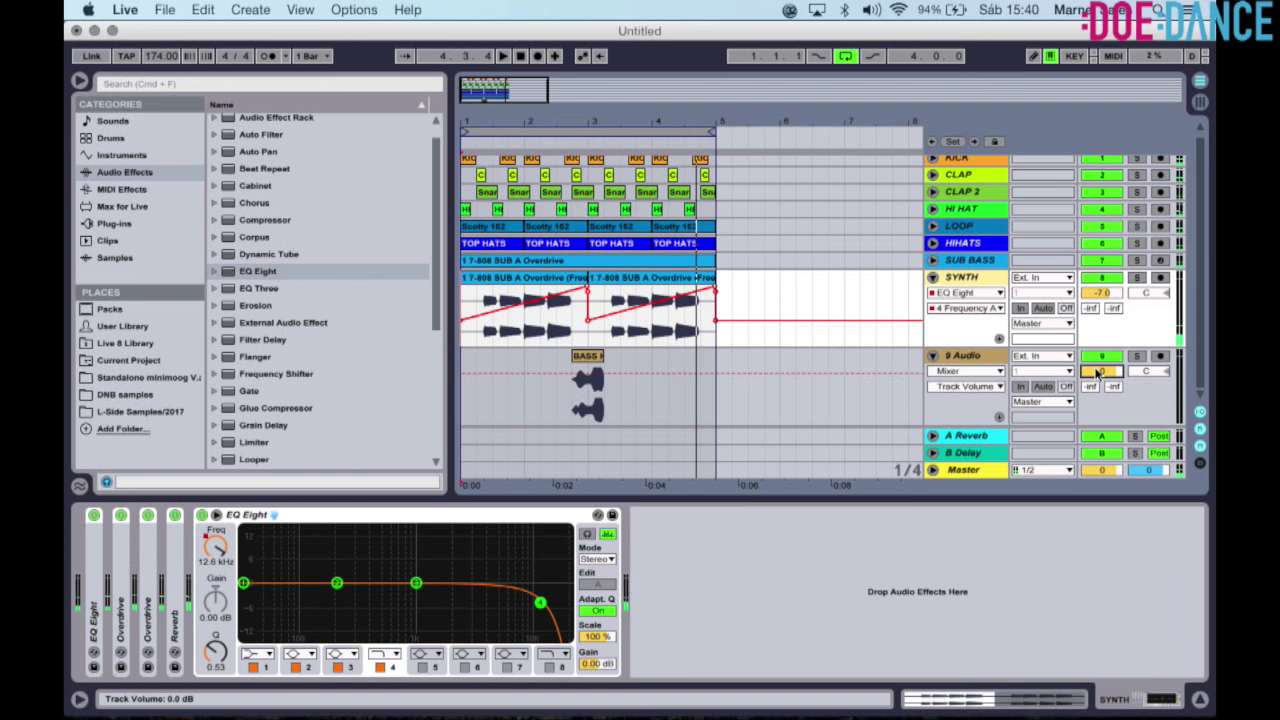
pyautogui.moveTo(971, 348); pyautogui.dragTo(971, 363)
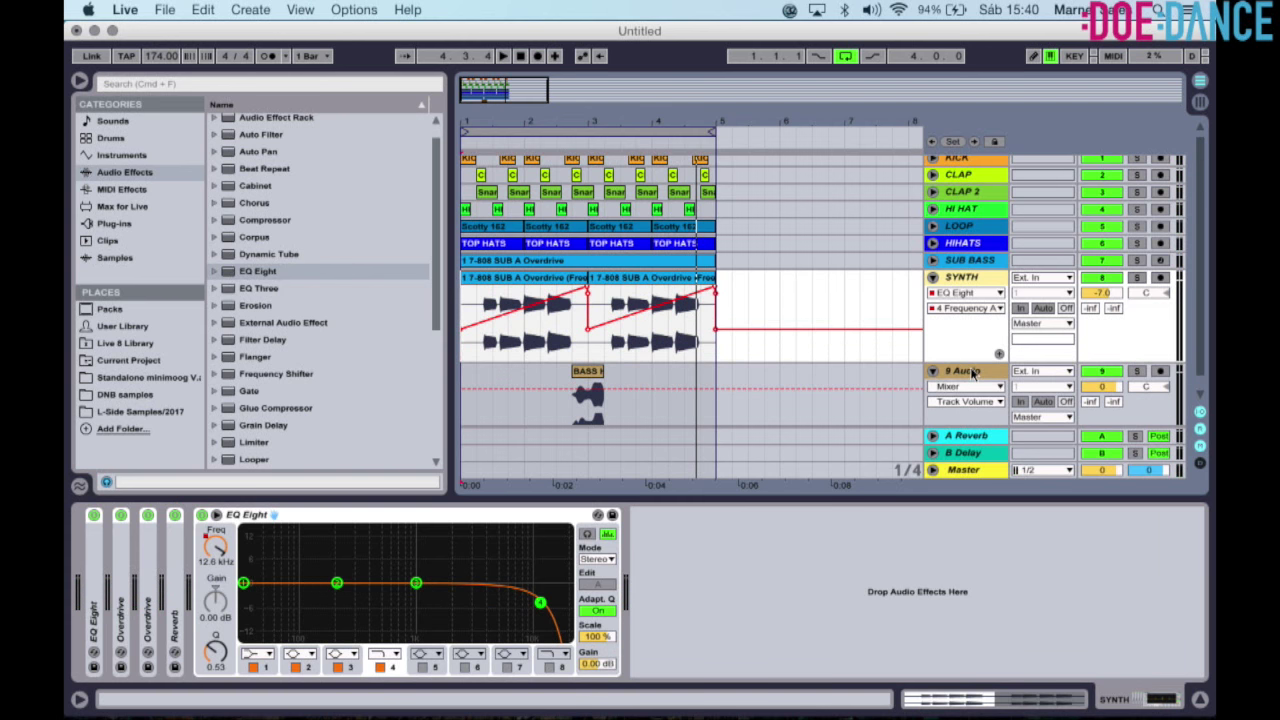
pyautogui.click(971, 373)
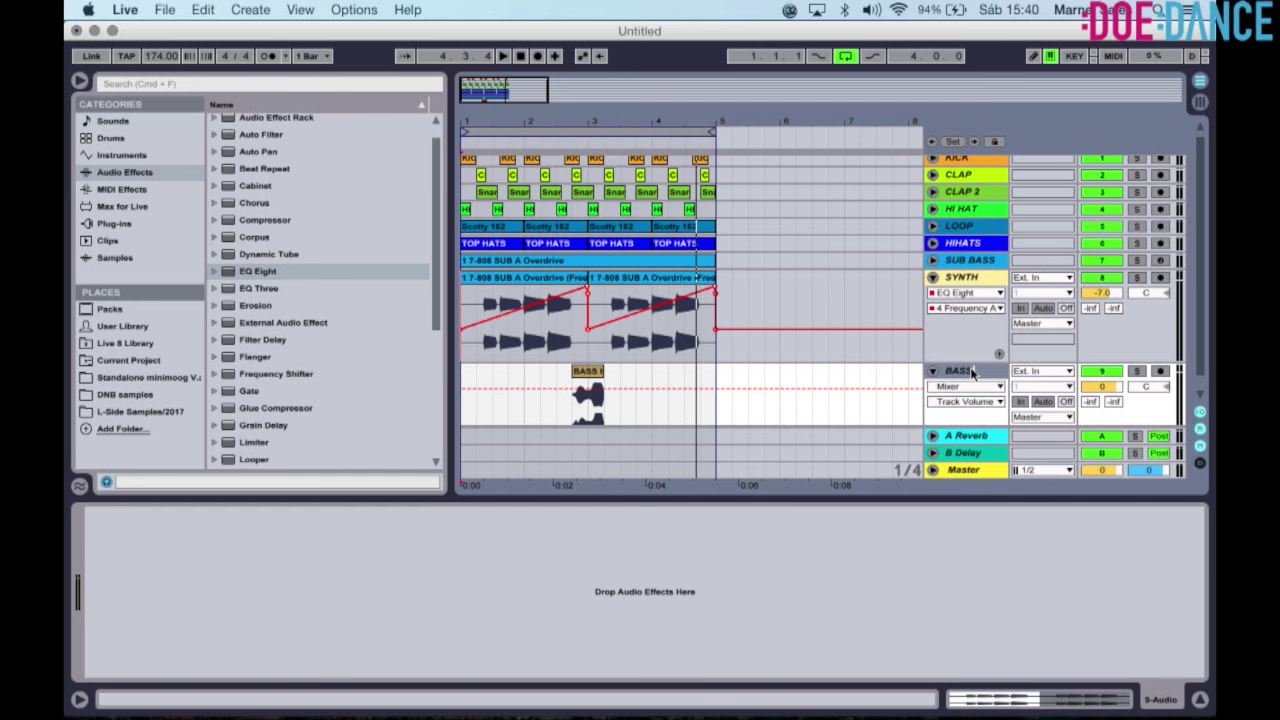
# Fold the SYNTH track, play back the full beat, stop it and select the SUB BASS track.
pyautogui.click(933, 278)
pyautogui.press('space')
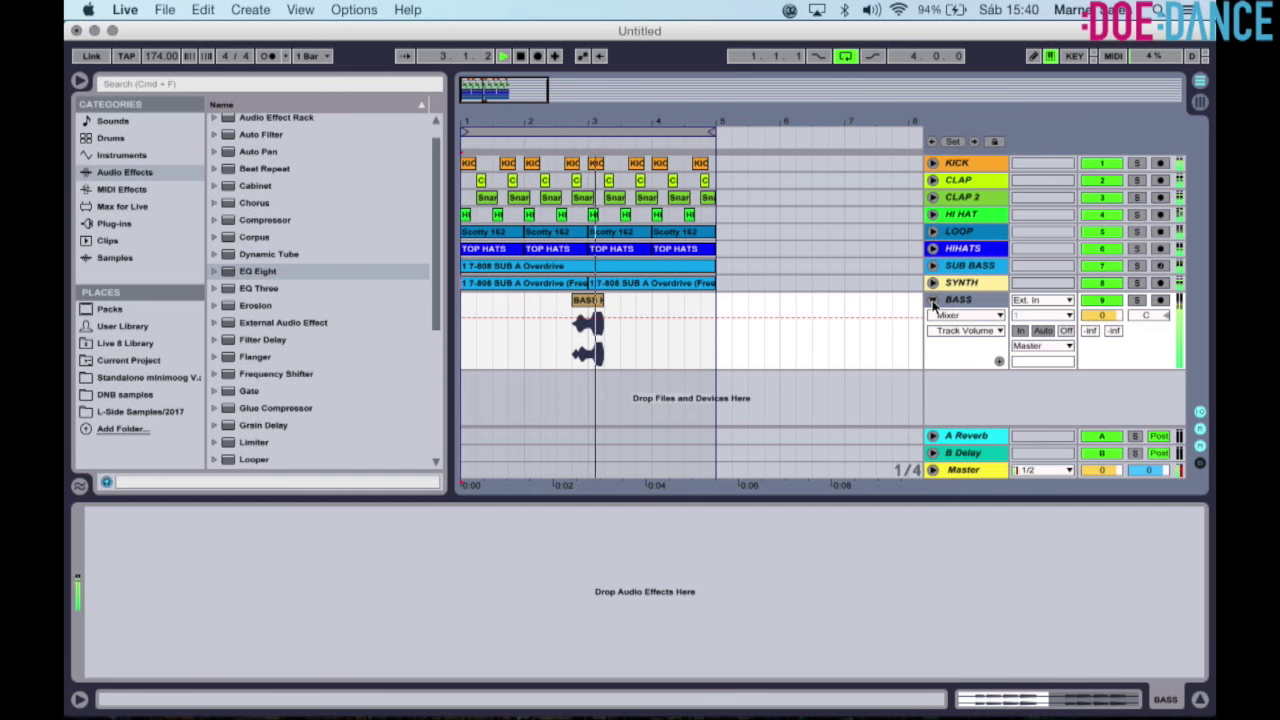
pyautogui.press('space')
pyautogui.click(1082, 268)
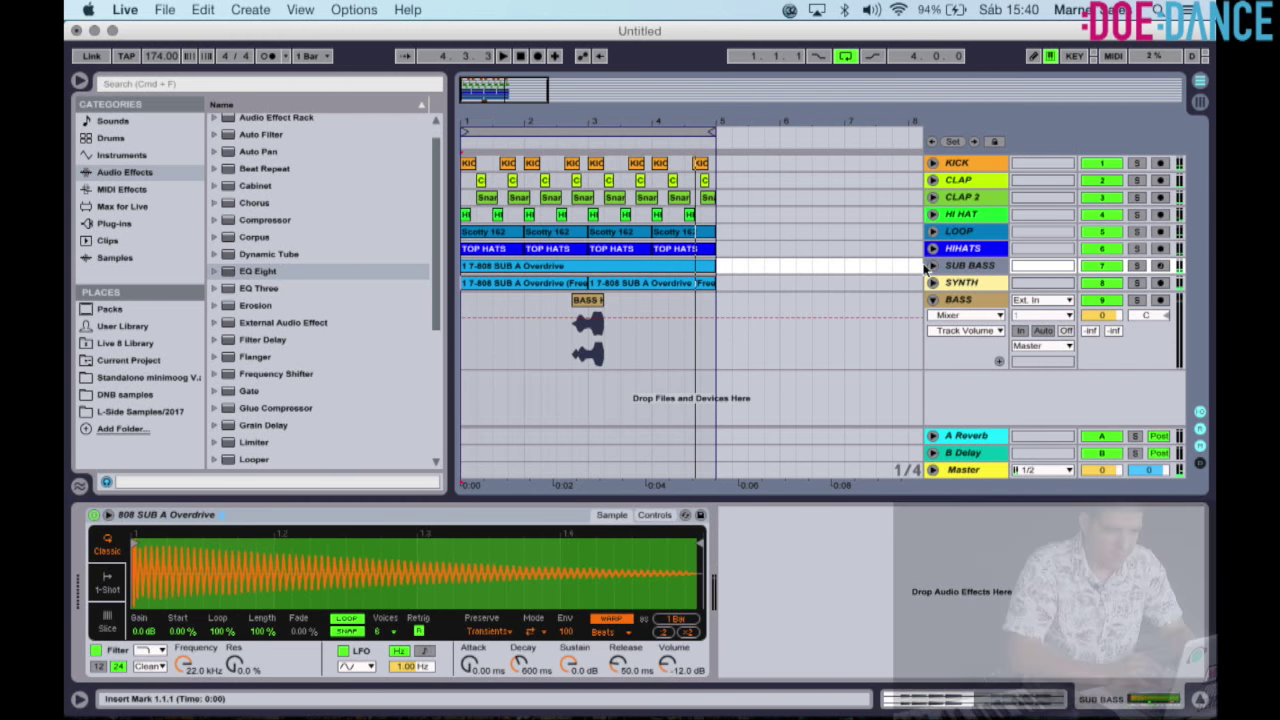
# Fold the BASS track and insert a new audio track below it.
pyautogui.click(934, 300)
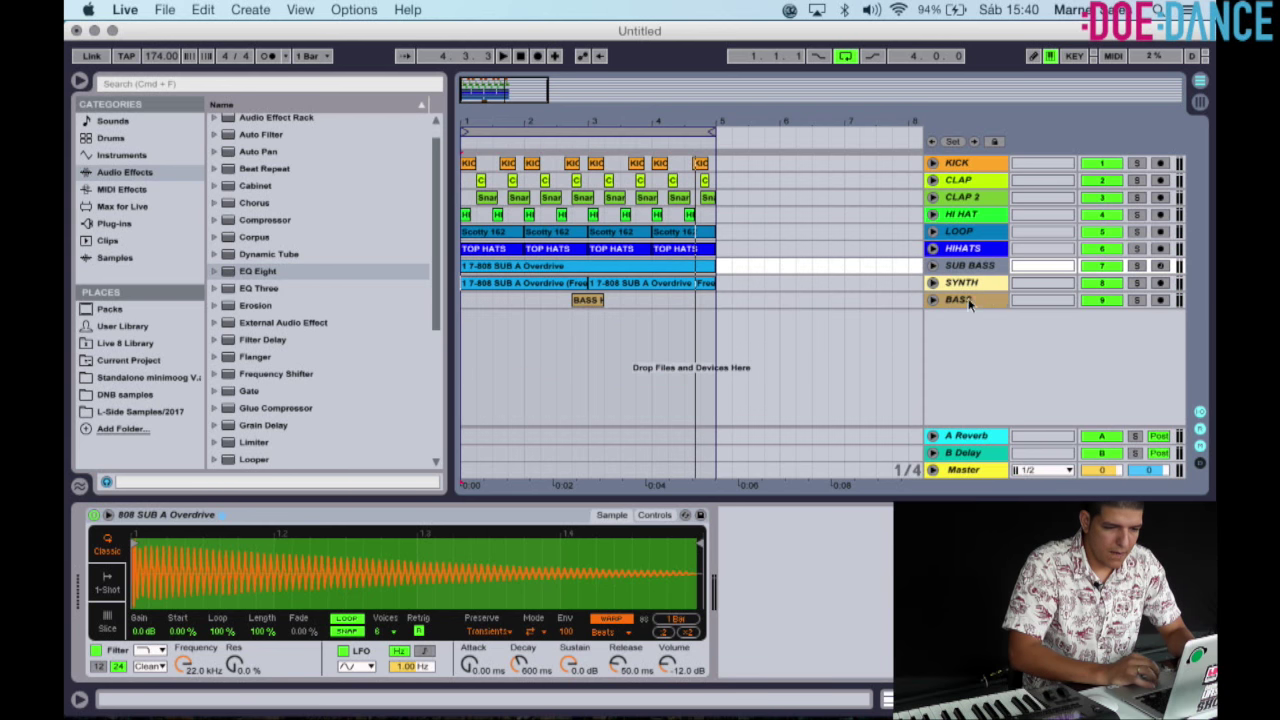
pyautogui.click(966, 301)
pyautogui.rightClick(968, 302)
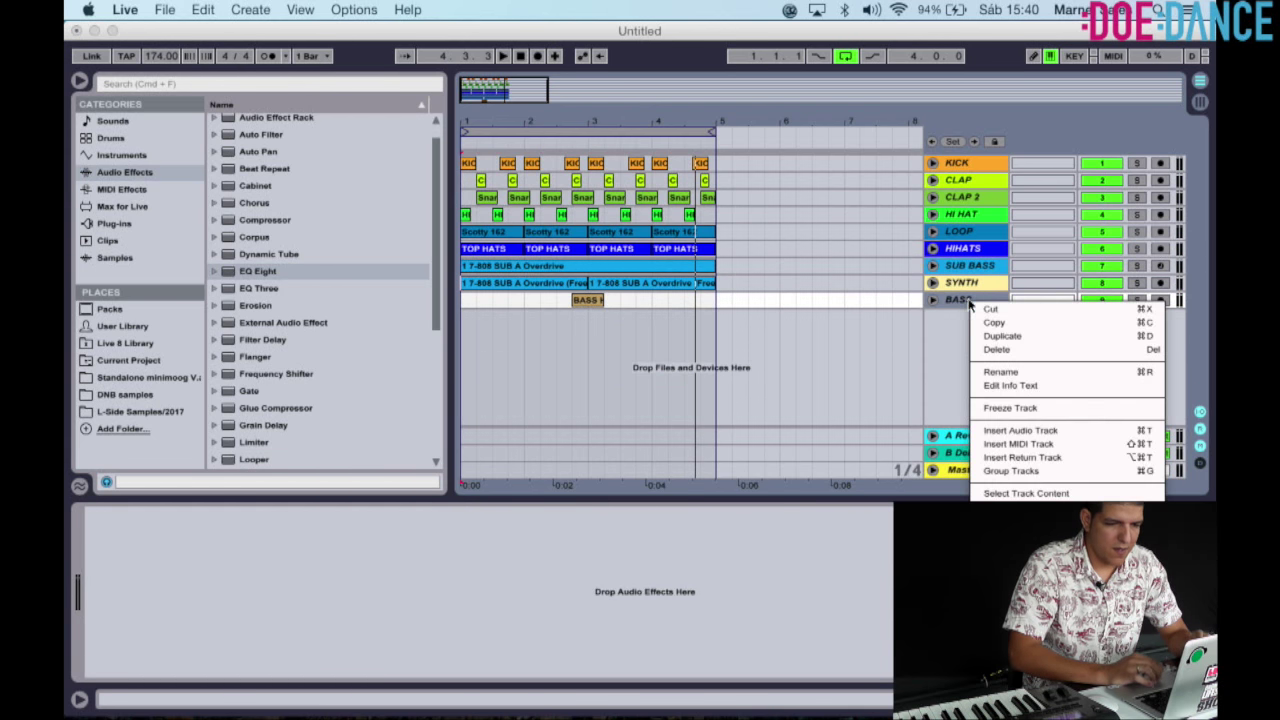
pyautogui.click(1005, 430)
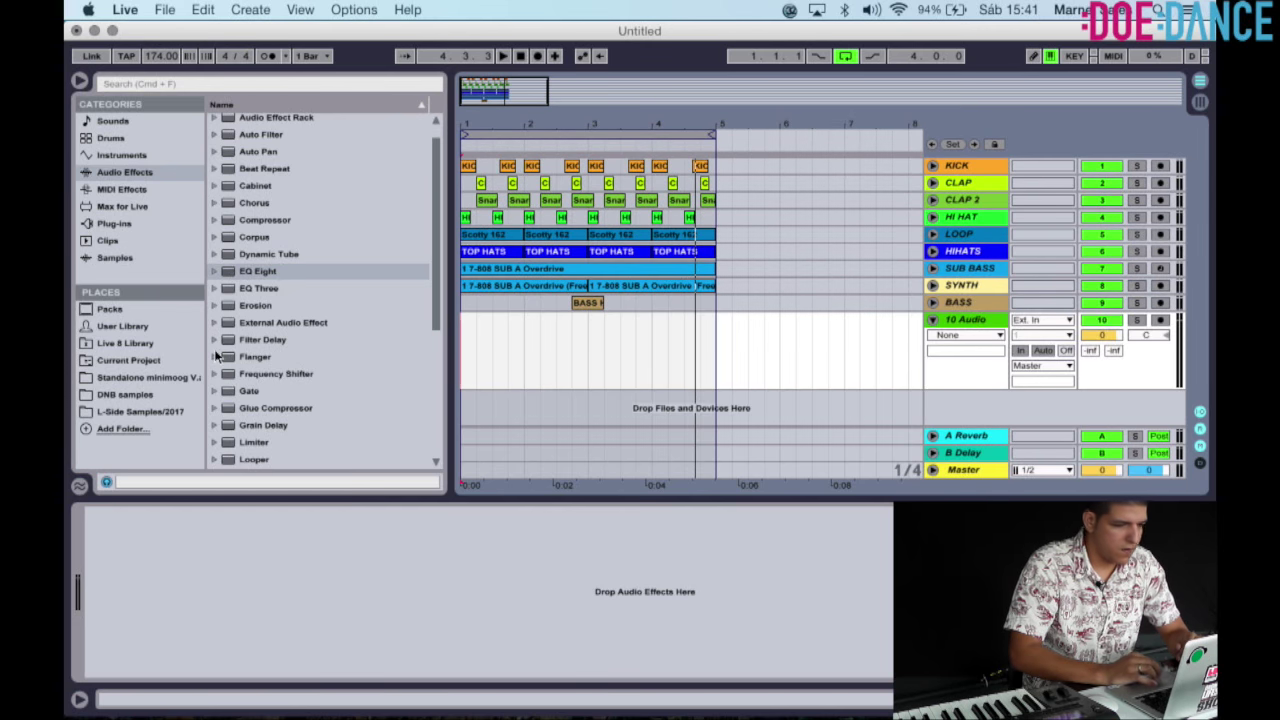
# Audition the hit and stab samples in the STABS & FX folder of L-Side Samples/2017, through to STAB KILLER.wav.
pyautogui.click(146, 412)
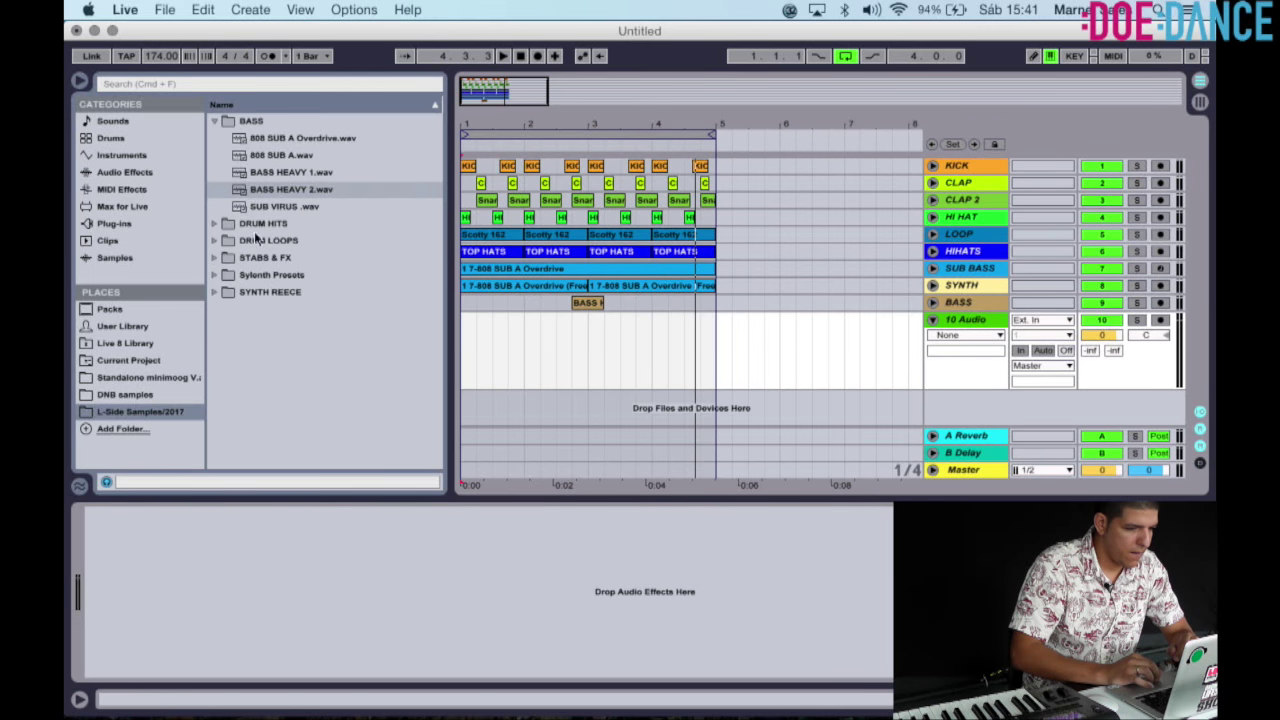
pyautogui.click(215, 254)
pyautogui.click(270, 331)
pyautogui.press('Down')
pyautogui.press('Down')
pyautogui.press('Up')
pyautogui.press('Down')
pyautogui.press('Down')
pyautogui.press('Down')
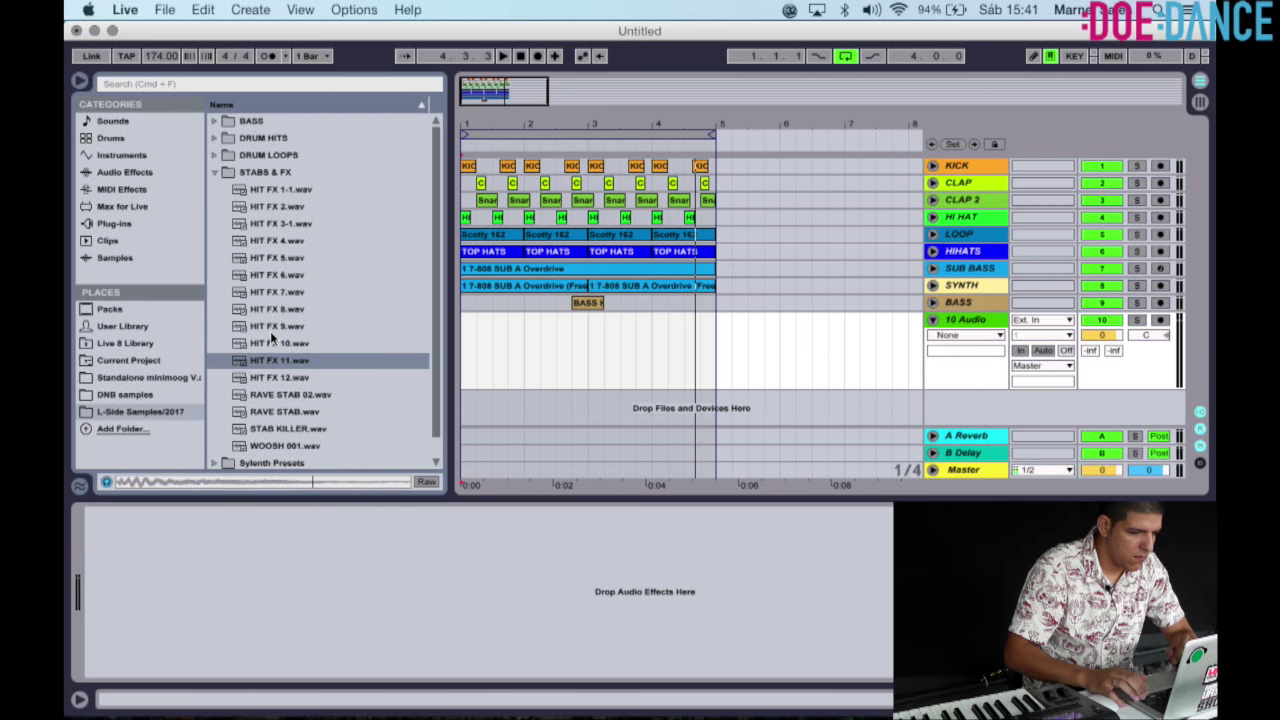
pyautogui.press('Down')
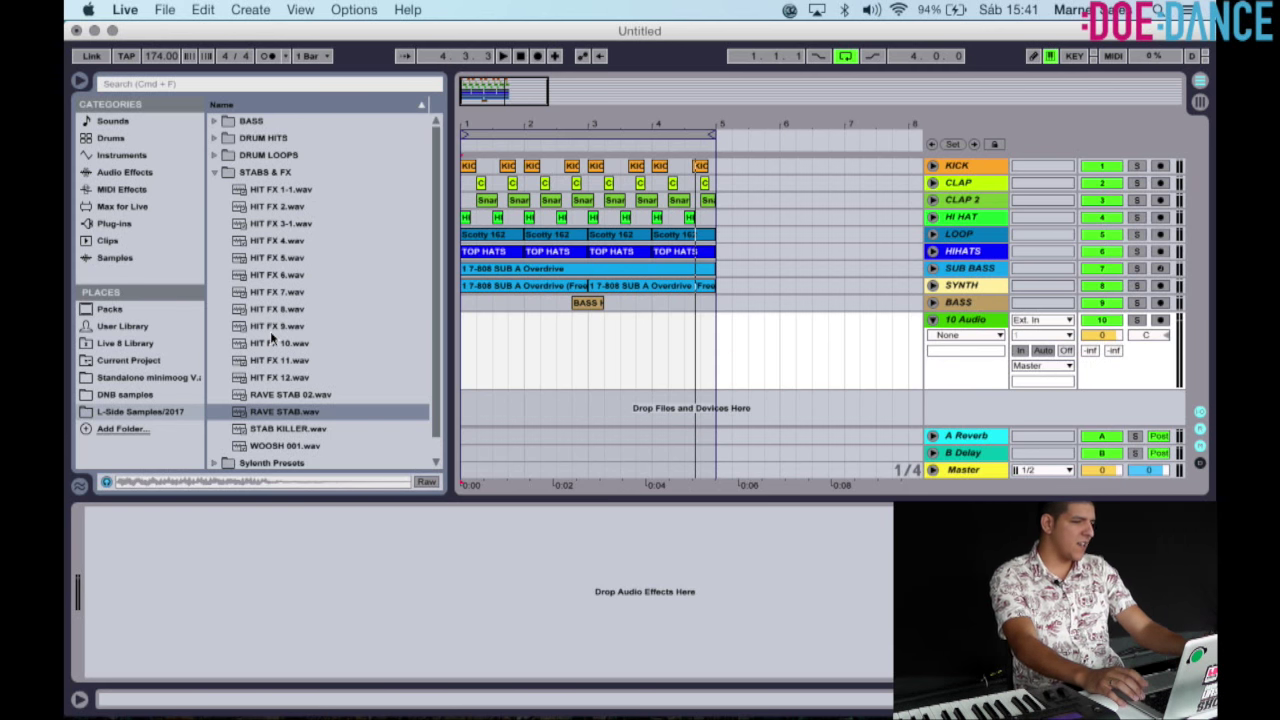
pyautogui.press('Down')
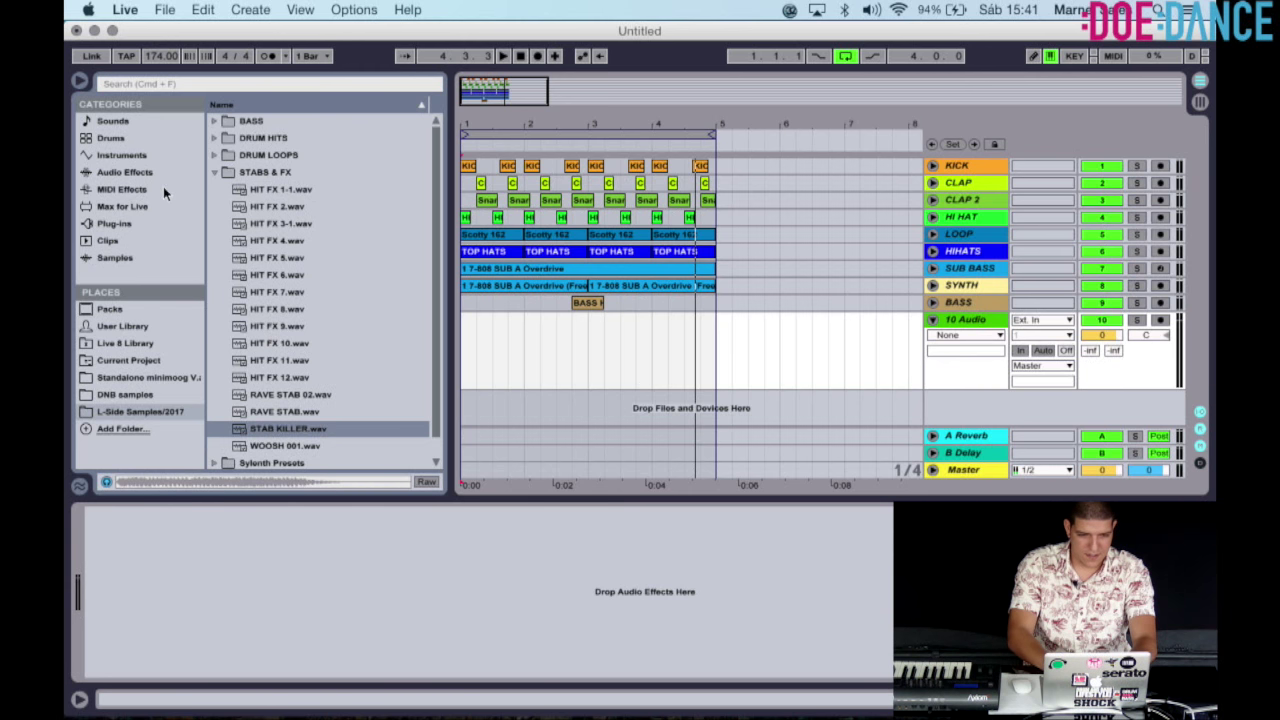
# Try STAB KILLER.wav in a Sampler on a new track, play it over the beat, and remove the device.
pyautogui.click(138, 156)
pyautogui.click(253, 256)
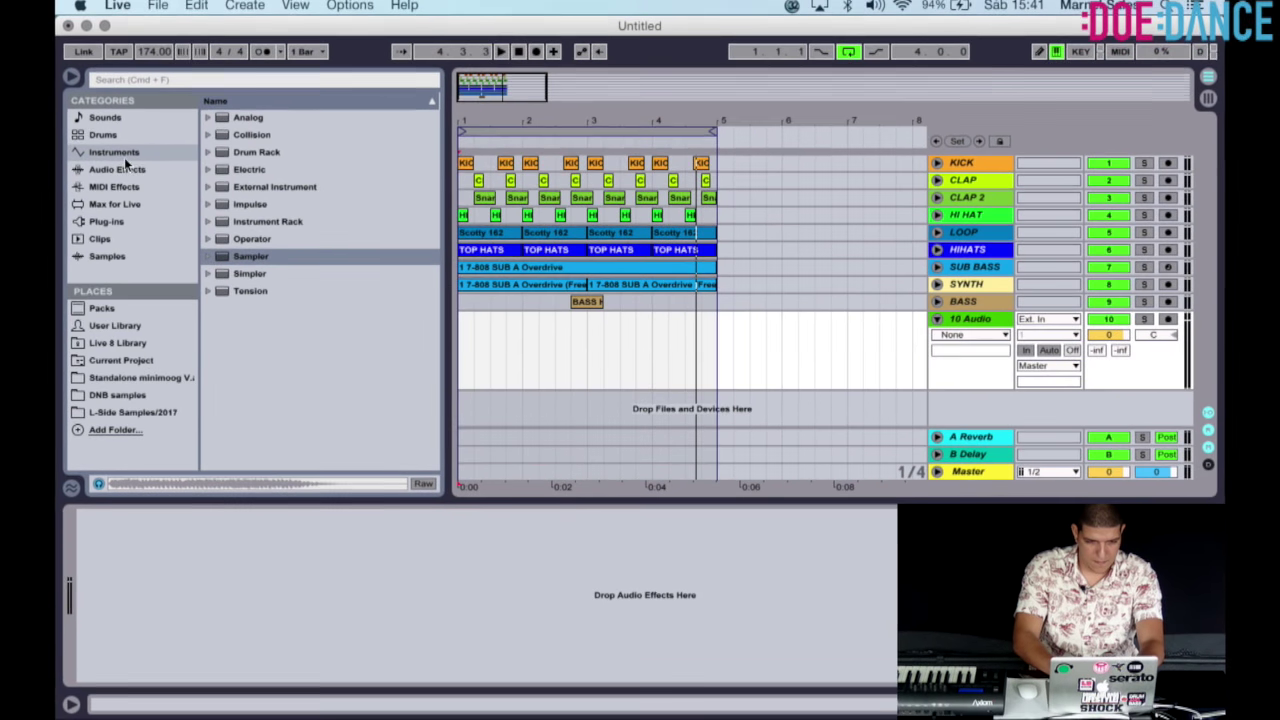
pyautogui.doubleClick(261, 256)
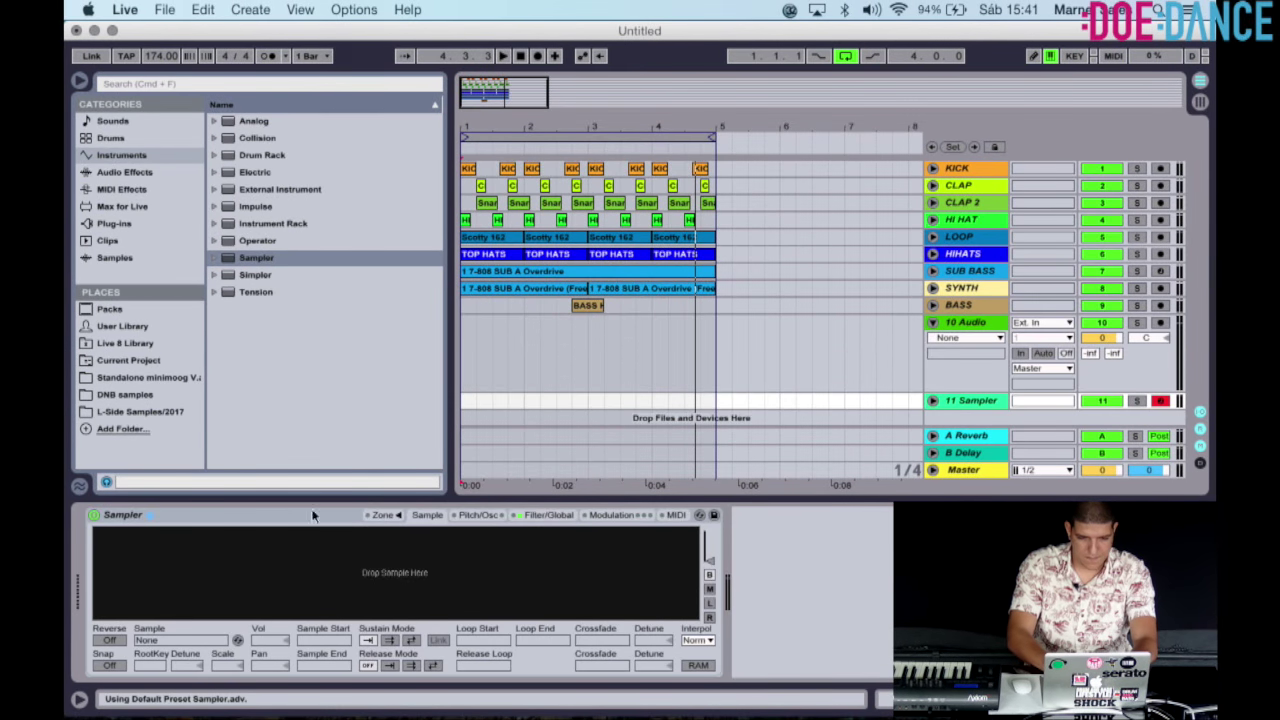
pyautogui.click(150, 412)
pyautogui.moveTo(288, 428); pyautogui.dragTo(340, 582)
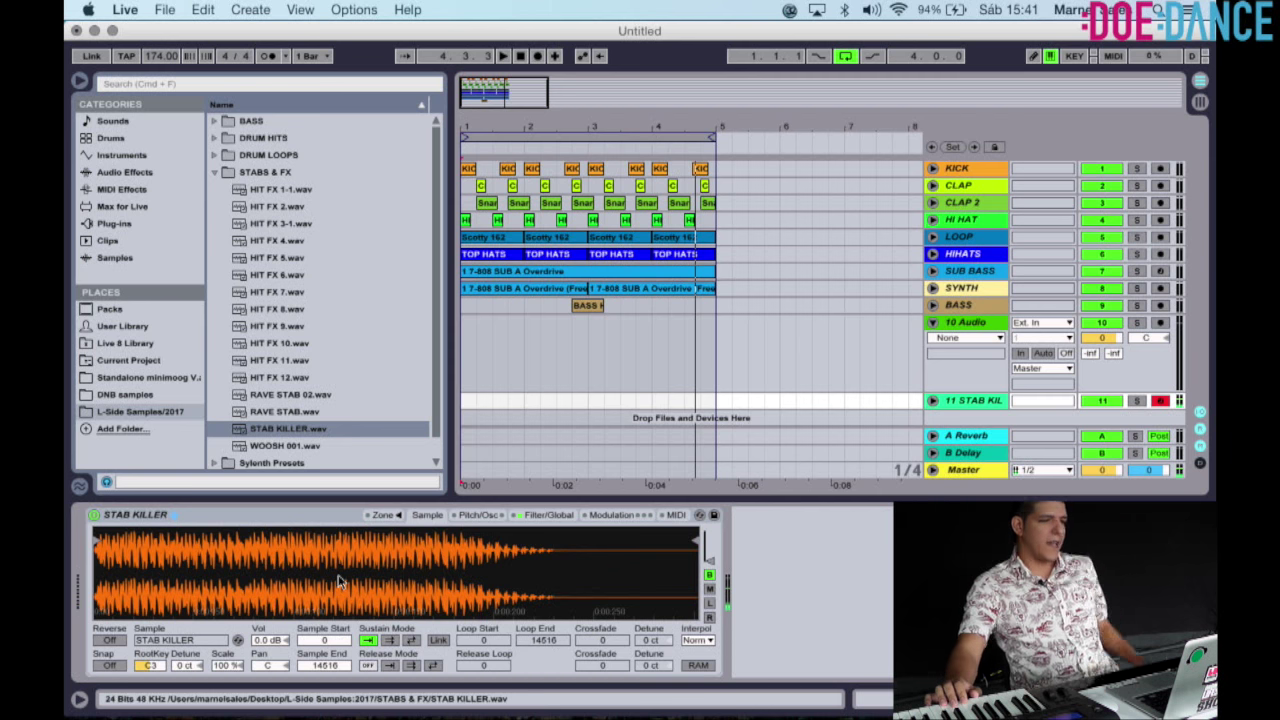
pyautogui.press('space')
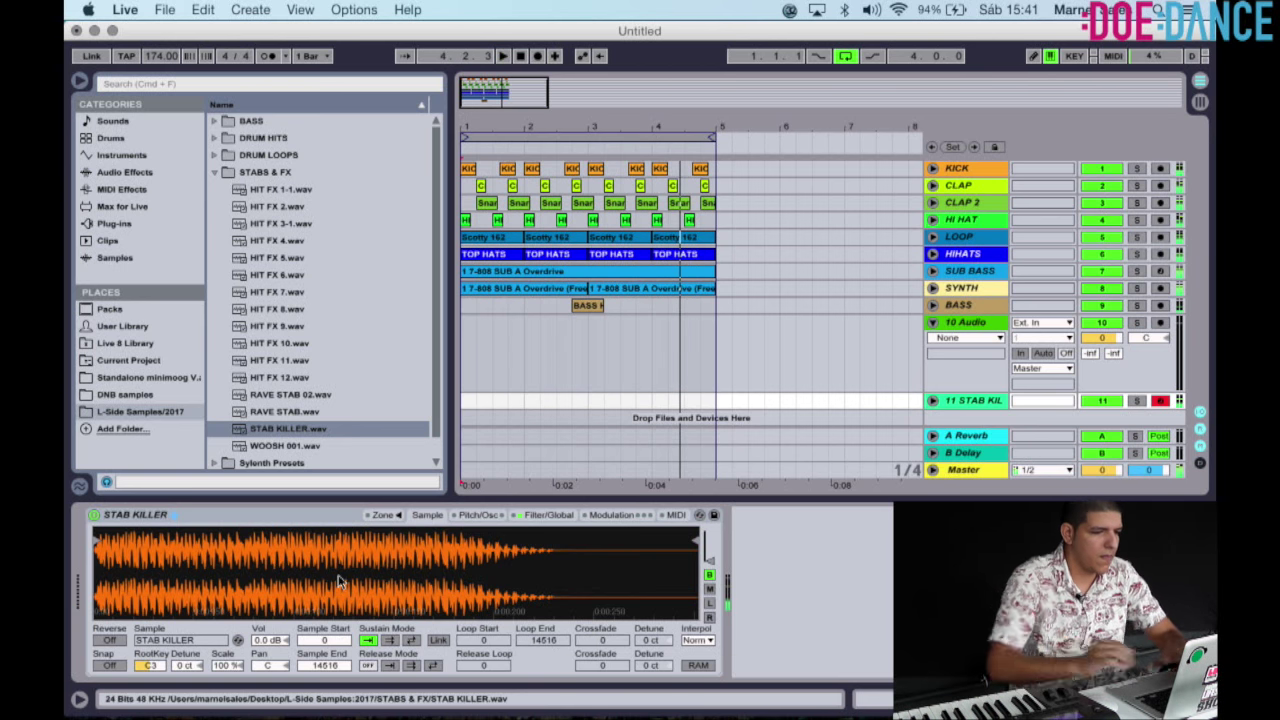
pyautogui.click(357, 522)
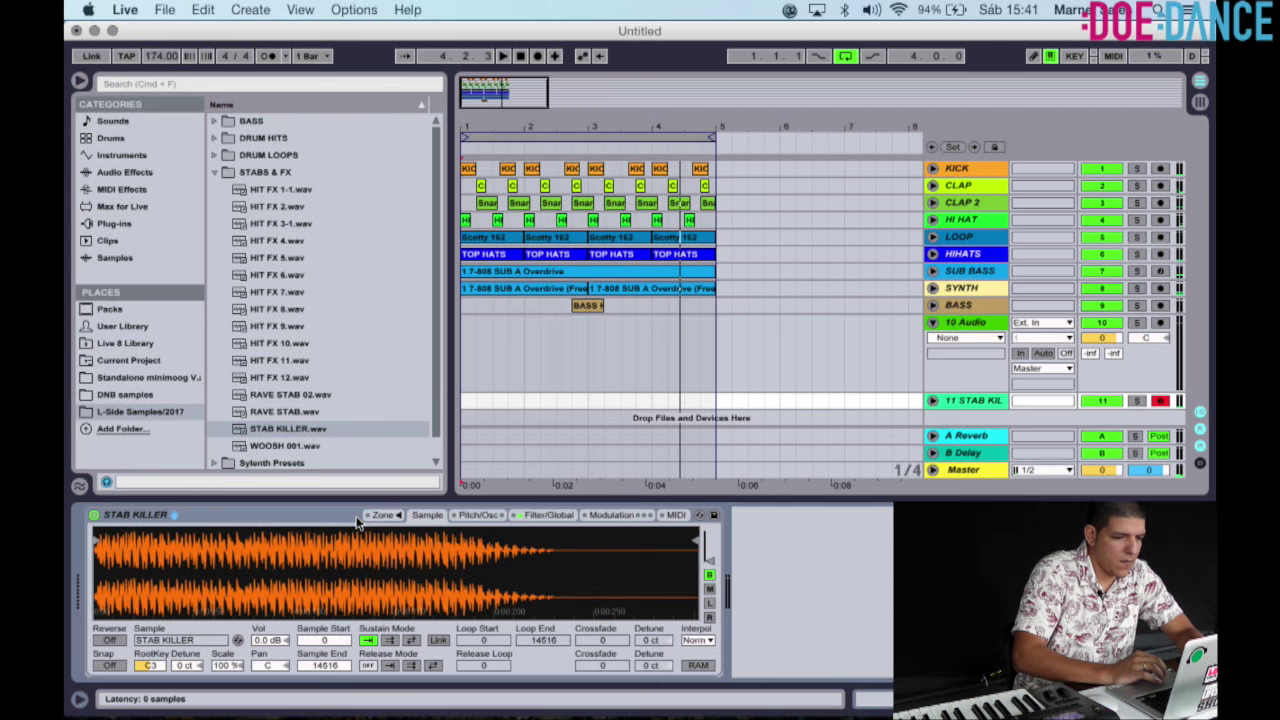
pyautogui.press('Delete')
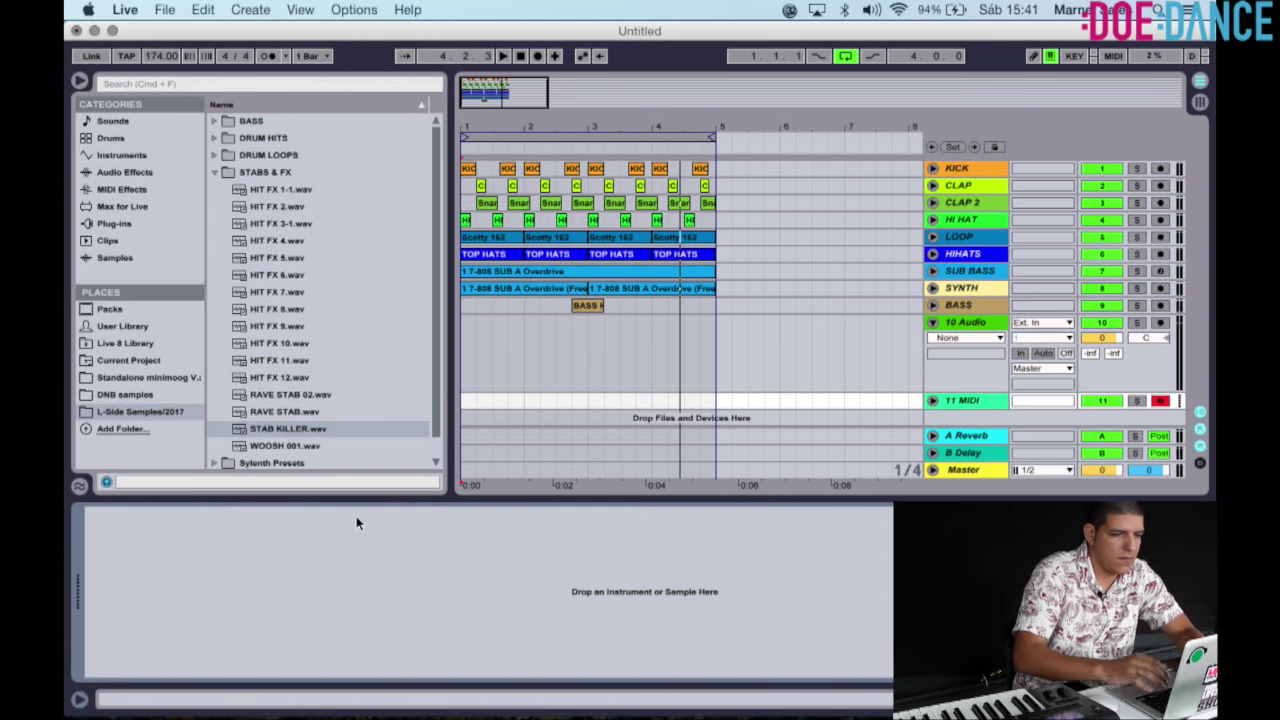
# Audition HIT FX 9.wav and place it on the 10 Audio track at beat 1.3.
pyautogui.click(299, 349)
pyautogui.press('Up')
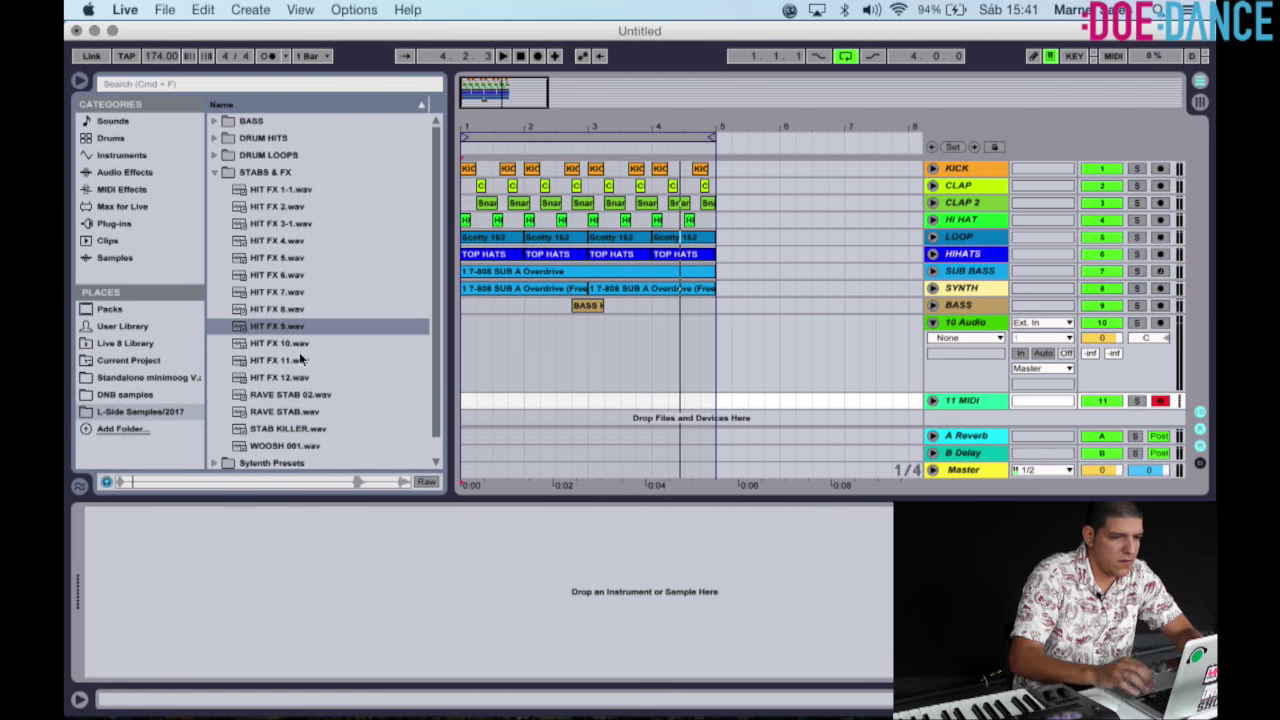
pyautogui.moveTo(489, 123); pyautogui.dragTo(489, 123)
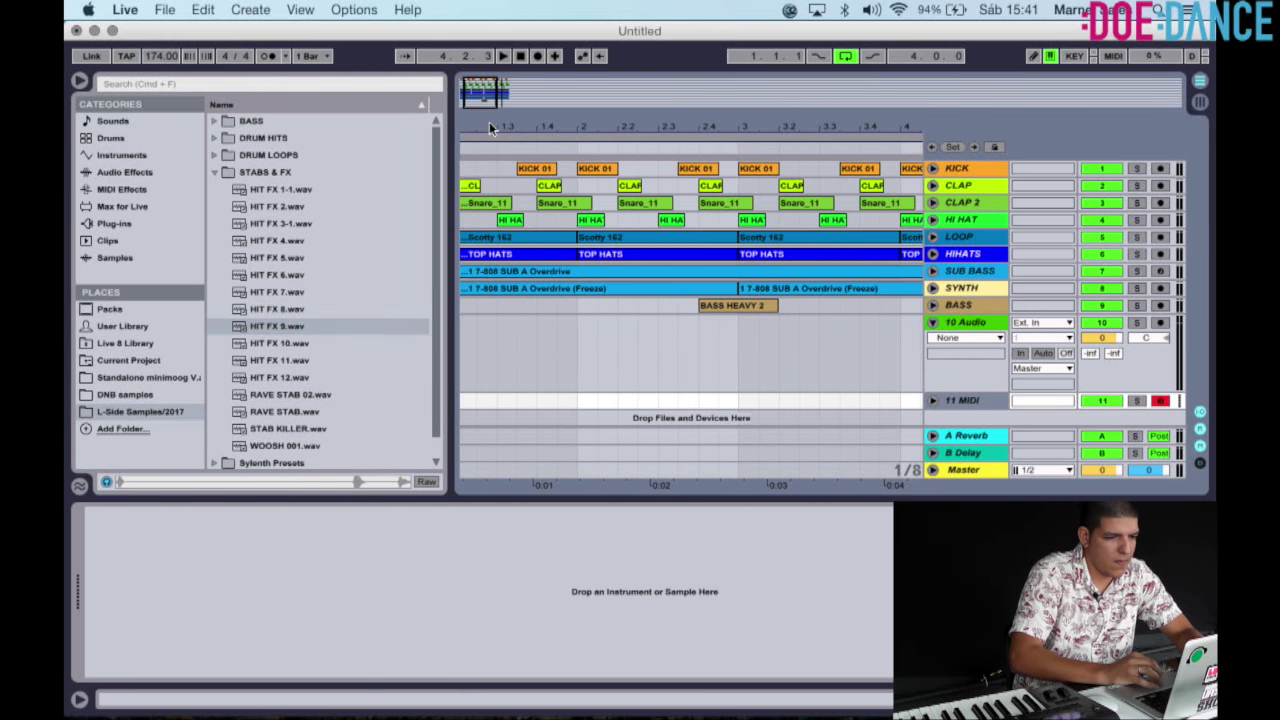
pyautogui.press('Home')
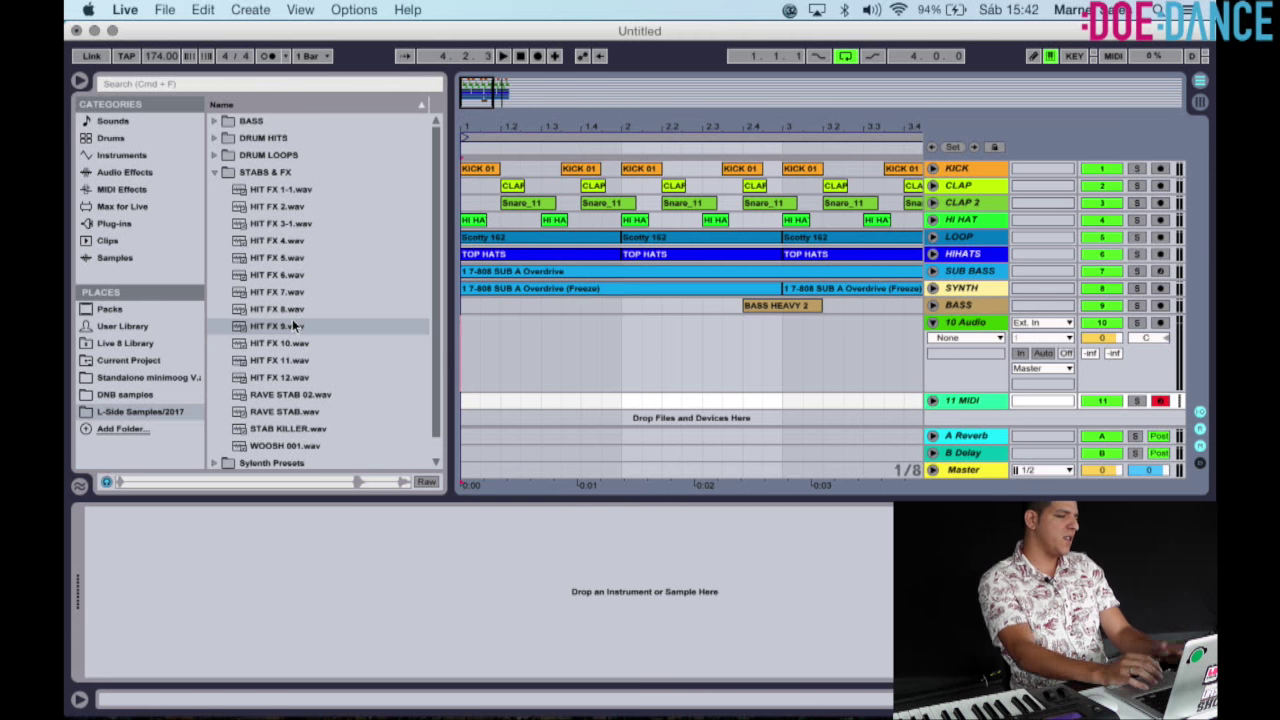
pyautogui.press('Up')
pyautogui.press('Up')
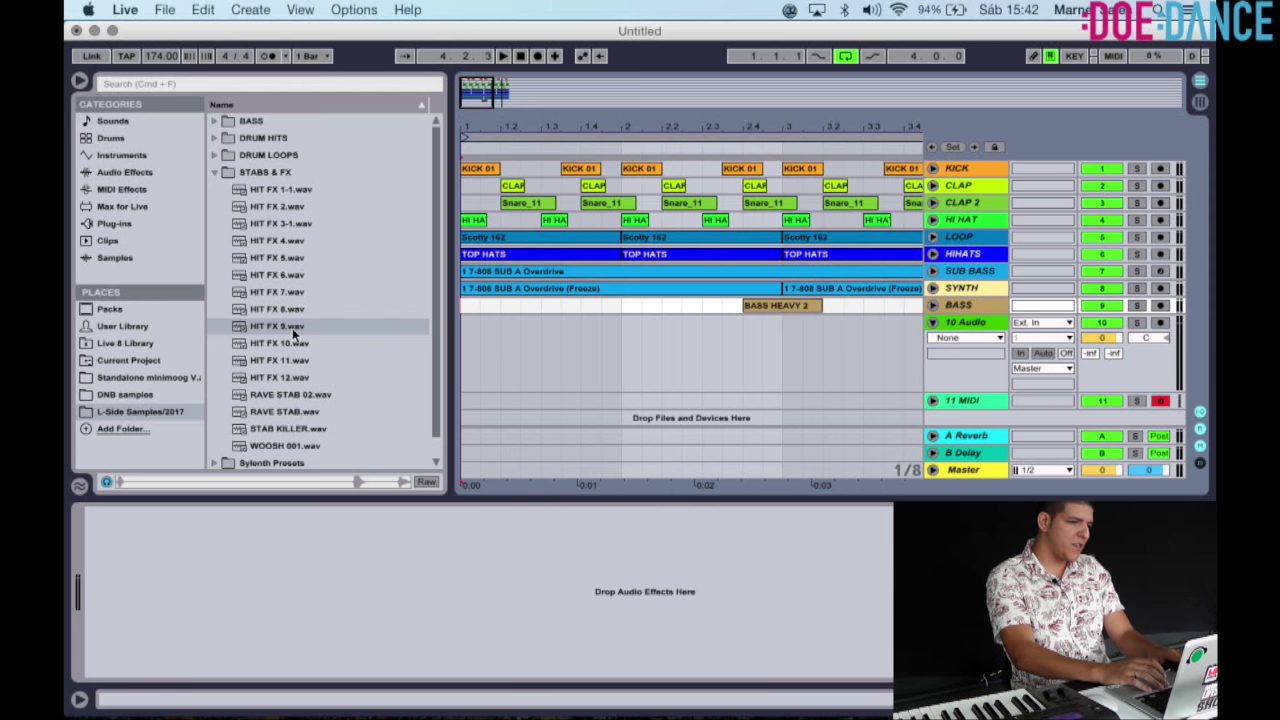
pyautogui.click(293, 331)
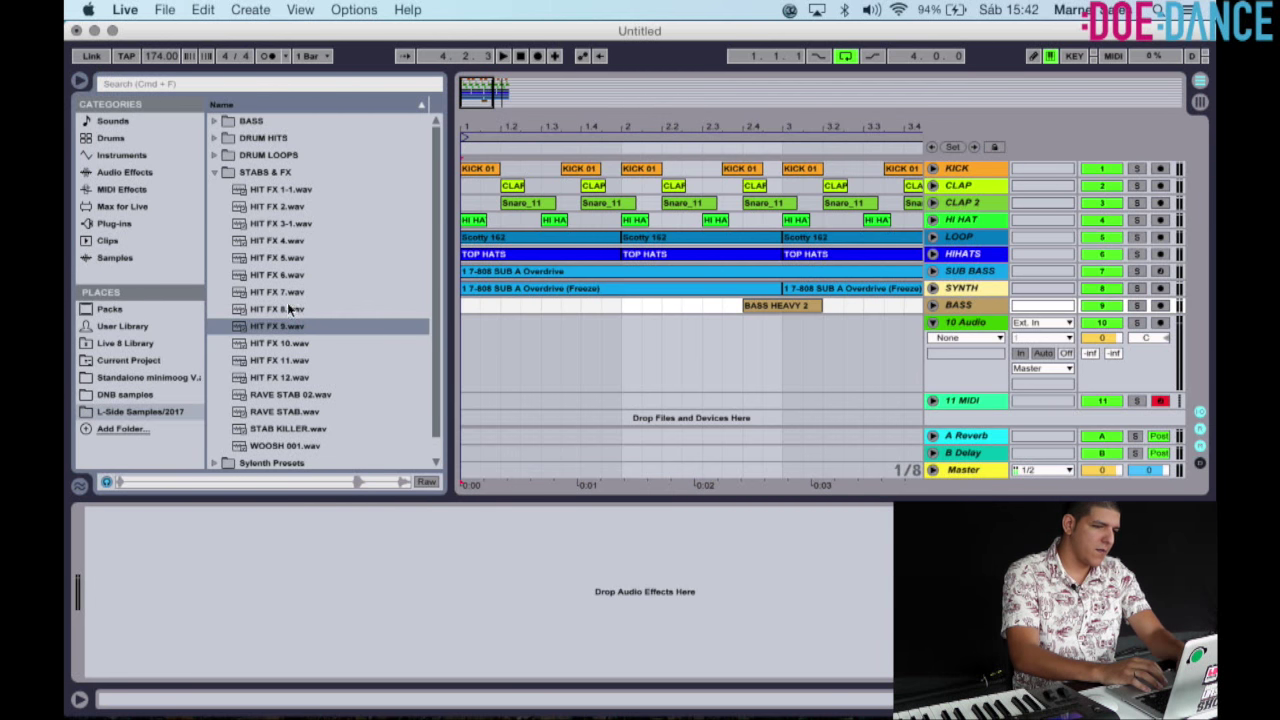
pyautogui.press('space')
pyautogui.moveTo(264, 327); pyautogui.dragTo(540, 322)
pyautogui.click(520, 57)
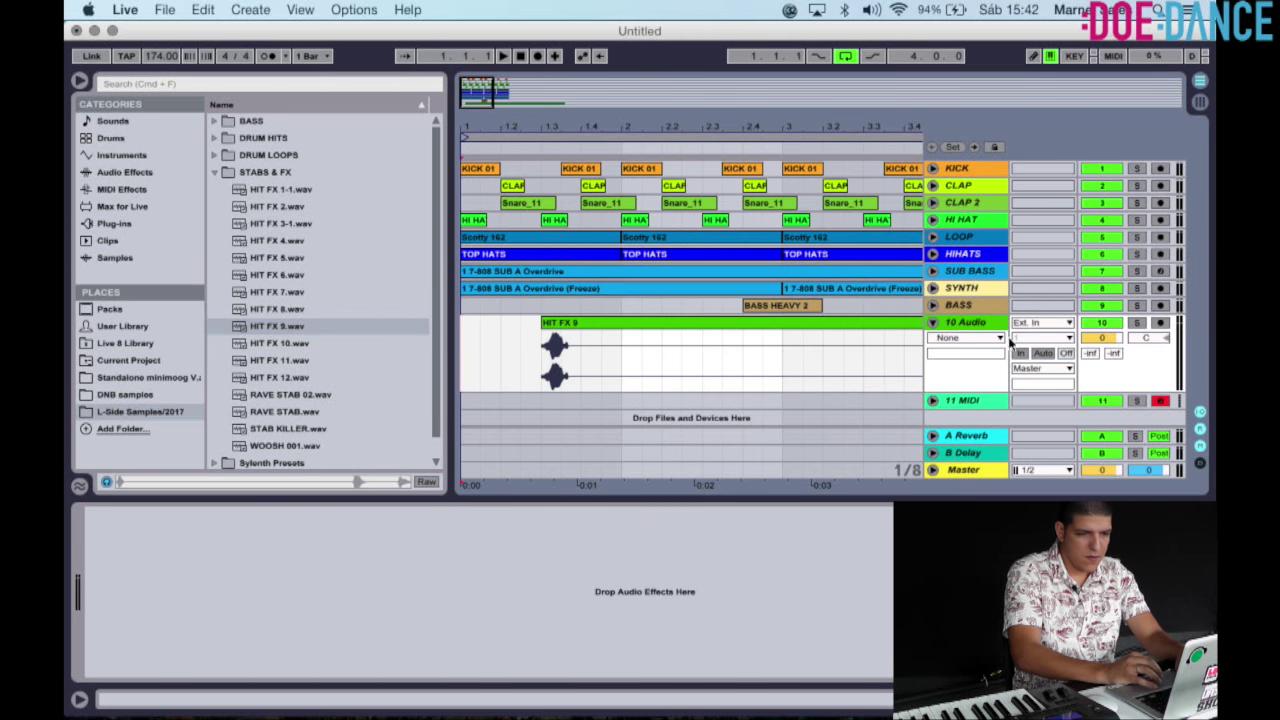
# Lower 10 Audio's volume to -3.5 dB, move the HIT FX 9 clip earlier to 1.2.3 and play the beat.
pyautogui.moveTo(1108, 338); pyautogui.dragTo(1108, 346)
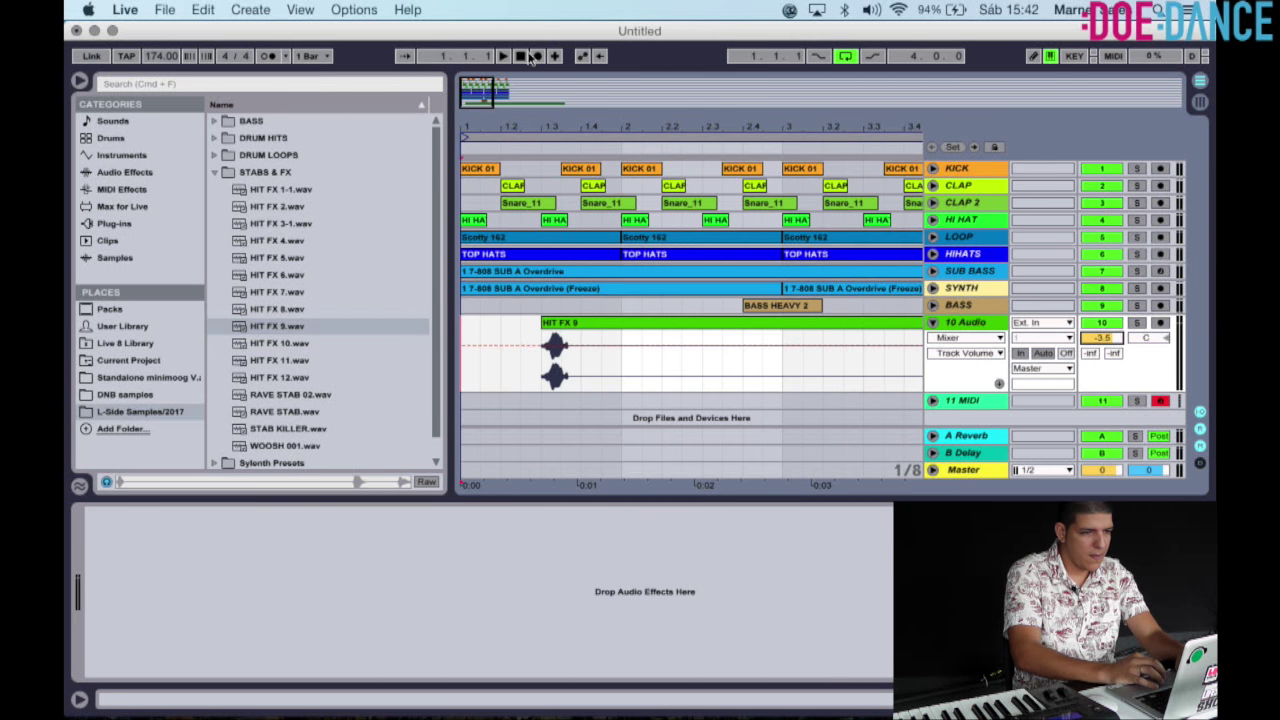
pyautogui.press('space')
pyautogui.press('space')
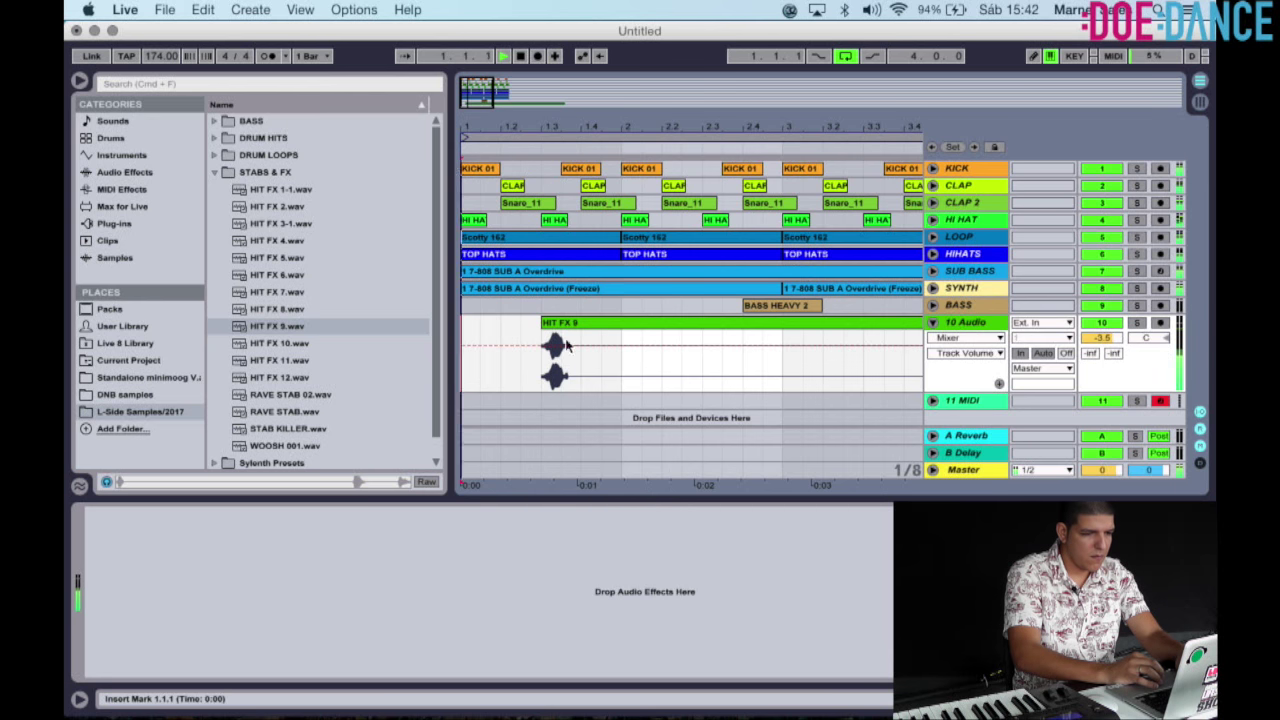
pyautogui.press('space')
pyautogui.moveTo(568, 324); pyautogui.dragTo(534, 323)
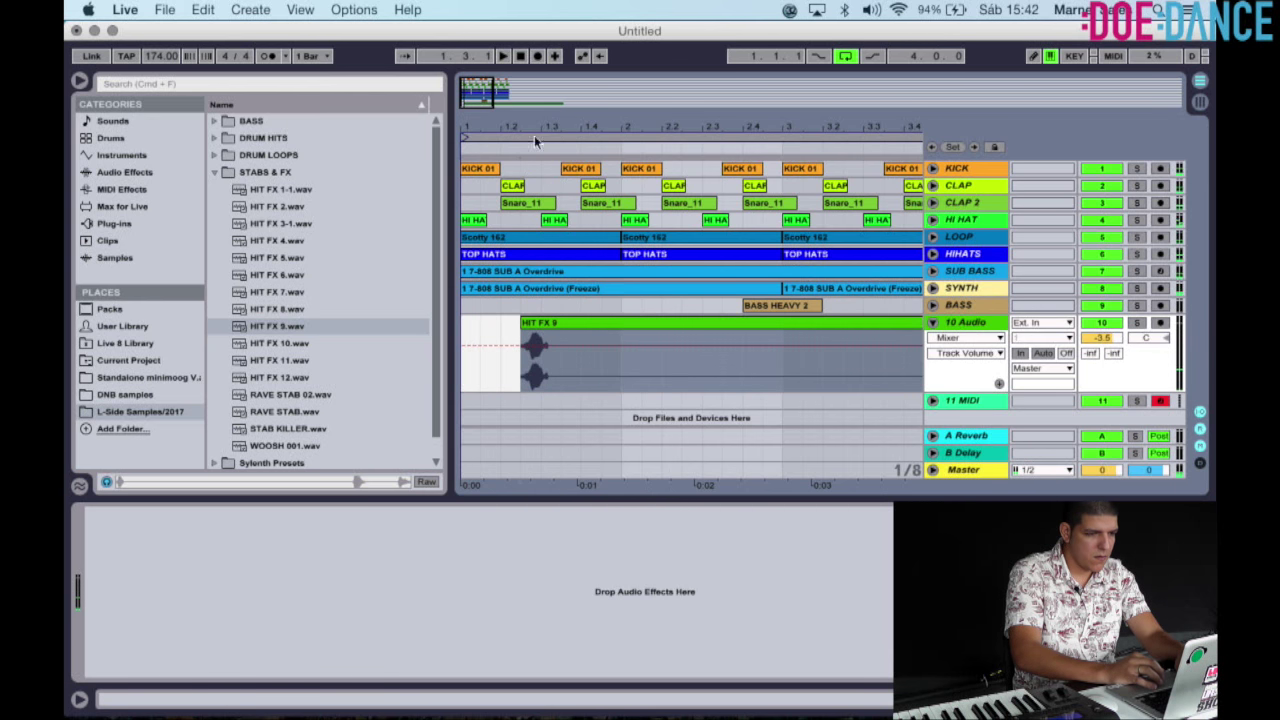
pyautogui.click(521, 56)
pyautogui.press('space')
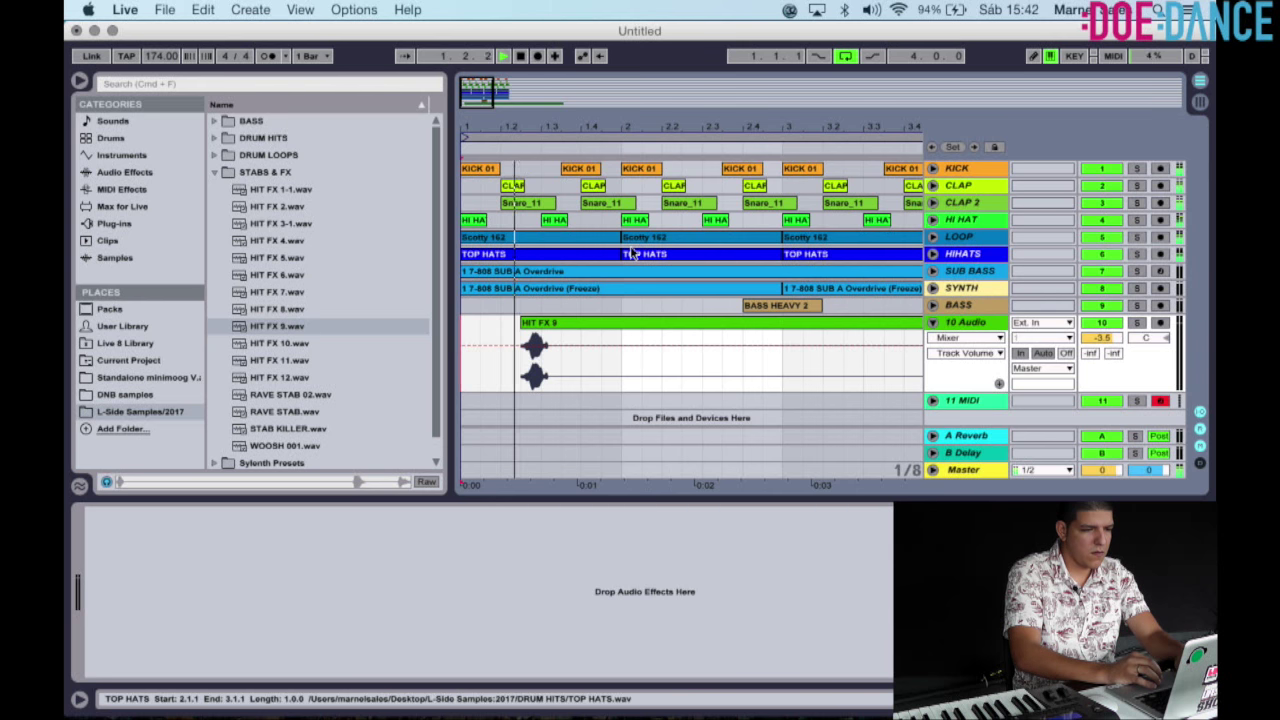
# Duplicate bars 1 and 2 of 10 Audio to bars 3 and 4 and lower the track's volume to -8.0 dB.
pyautogui.moveTo(783, 371); pyautogui.dragTo(462, 383)
pyautogui.press('super+d')
pyautogui.moveTo(1113, 338); pyautogui.dragTo(1113, 356)
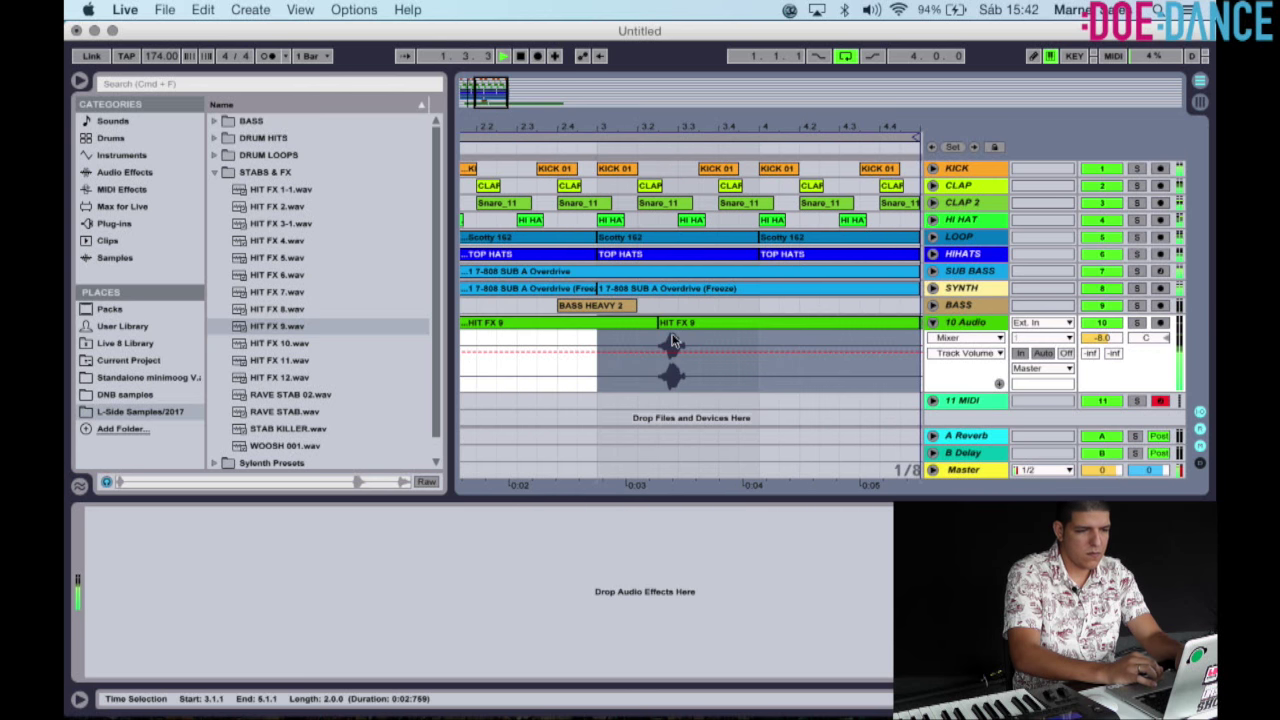
pyautogui.press('space')
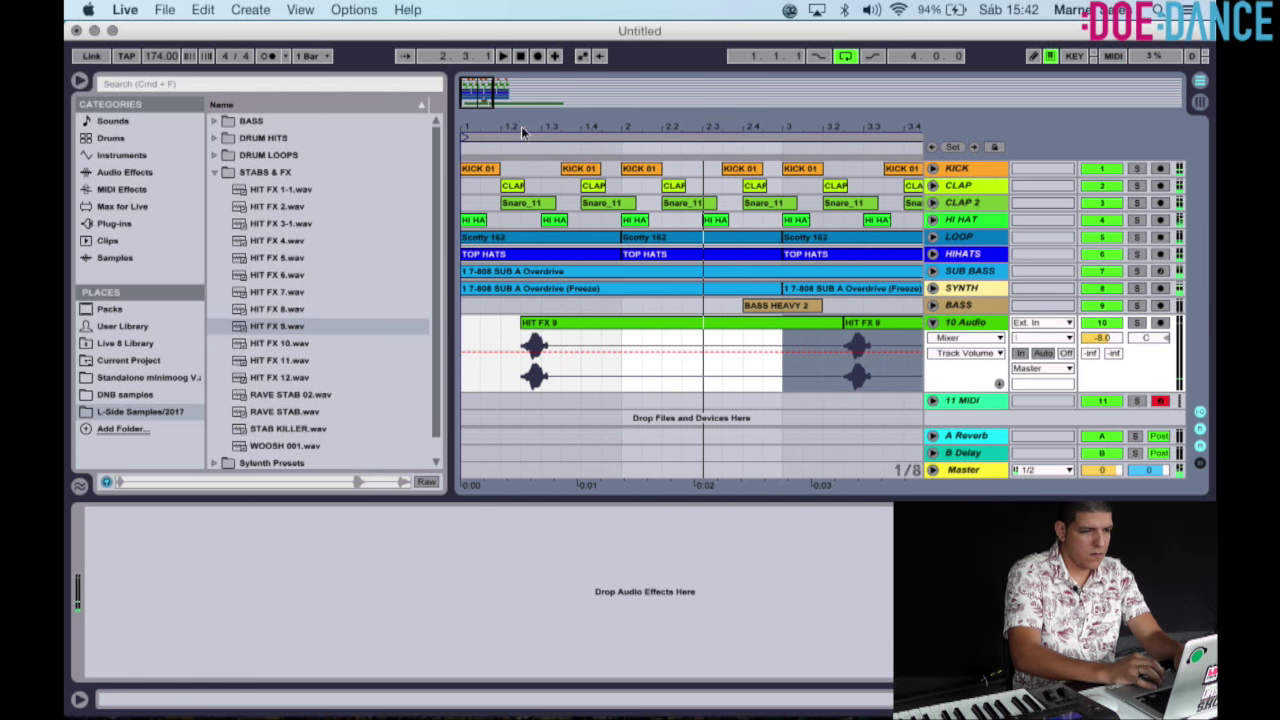
# Delete the HIT FX 9 clips after the first one and trim the remaining clip's end to 1.4.
pyautogui.moveTo(521, 126); pyautogui.dragTo(522, 127)
pyautogui.moveTo(589, 321); pyautogui.dragTo(553, 323)
pyautogui.moveTo(545, 124); pyautogui.dragTo(545, 121)
pyautogui.click(518, 344)
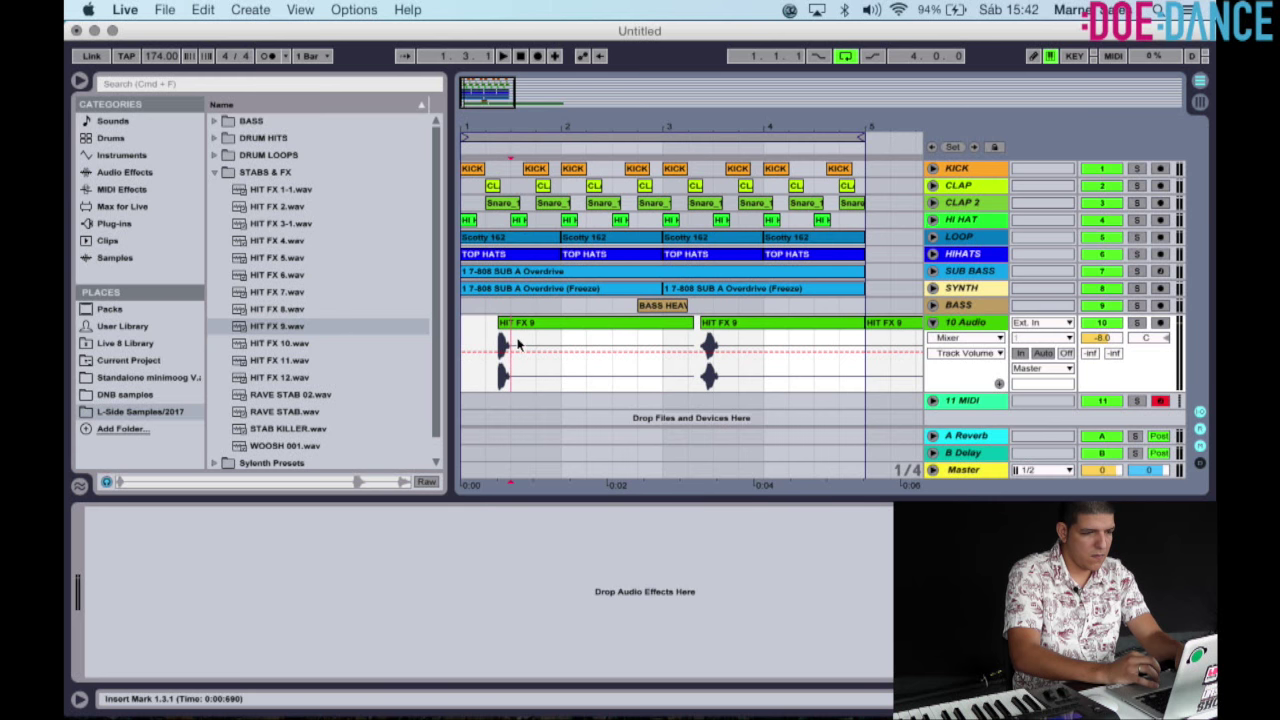
pyautogui.click(724, 322)
pyautogui.press('Delete')
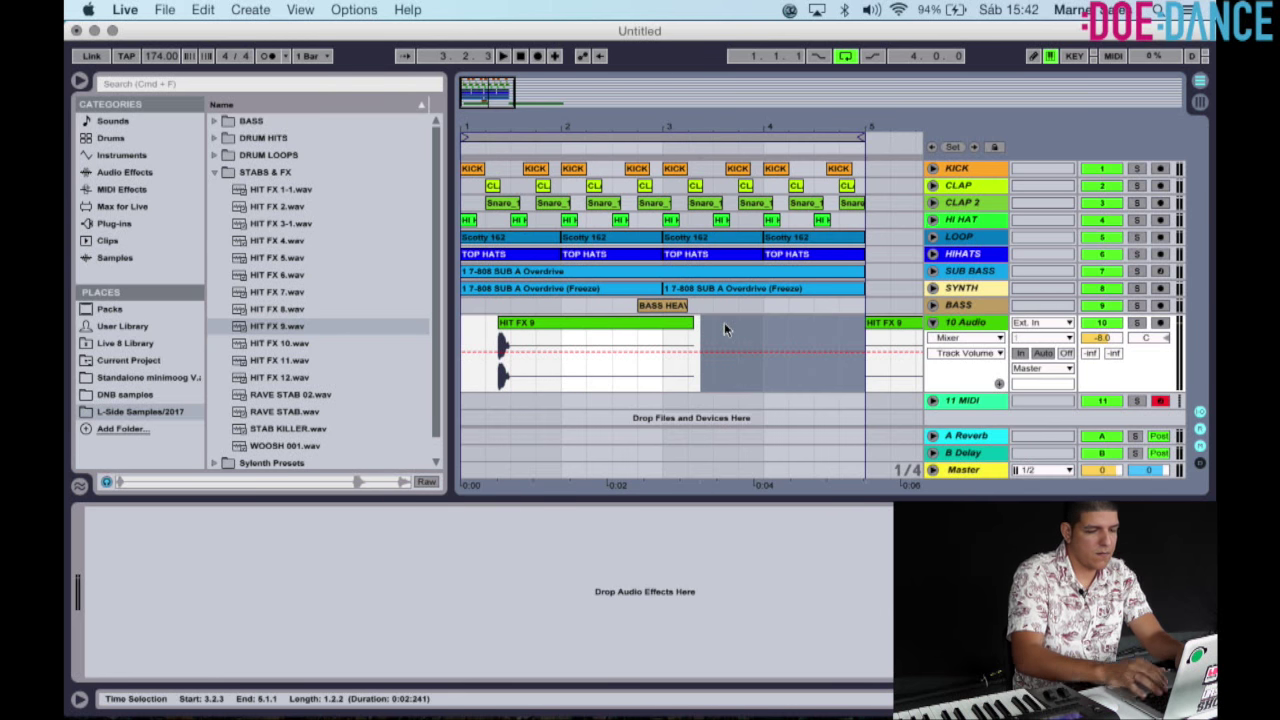
pyautogui.click(899, 322)
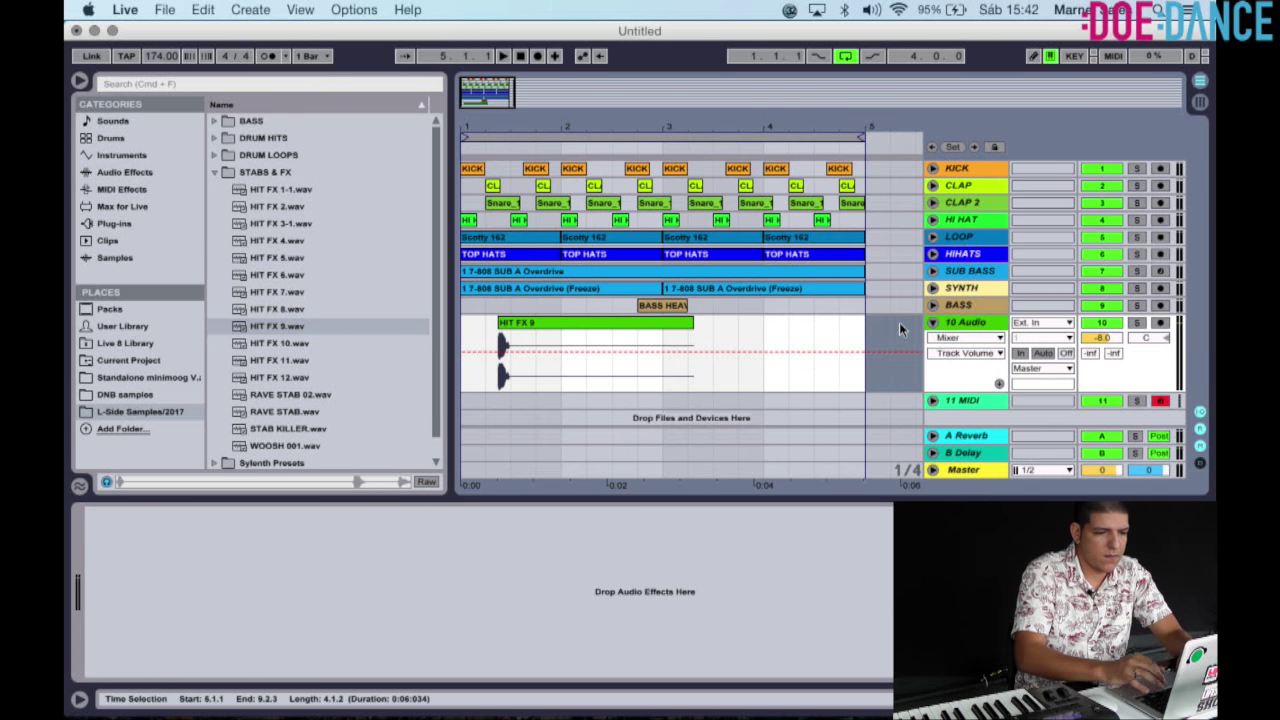
pyautogui.moveTo(692, 323); pyautogui.dragTo(580, 393)
pyautogui.click(562, 362)
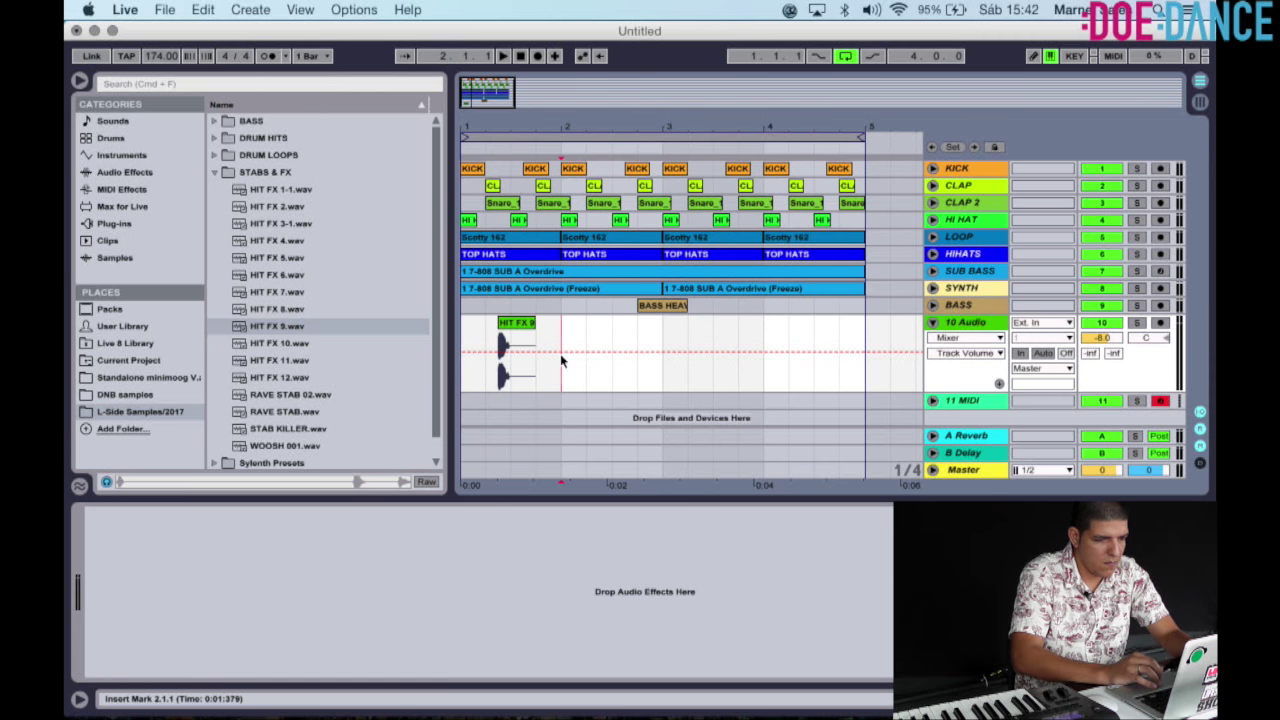
# Play the beat with the trimmed HIT FX 9 clip and duplicate its two-bar section from bars 1–2 to bars 3–4.
pyautogui.moveTo(490, 130); pyautogui.dragTo(541, 258)
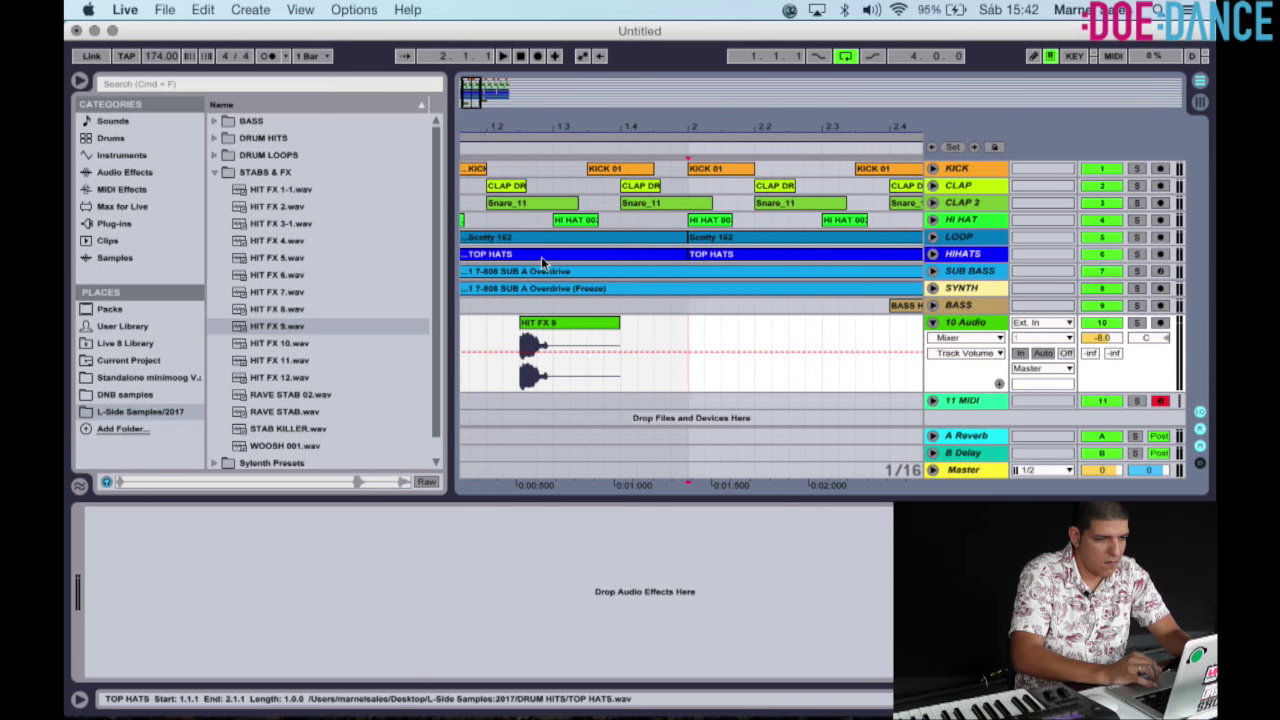
pyautogui.hscroll(-2, 545, 265)
pyautogui.click(587, 325)
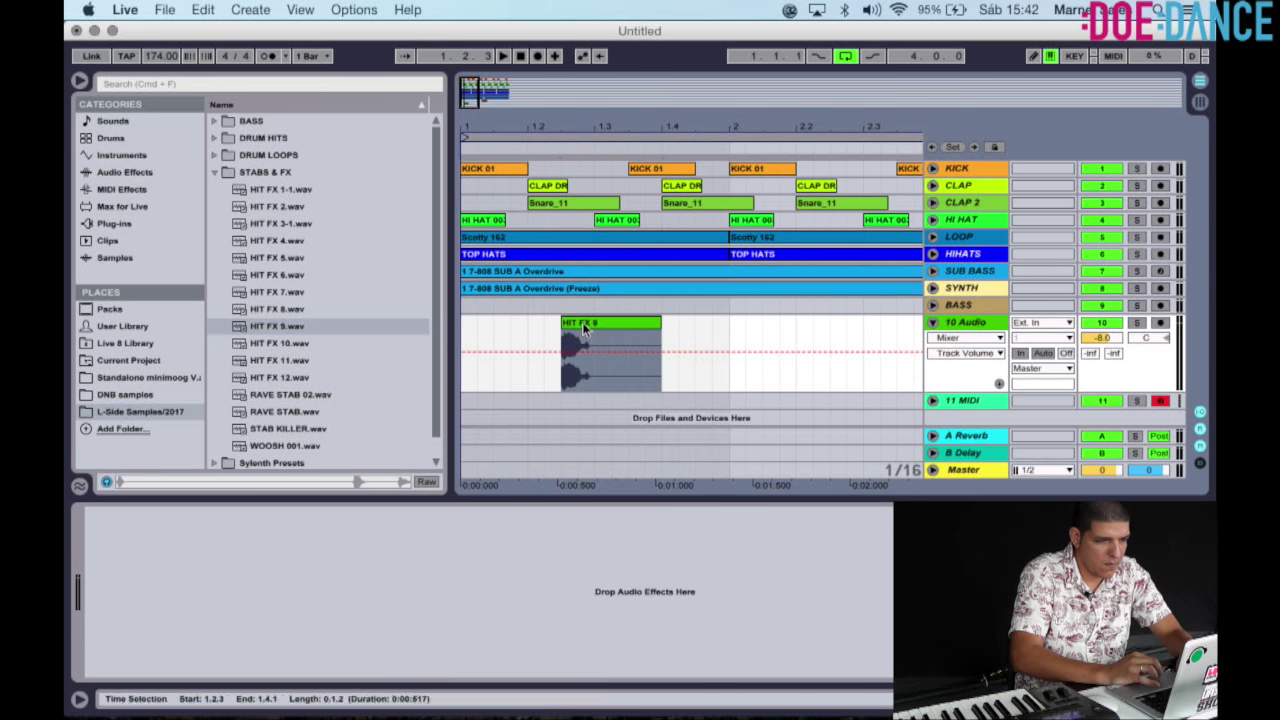
pyautogui.click(520, 56)
pyautogui.press('space')
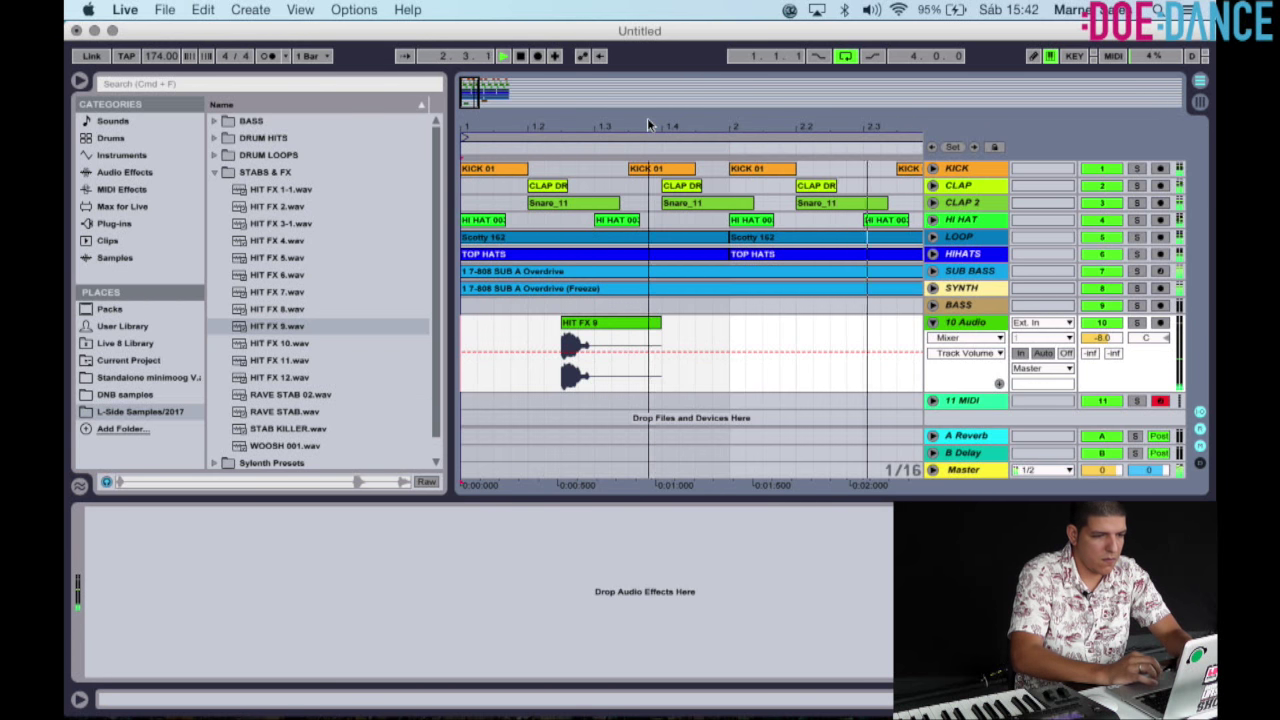
pyautogui.moveTo(651, 126); pyautogui.dragTo(540, 126)
pyautogui.moveTo(686, 350); pyautogui.dragTo(462, 350)
pyautogui.press('super+d')
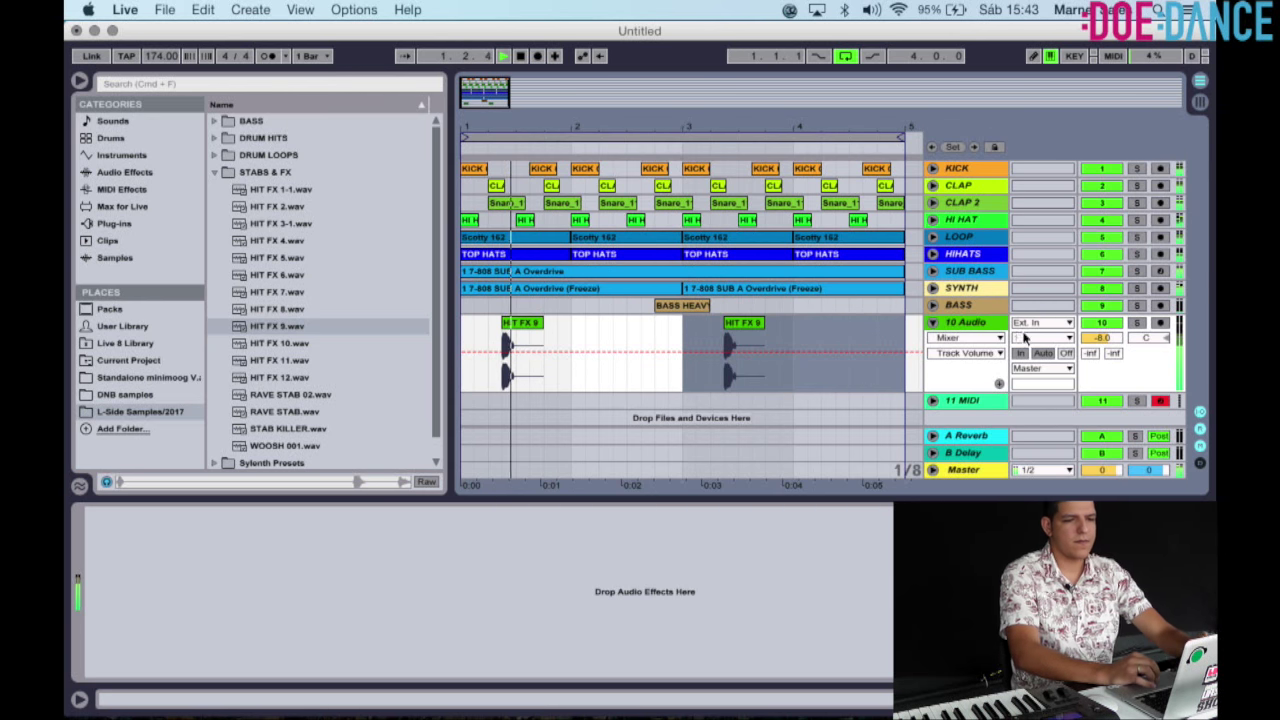
# Add EQ Eight to 10 Audio and set its first band to a low cut at 237 Hz with a Q of 1.21.
pyautogui.click(125, 172)
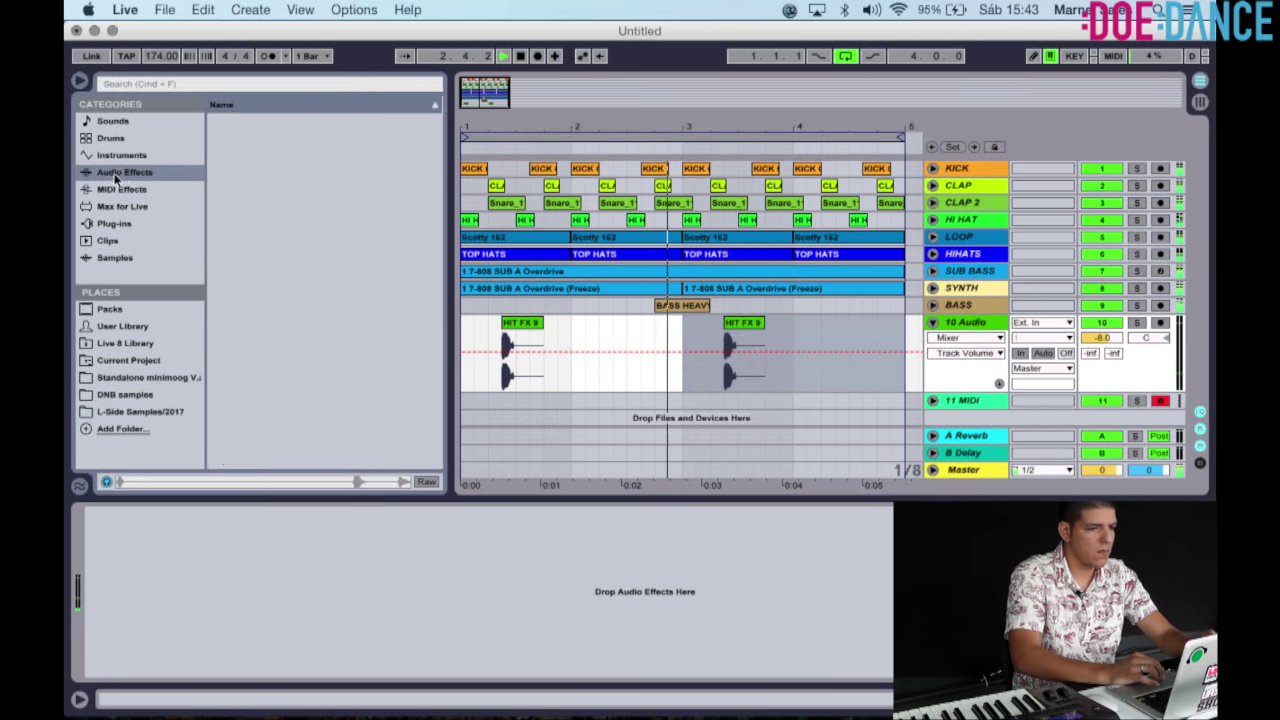
pyautogui.click(279, 271)
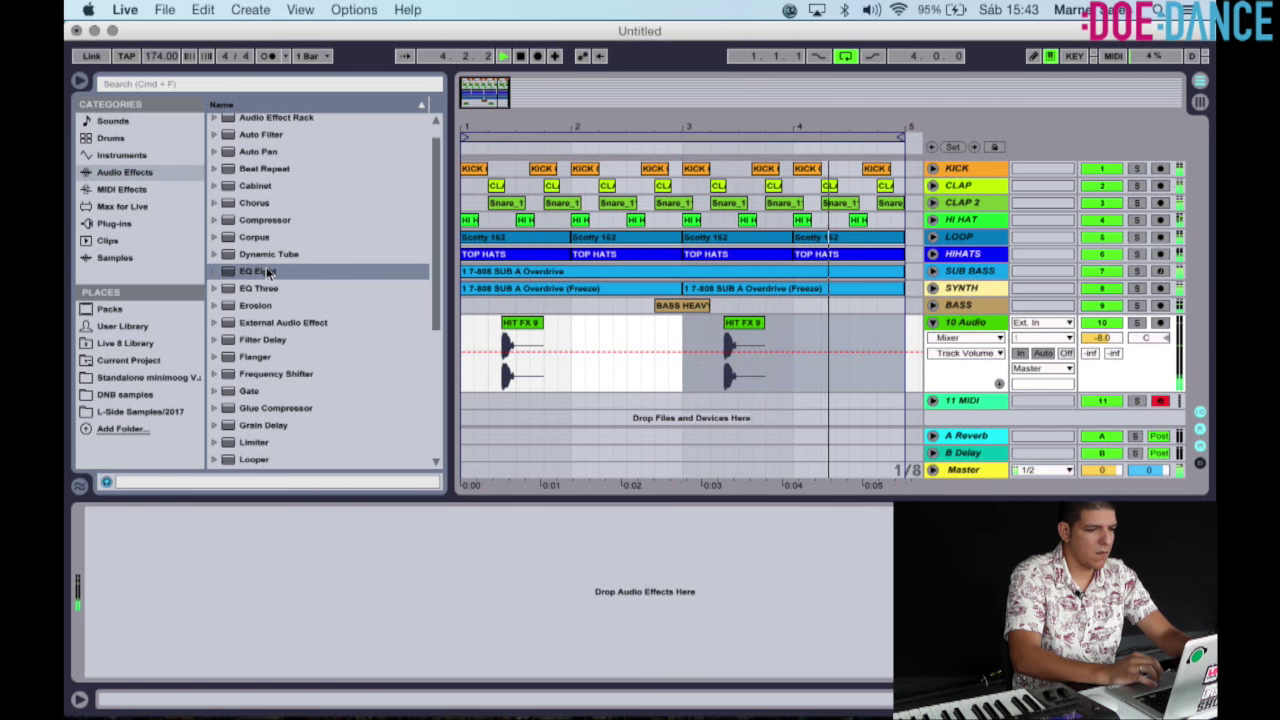
pyautogui.doubleClick(268, 272)
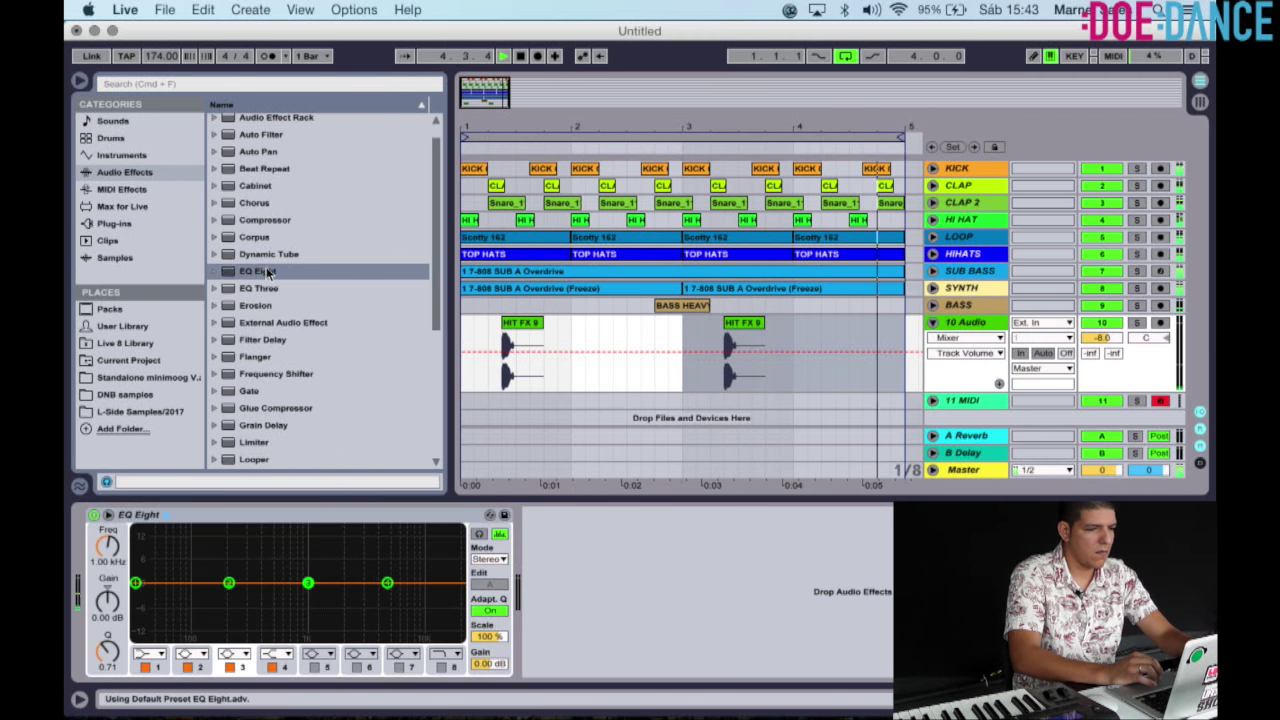
pyautogui.click(152, 656)
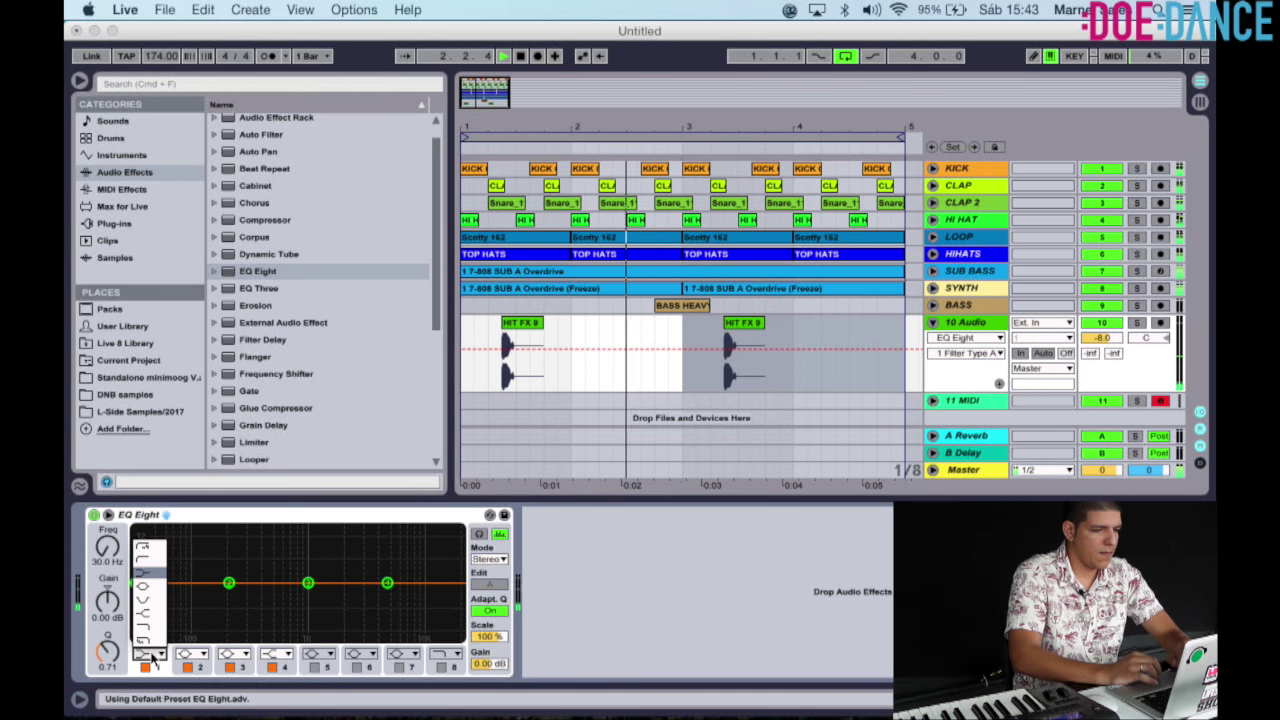
pyautogui.click(145, 580)
pyautogui.moveTo(193, 600); pyautogui.dragTo(222, 603)
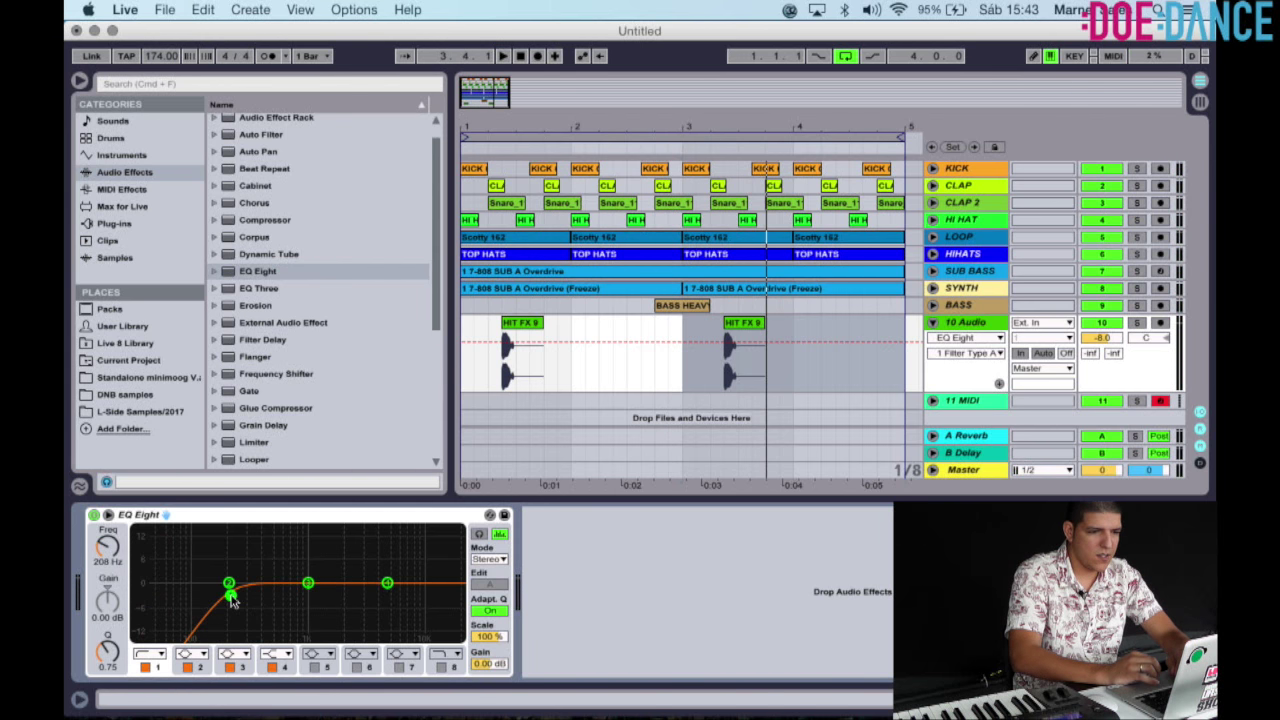
pyautogui.moveTo(229, 591); pyautogui.dragTo(238, 587)
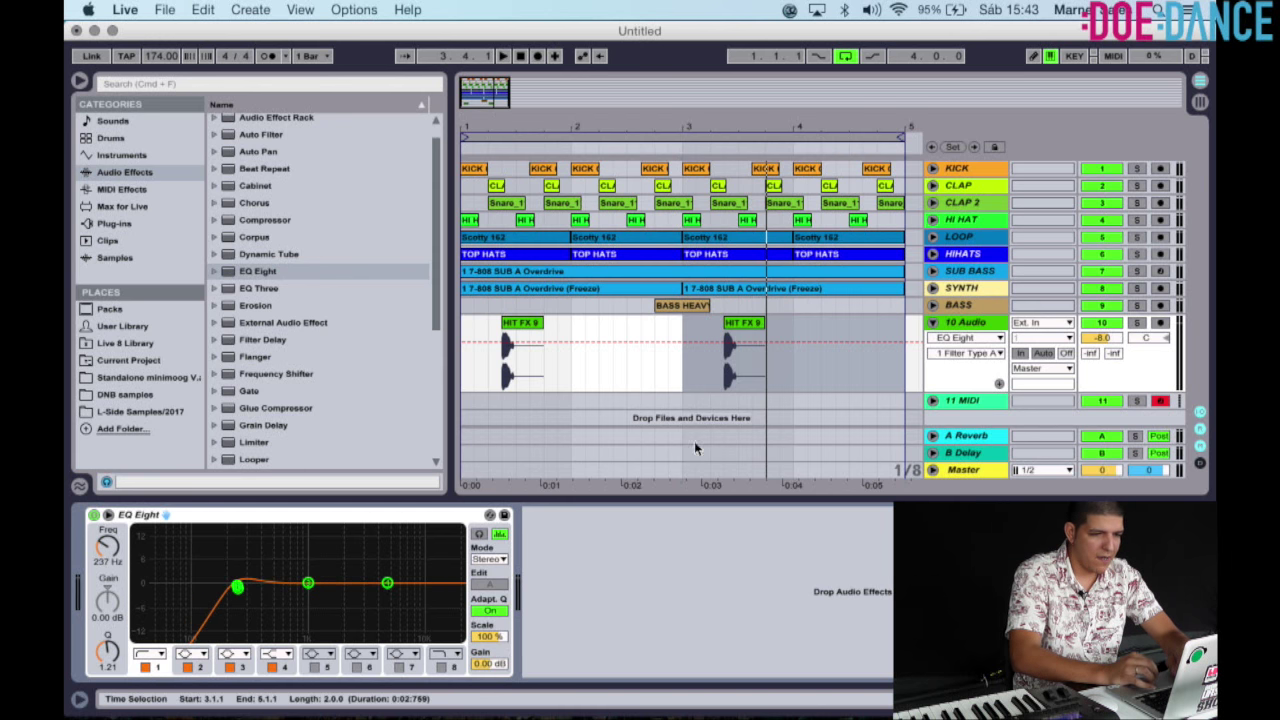
# Play the beat, lower 10 Audio's volume to -9.5 dB and rename the track VOCAL FX.
pyautogui.press('space')
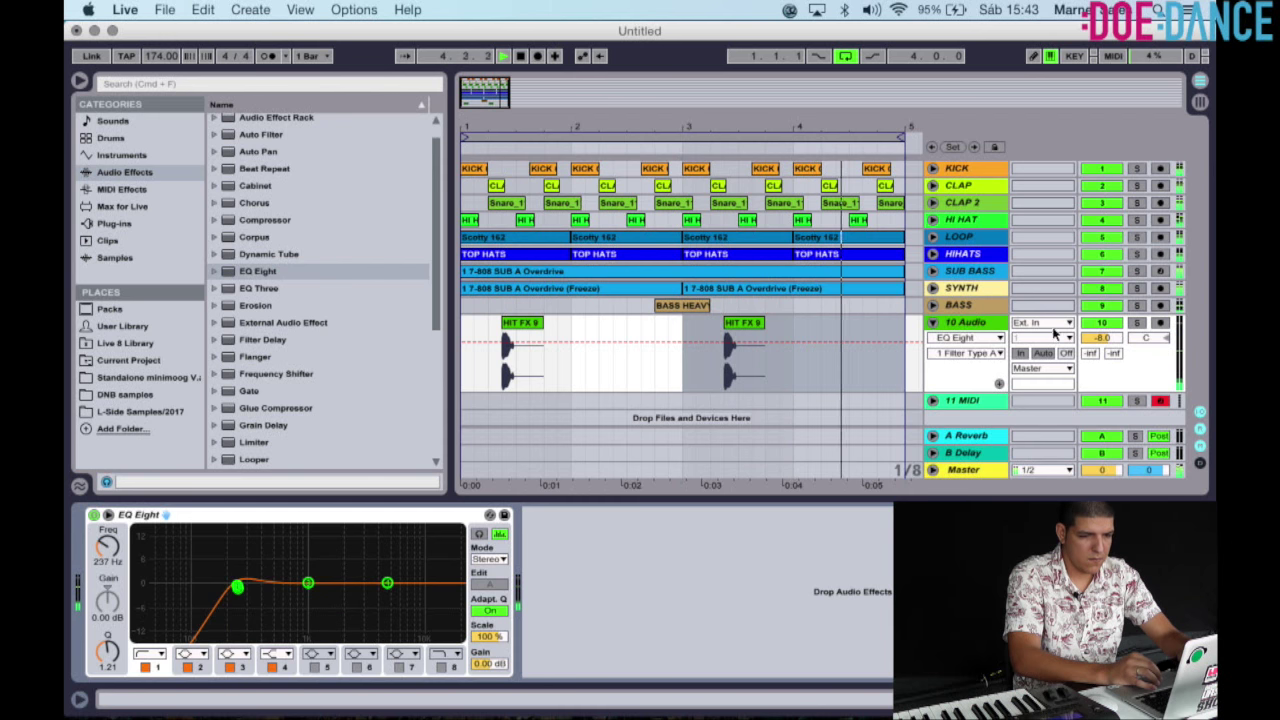
pyautogui.click(1093, 340)
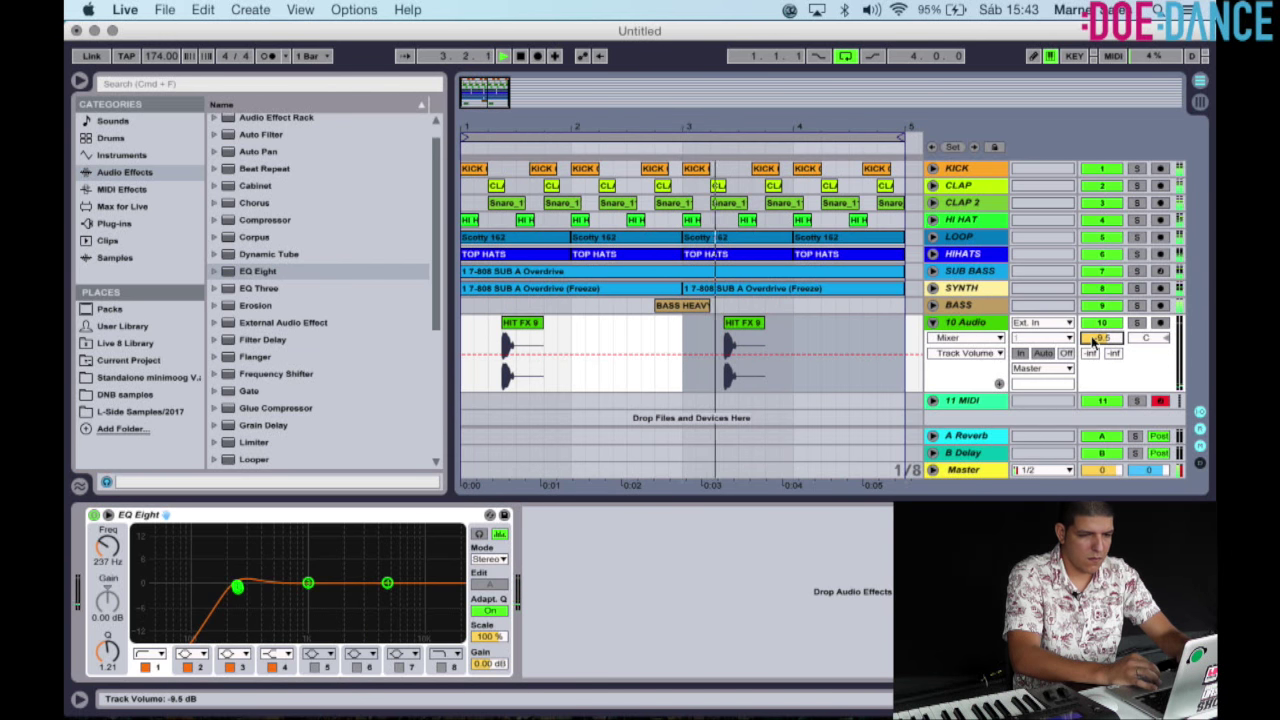
pyautogui.click(833, 326)
pyautogui.click(835, 326)
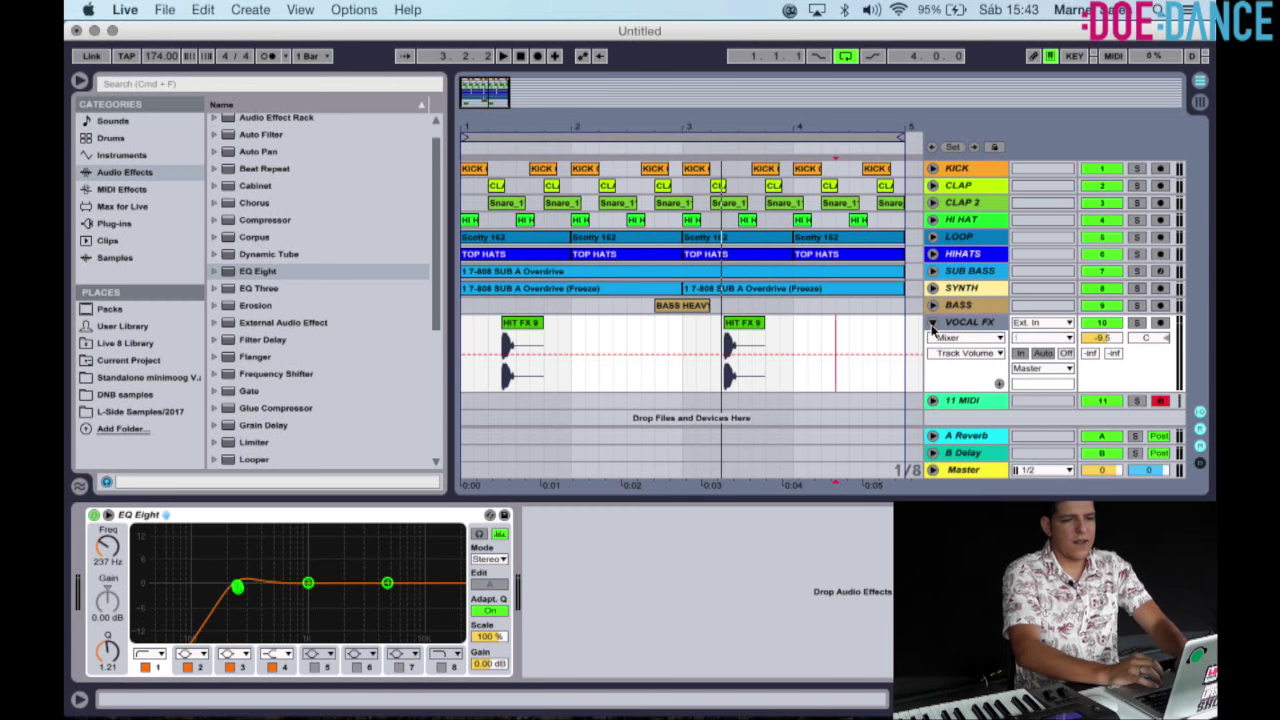
# Fold the VOCAL FX track and play the beat from the start.
pyautogui.click(933, 323)
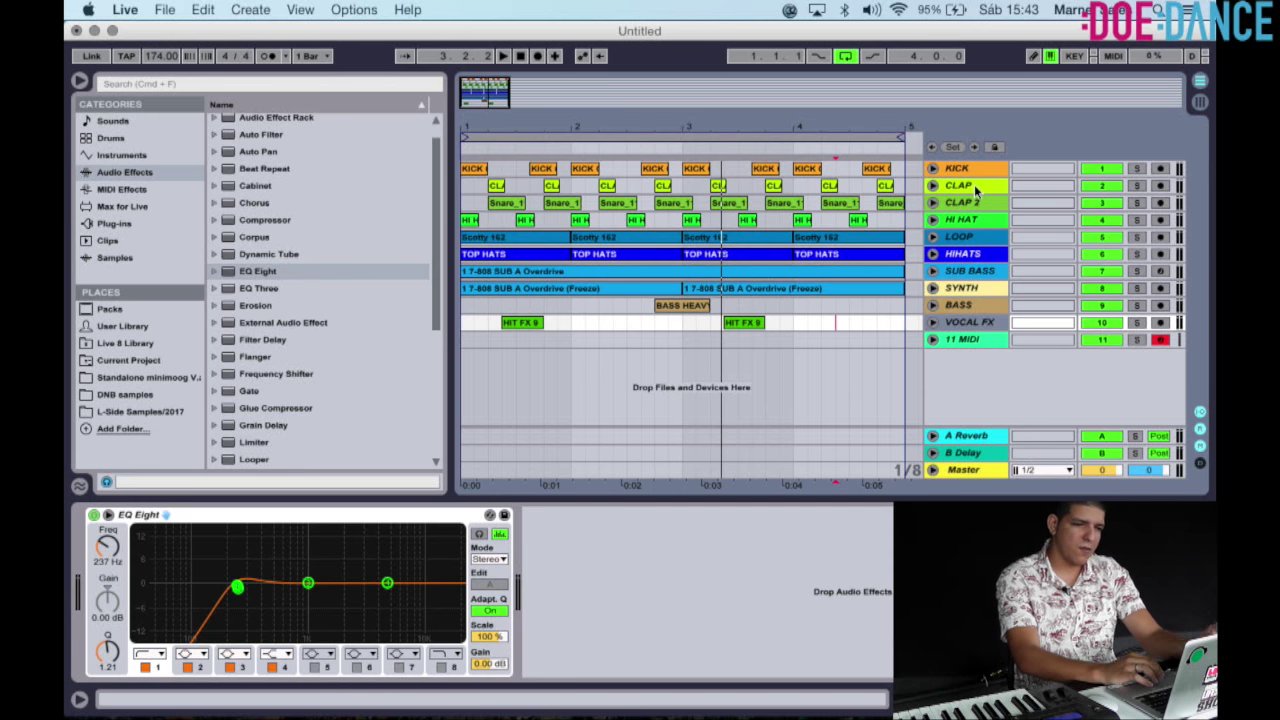
pyautogui.click(929, 322)
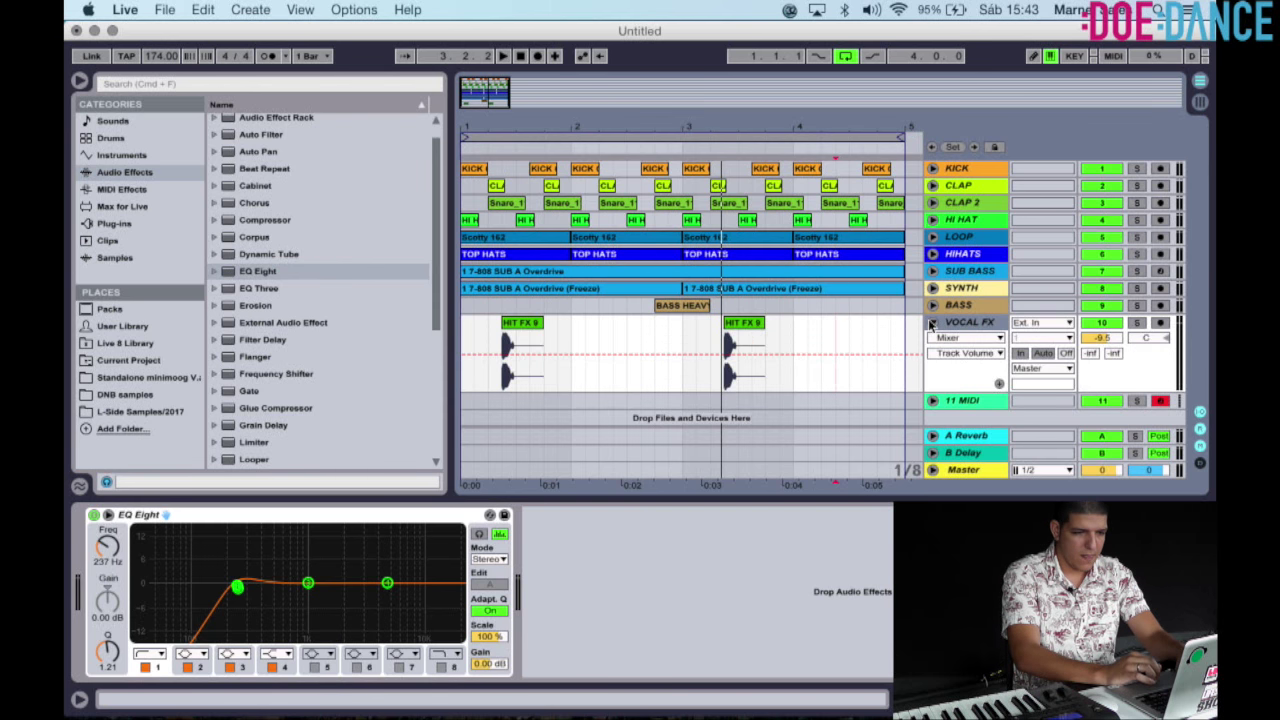
pyautogui.click(929, 322)
pyautogui.click(931, 323)
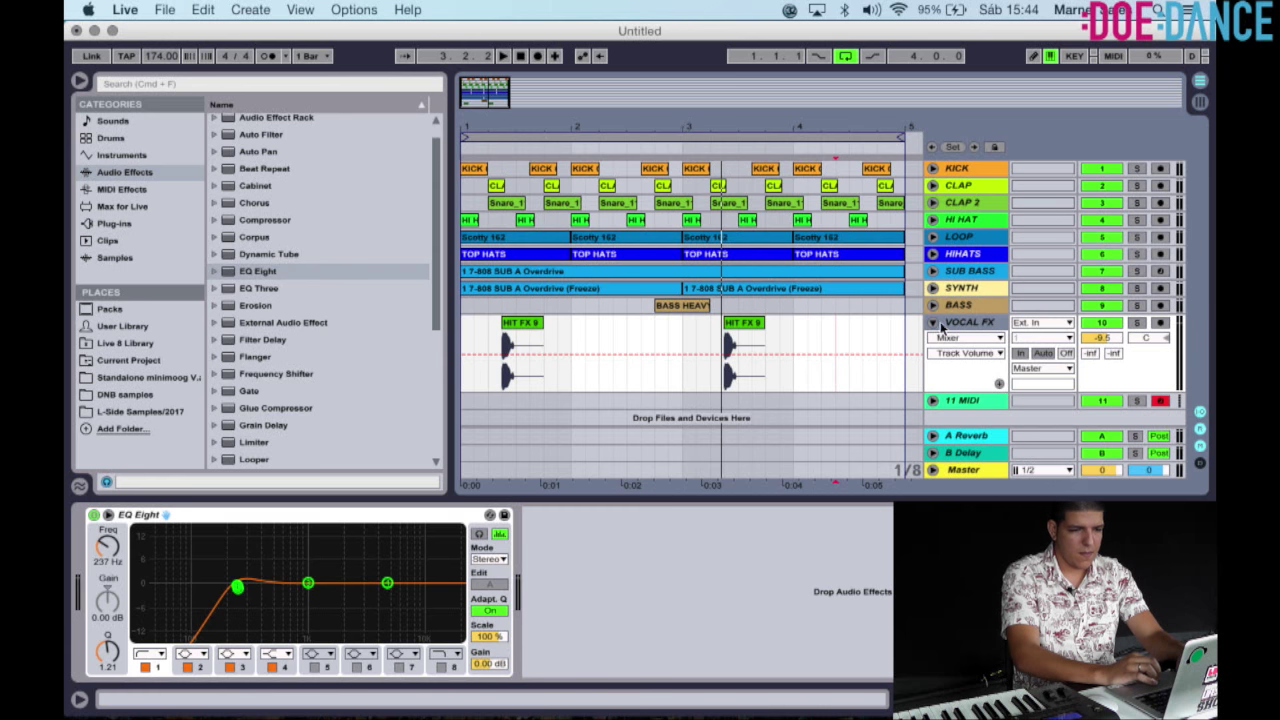
pyautogui.click(933, 323)
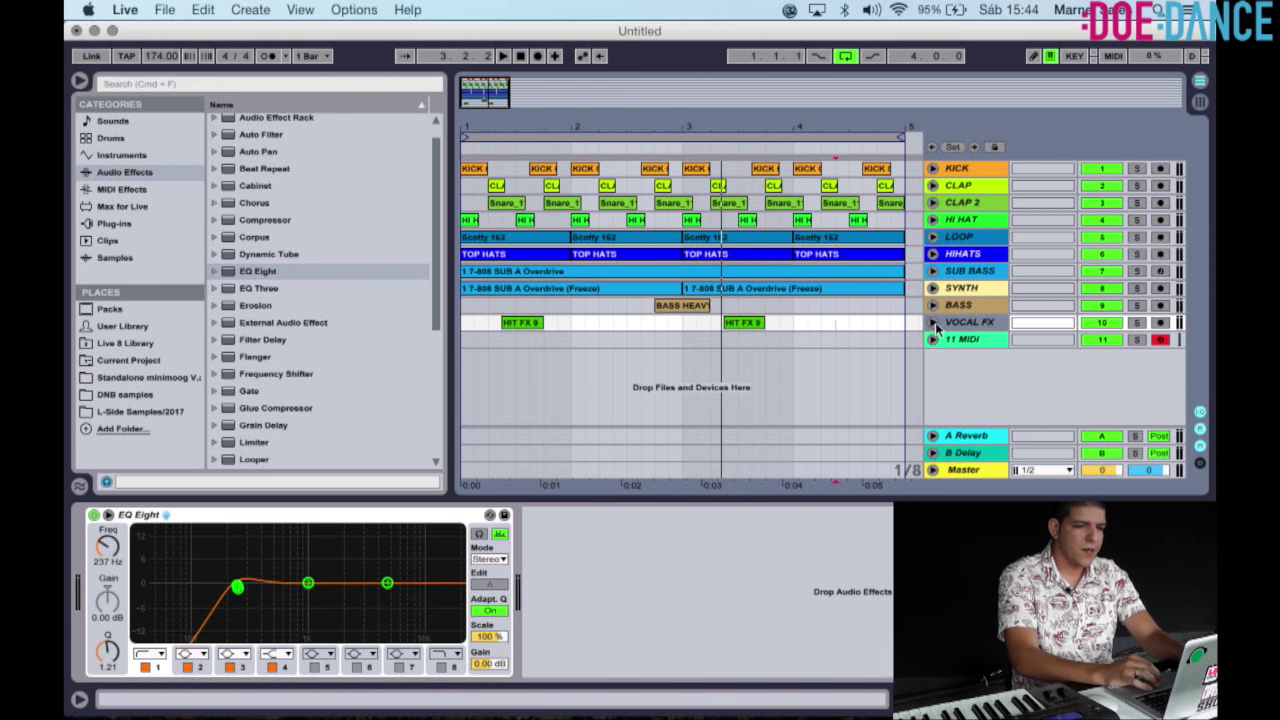
pyautogui.press('space')
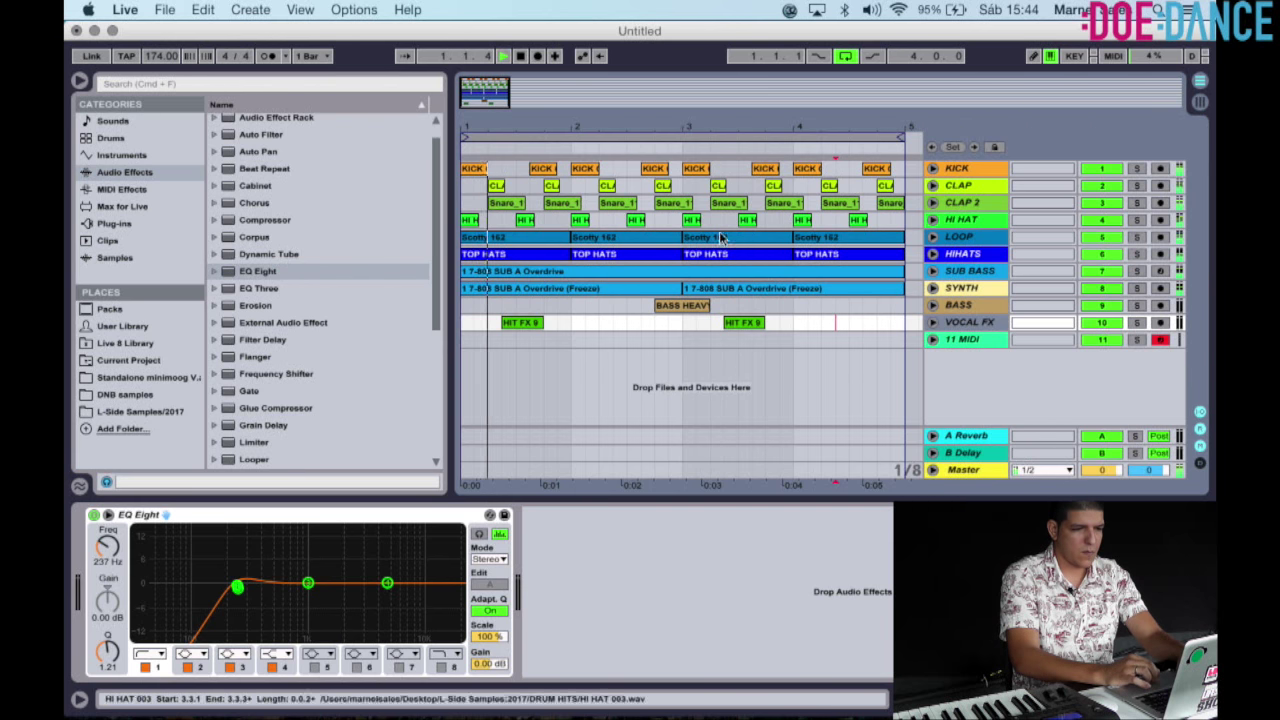
# Unfold 11 MIDI and preview HIT FX samples in the L-Side Samples/2017 folder before closing STABS & FX.
pyautogui.click(933, 342)
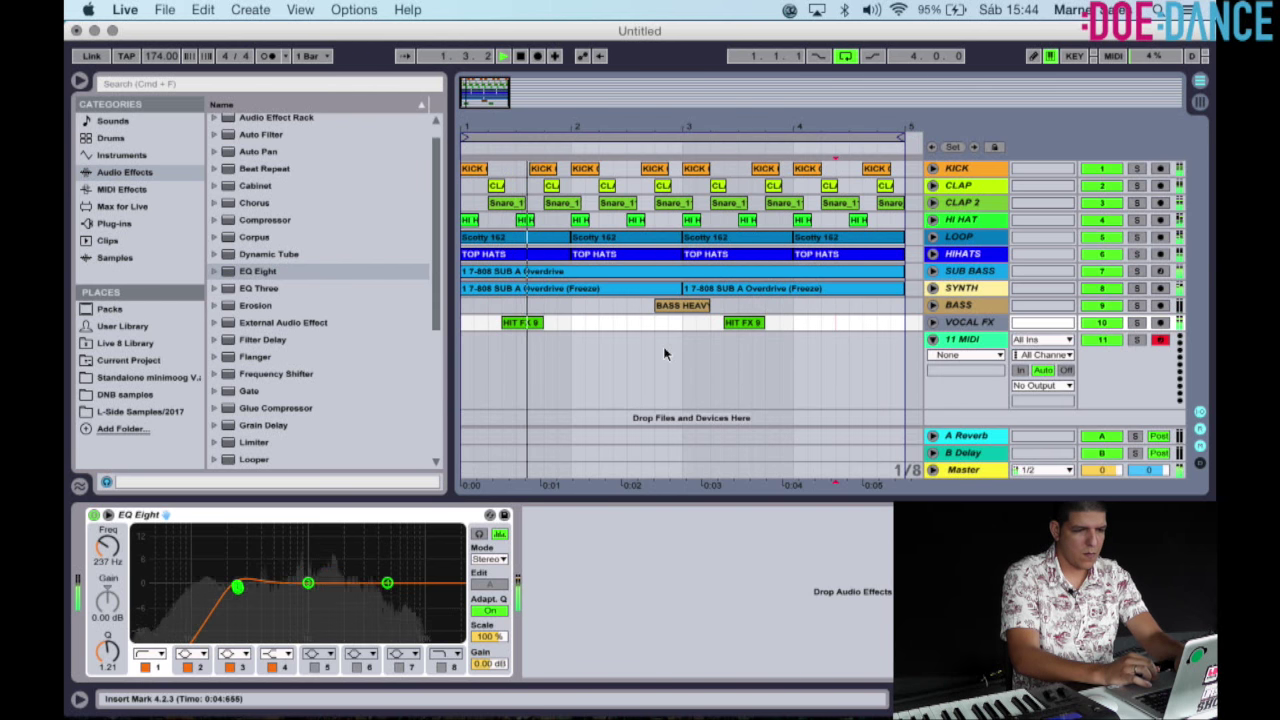
pyautogui.click(131, 418)
pyautogui.click(253, 380)
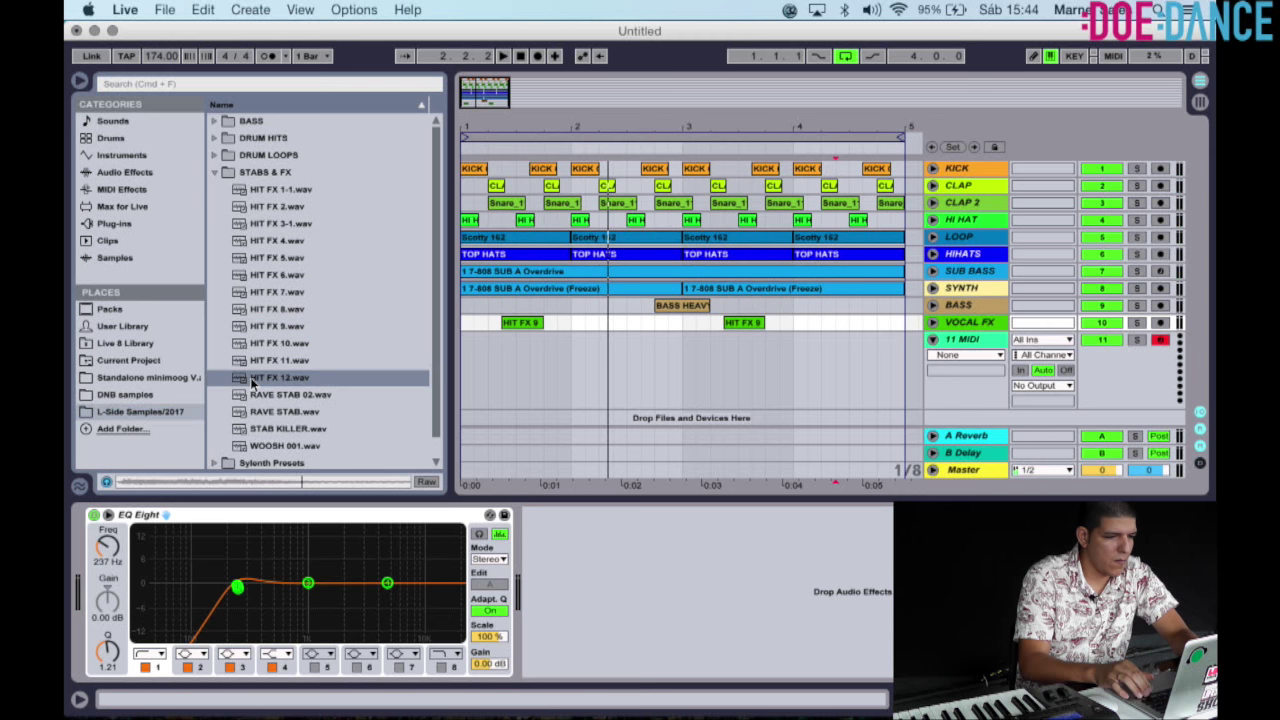
pyautogui.press('Up')
pyautogui.press('Up')
pyautogui.click(226, 173)
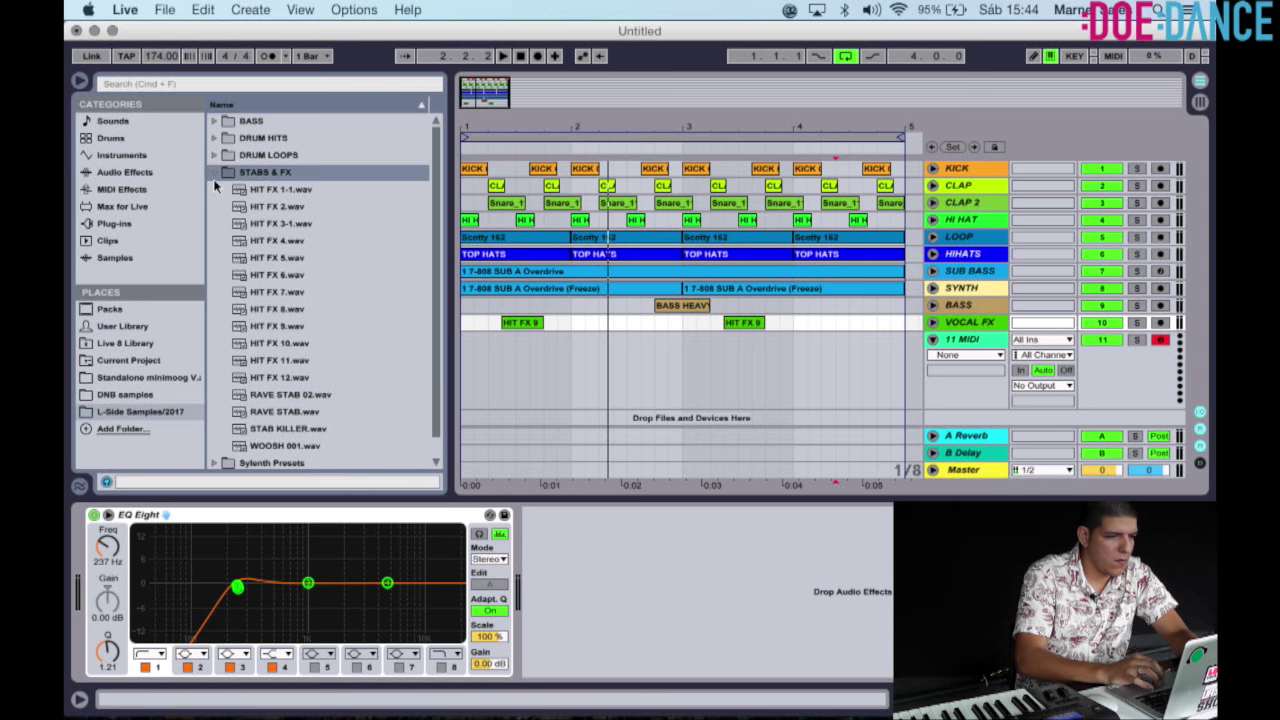
pyautogui.click(215, 173)
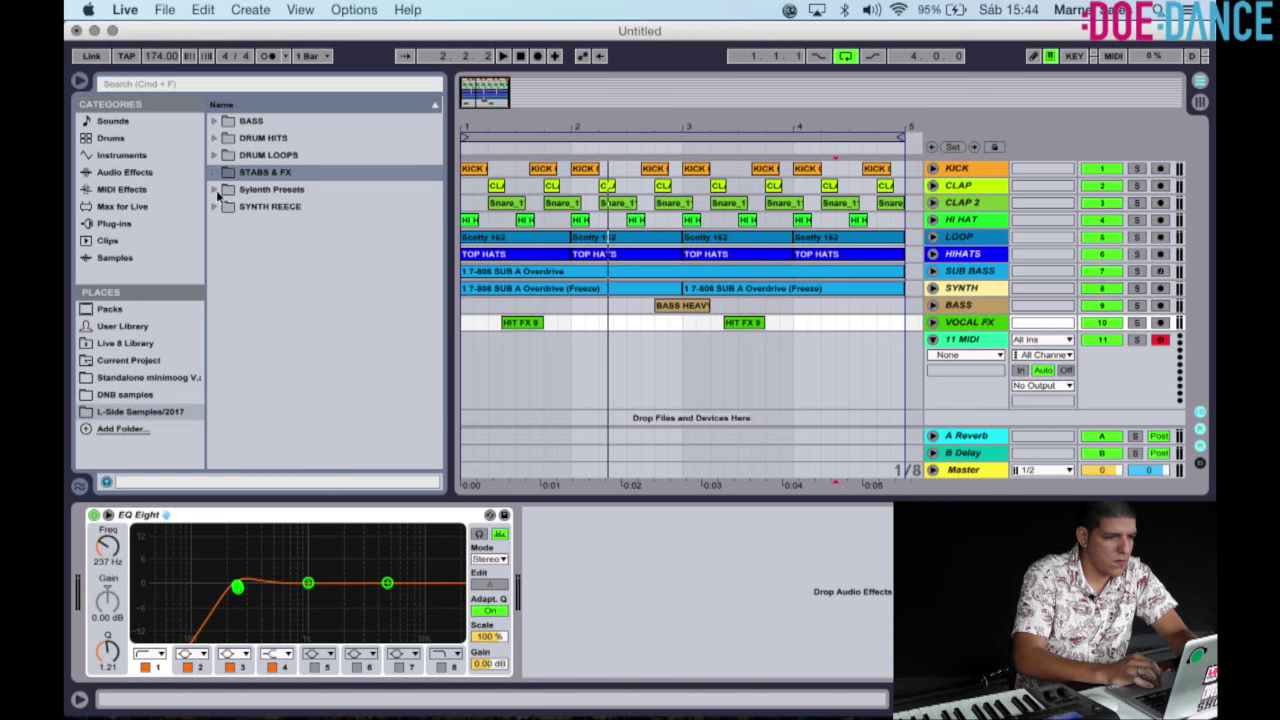
# Audition the SYNTH REECE samples and place REECE VIRUS WHO IS IT.wav on track 11 at 2.3.3.
pyautogui.click(216, 207)
pyautogui.click(241, 224)
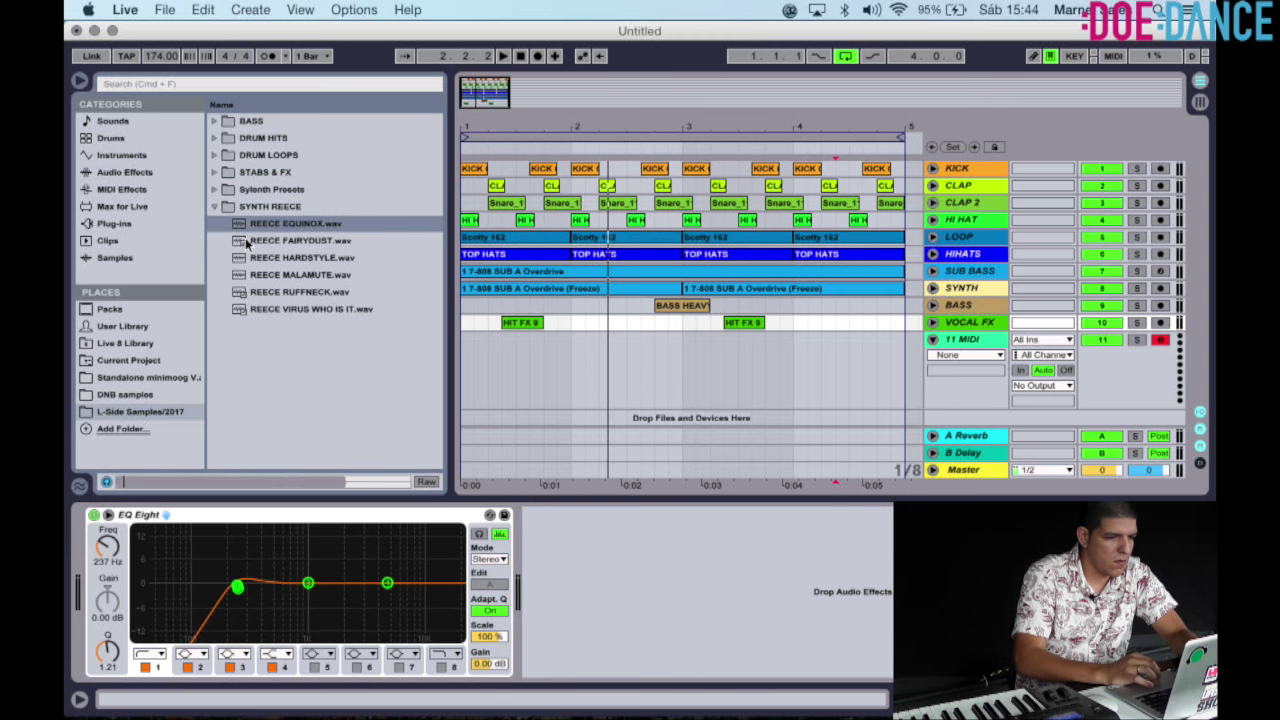
pyautogui.press('Down')
pyautogui.press('Down')
pyautogui.press('Down')
pyautogui.press('Down')
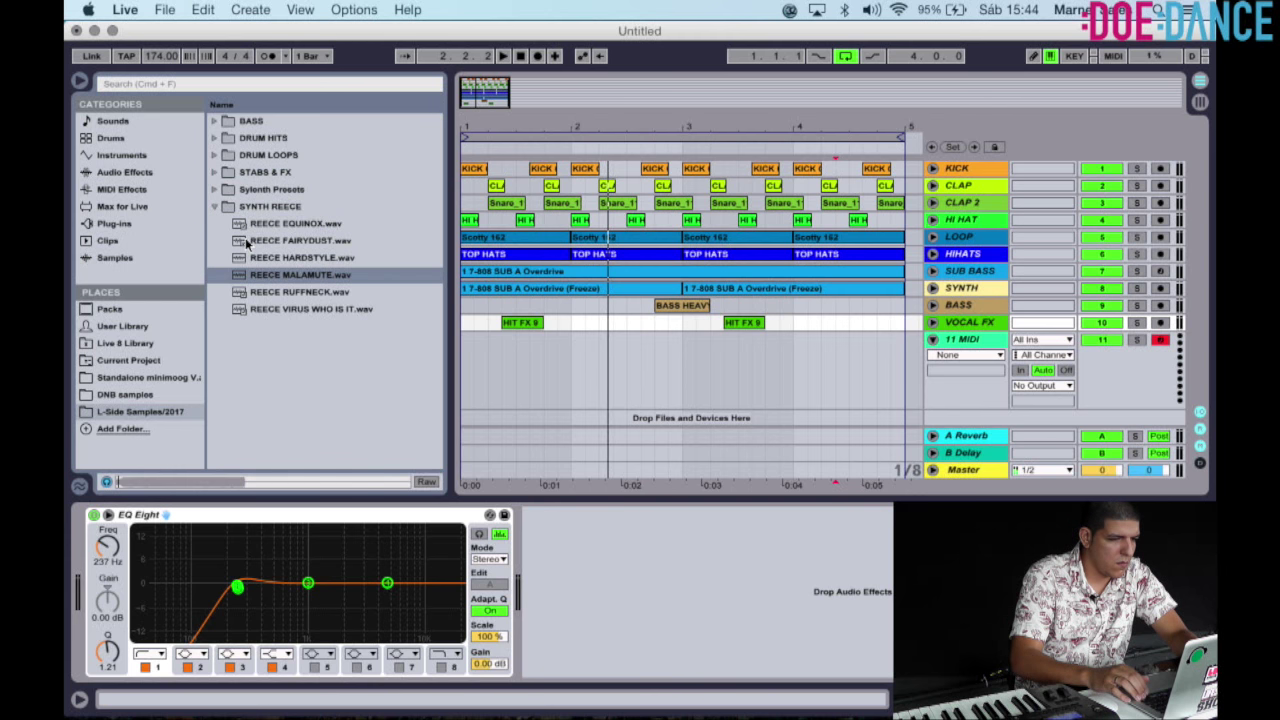
pyautogui.press('Down')
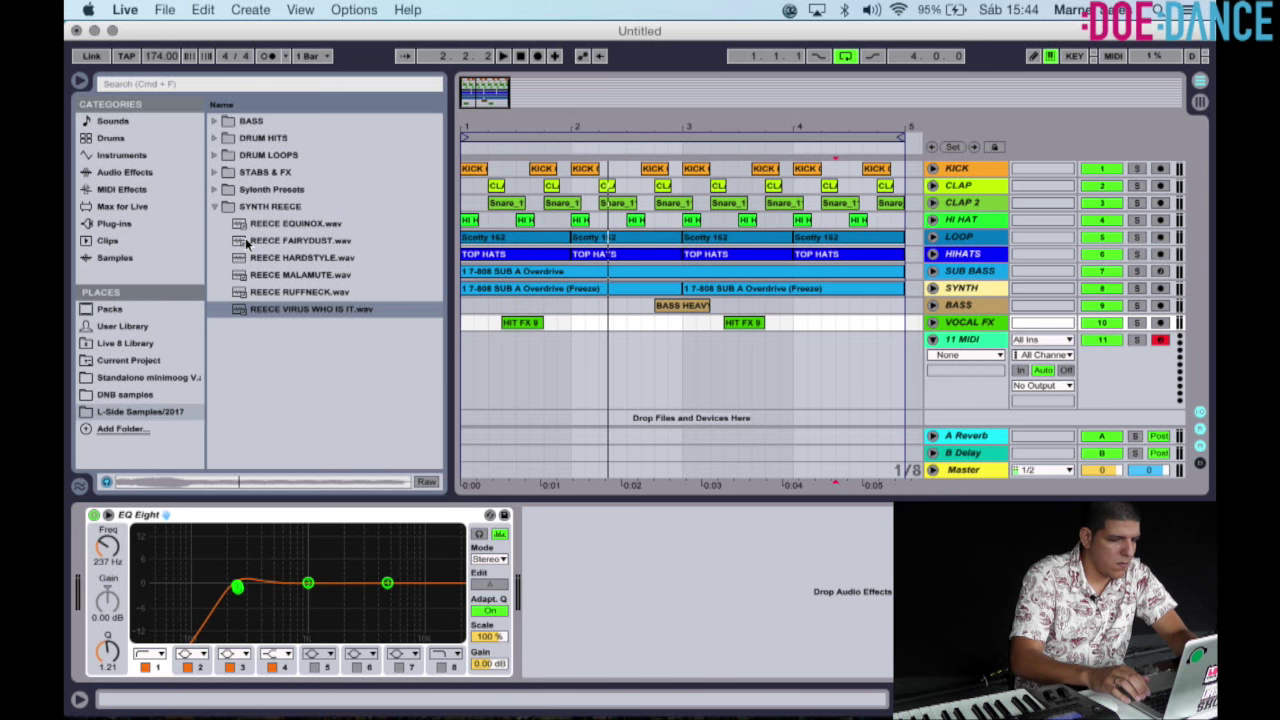
pyautogui.moveTo(284, 316); pyautogui.dragTo(641, 334)
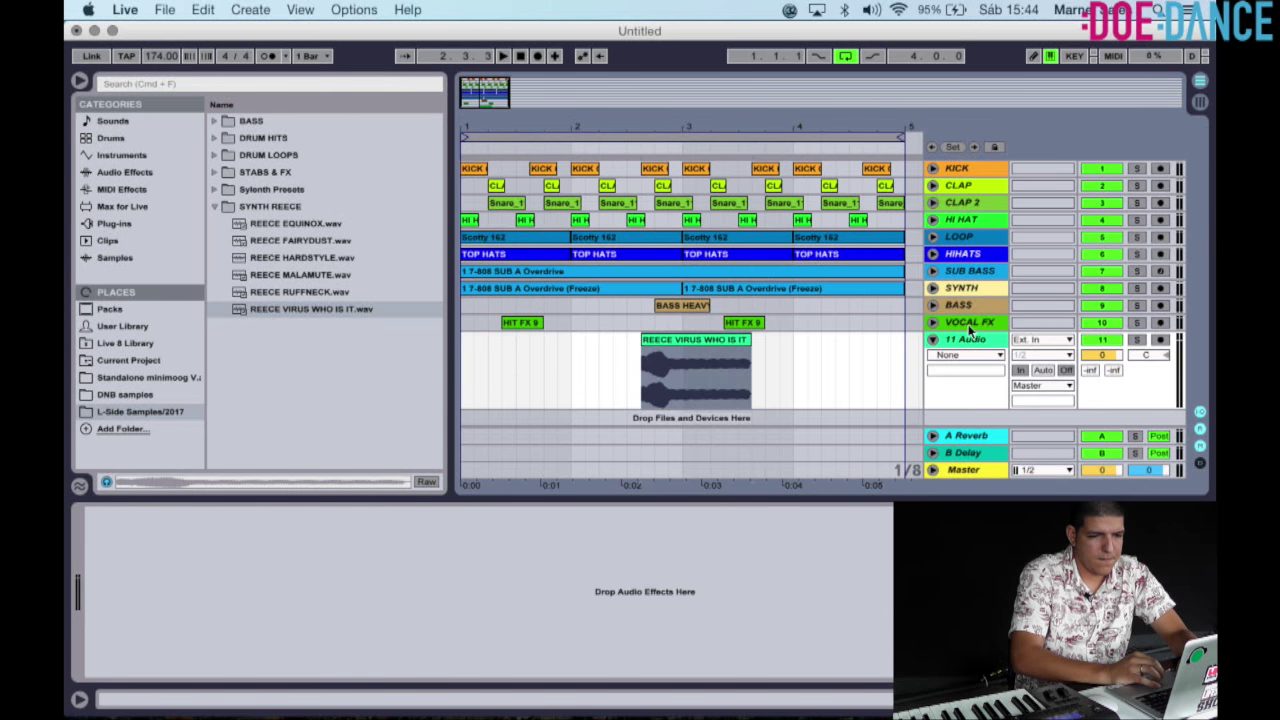
# Unfold the SUB BASS and BASS tracks and move the BASS HEAVY clip to start at 4.4.1.
pyautogui.click(933, 271)
pyautogui.scroll(-1, 755, 305)
pyautogui.hscroll(1, 755, 306)
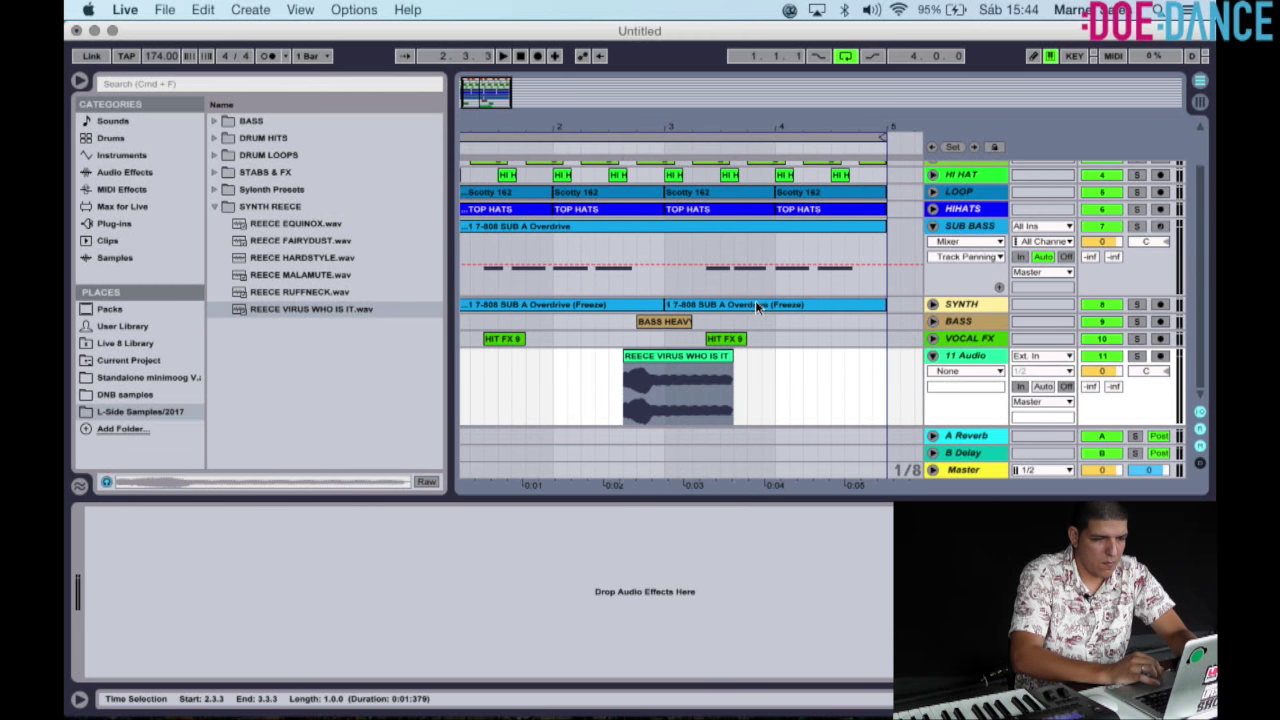
pyautogui.click(933, 321)
pyautogui.moveTo(683, 340); pyautogui.dragTo(866, 327)
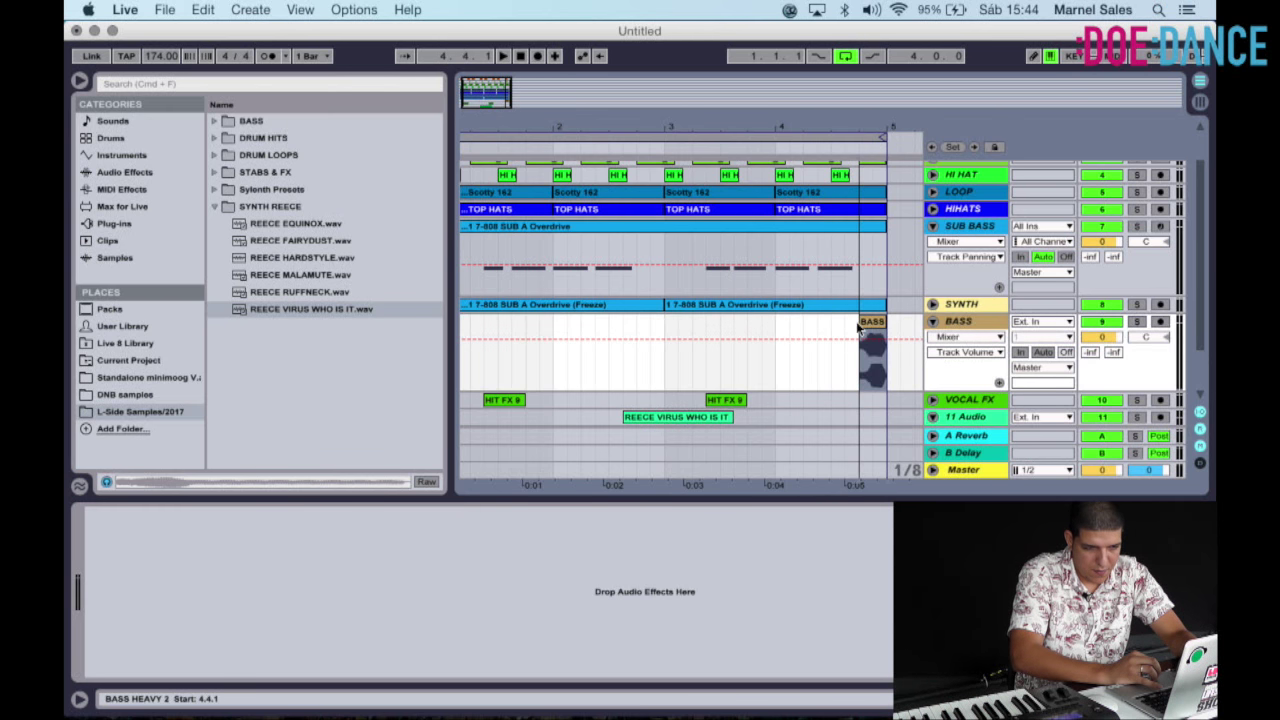
# Move the REECE VIRUS clip on 11 Audio to 2.4.1 and trim its end to 3.2.1.
pyautogui.scroll(-3, 717, 336)
pyautogui.moveTo(645, 356); pyautogui.dragTo(658, 355)
pyautogui.moveTo(746, 366); pyautogui.dragTo(695, 365)
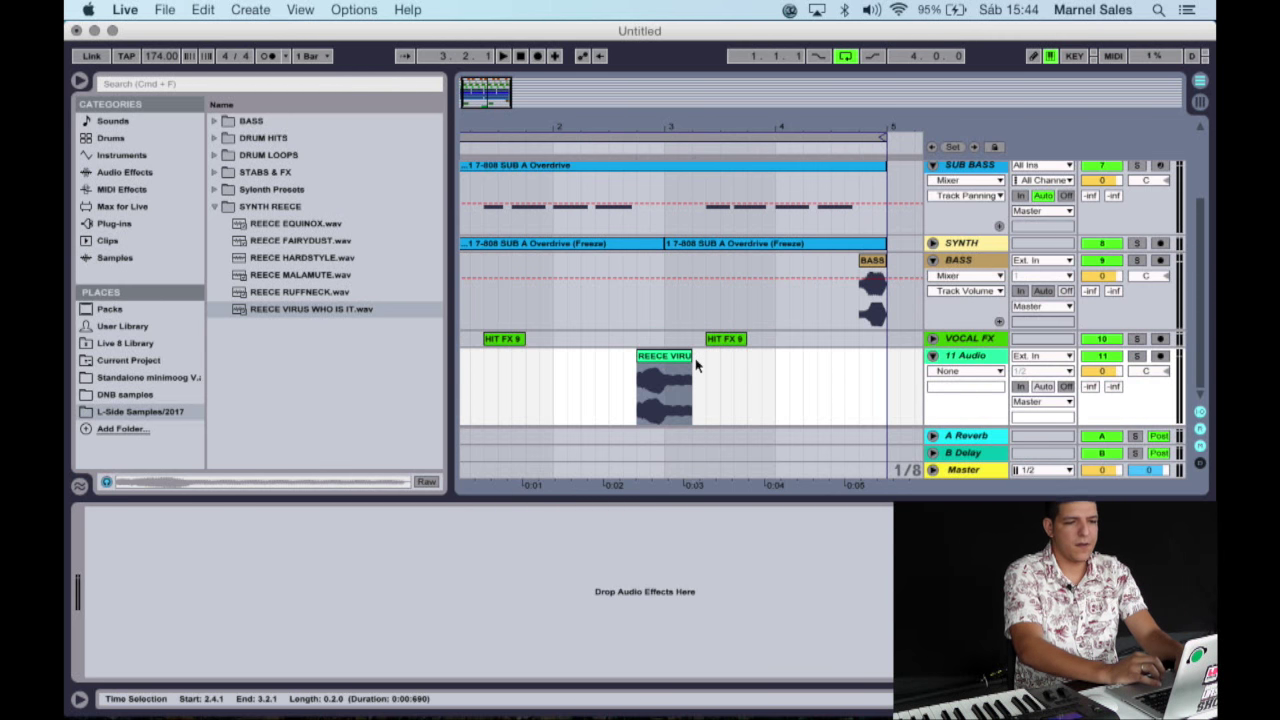
# Play the beat from the start and lower 11 Audio's volume to -3.8 dB.
pyautogui.click(521, 57)
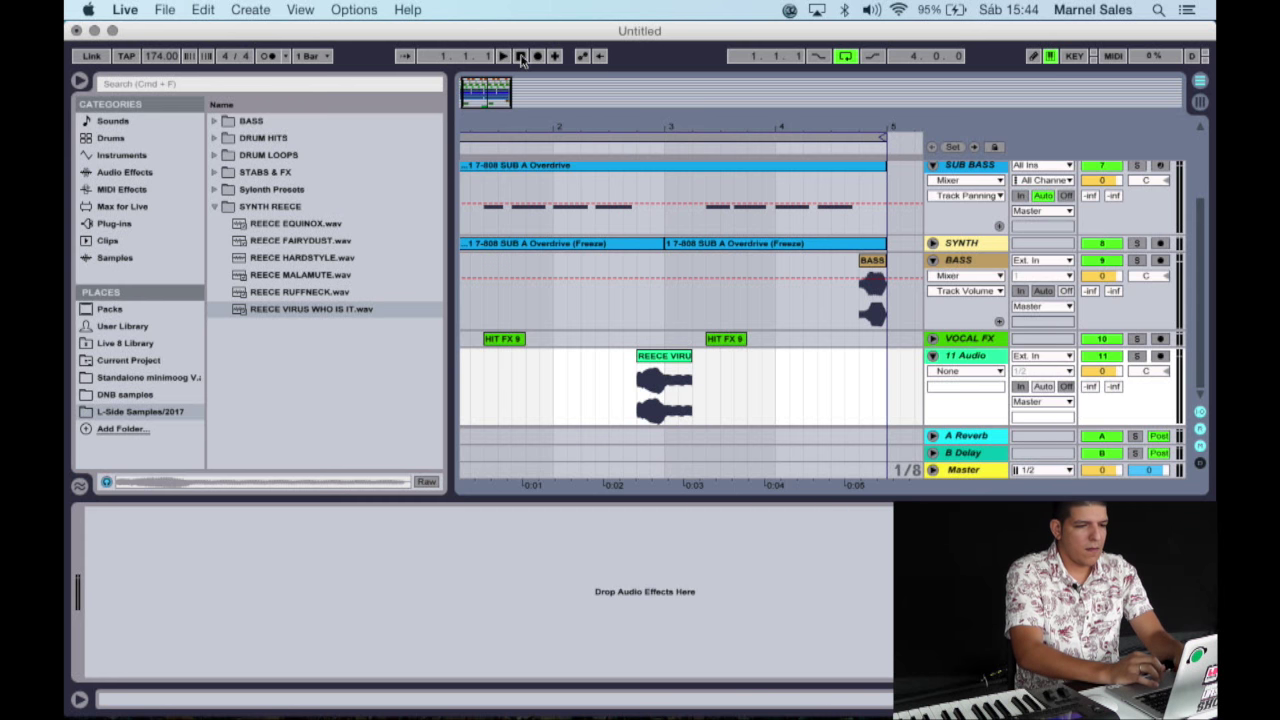
pyautogui.press('space')
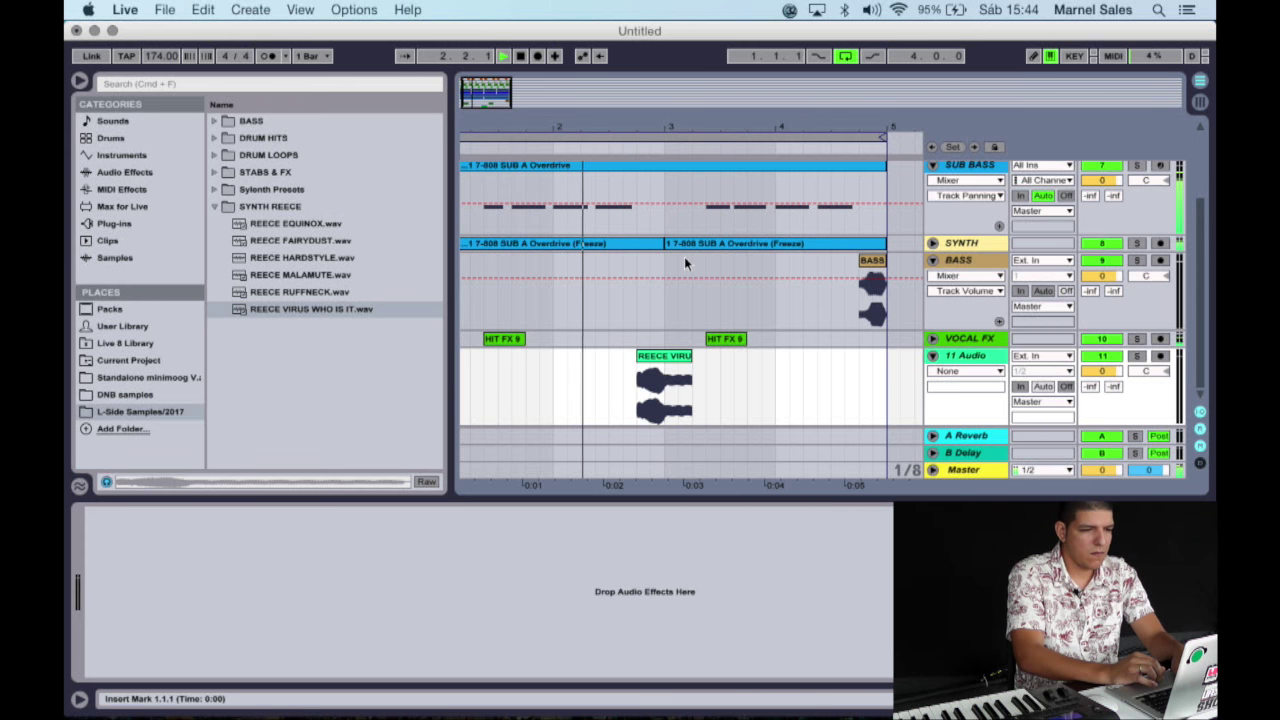
pyautogui.moveTo(1104, 371); pyautogui.dragTo(1115, 383)
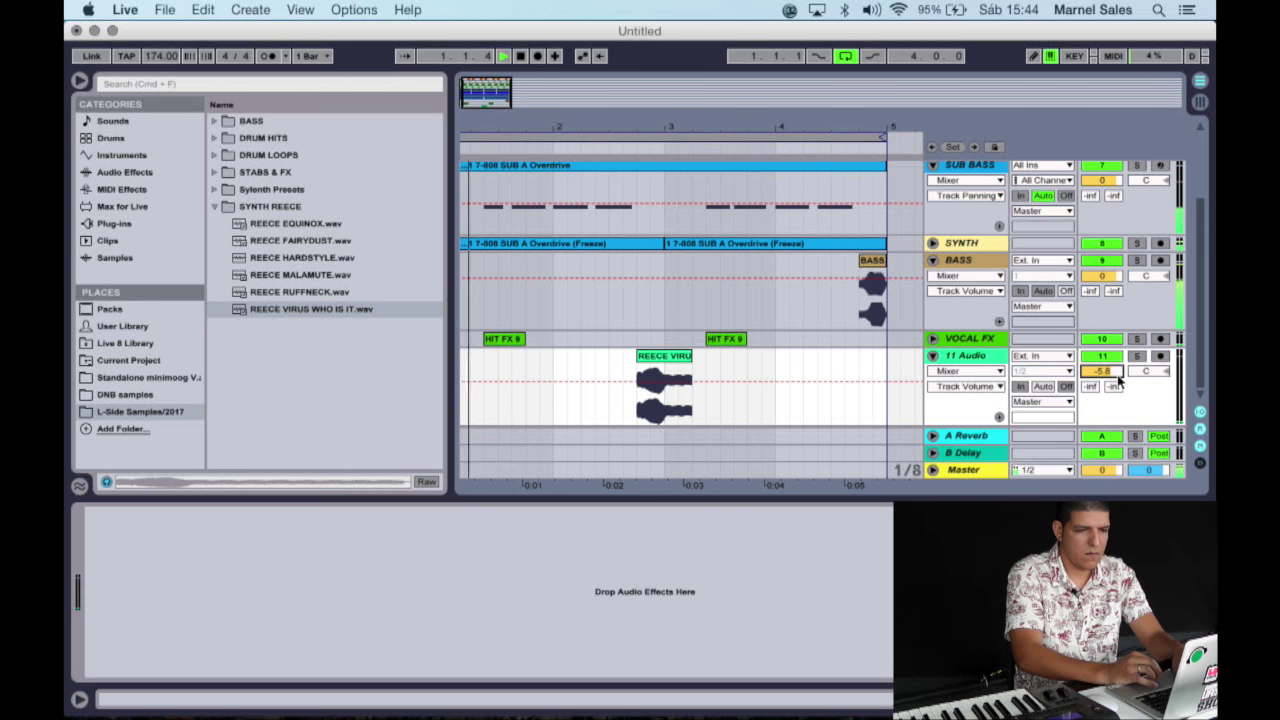
pyautogui.click(1101, 277)
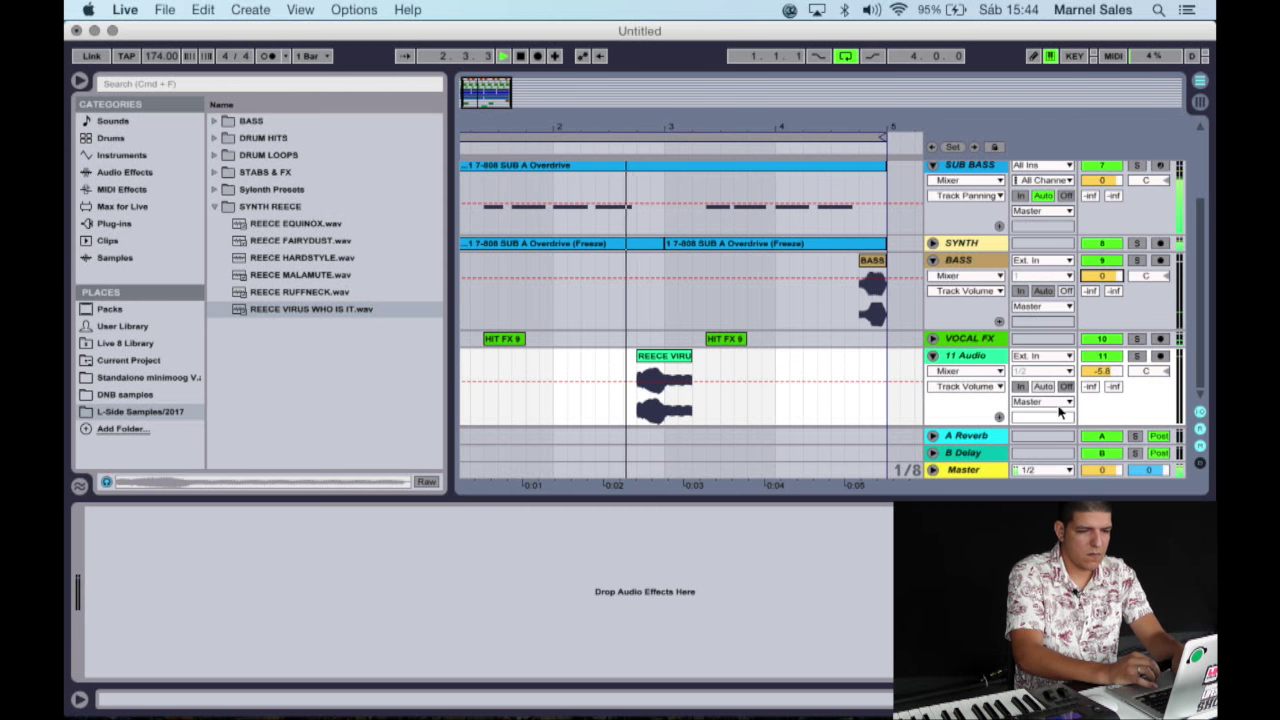
pyautogui.moveTo(1102, 372); pyautogui.dragTo(1102, 360)
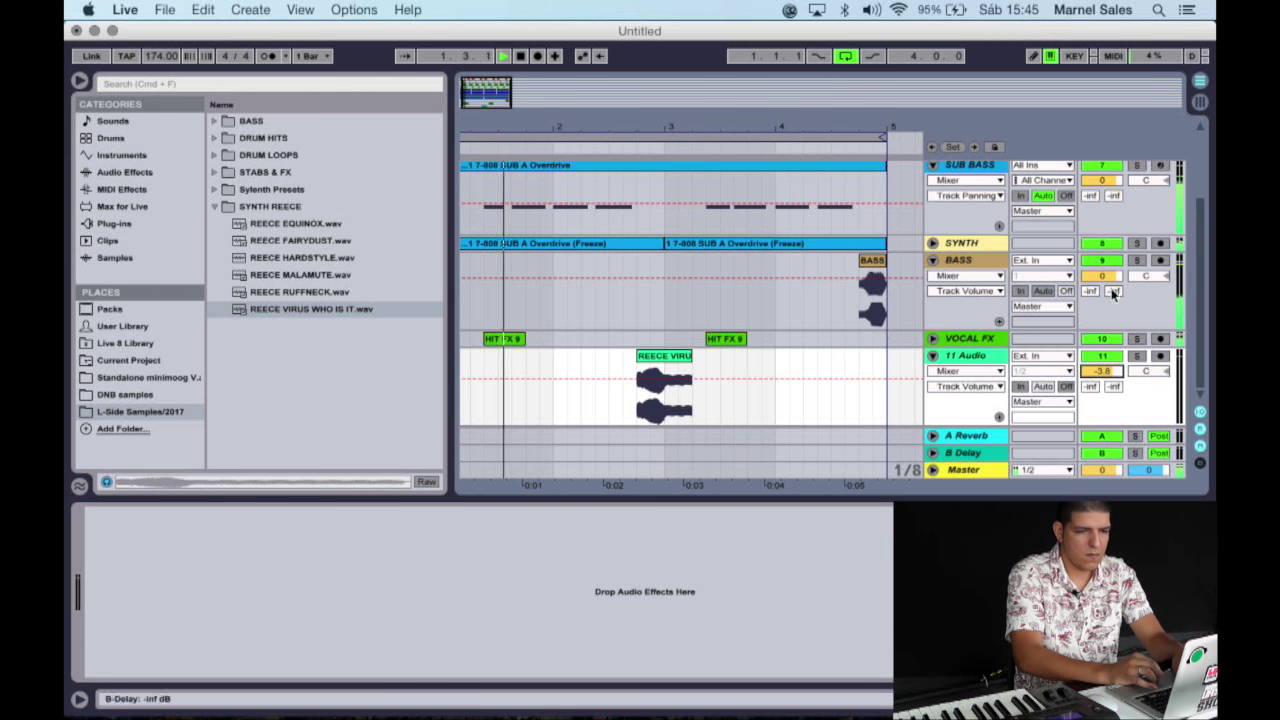
# Extend the BASS HEAVY clip's start back to 4.3.1 and mute the SYNTH track during playback.
pyautogui.rightClick(843, 265)
pyautogui.click(806, 265)
pyautogui.moveTo(860, 263); pyautogui.dragTo(826, 262)
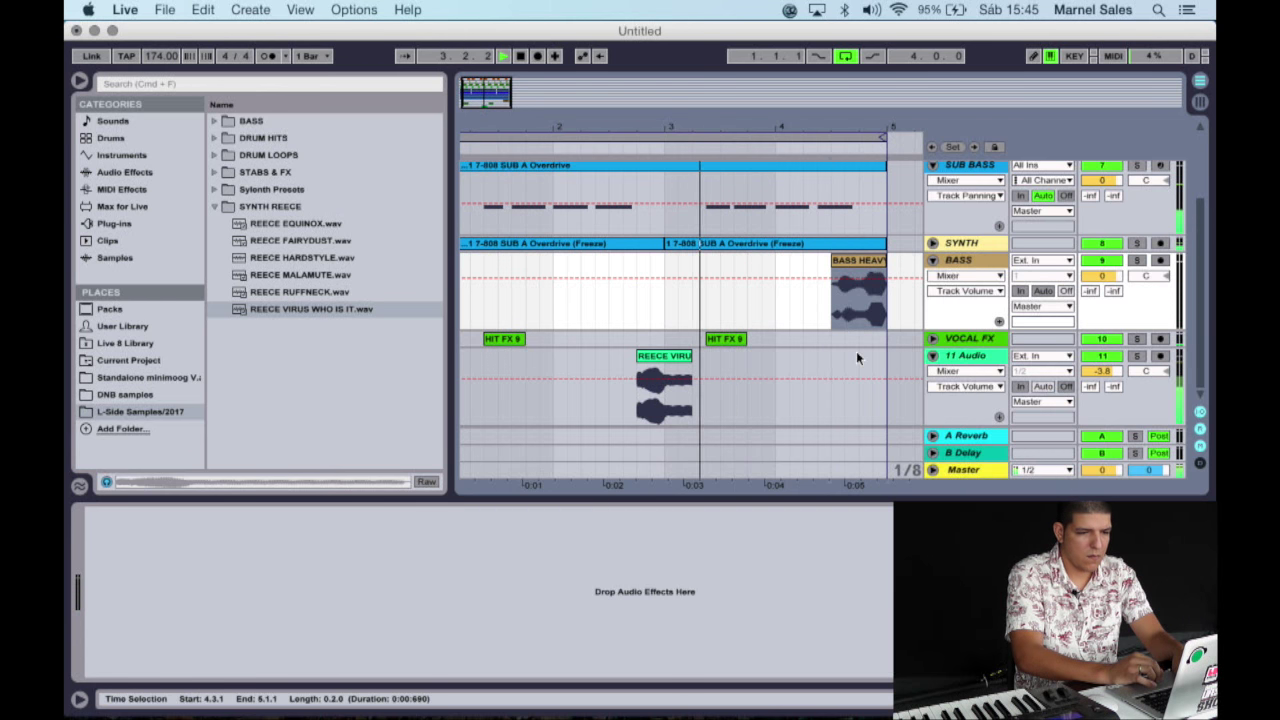
pyautogui.scroll(3, 944, 306)
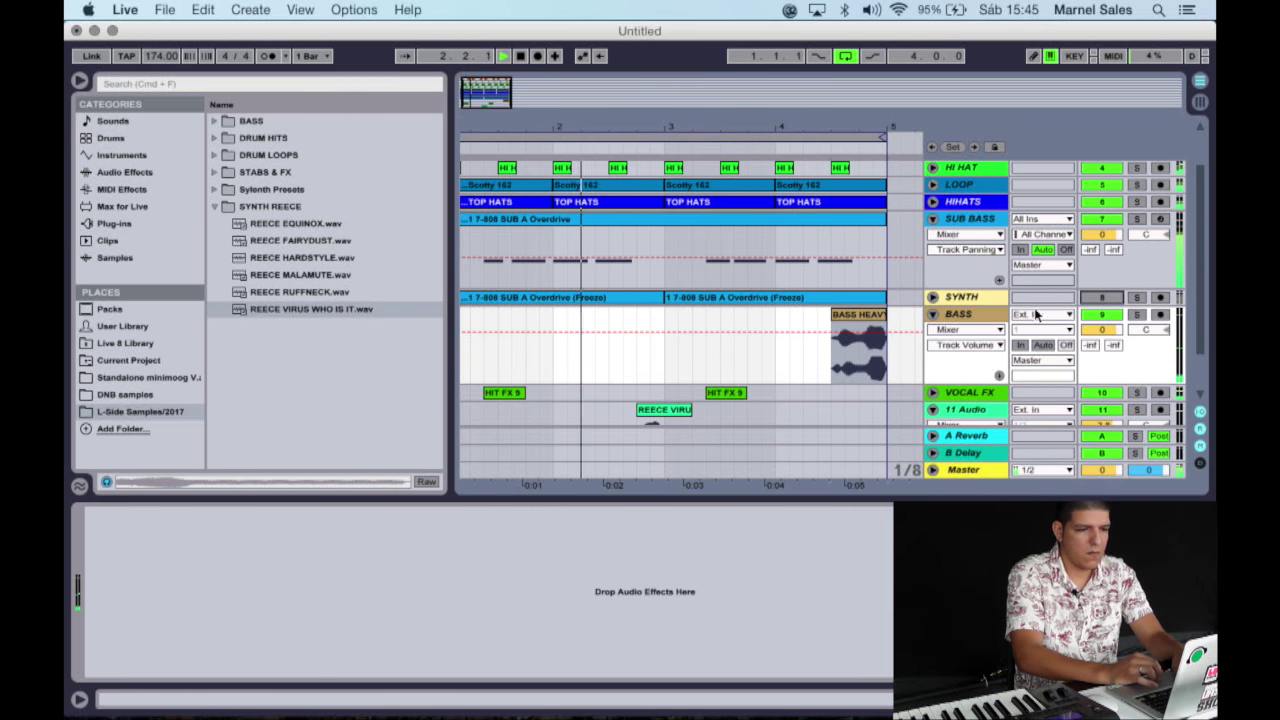
pyautogui.scroll(-3, 897, 280)
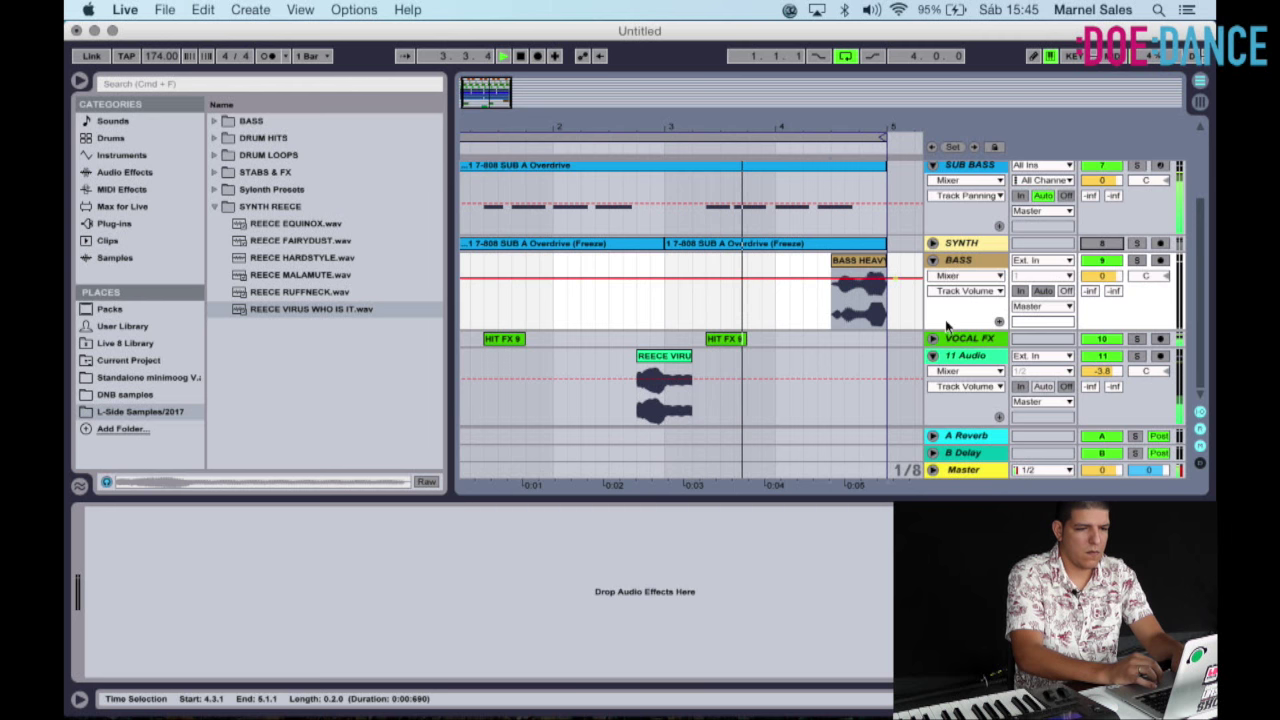
# Rename the 11 Audio track as REECE.
pyautogui.click(980, 356)
pyautogui.press('super+r')
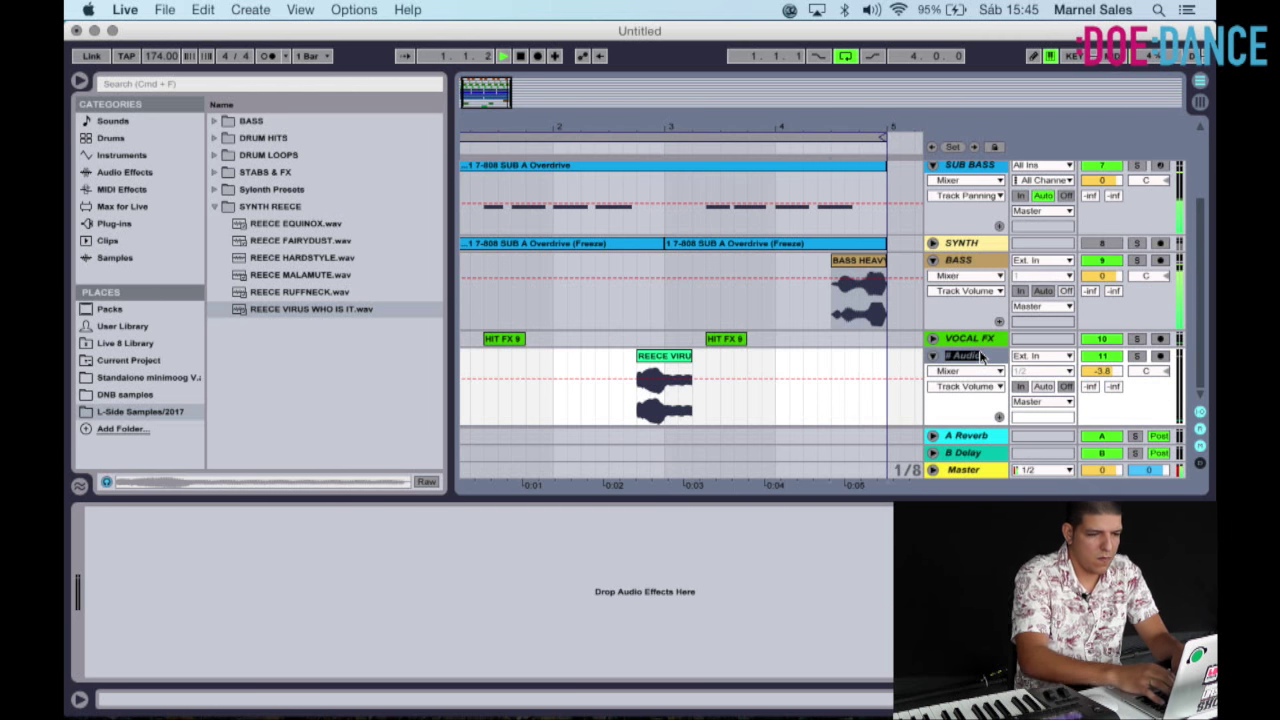
pyautogui.write('REECE')
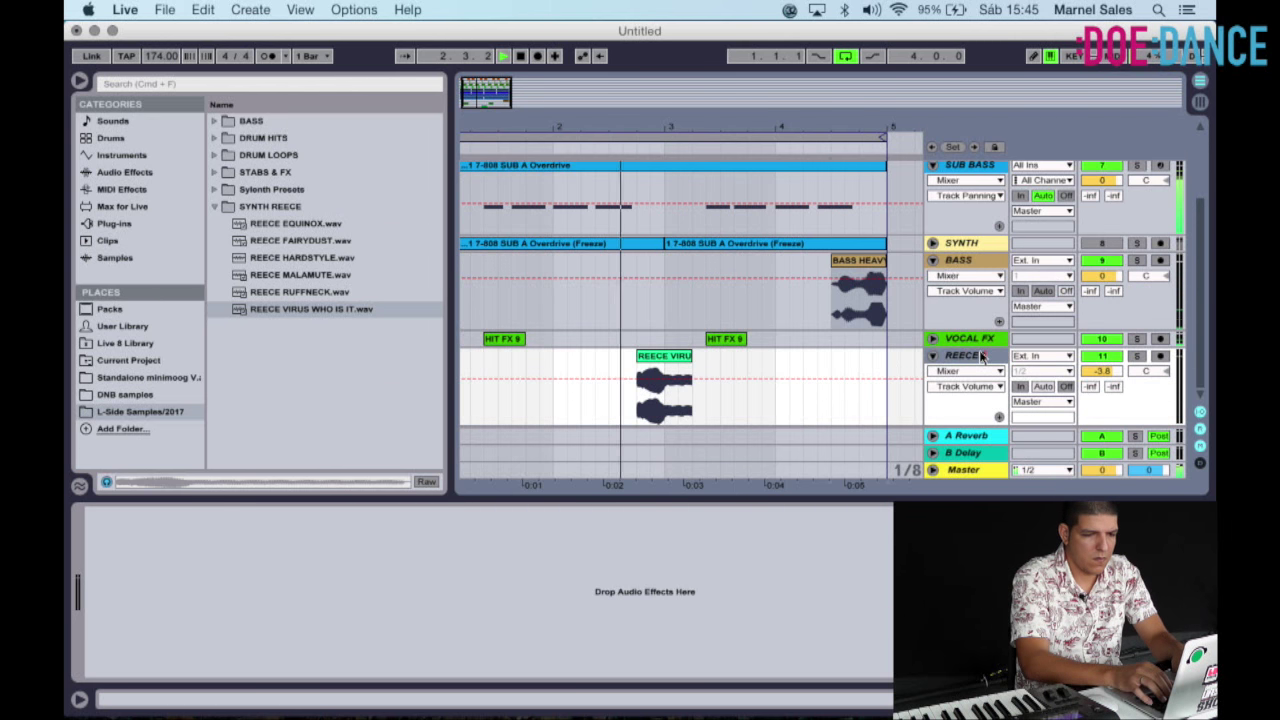
# Solo the REECE track and add an EQ Eight with band 1 as a low cut at 161 Hz.
pyautogui.press('Return')
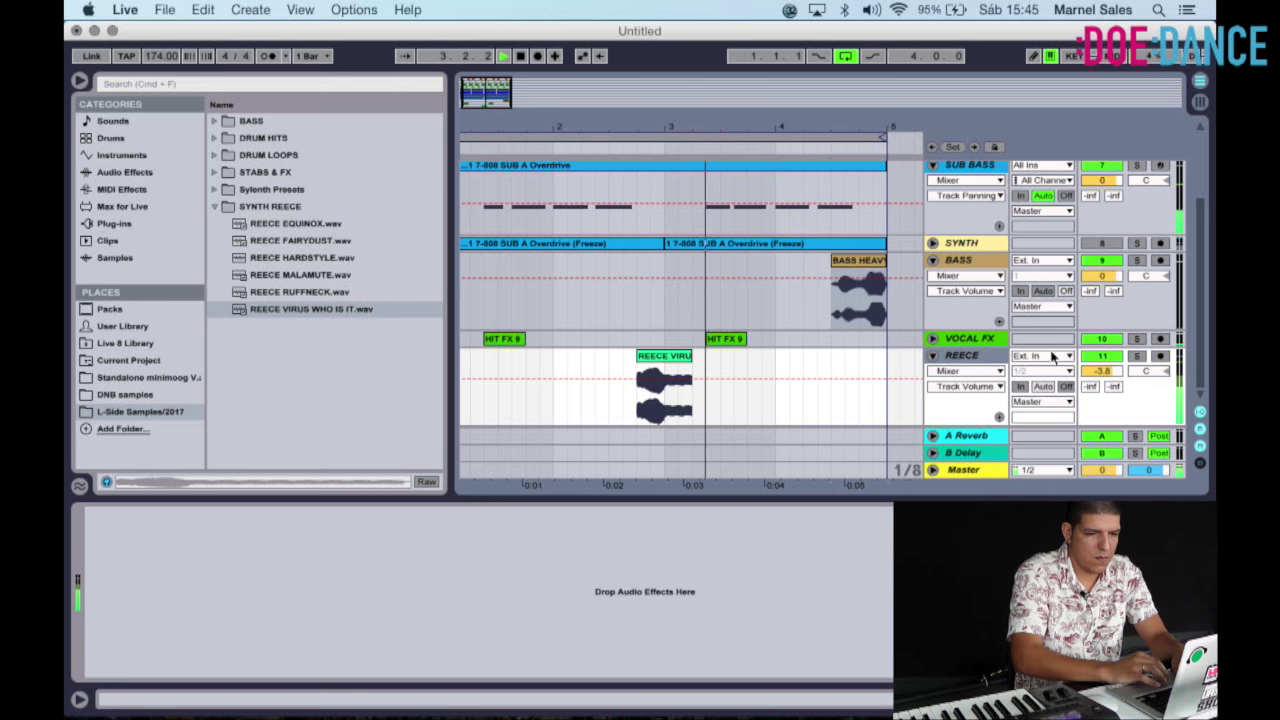
pyautogui.click(1137, 356)
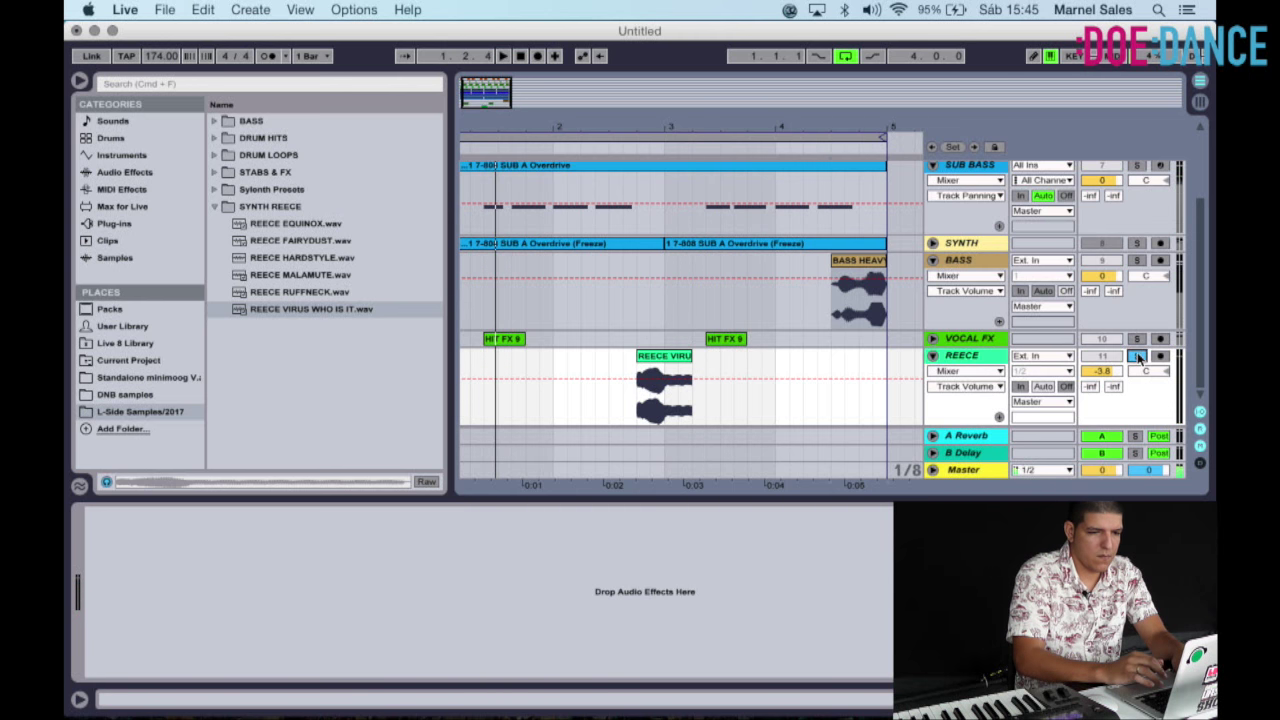
pyautogui.click(164, 173)
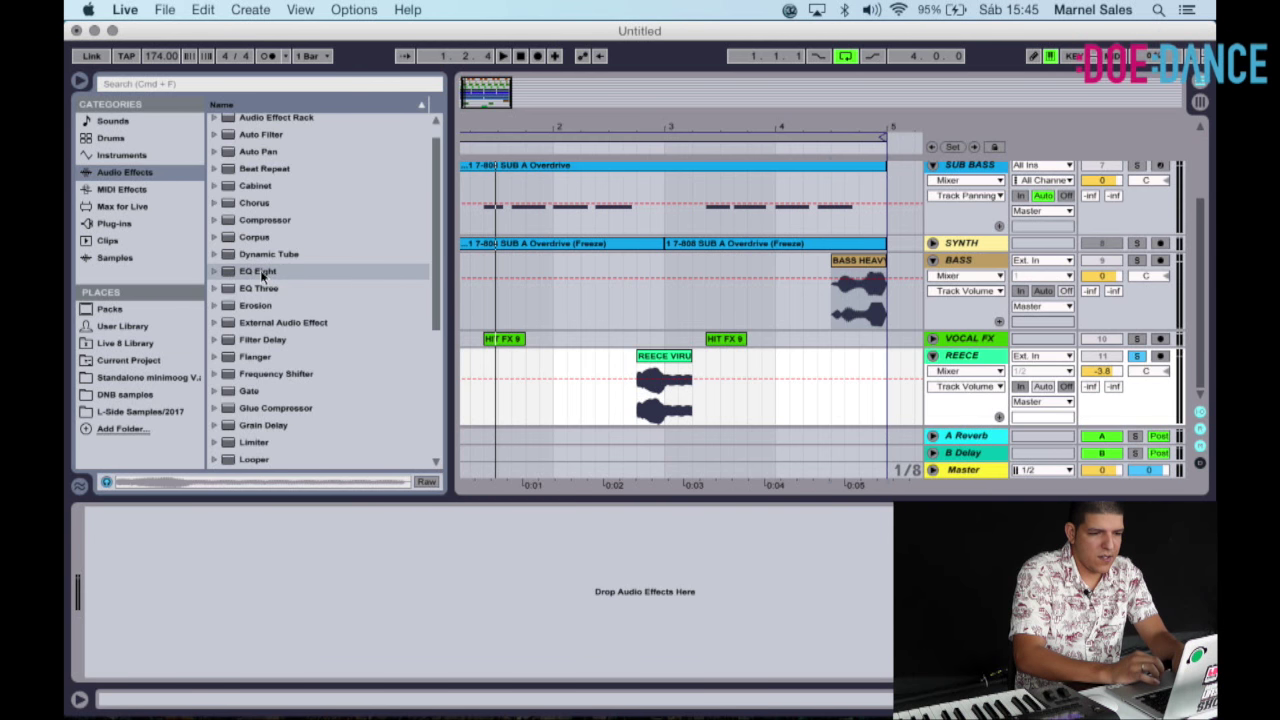
pyautogui.doubleClick(257, 271)
pyautogui.click(162, 653)
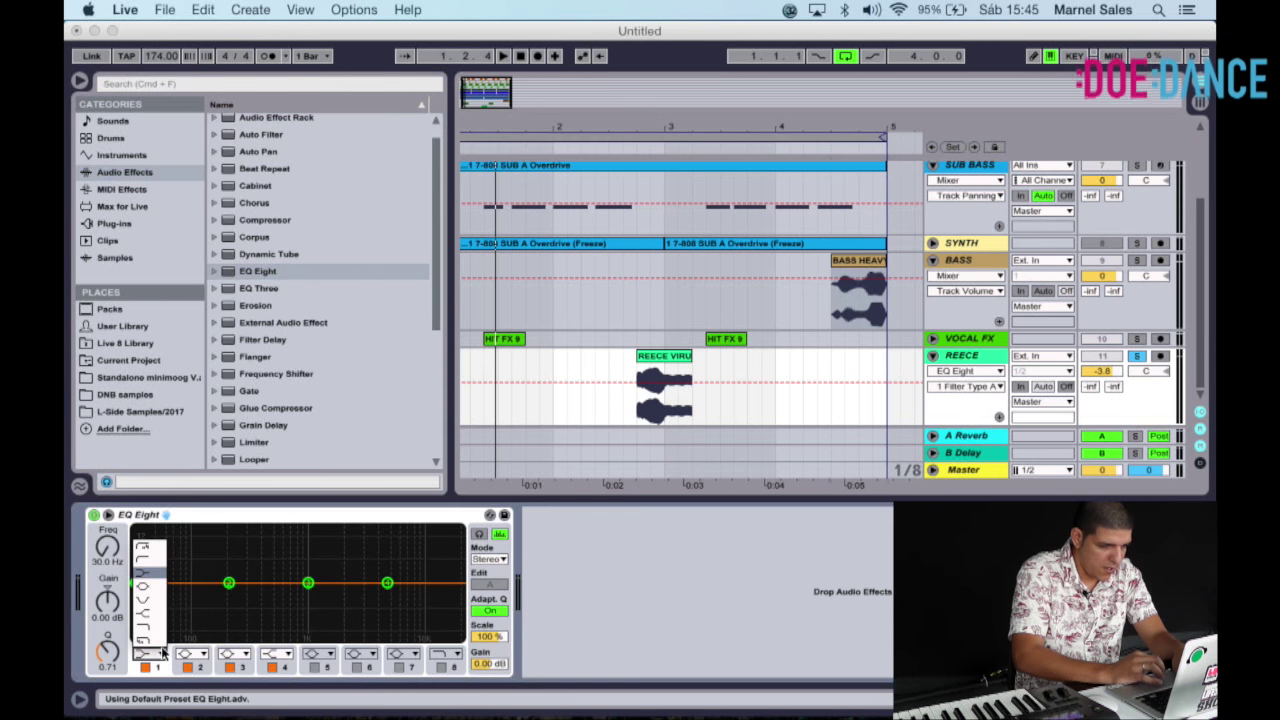
pyautogui.click(152, 566)
pyautogui.moveTo(137, 597); pyautogui.dragTo(219, 586)
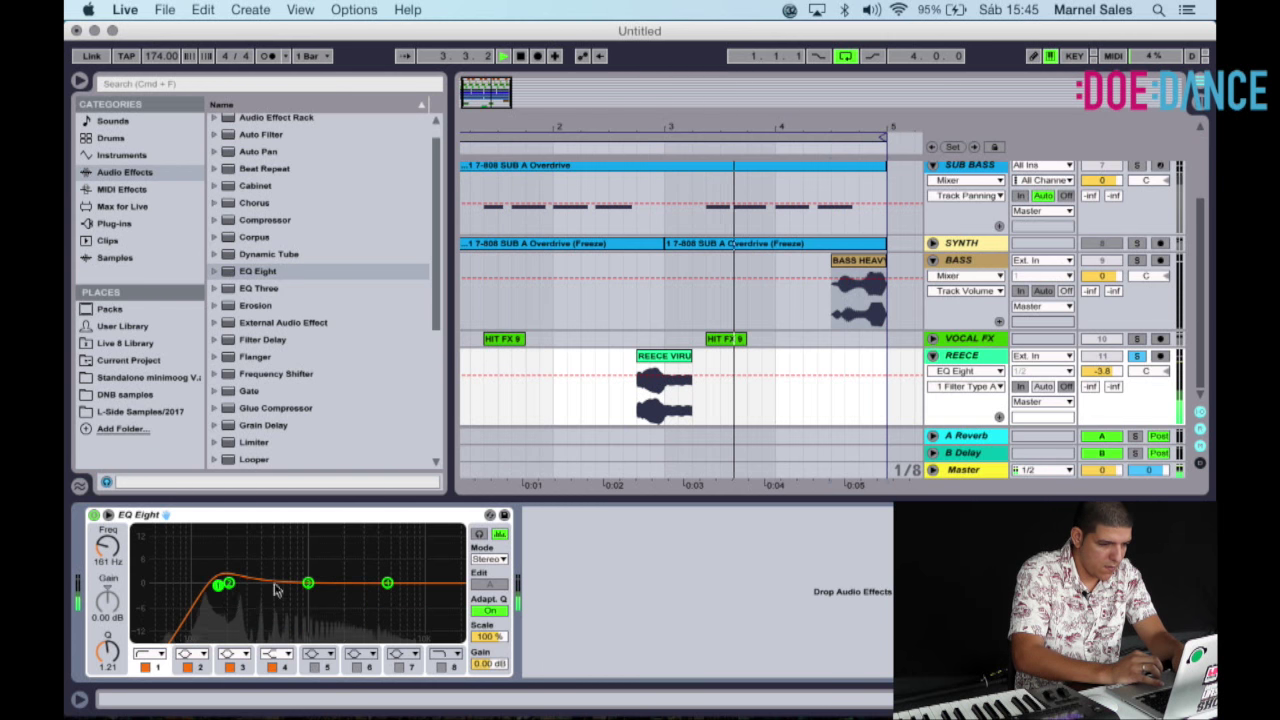
# Add a Reverb to REECE with a 2.64 s decay time, lower its dry/wet mix, and unsolo the track.
pyautogui.scroll(-5, 278, 346)
pyautogui.scroll(-2, 278, 346)
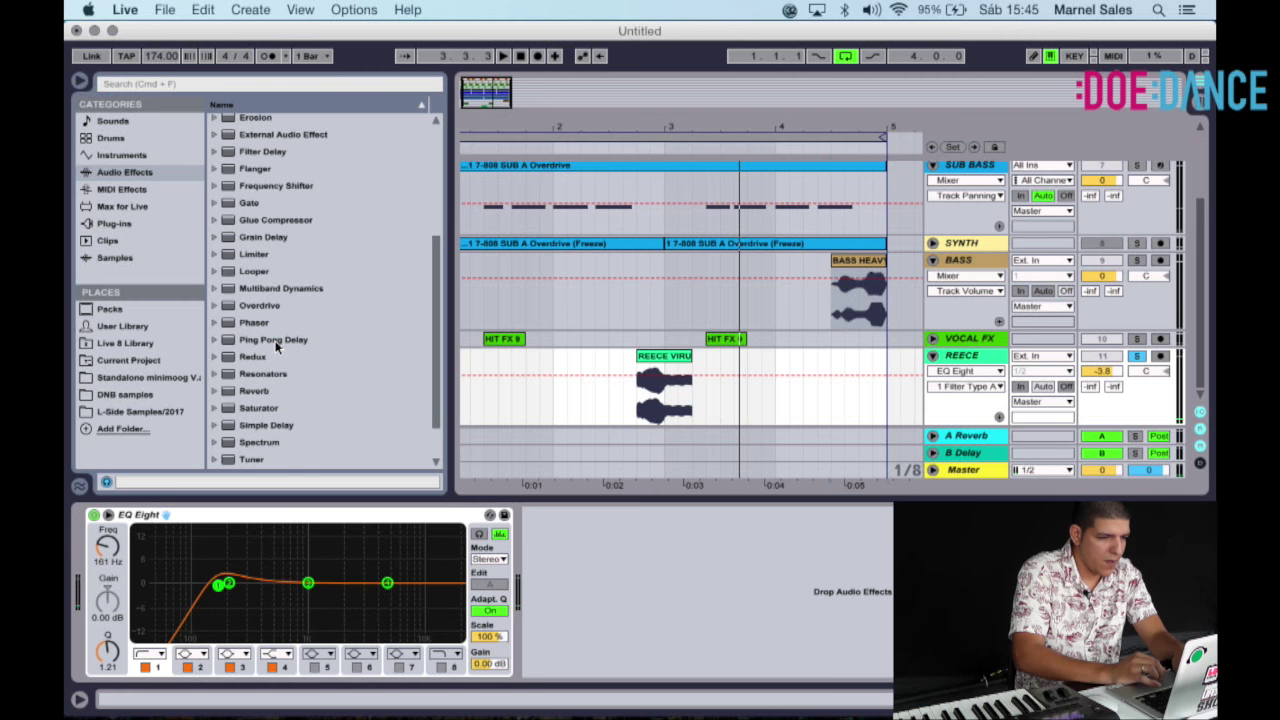
pyautogui.doubleClick(270, 390)
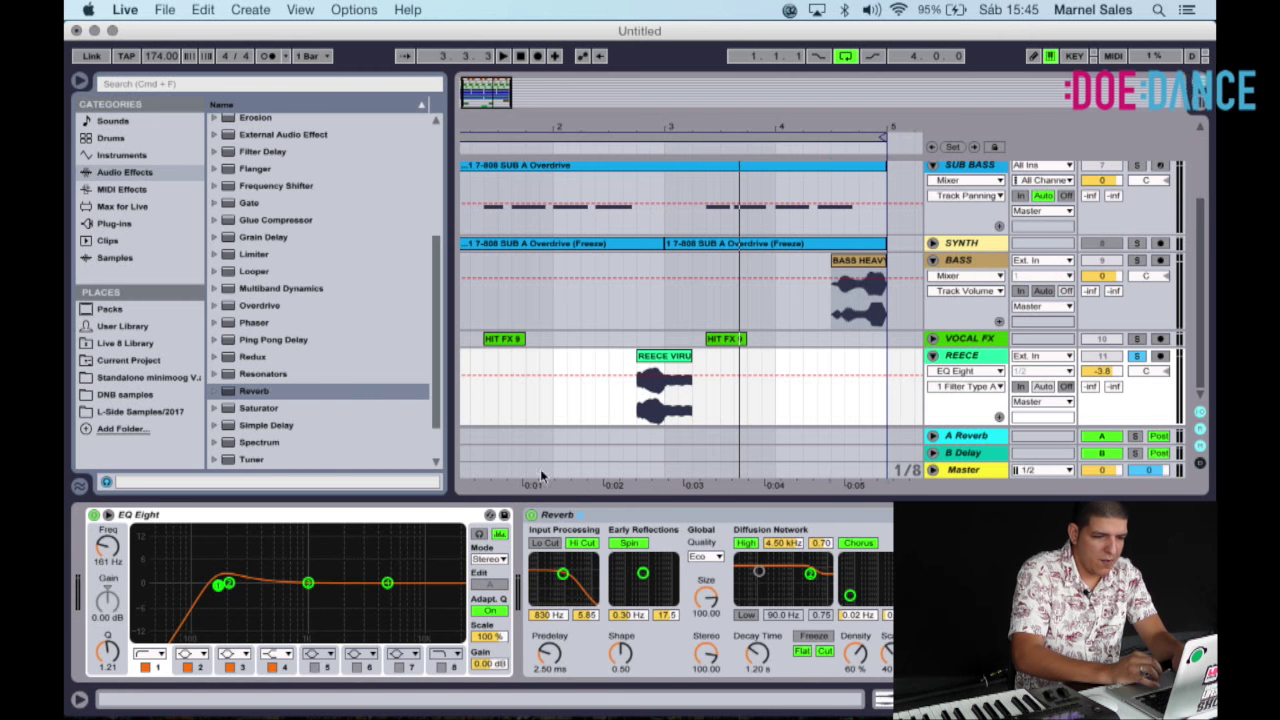
pyautogui.click(758, 653)
pyautogui.moveTo(758, 653); pyautogui.dragTo(758, 645)
pyautogui.moveTo(945, 653); pyautogui.dragTo(945, 684)
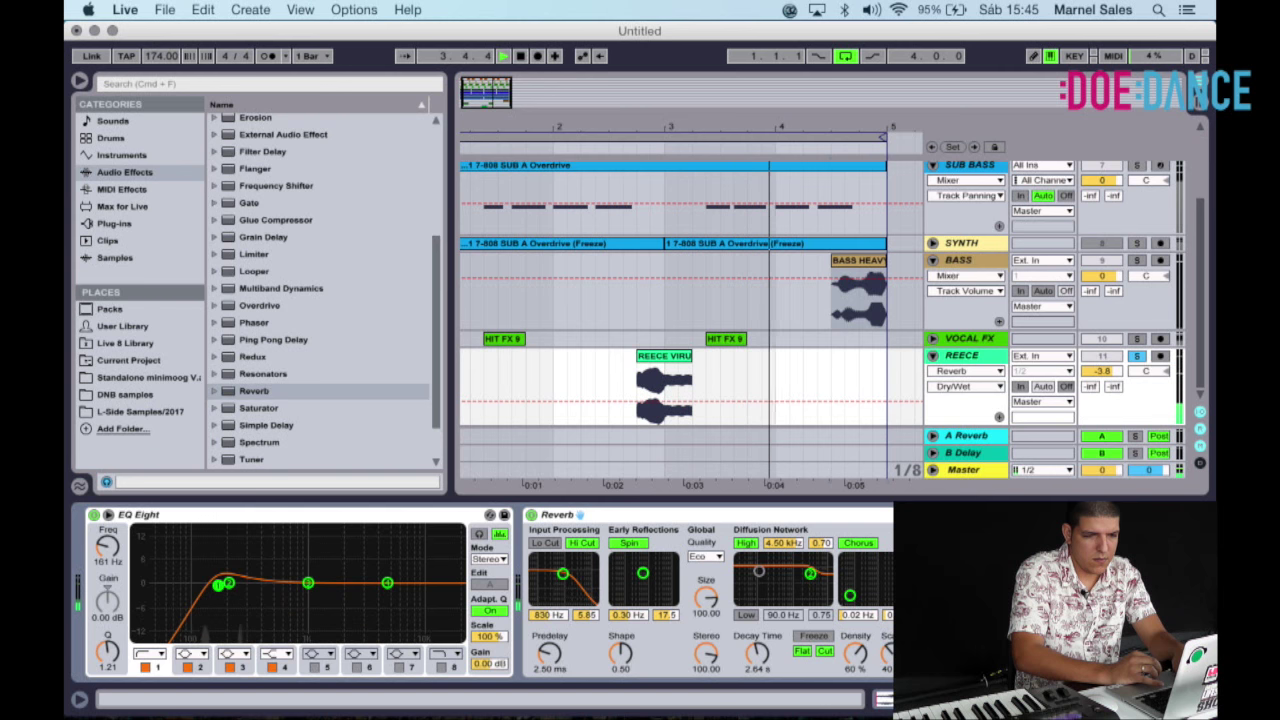
pyautogui.click(1136, 356)
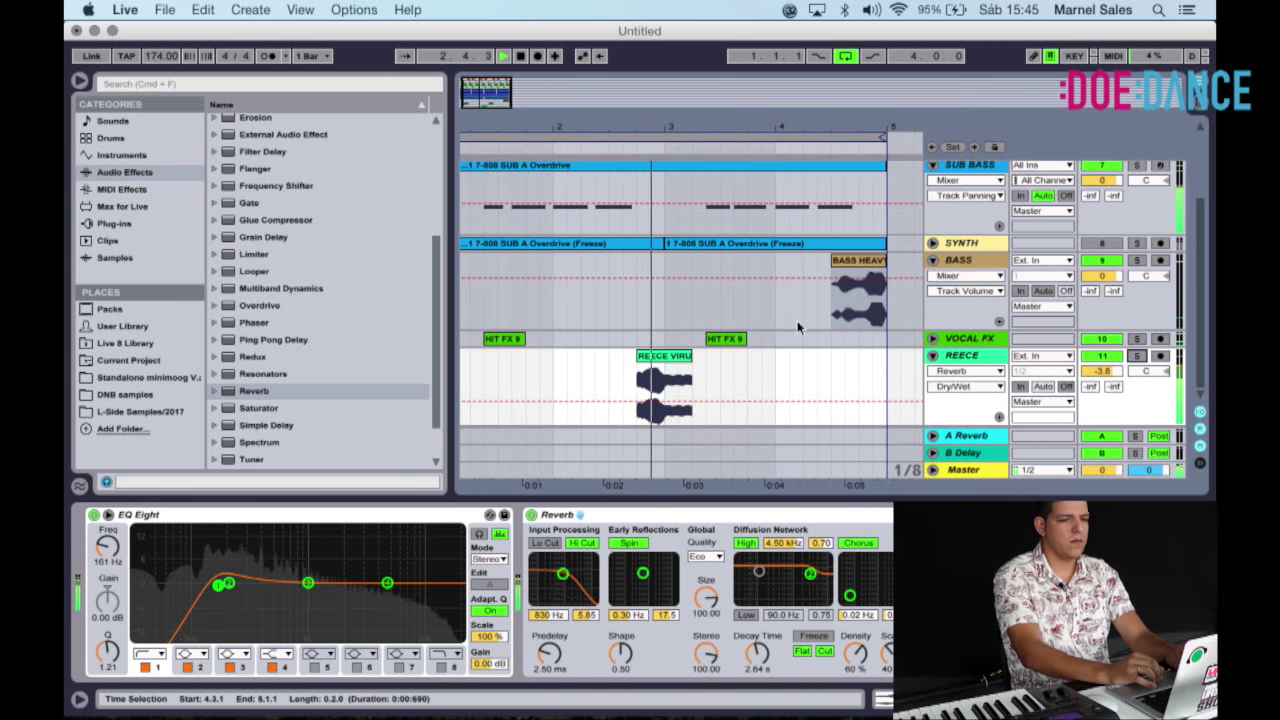
# Unfold the VOCAL FX track and lower its volume to -11.2 dB during playback.
pyautogui.scroll(3, 798, 326)
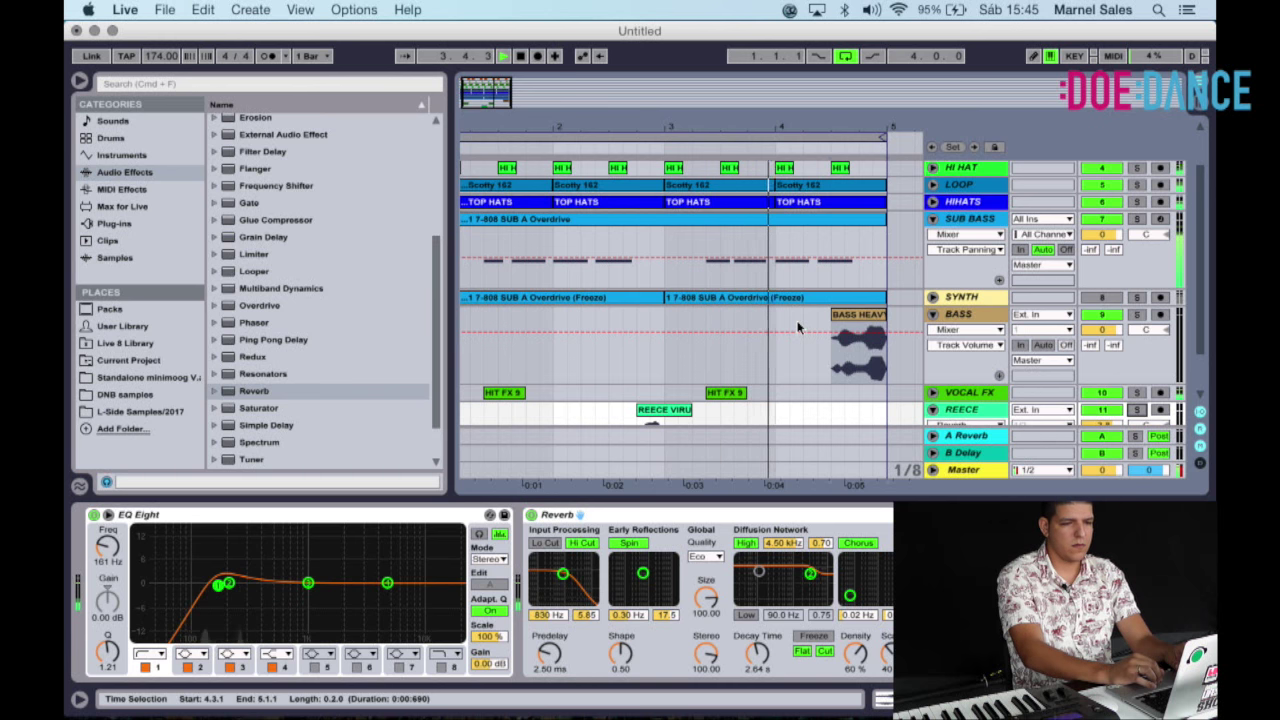
pyautogui.click(933, 392)
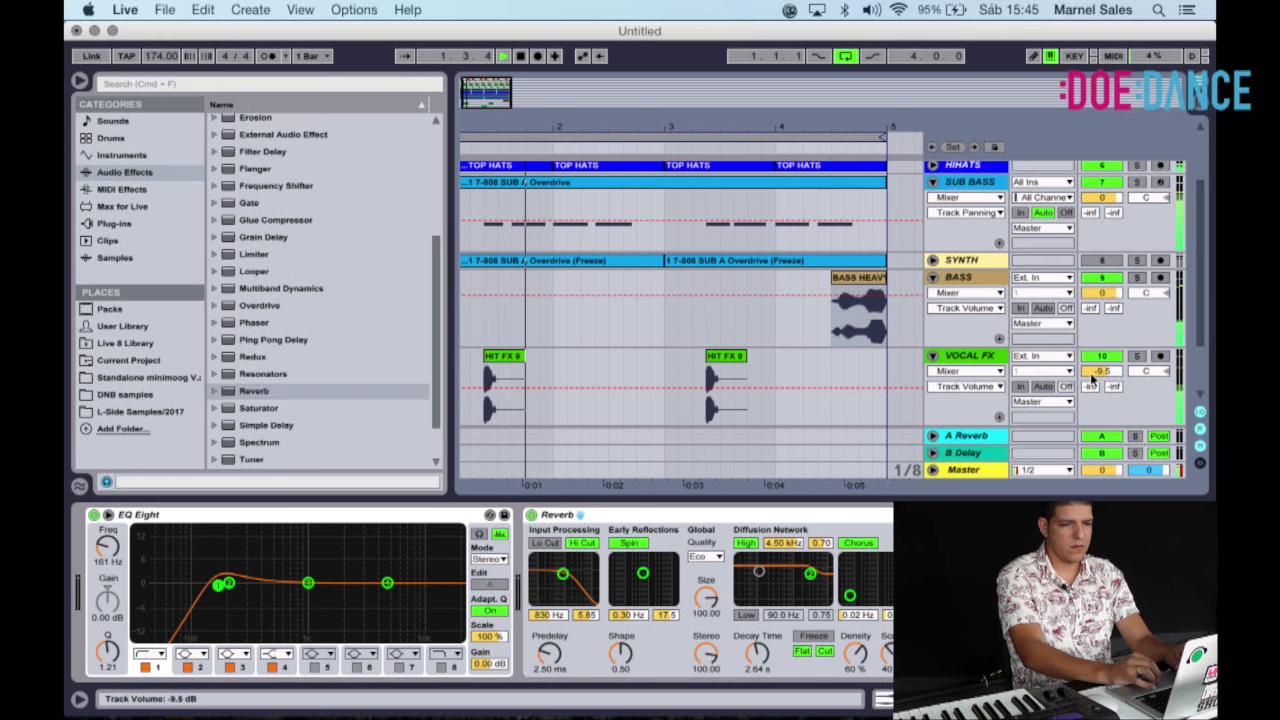
pyautogui.moveTo(1097, 375); pyautogui.dragTo(1097, 392)
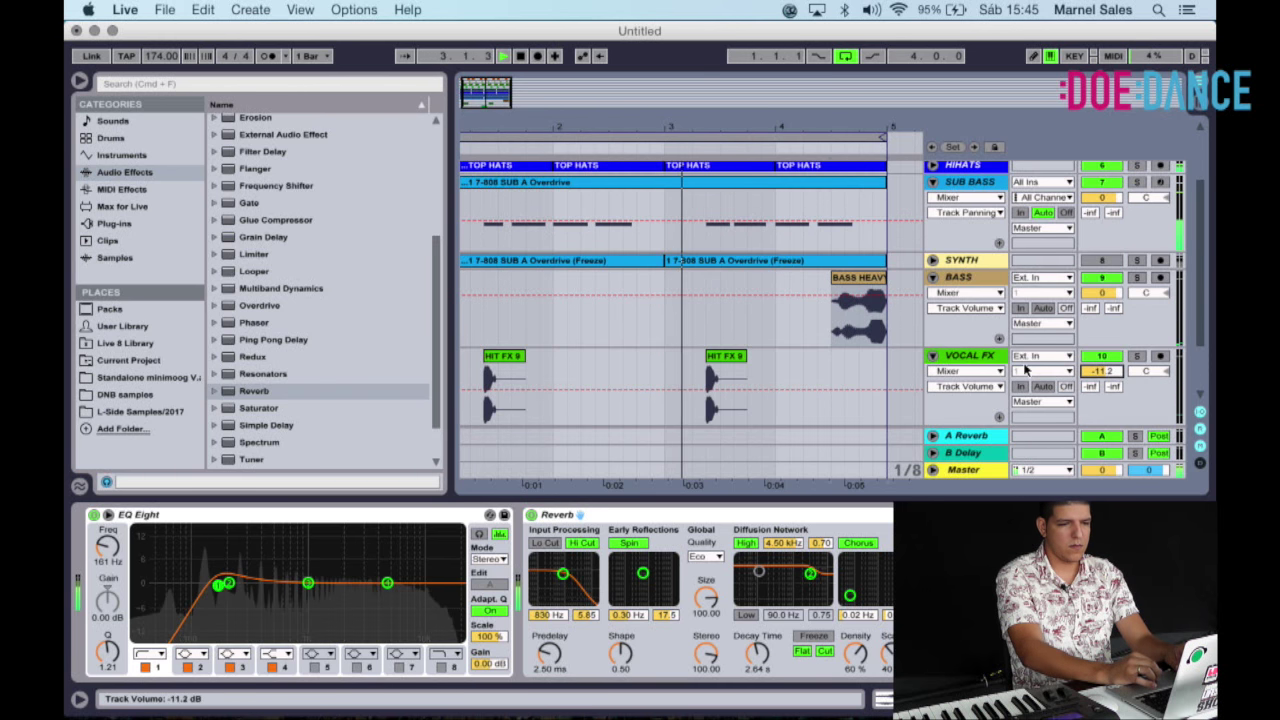
# Stop playback and fold the BASS, SUB BASS, VOCAL FX and REECE tracks.
pyautogui.click(934, 279)
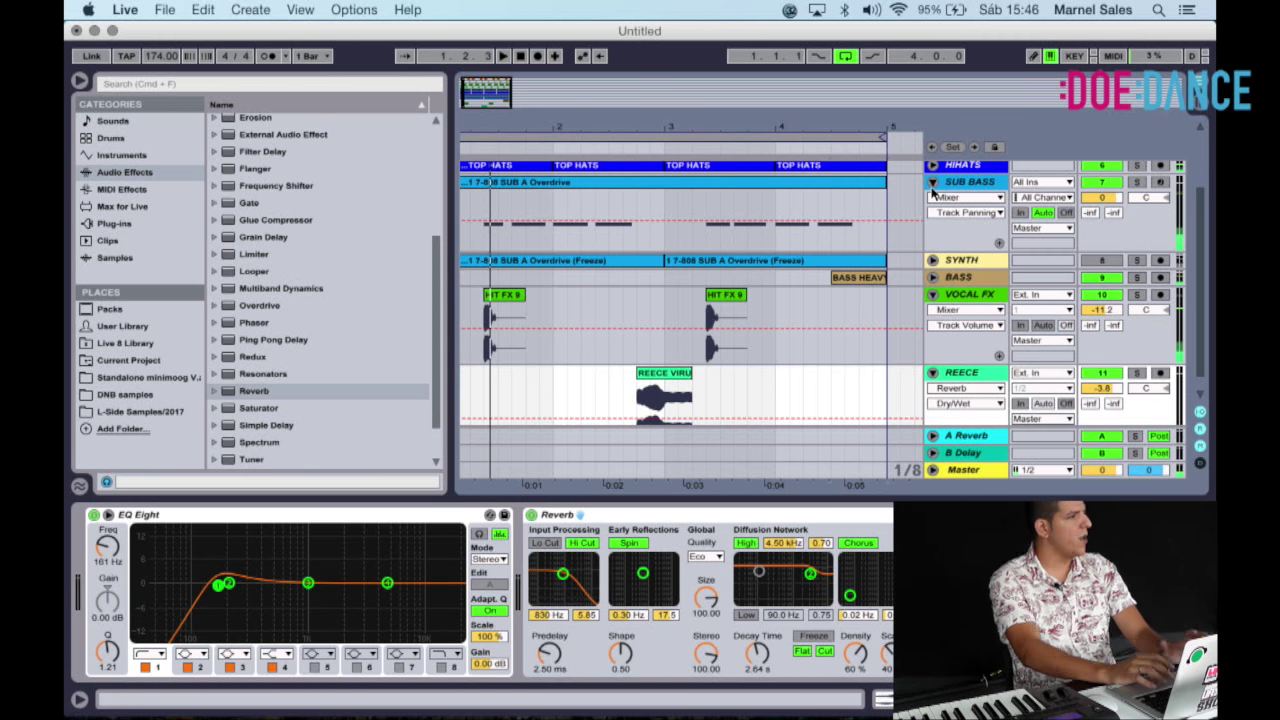
pyautogui.click(932, 183)
pyautogui.click(934, 247)
pyautogui.click(935, 233)
pyautogui.click(933, 233)
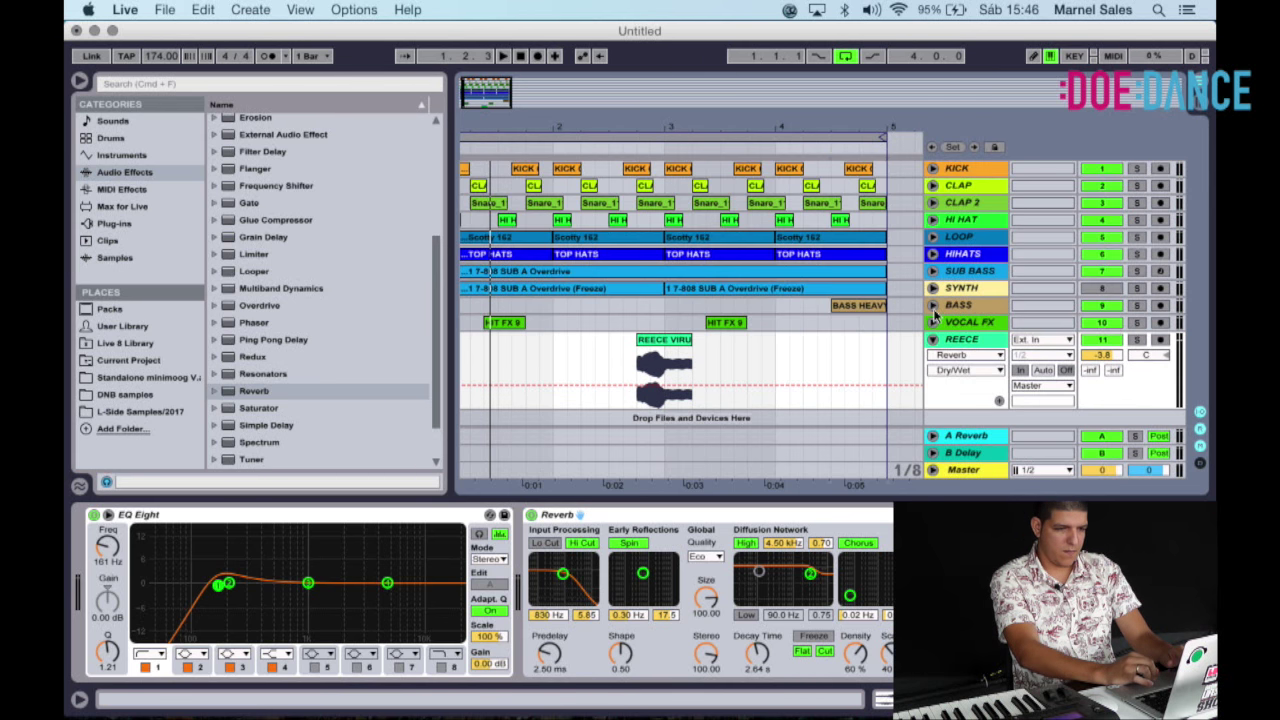
pyautogui.click(932, 340)
# Duplicate the four-bar arrangement of all tracks from bars 1–5 to bars 5–9.
pyautogui.moveTo(668, 126); pyautogui.dragTo(551, 127)
pyautogui.moveTo(640, 333); pyautogui.dragTo(386, 161)
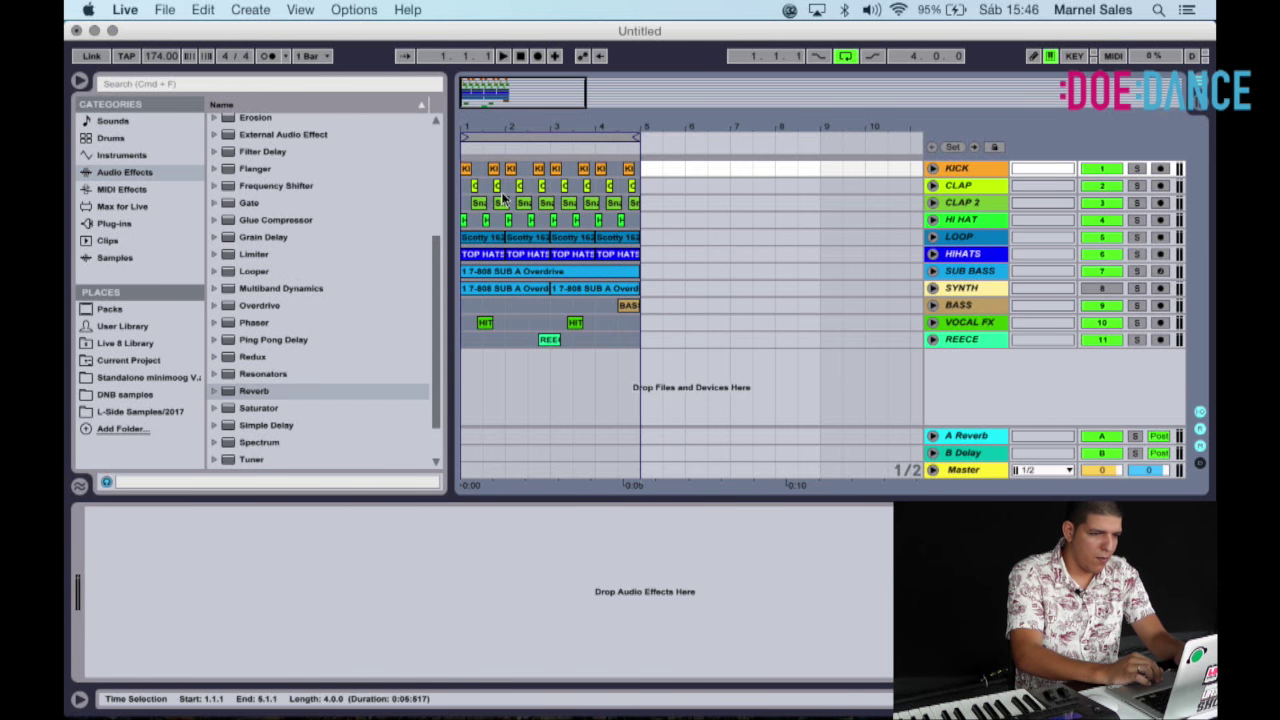
pyautogui.press('super+d')
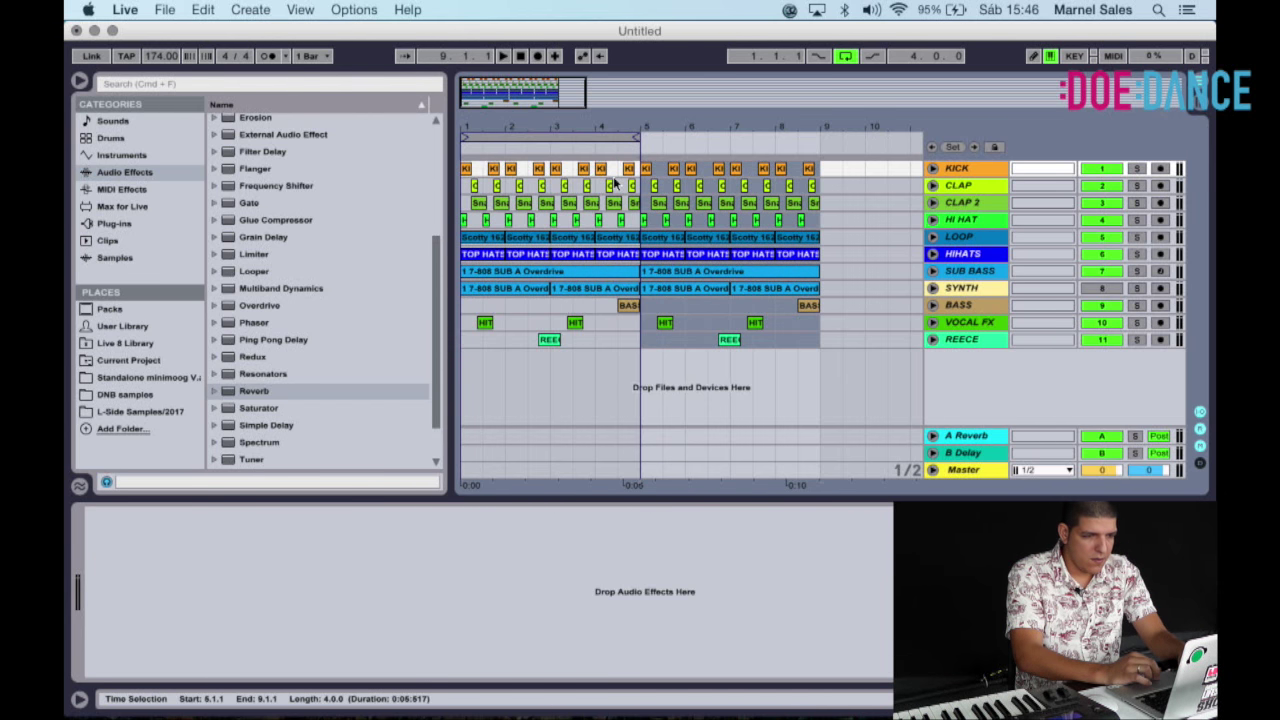
# Extend the loop to eight bars and duplicate all tracks' clips from bars 1–9 to bars 9–17.
pyautogui.moveTo(586, 126)
pyautogui.mouseDown()
pyautogui.moveTo(541, 118)
pyautogui.moveTo(726, 143)
pyautogui.moveTo(694, 143)
pyautogui.moveTo(648, 105)
pyautogui.mouseUp()
pyautogui.click(577, 138)
pyautogui.moveTo(653, 344); pyautogui.dragTo(472, 177)
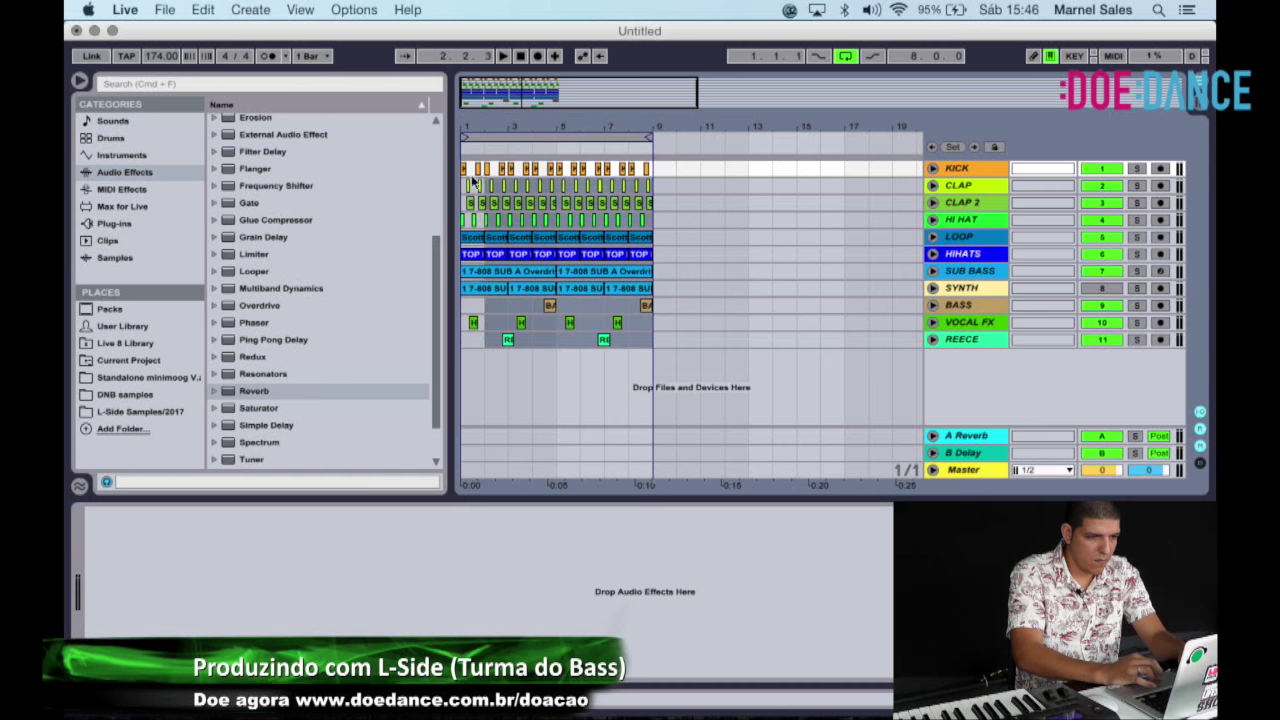
pyautogui.press('super+d')
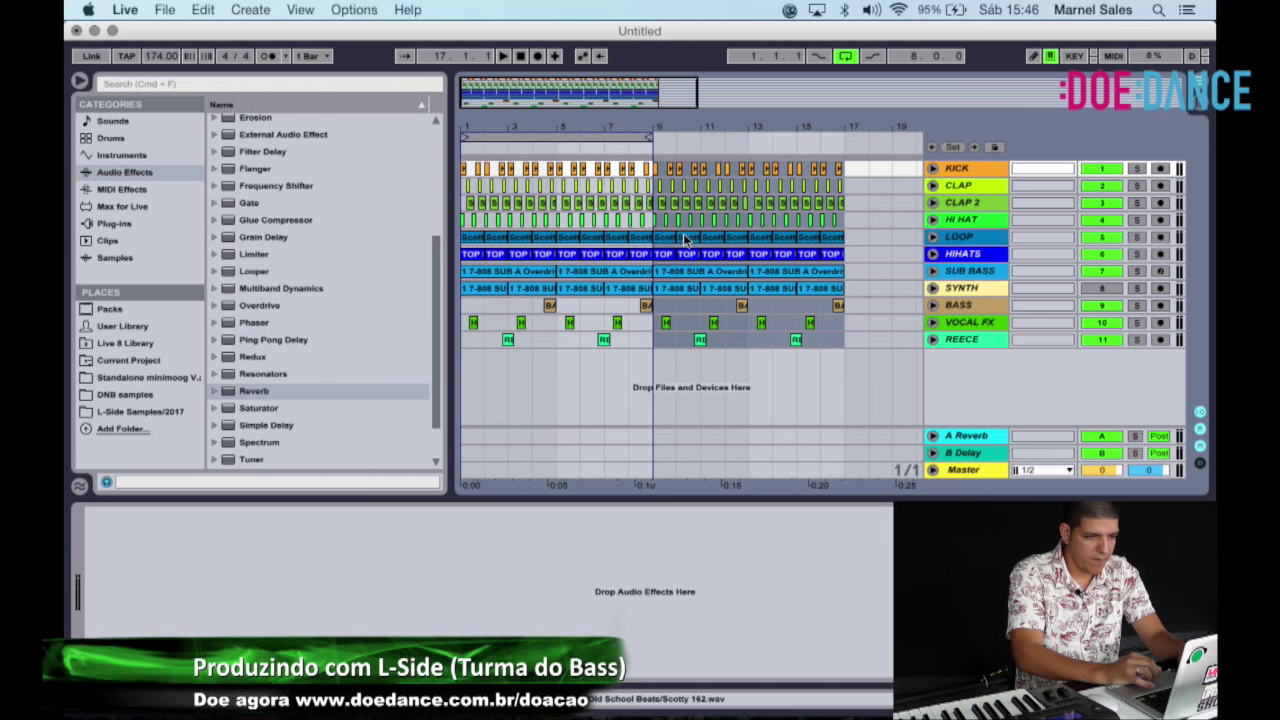
# Reactivate the SYNTH track and extend the loop to 16 bars.
pyautogui.click(1113, 288)
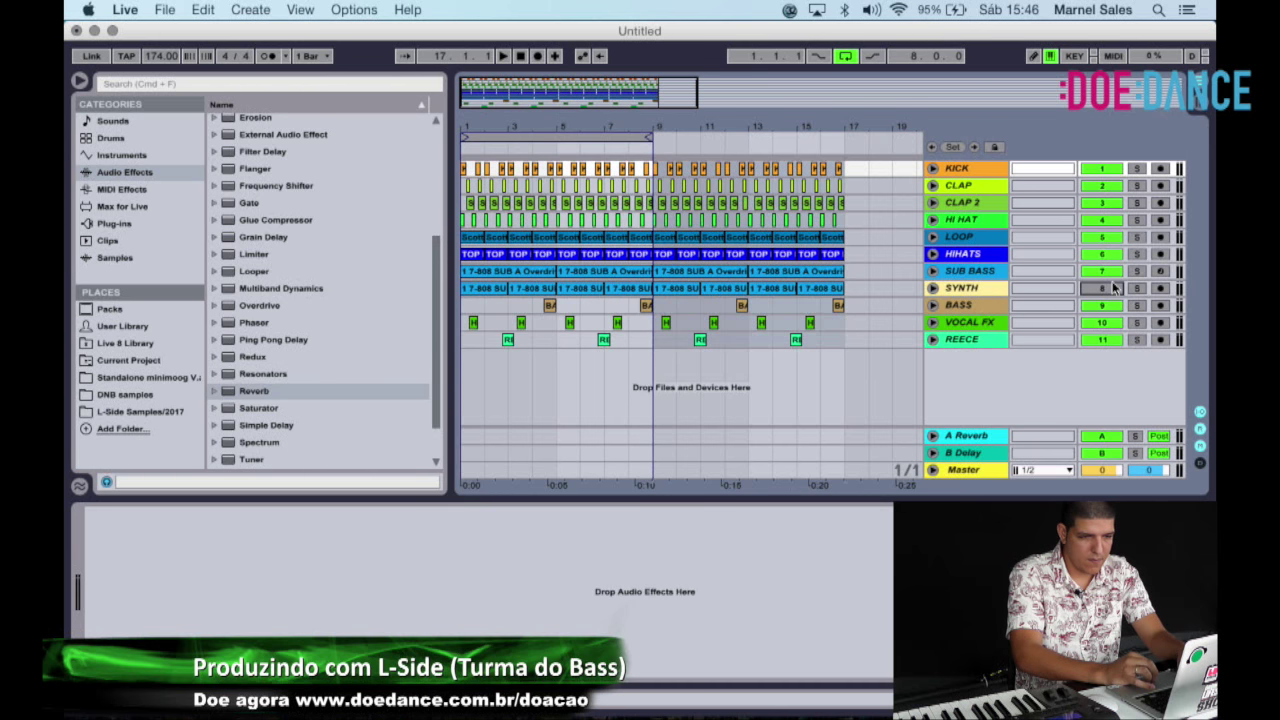
pyautogui.click(520, 57)
pyautogui.moveTo(647, 131); pyautogui.dragTo(843, 137)
pyautogui.click(887, 290)
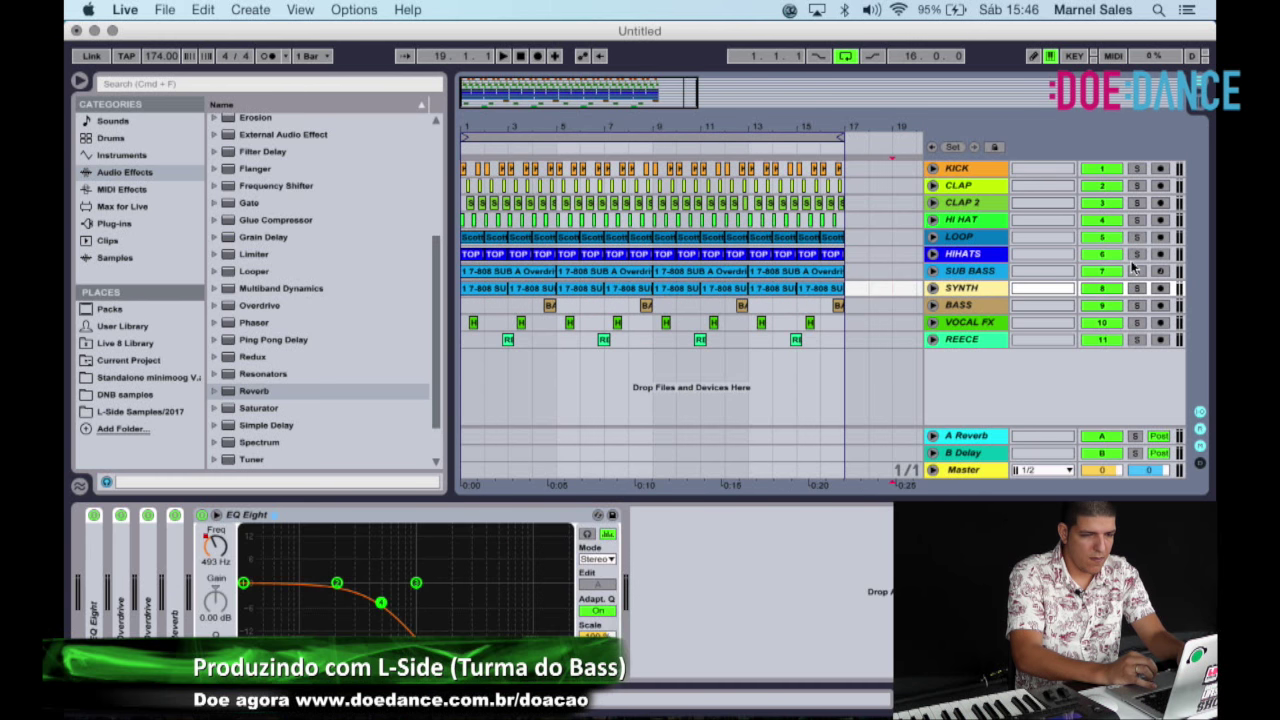
# Unfold the SYNTH track, display its volume automation, and audition the extended arrangement with SYNTH in the mix and soloed.
pyautogui.click(933, 288)
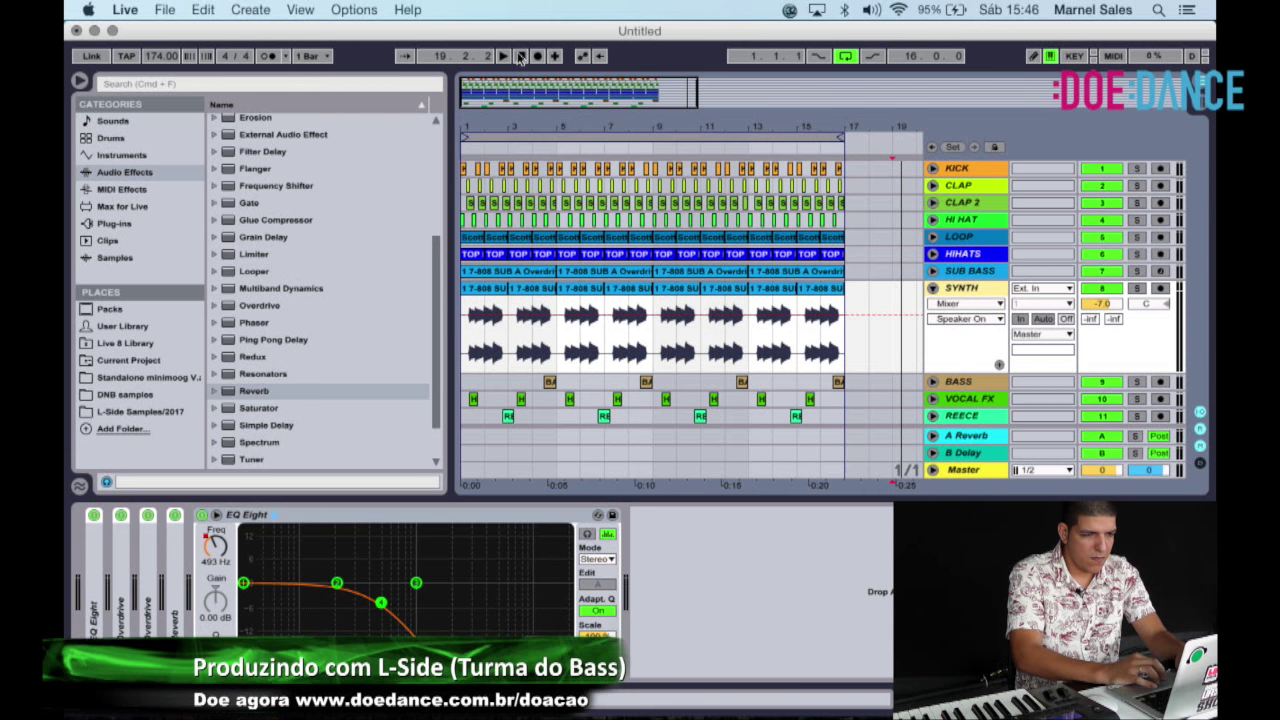
pyautogui.press('space')
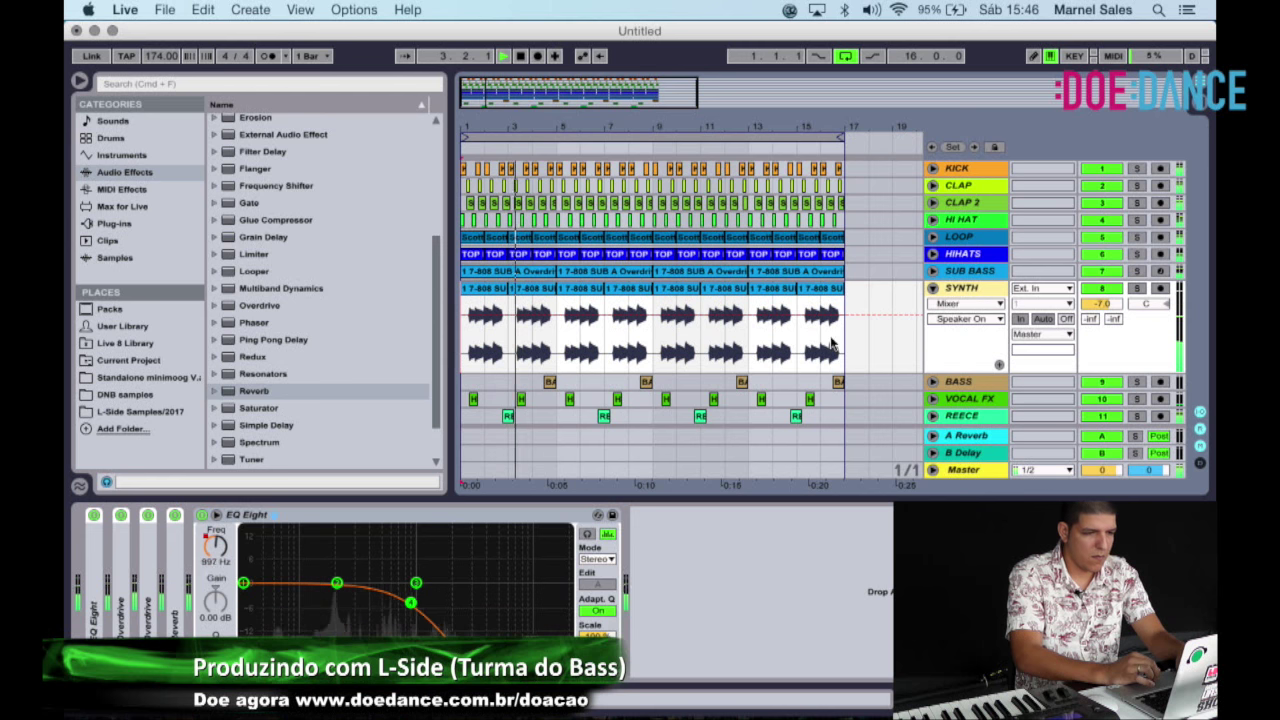
pyautogui.click(1101, 304)
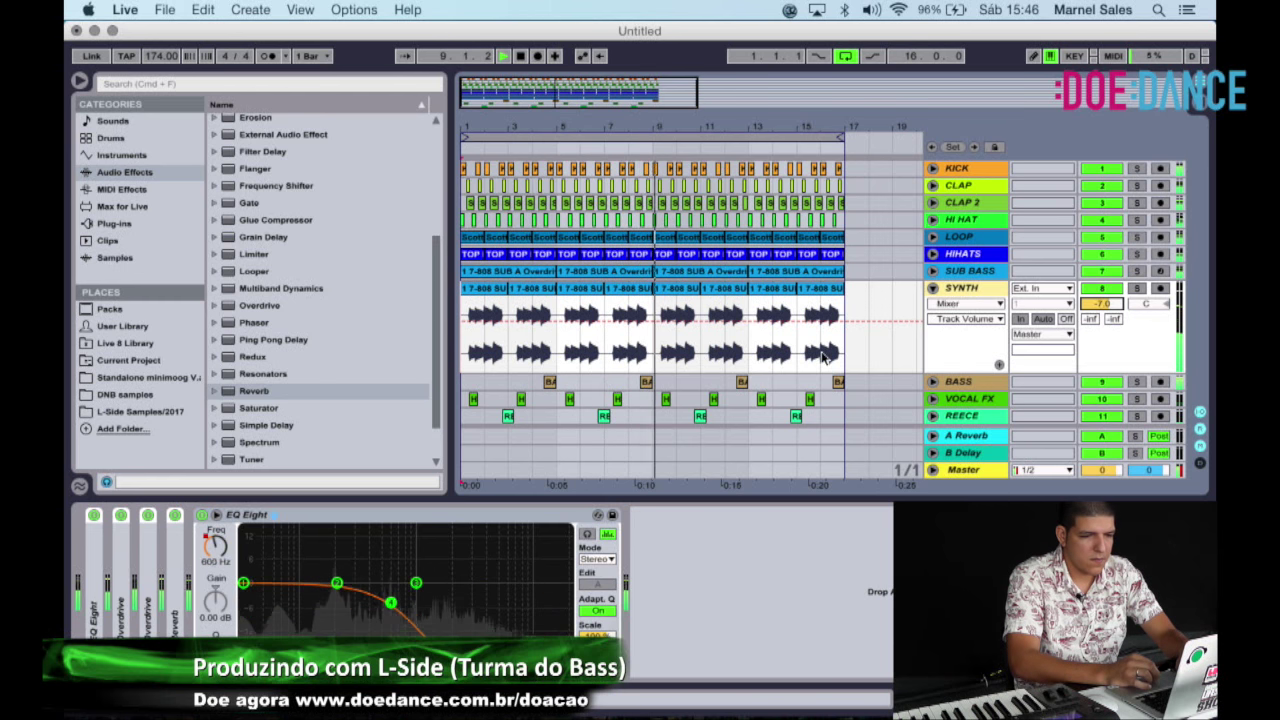
pyautogui.click(646, 148)
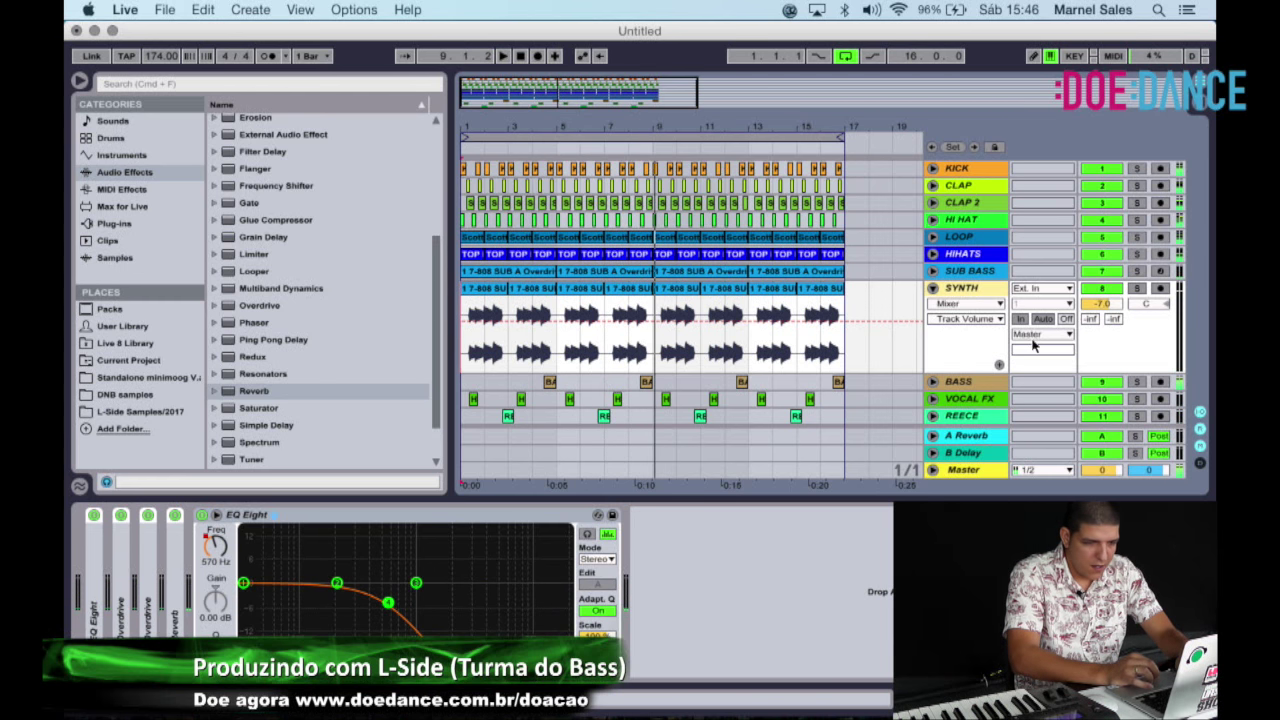
pyautogui.click(1138, 289)
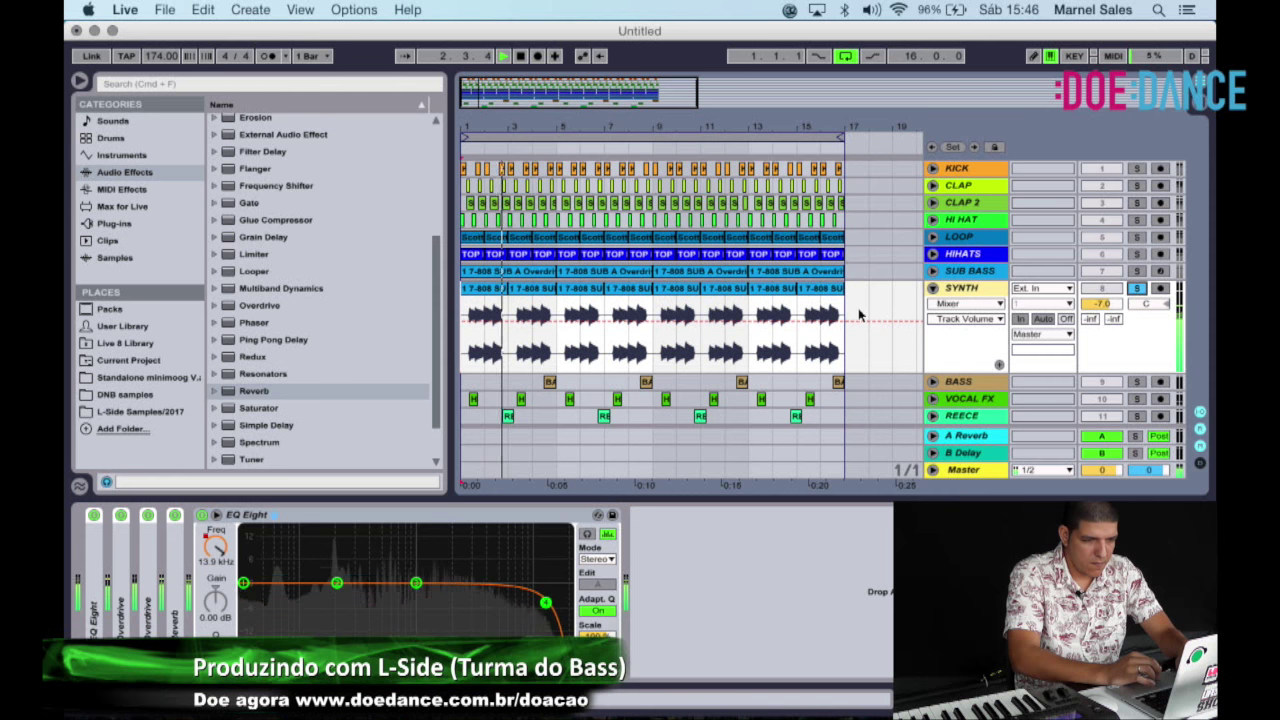
# Delete the SYNTH clips from bar 9 to bar 17, play the arrangement unsoloed, and fold the SYNTH track.
pyautogui.moveTo(845, 312); pyautogui.dragTo(655, 313)
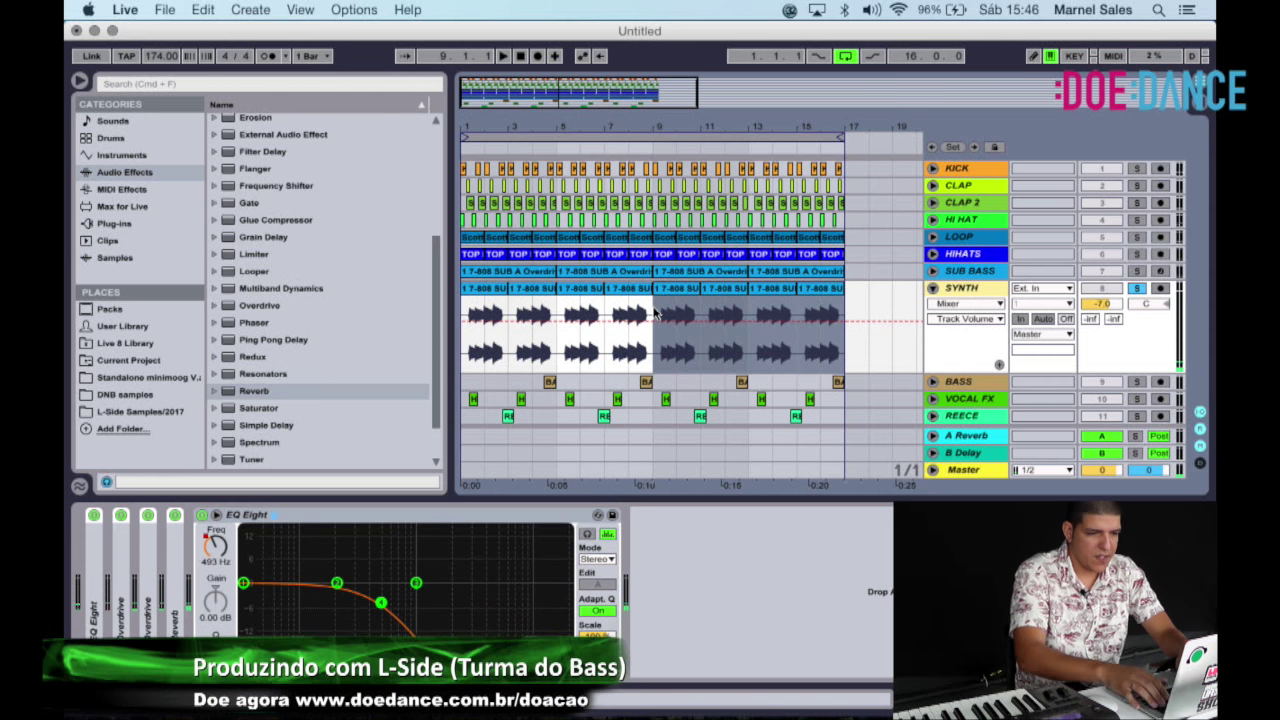
pyautogui.press('Delete')
pyautogui.click(589, 148)
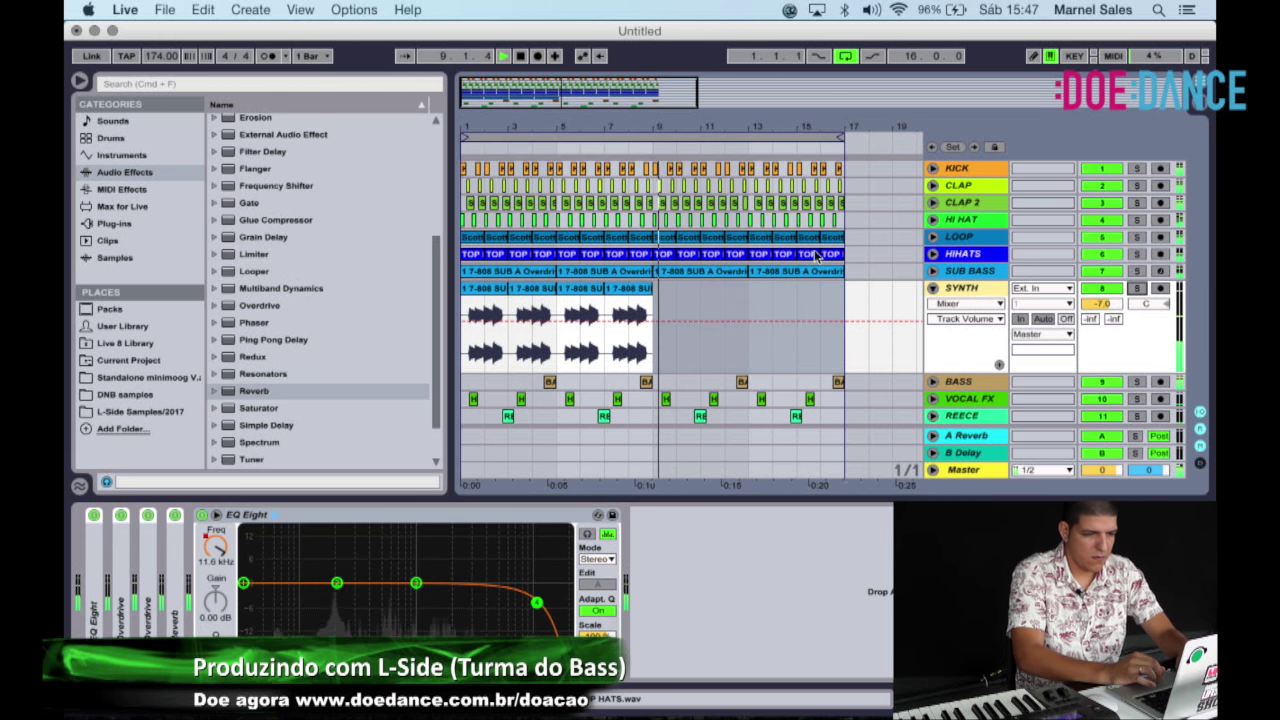
pyautogui.click(933, 288)
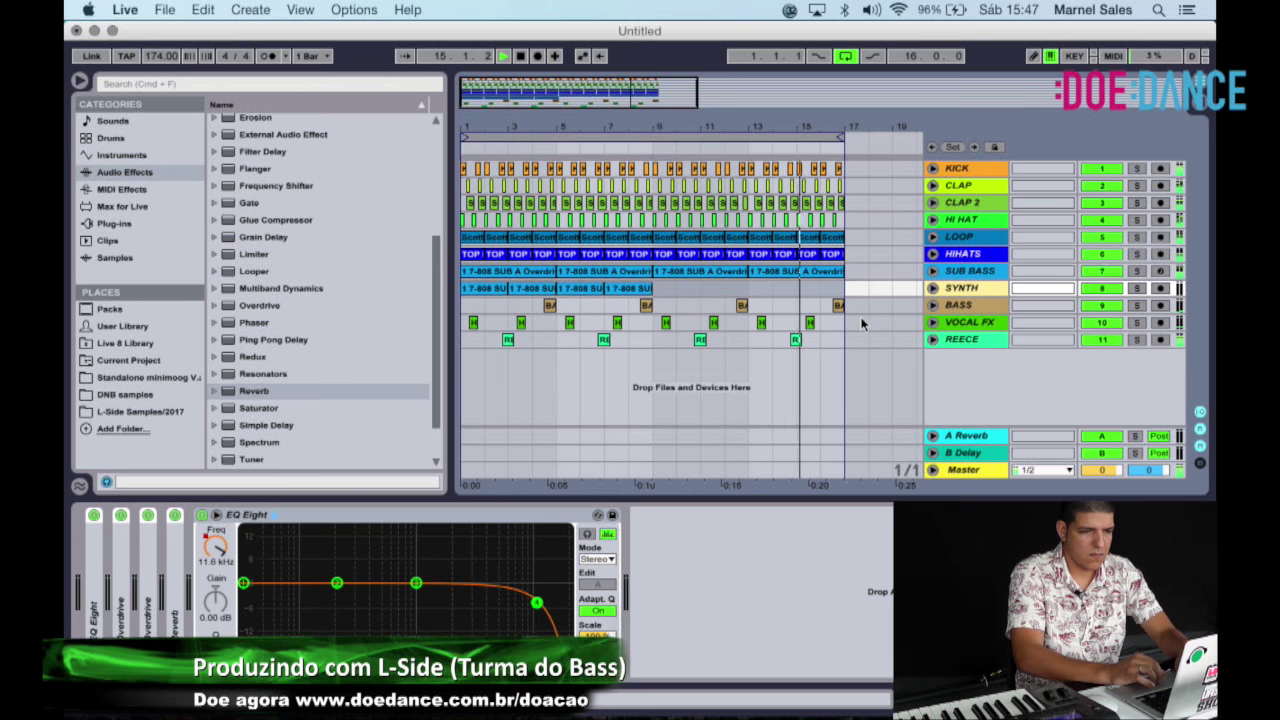
# Insert a new audio track below REECE.
pyautogui.click(968, 340)
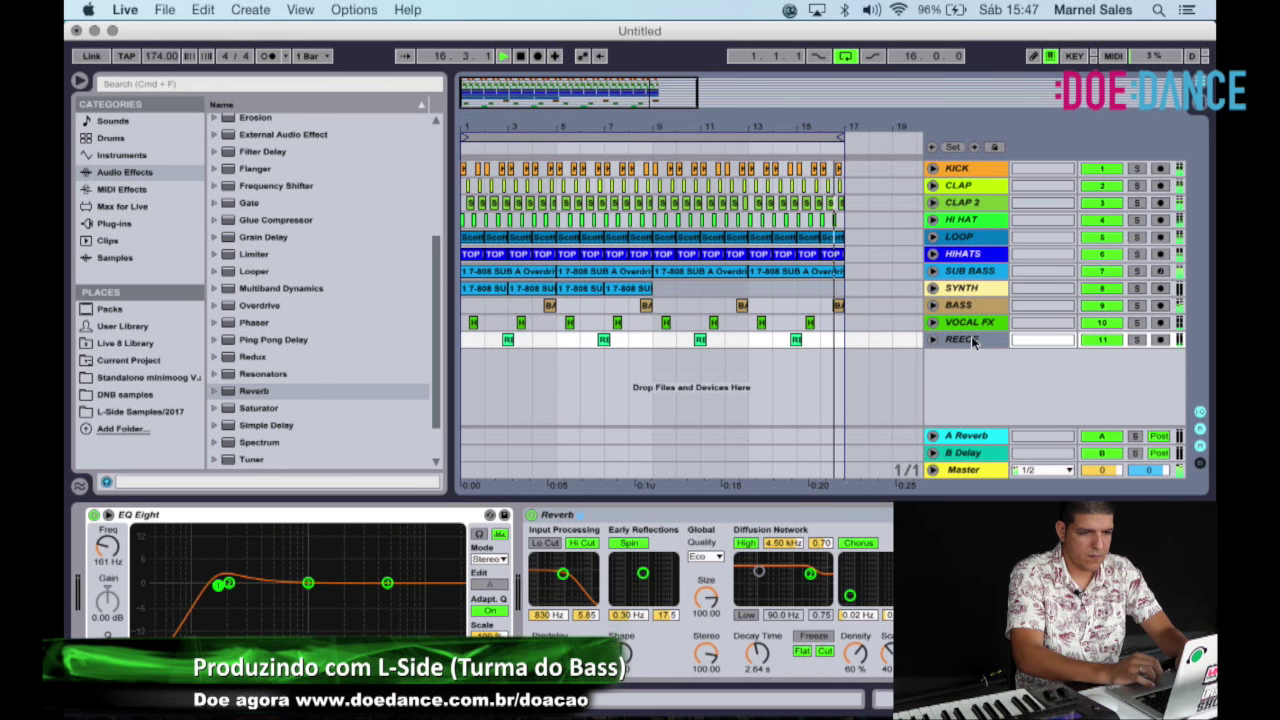
pyautogui.rightClick(972, 342)
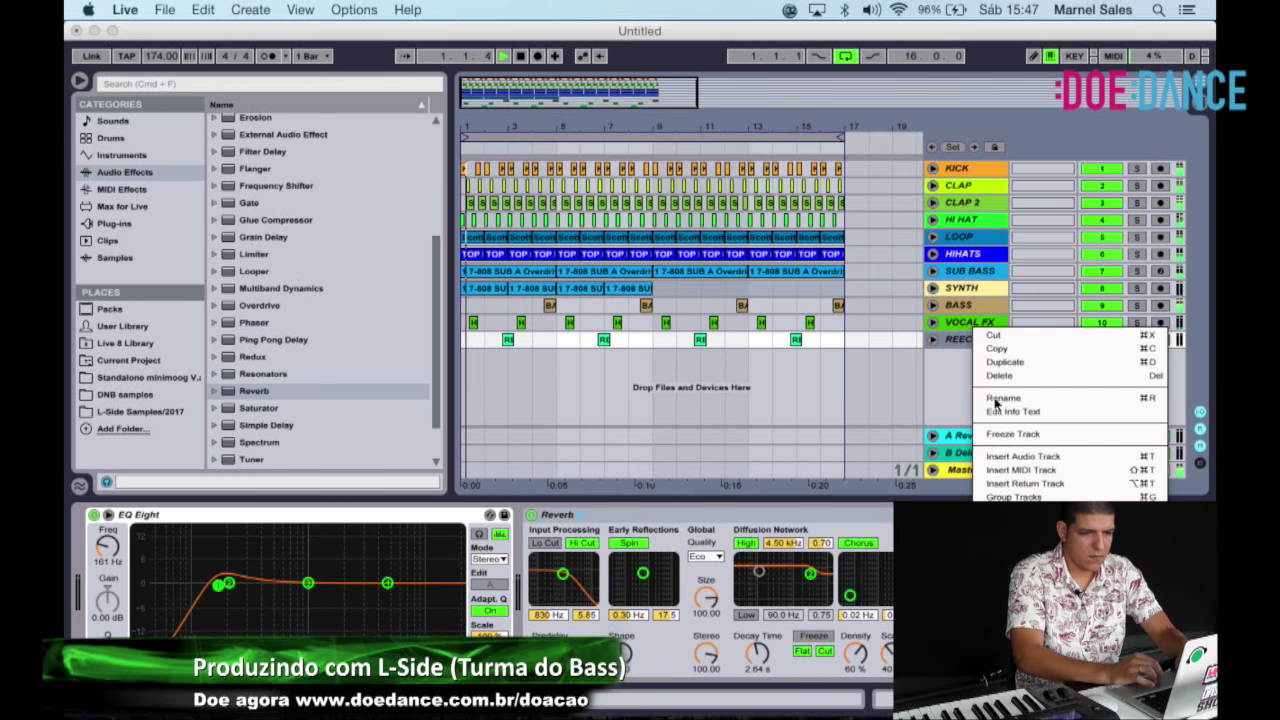
pyautogui.click(1028, 456)
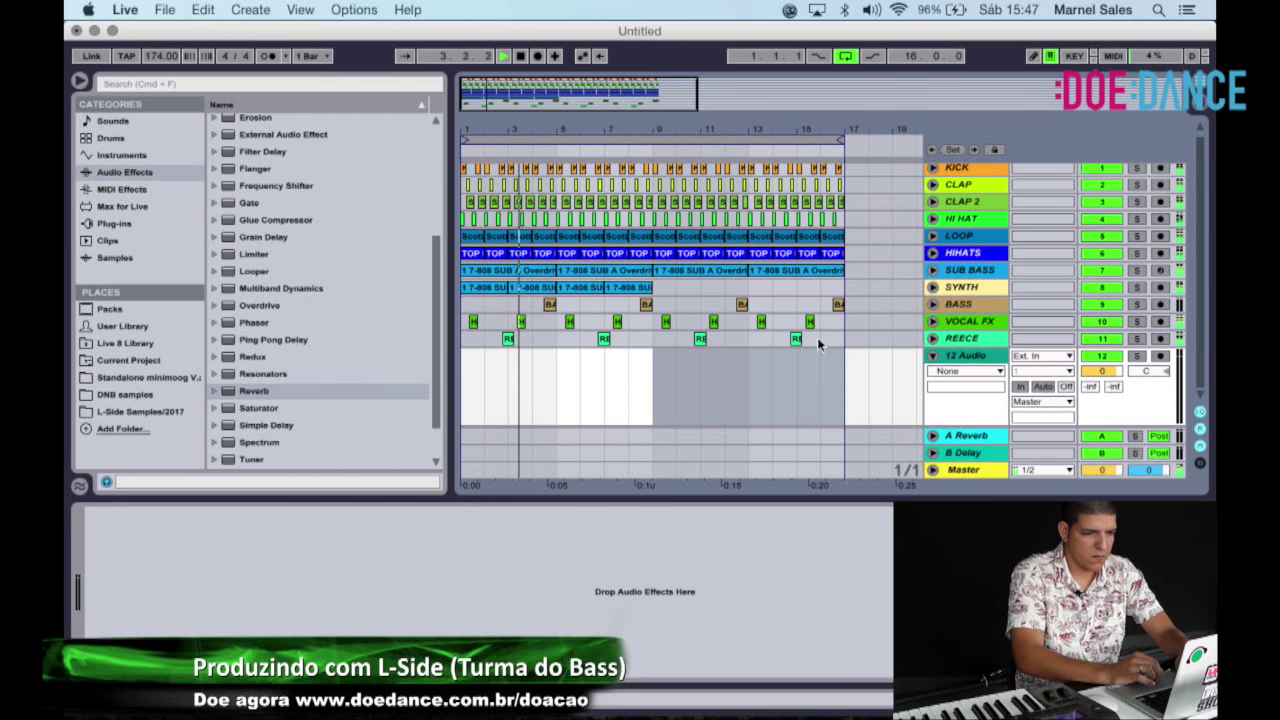
# Open the STABS & FX folder of L-Side Samples/2017 and preview WOOSH 001.wav.
pyautogui.click(131, 413)
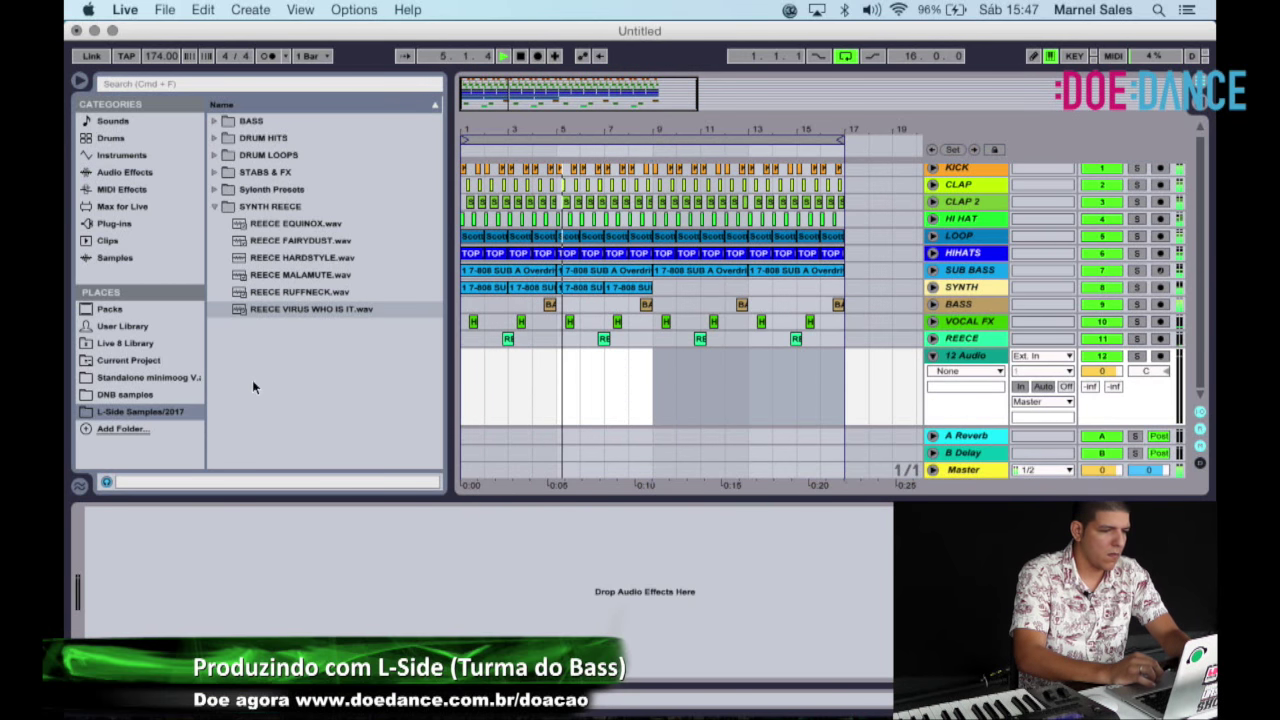
pyautogui.click(218, 206)
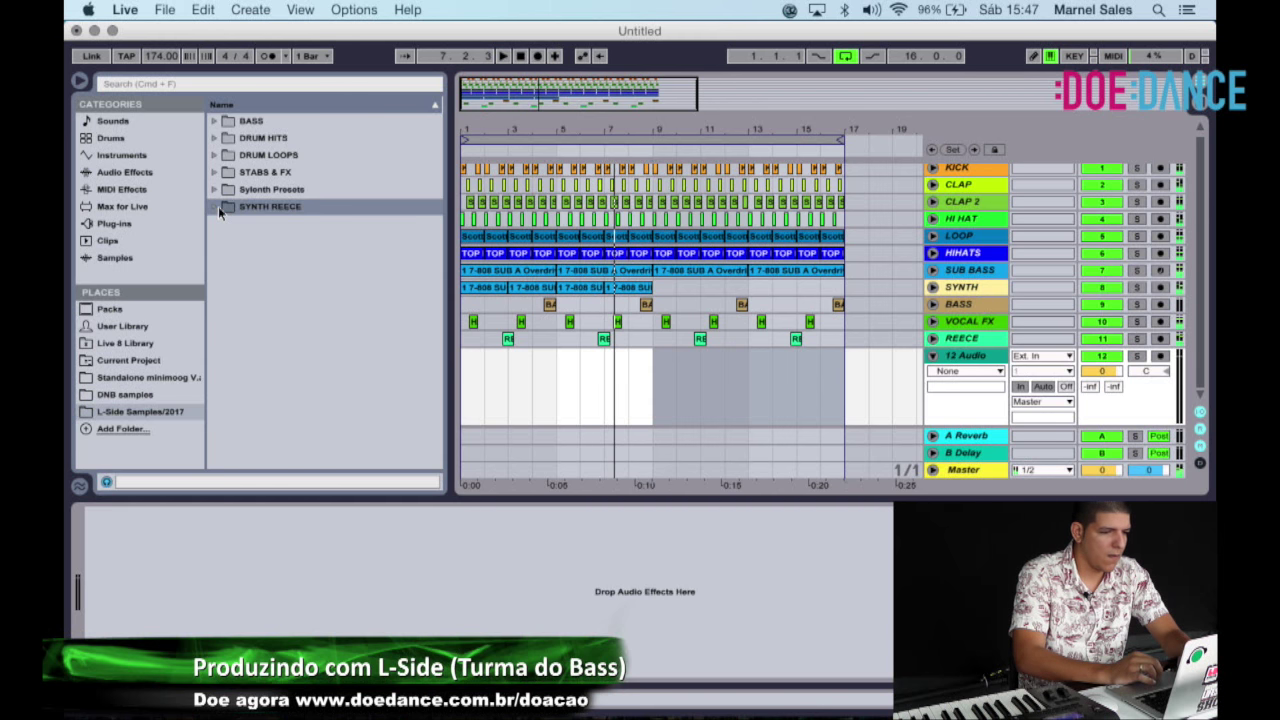
pyautogui.click(213, 172)
pyautogui.scroll(-1, 287, 405)
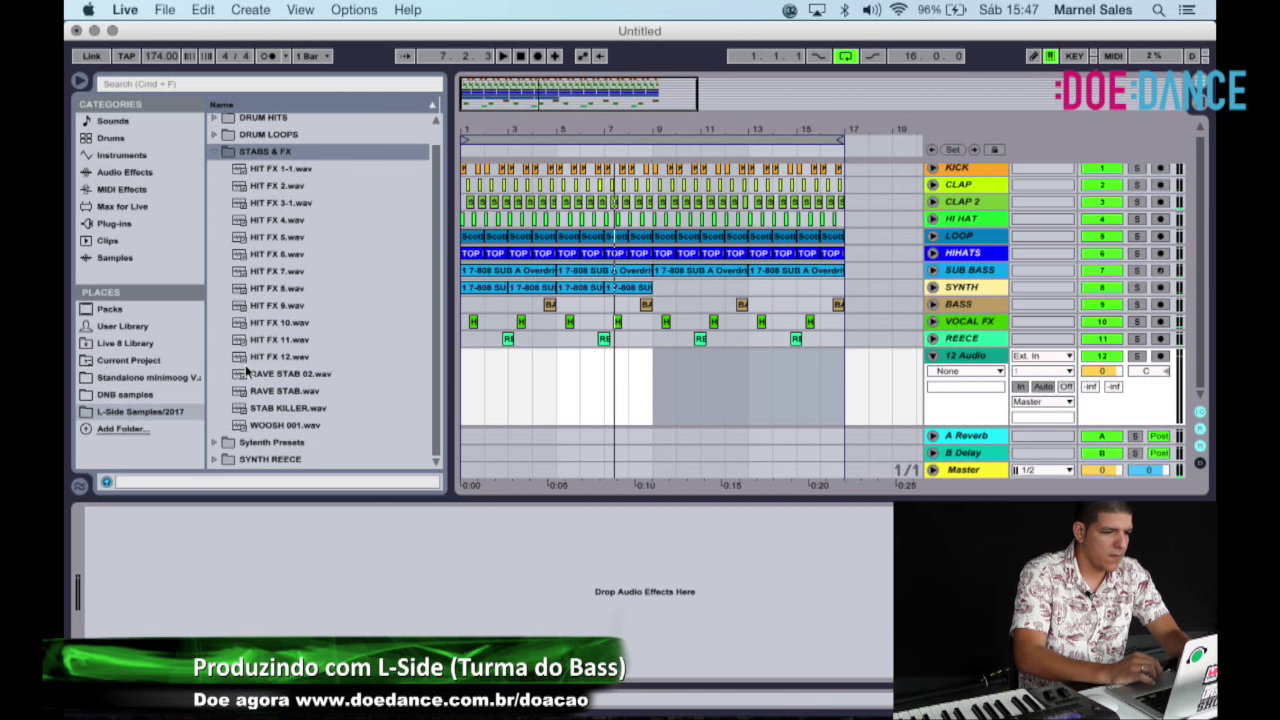
pyautogui.click(306, 424)
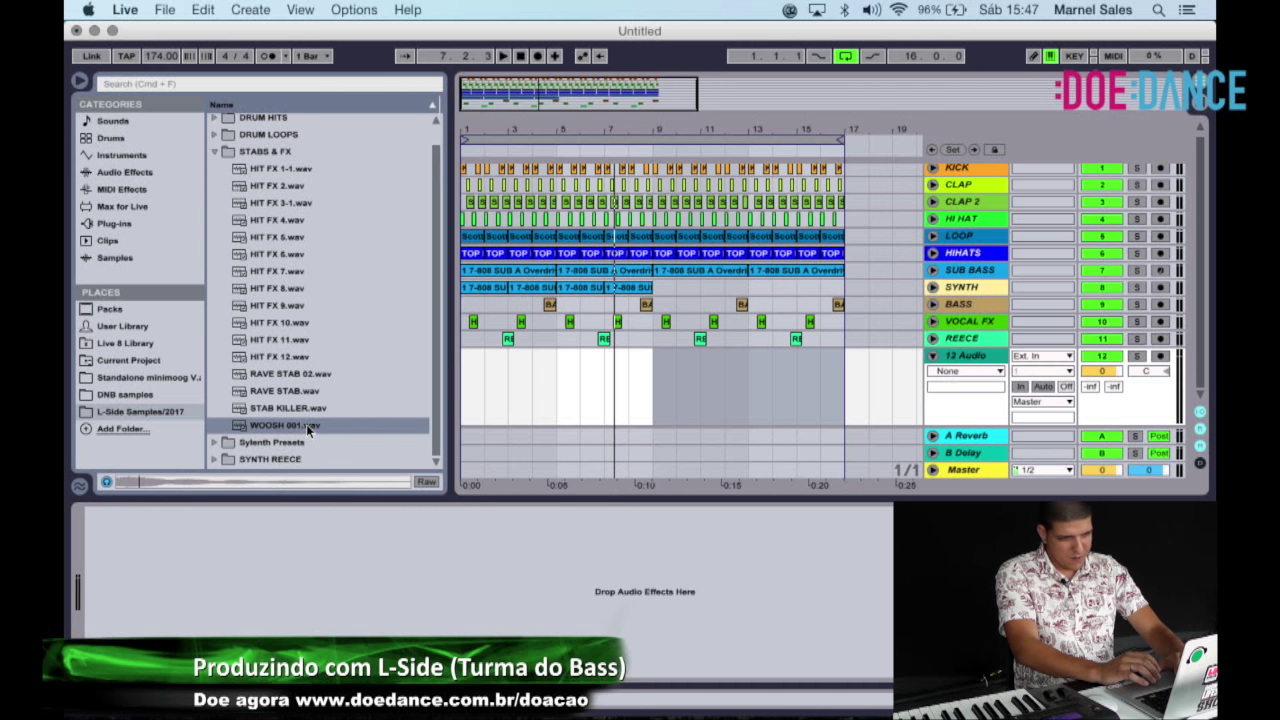
# Place WOOSH 001.wav at bar 1 of the new audio track, set the track volume to -15.4 dB and play the arrangement.
pyautogui.moveTo(289, 425); pyautogui.dragTo(468, 406)
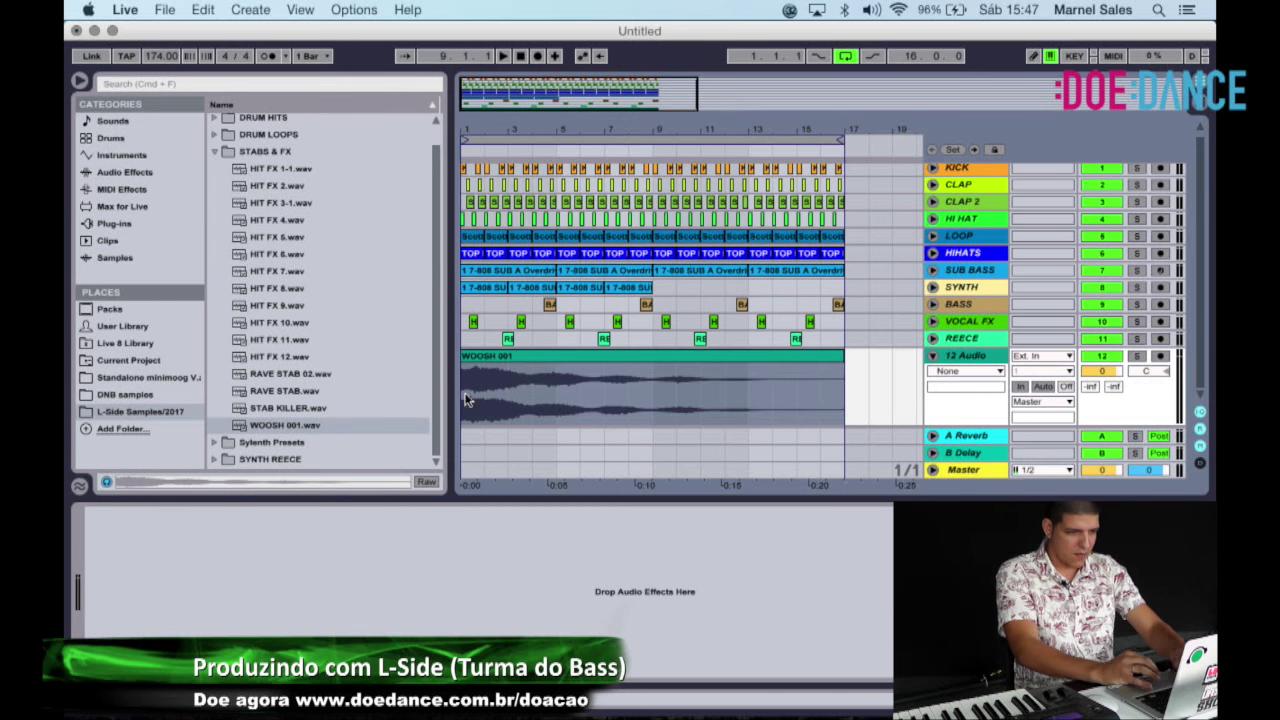
pyautogui.click(520, 56)
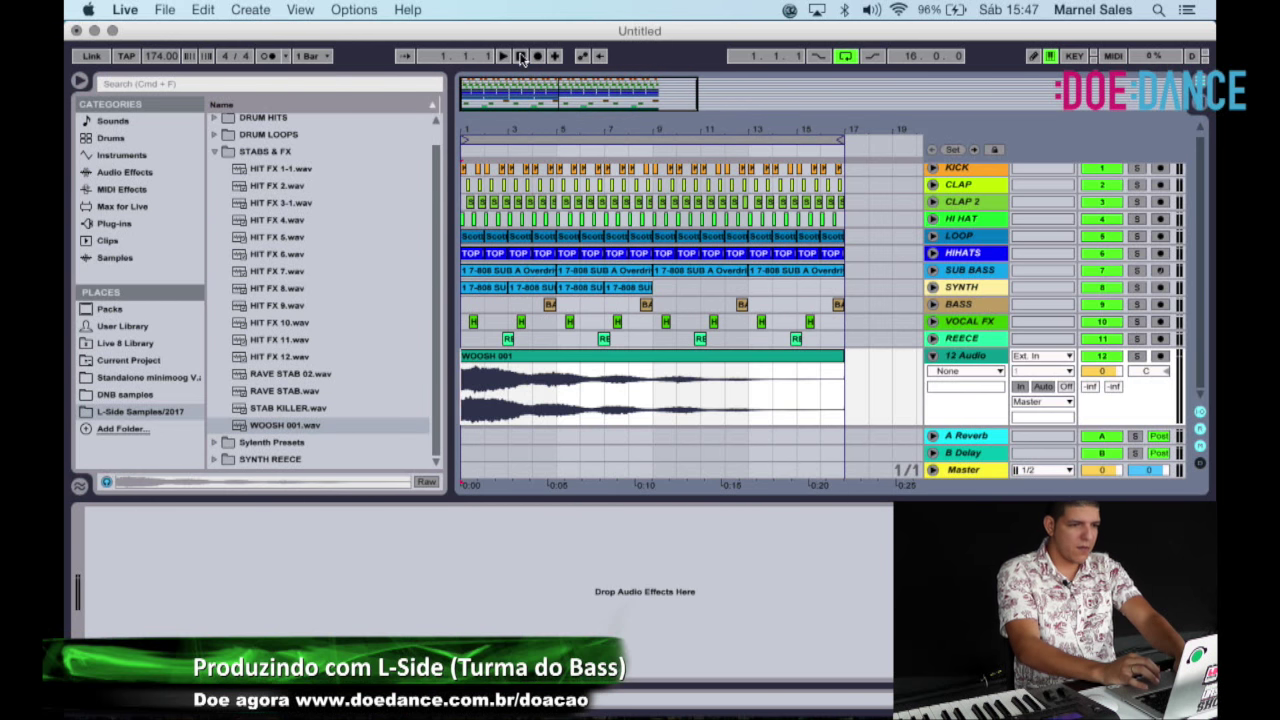
pyautogui.moveTo(1108, 378); pyautogui.dragTo(1108, 378)
pyautogui.press('space')
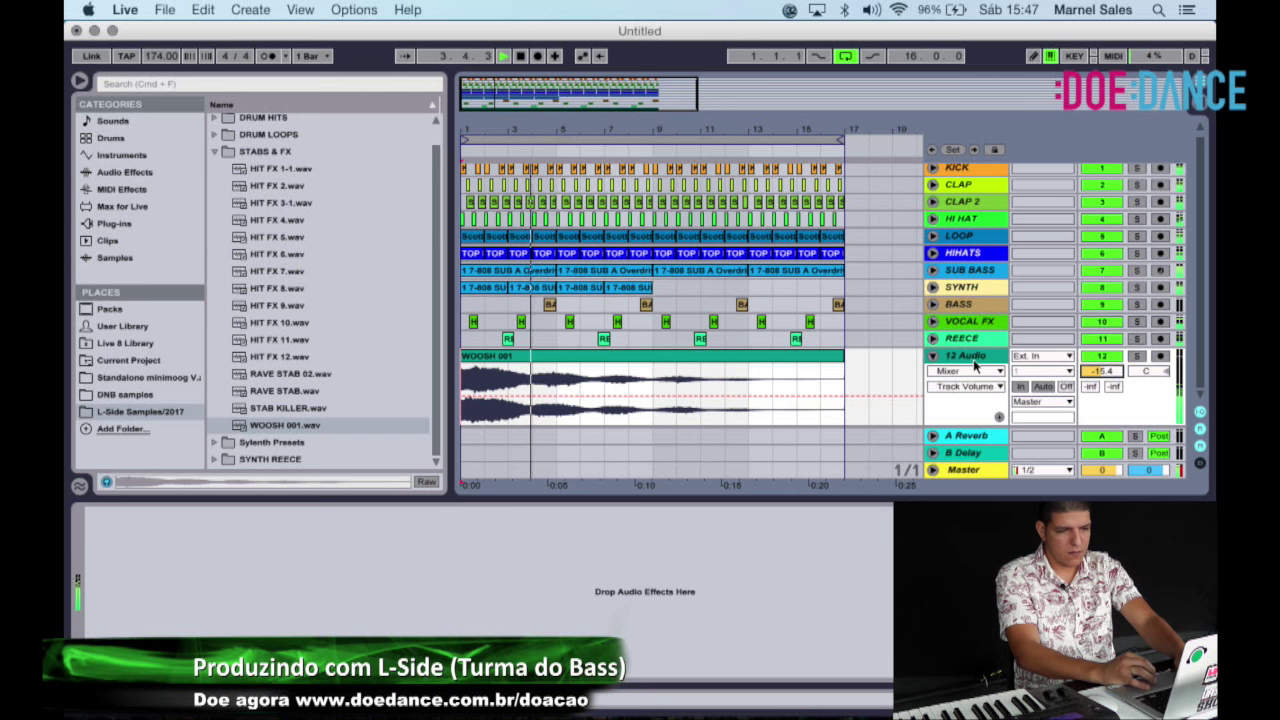
# Rename the new audio track as WHOOSH and fold it.
pyautogui.press('super+r')
pyautogui.write('WHOOSH')
pyautogui.press('Return')
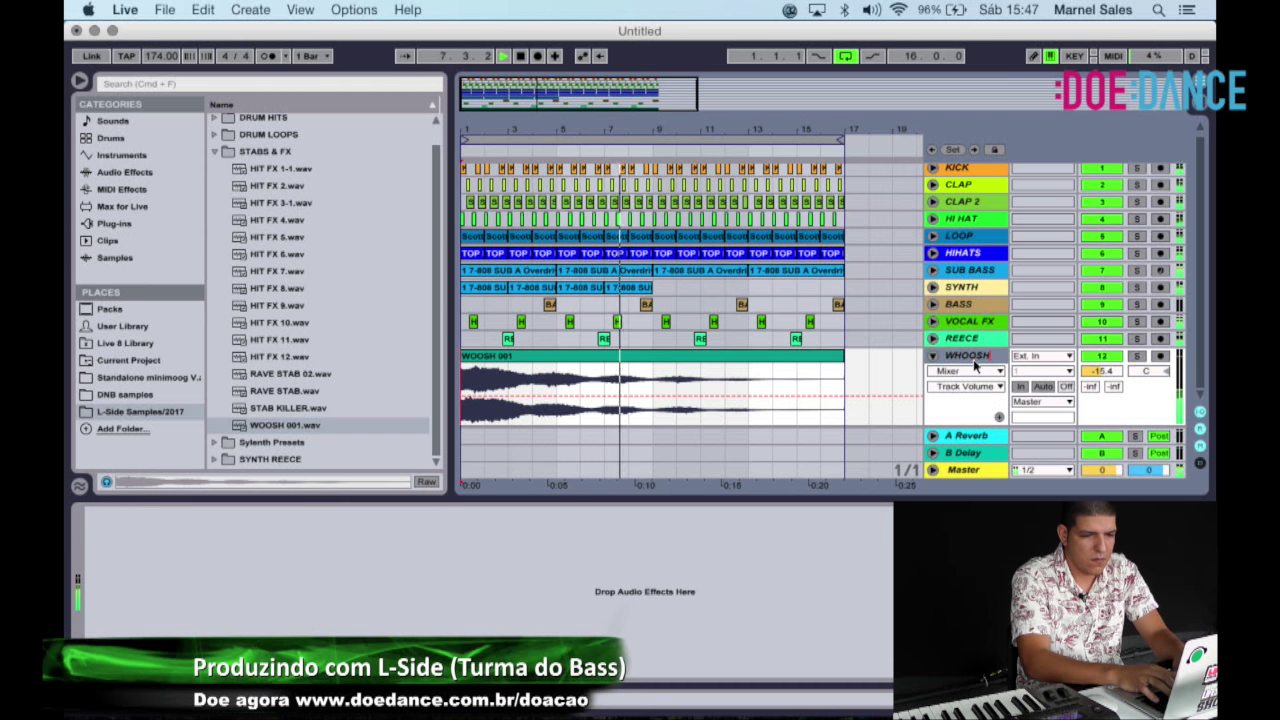
pyautogui.click(931, 357)
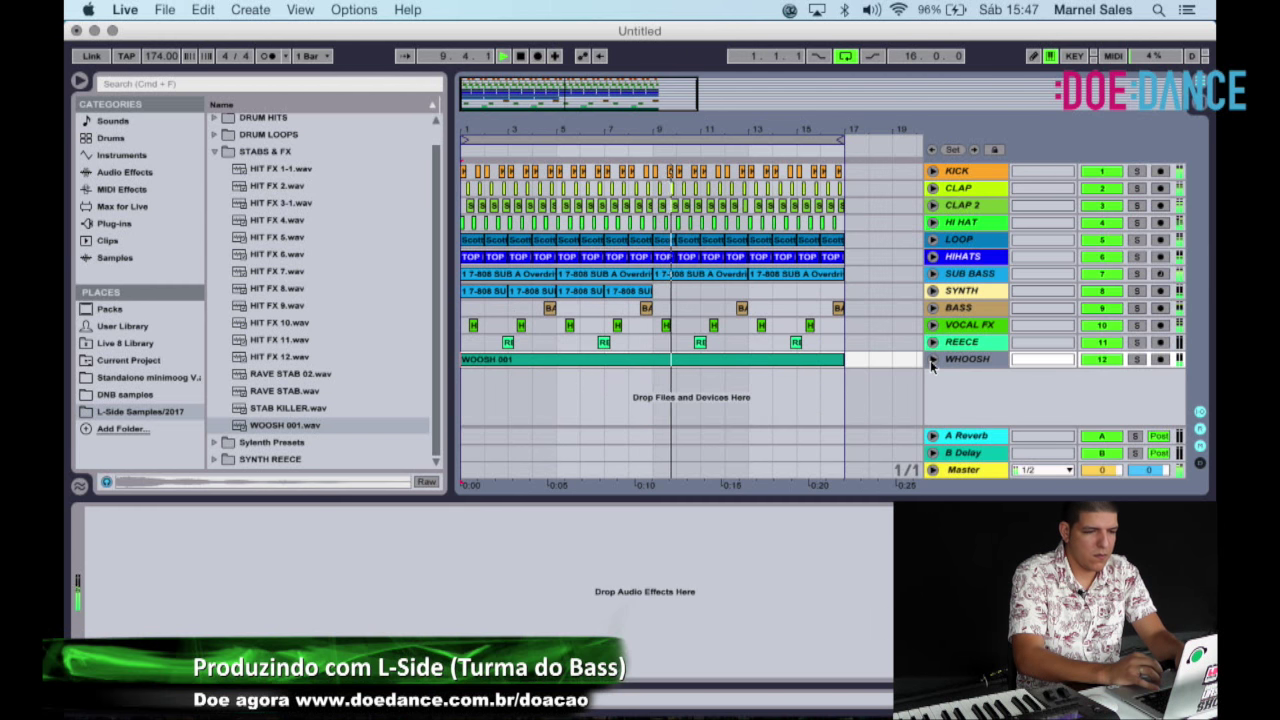
# Unfold the WHOOSH track, stop playback and duplicate the first eight bars of WOOSH 001 so it restarts at bar 9.
pyautogui.click(931, 358)
pyautogui.press('space')
pyautogui.press('super+d')
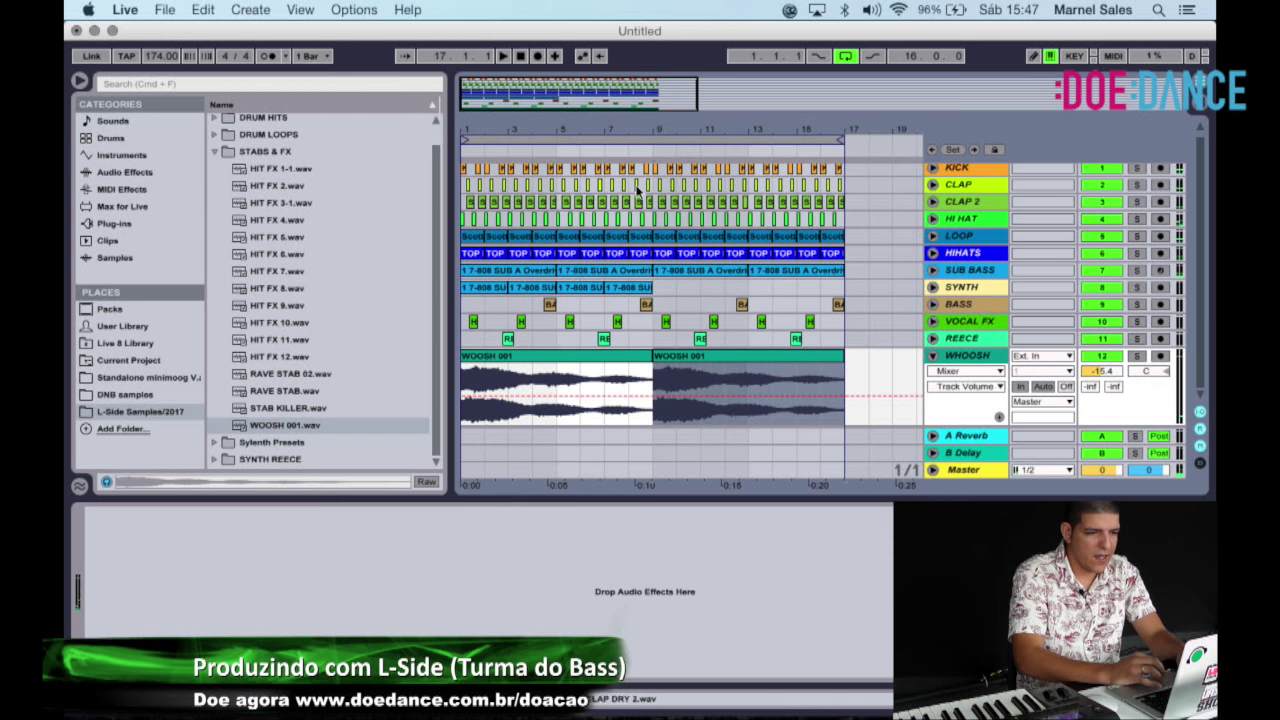
# Audition the arrangement around bar 9, set the WHOOSH track volume to -15.8 dB and fold the track.
pyautogui.click(521, 57)
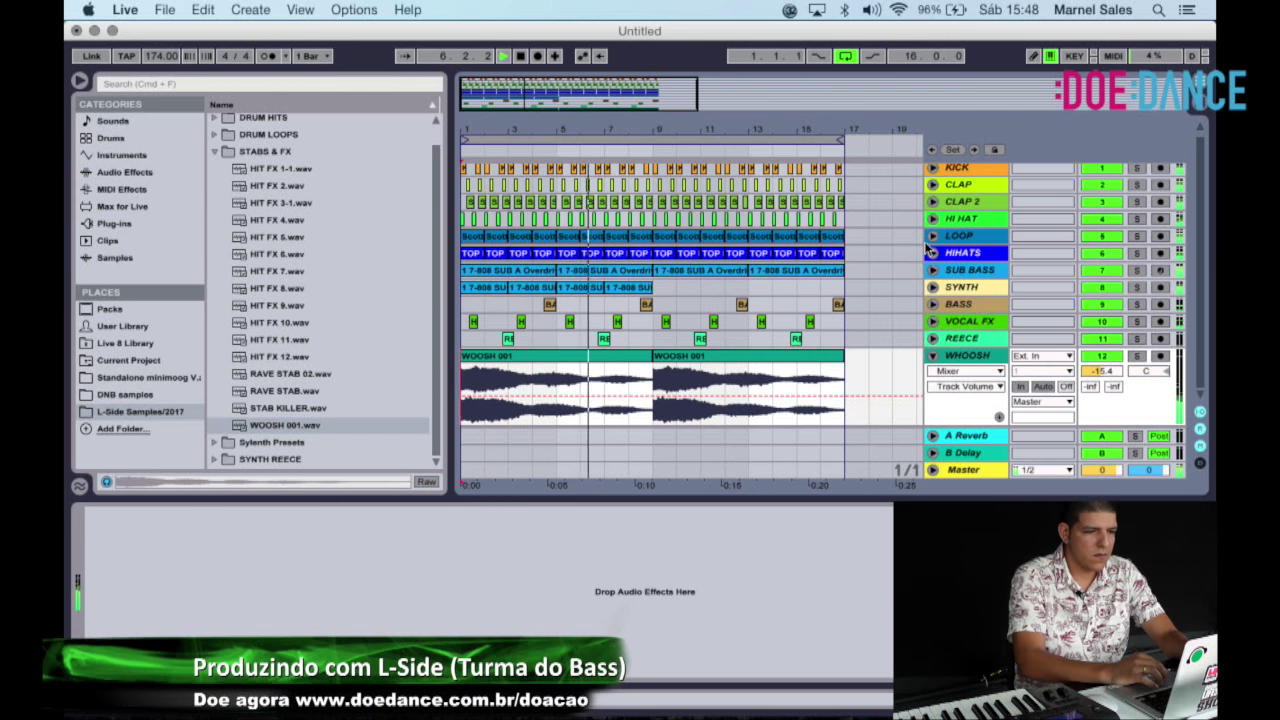
pyautogui.moveTo(654, 131); pyautogui.dragTo(652, 130)
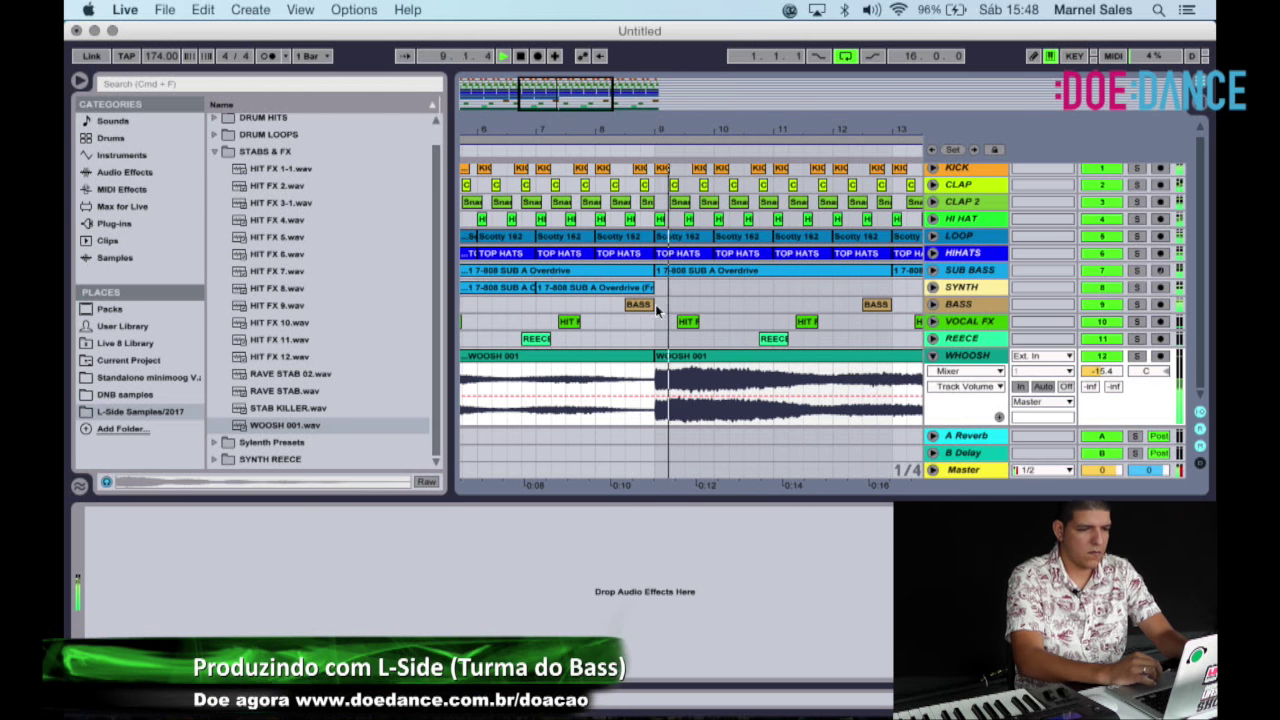
pyautogui.moveTo(1093, 369); pyautogui.dragTo(1100, 372)
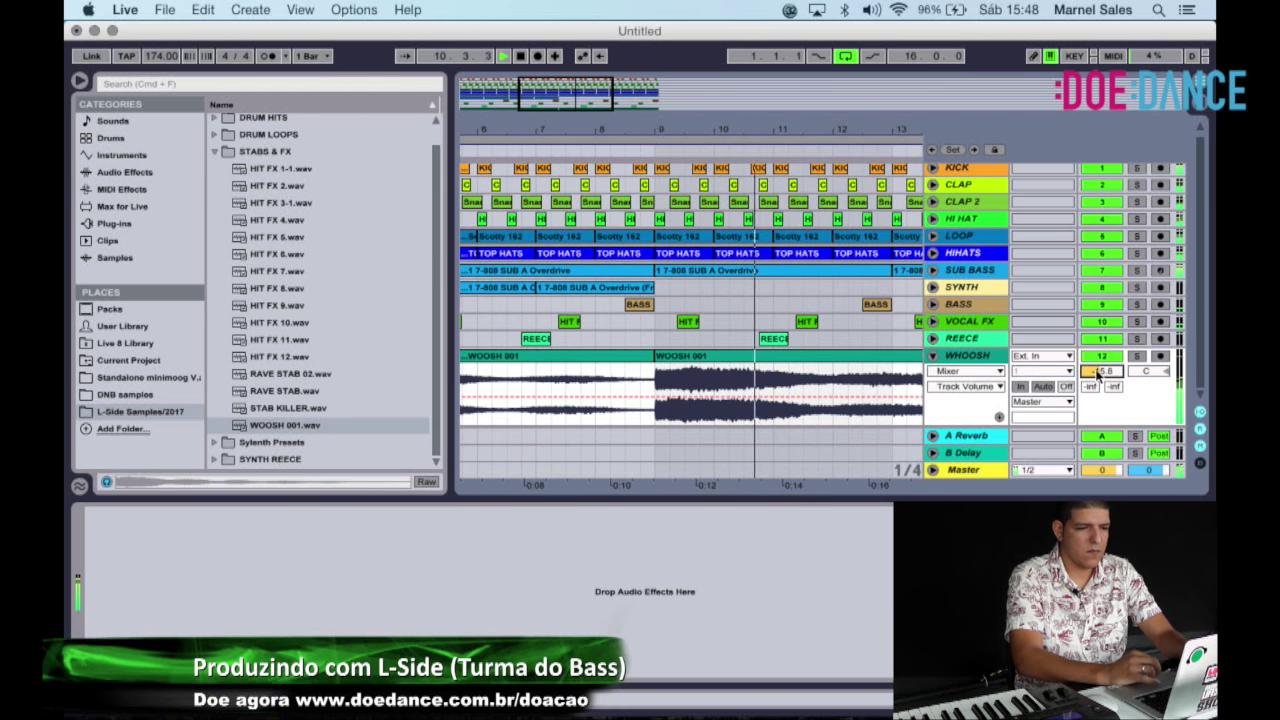
pyautogui.press('-')
pyautogui.press('-')
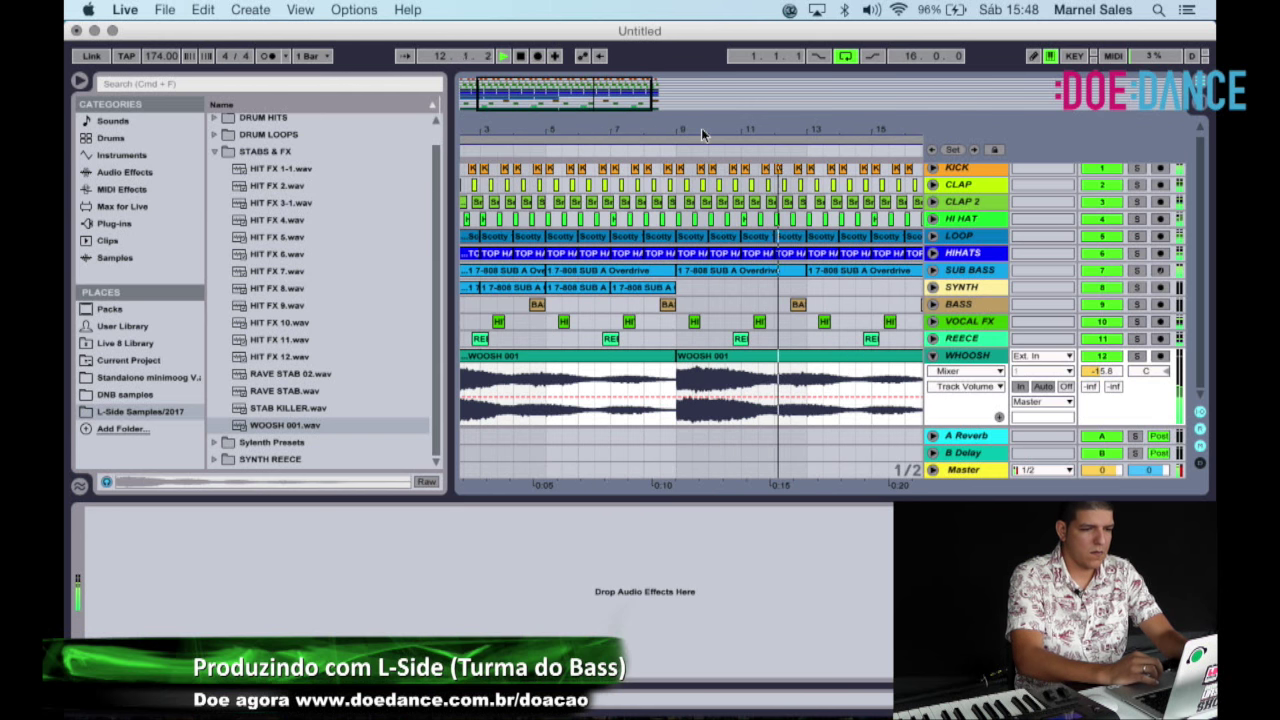
pyautogui.press('+')
pyautogui.press('+')
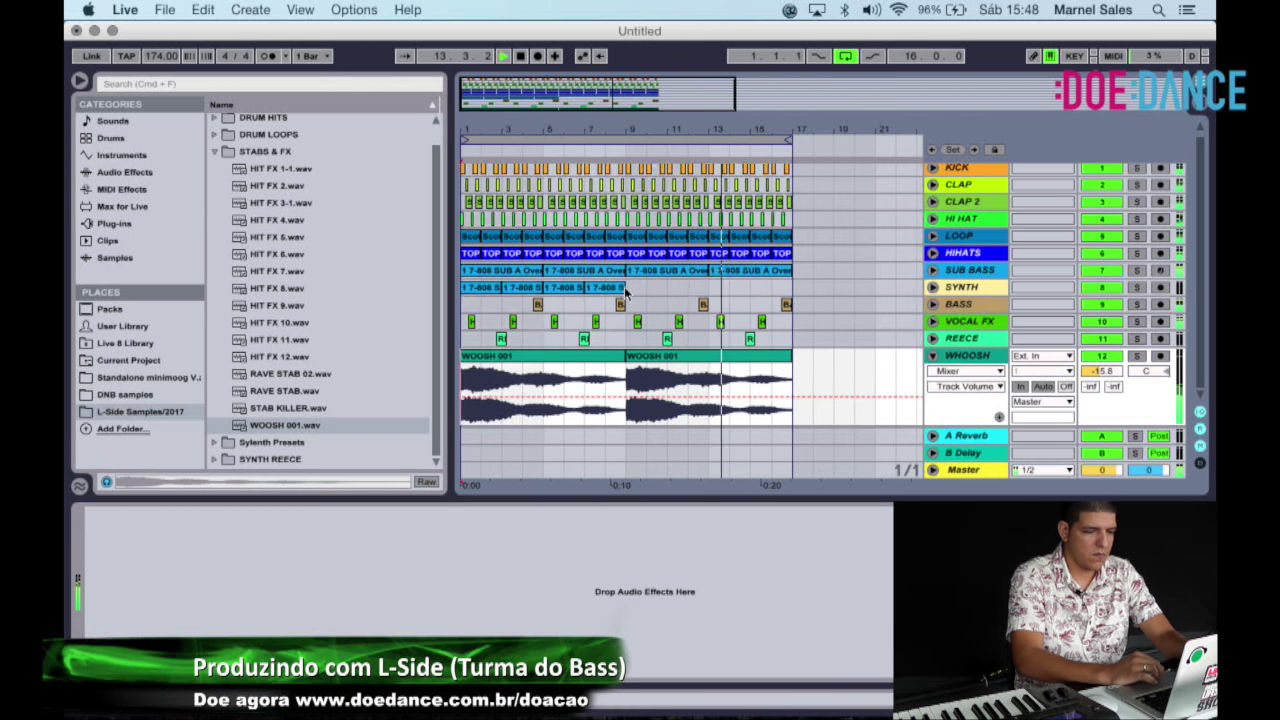
pyautogui.scroll(-1, 625, 291)
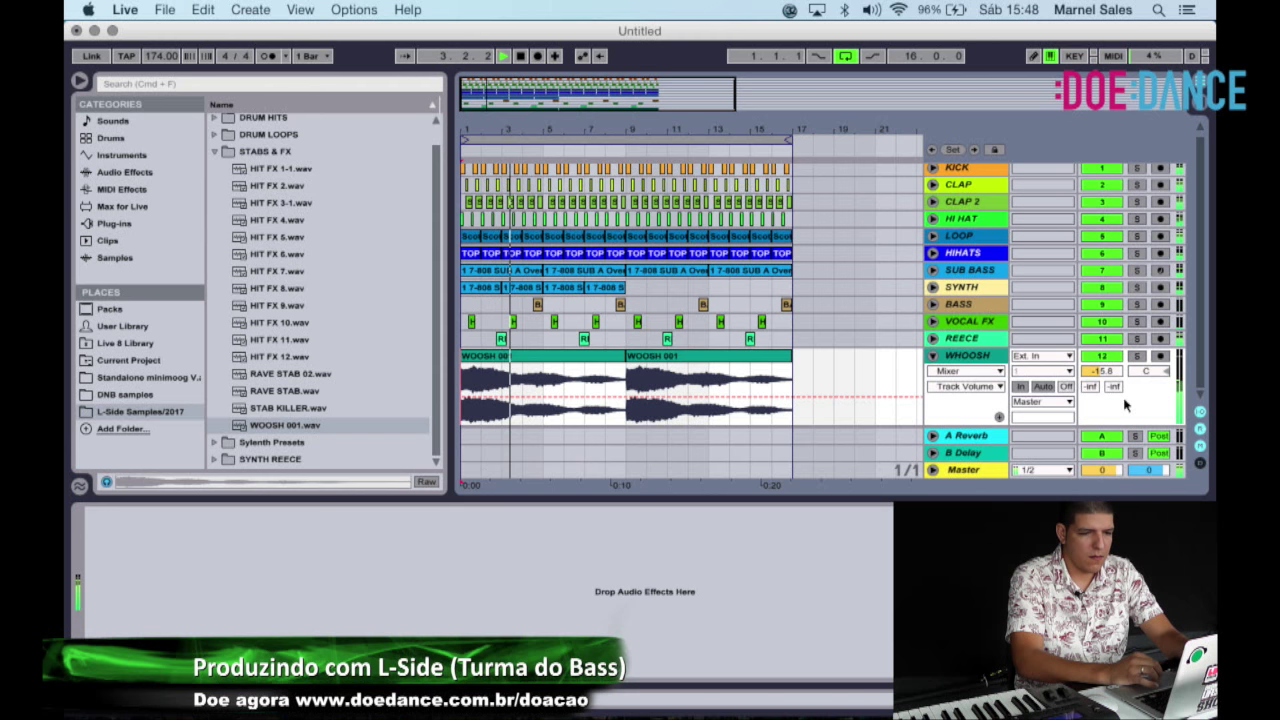
pyautogui.click(932, 355)
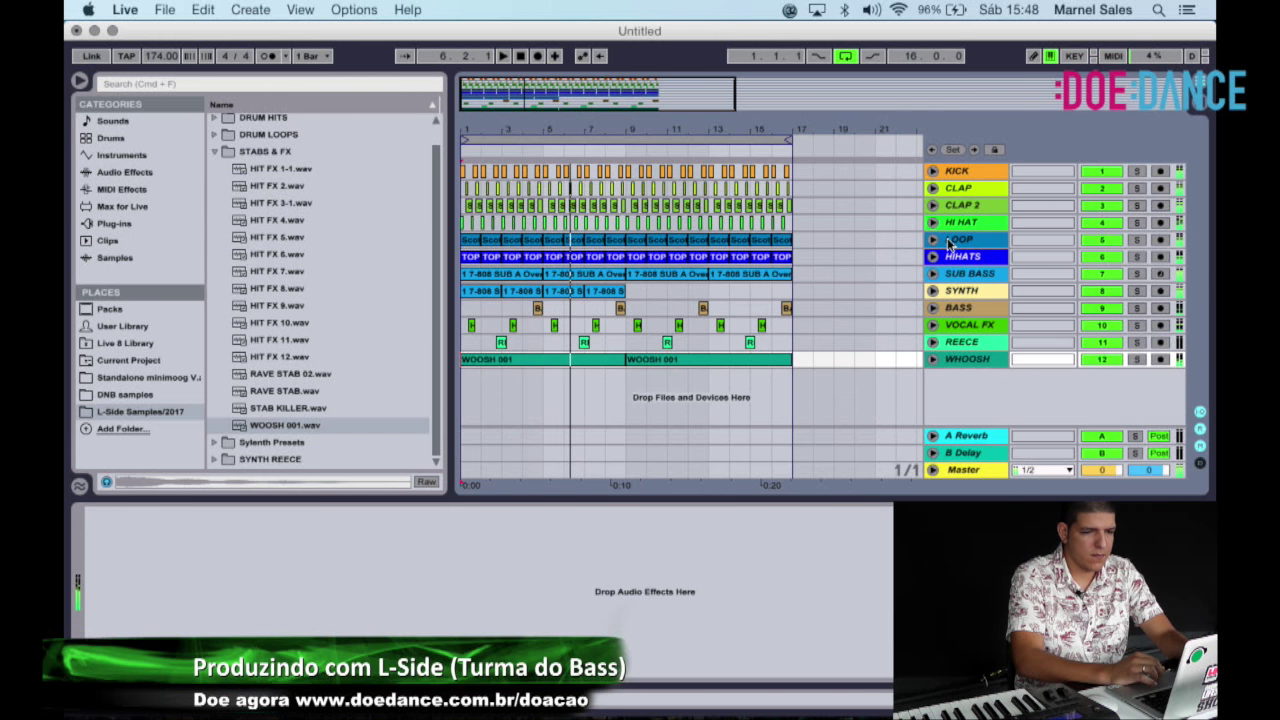
# Insert a new audio track below LOOP.
pyautogui.click(948, 241)
pyautogui.rightClick(948, 241)
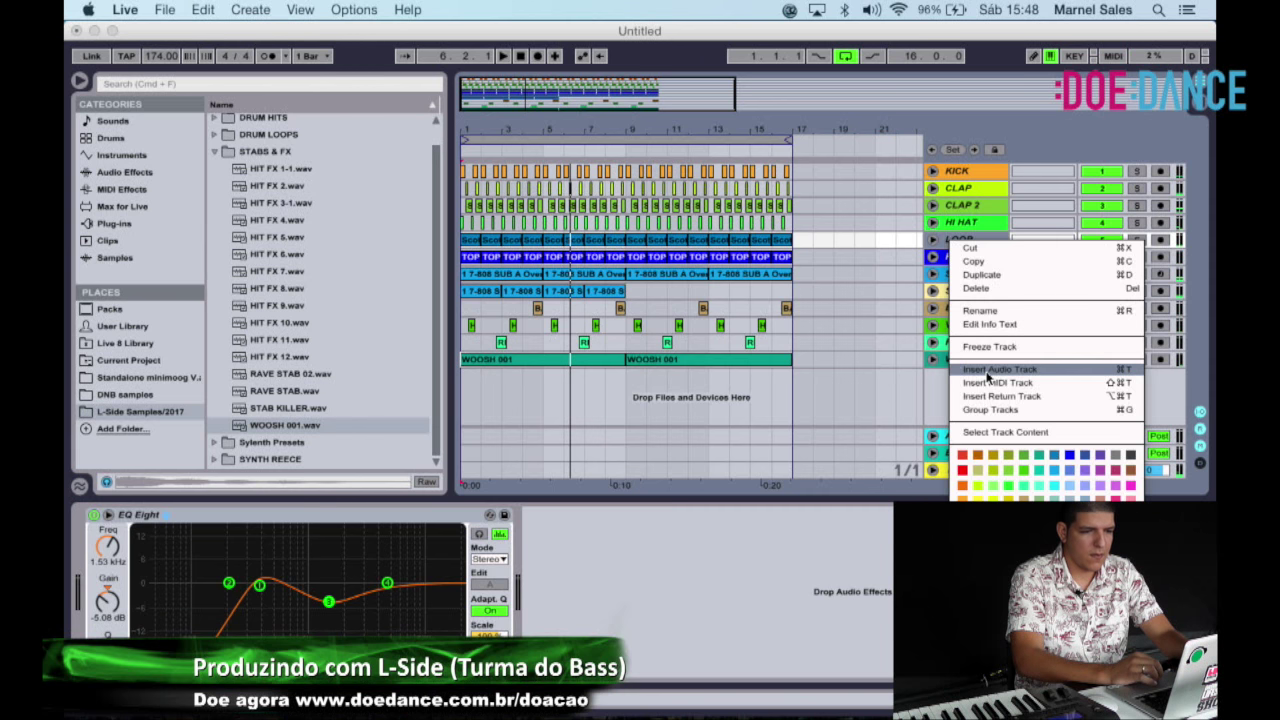
pyautogui.click(995, 369)
pyautogui.moveTo(476, 98); pyautogui.dragTo(611, 219)
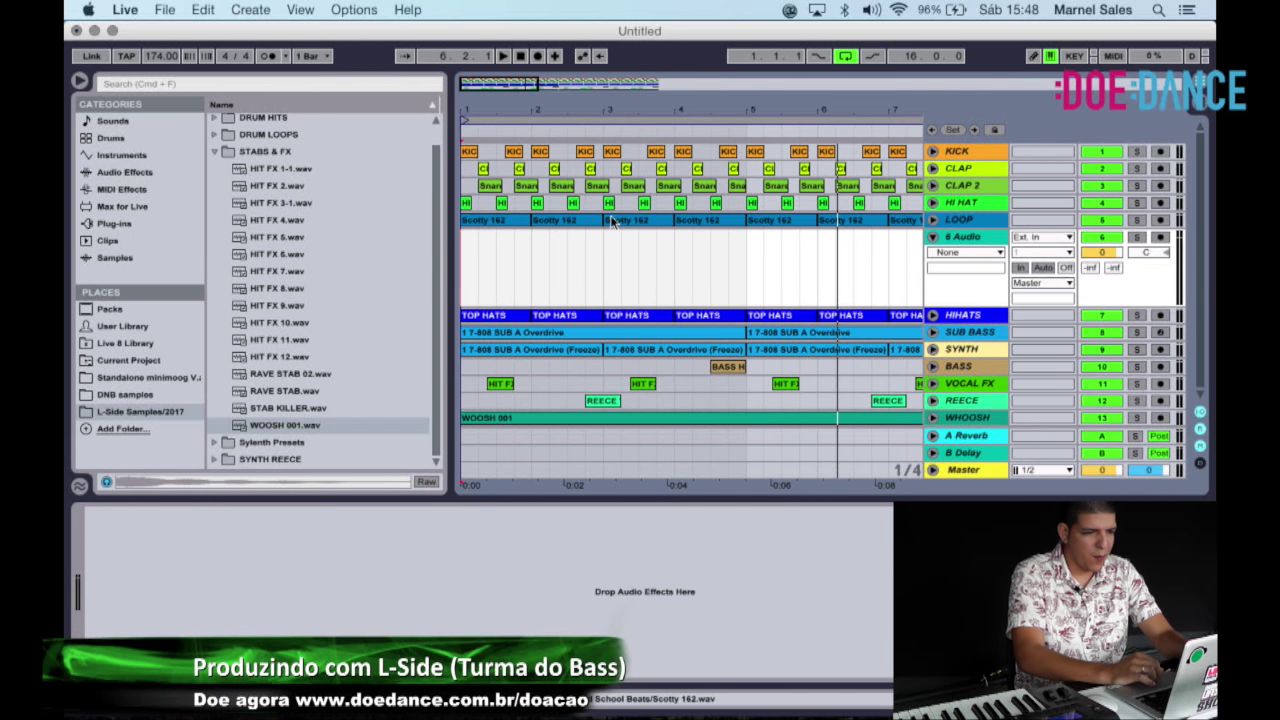
# Open the Old School Beats folder in DRUM LOOPS and preview the Think 1-162, Think 2-162 and Think 3-162 loops.
pyautogui.click(218, 154)
pyautogui.click(217, 153)
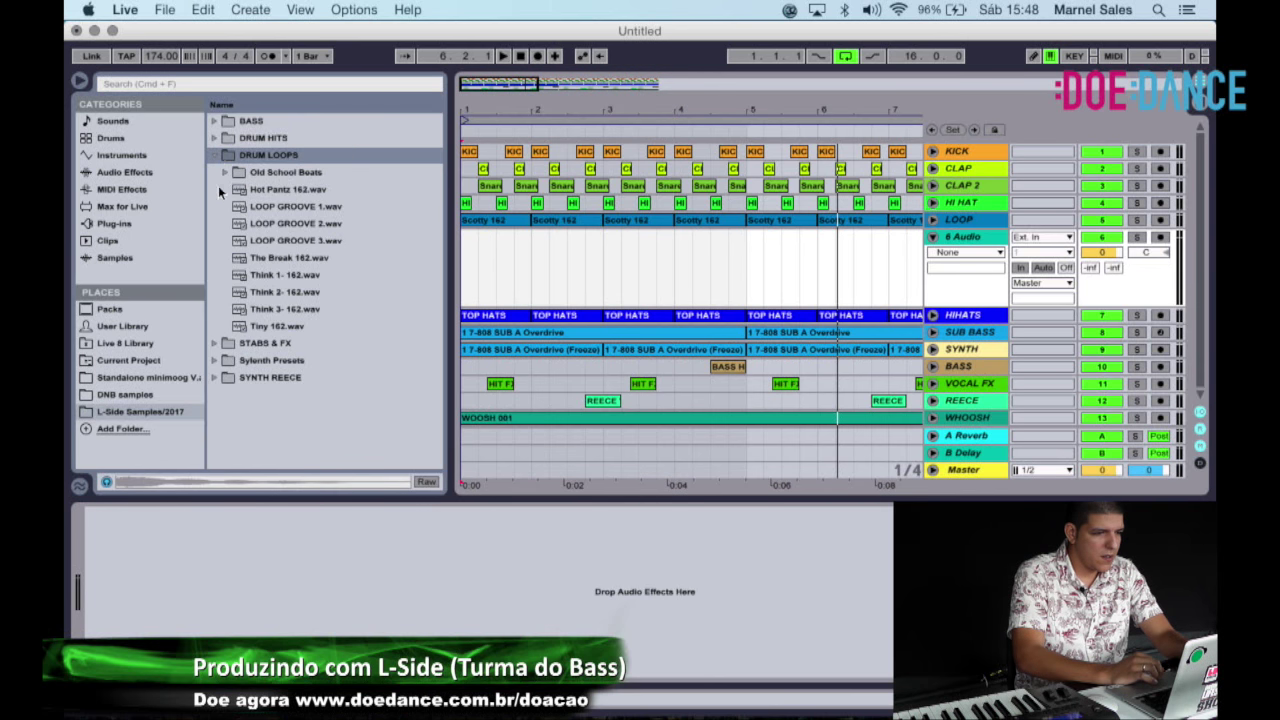
pyautogui.click(223, 172)
pyautogui.scroll(-15, 228, 175)
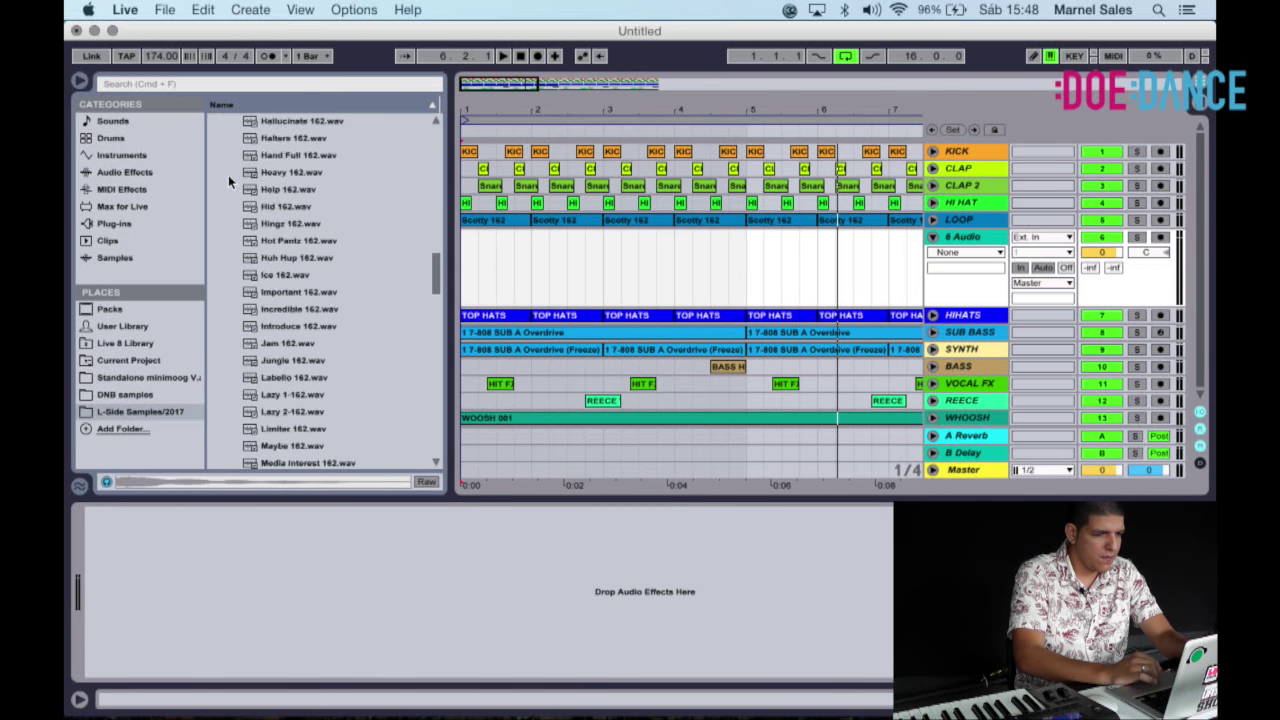
pyautogui.scroll(-10, 228, 175)
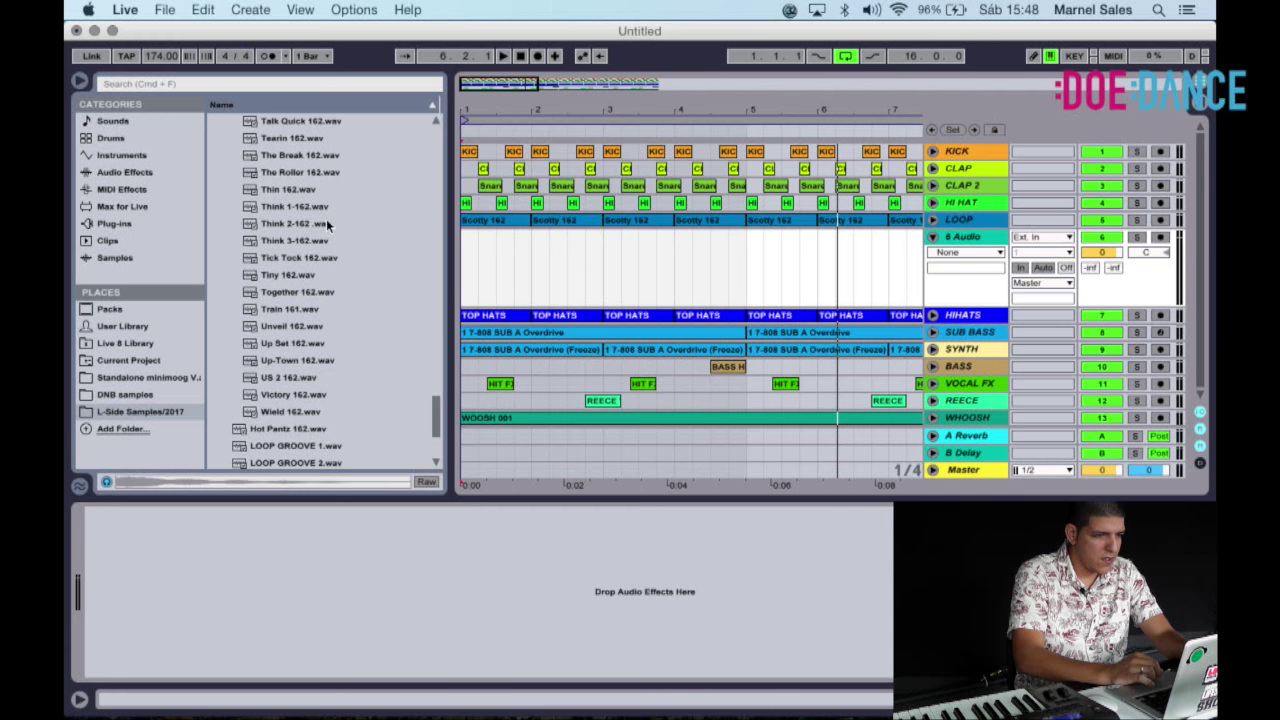
pyautogui.click(318, 207)
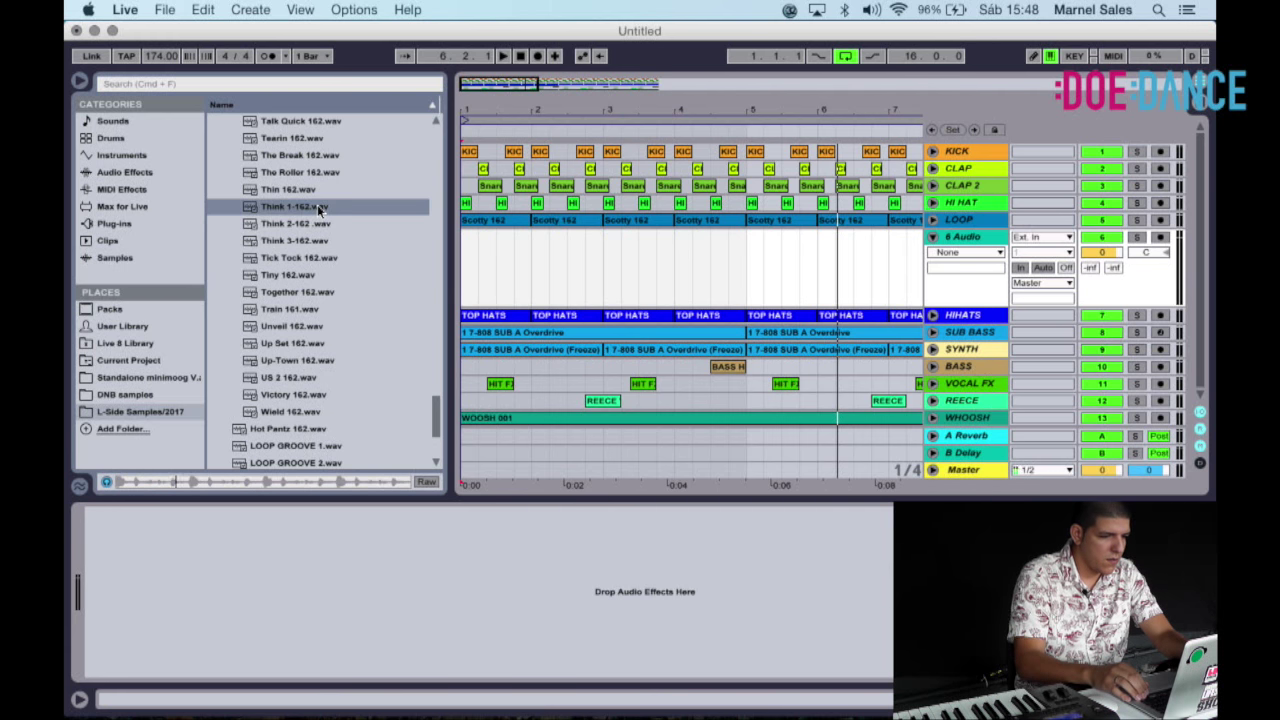
pyautogui.press('Down')
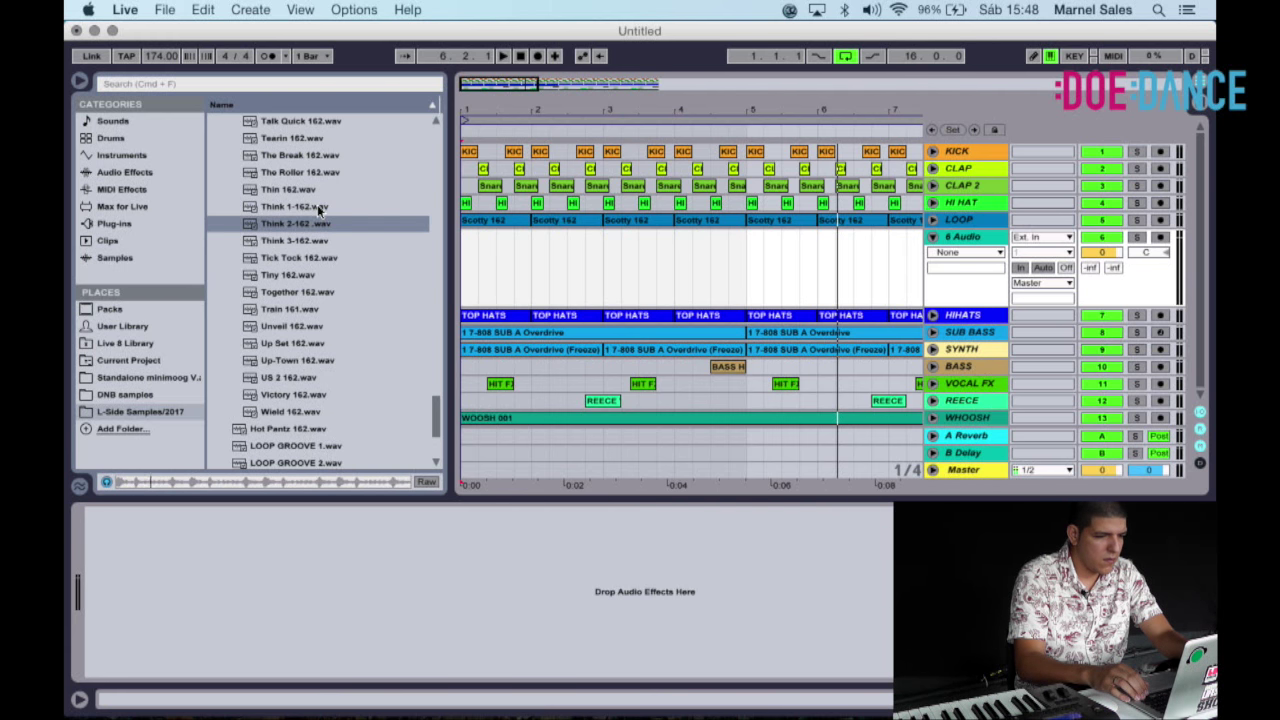
pyautogui.press('Down')
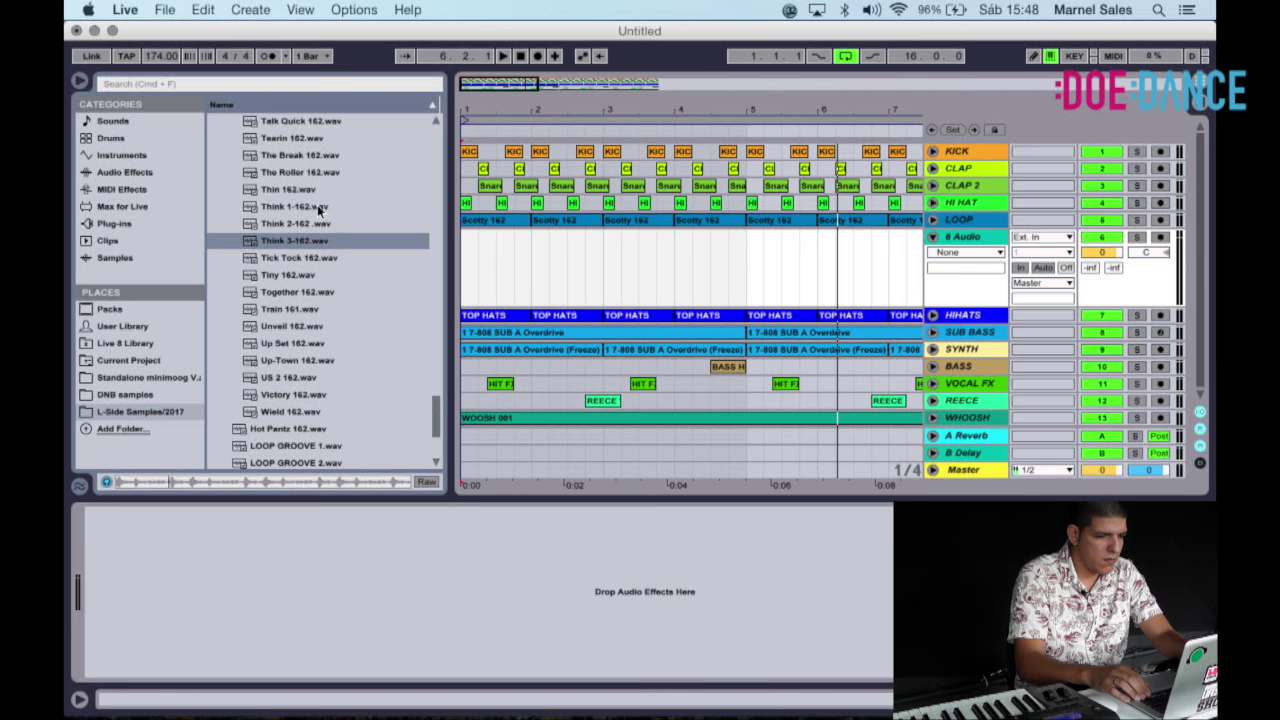
pyautogui.press('Up')
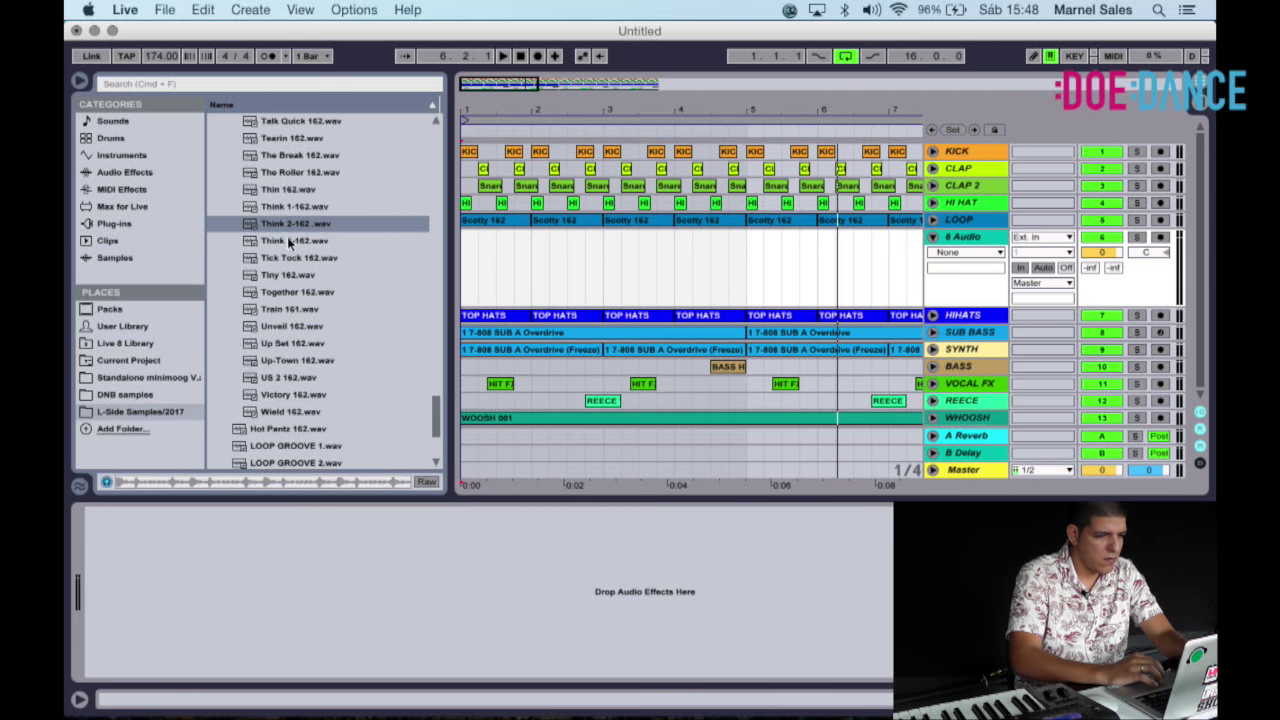
# Place Think 2-162.wav at bar 1 of the new audio track and play it soloed.
pyautogui.moveTo(459, 250); pyautogui.dragTo(463, 258)
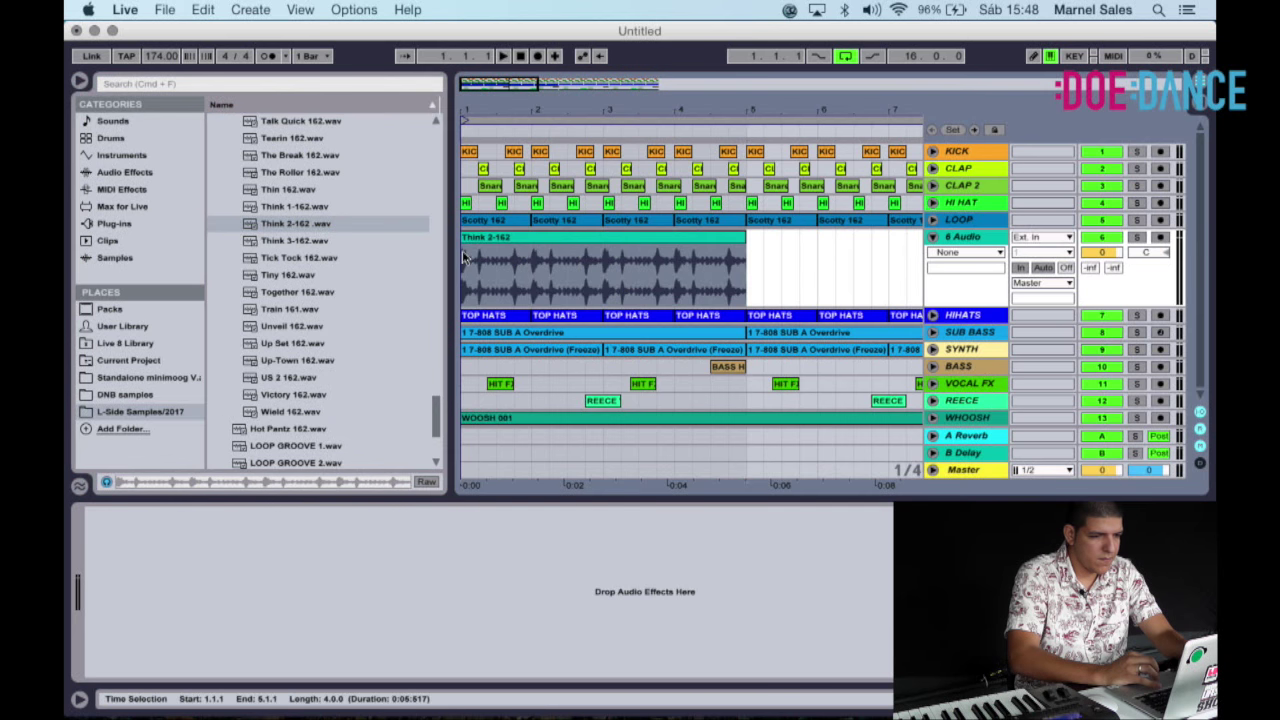
pyautogui.click(1136, 238)
pyautogui.click(1137, 237)
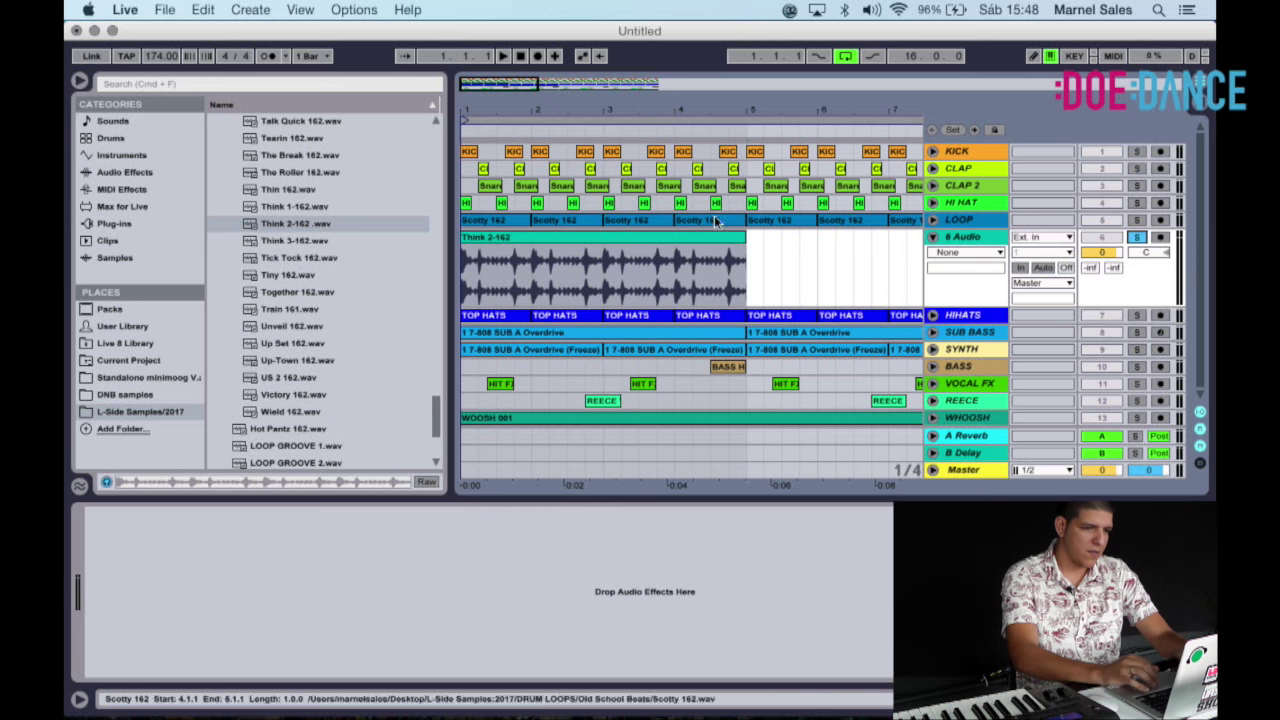
pyautogui.press('space')
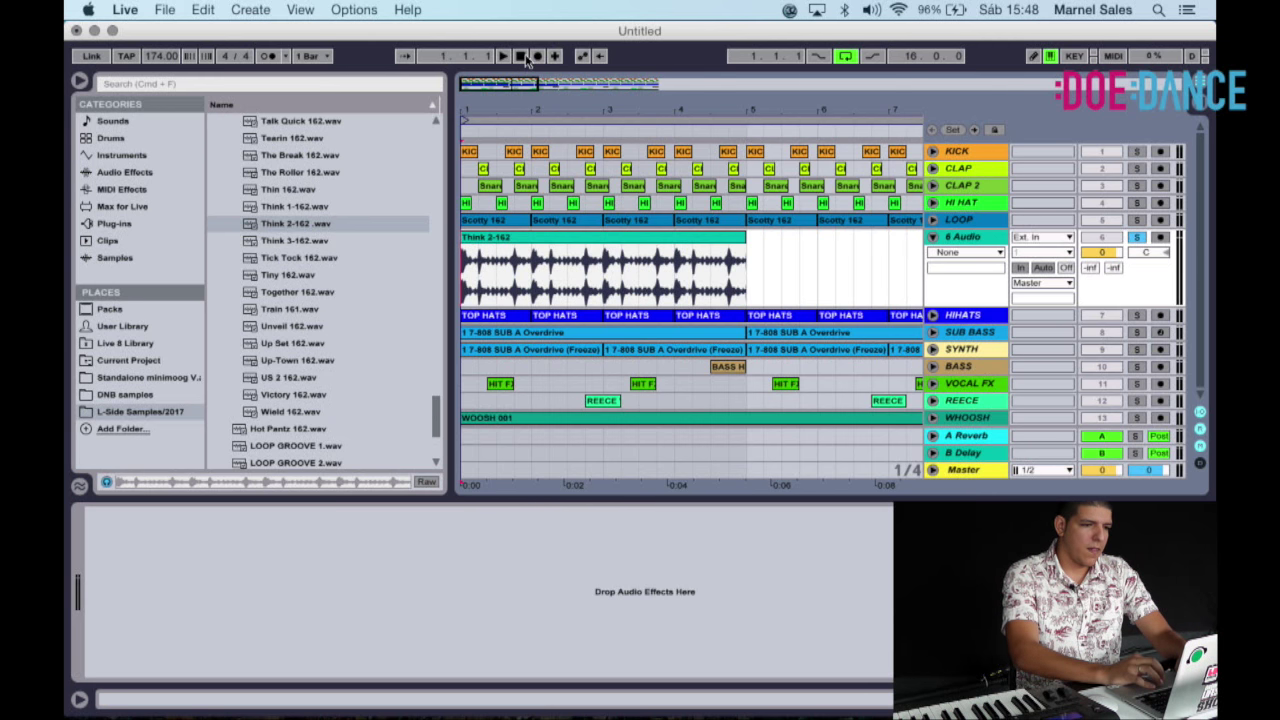
pyautogui.press('space')
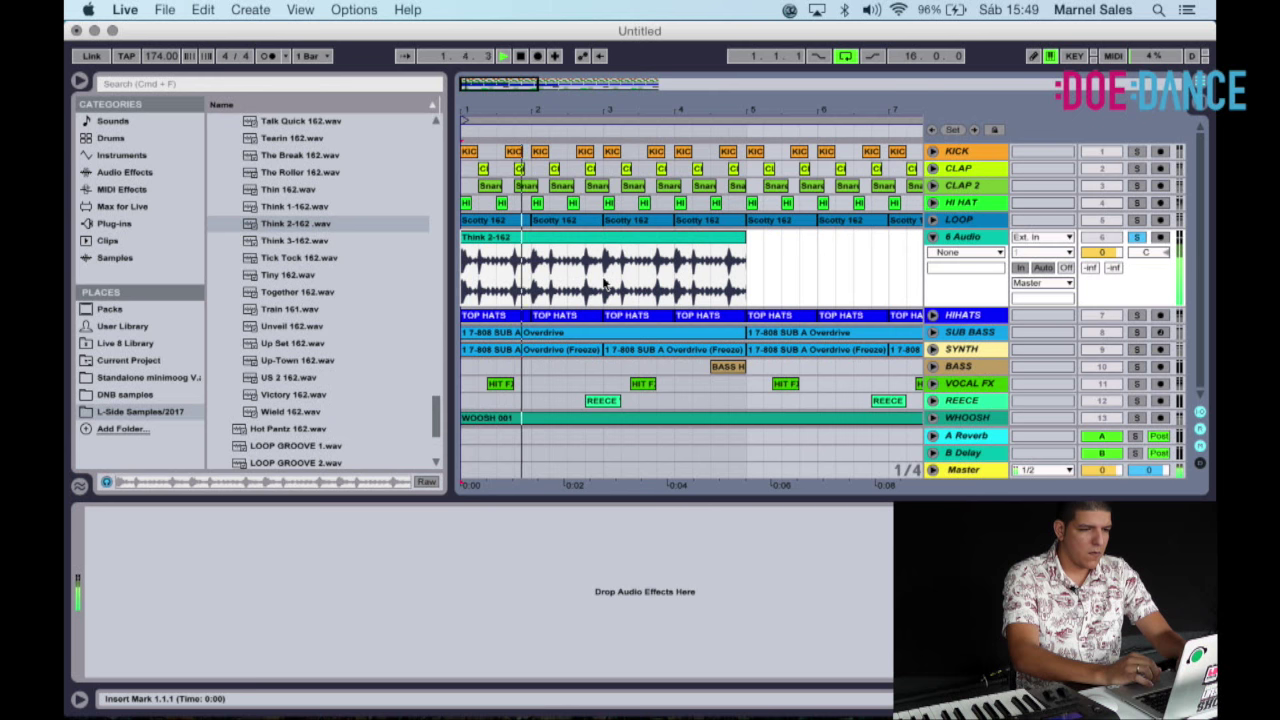
# Stop playback and split the Think 2-162 clip at 1.1.3 to isolate its opening hit.
pyautogui.press('space')
pyautogui.press('+')
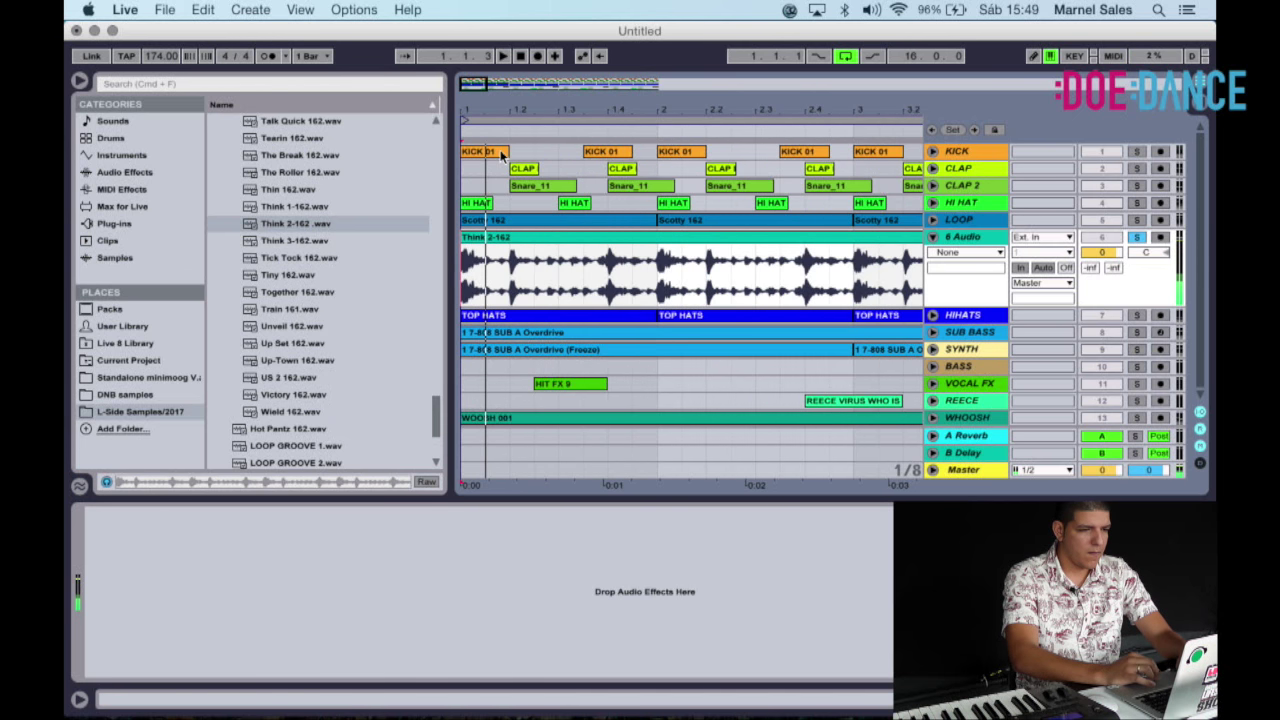
pyautogui.rightClick(590, 295)
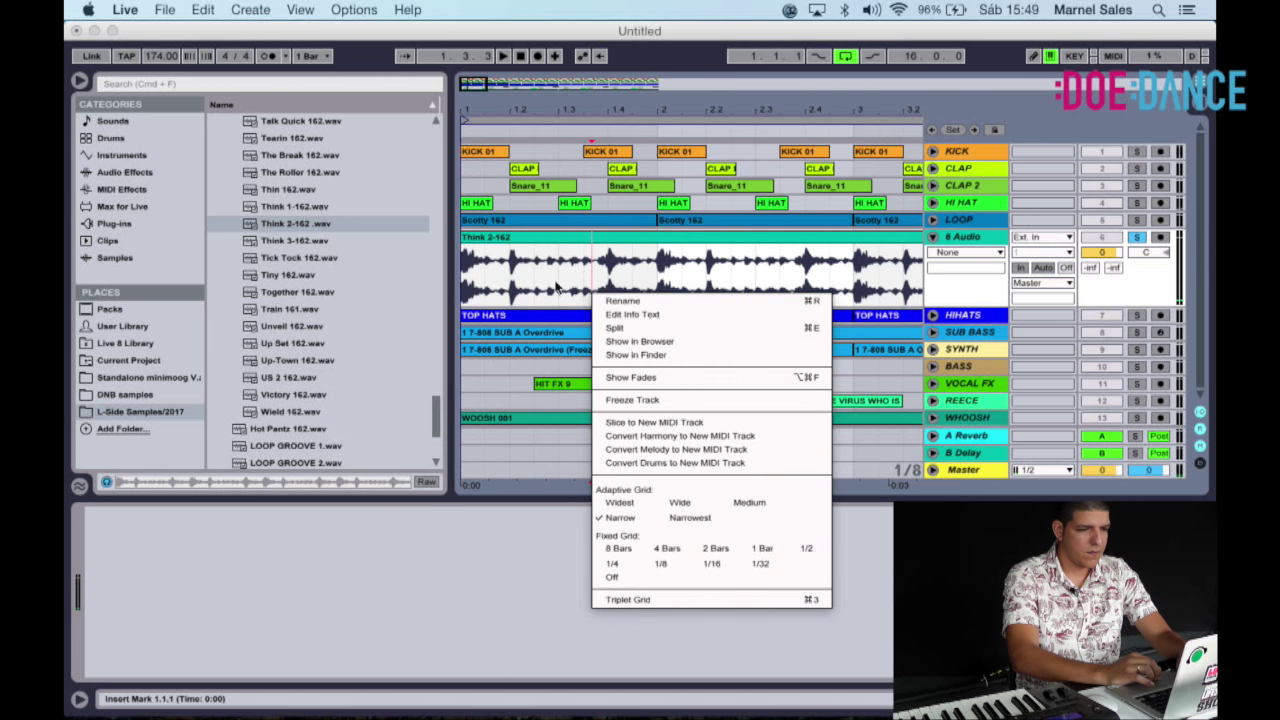
pyautogui.press('Escape')
pyautogui.moveTo(492, 274); pyautogui.dragTo(464, 262)
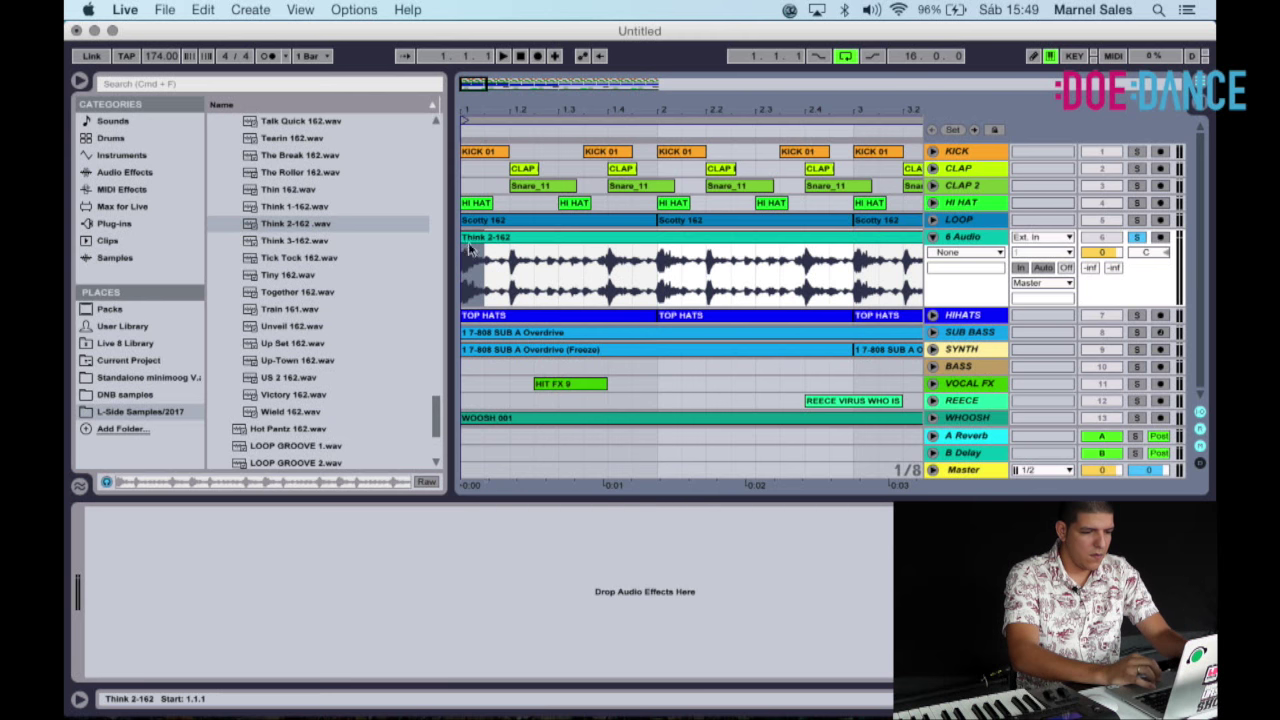
pyautogui.doubleClick(476, 241)
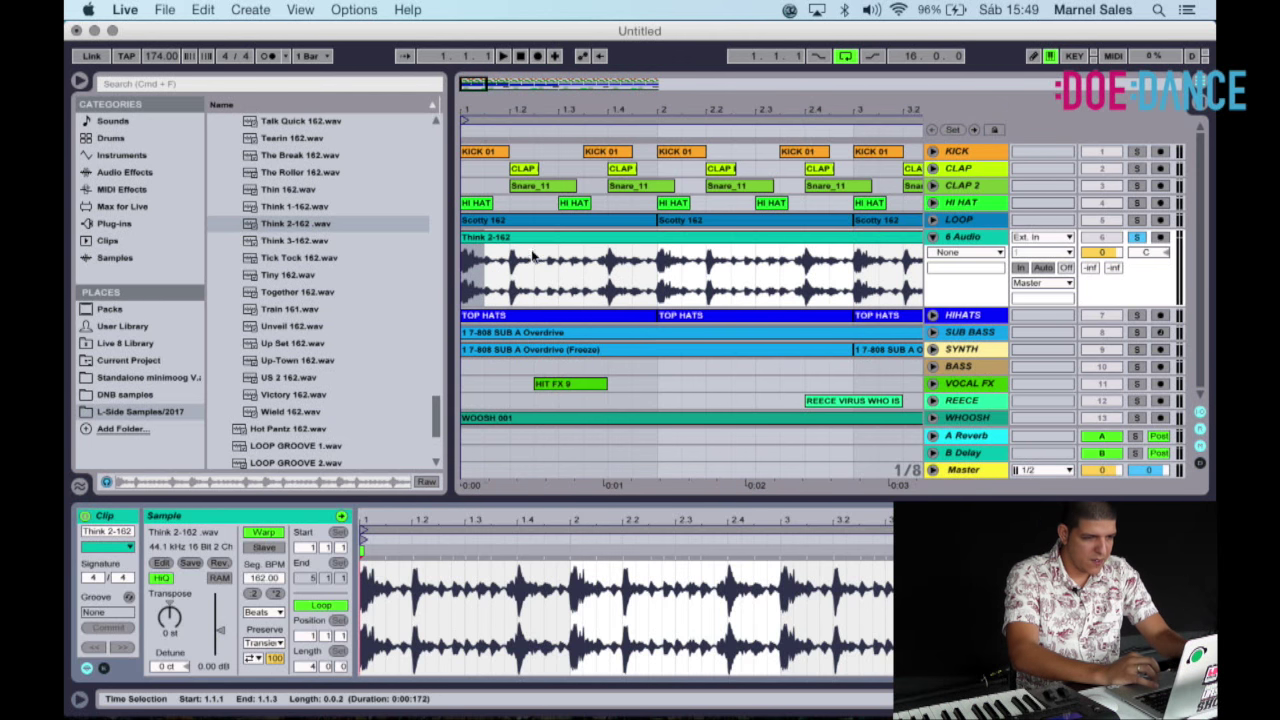
pyautogui.click(472, 236)
pyautogui.click(491, 267)
pyautogui.press('super+e')
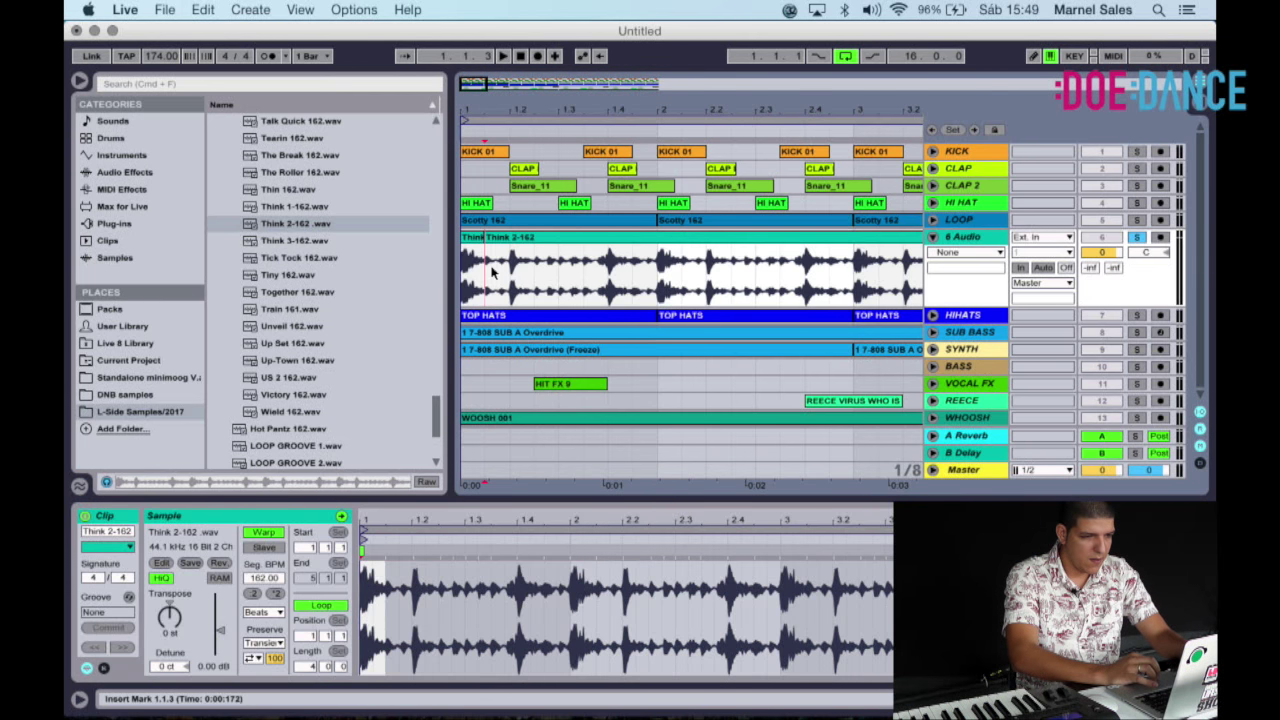
# Copy the opening Think 2-162 slice to 1.3.3, repeat the one-bar pattern through bar 4 and play it.
pyautogui.moveTo(474, 239); pyautogui.dragTo(183, 249)
pyautogui.press('super+d')
pyautogui.press('super+d')
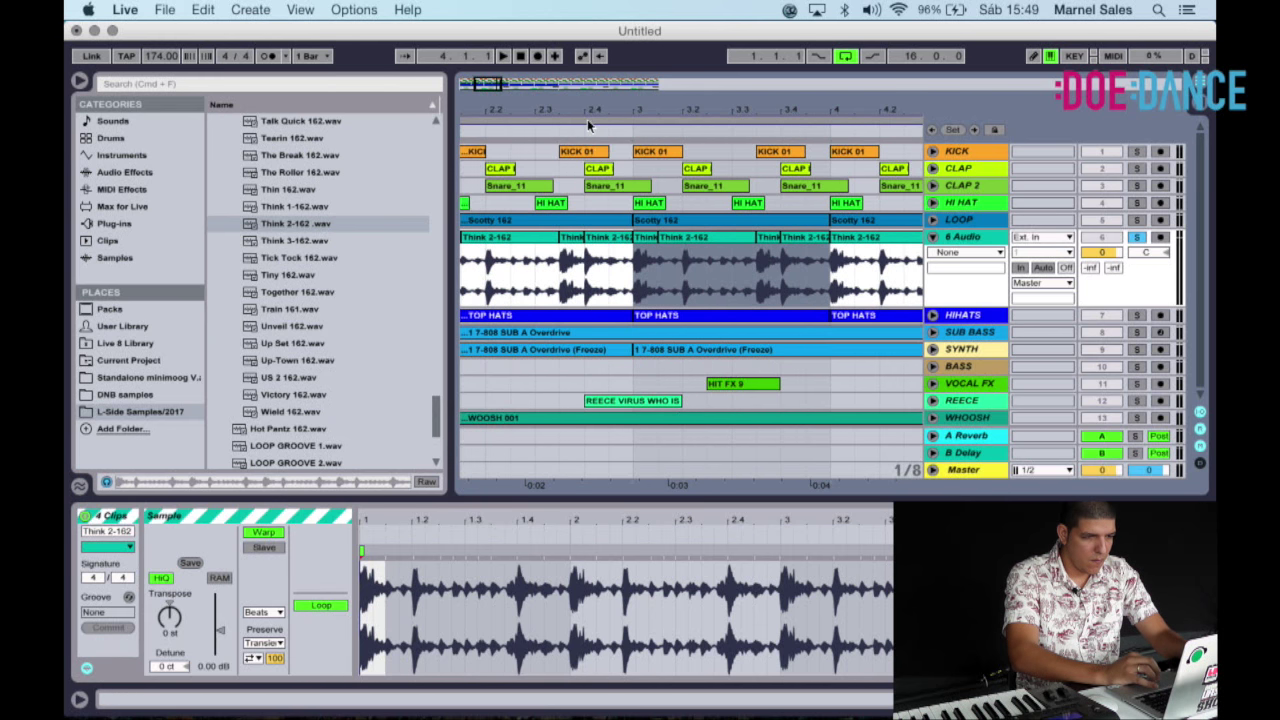
pyautogui.press('-')
pyautogui.press('-')
pyautogui.hotkey('ctrl', 'd')
pyautogui.moveTo(666, 264); pyautogui.dragTo(277, 265)
pyautogui.press('space')
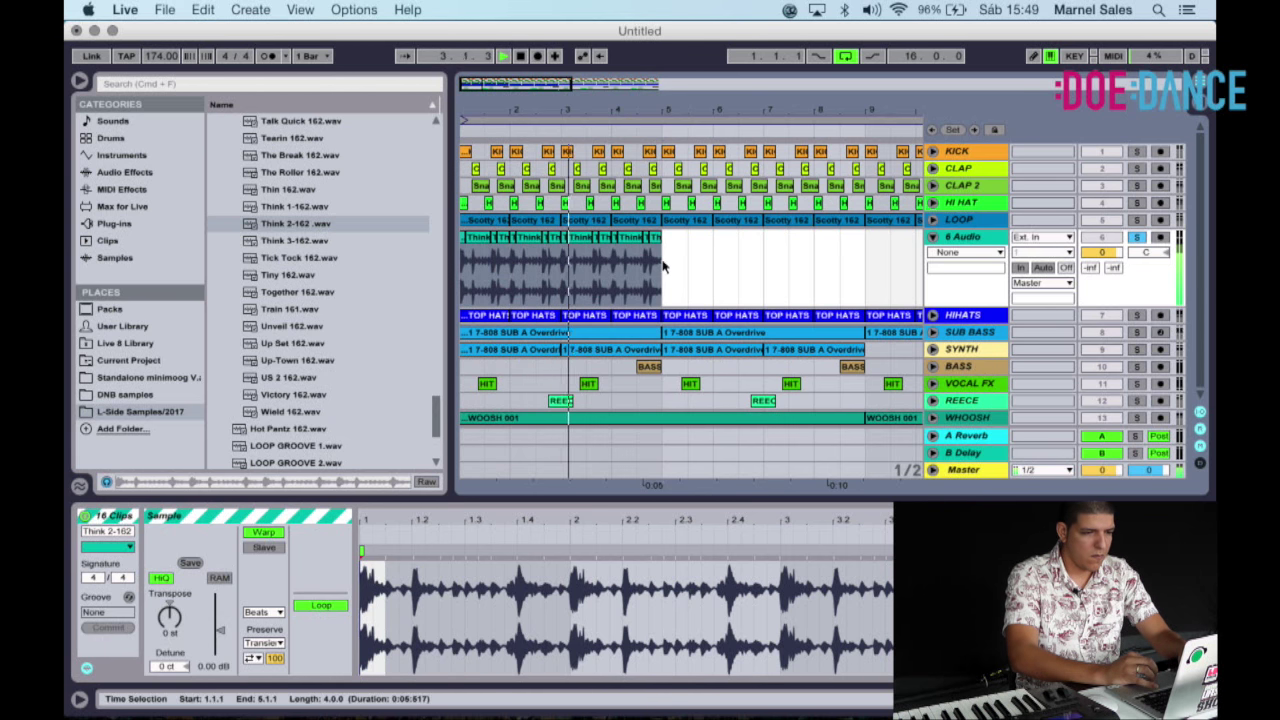
# Repeat the four-bar Think 2-162 pattern up to bar 17 and set its track volume to -10.0 dB.
pyautogui.moveTo(663, 258); pyautogui.dragTo(390, 256)
pyautogui.press('super+d')
pyautogui.press('super+d')
pyautogui.press('super+d')
pyautogui.press('super+d')
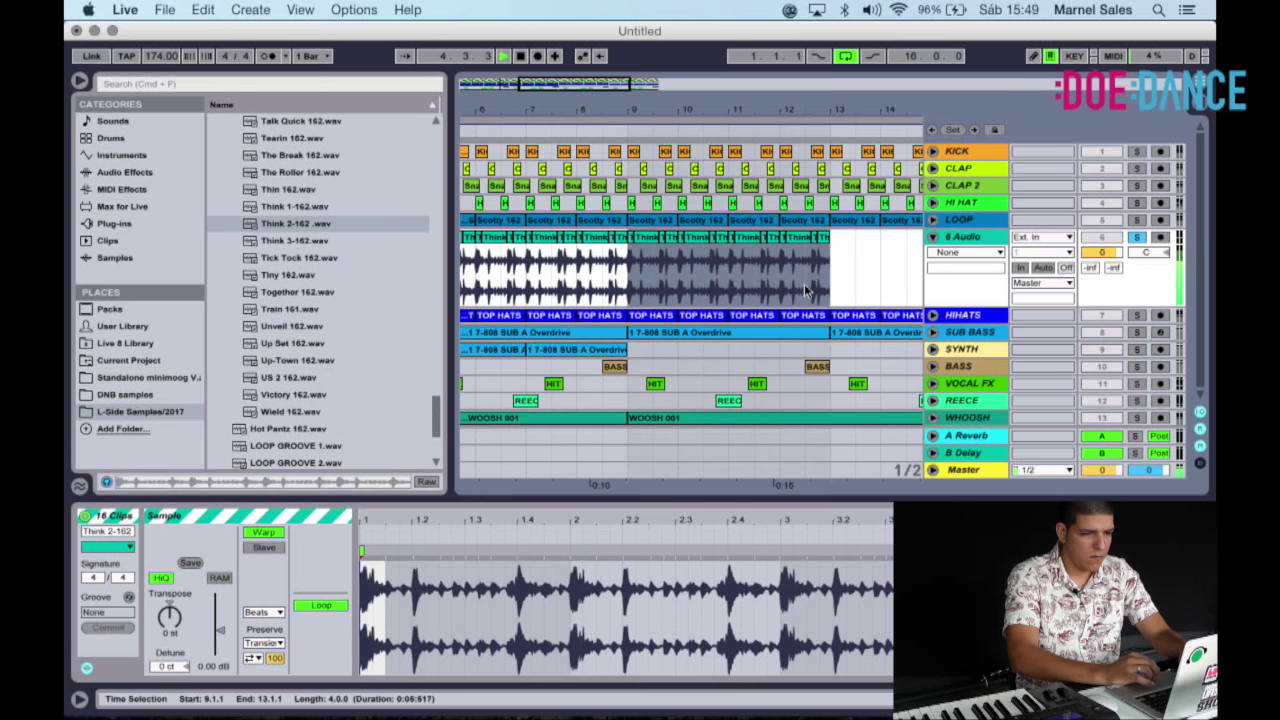
pyautogui.press('super+z')
pyautogui.moveTo(1122, 250); pyautogui.dragTo(1122, 254)
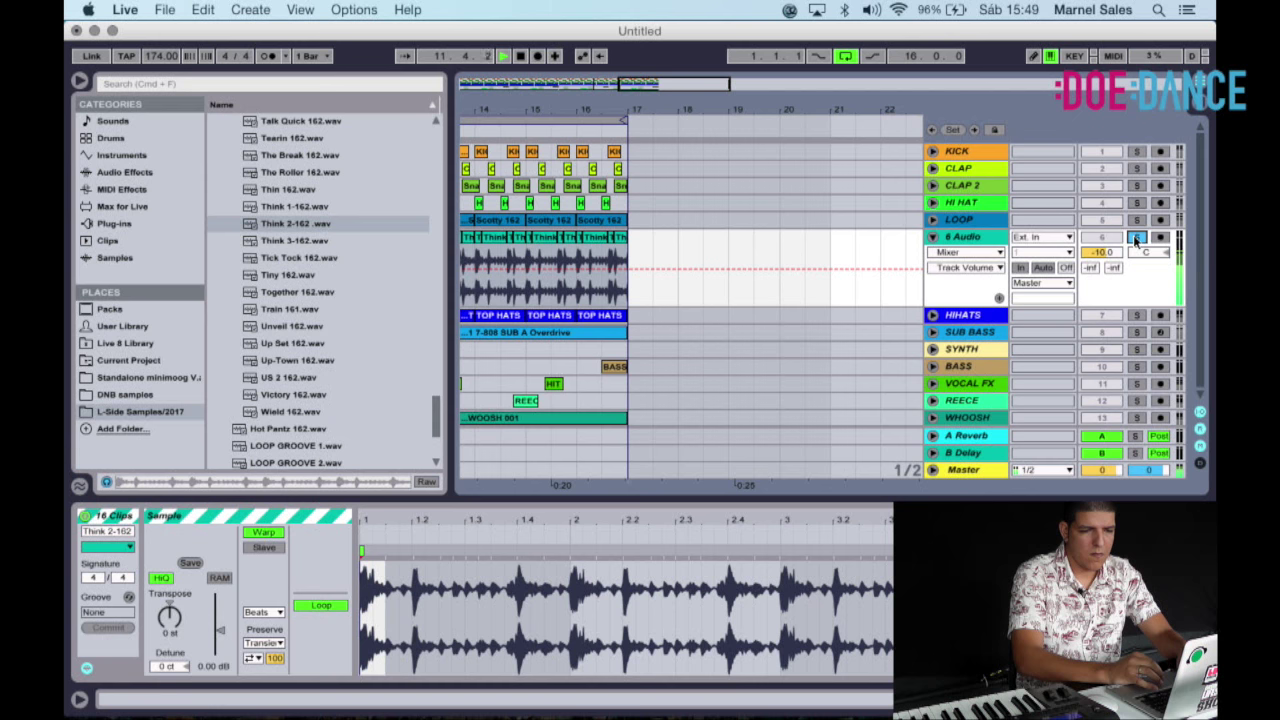
# Unsolo the Think 2-162 track and rename it LOOP 2.
pyautogui.click(1136, 238)
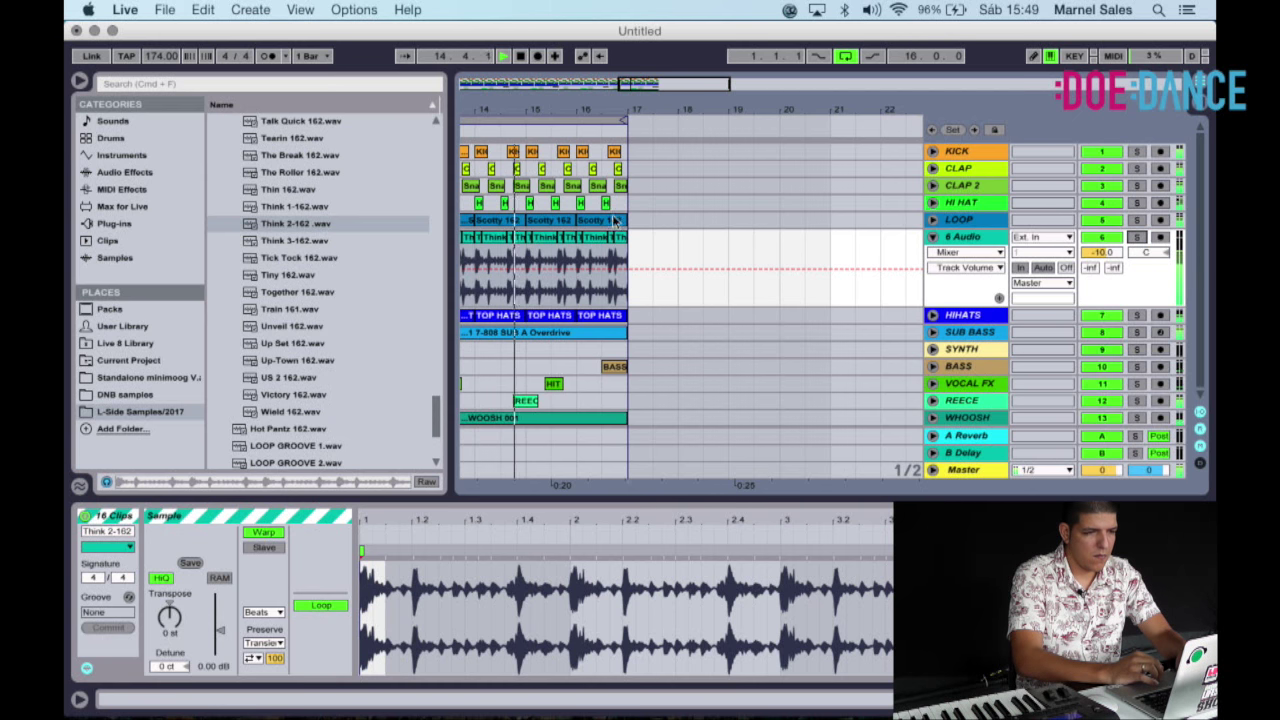
pyautogui.moveTo(506, 108); pyautogui.dragTo(565, 243)
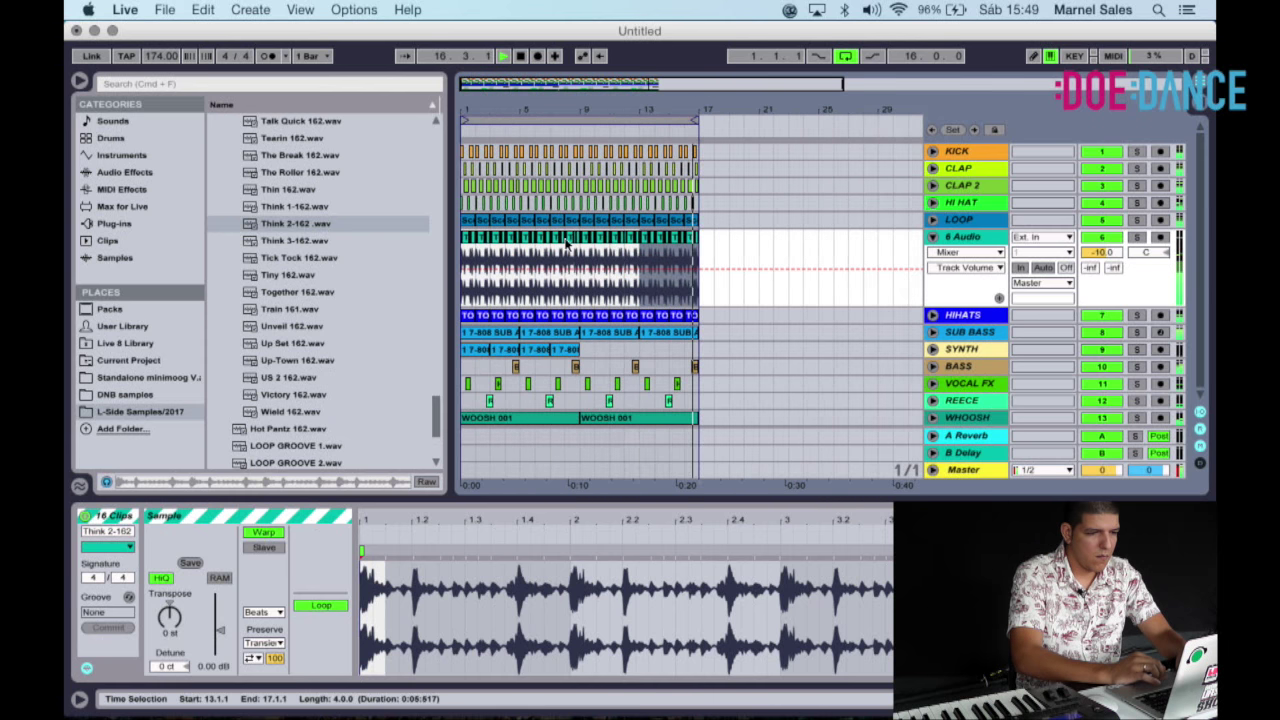
pyautogui.click(974, 240)
pyautogui.press('super+r')
pyautogui.write('LOOP')
pyautogui.press('Return')
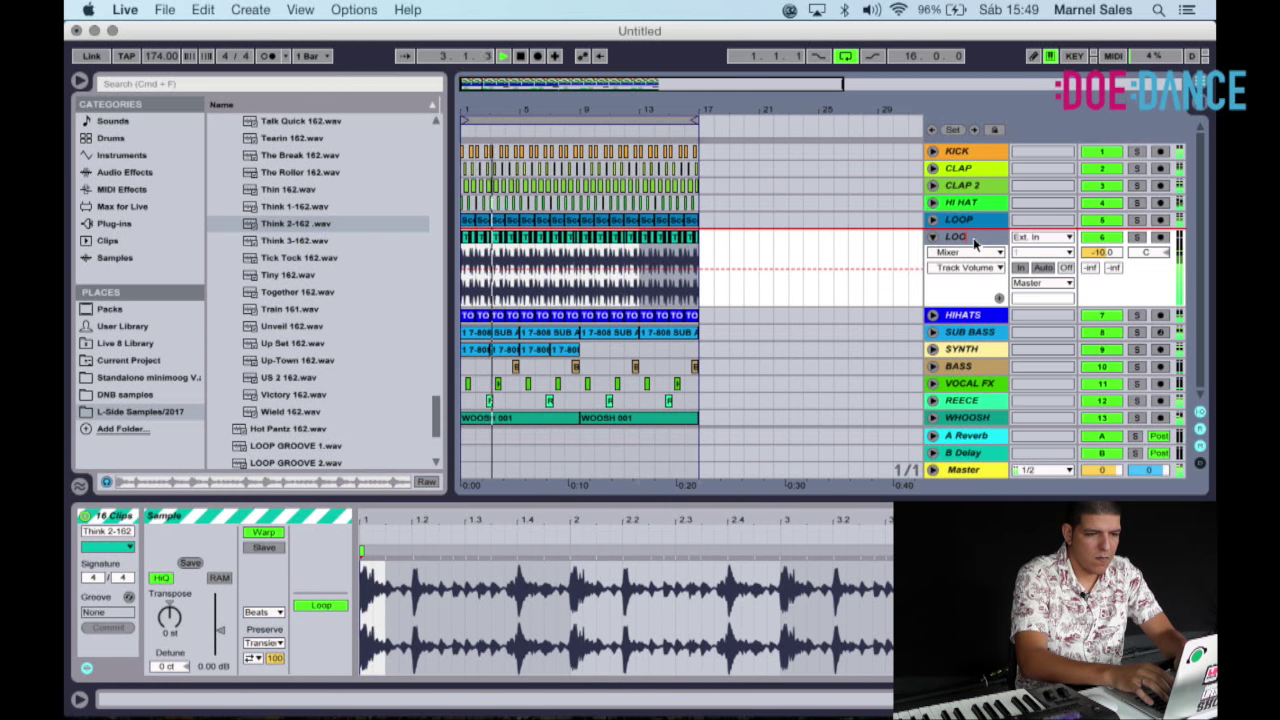
pyautogui.write('2')
pyautogui.press('Return')
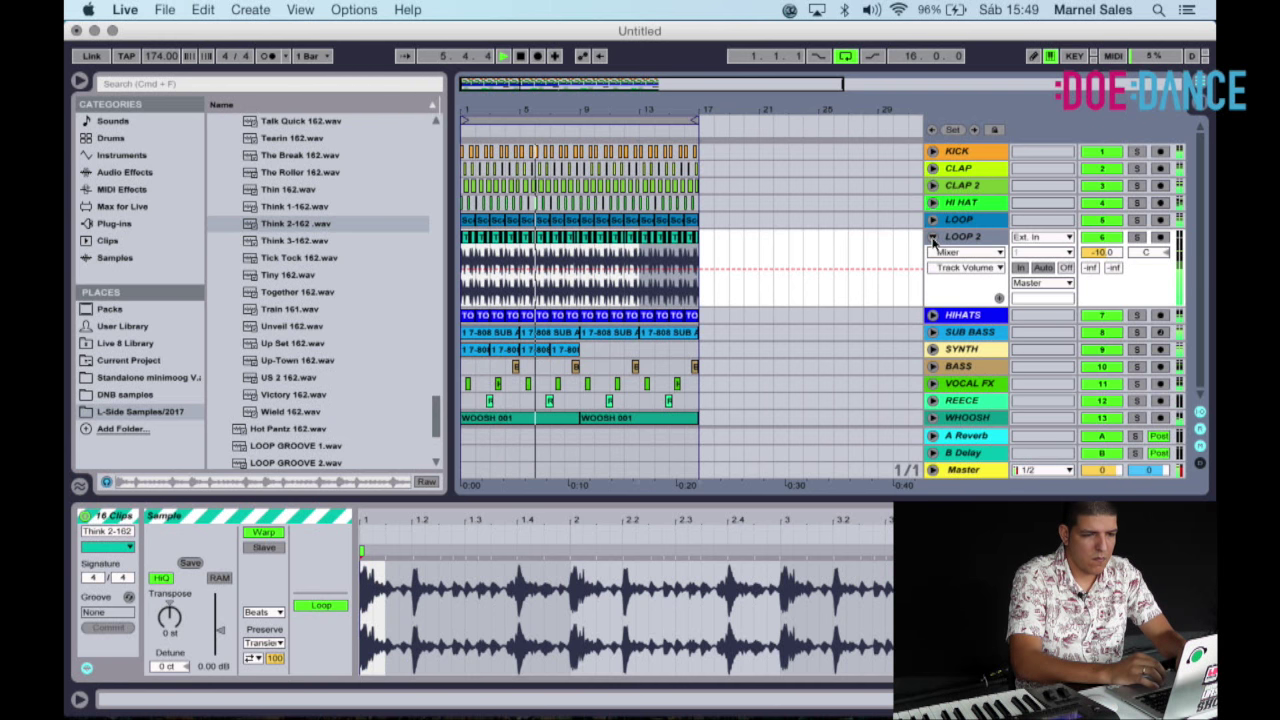
# Collapse the LOOP 2 track and insert a new audio track below it.
pyautogui.click(933, 237)
pyautogui.click(934, 238)
pyautogui.click(935, 239)
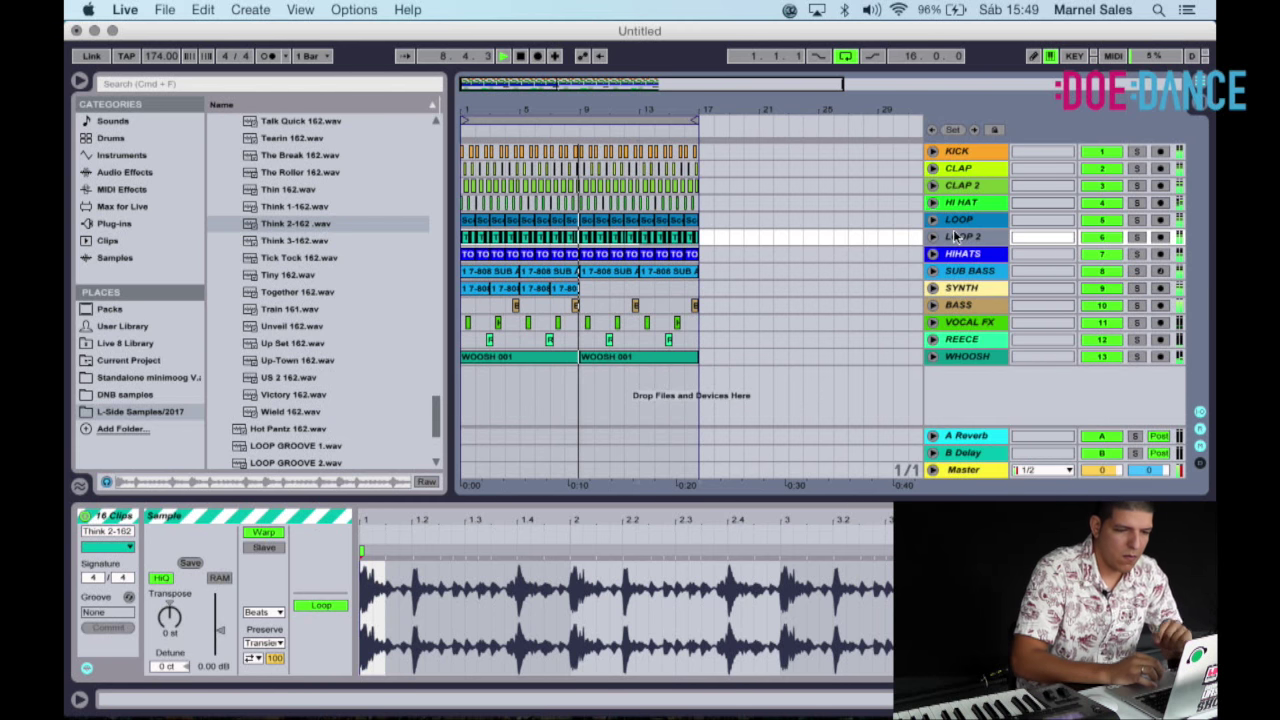
pyautogui.rightClick(955, 236)
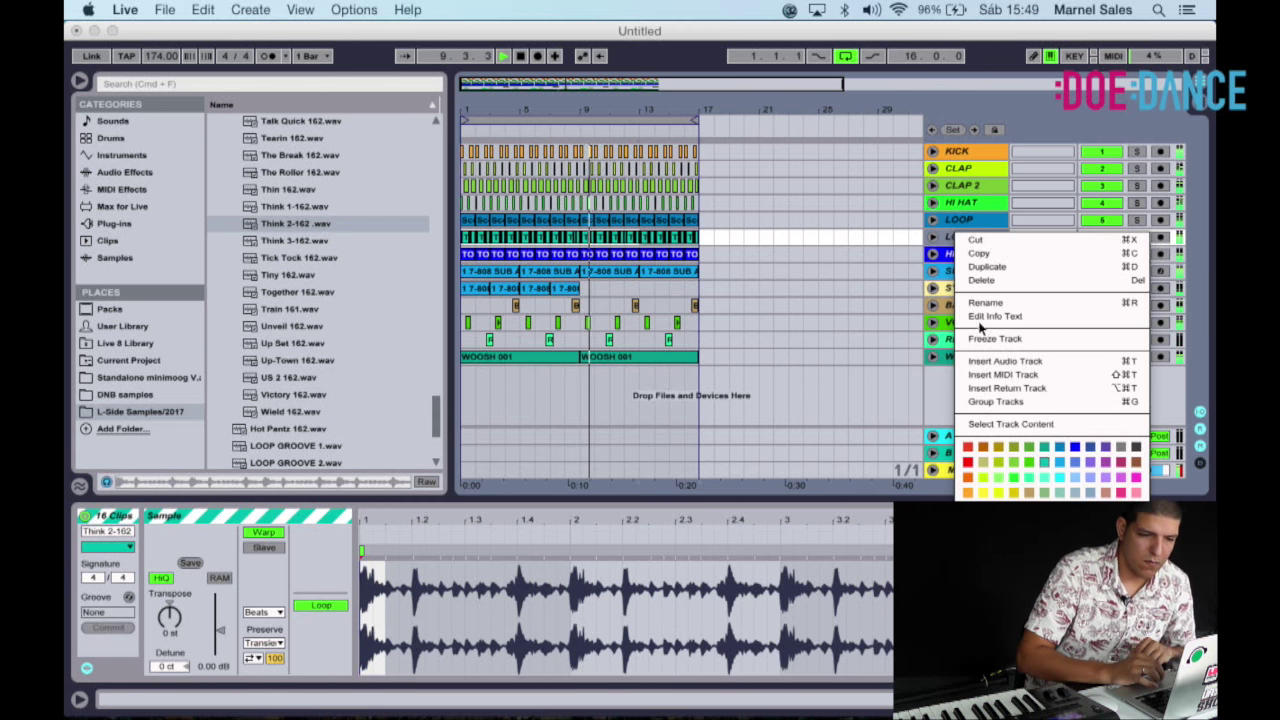
pyautogui.click(1006, 371)
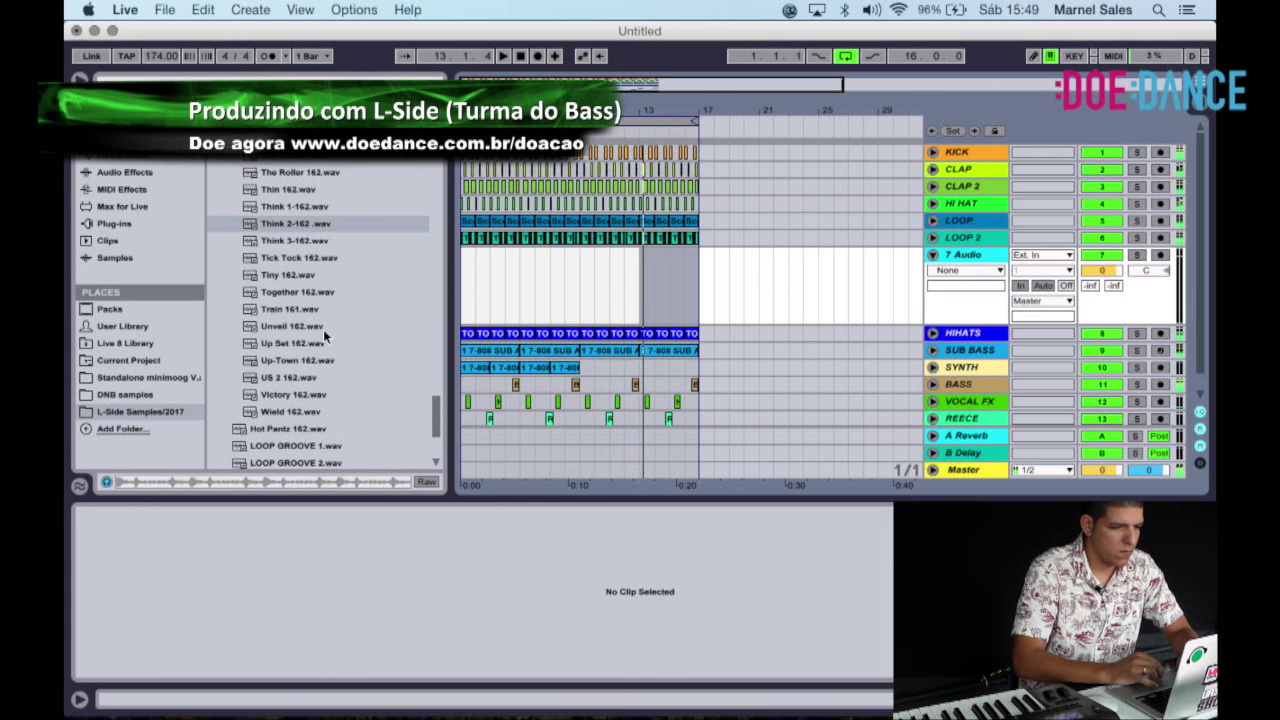
# Close the Old School Beats and DRUM LOOPS sample folders and open the DRUM HITS folder.
pyautogui.scroll(3, 323, 329)
pyautogui.scroll(5, 320, 320)
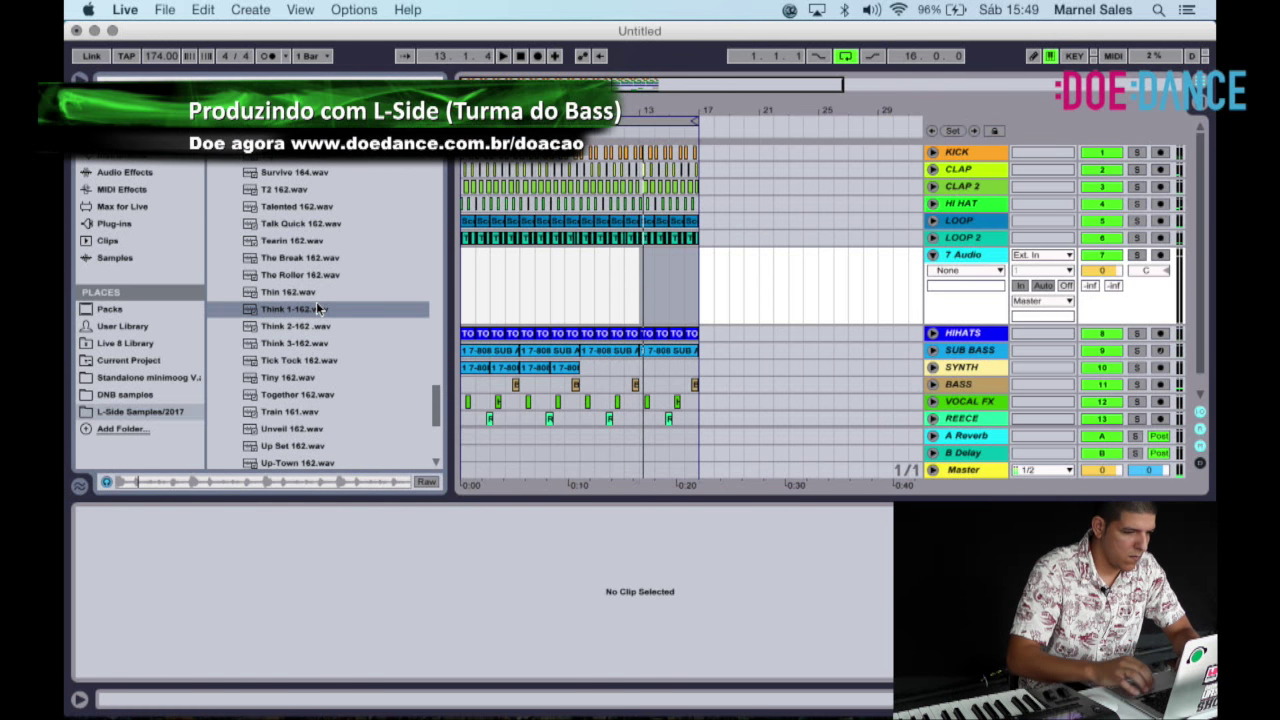
pyautogui.scroll(10, 317, 307)
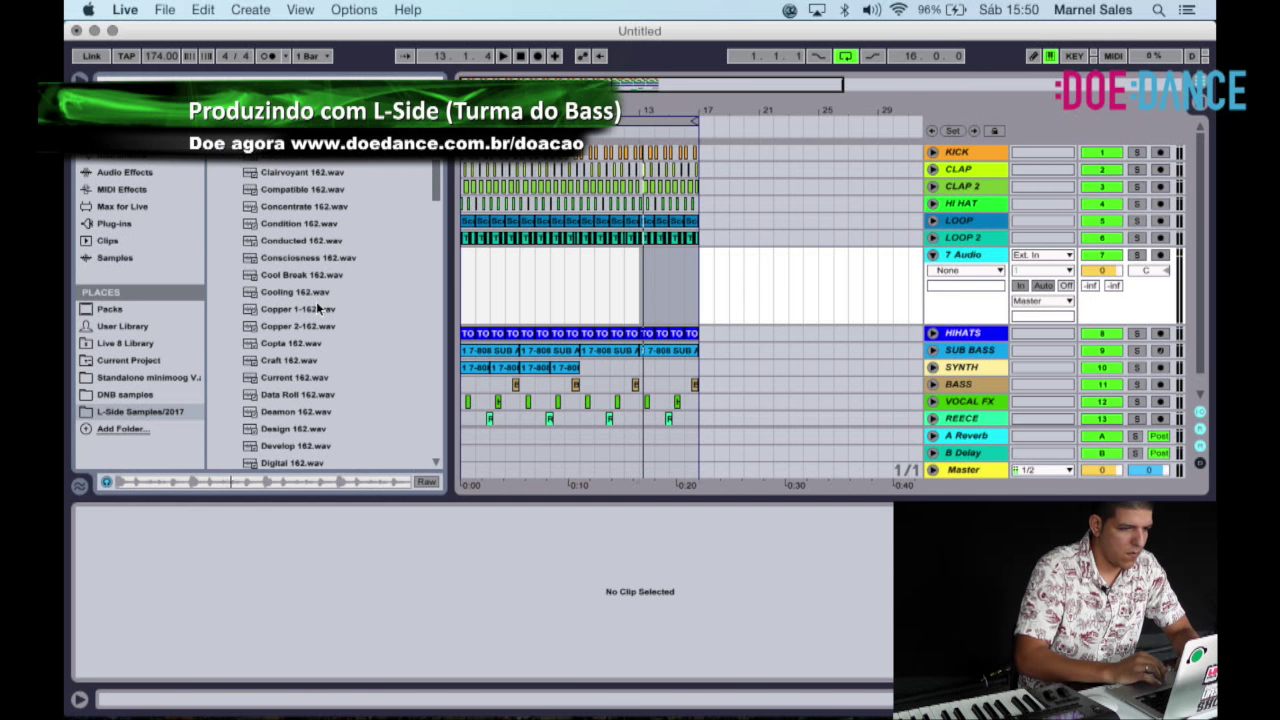
pyautogui.click(225, 171)
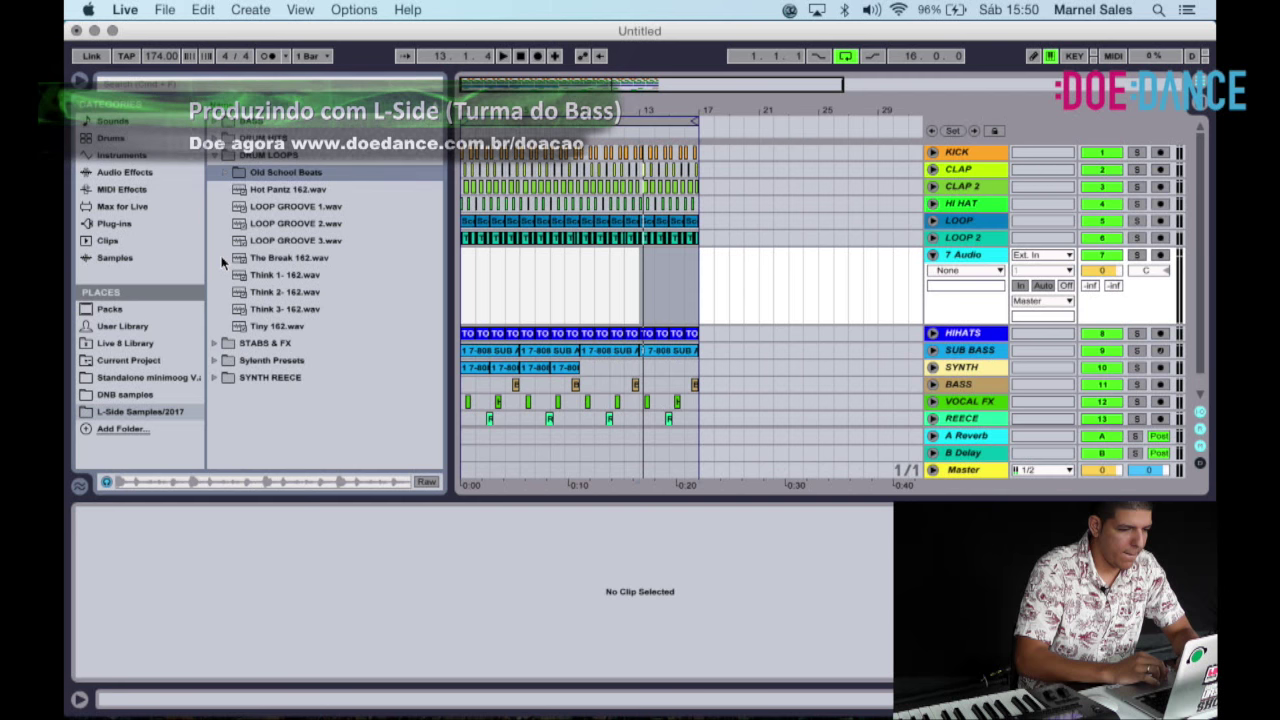
pyautogui.click(216, 153)
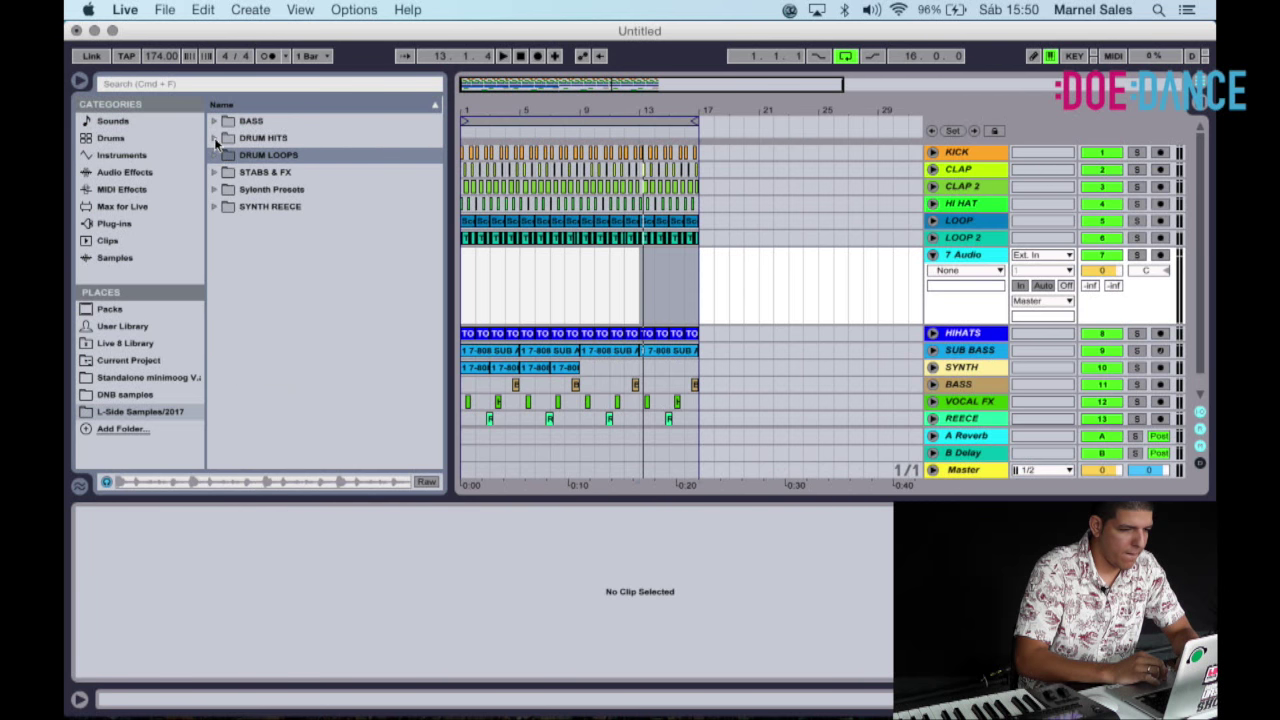
pyautogui.click(214, 137)
# Audition the kick, hi-hat, percussion and ride samples in DRUM HITS, ending on RC4_Ride Cym (14).wav.
pyautogui.click(279, 257)
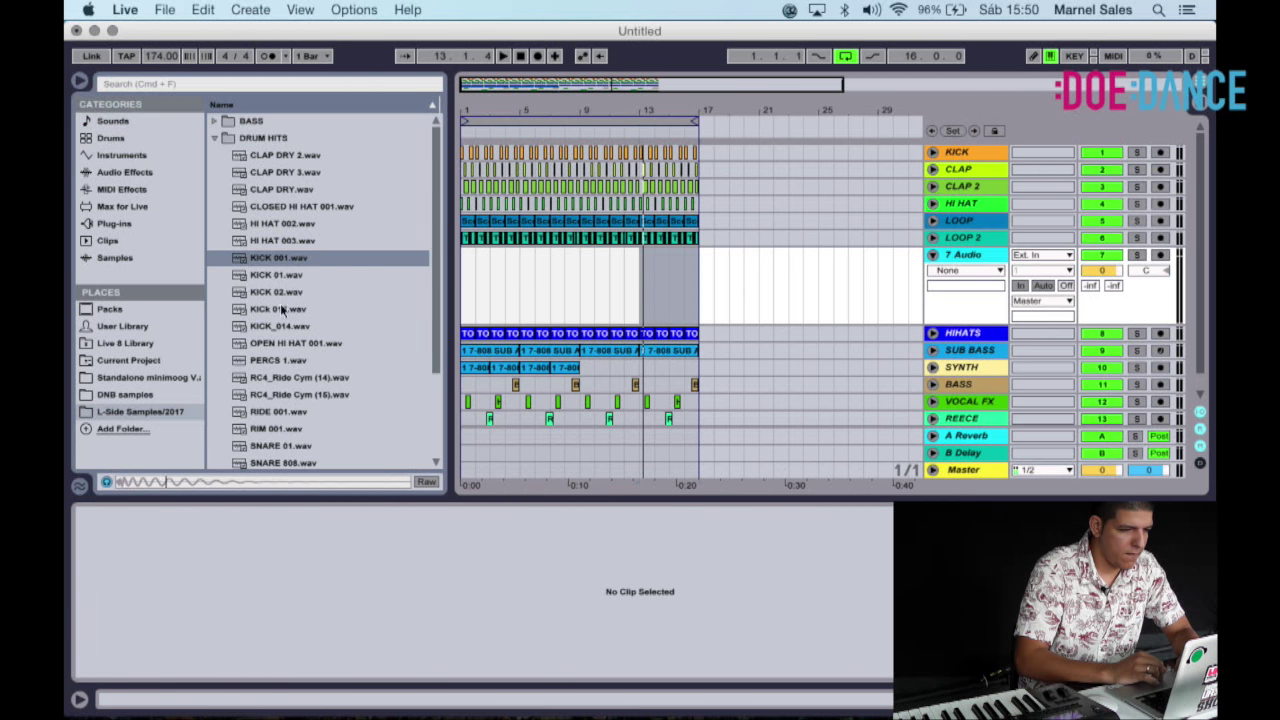
pyautogui.click(287, 206)
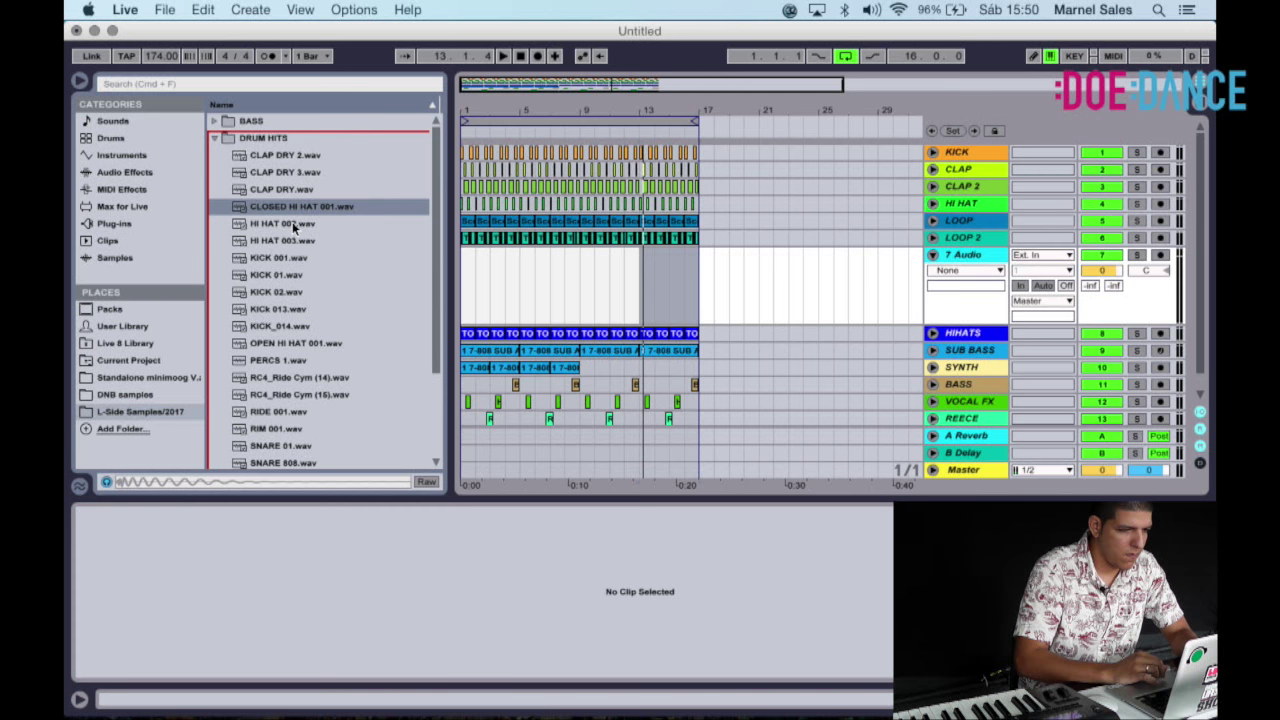
pyautogui.press('Down')
pyautogui.press('Down')
pyautogui.press('Down')
pyautogui.press('Down')
pyautogui.press('Down')
pyautogui.press('Down')
pyautogui.press('Down')
pyautogui.press('Down')
pyautogui.press('Down')
pyautogui.press('Down')
pyautogui.press('Down')
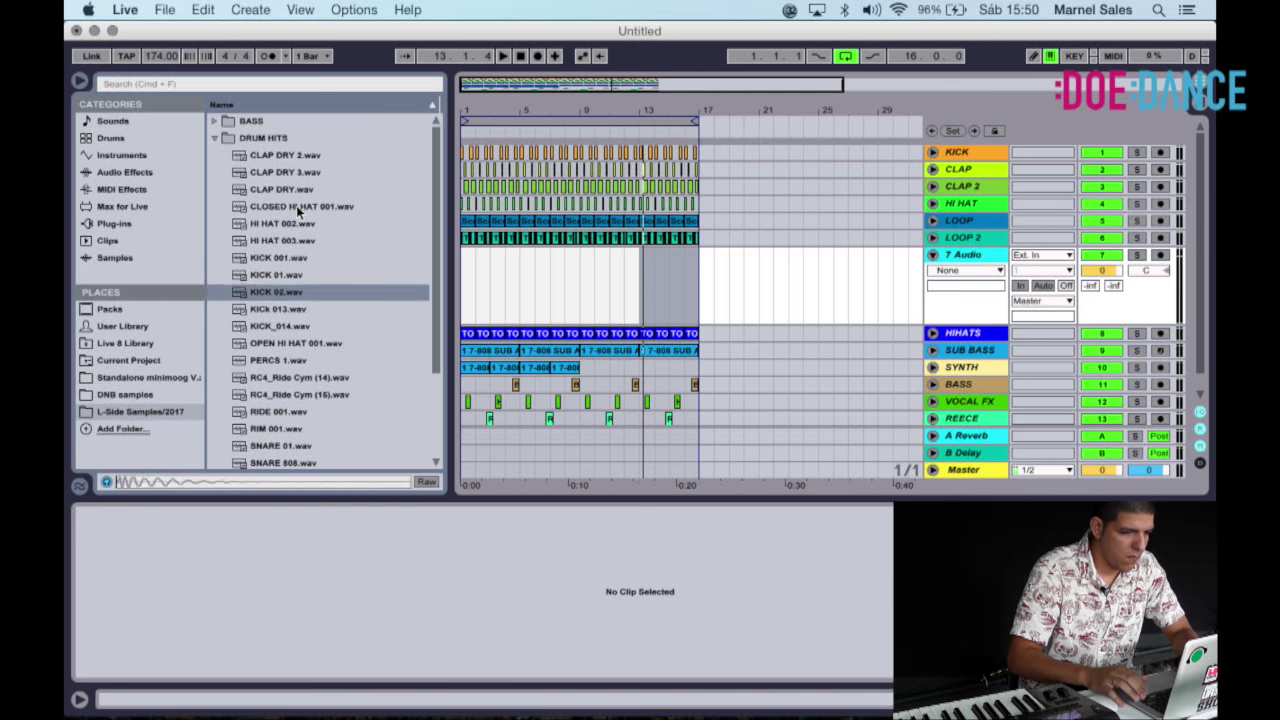
pyautogui.press('Up')
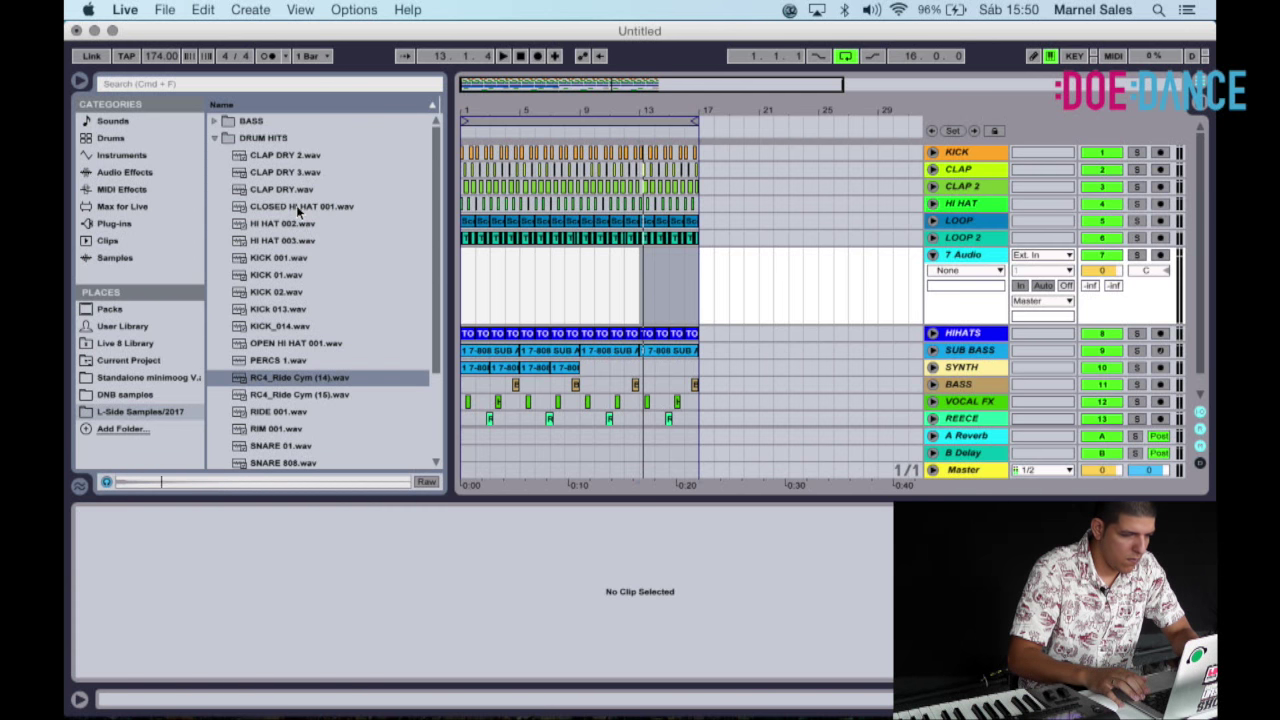
# Try to place RC4_Ride Cym (14).wav on the new audio track below LOOP 2.
pyautogui.moveTo(278, 379); pyautogui.dragTo(398, 307)
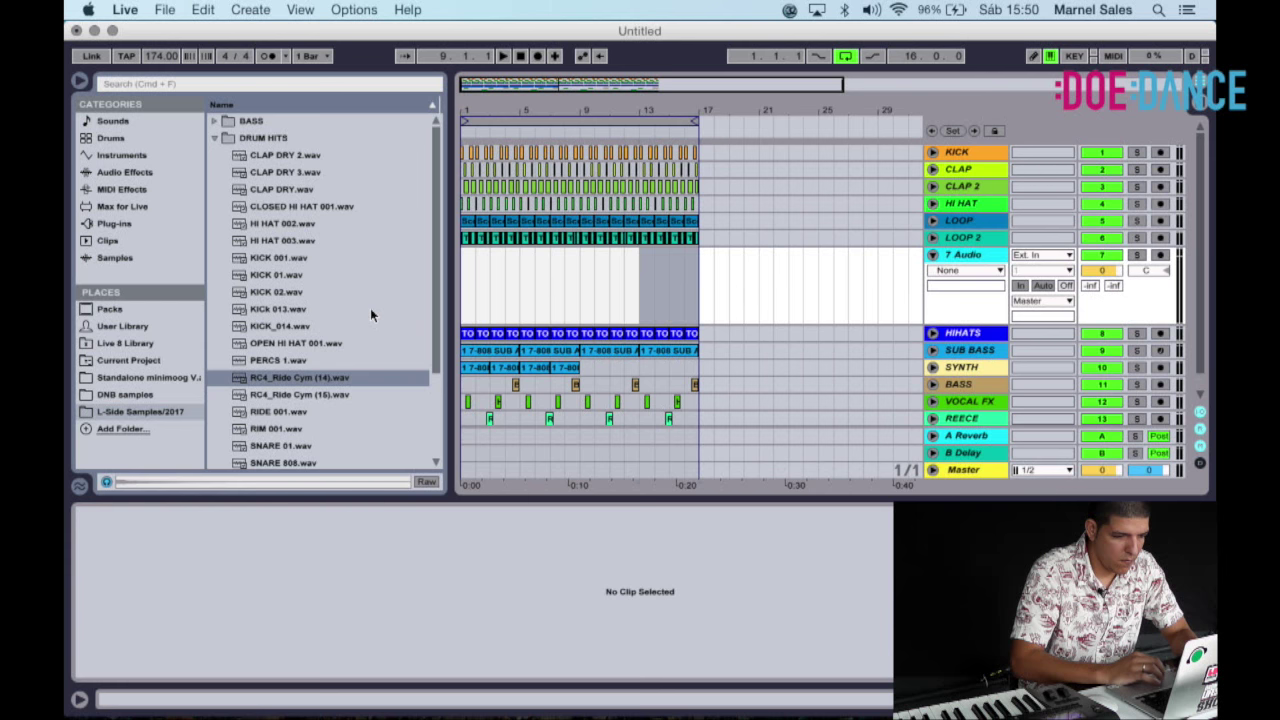
pyautogui.click(334, 380)
pyautogui.click(334, 380)
pyautogui.moveTo(288, 382); pyautogui.dragTo(449, 270)
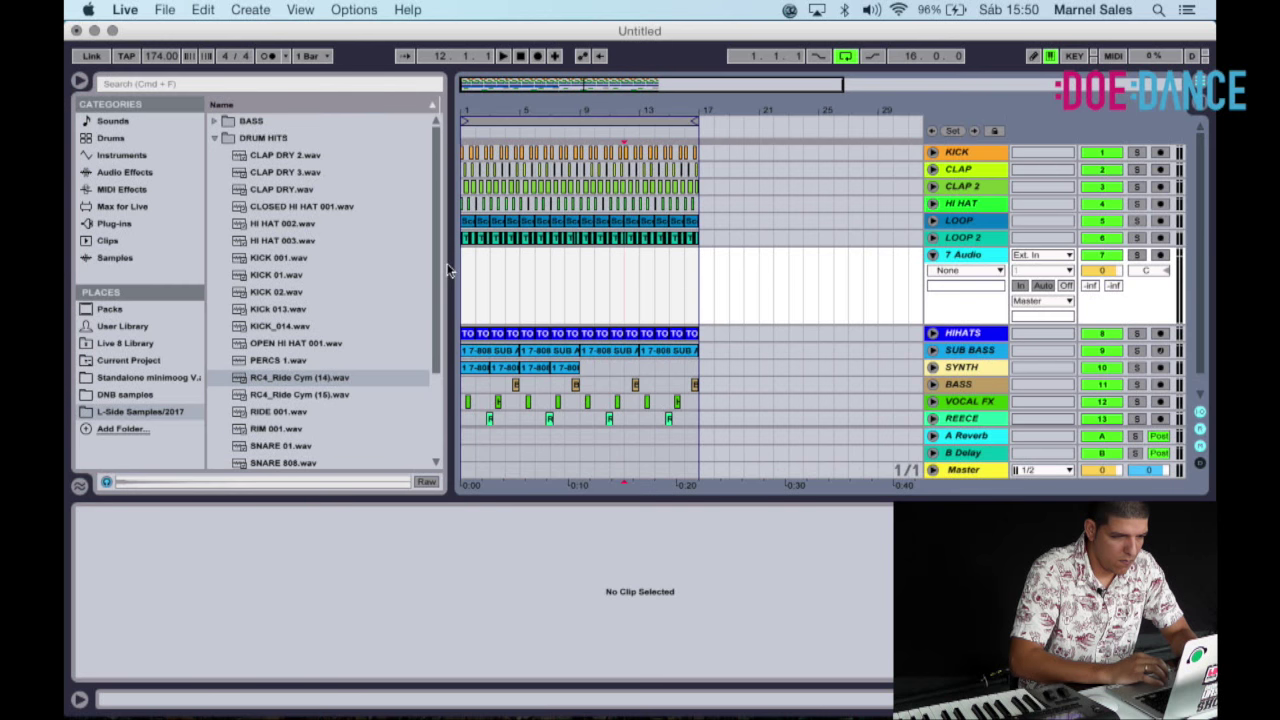
pyautogui.click(983, 237)
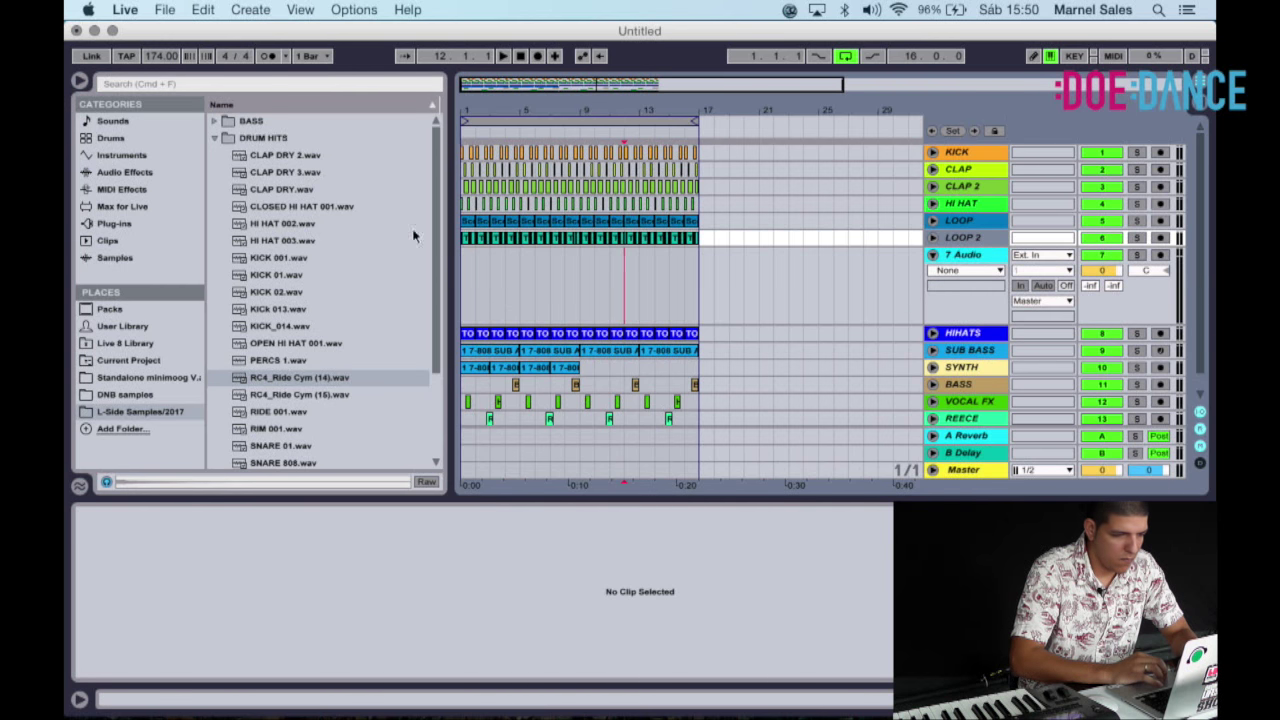
pyautogui.click(313, 380)
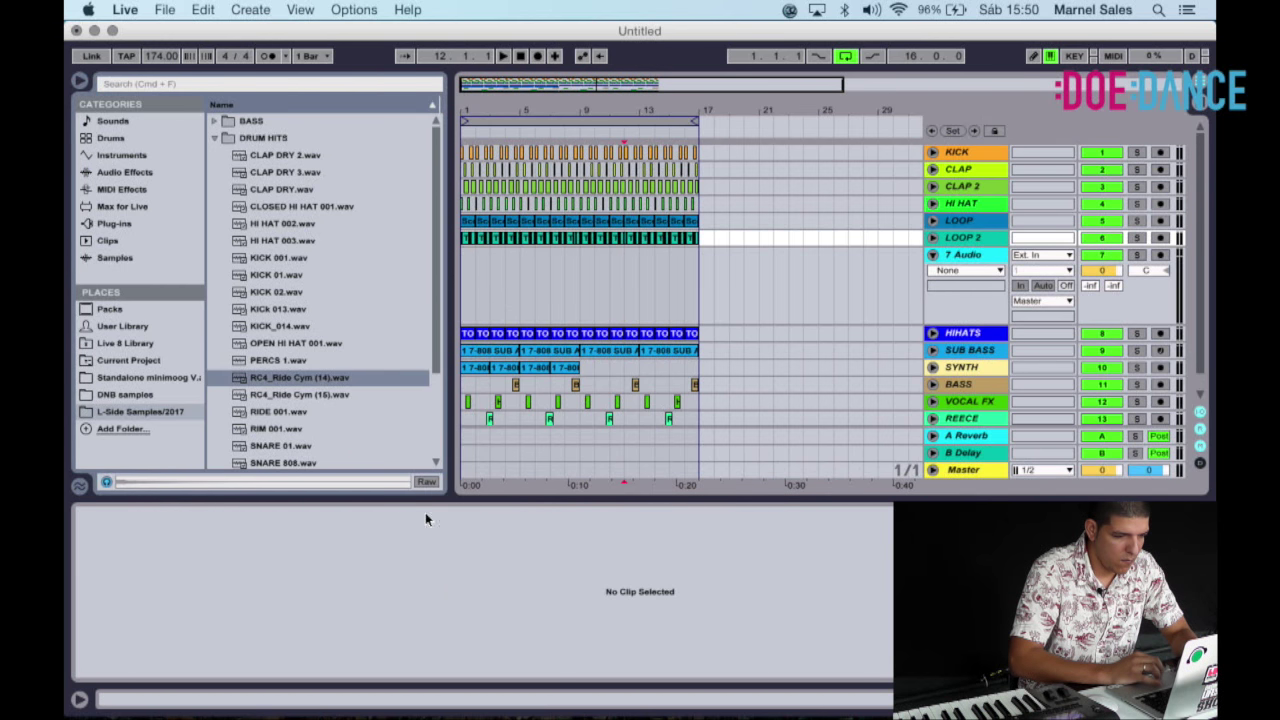
# Add a Sampler instrument on a new track and load RC4_Ride Cym (14).wav from the L-Side Samples/2017 drum hits in its place.
pyautogui.click(976, 264)
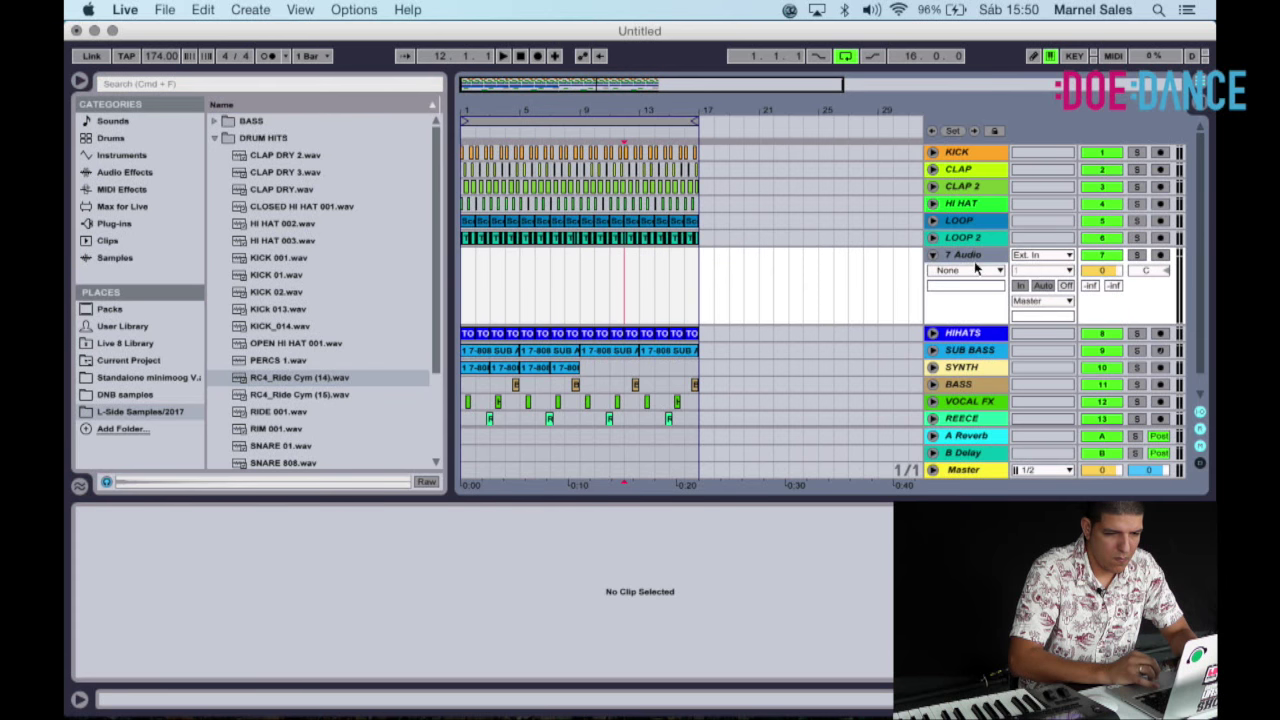
pyautogui.click(150, 157)
pyautogui.doubleClick(264, 257)
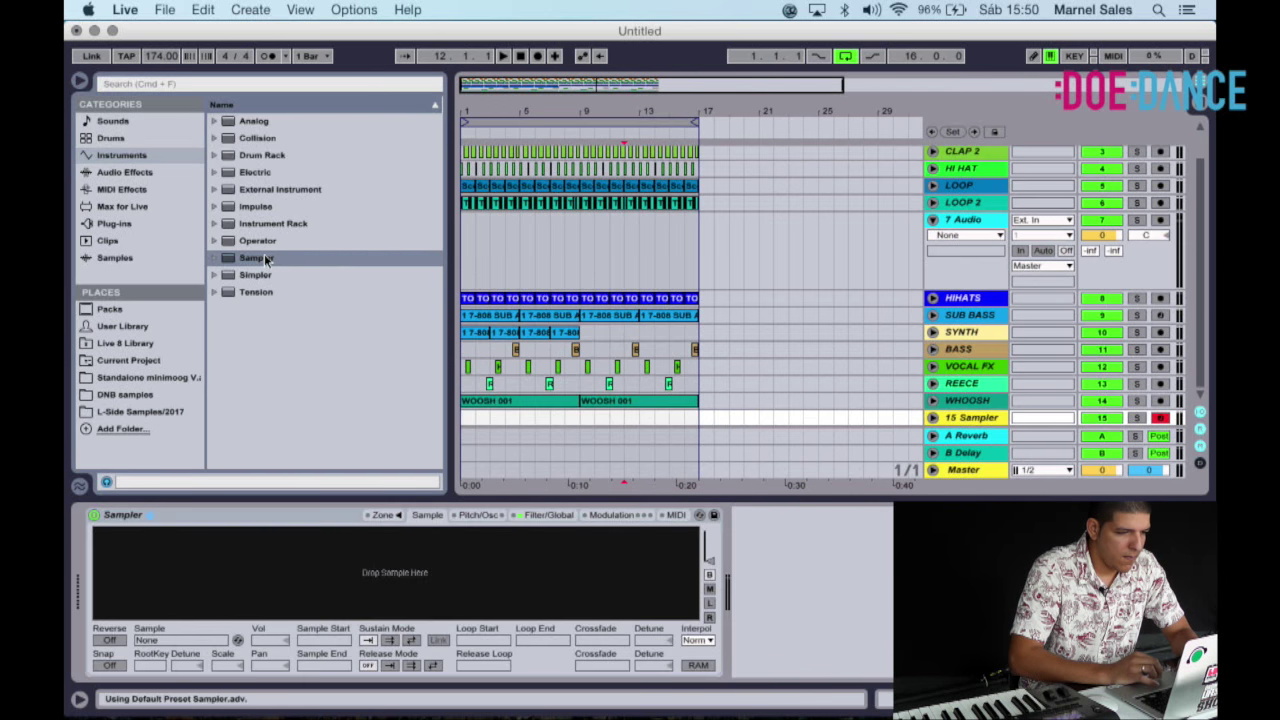
pyautogui.click(137, 412)
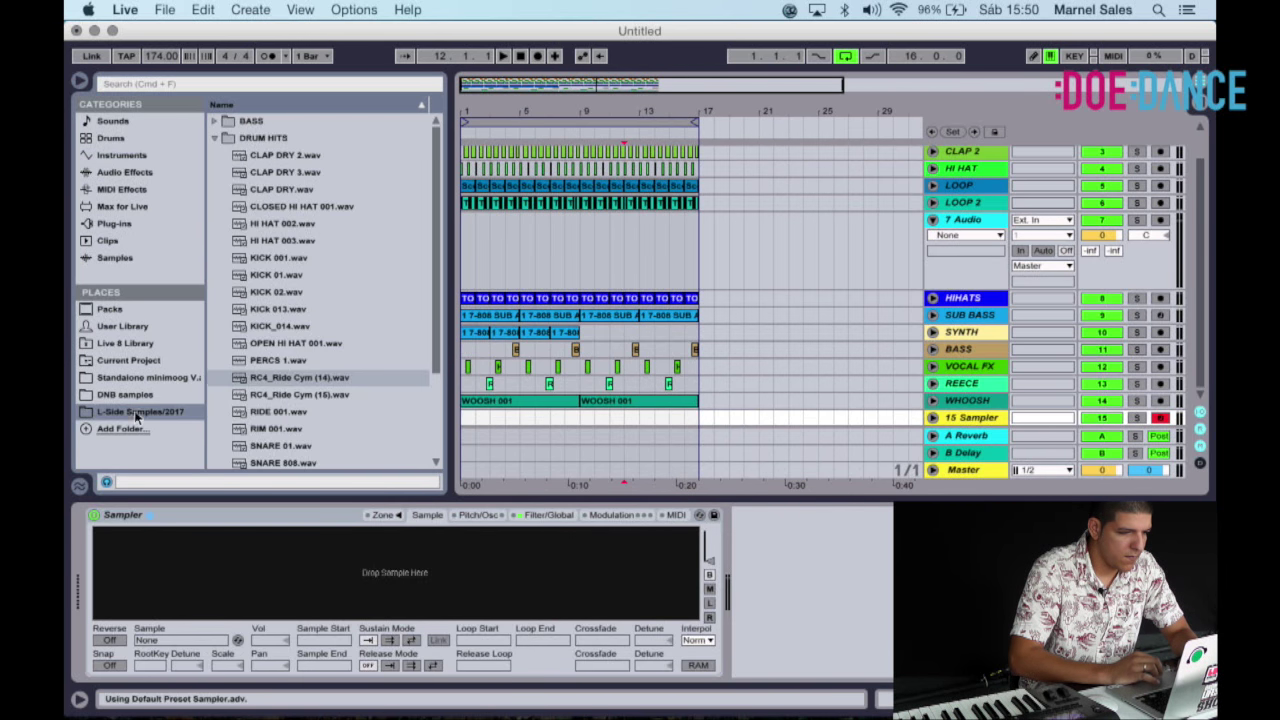
pyautogui.click(262, 377)
pyautogui.press('Return')
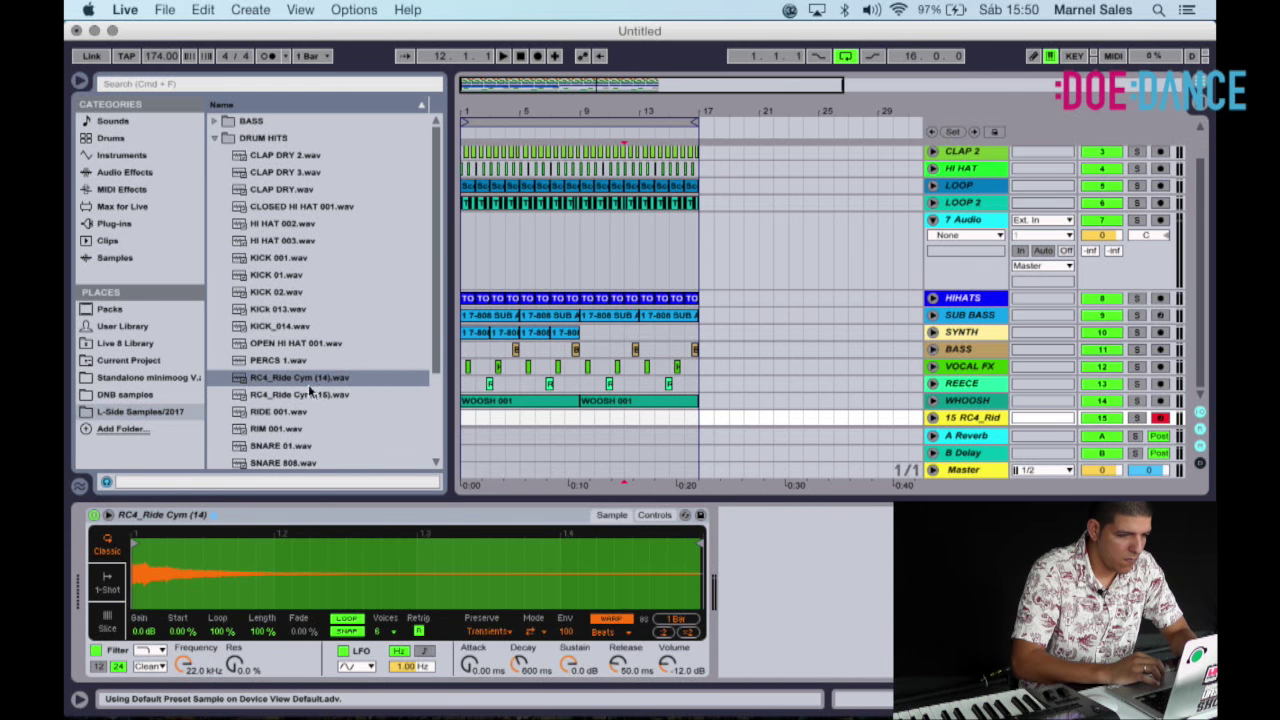
pyautogui.click(573, 251)
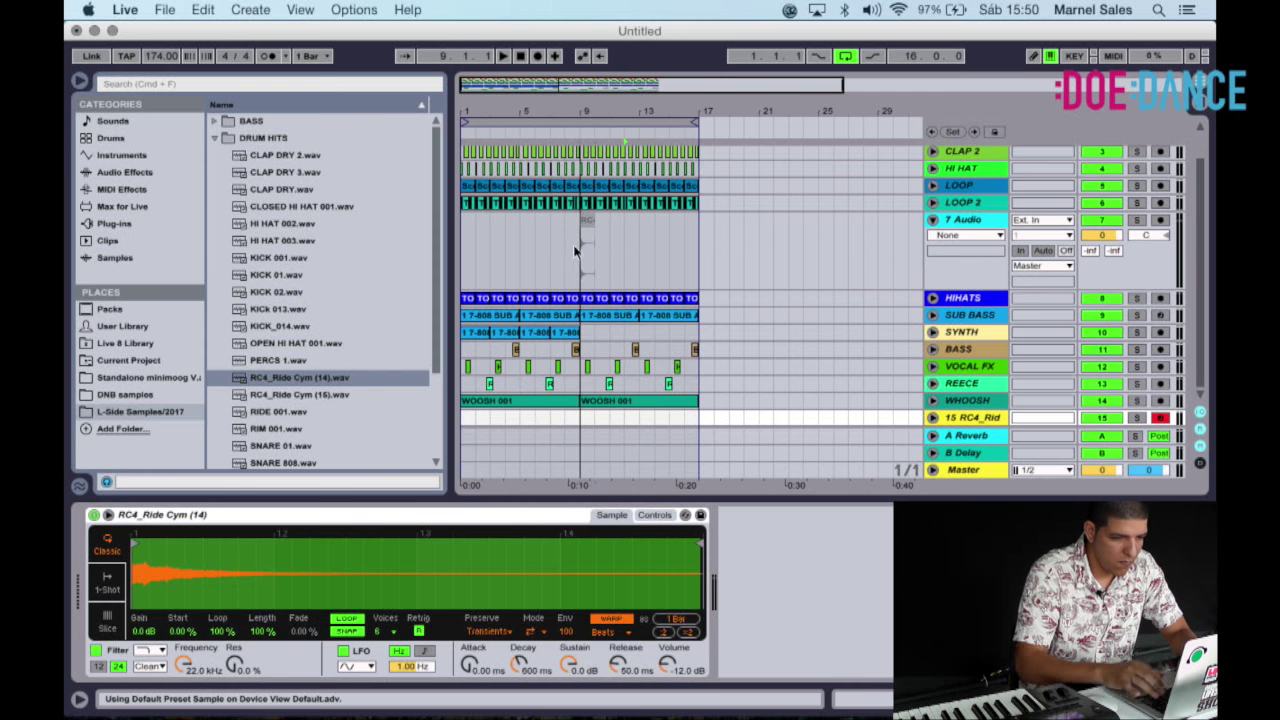
pyautogui.moveTo(586, 262); pyautogui.dragTo(418, 666)
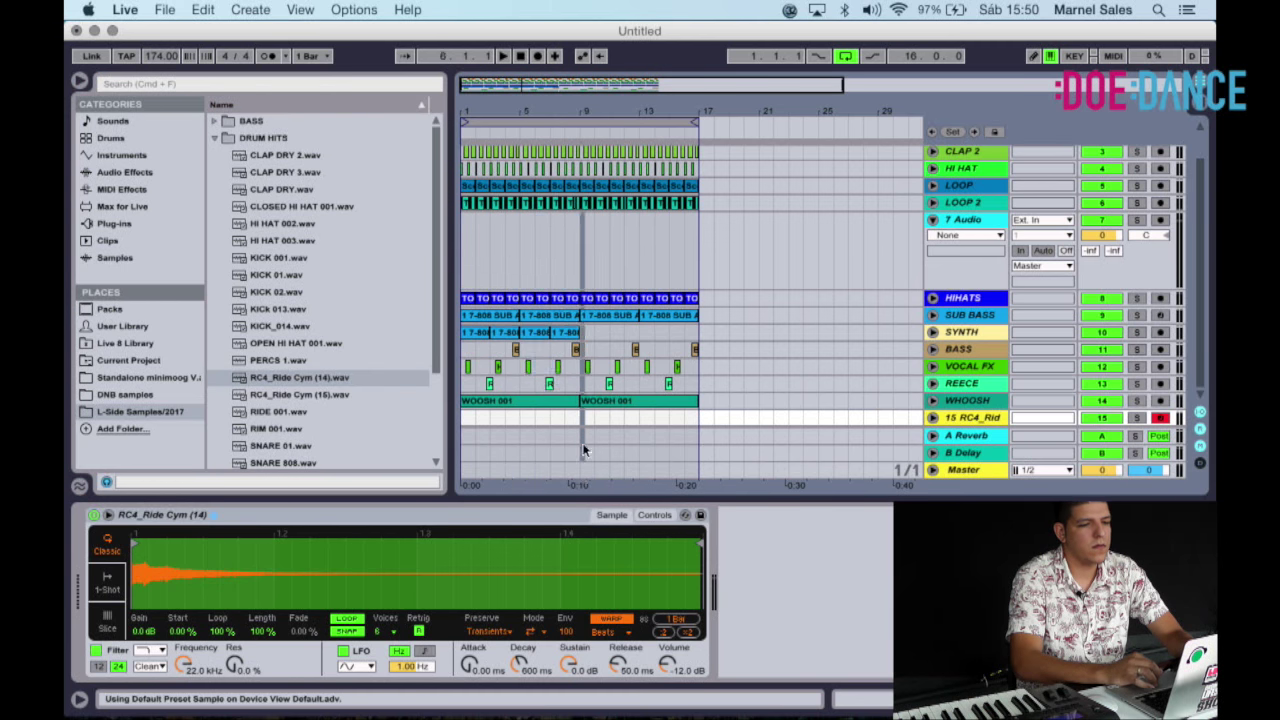
pyautogui.moveTo(583, 449); pyautogui.dragTo(512, 470)
pyautogui.click(313, 275)
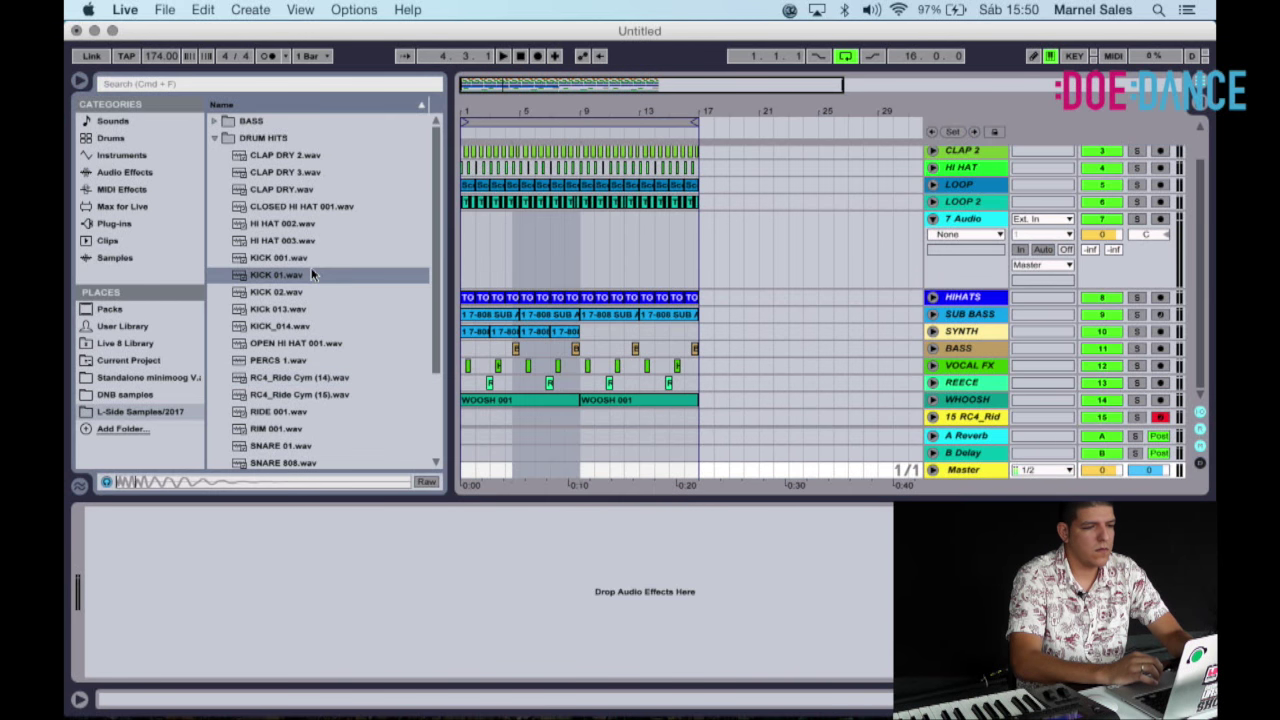
# Fold the 7 Audio track in the arrangement.
pyautogui.moveTo(955, 221); pyautogui.dragTo(934, 222)
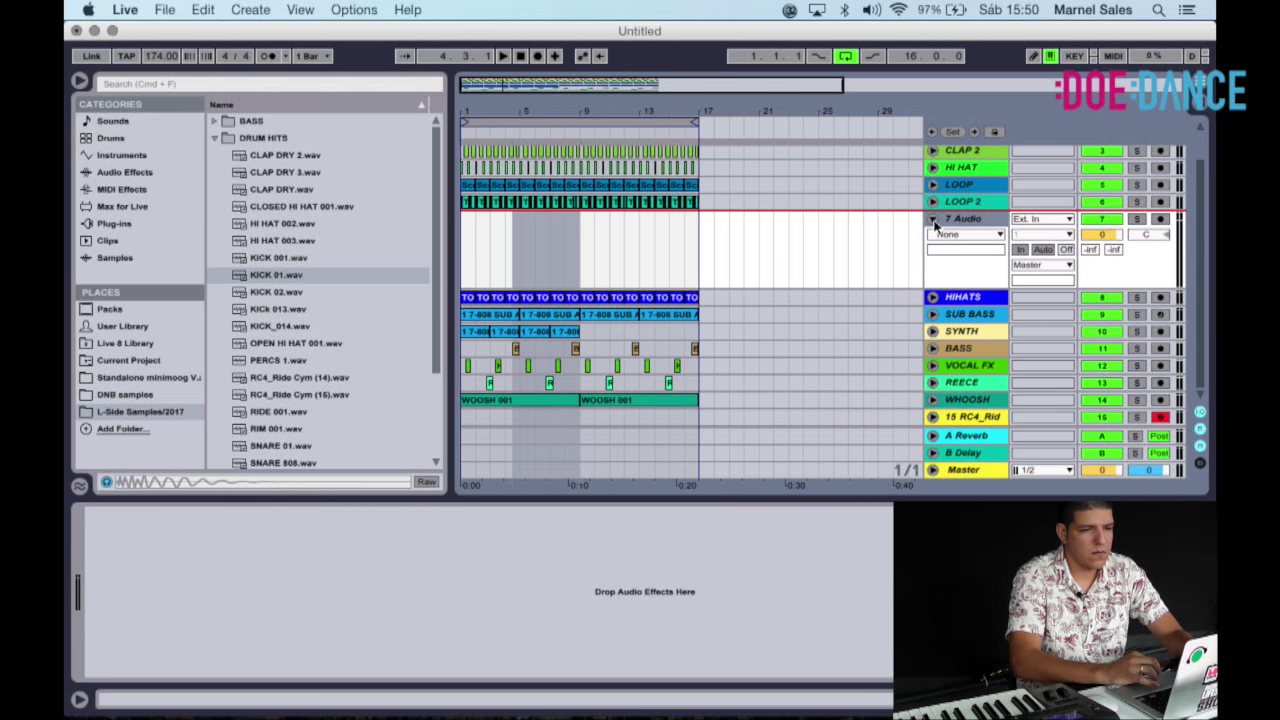
pyautogui.moveTo(934, 222); pyautogui.dragTo(948, 268)
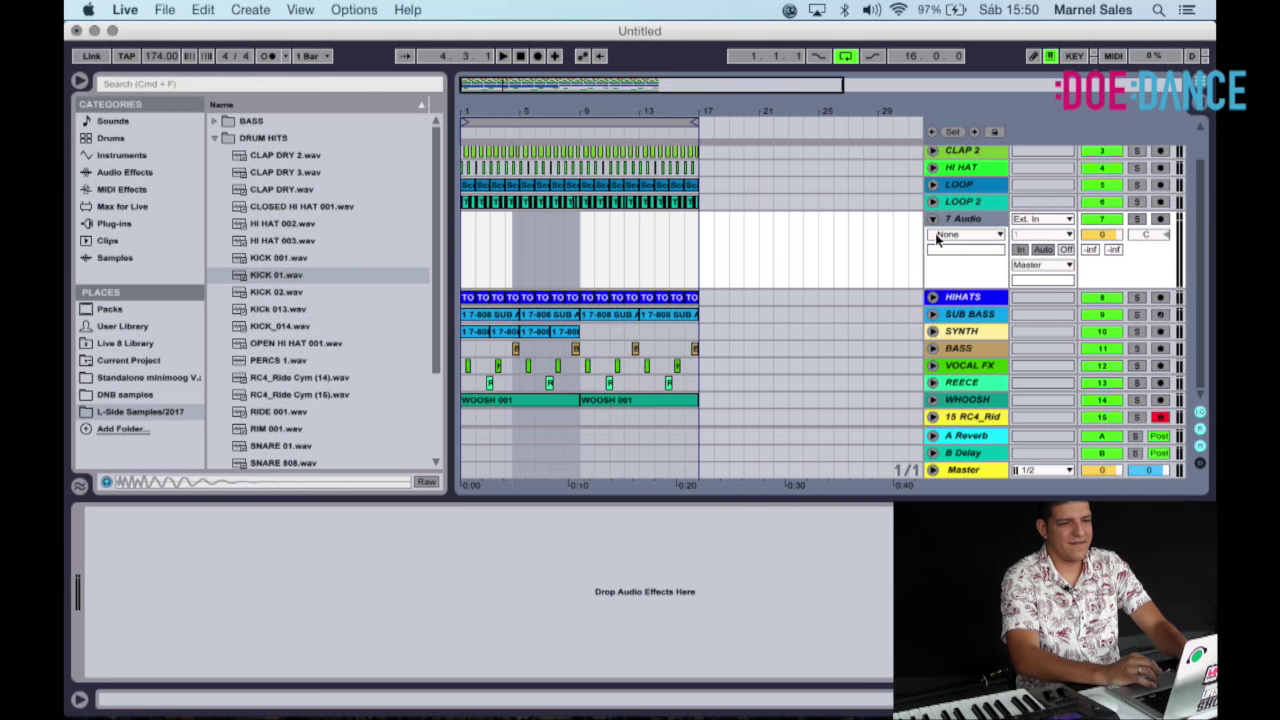
pyautogui.click(932, 219)
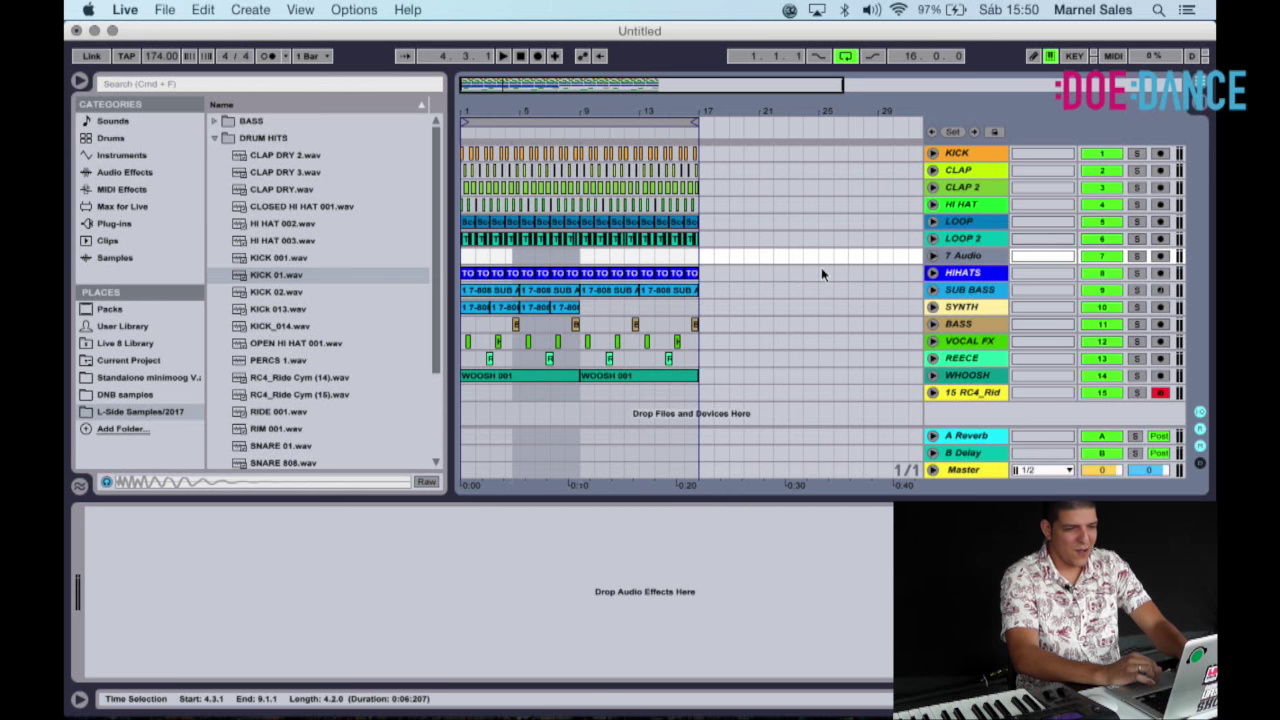
# Play the arrangement from bar 1 and look through the tracks, including the 7 Audio lane and the ride cymbal track.
pyautogui.click(741, 289)
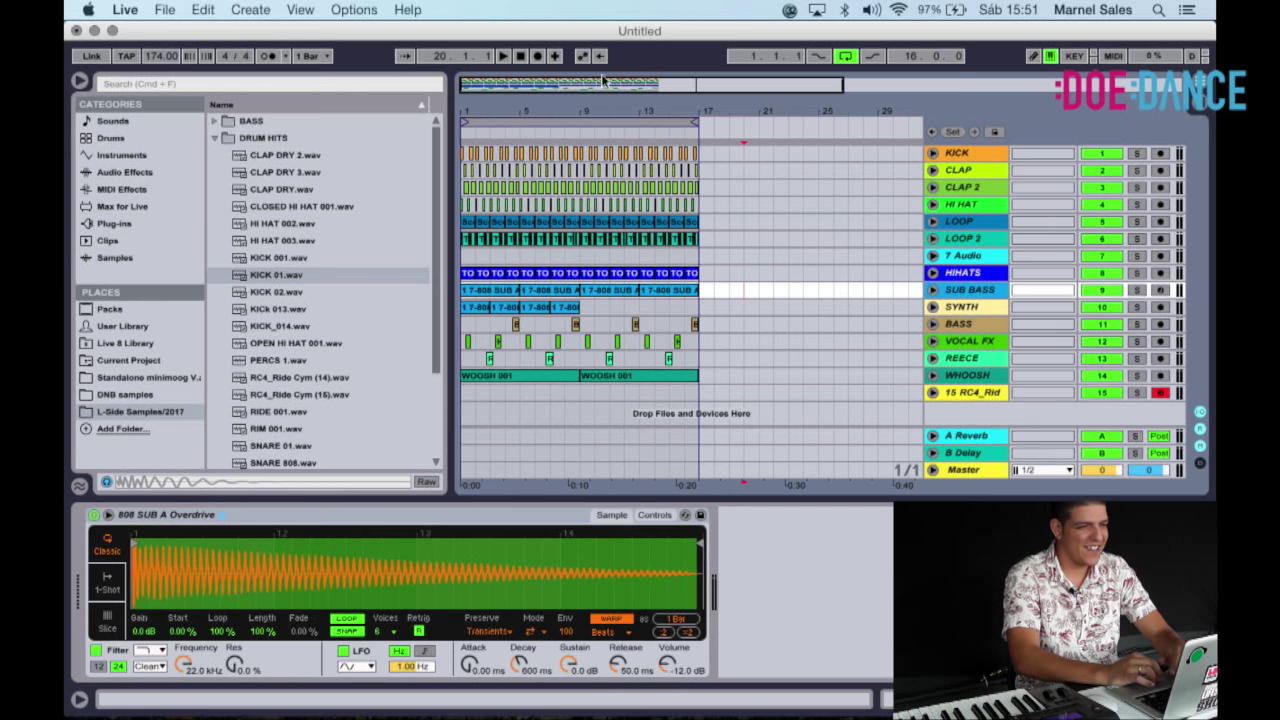
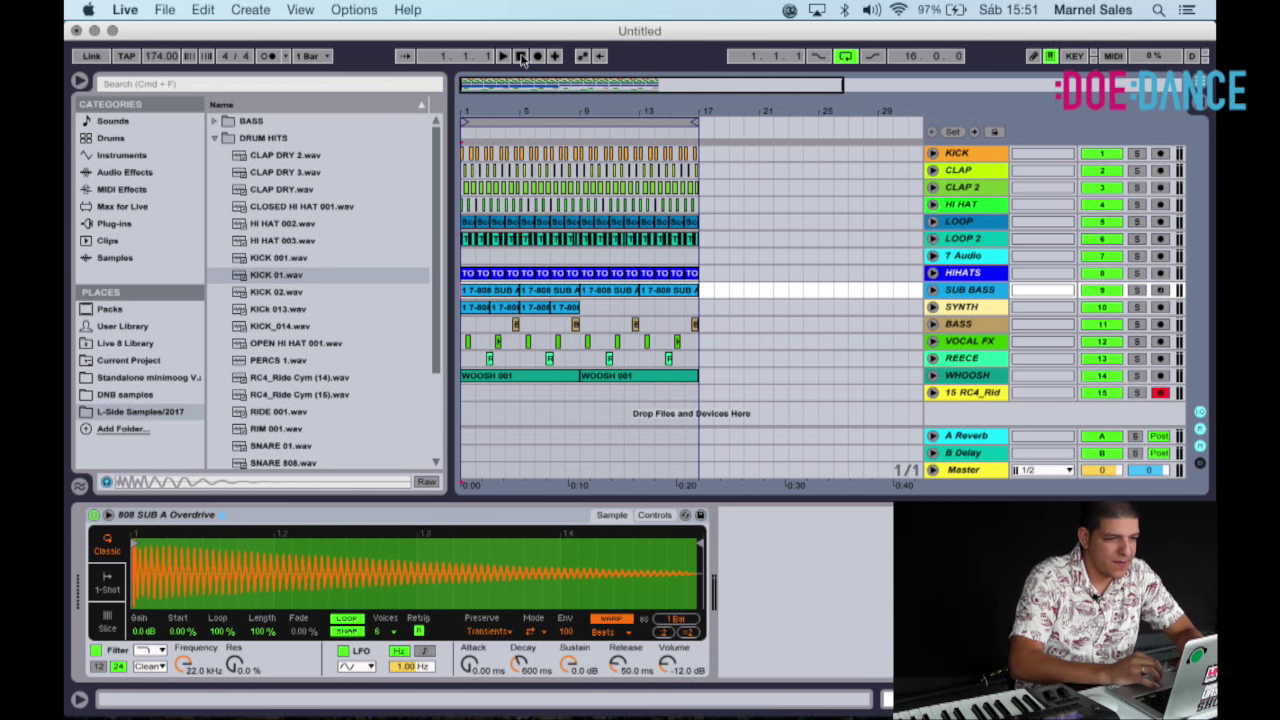
pyautogui.press('space')
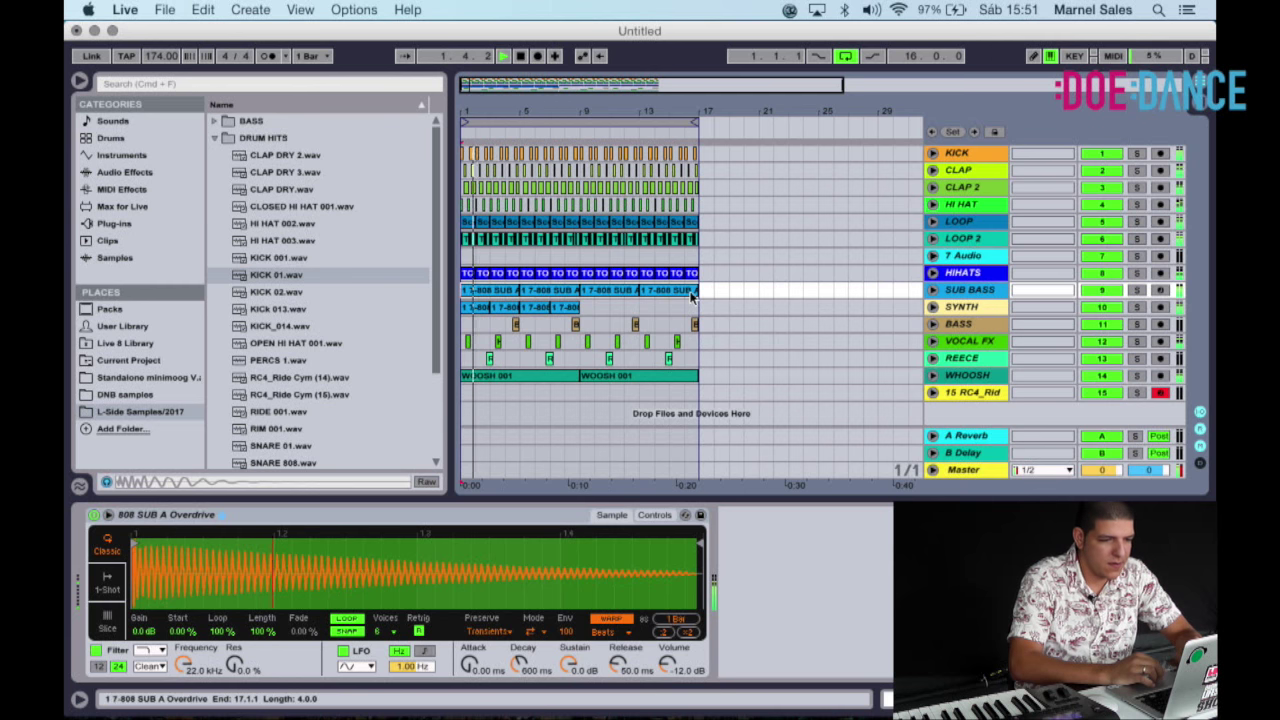
pyautogui.click(743, 295)
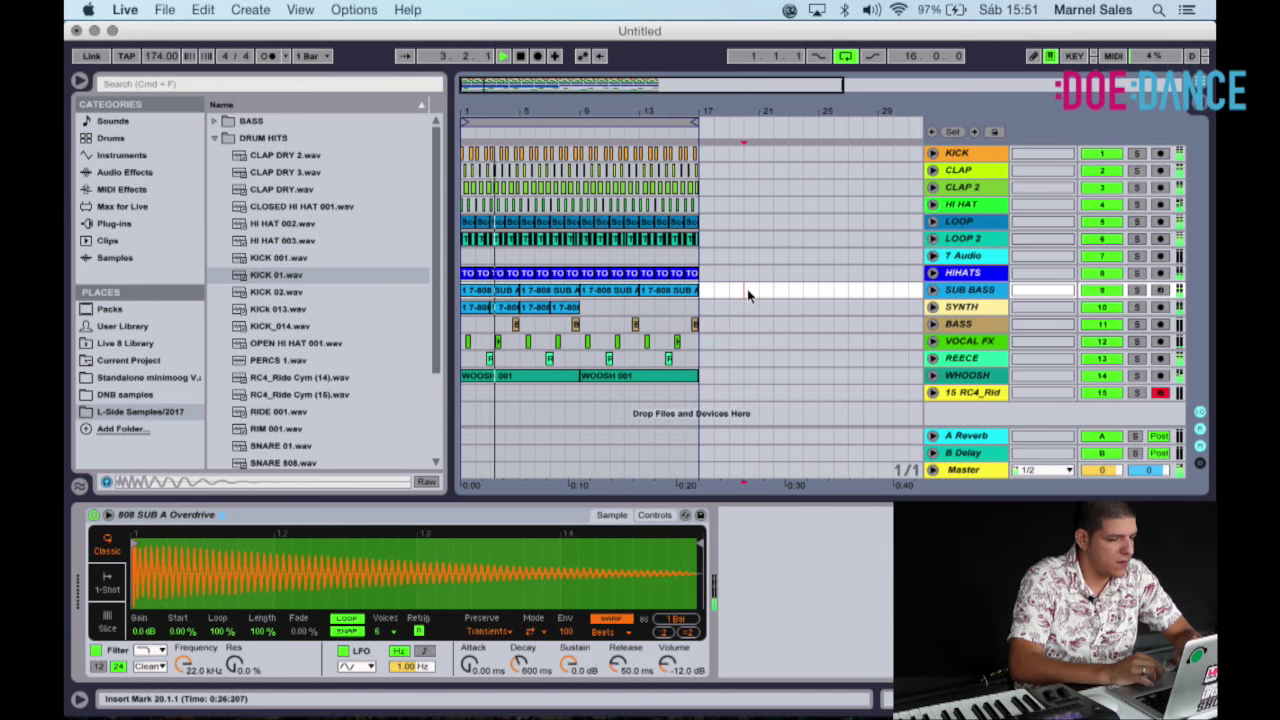
pyautogui.click(933, 257)
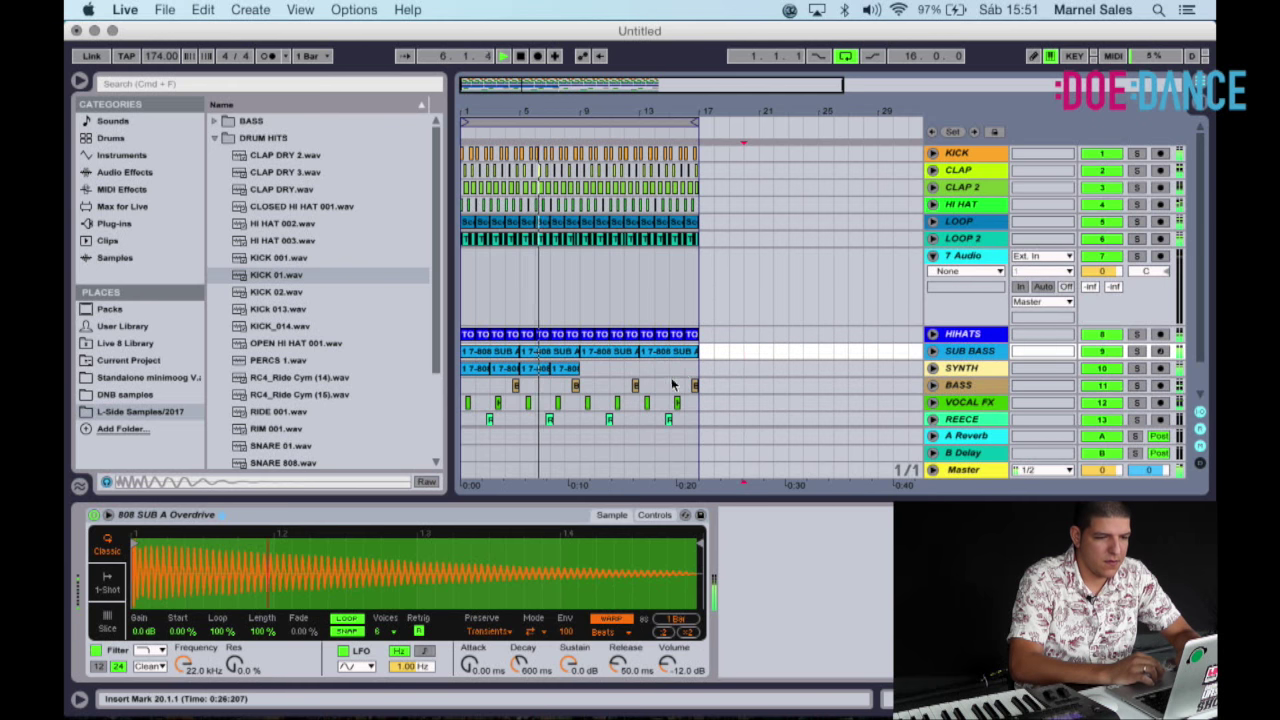
pyautogui.scroll(-2, 672, 384)
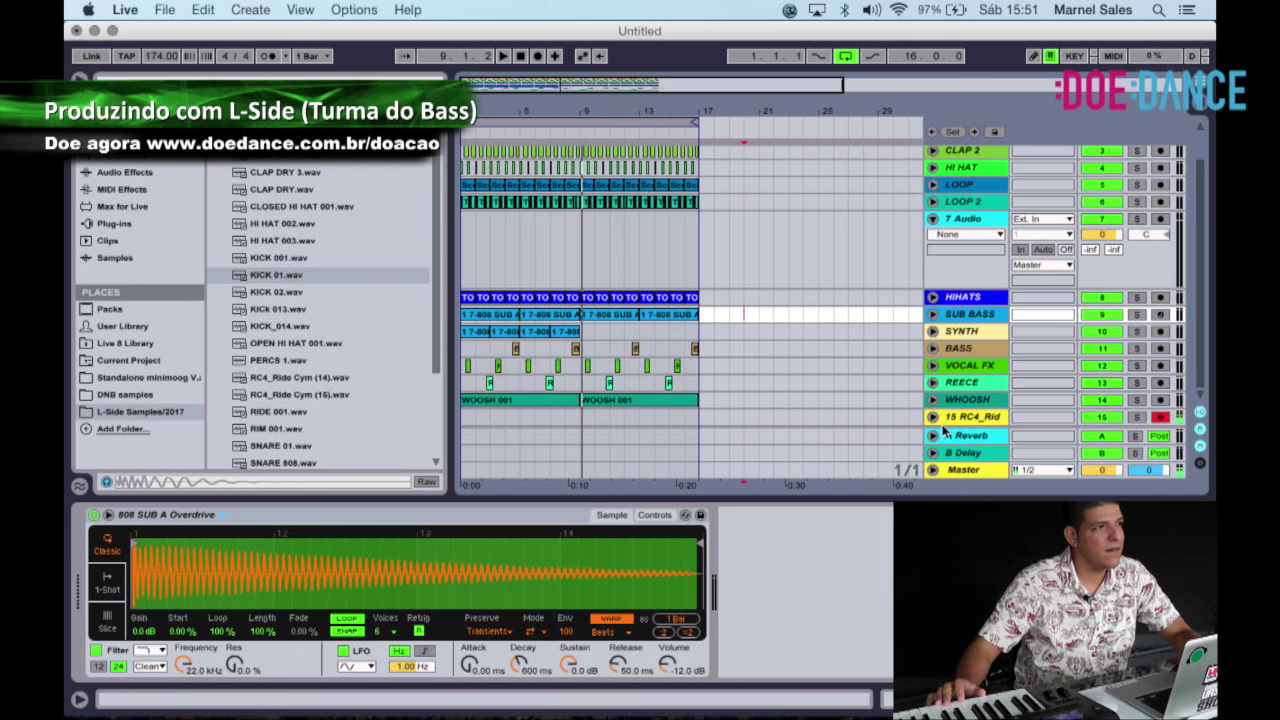
pyautogui.click(934, 219)
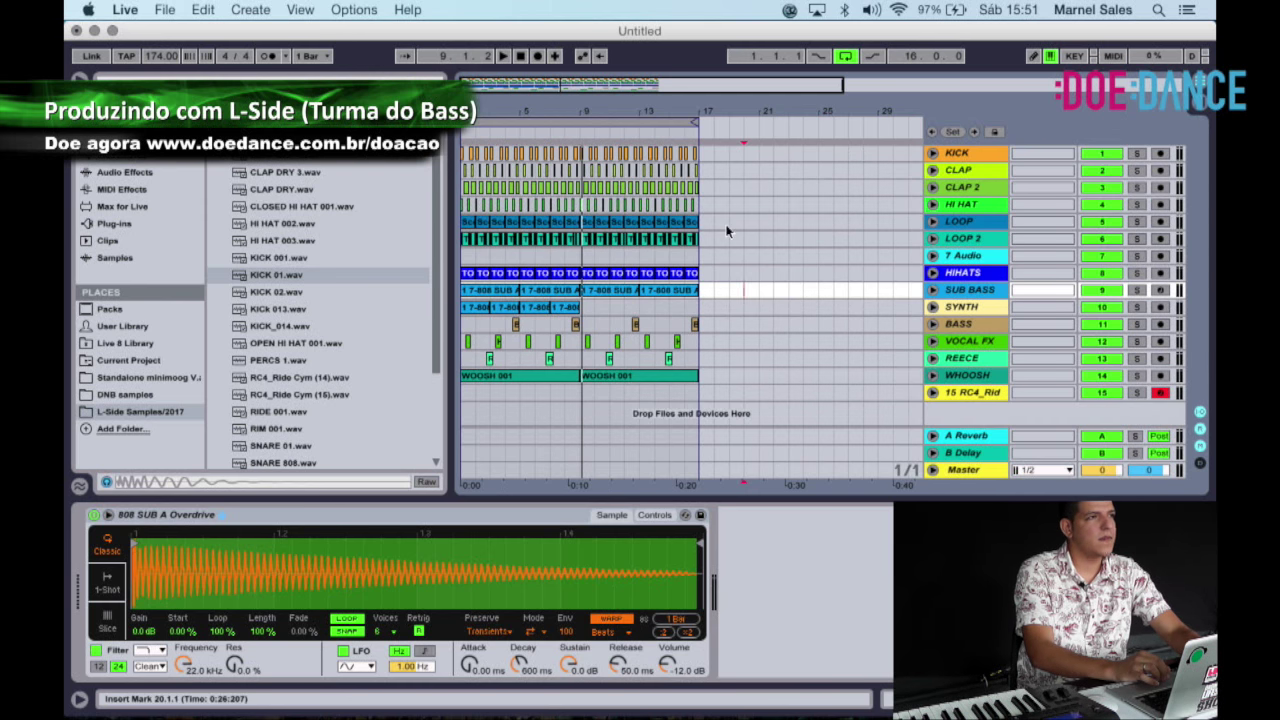
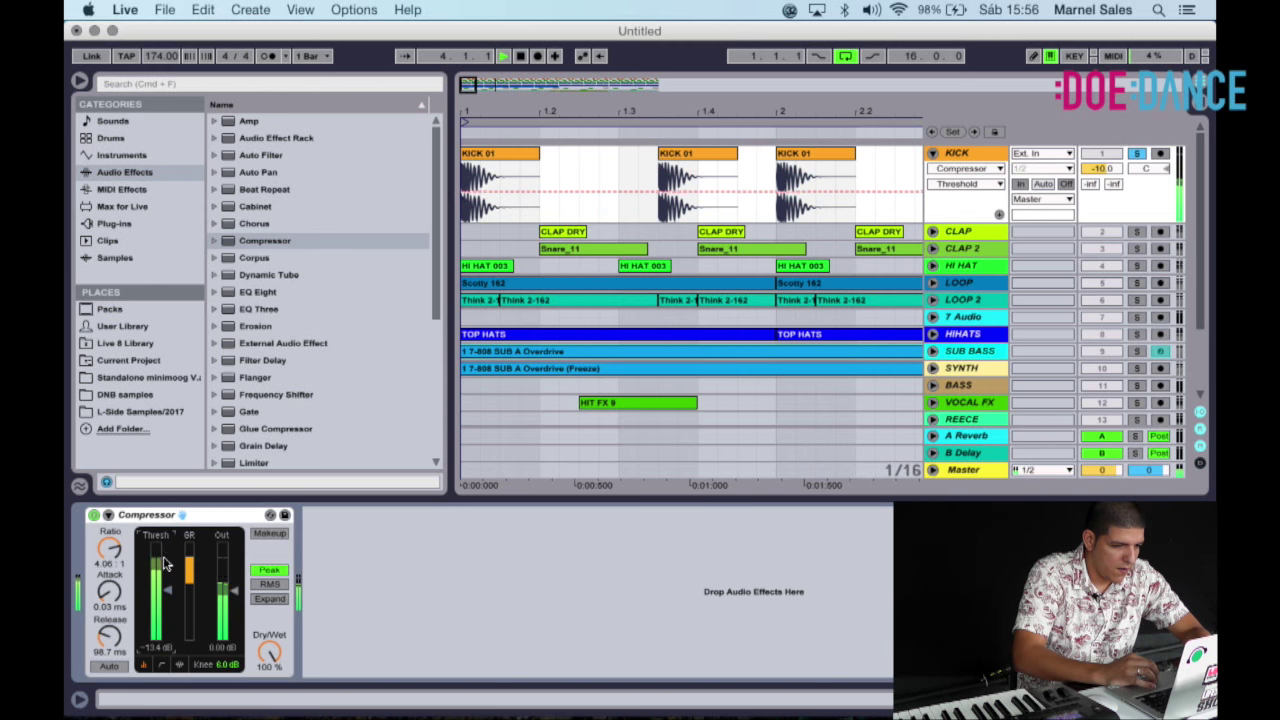
# Try a higher output gain on the KICK track's Compressor and remove the Compressor from the track.
pyautogui.moveTo(167, 597); pyautogui.dragTo(166, 599)
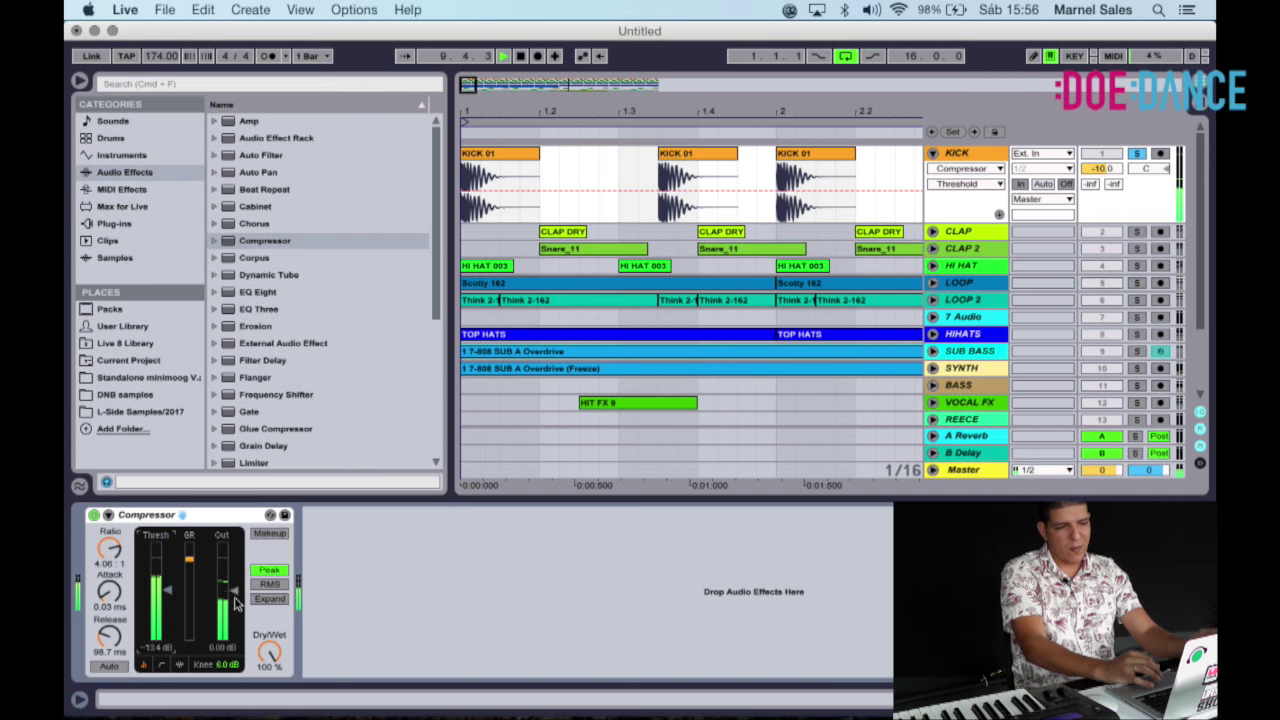
pyautogui.moveTo(230, 604); pyautogui.dragTo(230, 604)
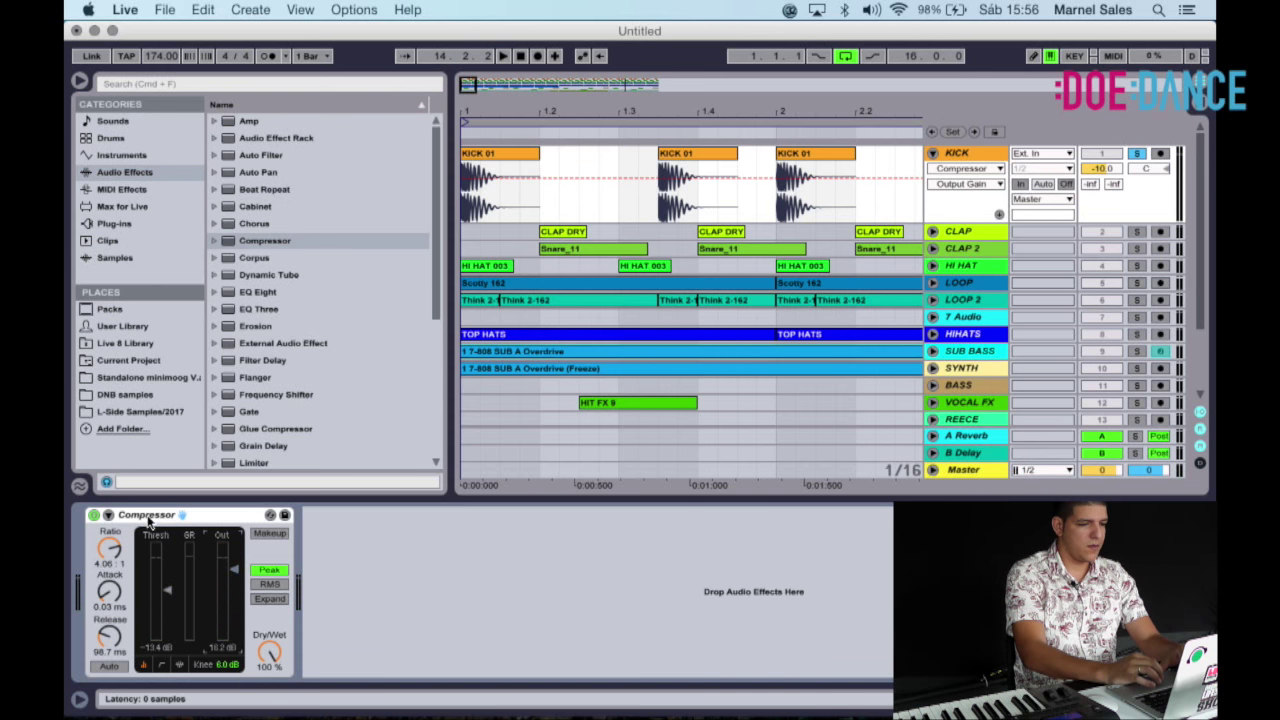
pyautogui.press('Delete')
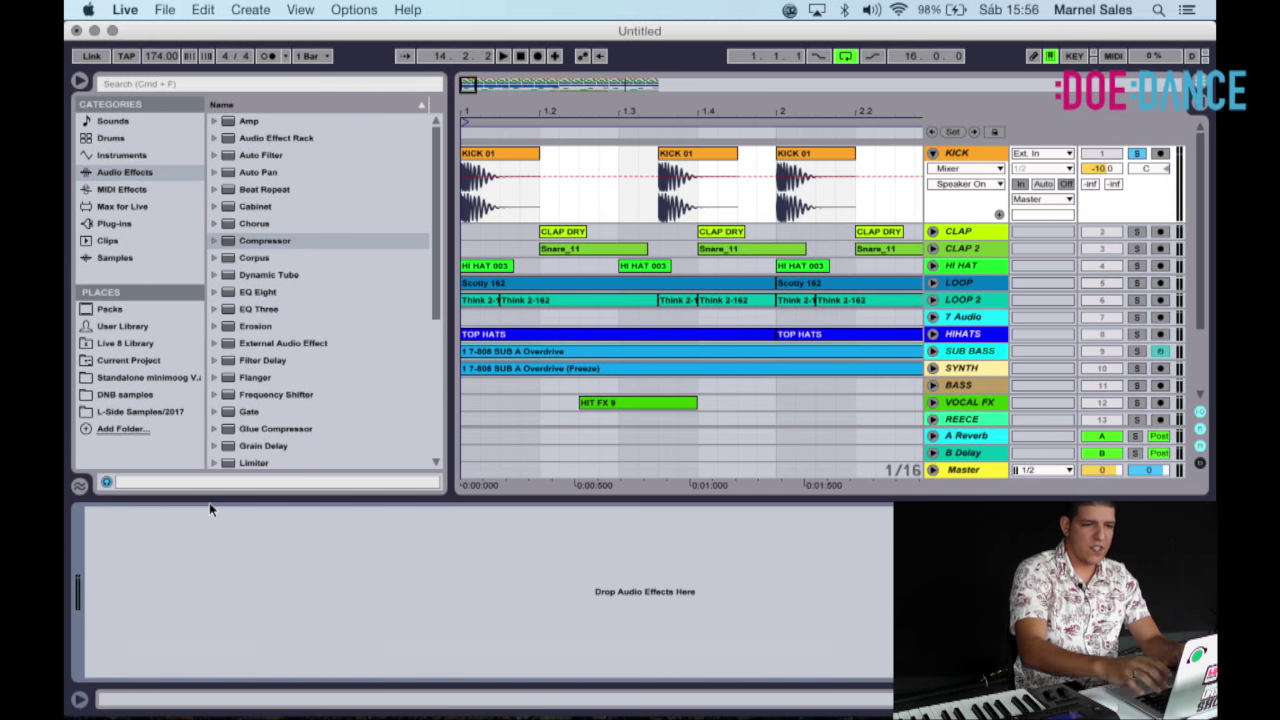
# Play the soloed kick without compression.
pyautogui.press('space')
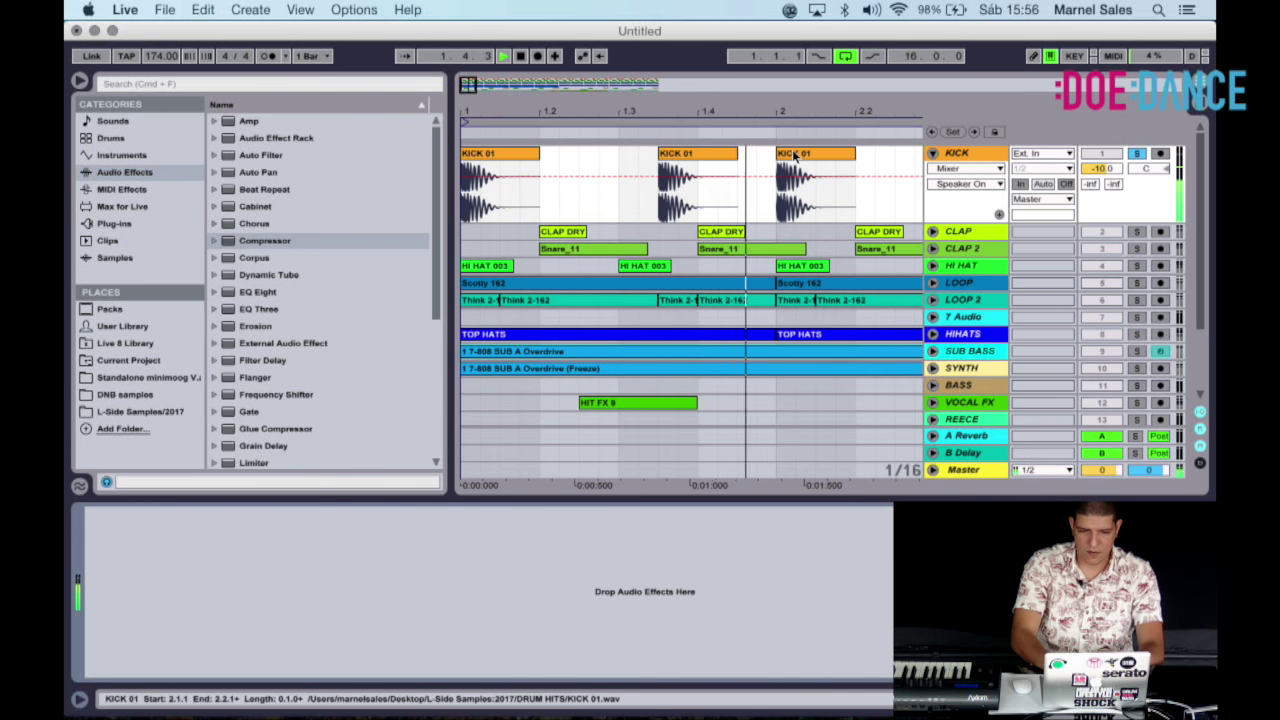
pyautogui.scroll(-5, 961, 386)
pyautogui.press('space')
# Fold the KICK track with the whole 16-bar loop in view.
pyautogui.moveTo(654, 106); pyautogui.dragTo(654, 40)
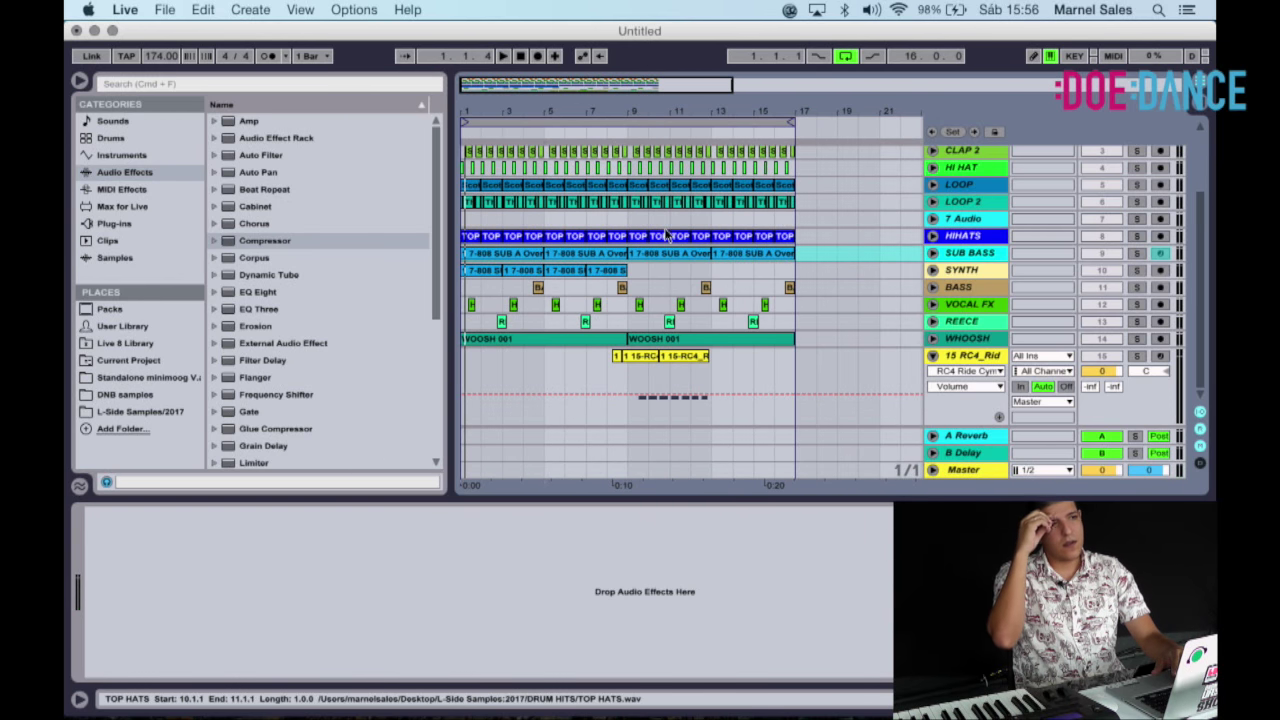
pyautogui.scroll(5, 900, 220)
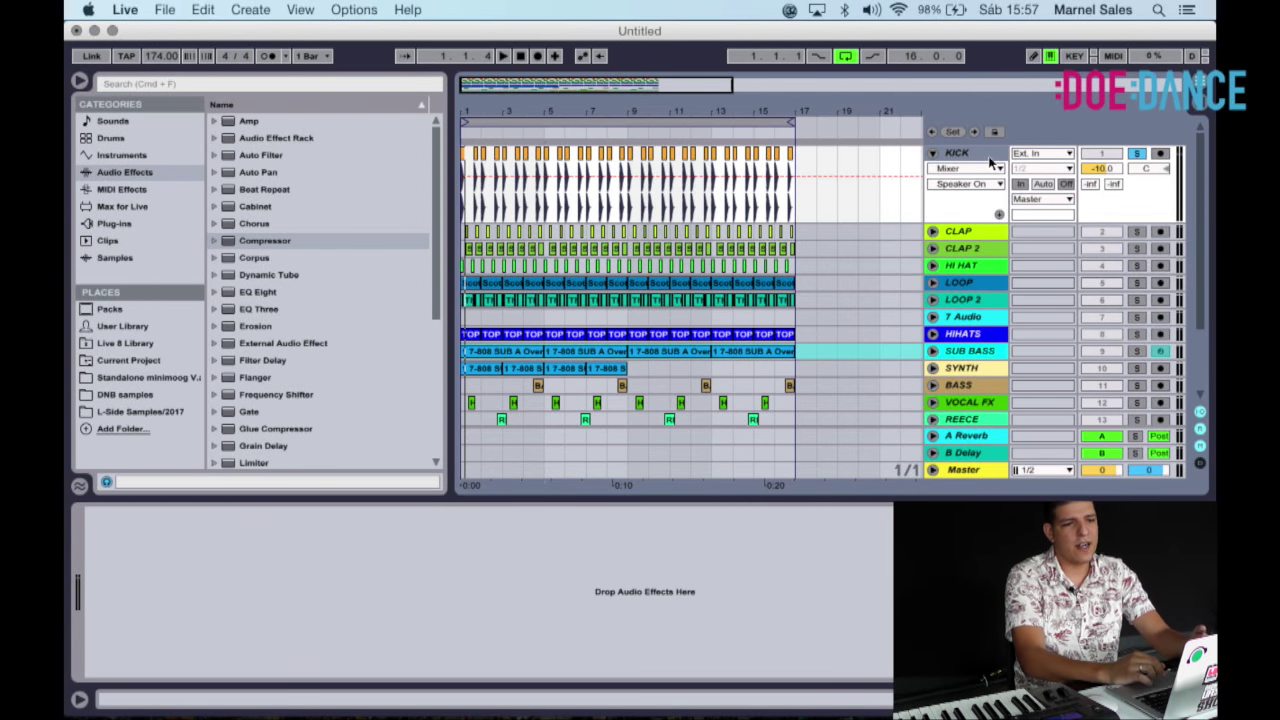
pyautogui.click(933, 154)
pyautogui.scroll(-2, 834, 246)
pyautogui.scroll(2, 834, 246)
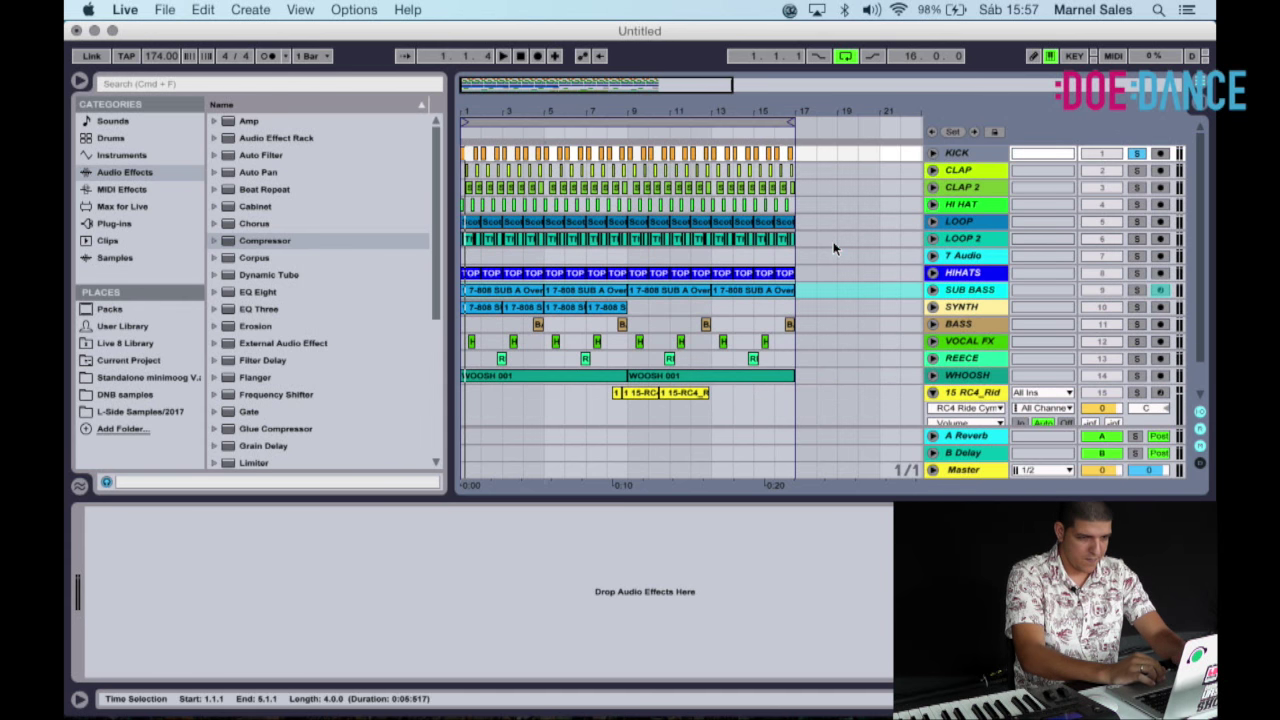
# Solo the SUB BASS and SYNTH tracks with the kick and play them, unfolding the SYNTH track during playback.
pyautogui.click(1137, 289)
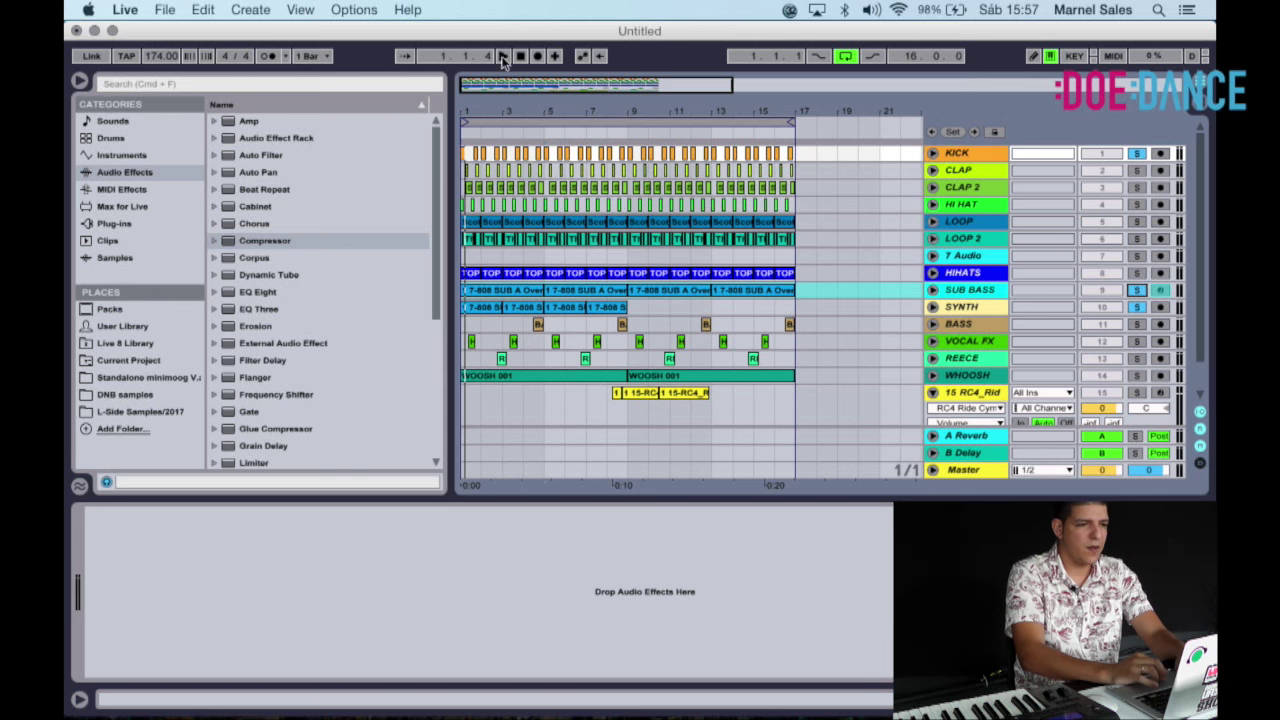
pyautogui.press('space')
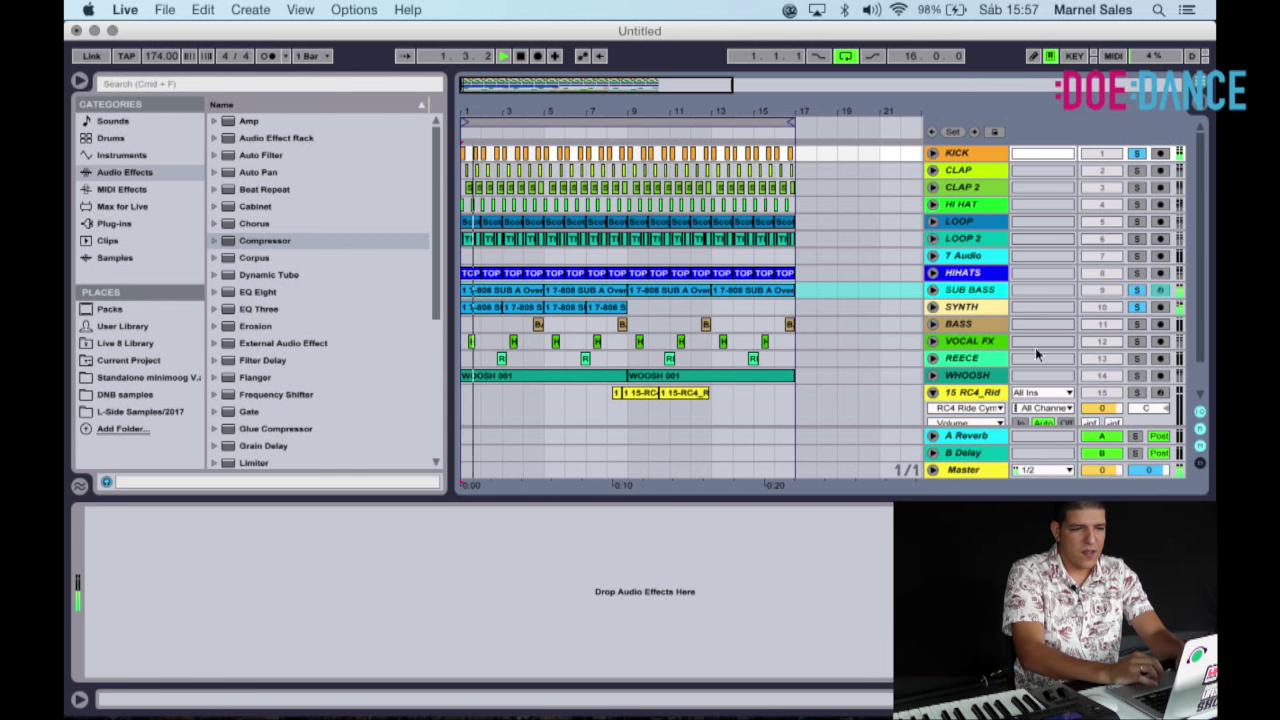
pyautogui.click(966, 306)
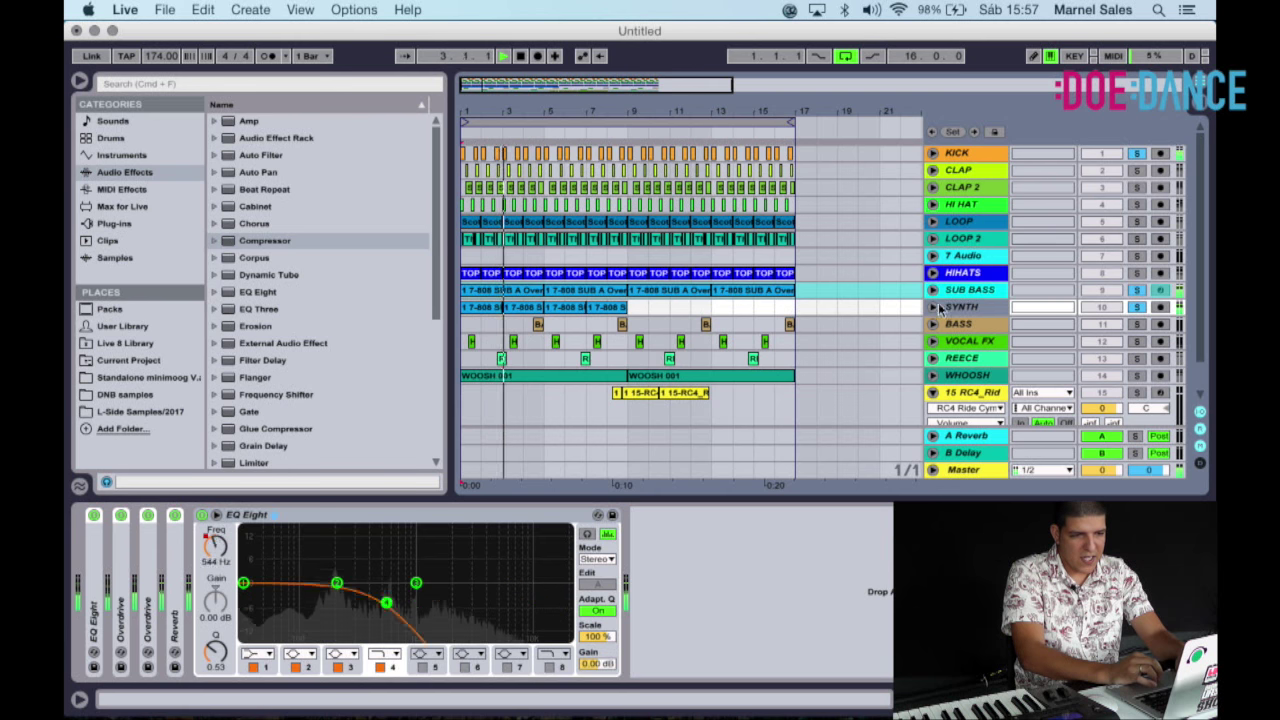
pyautogui.click(932, 307)
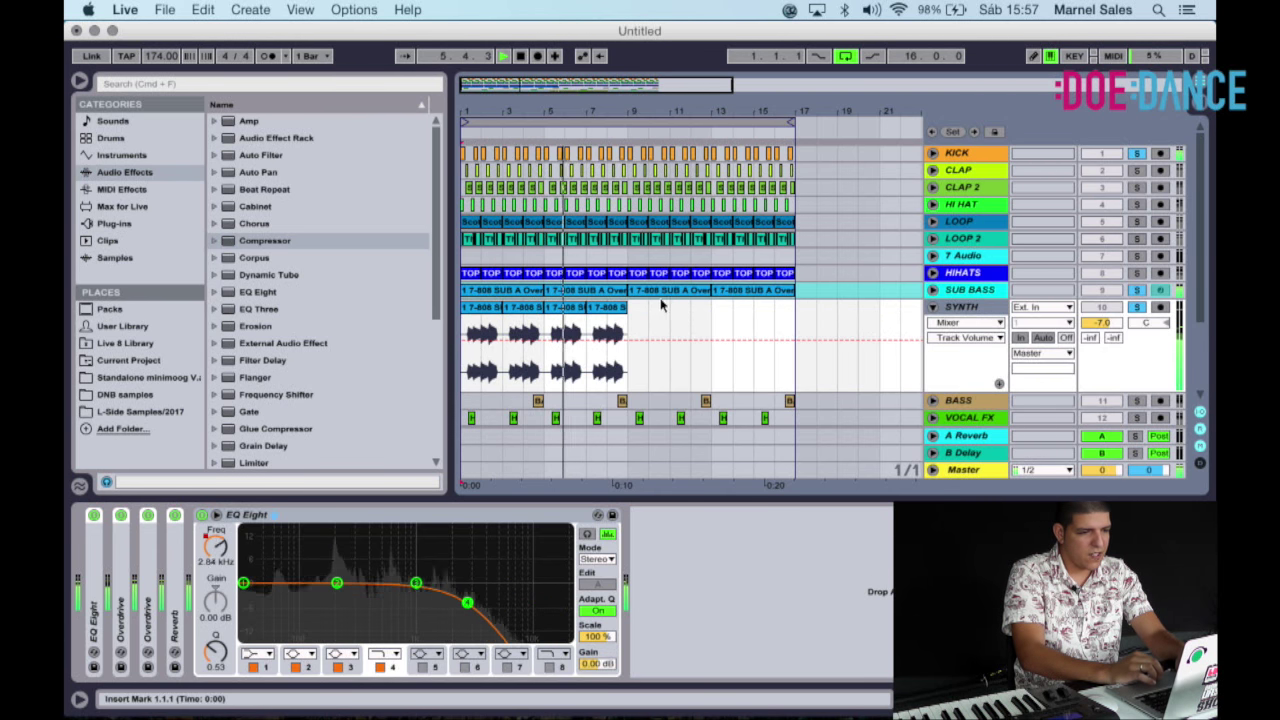
pyautogui.press('space')
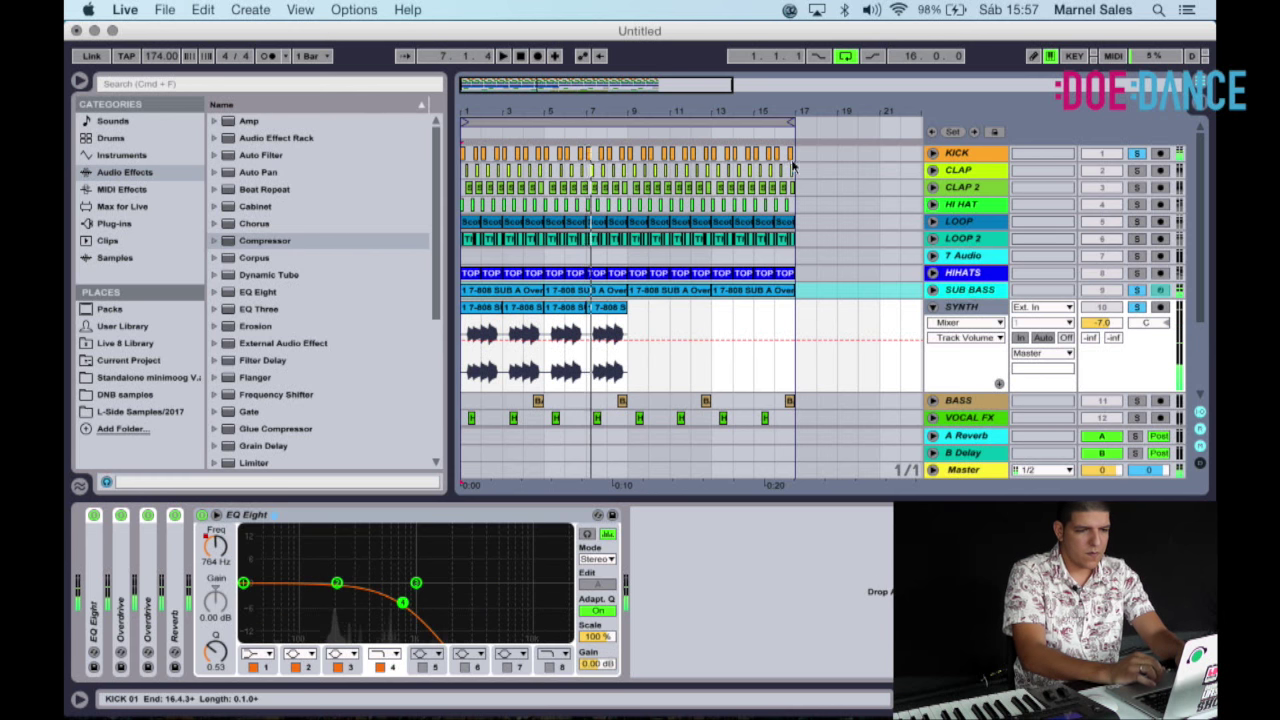
# Move the one-bar RC4_Ride Cym (14) clip half a bar earlier so it starts at bar 9.
pyautogui.scroll(-3, 658, 332)
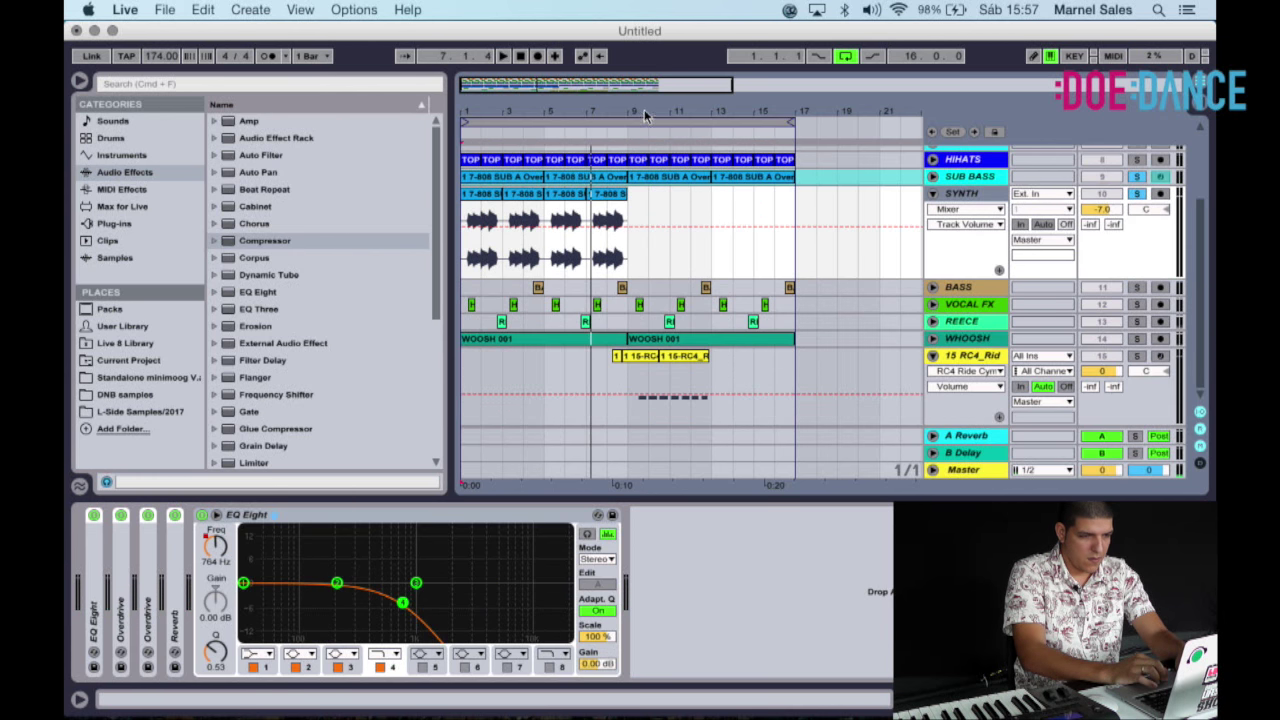
pyautogui.moveTo(644, 111); pyautogui.dragTo(644, 200)
pyautogui.click(612, 422)
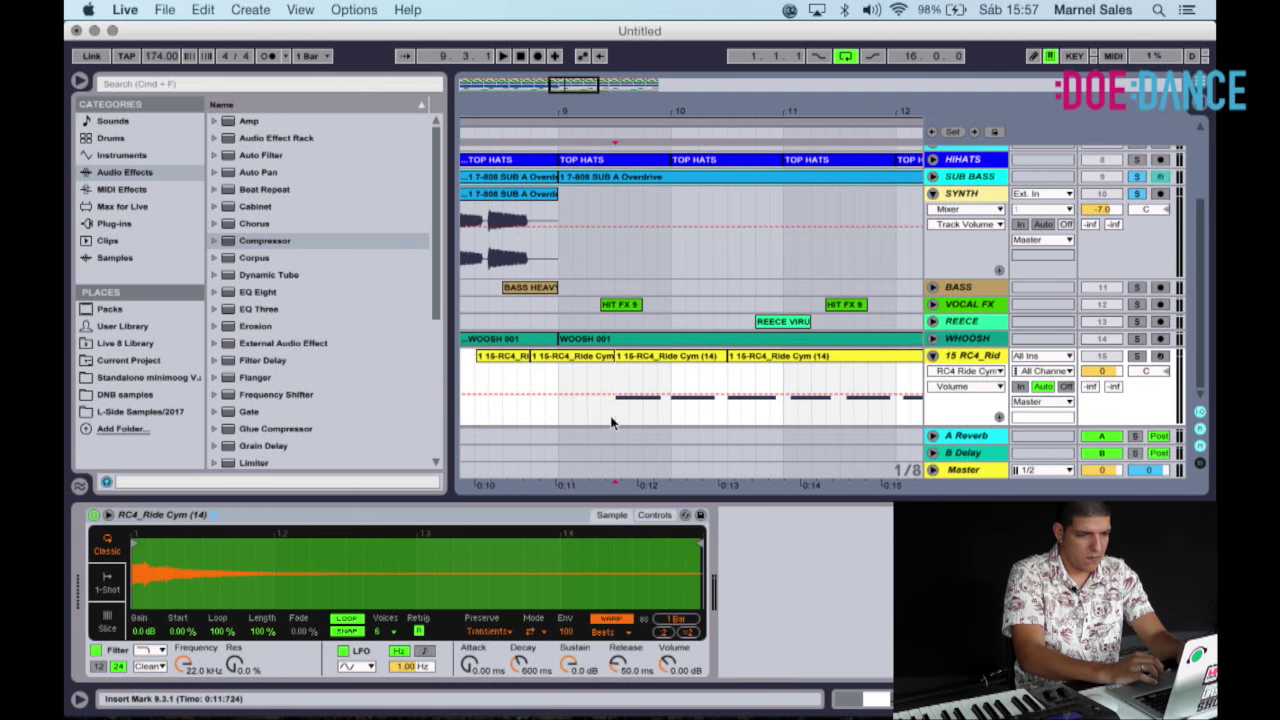
pyautogui.moveTo(665, 366); pyautogui.dragTo(608, 366)
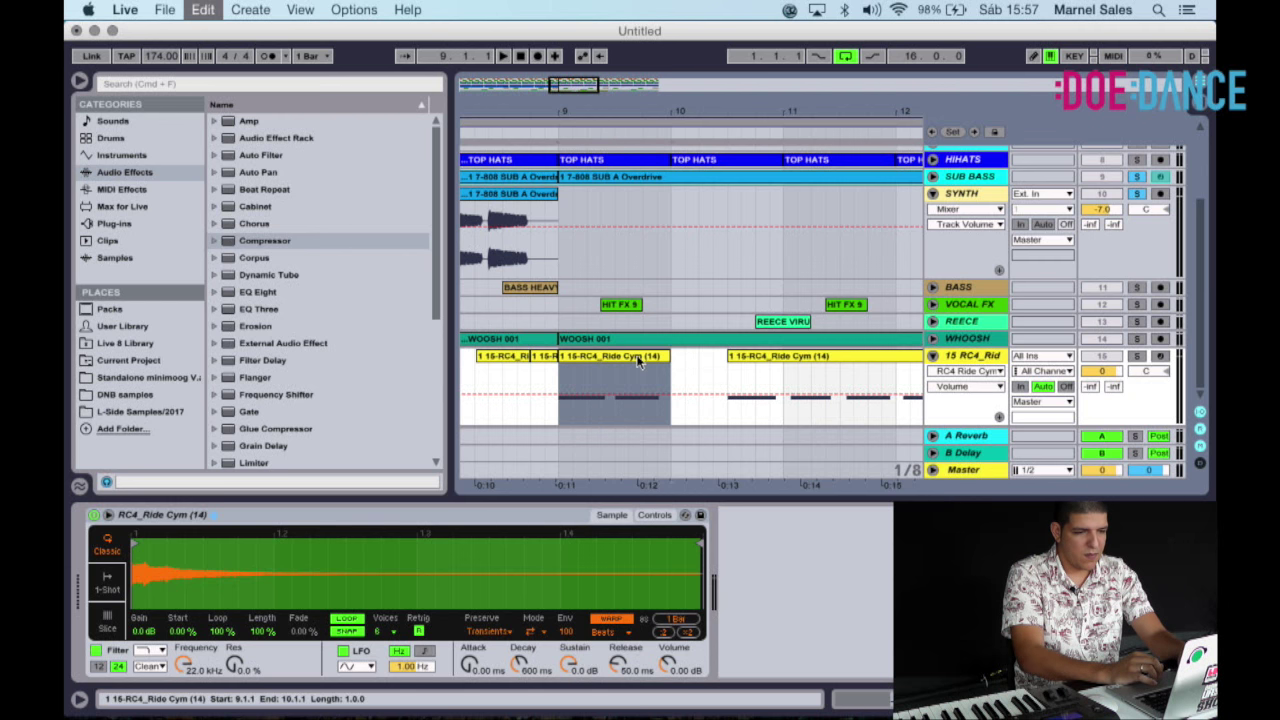
# Duplicate the one-bar ride cymbal clip repeatedly from bar 9 and undo the surplus copies so the pattern ends at bar 17.
pyautogui.press('super+d')
pyautogui.press('super+d')
pyautogui.press('super+d')
pyautogui.press('super+d')
pyautogui.press('super+d')
pyautogui.press('super+d')
pyautogui.press('super+d')
pyautogui.press('super+d')
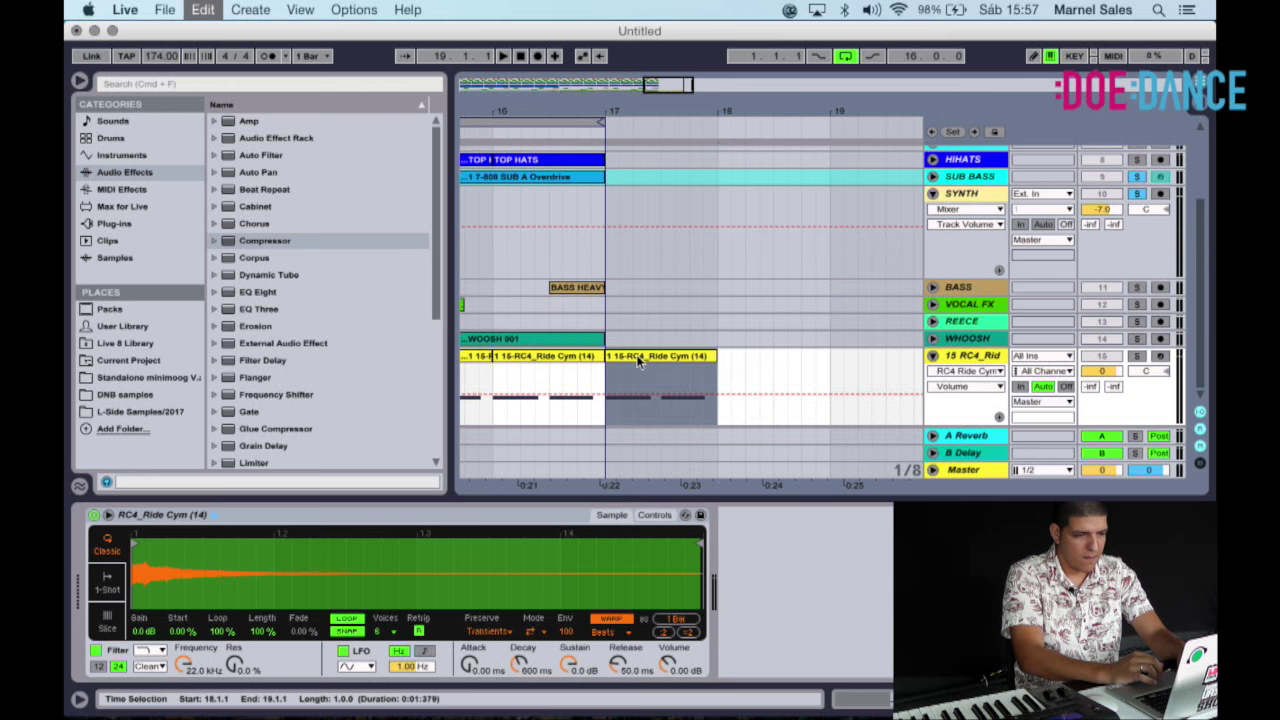
pyautogui.press('super+z')
pyautogui.moveTo(546, 112); pyautogui.dragTo(546, 70)
pyautogui.hscroll(-5, 594, 306)
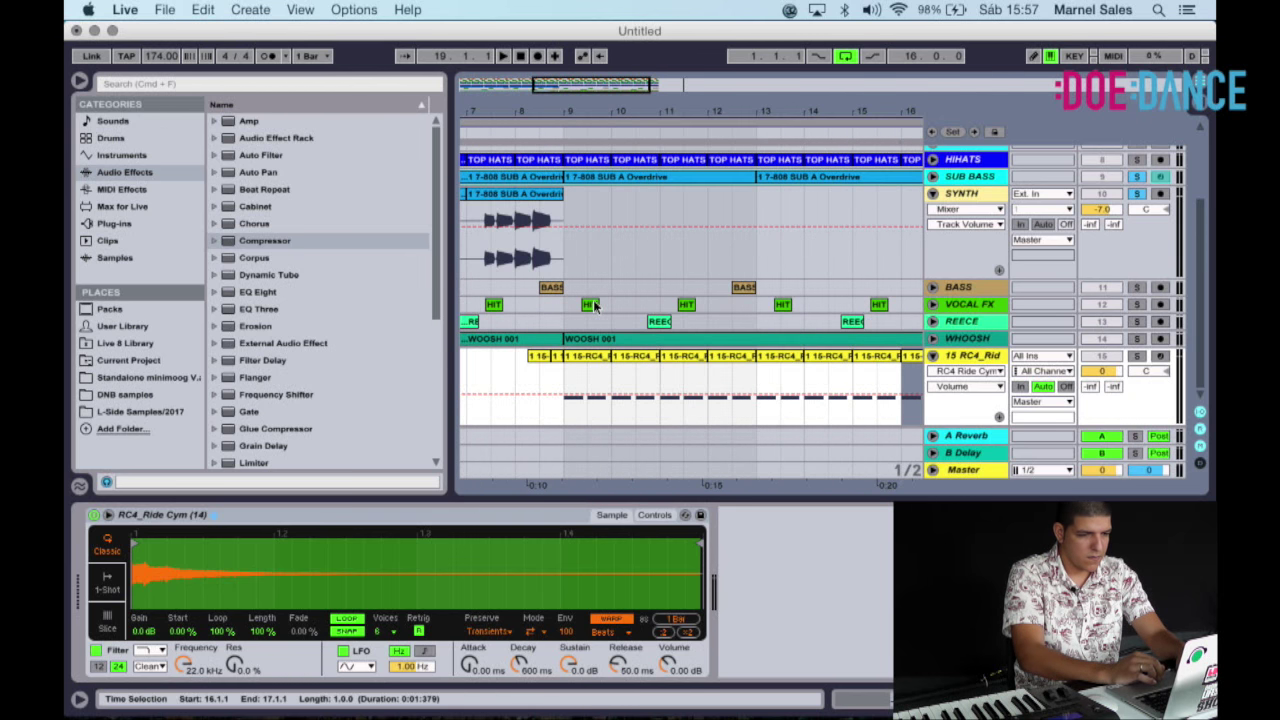
# Shorten the loop to the eight bars from bar 9 to bar 17 and play it with the ride cymbal track soloed.
pyautogui.moveTo(618, 120); pyautogui.dragTo(618, 114)
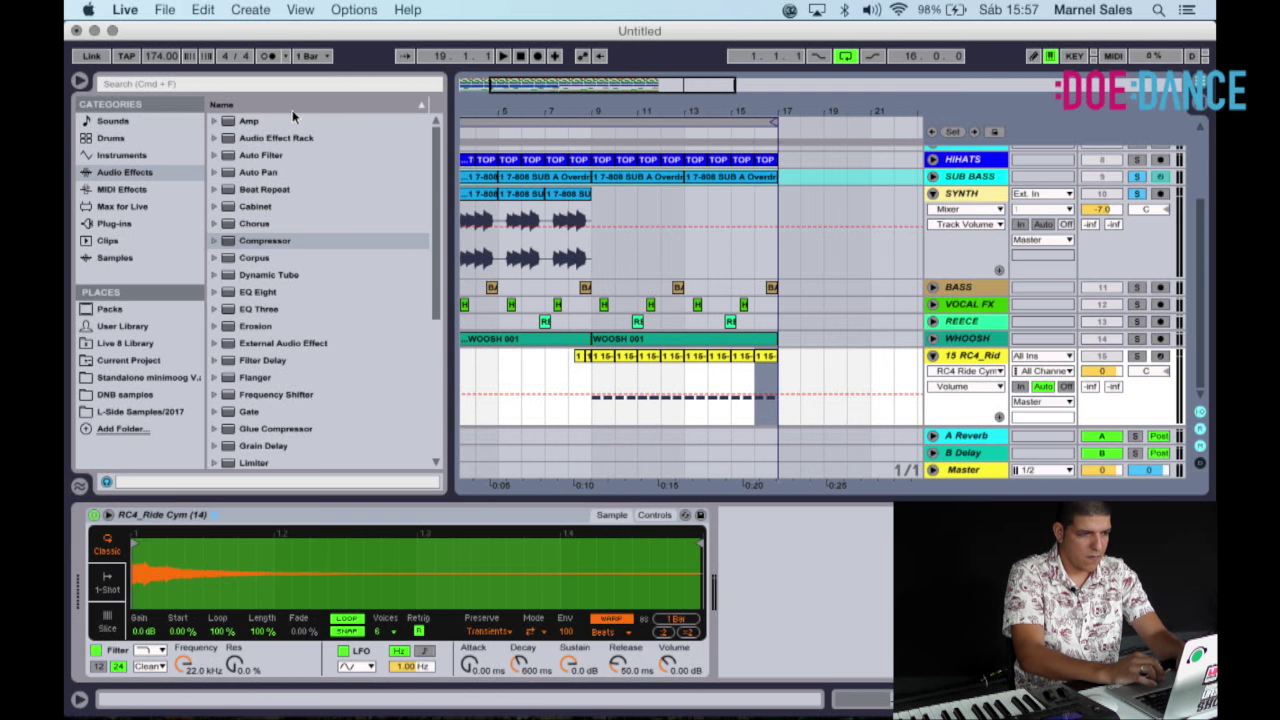
pyautogui.moveTo(480, 118); pyautogui.dragTo(589, 120)
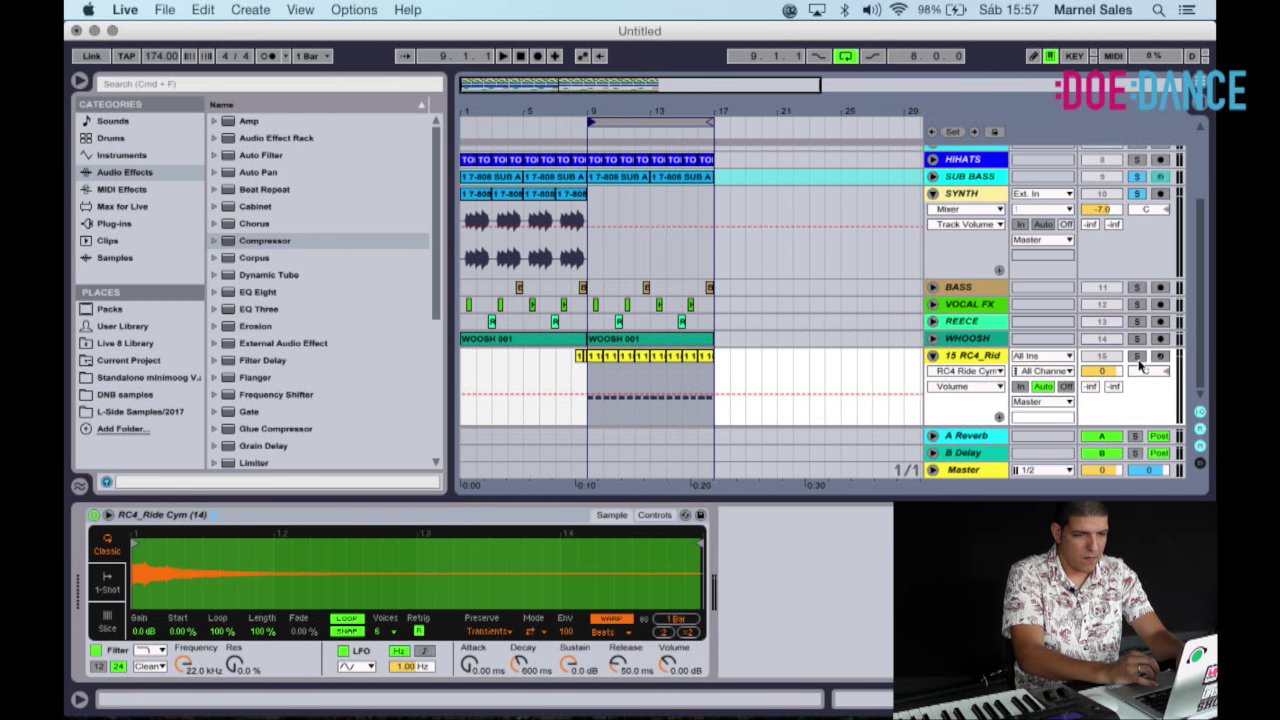
pyautogui.click(1137, 357)
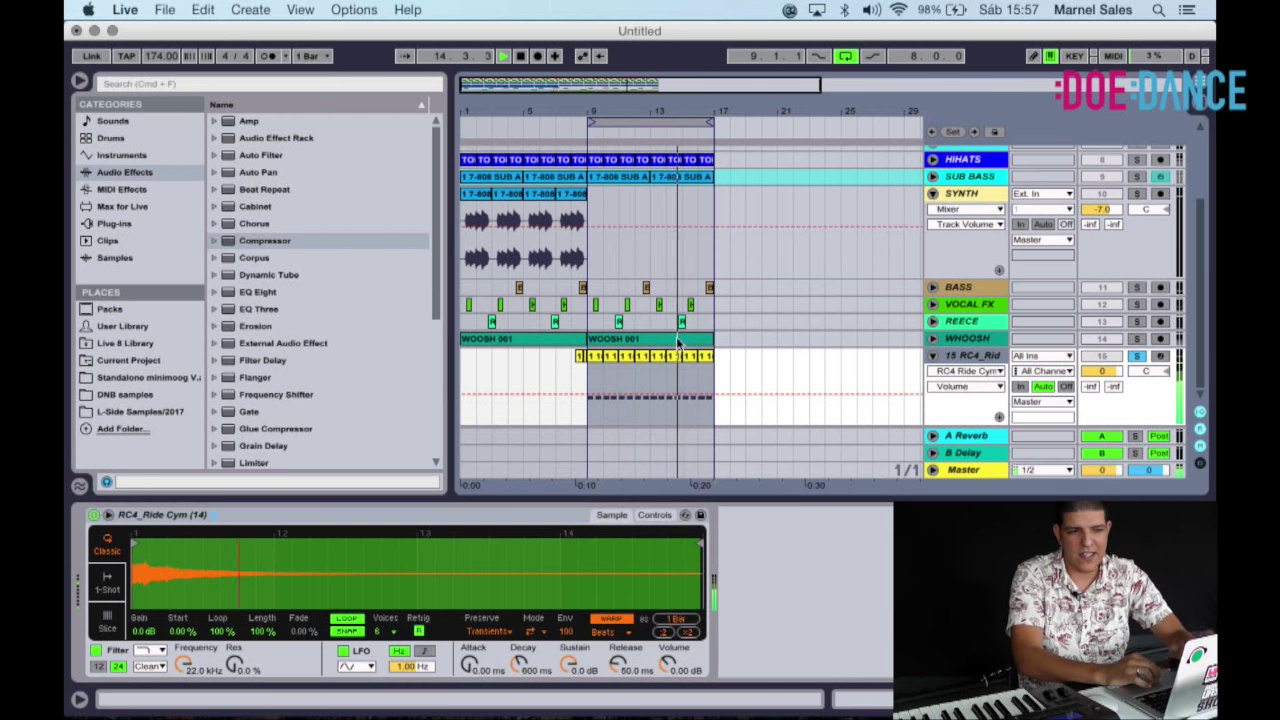
# Add an EQ Eight to the ride cymbal track, make filter 1 a low cut and show the enlarged EQ display.
pyautogui.click(344, 270)
pyautogui.press('Left')
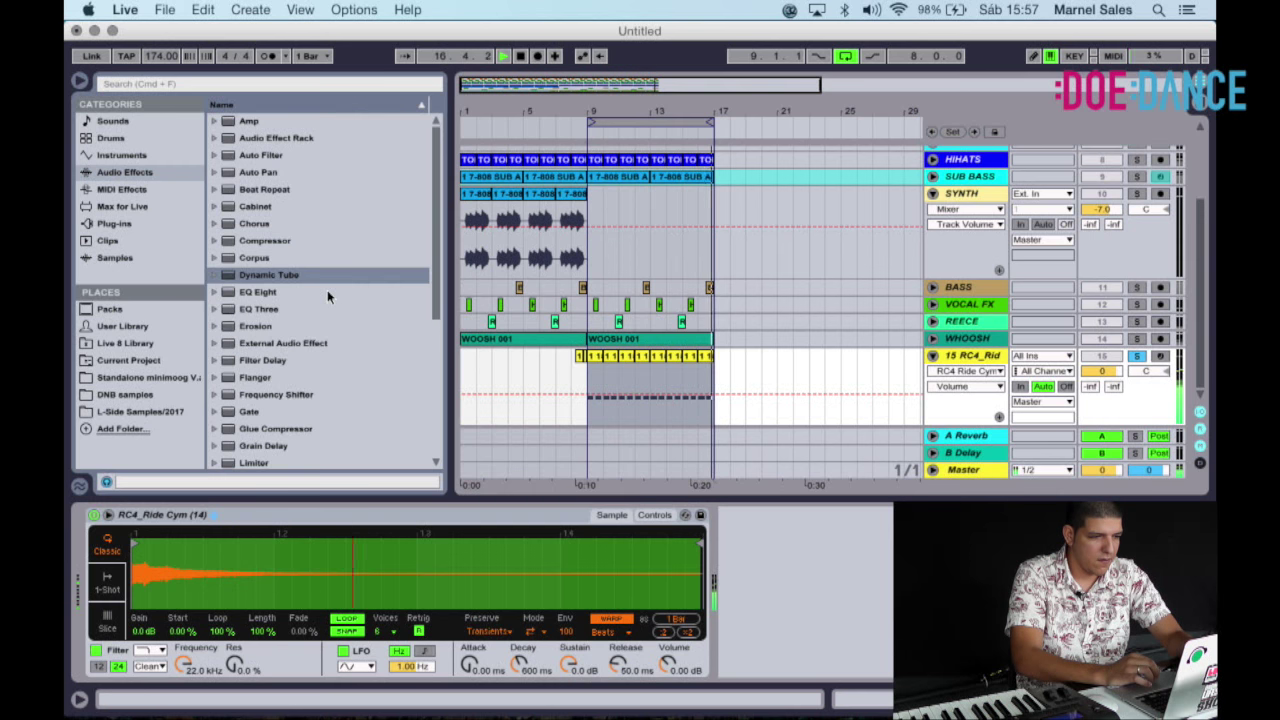
pyautogui.doubleClick(255, 292)
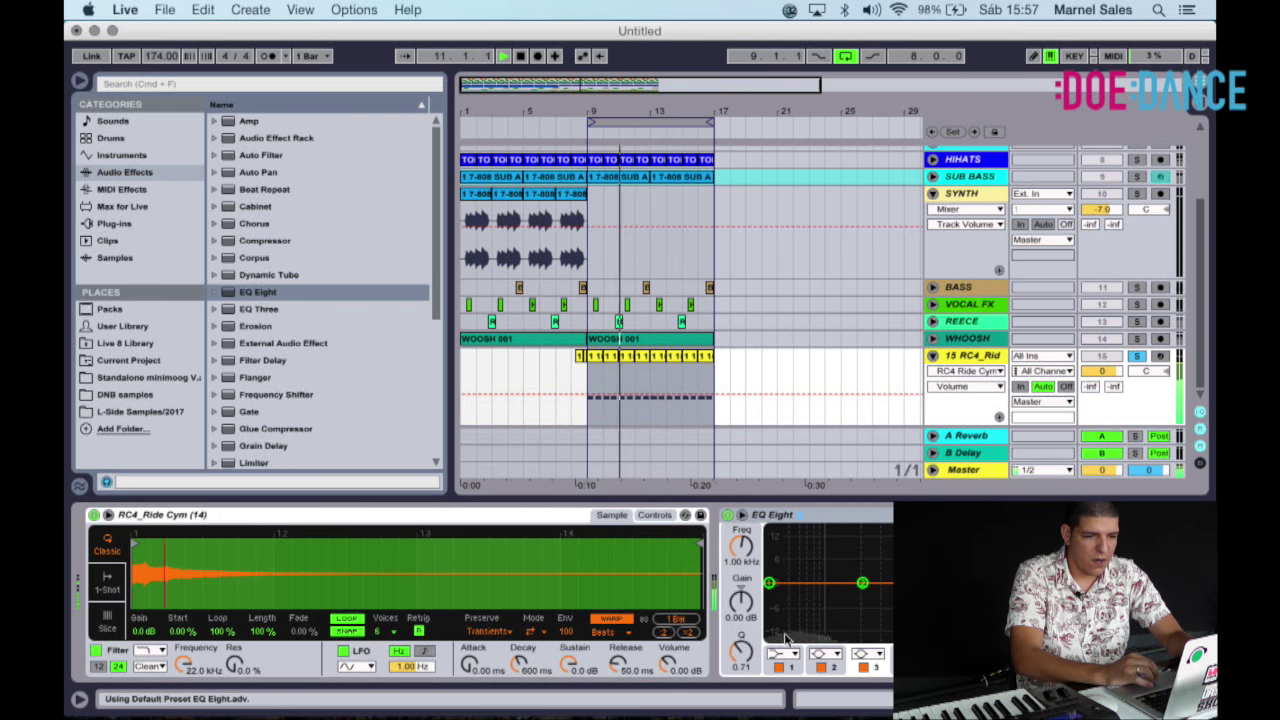
pyautogui.click(783, 656)
pyautogui.click(775, 605)
pyautogui.click(742, 515)
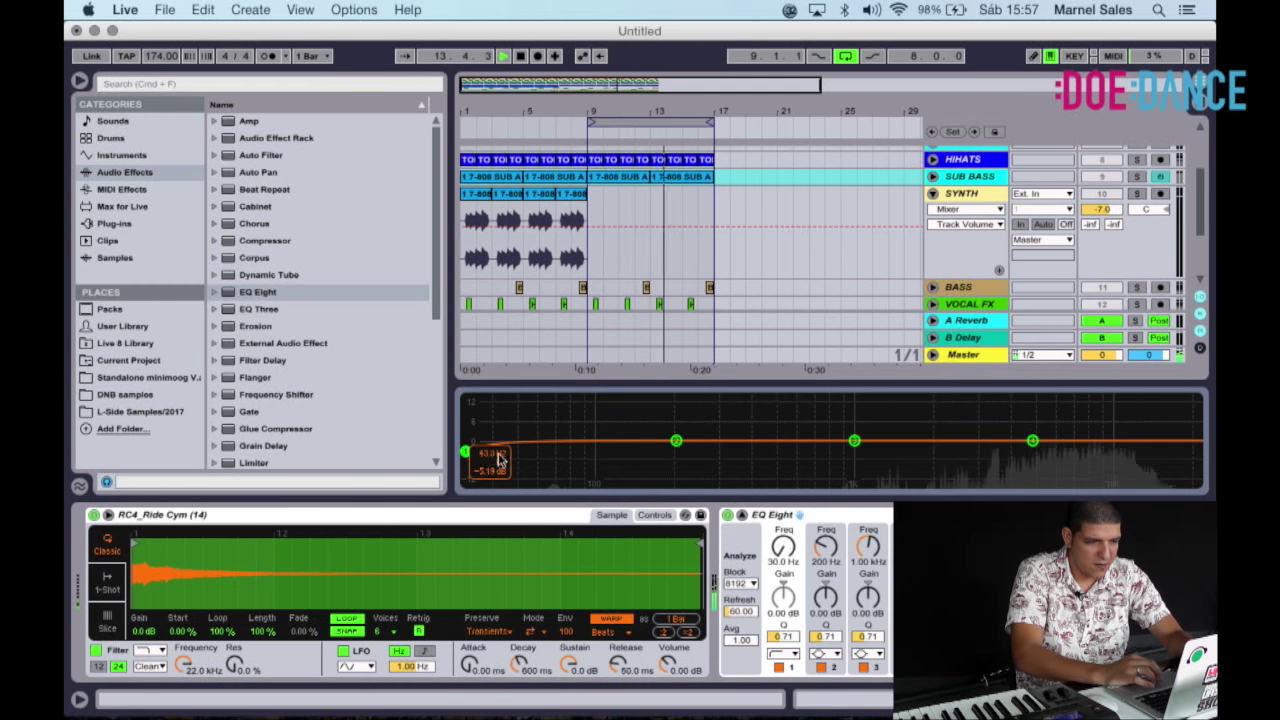
# Set the ride cymbal's low-cut filter to 3.69 kHz with a Q of 0.38 and collapse the enlarged EQ display.
pyautogui.moveTo(470, 458); pyautogui.dragTo(700, 449)
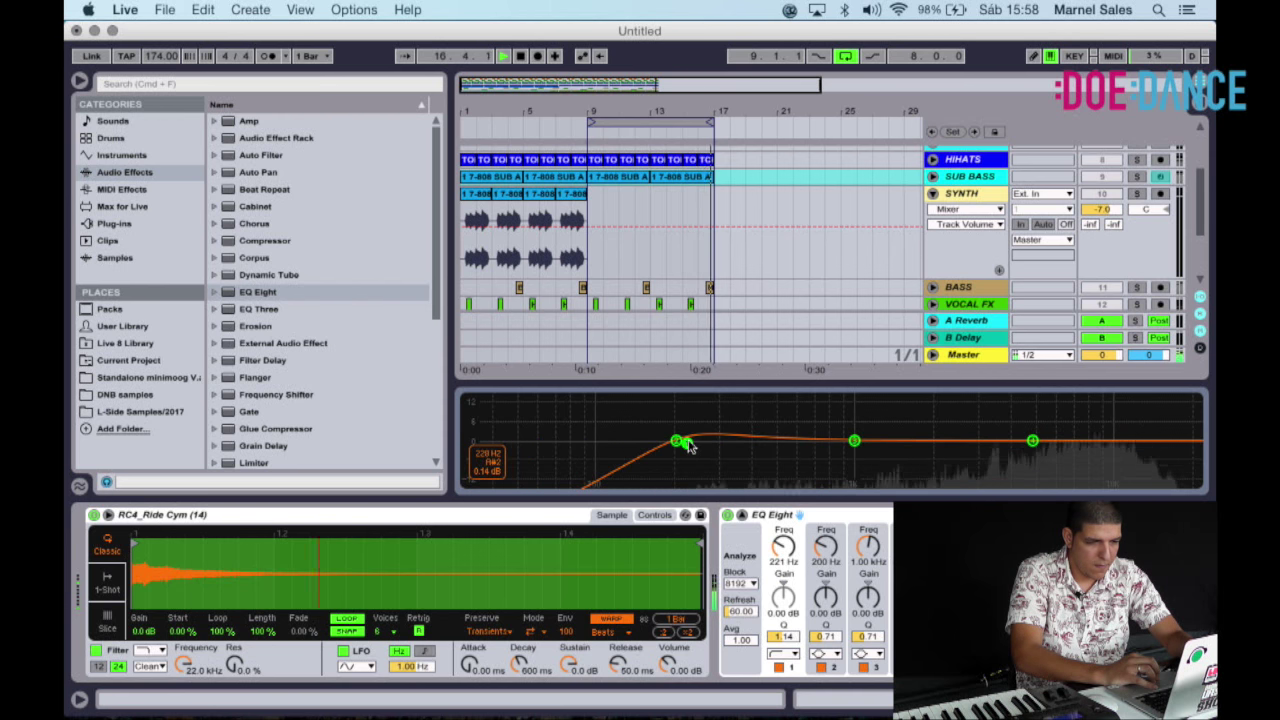
pyautogui.moveTo(690, 445); pyautogui.dragTo(968, 453)
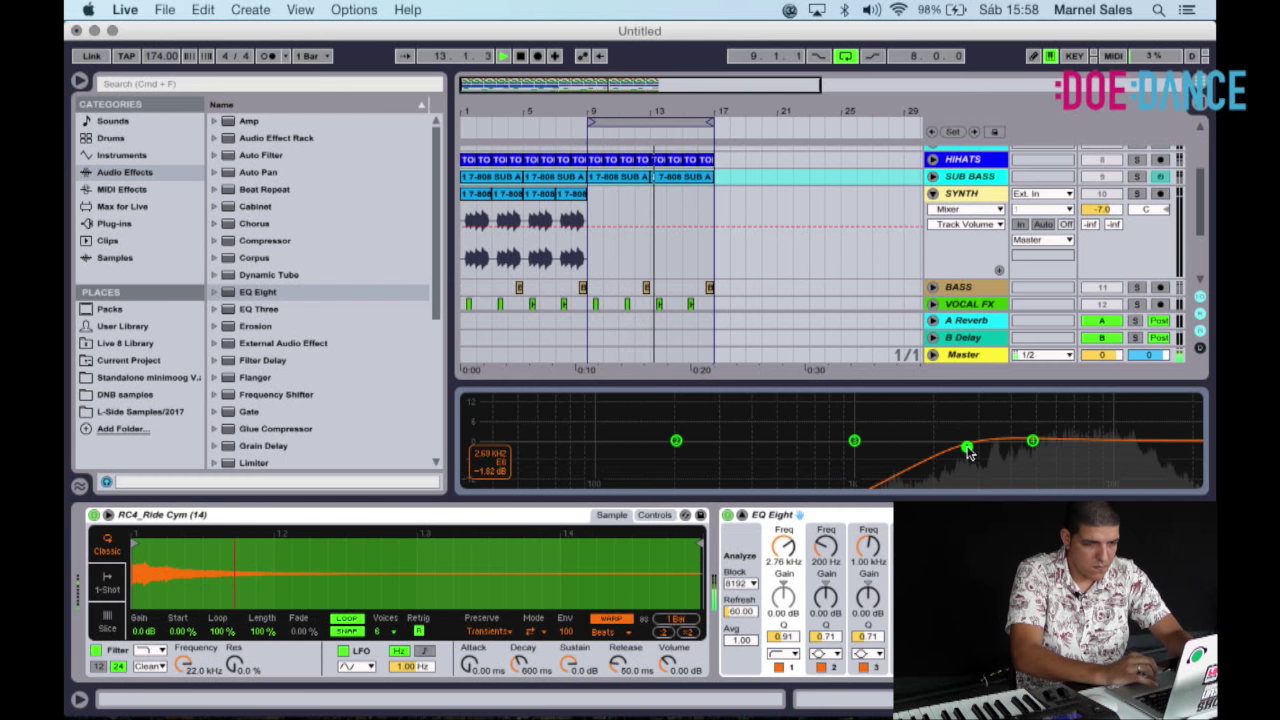
pyautogui.scroll(-8, 1025, 338)
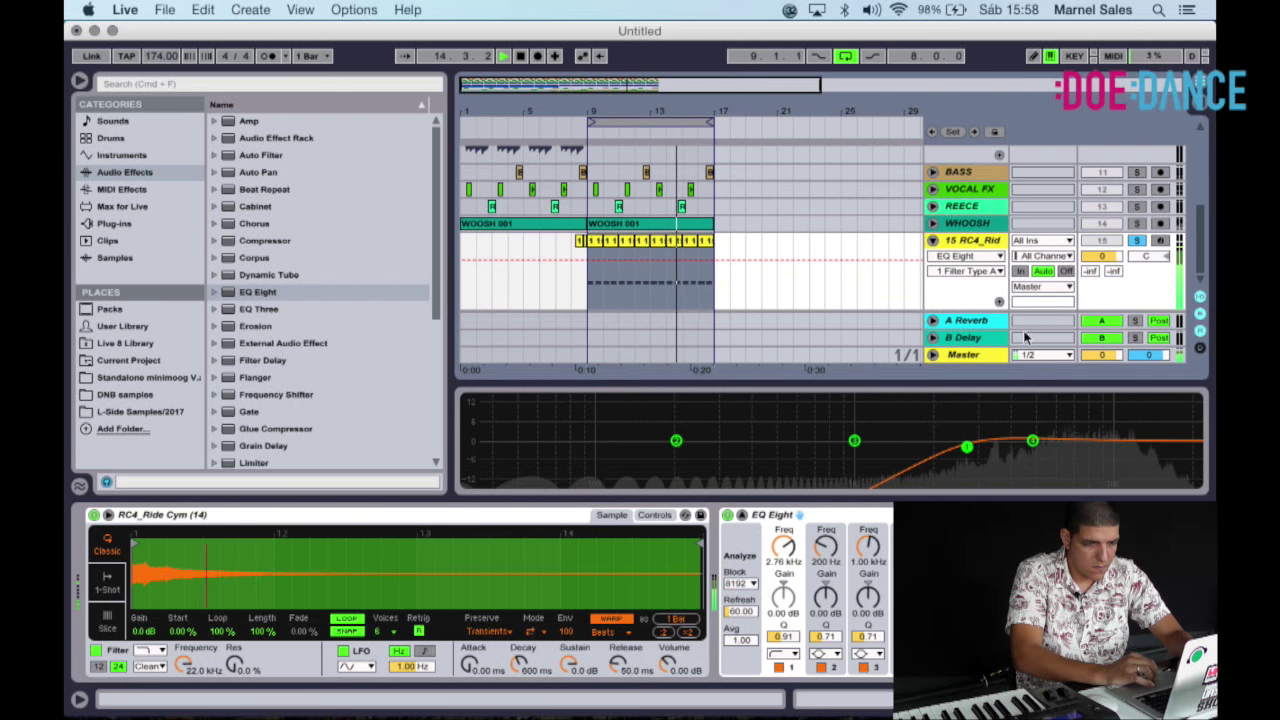
pyautogui.moveTo(966, 447); pyautogui.dragTo(999, 463)
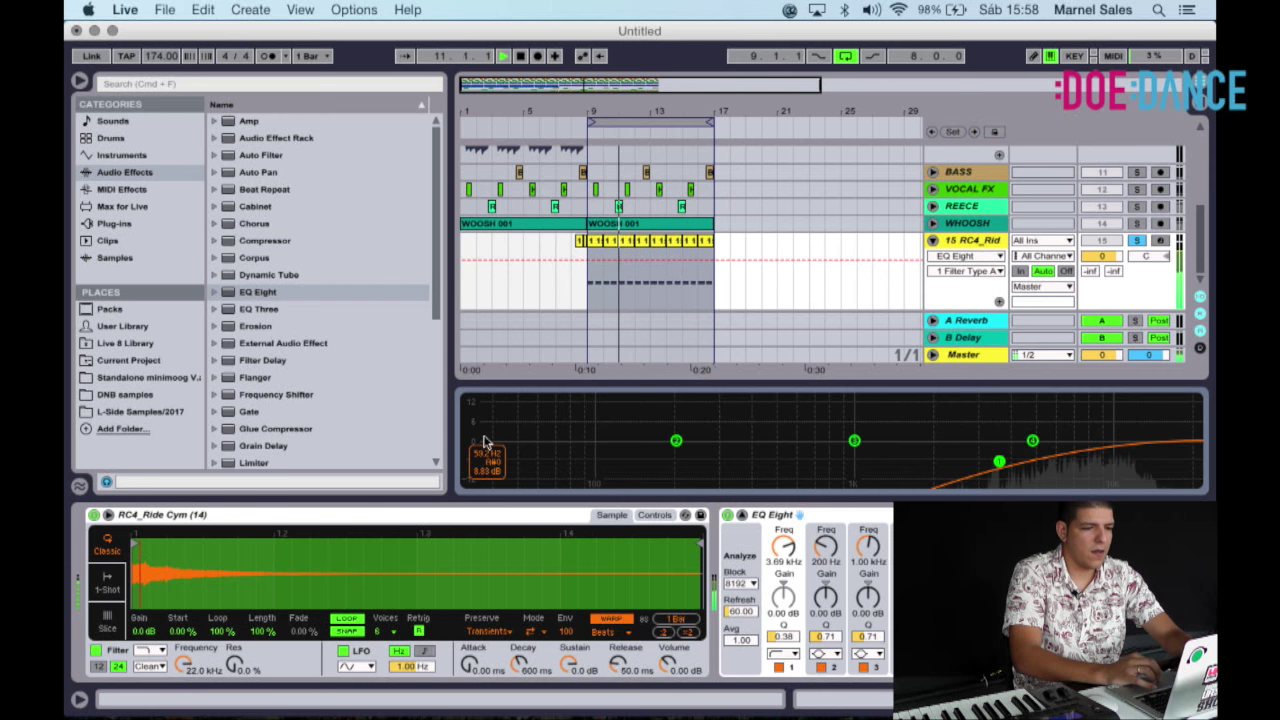
pyautogui.click(742, 515)
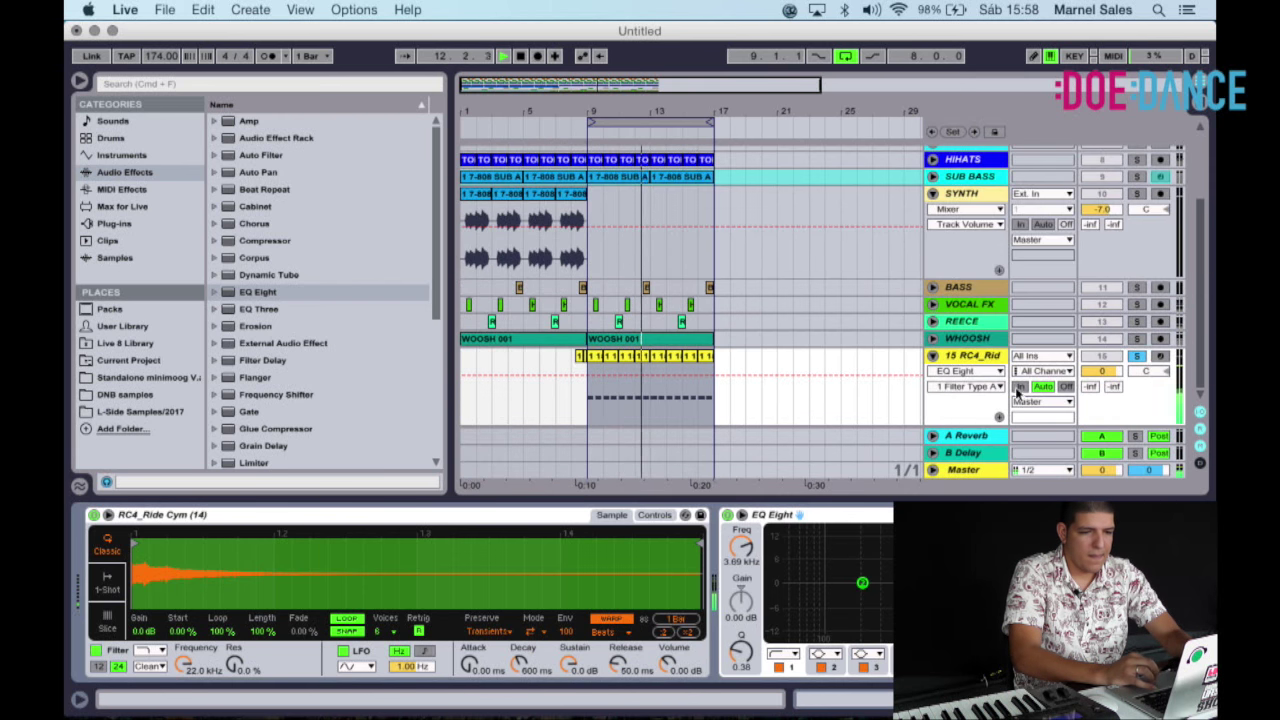
# Set the ride cymbal track's volume to -7.6 dB, unsolo it and fold the track.
pyautogui.moveTo(1100, 371); pyautogui.dragTo(1107, 373)
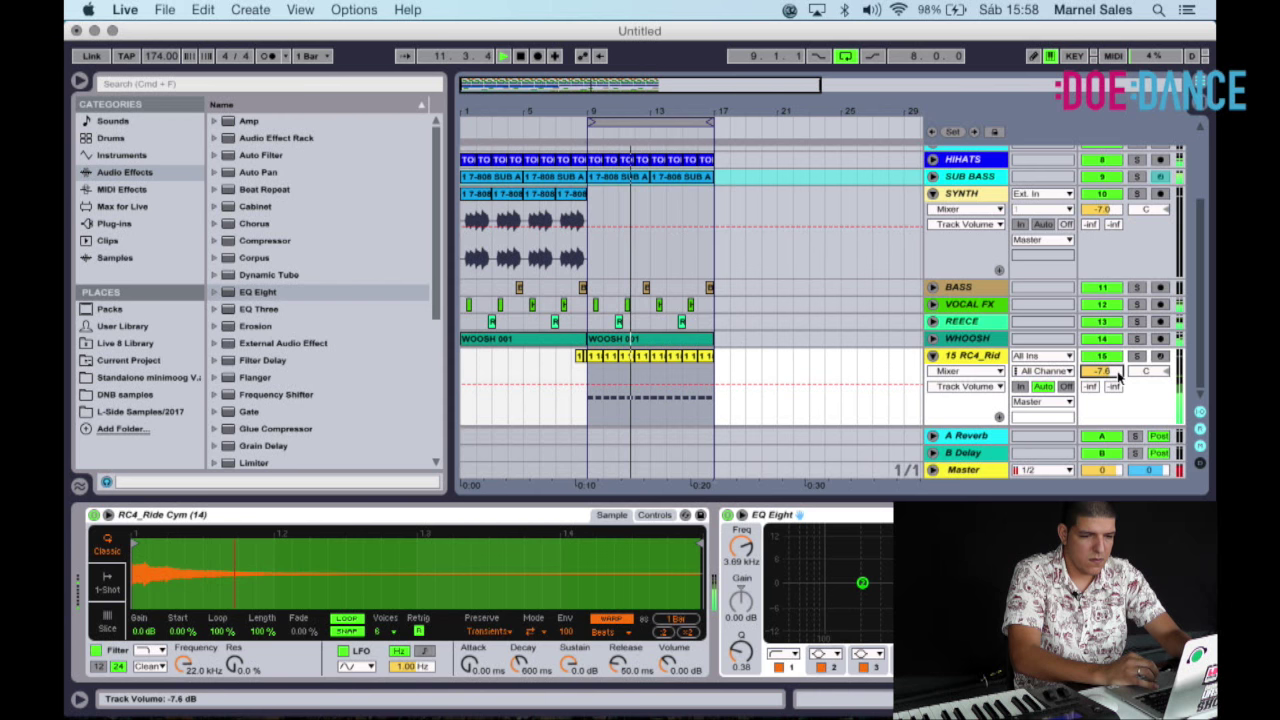
pyautogui.click(936, 357)
pyautogui.click(878, 244)
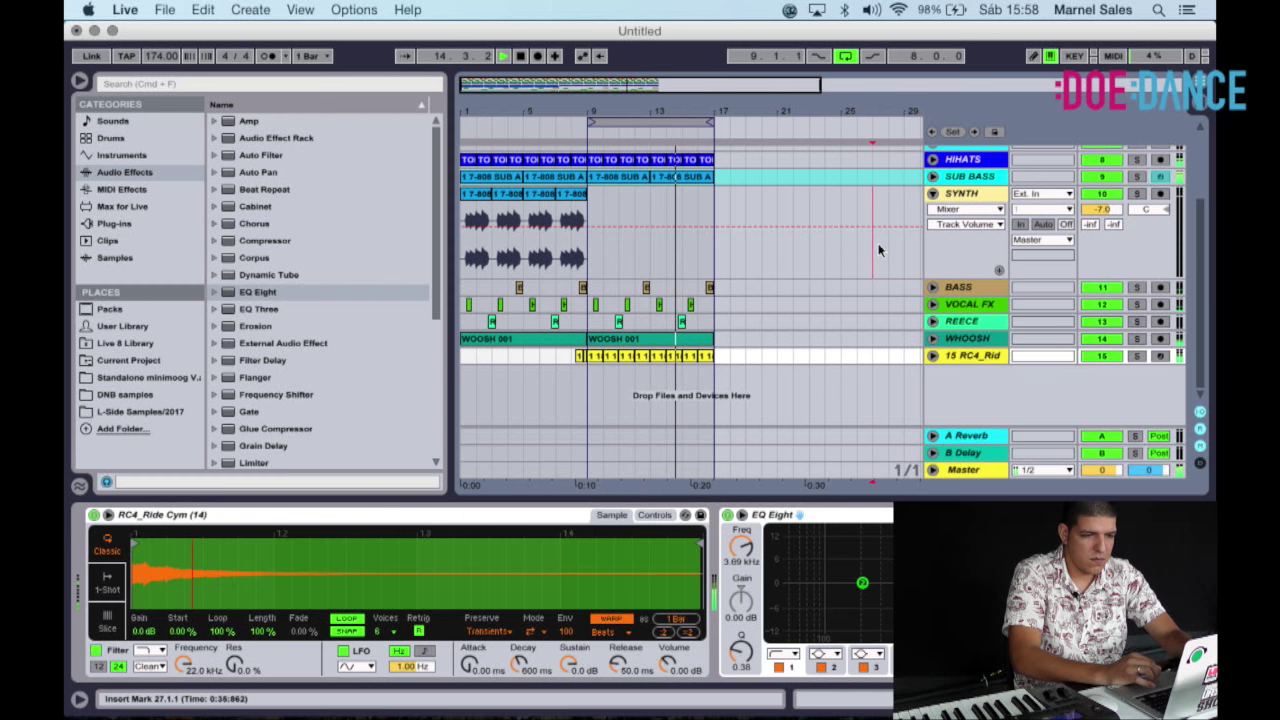
# Delete the leftover ride cymbal clip just before bar 9.
pyautogui.moveTo(878, 249); pyautogui.dragTo(708, 338)
pyautogui.click(708, 338)
pyautogui.moveTo(557, 372); pyautogui.dragTo(585, 368)
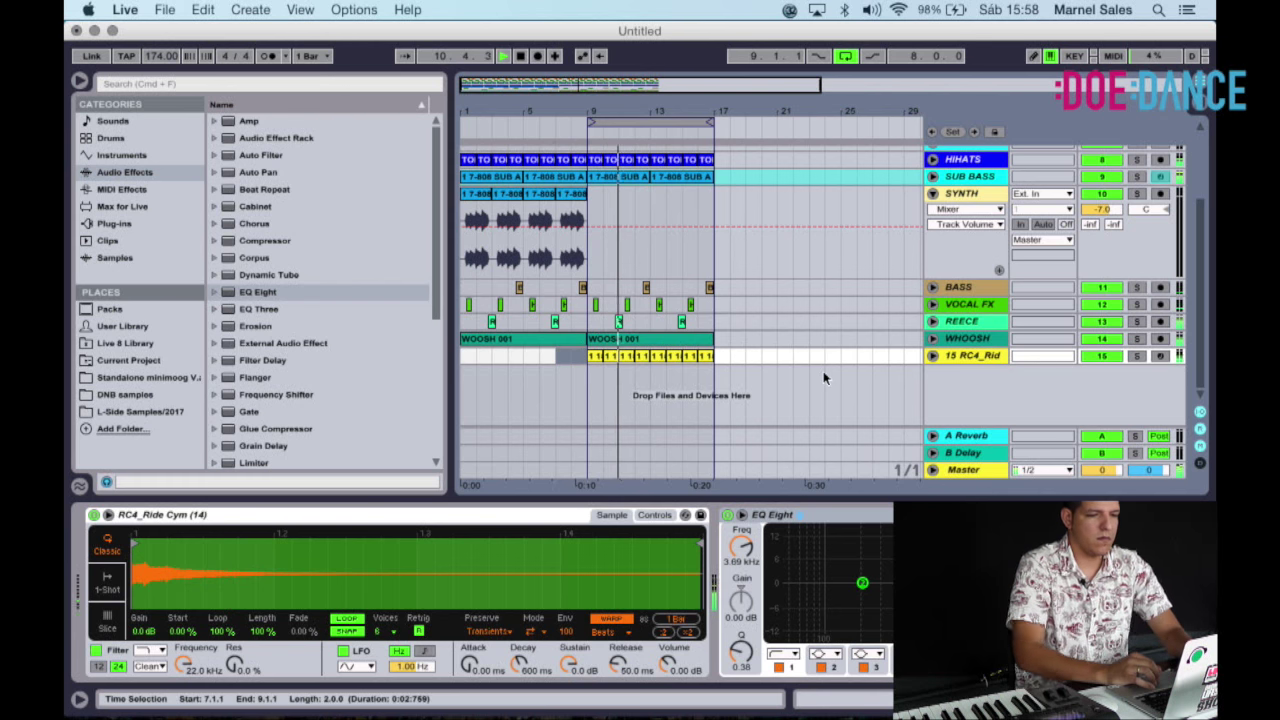
# Fill bar 9 of the unfolded ride cymbal track with a hit on every beat by duplicating its first beat.
pyautogui.click(932, 356)
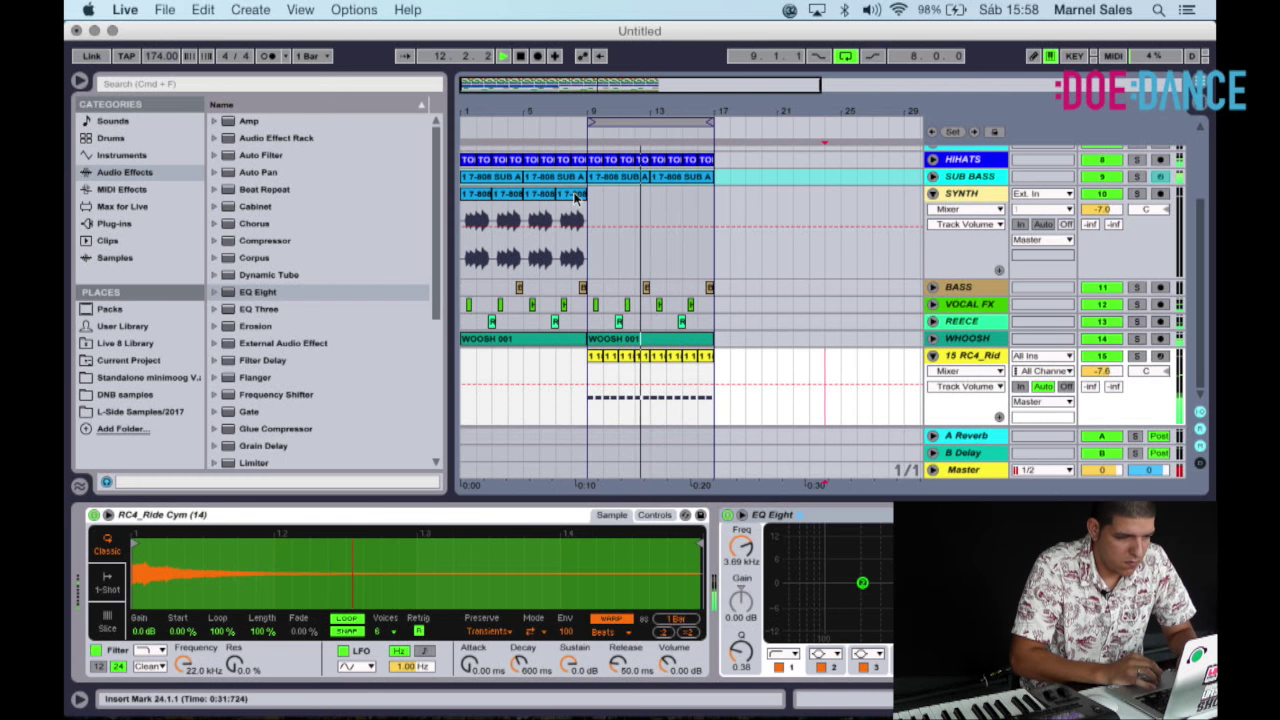
pyautogui.moveTo(591, 111); pyautogui.dragTo(609, 386)
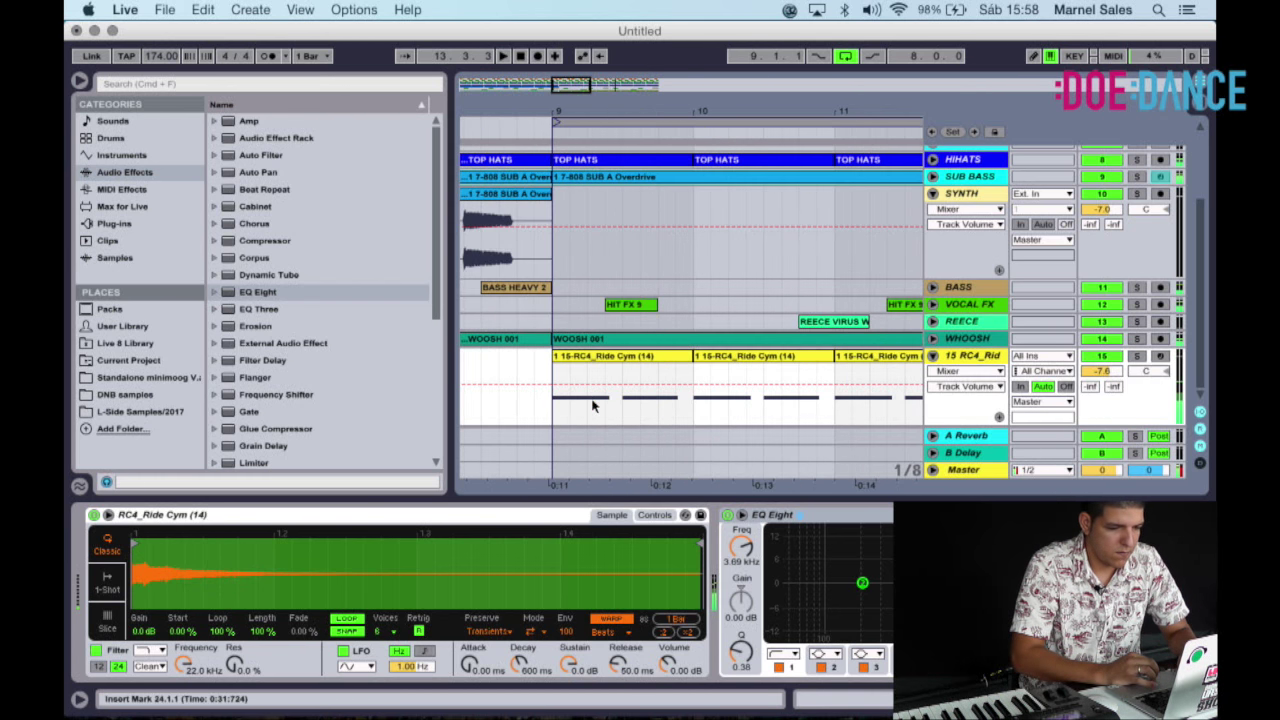
pyautogui.moveTo(586, 397); pyautogui.dragTo(556, 389)
pyautogui.press('super+d')
pyautogui.press('Right')
pyautogui.press('Right')
pyautogui.press('super+e')
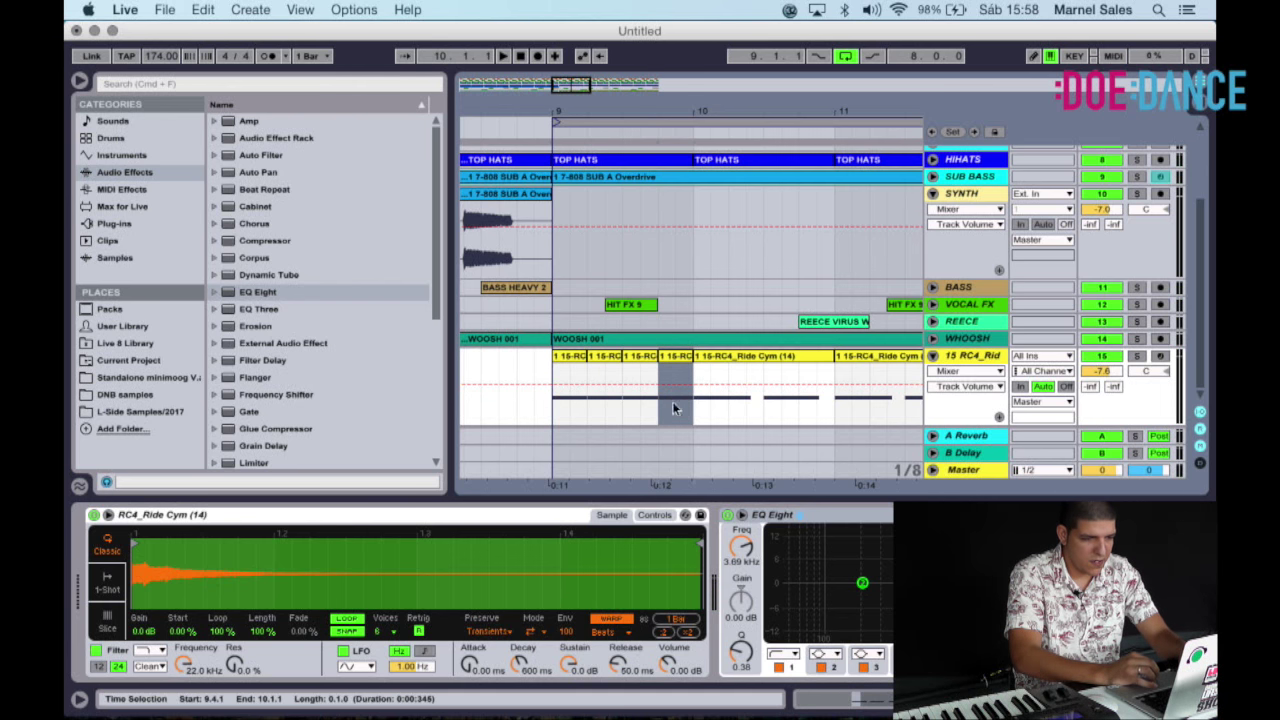
# Play the loop from bar 9 to check the ride cymbal hits together with the other tracks.
pyautogui.click(476, 121)
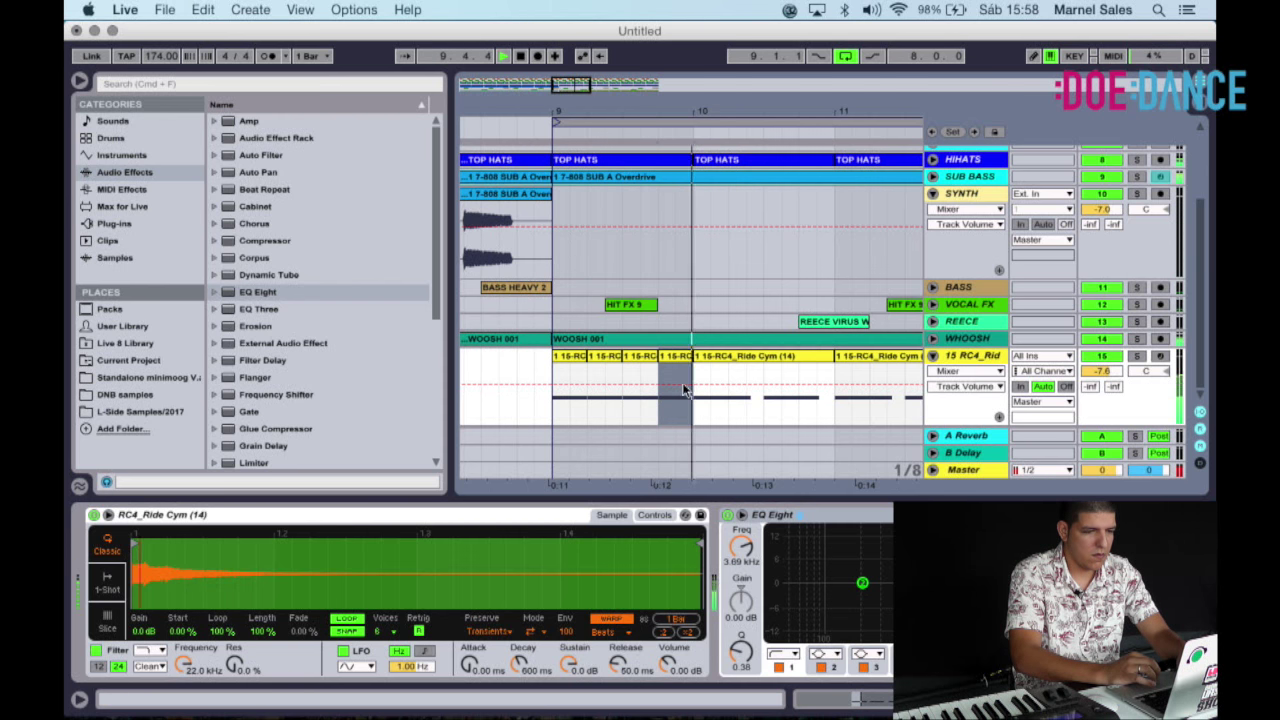
pyautogui.click(504, 58)
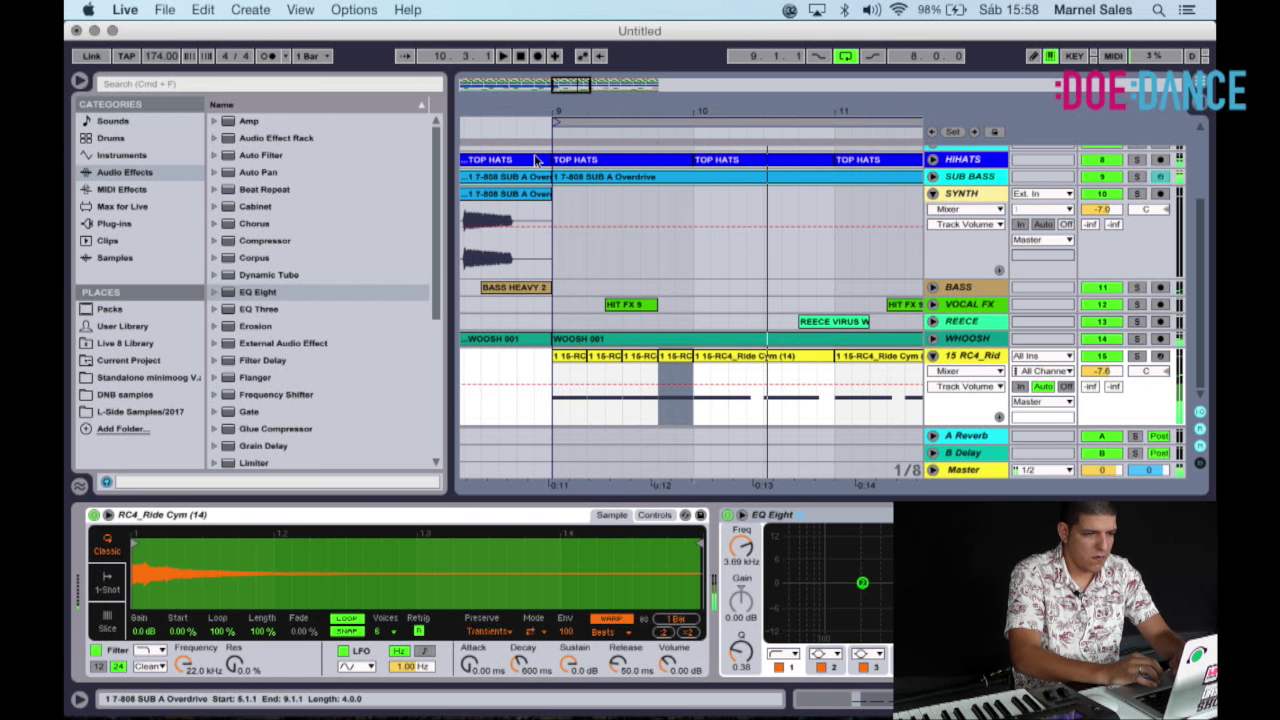
pyautogui.click(501, 129)
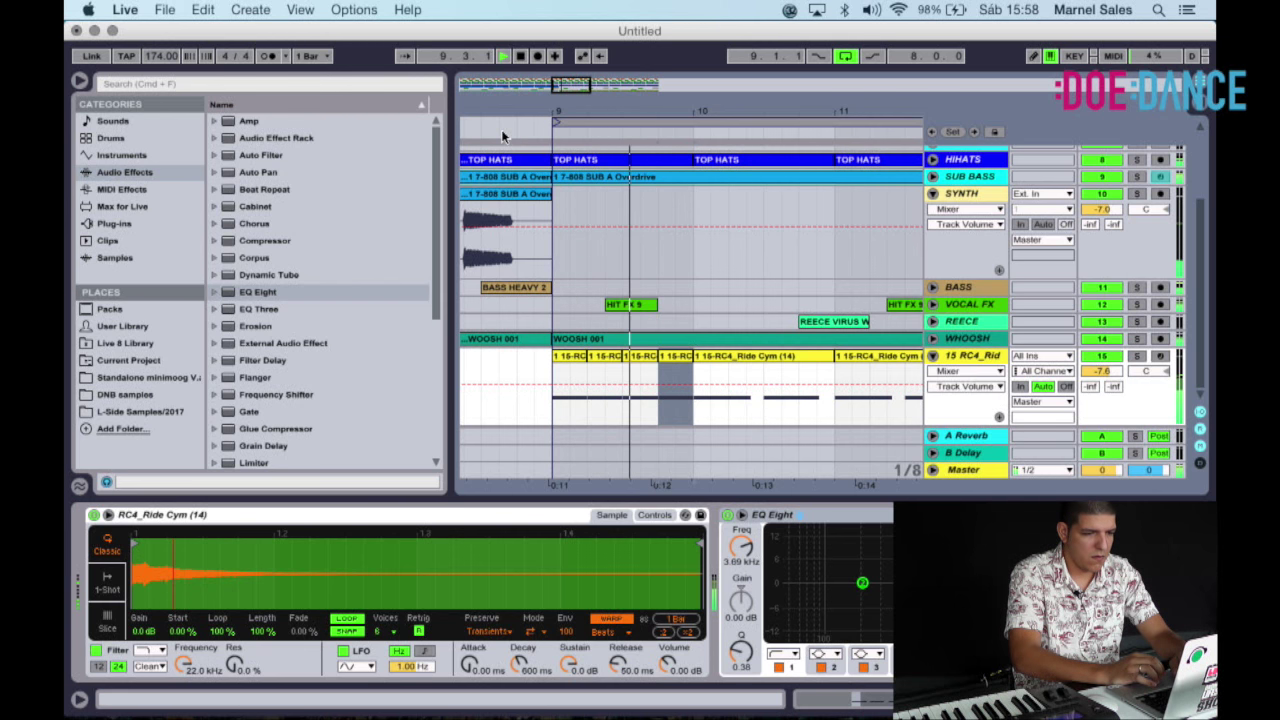
# Duplicate bar 9 of the ride cymbal pattern repeatedly and undo the surplus copies so that it ends at bar 17.
pyautogui.moveTo(691, 416); pyautogui.dragTo(557, 389)
pyautogui.press('super+d')
pyautogui.press('super+d')
pyautogui.press('super+d')
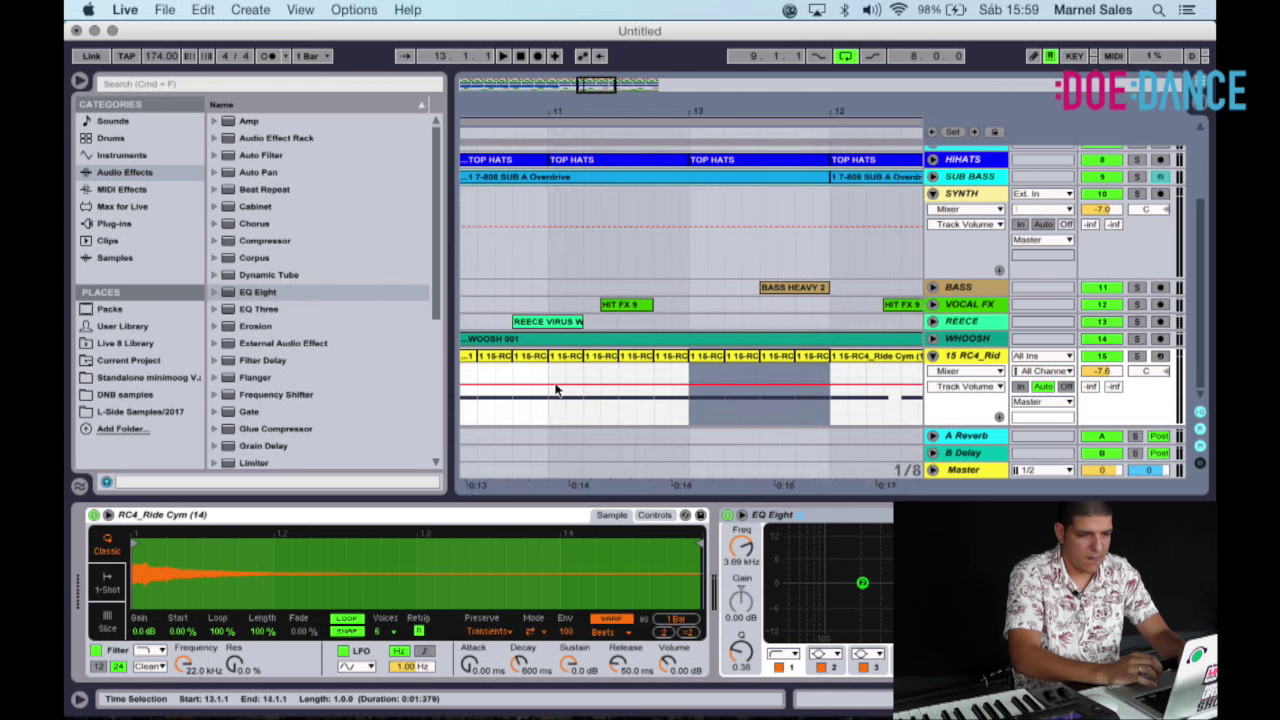
pyautogui.press('super+d')
pyautogui.press('super+d')
pyautogui.press('super+d')
pyautogui.press('super+d')
pyautogui.press('super+d')
pyautogui.press('super+d')
pyautogui.press('super+z')
pyautogui.press('super+z')
pyautogui.press('super+z')
pyautogui.moveTo(497, 112); pyautogui.dragTo(496, 60)
pyautogui.hscroll(-5, 557, 281)
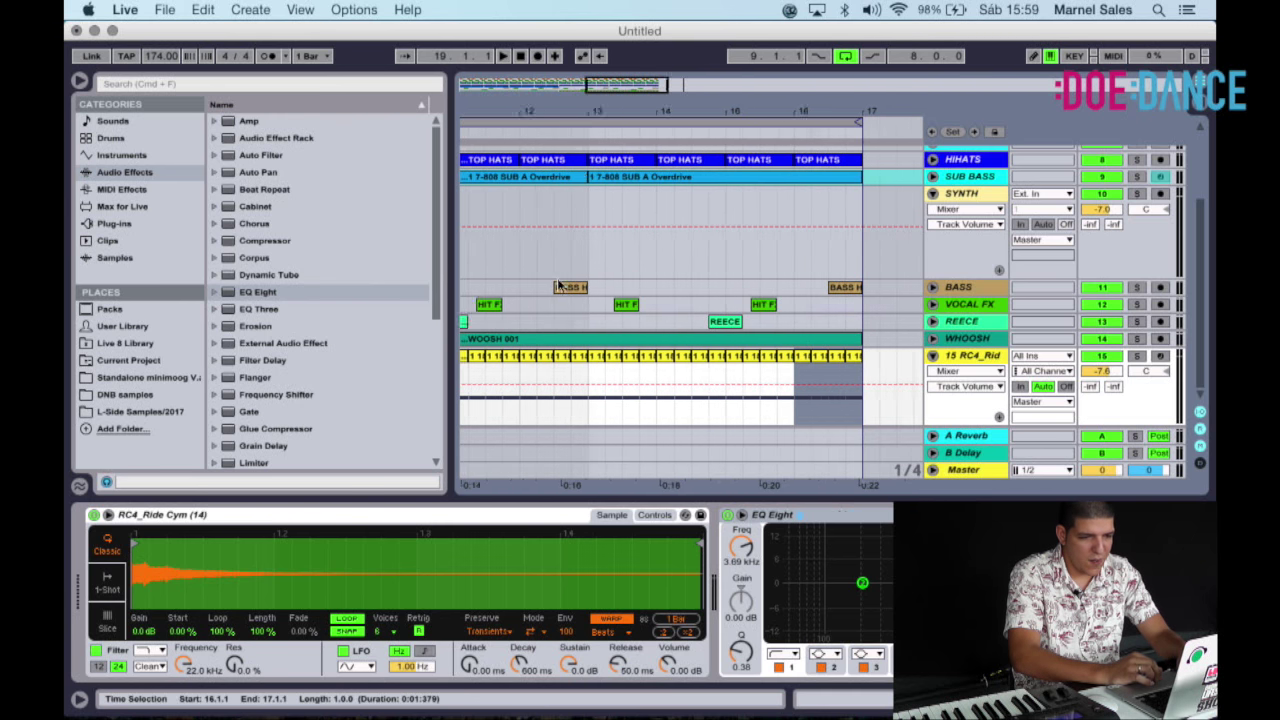
# Solo the ride cymbal track and play its full pattern from bar 9.
pyautogui.hscroll(-4, 557, 281)
pyautogui.moveTo(601, 111)
pyautogui.mouseDown()
pyautogui.moveTo(600, 70)
pyautogui.moveTo(600, 108)
pyautogui.mouseUp()
pyautogui.click(1136, 356)
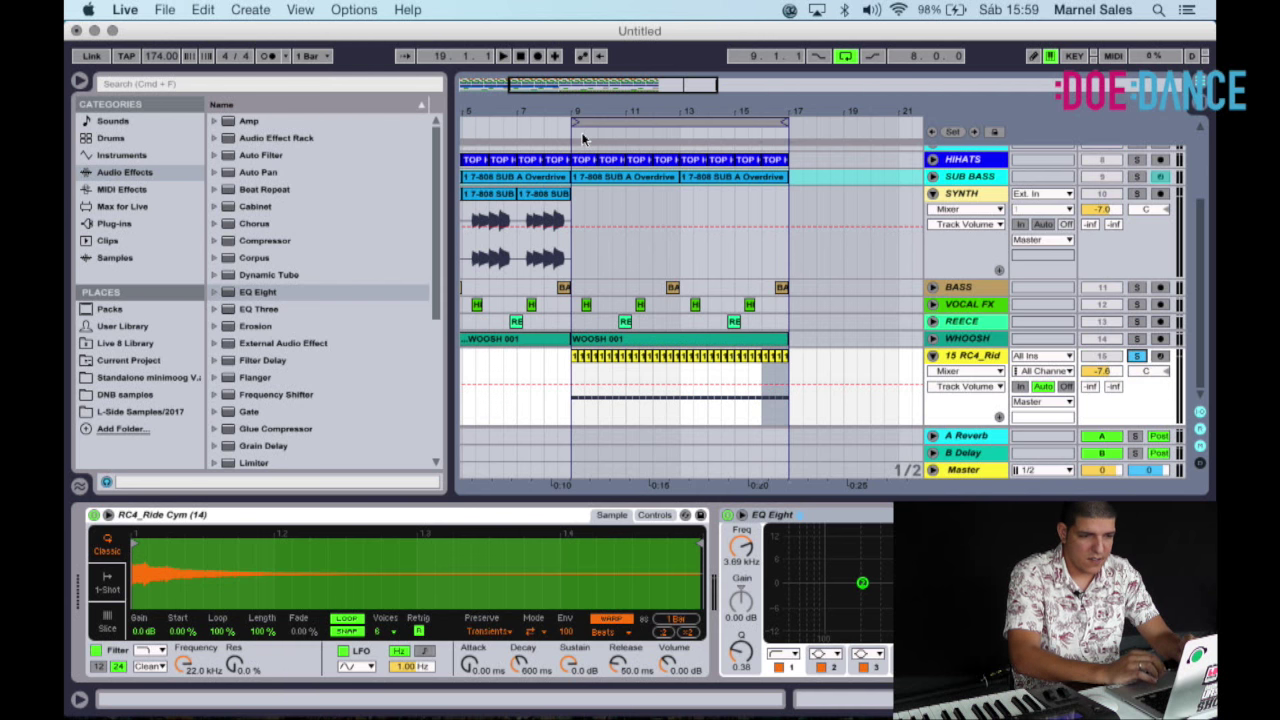
pyautogui.press('space')
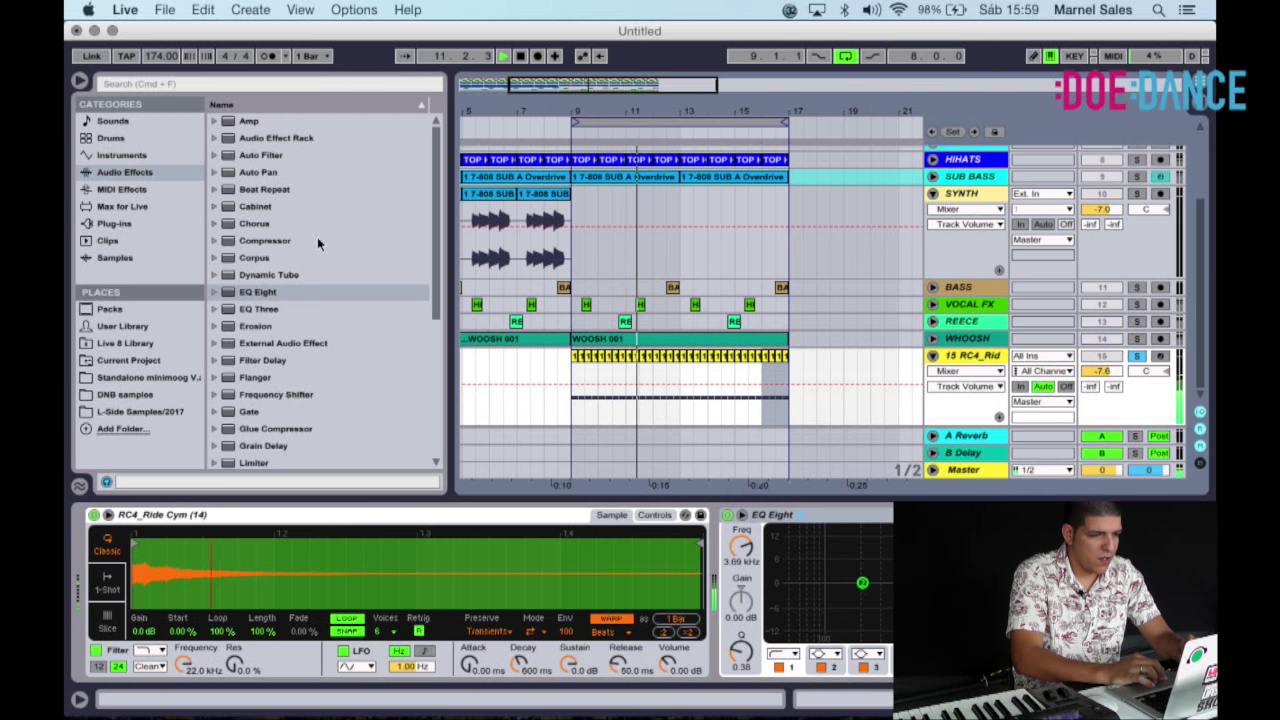
# Add a Compressor after the ride cymbal's EQ Eight and enable its sidechain with KICK as the audio source.
pyautogui.doubleClick(283, 243)
pyautogui.click(680, 609)
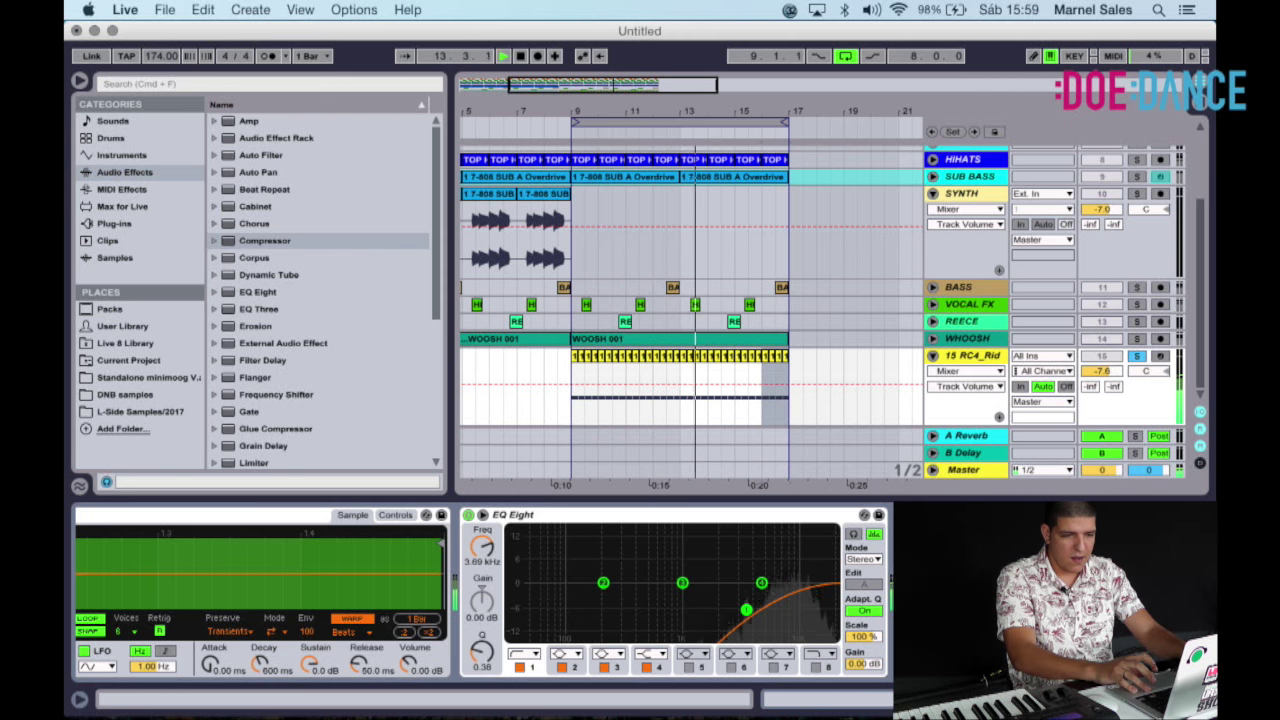
pyautogui.hscroll(3, 866, 560)
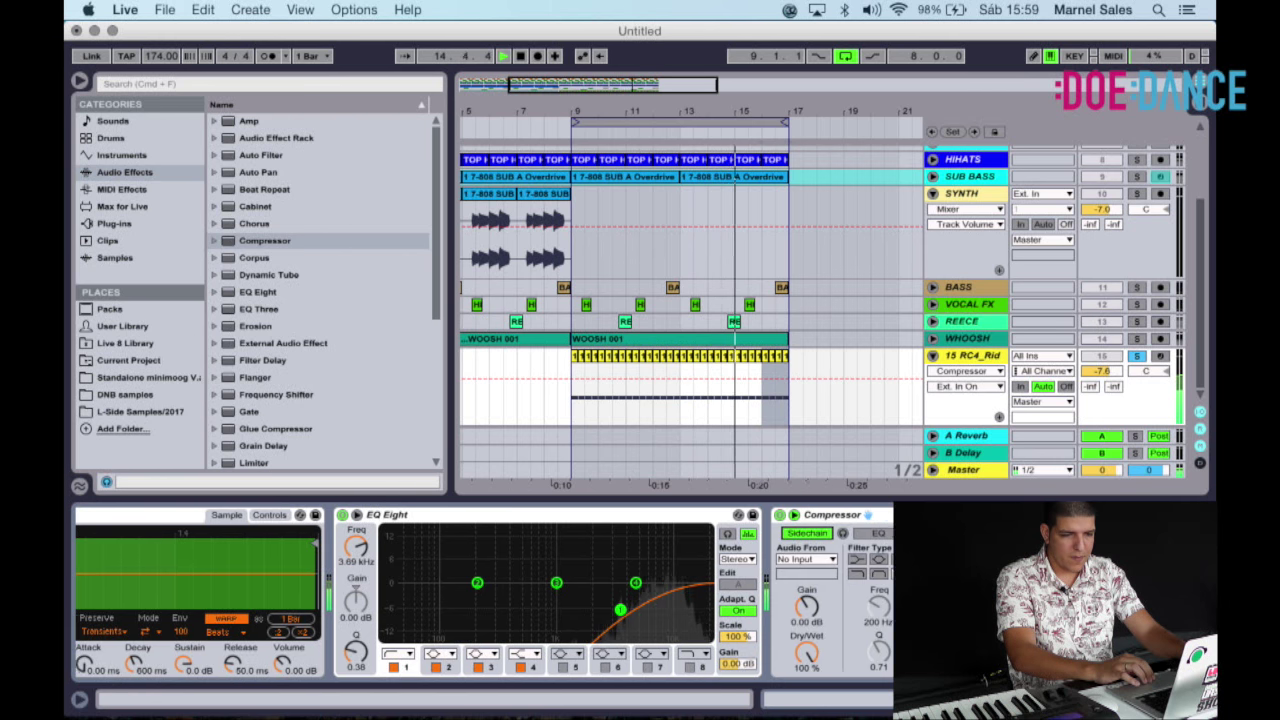
pyautogui.click(807, 562)
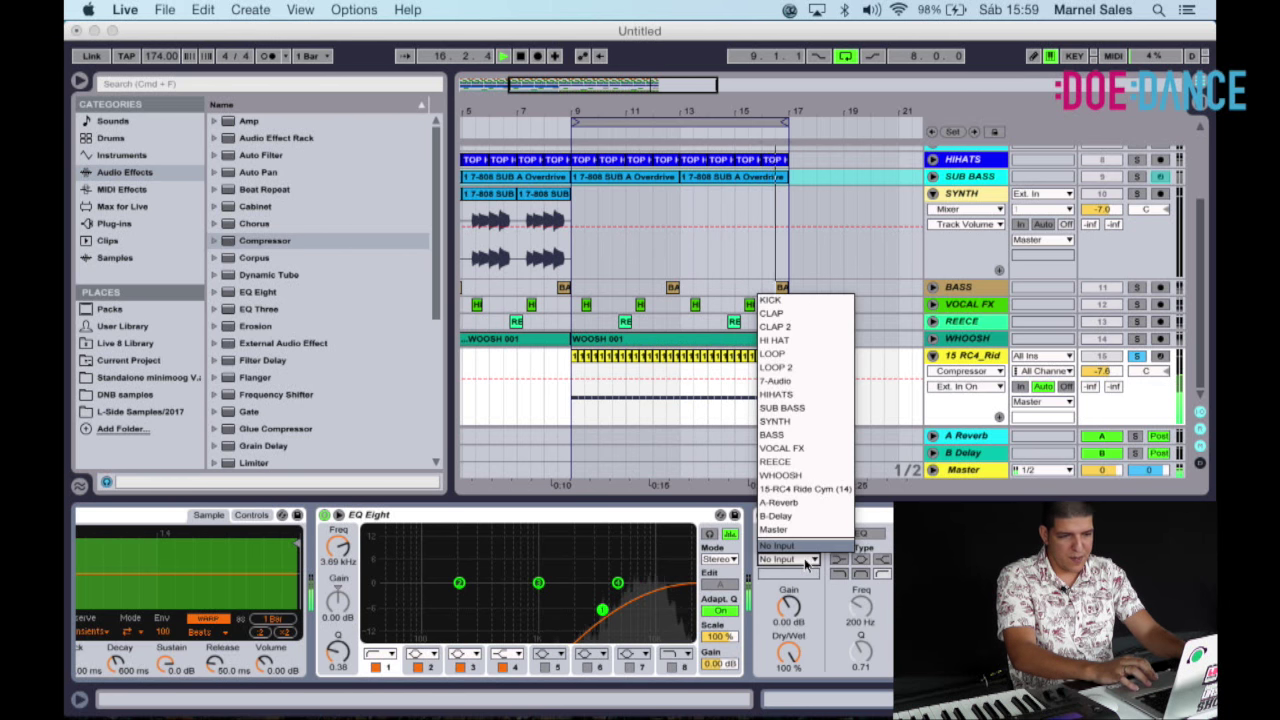
pyautogui.click(802, 302)
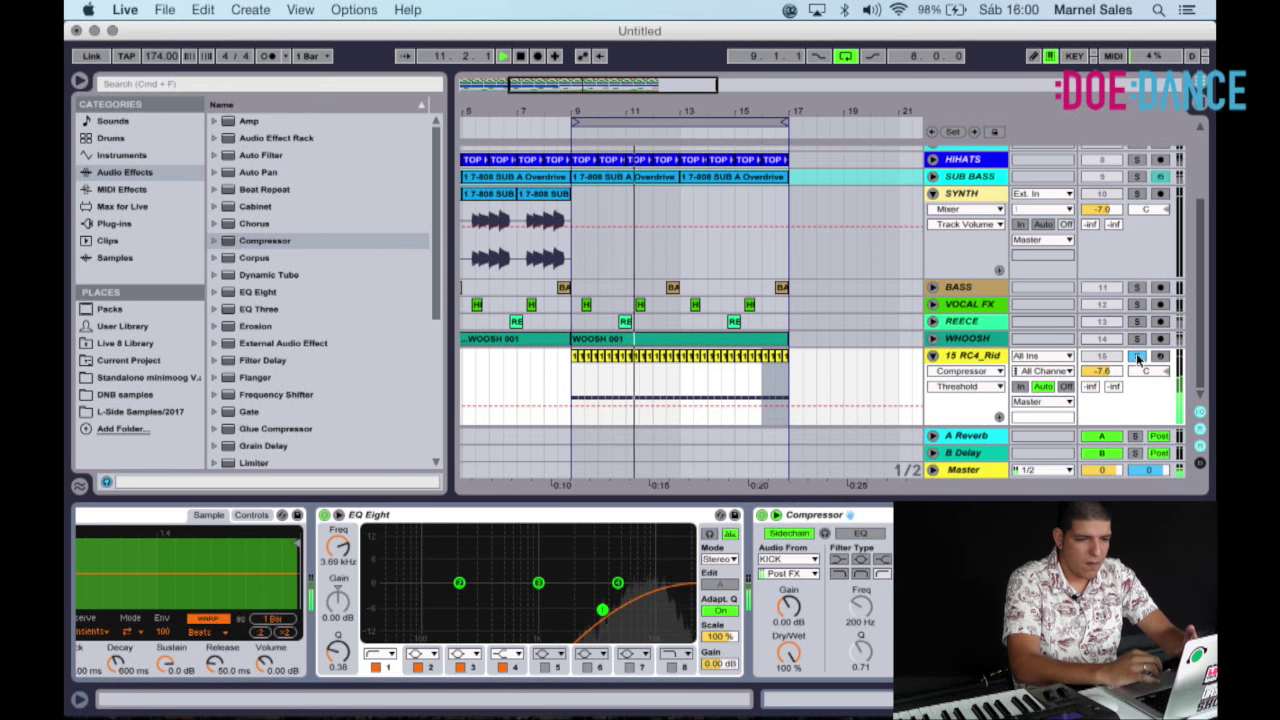
# Unsolo the ride cymbal track, raise the system volume, set the track's volume to -9.0 dB and fold it.
pyautogui.press('XF86AudioRaiseVolume')
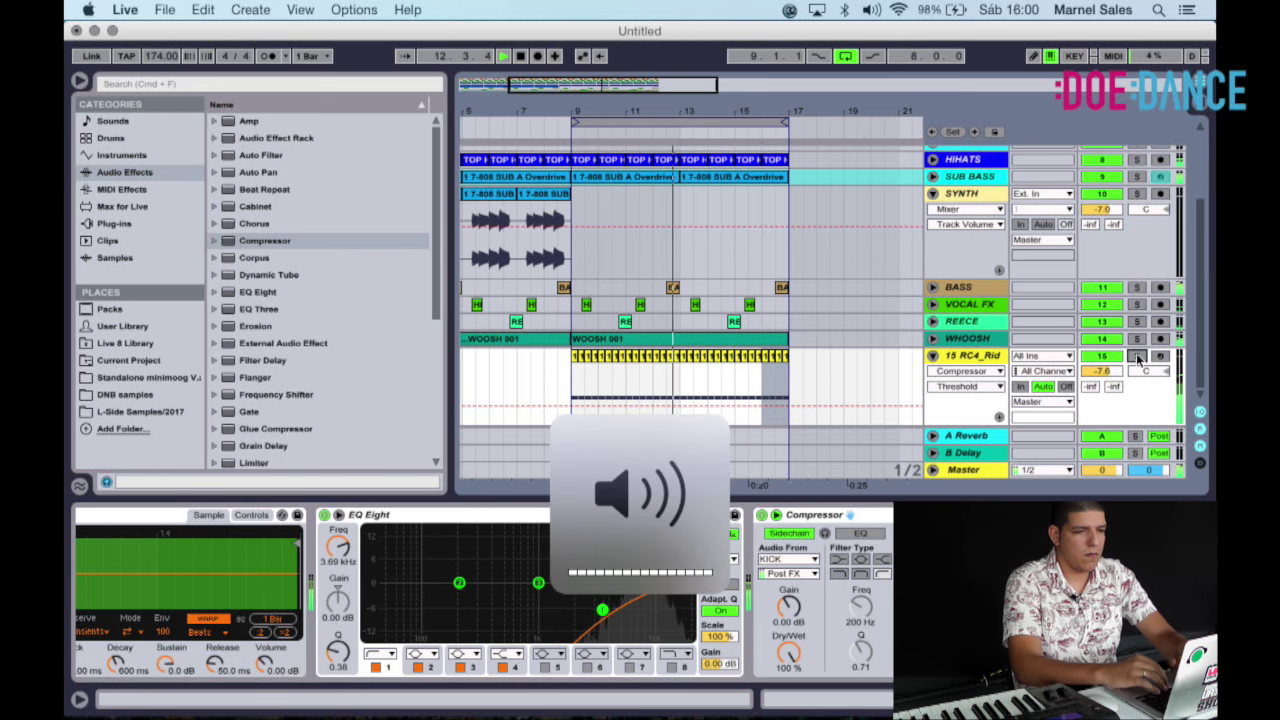
pyautogui.click(1118, 371)
pyautogui.moveTo(1118, 372); pyautogui.dragTo(1118, 386)
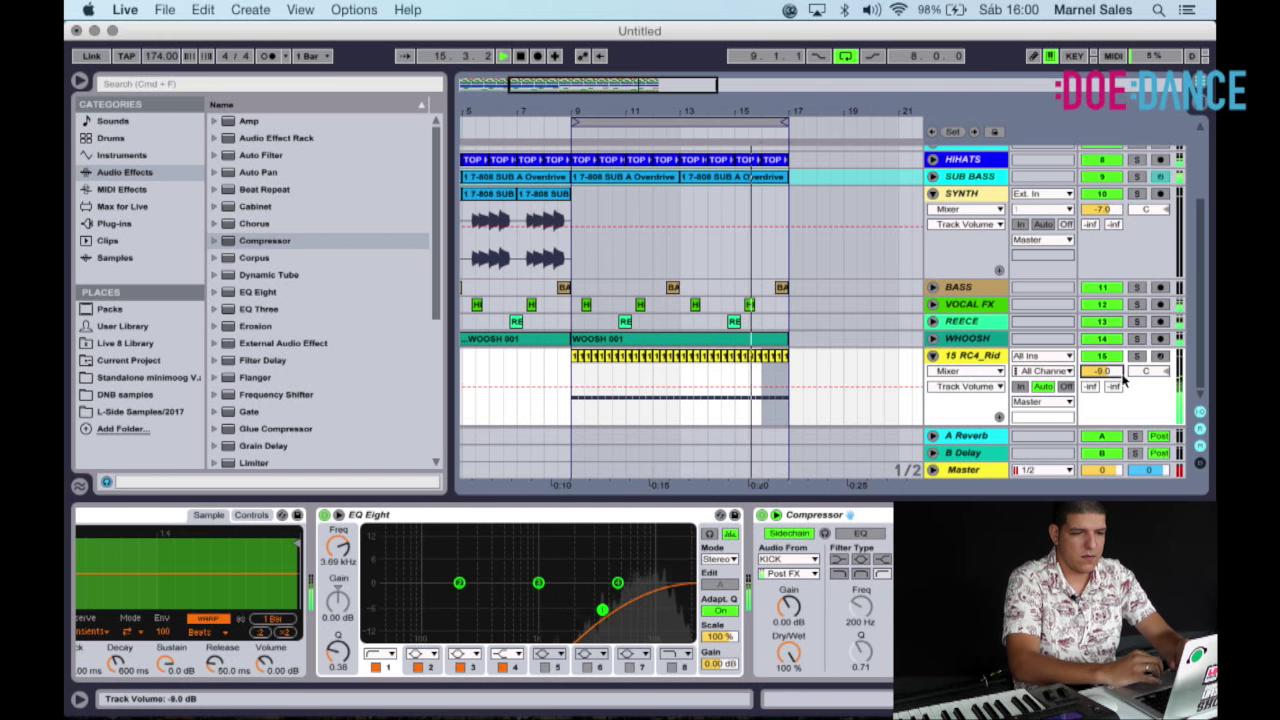
pyautogui.click(933, 356)
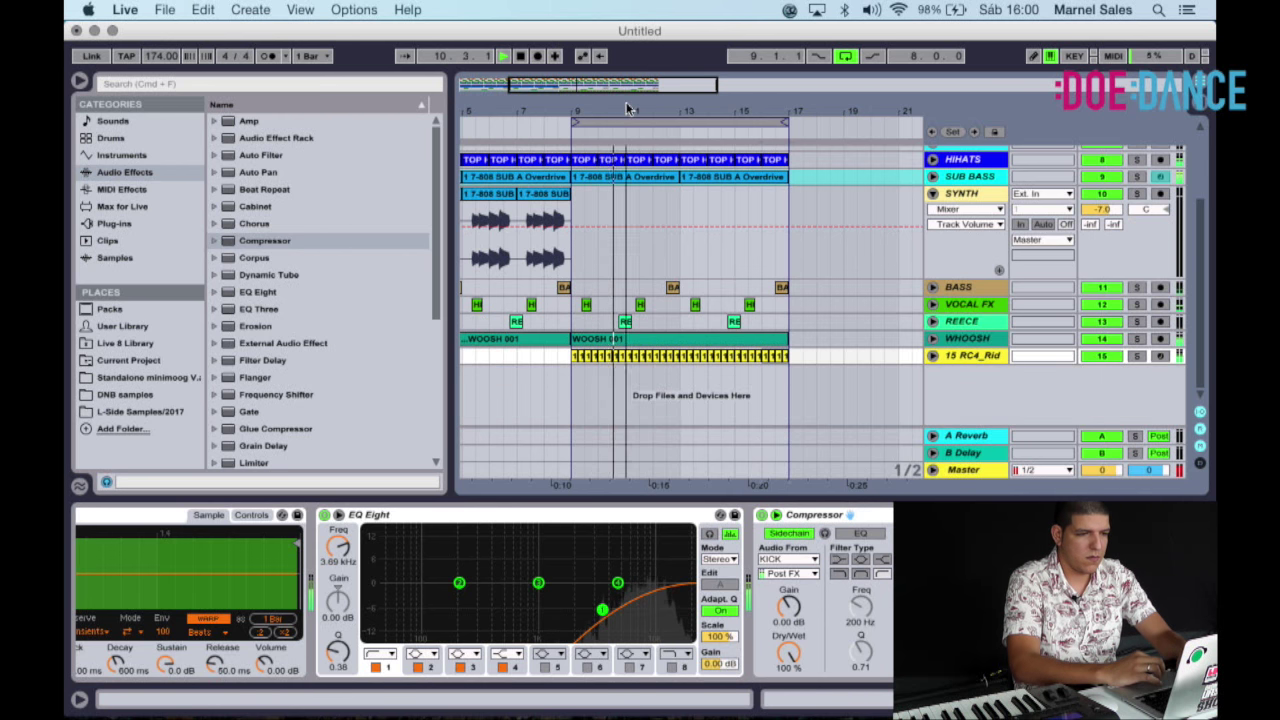
# Fold the SYNTH track, stop playback and extend the loop back to bar 1 so it covers all 16 bars.
pyautogui.moveTo(628, 109); pyautogui.dragTo(545, 108)
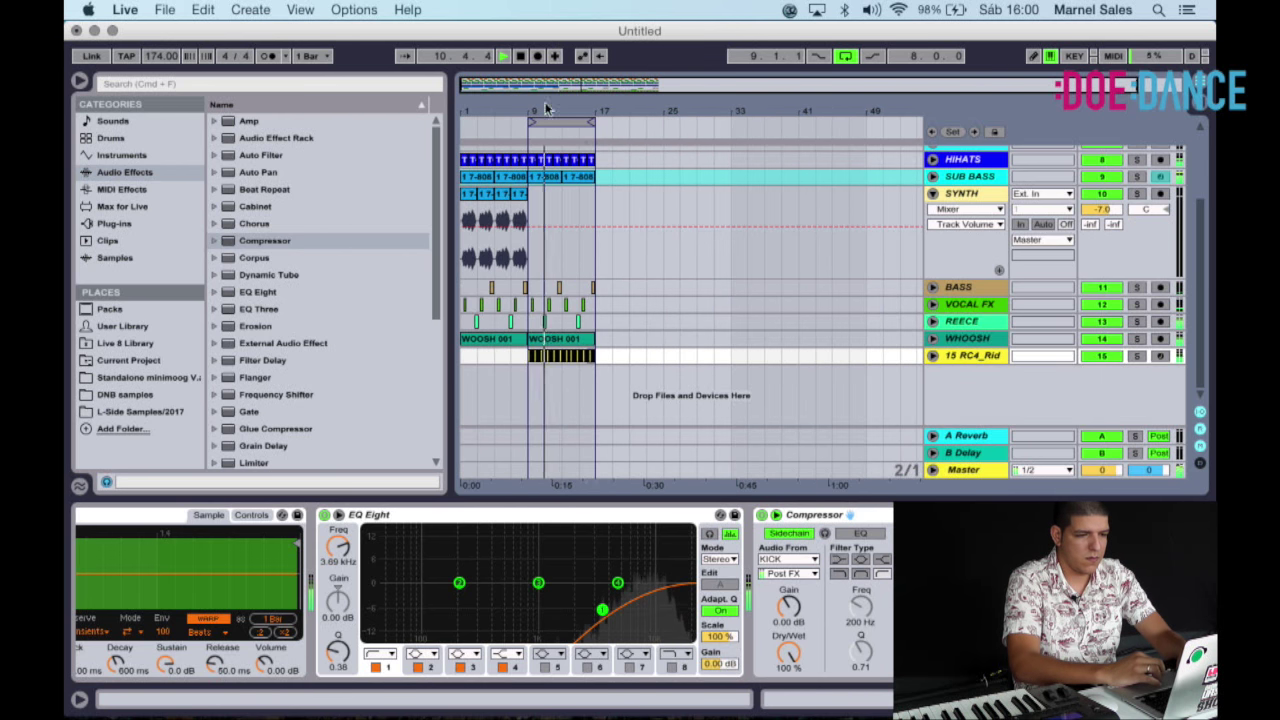
pyautogui.click(933, 194)
pyautogui.press('space')
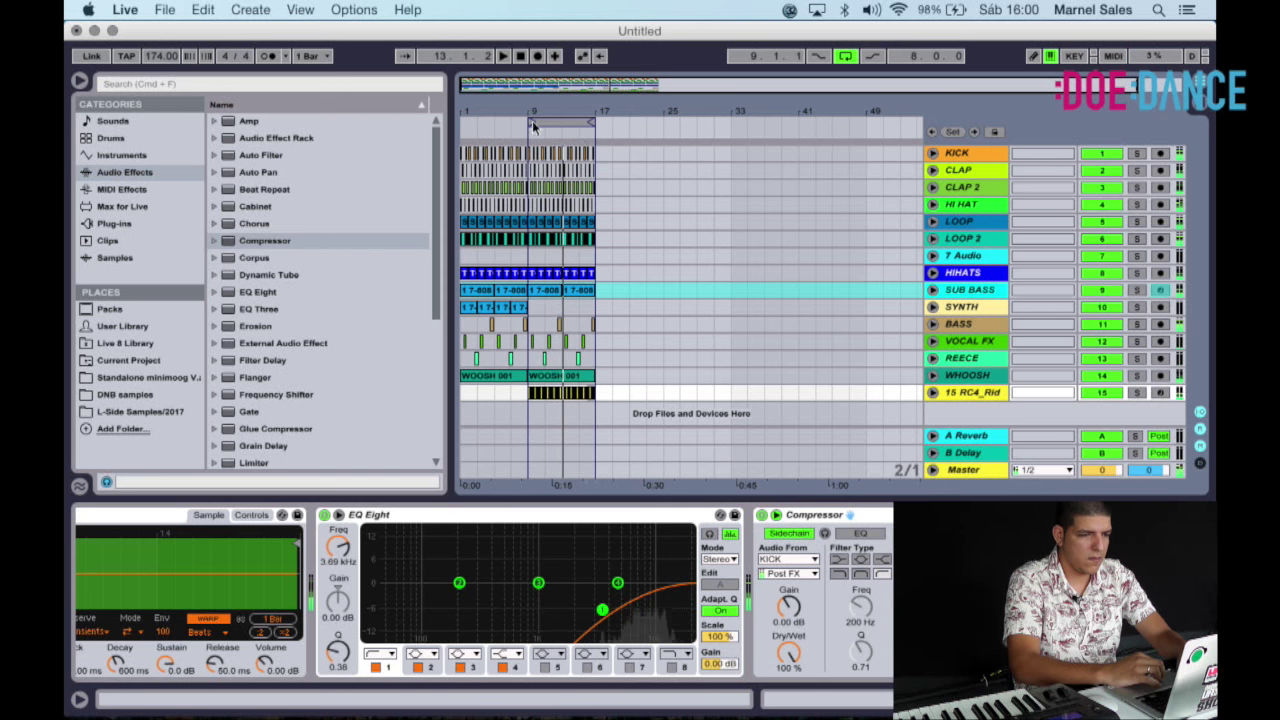
pyautogui.moveTo(531, 122); pyautogui.dragTo(440, 123)
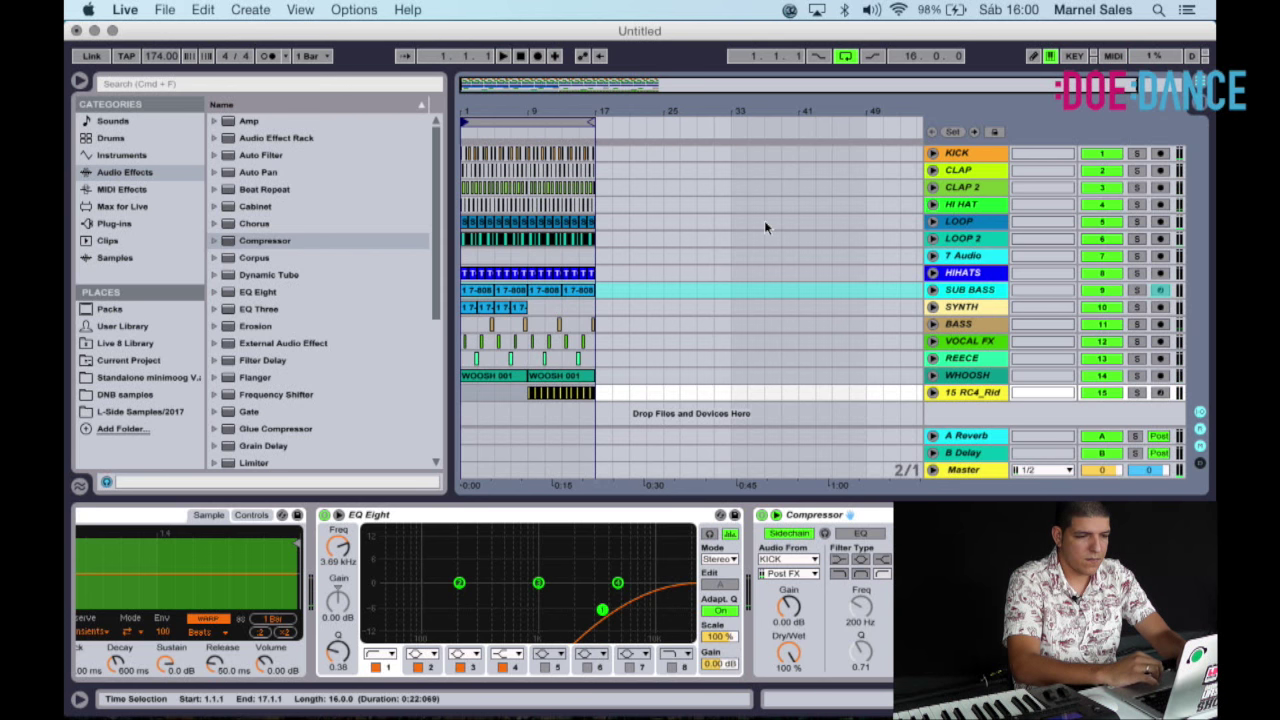
# Insert a new MIDI track directly below the 7 Audio track.
pyautogui.click(965, 258)
pyautogui.rightClick(966, 258)
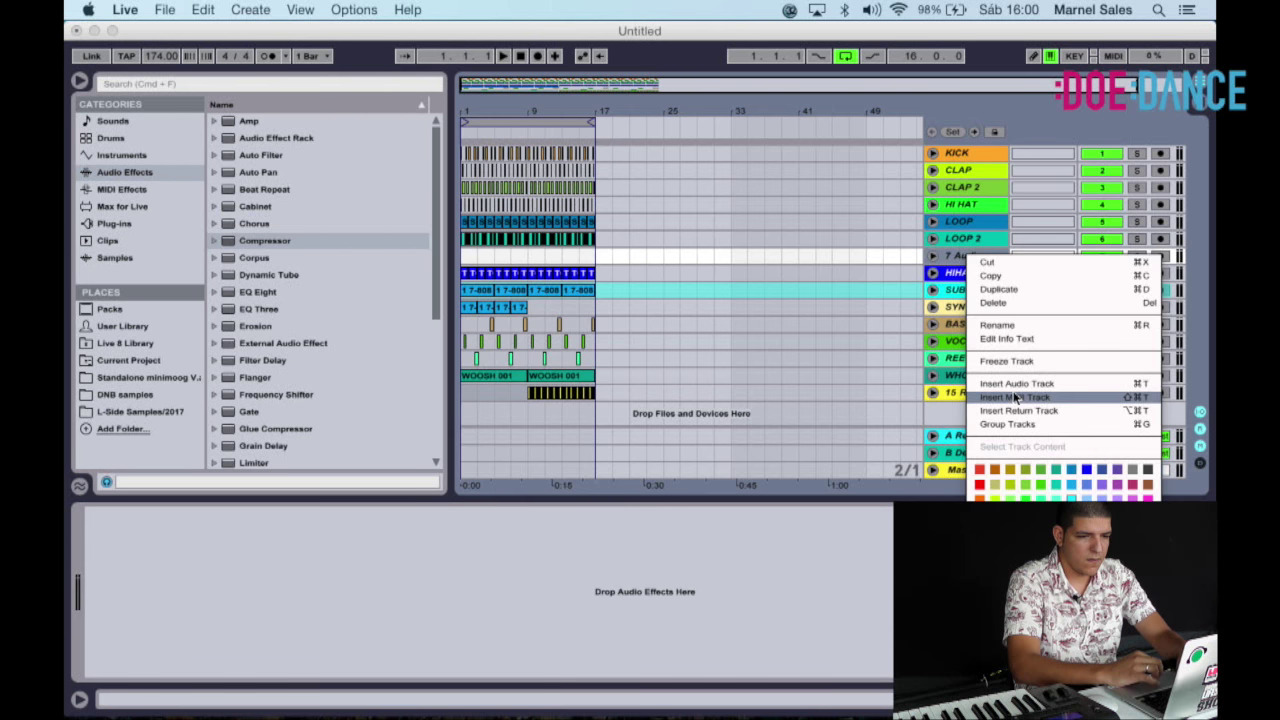
pyautogui.click(1013, 391)
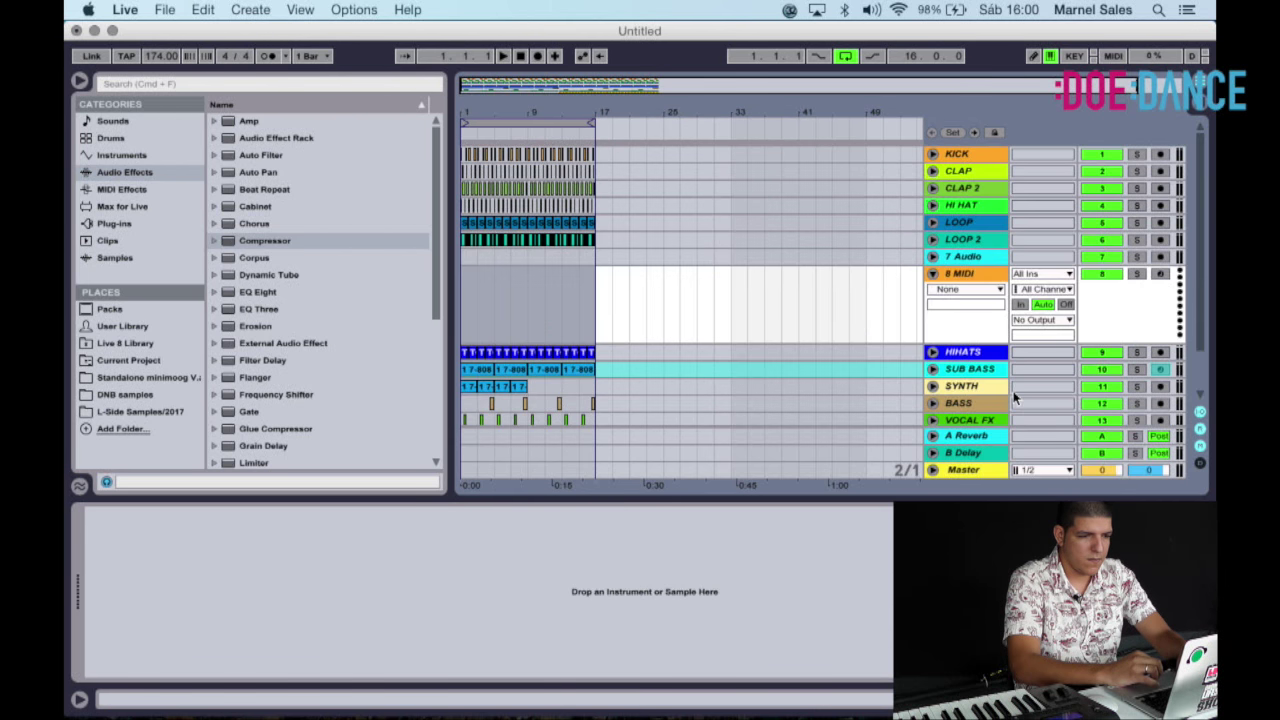
# Find Serum among the VST plug-ins and load it onto the new MIDI track.
pyautogui.click(124, 212)
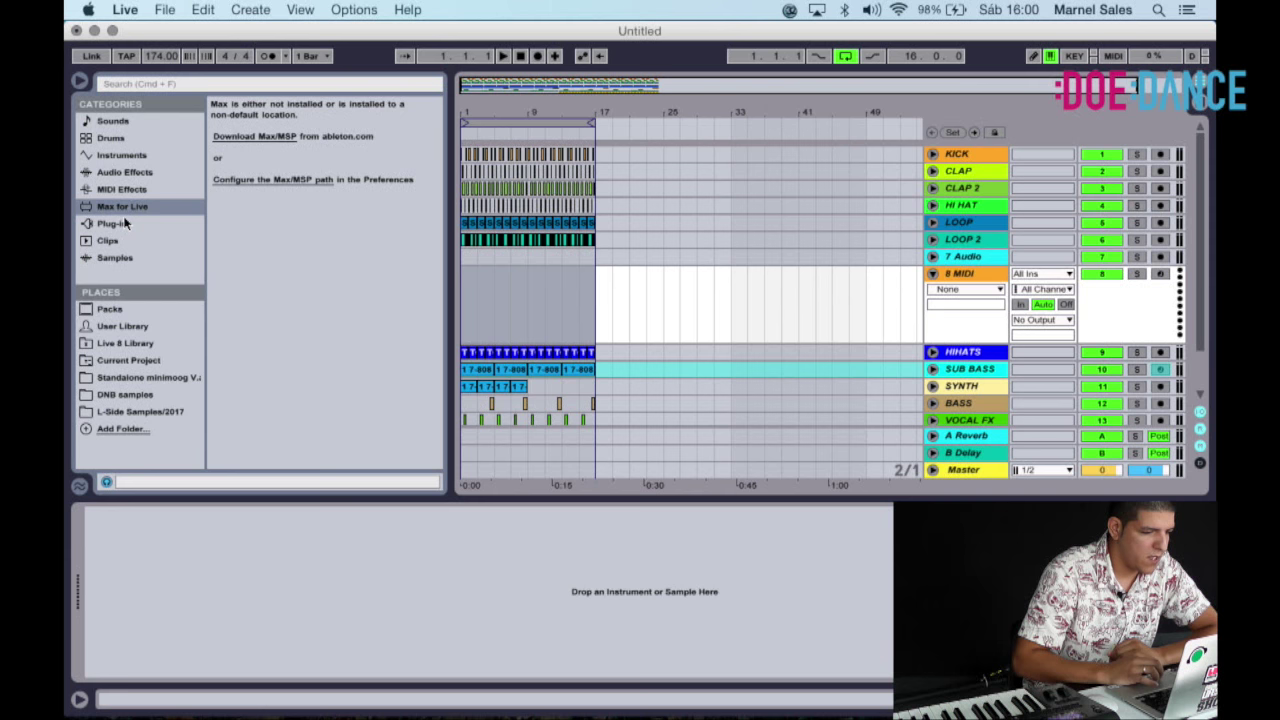
pyautogui.click(124, 223)
pyautogui.click(212, 138)
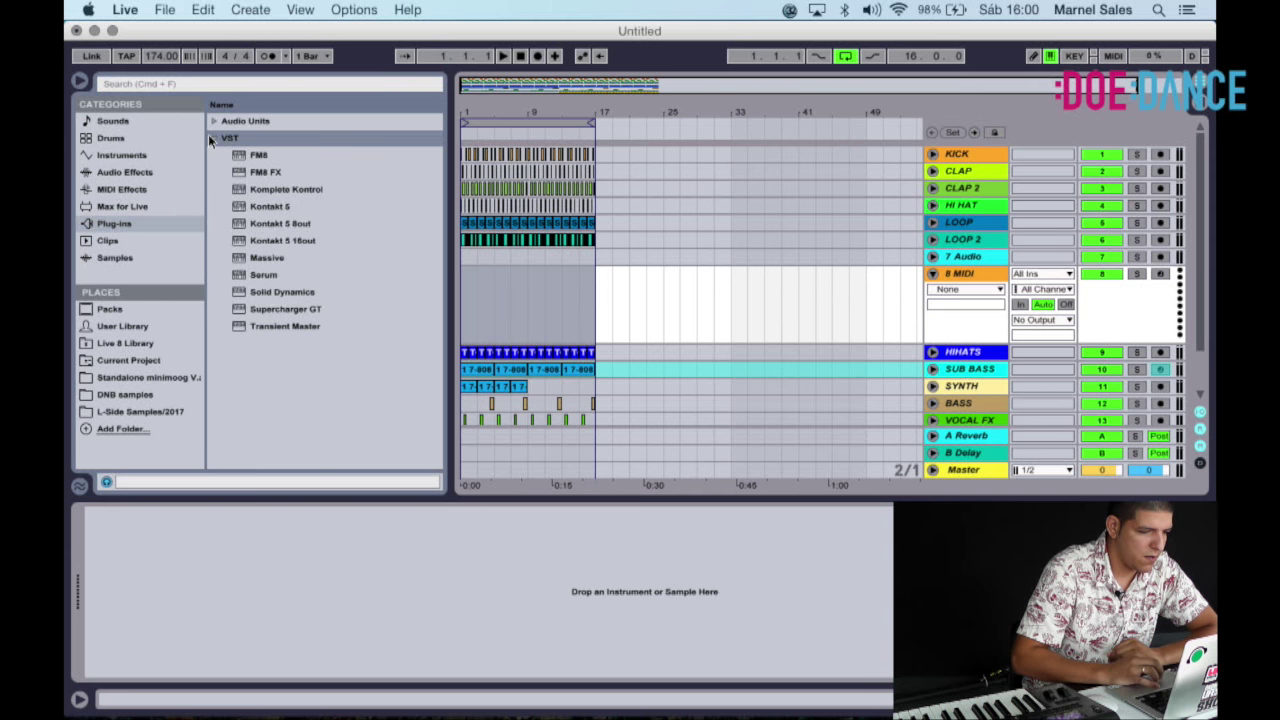
pyautogui.click(257, 155)
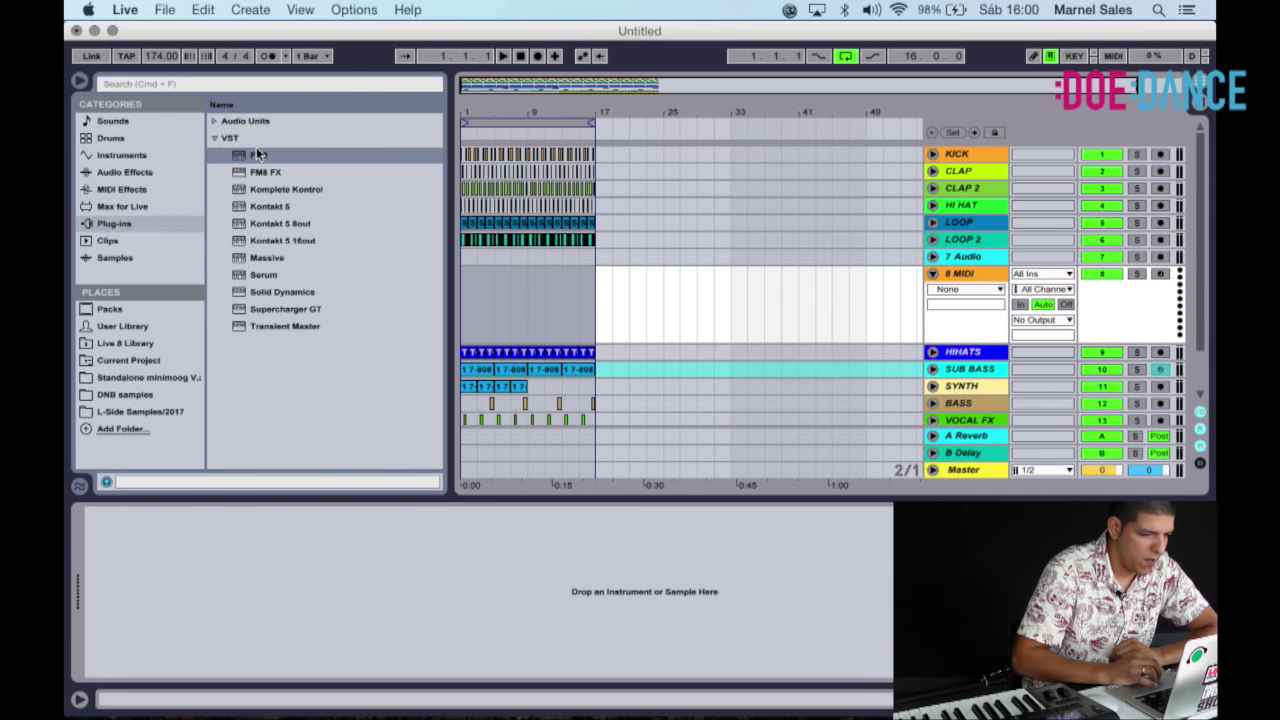
pyautogui.doubleClick(272, 274)
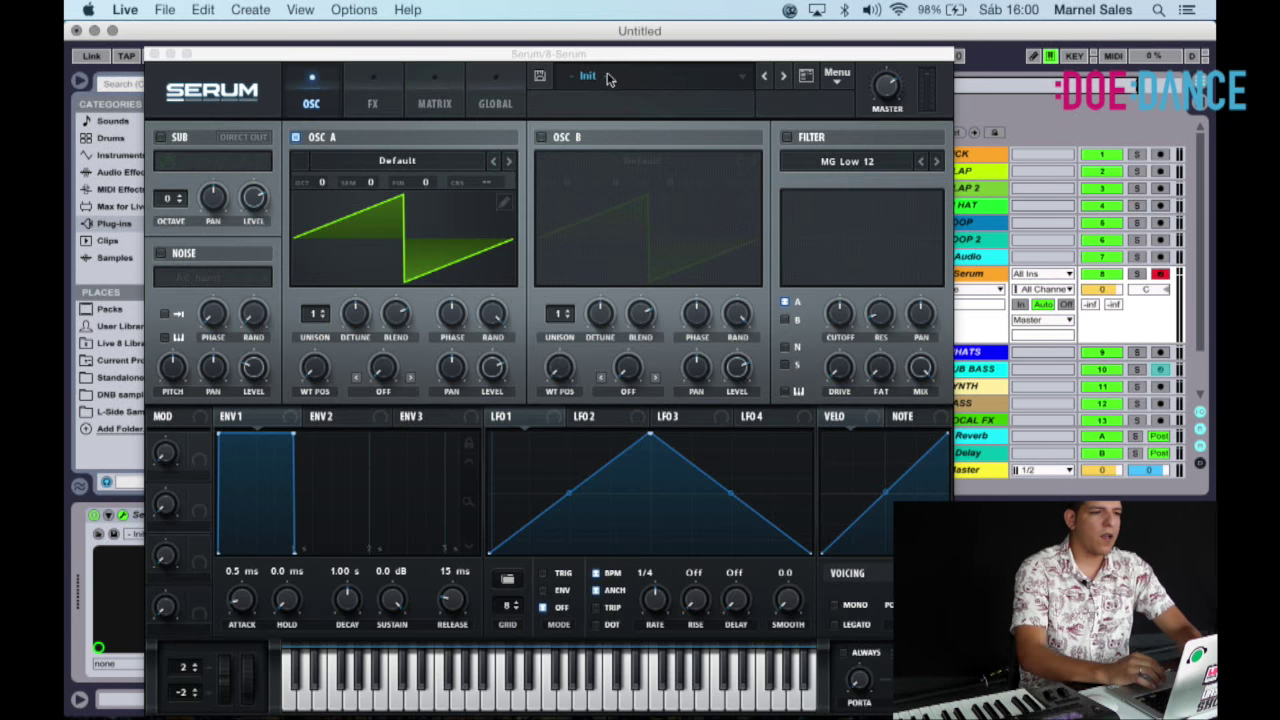
# Load the PD ArticWind [CFA] pad preset in Serum, advance to PD Beating Pad [AS] and close the plug-in window.
pyautogui.click(610, 78)
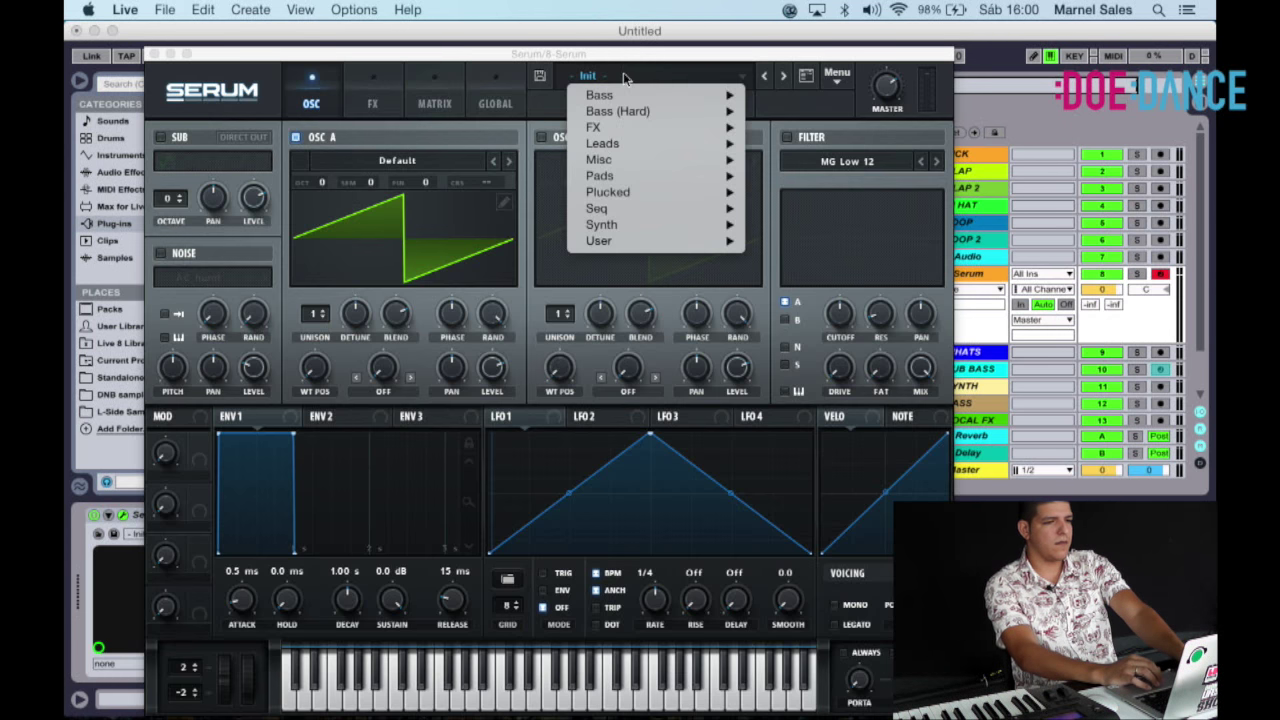
pyautogui.moveTo(638, 175)
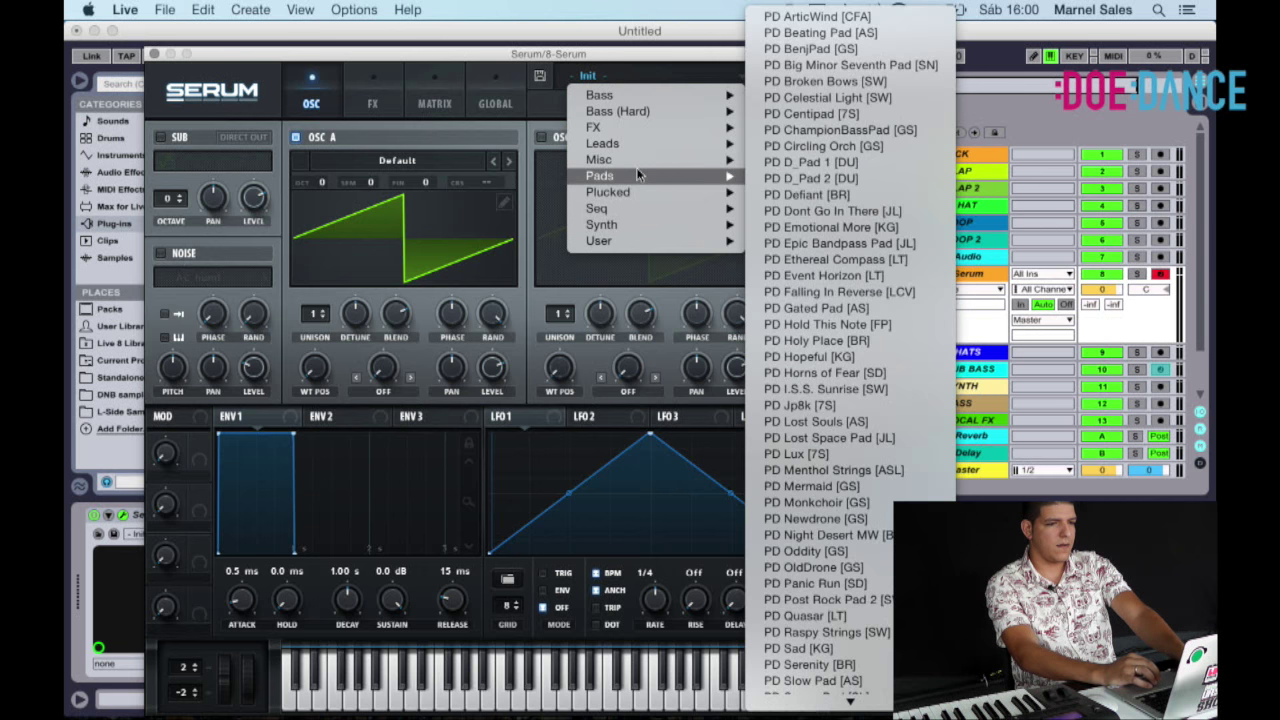
pyautogui.click(779, 20)
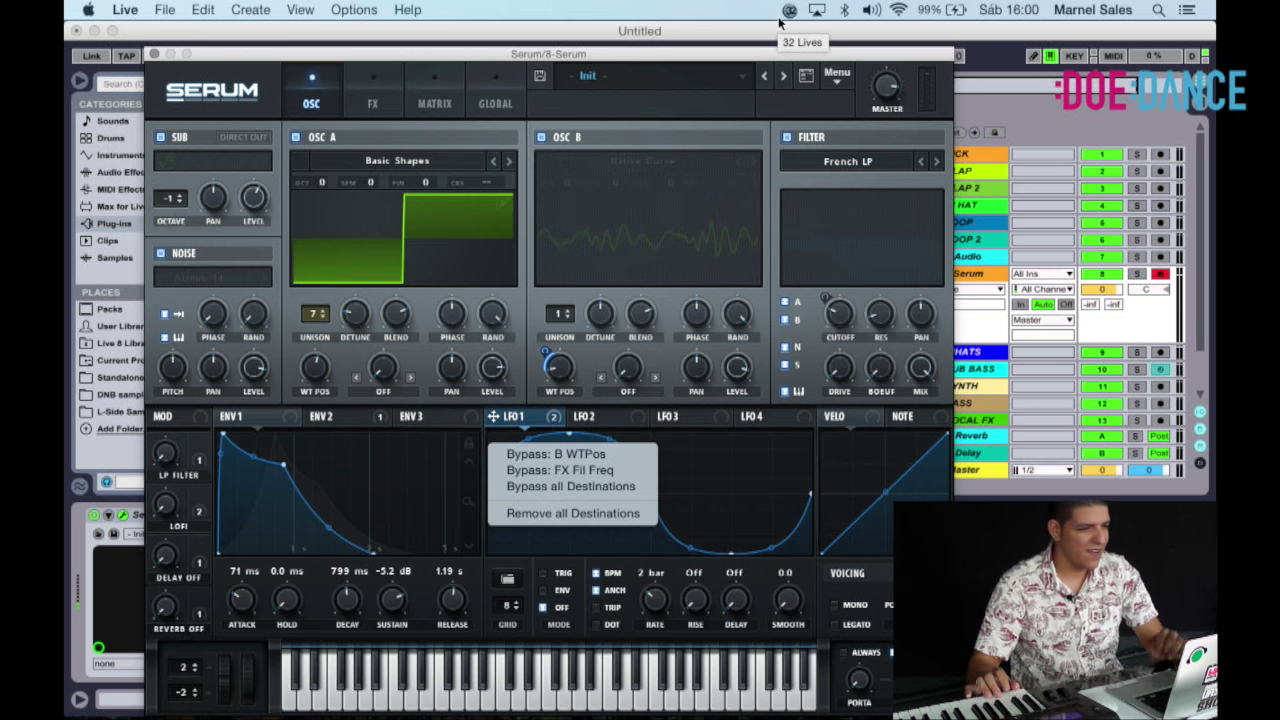
pyautogui.click(681, 90)
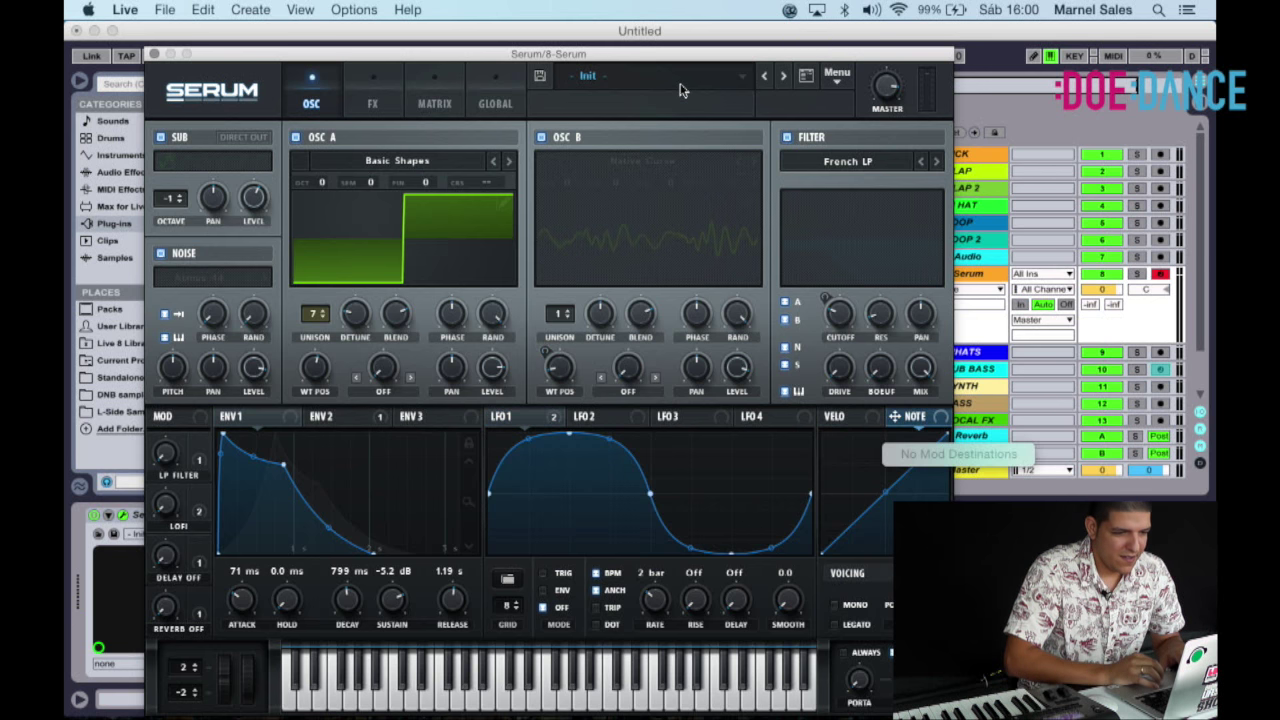
pyautogui.click(760, 77)
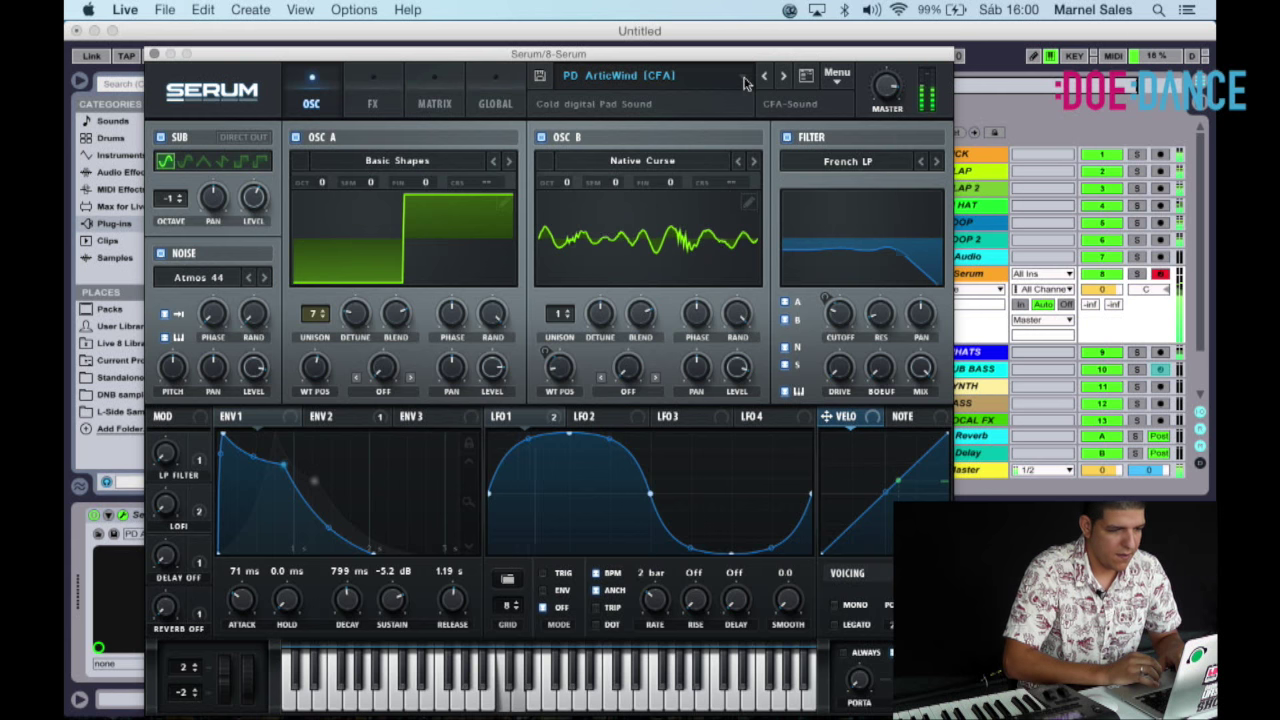
pyautogui.click(743, 82)
pyautogui.click(743, 82)
pyautogui.click(785, 77)
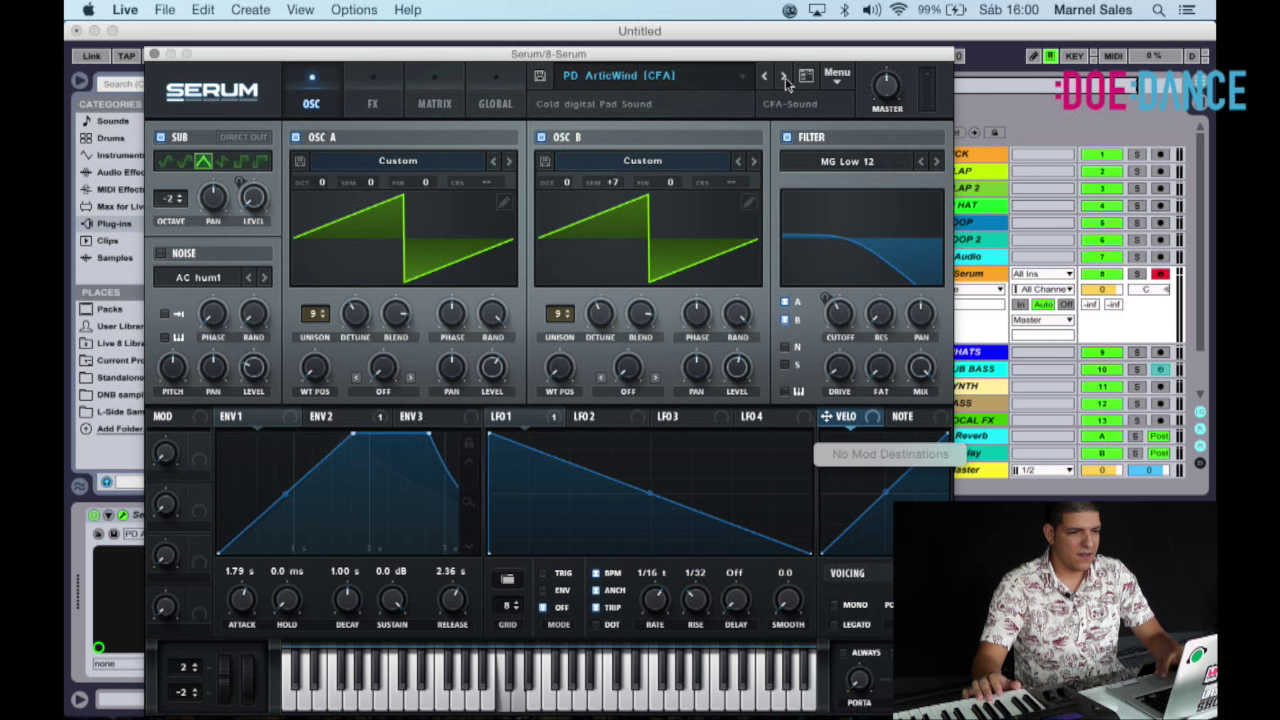
pyautogui.click(154, 54)
pyautogui.press('space')
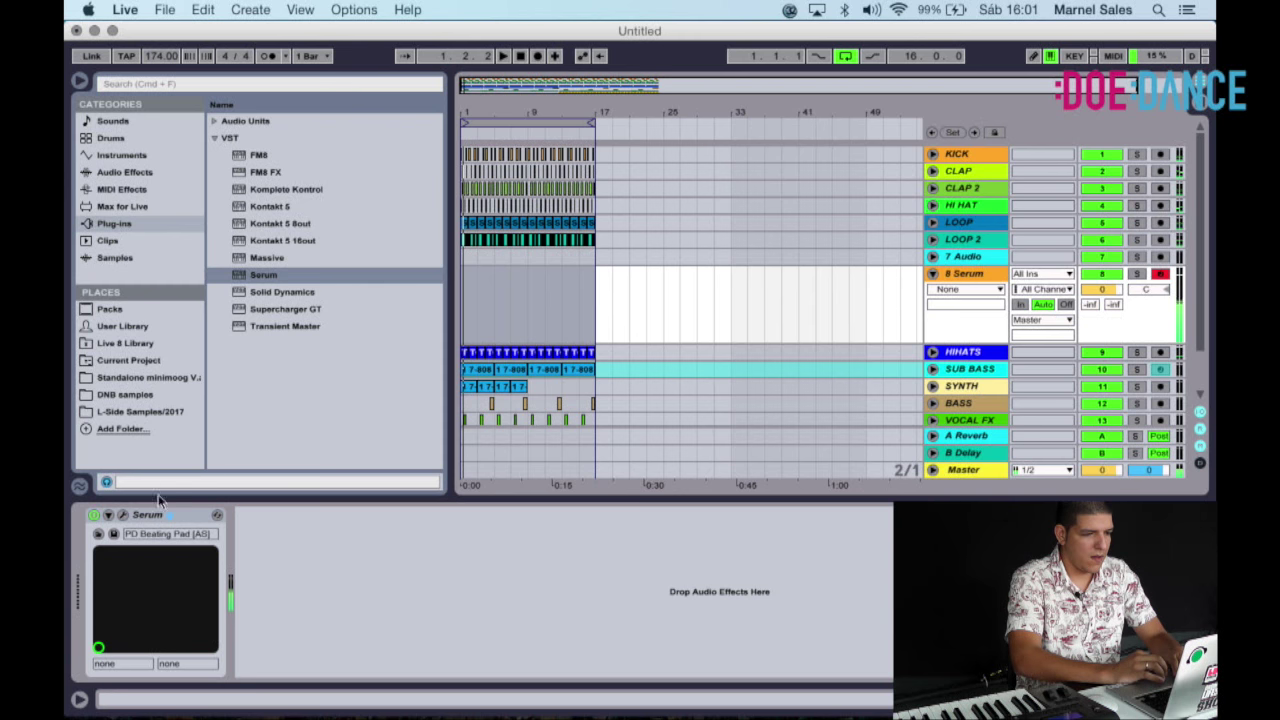
# Reopen Serum, advance through the pad presets to PD Big Minor Seventh Pad [SN] and close the plug-in window.
pyautogui.click(123, 516)
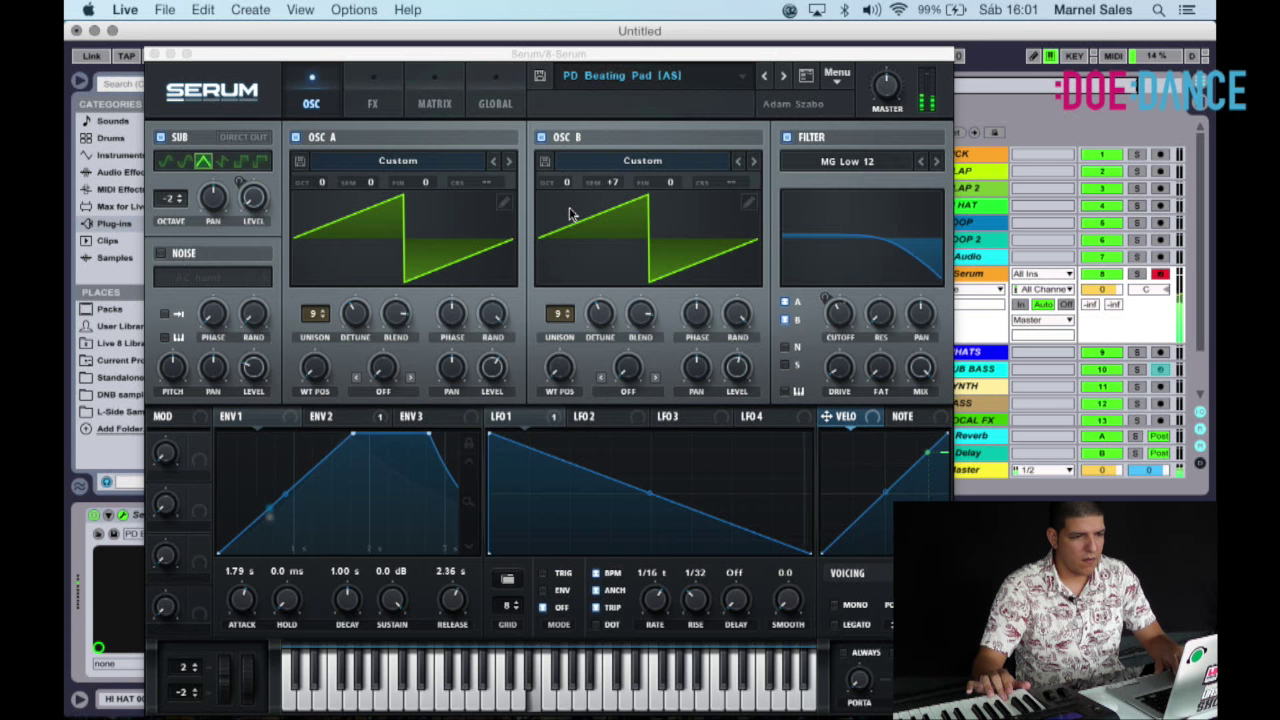
pyautogui.click(781, 78)
pyautogui.click(781, 78)
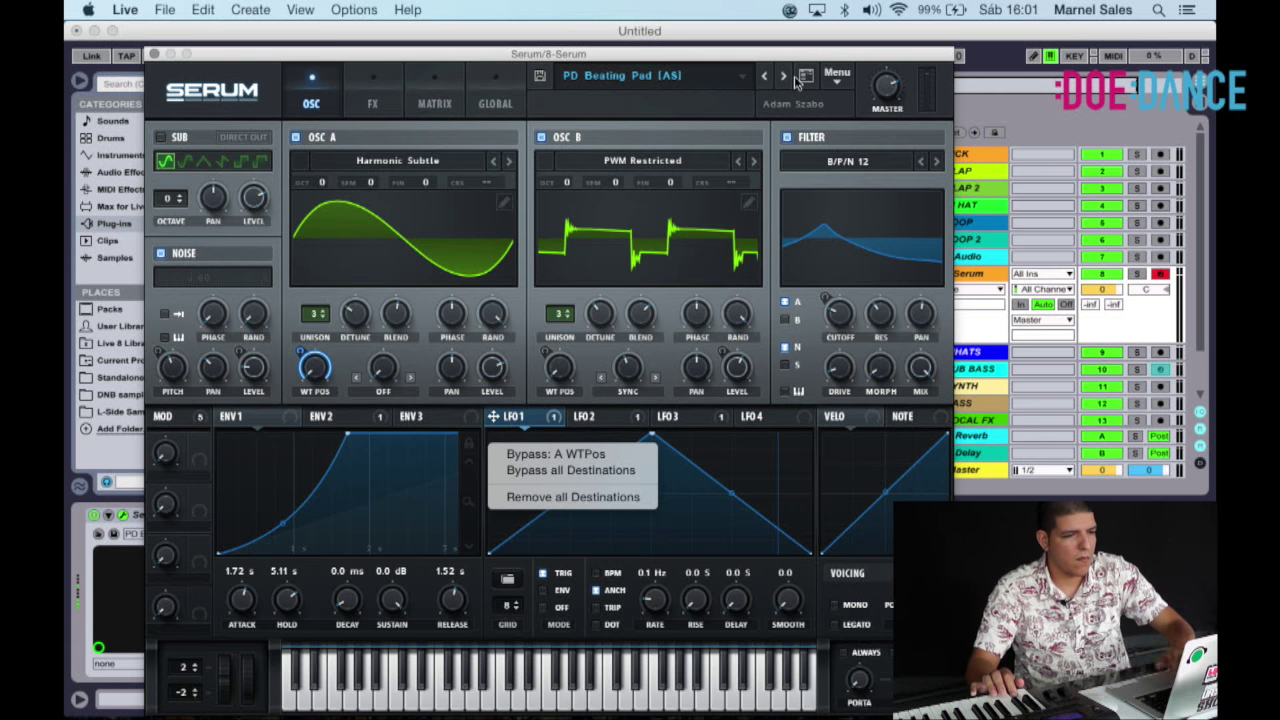
pyautogui.click(789, 80)
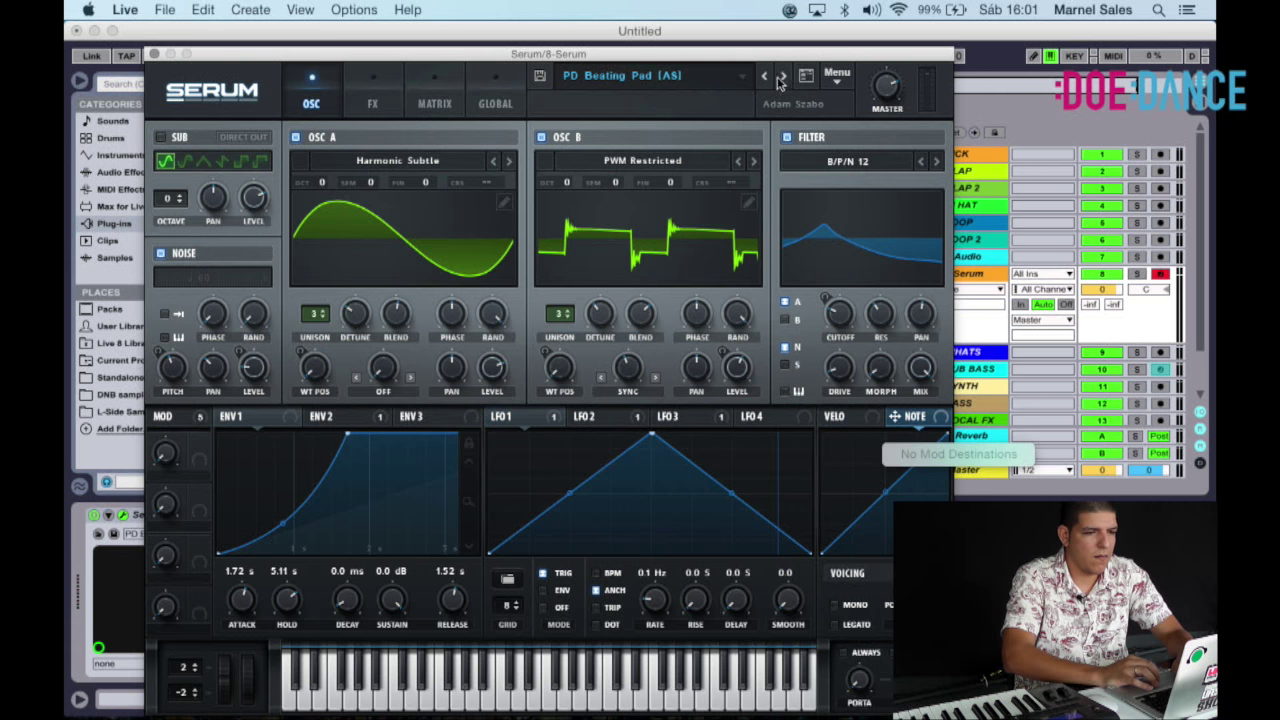
pyautogui.click(783, 79)
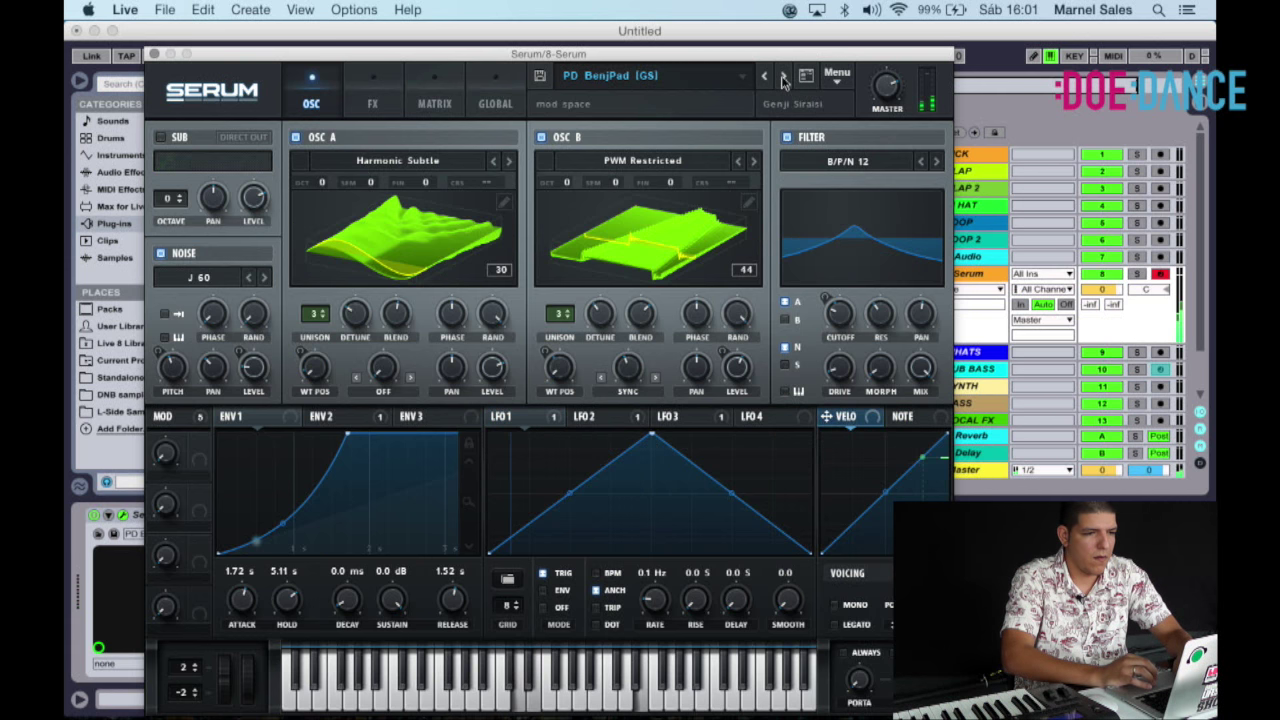
pyautogui.click(783, 79)
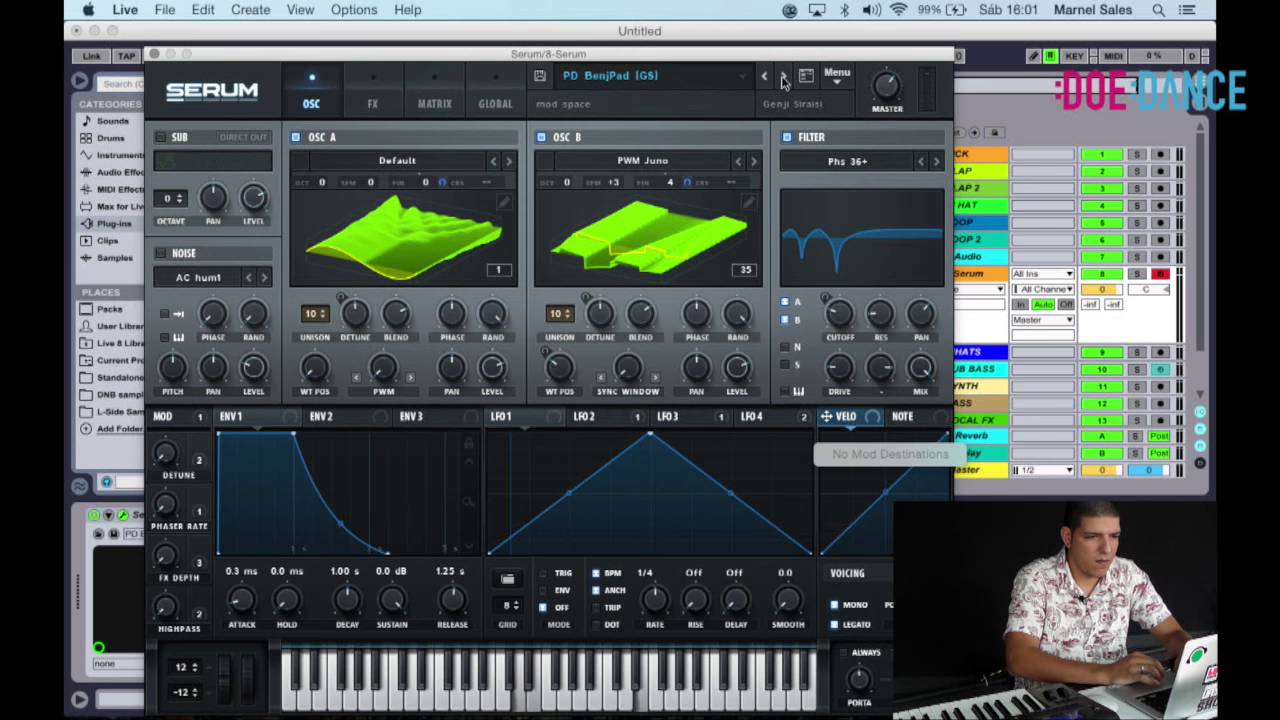
pyautogui.click(783, 79)
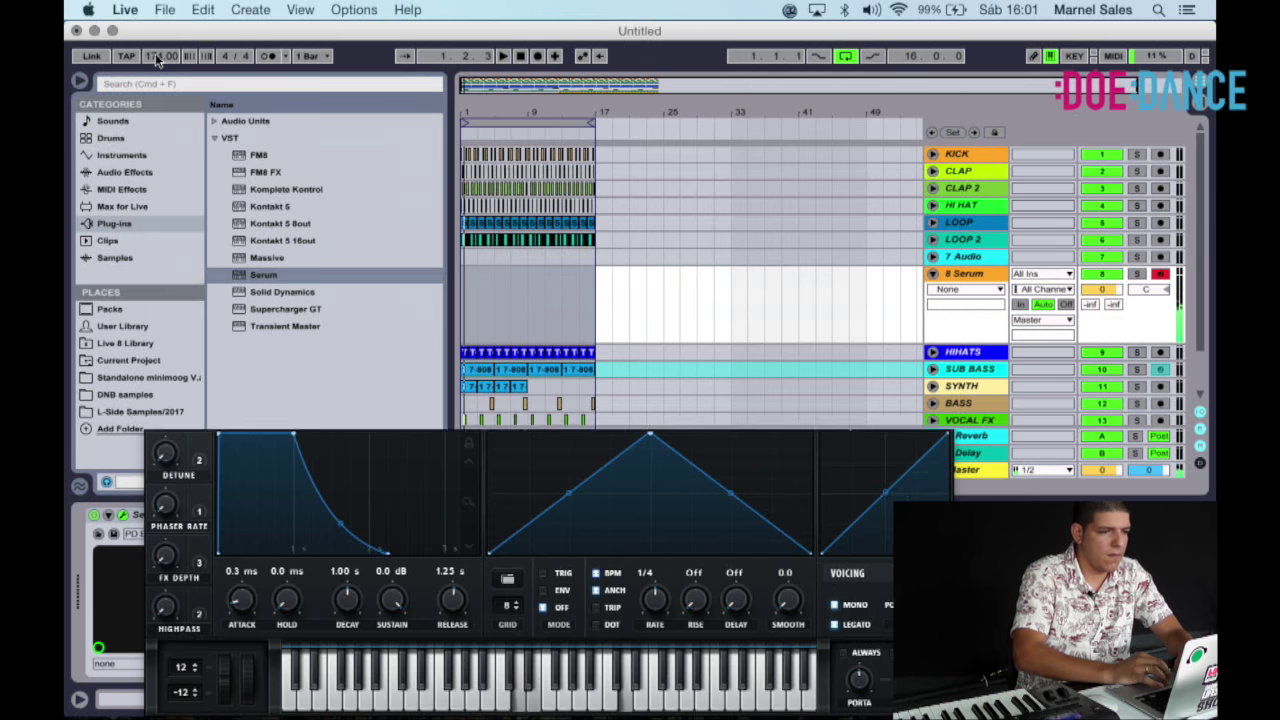
pyautogui.click(154, 53)
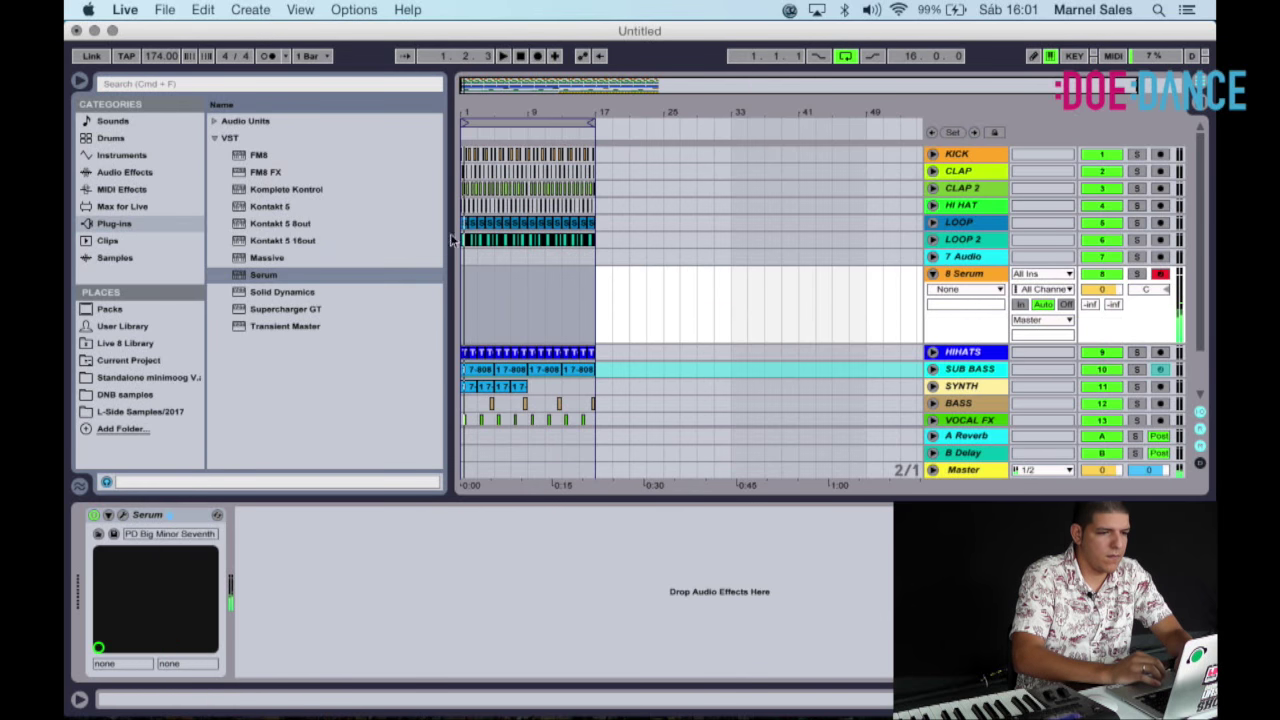
# Check the Serum preset again and set the Serum track's volume to -9.2 dB.
pyautogui.moveTo(483, 108); pyautogui.dragTo(483, 132)
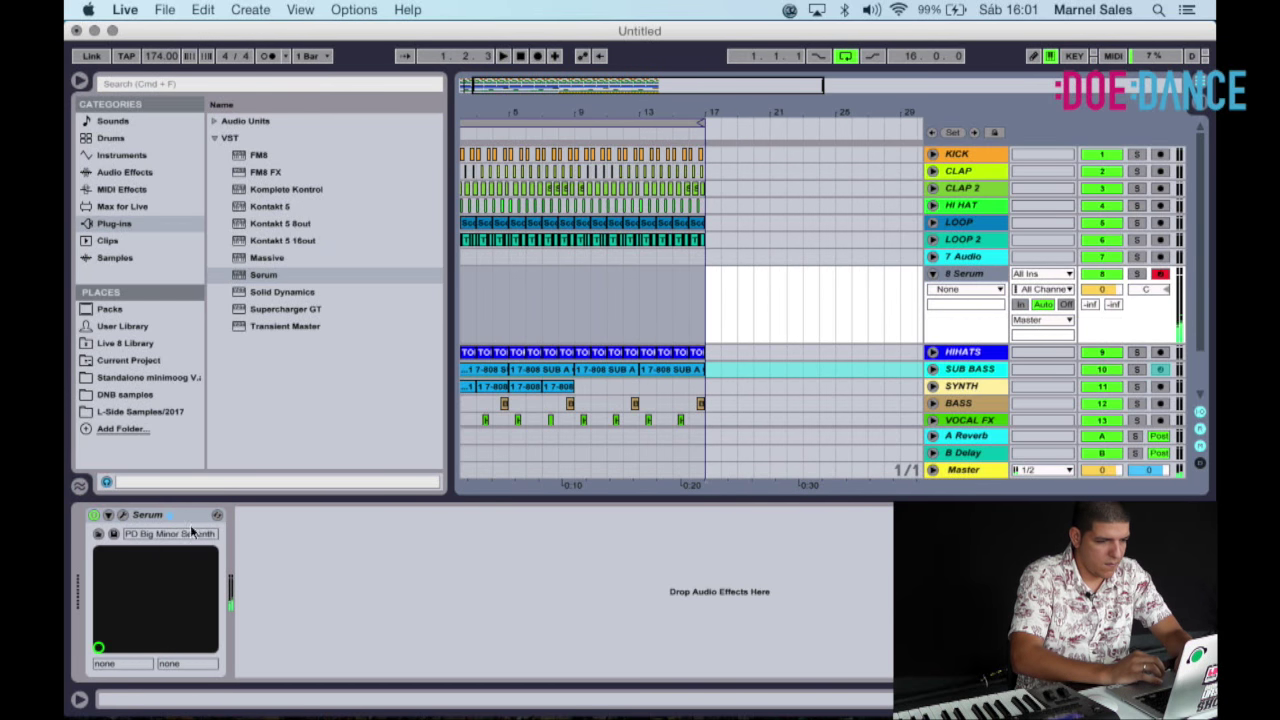
pyautogui.click(124, 516)
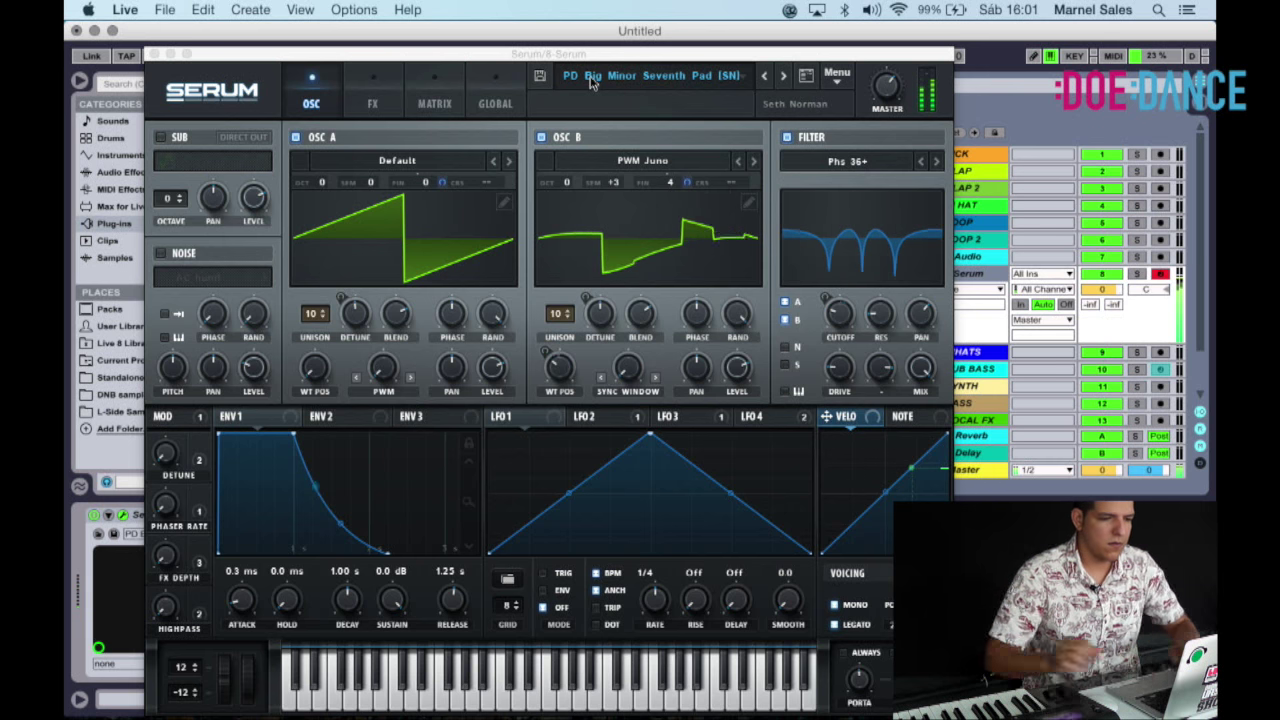
pyautogui.click(154, 54)
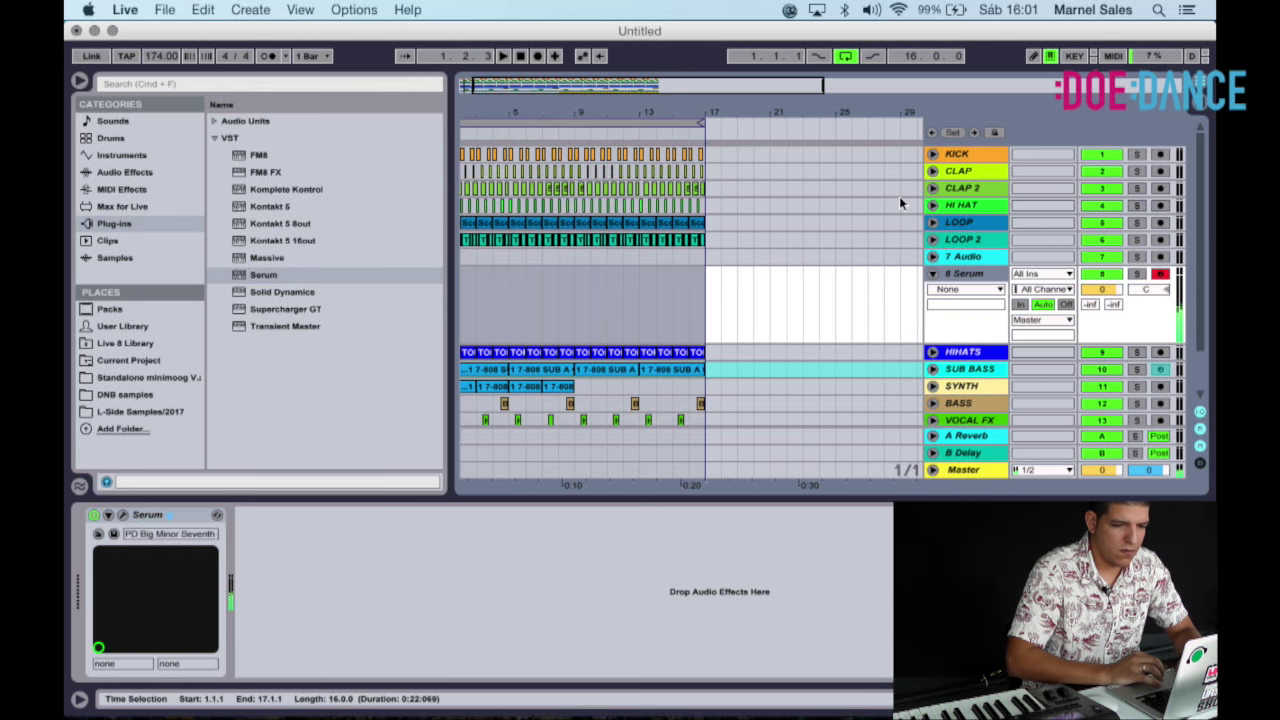
pyautogui.moveTo(1116, 291); pyautogui.dragTo(1117, 306)
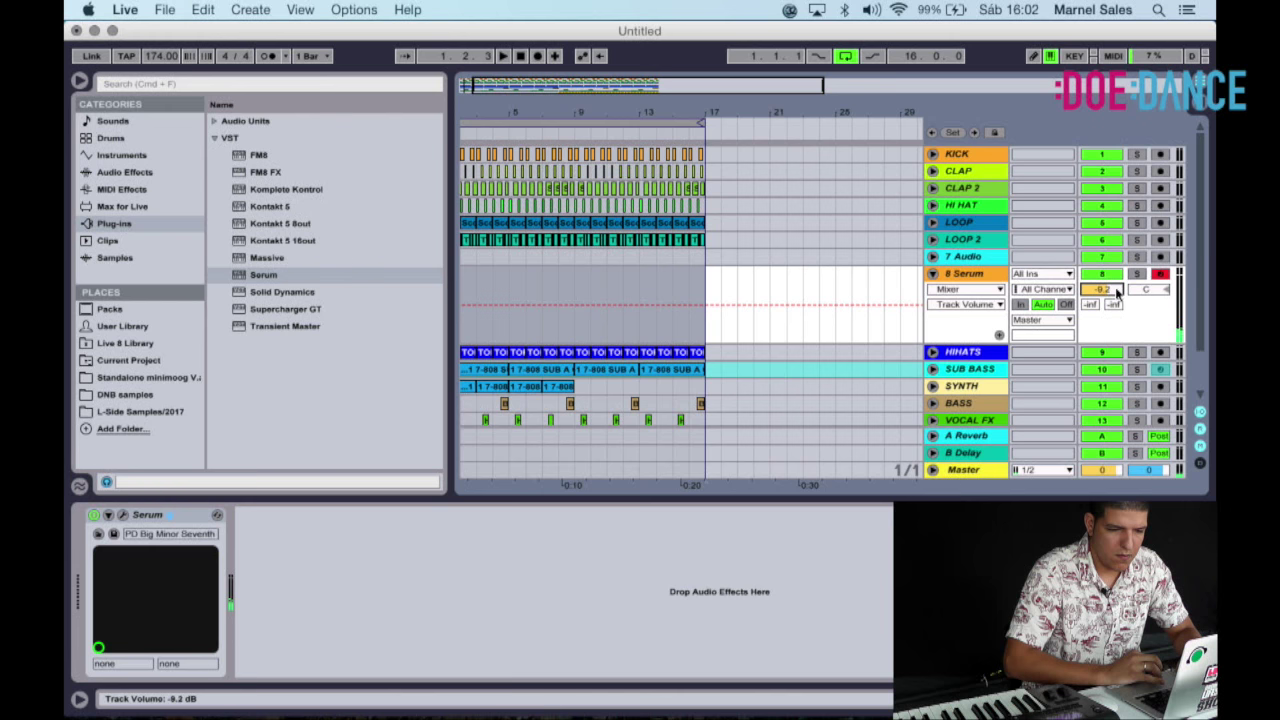
# Mute the HIHATS, SUB BASS, SYNTH, BASS and REECE tracks and record a MIDI pad part on the Serum track through bar 16.
pyautogui.scroll(-3, 718, 327)
pyautogui.scroll(1, 717, 321)
pyautogui.scroll(-1, 717, 321)
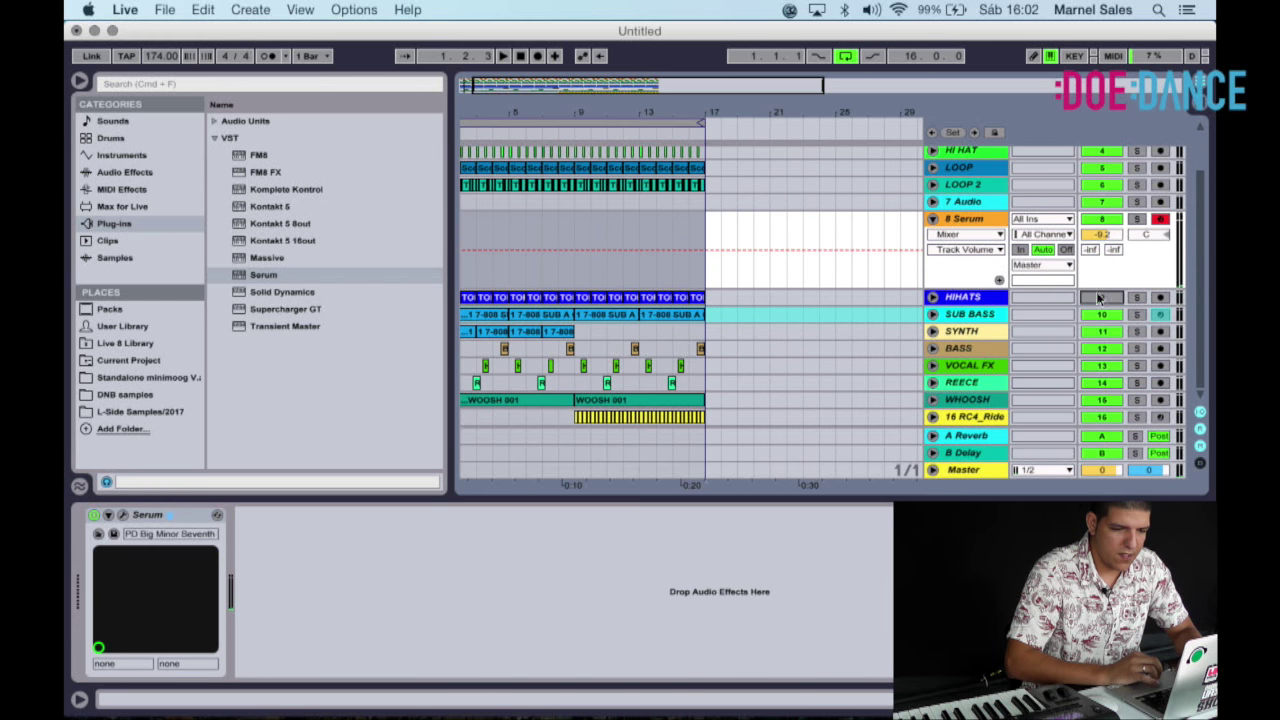
pyautogui.click(1099, 332)
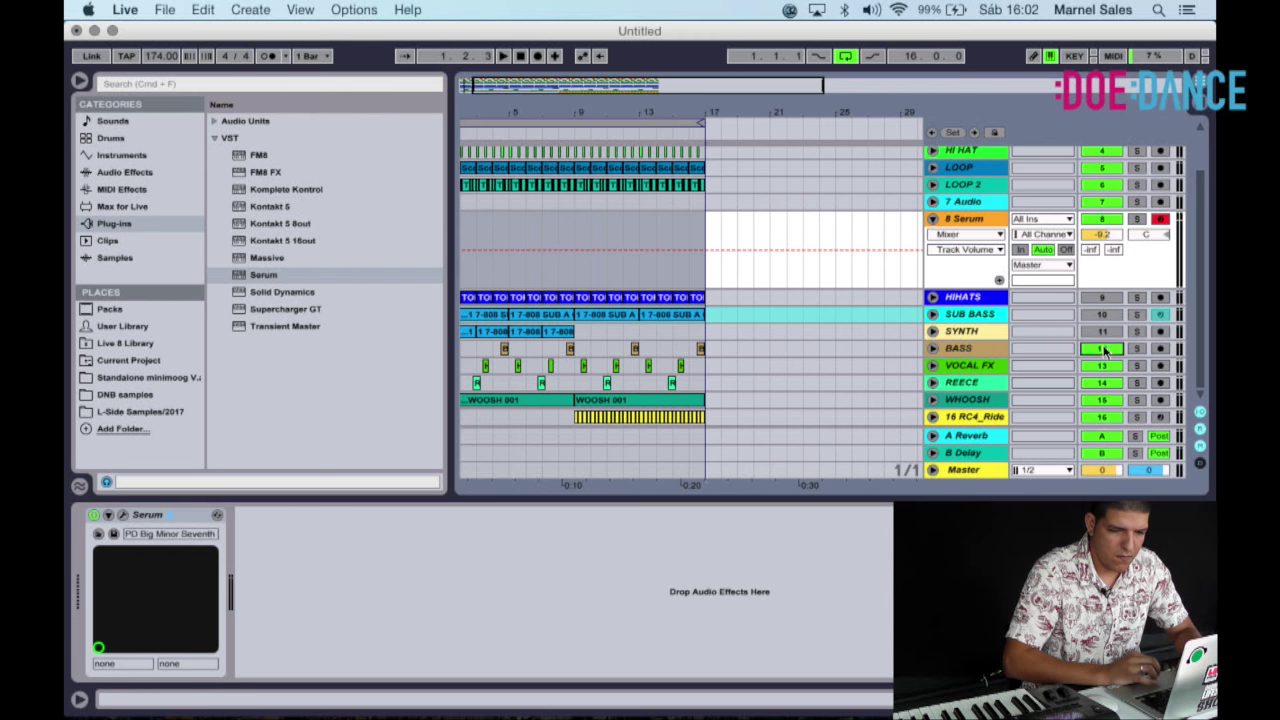
pyautogui.click(1105, 389)
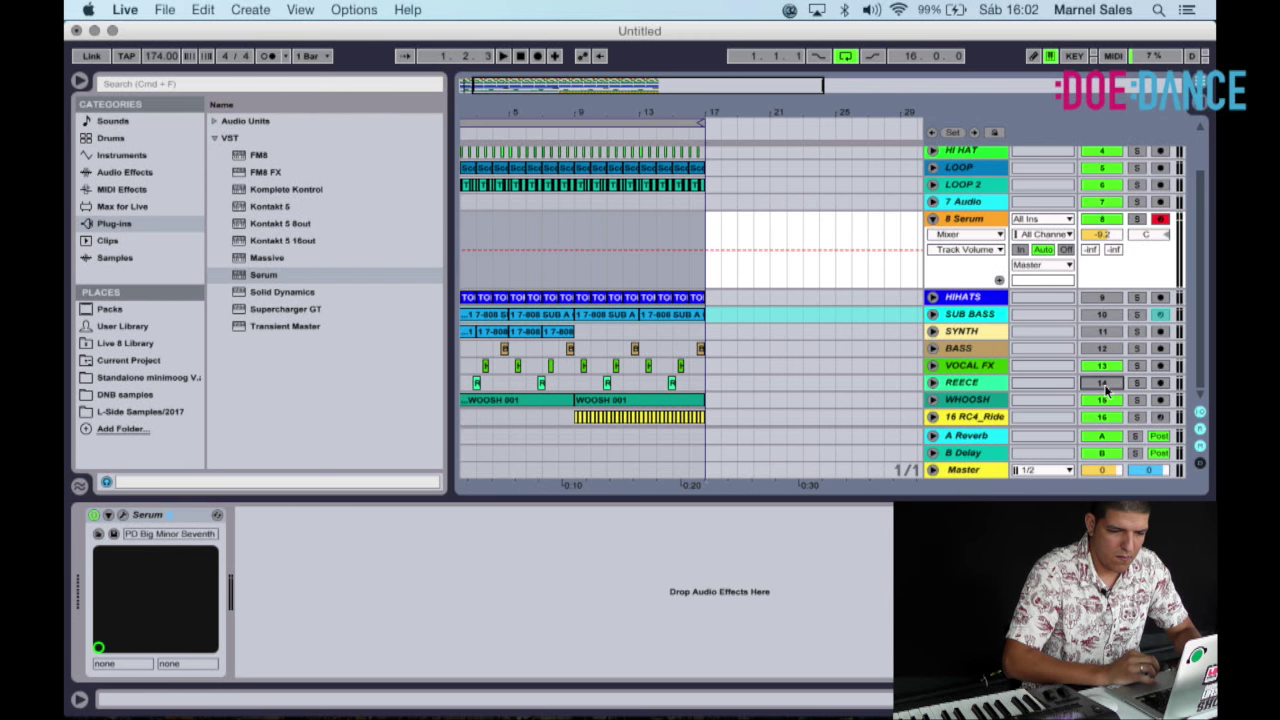
pyautogui.click(526, 59)
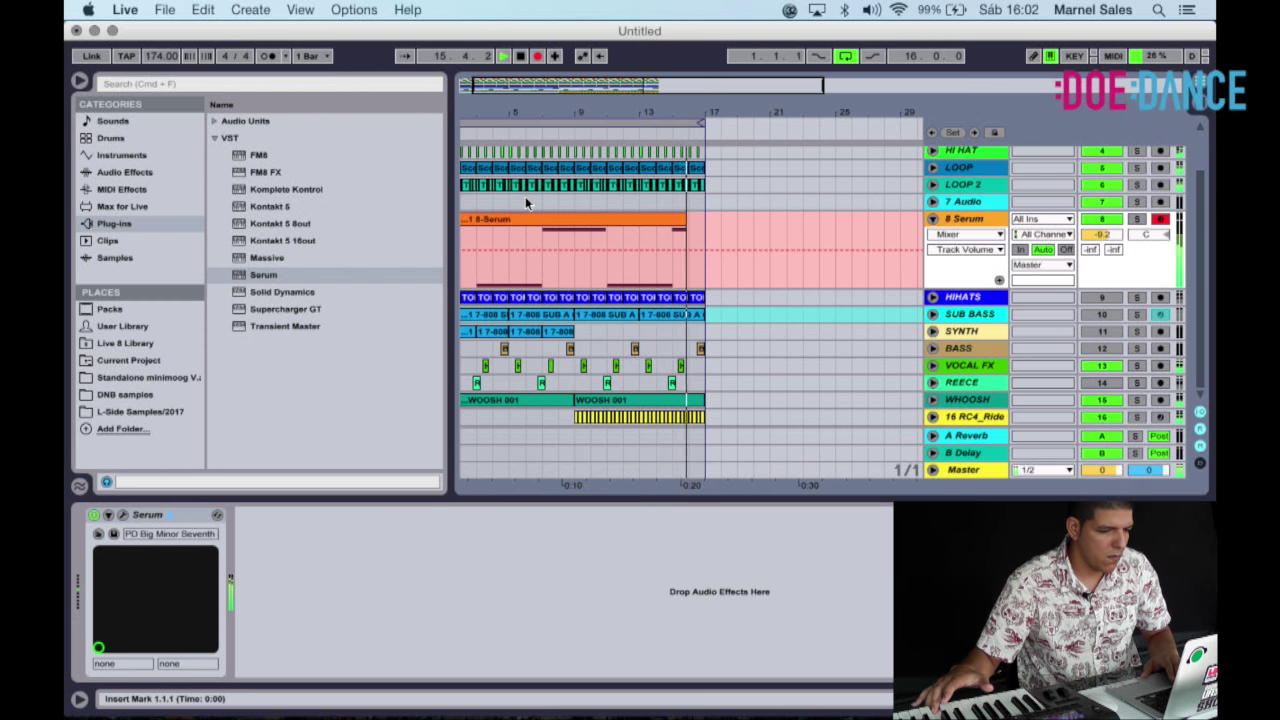
pyautogui.press('space')
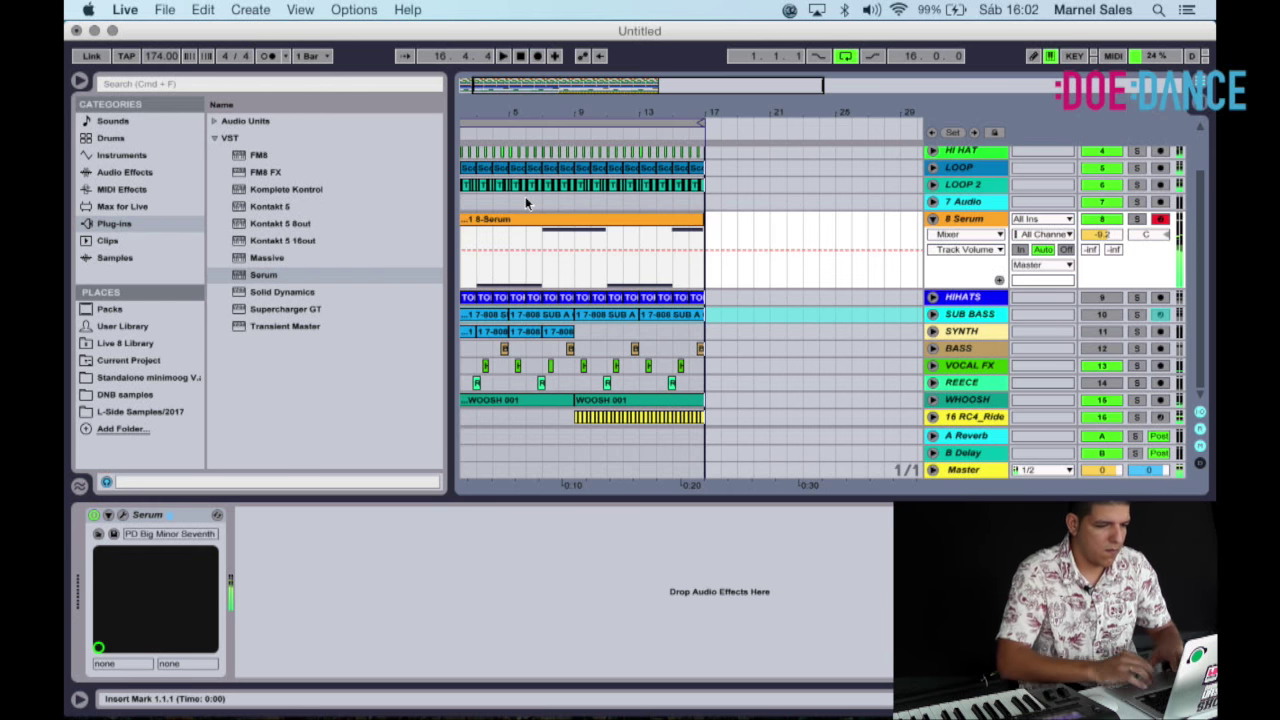
# Split the recorded Serum clip at bars 3 and 11 and select the eight-bar middle section.
pyautogui.click(476, 267)
pyautogui.press('super+e')
pyautogui.click(587, 218)
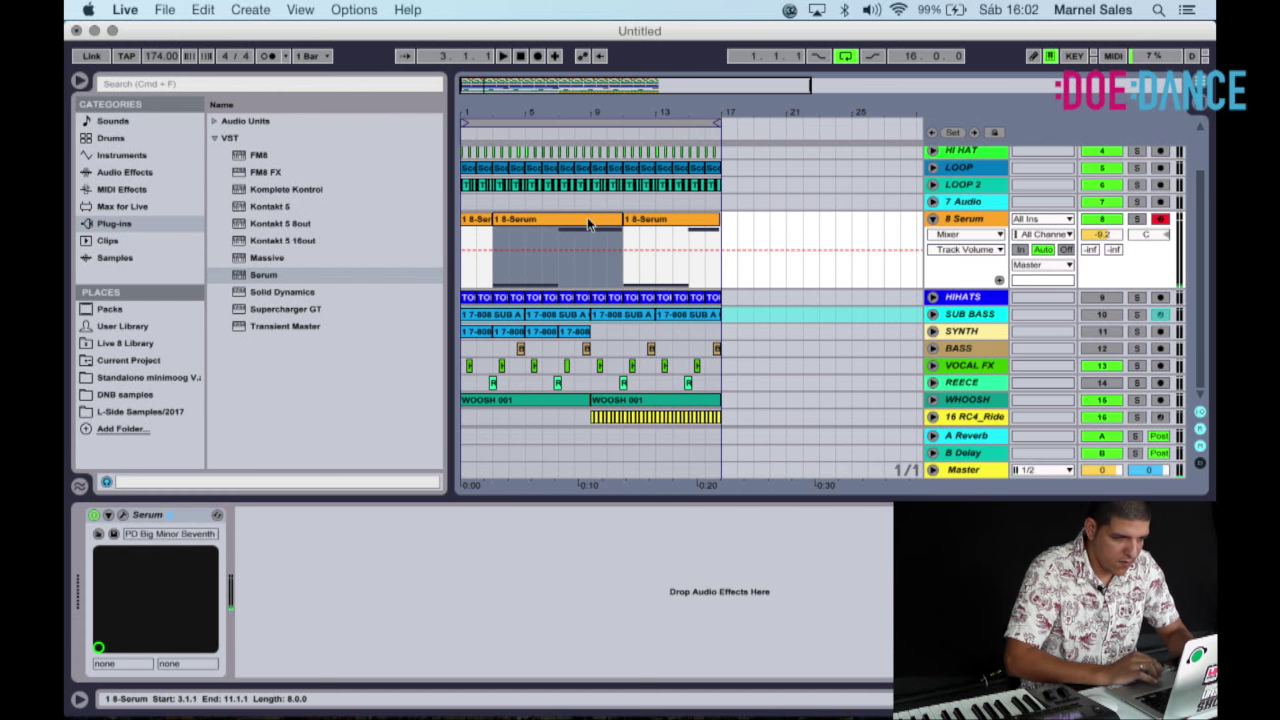
# Try to move the eight-bar Serum clip from bar 3 to bar 1.
pyautogui.moveTo(587, 218); pyautogui.dragTo(549, 218)
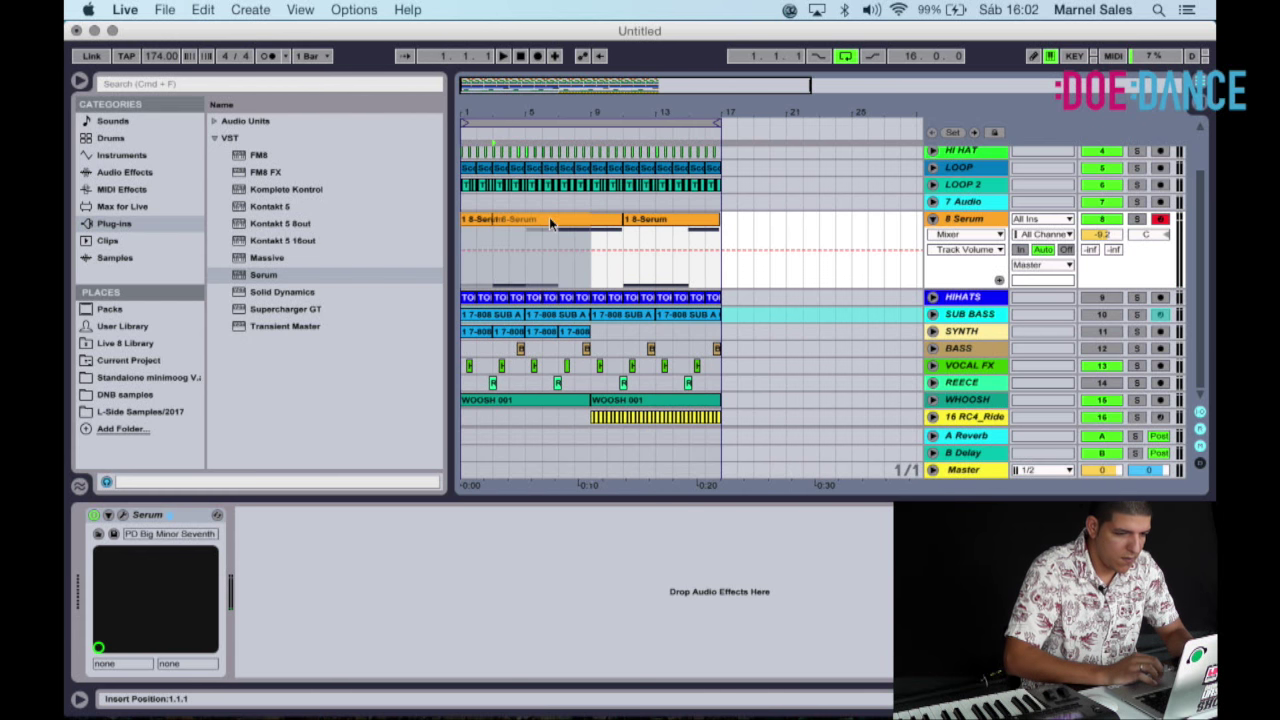
pyautogui.moveTo(549, 218); pyautogui.dragTo(518, 224)
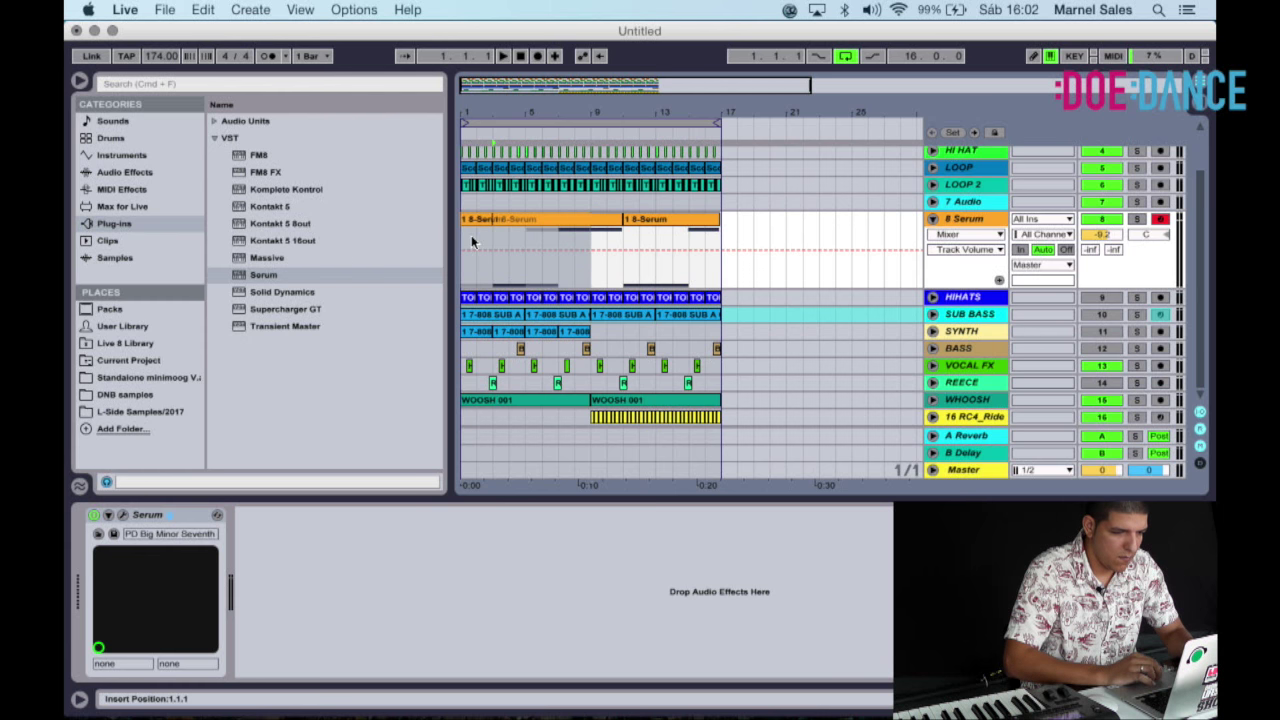
pyautogui.moveTo(464, 242); pyautogui.dragTo(621, 247)
pyautogui.click(545, 220)
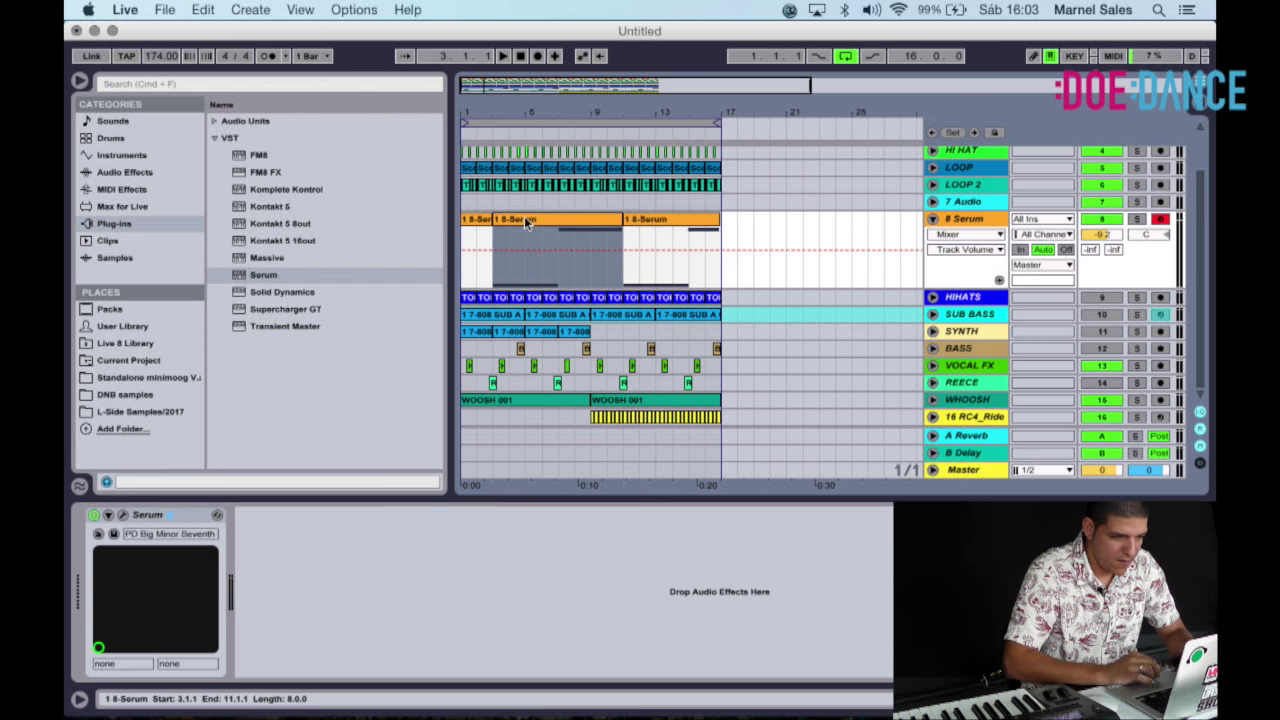
# Delete the short Serum clip in bars 1 to 2, then cut the eight-bar clip and paste it at bar 1.
pyautogui.click(470, 222)
pyautogui.press('Delete')
pyautogui.click(521, 223)
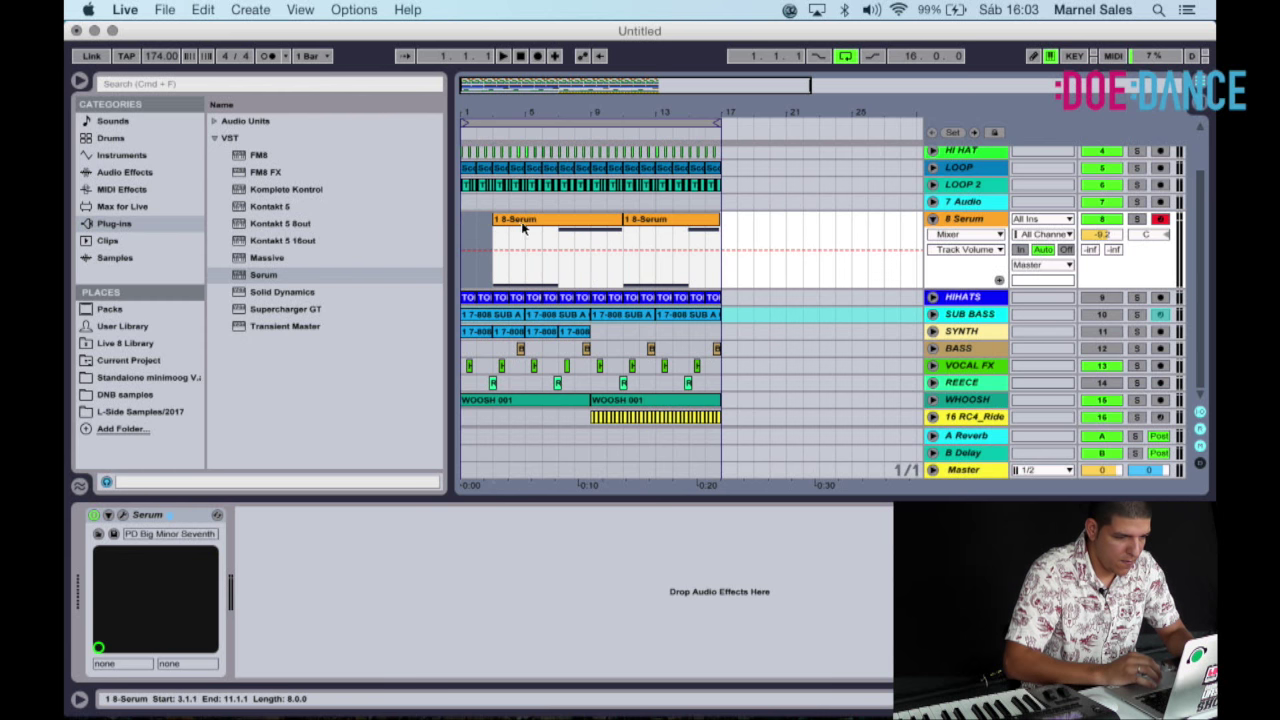
pyautogui.press('super+x')
pyautogui.click(466, 222)
pyautogui.press('super+v')
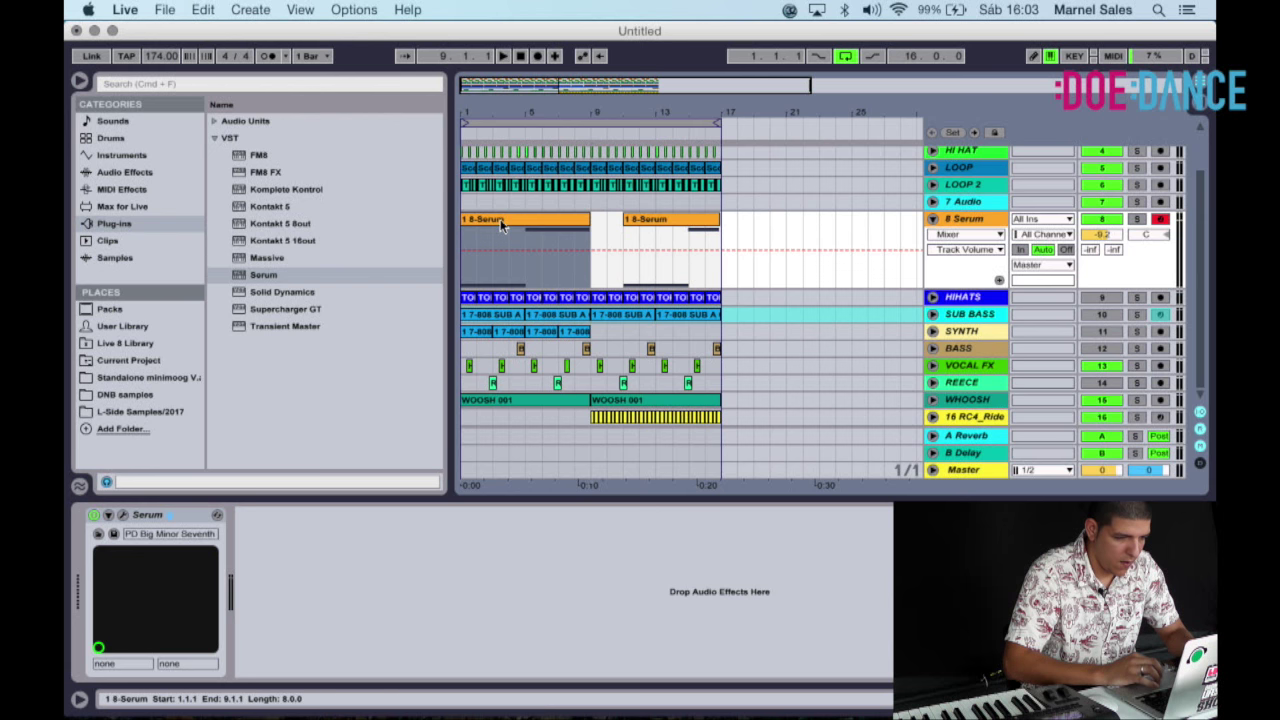
# Duplicate the first eight-bar Serum clip onto bars 9 to 16 and play the arrangement from the start.
pyautogui.doubleClick(500, 219)
pyautogui.click(745, 629)
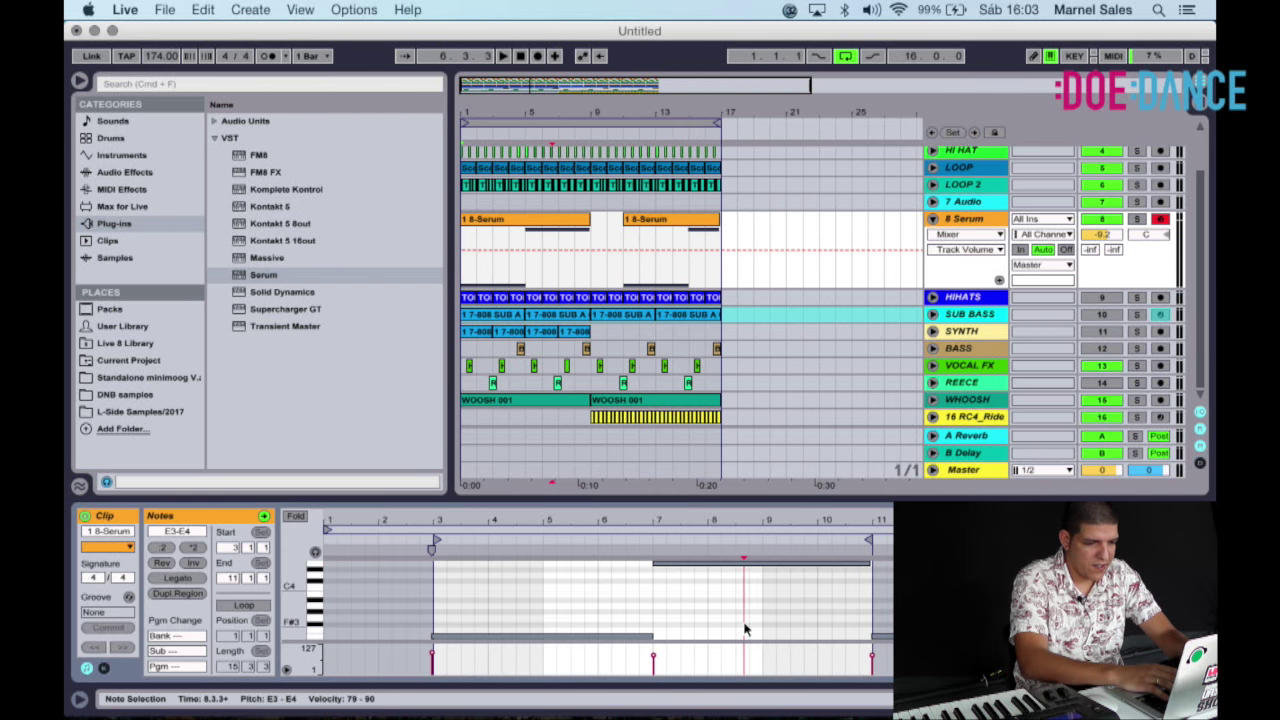
pyautogui.moveTo(745, 629); pyautogui.dragTo(578, 225)
pyautogui.click(577, 223)
pyautogui.press('super+d')
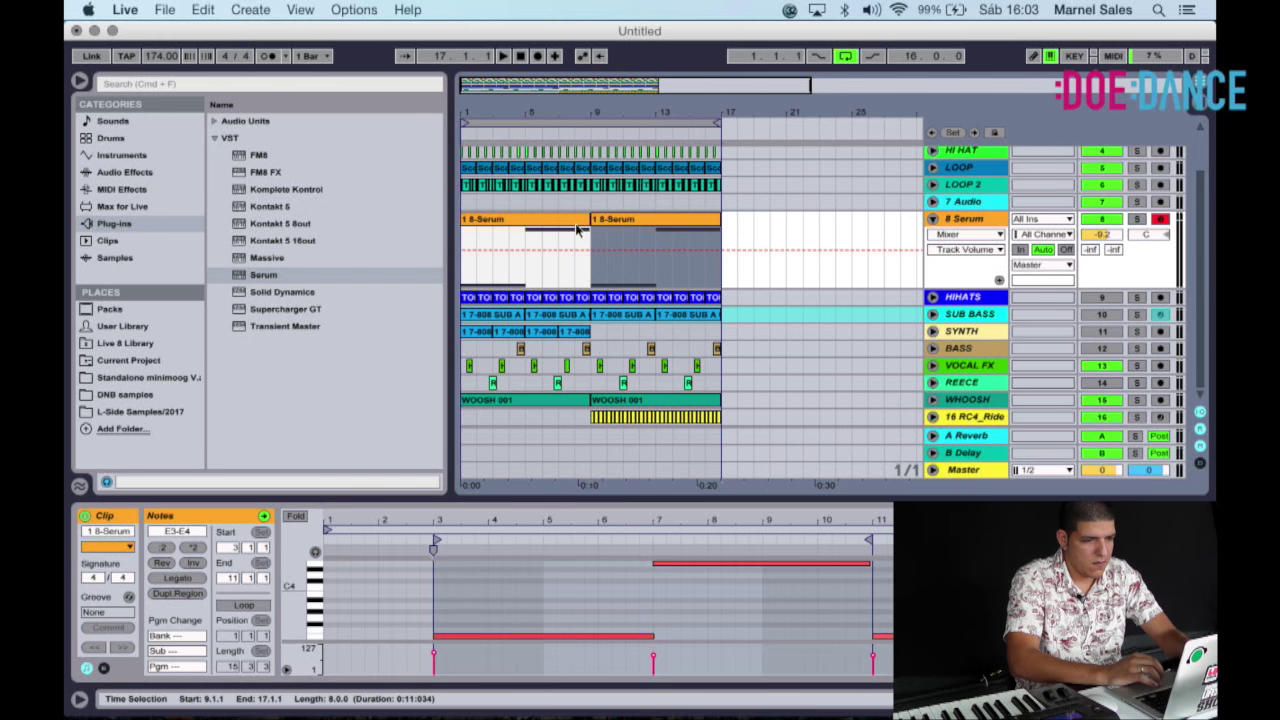
pyautogui.click(521, 57)
pyautogui.press('space')
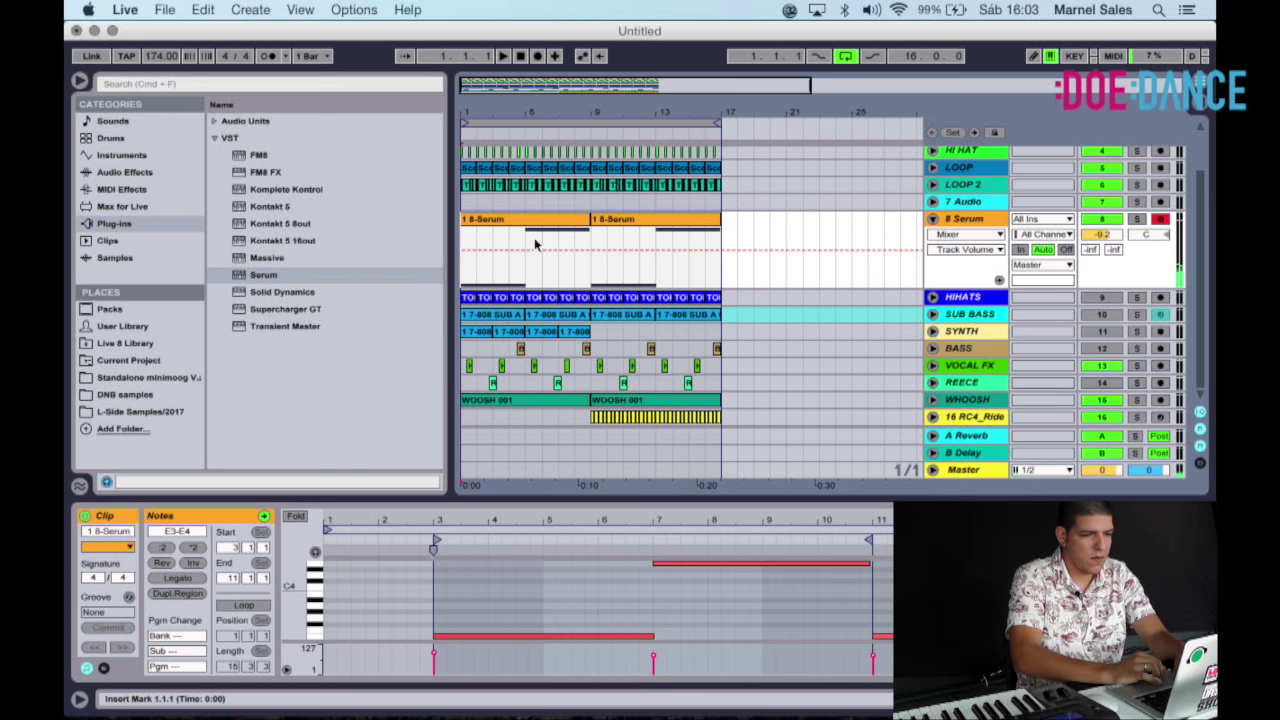
pyautogui.press('space')
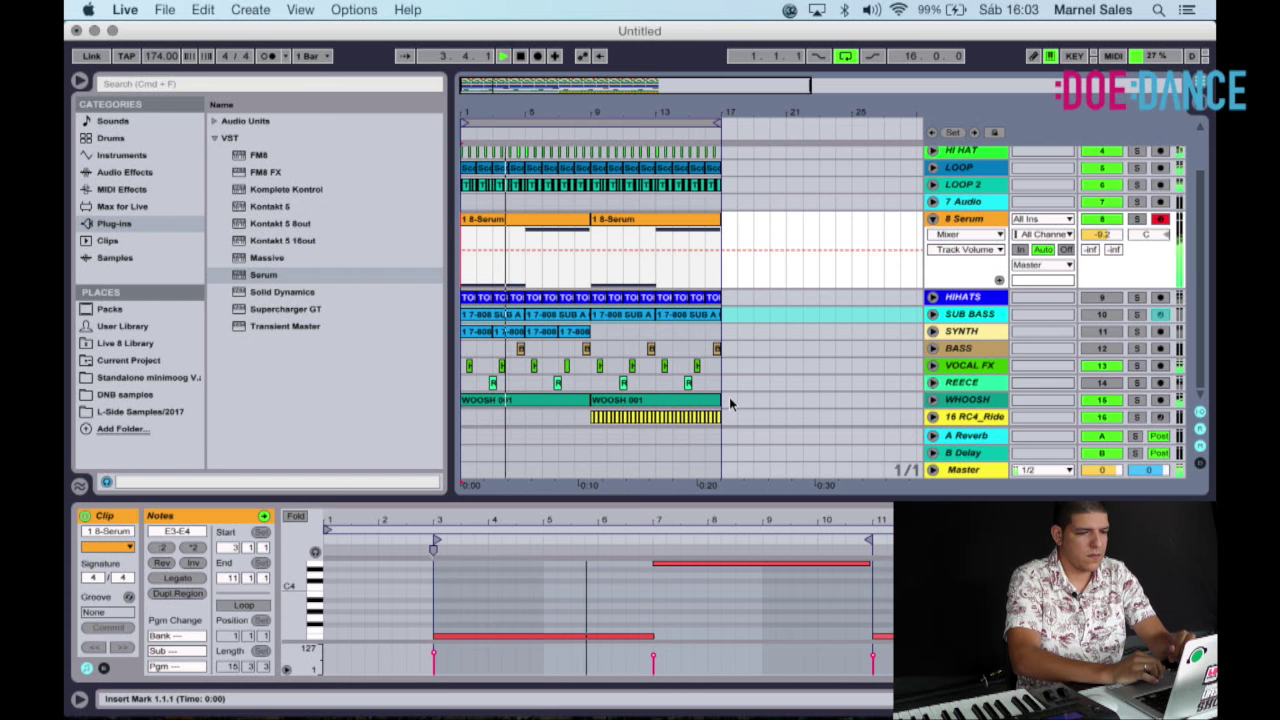
# Duplicate all clips of the 16-bar arrangement so the copy starts at bar 17.
pyautogui.press('super+a')
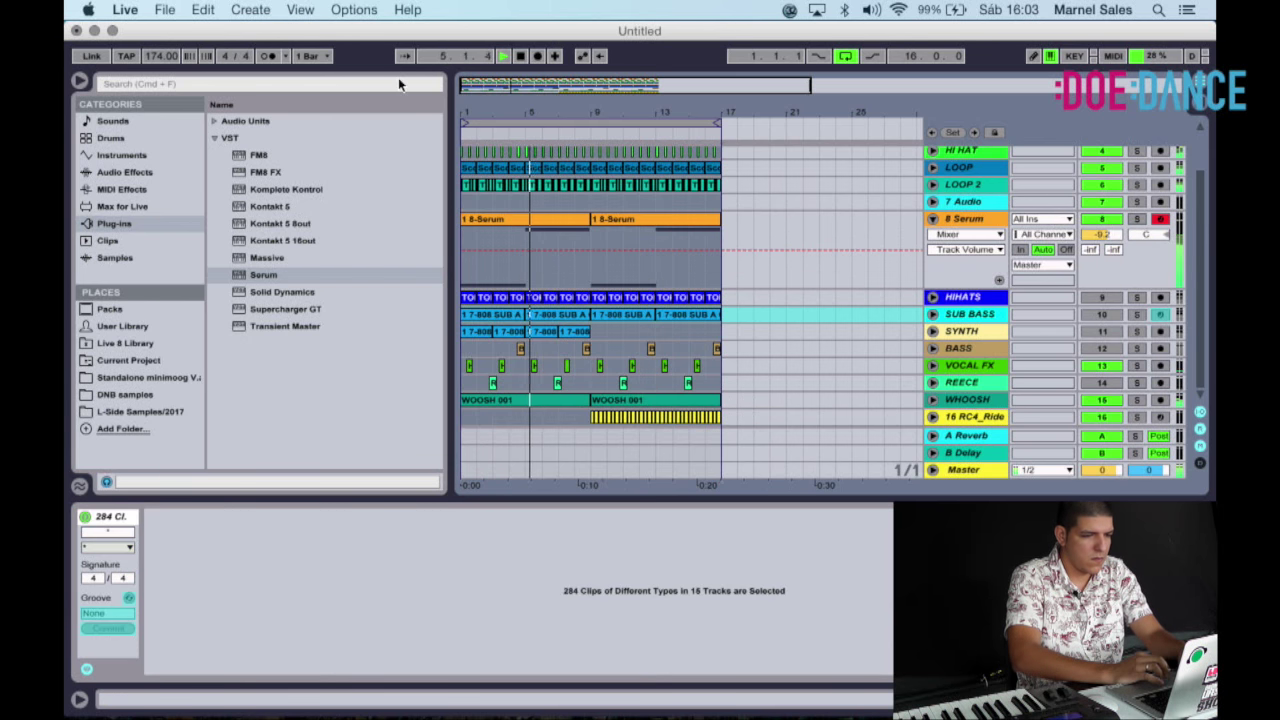
pyautogui.press('super+d')
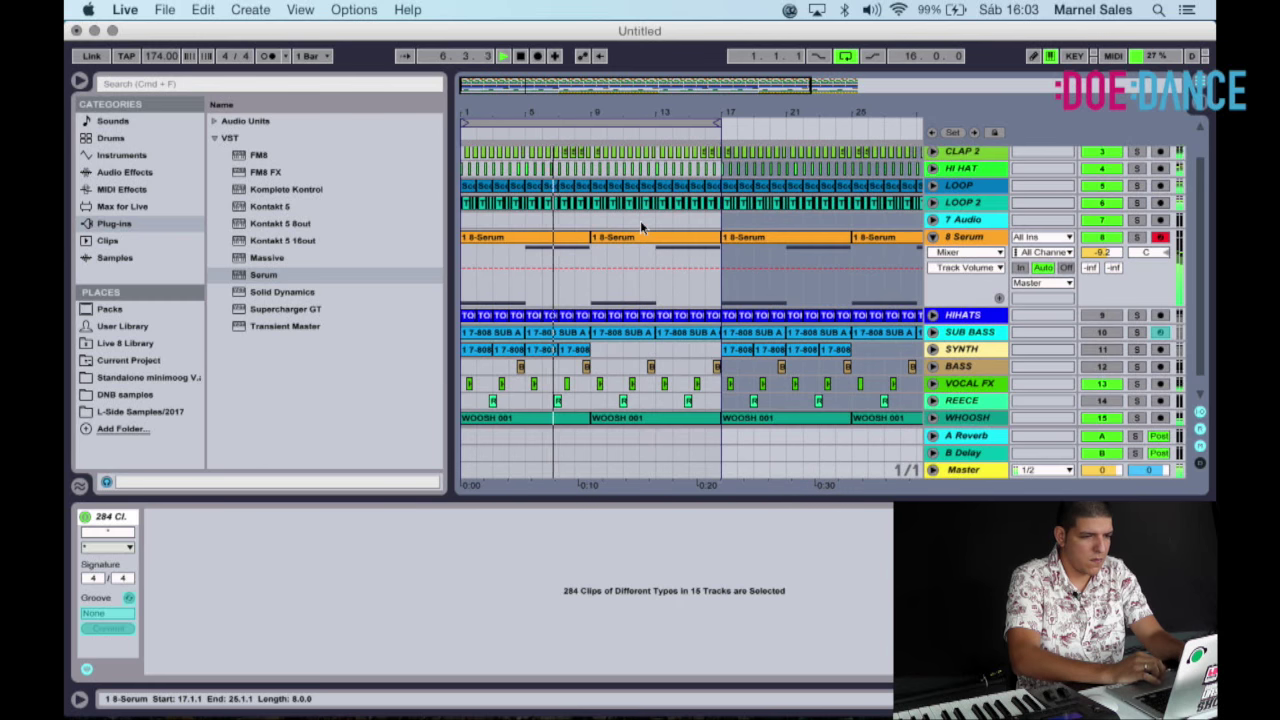
pyautogui.scroll(-1, 640, 220)
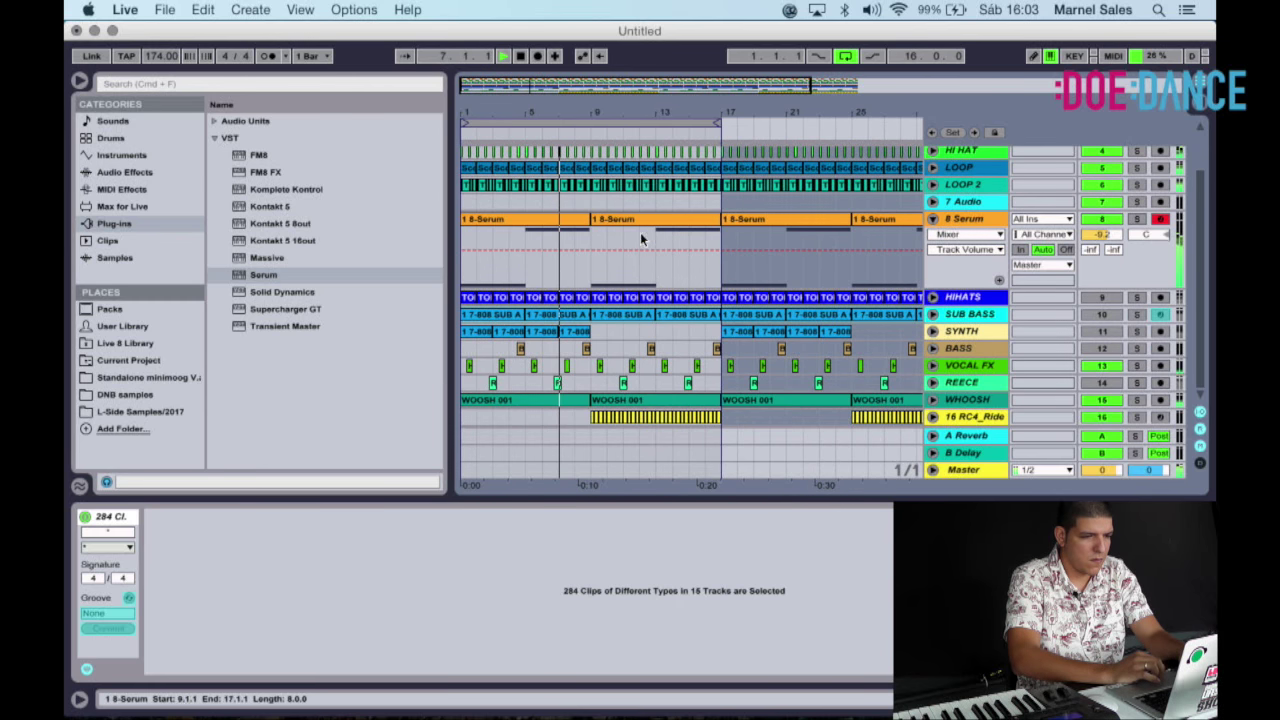
# Delete the HIHATS, SUB BASS, SYNTH, BASS and ride cymbal clips in bars 1 to 16.
pyautogui.click(726, 354)
pyautogui.moveTo(726, 354); pyautogui.dragTo(461, 305)
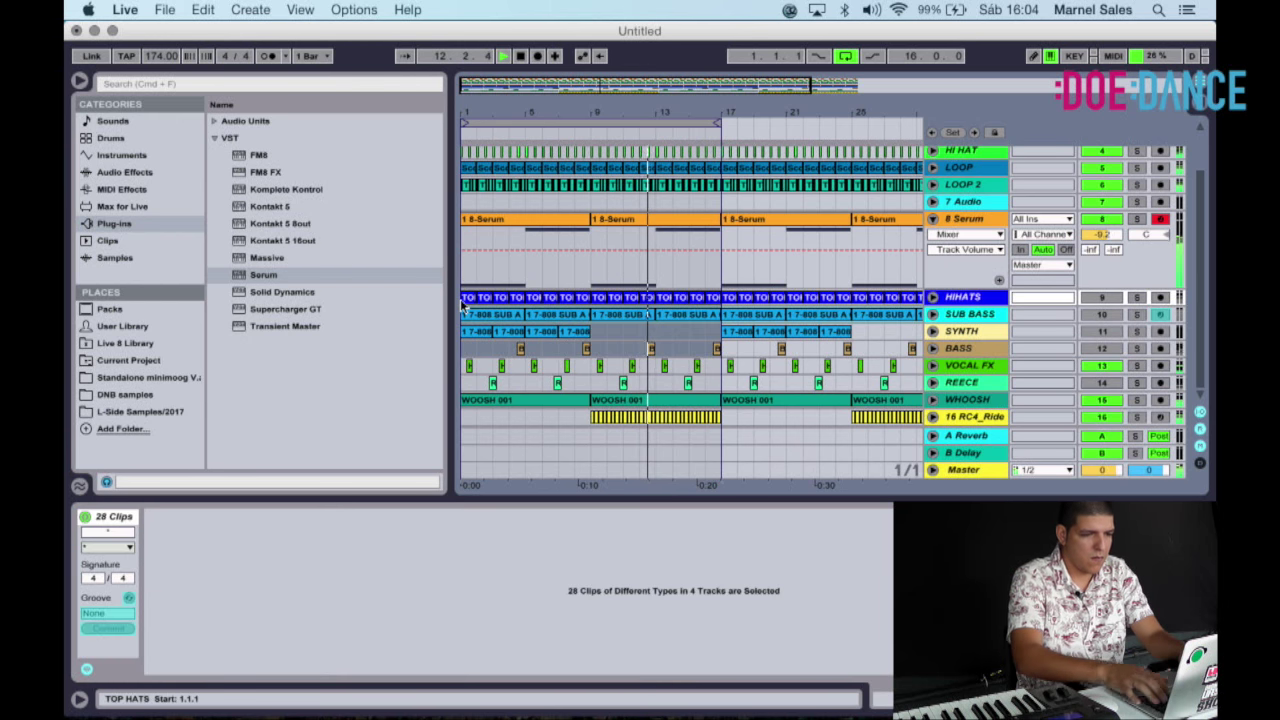
pyautogui.press('Delete')
pyautogui.moveTo(731, 424); pyautogui.dragTo(563, 417)
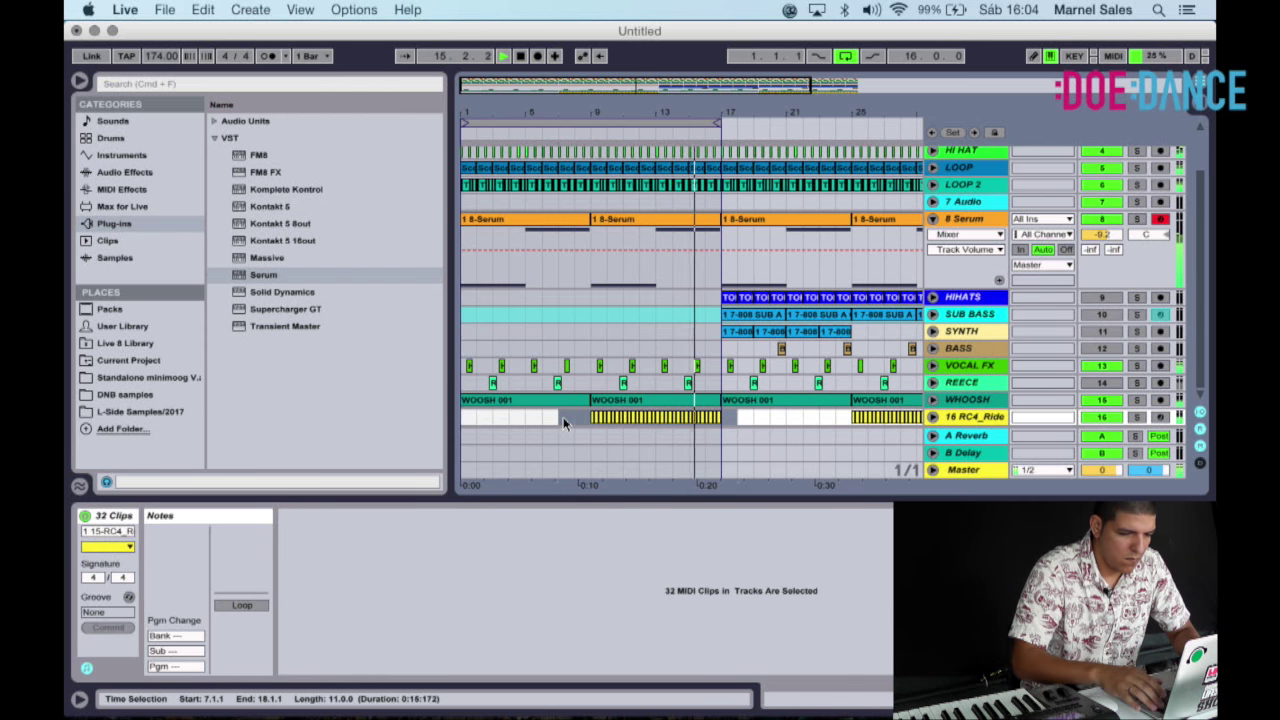
pyautogui.press('Delete')
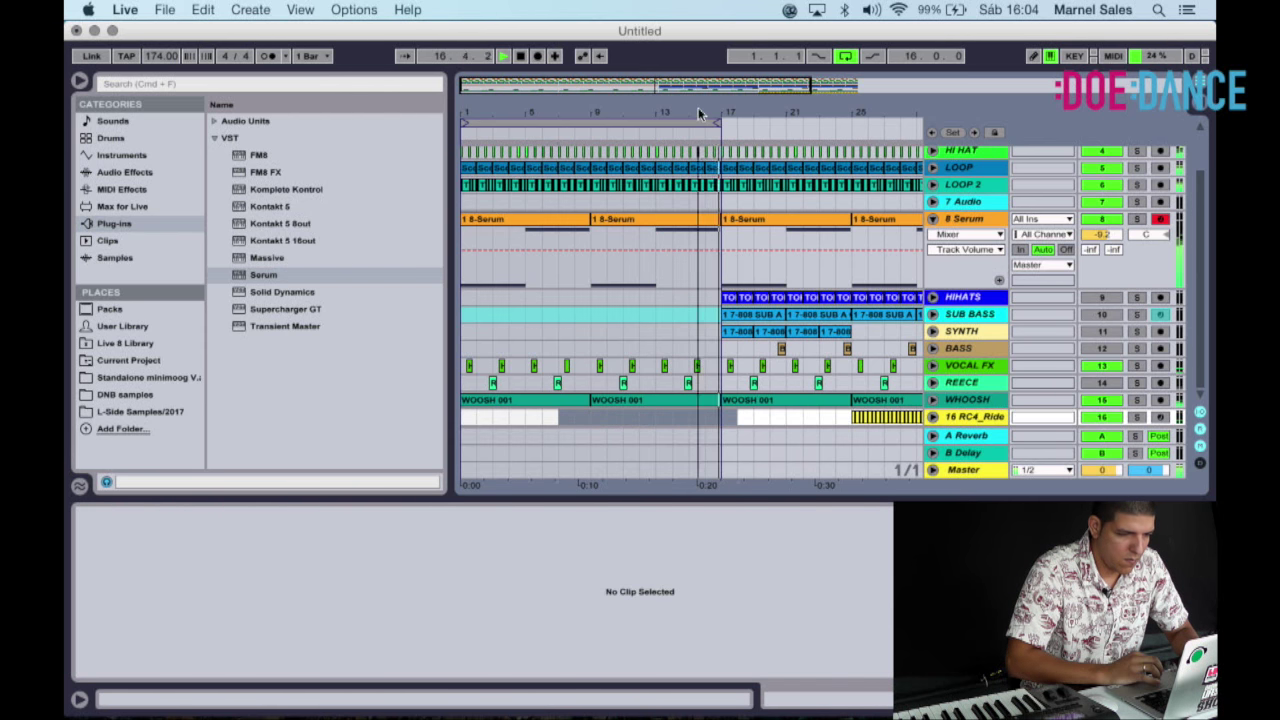
# Extend the loop to 32 bars and move the SUB BASS and SYNTH clips from bar 17 to bar 33.
pyautogui.moveTo(699, 113); pyautogui.dragTo(699, 85)
pyautogui.moveTo(619, 127); pyautogui.dragTo(781, 129)
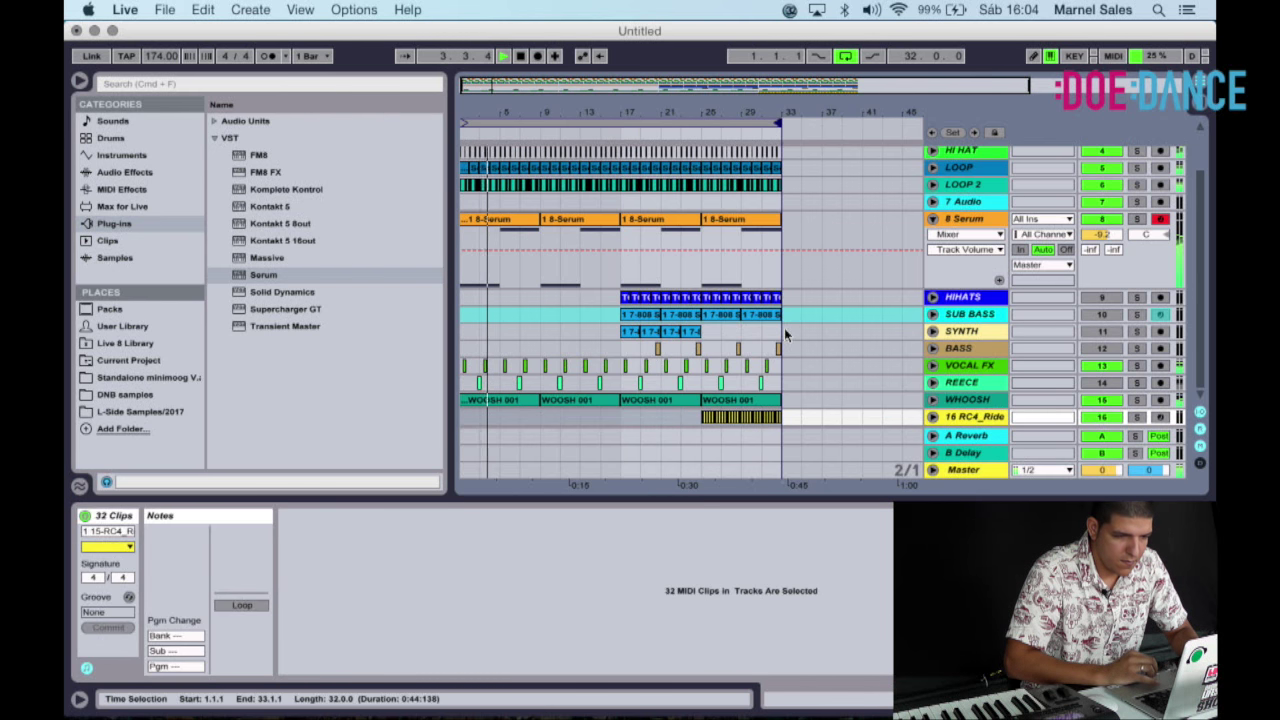
pyautogui.click(784, 328)
pyautogui.moveTo(784, 328); pyautogui.dragTo(620, 316)
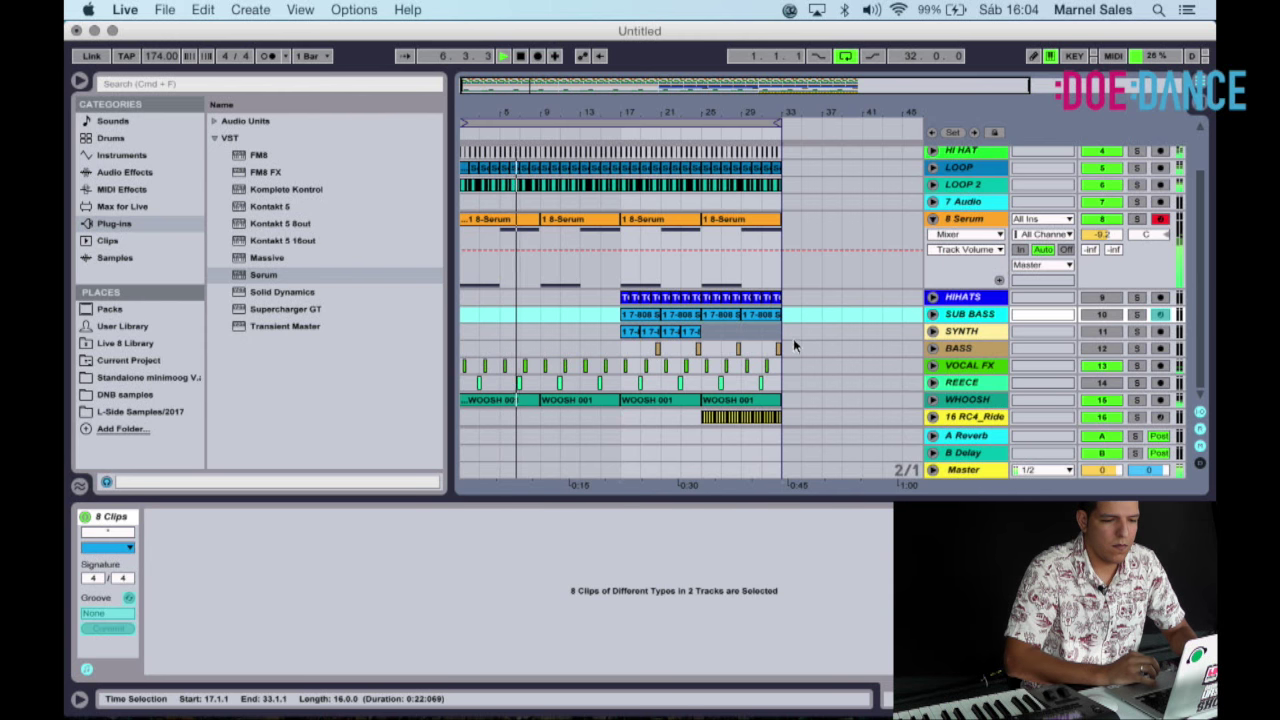
pyautogui.press('super+d')
pyautogui.moveTo(784, 336); pyautogui.dragTo(616, 316)
pyautogui.press('Delete')
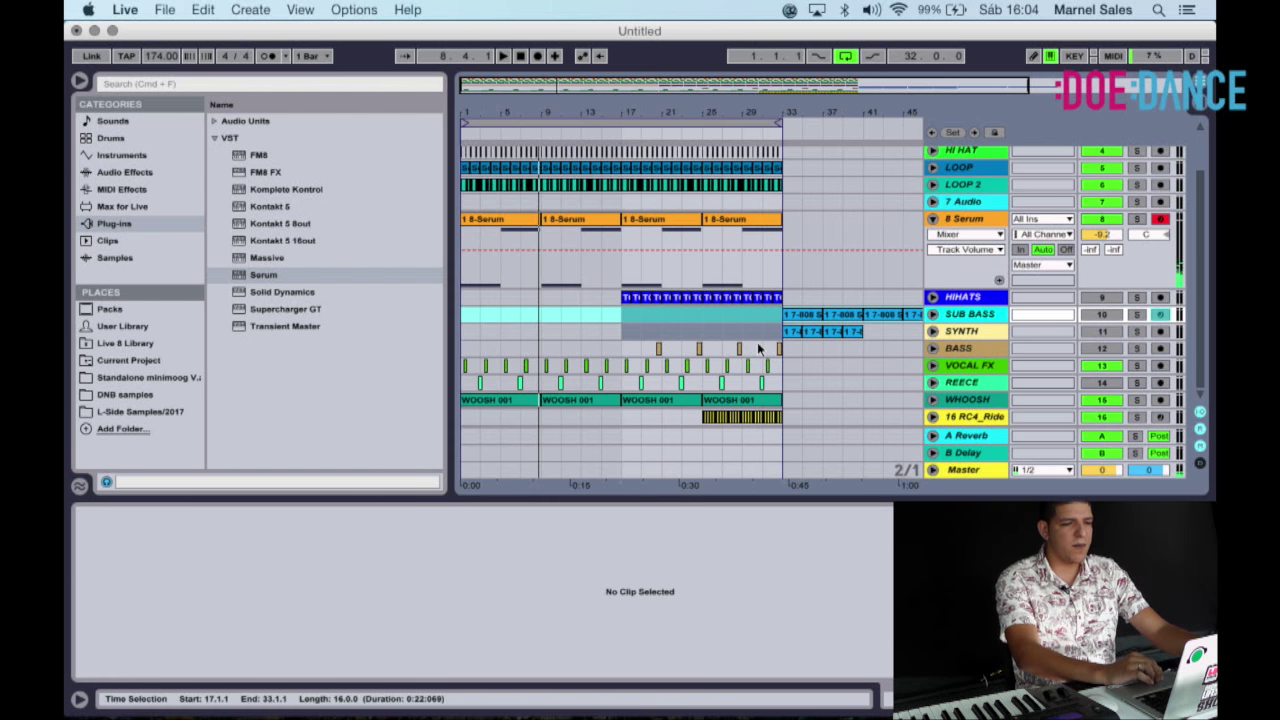
# Return playback to bar 1 and add an EQ Eight audio effect to the Serum track.
pyautogui.click(530, 56)
pyautogui.scroll(3, 634, 318)
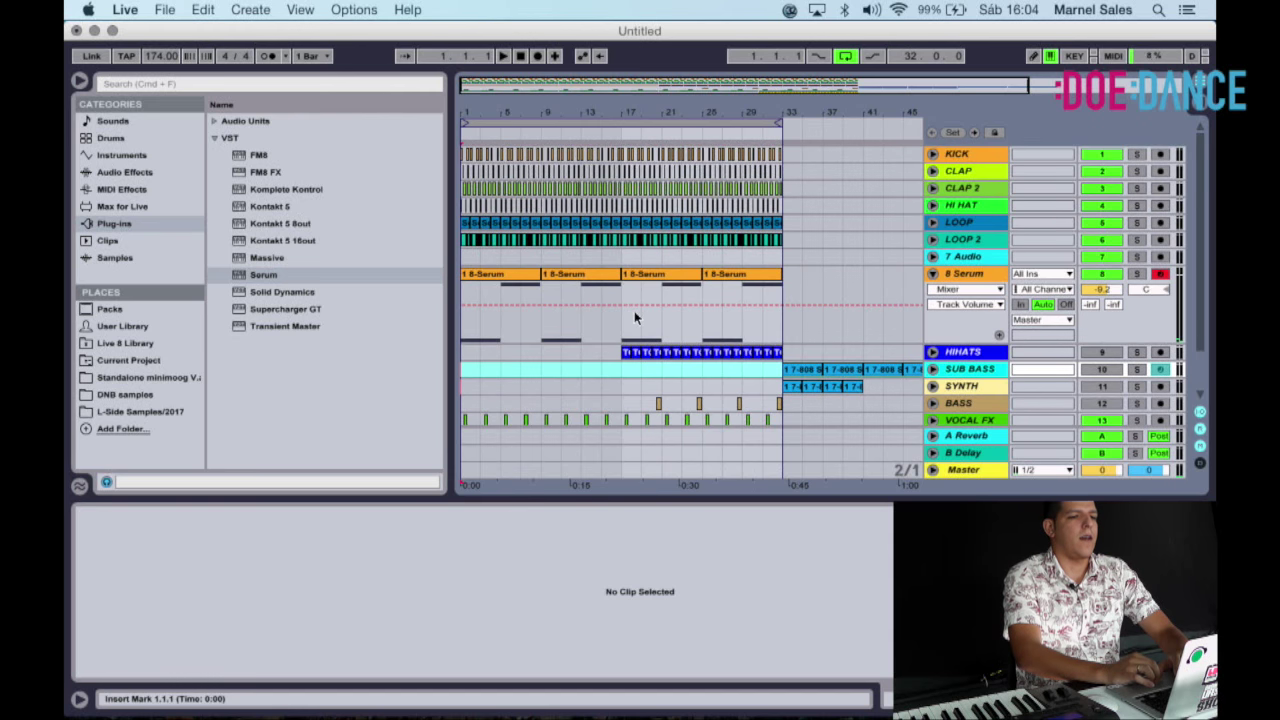
pyautogui.click(988, 273)
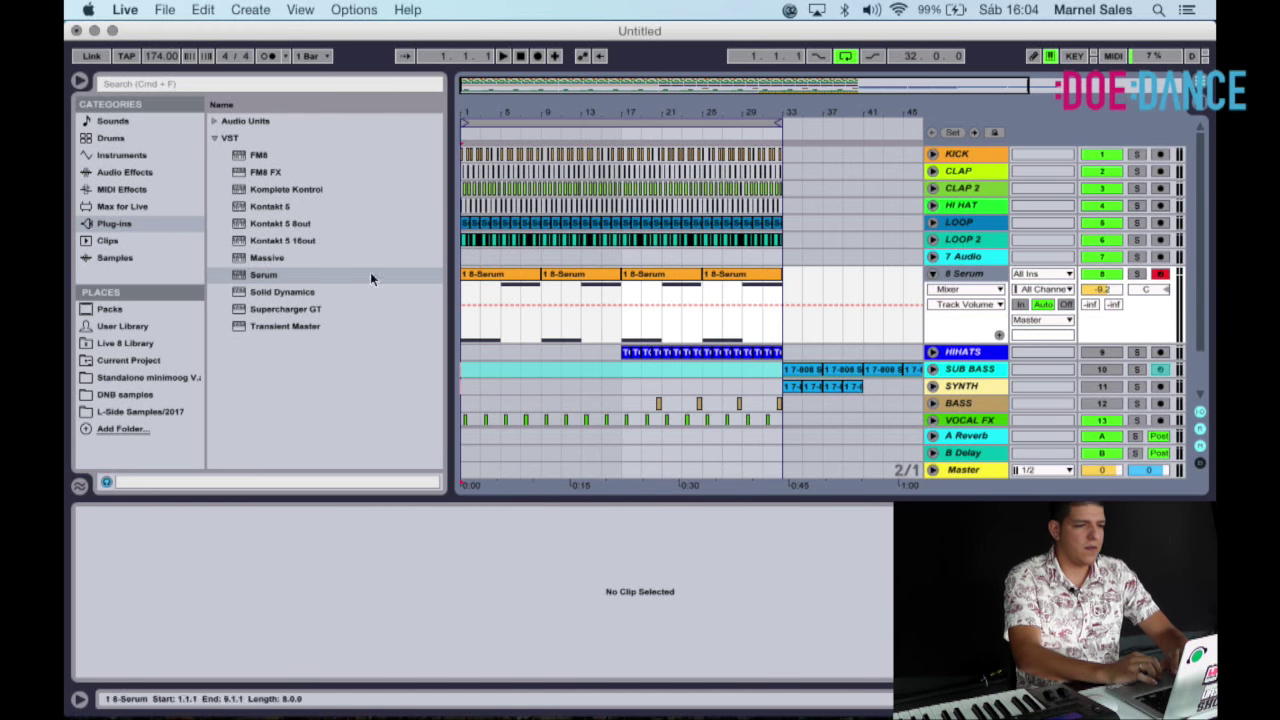
pyautogui.click(125, 172)
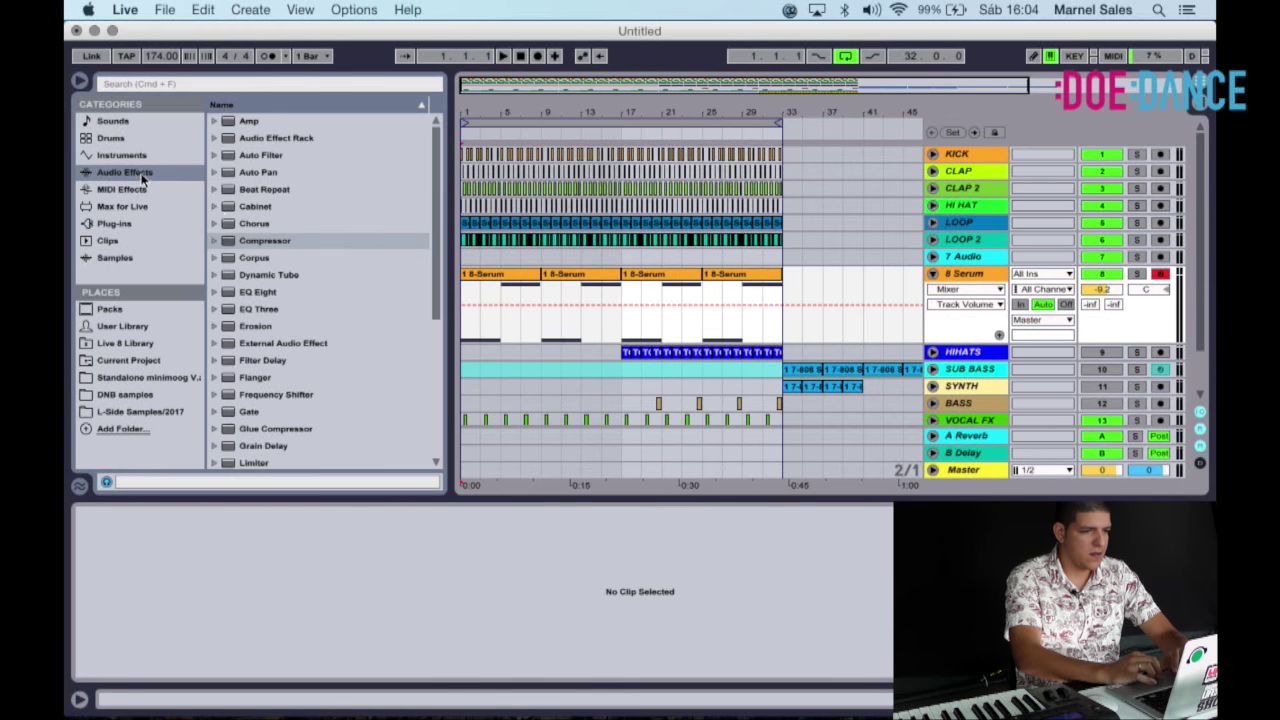
pyautogui.click(261, 291)
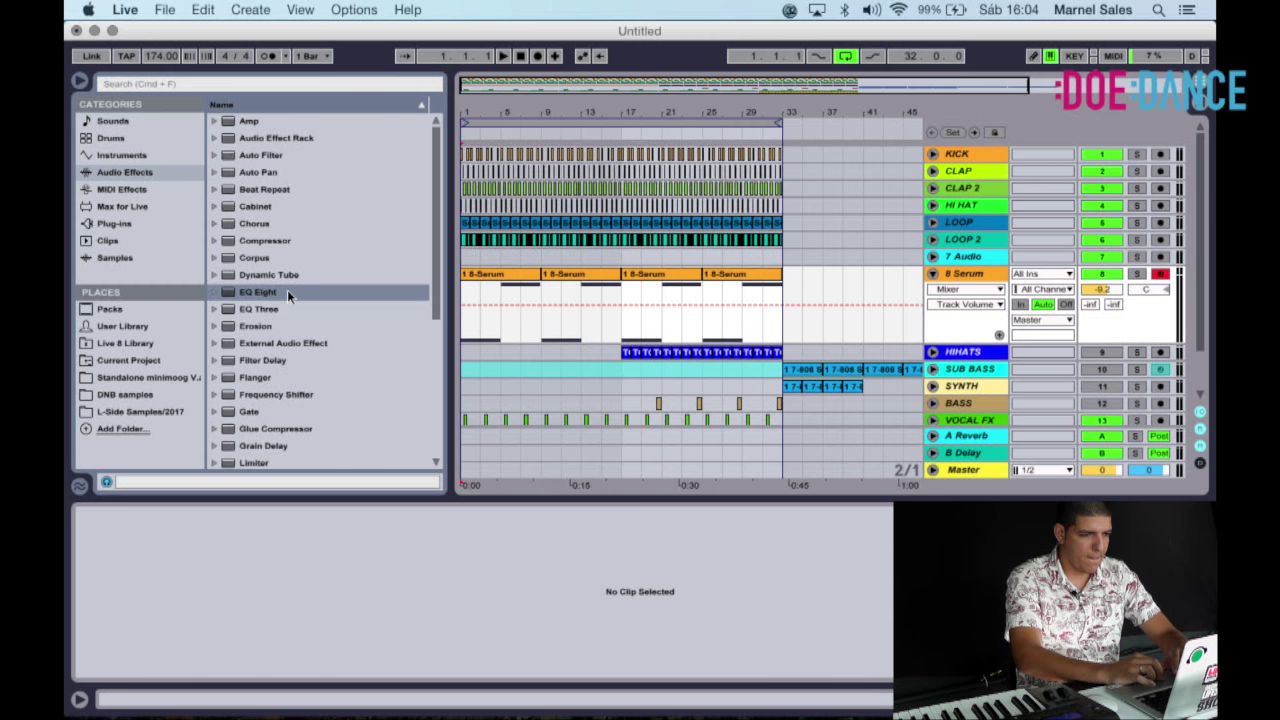
pyautogui.doubleClick(271, 292)
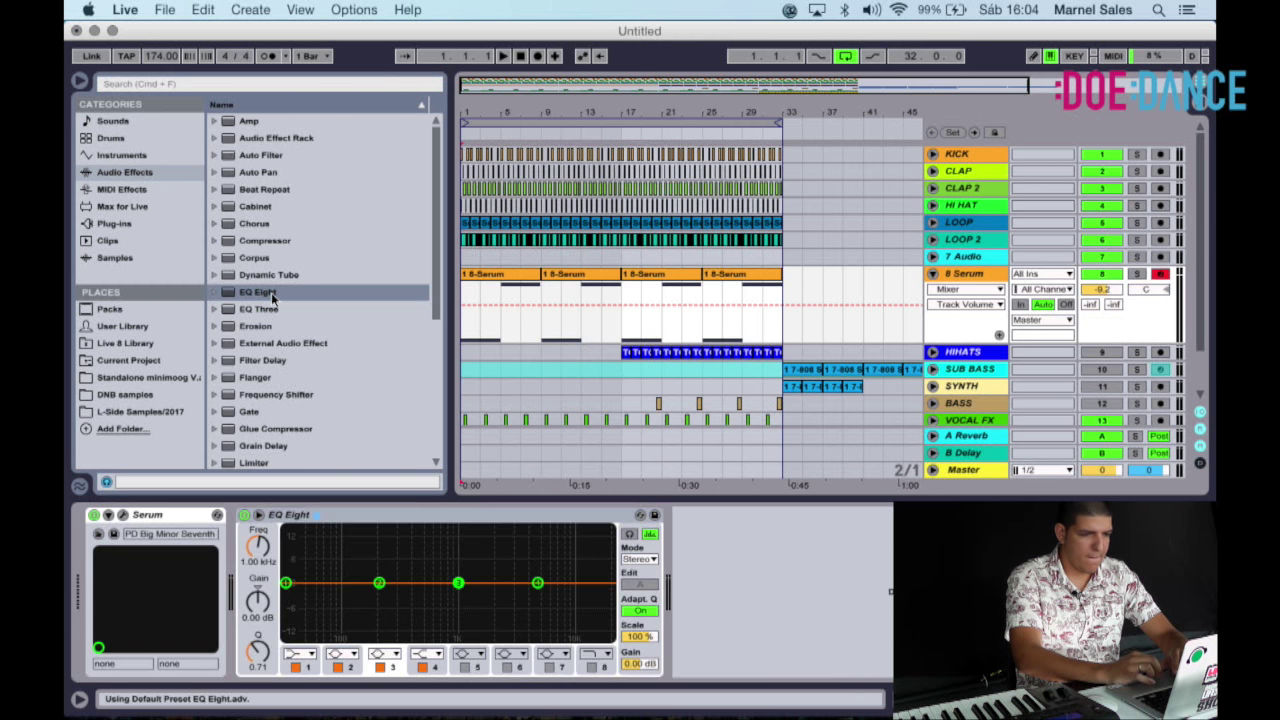
# Make EQ Eight band 4 a low-pass filter at about 12.3 kHz and show its 4 Frequency A automation.
pyautogui.click(422, 657)
pyautogui.click(428, 631)
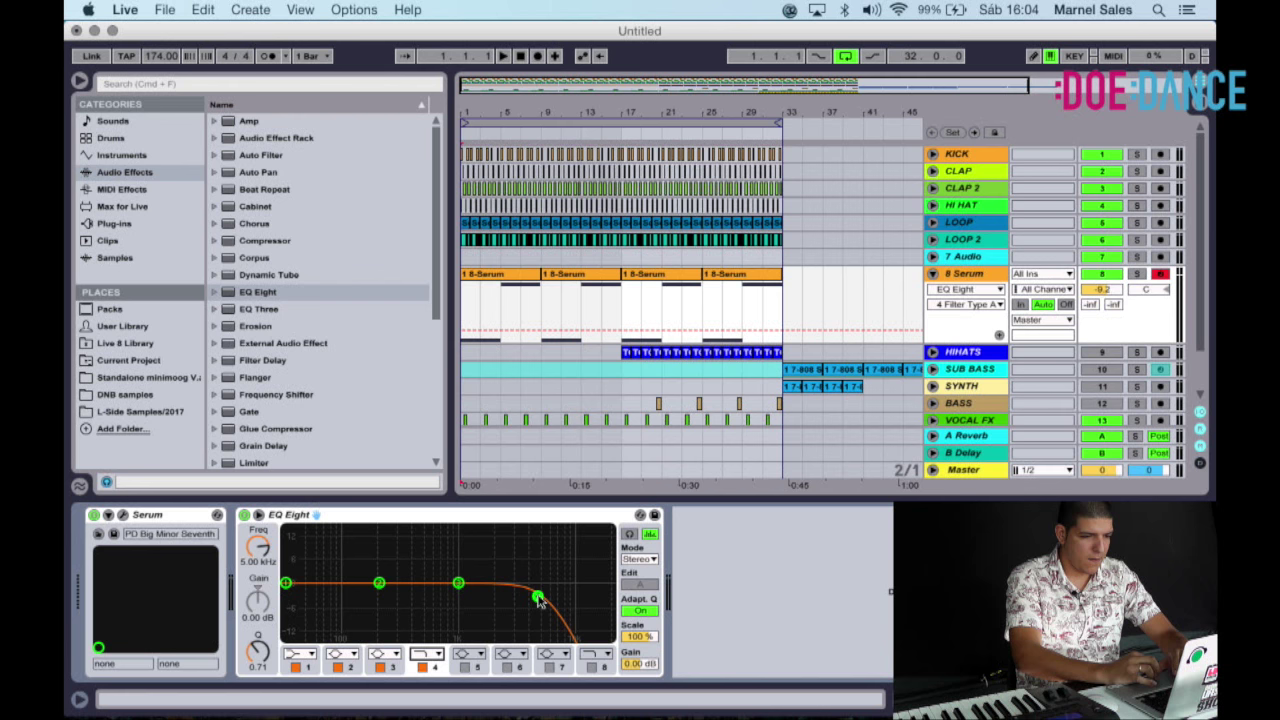
pyautogui.click(967, 304)
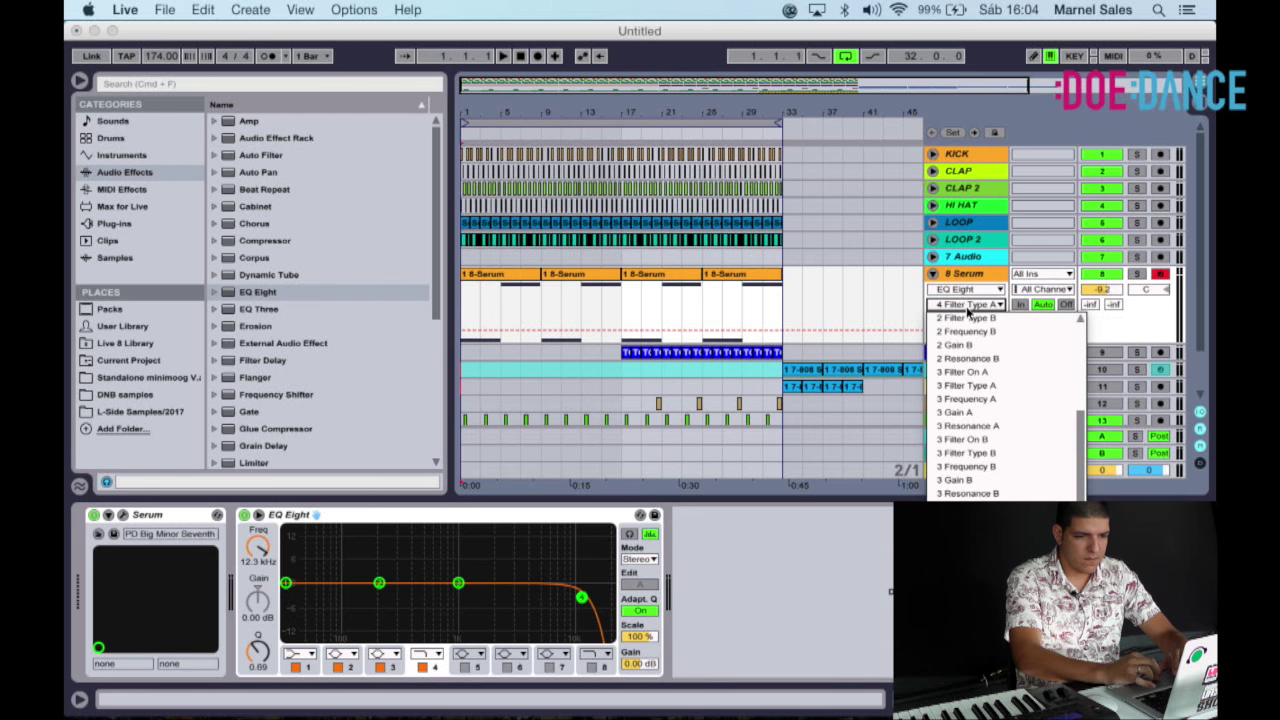
pyautogui.click(966, 534)
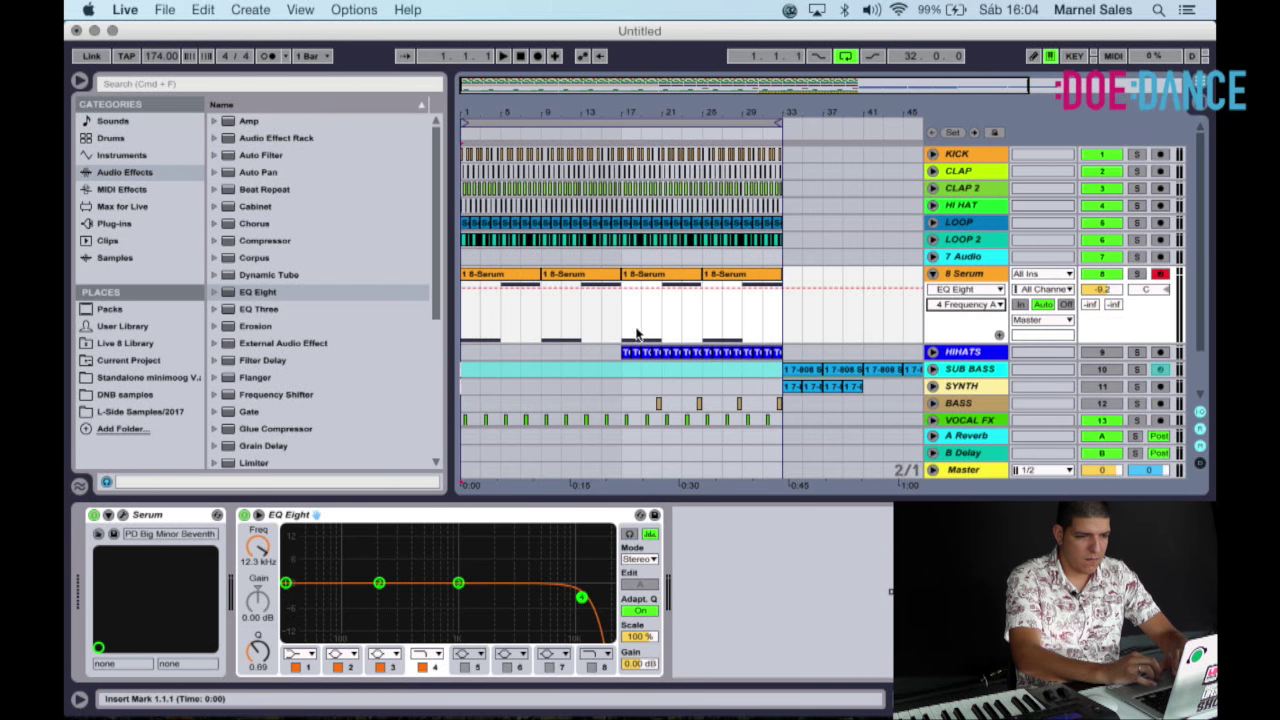
# Draw a rising filter frequency ramp on the Serum track from bar 1 to bar 33 and fine-tune its starting point during playback.
pyautogui.moveTo(771, 297); pyautogui.dragTo(785, 292)
pyautogui.moveTo(483, 288); pyautogui.dragTo(491, 288)
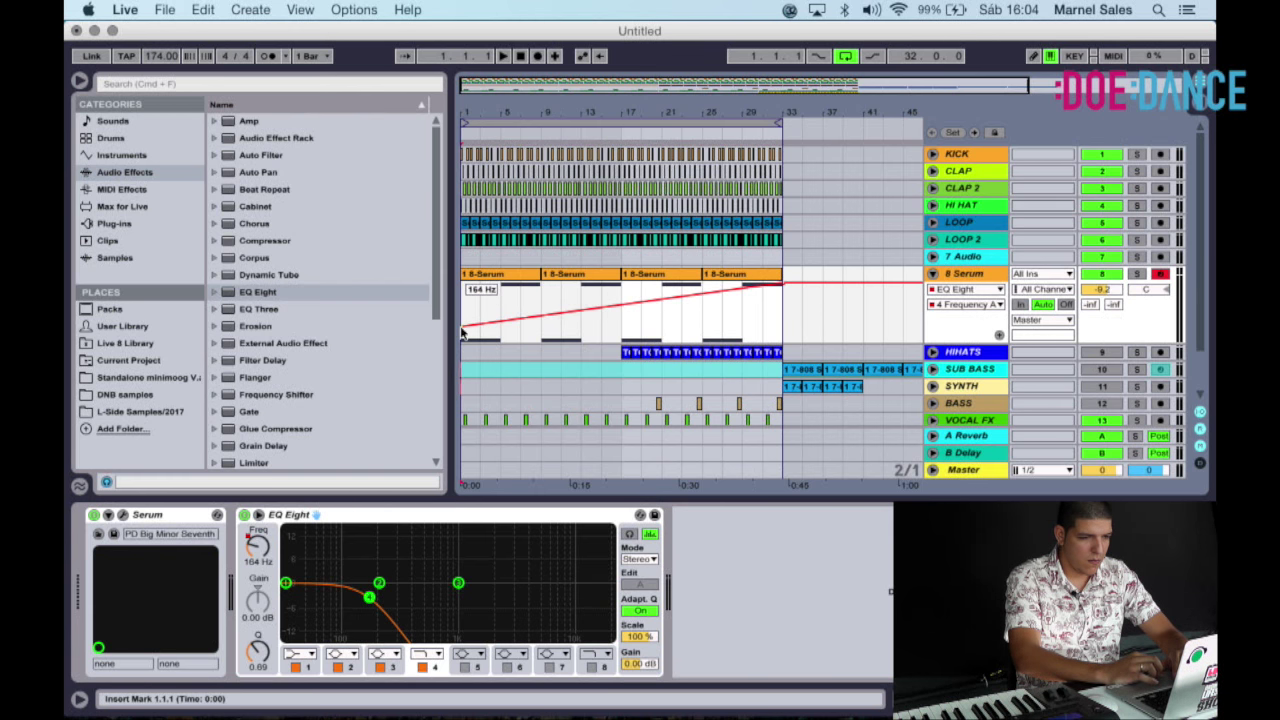
pyautogui.press('space')
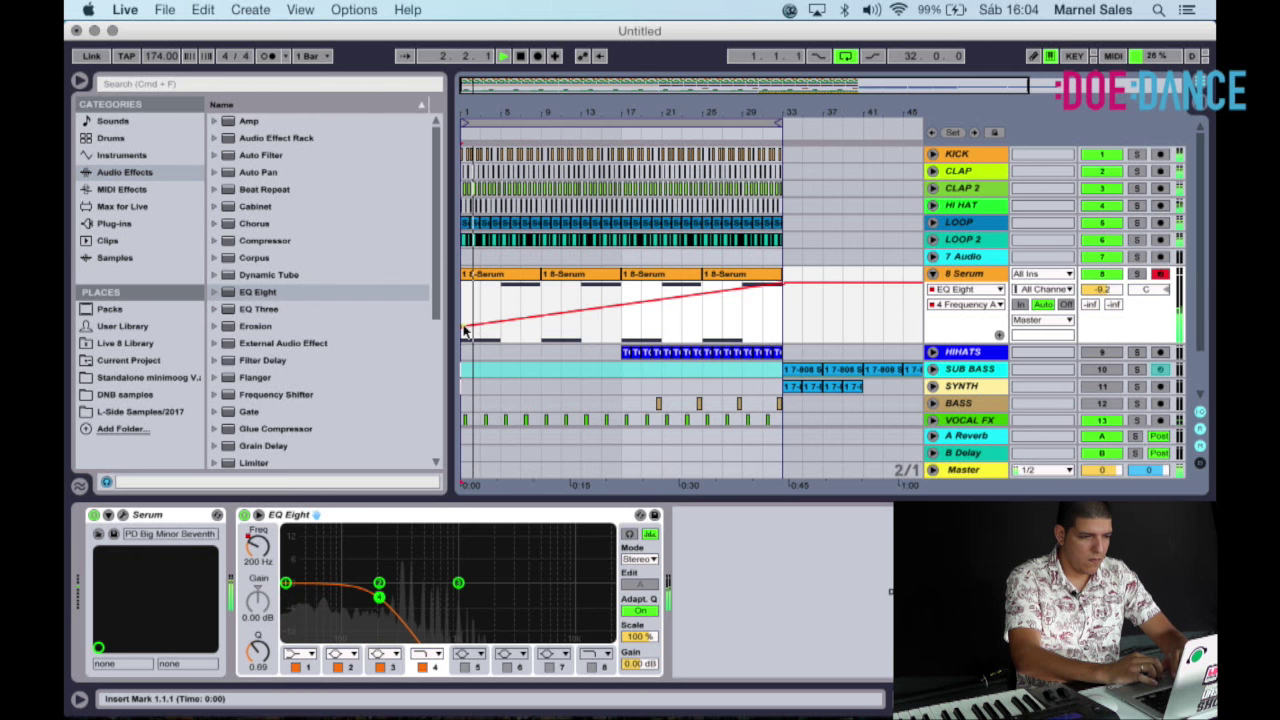
pyautogui.moveTo(463, 326); pyautogui.dragTo(463, 321)
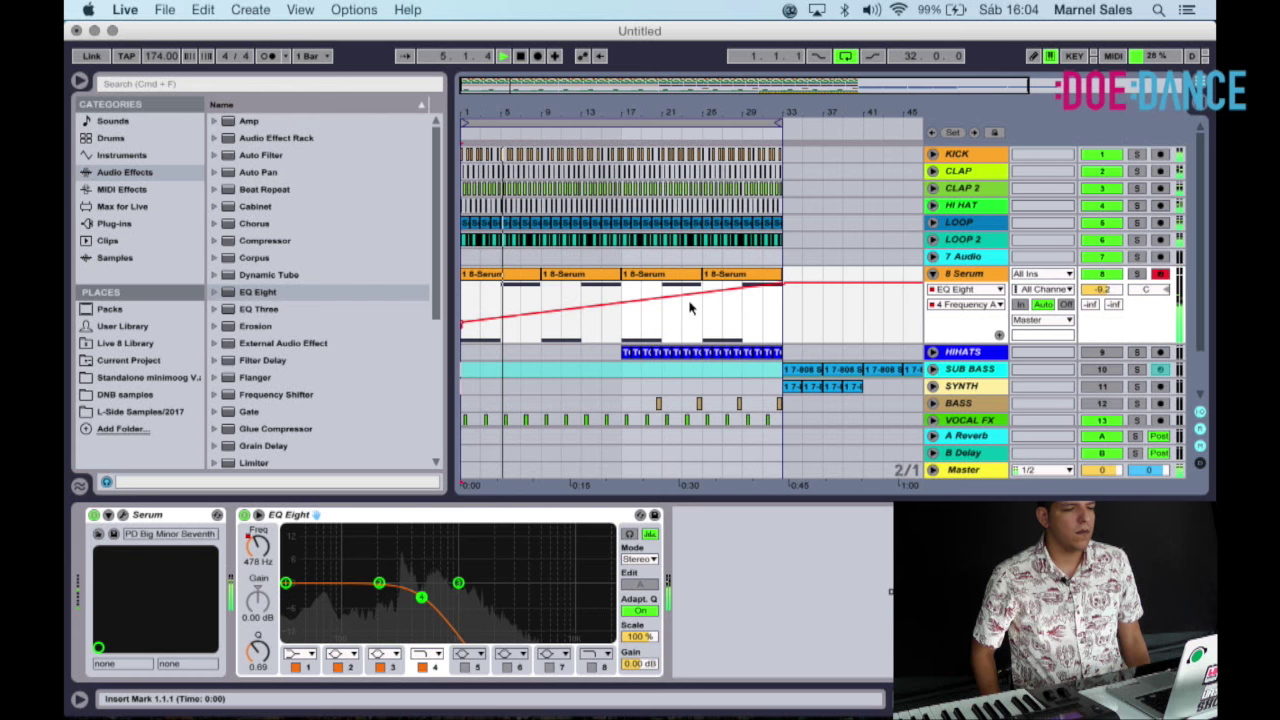
# Set the WHOOSH track's volume to -17 dB and delete the REECE clips in bars 1 to 16.
pyautogui.scroll(-3, 689, 320)
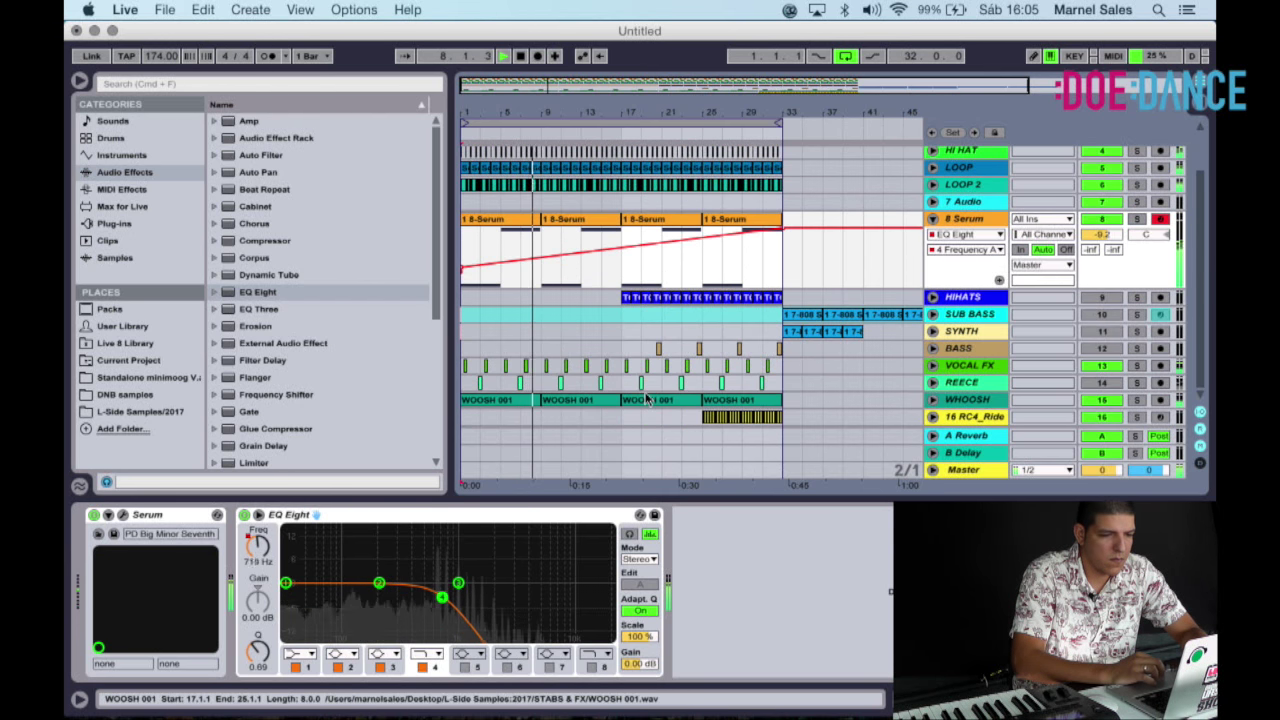
pyautogui.click(932, 400)
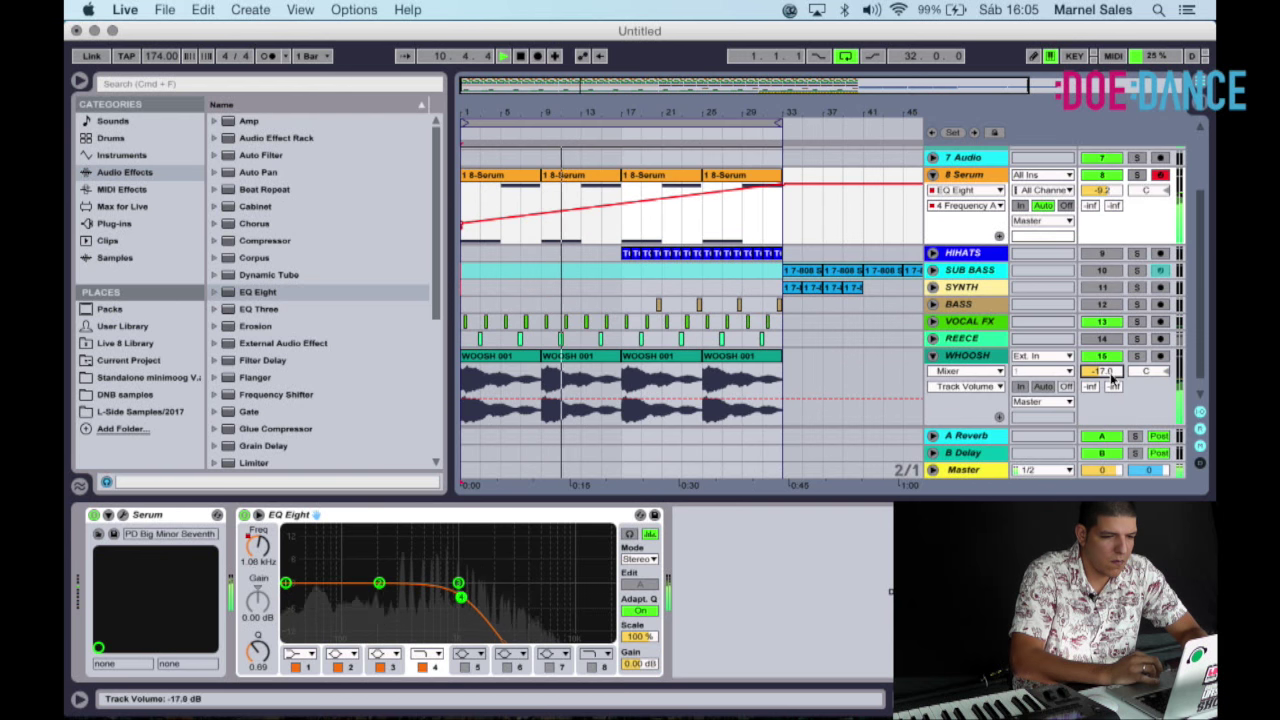
pyautogui.click(932, 356)
pyautogui.moveTo(621, 339); pyautogui.dragTo(350, 346)
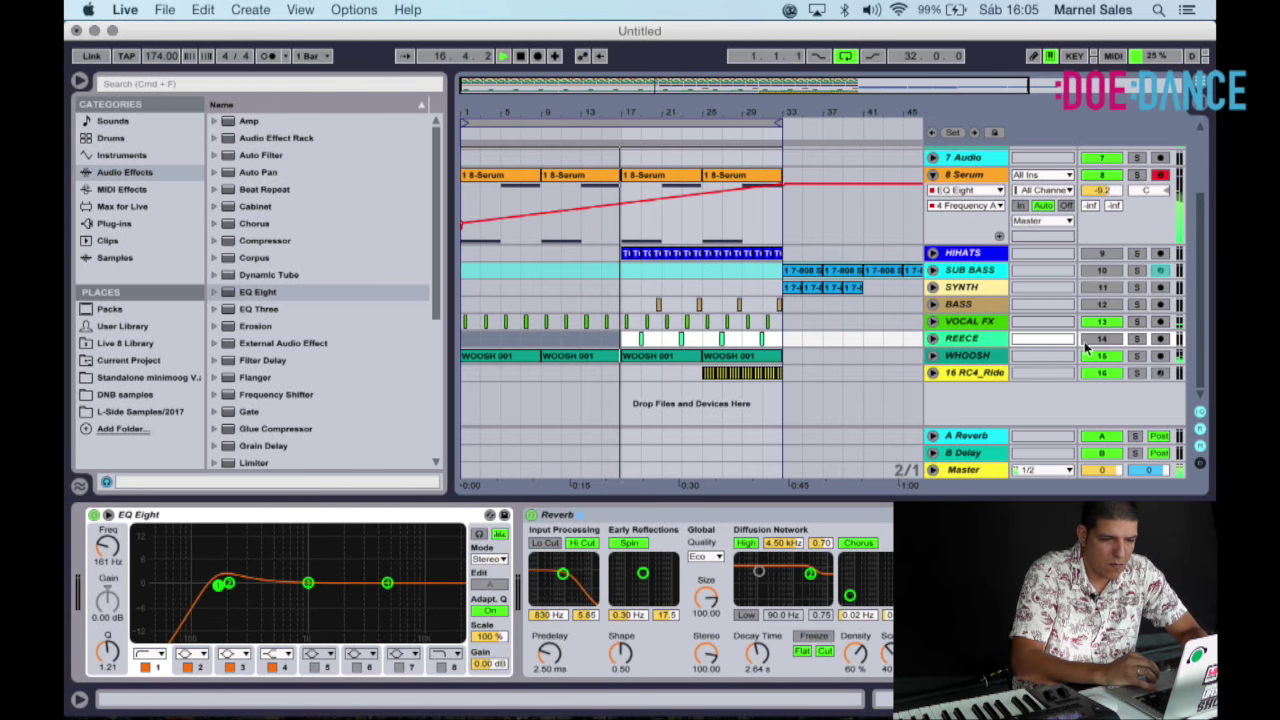
# Unmute the REECE track and duplicate its clips from bars 17 to 32 so the copy starts at bar 33.
pyautogui.scroll(1, 731, 331)
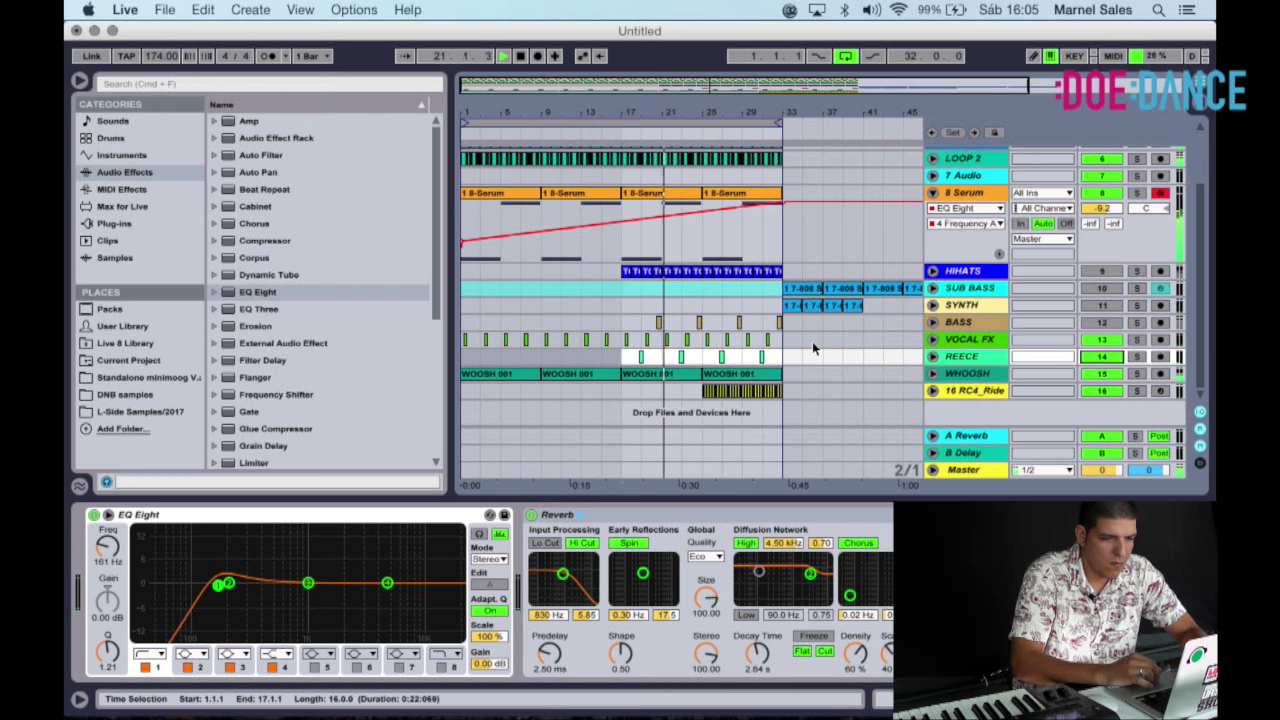
pyautogui.moveTo(782, 358); pyautogui.dragTo(628, 358)
pyautogui.press('super+d')
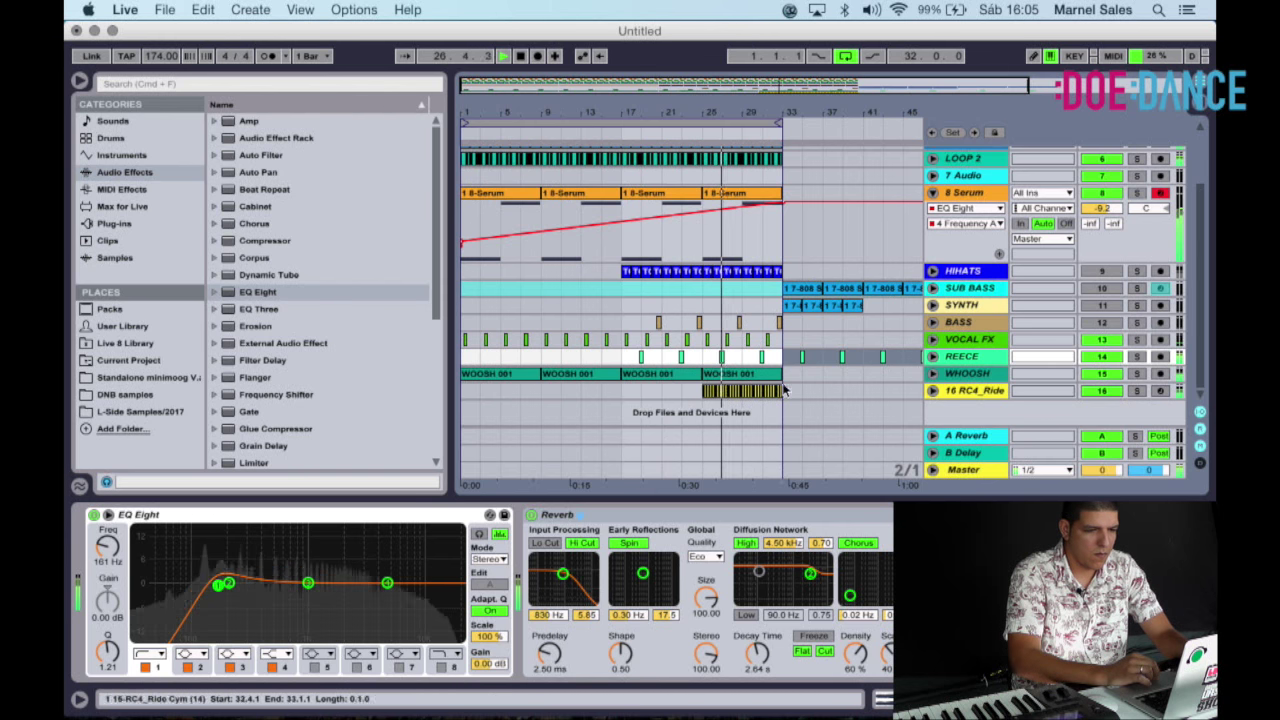
# Unmute HIHATS and duplicate bars 17 to 32 of the KICK through 7 Audio tracks to bar 33.
pyautogui.click(784, 393)
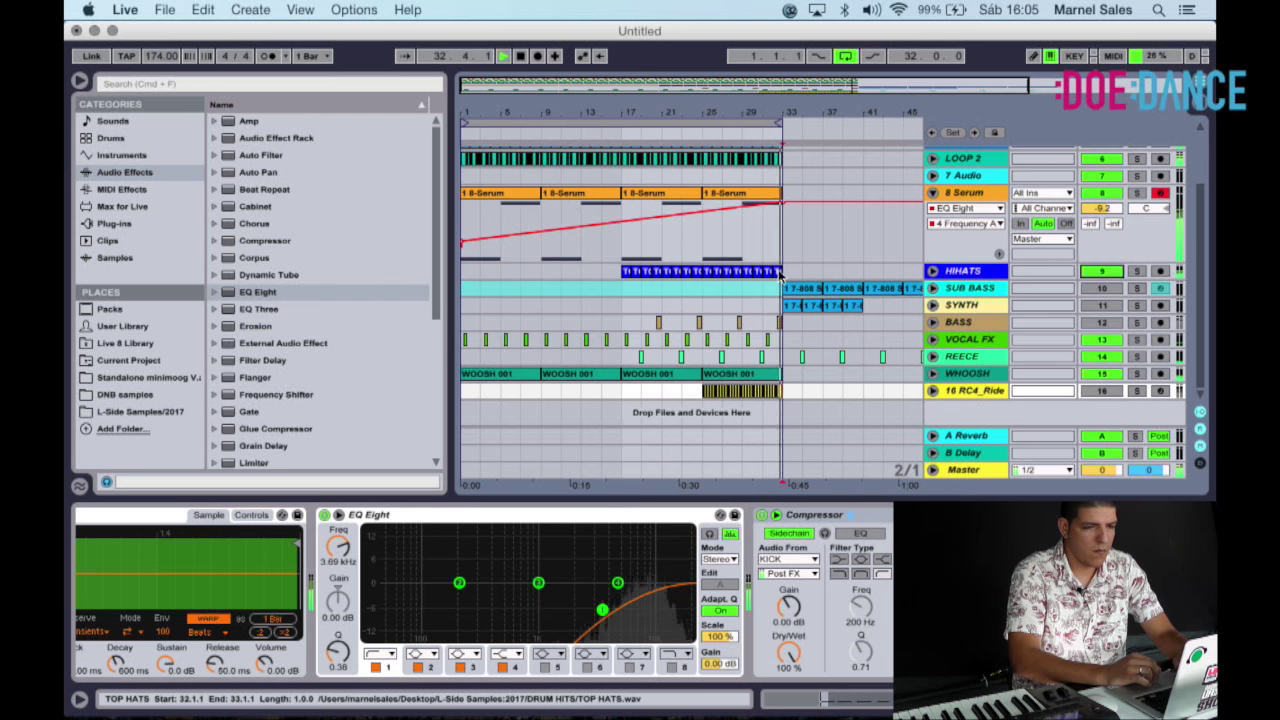
pyautogui.scroll(3, 790, 350)
pyautogui.moveTo(785, 262); pyautogui.dragTo(628, 180)
pyautogui.press('super+d')
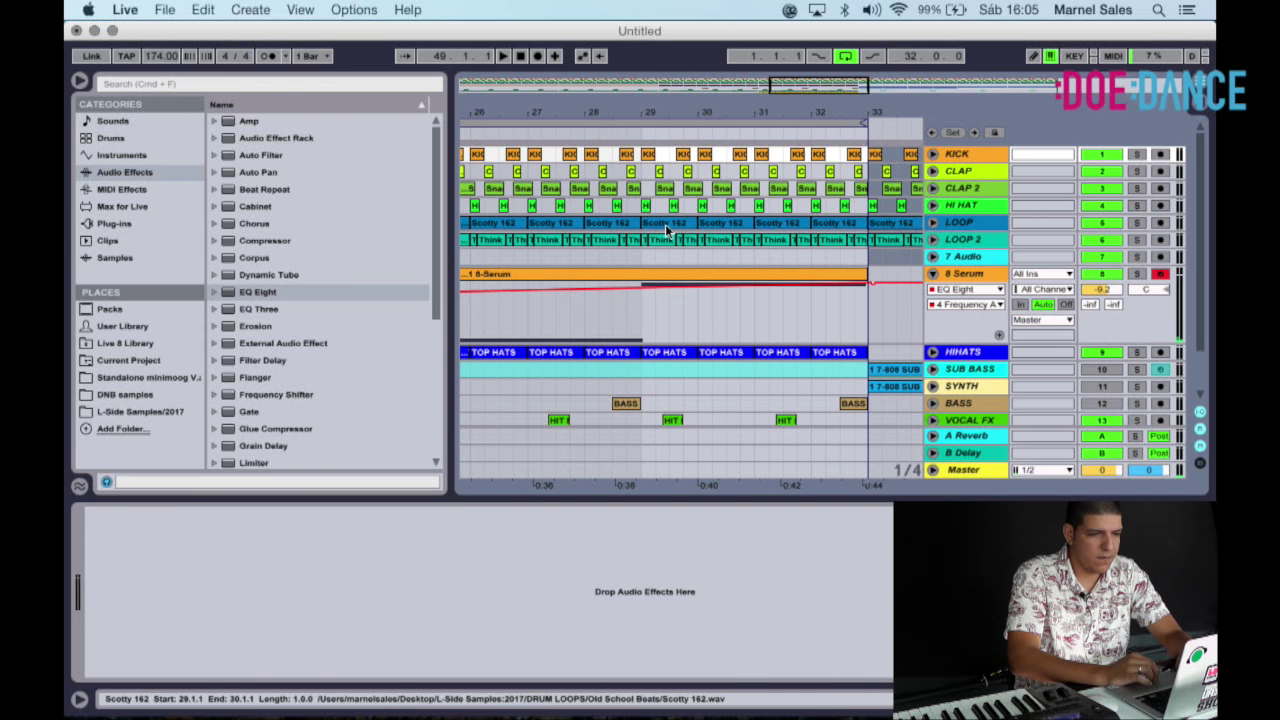
# Delete the drum and loop clips on the KICK through 7 Audio tracks from 25.3.1 to 33.1.1.
pyautogui.hscroll(-1, 664, 226)
pyautogui.moveTo(664, 91); pyautogui.dragTo(662, 62)
pyautogui.moveTo(816, 258); pyautogui.dragTo(524, 150)
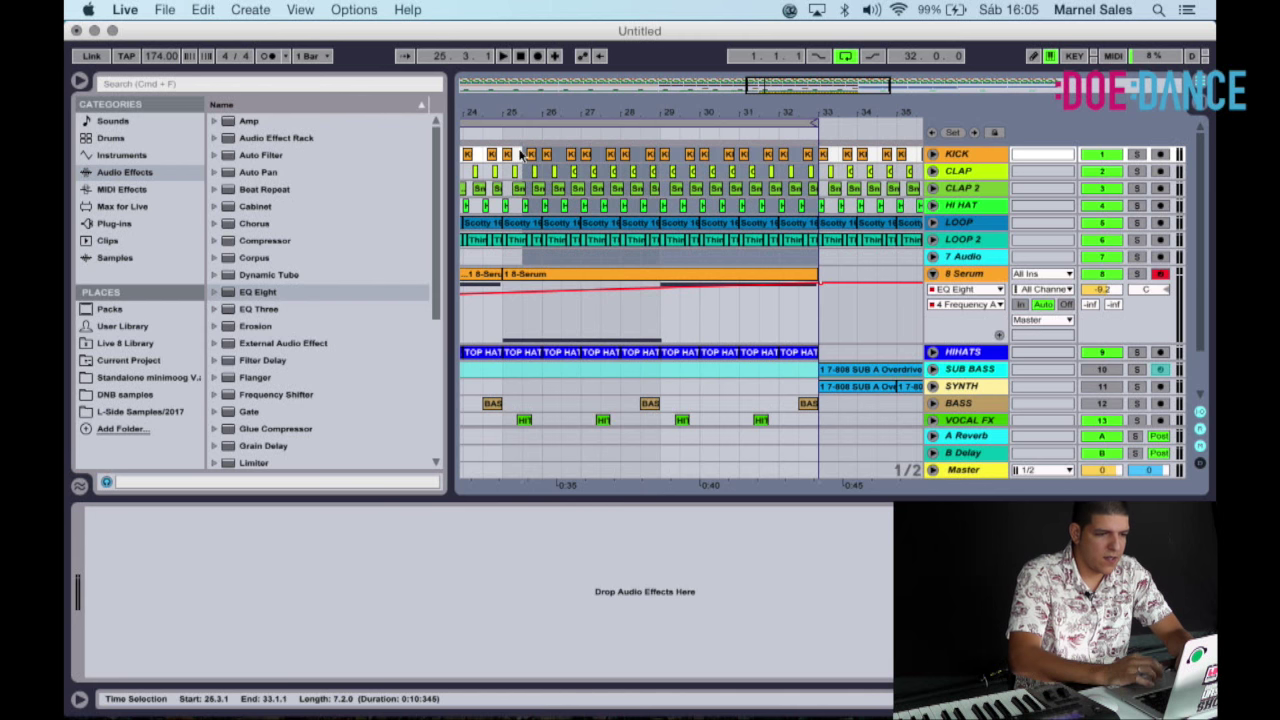
pyautogui.press('Delete')
# Repeat the half-bar drum slice from bar 25 through bar 26 and cut the slice at bar 27 down to one beat.
pyautogui.moveTo(503, 88); pyautogui.dragTo(527, 176)
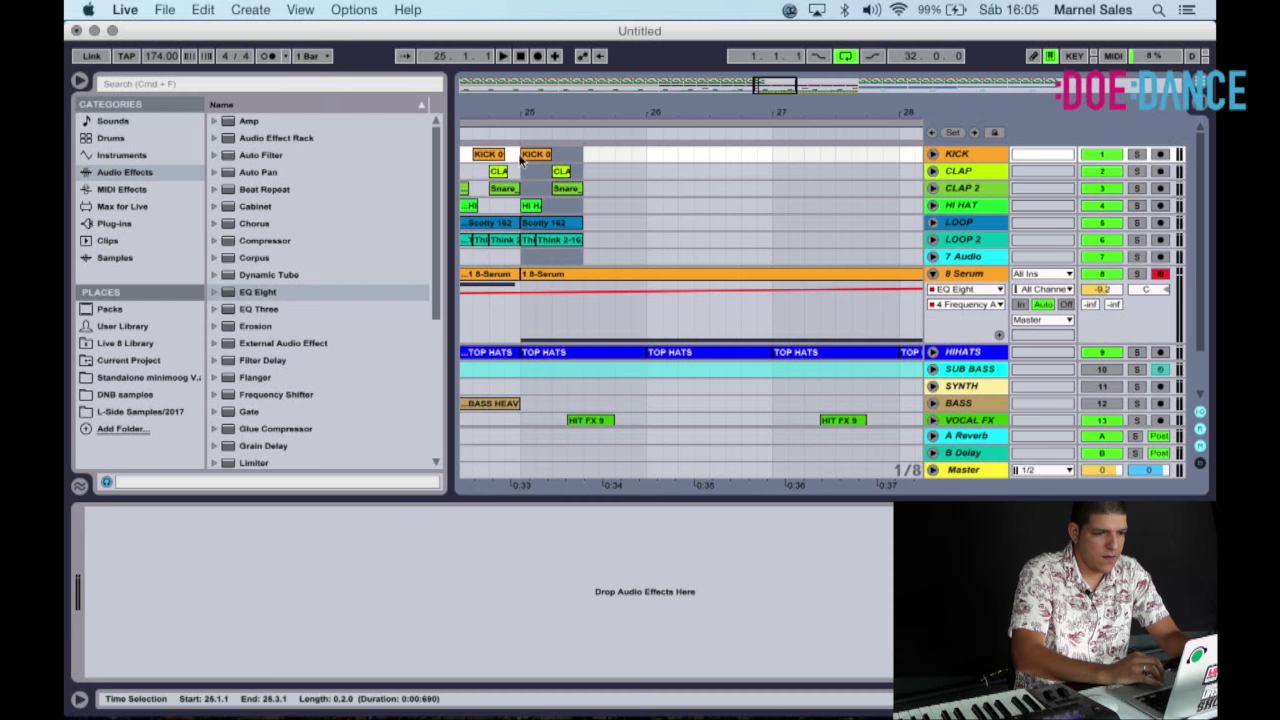
pyautogui.press('super+d')
pyautogui.press('super+d')
pyautogui.press('super+d')
pyautogui.click(769, 252)
pyautogui.moveTo(748, 205); pyautogui.dragTo(708, 152)
pyautogui.press('super+d')
pyautogui.click(810, 252)
pyautogui.moveTo(810, 250); pyautogui.dragTo(770, 157)
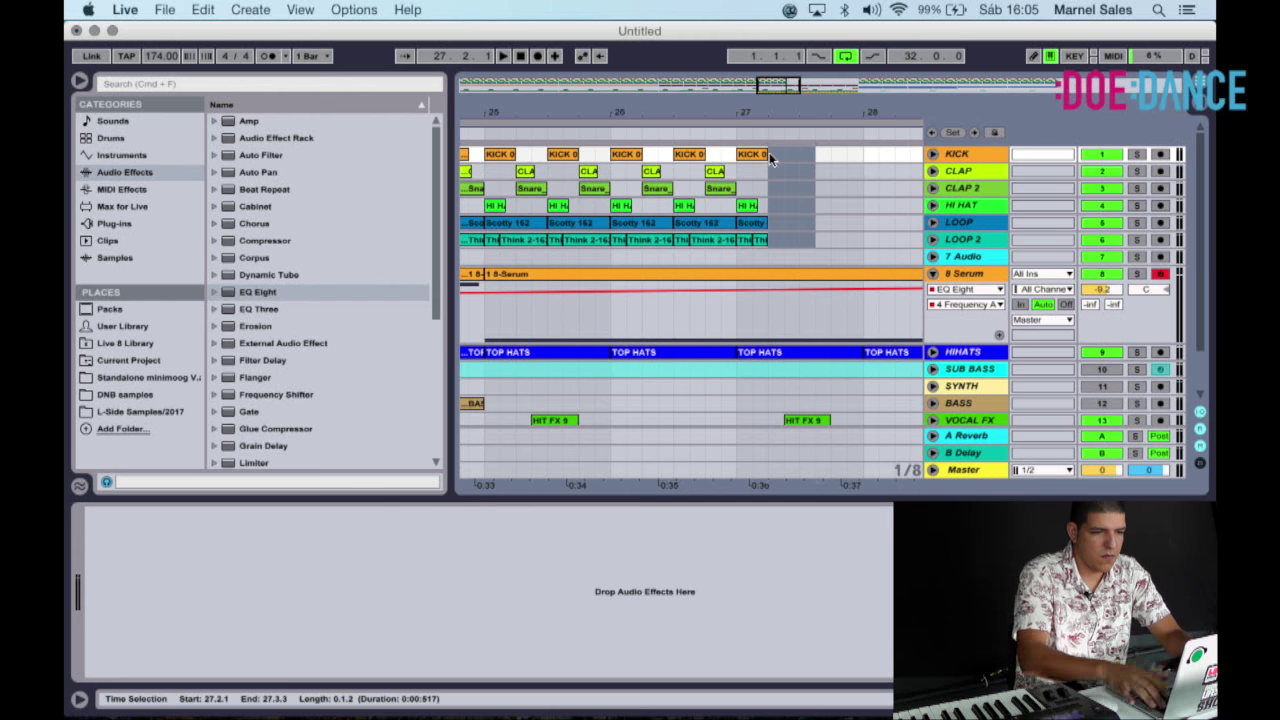
# Repeat the one-beat kick, hi-hat and loop slice at bar 27 across bars 27 and 28.
pyautogui.moveTo(770, 253); pyautogui.dragTo(746, 164)
pyautogui.press('super+d')
pyautogui.press('super+d')
pyautogui.press('super+d')
pyautogui.press('super+d')
pyautogui.press('super+d')
pyautogui.press('super+d')
pyautogui.press('super+d')
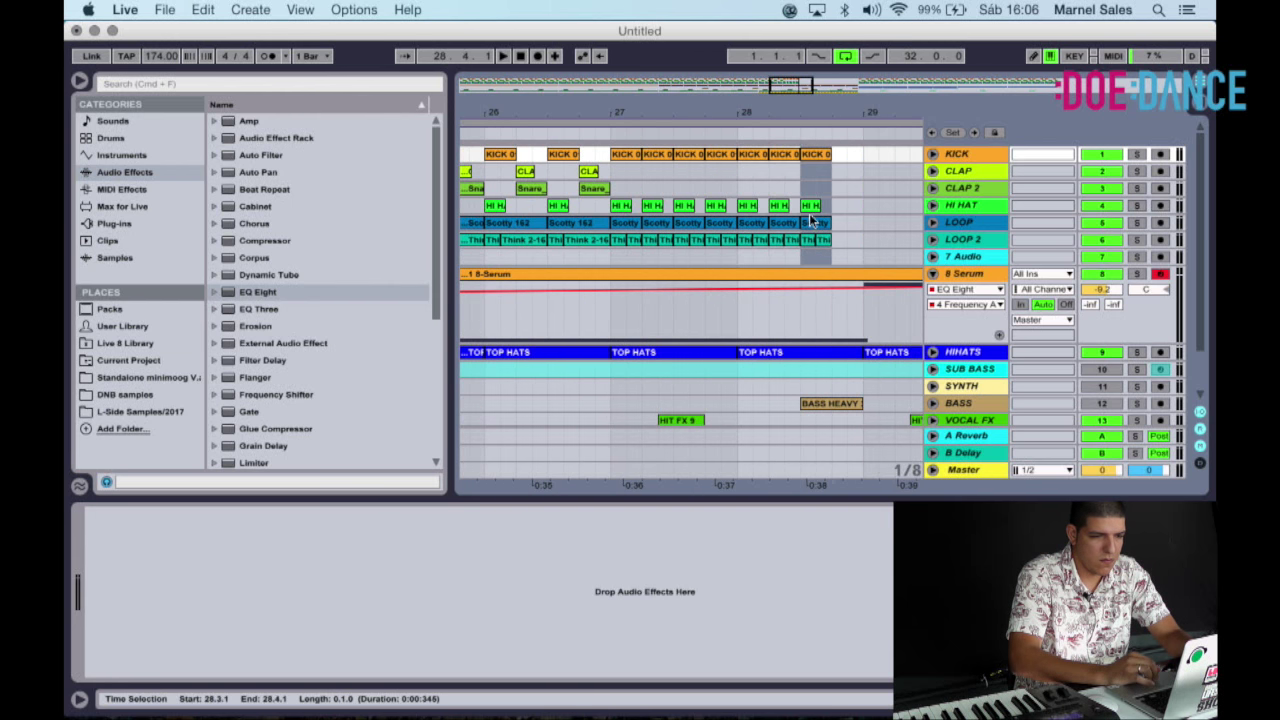
# Play back the transition around bars 26 and 27 to check the half-bar slices leading into the one-beat repeats.
pyautogui.moveTo(783, 117); pyautogui.dragTo(783, 109)
pyautogui.hscroll(3, 785, 267)
pyautogui.rightClick(696, 265)
pyautogui.click(620, 257)
pyautogui.hscroll(-3, 645, 259)
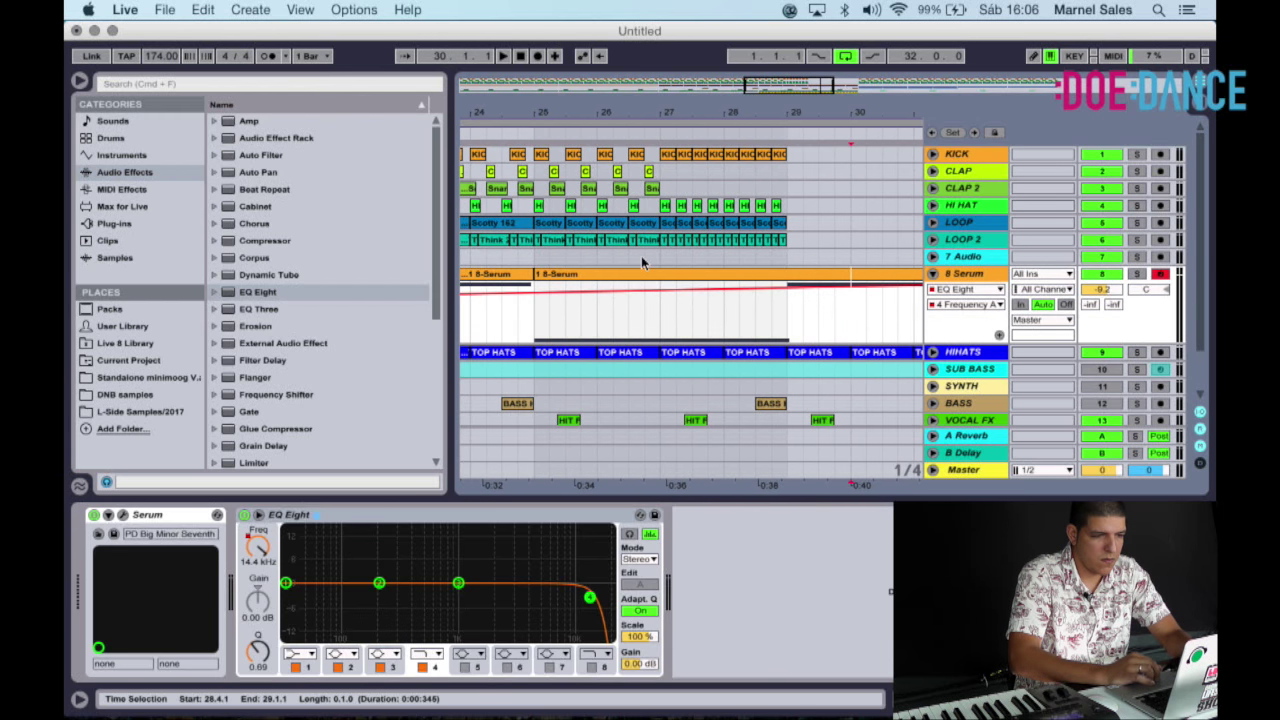
pyautogui.click(468, 140)
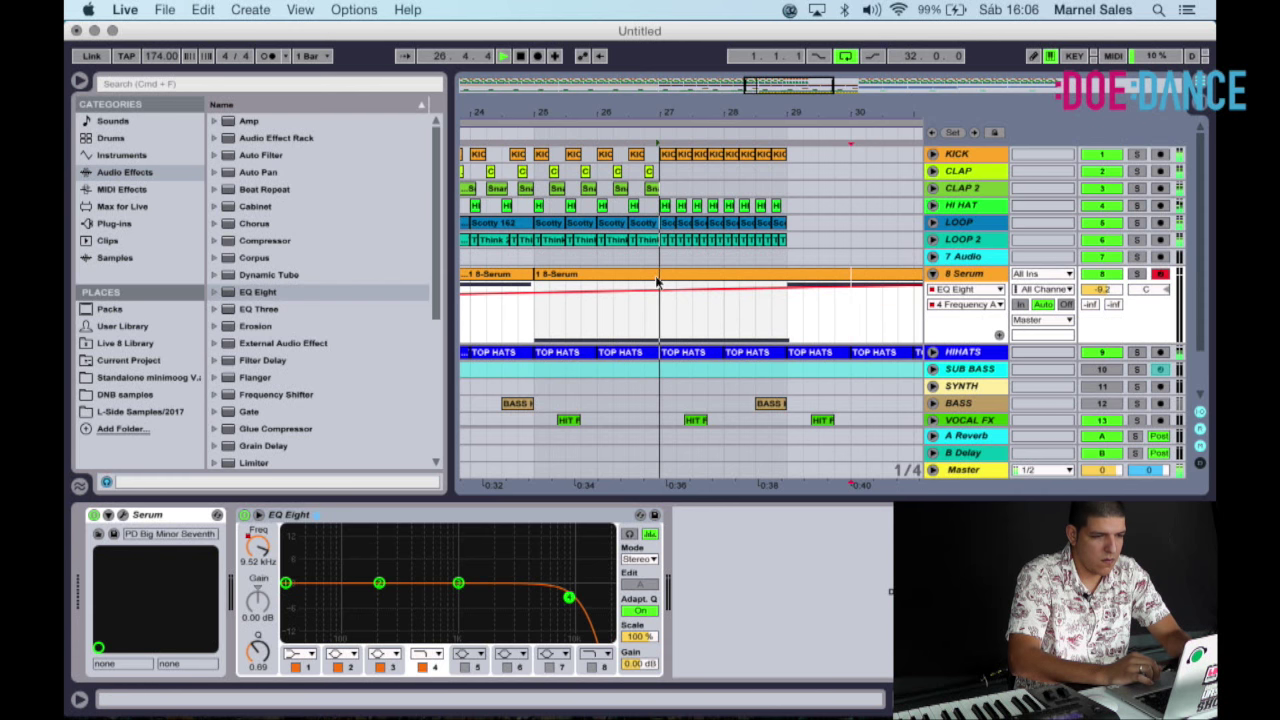
pyautogui.click(529, 140)
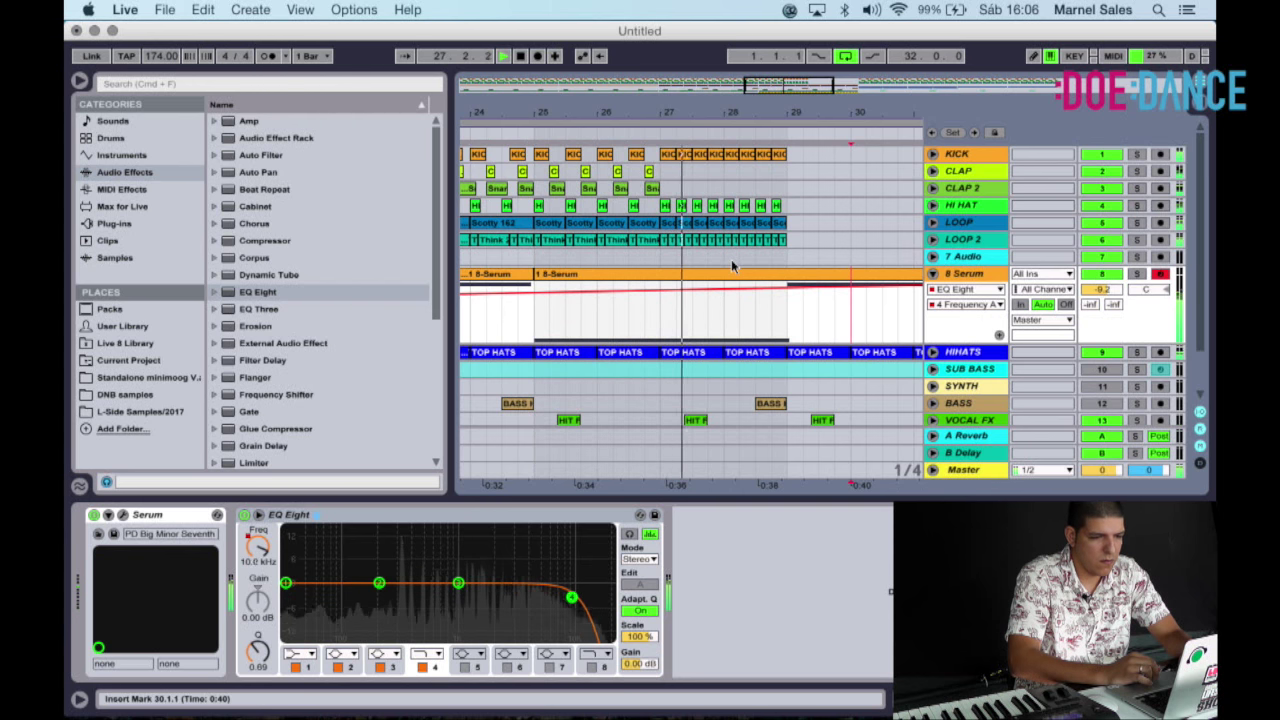
# Move the one-beat slices from bar 27 to bar 29 and repeat them up to bar 33, filling bars 27 and 28 with the half-bar slices.
pyautogui.moveTo(790, 262); pyautogui.dragTo(797, 154)
pyautogui.press('space')
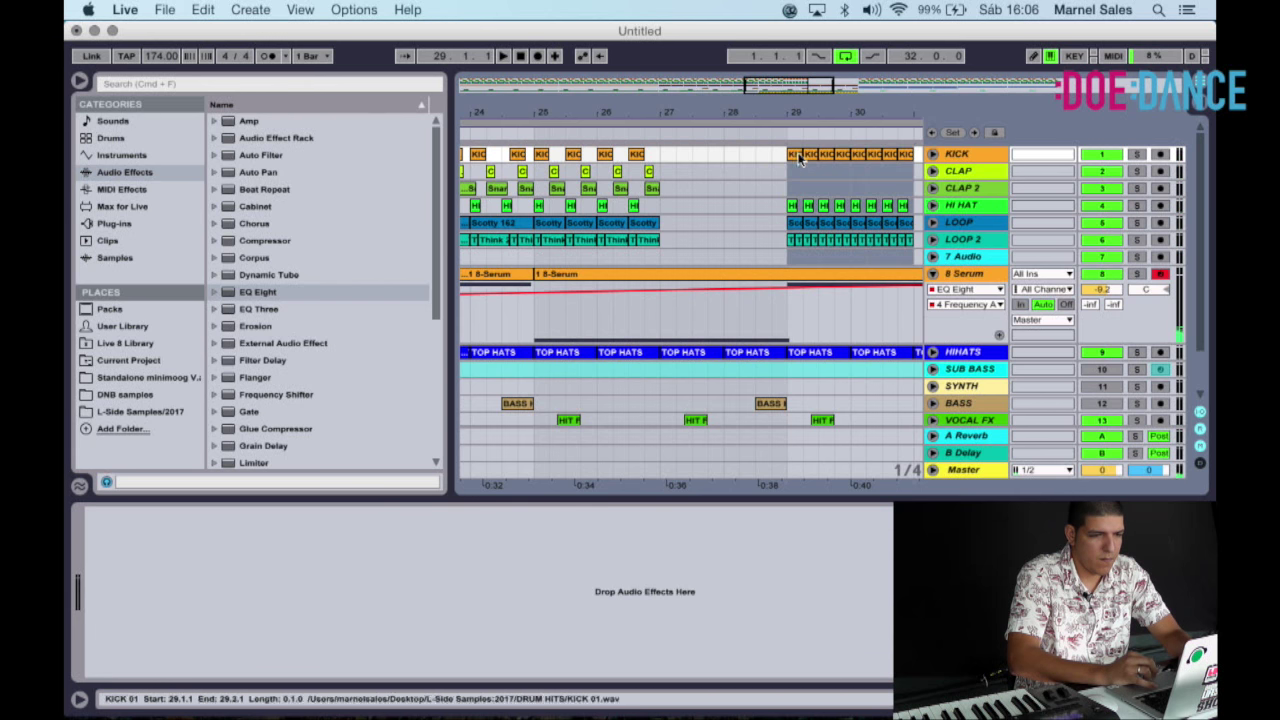
pyautogui.moveTo(665, 258); pyautogui.dragTo(661, 152)
pyautogui.hscroll(5, 708, 255)
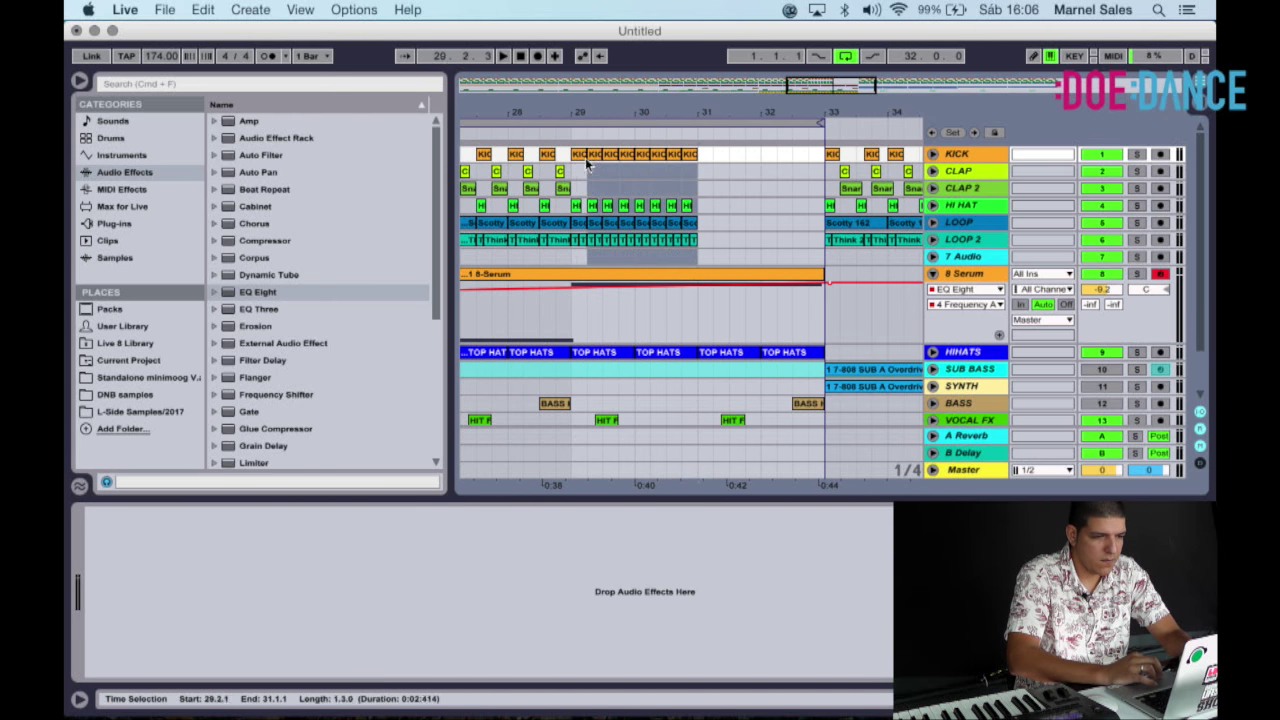
pyautogui.press('super+d')
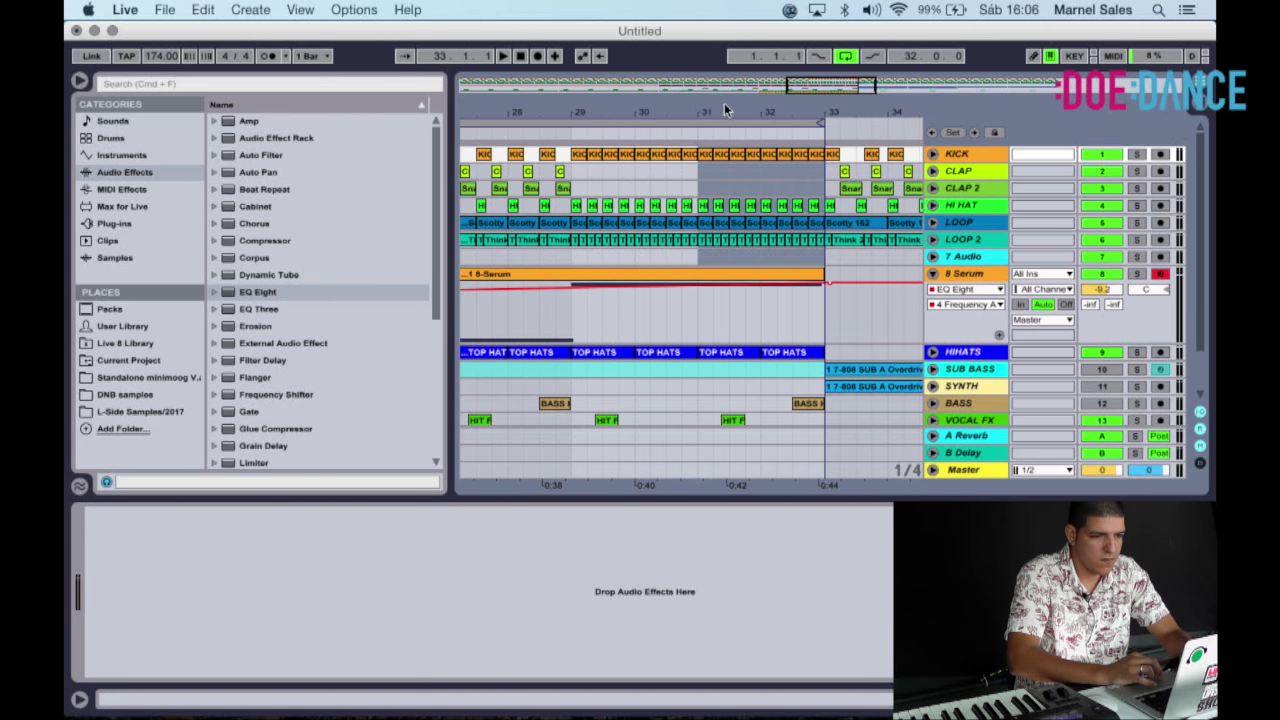
# Cut the KICK through 7 Audio slice at bar 31 to half a beat and repeat it up to bar 33.
pyautogui.moveTo(717, 124); pyautogui.dragTo(725, 228)
pyautogui.click(697, 259)
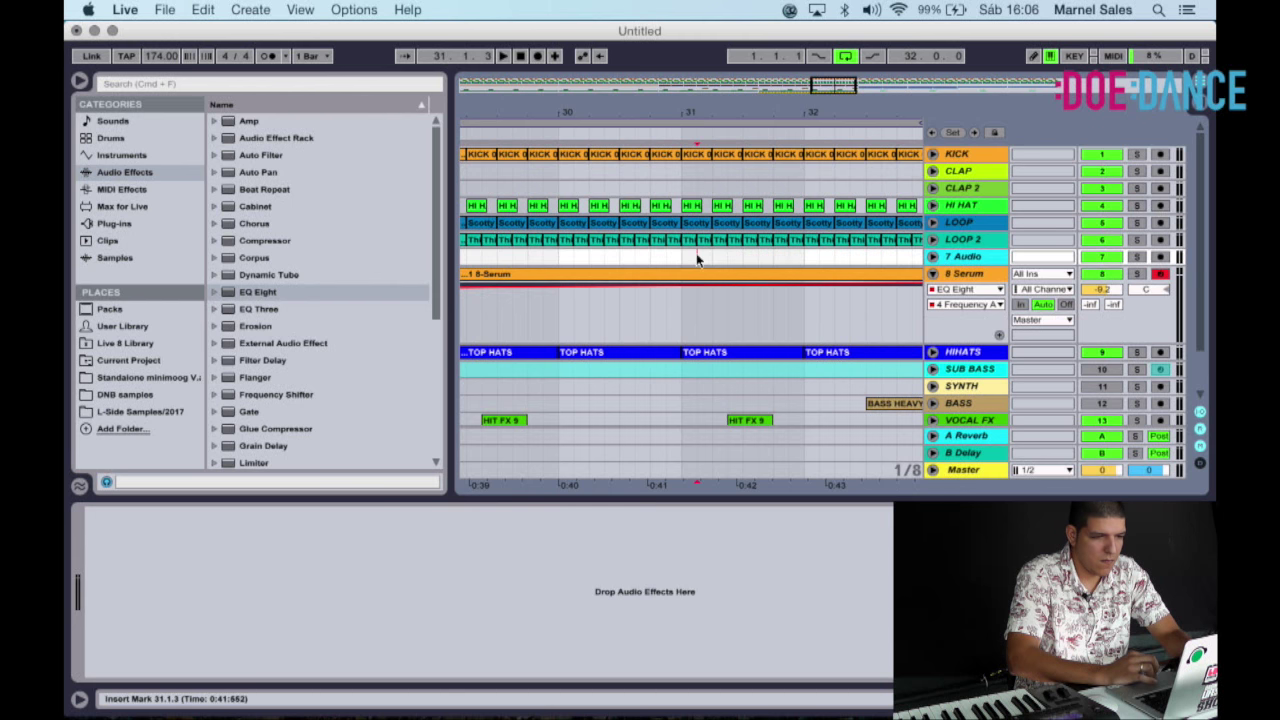
pyautogui.moveTo(692, 170); pyautogui.dragTo(683, 160)
pyautogui.press('super+d')
pyautogui.press('super+d')
pyautogui.press('super+d')
pyautogui.press('super+d')
pyautogui.press('super+d')
pyautogui.press('super+d')
pyautogui.press('super+d')
pyautogui.press('super+d')
pyautogui.hscroll(3, 767, 185)
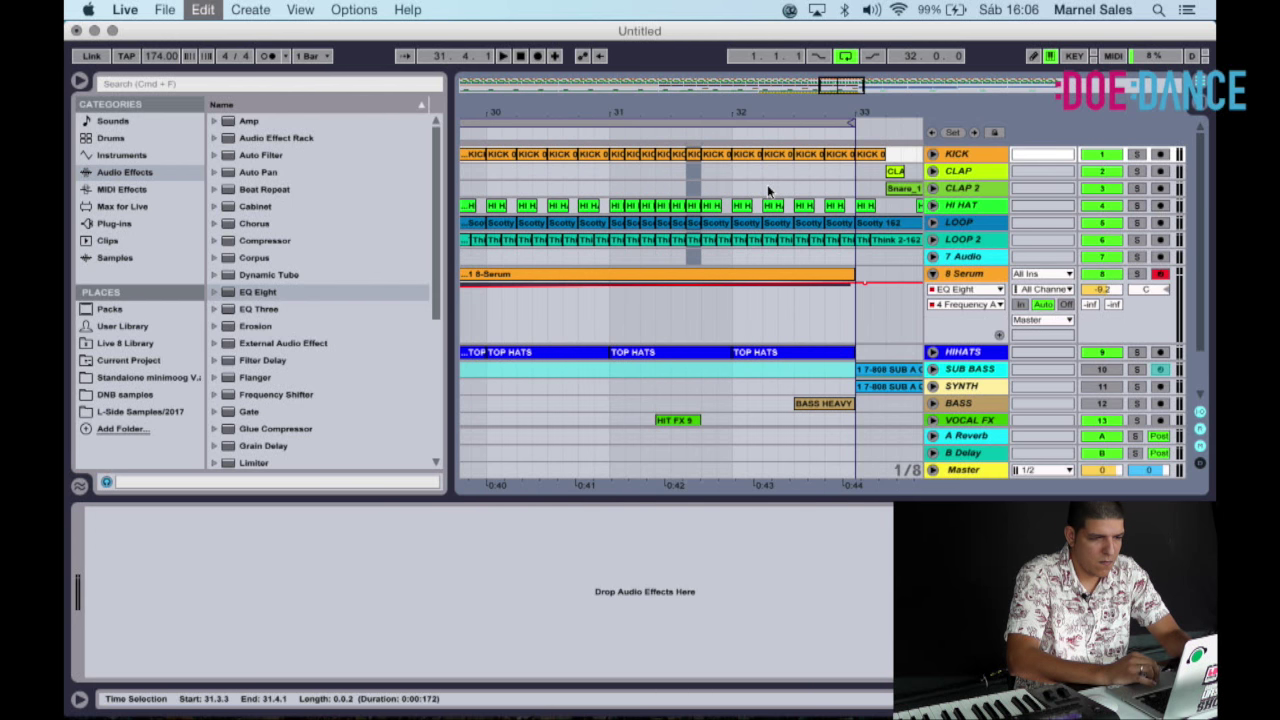
pyautogui.press('super+d')
pyautogui.press('super+d')
pyautogui.press('super+d')
pyautogui.press('super+d')
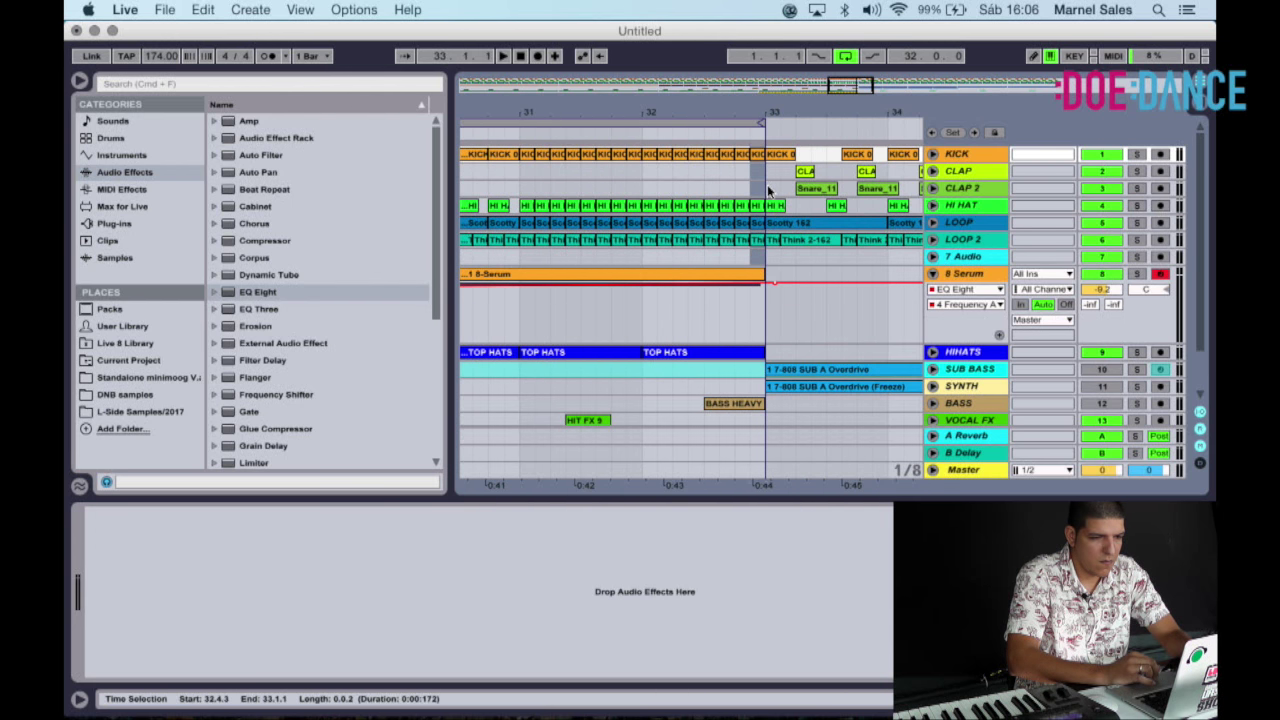
# Play back the drum build-up from around bar 18 to bar 33 and collapse the 8 Serum track.
pyautogui.moveTo(682, 112); pyautogui.dragTo(685, 120)
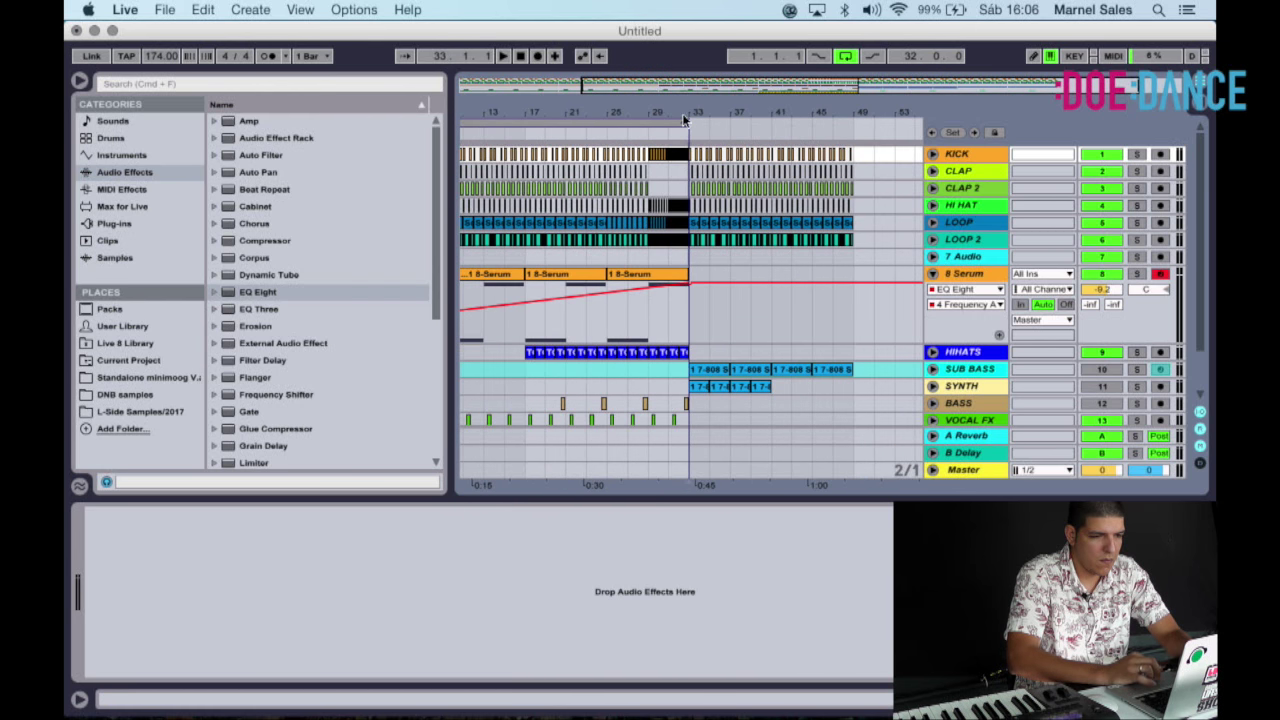
pyautogui.click(541, 130)
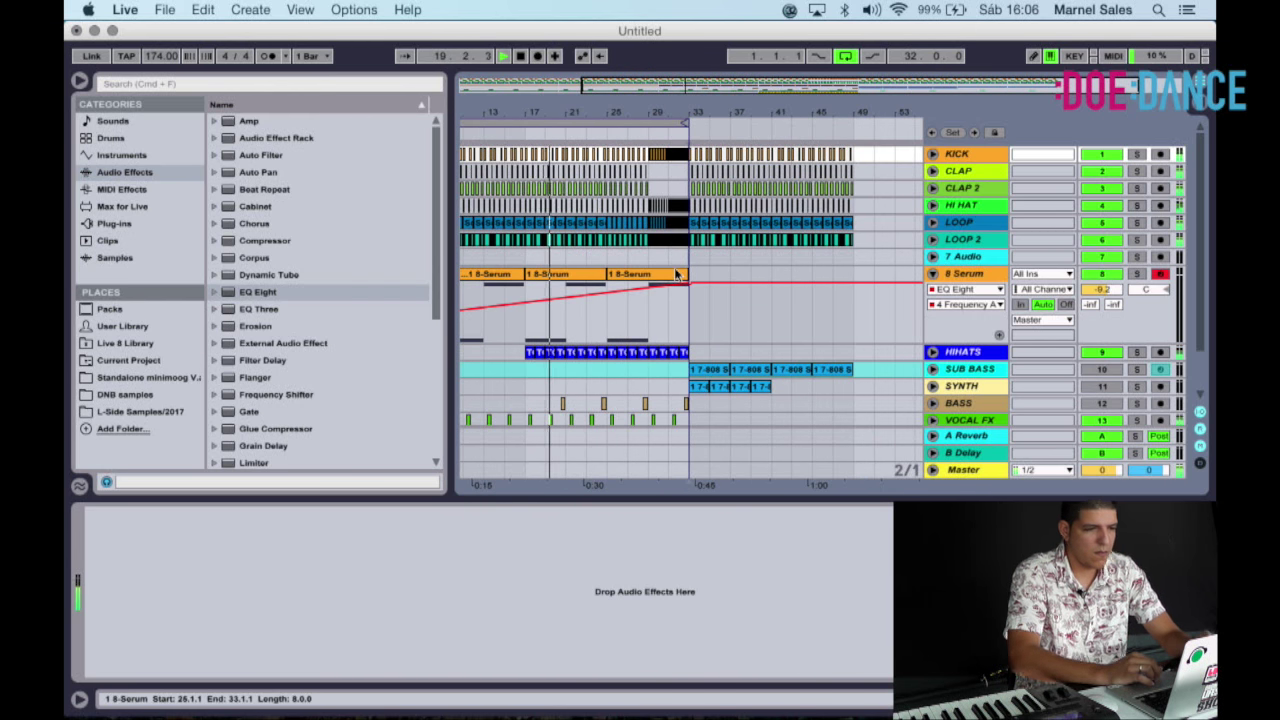
pyautogui.scroll(-3, 675, 275)
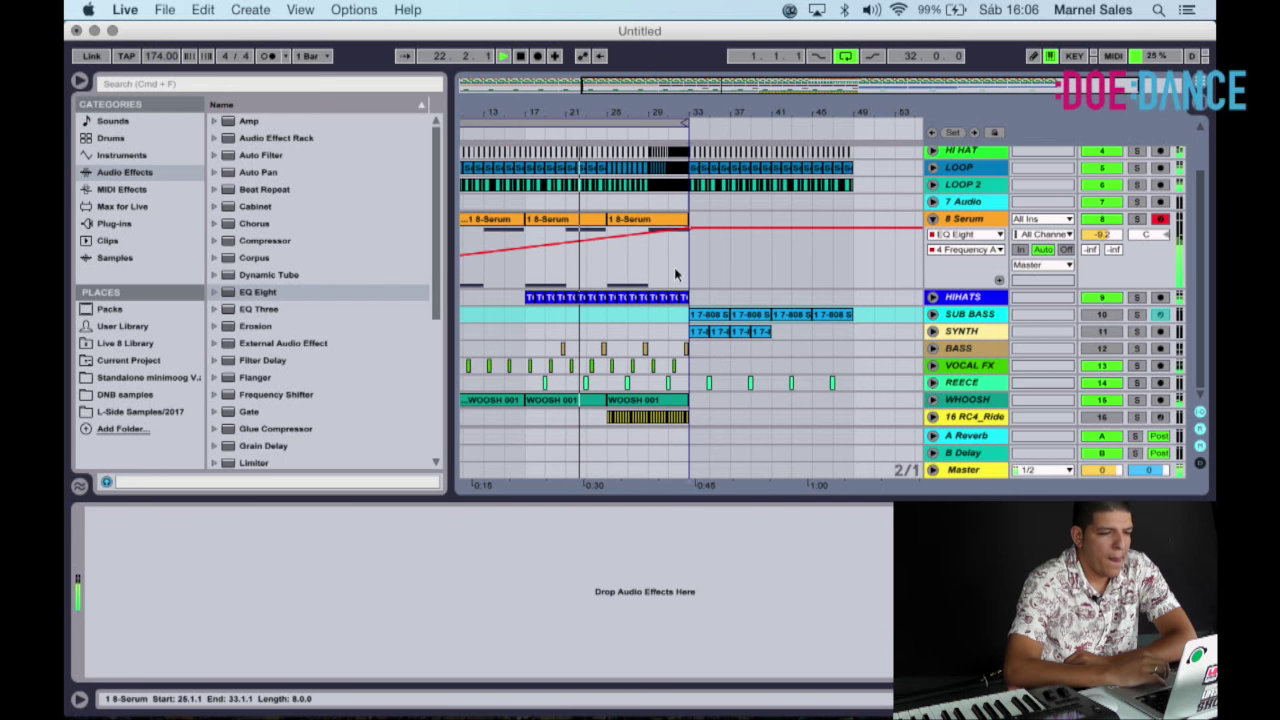
pyautogui.scroll(1, 675, 275)
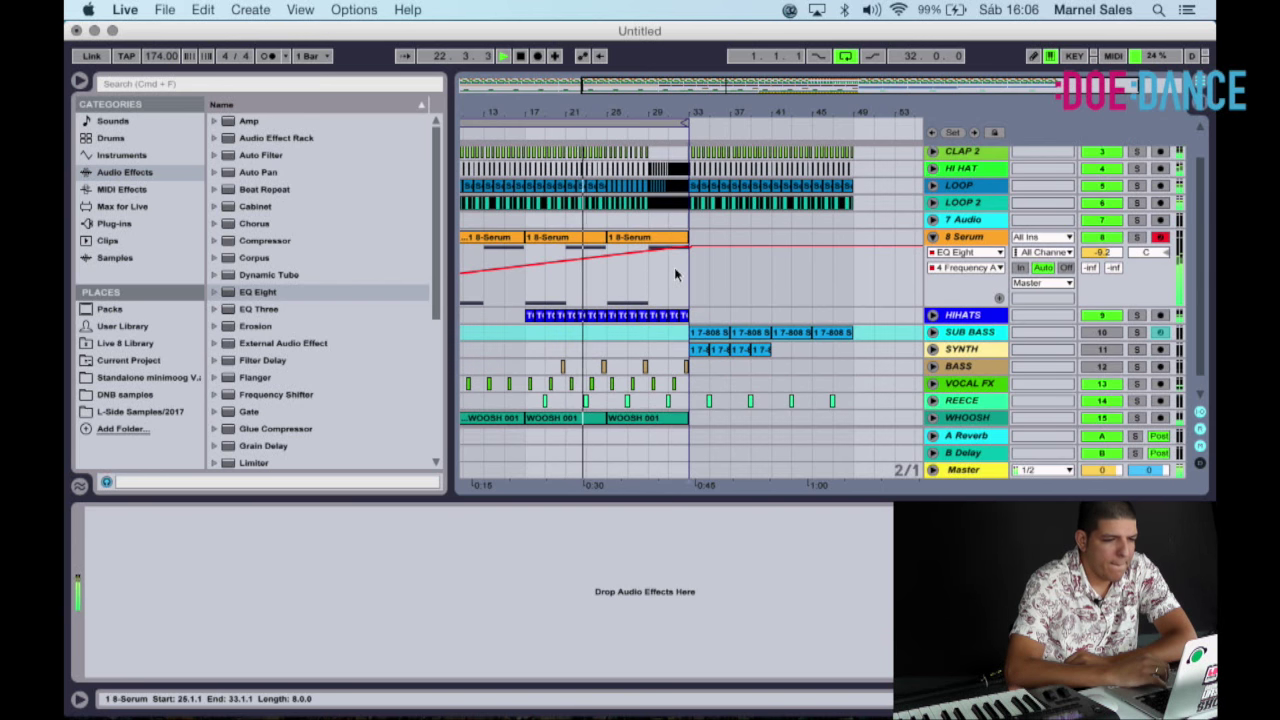
pyautogui.click(934, 239)
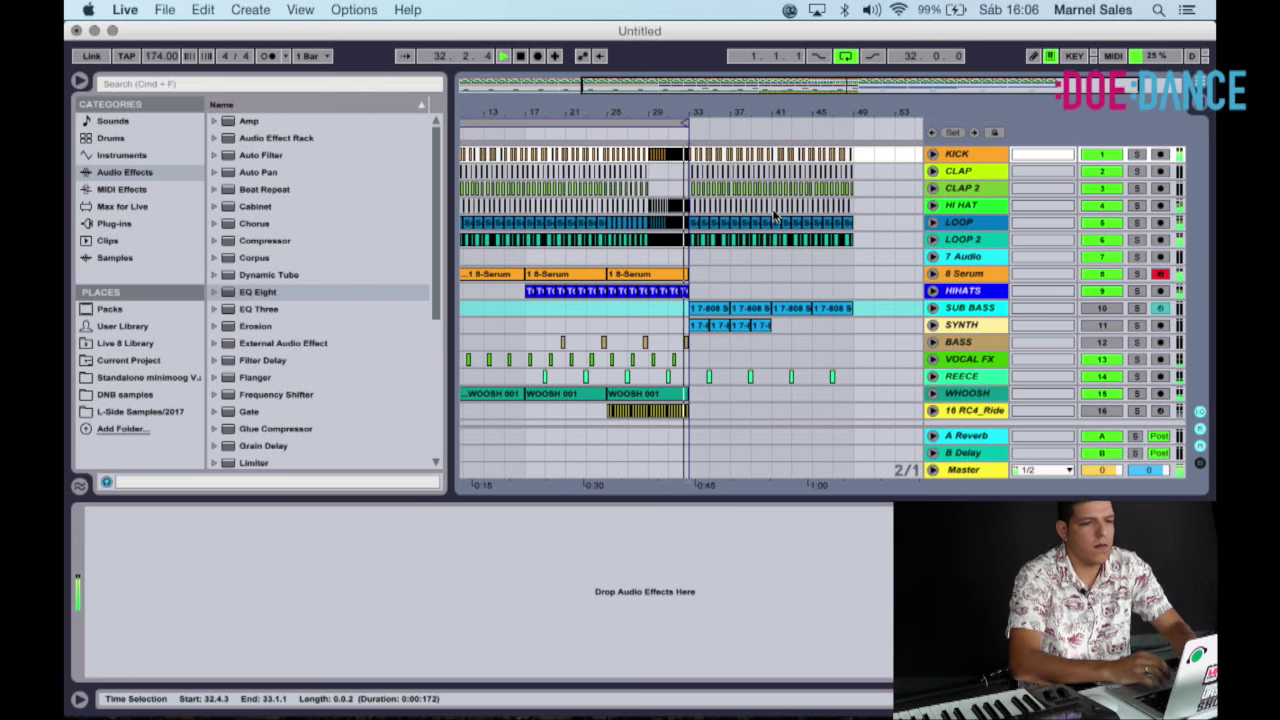
pyautogui.press('space')
# Replace bars 25 and 26 of the KICK through 7 Audio tracks with two copies of bar 24 and audition the build-up.
pyautogui.moveTo(648, 110); pyautogui.dragTo(645, 279)
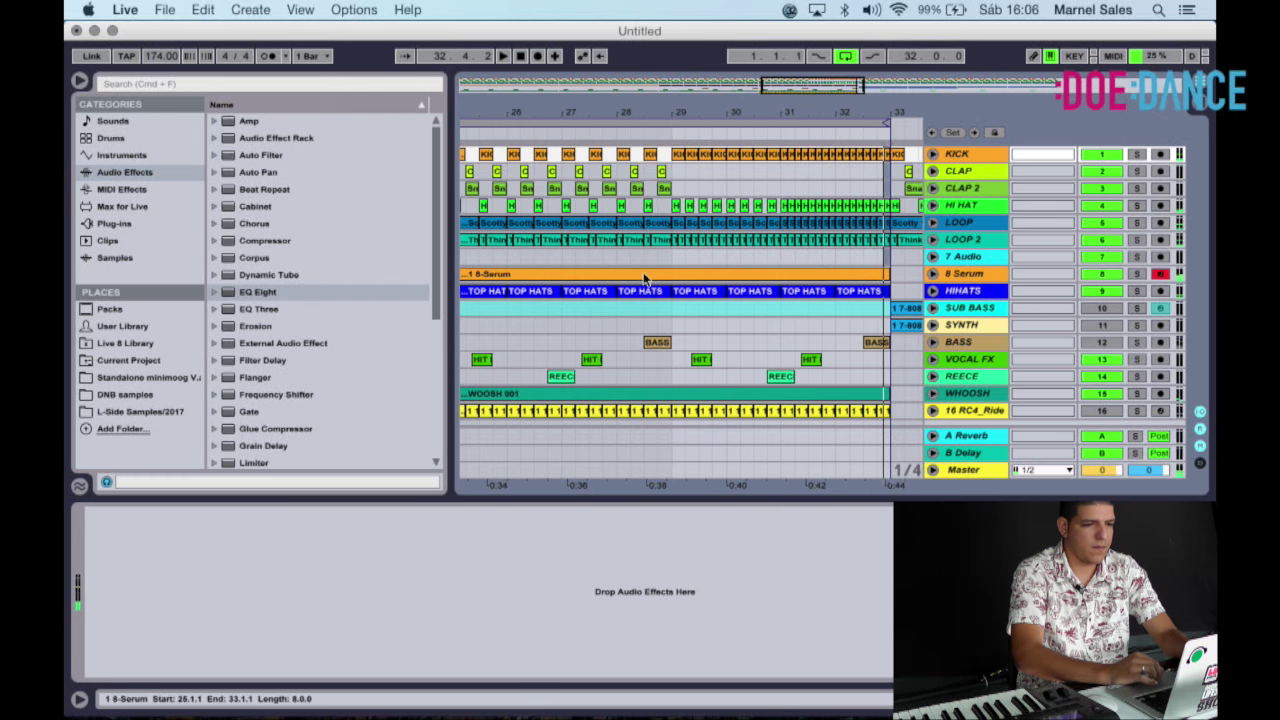
pyautogui.hscroll(-5, 645, 280)
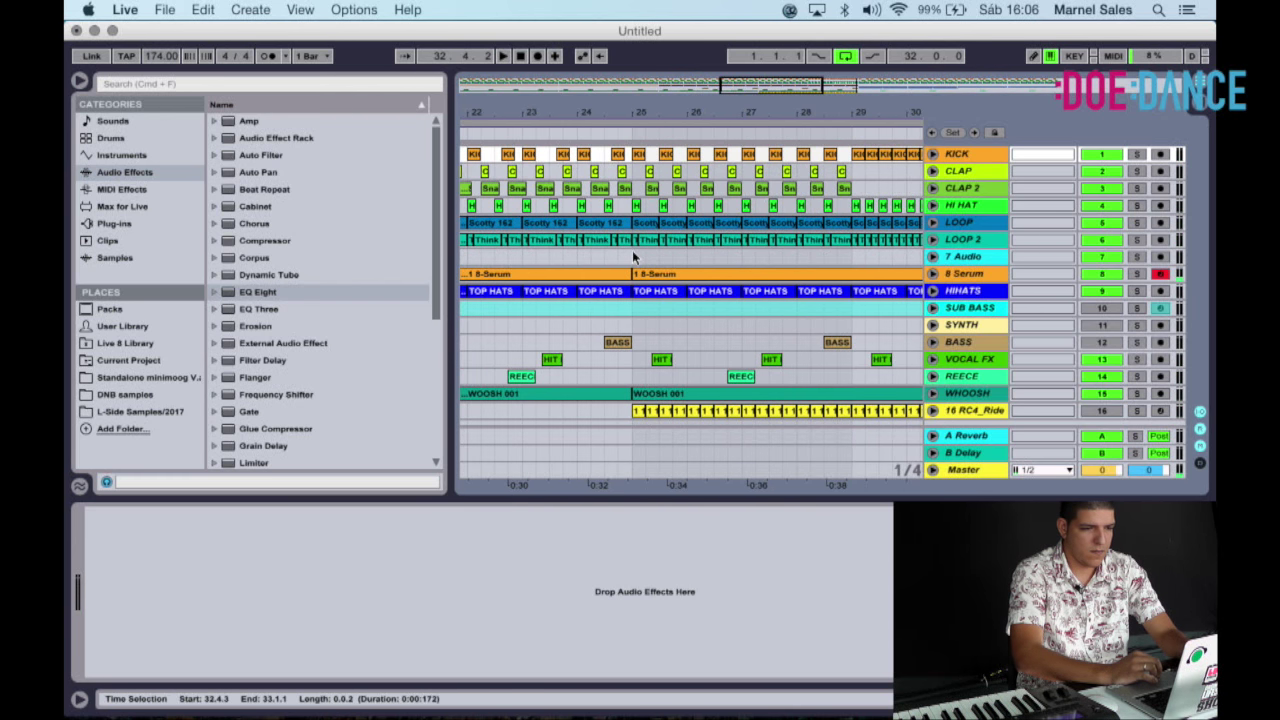
pyautogui.moveTo(632, 250); pyautogui.dragTo(745, 112)
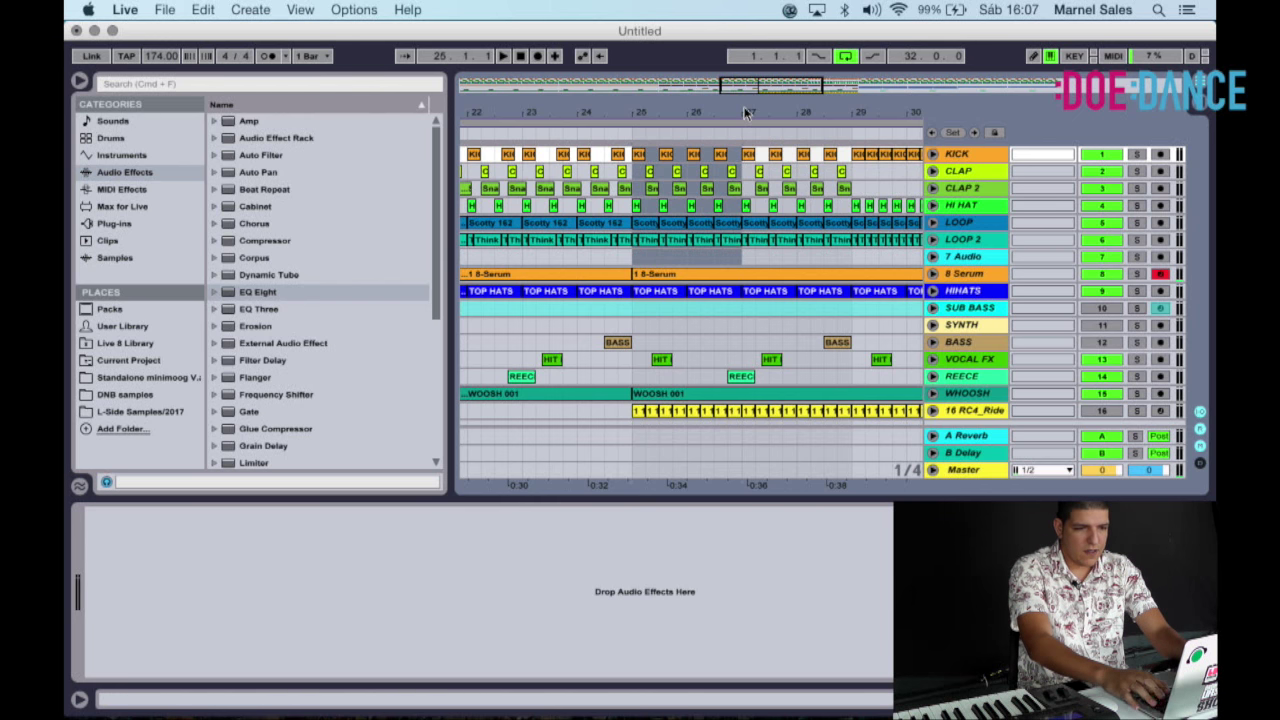
pyautogui.press('Delete')
pyautogui.moveTo(635, 263); pyautogui.dragTo(578, 160)
pyautogui.press('super+d')
pyautogui.press('super+d')
pyautogui.moveTo(718, 108); pyautogui.dragTo(735, 160)
pyautogui.click(648, 131)
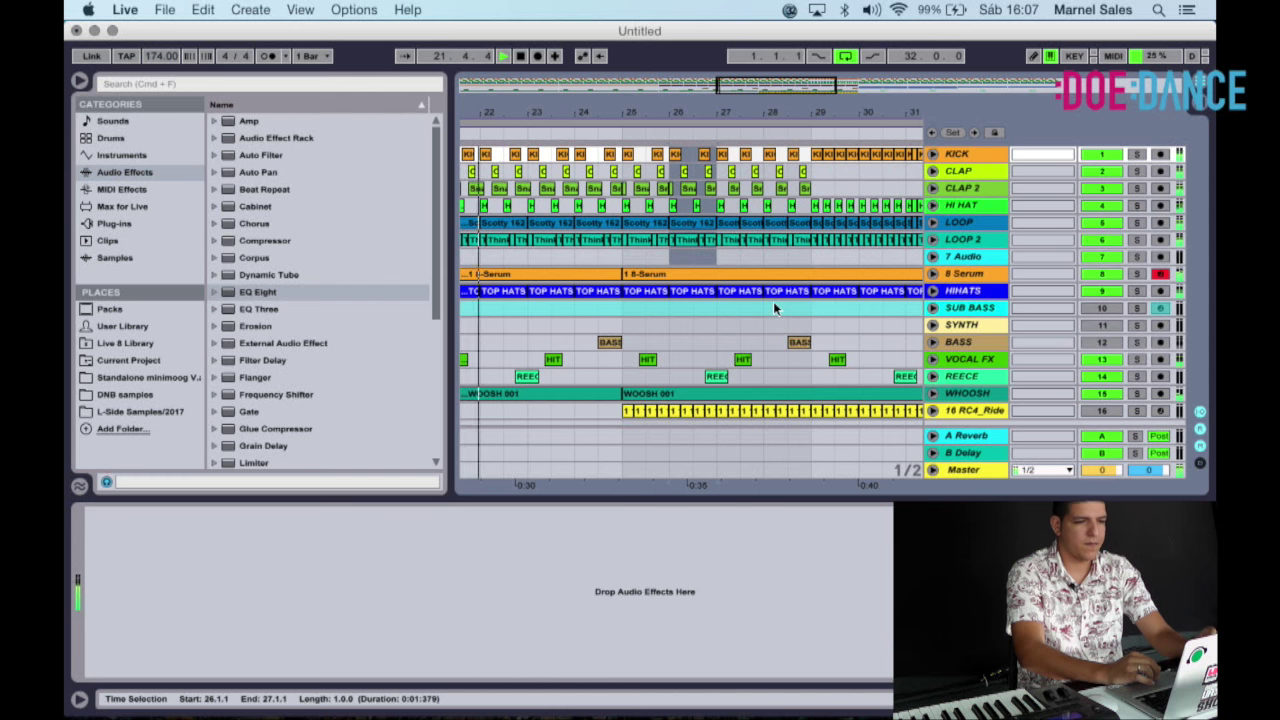
pyautogui.click(813, 256)
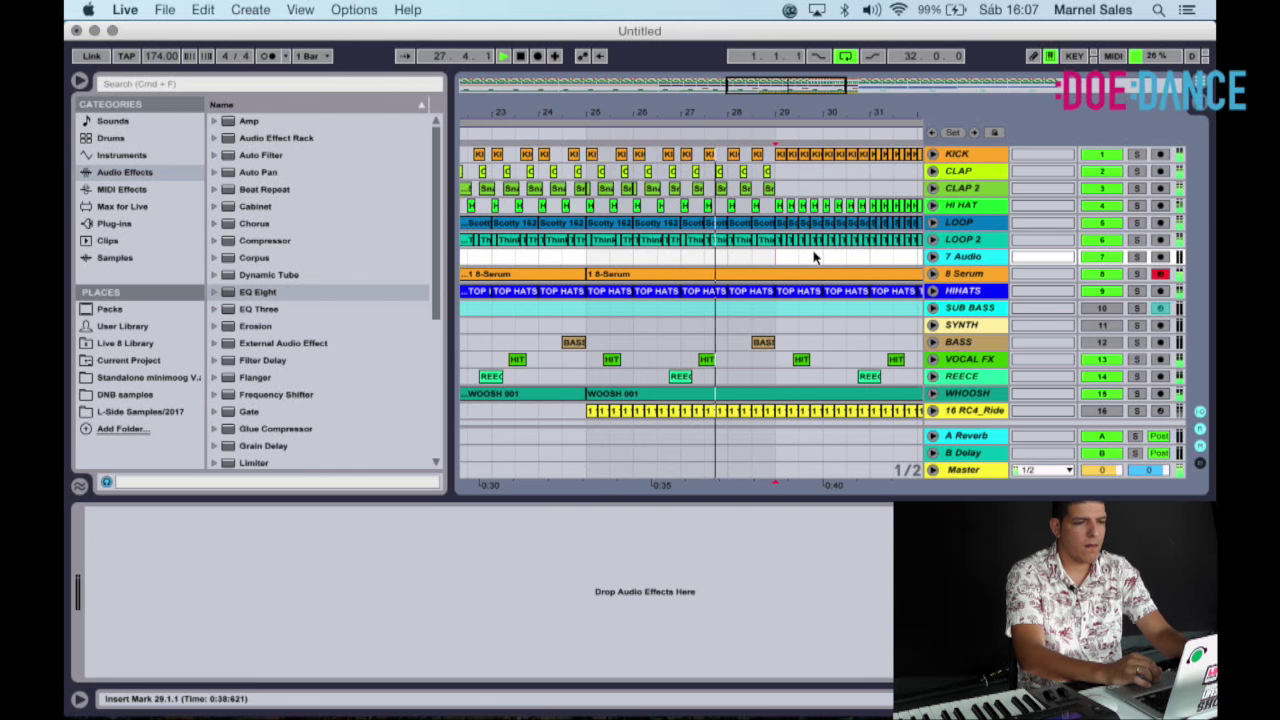
# Replace bars 27 and 28 on the KICK through HI HAT tracks with a copy of bars 25 and 26 and play it back.
pyautogui.moveTo(775, 210); pyautogui.dragTo(681, 152)
pyautogui.press('Delete')
pyautogui.click(680, 213)
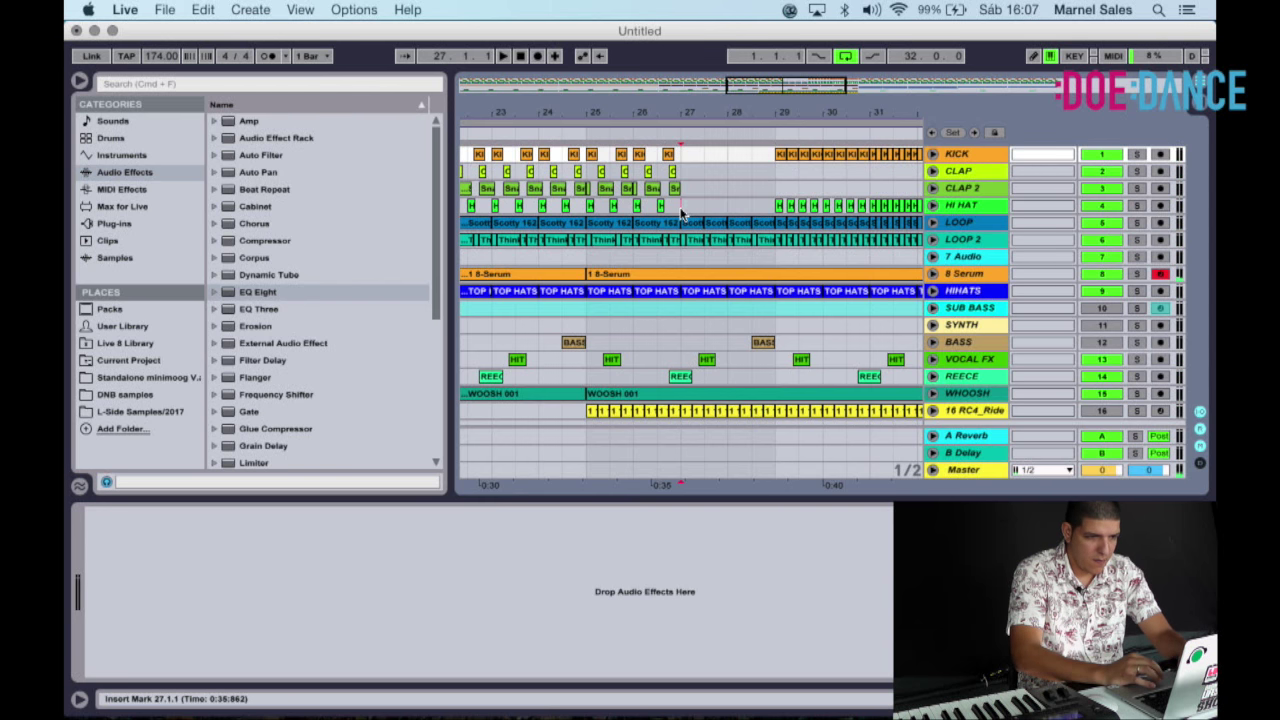
pyautogui.moveTo(680, 213); pyautogui.dragTo(620, 166)
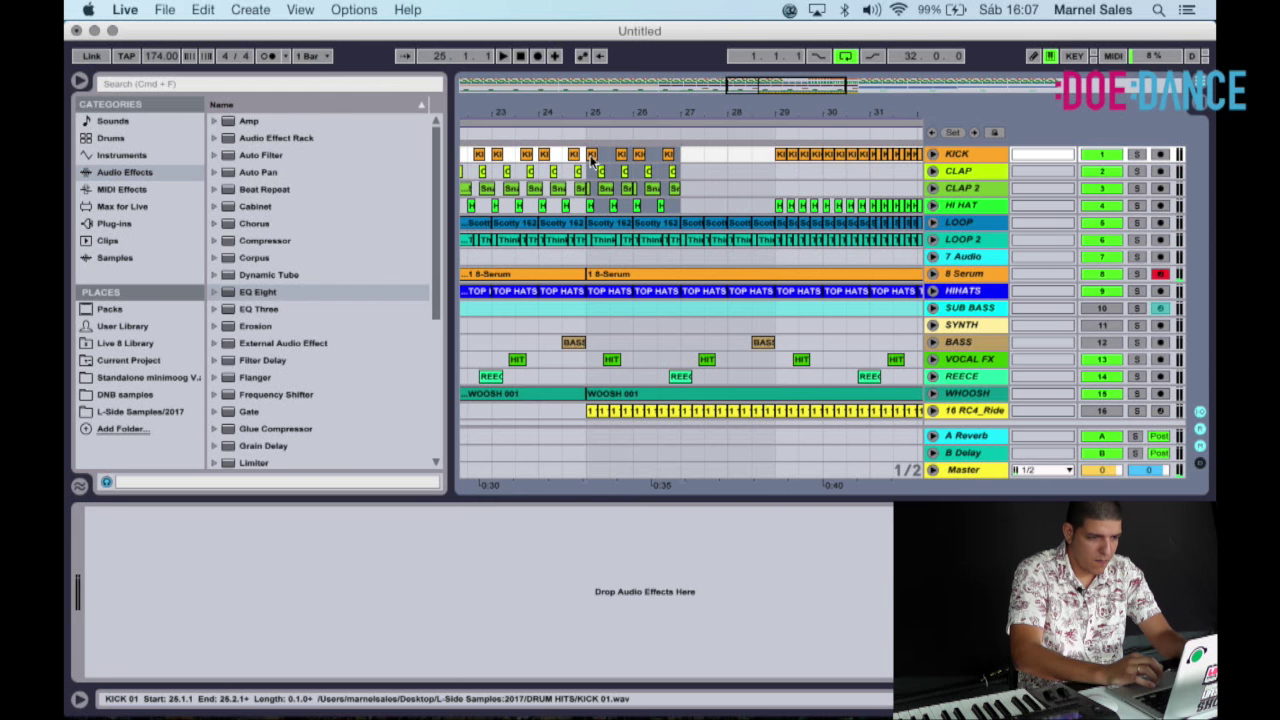
pyautogui.hotkey('ctrl', 'd')
pyautogui.click(543, 133)
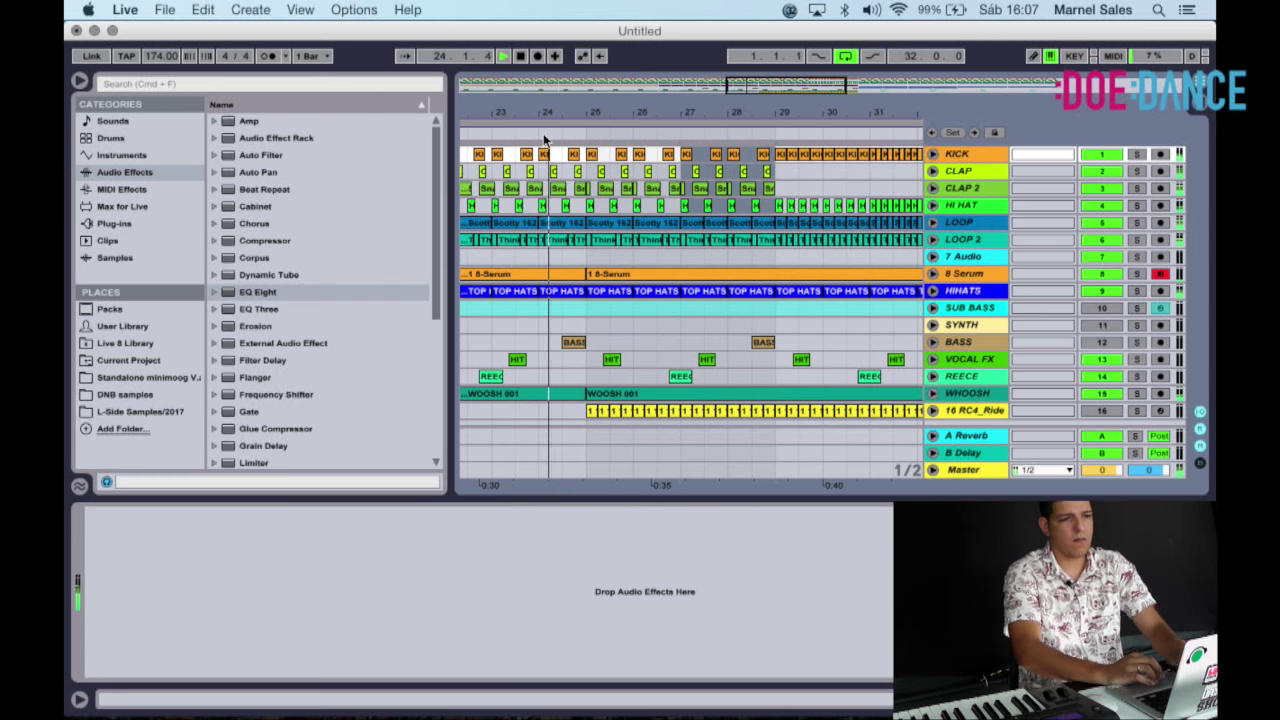
pyautogui.click(812, 255)
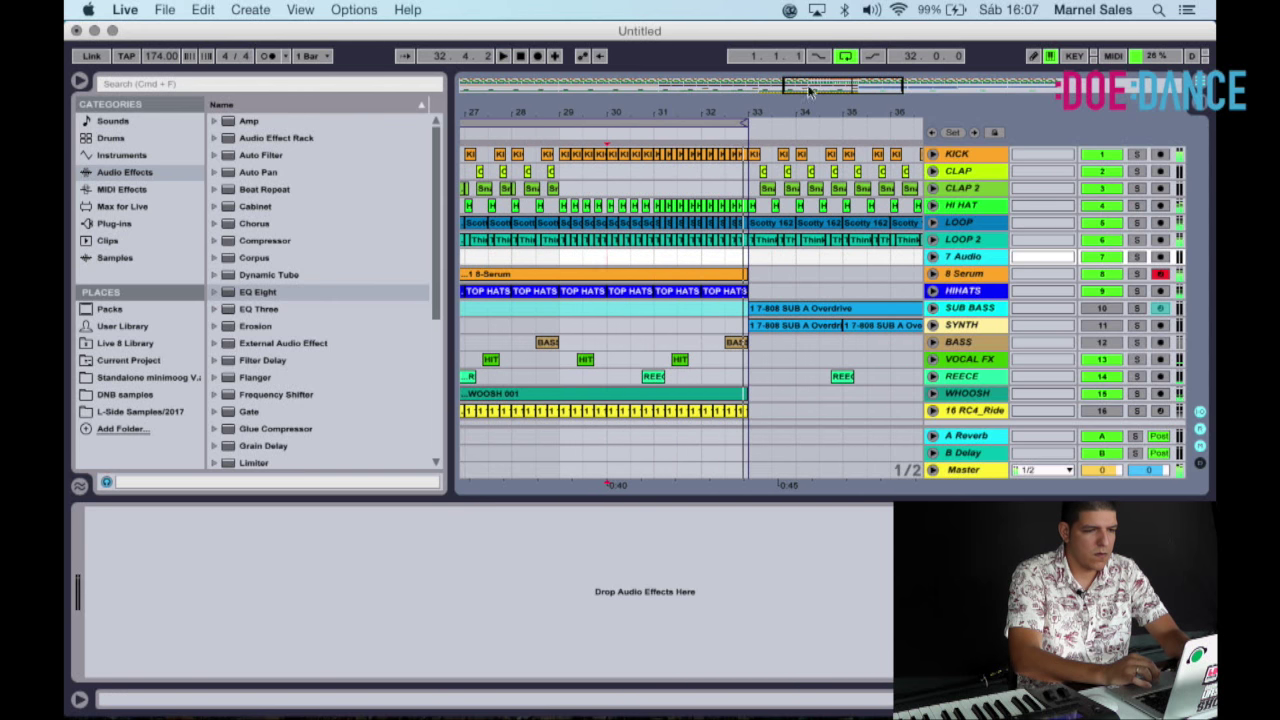
# Duplicate the HIHATS clips of bars 17 to 32 to bar 33 and the last WOOSH 001 clip twice, up to bar 49.
pyautogui.moveTo(714, 115); pyautogui.dragTo(718, 98)
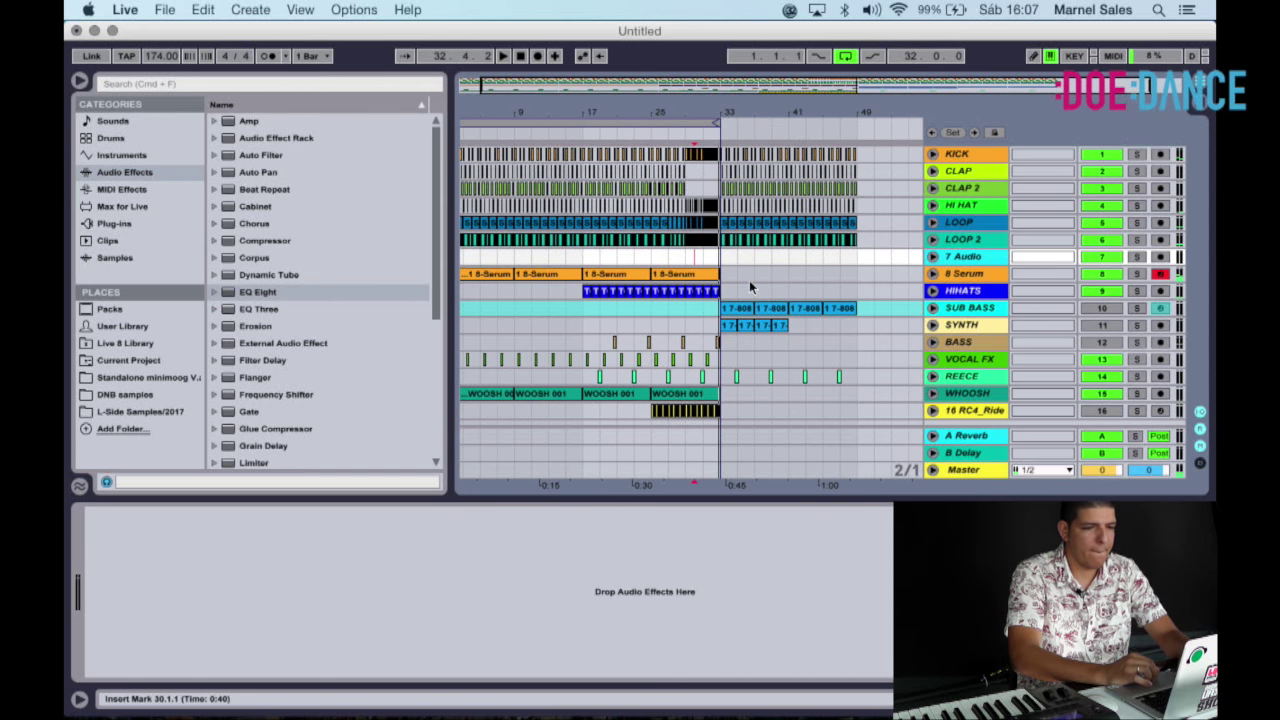
pyautogui.moveTo(726, 293); pyautogui.dragTo(703, 293)
pyautogui.press('super+d')
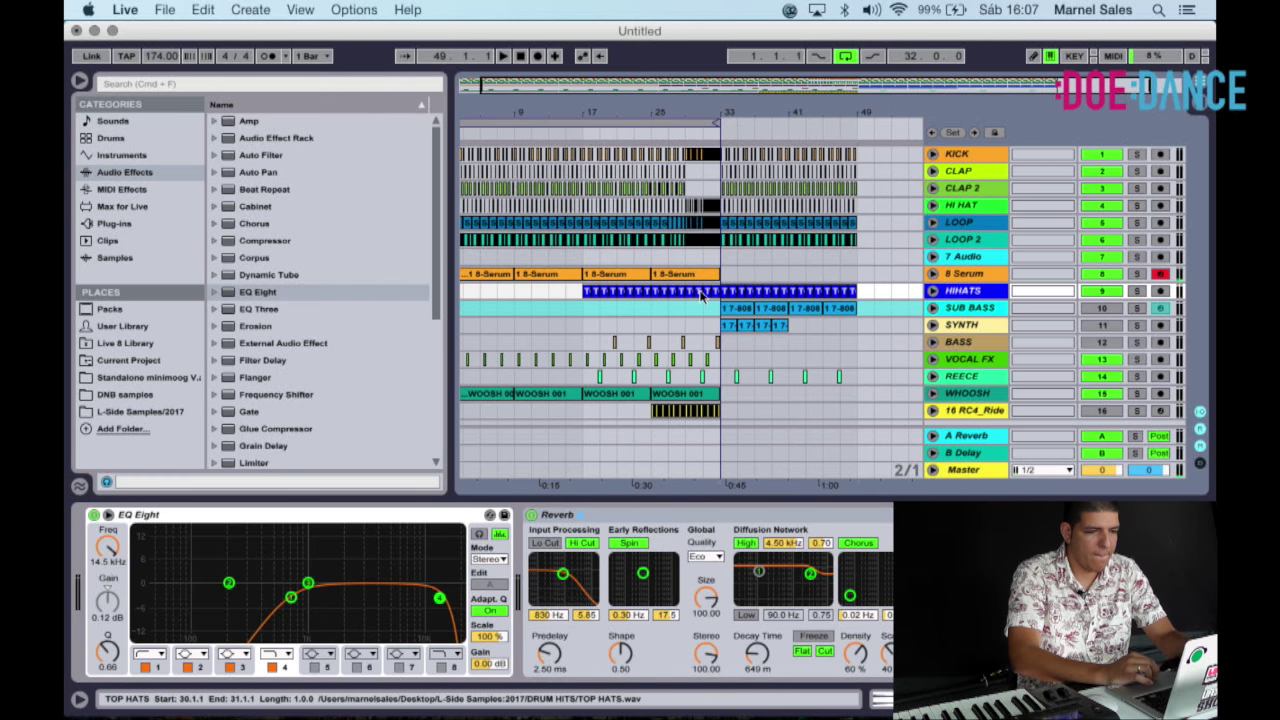
pyautogui.click(690, 393)
pyautogui.press('super+d')
pyautogui.press('super+d')
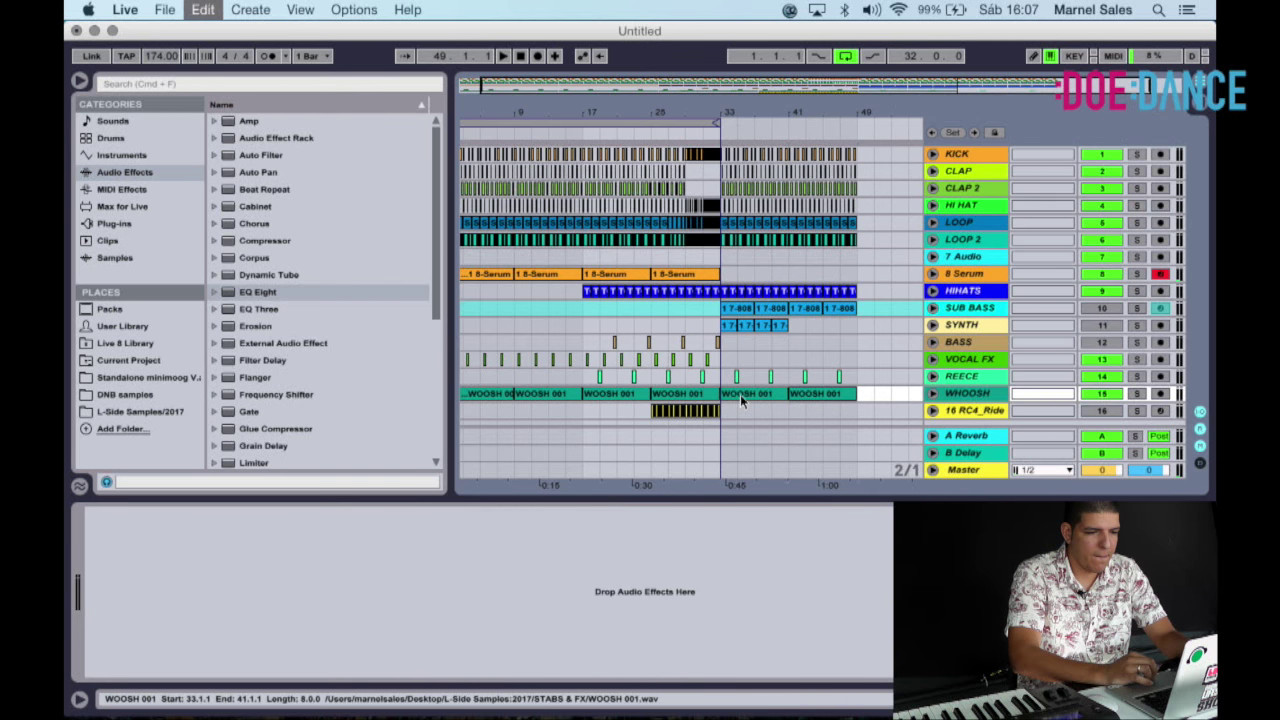
# Duplicate the ride clips from bar 25 to bar 41 by copying the 25.1.1 to 41.1.1 range, and delete the original ride clips.
pyautogui.click(784, 406)
pyautogui.moveTo(787, 406); pyautogui.dragTo(657, 413)
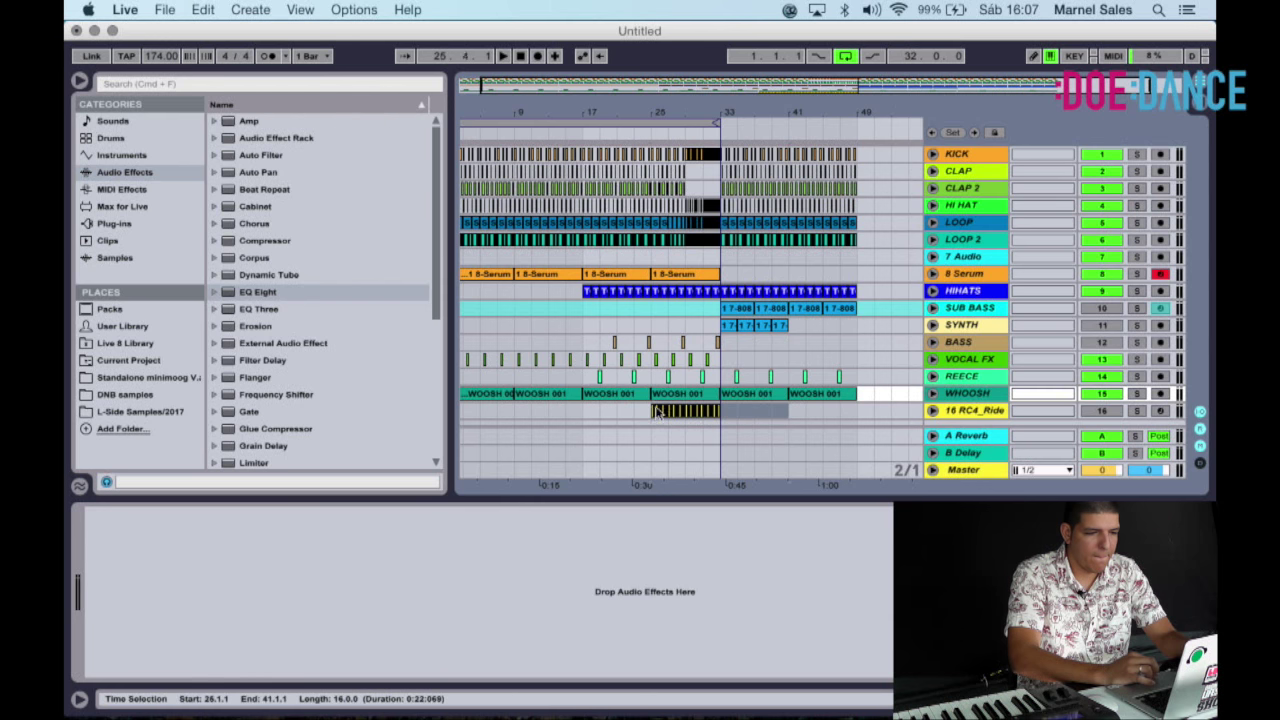
pyautogui.press('super+d')
pyautogui.moveTo(752, 411); pyautogui.dragTo(614, 413)
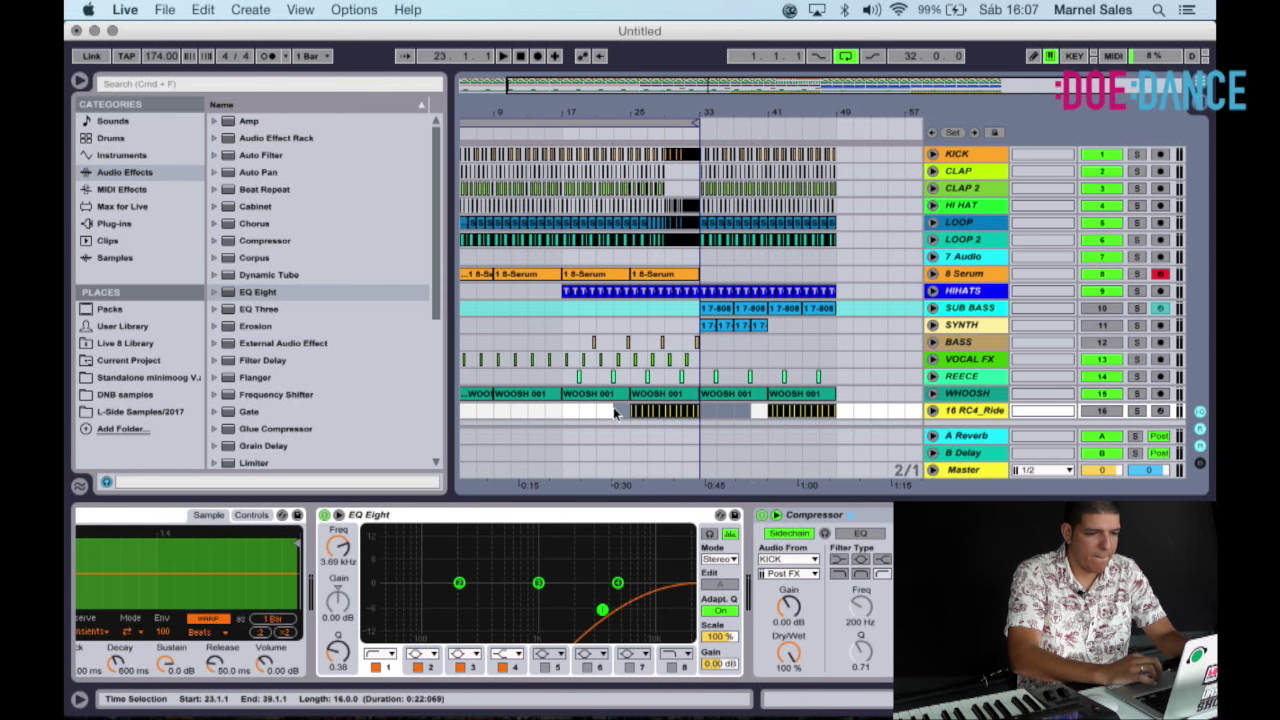
# Duplicate the VOCAL FX hits into bars 33 to 48 and shift the BASS clips of bars 17 to 32 to start at bar 33.
pyautogui.moveTo(704, 369)
pyautogui.mouseDown()
pyautogui.moveTo(614, 369)
pyautogui.moveTo(564, 346)
pyautogui.moveTo(716, 350)
pyautogui.mouseUp()
pyautogui.press('super+d')
pyautogui.click(715, 350)
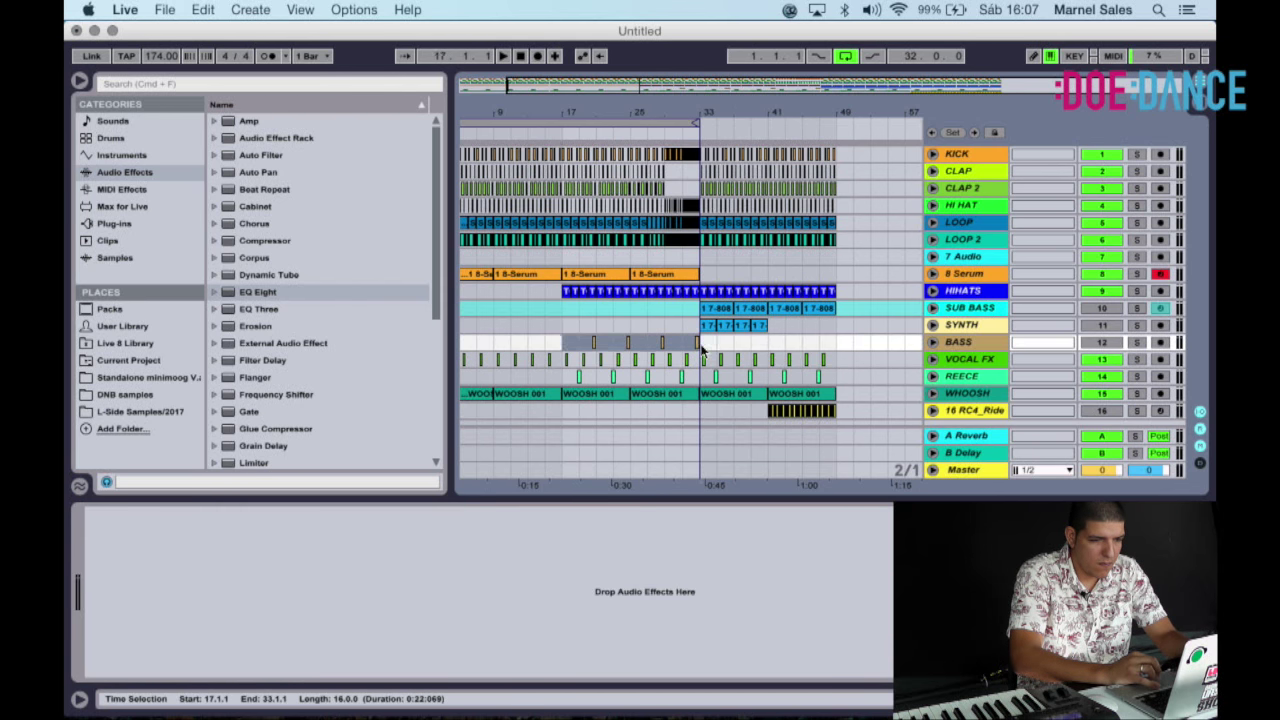
pyautogui.moveTo(565, 349); pyautogui.dragTo(703, 351)
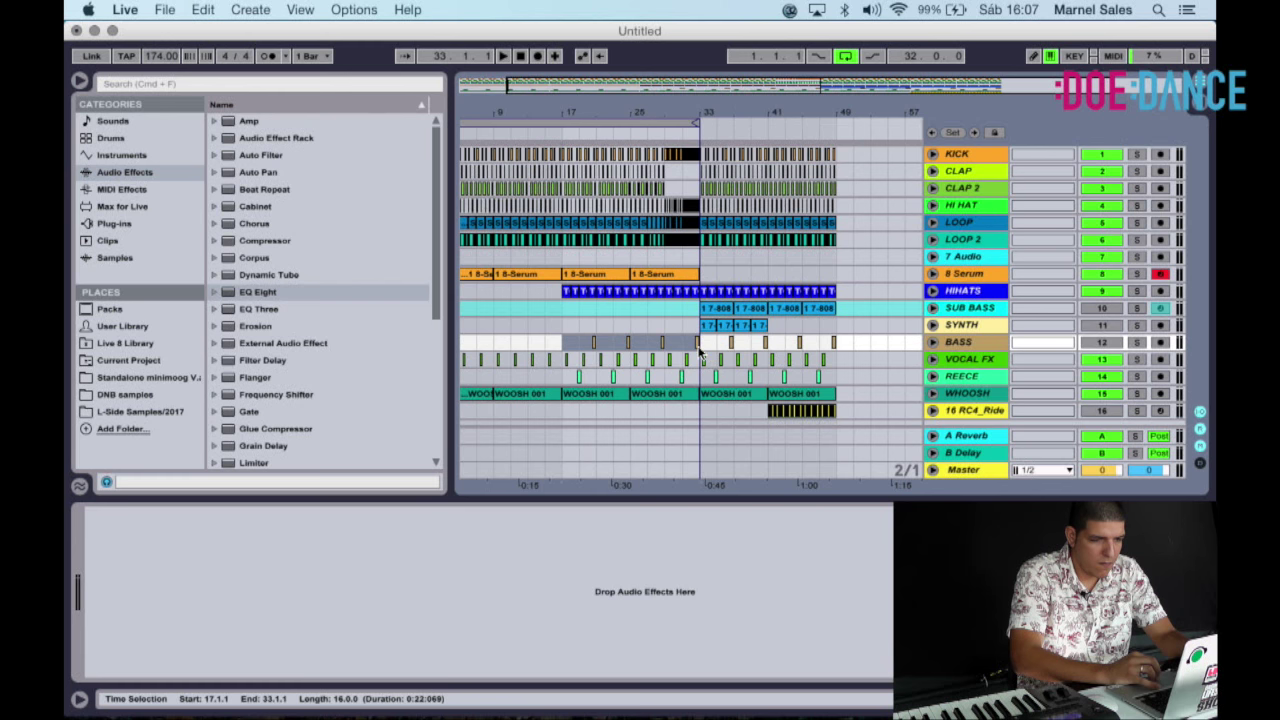
pyautogui.press('BackSpace')
# Extend the arrangement loop to 48 bars and play it from bar 1.
pyautogui.moveTo(619, 115); pyautogui.dragTo(625, 116)
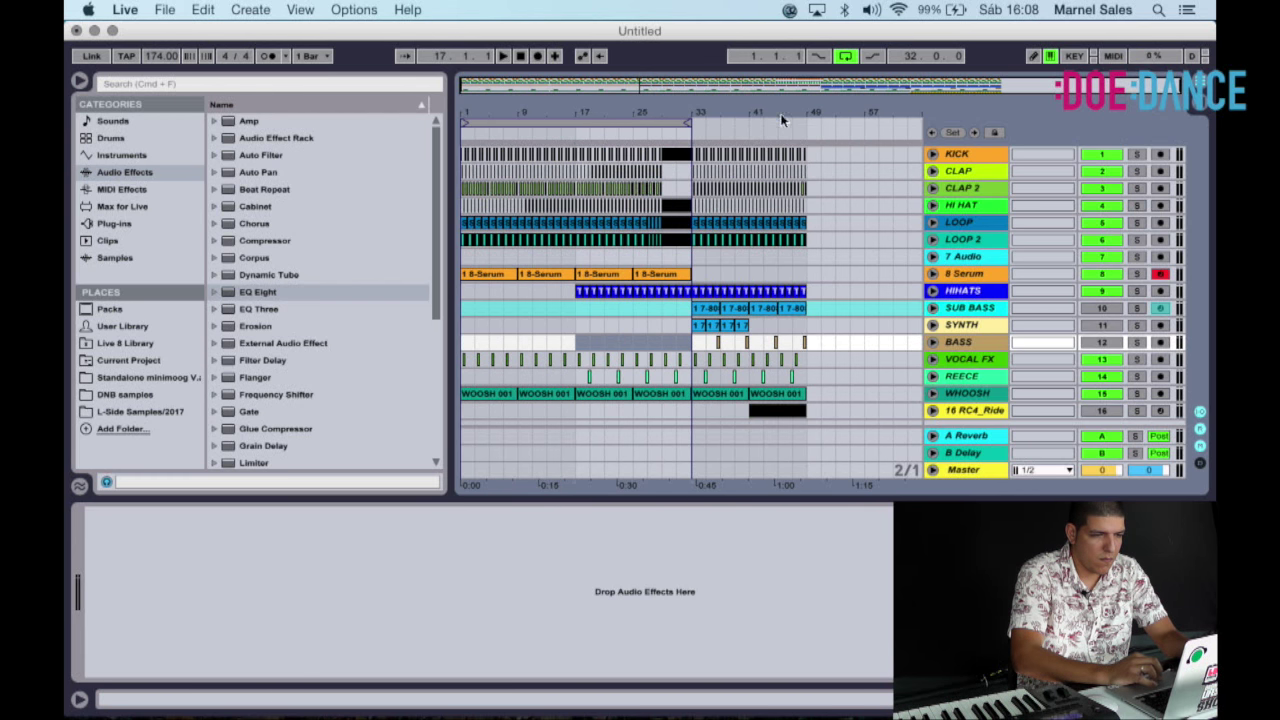
pyautogui.moveTo(698, 130); pyautogui.dragTo(810, 148)
pyautogui.press('space')
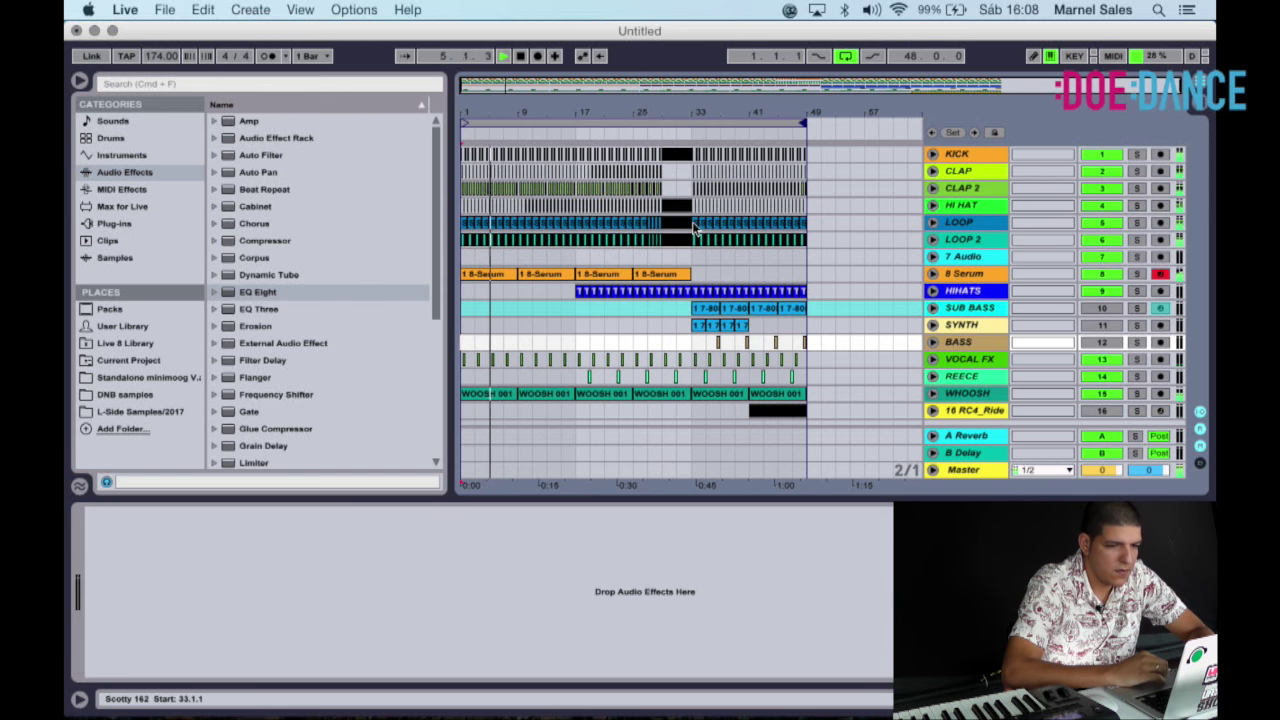
# Delete the empty 7 Audio track.
pyautogui.click(916, 256)
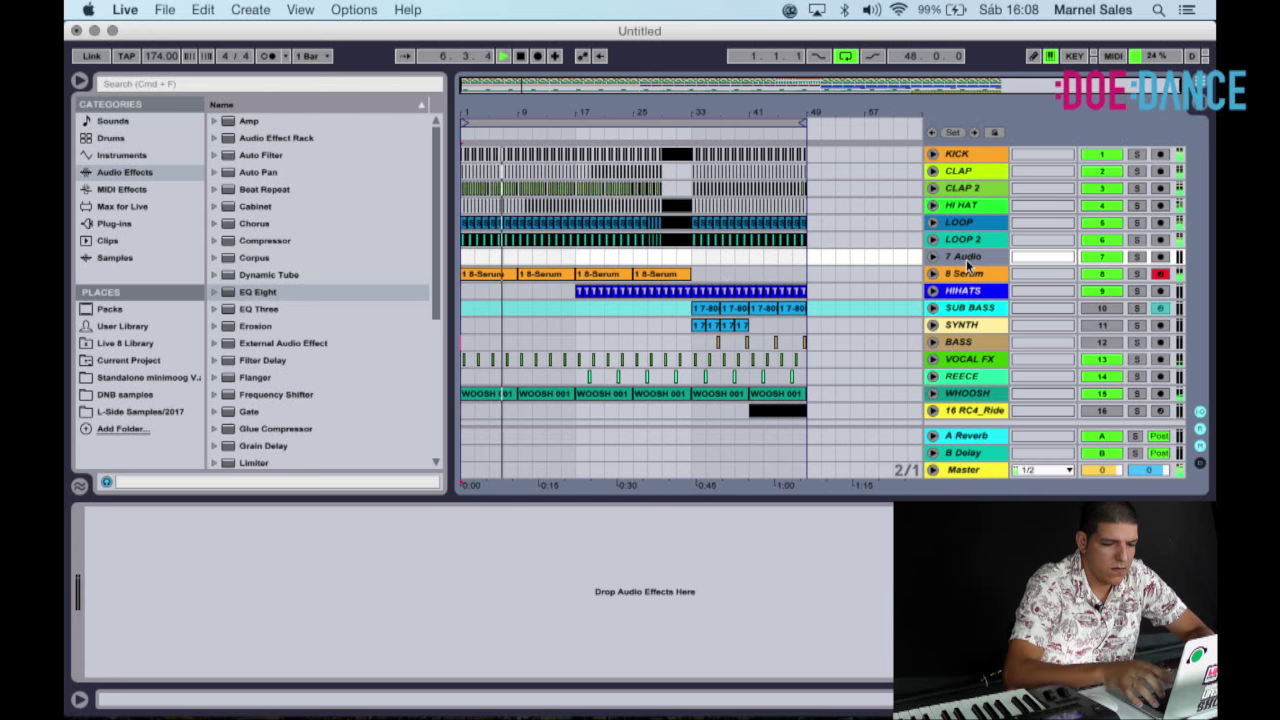
pyautogui.press('Delete')
pyautogui.click(850, 272)
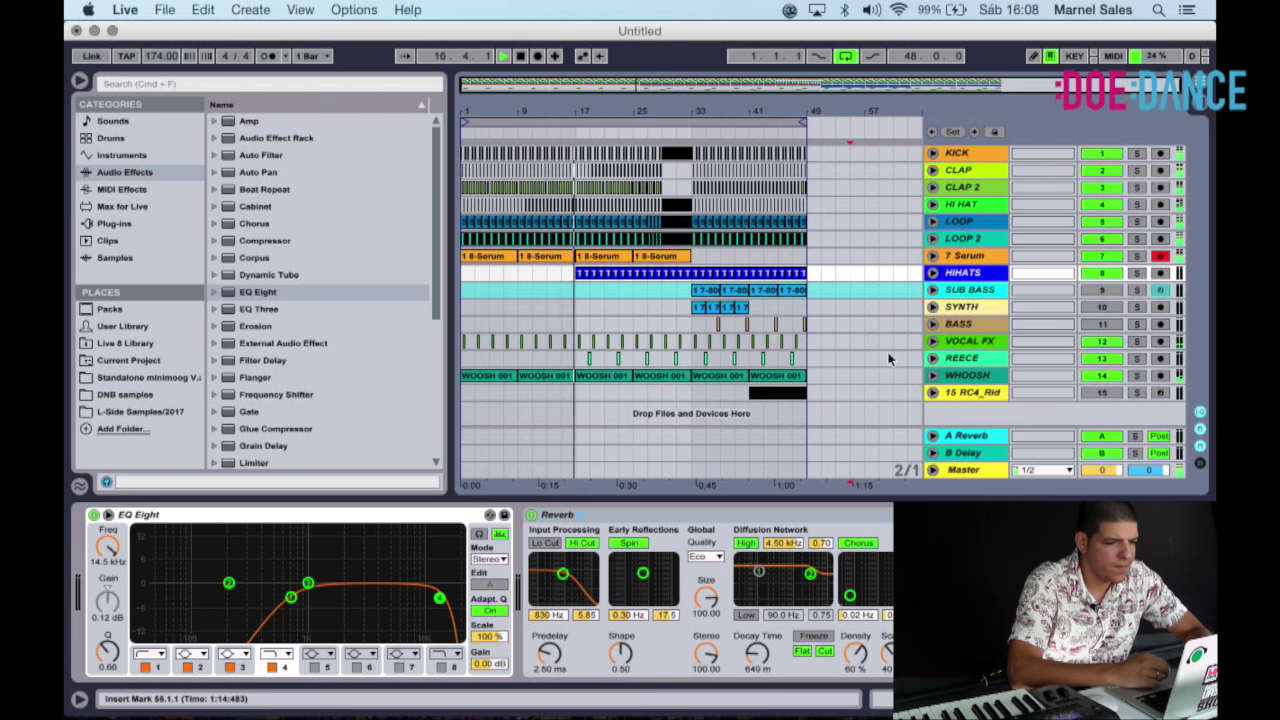
# Activate the muted SUB BASS, SYNTH, BASS and RC4 ride tracks during playback.
pyautogui.click(1096, 294)
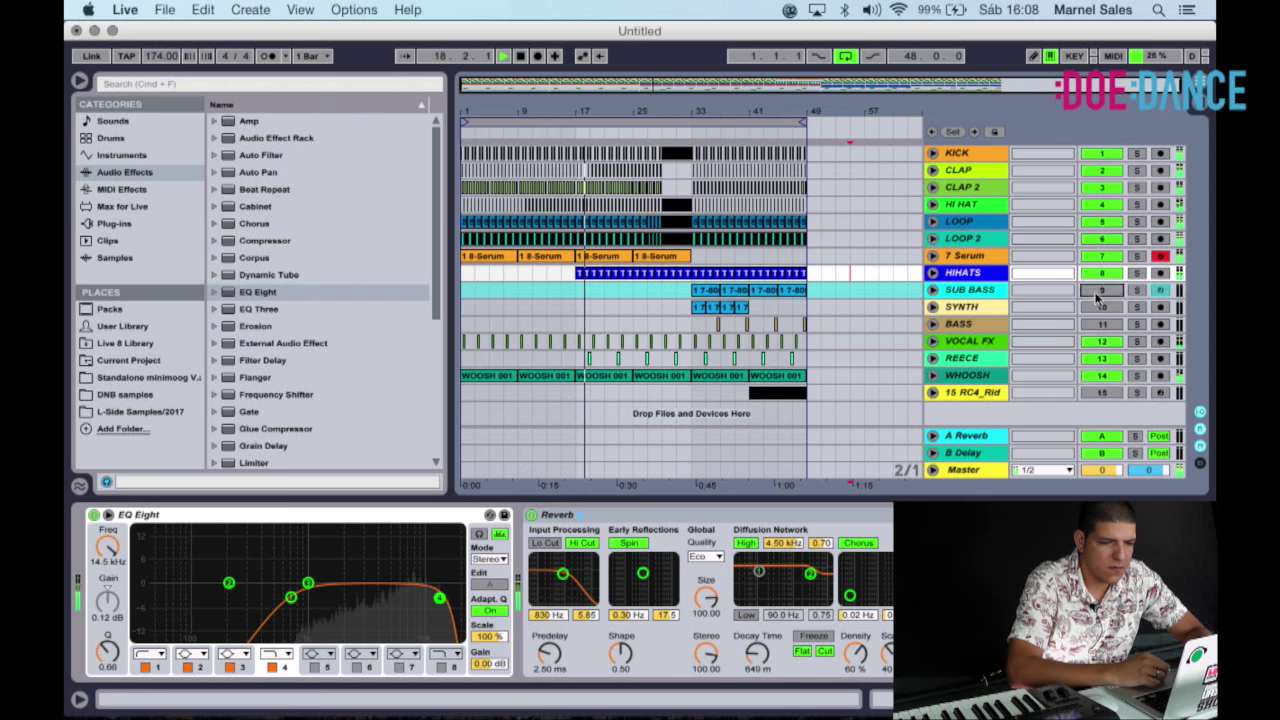
pyautogui.click(1100, 309)
pyautogui.click(1100, 325)
pyautogui.click(1100, 392)
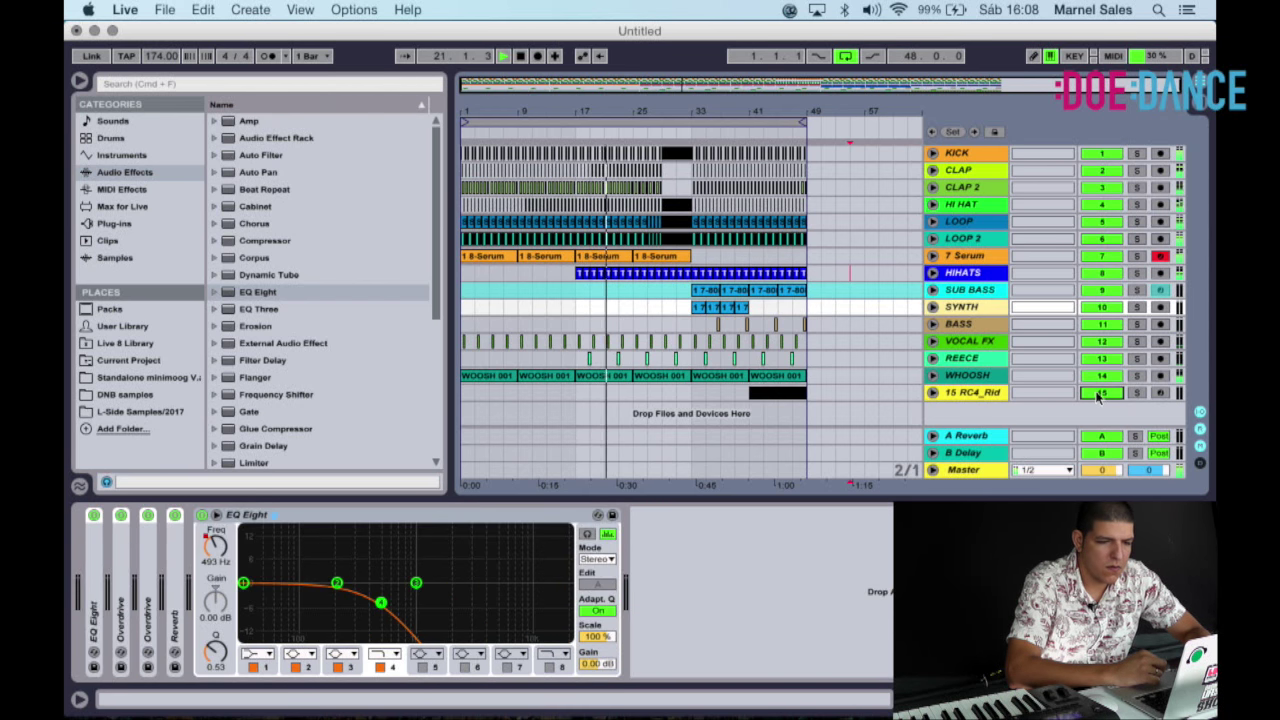
pyautogui.click(916, 345)
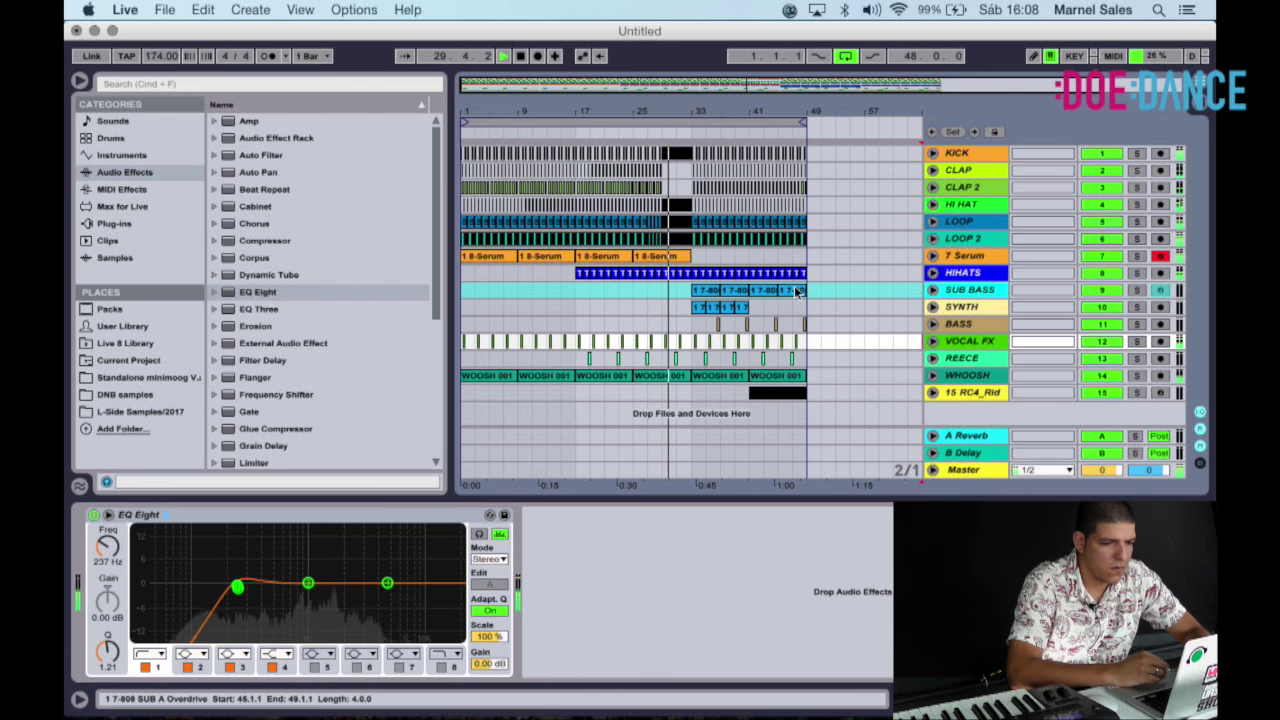
pyautogui.click(910, 261)
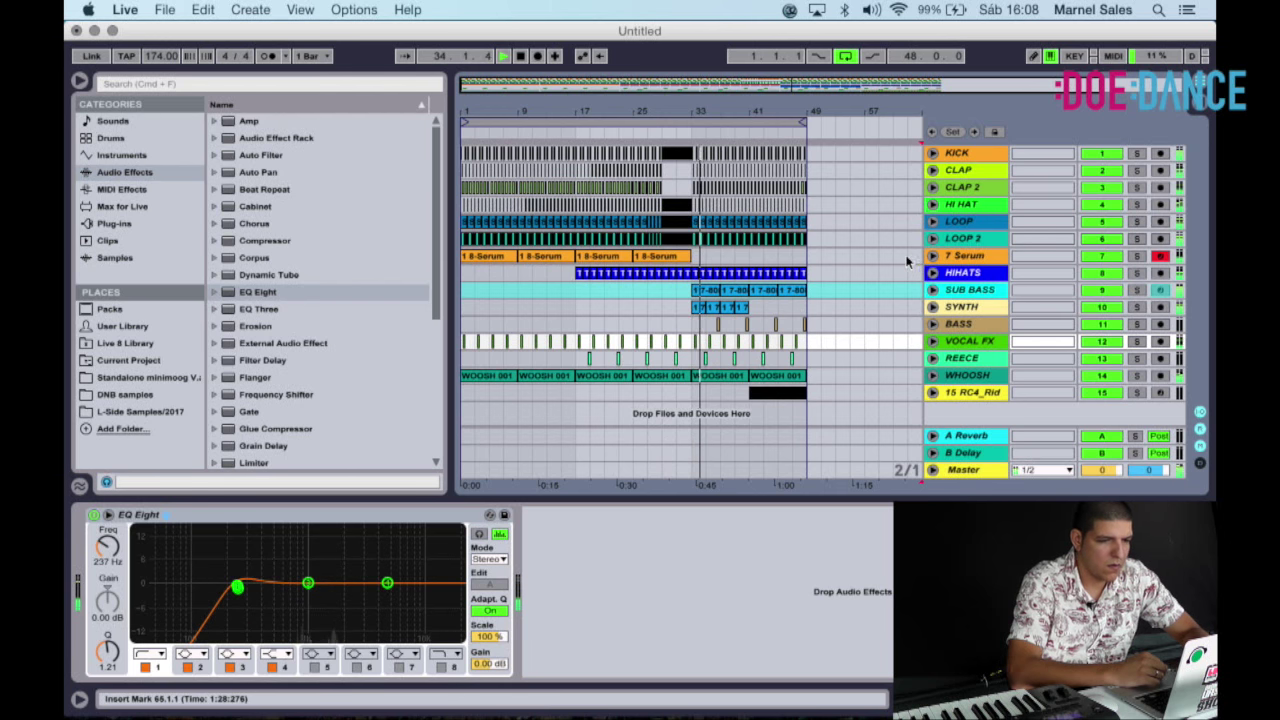
# Duplicate the four SYNTH clips starting at bar 33 back to bar 25 and again to bar 17, so they fill bars 17 to 32.
pyautogui.moveTo(680, 112)
pyautogui.mouseDown()
pyautogui.moveTo(686, 128)
pyautogui.moveTo(660, 111)
pyautogui.mouseUp()
pyautogui.click(932, 307)
pyautogui.press('space')
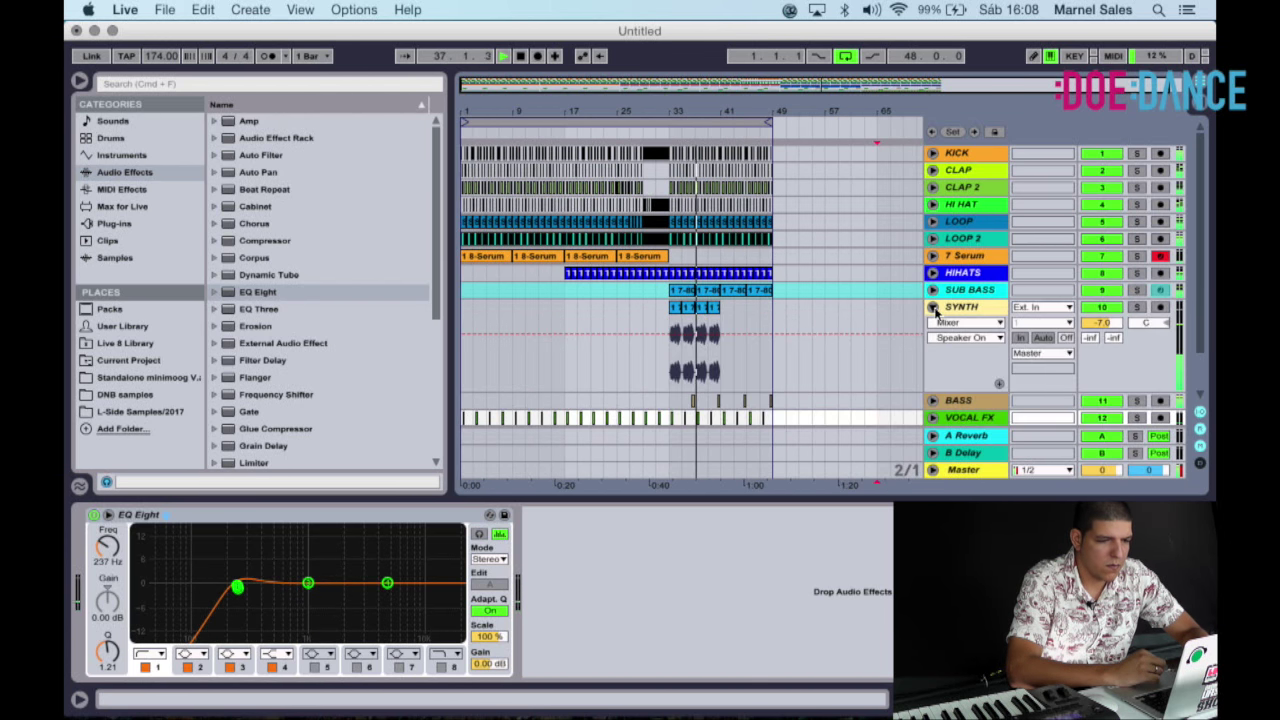
pyautogui.click(695, 350)
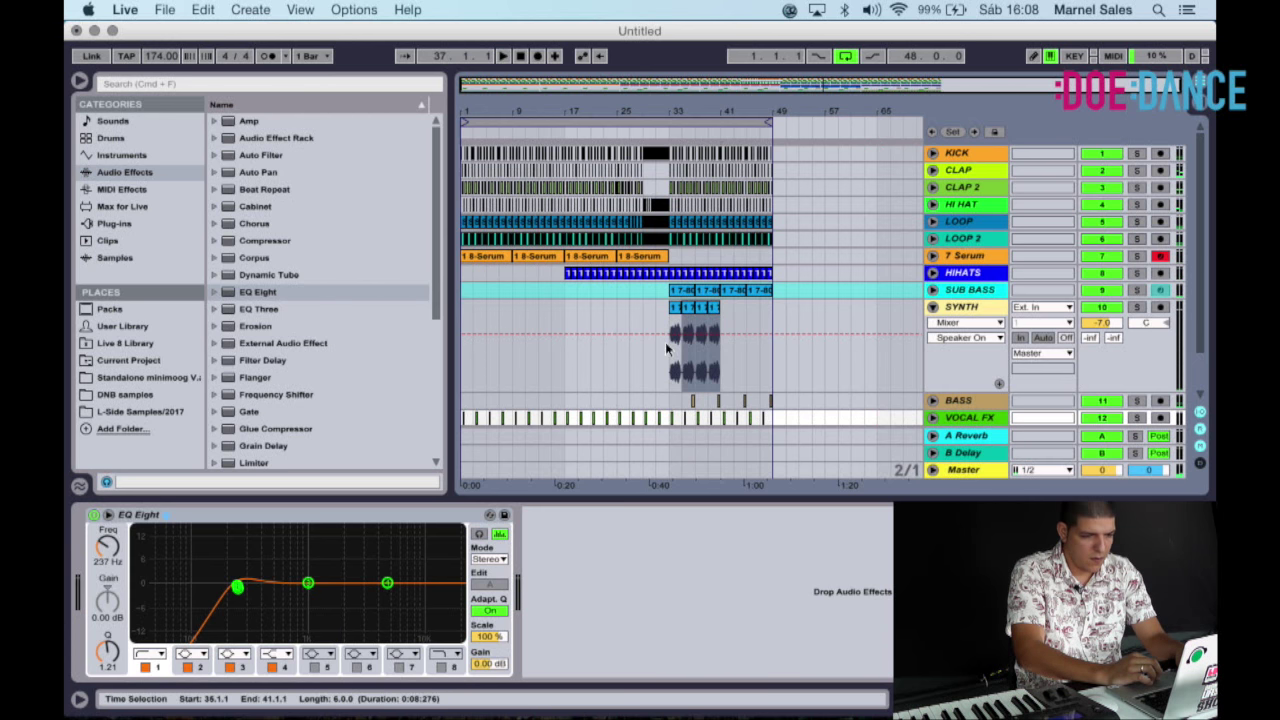
pyautogui.moveTo(690, 310); pyautogui.dragTo(639, 310)
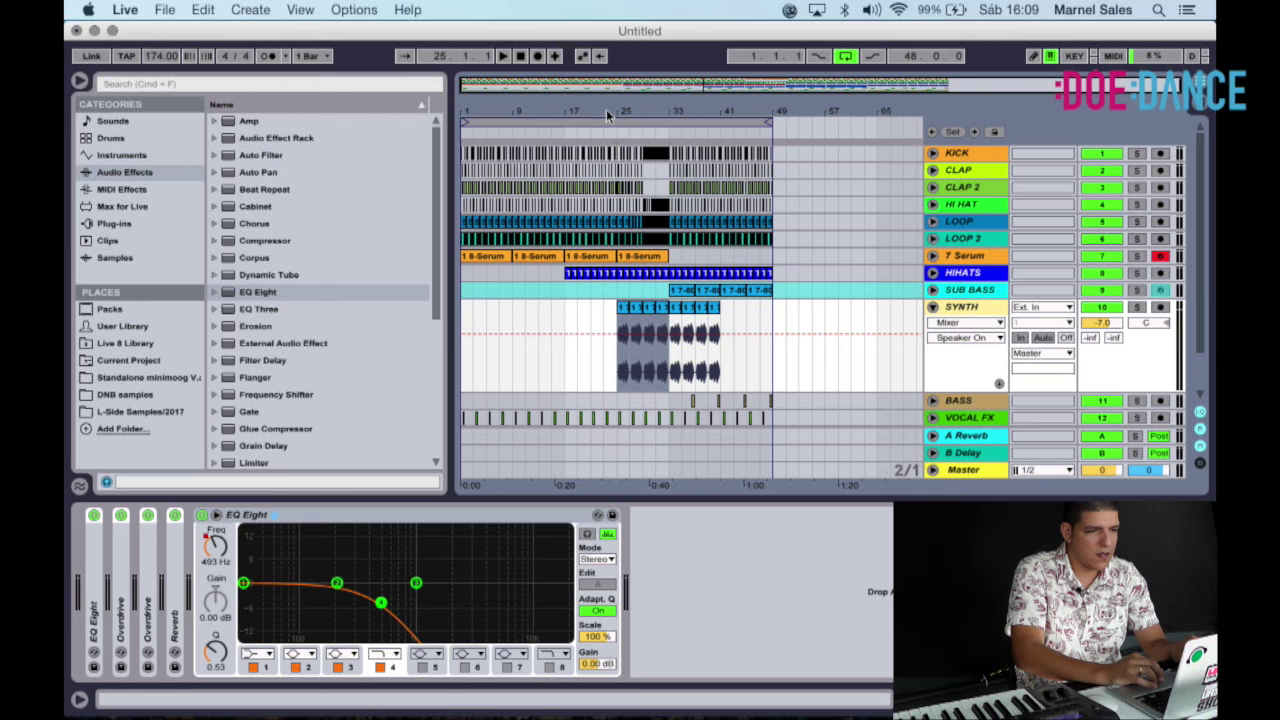
pyautogui.moveTo(606, 110); pyautogui.dragTo(606, 150)
pyautogui.click(591, 130)
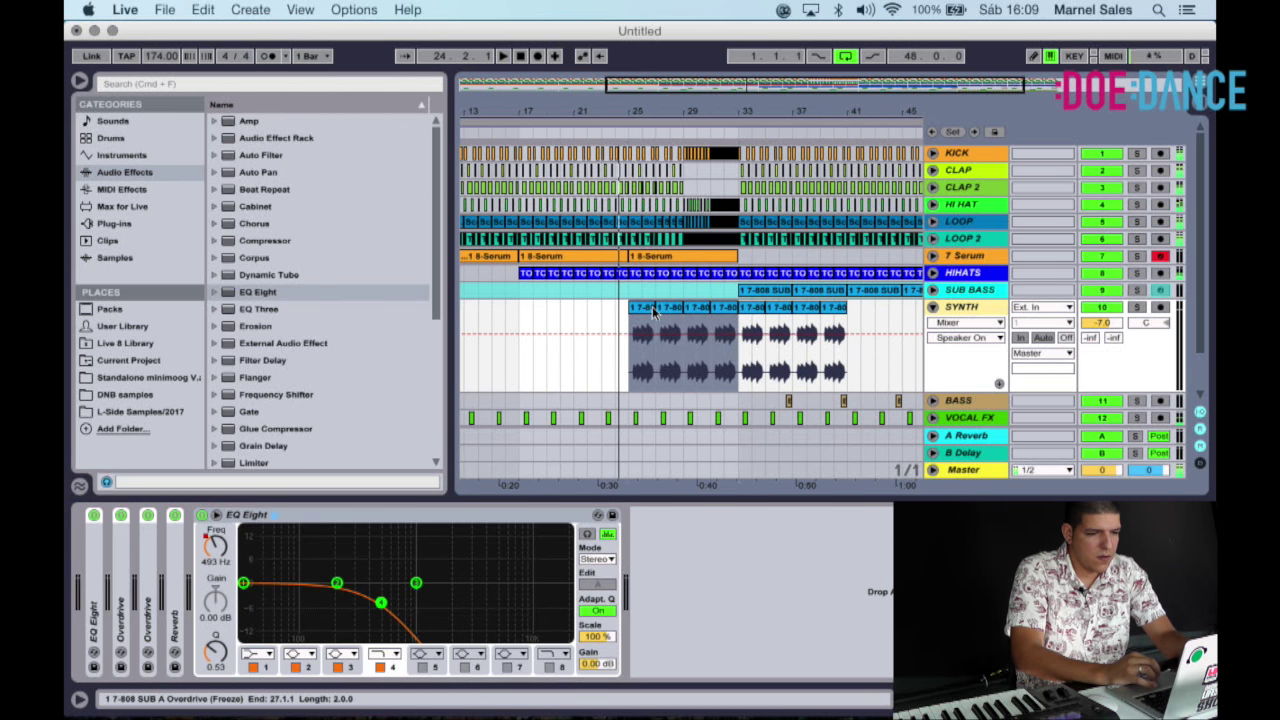
pyautogui.moveTo(648, 310); pyautogui.dragTo(534, 307)
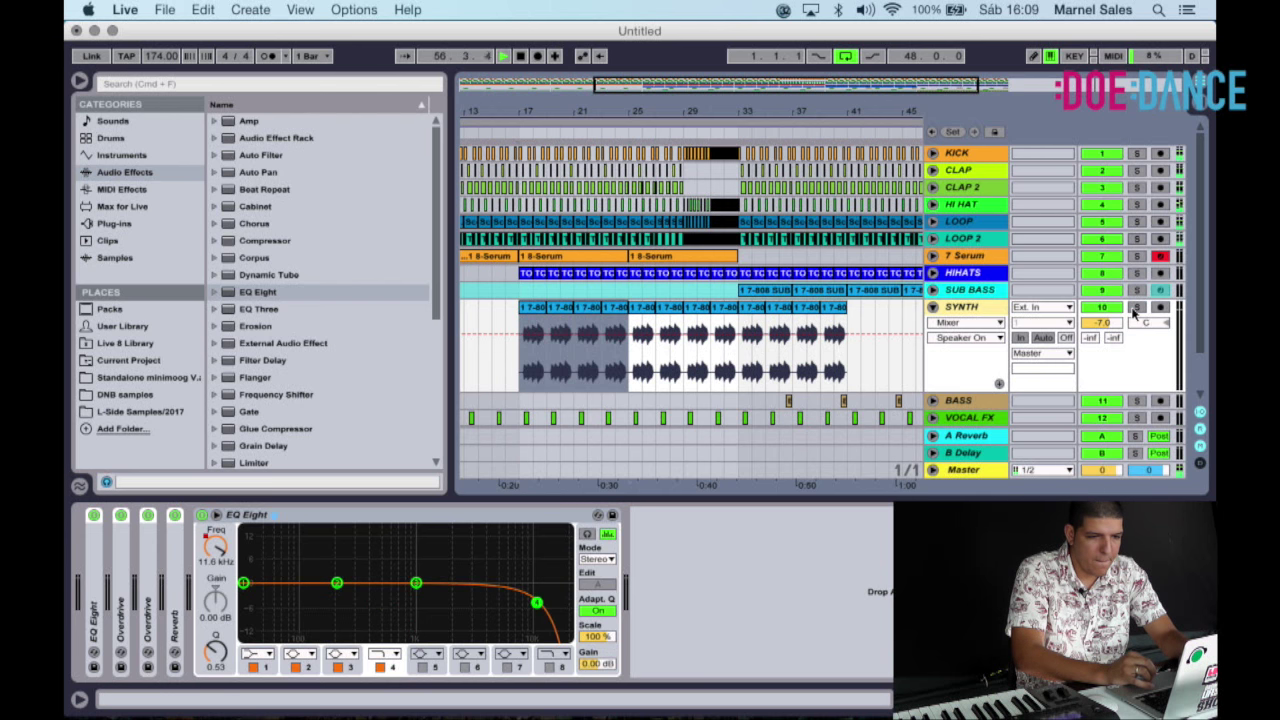
# Solo the SYNTH track and show the 4 Frequency A automation of its last EQ Eight in a separate lane.
pyautogui.click(1135, 308)
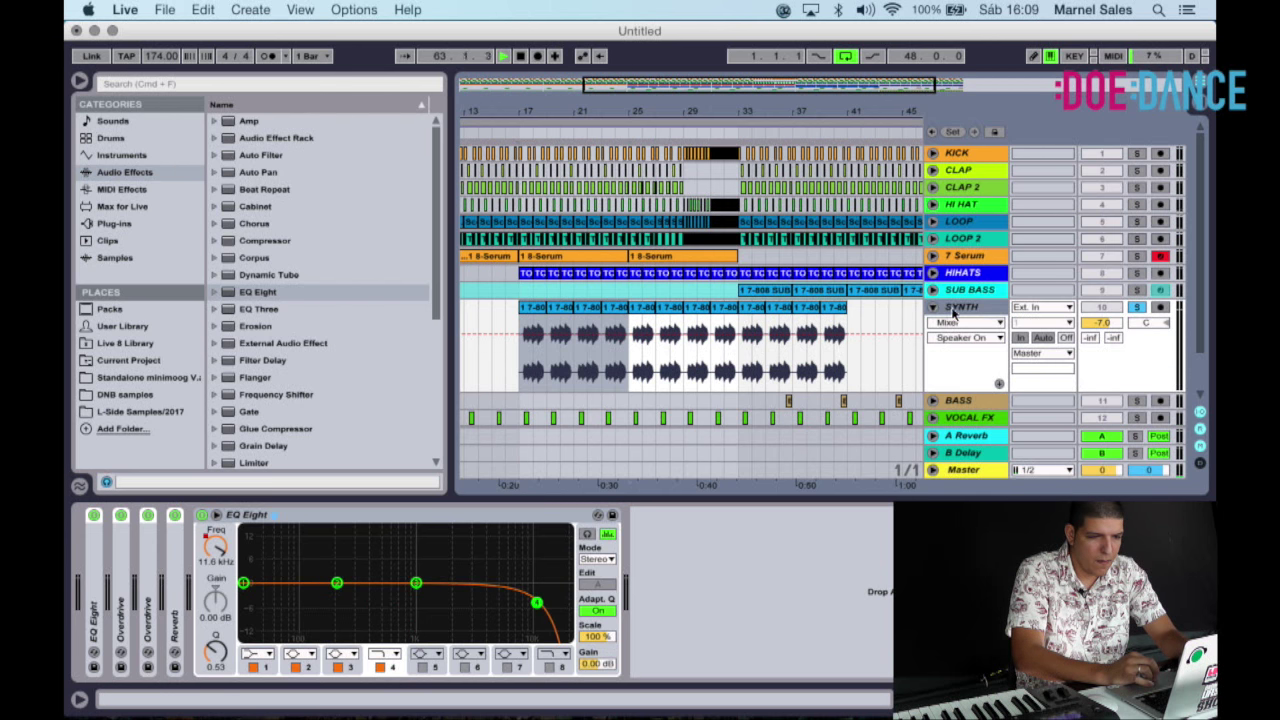
pyautogui.click(958, 327)
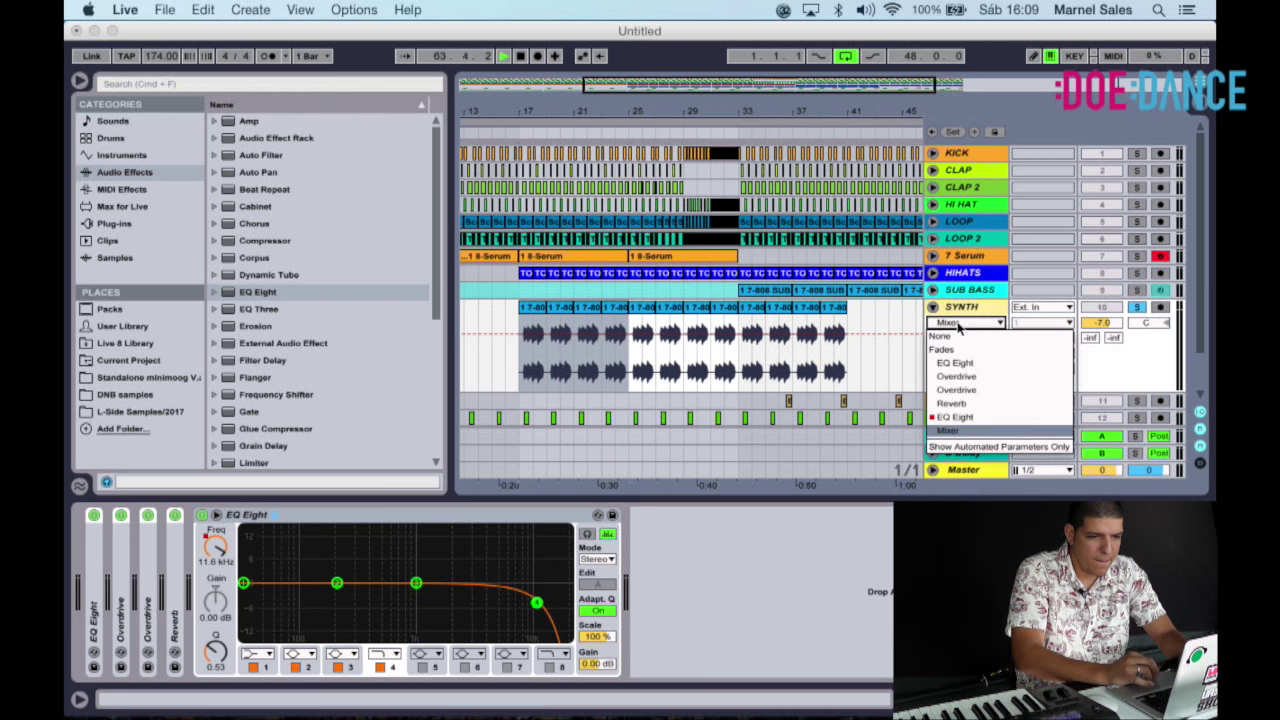
pyautogui.click(973, 419)
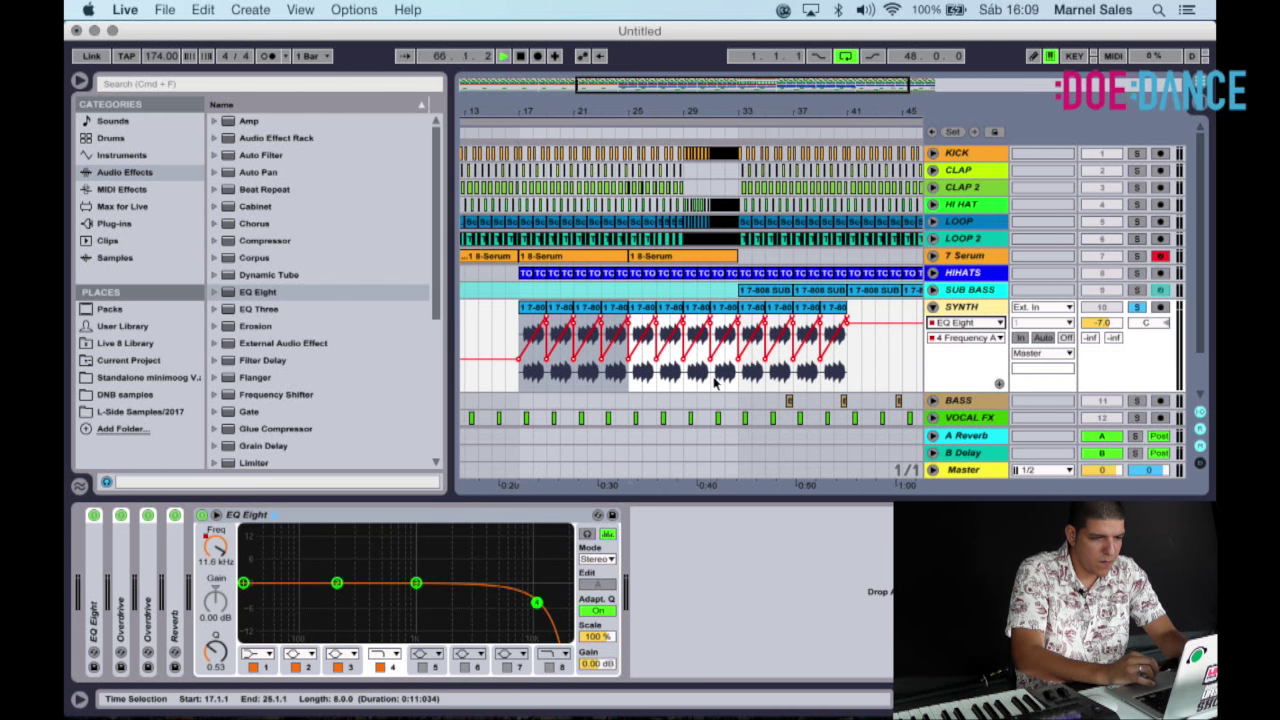
pyautogui.click(998, 386)
pyautogui.scroll(-3, 771, 346)
# Replace the SYNTH filter sweeps of bars 17 to 32 with one long rise reaching 22.0 kHz at bar 33, and play it with all tracks.
pyautogui.moveTo(742, 345); pyautogui.dragTo(524, 332)
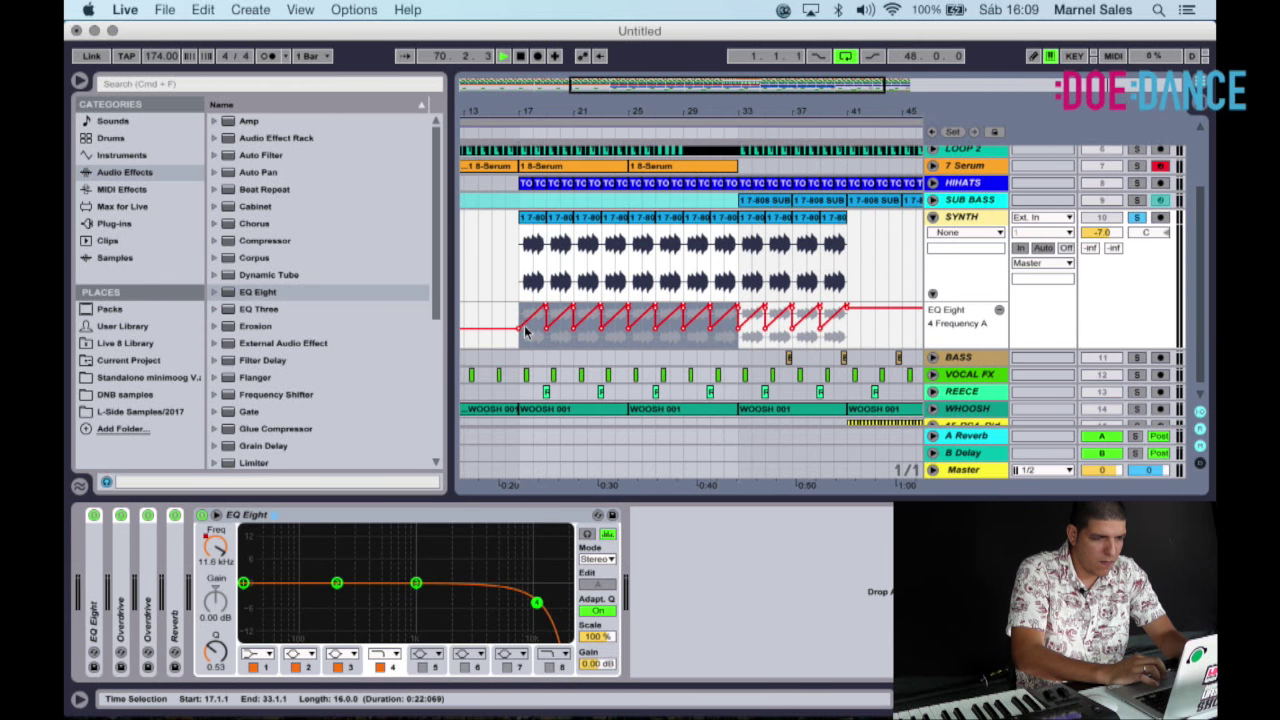
pyautogui.press('Delete')
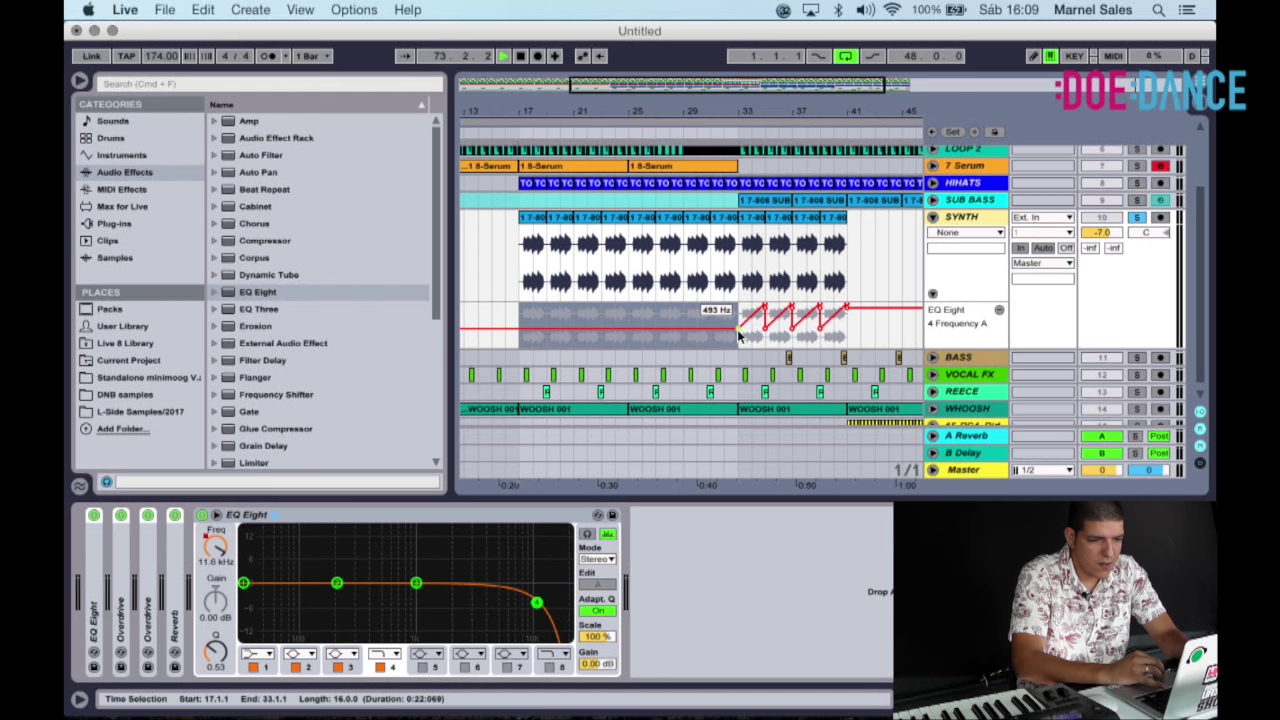
pyautogui.moveTo(732, 330); pyautogui.dragTo(733, 337)
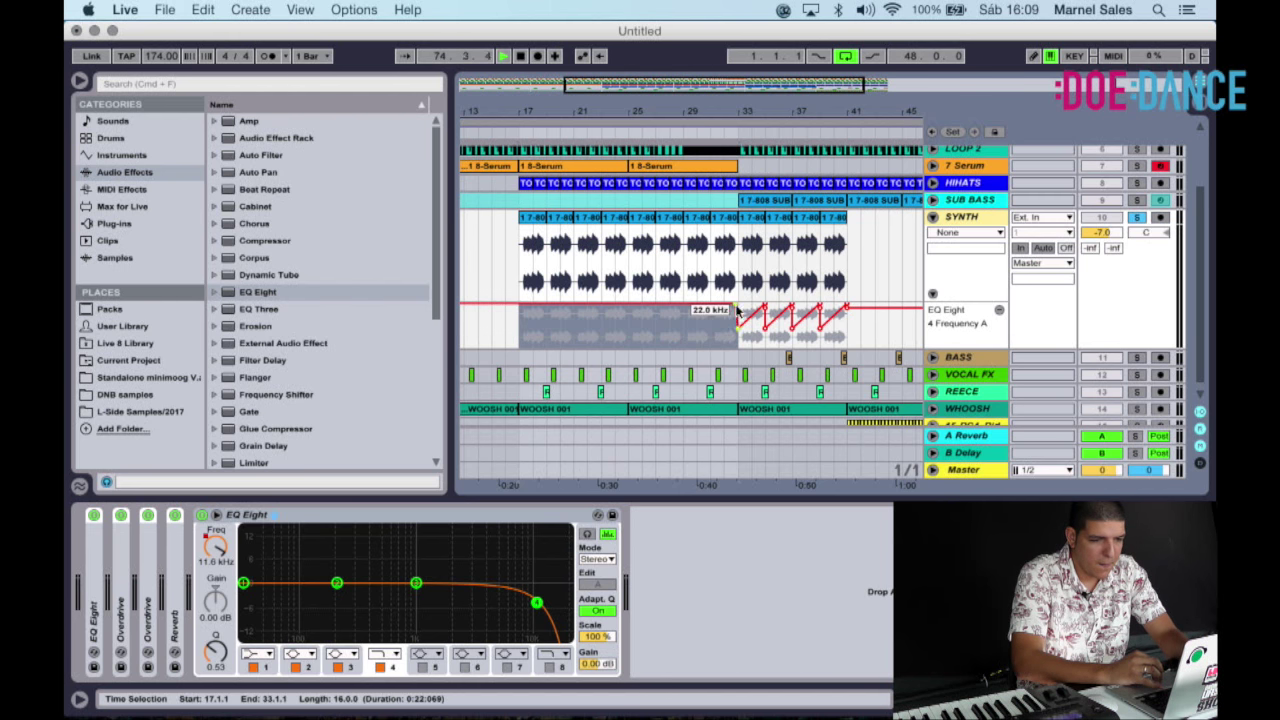
pyautogui.moveTo(519, 309); pyautogui.dragTo(519, 310)
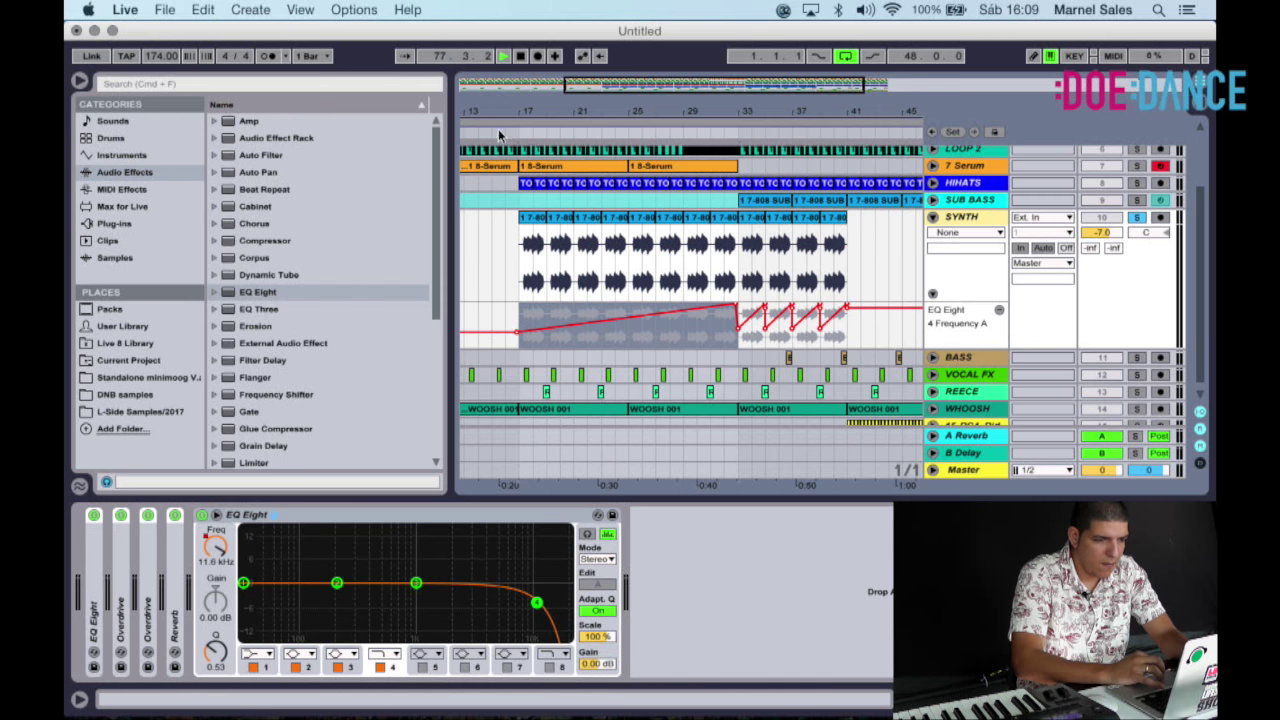
pyautogui.press('space')
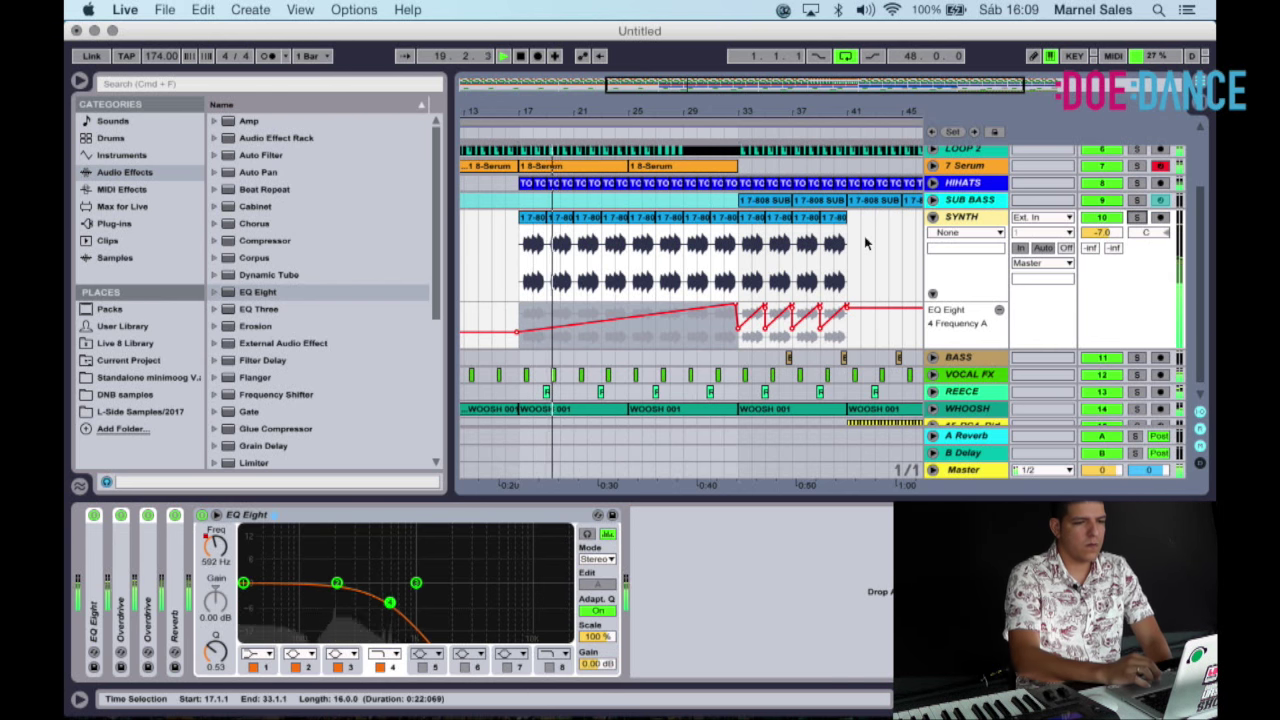
# On the 7 Serum track, add an EQ Eight frequency breakpoint of 12.3 kHz at bar 29 and lower the bar 33 point to 30 Hz.
pyautogui.click(933, 166)
pyautogui.click(1110, 182)
pyautogui.click(980, 181)
pyautogui.click(973, 221)
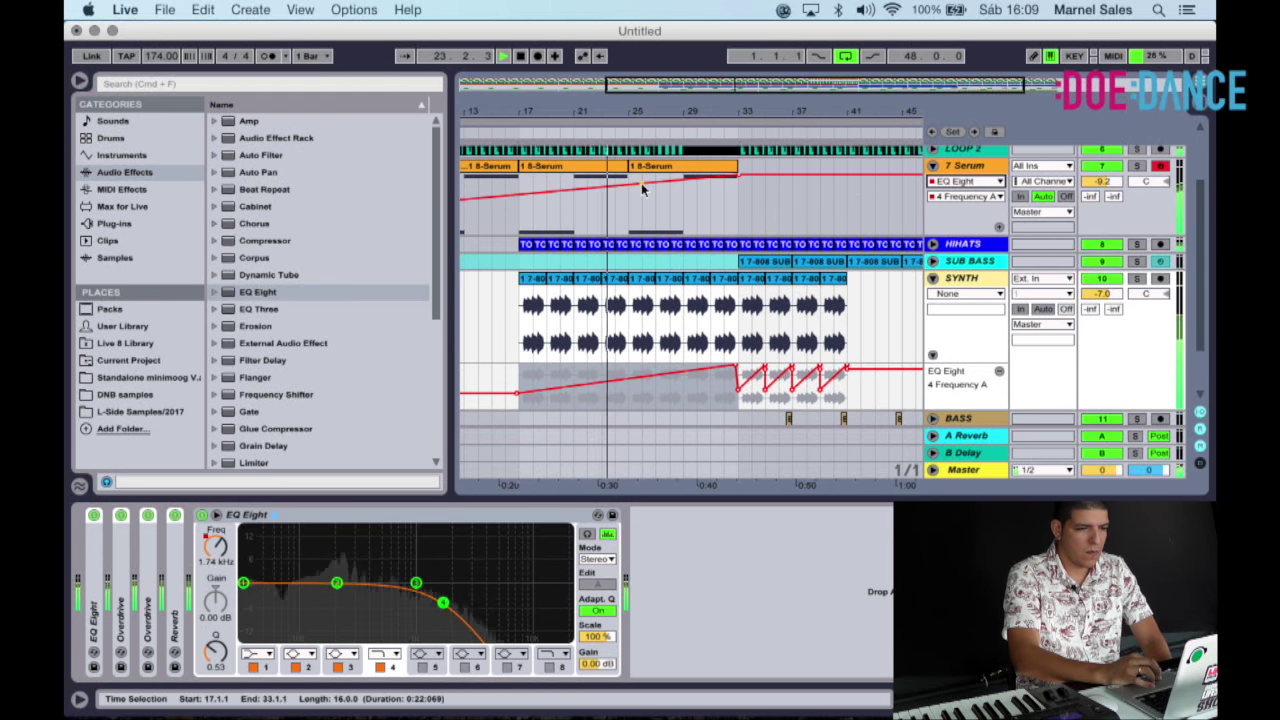
pyautogui.click(680, 185)
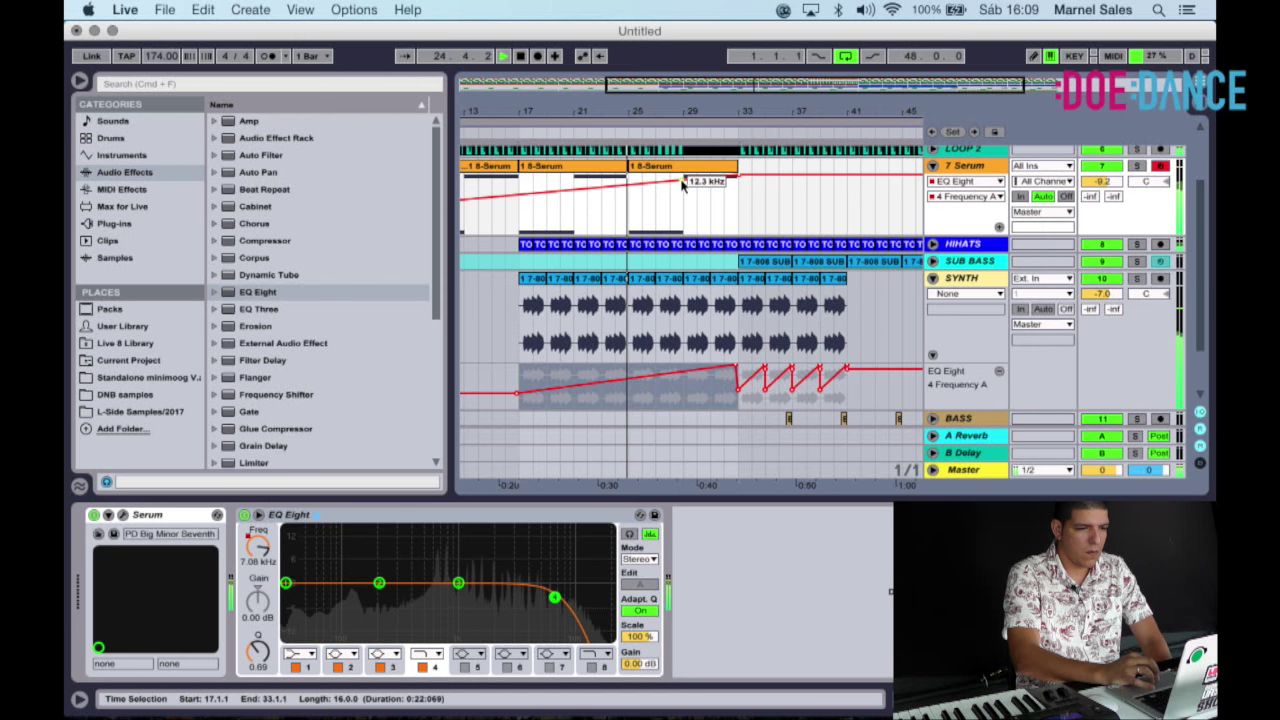
pyautogui.moveTo(740, 180); pyautogui.dragTo(738, 234)
pyautogui.click(814, 224)
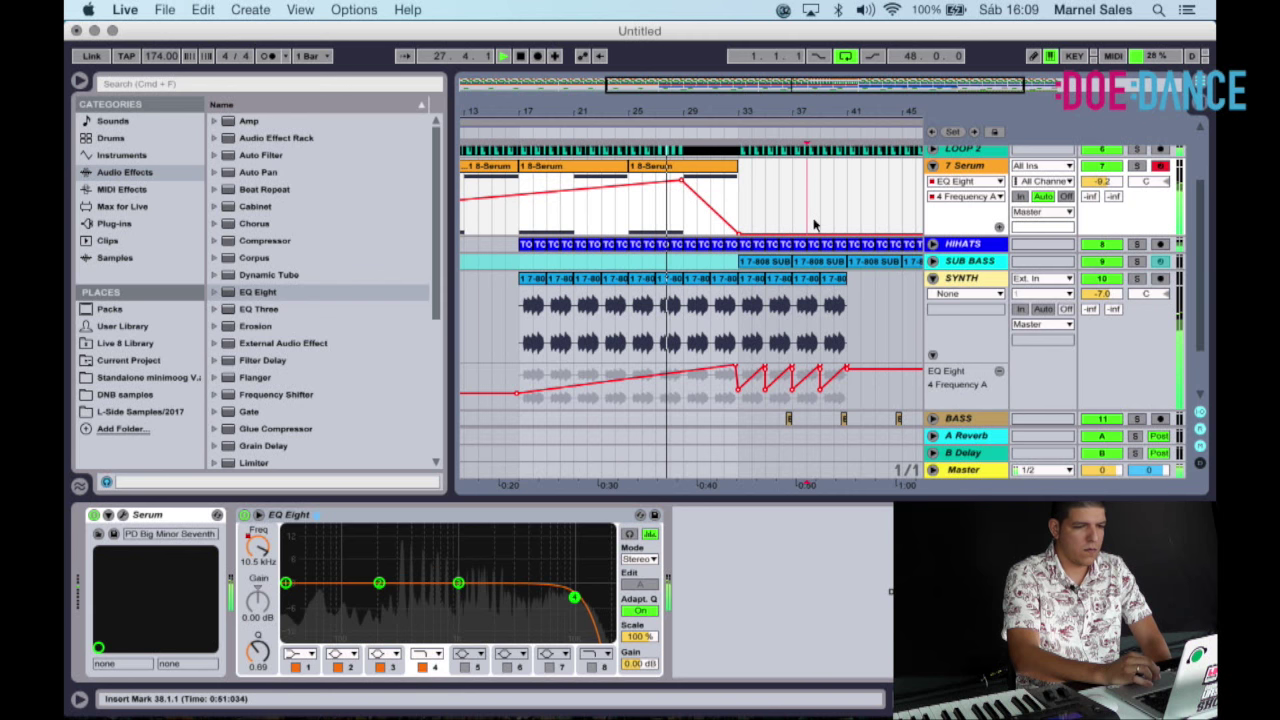
pyautogui.moveTo(814, 224); pyautogui.dragTo(1003, 293)
pyautogui.click(760, 207)
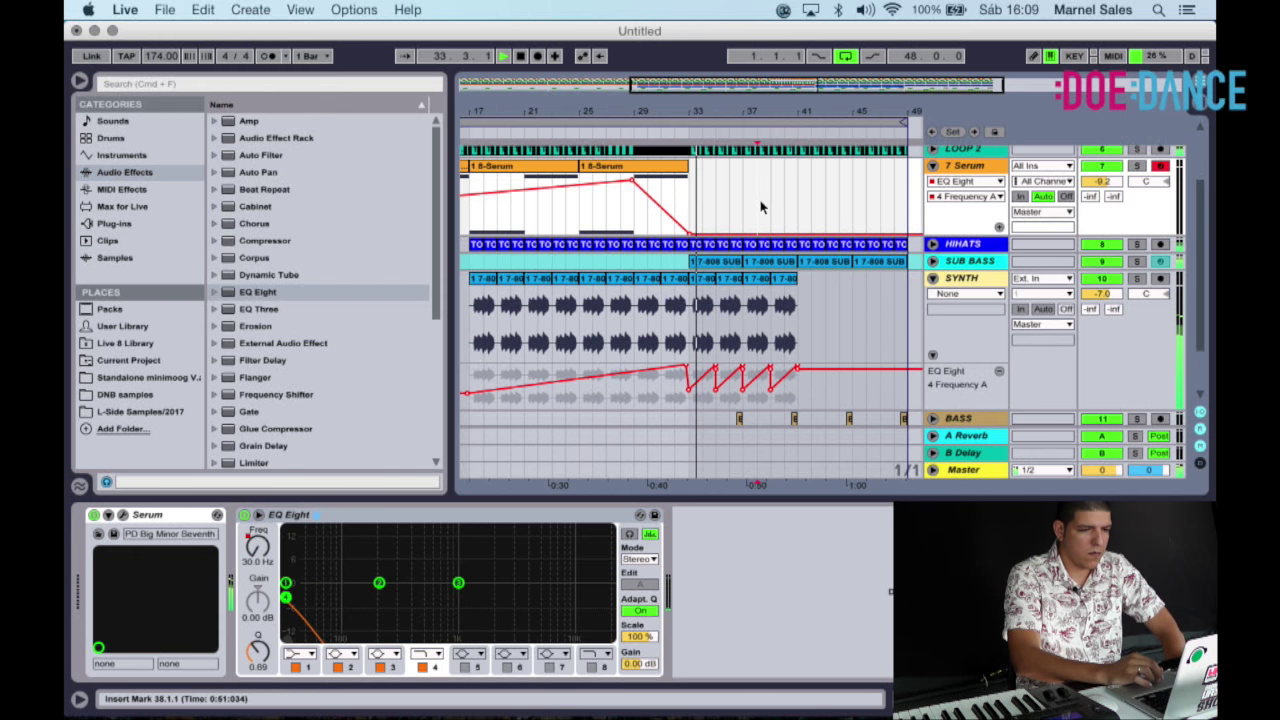
# Fold the SYNTH track while the drop plays.
pyautogui.scroll(-2, 760, 207)
pyautogui.click(826, 283)
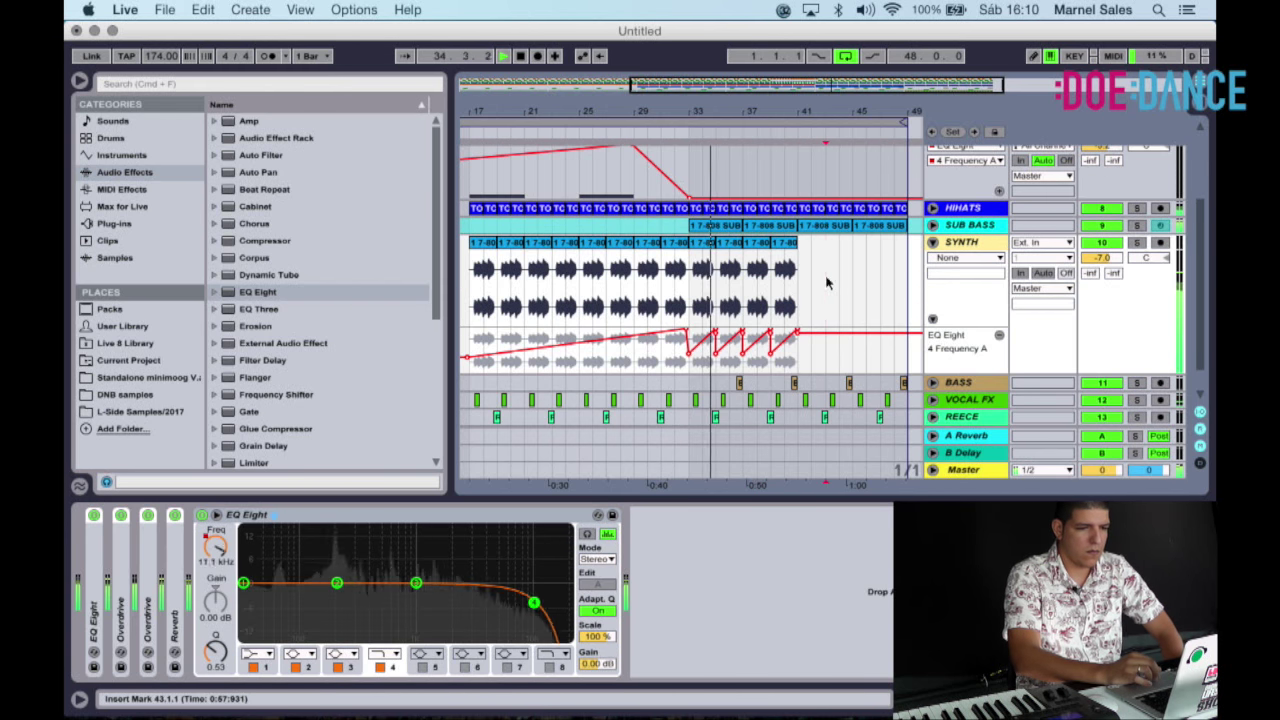
pyautogui.click(932, 242)
pyautogui.moveTo(748, 110); pyautogui.dragTo(748, 100)
pyautogui.scroll(2, 732, 352)
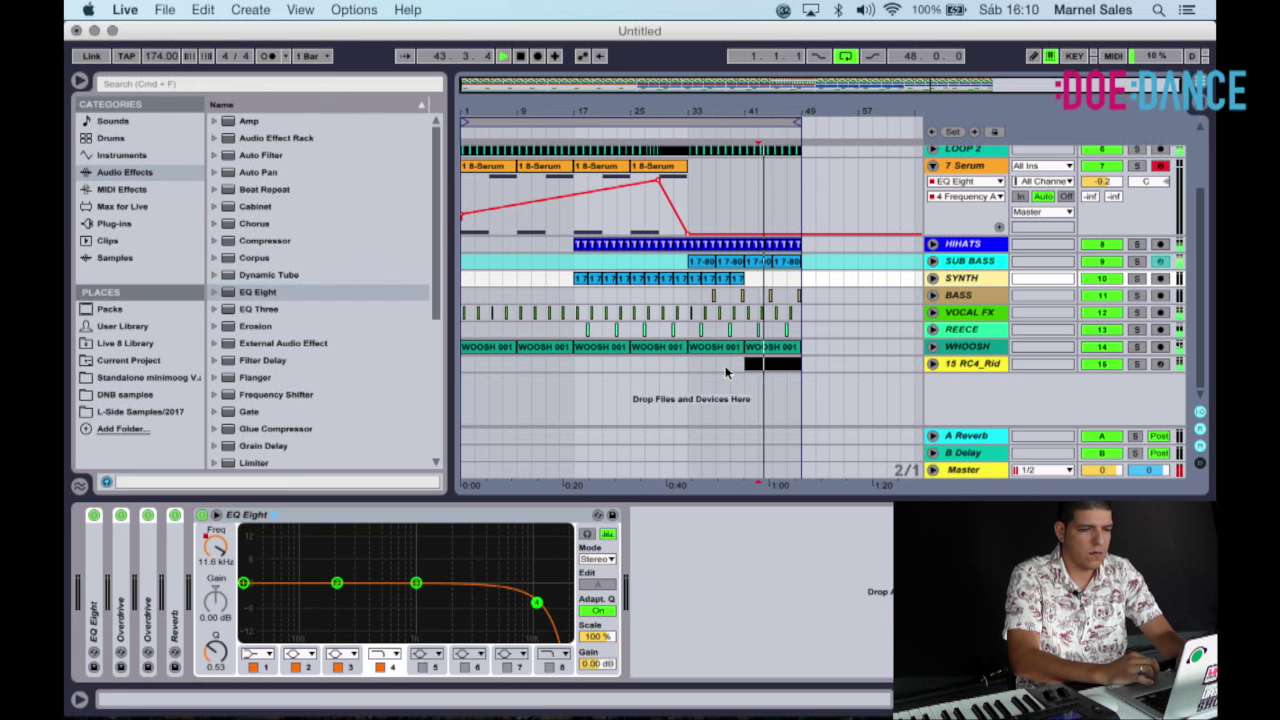
# Move the ride clips from bar 41 to bar 49 and put the WOOSH 001 clip back in bars 41 to 48.
pyautogui.press('space')
pyautogui.click(800, 368)
pyautogui.moveTo(800, 372); pyautogui.dragTo(744, 357)
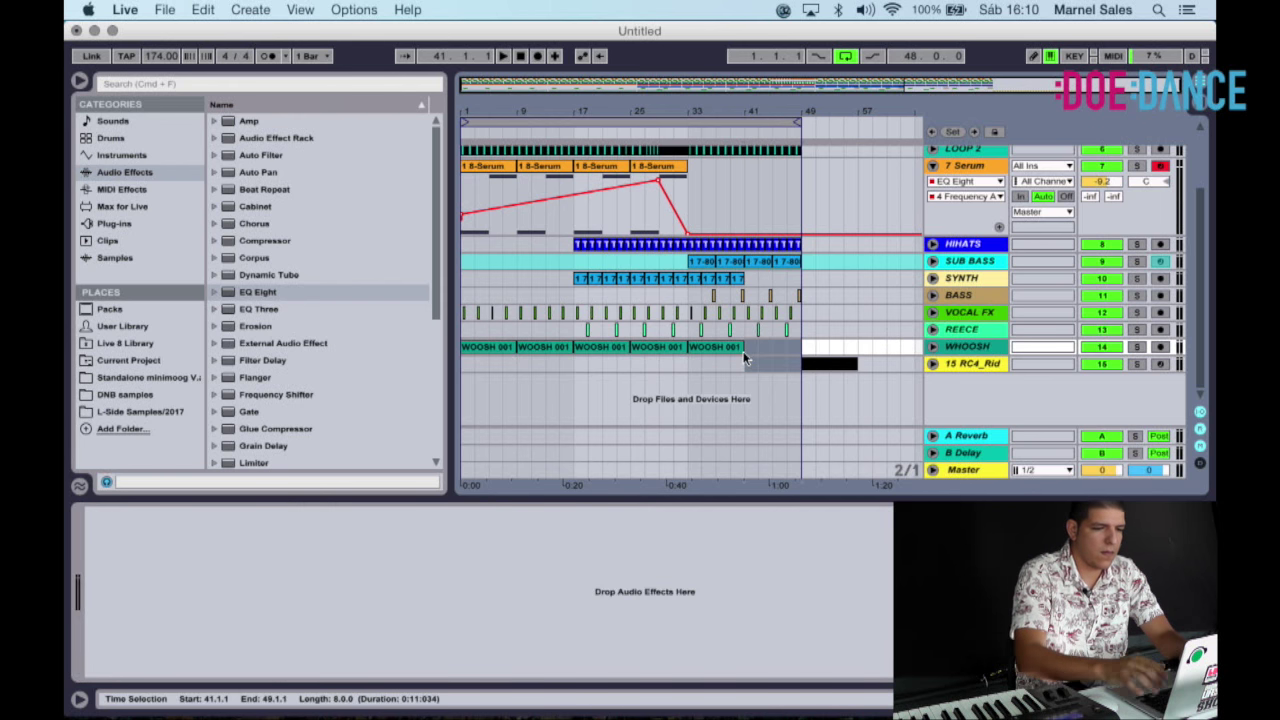
pyautogui.press('super+v')
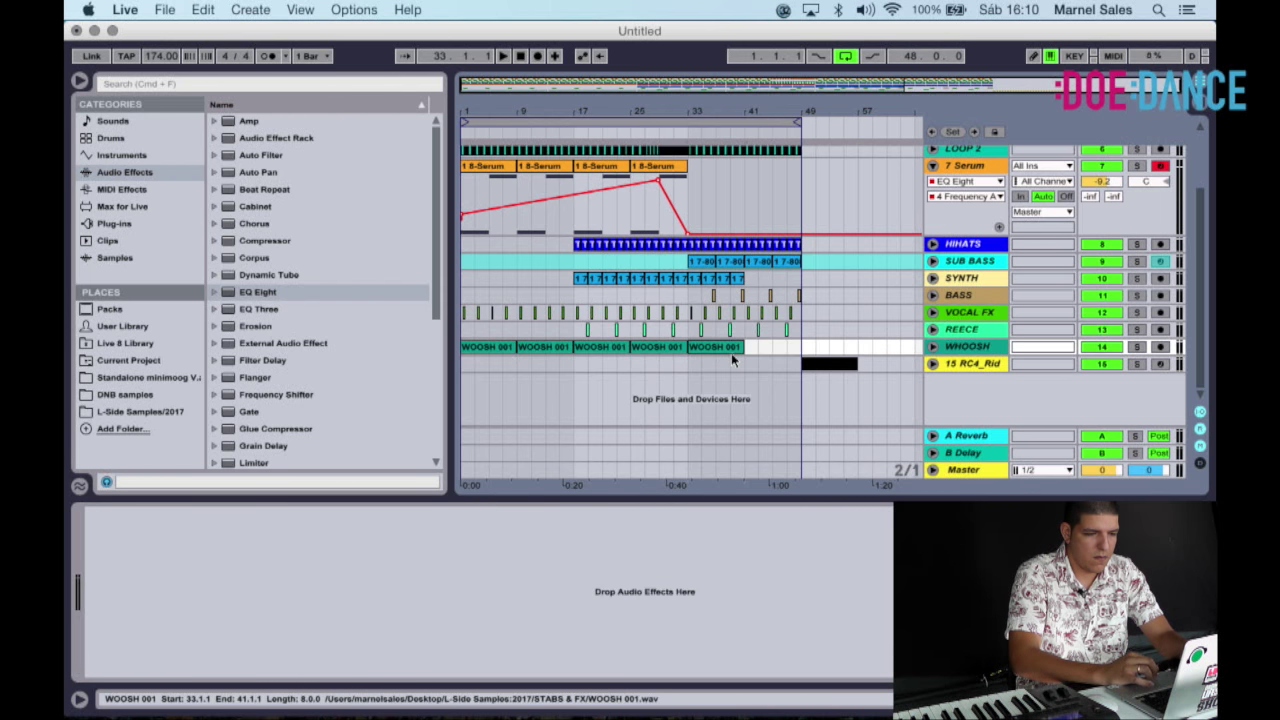
# Duplicate bars 33 to 48 of all tracks above the ride to bar 49, extending the drop to bar 65.
pyautogui.moveTo(803, 348); pyautogui.dragTo(689, 103)
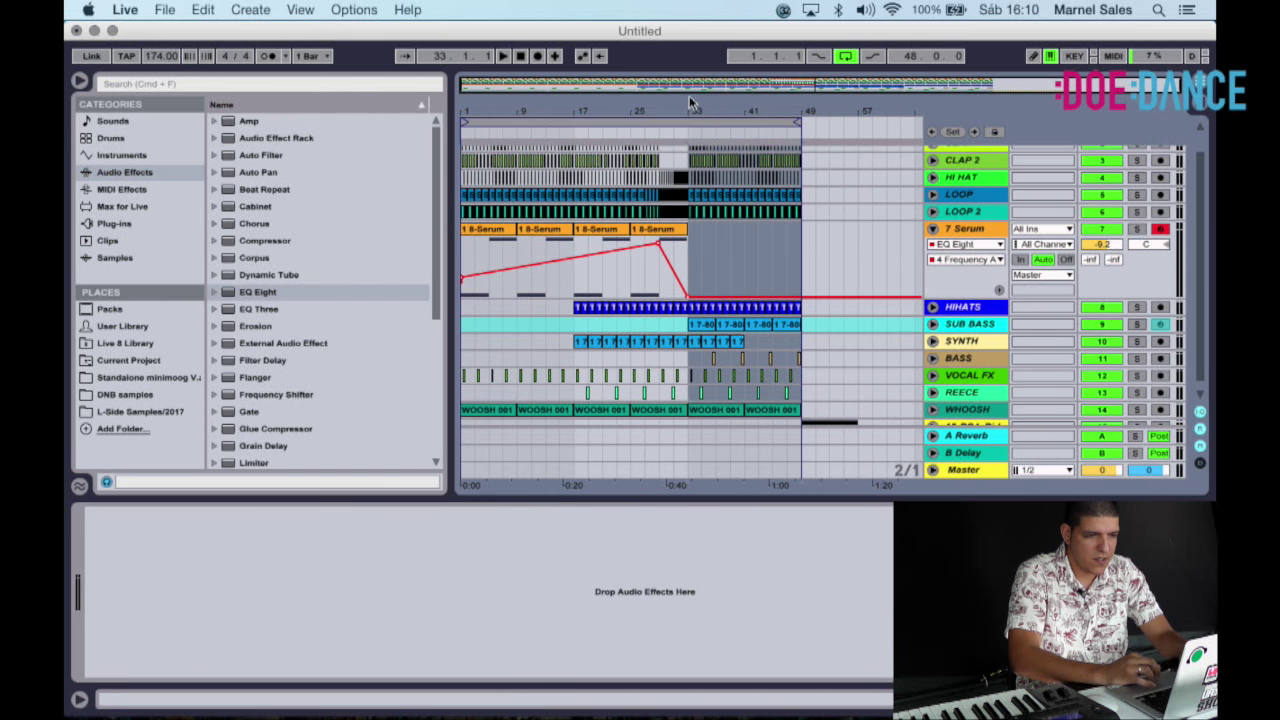
pyautogui.press('super+d')
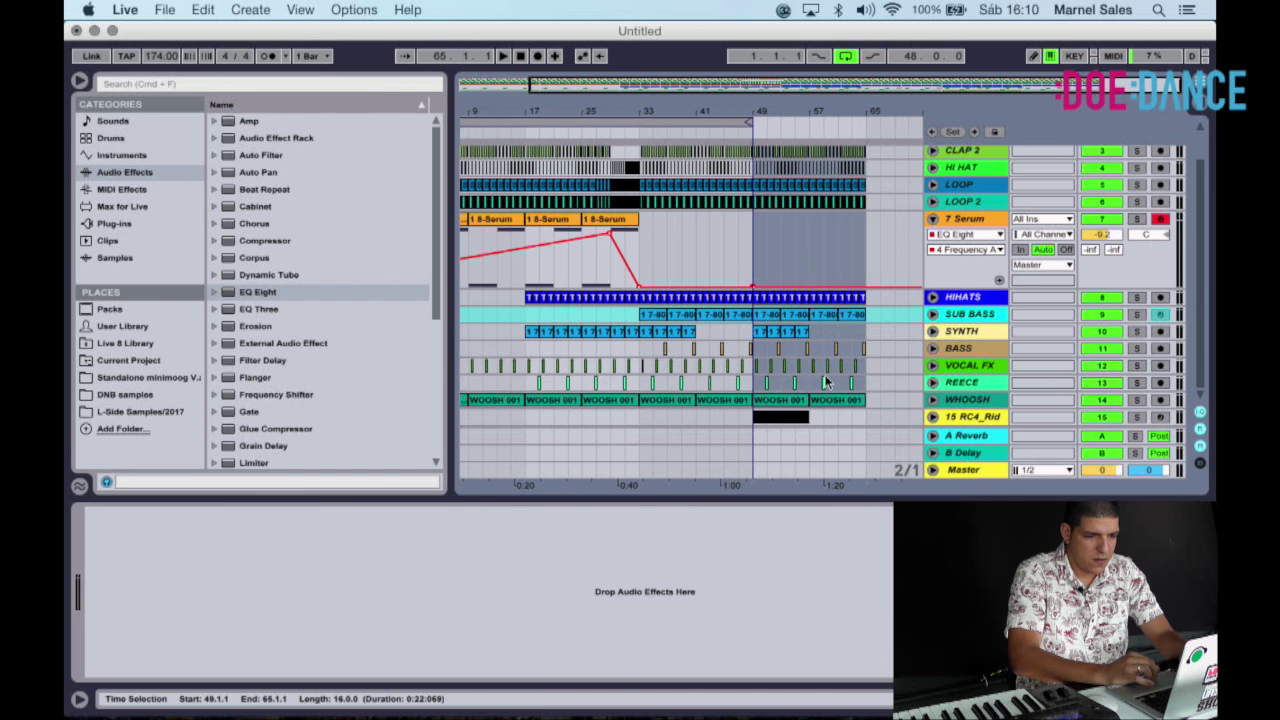
# Fill bars 41 to 48 of the SYNTH track with copies of its clips and delete the SYNTH clips from bar 49 on.
pyautogui.click(798, 336)
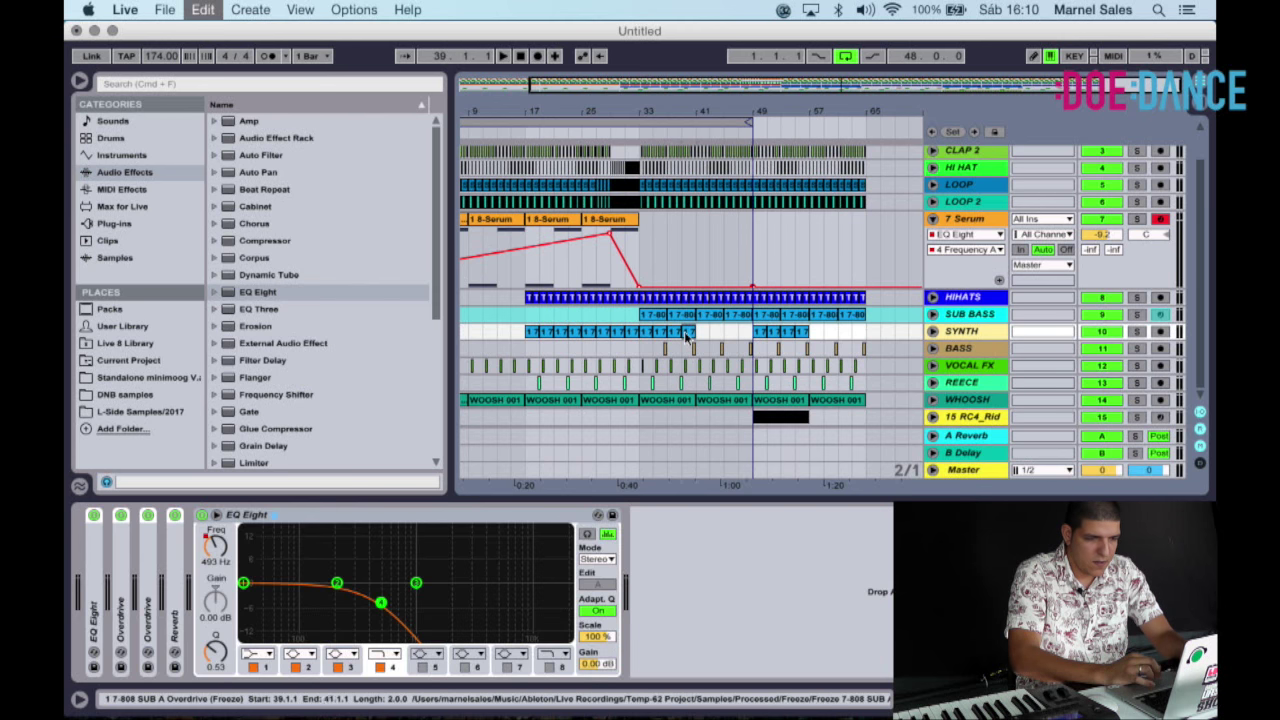
pyautogui.click(810, 342)
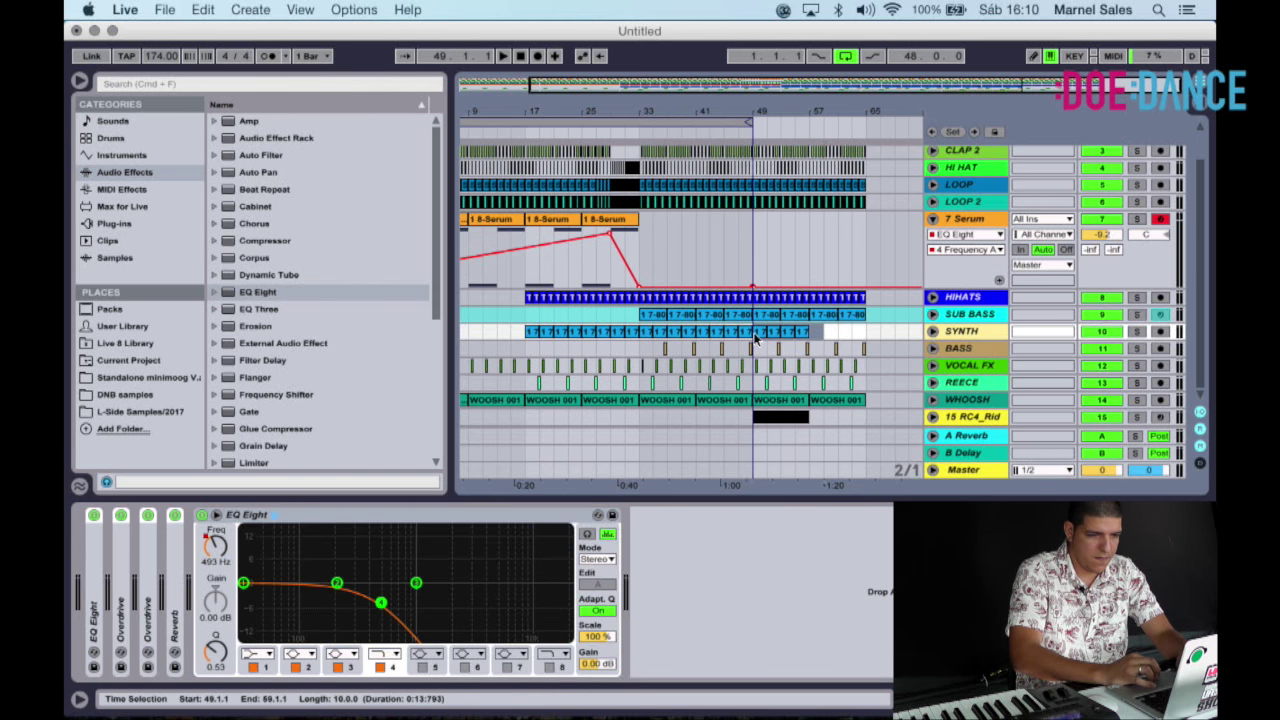
pyautogui.moveTo(828, 340); pyautogui.dragTo(755, 340)
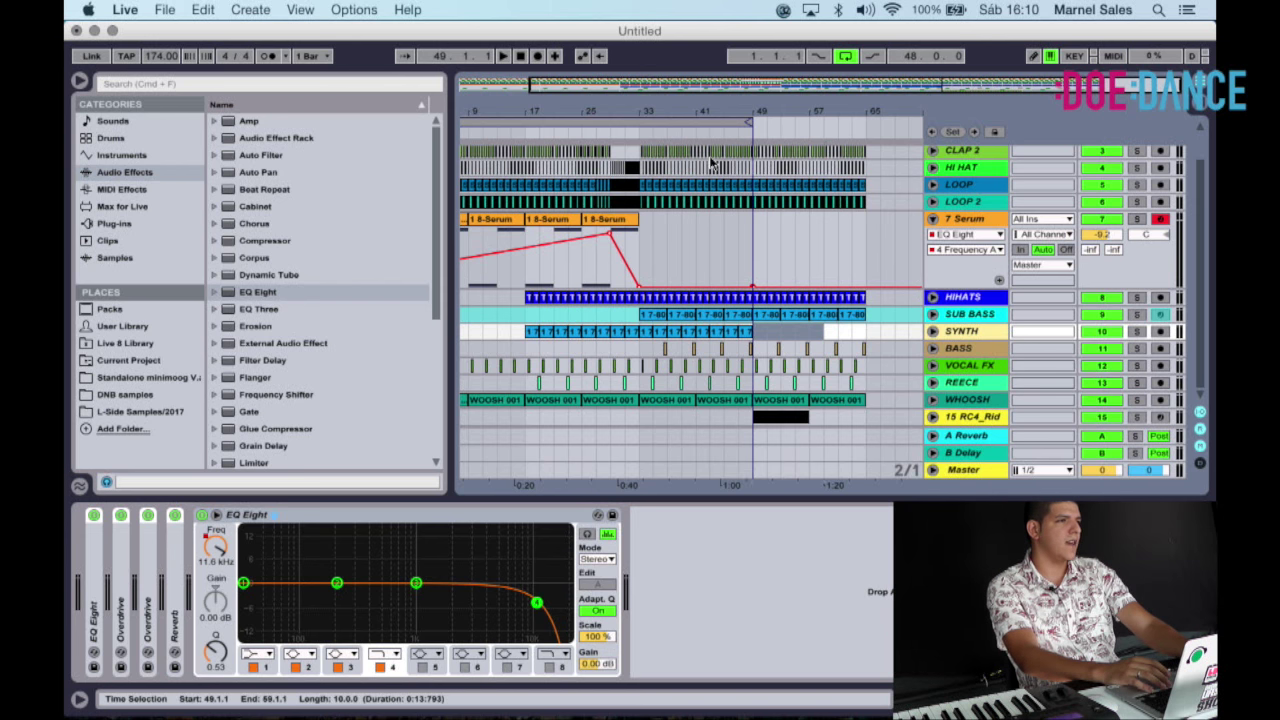
# Play the build-up from around bar 20 with the arrangement area widened and the 7 Serum track folded.
pyautogui.click(548, 139)
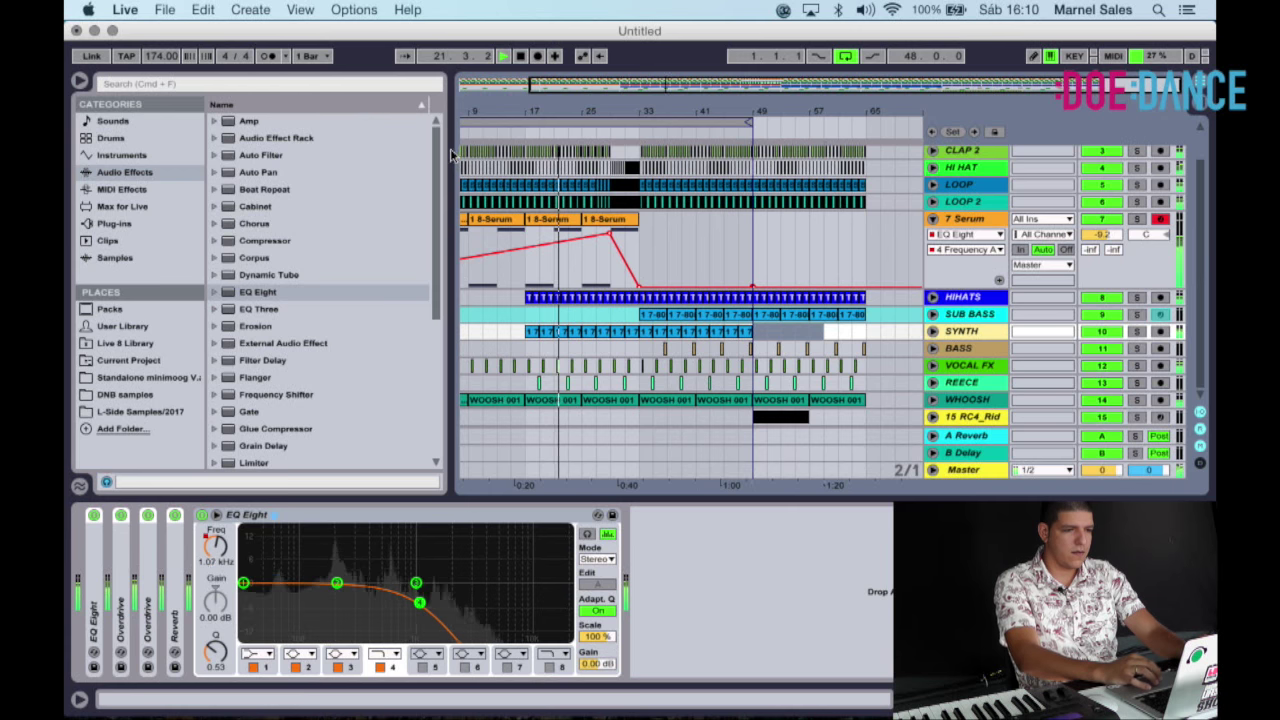
pyautogui.moveTo(450, 152); pyautogui.dragTo(405, 152)
pyautogui.moveTo(446, 111); pyautogui.dragTo(645, 280)
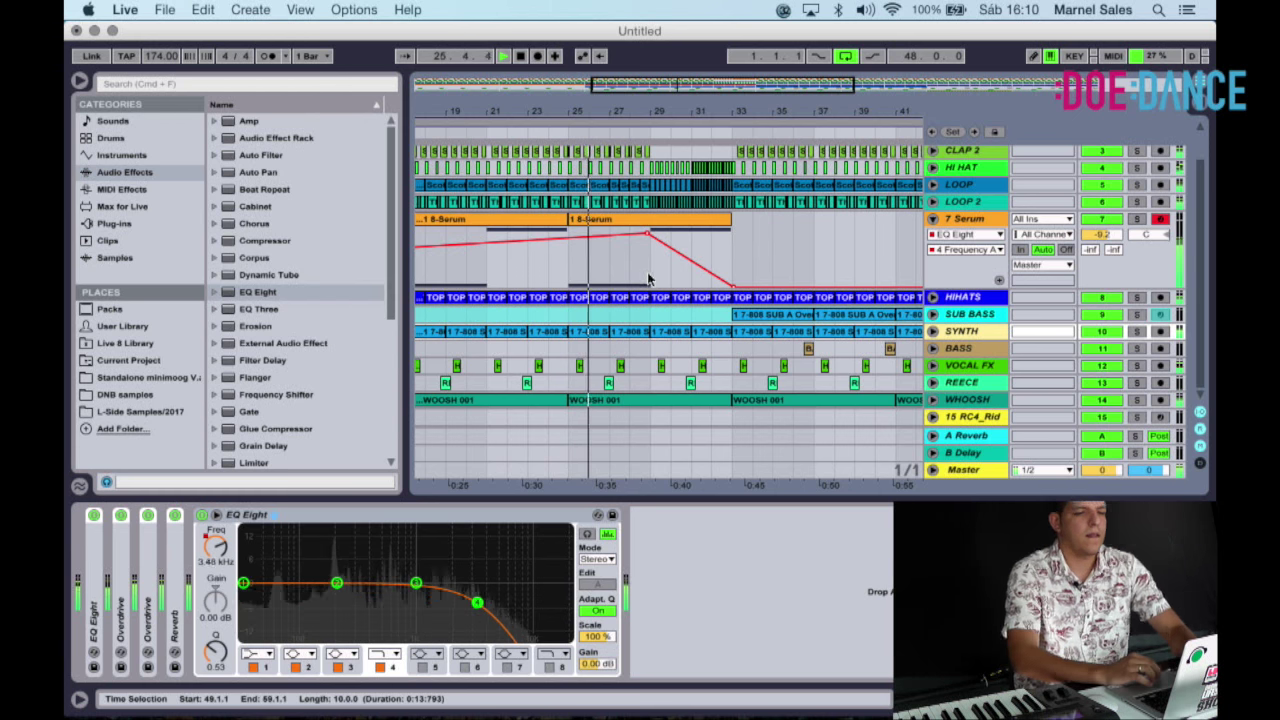
pyautogui.click(933, 220)
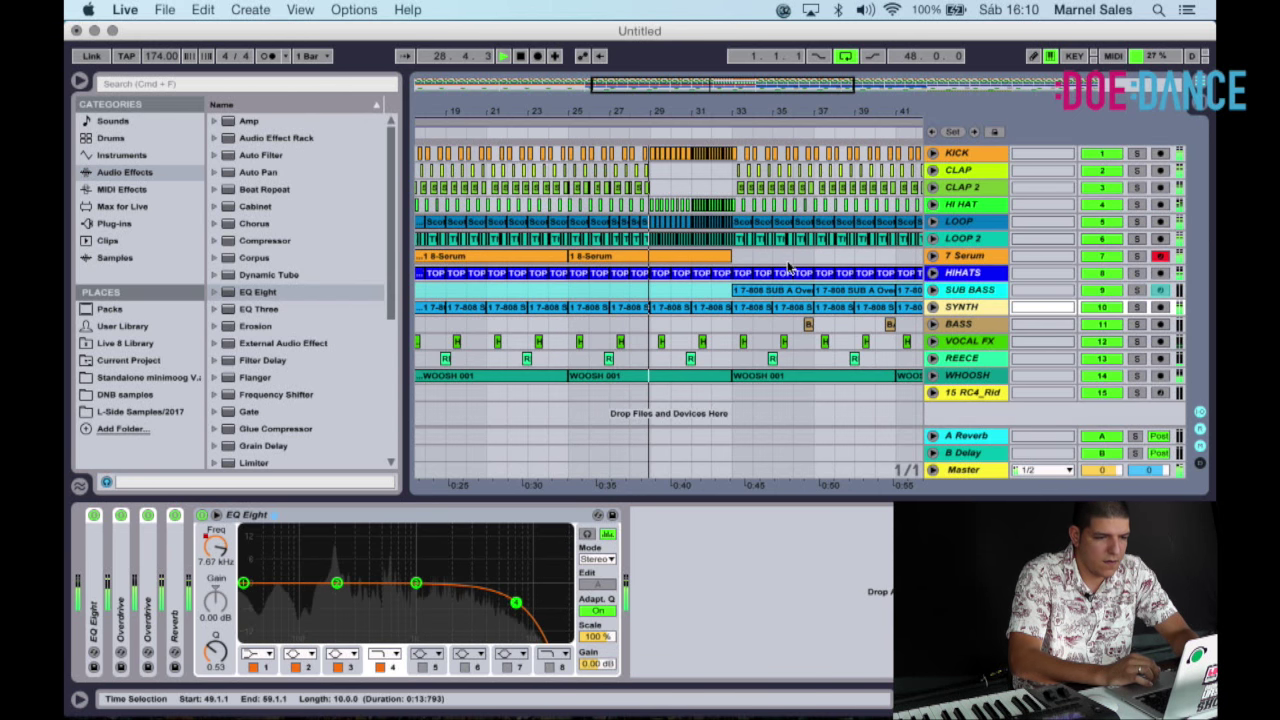
# Unfold the 7 Serum track and turn off the arrangement loop while the drop plays.
pyautogui.click(933, 255)
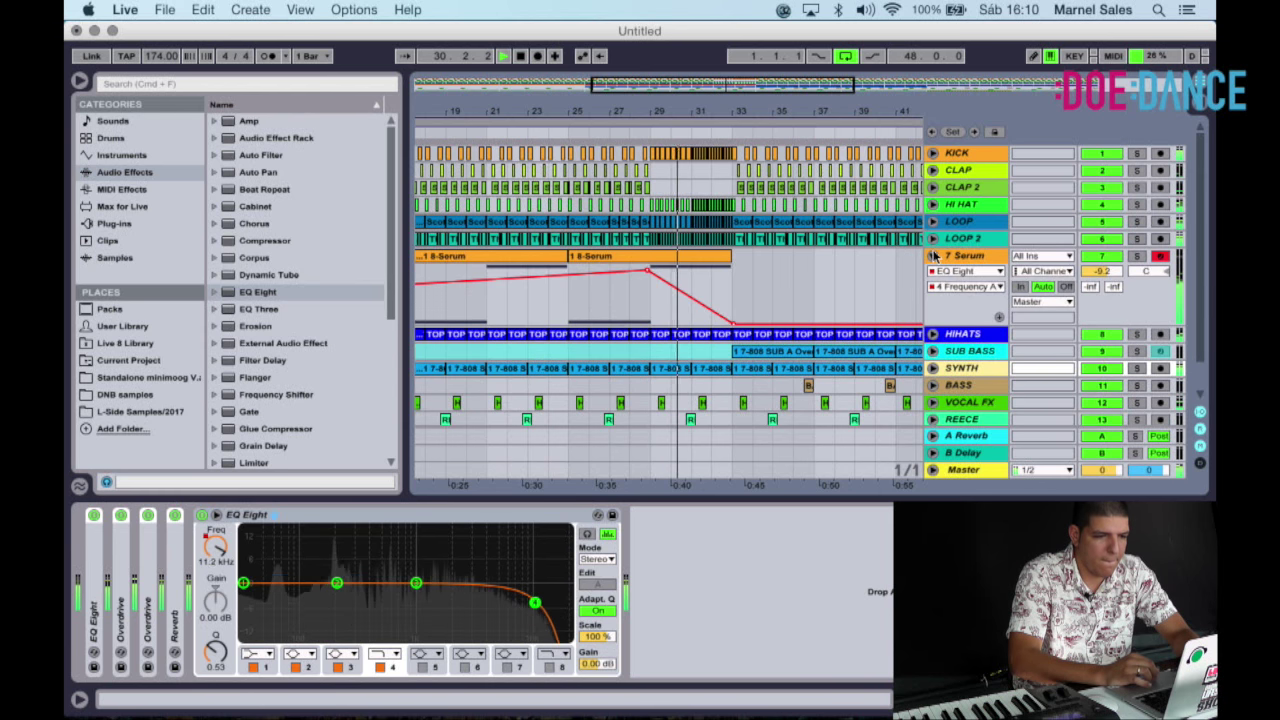
pyautogui.scroll(-1, 838, 269)
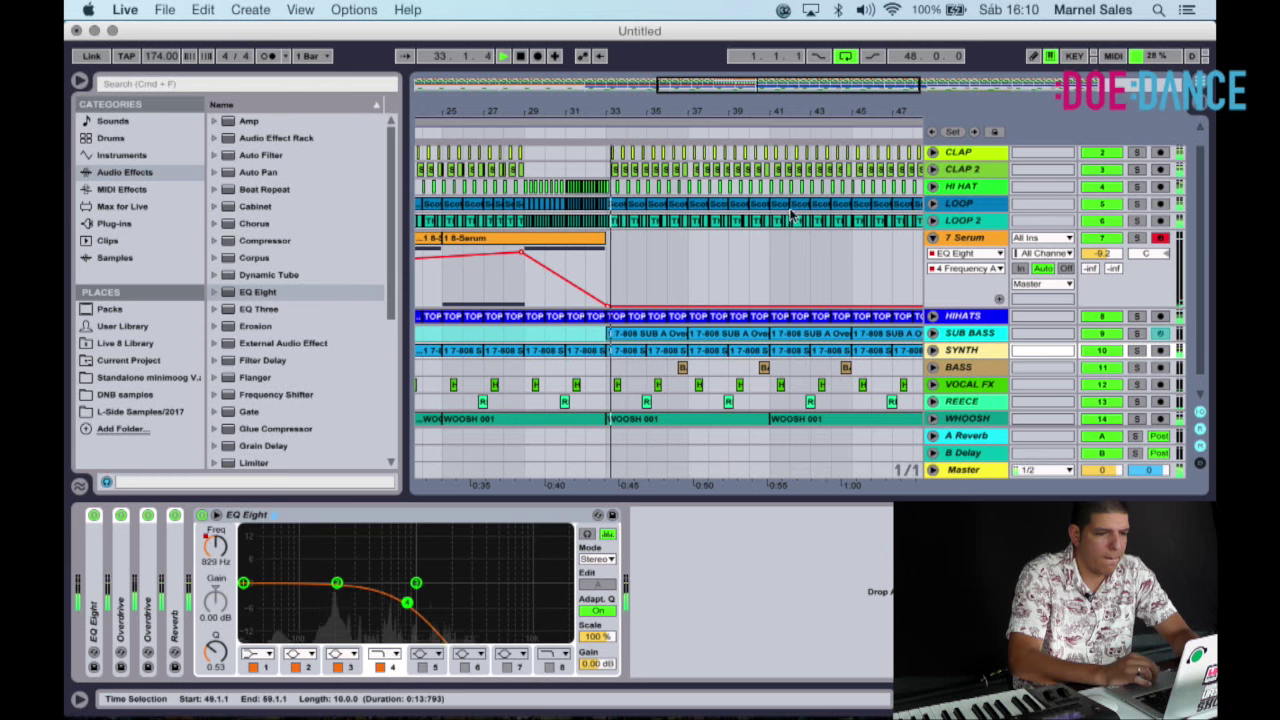
pyautogui.moveTo(745, 110); pyautogui.dragTo(752, 66)
pyautogui.scroll(-1, 791, 314)
pyautogui.hscroll(1, 791, 314)
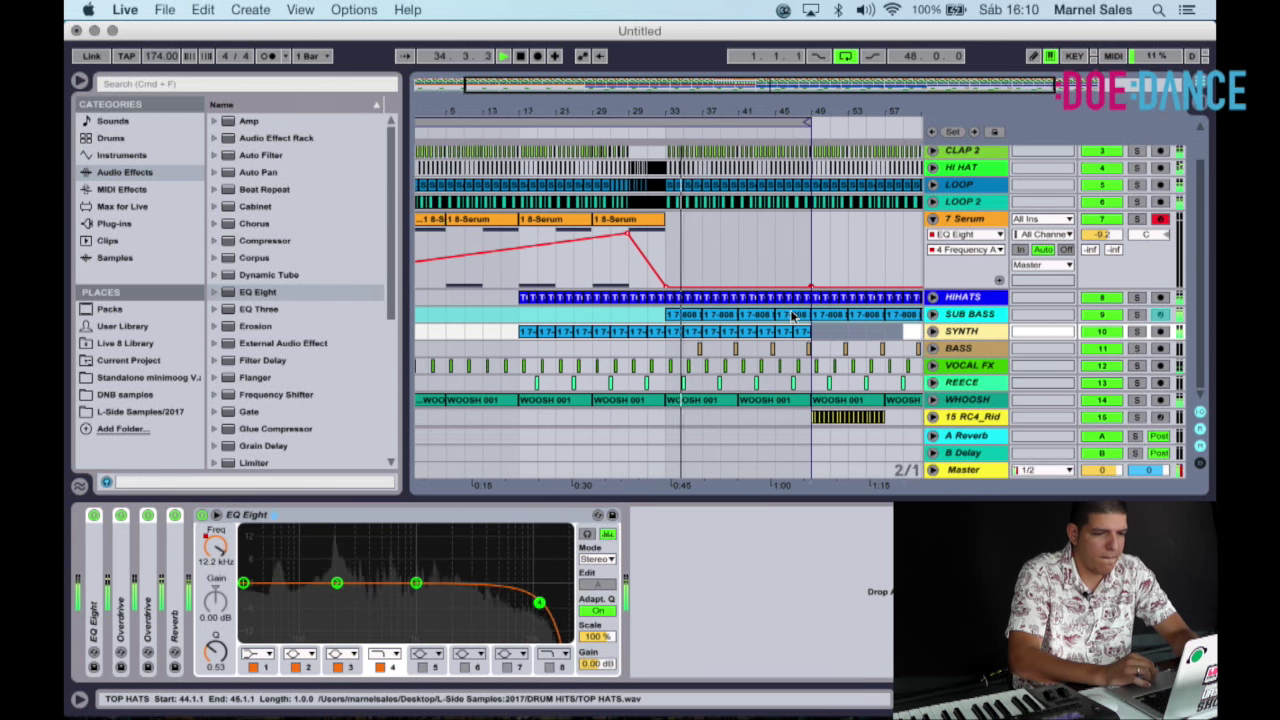
pyautogui.moveTo(834, 263); pyautogui.dragTo(841, 168)
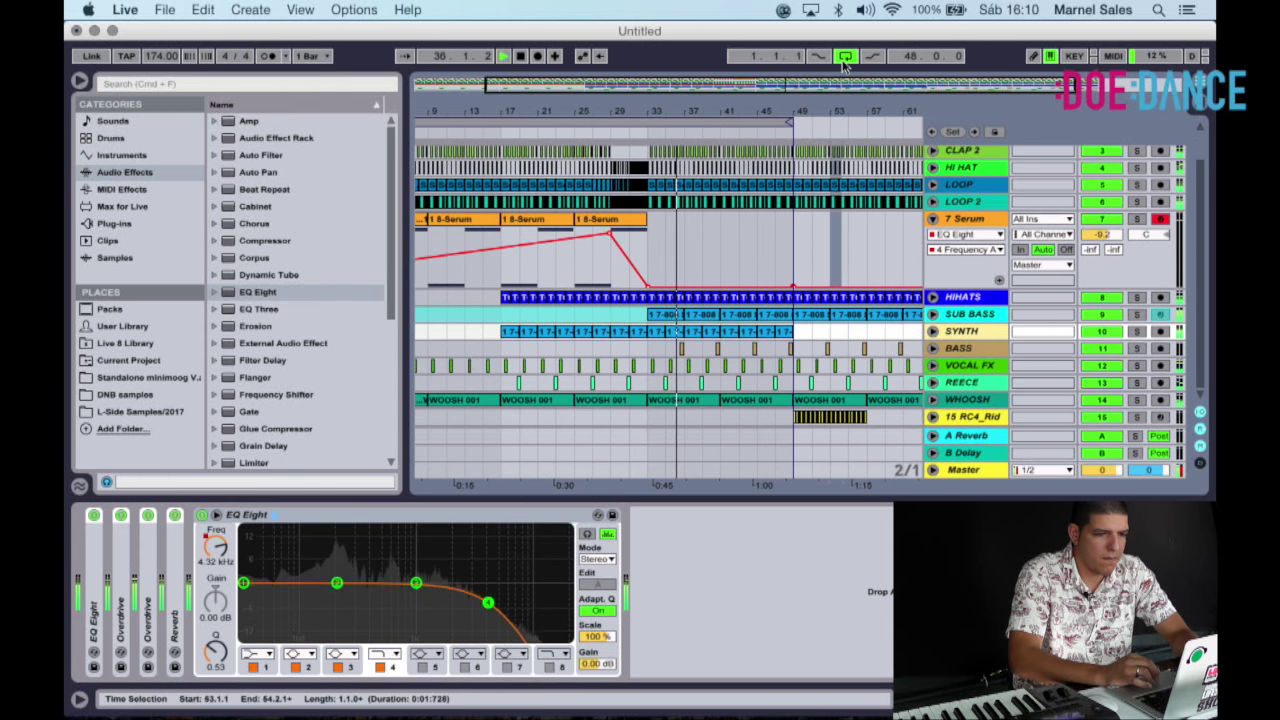
pyautogui.click(841, 232)
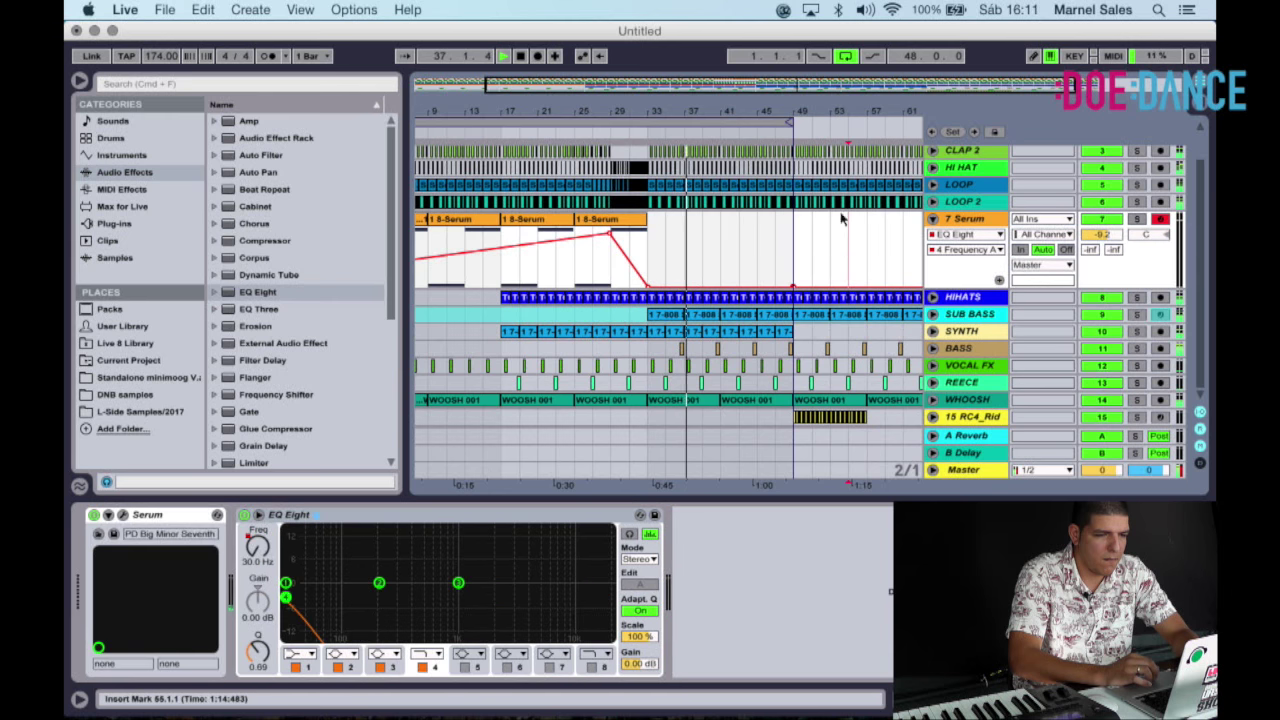
pyautogui.click(846, 56)
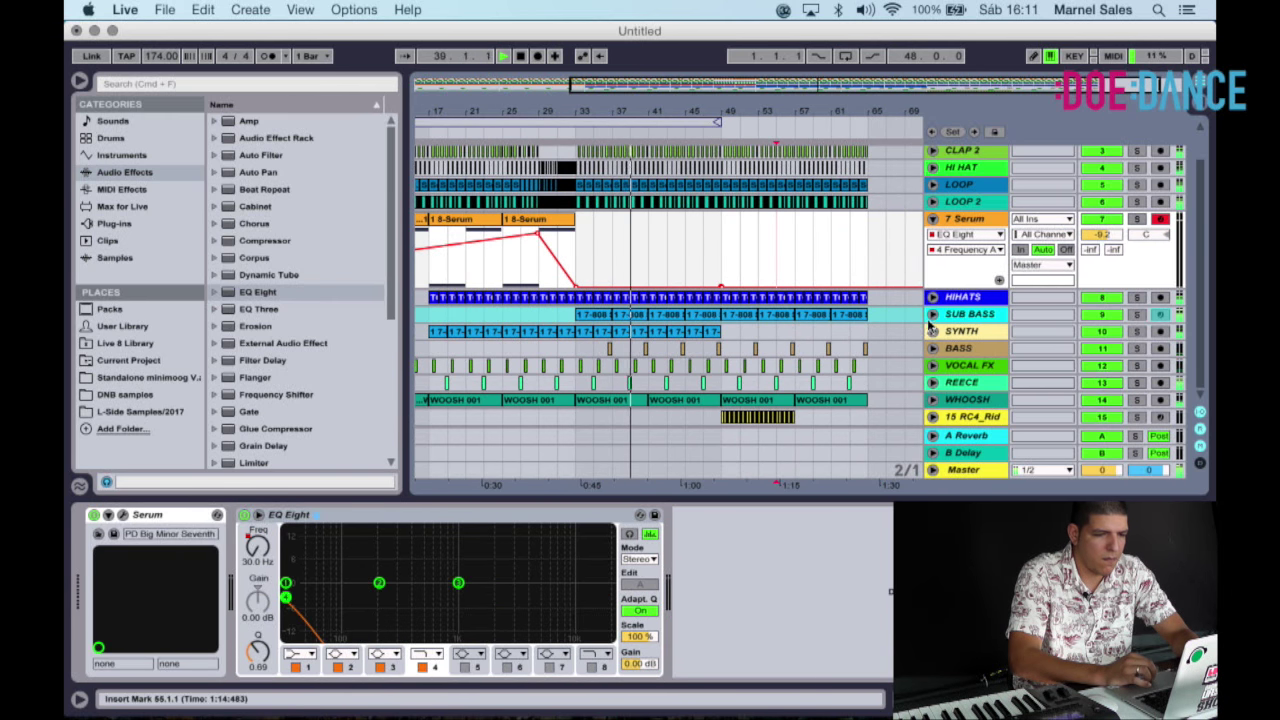
# Raise the SYNTH track's volume to -4.1 dB in its unfolded controls, and fold the track.
pyautogui.click(933, 332)
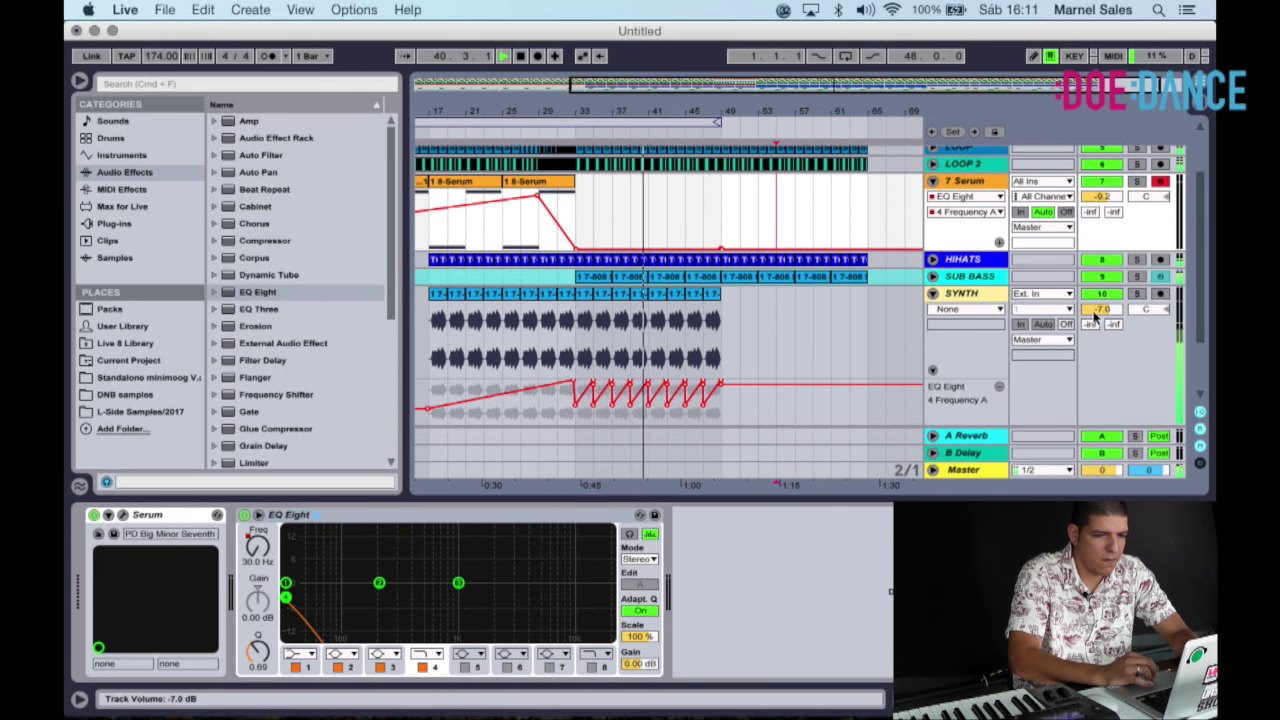
pyautogui.moveTo(1096, 312); pyautogui.dragTo(1096, 321)
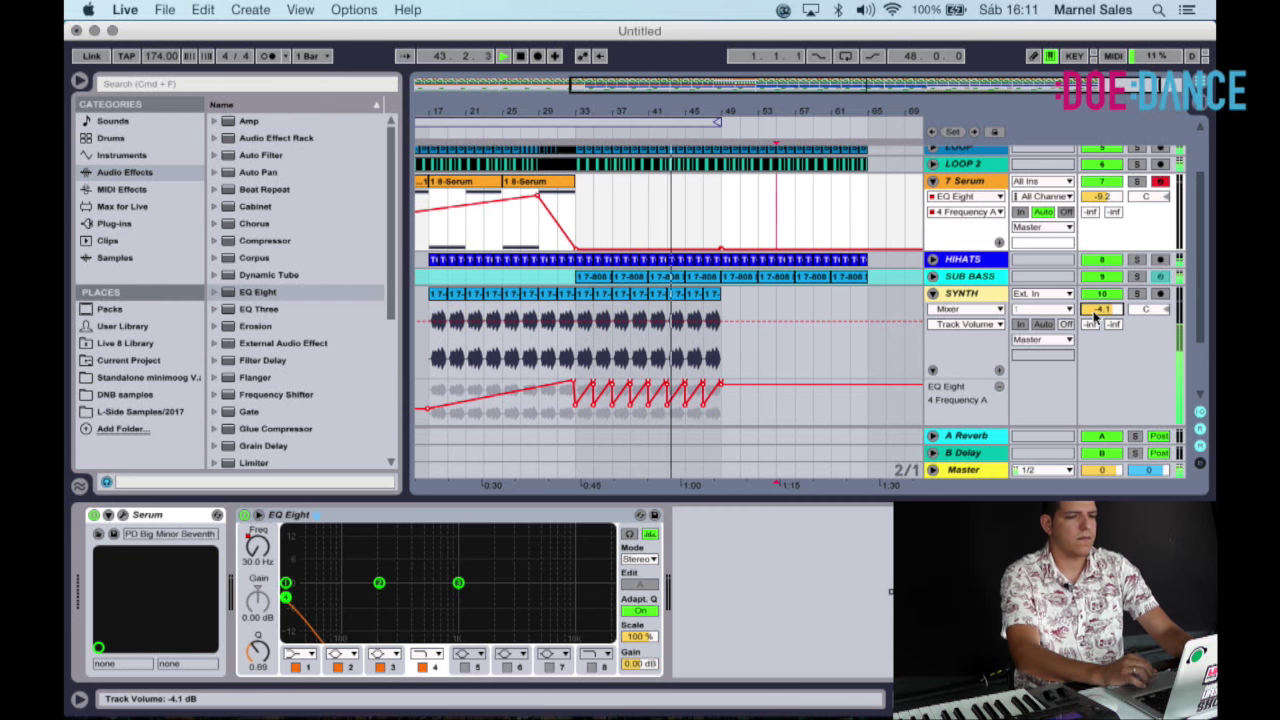
pyautogui.scroll(-3, 858, 383)
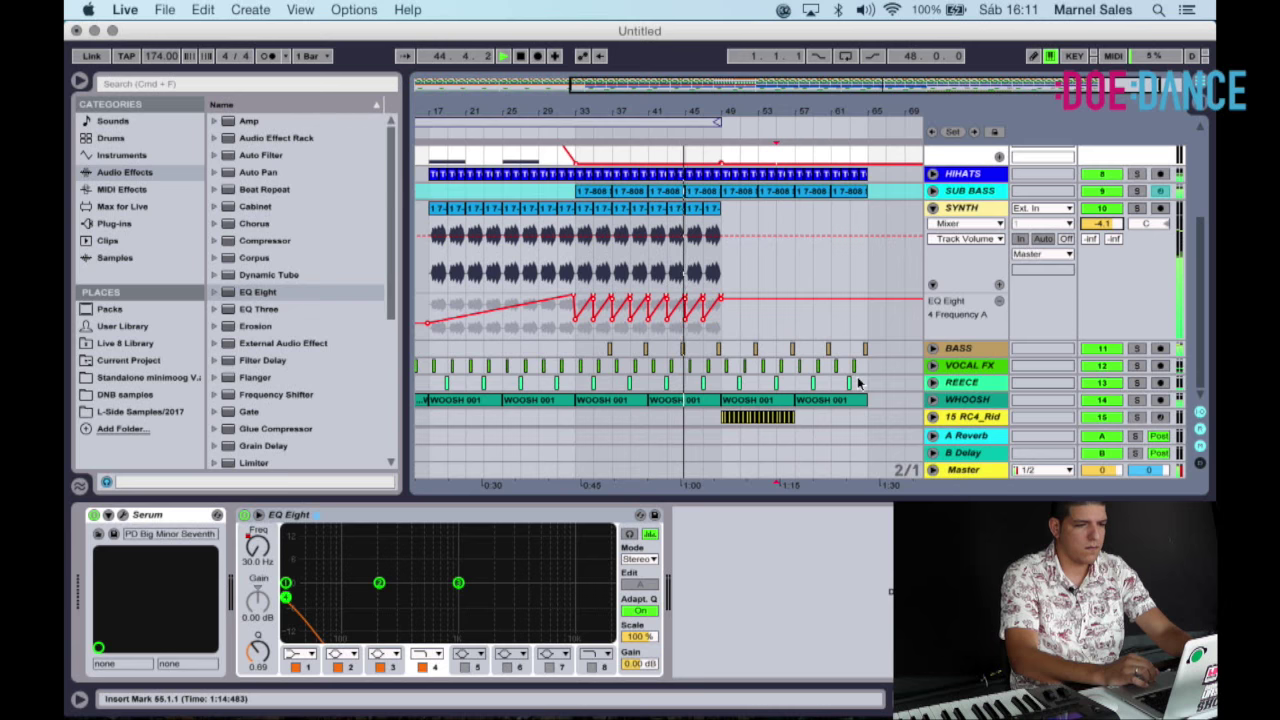
pyautogui.scroll(3, 858, 383)
pyautogui.moveTo(723, 114); pyautogui.dragTo(757, 113)
pyautogui.scroll(-3, 791, 235)
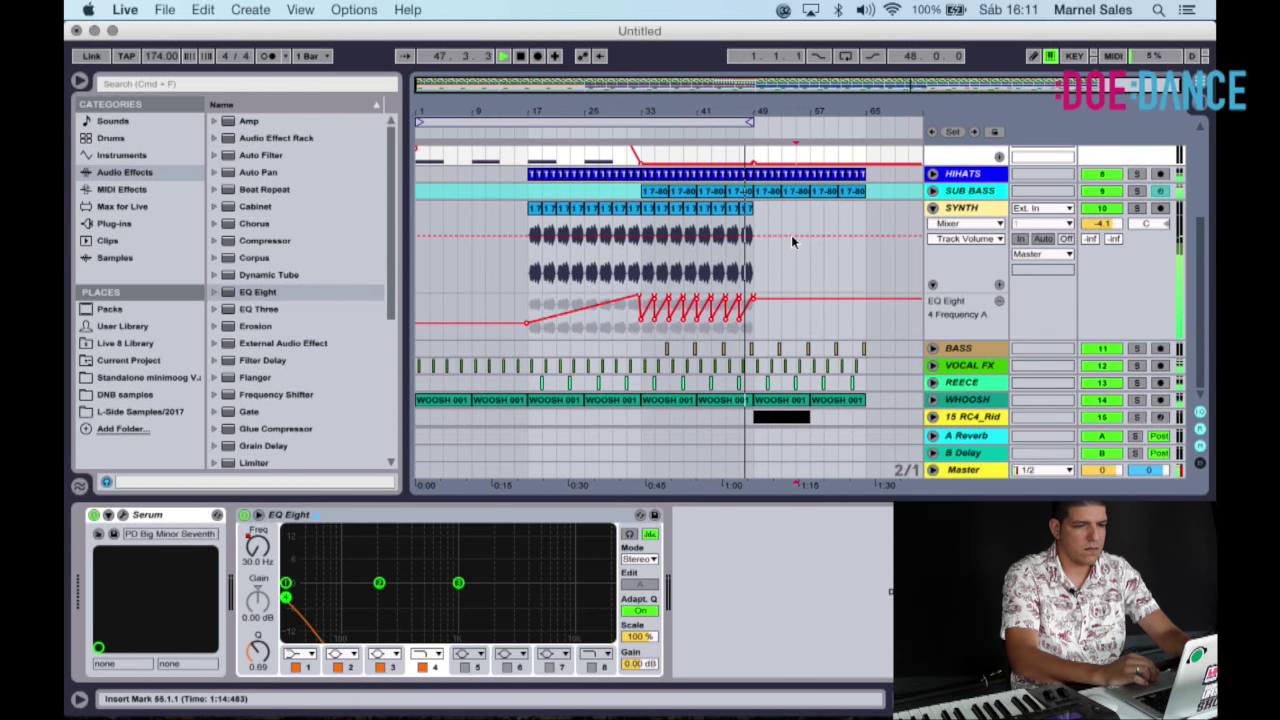
pyautogui.click(932, 208)
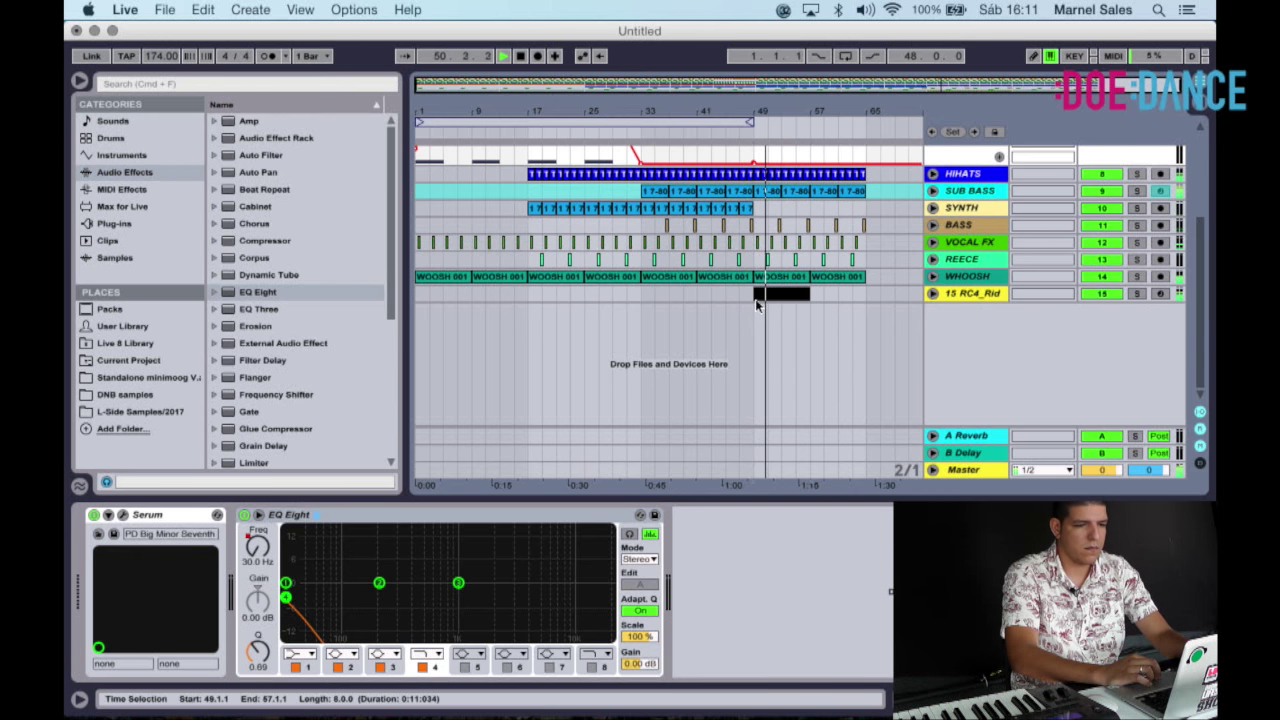
# Duplicate the ride clips of bars 49 to 56 on the 15 RC4_Rid track, filling it to bar 65.
pyautogui.click(944, 296)
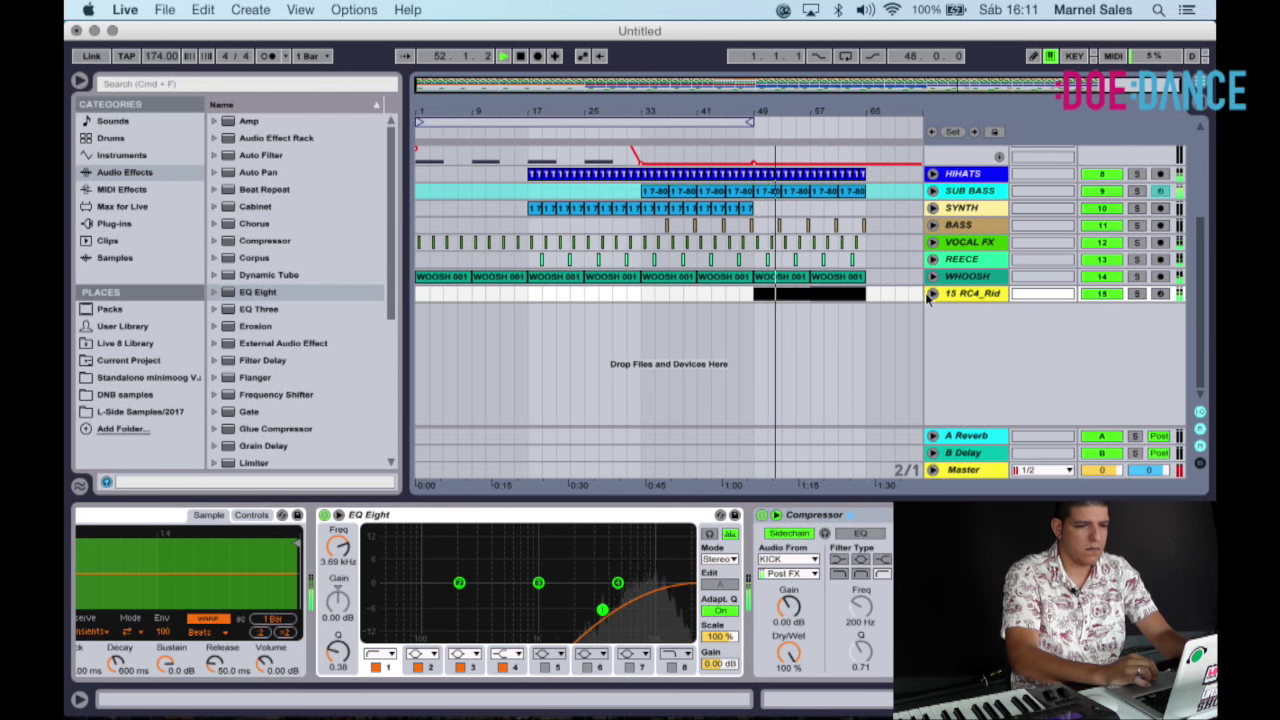
pyautogui.click(932, 294)
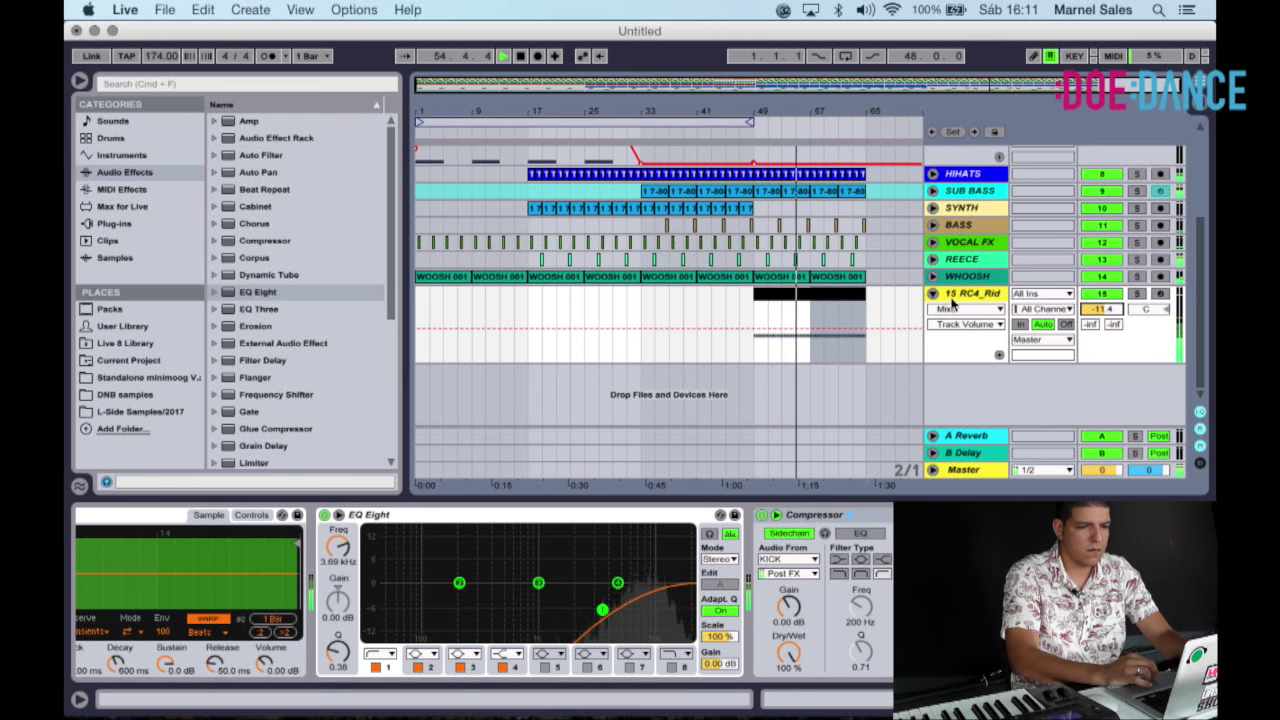
pyautogui.click(932, 294)
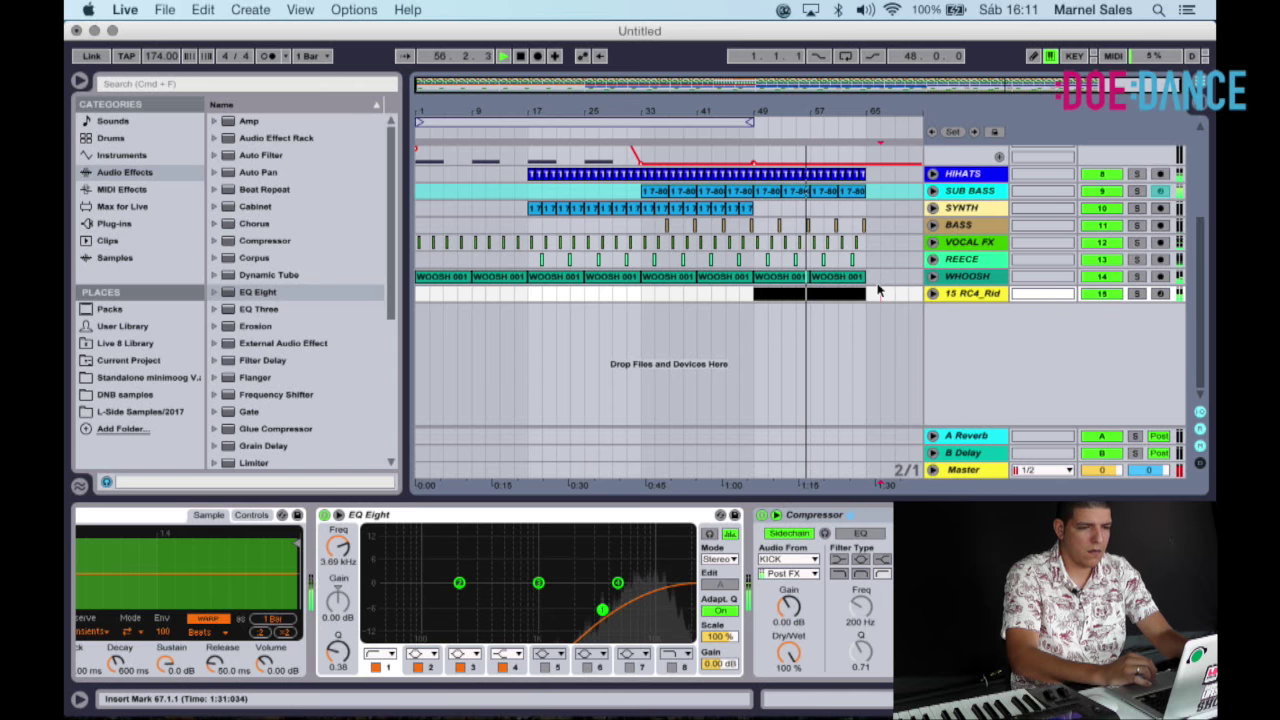
# Fold the 7 Serum track, stop playback and return the position to bar 1.
pyautogui.scroll(3, 877, 283)
pyautogui.scroll(1, 877, 283)
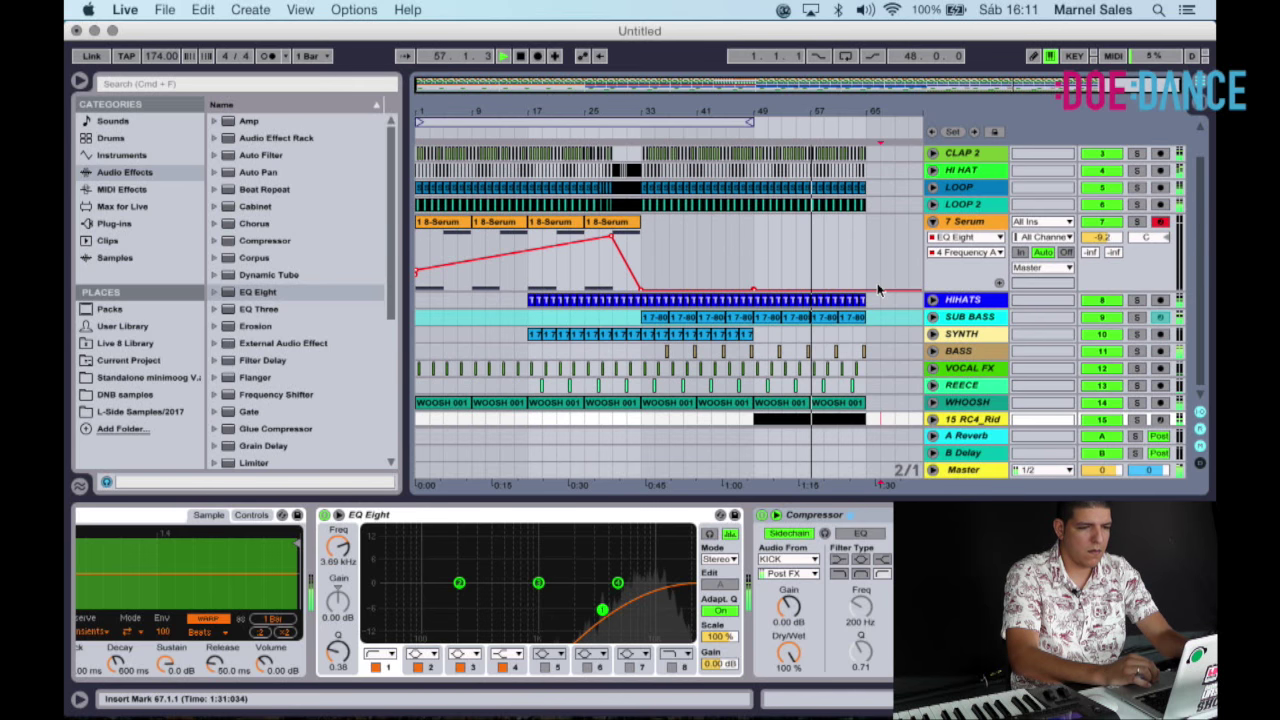
pyautogui.click(932, 221)
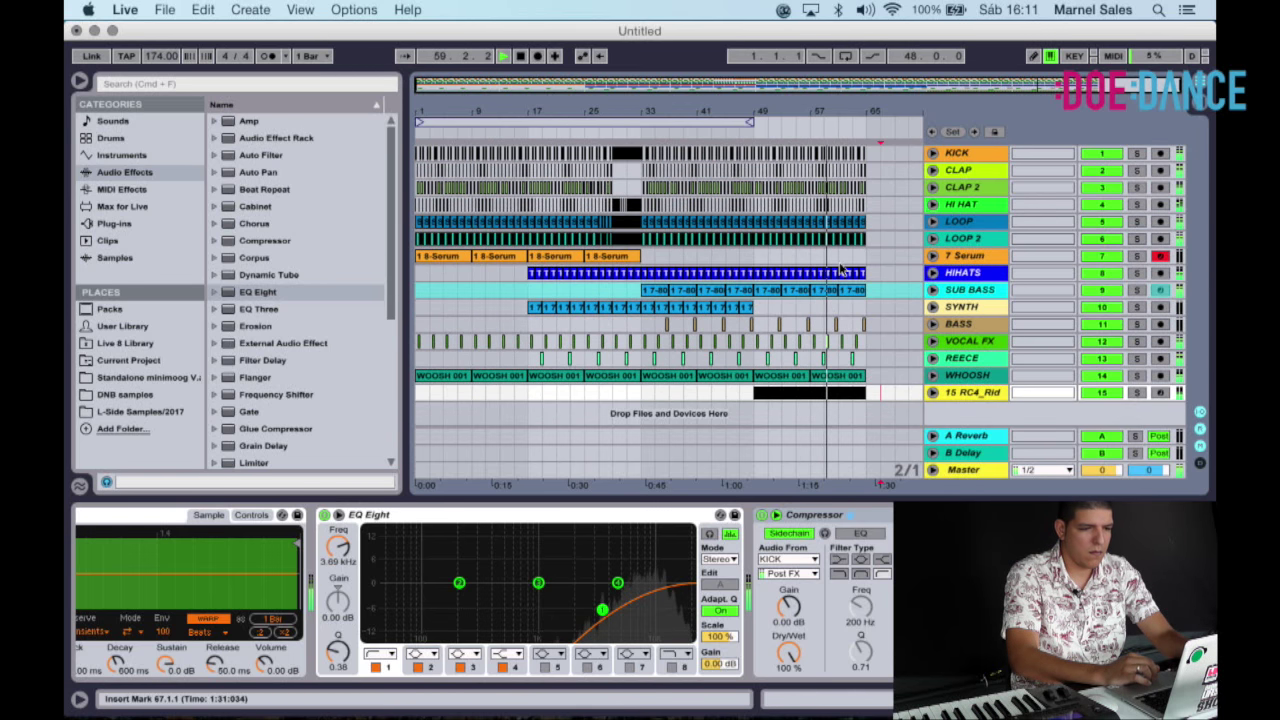
pyautogui.click(894, 343)
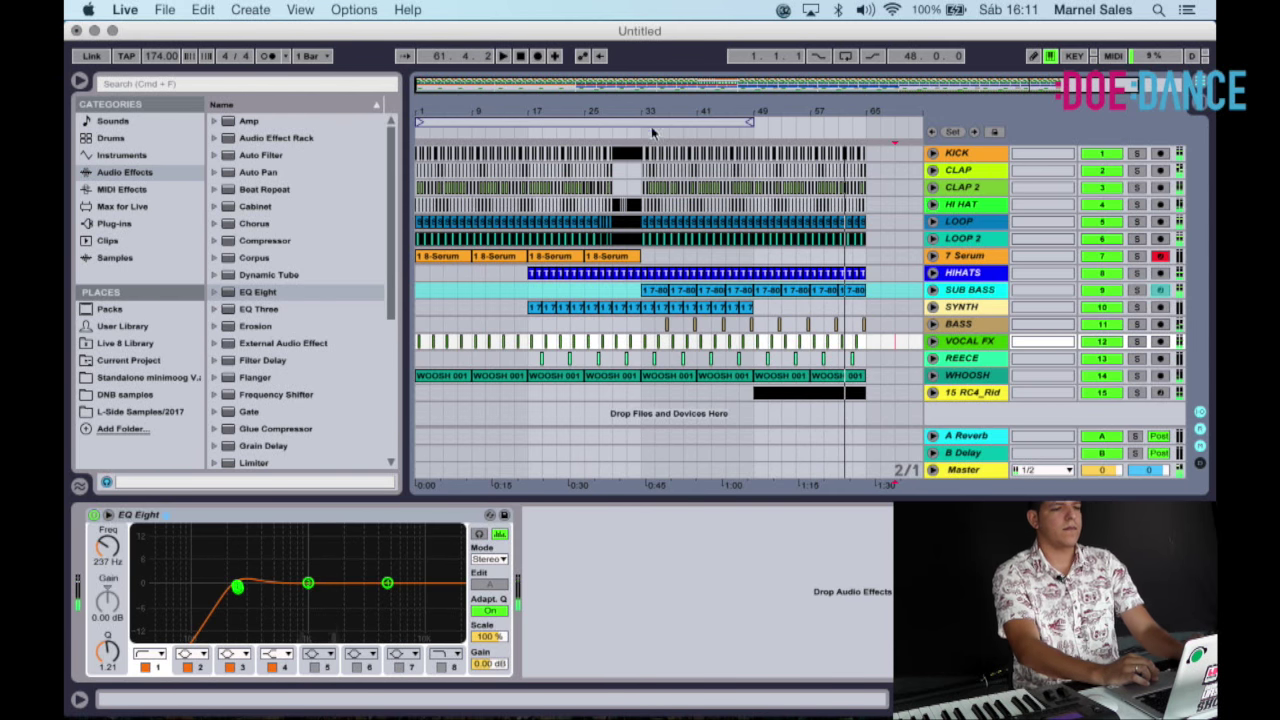
pyautogui.moveTo(625, 111); pyautogui.dragTo(625, 107)
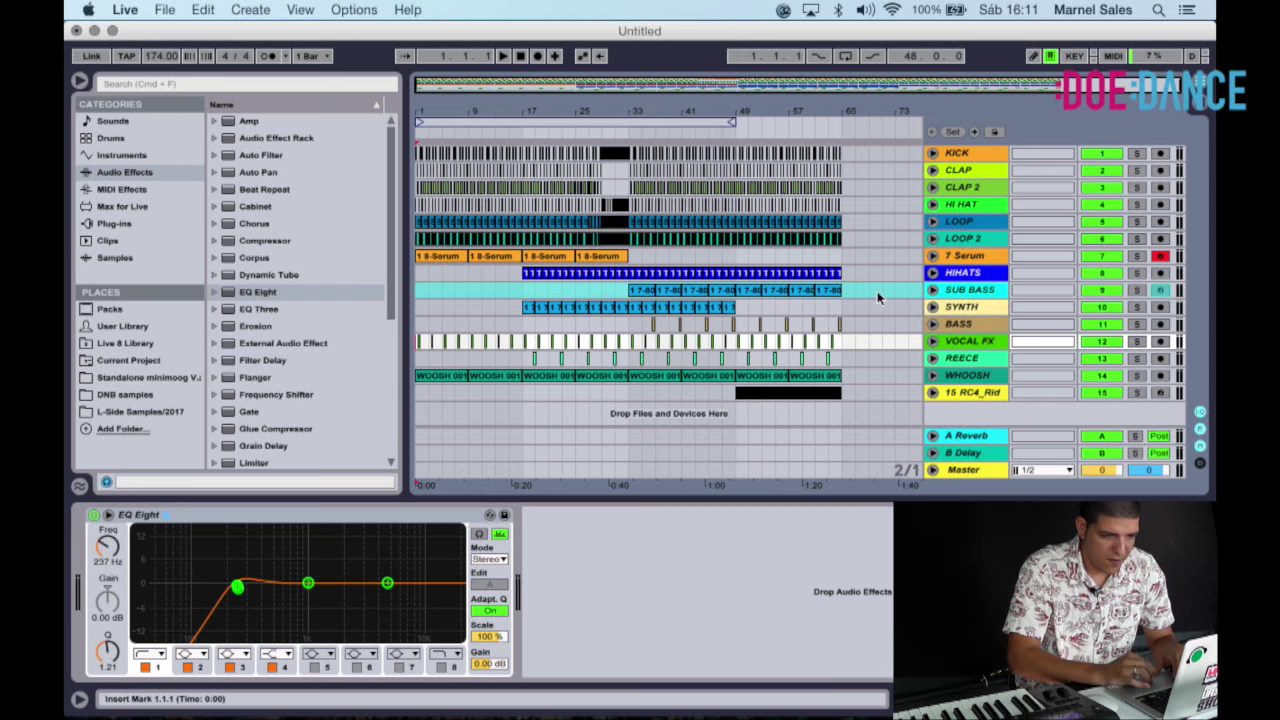
# Unfreeze the SUB BASS track.
pyautogui.click(876, 291)
pyautogui.rightClick(954, 293)
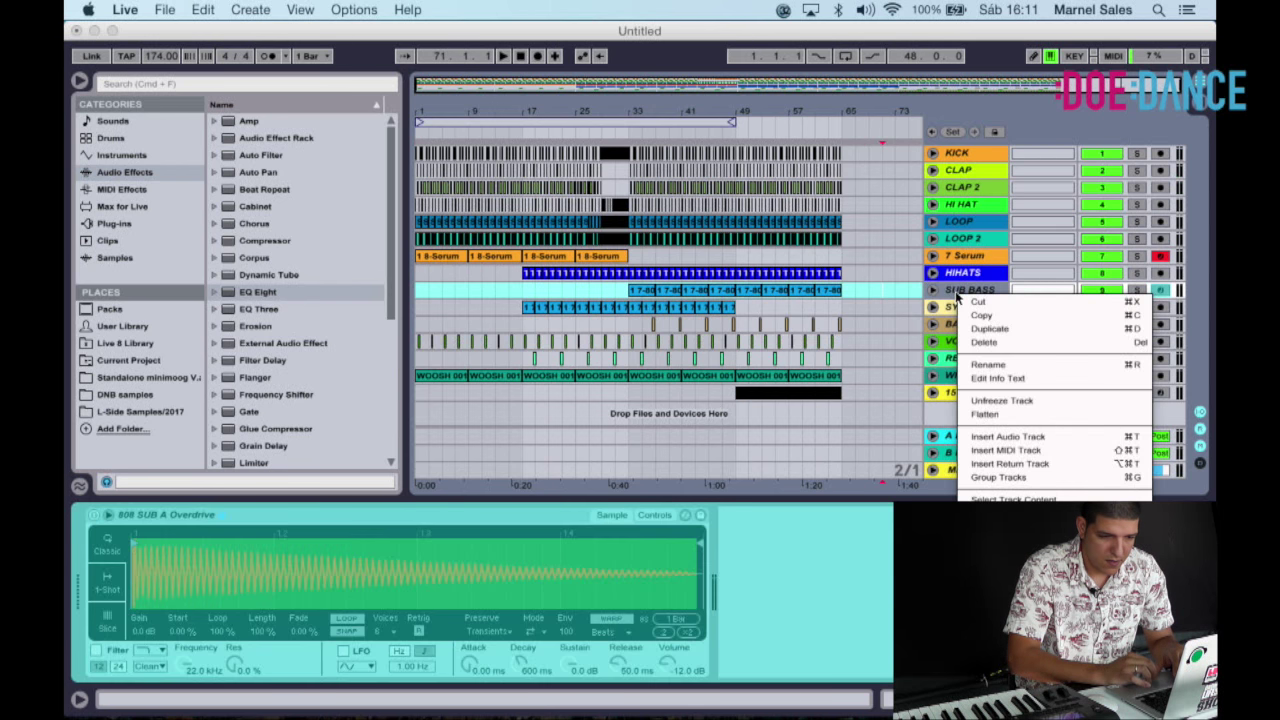
pyautogui.click(984, 400)
# Extend the loop range to 64 bars, ending at bar 65, and reset the playback position to the start.
pyautogui.click(883, 255)
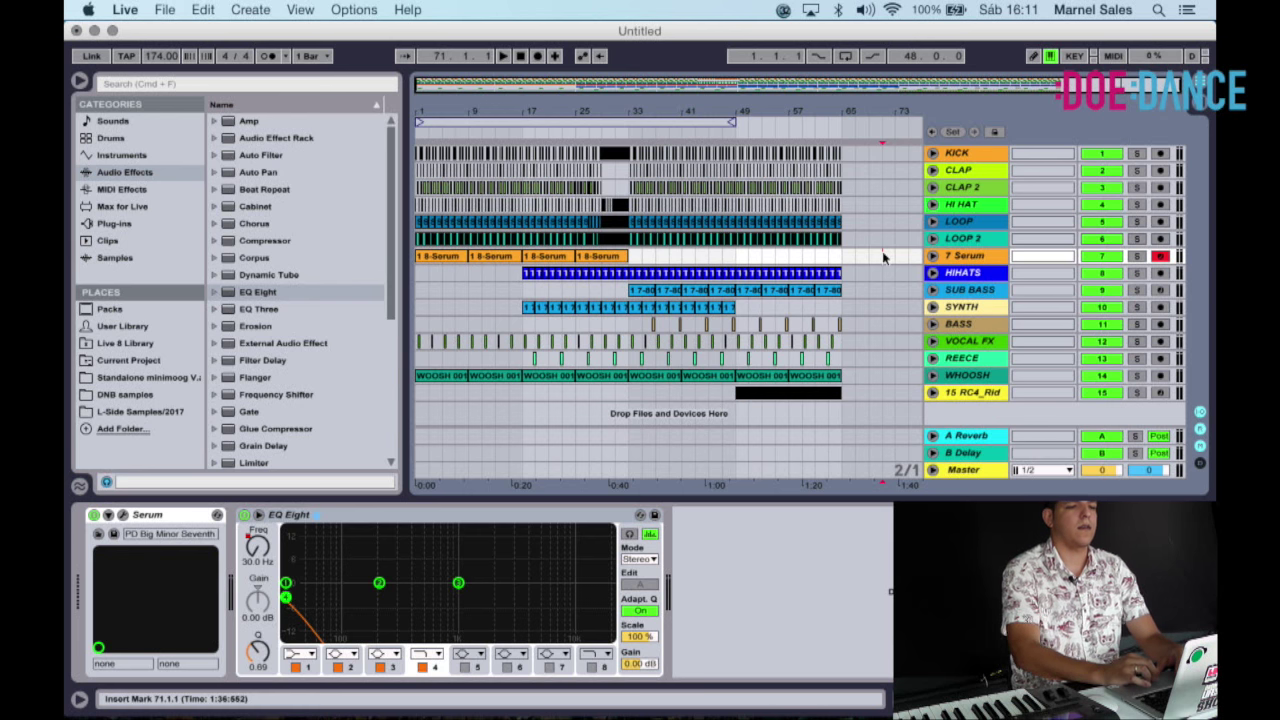
pyautogui.moveTo(730, 125); pyautogui.dragTo(812, 122)
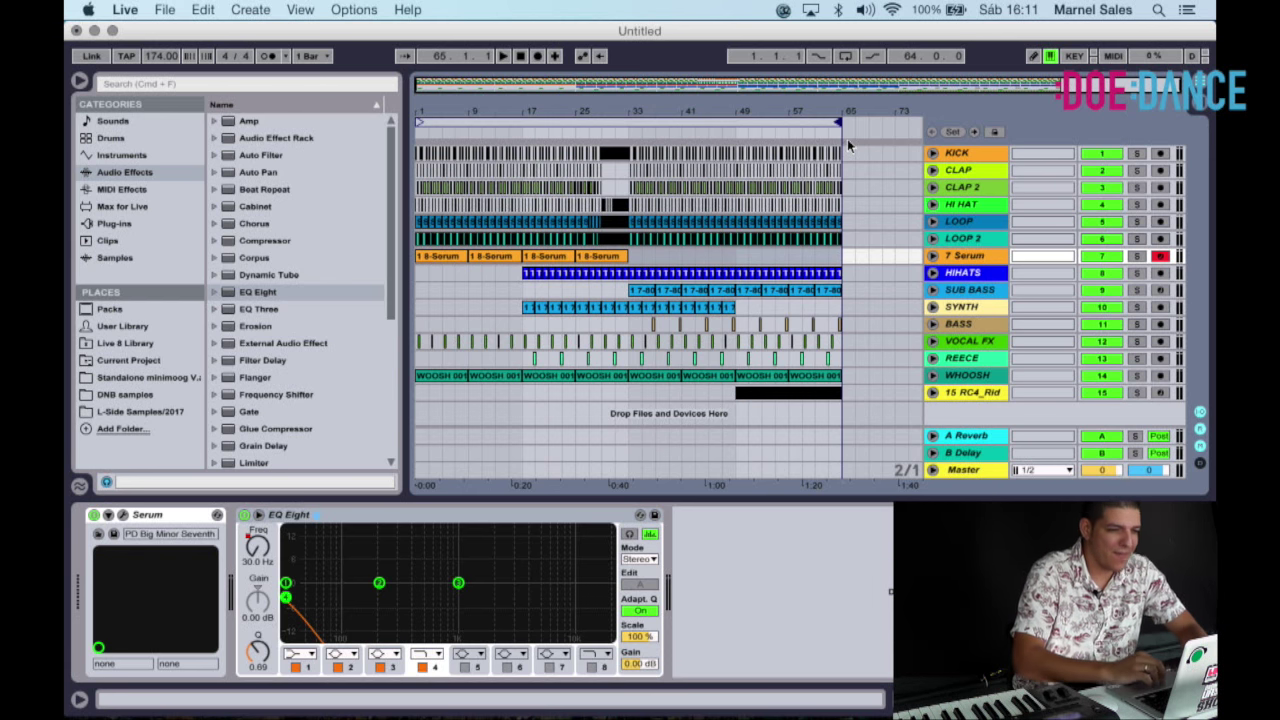
pyautogui.click(522, 57)
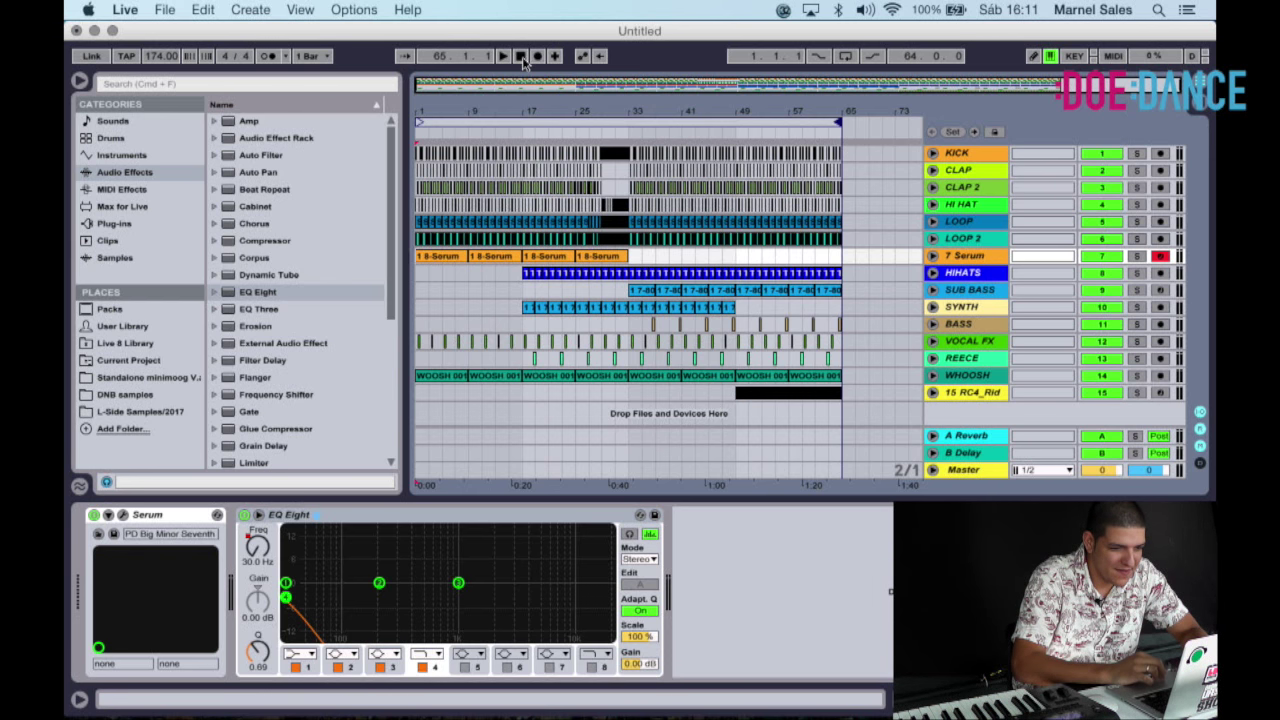
# Load the Compressor preset Mix Gel onto the Master track.
pyautogui.click(966, 471)
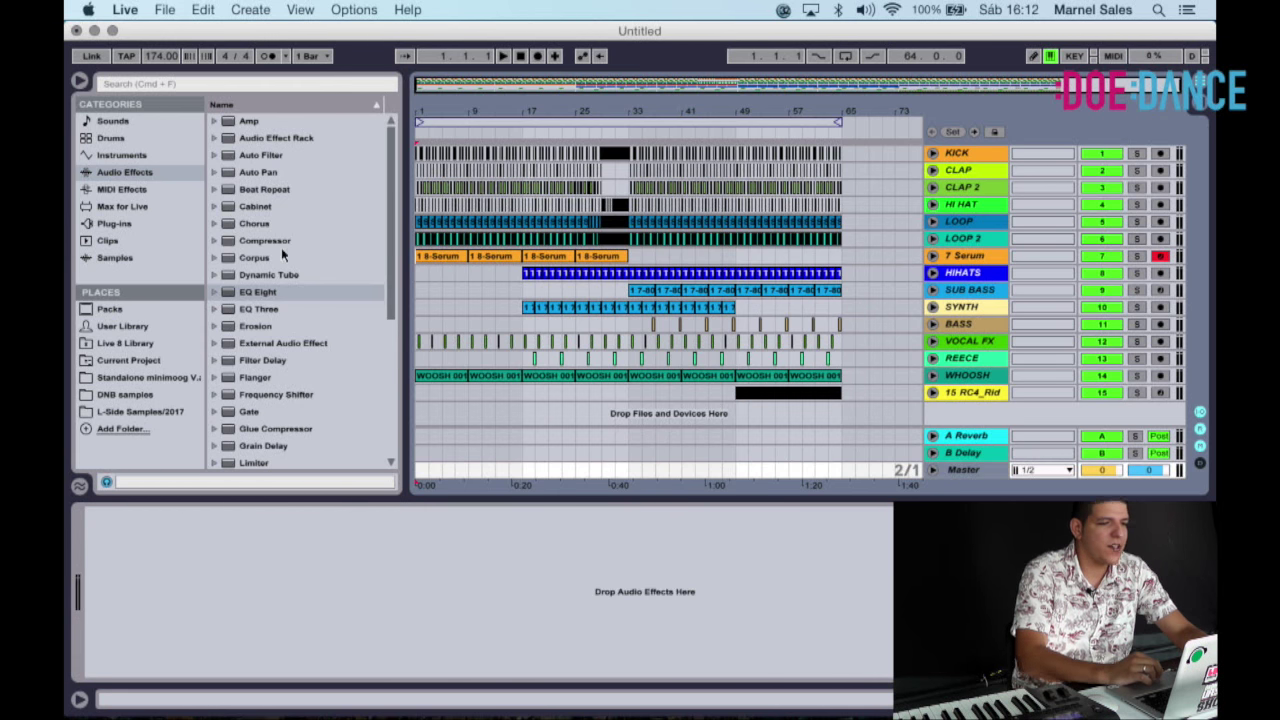
pyautogui.click(214, 242)
pyautogui.scroll(-3, 268, 288)
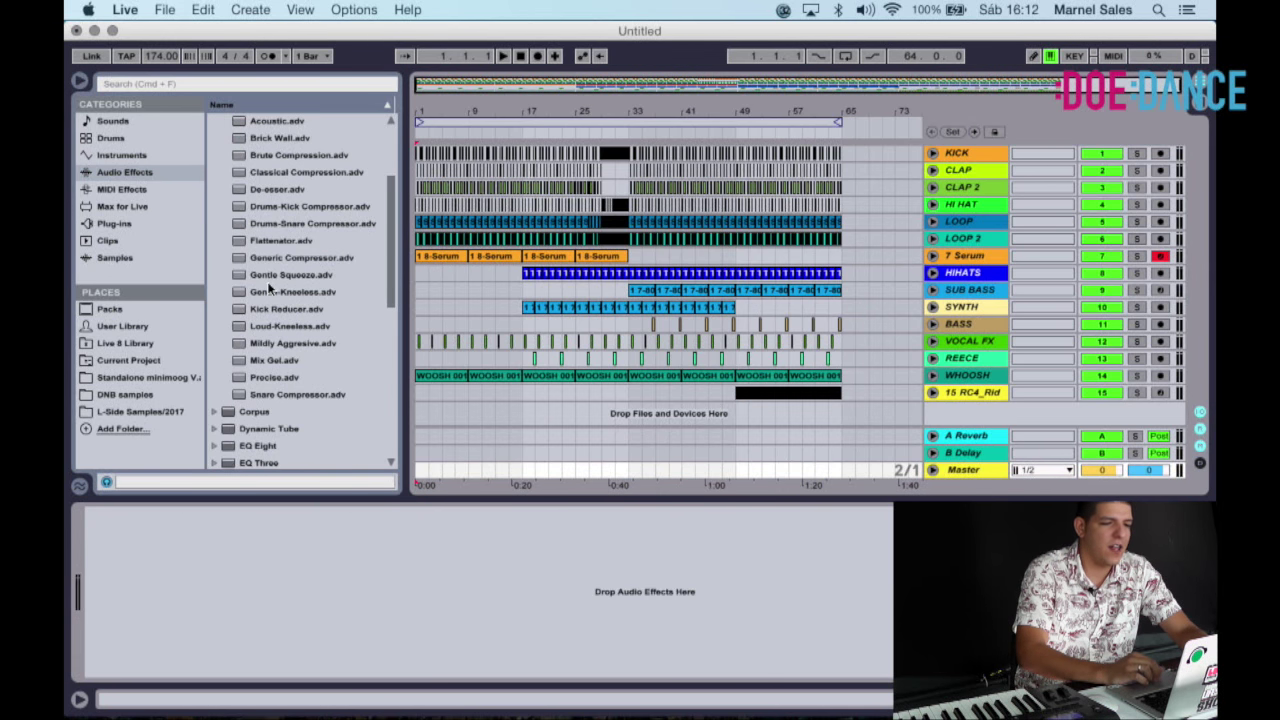
pyautogui.click(273, 361)
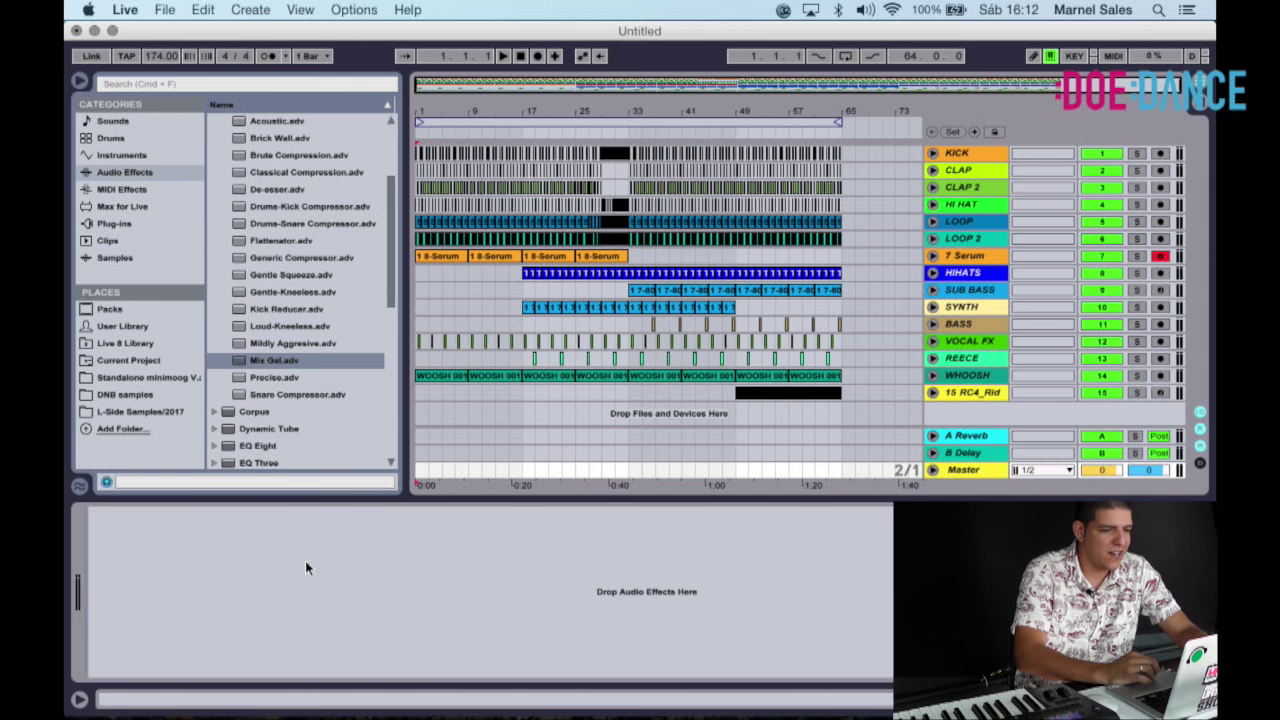
pyautogui.press('Return')
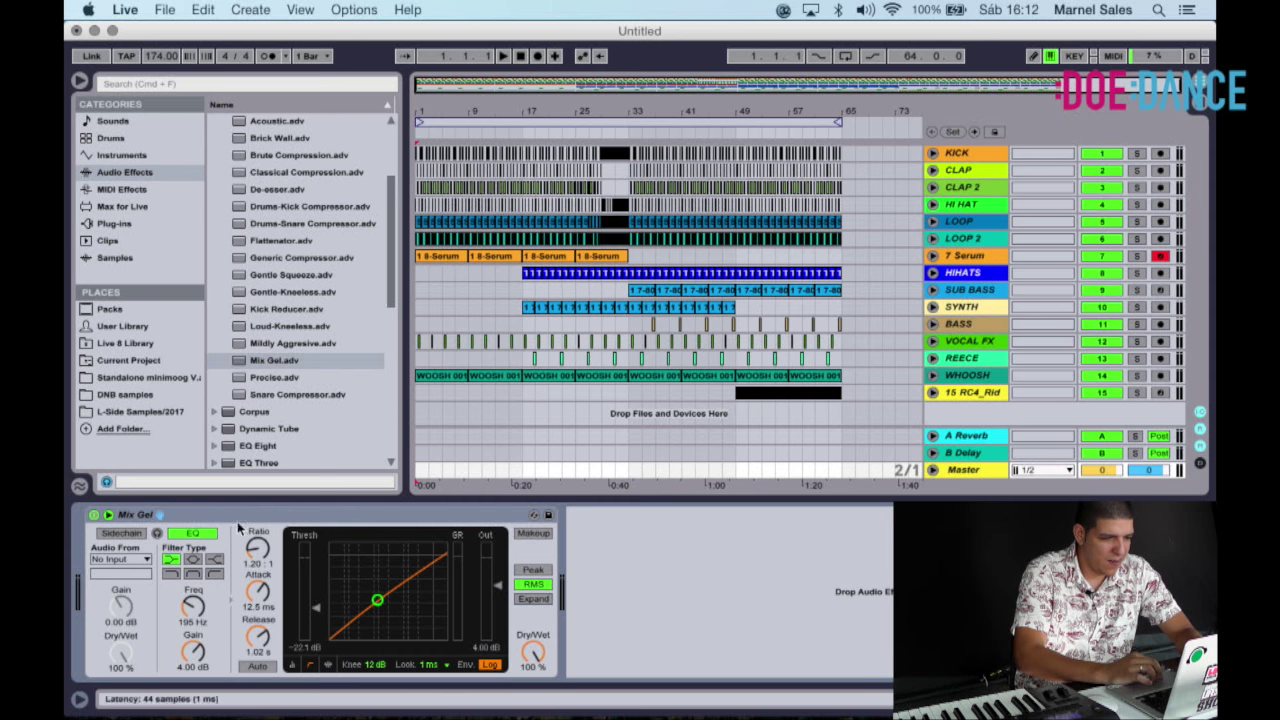
# Play from bar 1 and compare the mix with Mix Gel bypassed and active, leaving it active.
pyautogui.click(95, 516)
pyautogui.press('space')
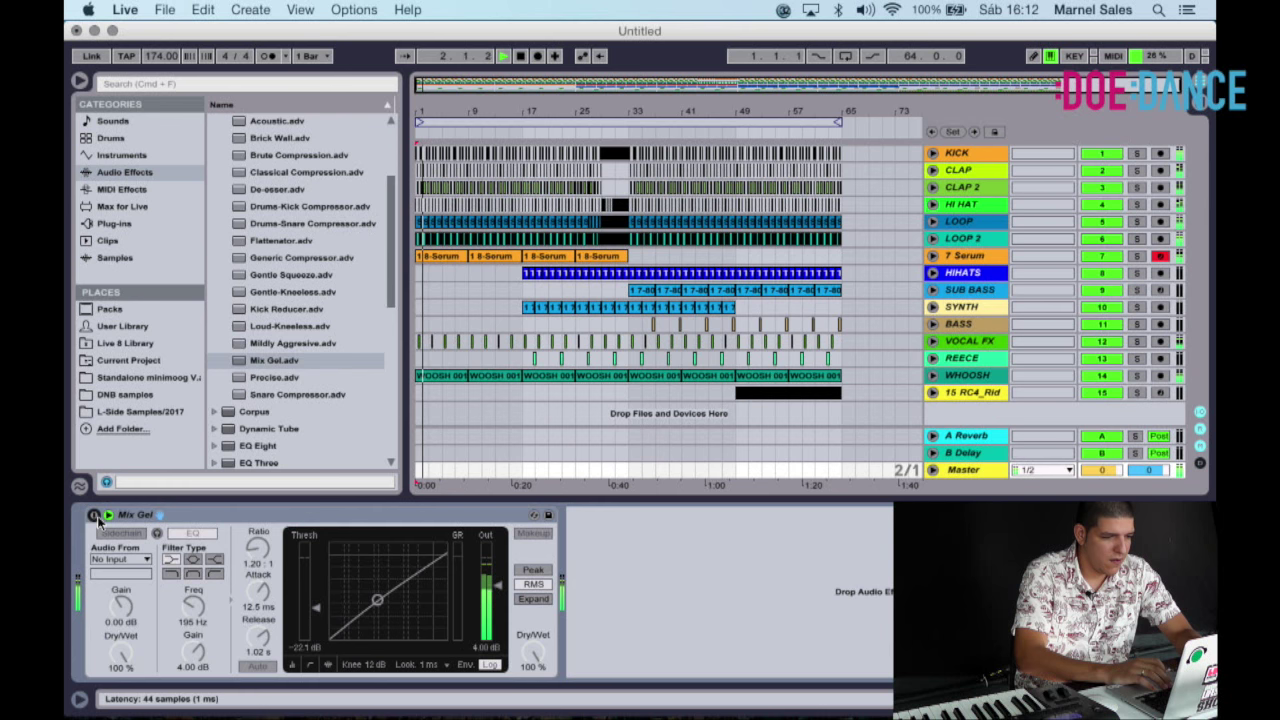
pyautogui.click(94, 515)
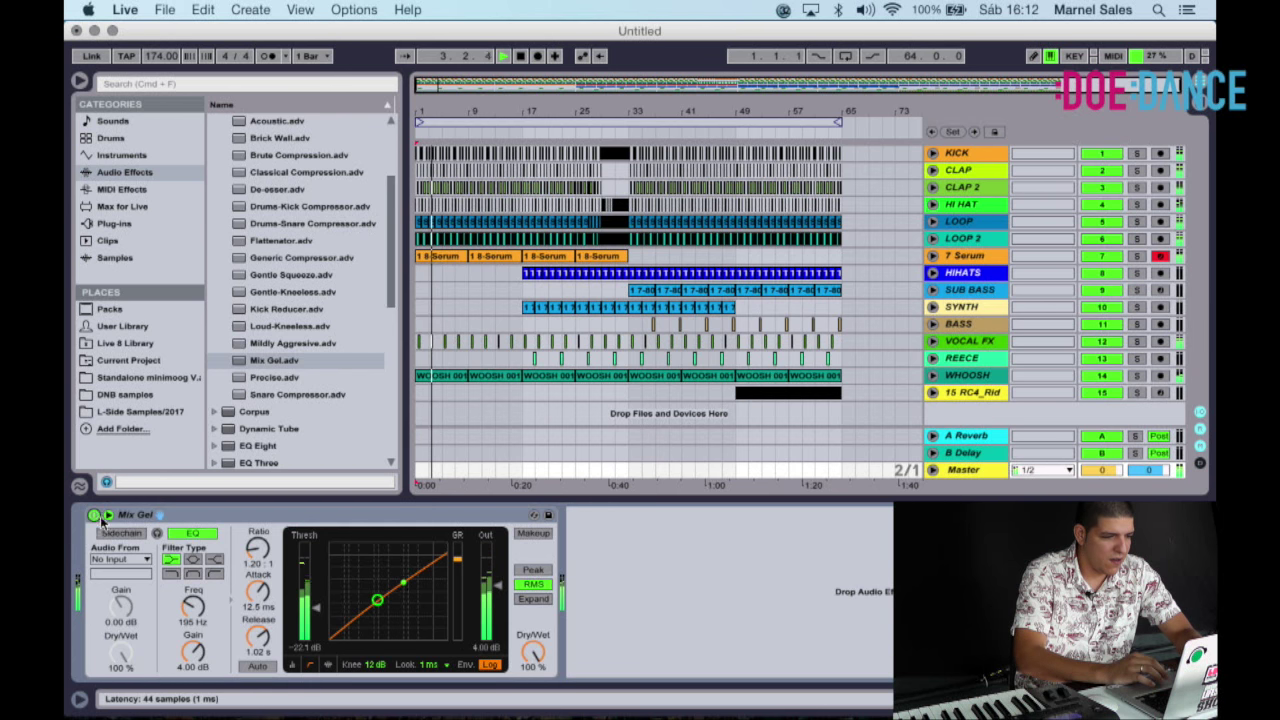
pyautogui.click(94, 516)
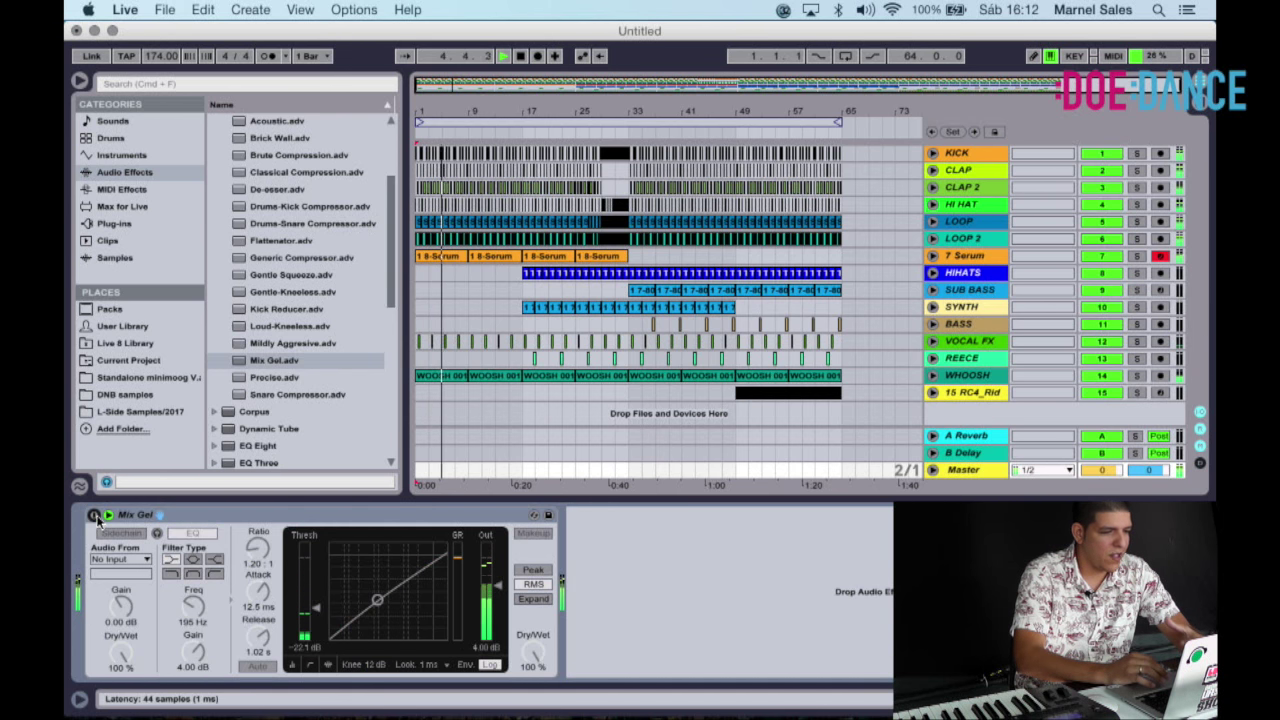
pyautogui.click(94, 516)
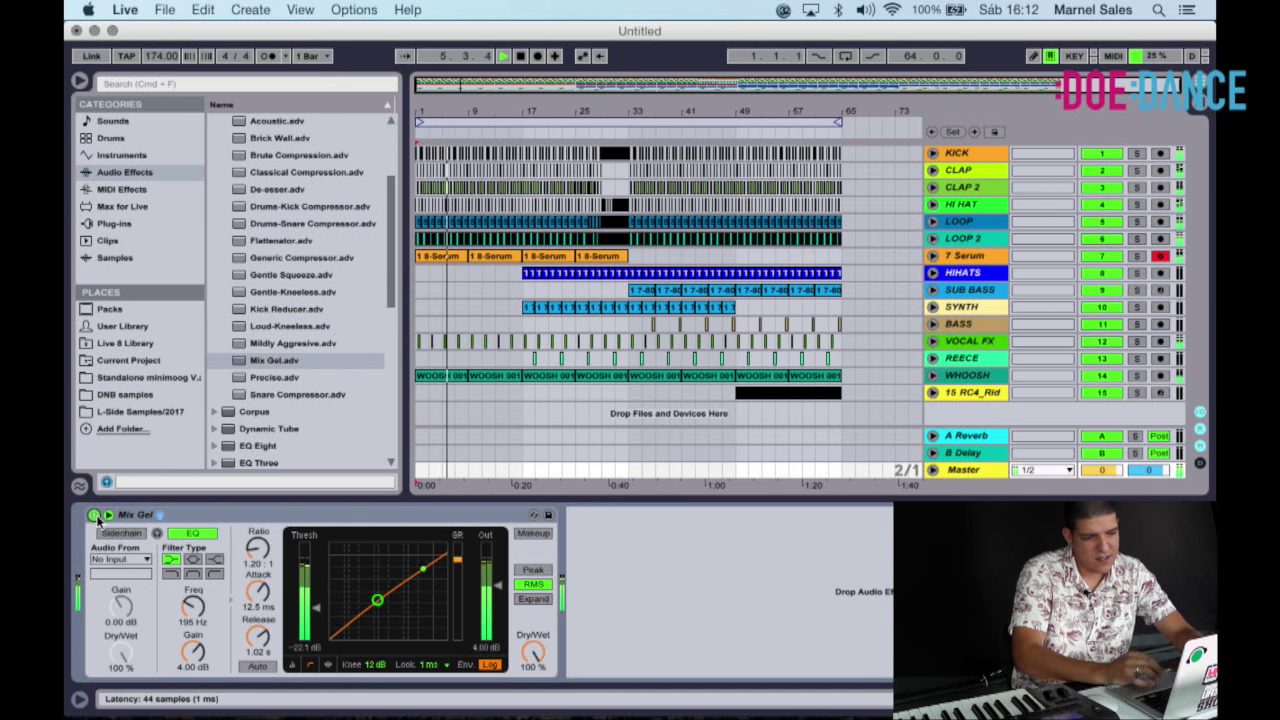
# Collapse the Mix Gel device on the Master and the Compressor preset list in the browser, with playback stopped.
pyautogui.doubleClick(242, 516)
pyautogui.scroll(-3, 300, 400)
pyautogui.scroll(7, 300, 400)
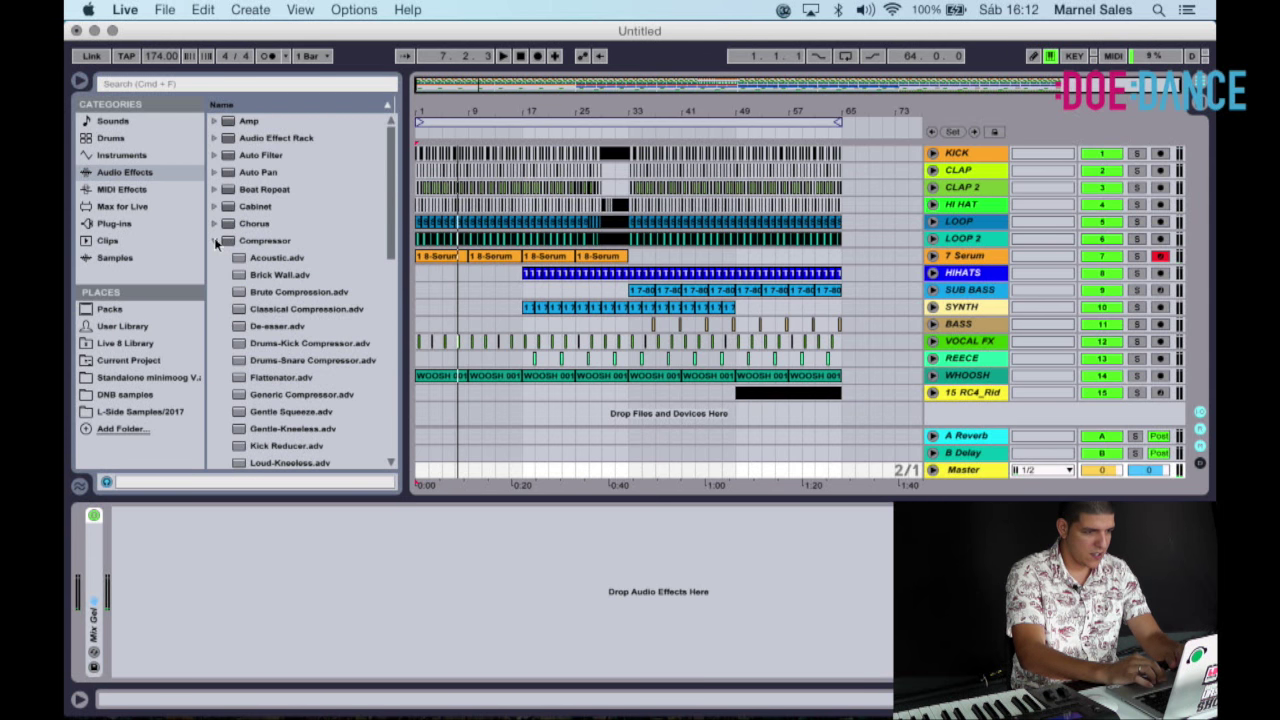
pyautogui.click(215, 241)
# Play the arrangement from bar 1 through the Master compressor and display the 7 Serum track's devices.
pyautogui.press('space')
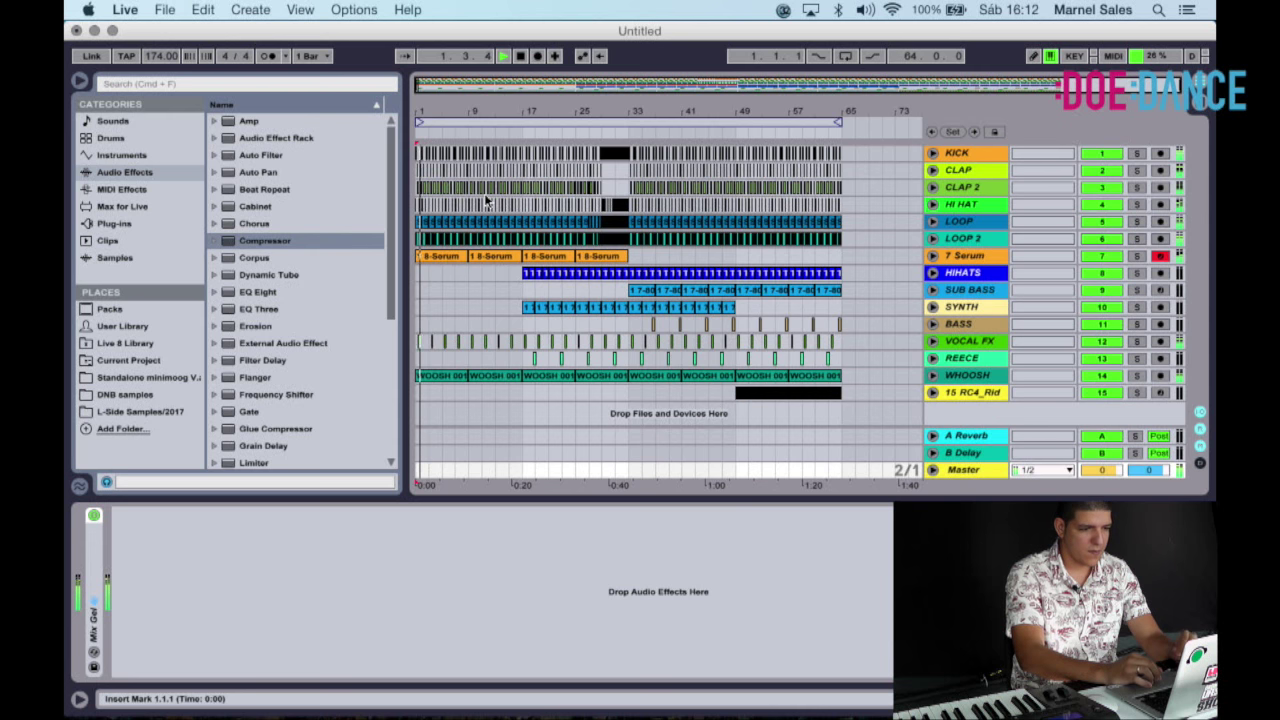
pyautogui.click(886, 294)
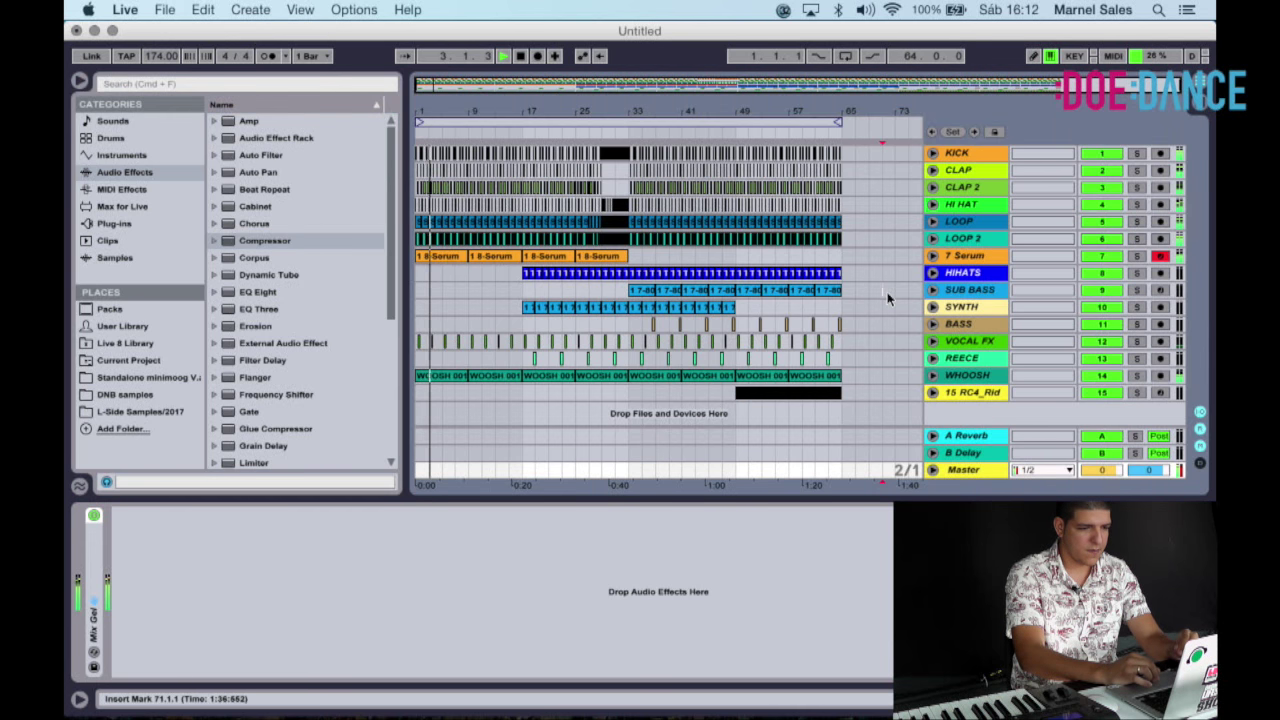
pyautogui.moveTo(887, 292); pyautogui.dragTo(872, 254)
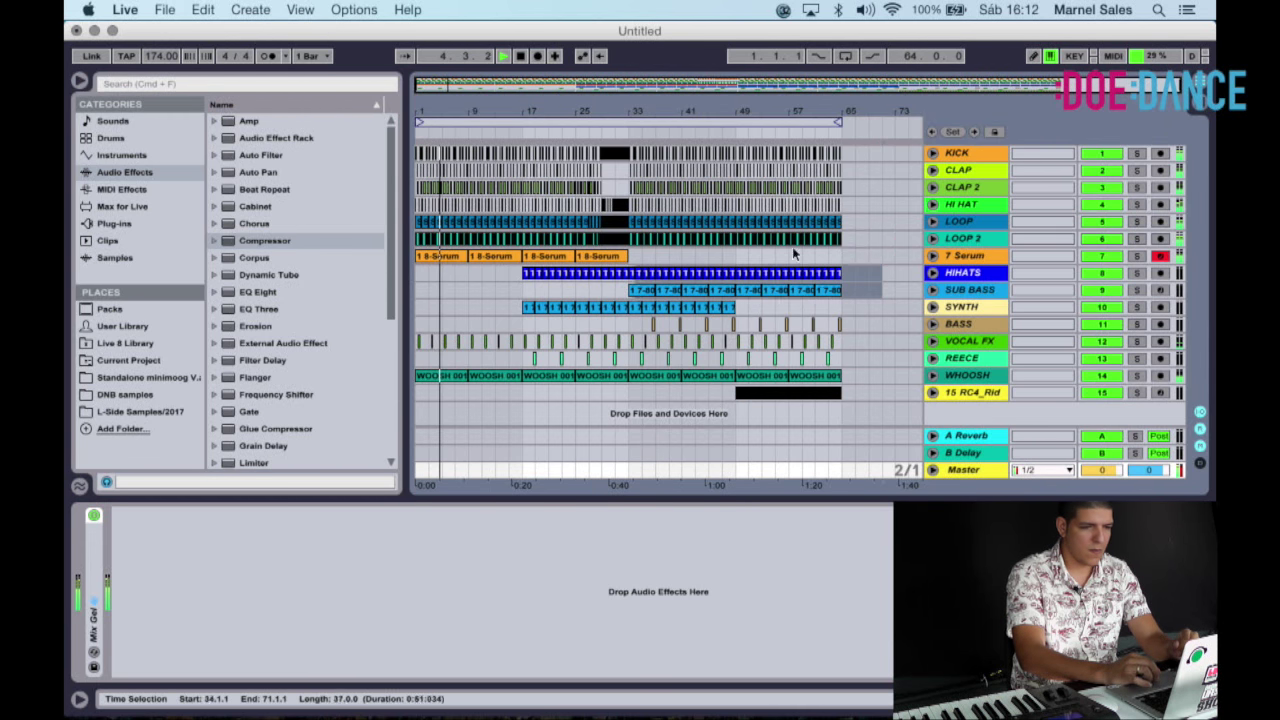
pyautogui.click(885, 256)
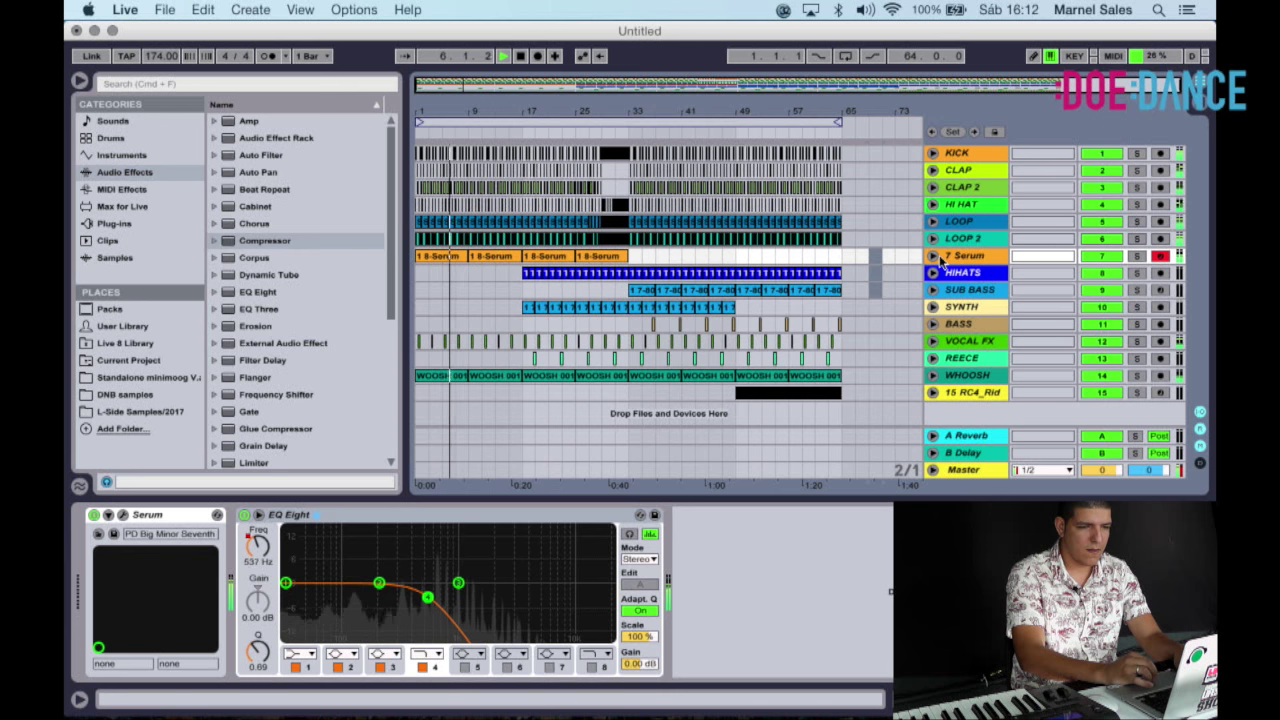
pyautogui.click(934, 258)
pyautogui.click(934, 258)
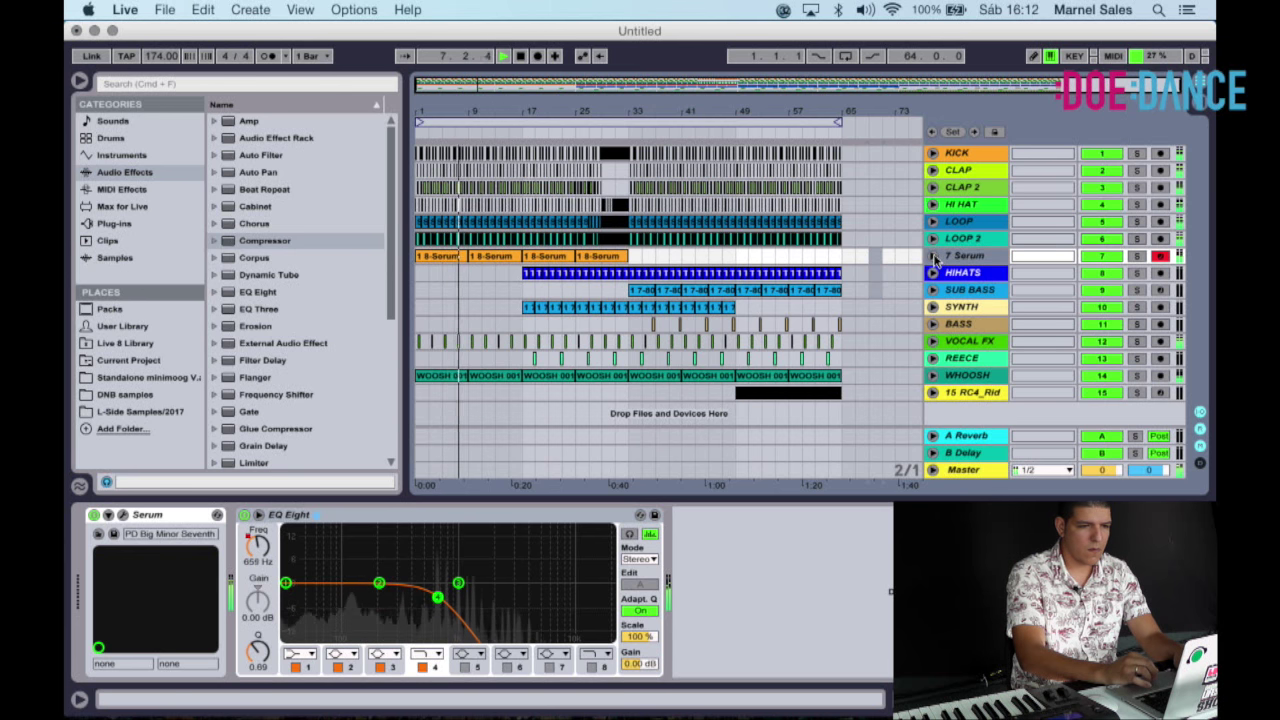
pyautogui.click(855, 255)
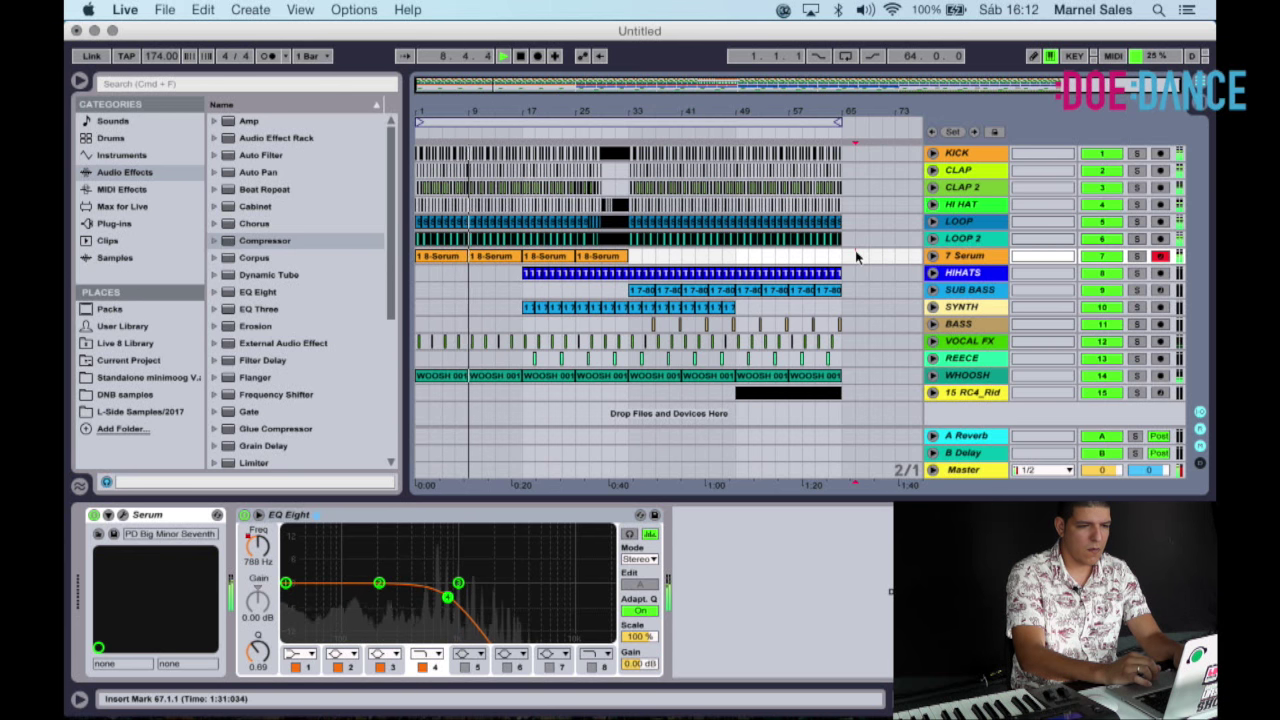
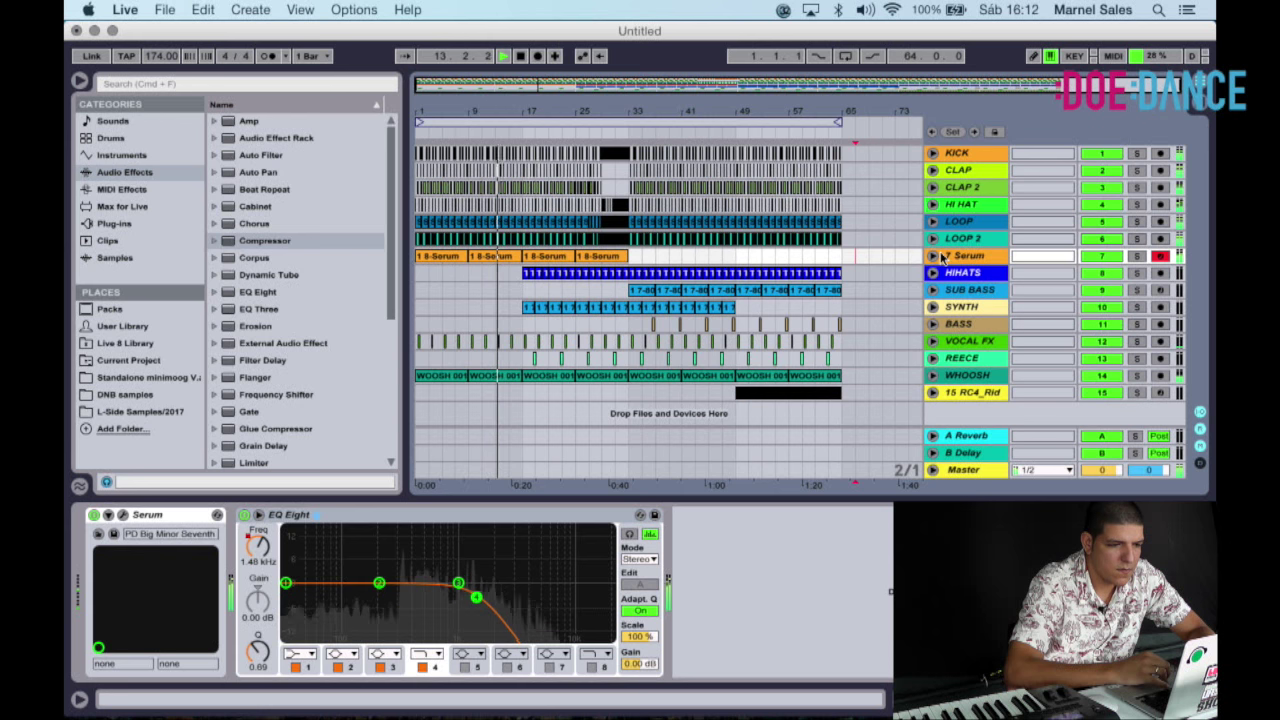
# Add a Reverb after the EQ Eight on the VOCAL FX track and shorten its Decay Time to 679 ms.
pyautogui.click(970, 342)
pyautogui.scroll(-5, 324, 377)
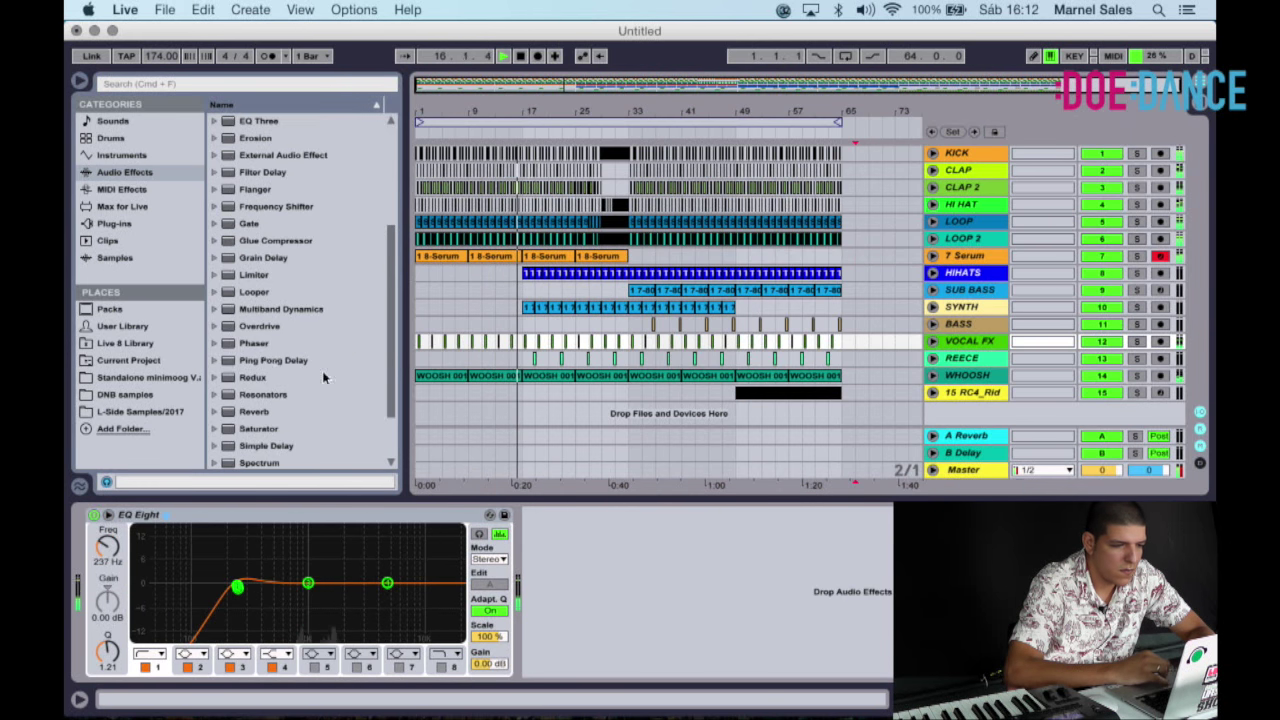
pyautogui.doubleClick(262, 412)
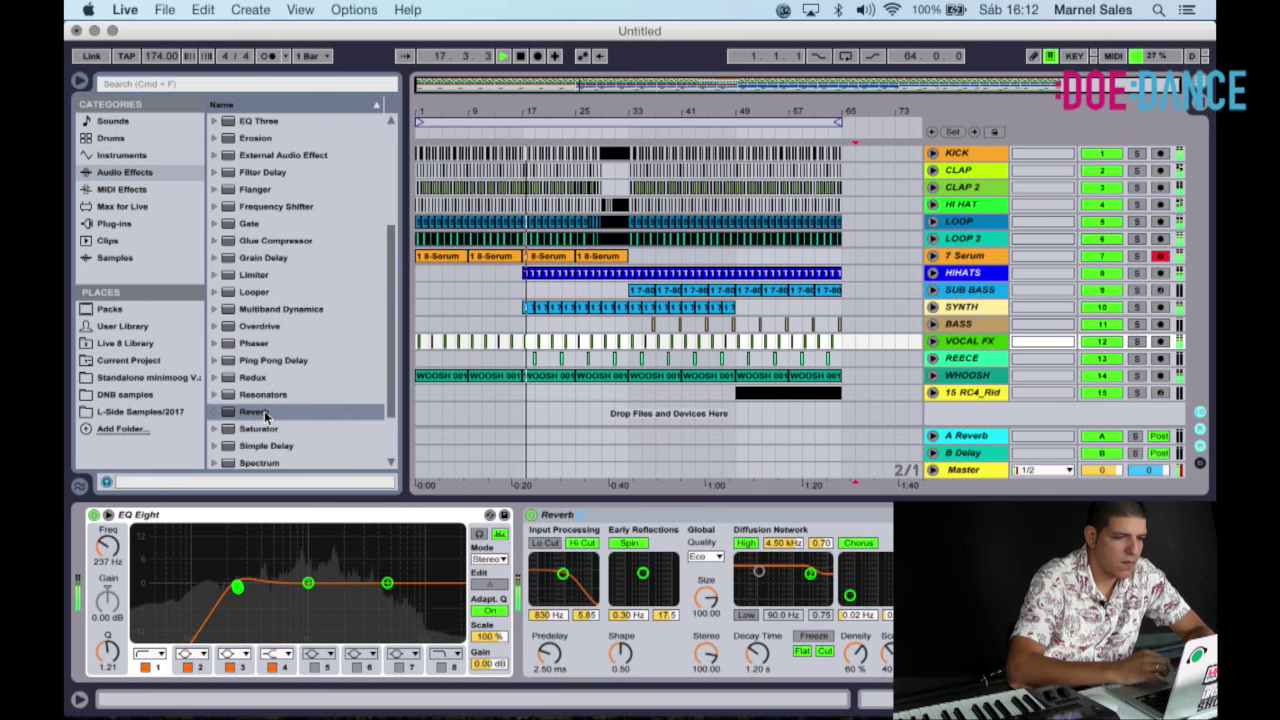
pyautogui.moveTo(764, 654); pyautogui.dragTo(764, 674)
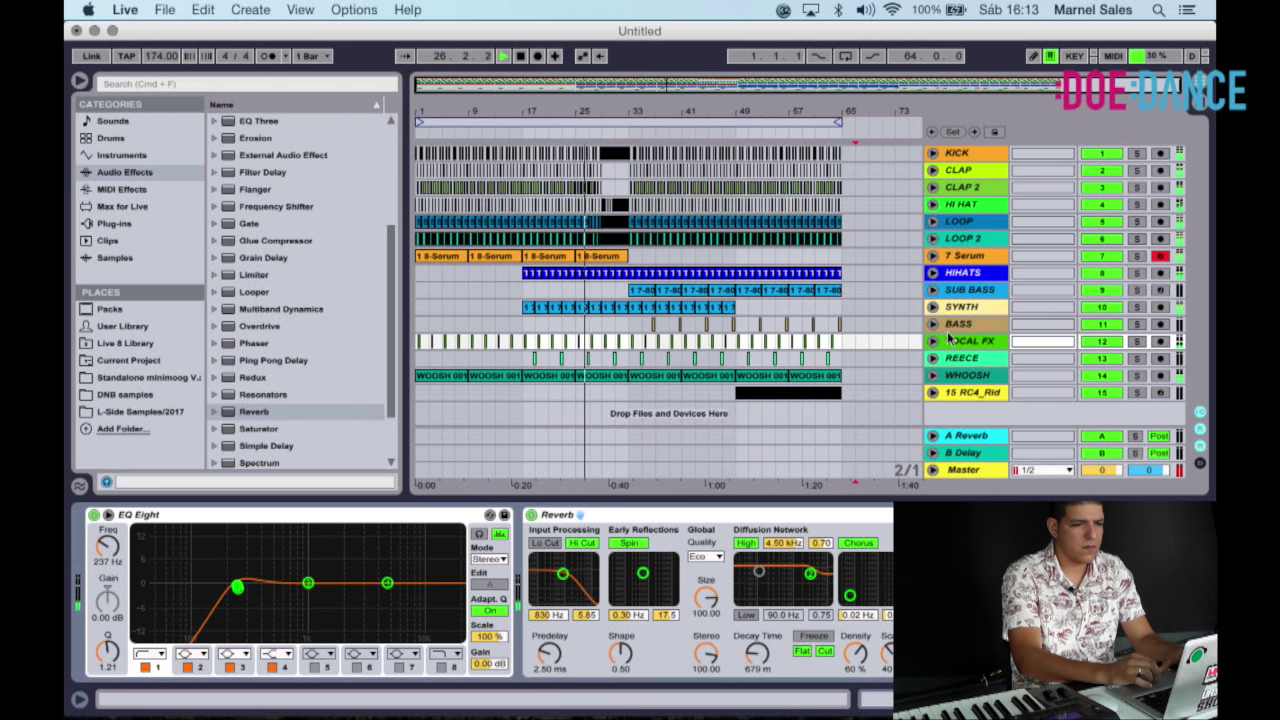
# Examine the build-up before bar 33 and the drop during playback, with the LOOP 2 track unfolded.
pyautogui.moveTo(591, 112); pyautogui.dragTo(630, 200)
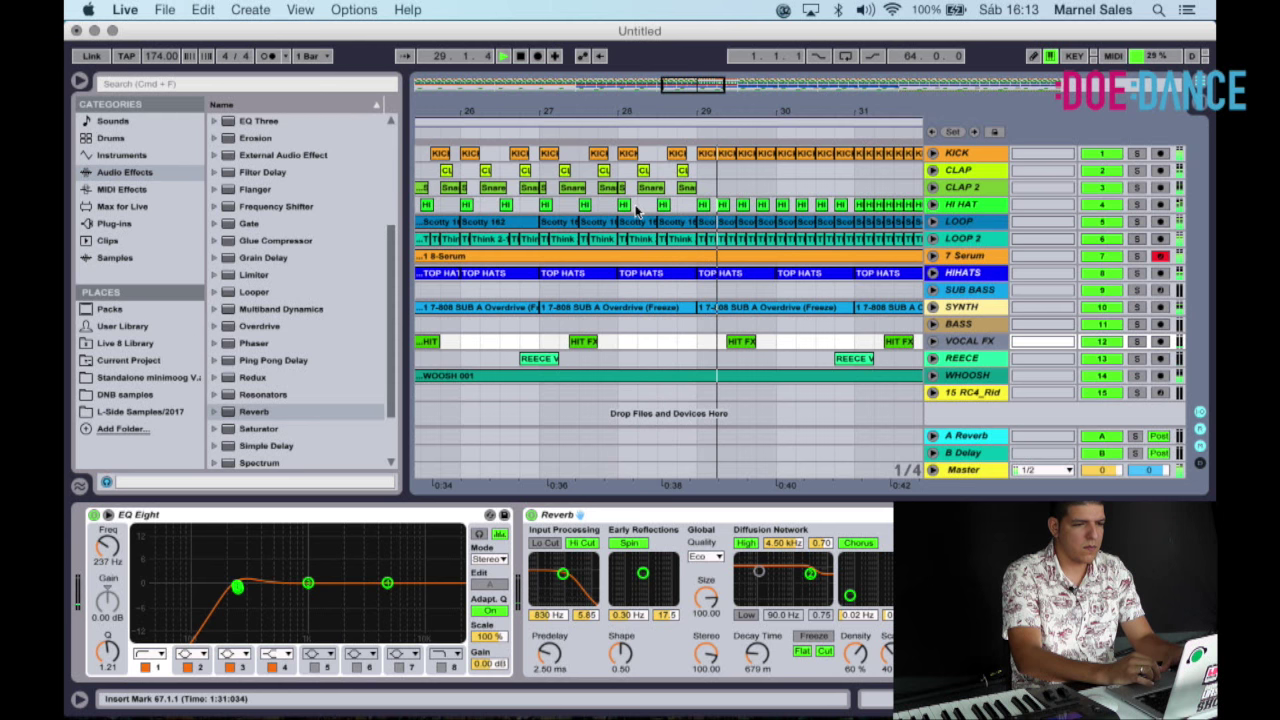
pyautogui.click(932, 239)
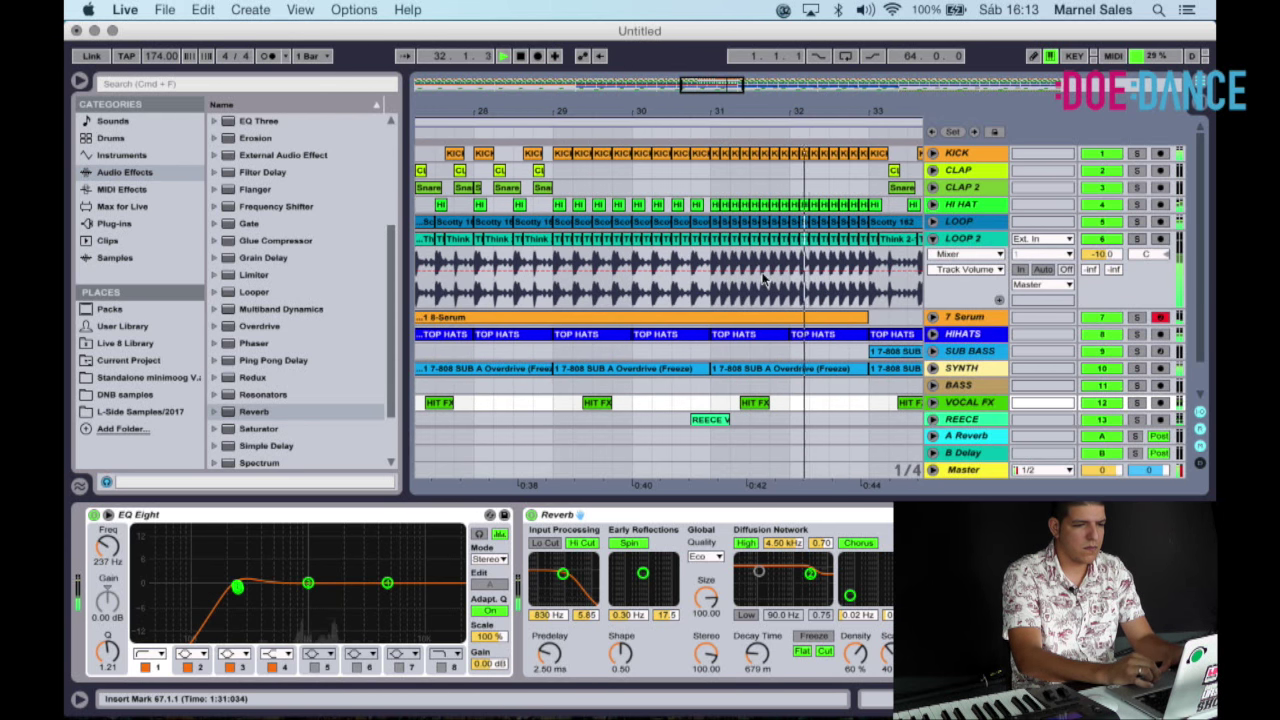
pyautogui.moveTo(768, 112); pyautogui.dragTo(768, 40)
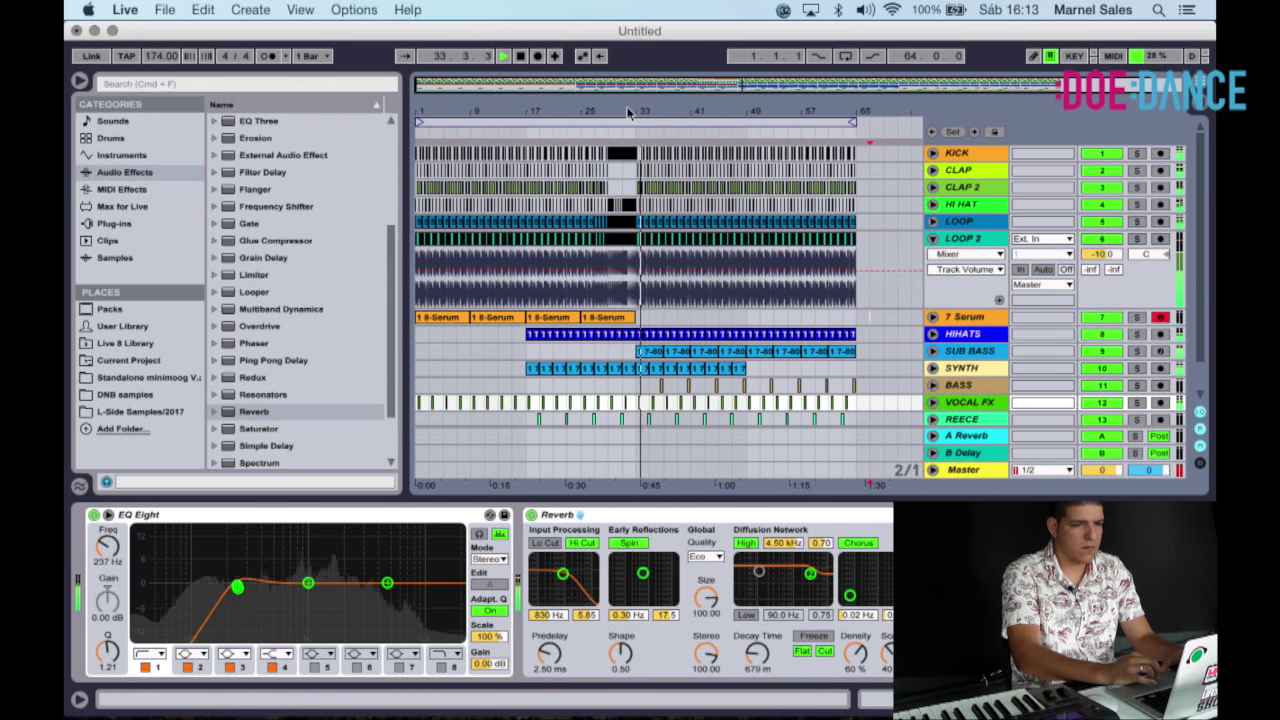
pyautogui.moveTo(628, 113); pyautogui.dragTo(628, 104)
pyautogui.scroll(-2, 728, 297)
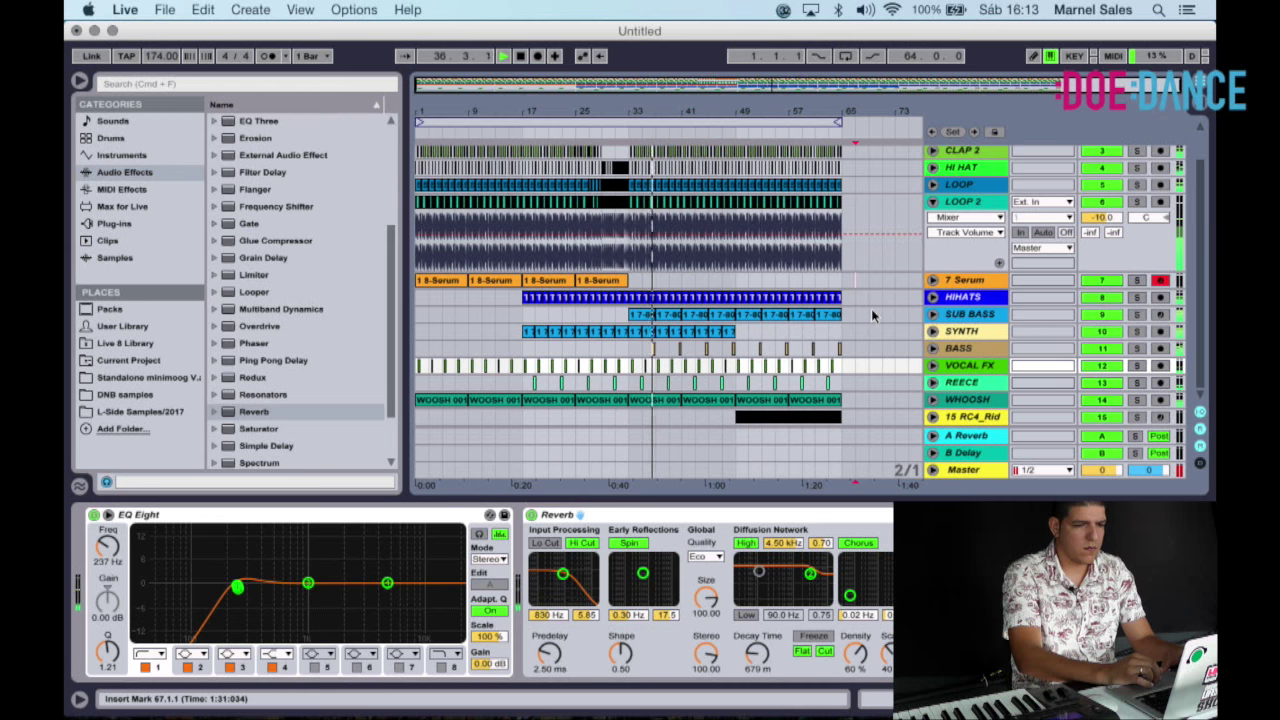
pyautogui.scroll(2, 872, 310)
pyautogui.scroll(-2, 872, 310)
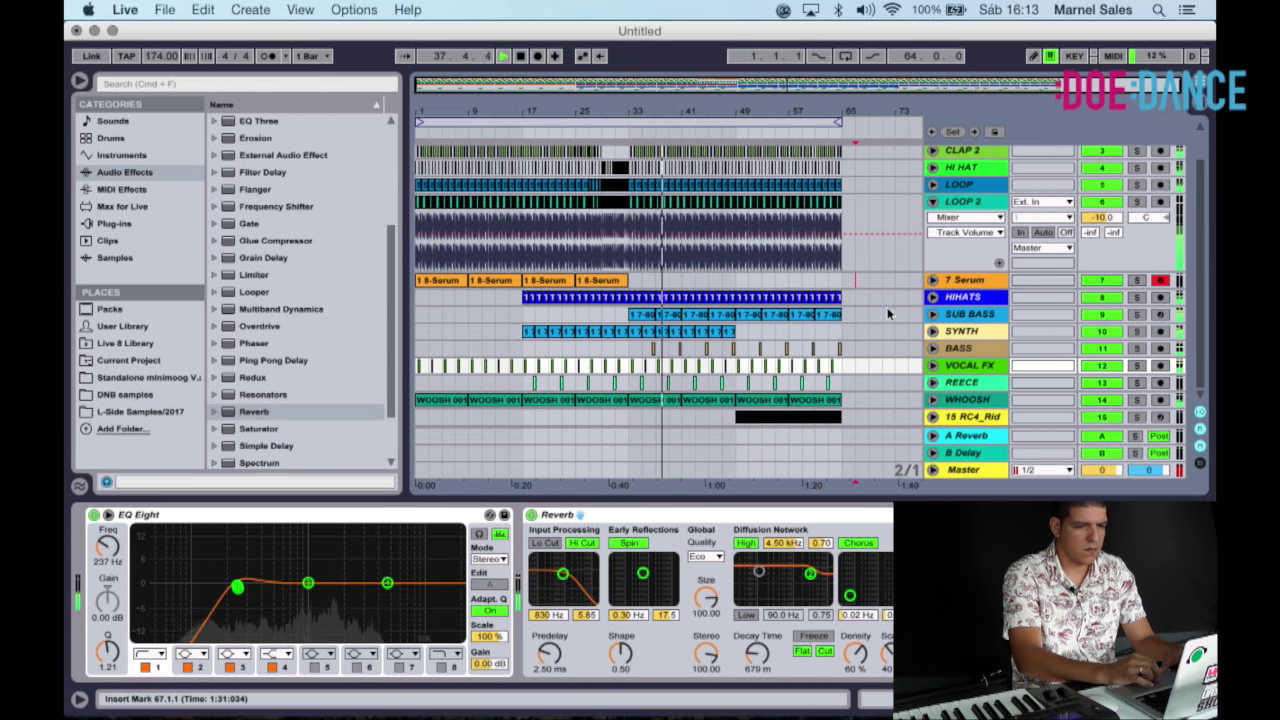
pyautogui.click(1144, 339)
pyautogui.click(1141, 336)
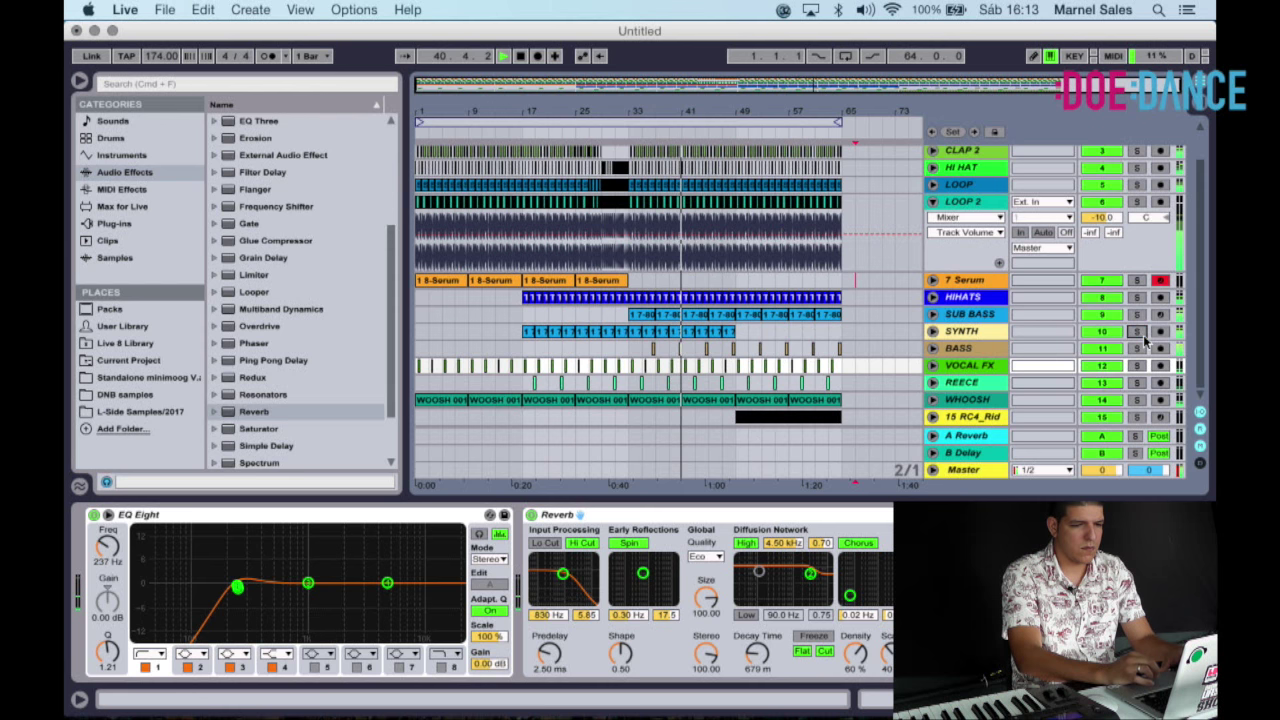
# Delete the drum clips in bar 48 from KICK through LOOP 2 to create a one-bar break before bar 49.
pyautogui.moveTo(731, 118); pyautogui.dragTo(731, 300)
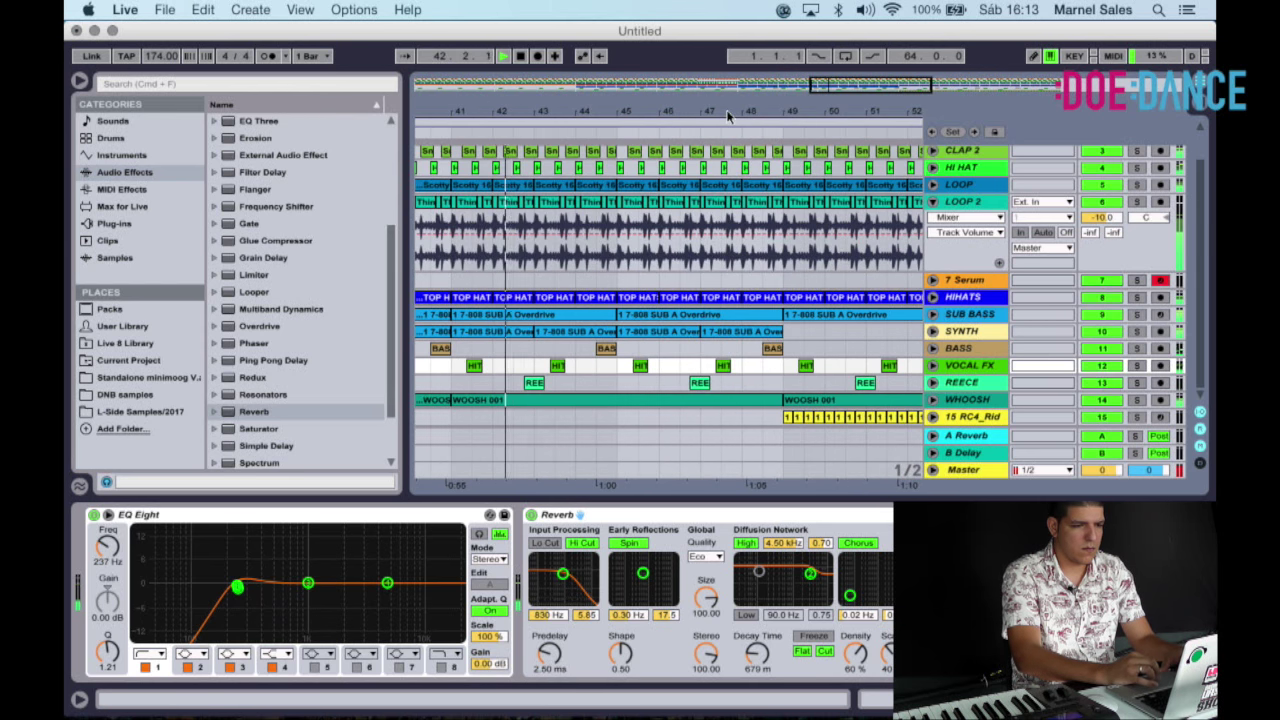
pyautogui.click(932, 331)
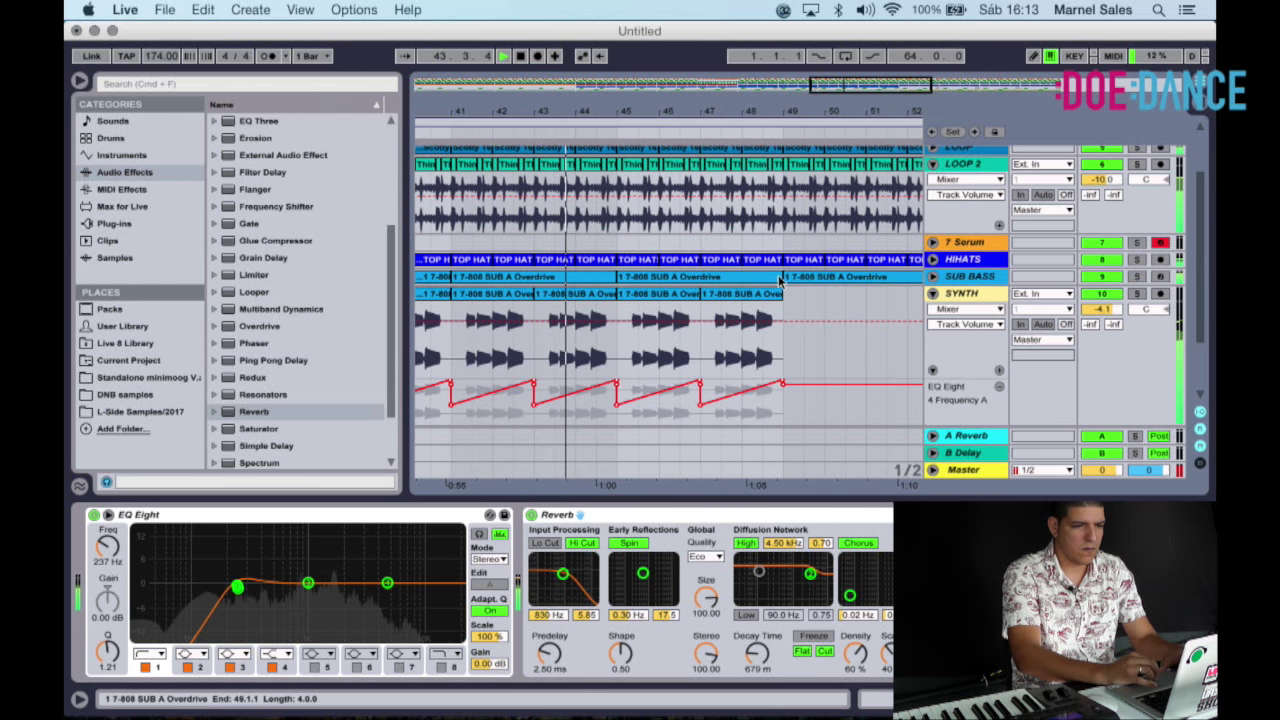
pyautogui.moveTo(742, 242); pyautogui.dragTo(780, 43)
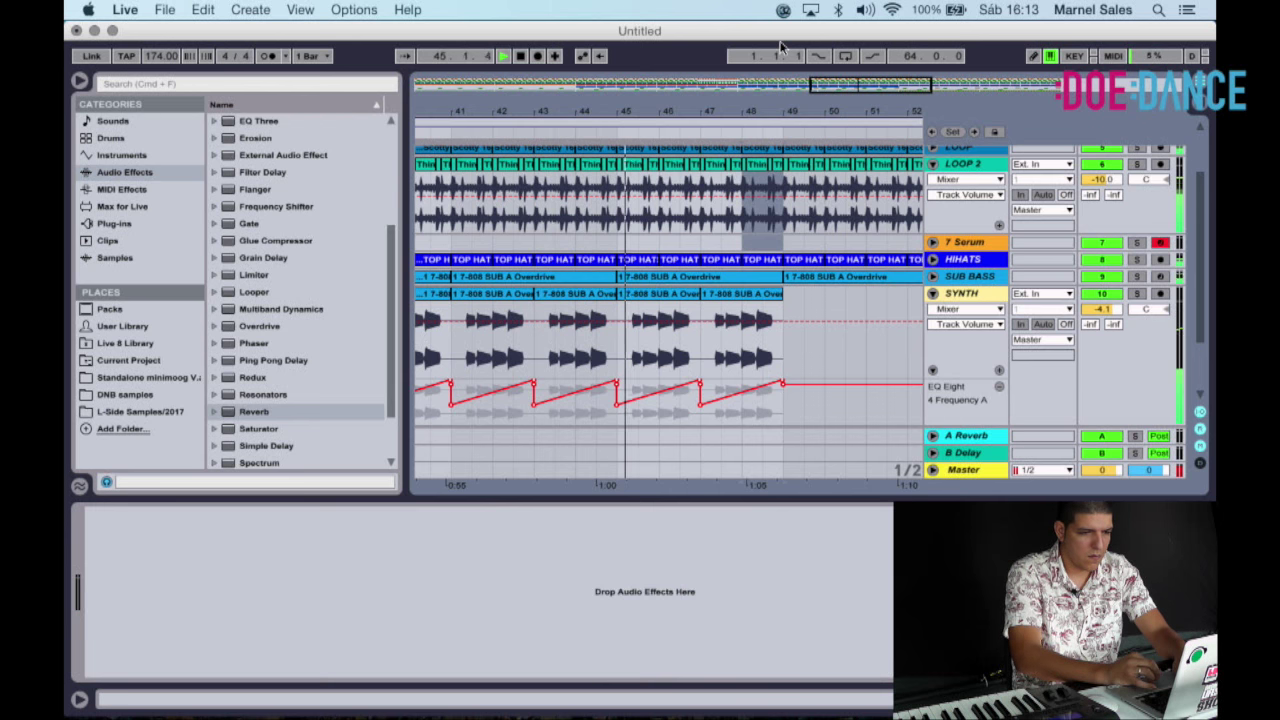
pyautogui.press('Delete')
pyautogui.moveTo(785, 112); pyautogui.dragTo(783, 88)
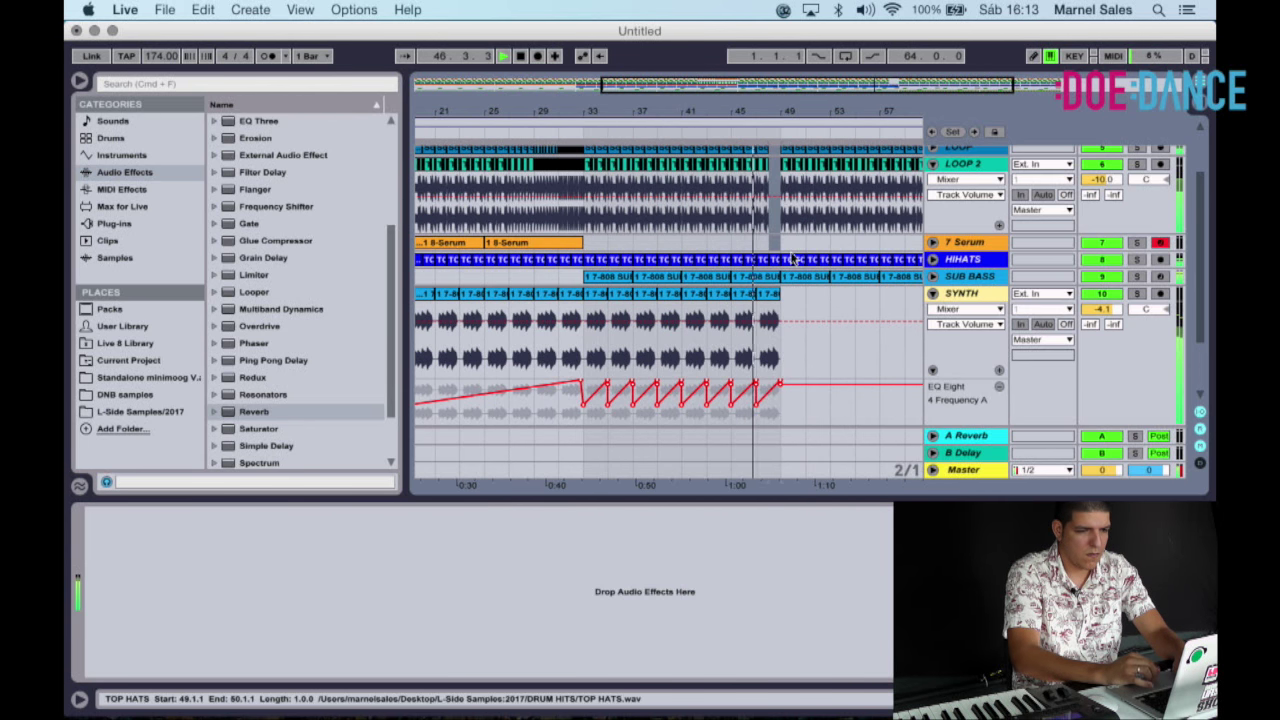
pyautogui.scroll(4, 791, 257)
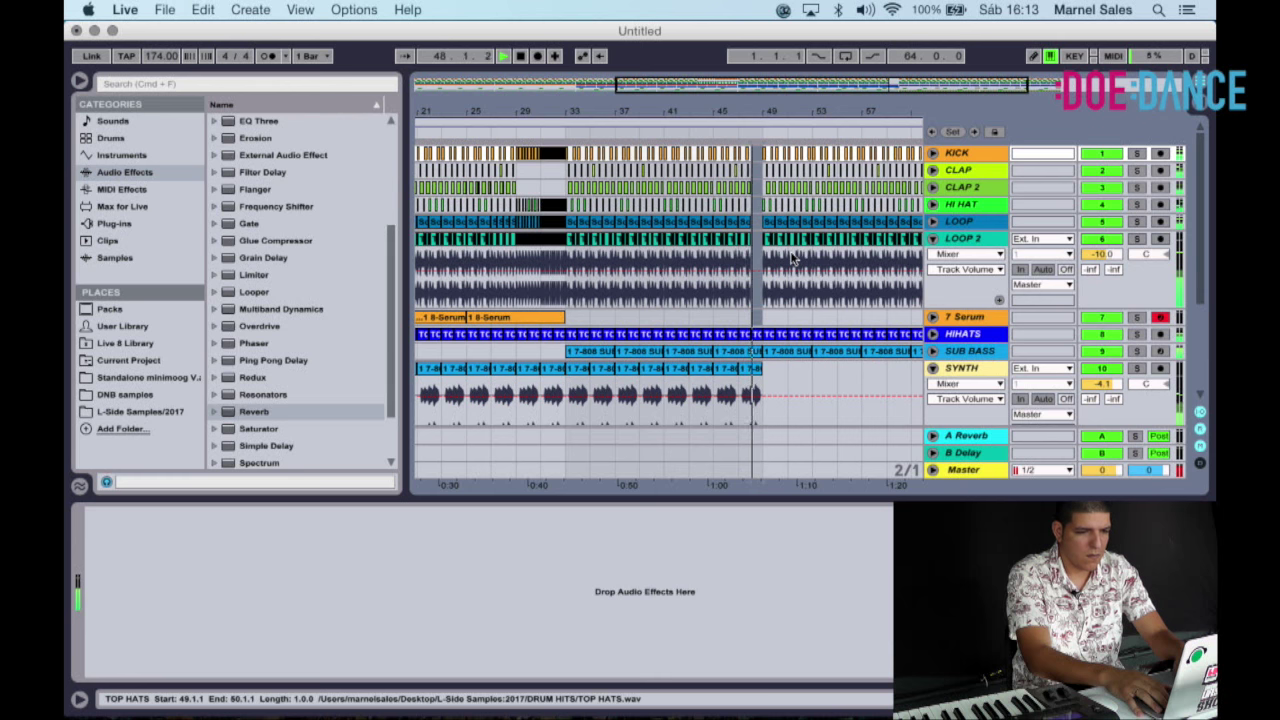
pyautogui.scroll(-2, 760, 325)
# Delete the TOP HATS clip in bar 48 of the HIHATS track and leave the SYNTH track folded.
pyautogui.click(757, 311)
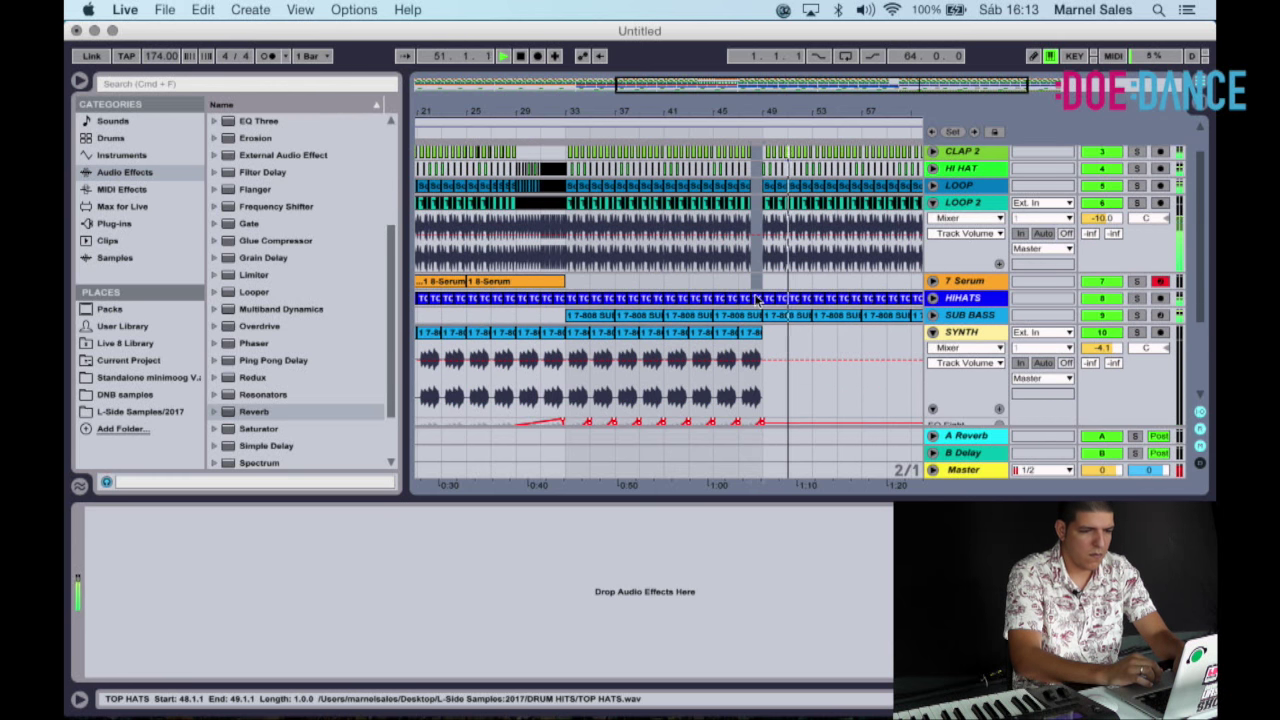
pyautogui.scroll(-3, 757, 305)
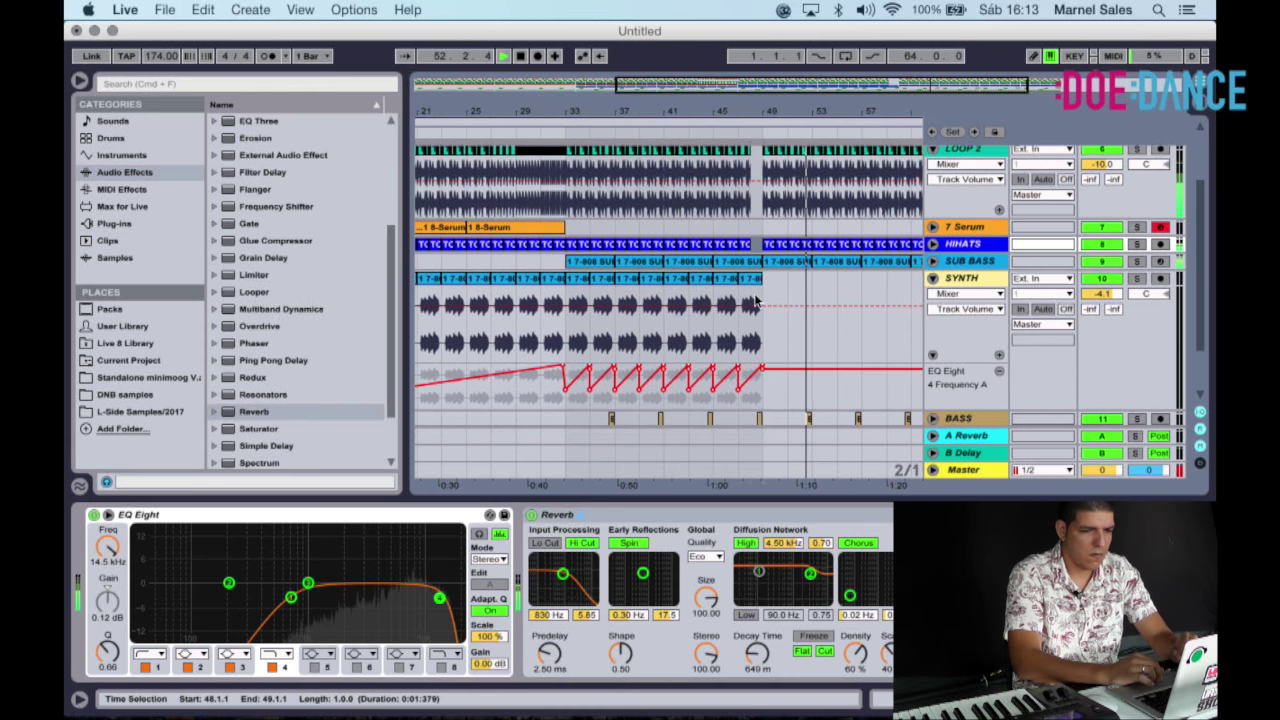
pyautogui.scroll(-3, 800, 295)
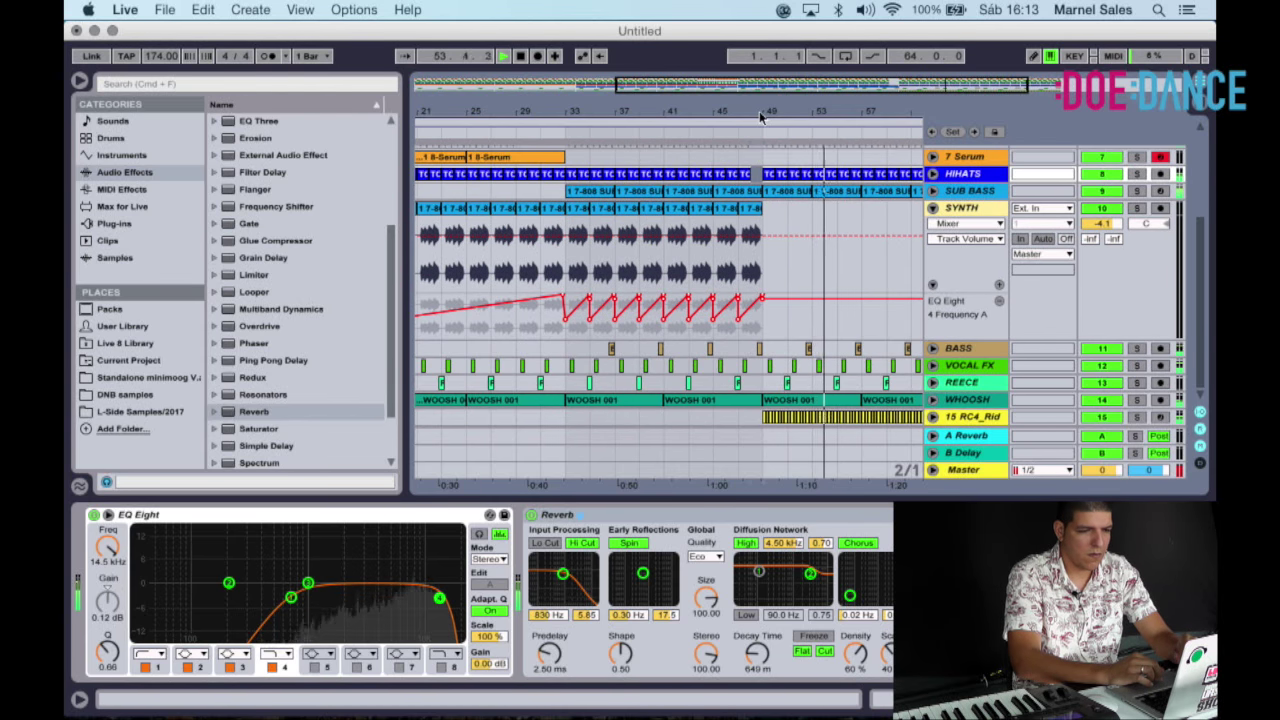
pyautogui.moveTo(760, 117); pyautogui.dragTo(760, 109)
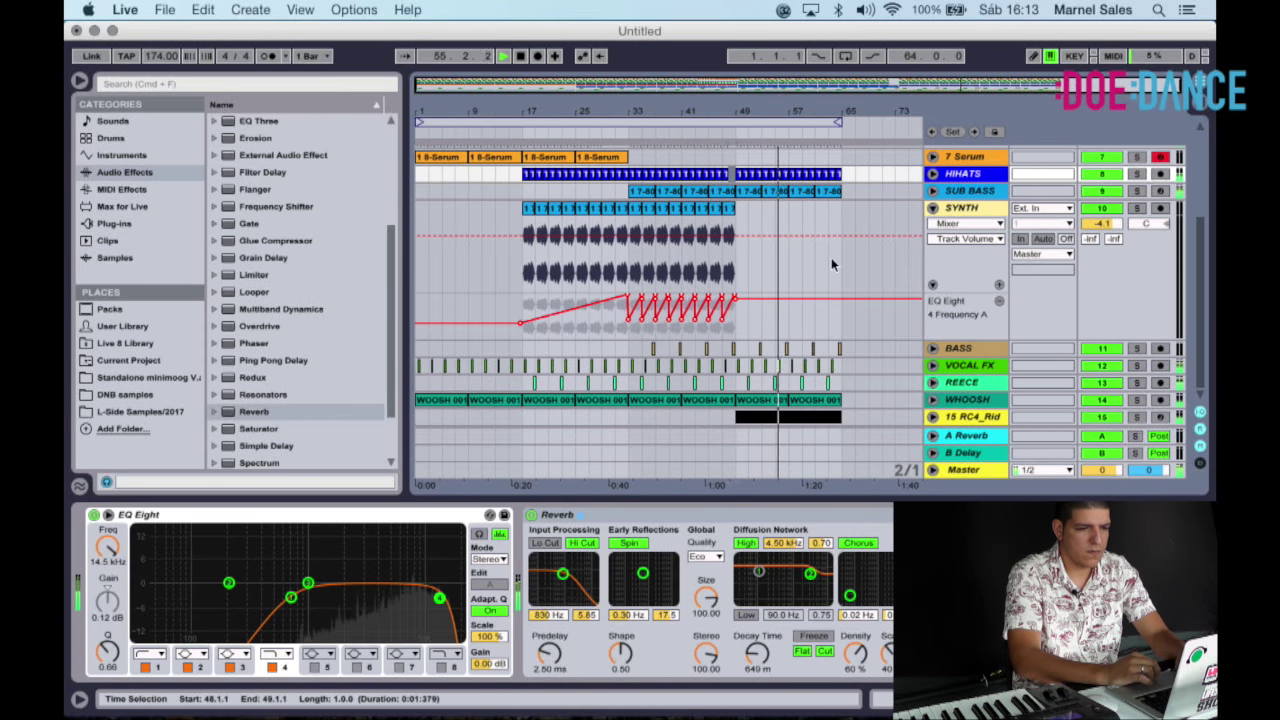
pyautogui.scroll(4, 831, 257)
pyautogui.scroll(-4, 857, 277)
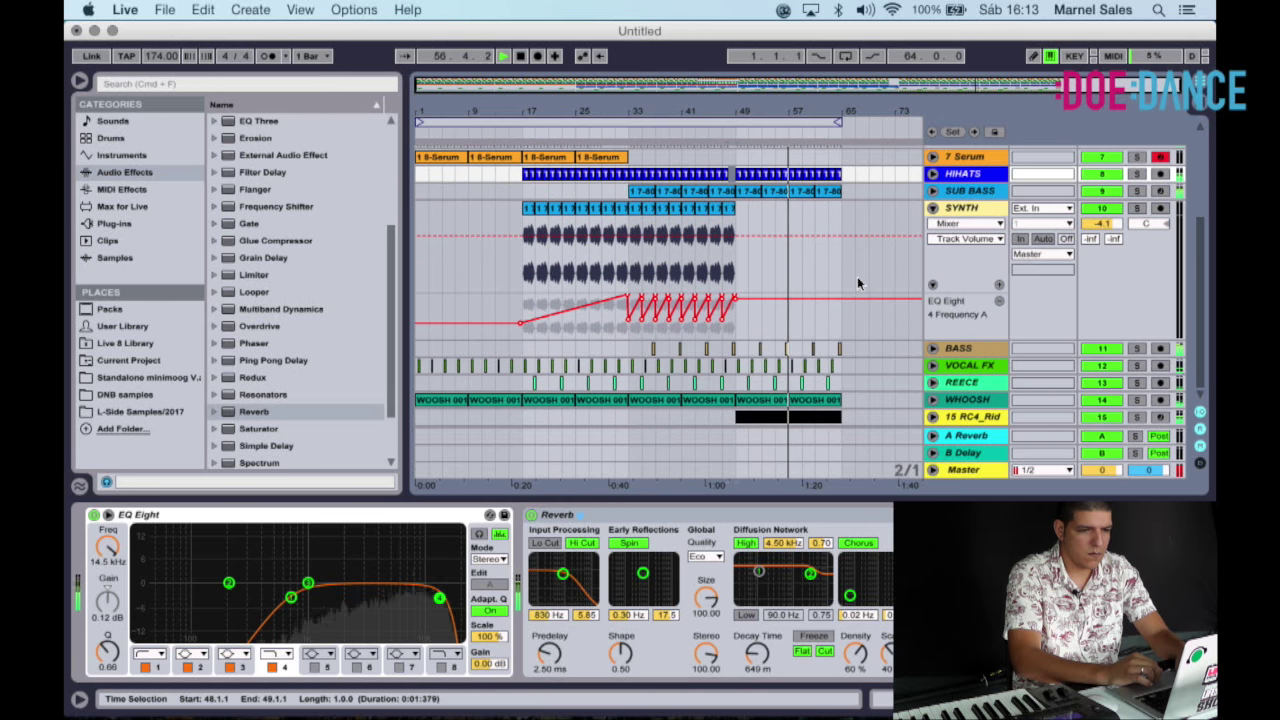
pyautogui.click(932, 208)
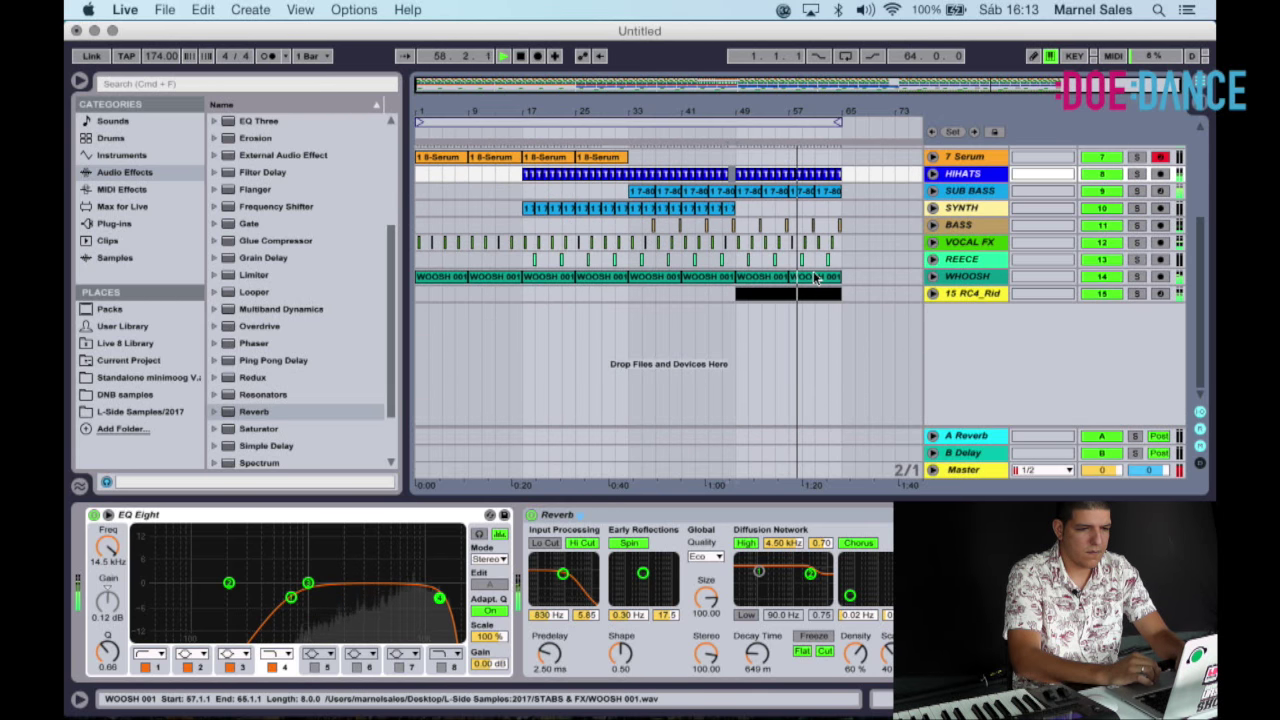
# Duplicate the section from bar 49 to bar 65 across all tracks so the arrangement runs to bar 81.
pyautogui.scroll(3, 840, 330)
pyautogui.moveTo(848, 375); pyautogui.dragTo(736, 98)
pyautogui.press('super+d')
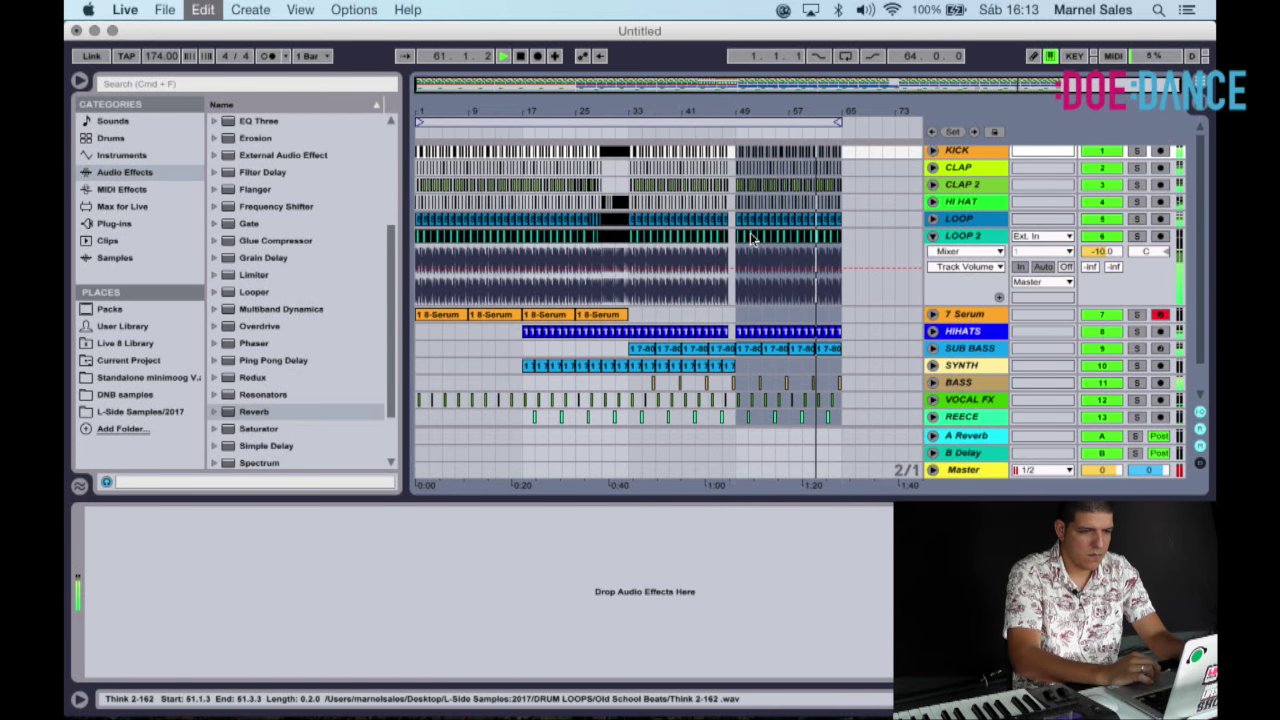
pyautogui.scroll(-2, 752, 237)
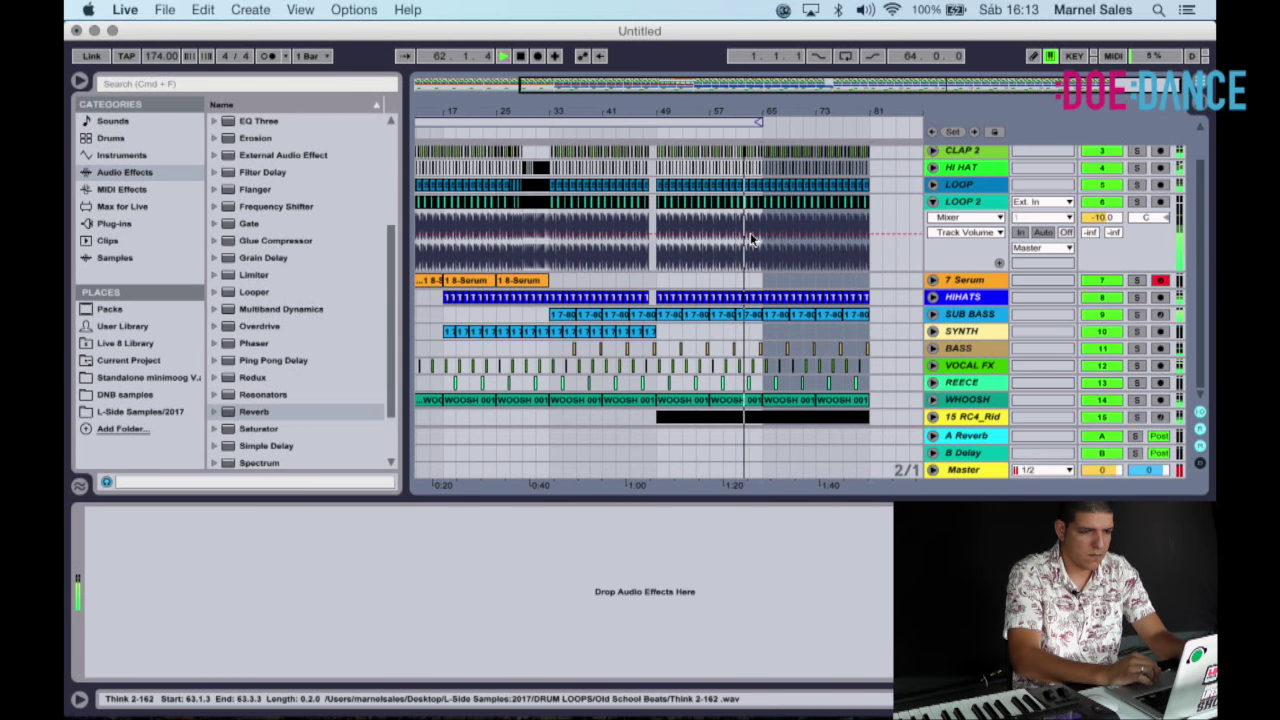
# Unfold the 7 Serum track, place the insert marker on it at bar 65 and stop playback.
pyautogui.click(770, 298)
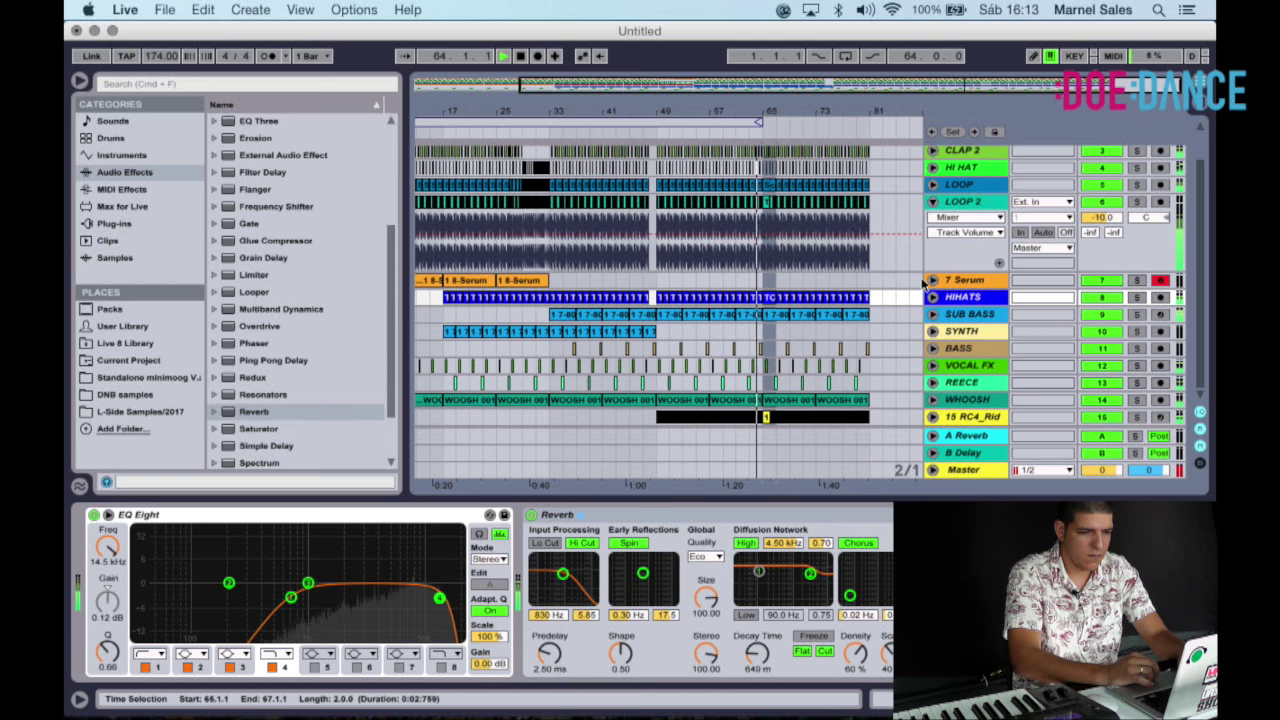
pyautogui.click(932, 281)
pyautogui.click(794, 306)
pyautogui.scroll(-1, 736, 308)
pyautogui.scroll(3, 736, 308)
pyautogui.scroll(-5, 736, 308)
pyautogui.click(766, 281)
pyautogui.press('space')
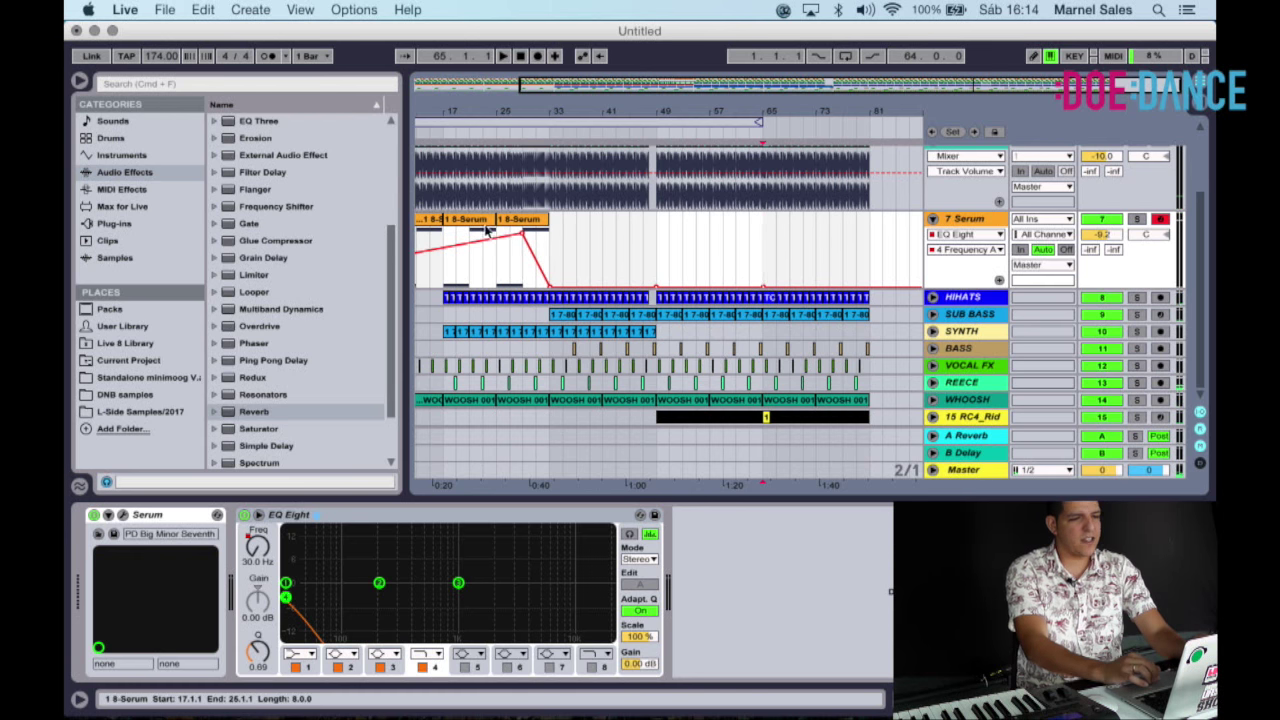
# Copy the 7 Serum clips and their automation from bars 1 to 17 onto bar 65 of the same track.
pyautogui.hscroll(-3, 600, 255)
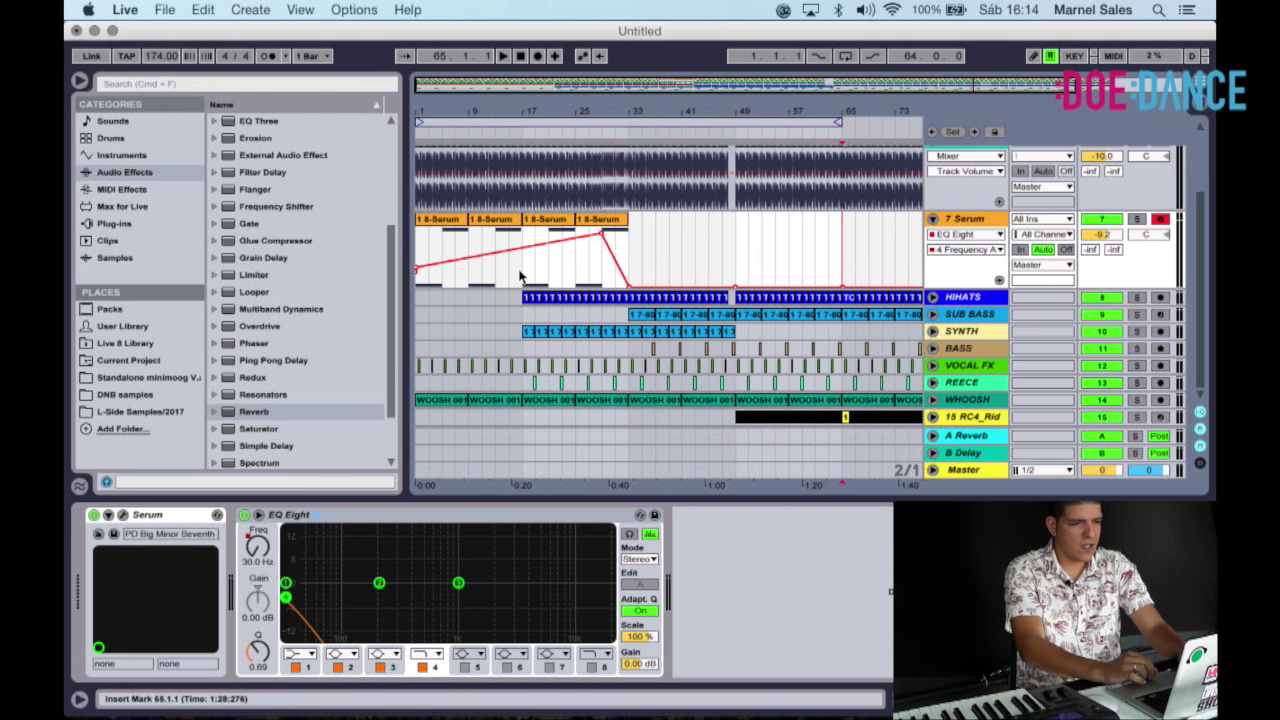
pyautogui.moveTo(520, 277); pyautogui.dragTo(625, 268)
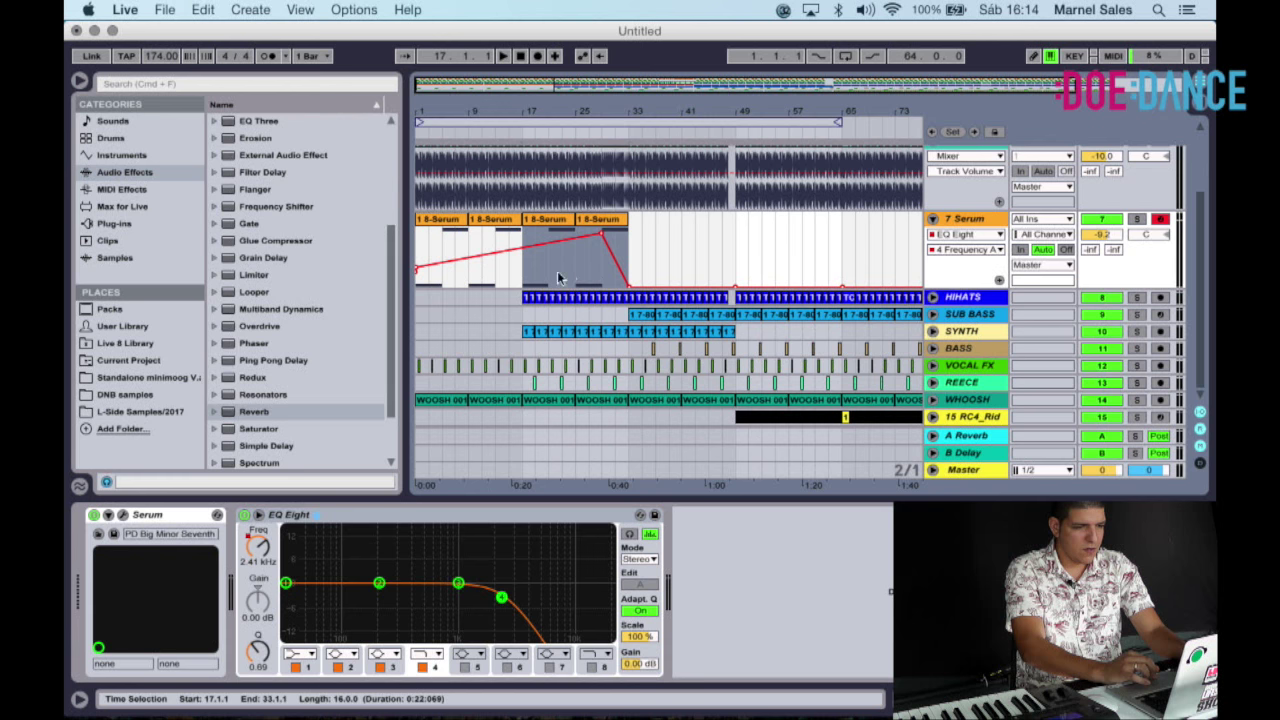
pyautogui.click(449, 228)
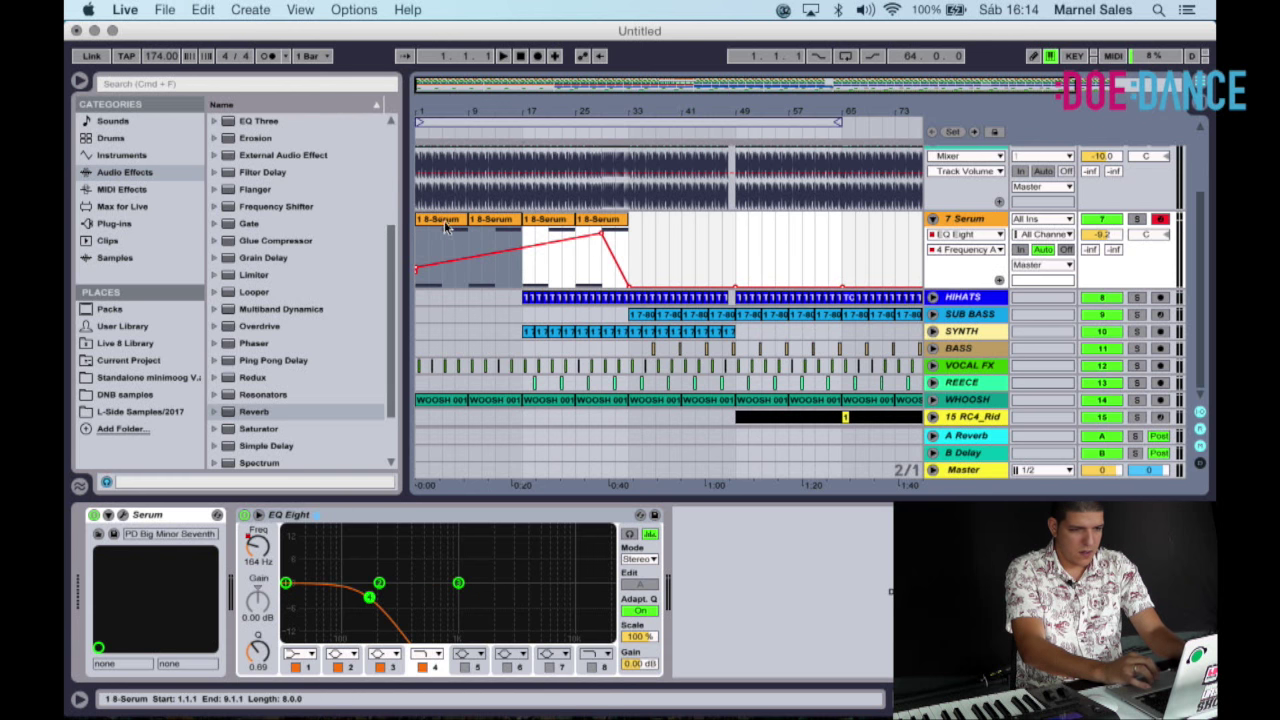
pyautogui.moveTo(447, 228); pyautogui.dragTo(840, 226)
pyautogui.hscroll(3, 762, 225)
pyautogui.moveTo(757, 222); pyautogui.dragTo(795, 221)
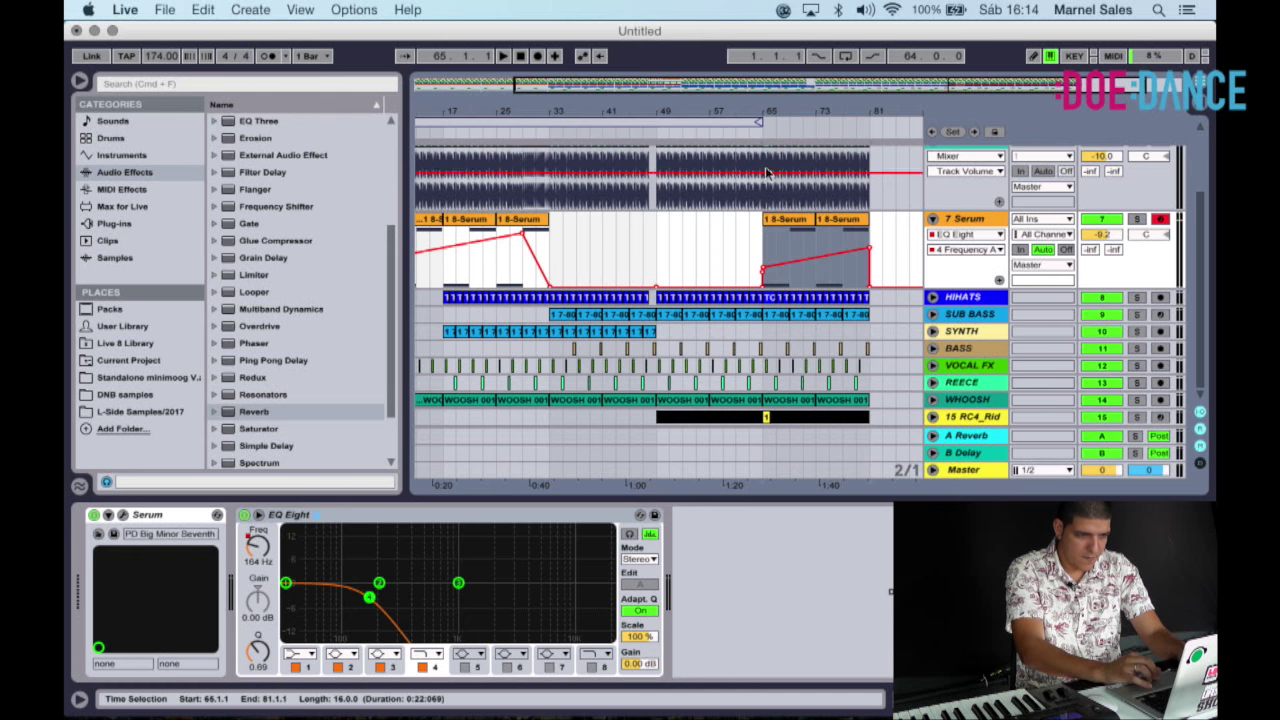
# During playback, reshape the 7 Serum EQ Eight frequency automation into one rise from bar 49 to a higher peak at bar 81.
pyautogui.click(746, 136)
pyautogui.click(766, 278)
pyautogui.click(766, 277)
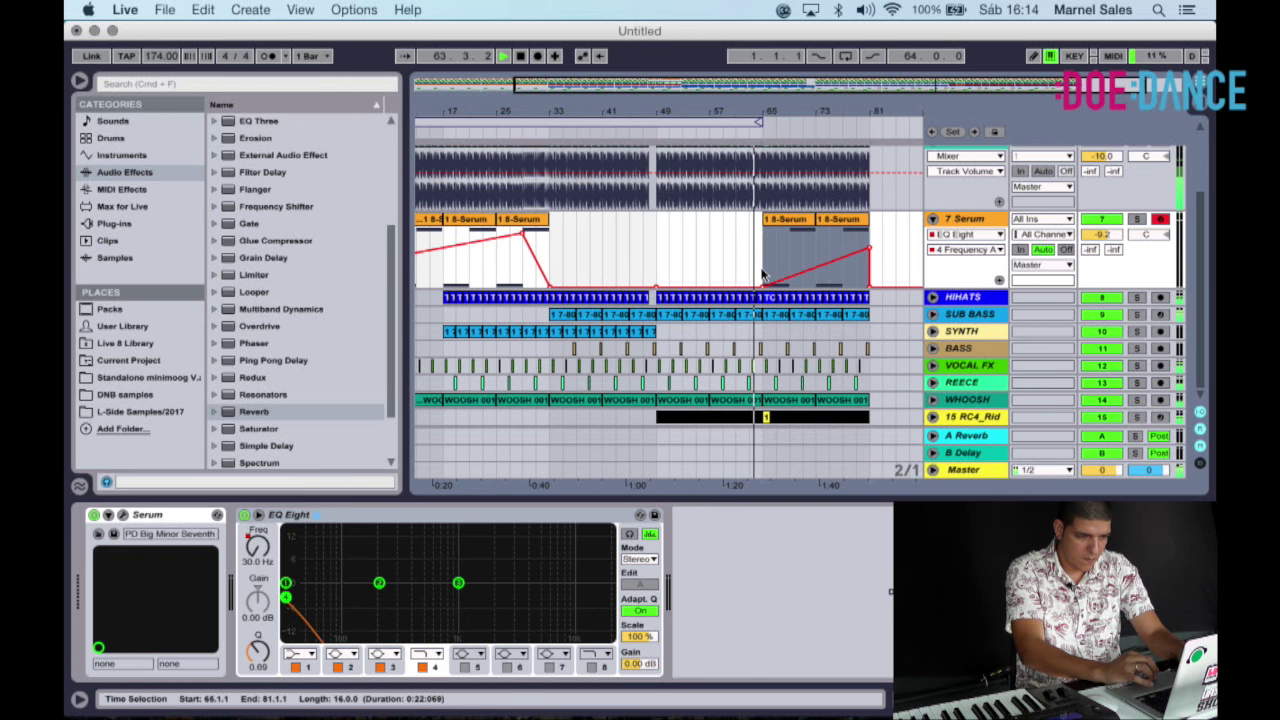
pyautogui.click(884, 250)
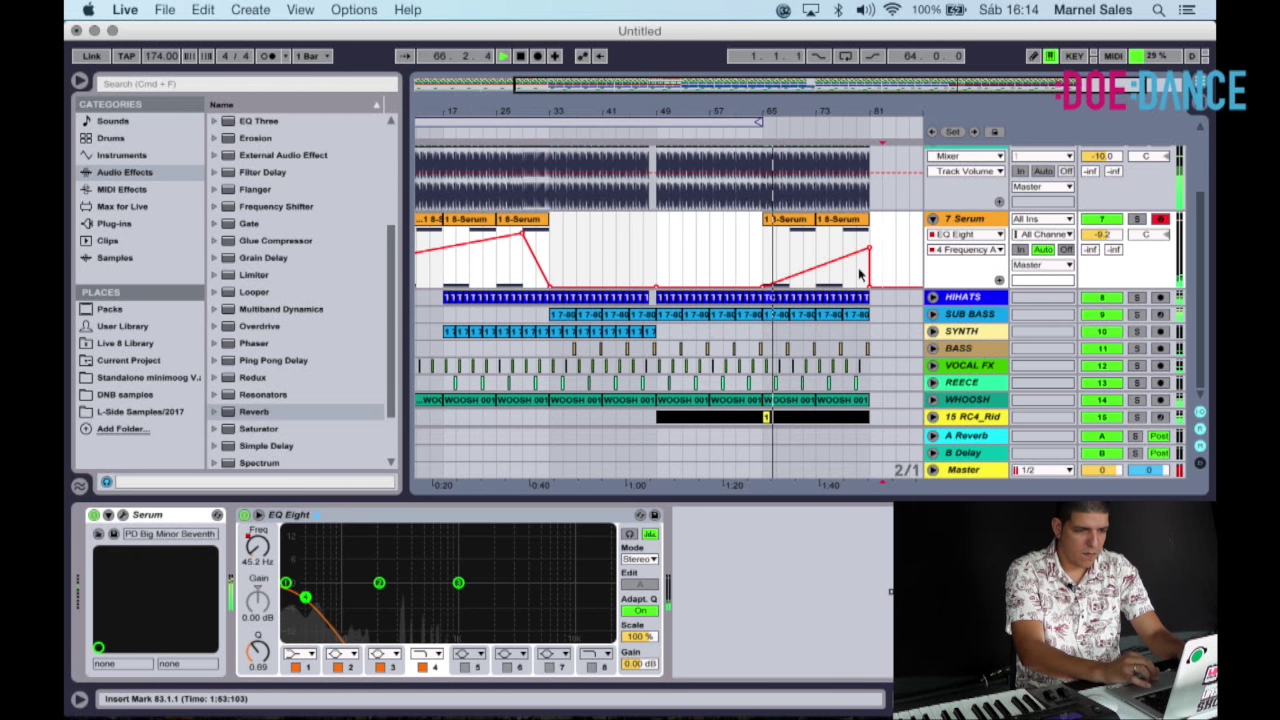
pyautogui.click(764, 289)
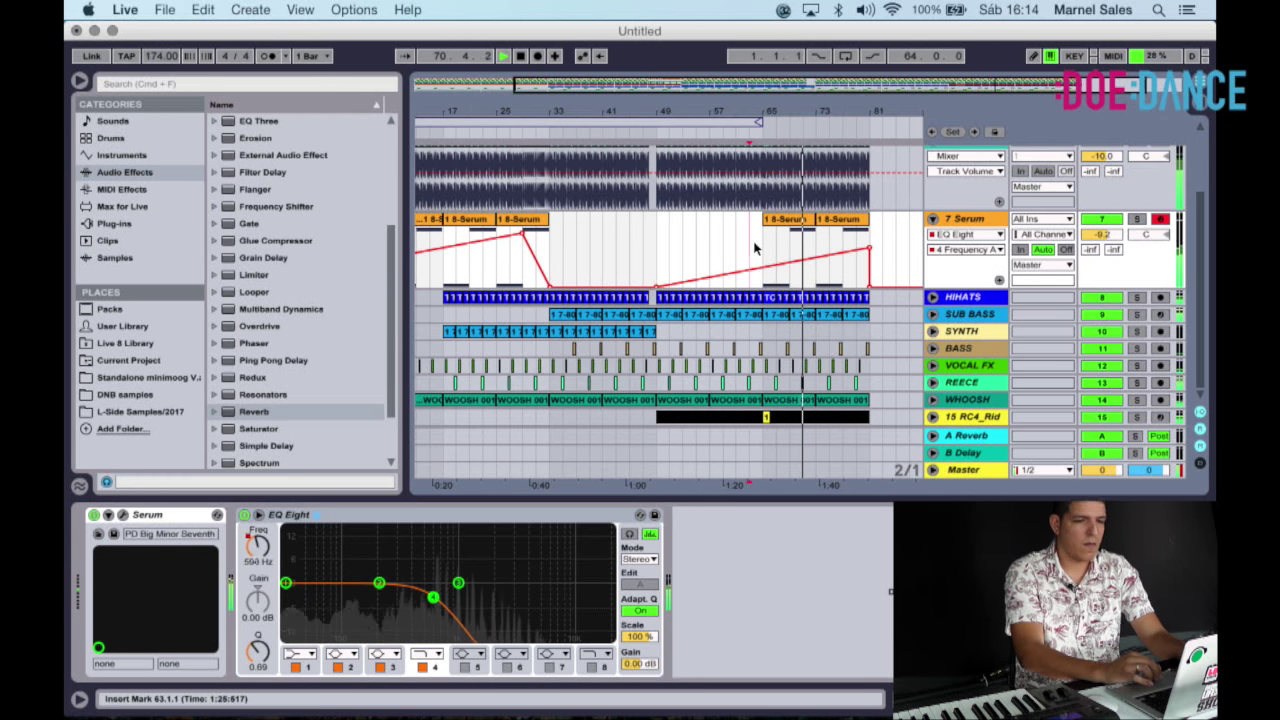
pyautogui.moveTo(853, 248); pyautogui.dragTo(855, 241)
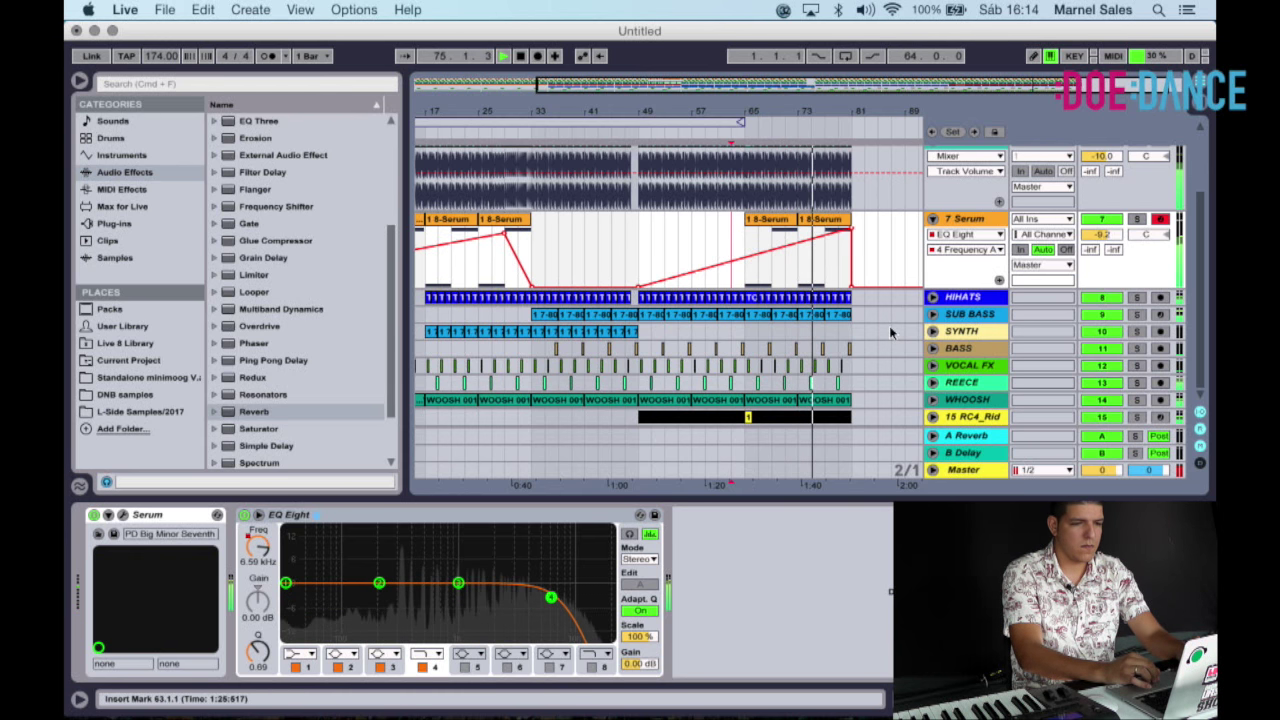
# Delete the short yellow clip at bar 65 on the 15 RC4_Rid track and fold the 7 Serum, ride and LOOP 2 tracks.
pyautogui.click(934, 219)
pyautogui.scroll(2, 872, 302)
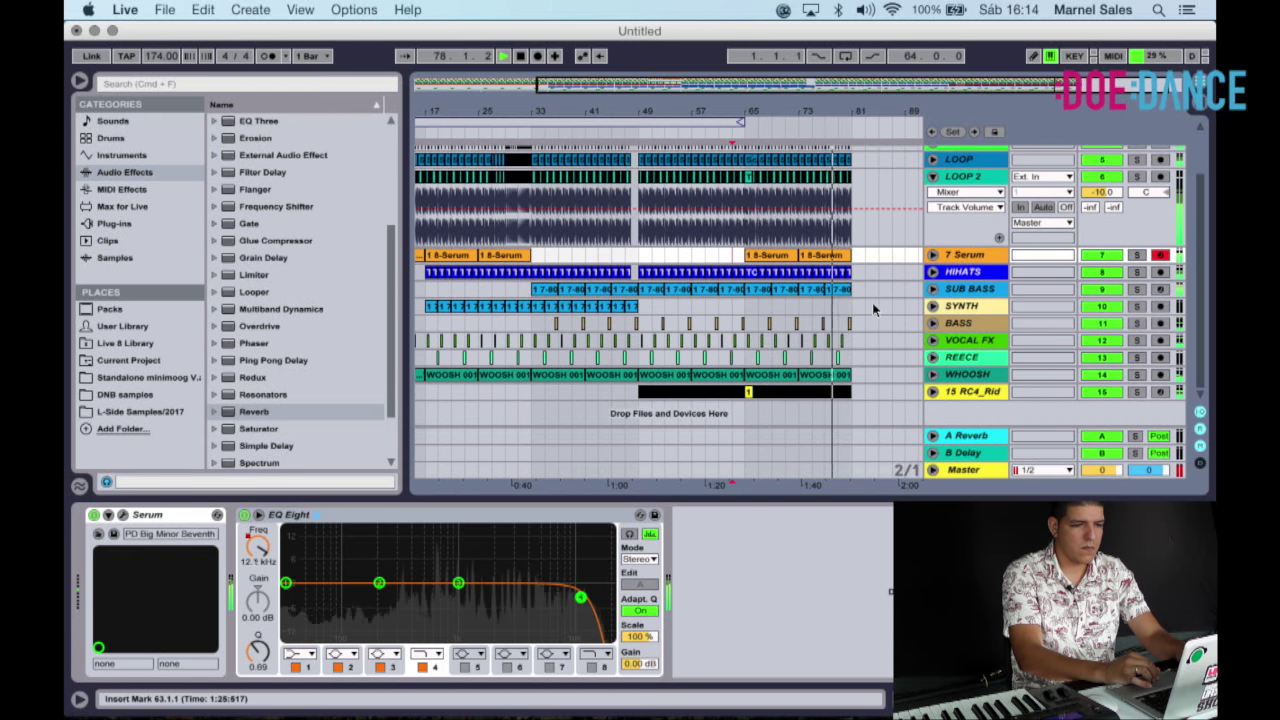
pyautogui.click(932, 392)
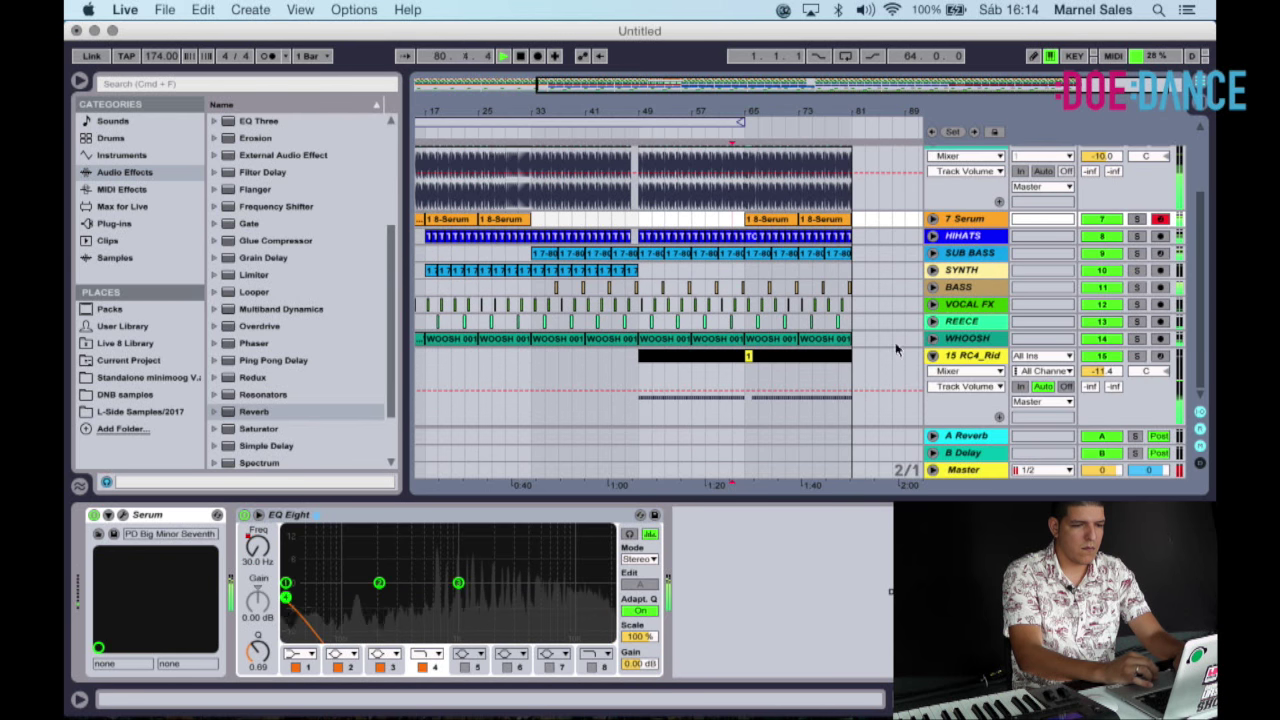
pyautogui.click(750, 358)
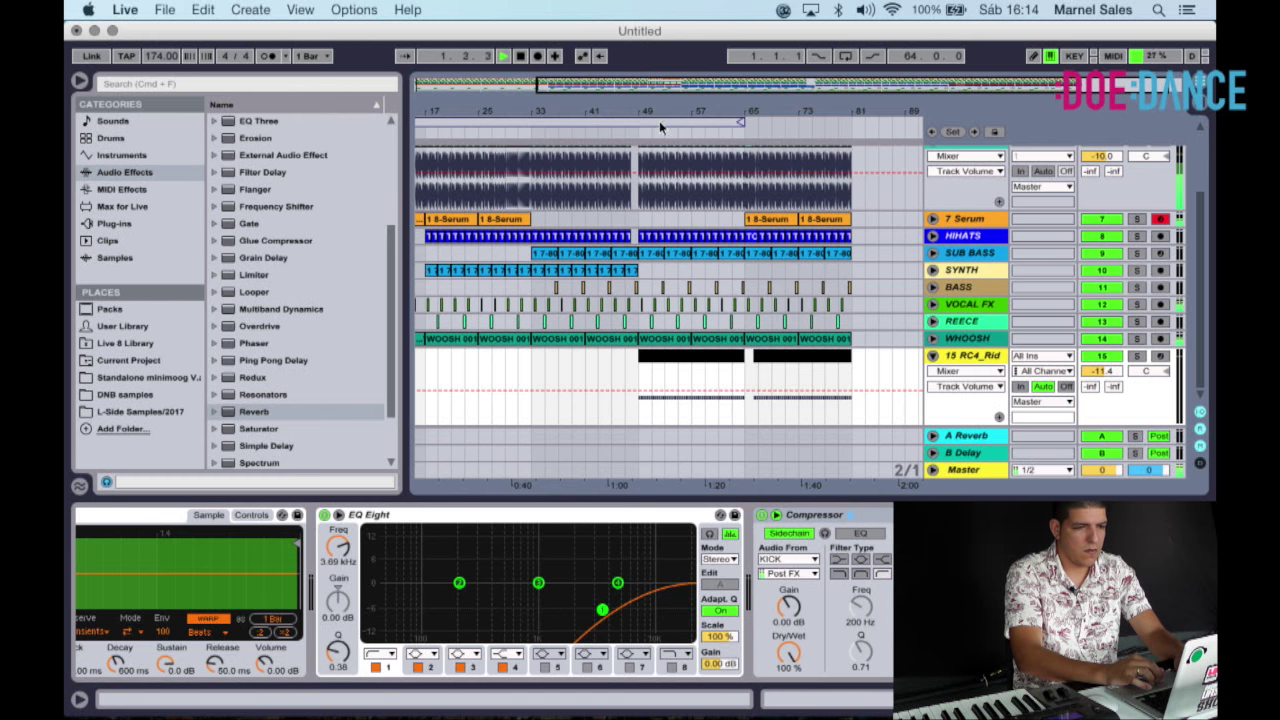
pyautogui.click(935, 357)
pyautogui.scroll(3, 936, 300)
pyautogui.click(935, 240)
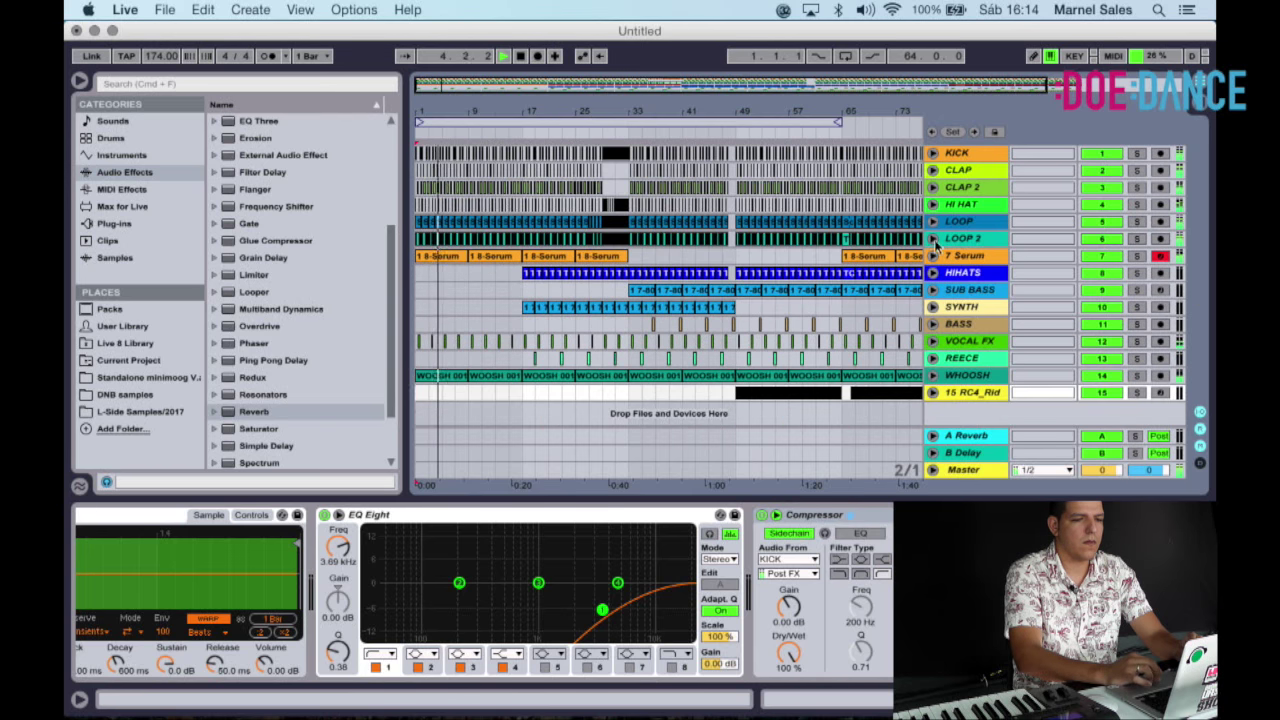
# Examine the drum build-up and drop around bars 28 to 37, including the LOOP 2 waveform, and stop playback.
pyautogui.moveTo(601, 104)
pyautogui.mouseDown()
pyautogui.moveTo(569, 104)
pyautogui.moveTo(569, 220)
pyautogui.mouseUp()
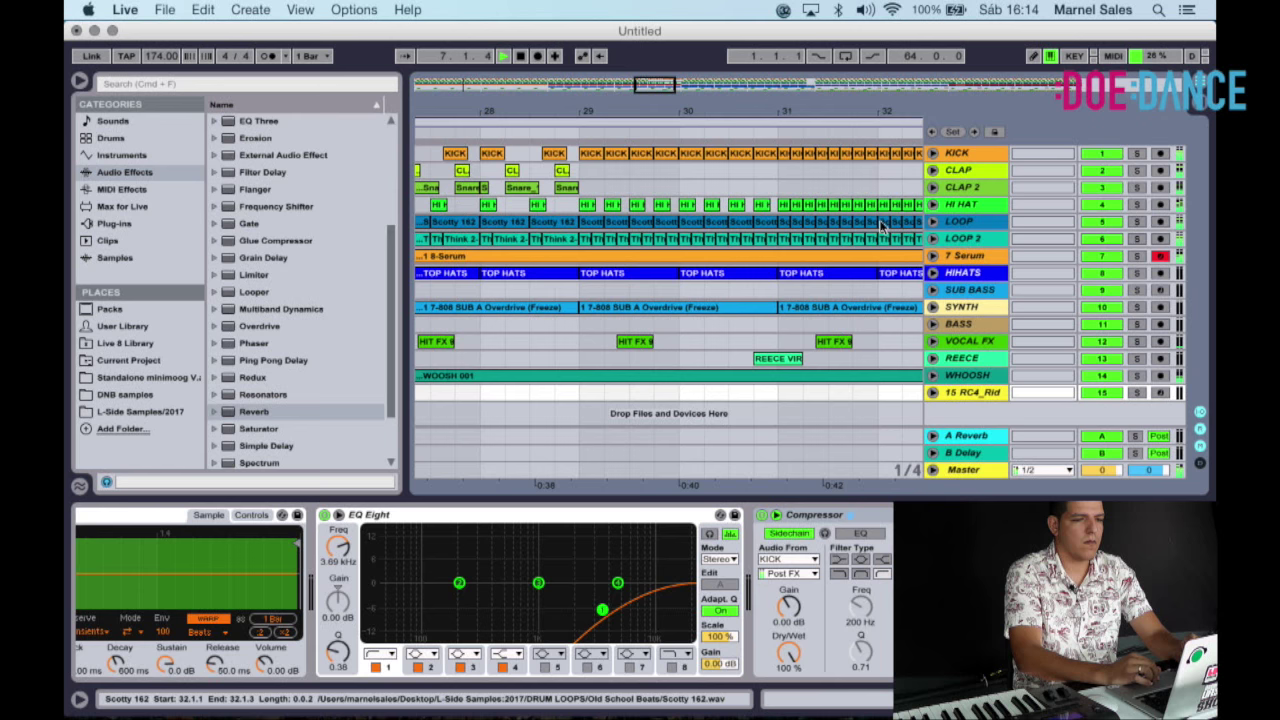
pyautogui.hscroll(2, 880, 225)
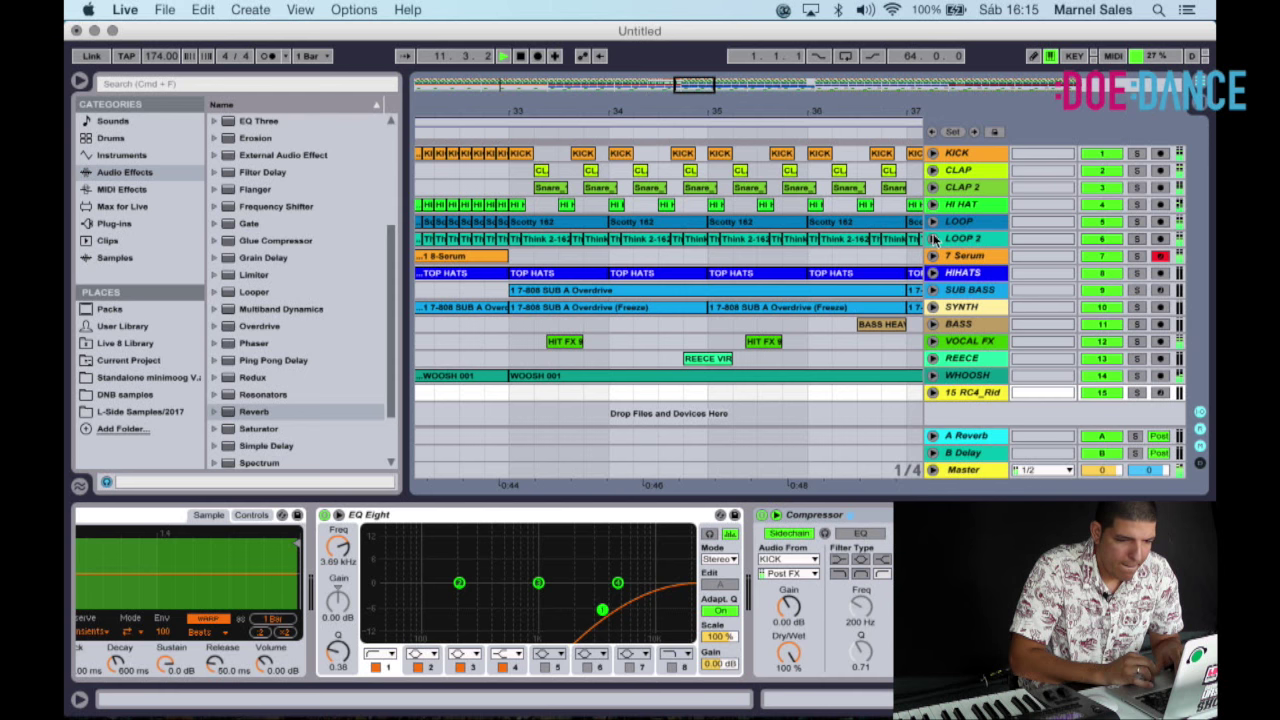
pyautogui.click(933, 238)
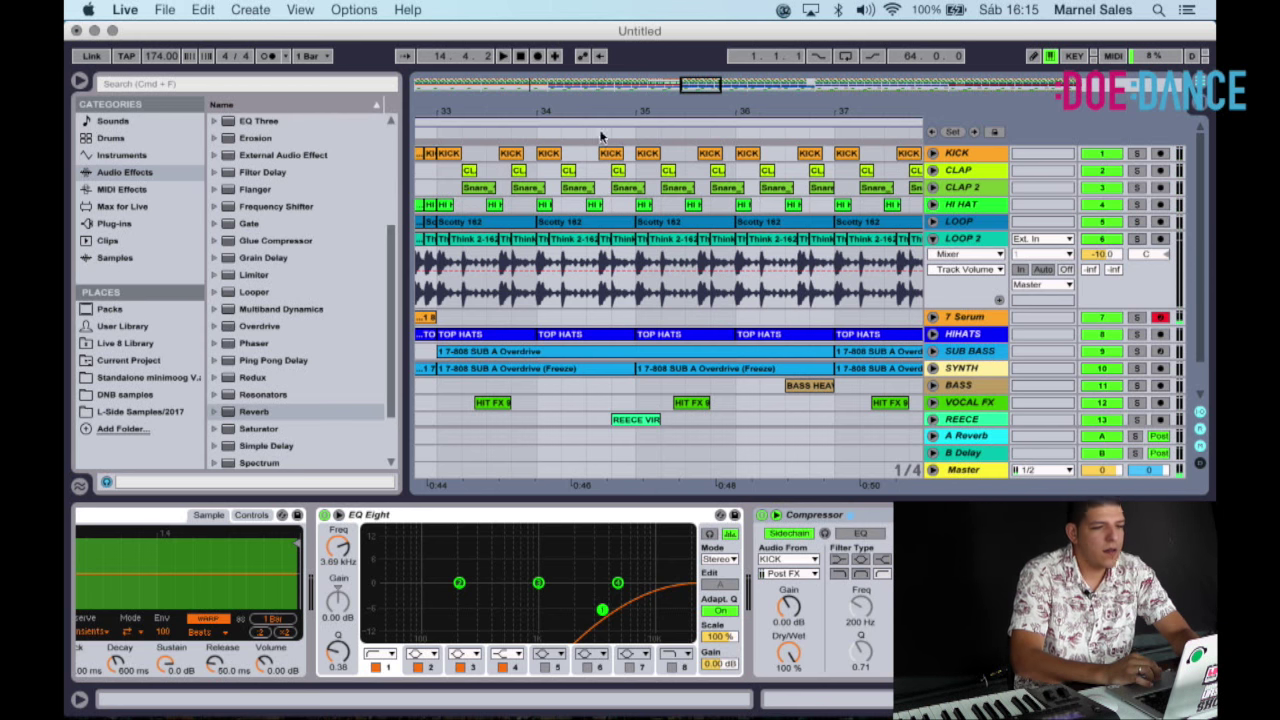
pyautogui.moveTo(594, 112); pyautogui.dragTo(594, 52)
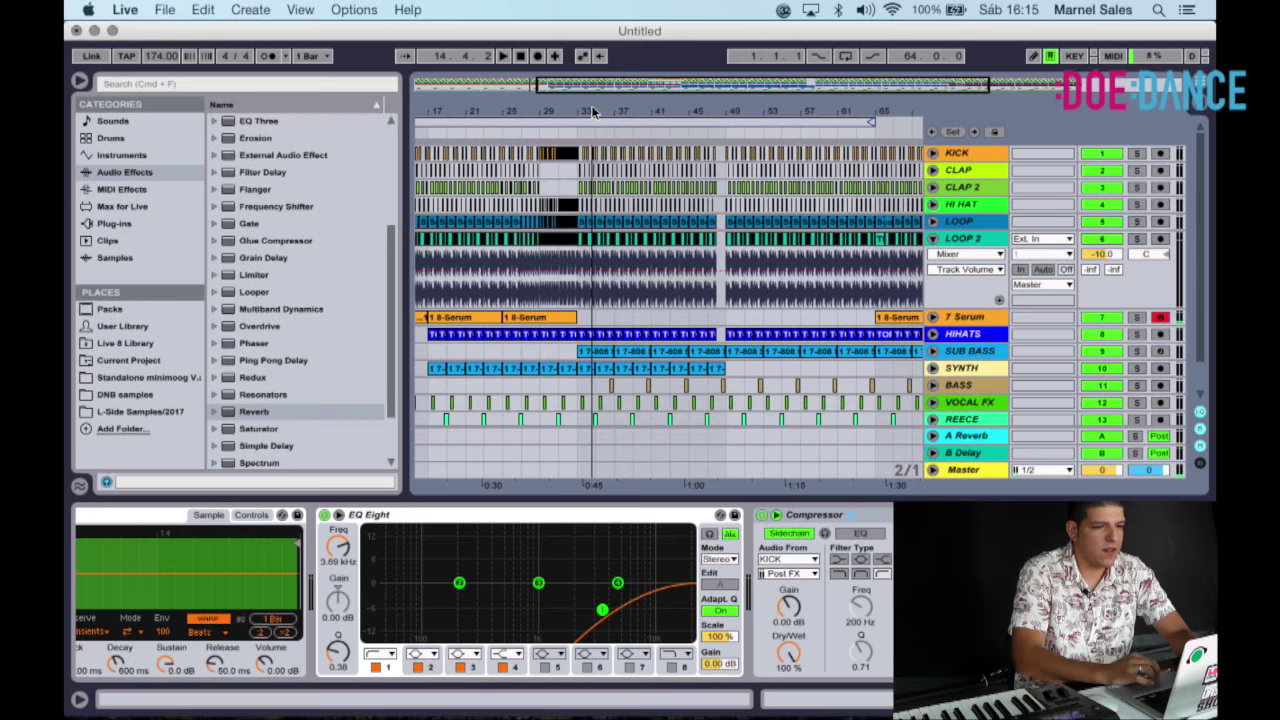
pyautogui.press('+')
pyautogui.click(934, 239)
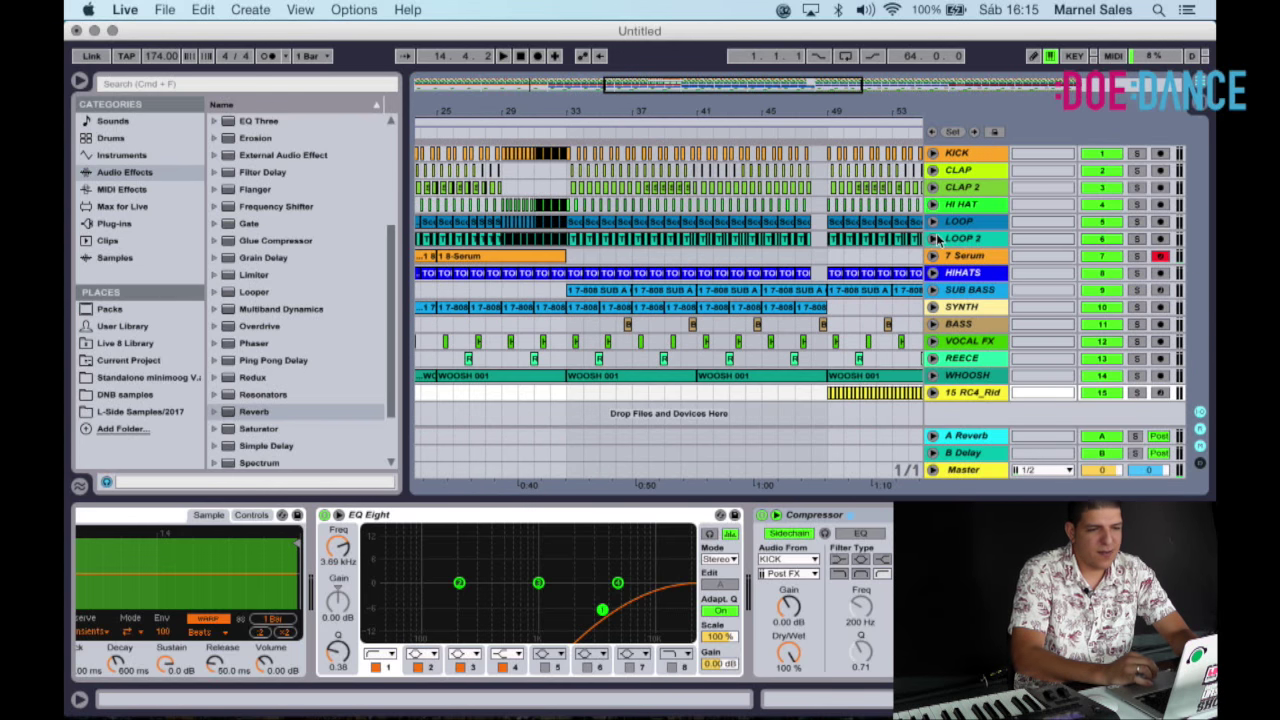
pyautogui.moveTo(758, 108); pyautogui.dragTo(656, 107)
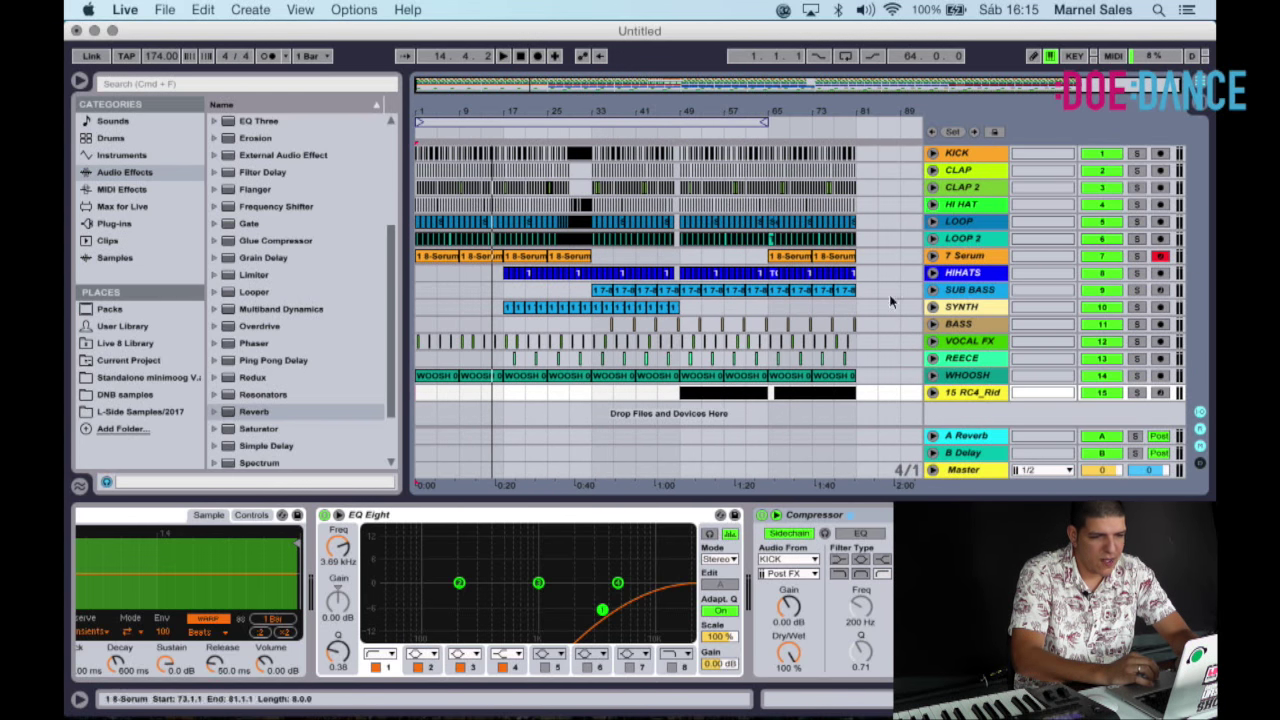
# Reorder the tracks: HIHATS and the ride track, renamed RIDE, below LOOP 2, and REECE above VOCAL FX.
pyautogui.moveTo(982, 395); pyautogui.dragTo(980, 256)
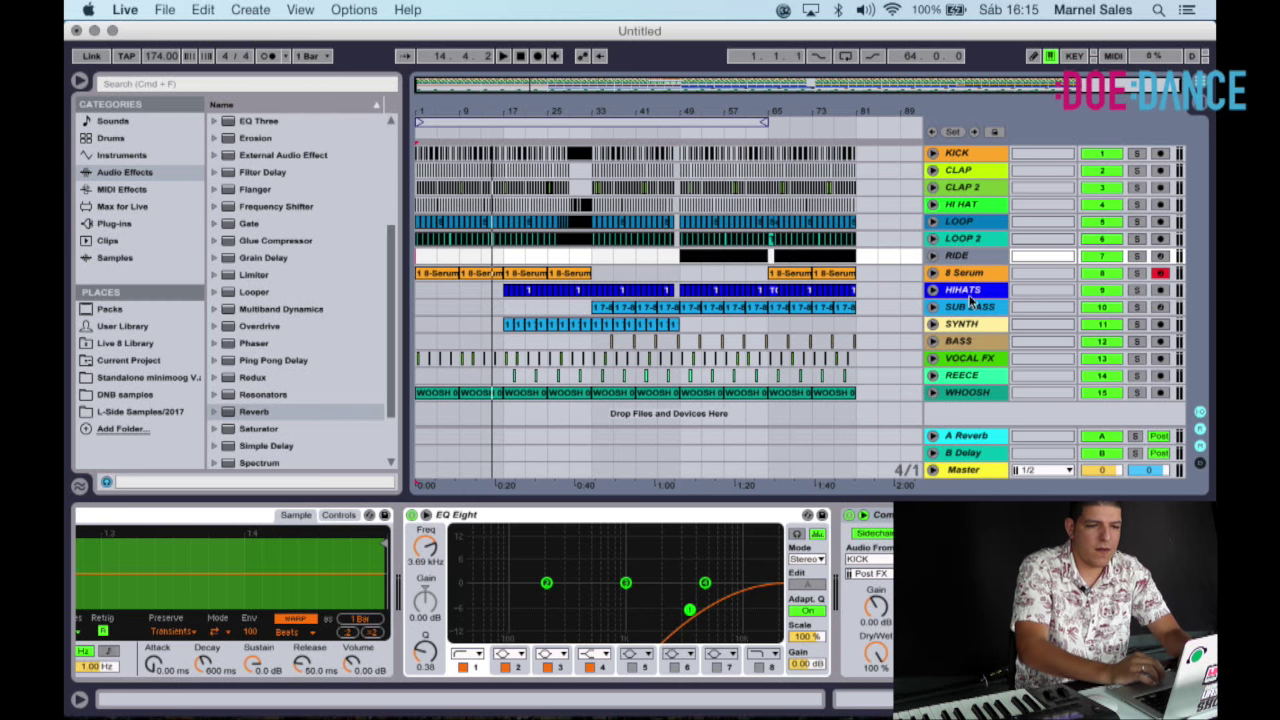
pyautogui.moveTo(969, 299); pyautogui.dragTo(970, 257)
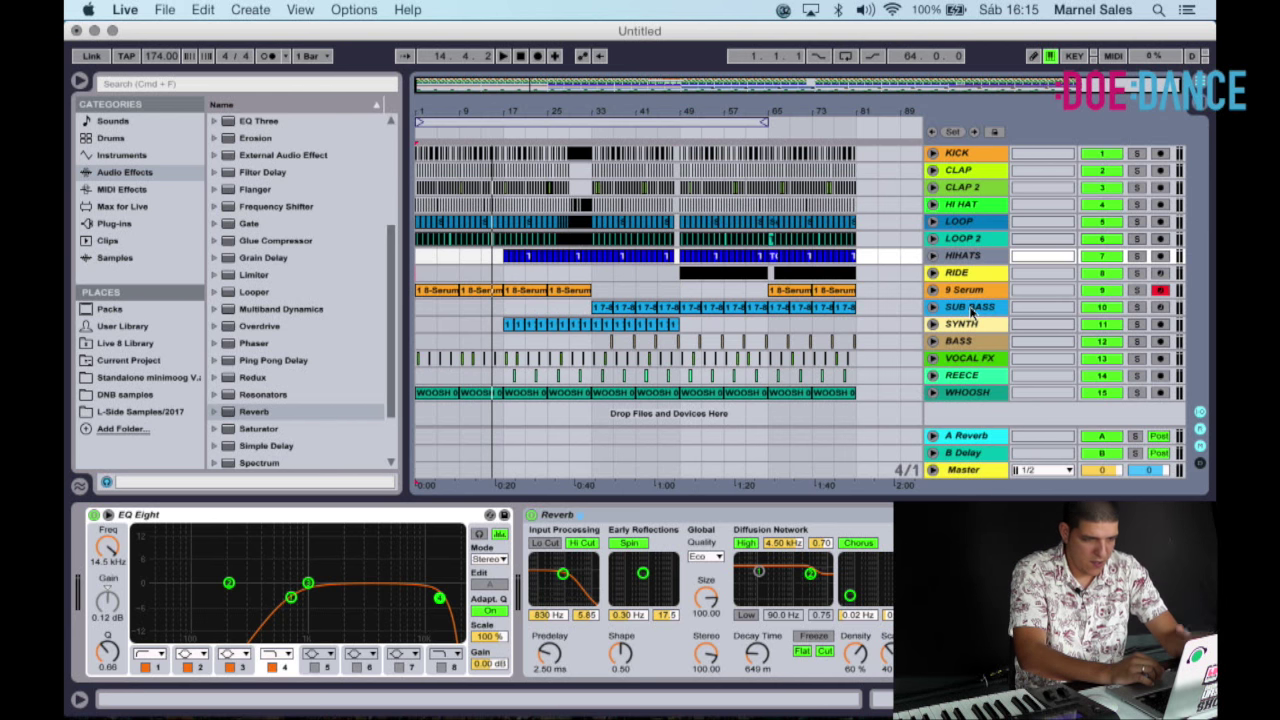
pyautogui.click(971, 362)
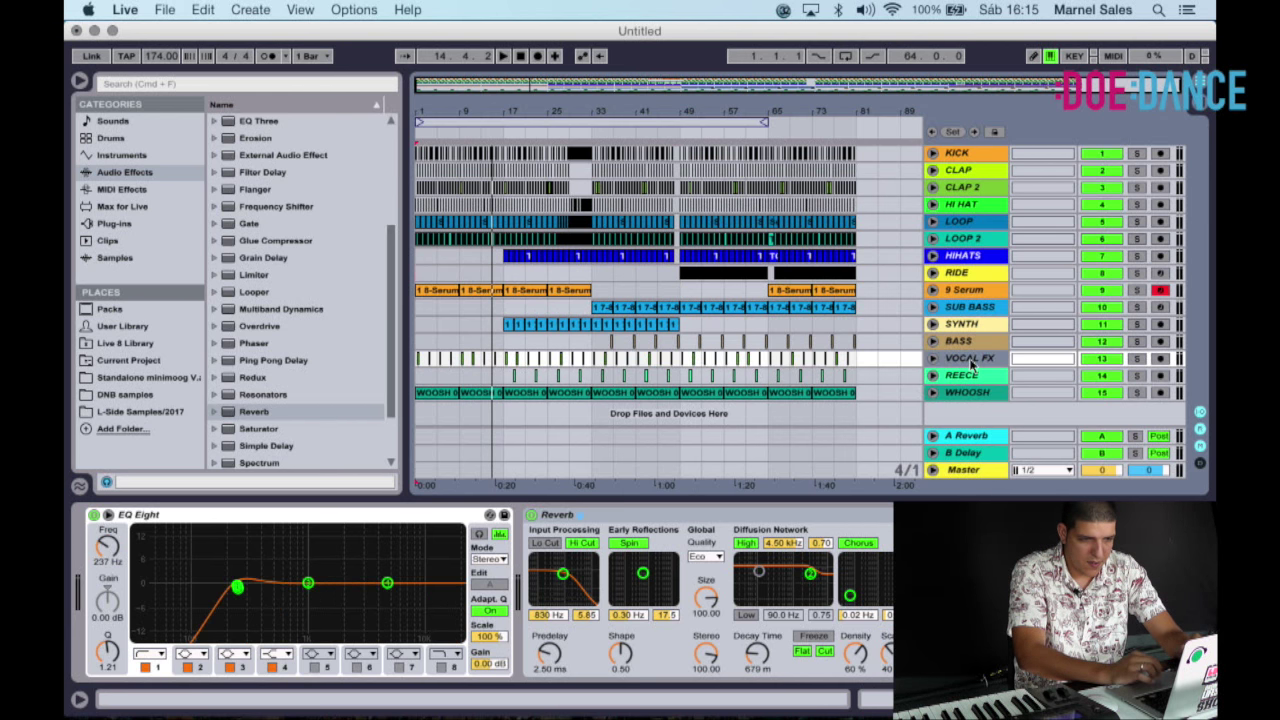
pyautogui.click(969, 393)
pyautogui.moveTo(969, 393); pyautogui.dragTo(969, 360)
pyautogui.click(962, 326)
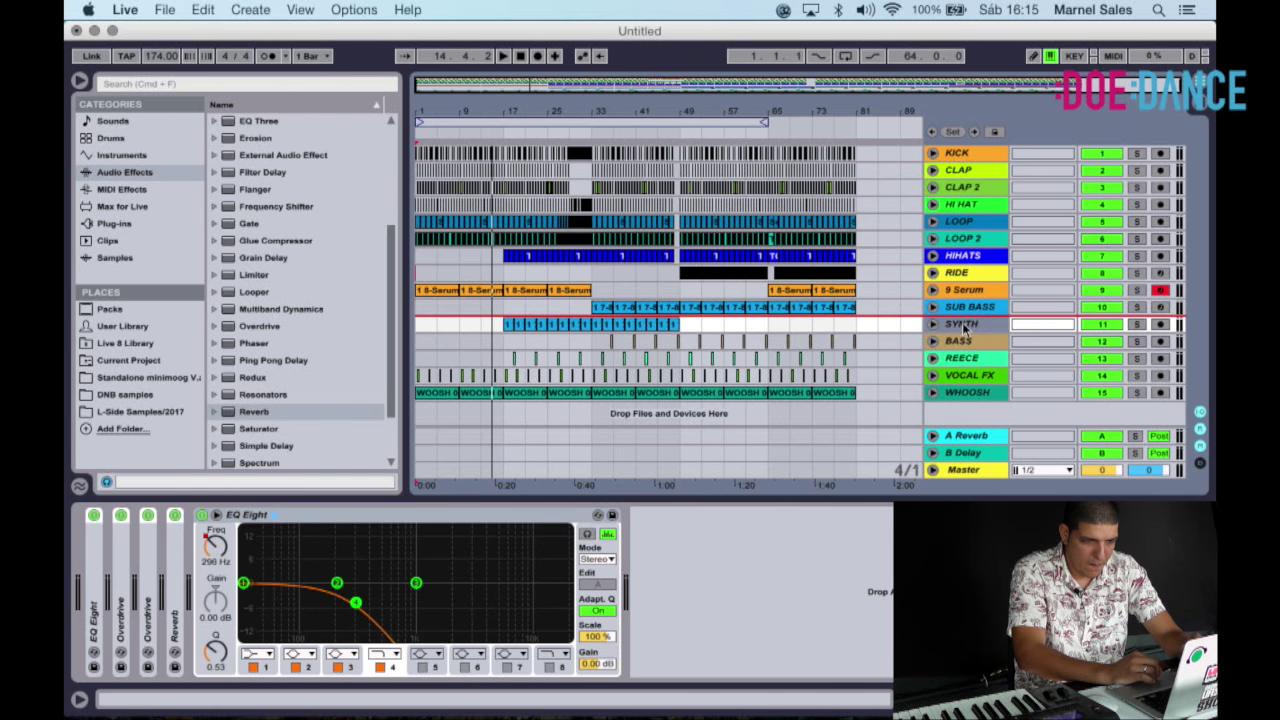
pyautogui.click(893, 345)
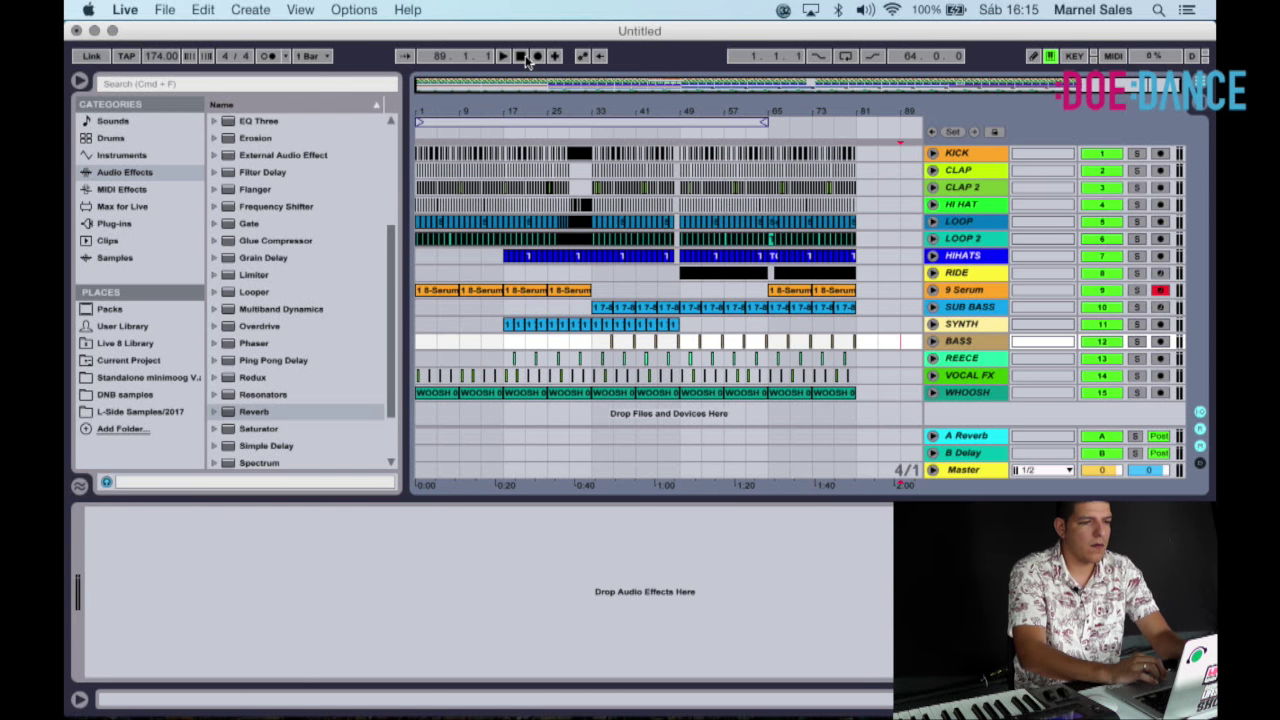
# Audition the loops in the DRUM LOOPS folder of L-Side Samples/2017, down to Tiny 162.wav.
pyautogui.click(141, 411)
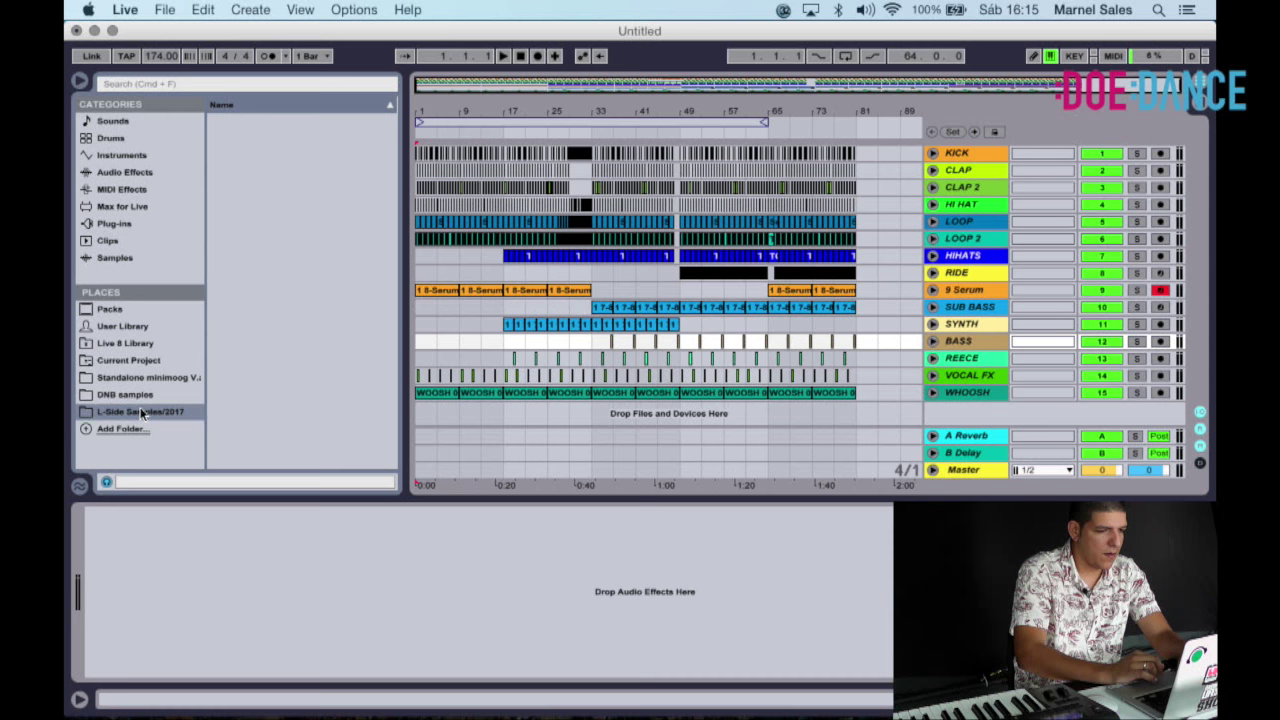
pyautogui.click(221, 159)
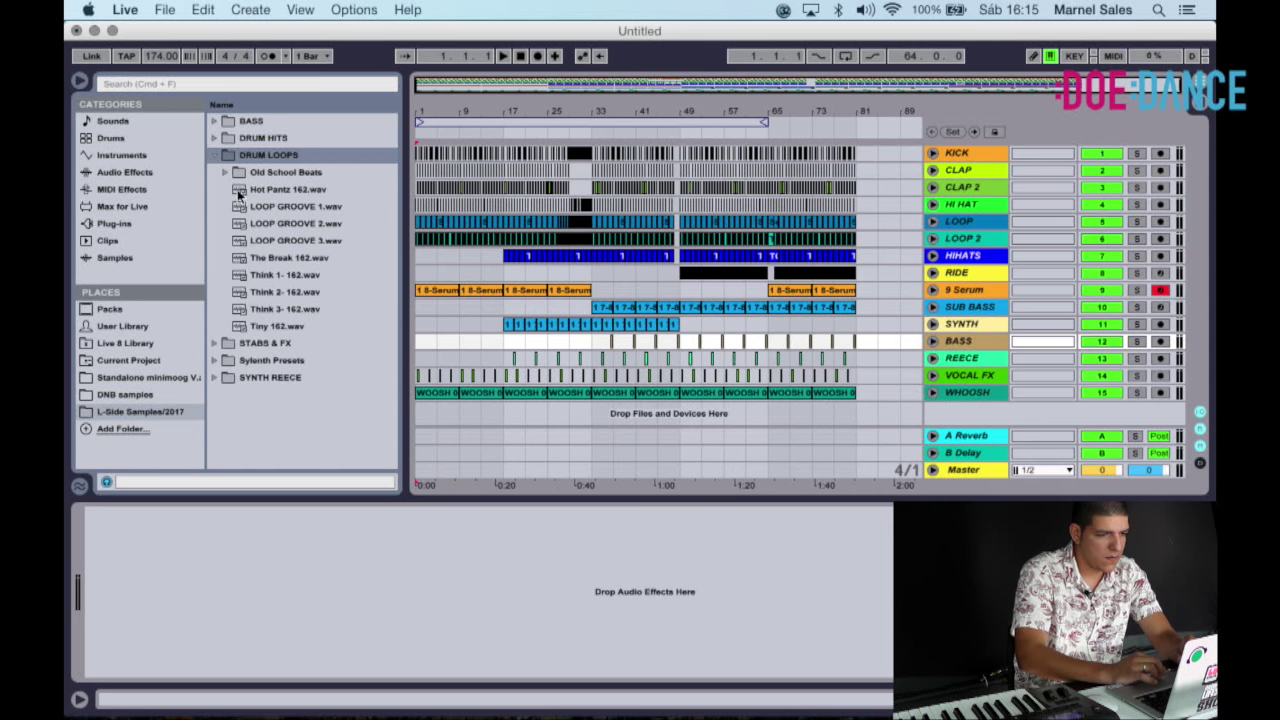
pyautogui.click(234, 191)
pyautogui.press('Up')
pyautogui.press('Up')
pyautogui.press('Down')
pyautogui.press('Down')
pyautogui.press('Down')
pyautogui.press('Down')
pyautogui.press('Down')
pyautogui.press('Down')
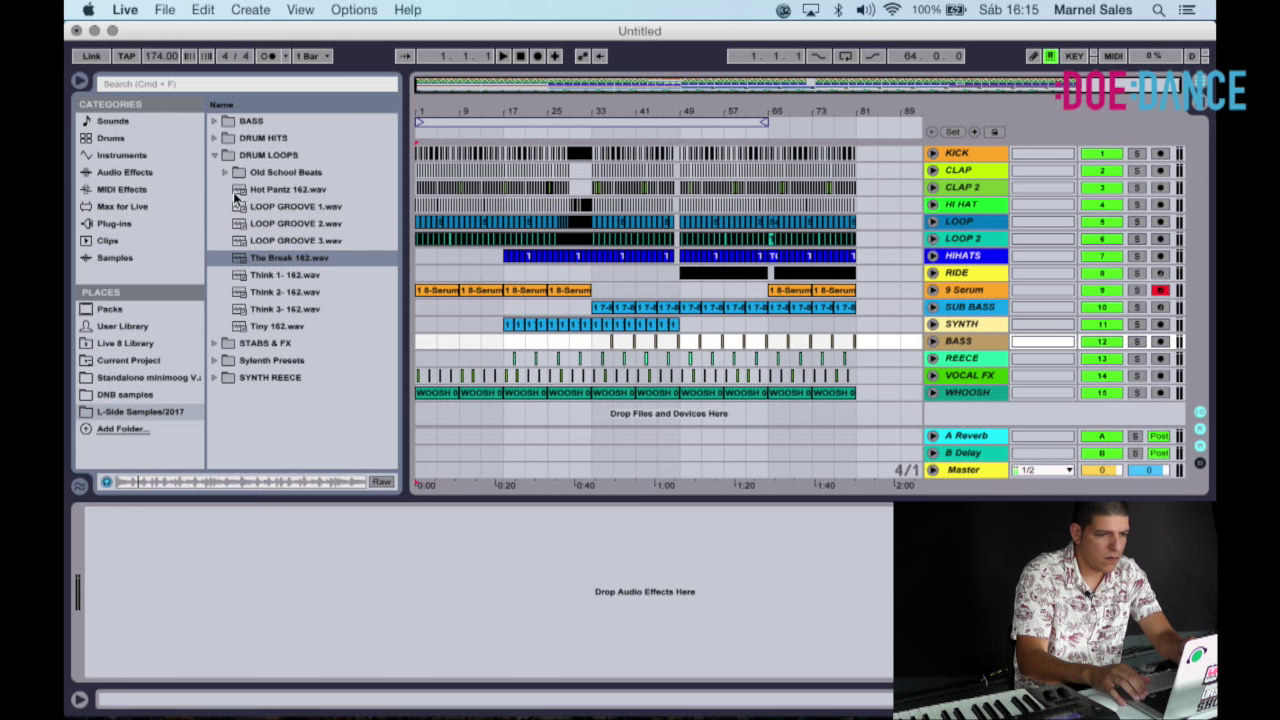
pyautogui.press('Down')
pyautogui.press('Down')
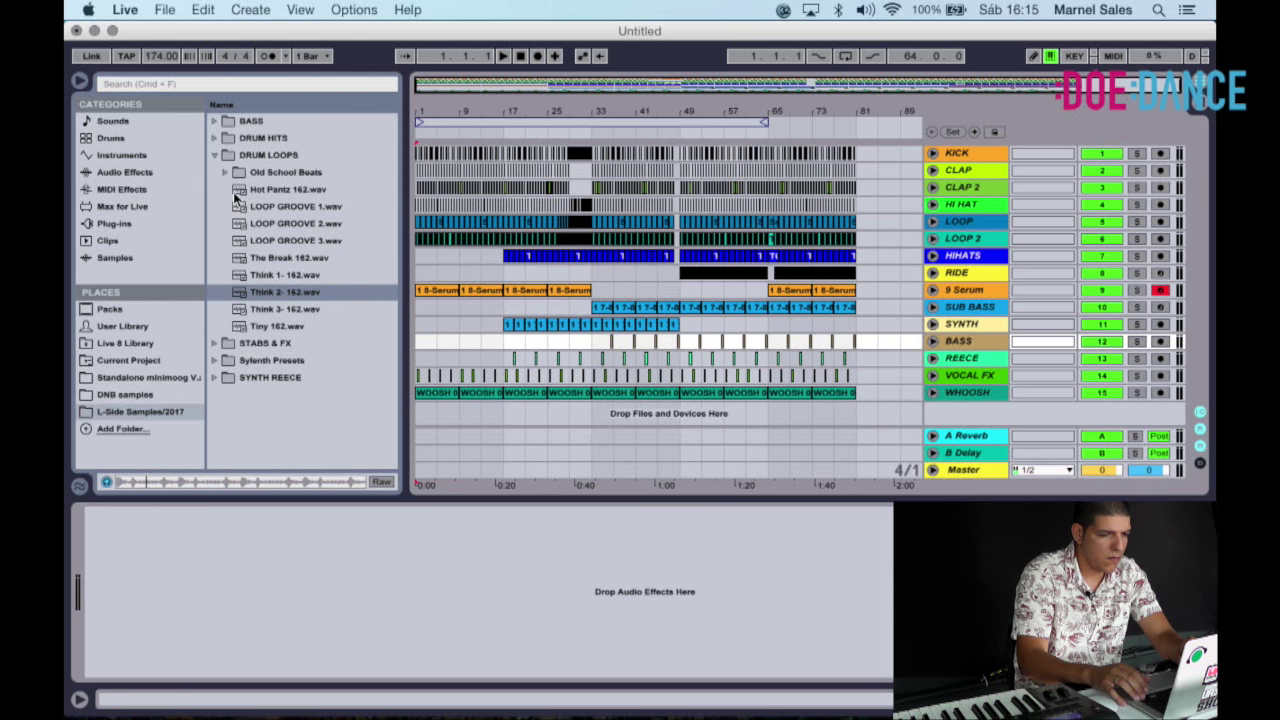
pyautogui.press('Down')
pyautogui.press('Down')
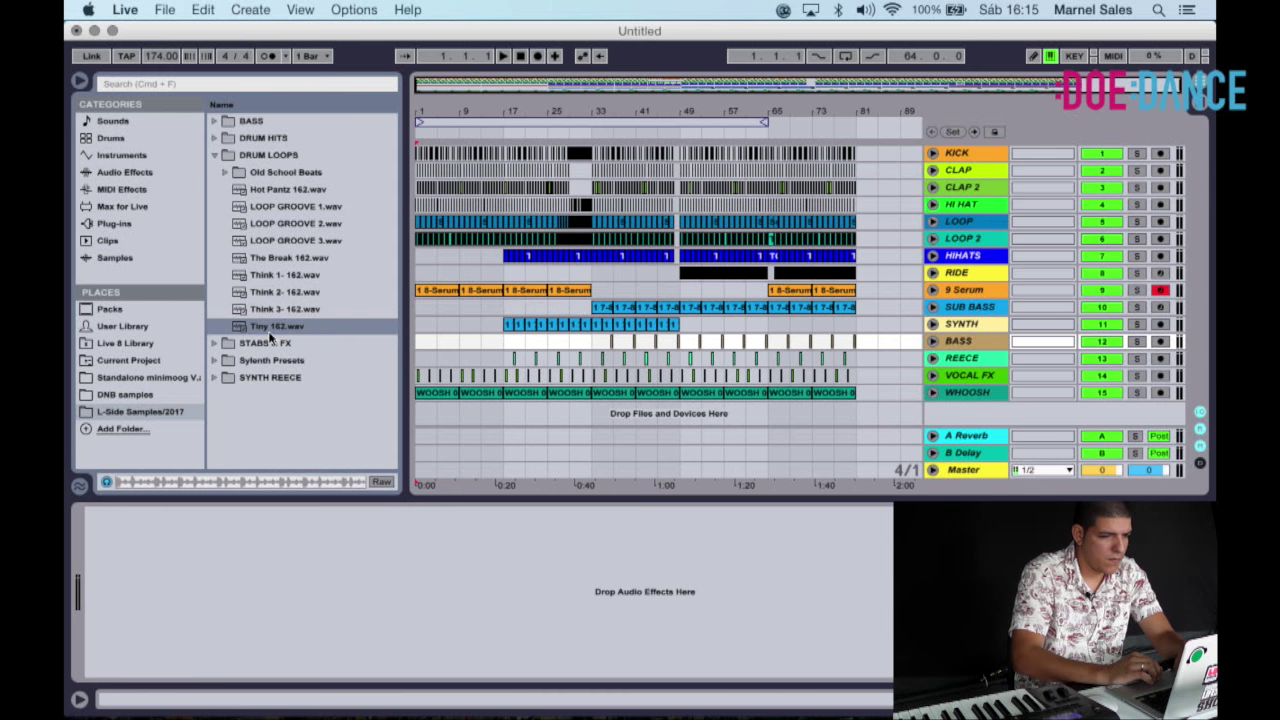
# Insert an audio track below LOOP 2 and place Tiny 162.wav on it at bar 1.
pyautogui.rightClick(963, 241)
pyautogui.click(954, 242)
pyautogui.rightClick(953, 240)
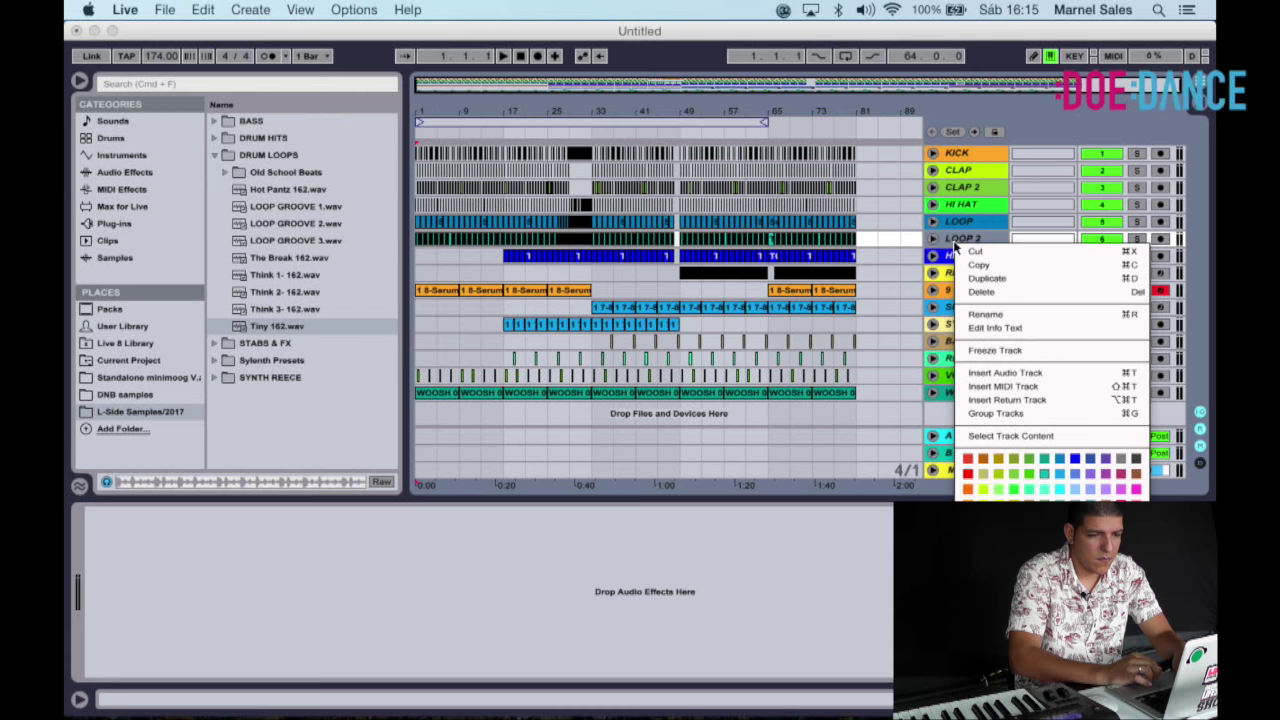
pyautogui.click(1004, 372)
pyautogui.click(277, 329)
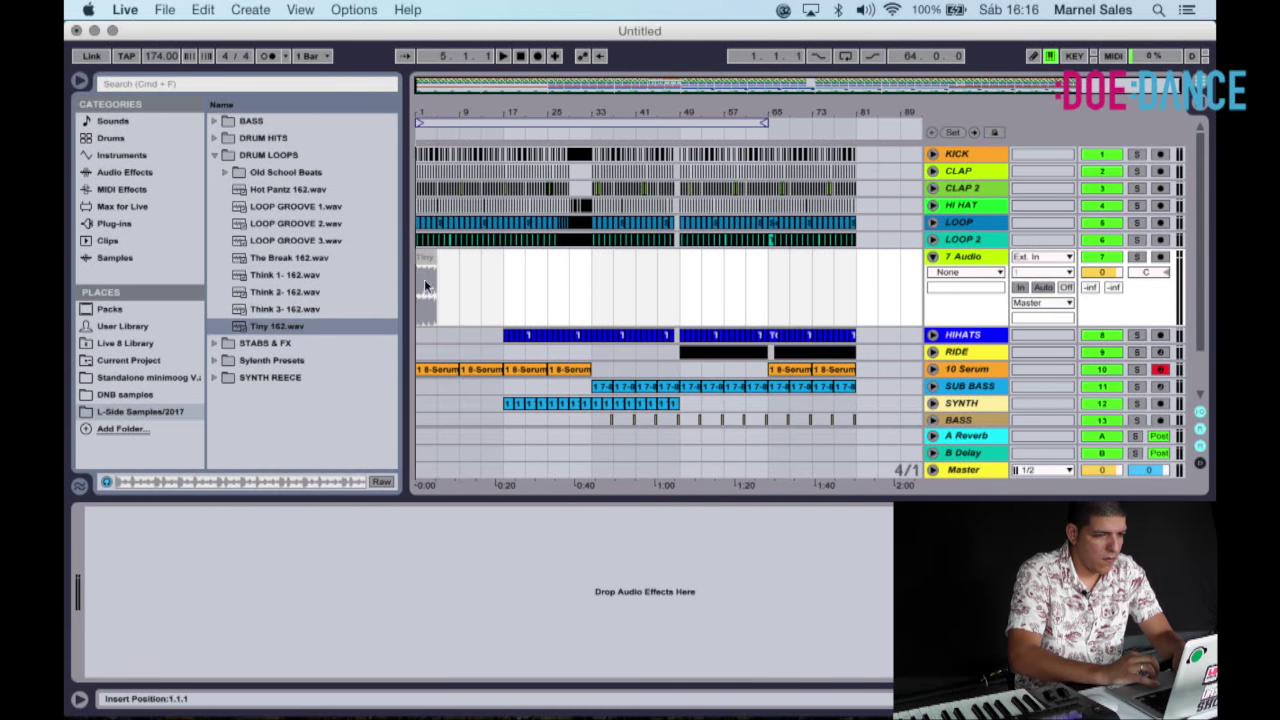
pyautogui.moveTo(424, 279); pyautogui.dragTo(424, 279)
pyautogui.press('z')
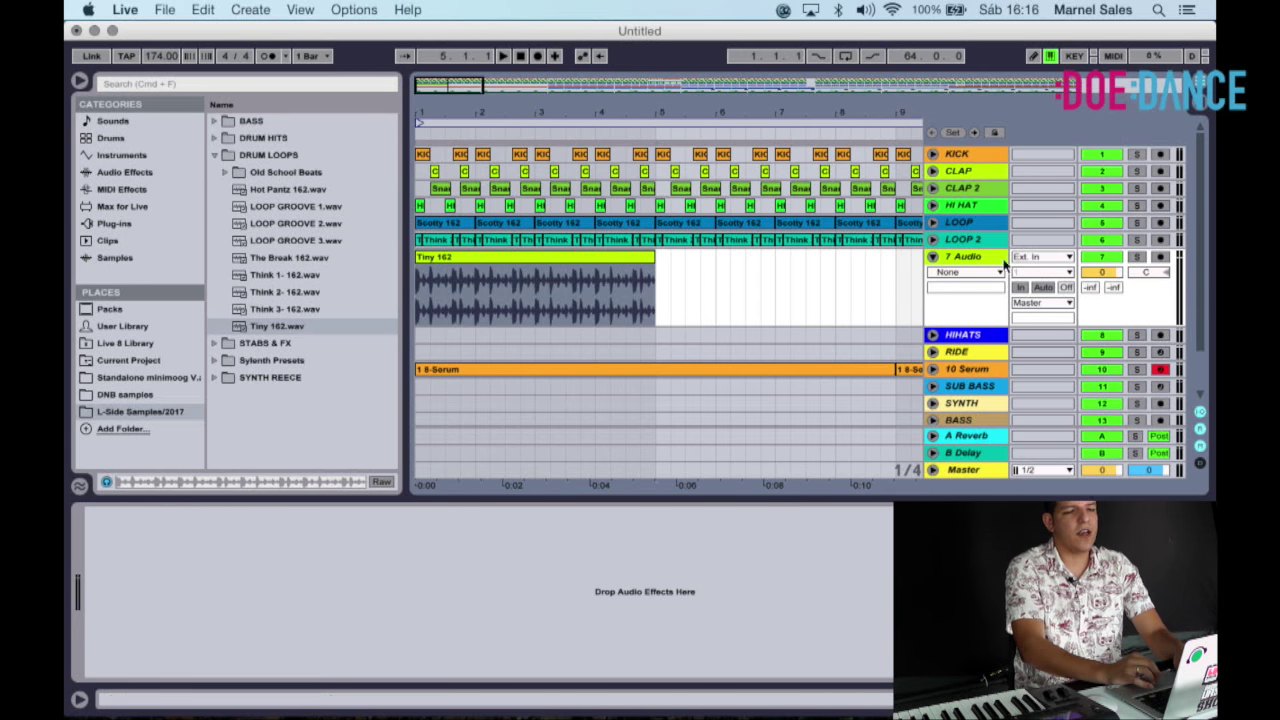
# Solo the new audio track and play the Tiny 162 loop from bar 1.
pyautogui.click(520, 58)
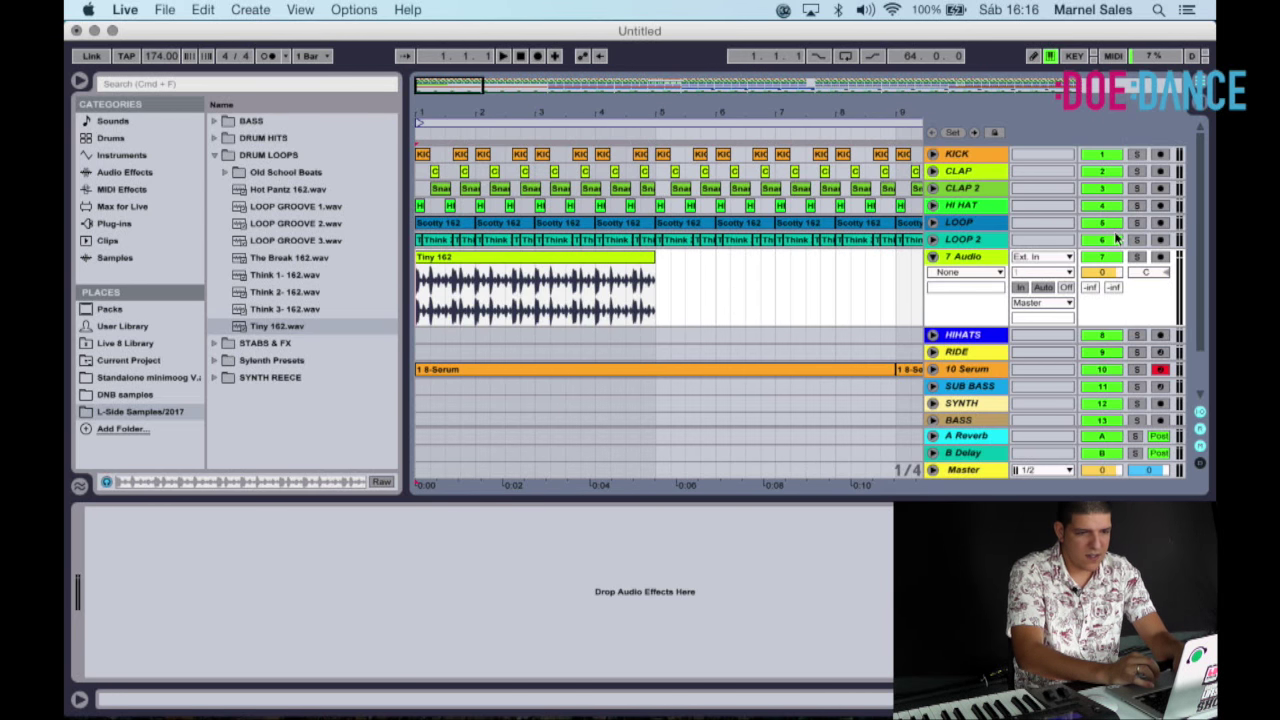
pyautogui.click(1136, 257)
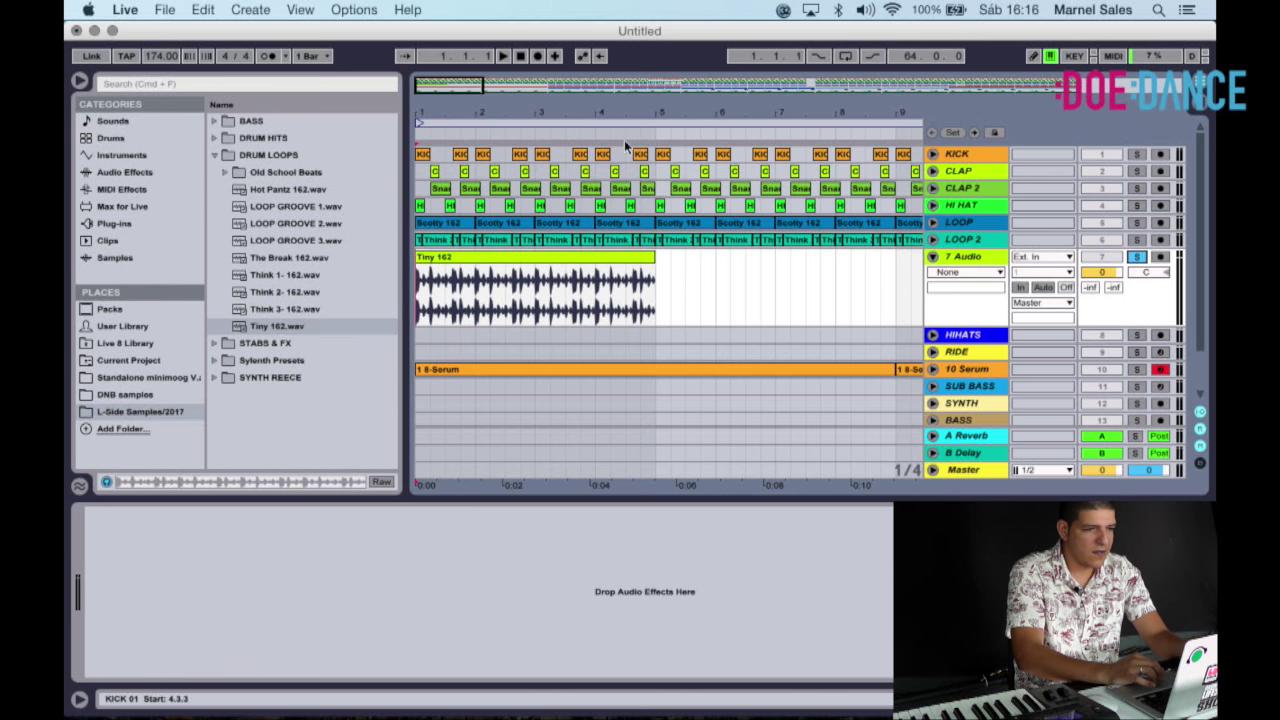
pyautogui.press('space')
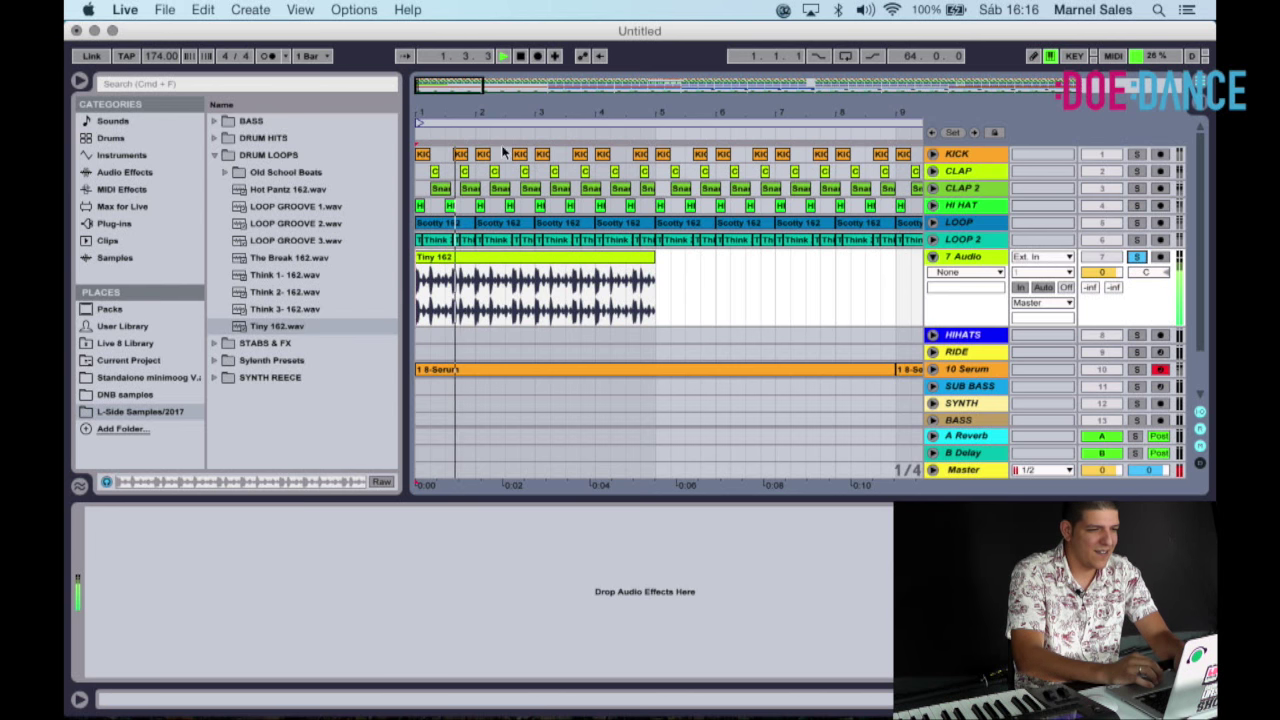
pyautogui.press('space')
# Duplicate the Tiny 162 loop's first two bars onto bar 3 and set the track, renamed LOOP 3, to a volume of -10.
pyautogui.moveTo(538, 301); pyautogui.dragTo(254, 282)
pyautogui.press('super+d')
pyautogui.moveTo(1105, 271); pyautogui.dragTo(1112, 275)
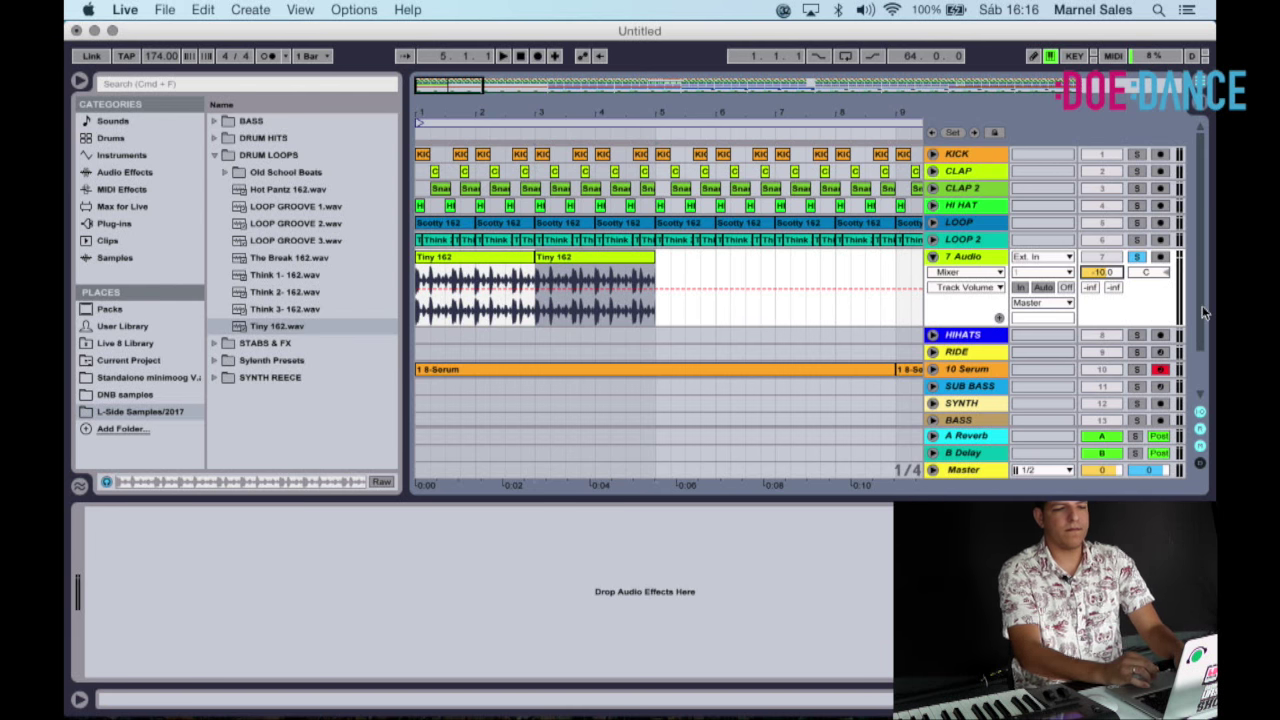
pyautogui.click(962, 262)
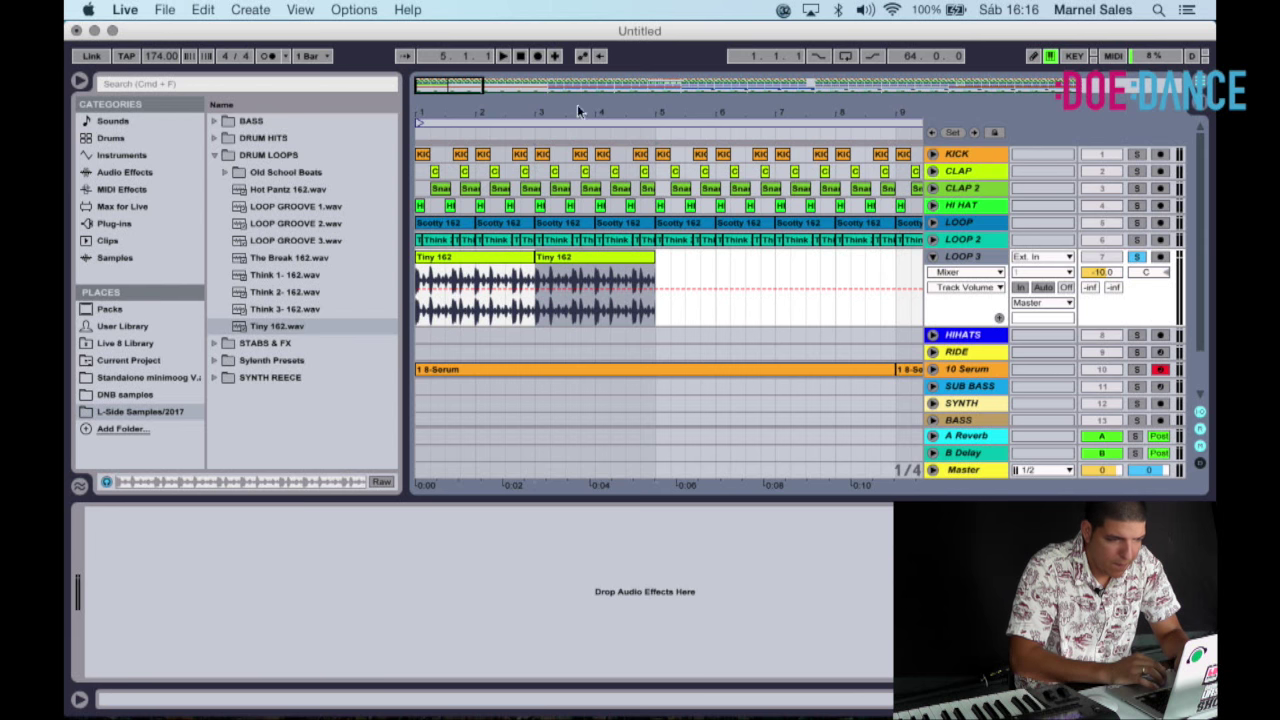
# Duplicate bars 1 to 5 of LOOP 3 repeatedly so the Tiny 162 loop runs up to bar 29.
pyautogui.moveTo(570, 103); pyautogui.dragTo(570, 45)
pyautogui.moveTo(487, 305); pyautogui.dragTo(405, 305)
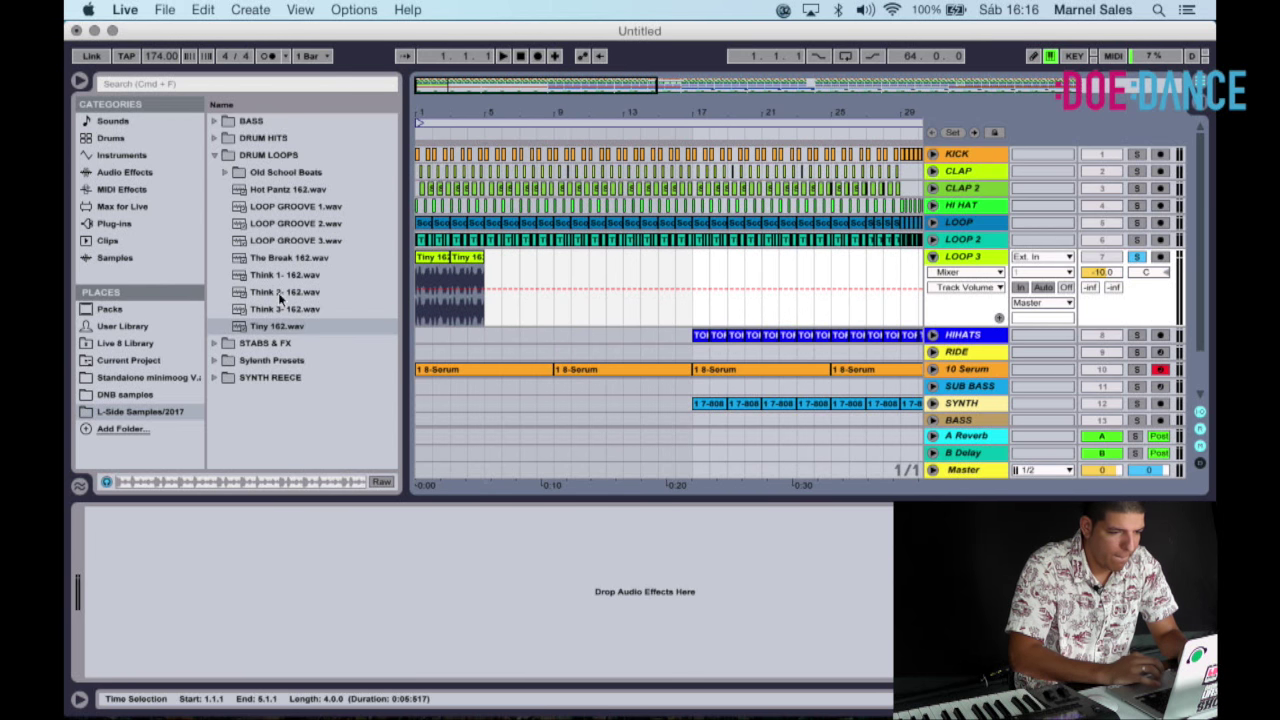
pyautogui.press('super+d')
pyautogui.press('super+d')
pyautogui.press('super+d')
pyautogui.press('super+d')
pyautogui.press('super+d')
pyautogui.press('super+d')
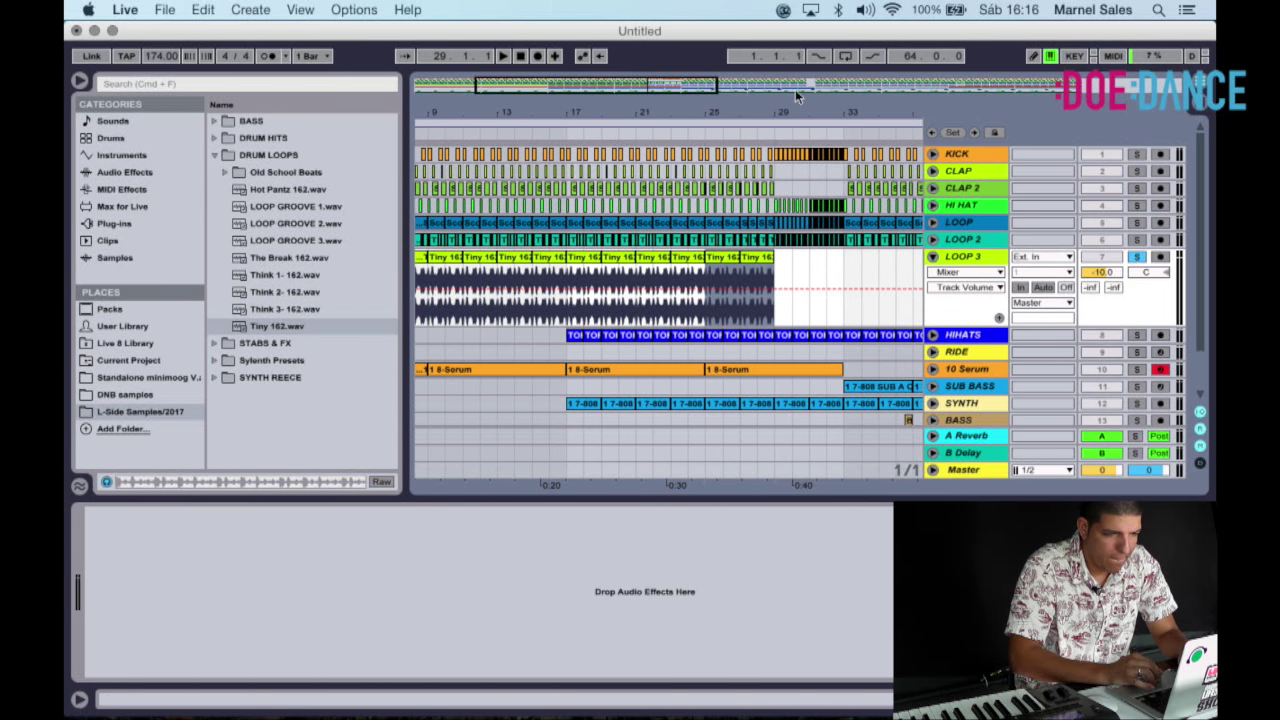
# Duplicate the one-bar section at bar 25 of LOOP 3 so it repeats every bar up to the build-up at bar 29.
pyautogui.moveTo(759, 106); pyautogui.dragTo(759, 164)
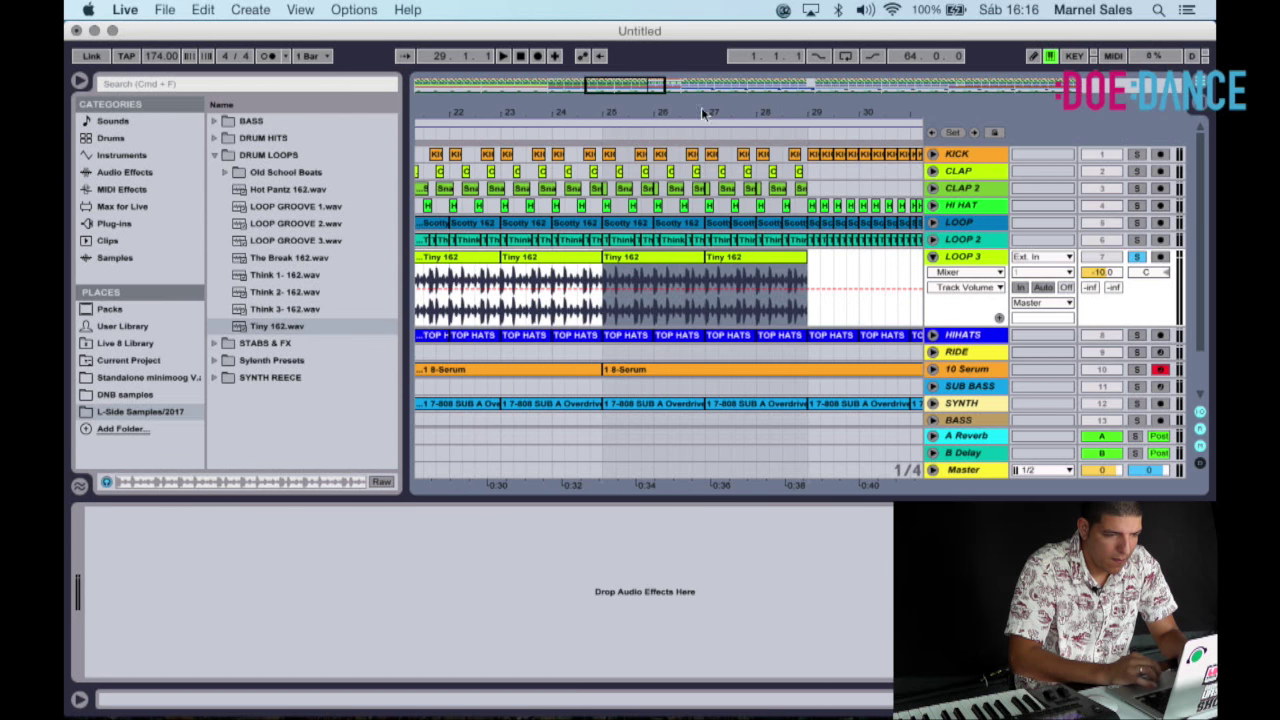
pyautogui.moveTo(652, 106); pyautogui.dragTo(653, 113)
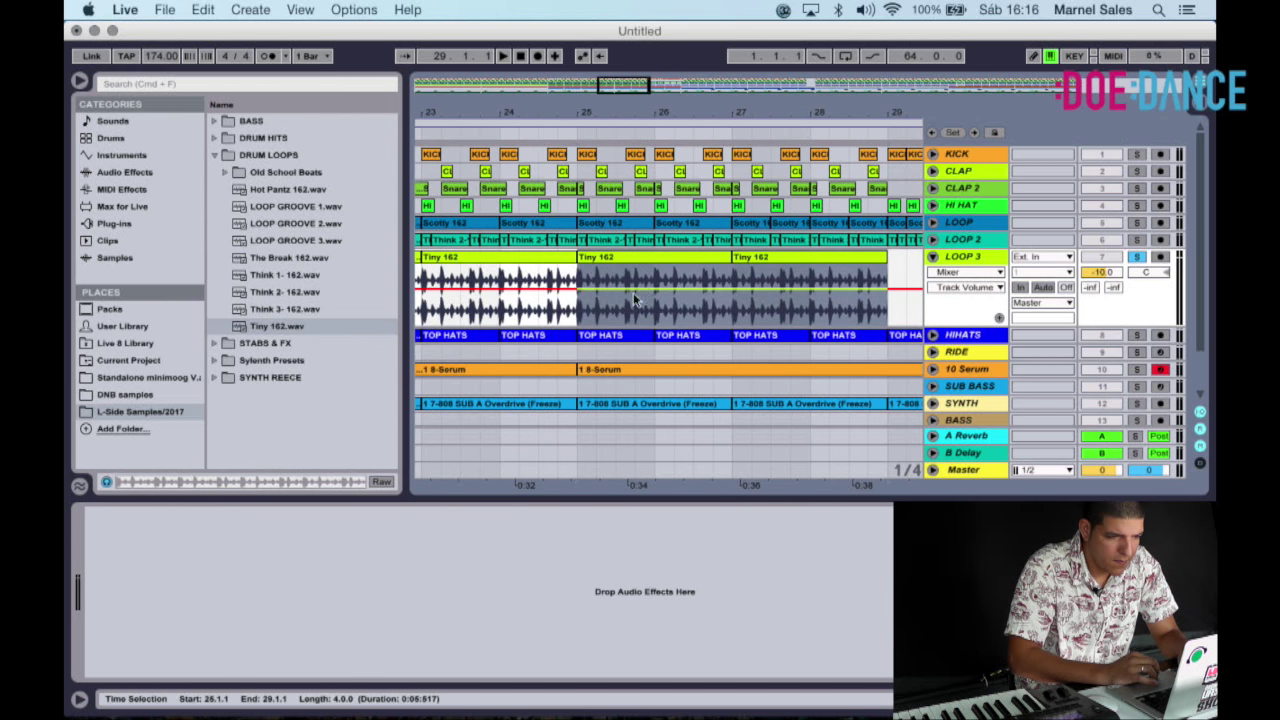
pyautogui.moveTo(658, 302); pyautogui.dragTo(593, 298)
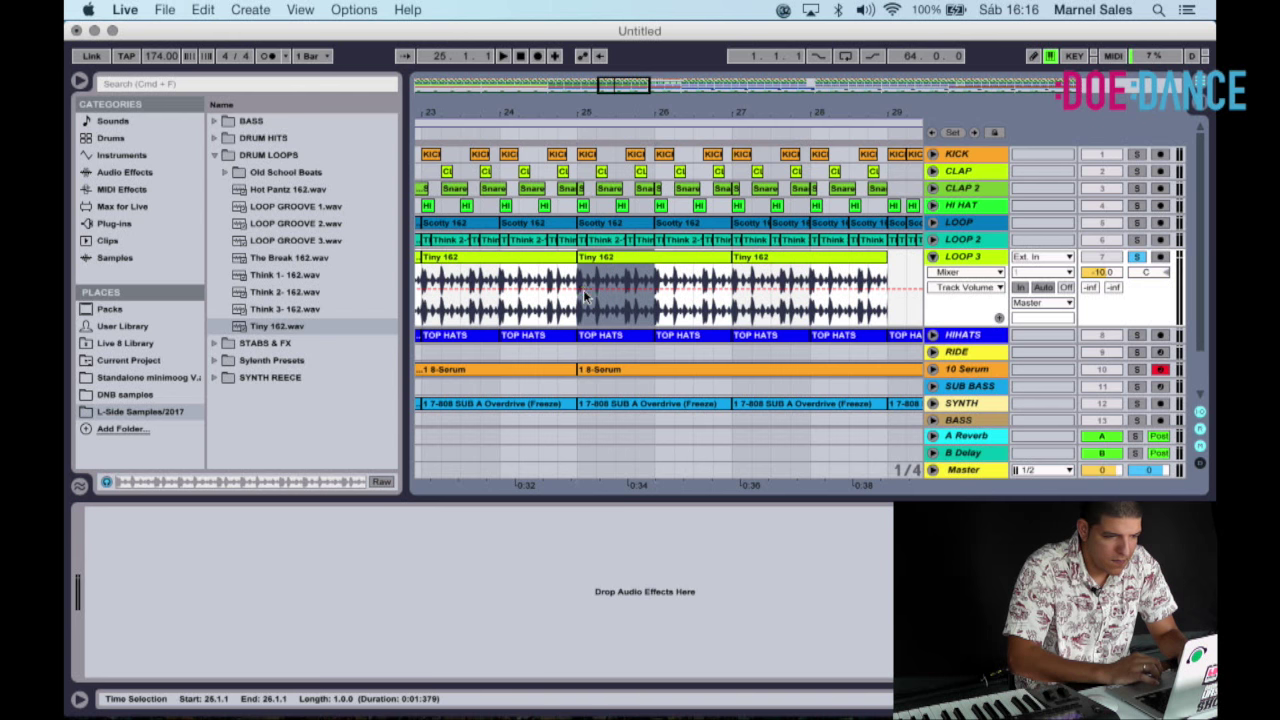
pyautogui.press('super+d')
pyautogui.press('super+d')
pyautogui.press('super+d')
pyautogui.press('super+d')
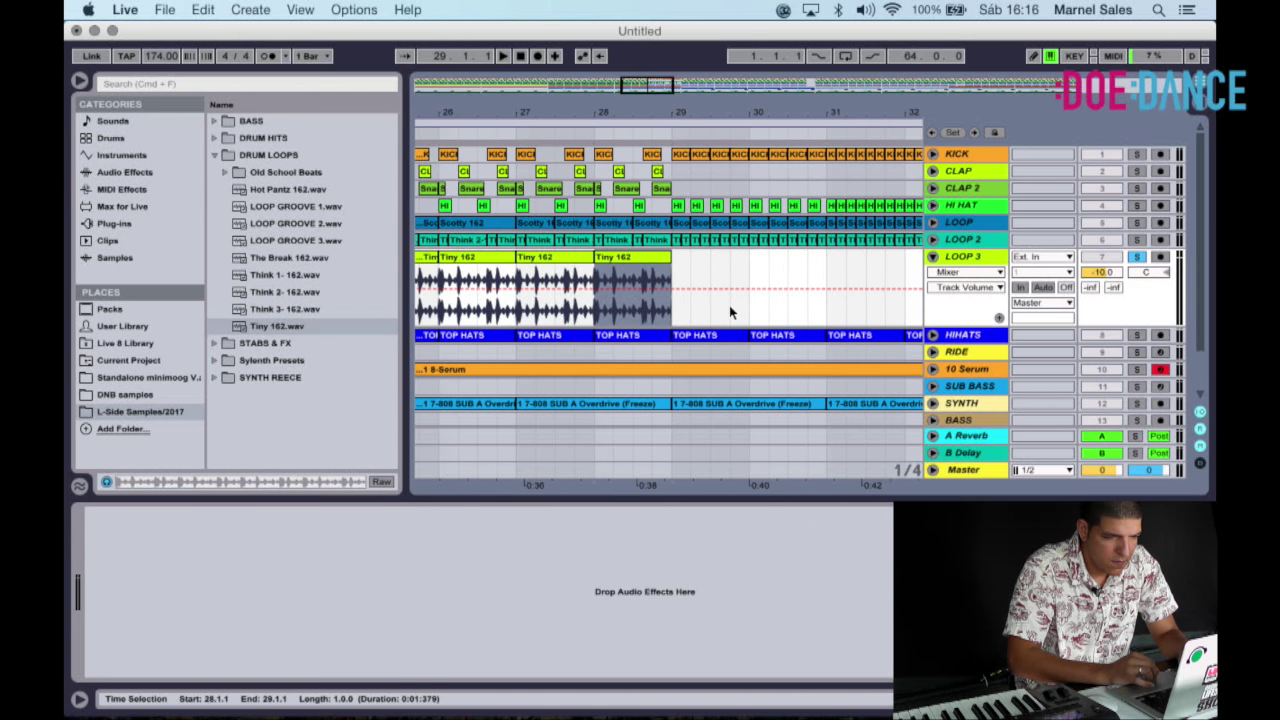
# Duplicate a one-beat slice of the Tiny 162 loop on LOOP 3 so it repeats every beat from bar 29 to bar 31.
pyautogui.moveTo(692, 308); pyautogui.dragTo(676, 306)
pyautogui.press('super+d')
pyautogui.press('super+d')
pyautogui.press('super+d')
pyautogui.press('super+d')
pyautogui.press('super+d')
pyautogui.press('super+d')
pyautogui.press('super+d')
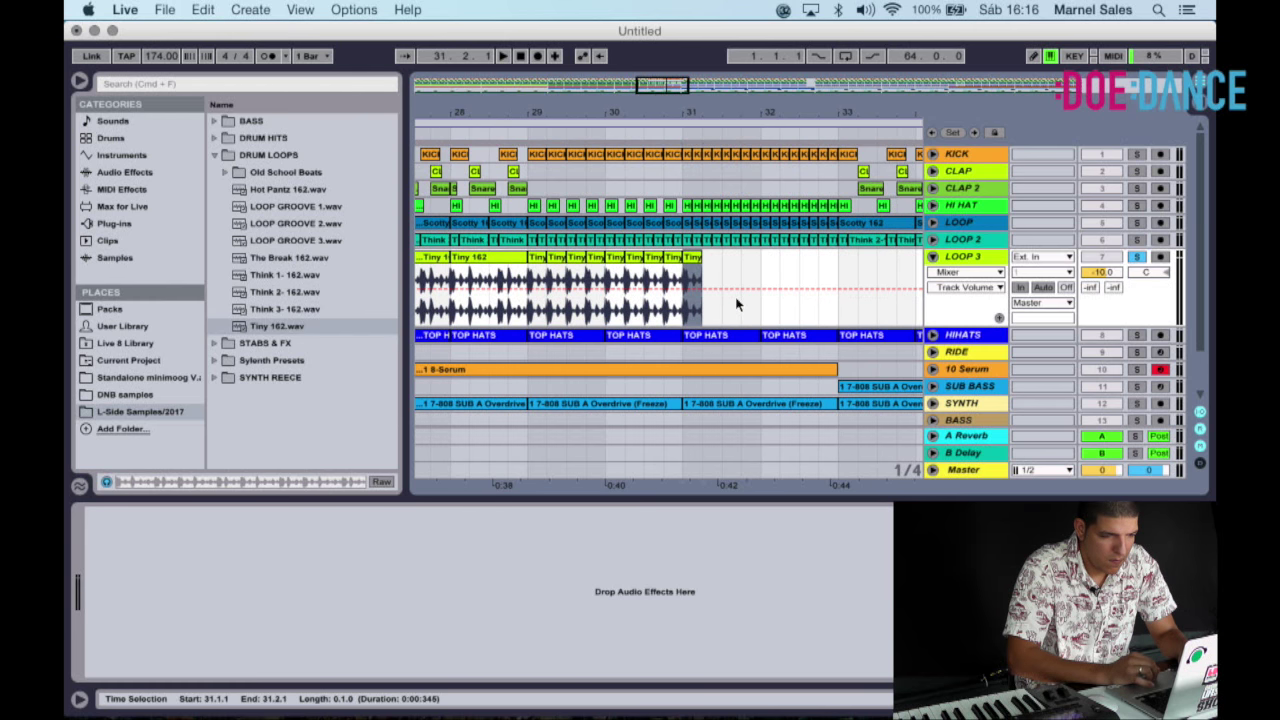
pyautogui.press('super+d')
# Duplicate a half-beat slice of the Tiny 162 loop on LOOP 3 repeatedly from bar 31 up to bar 33.
pyautogui.moveTo(710, 113); pyautogui.dragTo(660, 299)
pyautogui.press('super+d')
pyautogui.press('super+d')
pyautogui.press('super+d')
pyautogui.press('super+d')
pyautogui.press('super+d')
pyautogui.press('super+d')
pyautogui.press('super+d')
pyautogui.press('super+d')
pyautogui.press('super+d')
pyautogui.press('super+d')
pyautogui.press('super+d')
pyautogui.press('super+d')
pyautogui.press('super+d')
pyautogui.press('super+d')
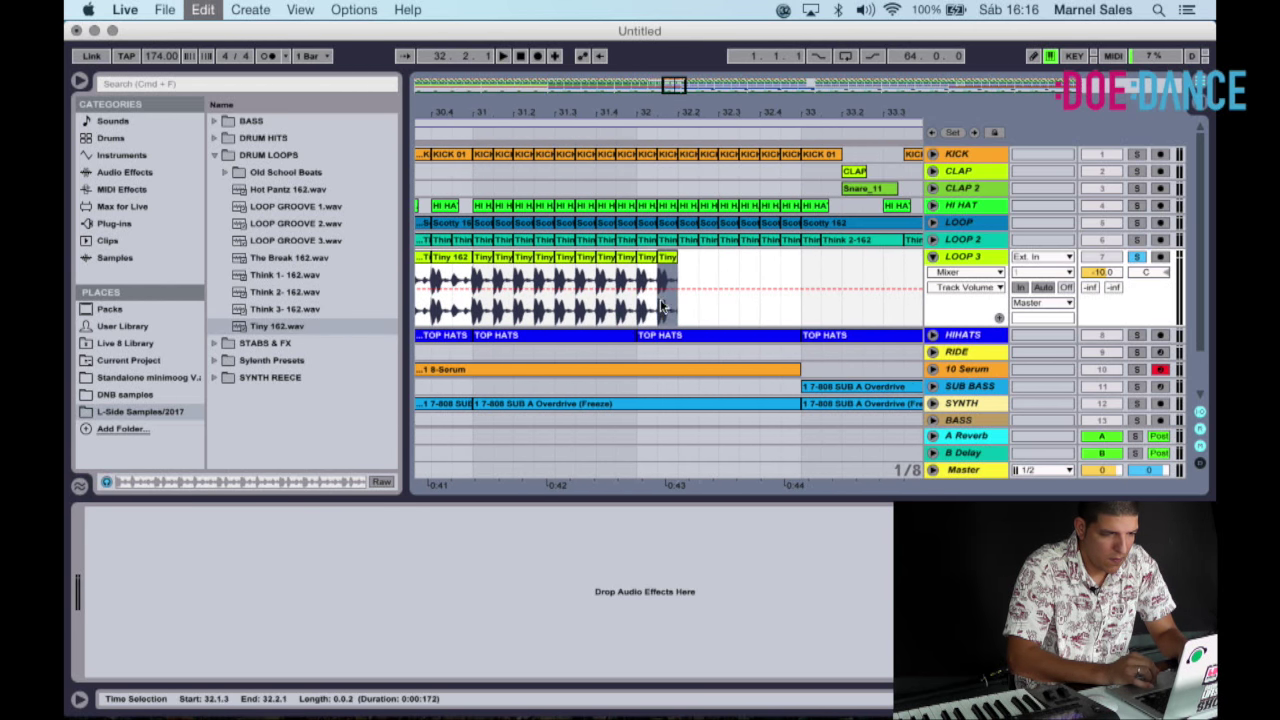
# Duplicate bars 17 to 33 of LOOP 3 onto bar 33 and delete the copied clips from bar 37 onward.
pyautogui.moveTo(627, 110); pyautogui.dragTo(627, 30)
pyautogui.moveTo(645, 308); pyautogui.dragTo(537, 296)
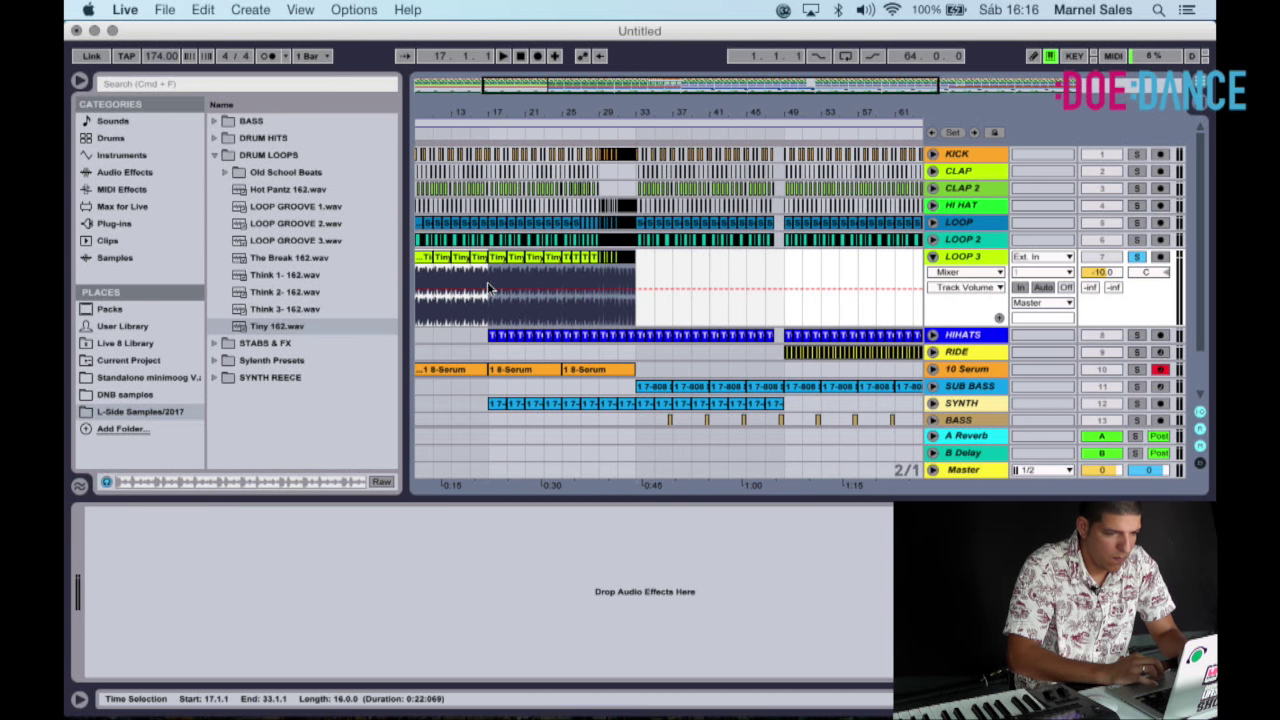
pyautogui.press('super+d')
pyautogui.moveTo(800, 320); pyautogui.dragTo(727, 318)
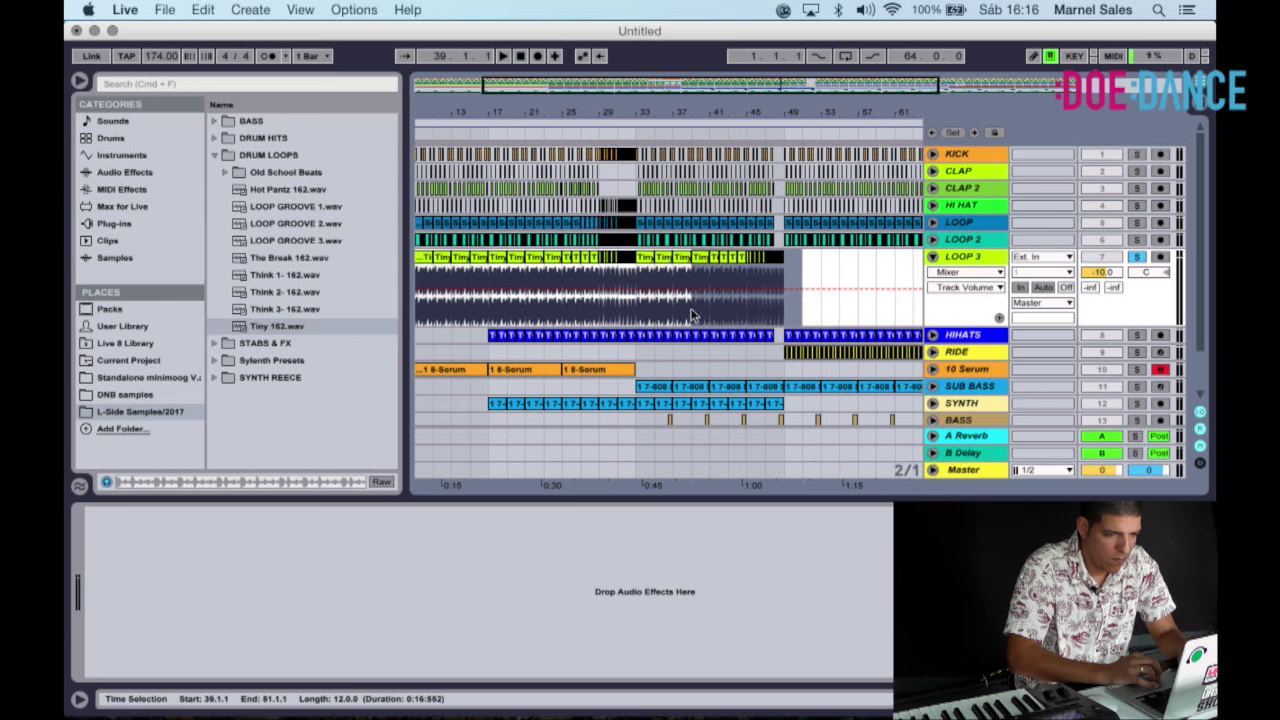
pyautogui.press('Delete')
pyautogui.click(679, 258)
pyautogui.press('Delete')
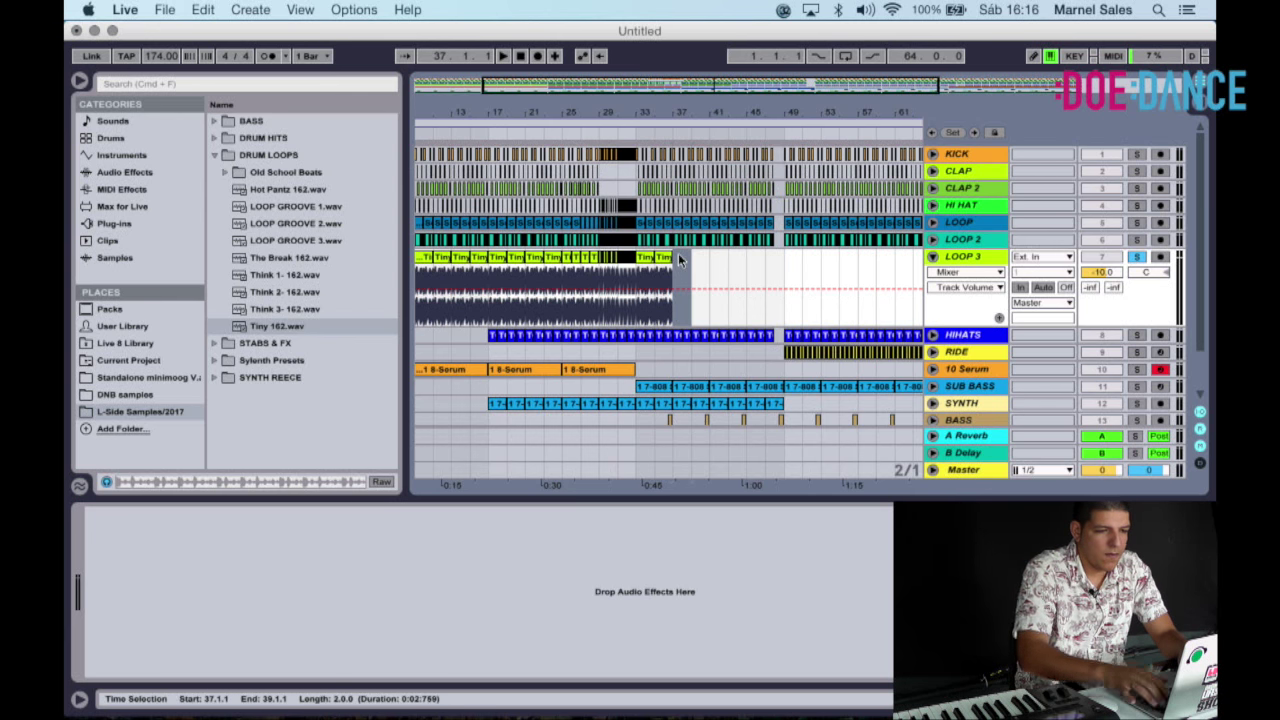
# Duplicate the two-bar Tiny 162 clip at bar 35 of LOOP 3 up to bar 49 and clear bar 48 to match the other tracks' break.
pyautogui.click(664, 258)
pyautogui.press('super+d')
pyautogui.press('super+d')
pyautogui.press('super+d')
pyautogui.press('super+d')
pyautogui.press('super+d')
pyautogui.press('super+d')
pyautogui.press('super+d')
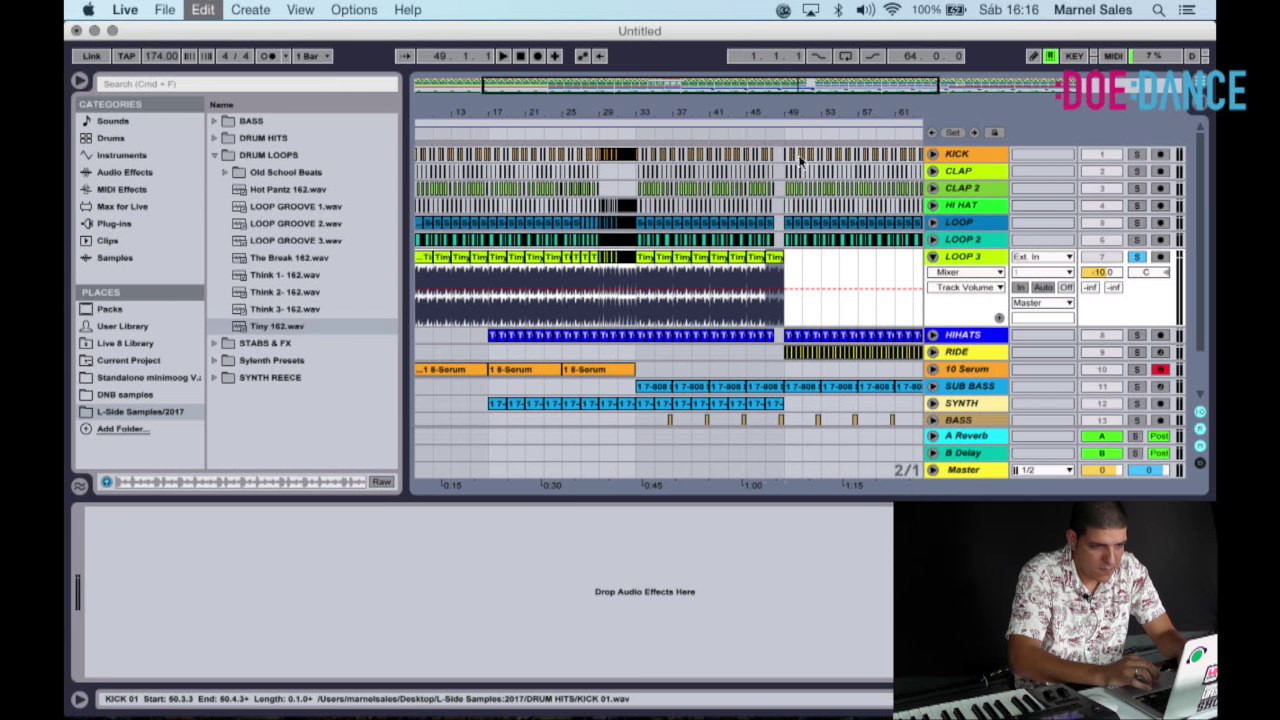
pyautogui.moveTo(790, 119); pyautogui.dragTo(724, 258)
pyautogui.moveTo(718, 106); pyautogui.dragTo(717, 106)
# Duplicate bars 33 to 49 of LOOP 3 onto bar 49 and fill the gap before bar 65 with another Tiny 162 copy.
pyautogui.moveTo(730, 260); pyautogui.dragTo(643, 271)
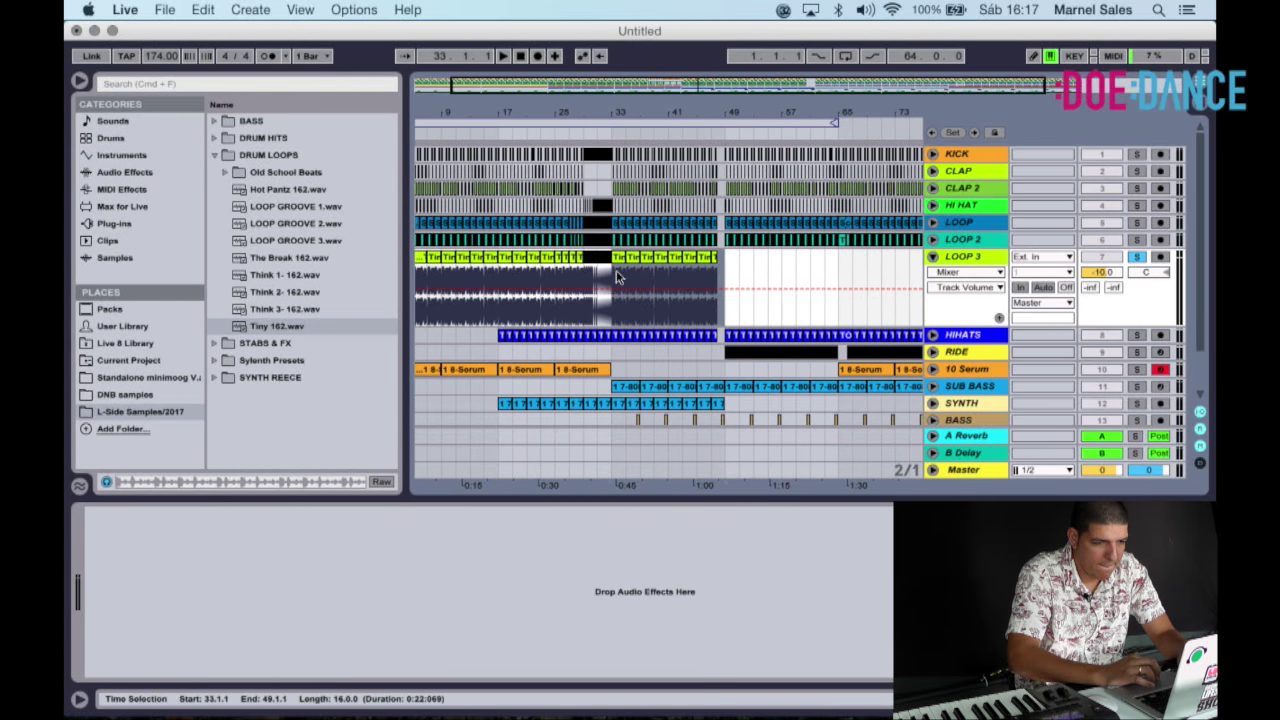
pyautogui.press('cmd+d')
pyautogui.click(833, 281)
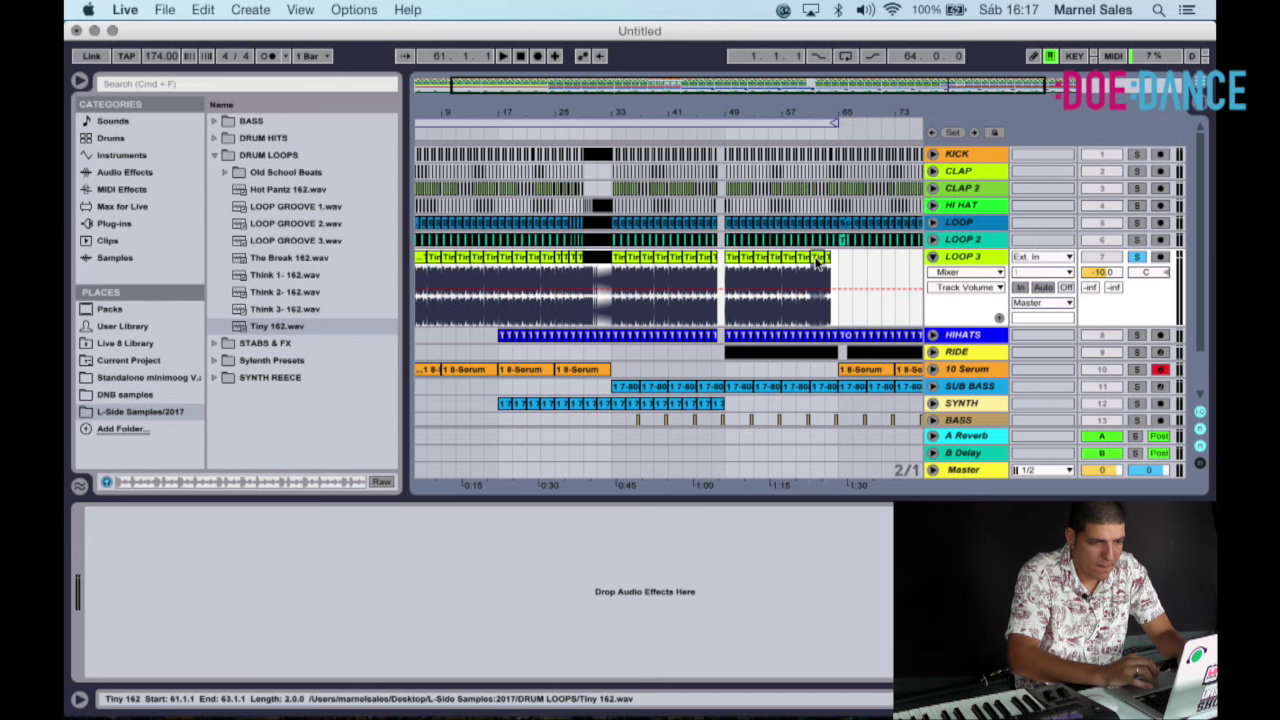
pyautogui.press('cmd+d')
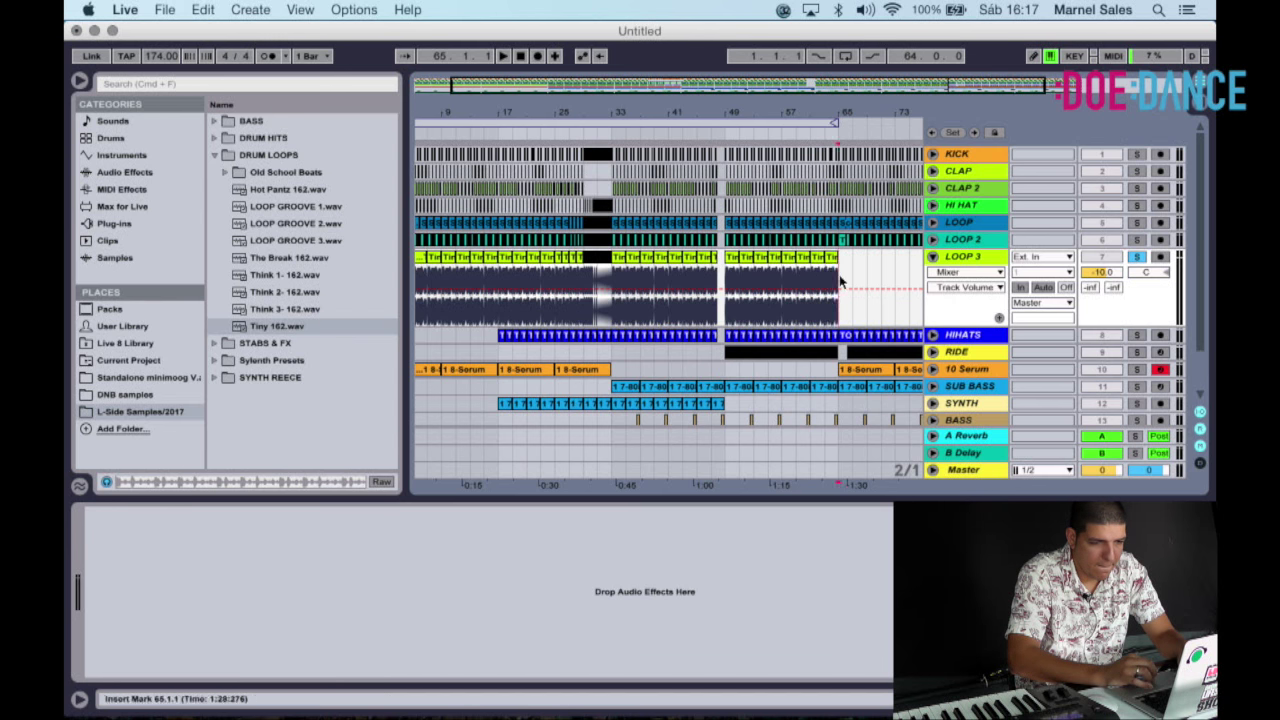
# Duplicate bars 49 to 65 of LOOP 3 onto bar 65 so the loop runs to bar 81, undoing the extra copy.
pyautogui.moveTo(836, 281); pyautogui.dragTo(703, 278)
pyautogui.press('super+d')
pyautogui.press('super+d')
pyautogui.press('super+z')
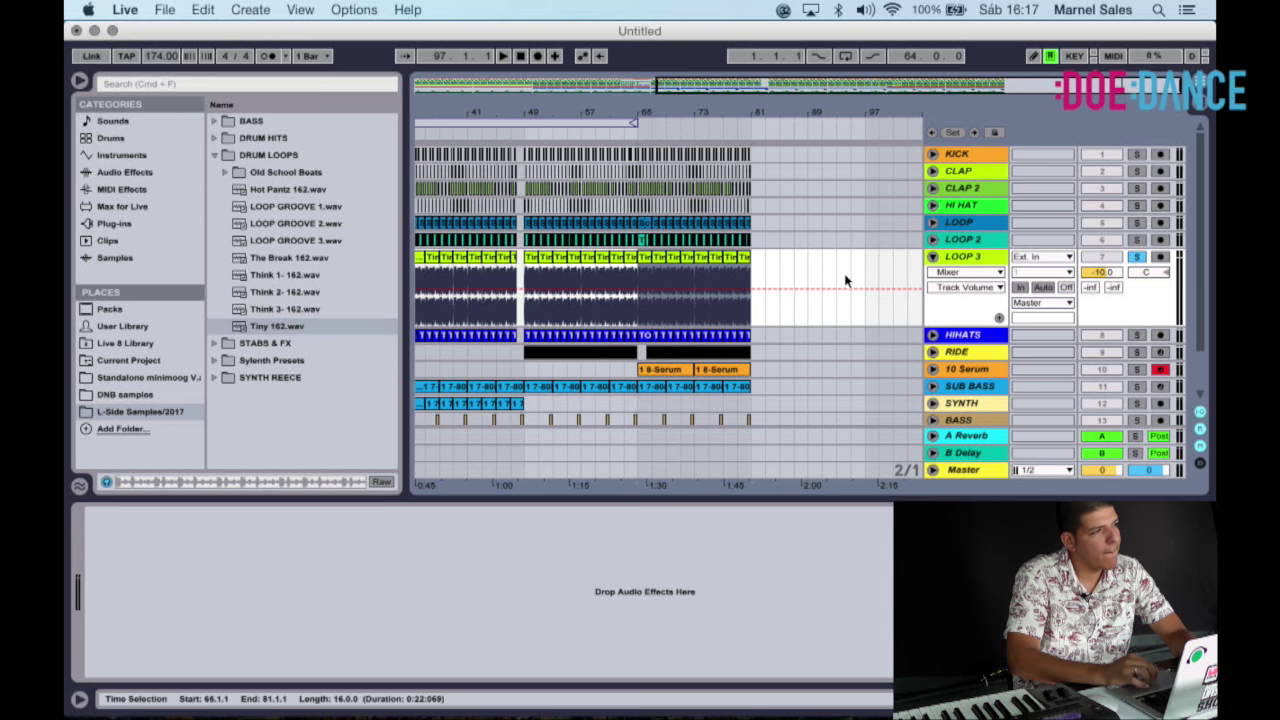
# Look over the whole arrangement from bar 1 to bar 81 for remaining gaps in the tracks.
pyautogui.hscroll(-15, 845, 281)
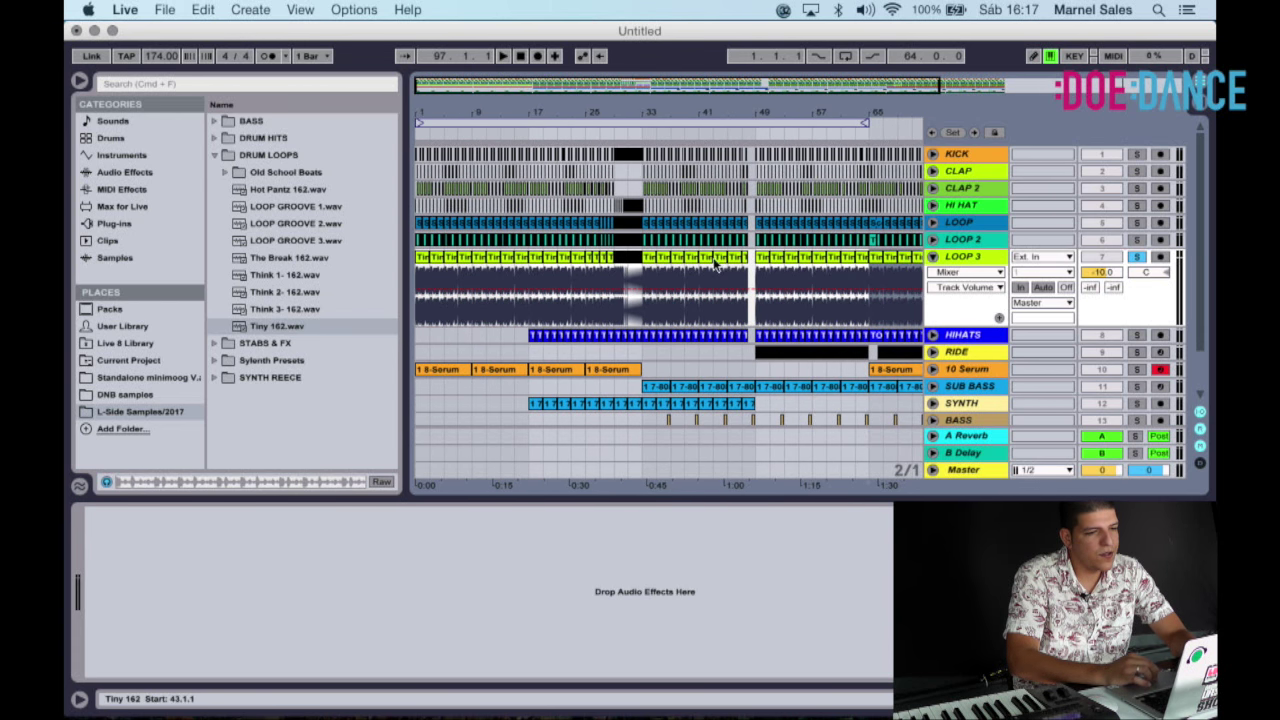
pyautogui.hscroll(9, 715, 262)
pyautogui.scroll(-2, 615, 250)
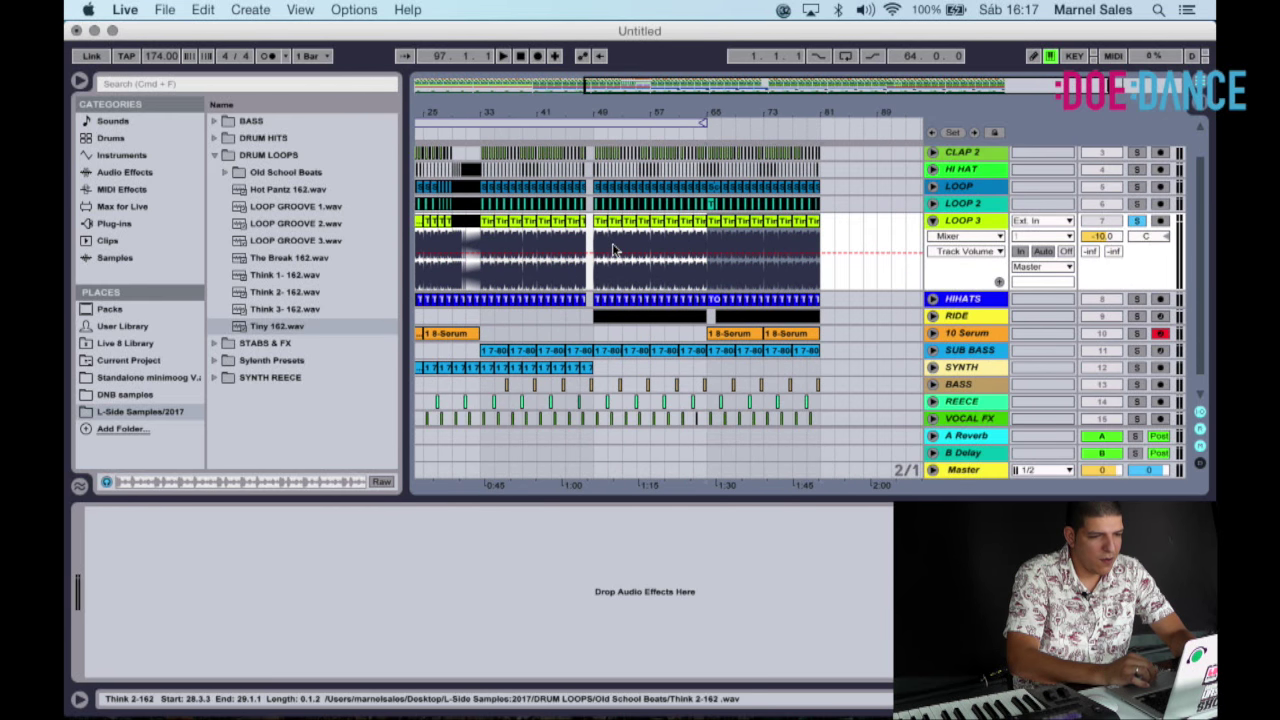
pyautogui.hscroll(-9, 615, 250)
pyautogui.scroll(2, 615, 250)
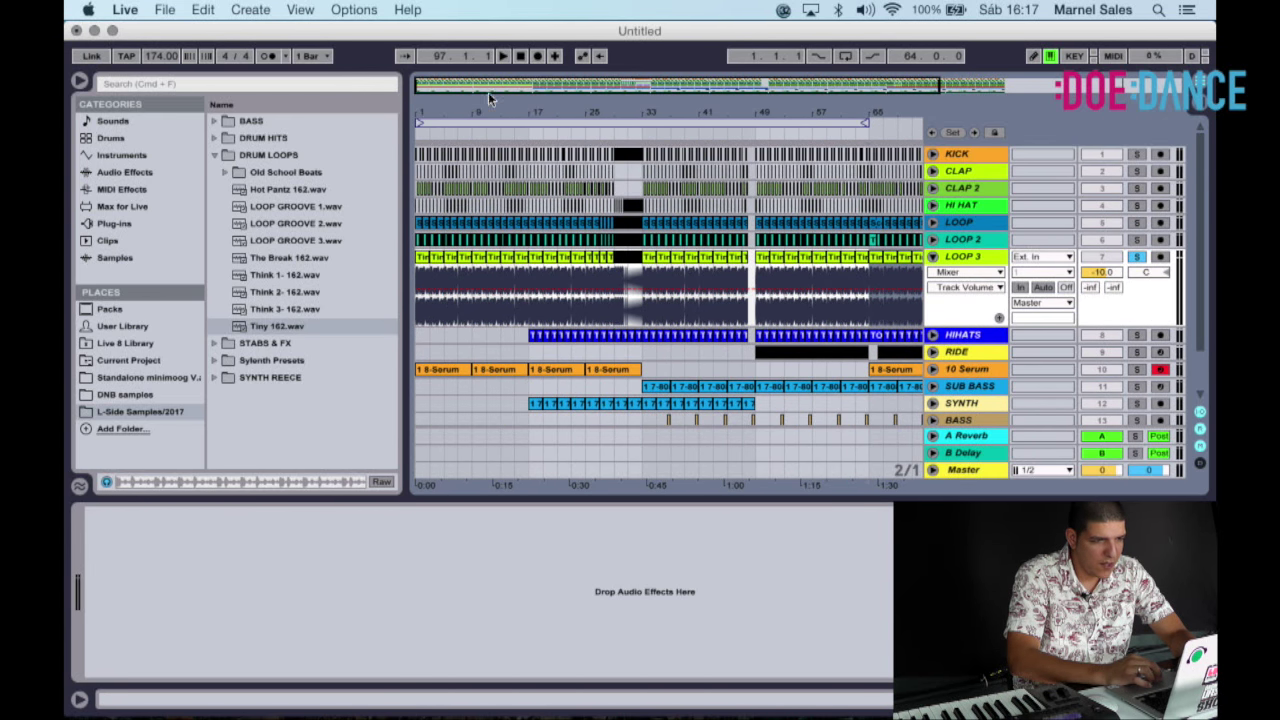
pyautogui.moveTo(480, 108); pyautogui.dragTo(480, 180)
pyautogui.moveTo(480, 102); pyautogui.dragTo(480, 101)
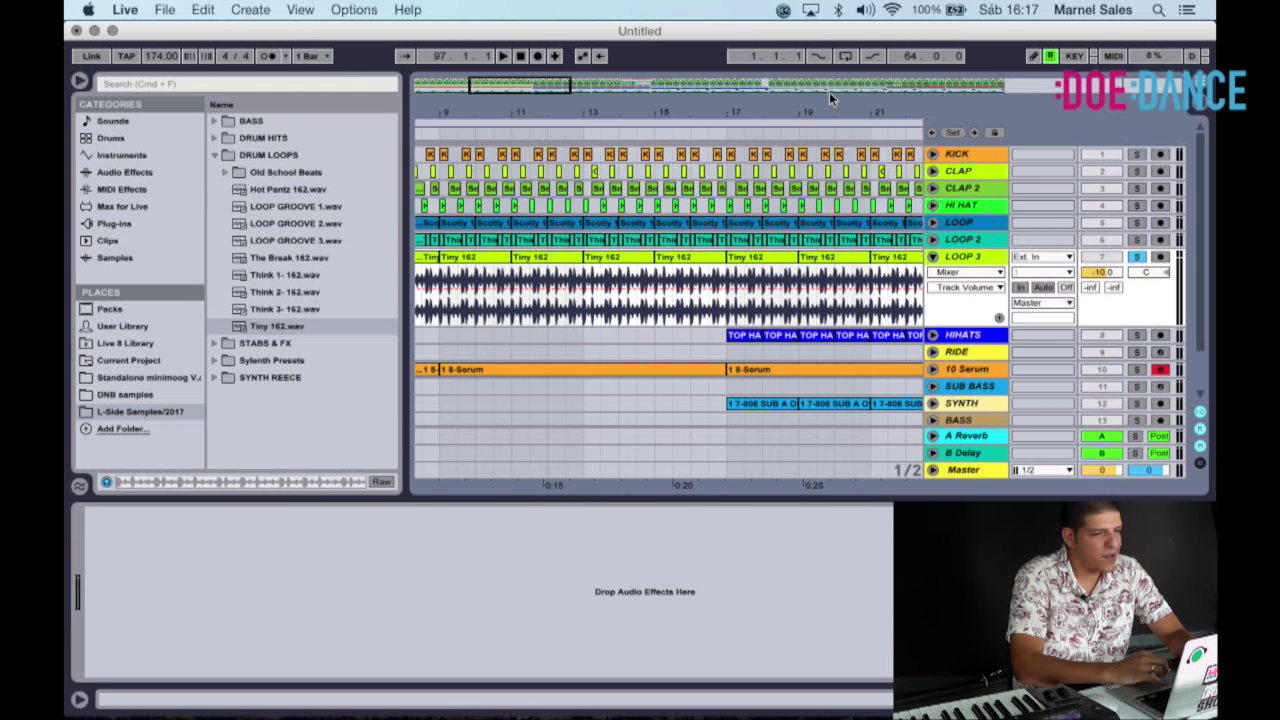
pyautogui.moveTo(829, 92); pyautogui.dragTo(828, 40)
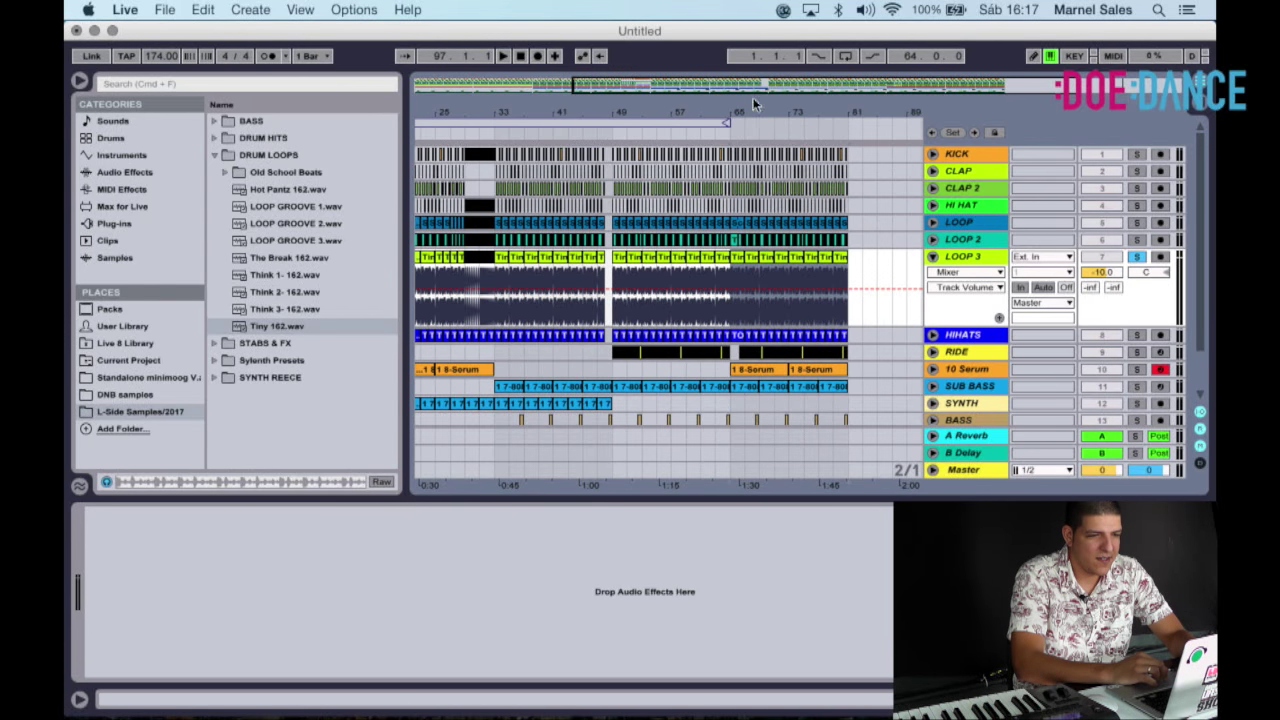
# Fill the RIDE track's gap after bar 65 by duplicating the one-beat ride clip at 64.4 up to 66.2.
pyautogui.press('+')
pyautogui.press('+')
pyautogui.press('+')
pyautogui.press('+')
pyautogui.click(932, 356)
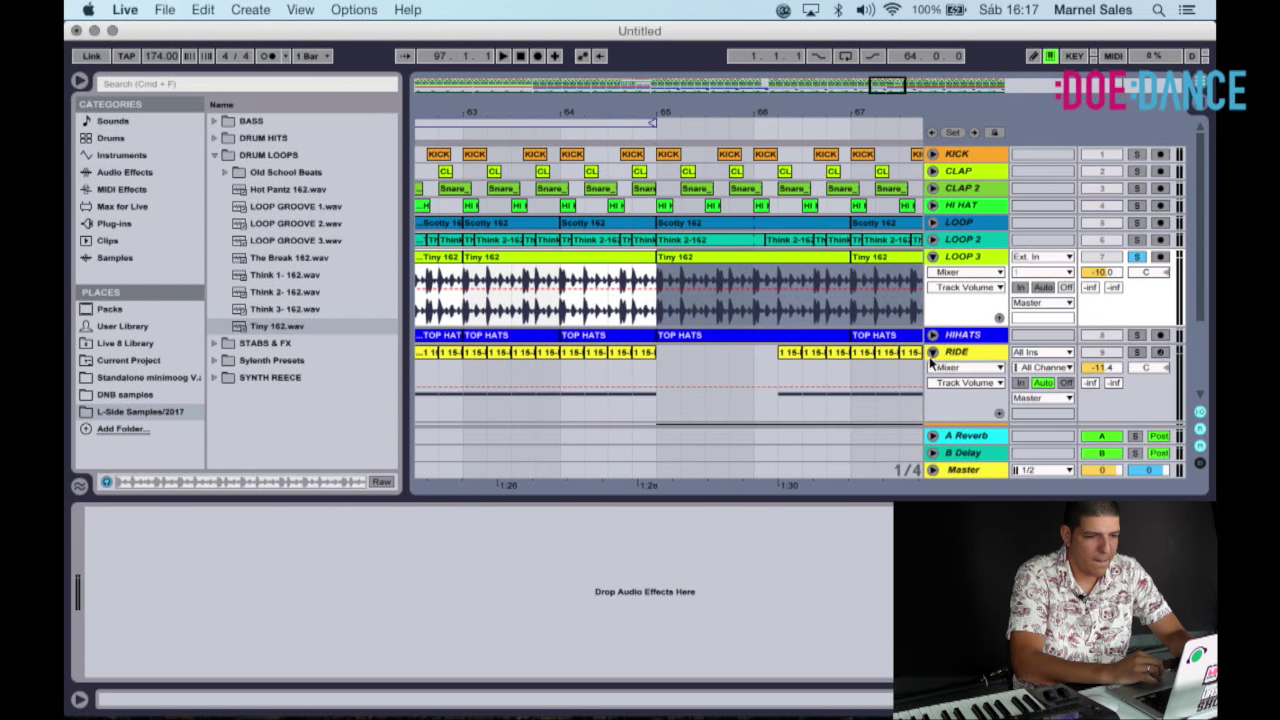
pyautogui.moveTo(705, 105); pyautogui.dragTo(705, 90)
pyautogui.click(667, 353)
pyautogui.press('super+d')
pyautogui.press('super+d')
pyautogui.press('super+d')
pyautogui.press('super+d')
pyautogui.press('super+d')
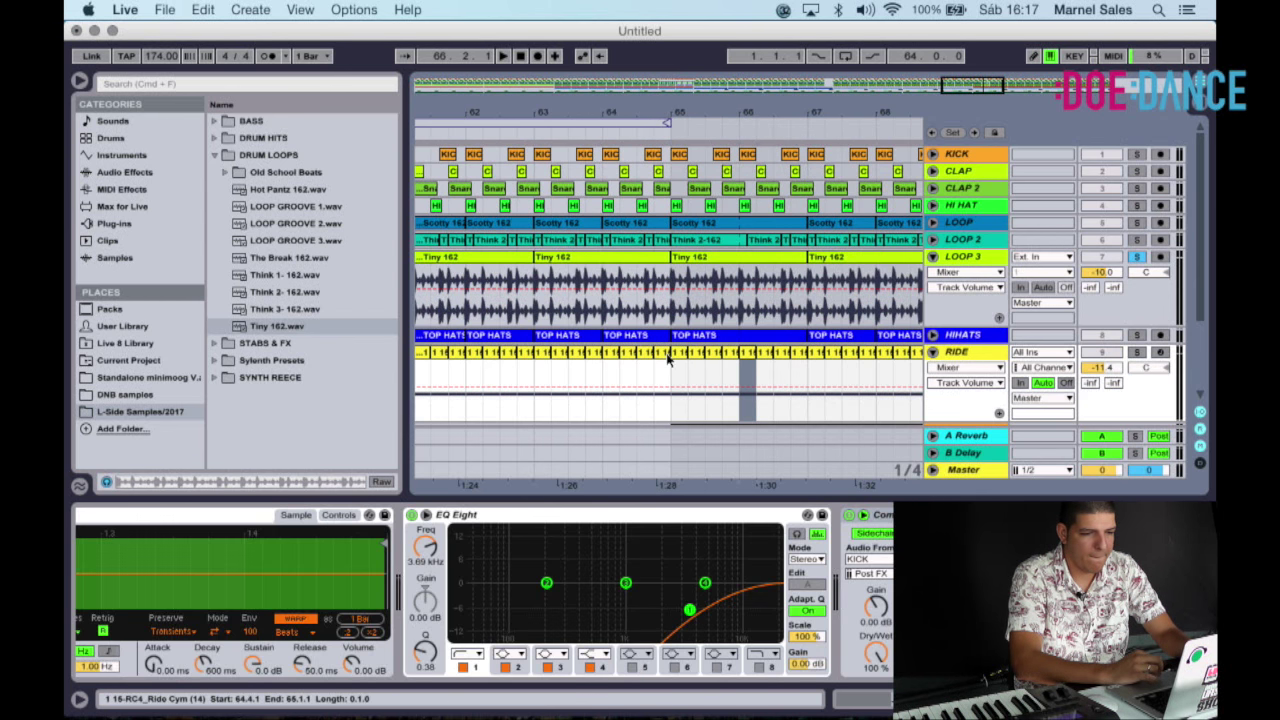
# Play the arrangement from bar 1 with LOOP 3 unsoloed and lower LOOP 3's volume to -11.5.
pyautogui.moveTo(649, 115); pyautogui.dragTo(782, 109)
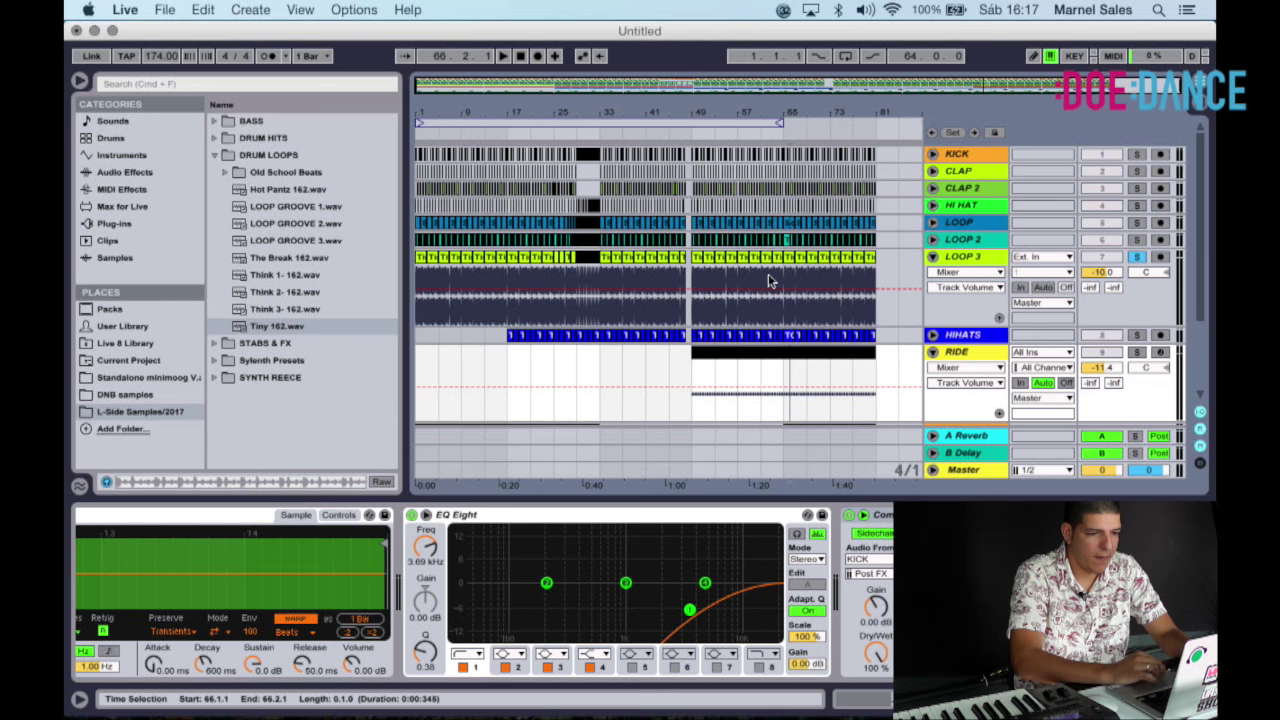
pyautogui.click(521, 57)
pyautogui.press('space')
pyautogui.click(1139, 257)
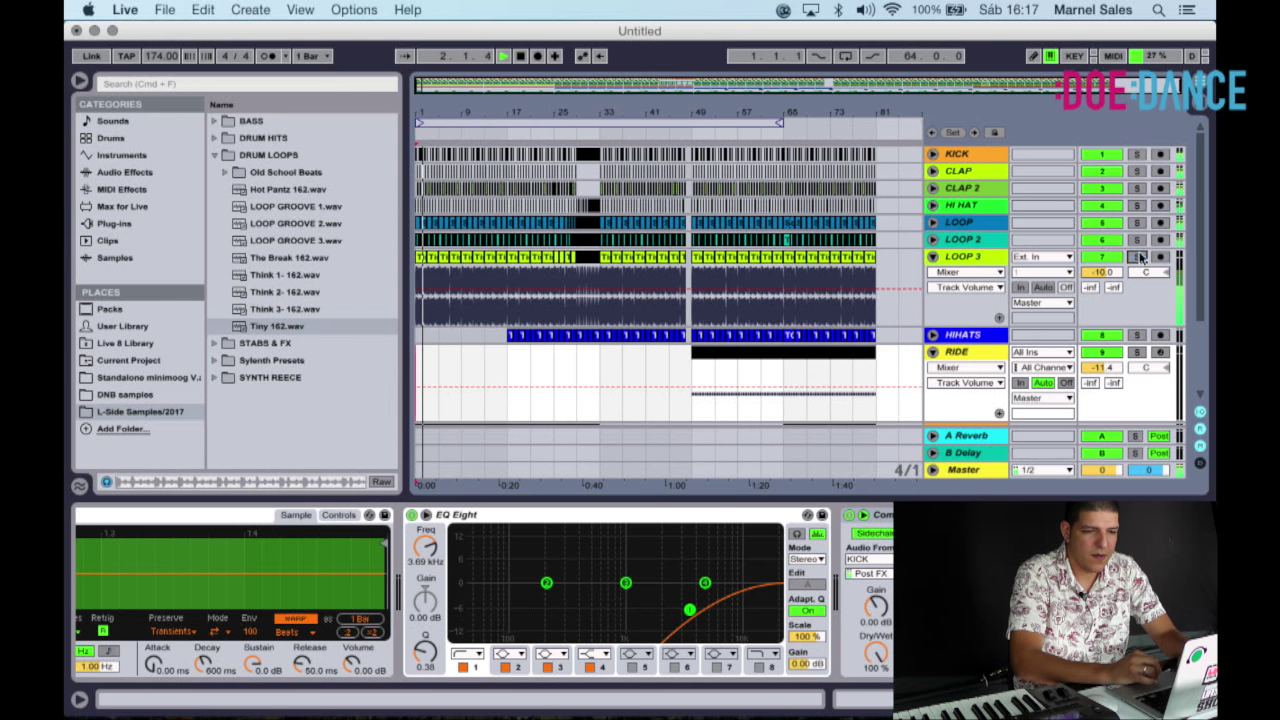
pyautogui.moveTo(1109, 271); pyautogui.dragTo(1110, 280)
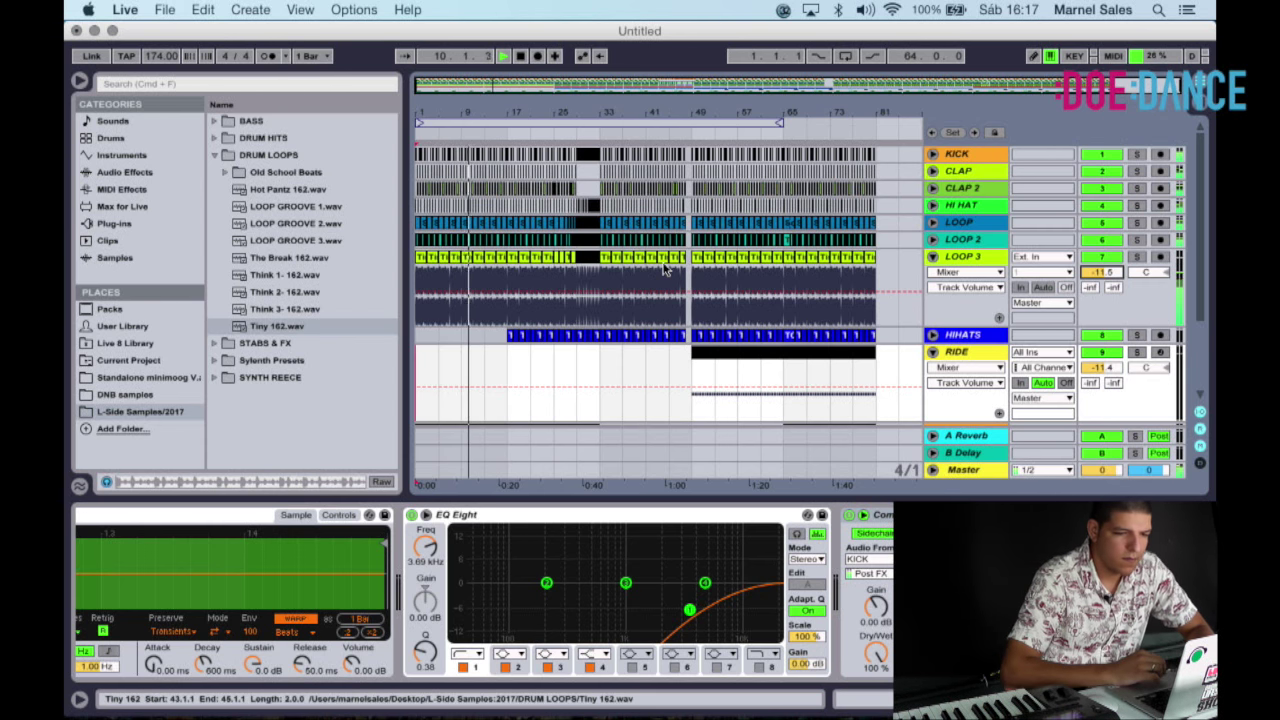
# Collapse the LOOP 3 and RIDE tracks and rename the 10 Serum track to PAD.
pyautogui.click(932, 256)
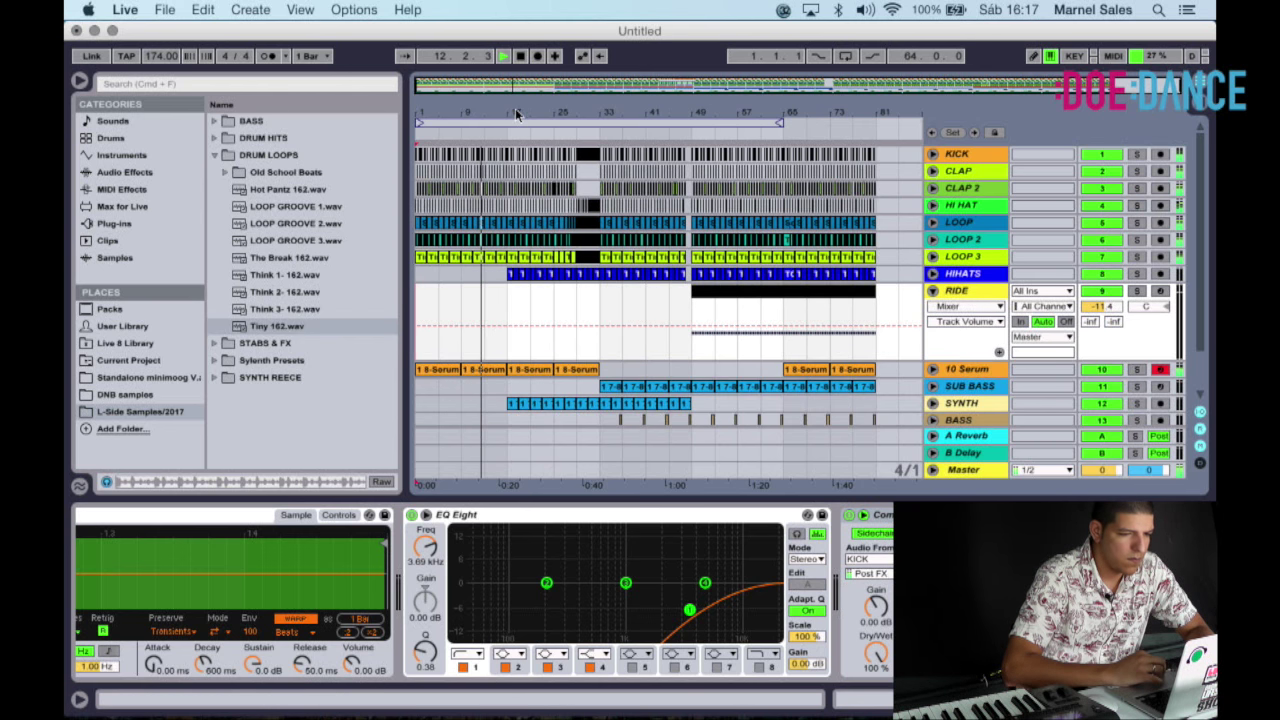
pyautogui.click(932, 290)
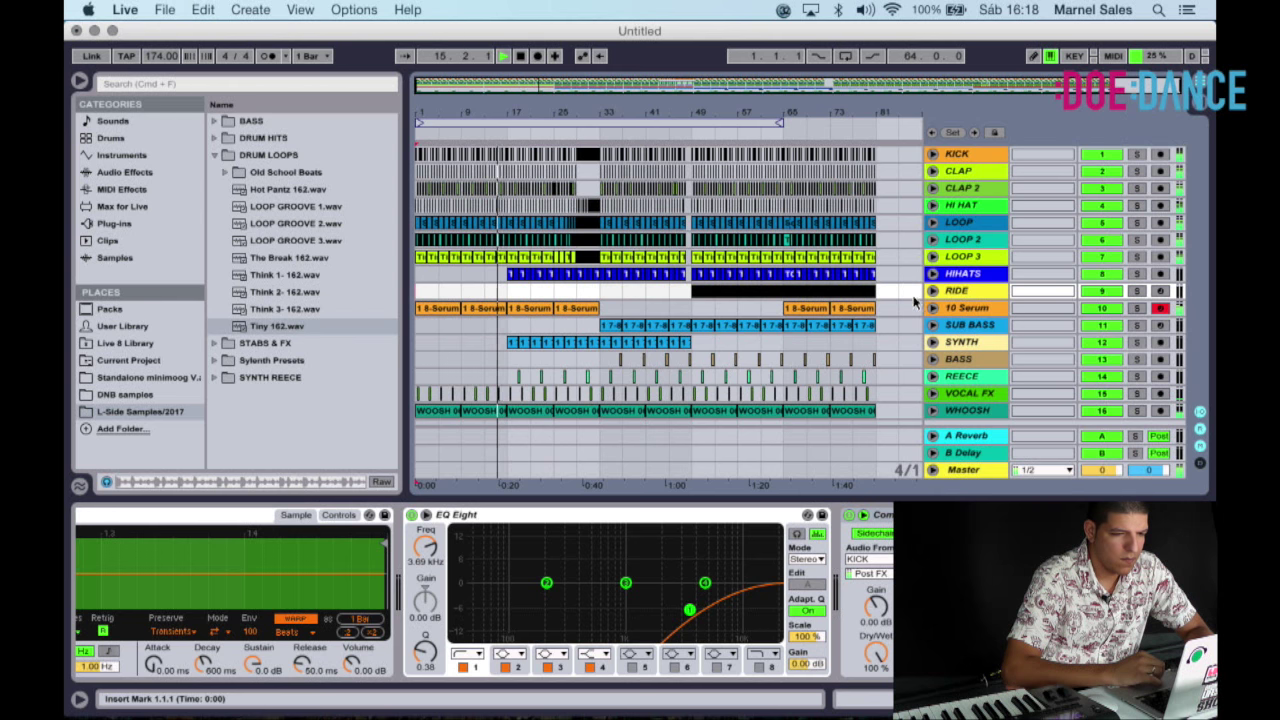
pyautogui.click(964, 308)
pyautogui.write('PAD')
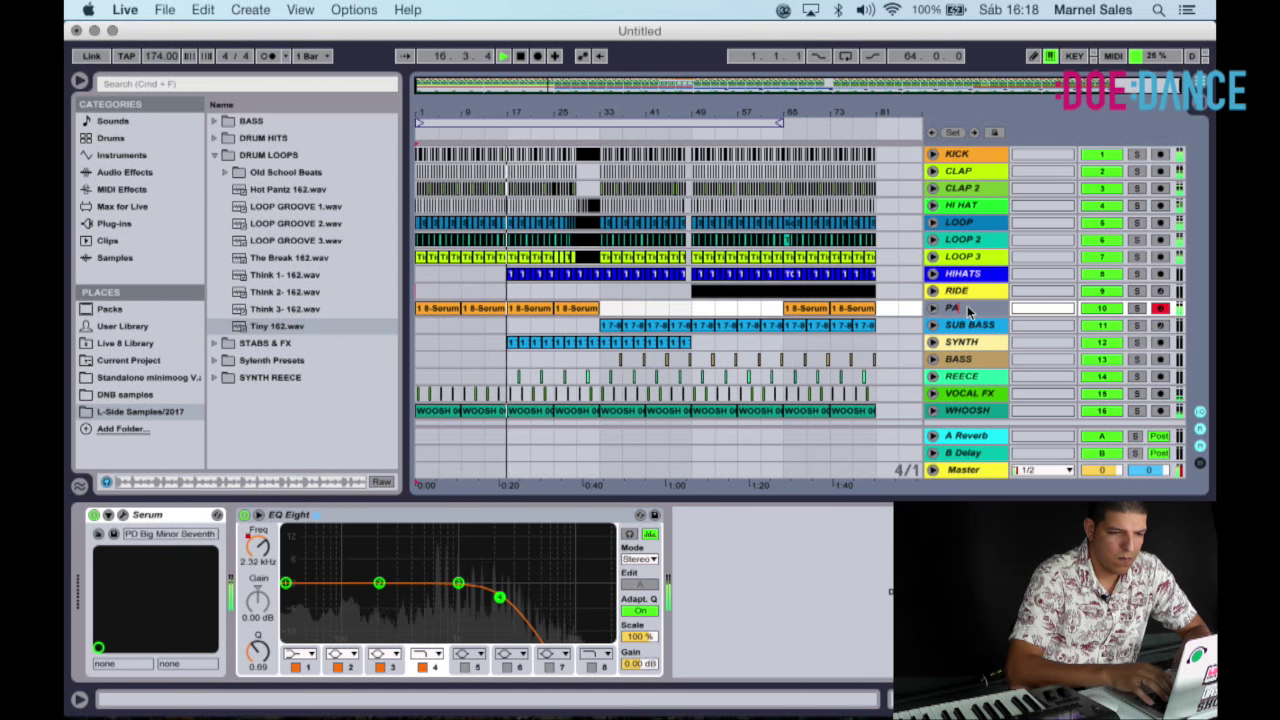
pyautogui.press('Return')
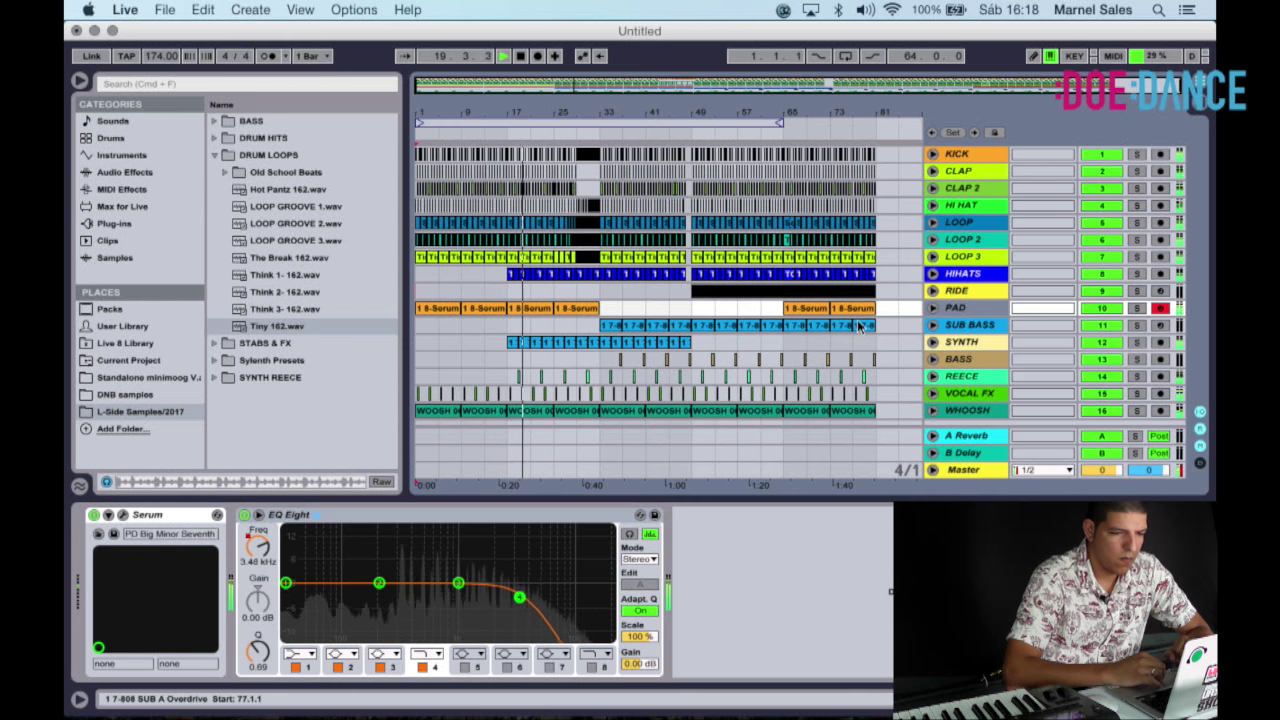
# Listen to the arrangement through the build-up and the sections at bars 33 and 49, stopping playback around bar 62.
pyautogui.moveTo(652, 113); pyautogui.dragTo(630, 110)
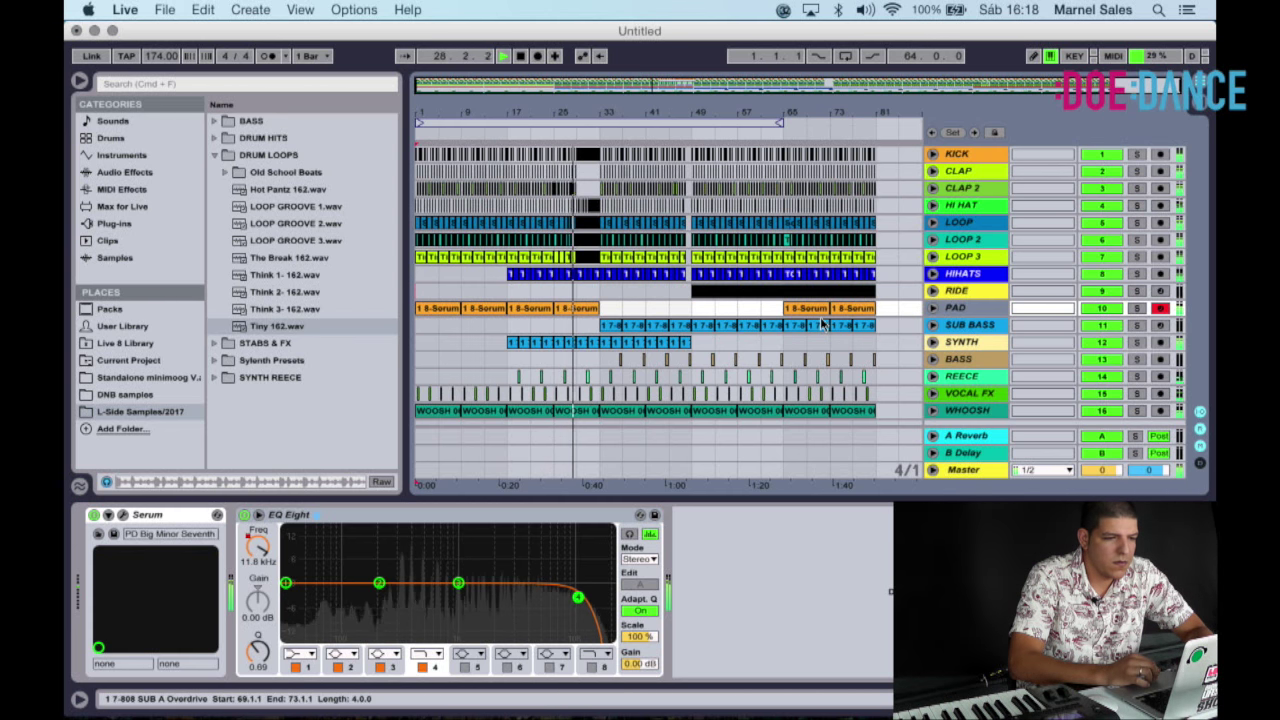
pyautogui.moveTo(566, 112); pyautogui.dragTo(566, 210)
pyautogui.moveTo(566, 111); pyautogui.dragTo(566, 14)
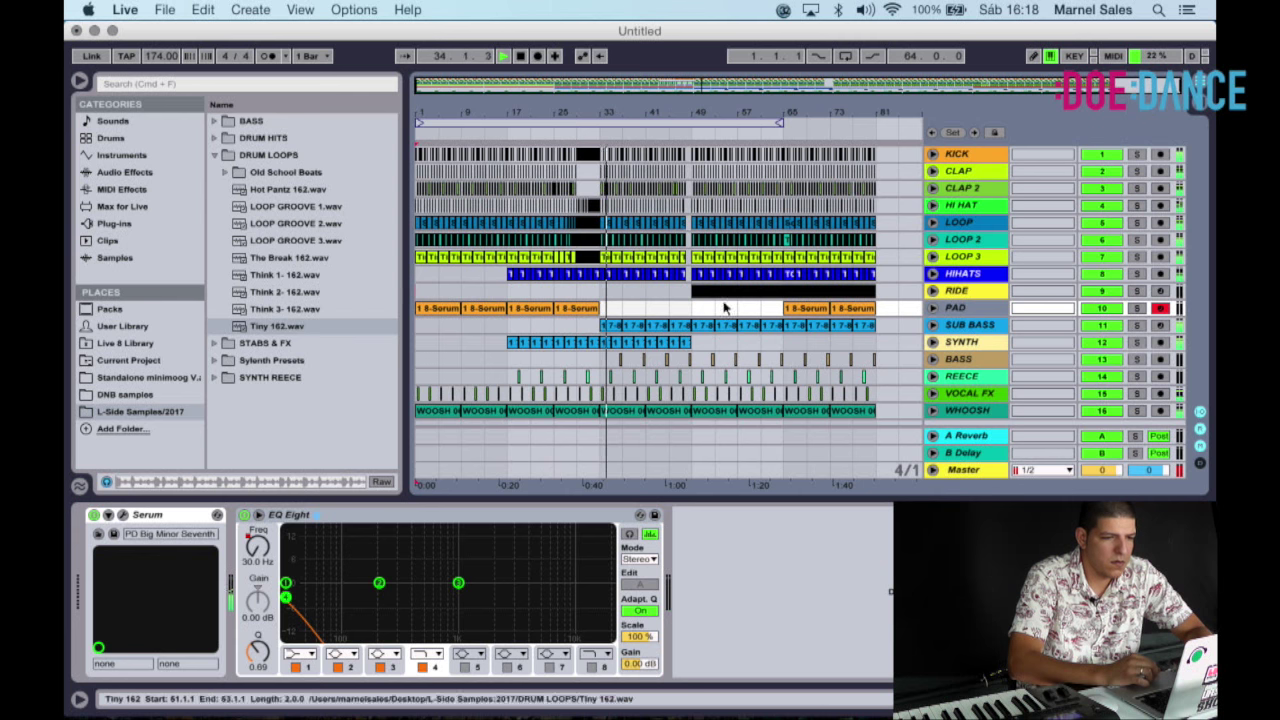
pyautogui.click(776, 342)
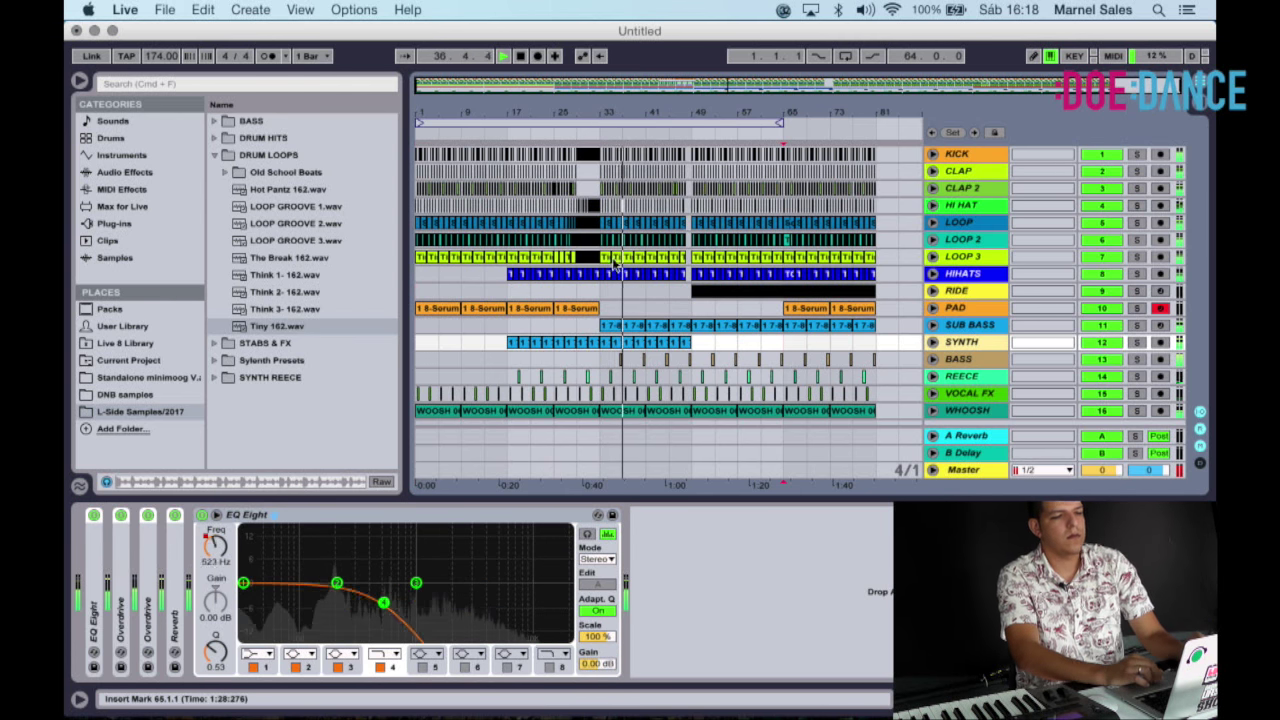
pyautogui.click(966, 366)
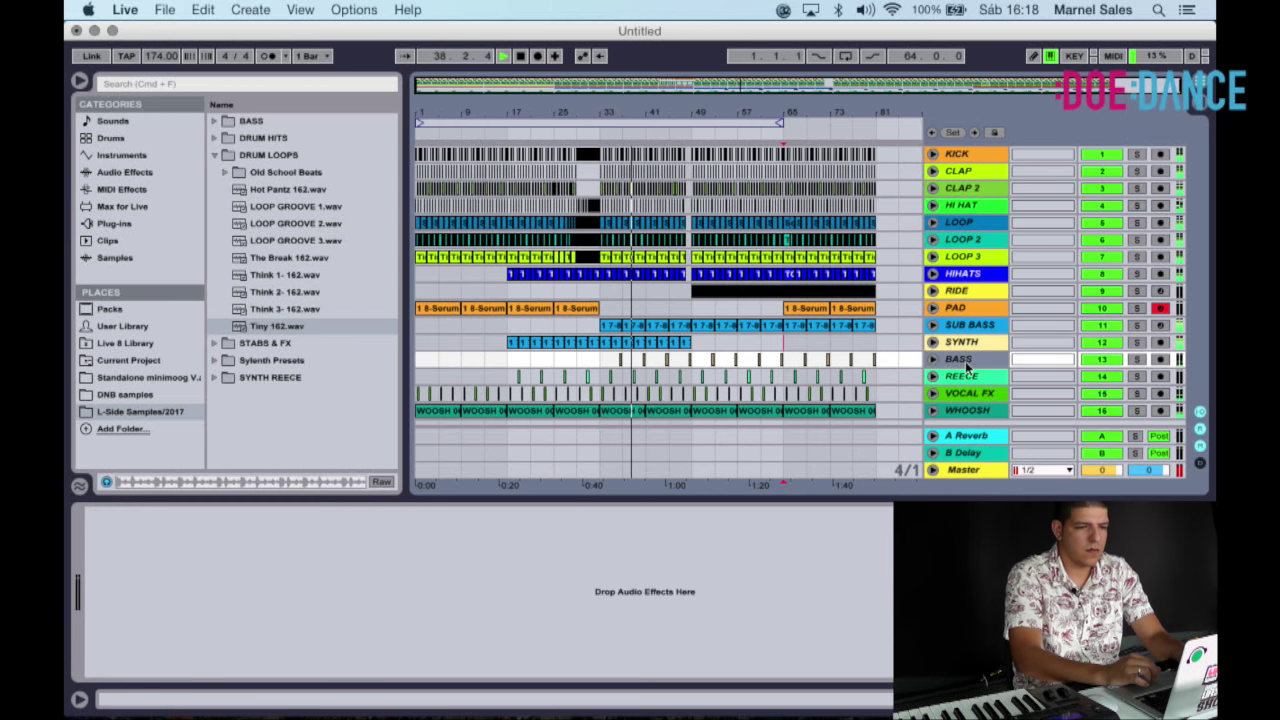
pyautogui.click(150, 175)
pyautogui.scroll(-5, 307, 397)
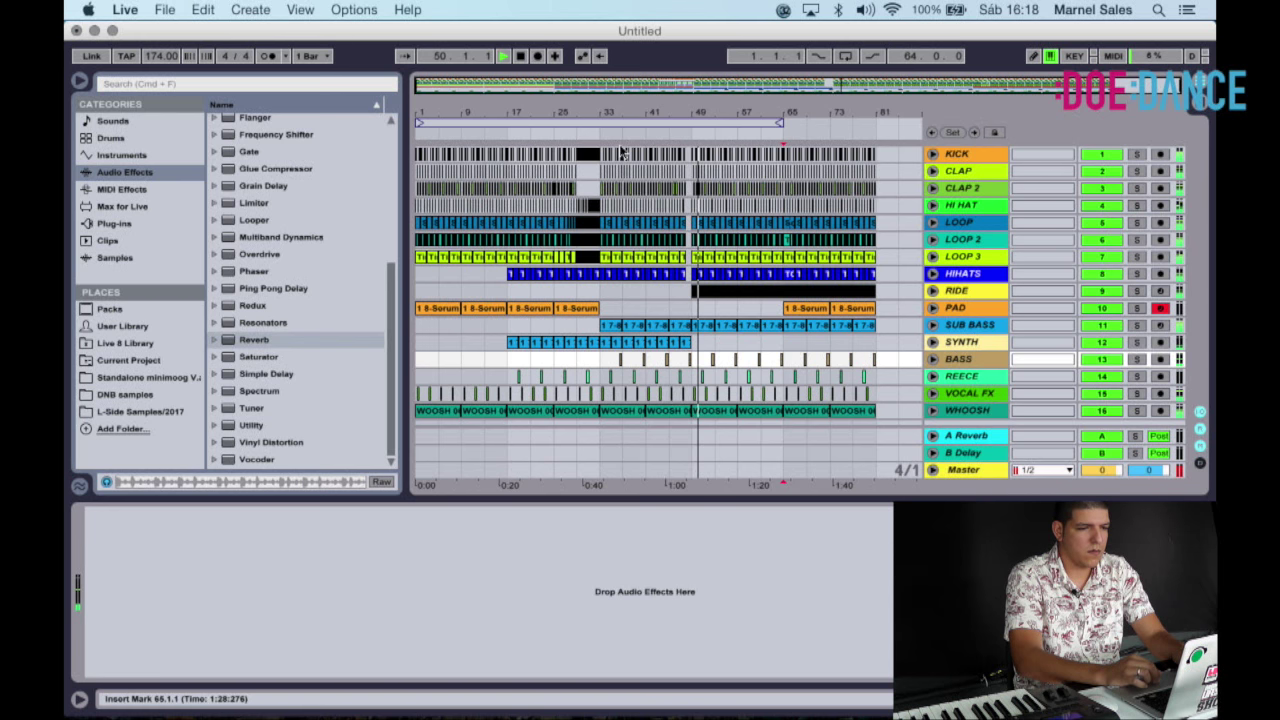
pyautogui.moveTo(689, 108); pyautogui.dragTo(689, 150)
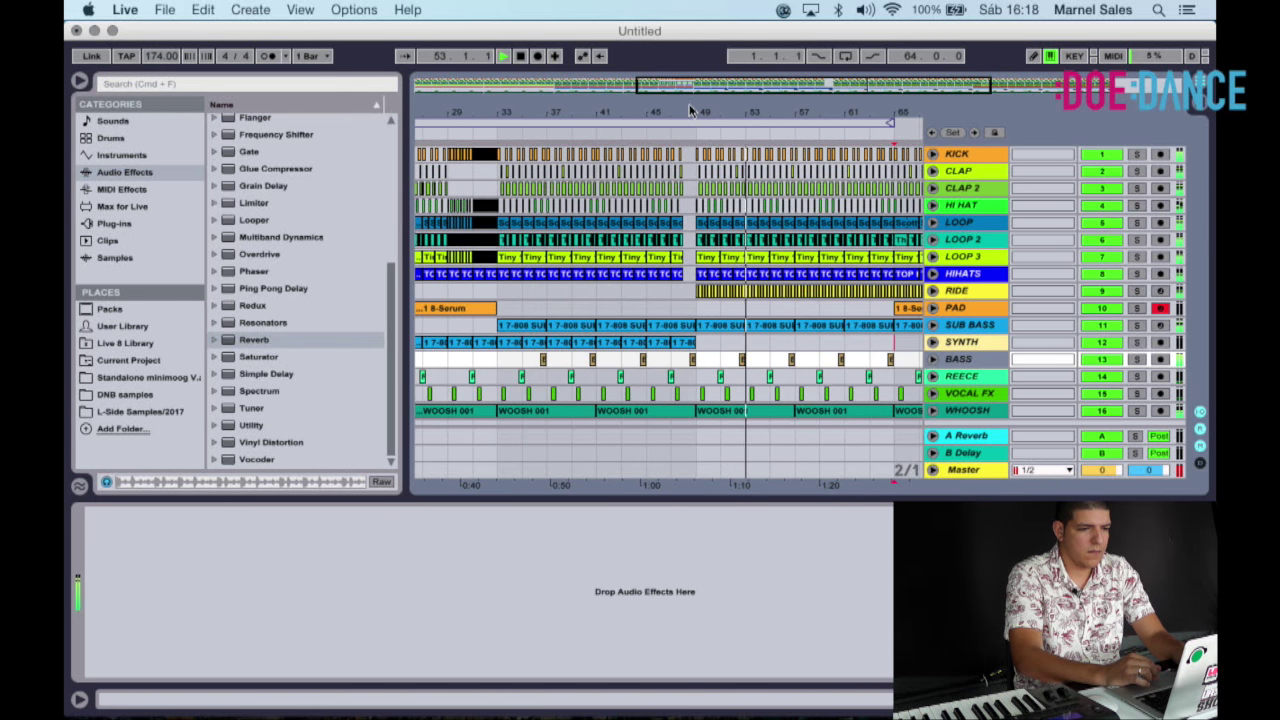
pyautogui.press('+')
pyautogui.moveTo(689, 104); pyautogui.dragTo(689, 104)
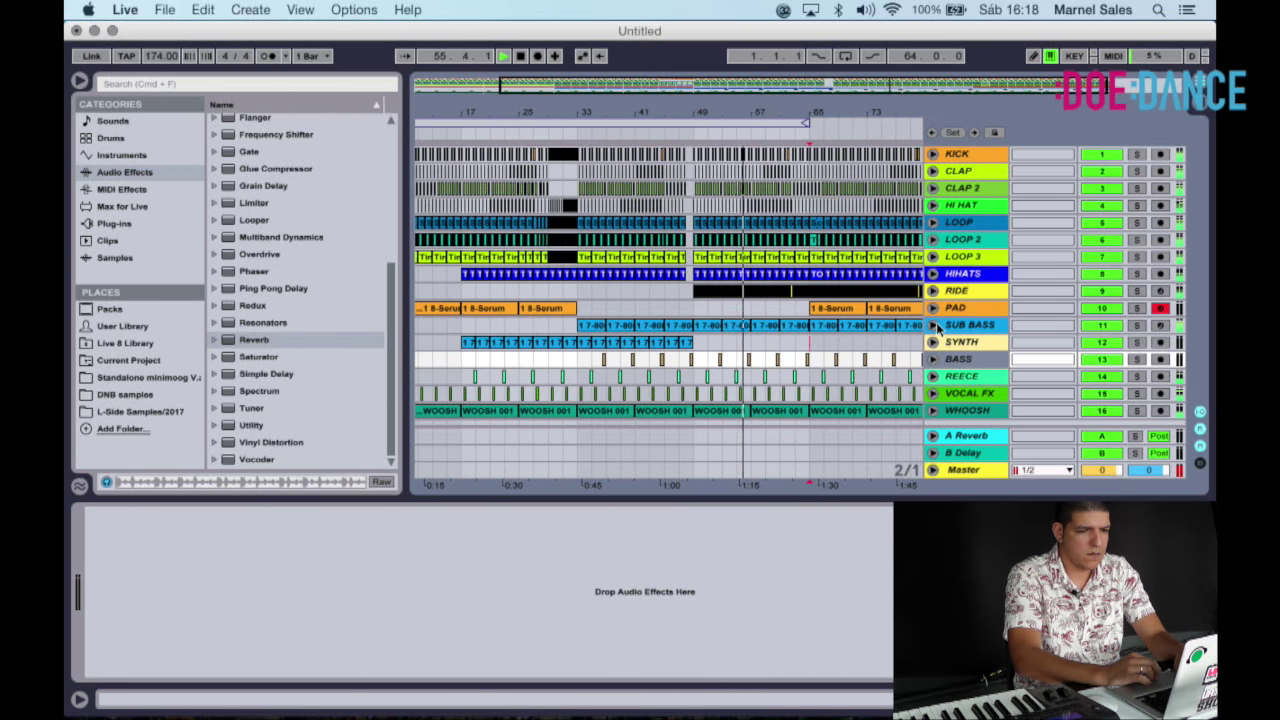
pyautogui.hscroll(3, 815, 331)
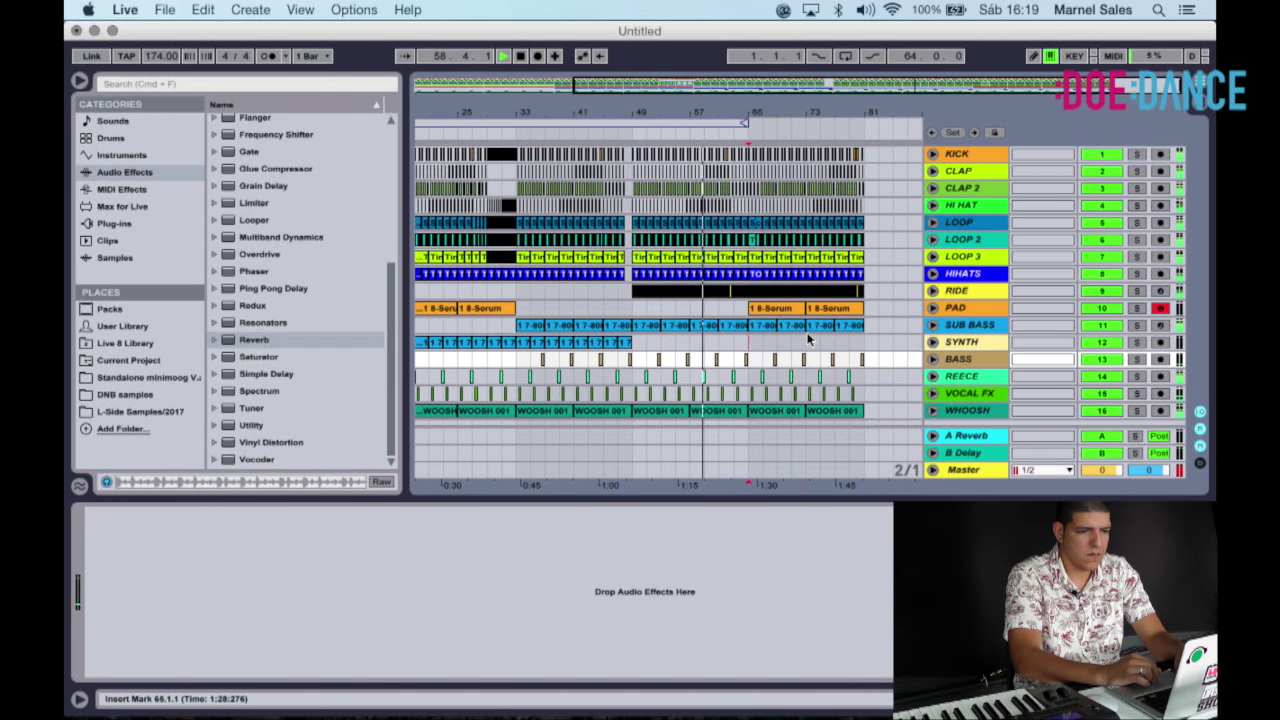
pyautogui.hscroll(-3, 807, 338)
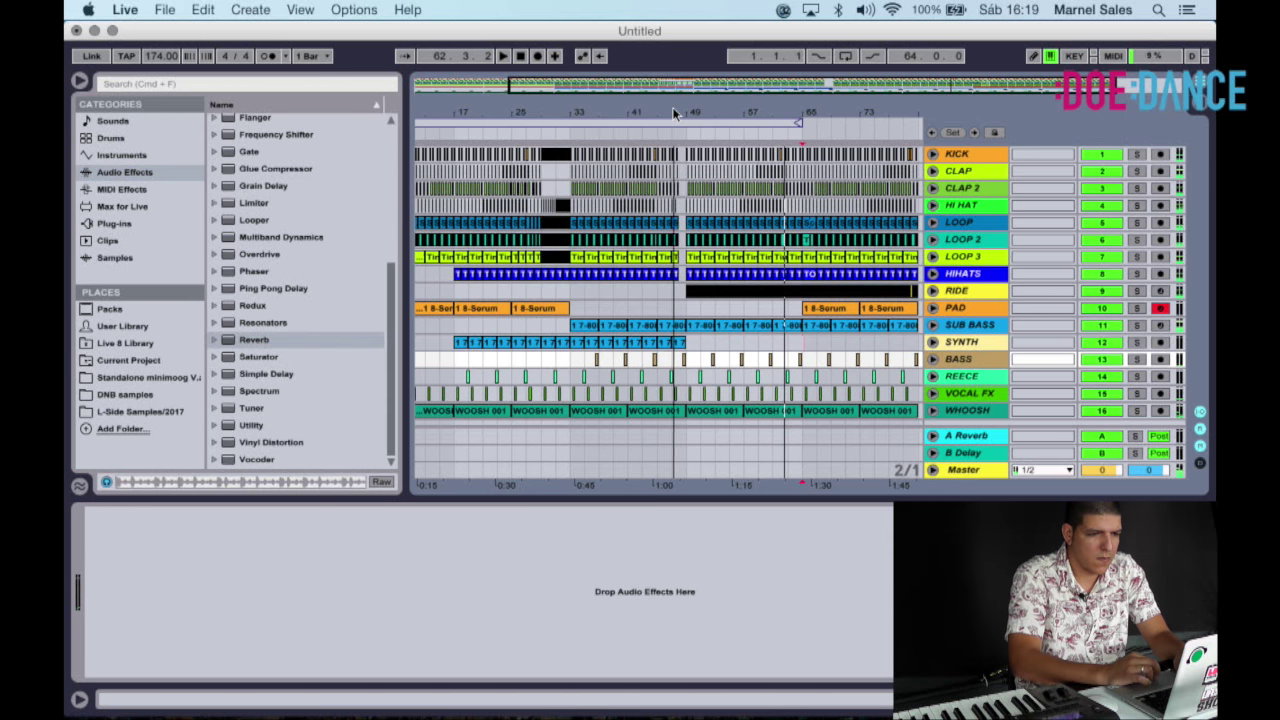
pyautogui.moveTo(673, 114); pyautogui.dragTo(682, 115)
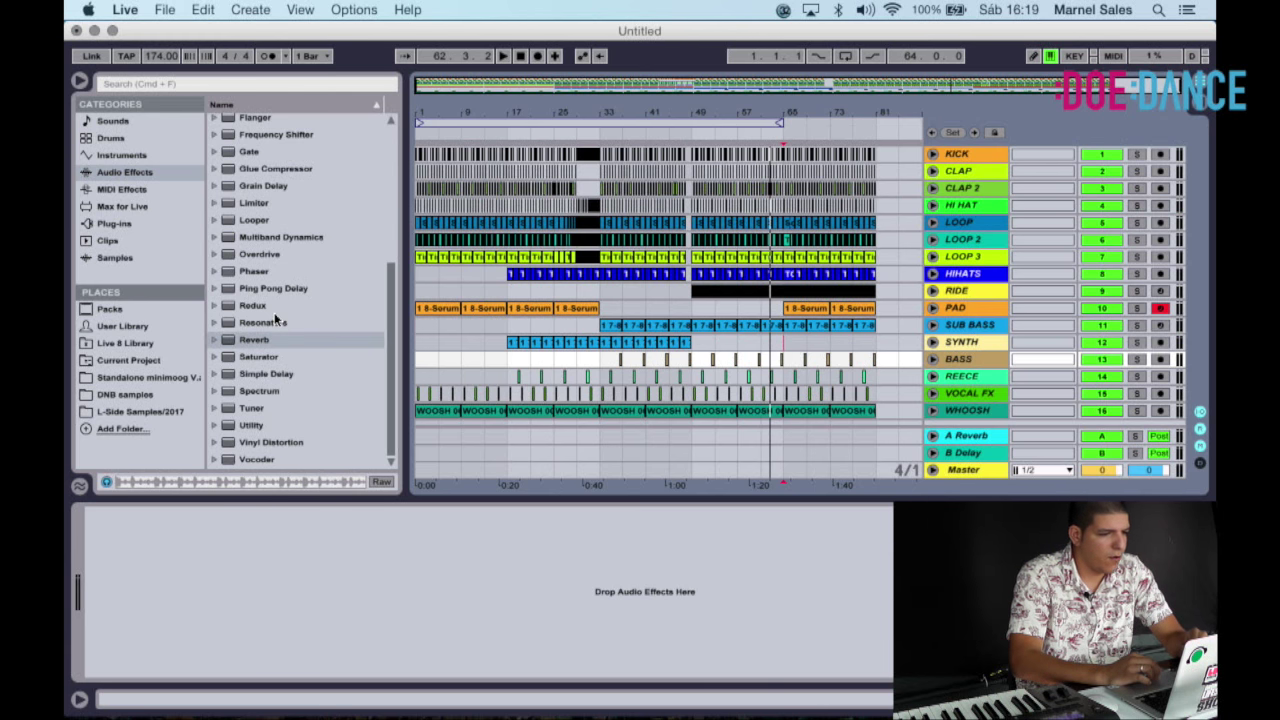
# Reopen the L-Side Samples/2017 folder and show the PAD track's EQ Eight frequency automation while playing from bar 65.
pyautogui.click(140, 412)
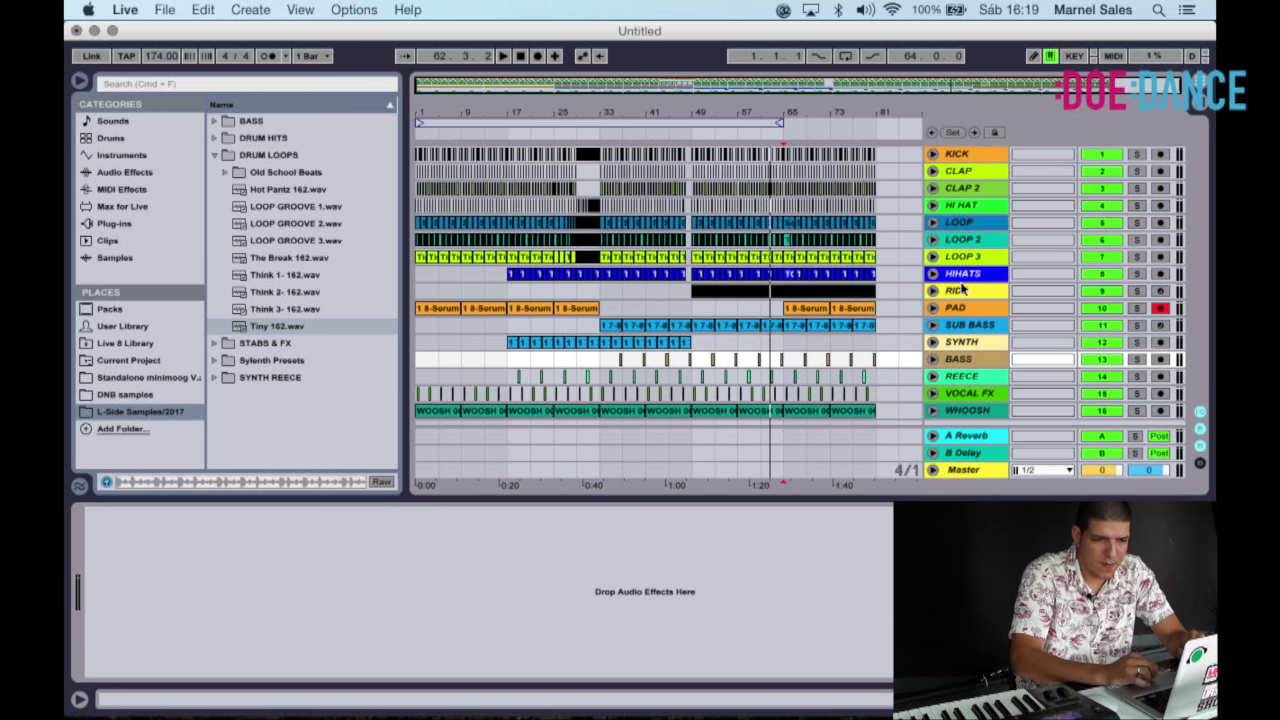
pyautogui.click(932, 308)
pyautogui.click(781, 133)
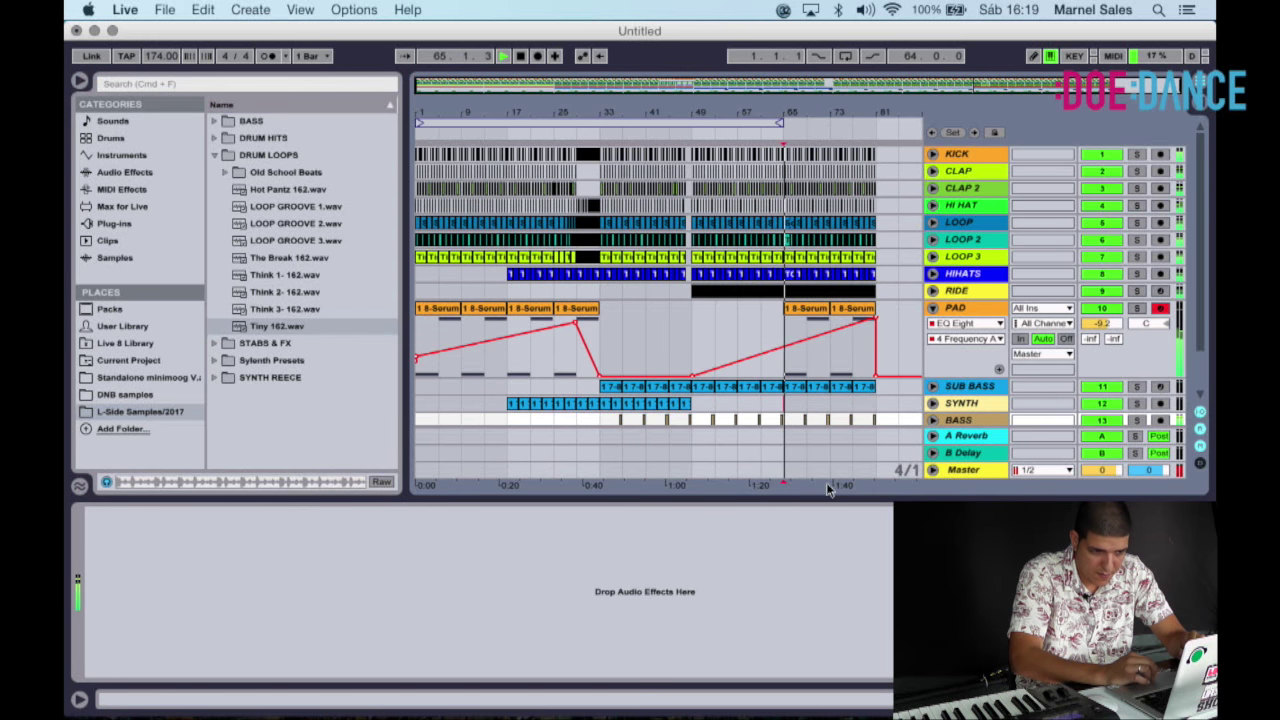
# Insert a new audio track below the RIDE track.
pyautogui.rightClick(964, 296)
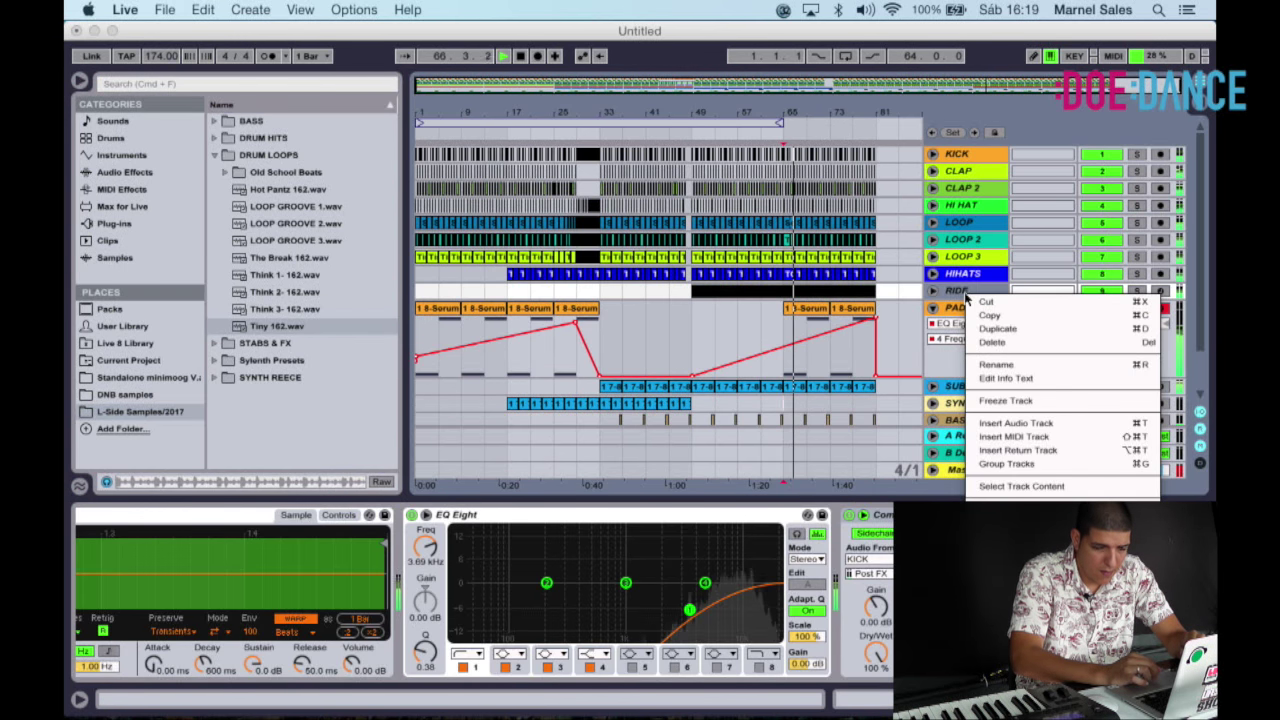
pyautogui.click(1016, 423)
pyautogui.scroll(-3, 876, 362)
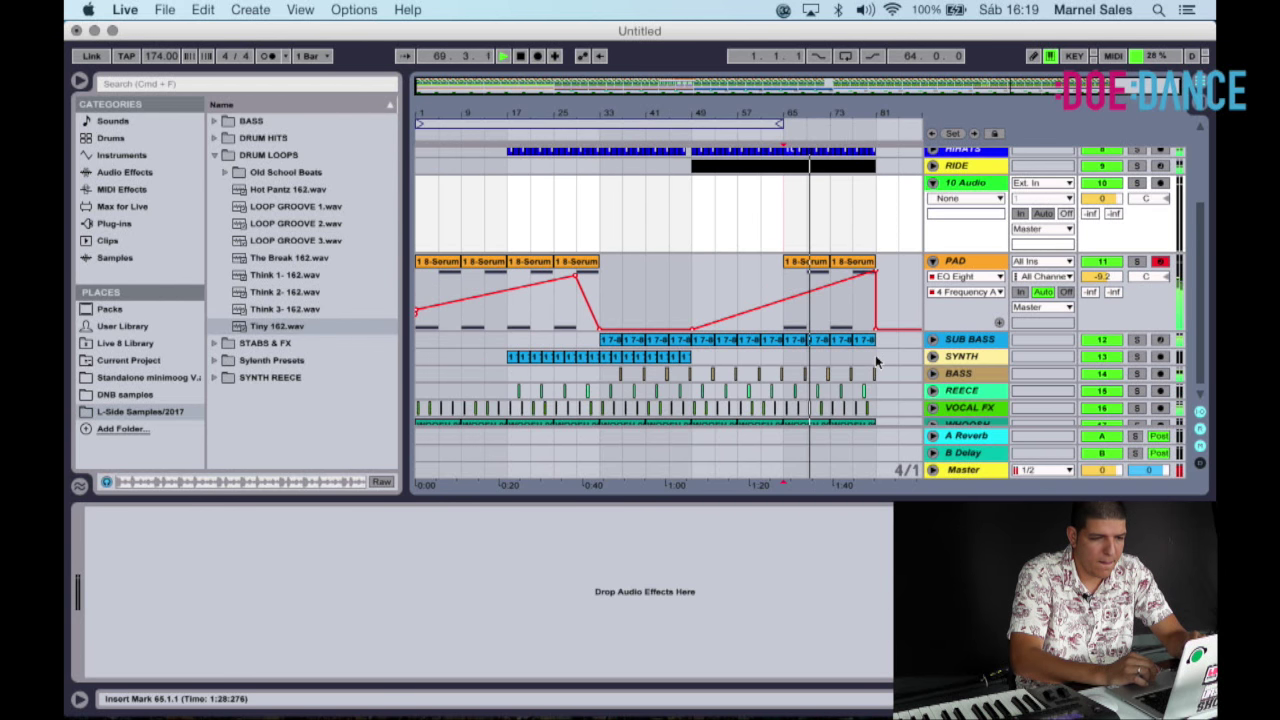
# Collapse the DRUM LOOPS sample folder and look through the files in the DRUM HITS folder.
pyautogui.scroll(1, 816, 295)
pyautogui.scroll(2, 818, 290)
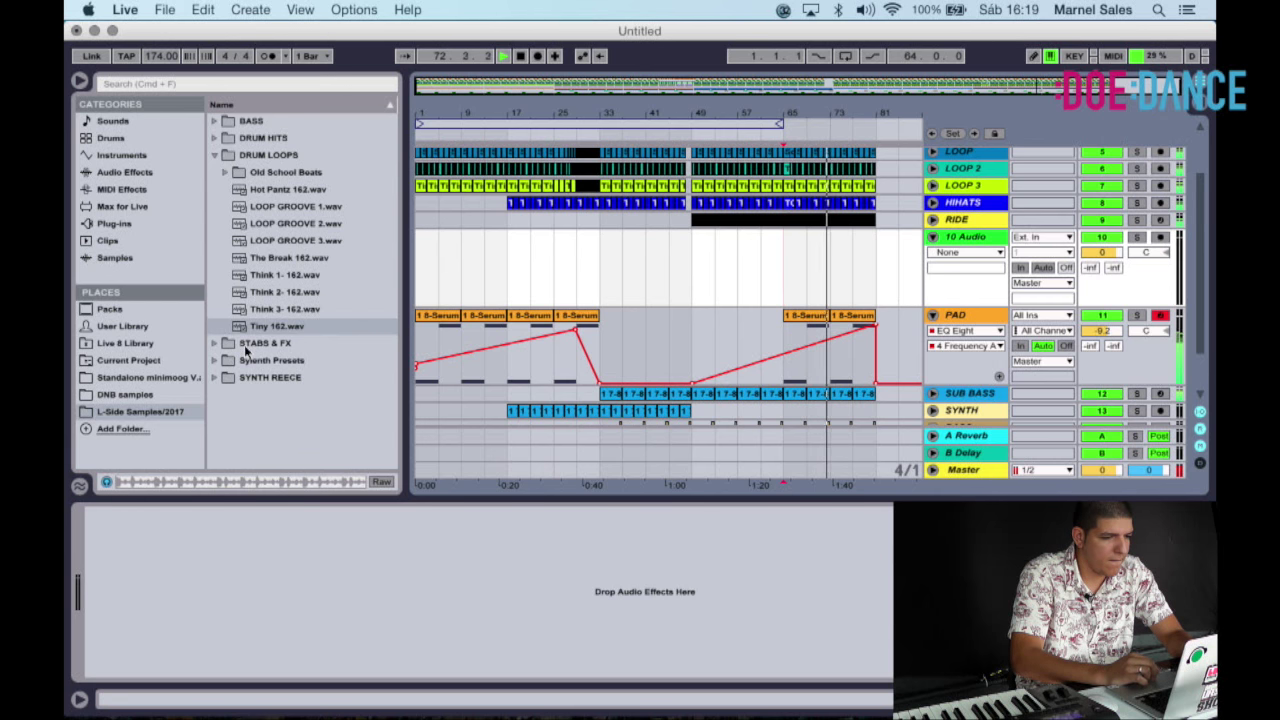
pyautogui.click(215, 156)
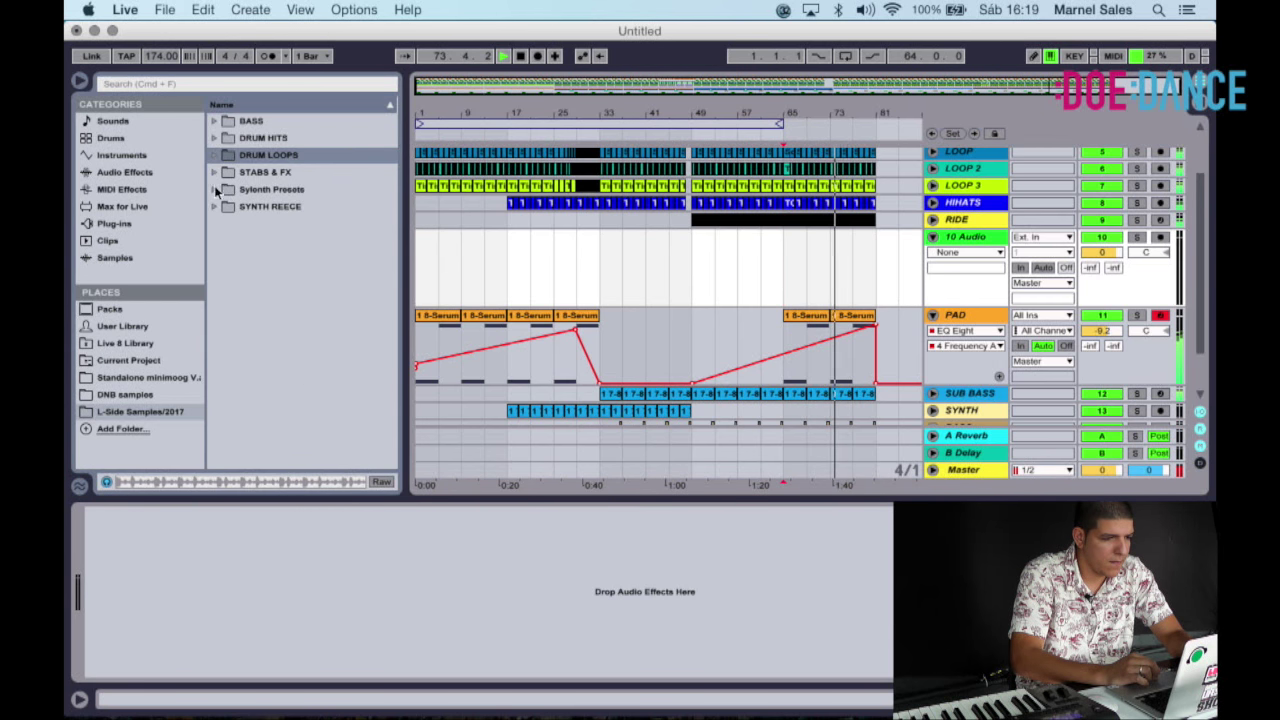
pyautogui.click(215, 138)
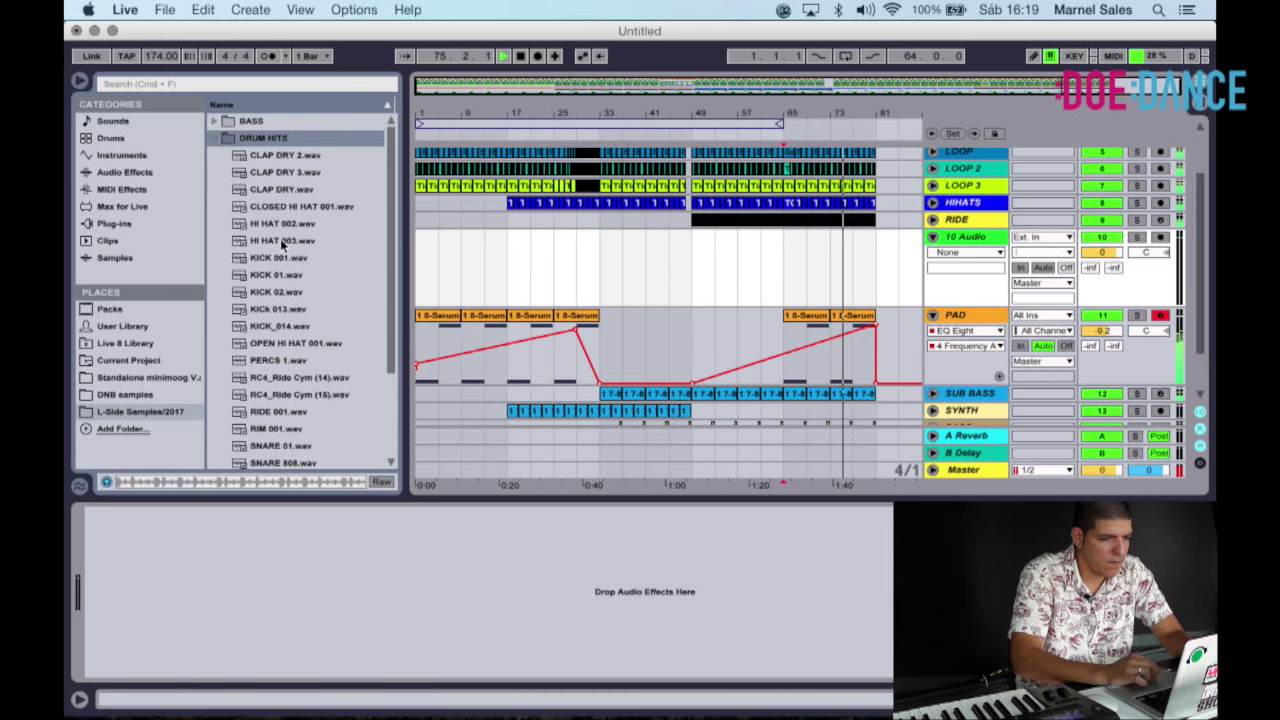
pyautogui.scroll(-3, 280, 238)
pyautogui.scroll(-1, 620, 312)
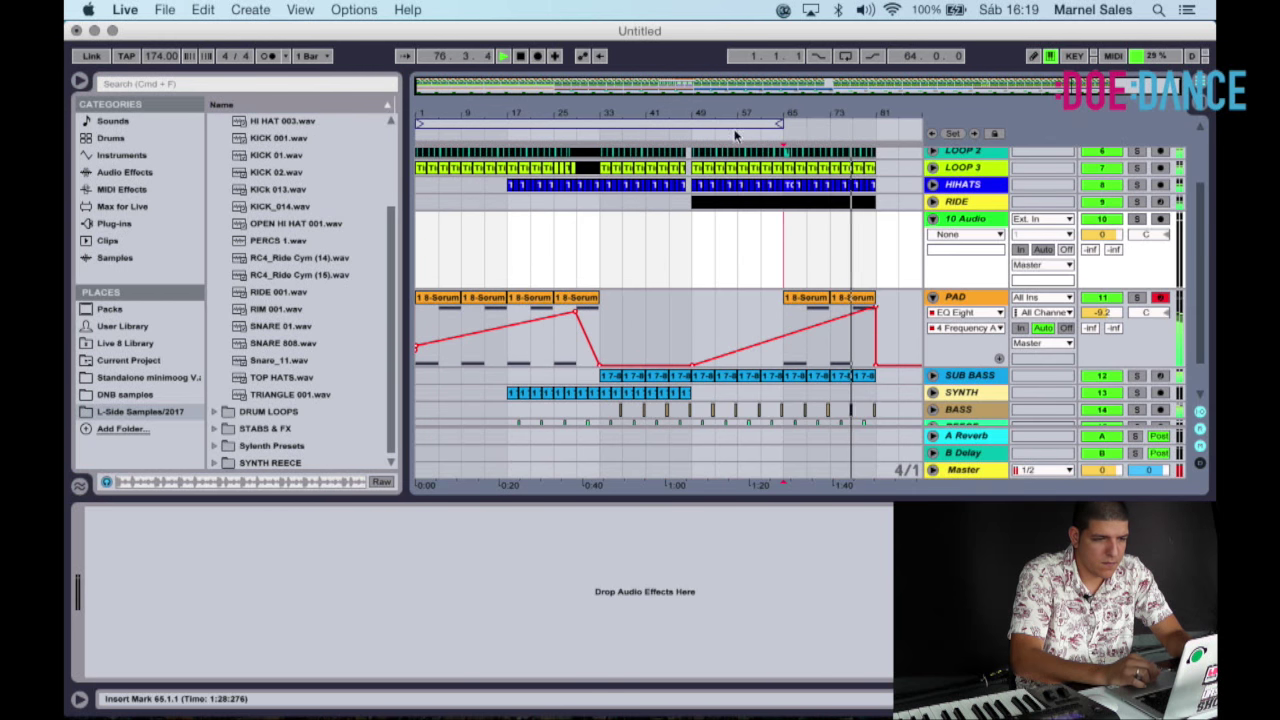
# Turn on looping and set the arrangement loop to start at bar 65 with a length of 16 bars.
pyautogui.moveTo(783, 130); pyautogui.dragTo(875, 126)
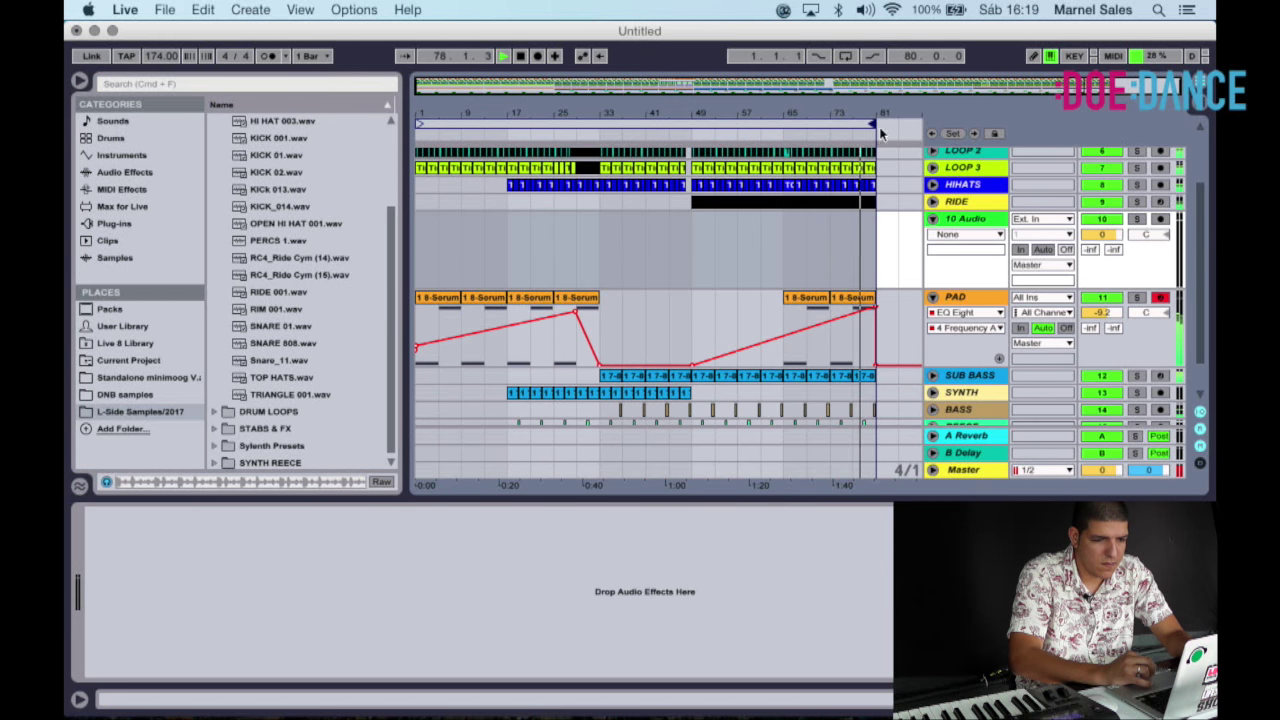
pyautogui.click(845, 56)
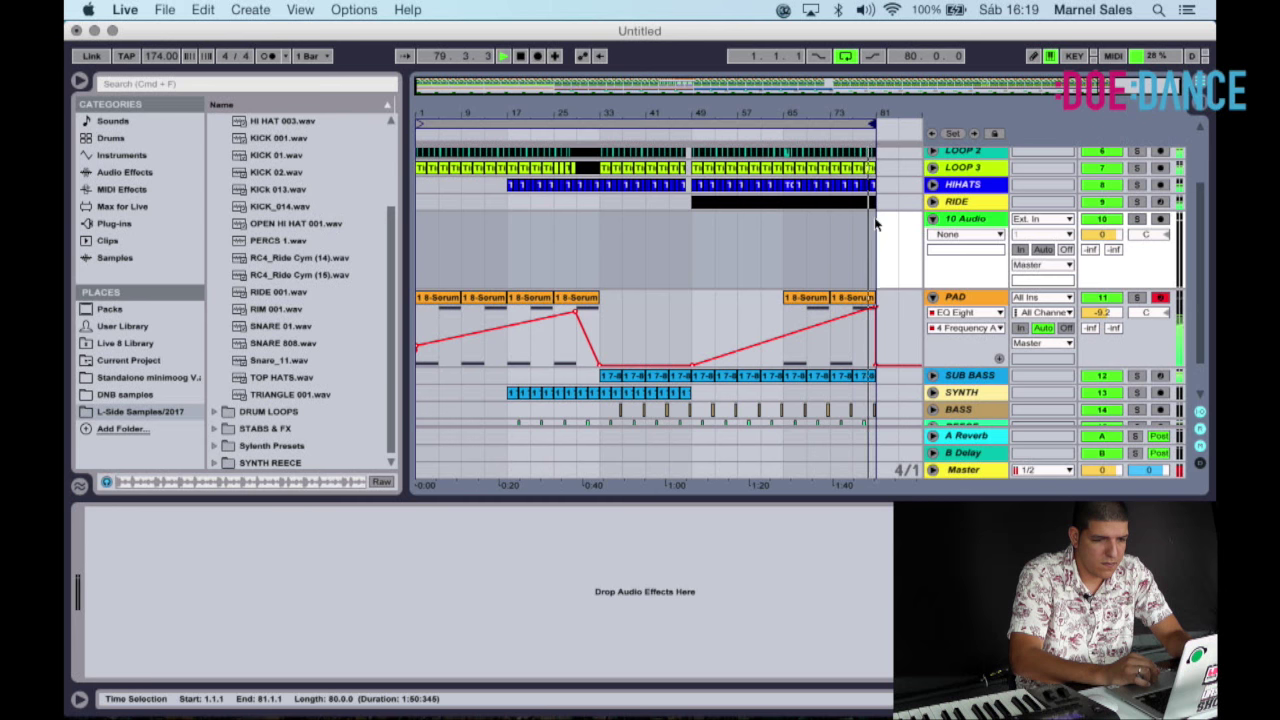
pyautogui.scroll(-2, 876, 224)
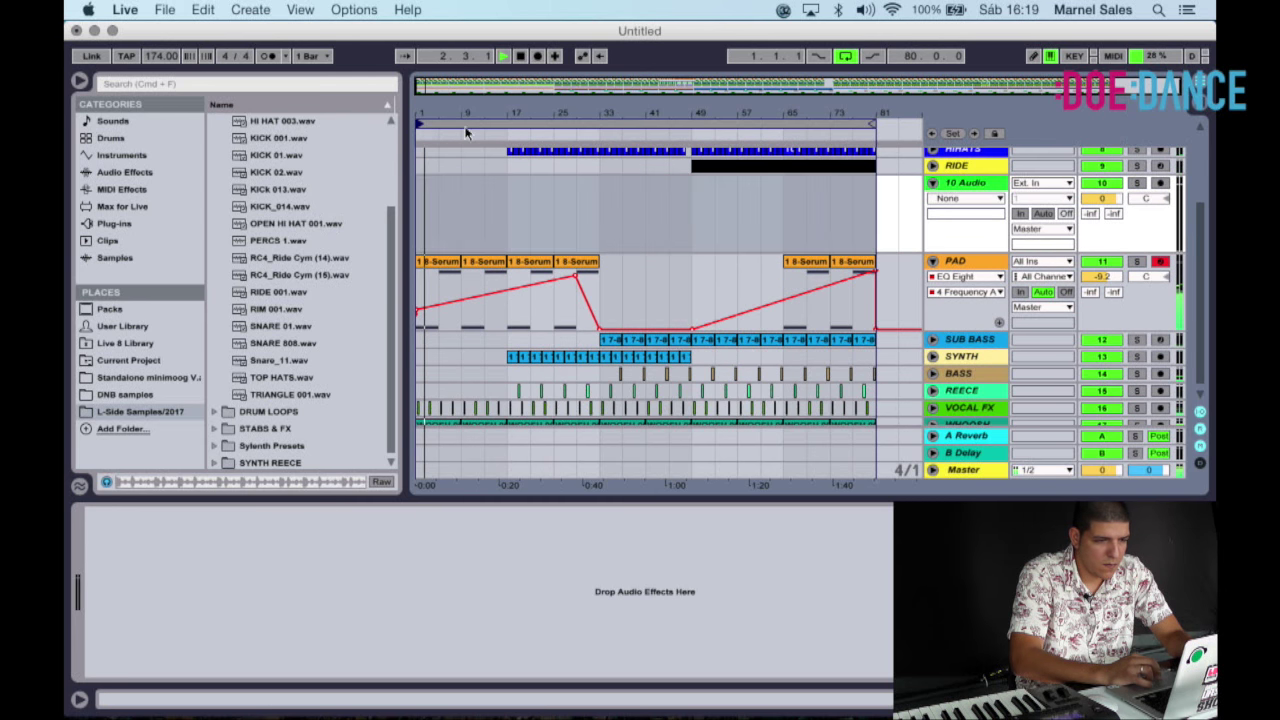
pyautogui.moveTo(424, 128); pyautogui.dragTo(786, 126)
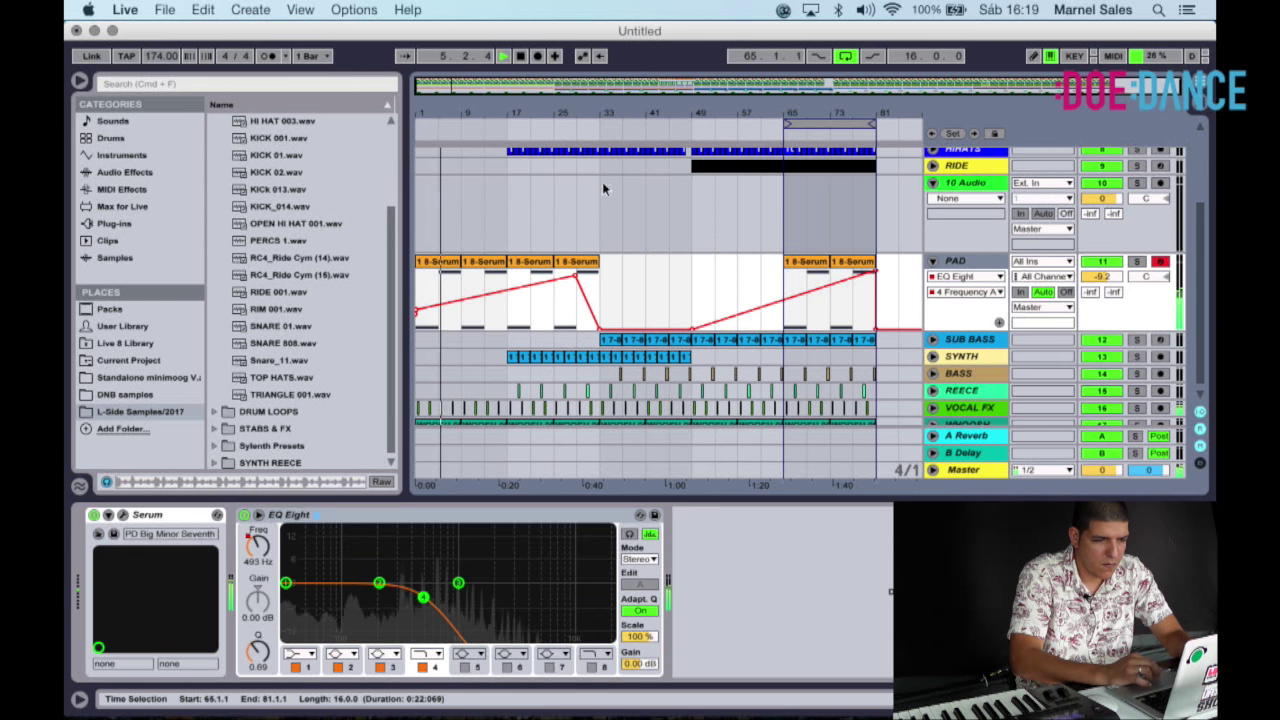
# Play the arrangement from about bar 21 and look over the tracks from the loops down to WHOOSH.
pyautogui.click(533, 129)
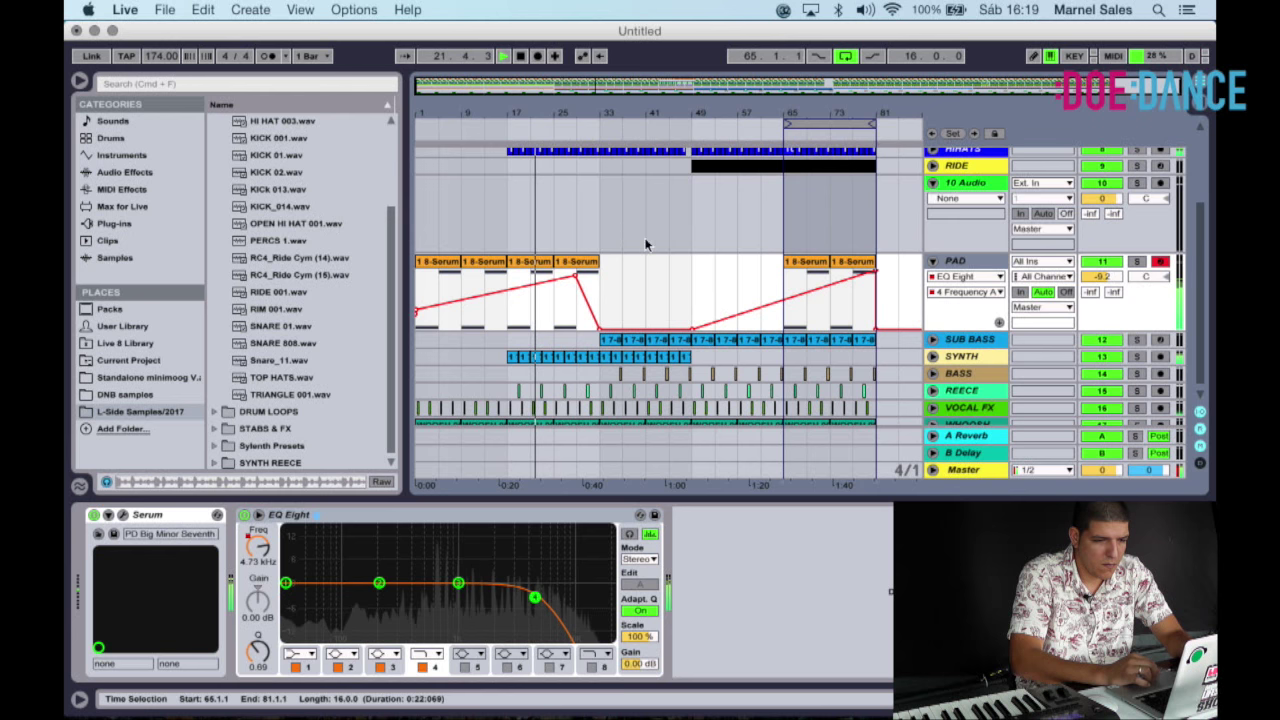
pyautogui.scroll(4, 692, 275)
pyautogui.scroll(-5, 692, 275)
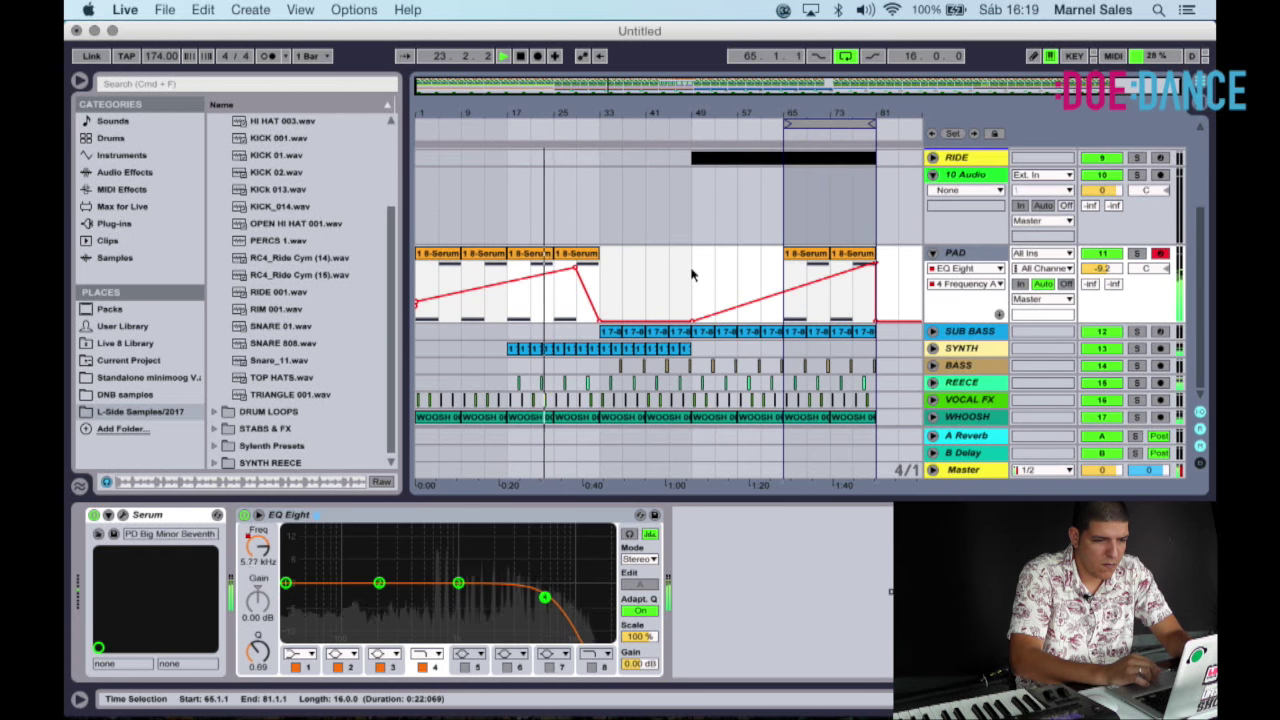
pyautogui.scroll(1, 692, 275)
pyautogui.scroll(1, 692, 275)
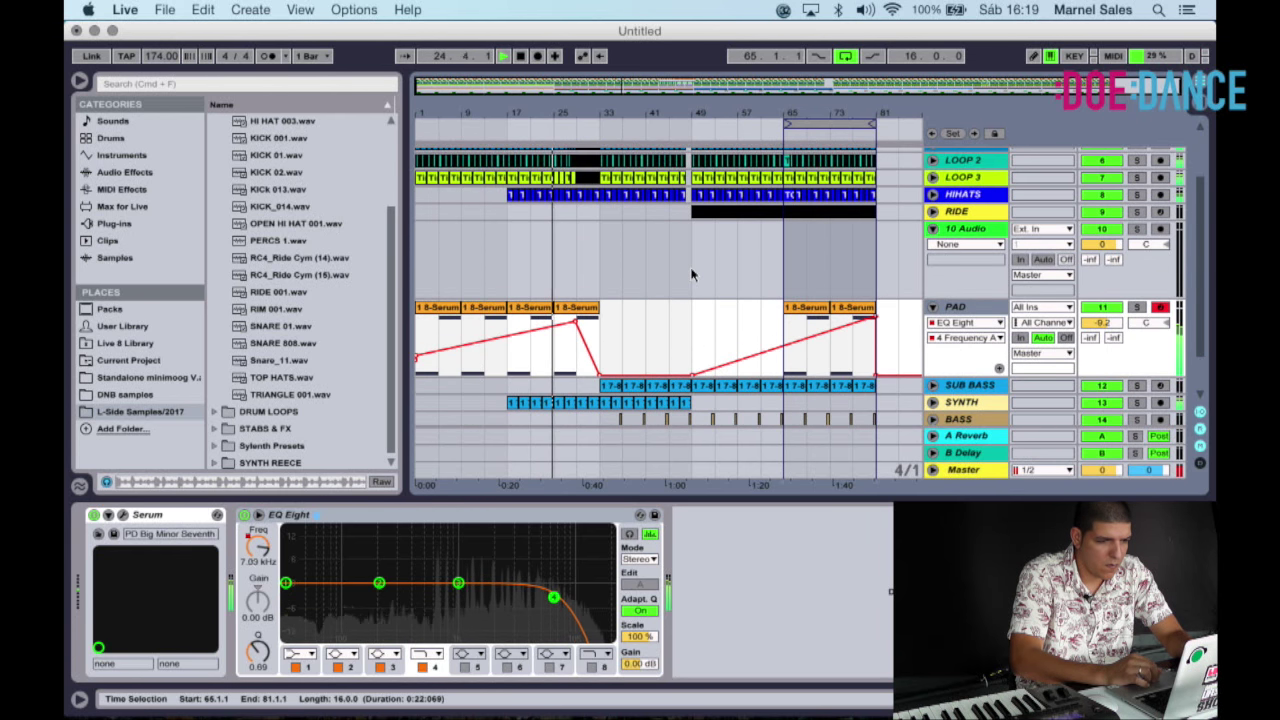
pyautogui.scroll(1, 692, 275)
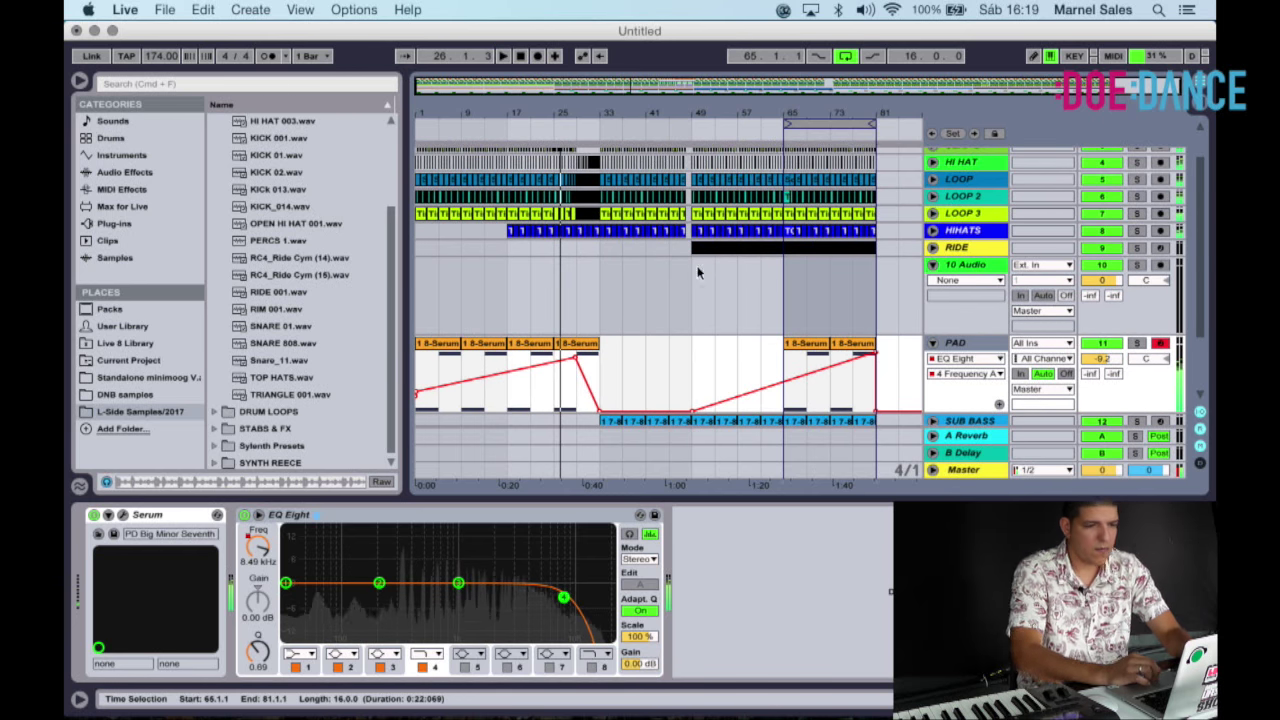
# Unfold the SUB BASS and SYNTH tracks to show their clip contents and automation around bar 33.
pyautogui.moveTo(566, 110); pyautogui.dragTo(566, 200)
pyautogui.scroll(-3, 692, 275)
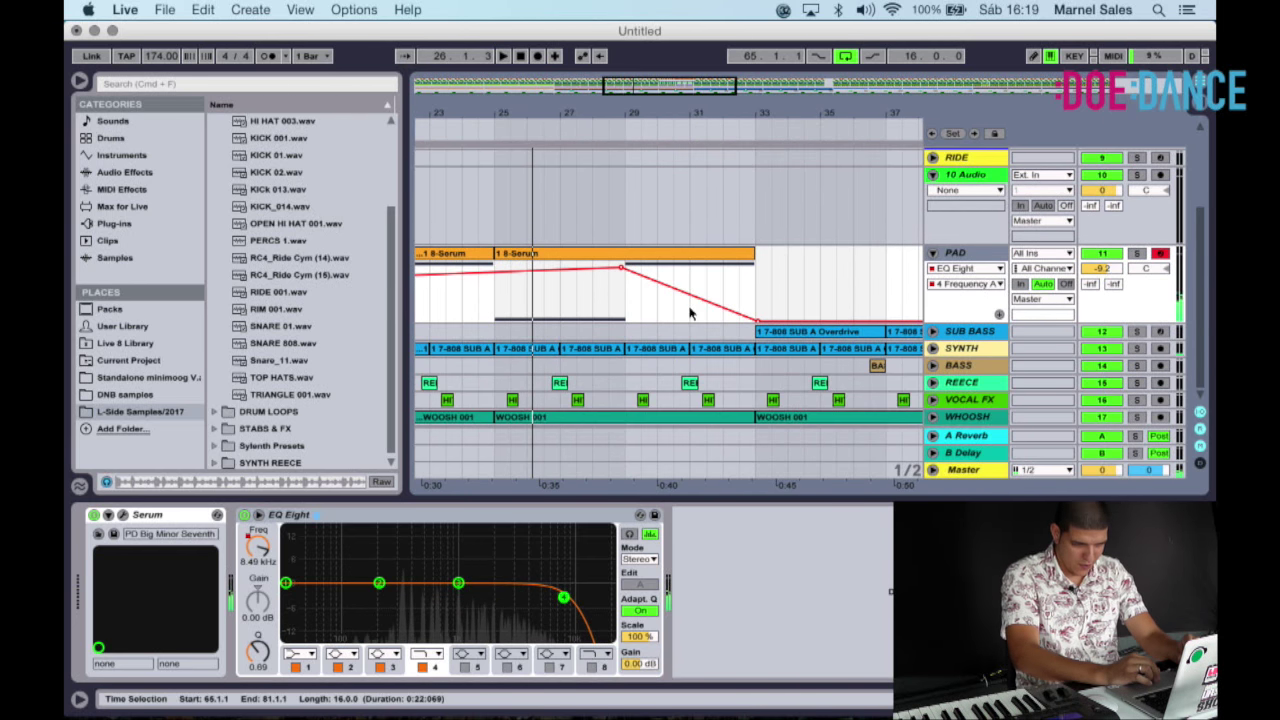
pyautogui.moveTo(795, 116); pyautogui.dragTo(795, 128)
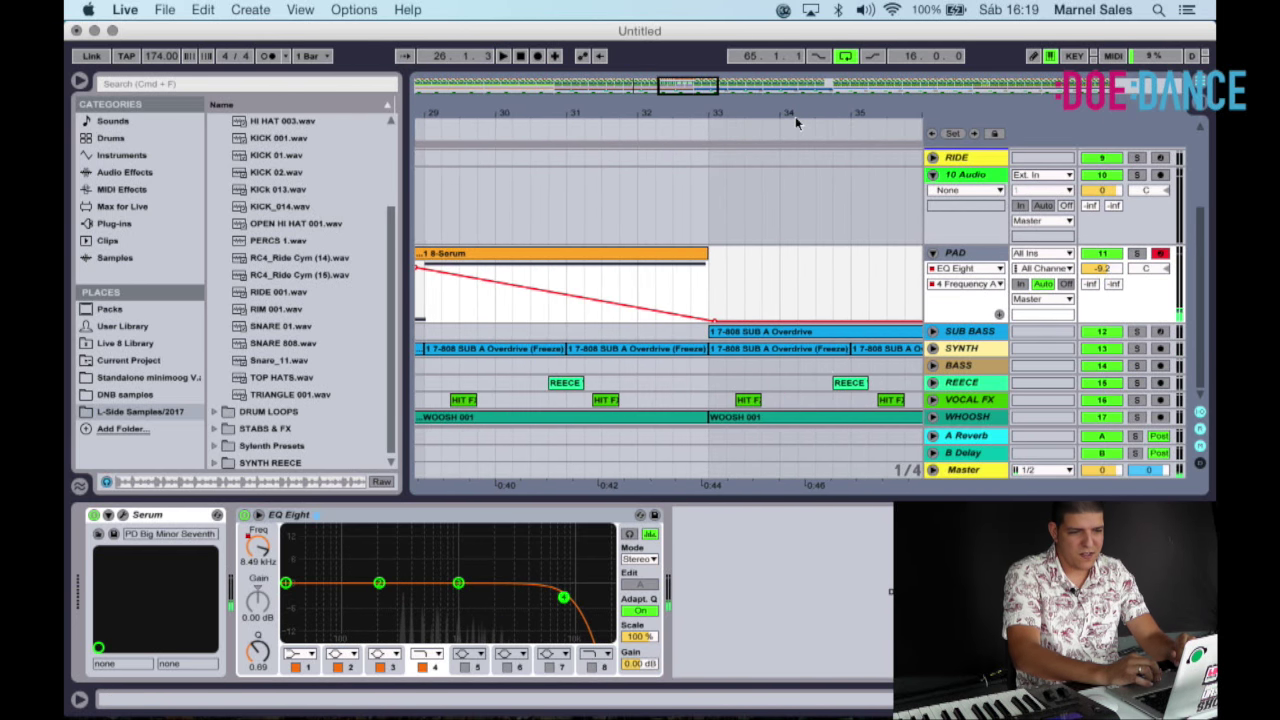
pyautogui.click(932, 331)
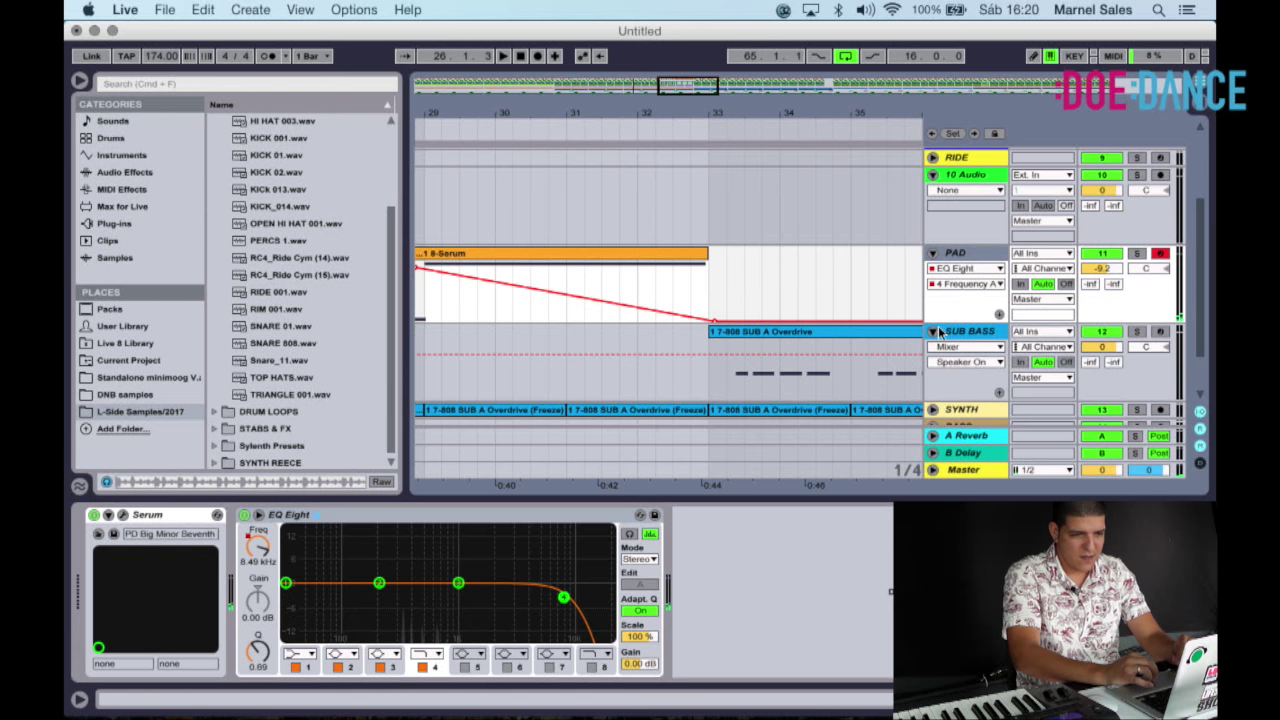
pyautogui.moveTo(739, 121); pyautogui.dragTo(741, 98)
pyautogui.scroll(-2, 744, 320)
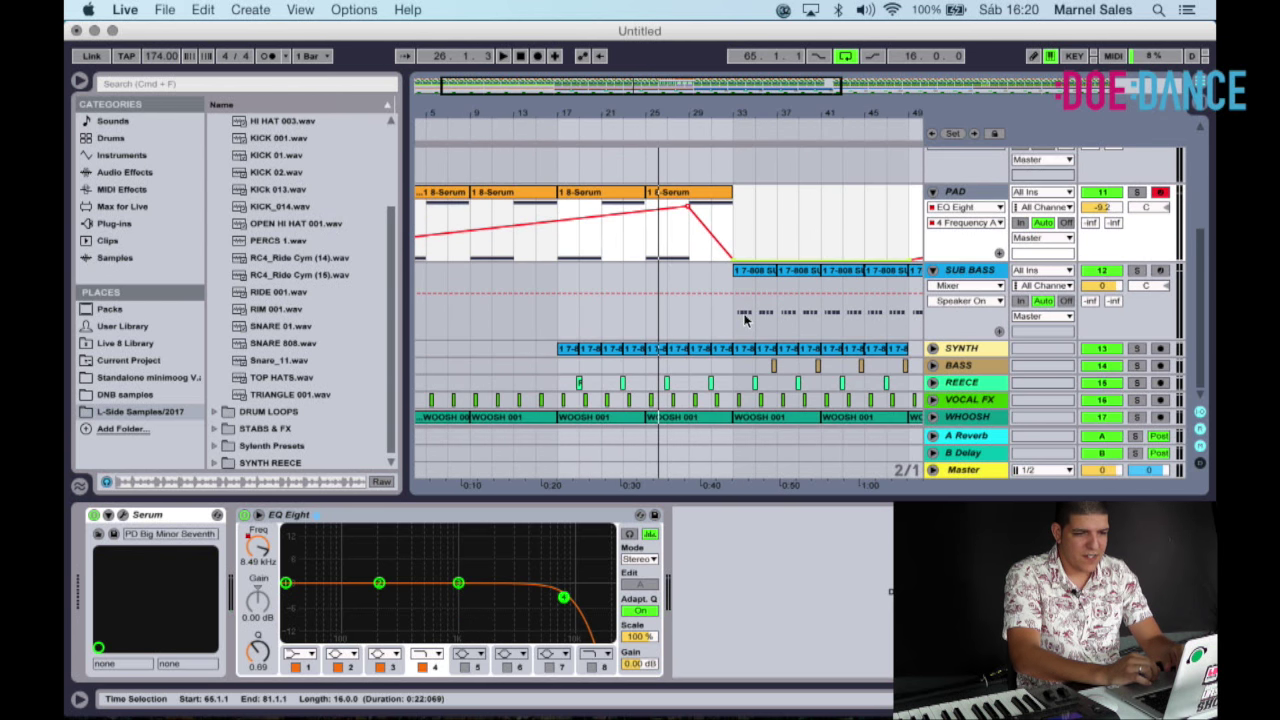
pyautogui.click(932, 348)
pyautogui.hscroll(3, 908, 197)
pyautogui.moveTo(726, 110); pyautogui.dragTo(714, 160)
# Show the SUB BASS track's 808 SUB A Overdrive device and locate Simpler and Sampler among the built-in instruments.
pyautogui.click(977, 215)
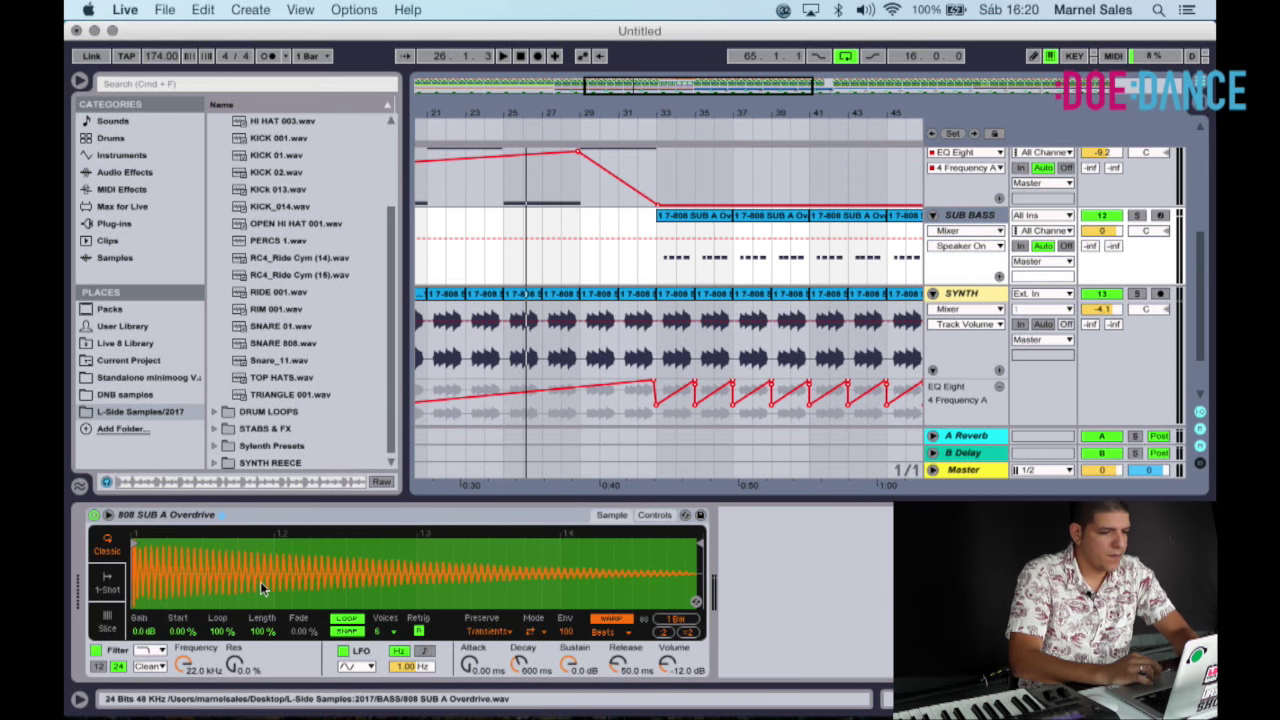
pyautogui.click(279, 518)
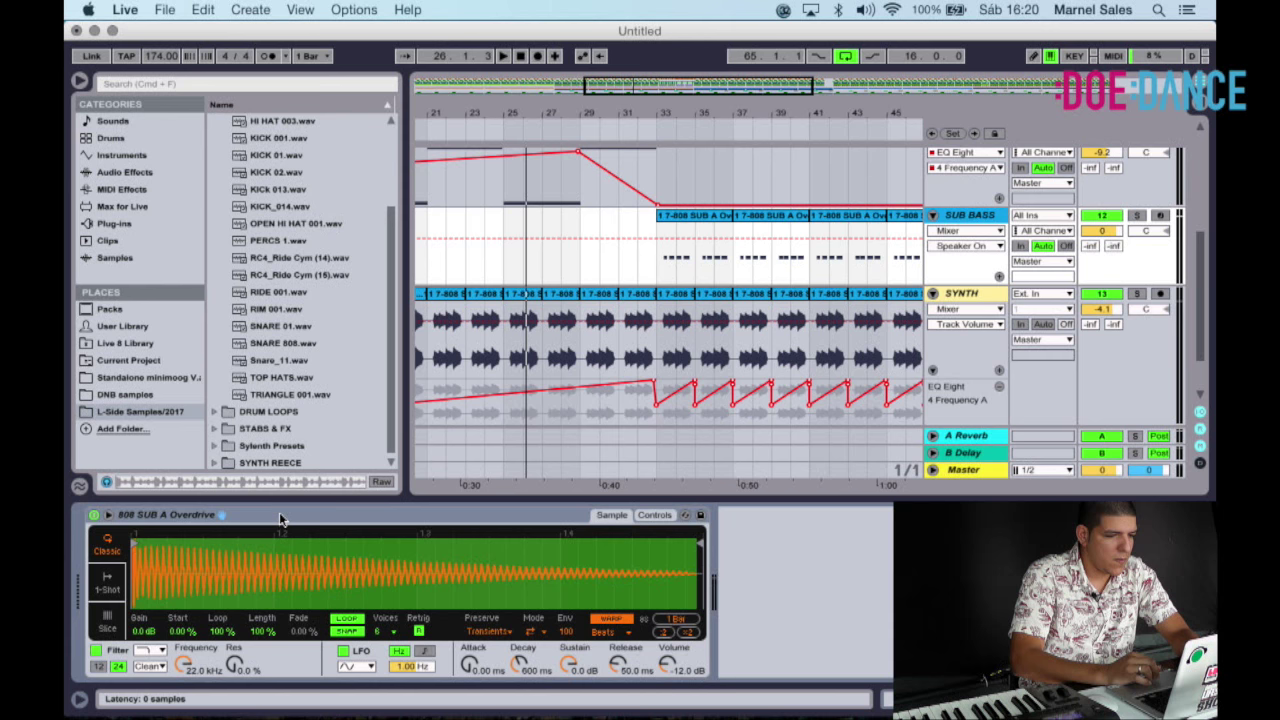
pyautogui.click(280, 376)
pyautogui.click(133, 158)
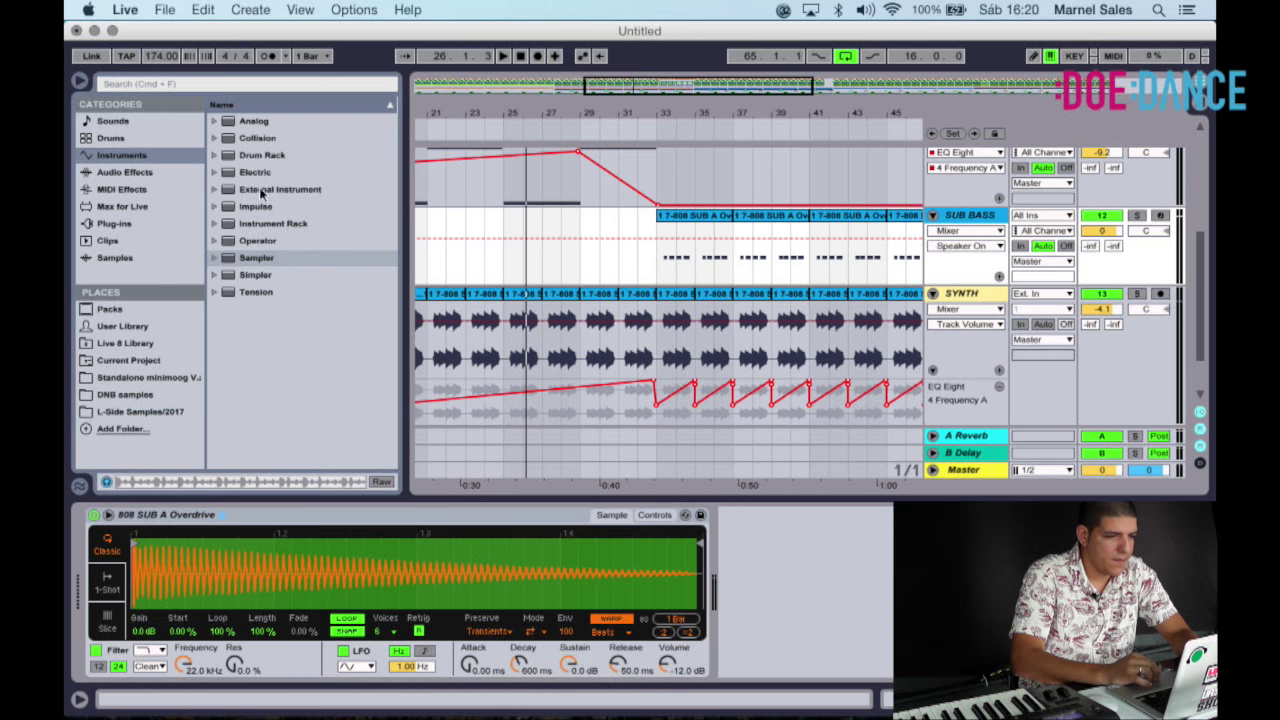
pyautogui.click(272, 244)
pyautogui.click(268, 276)
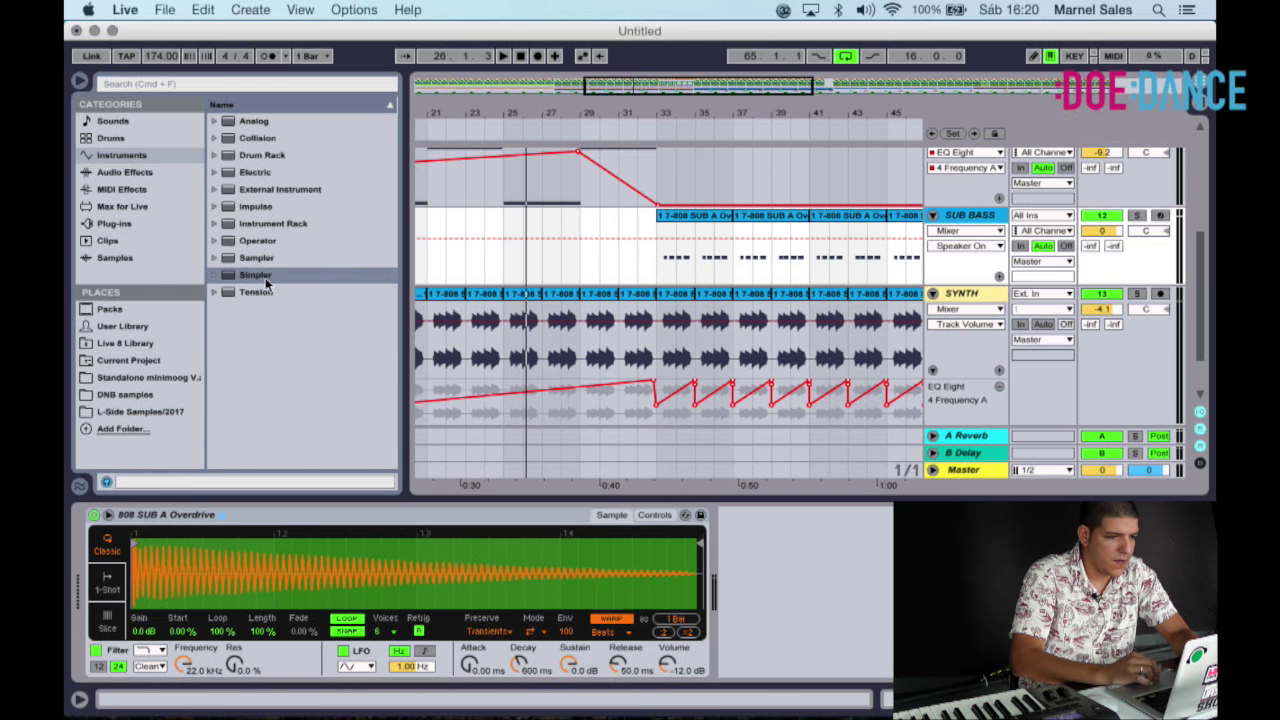
pyautogui.click(267, 263)
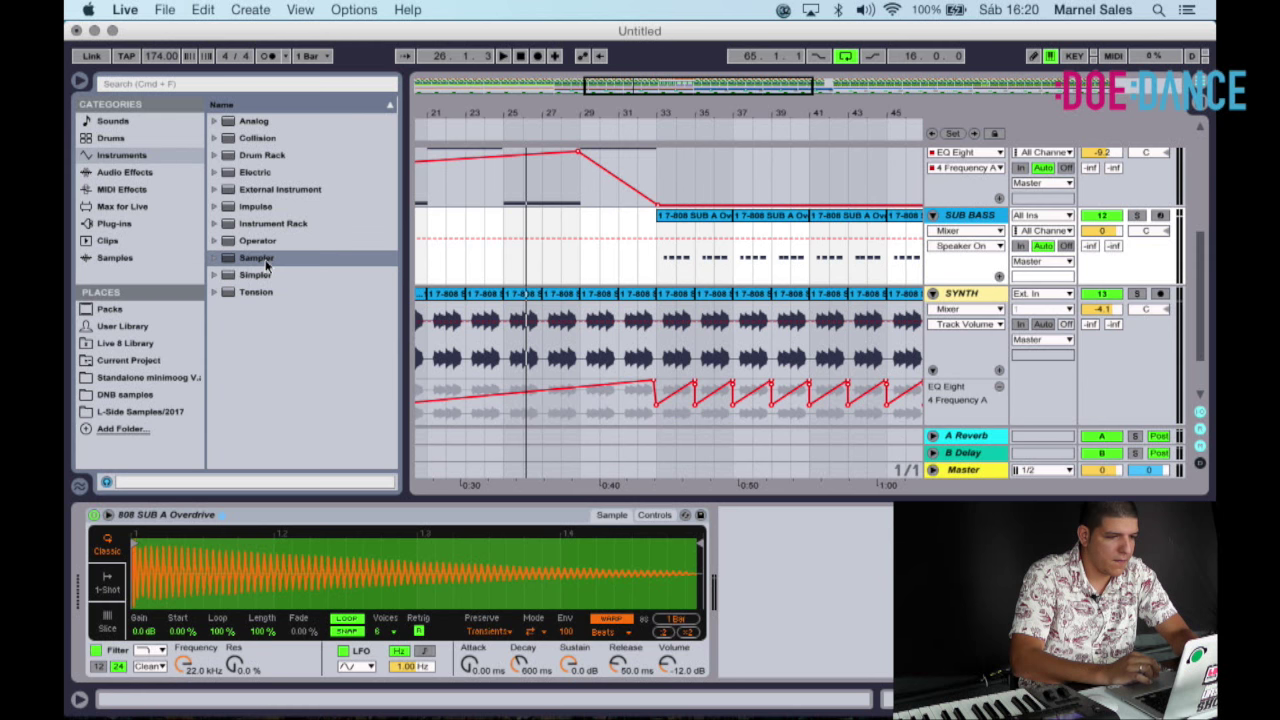
# Insert a new MIDI track directly below the SUB BASS track.
pyautogui.click(959, 219)
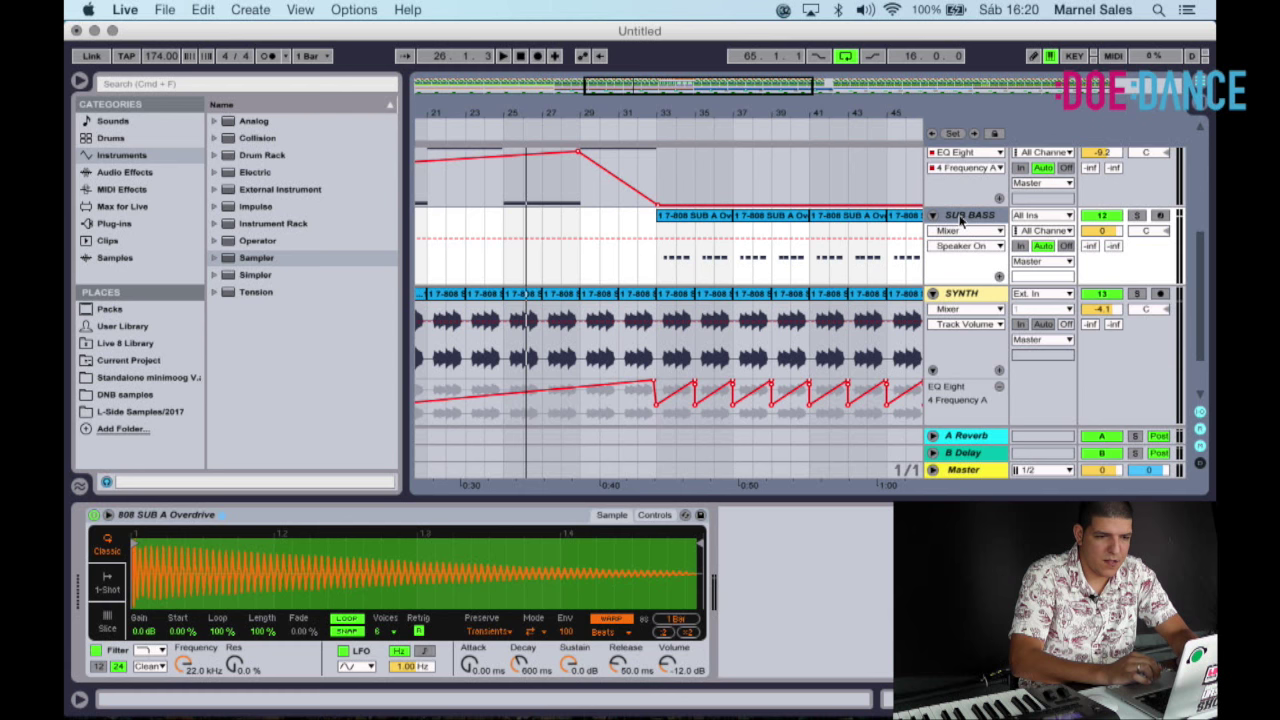
pyautogui.rightClick(960, 222)
pyautogui.click(1000, 358)
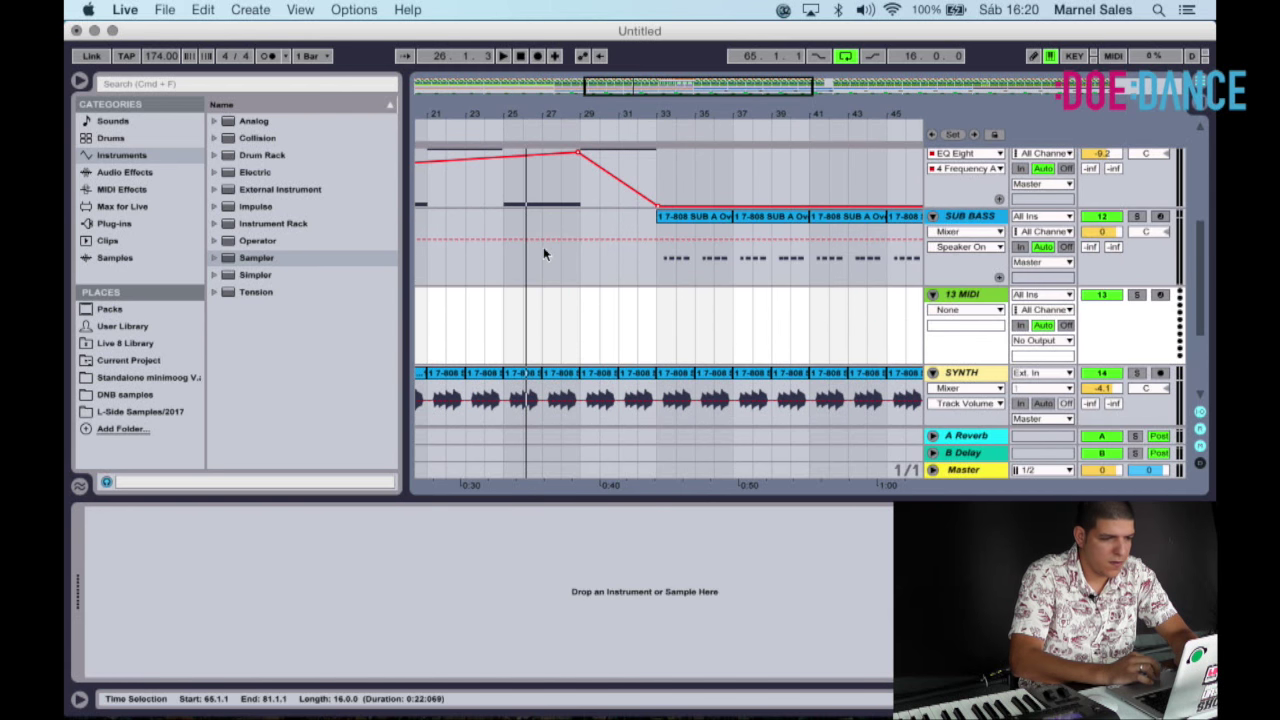
# Load an empty Sampler instrument onto the new MIDI track and select that track.
pyautogui.moveTo(266, 257); pyautogui.dragTo(426, 572)
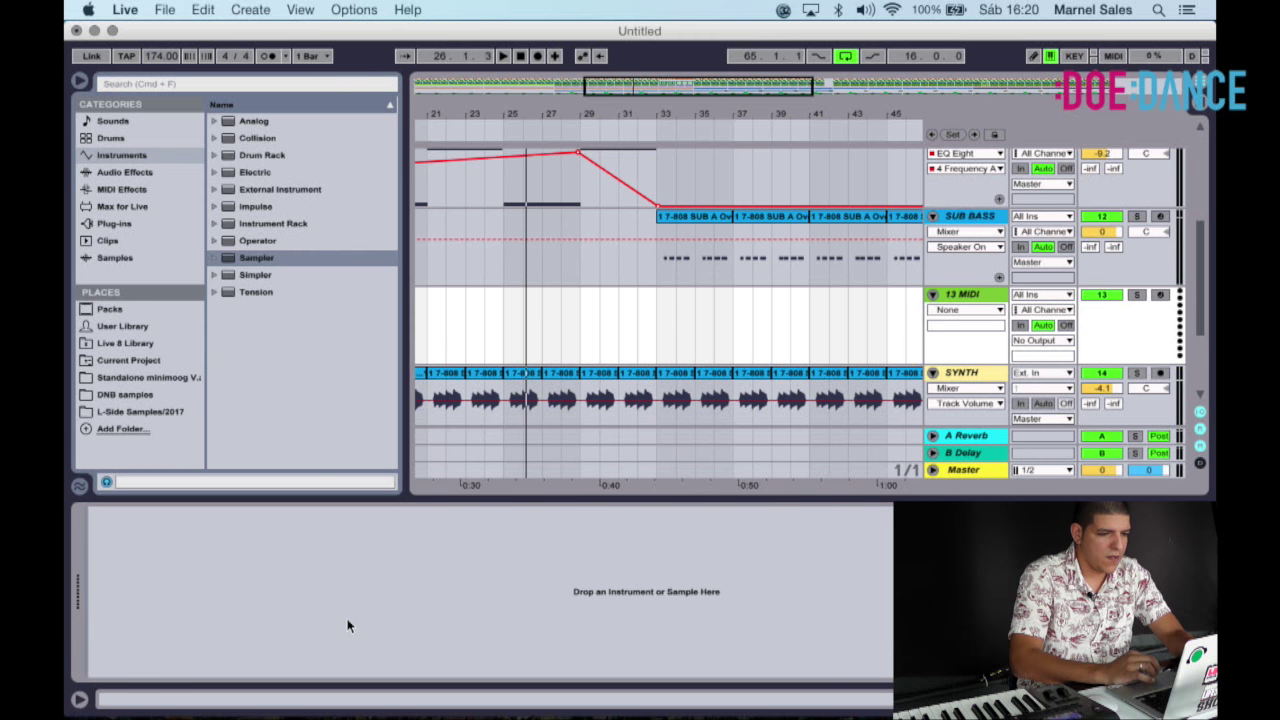
pyautogui.click(259, 263)
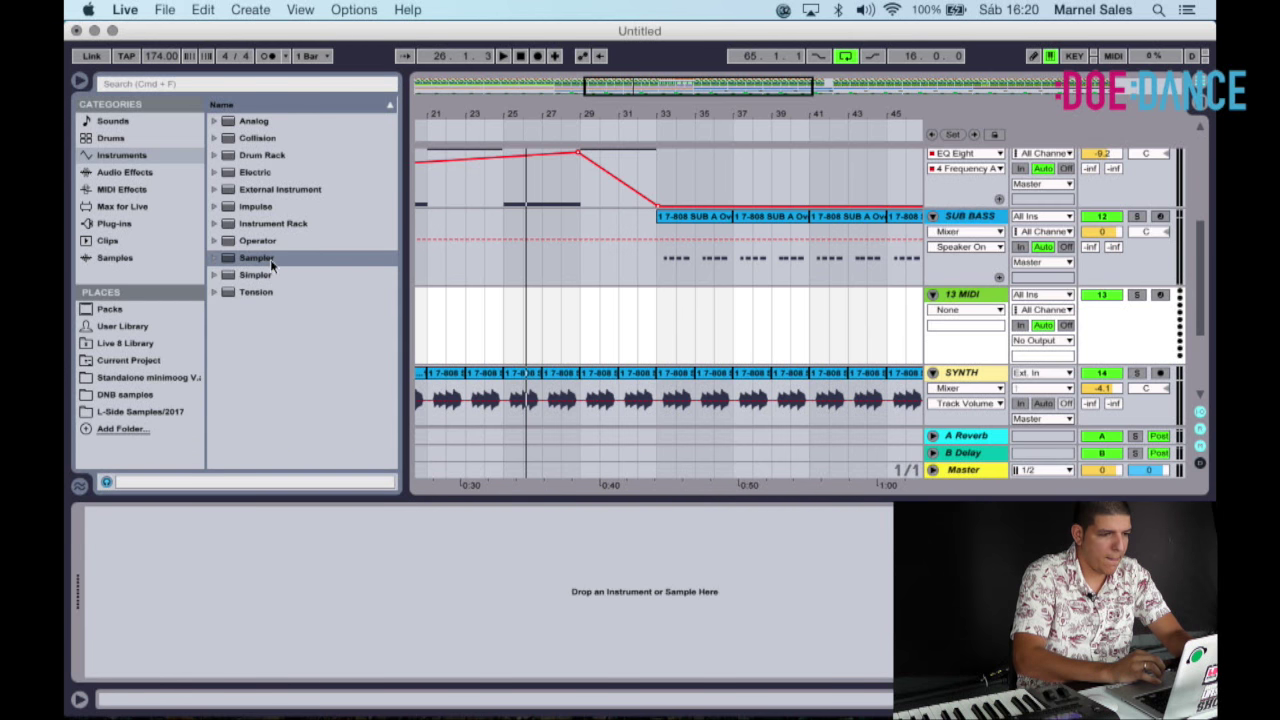
pyautogui.doubleClick(270, 259)
pyautogui.scroll(-5, 965, 385)
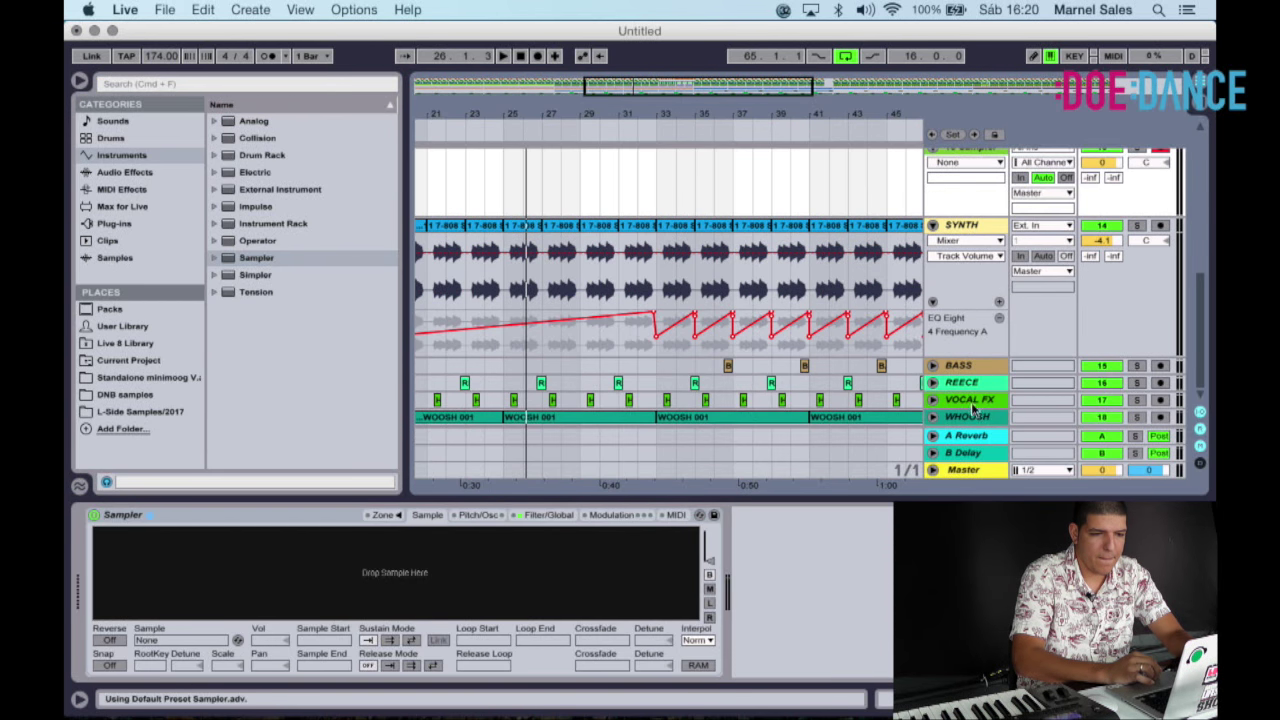
pyautogui.scroll(8, 972, 322)
pyautogui.scroll(-2, 972, 322)
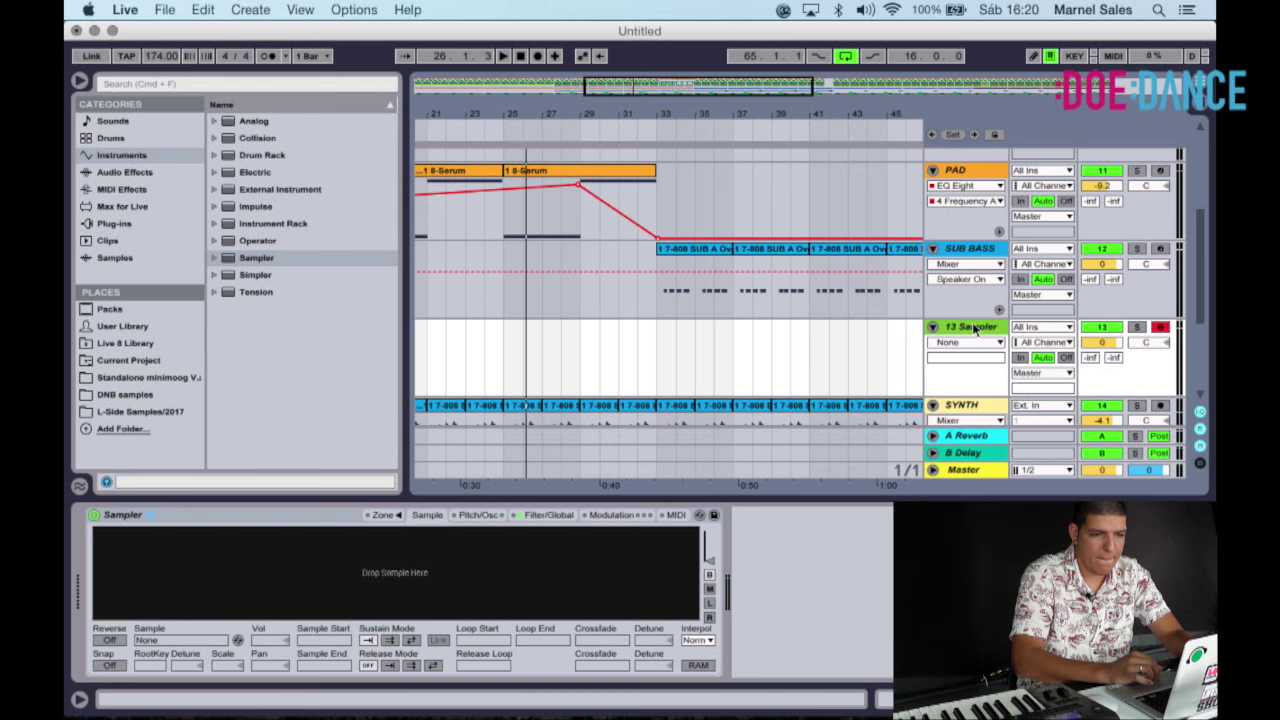
pyautogui.moveTo(975, 329)
pyautogui.mouseDown()
pyautogui.moveTo(970, 268)
pyautogui.moveTo(973, 342)
pyautogui.moveTo(1029, 339)
pyautogui.moveTo(990, 327)
pyautogui.mouseUp()
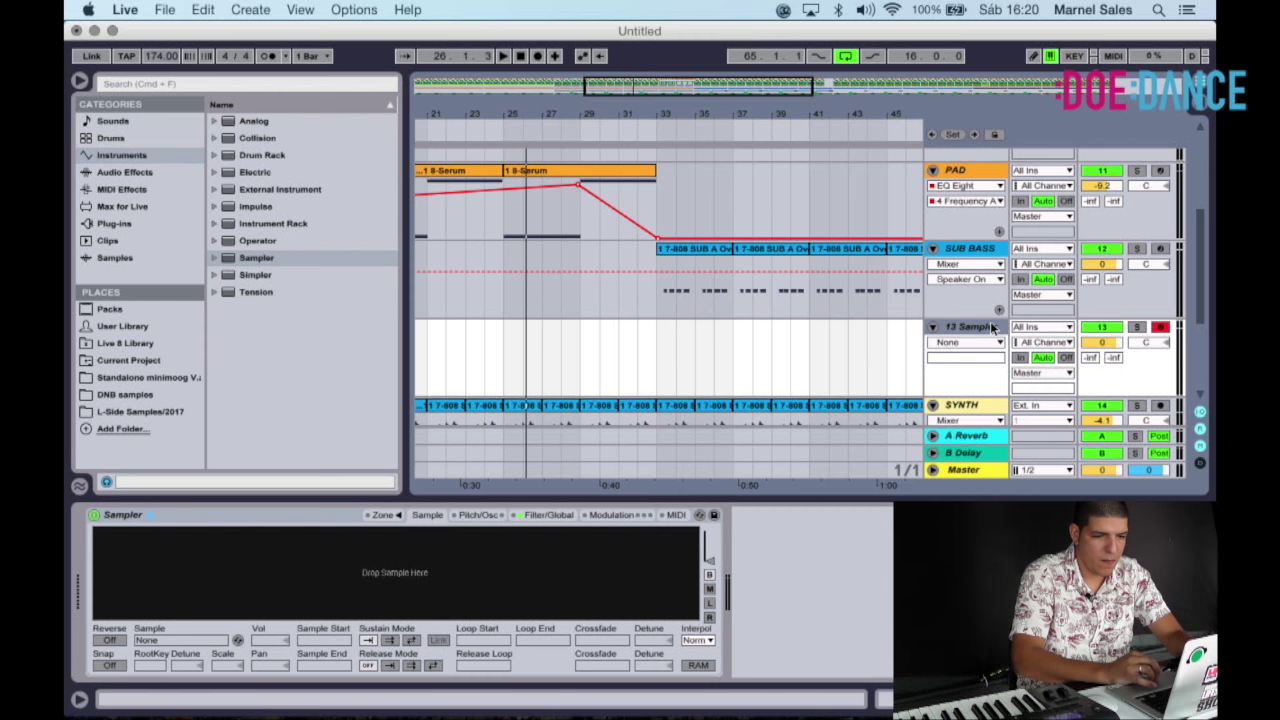
# Load 808 SUB A Overdrive.wav from the L-Side Samples/2017 BASS folder onto the new MIDI track.
pyautogui.click(134, 412)
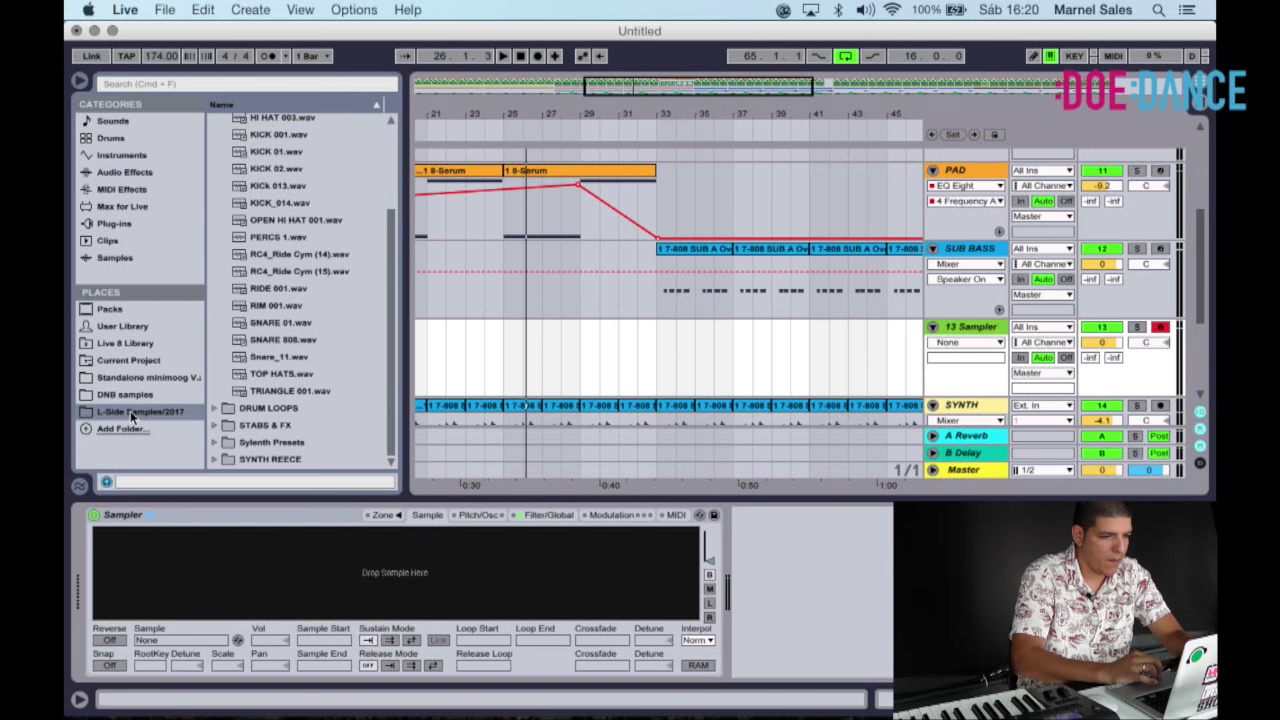
pyautogui.scroll(5, 237, 207)
pyautogui.click(218, 136)
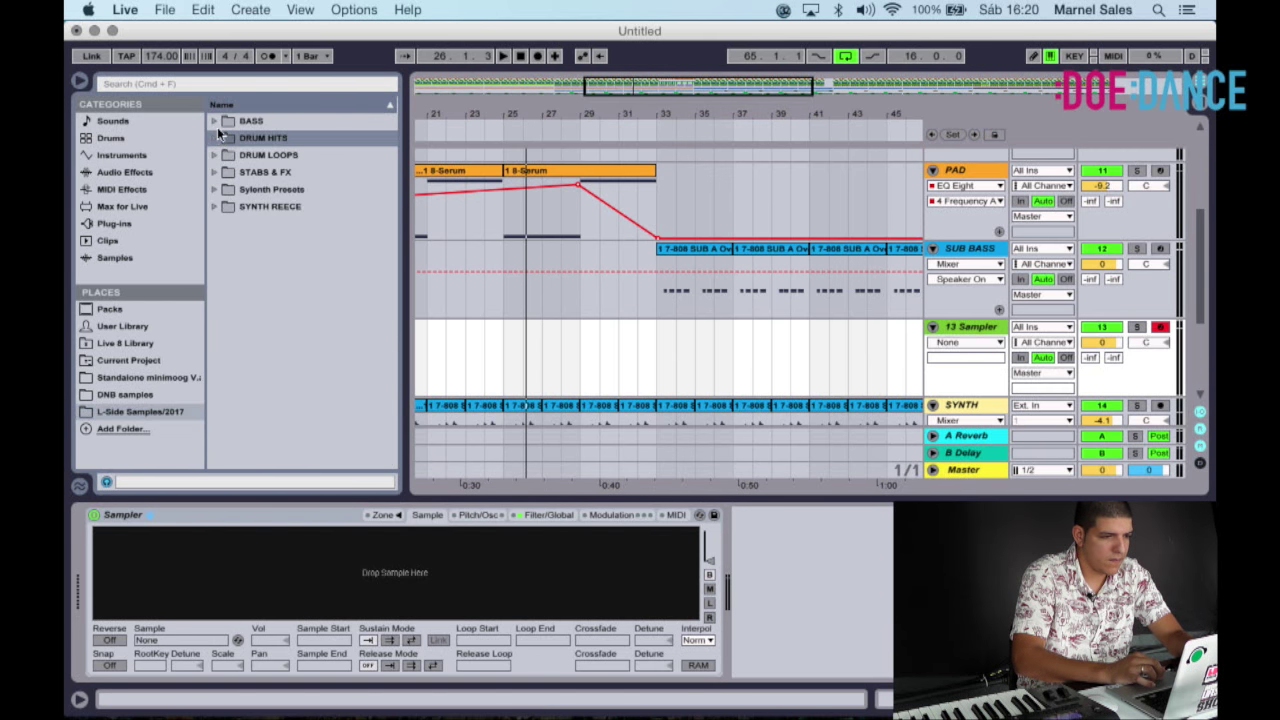
pyautogui.click(217, 125)
pyautogui.click(257, 143)
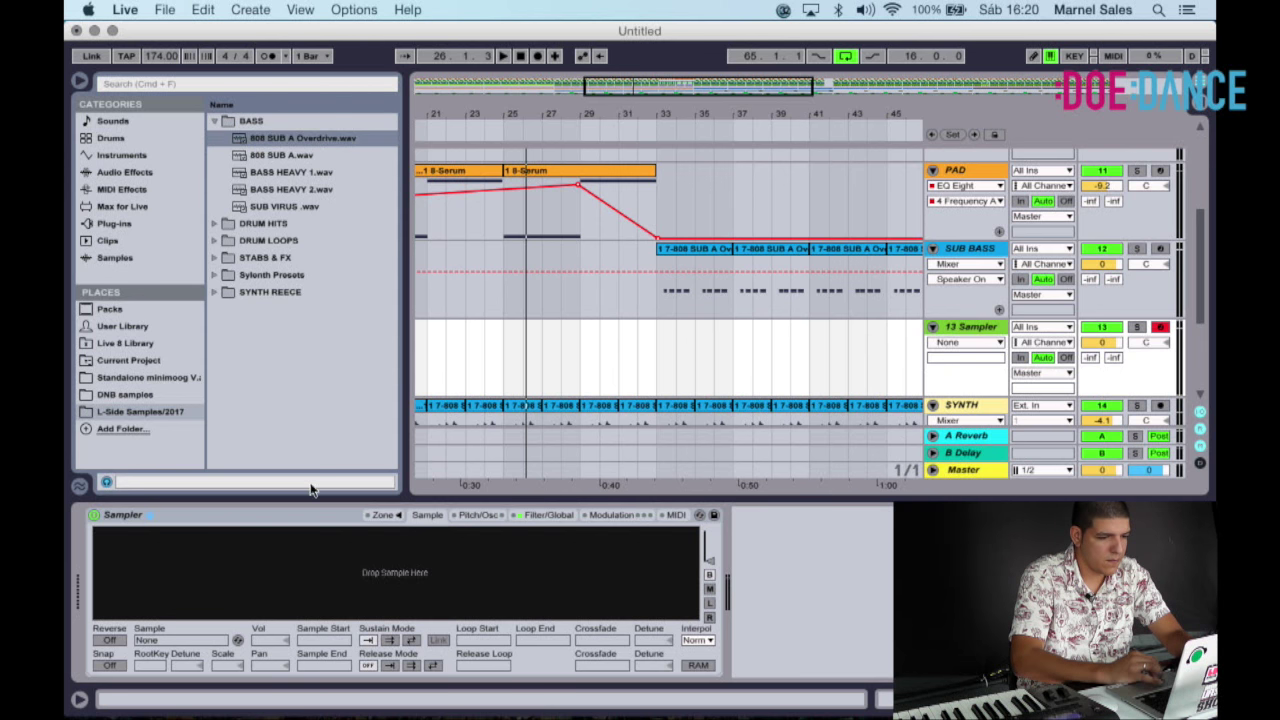
pyautogui.press('Return')
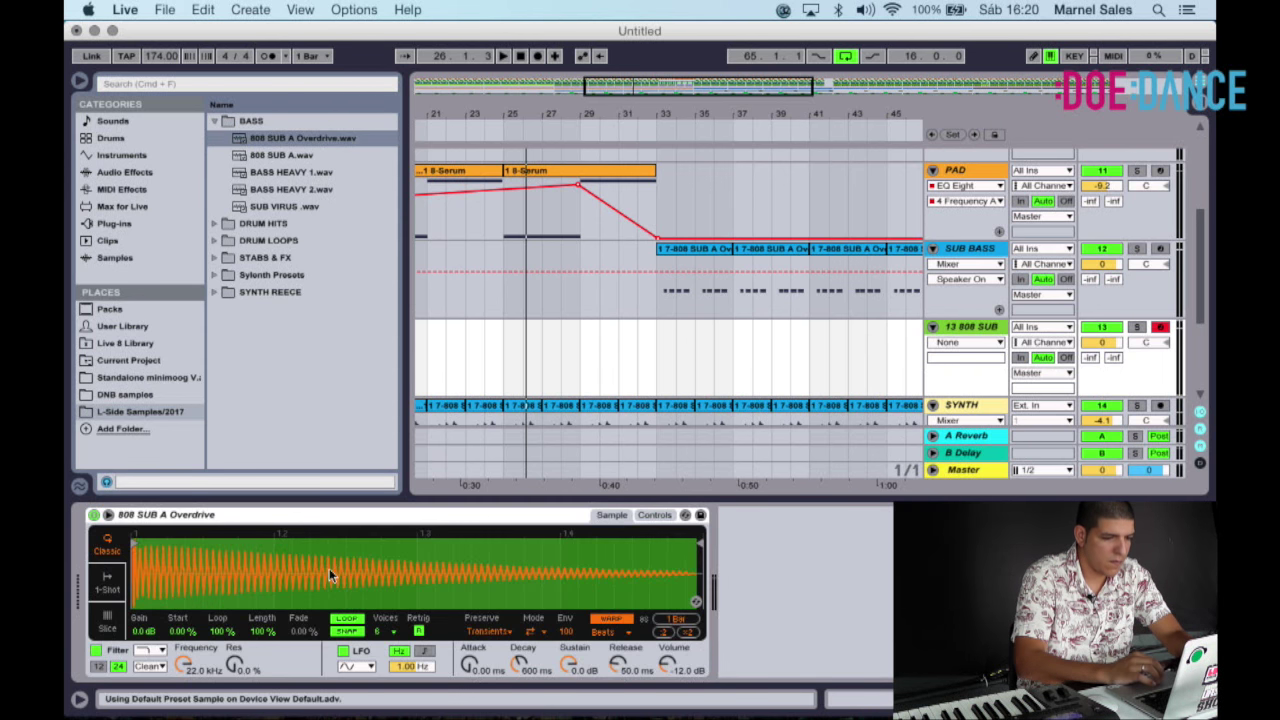
# Delete the 808 SUB A Overdrive instrument from the new MIDI track.
pyautogui.click(266, 514)
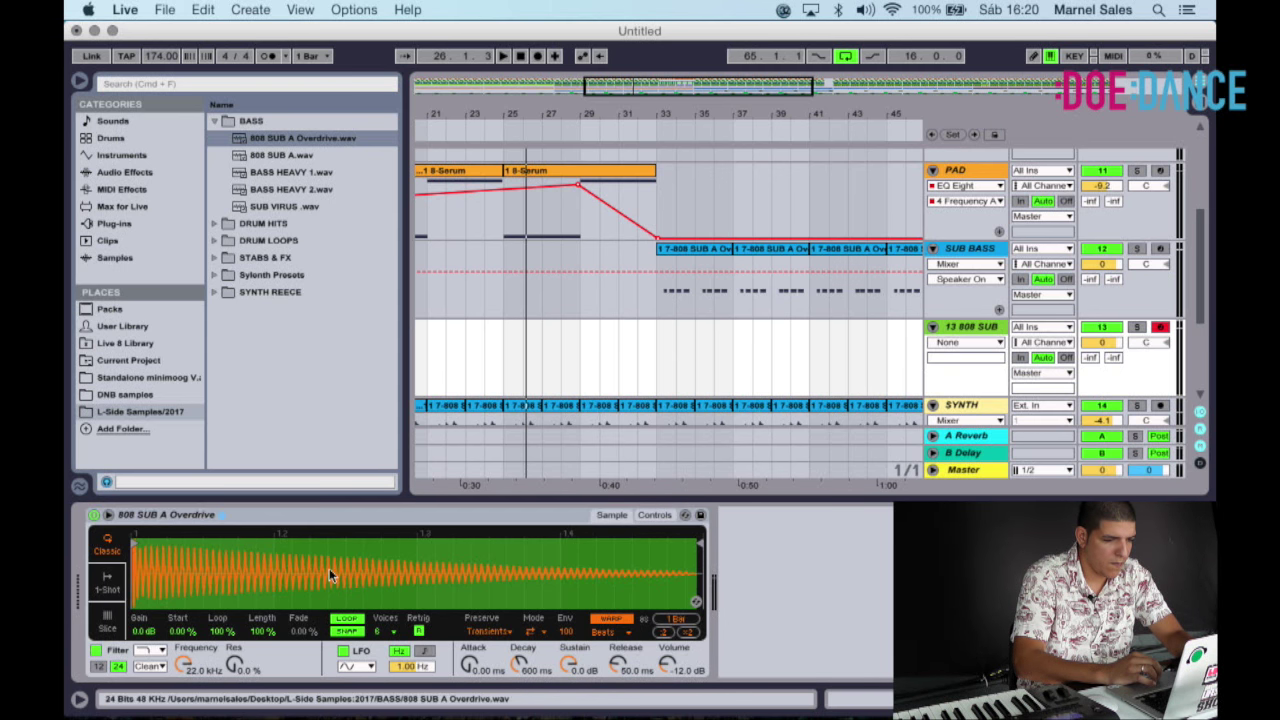
pyautogui.click(261, 520)
pyautogui.press('Delete')
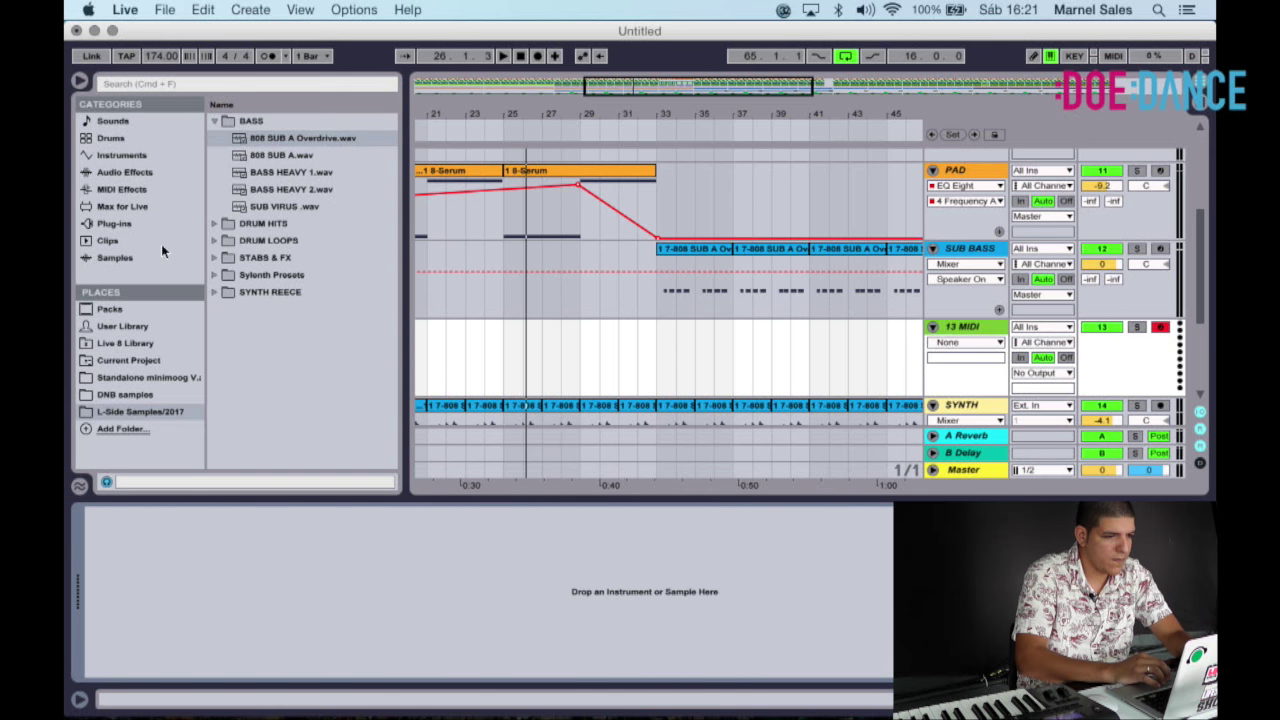
# Load an empty Simpler onto the new MIDI track and delete it again.
pyautogui.click(124, 155)
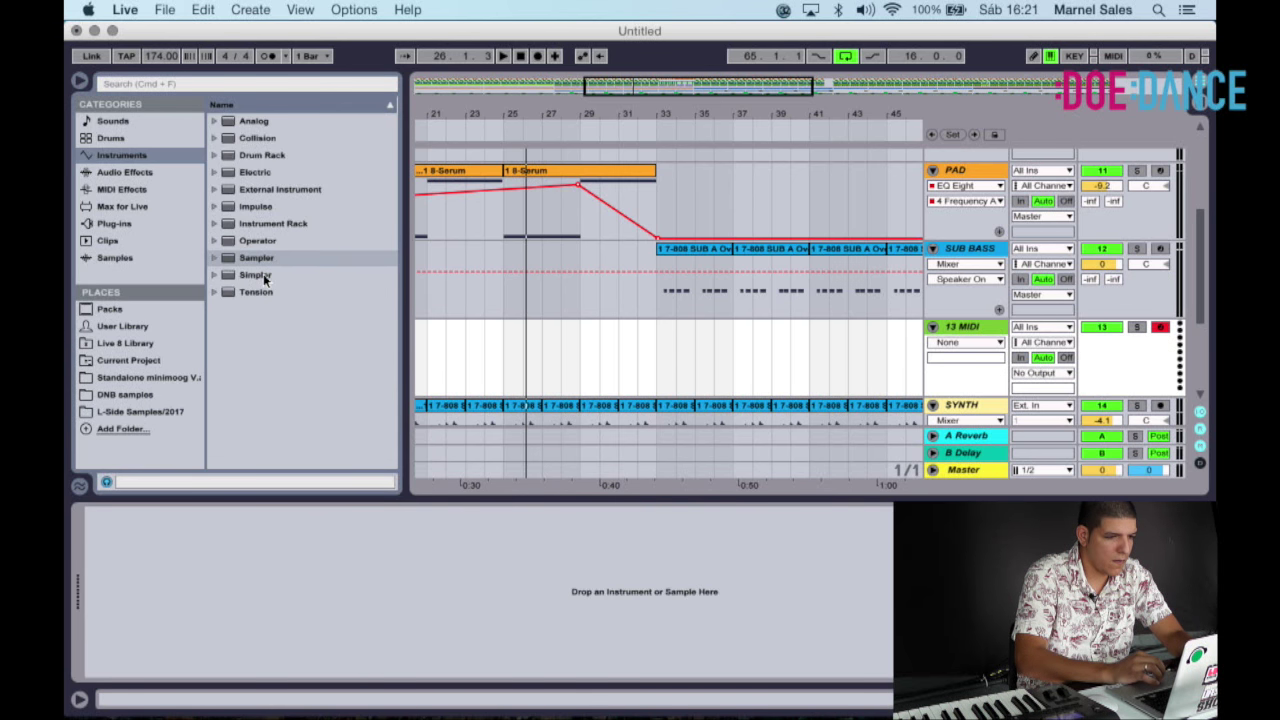
pyautogui.click(263, 274)
pyautogui.doubleClick(263, 274)
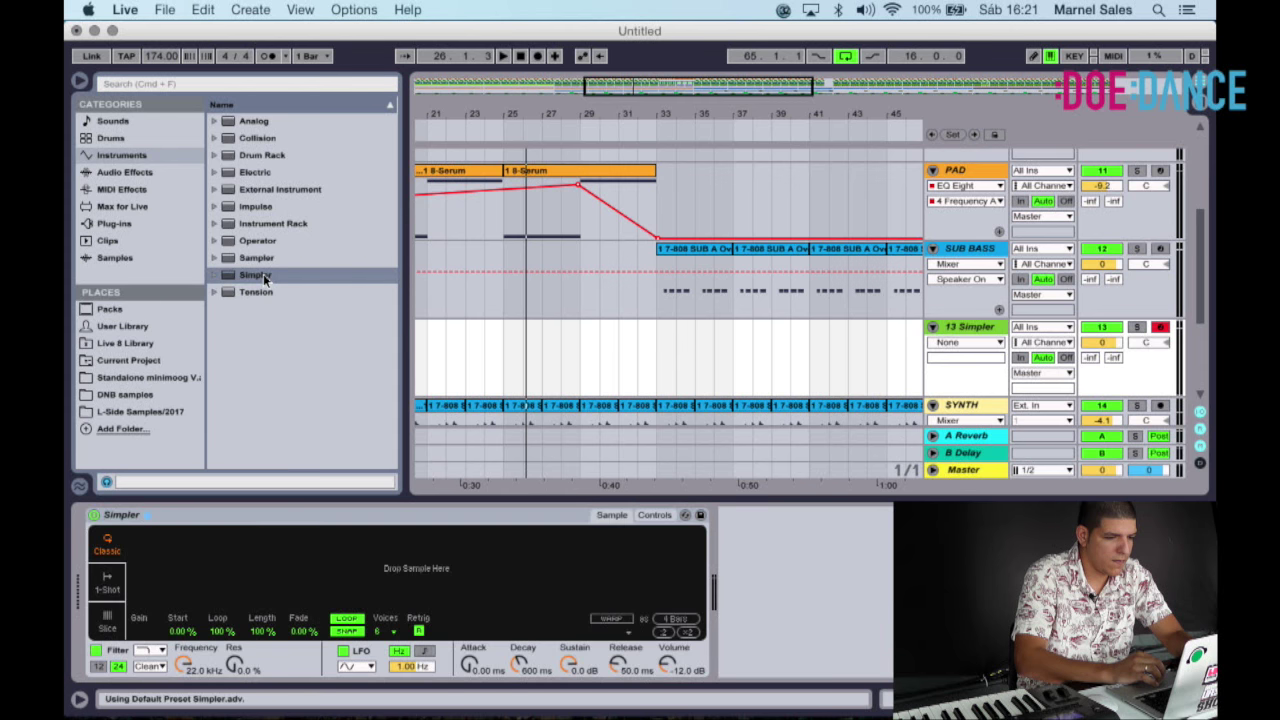
pyautogui.click(285, 522)
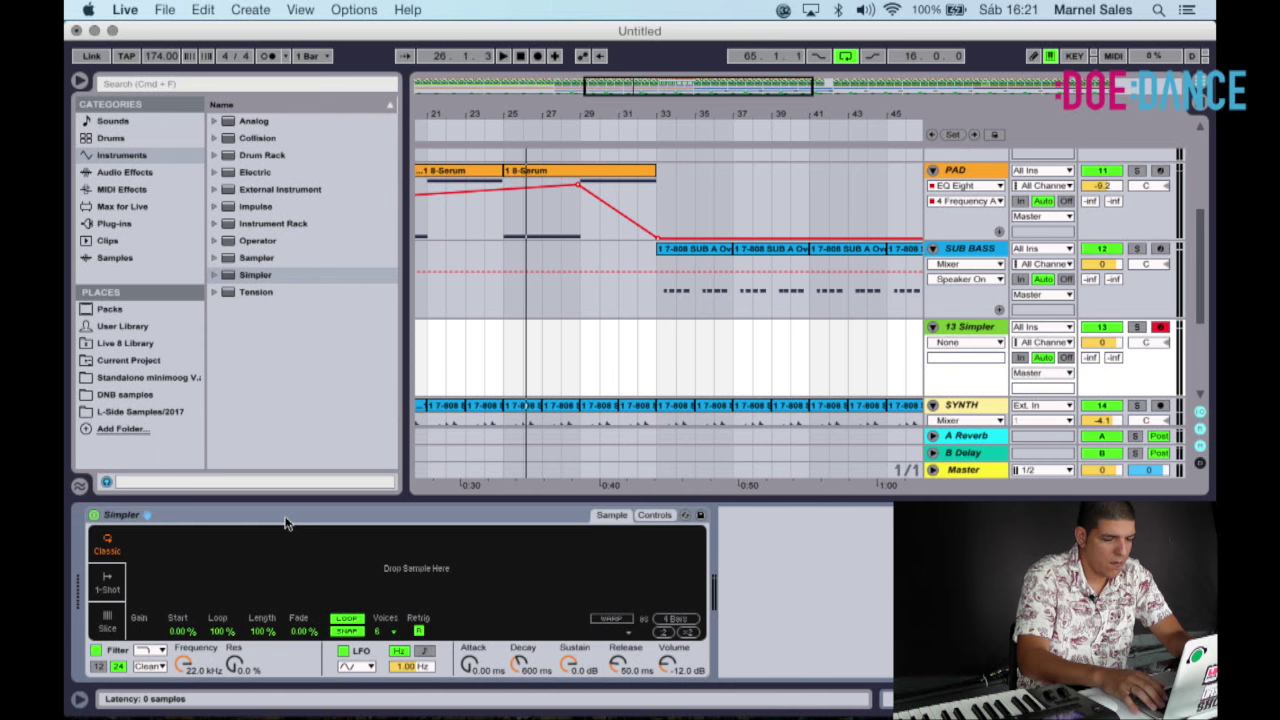
pyautogui.press('Delete')
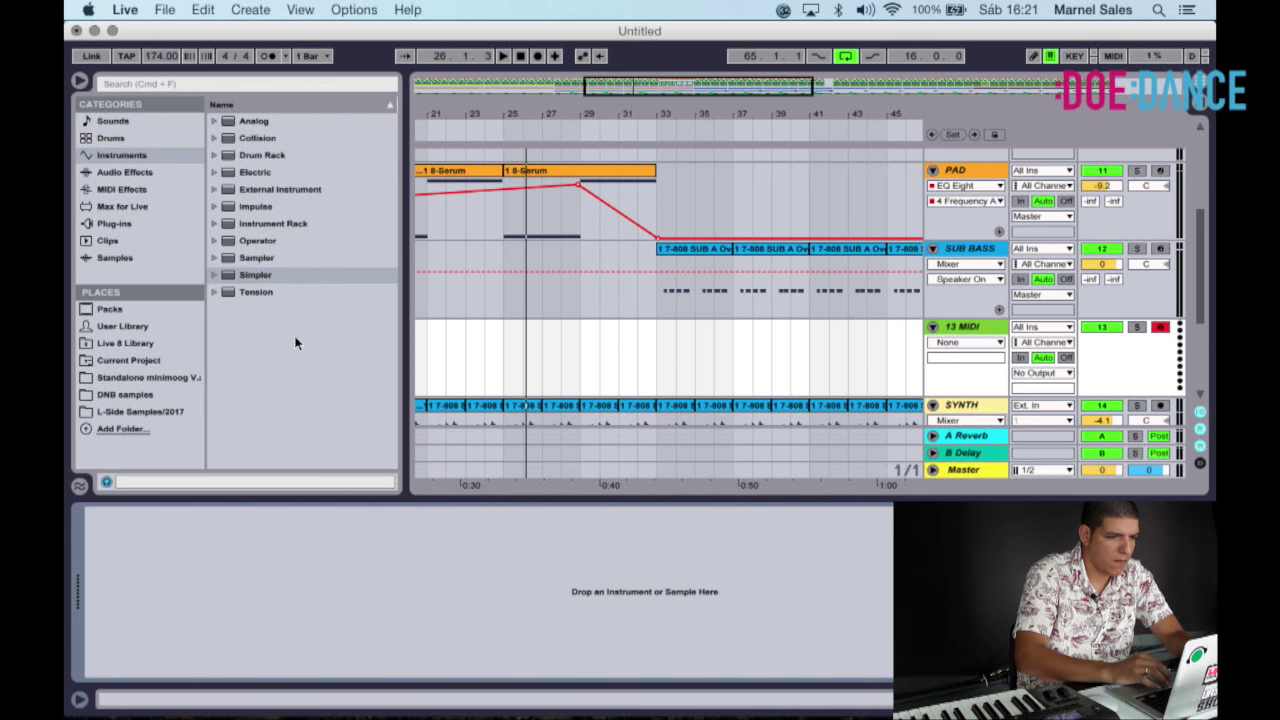
# Load an empty Sampler onto the new MIDI track and try to add 808 SUB A Overdrive.wav to it.
pyautogui.doubleClick(256, 258)
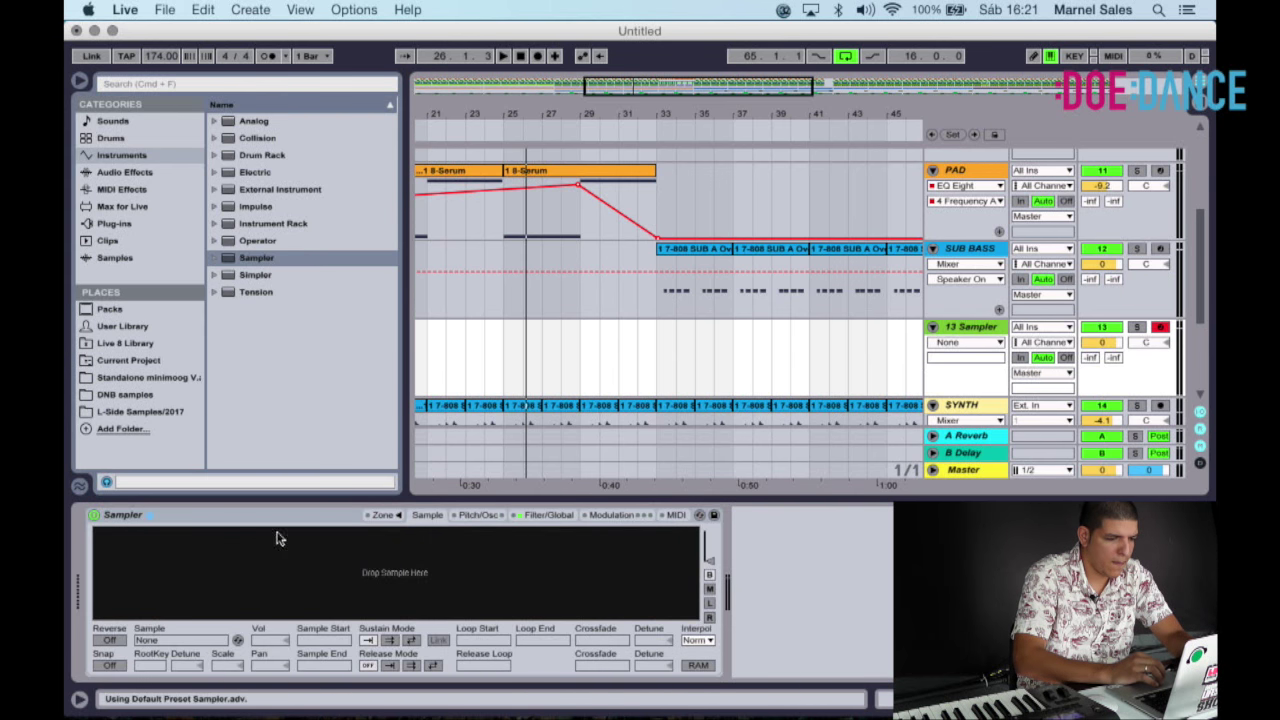
pyautogui.click(153, 416)
pyautogui.click(292, 138)
pyautogui.moveTo(292, 138); pyautogui.dragTo(265, 577)
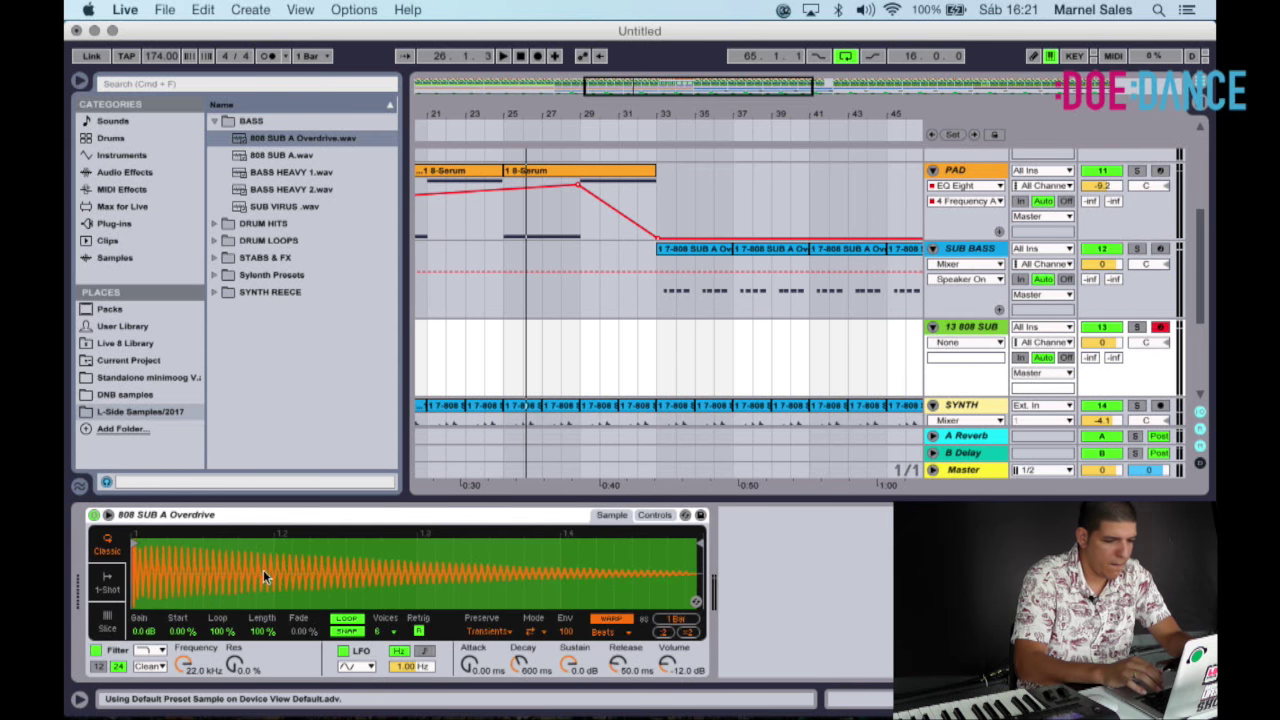
# Zoom into the 808 SUB A Overdrive waveform and delete that instrument from the MIDI track.
pyautogui.click(259, 432)
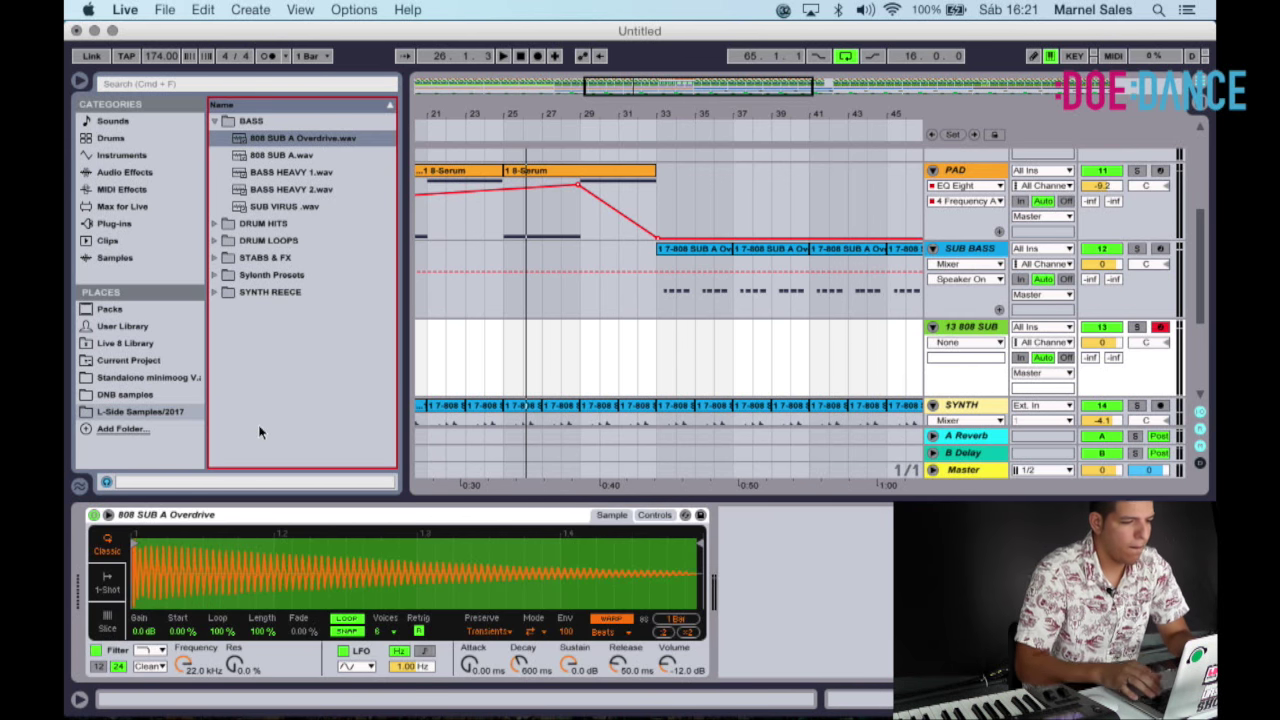
pyautogui.moveTo(262, 558); pyautogui.dragTo(264, 578)
pyautogui.scroll(-8, 265, 577)
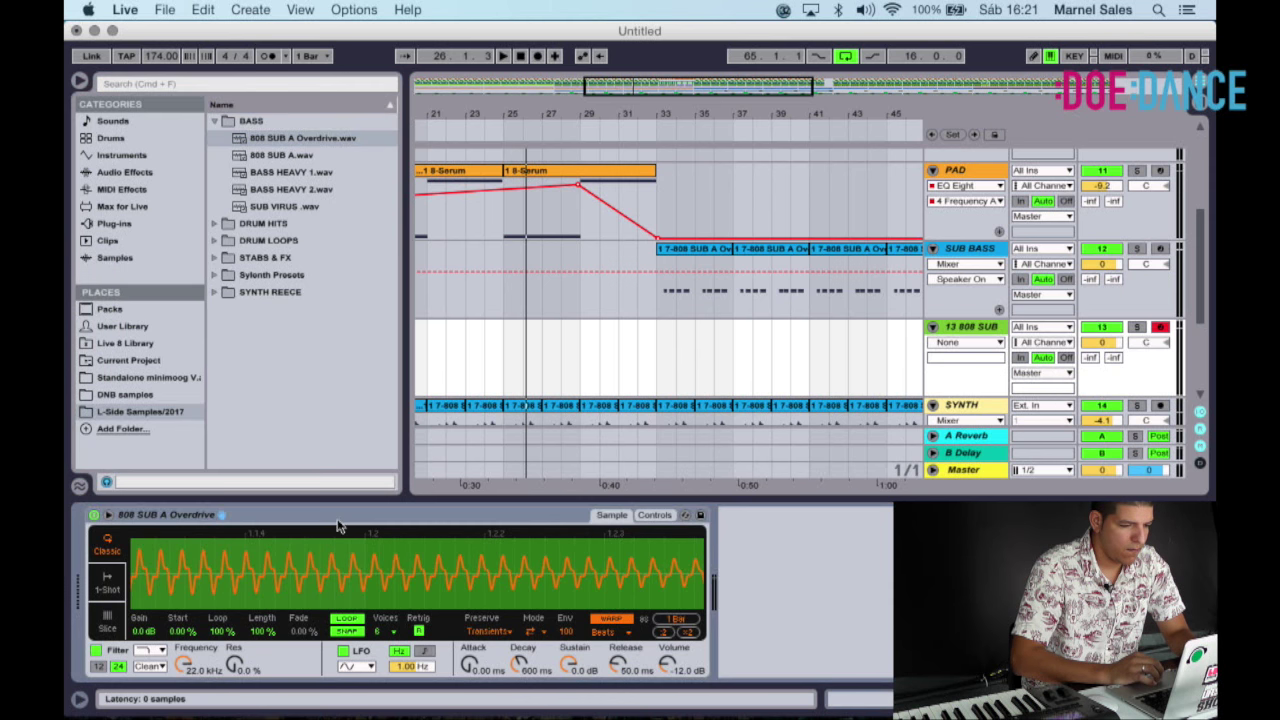
pyautogui.press('Delete')
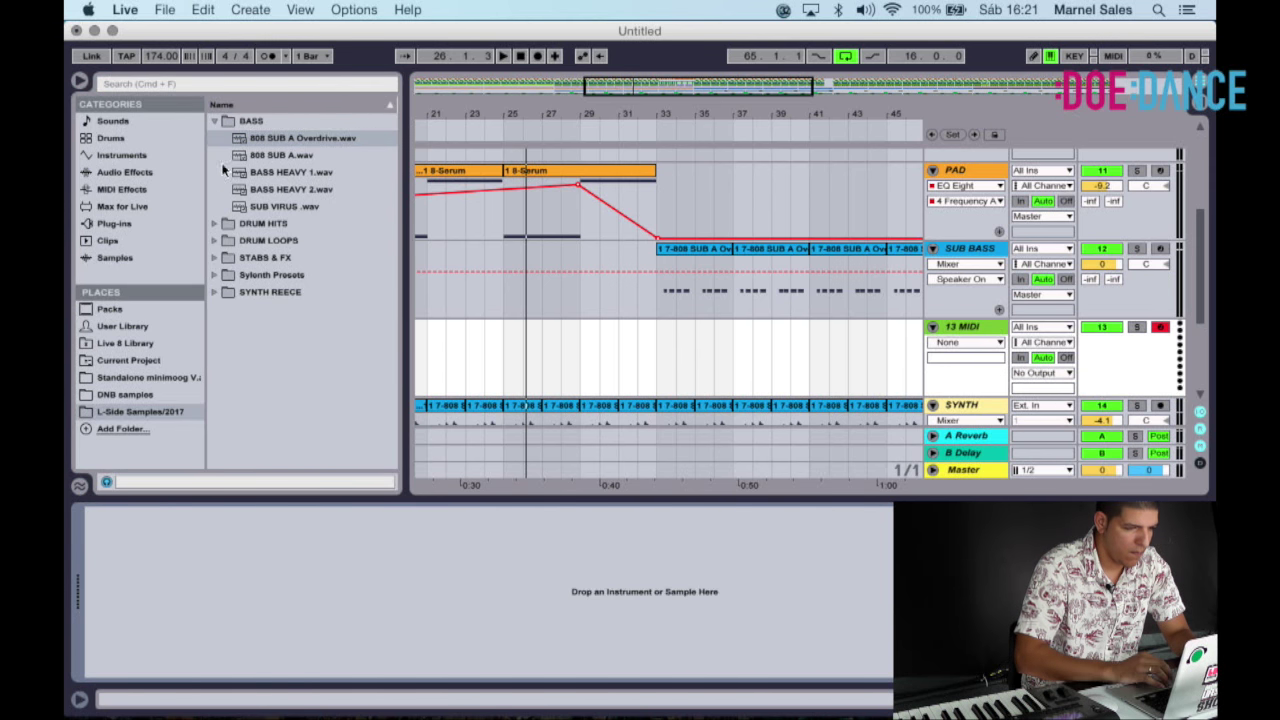
# Put a fresh empty Sampler on the MIDI track and try to place 808 SUB A Overdrive.wav from L-Side Samples/2017 in it.
pyautogui.click(155, 159)
pyautogui.doubleClick(273, 257)
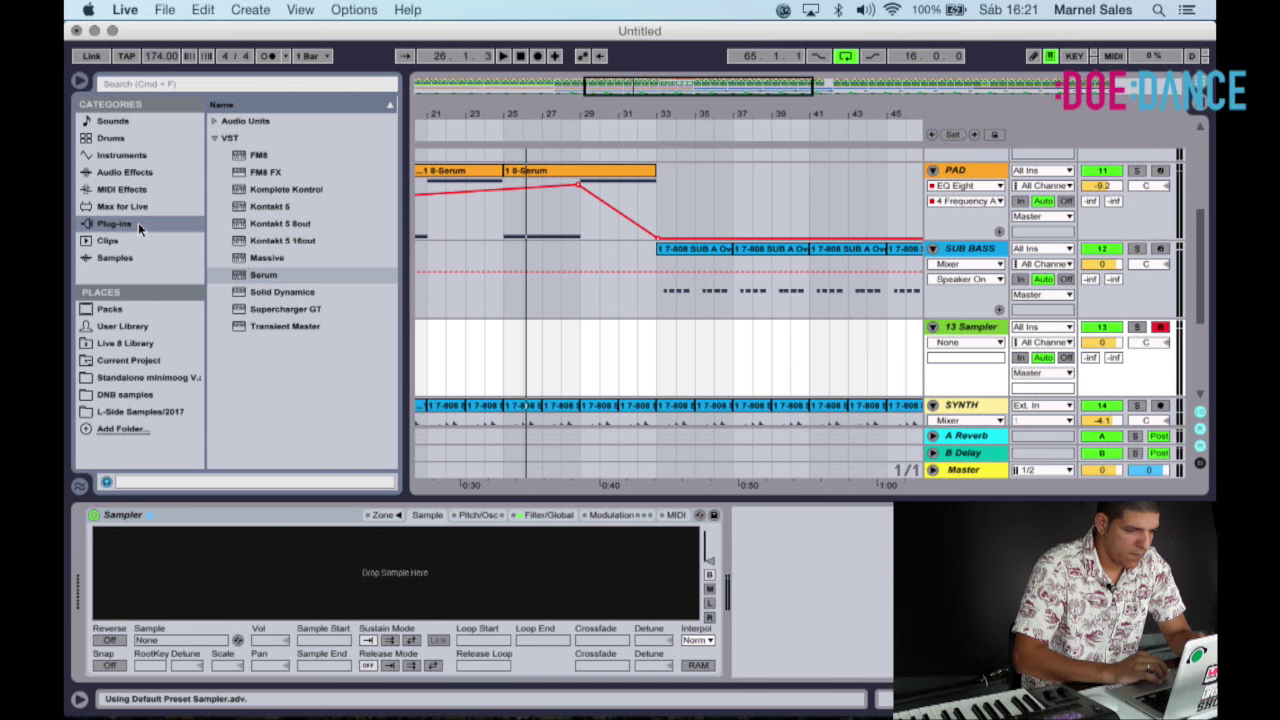
pyautogui.click(150, 411)
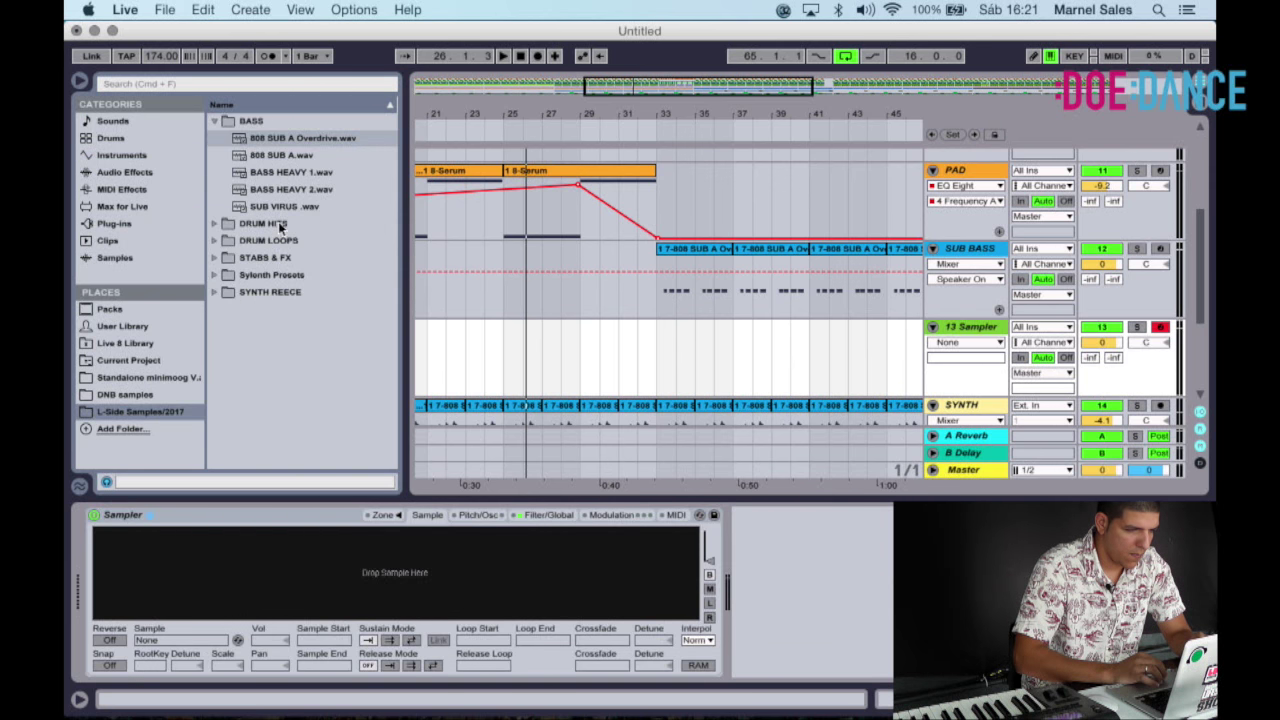
pyautogui.click(288, 141)
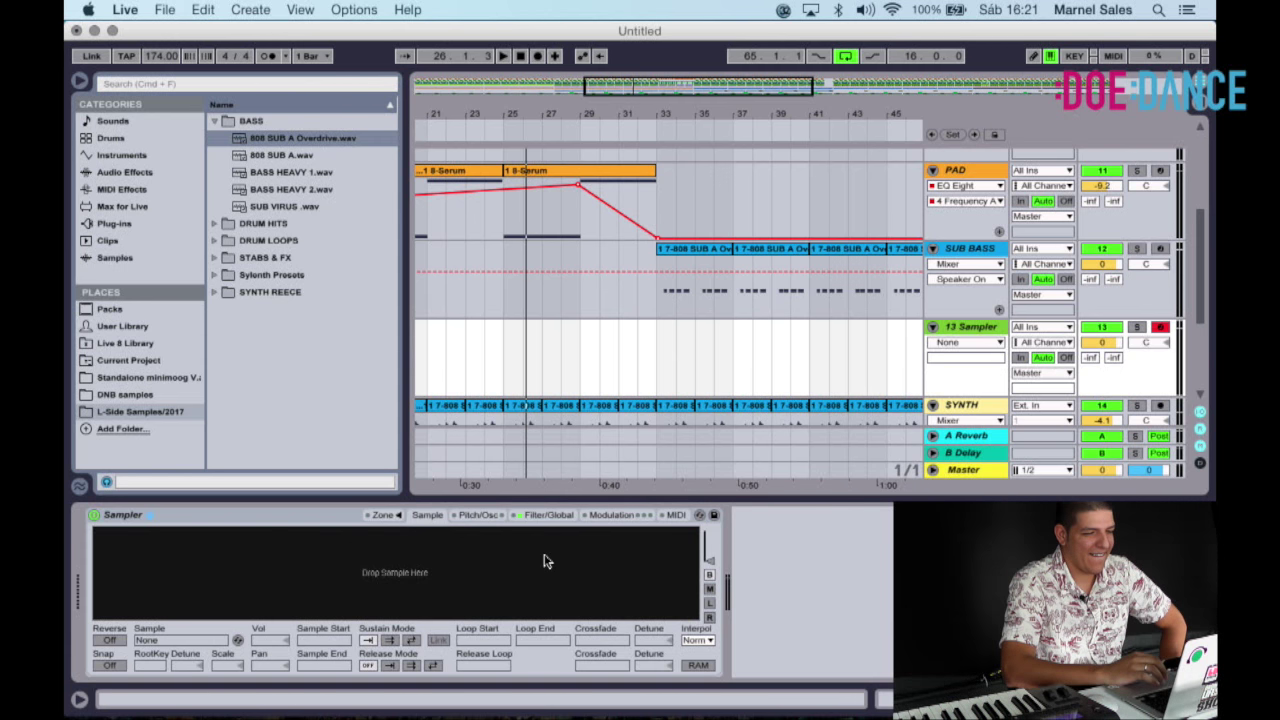
pyautogui.click(800, 568)
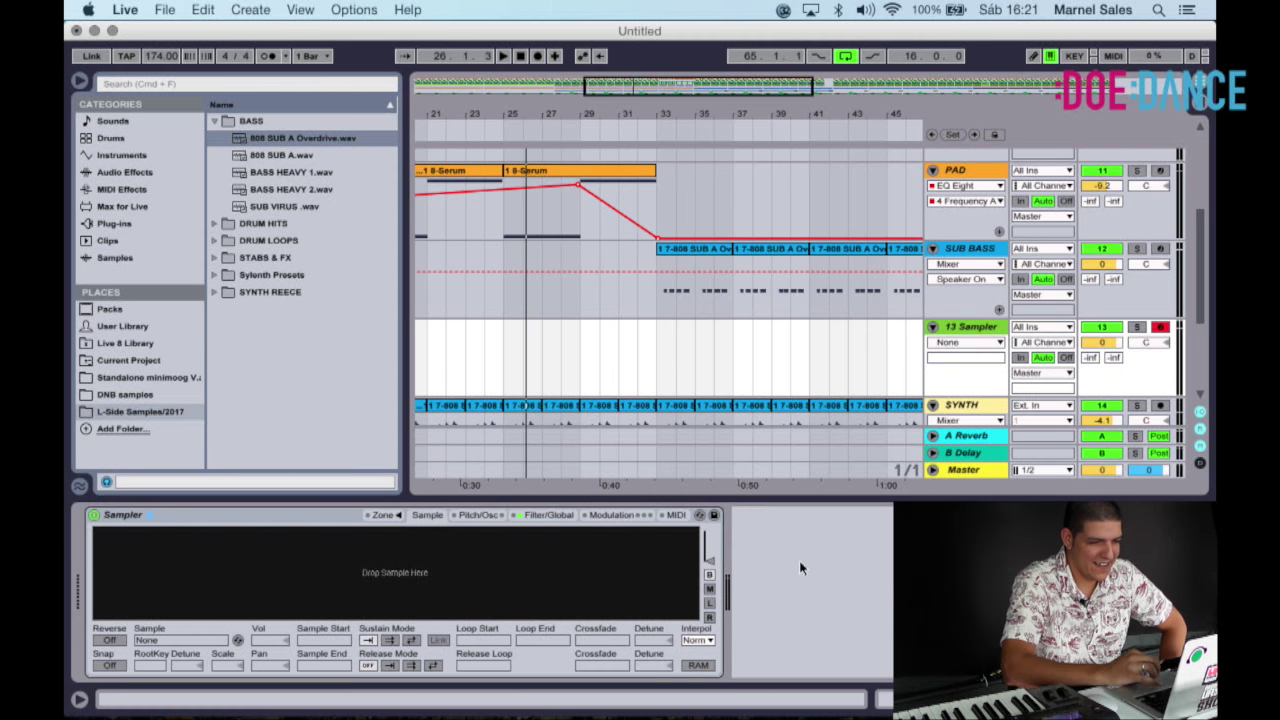
pyautogui.click(572, 555)
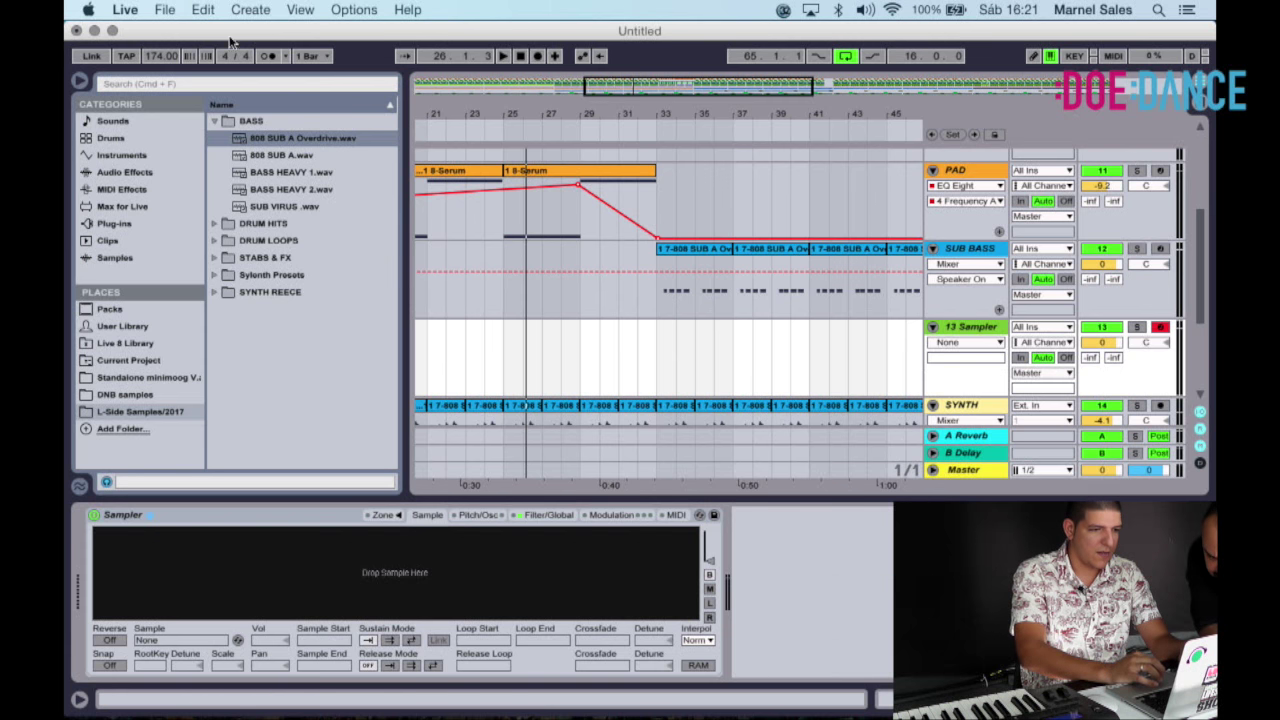
pyautogui.moveTo(277, 140); pyautogui.dragTo(300, 557)
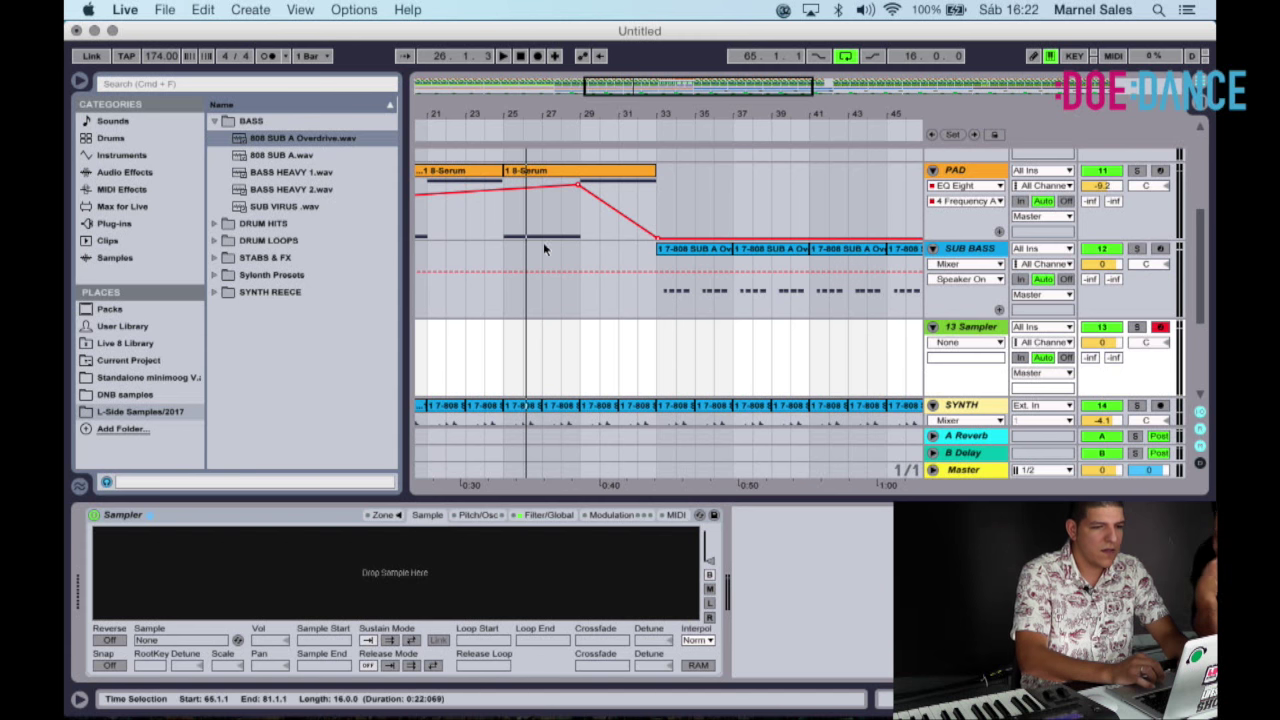
# Save the Live Set as "l-side dj ban" in the Mesa folder and delete the temporary project files.
pyautogui.click(165, 10)
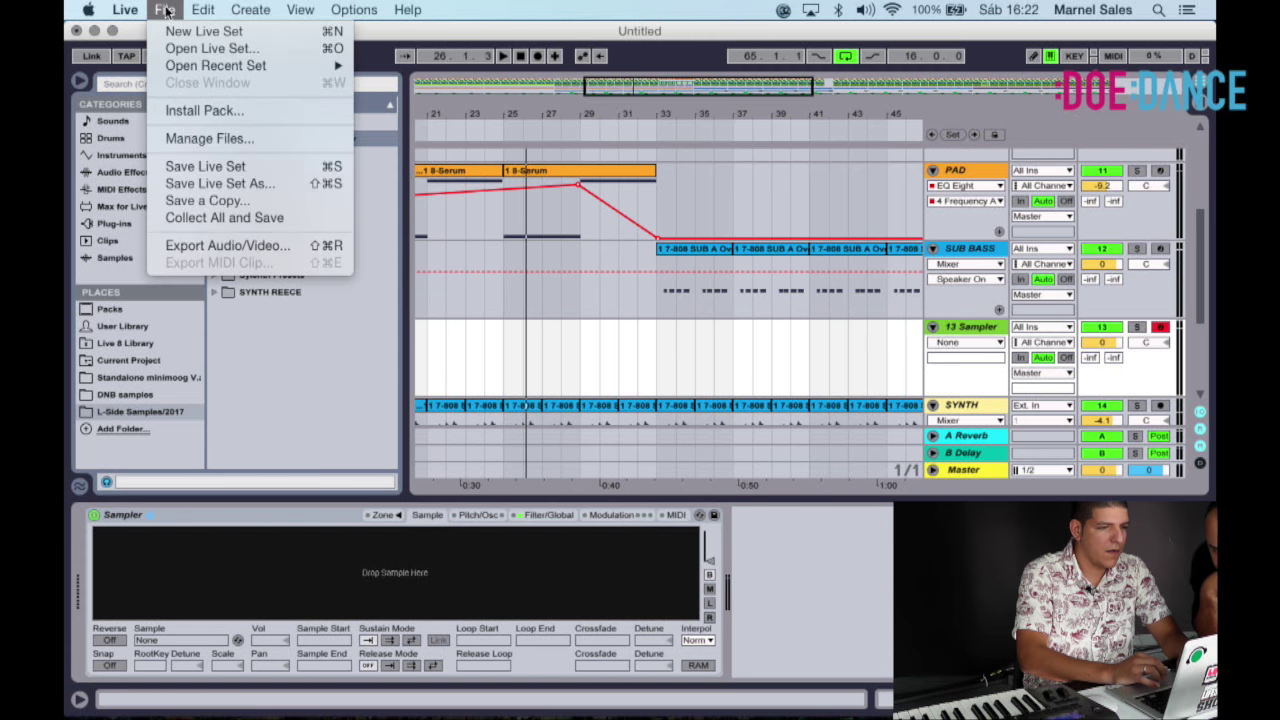
pyautogui.click(230, 186)
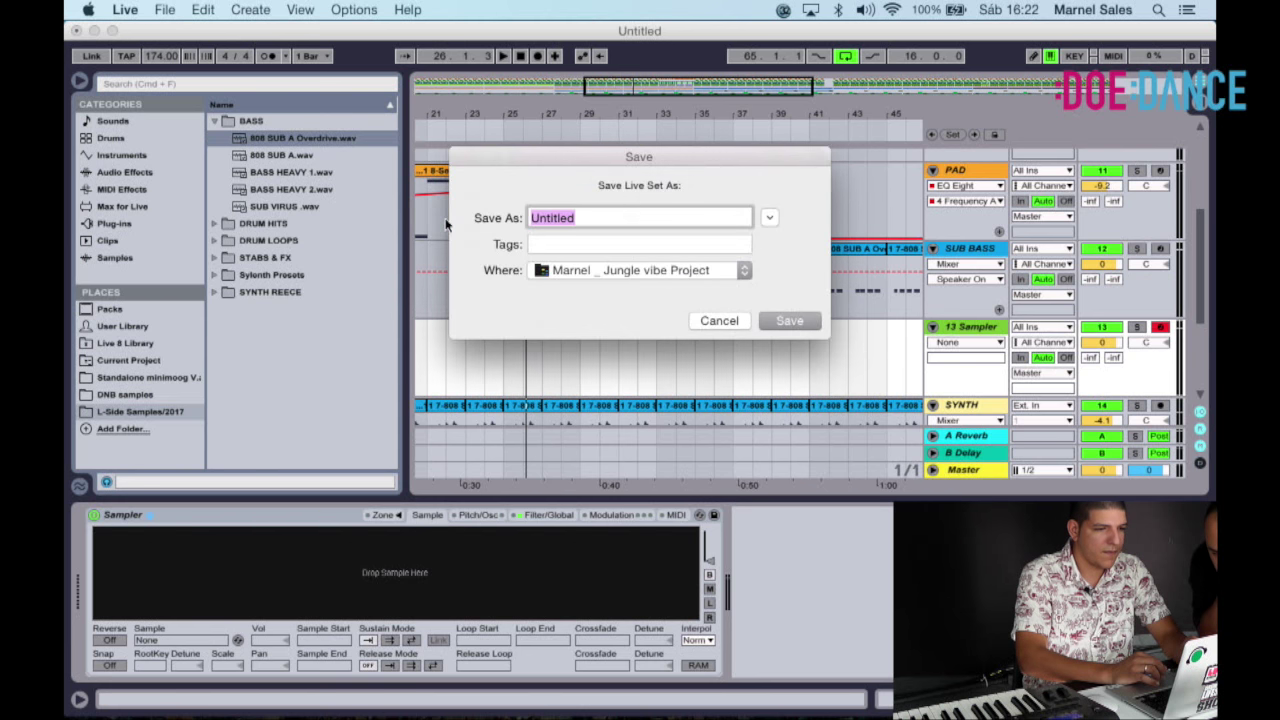
pyautogui.write('dj ban')
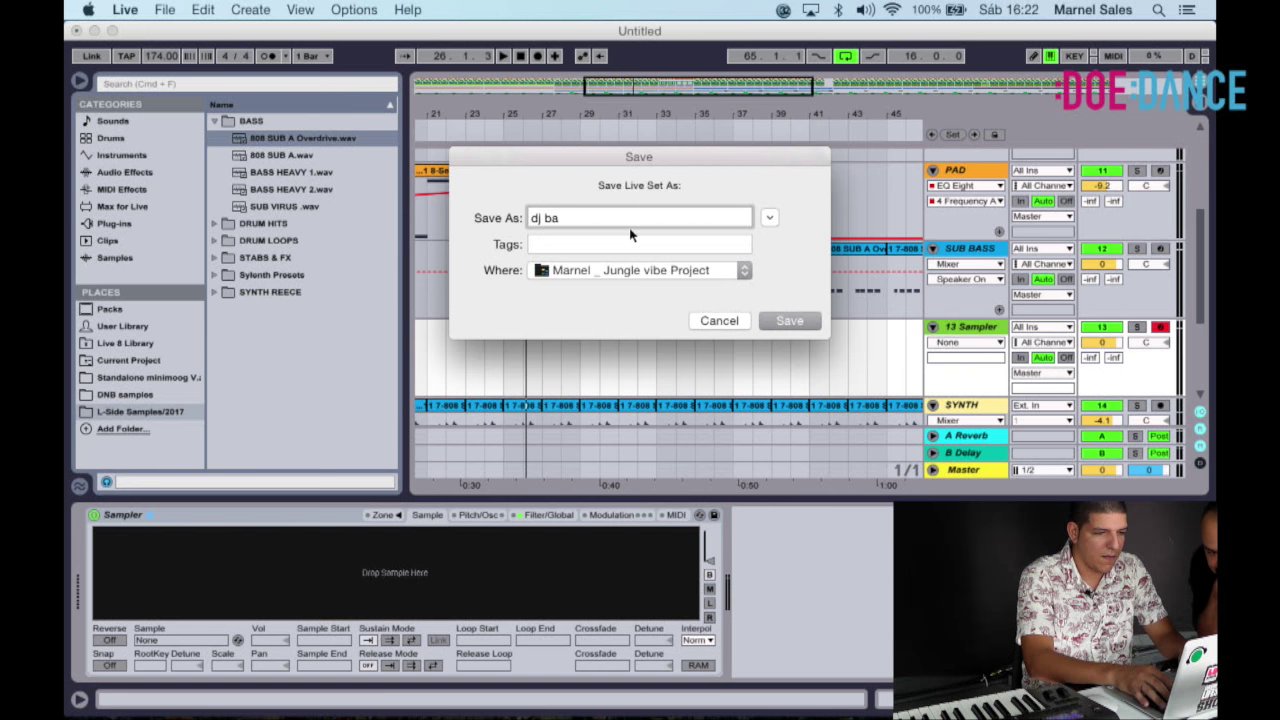
pyautogui.press('BackSpace')
pyautogui.press('BackSpace')
pyautogui.press('BackSpace')
pyautogui.press('BackSpace')
pyautogui.press('BackSpace')
pyautogui.click(727, 278)
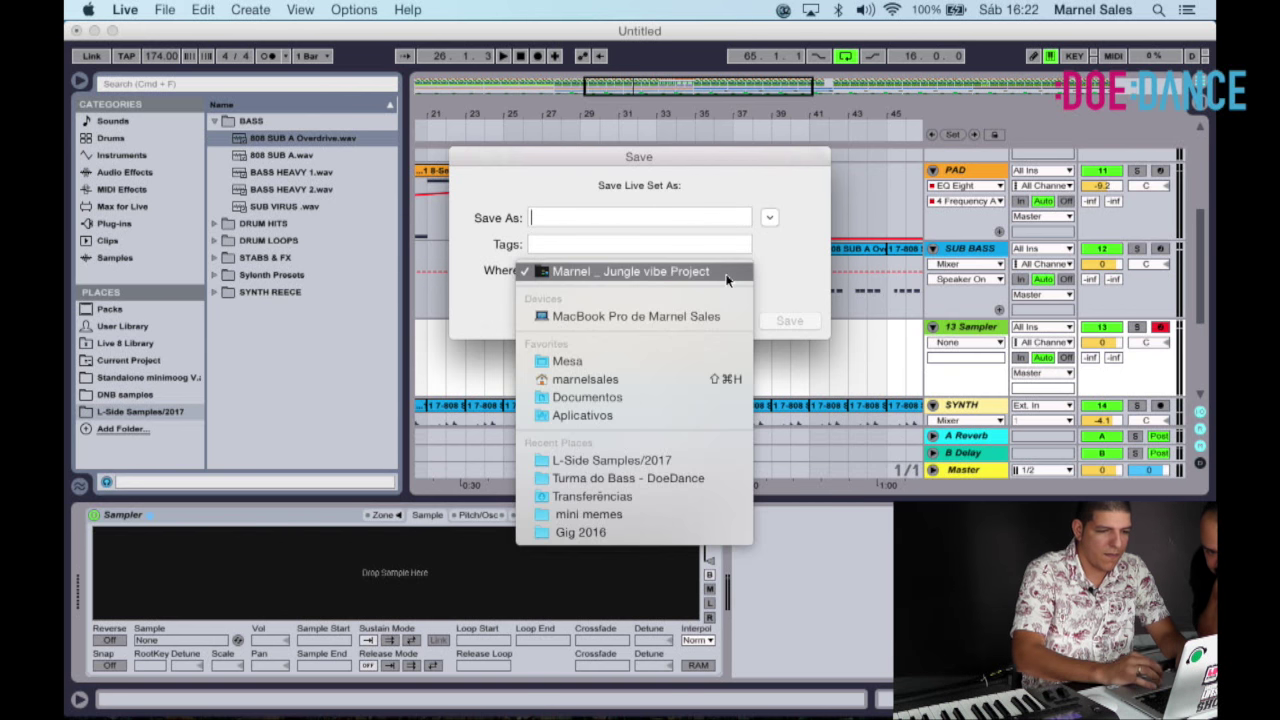
pyautogui.click(646, 357)
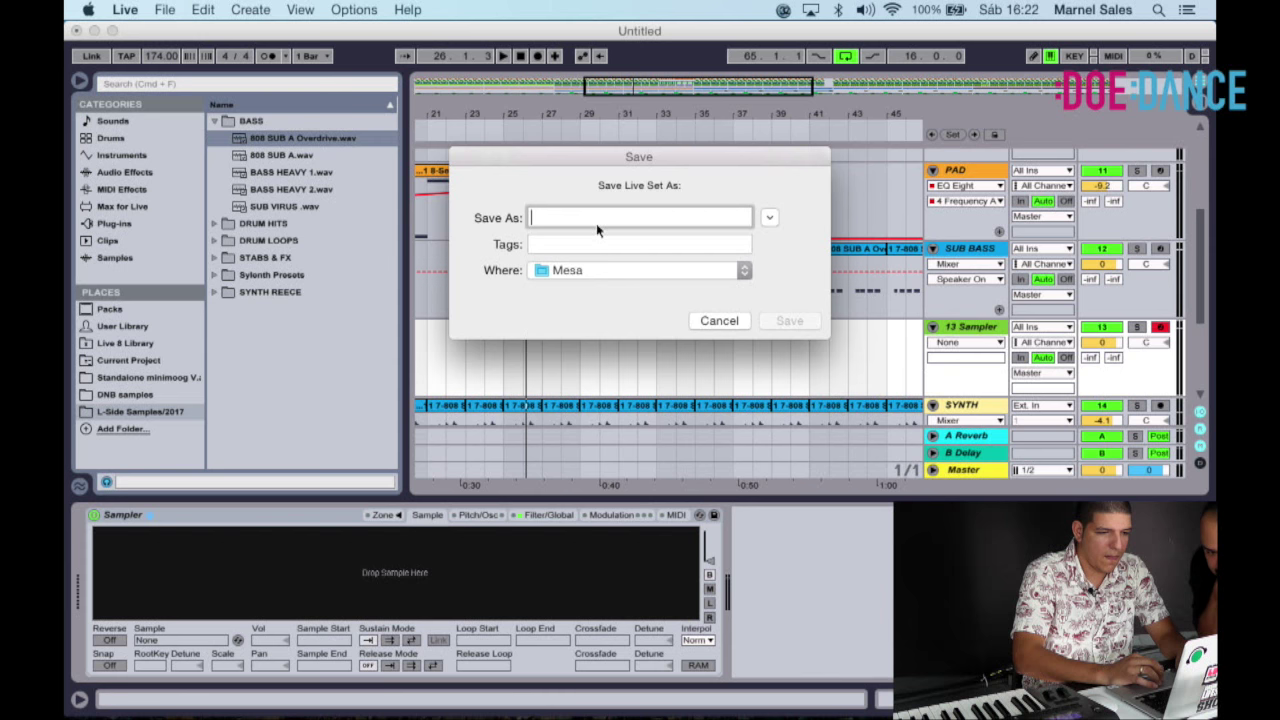
pyautogui.write('l-side dj ban')
pyautogui.click(789, 321)
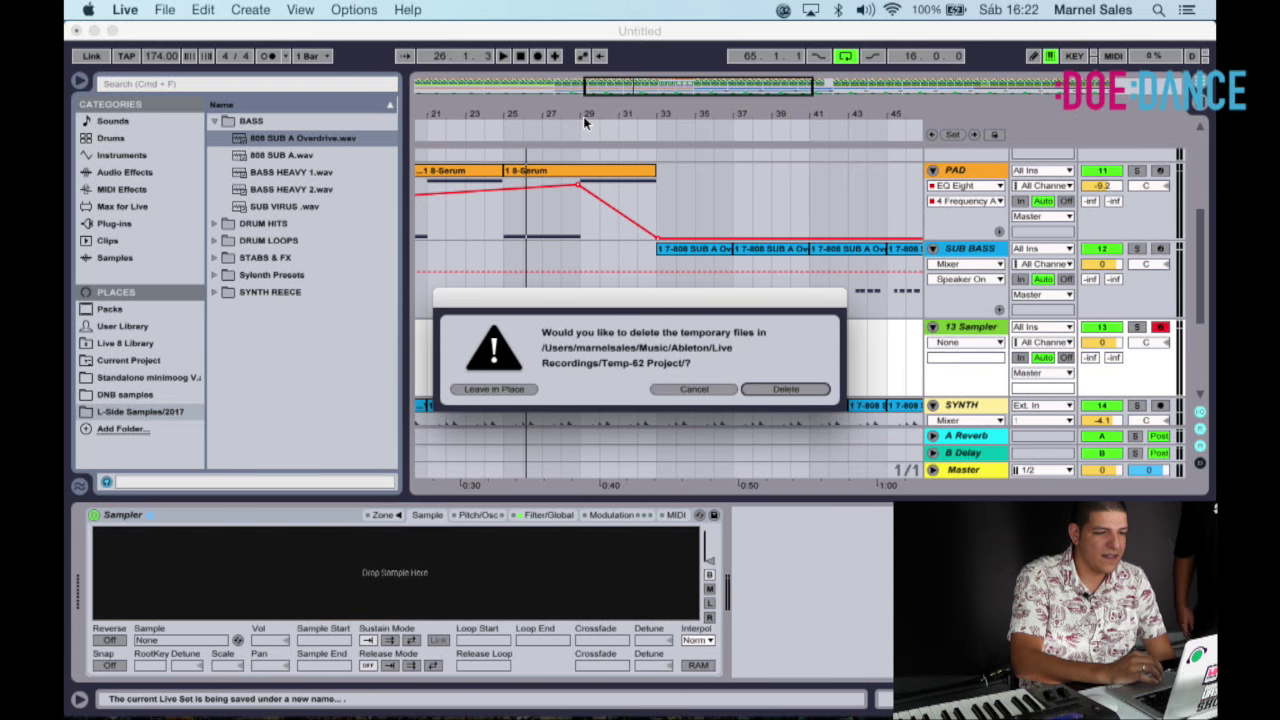
pyautogui.click(782, 392)
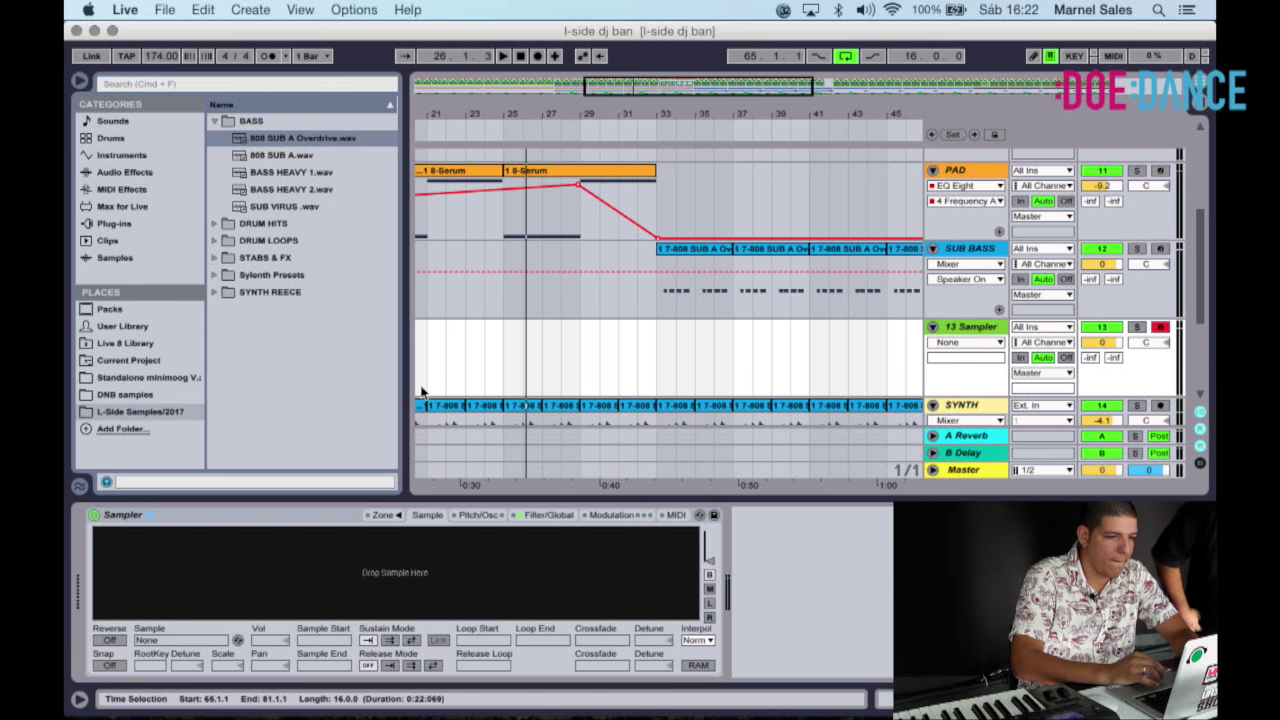
# Try again to load 808 SUB A Overdrive.wav into the MIDI track's Sampler and delete the resulting instrument.
pyautogui.moveTo(288, 142); pyautogui.dragTo(320, 567)
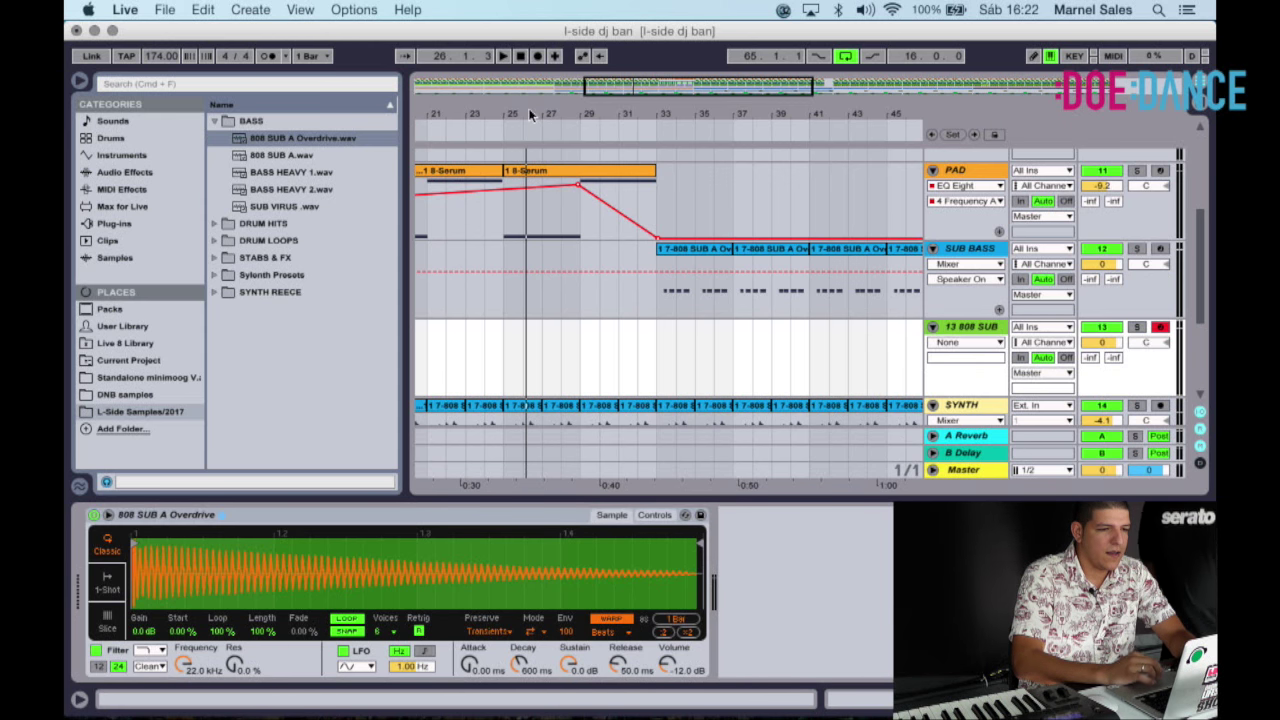
pyautogui.moveTo(528, 110); pyautogui.dragTo(528, 62)
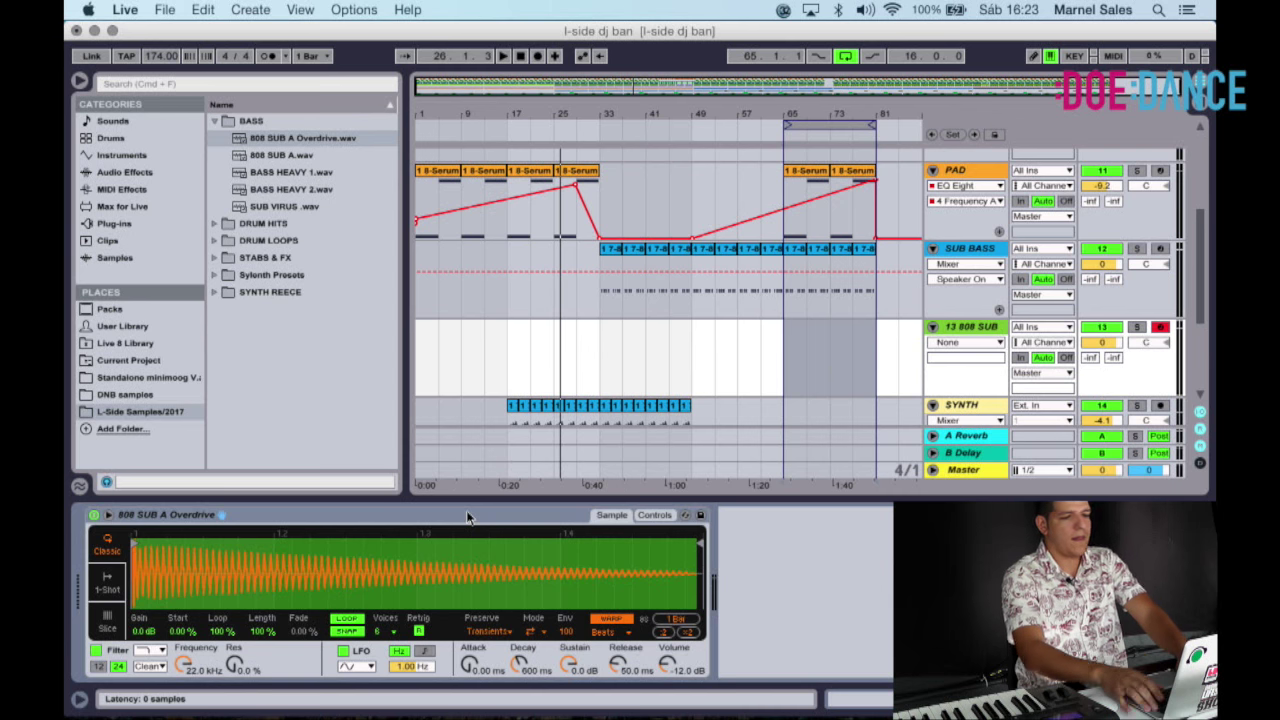
pyautogui.click(466, 514)
pyautogui.press('Delete')
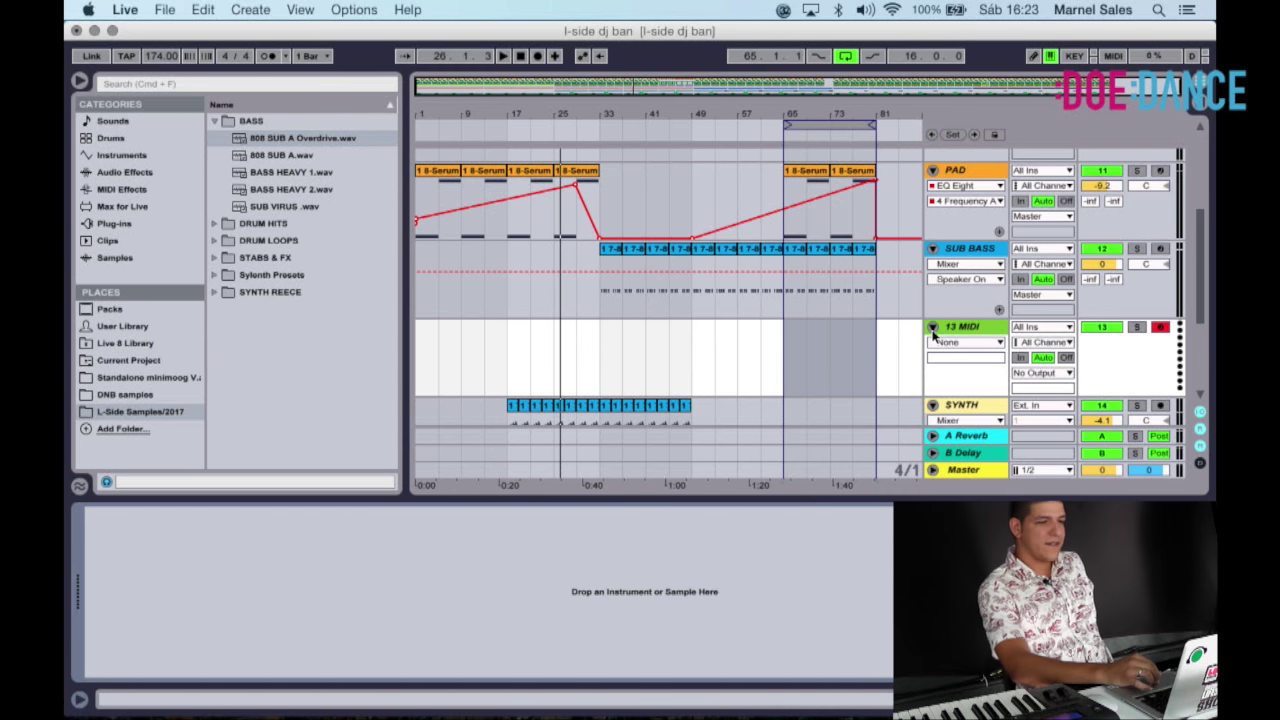
# Fold the PAD, 10 Audio and SUB BASS tracks in the arrangement.
pyautogui.click(932, 171)
pyautogui.scroll(3, 932, 178)
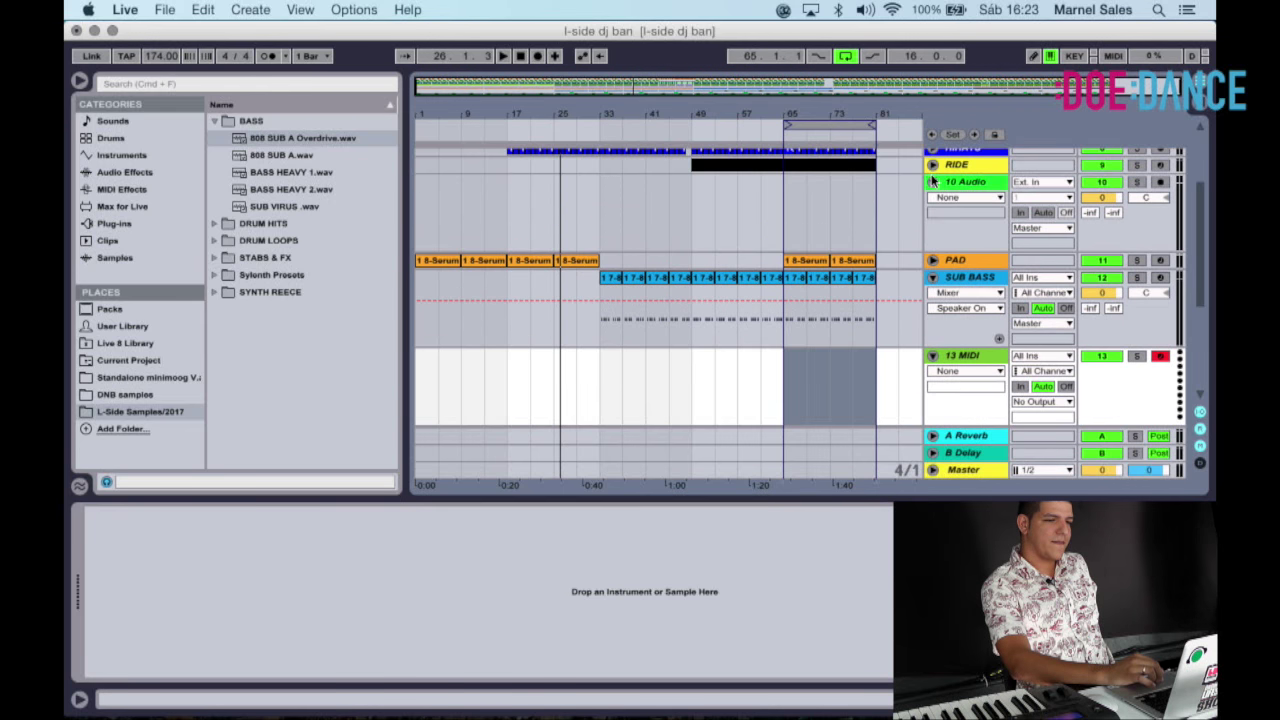
pyautogui.click(932, 181)
pyautogui.click(932, 216)
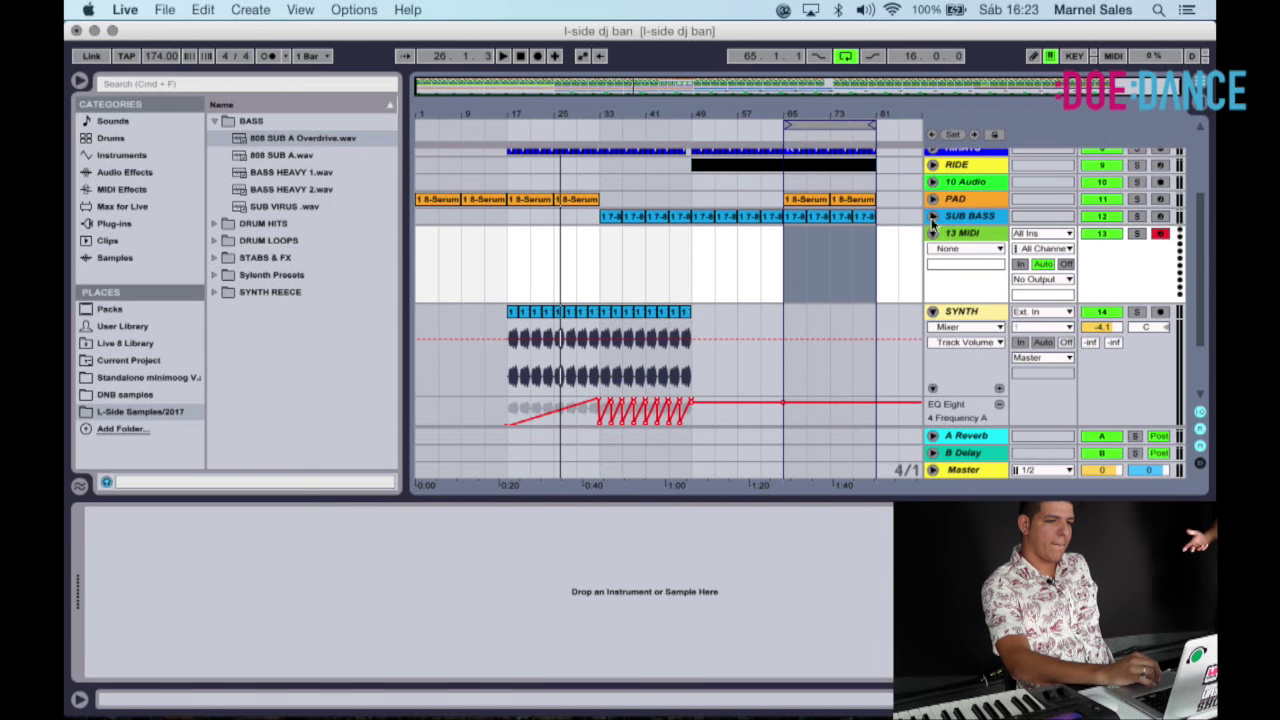
# Delete the empty MIDI track below SUB BASS and fold the SYNTH track.
pyautogui.click(932, 233)
pyautogui.click(975, 235)
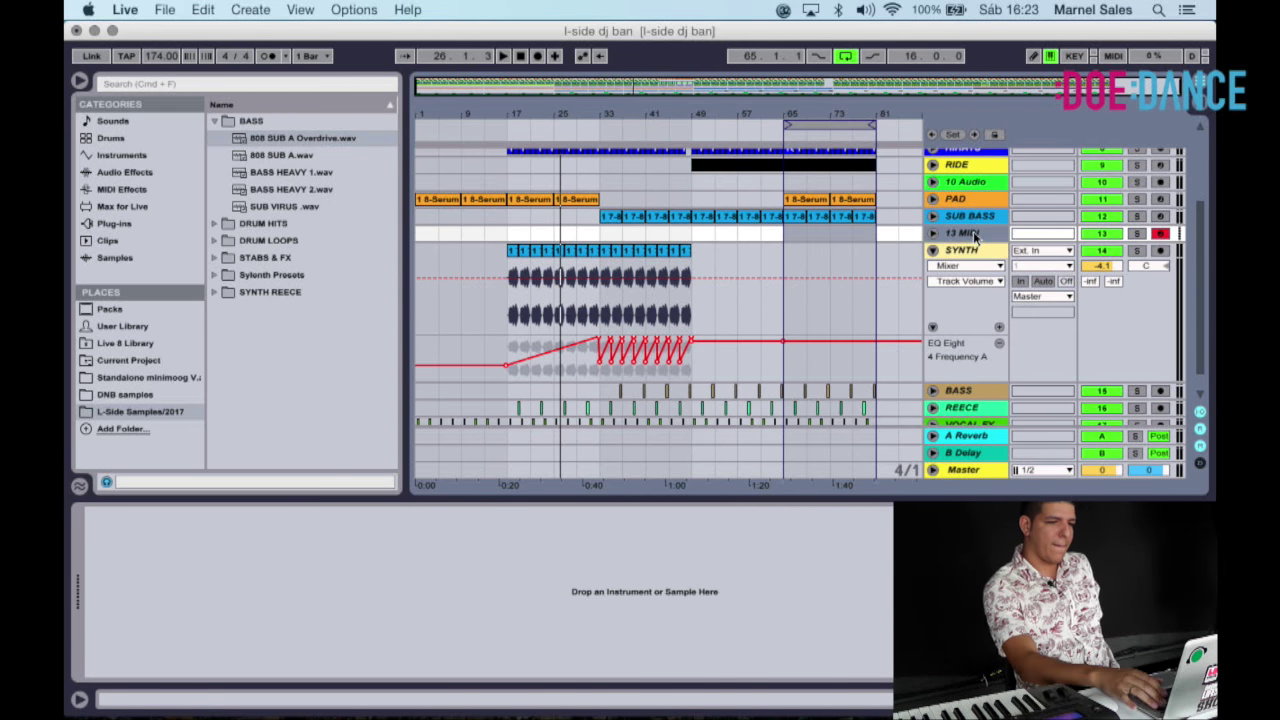
pyautogui.press('Delete')
pyautogui.click(932, 233)
pyautogui.scroll(5, 932, 292)
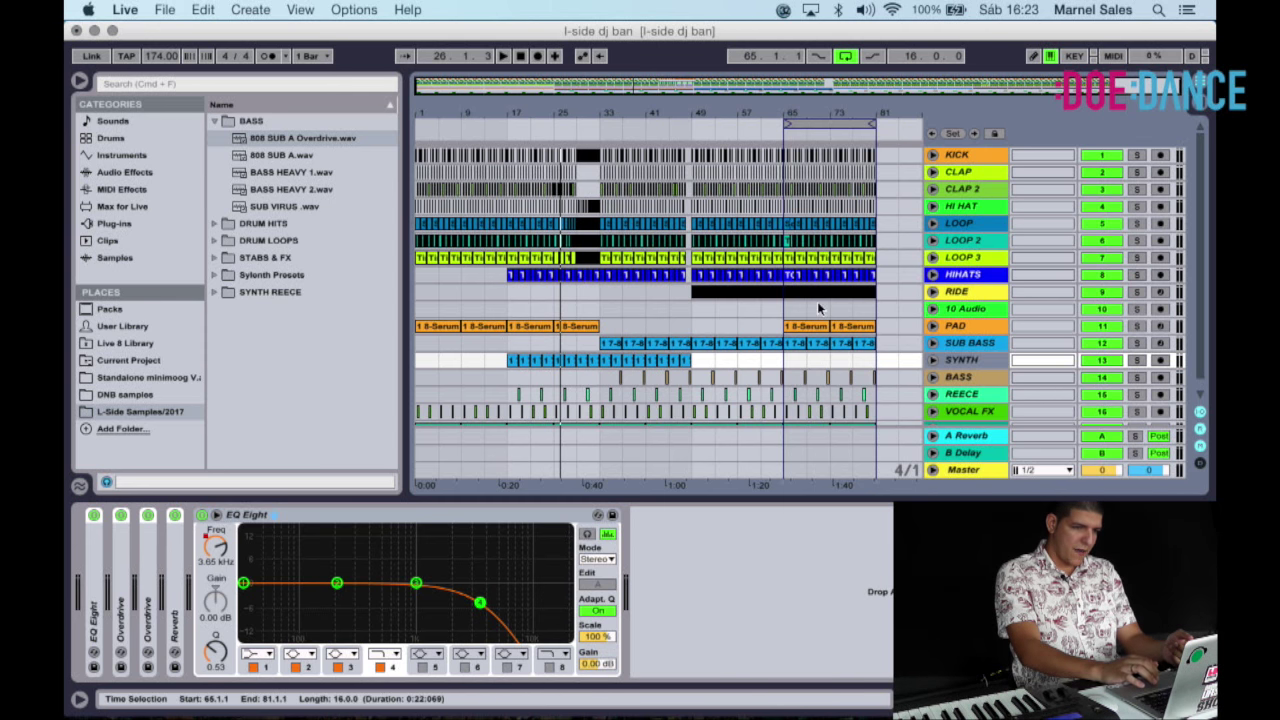
# Unfold and enlarge the HIHATS track, and show the devices on the RIDE and PAD tracks.
pyautogui.moveTo(602, 110); pyautogui.dragTo(602, 258)
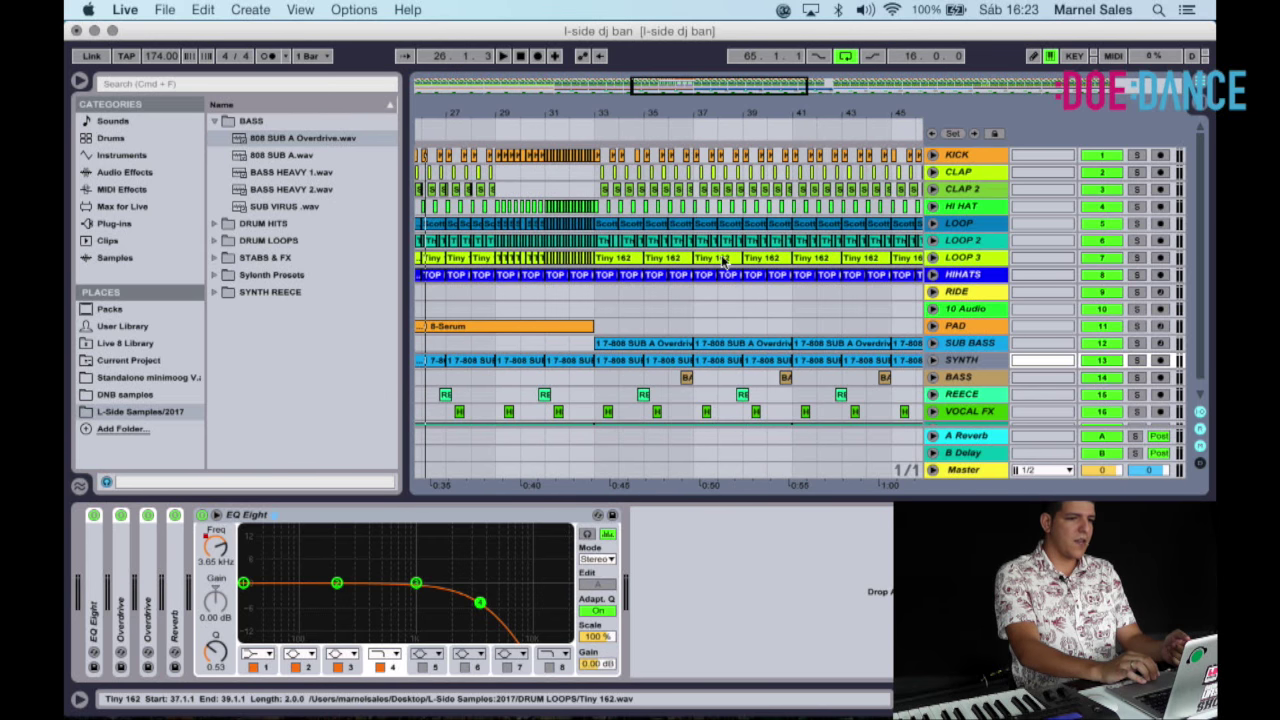
pyautogui.click(932, 274)
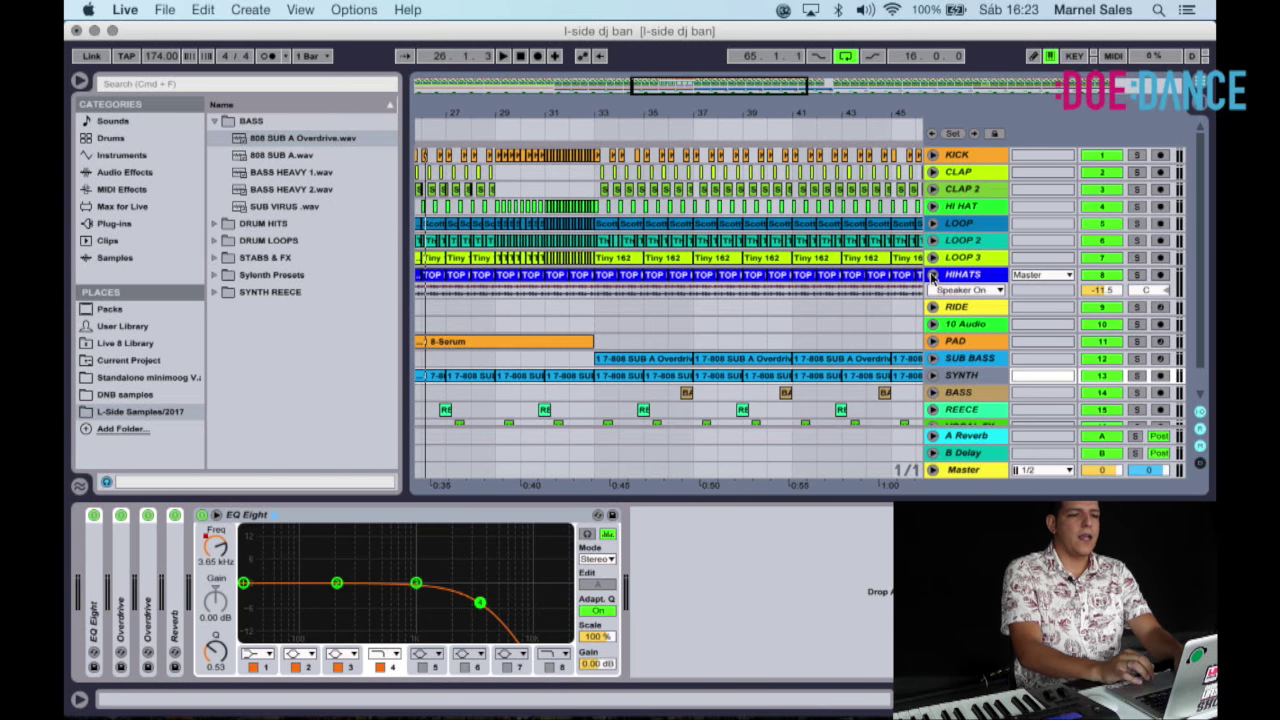
pyautogui.click(944, 306)
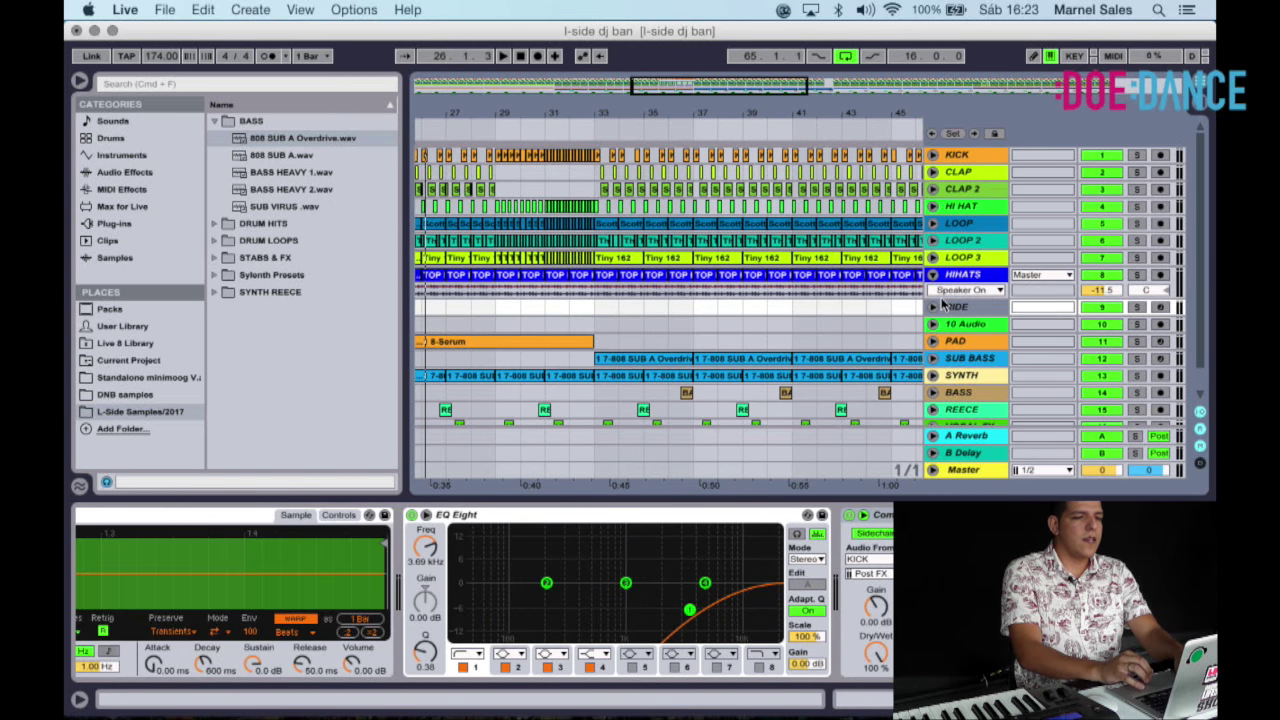
pyautogui.click(943, 342)
pyautogui.moveTo(955, 299); pyautogui.dragTo(960, 336)
pyautogui.moveTo(804, 104); pyautogui.dragTo(649, 104)
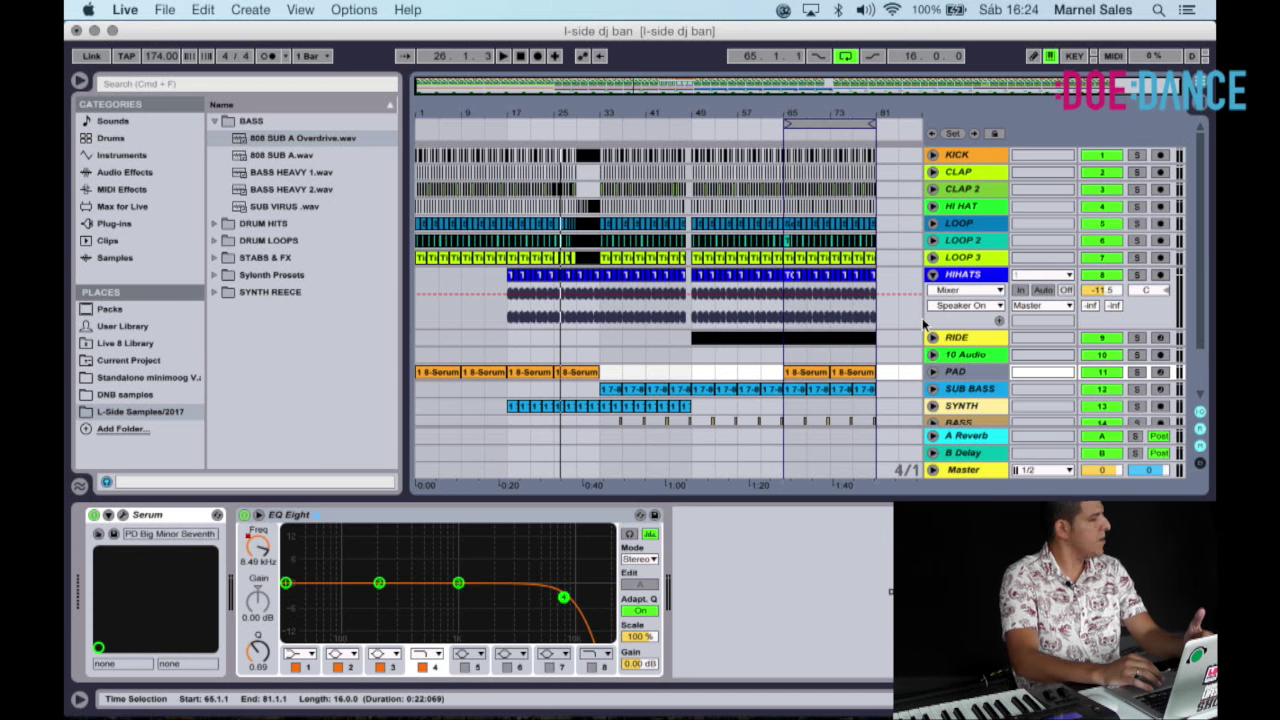
# Shrink the HIHATS track's height and fold it again.
pyautogui.moveTo(956, 329); pyautogui.dragTo(959, 283)
pyautogui.click(932, 276)
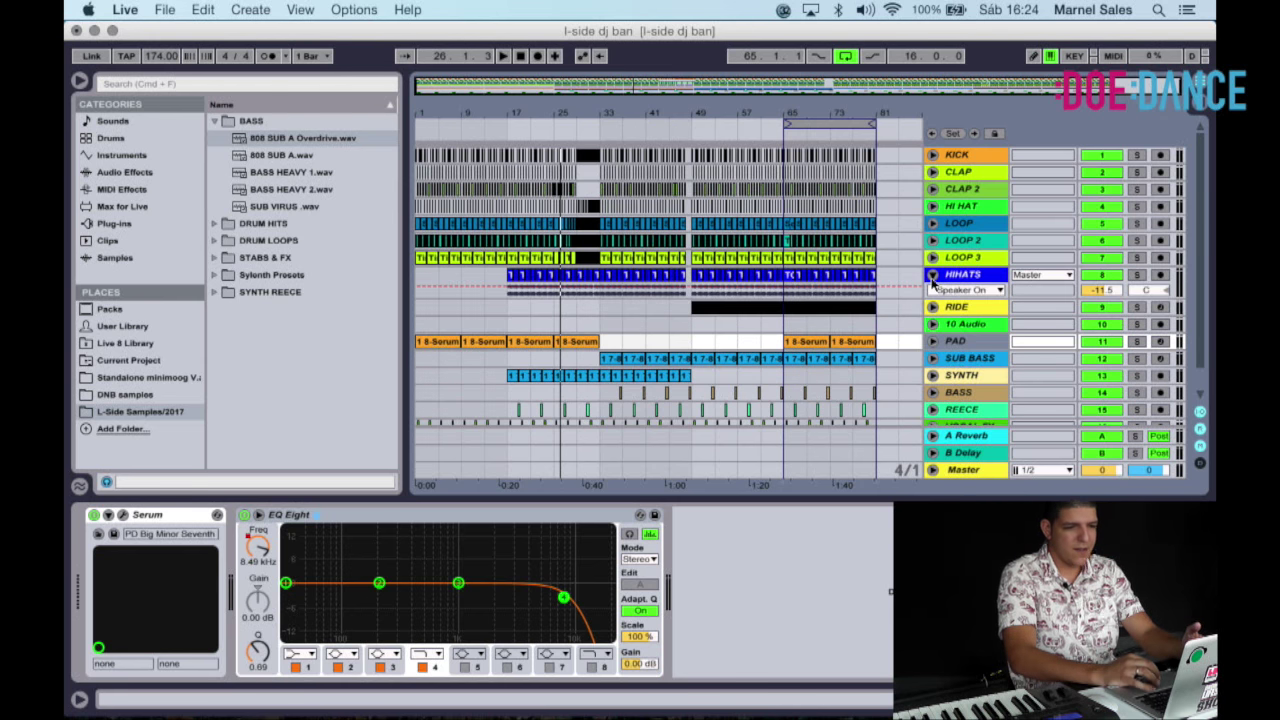
pyautogui.moveTo(953, 298); pyautogui.dragTo(953, 341)
pyautogui.click(932, 274)
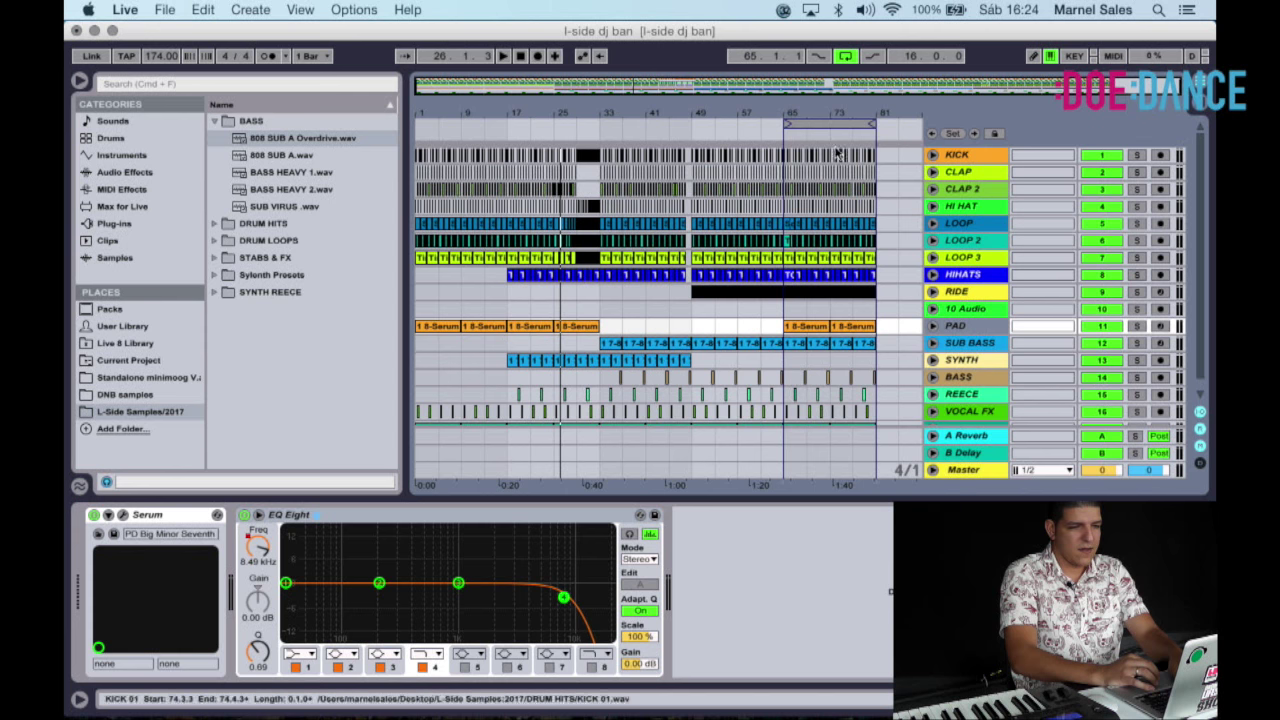
# Extend the loop to cover the whole arrangement, starting at bar 1 with a length of 80 bars.
pyautogui.moveTo(443, 131); pyautogui.dragTo(354, 128)
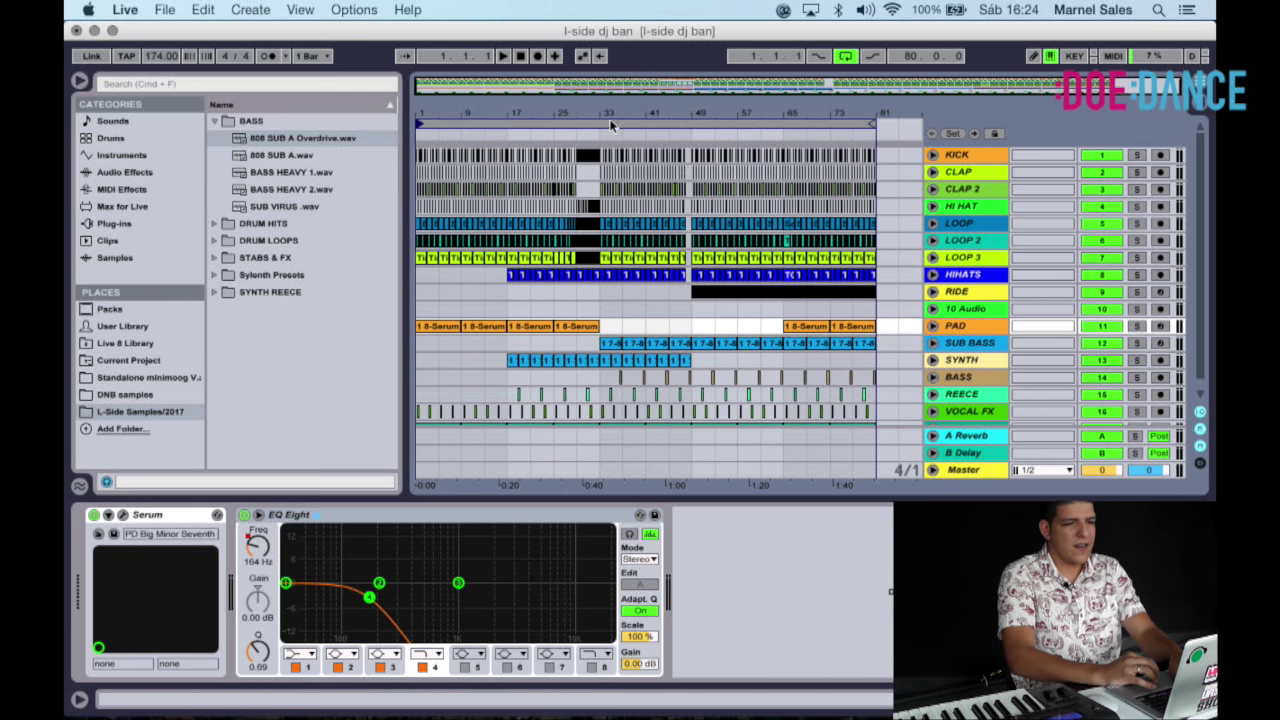
# Group the tracks from KICK through RIDE, name the group DRUMS and fold it.
pyautogui.click(968, 173)
pyautogui.click(968, 190)
pyautogui.click(970, 207)
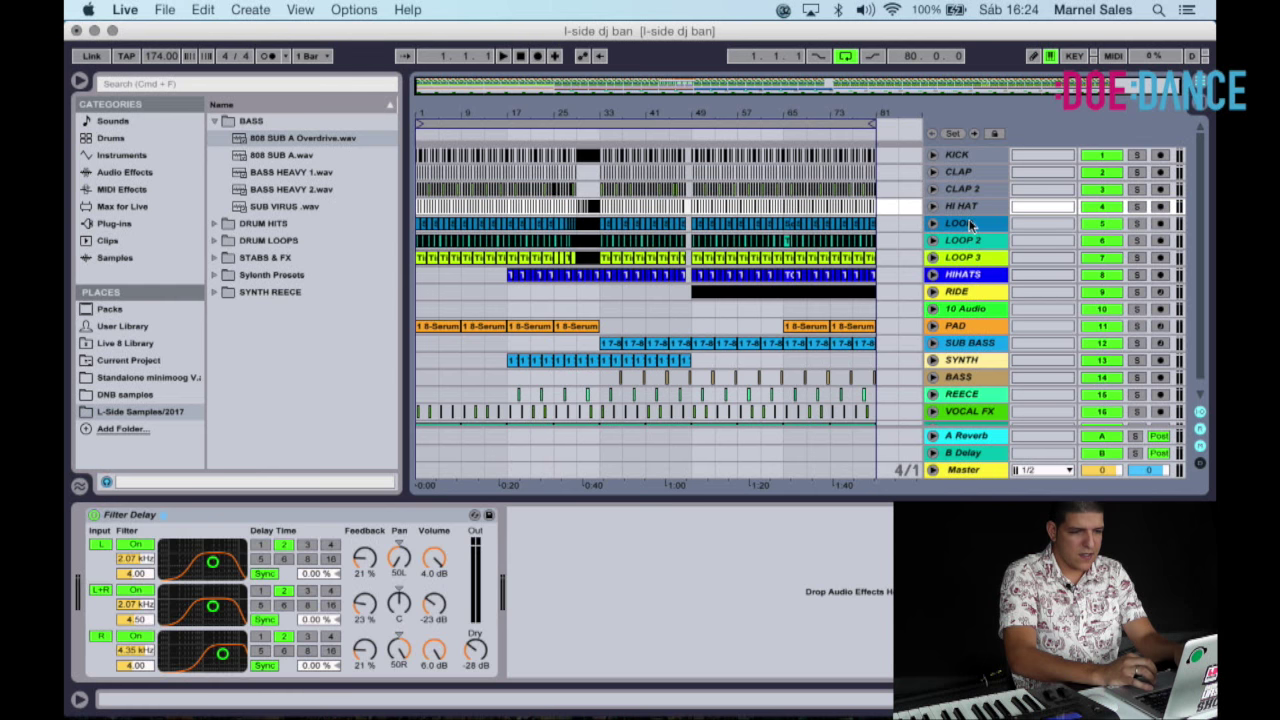
pyautogui.click(970, 224)
pyautogui.click(968, 241)
pyautogui.click(968, 258)
pyautogui.click(968, 275)
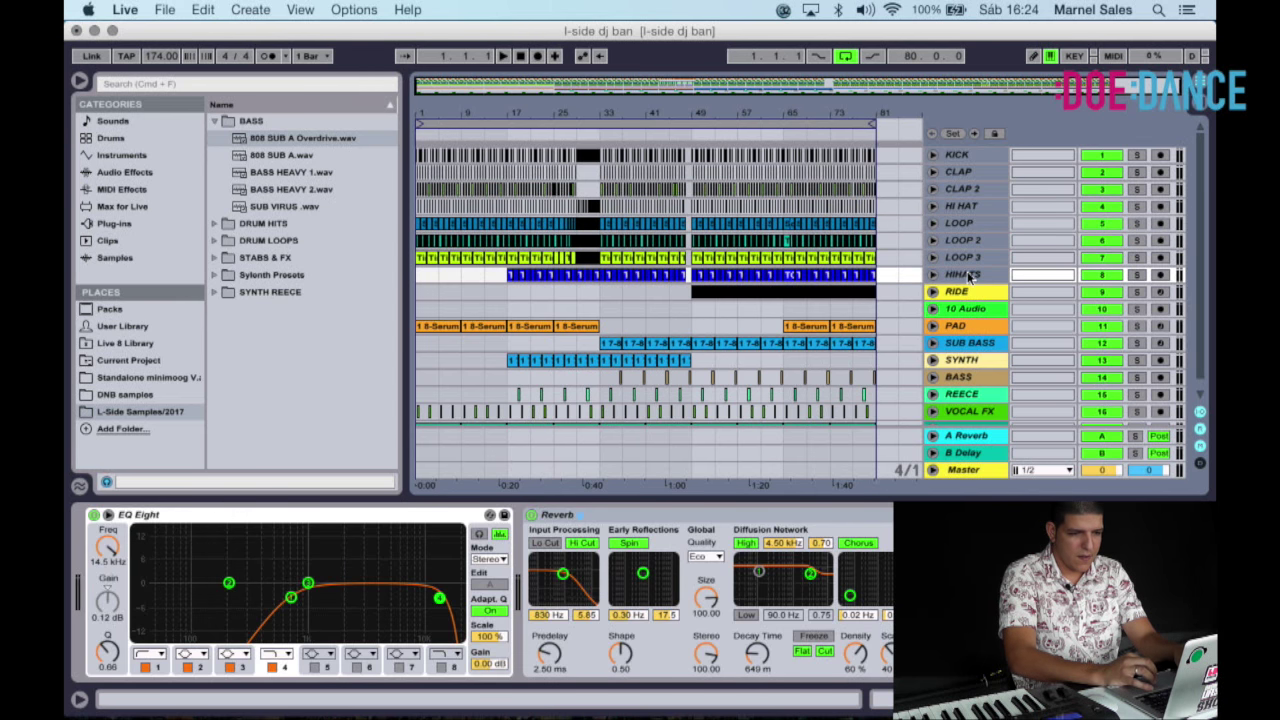
pyautogui.click(966, 291)
pyautogui.press('super+g')
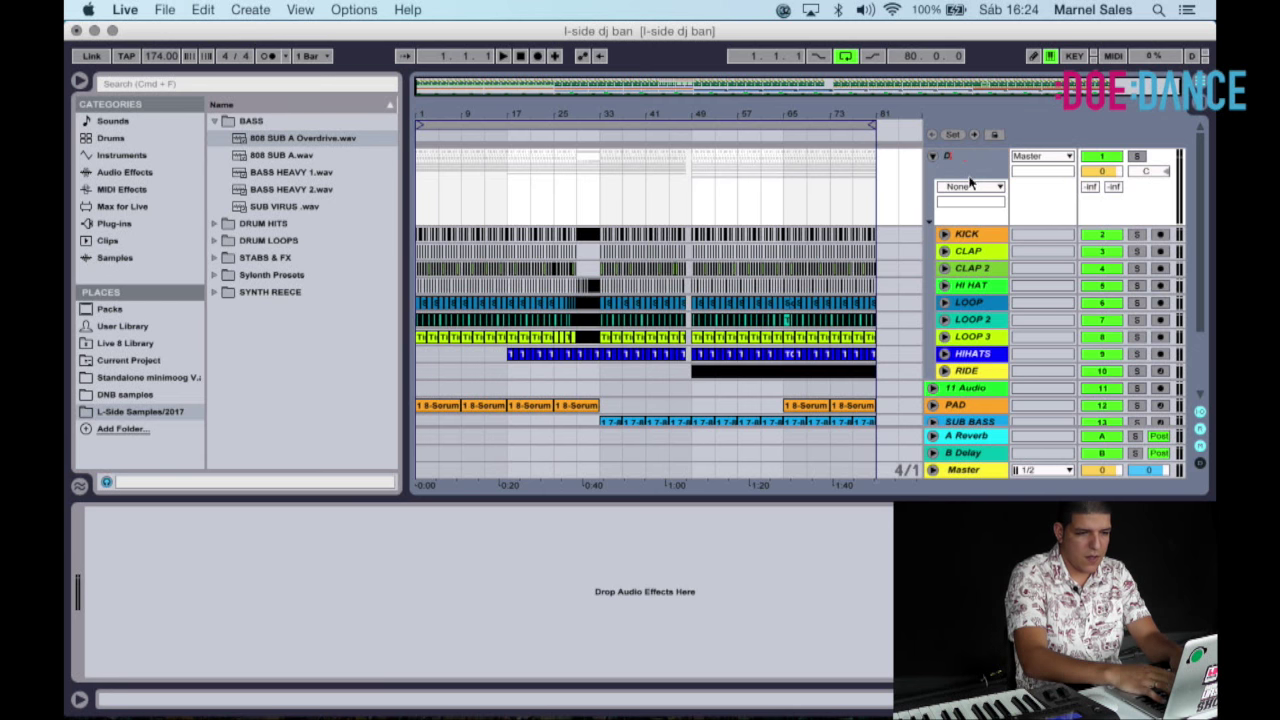
pyautogui.click(933, 156)
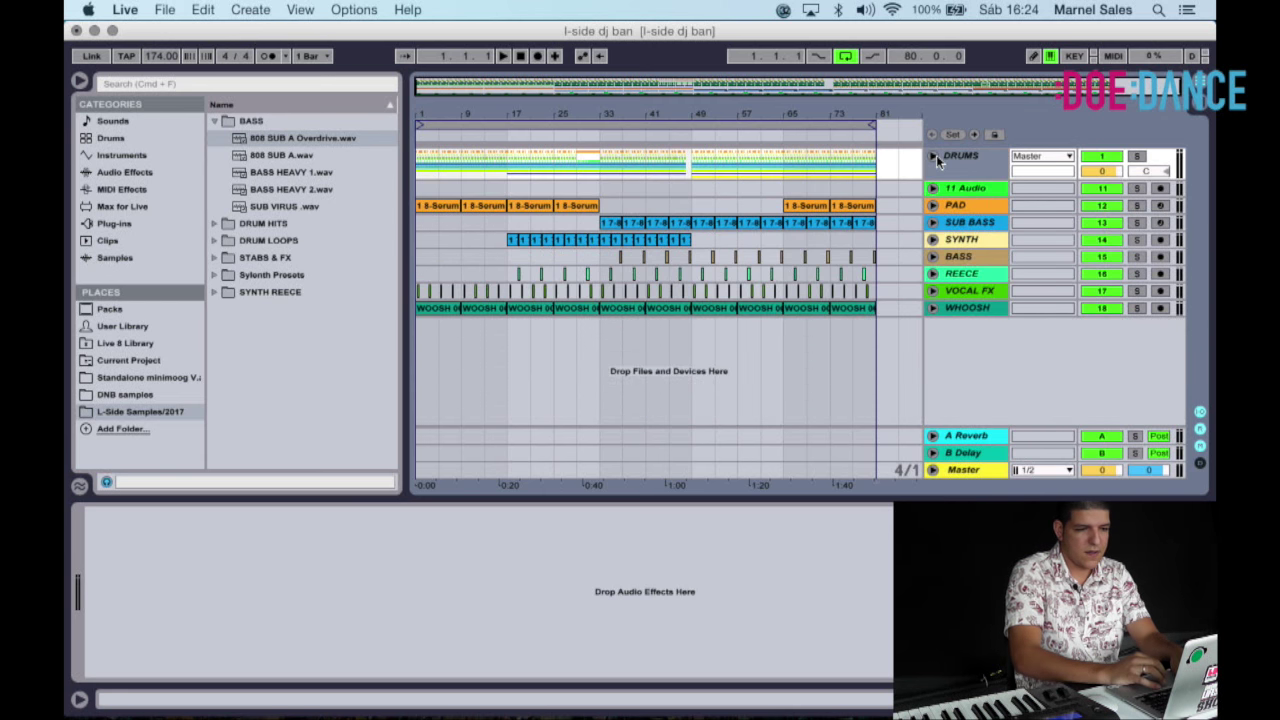
pyautogui.click(860, 173)
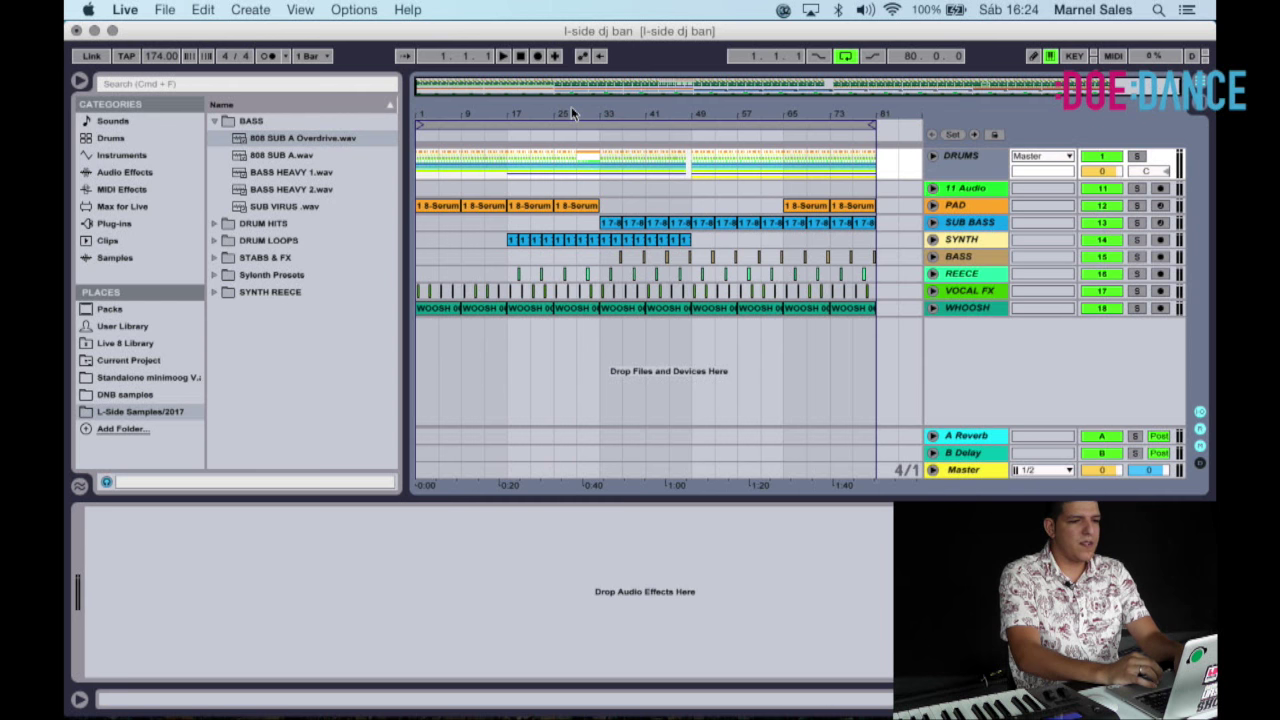
# Play the arrangement from the beginning.
pyautogui.click(619, 158)
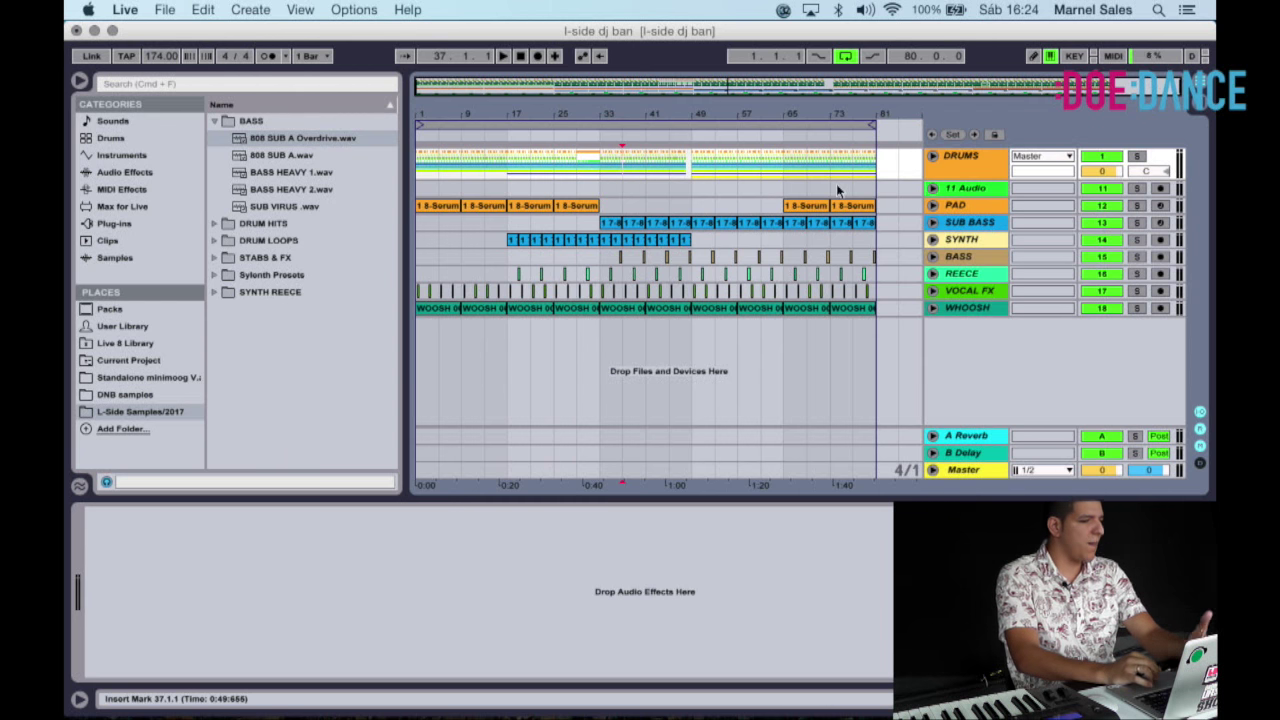
pyautogui.click(524, 61)
pyautogui.press('space')
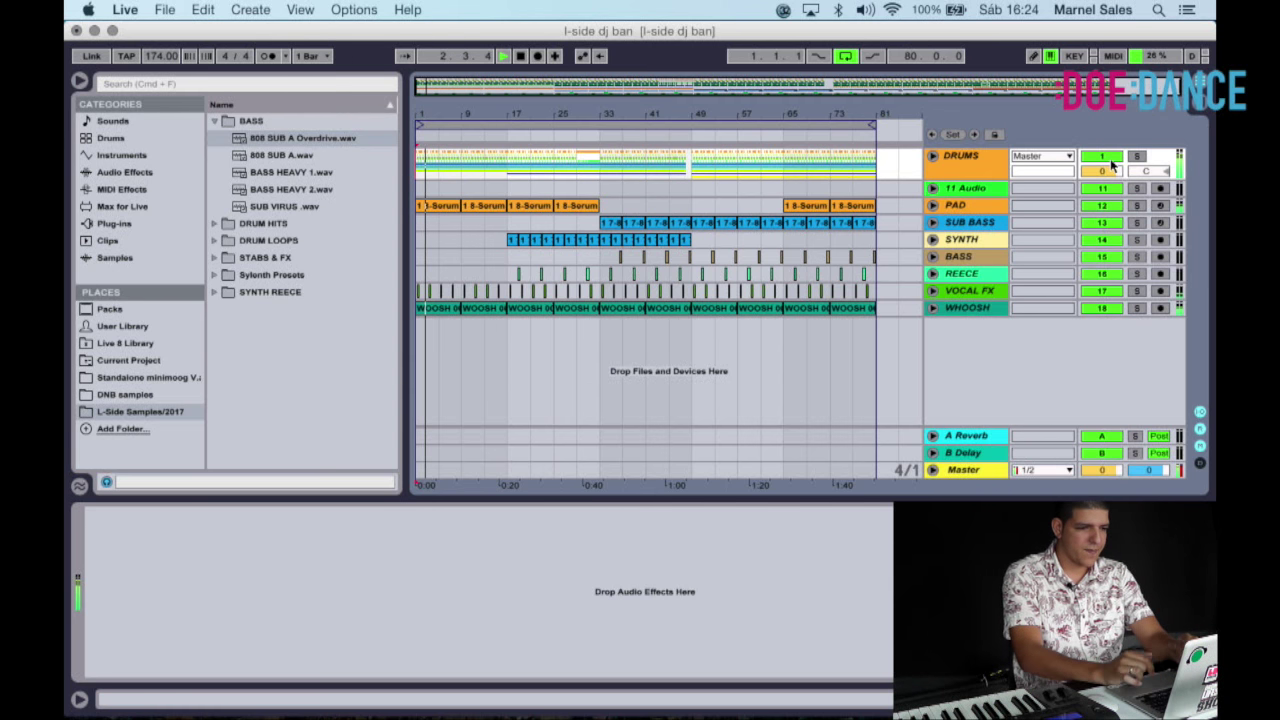
# Delete the empty audio track between the DRUMS group and the PAD track.
pyautogui.click(966, 225)
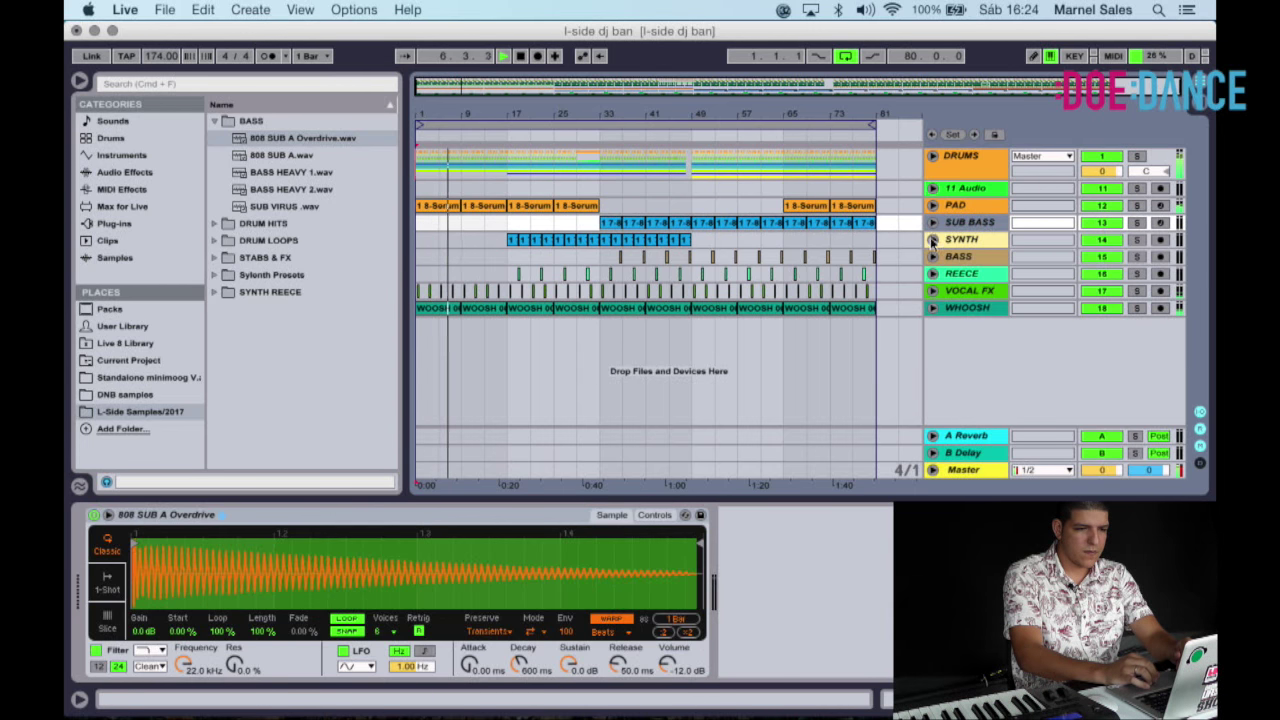
pyautogui.click(953, 190)
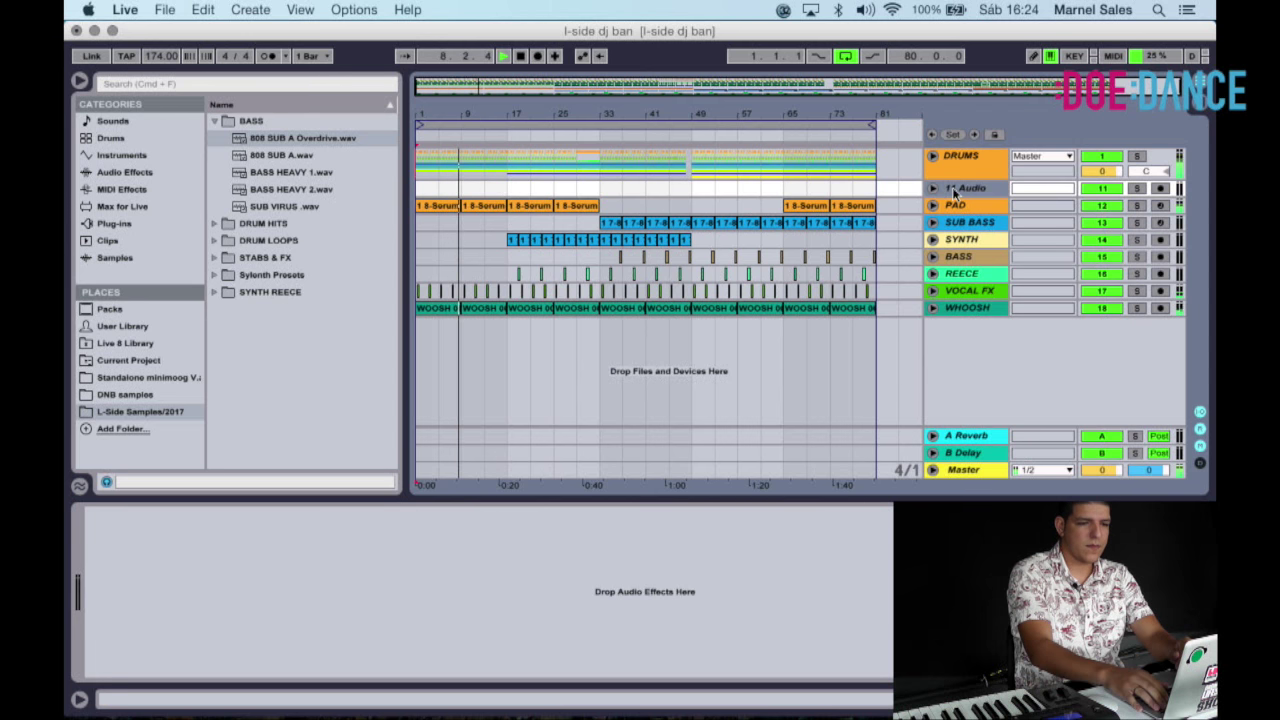
pyautogui.press('Delete')
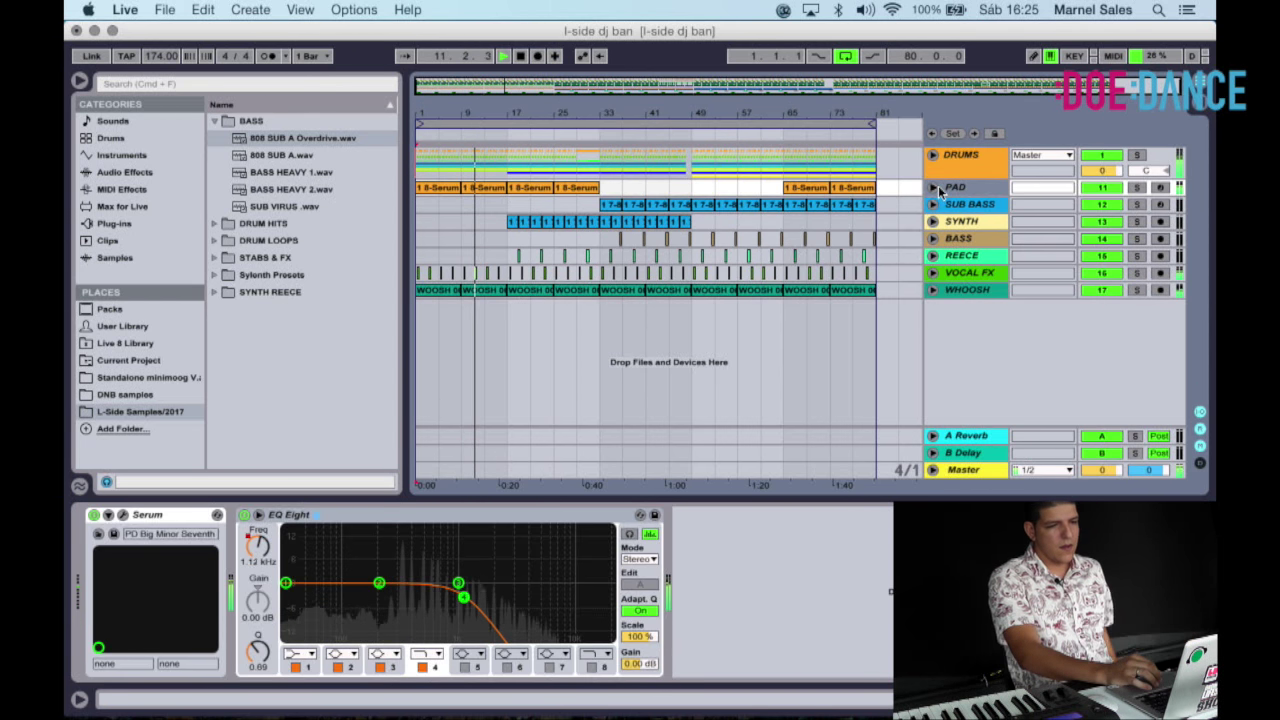
# Unfold the SUB BASS track to view its contents during playback, and fold it again.
pyautogui.click(933, 205)
pyautogui.click(933, 206)
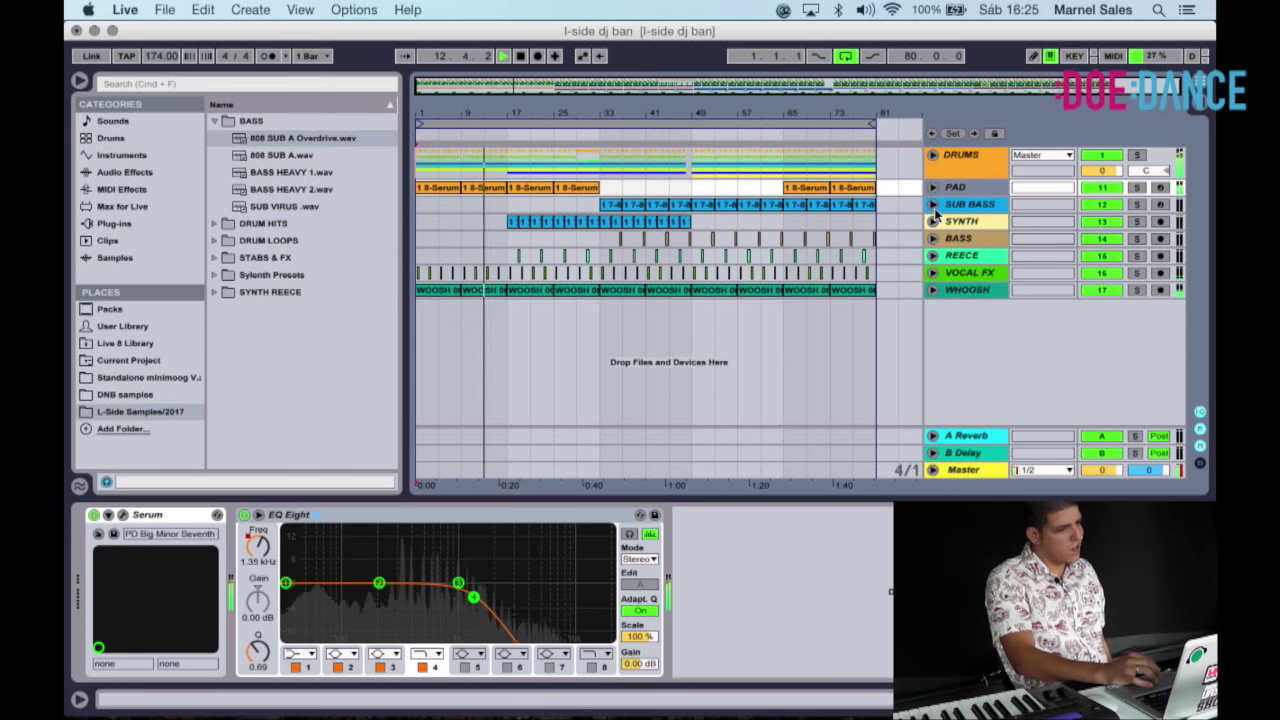
pyautogui.click(933, 206)
pyautogui.click(934, 206)
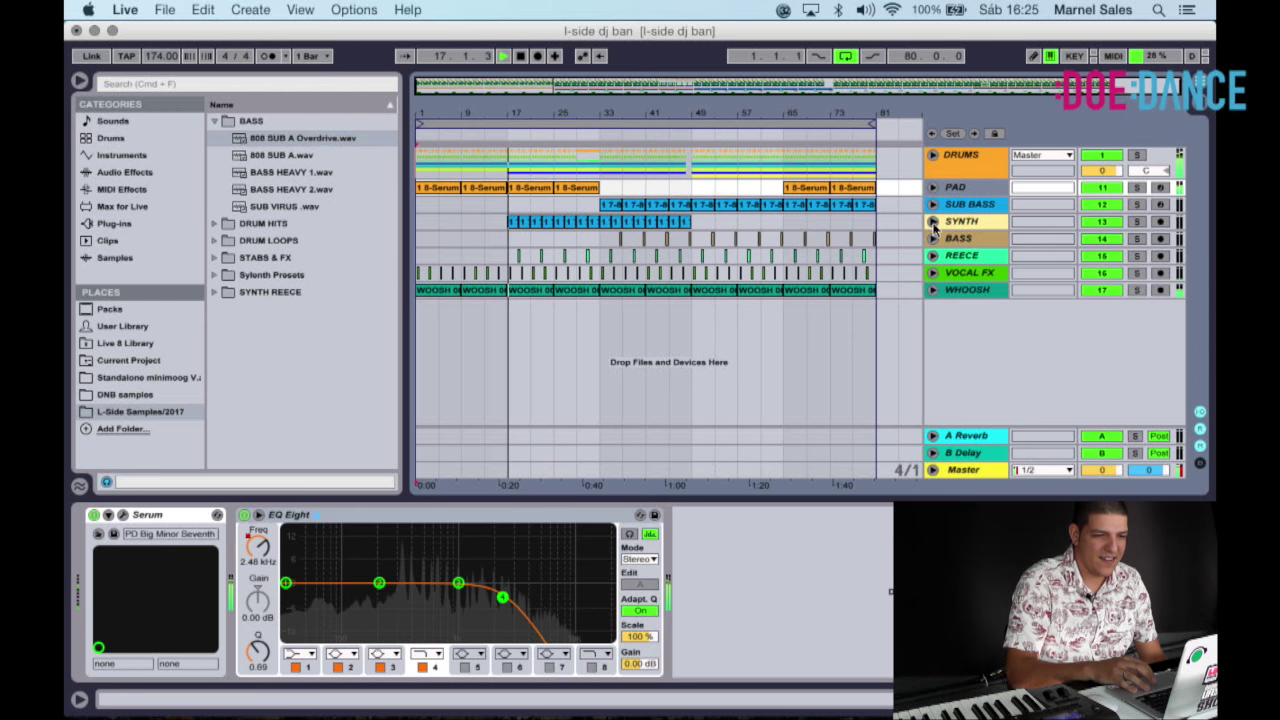
# Unfold the SYNTH track to examine its waveforms and EQ Eight frequency automation, and fold it again.
pyautogui.click(934, 222)
pyautogui.click(934, 222)
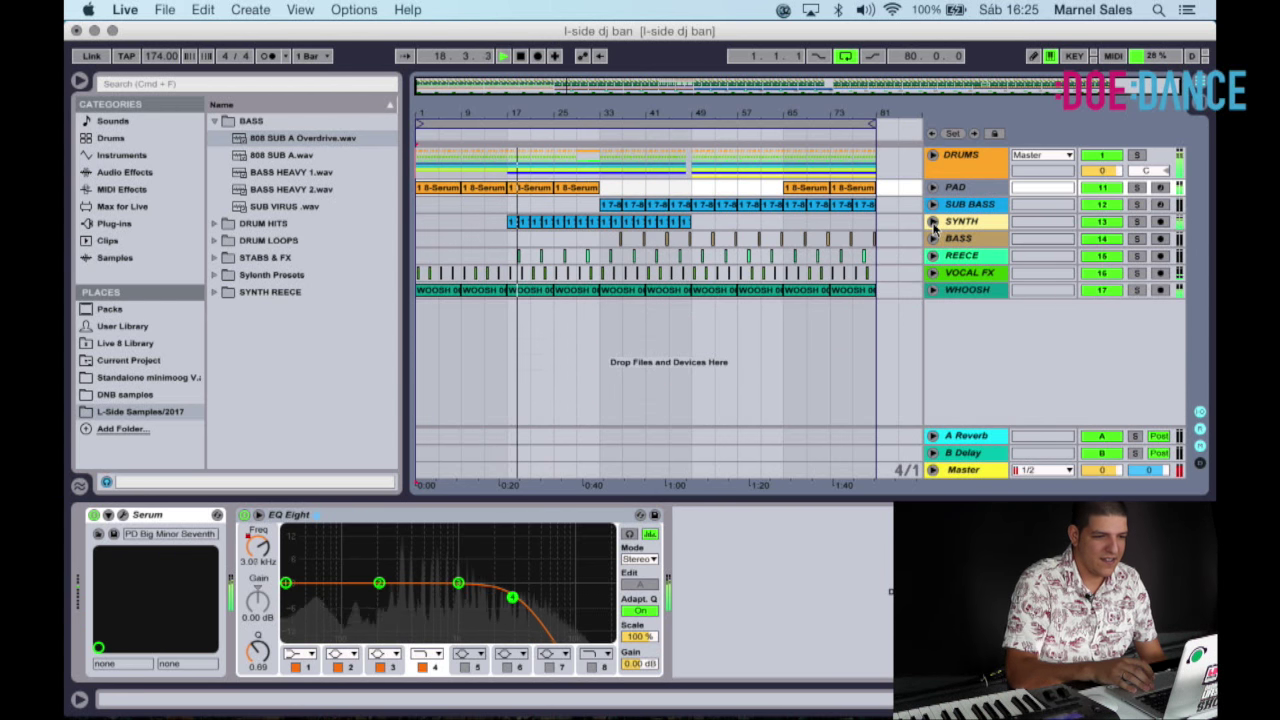
pyautogui.click(933, 222)
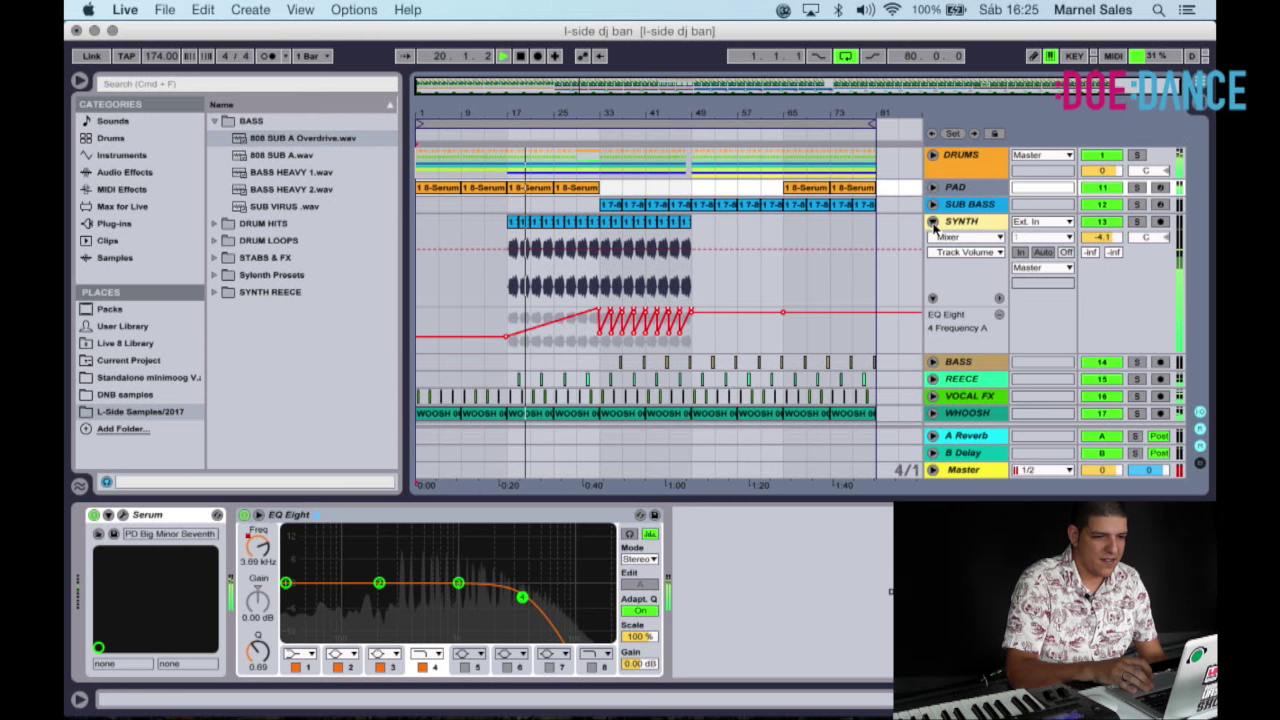
pyautogui.click(933, 222)
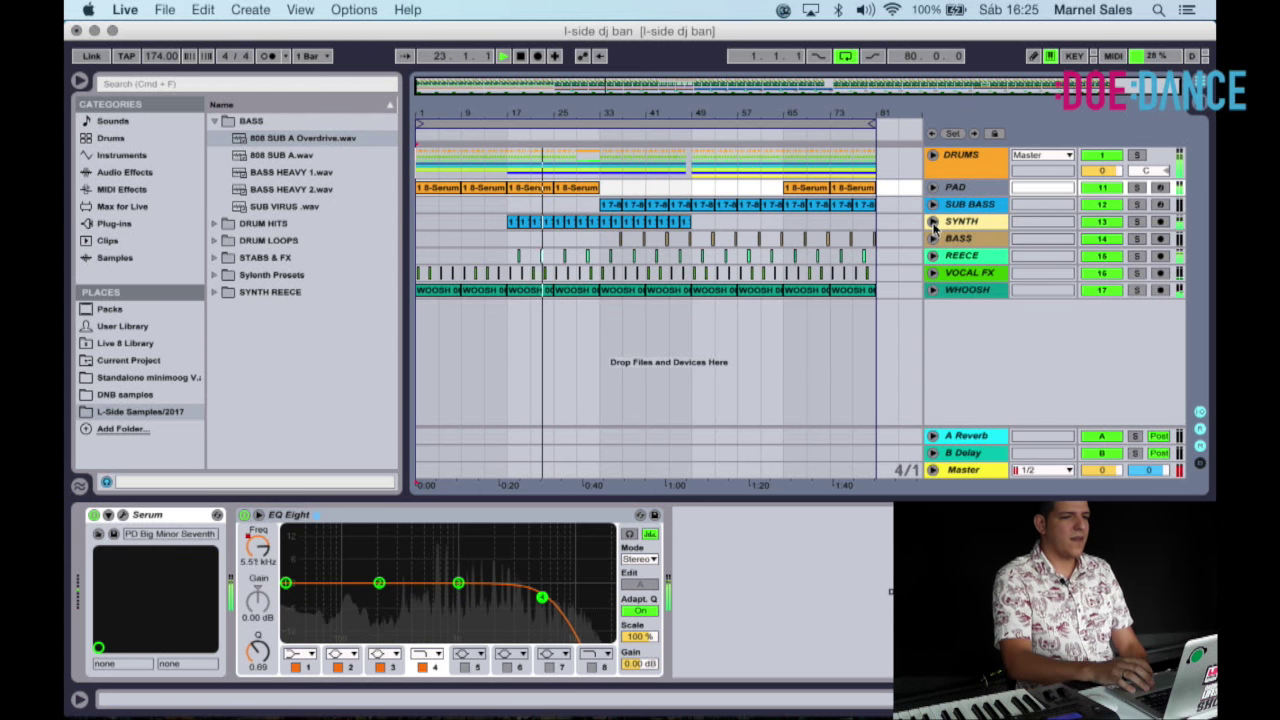
pyautogui.click(933, 222)
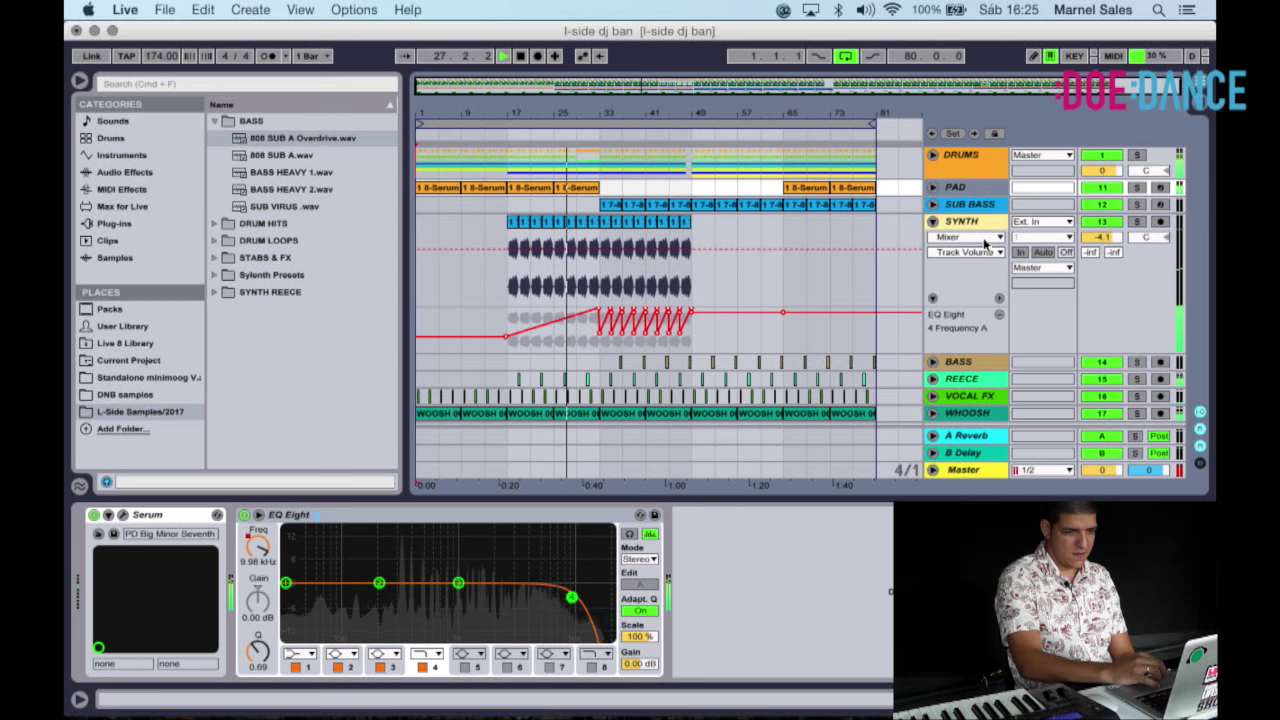
pyautogui.click(933, 221)
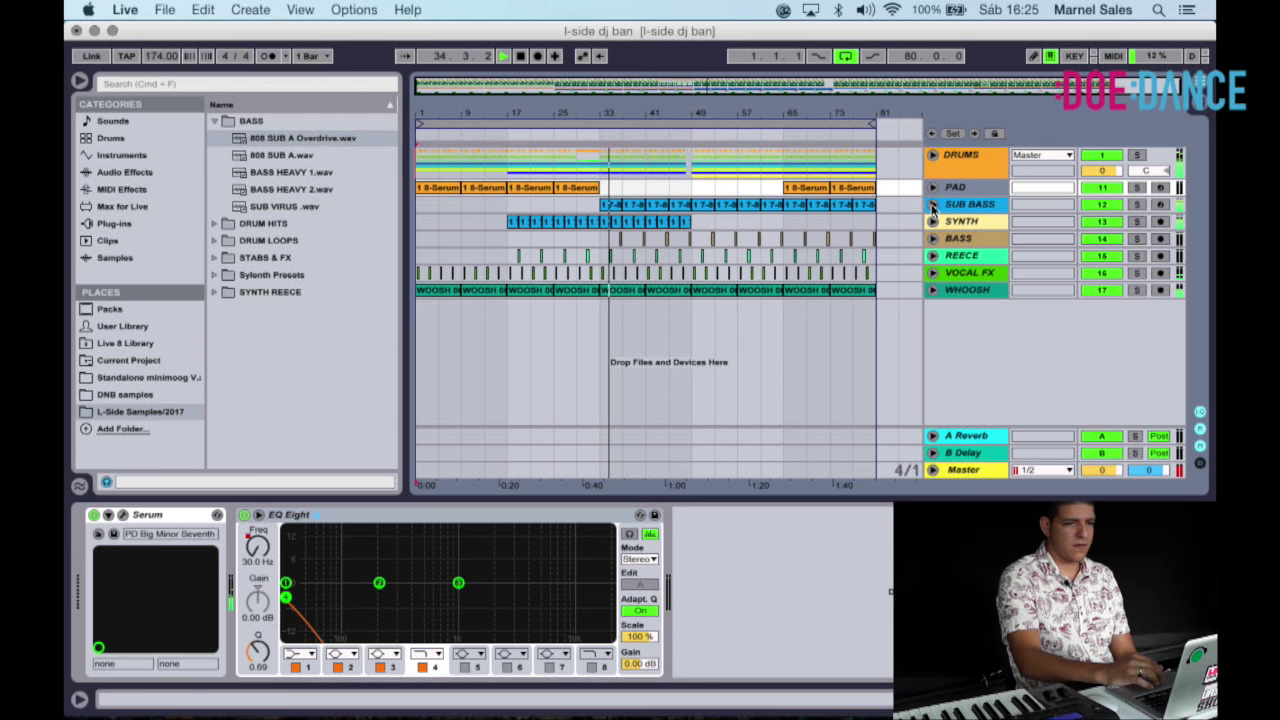
# Unfold the DRUMS group to view the tracks inside it, and fold it again.
pyautogui.click(932, 158)
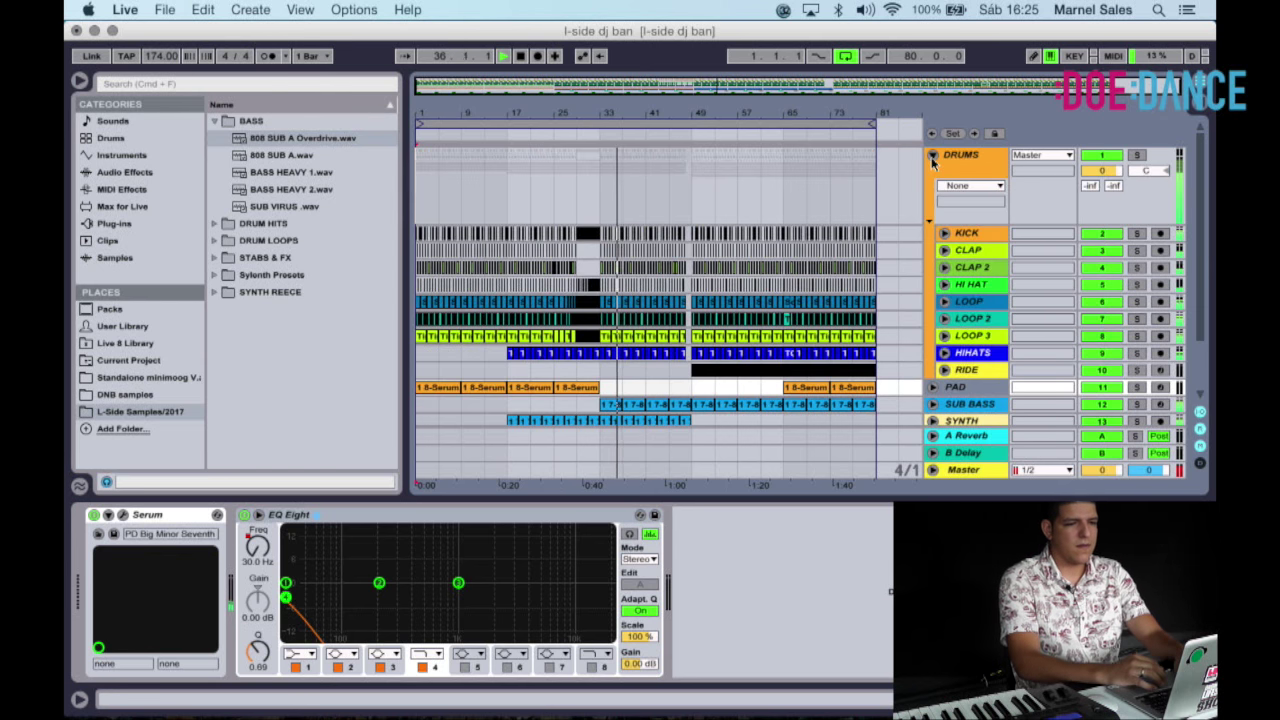
pyautogui.click(932, 158)
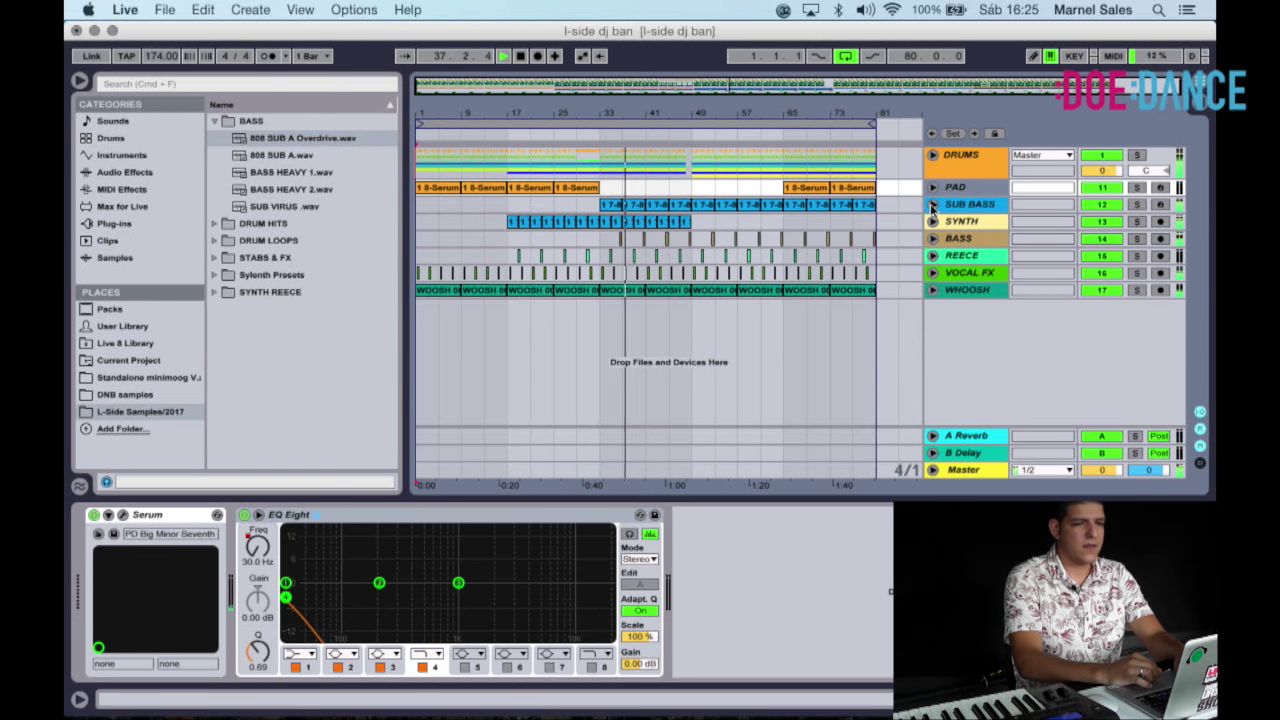
pyautogui.press('F2')
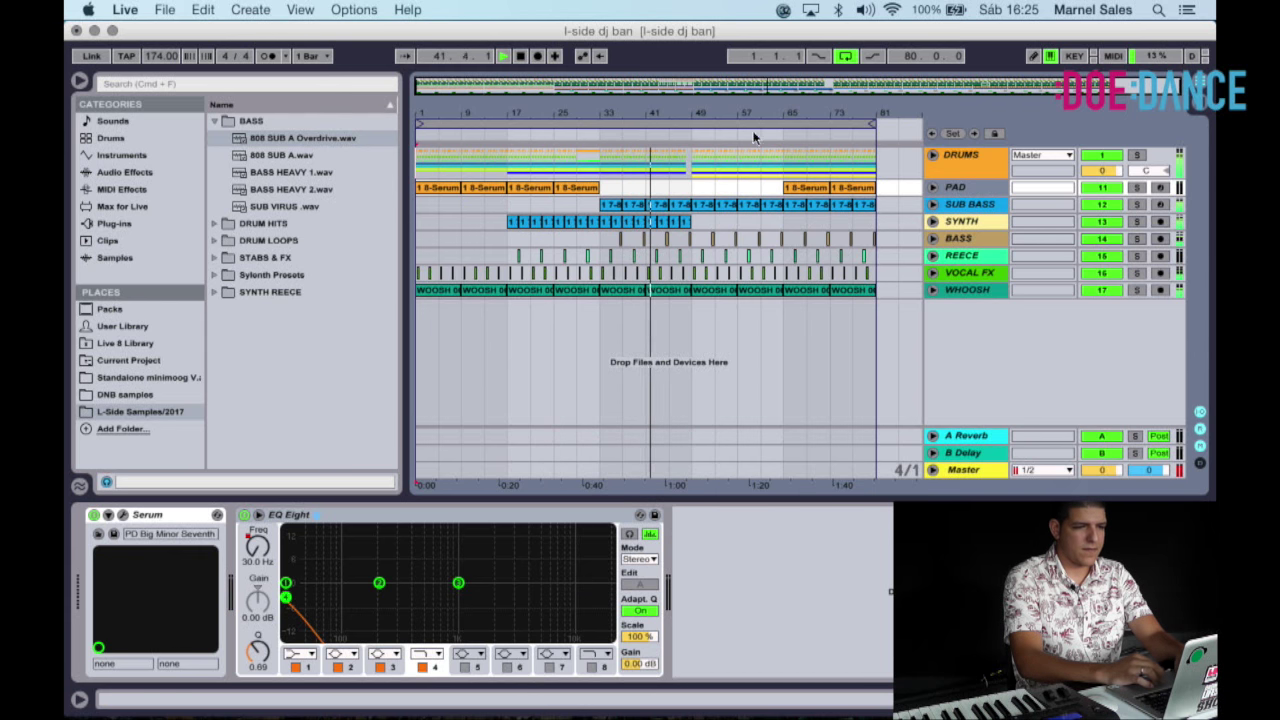
# Unfold the REECE track, audition it briefly in solo, and show its devices.
pyautogui.moveTo(697, 117); pyautogui.dragTo(699, 175)
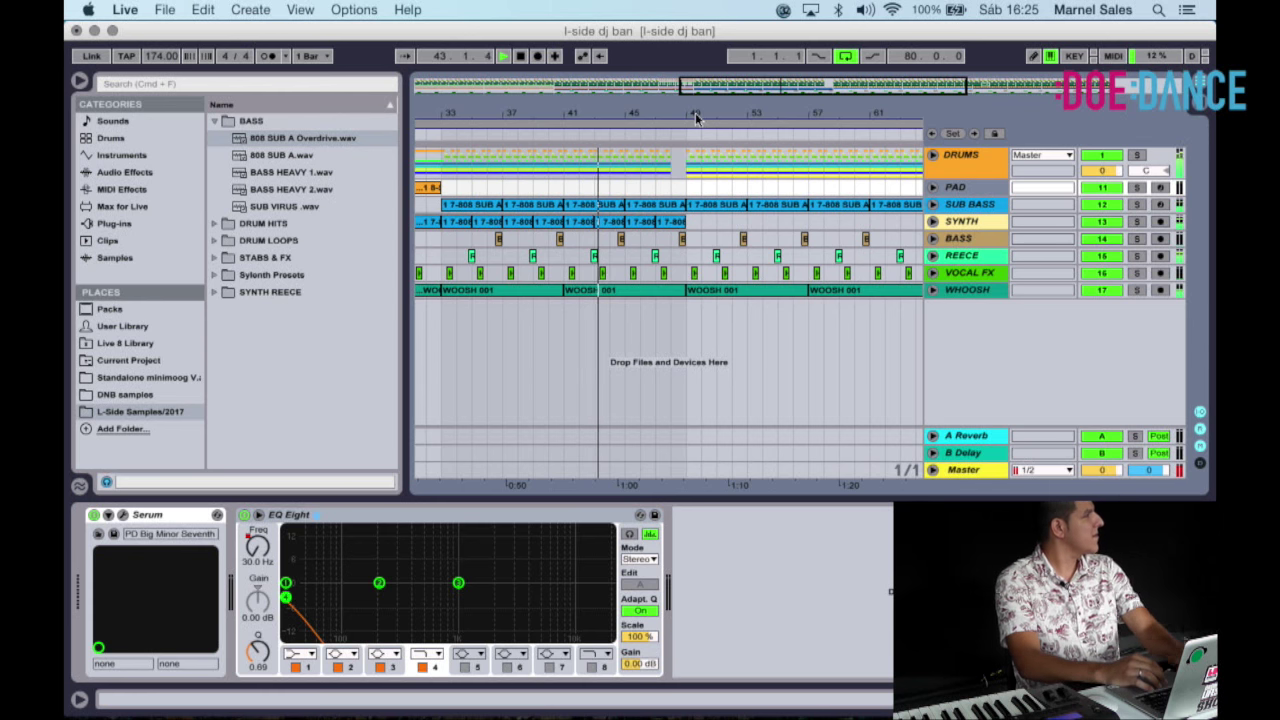
pyautogui.hscroll(-3, 910, 268)
pyautogui.hscroll(-2, 910, 268)
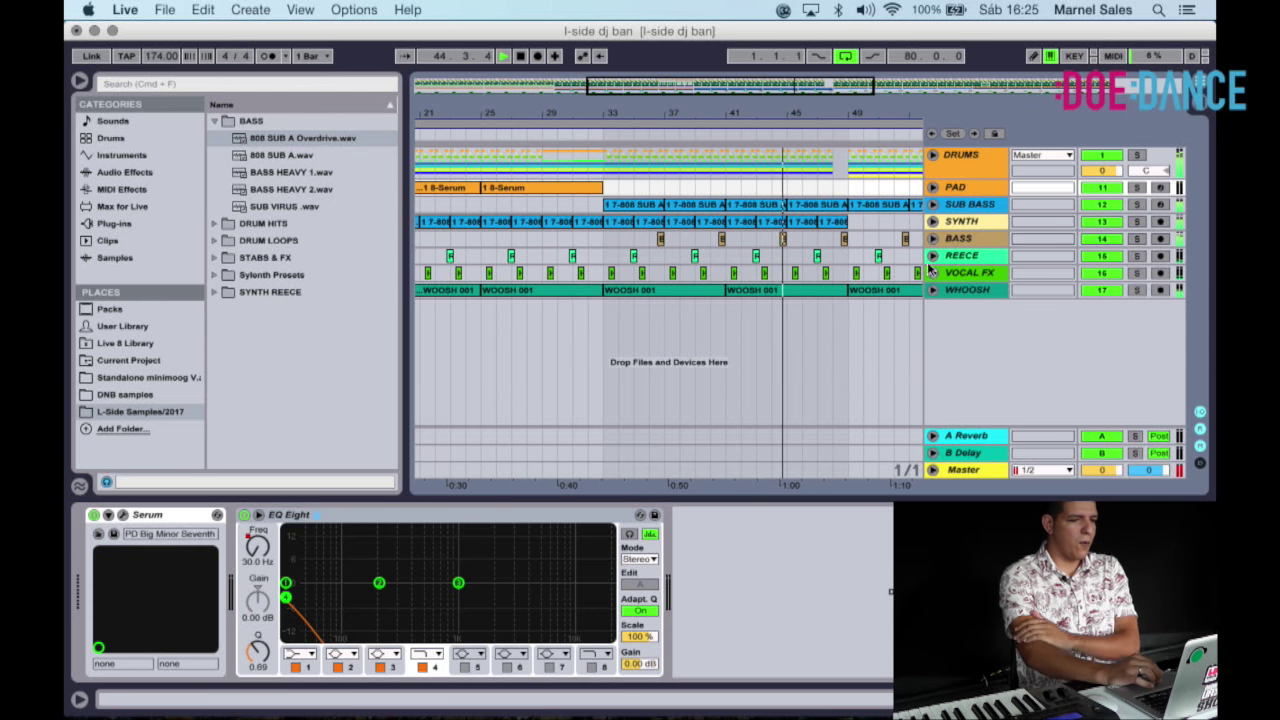
pyautogui.click(932, 255)
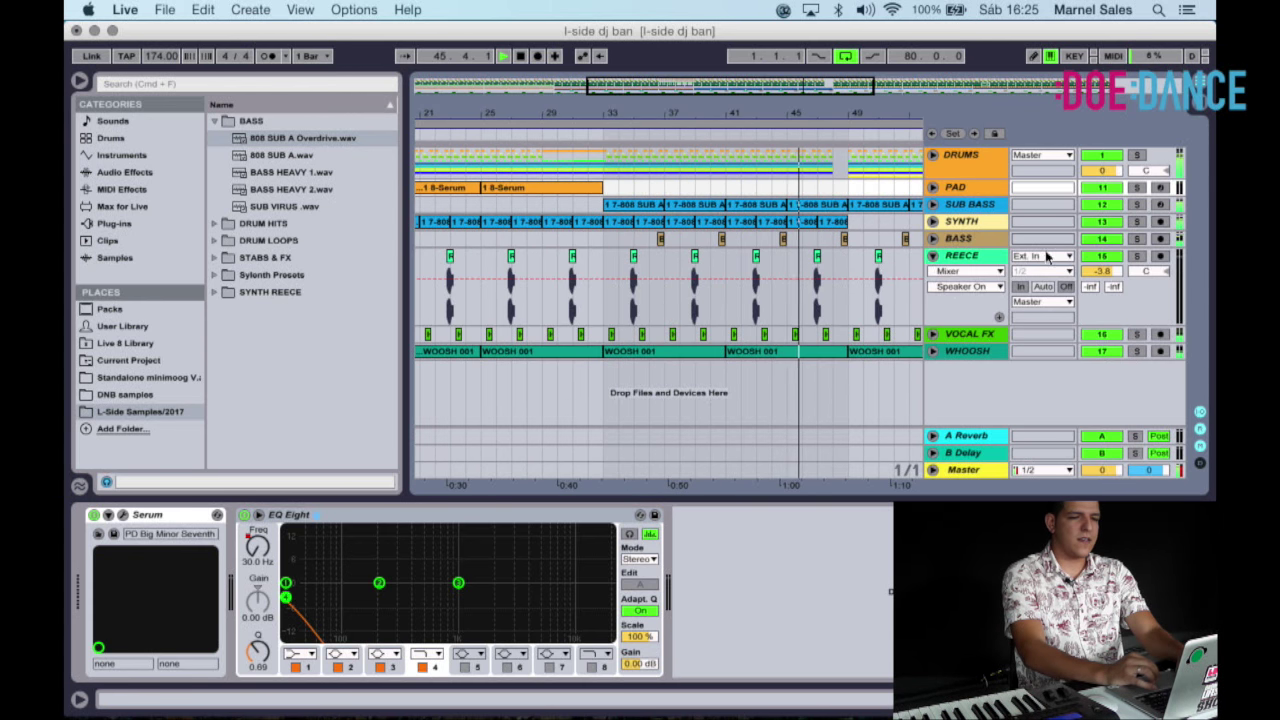
pyautogui.click(1136, 257)
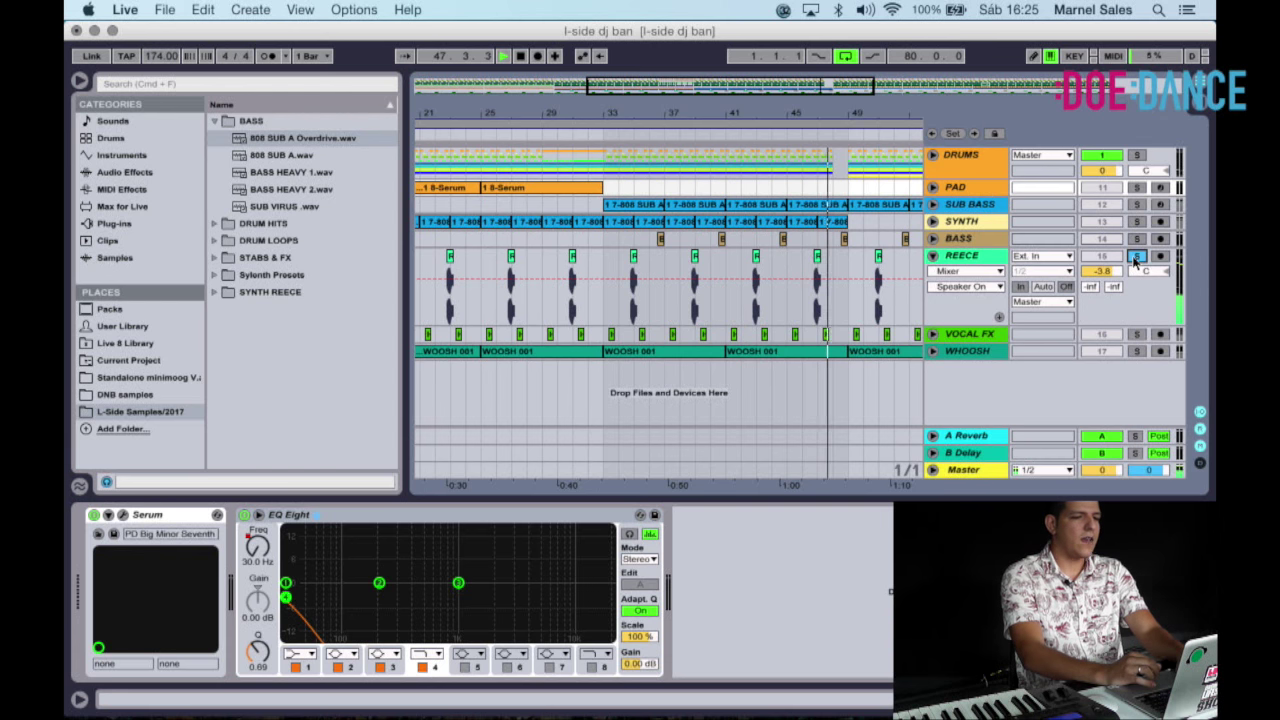
pyautogui.click(1136, 258)
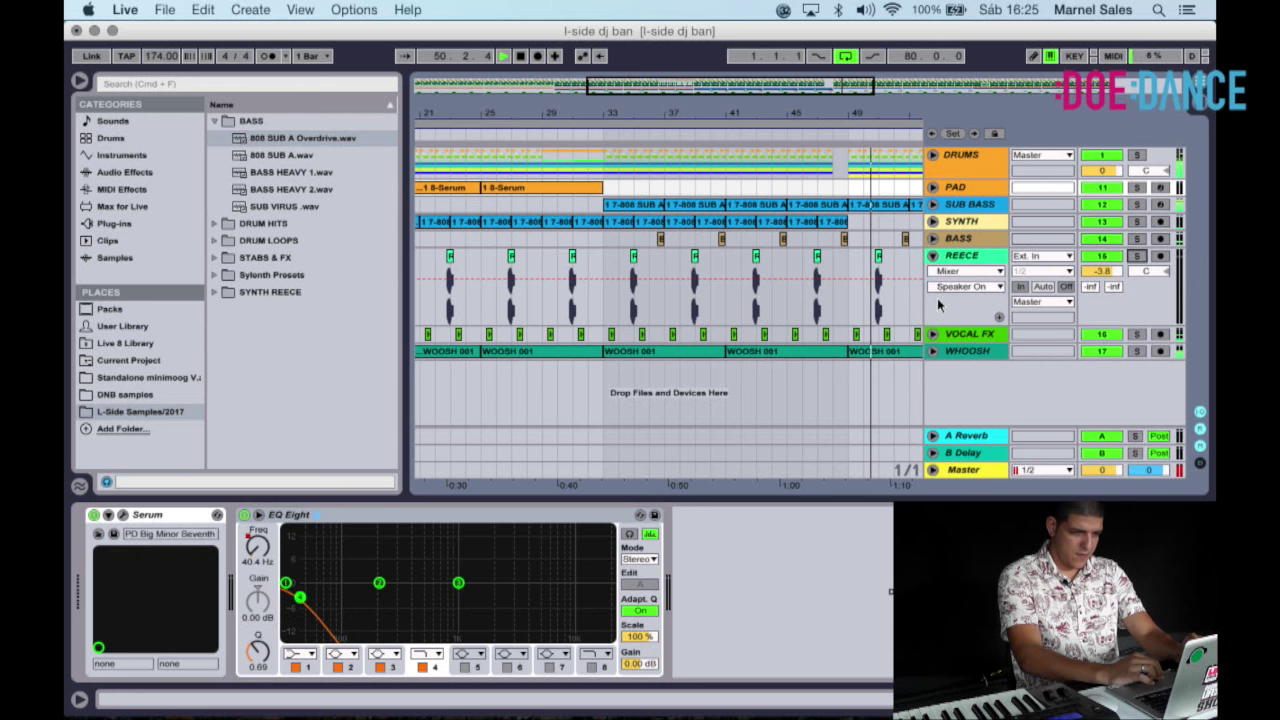
pyautogui.click(868, 305)
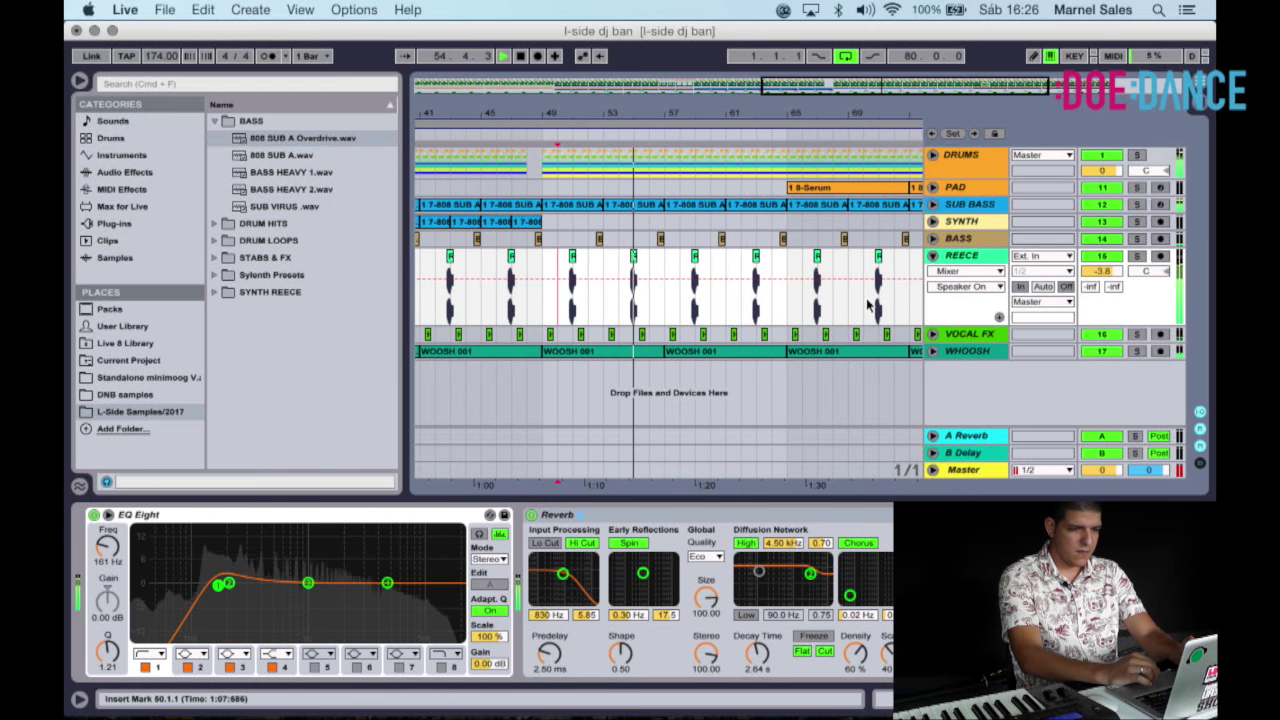
pyautogui.moveTo(728, 118); pyautogui.dragTo(728, 100)
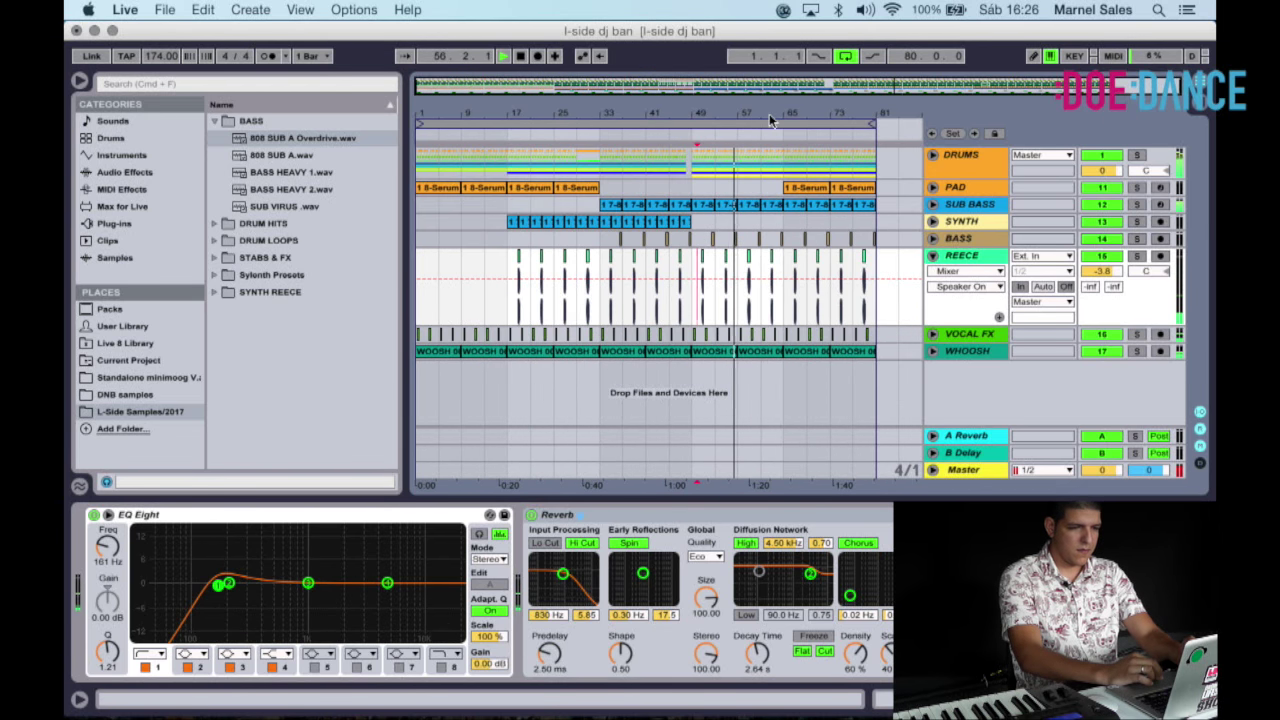
# Lower the VOCAL FX track's volume to -13.9 dB, and fold the VOCAL FX and REECE tracks.
pyautogui.click(933, 335)
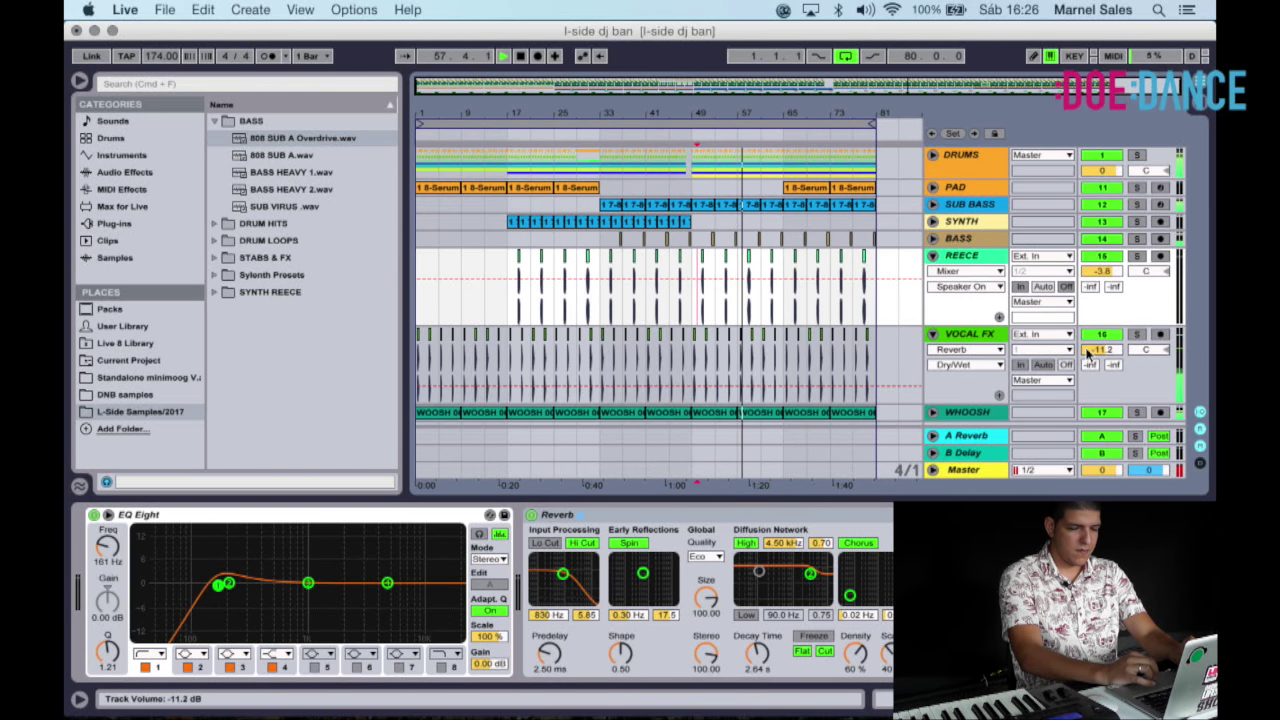
pyautogui.moveTo(1101, 349); pyautogui.dragTo(1100, 352)
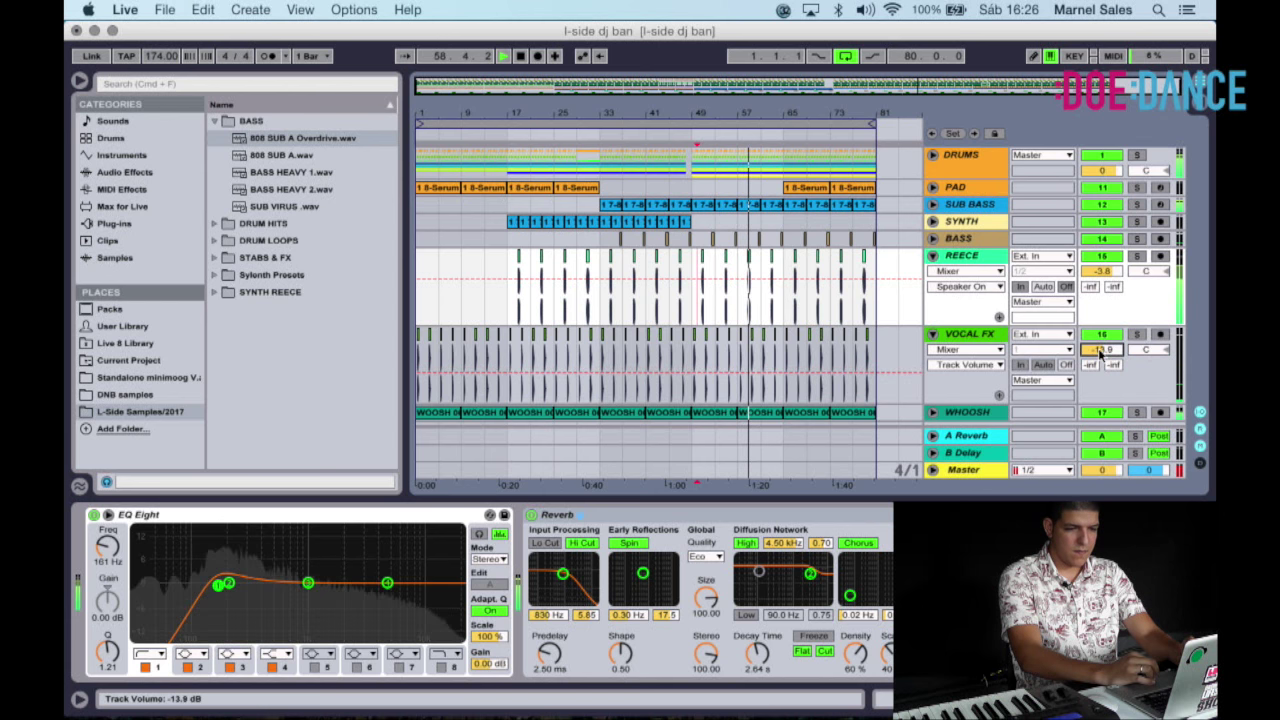
pyautogui.click(933, 335)
pyautogui.click(933, 256)
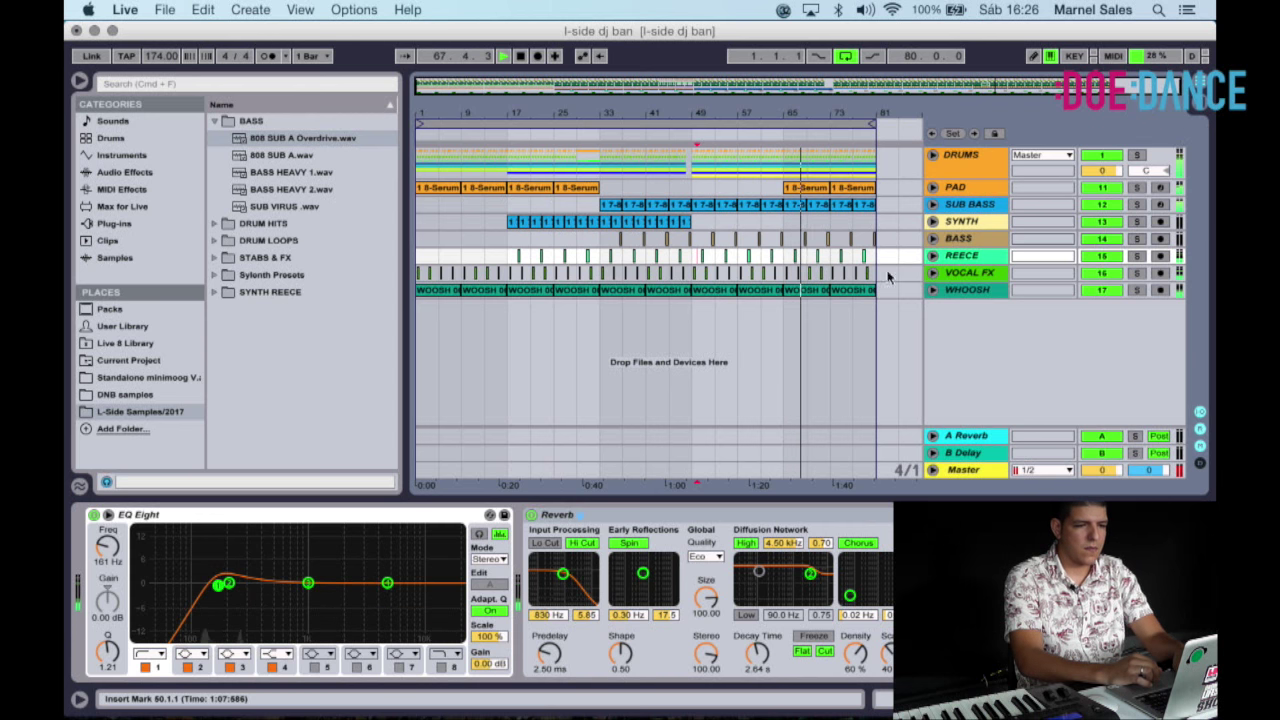
# Unfold the PAD track and duplicate the section from bar 65 to bar 81 across all tracks.
pyautogui.click(881, 295)
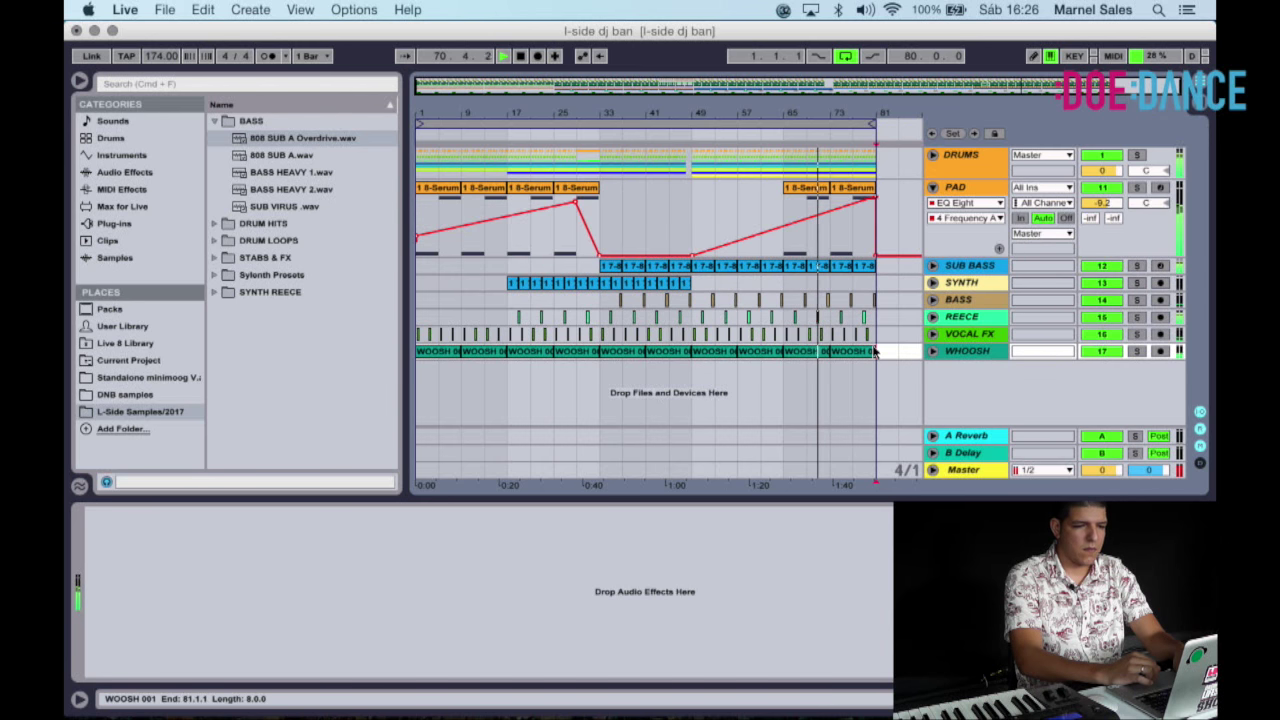
pyautogui.moveTo(880, 366); pyautogui.dragTo(786, 158)
pyautogui.press('super+c')
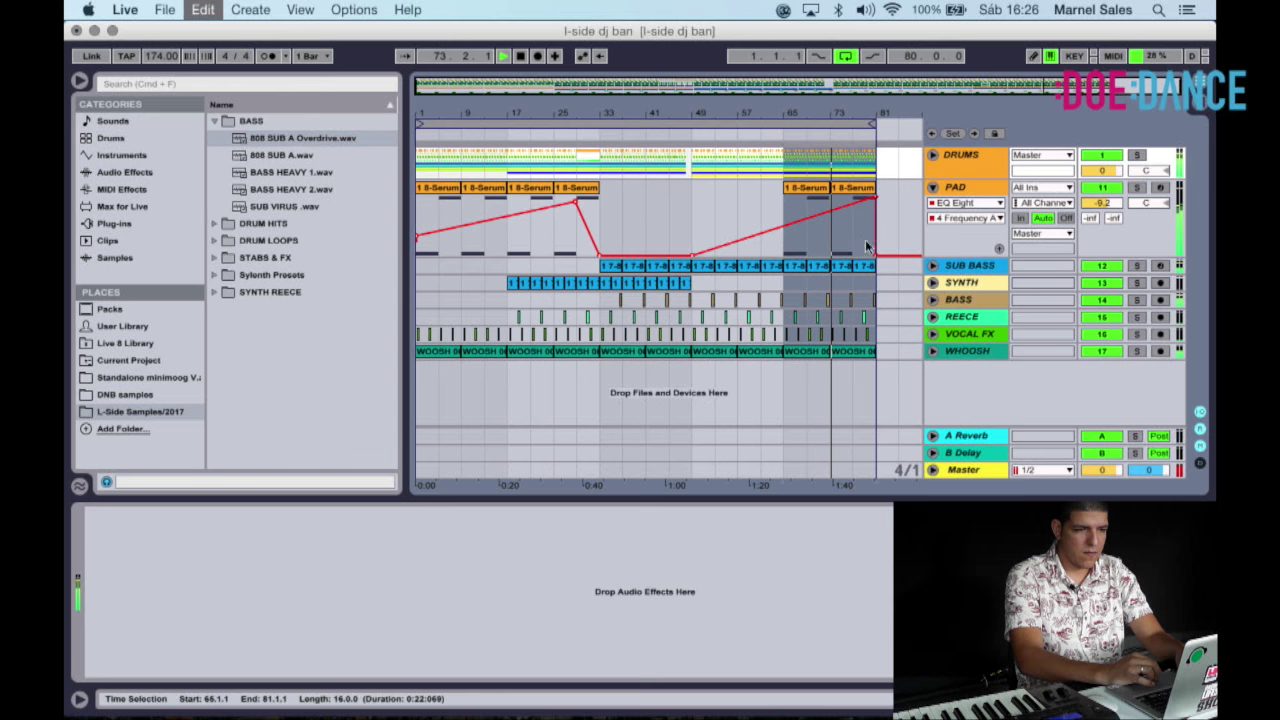
pyautogui.press('super+d')
# Duplicate the selected section across all tracks to bars 81–97 and delete the SUB BASS clips in that new section.
pyautogui.click(786, 233)
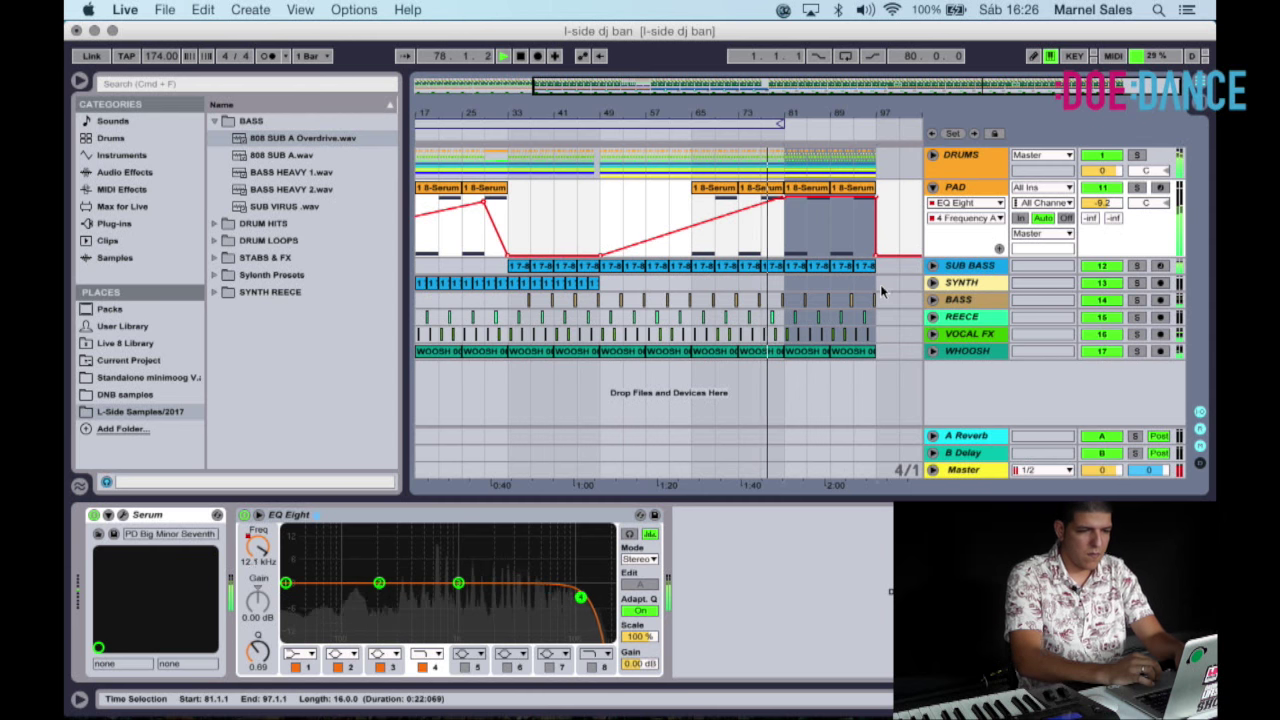
pyautogui.moveTo(876, 283); pyautogui.dragTo(797, 270)
pyautogui.click(790, 266)
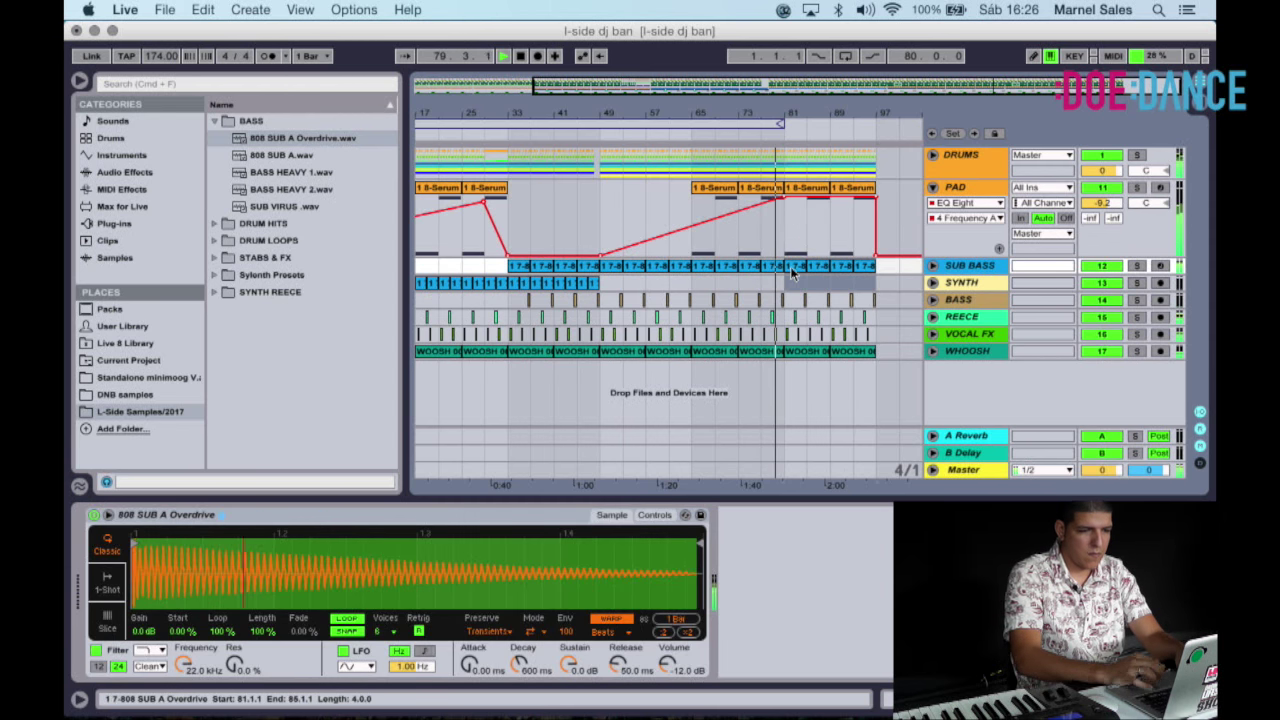
pyautogui.keyDown('shift'); pyautogui.click(873, 266); pyautogui.keyUp('shift')
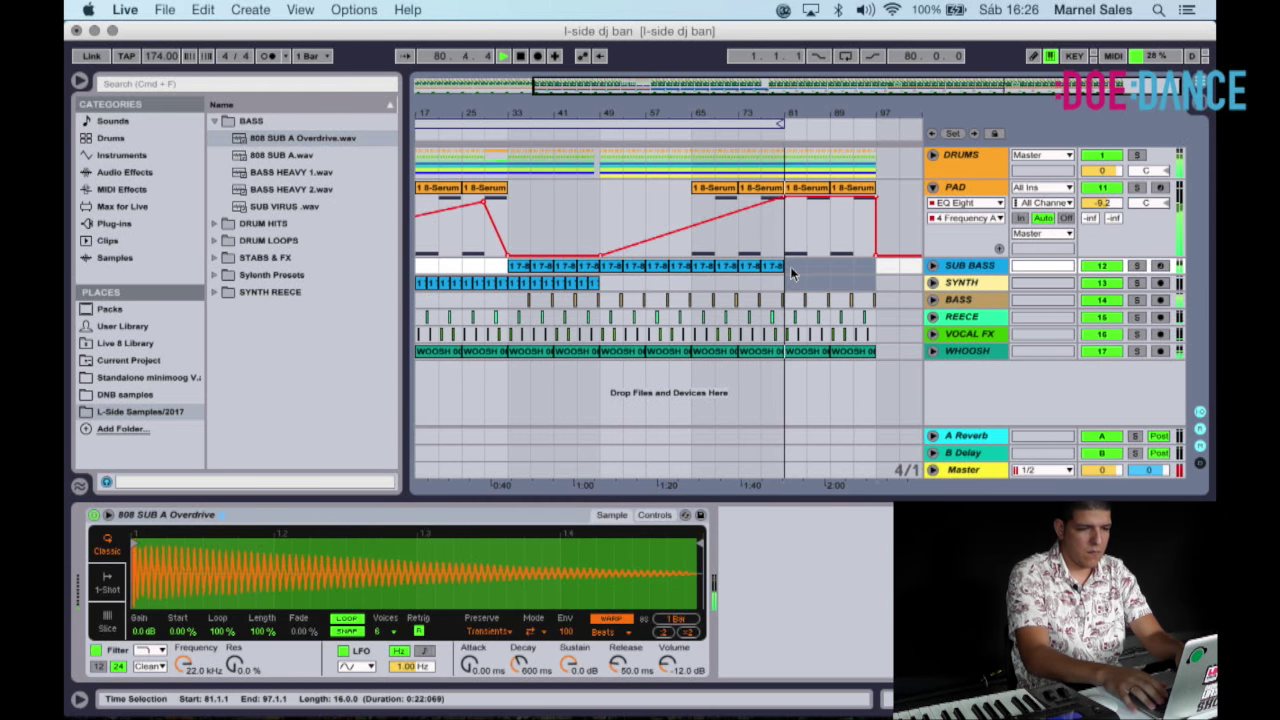
pyautogui.press('Delete')
pyautogui.click(852, 280)
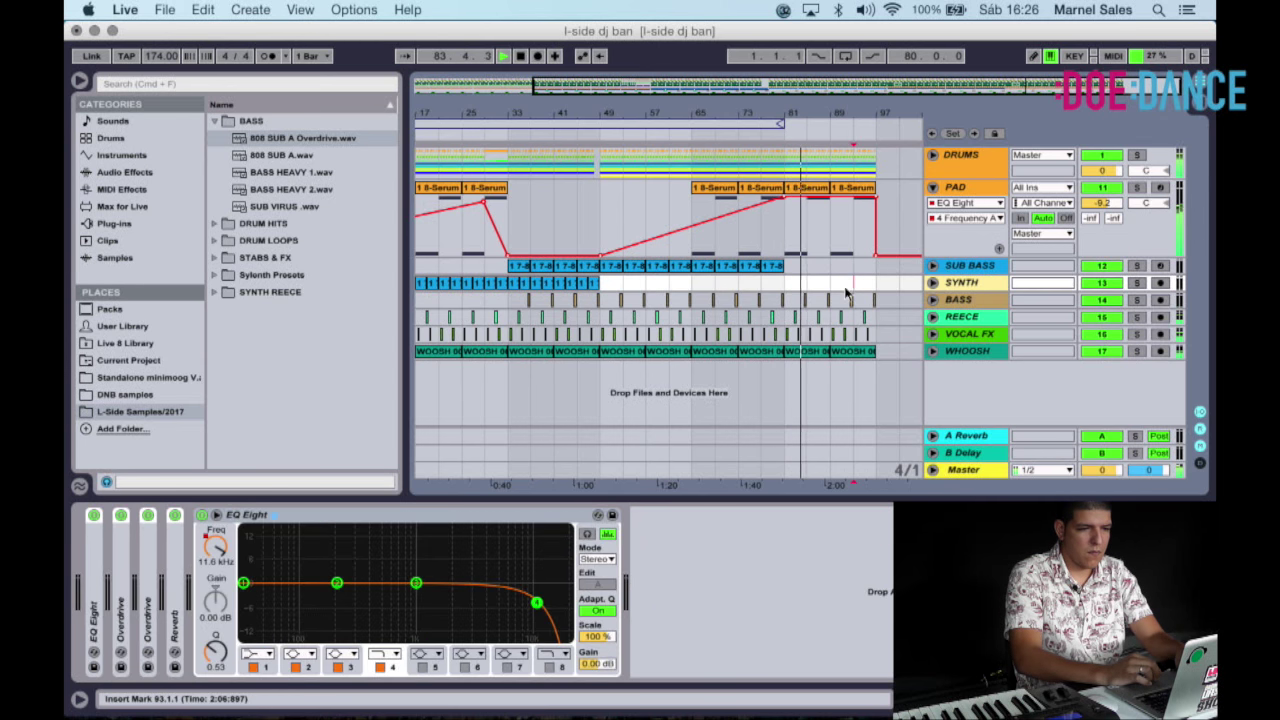
# Duplicate the PAD clip at bars 89–97 twice, and remove an automation breakpoint so the filter frequency ramps down from bar 81 to 113.
pyautogui.doubleClick(812, 115)
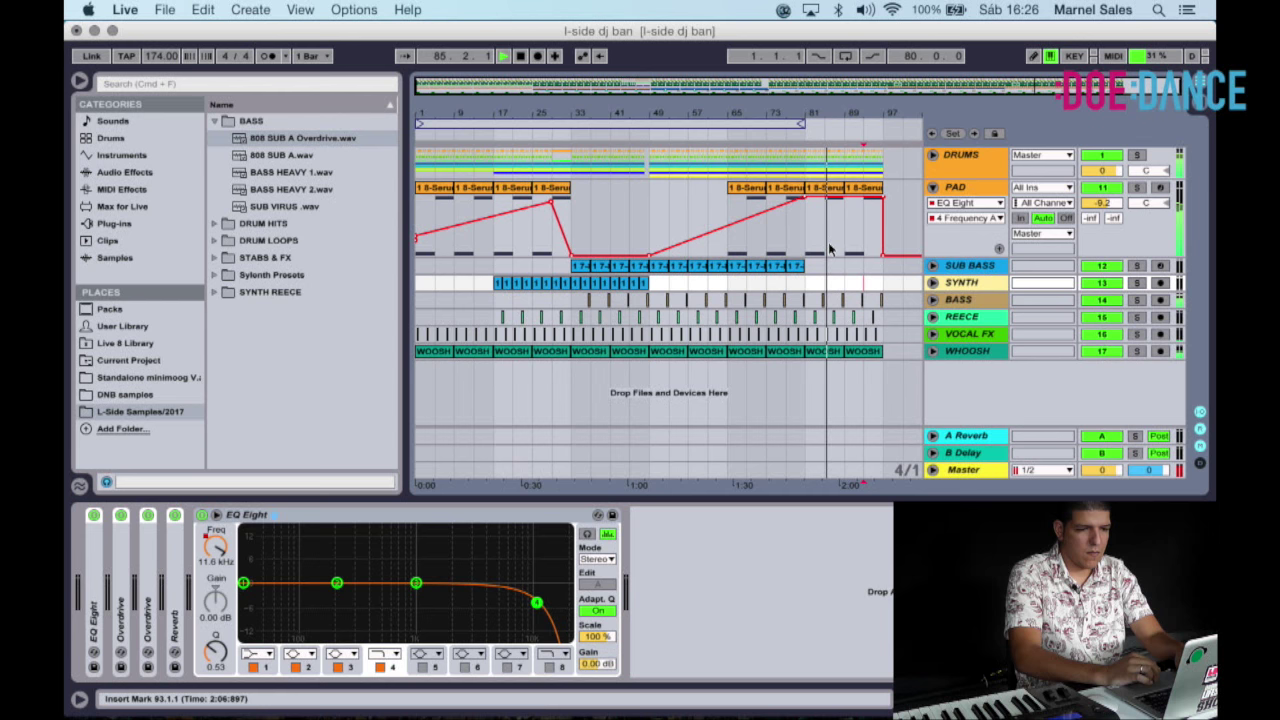
pyautogui.click(873, 191)
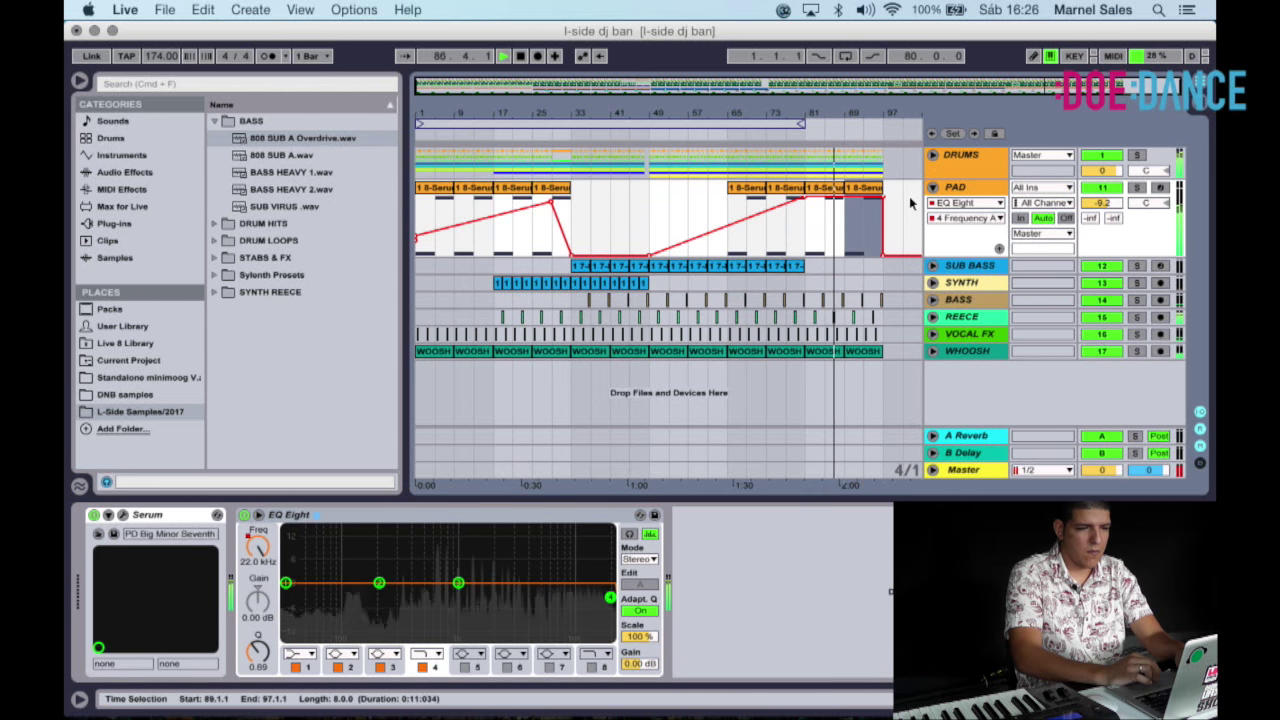
pyautogui.press('super+d')
pyautogui.press('super+d')
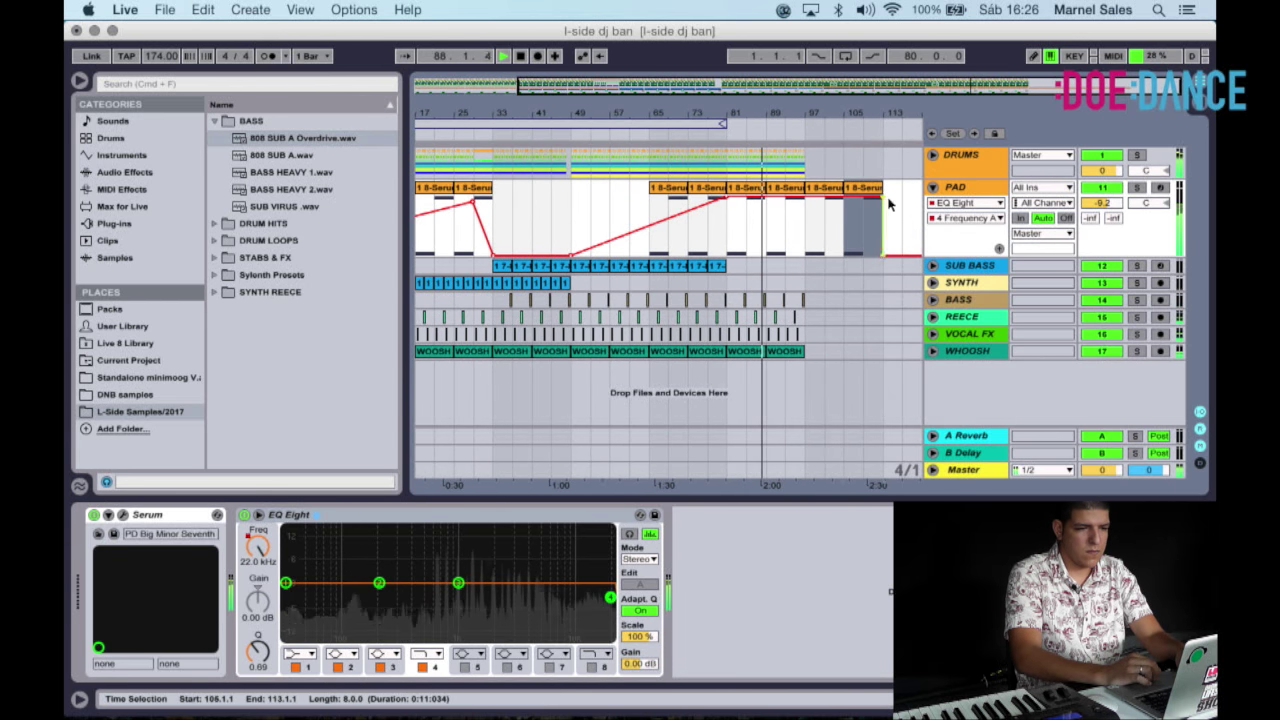
pyautogui.click(882, 198)
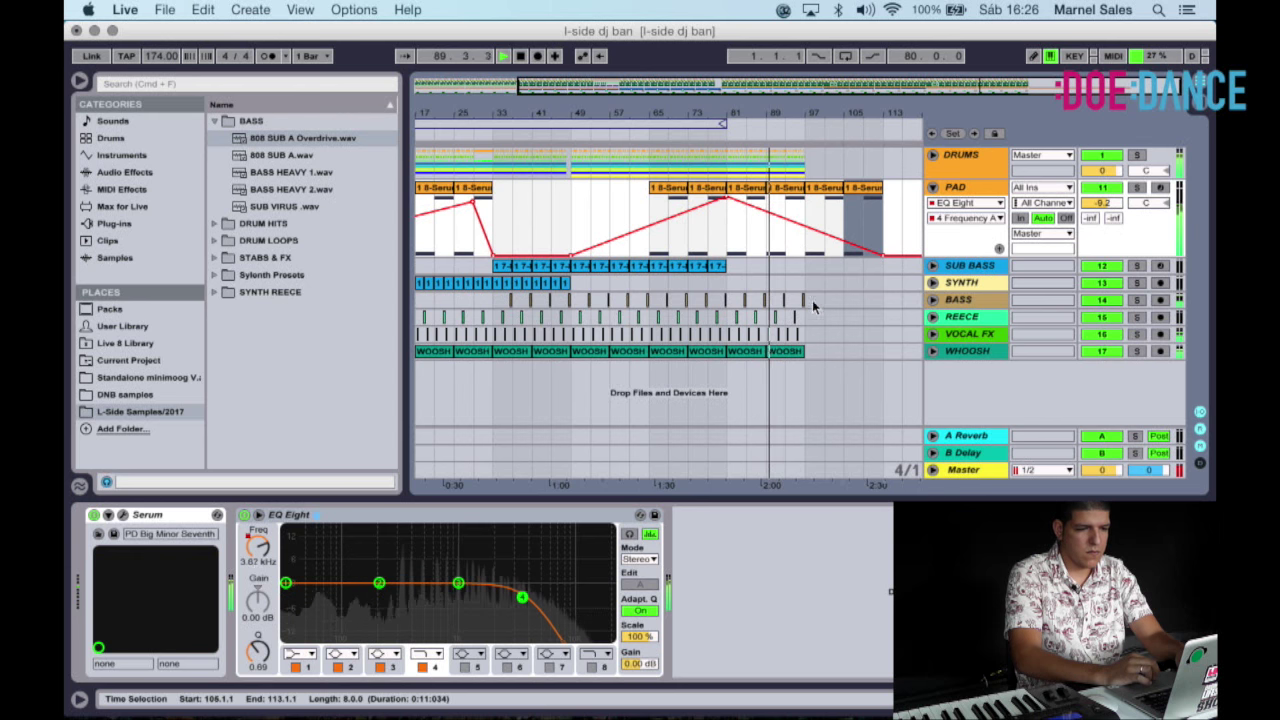
# Copy the SUB BASS section starting at bar 65 to bar 97, and duplicate the last WHOOSH clip twice up to bar 113.
pyautogui.moveTo(808, 271); pyautogui.dragTo(651, 273)
pyautogui.press('super+d')
pyautogui.click(784, 353)
pyautogui.press('super+d')
pyautogui.press('super+d')
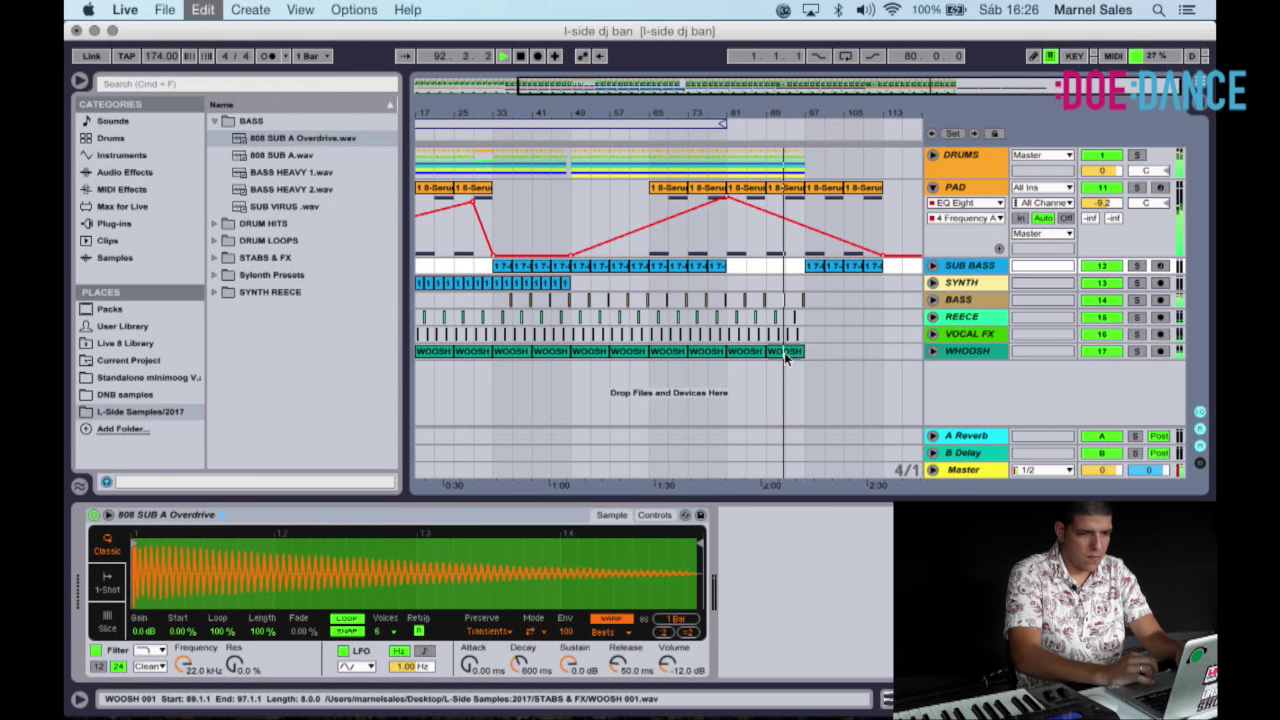
# Play back the extended part of the arrangement from several positions between about bar 92 and bar 105.
pyautogui.moveTo(784, 353); pyautogui.dragTo(780, 123)
pyautogui.press('space')
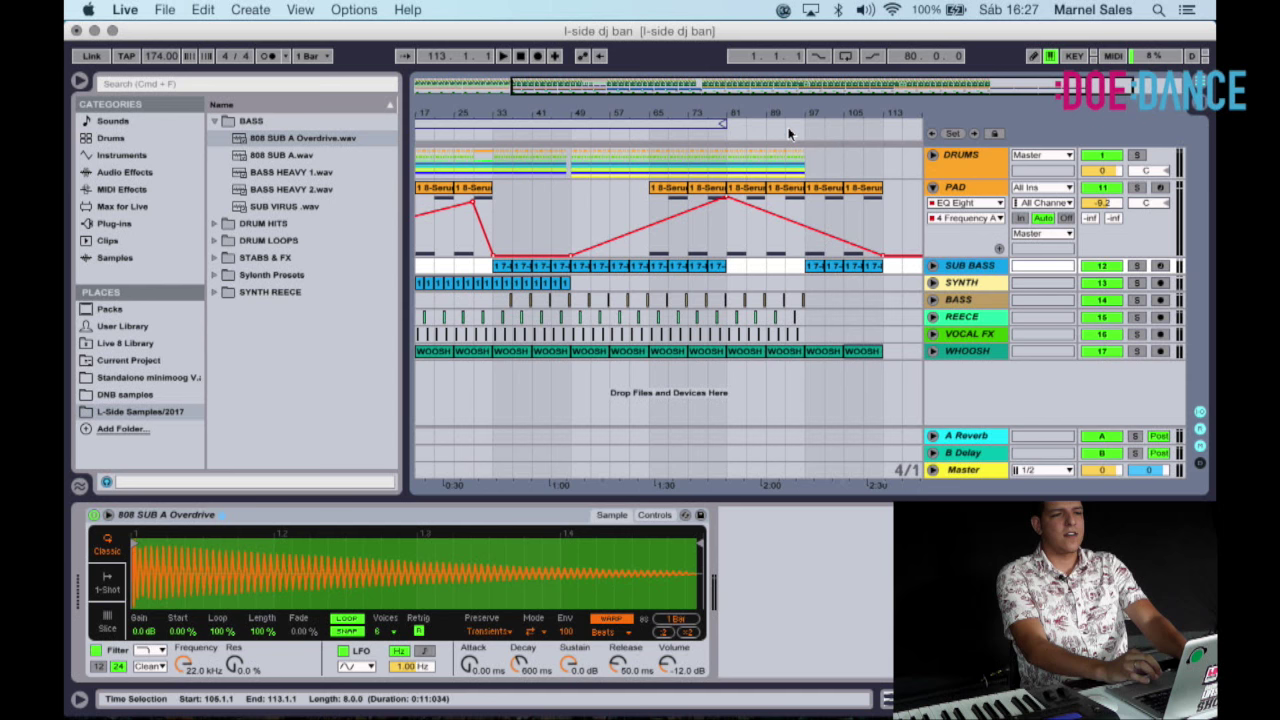
pyautogui.click(788, 127)
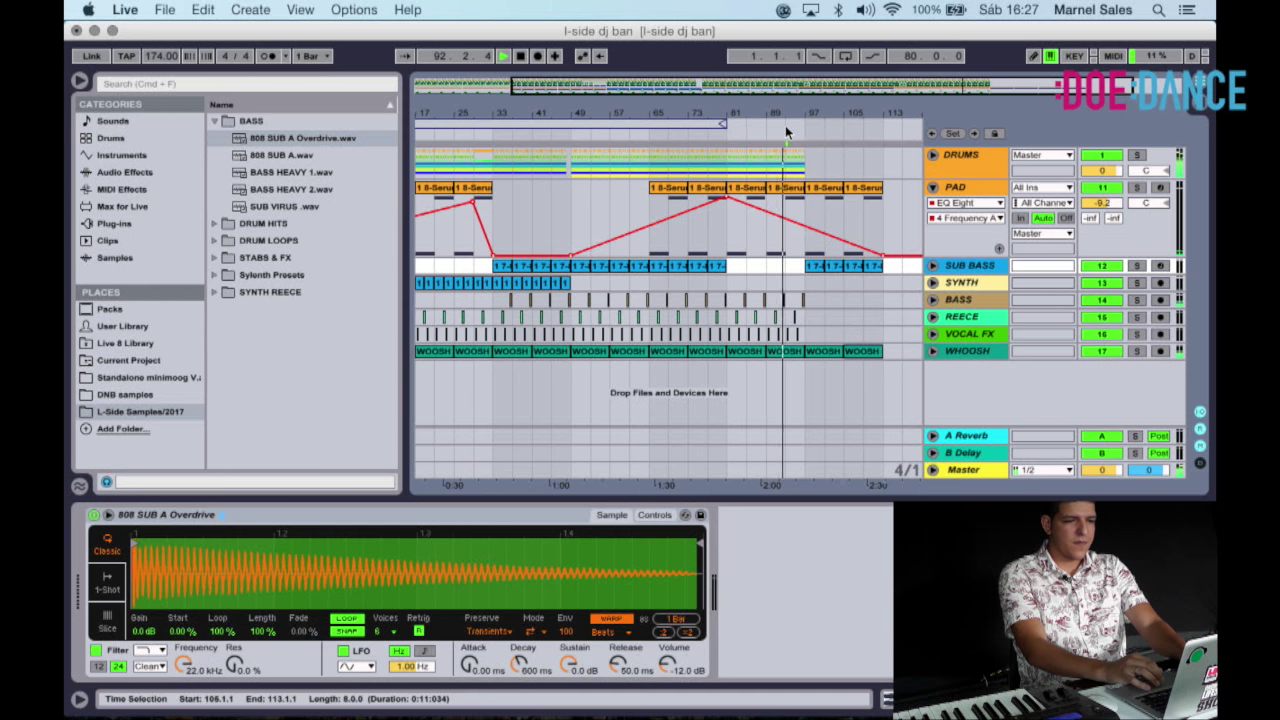
pyautogui.click(789, 136)
pyautogui.click(789, 135)
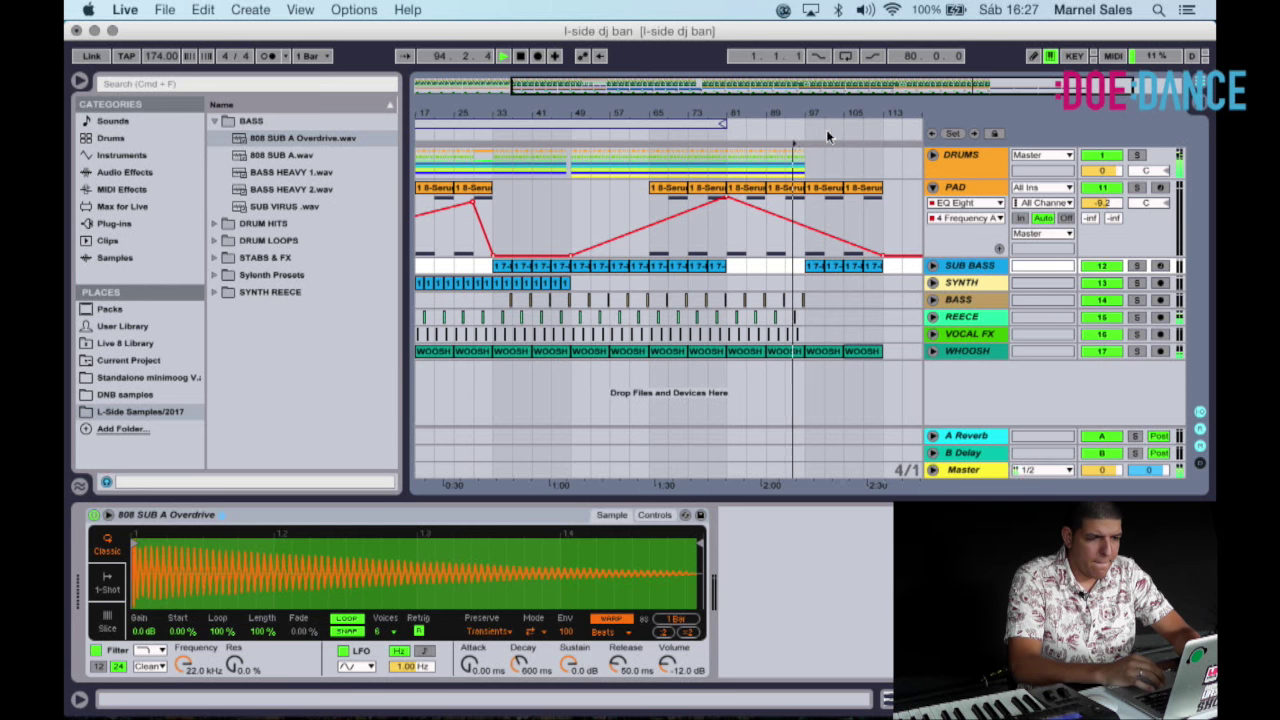
pyautogui.click(809, 126)
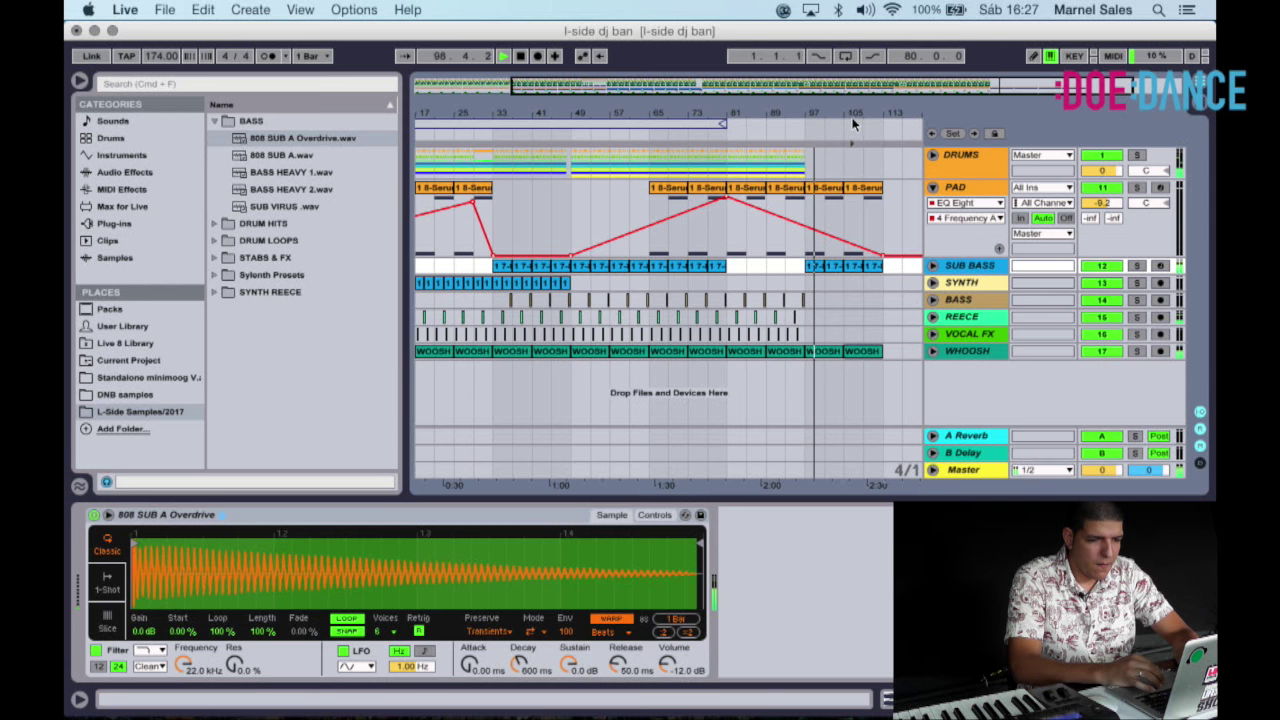
pyautogui.click(865, 124)
pyautogui.click(842, 137)
pyautogui.press('space')
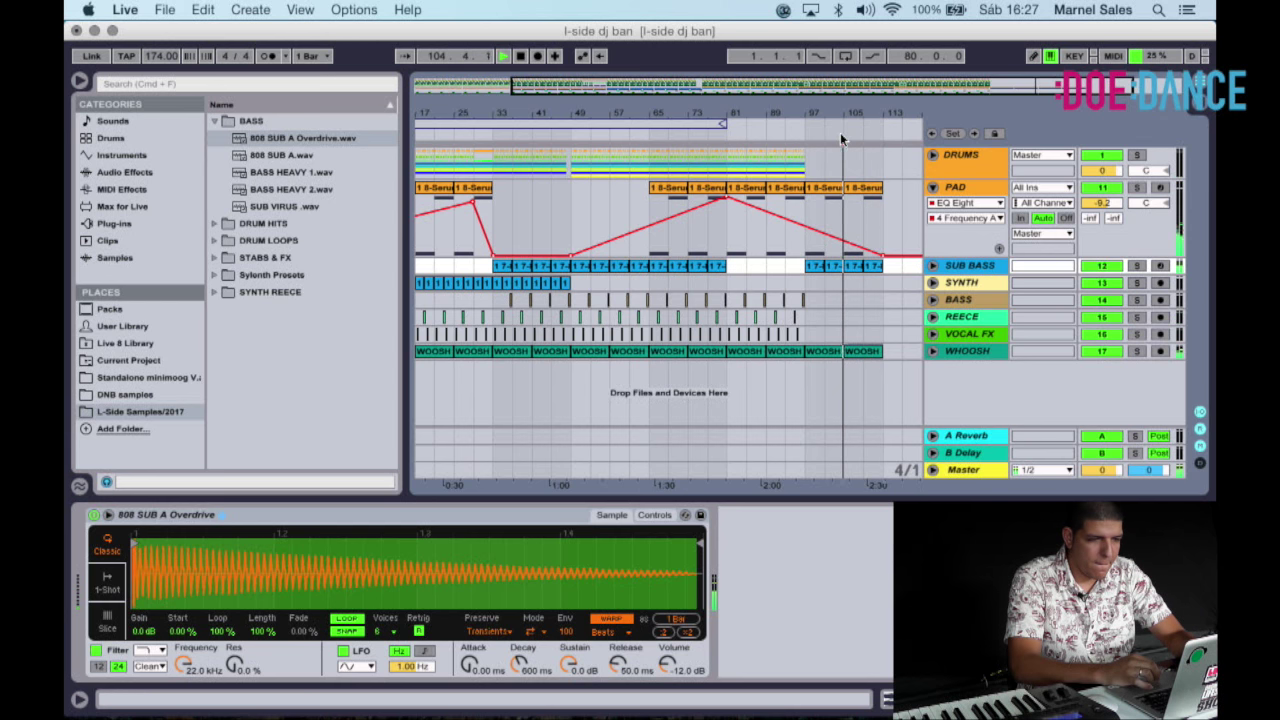
pyautogui.press('space')
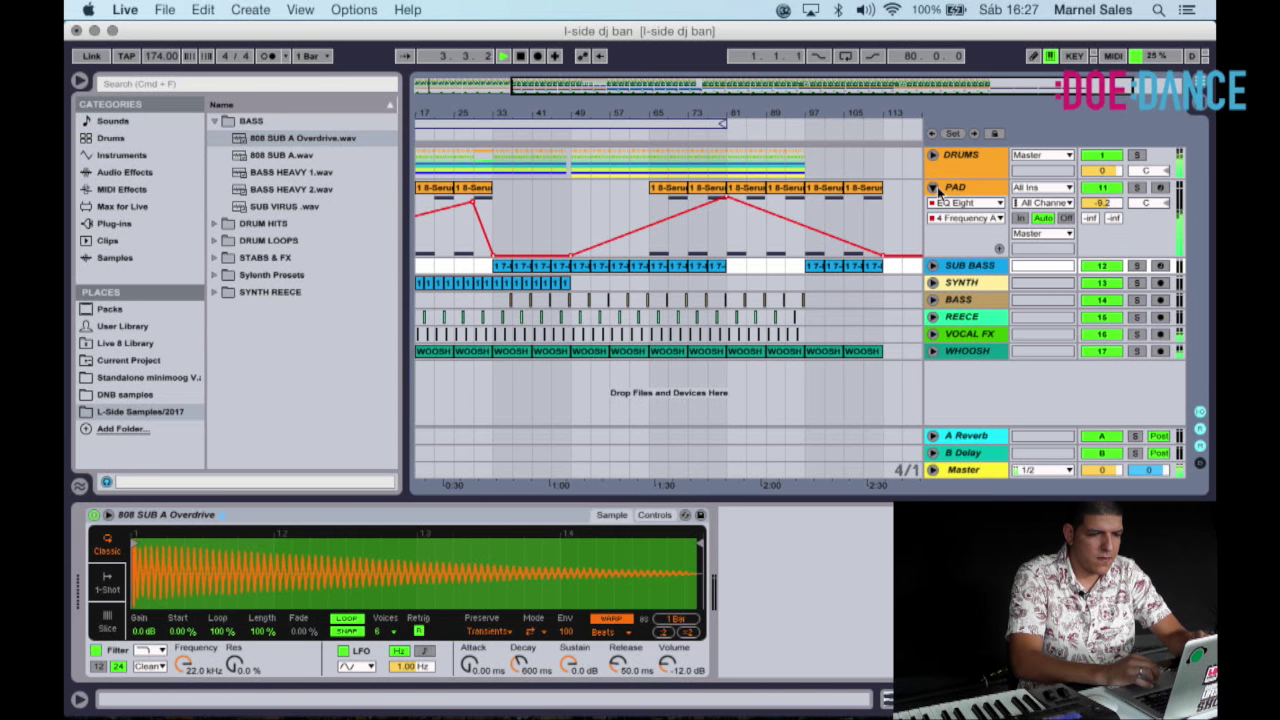
# Fold the PAD track, show the whole arrangement, and start playback from bar 81.
pyautogui.click(934, 188)
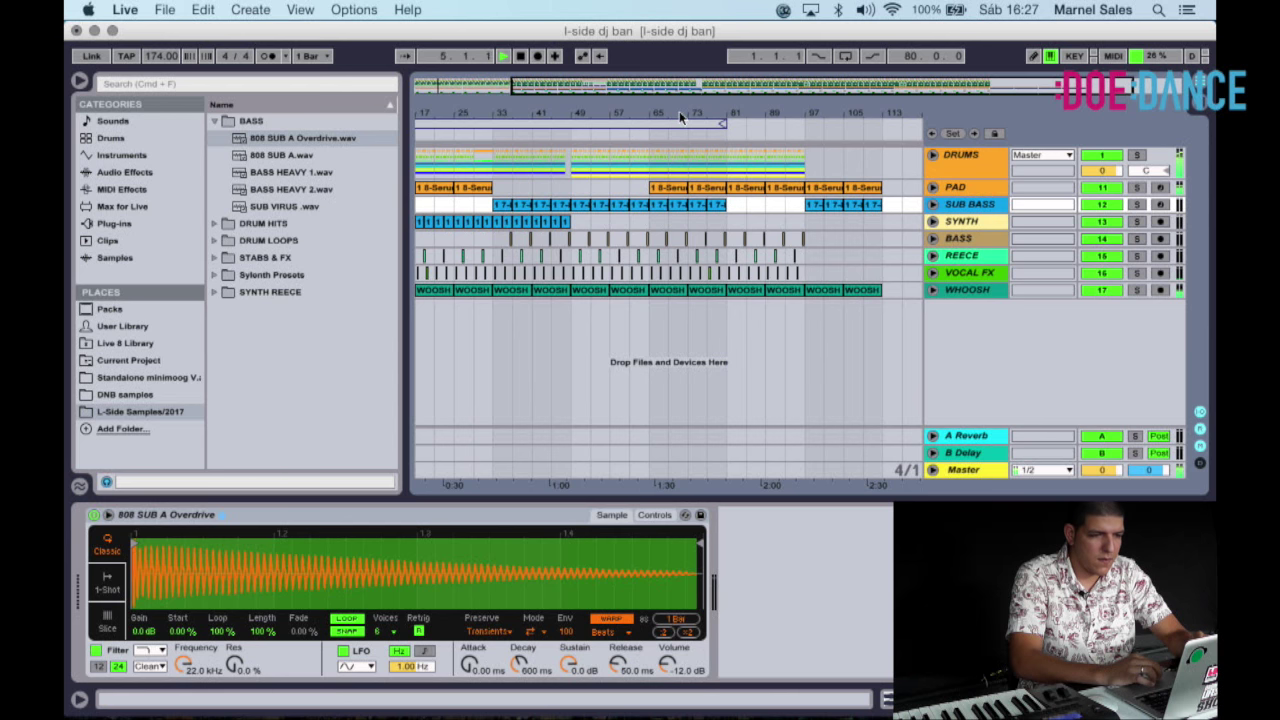
pyautogui.moveTo(679, 113); pyautogui.dragTo(679, 85)
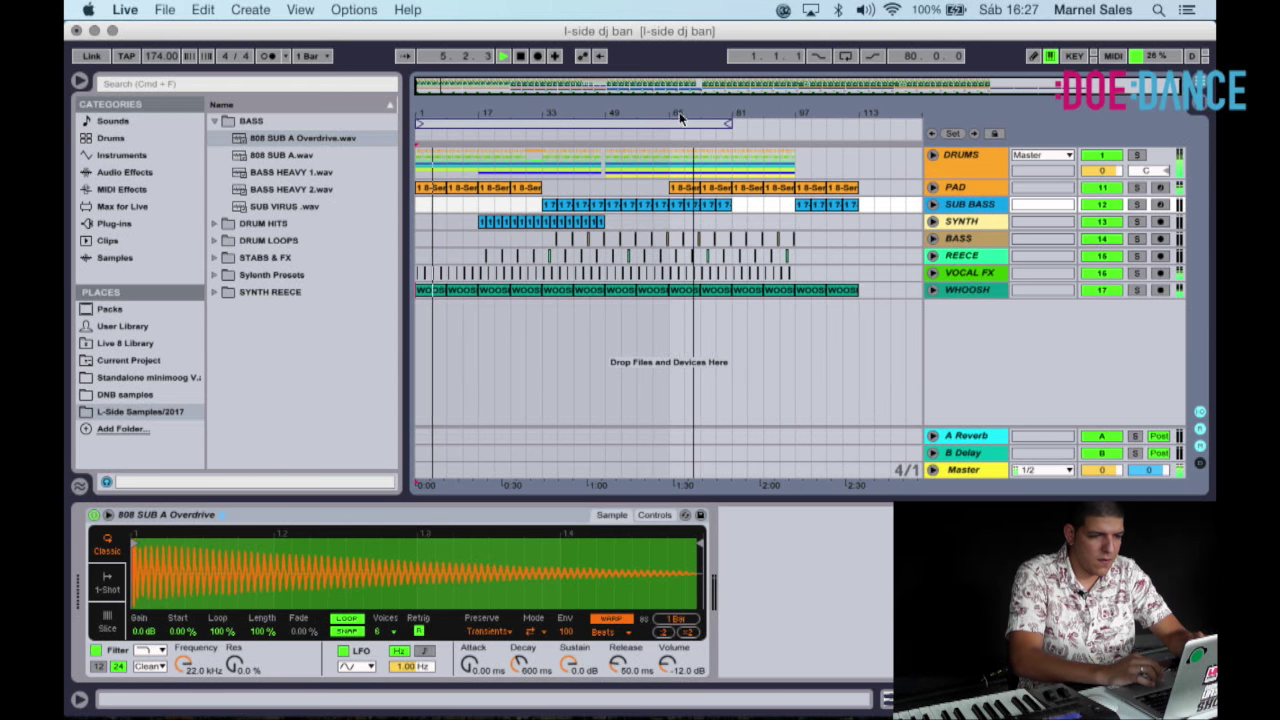
pyautogui.click(731, 135)
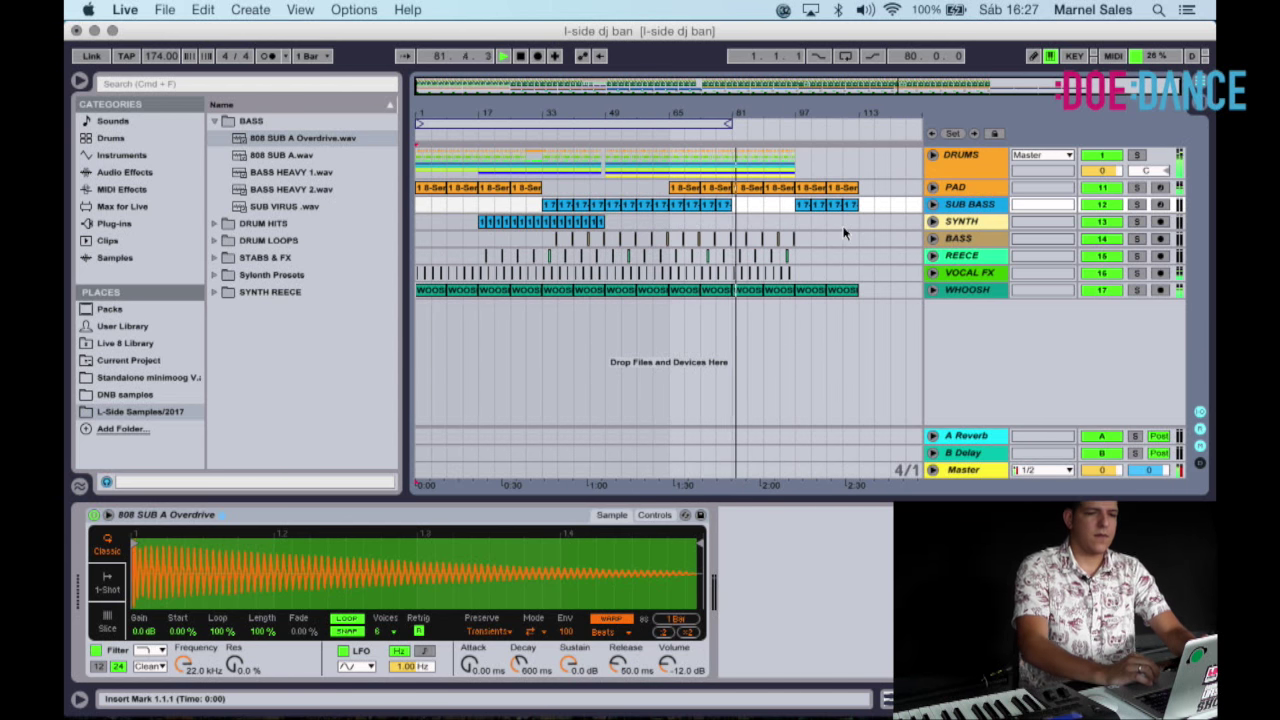
# Unfold the DRUMS group and delete the RIDE clips from bar 81 to bar 97.
pyautogui.click(932, 155)
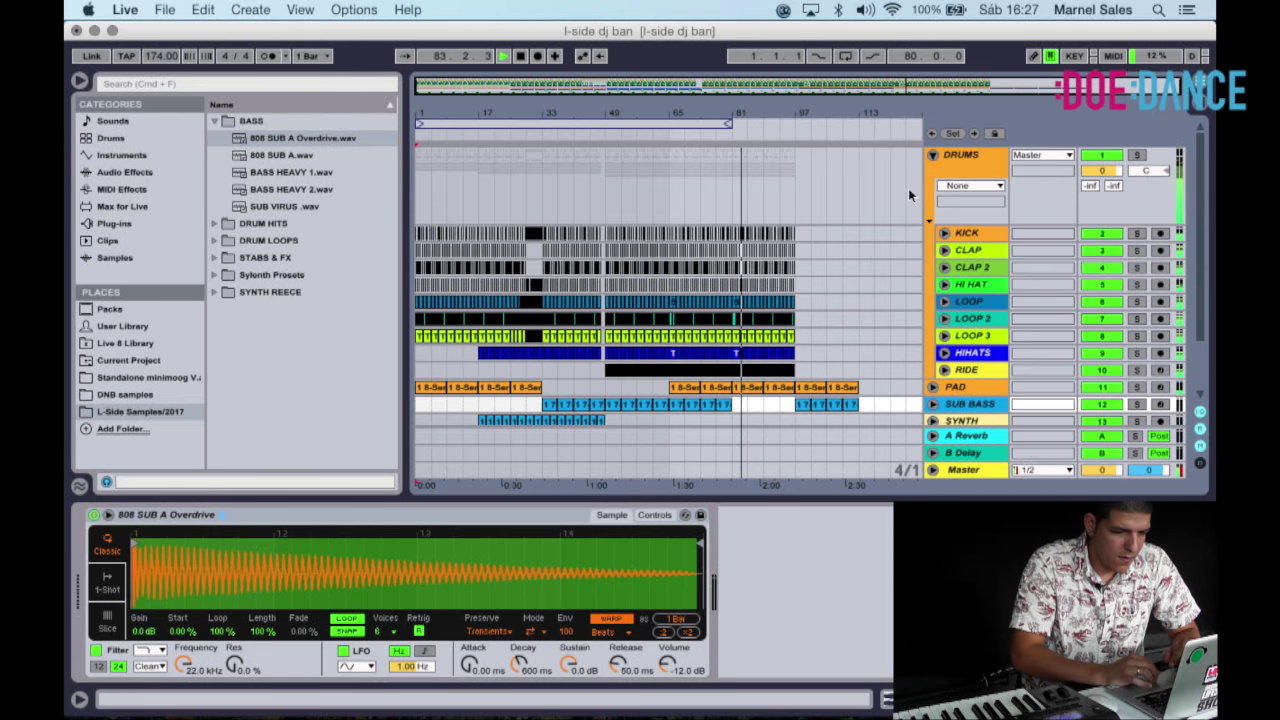
pyautogui.scroll(-2, 880, 230)
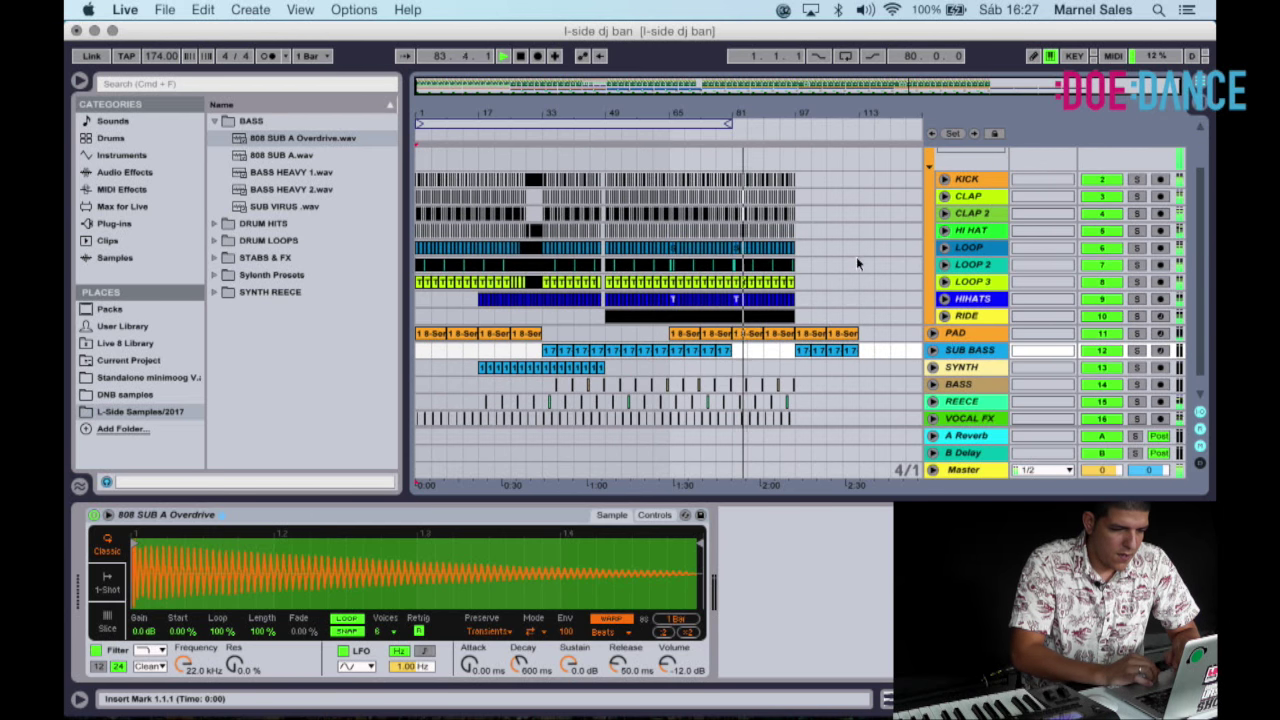
pyautogui.click(771, 318)
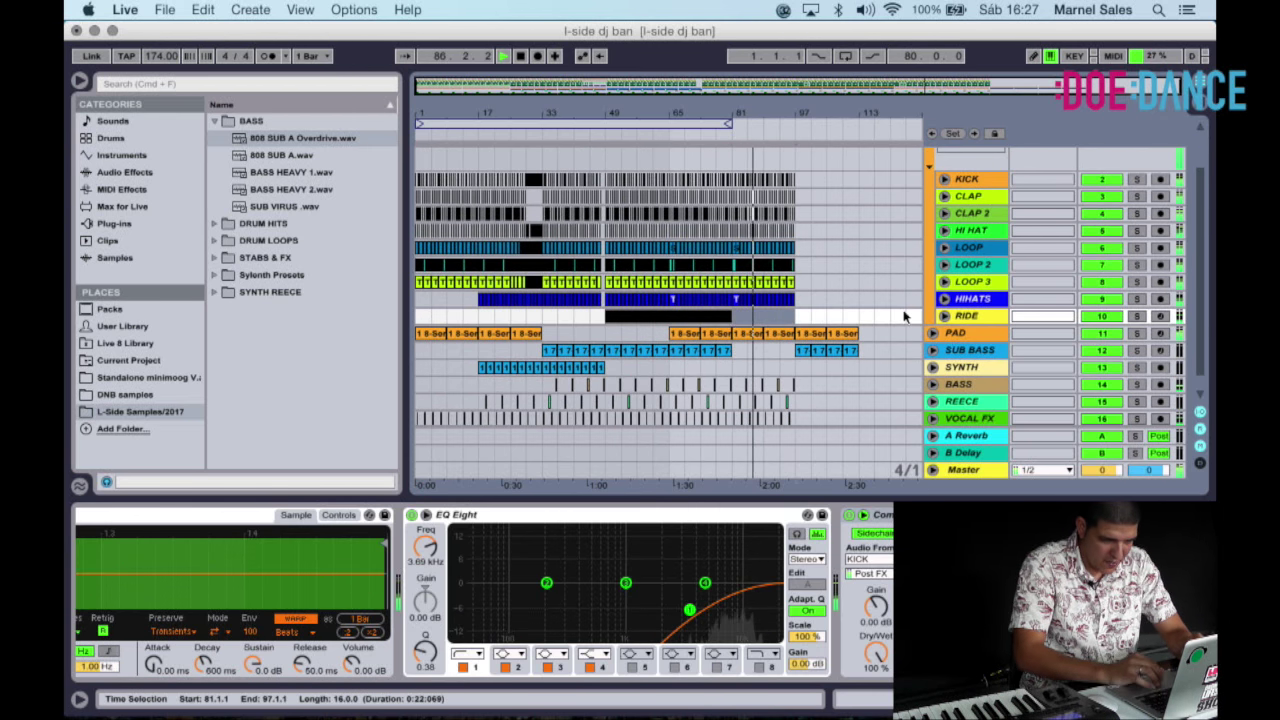
# Delete the HIHATS clips from bar 89 to bar 97.
pyautogui.scroll(-1, 905, 316)
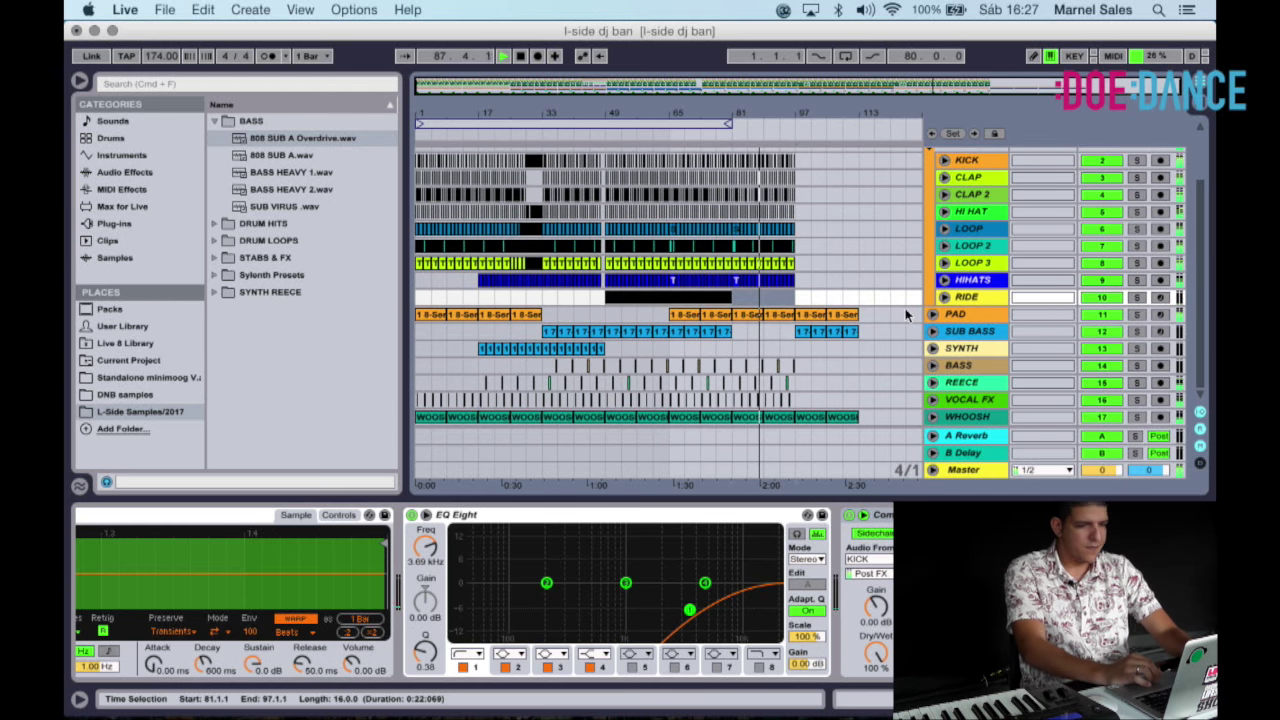
pyautogui.click(770, 288)
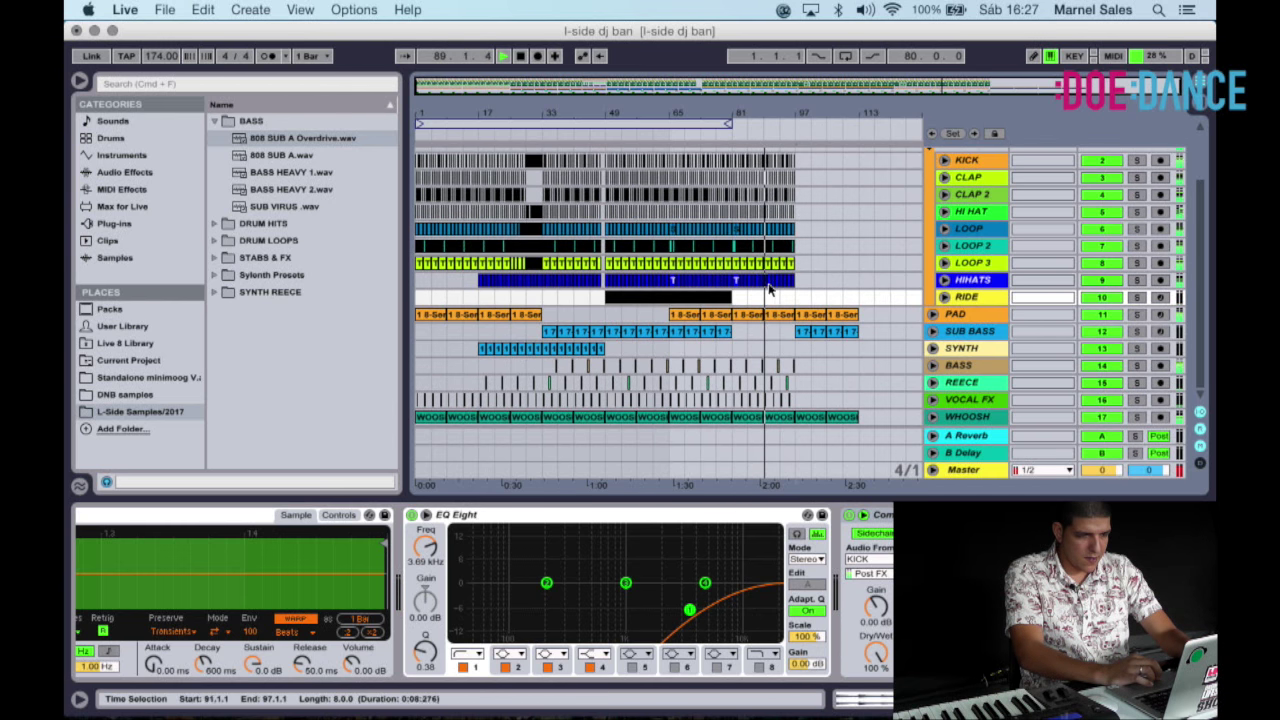
pyautogui.click(766, 284)
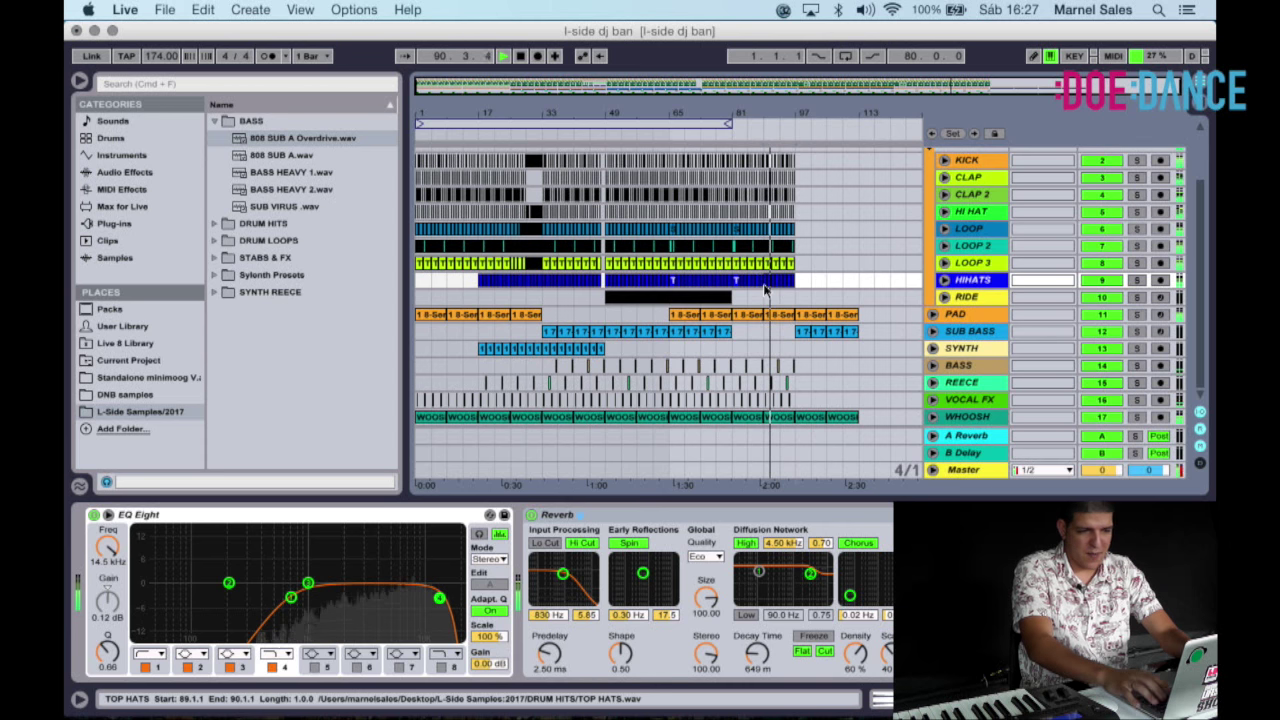
pyautogui.press('Delete')
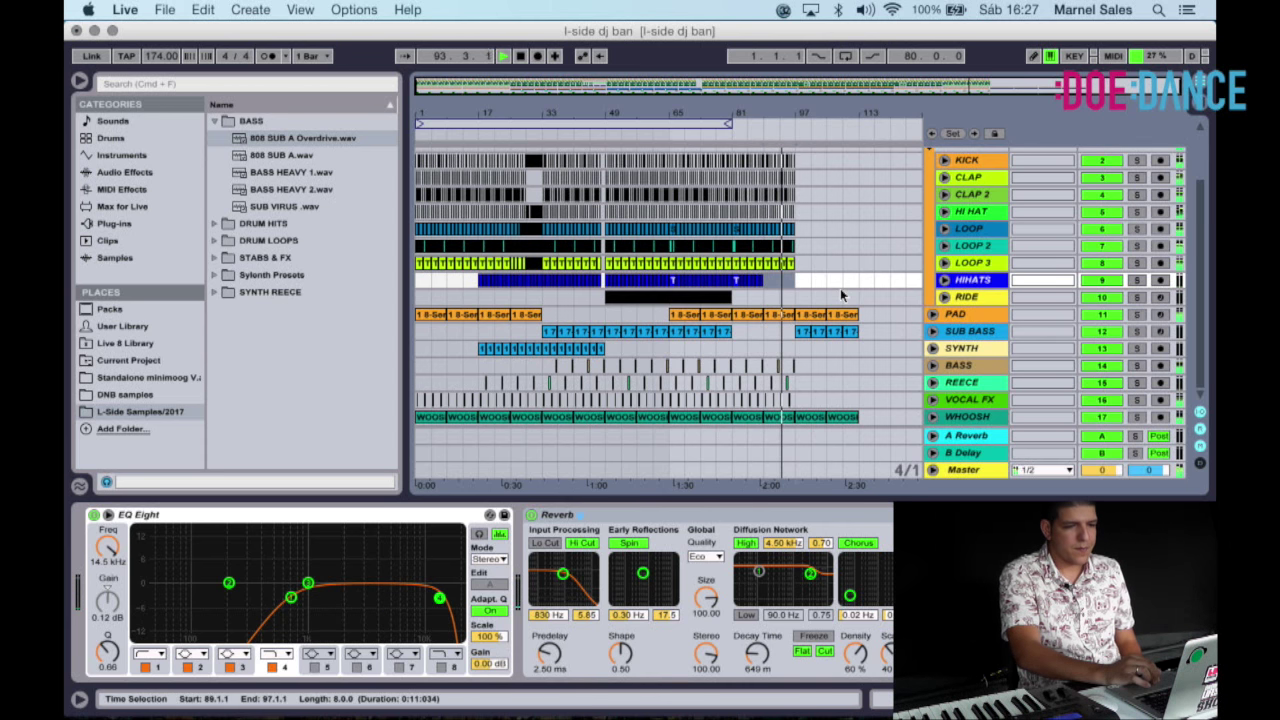
# Duplicate the BASS and REECE clips at bars 89–97 twice, extending them to bar 113.
pyautogui.click(793, 368)
pyautogui.moveTo(791, 375); pyautogui.dragTo(762, 380)
pyautogui.click(801, 368)
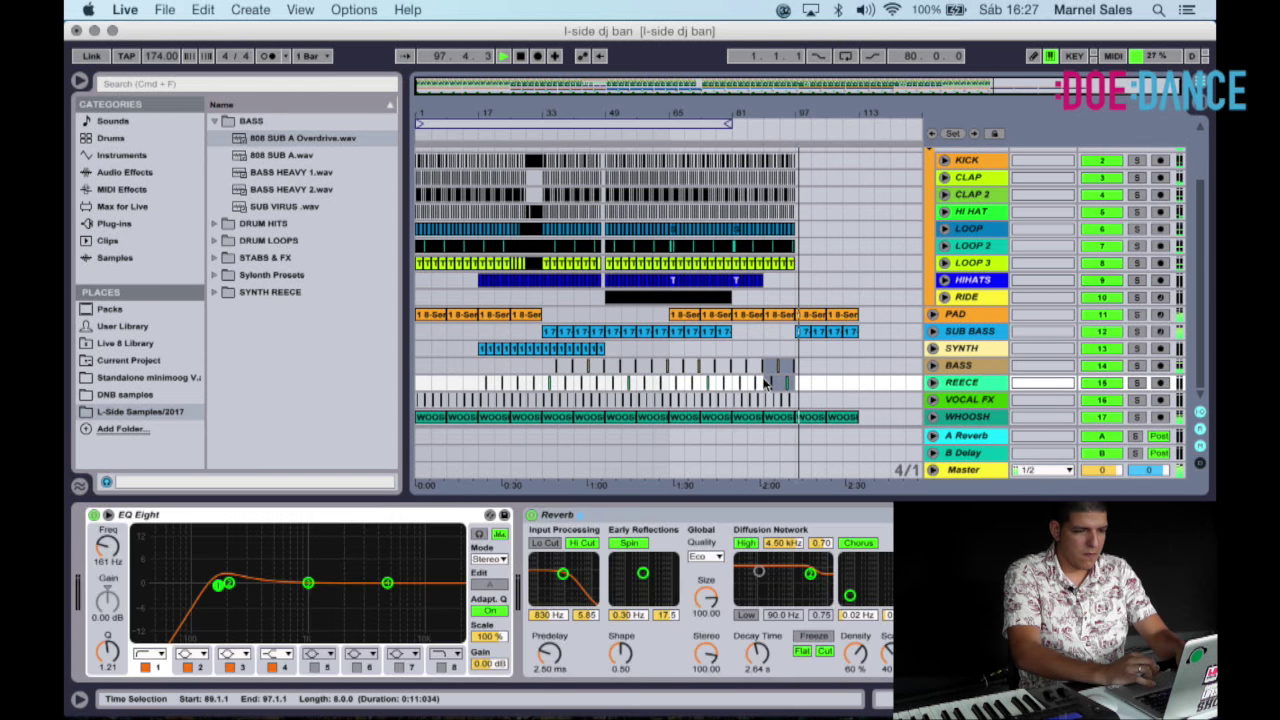
pyautogui.press('super+d')
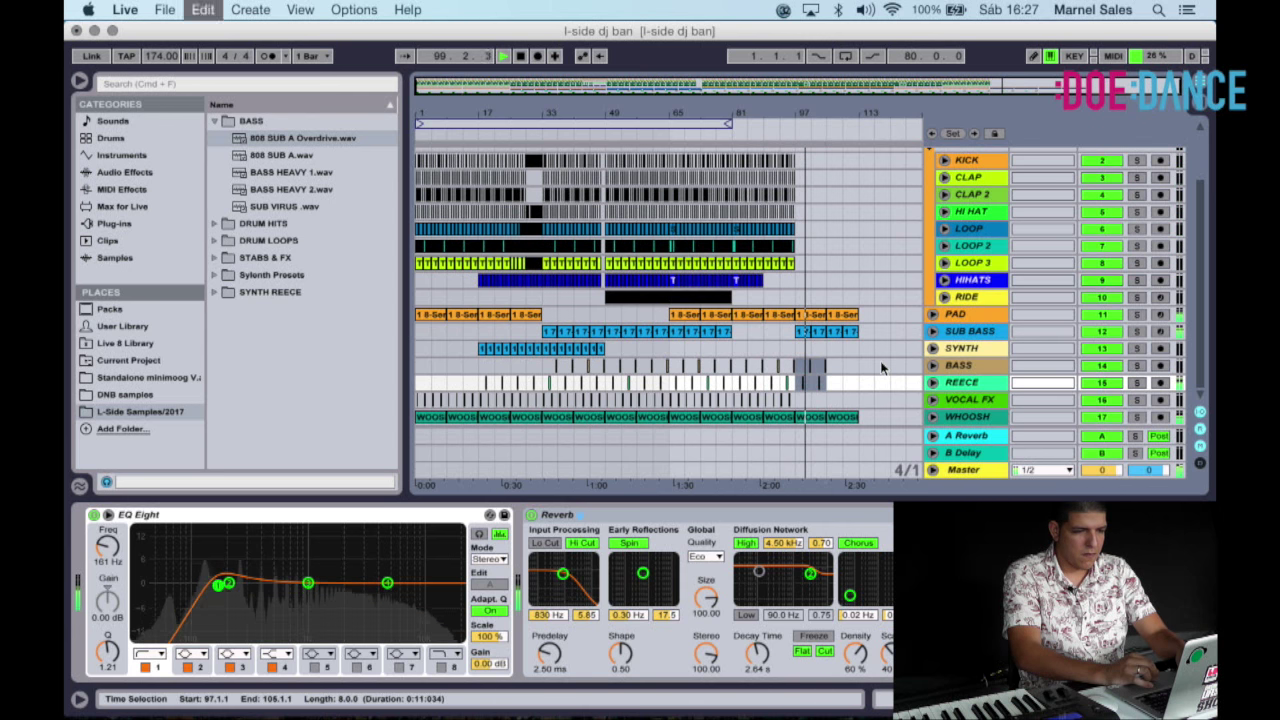
pyautogui.press('super+d')
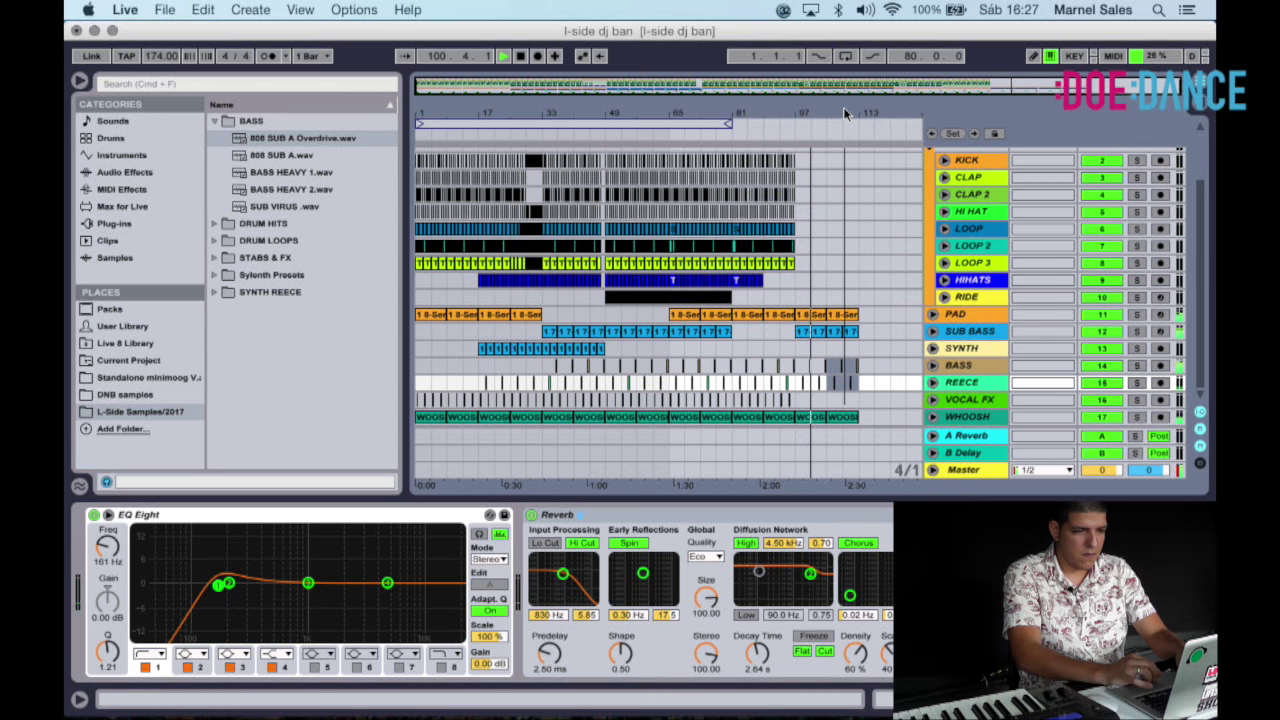
# Unfold the SUB BASS track, stop playback, and examine the notes of its clip at bar 97 in an enlarged note editor.
pyautogui.moveTo(844, 114); pyautogui.dragTo(842, 232)
pyautogui.click(932, 331)
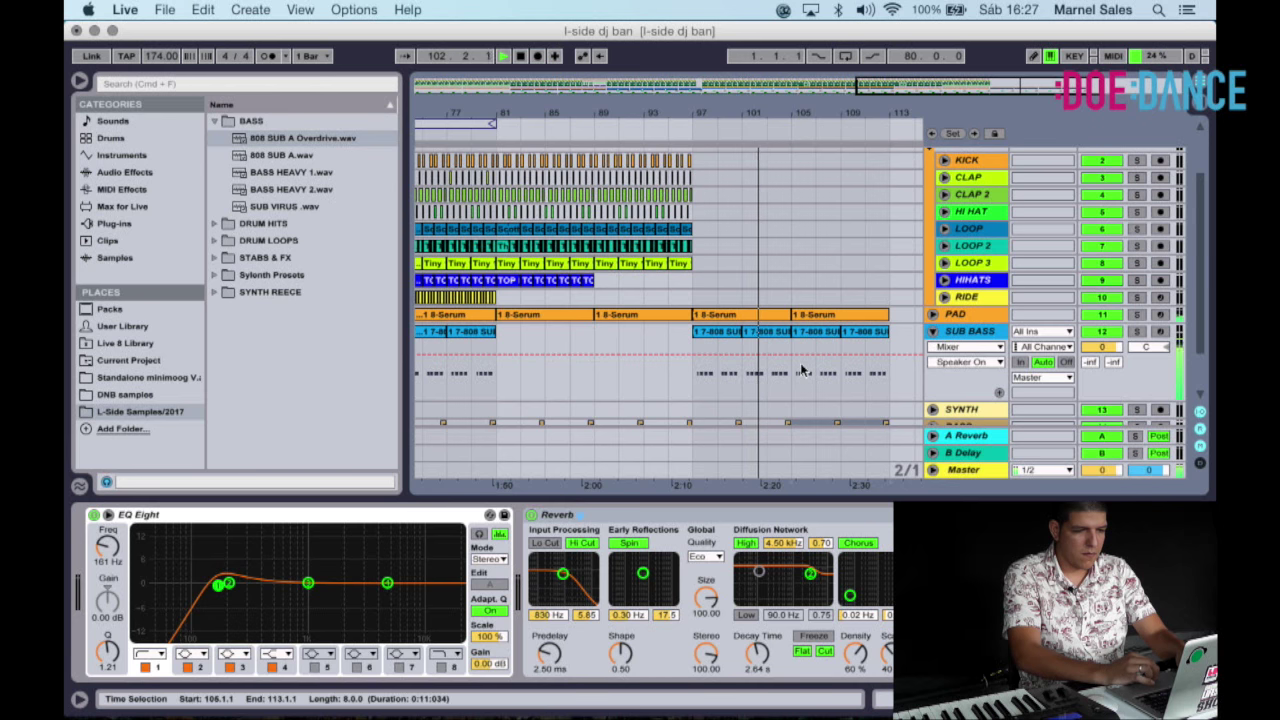
pyautogui.scroll(-1, 801, 370)
pyautogui.hscroll(1, 801, 370)
pyautogui.press('space')
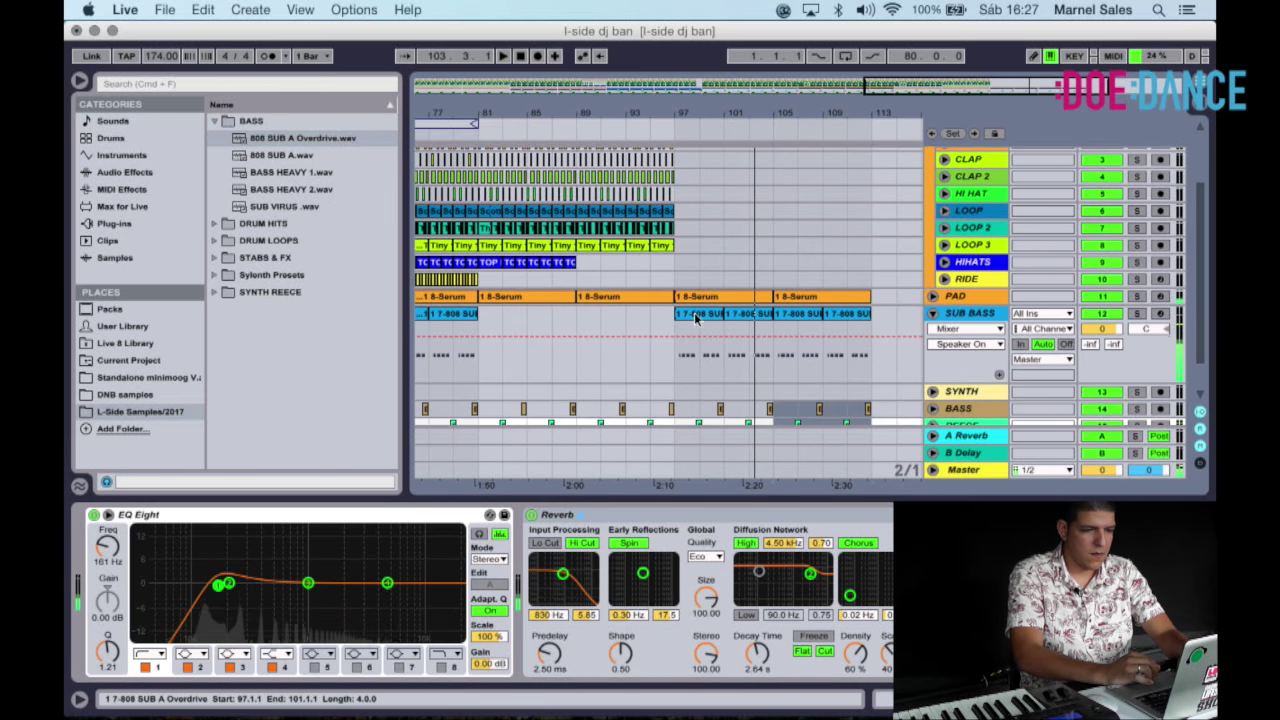
pyautogui.click(697, 318)
pyautogui.moveTo(675, 507); pyautogui.dragTo(675, 341)
pyautogui.click(707, 443)
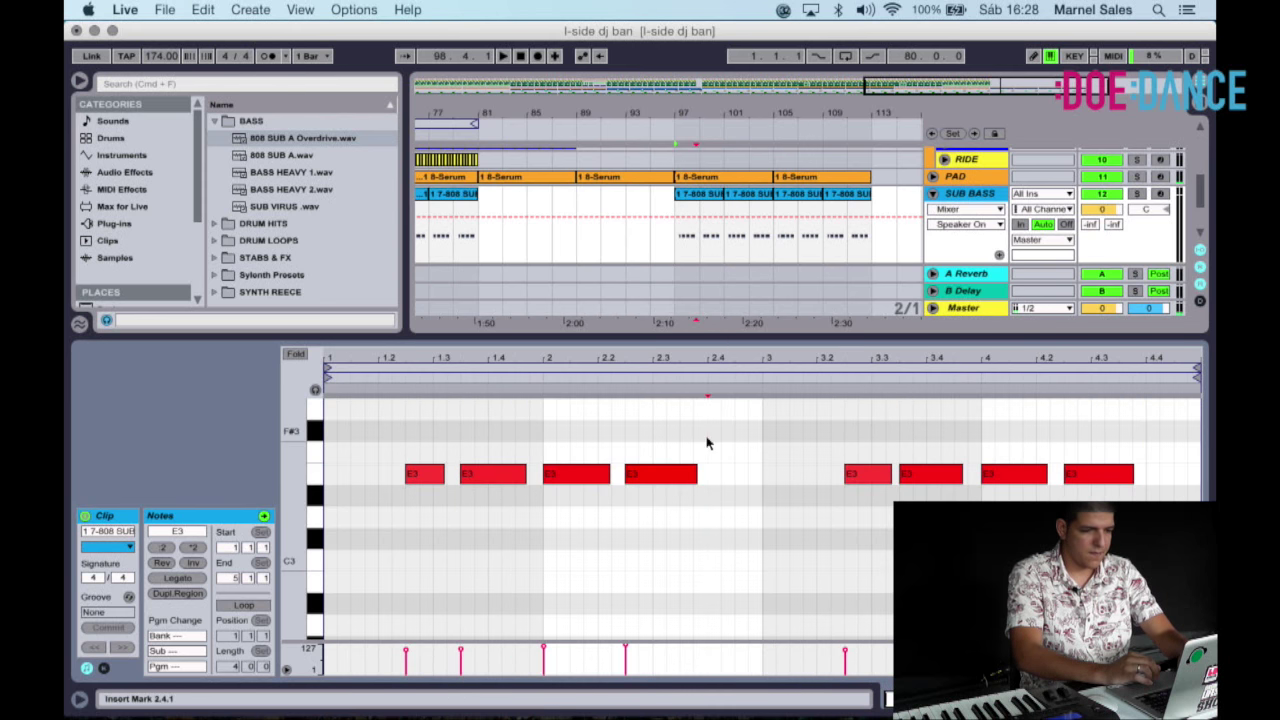
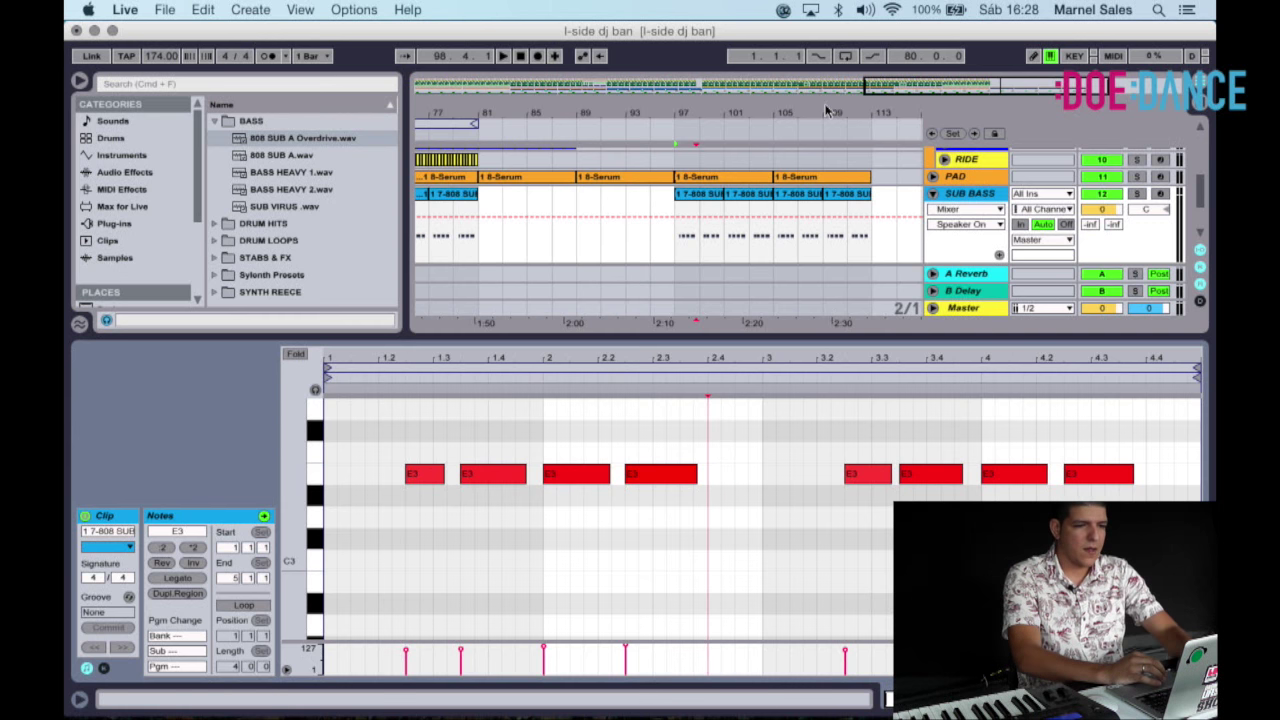
# Place the insert marker at bar 117 on the PAD track and shrink the clip view to show more of the arrangement.
pyautogui.moveTo(771, 128); pyautogui.dragTo(790, 116)
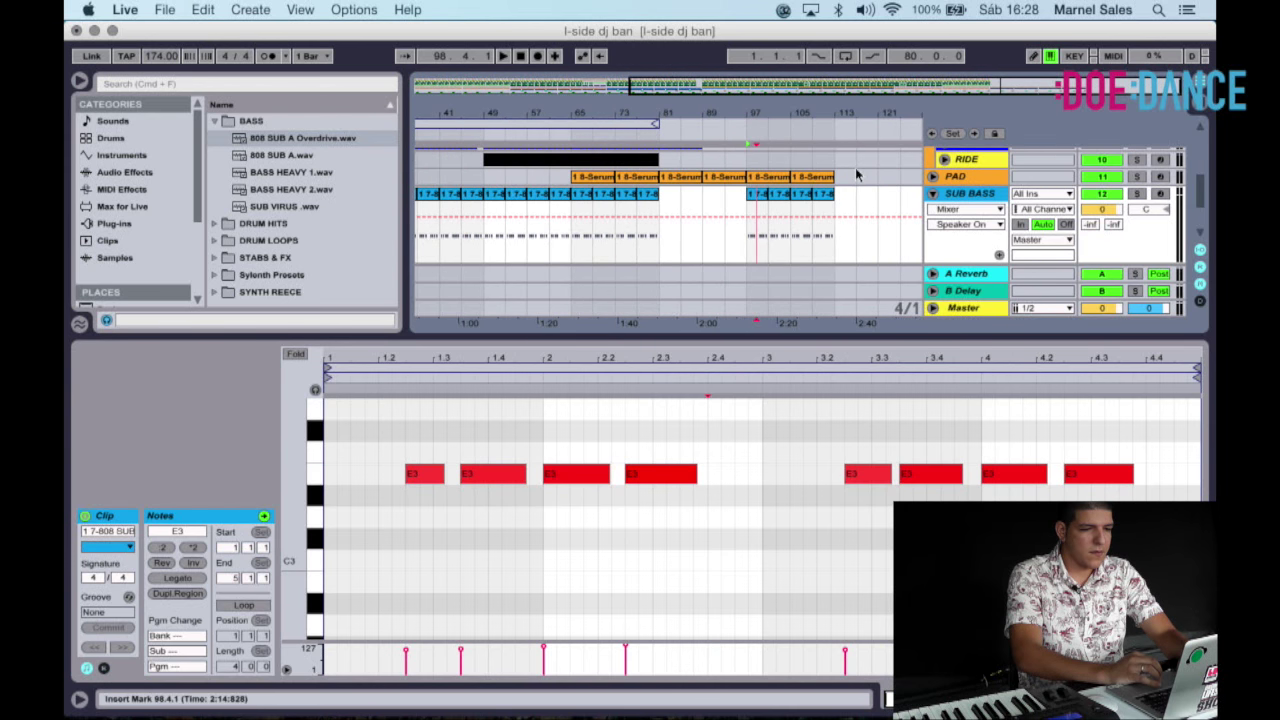
pyautogui.click(856, 176)
pyautogui.scroll(3, 855, 167)
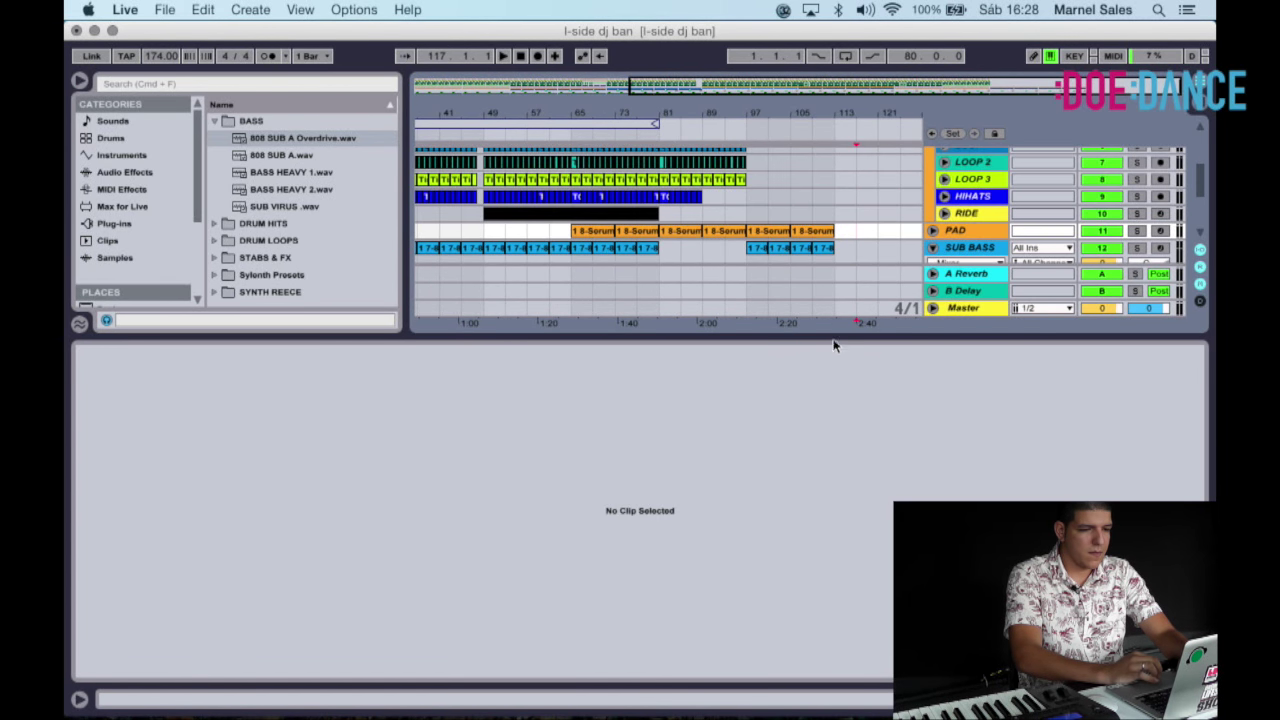
pyautogui.moveTo(827, 340); pyautogui.dragTo(829, 561)
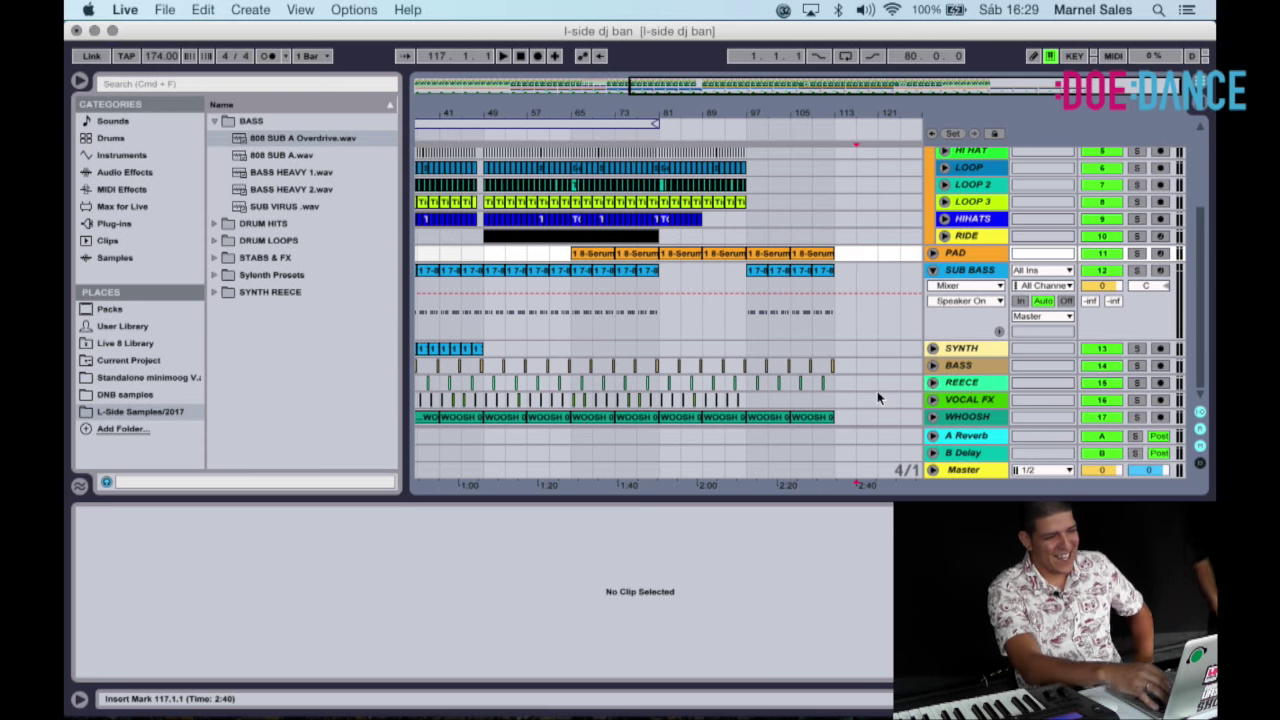
pyautogui.click(933, 271)
pyautogui.hscroll(-5, 785, 269)
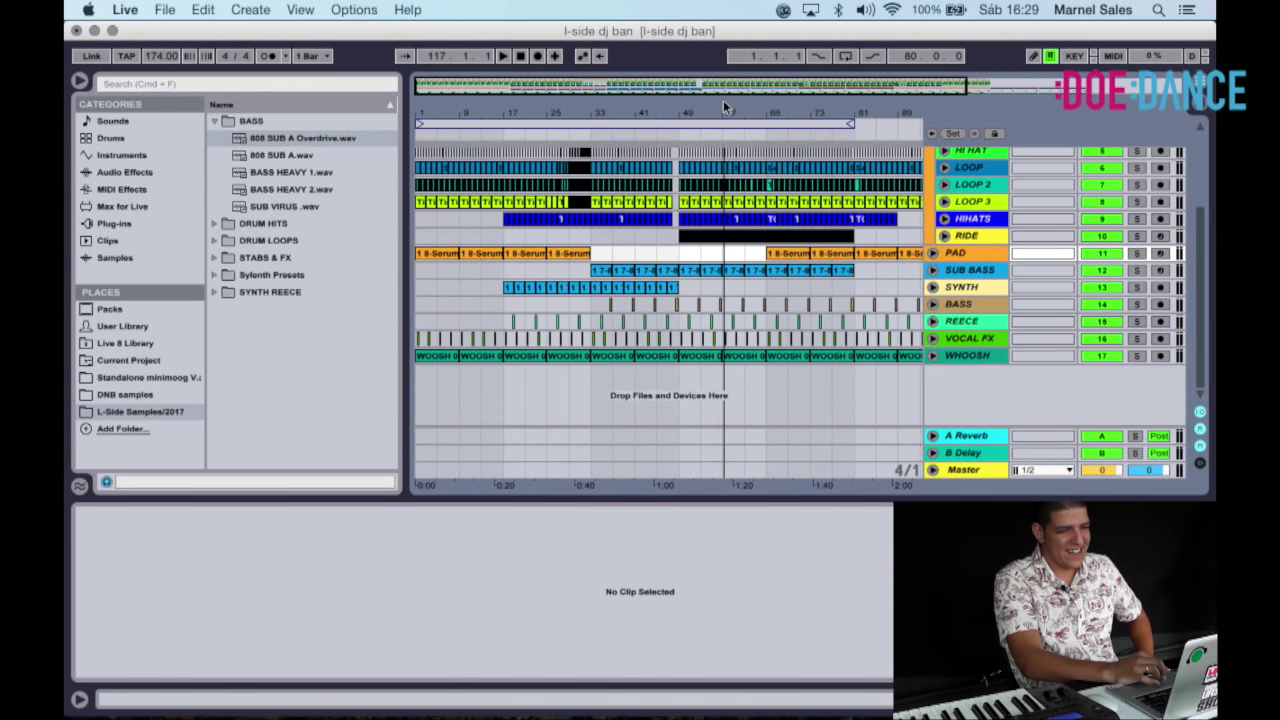
pyautogui.moveTo(723, 100); pyautogui.dragTo(638, 100)
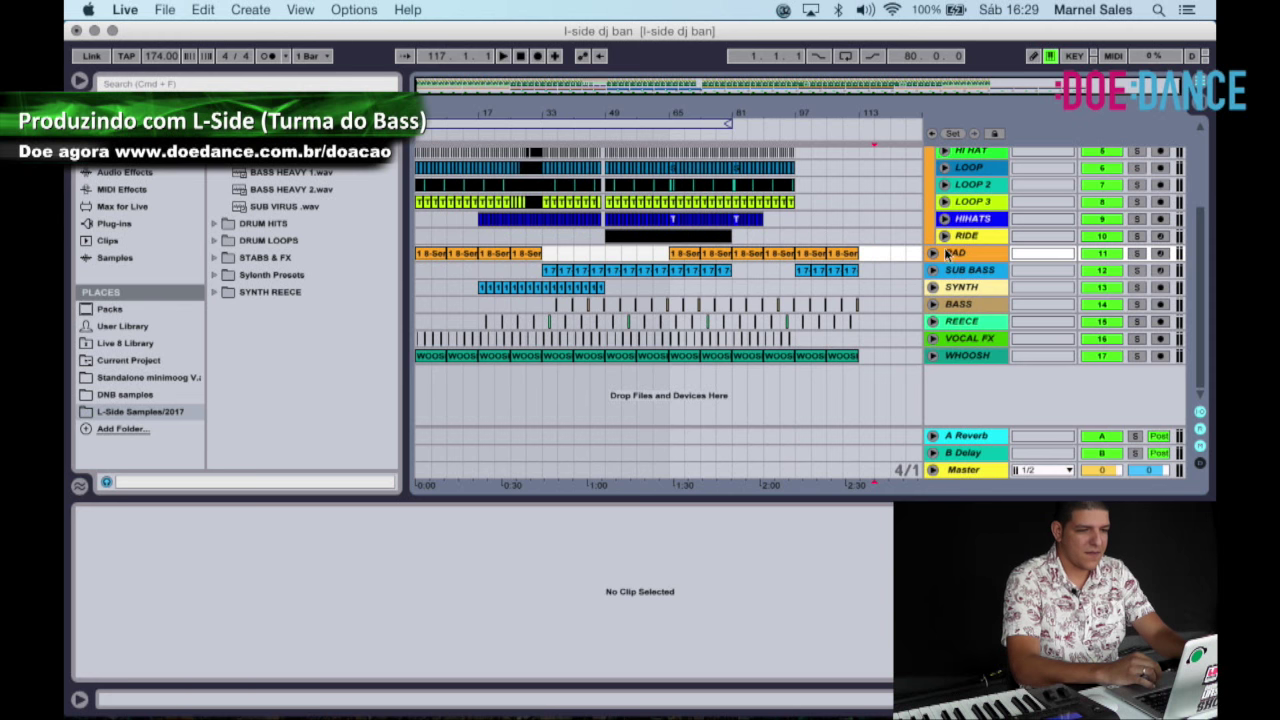
pyautogui.scroll(3, 804, 211)
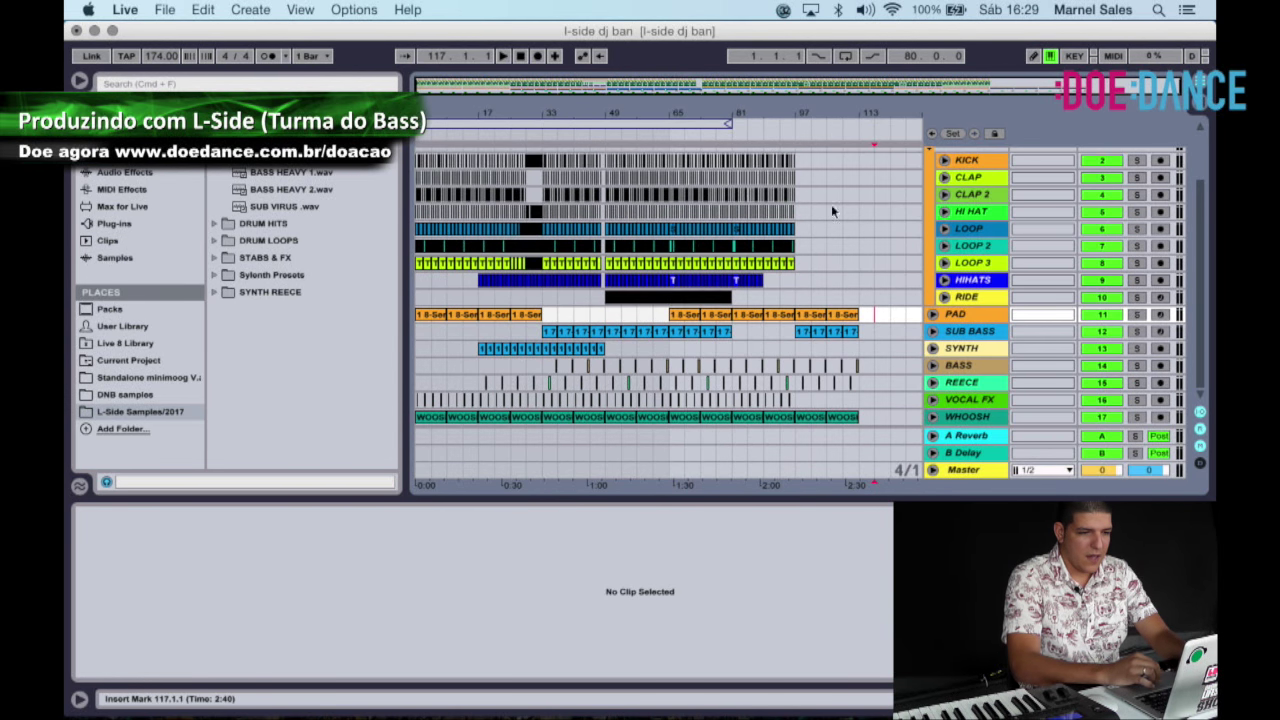
pyautogui.moveTo(811, 106); pyautogui.dragTo(812, 200)
# Unfold the SUB BASS track and open its clip at bar 97 in an enlarged note editor.
pyautogui.click(932, 331)
pyautogui.moveTo(822, 122); pyautogui.dragTo(820, 103)
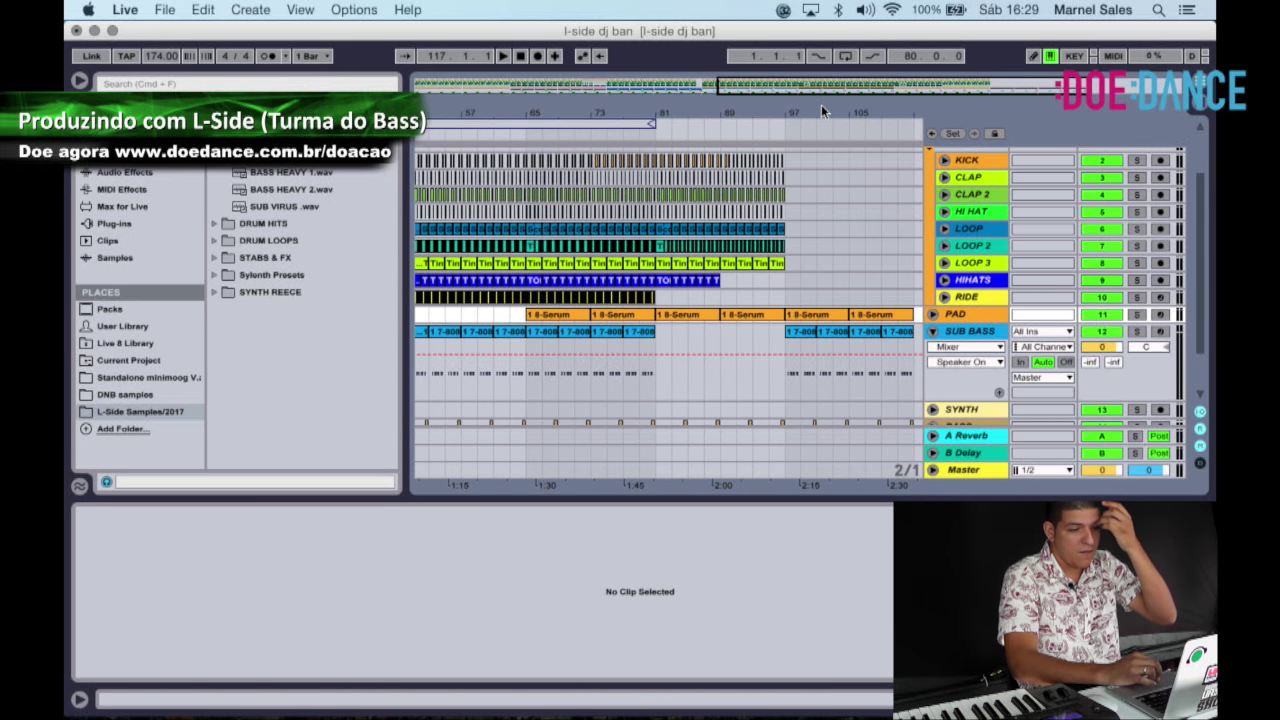
pyautogui.hscroll(3, 830, 330)
pyautogui.click(750, 340)
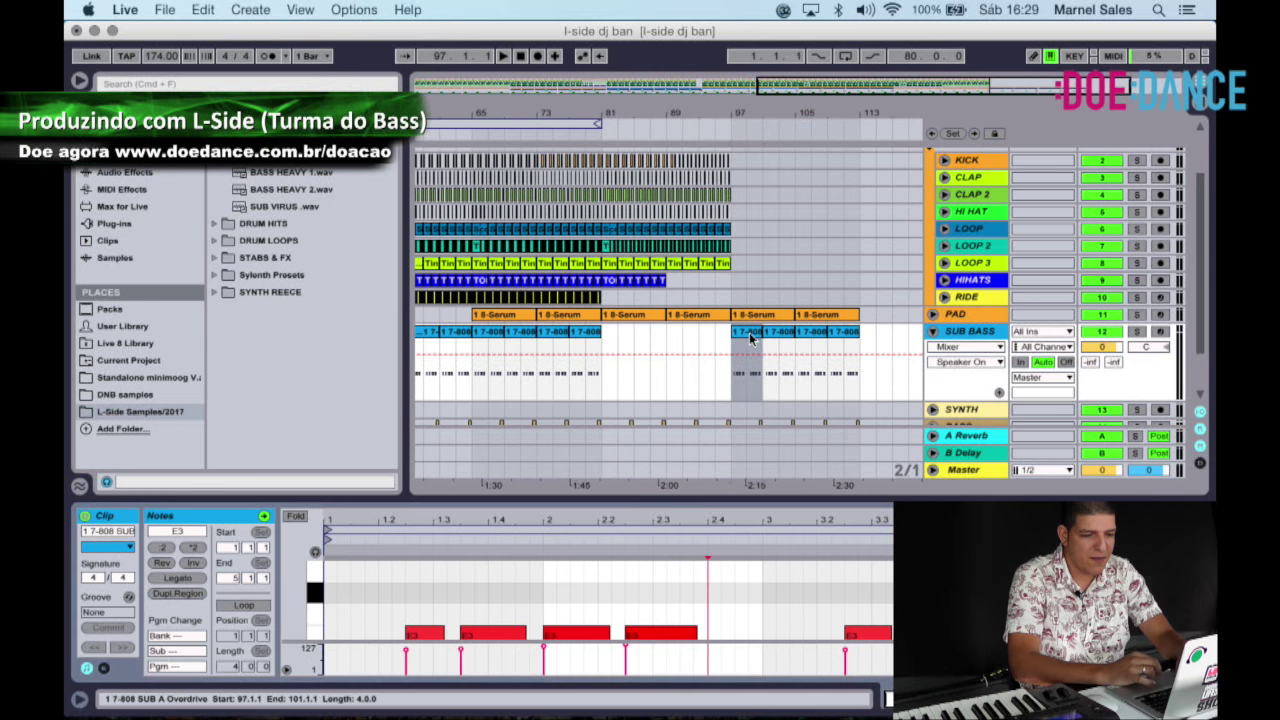
pyautogui.moveTo(720, 490); pyautogui.dragTo(720, 412)
# Play the arrangement from just before bar 97 to hear the SUB BASS clip enter, and stop playback.
pyautogui.moveTo(750, 112); pyautogui.dragTo(700, 175)
pyautogui.press('space')
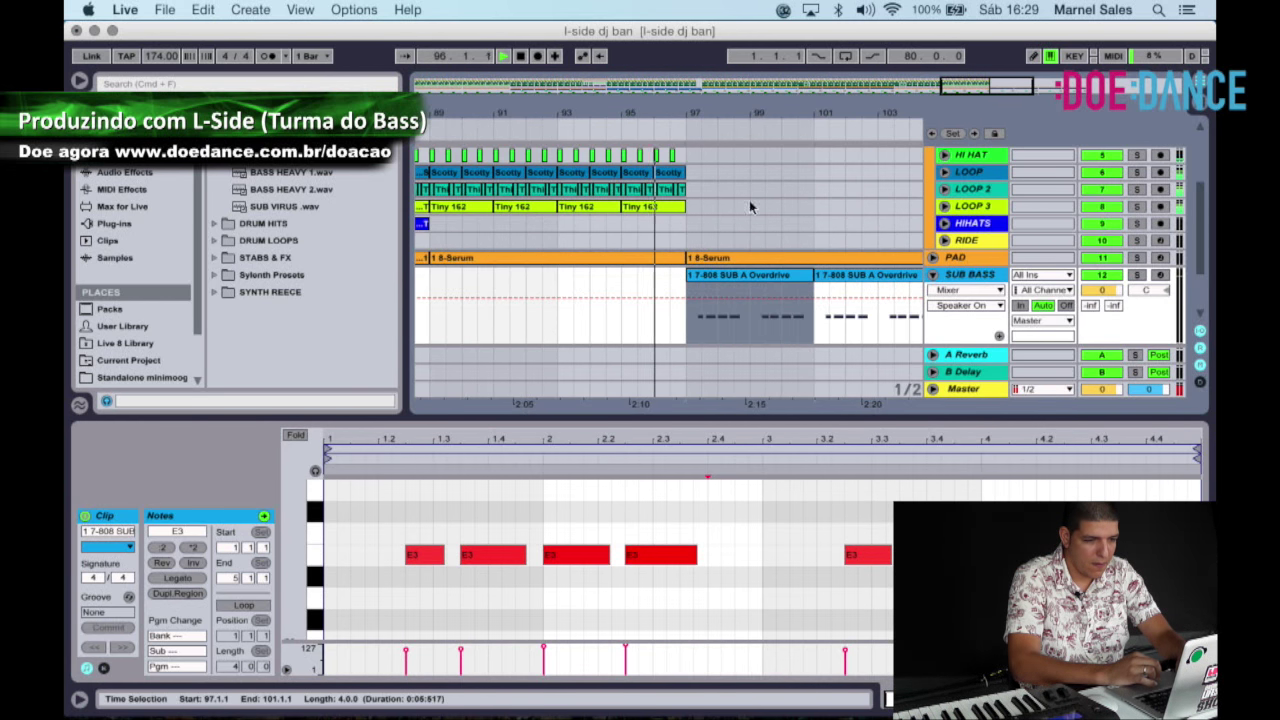
pyautogui.scroll(-1, 783, 208)
pyautogui.scroll(-3, 783, 208)
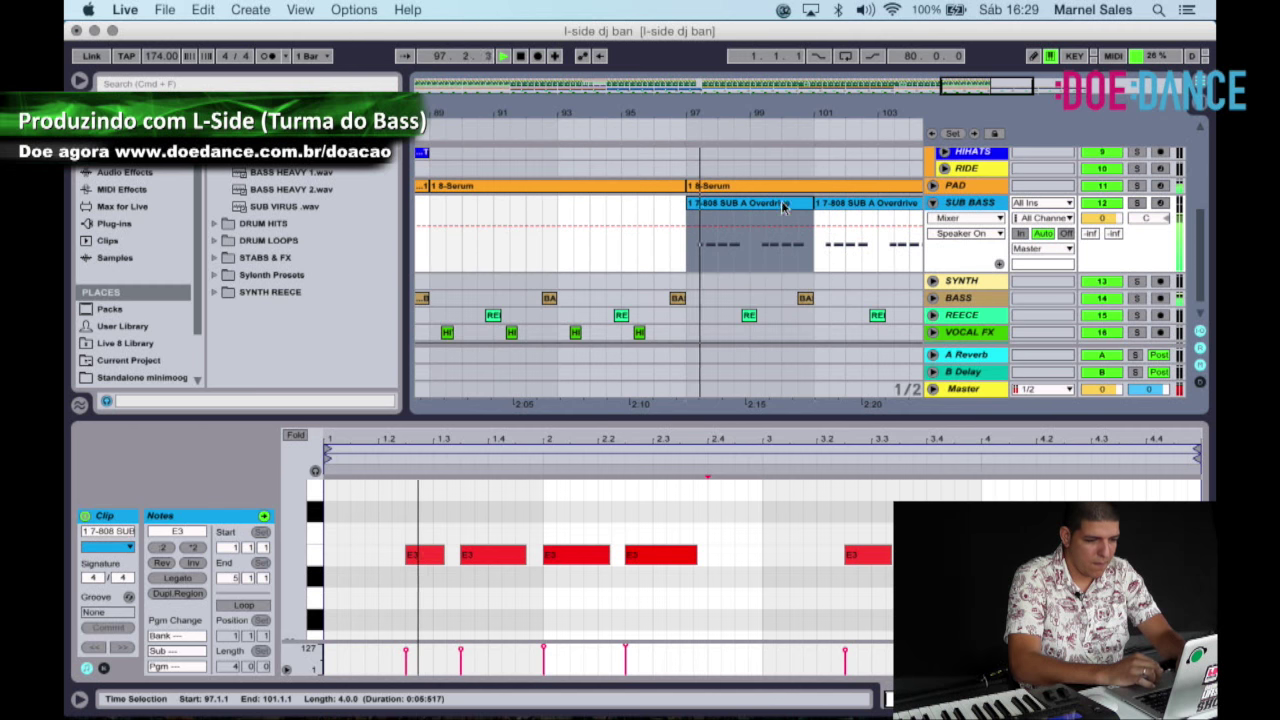
pyautogui.press('space')
# Raise the SUB BASS clip's first note, at 1.2.3, from E3 to F#3 and play the clip.
pyautogui.scroll(2, 646, 563)
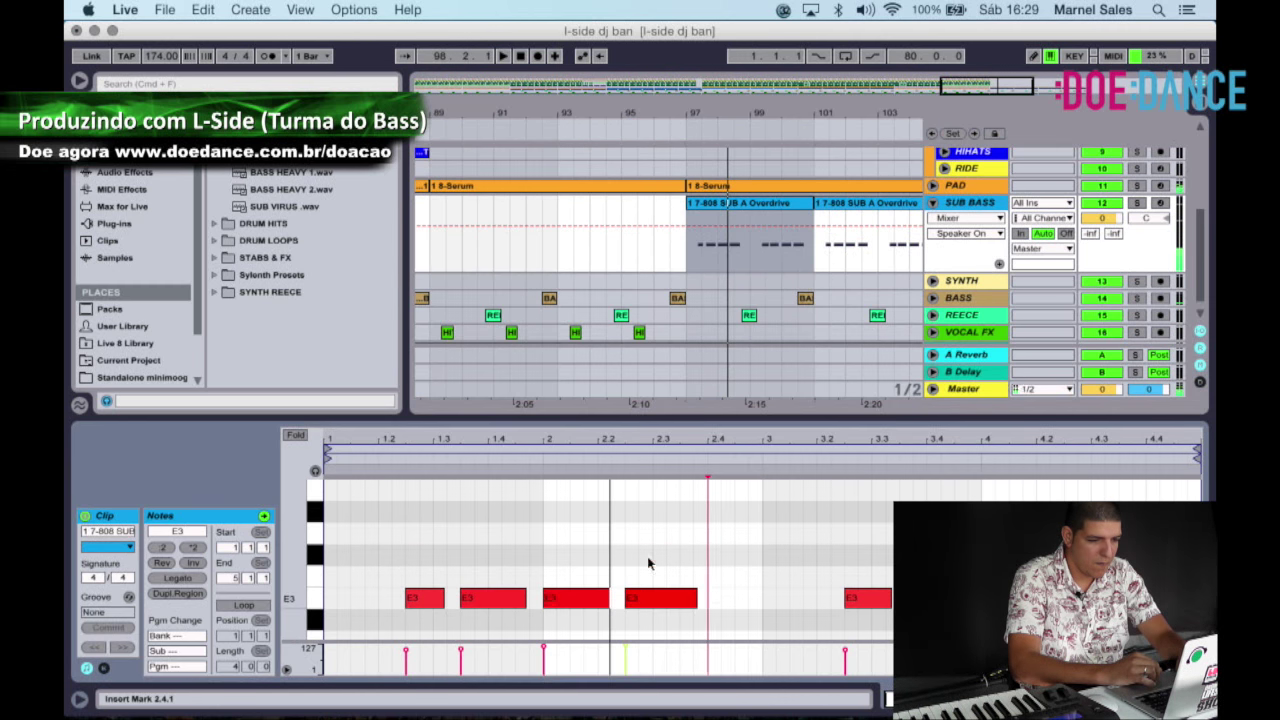
pyautogui.click(425, 598)
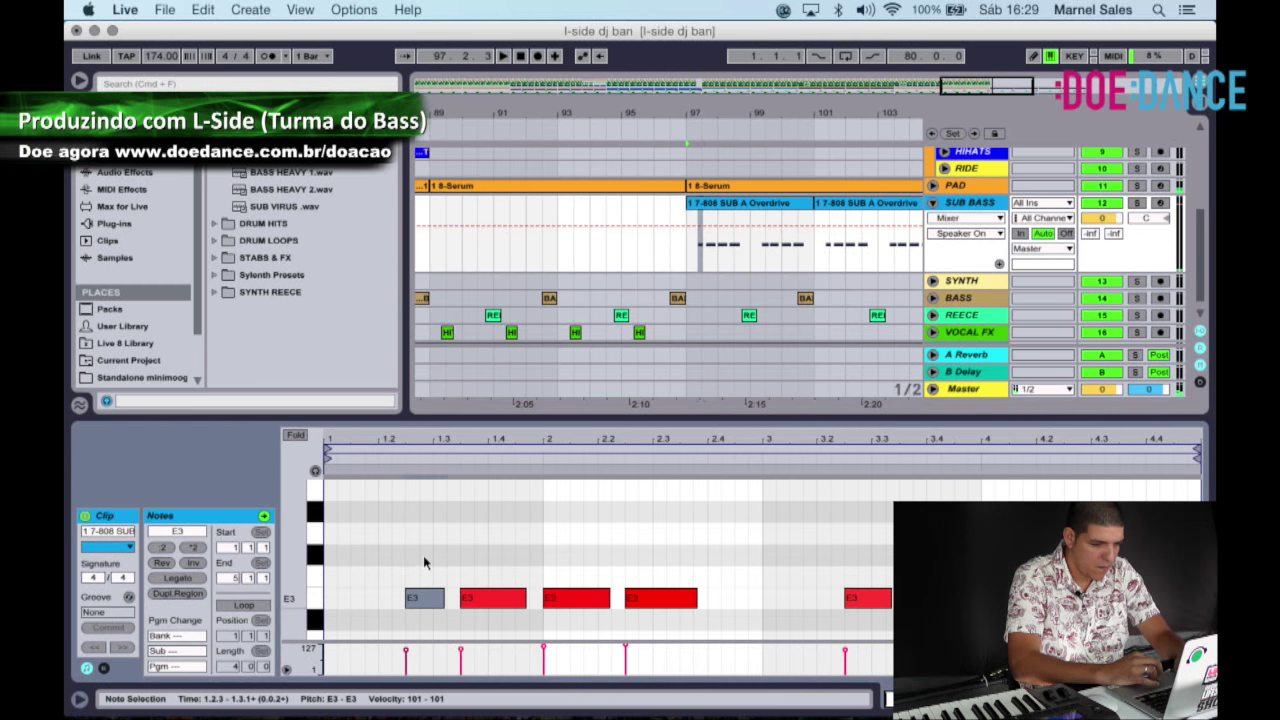
pyautogui.press('Up')
pyautogui.press('Up')
pyautogui.press('space')
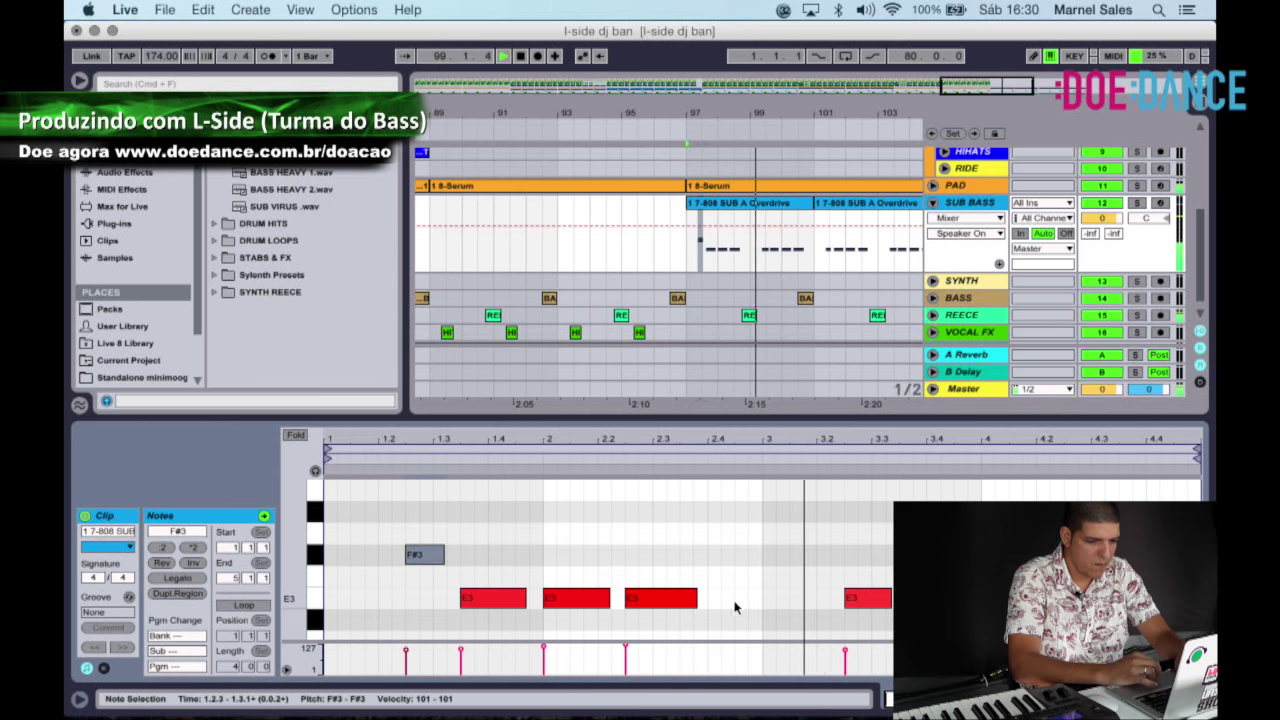
# Raise the SUB BASS clip's note at 4.2.3 to F#3 and listen to the clip from bar 97.
pyautogui.click(878, 599)
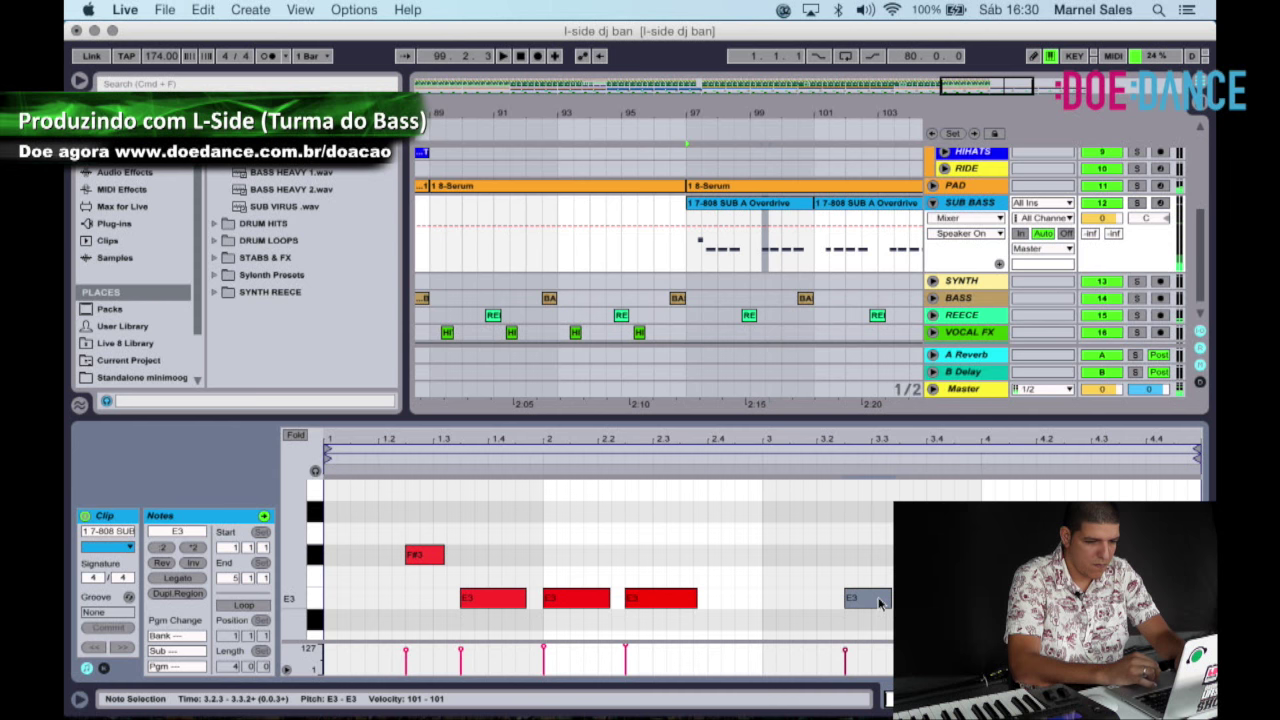
pyautogui.click(1092, 598)
pyautogui.press('Up')
pyautogui.press('Up')
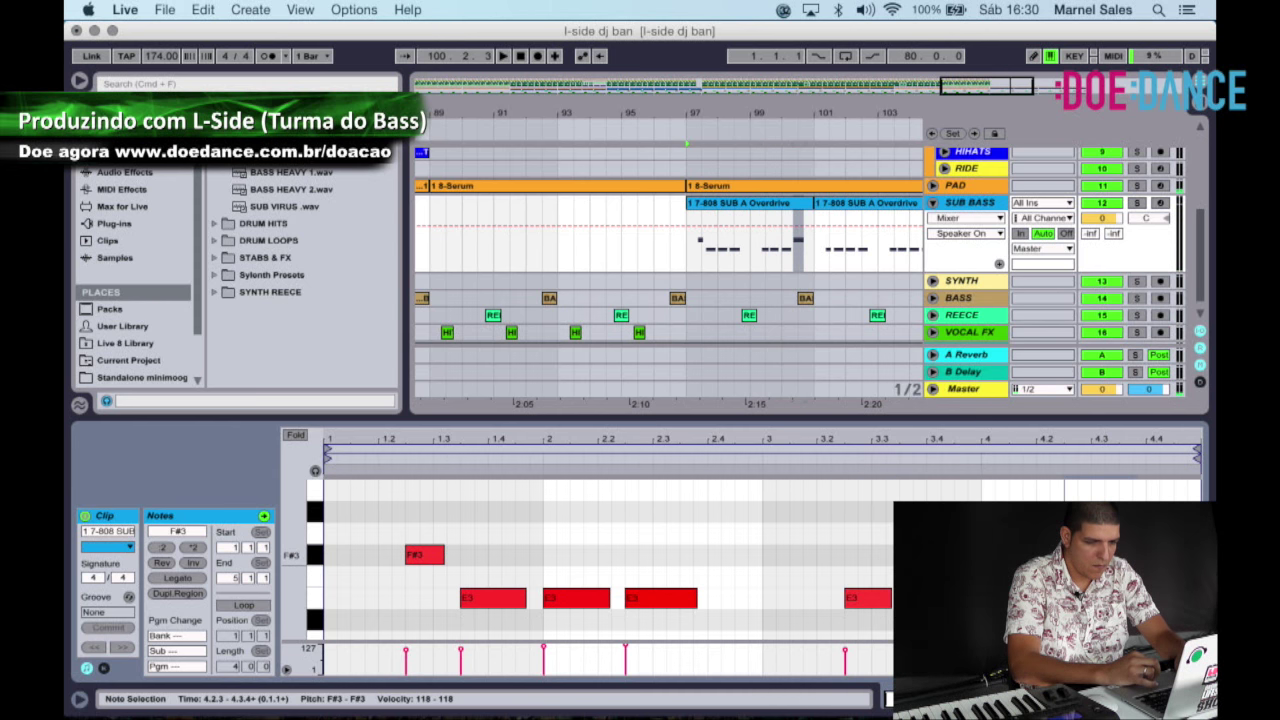
pyautogui.press('space')
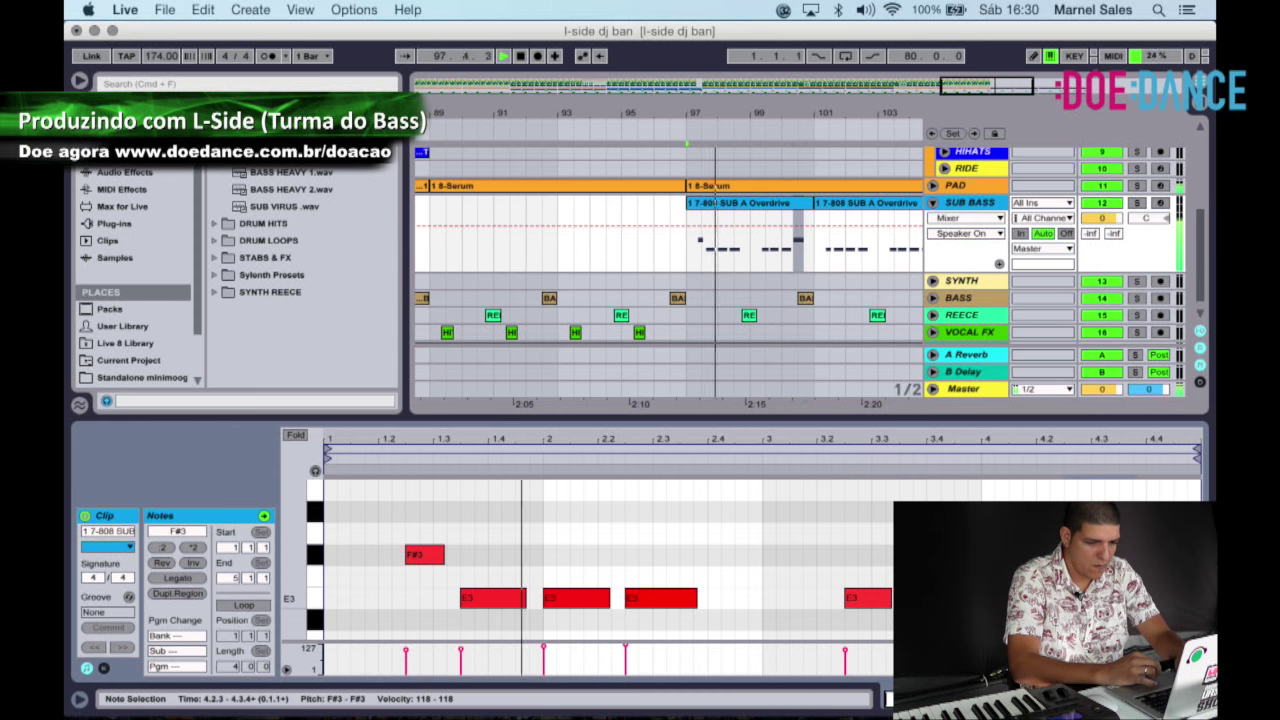
pyautogui.hscroll(2, 823, 240)
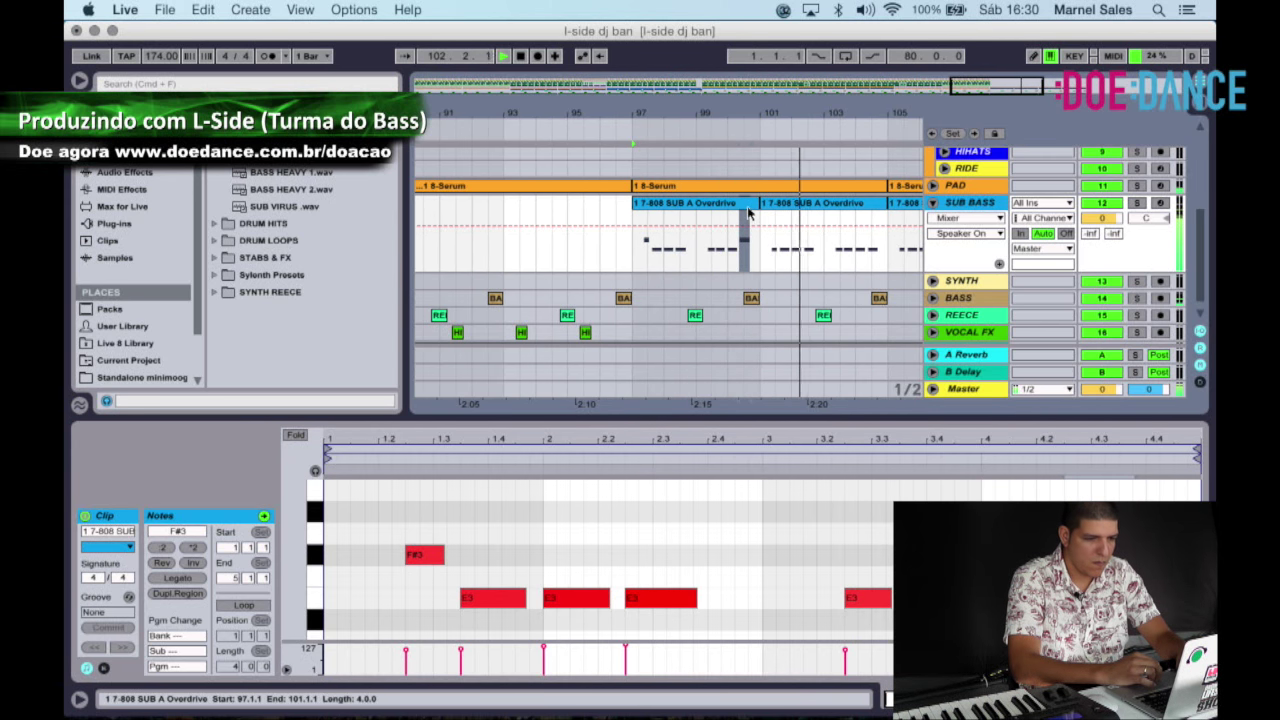
pyautogui.click(627, 127)
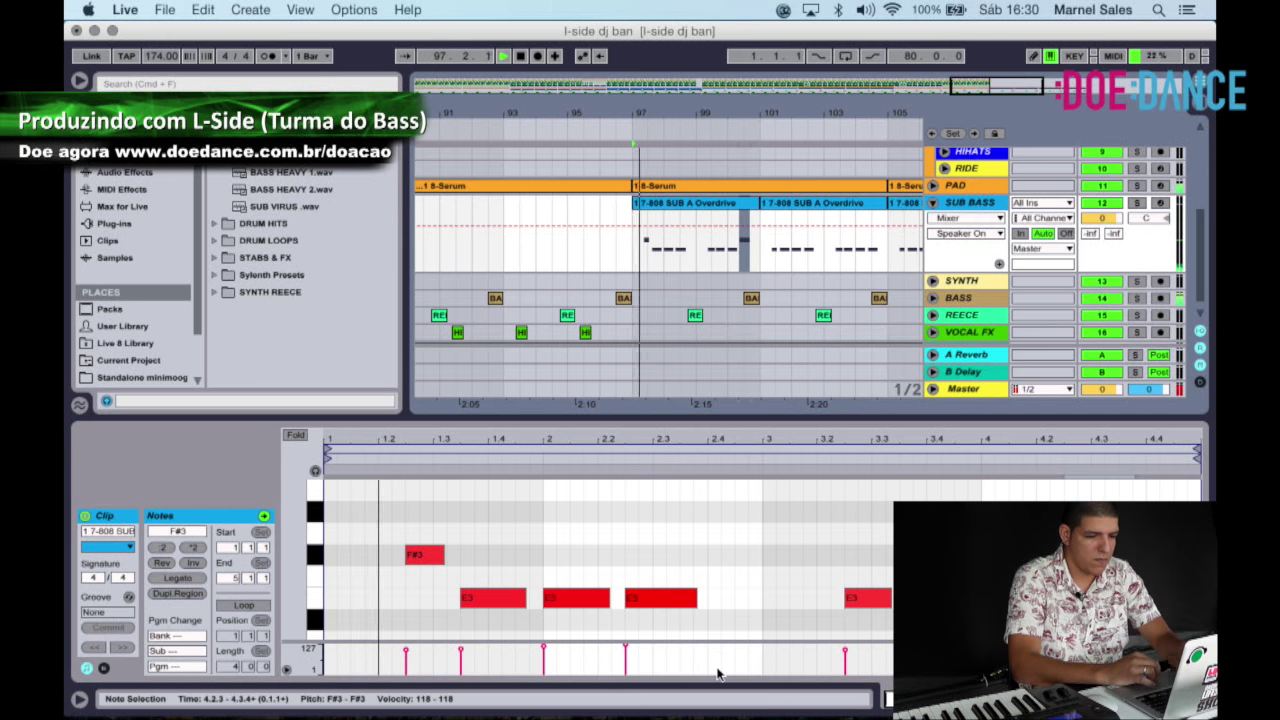
# Return the SUB BASS note at 4.2.3 to E3, raise the note at 3.2.3 to F#3, and play the clip.
pyautogui.scroll(-3, 738, 592)
pyautogui.scroll(2, 737, 591)
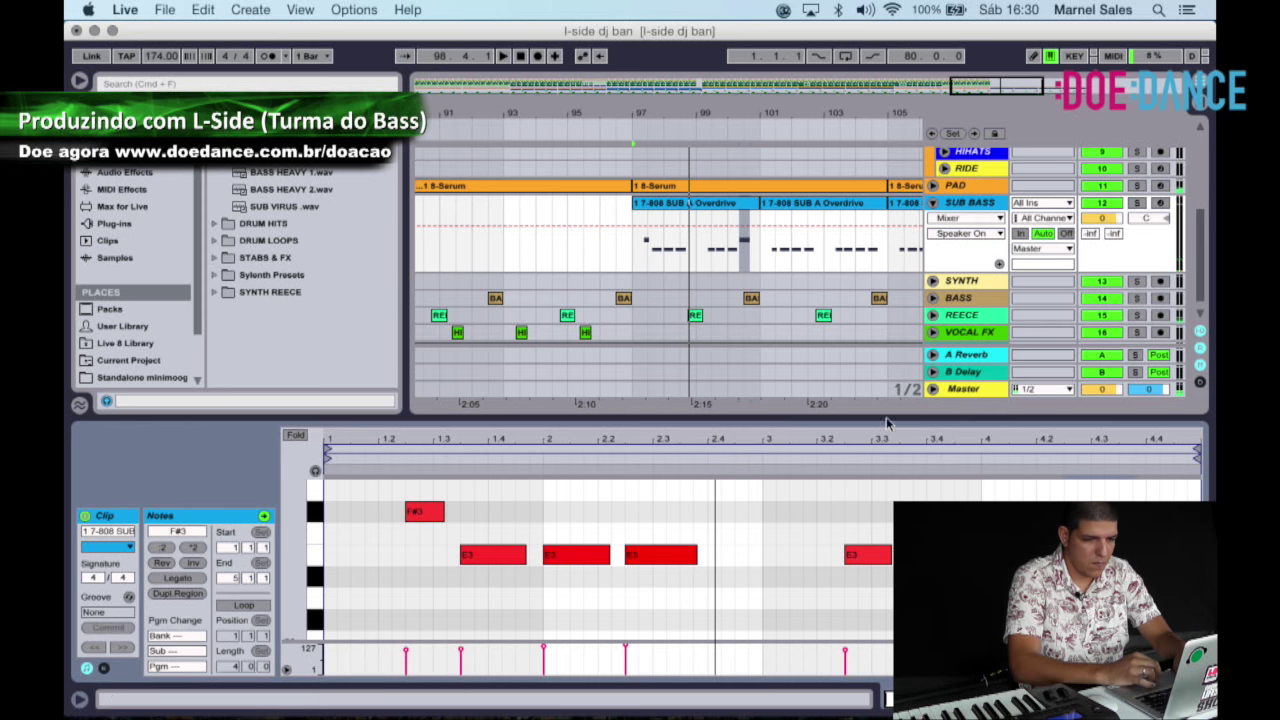
pyautogui.moveTo(1097, 511); pyautogui.dragTo(1097, 554)
pyautogui.moveTo(862, 556); pyautogui.dragTo(861, 513)
pyautogui.press('space')
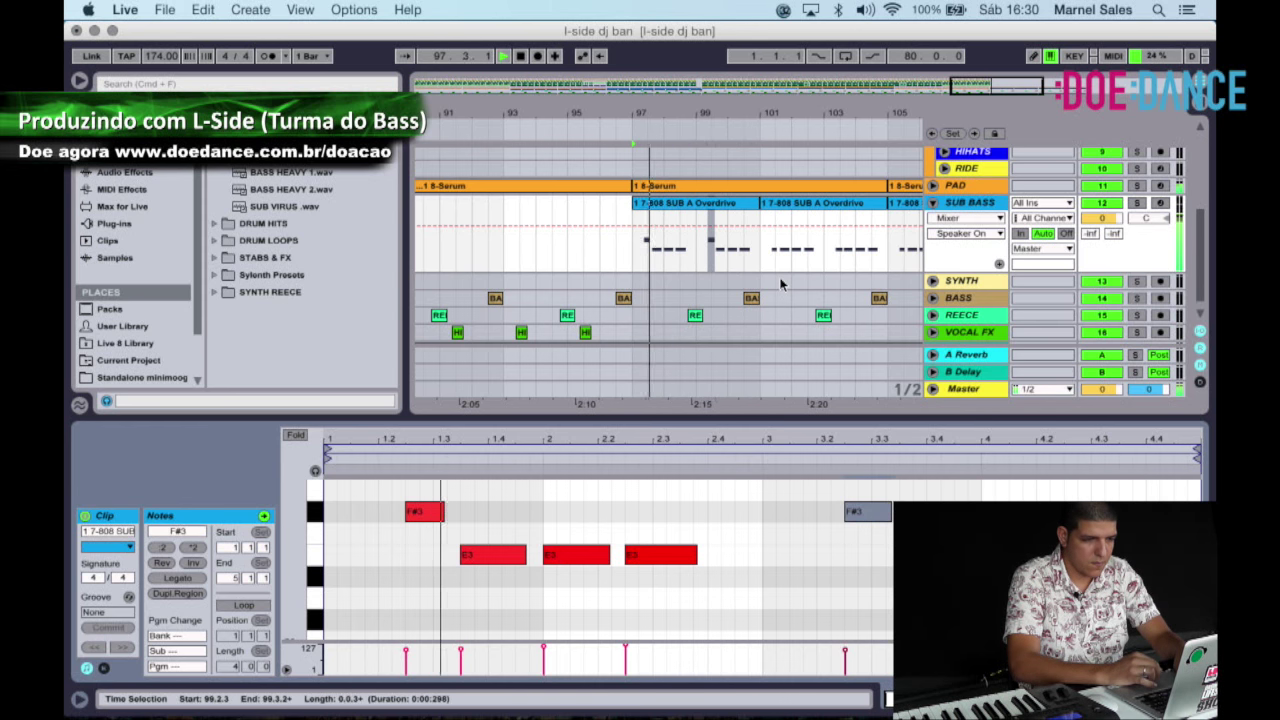
# Duplicate the edited SUB BASS clip at bar 97 over the clips that follow it, up to bar 113.
pyautogui.scroll(-1, 781, 284)
pyautogui.click(746, 203)
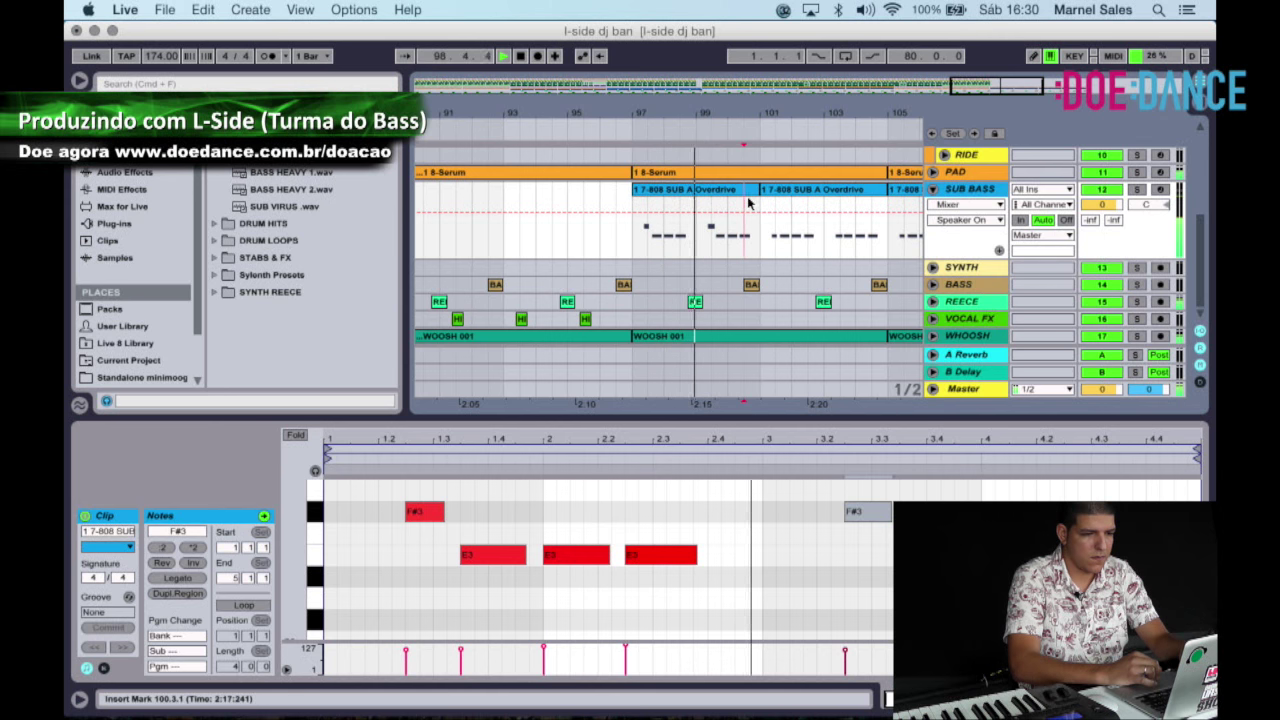
pyautogui.click(732, 192)
pyautogui.press('super+d')
pyautogui.press('super+d')
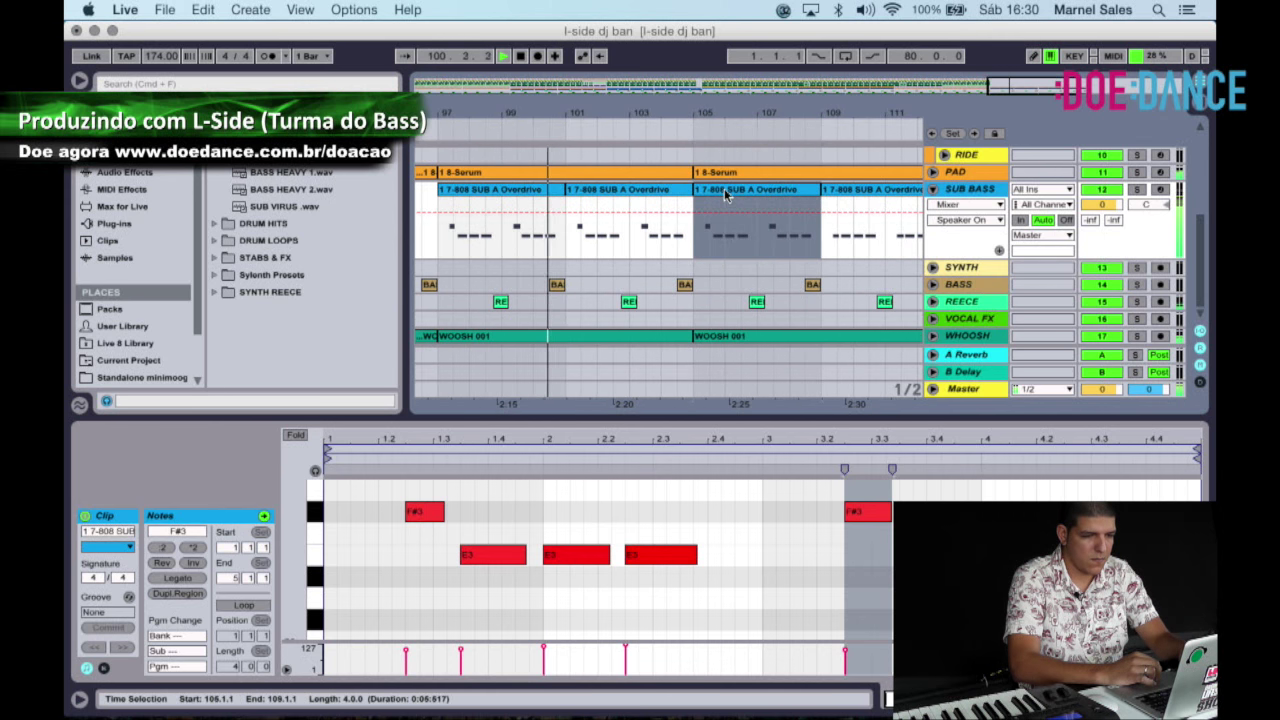
pyautogui.moveTo(708, 113); pyautogui.dragTo(755, 112)
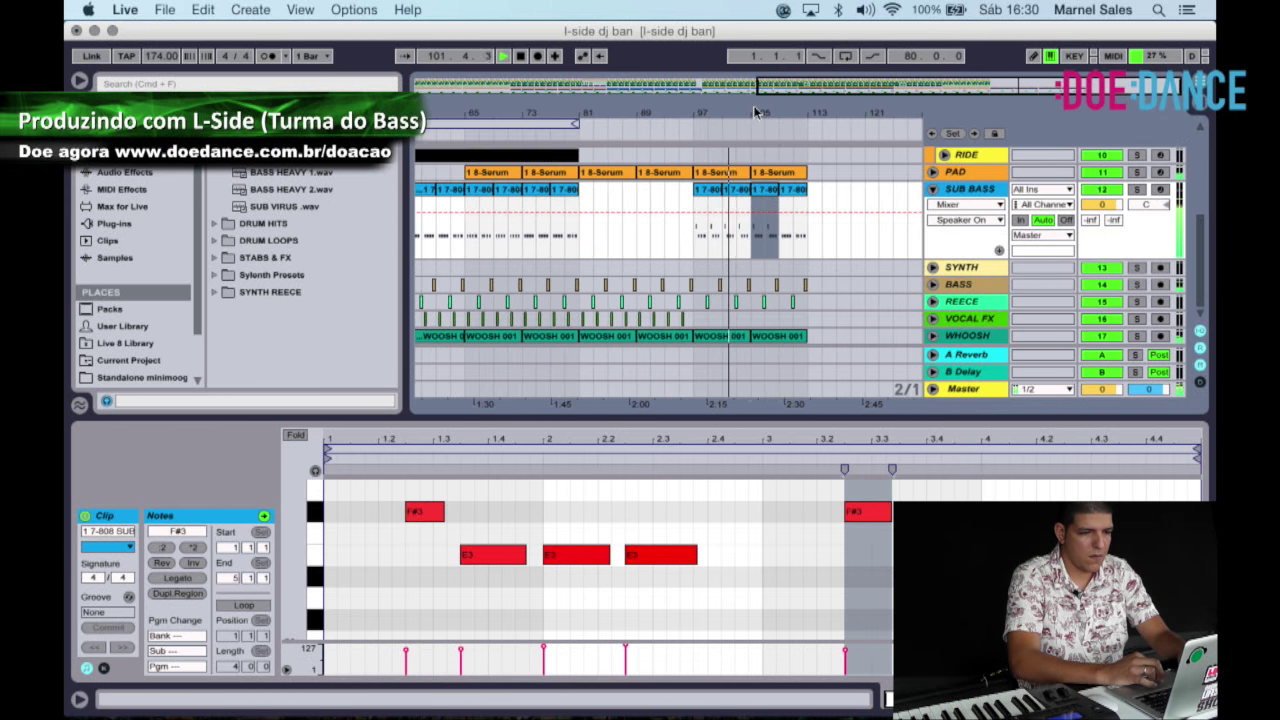
# Stop playback and insert a new audio track directly below the SUB BASS track.
pyautogui.click(965, 190)
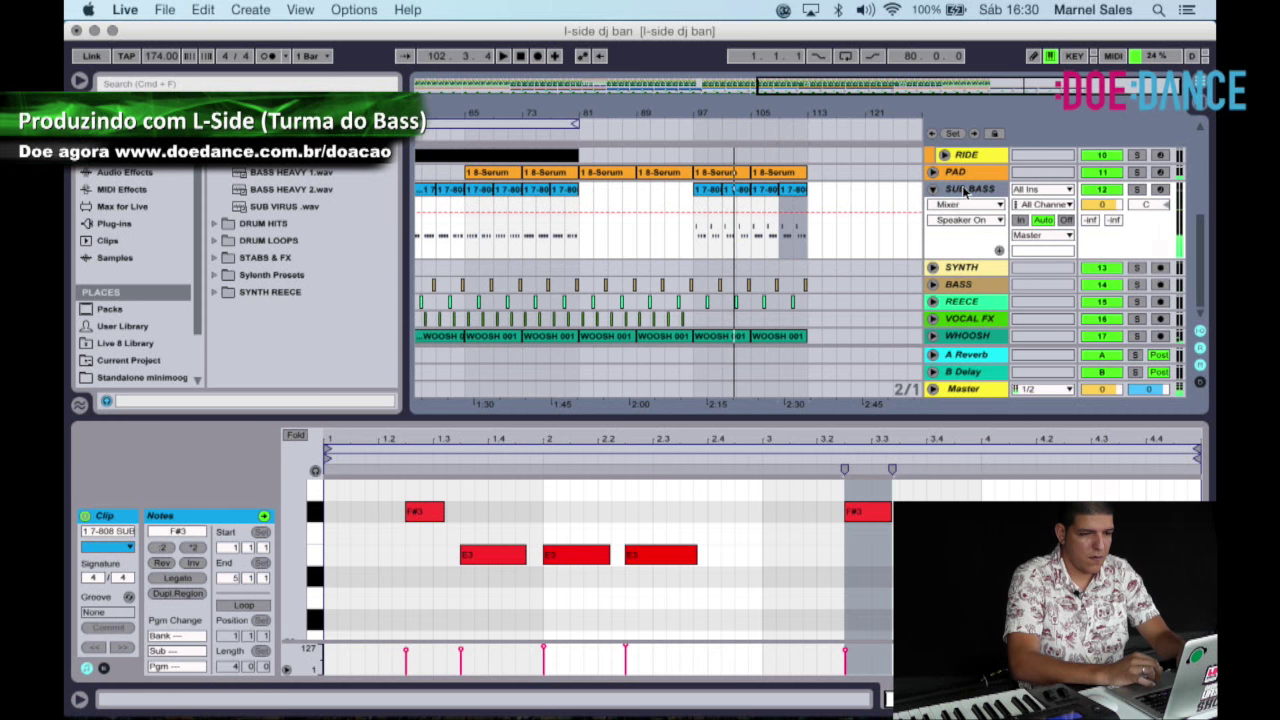
pyautogui.rightClick(964, 188)
pyautogui.click(1009, 321)
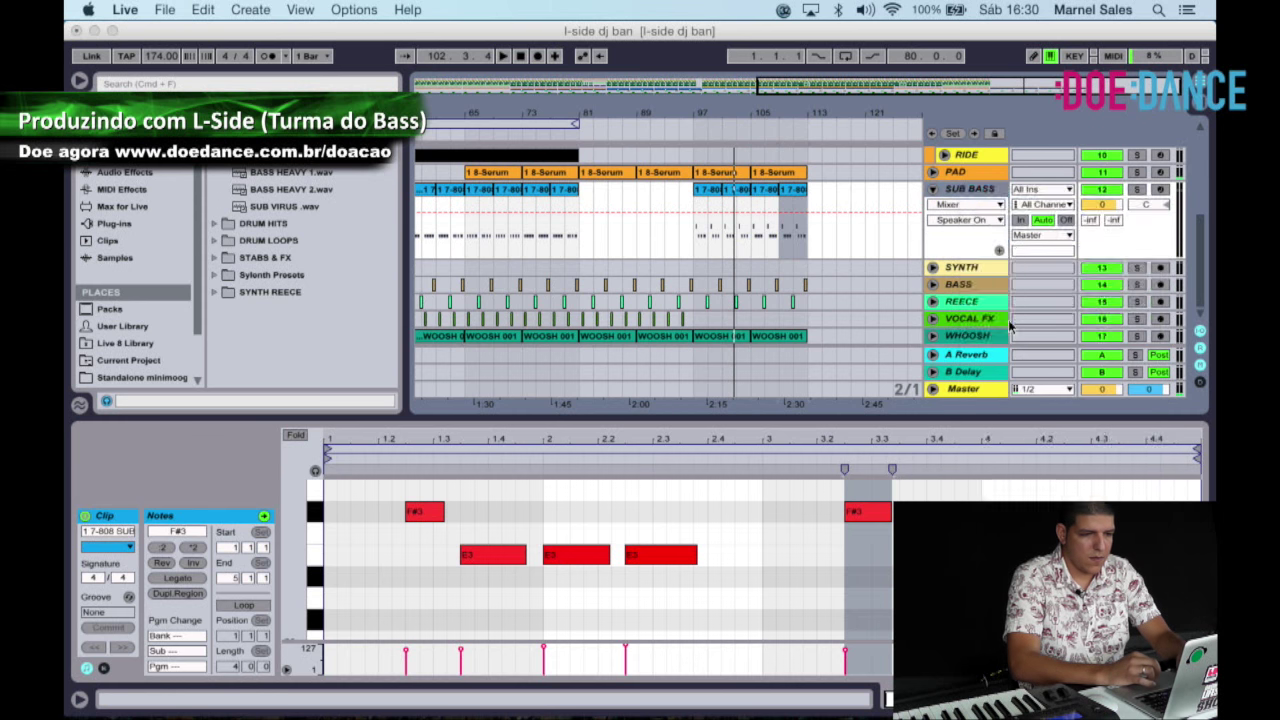
# Select the SUB BASS clips from bar 97 to bar 105 and freeze the SUB BASS track.
pyautogui.moveTo(690, 113); pyautogui.dragTo(598, 229)
pyautogui.hscroll(3, 712, 277)
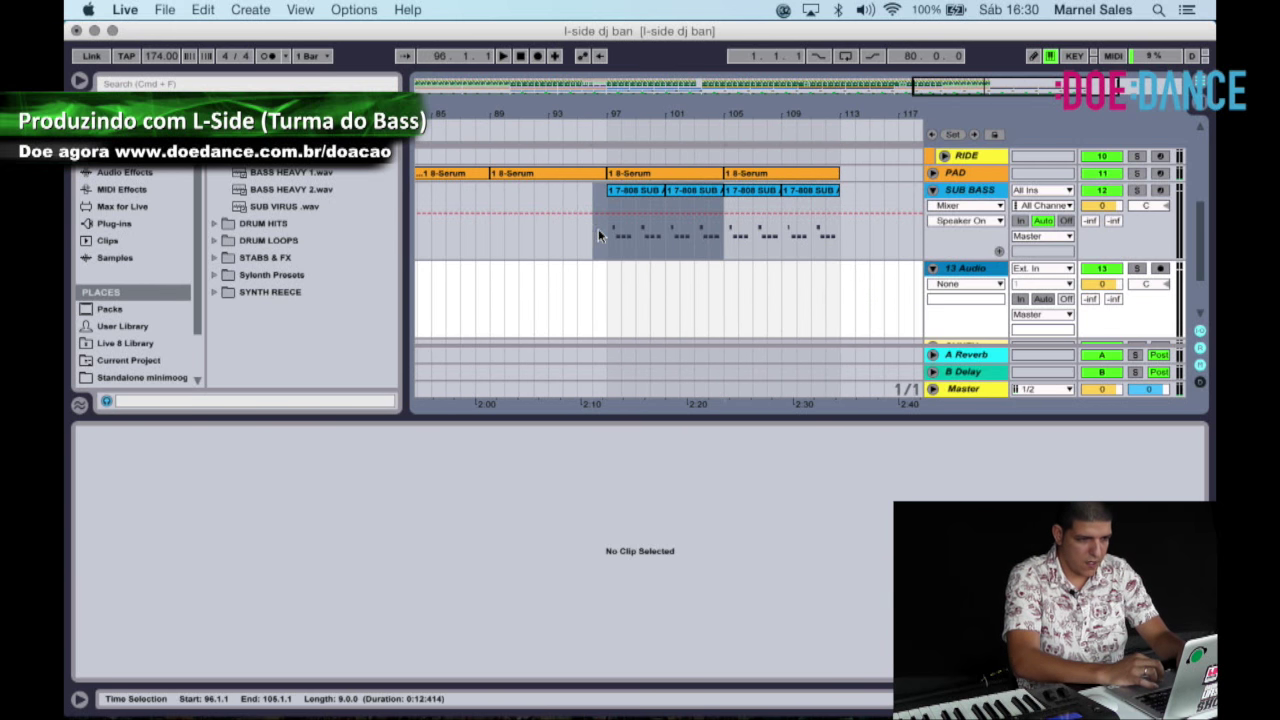
pyautogui.click(978, 189)
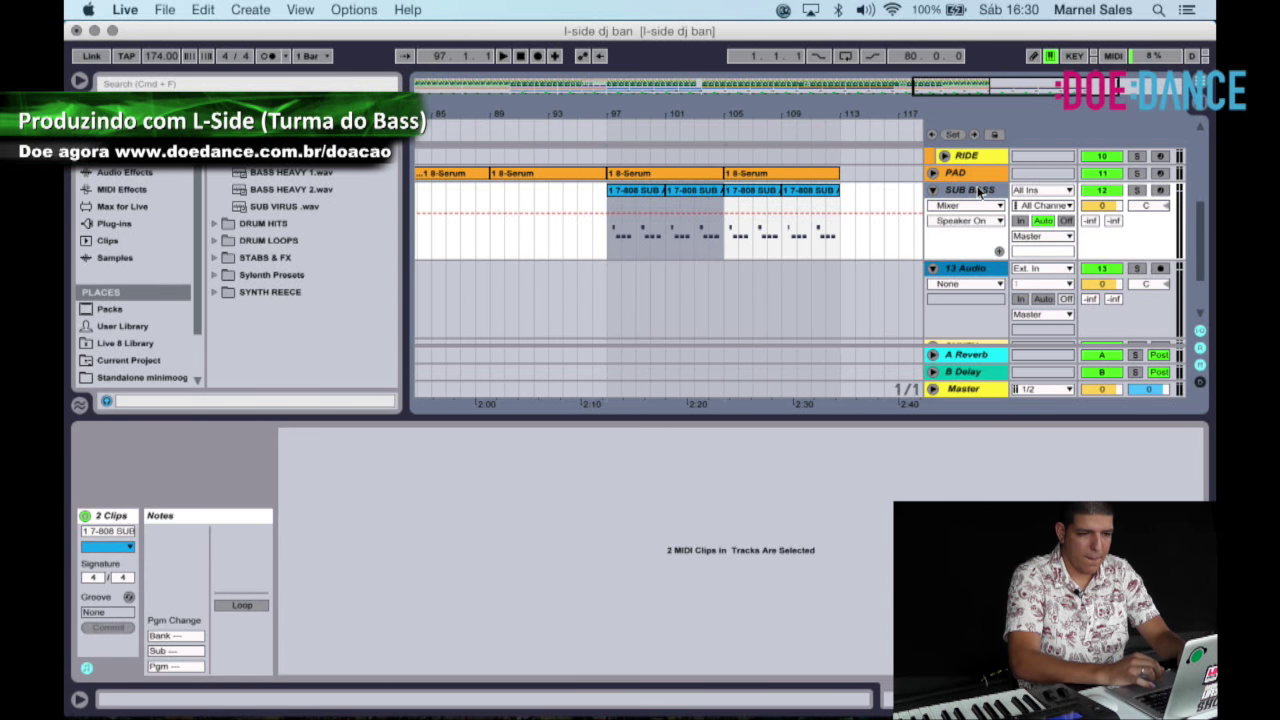
pyautogui.rightClick(980, 193)
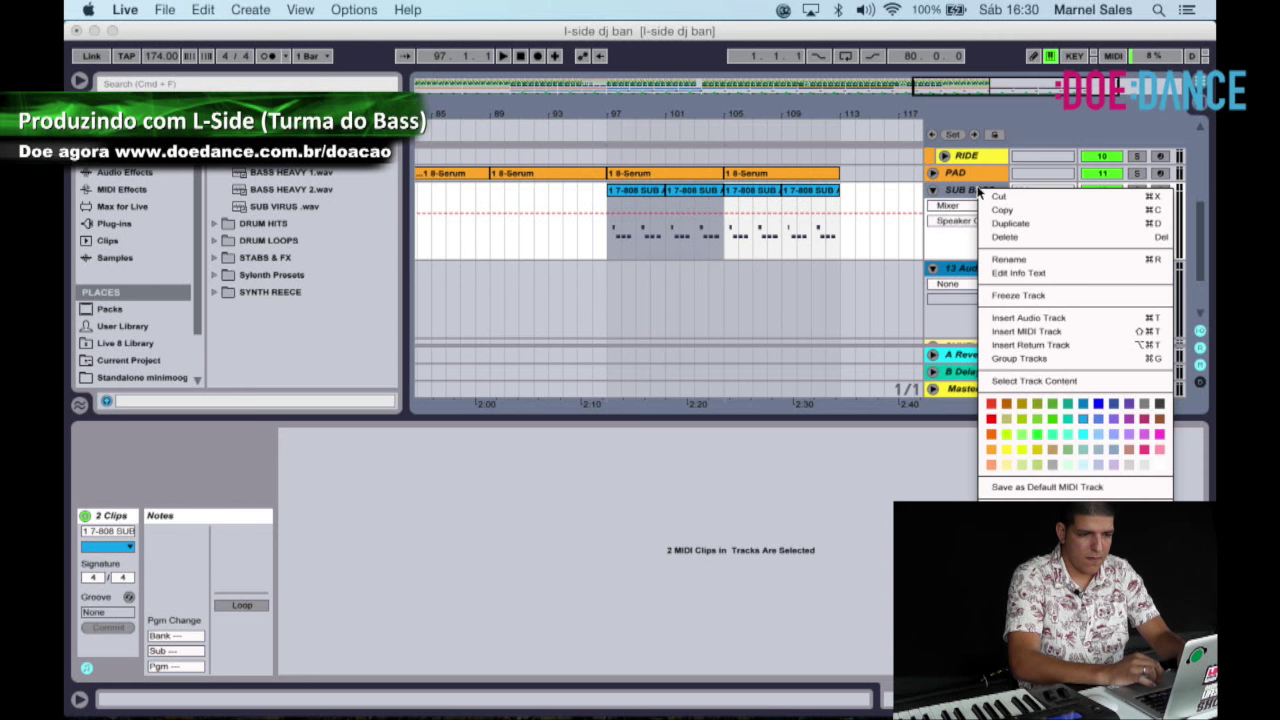
pyautogui.click(1020, 295)
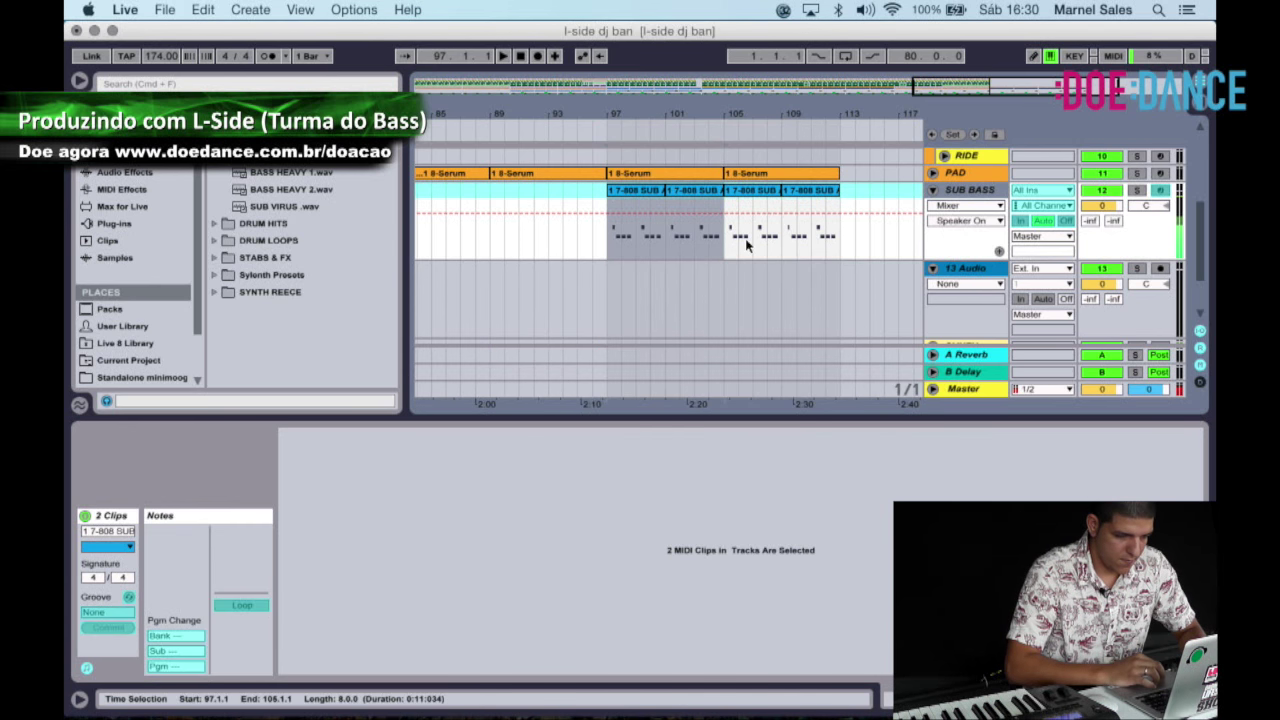
# Copy the frozen SUB BASS clips at bars 97–105 onto the 13 Audio track, and unfreeze and fold the SUB BASS track.
pyautogui.moveTo(693, 198); pyautogui.dragTo(690, 272)
pyautogui.moveTo(709, 116); pyautogui.dragTo(711, 98)
pyautogui.click(969, 193)
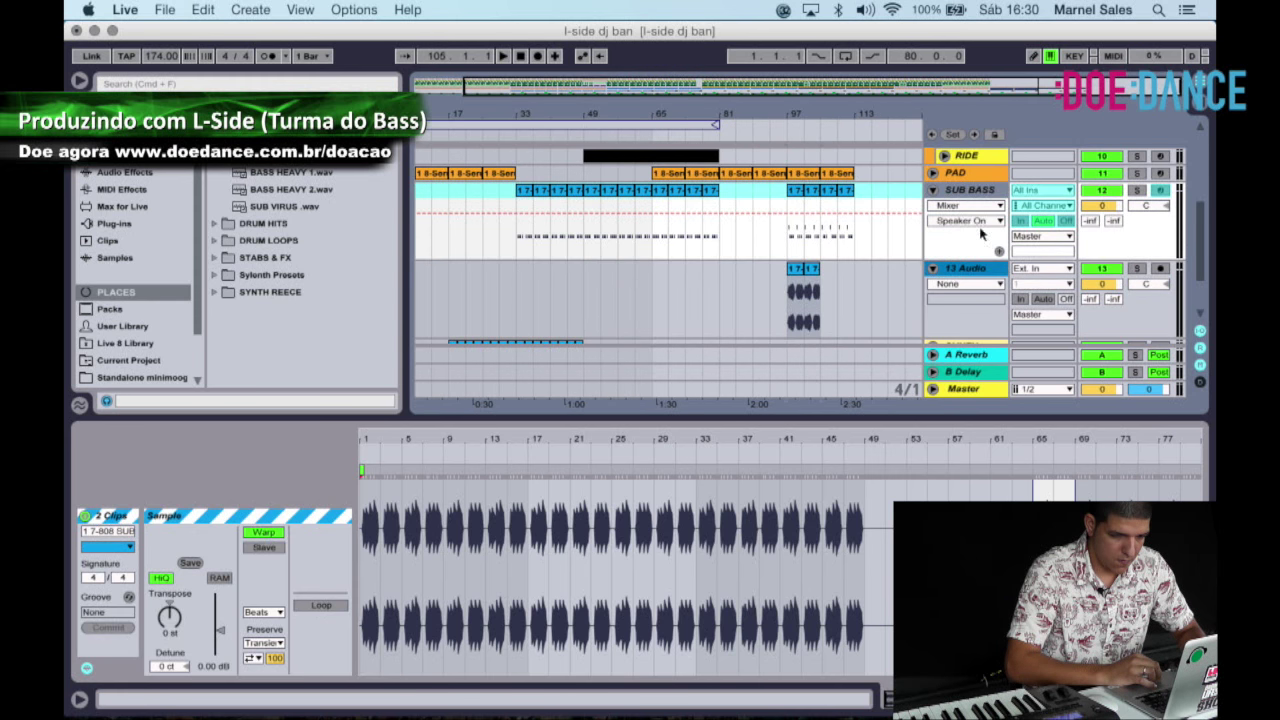
pyautogui.rightClick(967, 200)
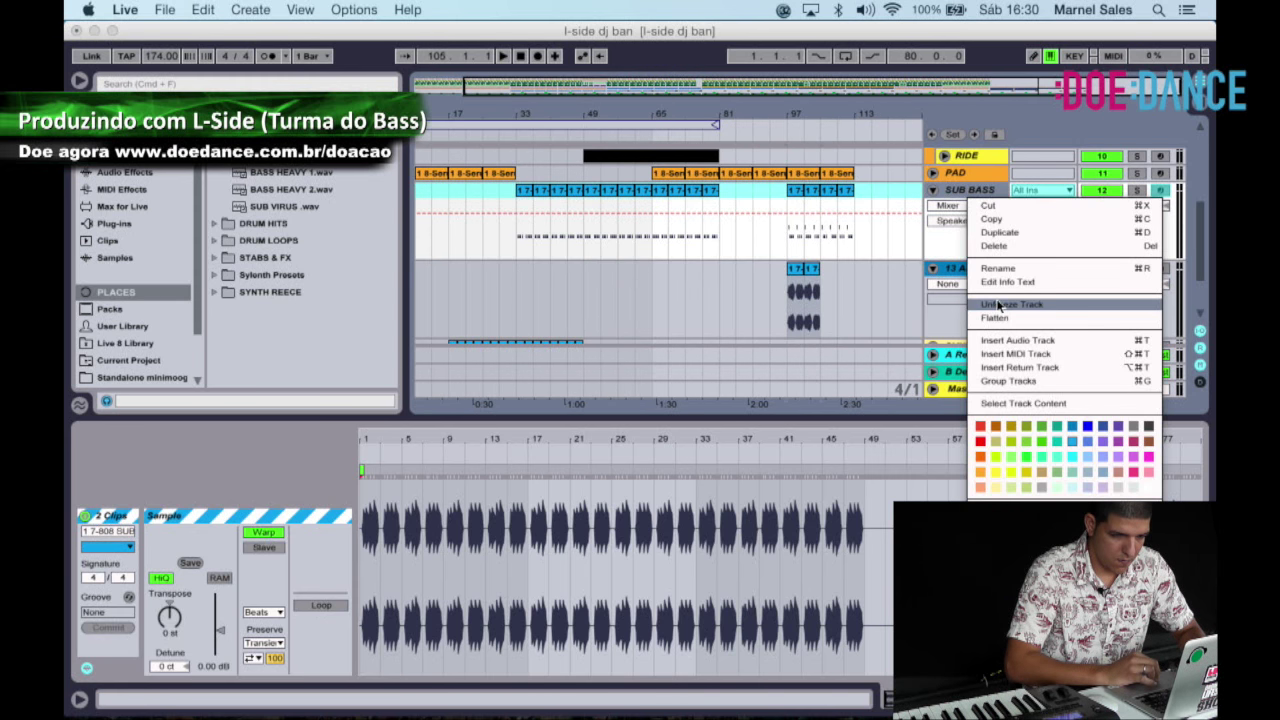
pyautogui.click(997, 305)
pyautogui.click(933, 191)
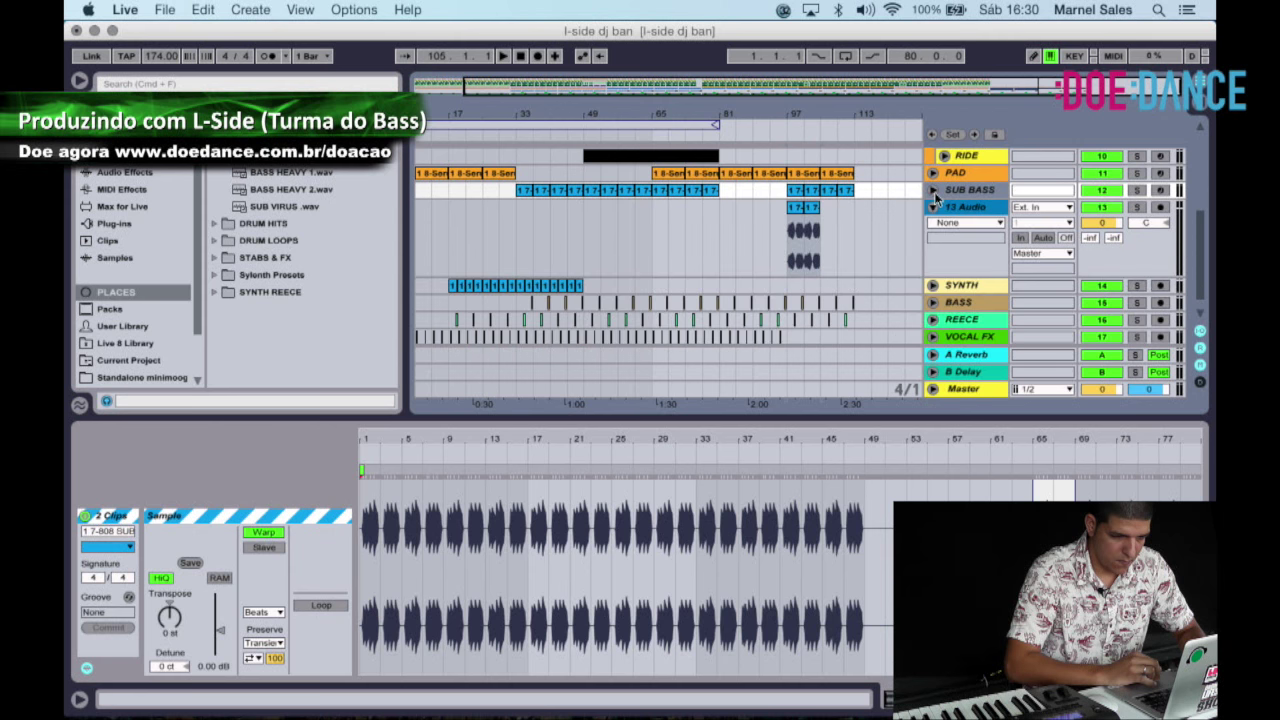
# Unfold the SYNTH track and copy the 13 Audio clips at bars 97–105 onto it at bar 97.
pyautogui.click(933, 286)
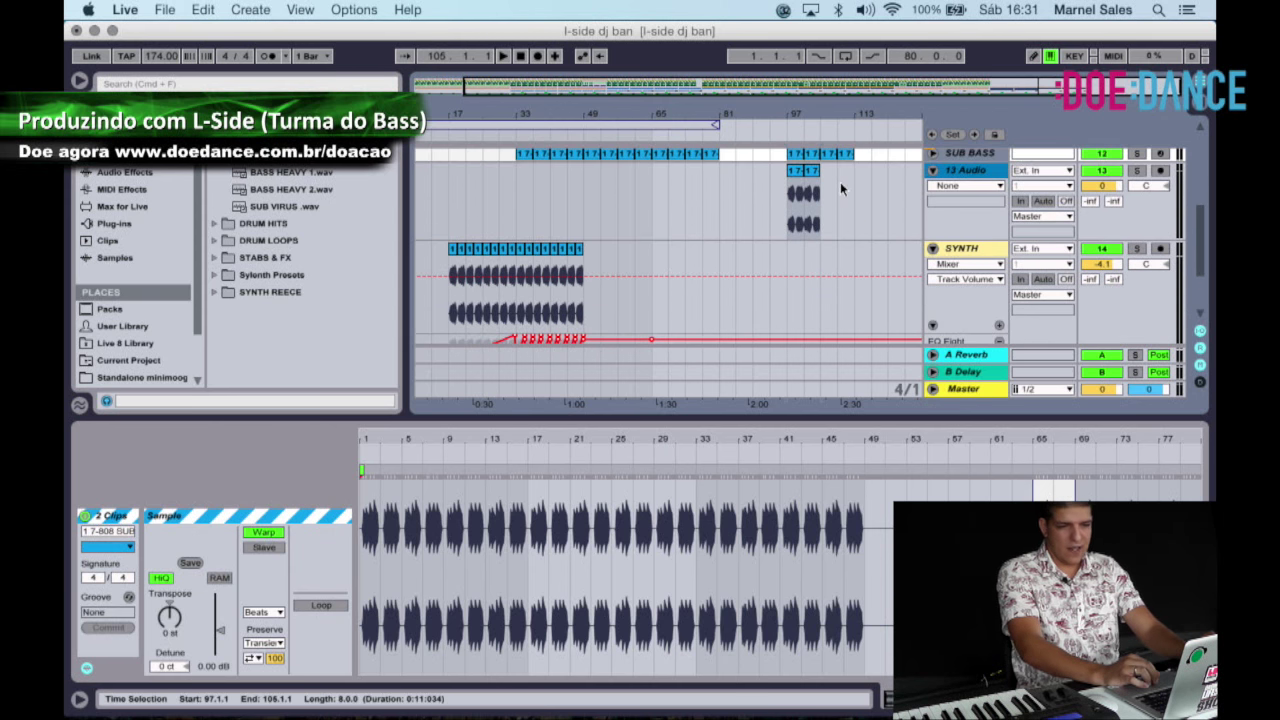
pyautogui.scroll(3, 905, 182)
pyautogui.scroll(-5, 905, 182)
pyautogui.scroll(2, 905, 182)
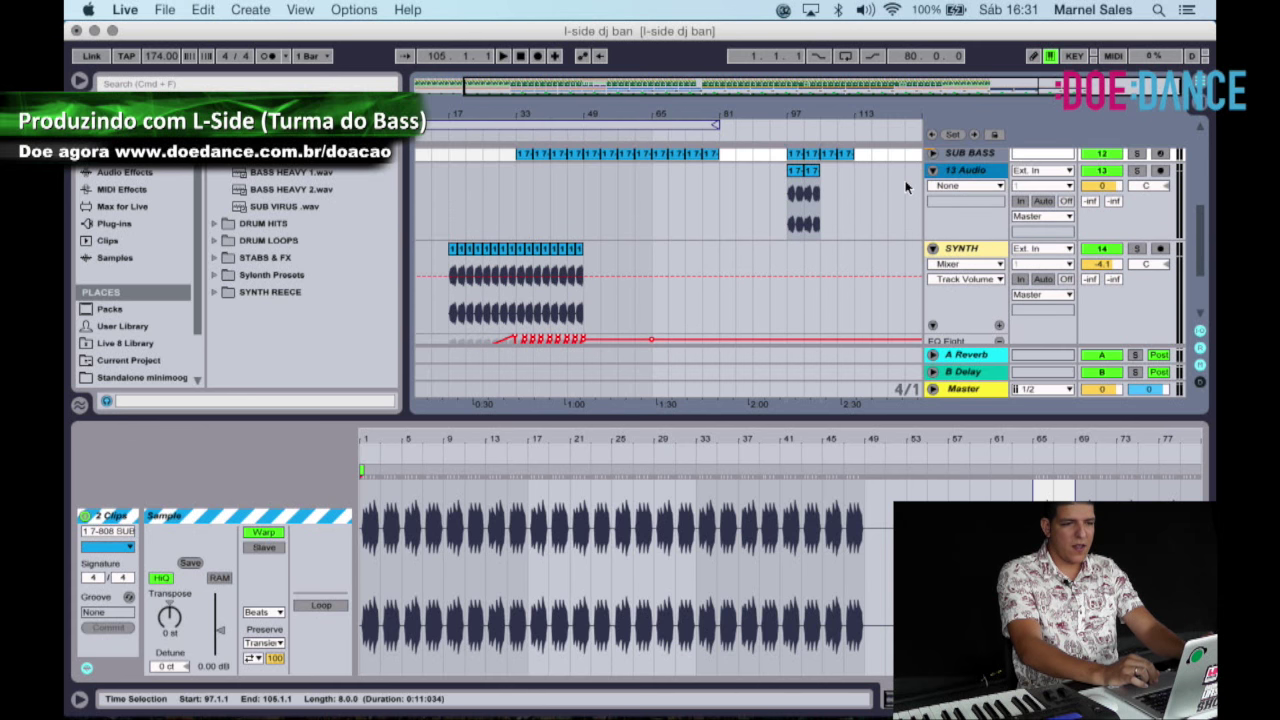
pyautogui.moveTo(824, 198); pyautogui.dragTo(787, 195)
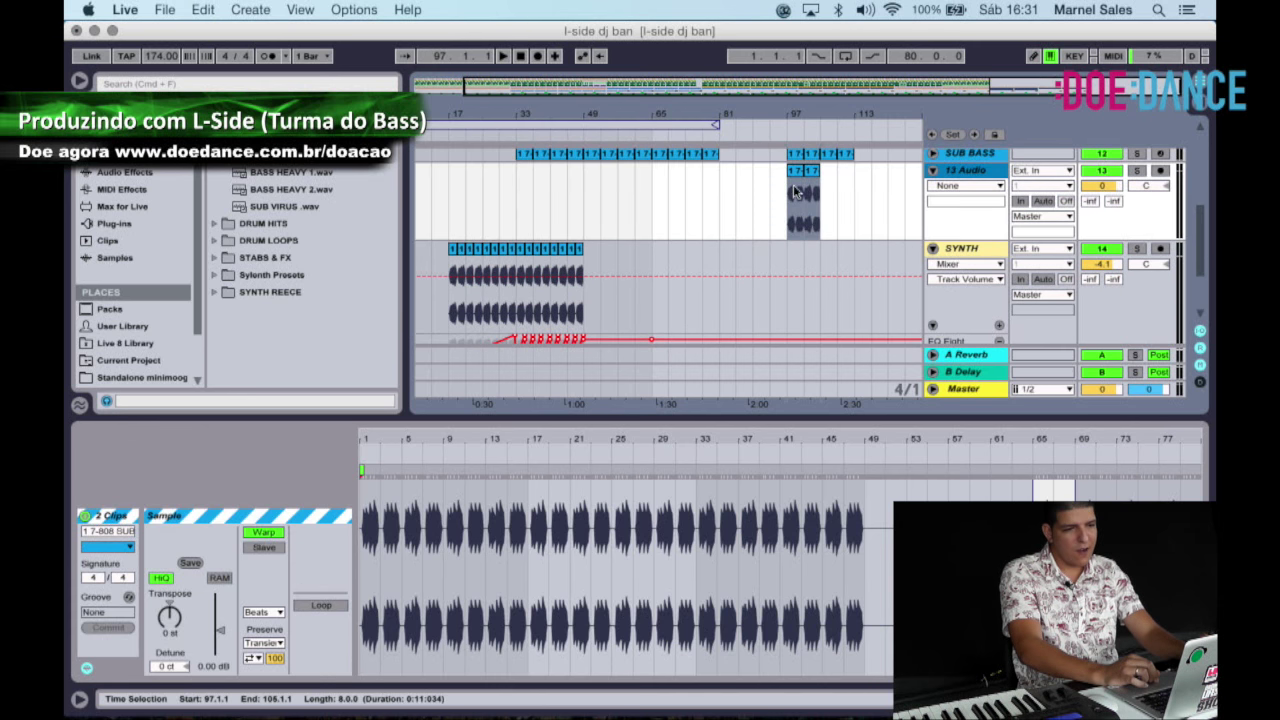
pyautogui.press('super+c')
pyautogui.click(800, 264)
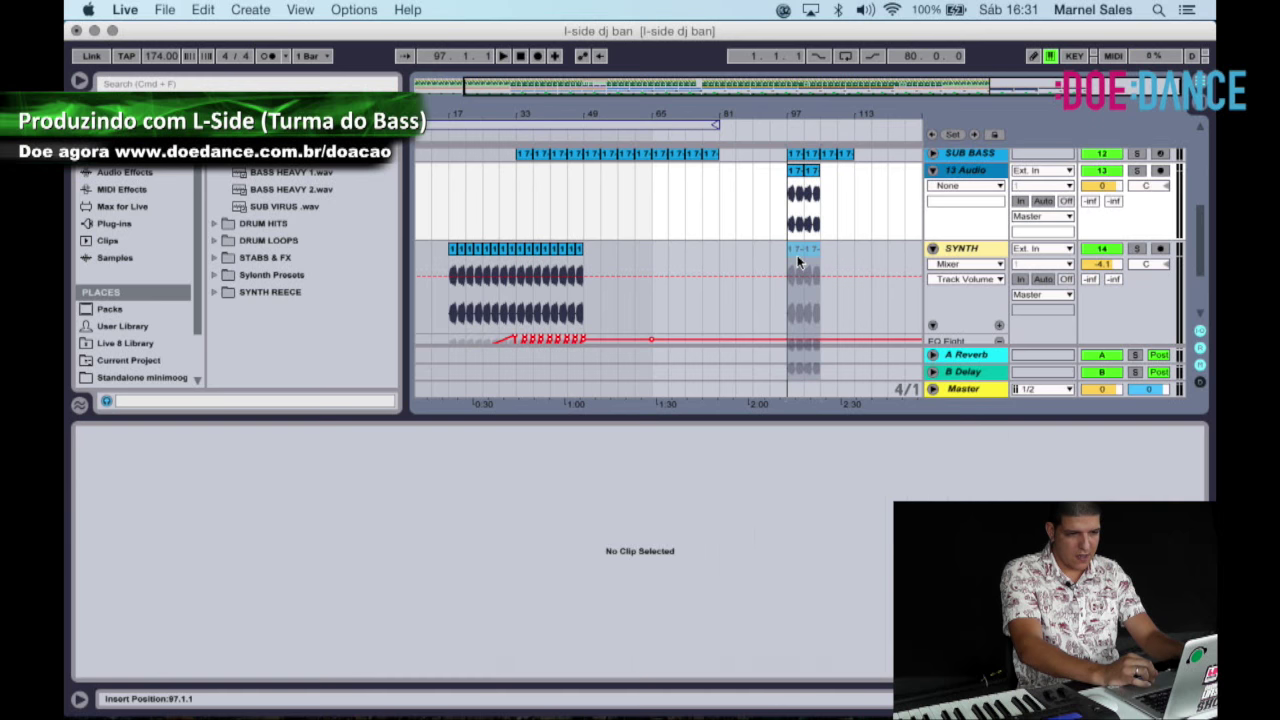
pyautogui.press('super+v')
# Clear the 13 Audio track from bar 81 to bar 113, fold it, and play the arrangement leading into bar 97.
pyautogui.press('Delete')
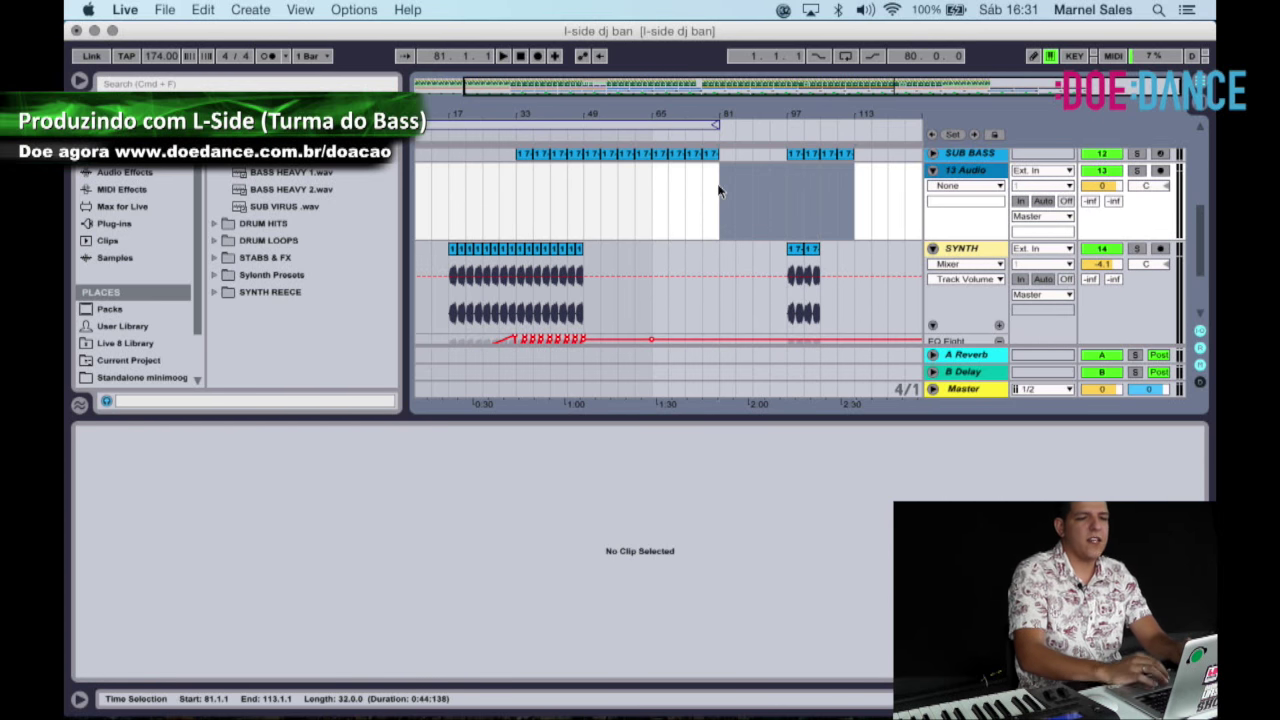
pyautogui.click(933, 171)
pyautogui.click(776, 133)
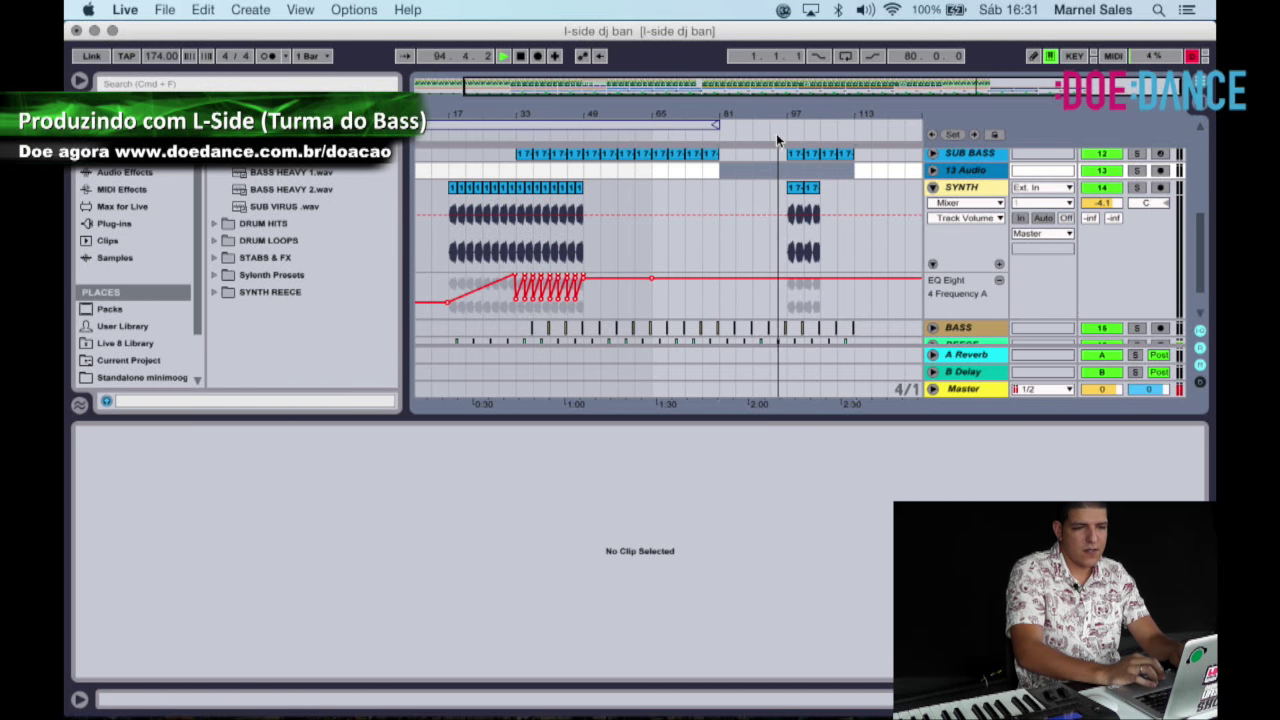
# Solo the SYNTH track and duplicate its clips at bars 97–105 so they also fill bars 105–113.
pyautogui.click(1137, 188)
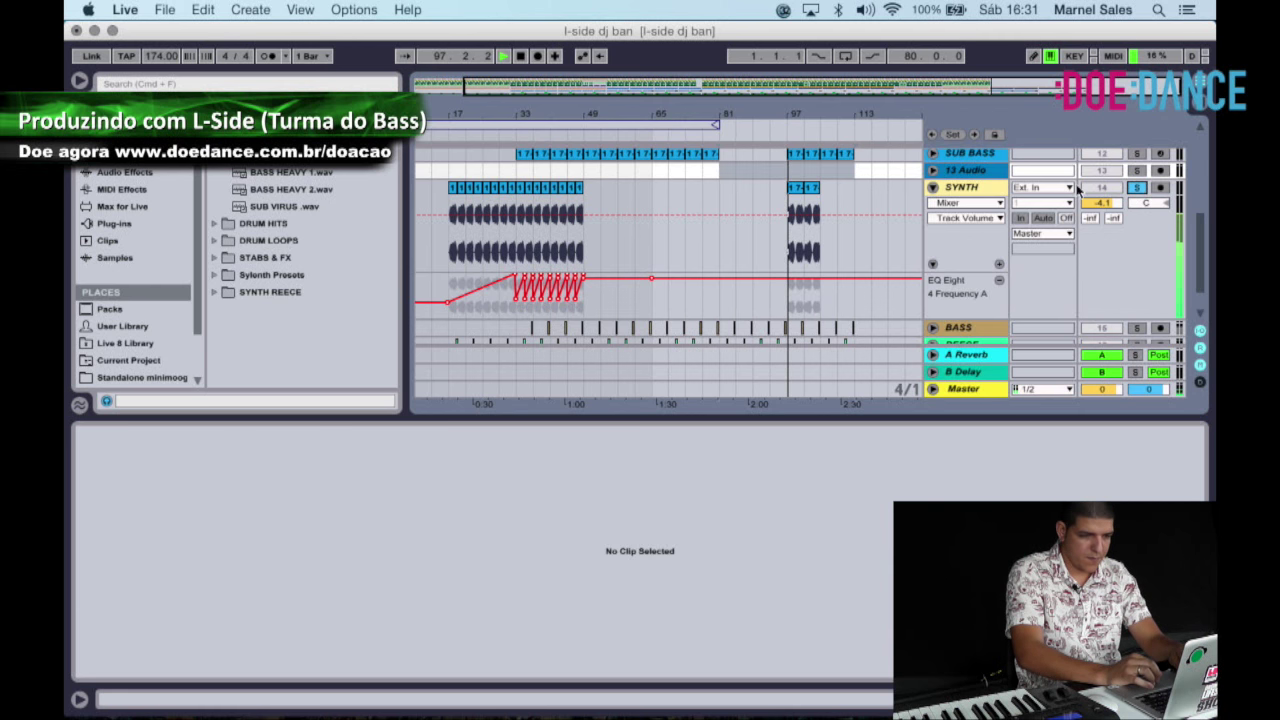
pyautogui.click(812, 232)
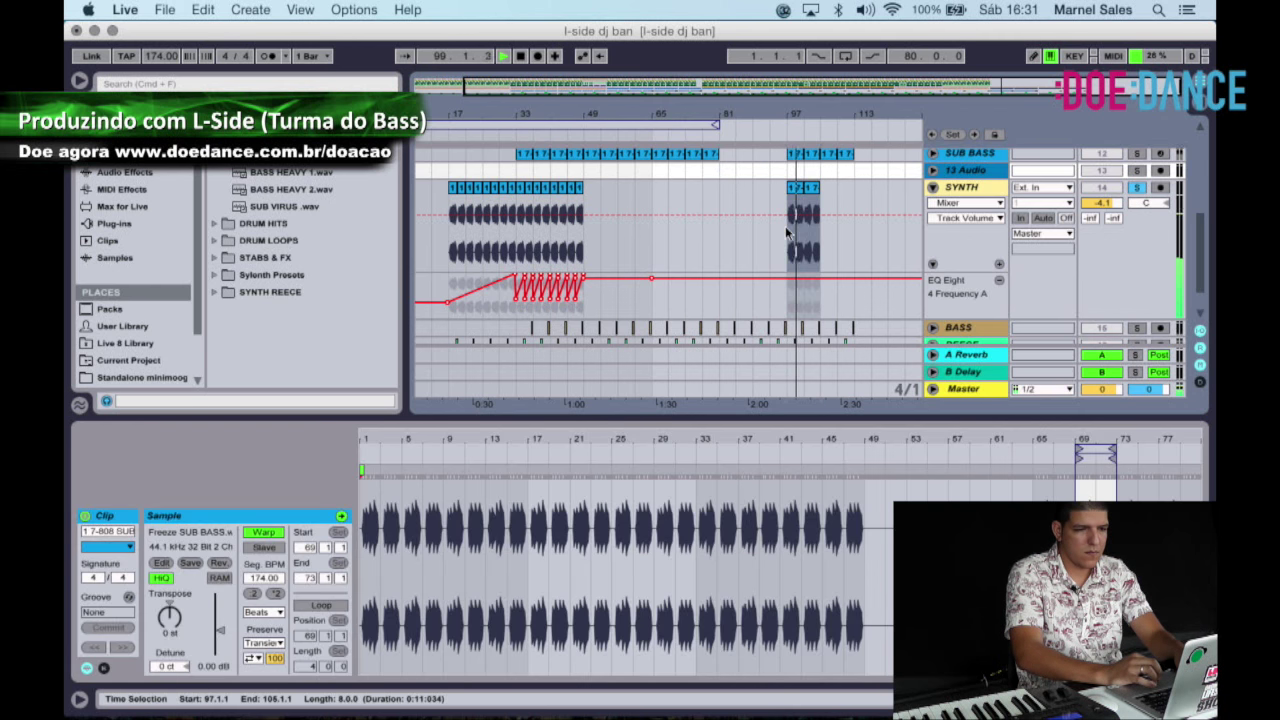
pyautogui.press('super+d')
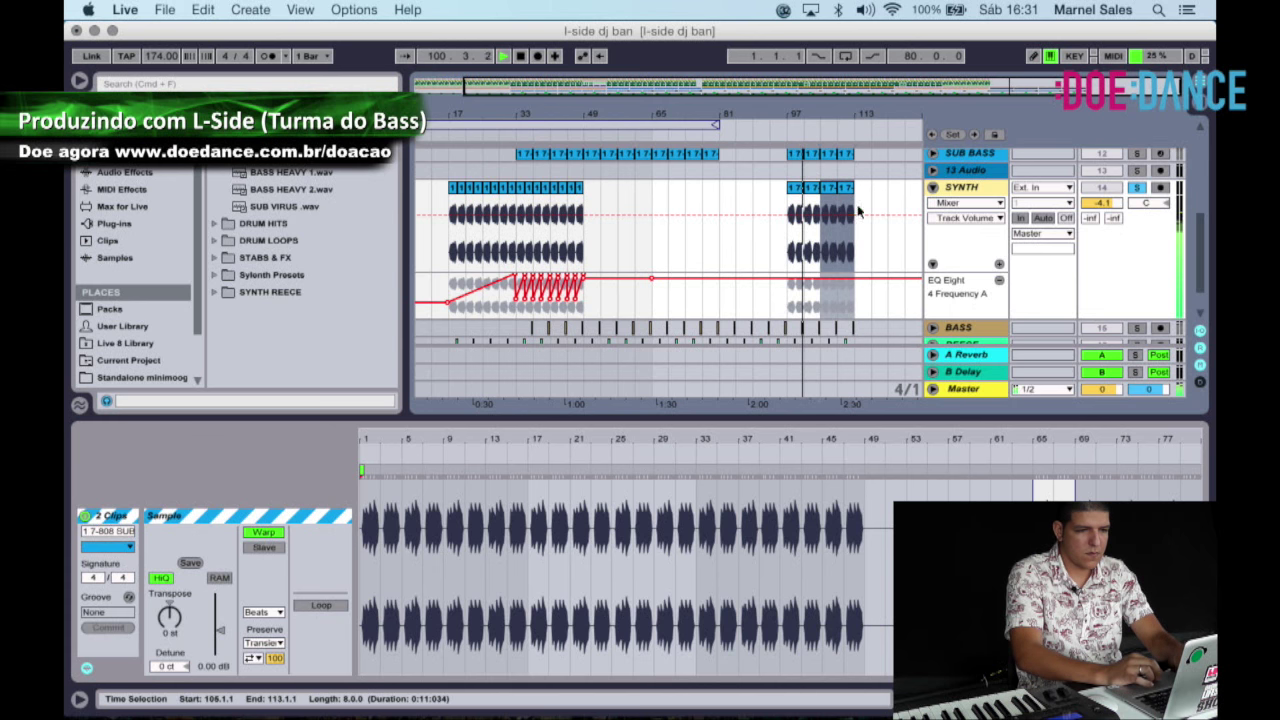
pyautogui.scroll(2, 875, 220)
pyautogui.scroll(-3, 860, 280)
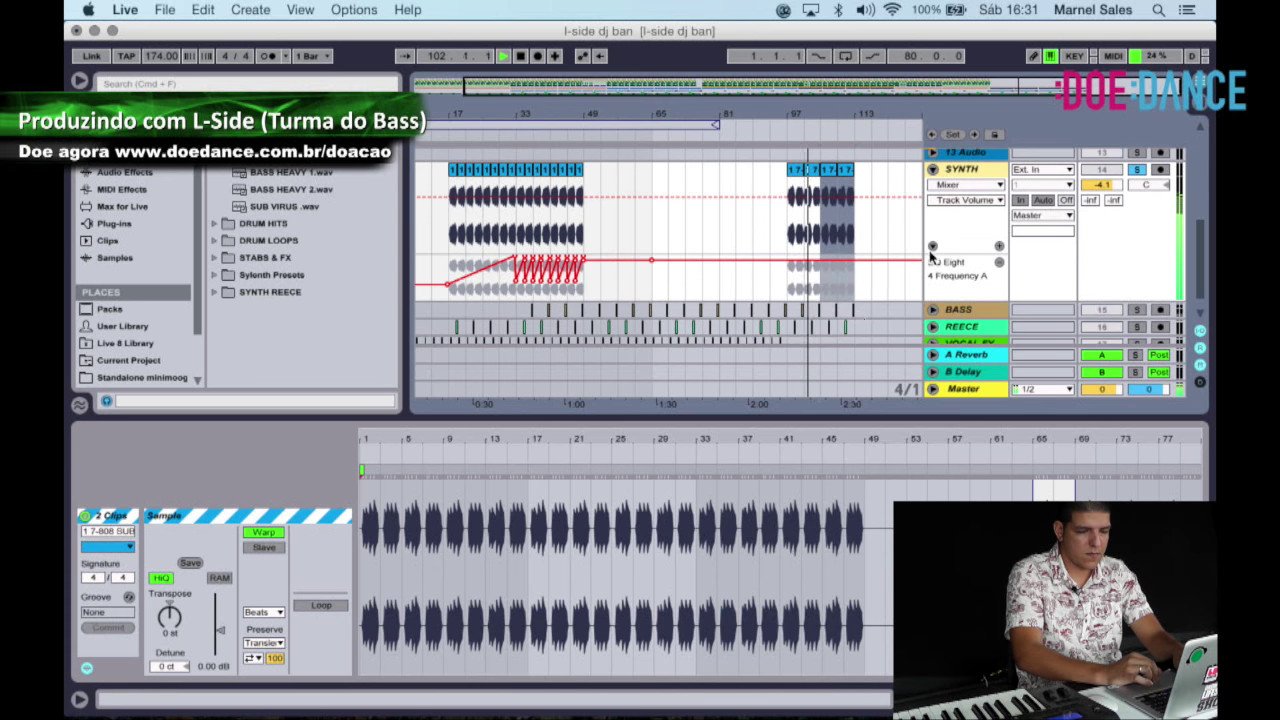
# Automate the SYNTH's EQ Eight 4 Frequency A rising from a low point near bar 96 to bar 113, and play from bar 90 unsoloed.
pyautogui.moveTo(854, 262); pyautogui.dragTo(855, 262)
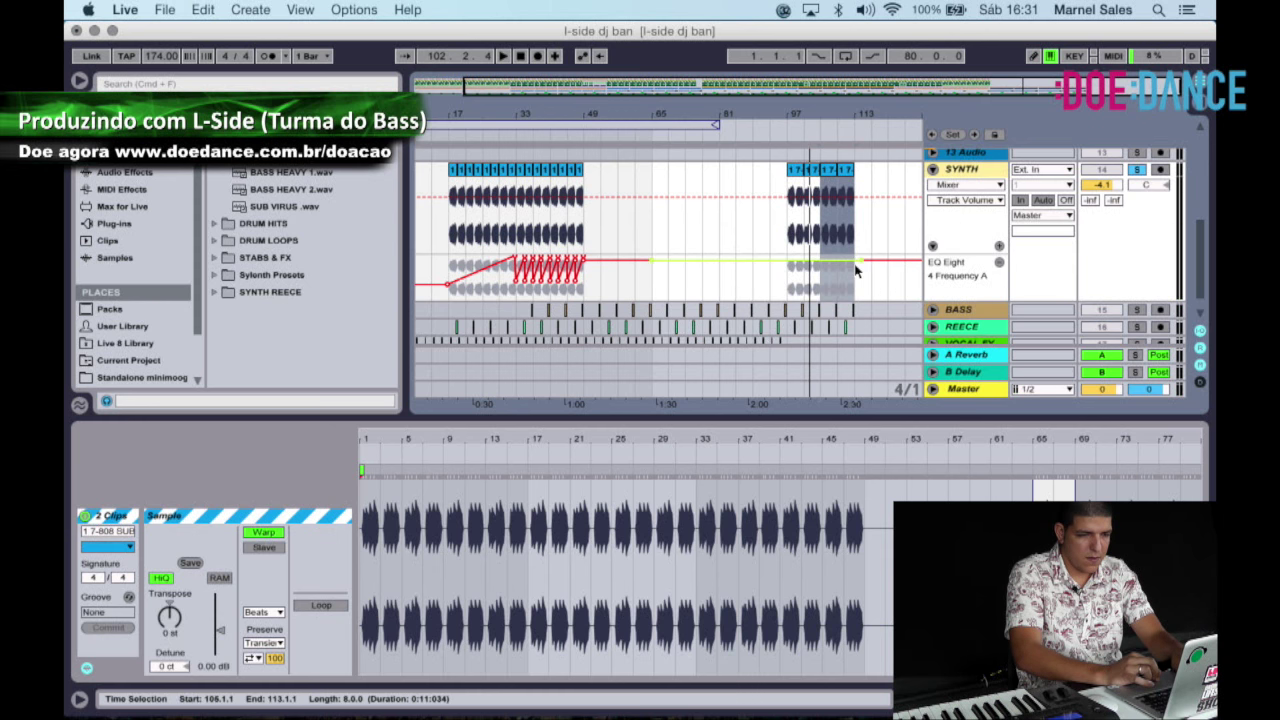
pyautogui.moveTo(788, 262); pyautogui.dragTo(783, 303)
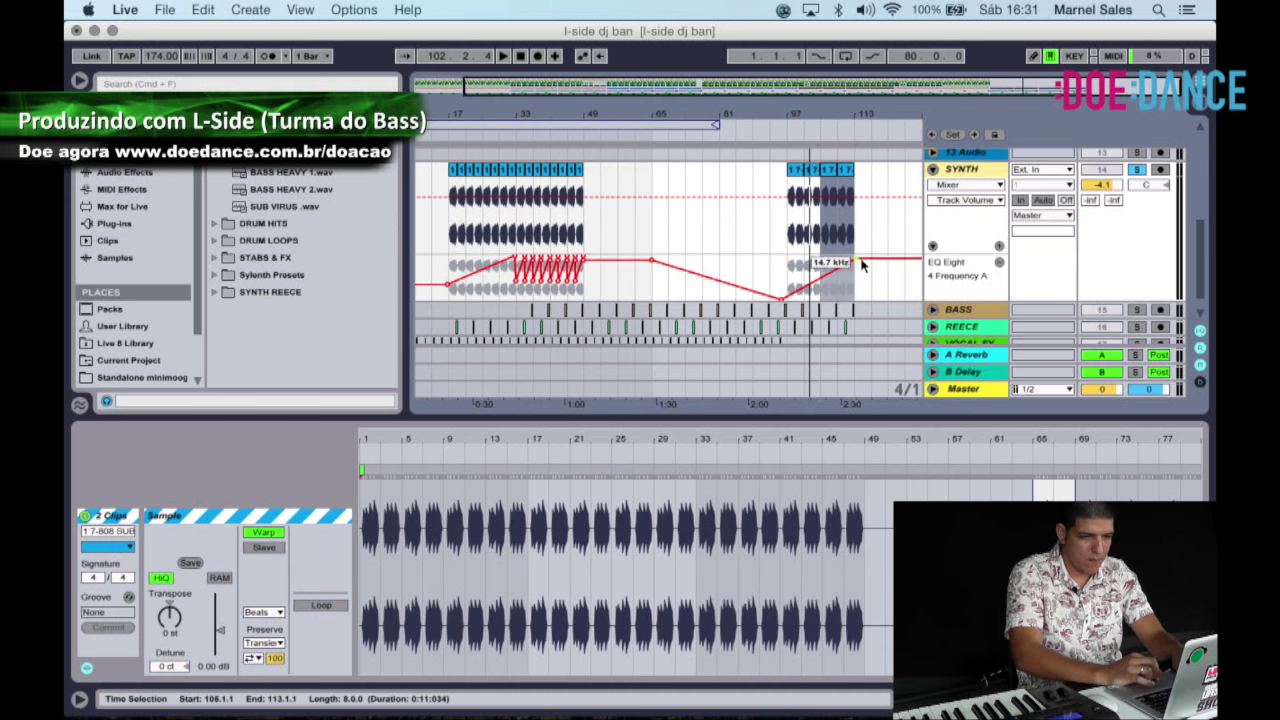
pyautogui.moveTo(890, 237); pyautogui.dragTo(855, 204)
pyautogui.click(854, 194)
pyautogui.click(758, 135)
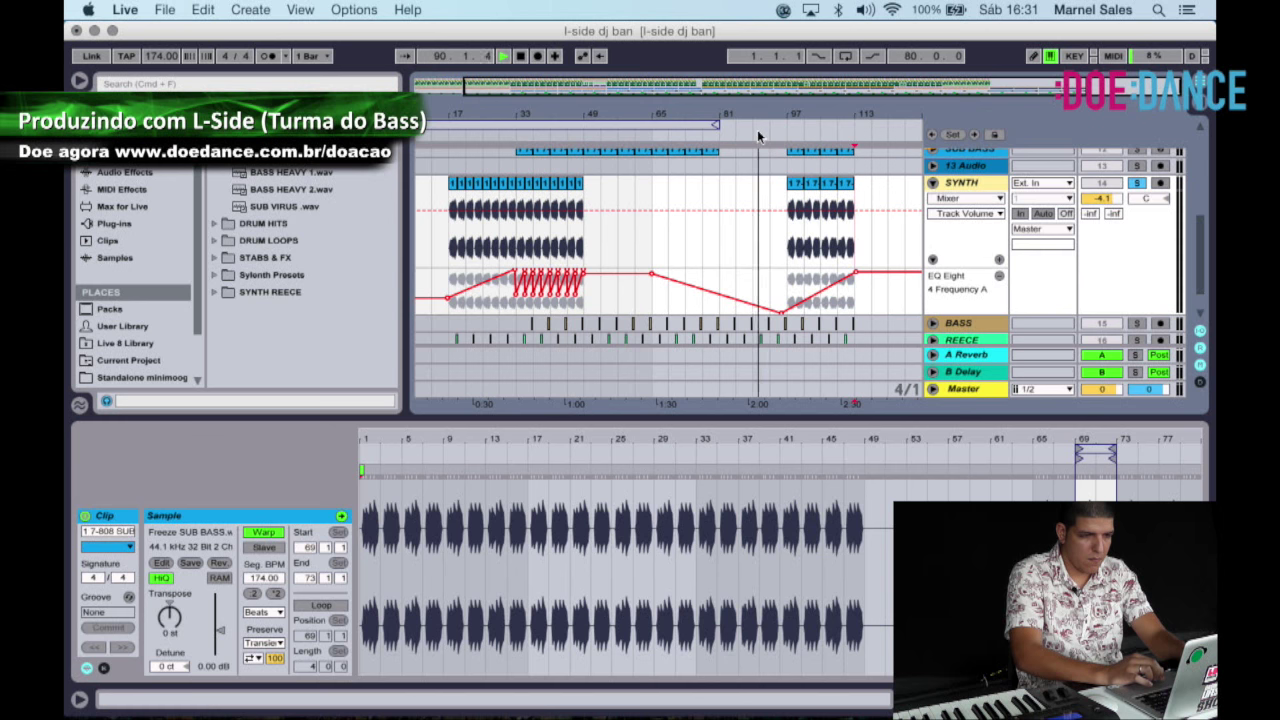
pyautogui.click(1137, 183)
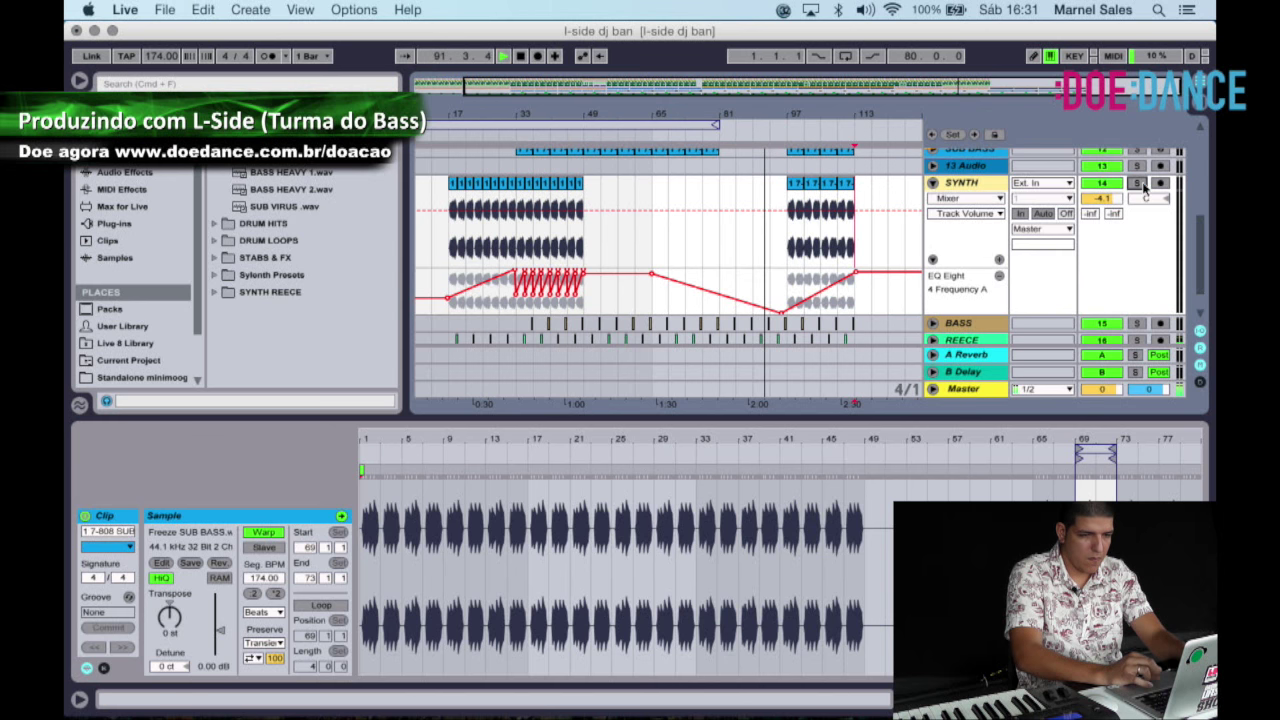
# Fold the SYNTH track, delete the 13 Audio track, and hide the browser to widen the arrangement.
pyautogui.click(934, 182)
pyautogui.click(950, 168)
pyautogui.press('Delete')
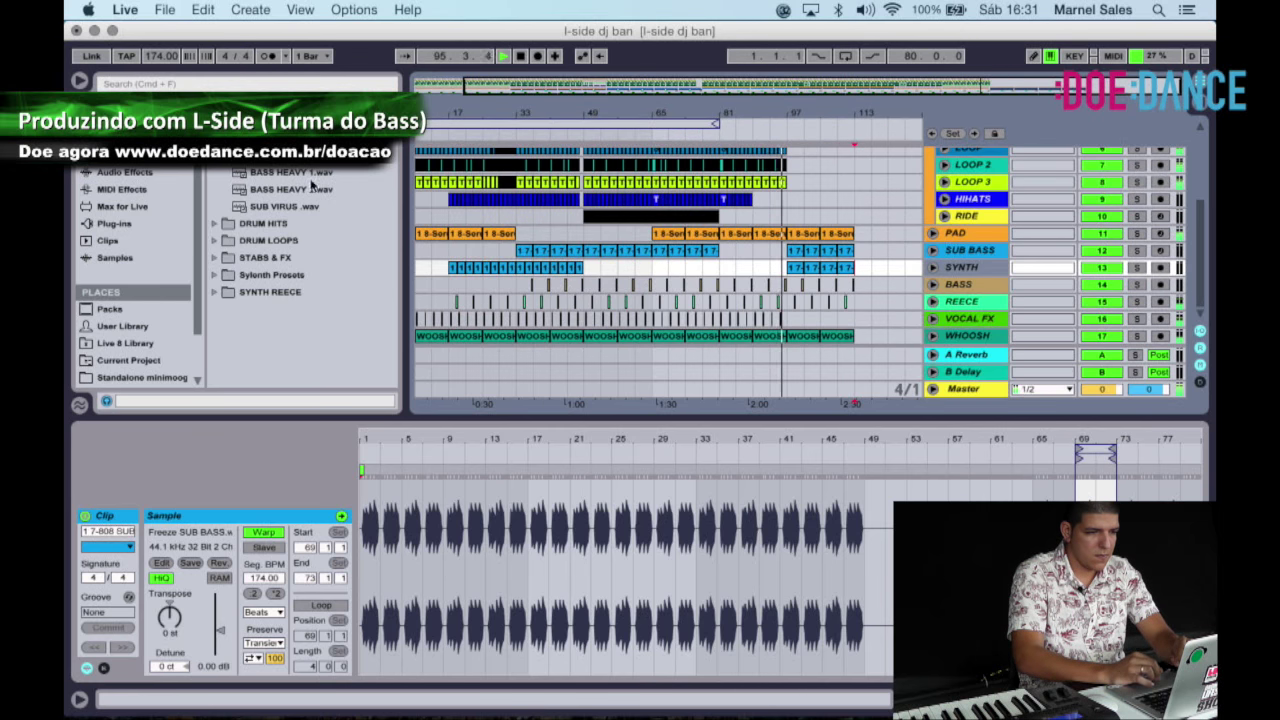
pyautogui.click(80, 80)
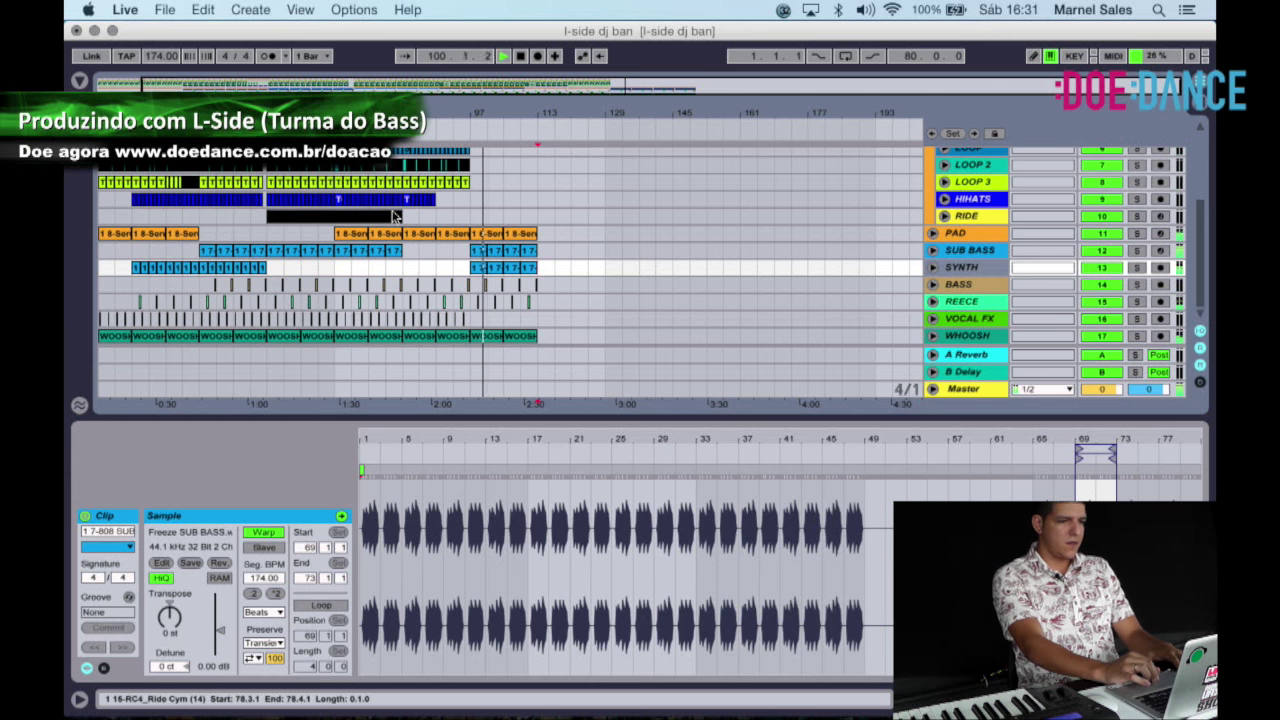
# Select bars 33–113 across the drum and instrument tracks and duplicate the whole section to bar 113.
pyautogui.moveTo(536, 336); pyautogui.dragTo(204, 176)
pyautogui.scroll(-3, 290, 240)
pyautogui.press('super+c')
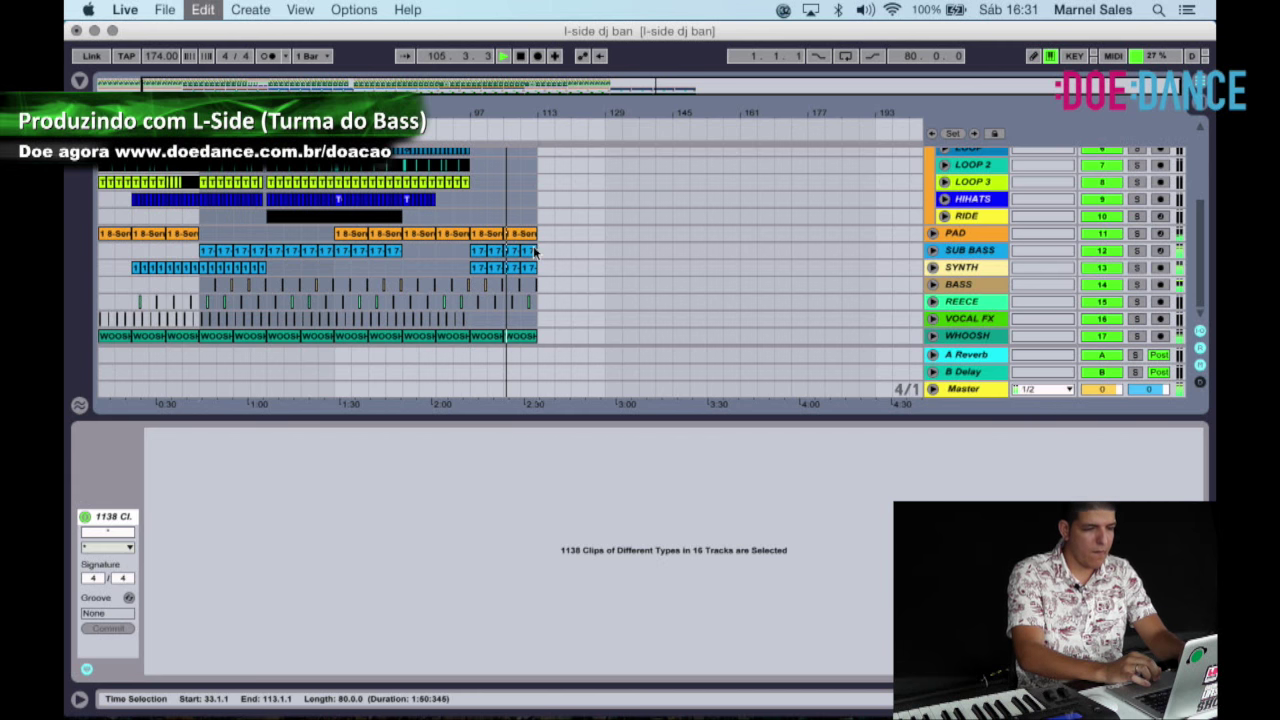
pyautogui.press('super+d')
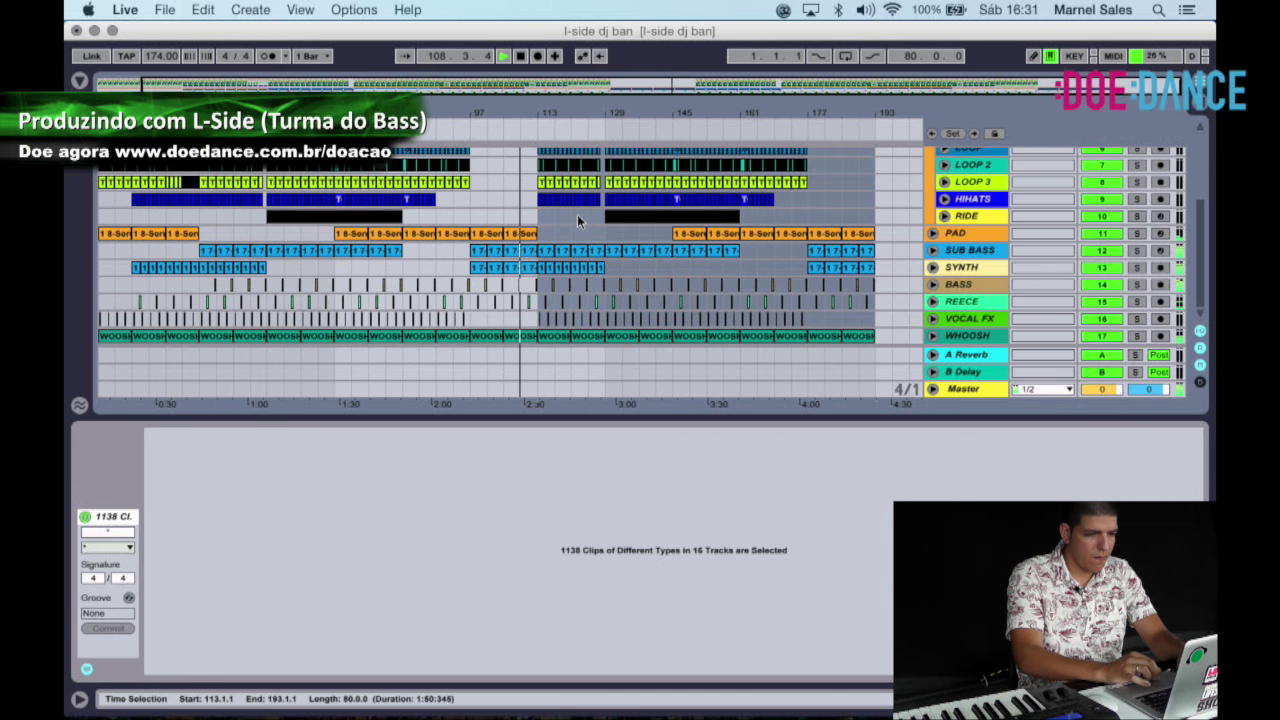
# Stop playback, unfold the SUB BASS track and repeat its clips from bars 97–113 through bar 161.
pyautogui.click(577, 214)
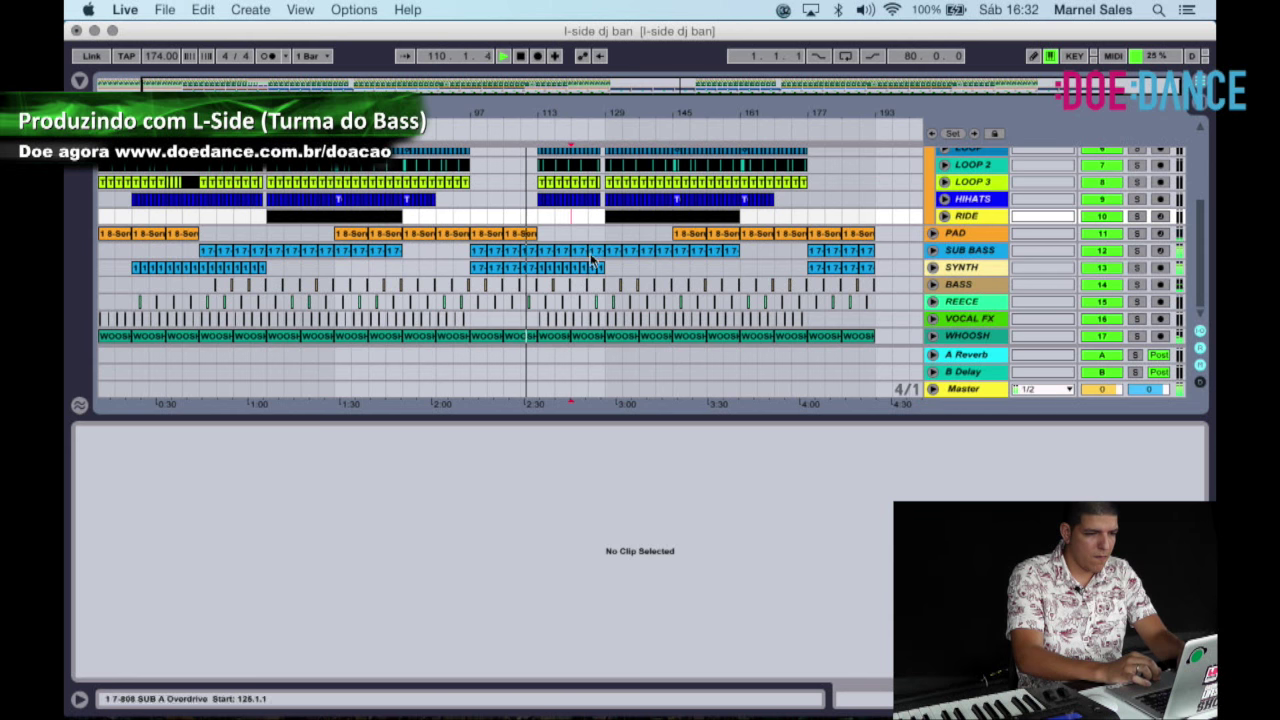
pyautogui.click(933, 251)
pyautogui.click(933, 251)
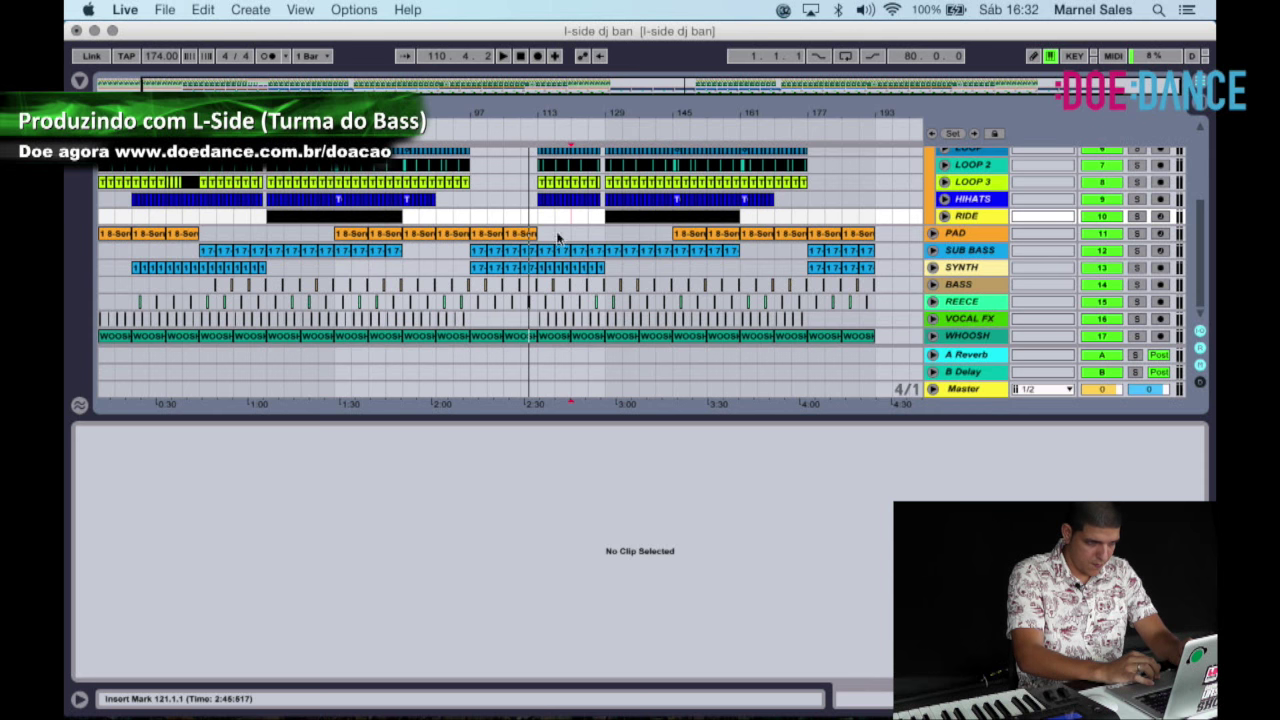
pyautogui.click(542, 232)
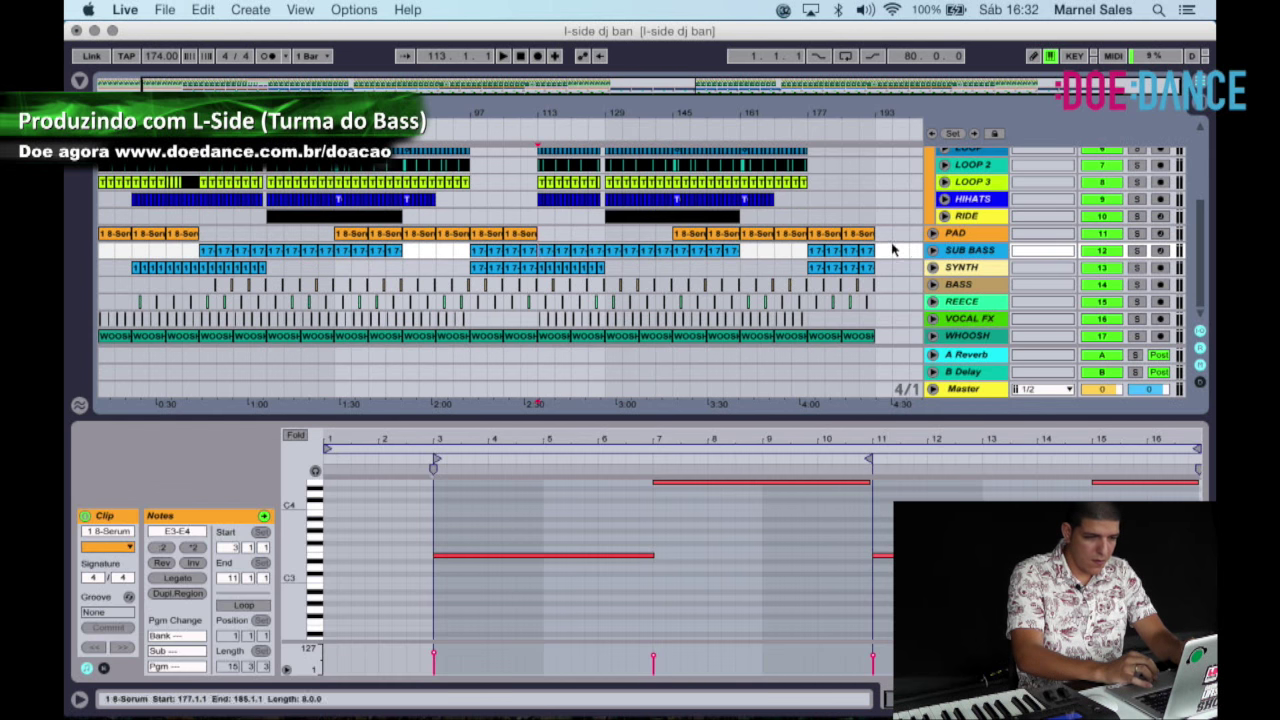
pyautogui.click(922, 251)
pyautogui.click(932, 250)
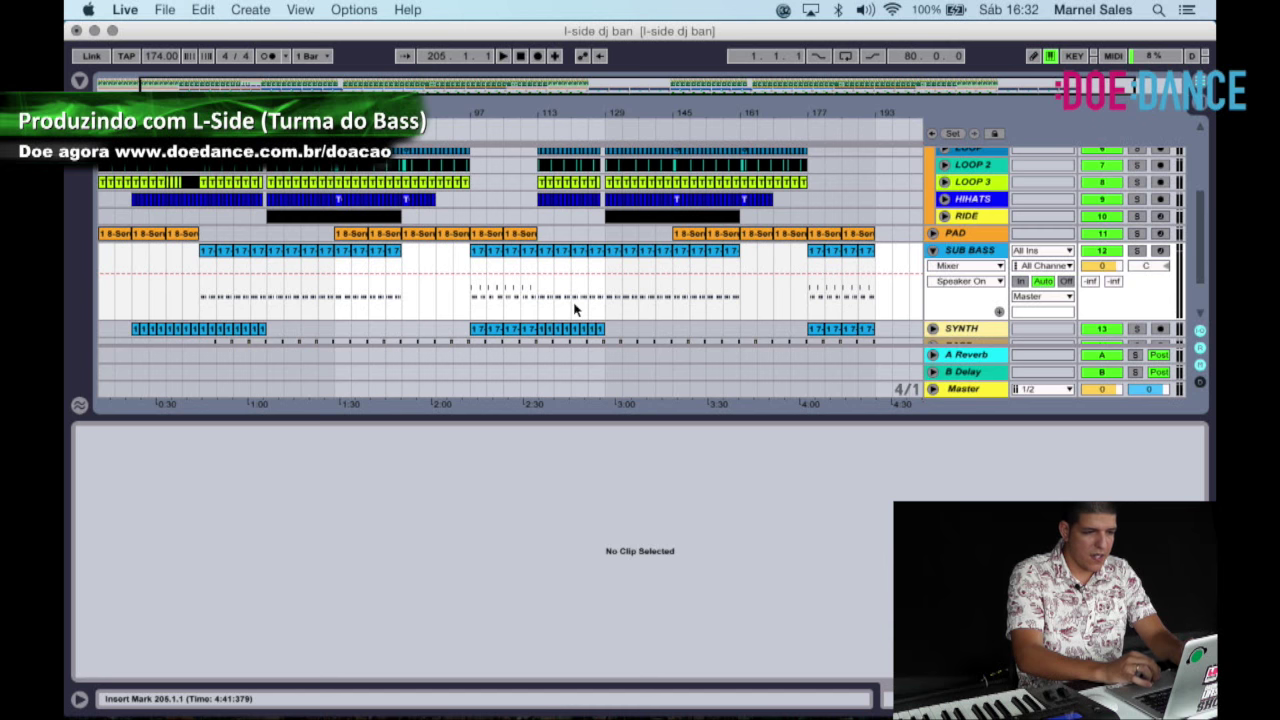
pyautogui.scroll(-2, 575, 308)
pyautogui.moveTo(476, 229); pyautogui.dragTo(603, 229)
pyautogui.press('super+d')
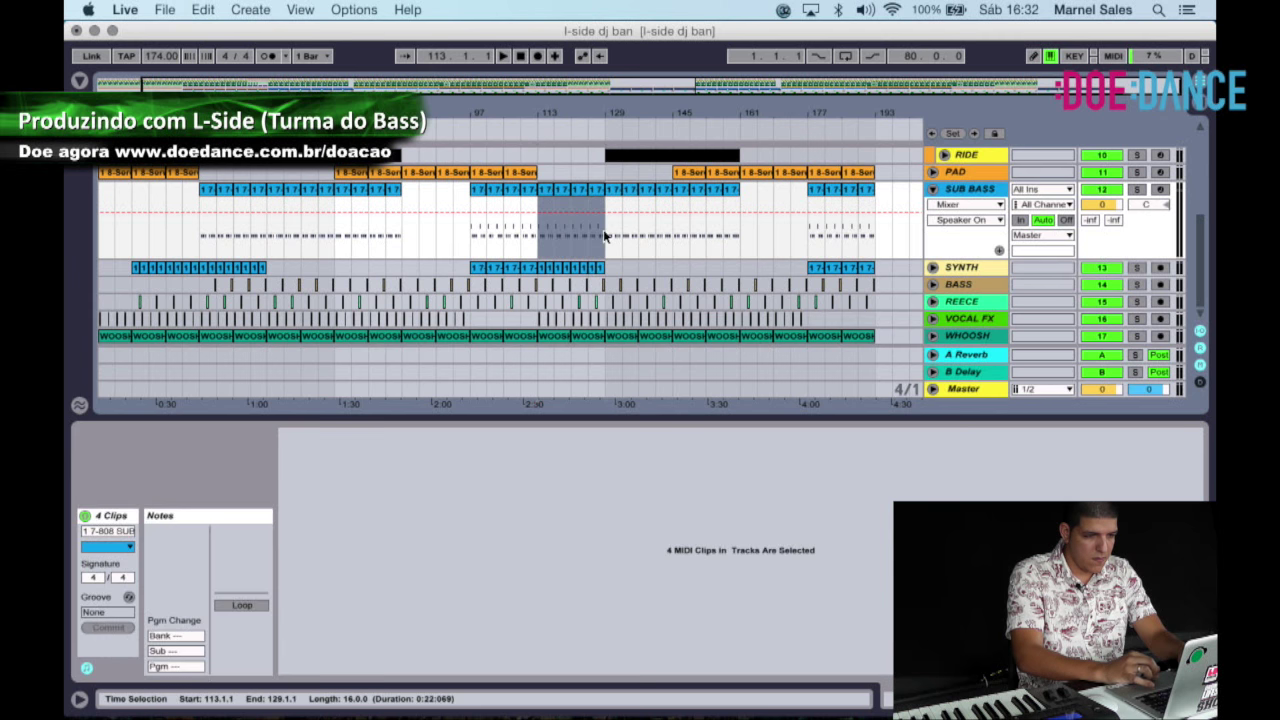
pyautogui.press('super+d')
pyautogui.press('super+d')
# Unfold the RIDE track and copy its clips from bars 129–145 to bar 113.
pyautogui.scroll(3, 665, 229)
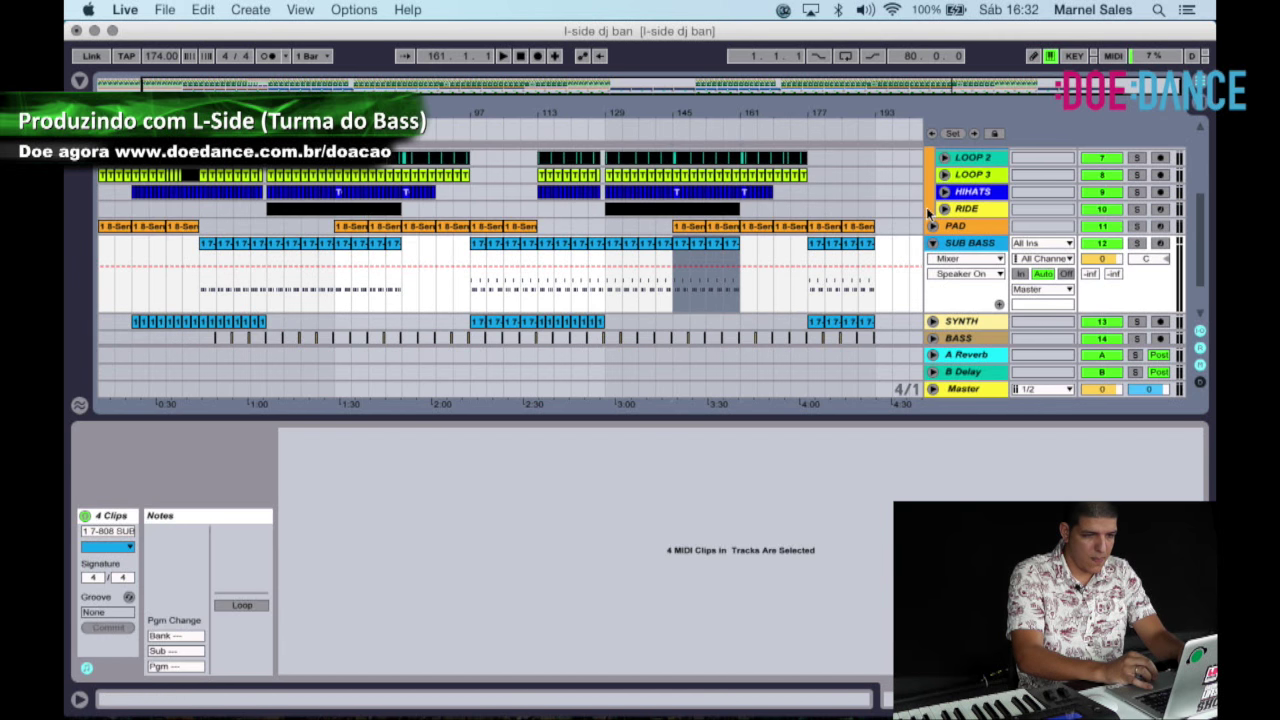
pyautogui.click(943, 209)
pyautogui.click(612, 232)
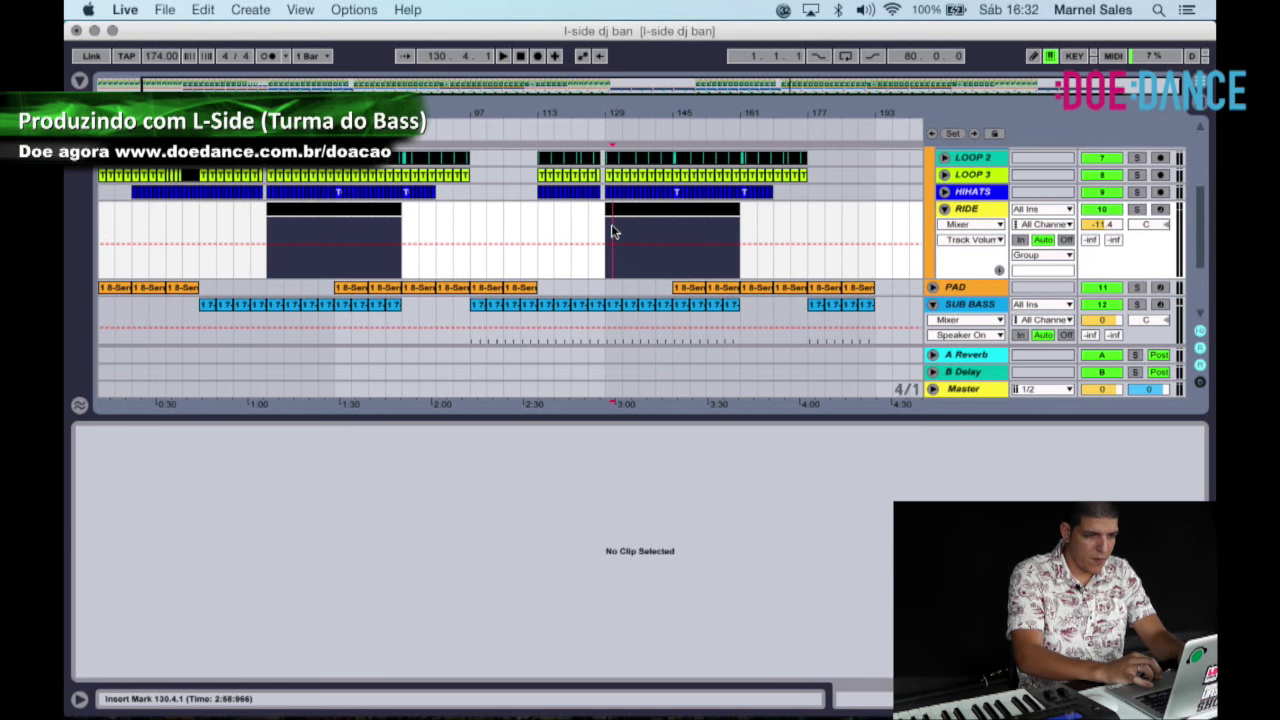
pyautogui.click(610, 231)
pyautogui.click(673, 233)
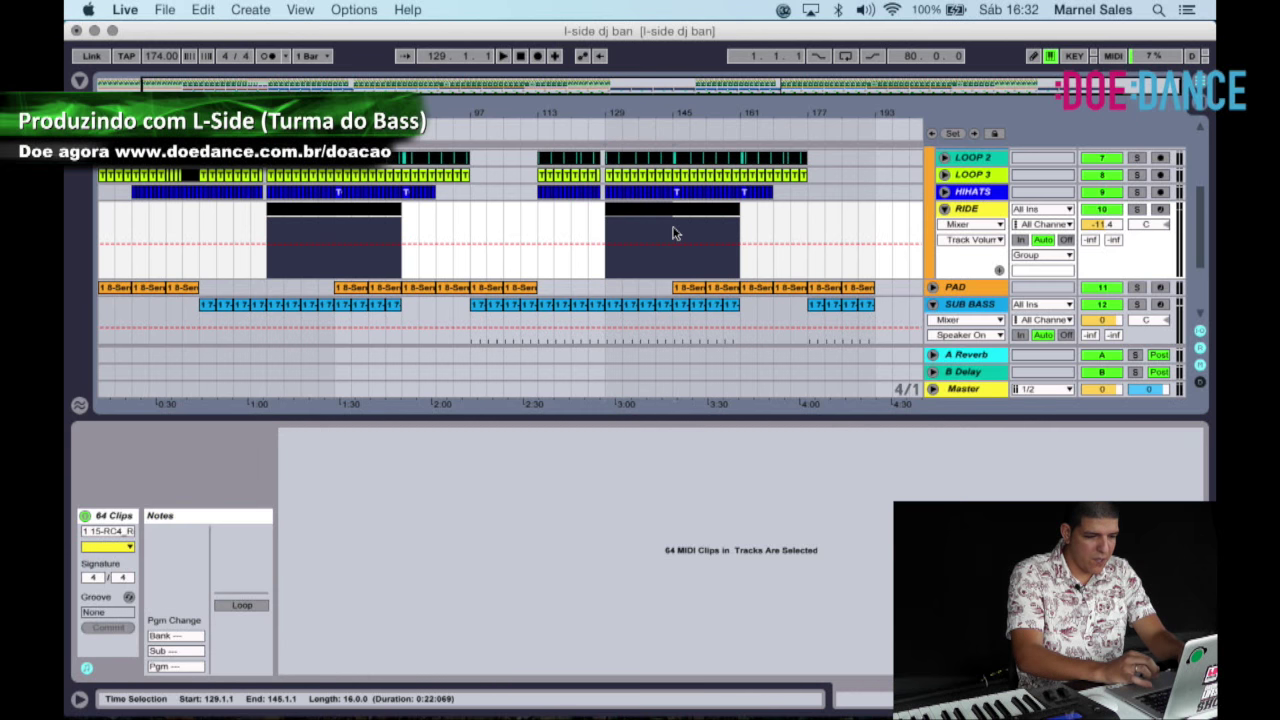
pyautogui.click(540, 224)
pyautogui.press('super+v')
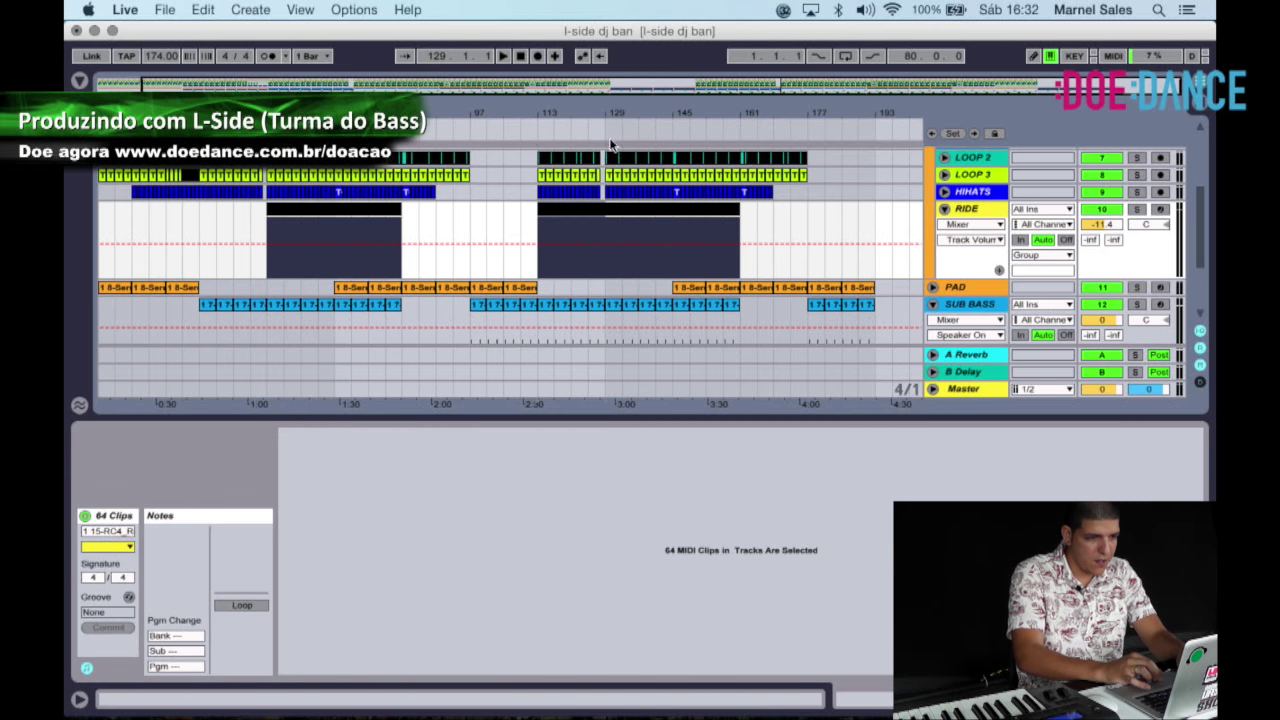
# Delete the RIDE clips in bar 128 so the ride matches the drum break before bar 129.
pyautogui.moveTo(603, 113); pyautogui.dragTo(611, 226)
pyautogui.press('Delete')
pyautogui.moveTo(548, 113); pyautogui.dragTo(548, 70)
pyautogui.scroll(-5, 605, 183)
pyautogui.scroll(8, 605, 183)
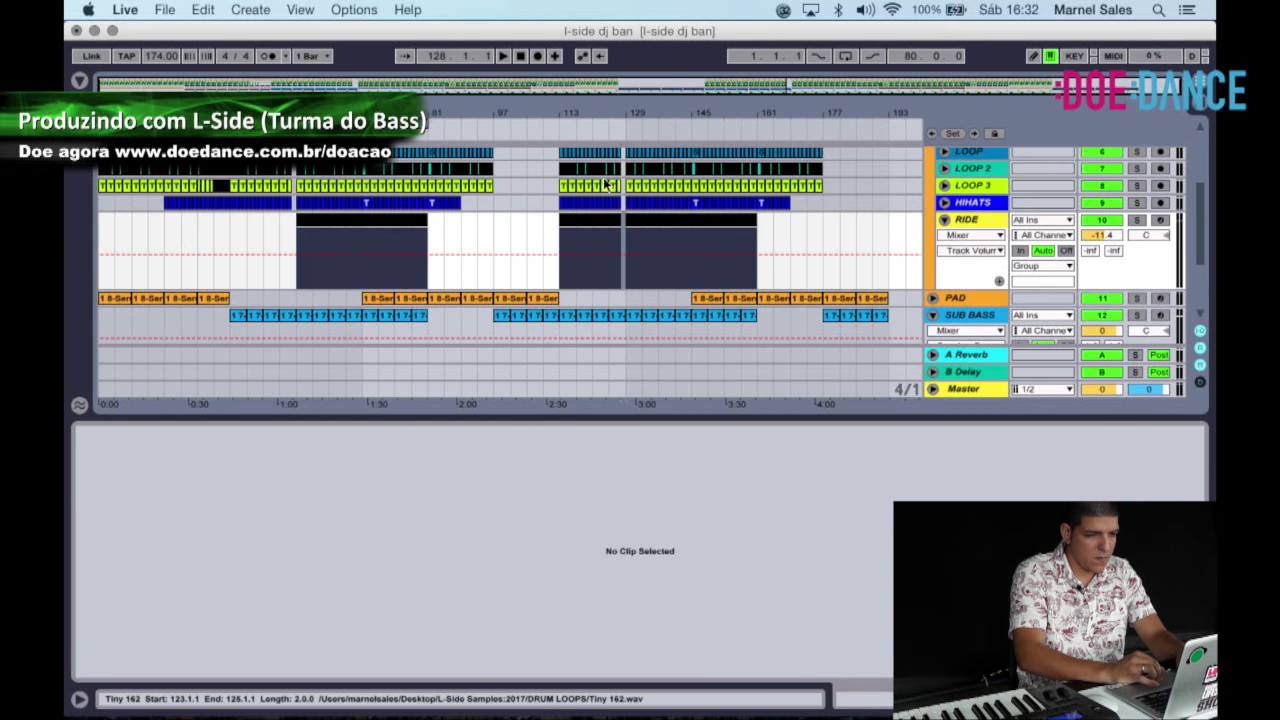
pyautogui.scroll(3, 605, 183)
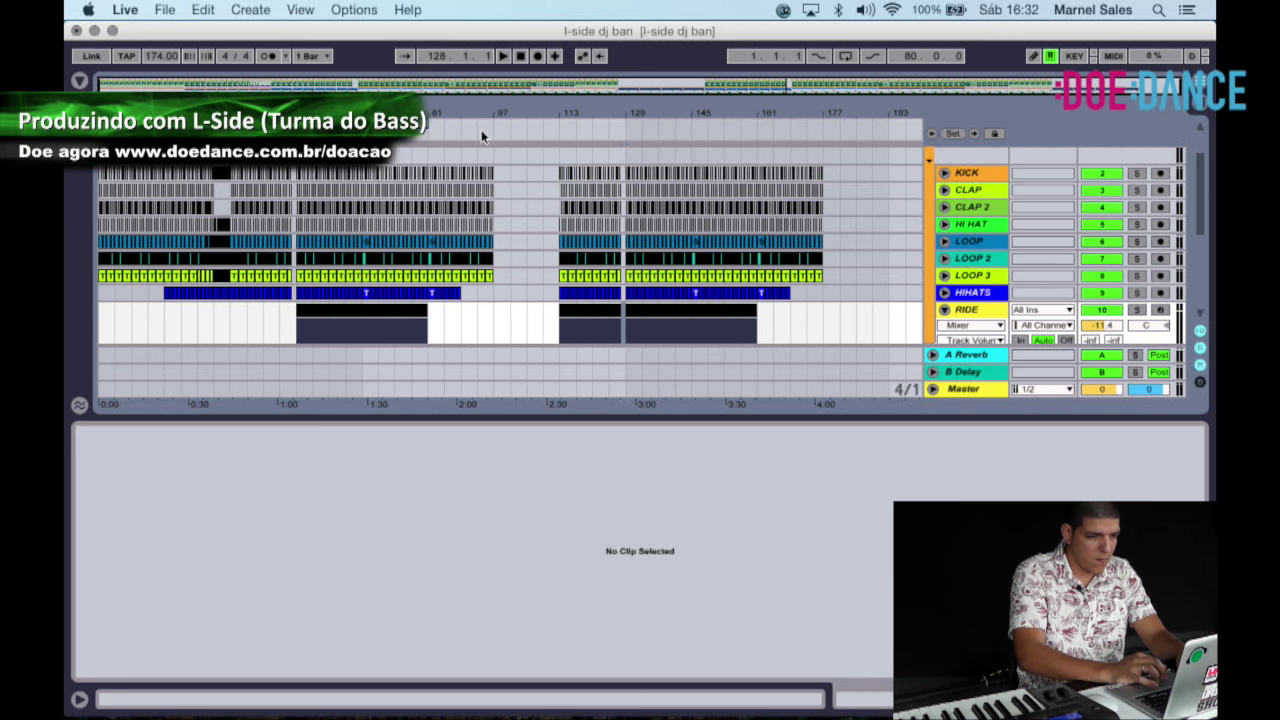
# Play the arrangement from bar 73 and fold the RIDE, SUB BASS and DRUMS tracks.
pyautogui.click(397, 147)
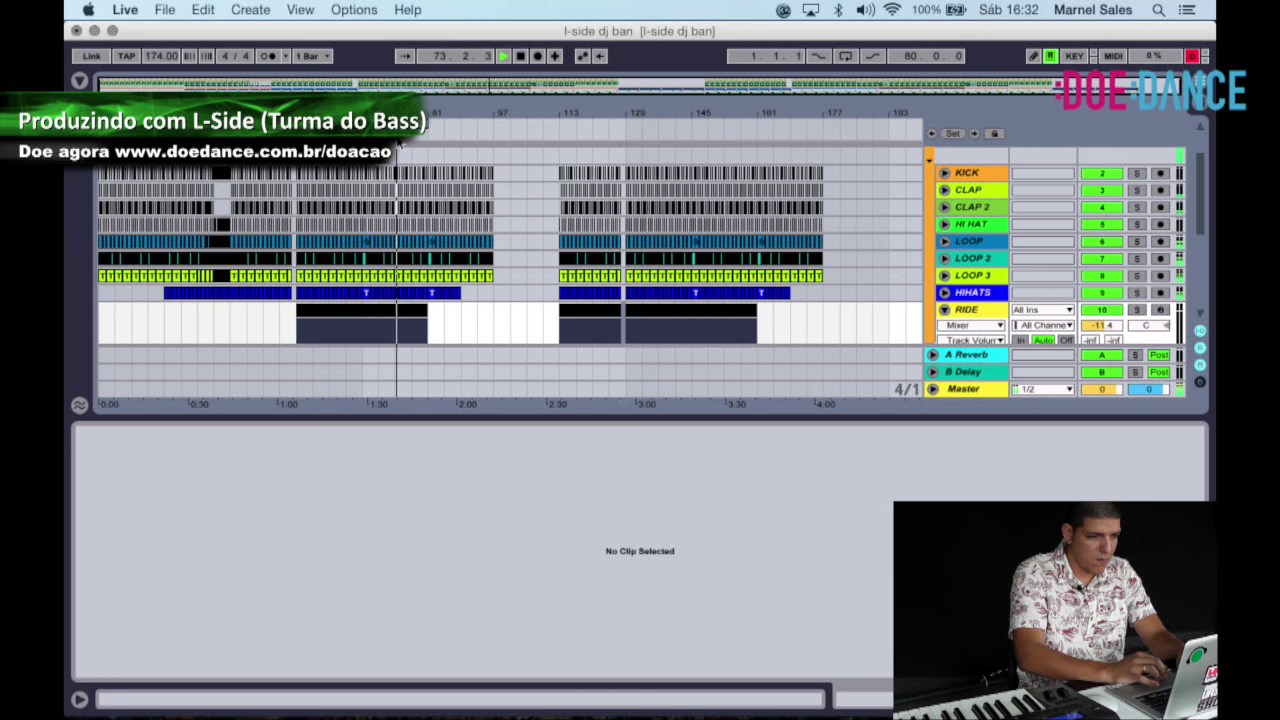
pyautogui.click(945, 311)
pyautogui.scroll(-2, 945, 310)
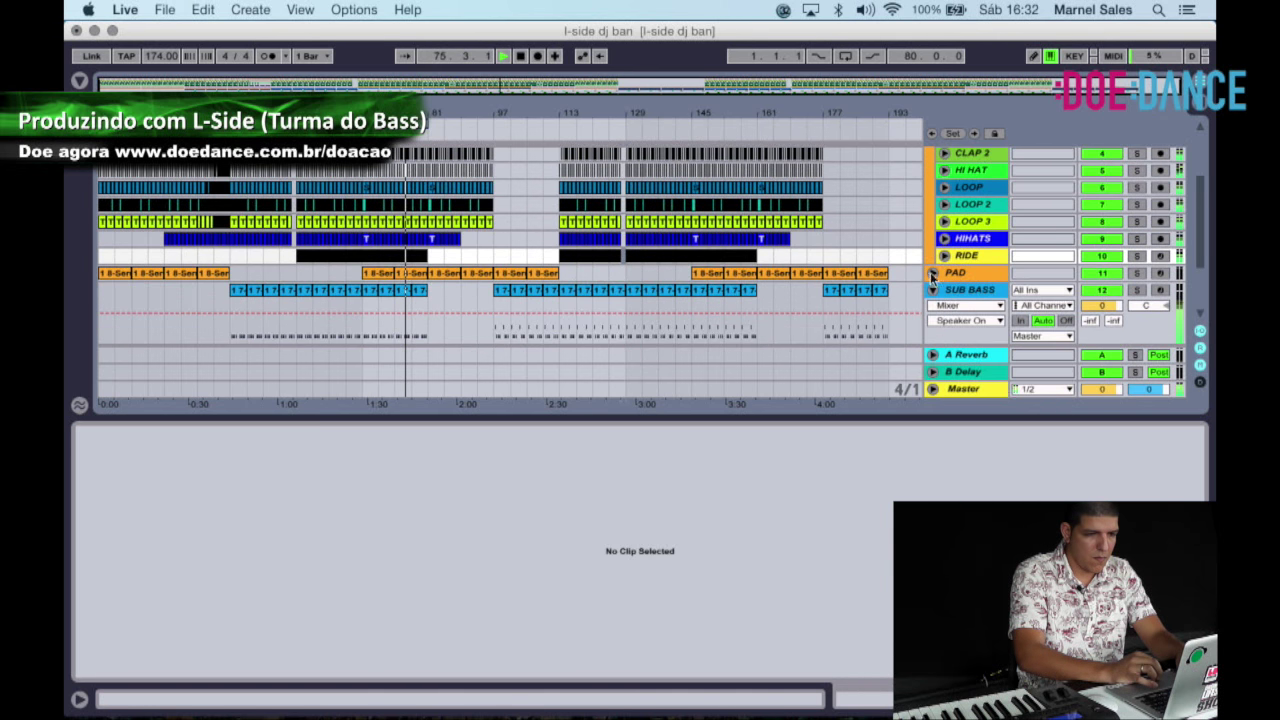
pyautogui.click(934, 290)
pyautogui.scroll(6, 857, 251)
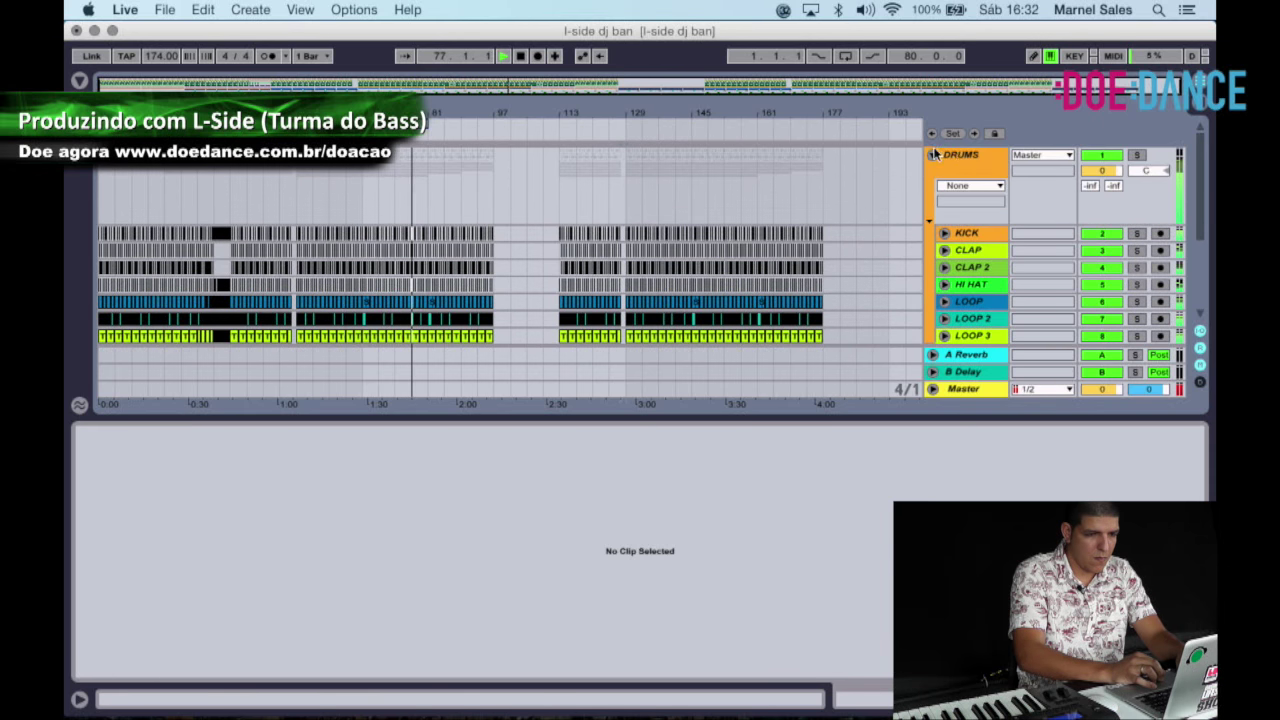
pyautogui.click(935, 154)
pyautogui.click(934, 153)
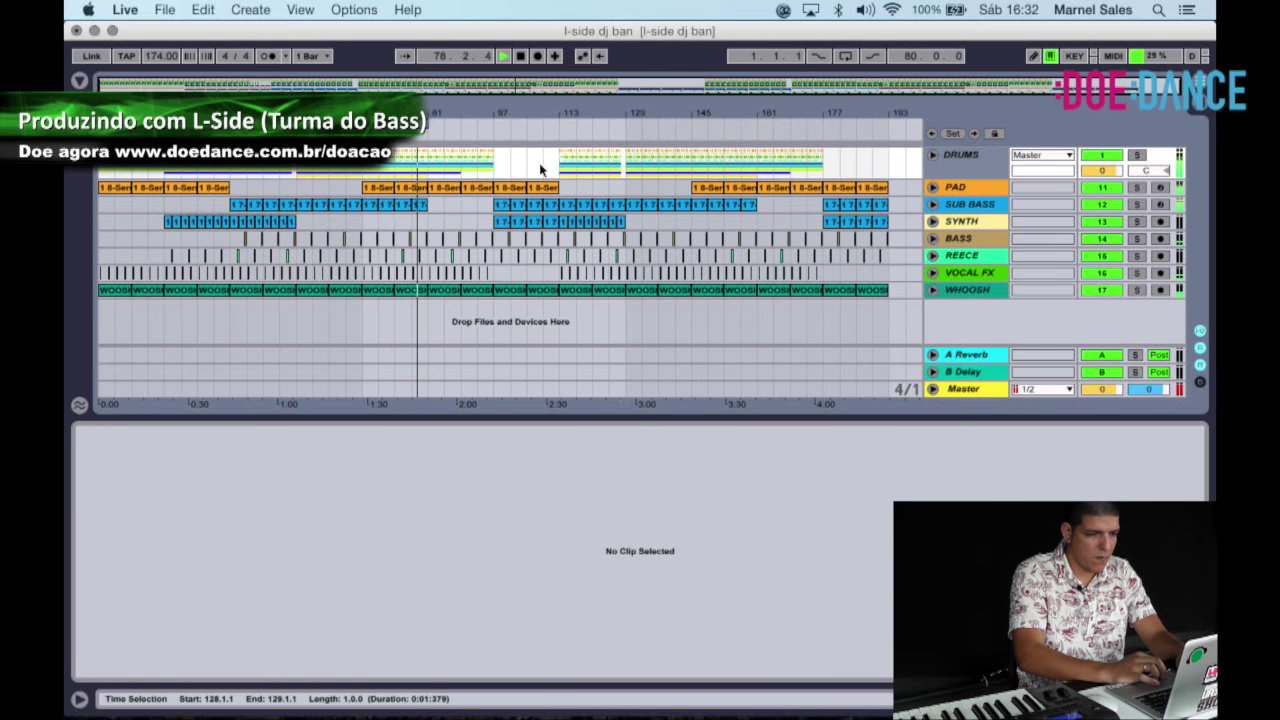
# Delete the clips from bar 177 to bar 193 on the PAD through WHOOSH tracks.
pyautogui.click(541, 170)
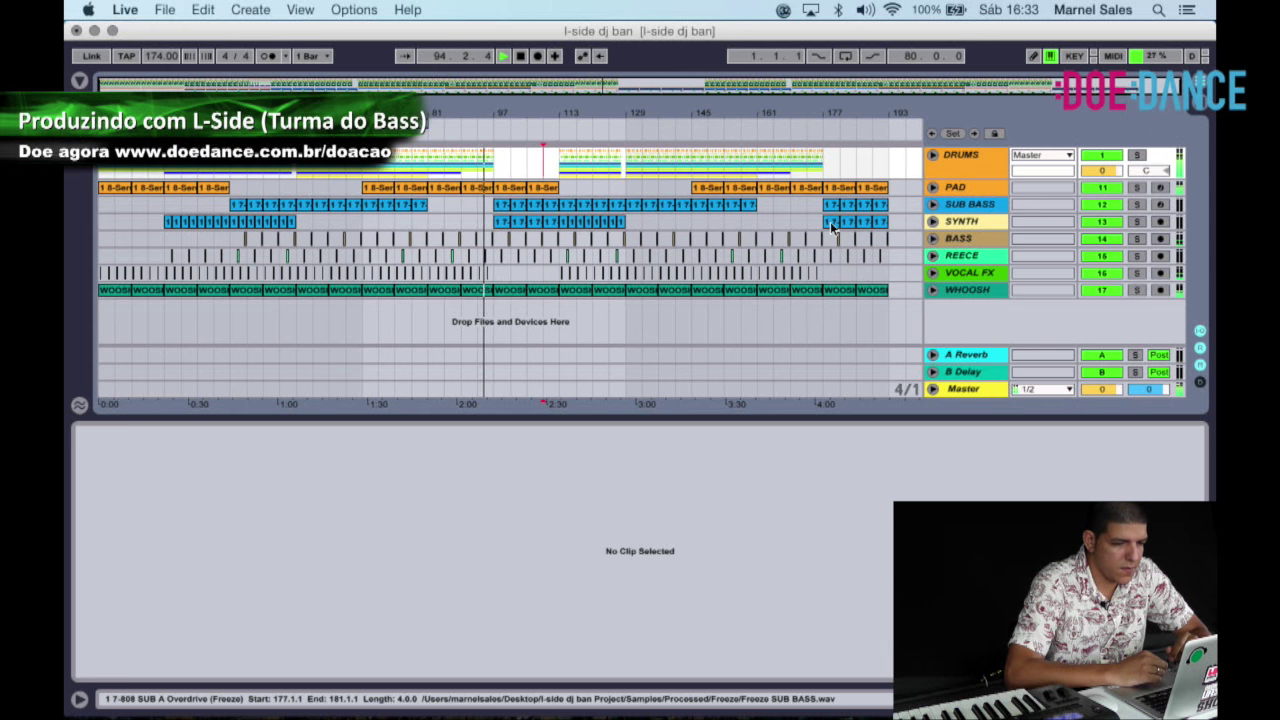
pyautogui.moveTo(889, 290); pyautogui.dragTo(826, 194)
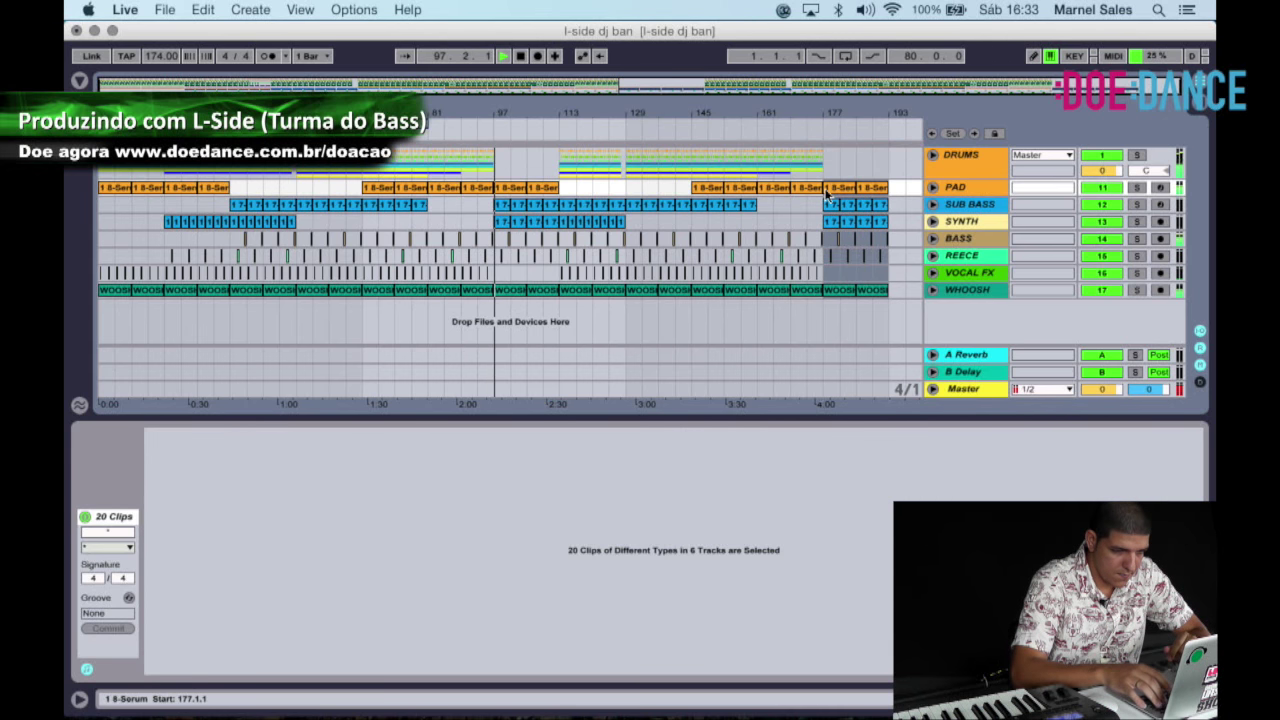
pyautogui.press('Delete')
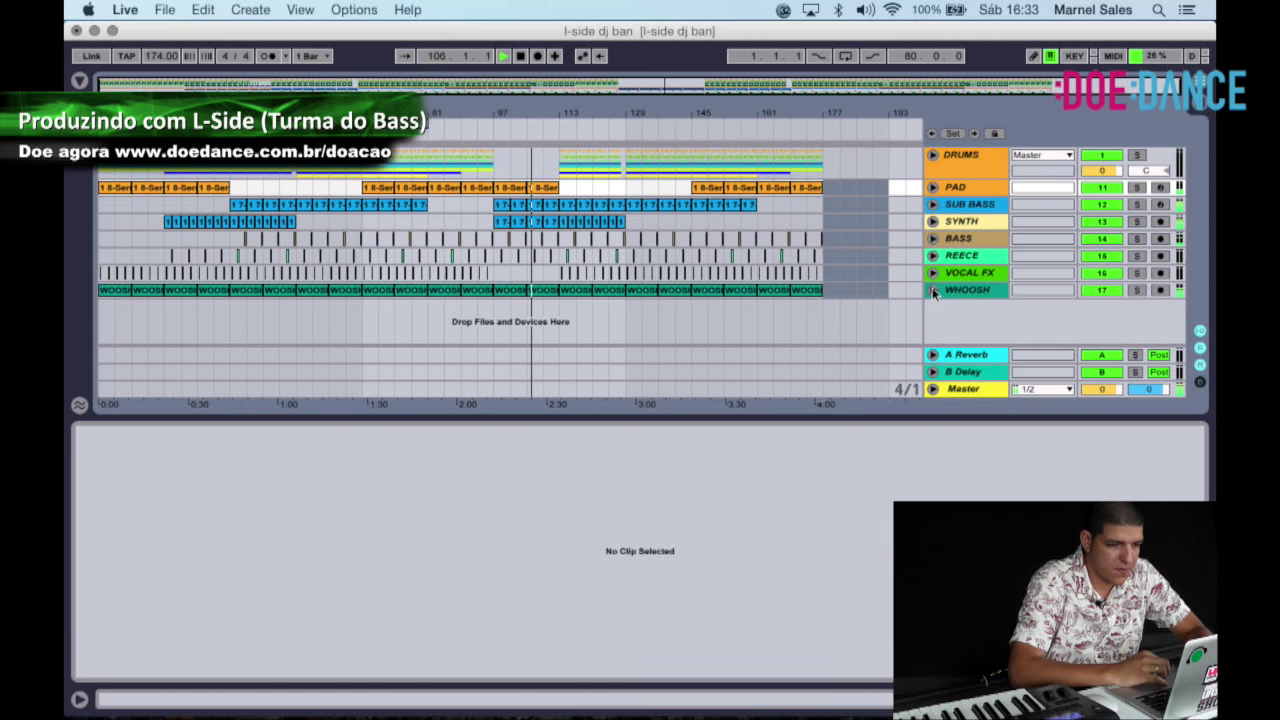
# Unfold the SYNTH track, raise the low point of its EQ frequency sweep at bar 113, and repeat that two-bar sweep through bar 129.
pyautogui.click(932, 221)
pyautogui.moveTo(560, 107); pyautogui.dragTo(560, 124)
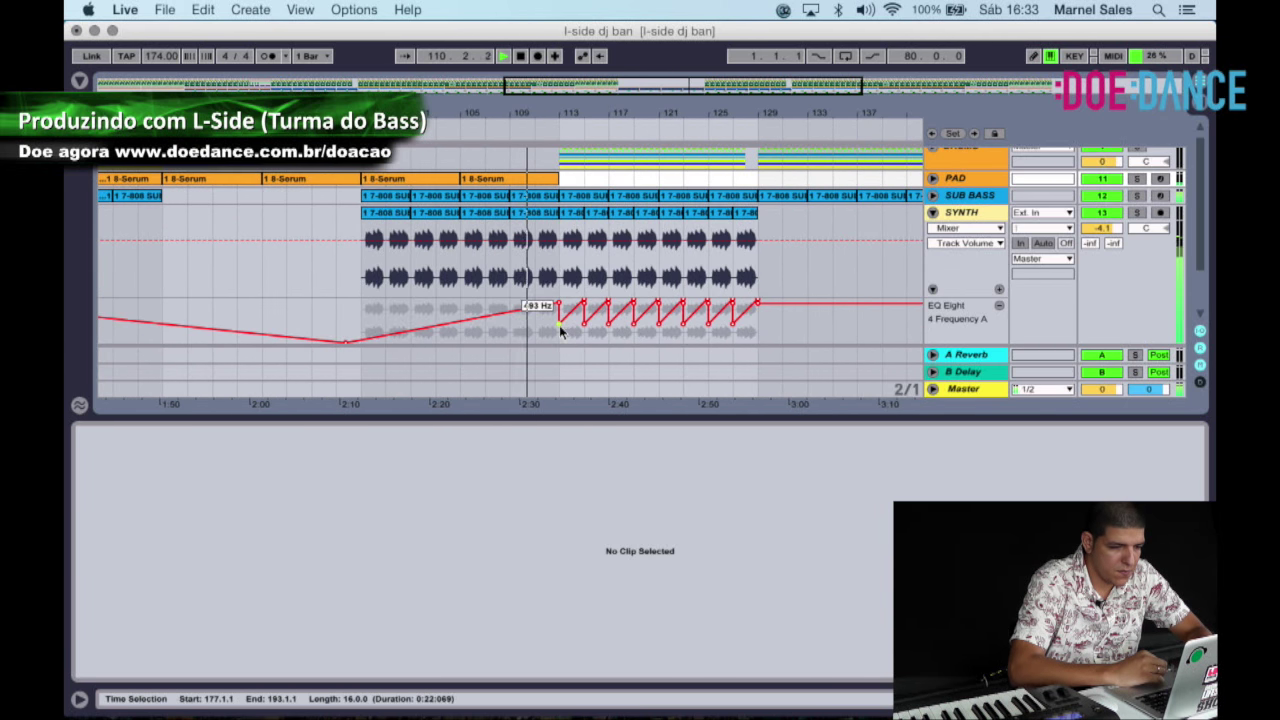
pyautogui.click(559, 325)
pyautogui.moveTo(562, 328); pyautogui.dragTo(581, 328)
pyautogui.press('super+d')
pyautogui.press('super+d')
pyautogui.press('super+d')
pyautogui.press('super+d')
pyautogui.press('super+d')
pyautogui.press('super+d')
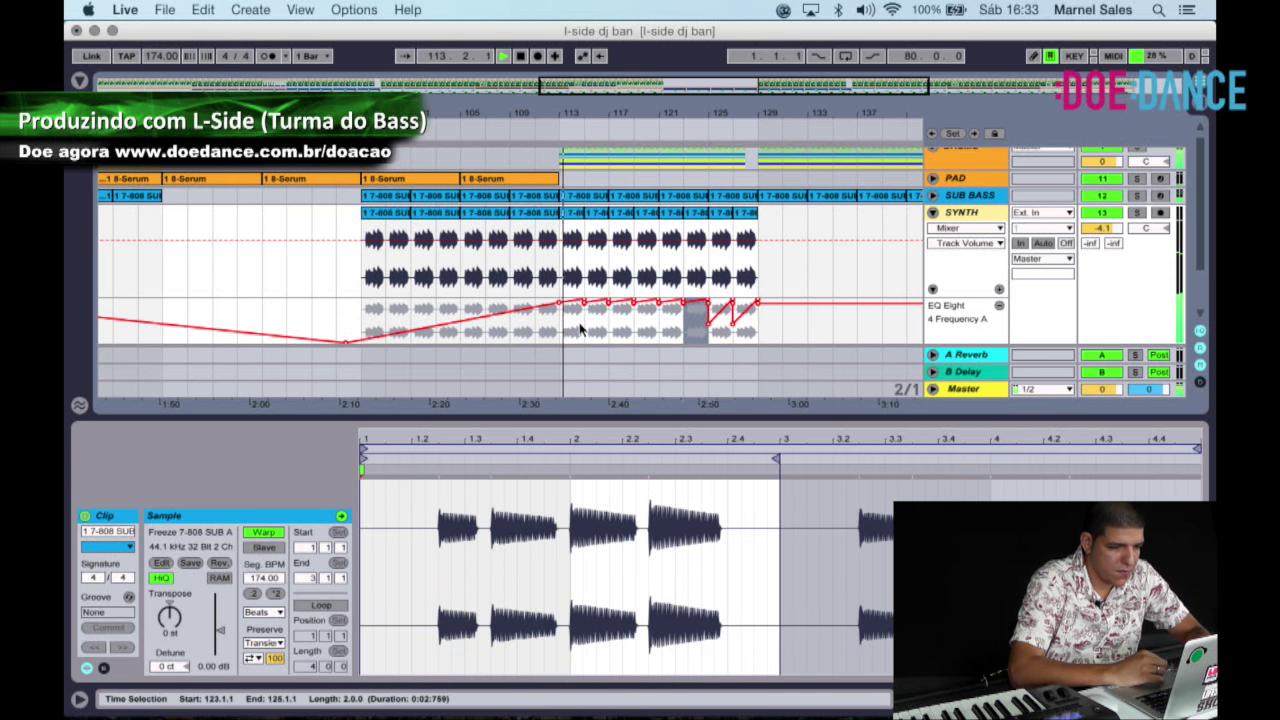
pyautogui.press('Right')
pyautogui.press('Delete')
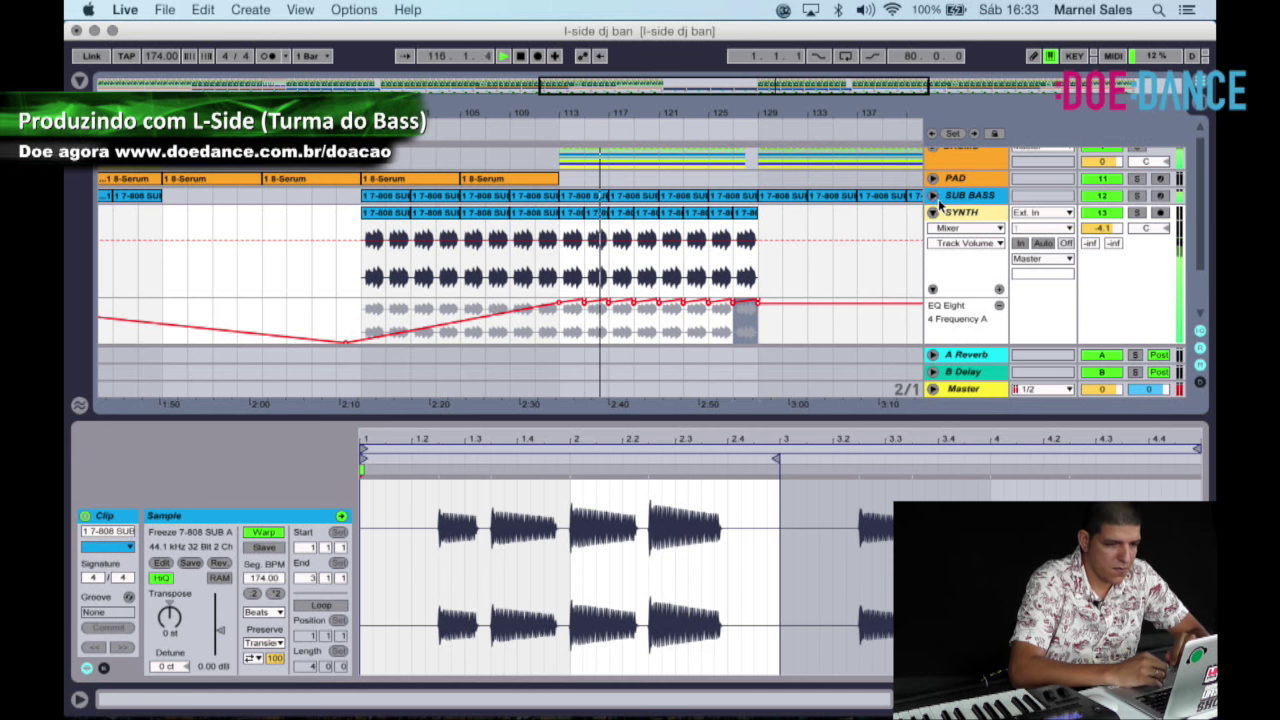
# Unfold the SUB BASS track and repeat the four-bar SYNTH clip ending at bar 113 four times up to bar 129.
pyautogui.click(933, 196)
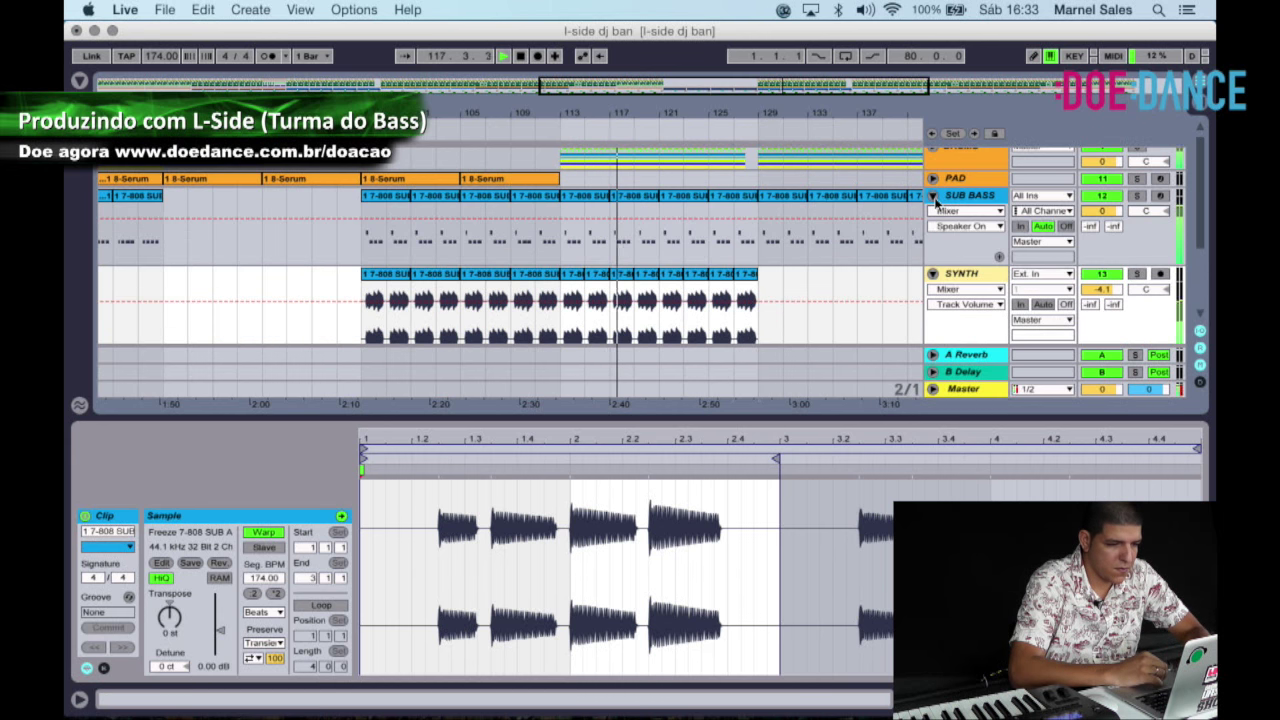
pyautogui.scroll(-1, 549, 259)
pyautogui.click(549, 259)
pyautogui.press('Right')
pyautogui.press('Right')
pyautogui.press('Right')
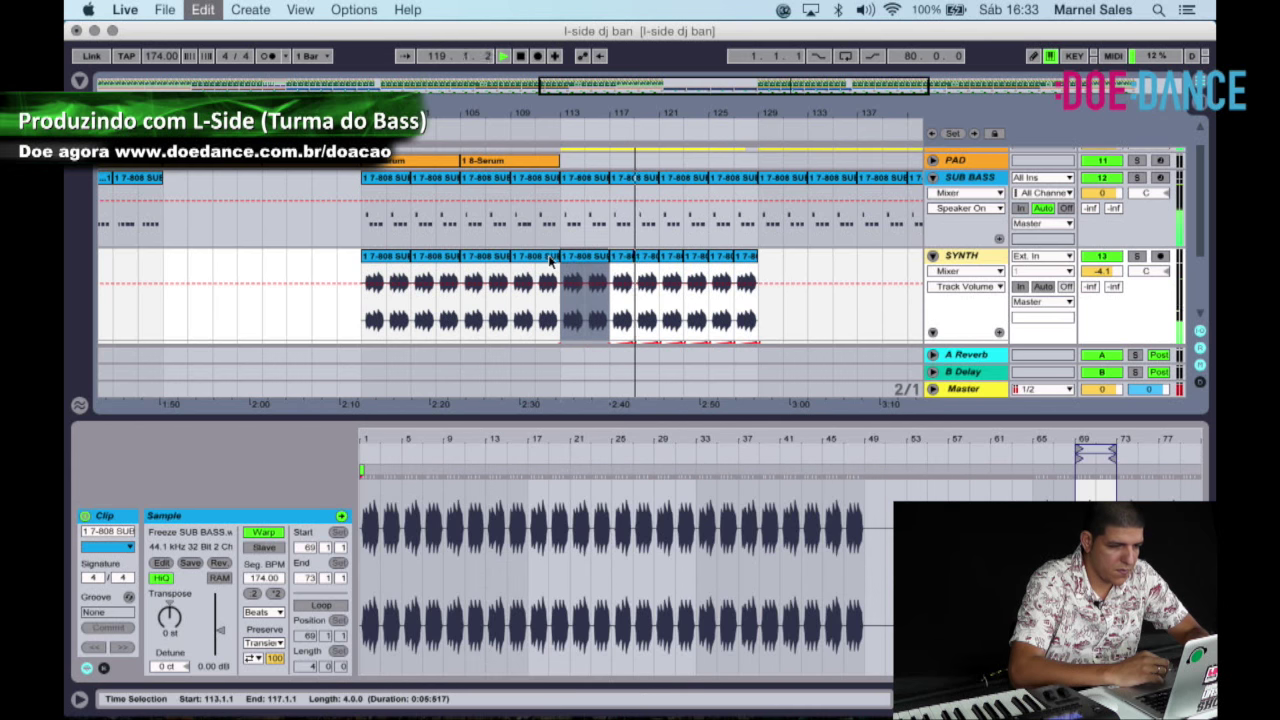
pyautogui.press('Right')
pyautogui.scroll(-3, 549, 260)
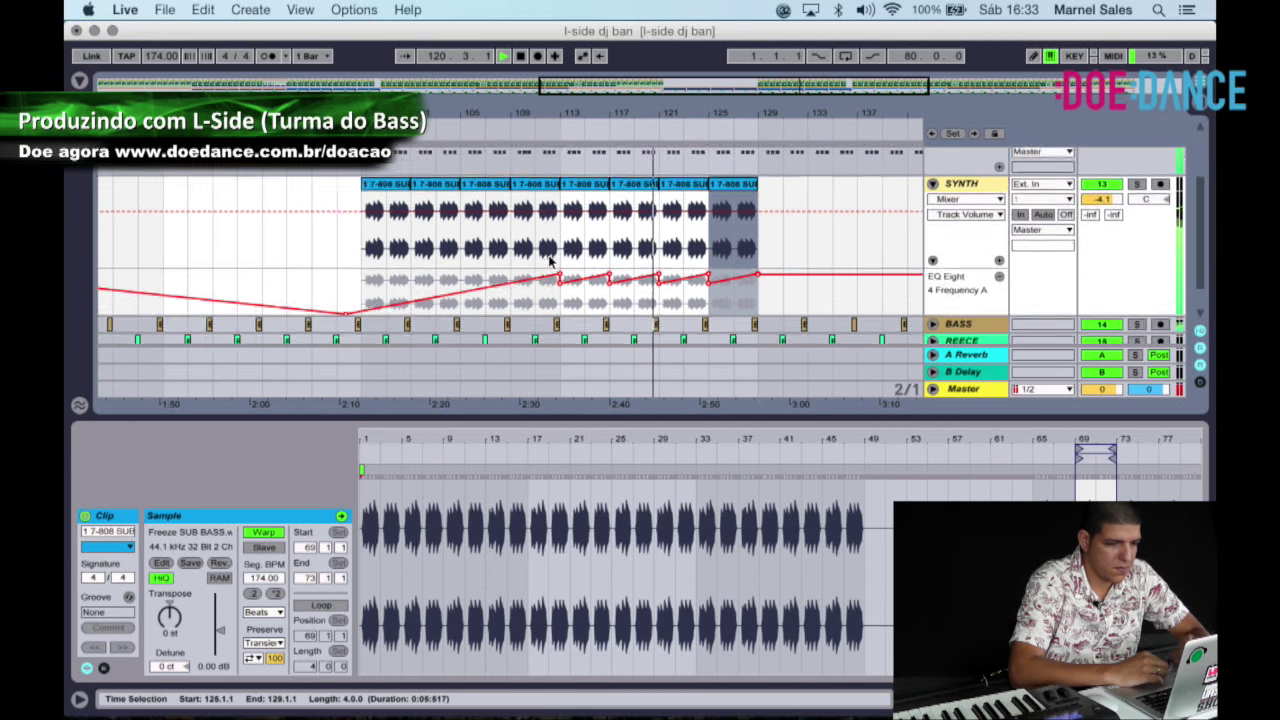
# Check the SYNTH sweeps up to bar 129 during playback and fold the SYNTH and SUB BASS tracks.
pyautogui.scroll(5, 649, 225)
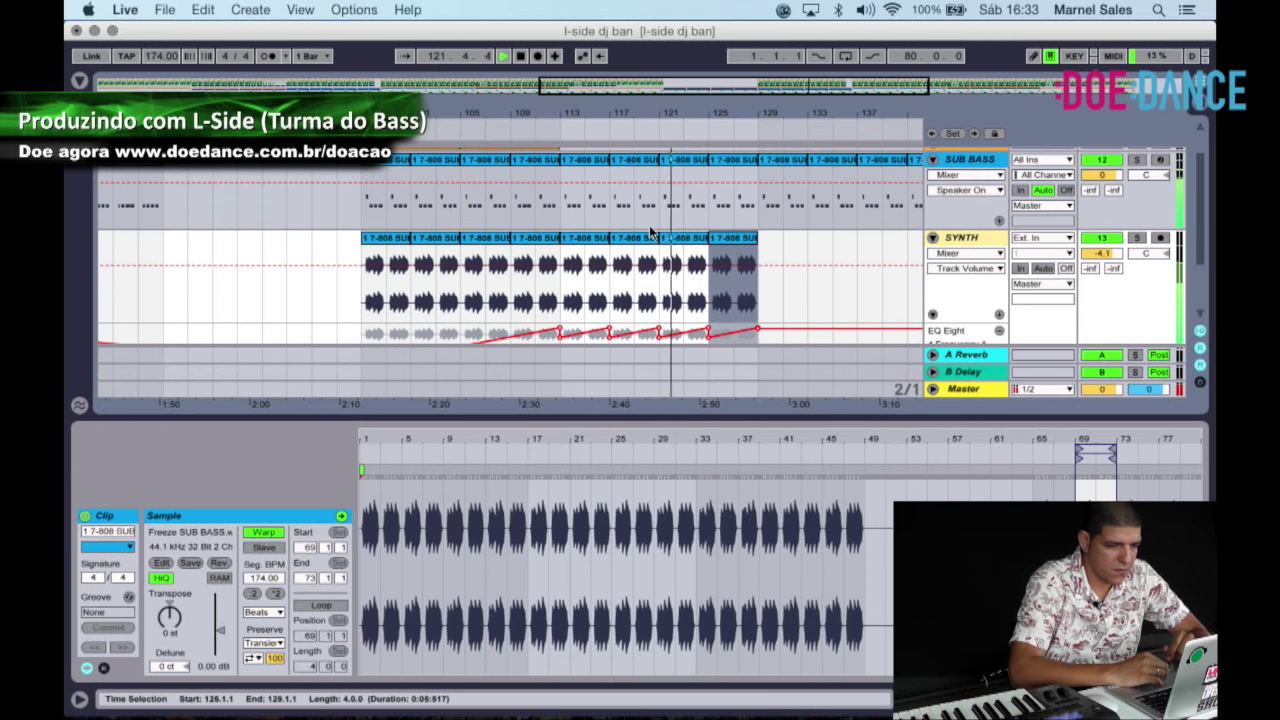
pyautogui.moveTo(658, 112); pyautogui.dragTo(658, 98)
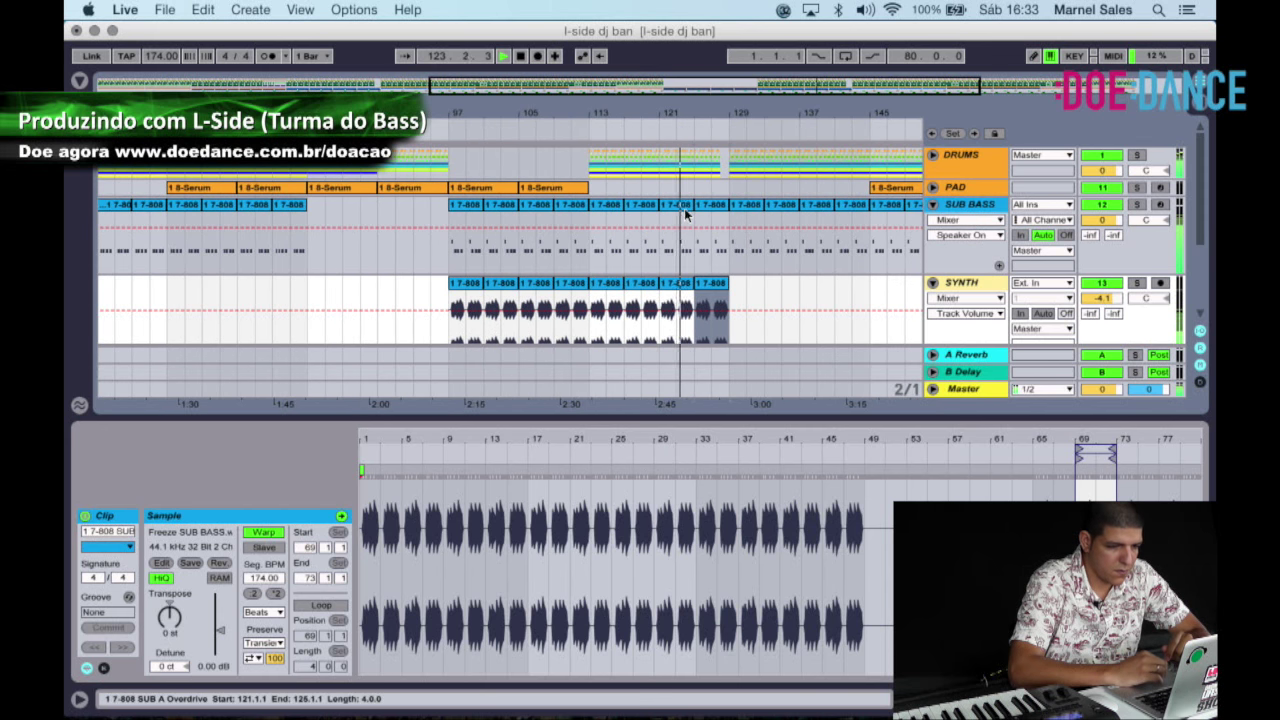
pyautogui.scroll(-5, 686, 212)
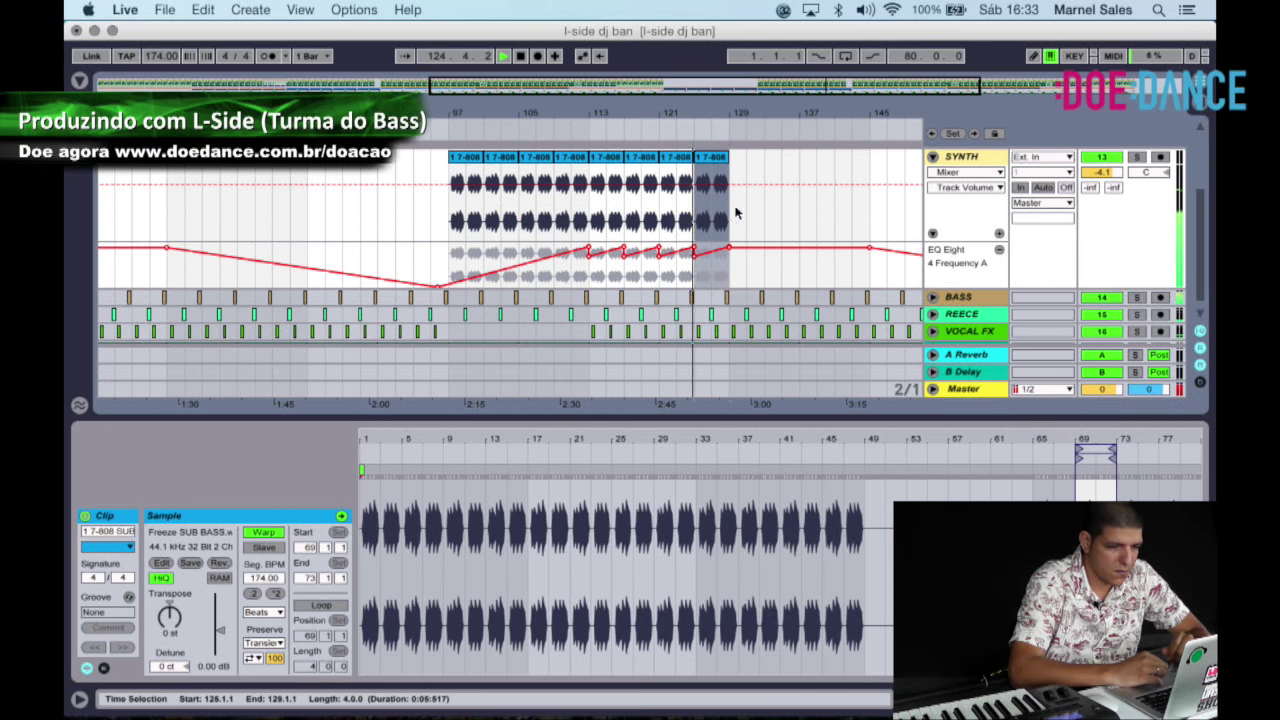
pyautogui.scroll(-1, 772, 212)
pyautogui.scroll(3, 900, 211)
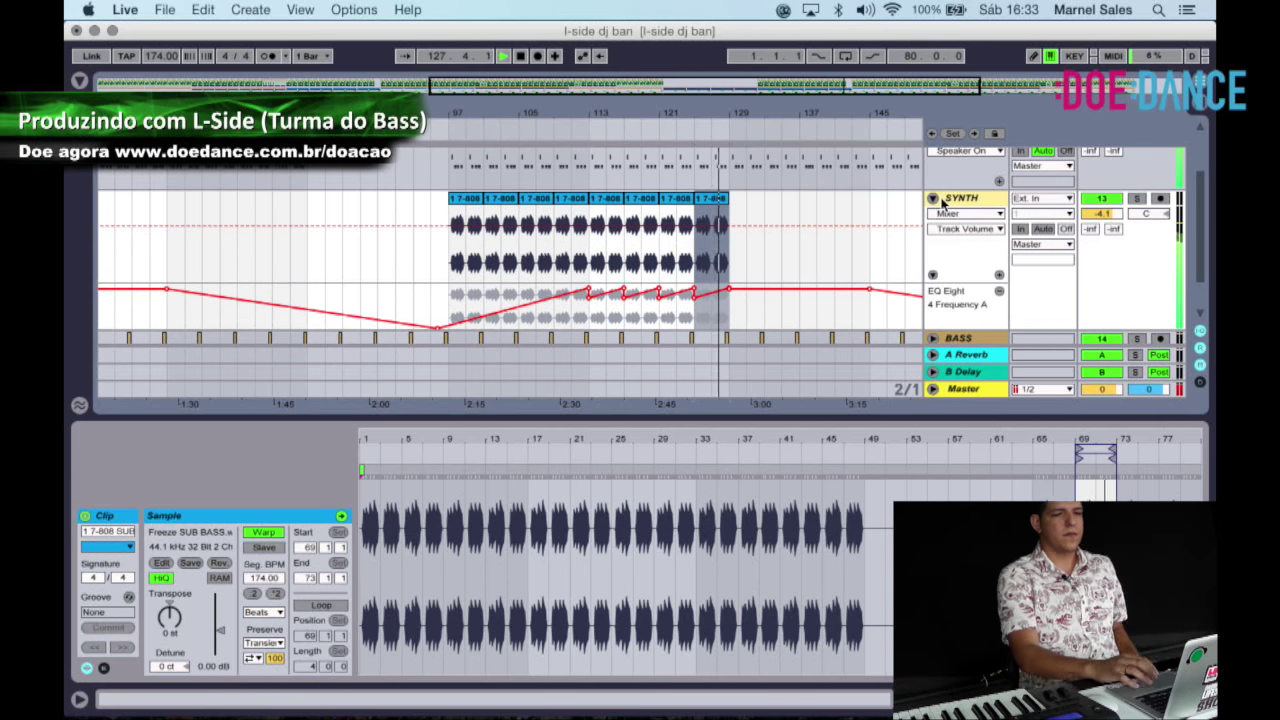
pyautogui.click(934, 200)
pyautogui.scroll(5, 936, 203)
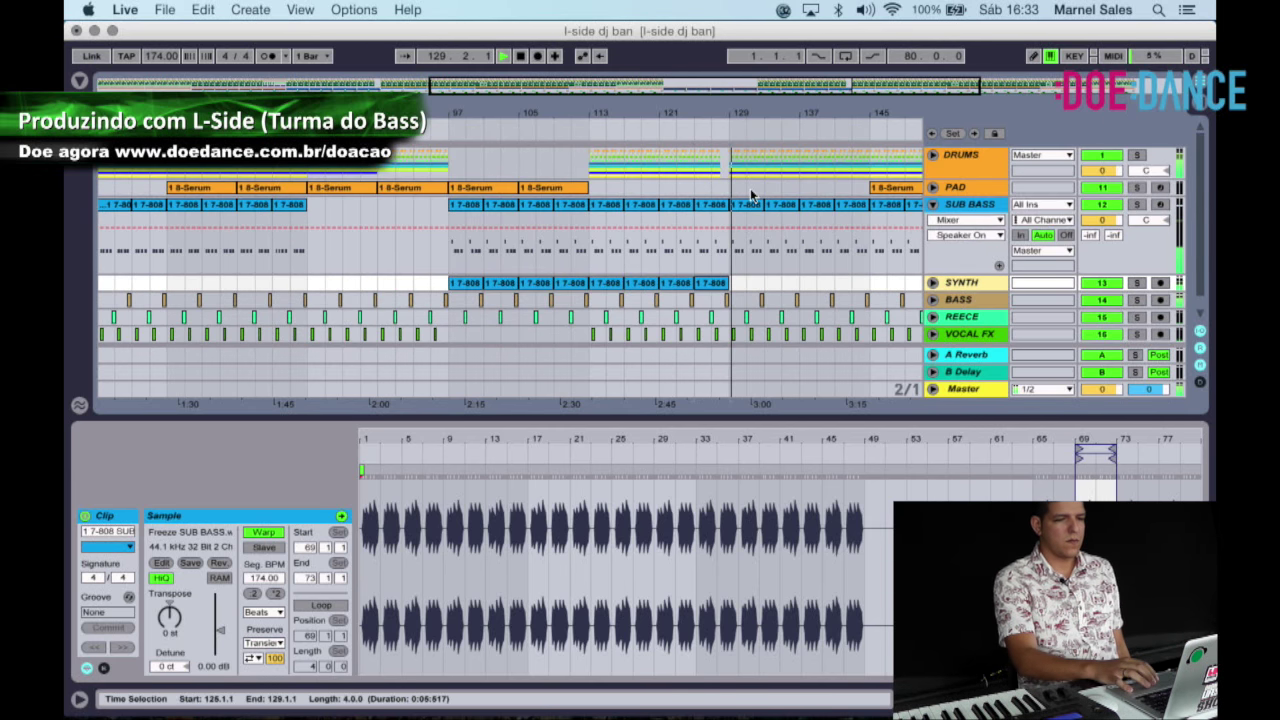
pyautogui.click(934, 205)
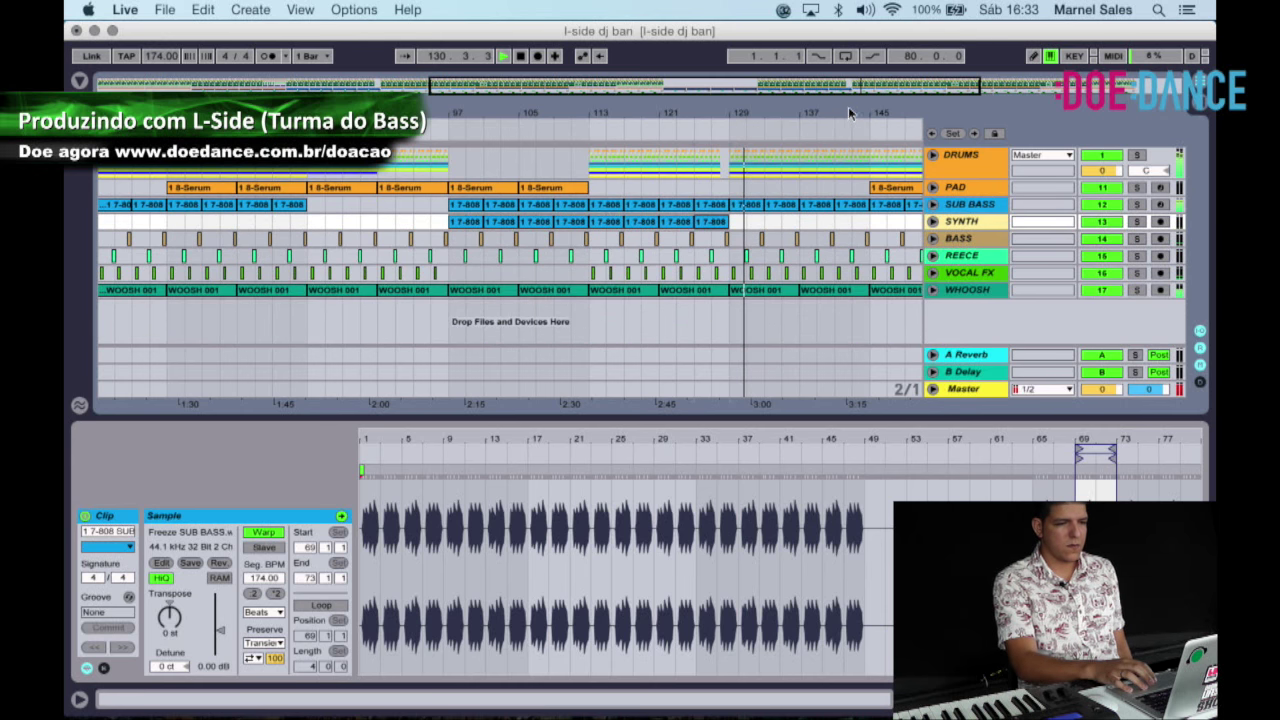
# Unfold the PAD track and delete the BASS and REECE clips from bar 161 to bar 177.
pyautogui.moveTo(838, 108); pyautogui.dragTo(770, 98)
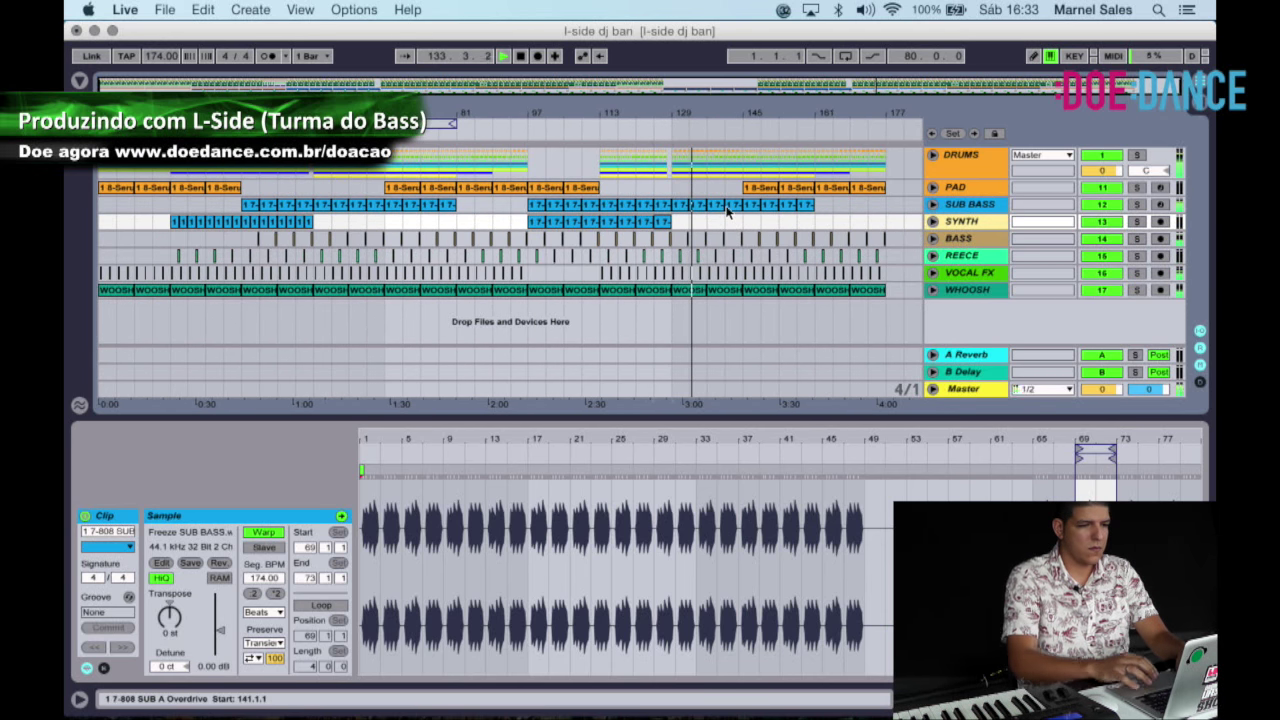
pyautogui.click(894, 218)
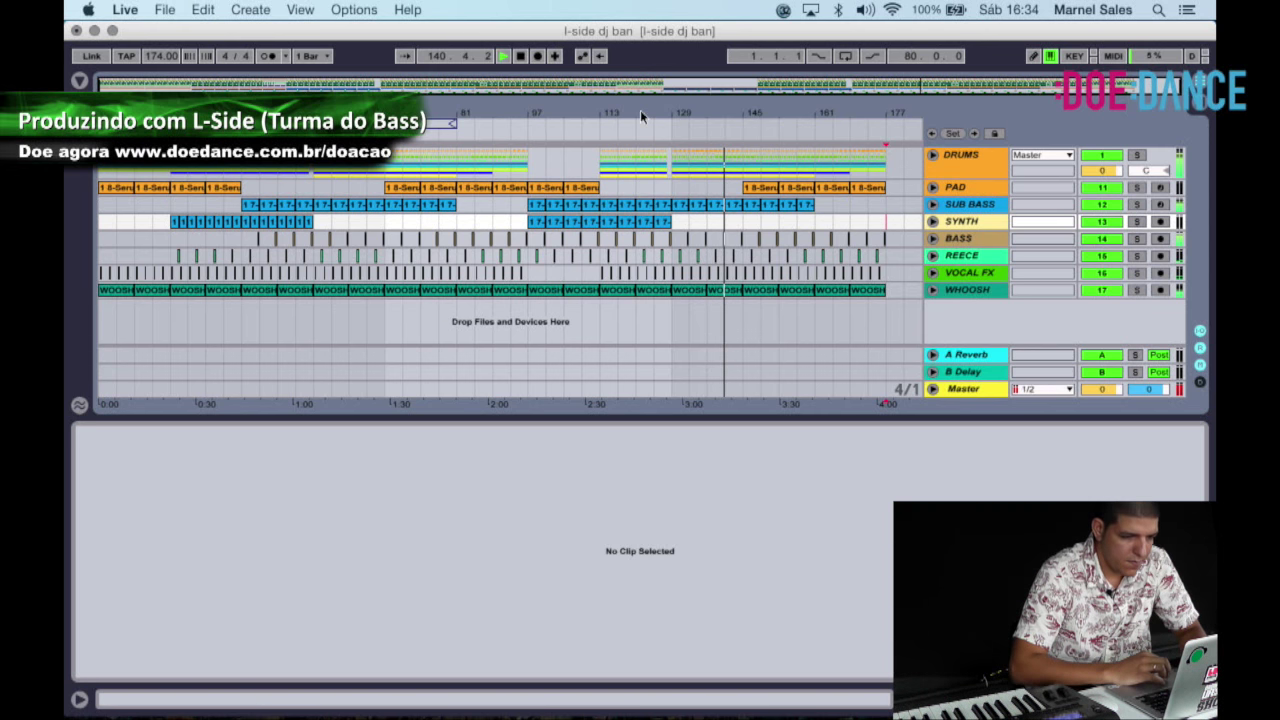
pyautogui.click(933, 187)
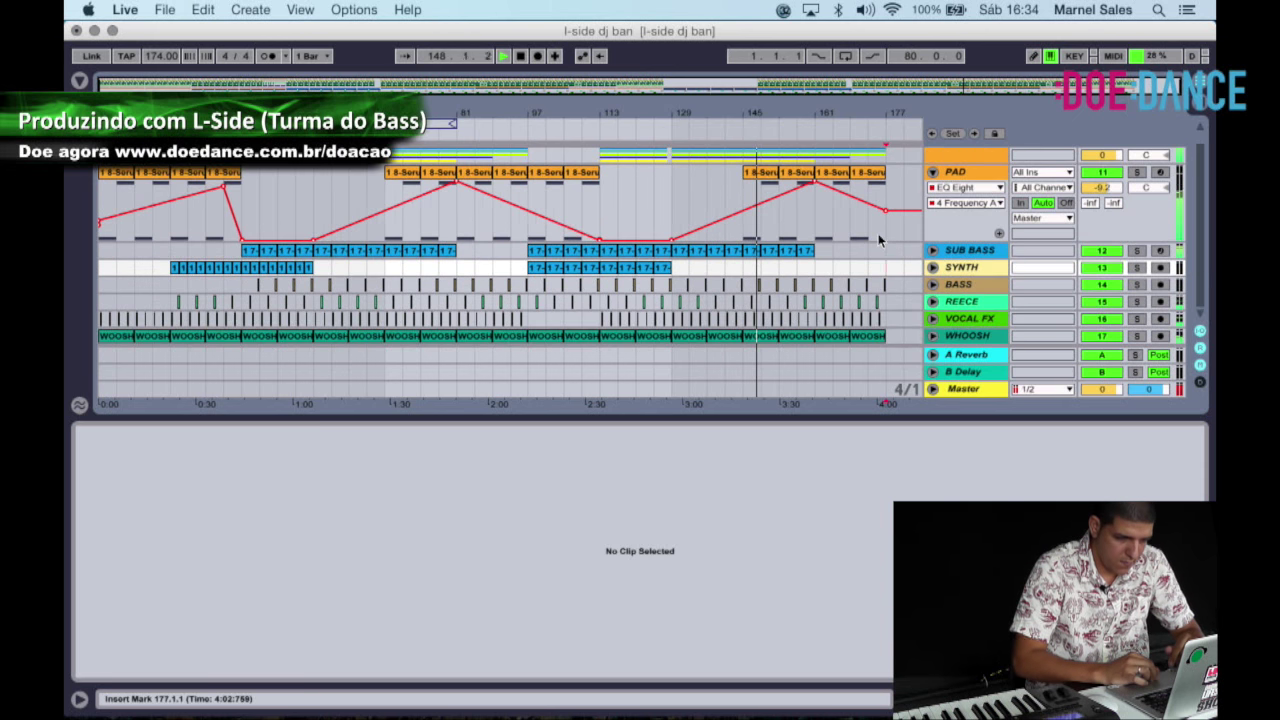
pyautogui.scroll(-1, 879, 236)
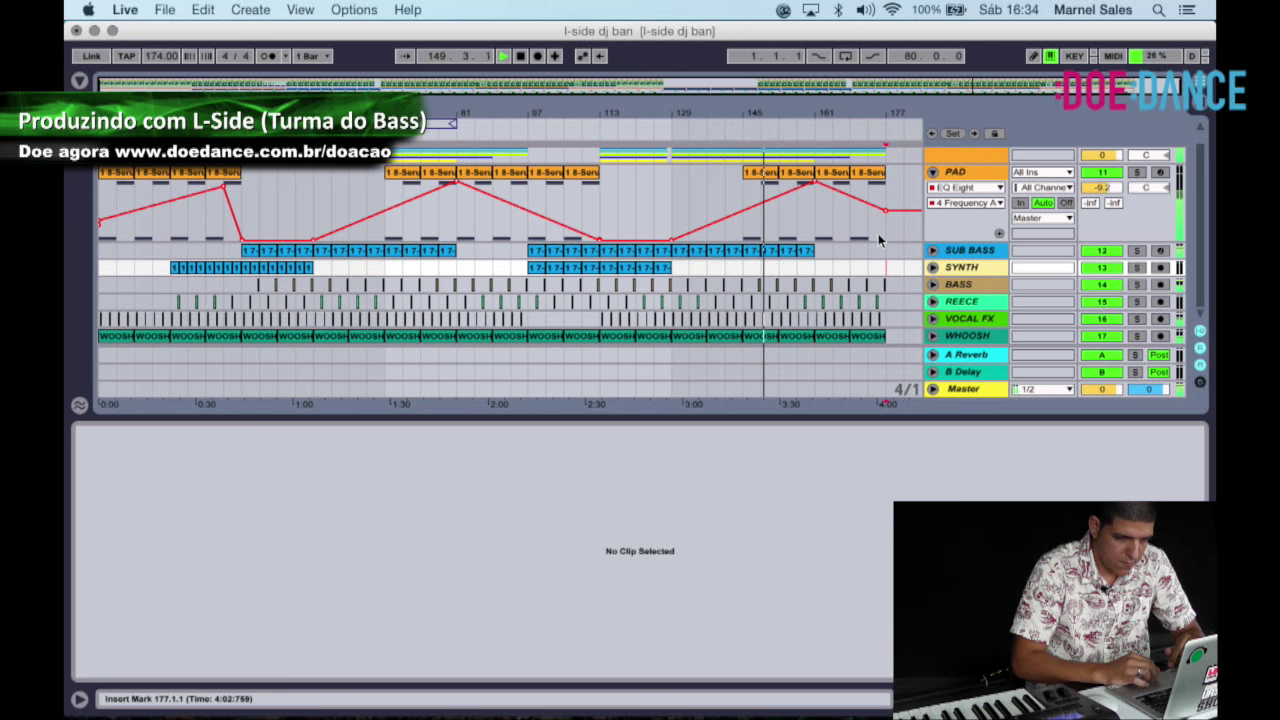
pyautogui.moveTo(891, 283); pyautogui.dragTo(814, 299)
pyautogui.press('Delete')
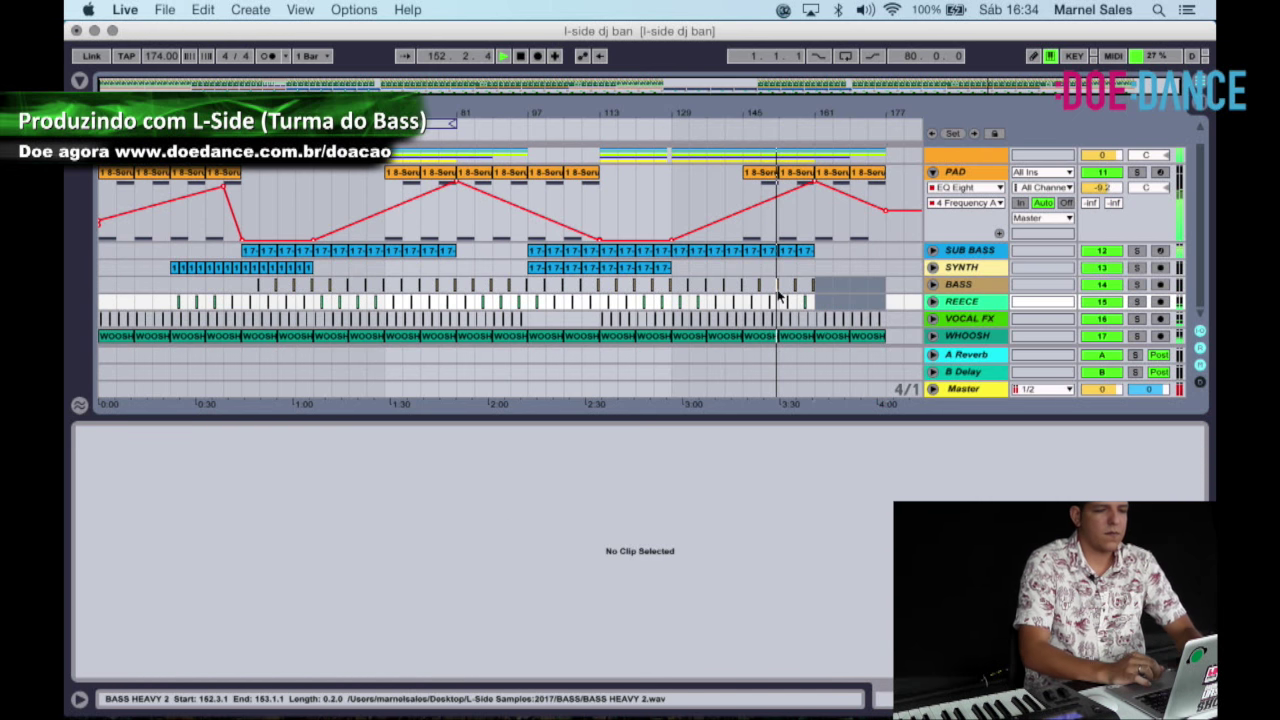
# Duplicate the last SUB BASS clip to bar 161, trim its start to bar 162, and cut out bar 163.
pyautogui.scroll(1, 831, 288)
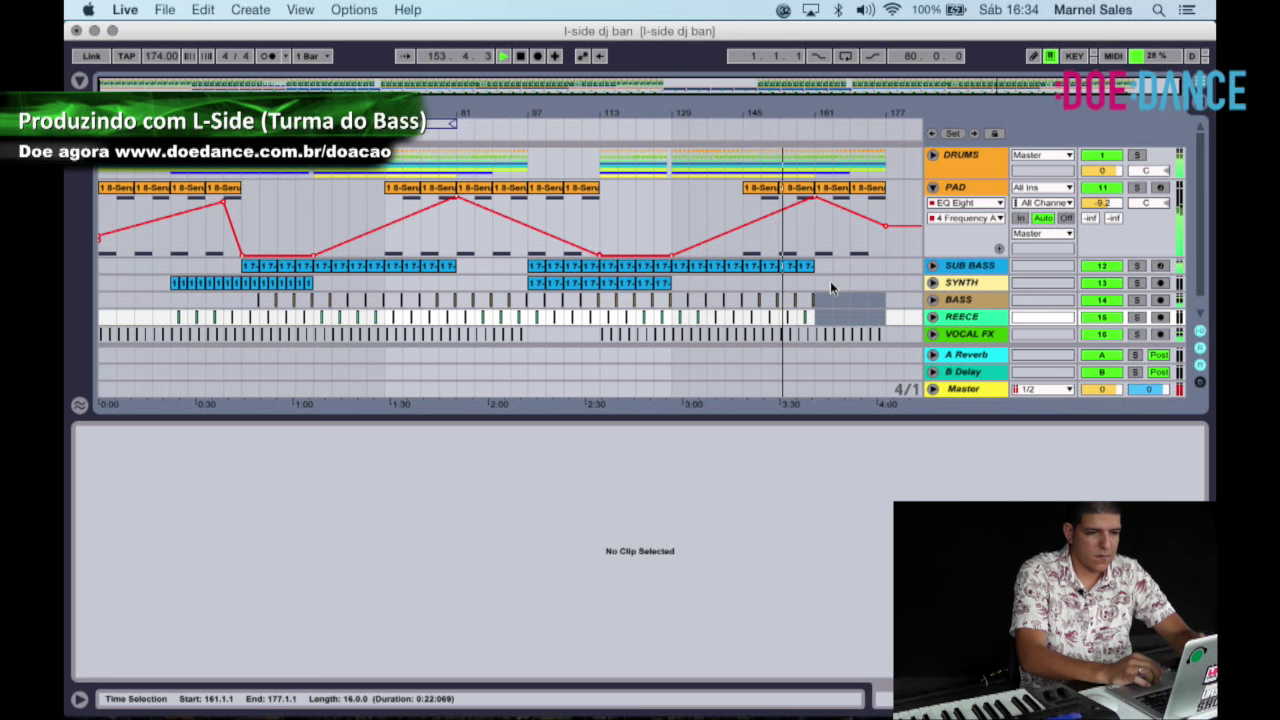
pyautogui.click(932, 266)
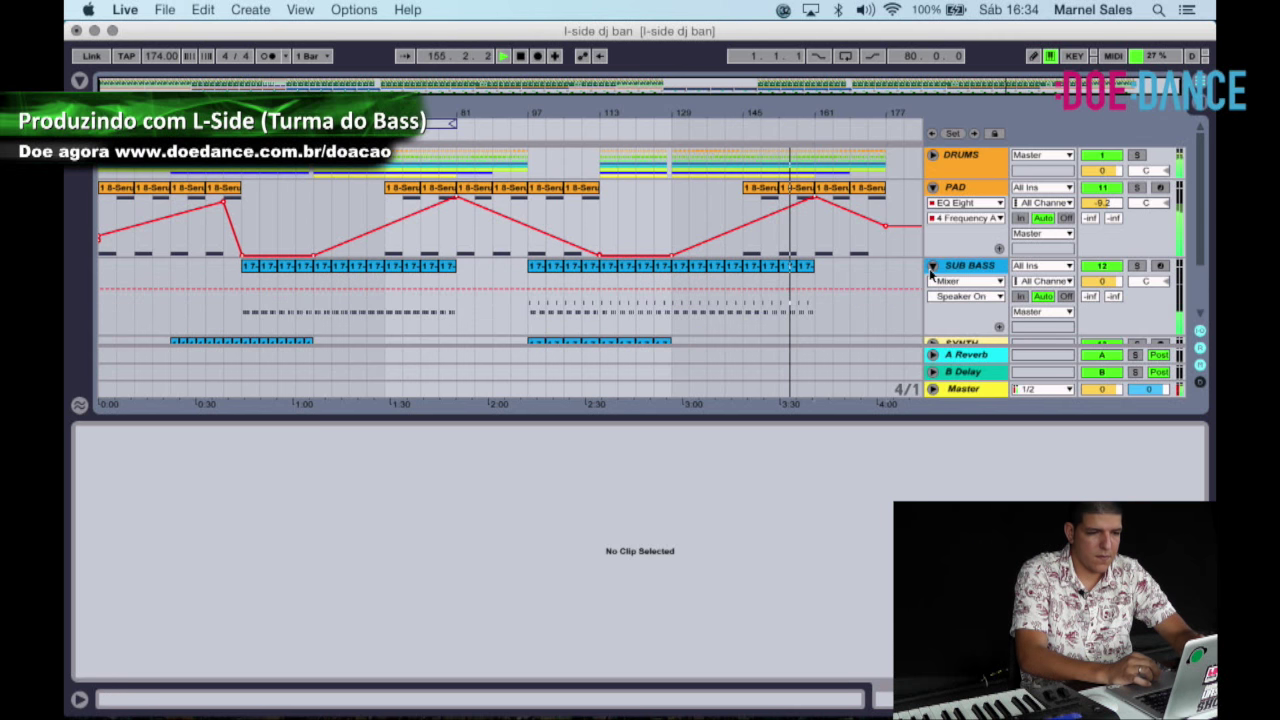
pyautogui.moveTo(812, 112); pyautogui.dragTo(809, 270)
pyautogui.click(719, 266)
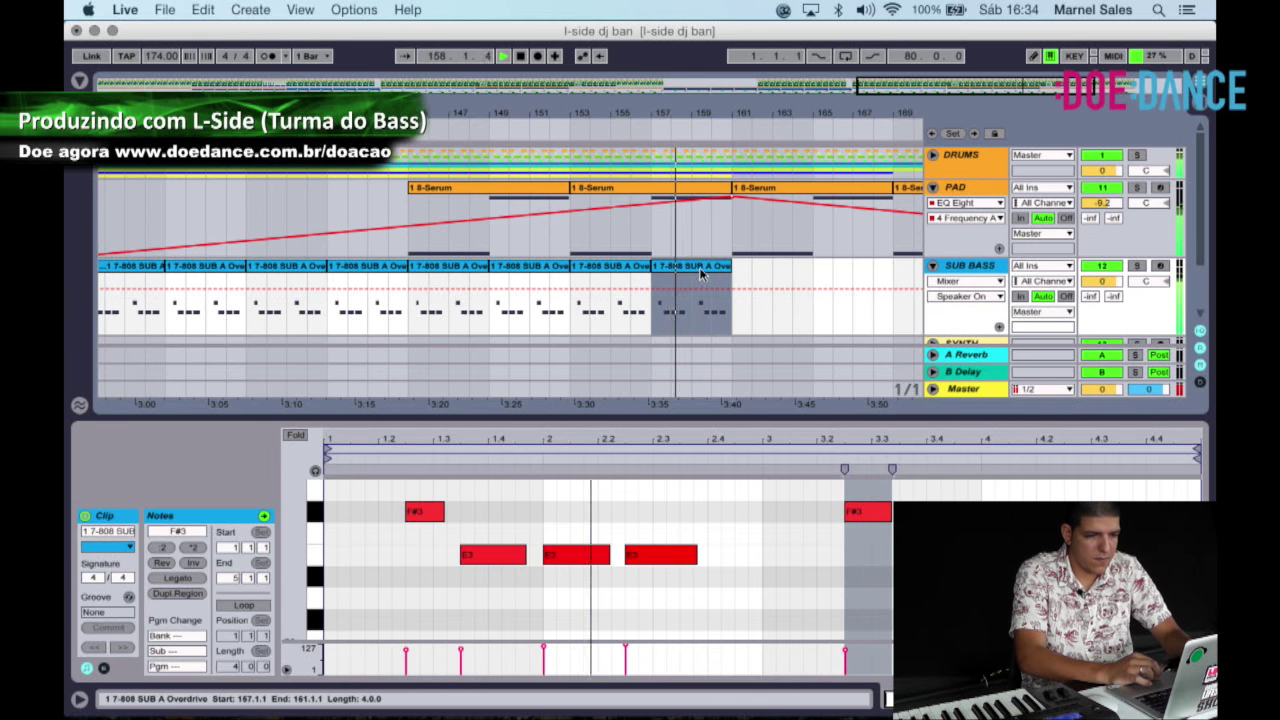
pyautogui.press('super+d')
pyautogui.moveTo(735, 267); pyautogui.dragTo(752, 267)
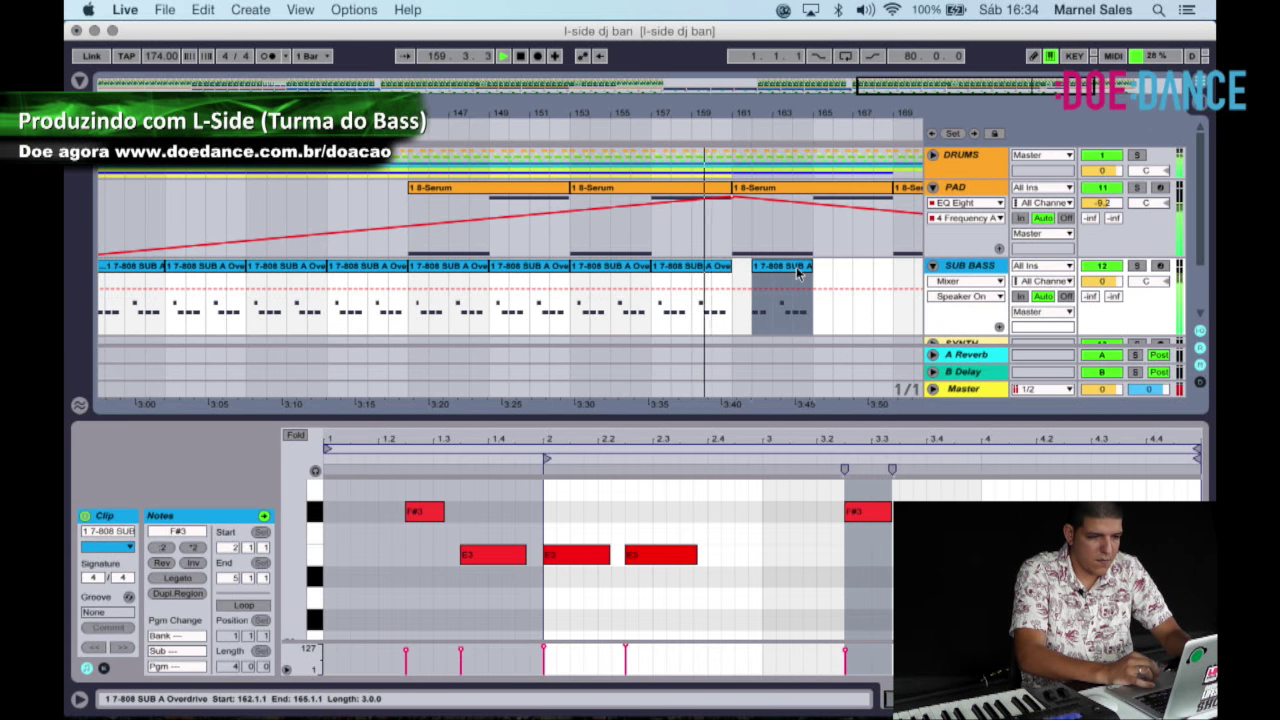
pyautogui.moveTo(776, 318); pyautogui.dragTo(790, 318)
pyautogui.press('Delete')
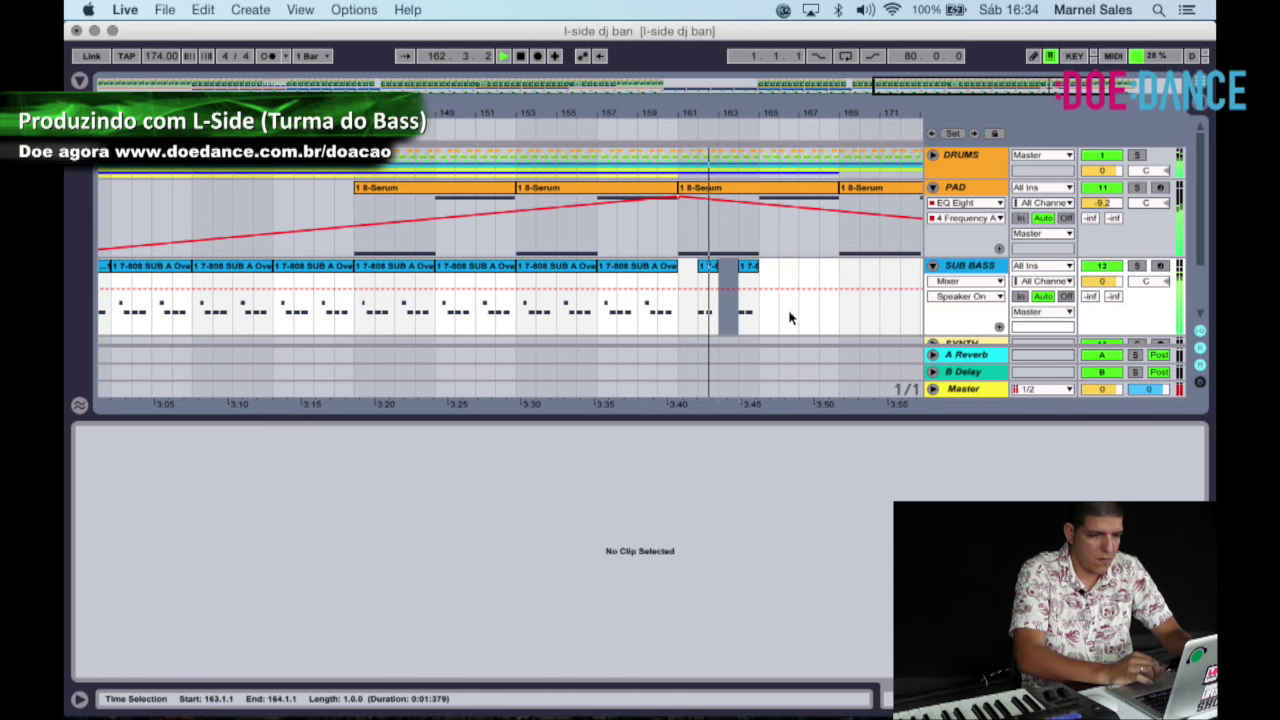
# Repeat the gapped SUB BASS section from bars 161 to 165 three times up to bar 177.
pyautogui.moveTo(760, 292); pyautogui.dragTo(672, 314)
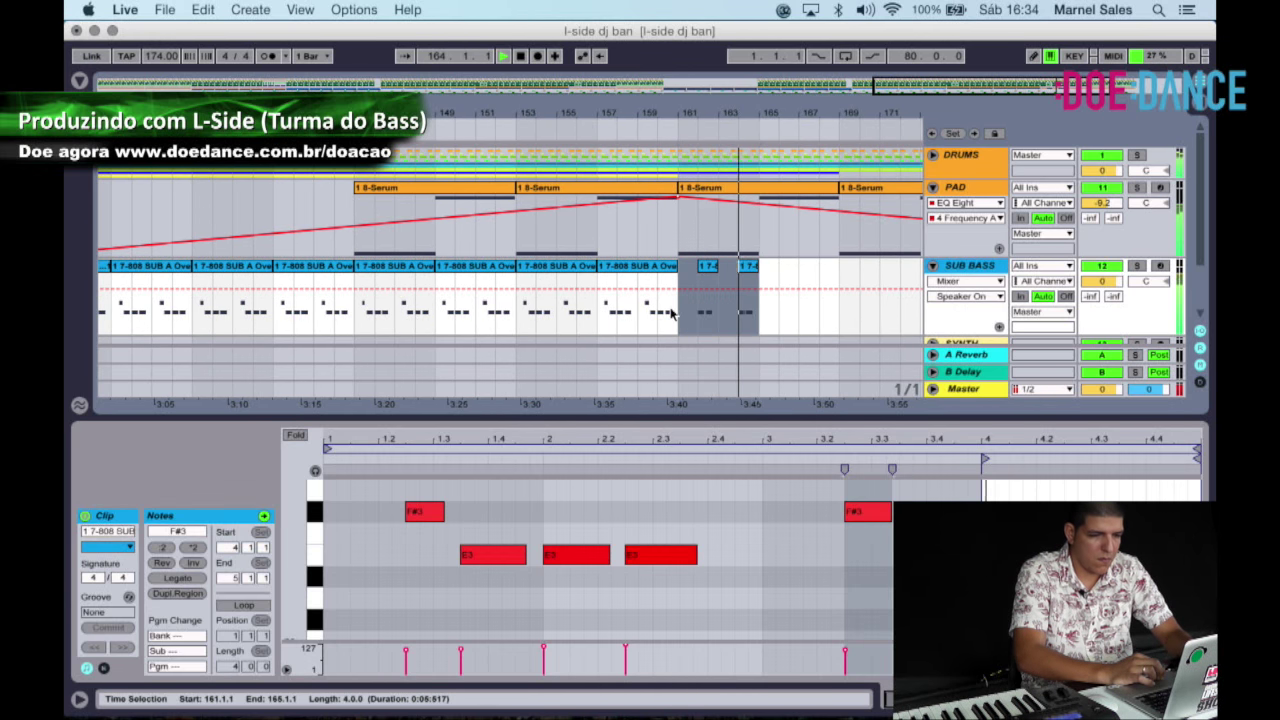
pyautogui.hotkey('ctrl', 'd')
pyautogui.scroll(-2, 716, 307)
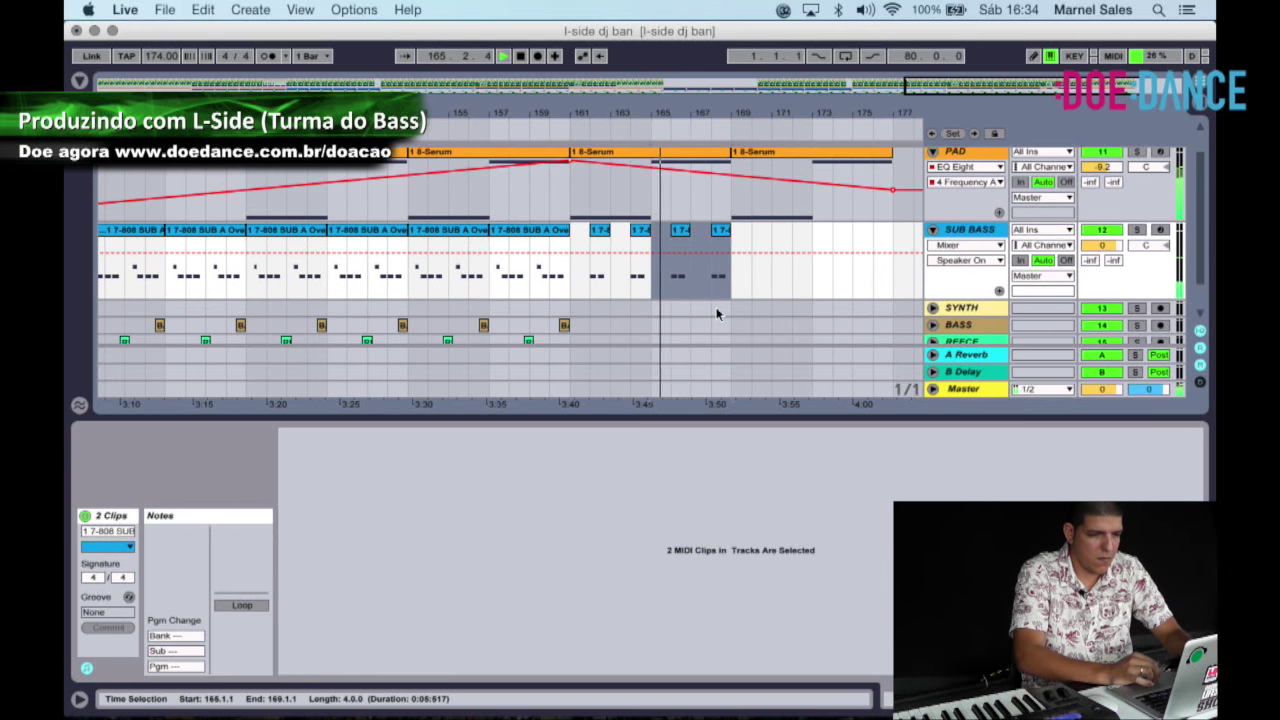
pyautogui.scroll(1, 716, 307)
pyautogui.hotkey('ctrl', 'd')
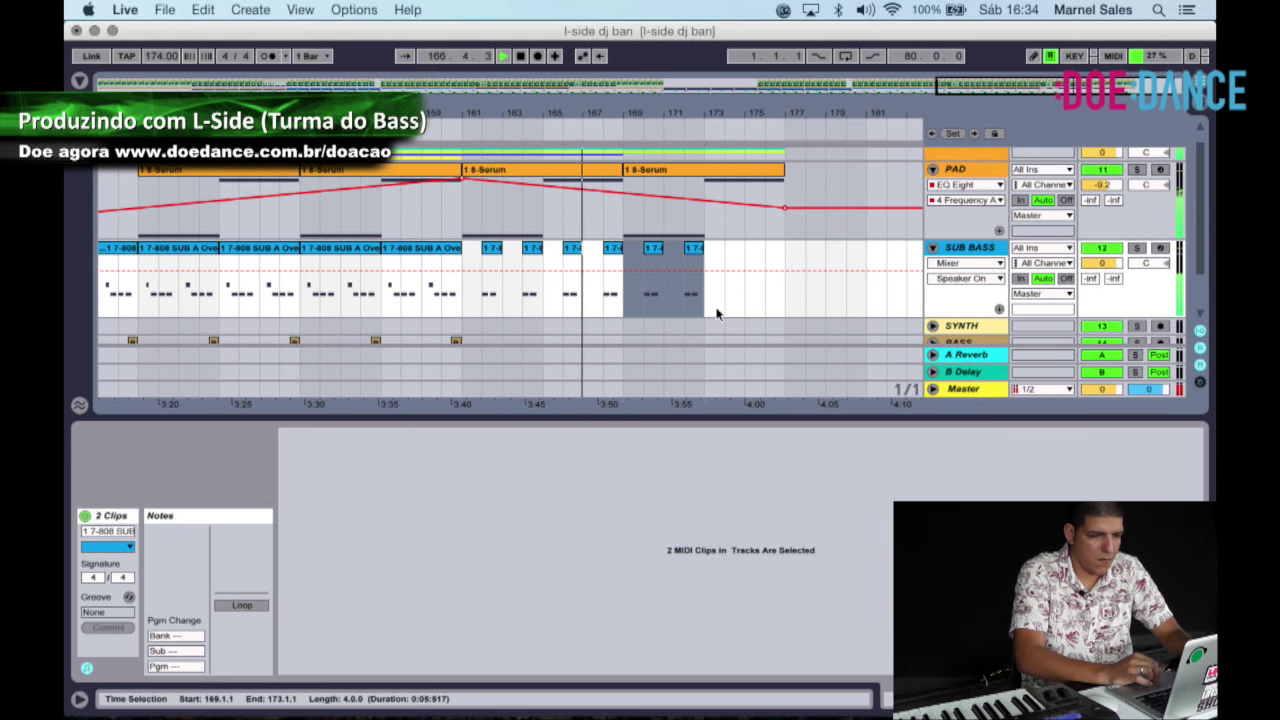
pyautogui.hotkey('ctrl', 'd')
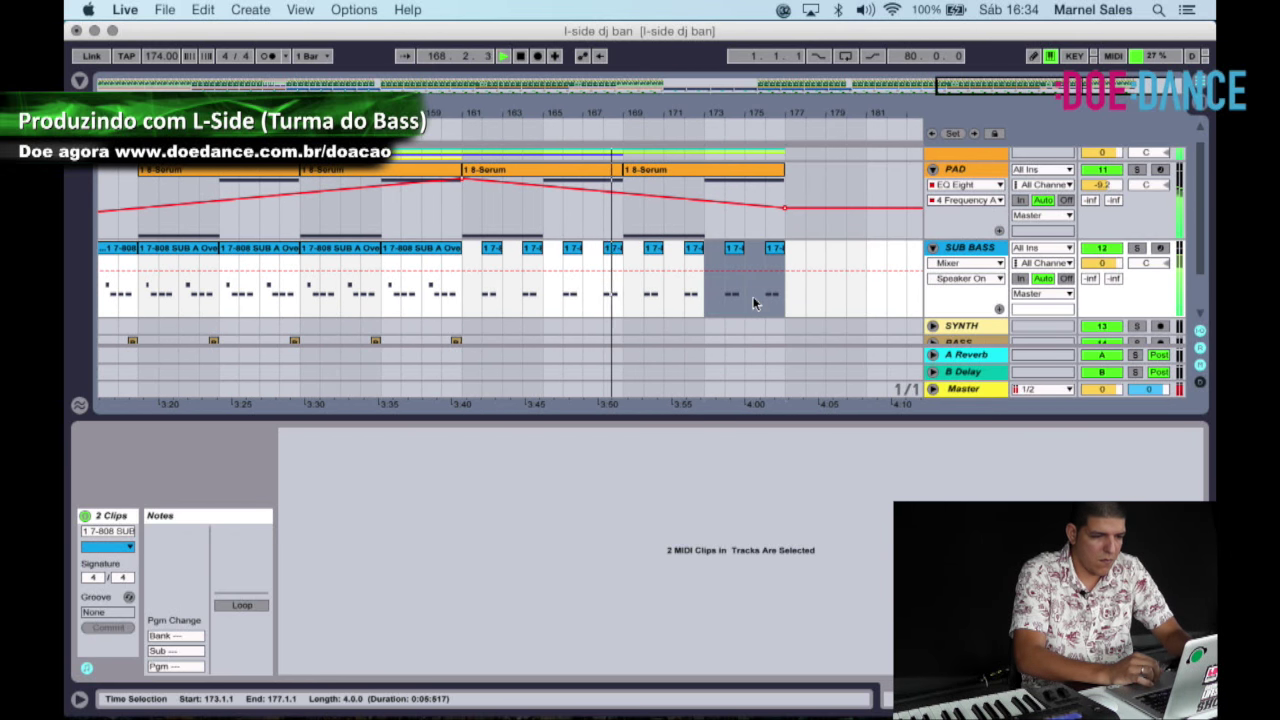
pyautogui.scroll(1, 753, 300)
pyautogui.keyDown('shift'); pyautogui.click(749, 189); pyautogui.keyUp('shift')
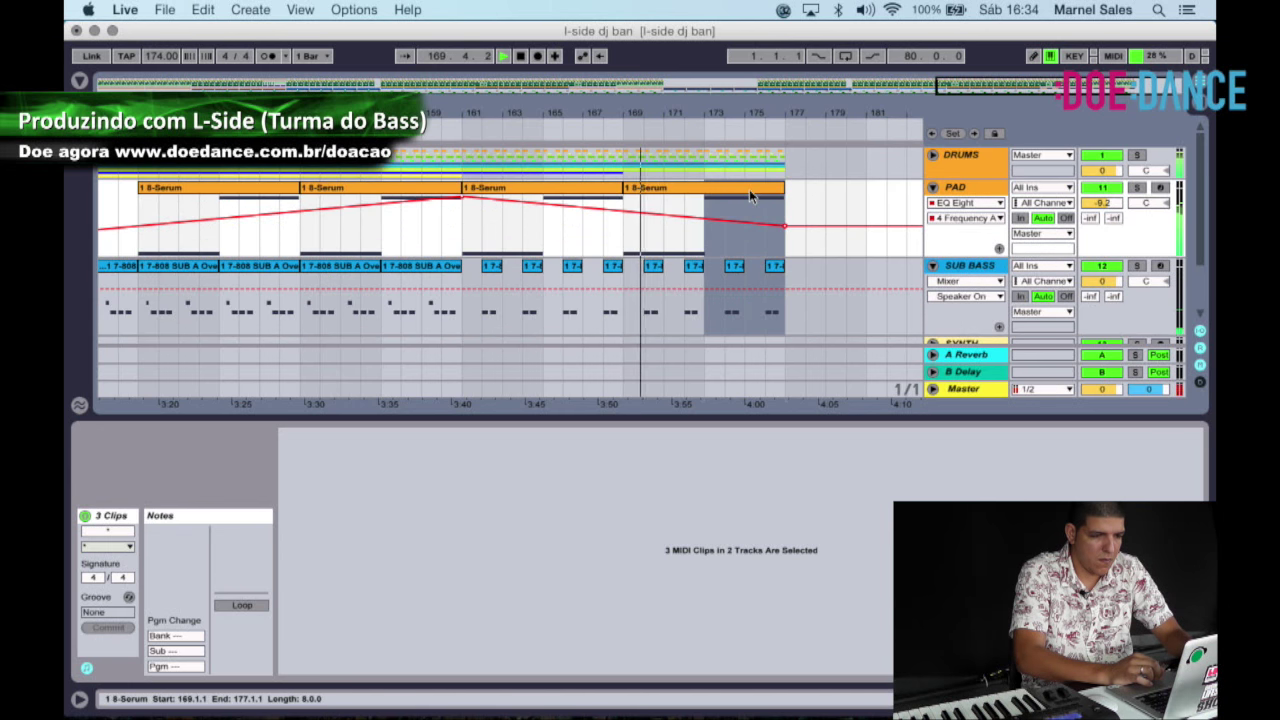
pyautogui.moveTo(717, 195); pyautogui.dragTo(687, 192)
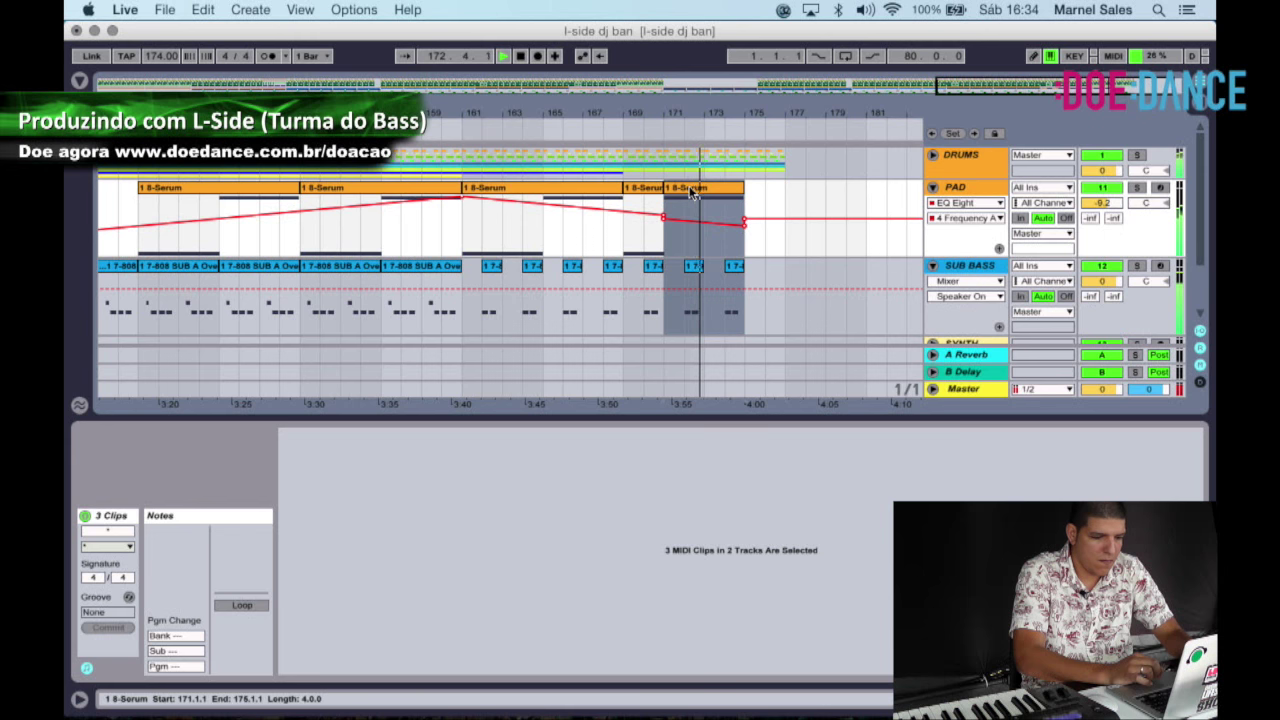
pyautogui.press('super+z')
# Duplicate the last PAD clip to bars 177 to 185 and pull its EQ frequency automation down to the minimum at bar 185.
pyautogui.click(680, 186)
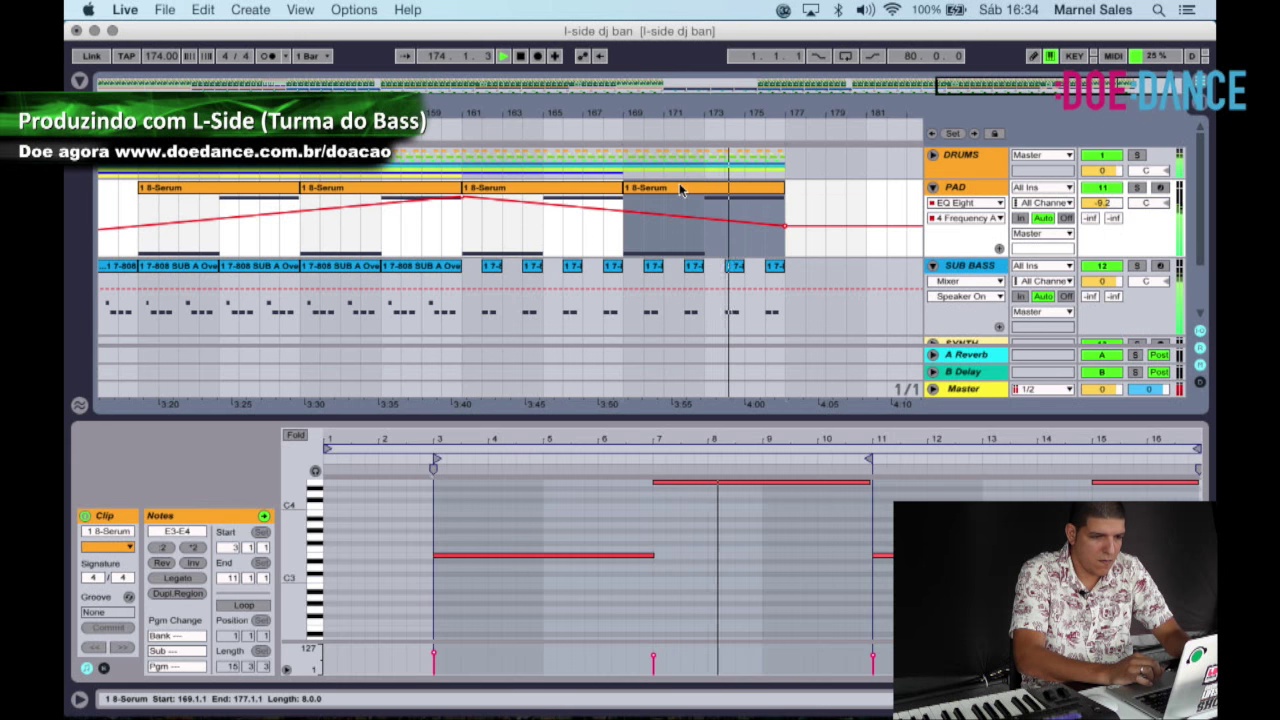
pyautogui.press('super+d')
pyautogui.click(598, 210)
pyautogui.moveTo(760, 225); pyautogui.dragTo(762, 258)
# Stop playback and duplicate the last WOOSH 001 clip on the WHOOSH track to bars 177 to 185.
pyautogui.press('space')
pyautogui.moveTo(618, 106); pyautogui.dragTo(792, 60)
pyautogui.scroll(-3, 851, 289)
pyautogui.click(766, 339)
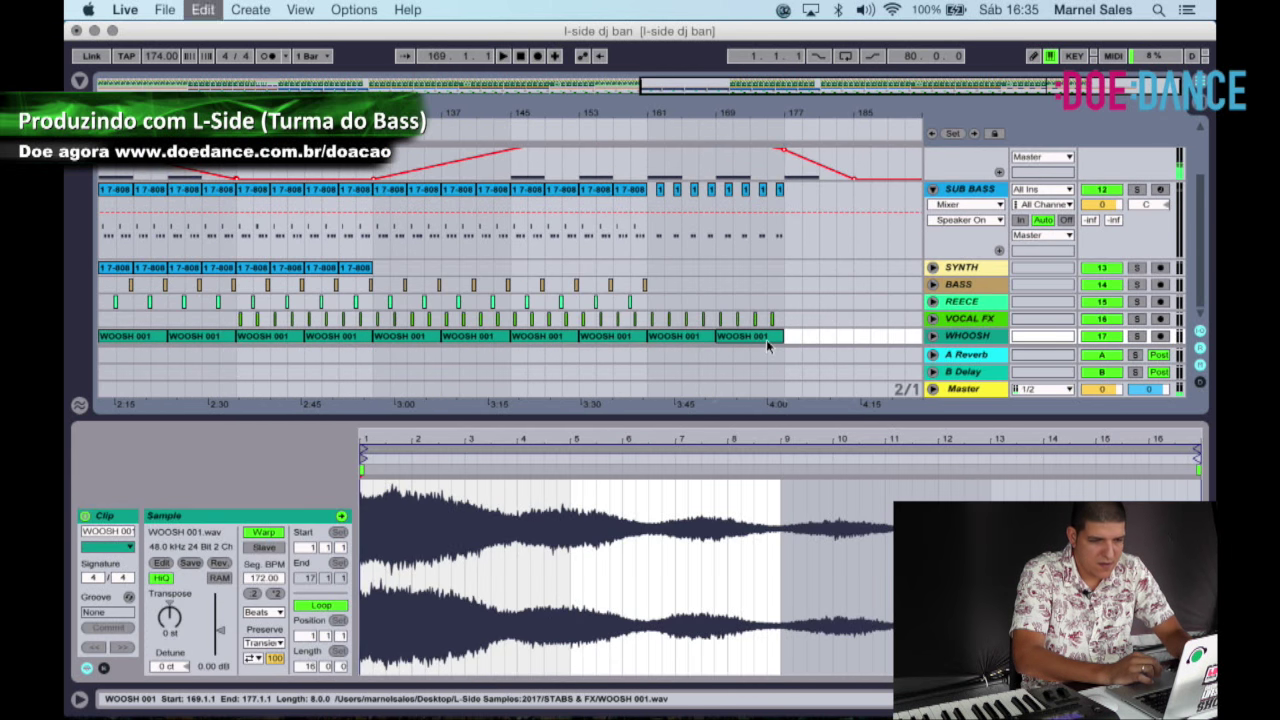
# Show the whole arrangement and fold the PAD and SUB BASS tracks.
pyautogui.hscroll(-10, 781, 254)
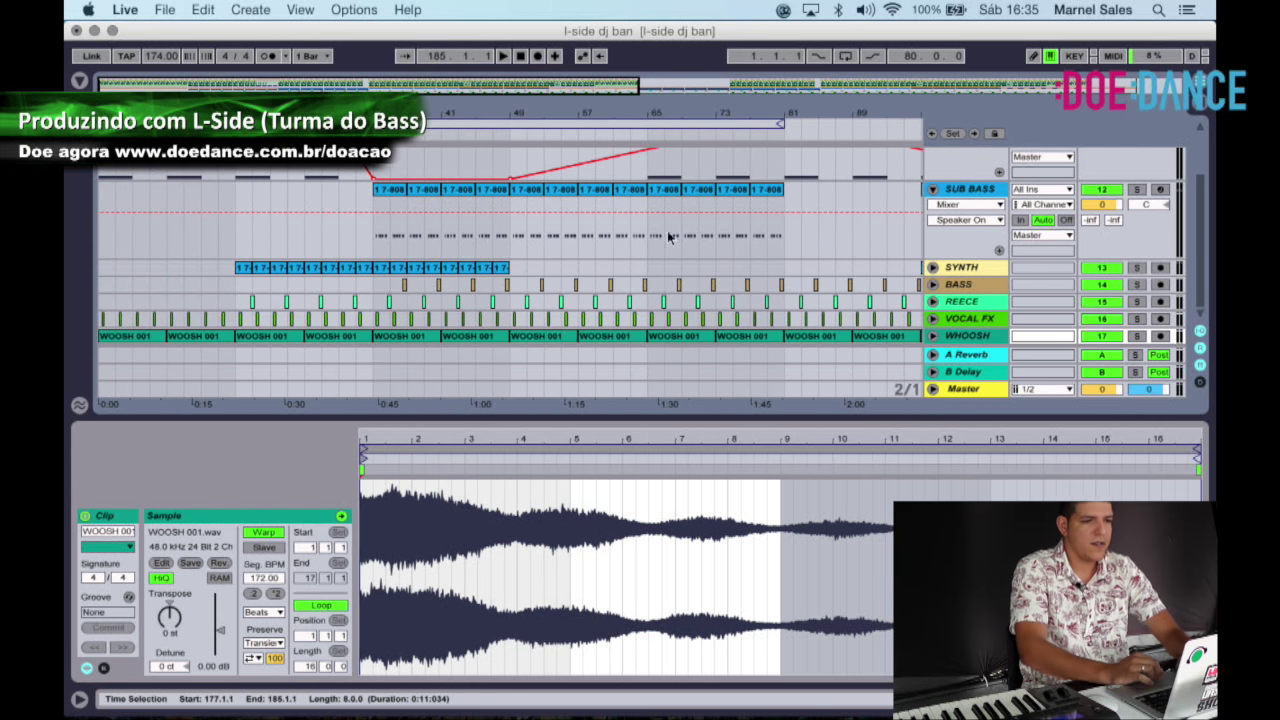
pyautogui.click(558, 110)
pyautogui.press('-')
pyautogui.scroll(2, 400, 266)
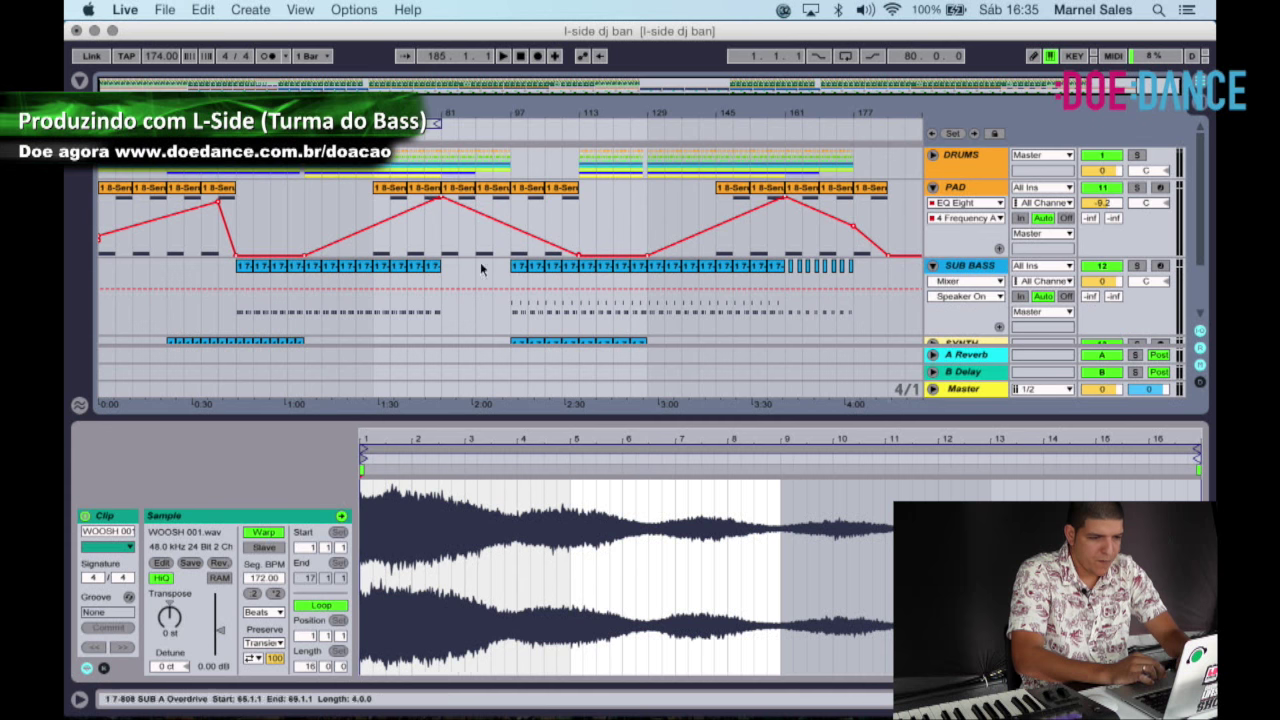
pyautogui.click(933, 187)
pyautogui.click(932, 204)
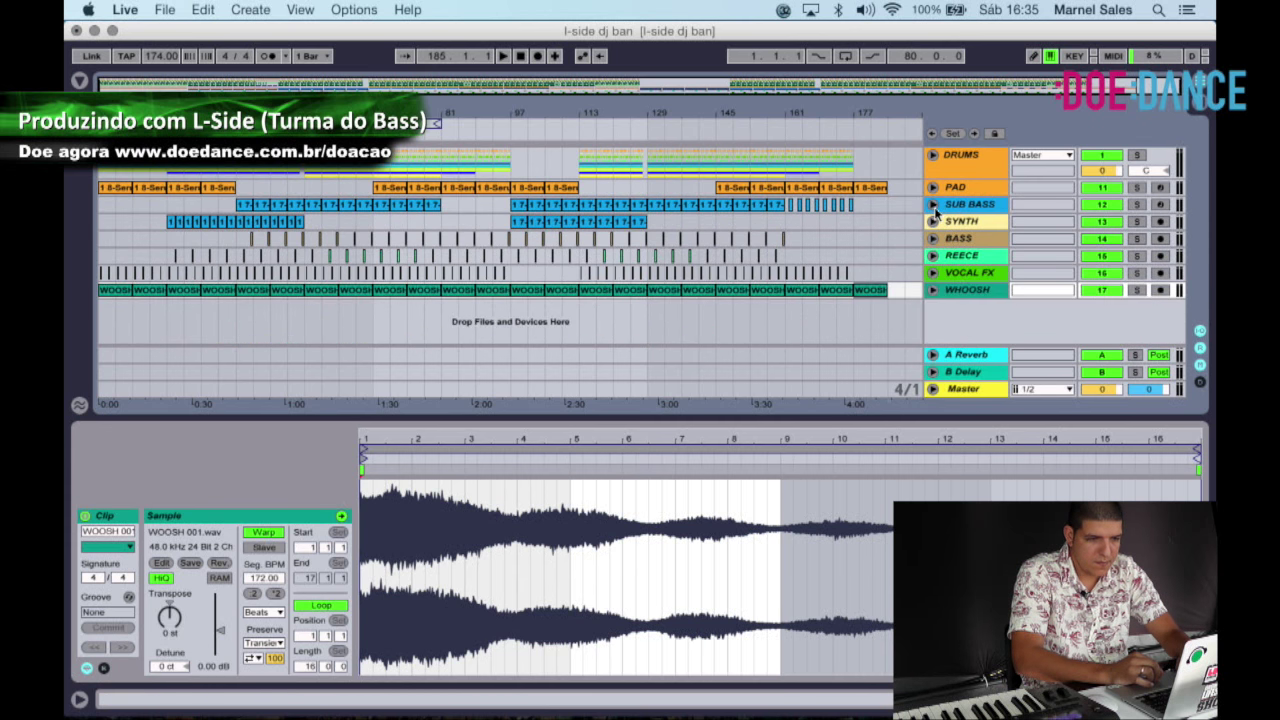
# Examine the arrangement up to bar 97, including the notes in the SUB BASS clips.
pyautogui.press('+')
pyautogui.press('+')
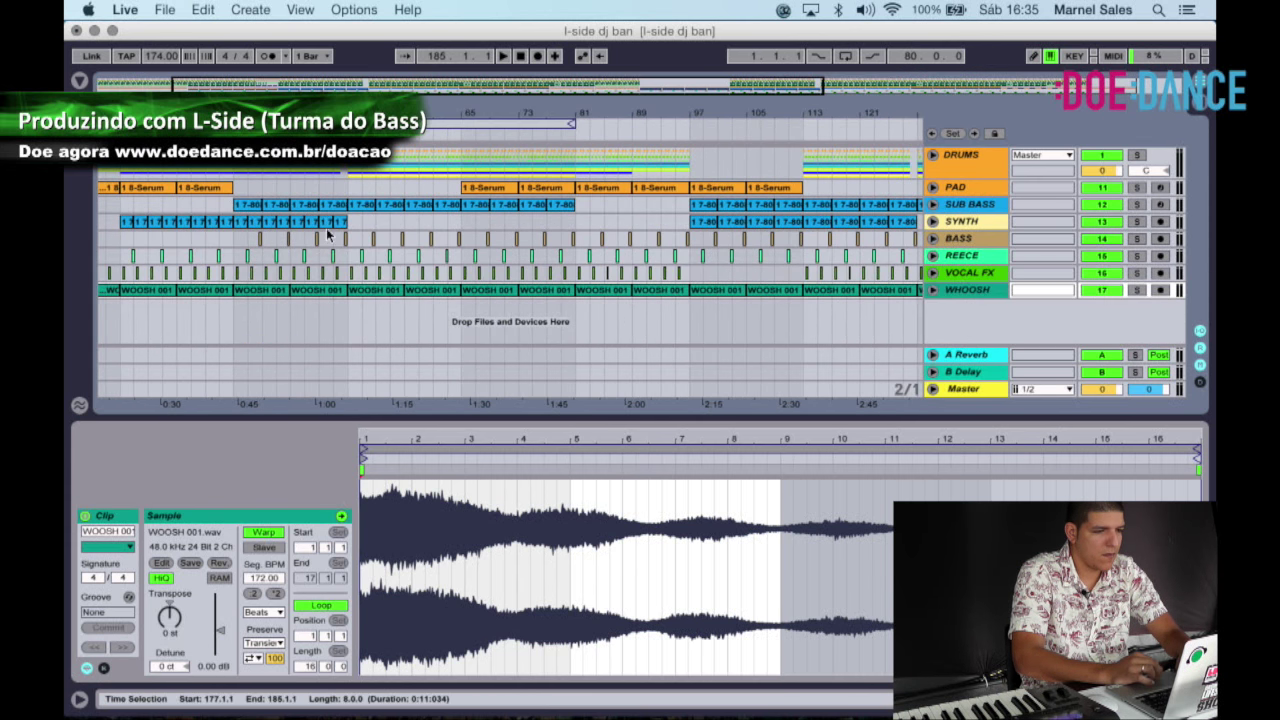
pyautogui.moveTo(314, 113); pyautogui.dragTo(314, 136)
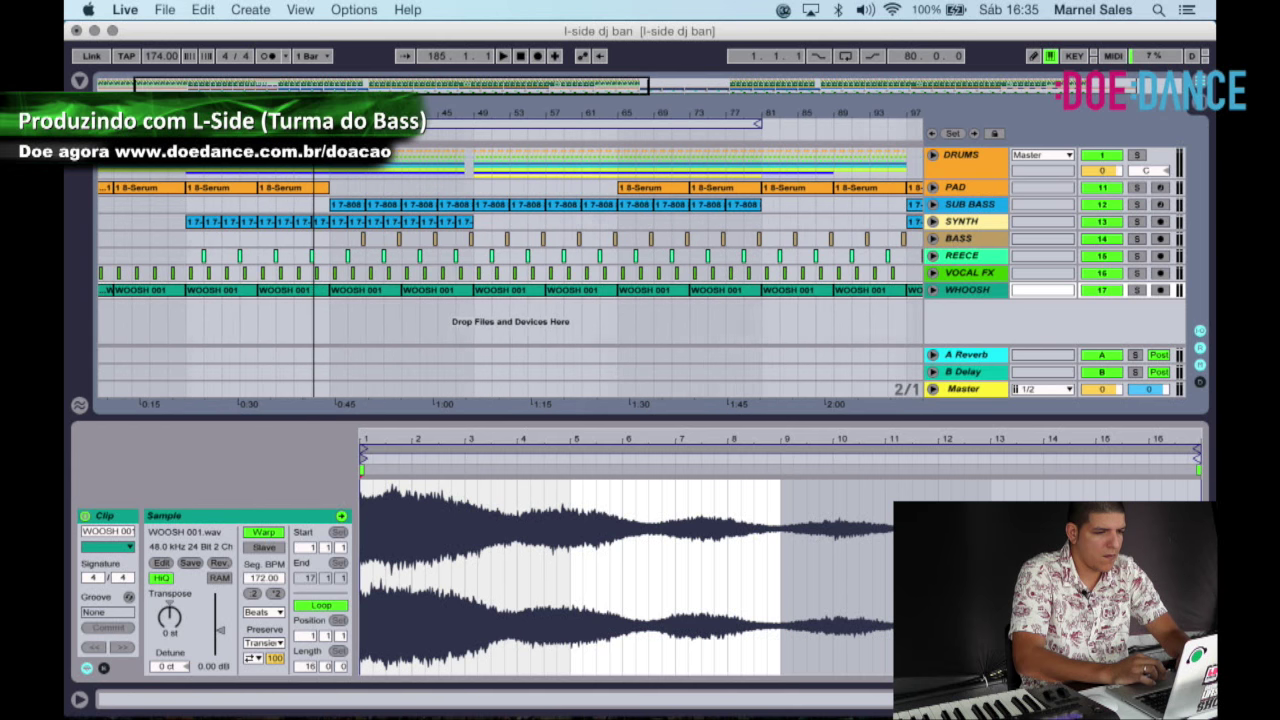
pyautogui.click(933, 205)
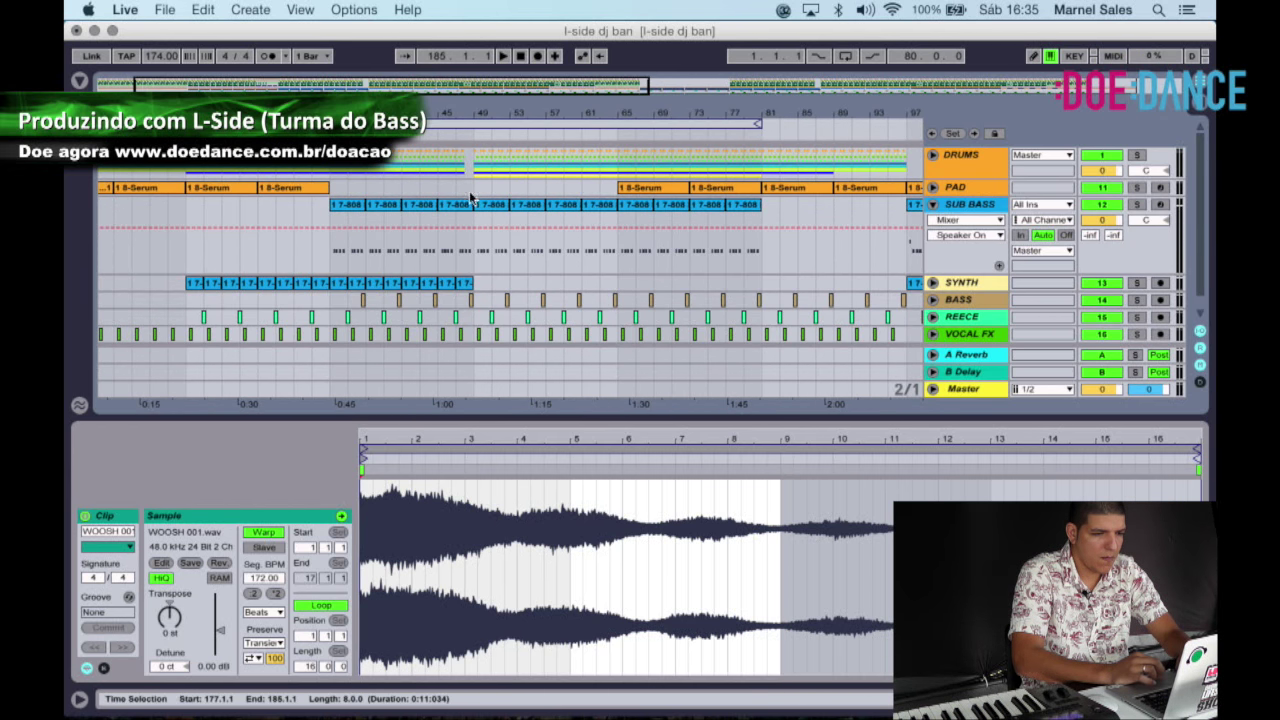
pyautogui.click(933, 205)
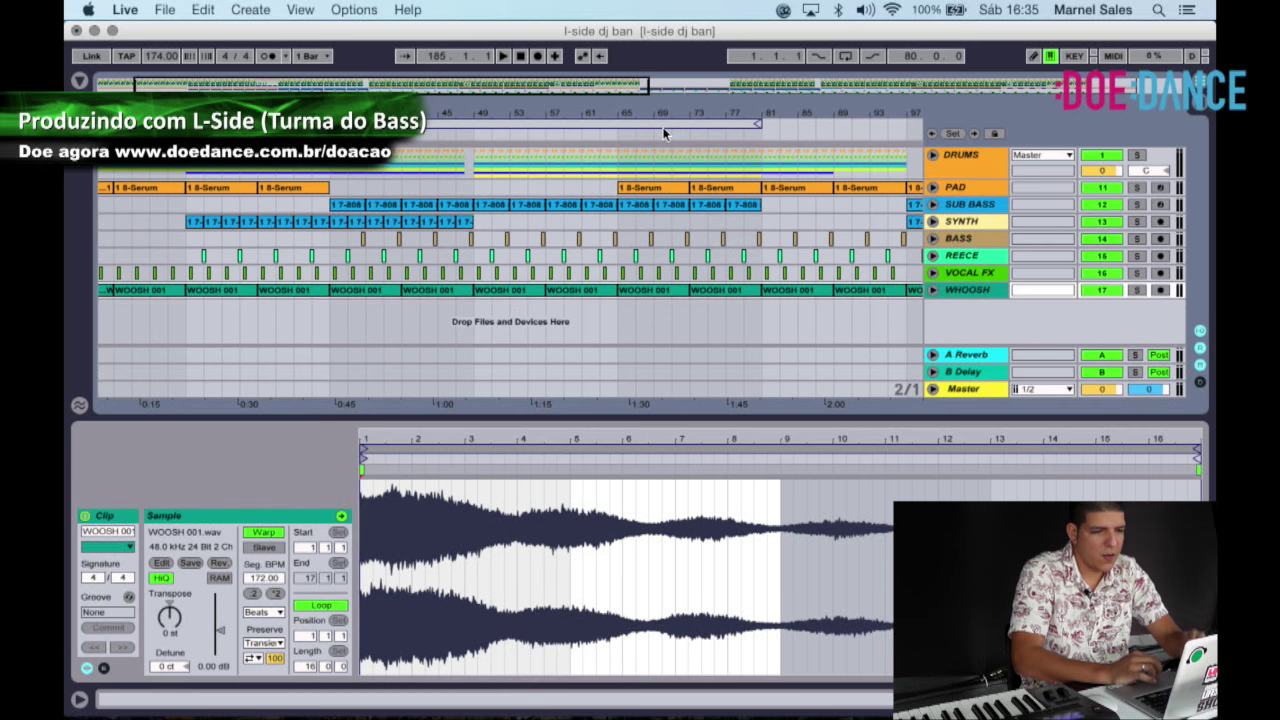
pyautogui.moveTo(663, 113); pyautogui.dragTo(661, 108)
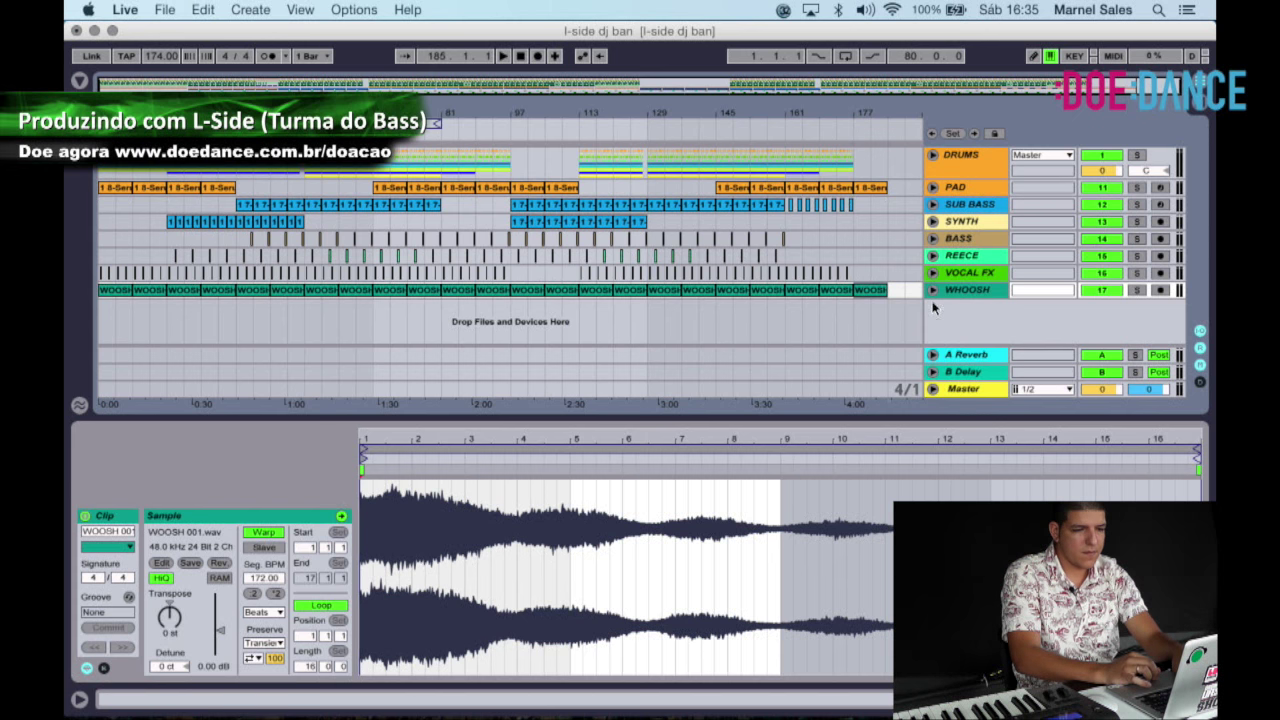
# Unfold the DRUMS group and delete the clips on all its tracks between bars 63 and 65.
pyautogui.click(932, 205)
pyautogui.click(932, 205)
pyautogui.click(932, 187)
pyautogui.click(932, 187)
pyautogui.click(932, 154)
pyautogui.scroll(-1, 570, 229)
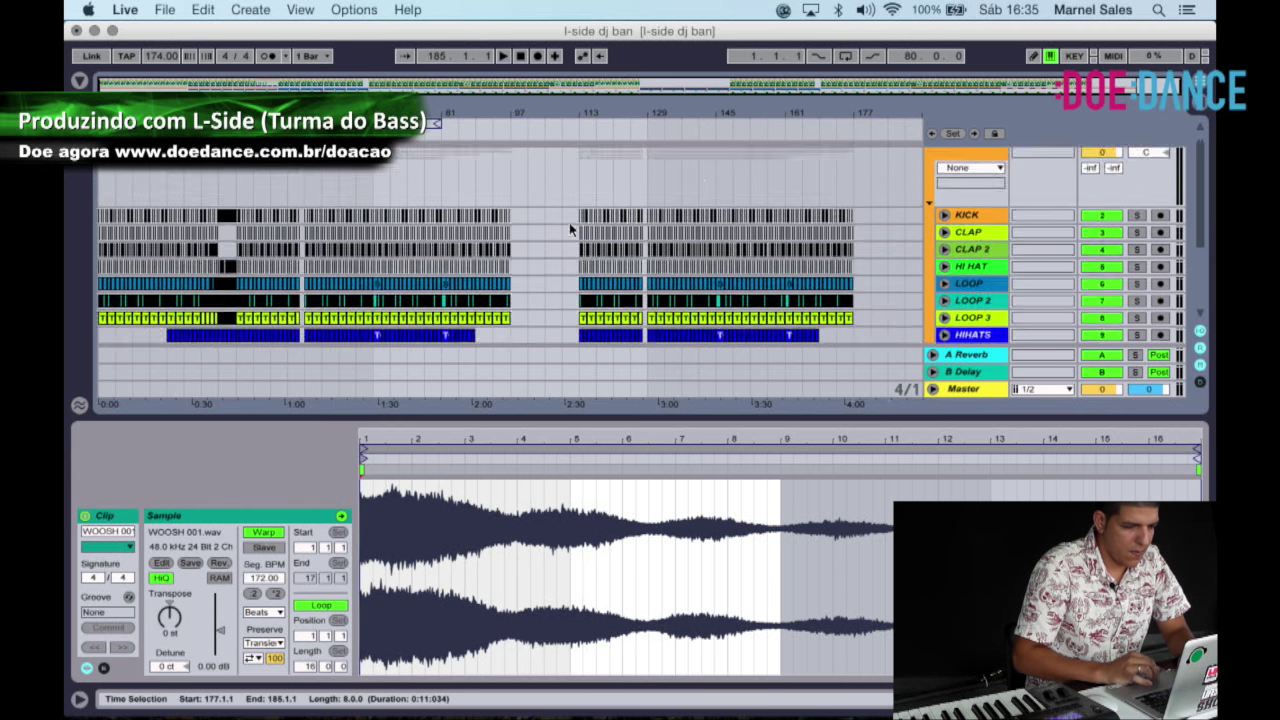
pyautogui.scroll(-5, 570, 229)
pyautogui.moveTo(365, 112); pyautogui.dragTo(437, 279)
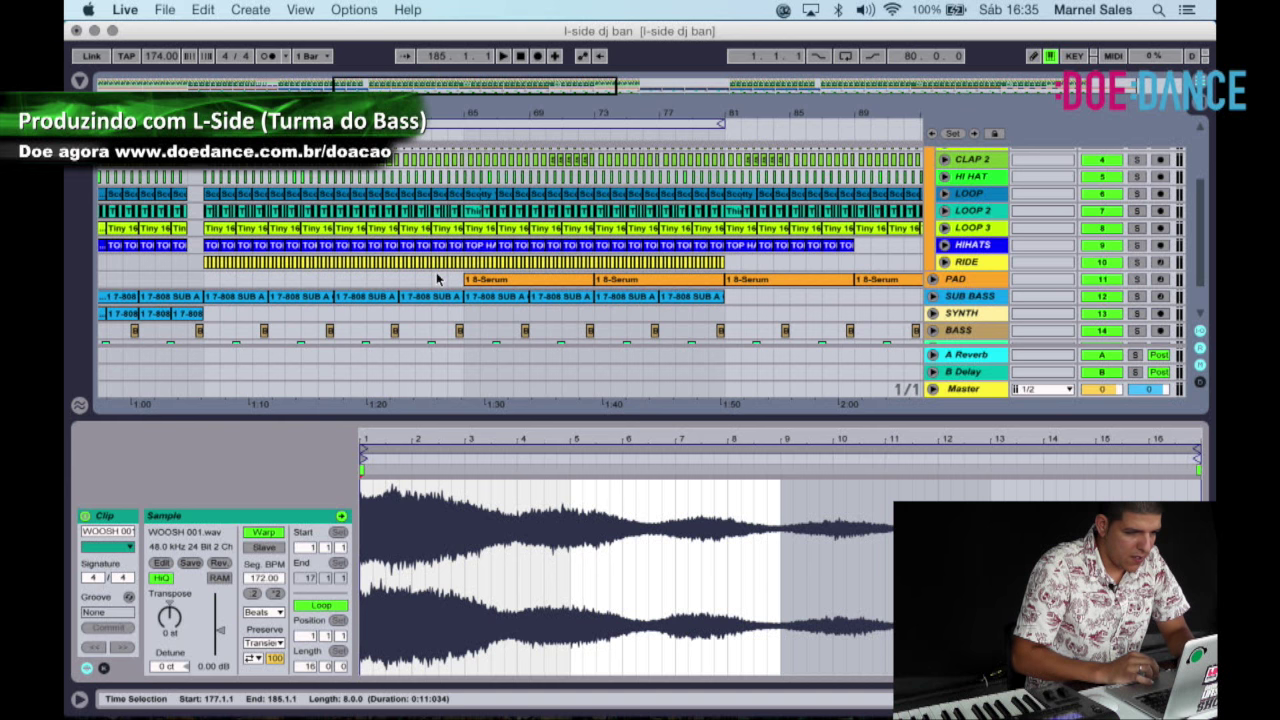
pyautogui.click(437, 273)
pyautogui.moveTo(436, 178); pyautogui.dragTo(463, 184)
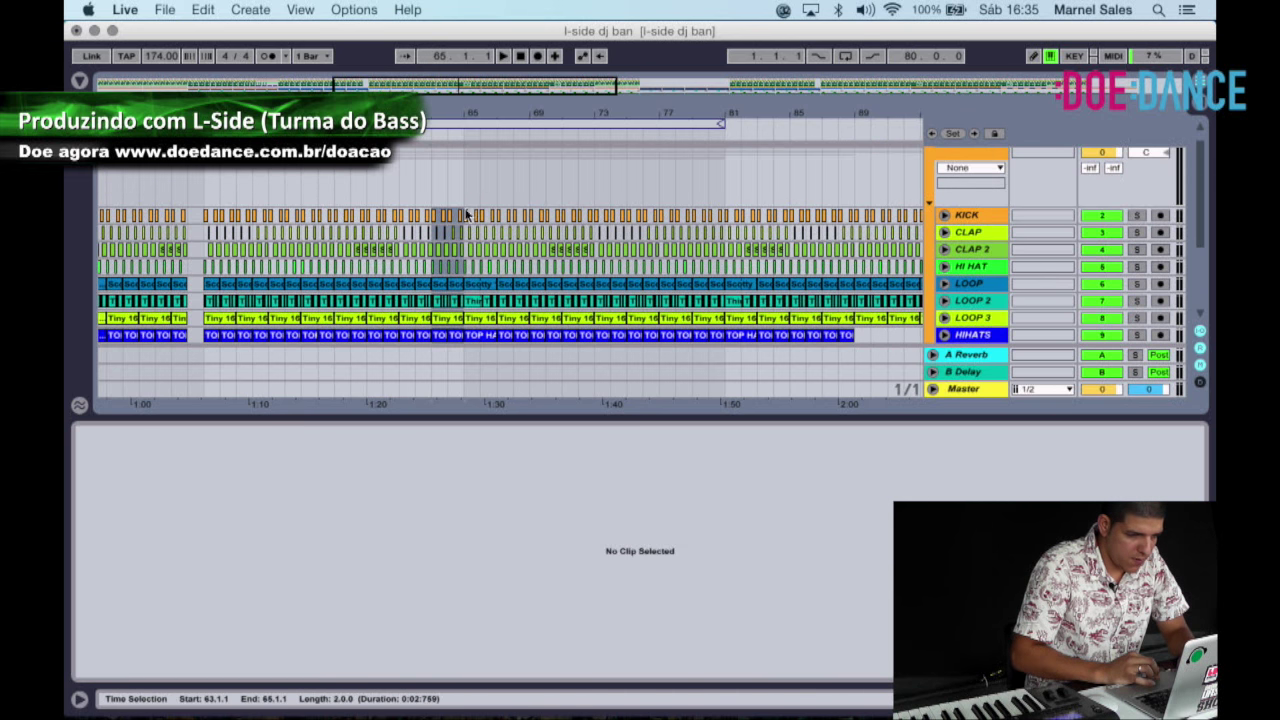
pyautogui.press('super+e')
pyautogui.press('Delete')
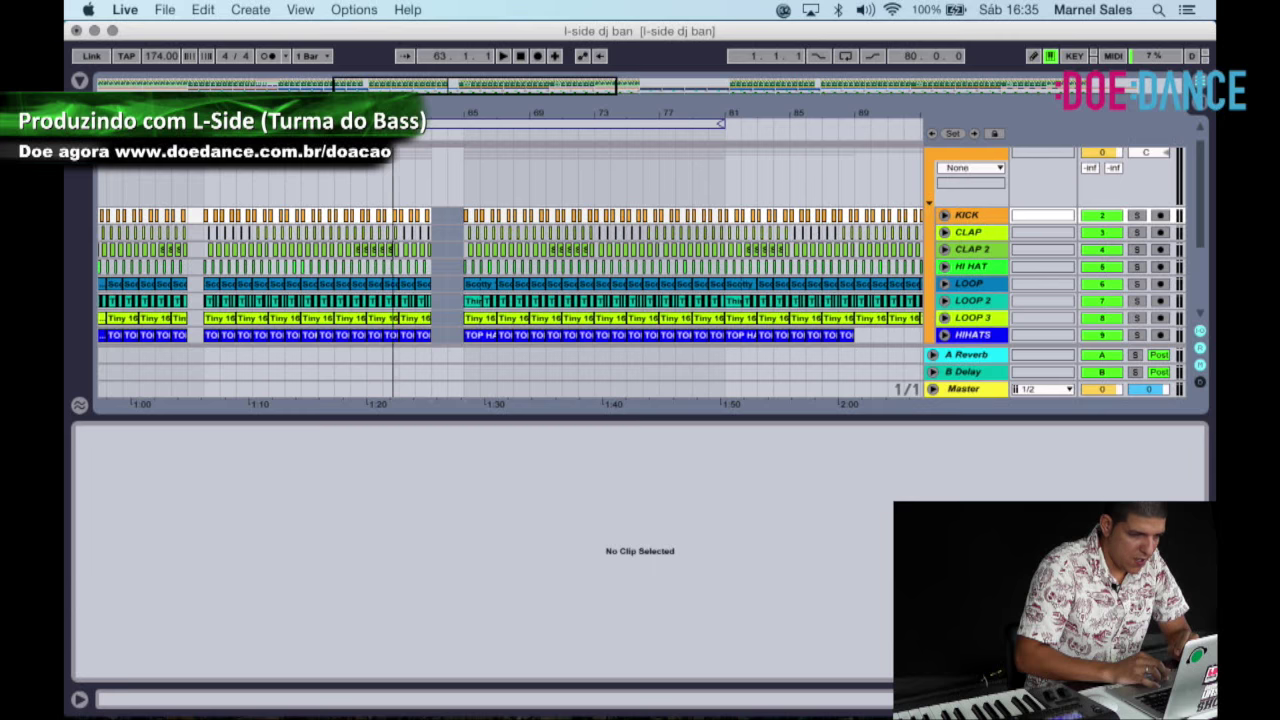
# Unfold the RIDE track and insert a new audio track directly below it in the DRUMS group.
pyautogui.scroll(3, 465, 214)
pyautogui.scroll(-4, 745, 248)
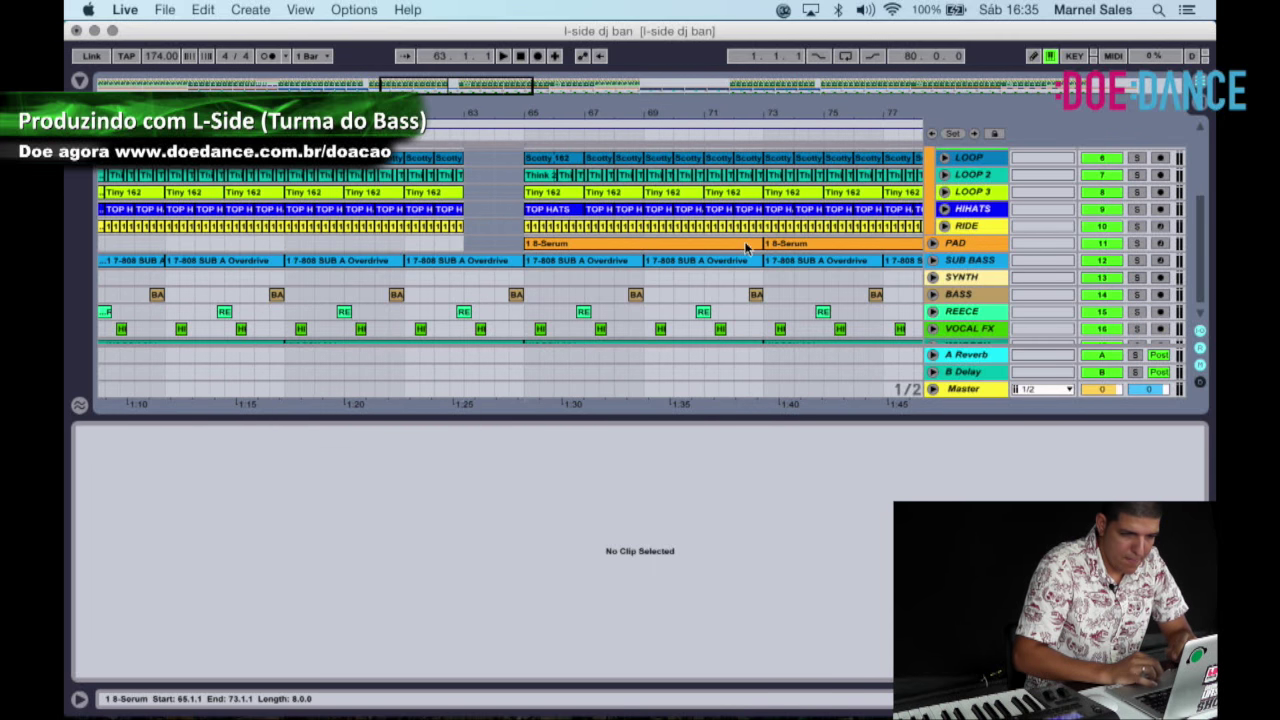
pyautogui.click(945, 226)
pyautogui.rightClick(972, 228)
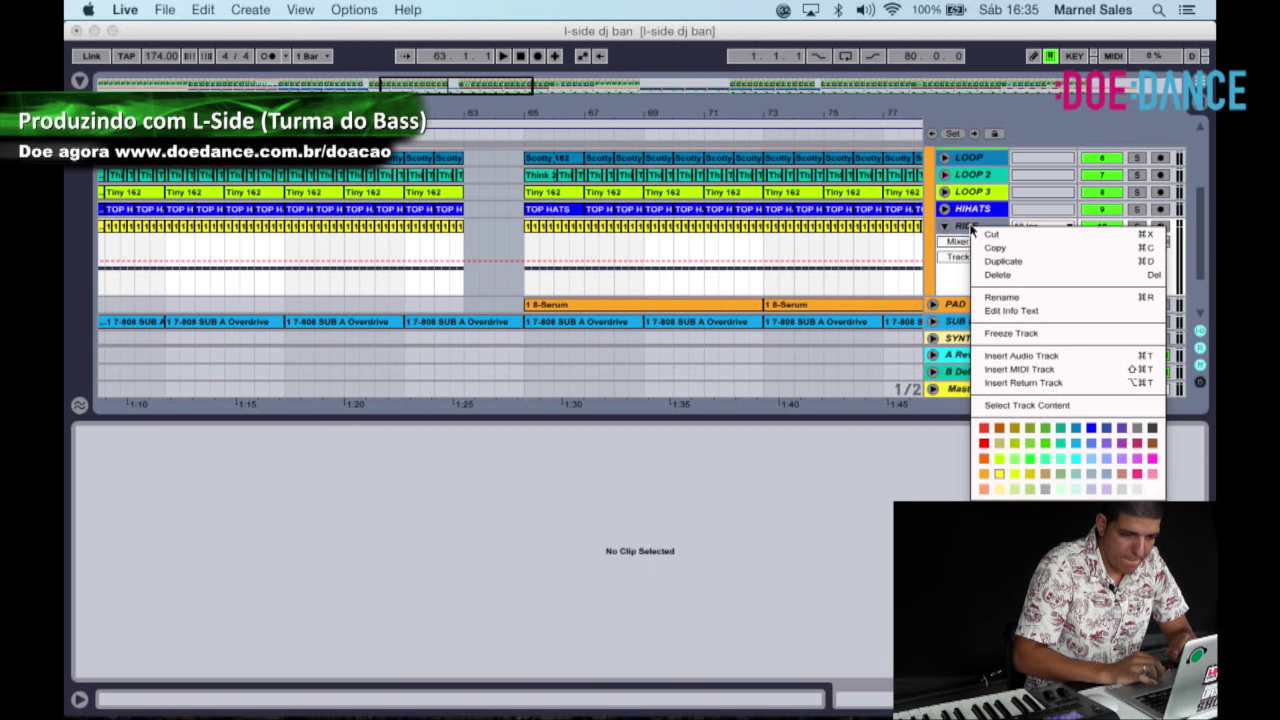
pyautogui.click(1000, 353)
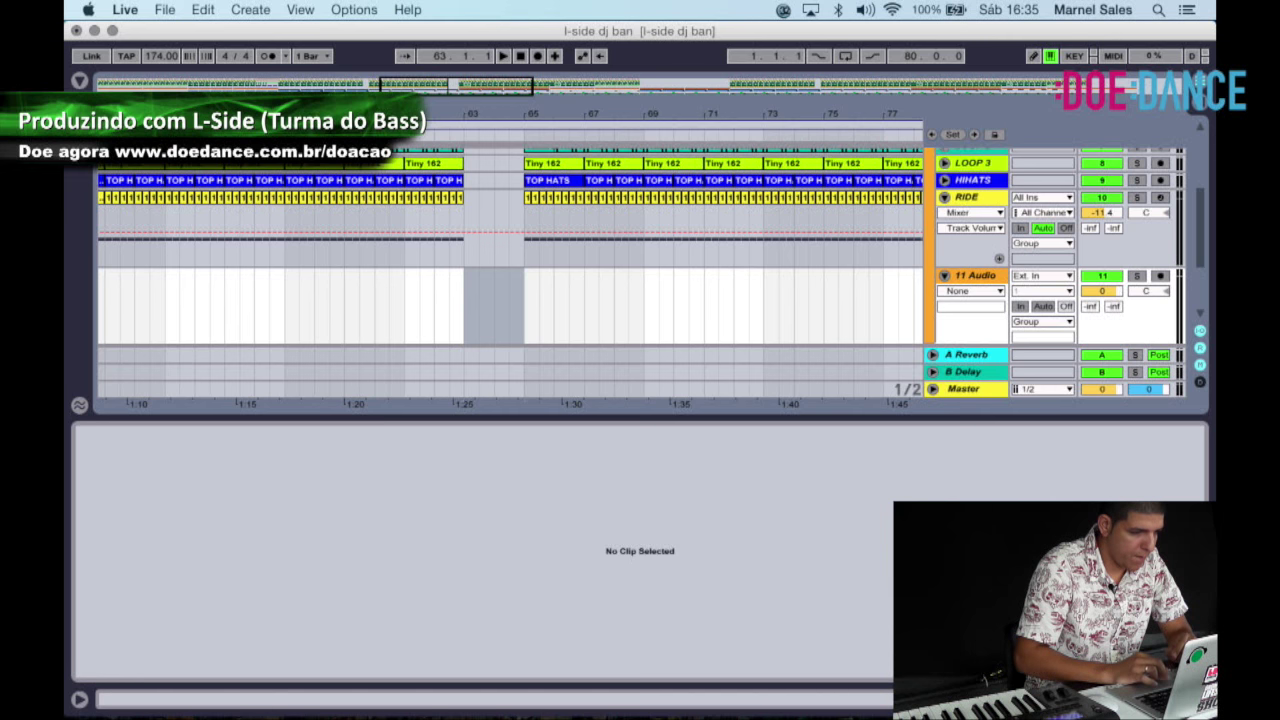
# Enlarge the arrangement area and preview Facilities 162, Feature 162 and Feel It 162 from Old School Beats in the DRUM LOOPS folder.
pyautogui.click(80, 82)
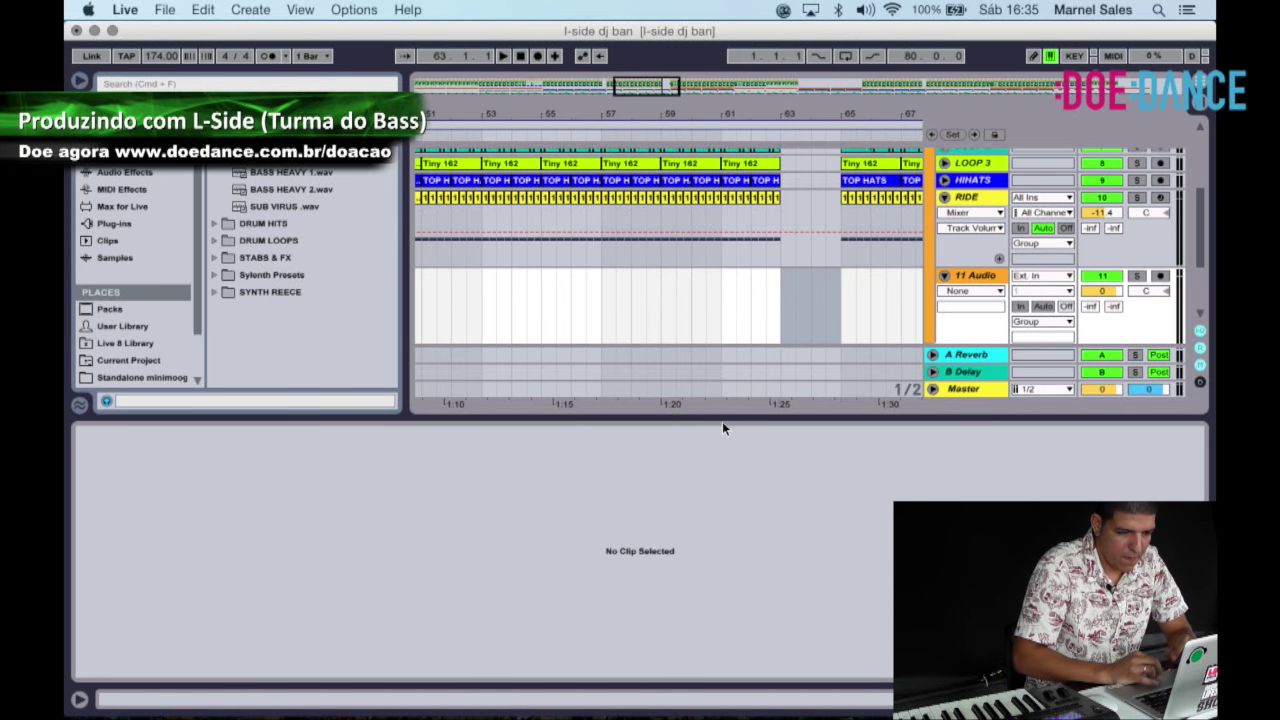
pyautogui.moveTo(723, 423); pyautogui.dragTo(731, 560)
pyautogui.hscroll(5, 600, 300)
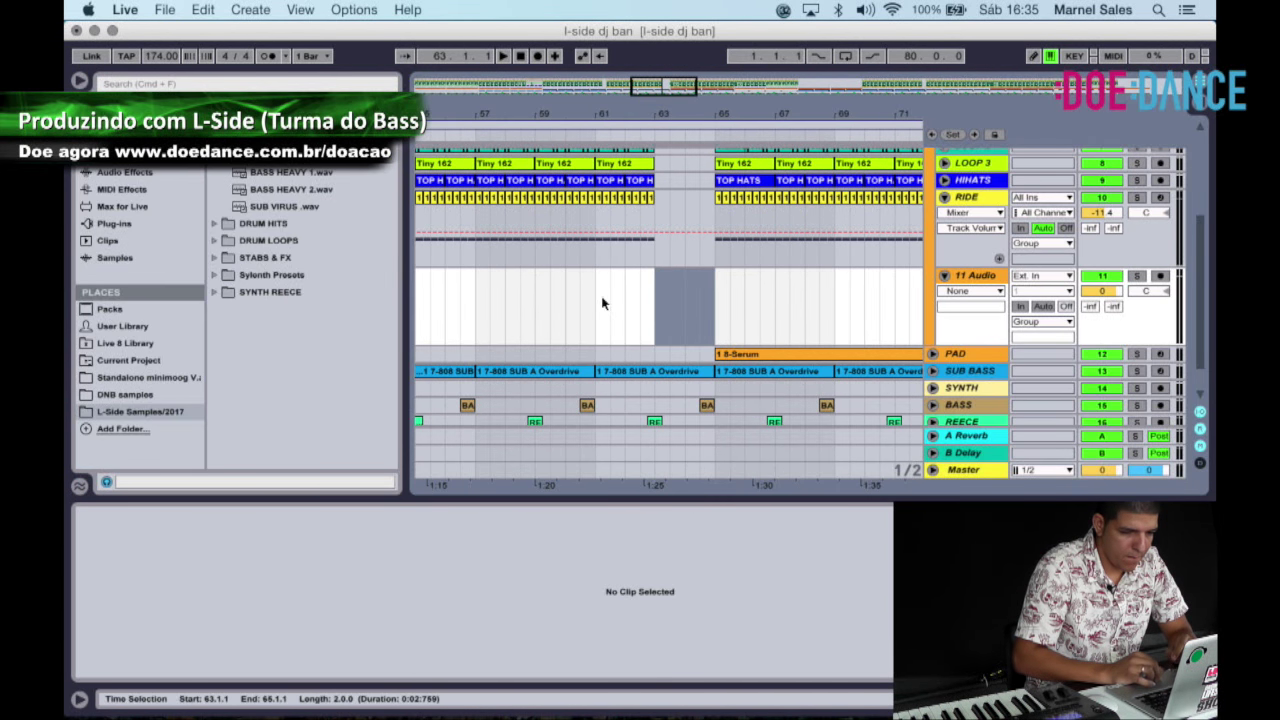
pyautogui.click(214, 240)
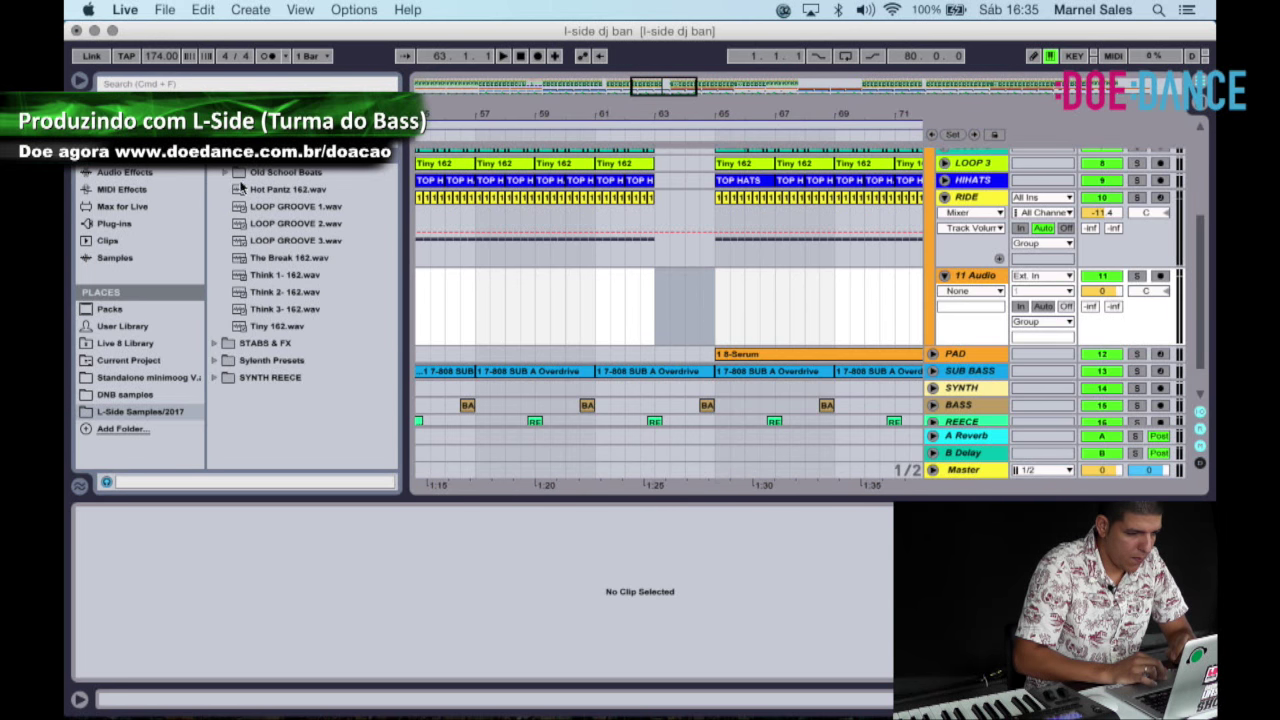
pyautogui.click(226, 173)
pyautogui.scroll(-5, 300, 280)
pyautogui.click(314, 275)
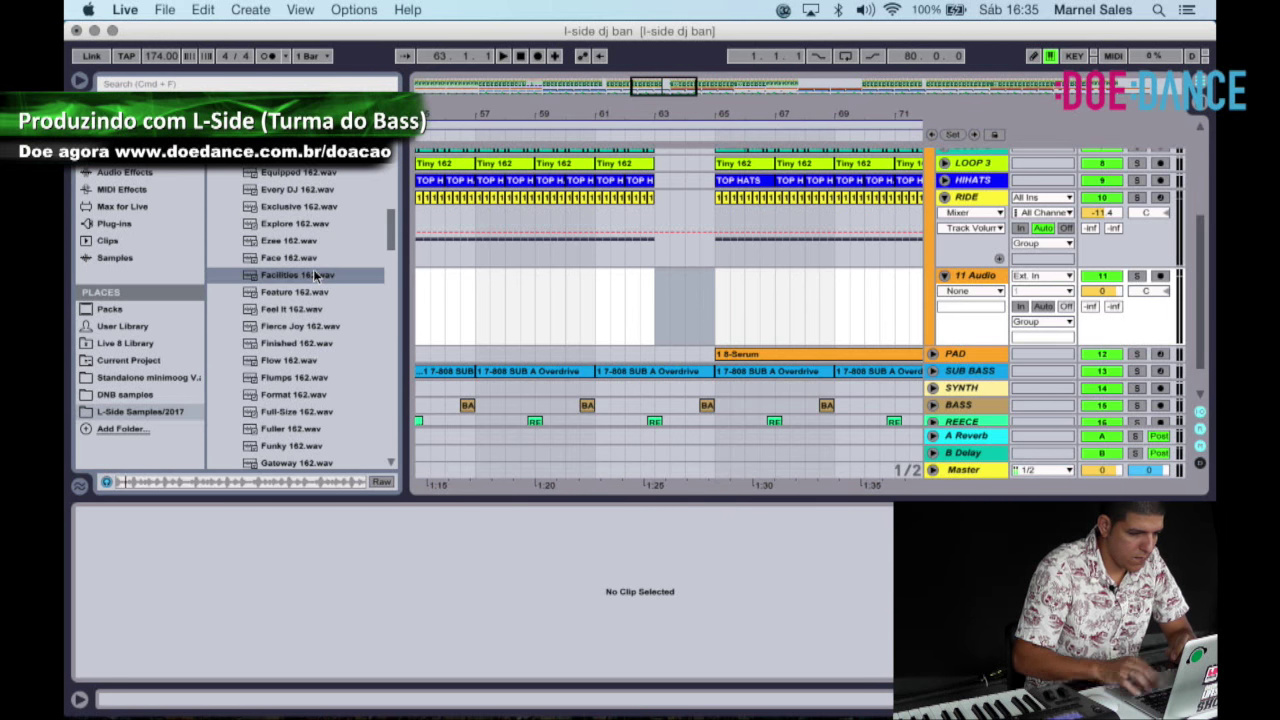
pyautogui.press('Down')
pyautogui.press('Down')
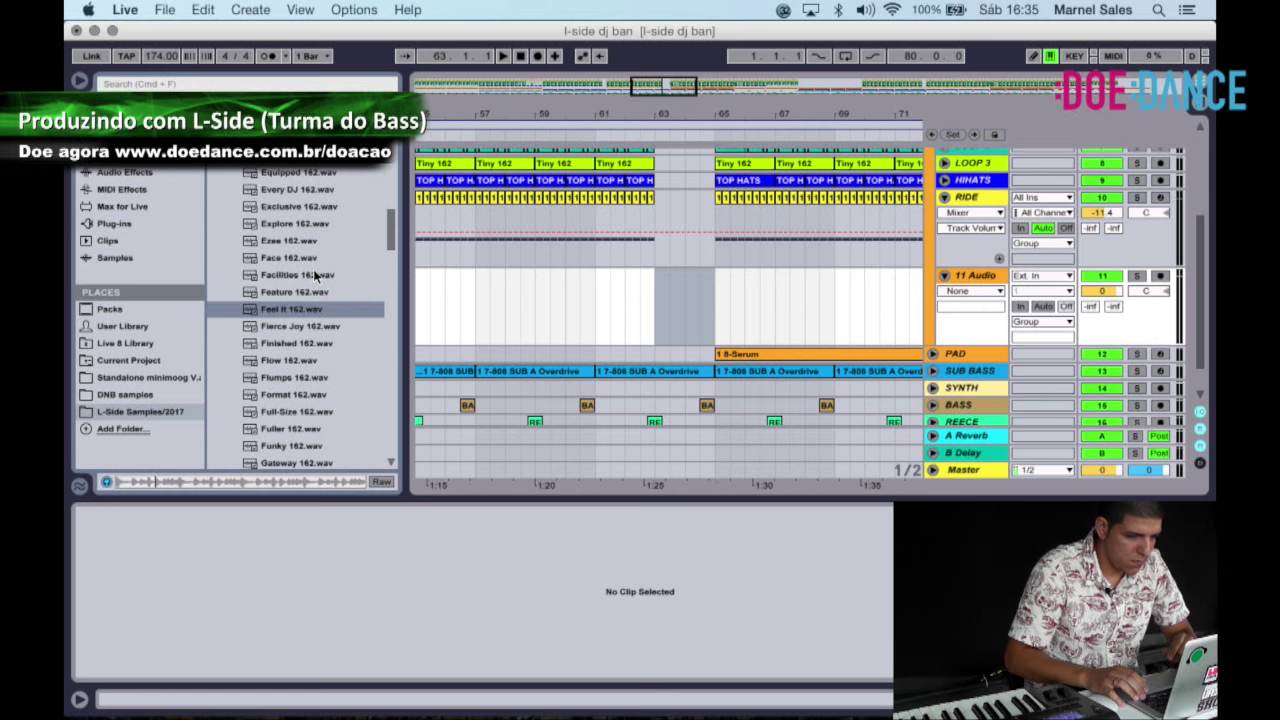
pyautogui.click(298, 299)
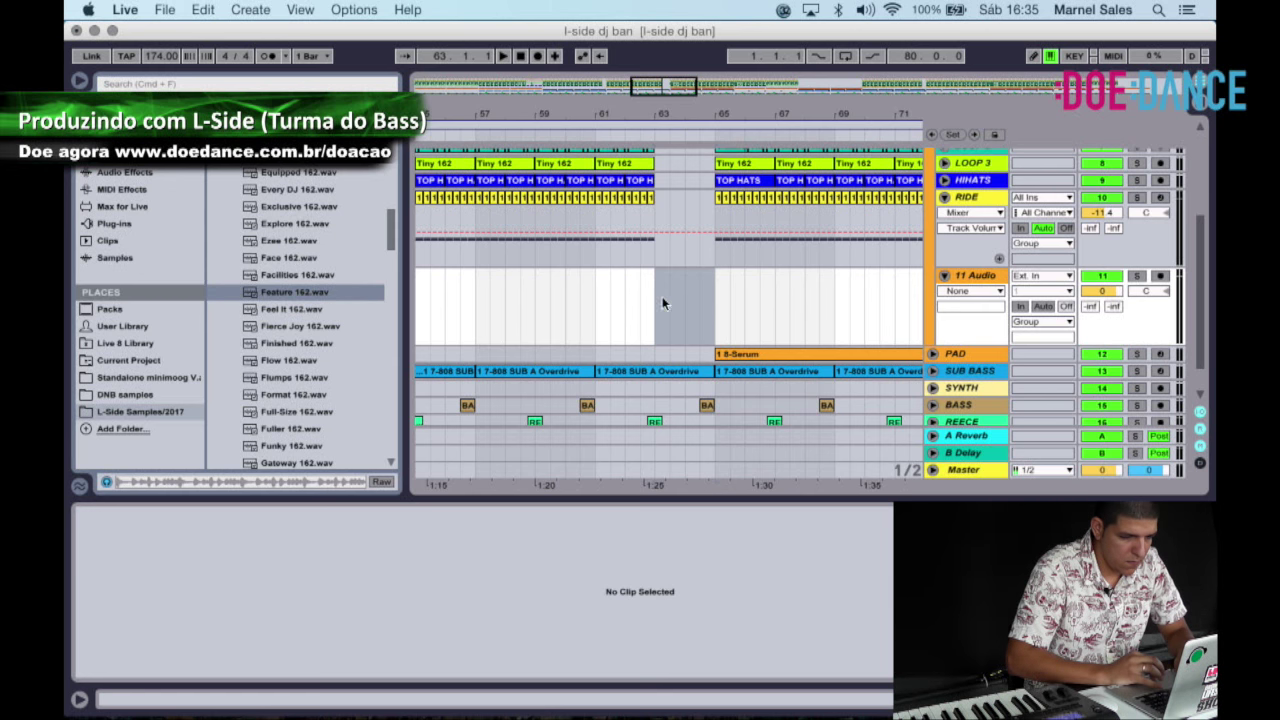
# Place Feature 162.wav at bar 63 on the new audio track and cut off the part after bar 65.
pyautogui.moveTo(292, 296); pyautogui.dragTo(655, 315)
pyautogui.click(716, 314)
pyautogui.press('super+e')
pyautogui.click(749, 275)
pyautogui.press('Delete')
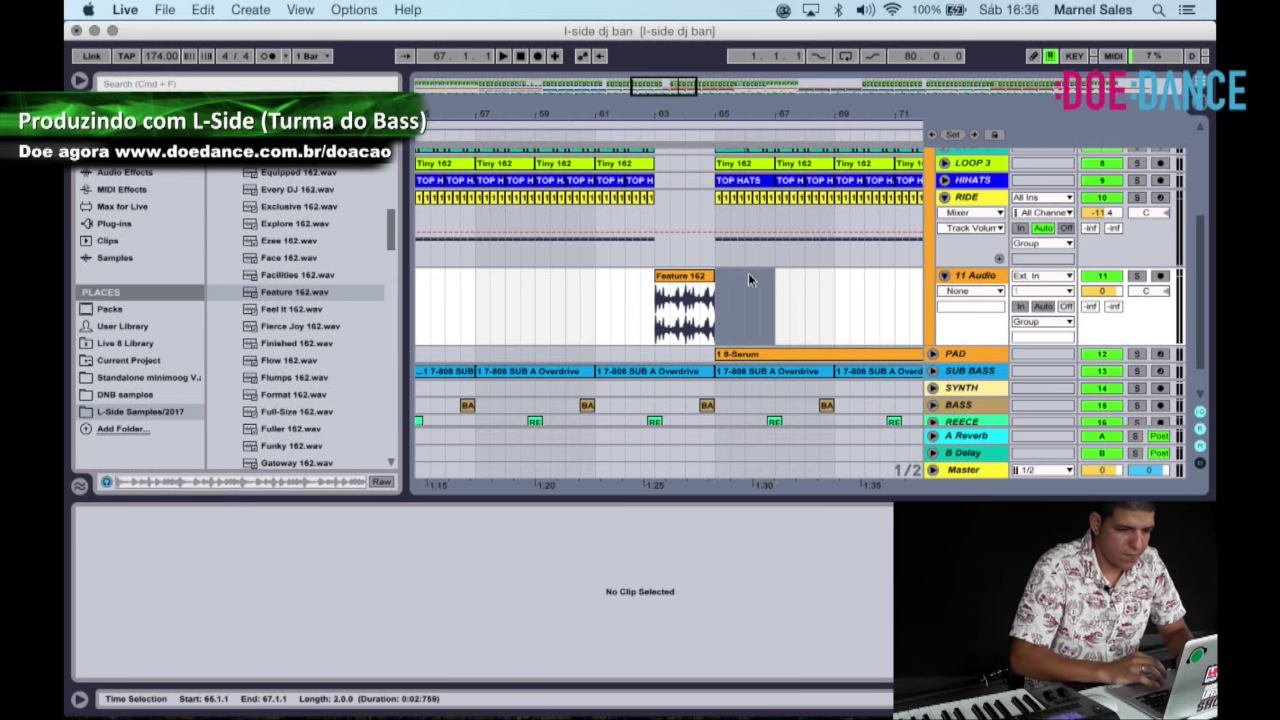
# Play the lead-in to the Feature 162 clip and set the 11 Audio track's volume to -2.1 dB.
pyautogui.click(540, 140)
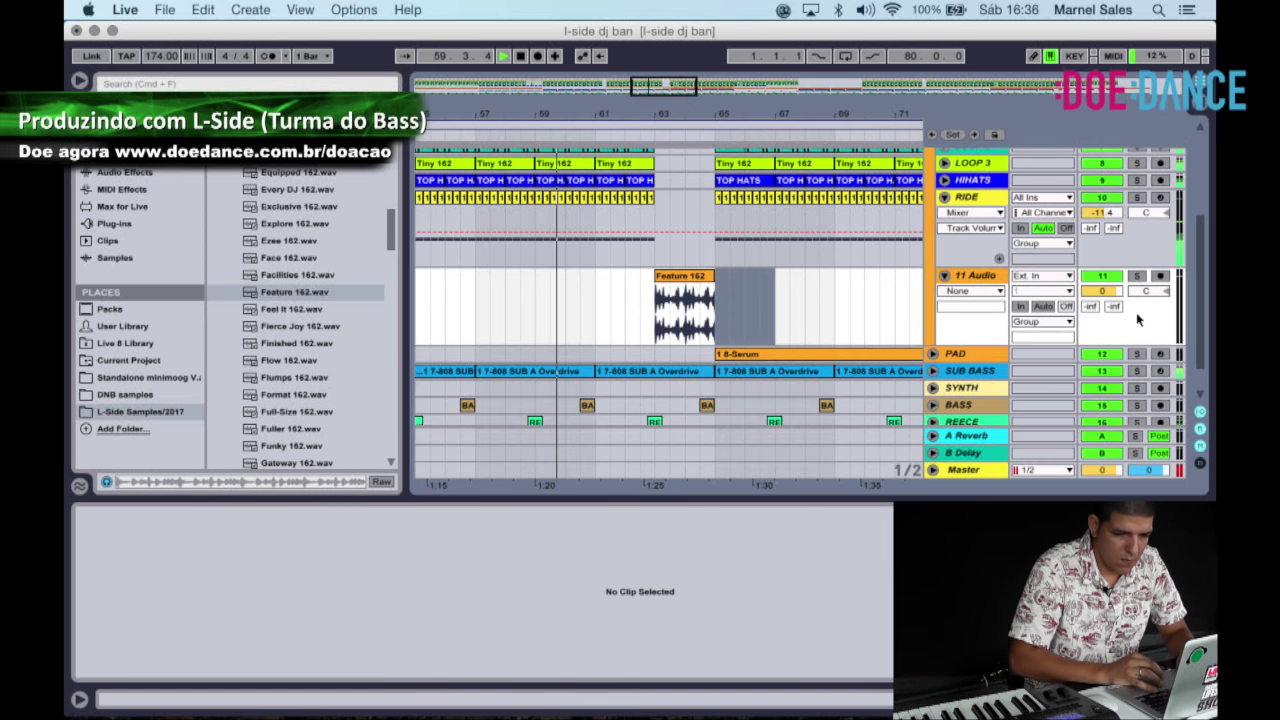
pyautogui.click(1117, 293)
pyautogui.moveTo(1118, 294); pyautogui.dragTo(1118, 310)
pyautogui.click(561, 129)
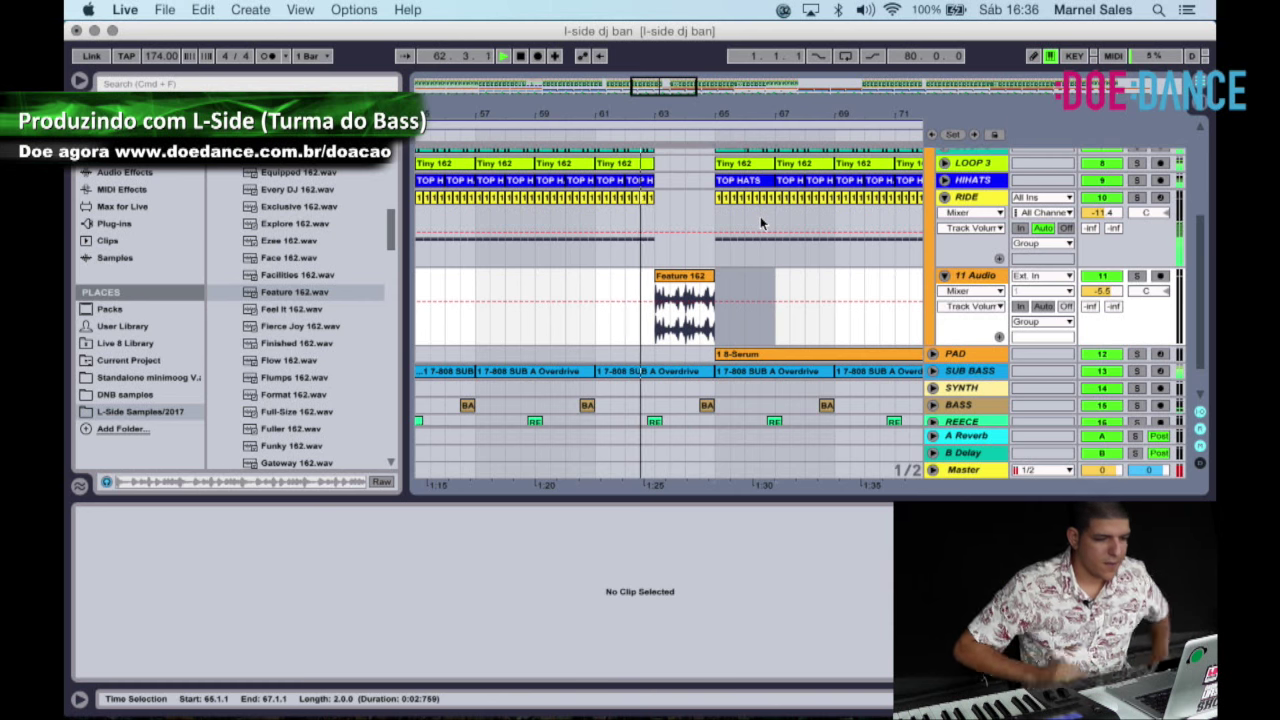
pyautogui.moveTo(1103, 291)
pyautogui.mouseDown()
pyautogui.moveTo(1103, 260)
pyautogui.moveTo(1104, 298)
pyautogui.mouseUp()
pyautogui.press('space')
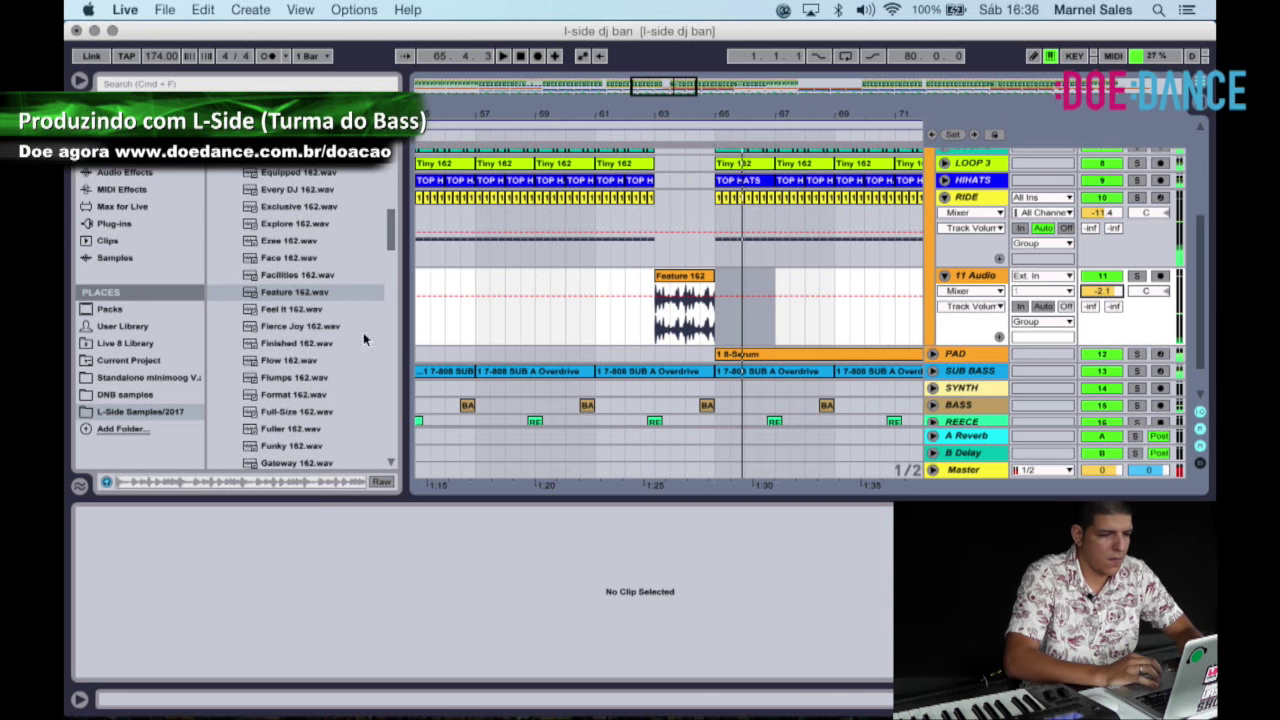
# Replace the Feature 162 clip with Feel It 162.wav at bar 63 and shorten it to end at bar 65.
pyautogui.click(294, 315)
pyautogui.moveTo(294, 318); pyautogui.dragTo(659, 308)
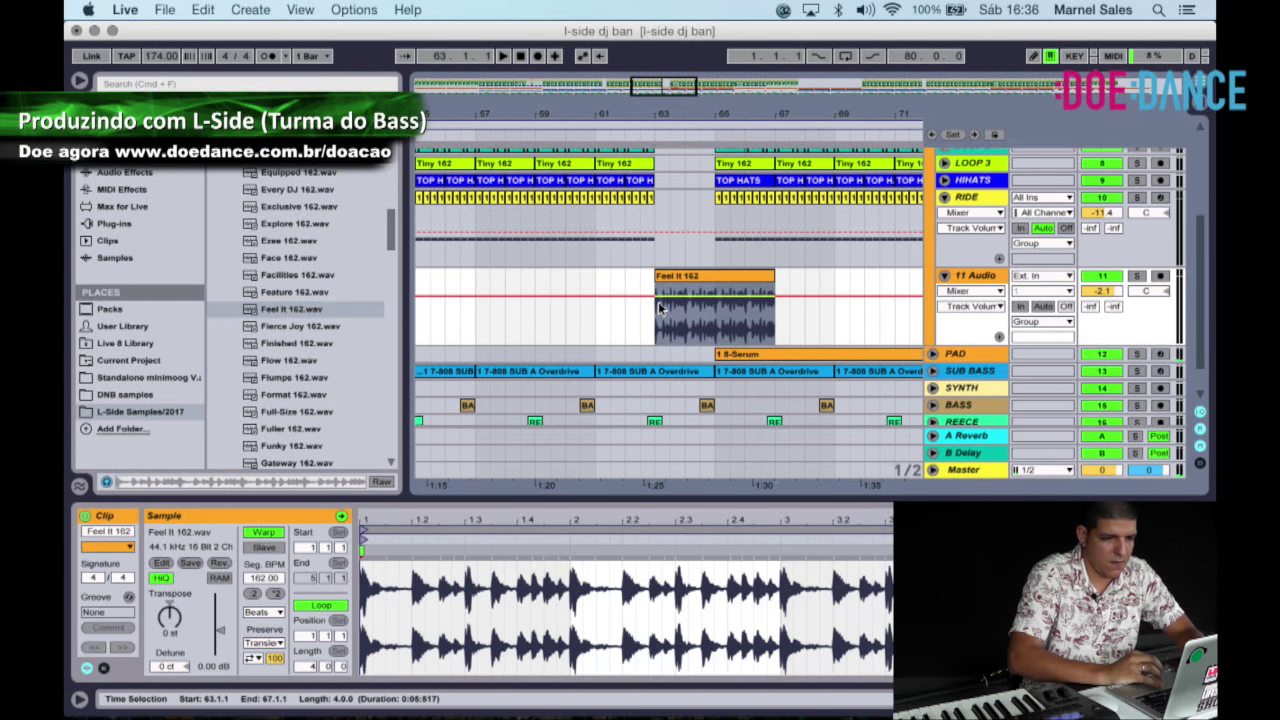
pyautogui.moveTo(774, 290); pyautogui.dragTo(719, 287)
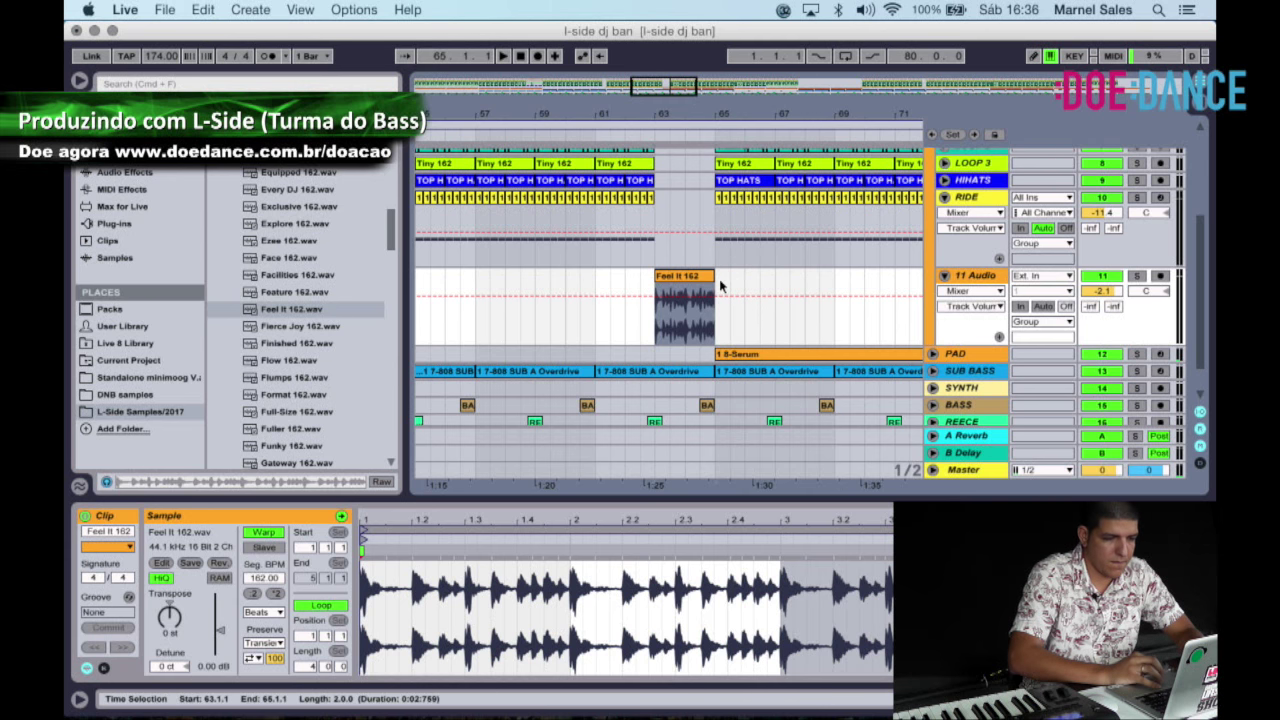
# Play the passage with the Feel It 162 clip and reset the 11 Audio track's volume to 0 dB.
pyautogui.click(791, 263)
pyautogui.click(1110, 295)
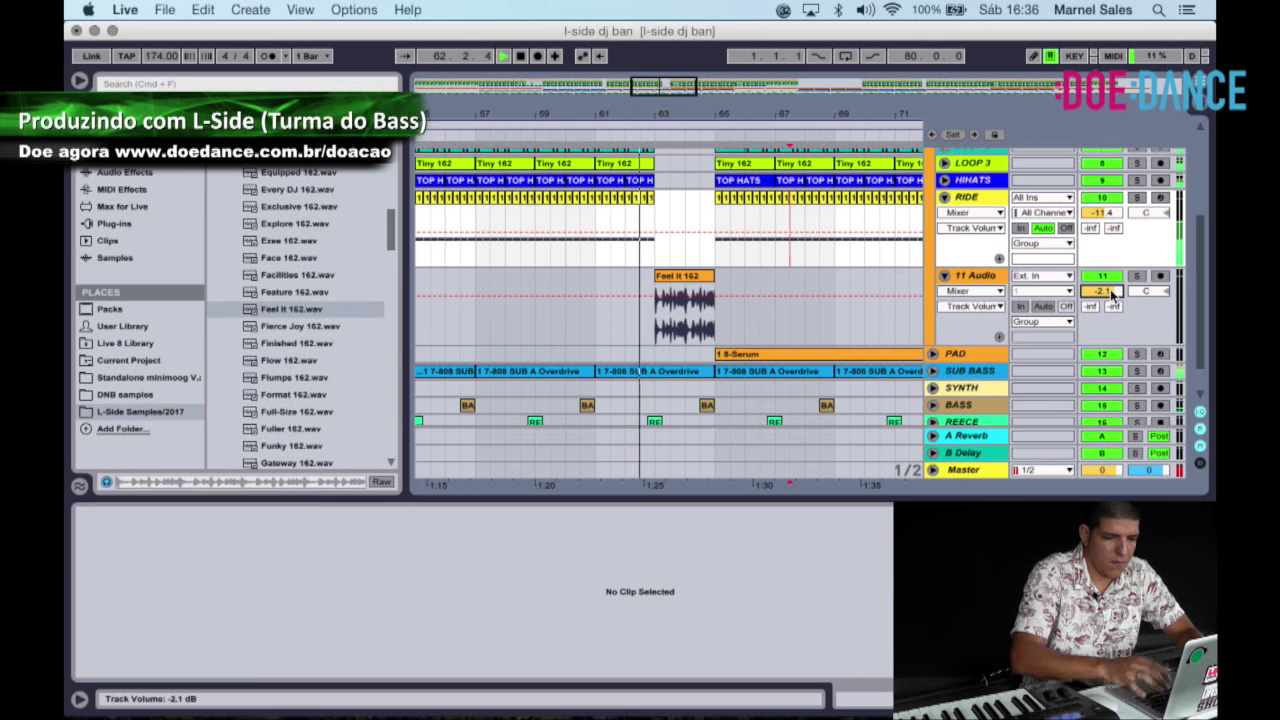
pyautogui.press('Delete')
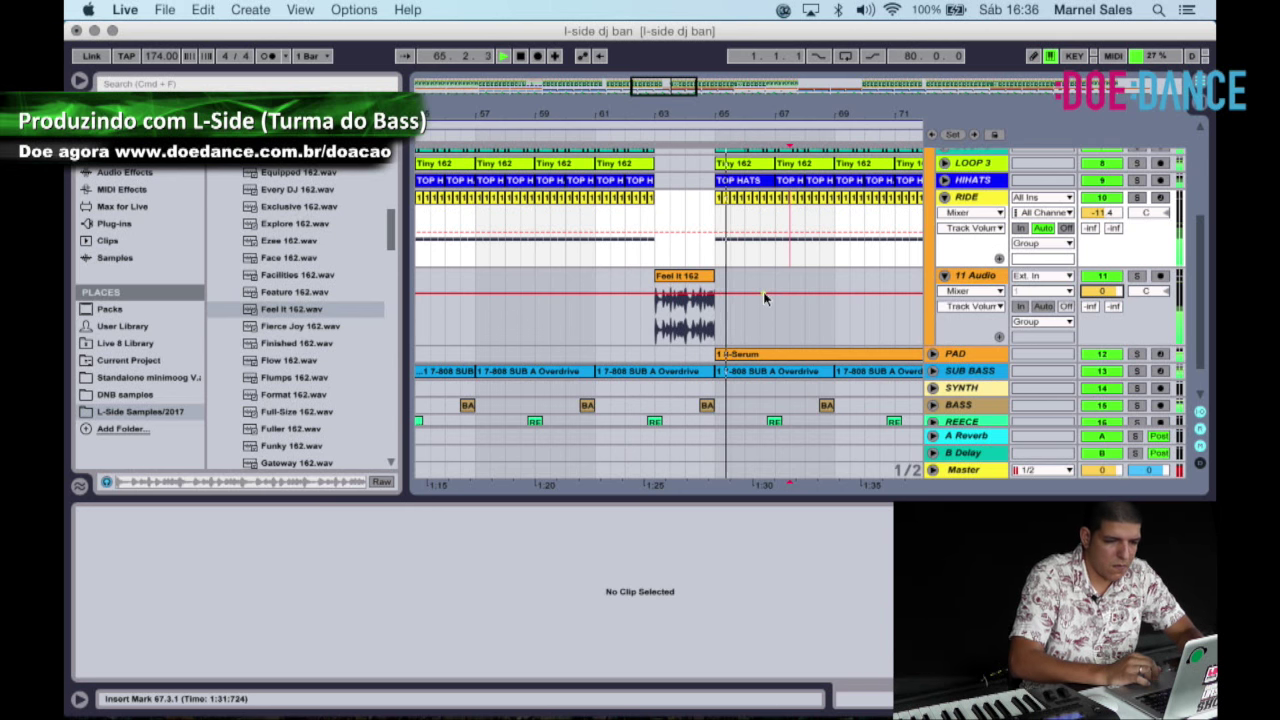
# Add EQ Eight to the 11 Audio track and make band 1 a low cut at about 96.6 Hz.
pyautogui.click(993, 280)
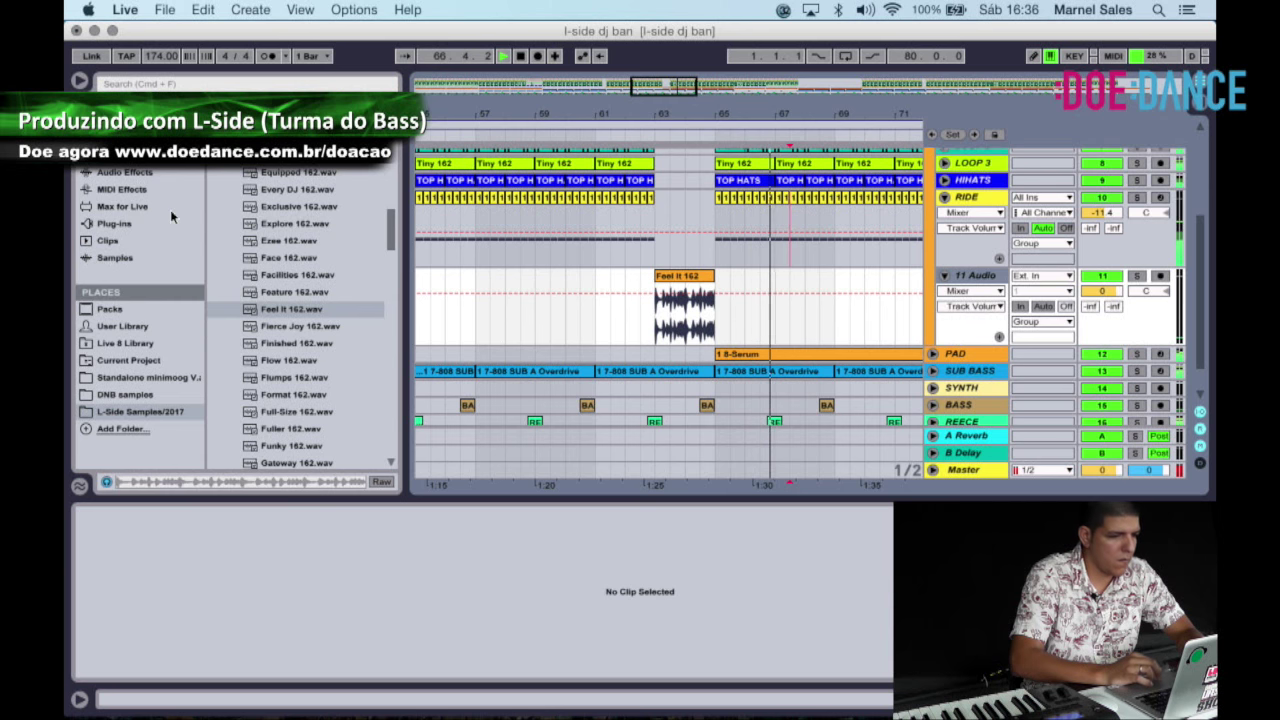
pyautogui.click(122, 172)
pyautogui.scroll(2, 258, 300)
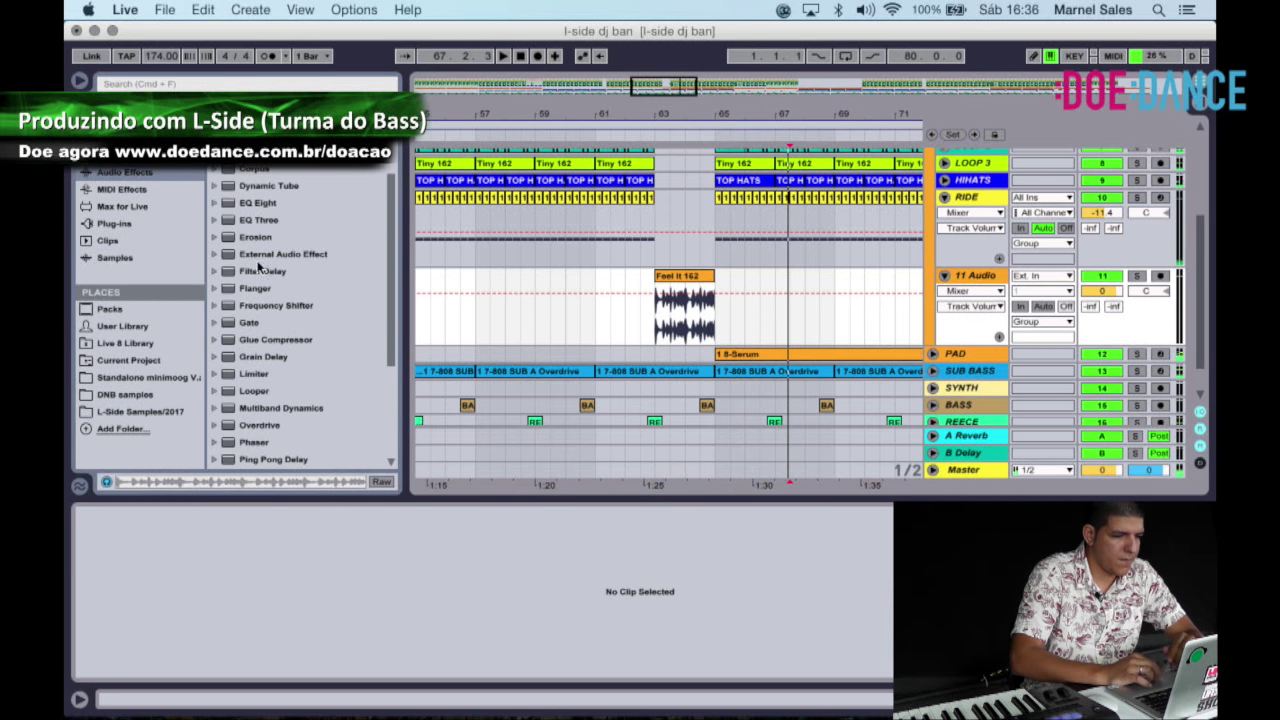
pyautogui.doubleClick(260, 221)
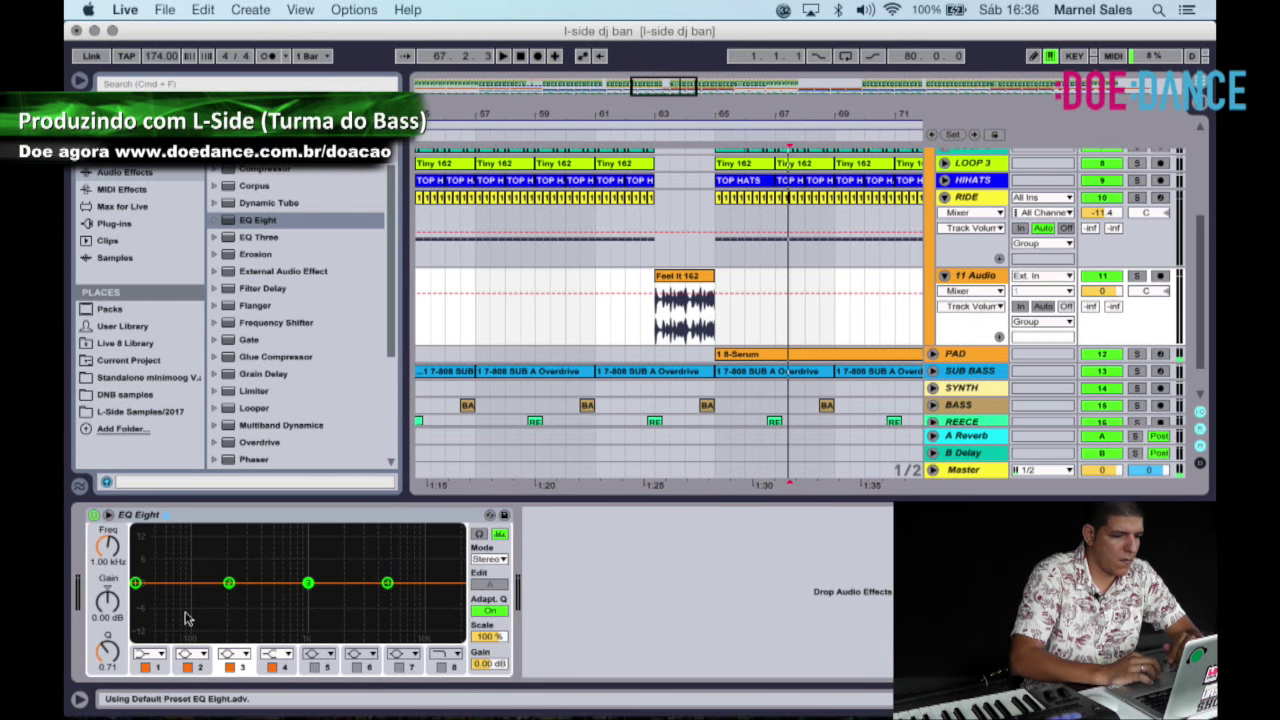
pyautogui.click(150, 654)
pyautogui.click(151, 571)
pyautogui.moveTo(137, 597); pyautogui.dragTo(196, 598)
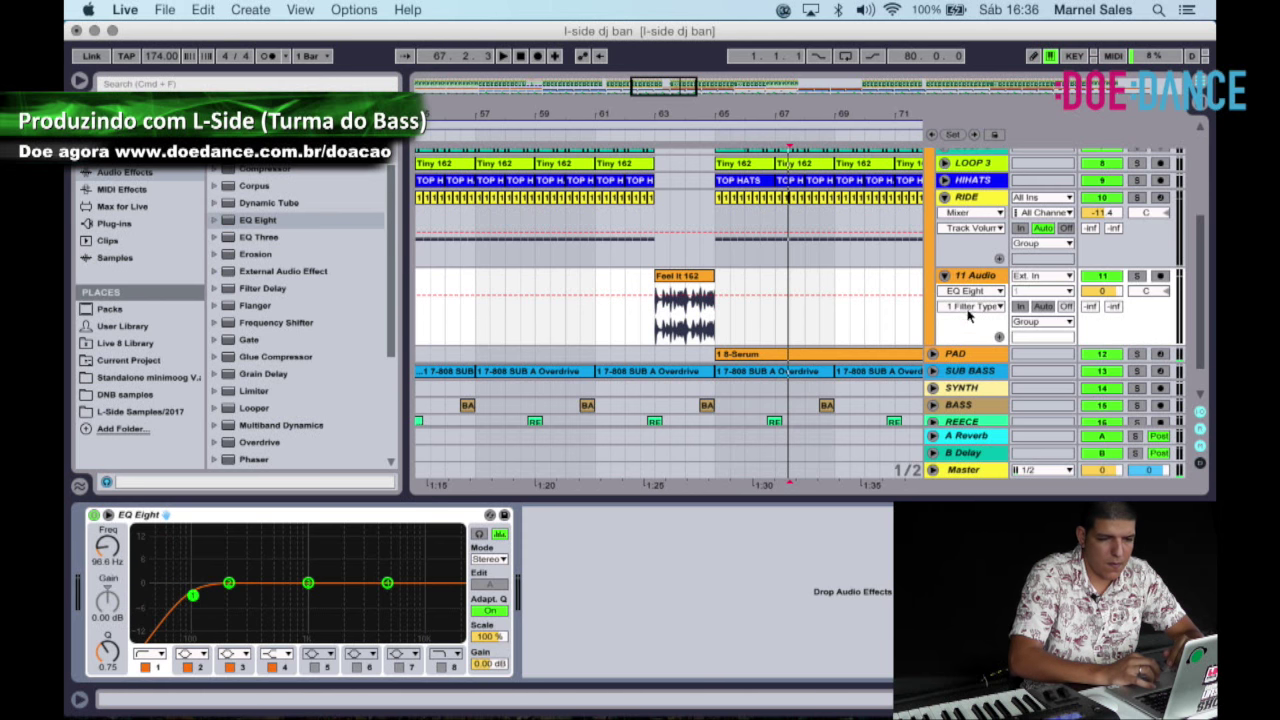
# Automate EQ Eight's 1 Frequency on the 11 Audio track, rising from about 134 Hz at bar 63 to 22.0 kHz at bar 65.
pyautogui.click(968, 310)
pyautogui.click(965, 398)
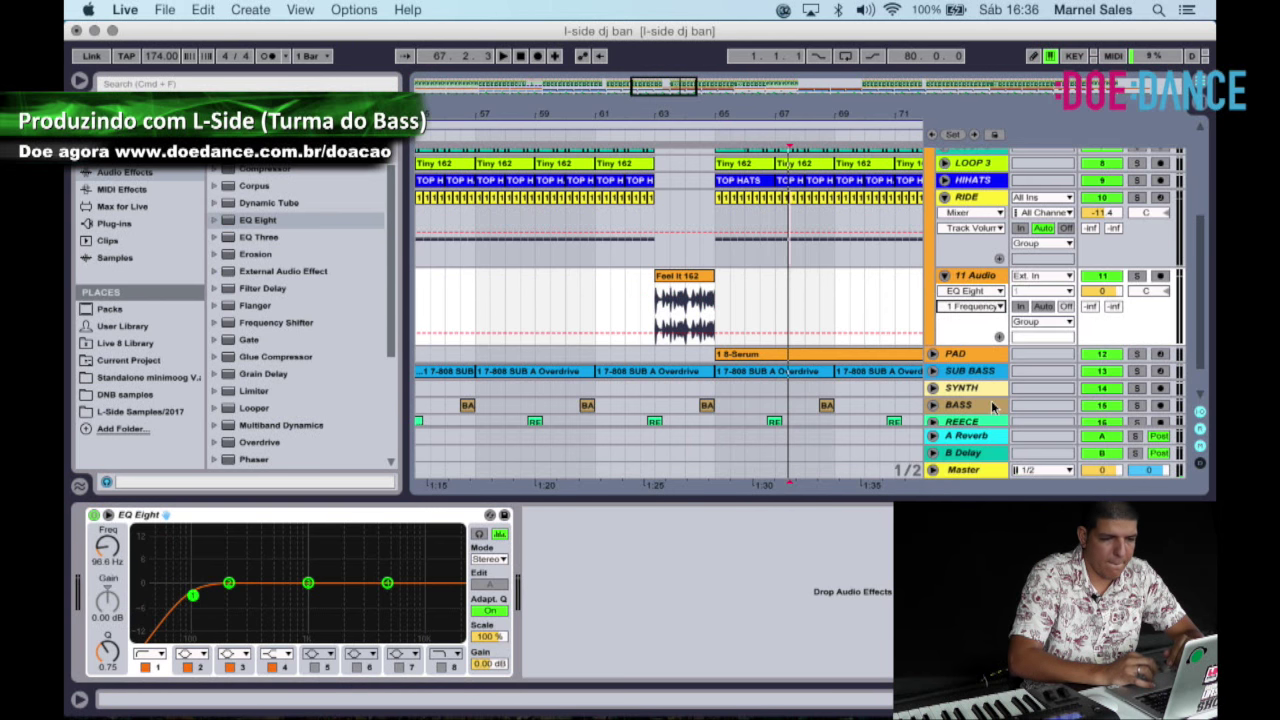
pyautogui.click(655, 336)
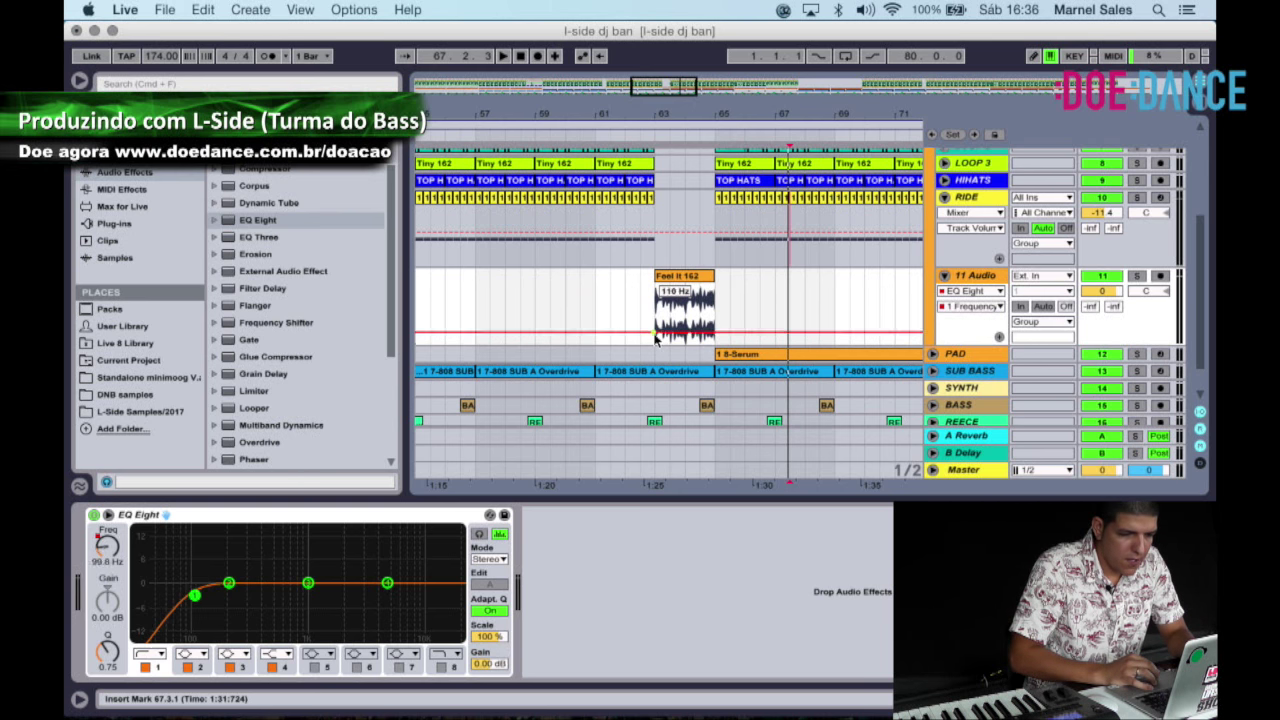
pyautogui.moveTo(712, 336); pyautogui.dragTo(712, 286)
# Add Ping Pong Delay to the 11 Audio track and automate its Dry/Wet from 0% at bar 64 up to 61% at bar 65.
pyautogui.click(975, 279)
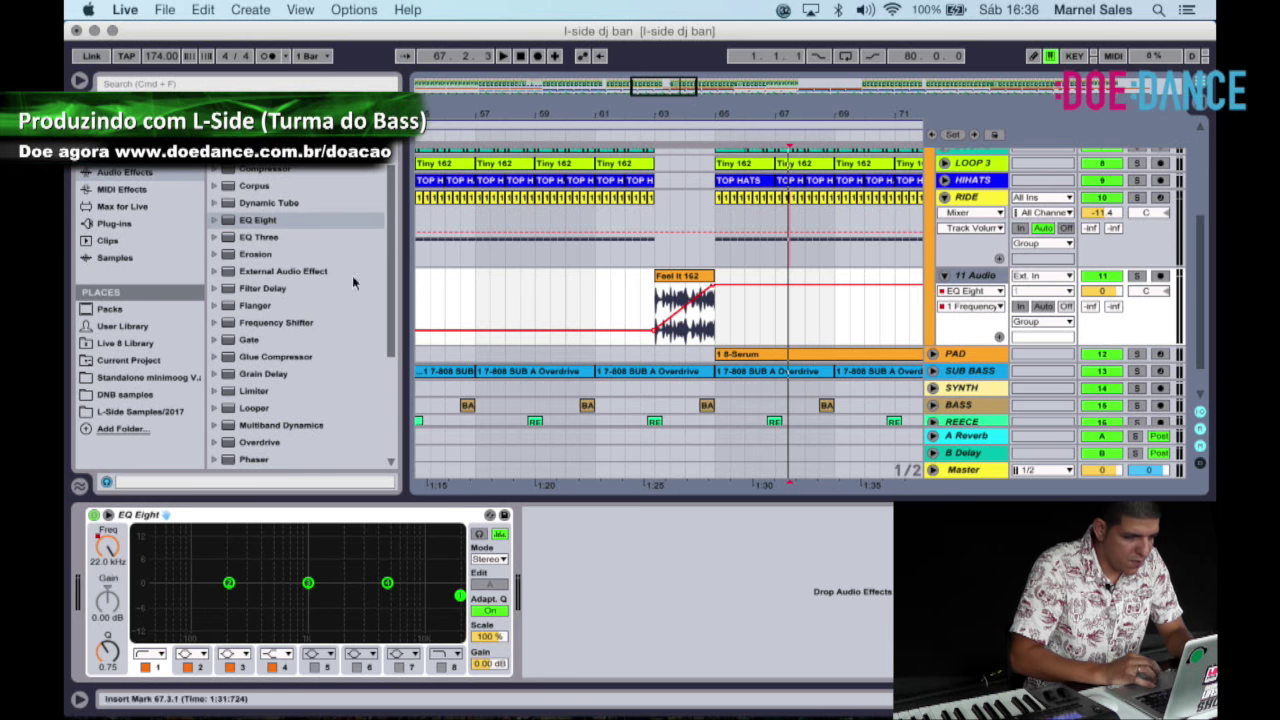
pyautogui.scroll(-4, 282, 287)
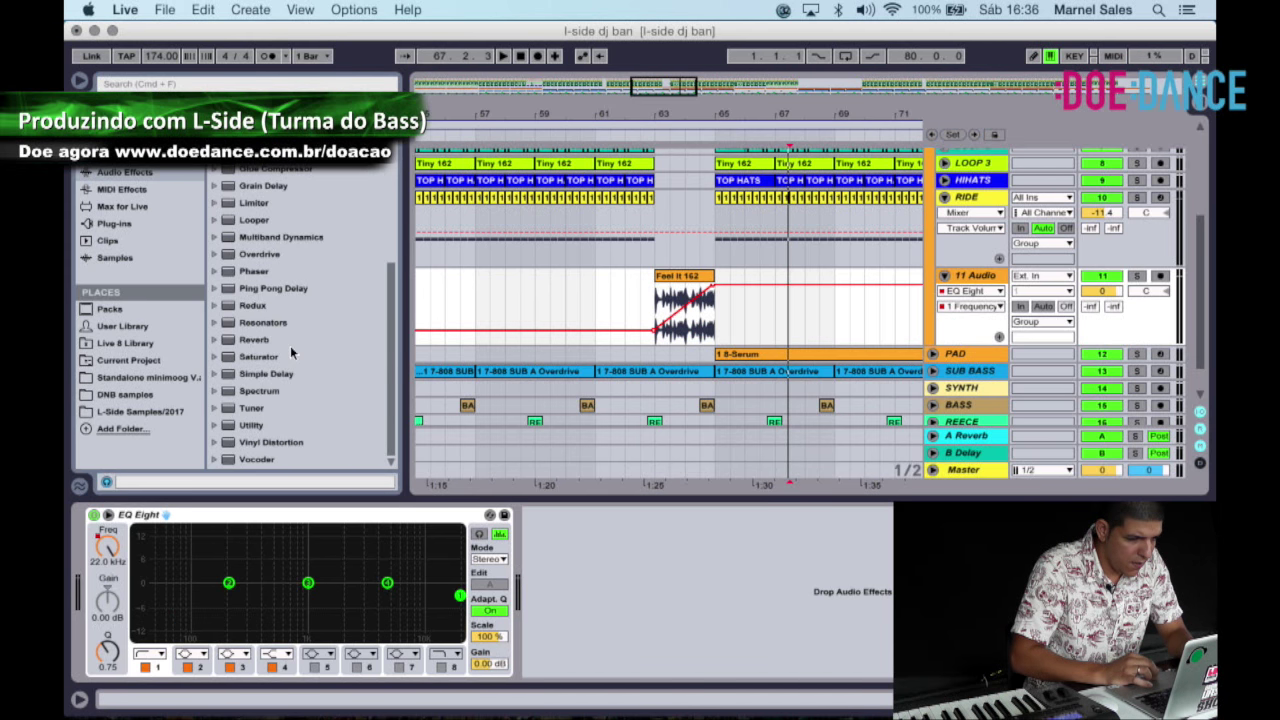
pyautogui.doubleClick(287, 290)
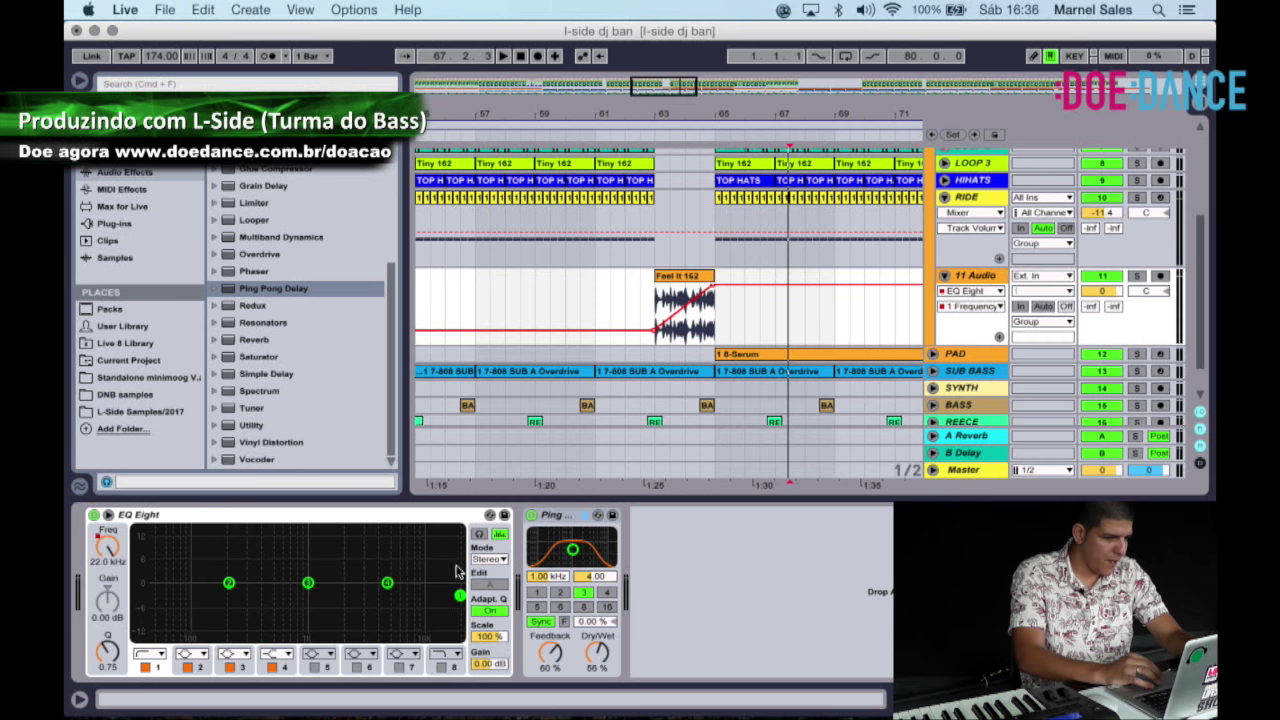
pyautogui.moveTo(610, 656); pyautogui.dragTo(610, 658)
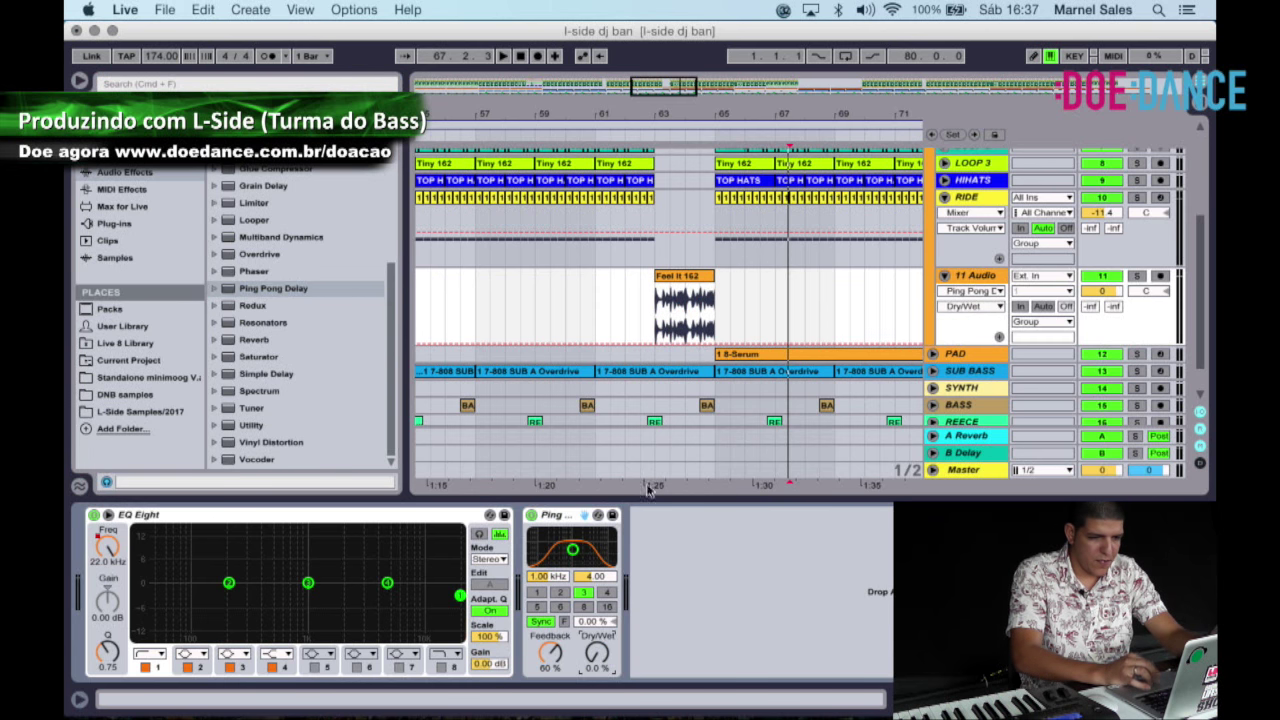
pyautogui.click(687, 343)
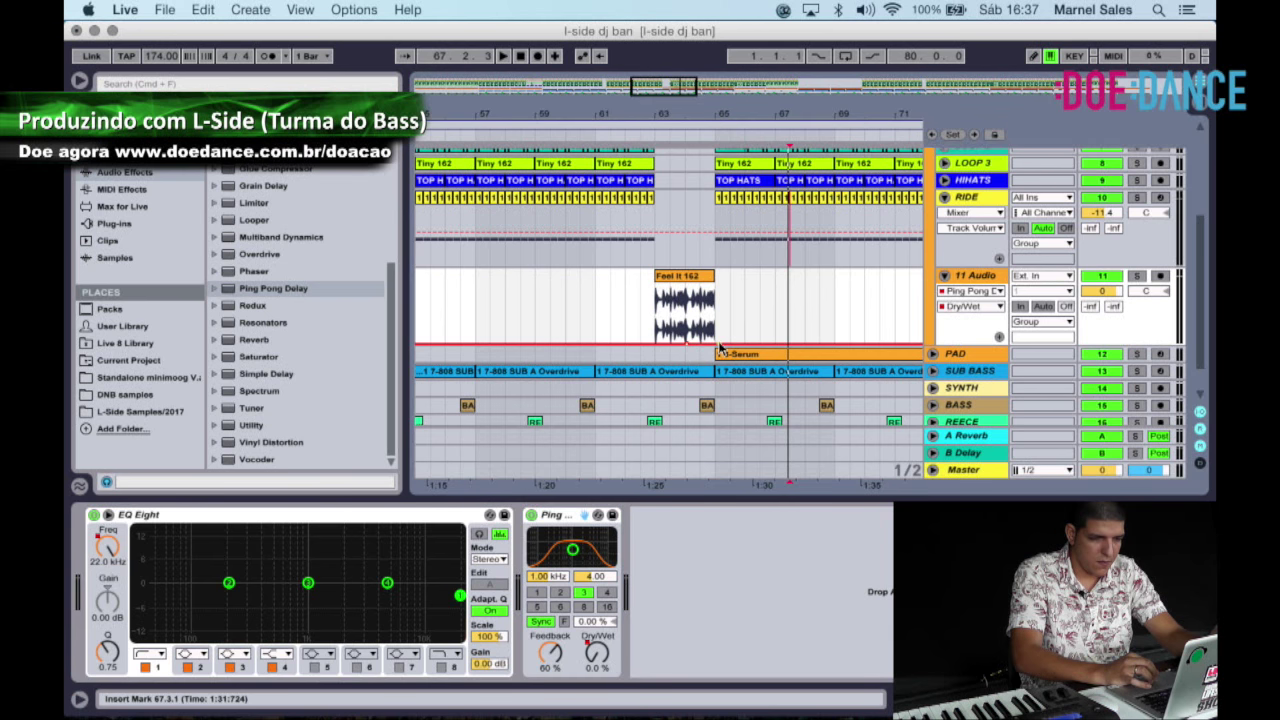
pyautogui.moveTo(716, 344); pyautogui.dragTo(716, 316)
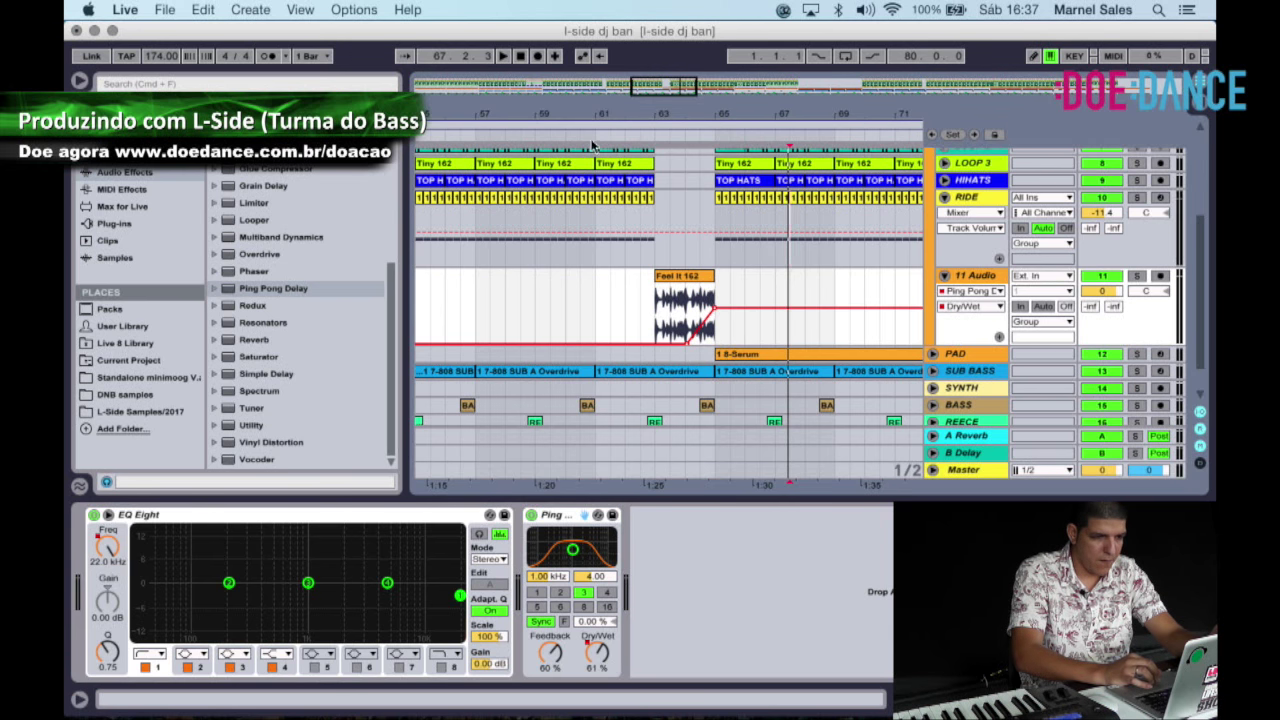
# Play the transition into bar 65 and show the EQ Eight 1 Frequency automation on the 11 Audio track.
pyautogui.click(572, 141)
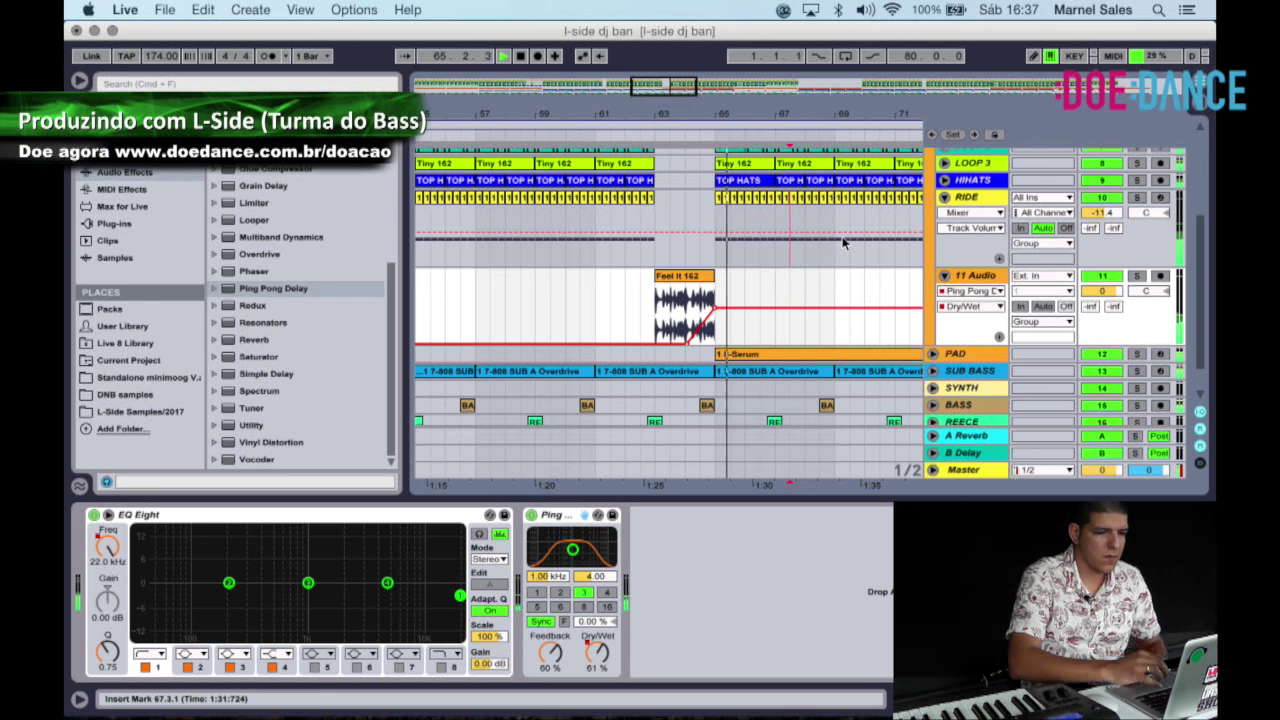
pyautogui.click(629, 137)
pyautogui.press('space')
pyautogui.click(977, 287)
pyautogui.click(960, 322)
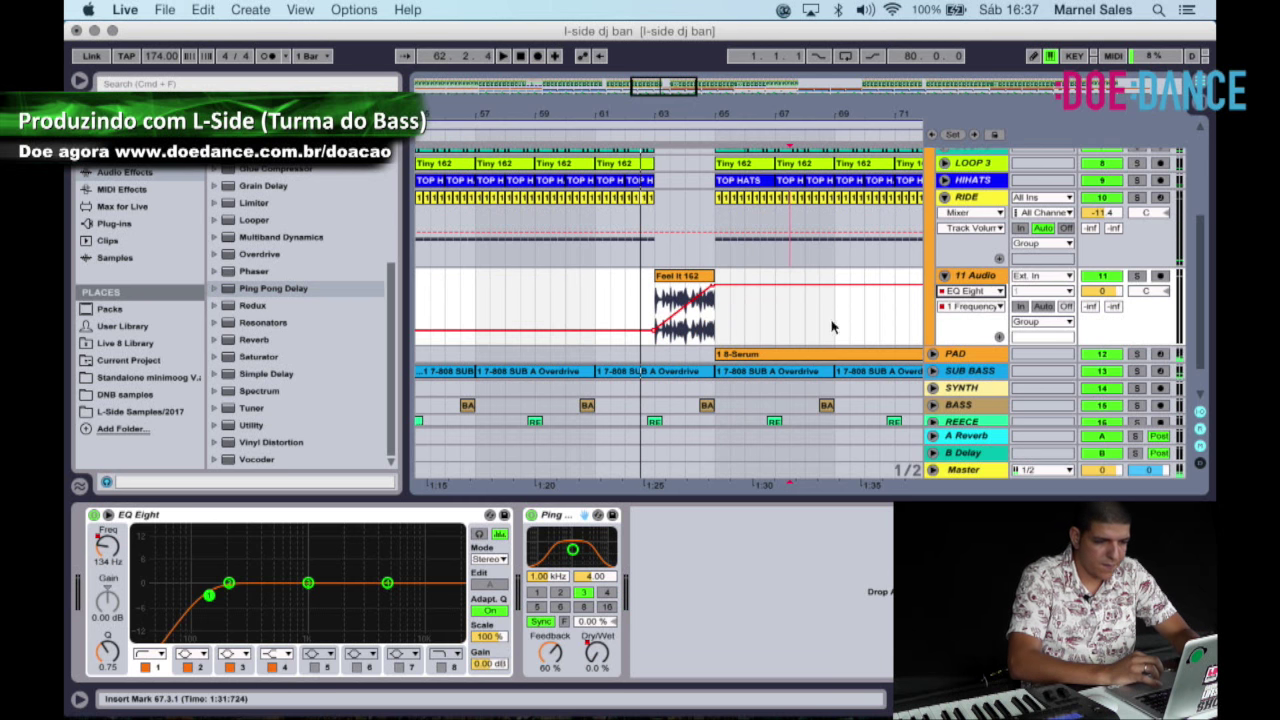
# Lower the EQ Eight 1 Frequency automation point at bar 65 on the 11 Audio track to 2.70 kHz and play the transition.
pyautogui.moveTo(716, 289); pyautogui.dragTo(716, 302)
pyautogui.click(597, 140)
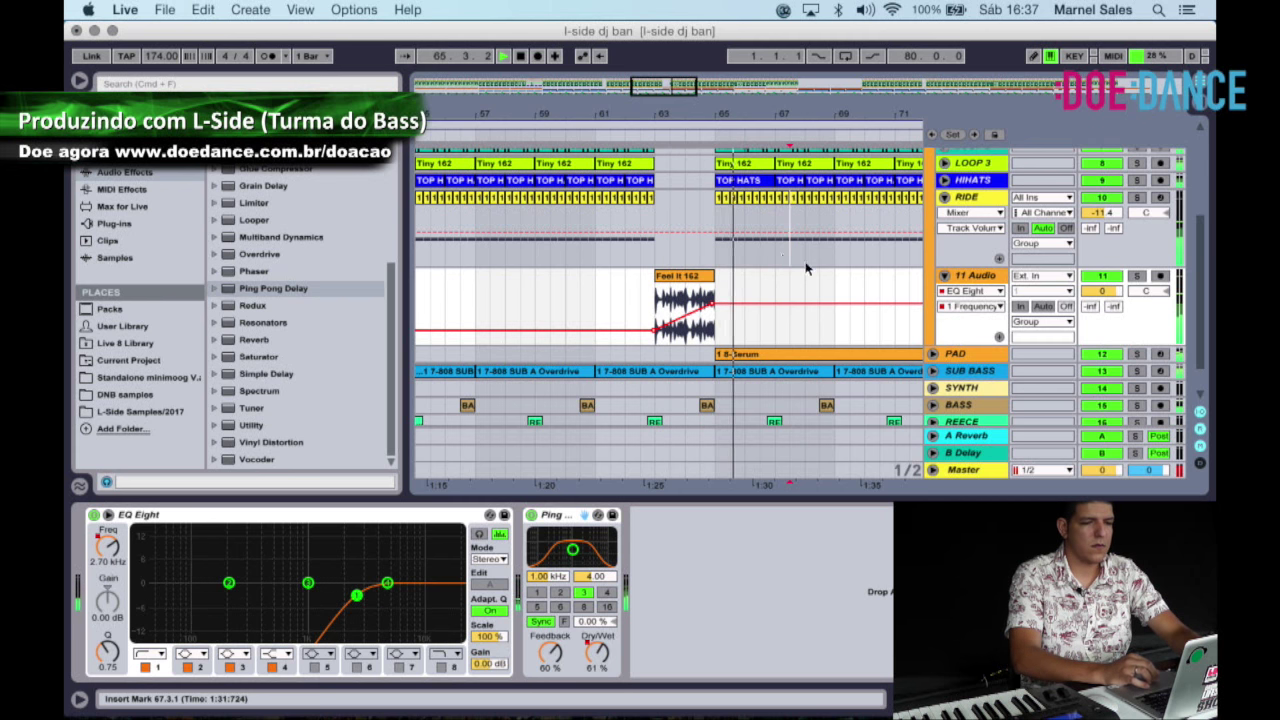
# Fold the 11 Audio and RIDE tracks and collapse the DRUMS group.
pyautogui.moveTo(785, 114); pyautogui.dragTo(785, 100)
pyautogui.scroll(-2, 783, 244)
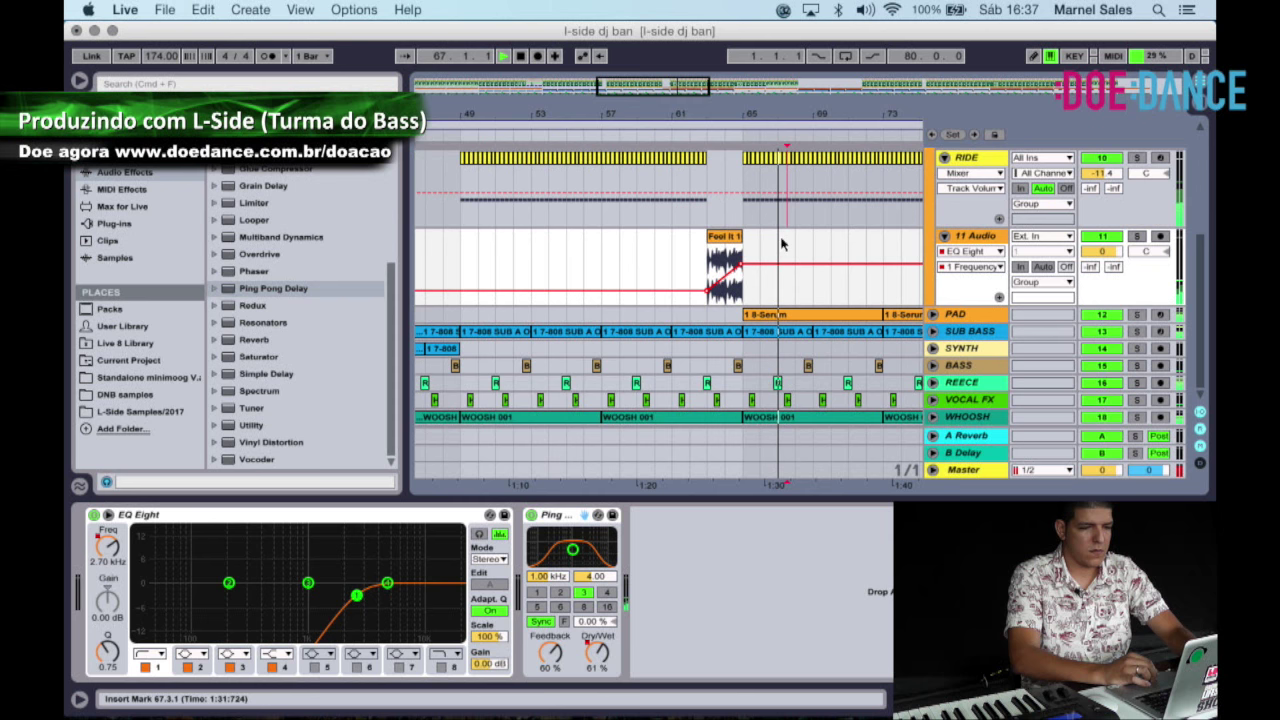
pyautogui.click(944, 236)
pyautogui.click(944, 160)
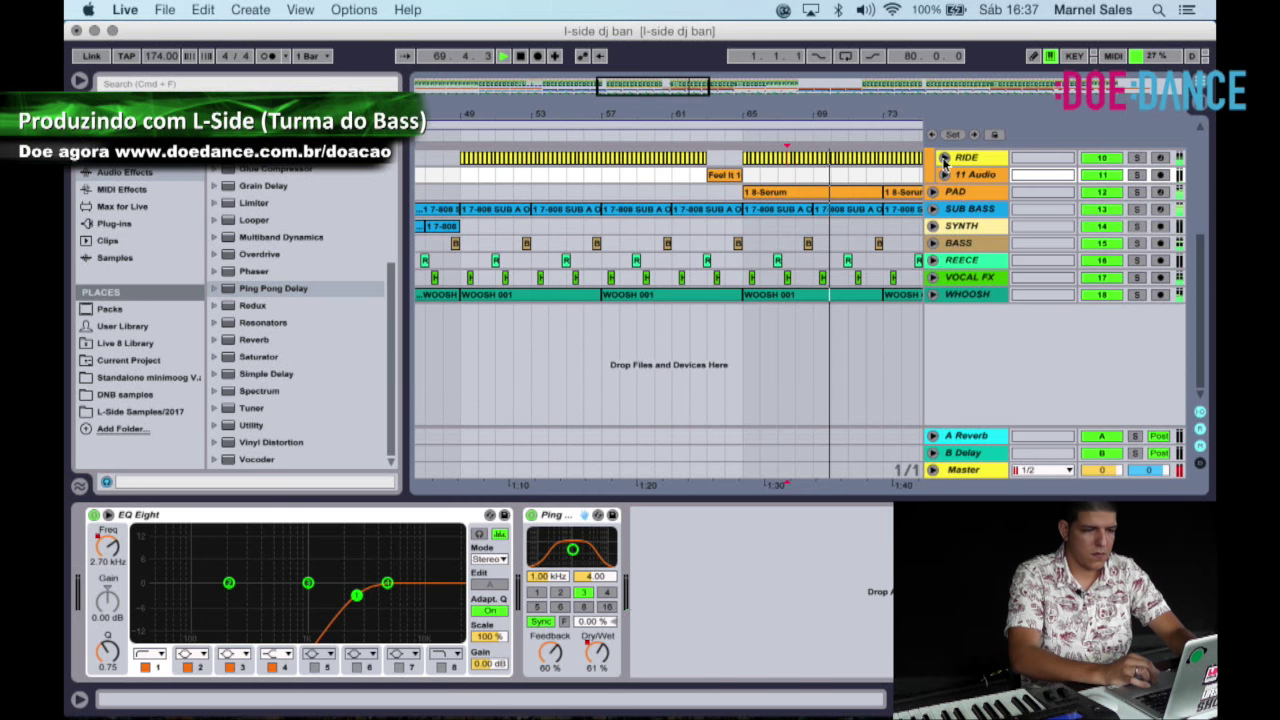
pyautogui.scroll(5, 940, 160)
pyautogui.click(934, 158)
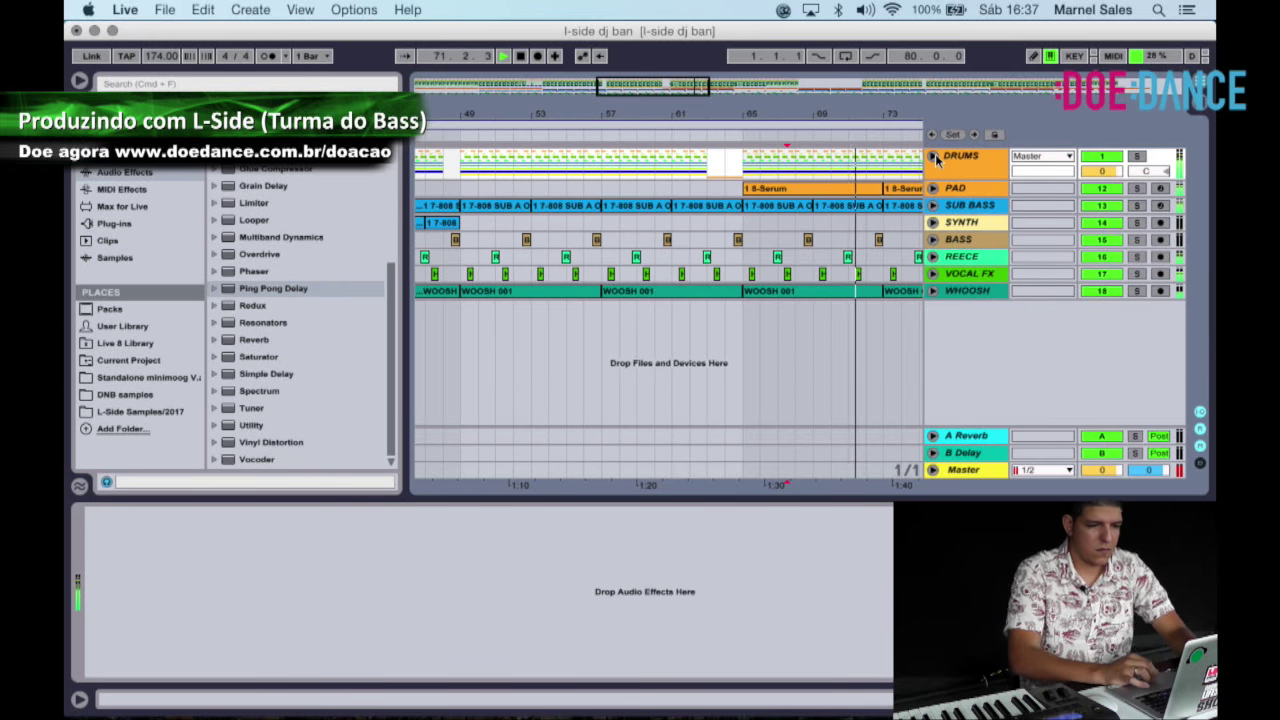
# Insert a new MIDI track below the PAD track and load the Serum plug-in on it.
pyautogui.click(955, 189)
pyautogui.rightClick(955, 189)
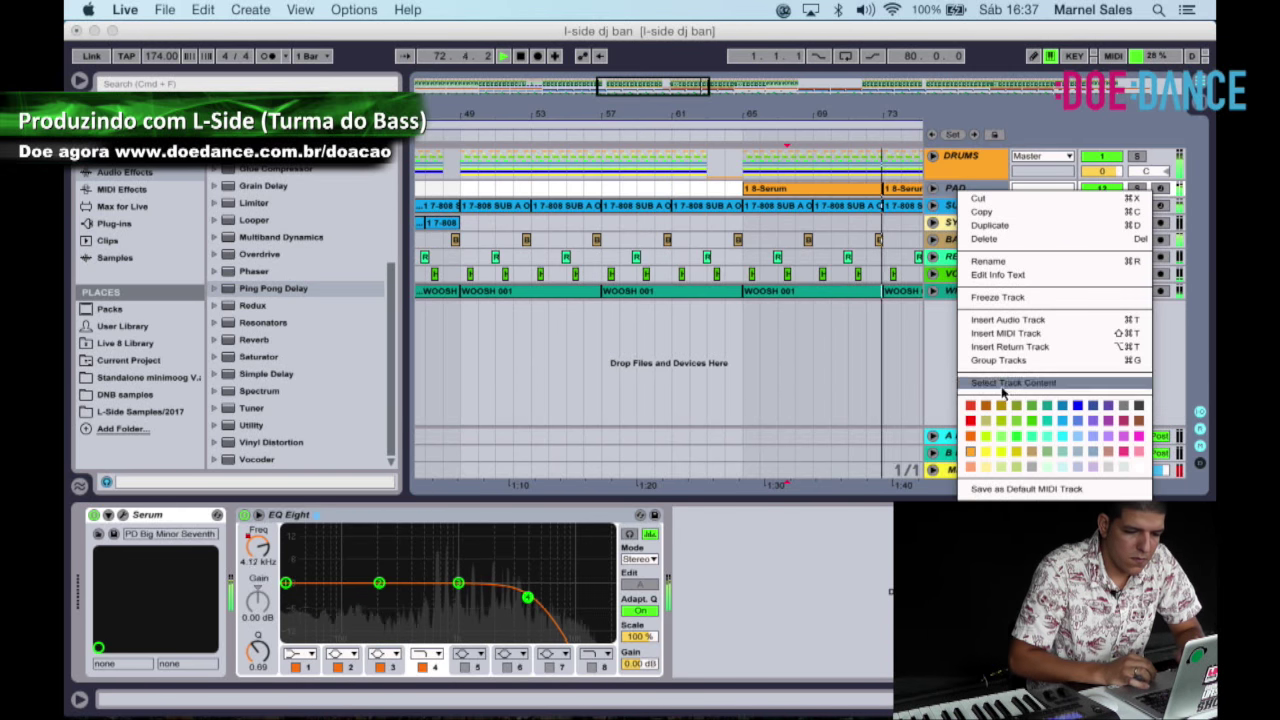
pyautogui.click(999, 336)
pyautogui.moveTo(800, 110); pyautogui.dragTo(655, 122)
pyautogui.click(112, 223)
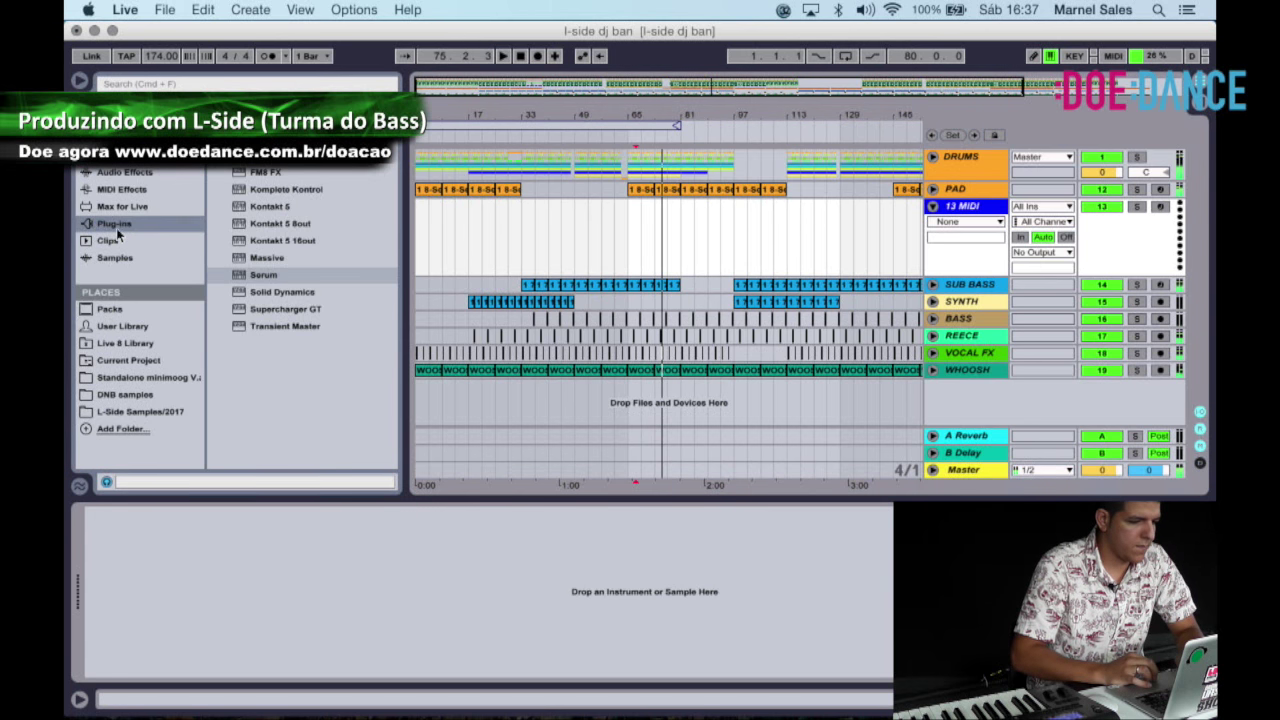
pyautogui.click(274, 279)
pyautogui.doubleClick(274, 279)
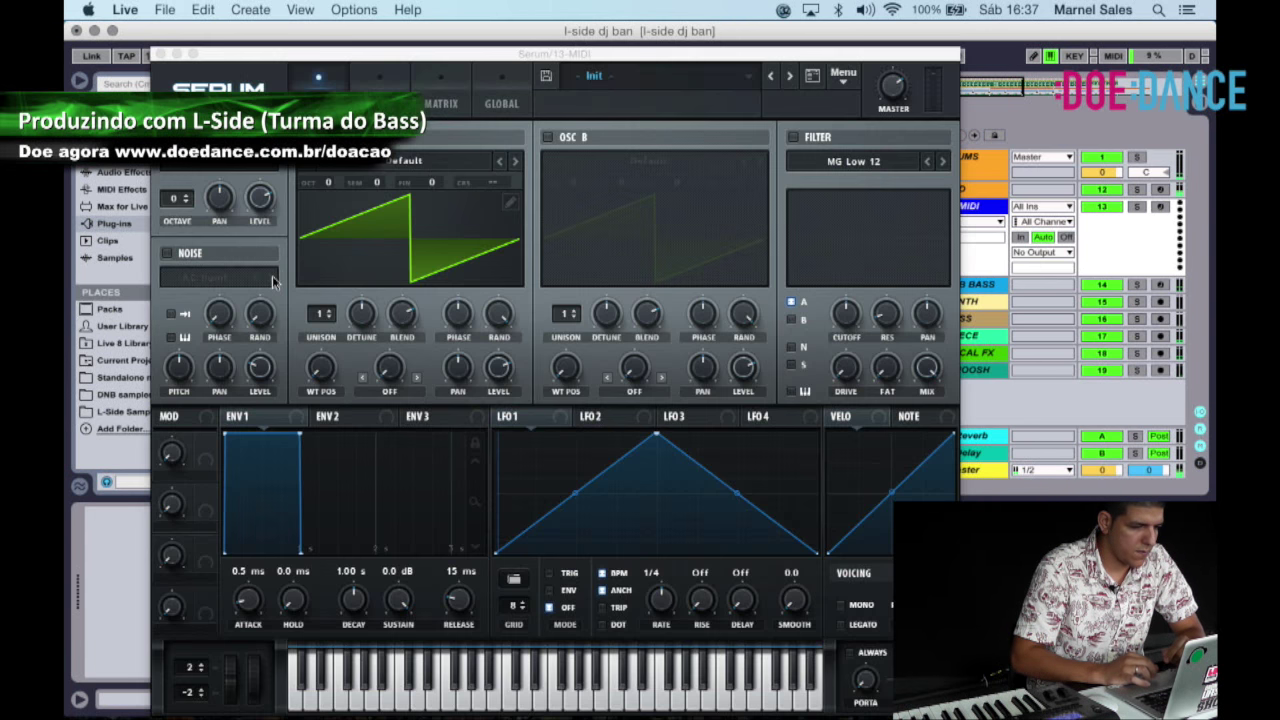
# Load the LD 8bitcycle [AF] lead preset in Serum and lower the 13 Serum track's volume to -10.0 dB.
pyautogui.click(752, 83)
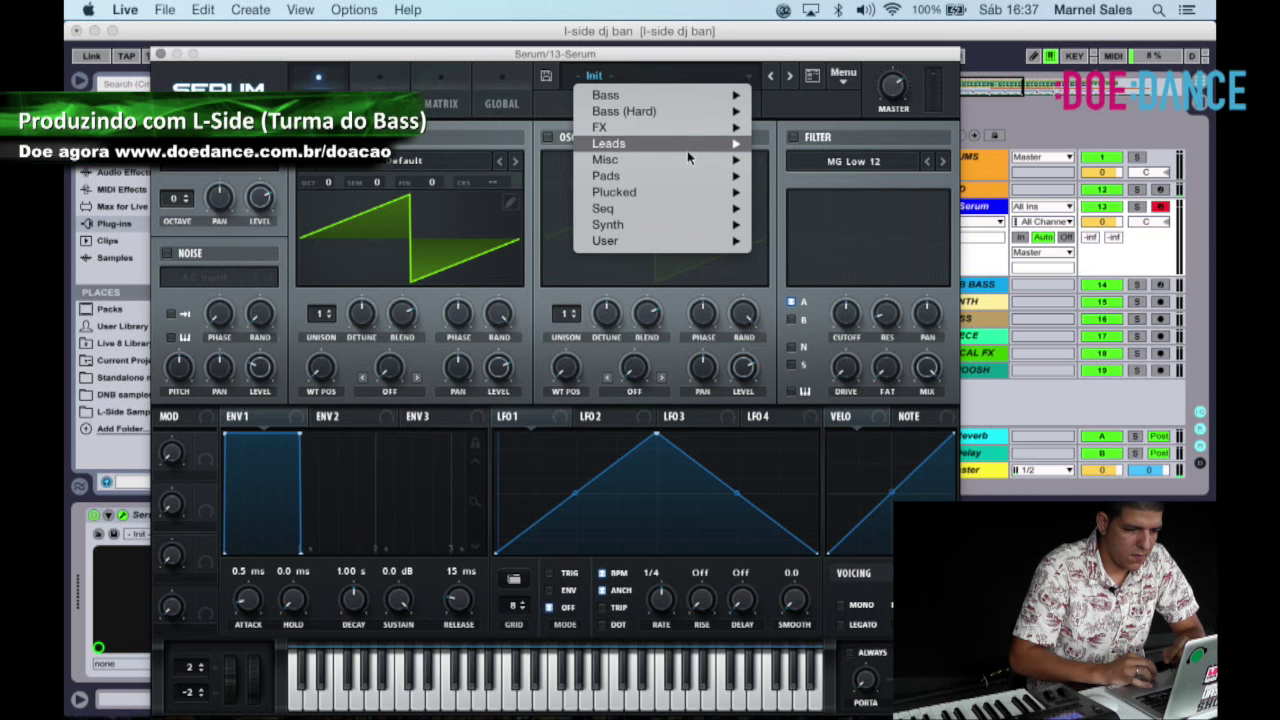
pyautogui.moveTo(687, 146)
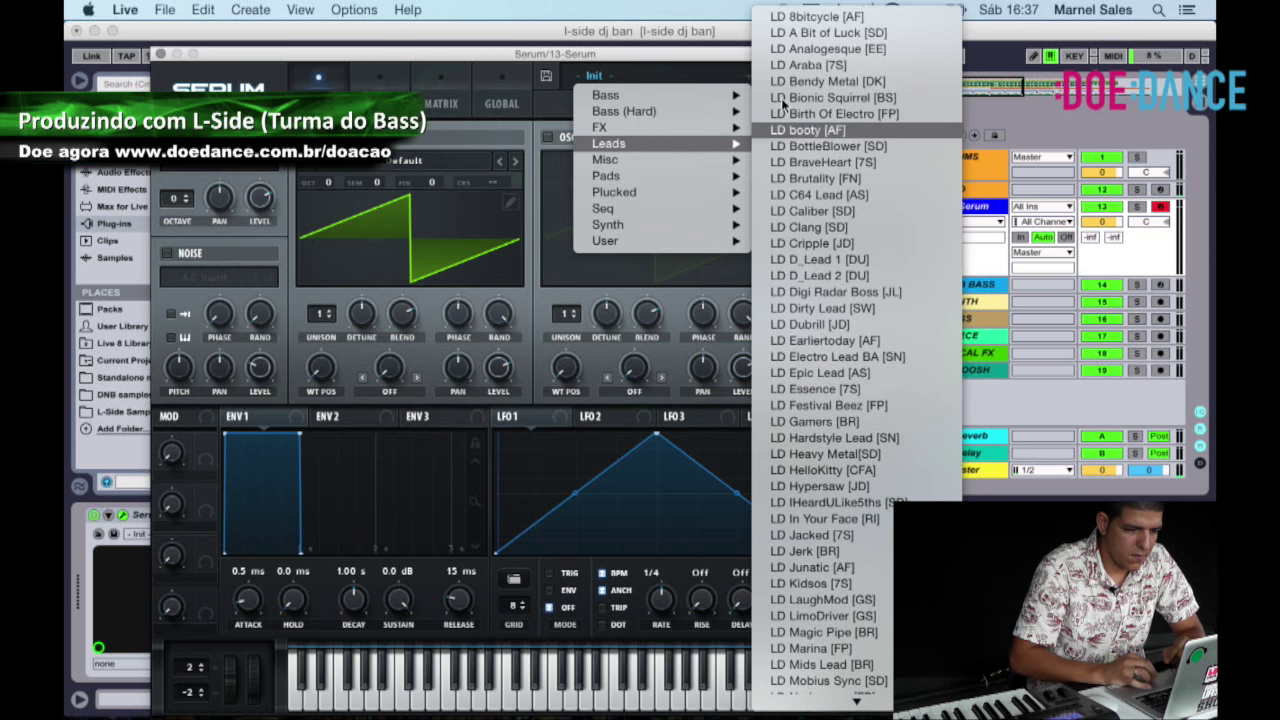
pyautogui.click(808, 18)
pyautogui.click(160, 54)
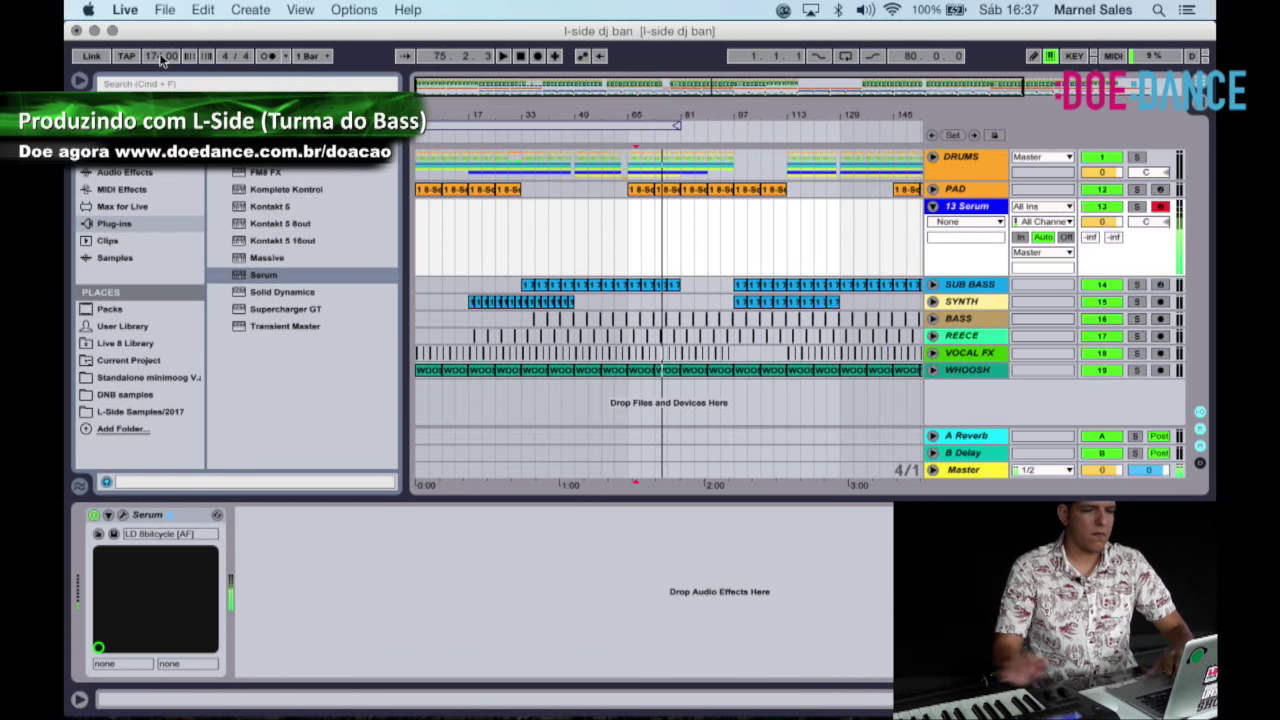
pyautogui.moveTo(1100, 222); pyautogui.dragTo(1103, 229)
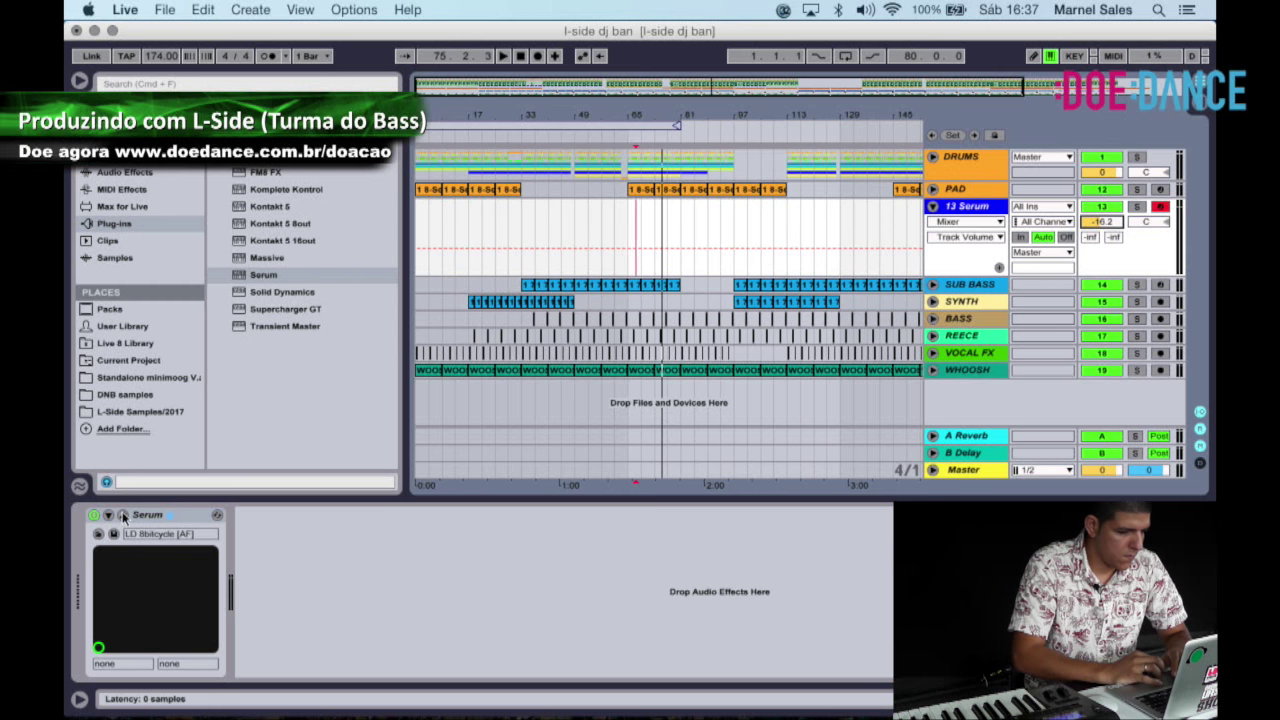
# Audition the following Serum lead presets up to LD Bendy Metal [DK], close the plug-in window and play the arrangement.
pyautogui.click(123, 516)
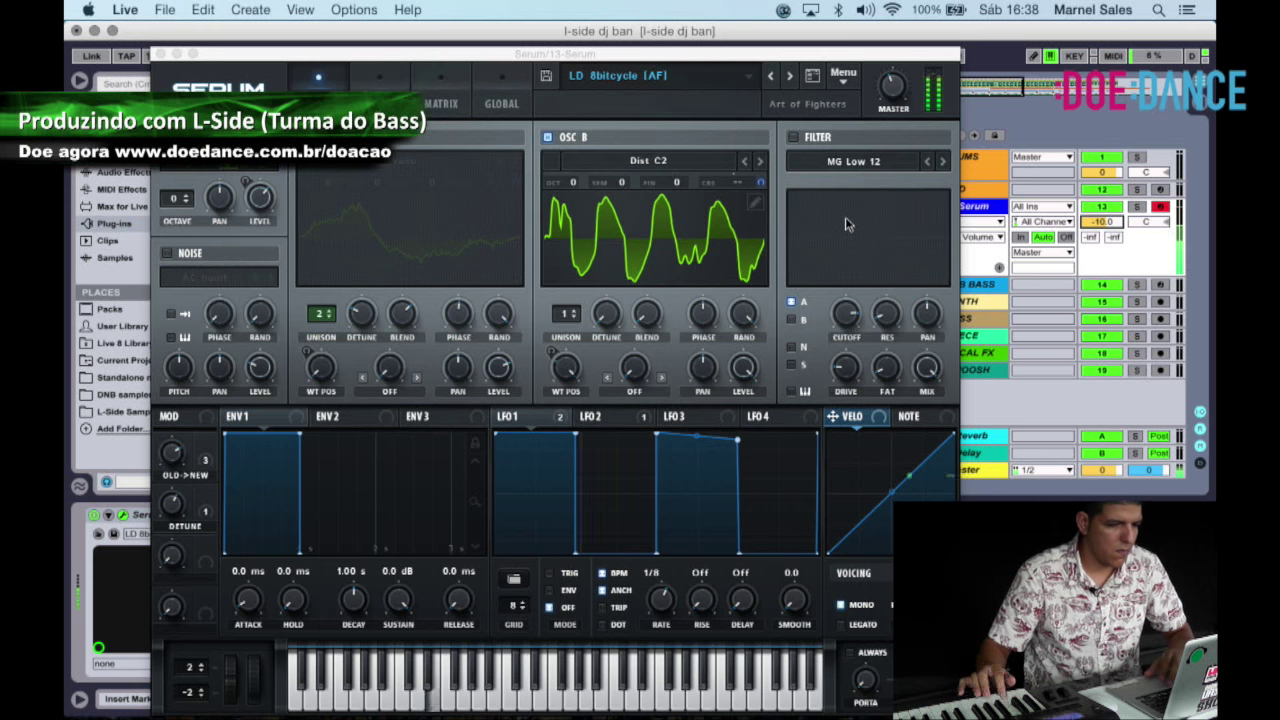
pyautogui.click(788, 80)
pyautogui.click(789, 77)
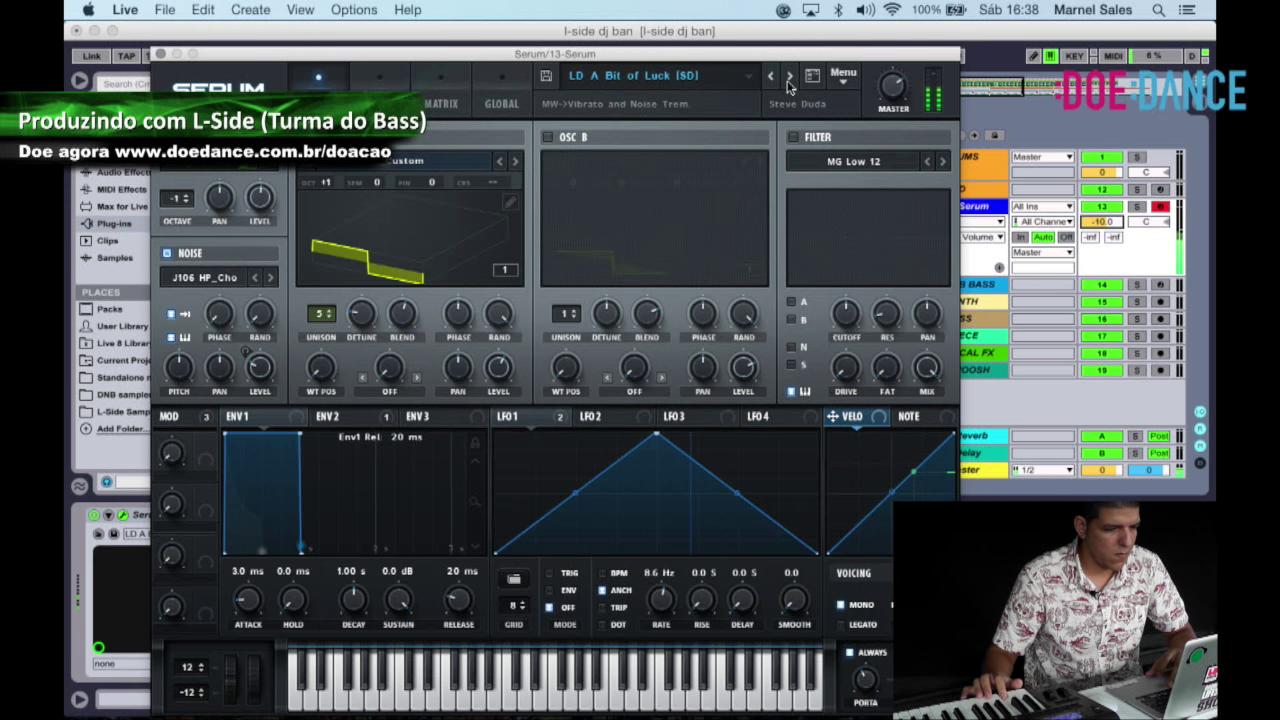
pyautogui.click(789, 78)
pyautogui.click(789, 78)
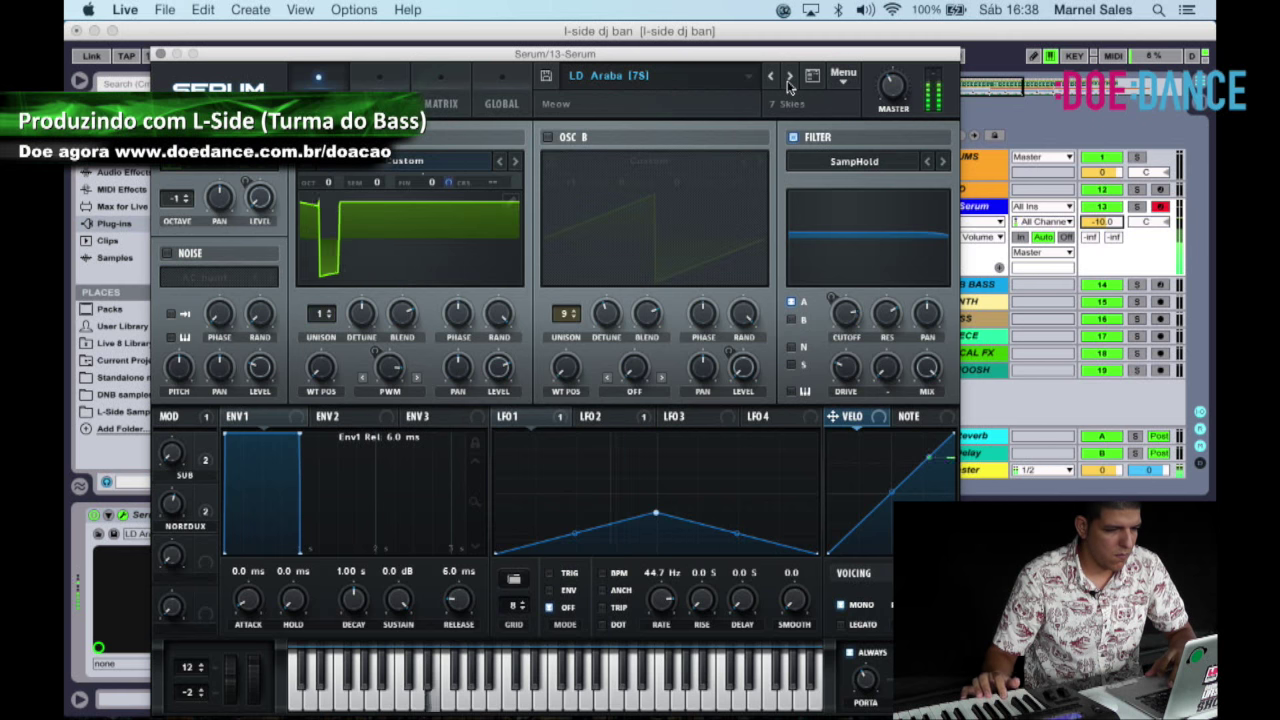
pyautogui.click(789, 78)
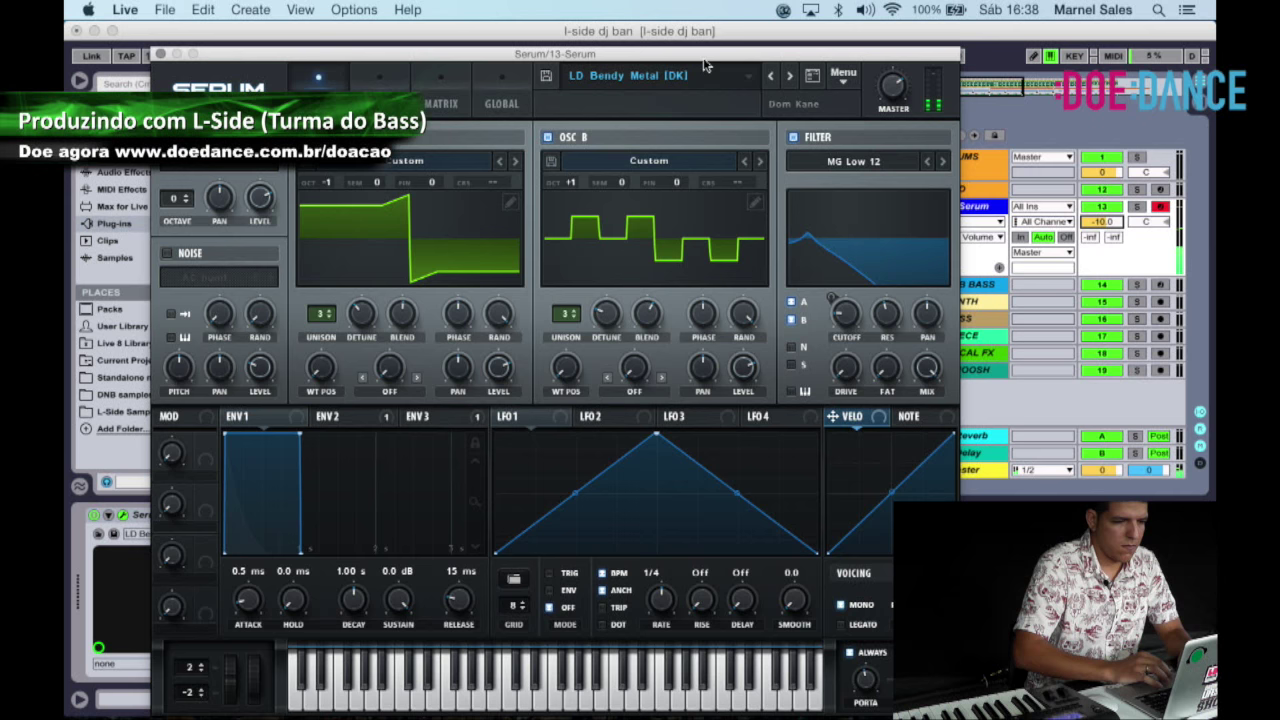
pyautogui.click(160, 54)
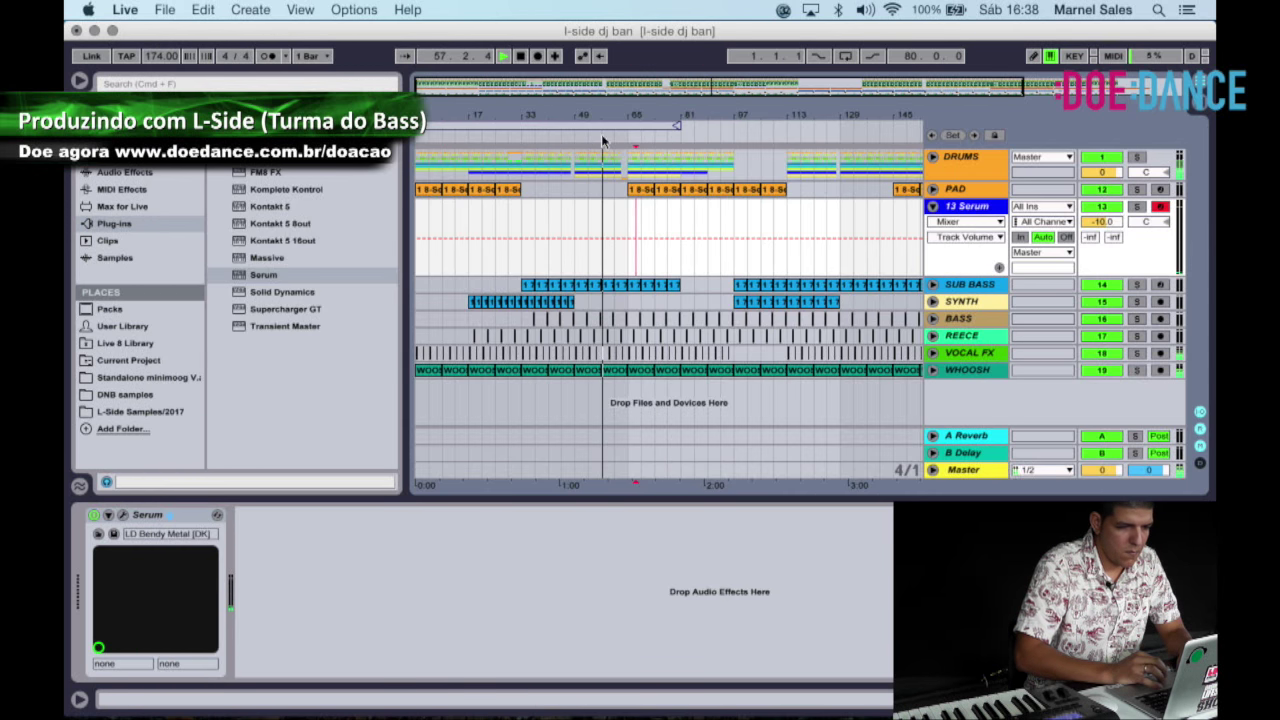
# Try recording a lead take on the 13 Serum track from about bar 57 and delete the recorded clip.
pyautogui.click(538, 56)
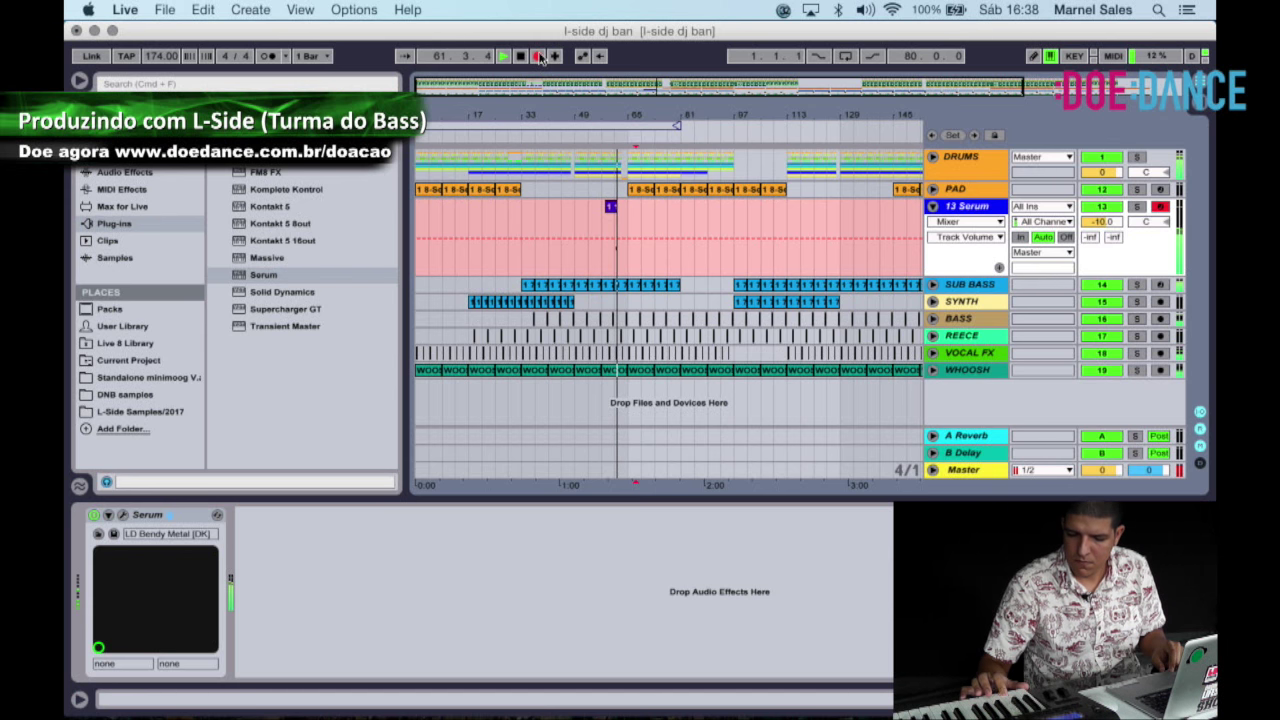
pyautogui.press('space')
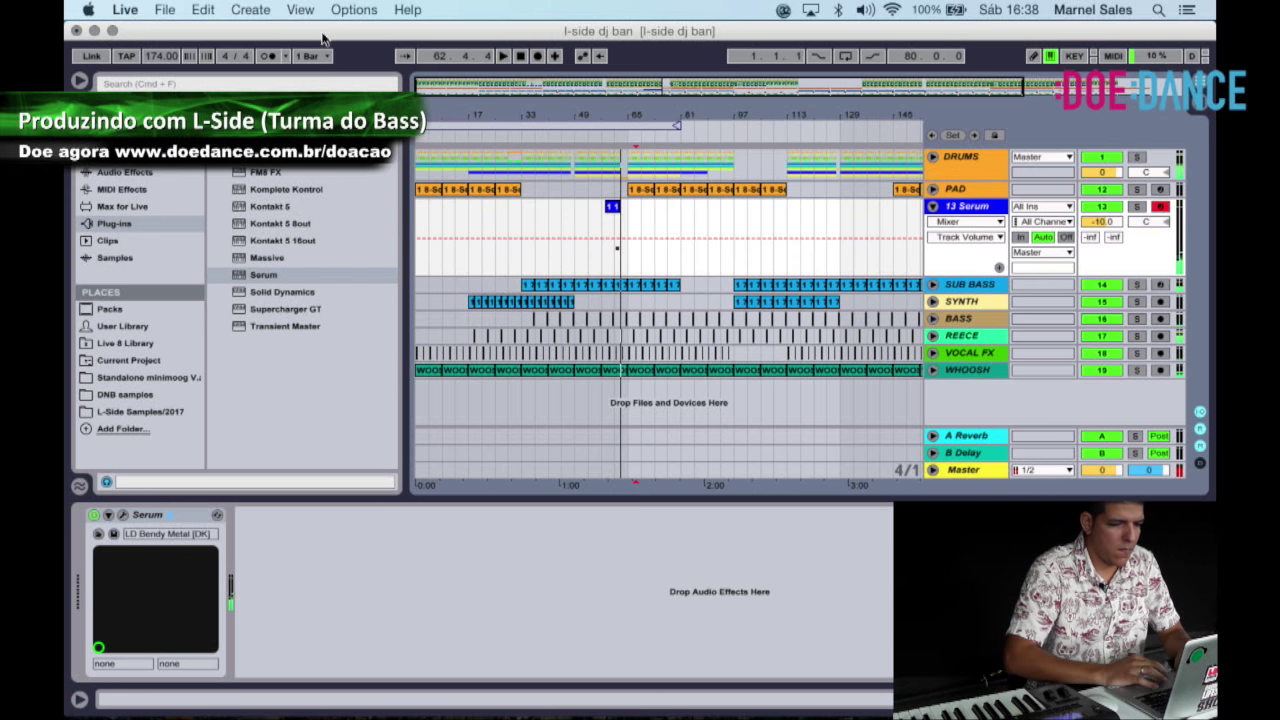
pyautogui.moveTo(621, 113); pyautogui.dragTo(621, 163)
pyautogui.moveTo(645, 205); pyautogui.dragTo(556, 214)
pyautogui.press('Delete')
# Audition Serum lead presets up to LD Cripple [JD] during playback and set the 13 Serum track's volume to -7.0 dB.
pyautogui.press('space')
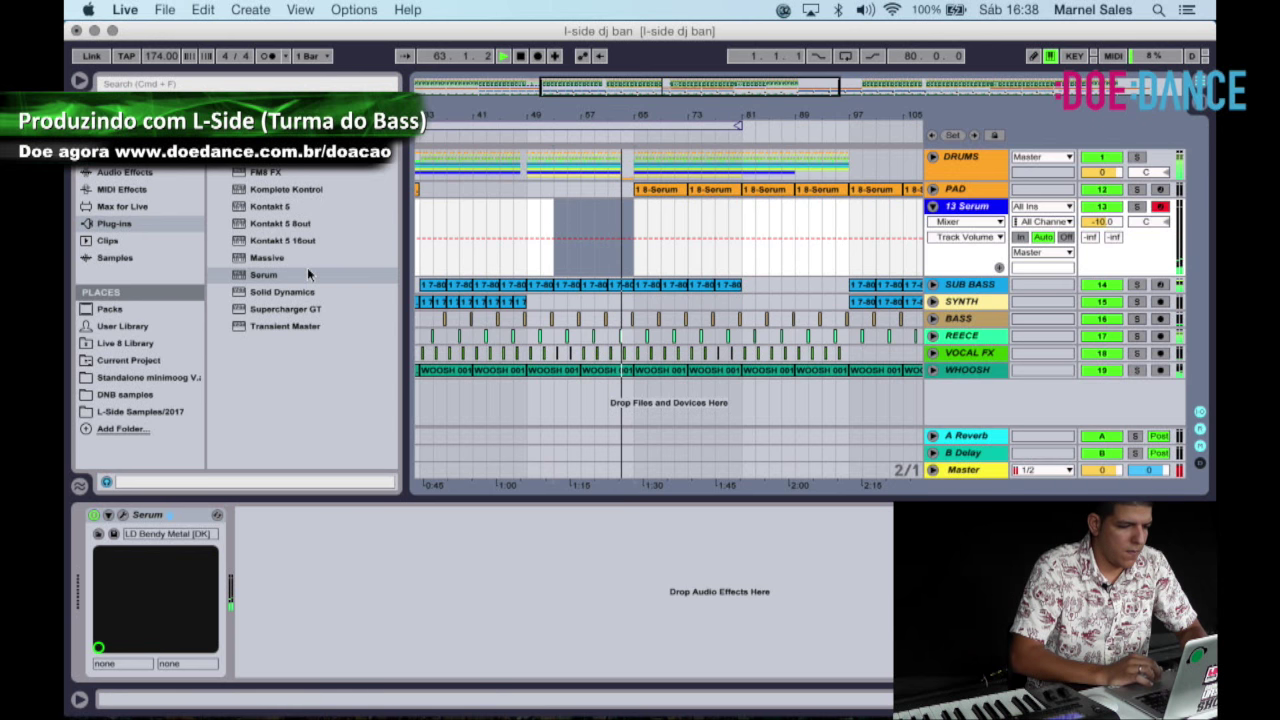
pyautogui.click(124, 516)
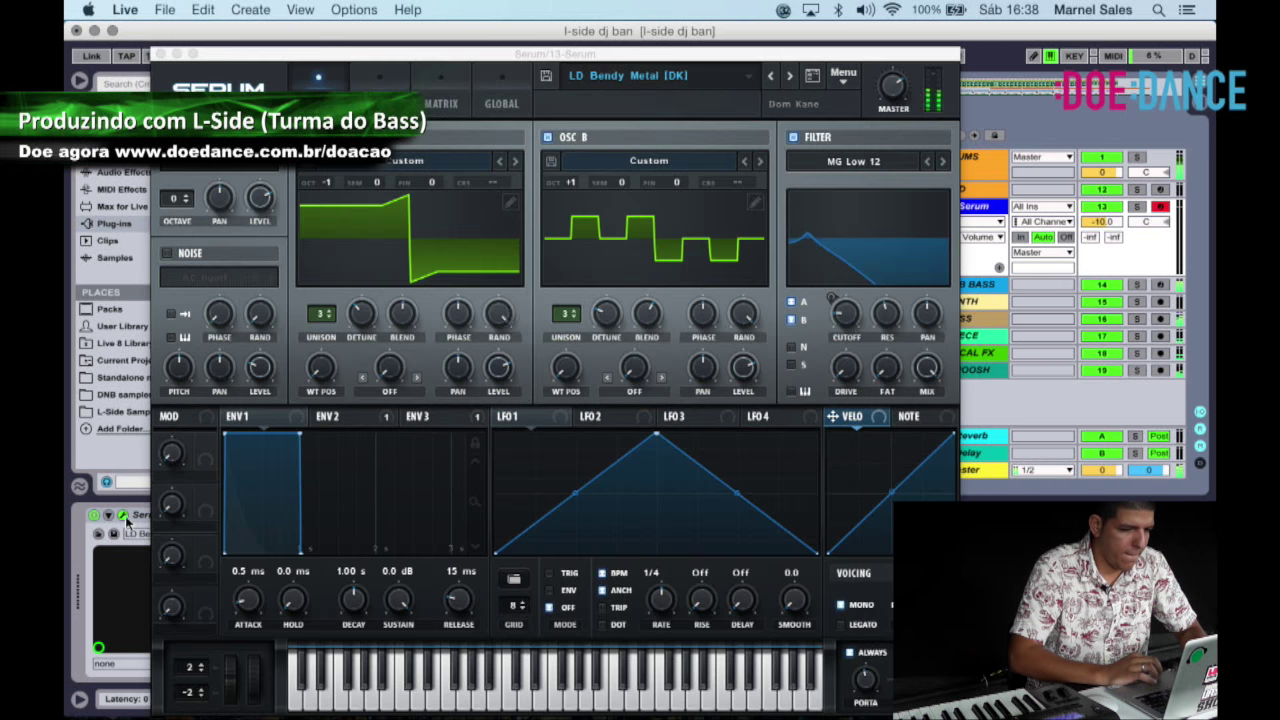
pyautogui.click(791, 77)
pyautogui.click(791, 77)
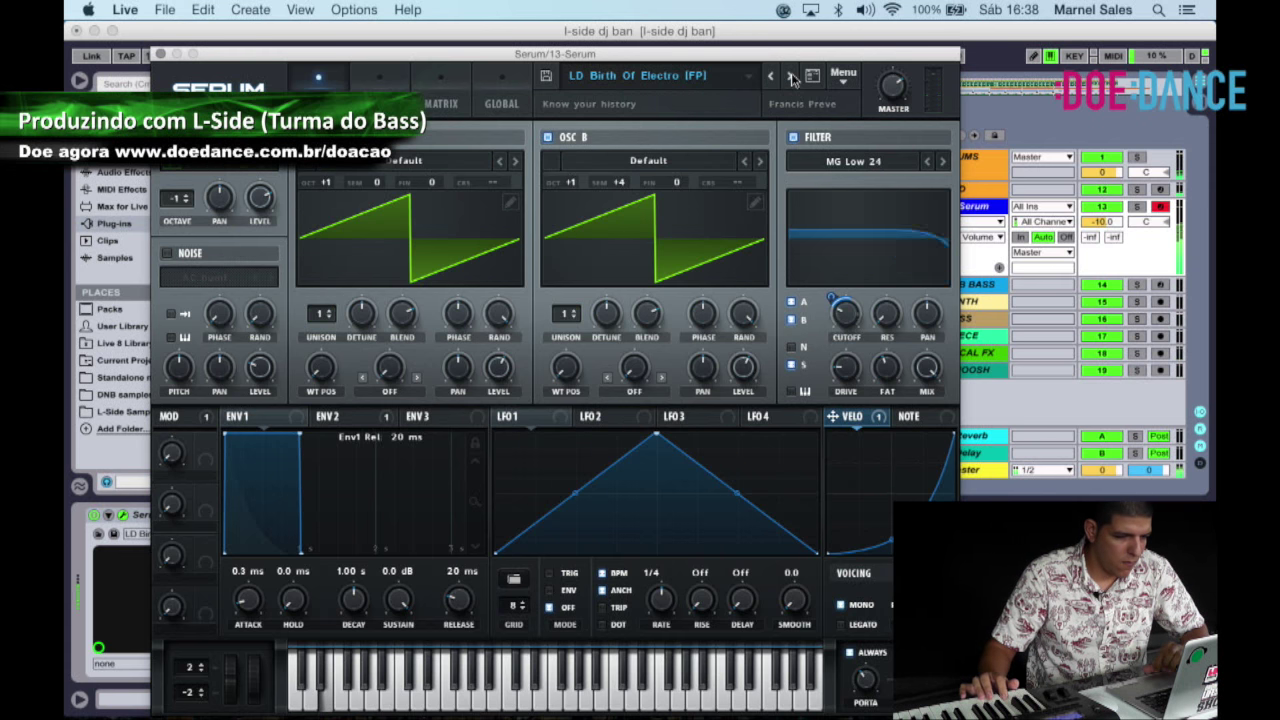
pyautogui.click(791, 77)
pyautogui.click(791, 77)
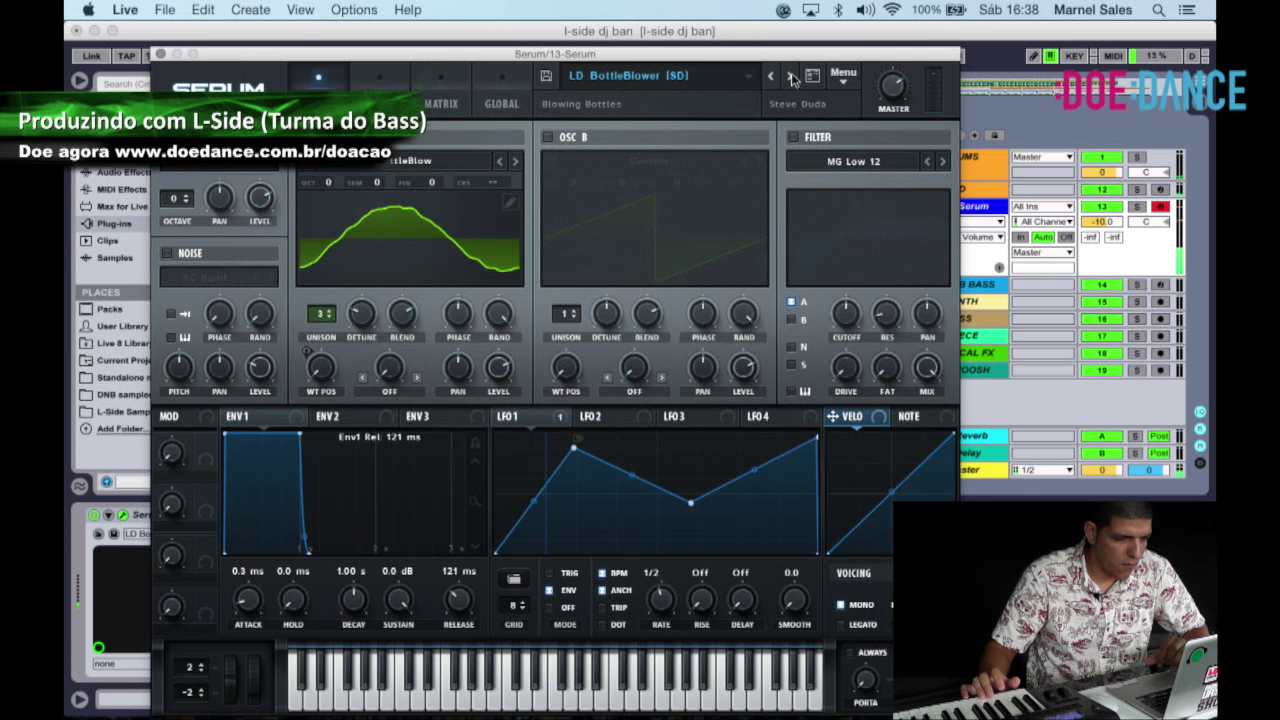
pyautogui.click(771, 78)
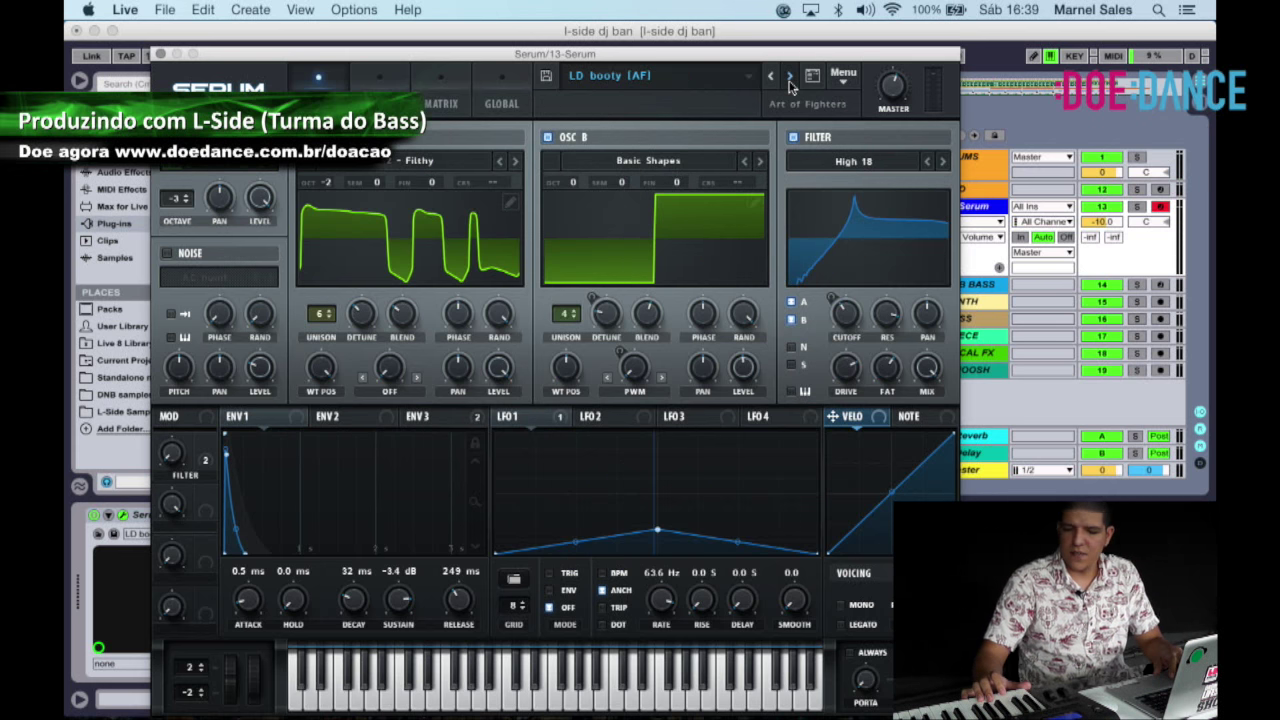
pyautogui.click(790, 80)
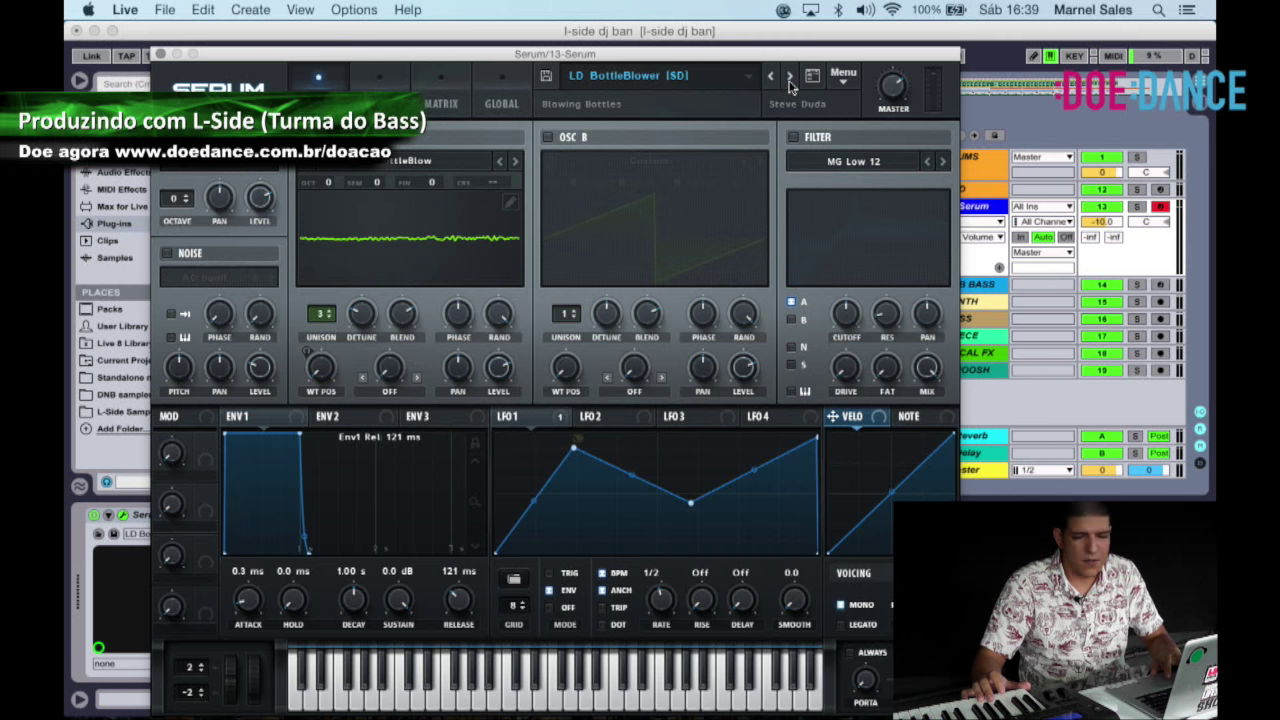
pyautogui.click(790, 80)
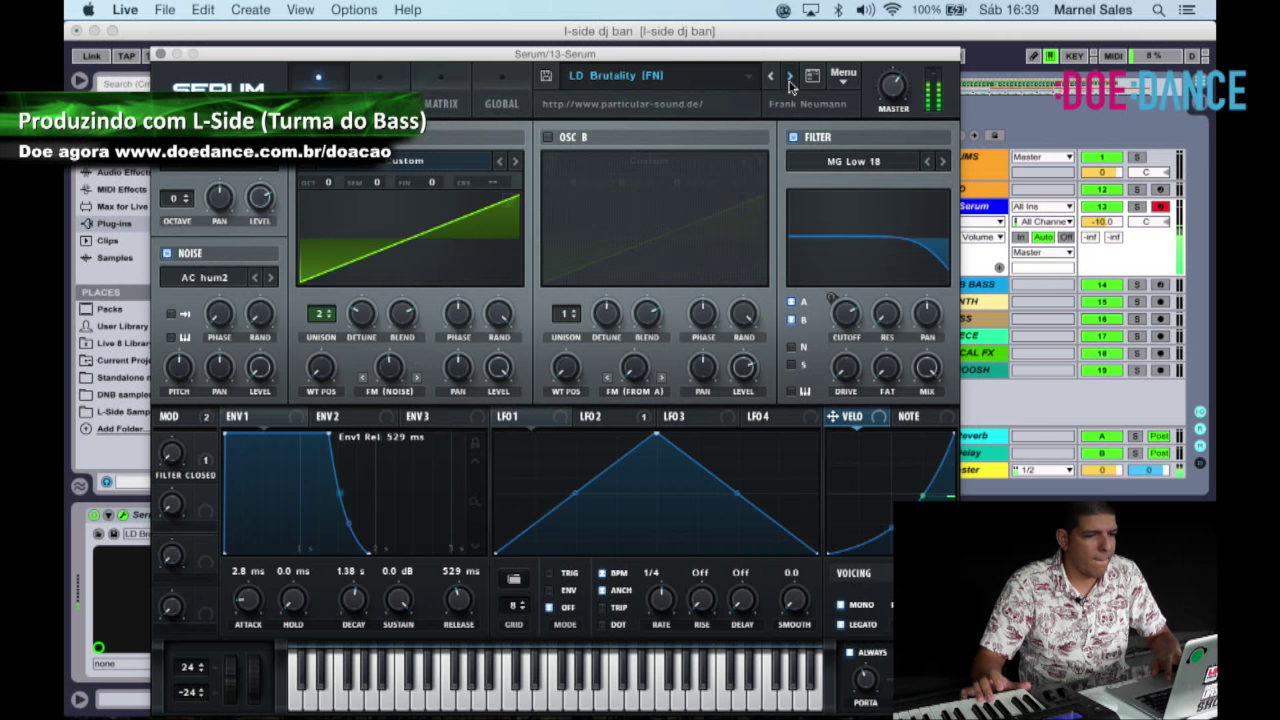
pyautogui.click(790, 80)
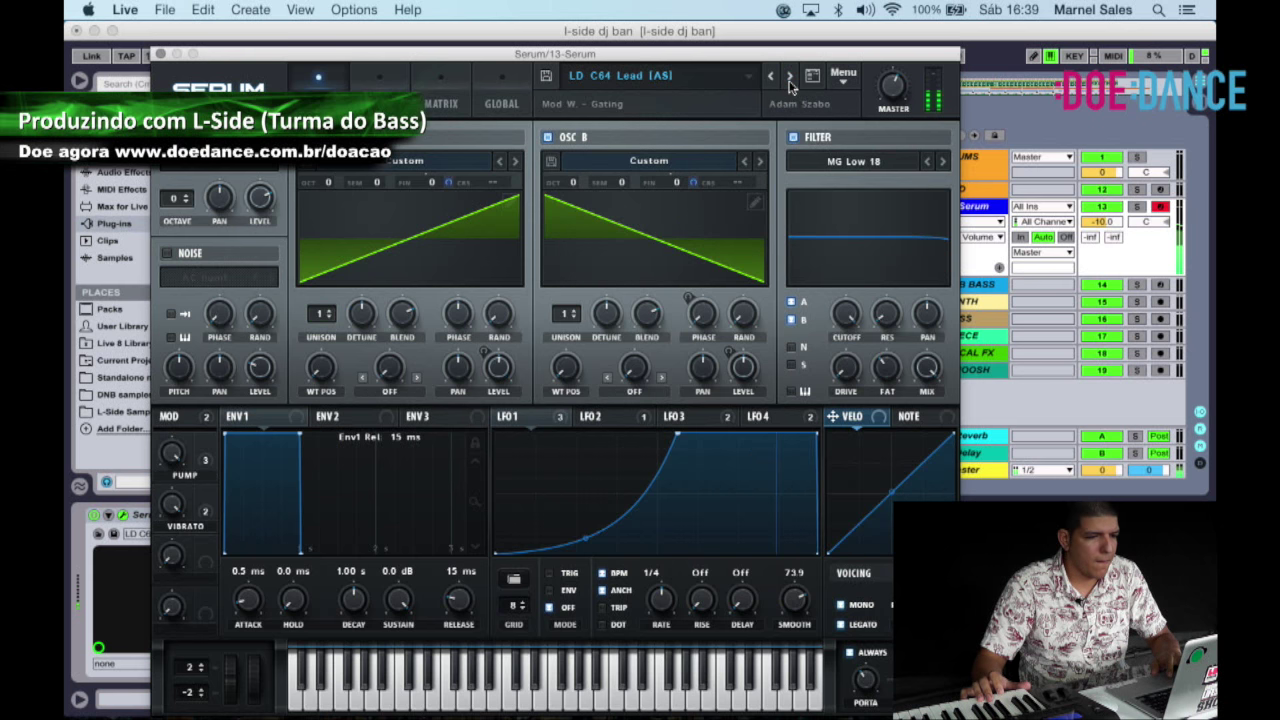
pyautogui.click(790, 80)
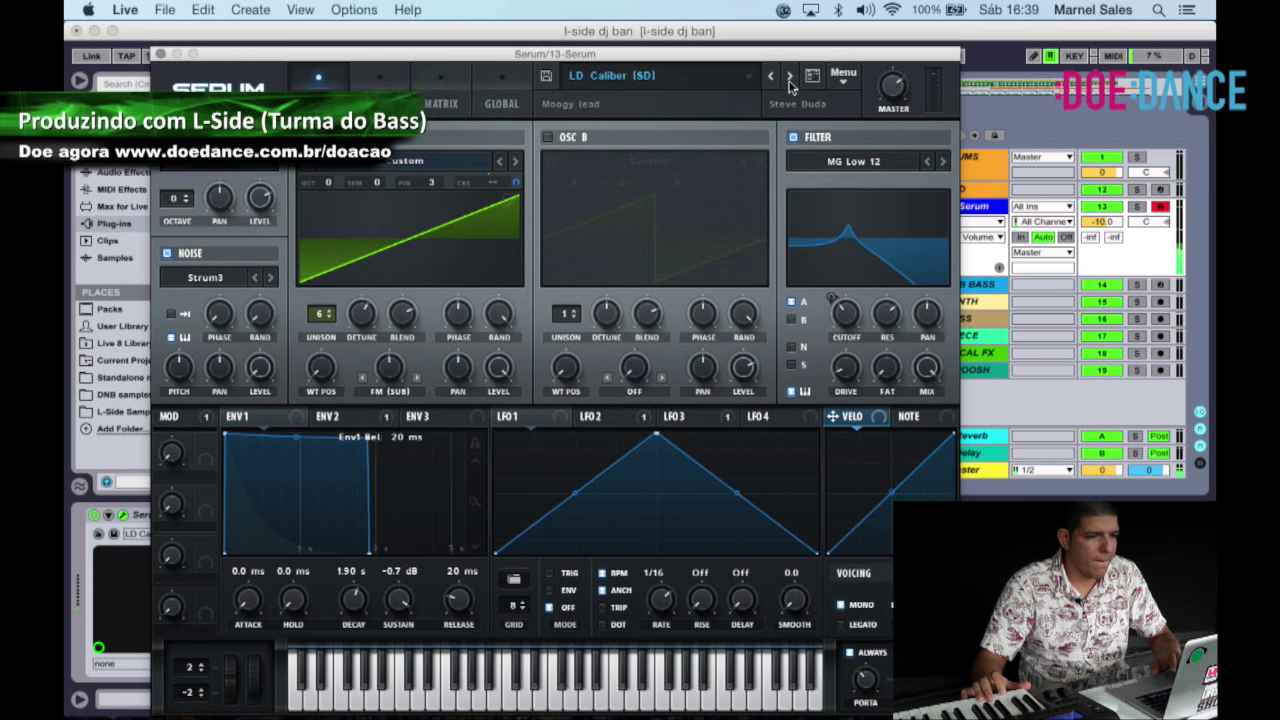
pyautogui.click(790, 80)
pyautogui.click(790, 80)
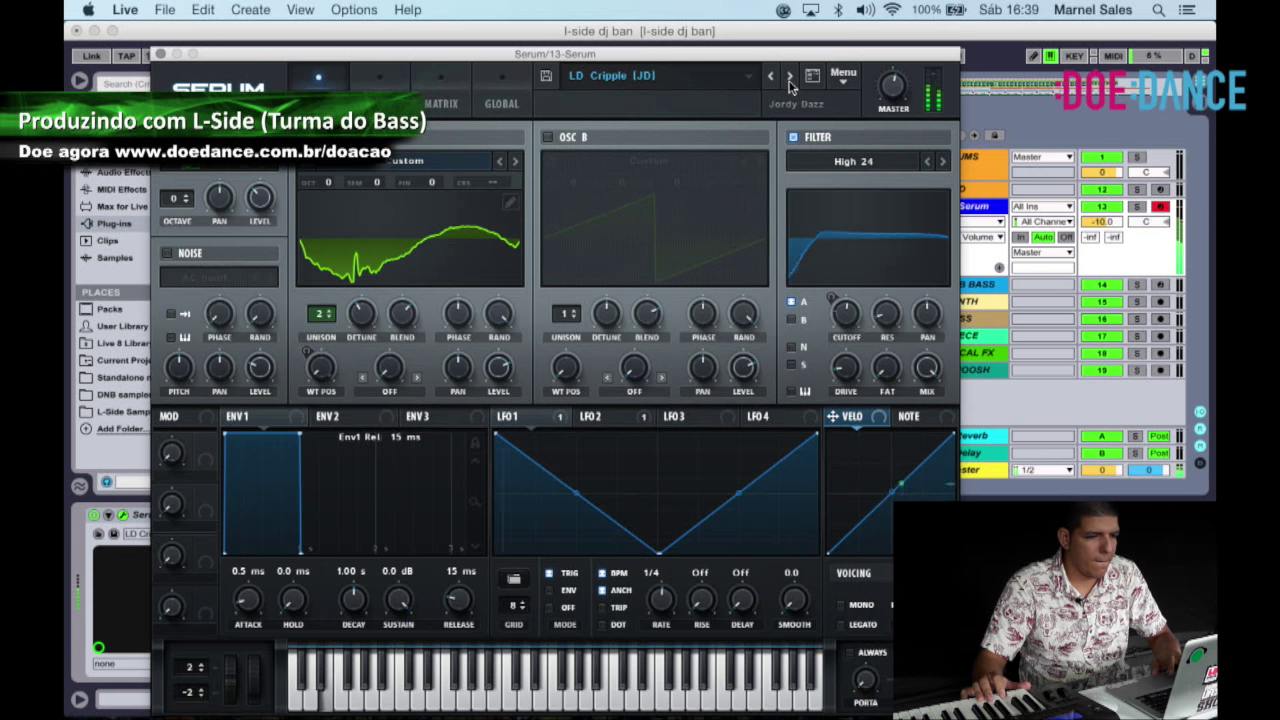
pyautogui.click(1106, 222)
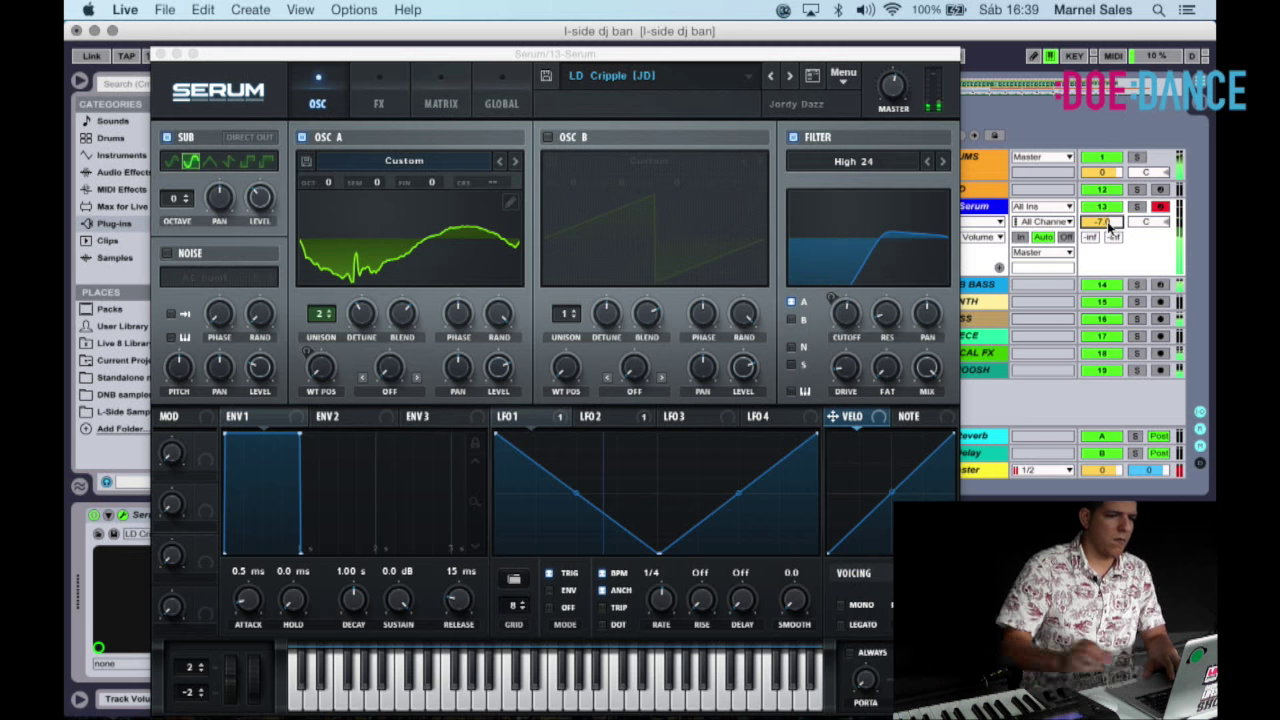
# Audition the next Serum lead presets, from LD D_Lead 1 [DU] through LD Dirty Lead [SW].
pyautogui.click(786, 76)
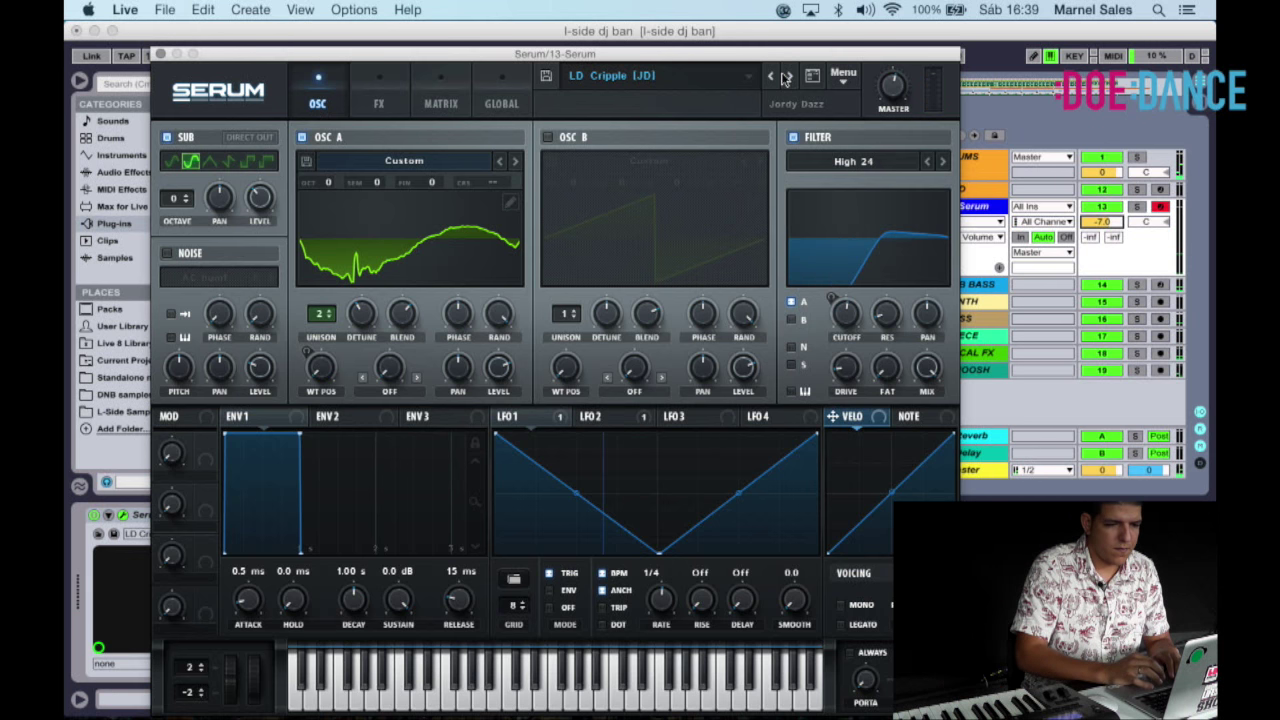
pyautogui.click(785, 79)
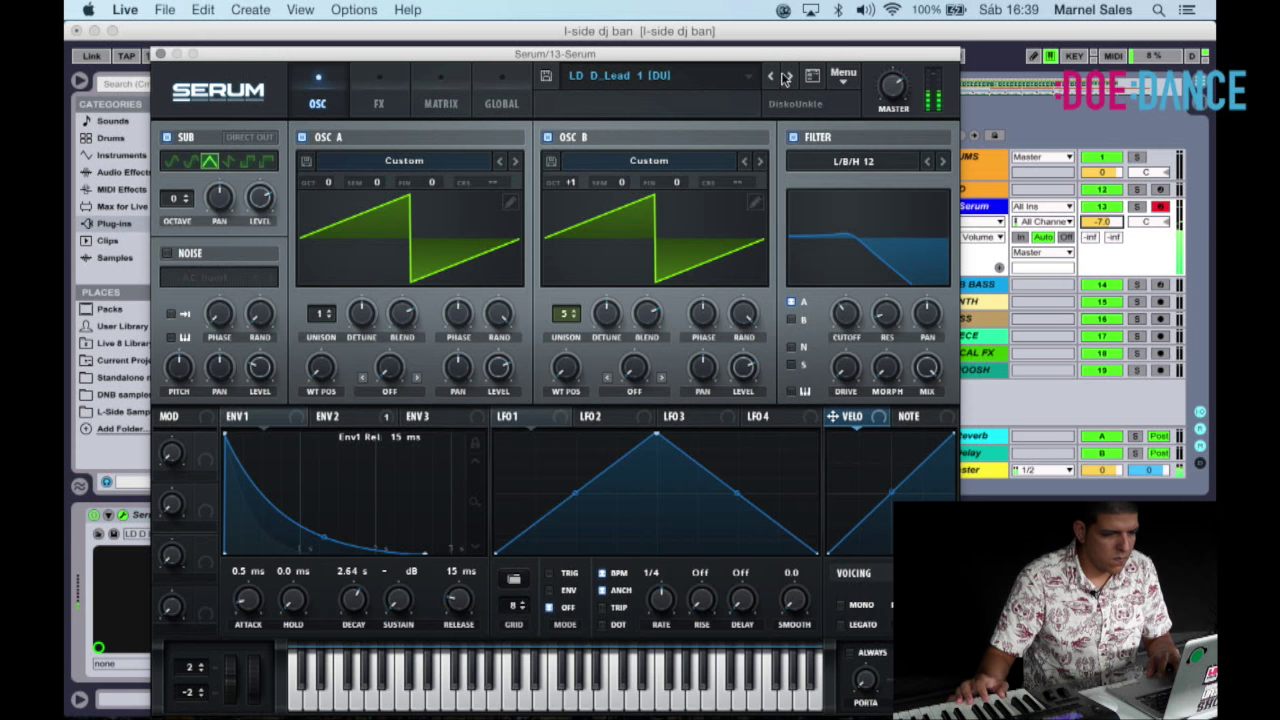
pyautogui.click(786, 77)
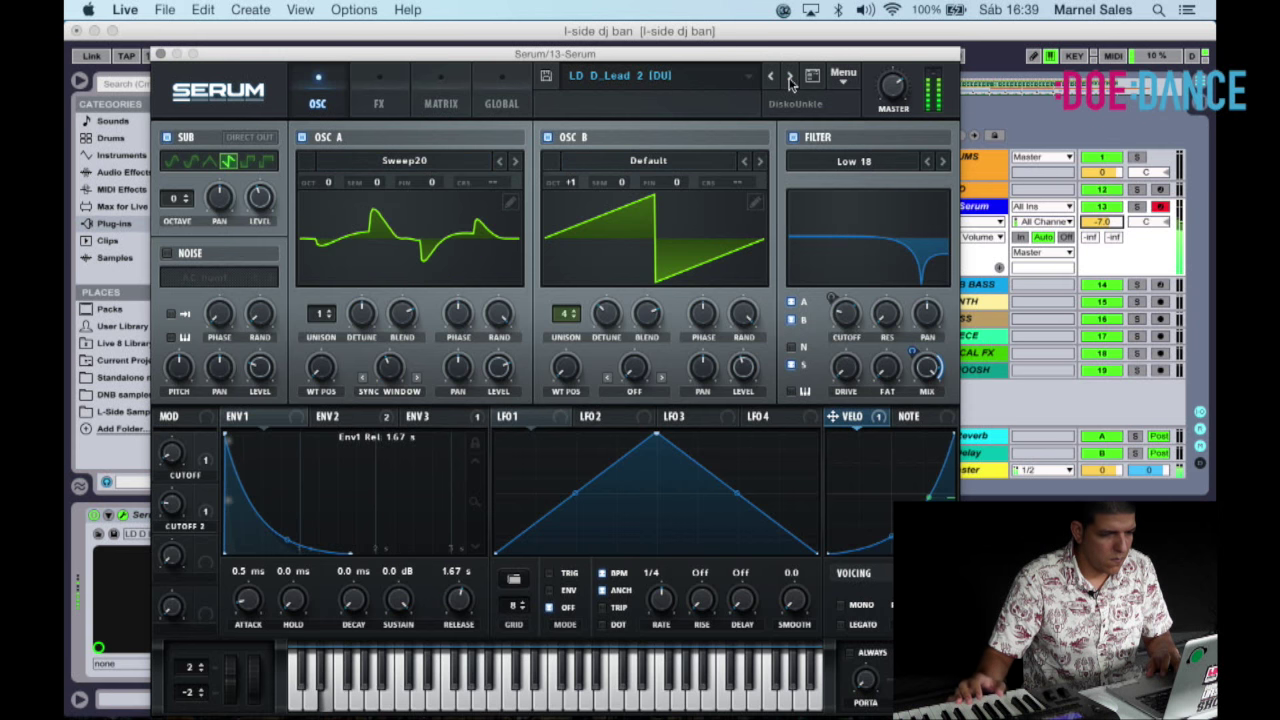
pyautogui.click(789, 77)
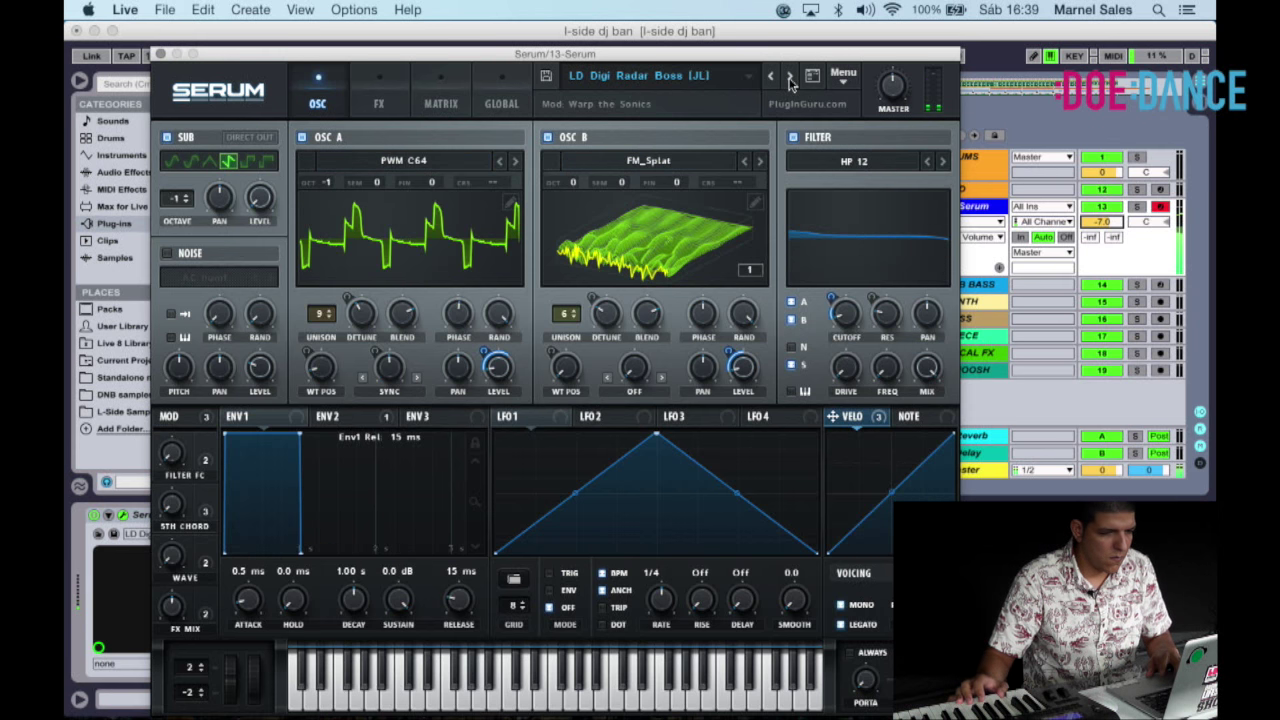
pyautogui.click(789, 77)
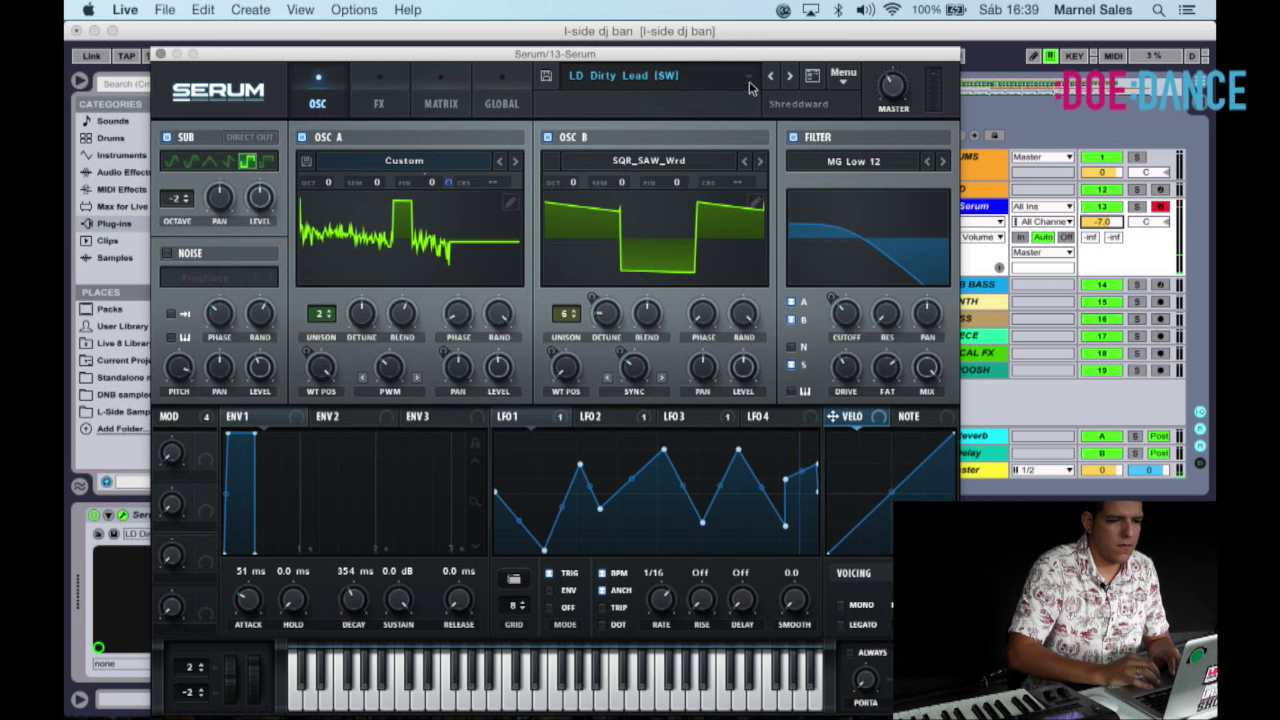
# Audition Serum's Synth presets from SY AnalogBrass [SD] onward and settle on SY CRAZYFEST [BS].
pyautogui.click(749, 80)
pyautogui.moveTo(655, 221)
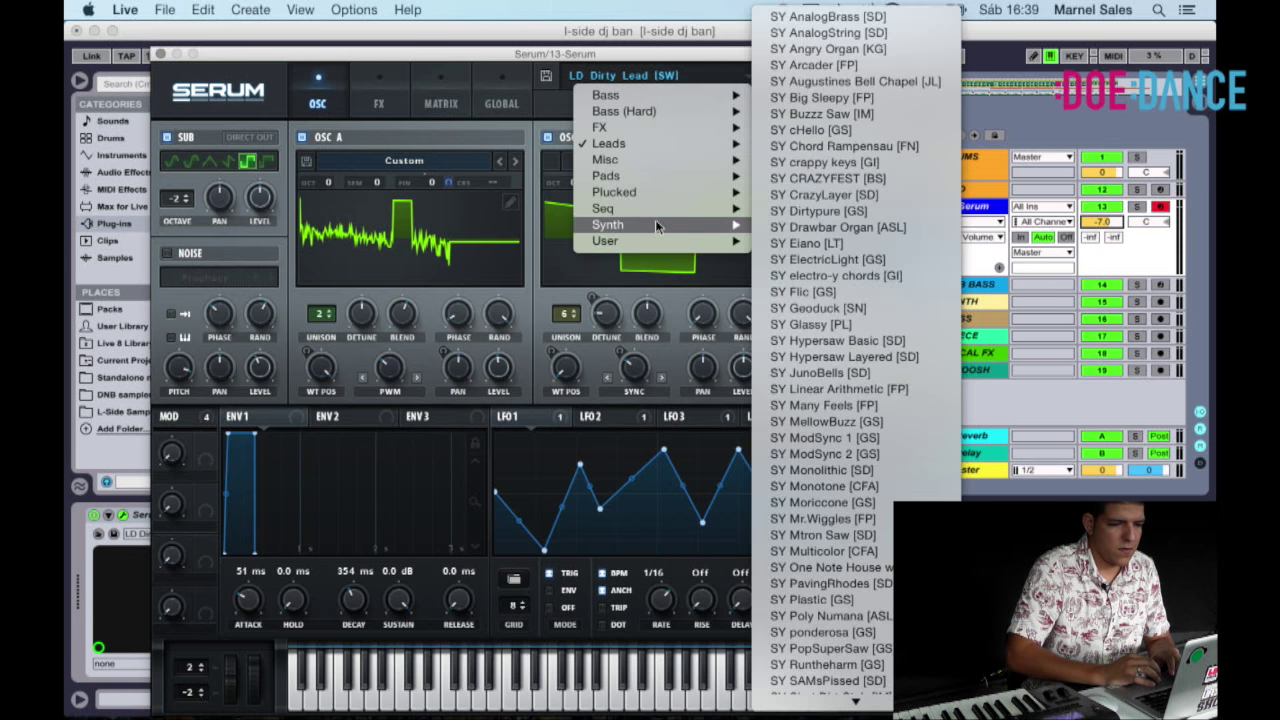
pyautogui.click(821, 18)
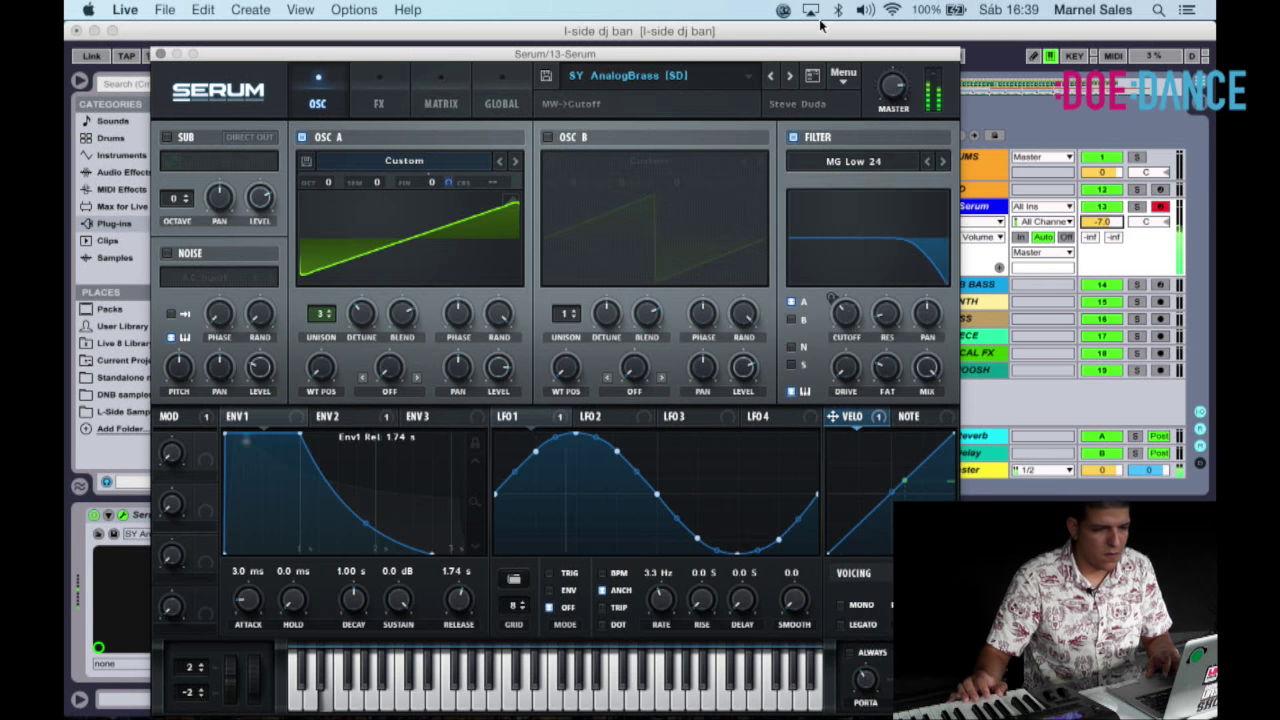
pyautogui.click(791, 78)
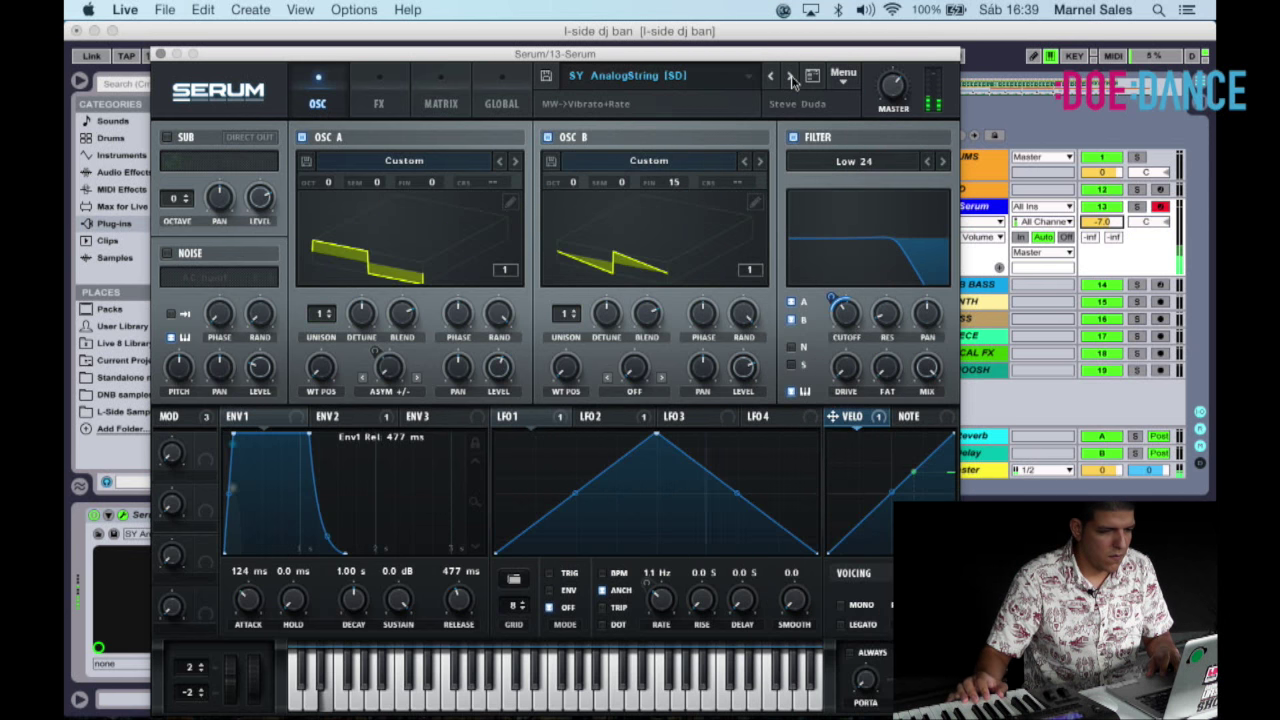
pyautogui.click(791, 78)
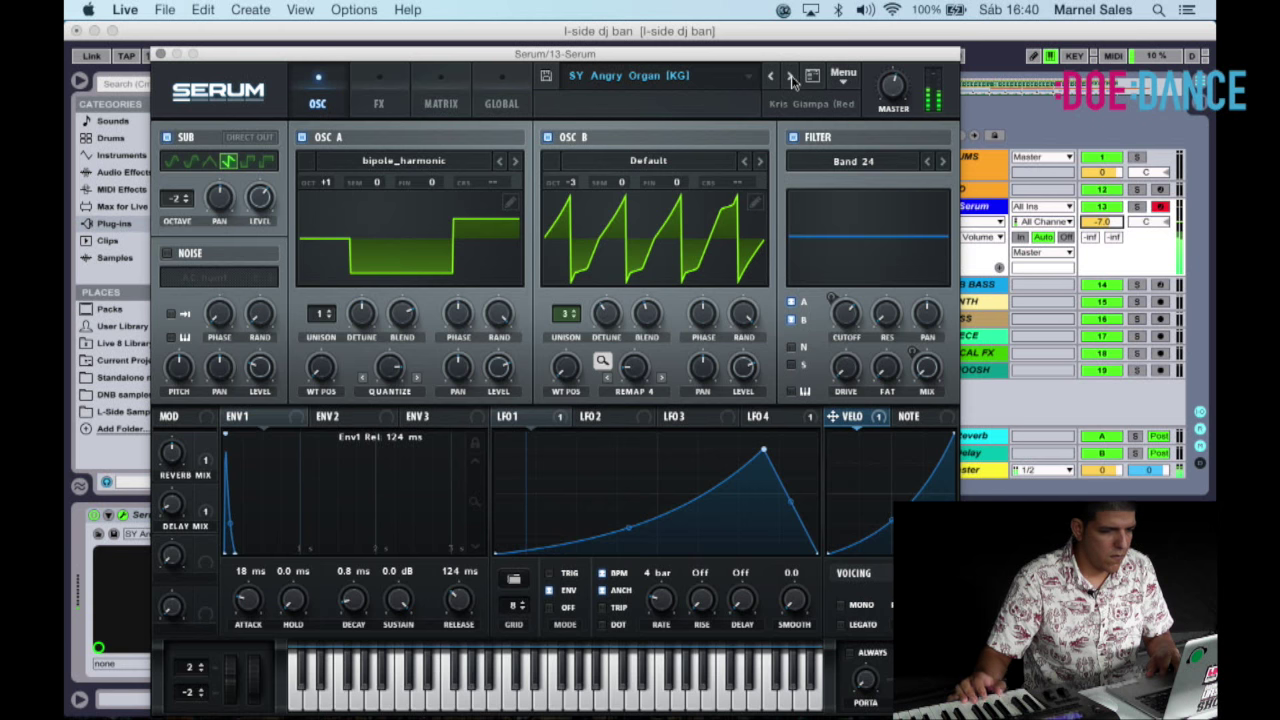
pyautogui.click(791, 78)
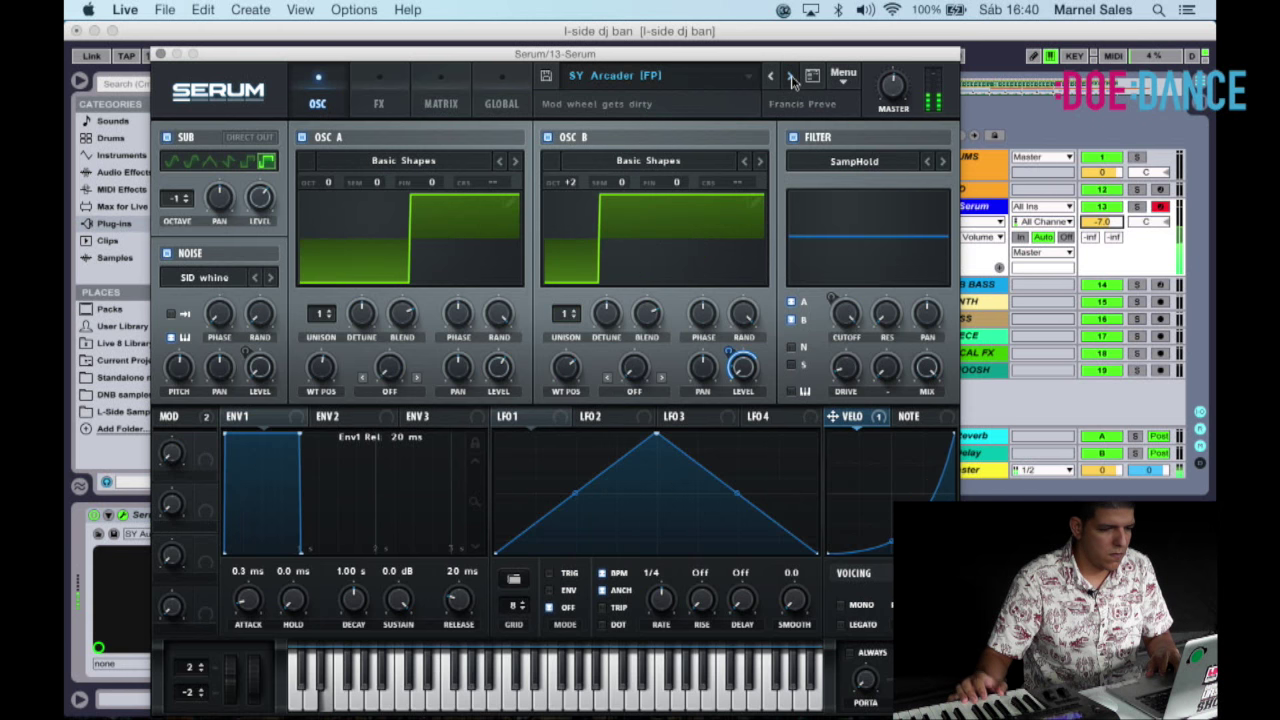
pyautogui.click(791, 78)
pyautogui.click(791, 78)
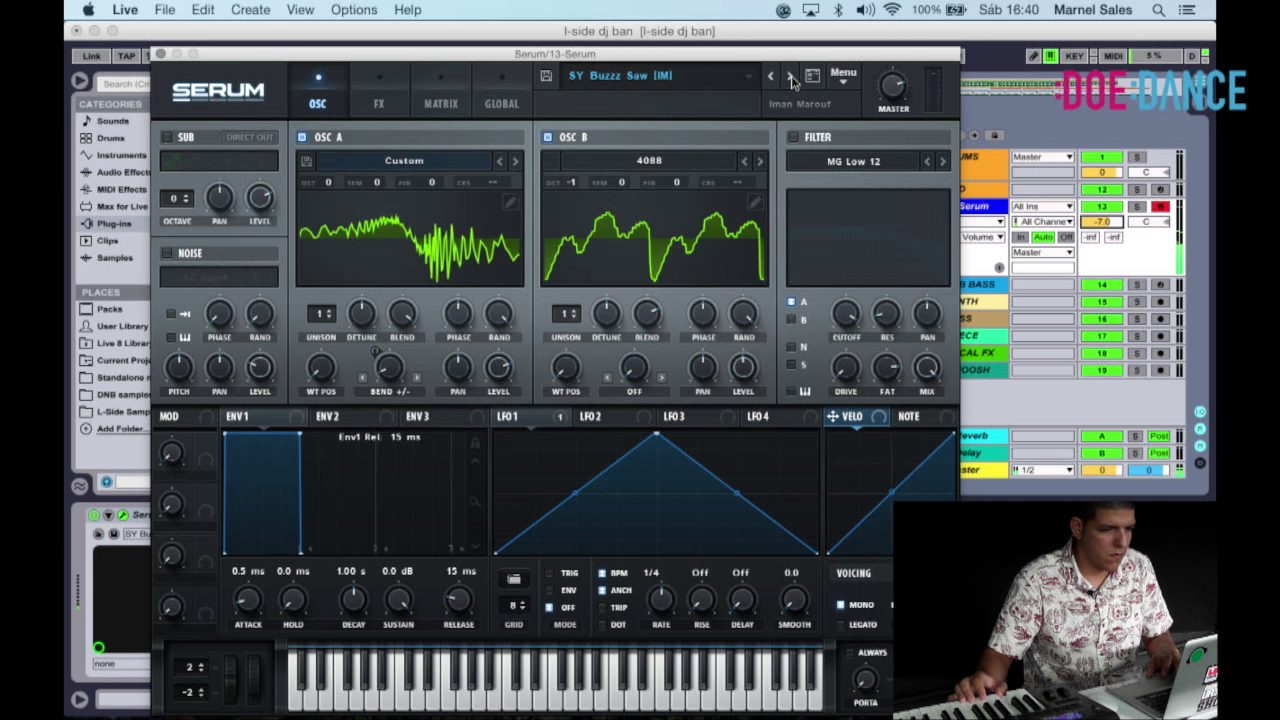
pyautogui.click(791, 78)
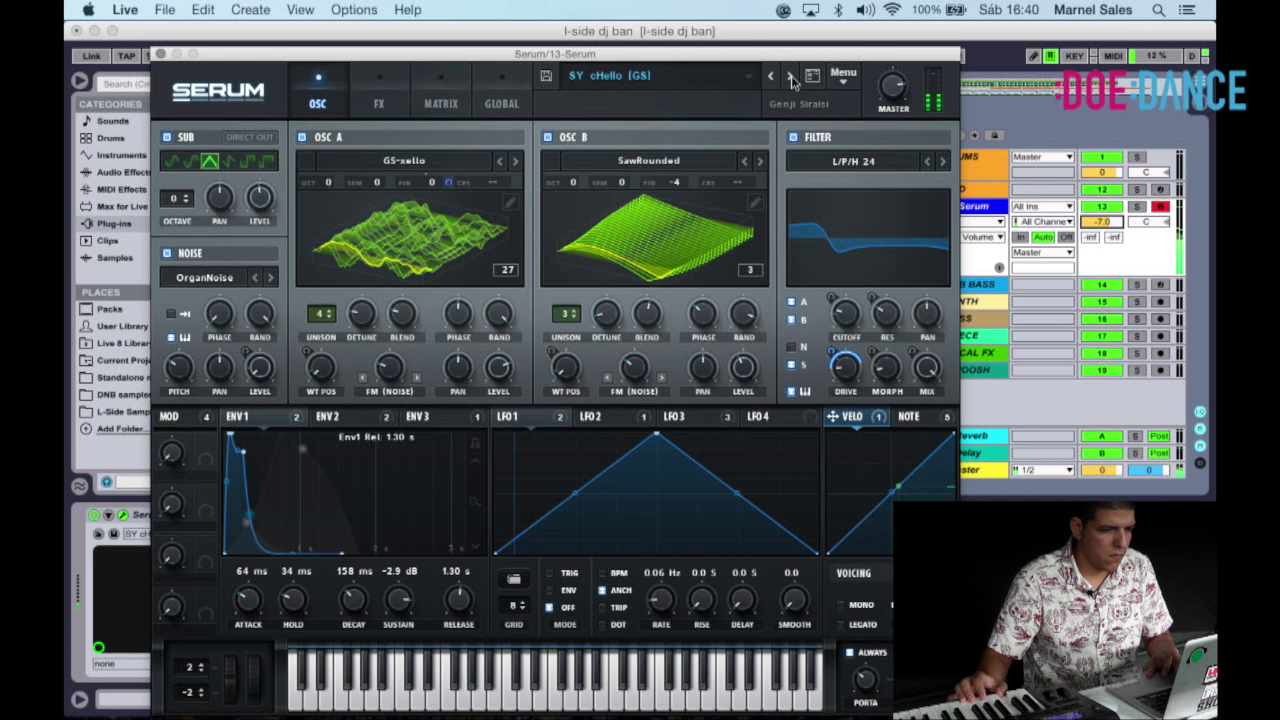
pyautogui.click(791, 78)
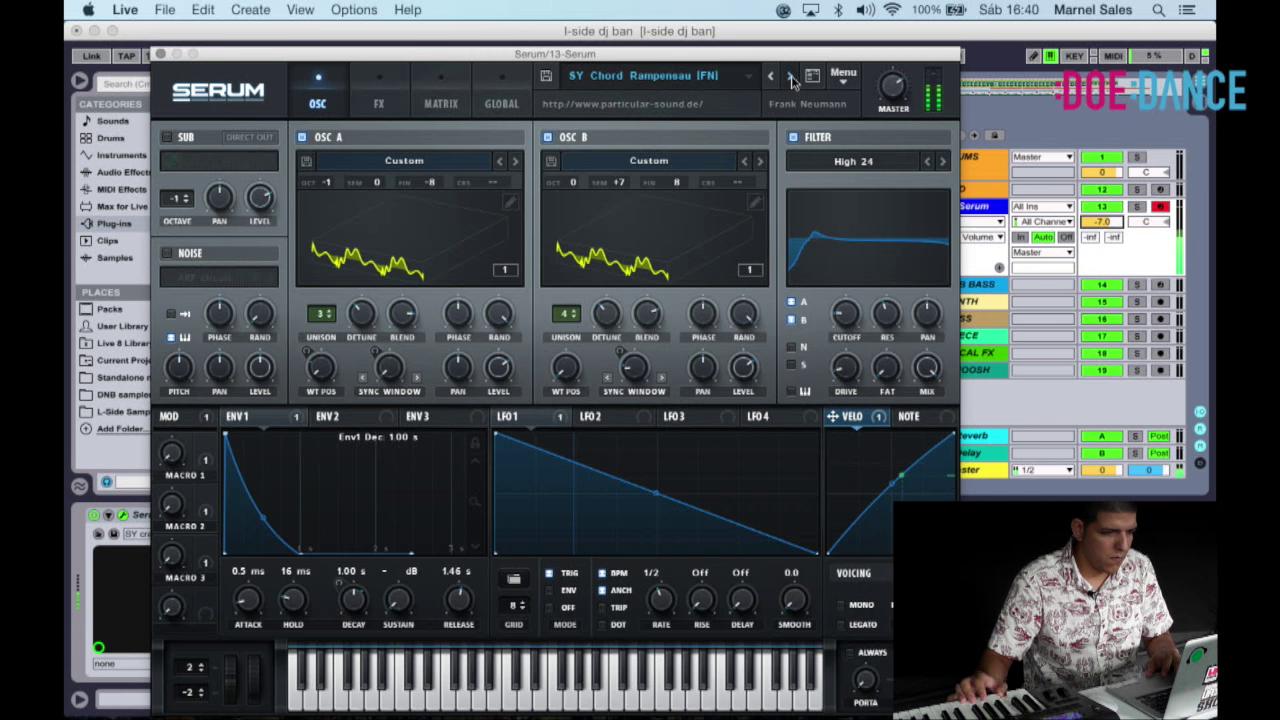
pyautogui.click(791, 78)
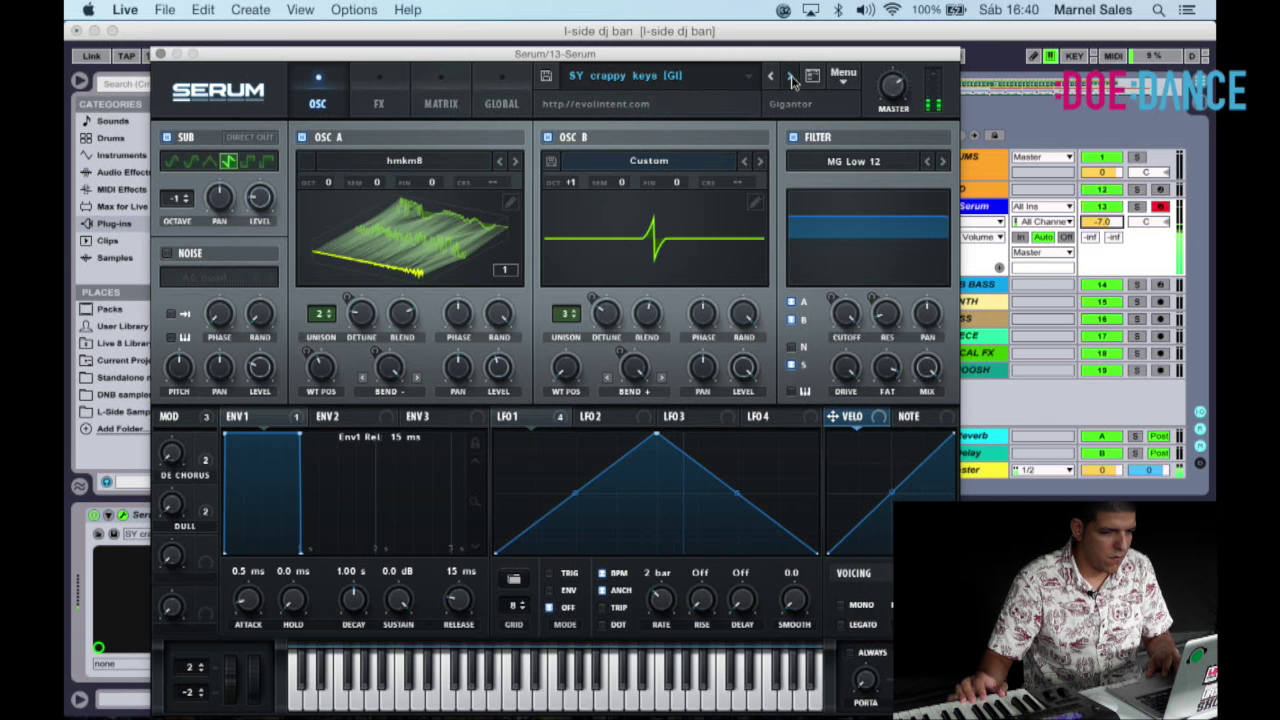
pyautogui.click(791, 78)
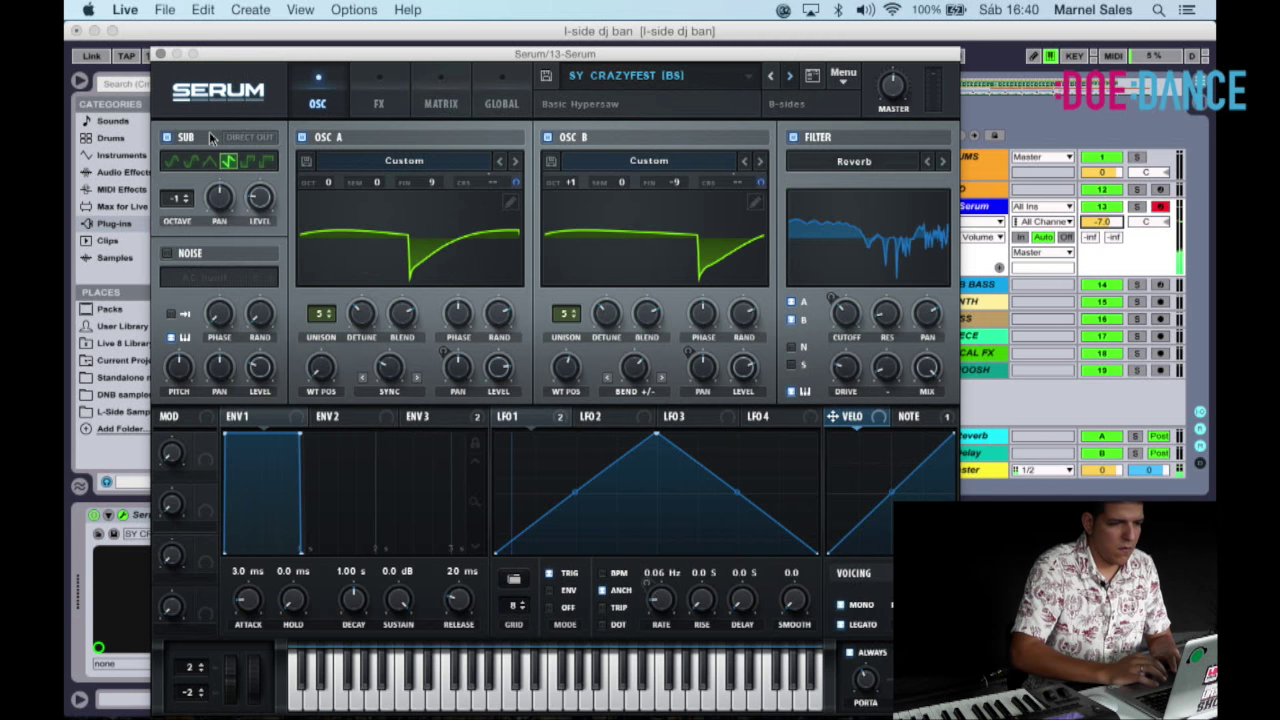
# Close the Serum window, record a take on the 13 Serum track, and consolidate it into one clip spanning bars 49 to 65.
pyautogui.click(161, 54)
pyautogui.click(528, 138)
pyautogui.click(537, 57)
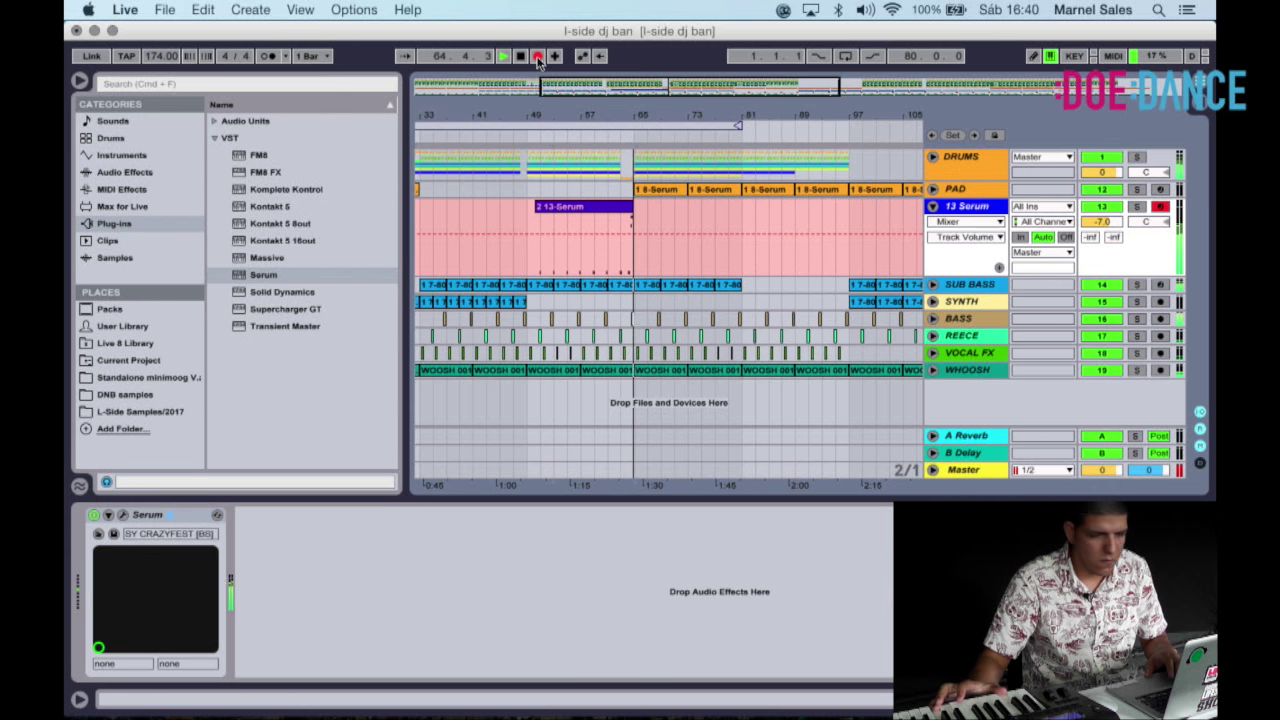
pyautogui.press('space')
pyautogui.click(645, 256)
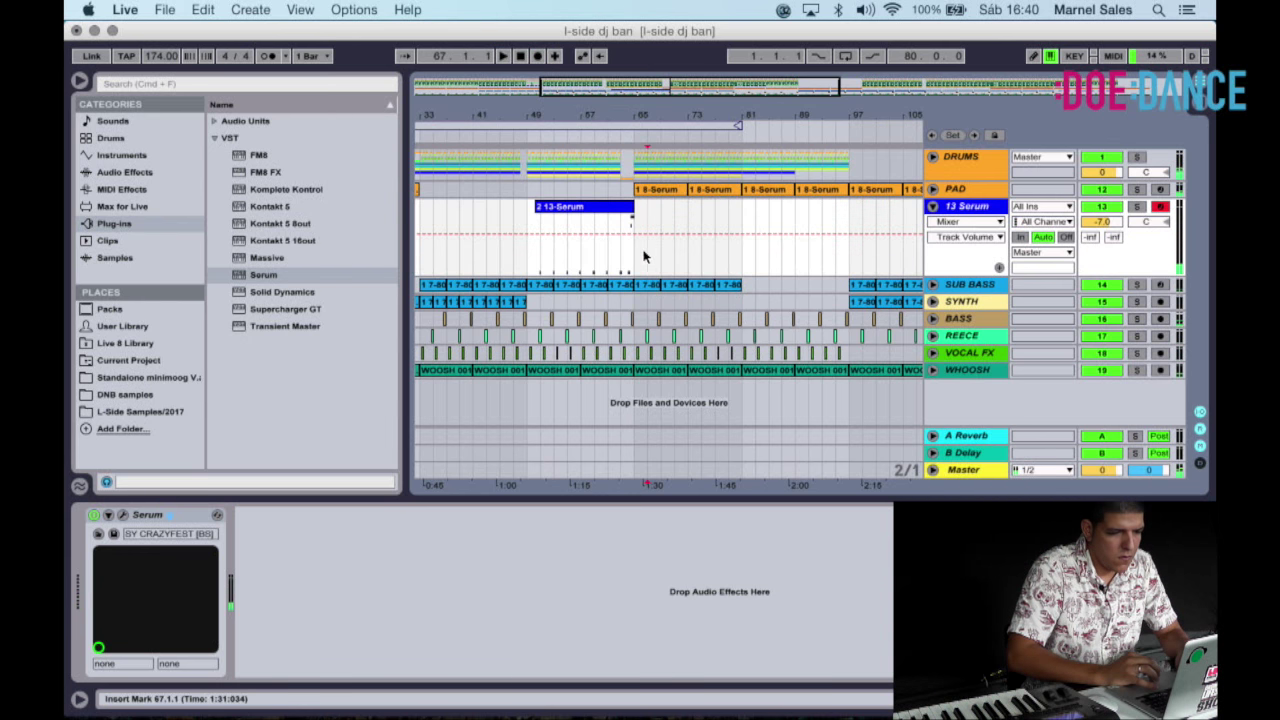
pyautogui.moveTo(637, 257); pyautogui.dragTo(527, 254)
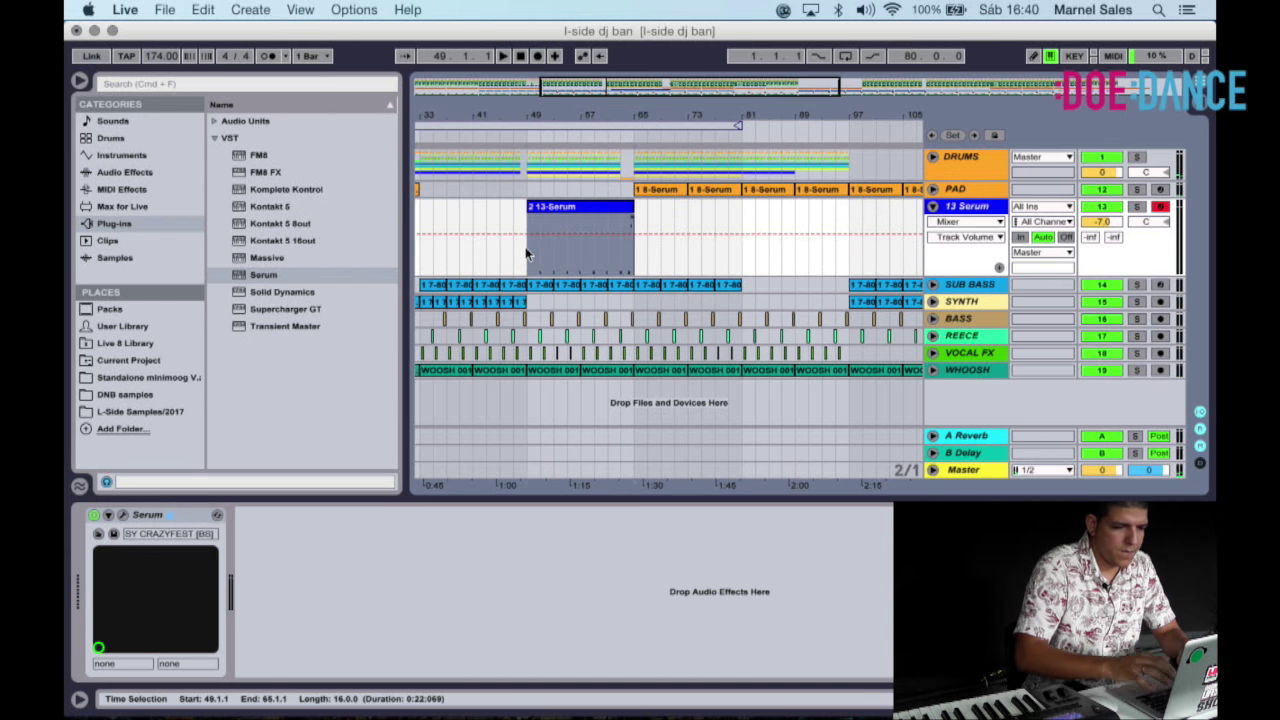
# Play back the recorded Serum clip and set the 13 Serum track's volume to -5.0 dB.
pyautogui.press('space')
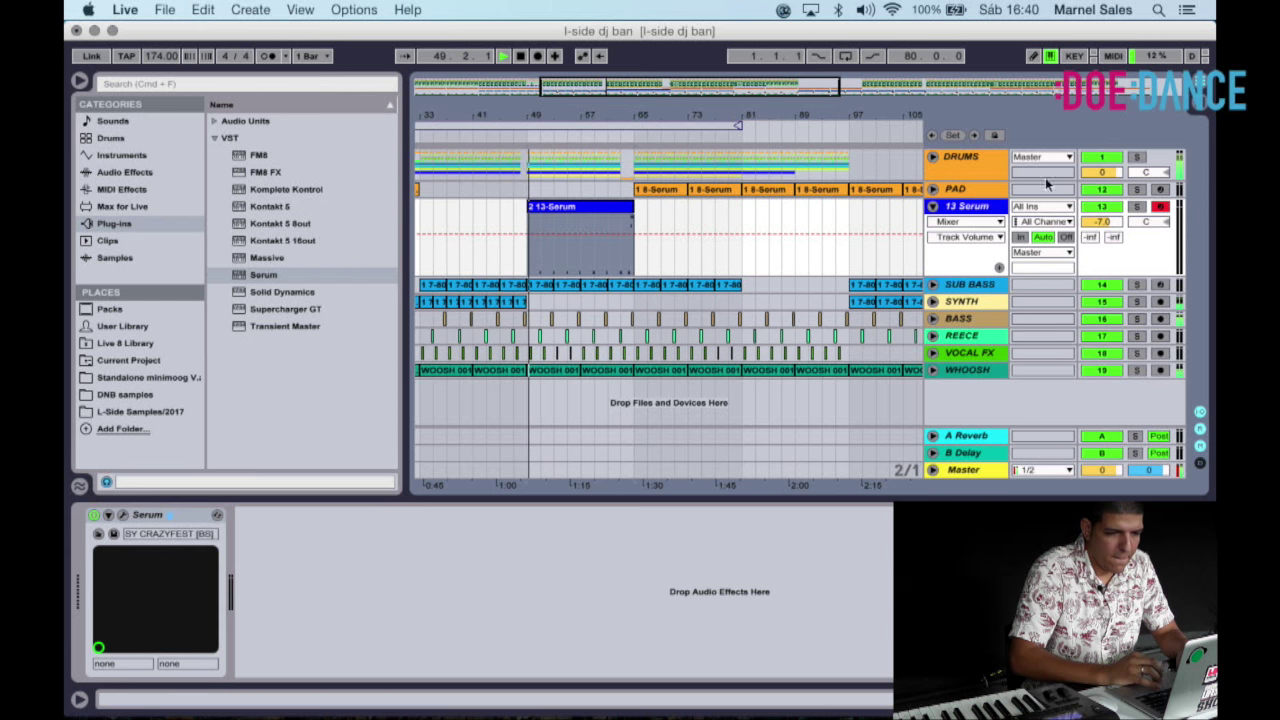
pyautogui.press('z')
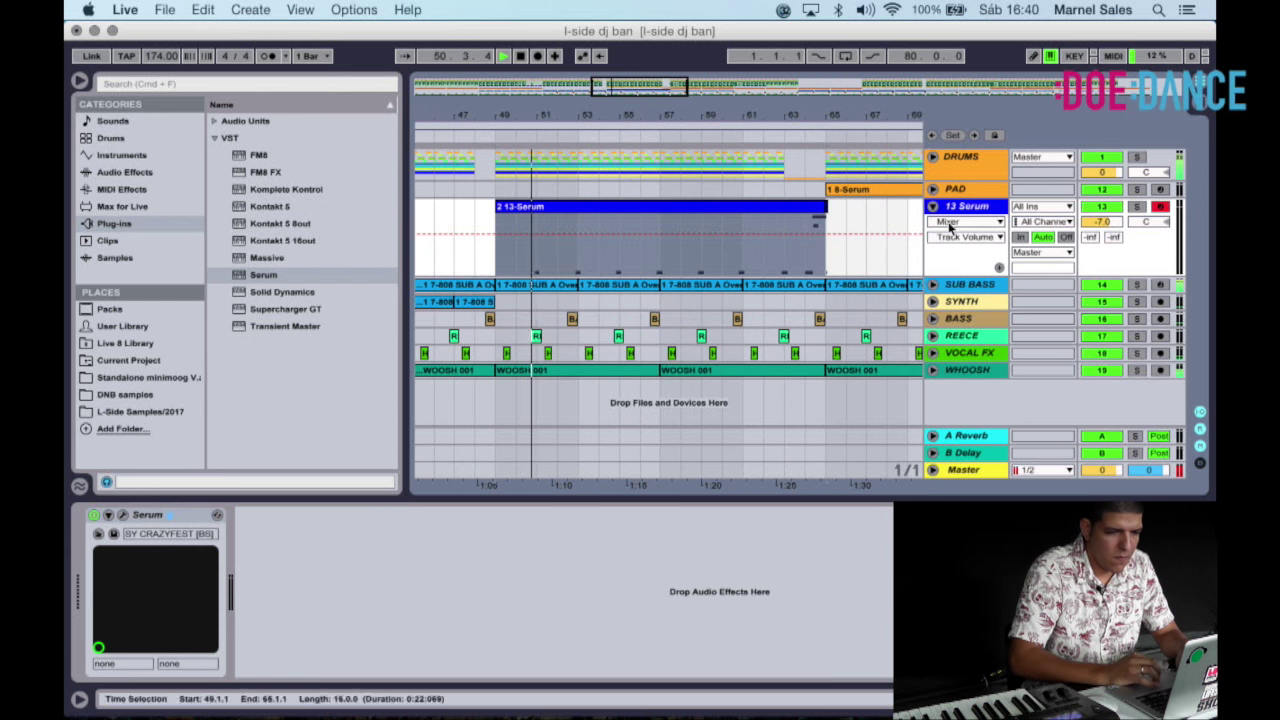
pyautogui.click(1109, 227)
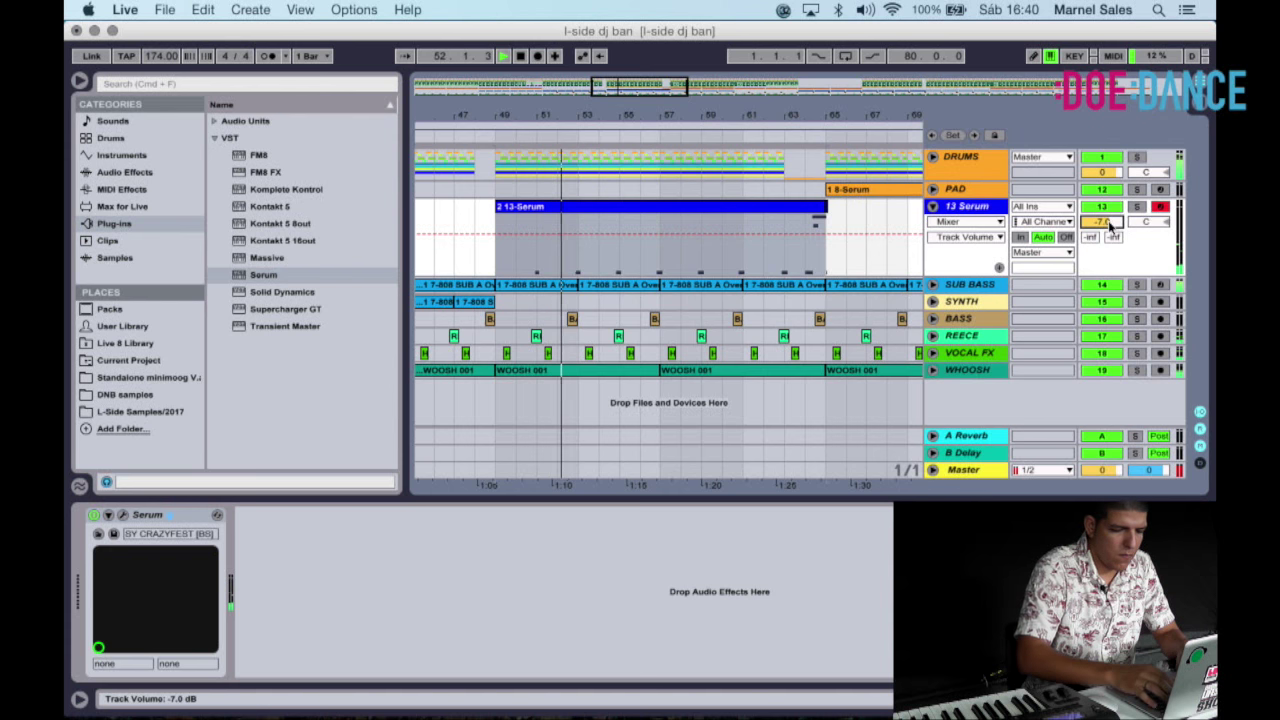
pyautogui.press('Up')
pyautogui.press('Up')
pyautogui.moveTo(1110, 226); pyautogui.dragTo(1118, 224)
pyautogui.write('-50')
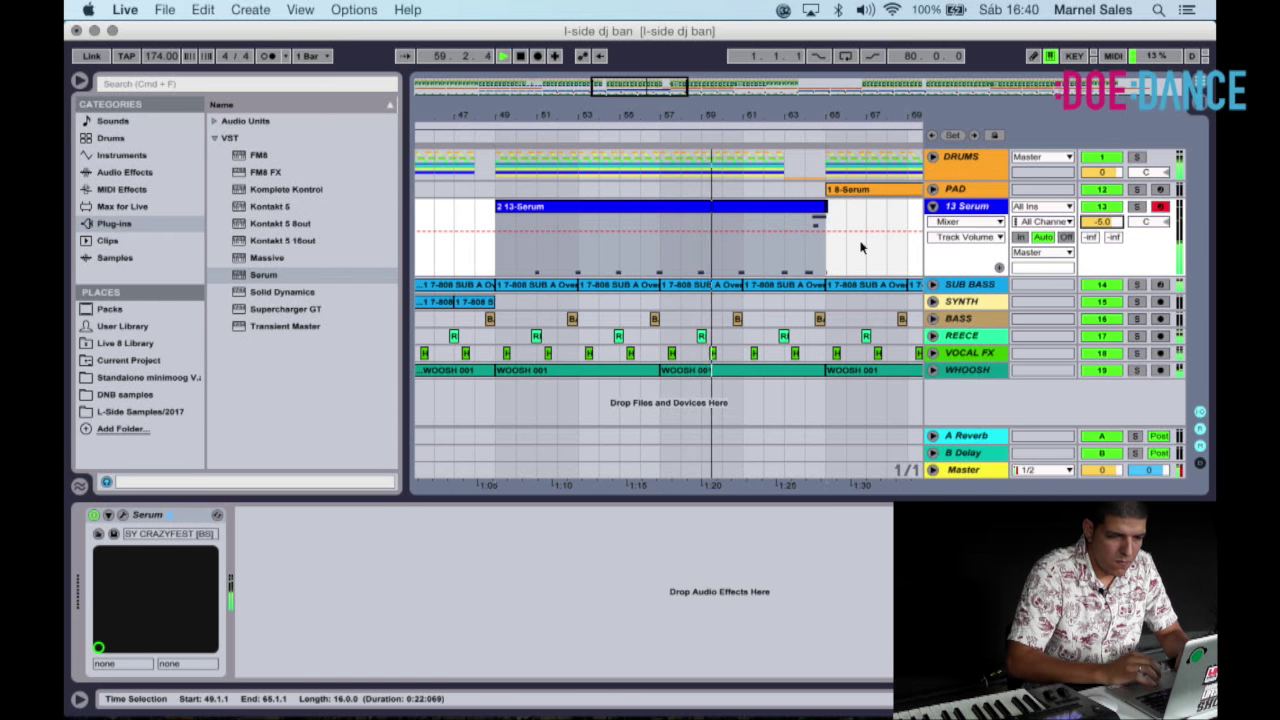
# Open the recorded Serum clip in an enlarged note editor and quantize all its notes.
pyautogui.doubleClick(779, 208)
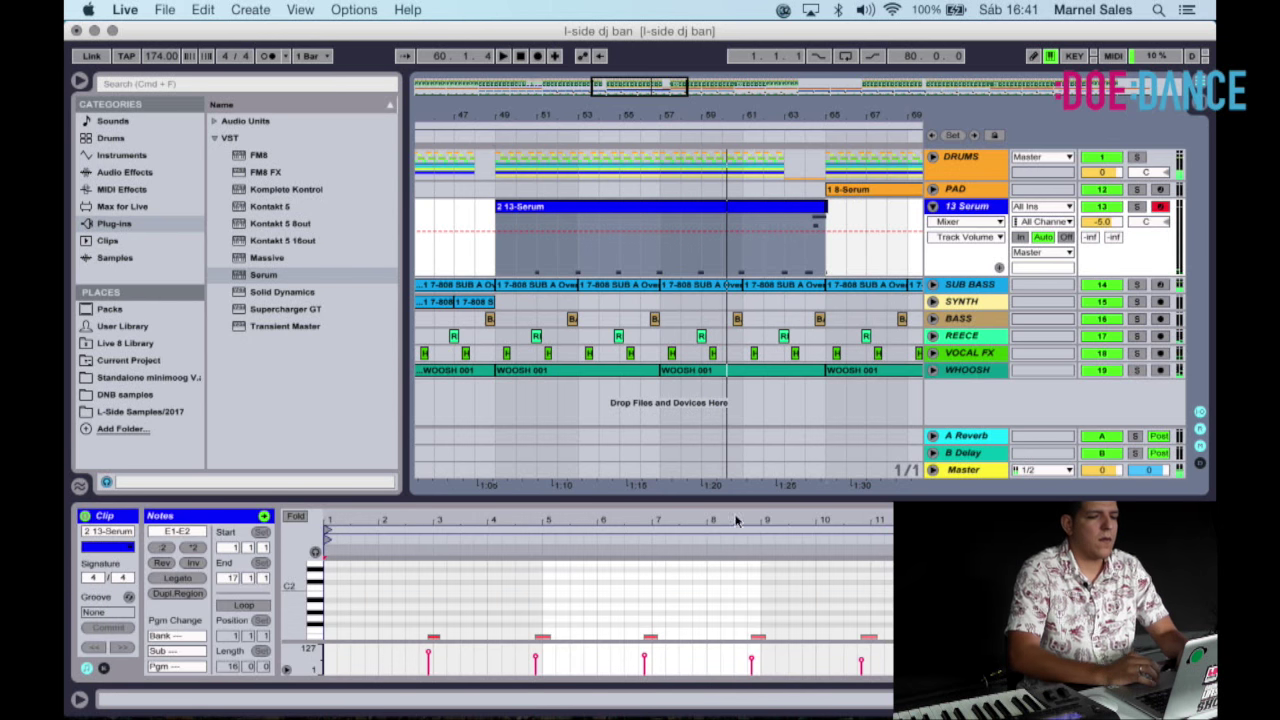
pyautogui.moveTo(750, 497); pyautogui.dragTo(733, 336)
pyautogui.click(758, 531)
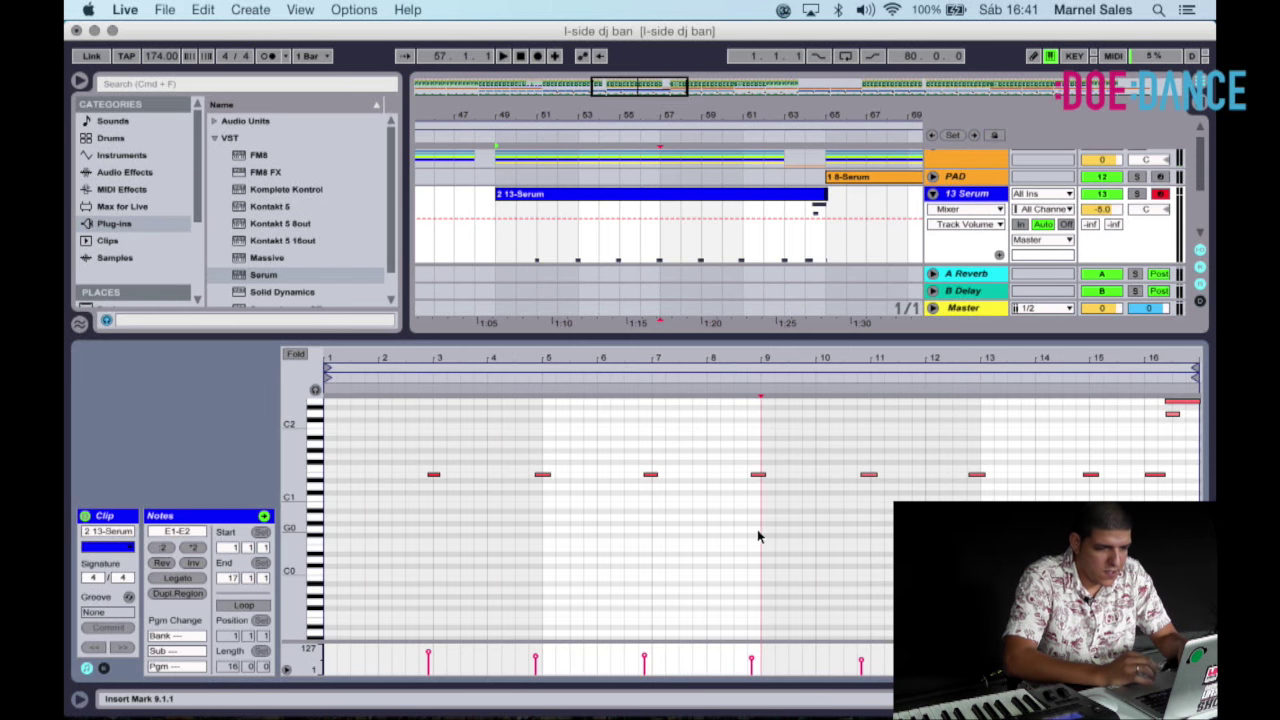
pyautogui.press('super+a')
pyautogui.press('super+u')
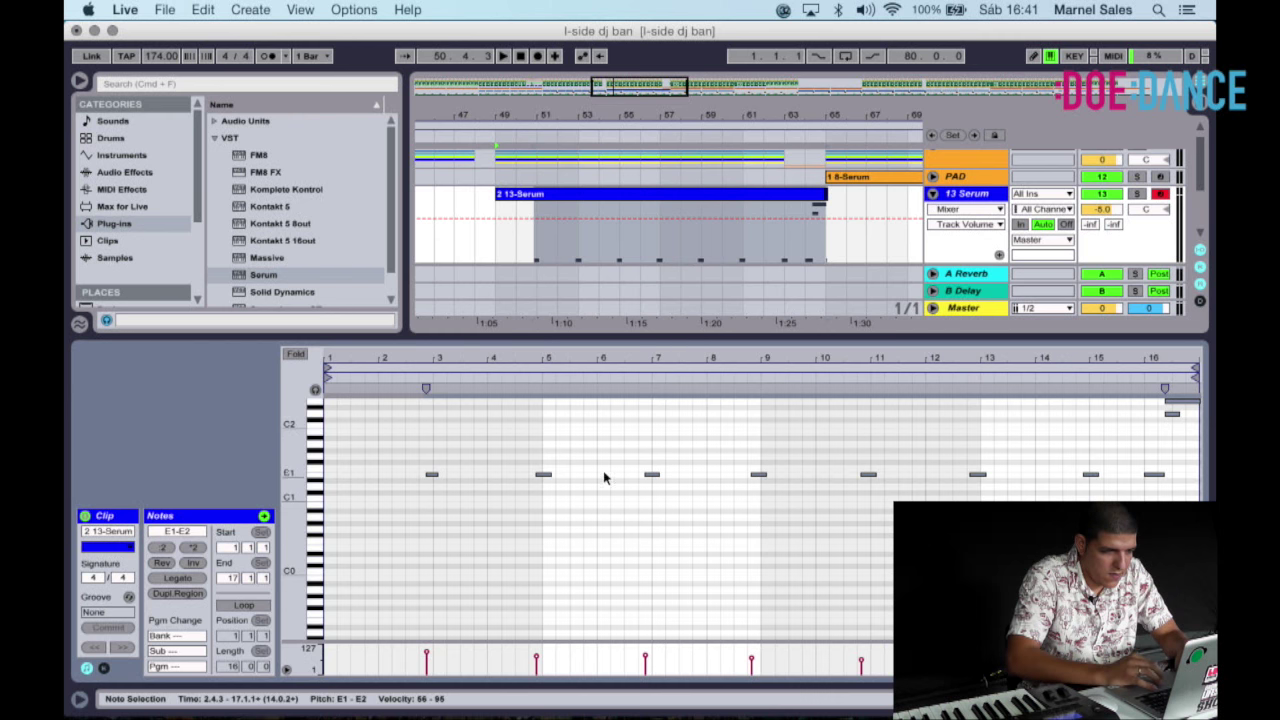
# Shift the clip's first two E1 notes earlier, the first to 2.4.1 and the second to end at bar 5.
pyautogui.moveTo(545, 384); pyautogui.dragTo(561, 505)
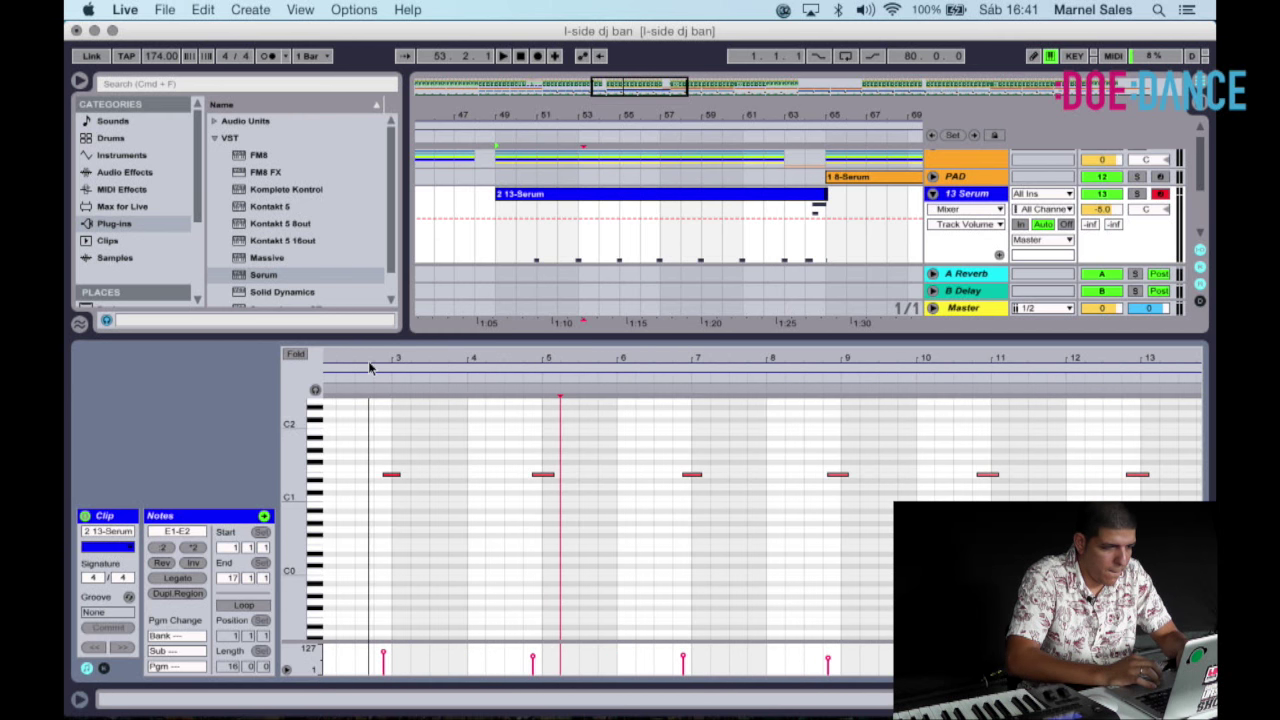
pyautogui.moveTo(369, 362); pyautogui.dragTo(370, 359)
pyautogui.click(408, 479)
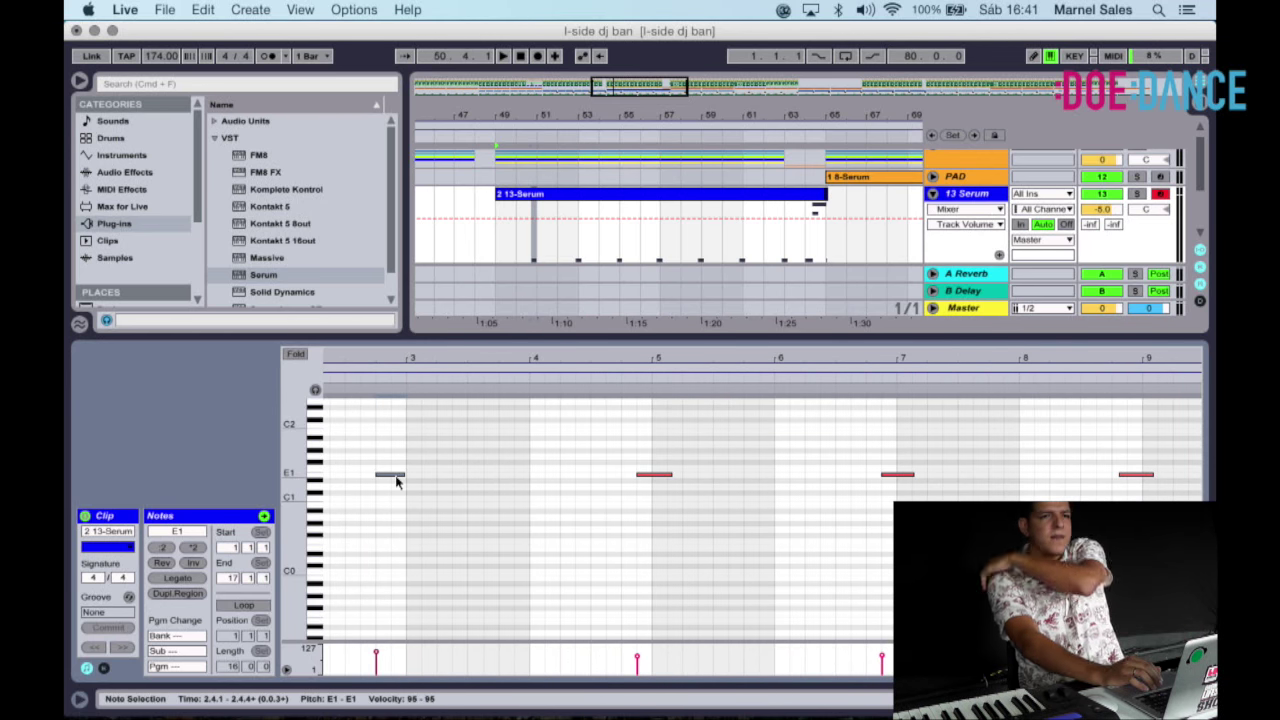
pyautogui.moveTo(654, 476); pyautogui.dragTo(643, 480)
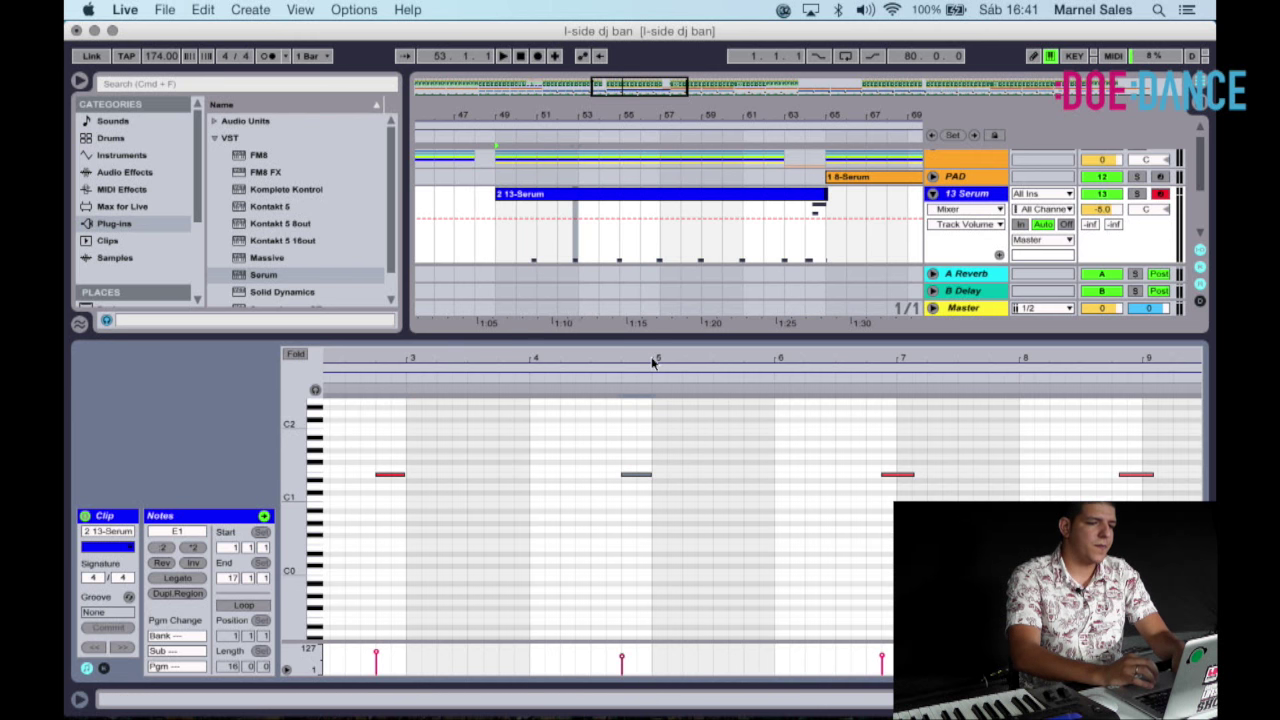
# Duplicate the Serum clip's first four bars until they fill bars 49 to 65, and dismiss the Java prompt.
pyautogui.moveTo(651, 357); pyautogui.dragTo(586, 360)
pyautogui.moveTo(578, 243); pyautogui.dragTo(496, 240)
pyautogui.press('super+d')
pyautogui.press('super+d')
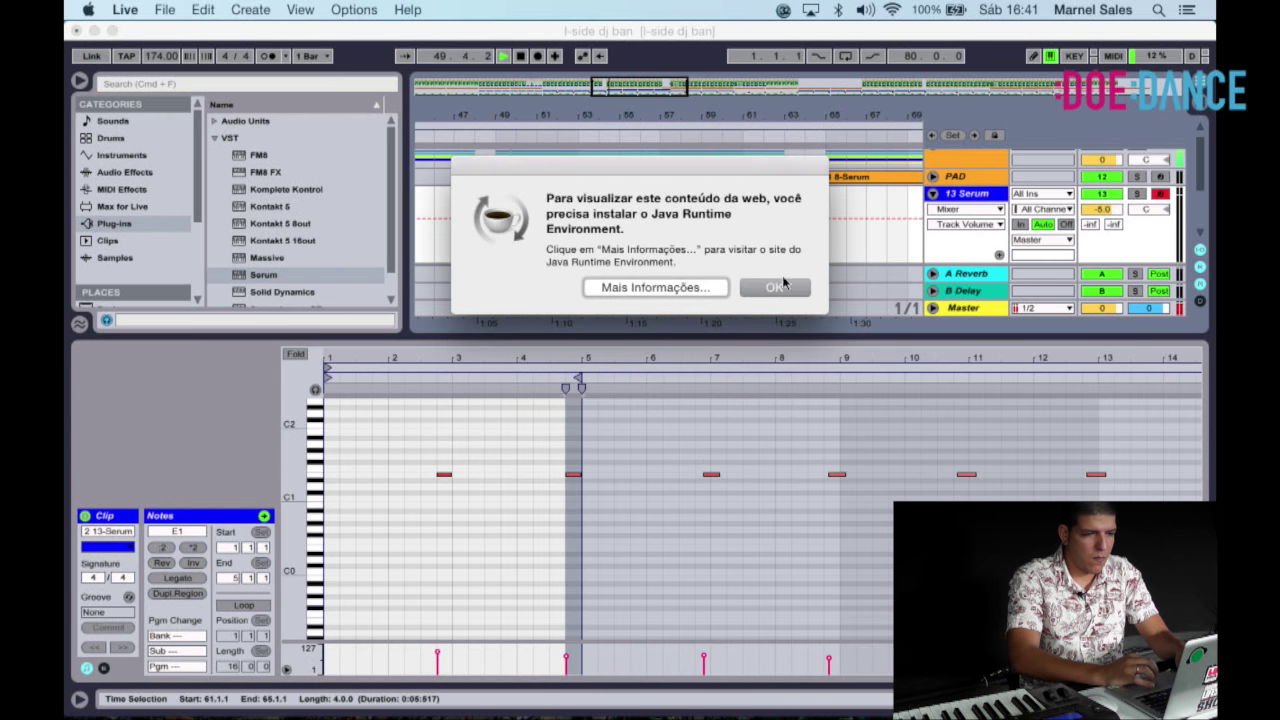
pyautogui.click(775, 288)
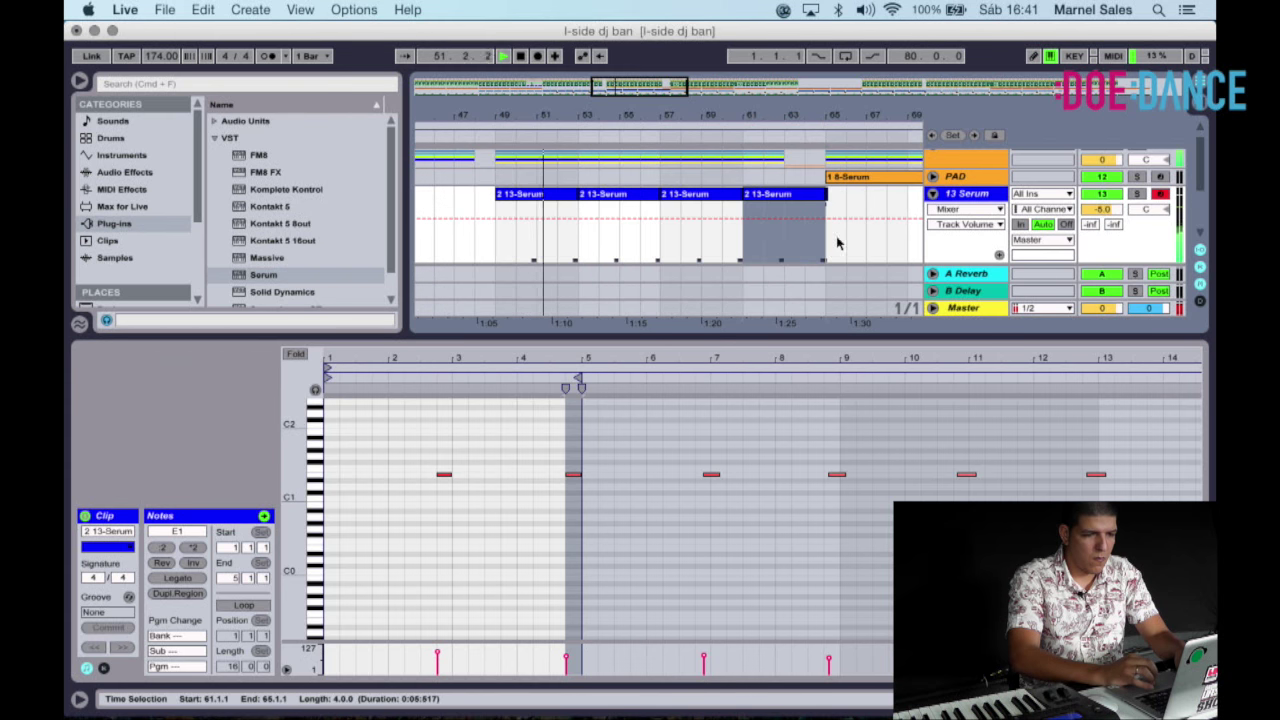
# Solo the 13 Serum track and loop playback over bars 49 to 65.
pyautogui.click(836, 238)
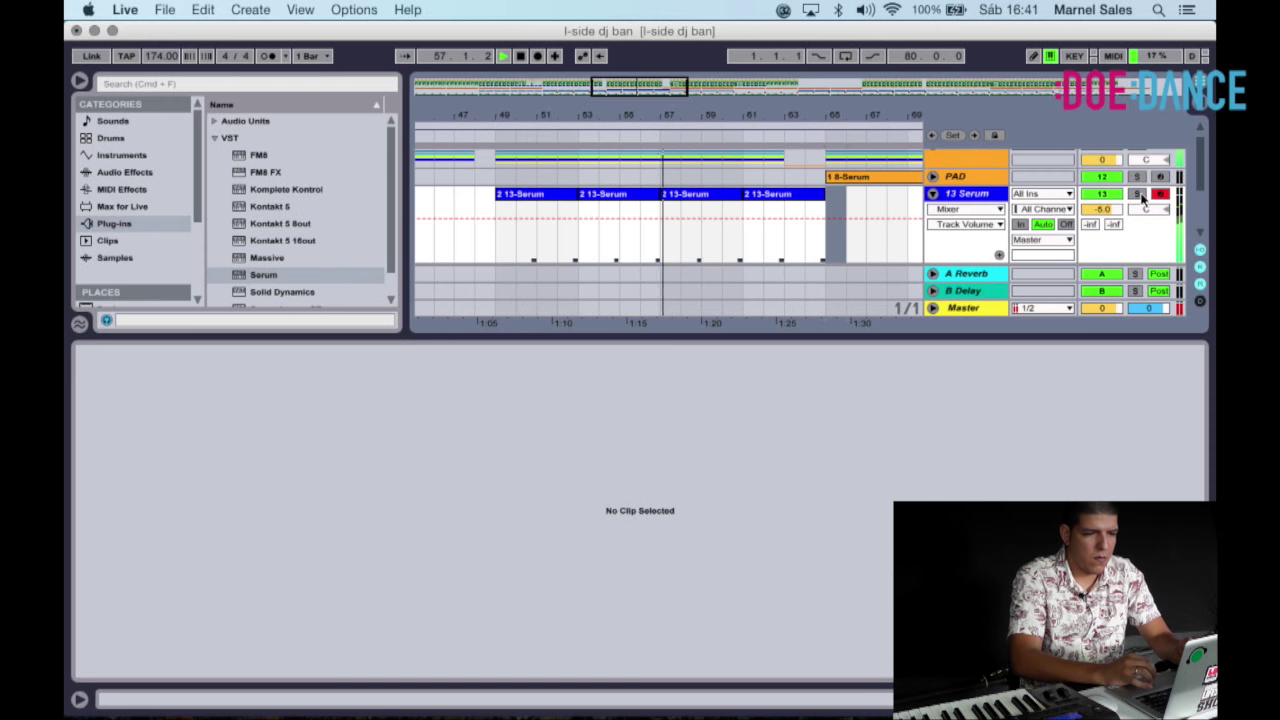
pyautogui.moveTo(763, 109); pyautogui.dragTo(766, 117)
pyautogui.moveTo(425, 126)
pyautogui.mouseDown()
pyautogui.moveTo(680, 130)
pyautogui.moveTo(661, 142)
pyautogui.mouseUp()
pyautogui.moveTo(812, 128); pyautogui.dragTo(739, 129)
pyautogui.click(846, 57)
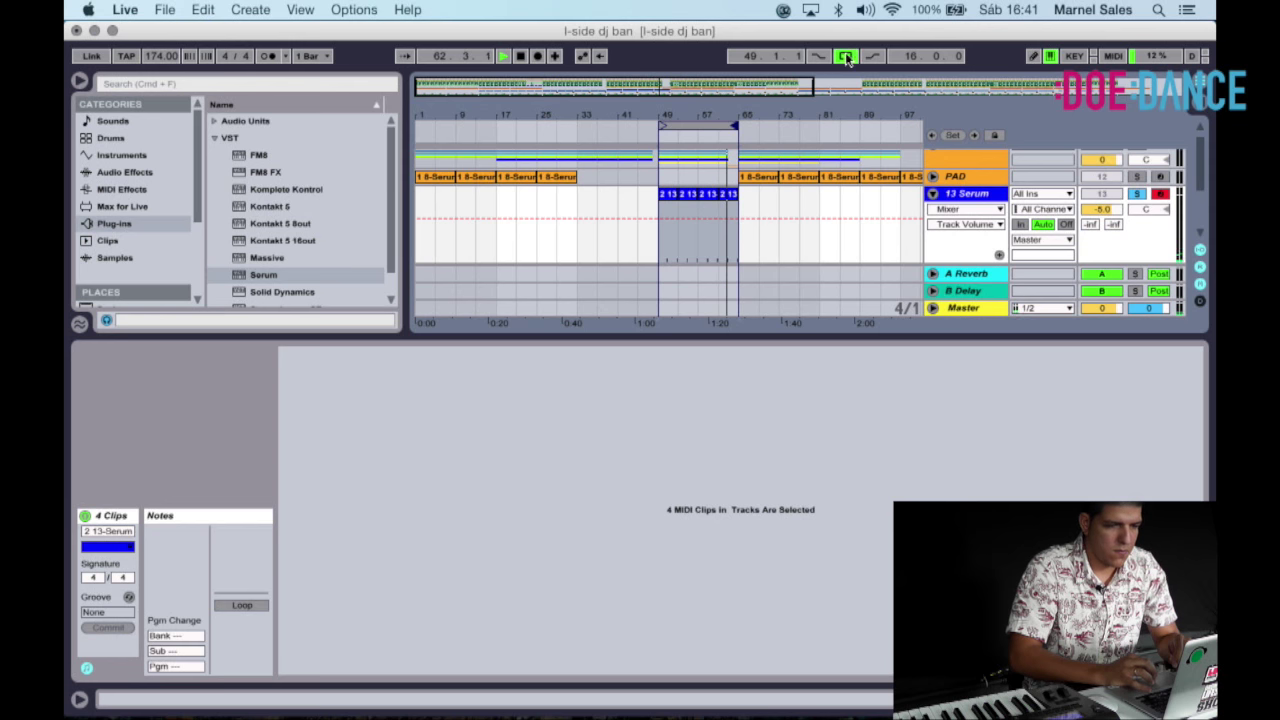
# Add an EQ Eight effect to the 13 Serum track.
pyautogui.click(120, 172)
pyautogui.scroll(4, 269, 253)
pyautogui.scroll(2, 269, 253)
pyautogui.click(269, 237)
pyautogui.doubleClick(269, 237)
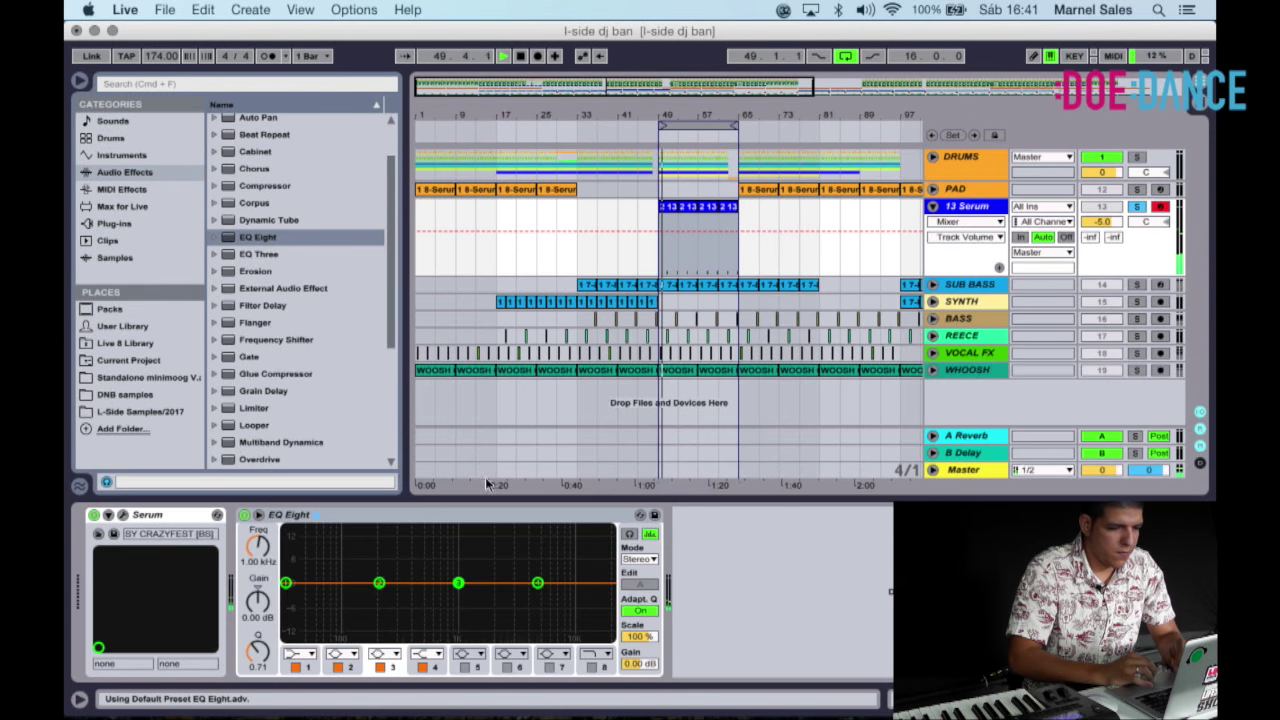
# Set EQ Eight band 1 to a low cut, and boost band 3 by 9.30 dB at 966 Hz and band 4 by 7.56 dB at 9.67 kHz.
pyautogui.click(300, 655)
pyautogui.click(301, 565)
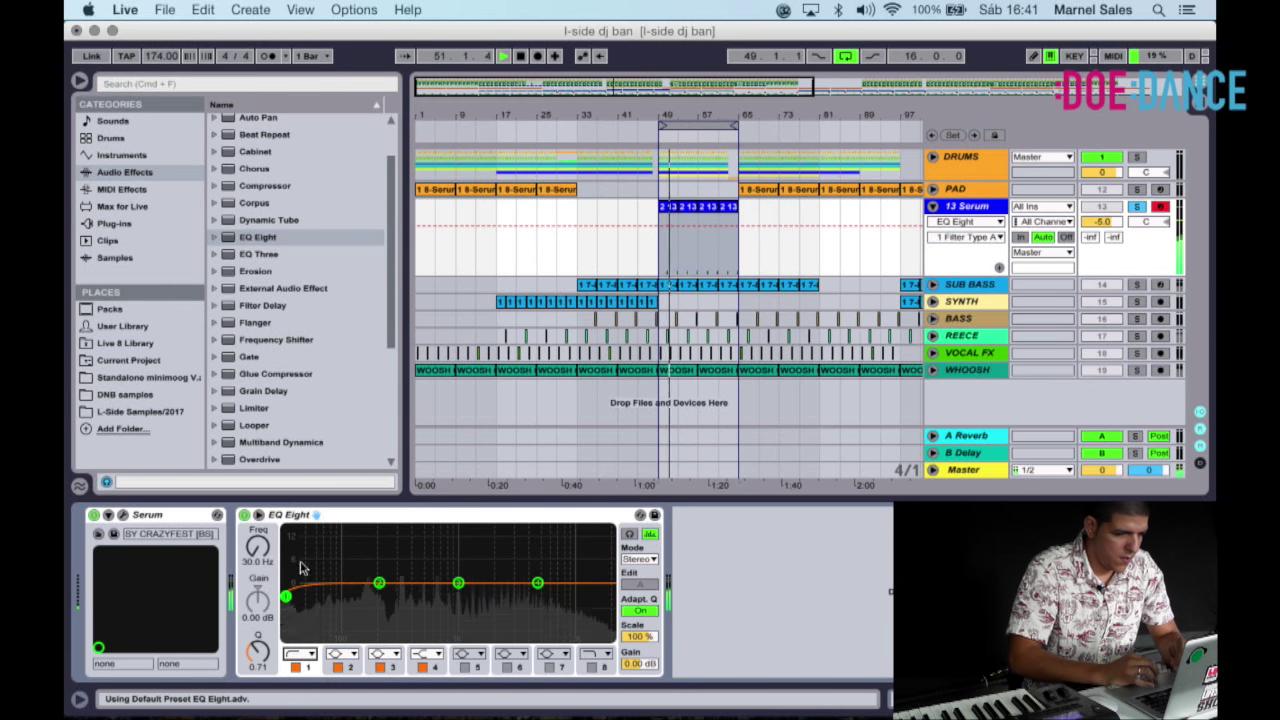
pyautogui.moveTo(293, 597); pyautogui.dragTo(457, 556)
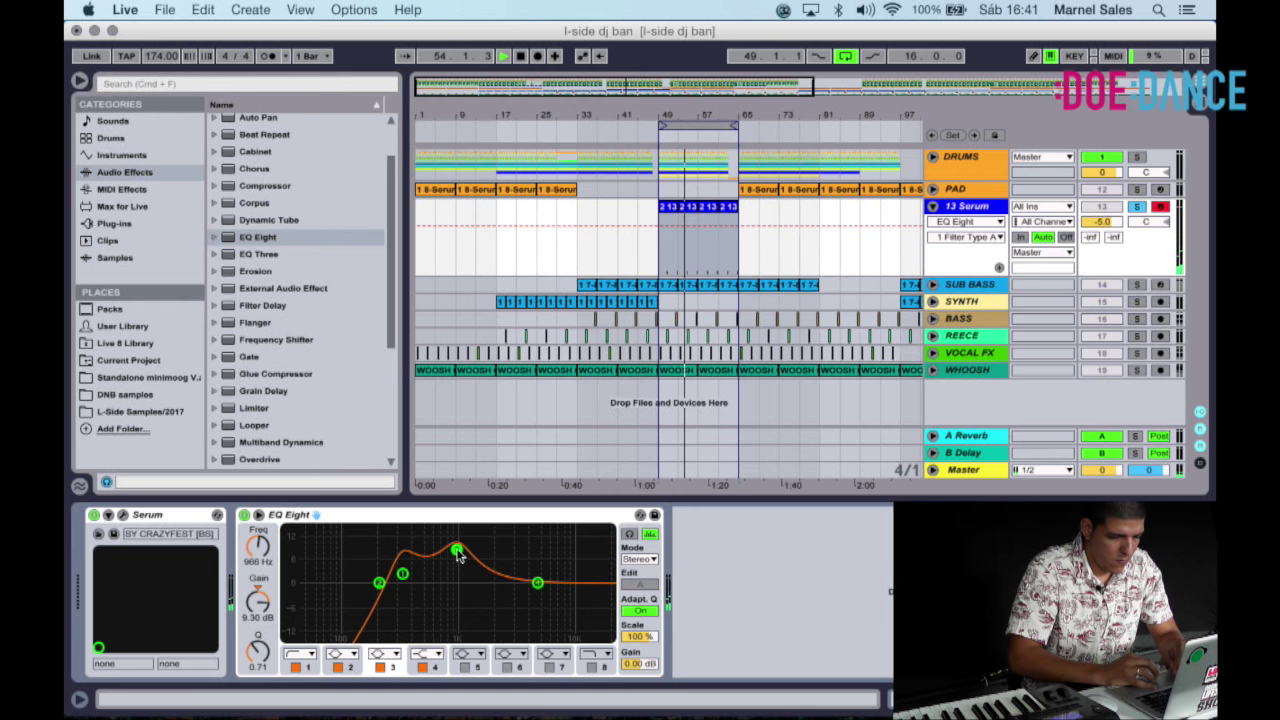
pyautogui.moveTo(546, 582); pyautogui.dragTo(578, 555)
# Add a Reverb with a lowered dry/wet mix and a Ping Pong Delay to the 13 Serum track.
pyautogui.scroll(-5, 344, 397)
pyautogui.doubleClick(270, 341)
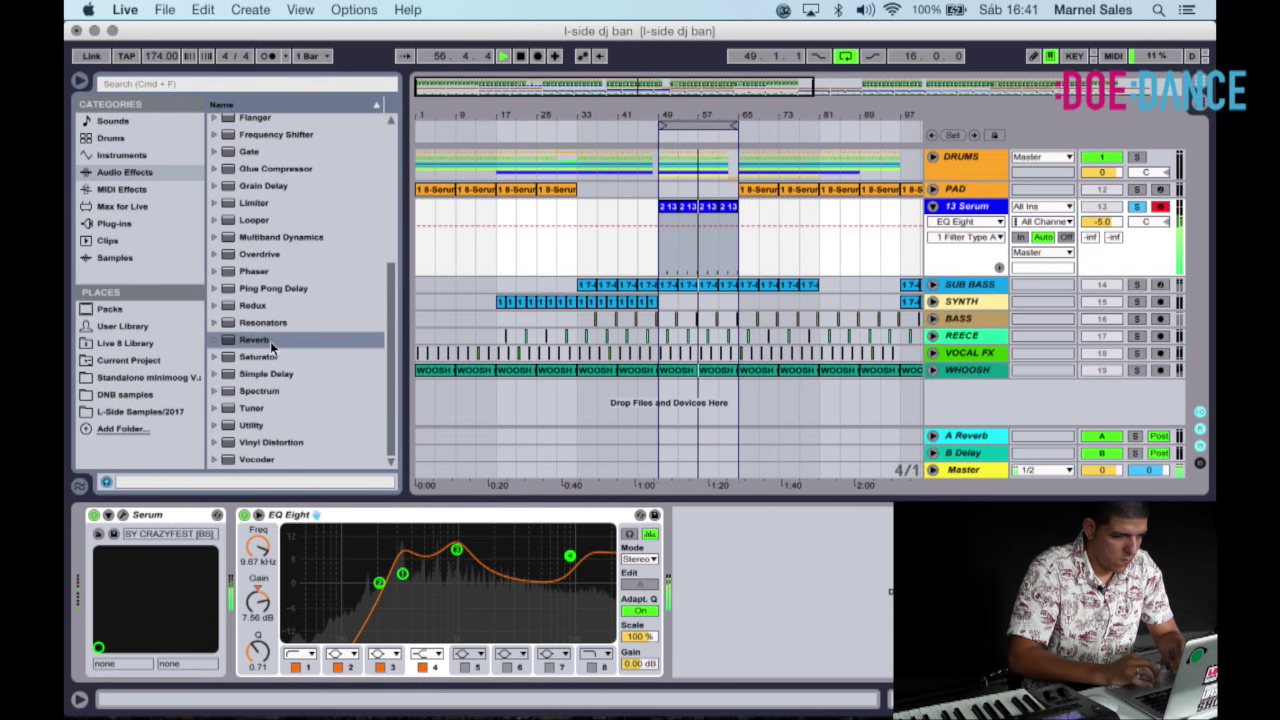
pyautogui.moveTo(1160, 652)
pyautogui.mouseDown()
pyautogui.moveTo(1160, 678)
pyautogui.moveTo(1160, 654)
pyautogui.mouseUp()
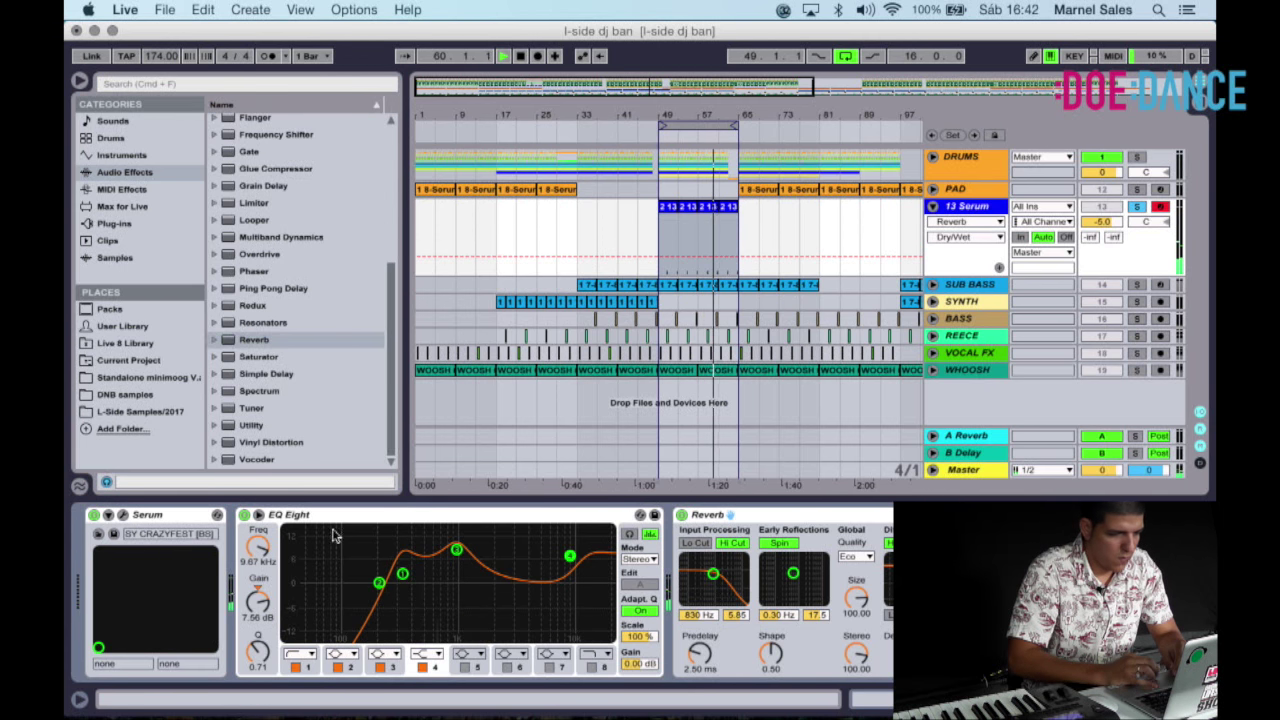
pyautogui.doubleClick(275, 288)
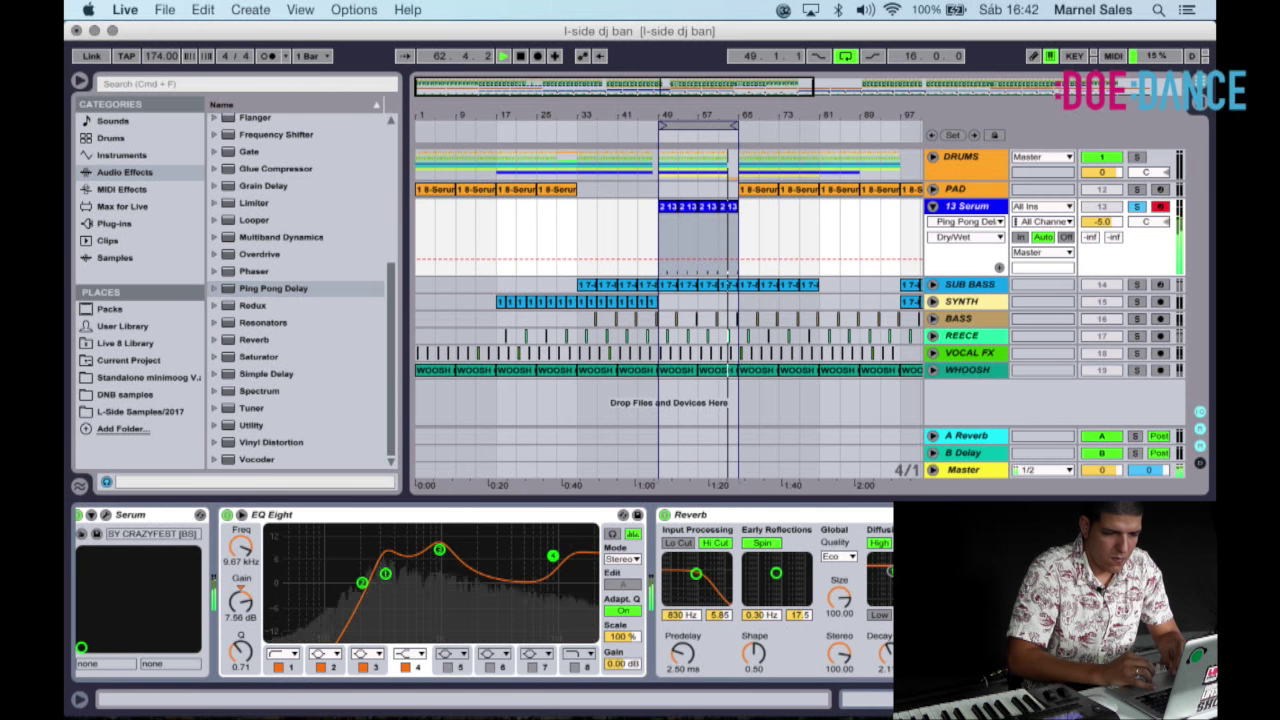
# Unsolo the 13 Serum track and turn off the loop to hear the part within the full arrangement.
pyautogui.click(1137, 207)
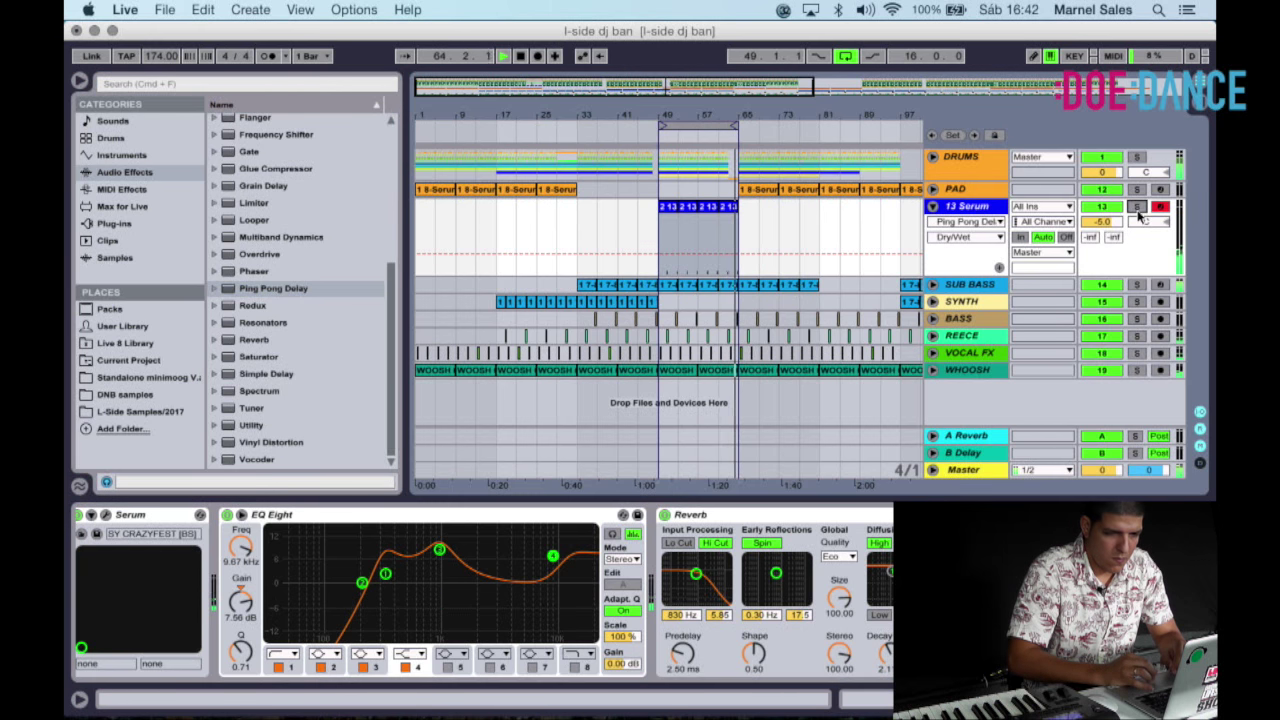
pyautogui.click(848, 58)
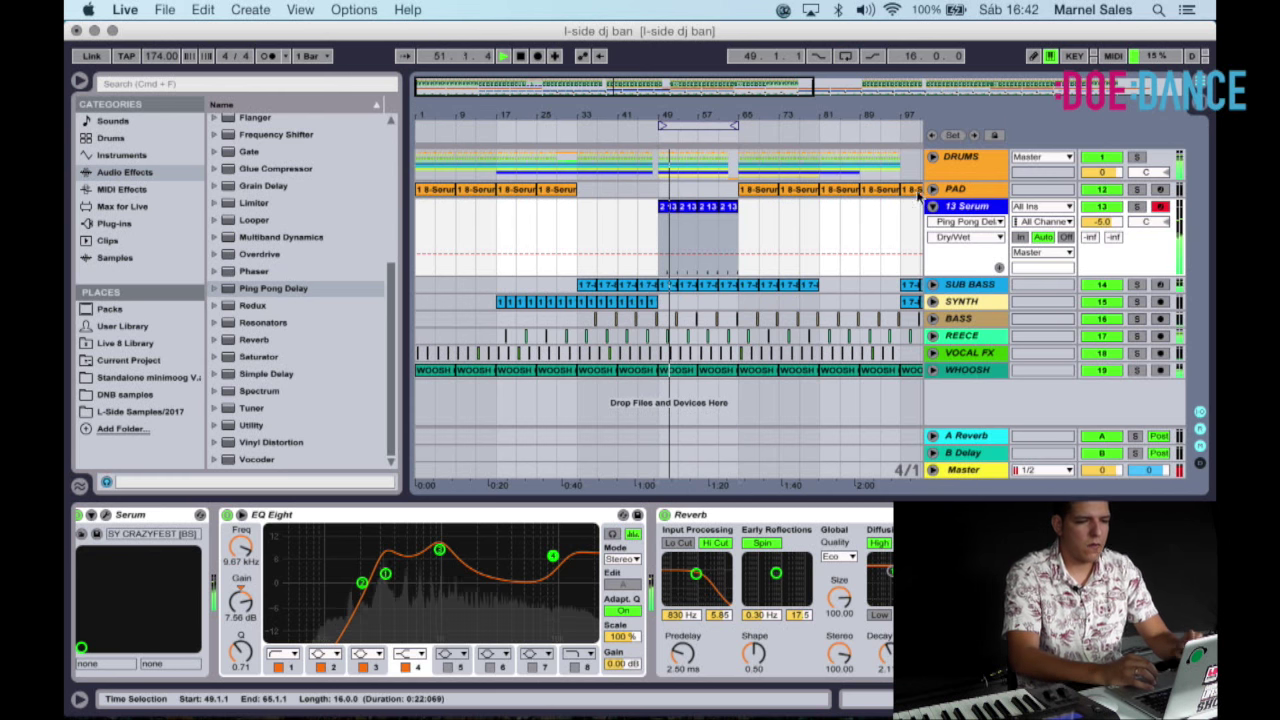
pyautogui.click(972, 213)
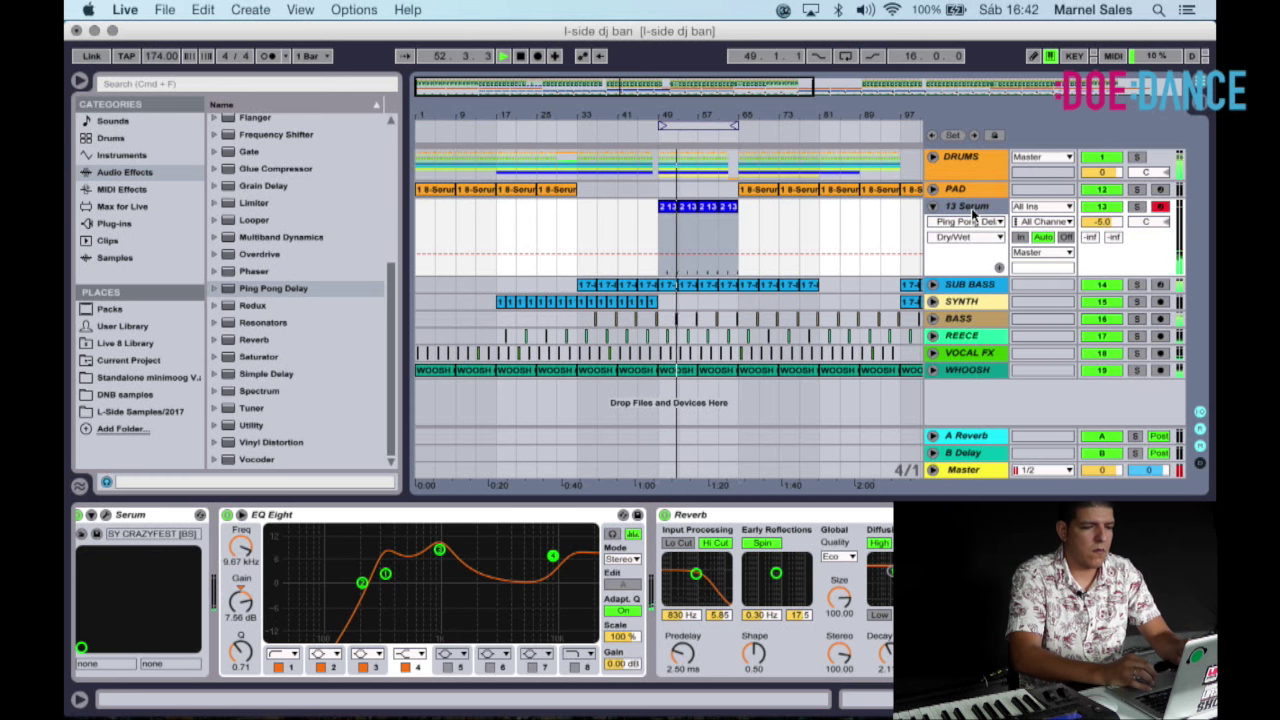
pyautogui.click(331, 525)
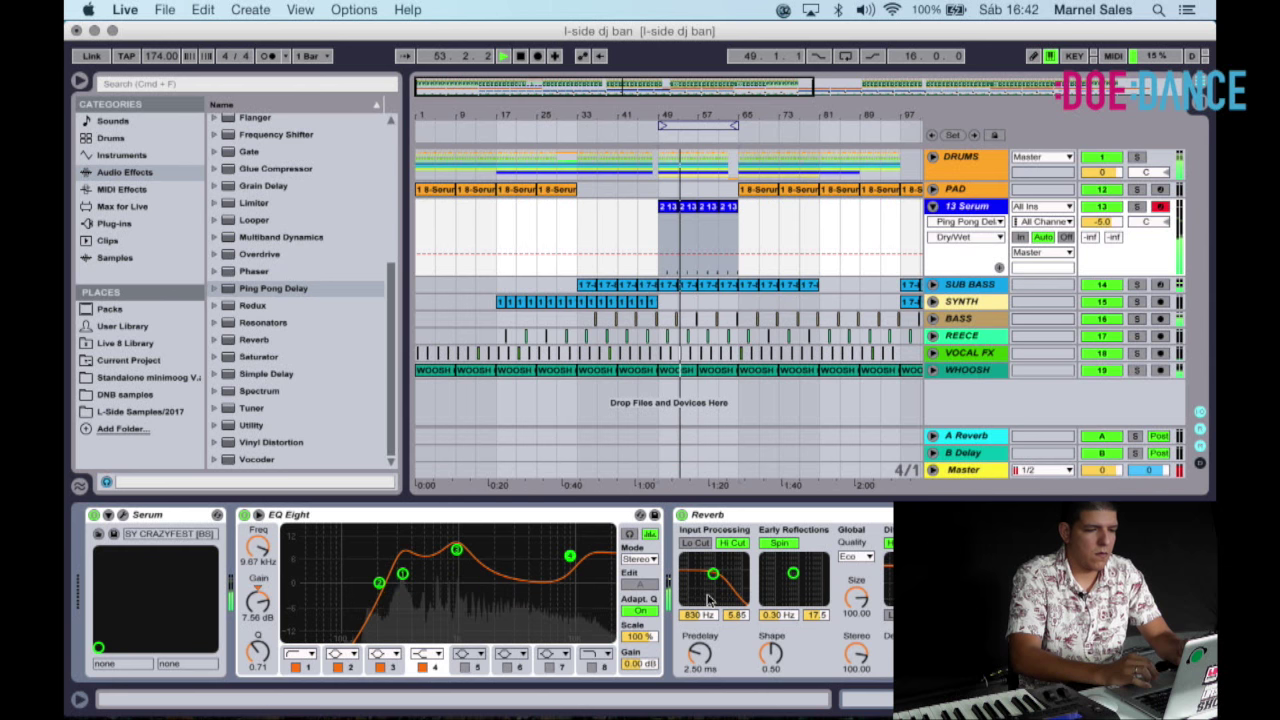
pyautogui.click(331, 520)
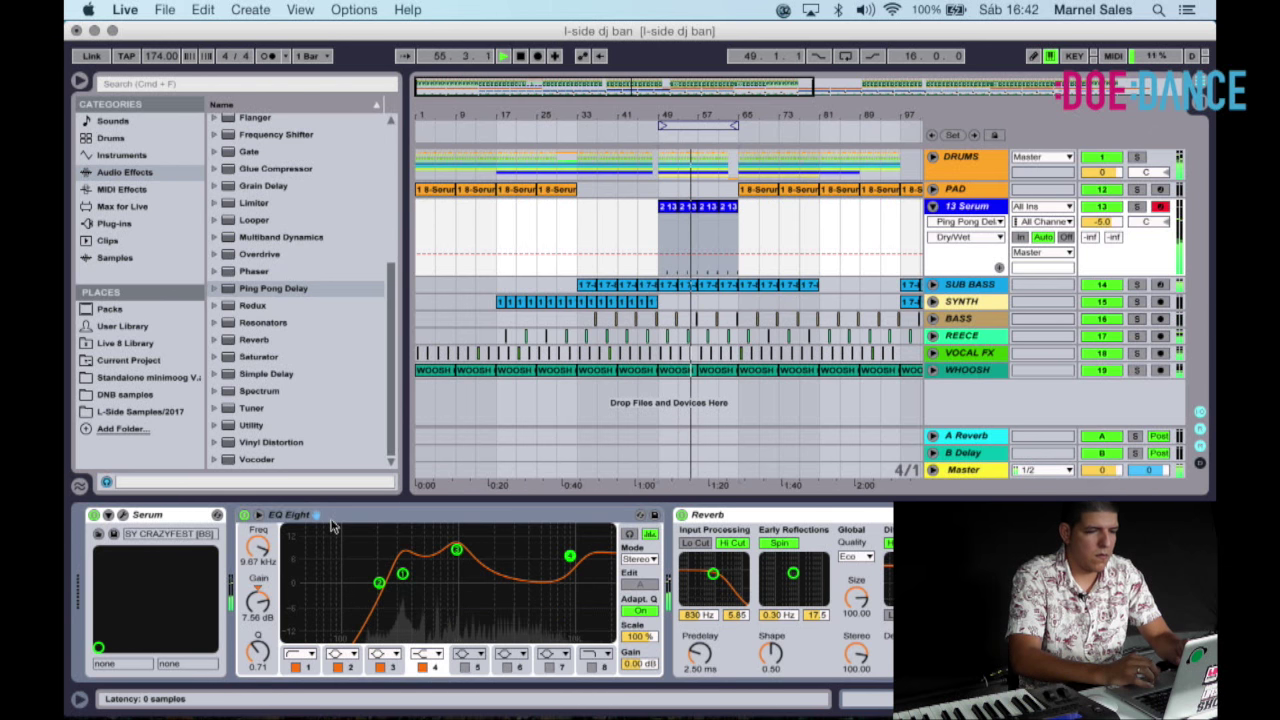
# Select the 13 Serum clips across bars 49 to 65.
pyautogui.click(771, 241)
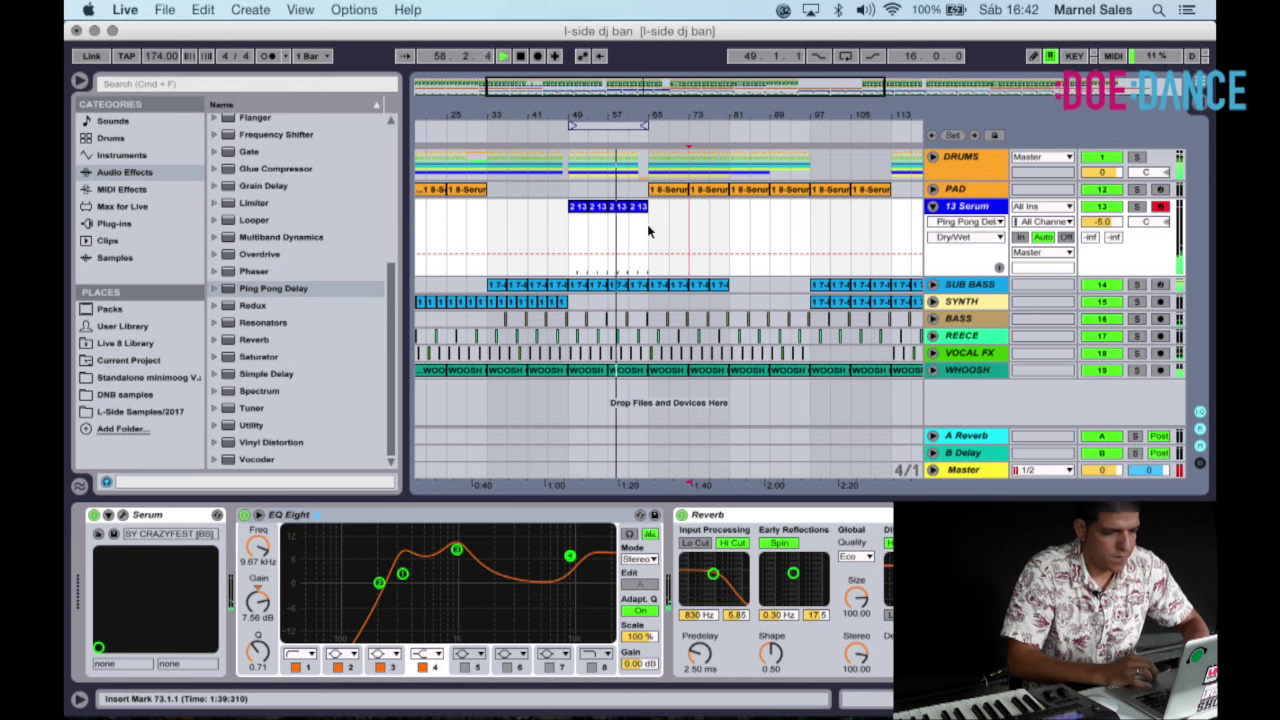
pyautogui.moveTo(649, 229); pyautogui.dragTo(585, 230)
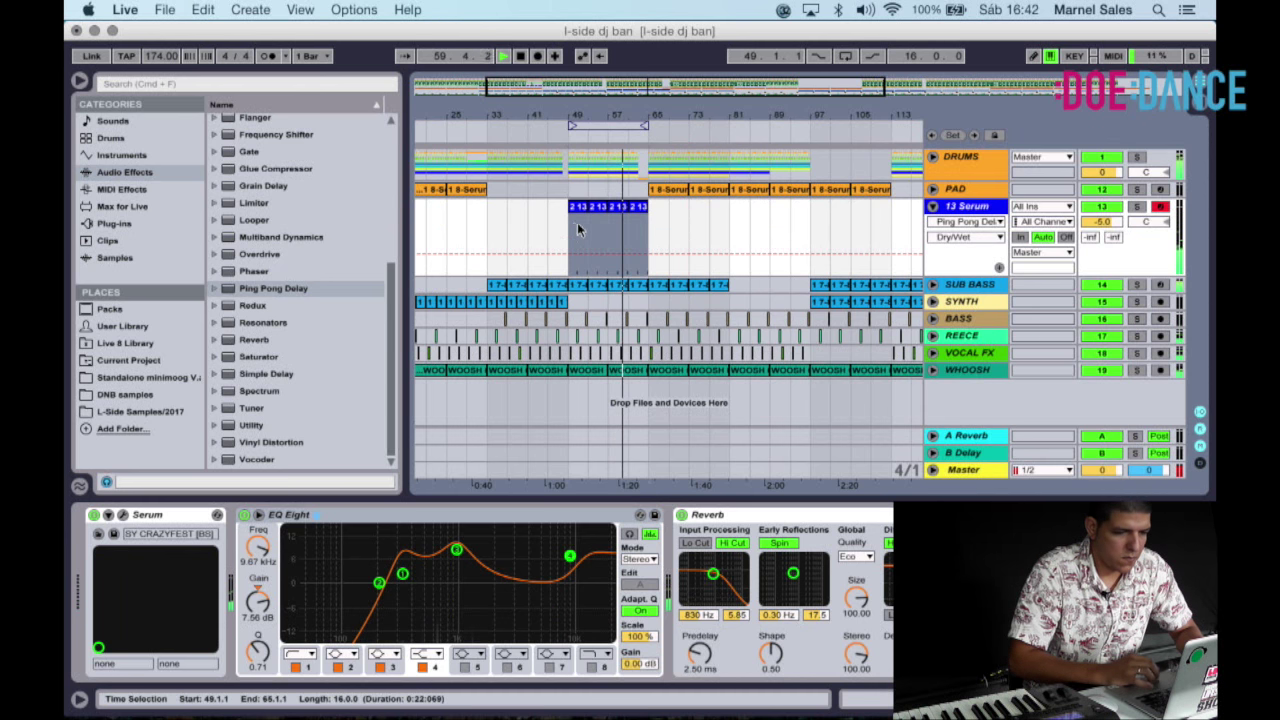
# Duplicate the selected 16-bar 13 Serum section twice so its clips continue to bar 97, and fold the track.
pyautogui.press('super+d')
pyautogui.press('super+d')
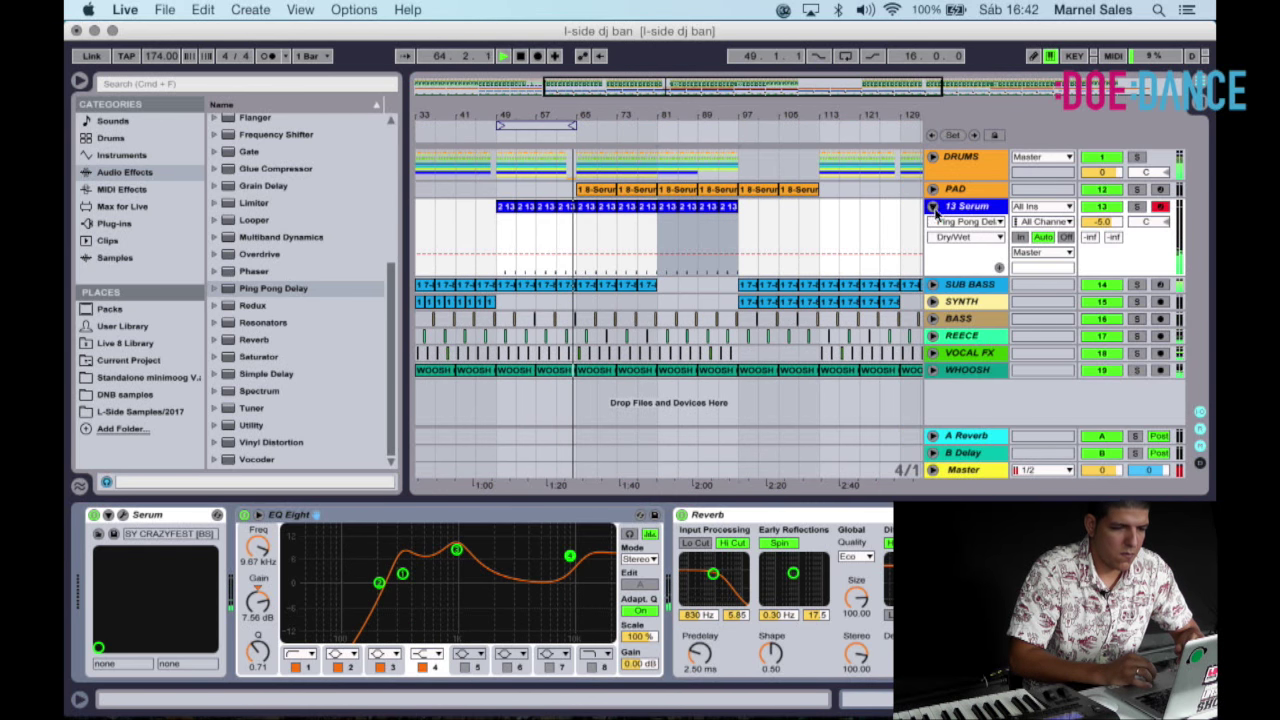
pyautogui.click(931, 208)
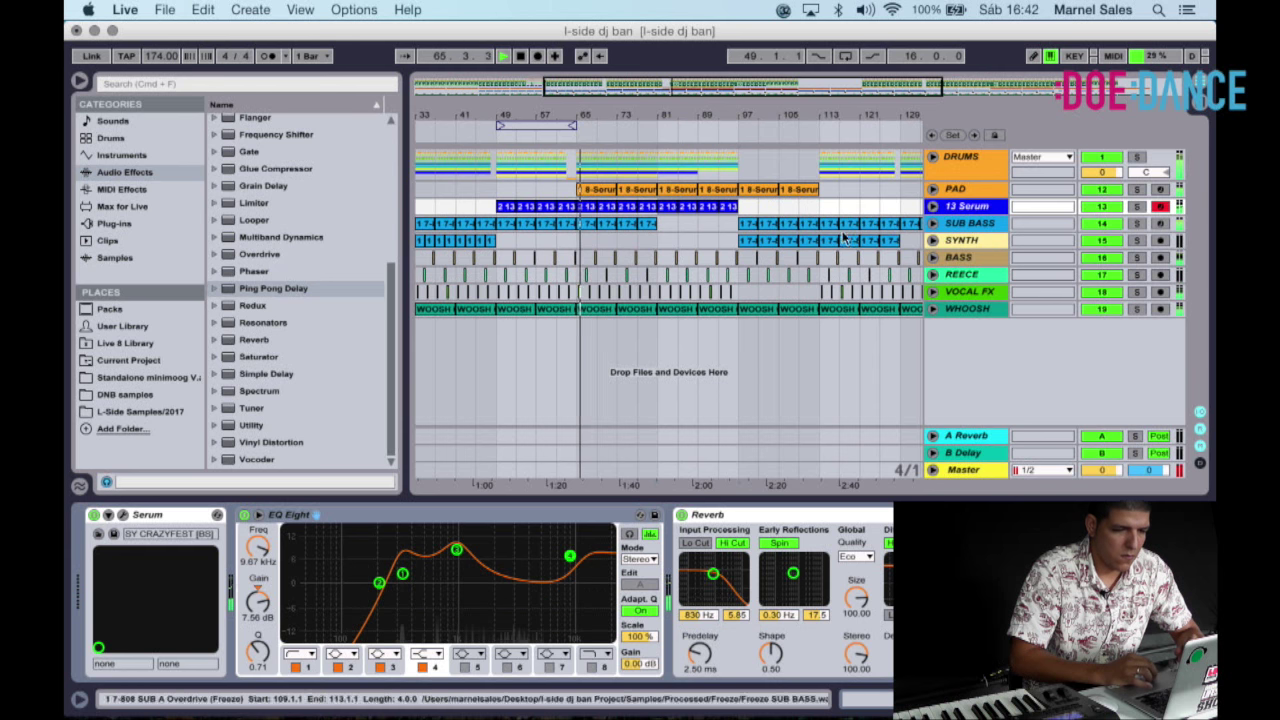
# Set the 13 Serum track volume to -6.0 dB and fold the track.
pyautogui.click(932, 207)
pyautogui.moveTo(1108, 221); pyautogui.dragTo(1108, 225)
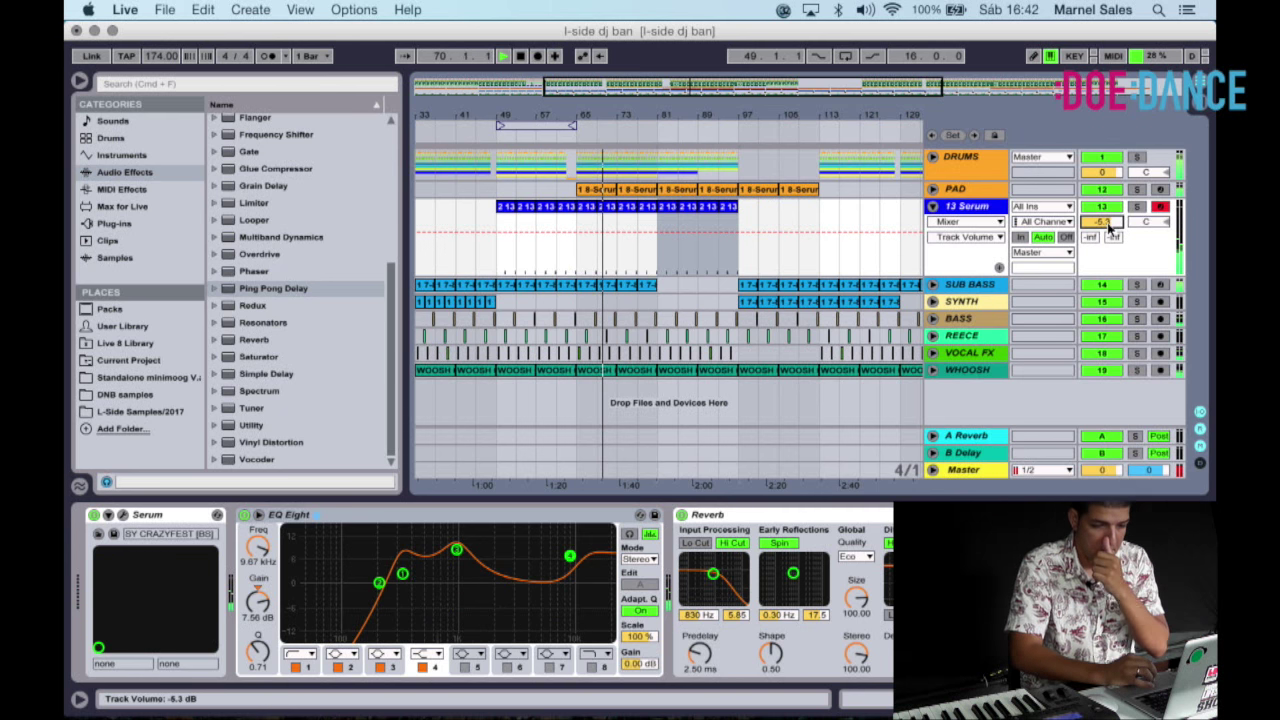
pyautogui.moveTo(1108, 225); pyautogui.dragTo(1109, 229)
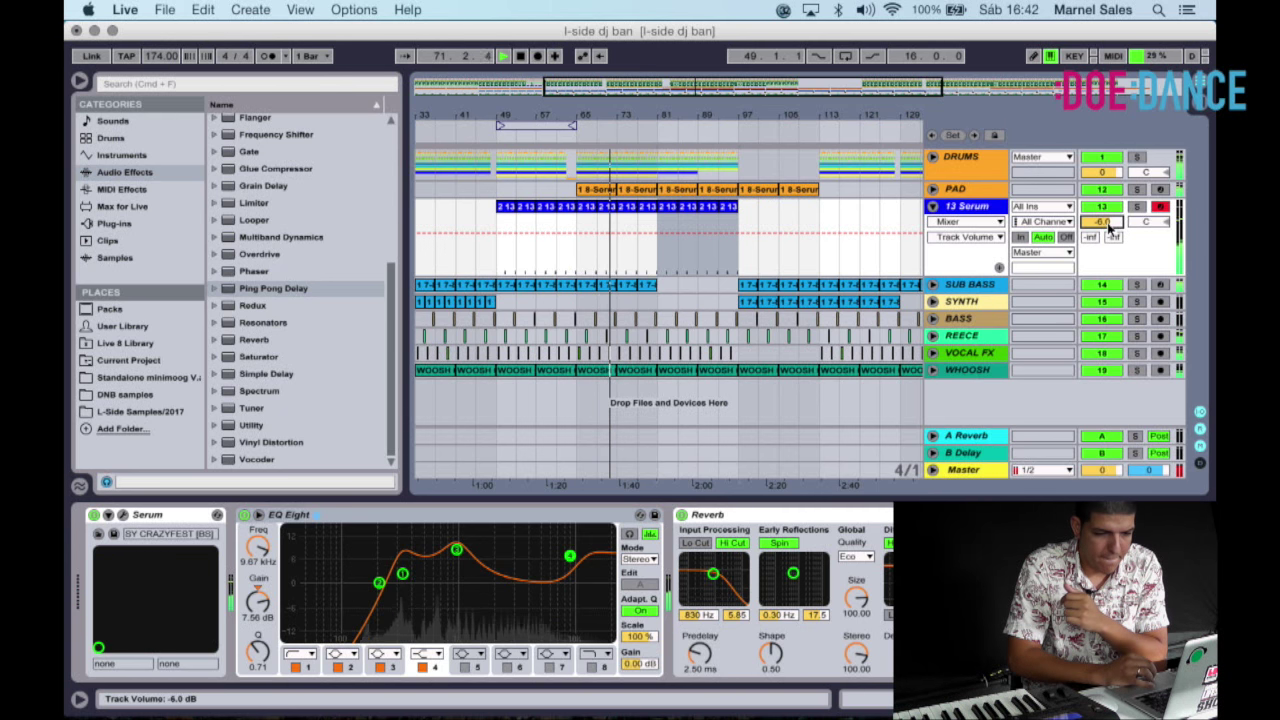
pyautogui.click(932, 207)
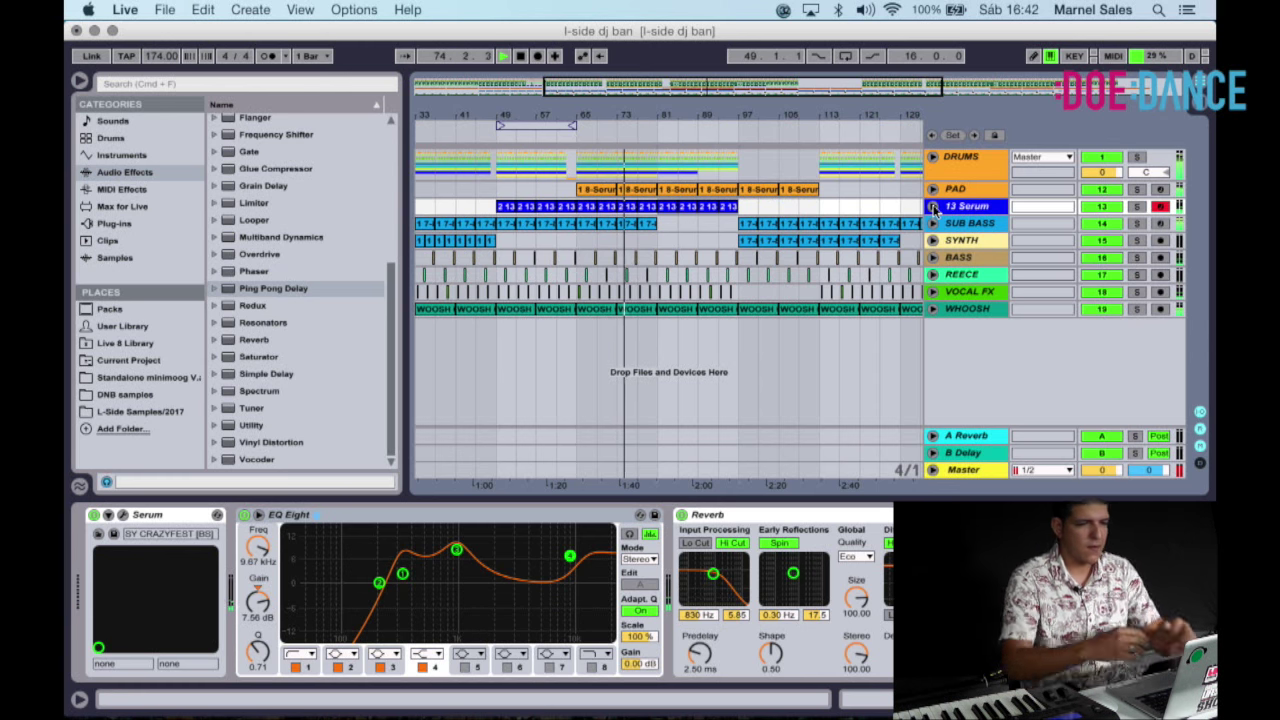
# Unfold the 13 Serum track and delete the REECE clips between bars 81 and 97.
pyautogui.moveTo(675, 108); pyautogui.dragTo(668, 80)
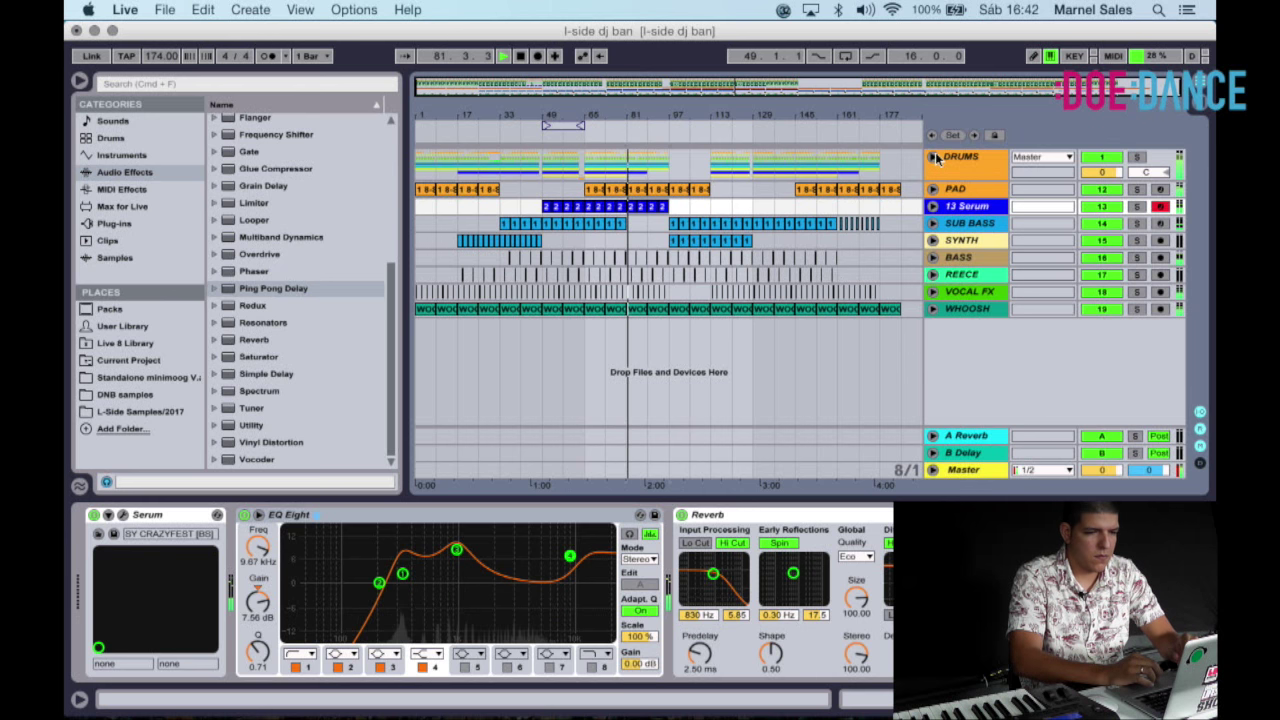
pyautogui.click(933, 207)
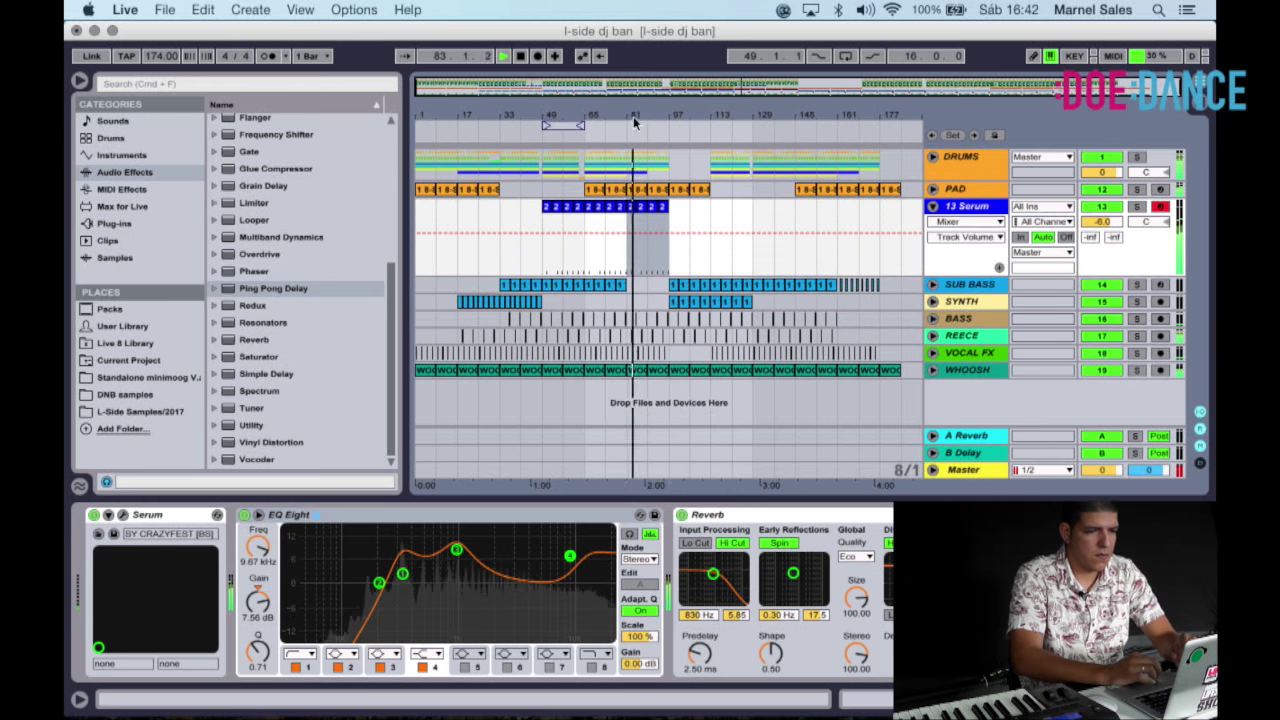
pyautogui.moveTo(634, 118); pyautogui.dragTo(634, 111)
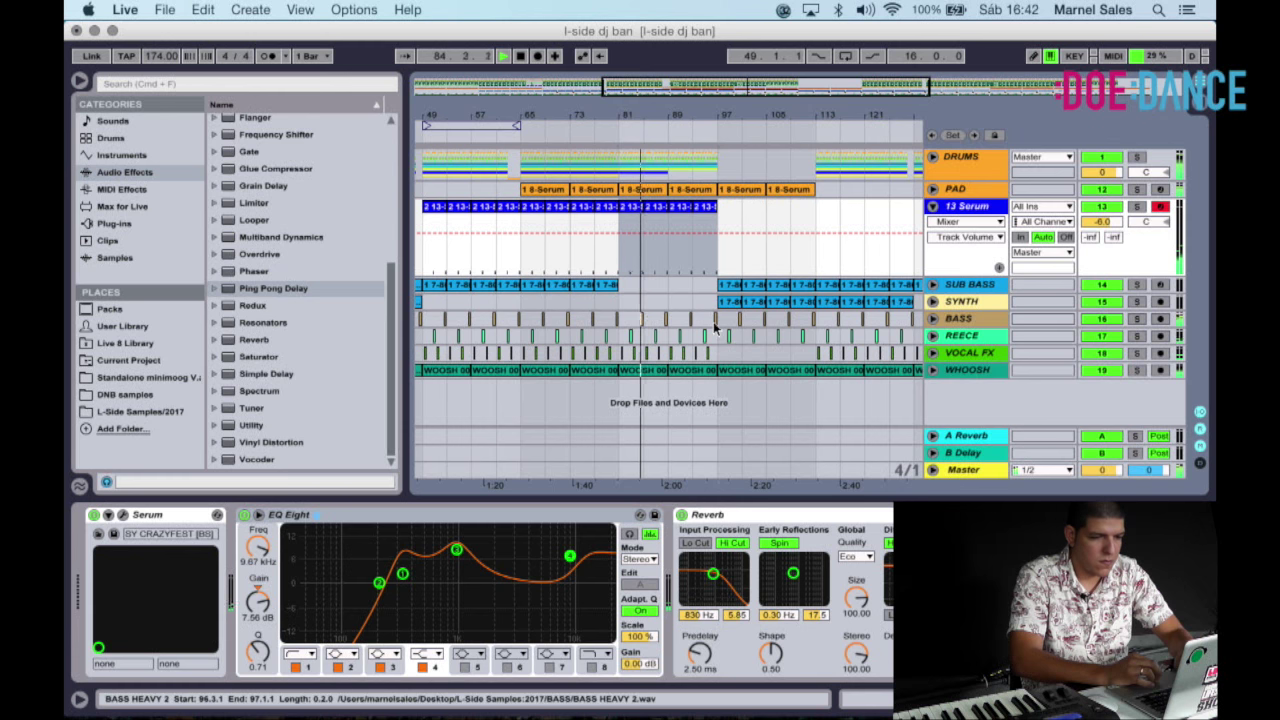
pyautogui.click(718, 353)
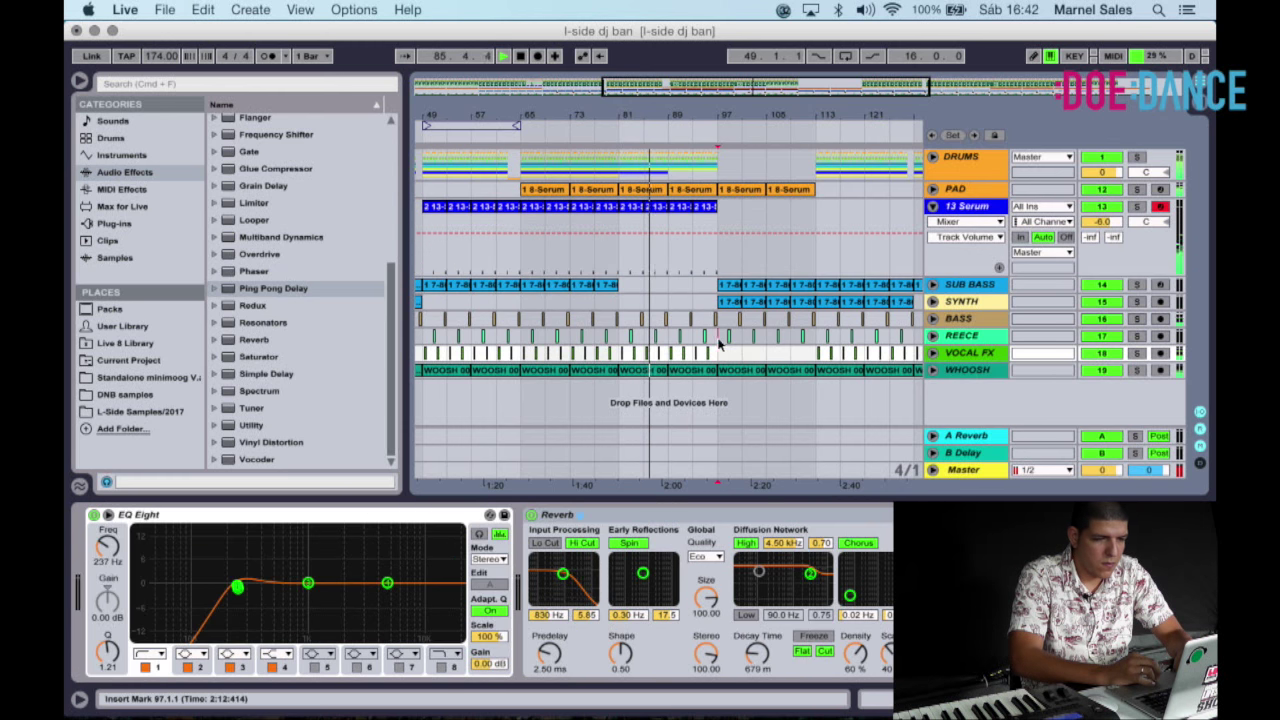
pyautogui.moveTo(718, 342); pyautogui.dragTo(614, 336)
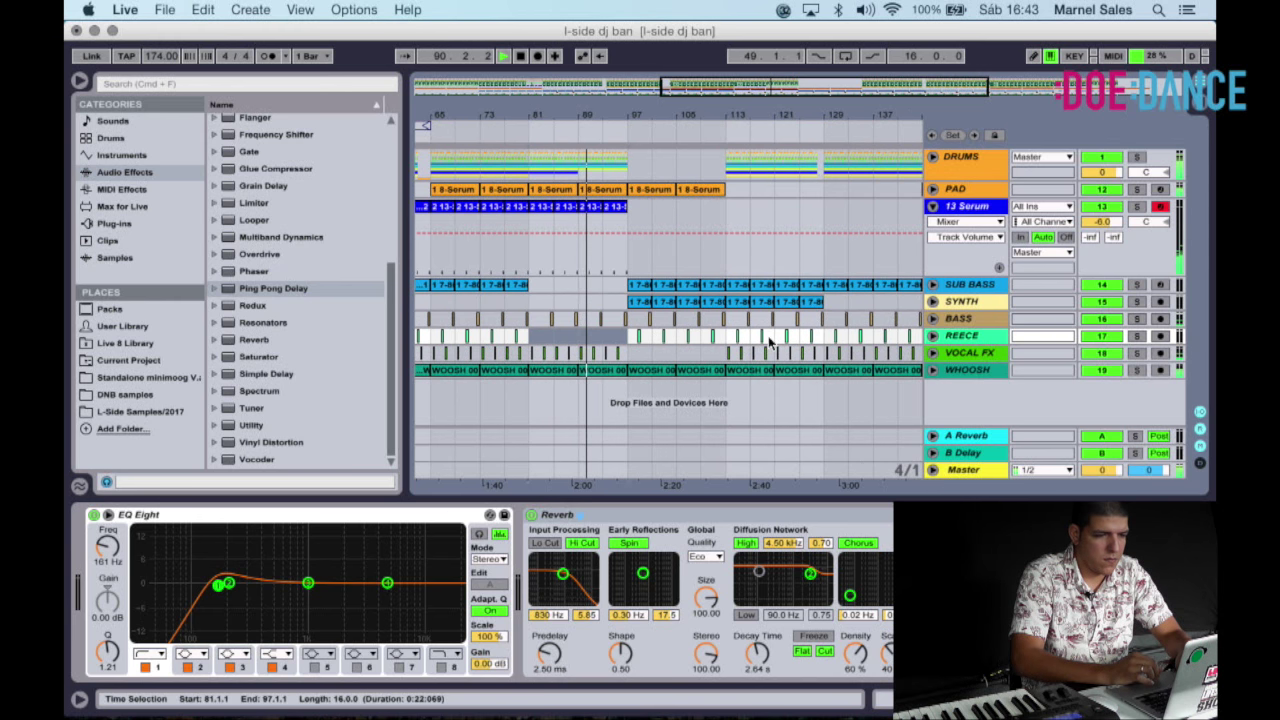
# Examine the SUB BASS and PAD lanes with their automation around bars 97 to 129.
pyautogui.moveTo(607, 114)
pyautogui.mouseDown()
pyautogui.moveTo(608, 100)
pyautogui.moveTo(605, 126)
pyautogui.mouseUp()
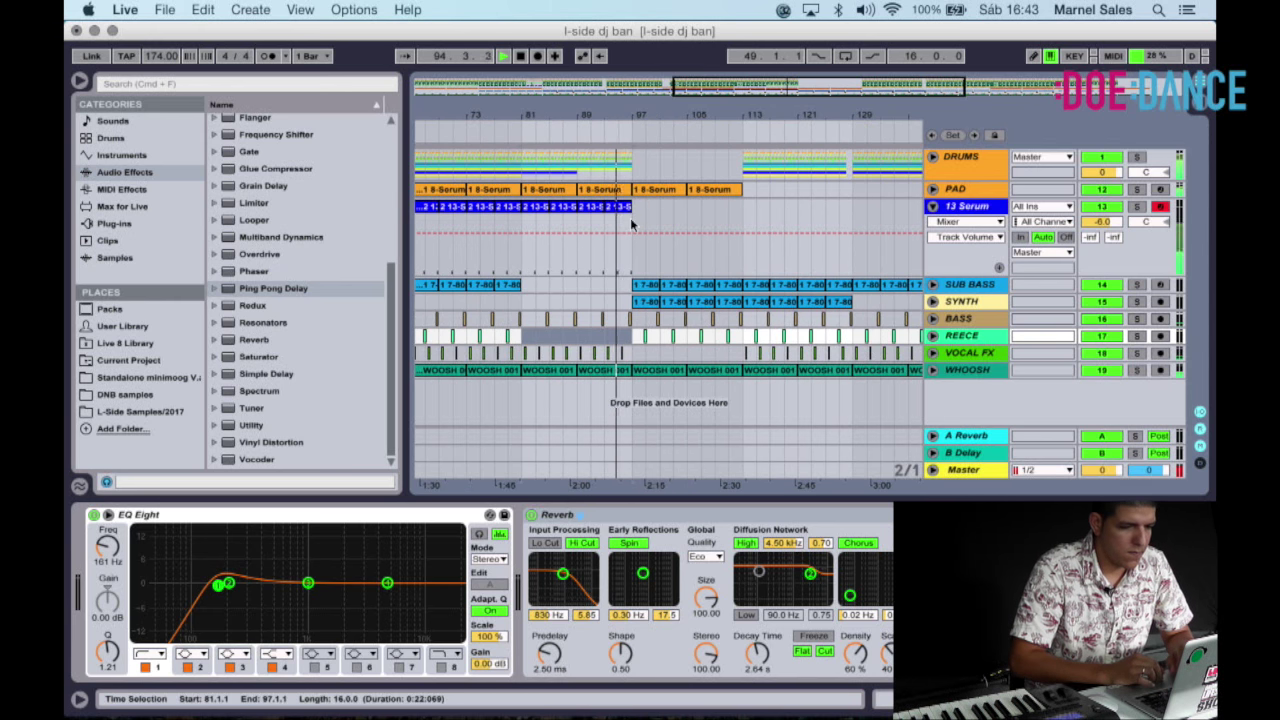
pyautogui.hscroll(-1, 630, 224)
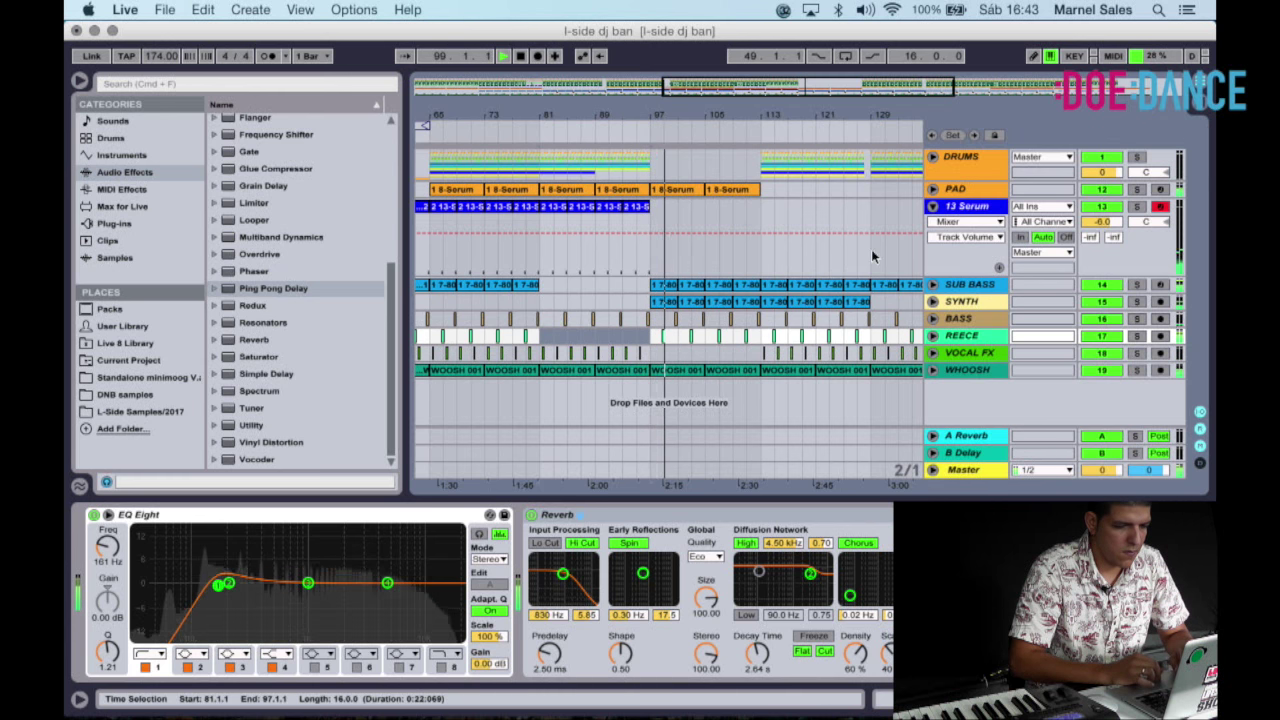
pyautogui.hscroll(2, 913, 285)
pyautogui.click(932, 284)
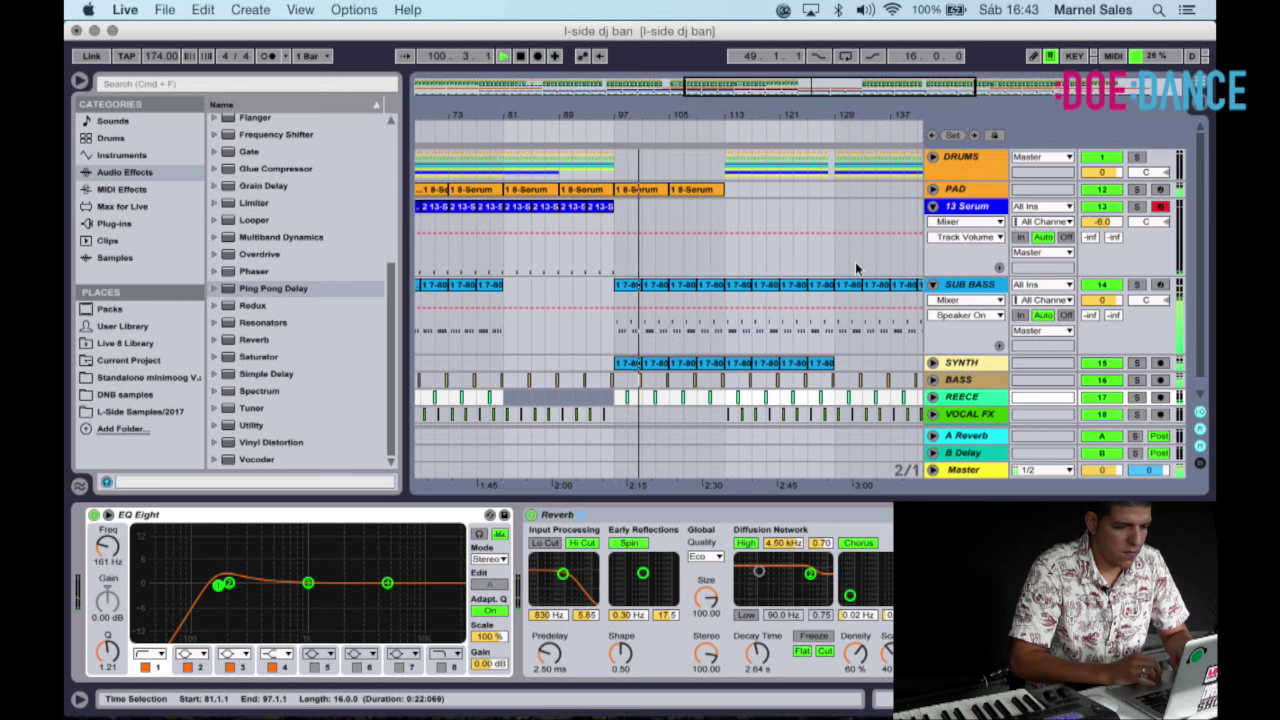
pyautogui.scroll(-1, 857, 268)
pyautogui.click(698, 115)
pyautogui.moveTo(698, 114); pyautogui.dragTo(698, 98)
pyautogui.click(932, 174)
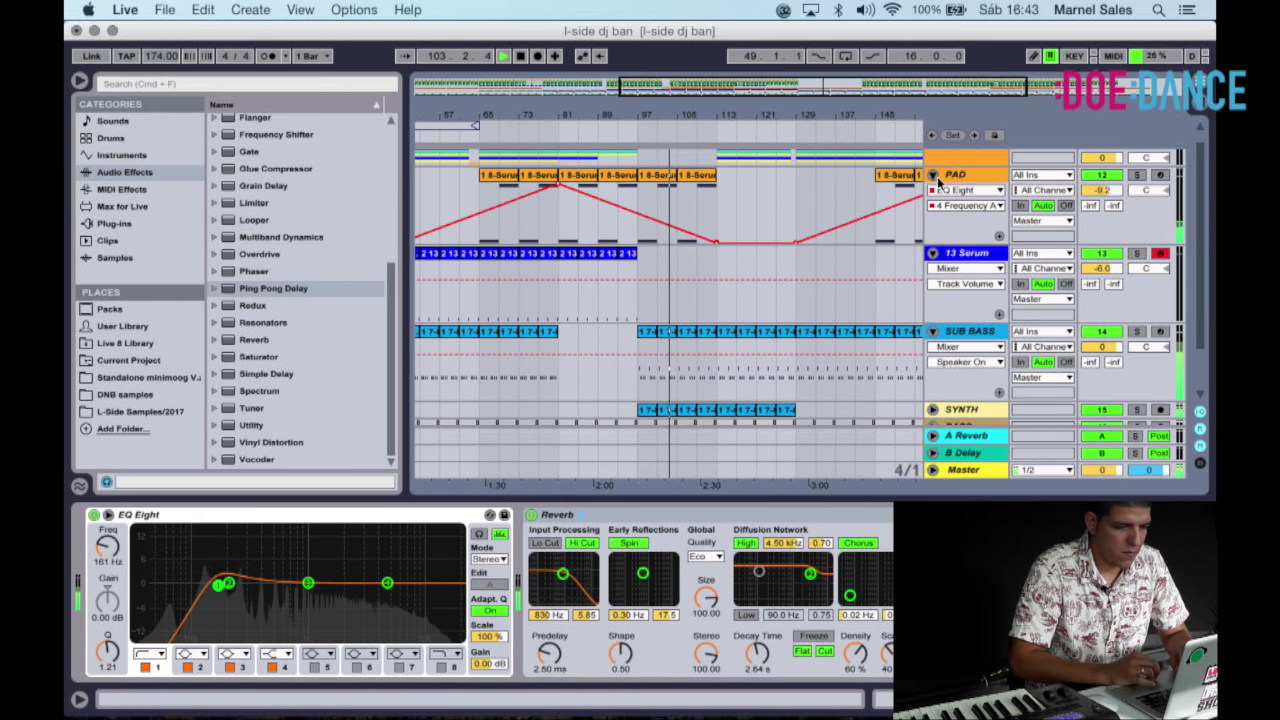
pyautogui.scroll(-4, 760, 275)
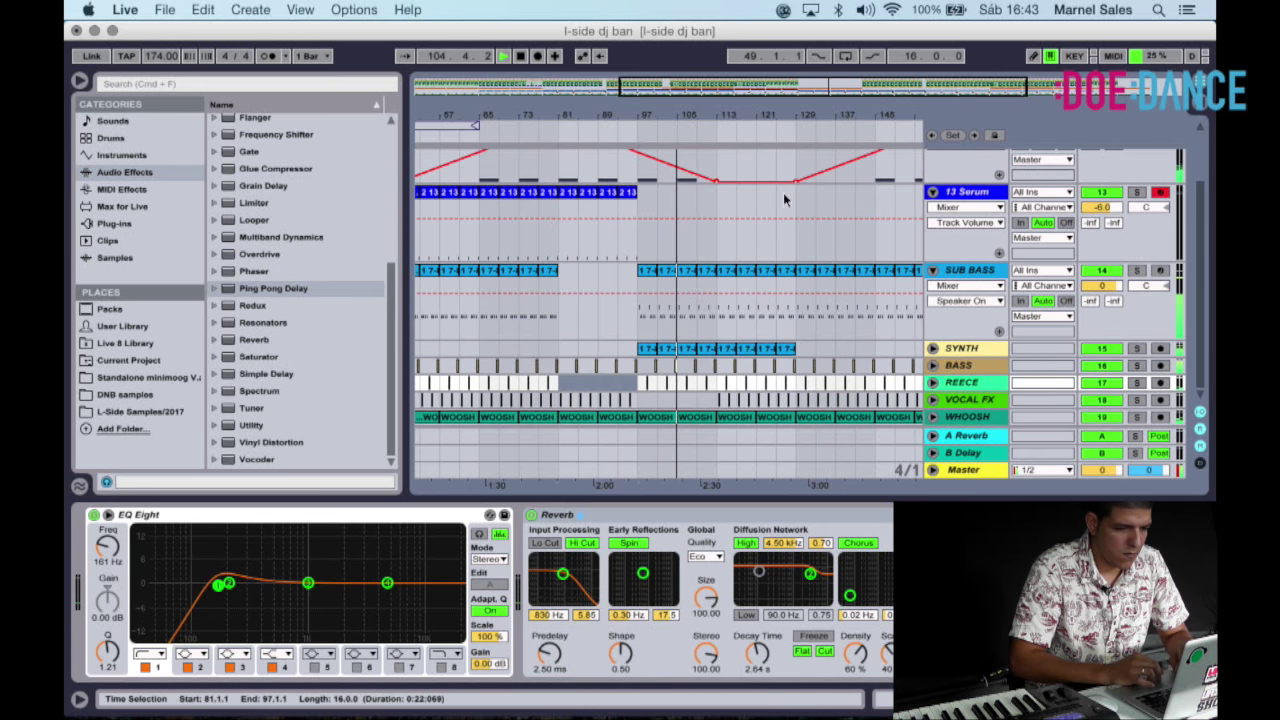
pyautogui.scroll(6, 815, 192)
pyautogui.click(932, 185)
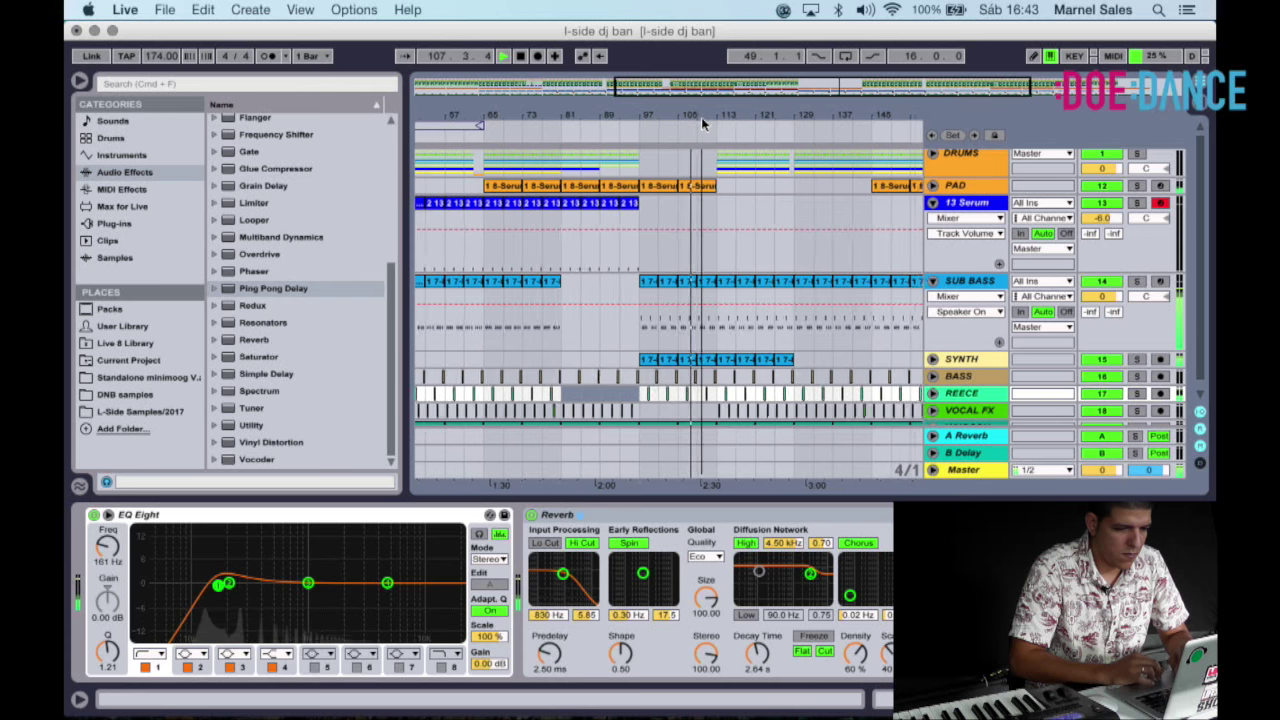
# Delete the BASS clip from 112.3.1 to 113.1.1, just before the drums return.
pyautogui.moveTo(701, 117); pyautogui.dragTo(729, 225)
pyautogui.scroll(-1, 730, 227)
pyautogui.moveTo(709, 115); pyautogui.dragTo(723, 154)
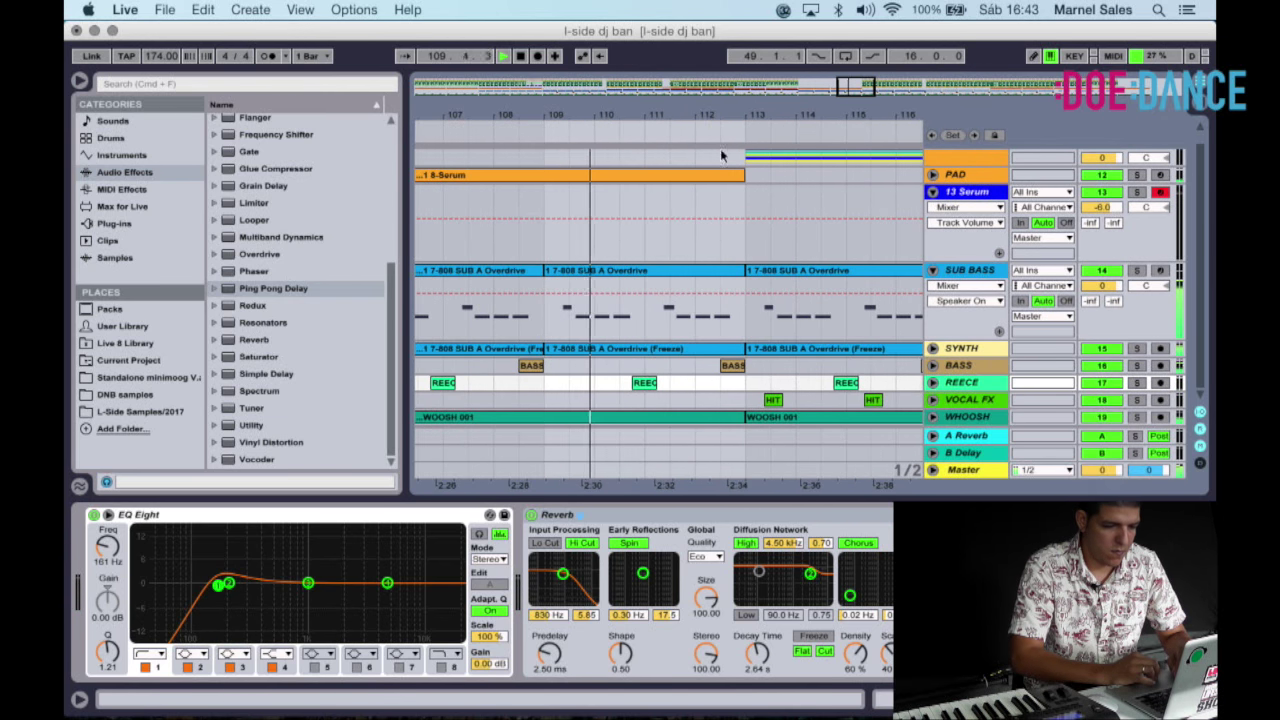
pyautogui.click(719, 382)
pyautogui.moveTo(719, 387); pyautogui.dragTo(755, 373)
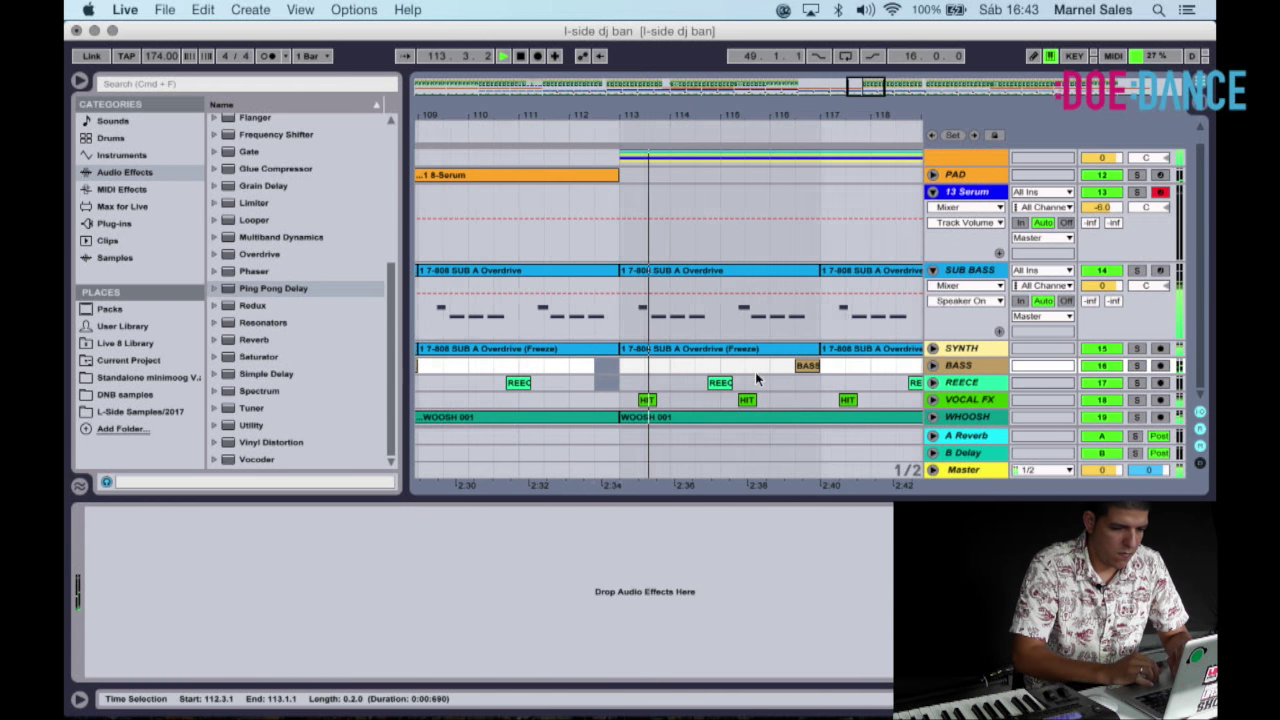
pyautogui.hscroll(1, 755, 373)
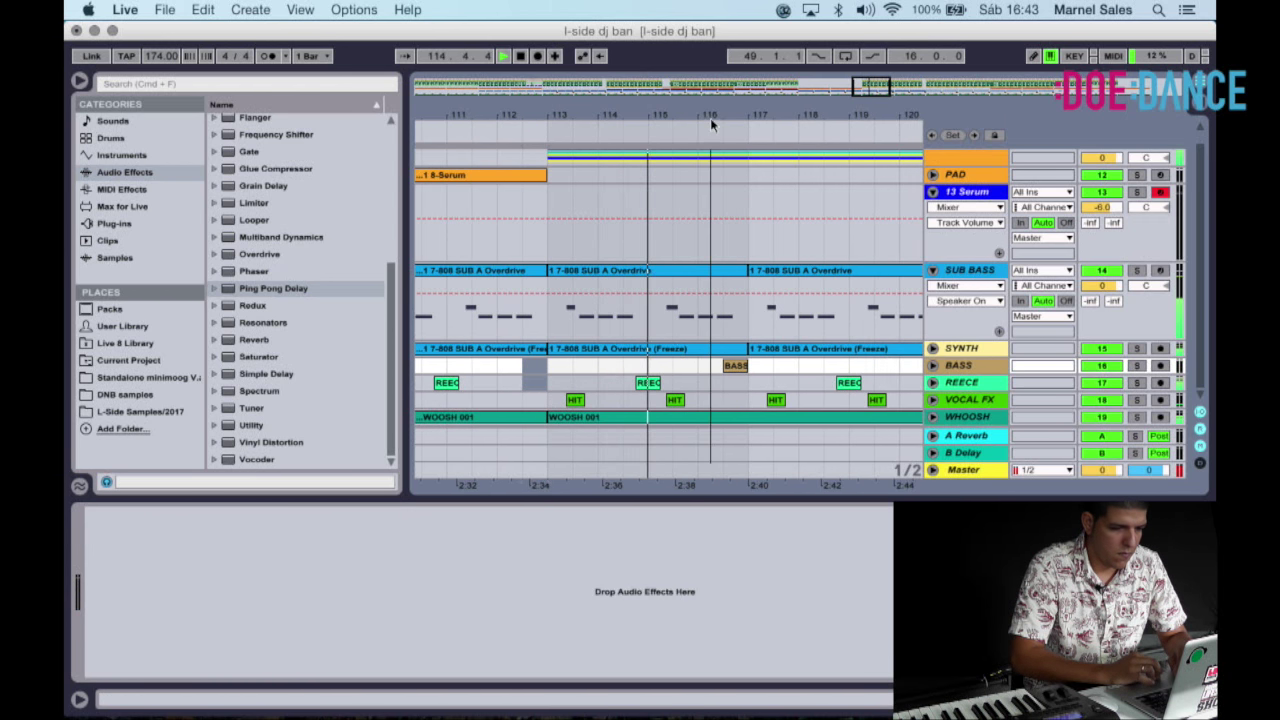
# Select the SUB BASS track and fold it.
pyautogui.moveTo(711, 120); pyautogui.dragTo(711, 76)
pyautogui.click(940, 276)
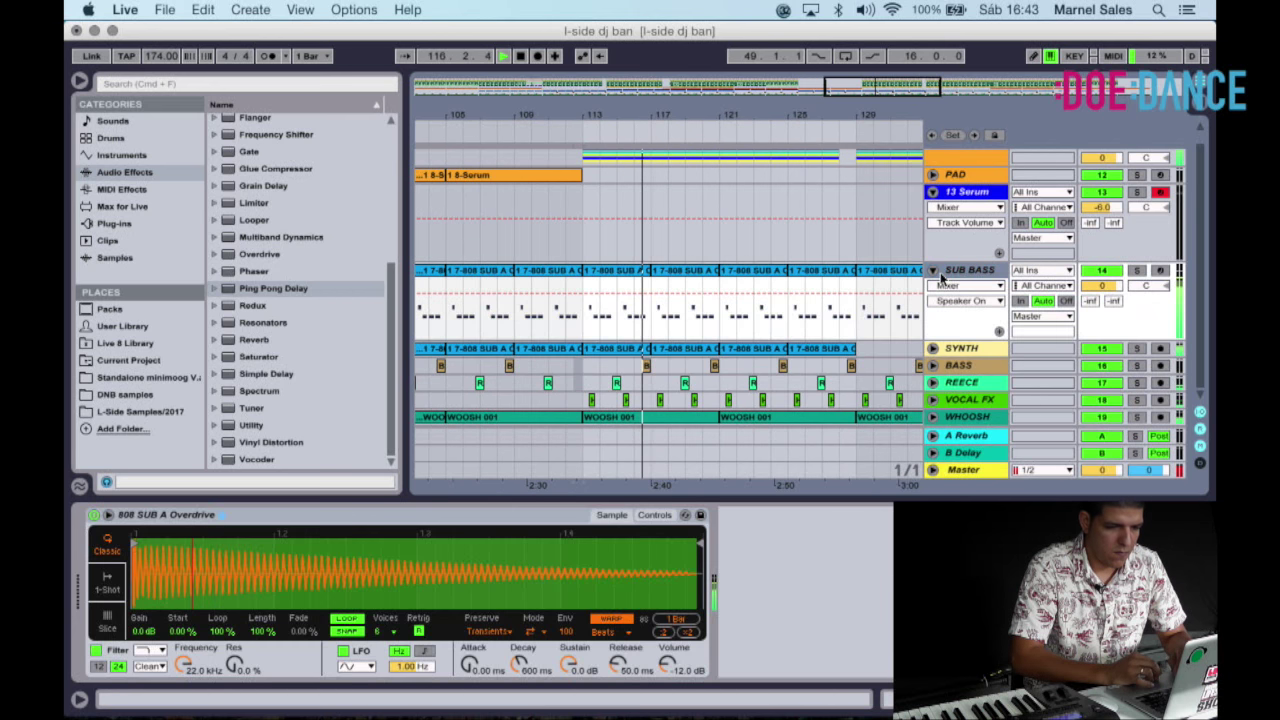
pyautogui.click(934, 271)
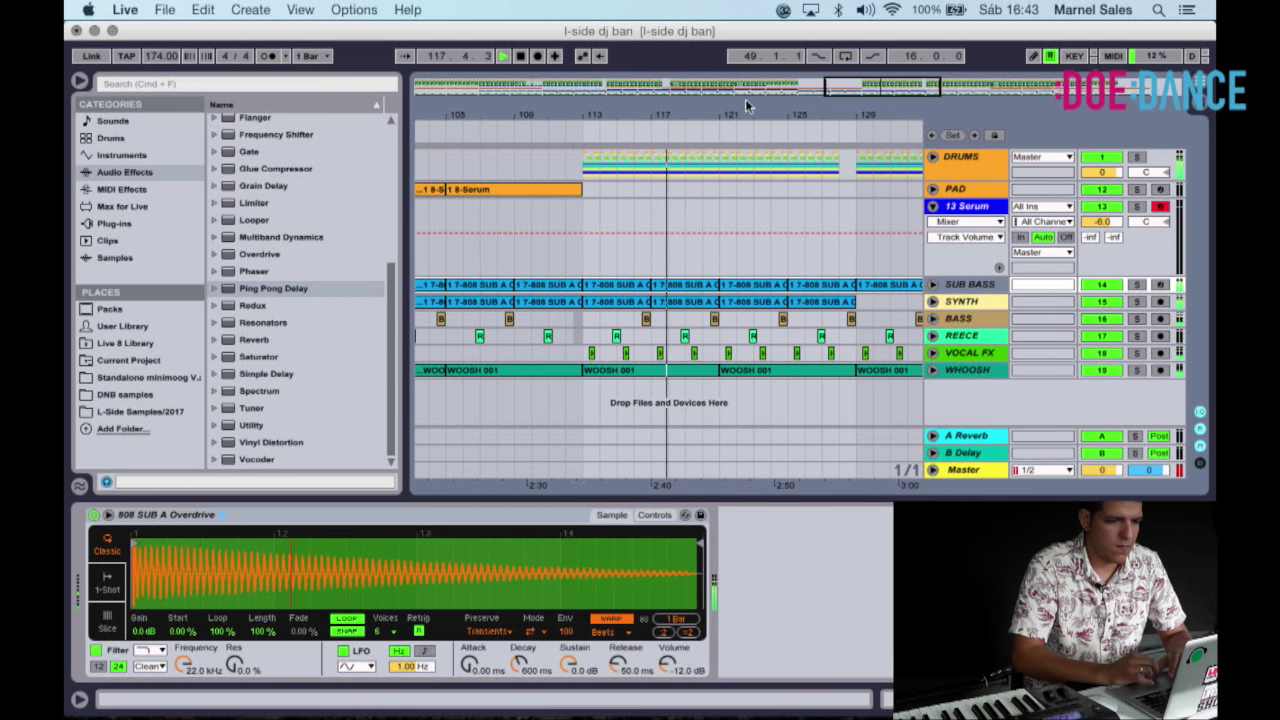
# Play the arrangement from bar 1 and fold the 13 Serum track.
pyautogui.moveTo(756, 111); pyautogui.dragTo(738, 40)
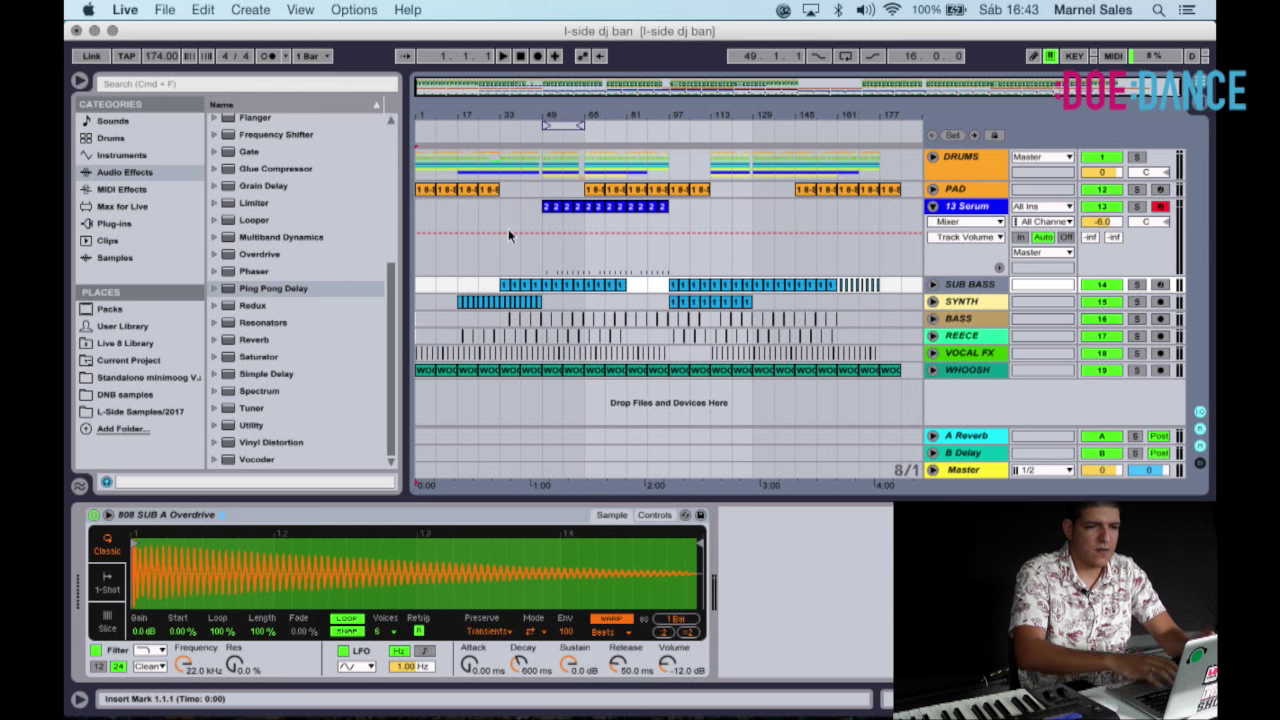
pyautogui.press('space')
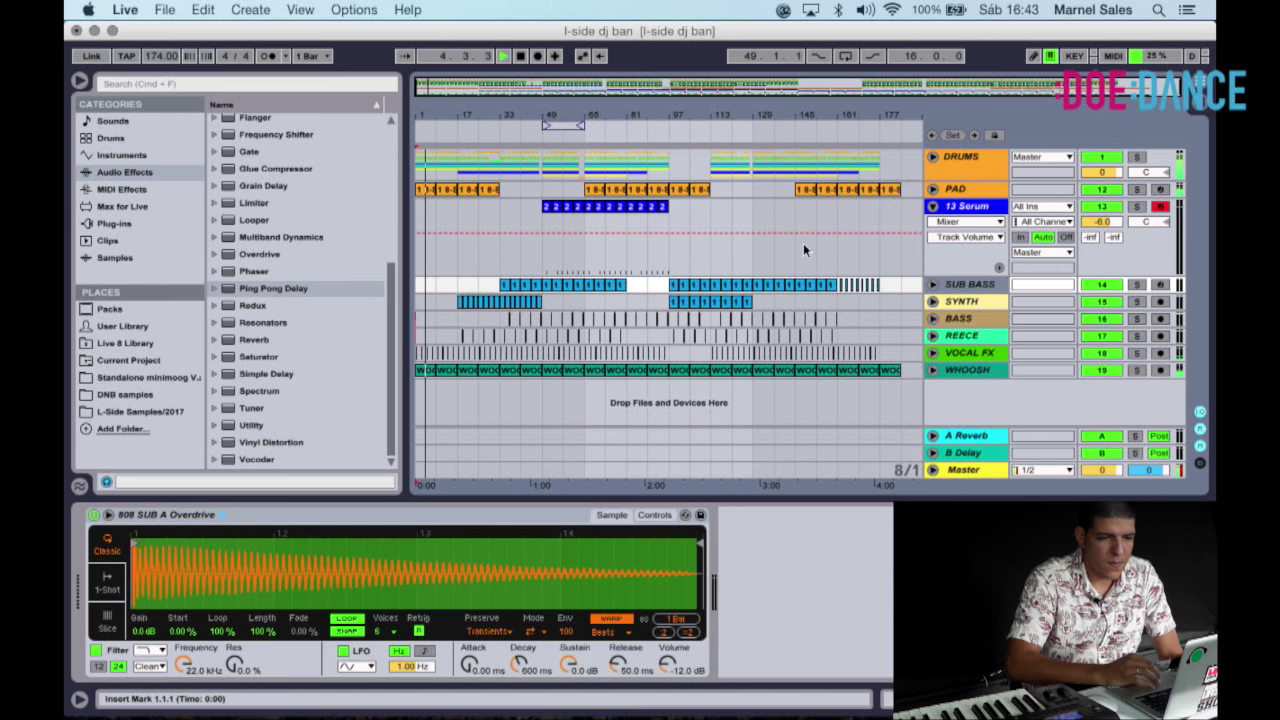
pyautogui.click(932, 206)
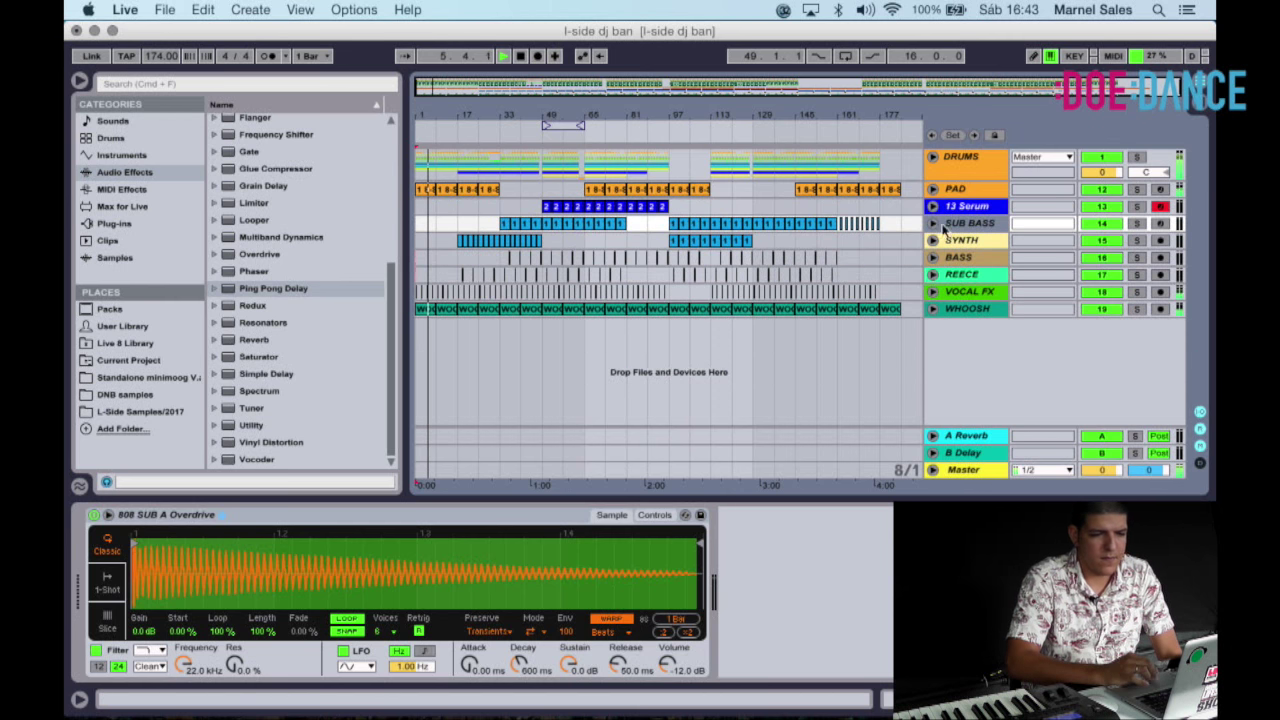
# Insert a new audio track directly below the VOCAL FX track.
pyautogui.click(962, 305)
pyautogui.click(964, 293)
pyautogui.rightClick(964, 293)
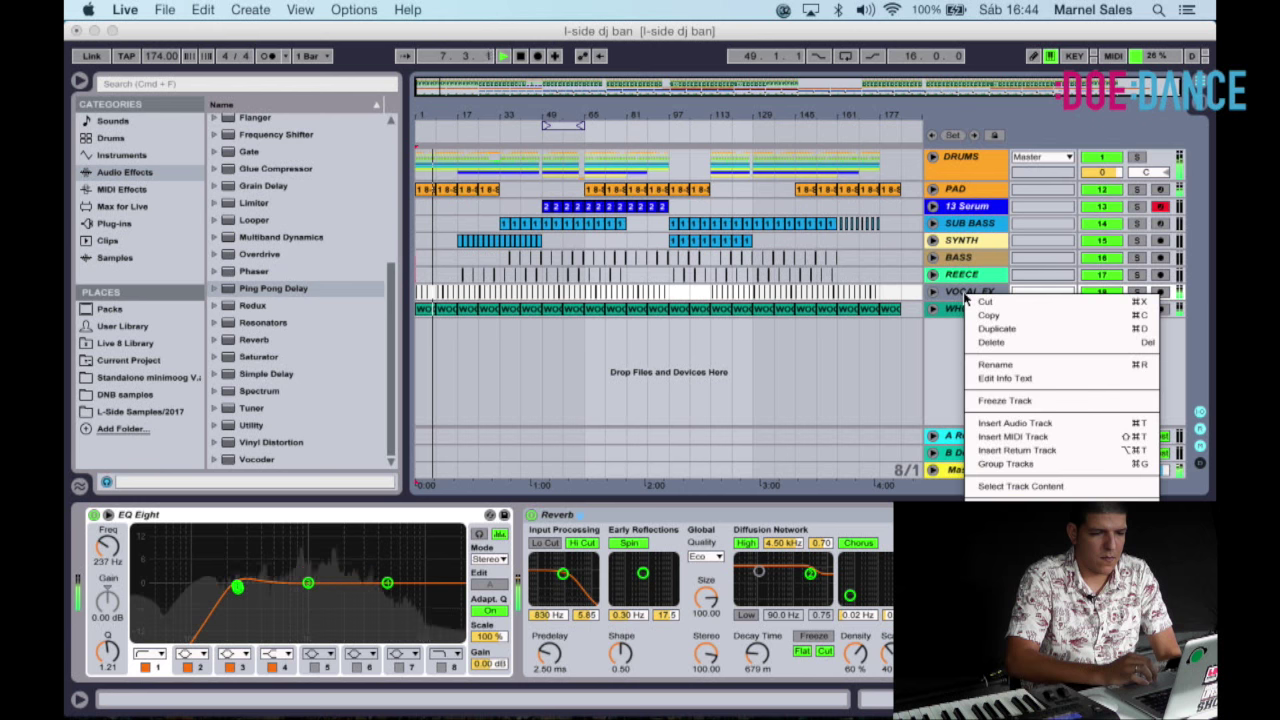
pyautogui.click(1014, 423)
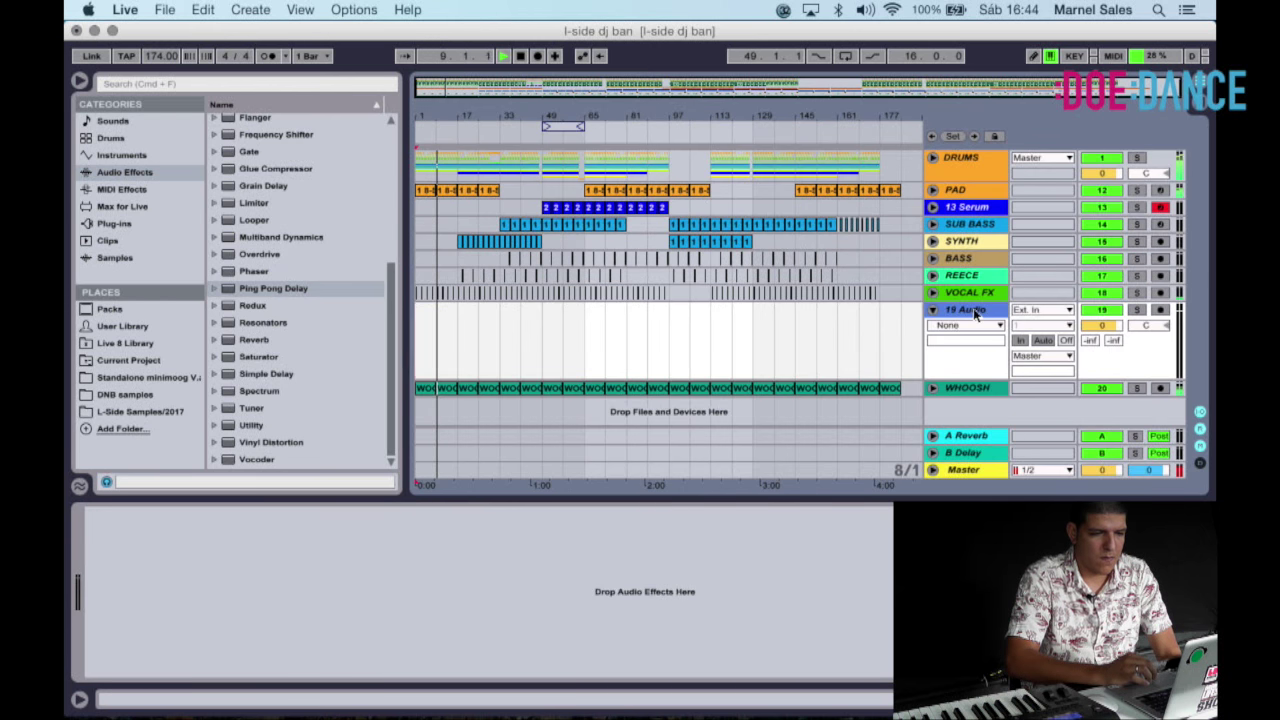
# Stretch the loop region across the whole arrangement, from bar 1 with a length of 184 bars, and enable looping.
pyautogui.click(657, 126)
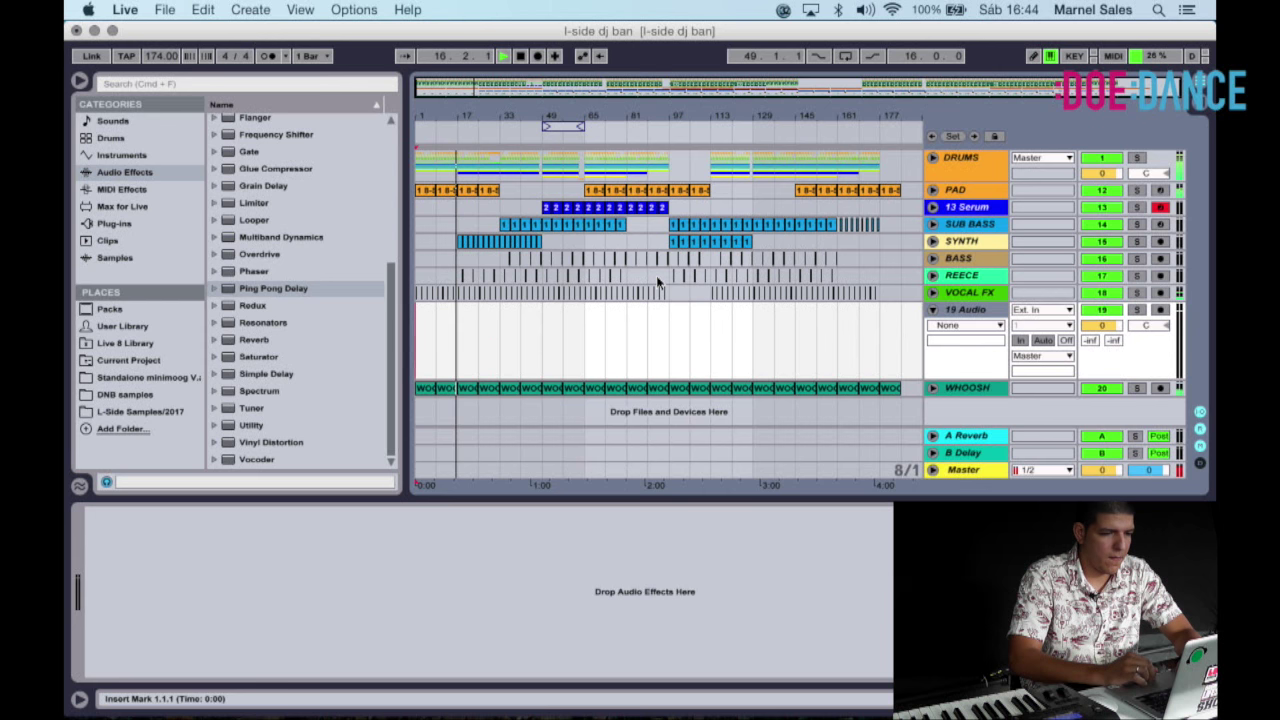
pyautogui.moveTo(456, 122); pyautogui.dragTo(453, 116)
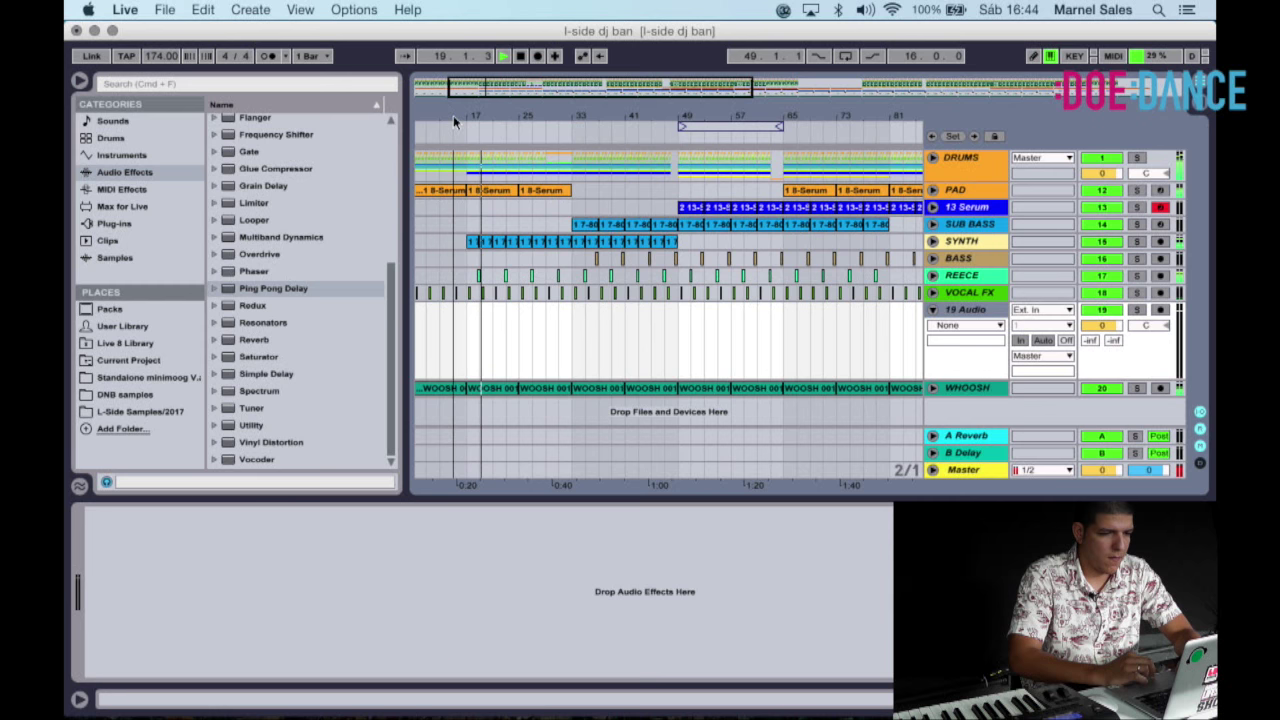
pyautogui.scroll(-3, 453, 115)
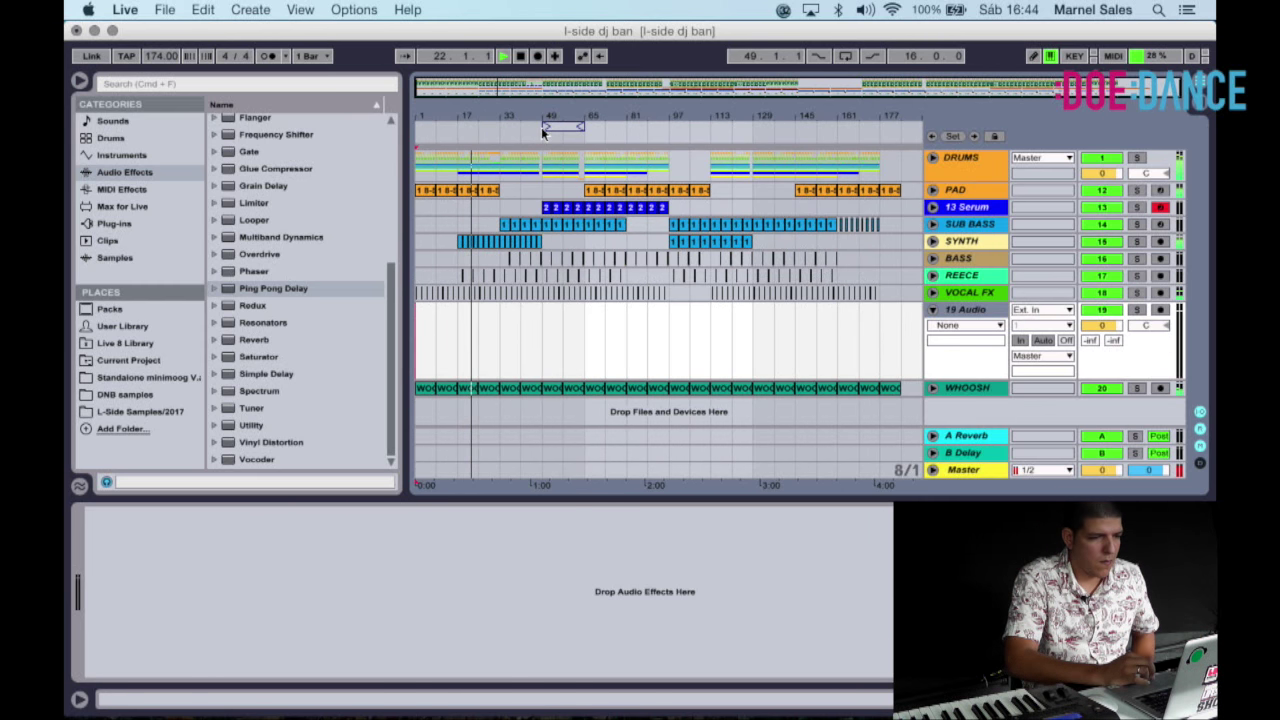
pyautogui.moveTo(542, 127); pyautogui.dragTo(418, 127)
pyautogui.moveTo(592, 125); pyautogui.dragTo(890, 128)
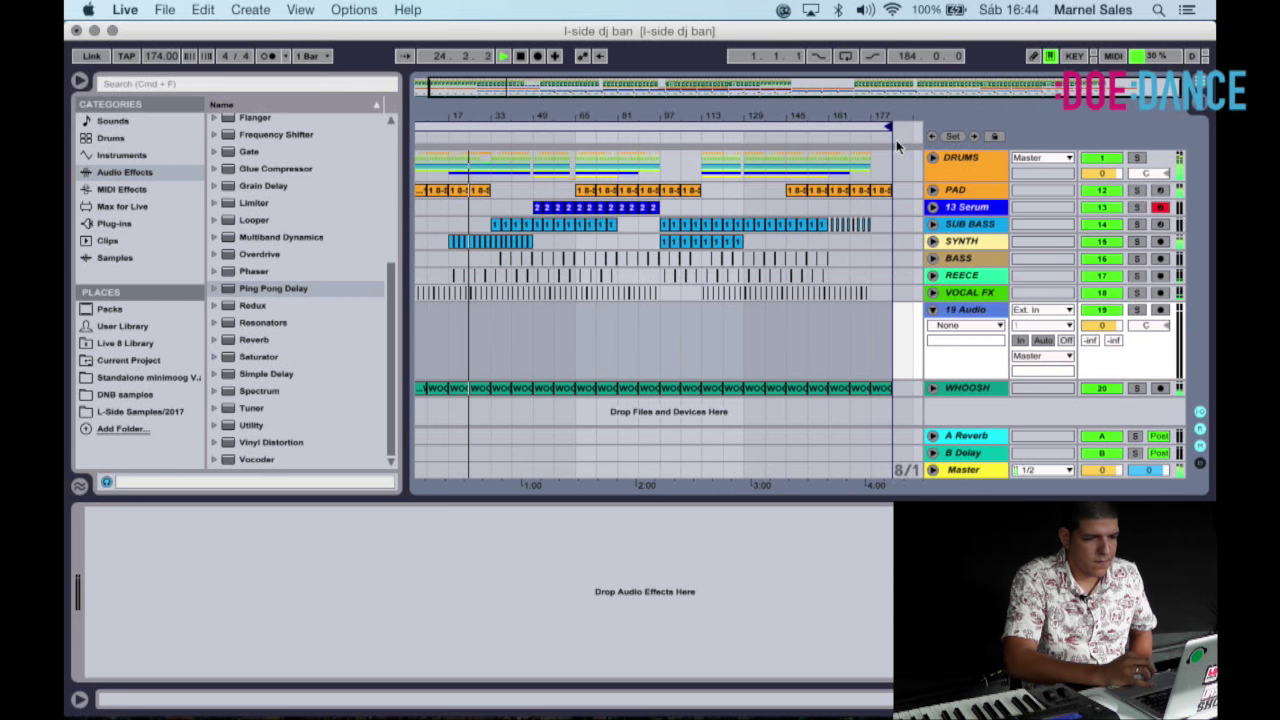
pyautogui.click(864, 319)
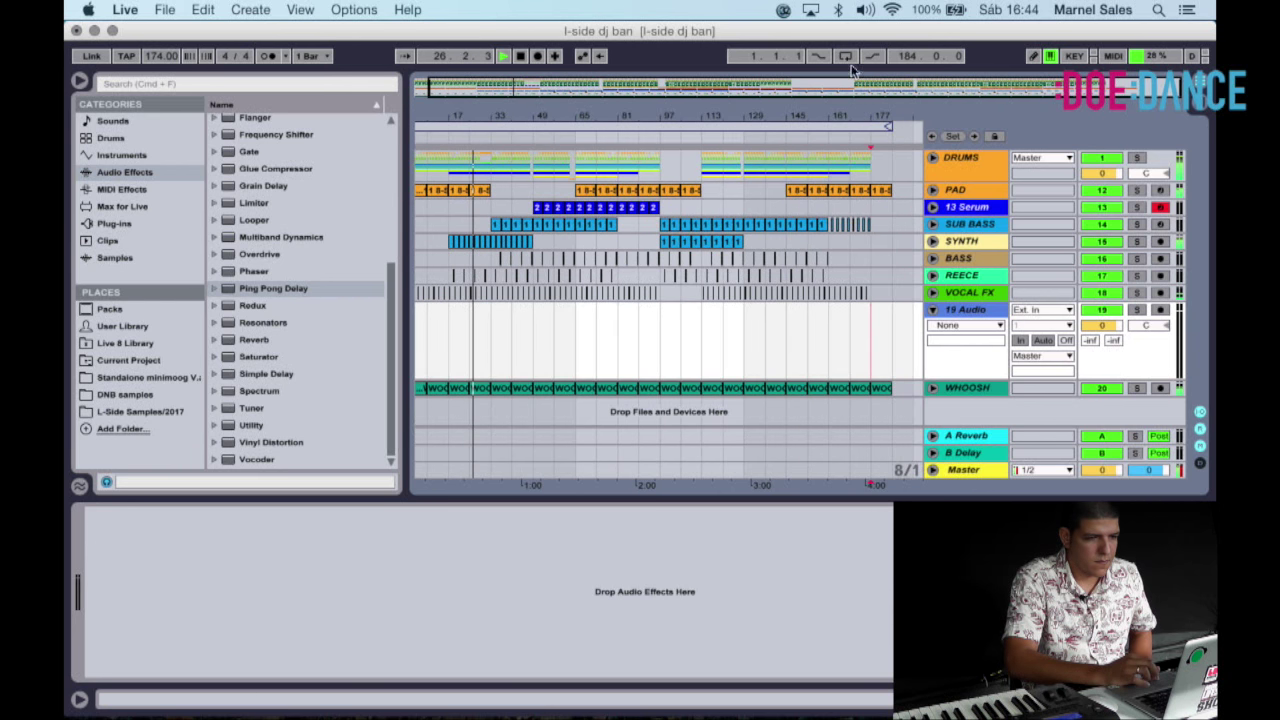
pyautogui.press('super+l')
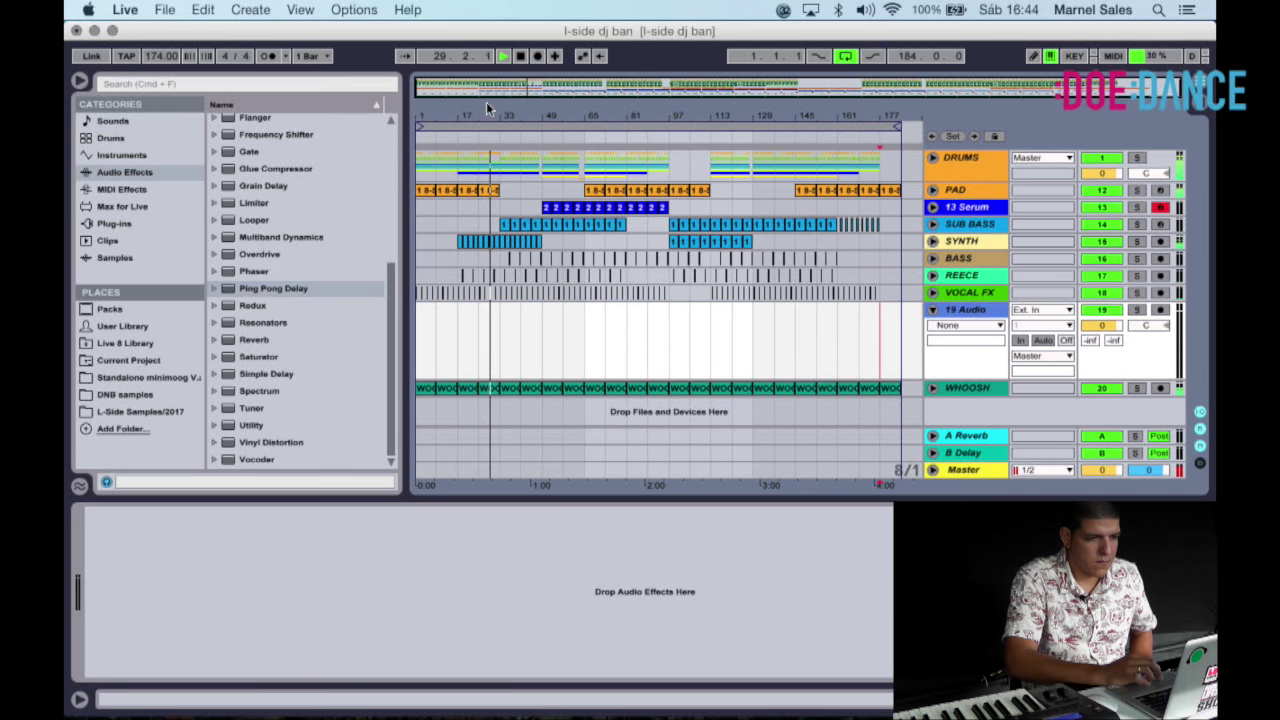
# Unfold the DRUMS group to reveal its individual drum tracks.
pyautogui.moveTo(470, 108); pyautogui.dragTo(525, 226)
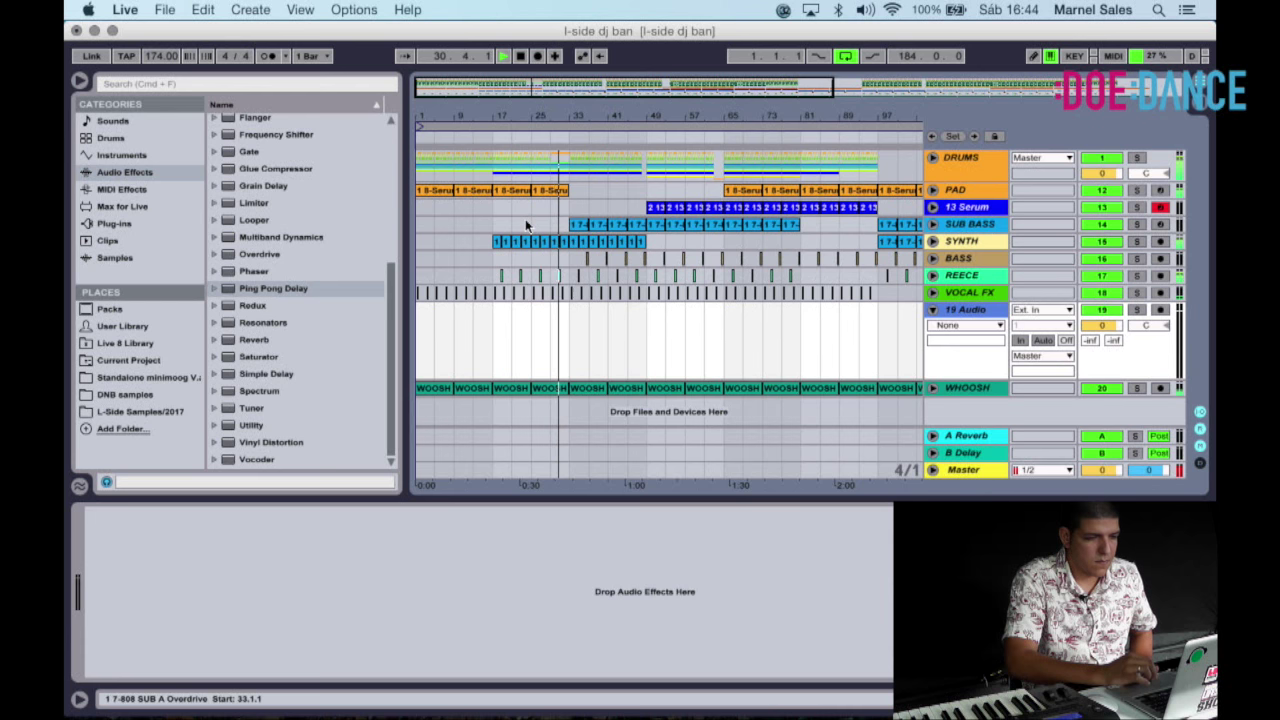
pyautogui.moveTo(531, 112); pyautogui.dragTo(484, 106)
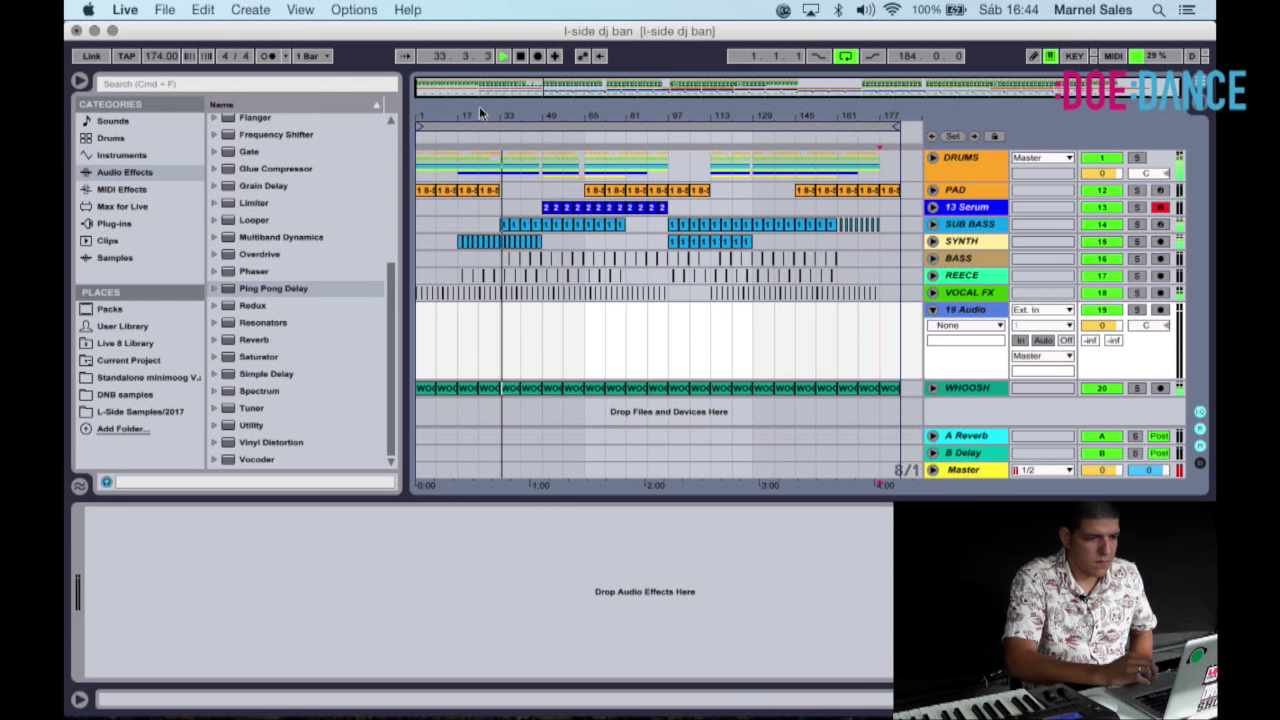
pyautogui.click(933, 160)
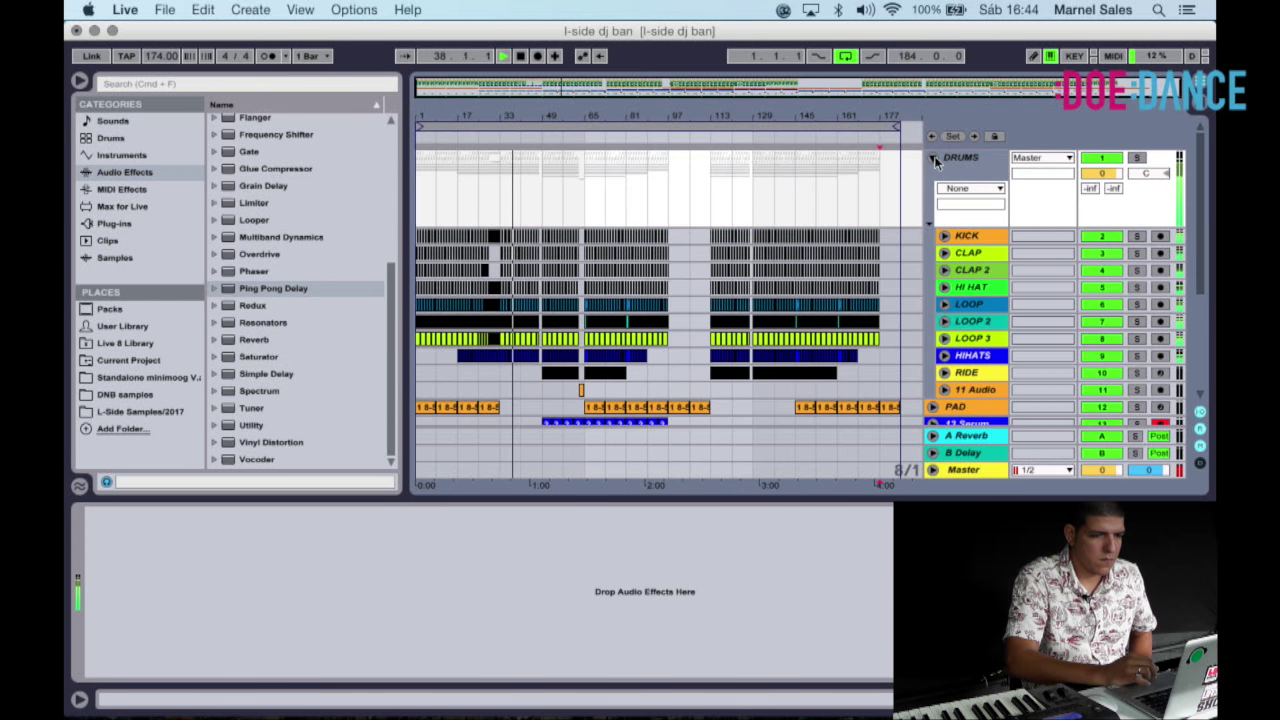
pyautogui.click(933, 160)
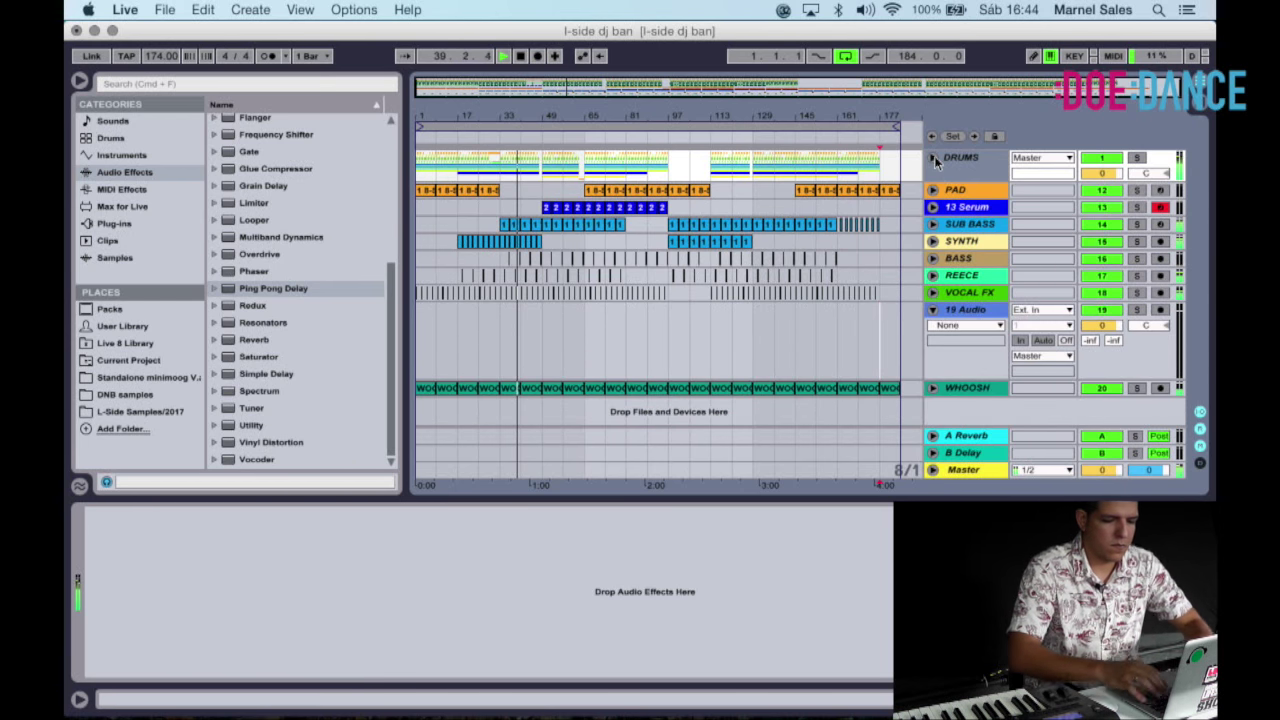
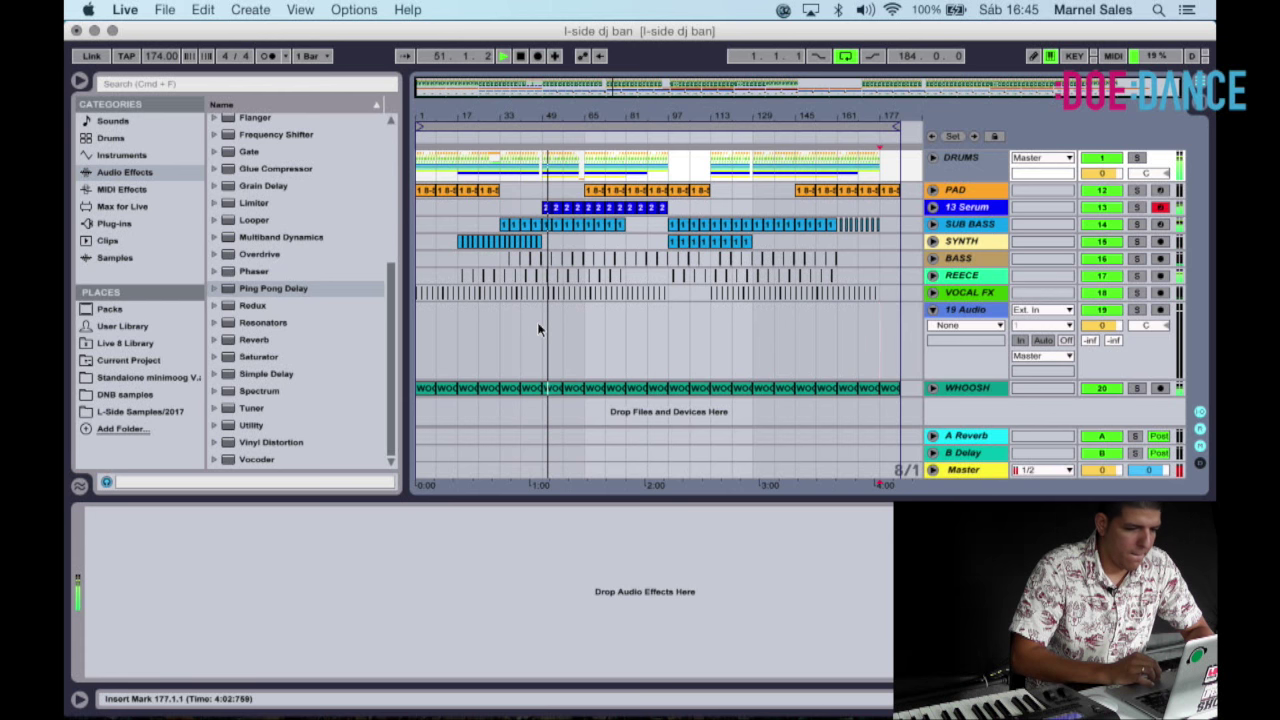
pyautogui.click(932, 207)
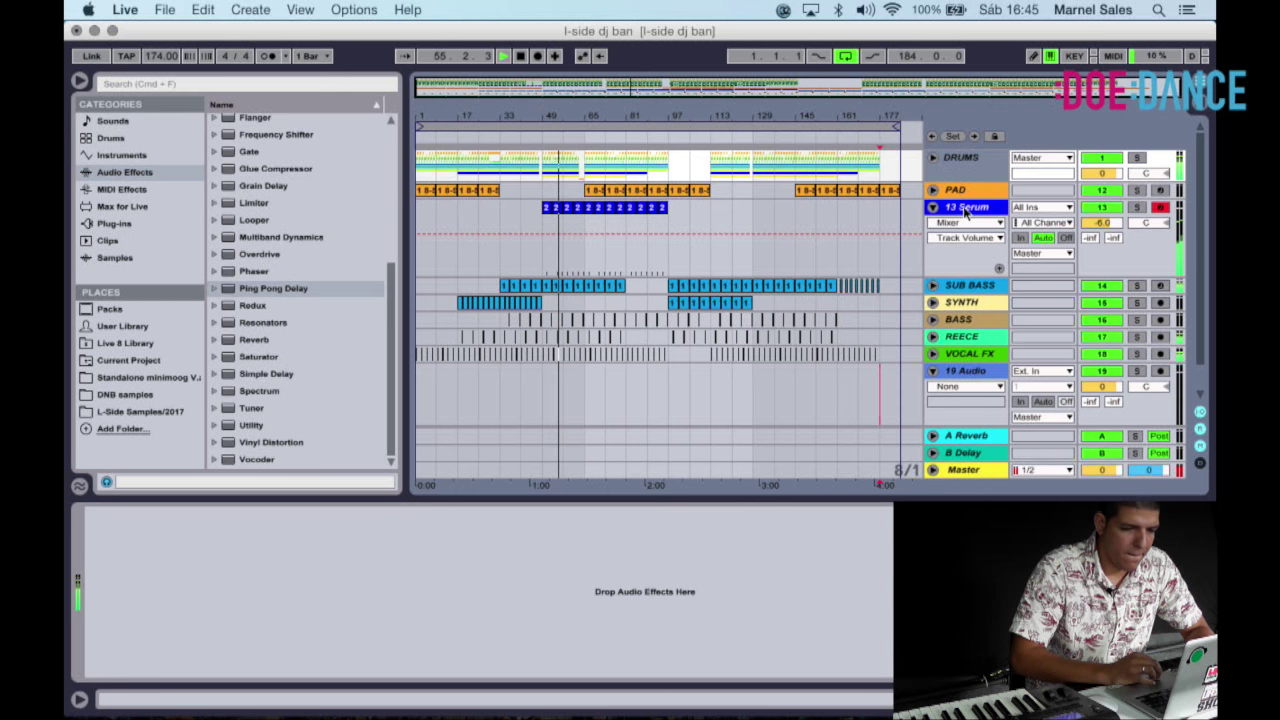
pyautogui.click(933, 207)
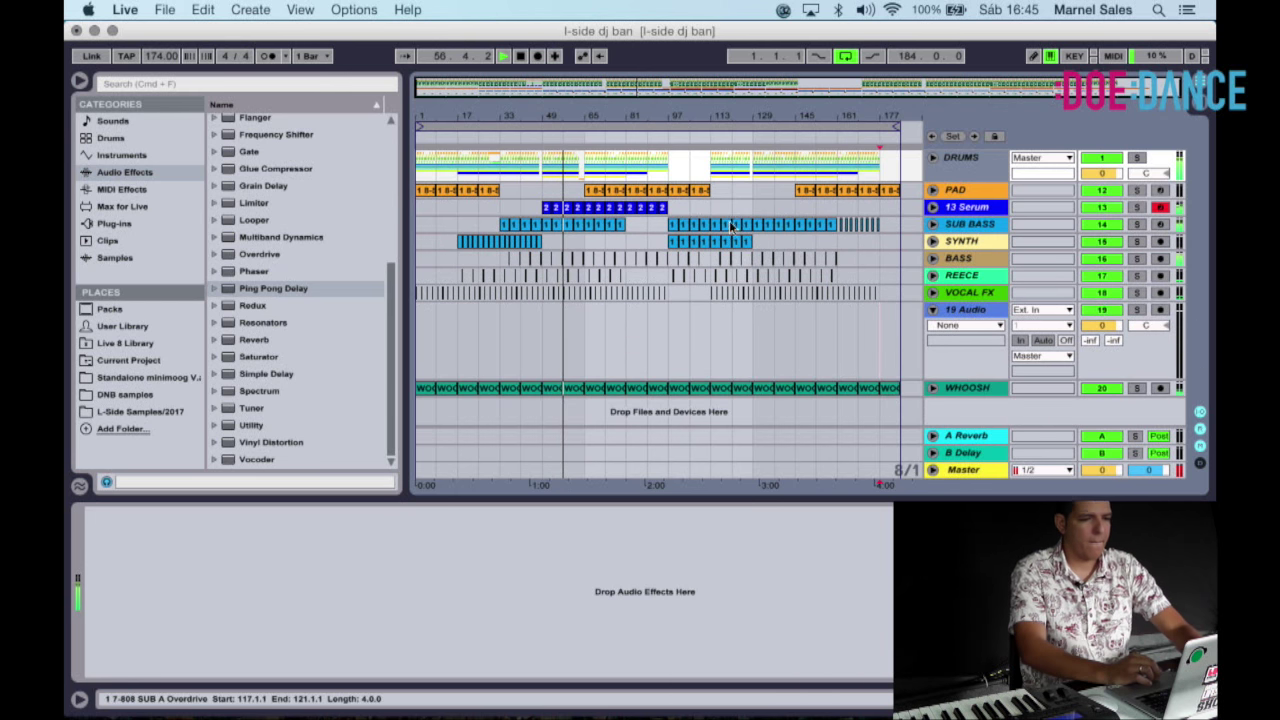
pyautogui.click(933, 158)
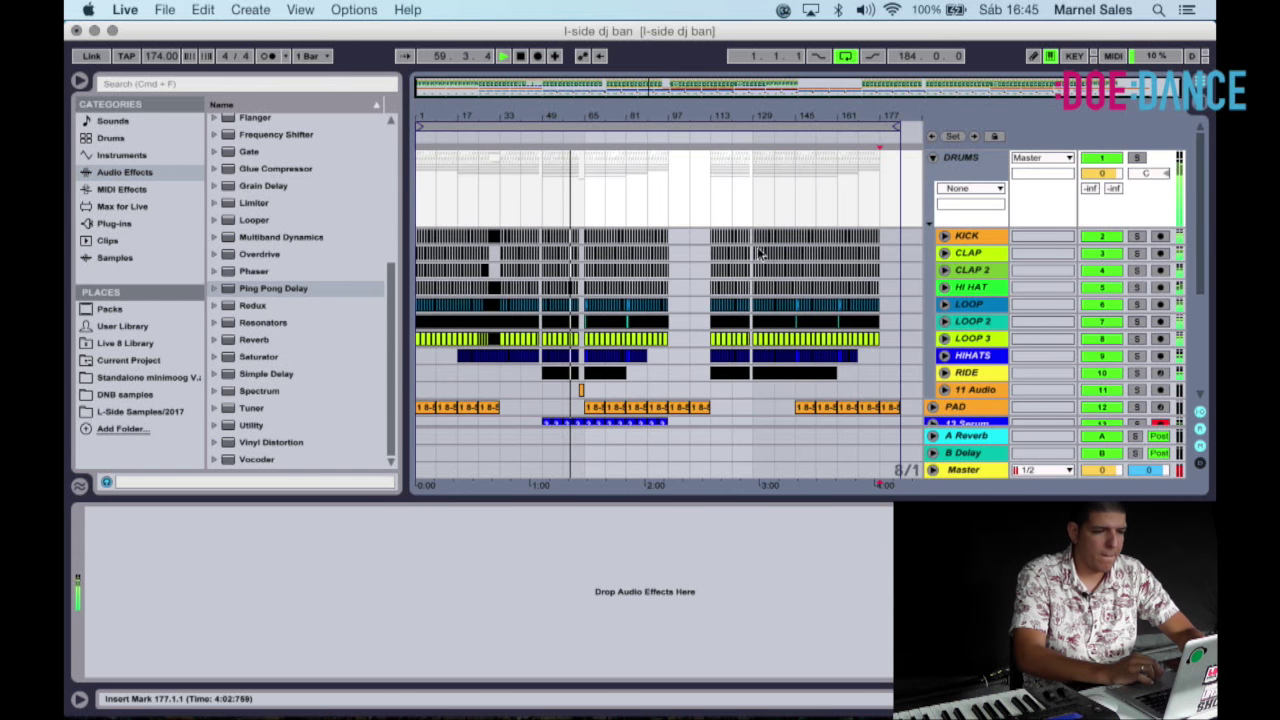
# Insert an audio track directly below the 11 Audio track inside the DRUMS group and open the L-Side Samples/2017 folder.
pyautogui.scroll(-5, 972, 268)
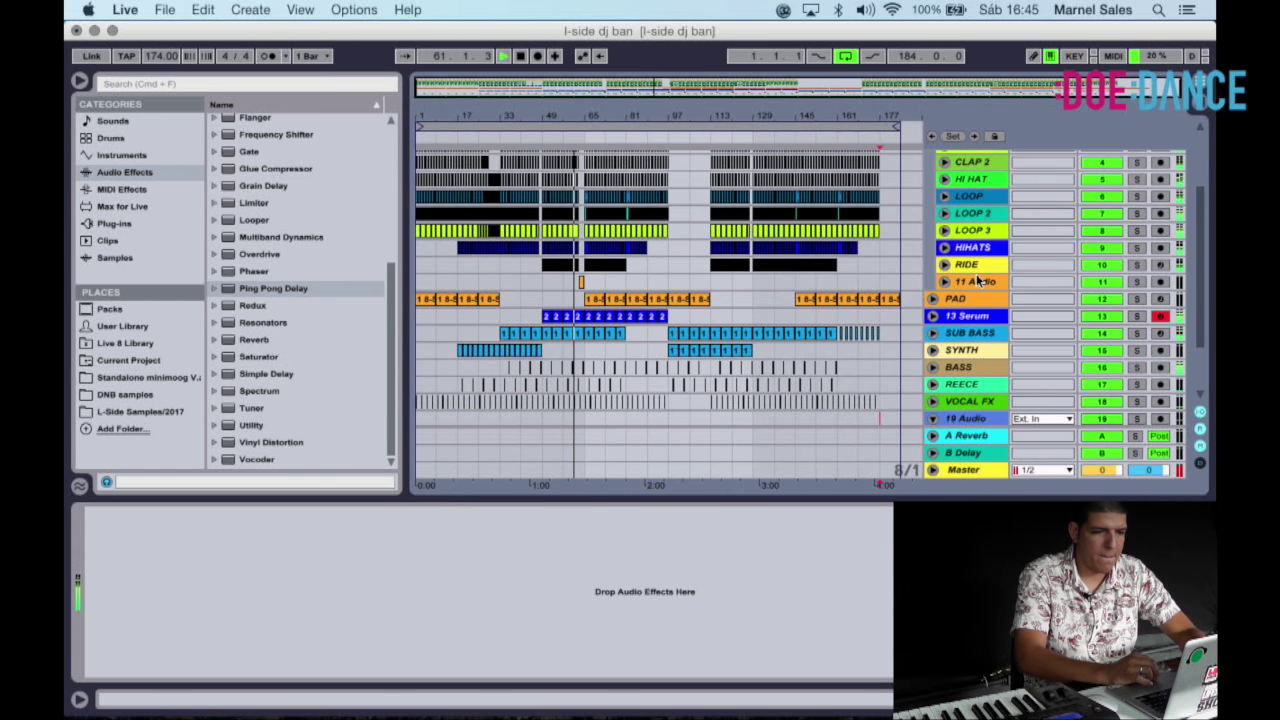
pyautogui.click(962, 282)
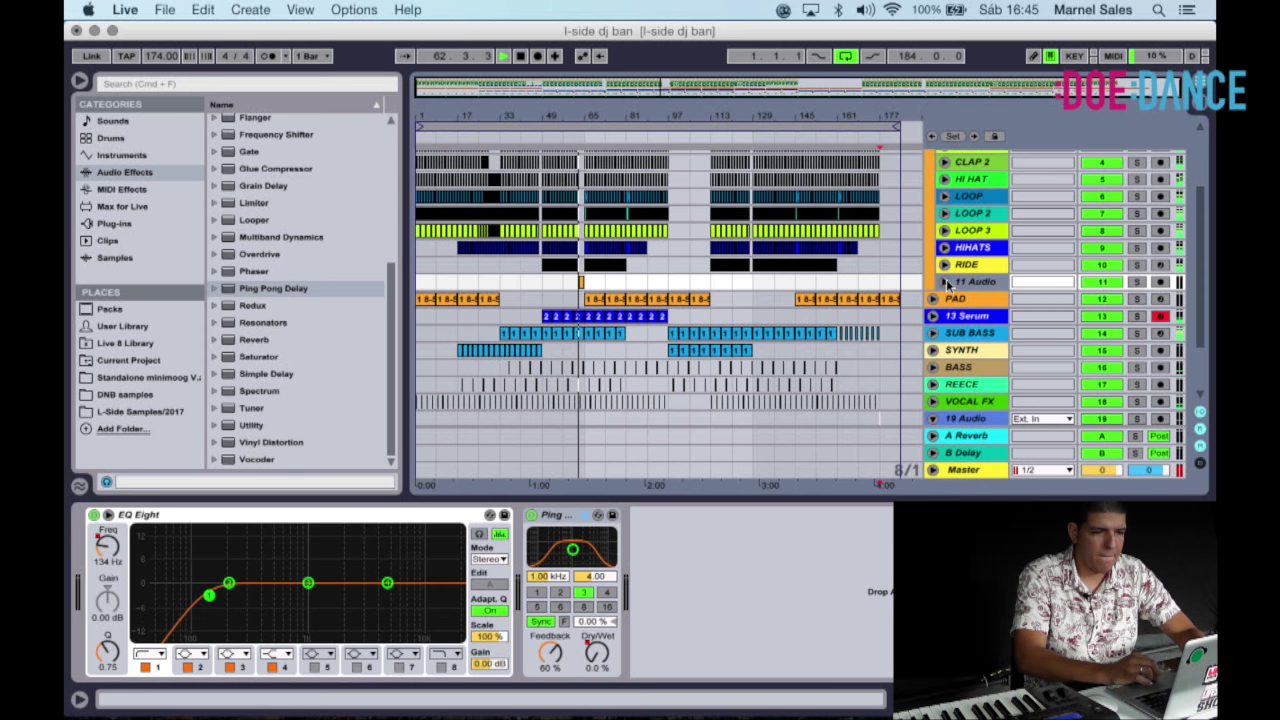
pyautogui.moveTo(944, 283); pyautogui.dragTo(854, 269)
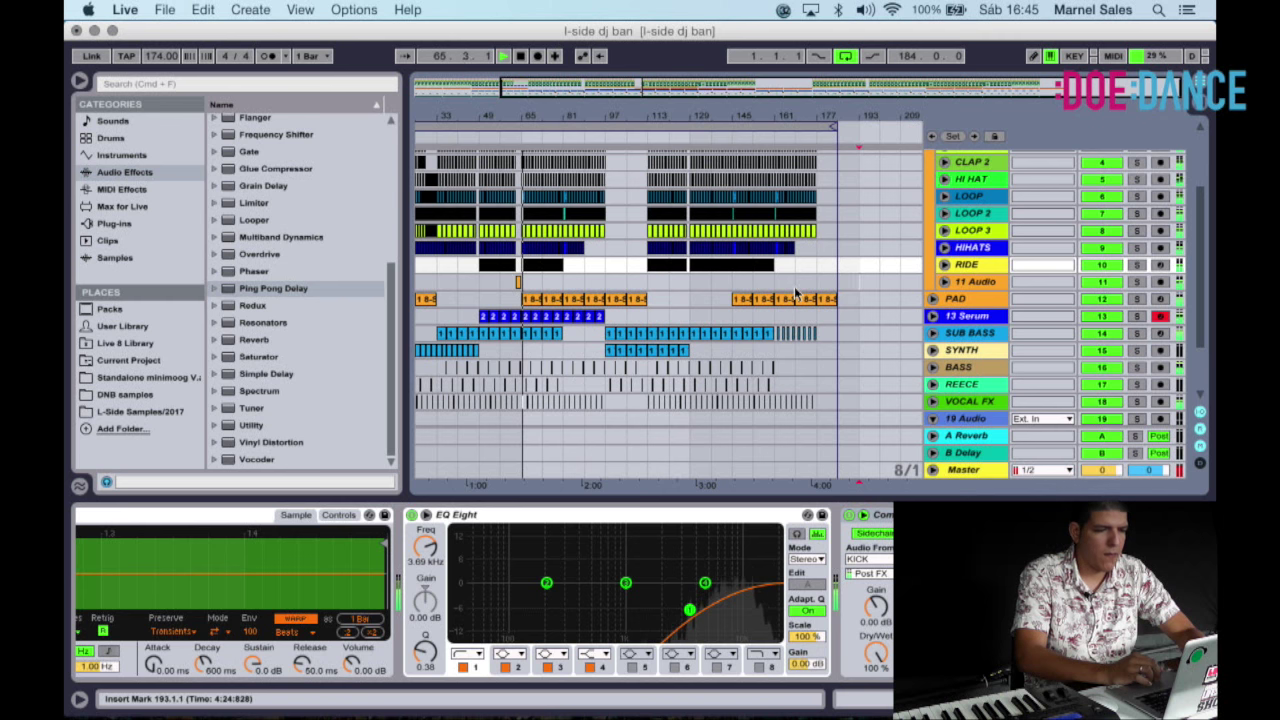
pyautogui.hscroll(-3, 796, 293)
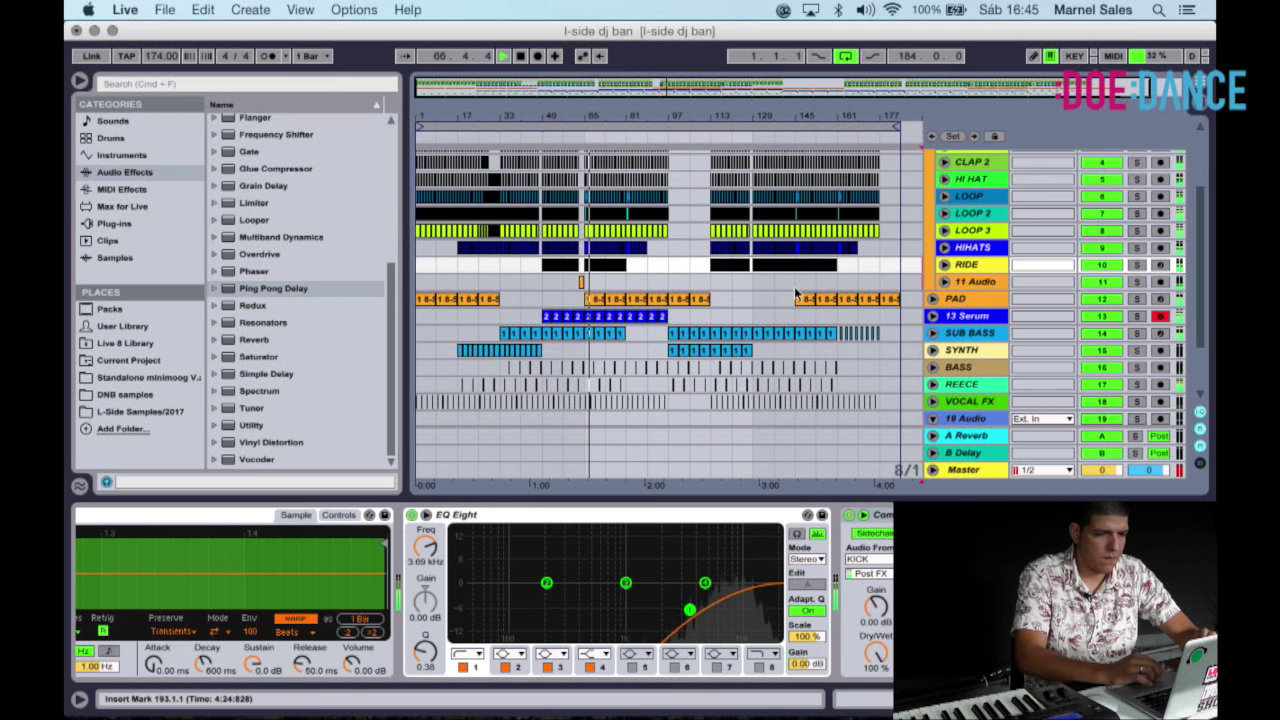
pyautogui.scroll(-2, 796, 293)
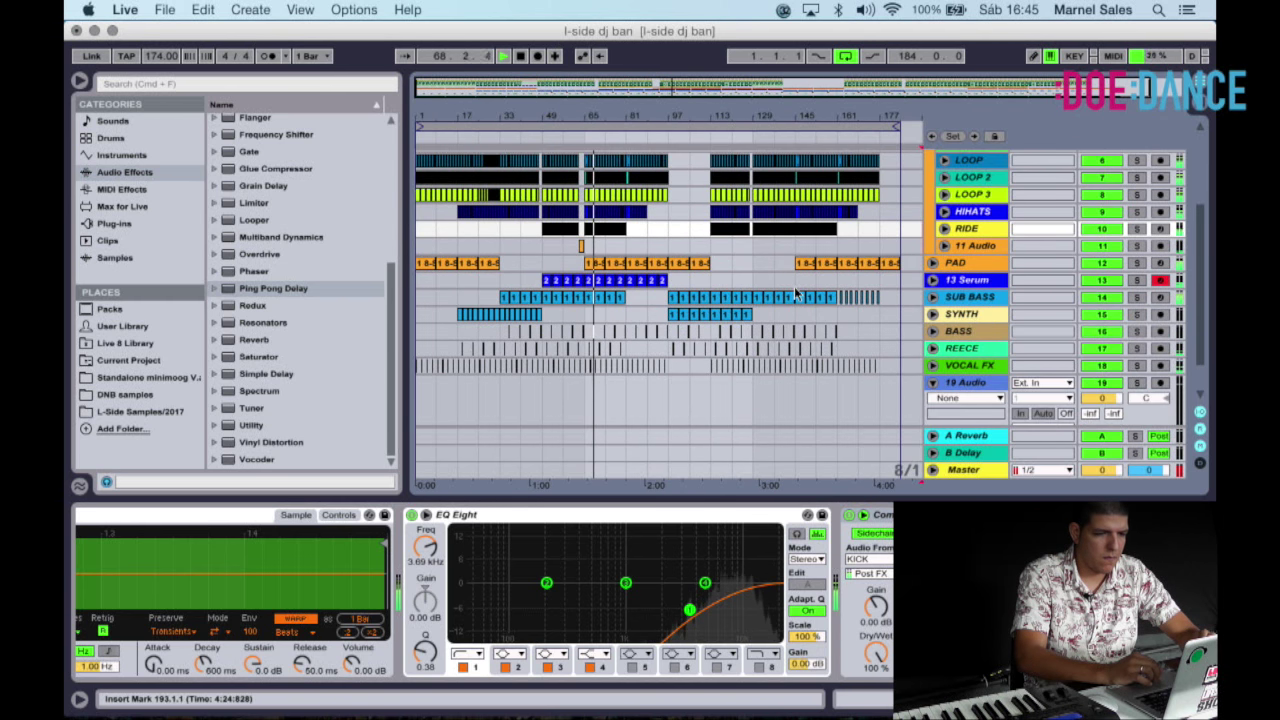
pyautogui.click(968, 250)
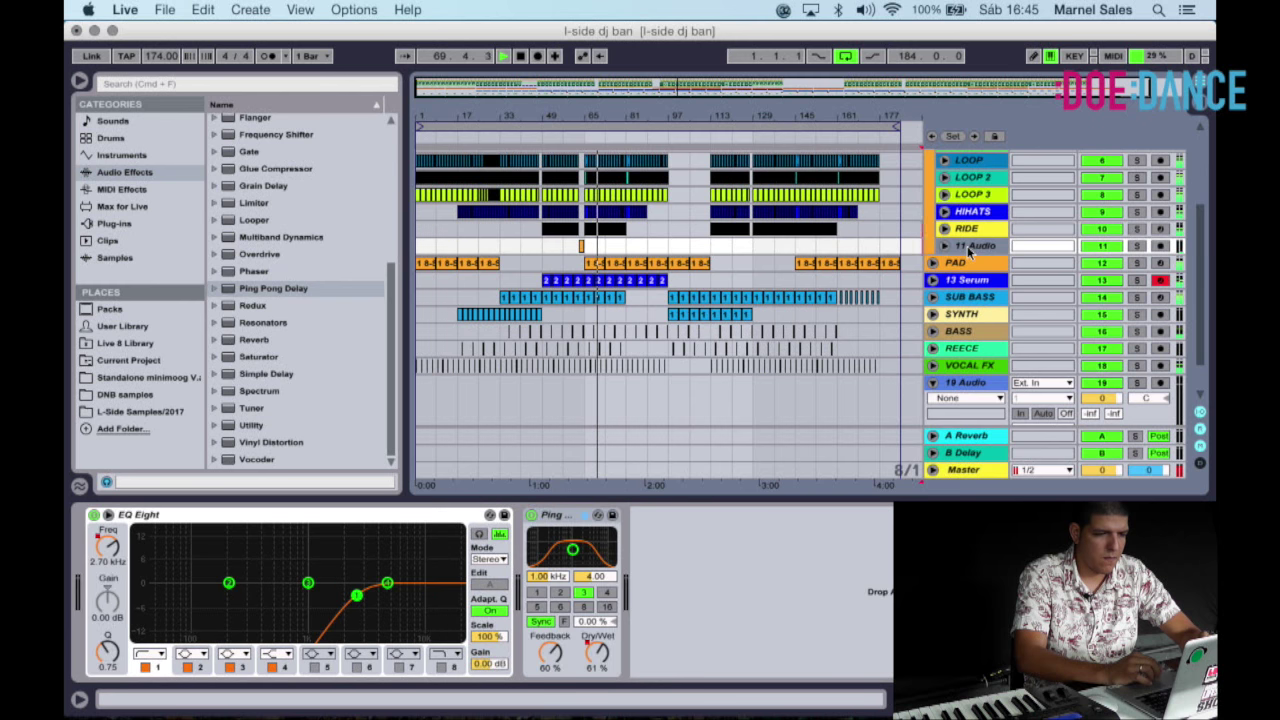
pyautogui.rightClick(968, 252)
pyautogui.click(1015, 379)
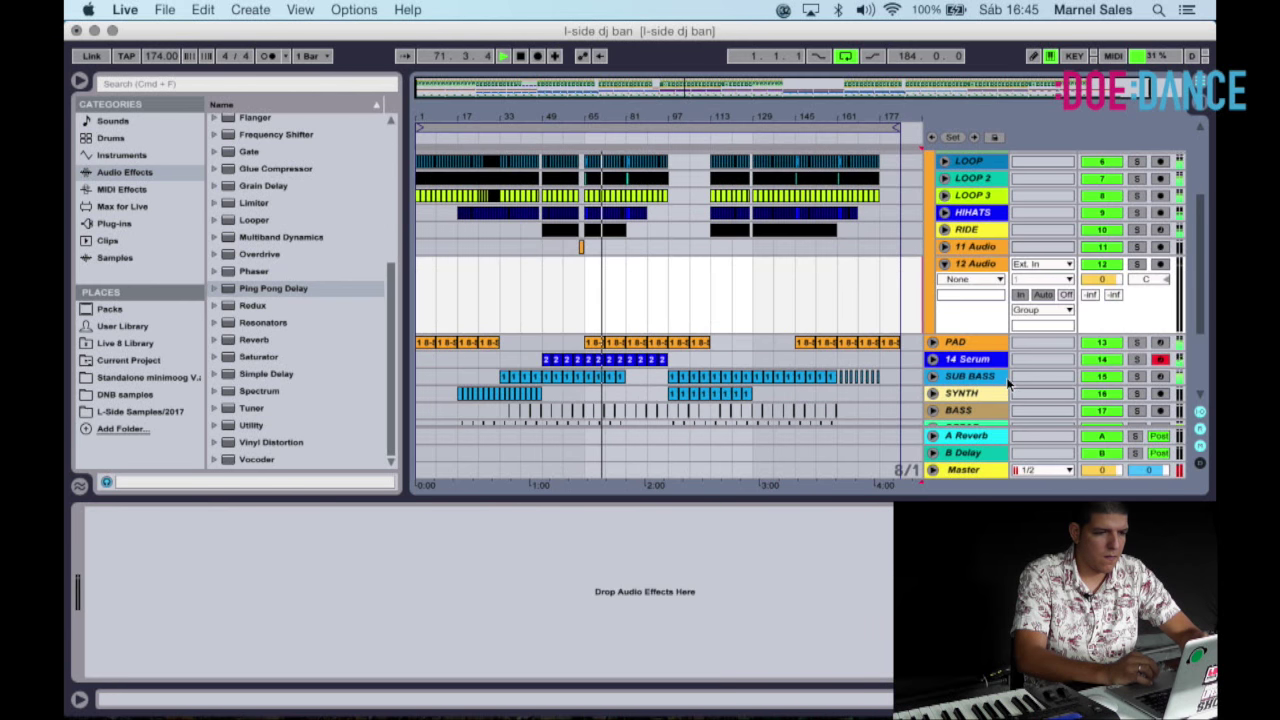
pyautogui.click(155, 409)
pyautogui.scroll(-1, 573, 318)
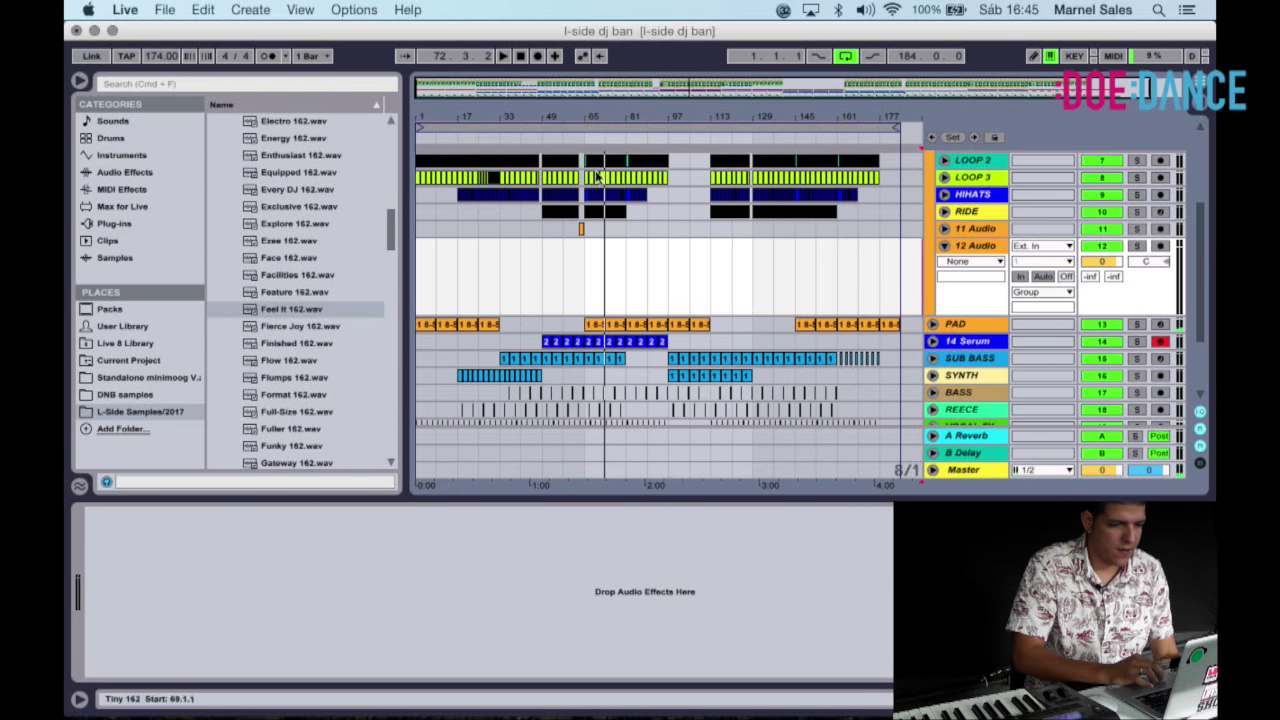
# Play the arrangement from shortly before bar 65 and look over the clips on all tracks from KICK down to WHOOSH.
pyautogui.click(573, 150)
pyautogui.press('space')
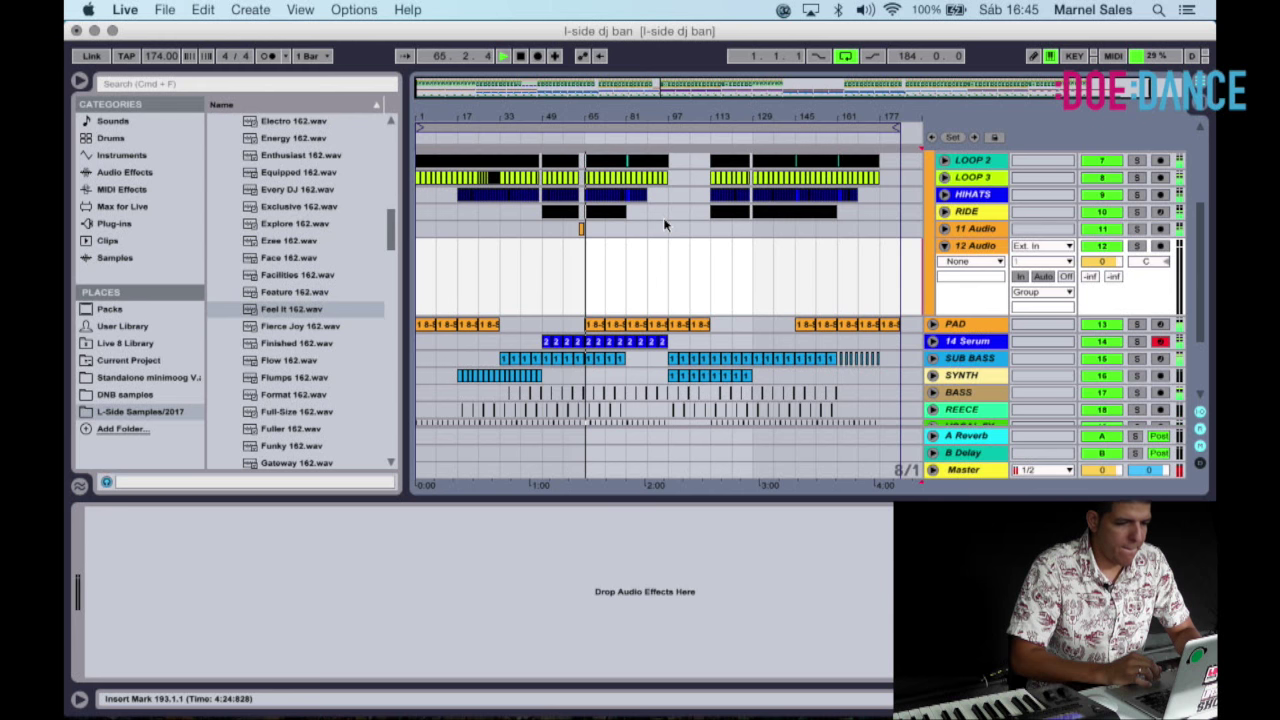
pyautogui.scroll(-1, 664, 225)
pyautogui.scroll(-2, 664, 225)
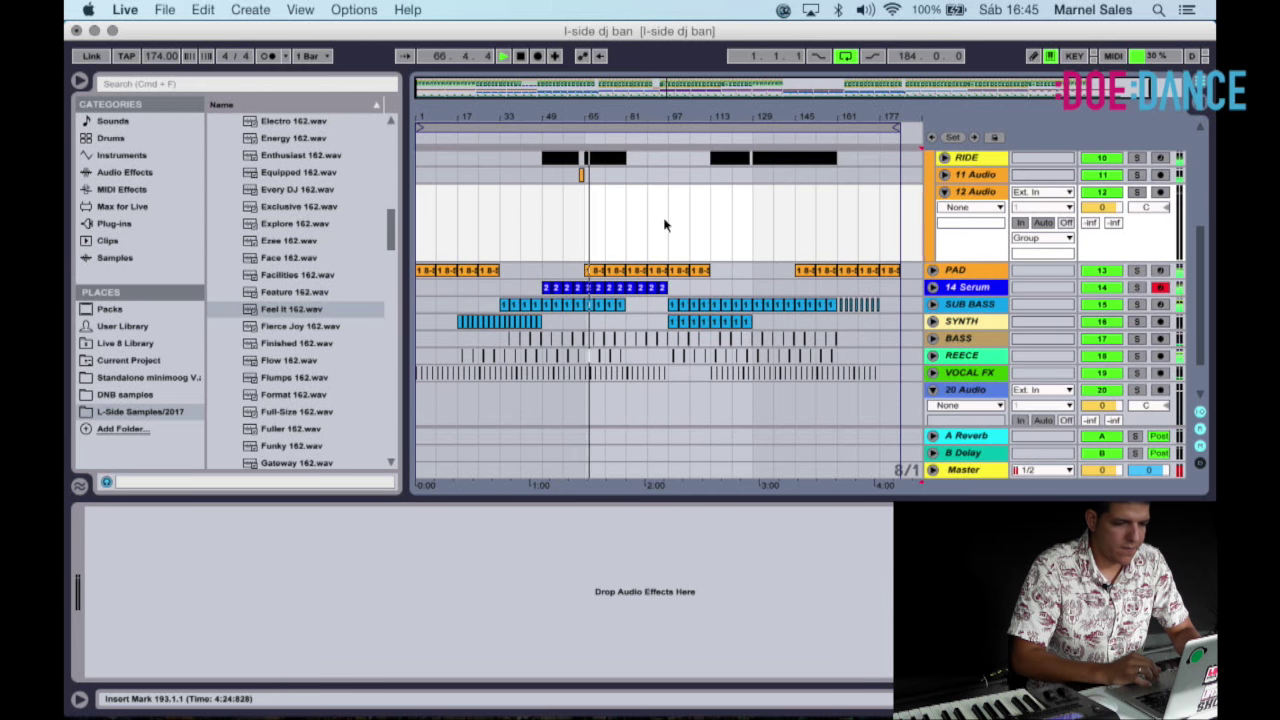
pyautogui.scroll(3, 664, 225)
pyautogui.scroll(8, 664, 225)
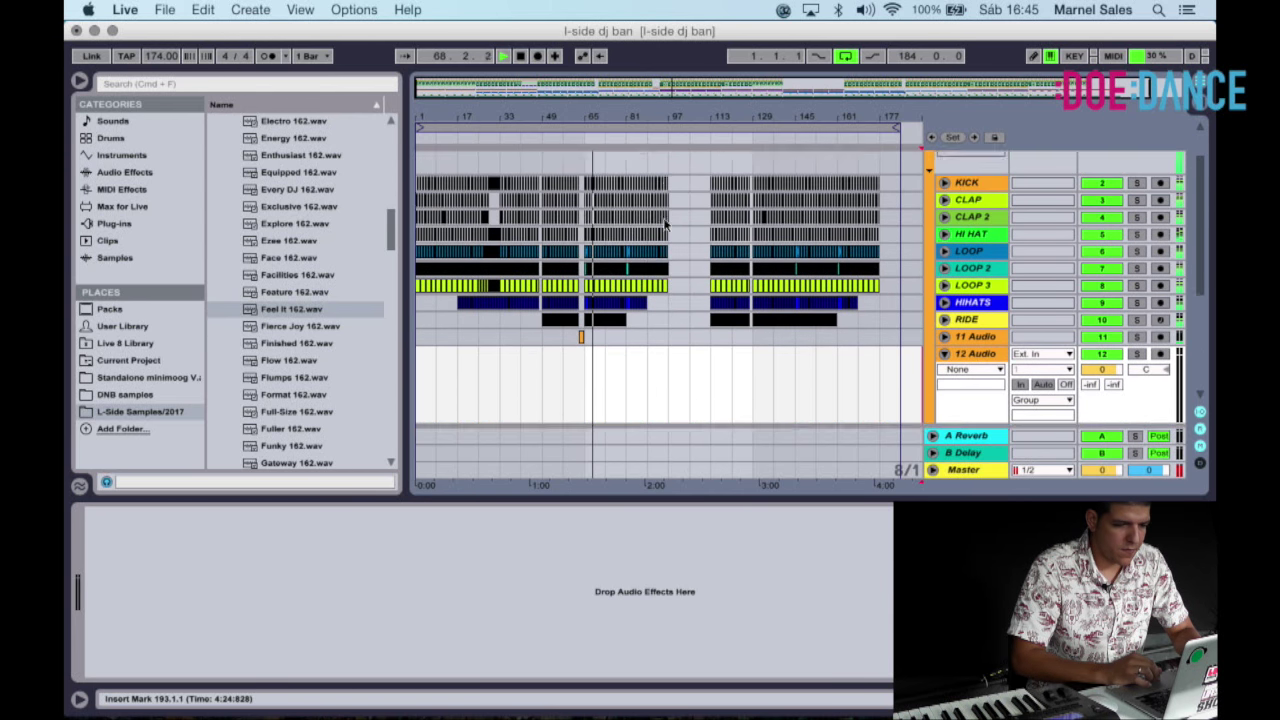
pyautogui.scroll(-10, 664, 225)
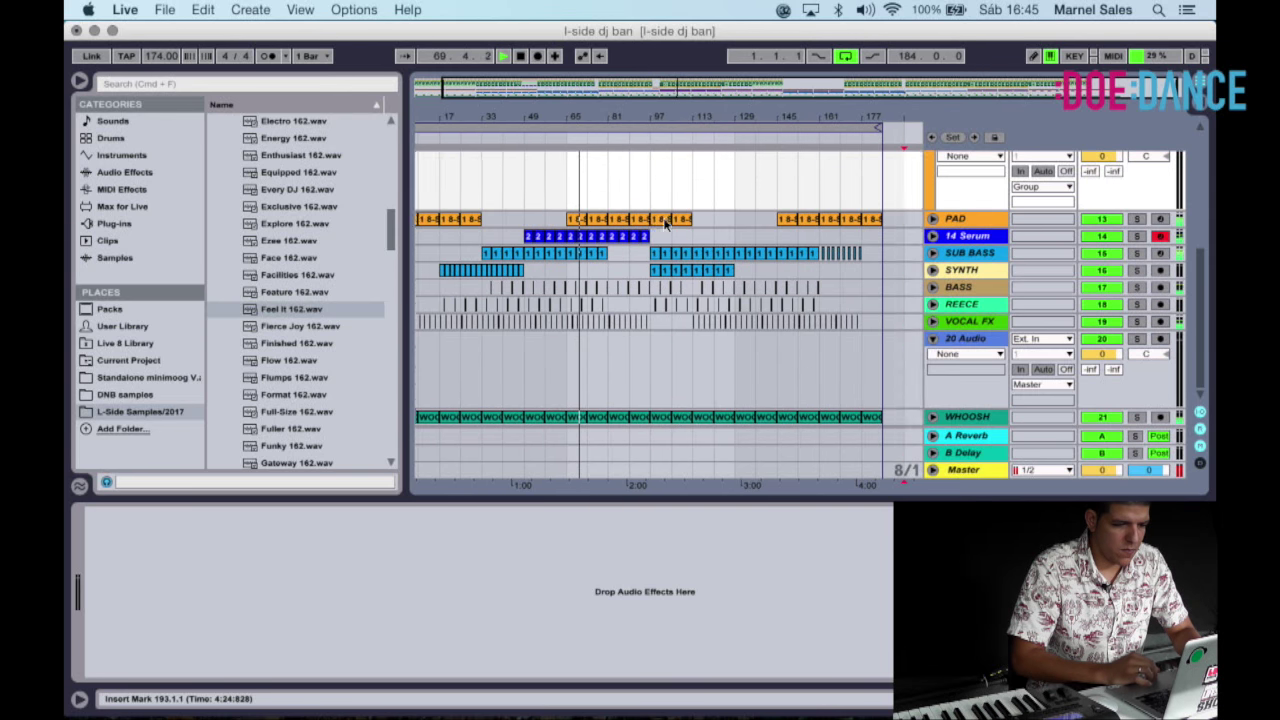
pyautogui.scroll(3, 664, 225)
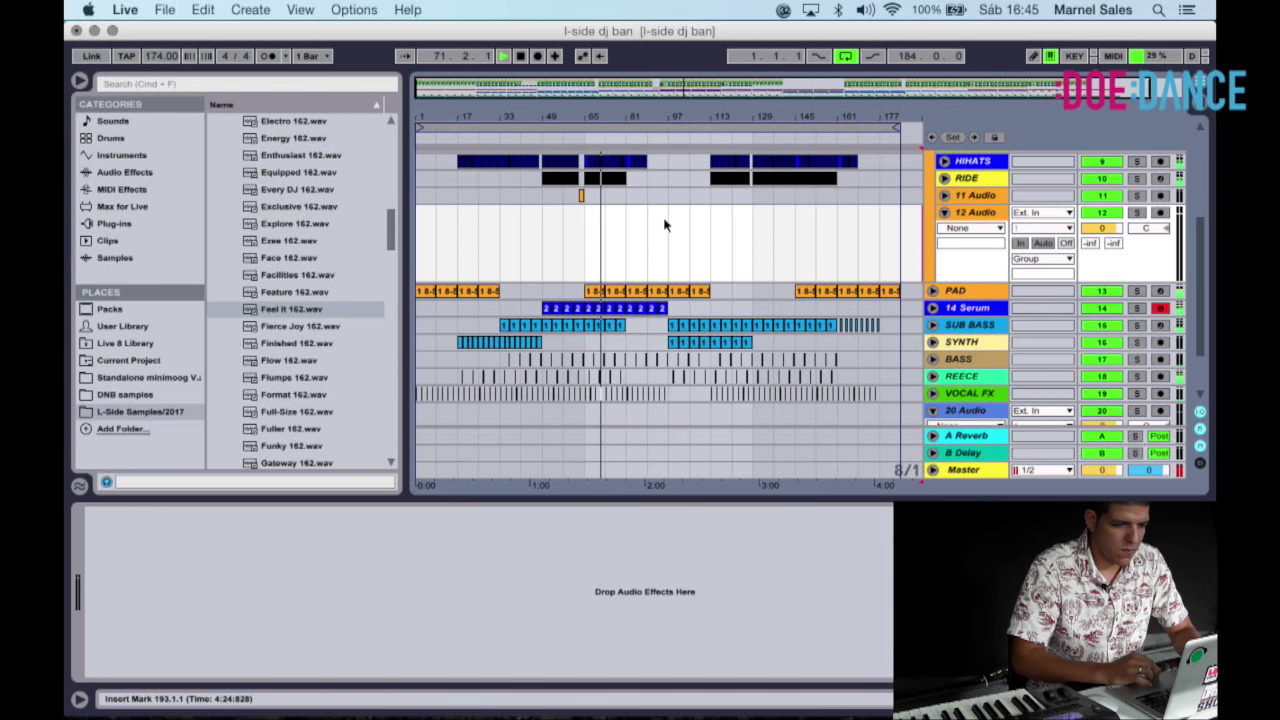
pyautogui.scroll(1, 664, 225)
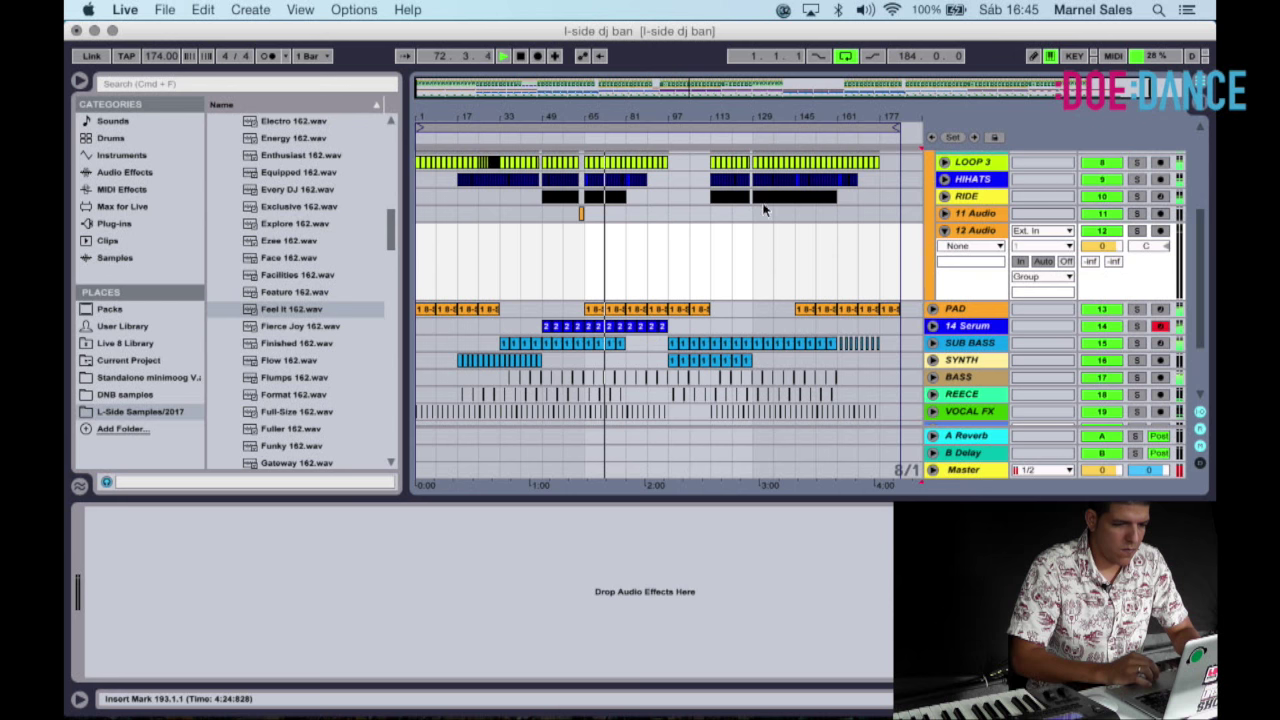
# Unfold the RIDE track and rename the 11 Audio track below it as LOOP JUN.
pyautogui.click(944, 196)
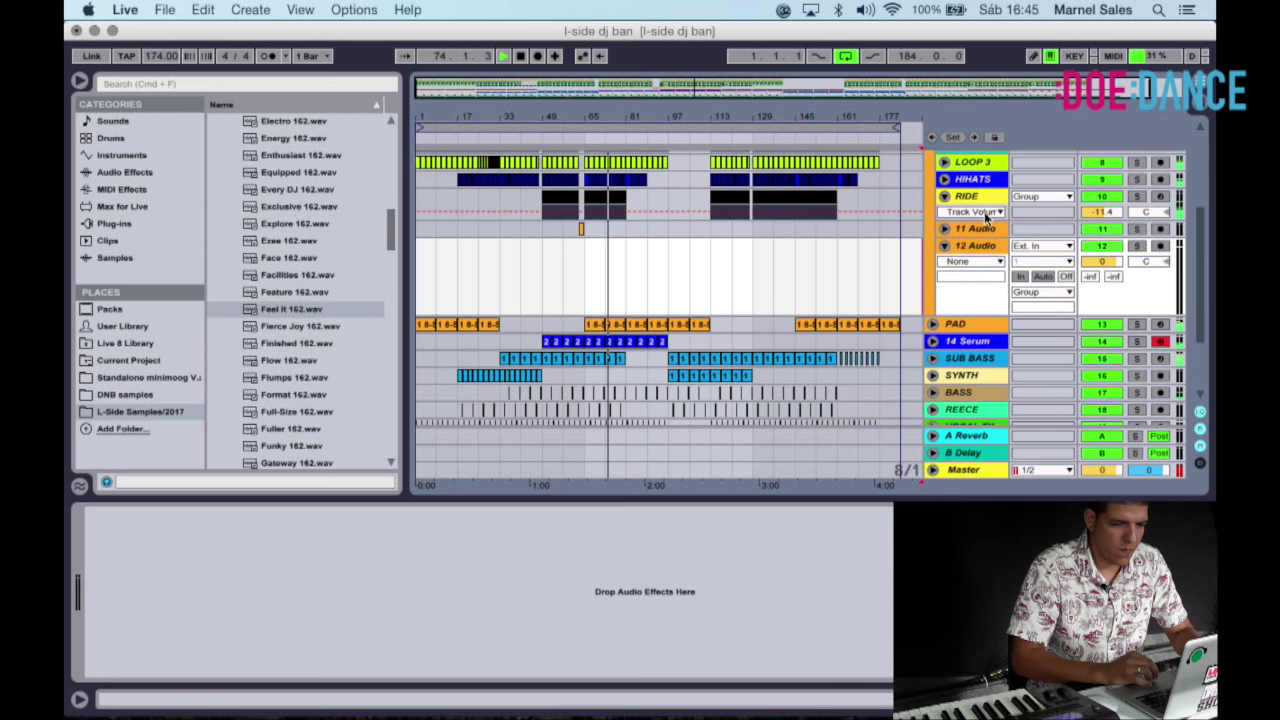
pyautogui.click(985, 229)
pyautogui.press('super+r')
pyautogui.write('LOOP')
pyautogui.press('BackSpace')
pyautogui.write('PING')
pyautogui.write('LE')
pyautogui.press('Return')
pyautogui.click(780, 251)
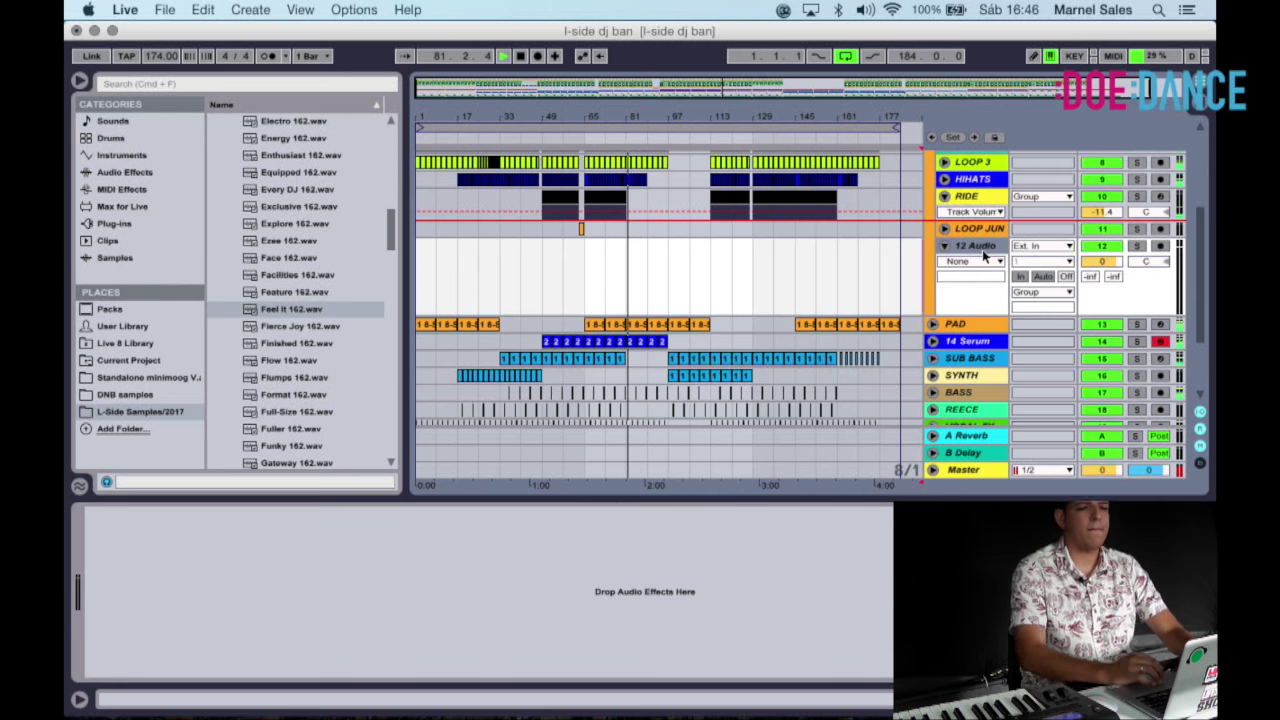
pyautogui.press('super+t')
# Examine the drum, pad, synth and bass clips across the arrangement during playback, finishing at the DRUMS group.
pyautogui.scroll(3, 737, 255)
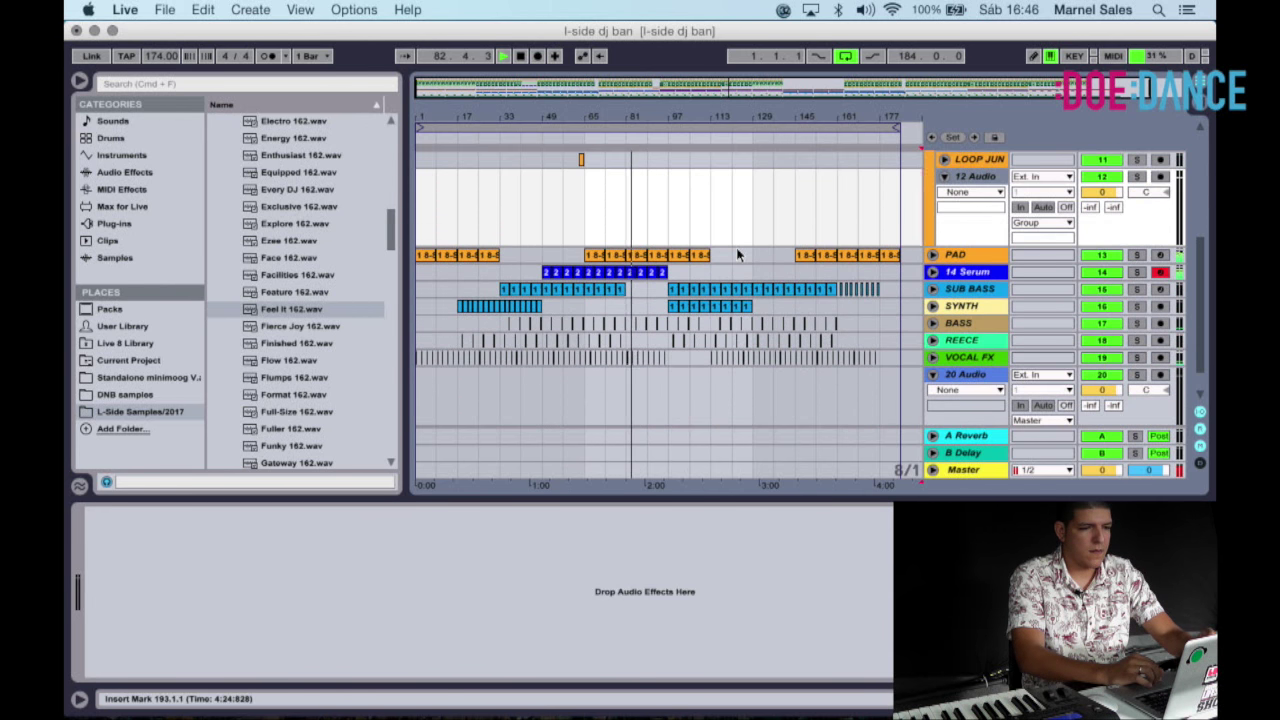
pyautogui.scroll(2, 737, 255)
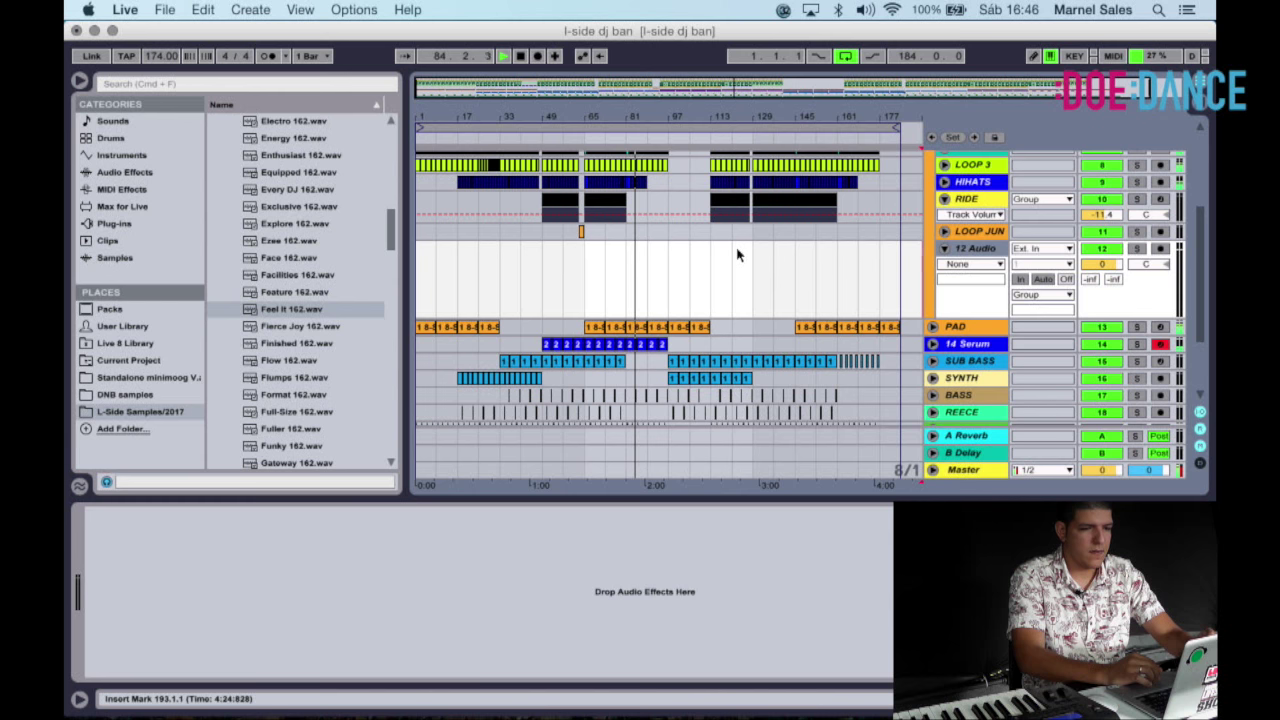
pyautogui.scroll(-4, 737, 255)
pyautogui.scroll(4, 737, 255)
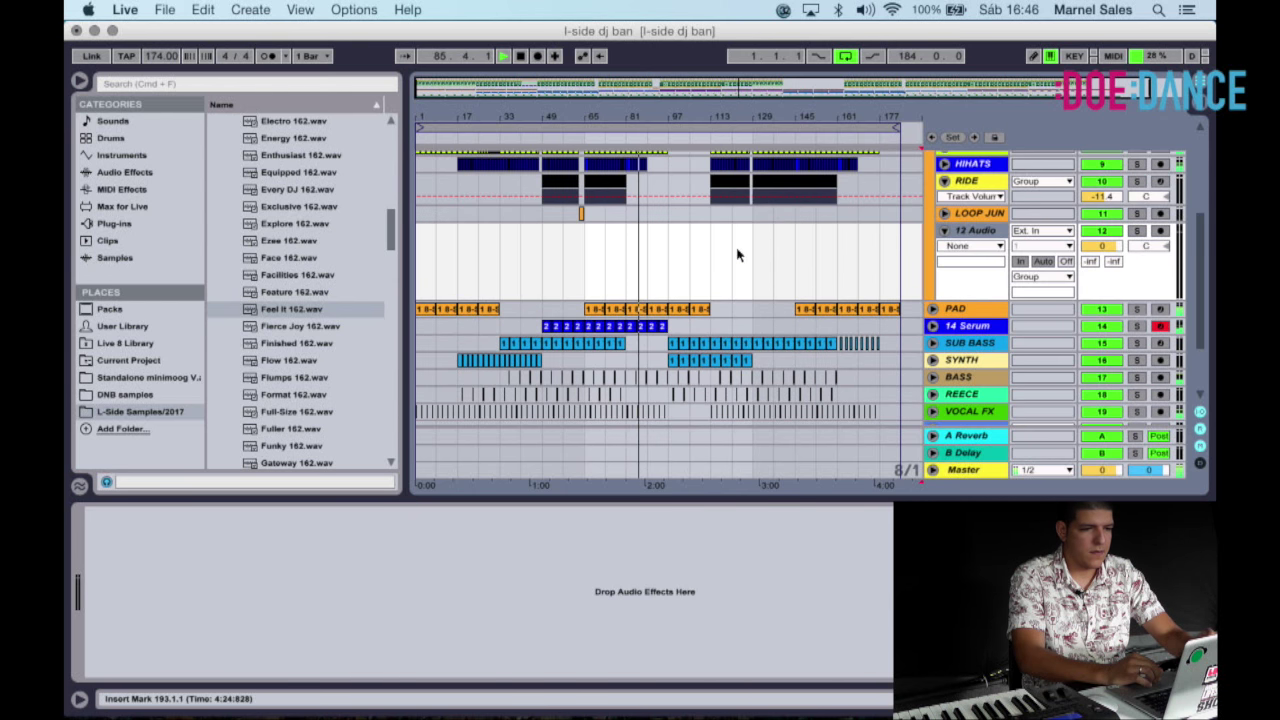
pyautogui.scroll(3, 737, 255)
pyautogui.scroll(-3, 737, 255)
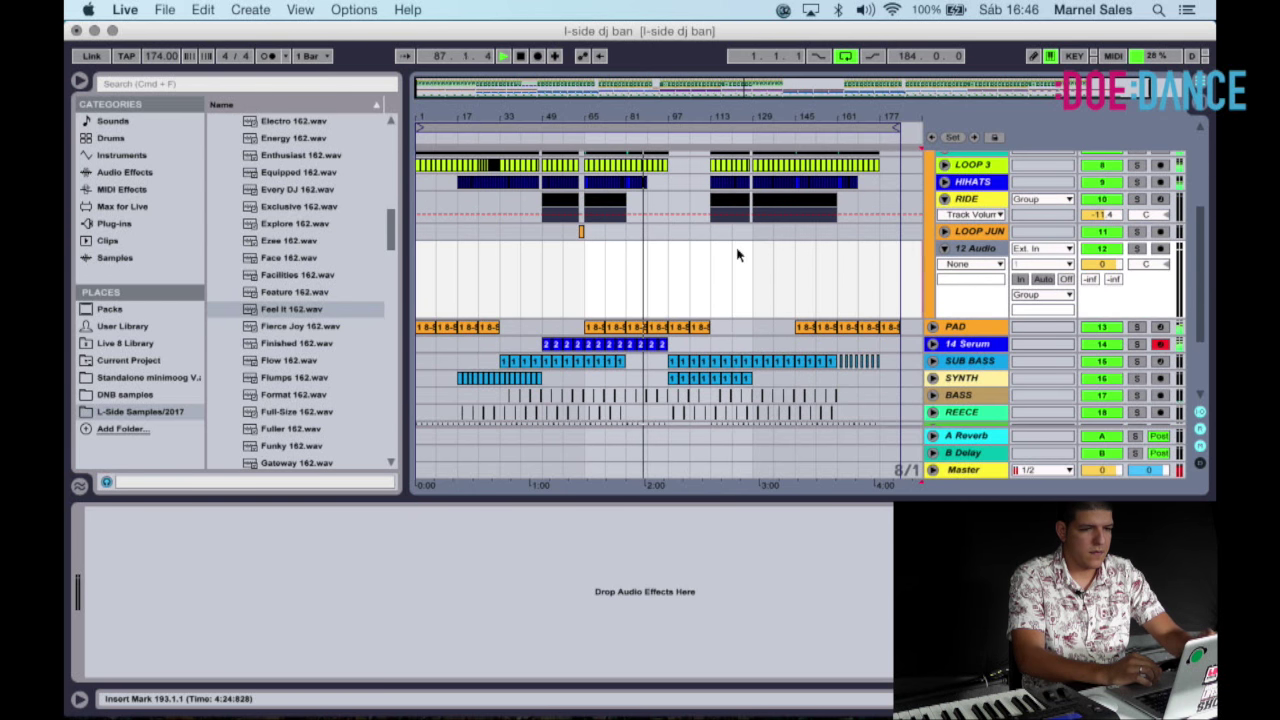
pyautogui.scroll(-1, 737, 255)
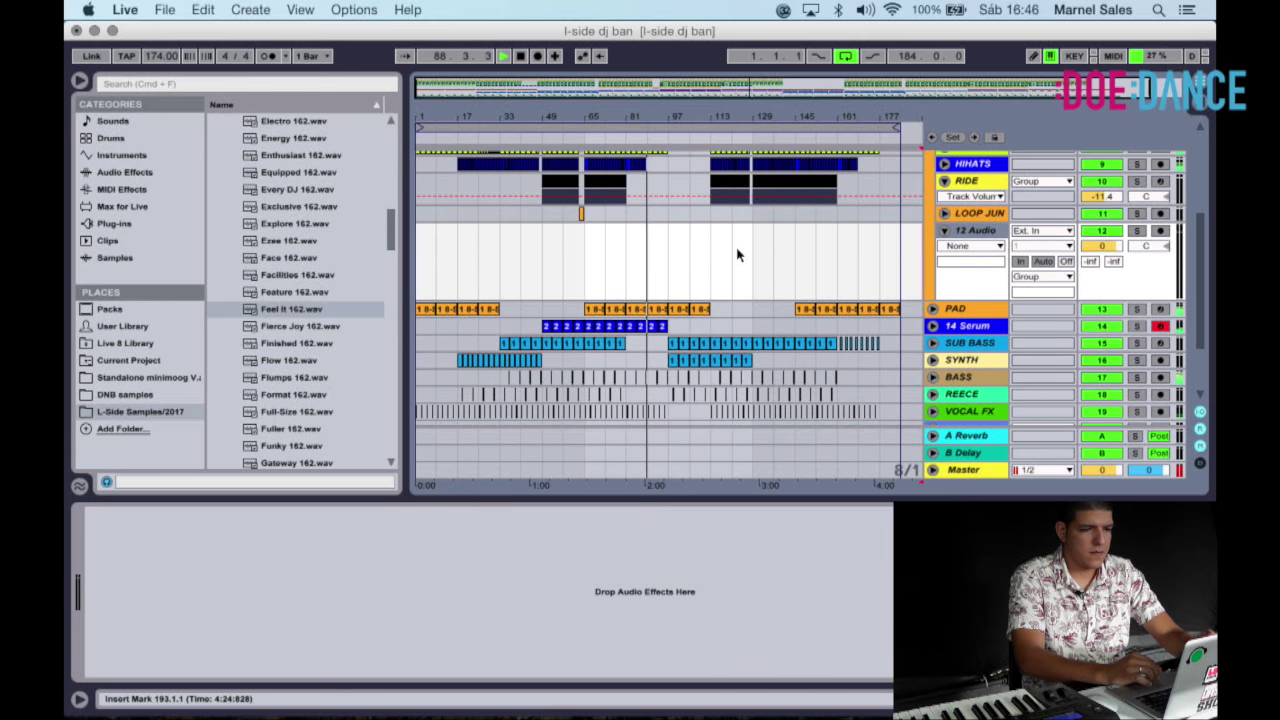
pyautogui.scroll(4, 737, 255)
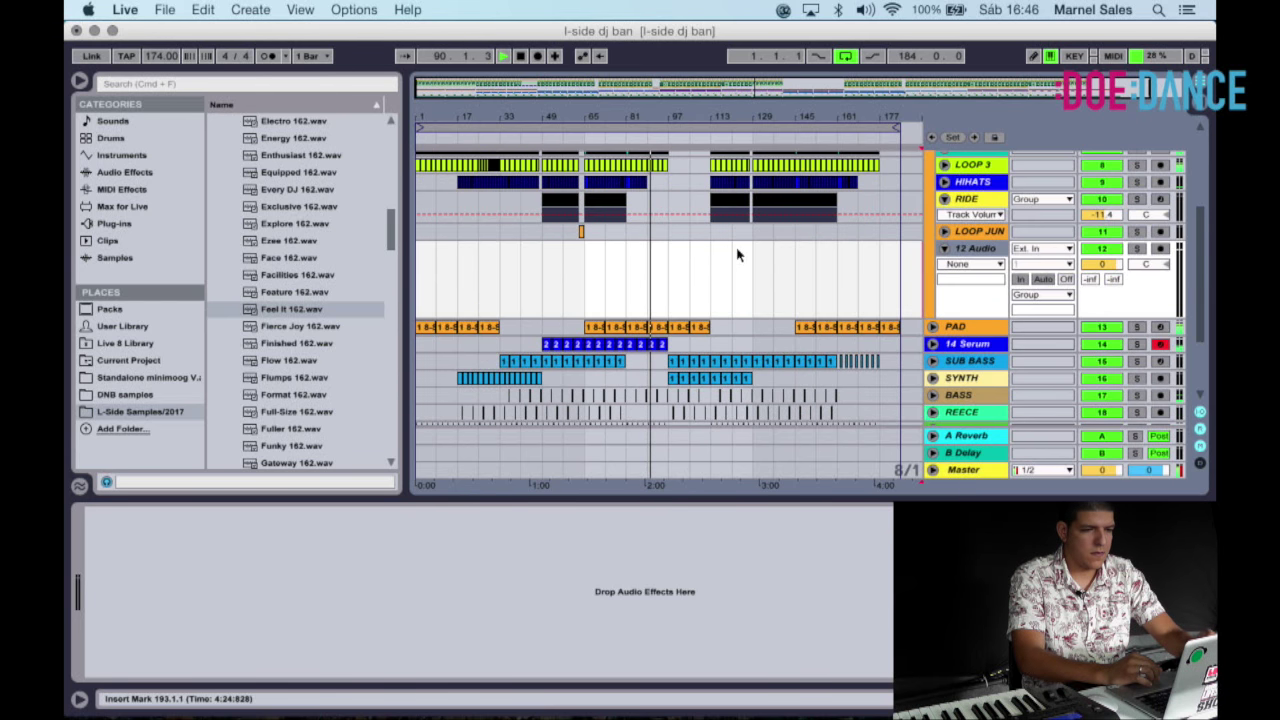
pyautogui.scroll(4, 737, 255)
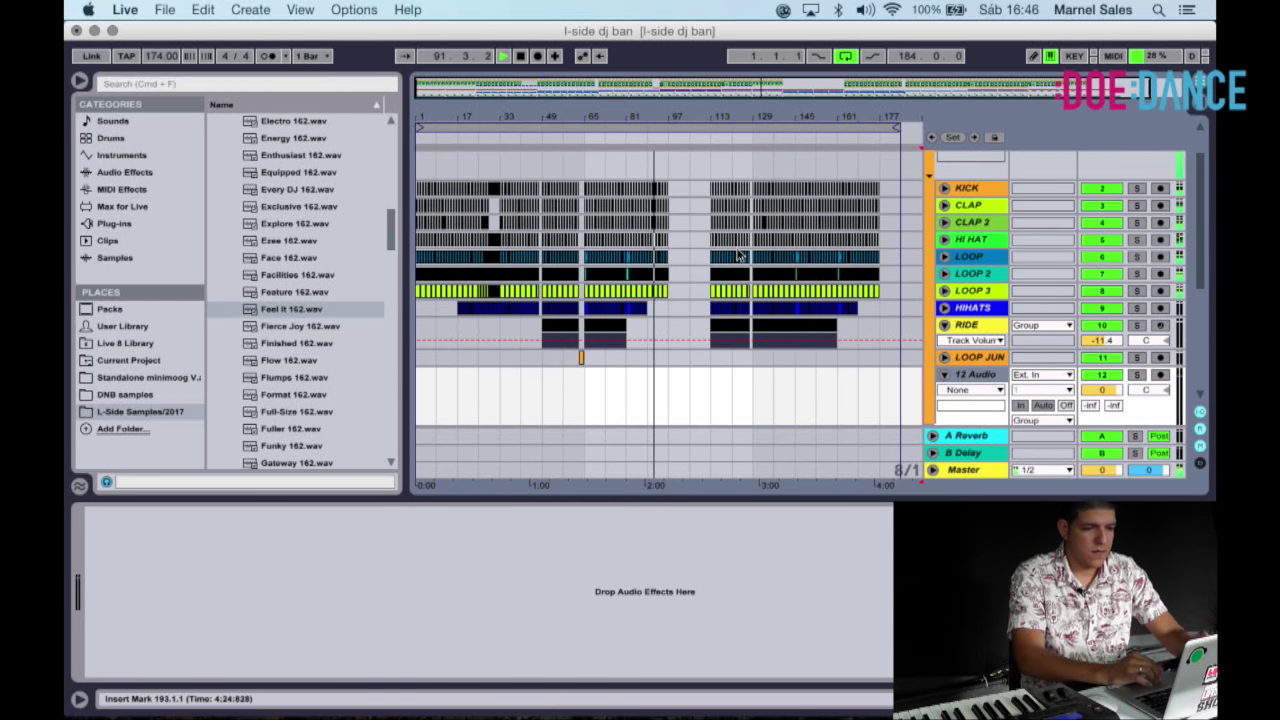
pyautogui.scroll(3, 596, 202)
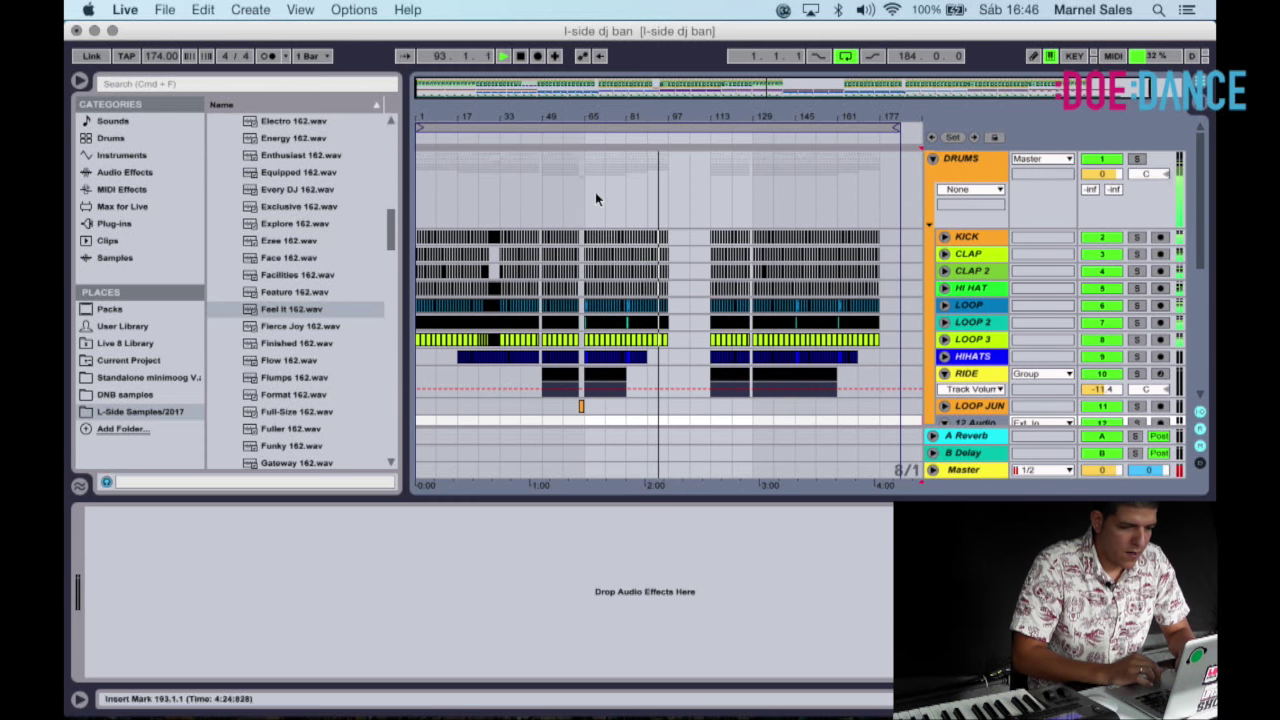
# Stop playback at about bar 78 and add an EQ Eight audio effect to the DRUMS group track.
pyautogui.click(619, 138)
pyautogui.click(973, 160)
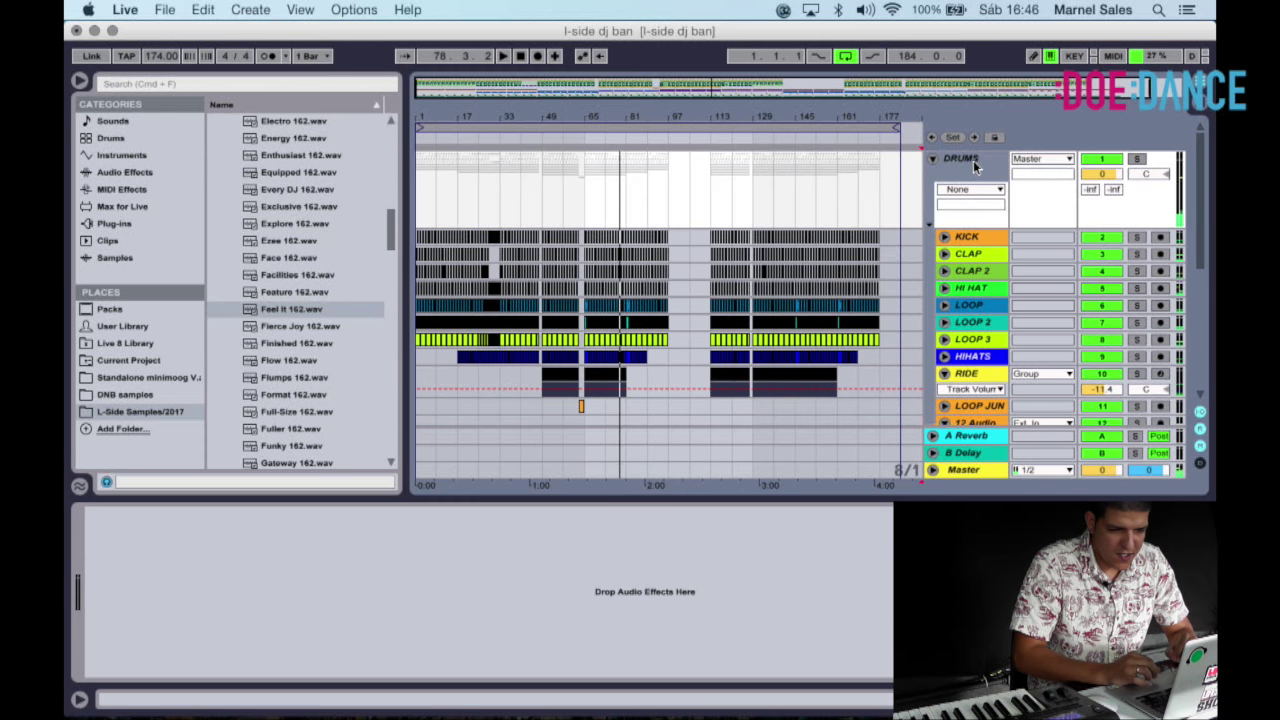
pyautogui.click(154, 176)
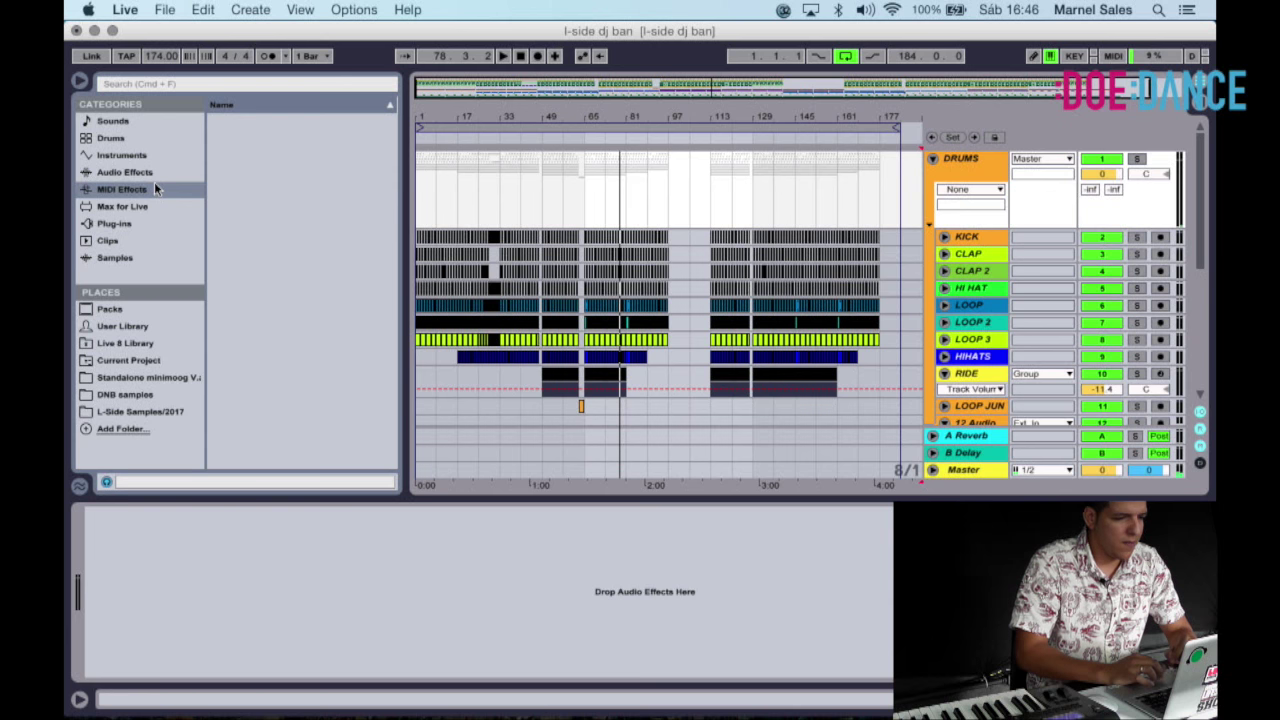
pyautogui.scroll(5, 291, 288)
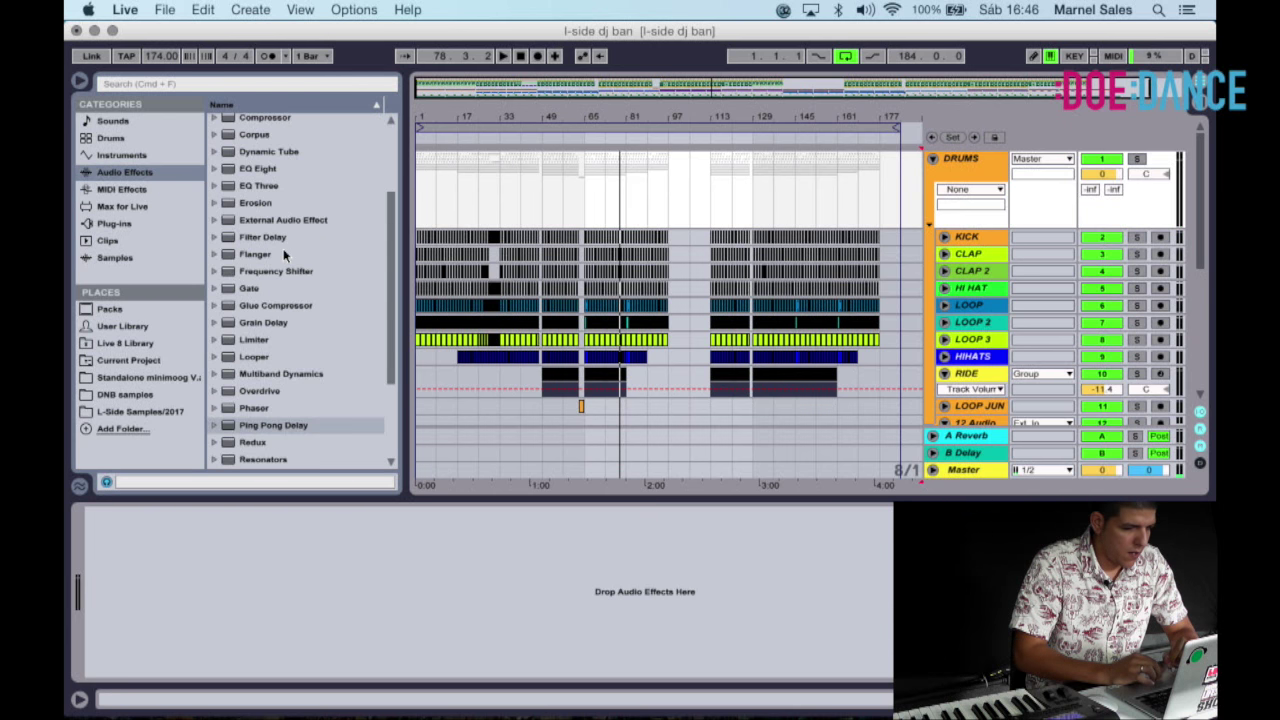
pyautogui.doubleClick(266, 172)
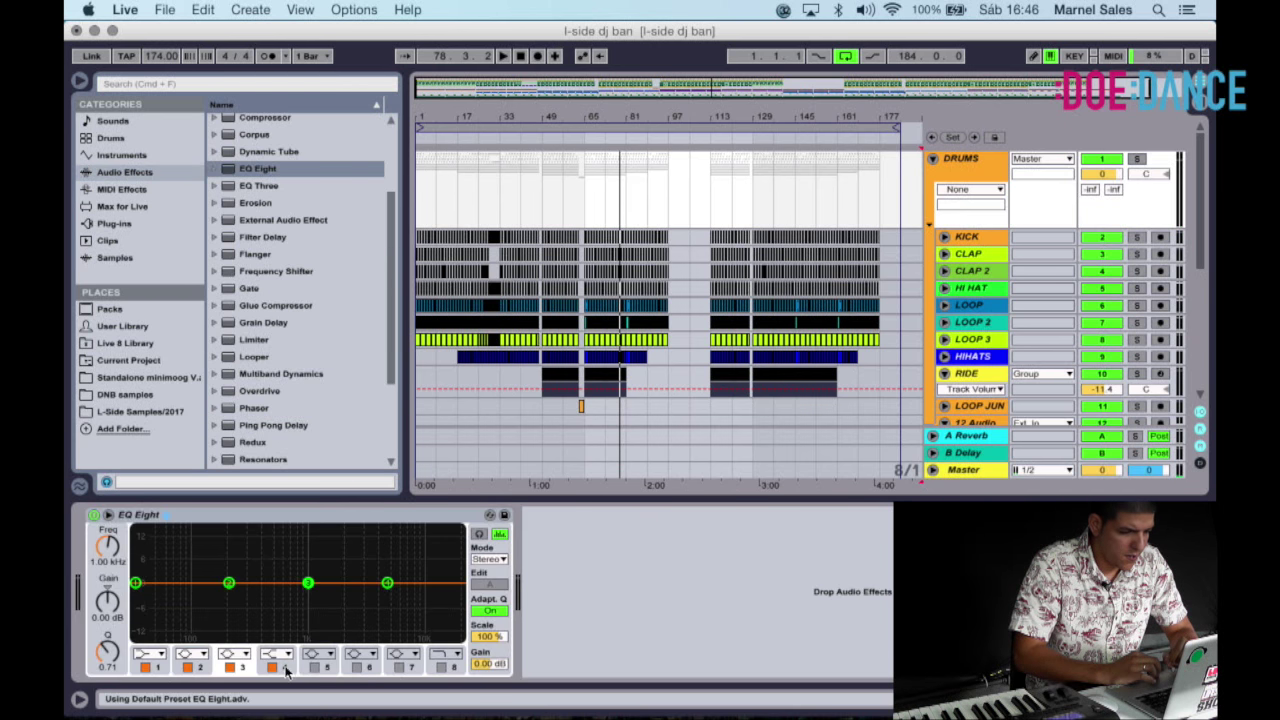
# Make band 4 of the DRUMS EQ Eight a low-pass filter at 22.0 kHz with Q 0.49 and show its frequency automation lane.
pyautogui.click(286, 655)
pyautogui.click(283, 638)
pyautogui.moveTo(463, 600); pyautogui.dragTo(459, 604)
pyautogui.click(995, 205)
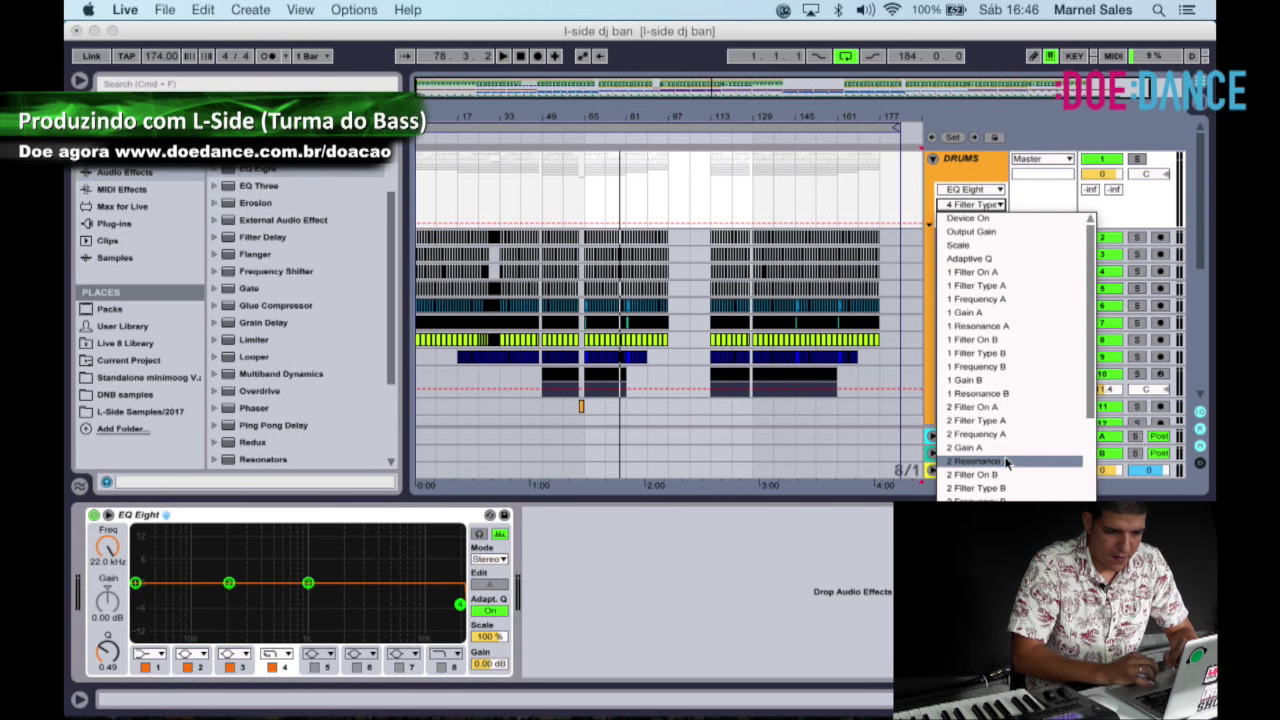
pyautogui.click(985, 636)
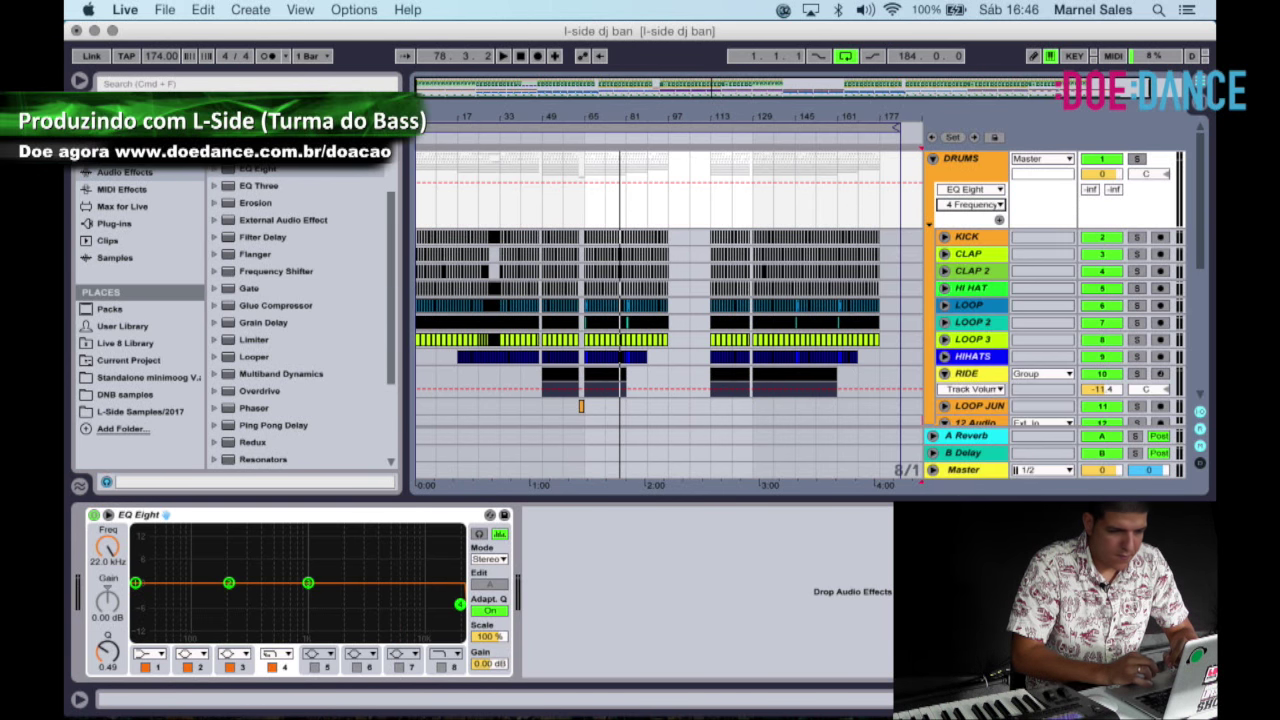
# Draw the DRUMS filter frequency falling from 22.0 kHz at bar 81 to a low near bar 97, rising back by about bar 105, and play it.
pyautogui.click(630, 190)
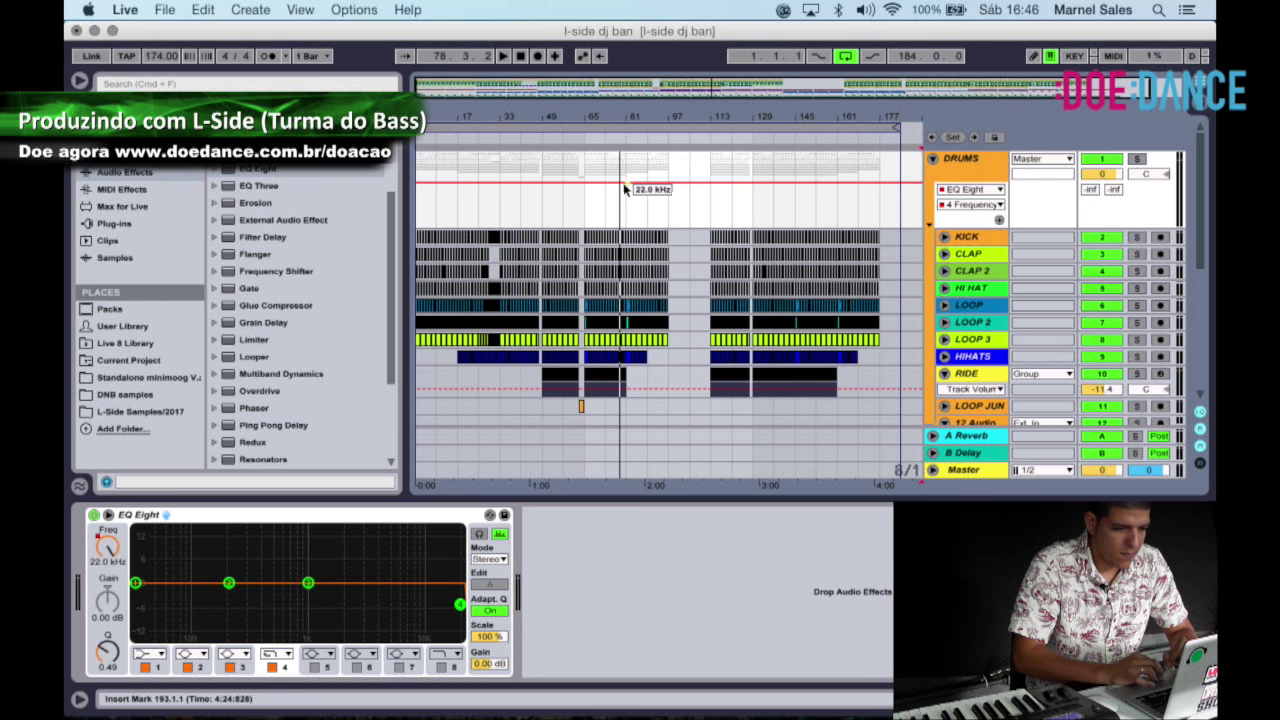
pyautogui.click(625, 187)
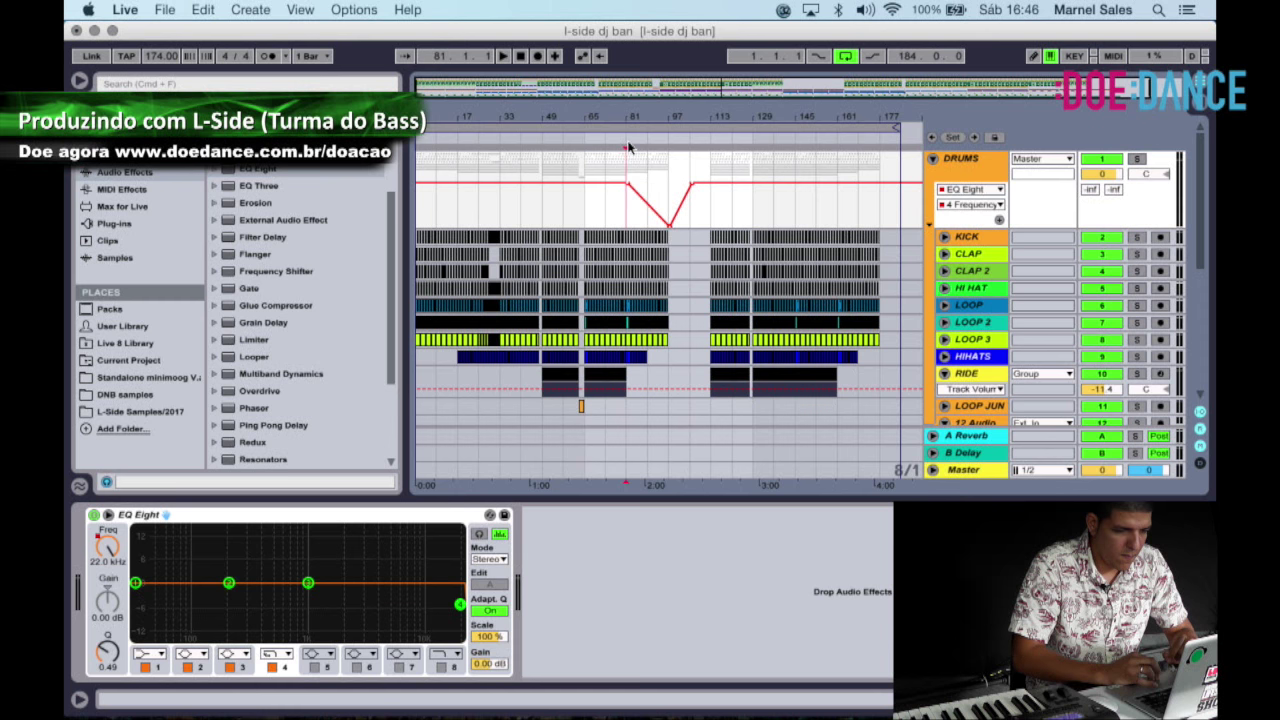
pyautogui.press('space')
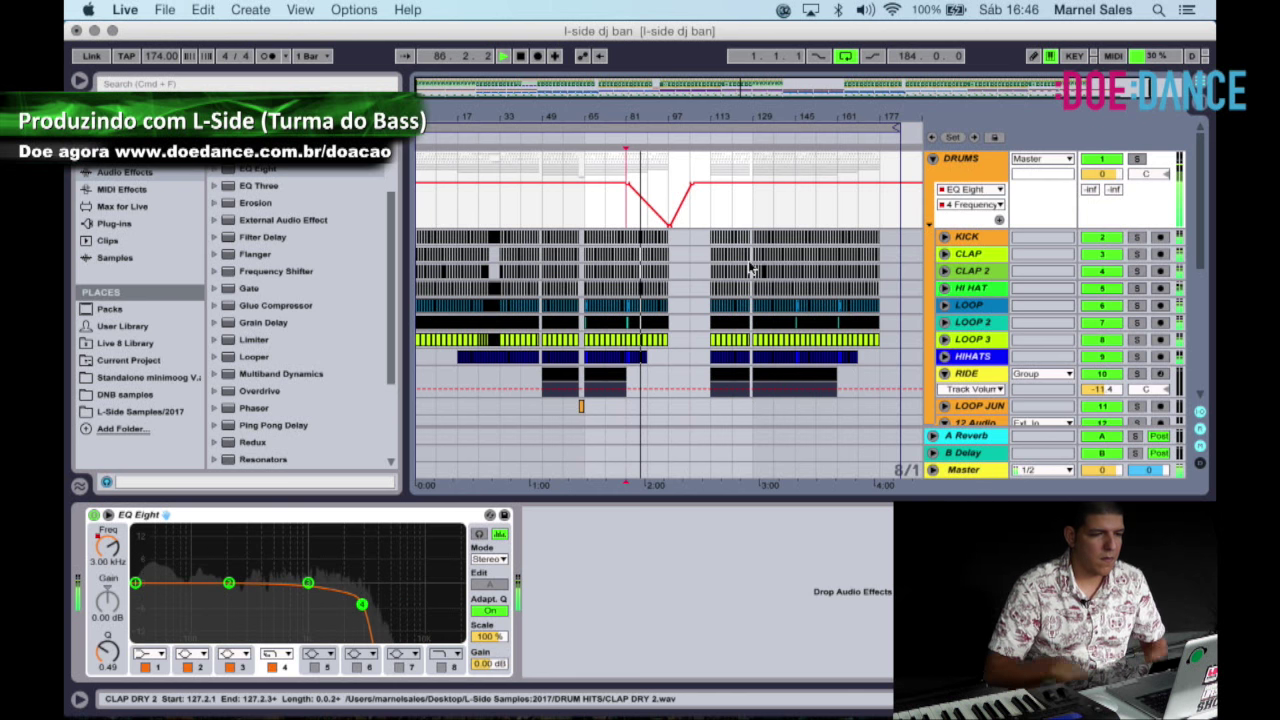
# Delay the start of the DRUMS filter fall to about bar 89 and audition the sweep.
pyautogui.moveTo(637, 117); pyautogui.dragTo(637, 190)
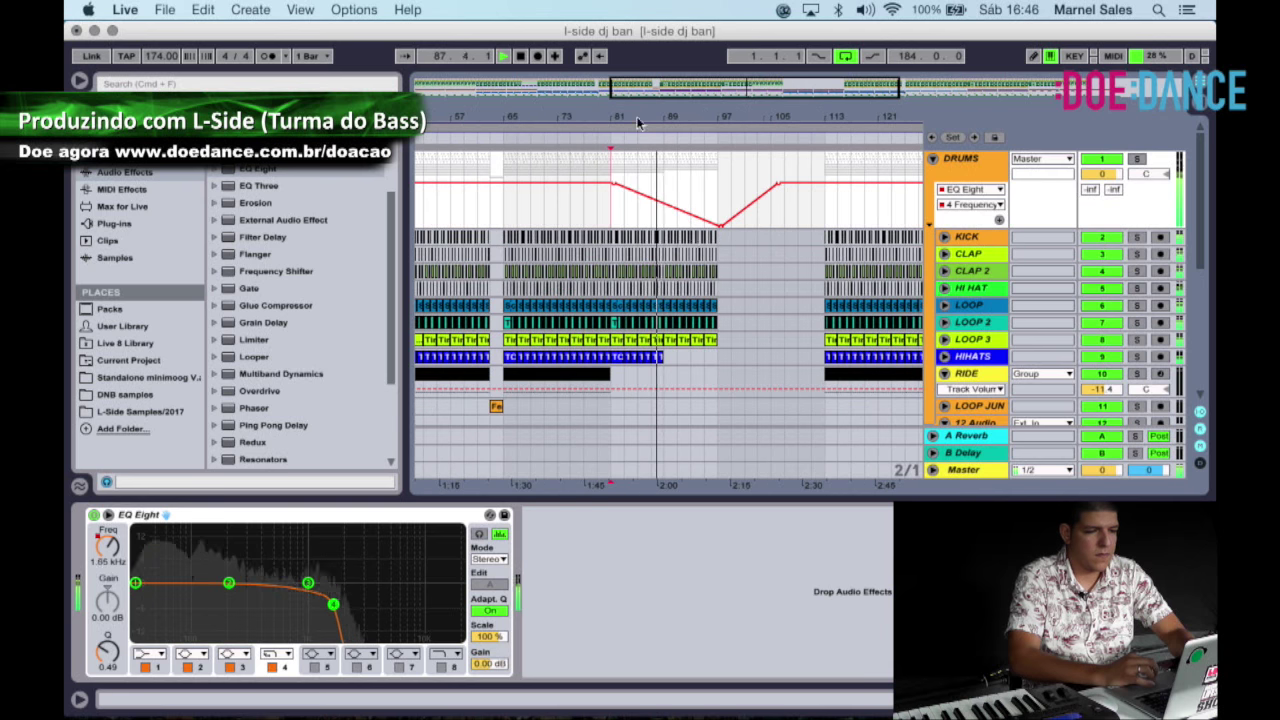
pyautogui.click(668, 211)
pyautogui.press('space')
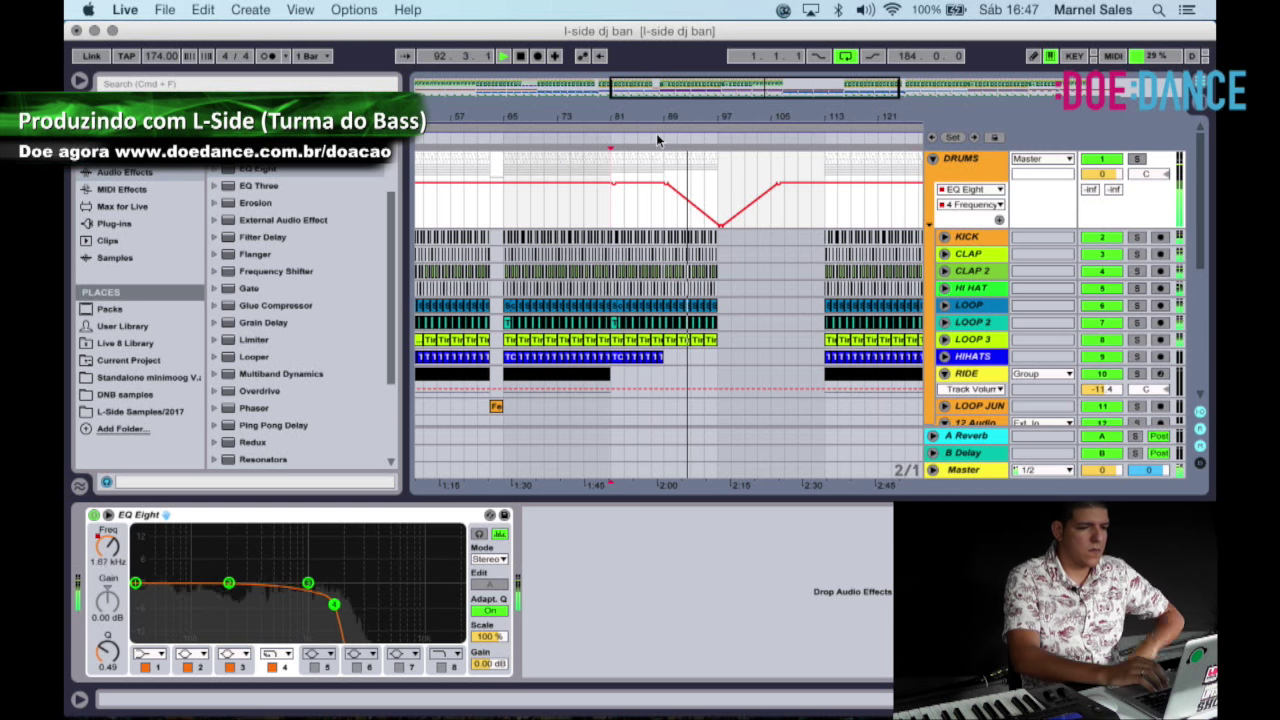
# Repeat the four-bar 14 Serum clip ending at bar 97 up to bar 113 and unfold the track.
pyautogui.scroll(-2, 755, 227)
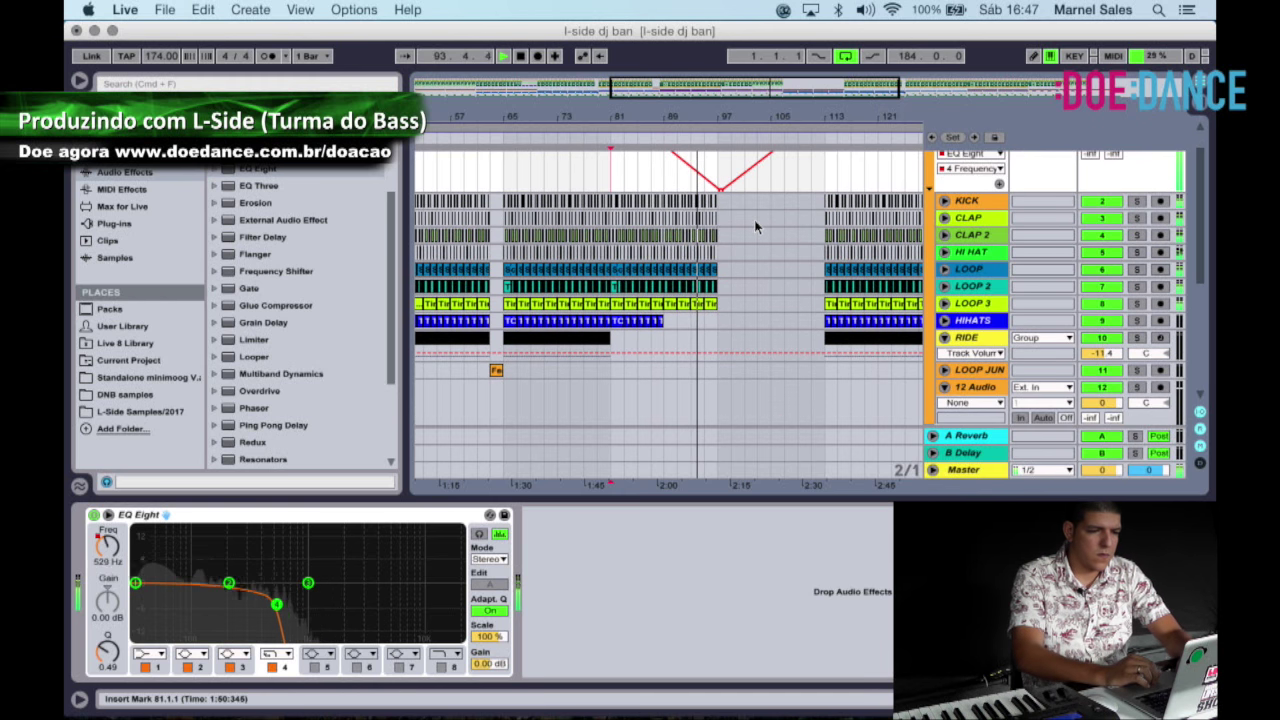
pyautogui.scroll(-10, 755, 227)
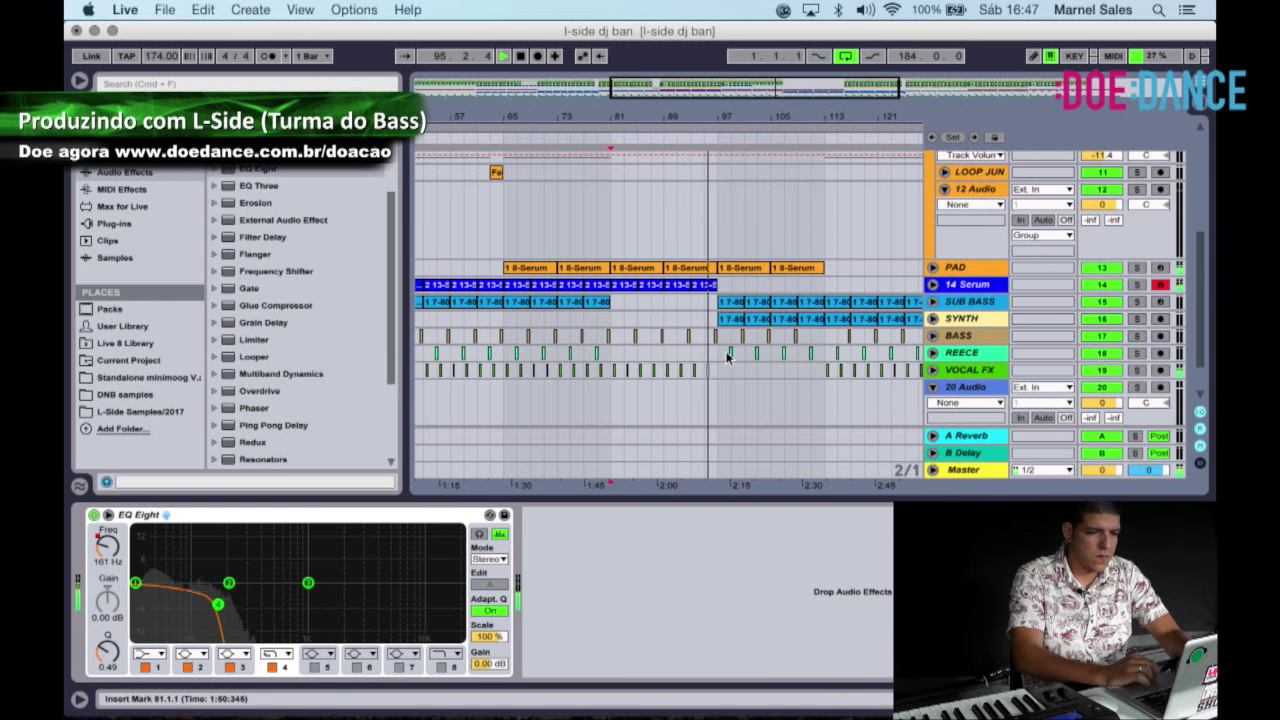
pyautogui.click(705, 334)
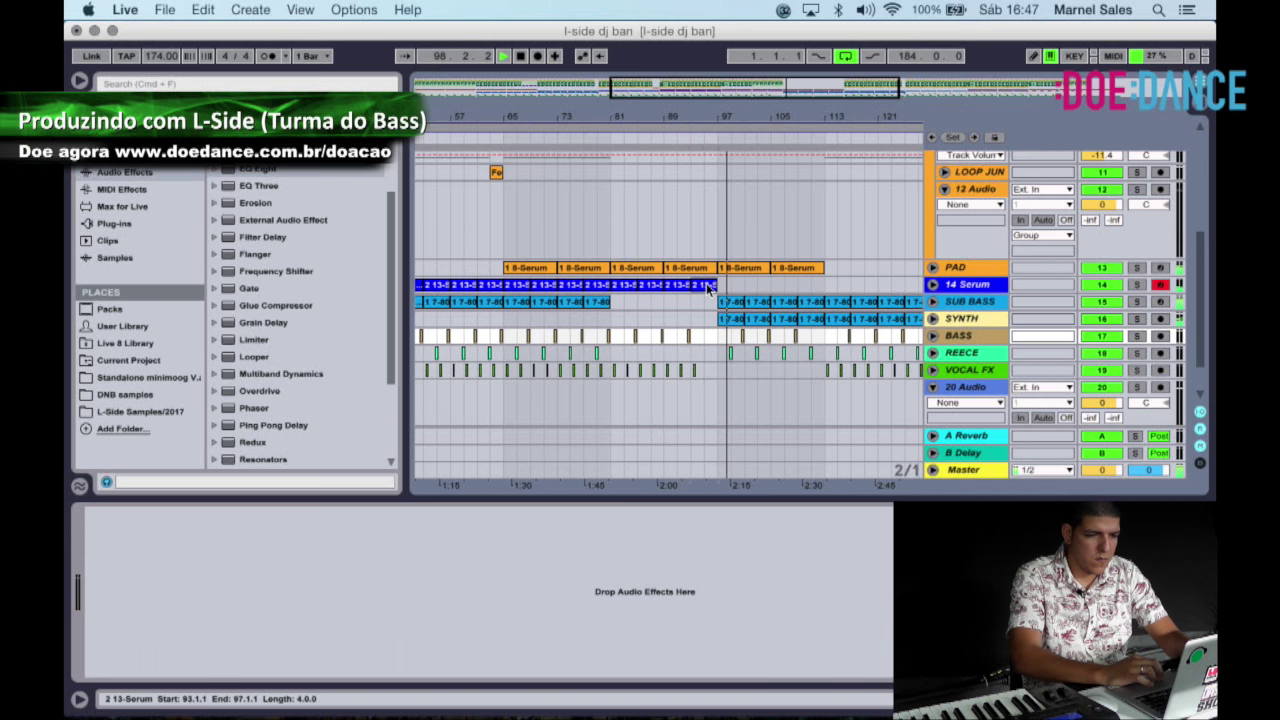
pyautogui.click(771, 289)
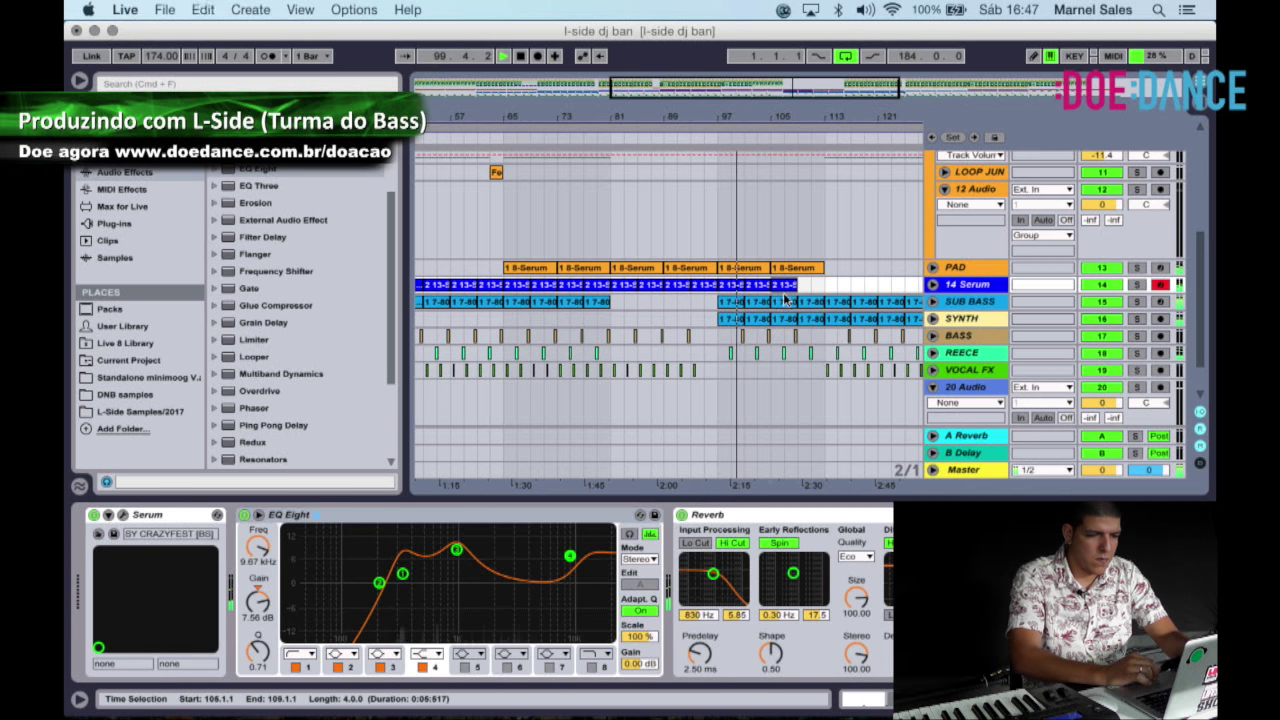
pyautogui.click(970, 287)
pyautogui.click(933, 287)
pyautogui.click(783, 290)
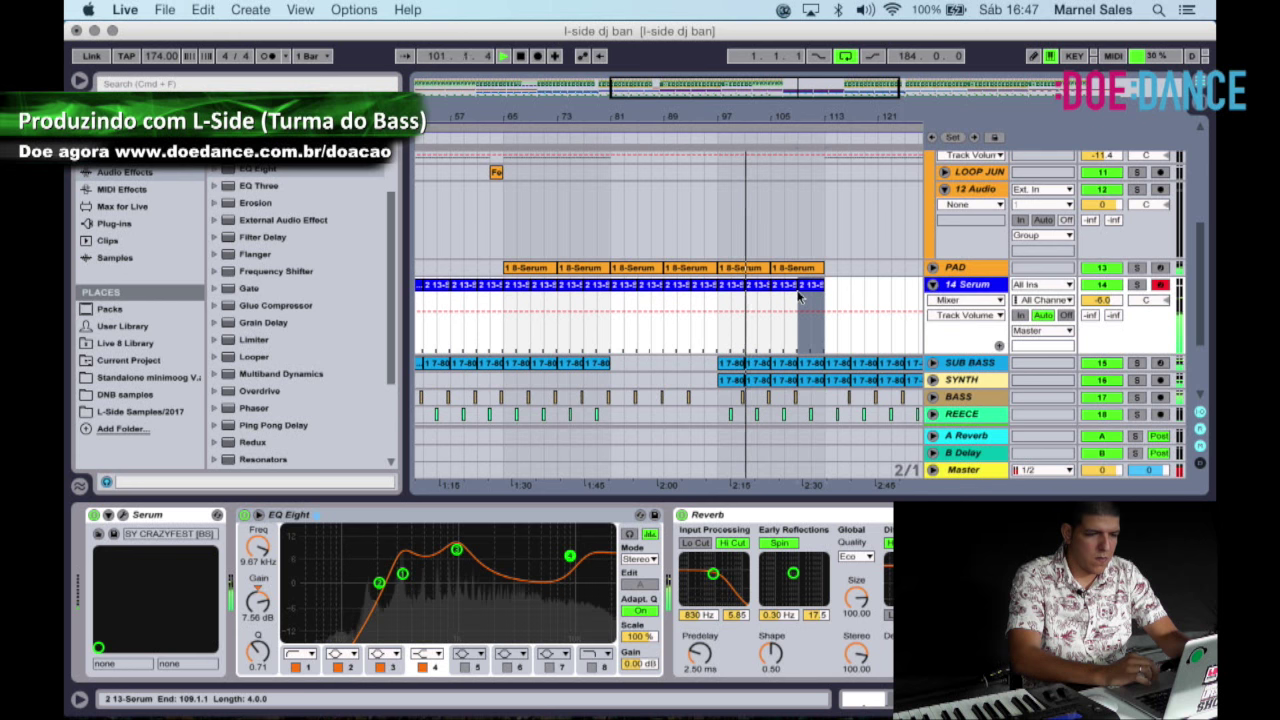
# Delete the 14 Serum clips from bar 105 to bar 115 and fold the track.
pyautogui.click(745, 300)
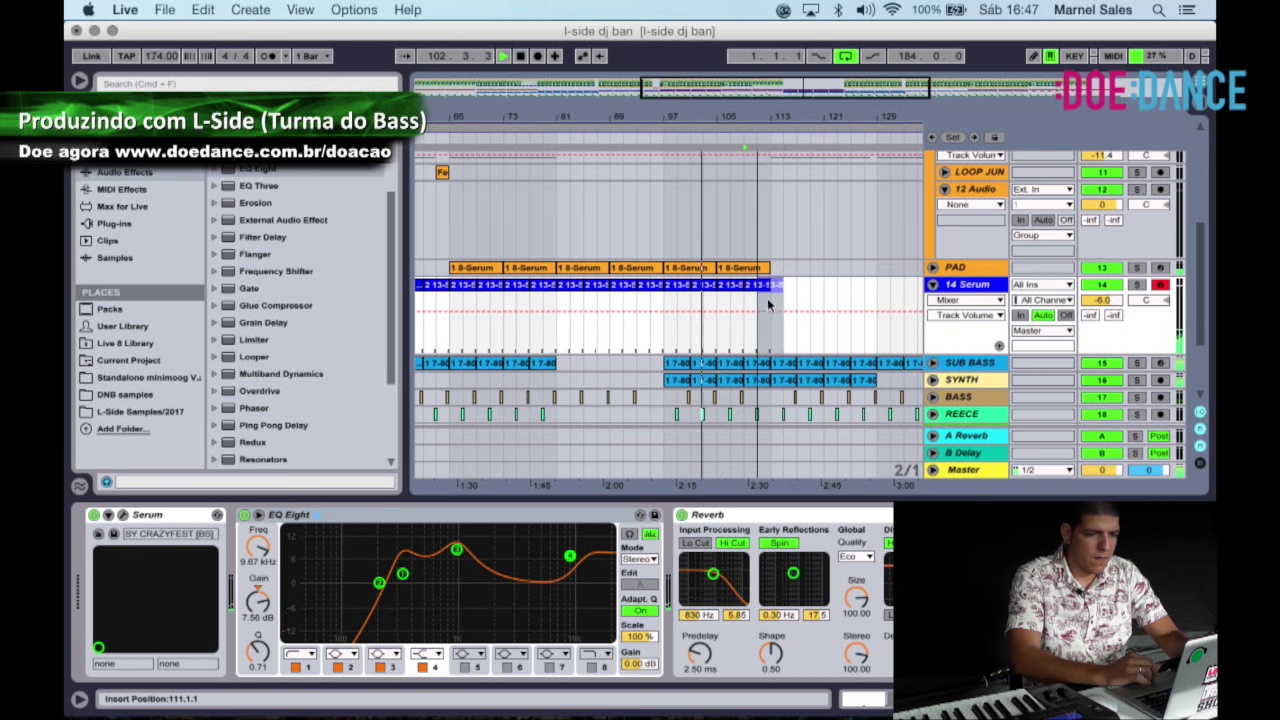
pyautogui.moveTo(742, 300)
pyautogui.mouseDown()
pyautogui.moveTo(774, 303)
pyautogui.moveTo(718, 305)
pyautogui.mouseUp()
pyautogui.hscroll(2, 826, 314)
pyautogui.scroll(-1, 826, 314)
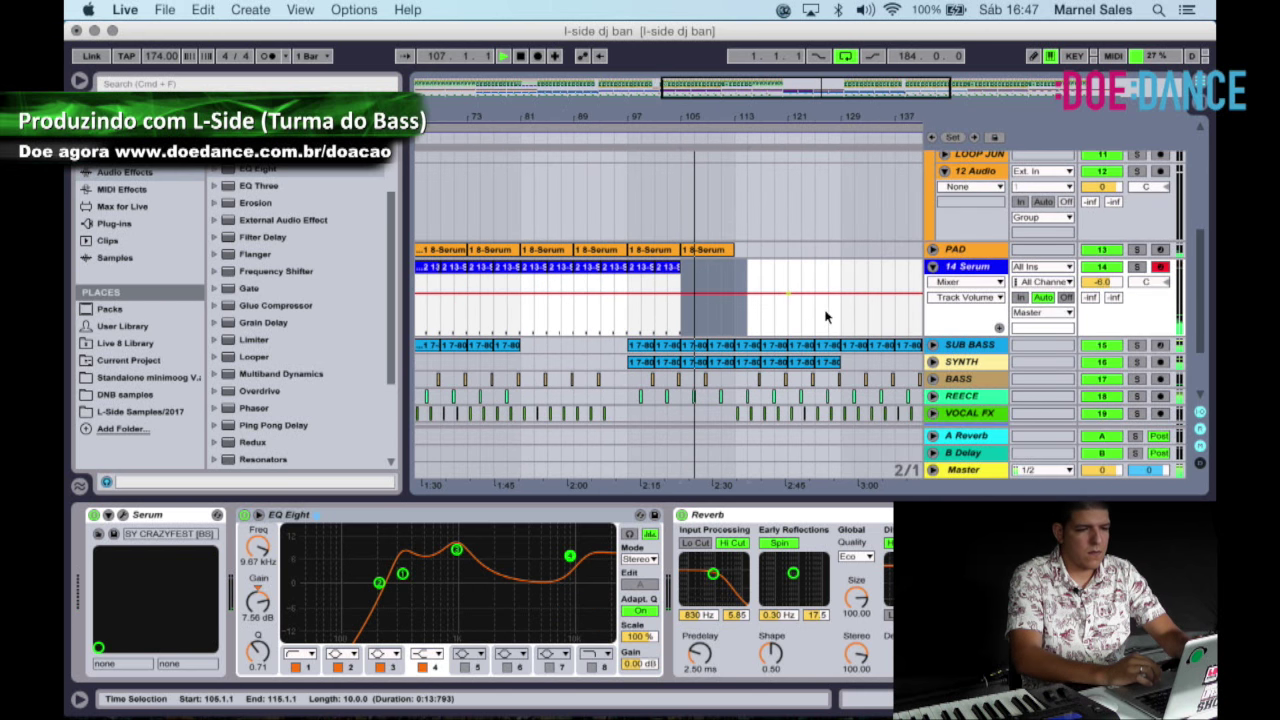
pyautogui.click(933, 270)
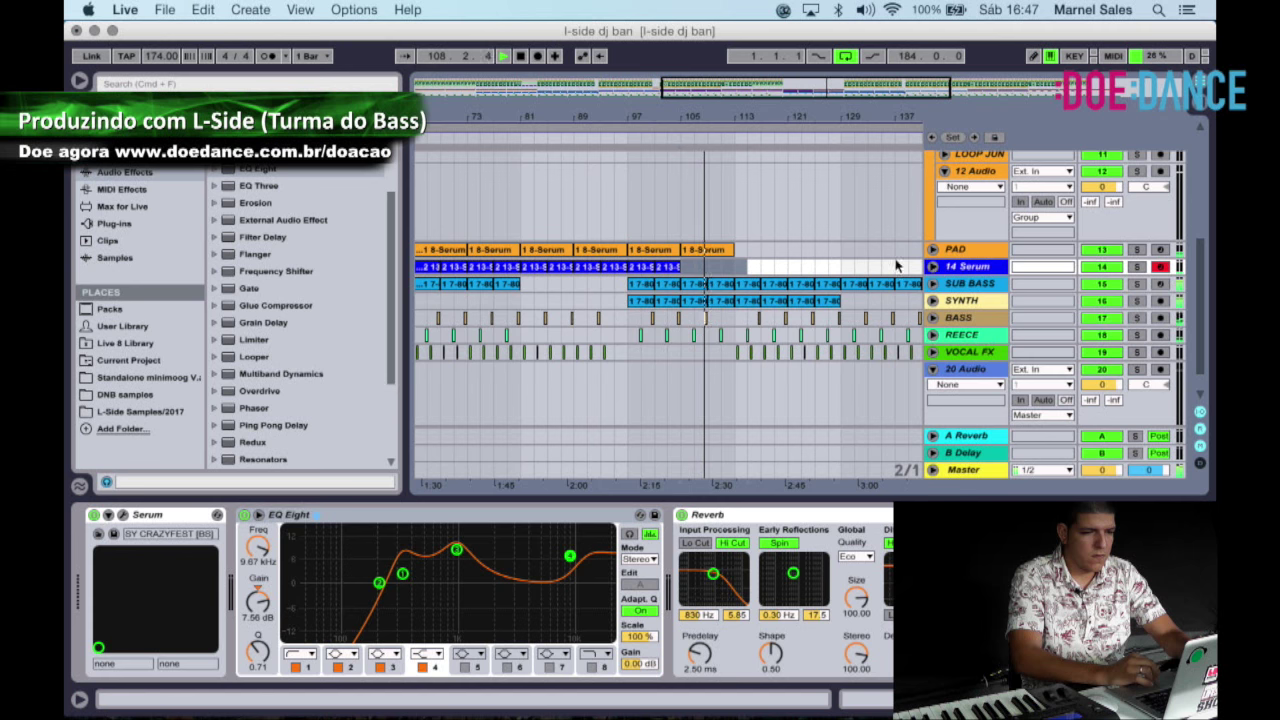
# Place the insert mark at bar 131 on the PAD track and fold the 12 Audio track.
pyautogui.click(862, 254)
pyautogui.scroll(3, 862, 254)
pyautogui.scroll(4, 862, 254)
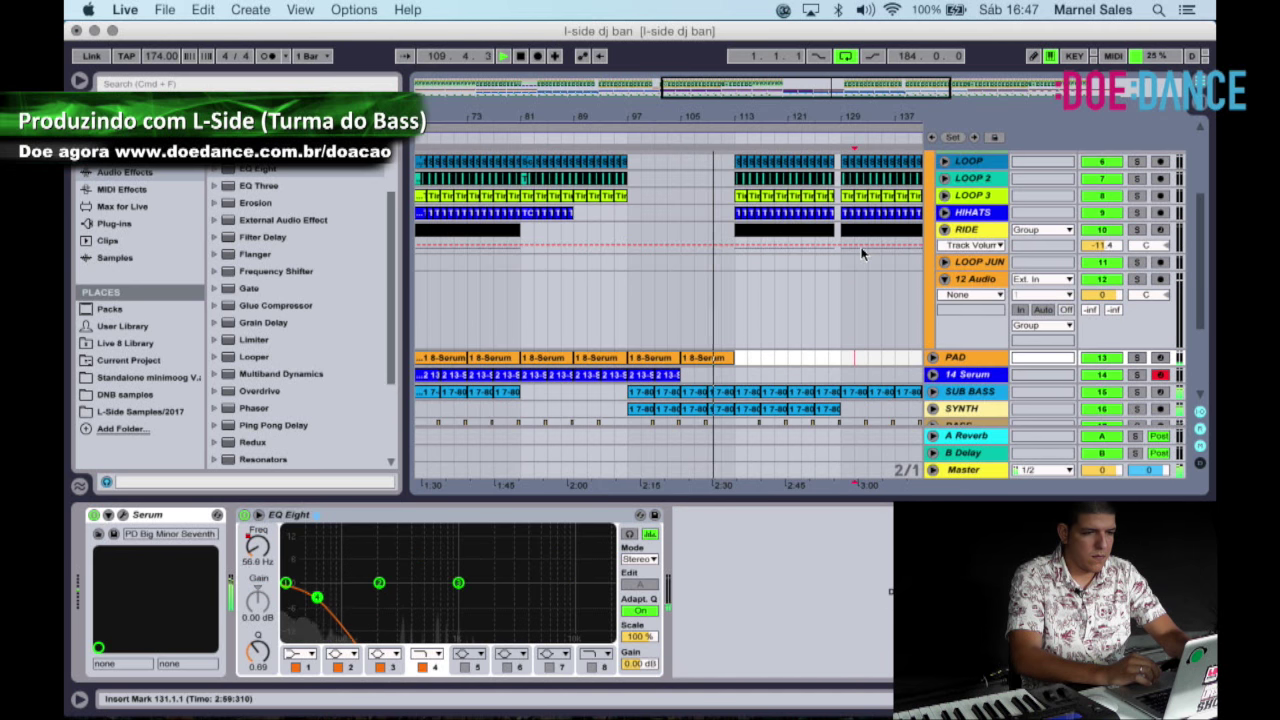
pyautogui.click(946, 299)
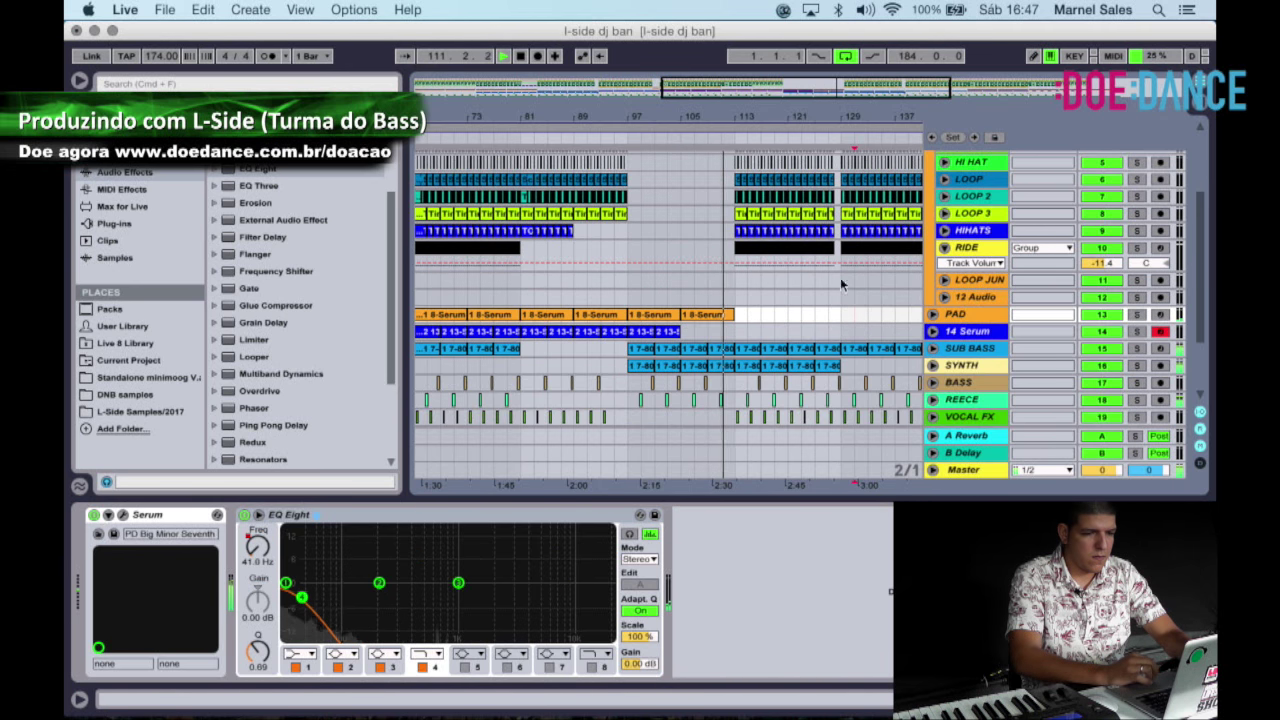
# Stop playback at about bar 115 and unfold the LOOP 3 track around the drums' return at bar 113.
pyautogui.moveTo(732, 128); pyautogui.dragTo(730, 120)
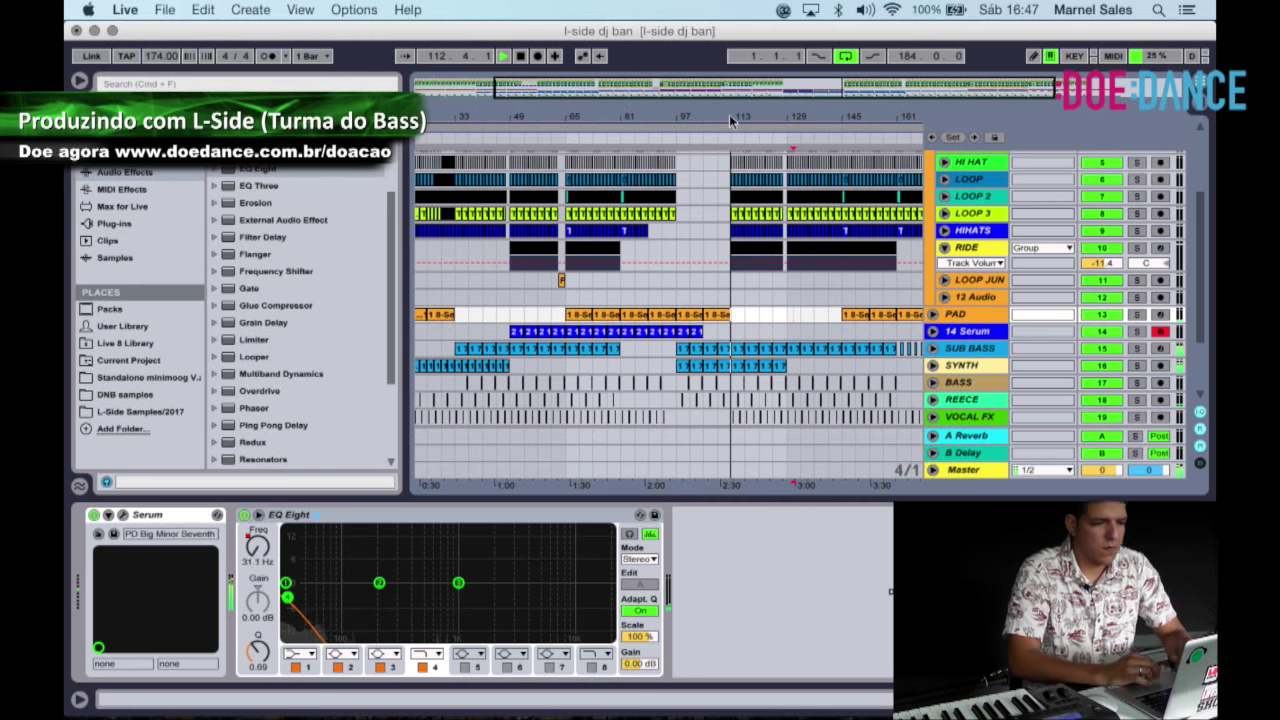
pyautogui.moveTo(730, 120); pyautogui.dragTo(762, 197)
pyautogui.scroll(3, 762, 197)
pyautogui.press('space')
pyautogui.moveTo(742, 120); pyautogui.dragTo(742, 150)
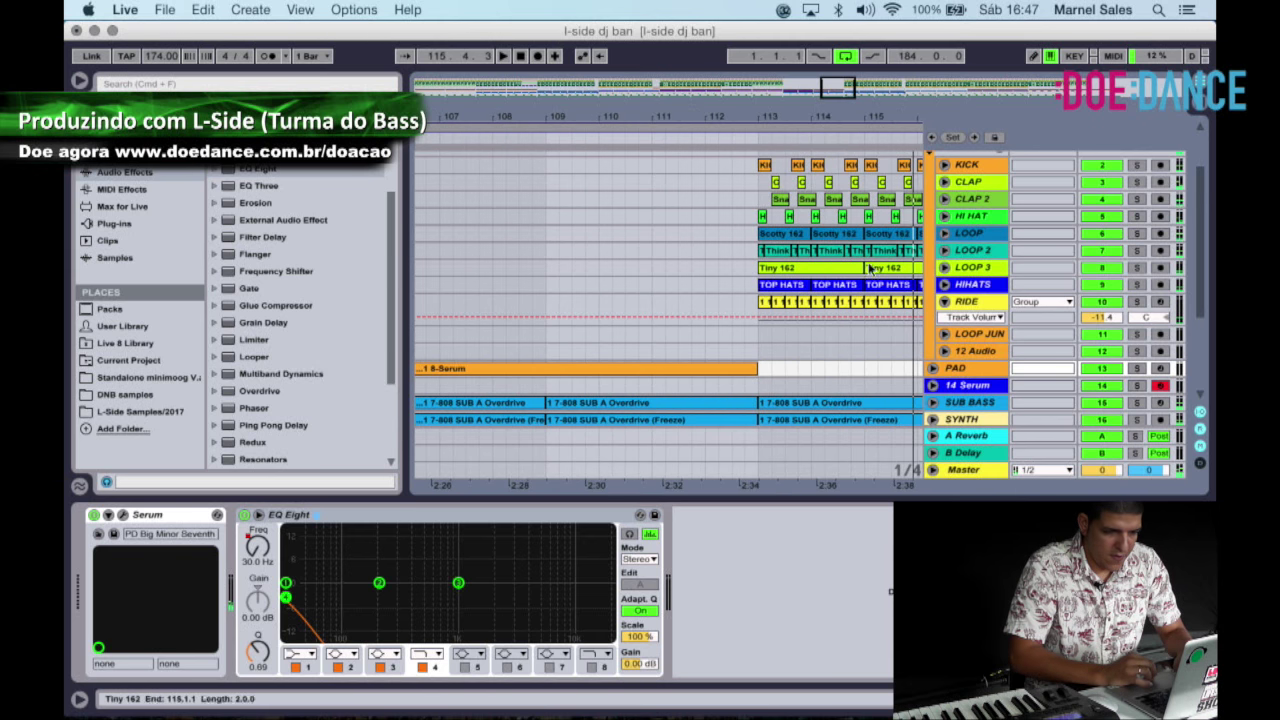
pyautogui.click(945, 267)
# Copy the two-bar Tiny 162 clip at bar 113 on LOOP 3 and paste it at bar 111.
pyautogui.moveTo(839, 267); pyautogui.dragTo(721, 303)
pyautogui.press('Escape')
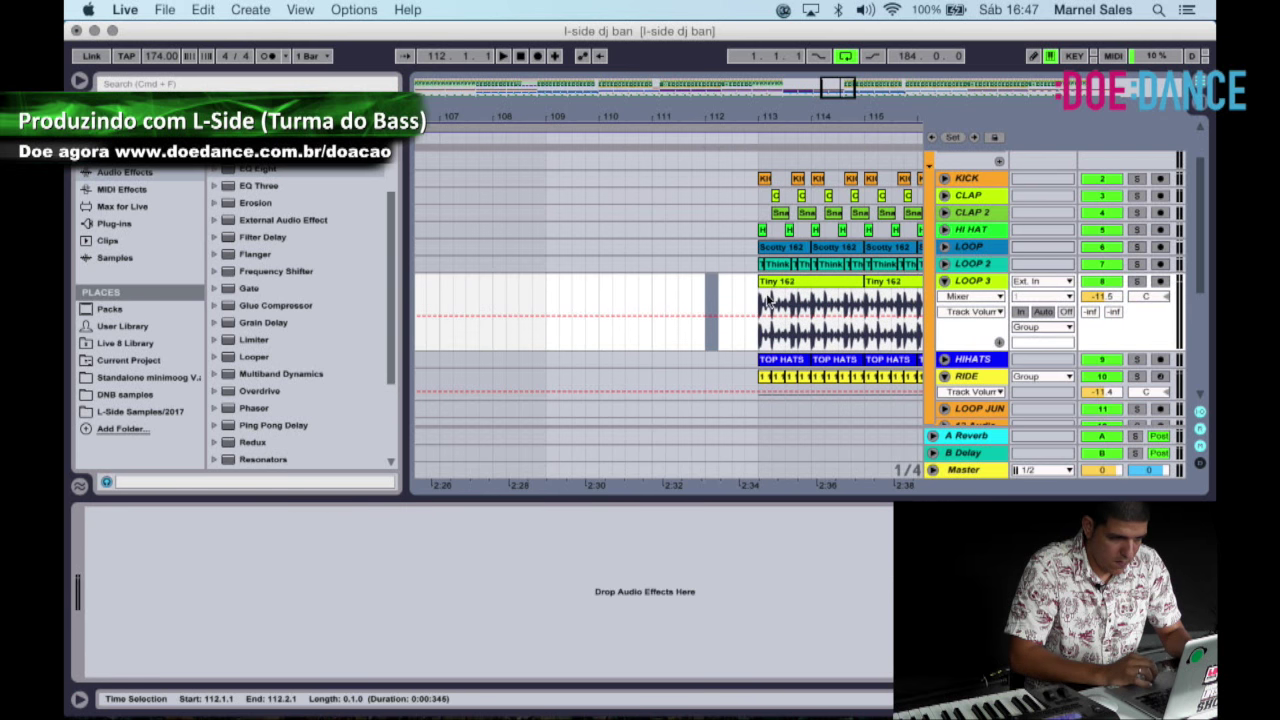
pyautogui.click(790, 283)
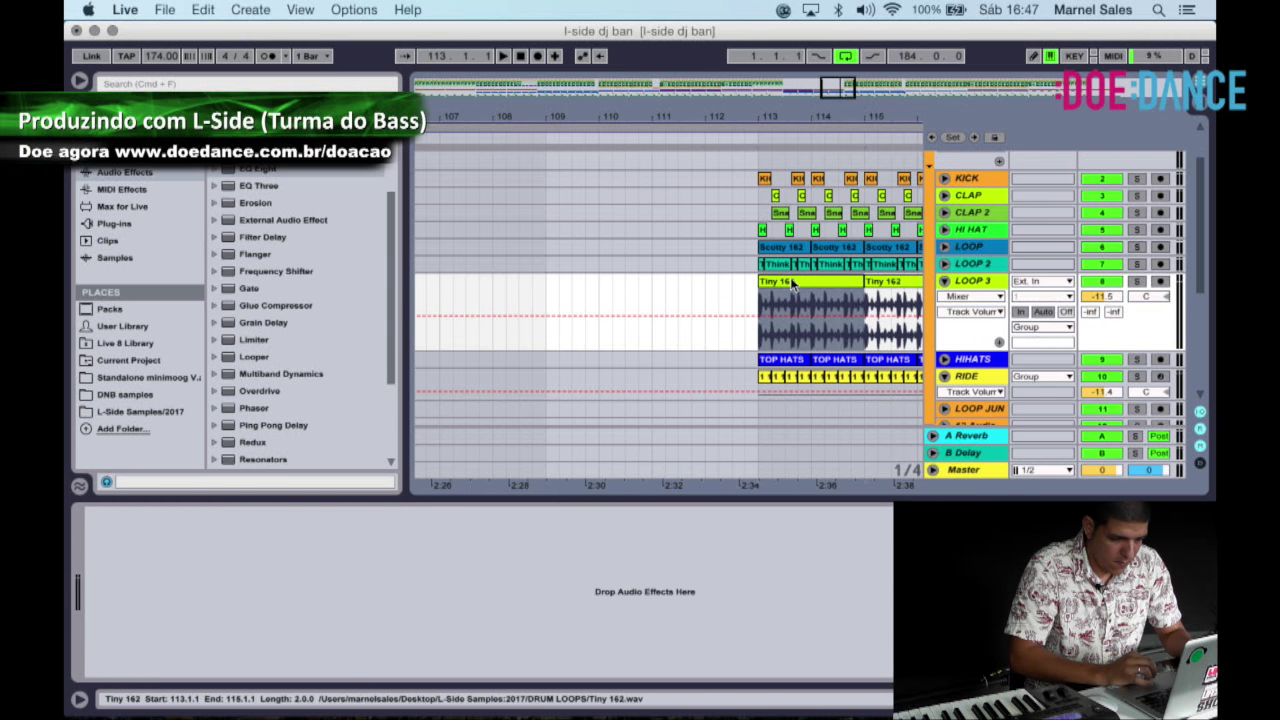
pyautogui.click(664, 290)
pyautogui.press('super+v')
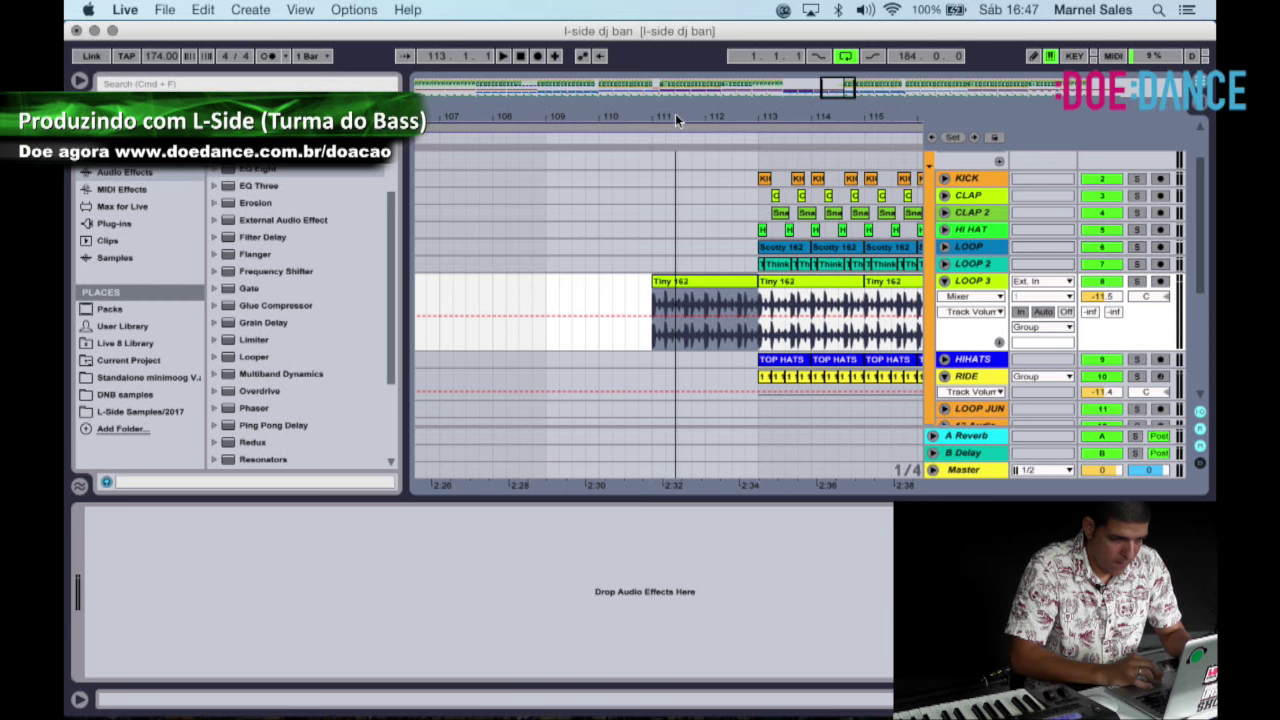
# Duplicate the first two beats of the Tiny 162 clip at bar 111 three times, filling LOOP 3 up to bar 113.
pyautogui.moveTo(675, 113); pyautogui.dragTo(675, 180)
pyautogui.moveTo(576, 309); pyautogui.dragTo(678, 316)
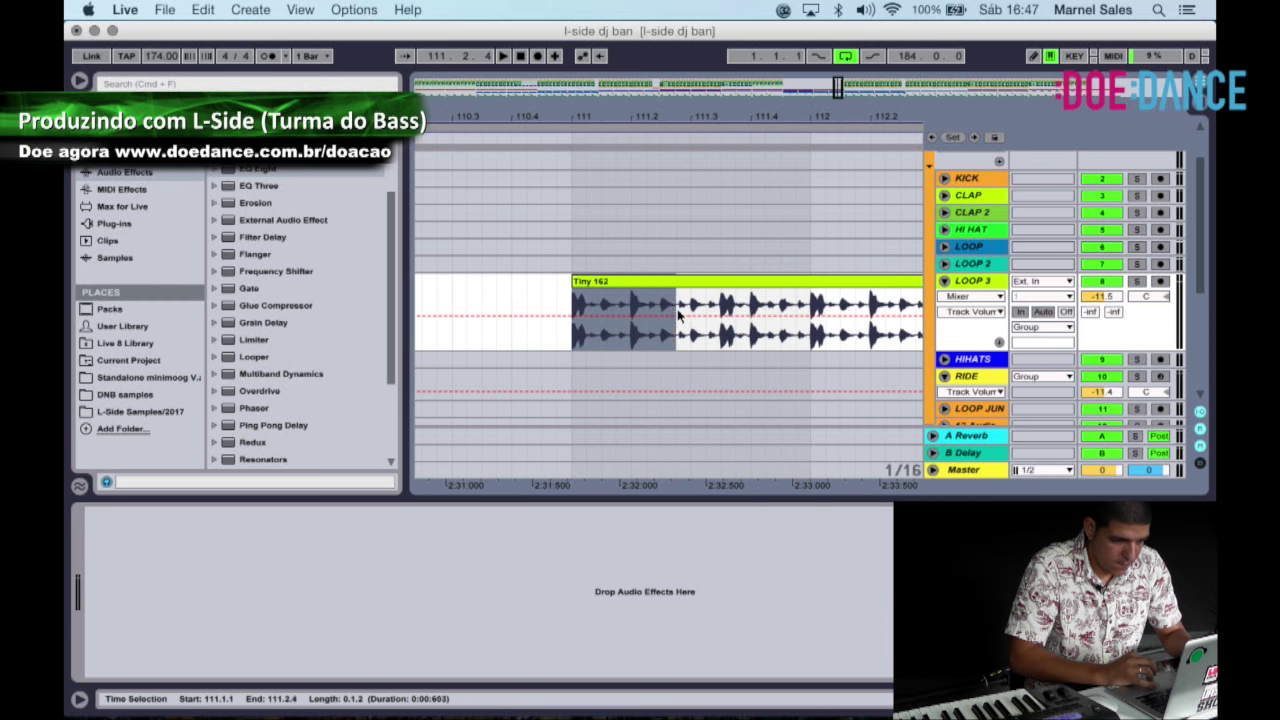
pyautogui.press('cmd+d')
pyautogui.press('cmd+d')
pyautogui.press('cmd+d')
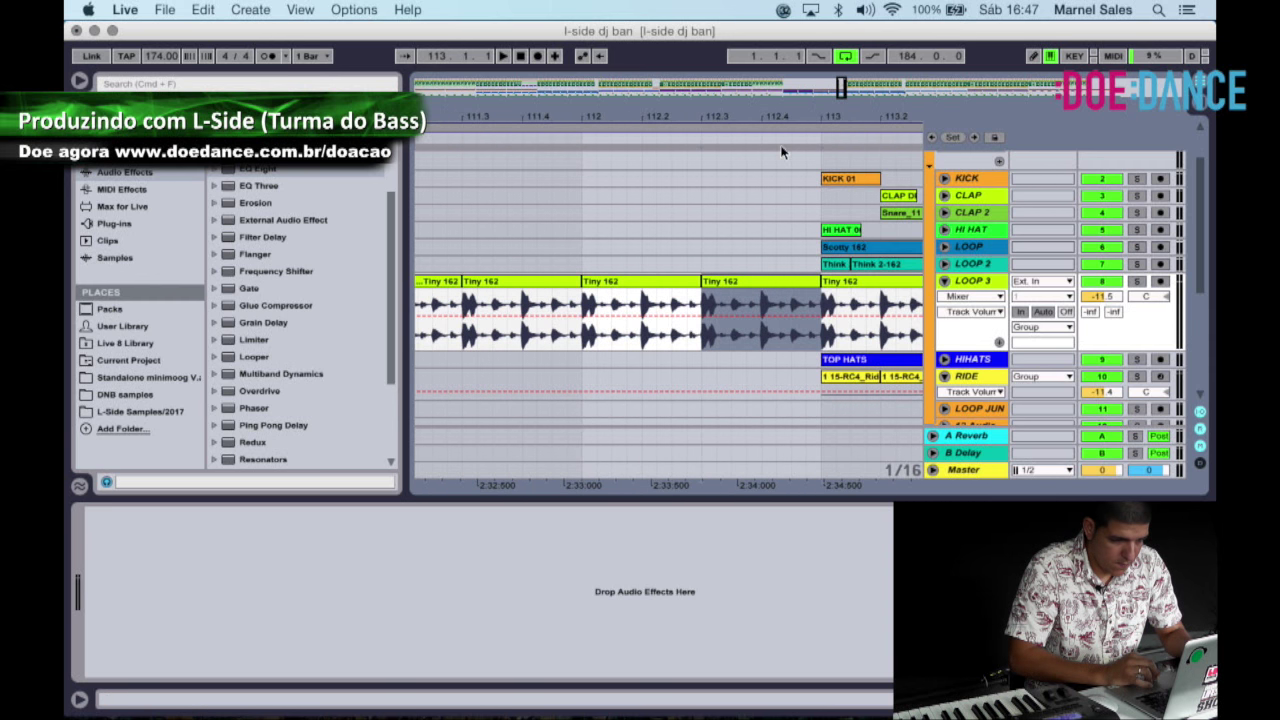
pyautogui.press('-')
pyautogui.press('-')
pyautogui.press('-')
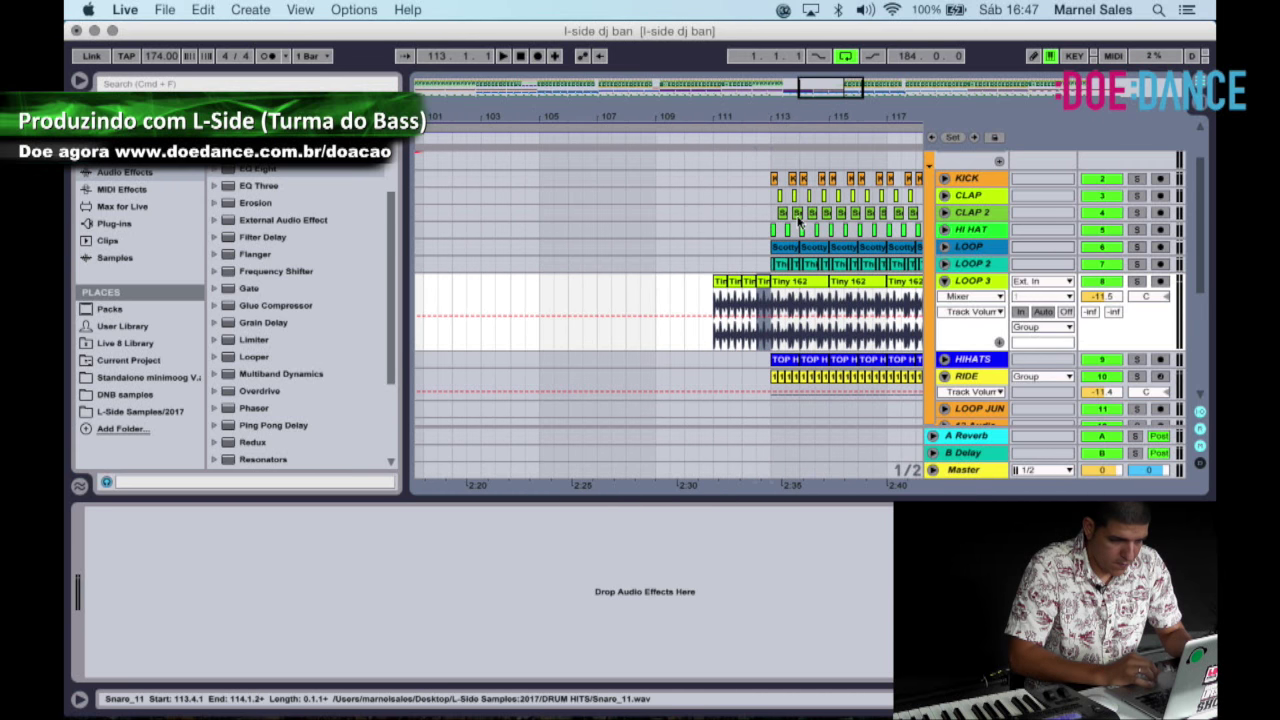
# Draw a DRUMS filter frequency dip to the minimum near bar 111, rising to 22.0 kHz at bar 113, and play it.
pyautogui.scroll(1, 831, 209)
pyautogui.click(772, 184)
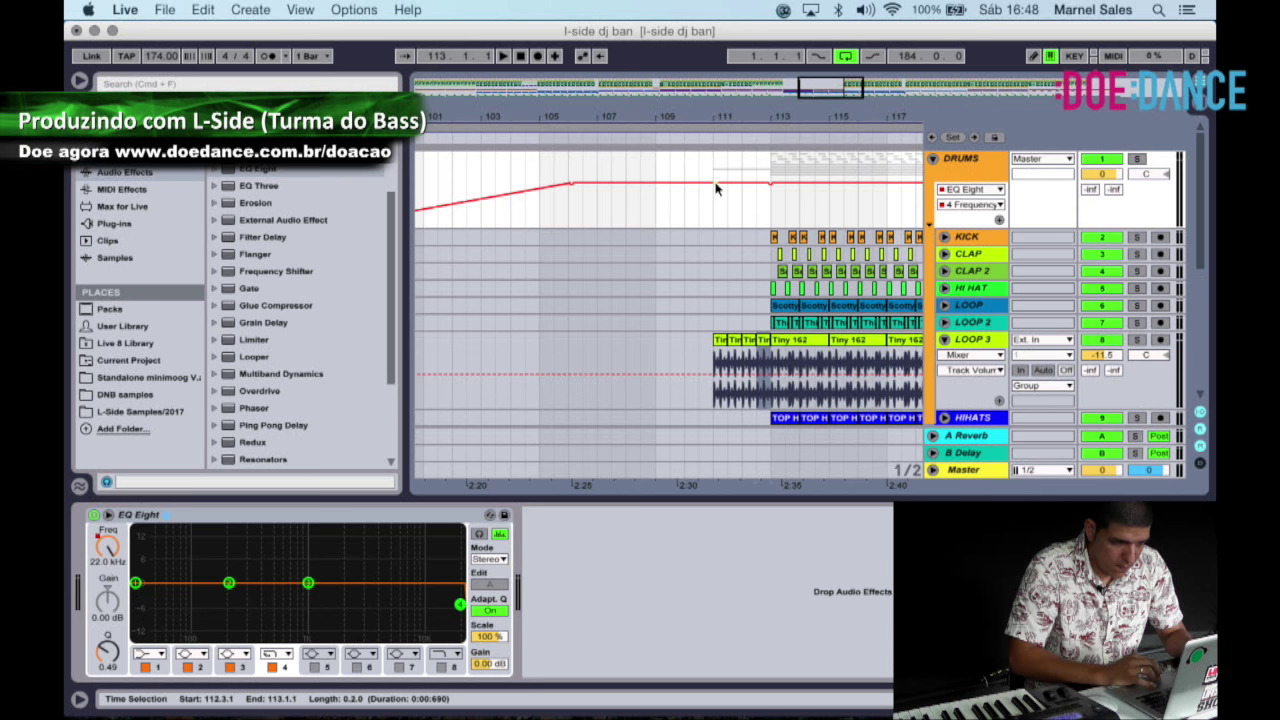
pyautogui.moveTo(716, 184); pyautogui.dragTo(716, 226)
pyautogui.press('space')
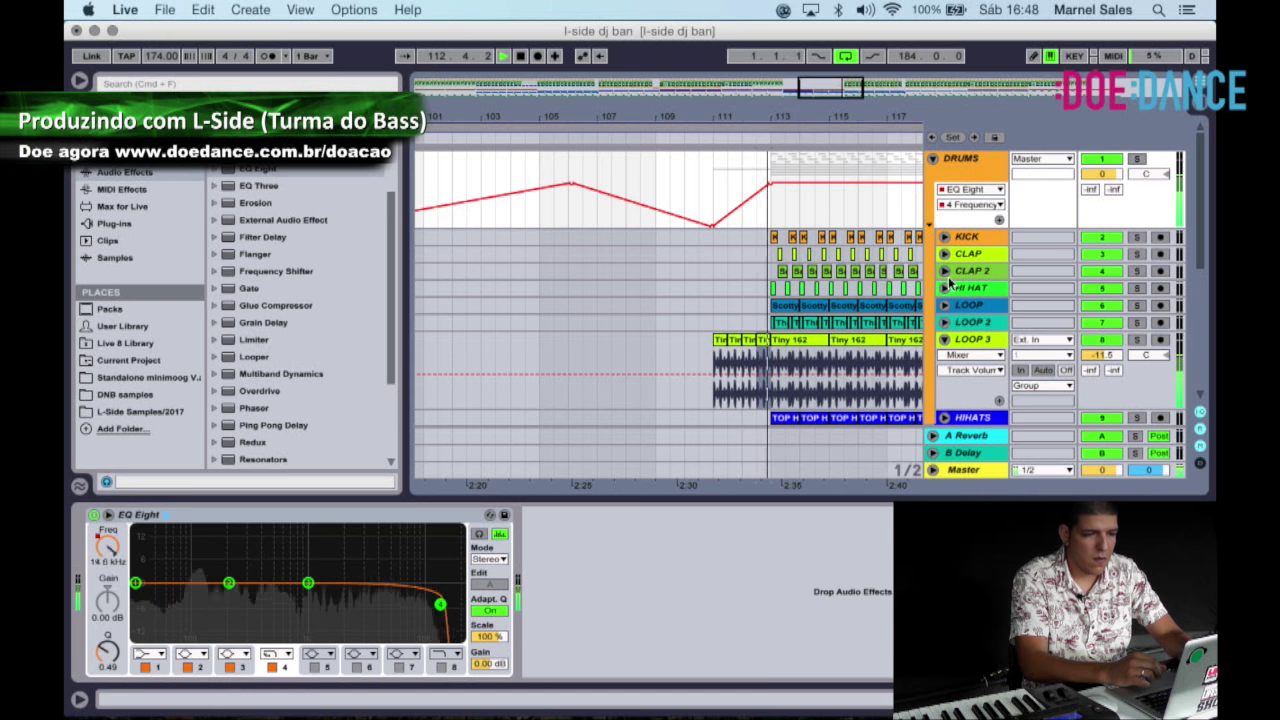
# Raise the DRUMS filter's low point near bar 111 to 387 Hz and replay the build-up into bar 113.
pyautogui.click(757, 193)
pyautogui.moveTo(713, 228); pyautogui.dragTo(716, 225)
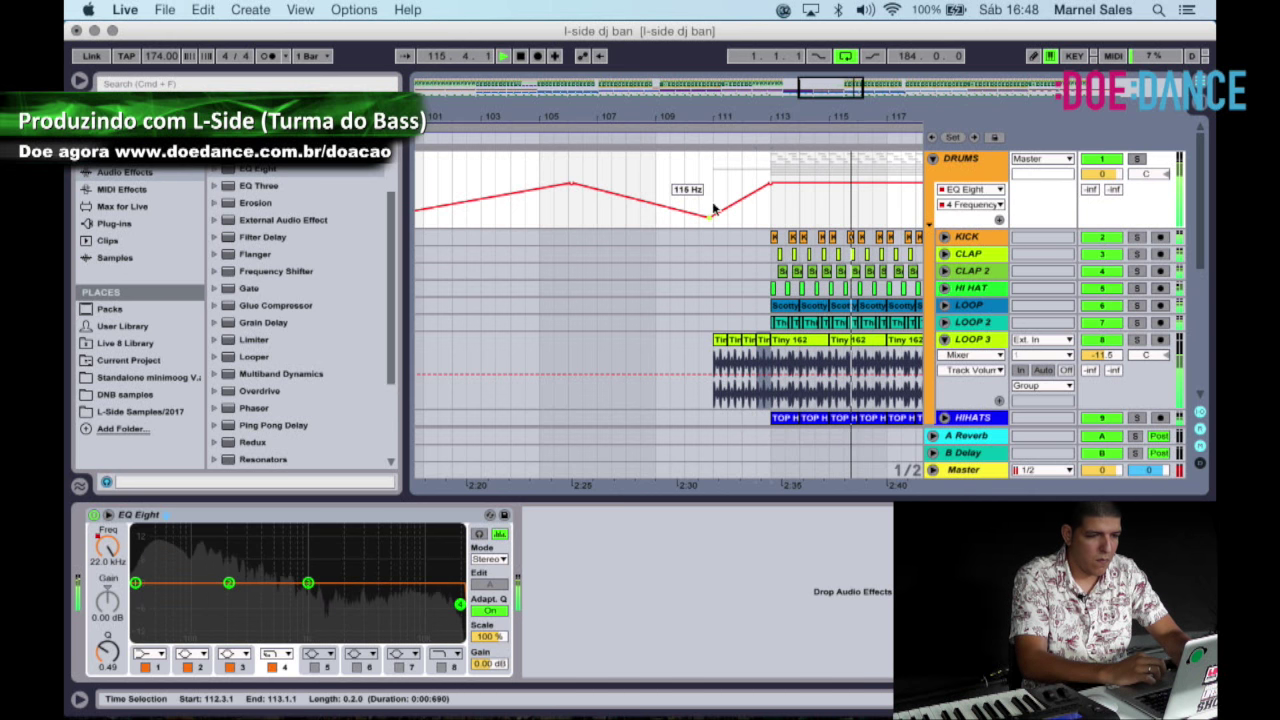
pyautogui.click(672, 145)
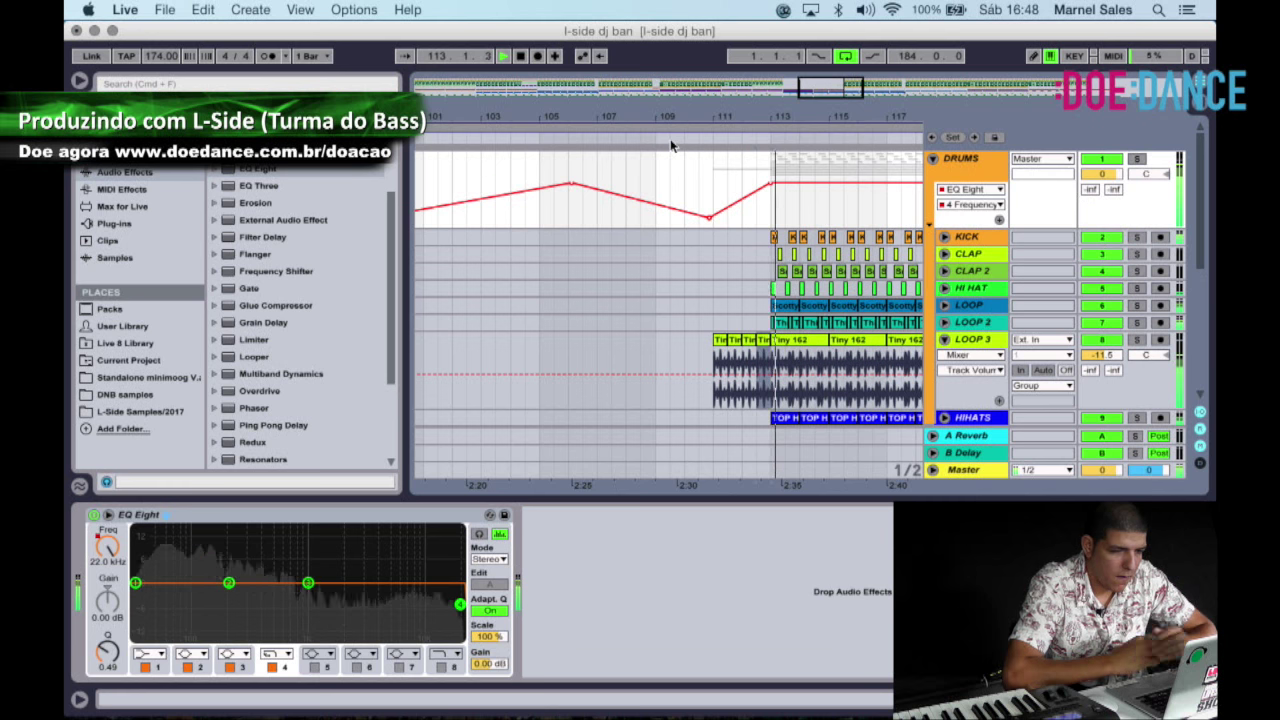
pyautogui.moveTo(710, 222); pyautogui.dragTo(712, 211)
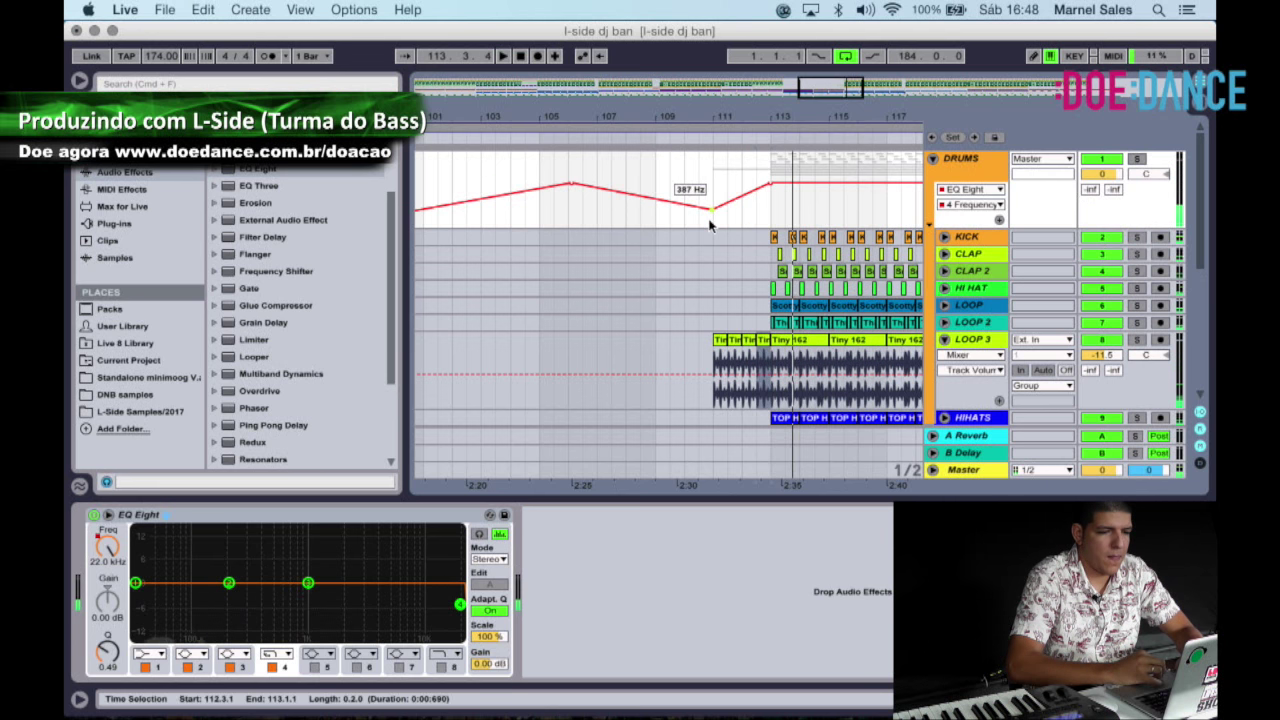
pyautogui.click(688, 145)
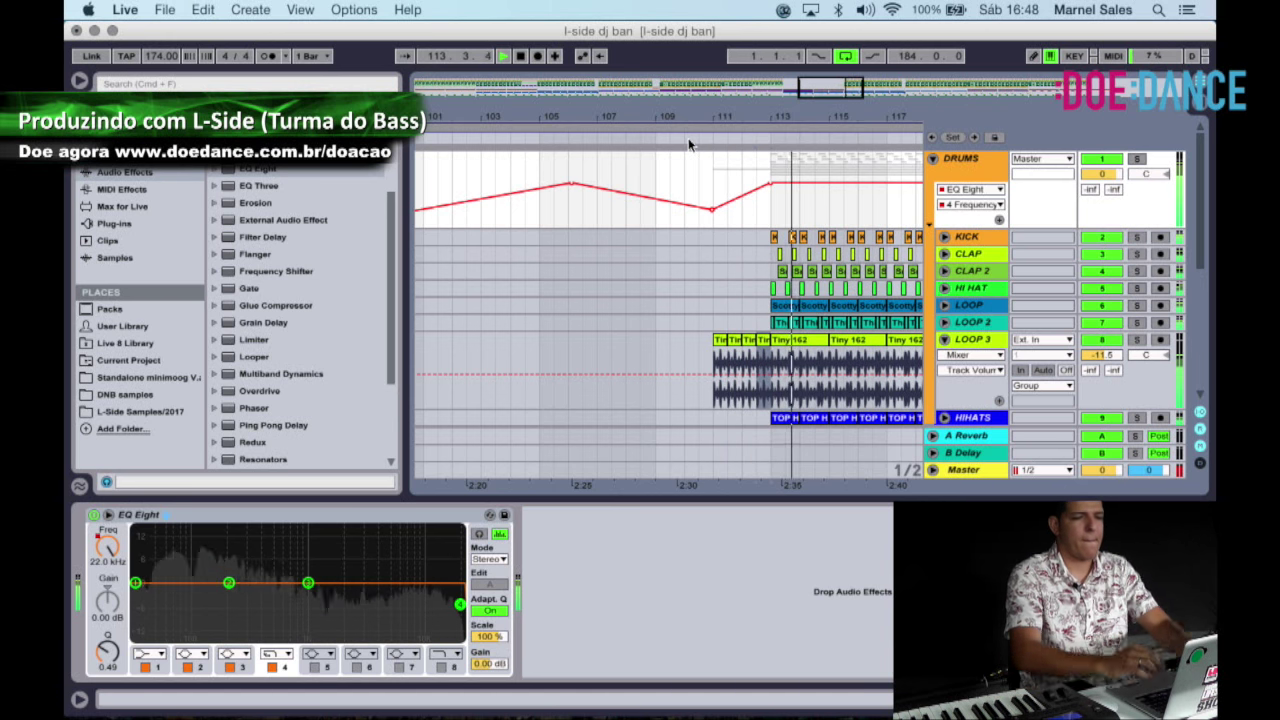
# Fold the DRUMS group, then unfold and solo the SYNTH track with the song playing.
pyautogui.click(939, 158)
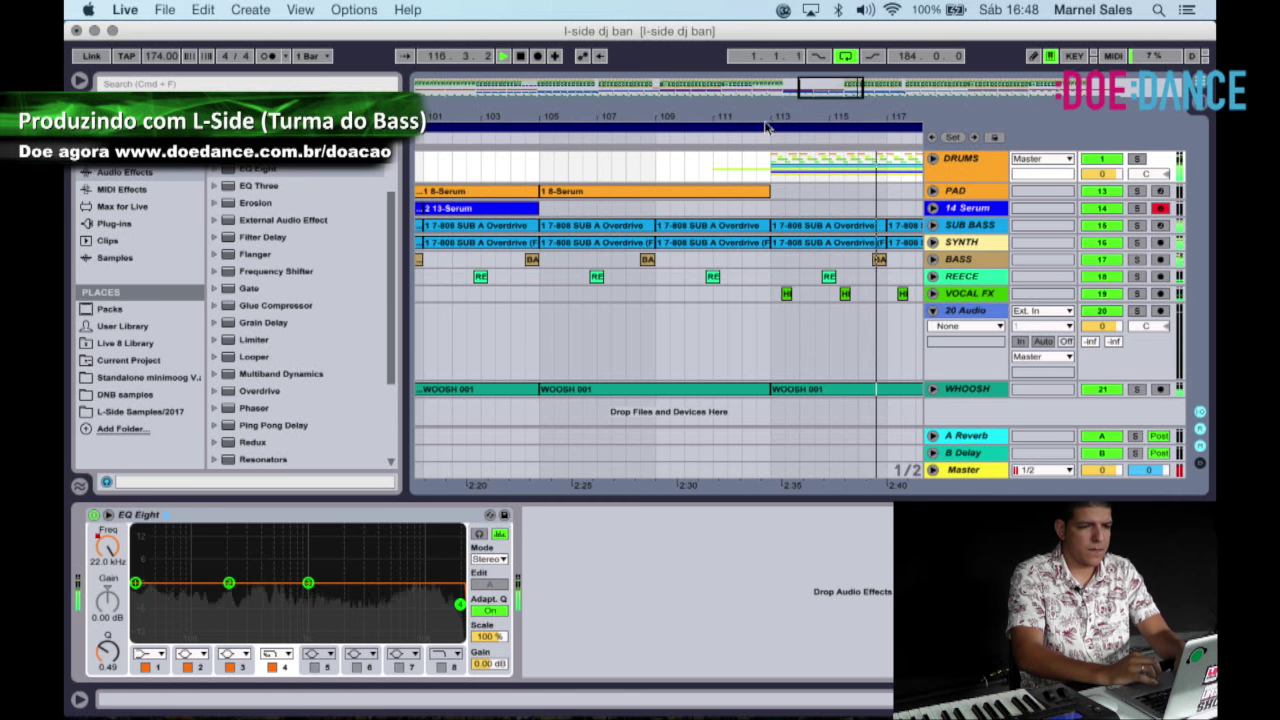
pyautogui.moveTo(766, 121); pyautogui.dragTo(766, 104)
pyautogui.click(932, 242)
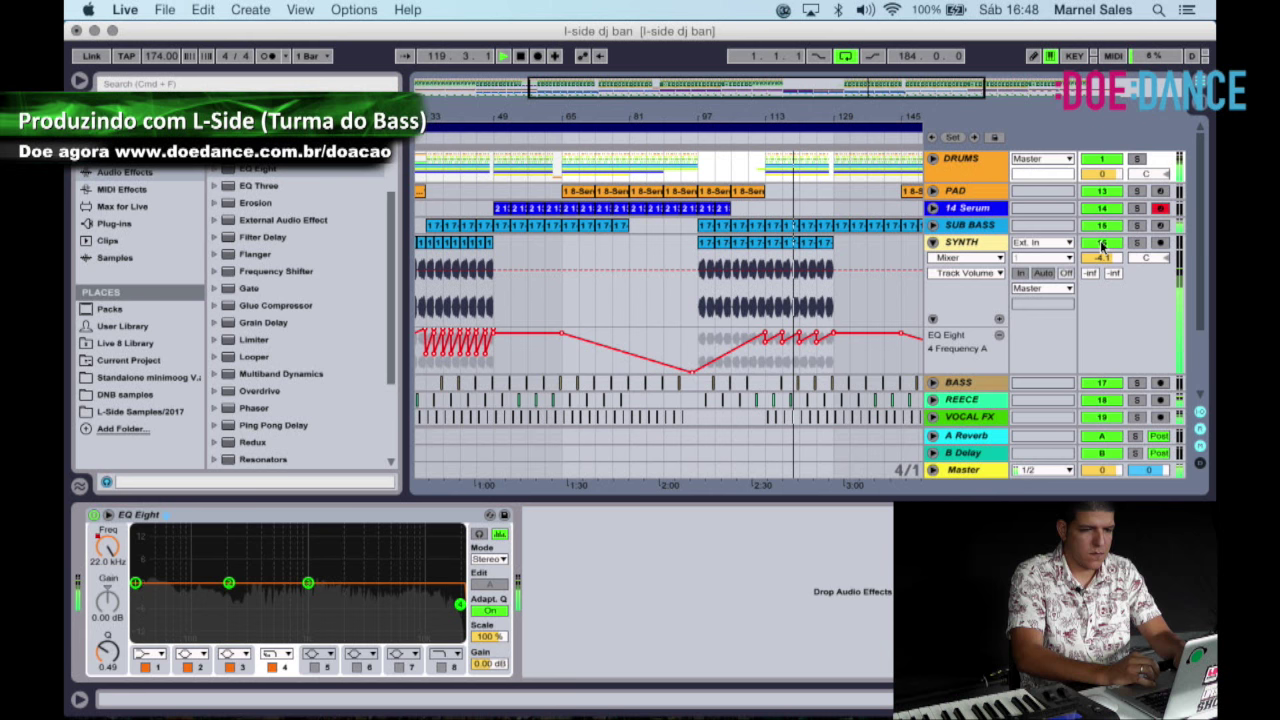
pyautogui.click(1136, 243)
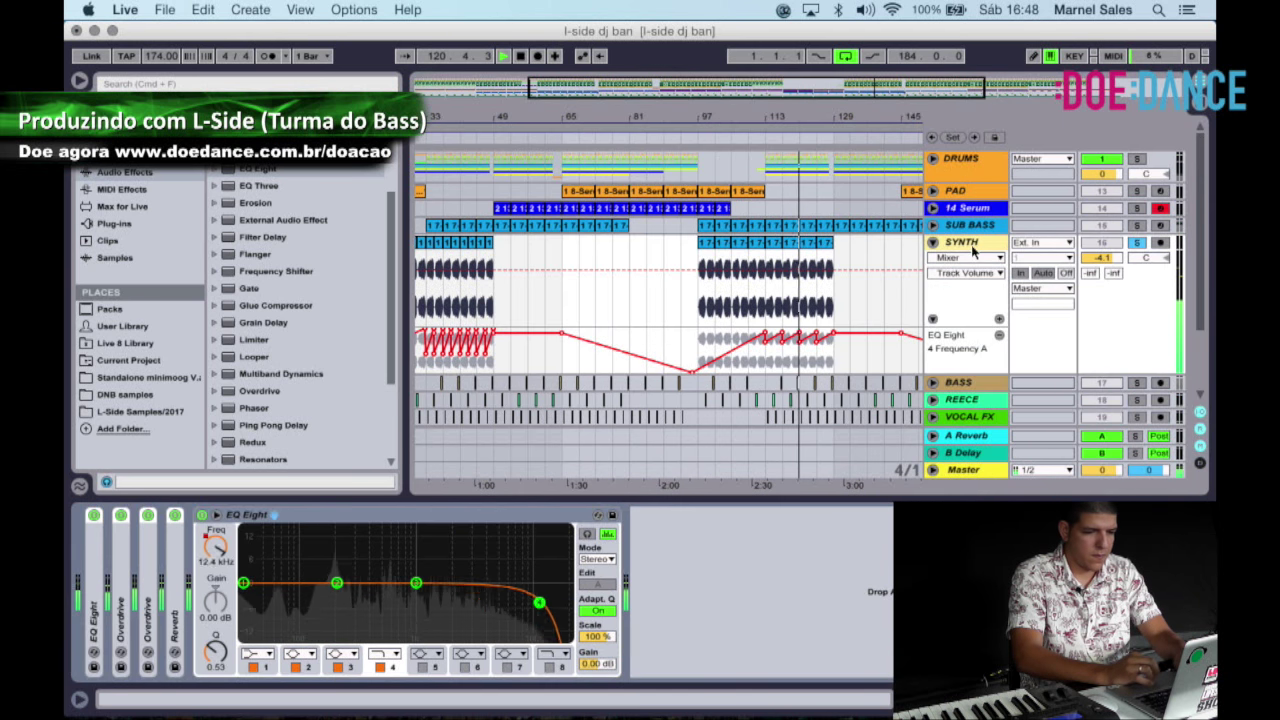
# Unfold both Overdrive effects on the SYNTH track and set the second one's Tone to 72 %.
pyautogui.doubleClick(149, 620)
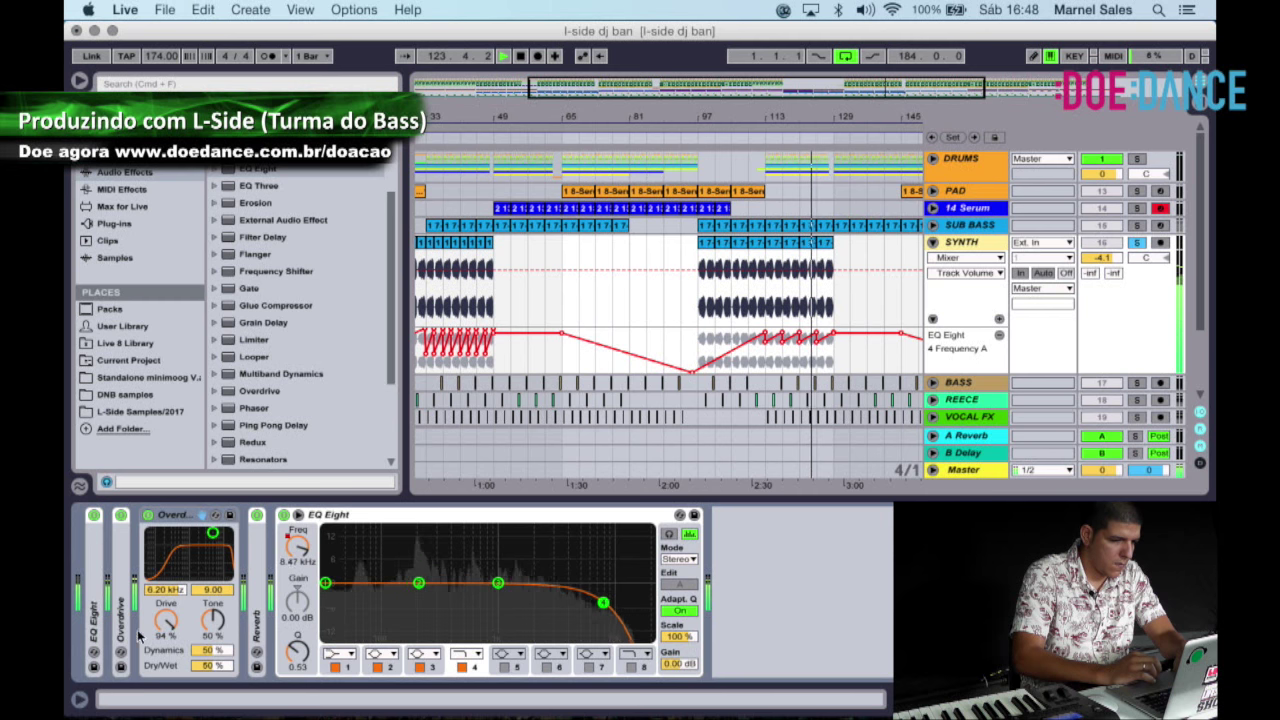
pyautogui.doubleClick(121, 618)
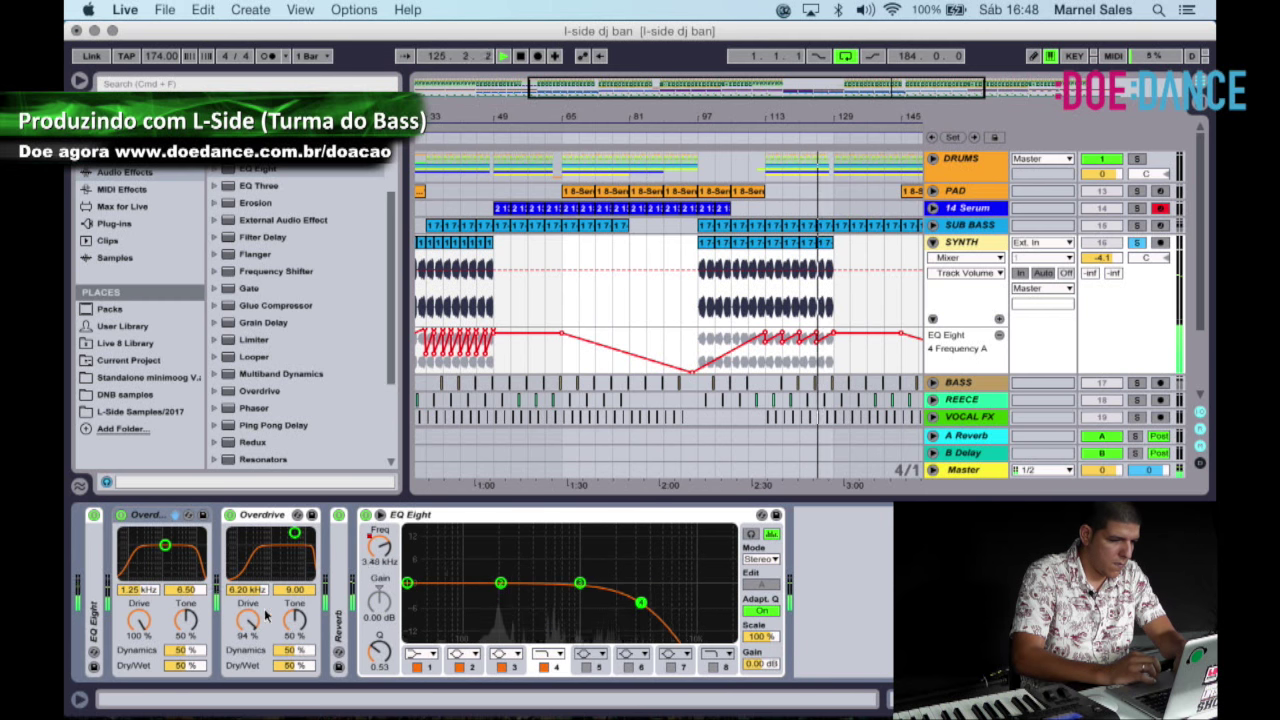
pyautogui.moveTo(297, 626); pyautogui.dragTo(297, 600)
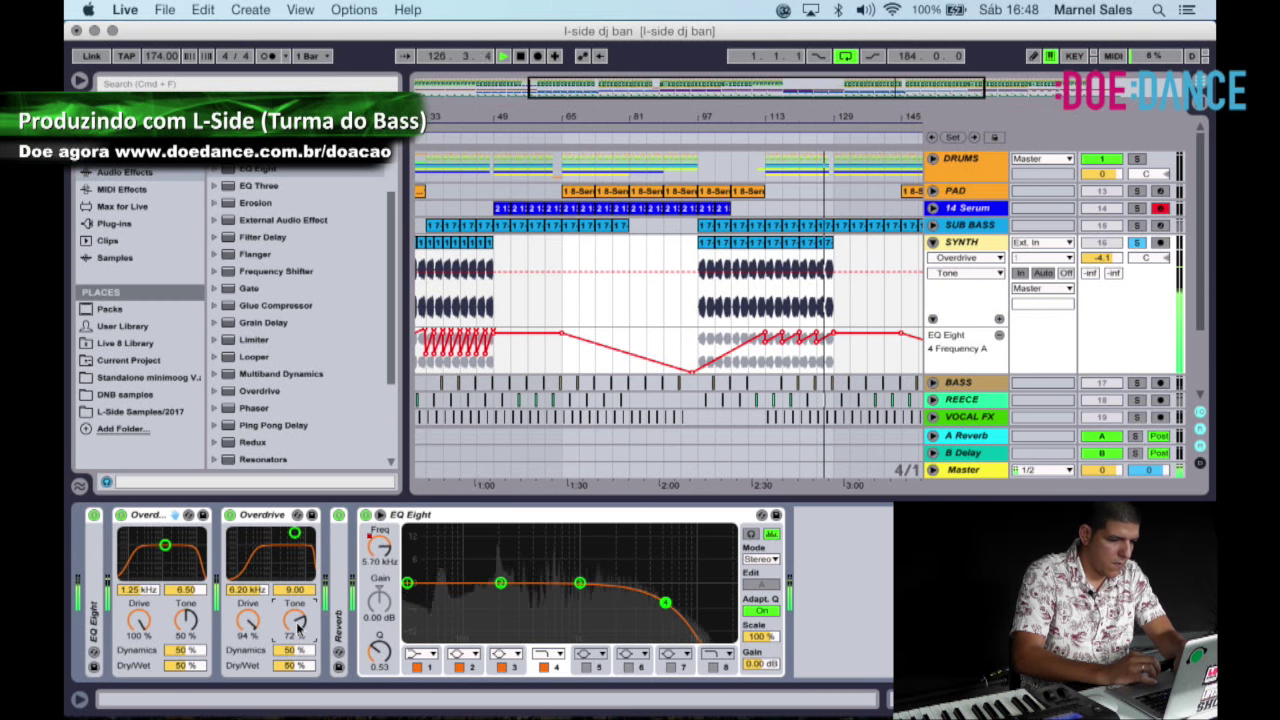
# Boost band 3 of the SYNTH track's EQ Eight to 6.82 dB at 2.45 kHz and audition it from bar 101.
pyautogui.moveTo(580, 582); pyautogui.dragTo(628, 564)
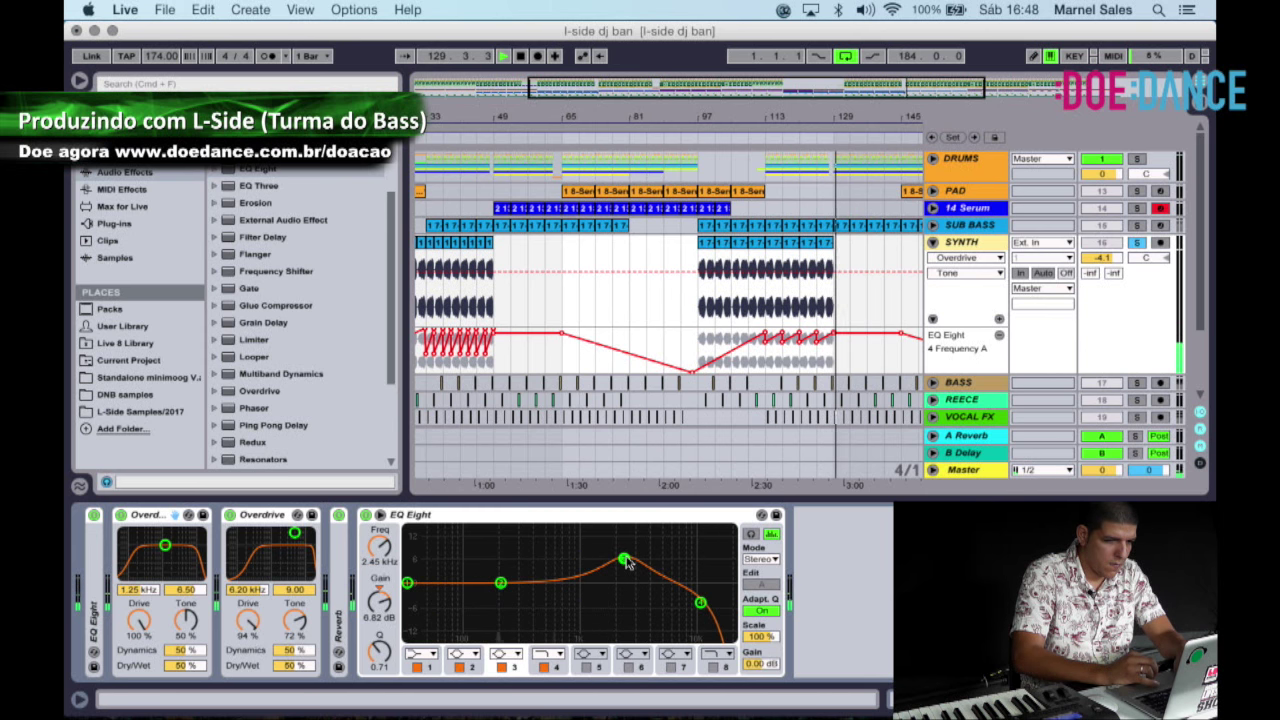
pyautogui.click(714, 163)
pyautogui.click(708, 148)
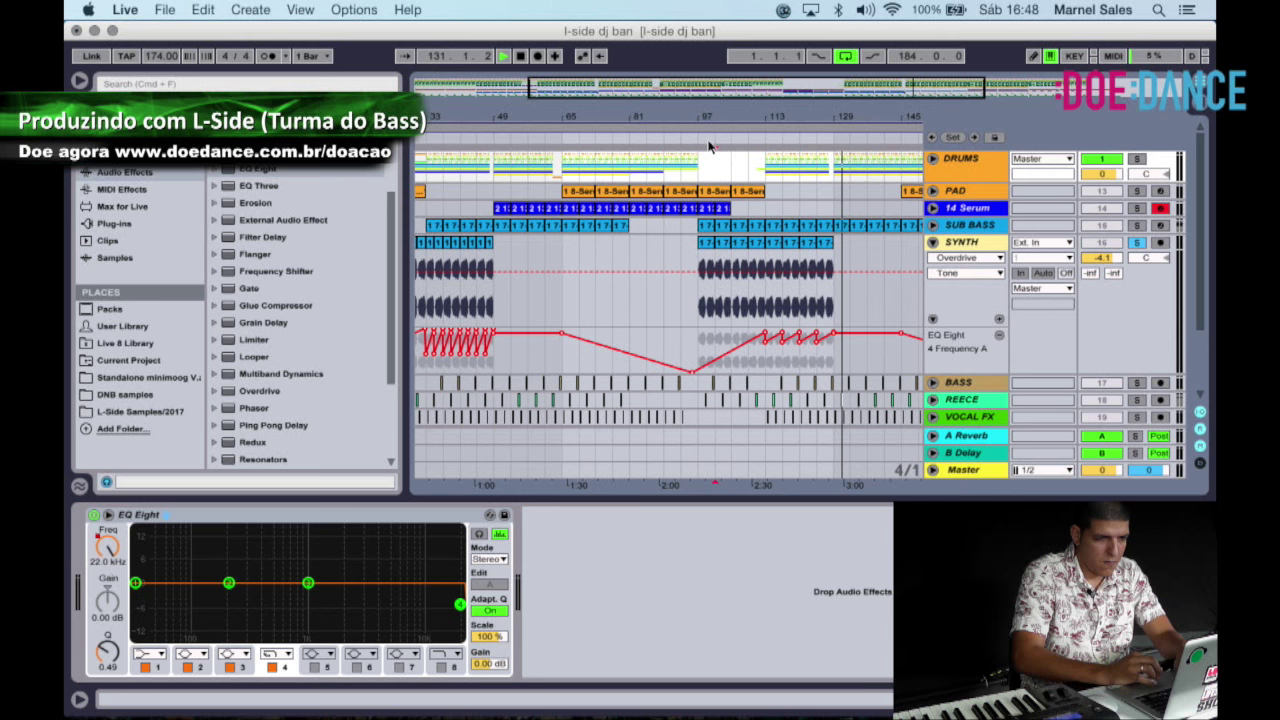
pyautogui.click(709, 141)
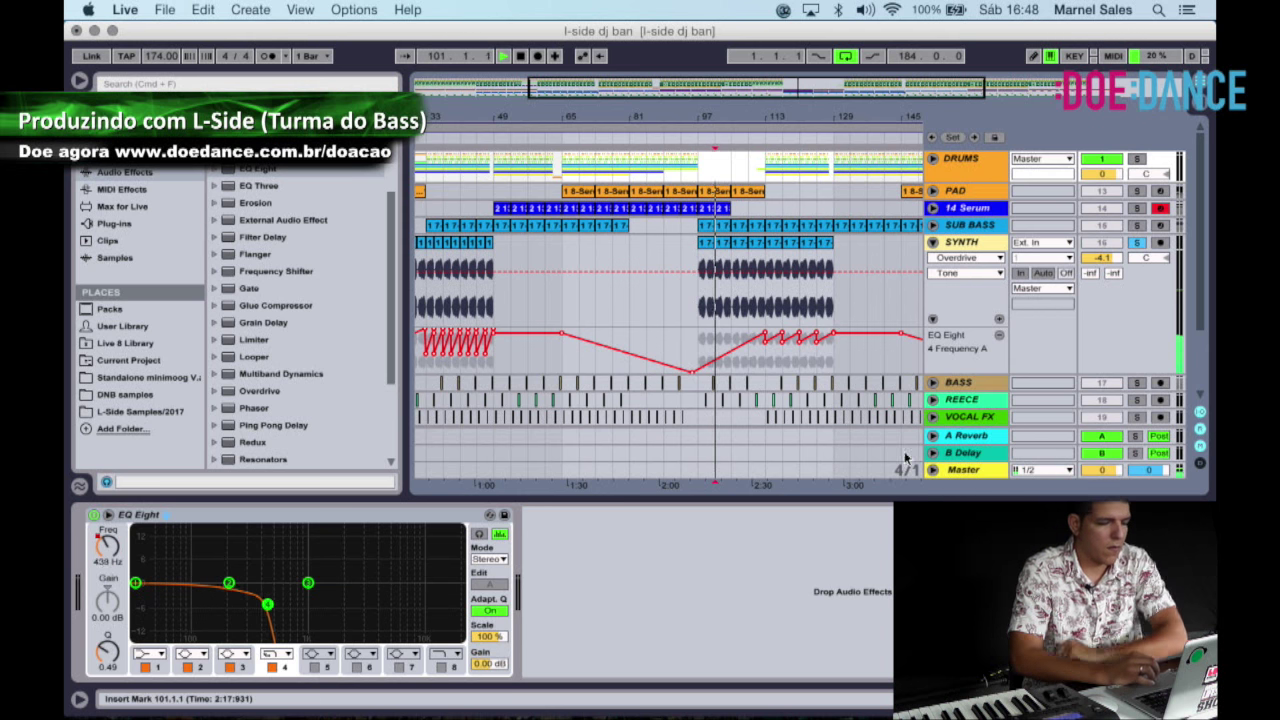
# Unsolo the SYNTH track during playback and fold it.
pyautogui.click(1136, 242)
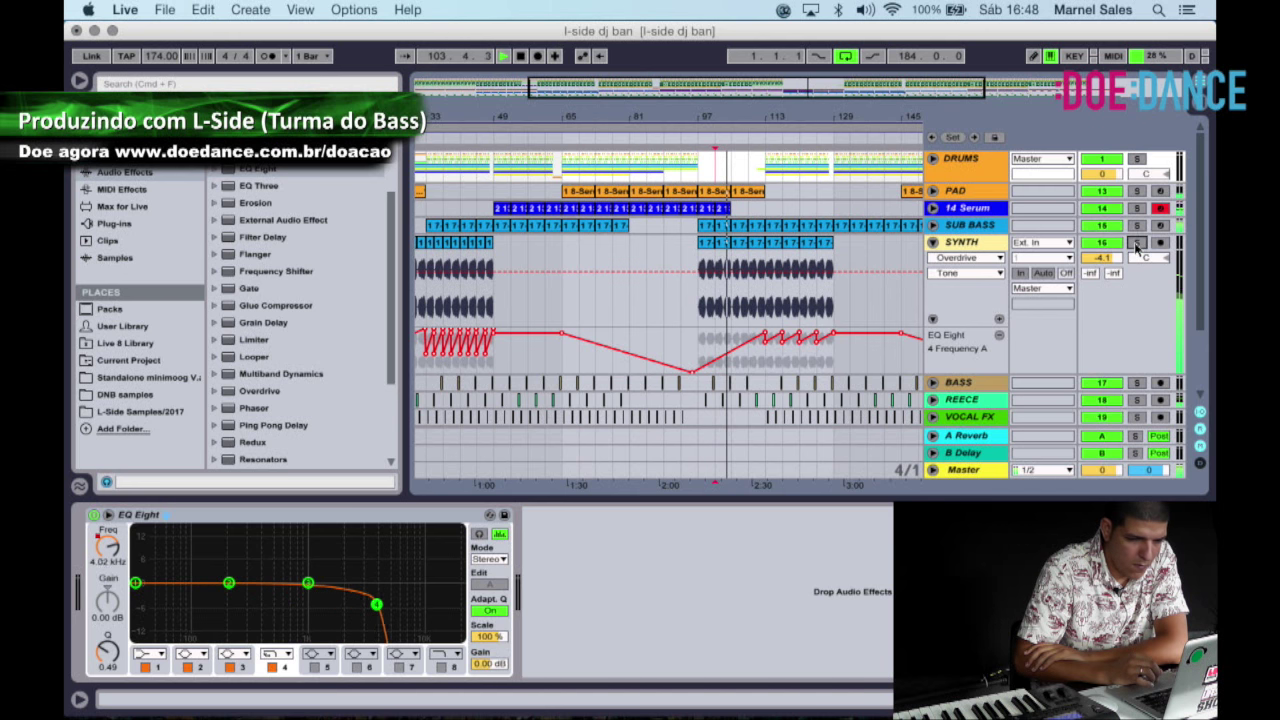
pyautogui.click(934, 243)
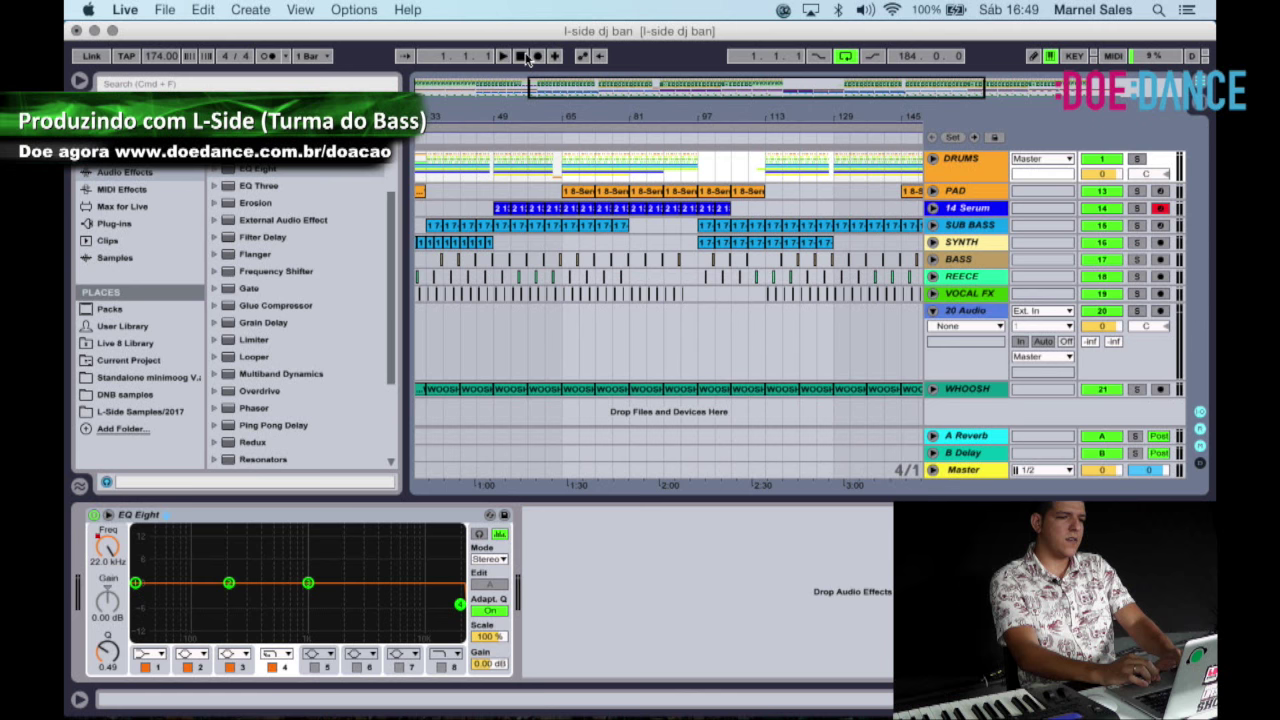
# Fold the empty 20 Audio track and delete it from the arrangement.
pyautogui.hscroll(-3, 578, 390)
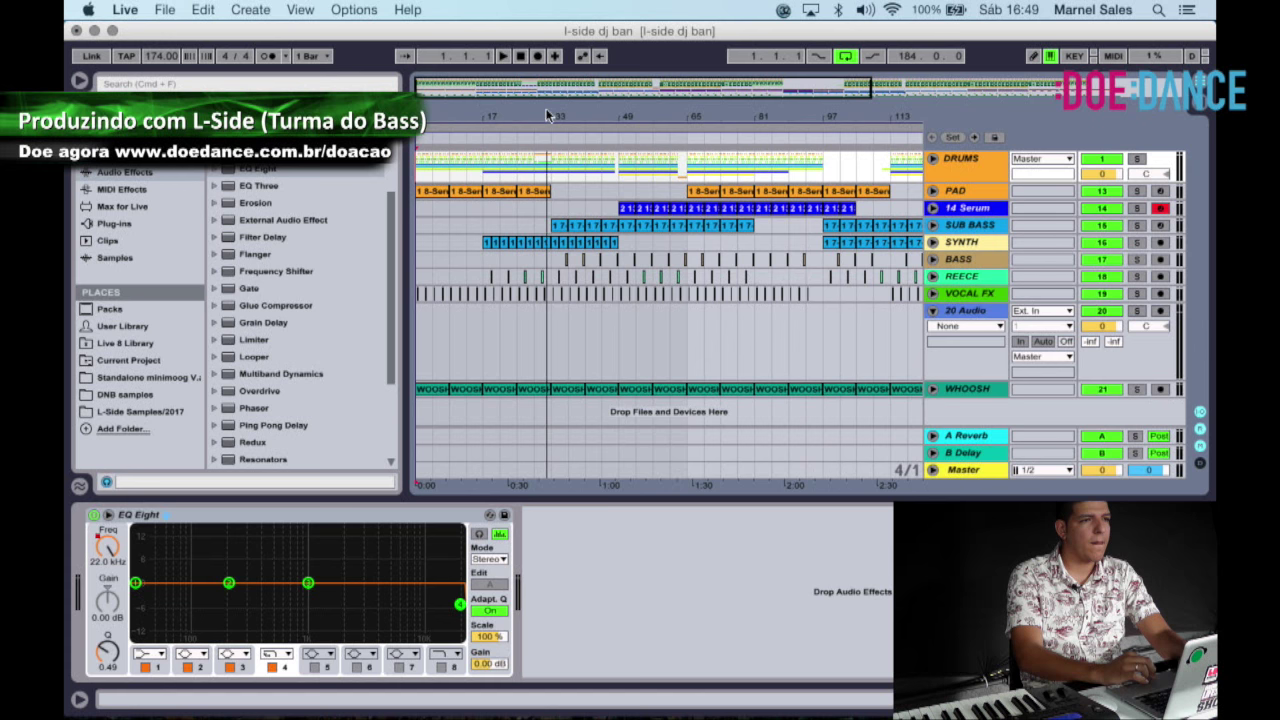
pyautogui.press('-')
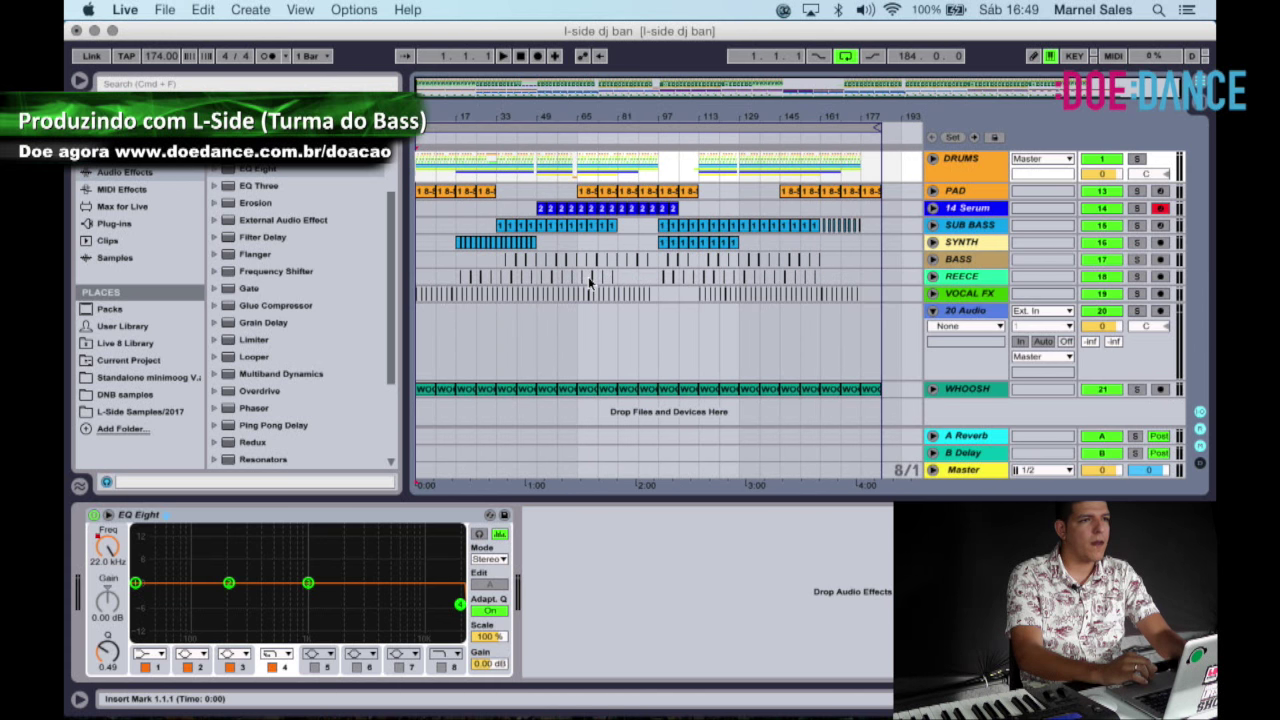
pyautogui.click(932, 312)
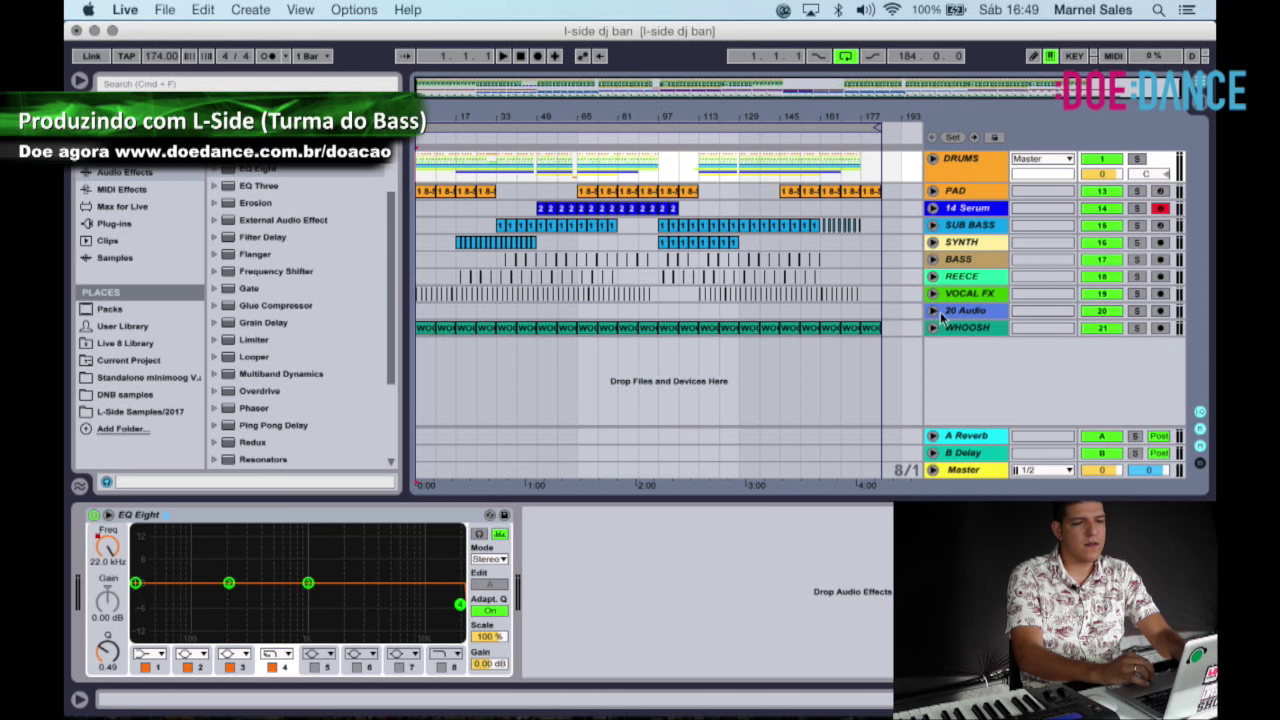
pyautogui.click(948, 316)
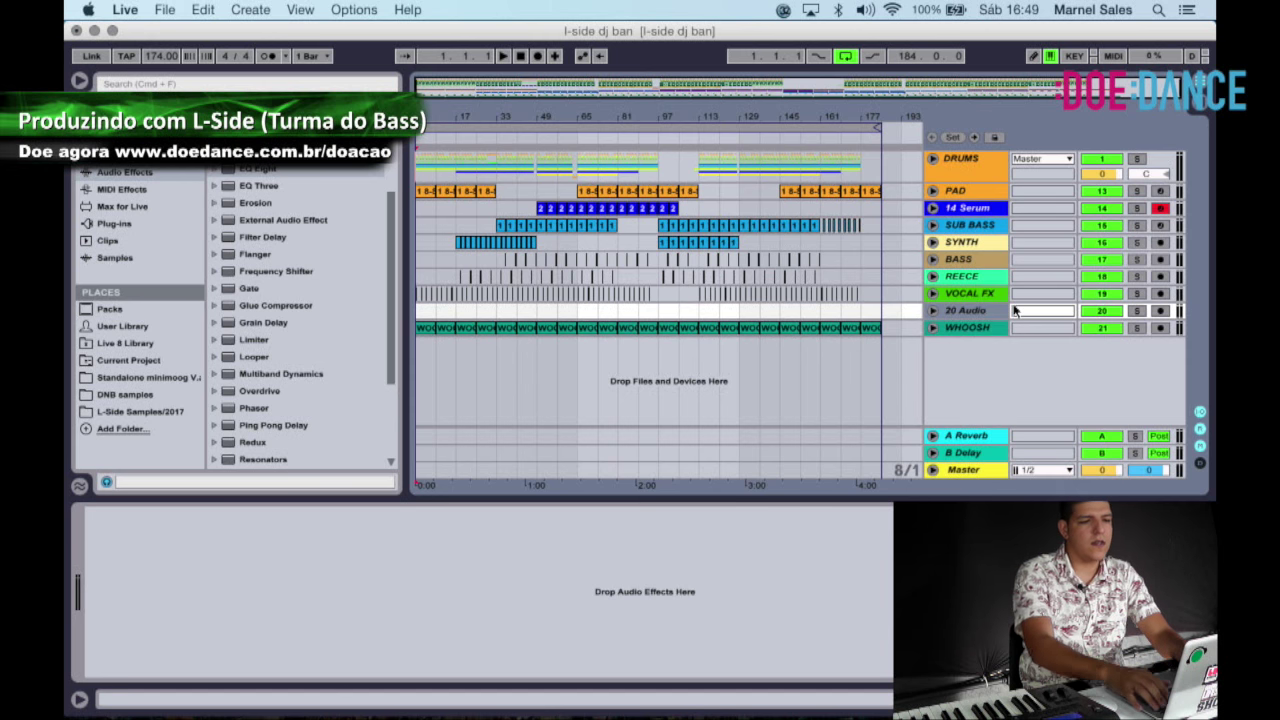
pyautogui.press('Delete')
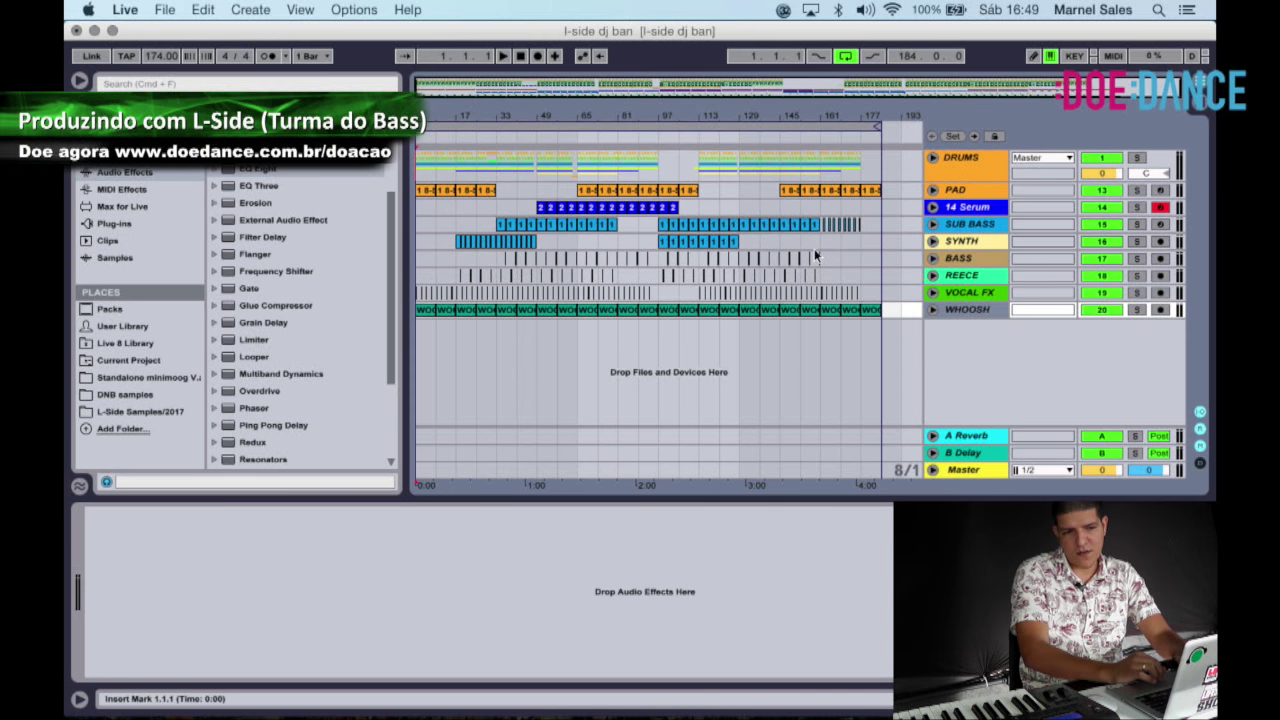
# Unfold the WHOOSH and VOCAL FX tracks to examine their clips, and place the insert marker at bar 185.
pyautogui.moveTo(720, 109); pyautogui.dragTo(720, 150)
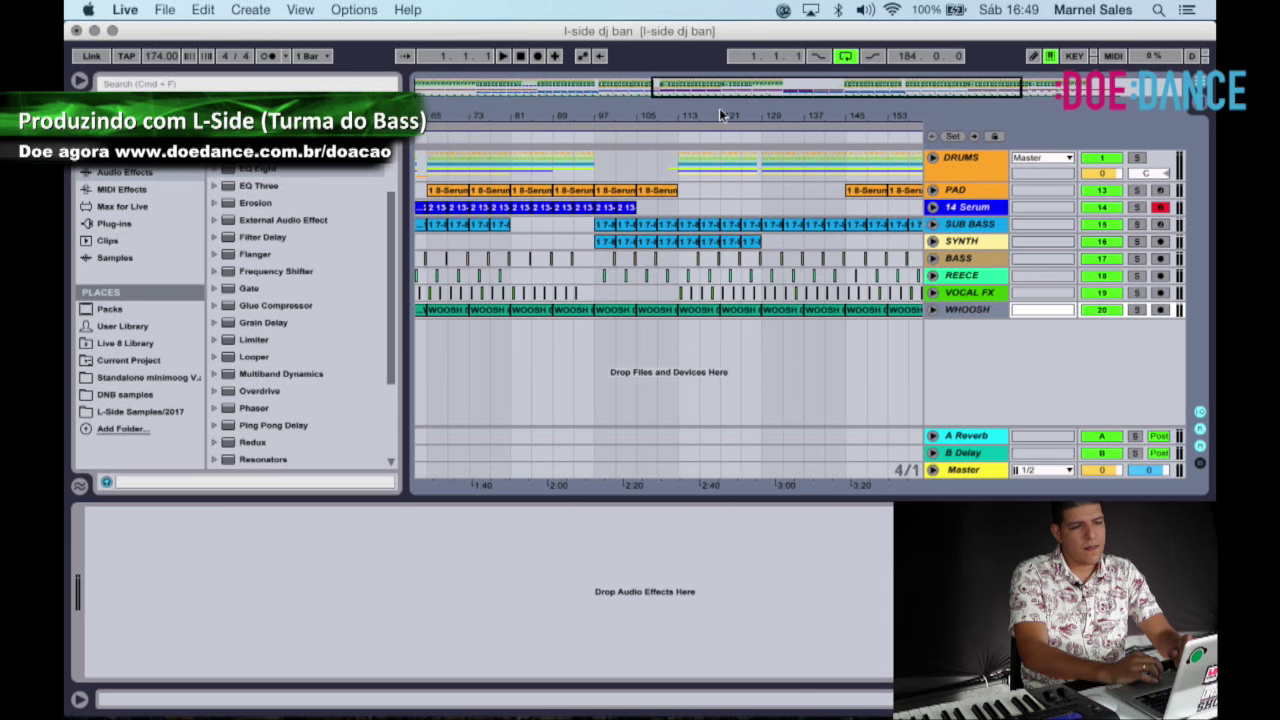
pyautogui.doubleClick(711, 113)
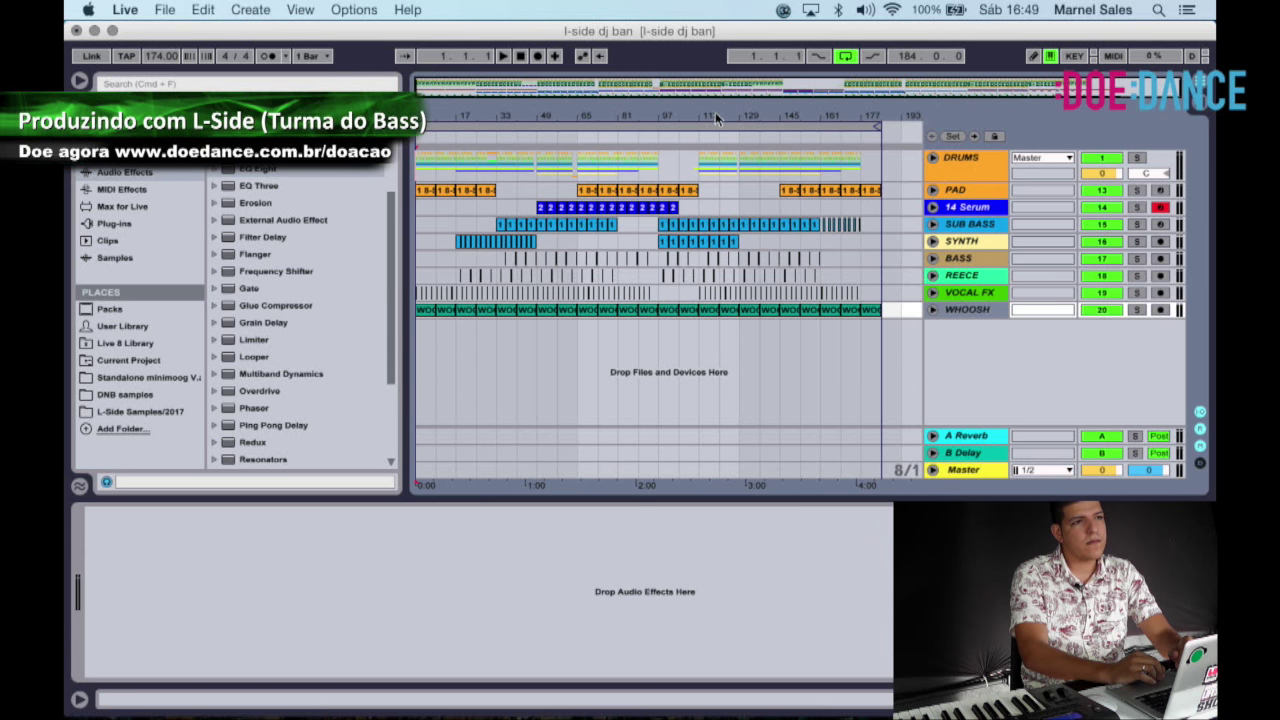
pyautogui.click(933, 310)
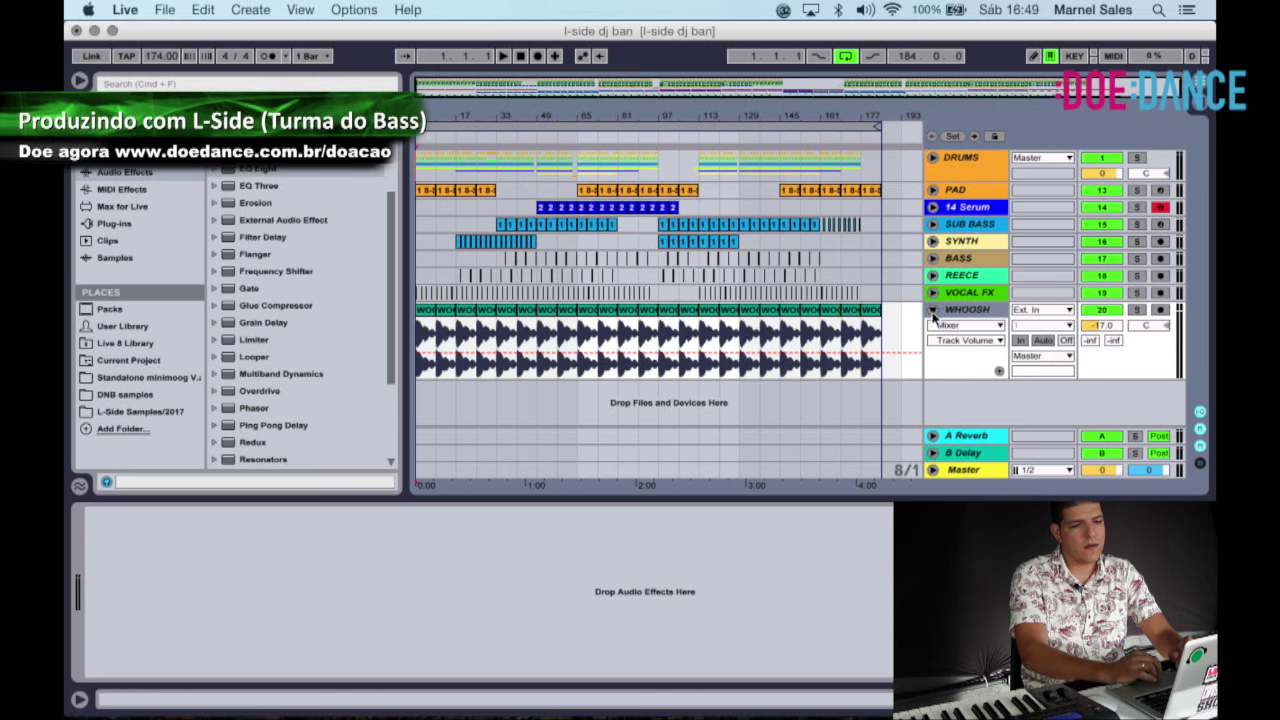
pyautogui.click(933, 293)
pyautogui.click(933, 279)
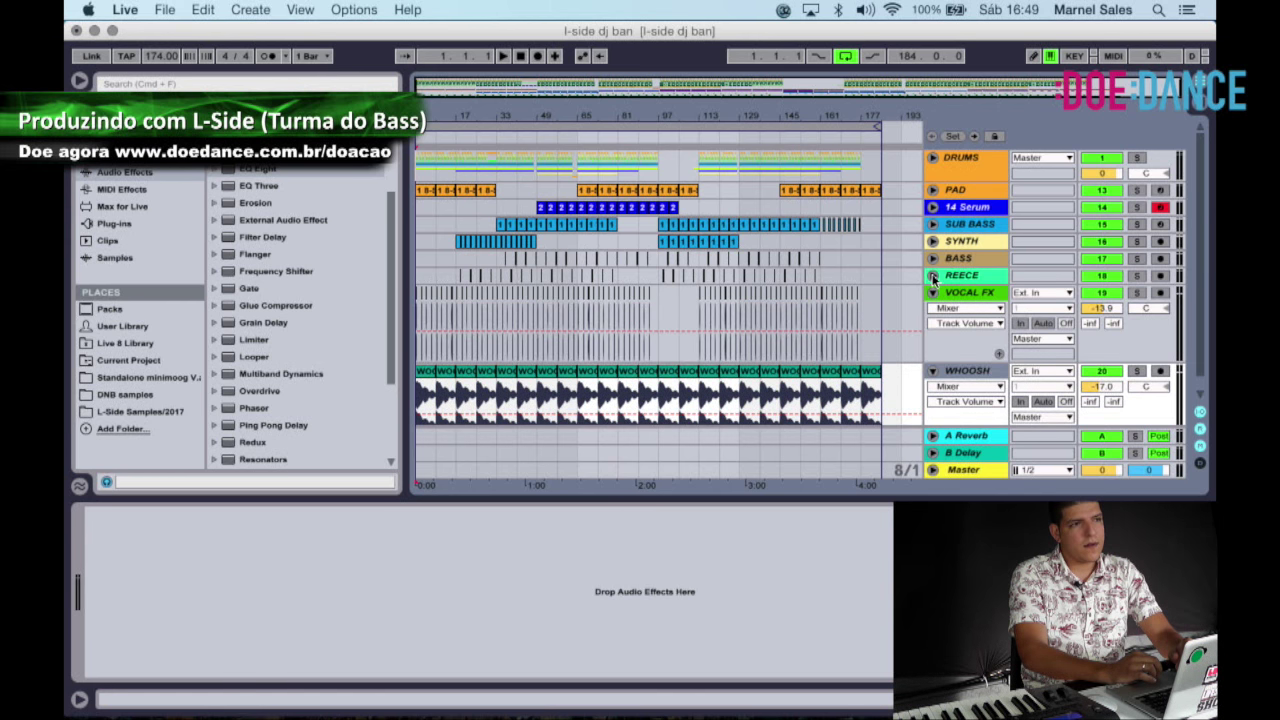
pyautogui.click(933, 293)
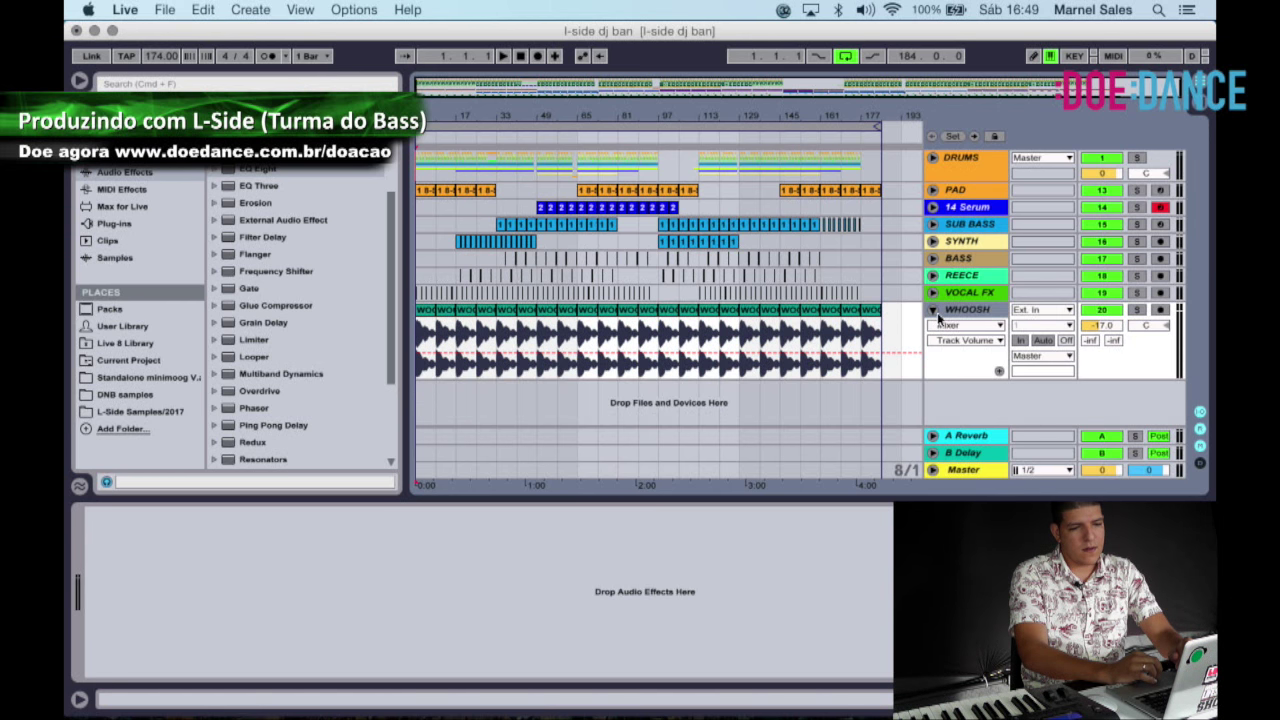
pyautogui.click(876, 312)
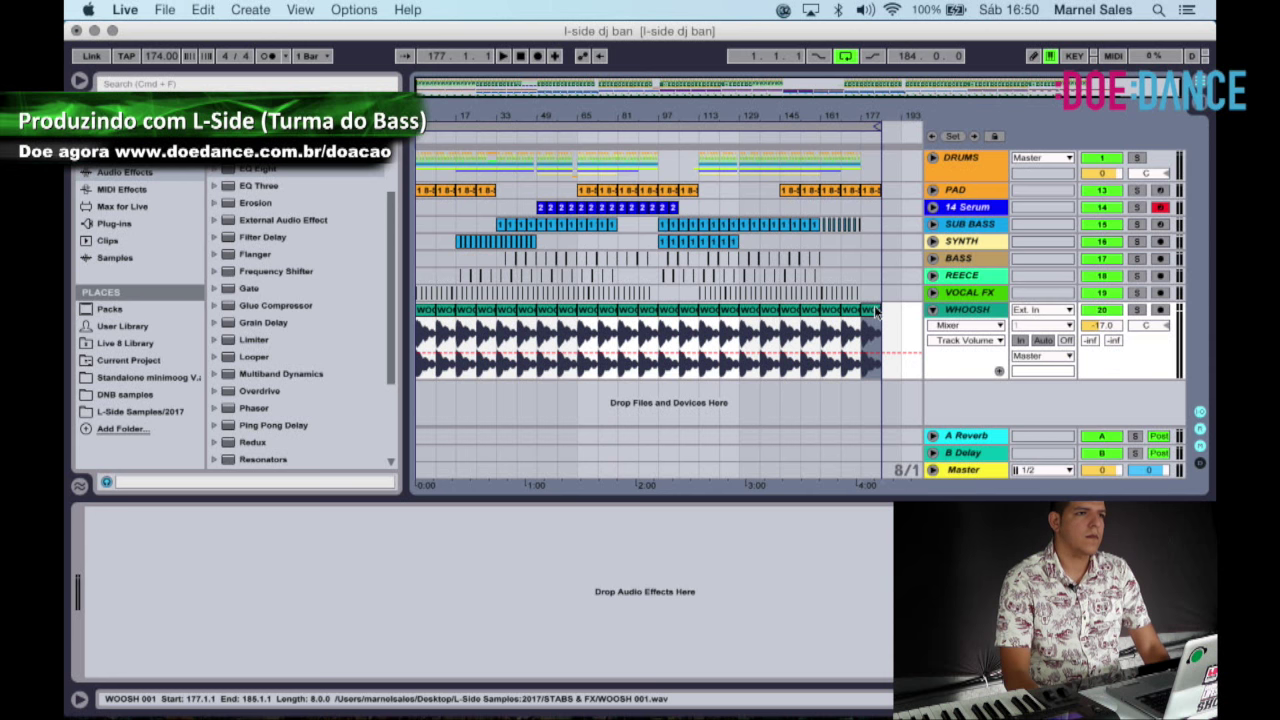
pyautogui.click(878, 312)
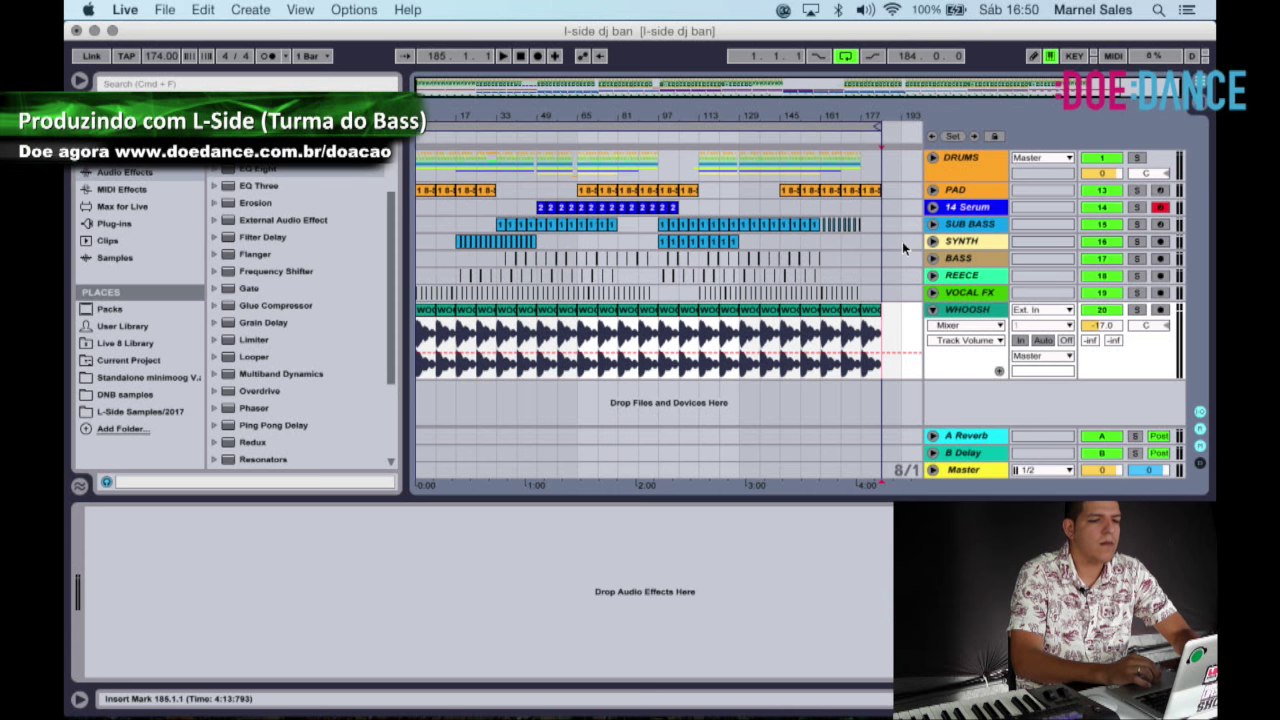
# Examine the DRUMS, PAD and SYNTH tracks one after another by unfolding and refolding each.
pyautogui.click(933, 160)
pyautogui.click(933, 160)
pyautogui.click(933, 160)
pyautogui.click(933, 160)
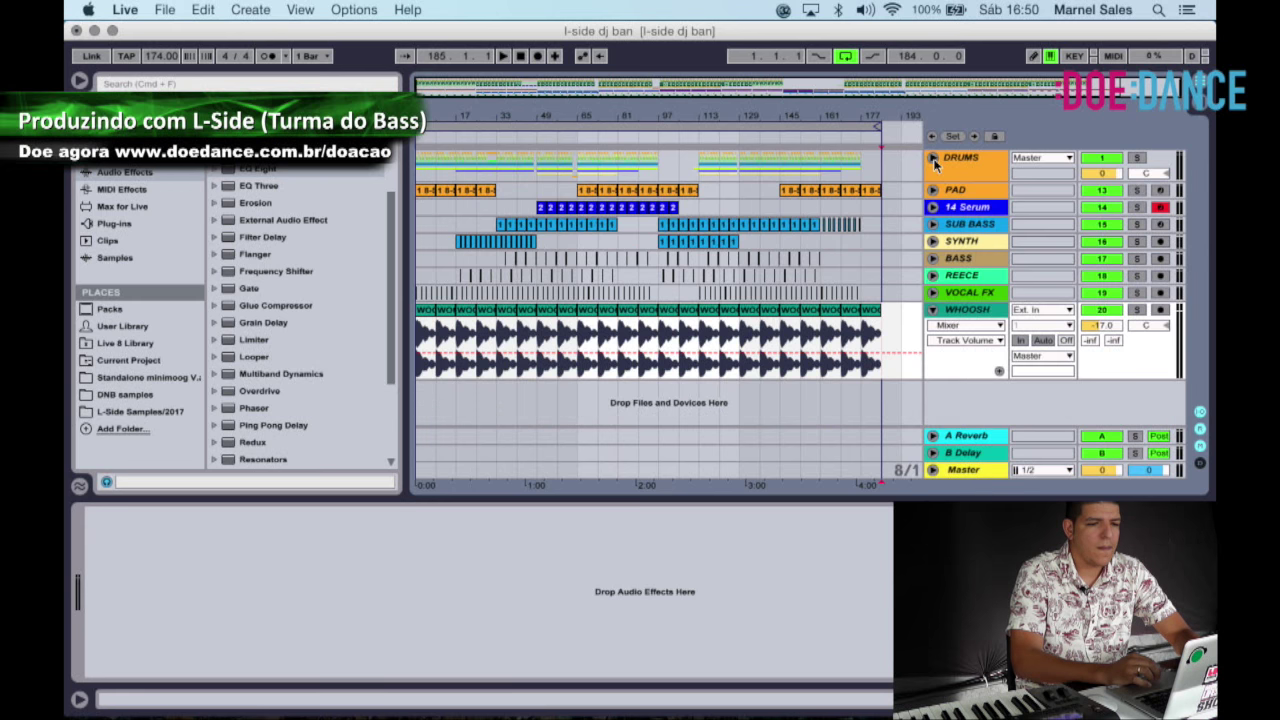
pyautogui.click(932, 190)
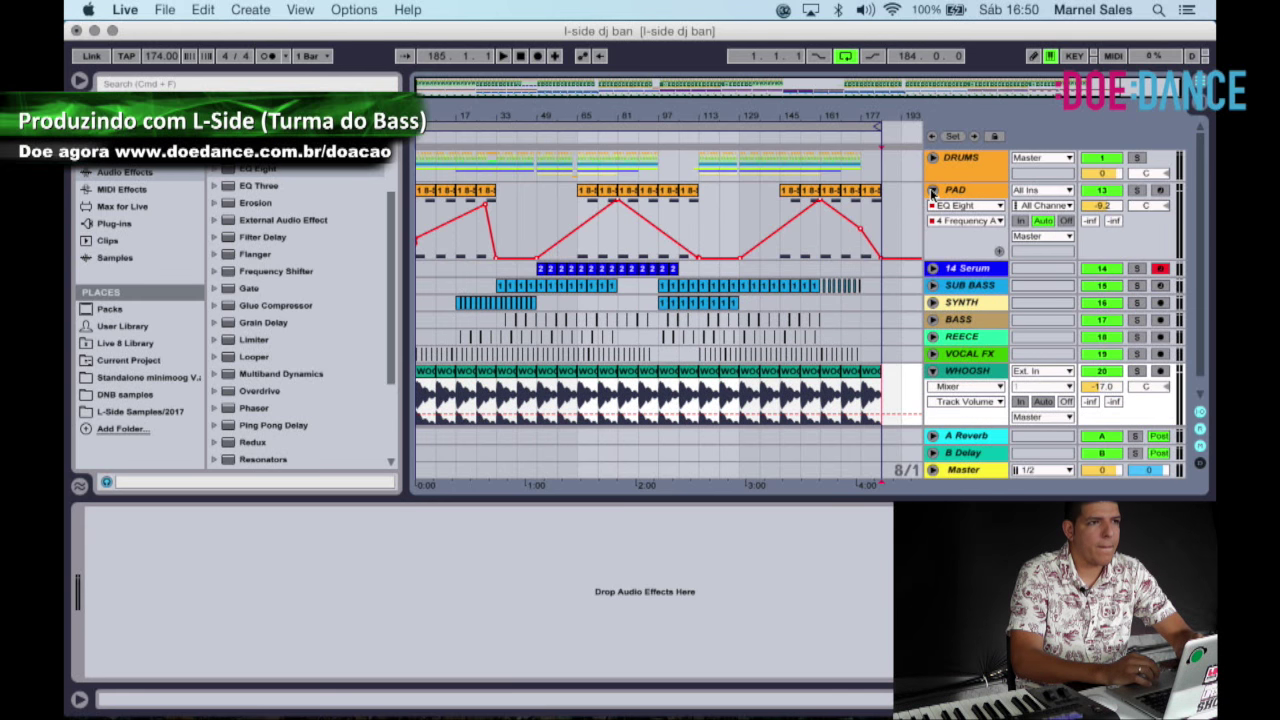
pyautogui.click(932, 190)
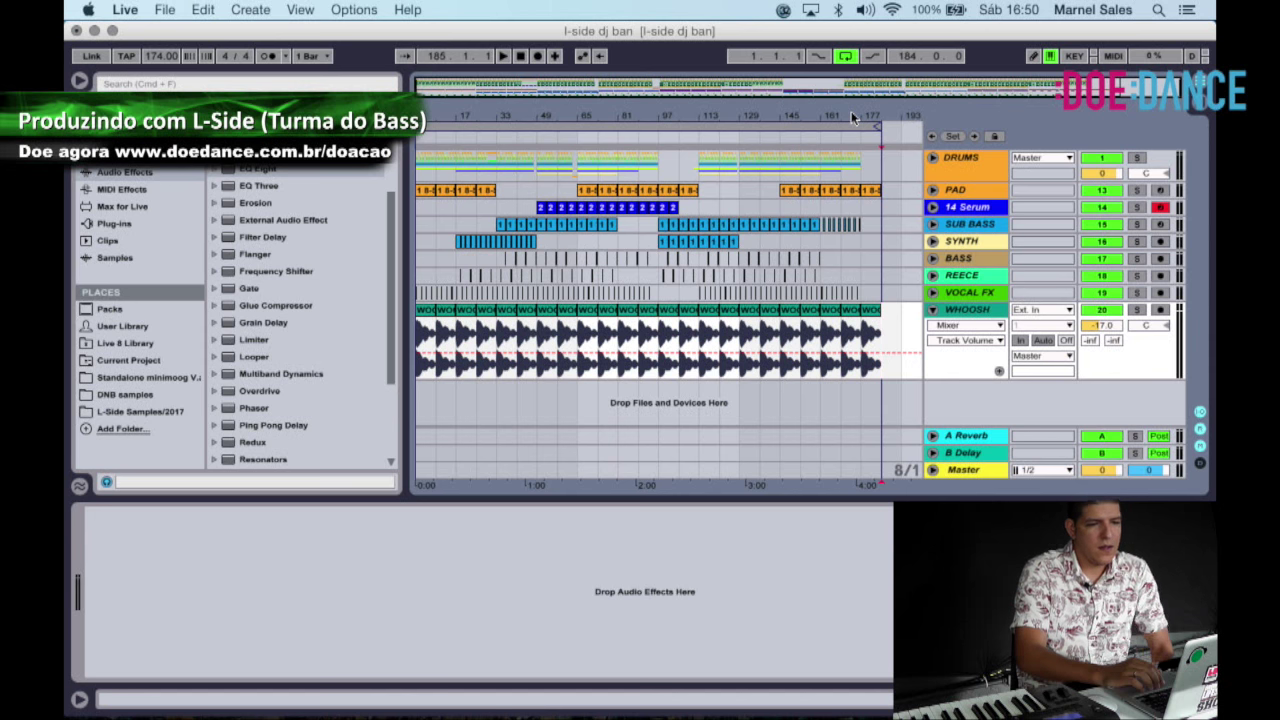
pyautogui.click(978, 240)
pyautogui.click(933, 242)
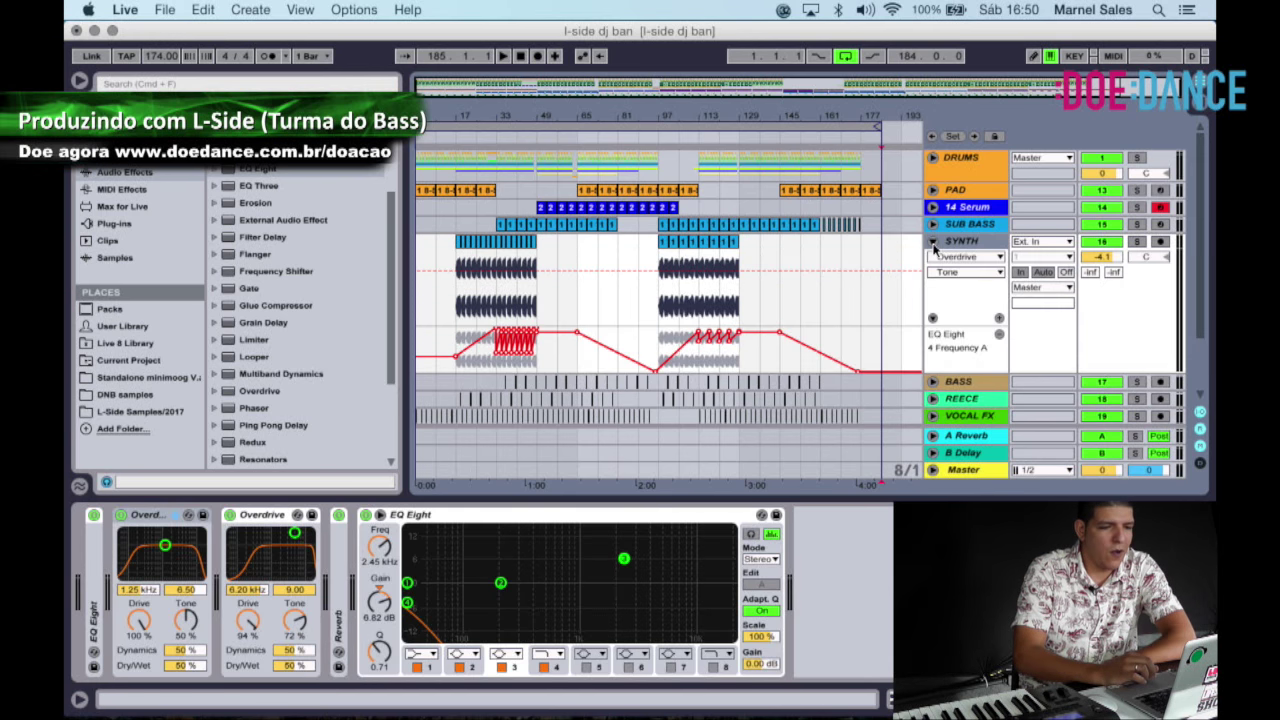
pyautogui.click(933, 243)
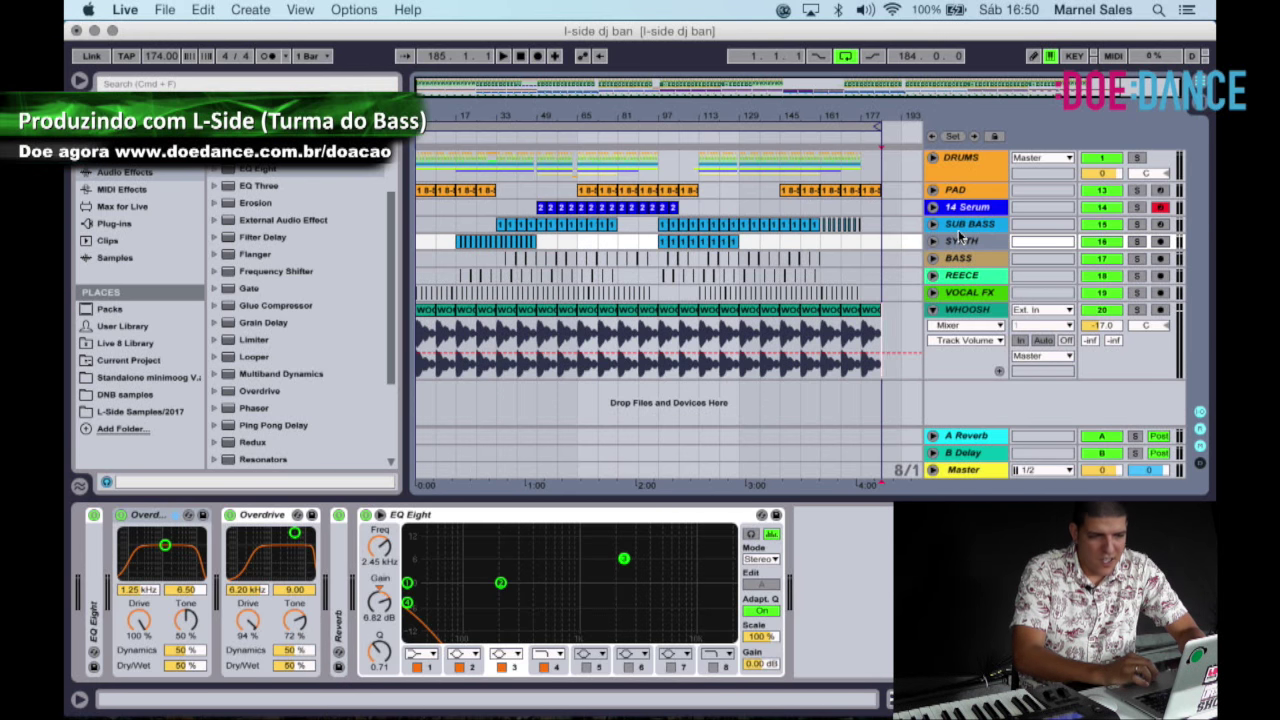
# Show the SUB BASS track's 808 SUB A Overdrive device and fold the WHOOSH track.
pyautogui.click(963, 225)
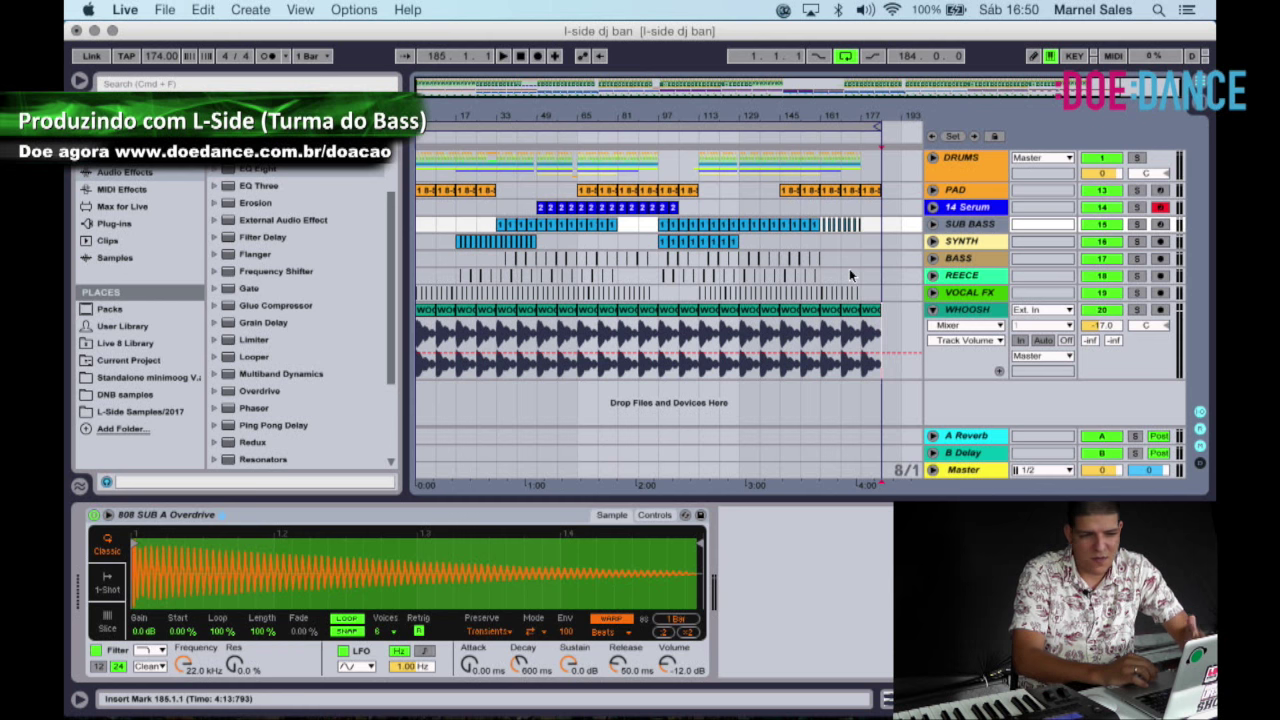
pyautogui.click(934, 242)
pyautogui.click(934, 242)
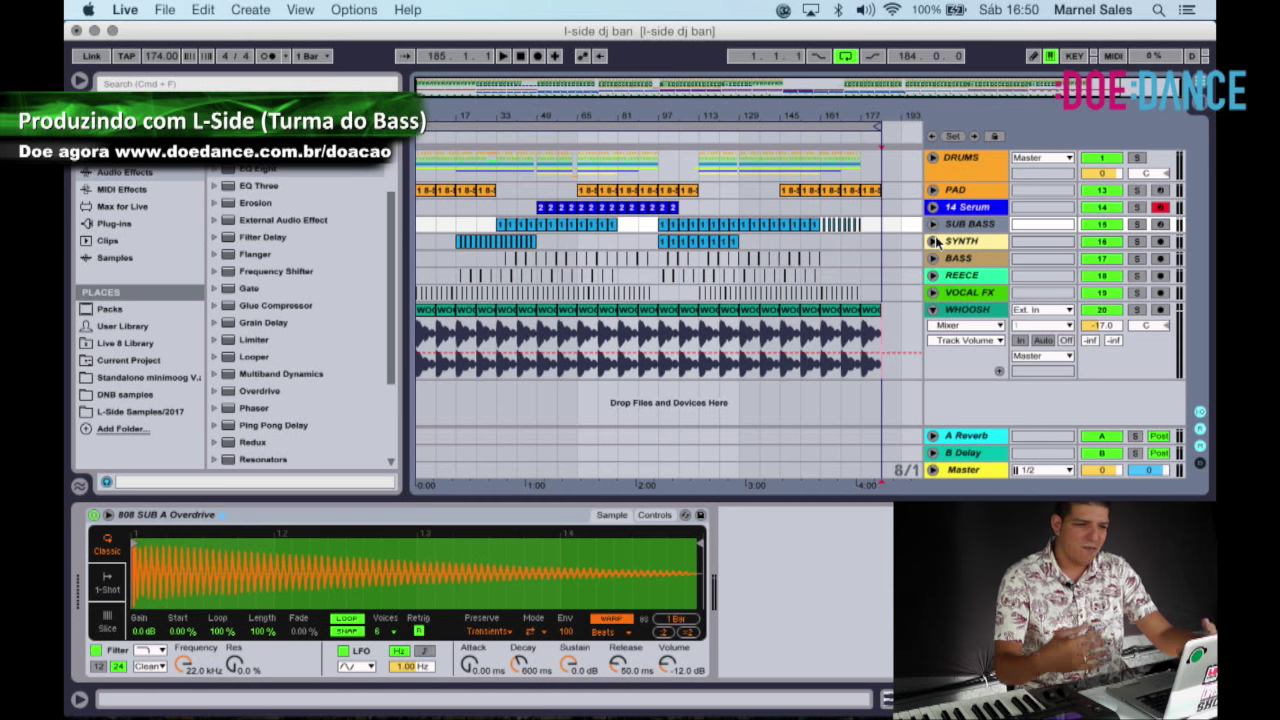
pyautogui.click(934, 311)
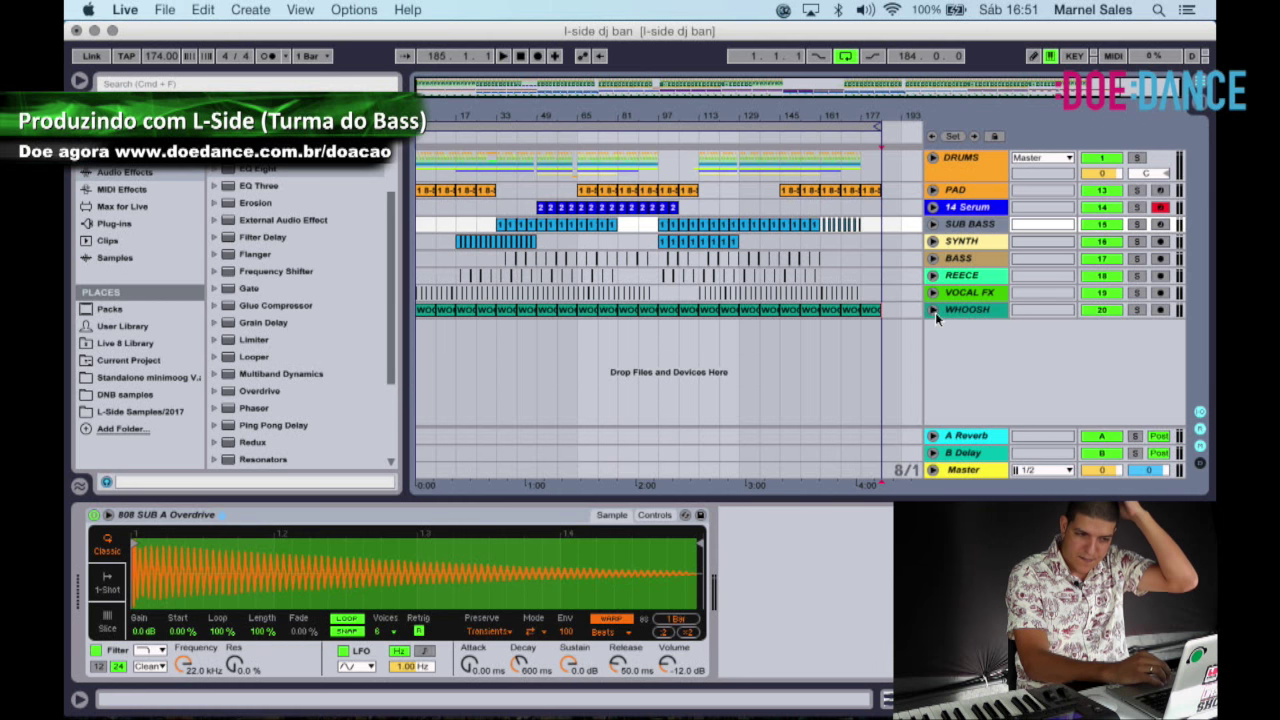
pyautogui.click(933, 293)
pyautogui.click(933, 293)
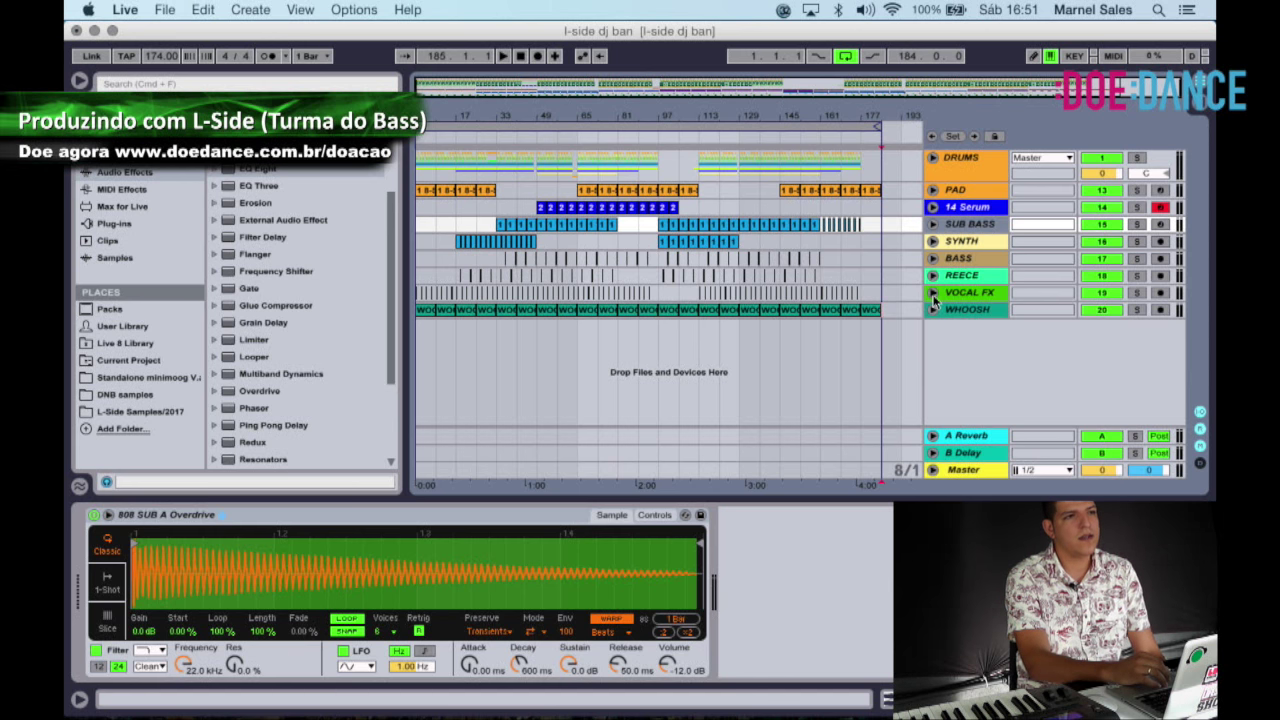
# Unfold the SUB BASS track and briefly play the arrangement.
pyautogui.click(933, 225)
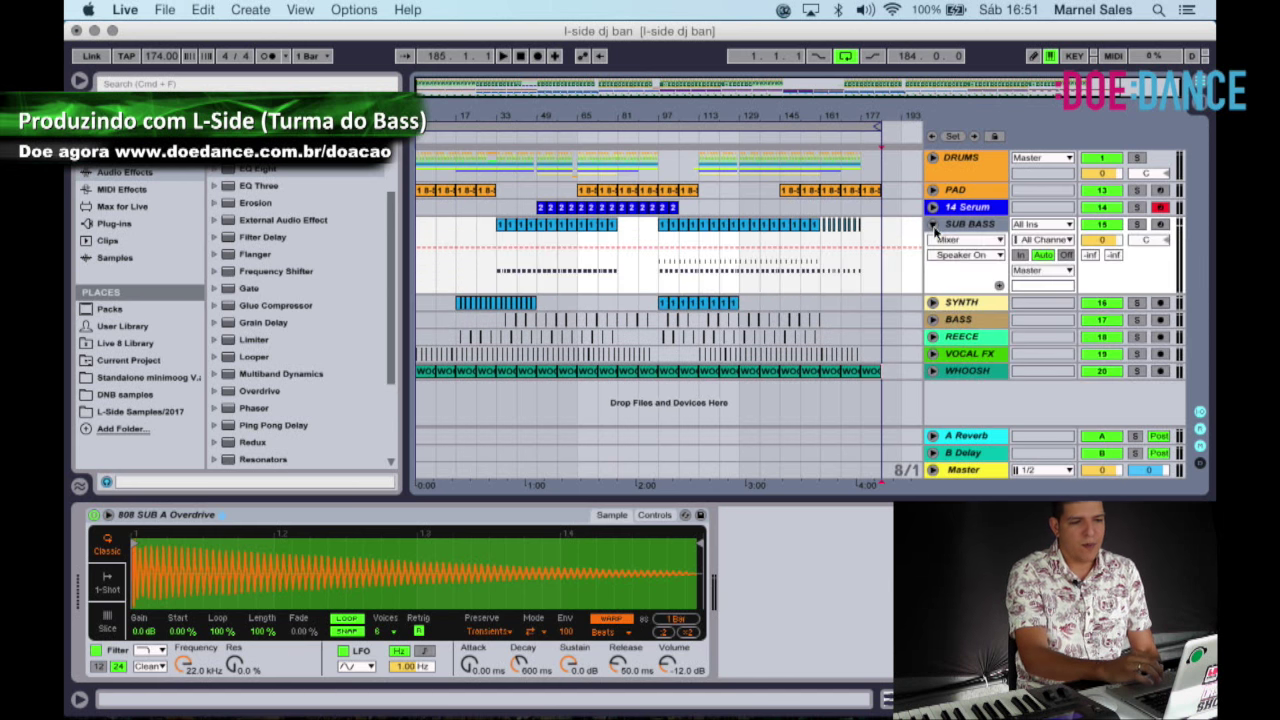
pyautogui.click(527, 137)
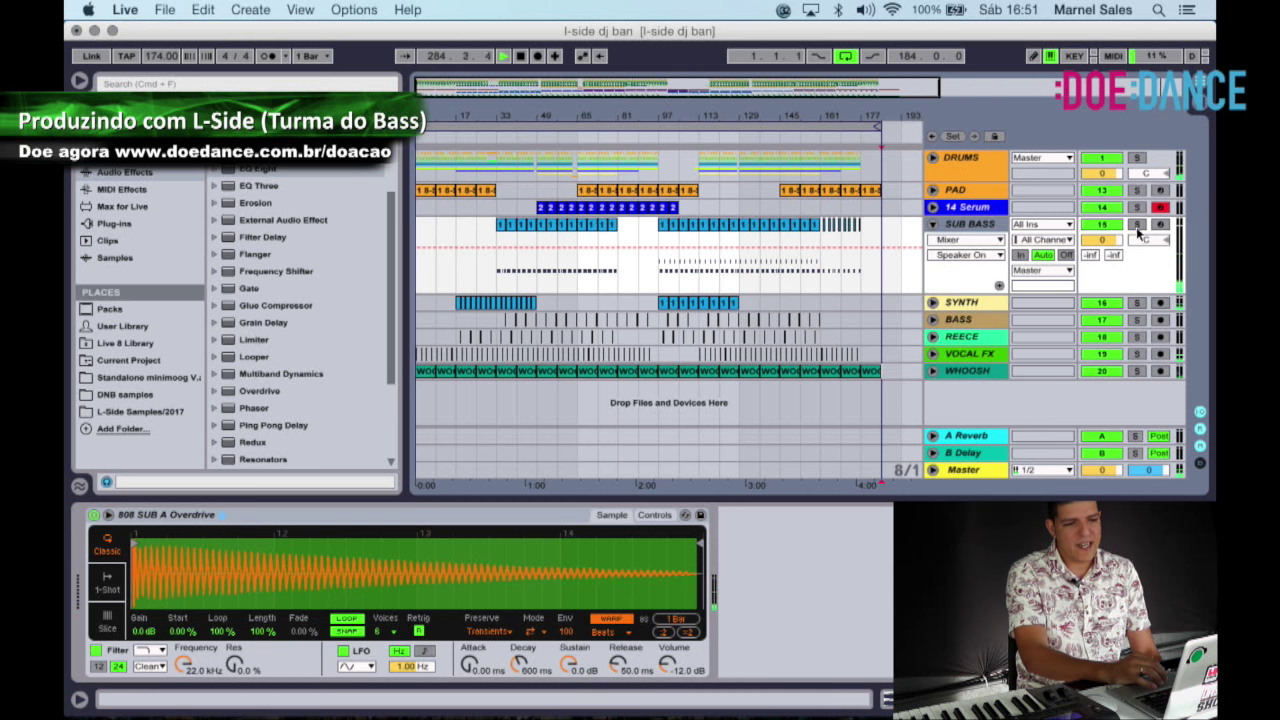
pyautogui.click(908, 236)
pyautogui.press('space')
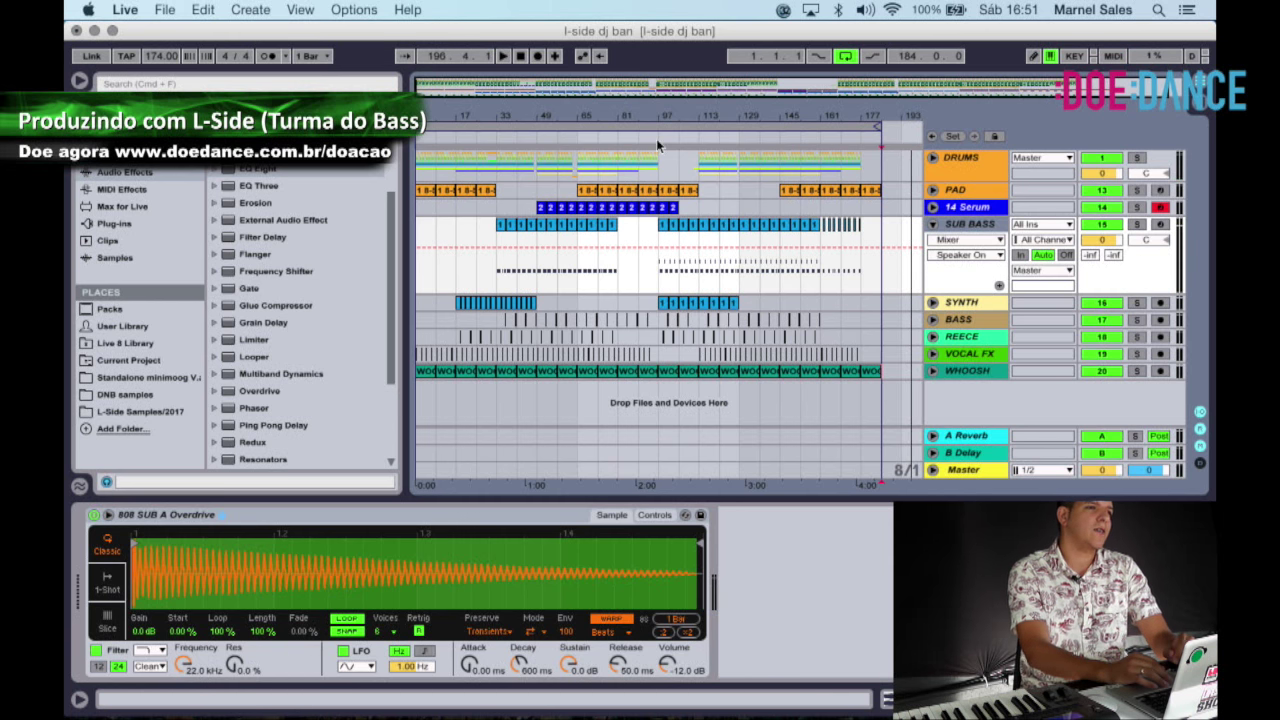
# Unfold the SYNTH track and compare it with SUB BASS by soloing each in turn between bars 95 and 113.
pyautogui.click(932, 302)
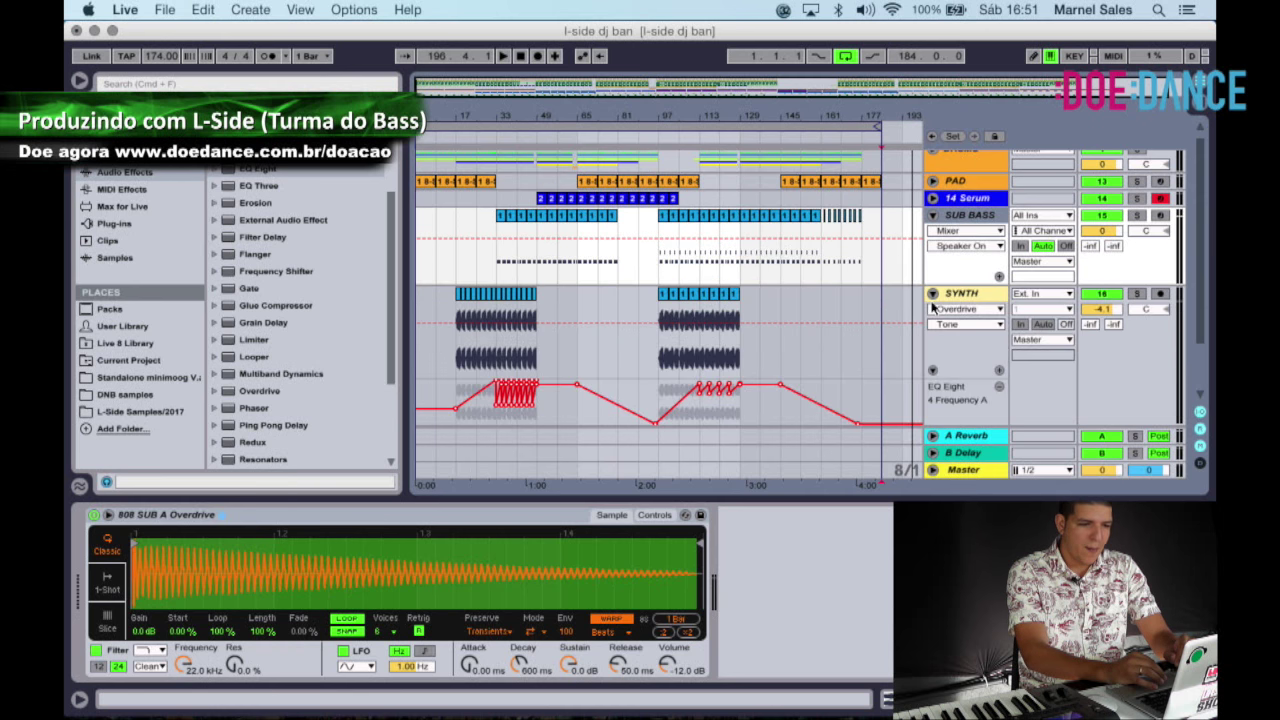
pyautogui.press('space')
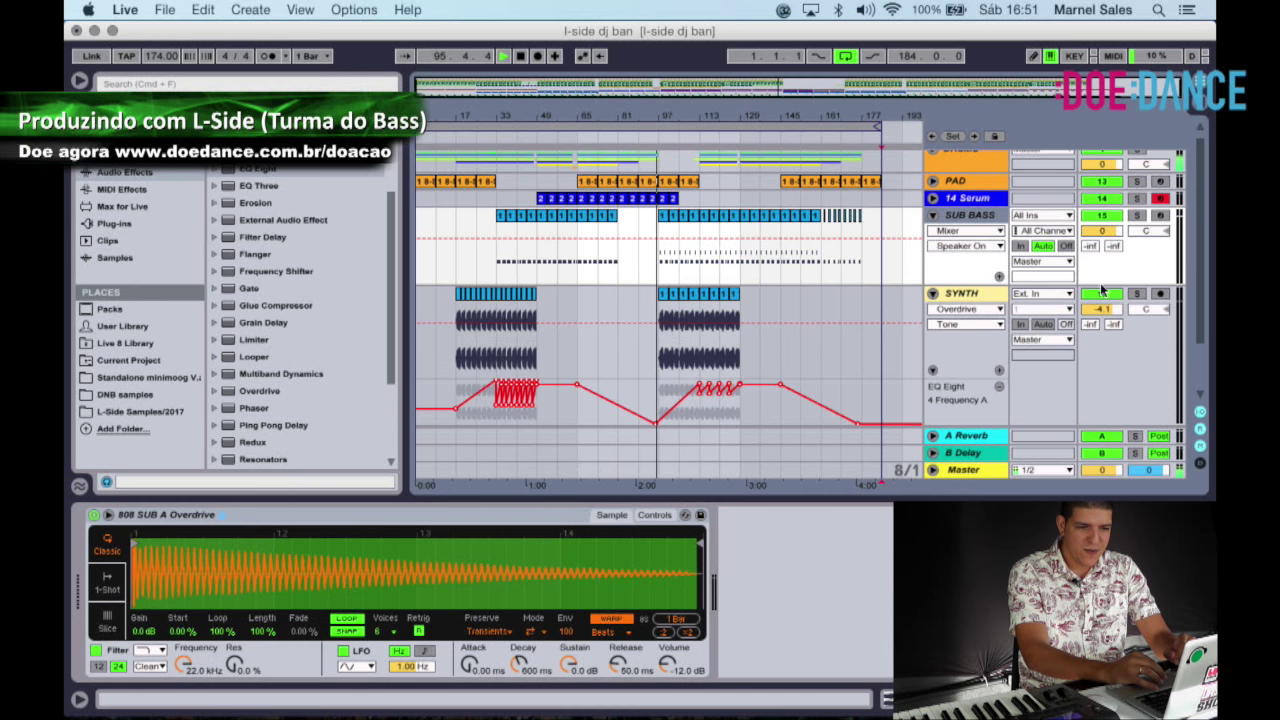
pyautogui.click(1136, 293)
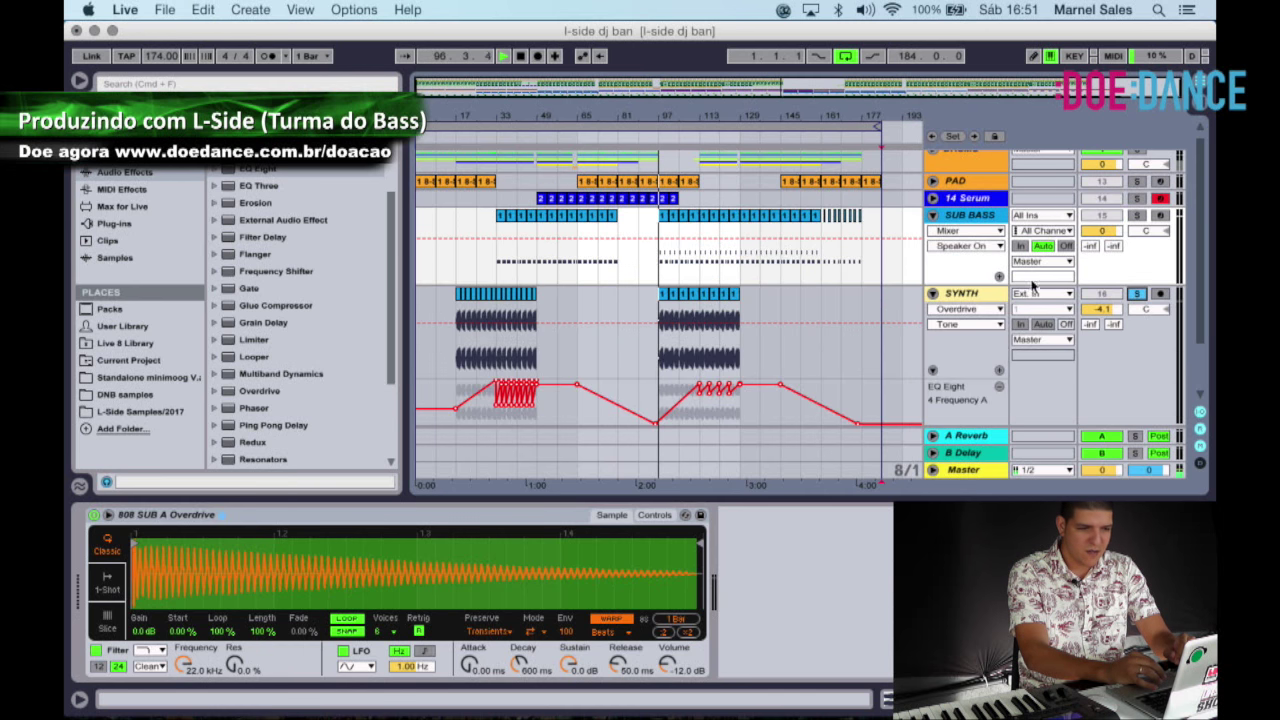
pyautogui.click(693, 143)
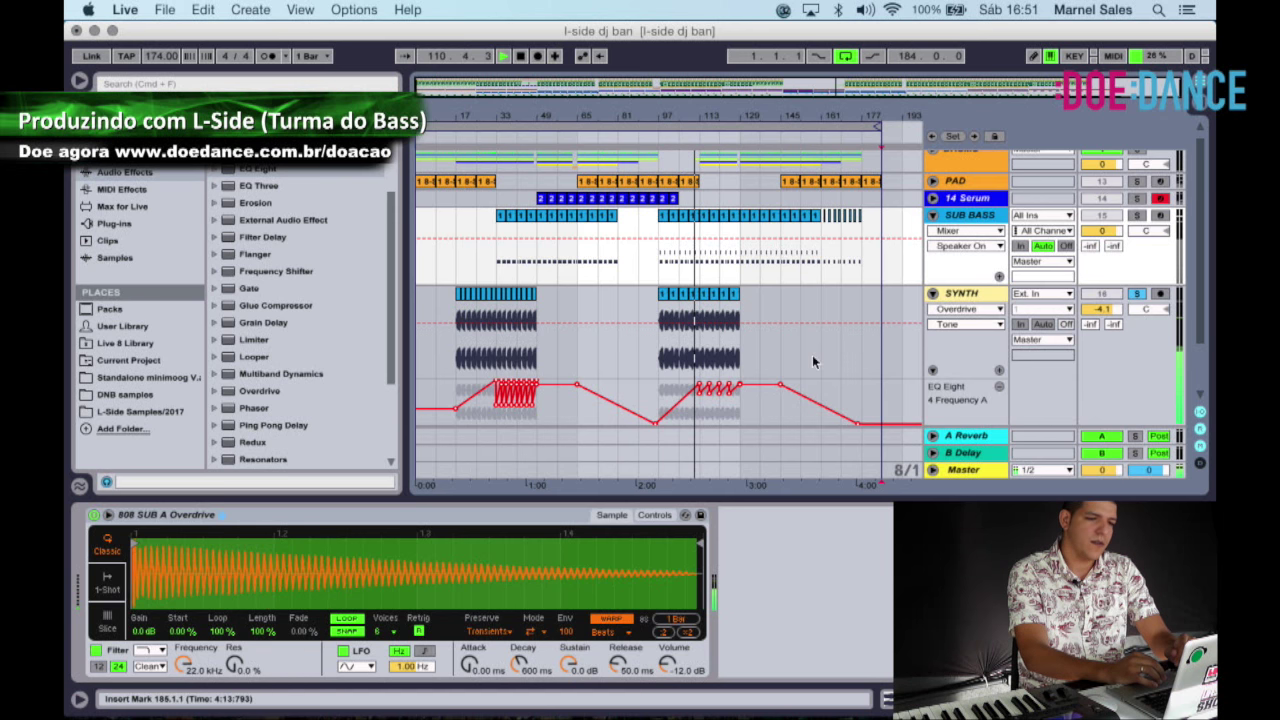
pyautogui.click(1136, 215)
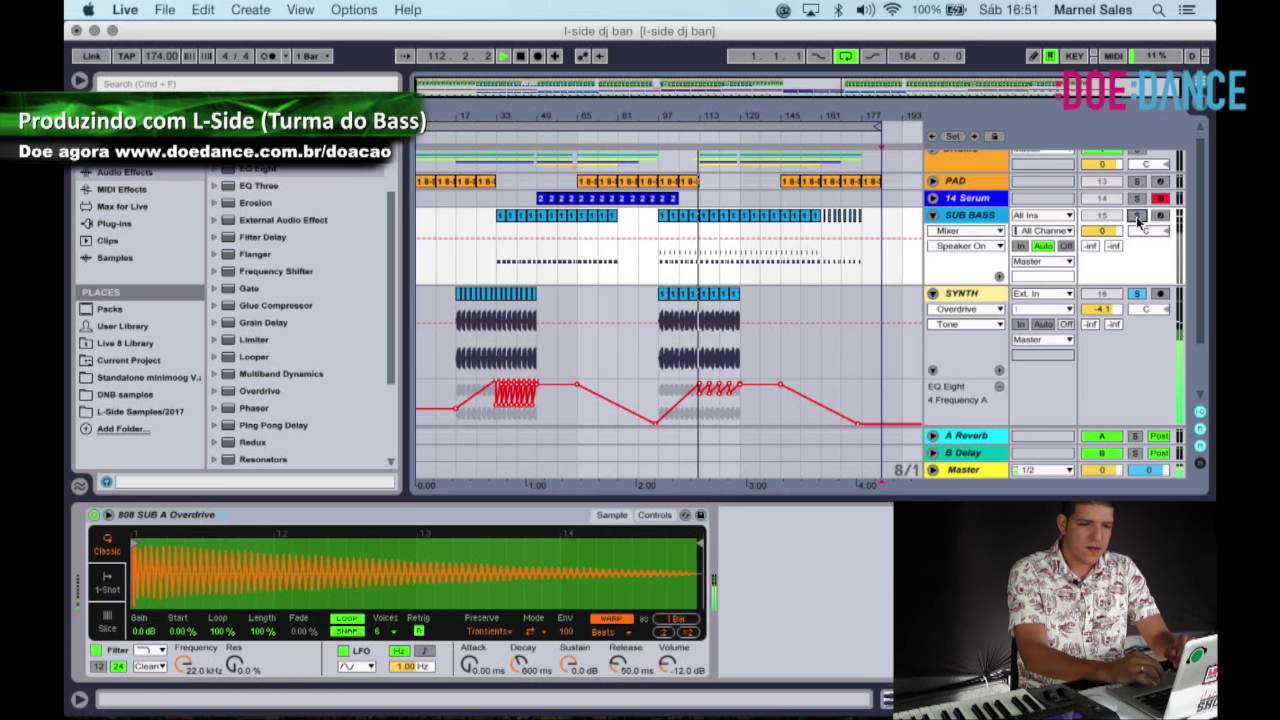
pyautogui.moveTo(690, 116); pyautogui.dragTo(690, 200)
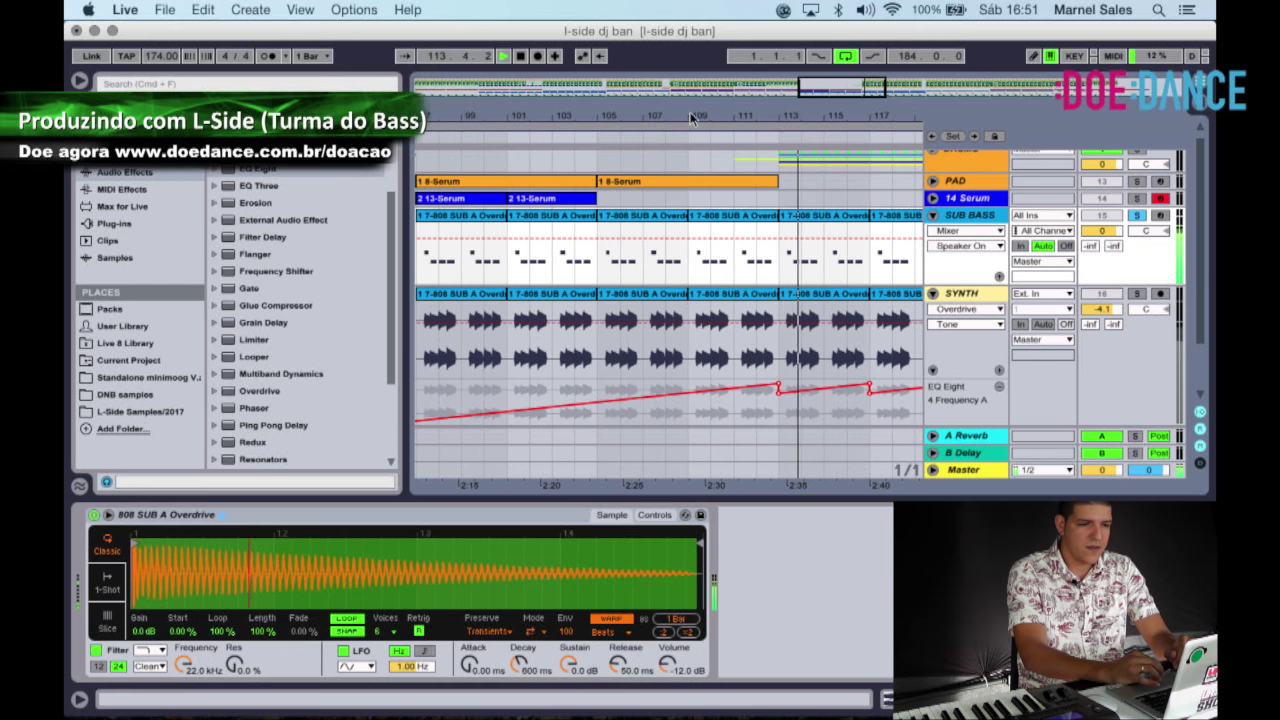
# Fold all the tracks into a compact overview and place the insert marker at bar 145 on the 14 Serum track.
pyautogui.click(935, 296)
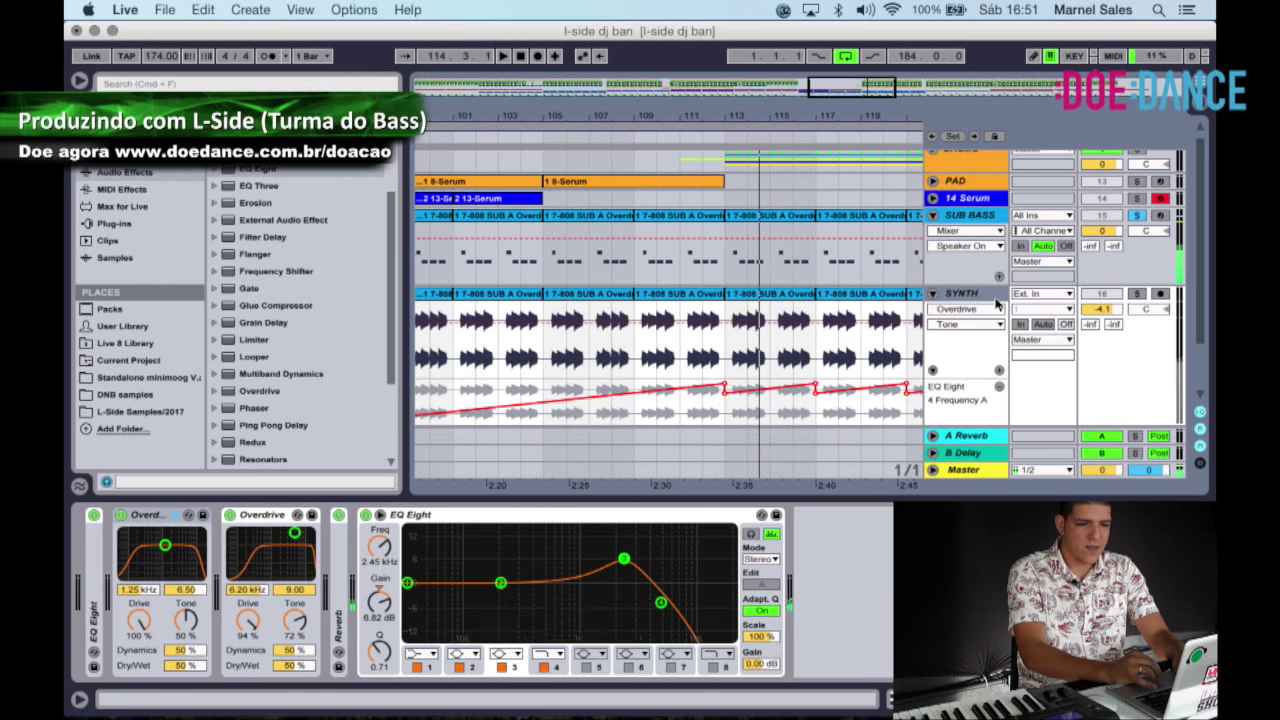
pyautogui.keyDown('alt'); pyautogui.click(934, 296); pyautogui.keyUp('alt')
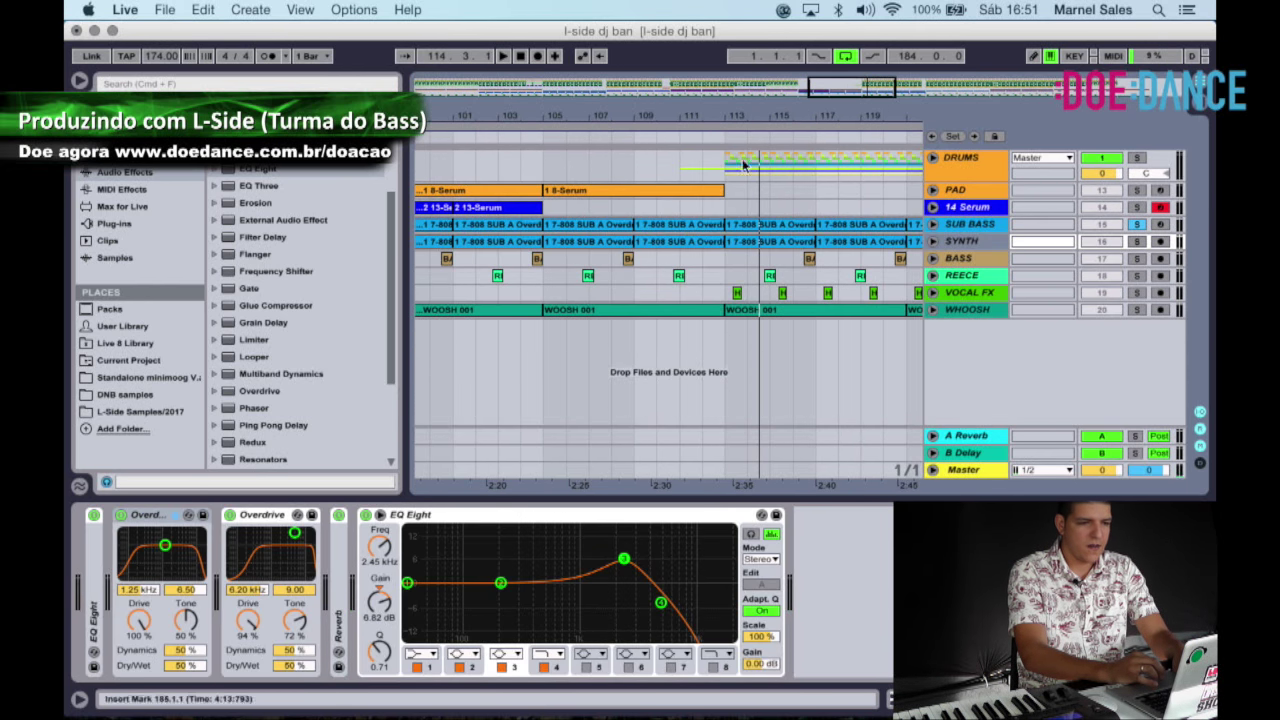
pyautogui.scroll(-6, 700, 113)
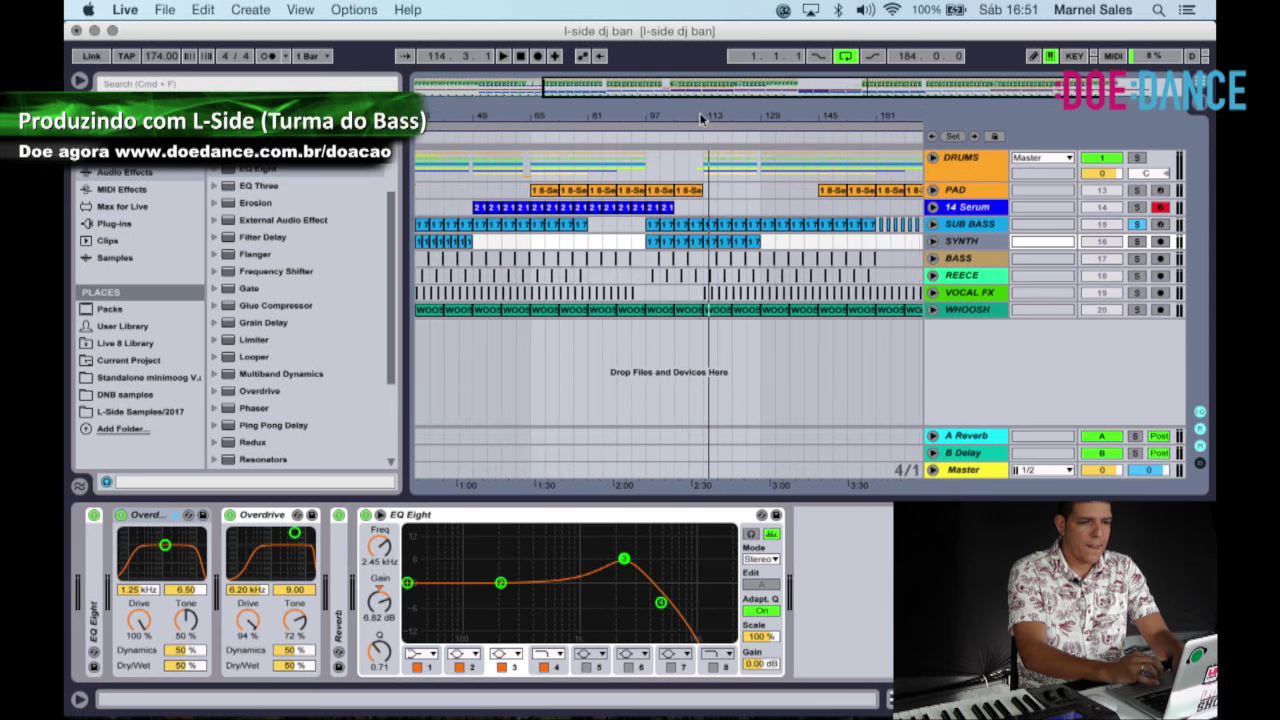
pyautogui.click(798, 210)
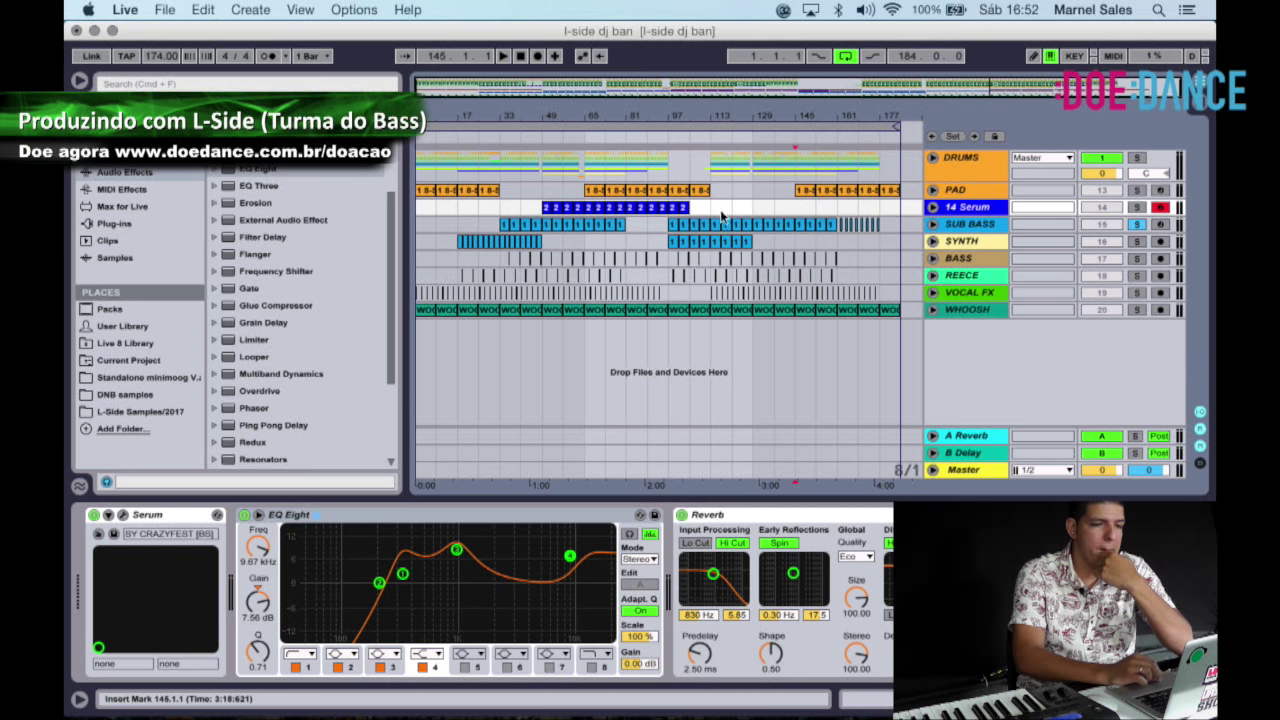
# Look through the L-Side Samples/2017 folder and collapse its Old School Beats subfolder.
pyautogui.click(160, 416)
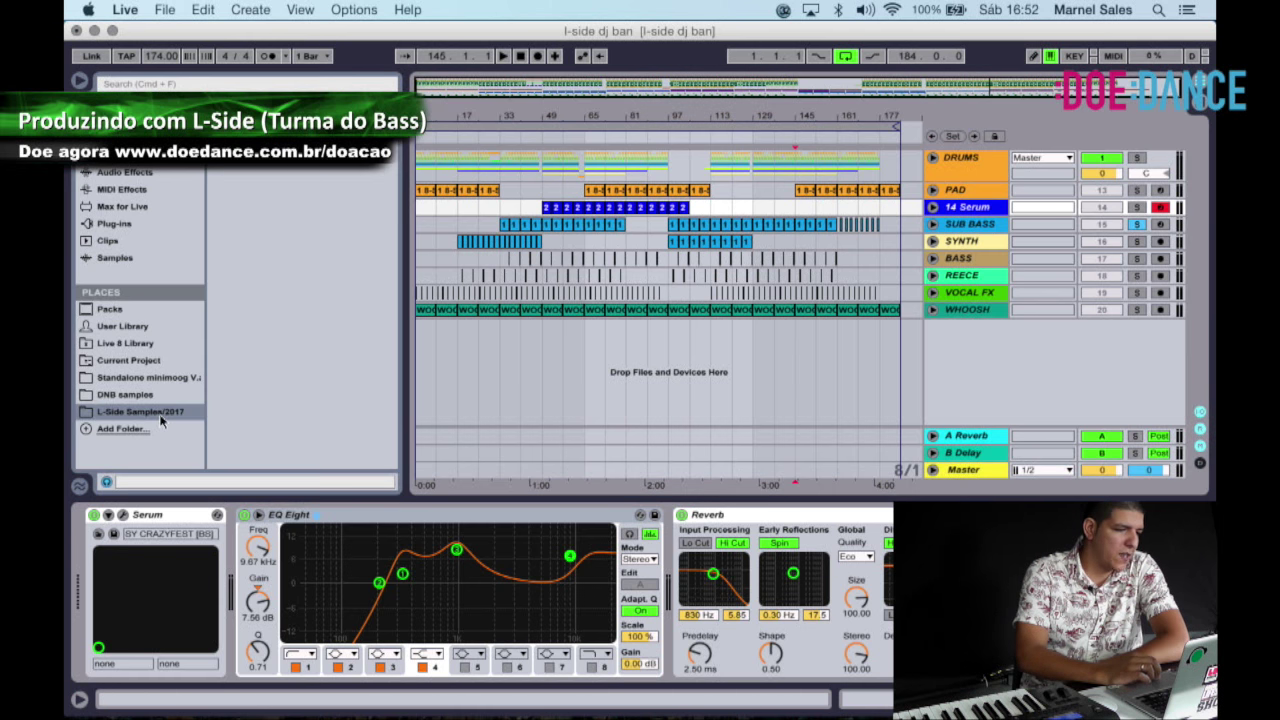
pyautogui.click(556, 116)
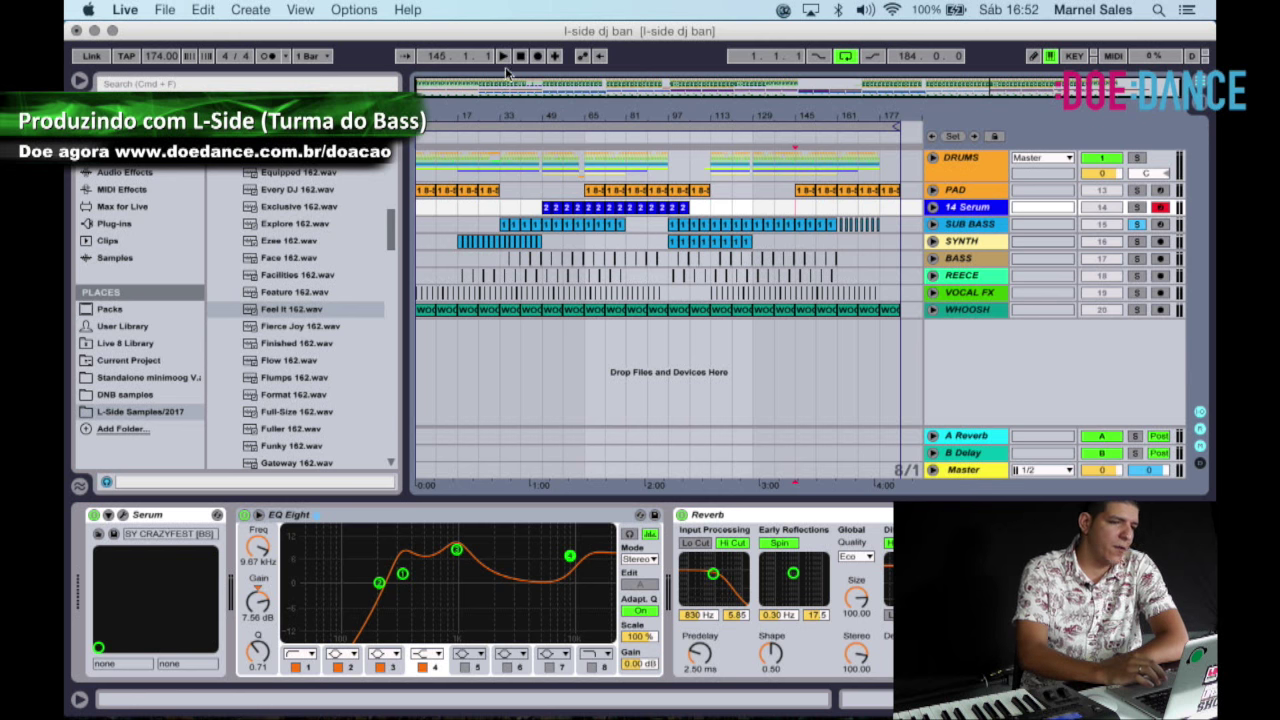
pyautogui.scroll(15, 366, 242)
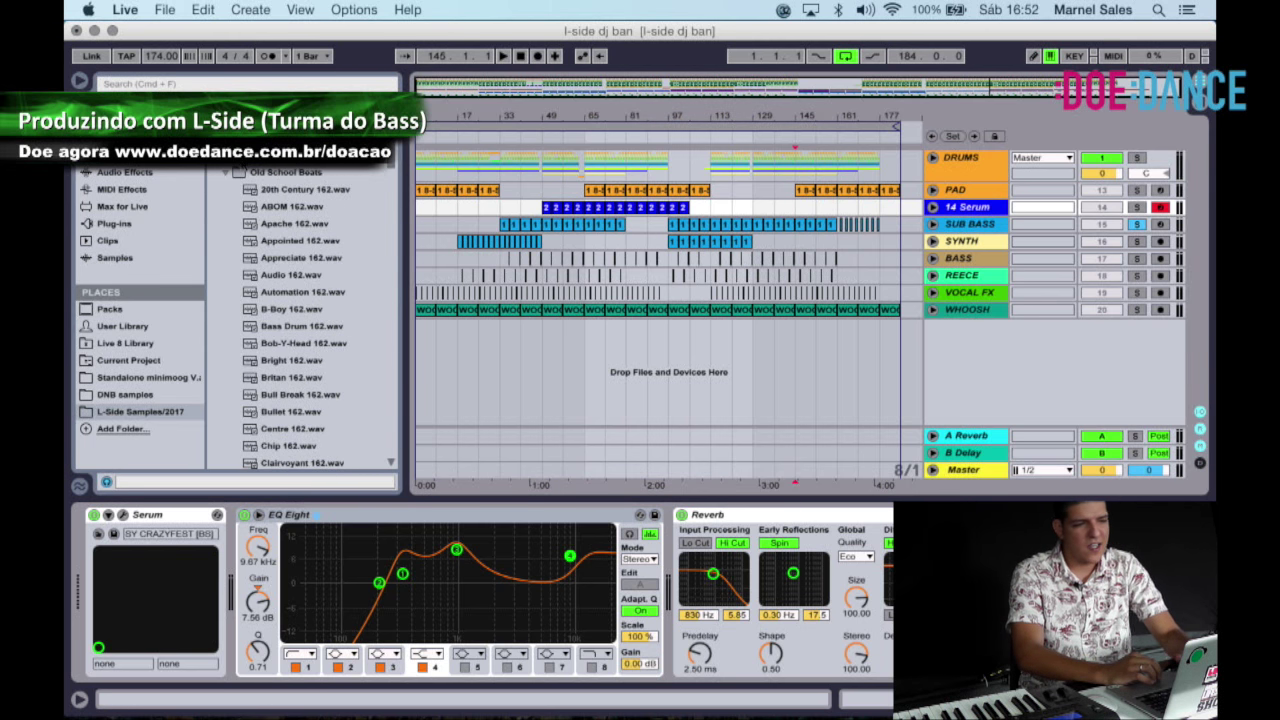
pyautogui.click(227, 172)
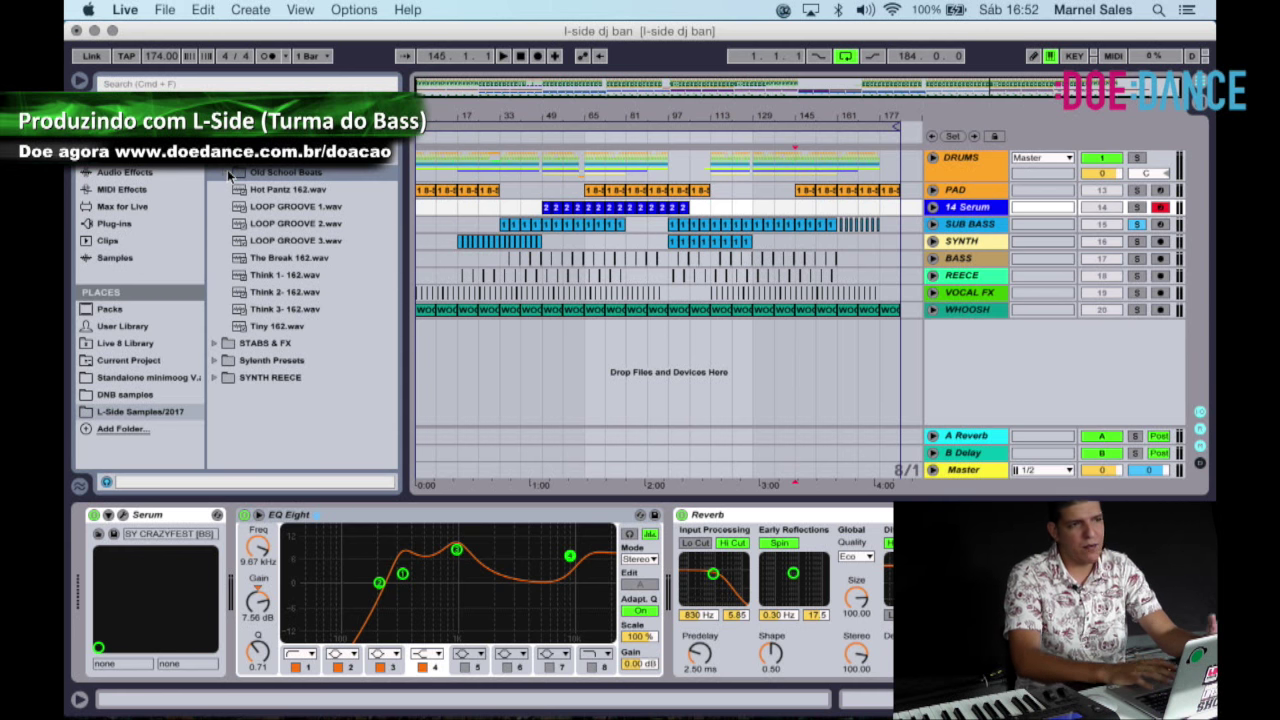
# Return the playback position to the song start and review the SUB BASS, PAD, DRUMS and remaining tracks one by one.
pyautogui.click(508, 221)
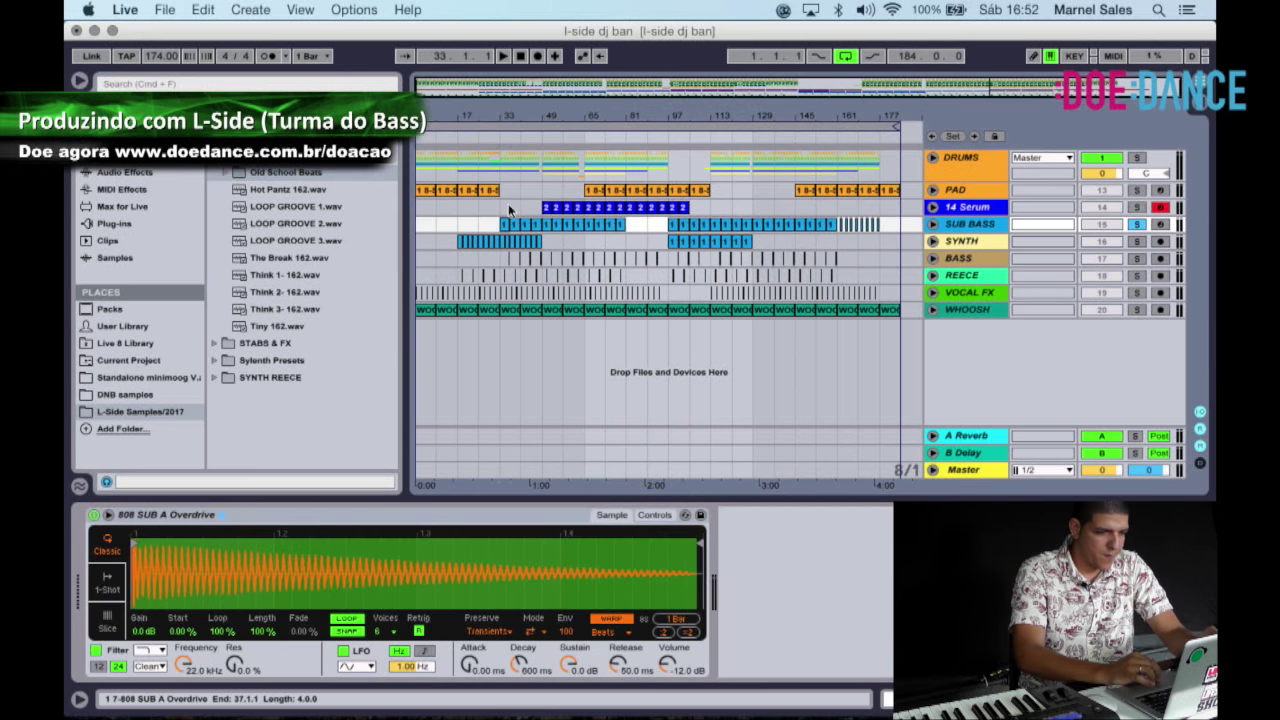
pyautogui.click(520, 56)
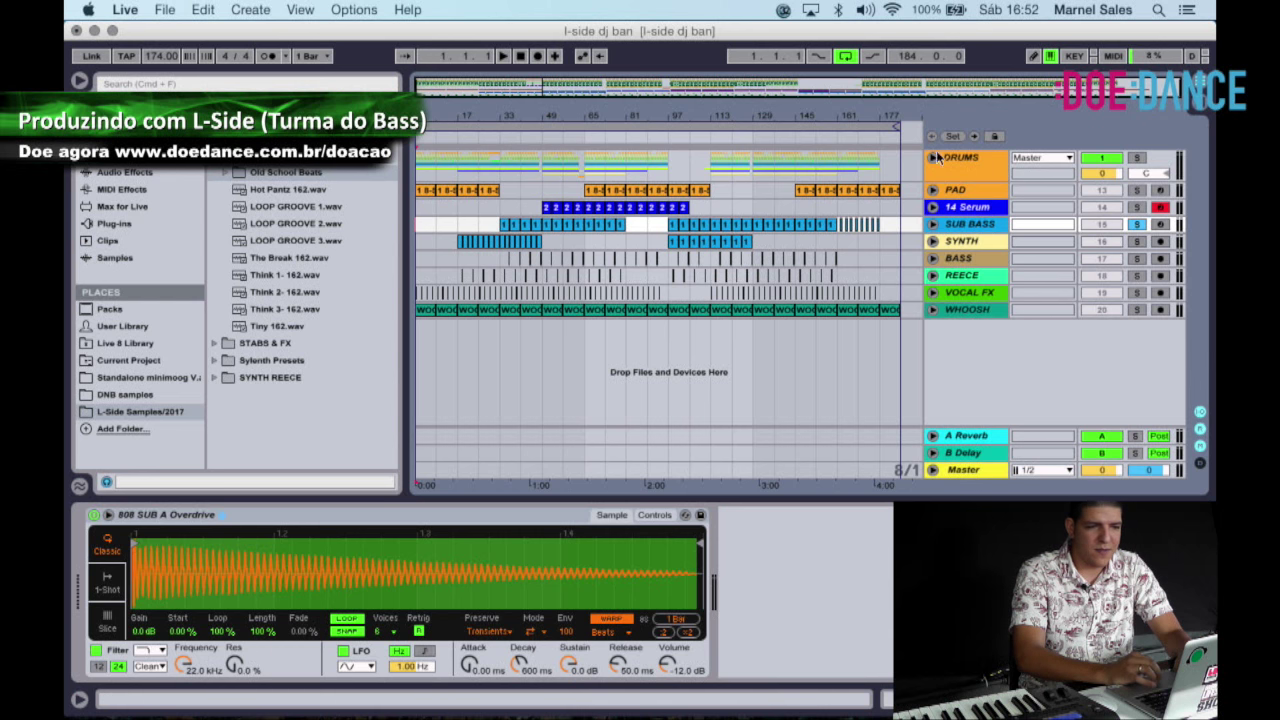
pyautogui.click(990, 207)
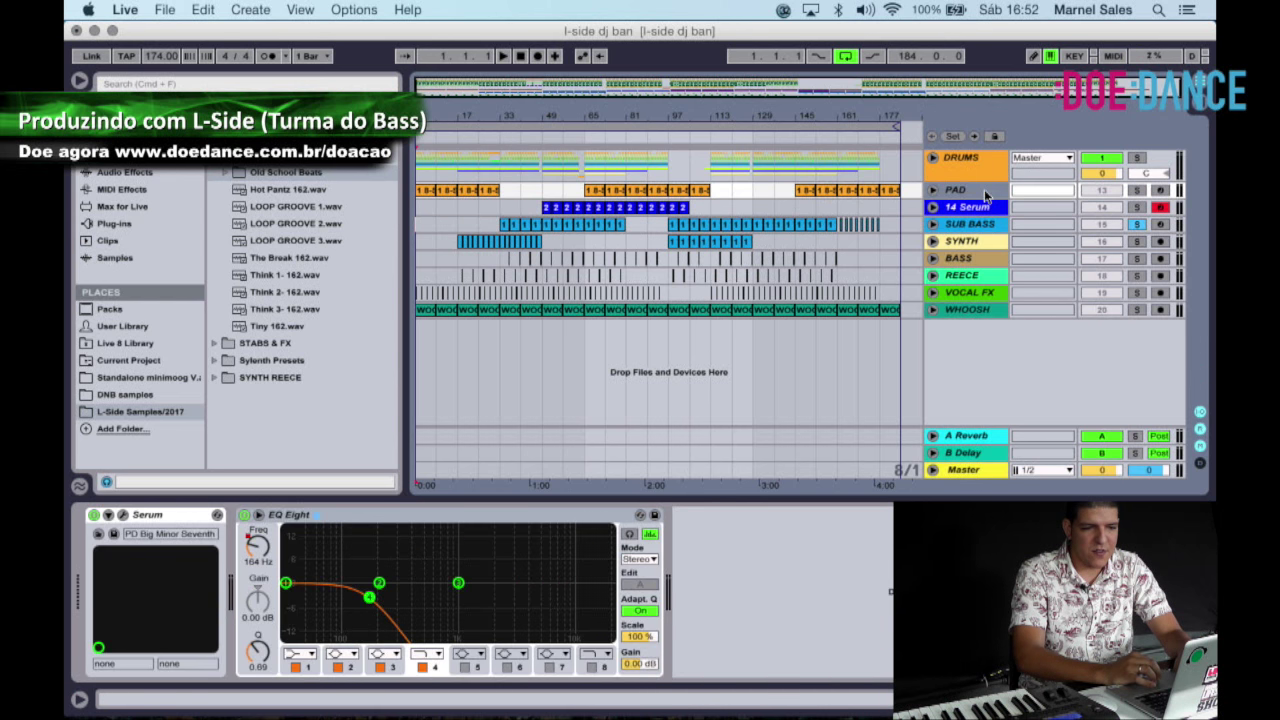
pyautogui.click(970, 164)
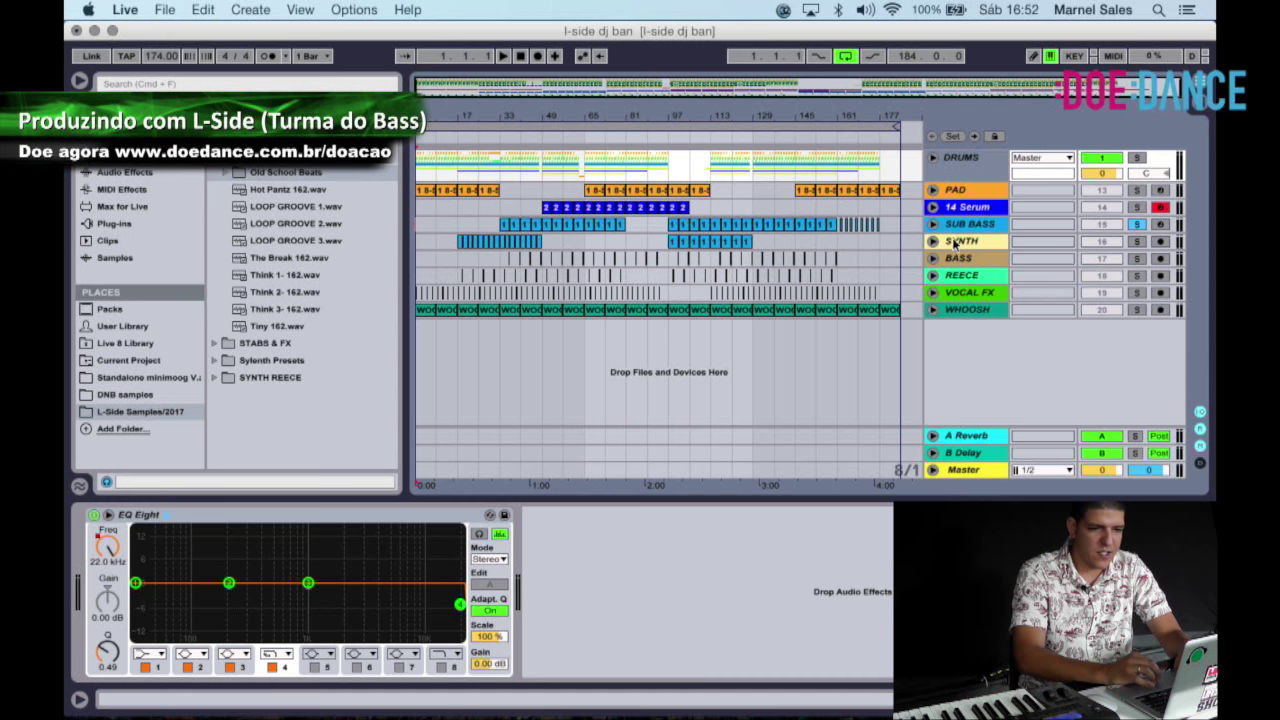
pyautogui.click(968, 190)
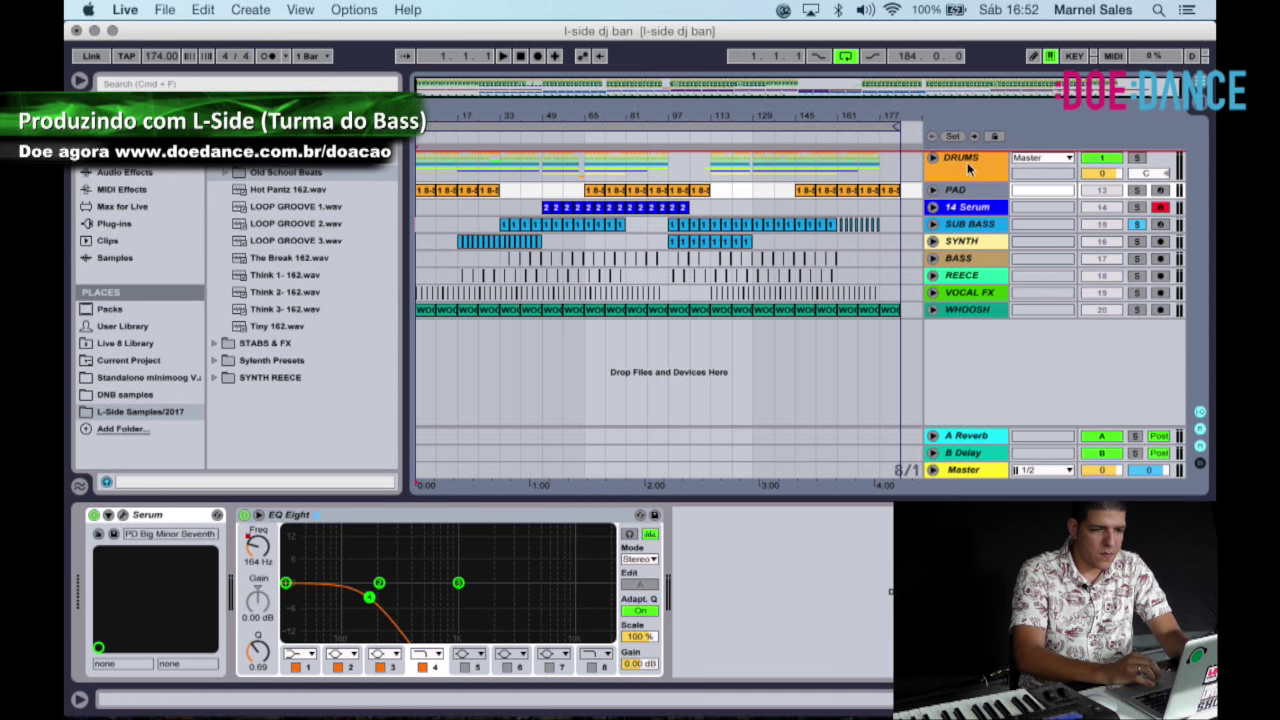
pyautogui.click(968, 170)
pyautogui.press('F2')
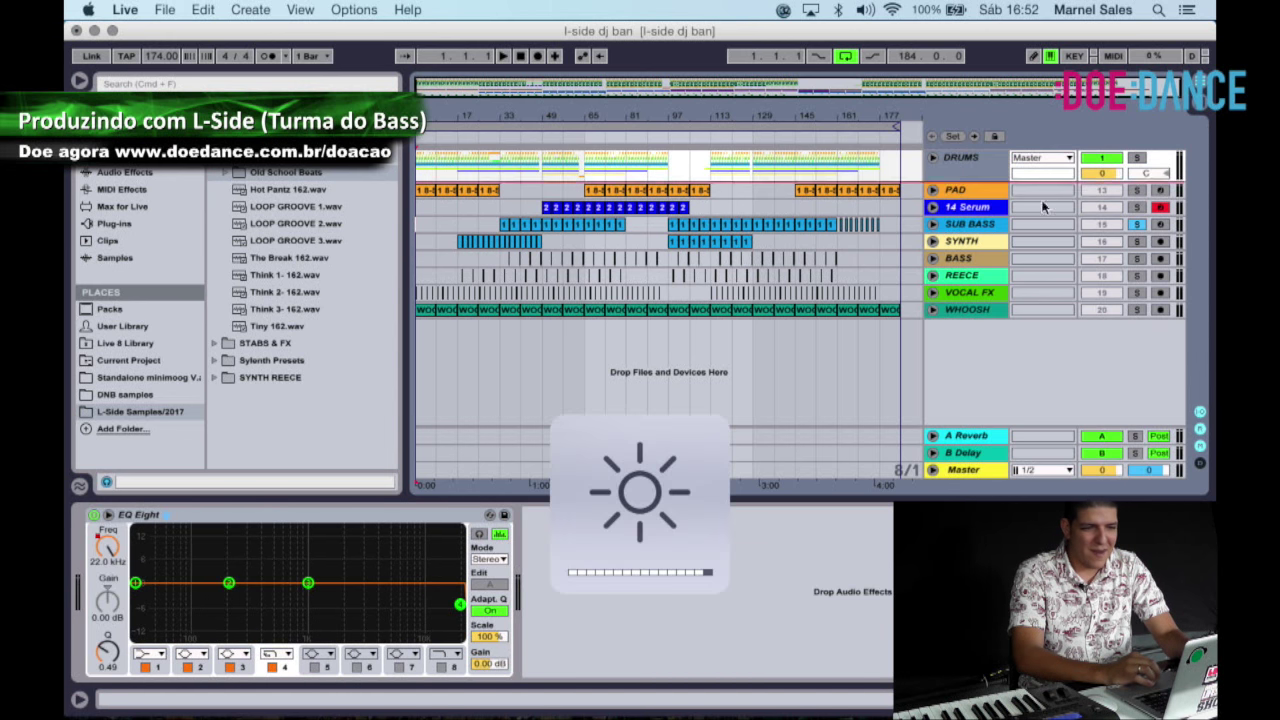
pyautogui.click(960, 194)
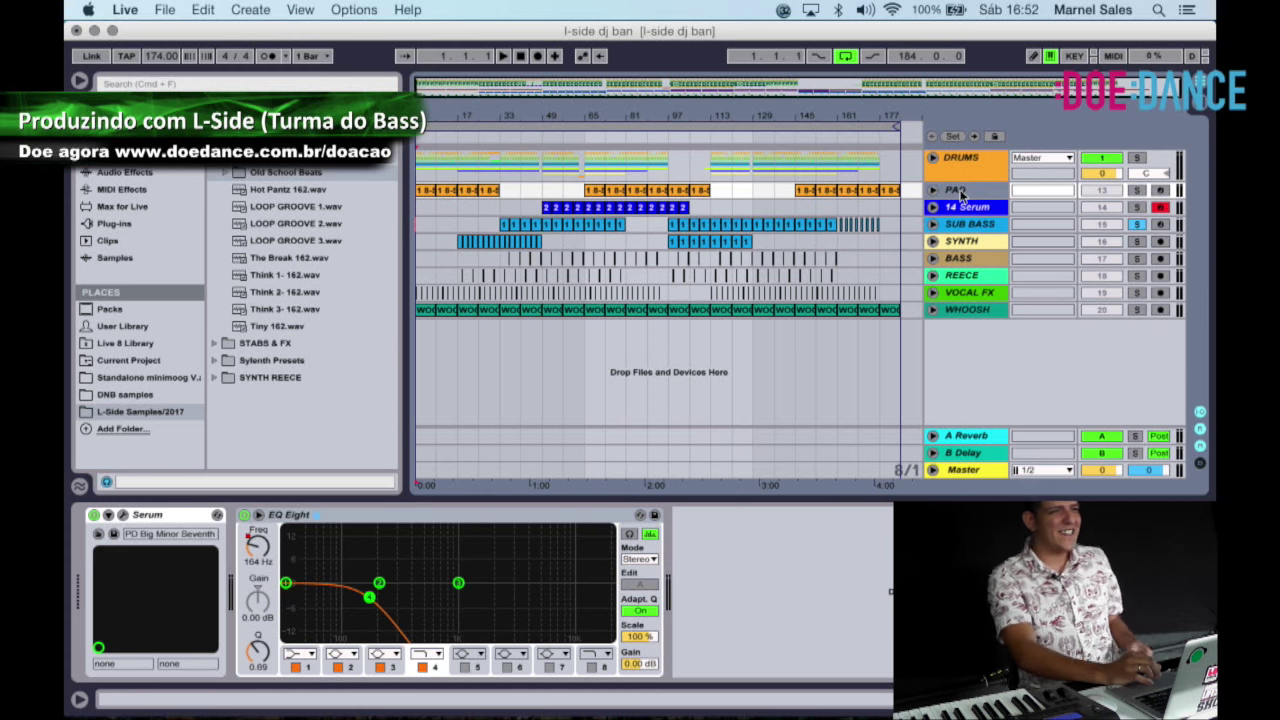
pyautogui.click(976, 273)
pyautogui.moveTo(976, 292); pyautogui.dragTo(976, 309)
pyautogui.click(916, 259)
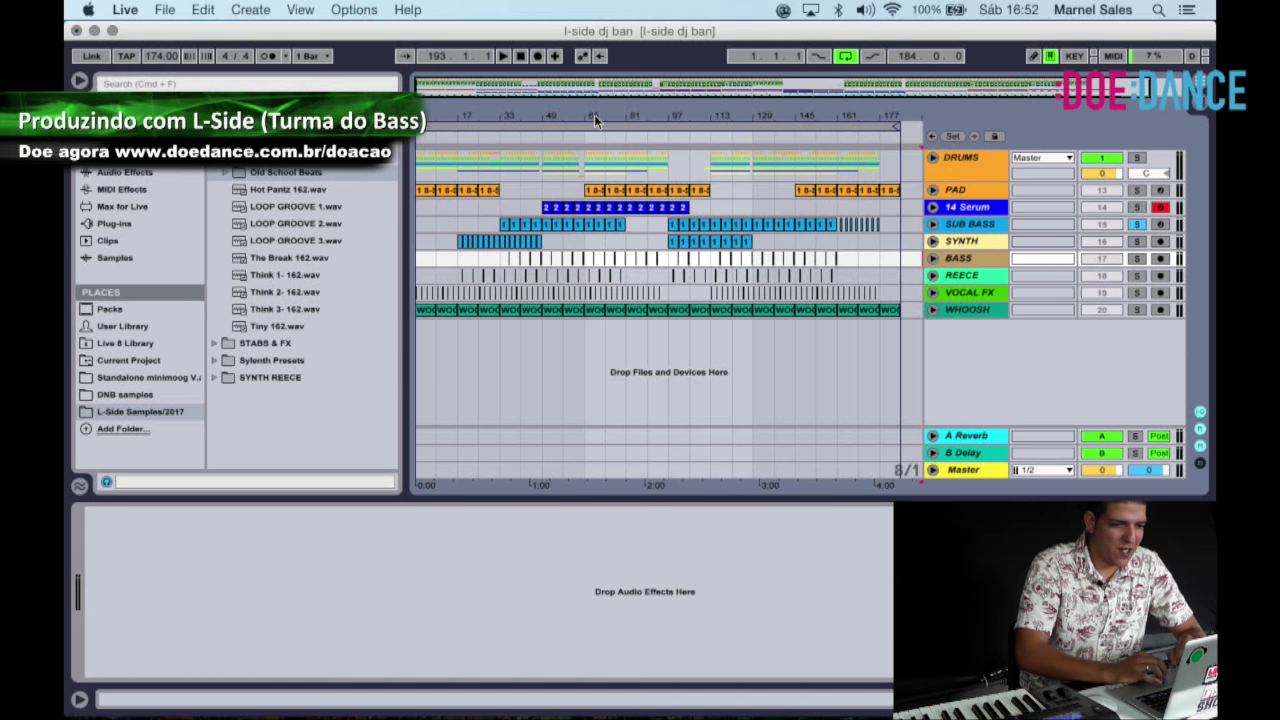
# Expand the Old School Beats folder and preview its loops, including Clairvoyant 162.wav and 20th Century 162.wav.
pyautogui.moveTo(594, 114); pyautogui.dragTo(587, 114)
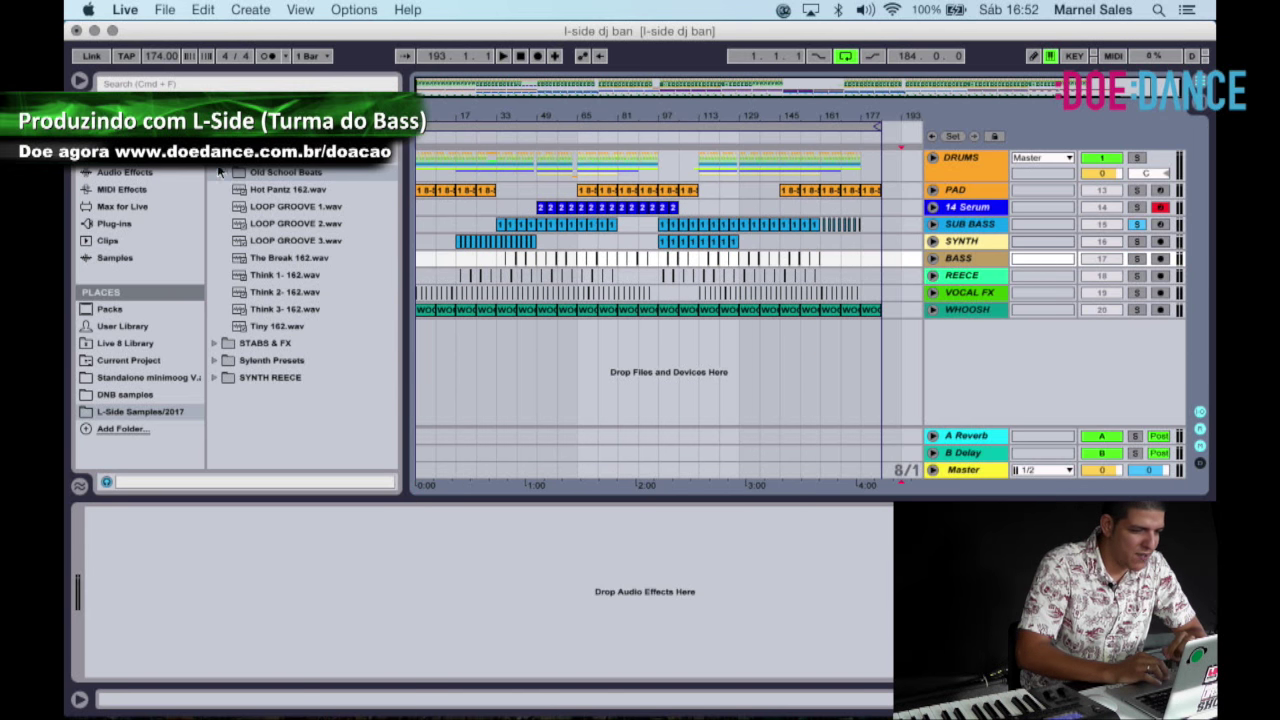
pyautogui.scroll(-5, 220, 172)
pyautogui.scroll(10, 223, 177)
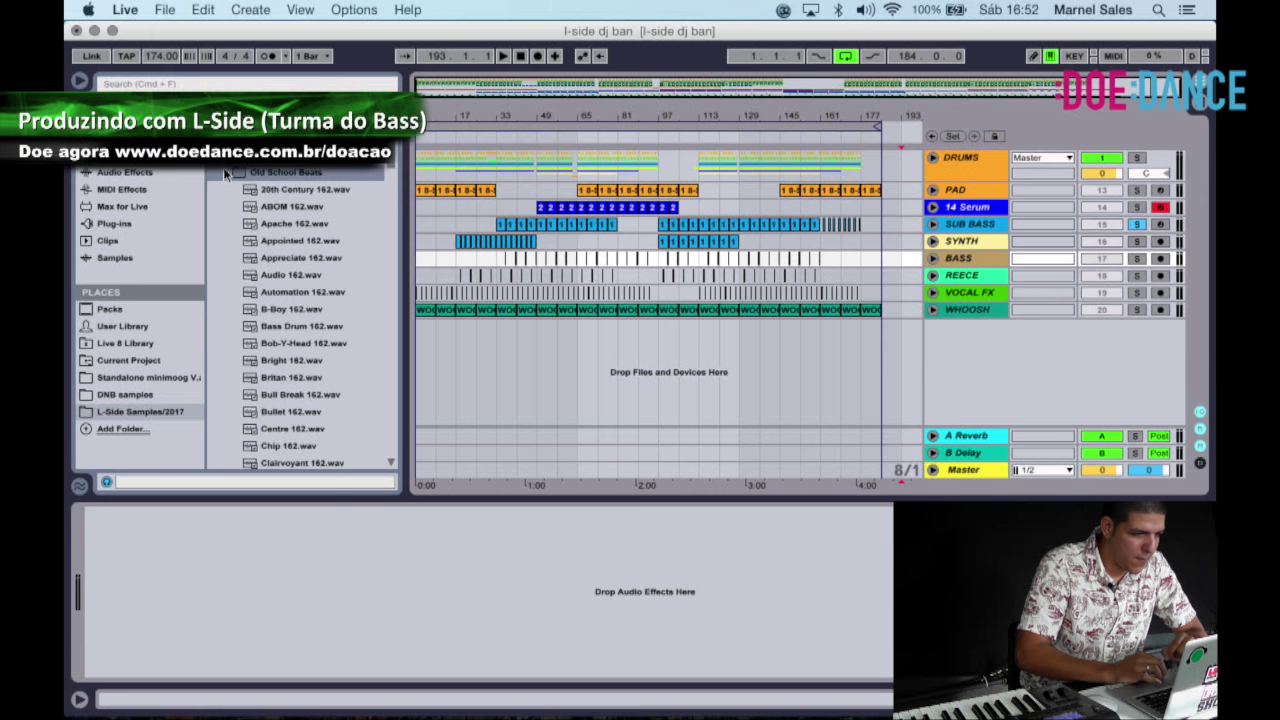
pyautogui.scroll(-4, 255, 247)
pyautogui.click(255, 245)
pyautogui.scroll(5, 264, 202)
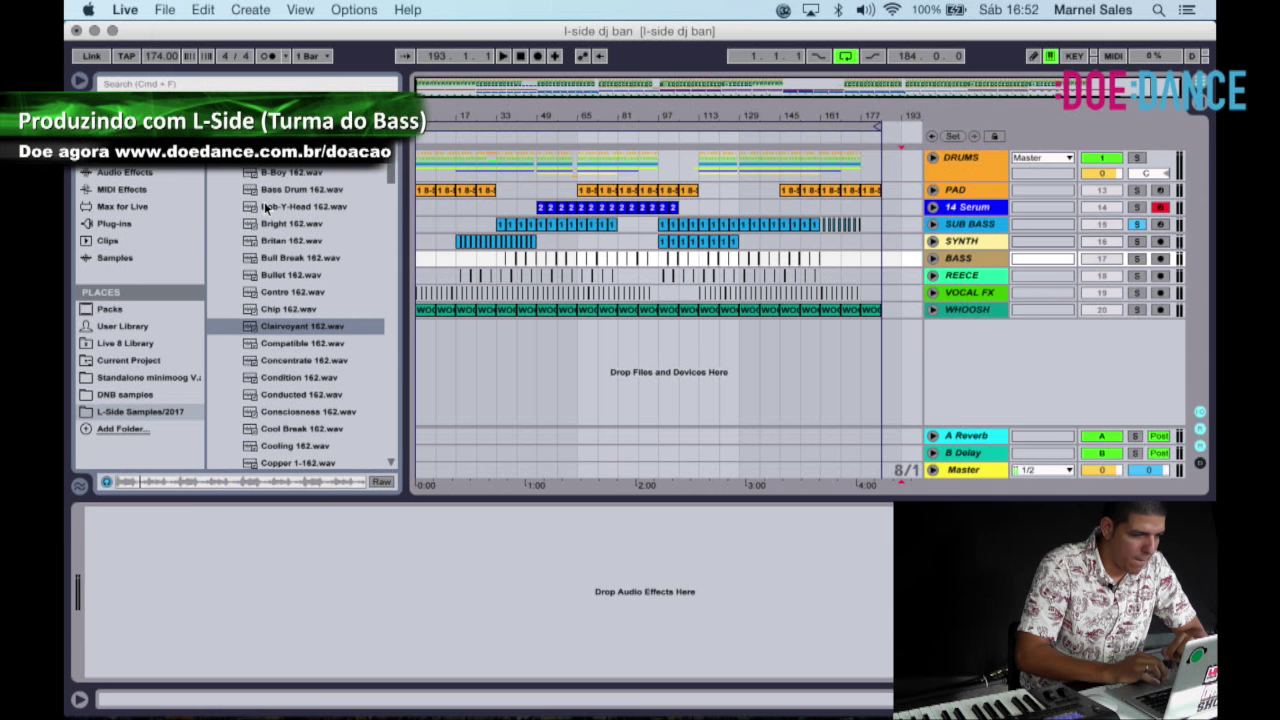
pyautogui.click(316, 207)
pyautogui.press('Up')
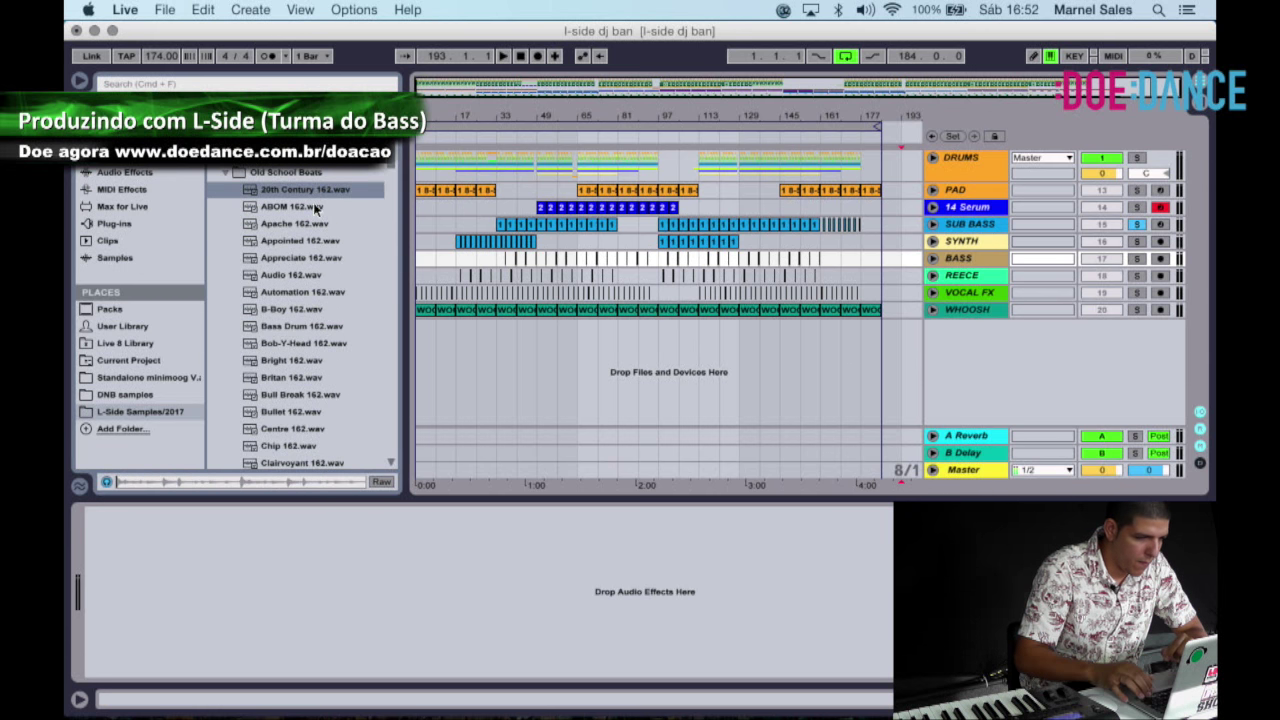
# Unfold the DRUMS group, fold its RIDE track and show the RIDE devices.
pyautogui.click(932, 158)
pyautogui.moveTo(560, 115); pyautogui.dragTo(560, 175)
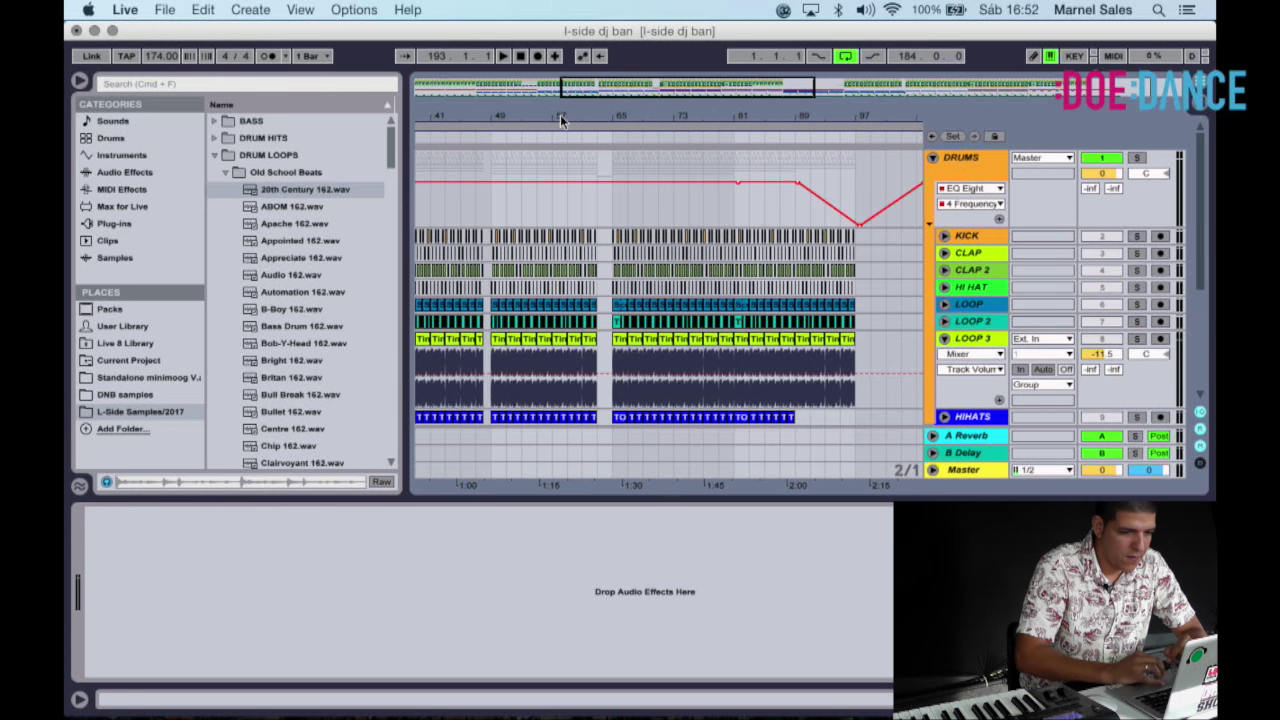
pyautogui.scroll(-5, 603, 257)
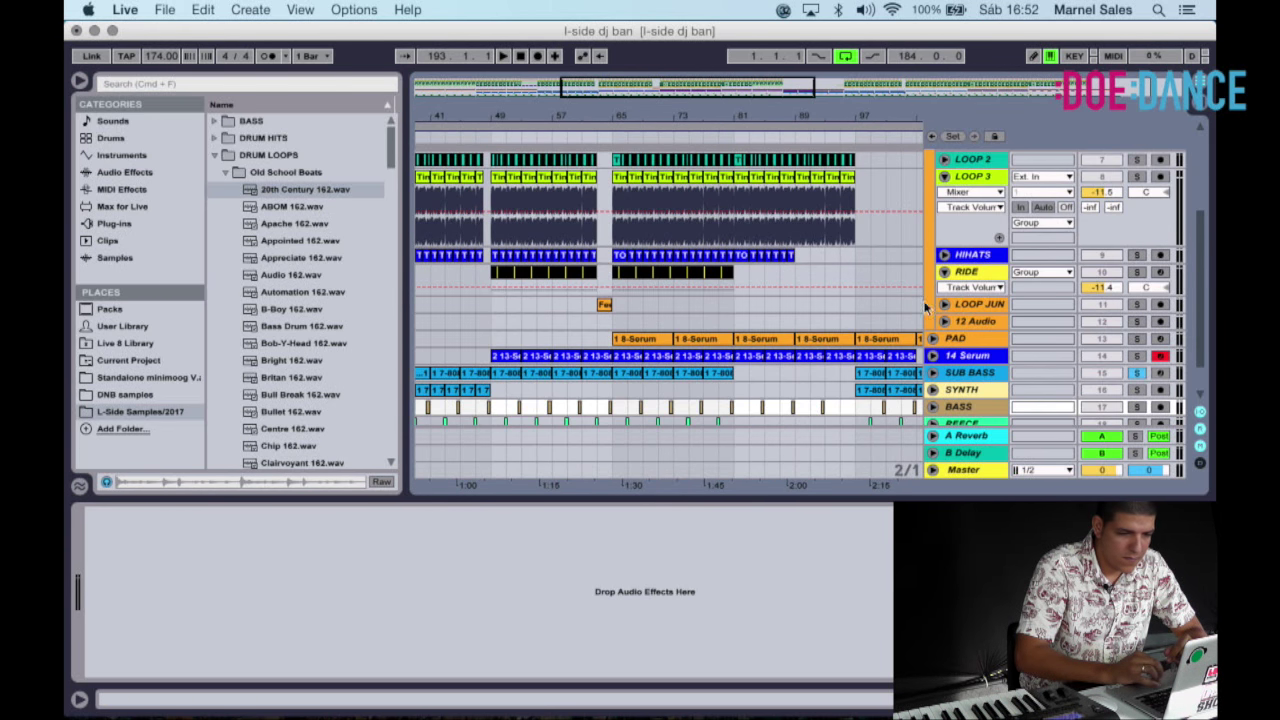
pyautogui.click(944, 272)
pyautogui.click(967, 272)
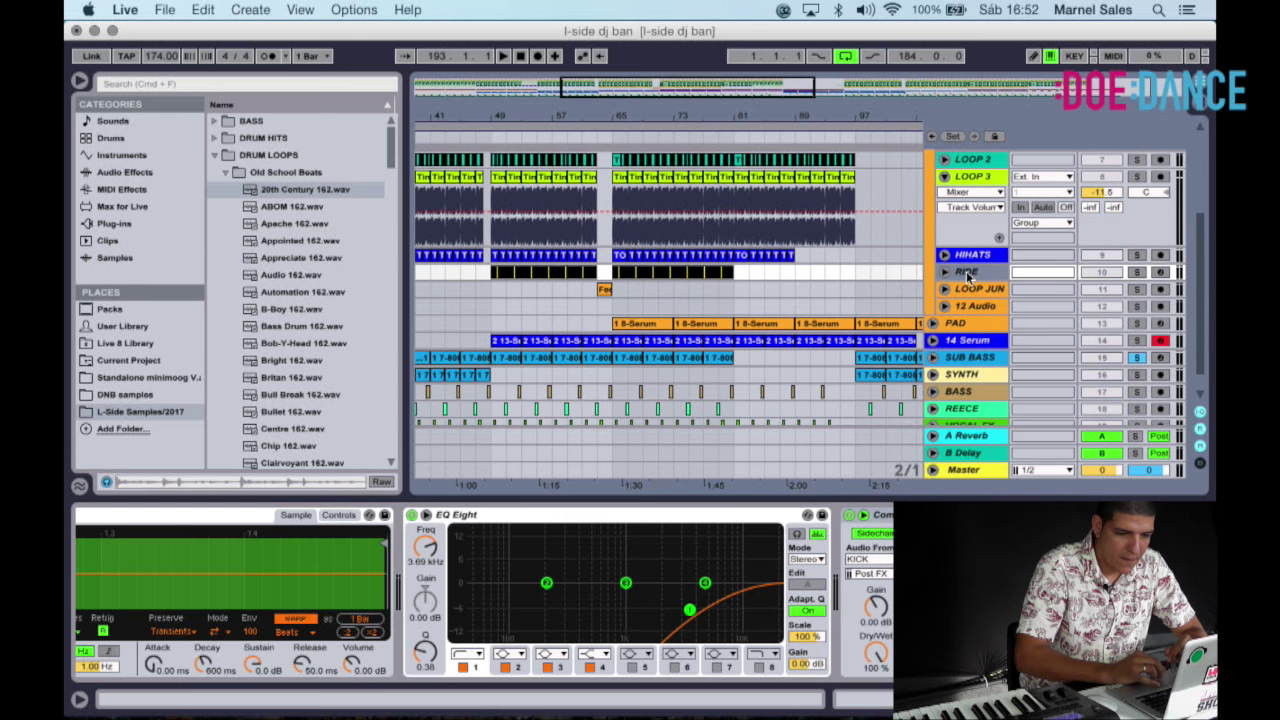
# Unfold the 12 Audio track in the DRUMS group and set the insert marker at bar 65 on it.
pyautogui.click(971, 308)
pyautogui.click(944, 306)
pyautogui.moveTo(811, 306); pyautogui.dragTo(700, 304)
pyautogui.click(608, 305)
pyautogui.moveTo(490, 118); pyautogui.dragTo(490, 119)
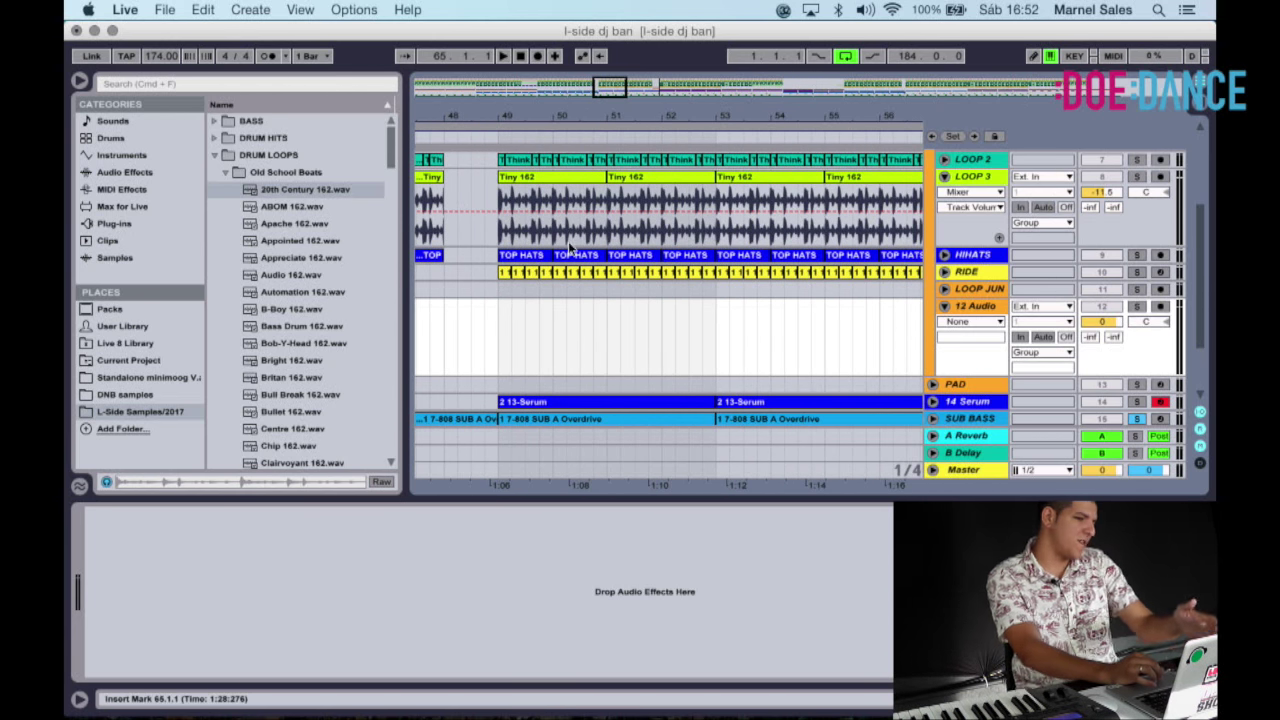
# Try to place the 20th Century 162.wav loop on the 12 Audio track at bar 49 and collapse the Old School Beats folder.
pyautogui.moveTo(363, 183); pyautogui.dragTo(493, 321)
pyautogui.press('Escape')
pyautogui.moveTo(498, 314); pyautogui.dragTo(308, 205)
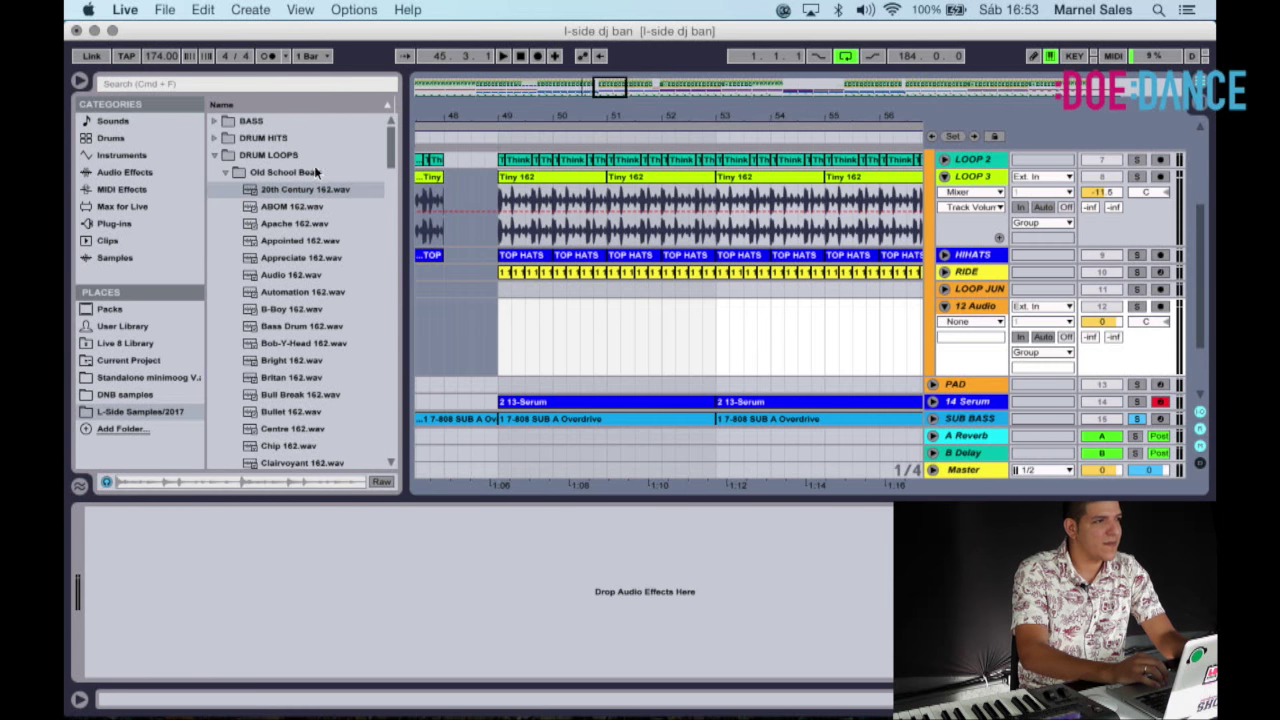
pyautogui.moveTo(281, 190)
pyautogui.mouseDown()
pyautogui.moveTo(571, 424)
pyautogui.moveTo(531, 351)
pyautogui.moveTo(359, 214)
pyautogui.moveTo(437, 289)
pyautogui.moveTo(377, 224)
pyautogui.mouseUp()
pyautogui.click(485, 289)
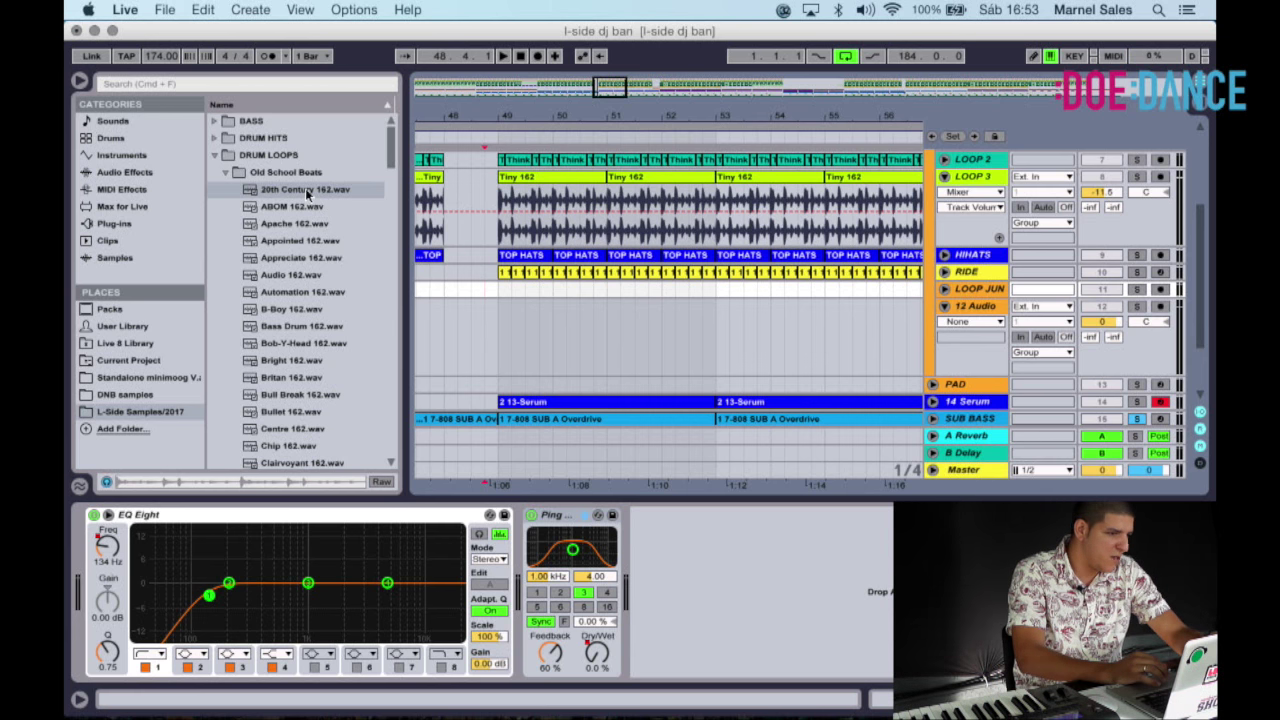
pyautogui.moveTo(307, 195); pyautogui.dragTo(503, 333)
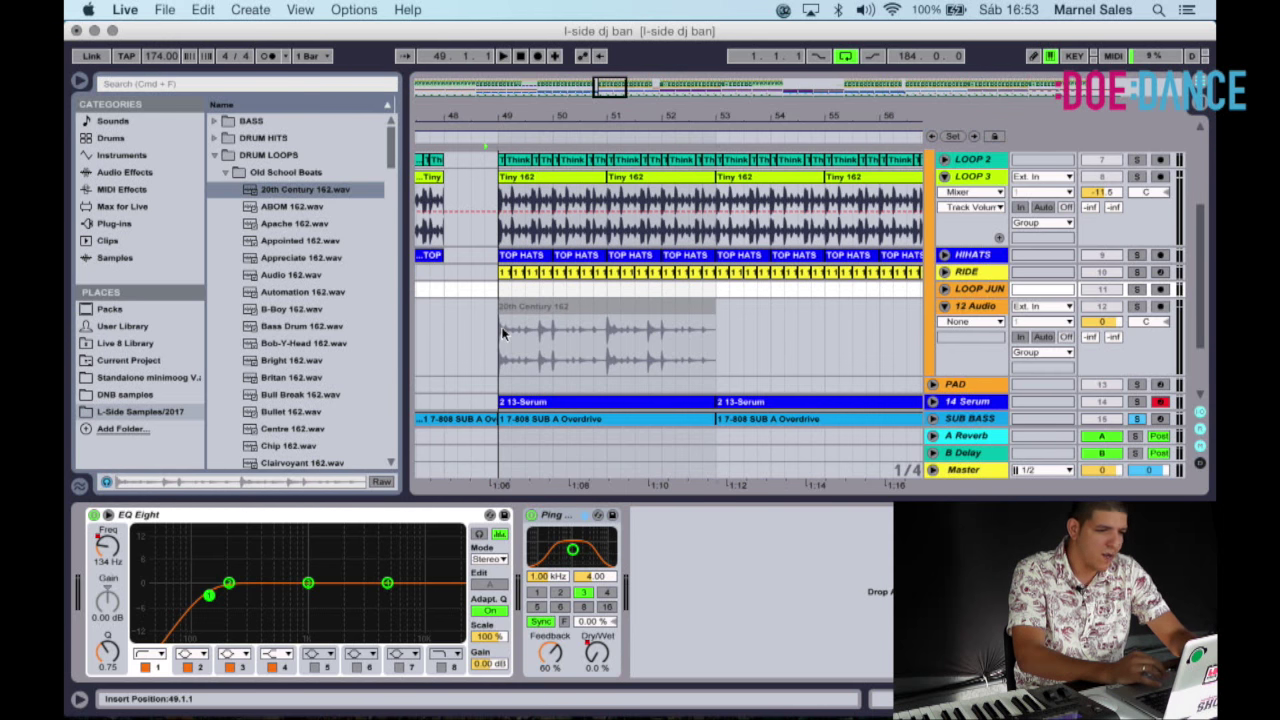
pyautogui.moveTo(503, 333); pyautogui.dragTo(261, 197)
pyautogui.click(233, 176)
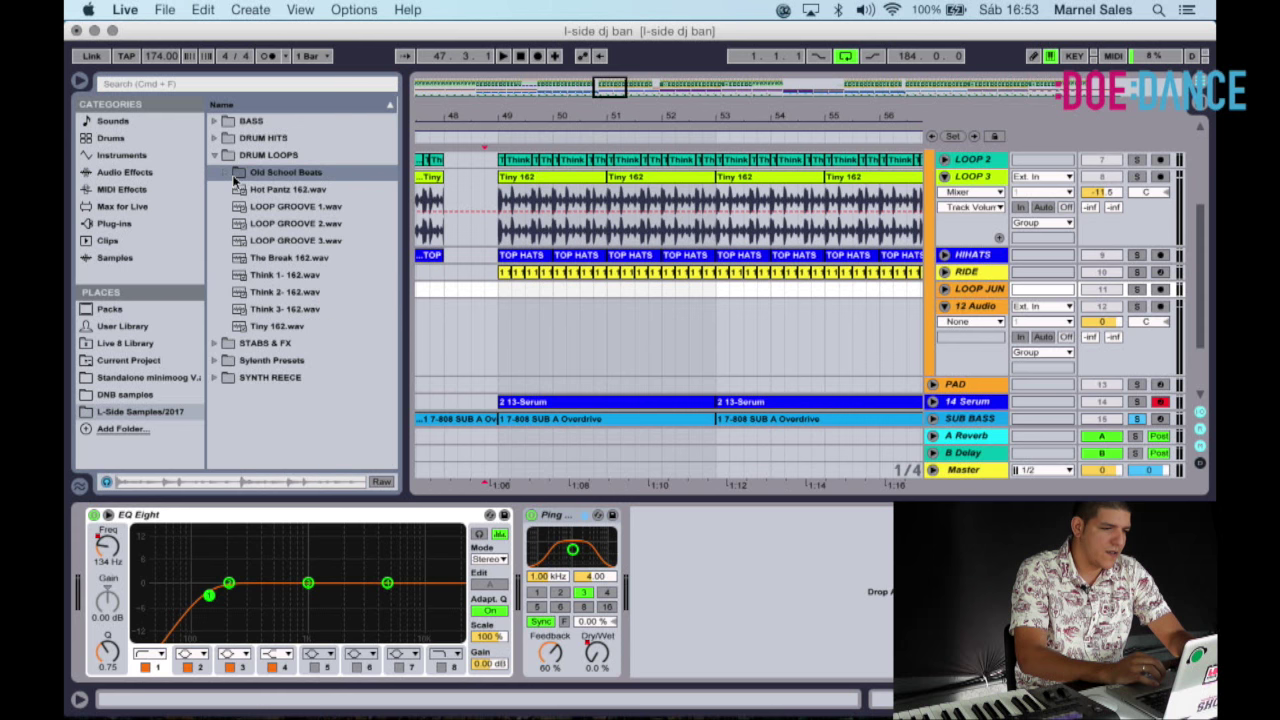
# Load the Operator instrument onto a new MIDI track and solo that track.
pyautogui.click(123, 173)
pyautogui.click(123, 159)
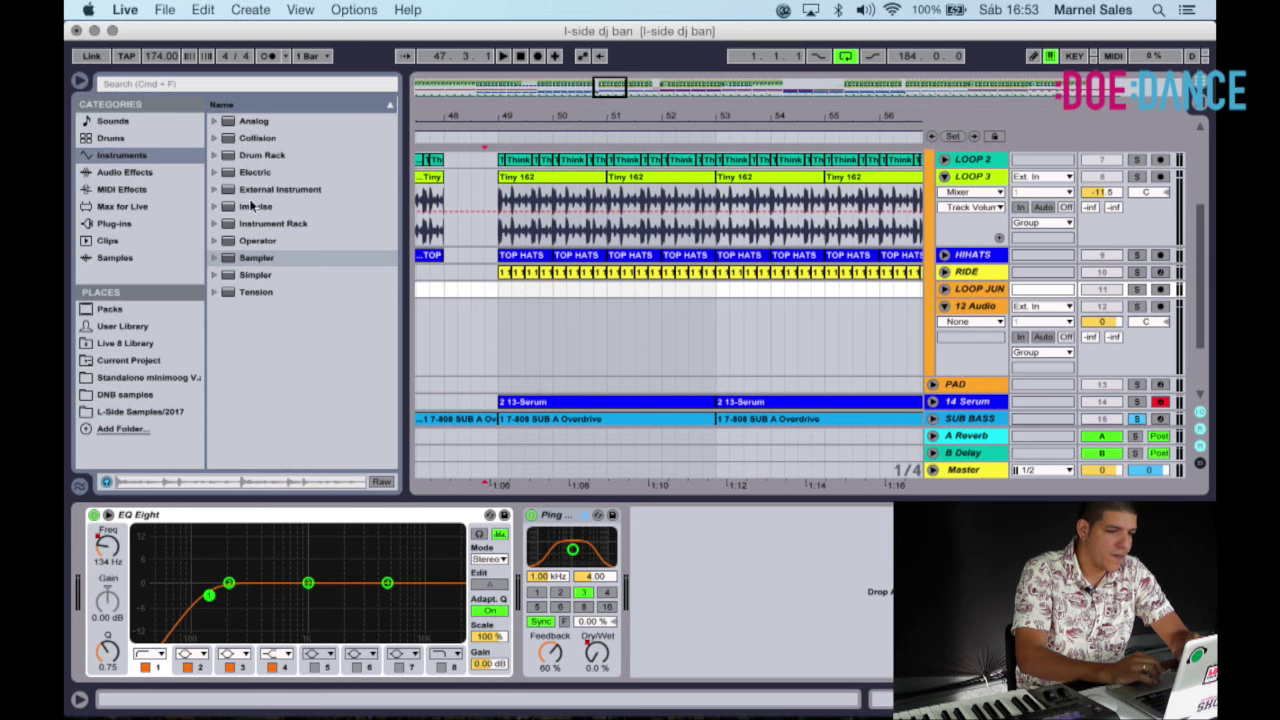
pyautogui.click(276, 243)
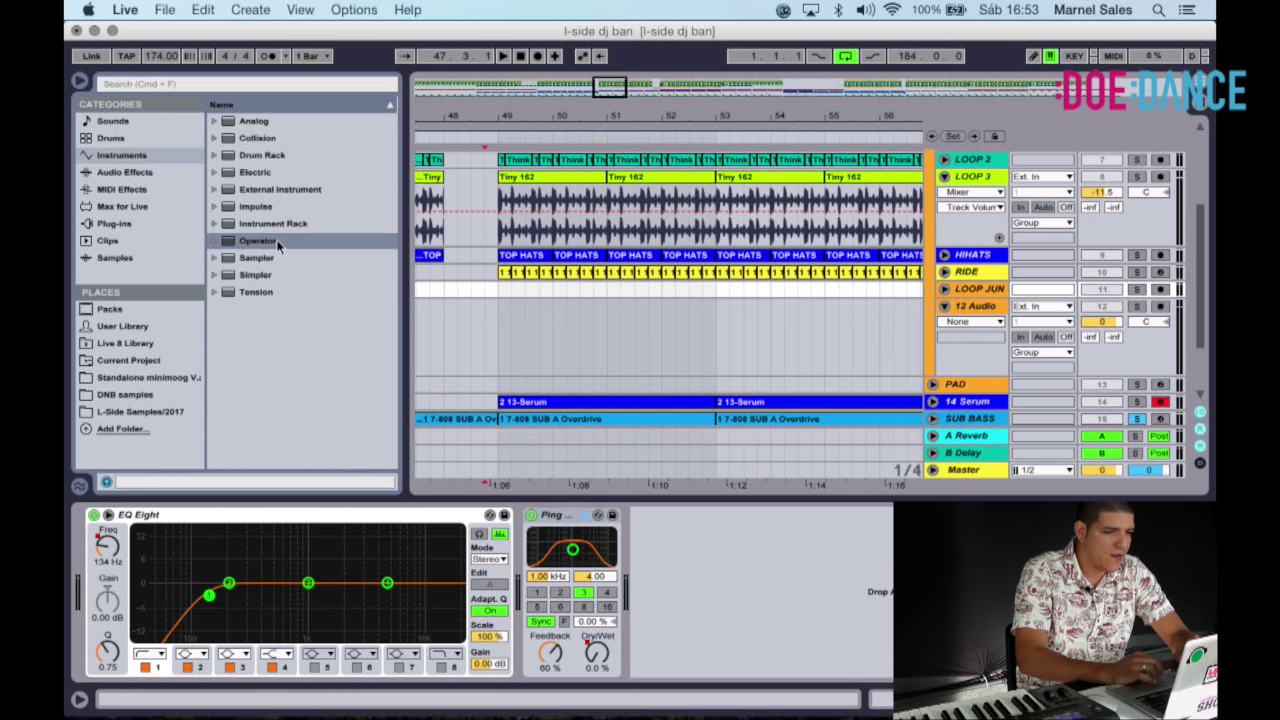
pyautogui.doubleClick(279, 244)
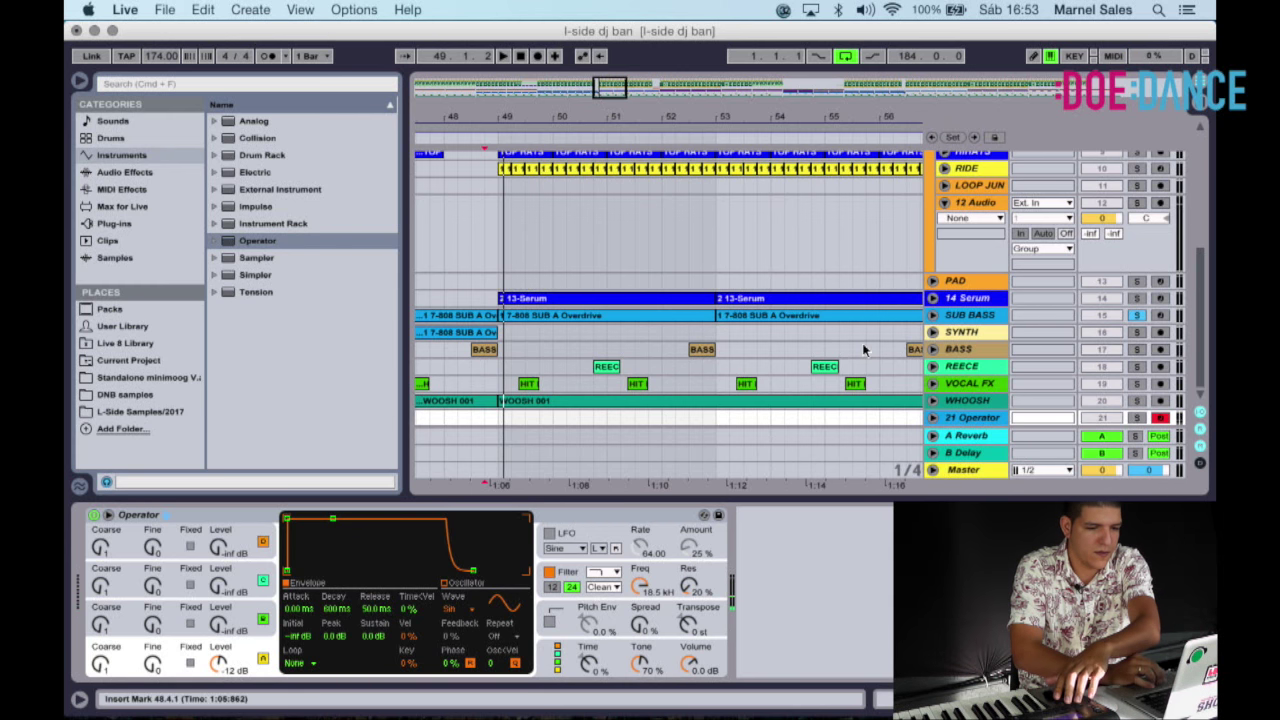
pyautogui.scroll(-1, 863, 349)
pyautogui.click(1136, 417)
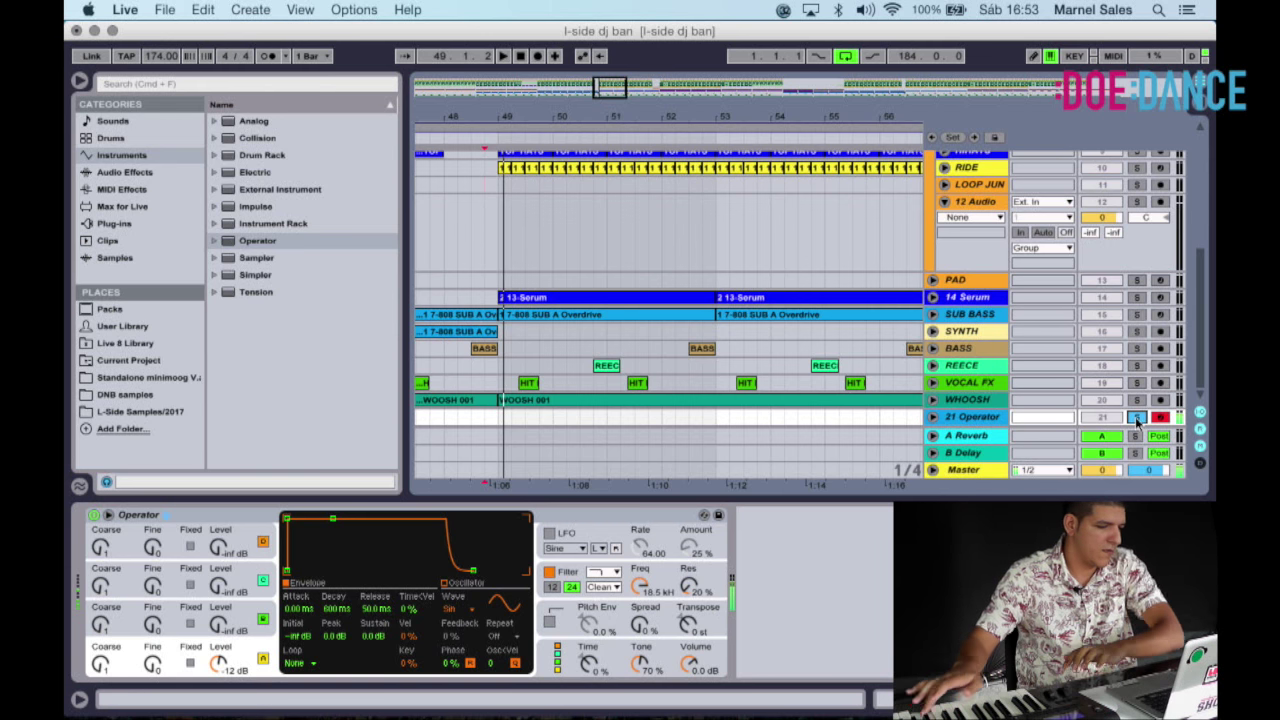
# Replace the Operator instrument on the soloed MIDI track with the Hip-Hop Sub Bass.adg preset from Operator's Bass folder.
pyautogui.click(247, 516)
pyautogui.press('Delete')
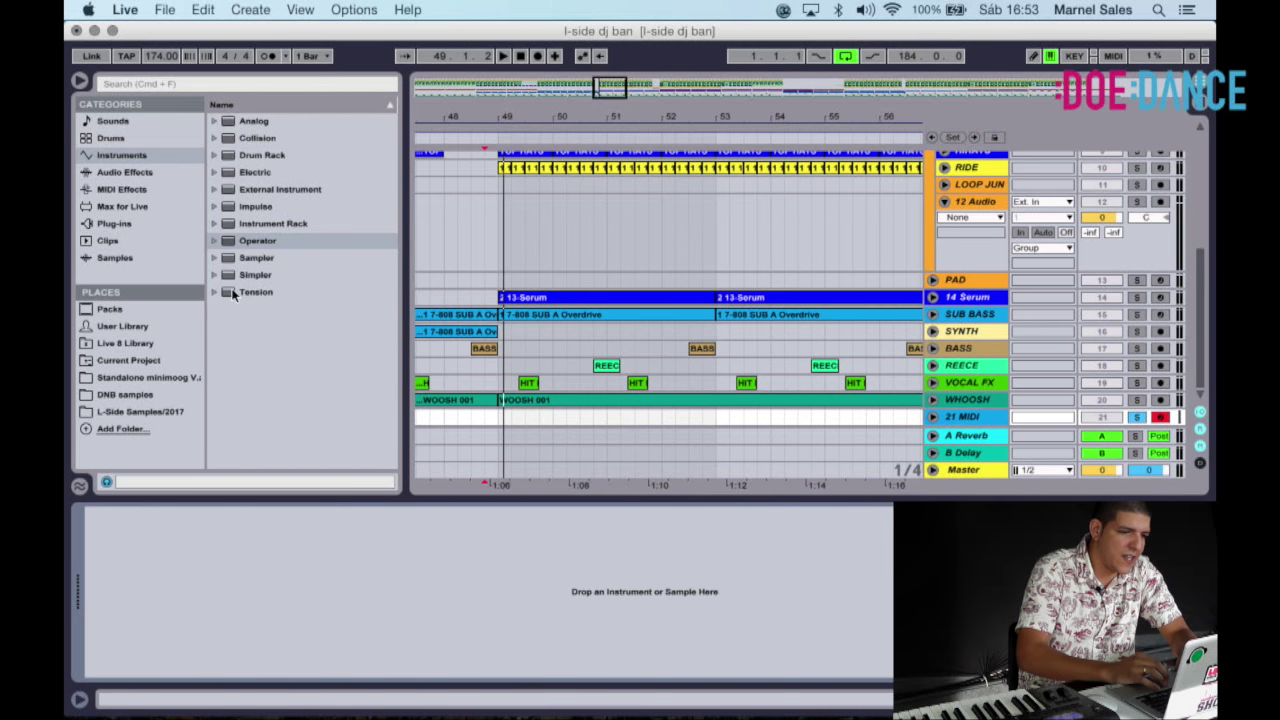
pyautogui.click(215, 241)
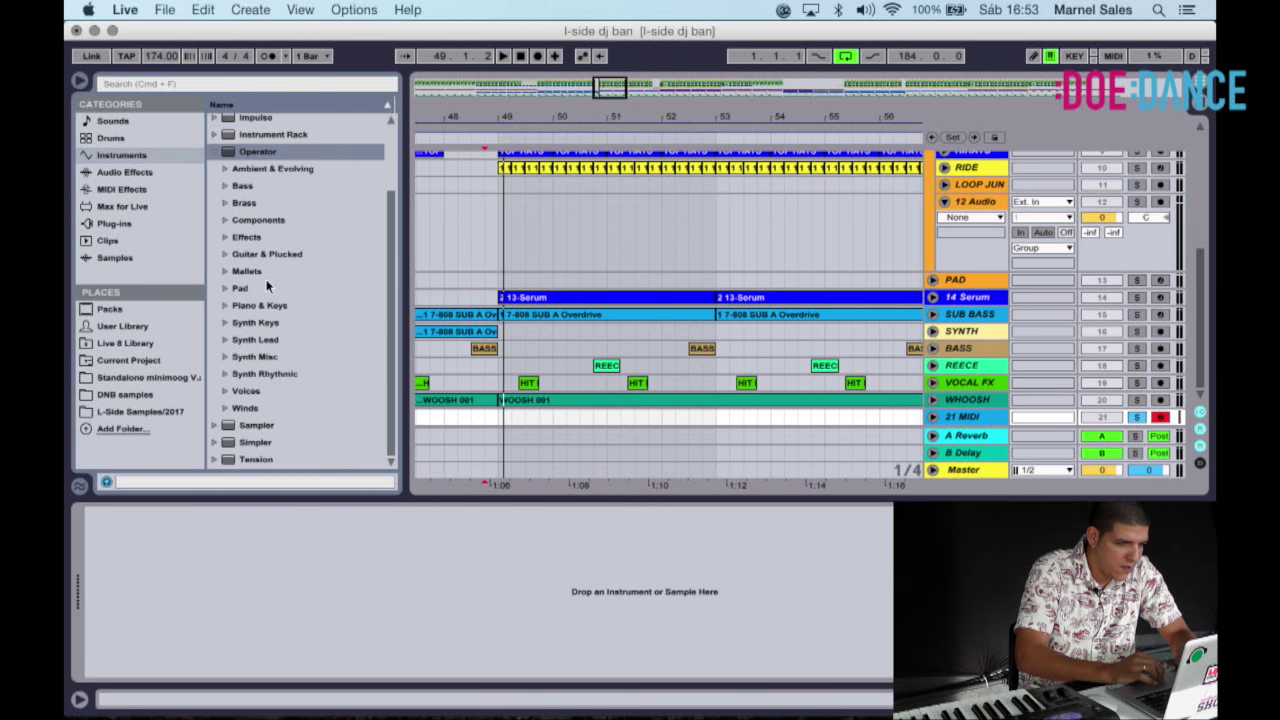
pyautogui.click(226, 222)
pyautogui.scroll(-6, 226, 225)
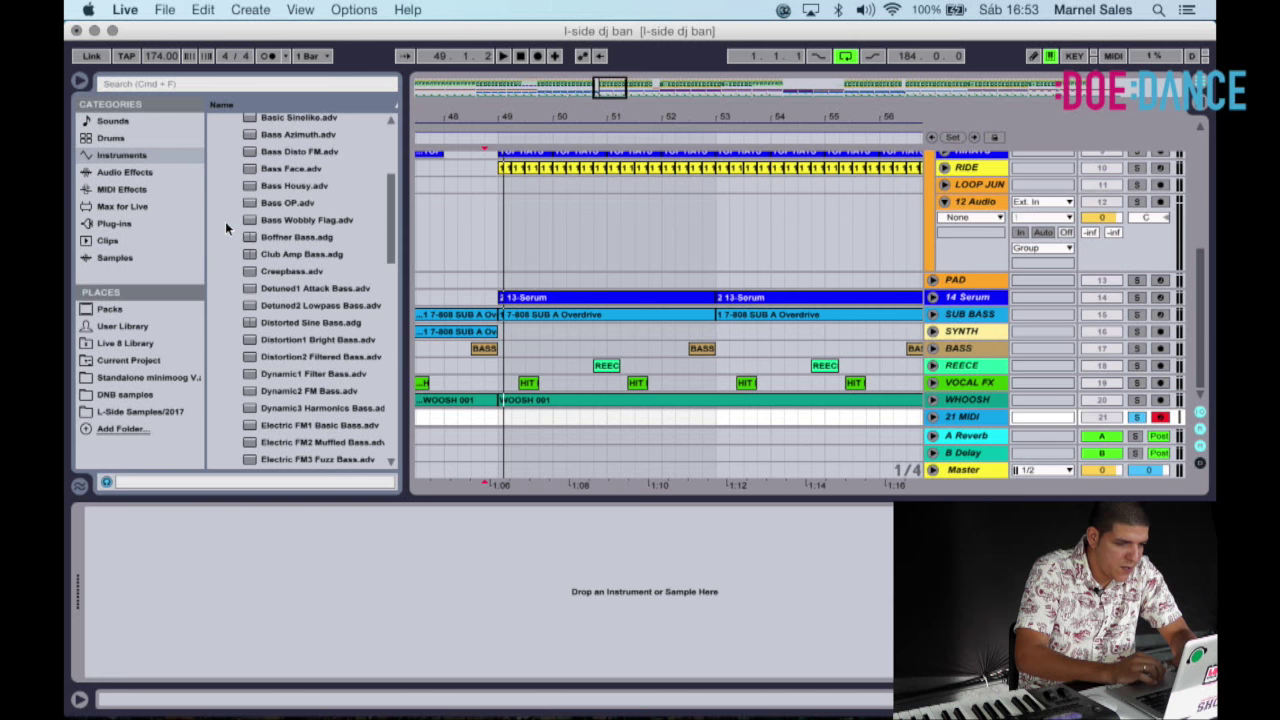
pyautogui.scroll(-2, 225, 221)
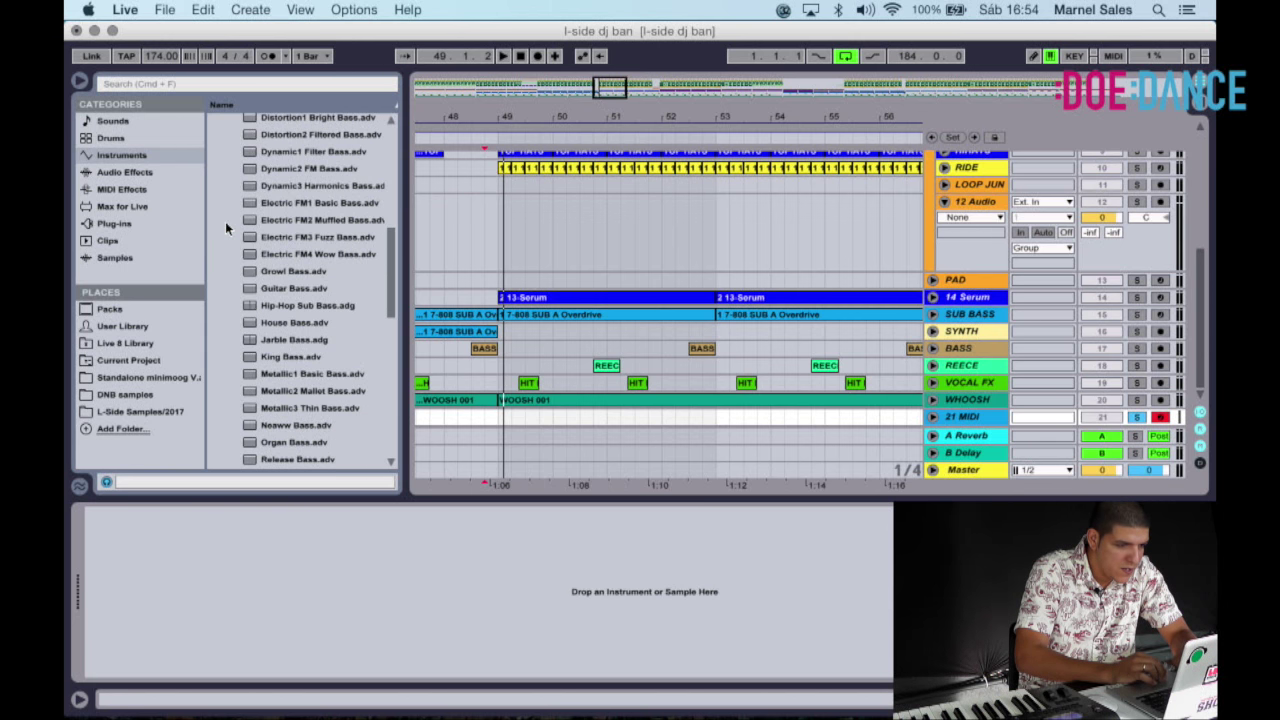
pyautogui.click(285, 310)
pyautogui.moveTo(285, 313); pyautogui.dragTo(336, 561)
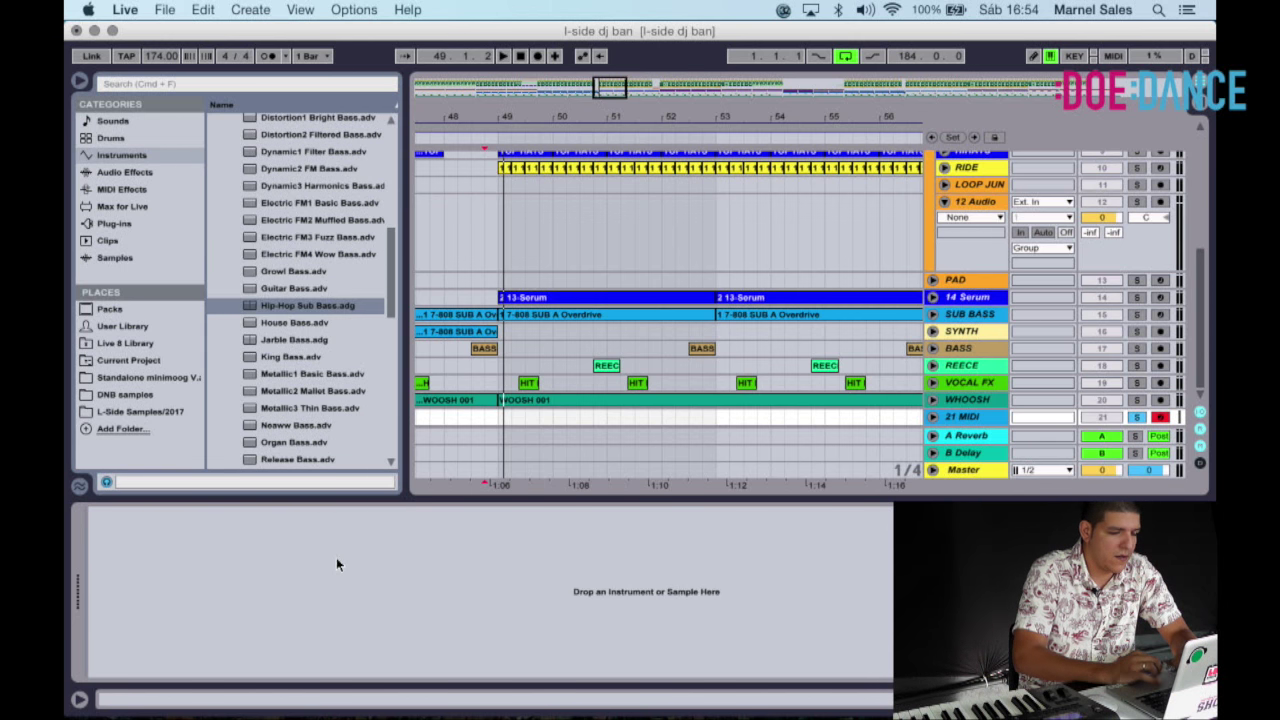
pyautogui.doubleClick(315, 304)
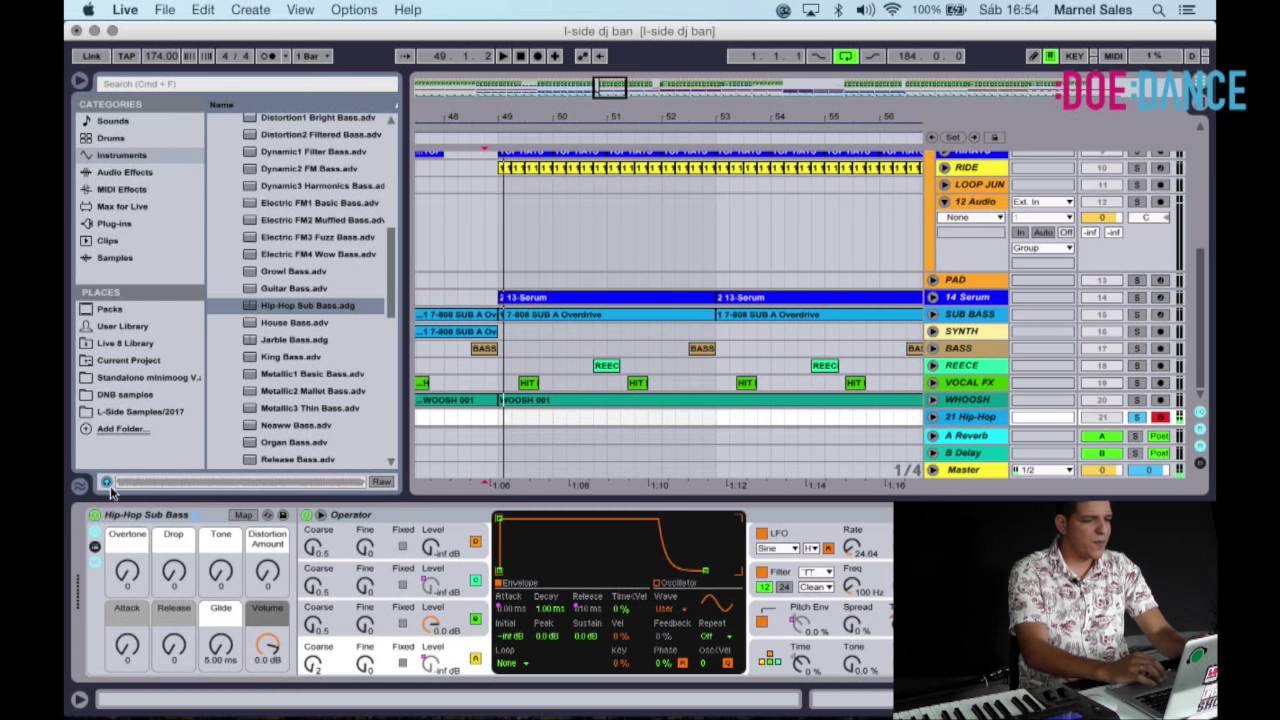
# Remove the instrument from the soloed MIDI track and collapse Operator's Bass preset folder.
pyautogui.click(122, 517)
pyautogui.press('Delete')
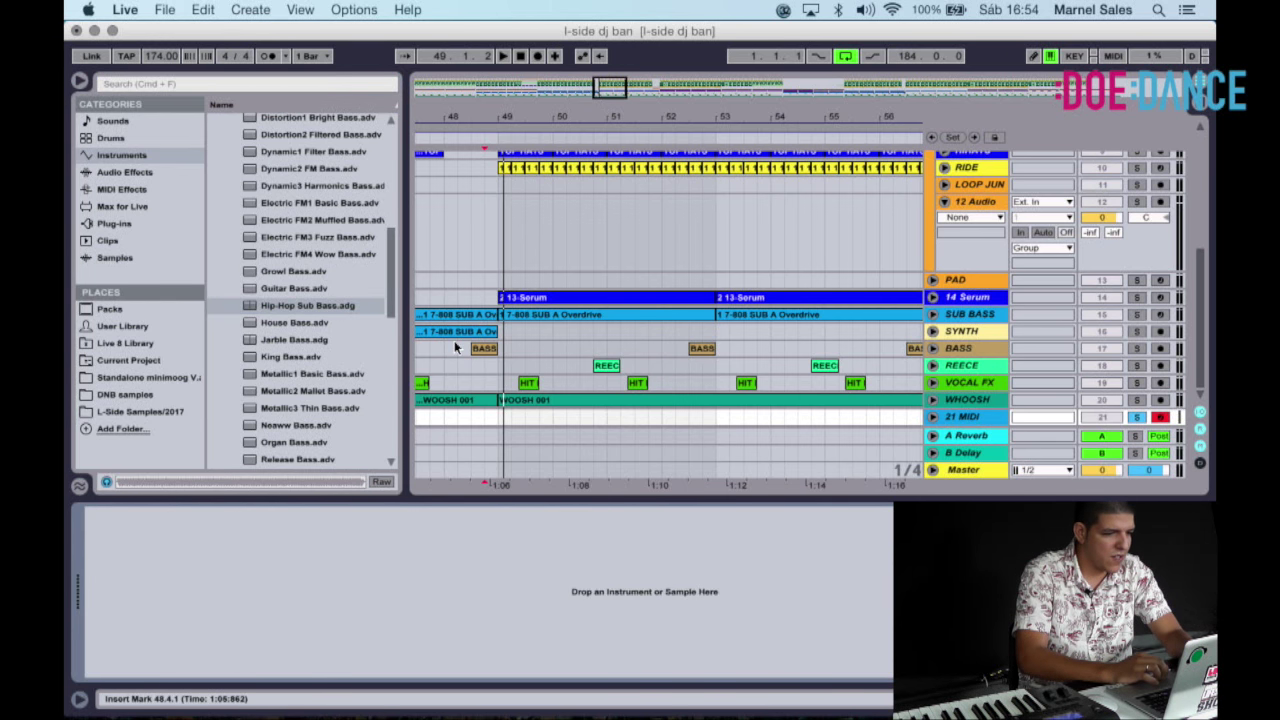
pyautogui.scroll(5, 329, 322)
pyautogui.click(225, 134)
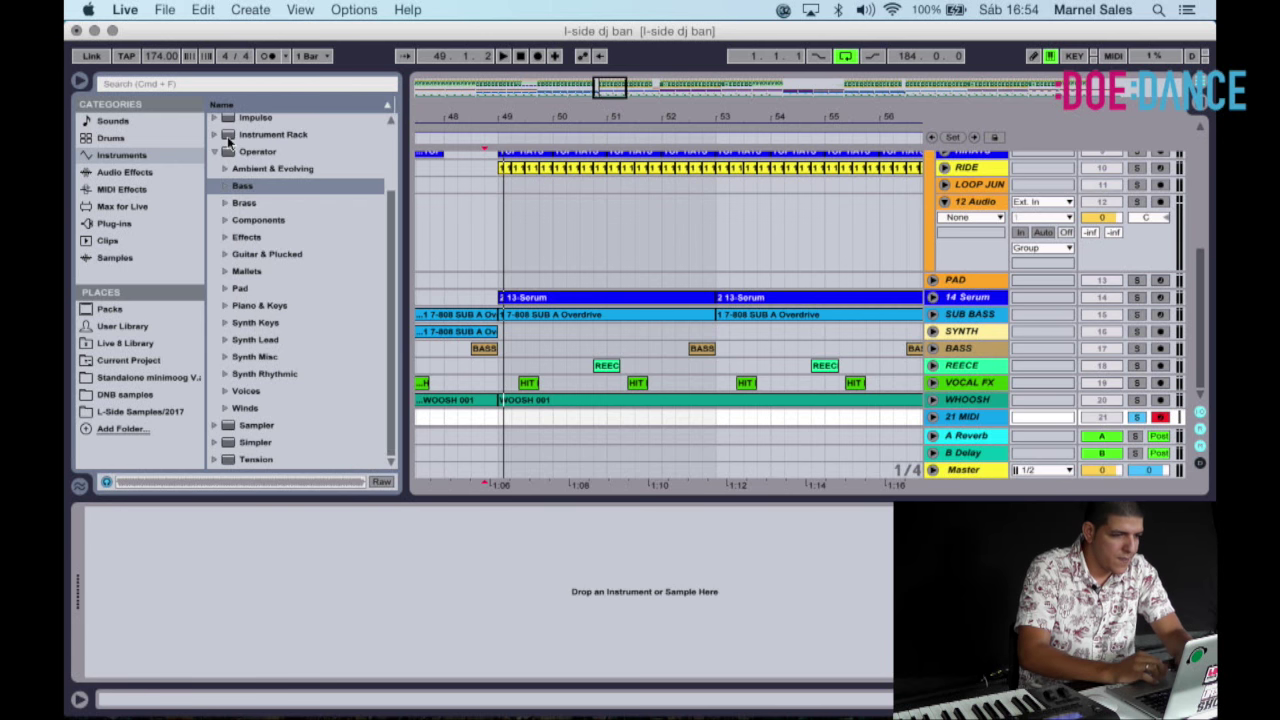
pyautogui.scroll(5, 440, 214)
pyautogui.hscroll(-3, 440, 214)
pyautogui.scroll(-3, 441, 216)
pyautogui.scroll(-1, 440, 213)
pyautogui.hscroll(3, 440, 213)
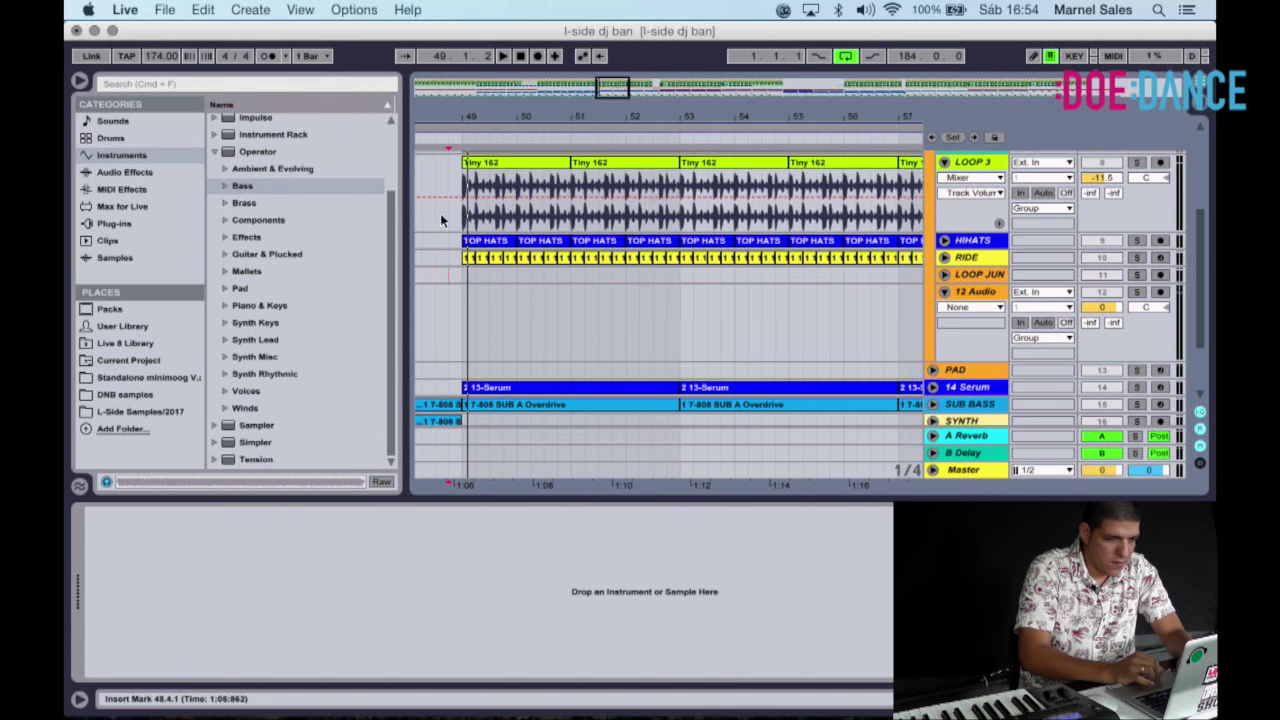
# In the L-Side Samples/2017 folder, preview the Hot Pantz 162.wav loop and expand Old School Beats inside DRUM LOOPS.
pyautogui.click(141, 396)
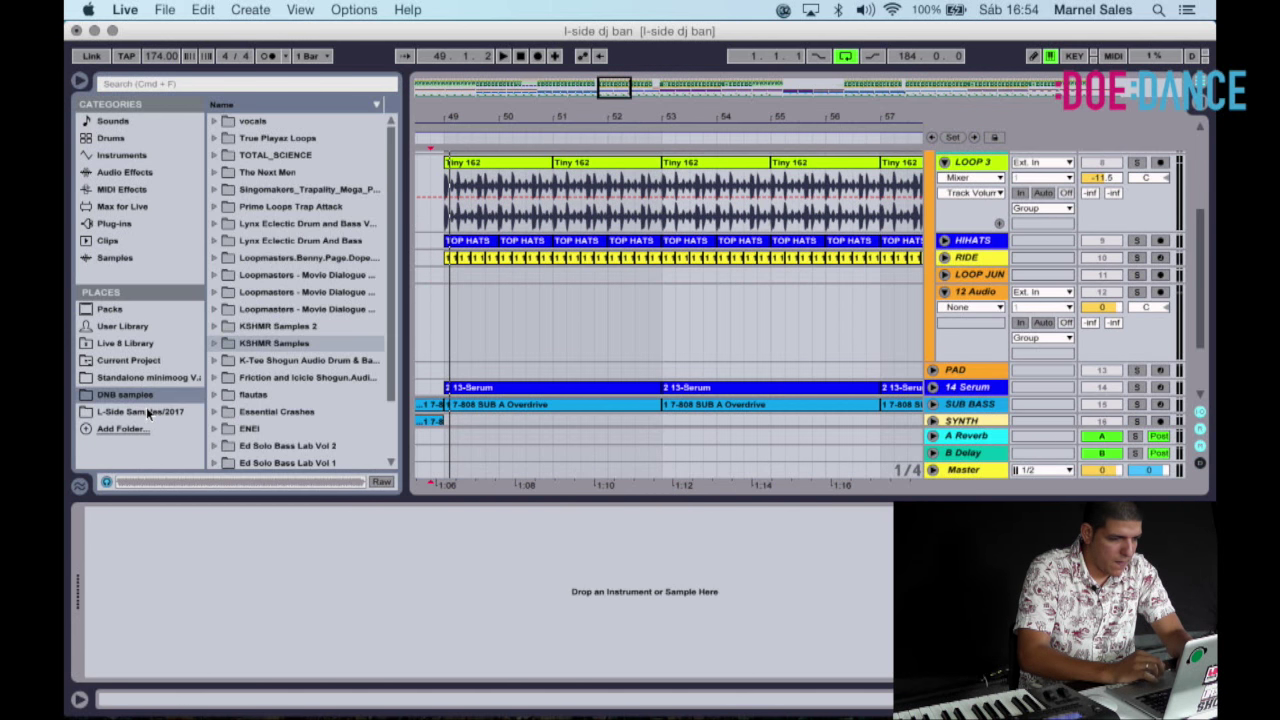
pyautogui.click(155, 410)
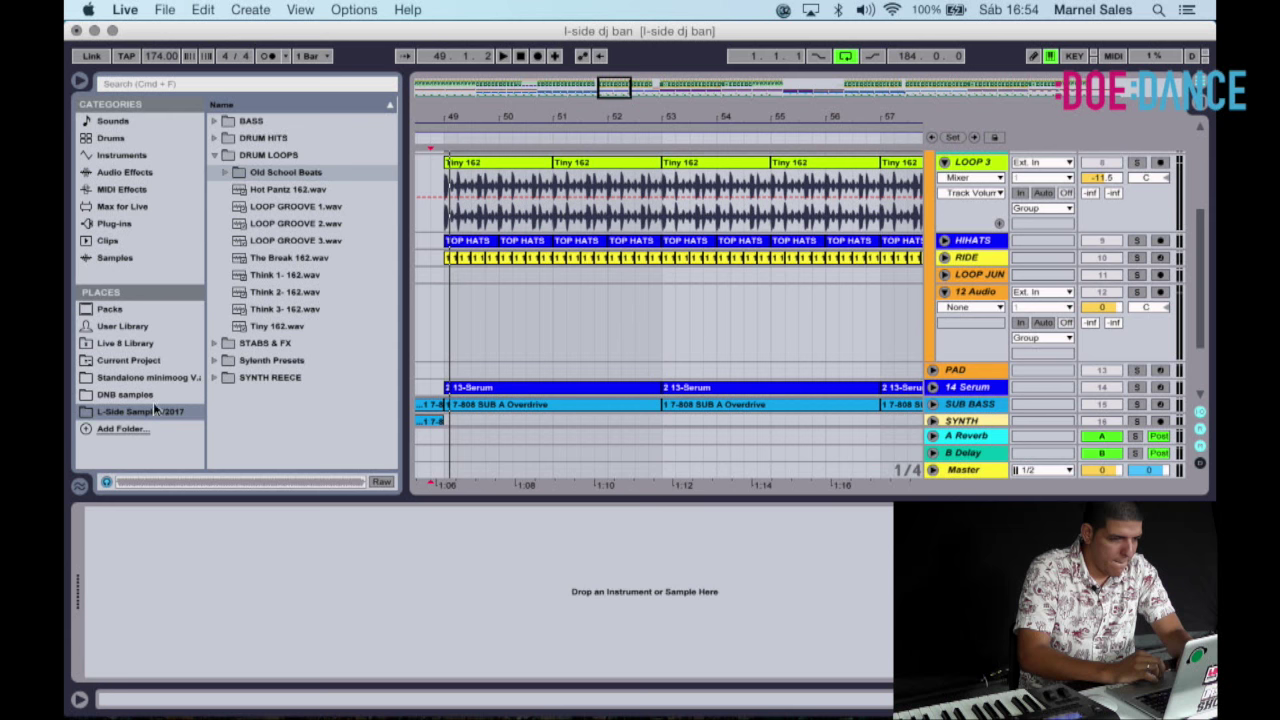
pyautogui.click(278, 194)
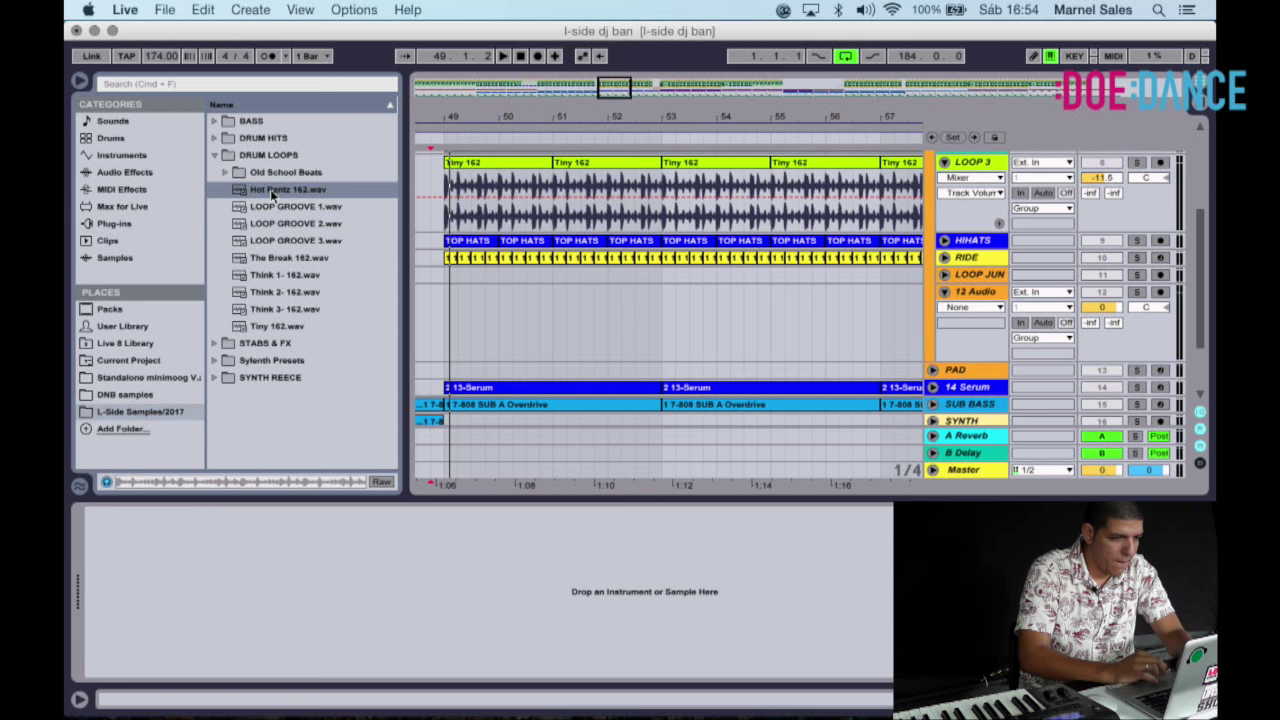
pyautogui.moveTo(270, 189); pyautogui.dragTo(233, 176)
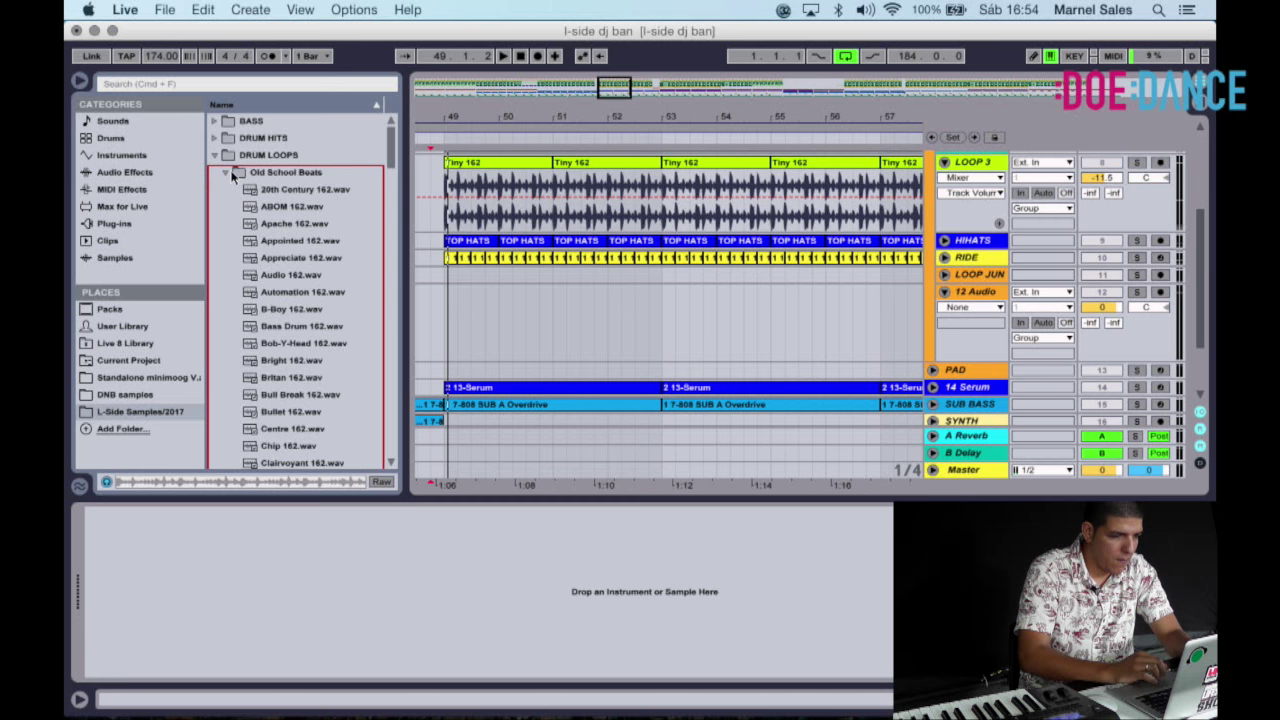
pyautogui.click(216, 160)
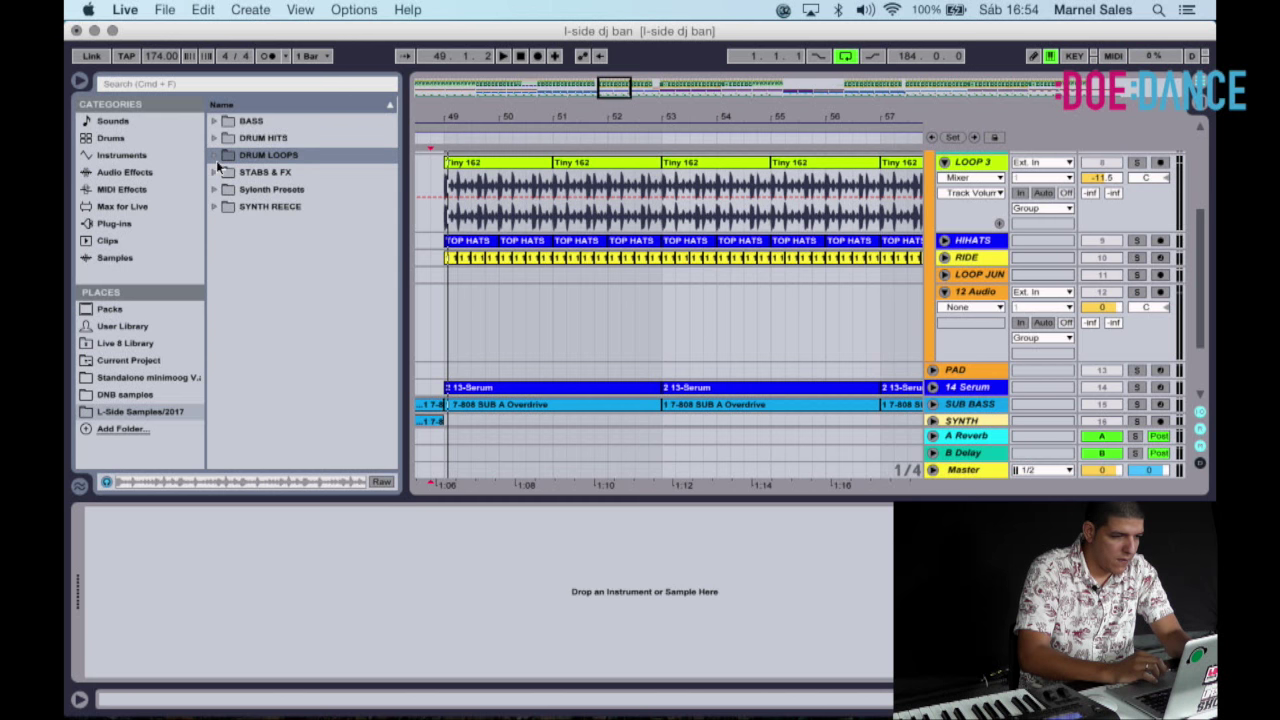
pyautogui.click(216, 160)
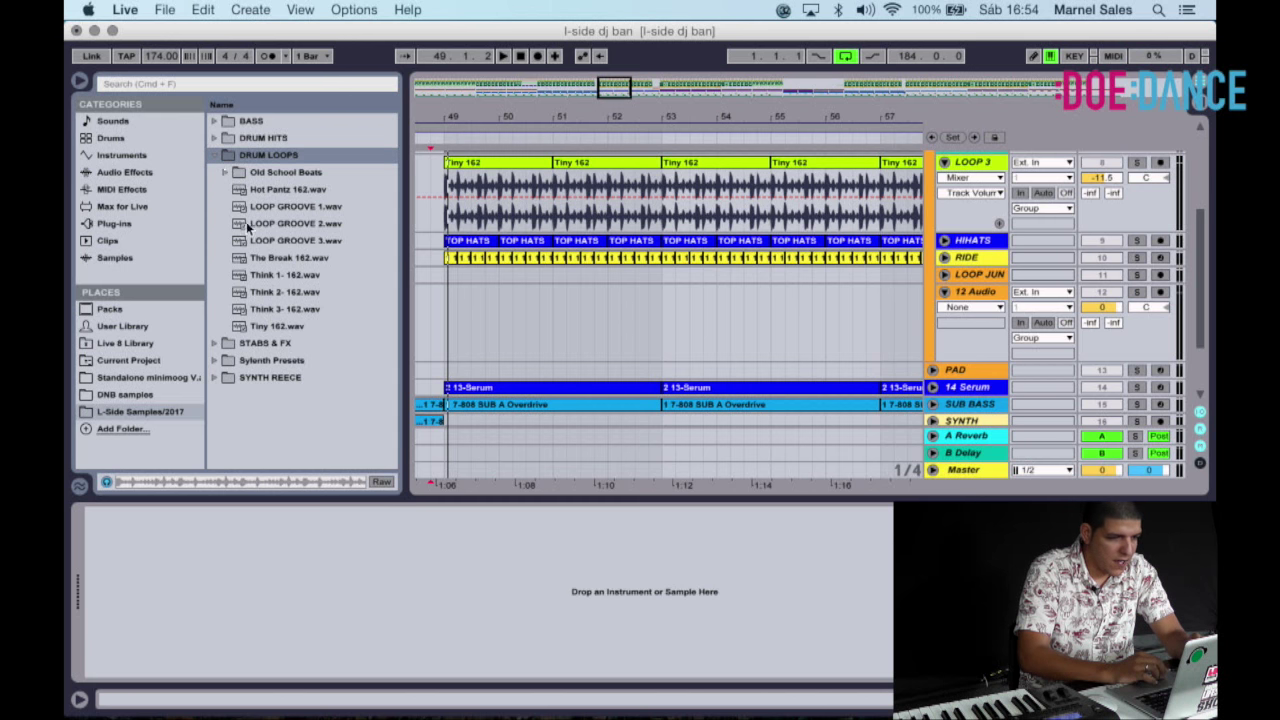
pyautogui.click(227, 171)
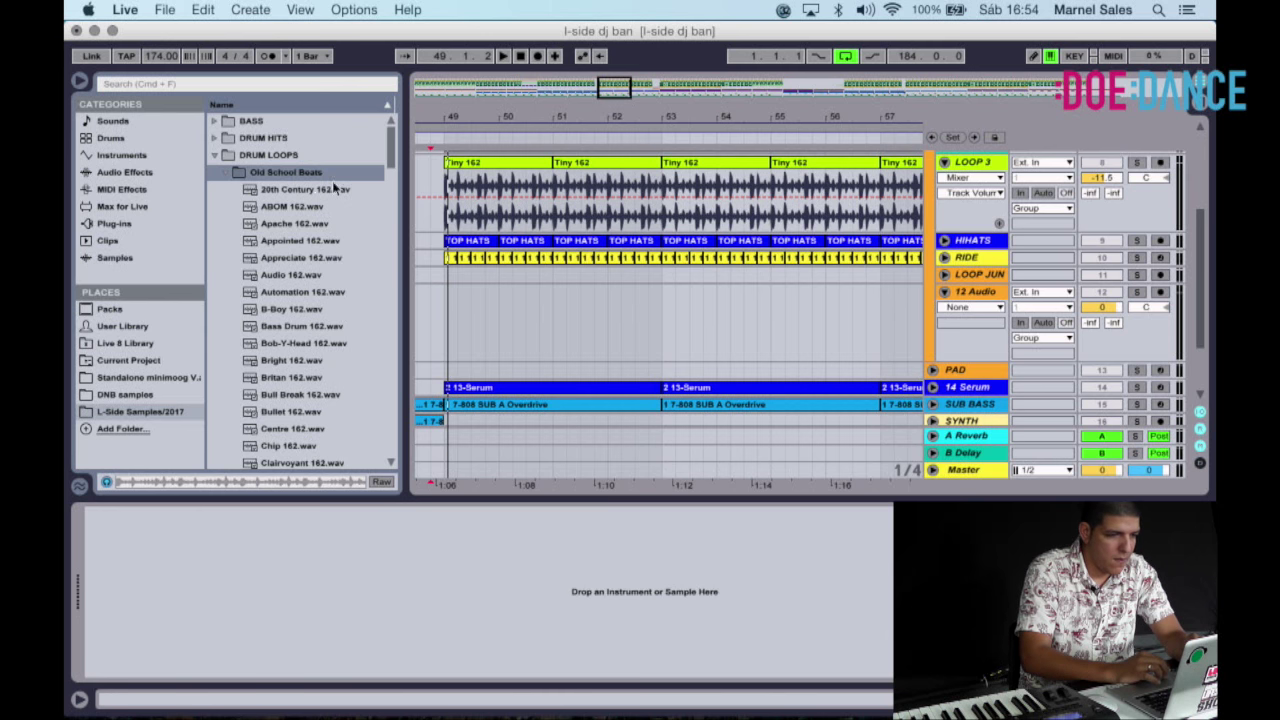
# Load the 20th Century 162.wav loop as a sampler on the empty MIDI track and delete that device.
pyautogui.doubleClick(270, 190)
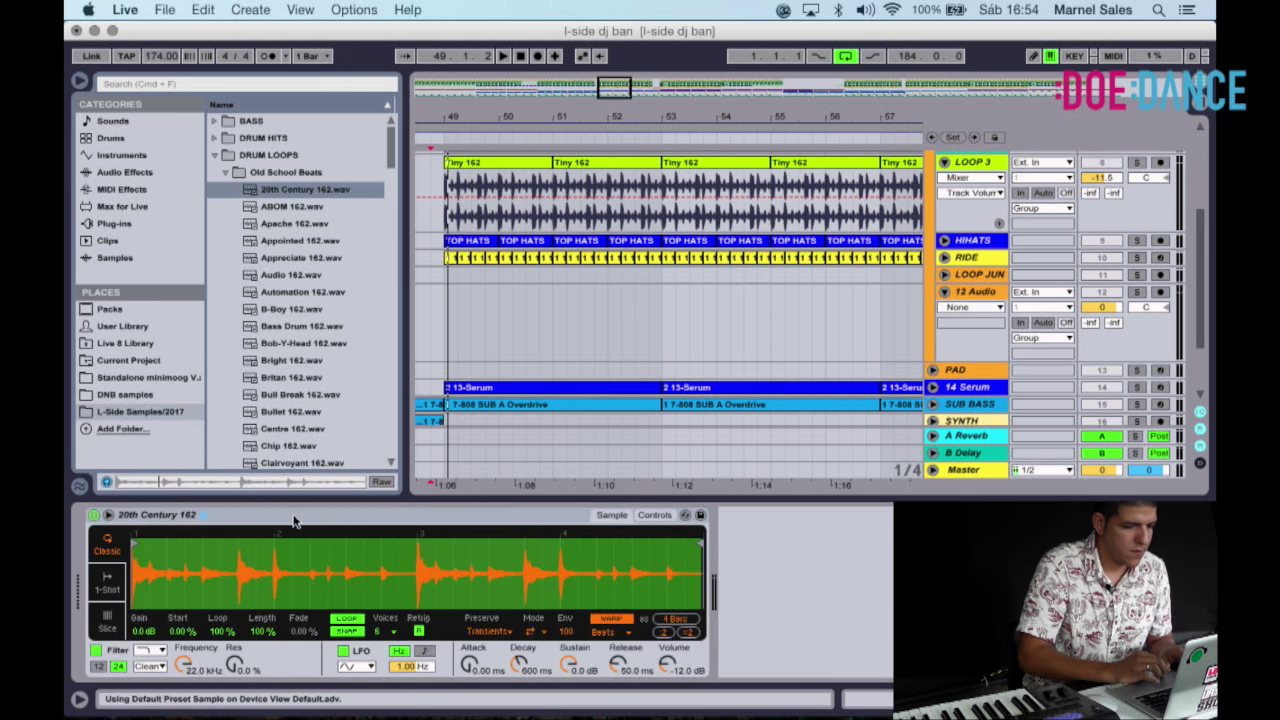
pyautogui.press('Delete')
pyautogui.moveTo(297, 191); pyautogui.dragTo(301, 520)
pyautogui.click(302, 519)
pyautogui.press('Delete')
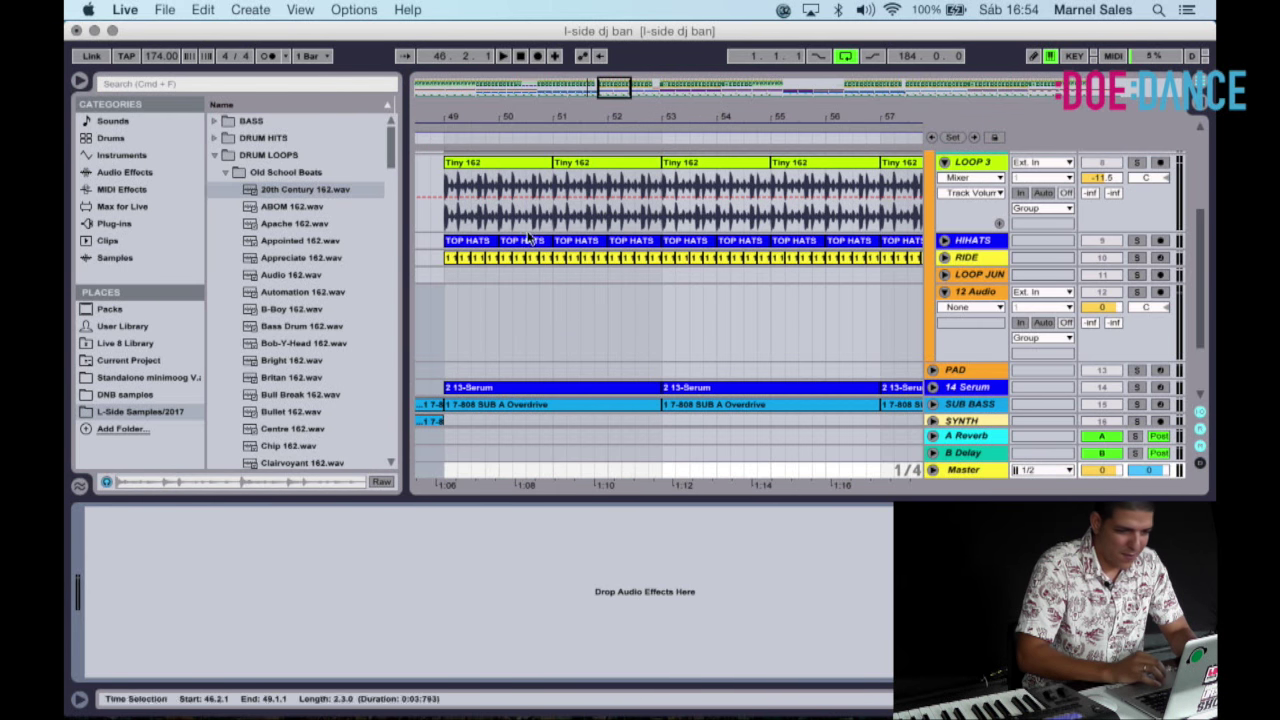
# Preview the 20th Century 162.wav loop and collapse the Operator folder among the instruments.
pyautogui.click(302, 195)
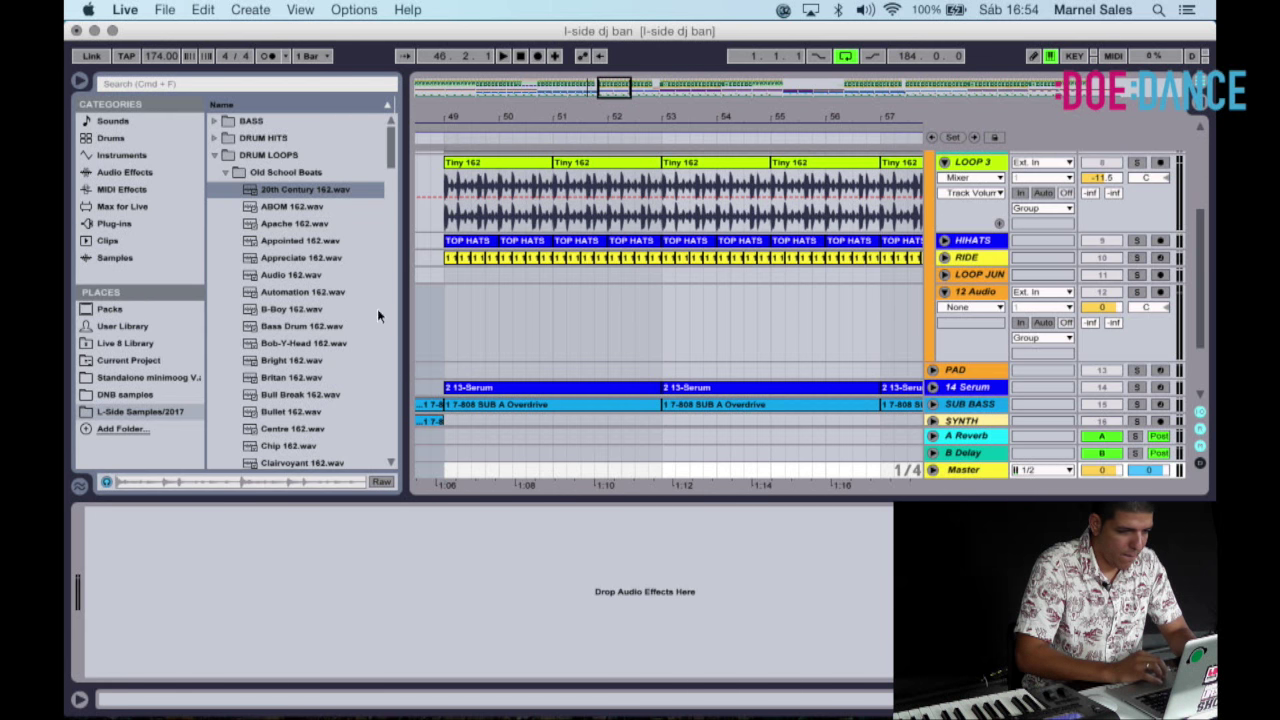
pyautogui.click(124, 172)
pyautogui.click(122, 155)
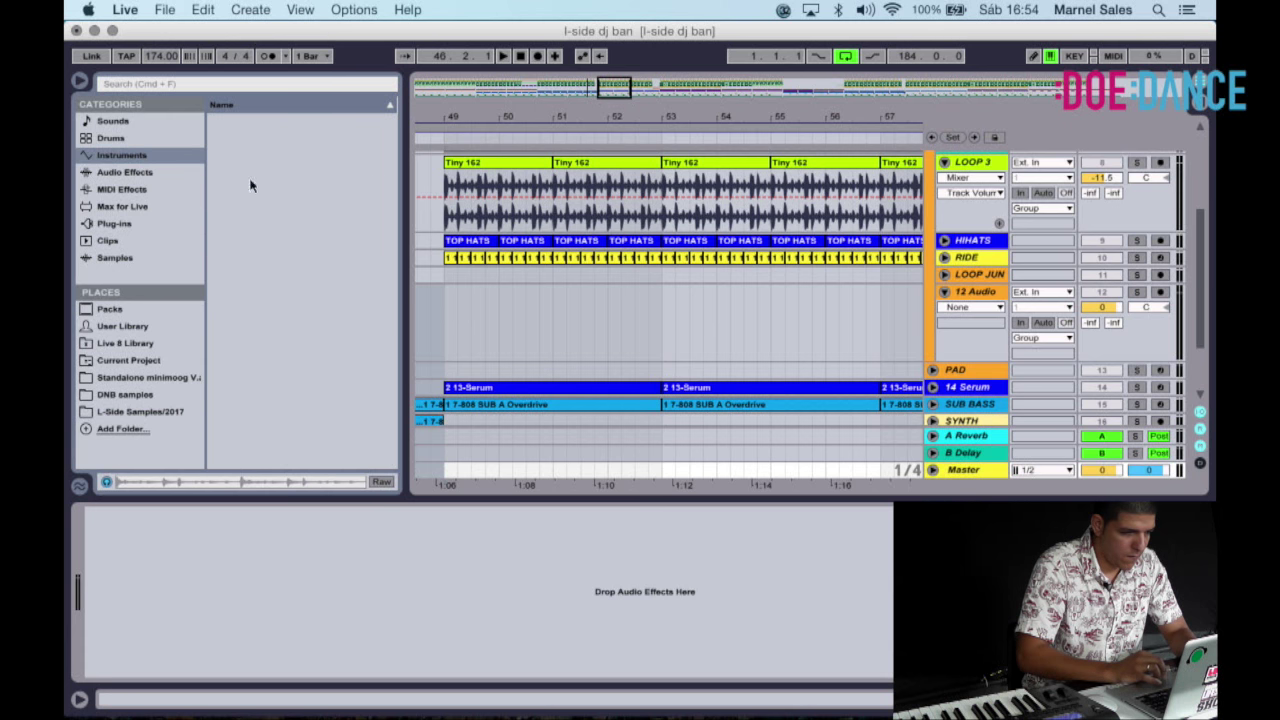
pyautogui.click(220, 242)
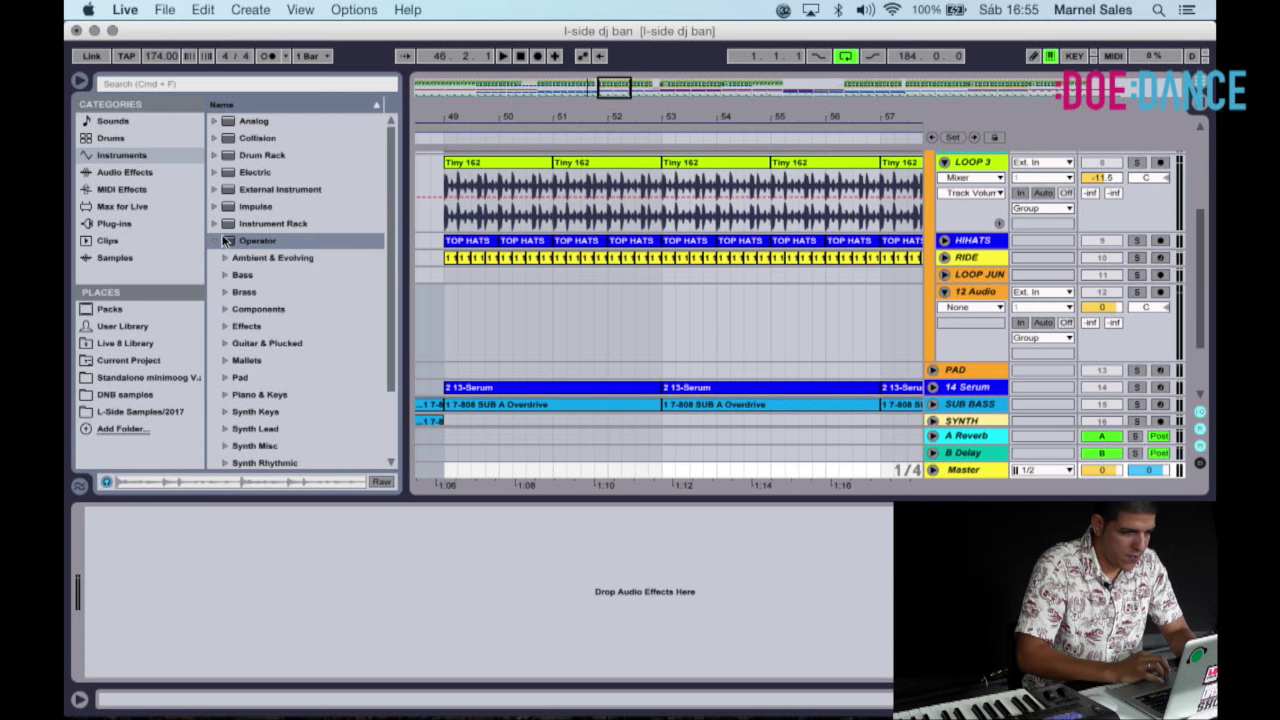
# Insert a MIDI track below LOOP JUN and load 20th Century 162.wav from Old School Beats onto it.
pyautogui.click(970, 278)
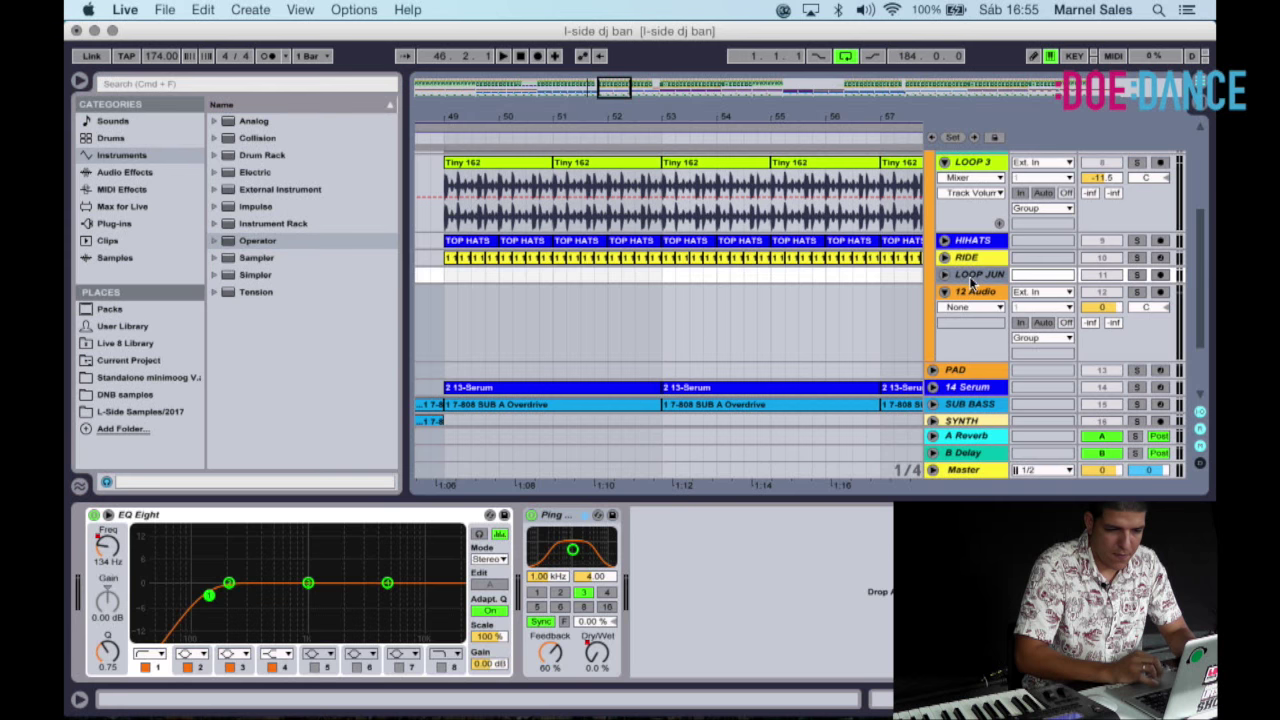
pyautogui.rightClick(970, 284)
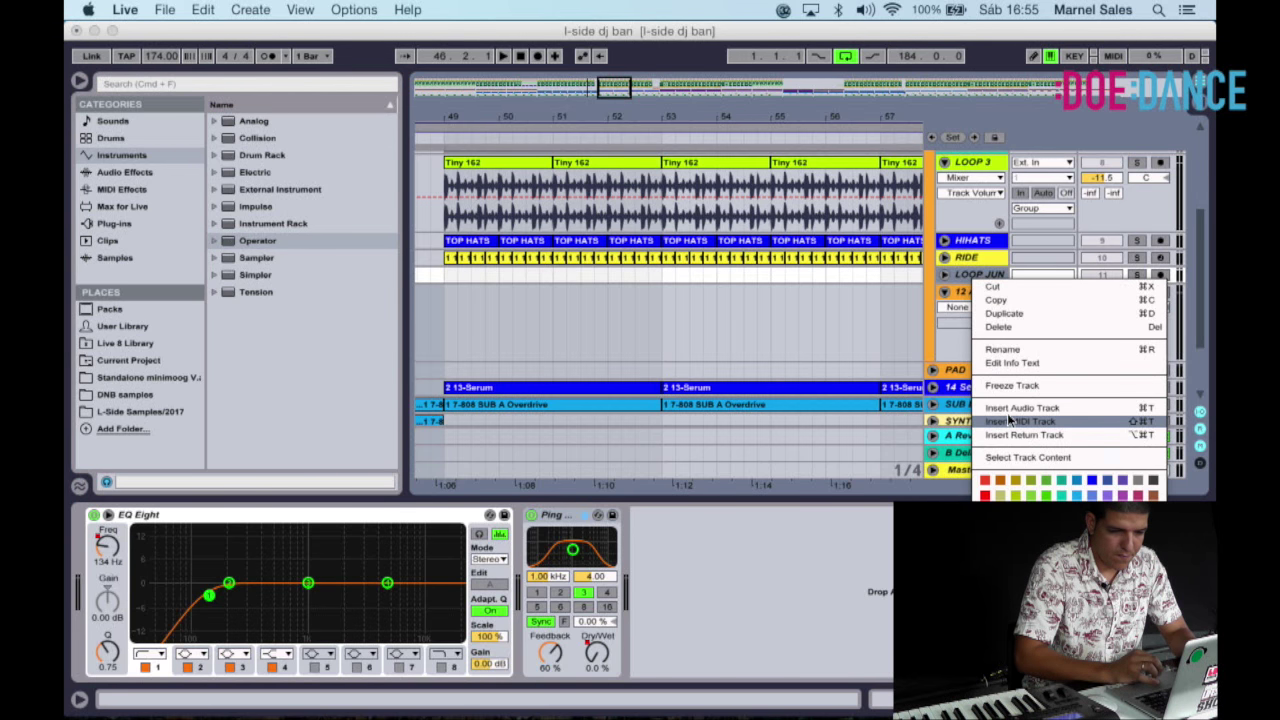
pyautogui.click(1010, 421)
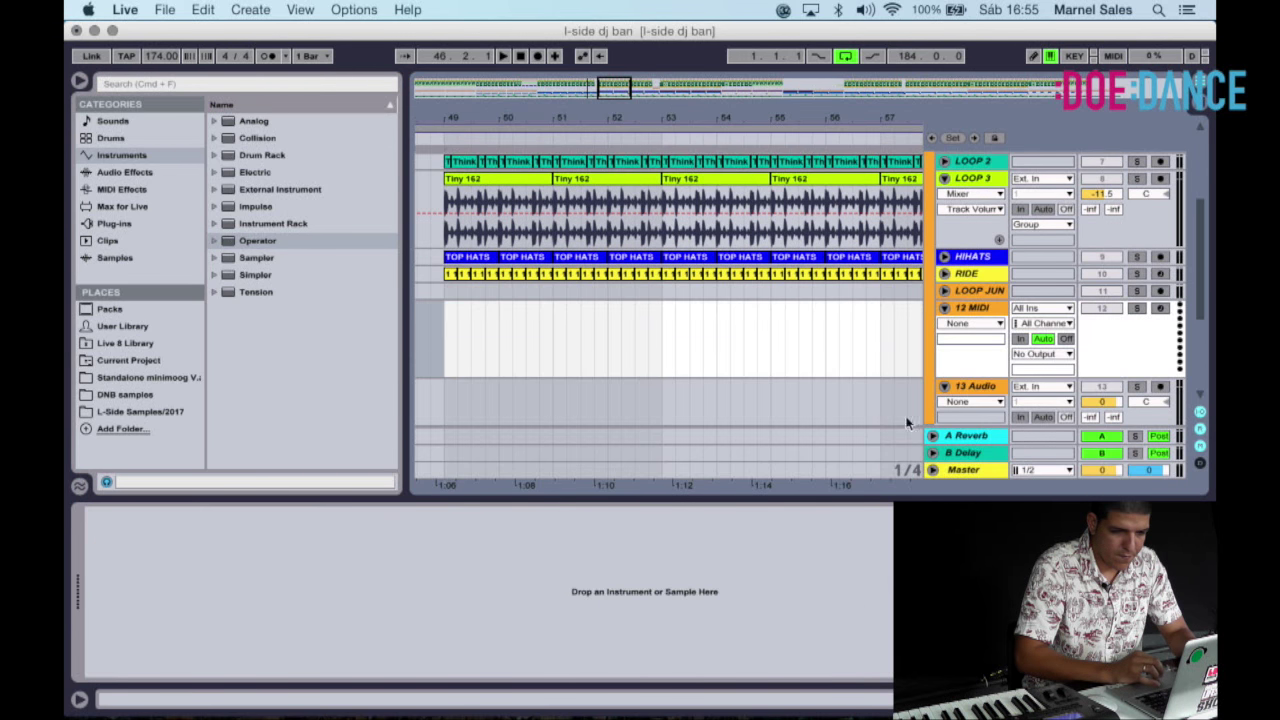
pyautogui.click(163, 412)
pyautogui.doubleClick(311, 191)
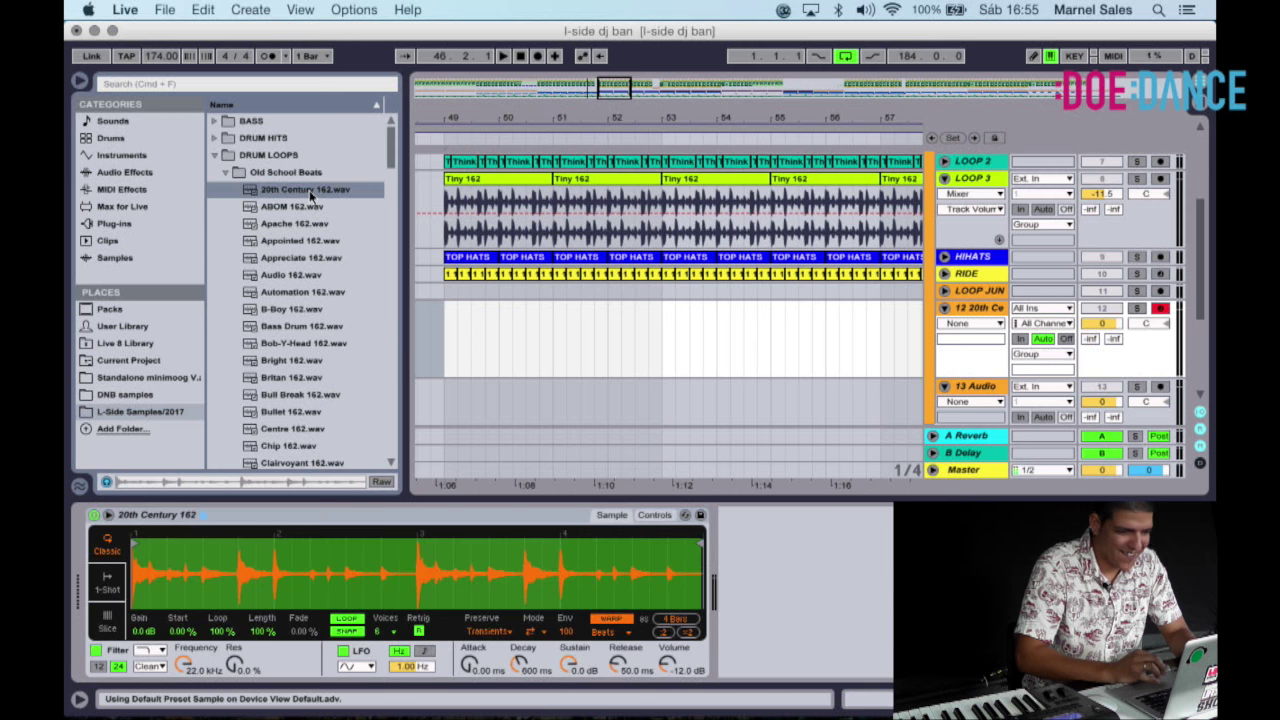
# Solo the 20th Century 162 track after starting playback and set its sampler volume to 0.00 dB.
pyautogui.press('space')
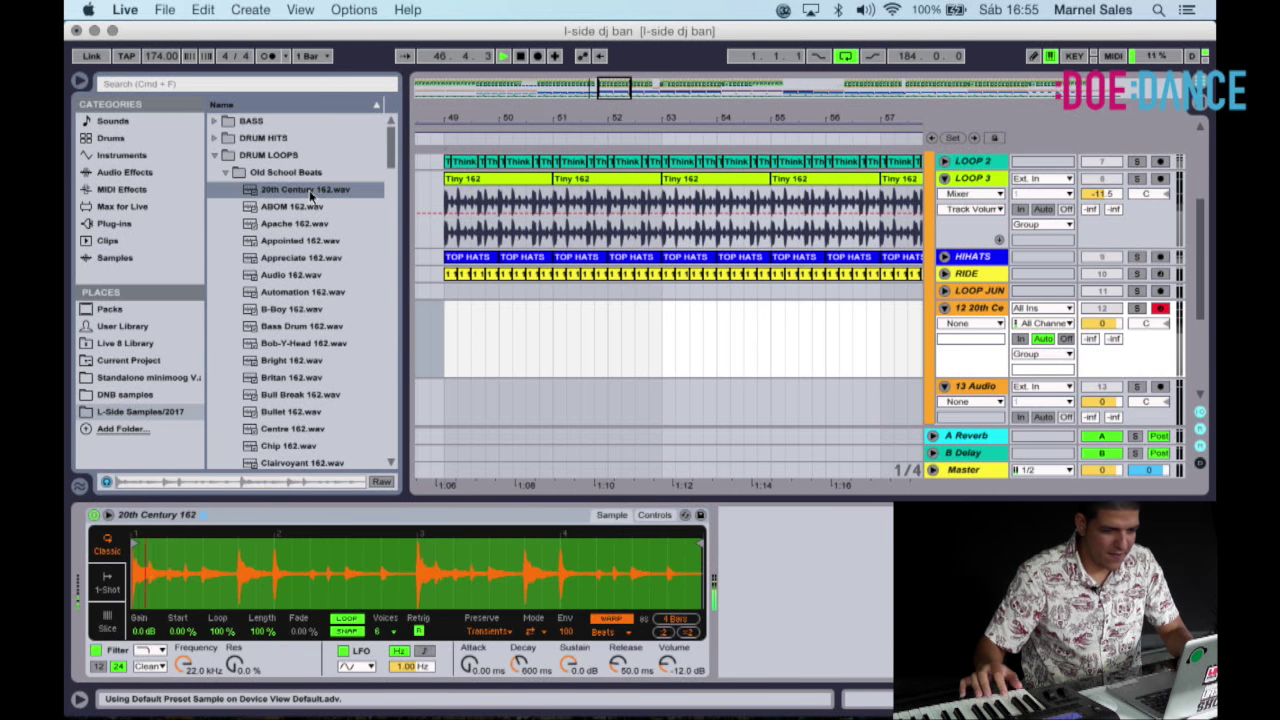
pyautogui.click(1137, 309)
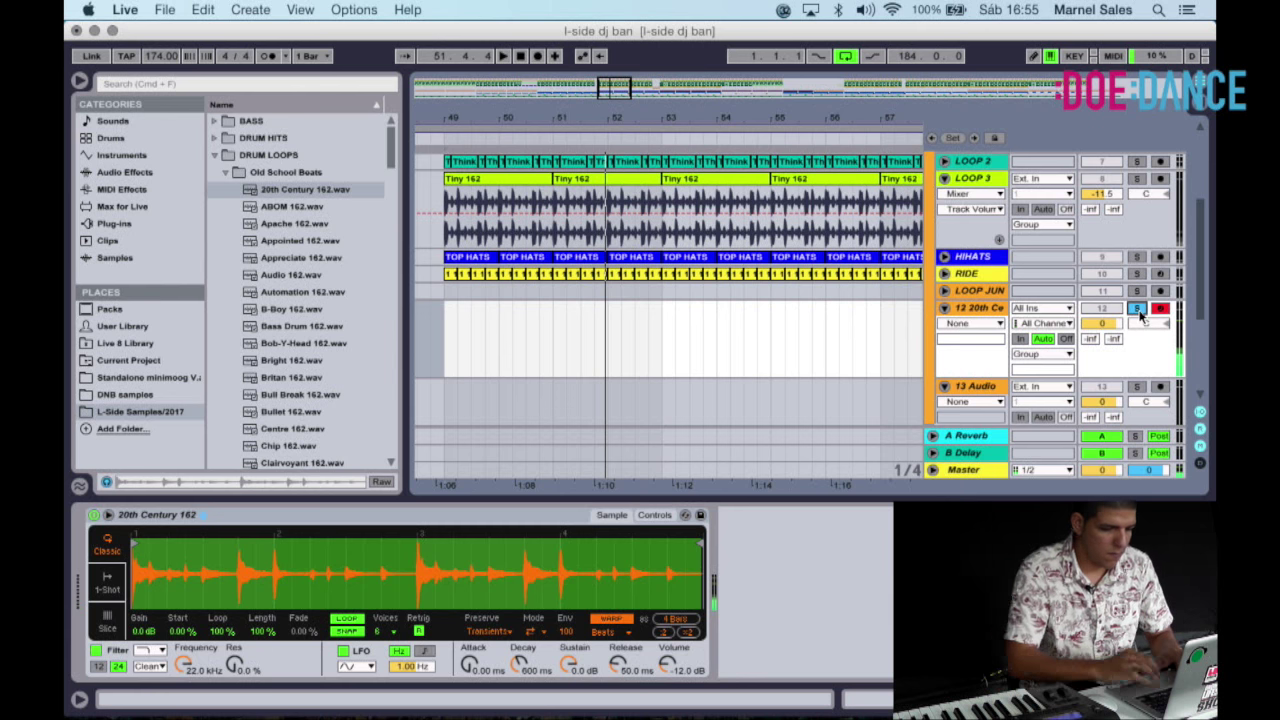
pyautogui.click(668, 665)
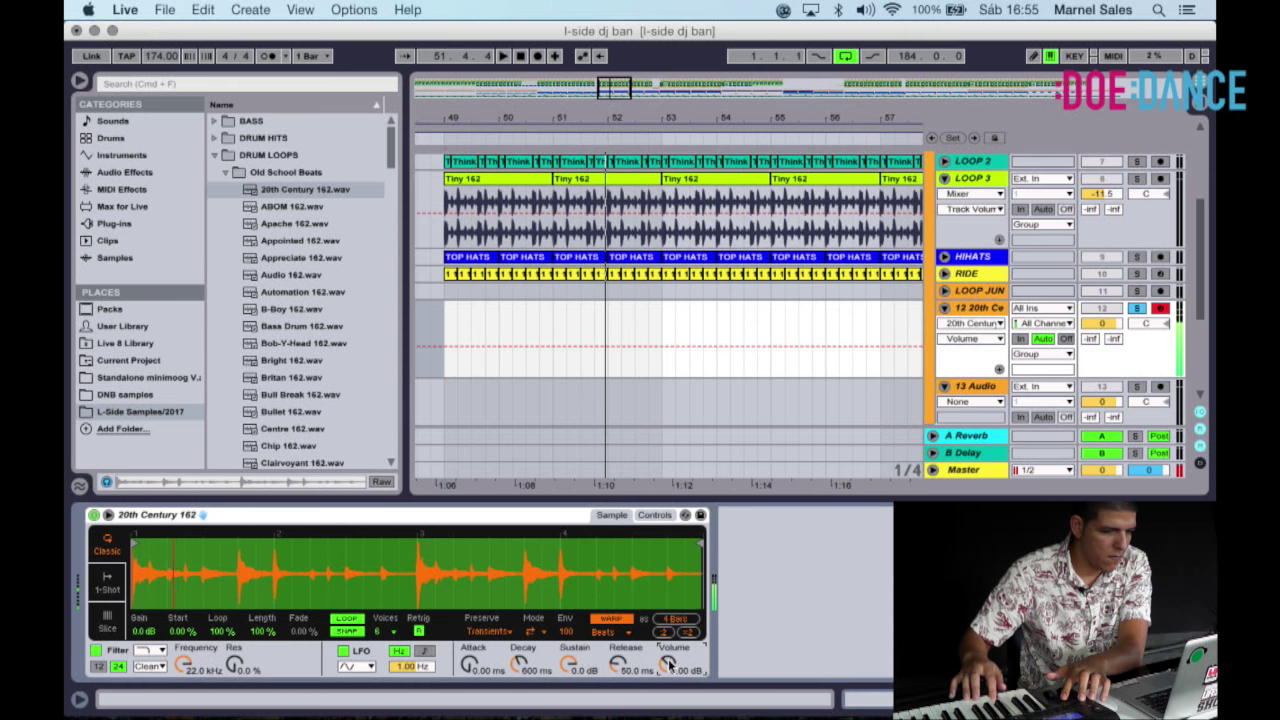
# Play the arrangement briefly from its start with the 20th Century 162 track soloed, and stop playback.
pyautogui.scroll(5, 640, 330)
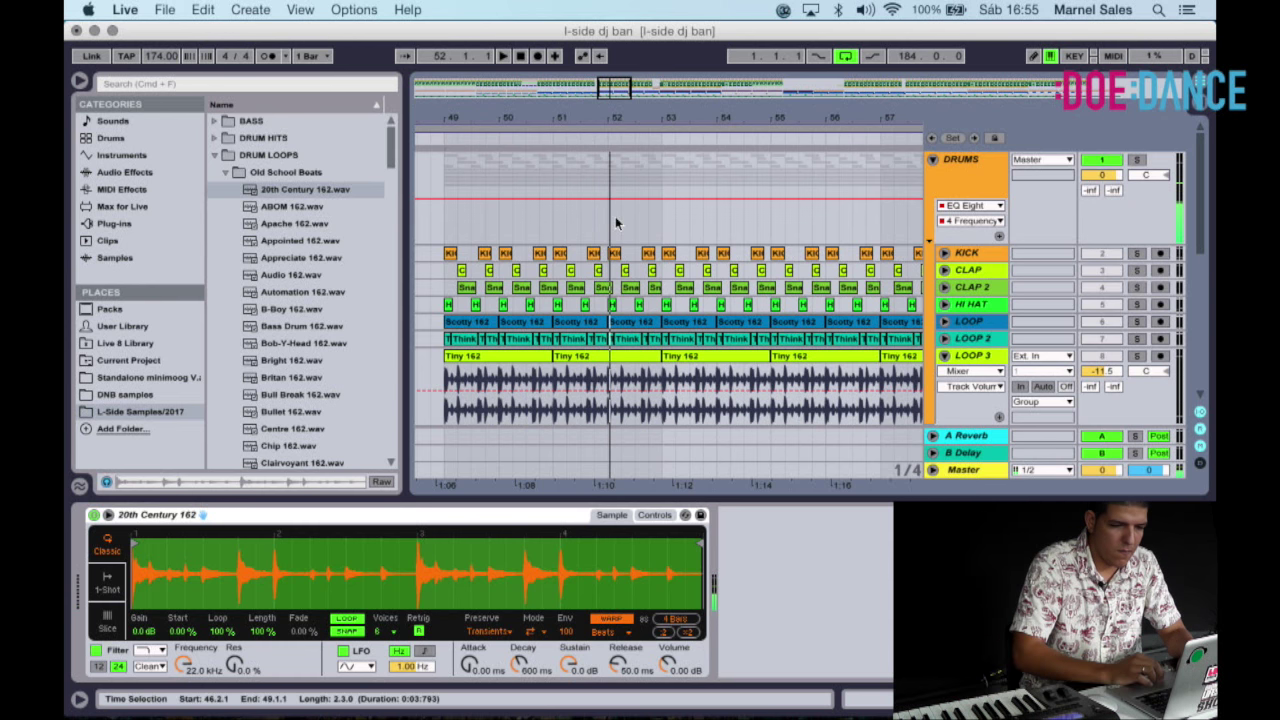
pyautogui.hscroll(-5, 616, 218)
pyautogui.scroll(-6, 615, 222)
pyautogui.hscroll(-10, 615, 222)
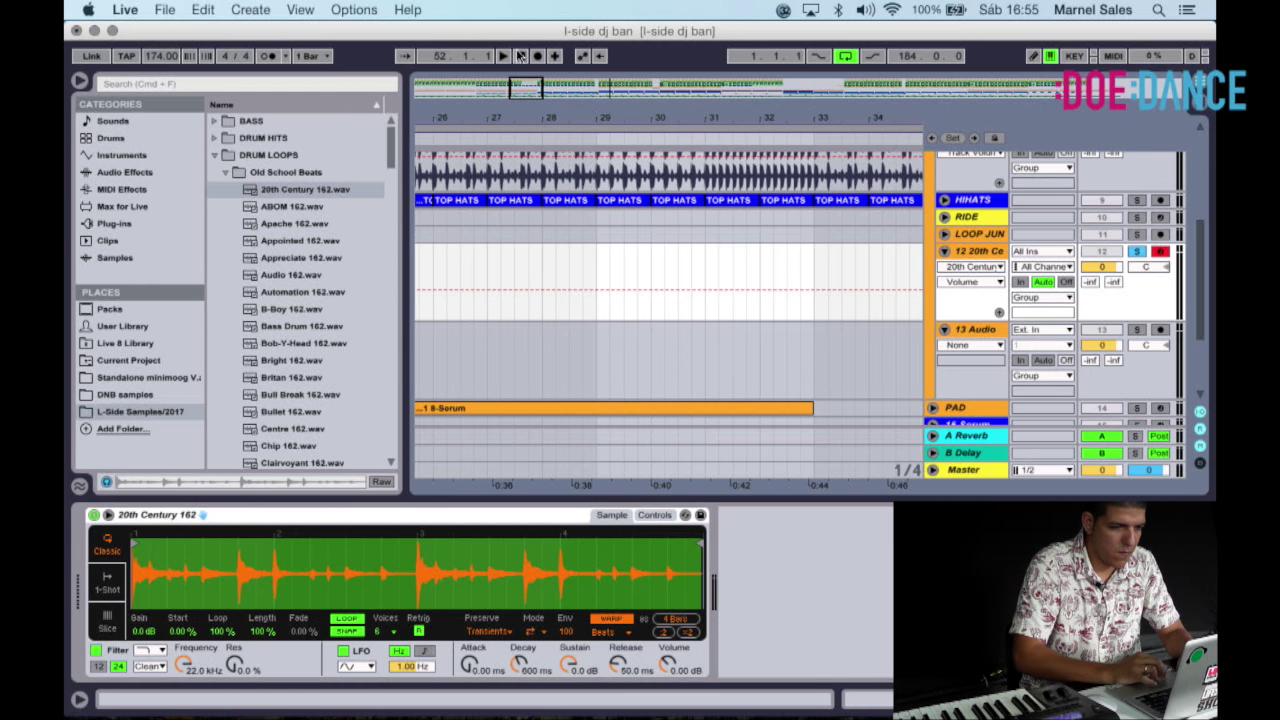
pyautogui.press('space')
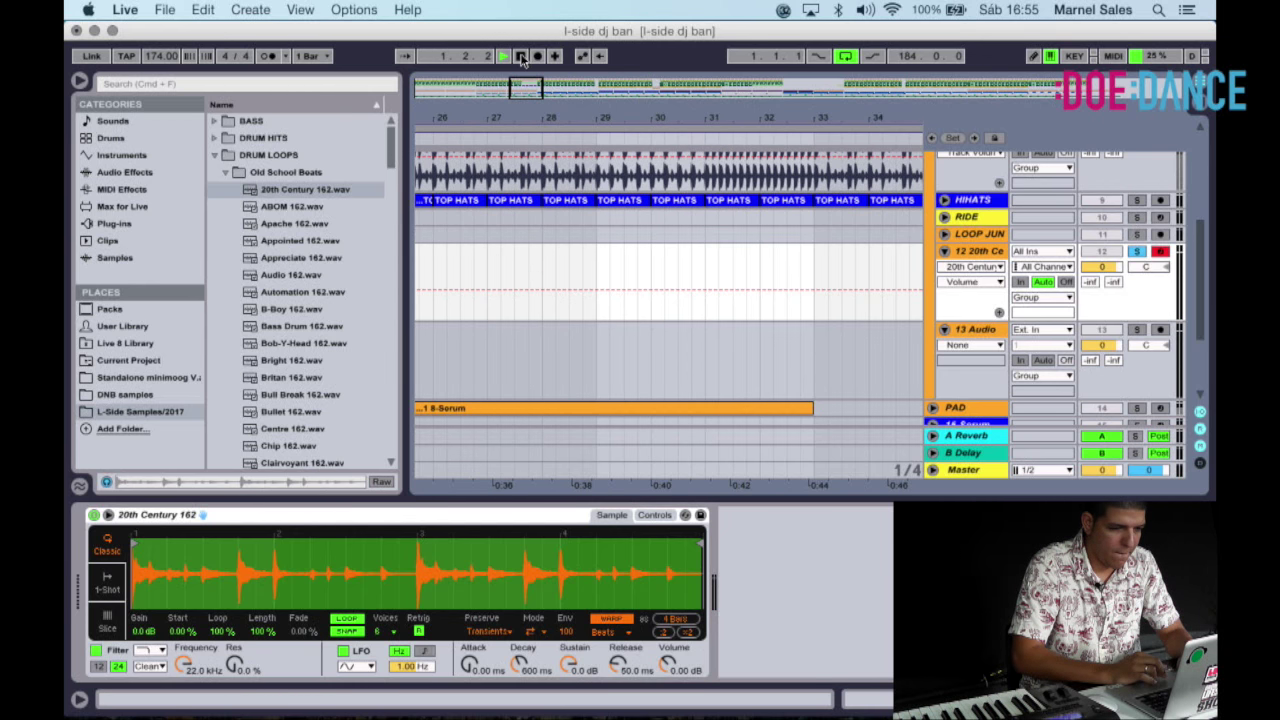
pyautogui.click(520, 58)
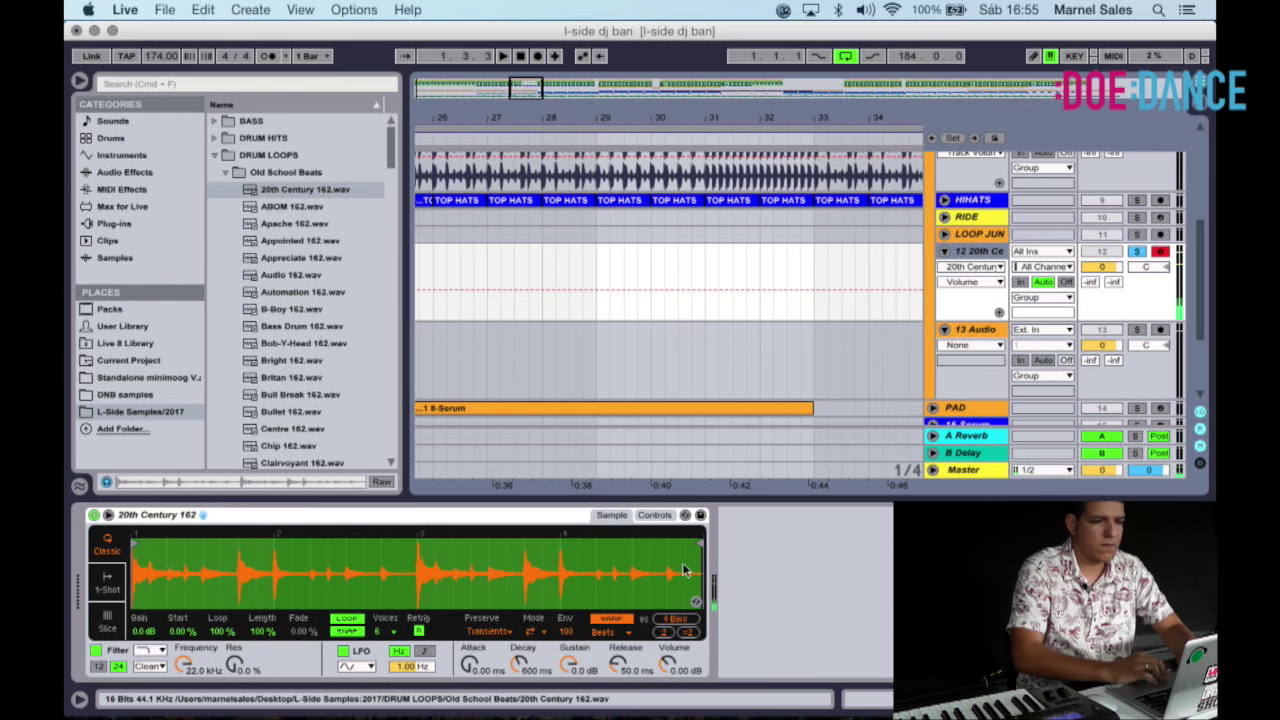
# Start playback at about bar 32 and unsolo the 20th Century 162 track.
pyautogui.scroll(5, 689, 200)
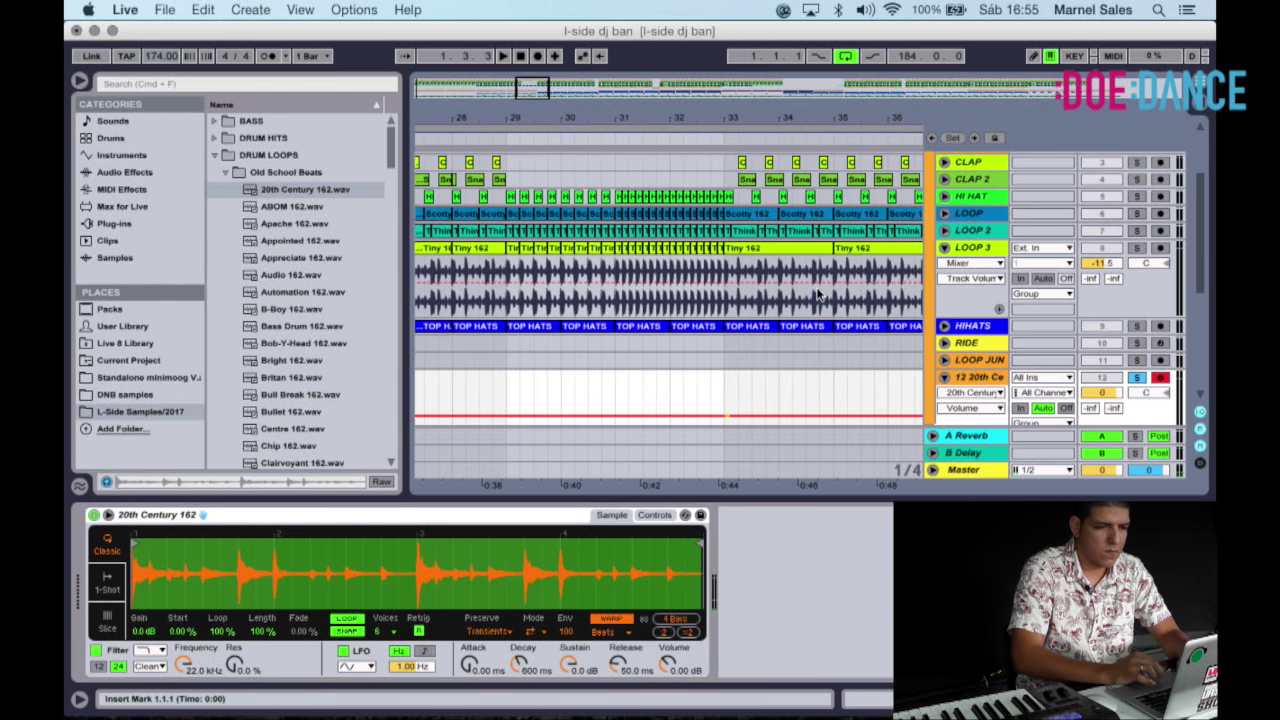
pyautogui.click(686, 138)
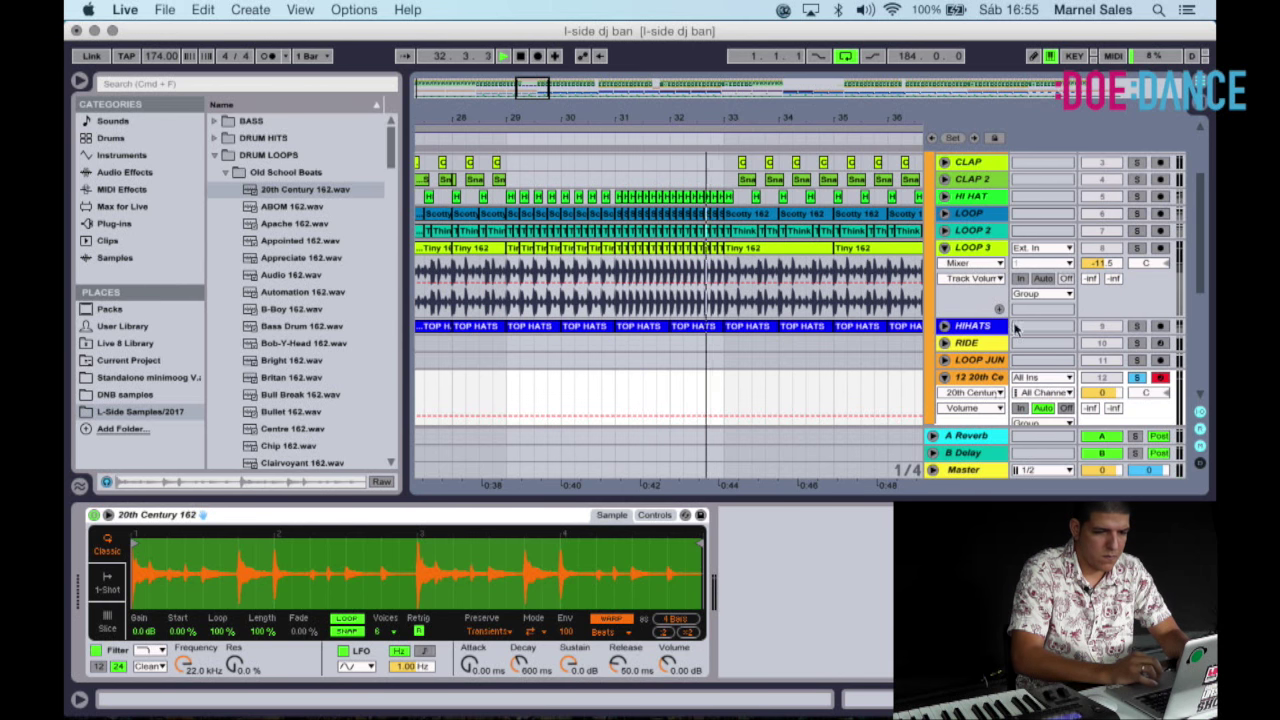
pyautogui.click(1137, 378)
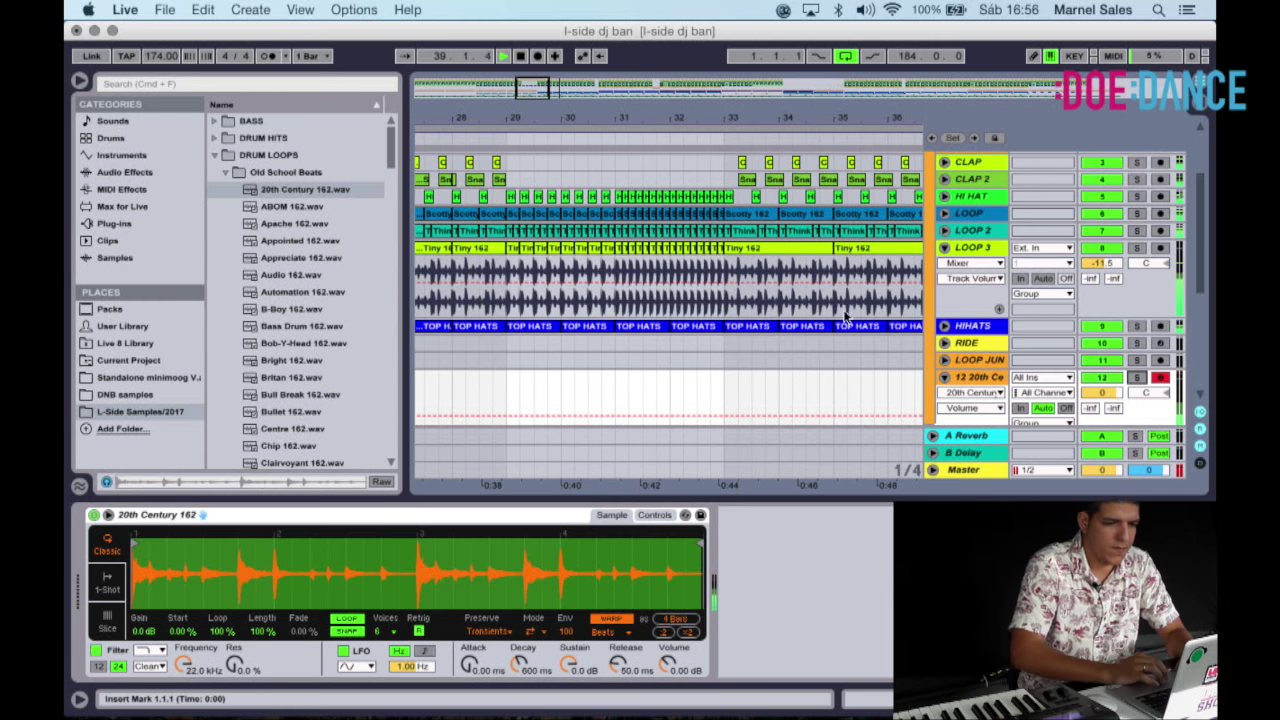
# Record a MIDI take on the 20th Century 162 track across the drop at bar 49, stopping near the end of bar 51.
pyautogui.moveTo(817, 118); pyautogui.dragTo(817, 84)
pyautogui.hscroll(10, 815, 292)
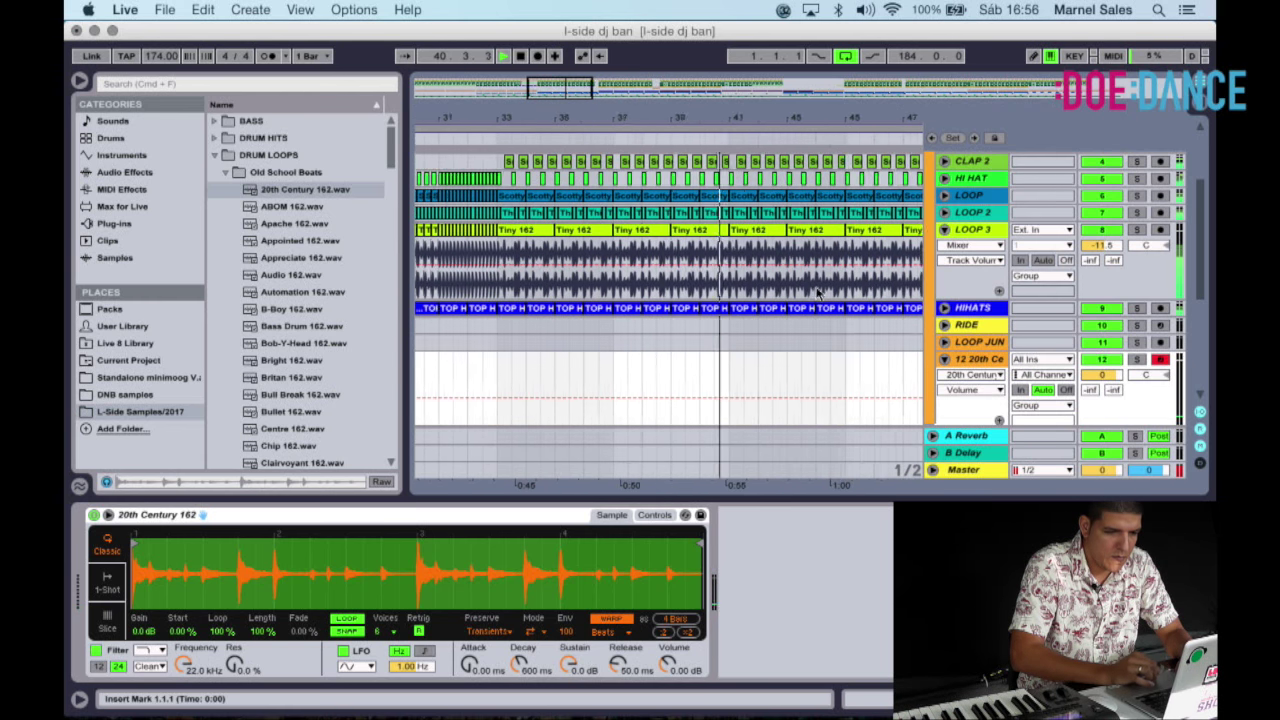
pyautogui.scroll(3, 815, 292)
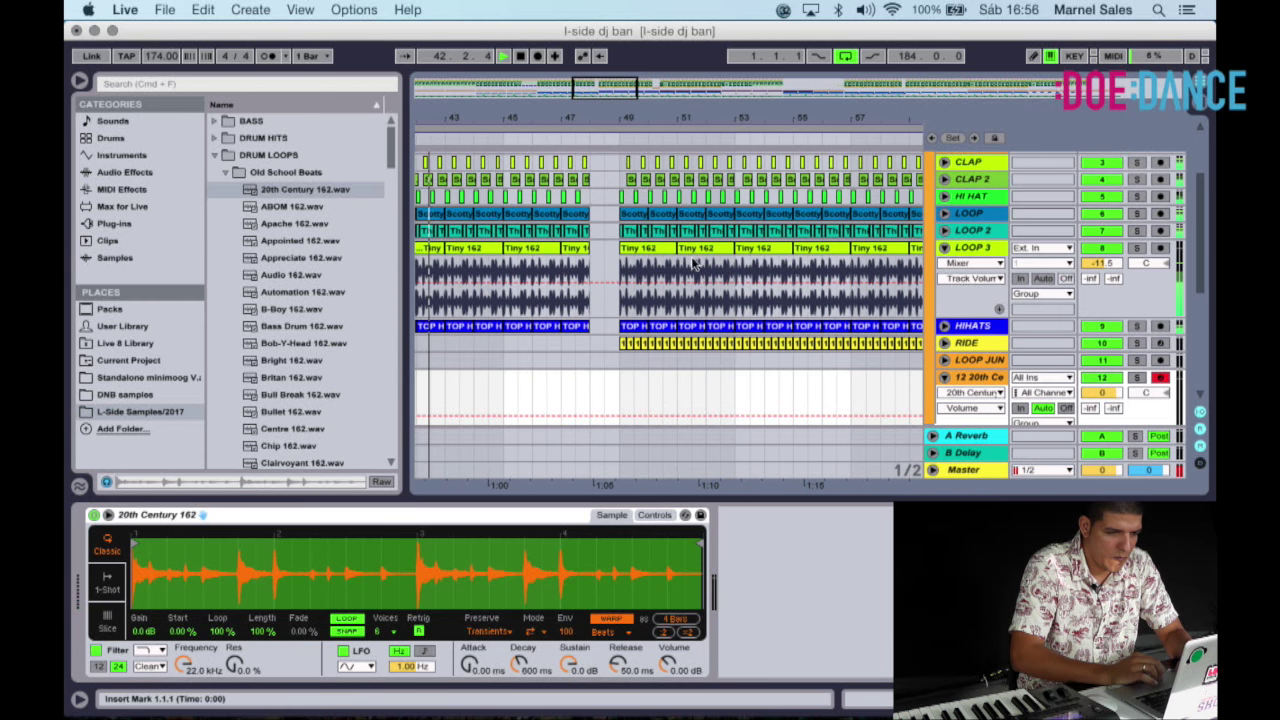
pyautogui.click(537, 57)
pyautogui.scroll(-5, 640, 254)
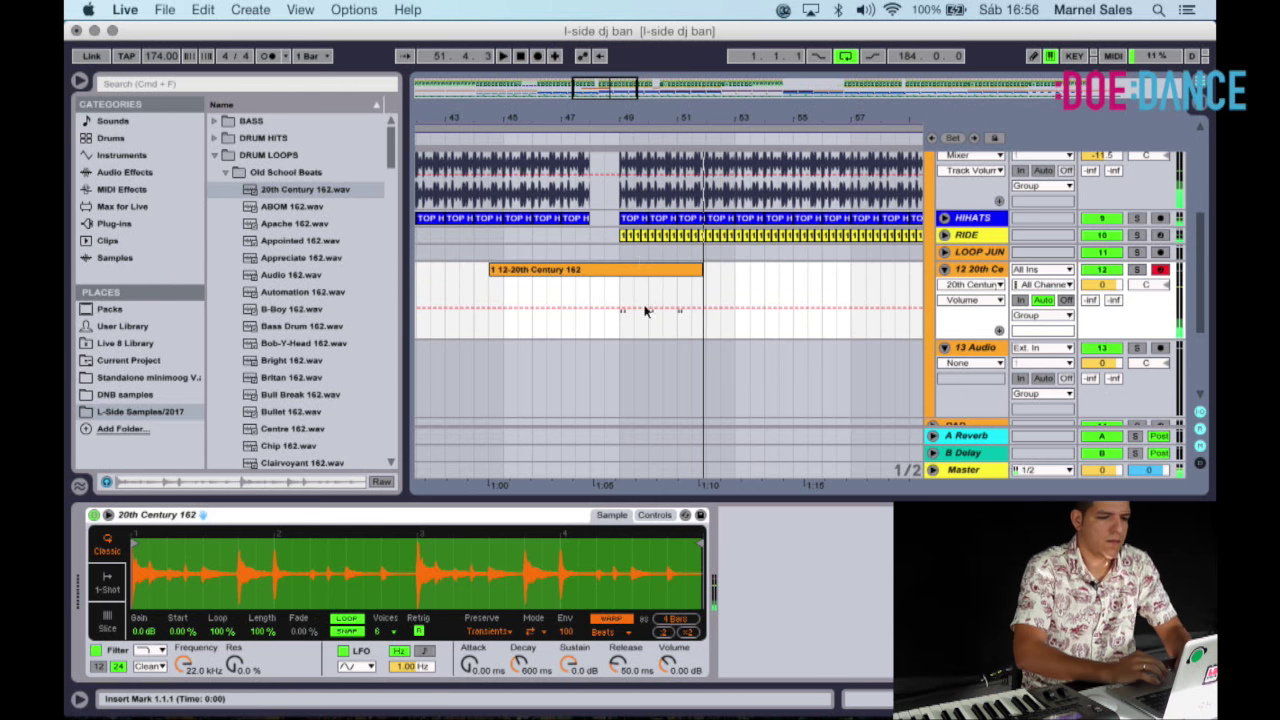
# Split the recorded 20th Century 162 clip at bars 49 and 51, and delete the parts outside that two-bar section.
pyautogui.click(620, 288)
pyautogui.press('super+e')
pyautogui.click(604, 258)
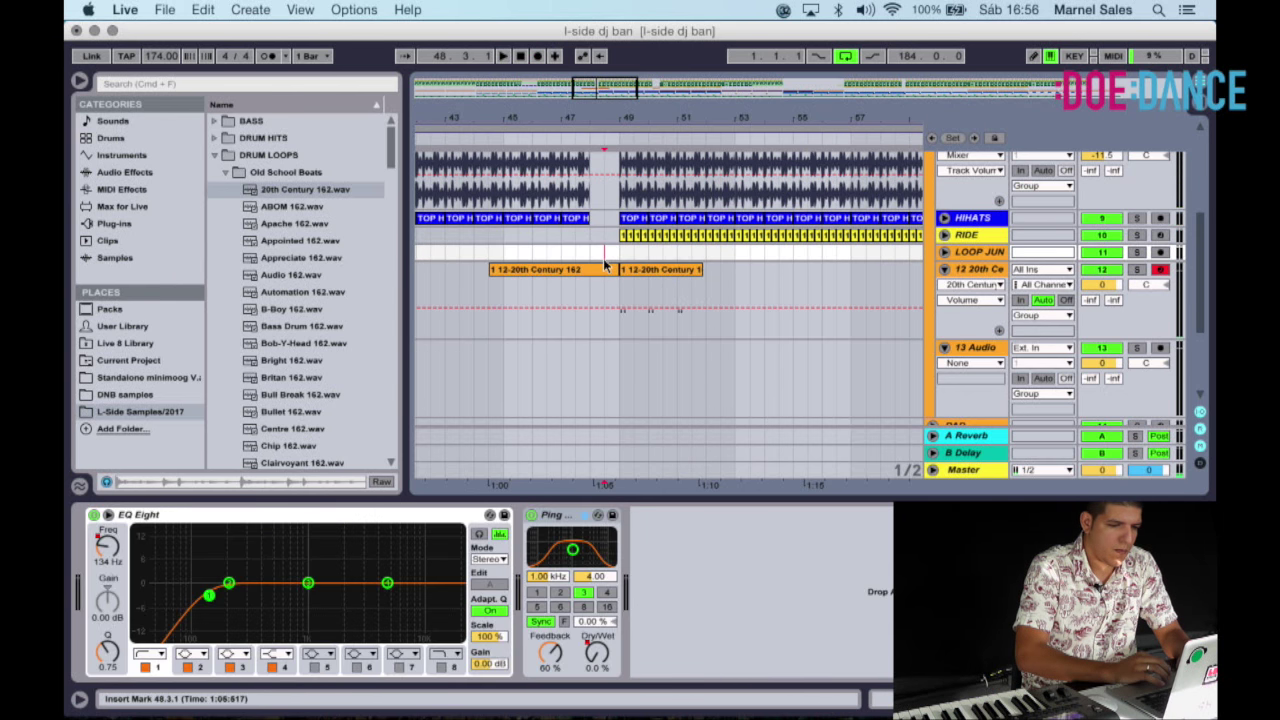
pyautogui.click(604, 272)
pyautogui.press('Delete')
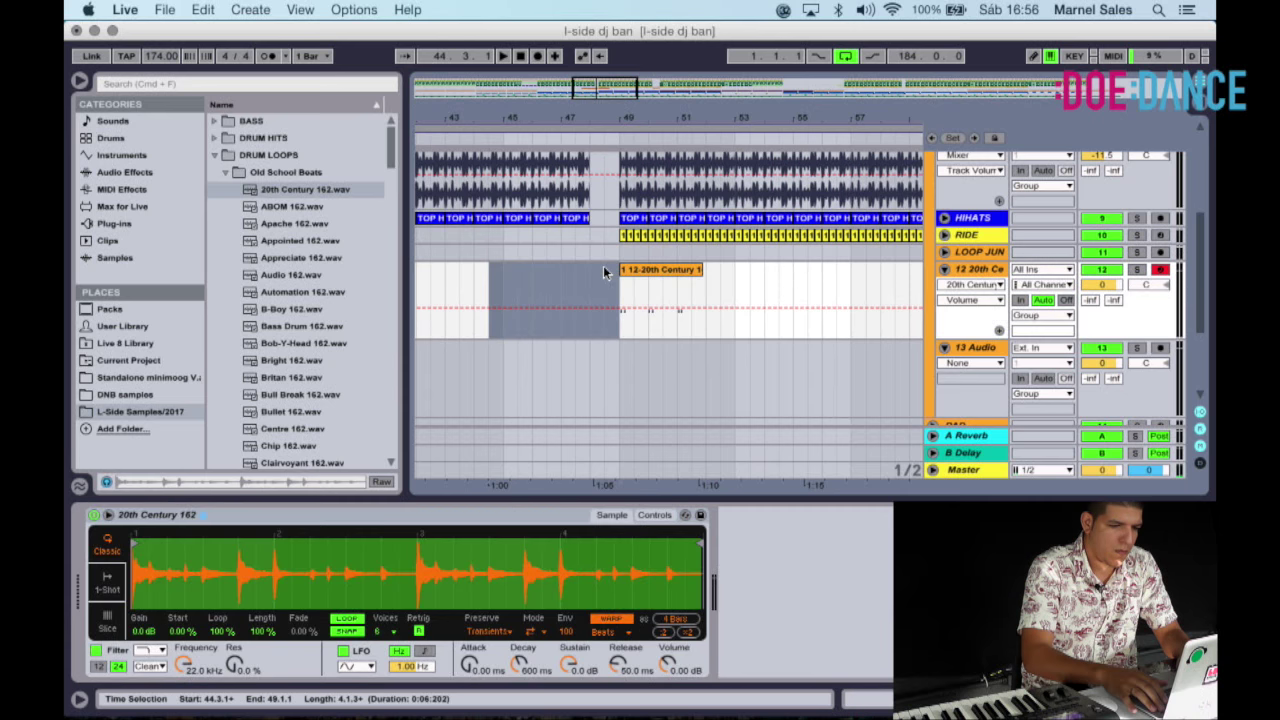
pyautogui.click(668, 282)
pyautogui.click(675, 297)
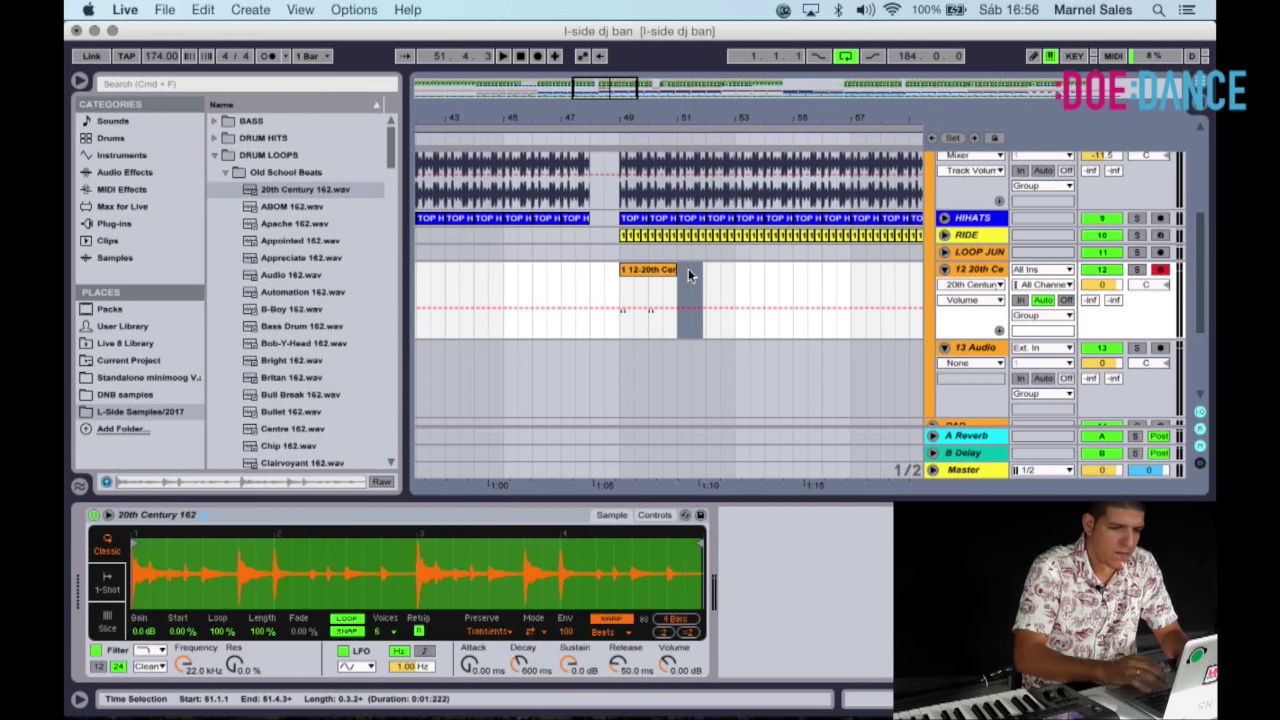
pyautogui.press('Delete')
# Open the two-bar 20th Century 162 clip, quantize all of its B2 notes, and play it.
pyautogui.click(625, 286)
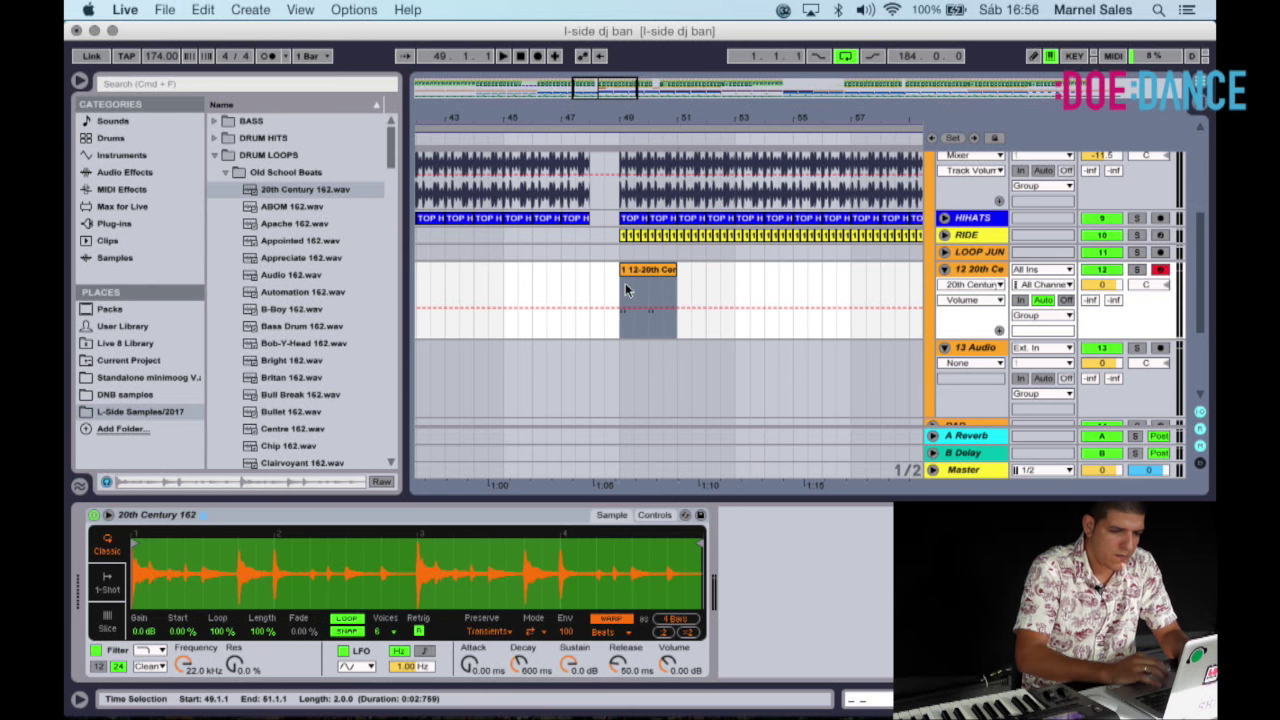
pyautogui.doubleClick(650, 279)
pyautogui.press('super+a')
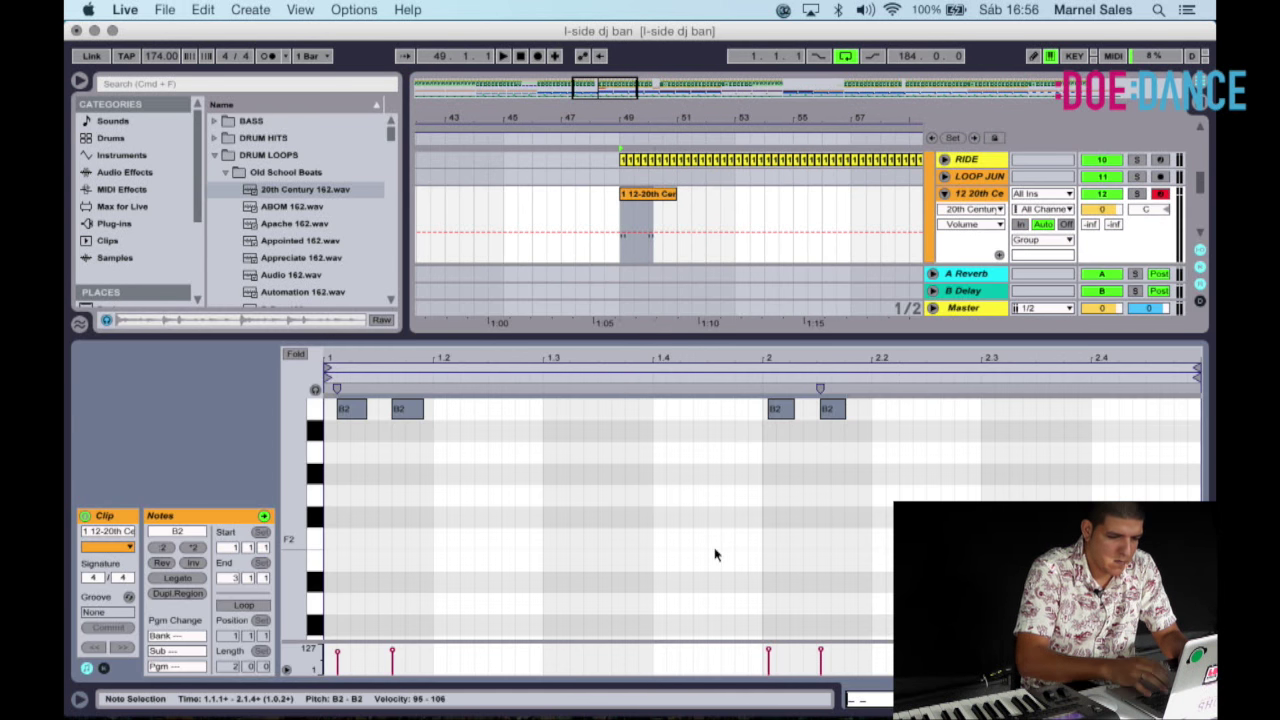
pyautogui.press('super+u')
pyautogui.press('space')
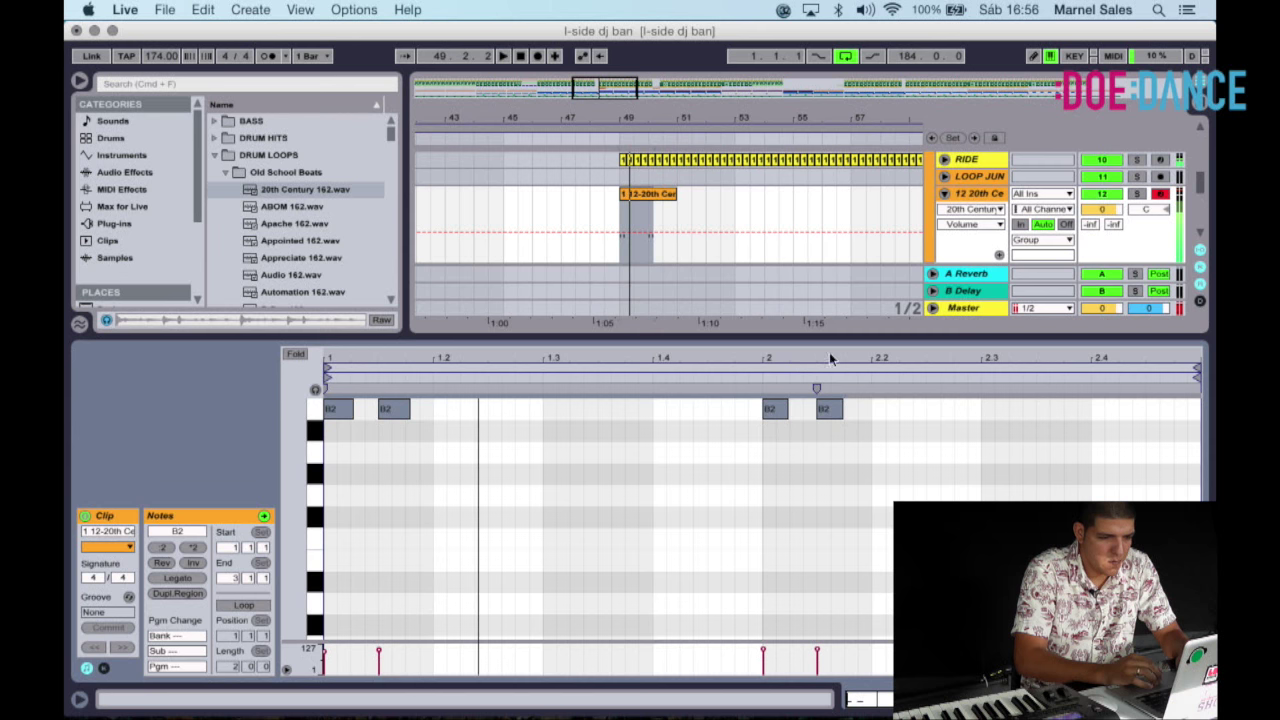
# Add EQ Eight to the soloed 20th Century 162 track, make band 1 a low cut at 449 Hz with Q 1.85, and audition it.
pyautogui.click(124, 172)
pyautogui.doubleClick(262, 170)
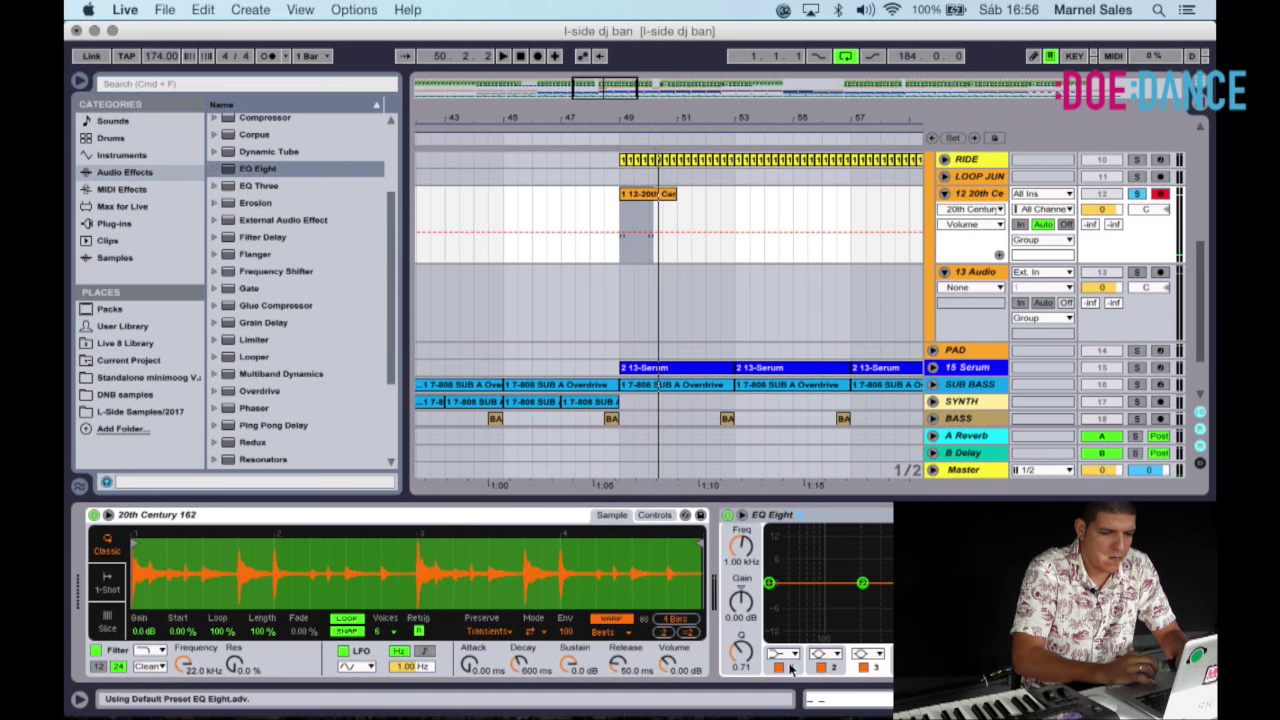
pyautogui.click(790, 658)
pyautogui.click(786, 573)
pyautogui.moveTo(770, 597); pyautogui.dragTo(901, 560)
pyautogui.press('space')
pyautogui.press('space')
pyautogui.press('space')
pyautogui.press('space')
# Duplicate the two-bar 20th Century 162 clip twice to reach bar 55, and lower the track volume to -8.3 dB.
pyautogui.click(674, 247)
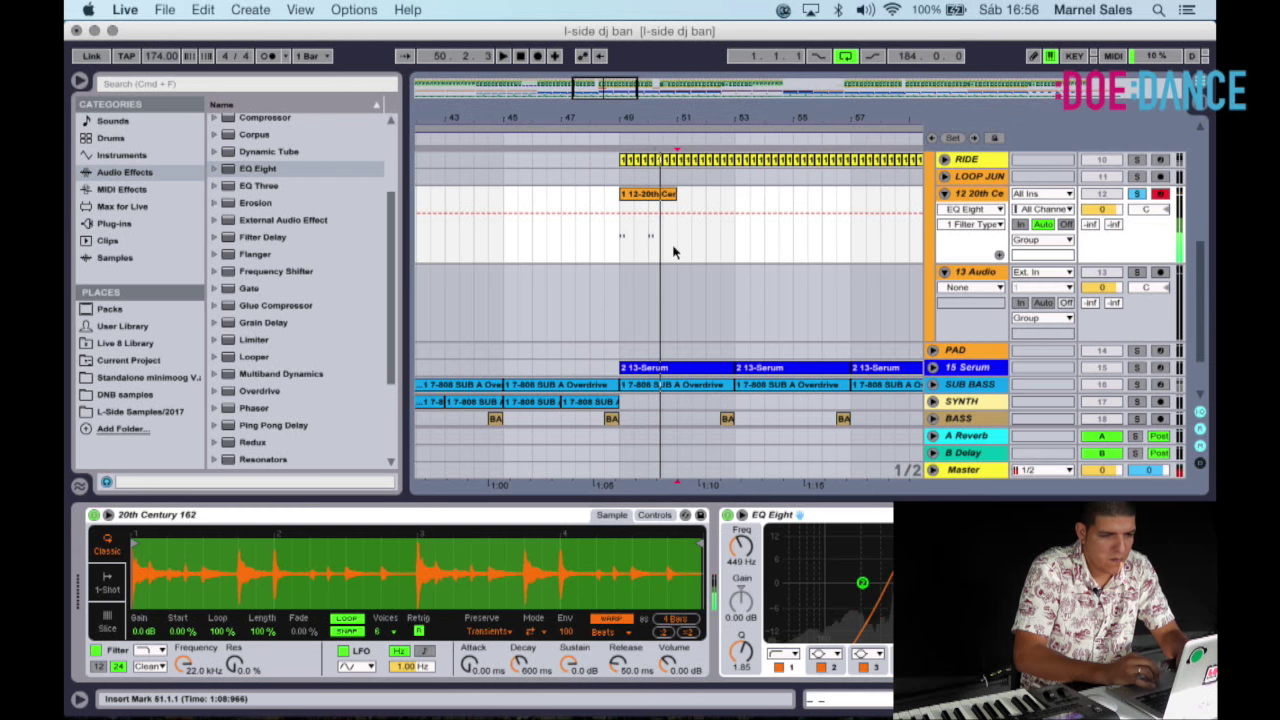
pyautogui.moveTo(673, 252); pyautogui.dragTo(632, 245)
pyautogui.press('super+d')
pyautogui.press('super+d')
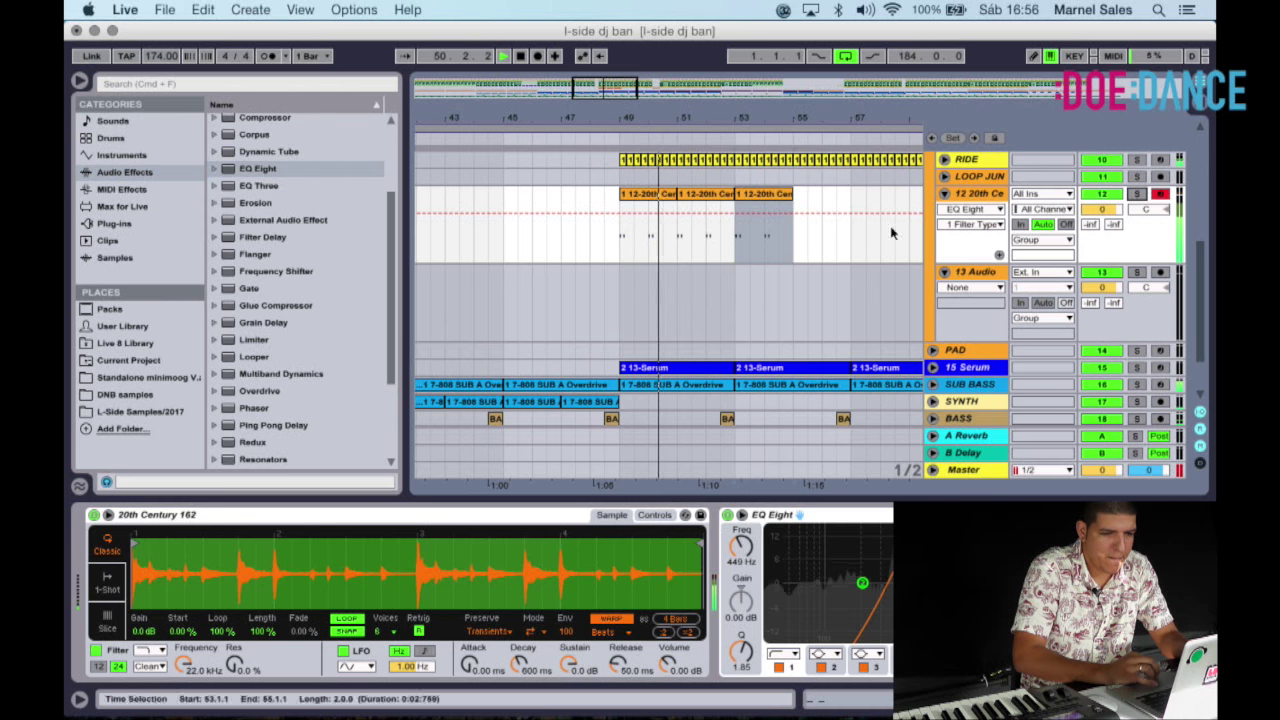
pyautogui.click(1100, 209)
pyautogui.moveTo(1100, 209); pyautogui.dragTo(1102, 217)
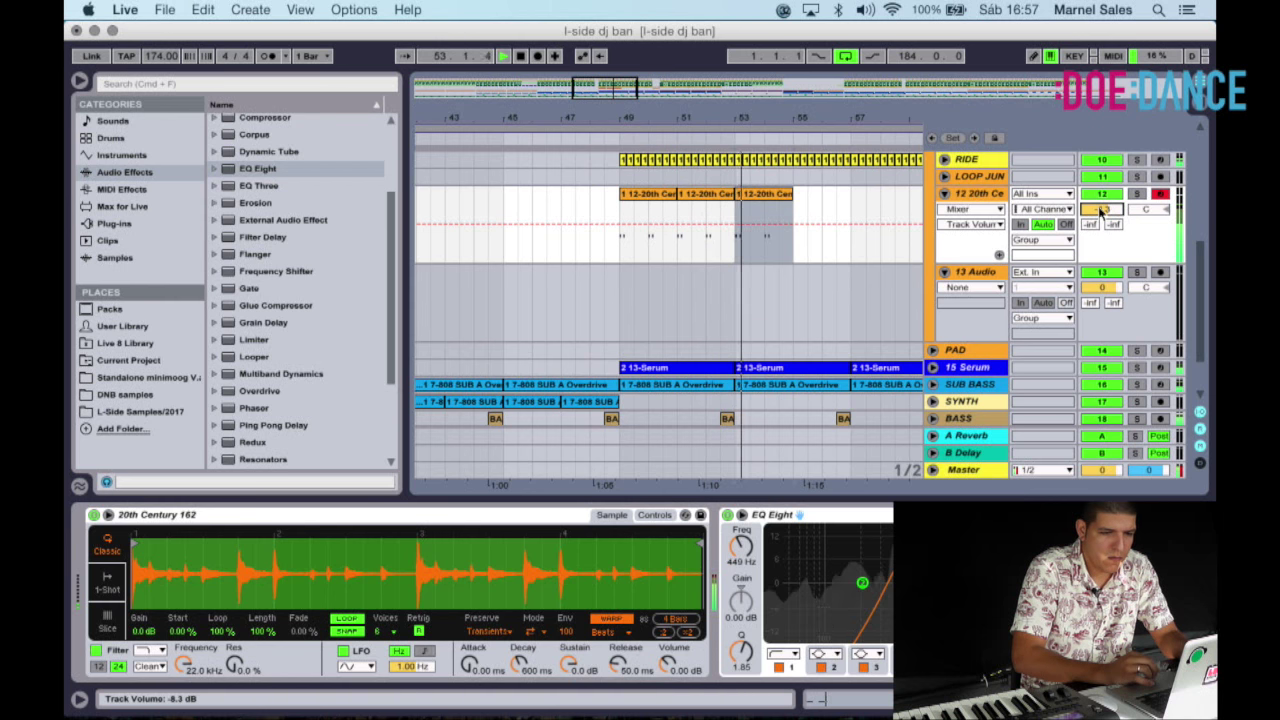
# Repeat the 20th Century 162 clips up to bar 63, leaving bars 63 to 65 empty, and set the track volume to -10.0 dB.
pyautogui.hscroll(3, 748, 259)
pyautogui.click(687, 197)
pyautogui.press('super+d')
pyautogui.scroll(-5, 687, 197)
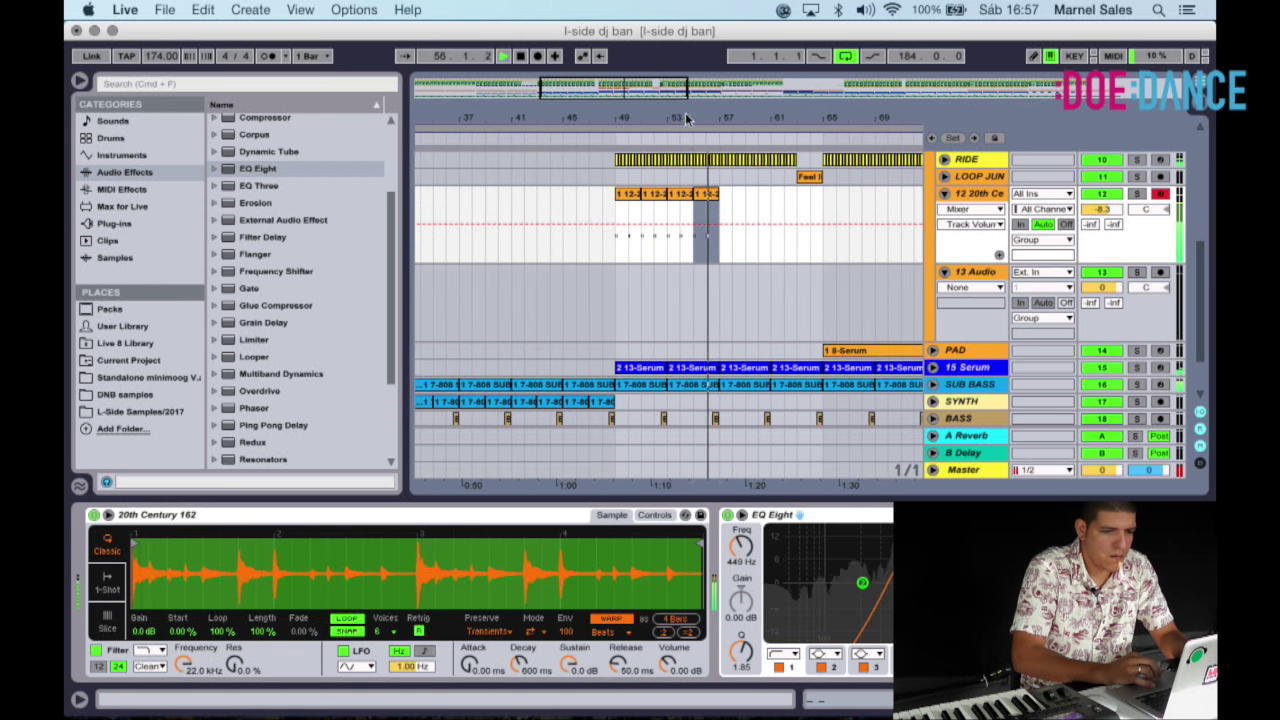
pyautogui.scroll(5, 714, 229)
pyautogui.click(737, 330)
pyautogui.moveTo(728, 357); pyautogui.dragTo(614, 343)
pyautogui.press('super+d')
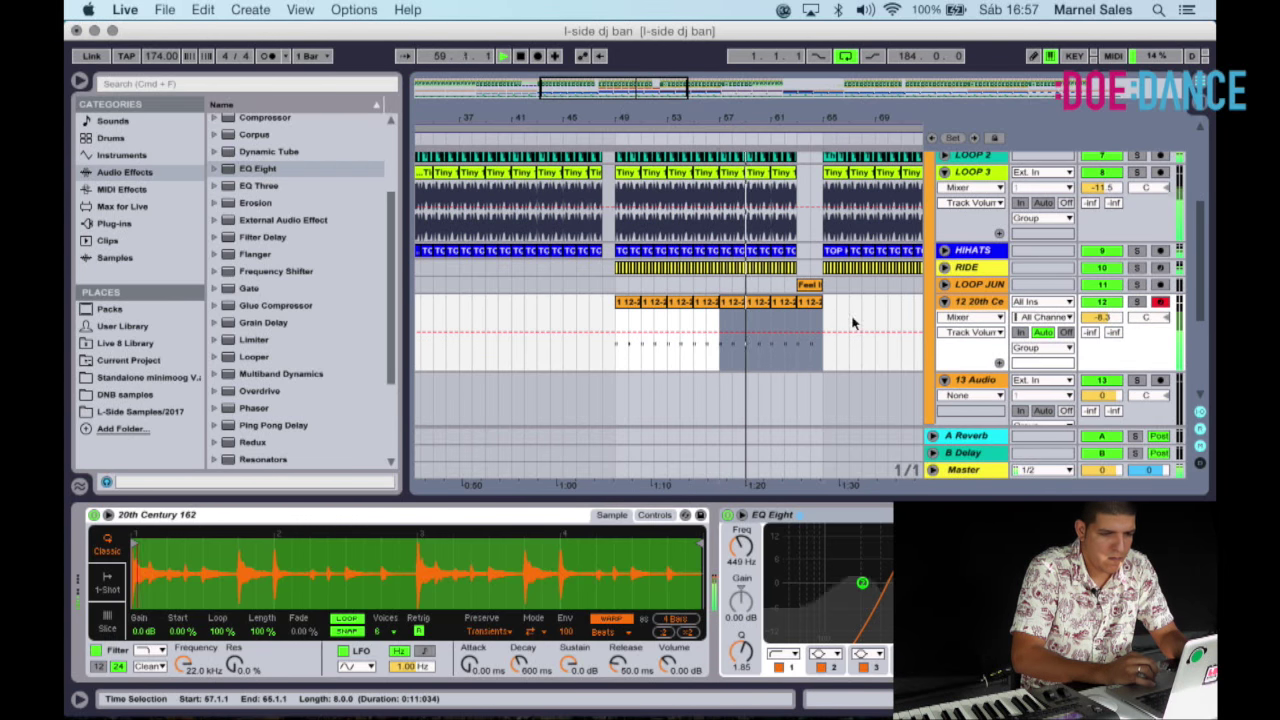
pyautogui.click(809, 303)
pyautogui.press('Delete')
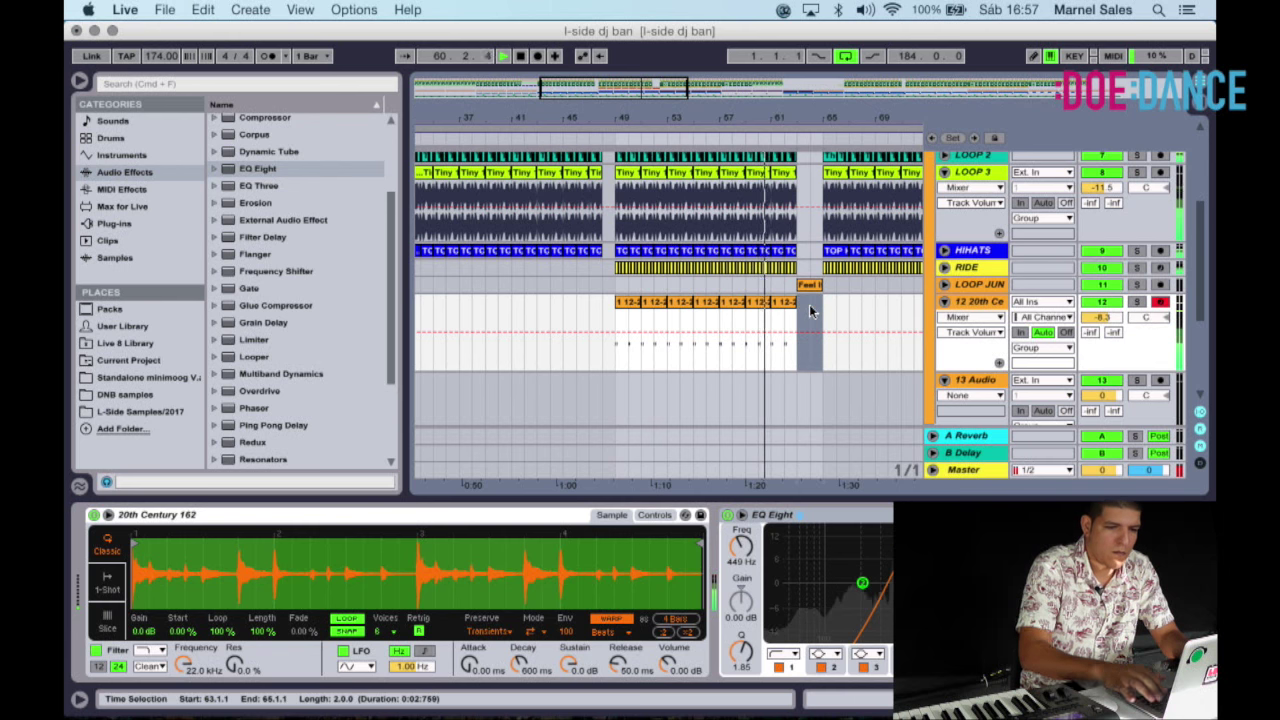
pyautogui.moveTo(1117, 313); pyautogui.dragTo(1120, 316)
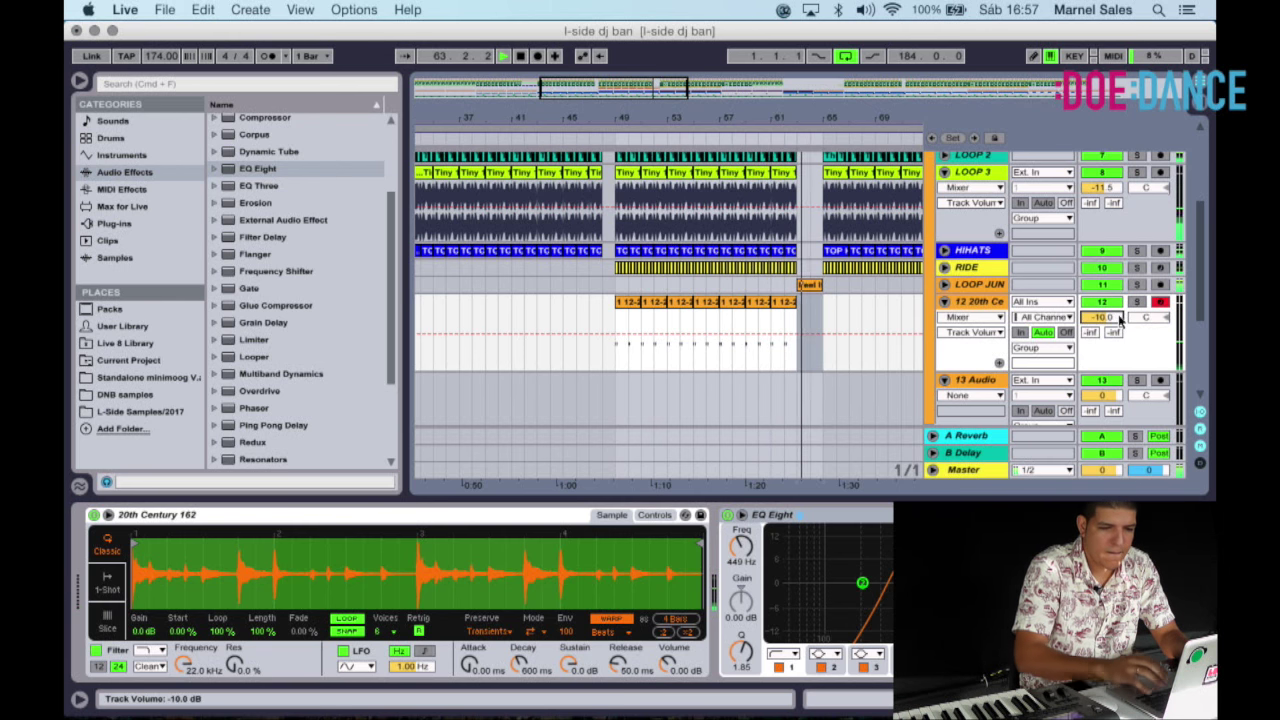
# Duplicate bars 49 to 65 of the 20th Century 162 track to bar 65, and add another clip copy at bars 79 to 81.
pyautogui.moveTo(812, 323); pyautogui.dragTo(641, 323)
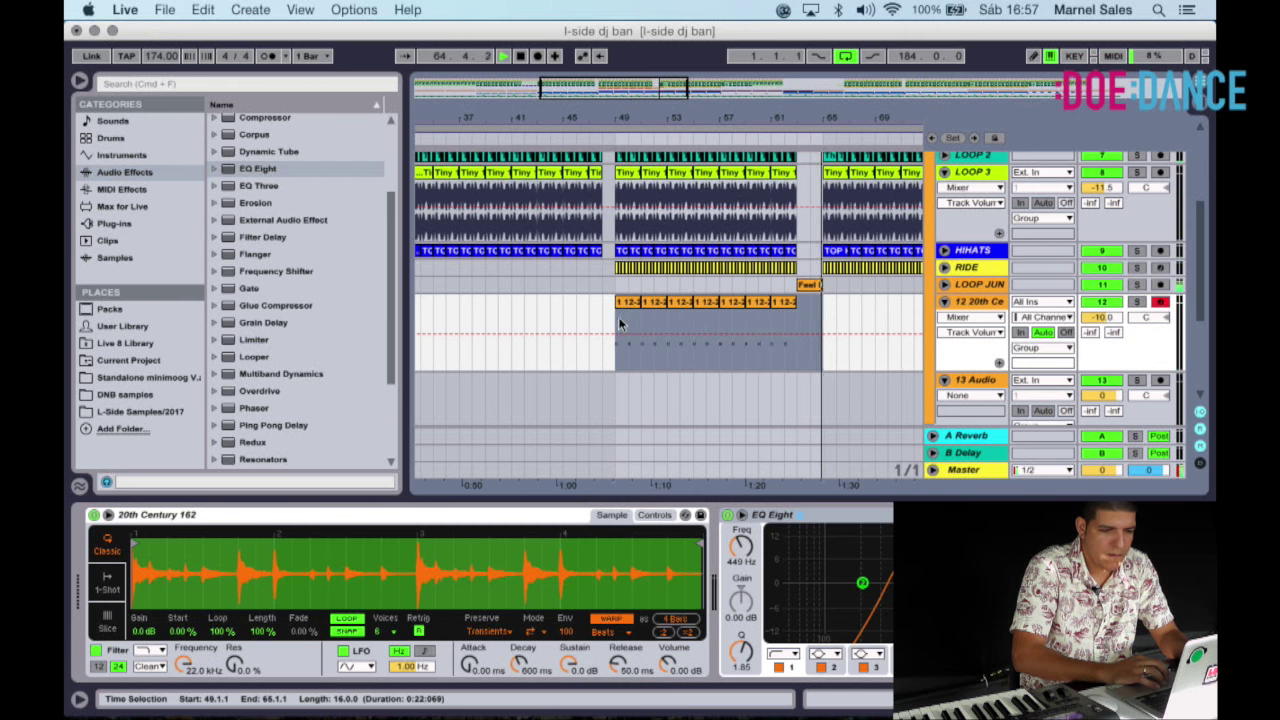
pyautogui.press('super+d')
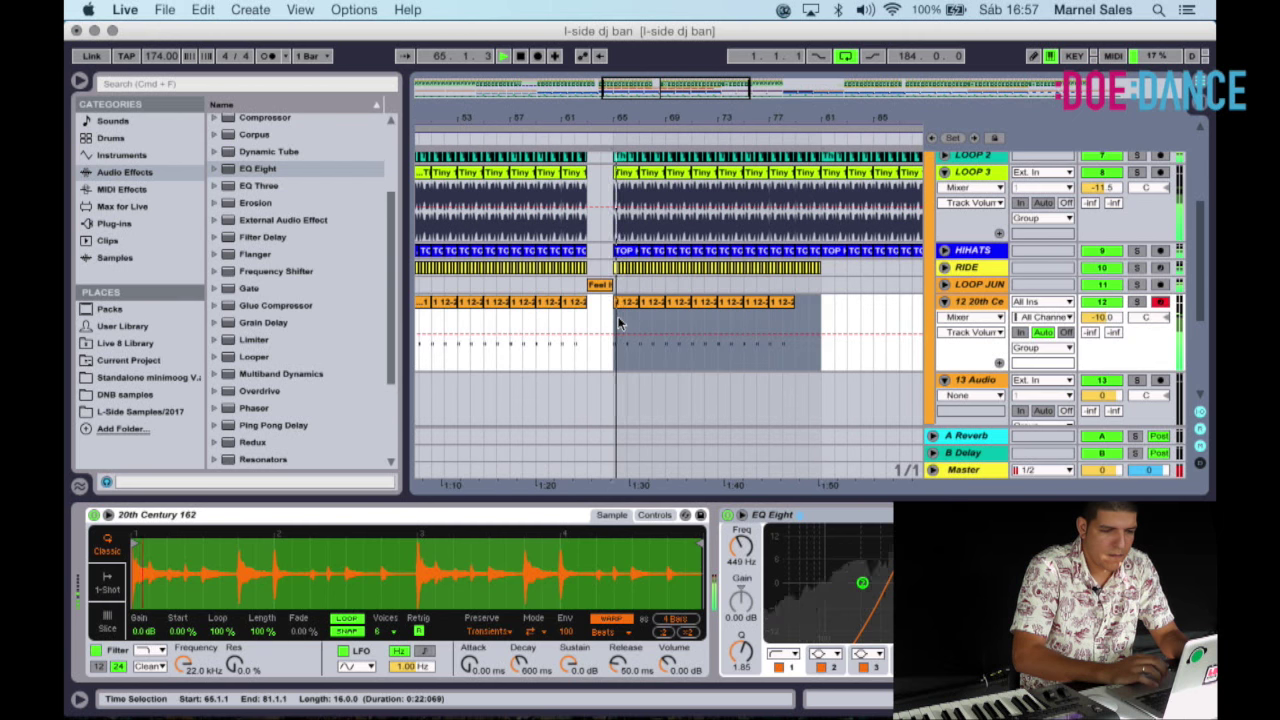
pyautogui.click(806, 312)
pyautogui.click(781, 303)
pyautogui.press('super+d')
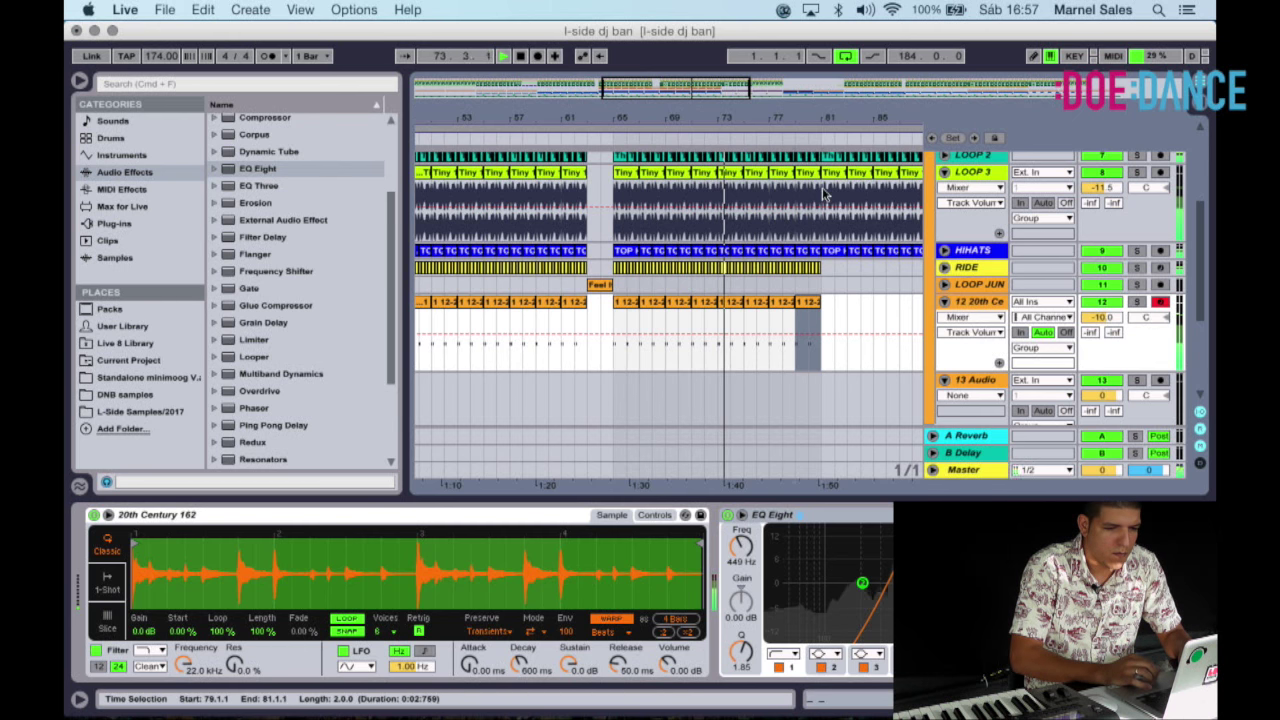
# Raise the EQ Eight low cut to 529 Hz, undo a trial track volume of -11.8 dB, and replay from about bar 77.
pyautogui.moveTo(800, 118); pyautogui.dragTo(712, 100)
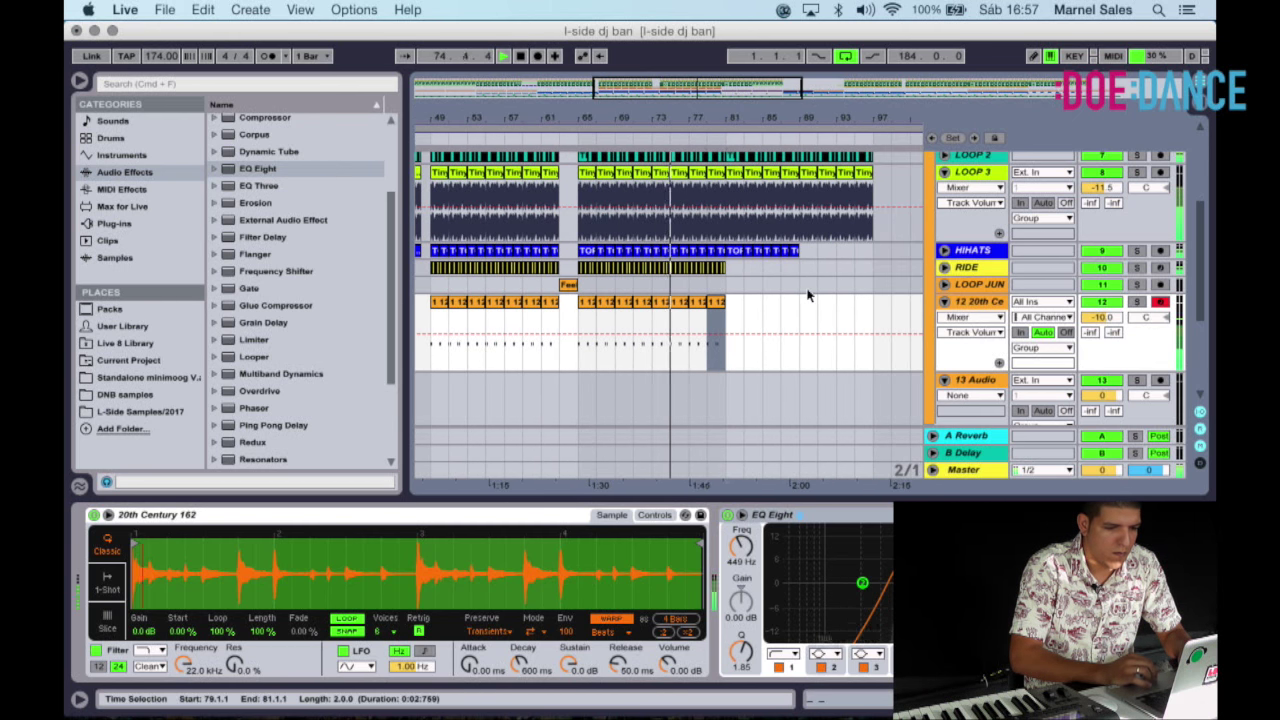
pyautogui.moveTo(1101, 317); pyautogui.dragTo(1101, 330)
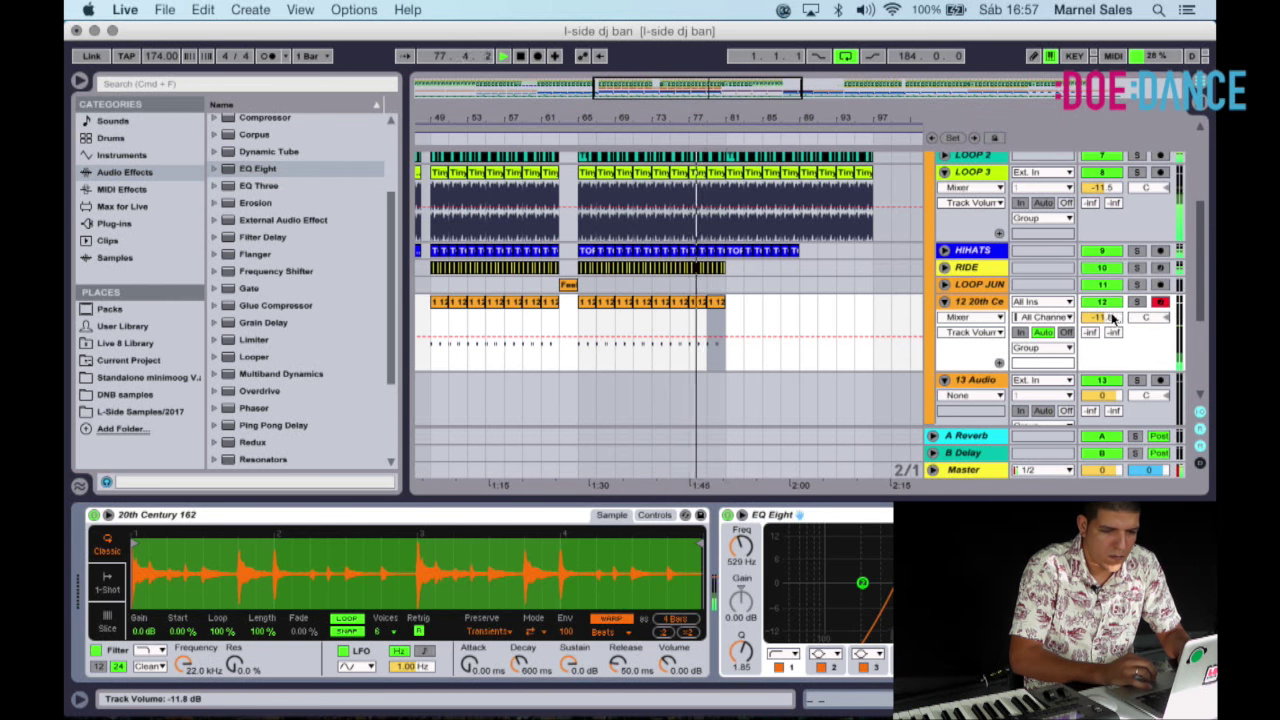
pyautogui.press('super+z')
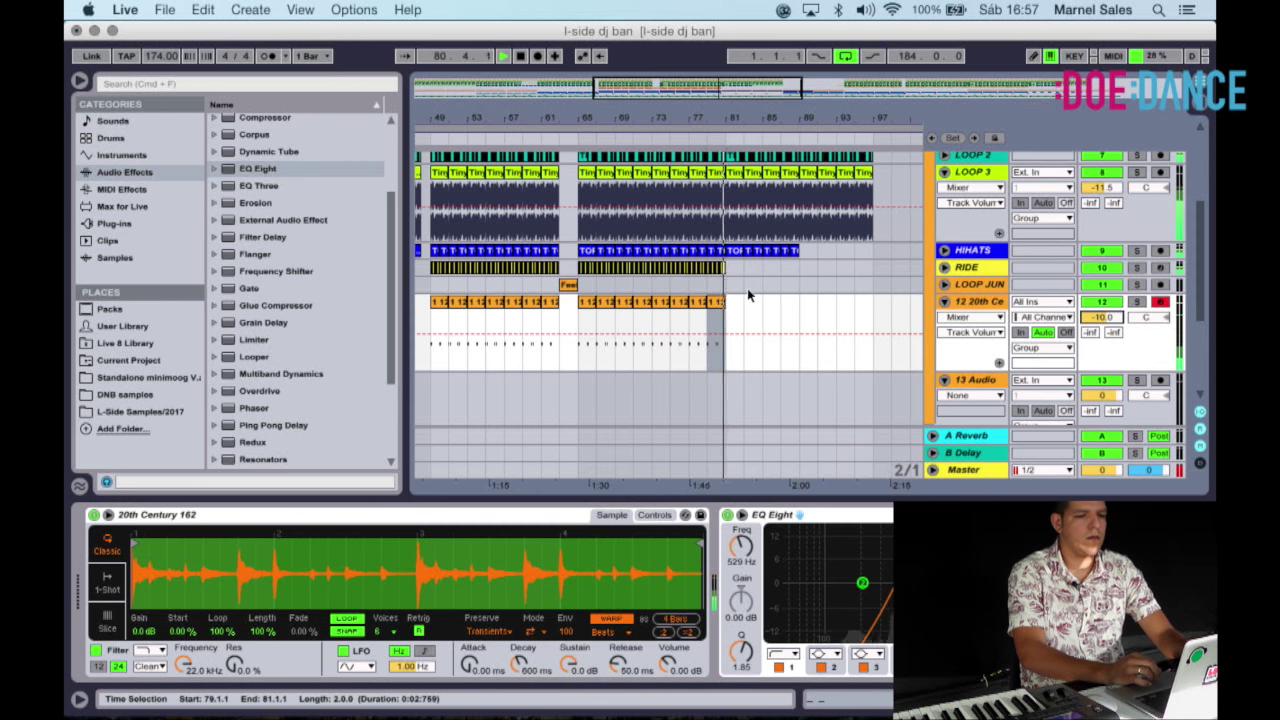
pyautogui.click(693, 145)
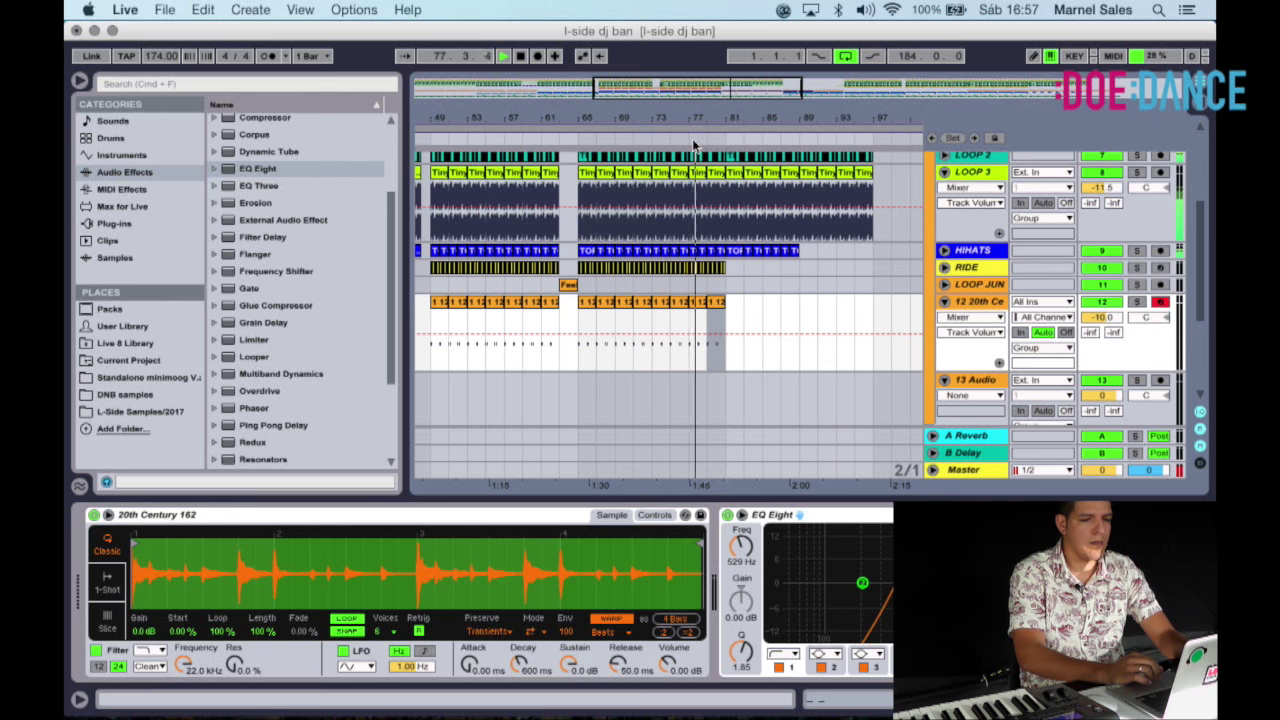
# Add a Ping Pong Delay after EQ Eight on the 20th Century 162 track and lower its Dry/Wet to the minimum.
pyautogui.scroll(-3, 297, 341)
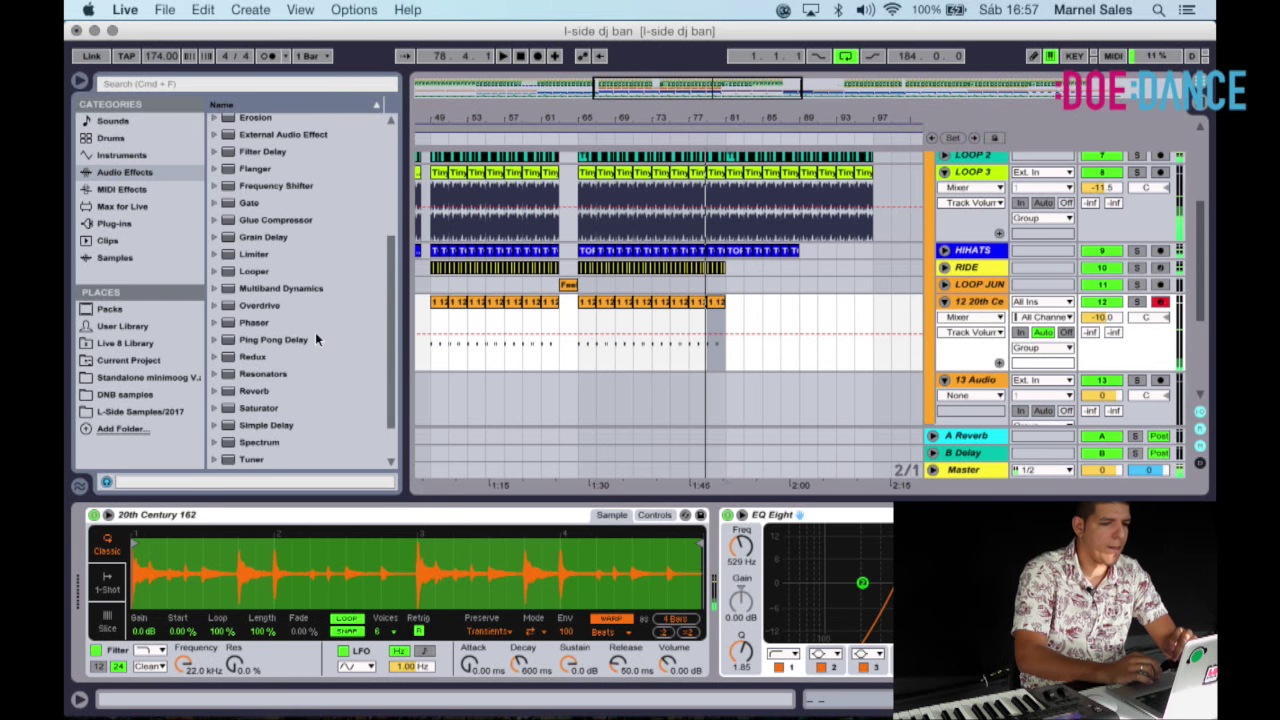
pyautogui.click(306, 342)
pyautogui.click(866, 551)
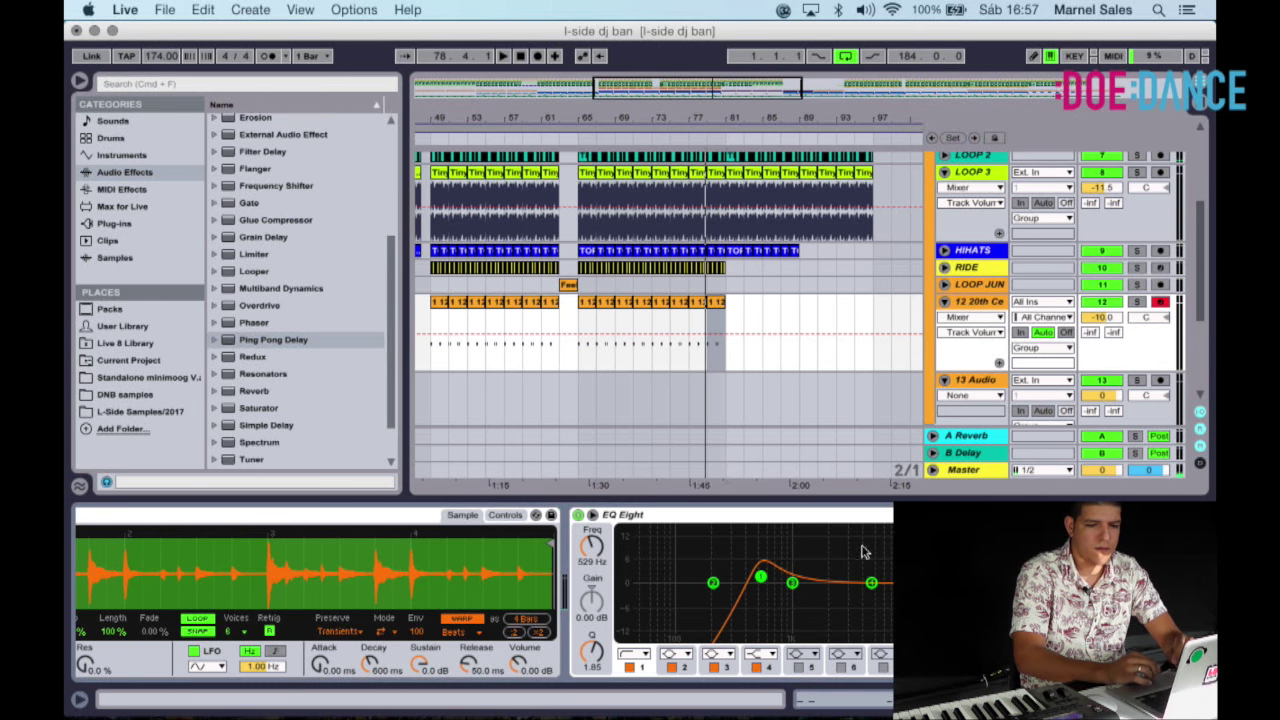
pyautogui.moveTo(1150, 640); pyautogui.dragTo(1150, 700)
# Automate the Ping Pong Delay Dry/Wet to rise from bar 79 to 76% just past bar 80, and play from about bar 76.
pyautogui.moveTo(728, 116); pyautogui.dragTo(728, 220)
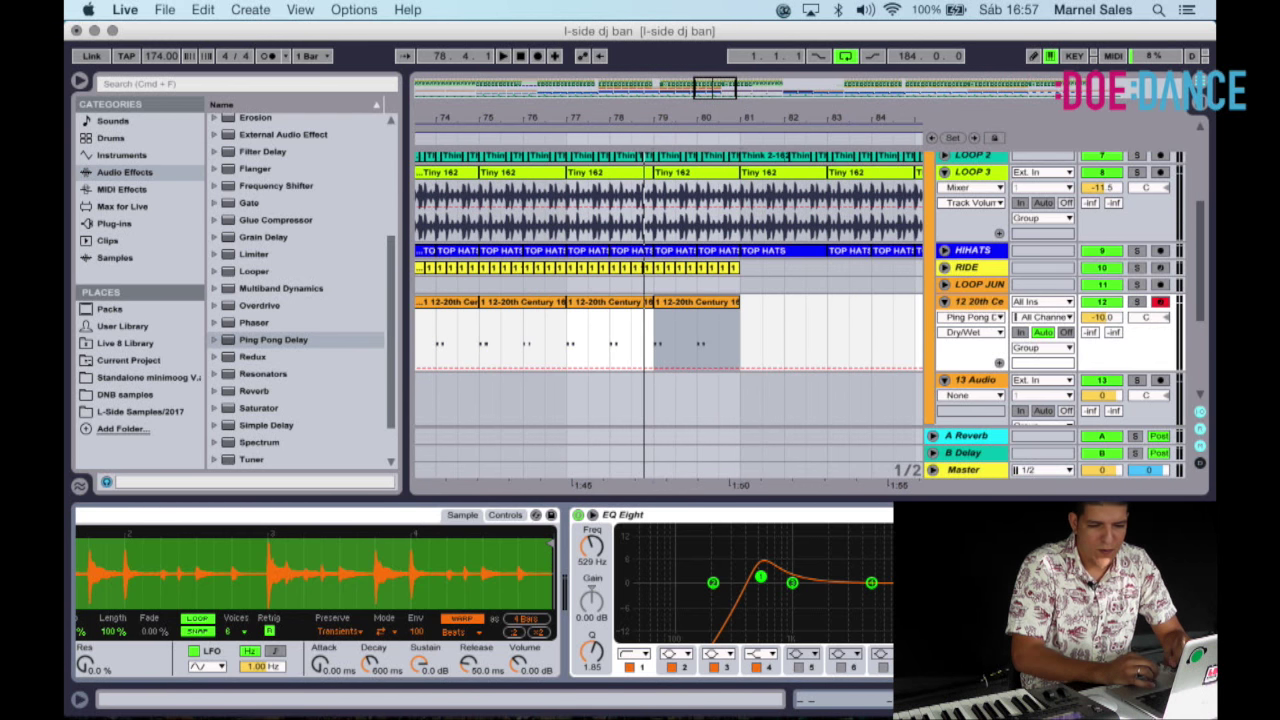
pyautogui.click(653, 368)
pyautogui.click(655, 376)
pyautogui.click(658, 368)
pyautogui.click(659, 371)
pyautogui.moveTo(711, 372); pyautogui.dragTo(716, 326)
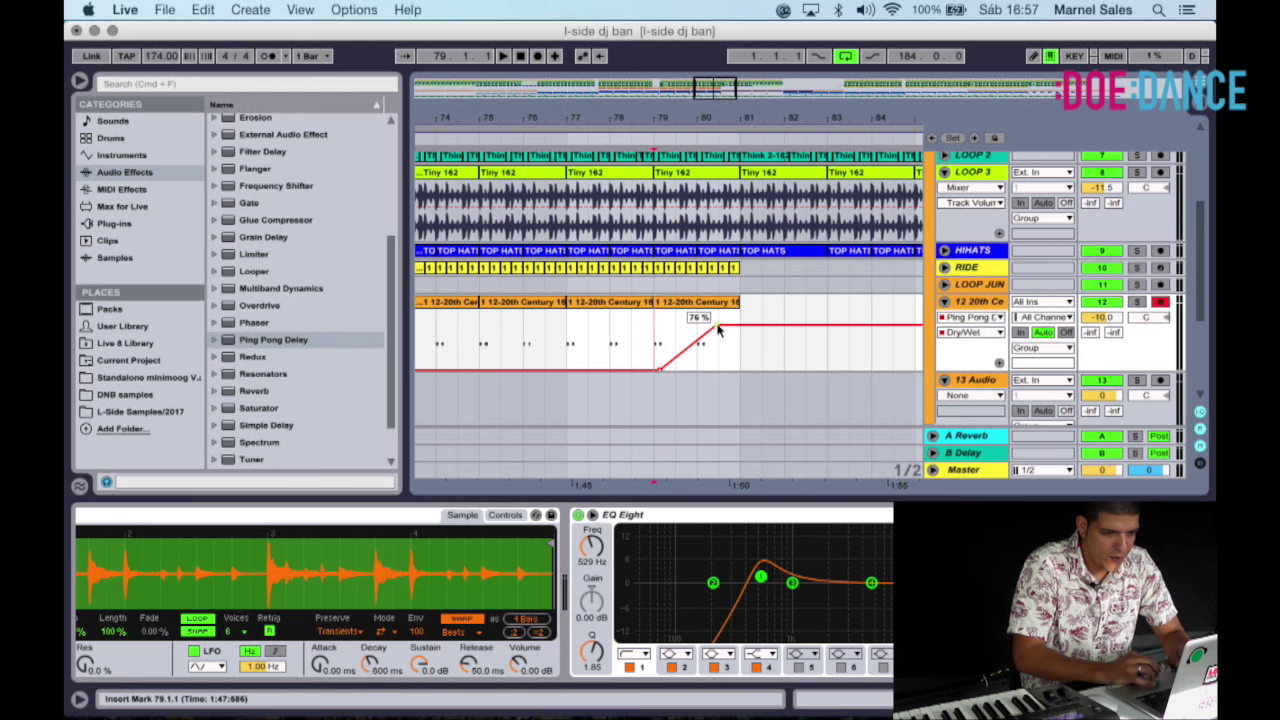
pyautogui.click(549, 148)
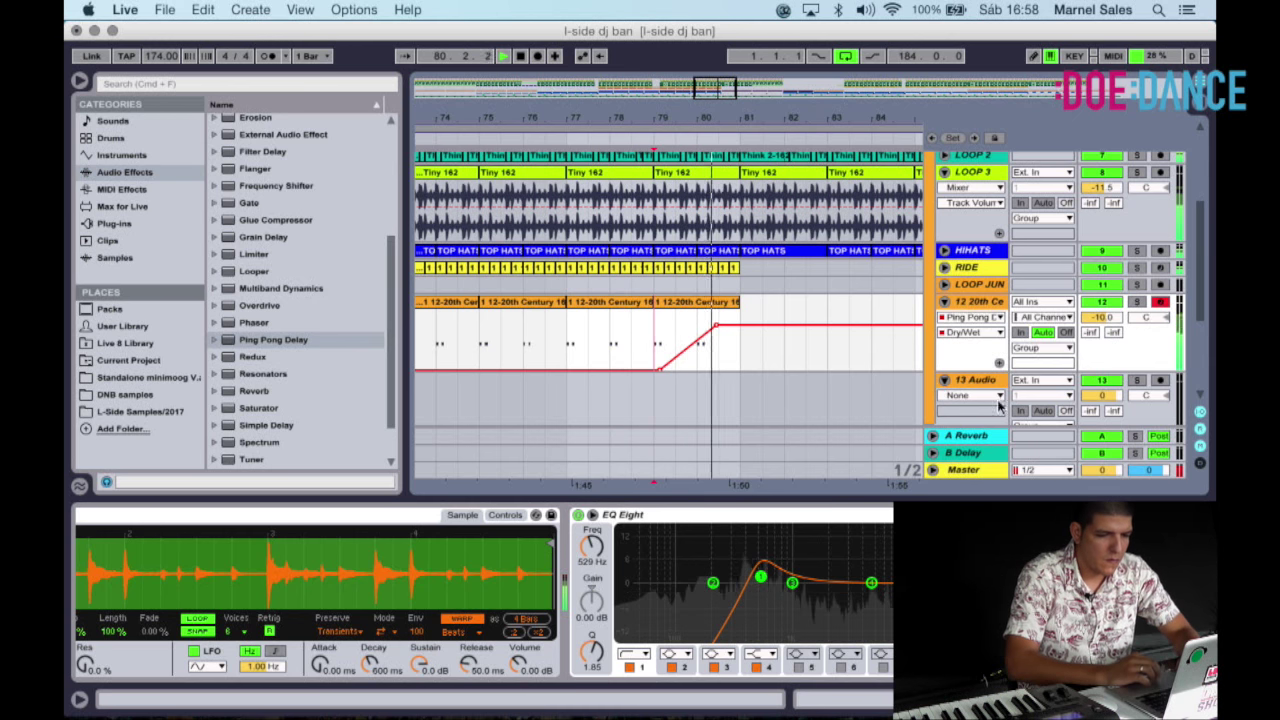
# Collapse the 20th Century 162 track in the arrangement.
pyautogui.moveTo(790, 124); pyautogui.dragTo(818, 257)
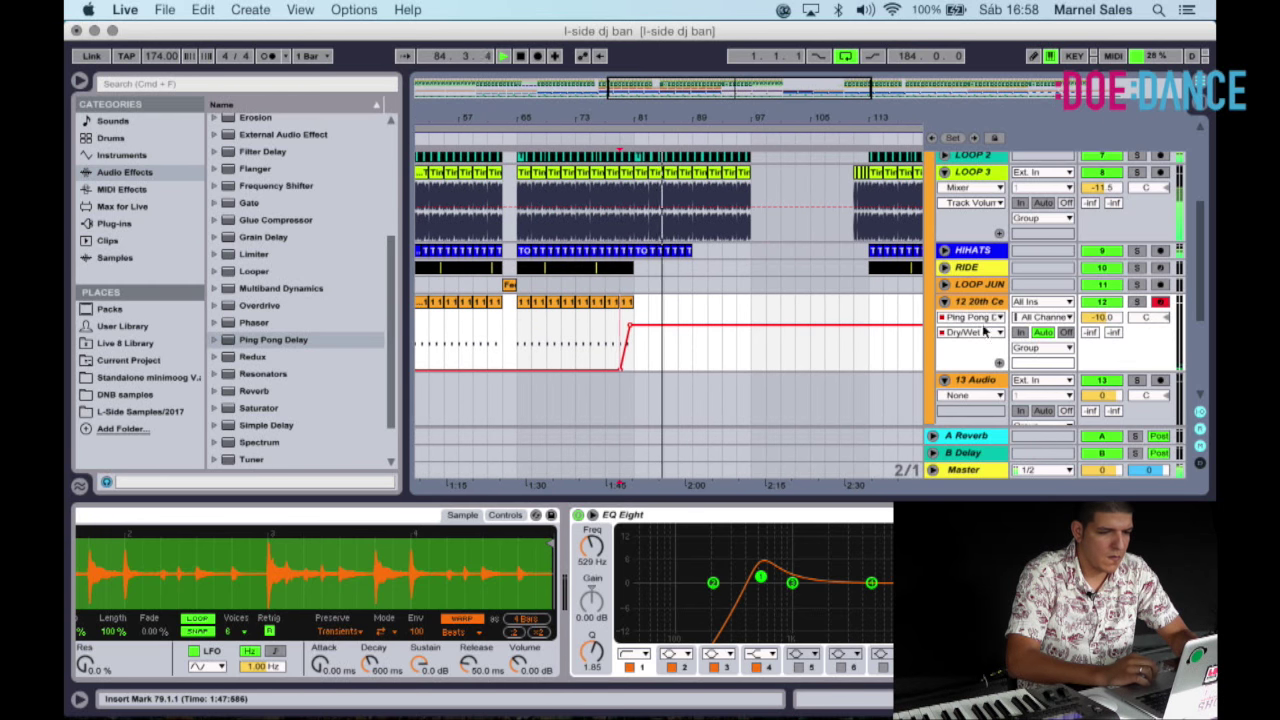
pyautogui.click(954, 315)
pyautogui.click(947, 308)
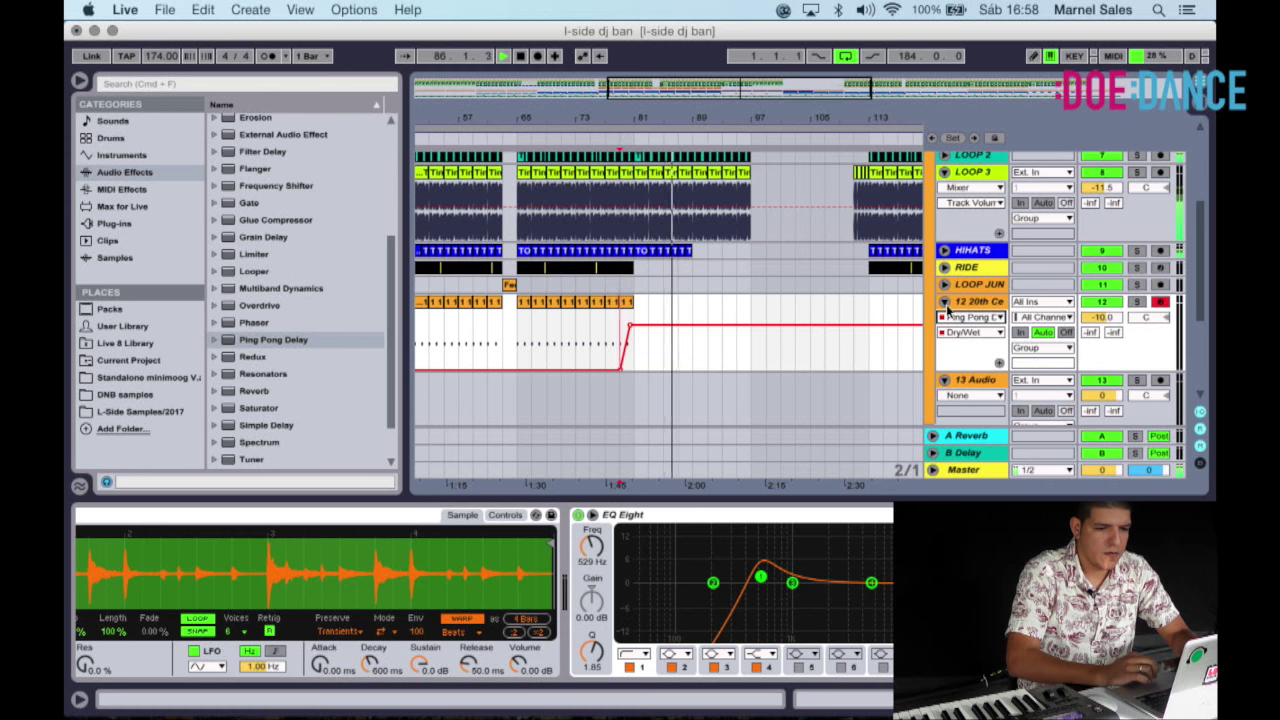
pyautogui.click(945, 303)
pyautogui.scroll(1, 702, 310)
pyautogui.scroll(-3, 701, 311)
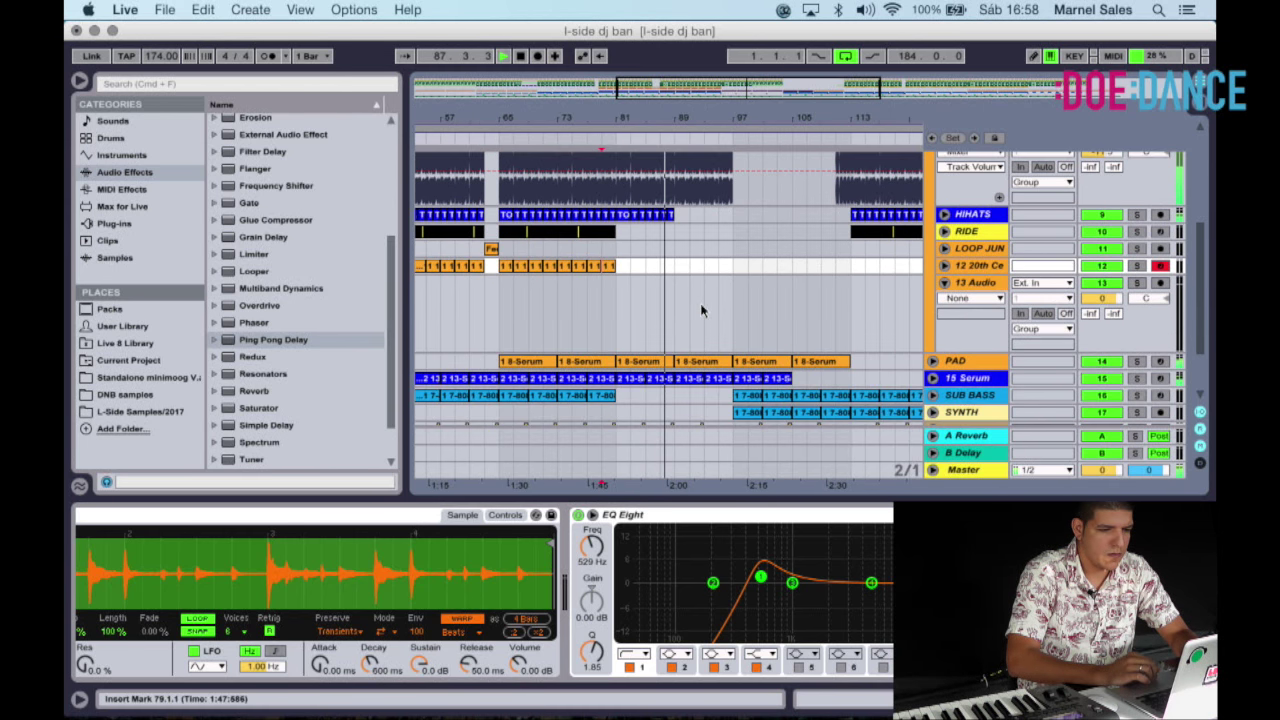
pyautogui.scroll(4, 701, 311)
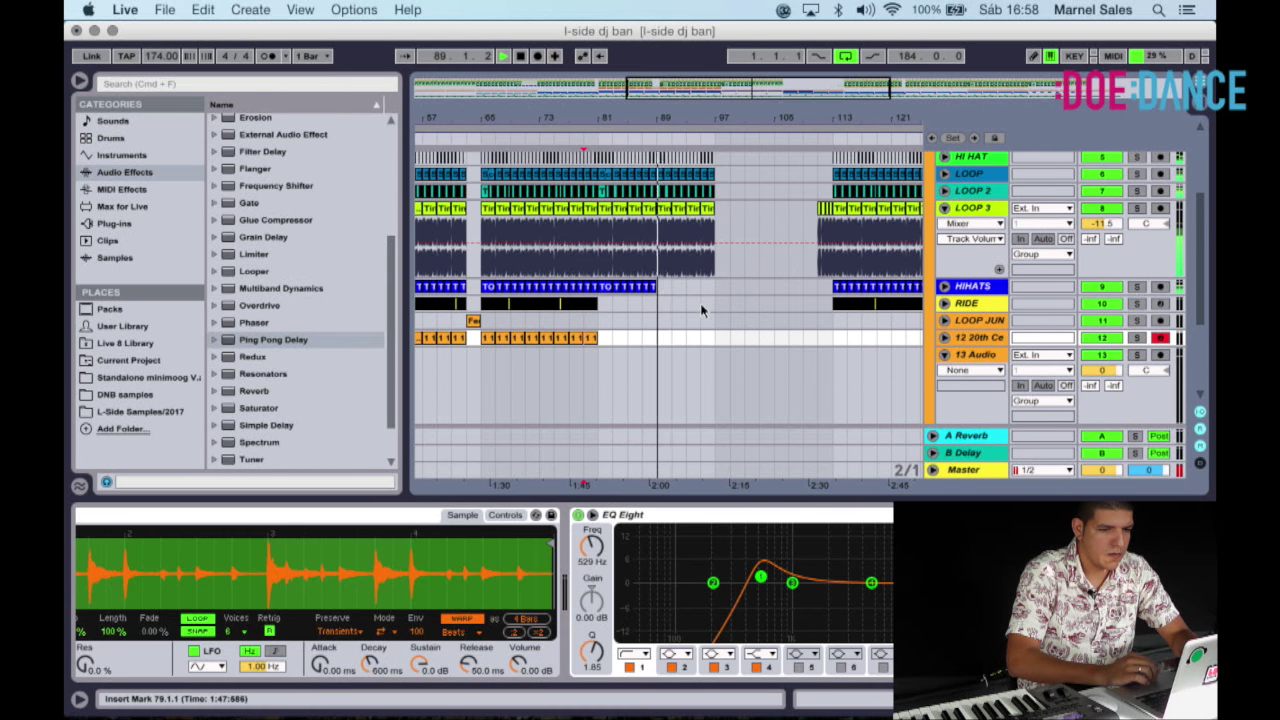
pyautogui.scroll(-2, 700, 305)
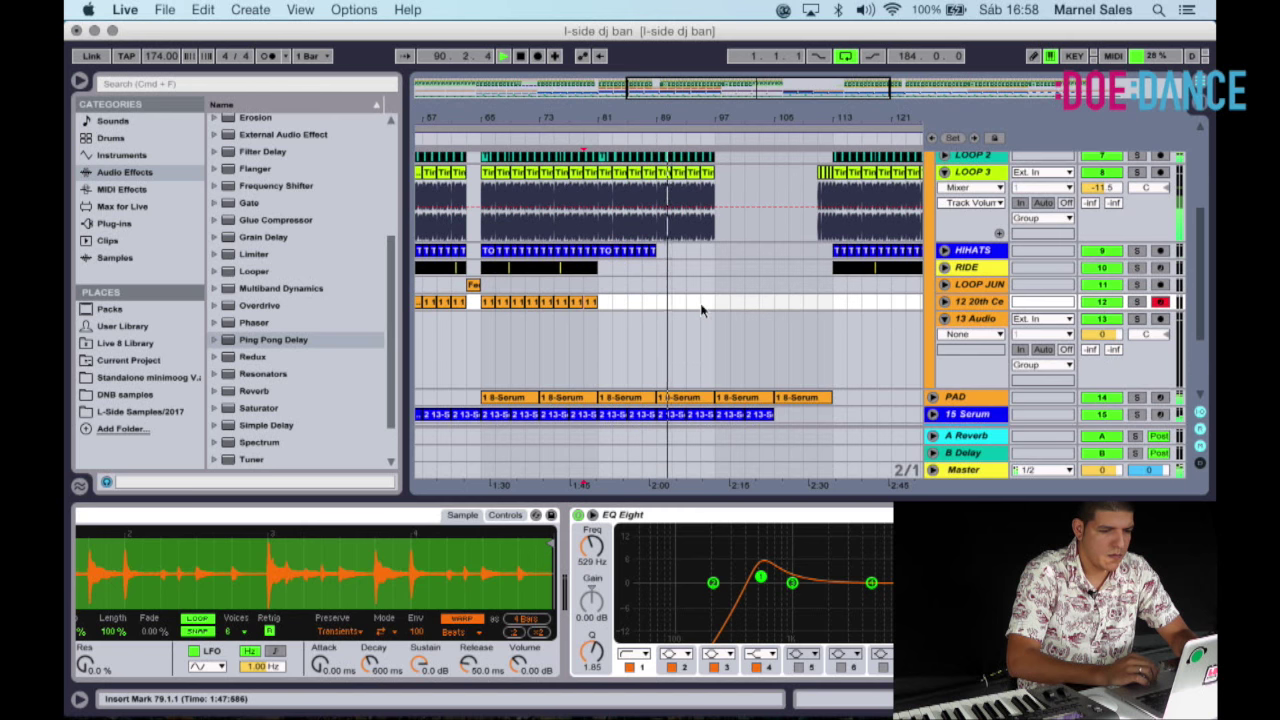
pyautogui.moveTo(694, 118); pyautogui.dragTo(694, 100)
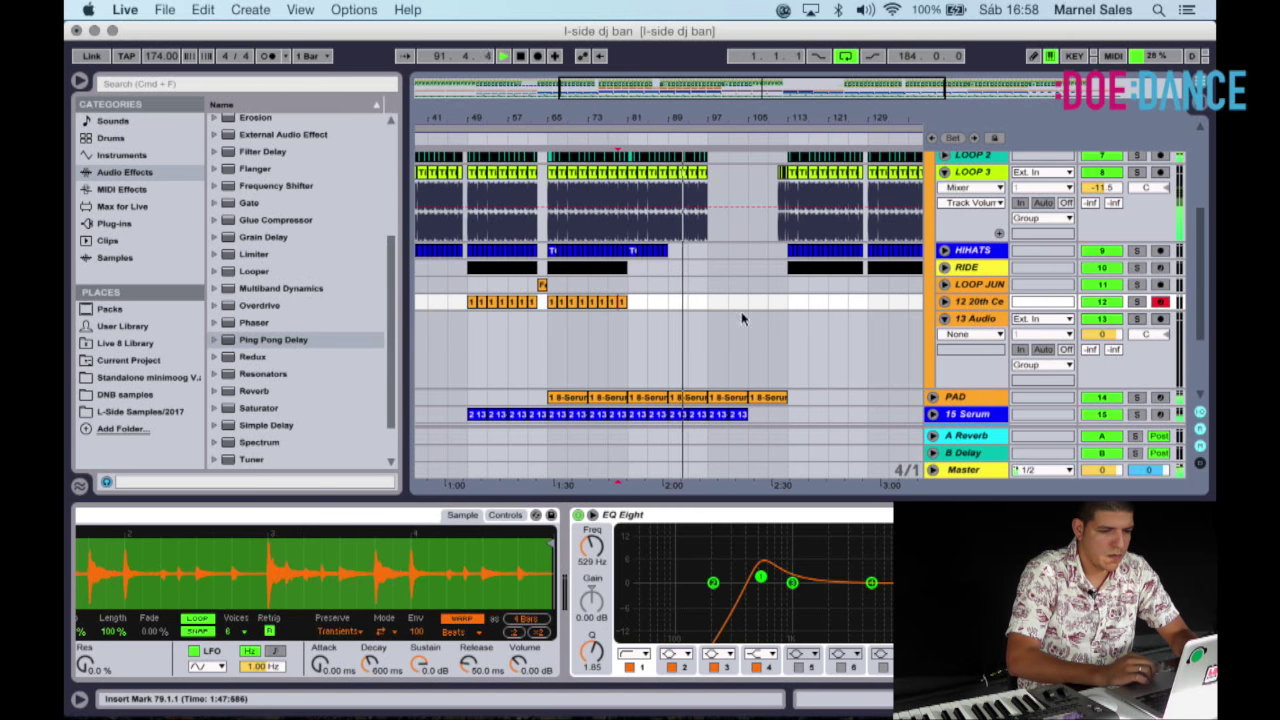
# Fill bars 97 to 113 of the HIHATS track with duplicated hi-hat clips from the section starting at bar 81.
pyautogui.moveTo(710, 250); pyautogui.dragTo(628, 254)
pyautogui.press('BackSpace')
pyautogui.moveTo(757, 253); pyautogui.dragTo(708, 252)
pyautogui.press('super+d')
# Delete the breakpoint around bar 105 from the DRUMS group's EQ Eight frequency automation.
pyautogui.scroll(5, 707, 256)
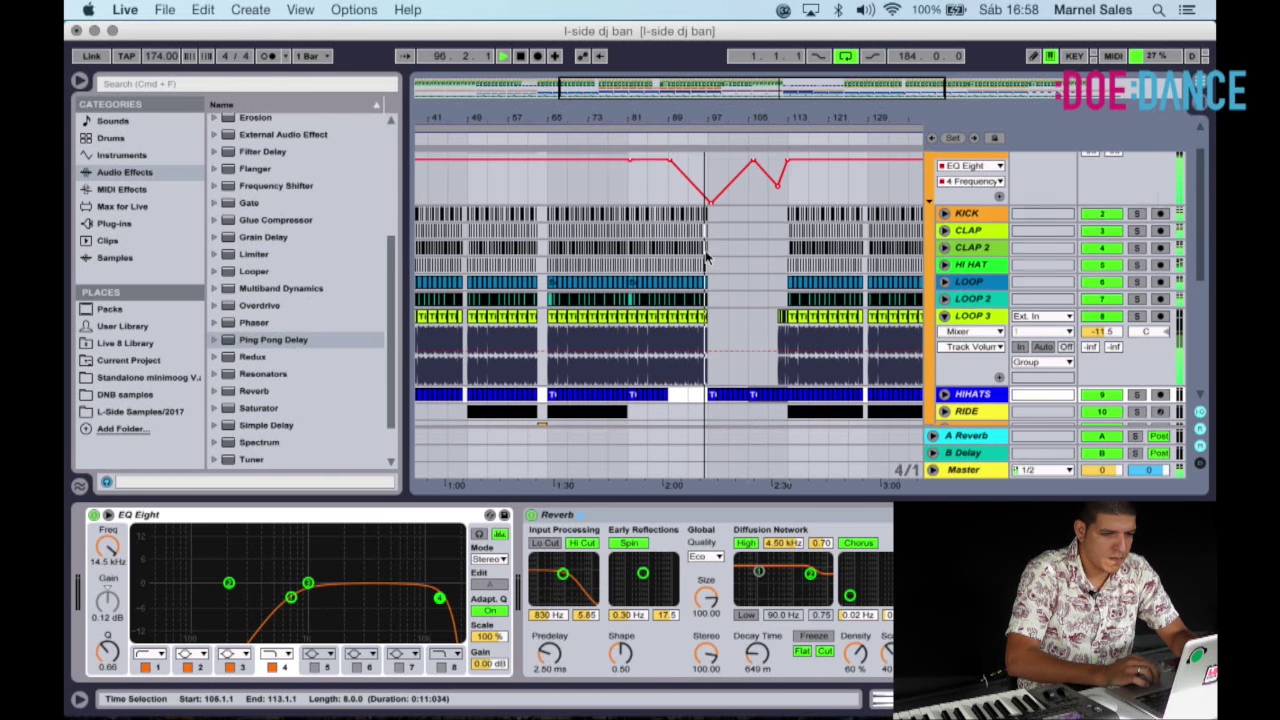
pyautogui.click(755, 203)
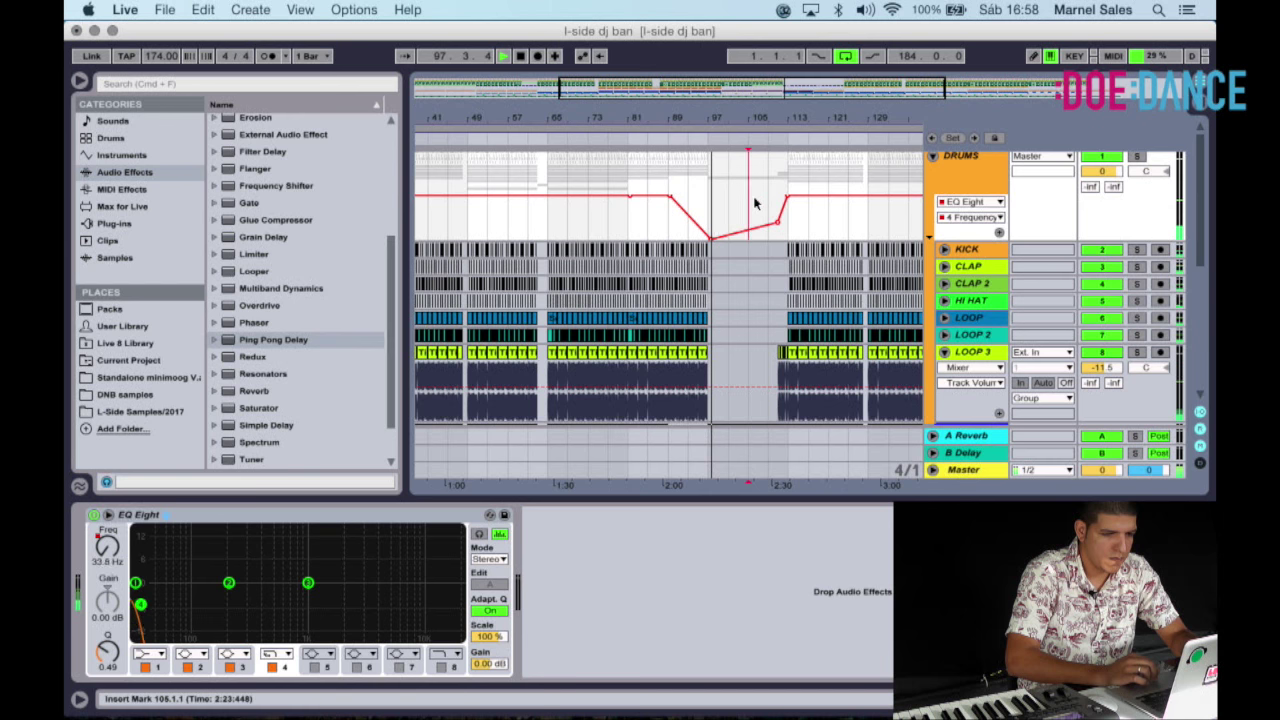
pyautogui.moveTo(781, 228)
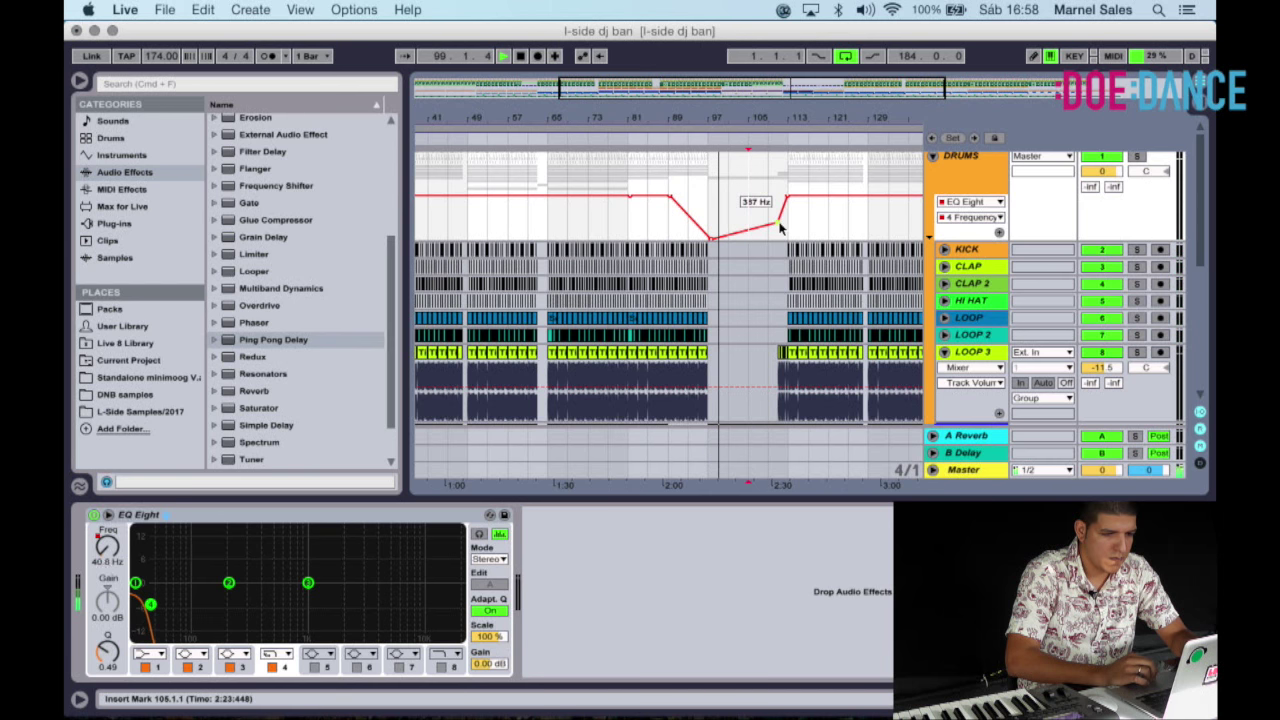
# Collapse the 13 Audio and LOOP 3 tracks and rename the 20th Century 162 track to BONGO.
pyautogui.scroll(-5, 765, 240)
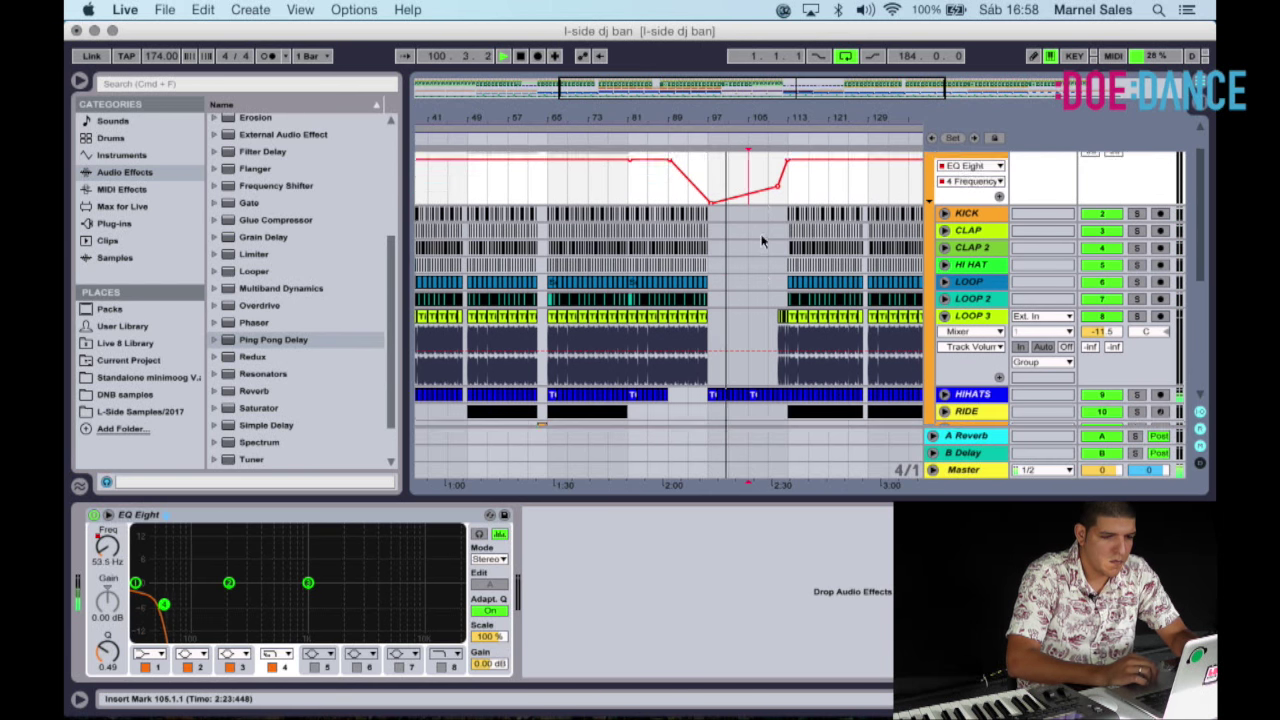
pyautogui.scroll(-3, 773, 346)
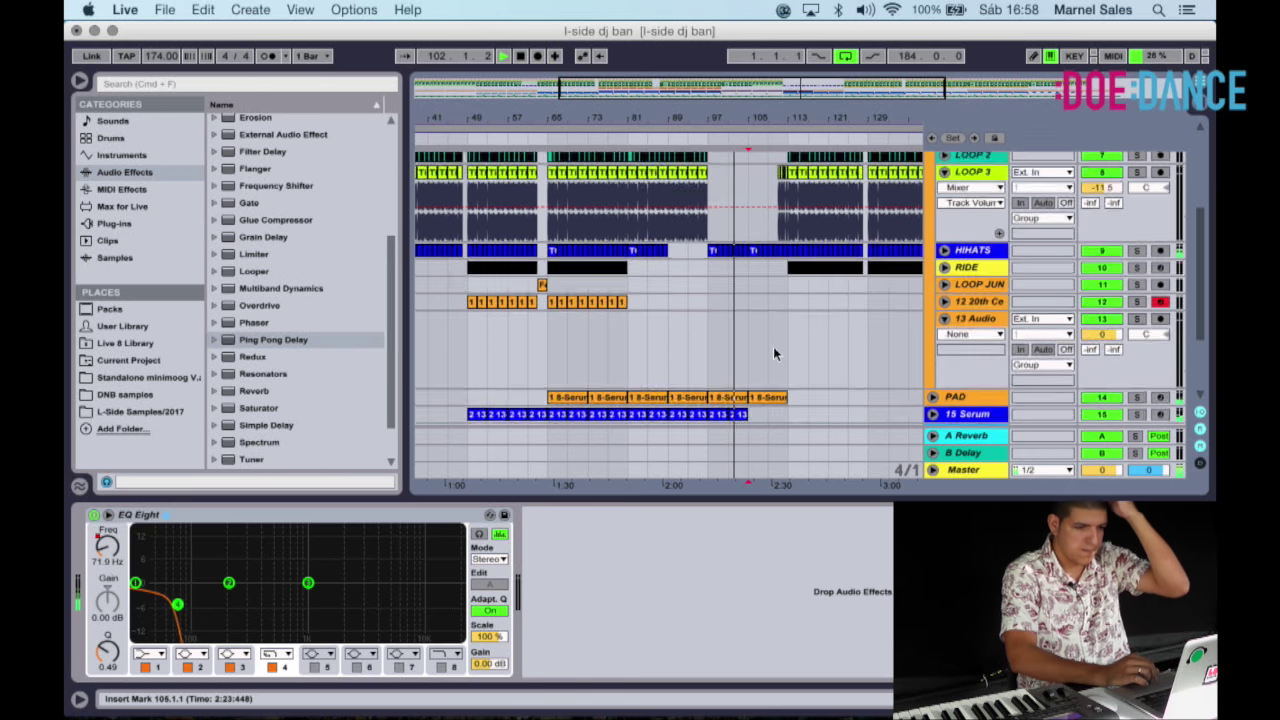
pyautogui.click(946, 302)
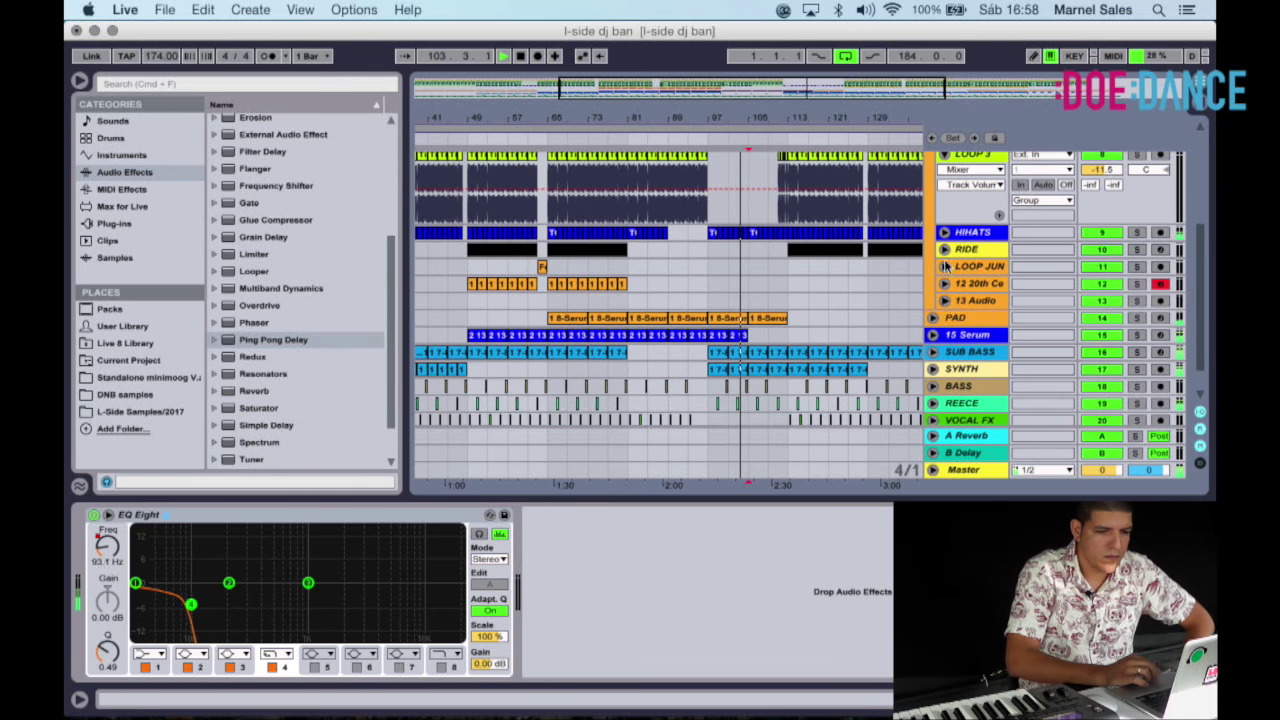
pyautogui.scroll(3, 946, 228)
pyautogui.click(944, 226)
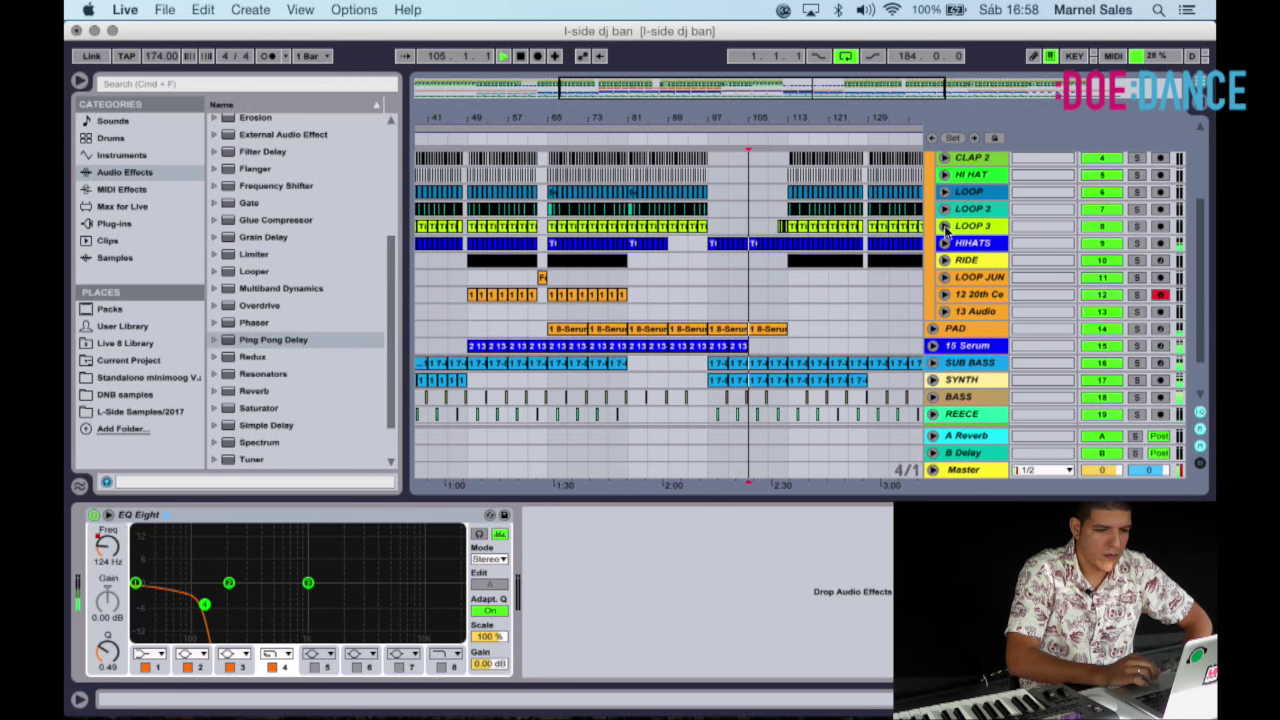
pyautogui.click(985, 295)
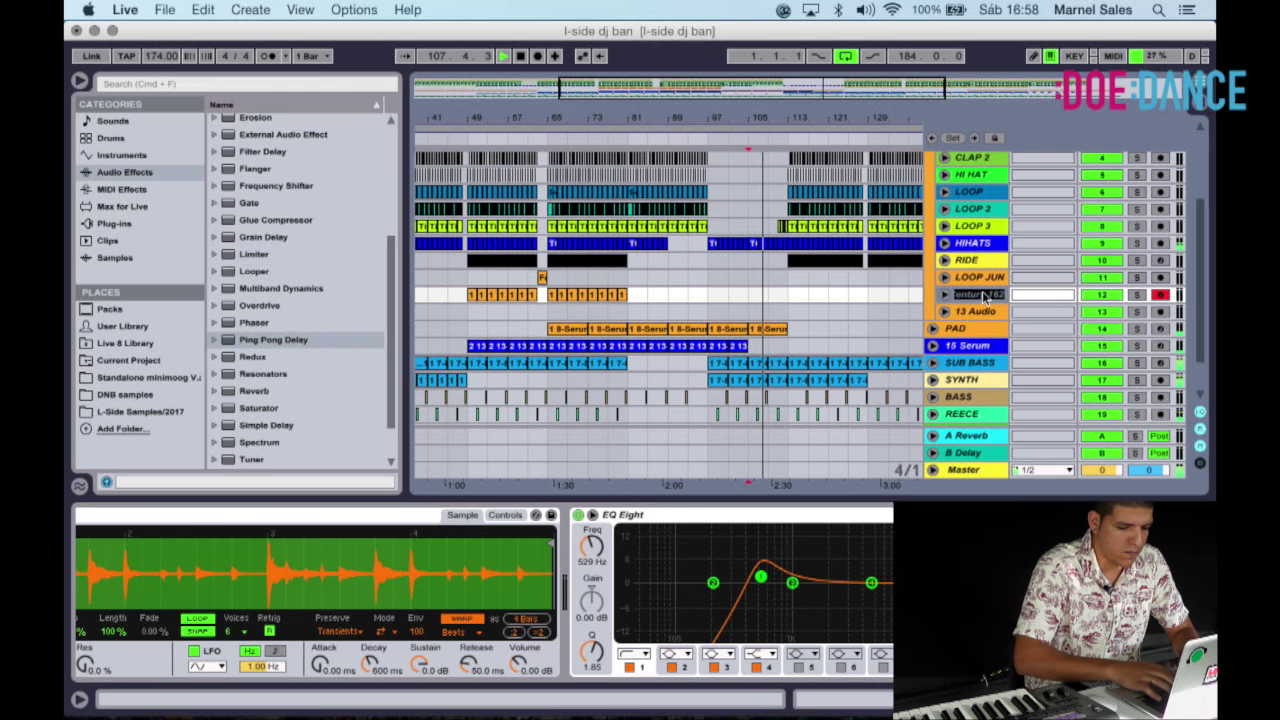
# Duplicate bars 65 to 113 of the BONGO track so the part repeats from bar 113.
pyautogui.click(787, 310)
pyautogui.moveTo(787, 300); pyautogui.dragTo(542, 300)
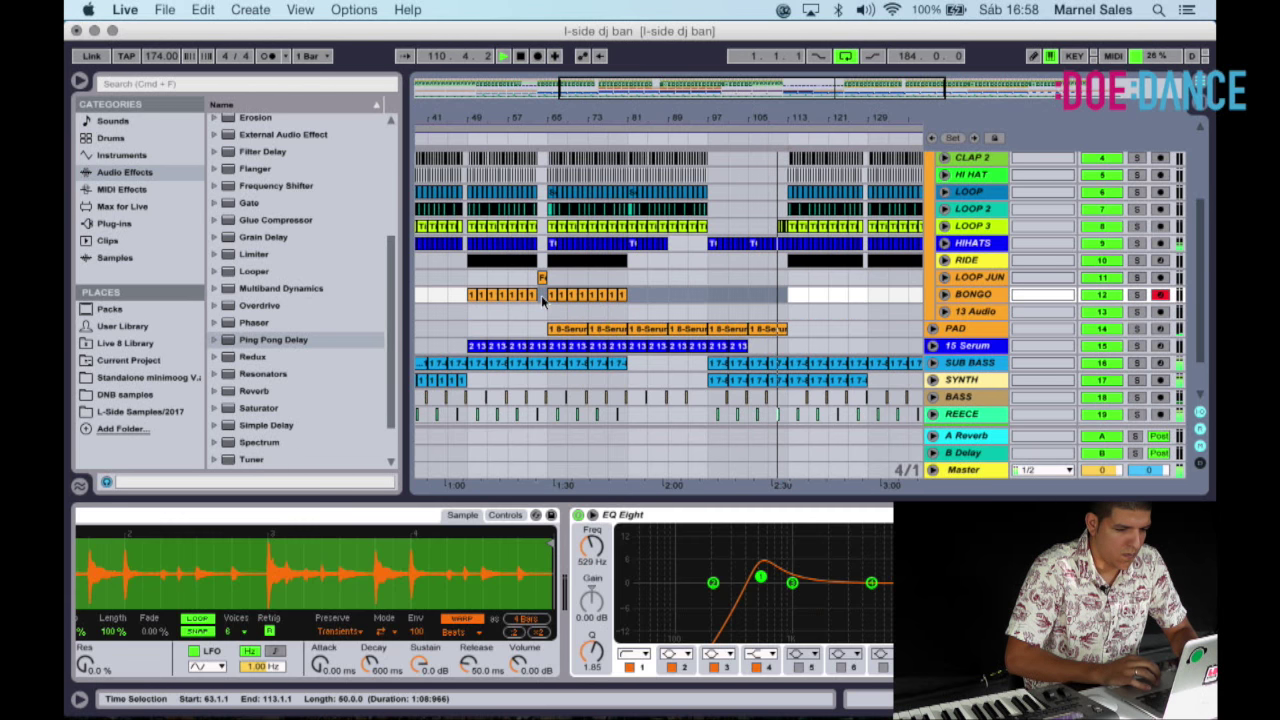
pyautogui.click(793, 298)
pyautogui.keyDown('shift'); pyautogui.click(561, 297); pyautogui.keyUp('shift')
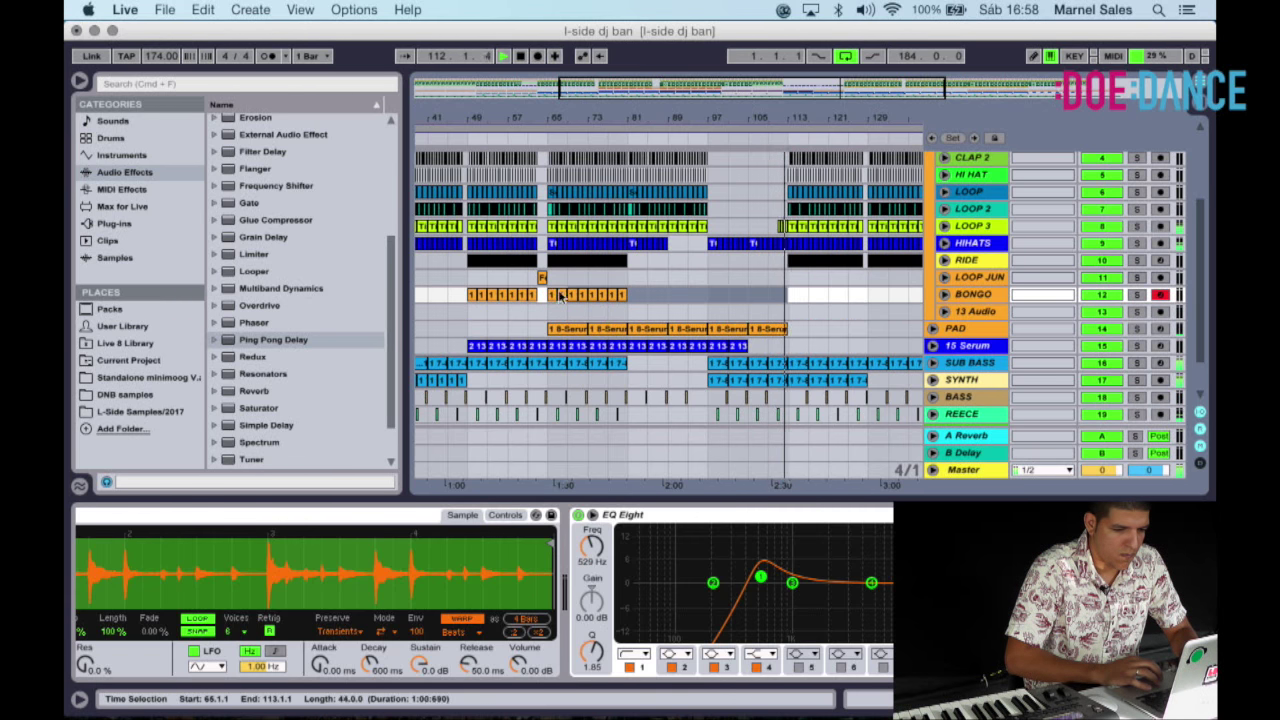
pyautogui.press('super+d')
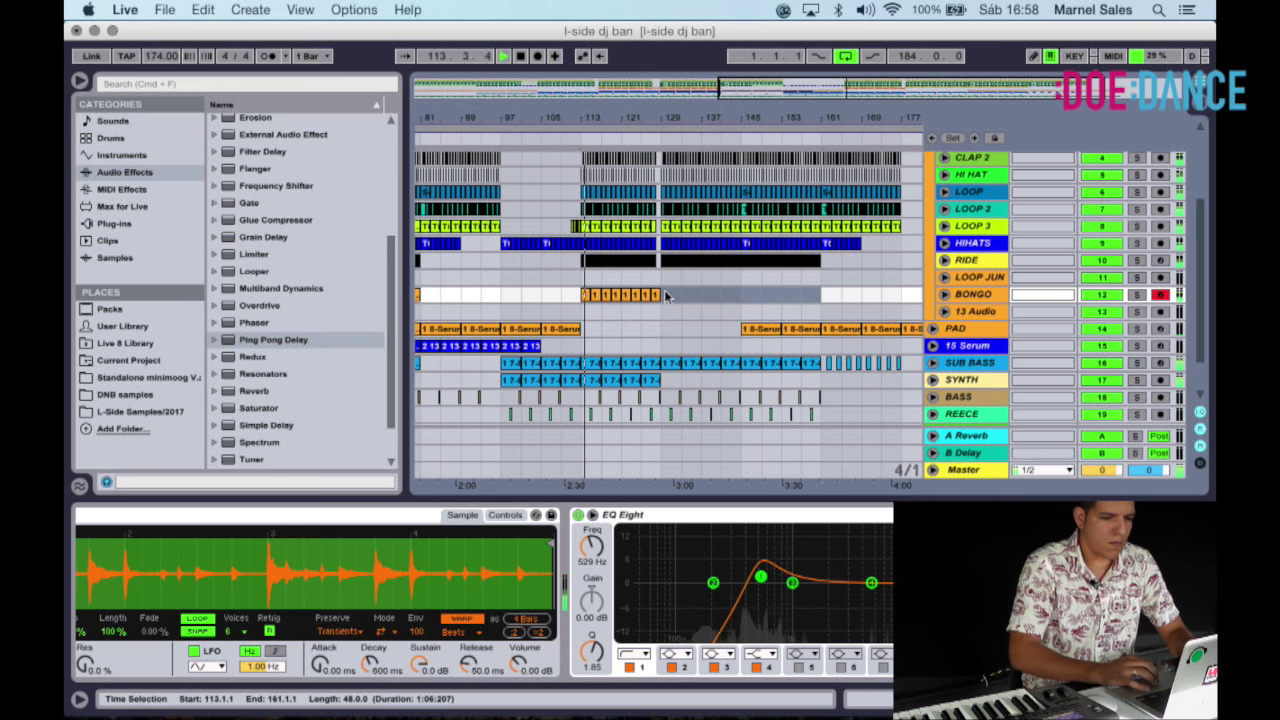
# Cut bar 128 out of the BONGO part to match the one-bar break in the drums.
pyautogui.scroll(5, 663, 165)
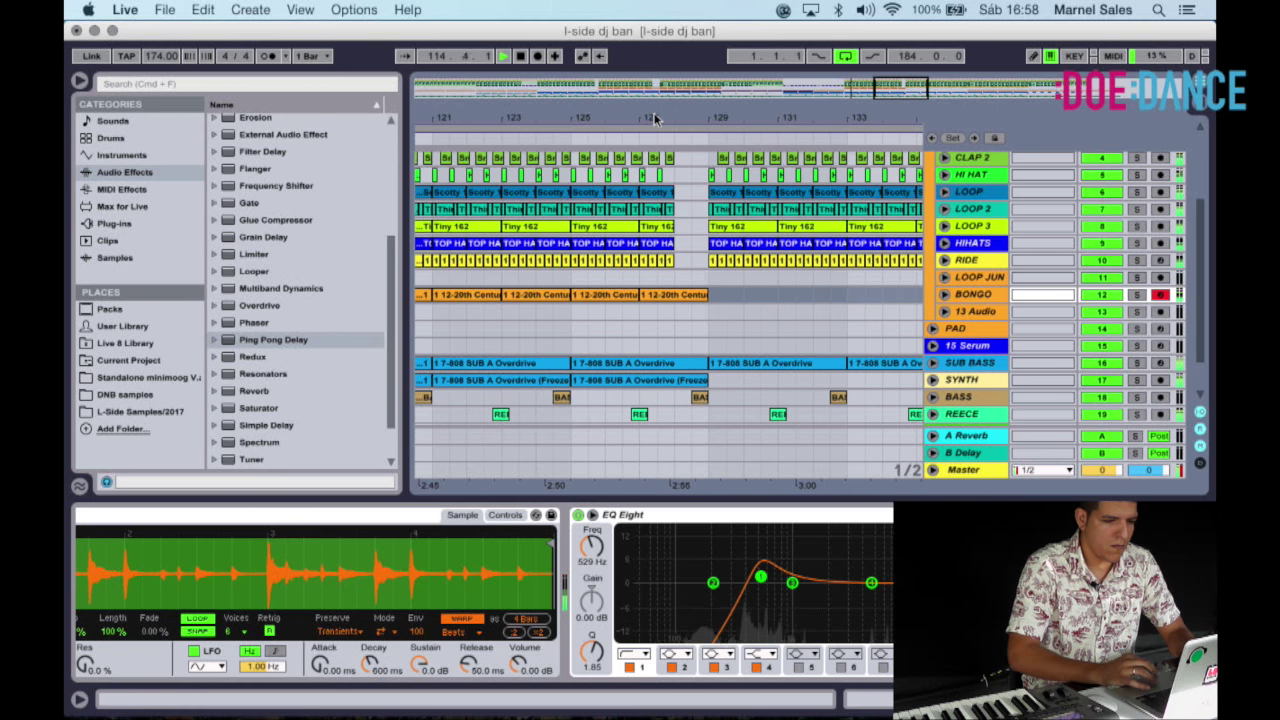
pyautogui.click(709, 318)
pyautogui.moveTo(709, 318); pyautogui.dragTo(675, 290)
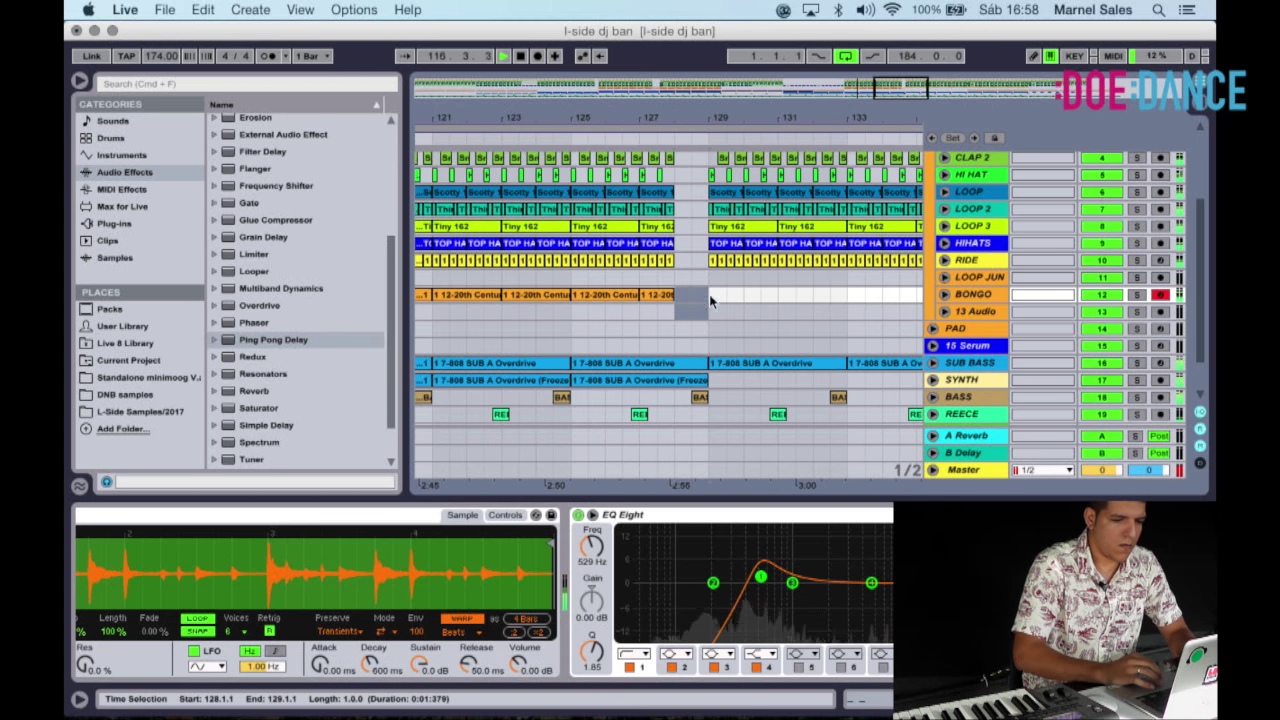
# Duplicate the BONGO clip repeatedly to fill bars 129 to 145.
pyautogui.scroll(-5, 684, 112)
pyautogui.click(664, 296)
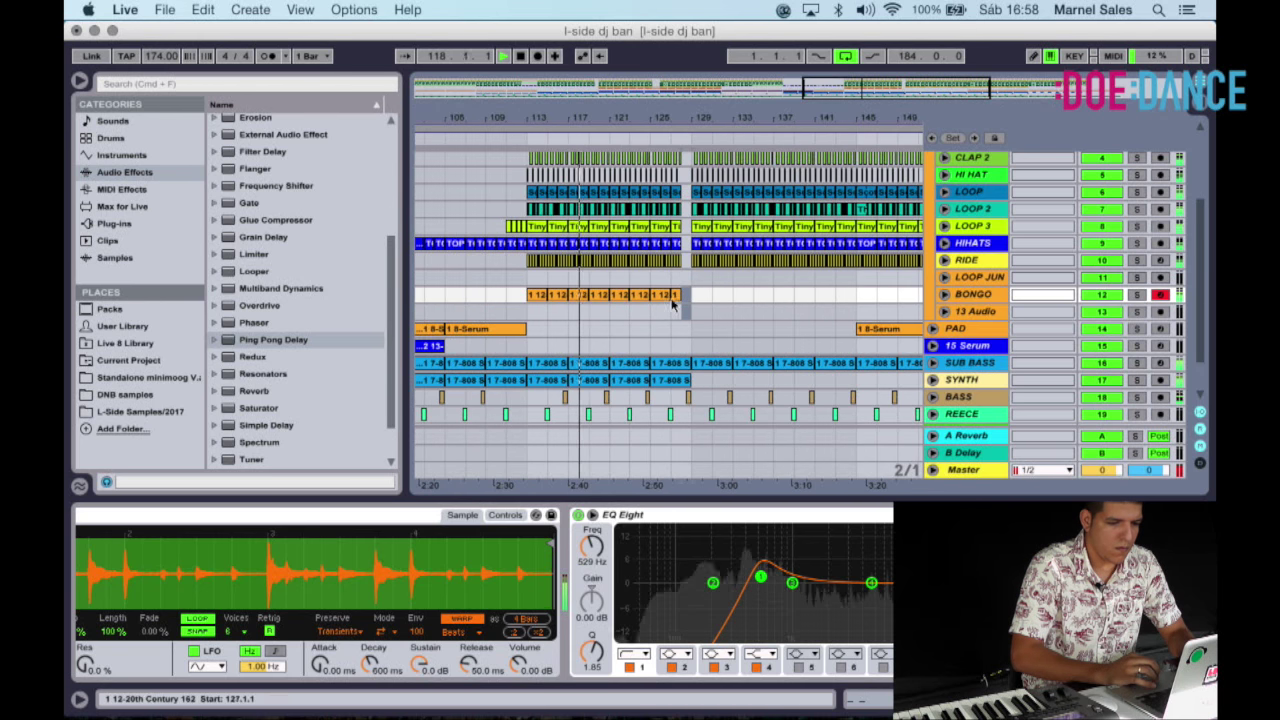
pyautogui.press('super+d')
pyautogui.press('super+d')
pyautogui.press('super+d')
pyautogui.press('super+d')
pyautogui.press('super+d')
pyautogui.press('super+d')
pyautogui.press('super+d')
pyautogui.press('super+d')
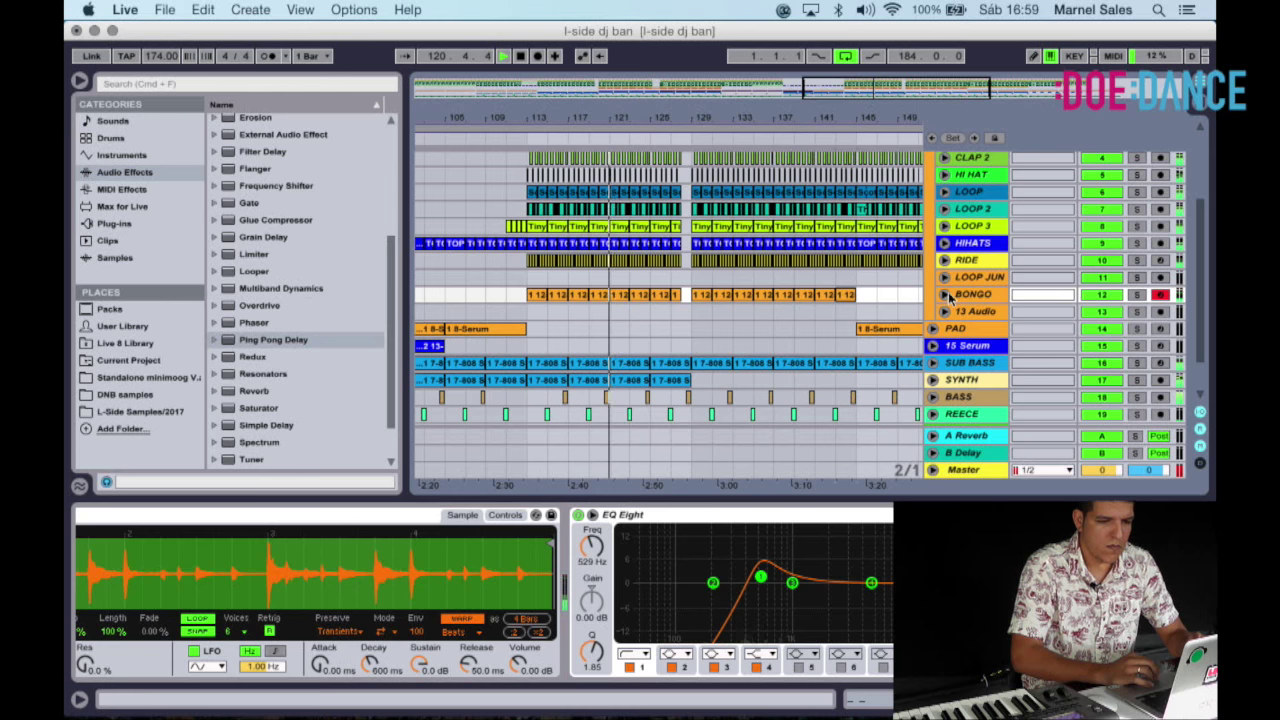
# Delete the empty 13 Audio track.
pyautogui.scroll(-1, 950, 297)
pyautogui.scroll(-5, 757, 125)
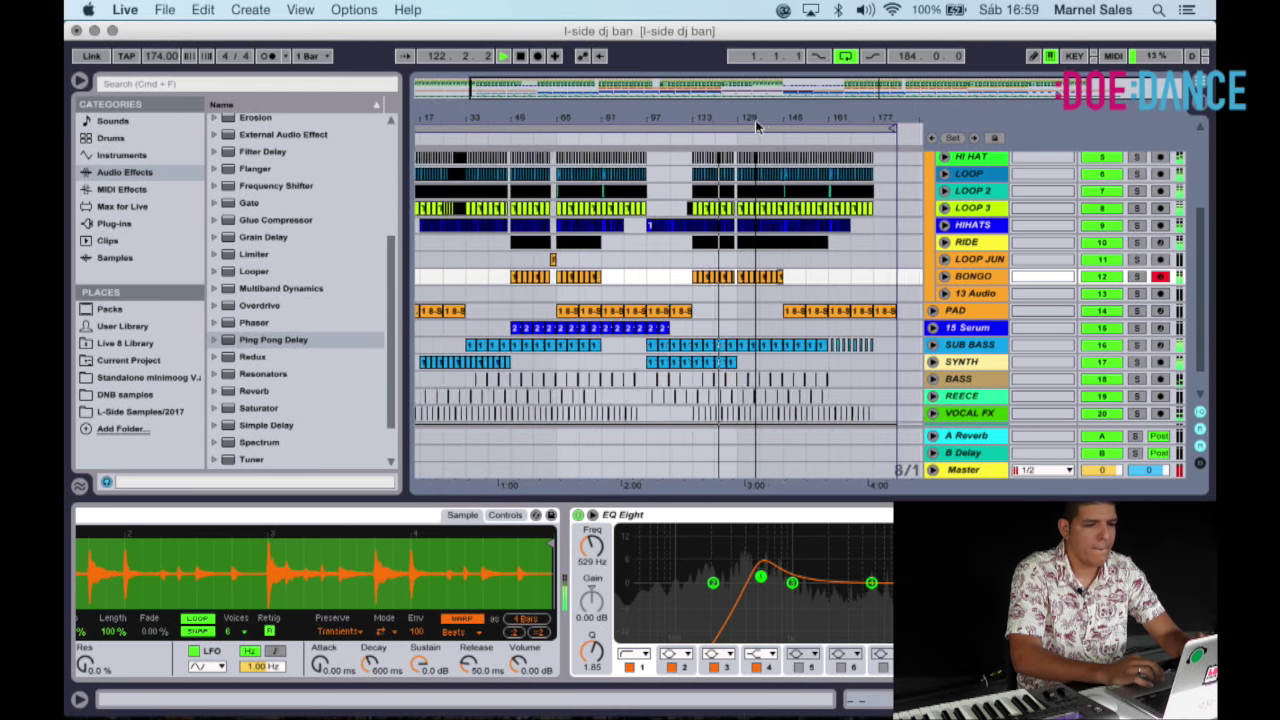
pyautogui.click(985, 294)
pyautogui.press('Delete')
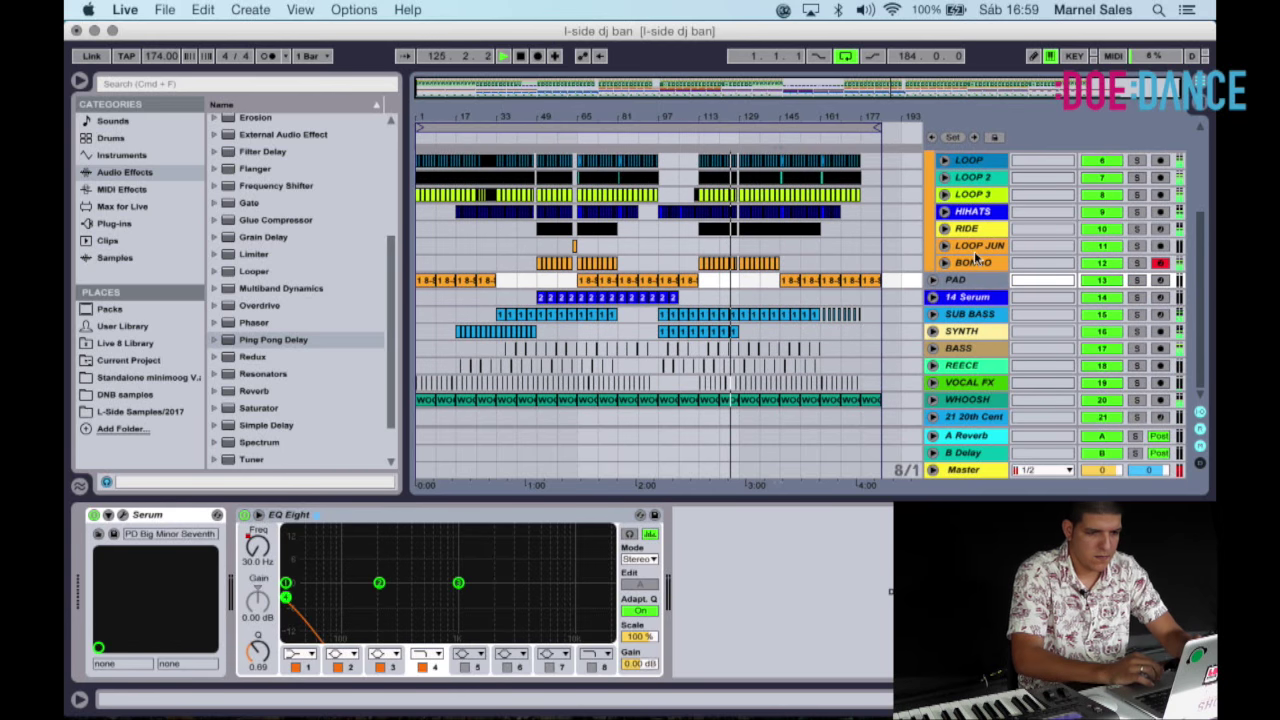
pyautogui.scroll(4, 975, 257)
pyautogui.scroll(-4, 960, 257)
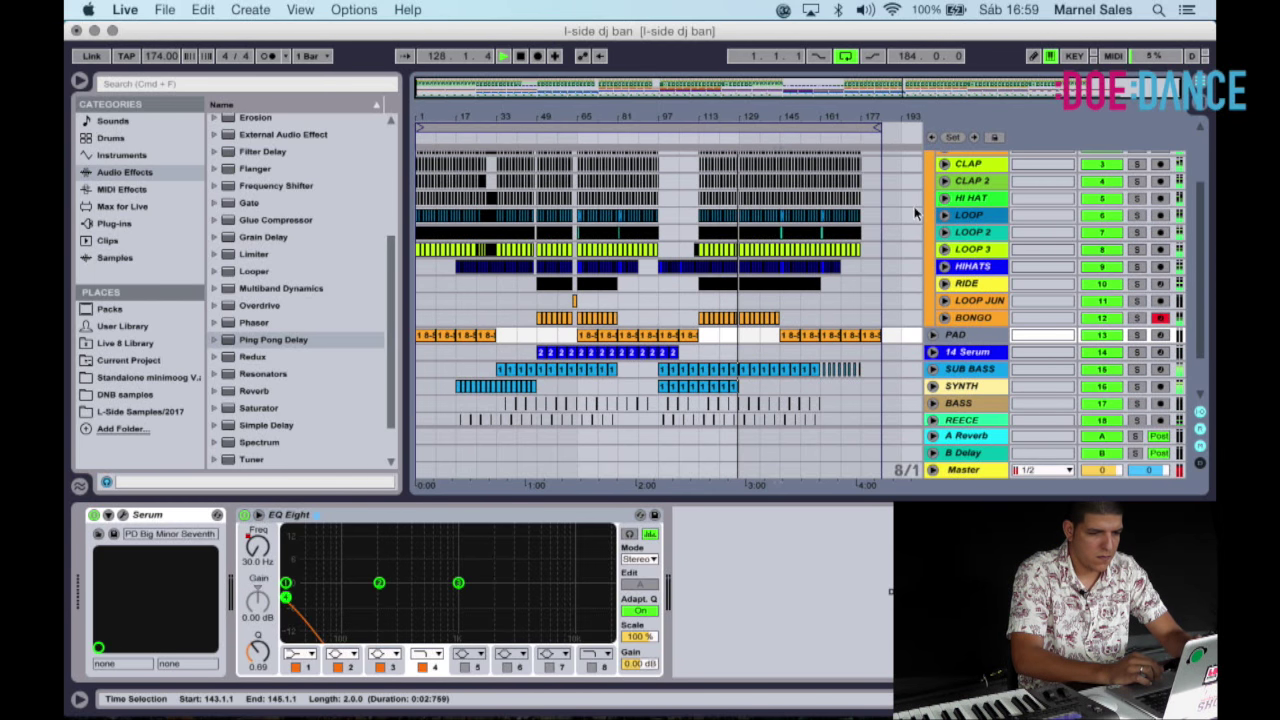
pyautogui.scroll(-3, 822, 390)
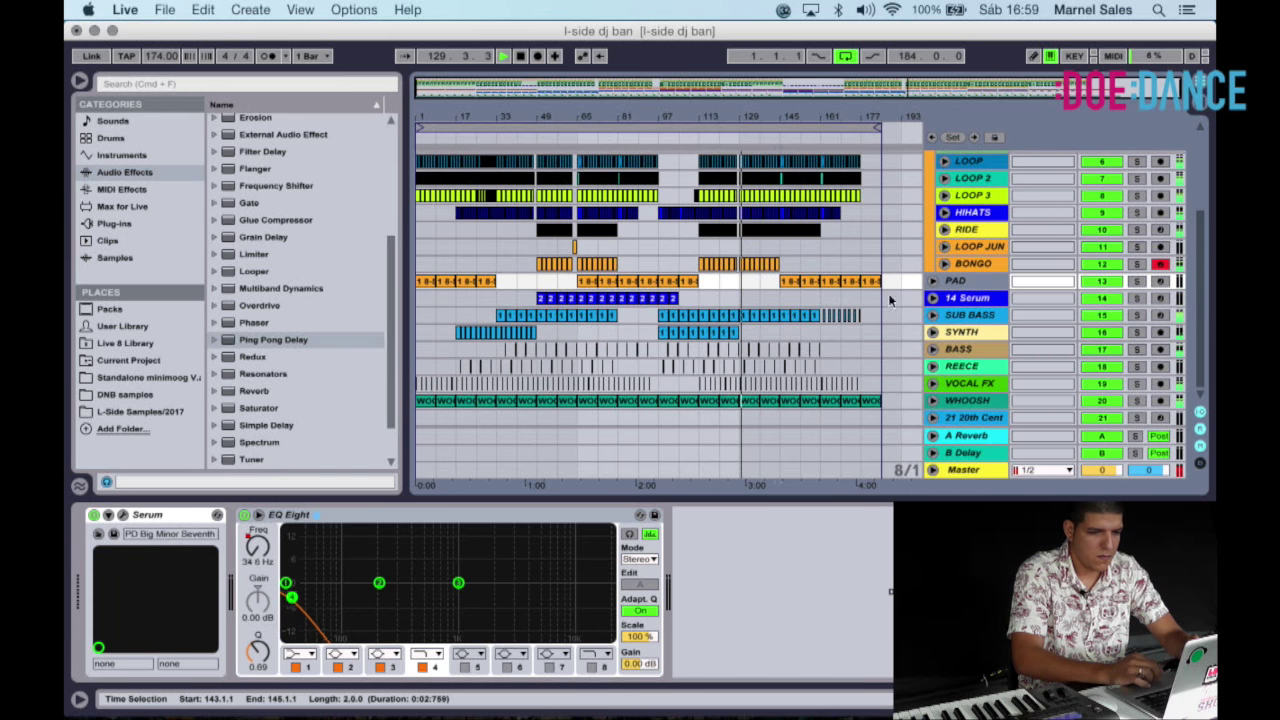
pyautogui.scroll(5, 950, 270)
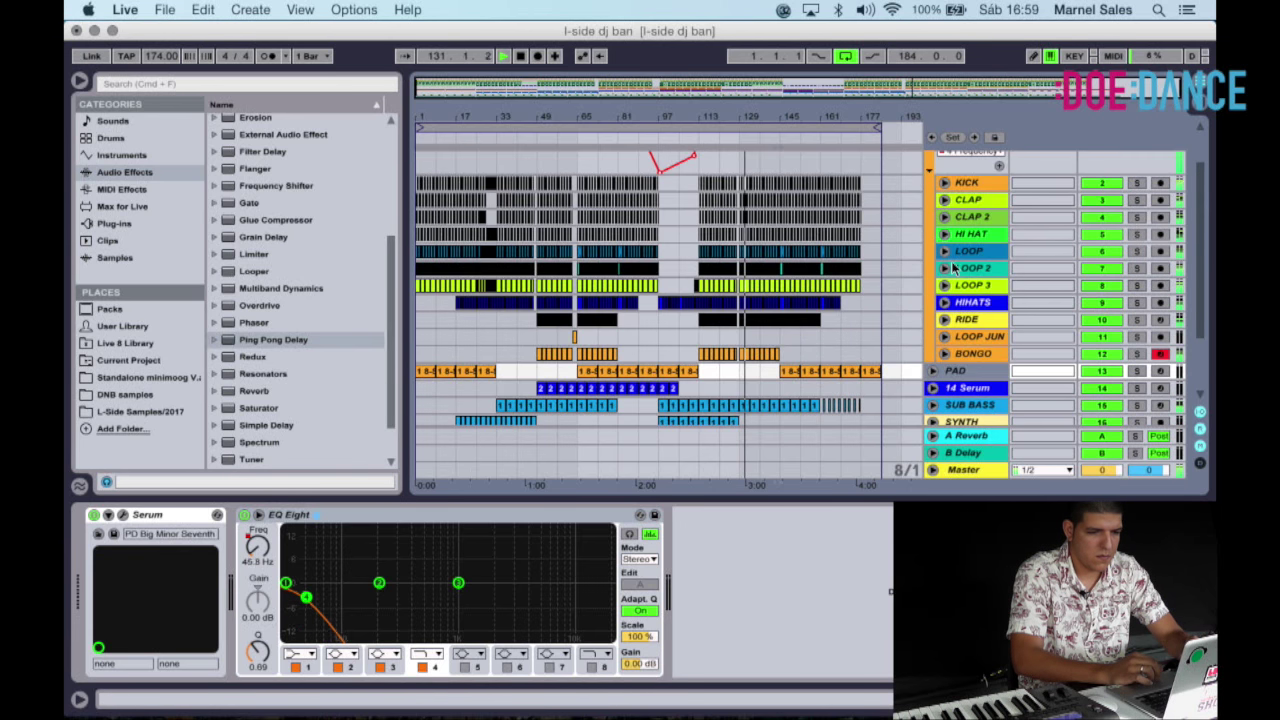
pyautogui.scroll(-5, 952, 233)
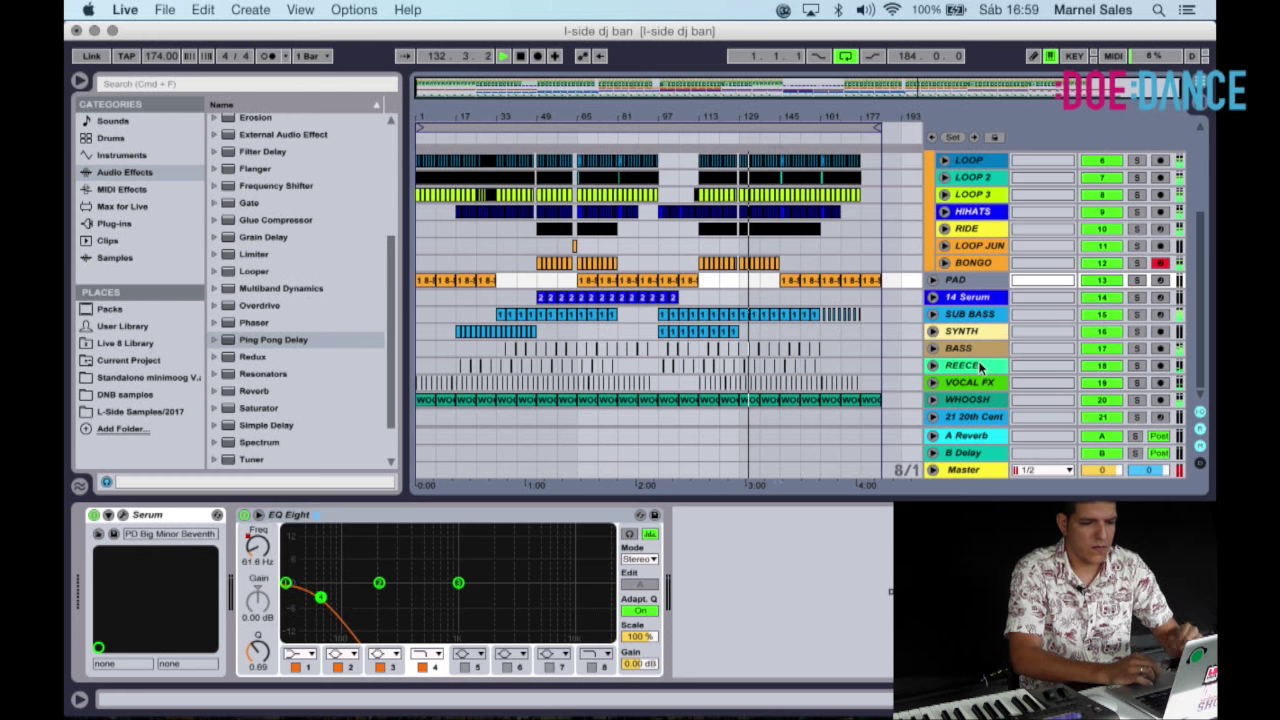
# Load the Compressor preset Mix Gel onto the Master track and fold the Compressor preset list.
pyautogui.click(966, 470)
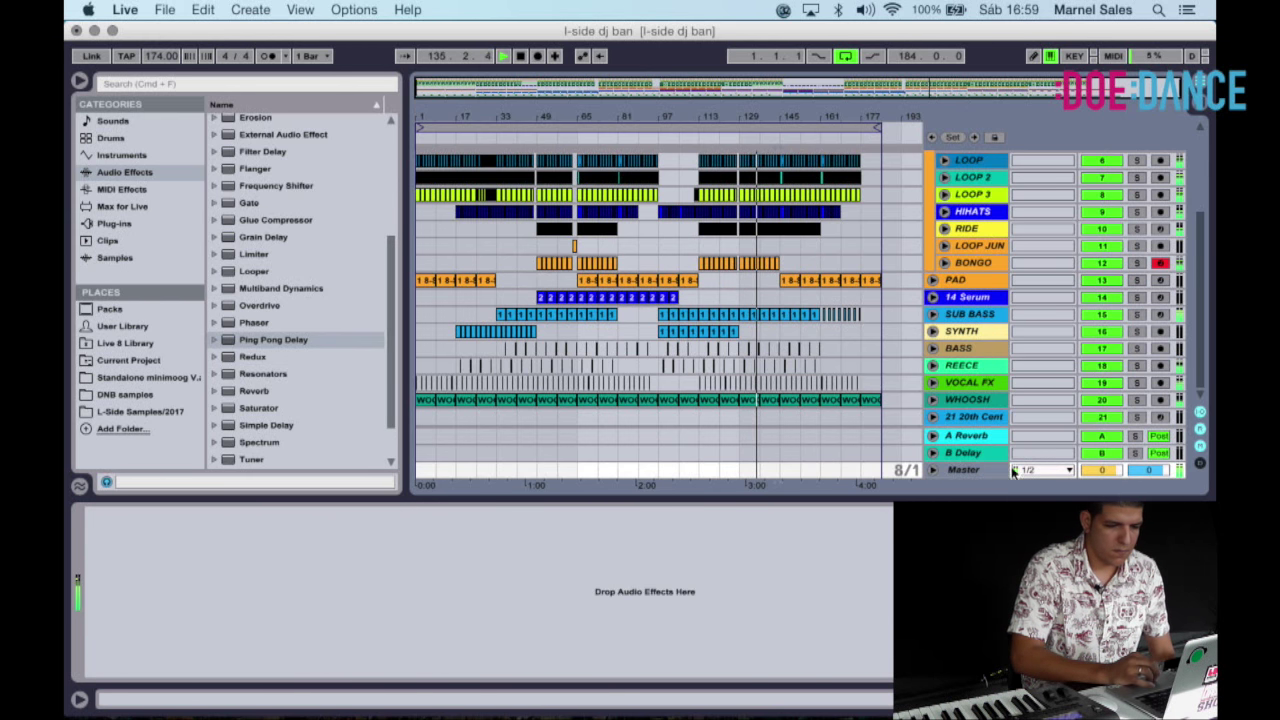
pyautogui.click(985, 472)
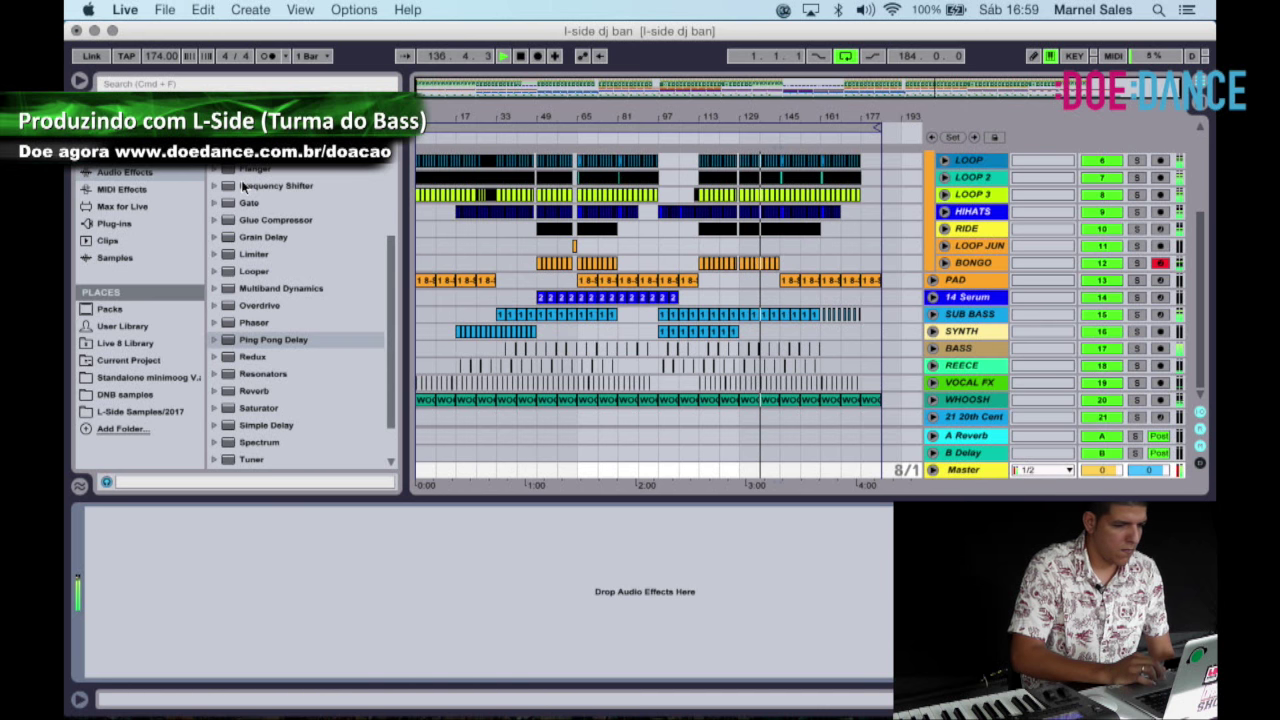
pyautogui.scroll(5, 243, 187)
pyautogui.click(213, 172)
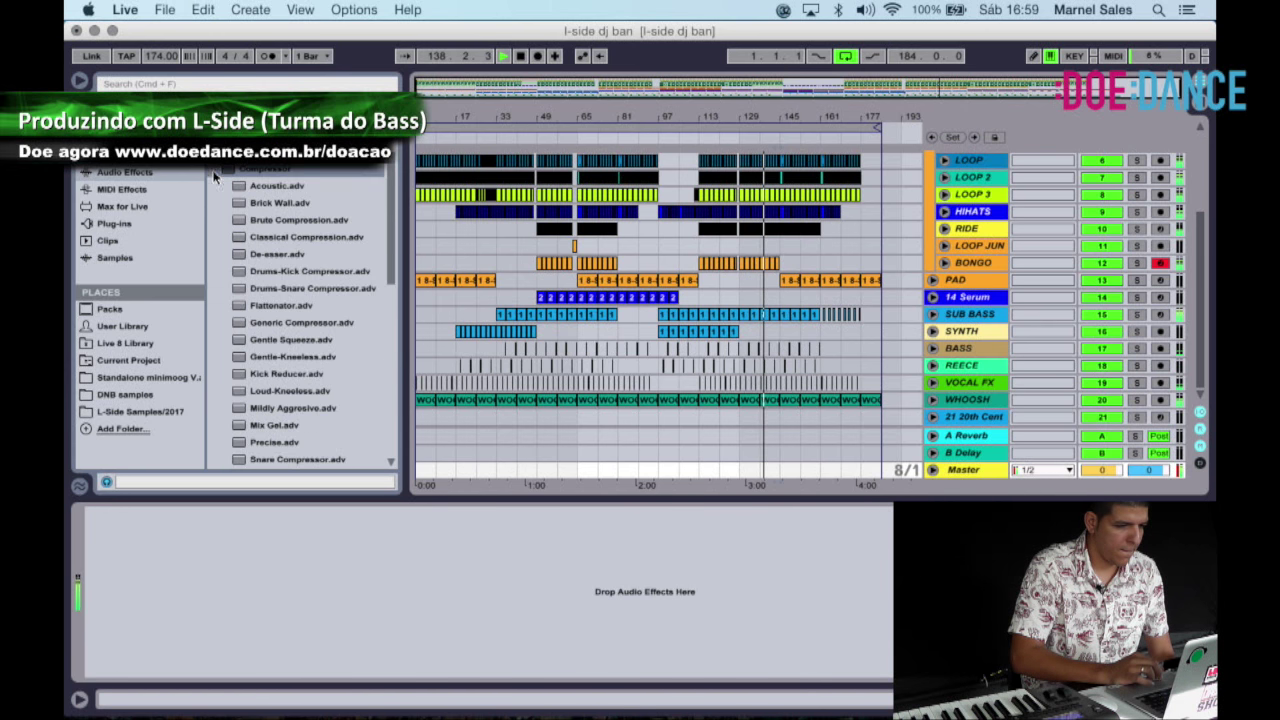
pyautogui.scroll(-3, 290, 300)
pyautogui.doubleClick(279, 356)
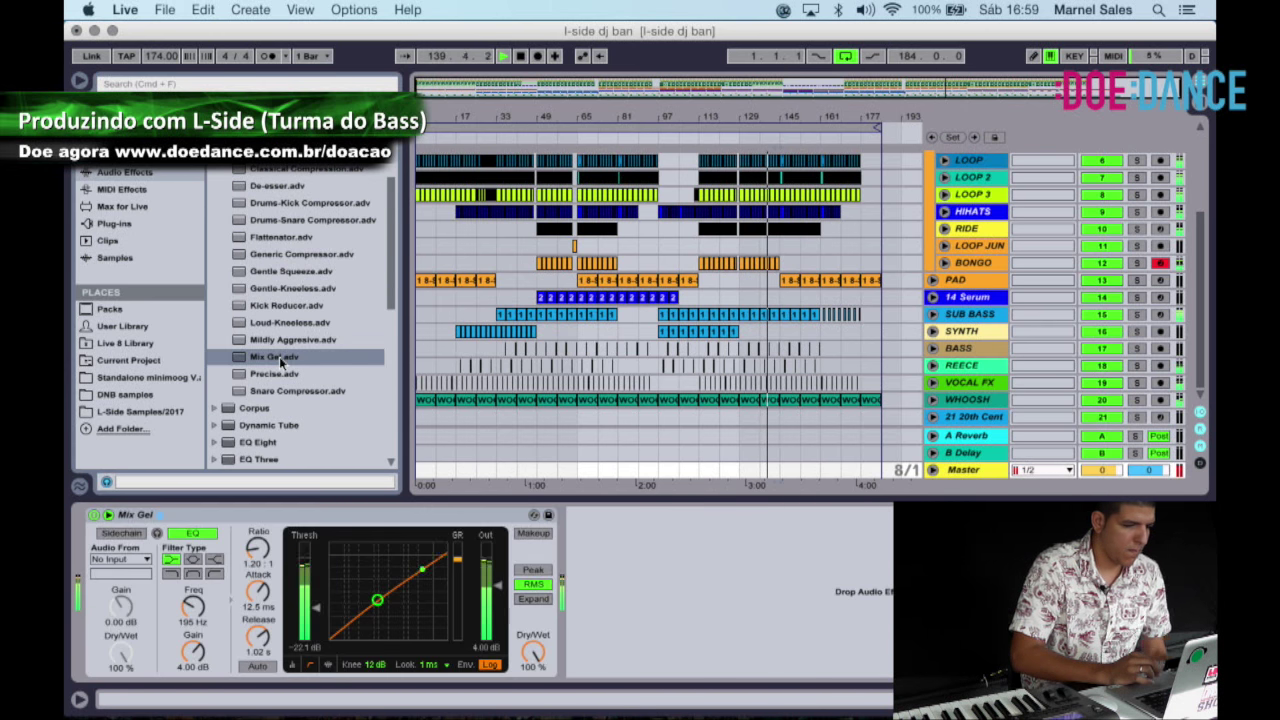
pyautogui.scroll(4, 270, 380)
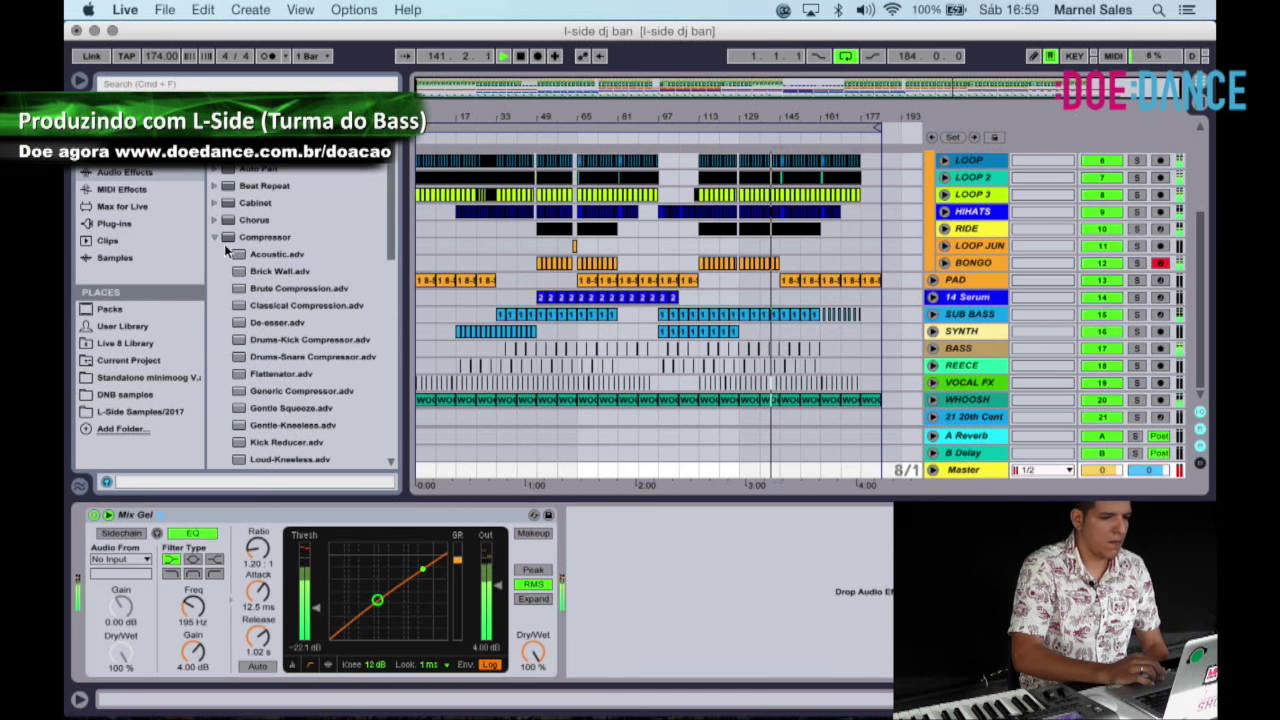
pyautogui.click(215, 238)
pyautogui.click(776, 300)
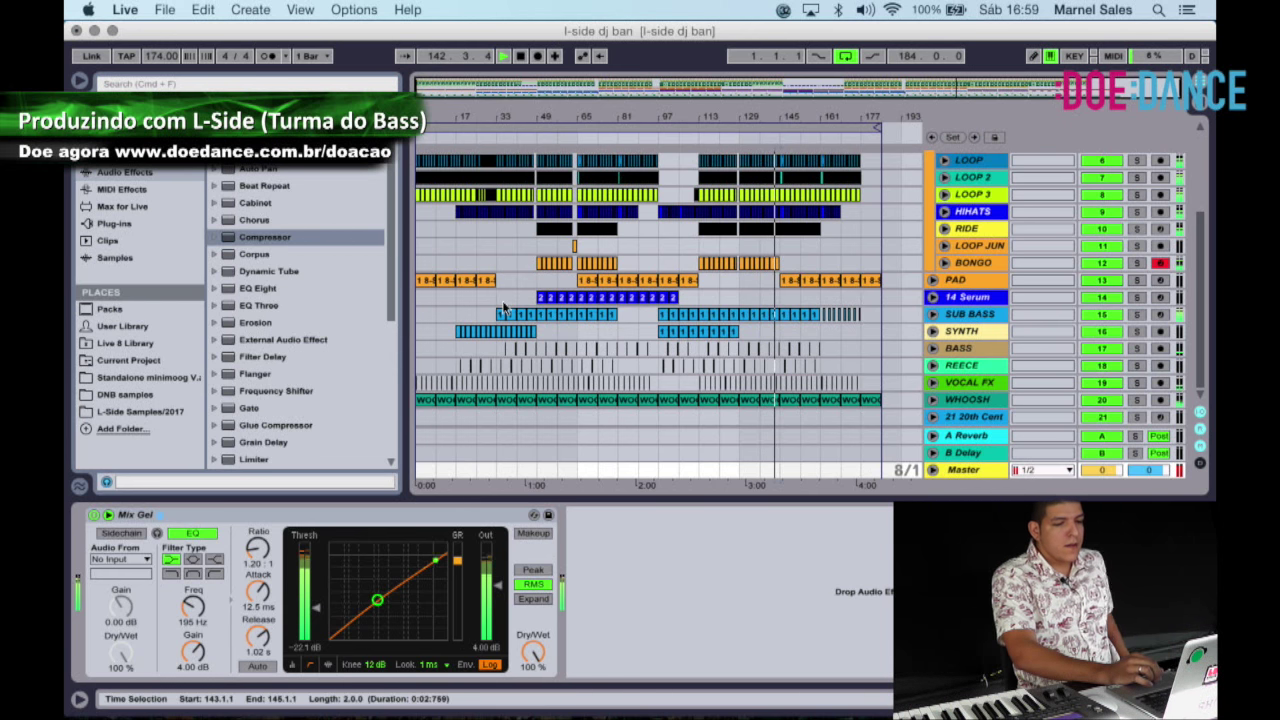
# Look over the arrangement's tracks during playback and unfold the PAD track to examine its EQ Eight frequency automation.
pyautogui.scroll(1, 502, 308)
pyautogui.scroll(5, 502, 300)
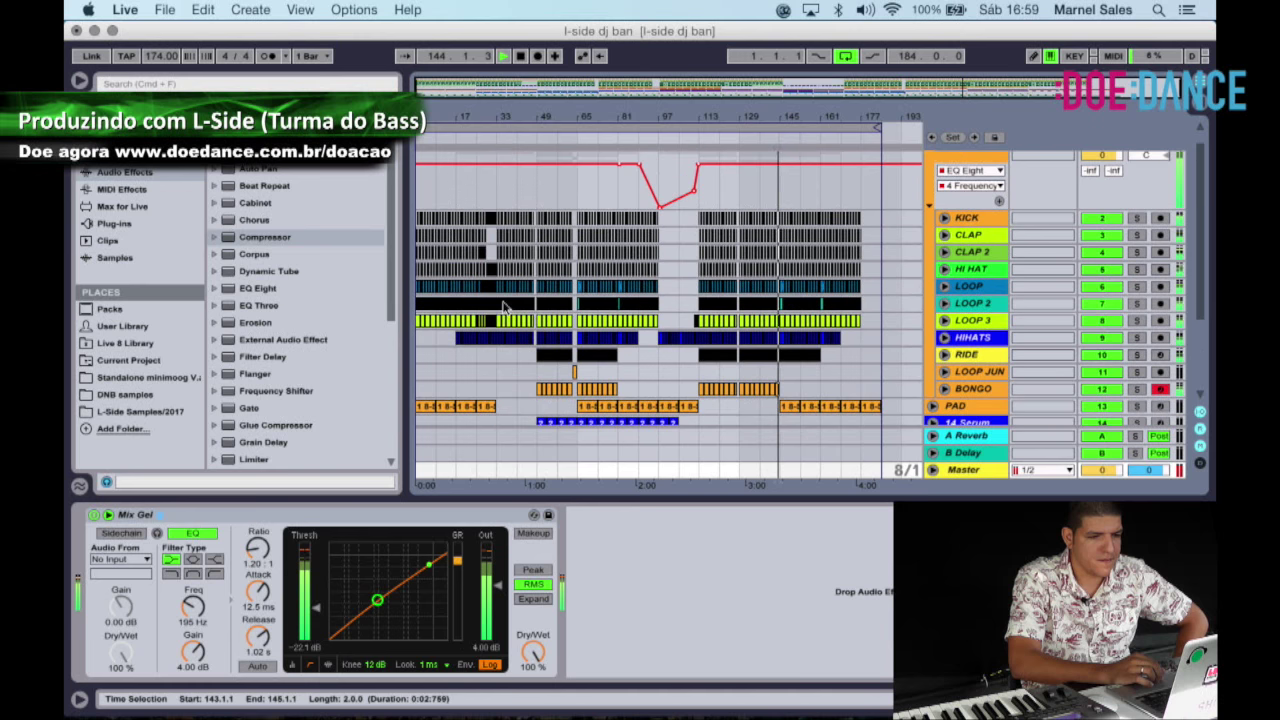
pyautogui.scroll(1, 505, 307)
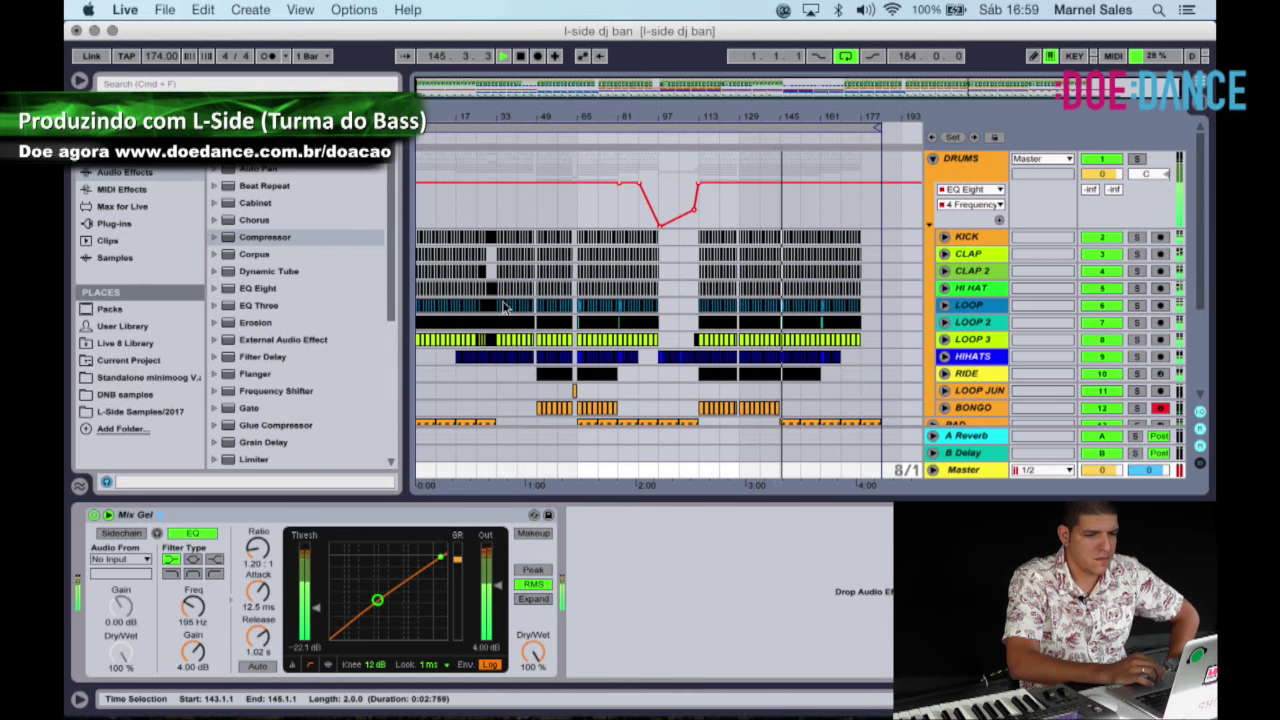
pyautogui.scroll(-3, 505, 307)
pyautogui.scroll(-5, 503, 307)
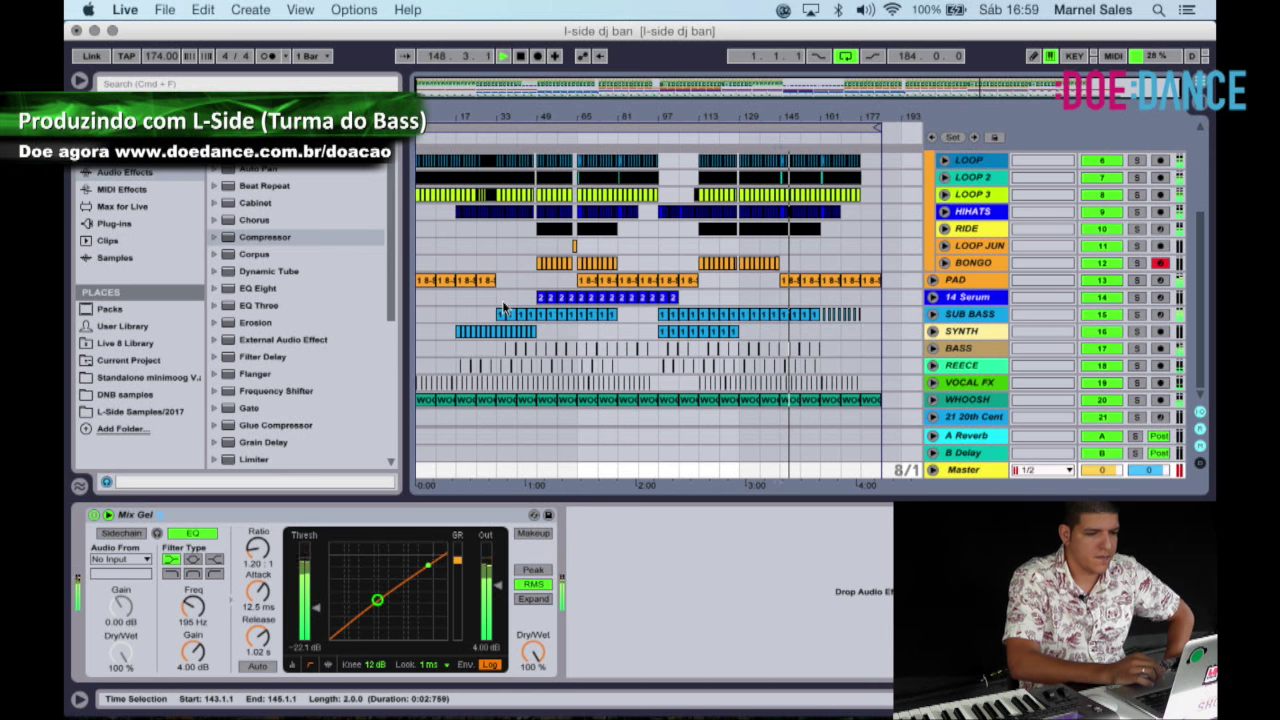
pyautogui.rightClick(503, 307)
pyautogui.click(508, 264)
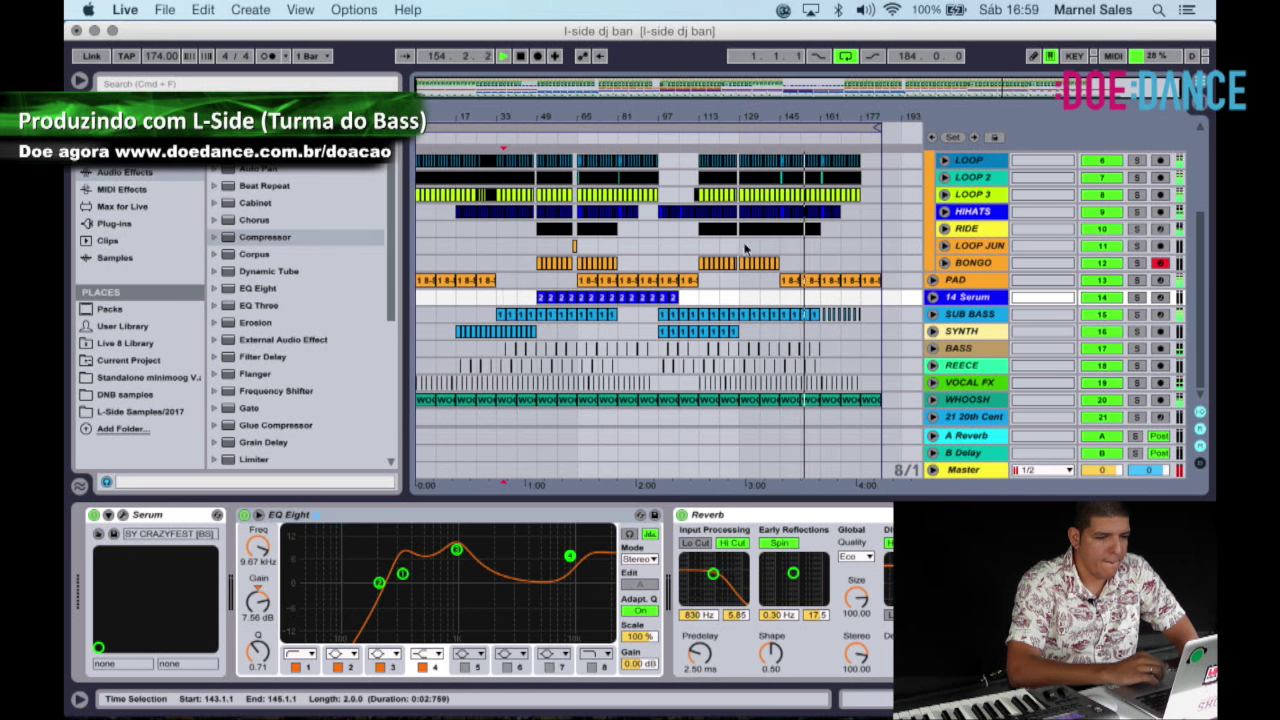
pyautogui.scroll(3, 786, 250)
pyautogui.scroll(1, 786, 250)
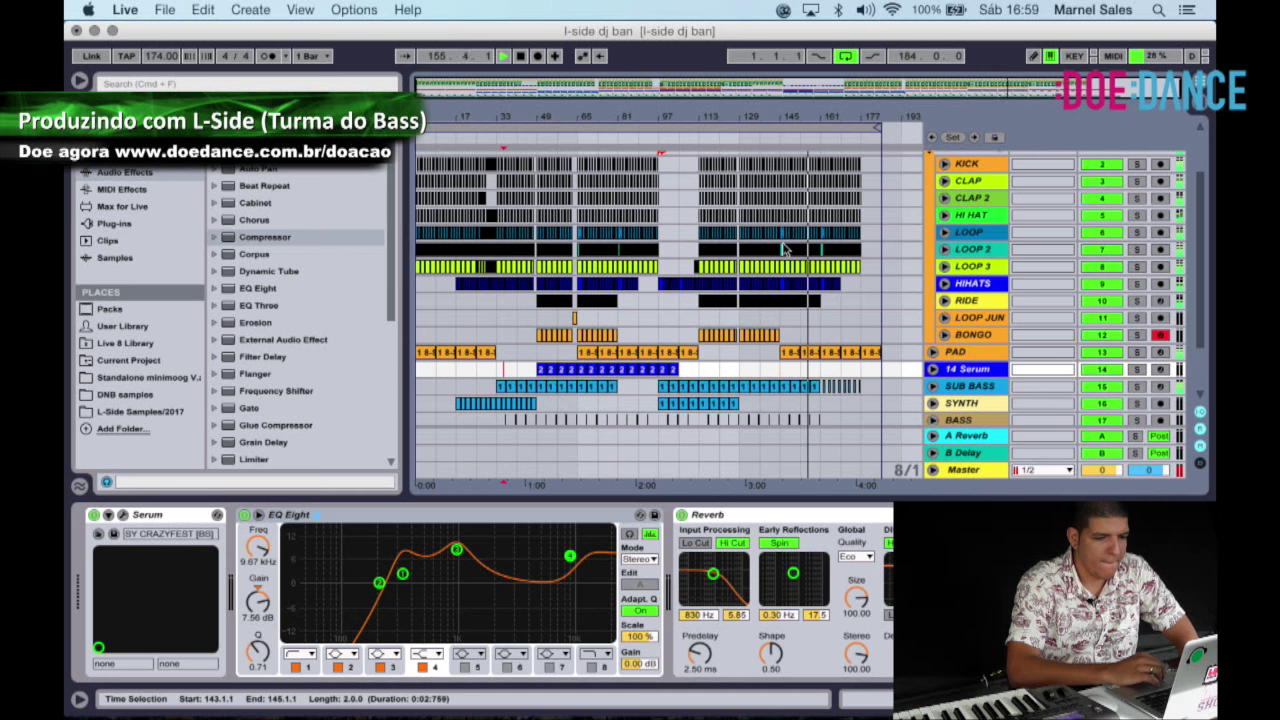
pyautogui.scroll(-2, 786, 249)
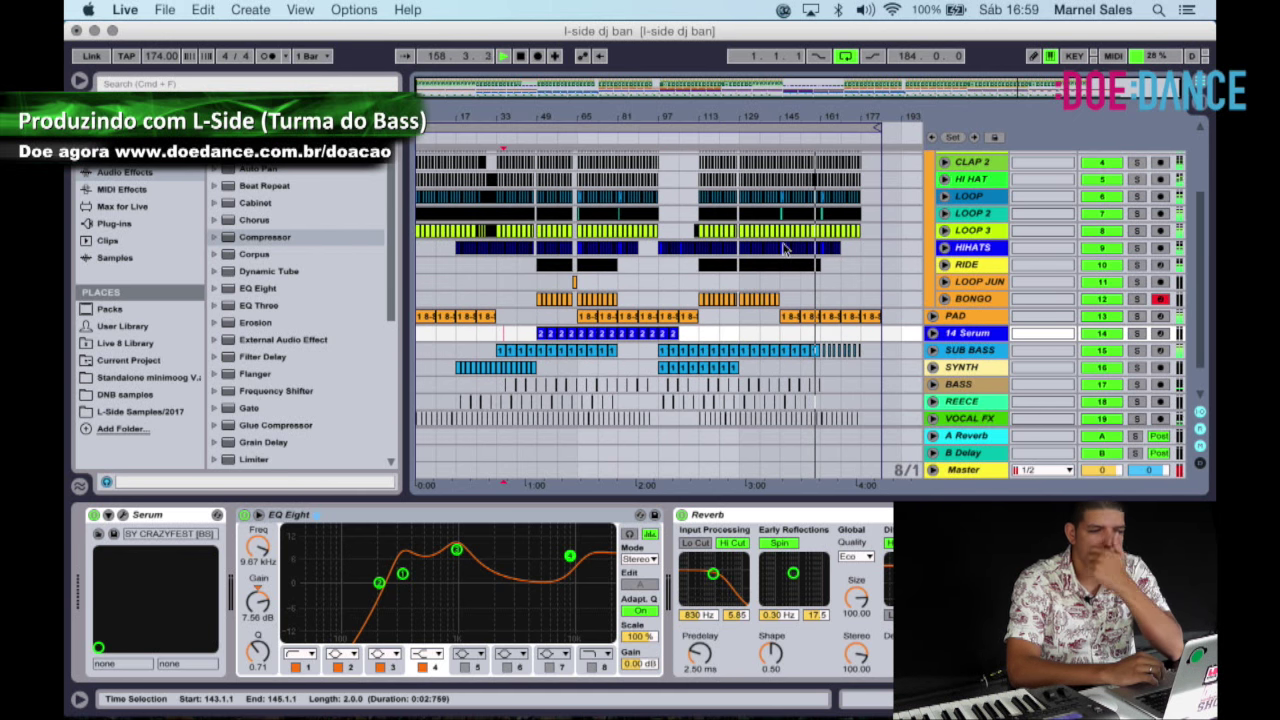
pyautogui.scroll(-1, 876, 283)
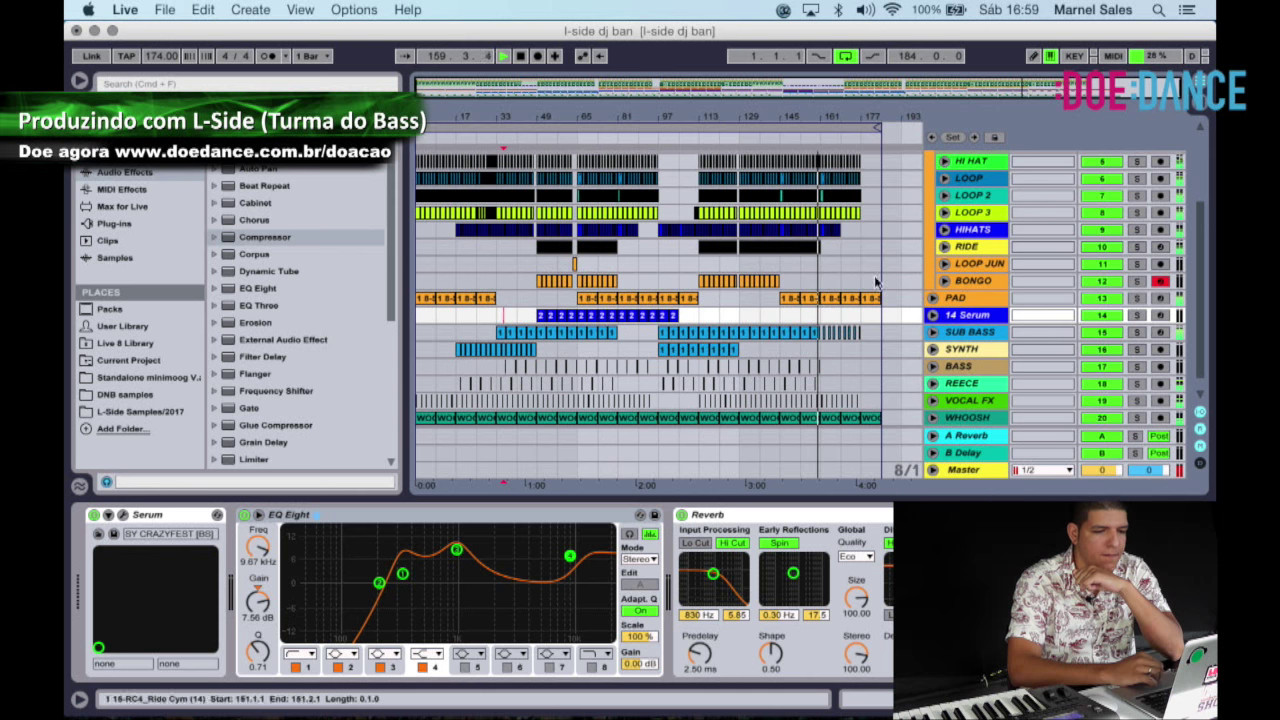
pyautogui.click(933, 298)
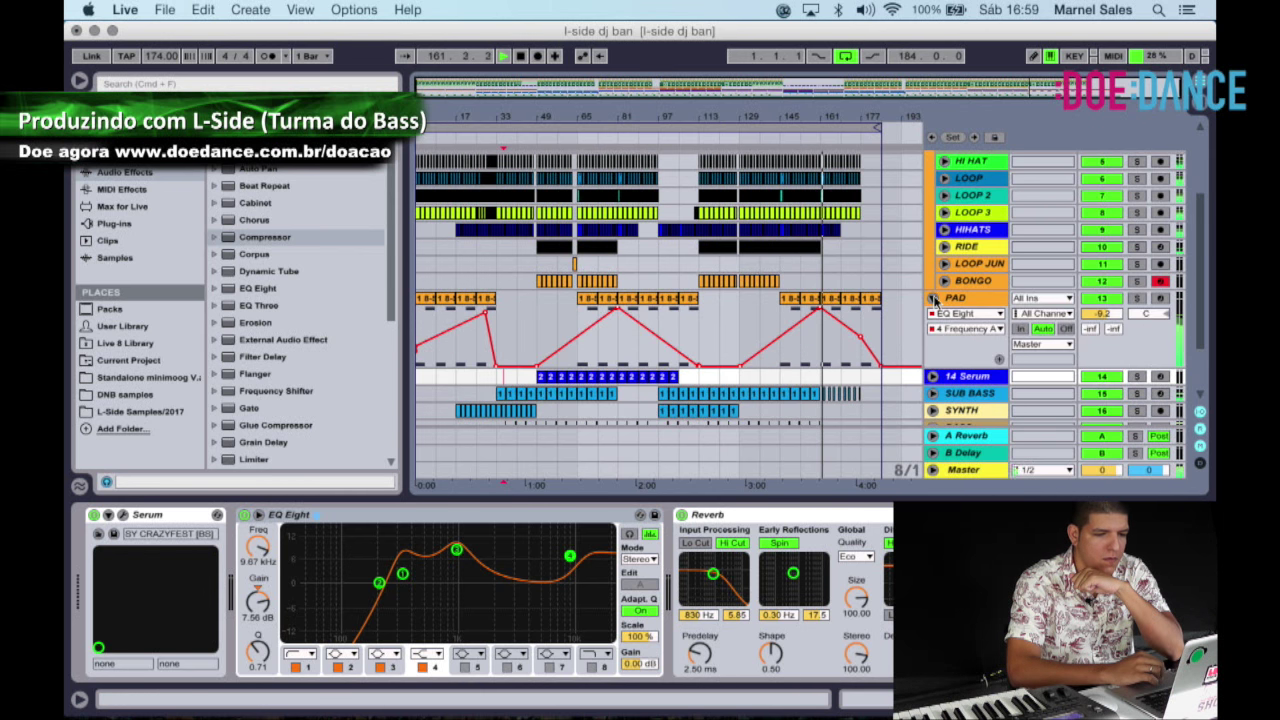
# Fold the PAD track and look over the drum tracks up to the DRUMS group.
pyautogui.click(933, 298)
pyautogui.scroll(-1, 904, 250)
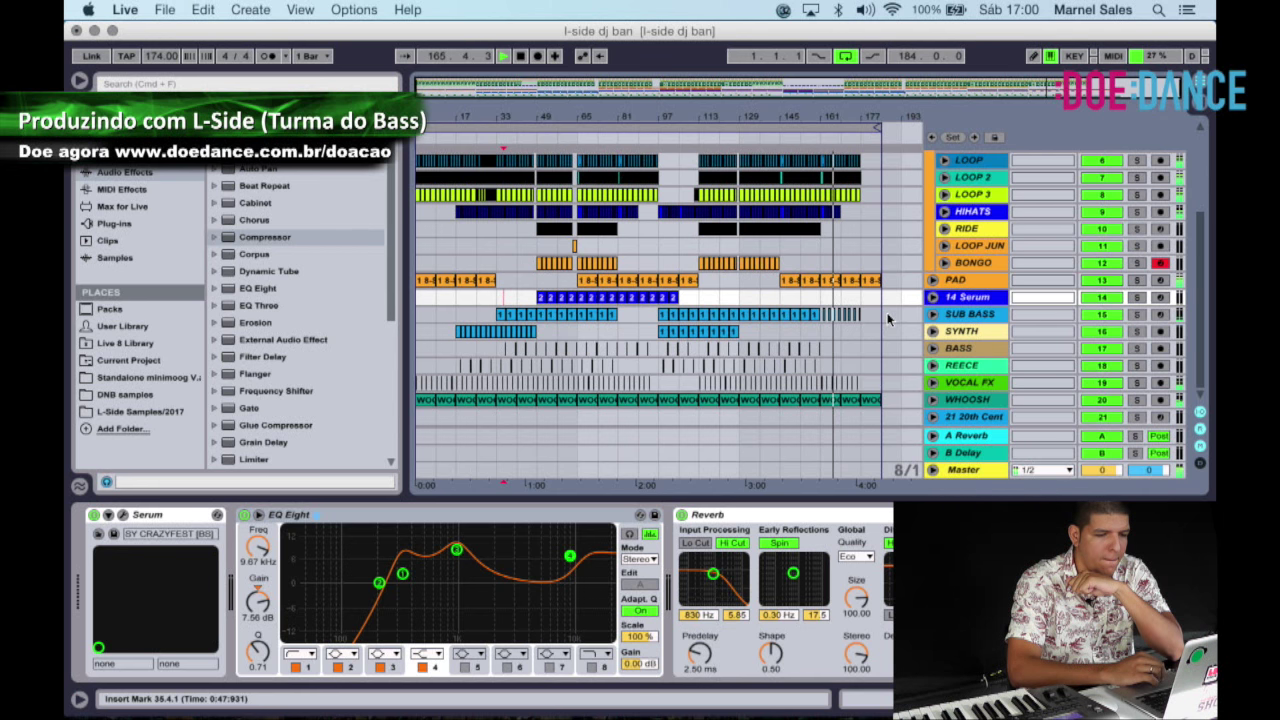
pyautogui.scroll(3, 888, 318)
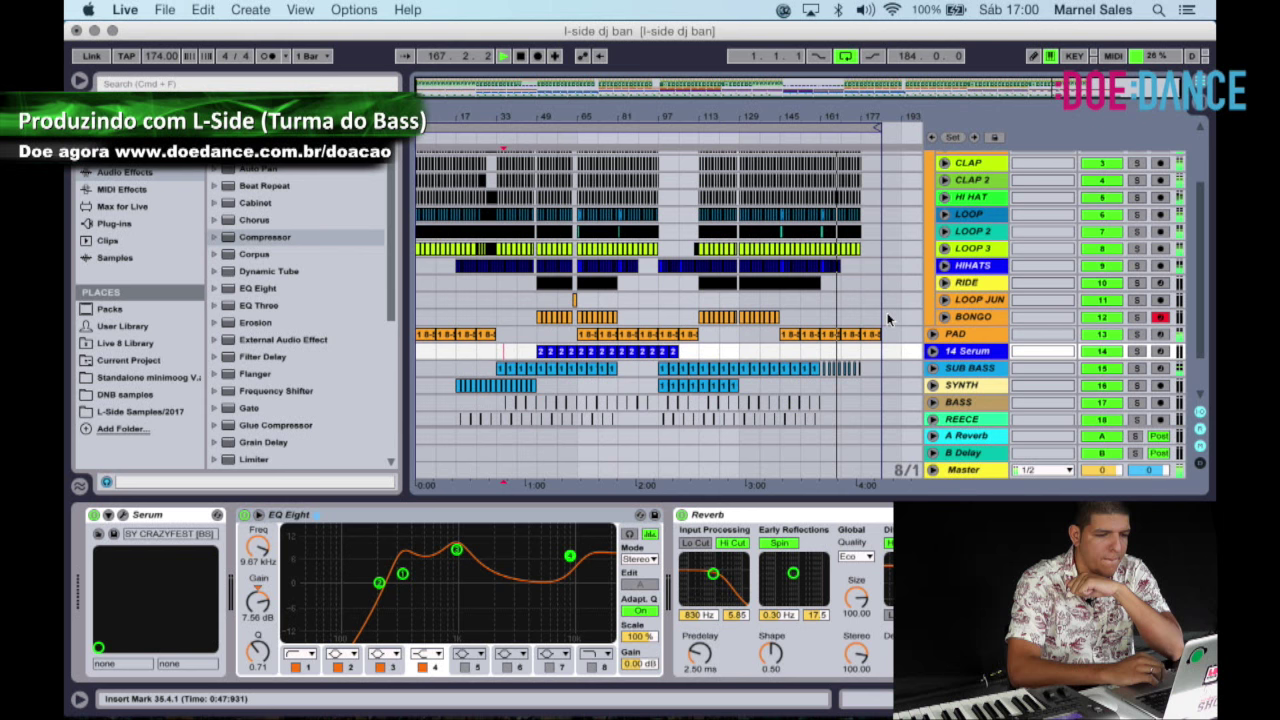
pyautogui.scroll(2, 888, 318)
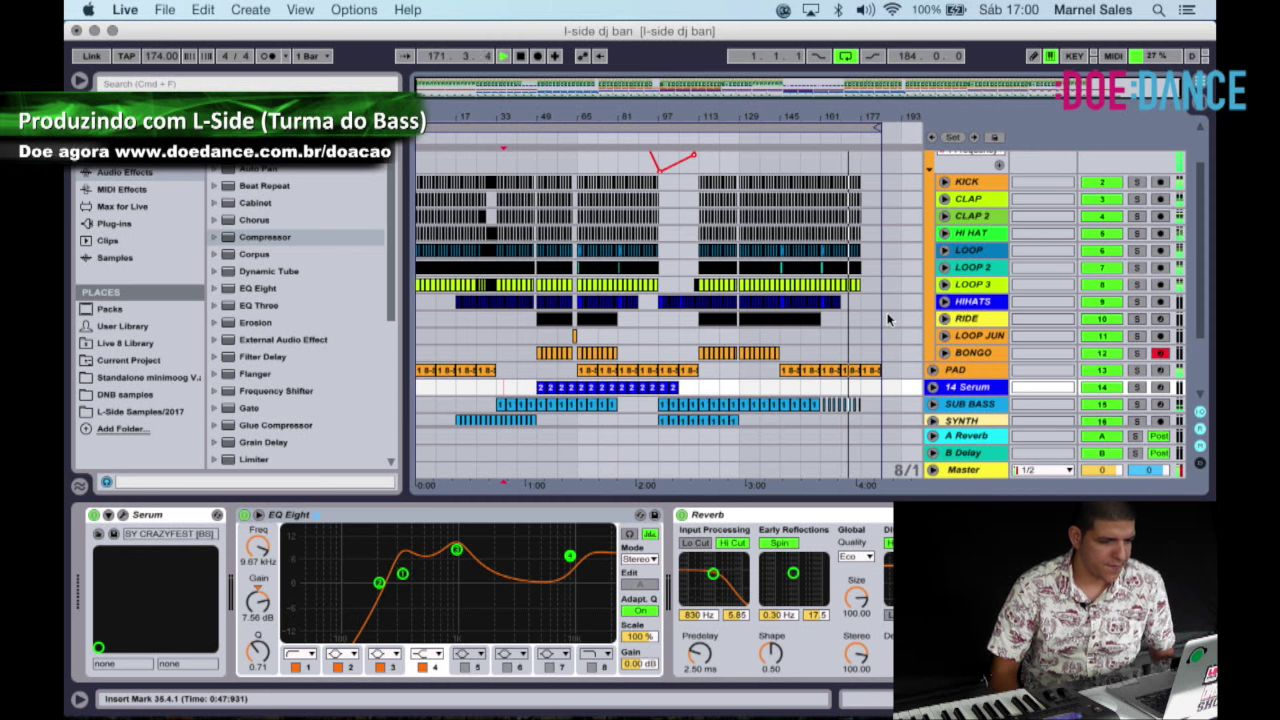
pyautogui.scroll(3, 955, 200)
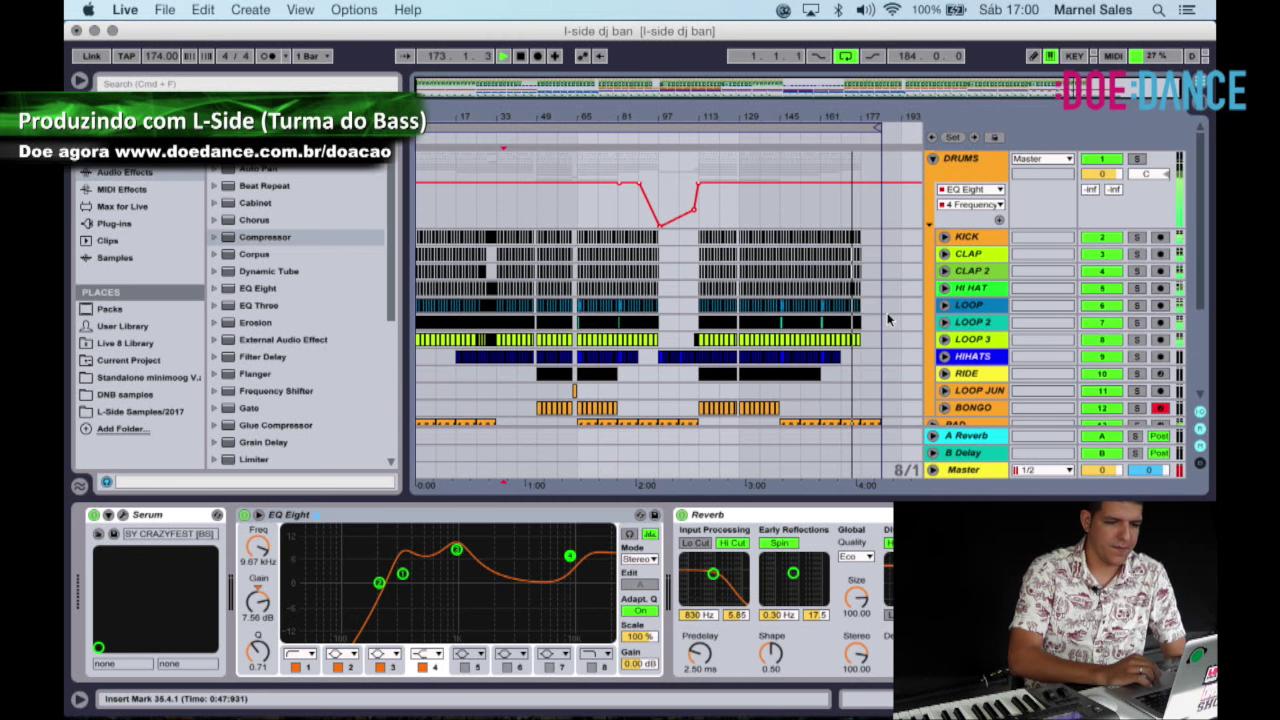
# Check the WHOOSH track's waveform along the arrangement and fold the track.
pyautogui.click(934, 160)
pyautogui.scroll(-3, 925, 213)
pyautogui.scroll(-5, 930, 300)
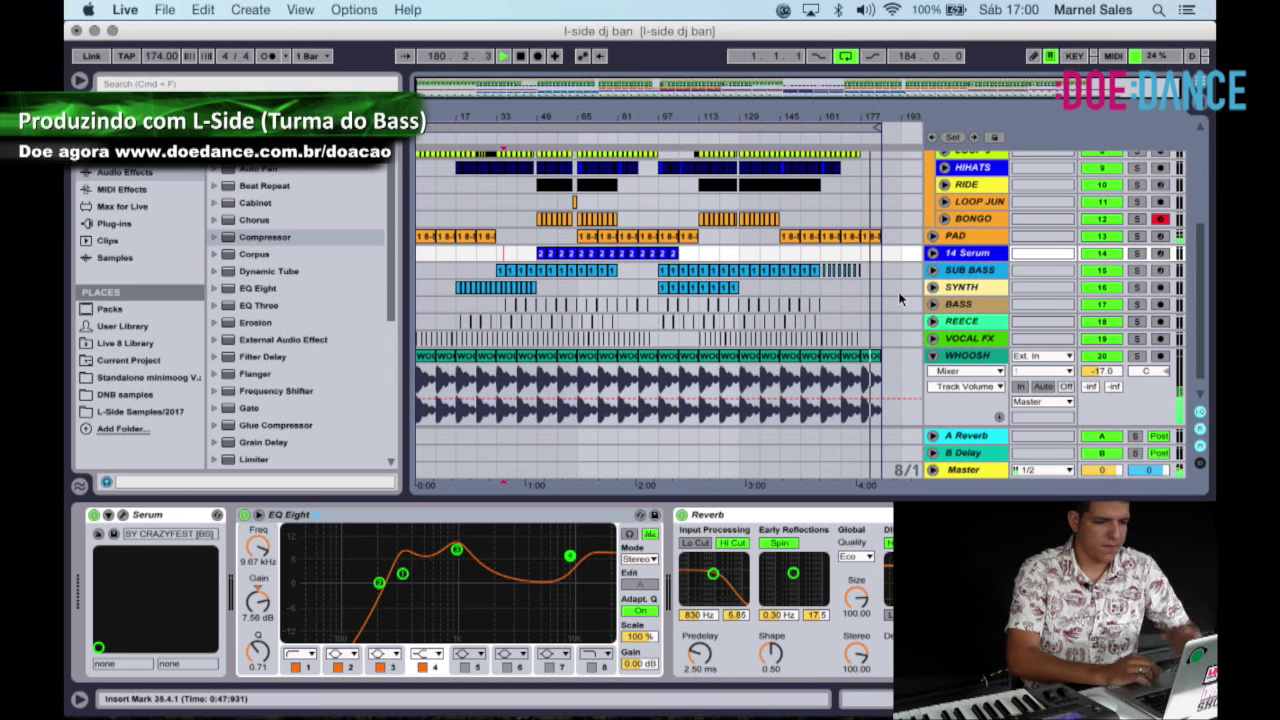
pyautogui.scroll(1, 935, 395)
pyautogui.click(934, 373)
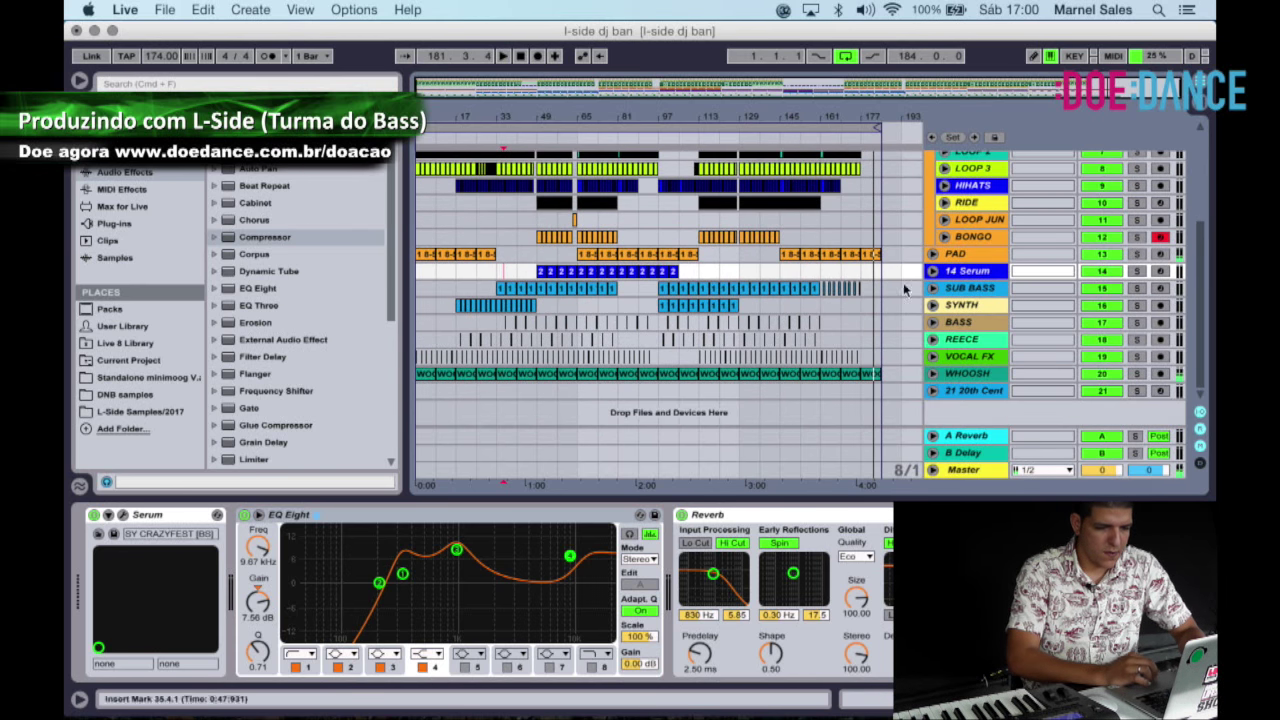
# Examine the arrangement's ending around bars 173 to 185 and place the insert marker at 183.3.1 on the REECE track.
pyautogui.moveTo(882, 106); pyautogui.dragTo(879, 155)
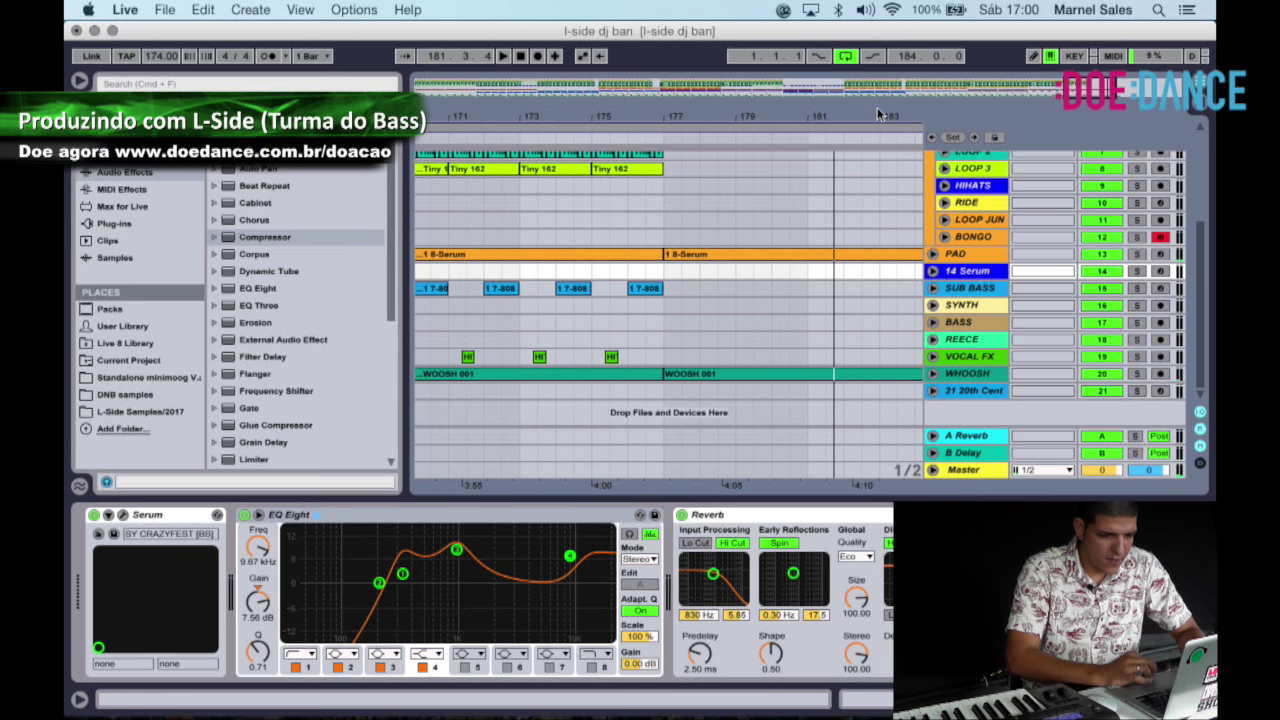
pyautogui.hscroll(4, 802, 340)
pyautogui.hscroll(-3, 800, 340)
pyautogui.rightClick(801, 341)
pyautogui.click(764, 305)
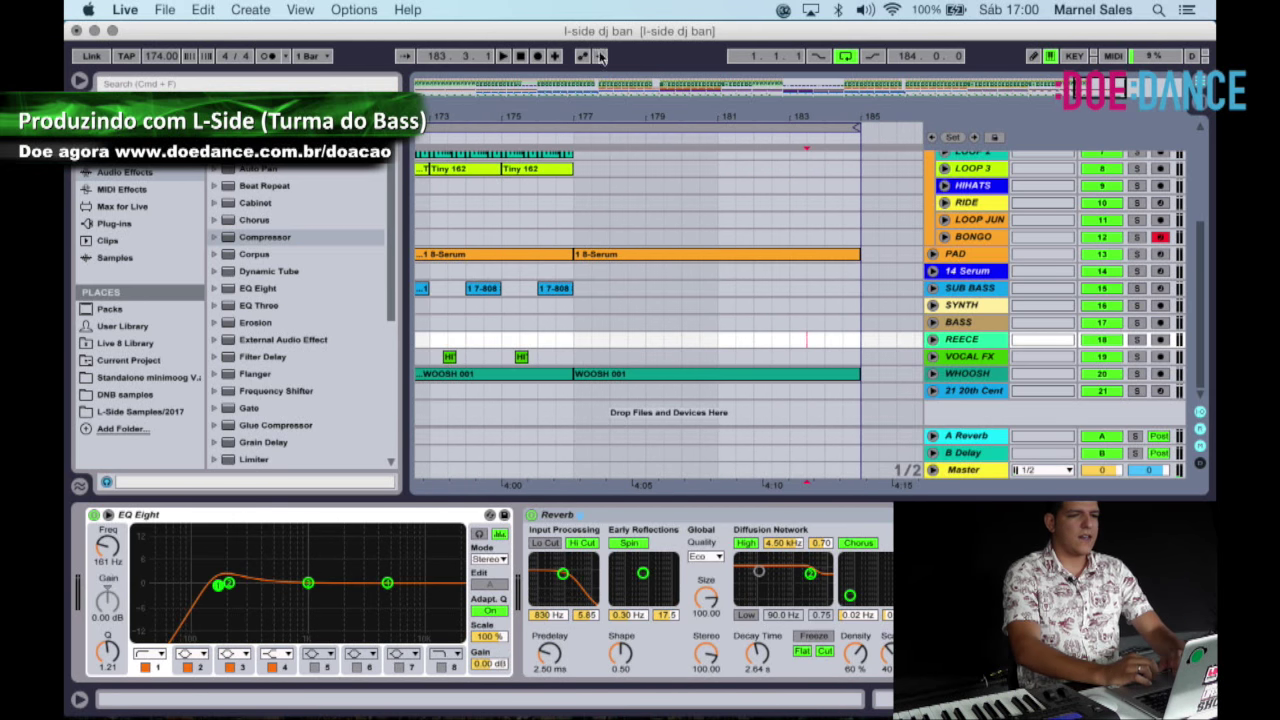
pyautogui.moveTo(571, 105); pyautogui.dragTo(859, 113)
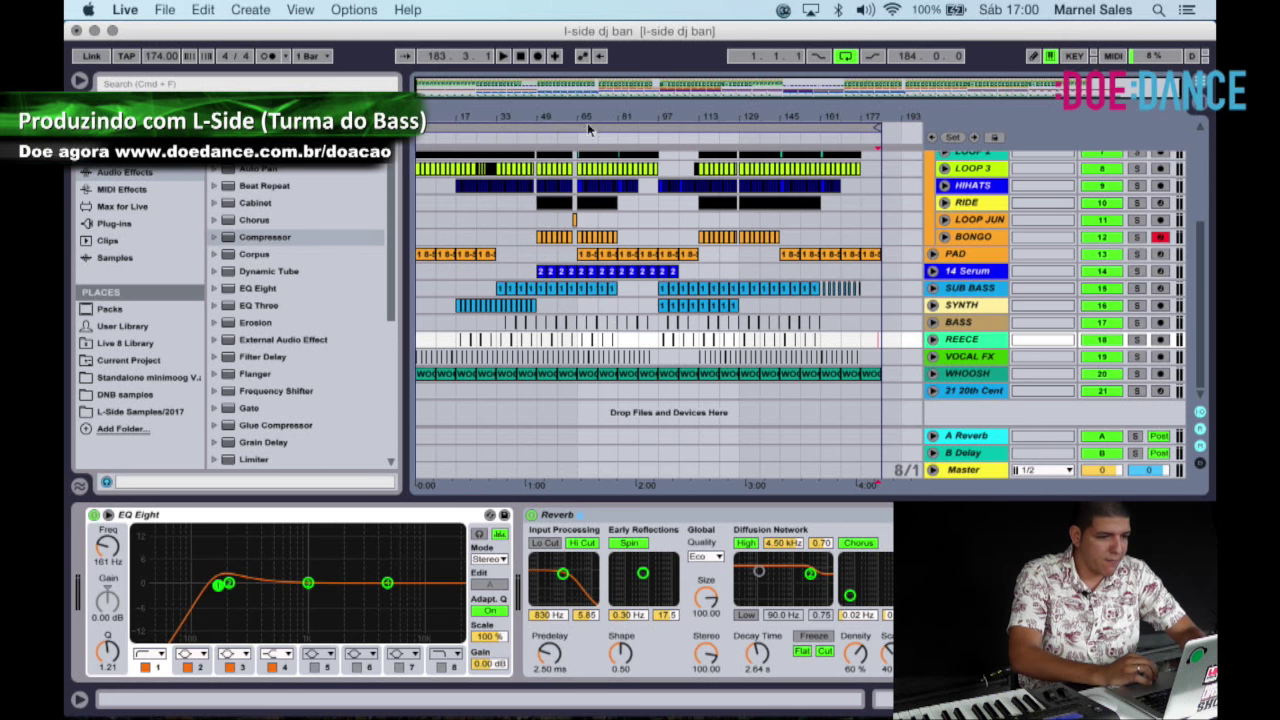
# Shift the DRUMS group's EQ Eight frequency automation breakpoint near bar 81 slightly closer to the start of the dip.
pyautogui.scroll(1, 610, 235)
pyautogui.scroll(5, 610, 235)
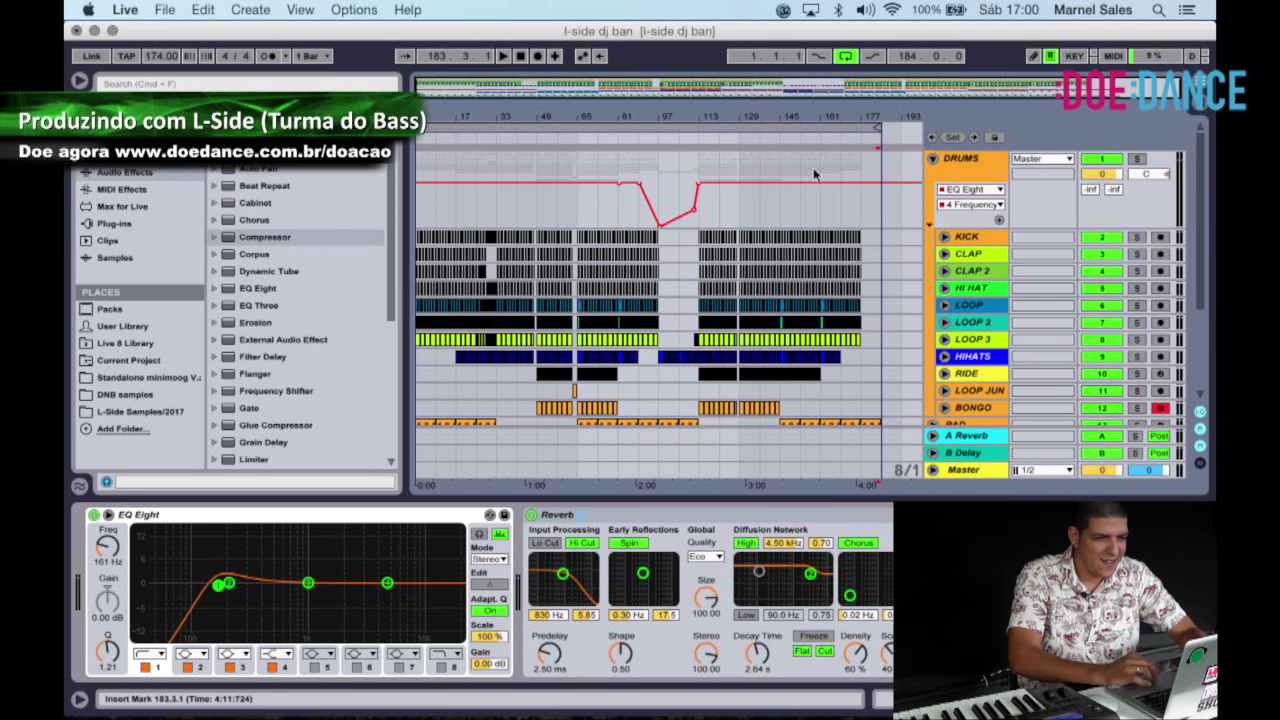
pyautogui.moveTo(620, 187)
pyautogui.moveTo(620, 185); pyautogui.dragTo(630, 183)
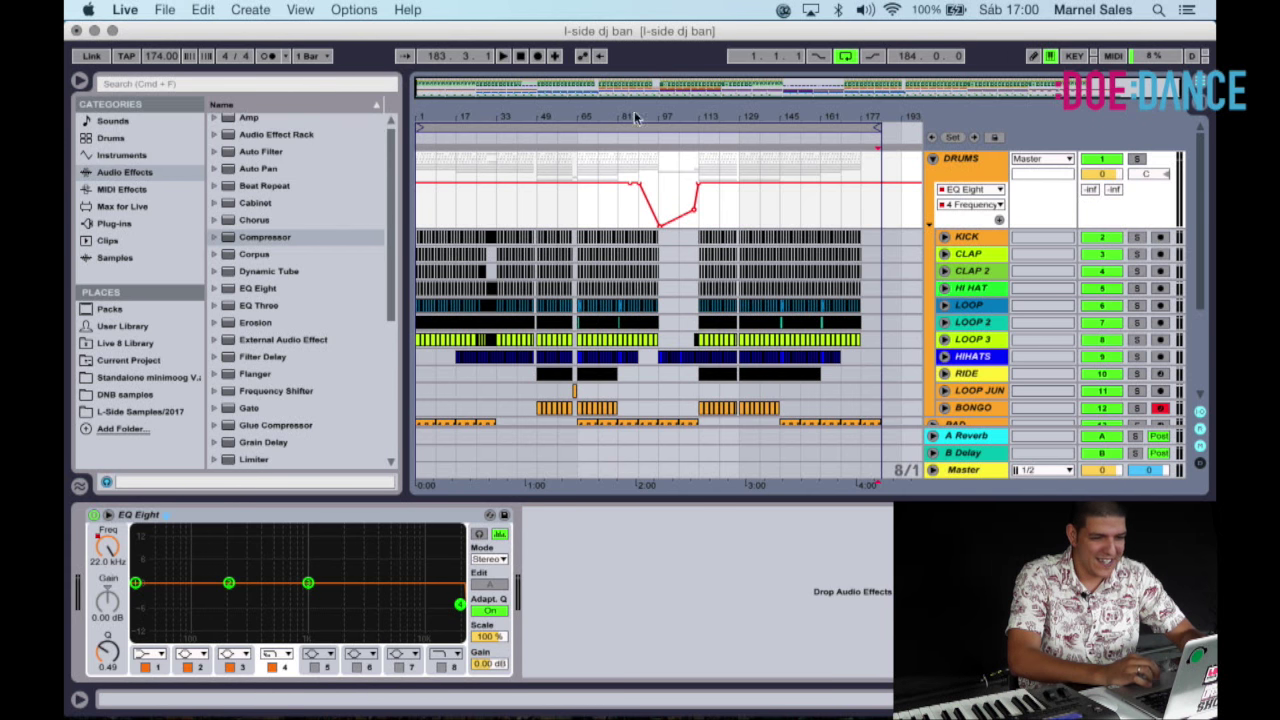
pyautogui.scroll(-3, 763, 234)
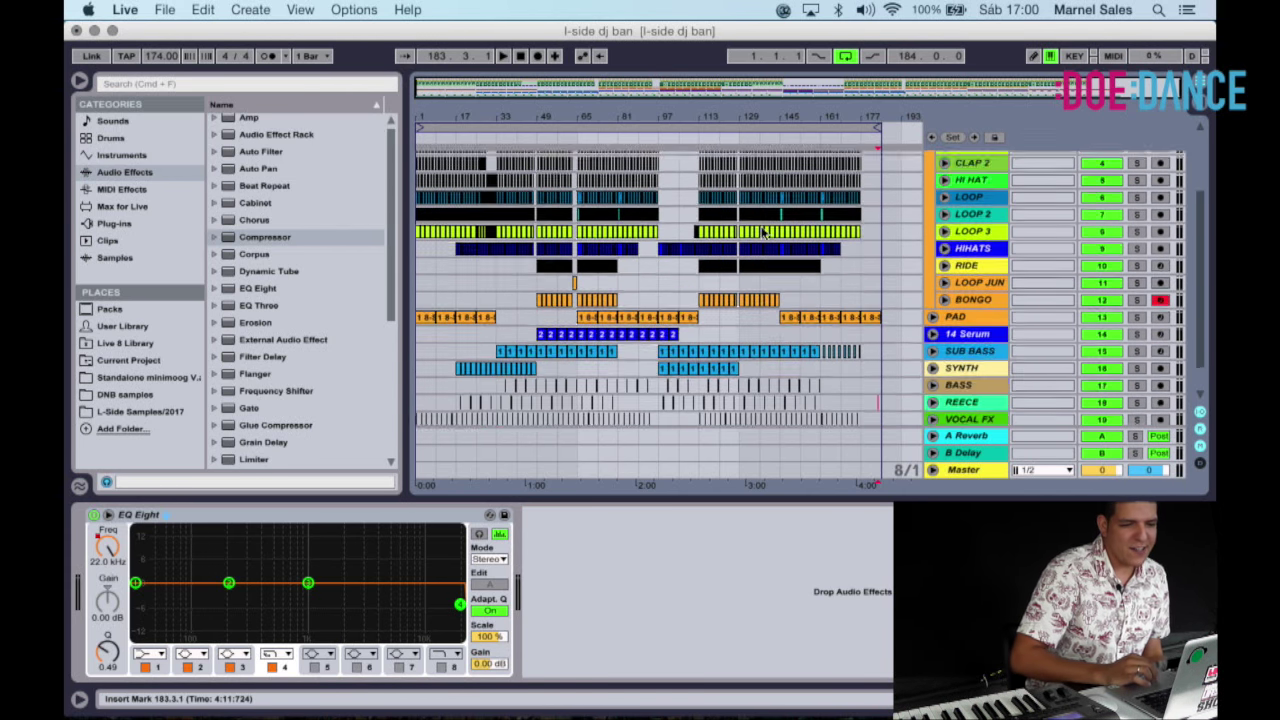
pyautogui.scroll(3, 800, 288)
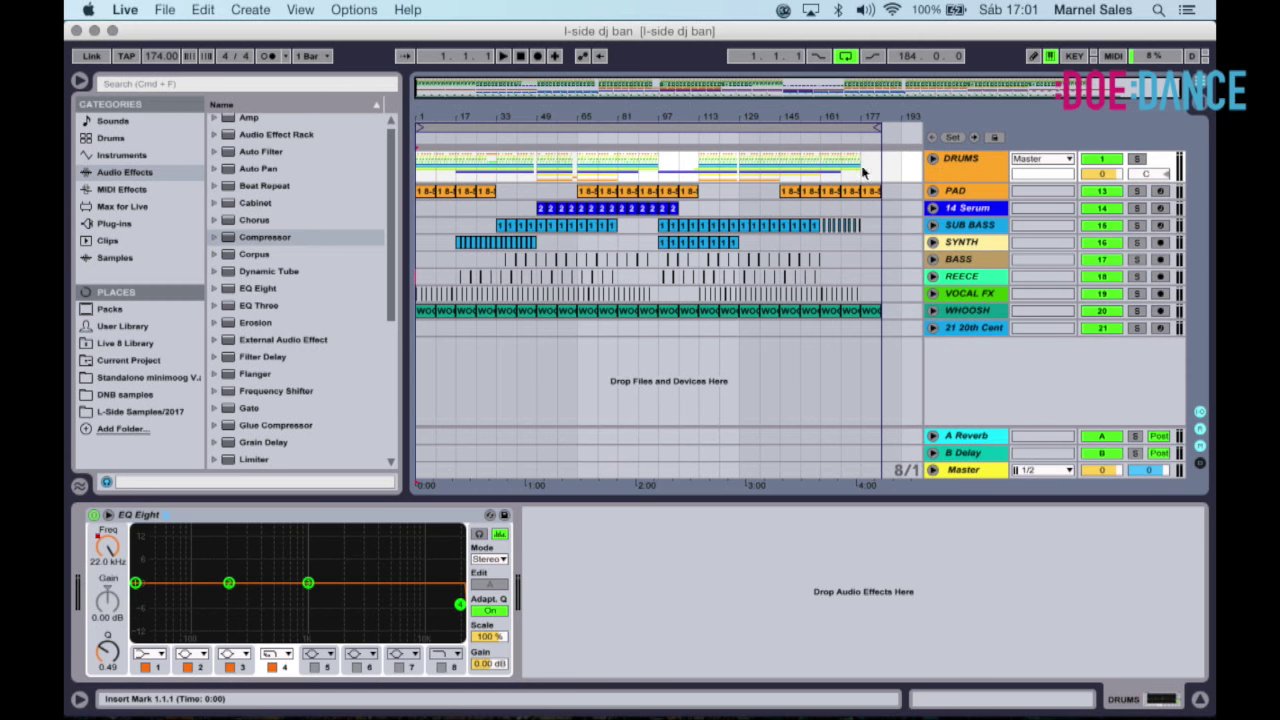
# Unfold the DRUMS group and examine the clips in the middle of the arrangement, around bars 57 to 145.
pyautogui.click(932, 159)
pyautogui.click(932, 159)
pyautogui.click(932, 159)
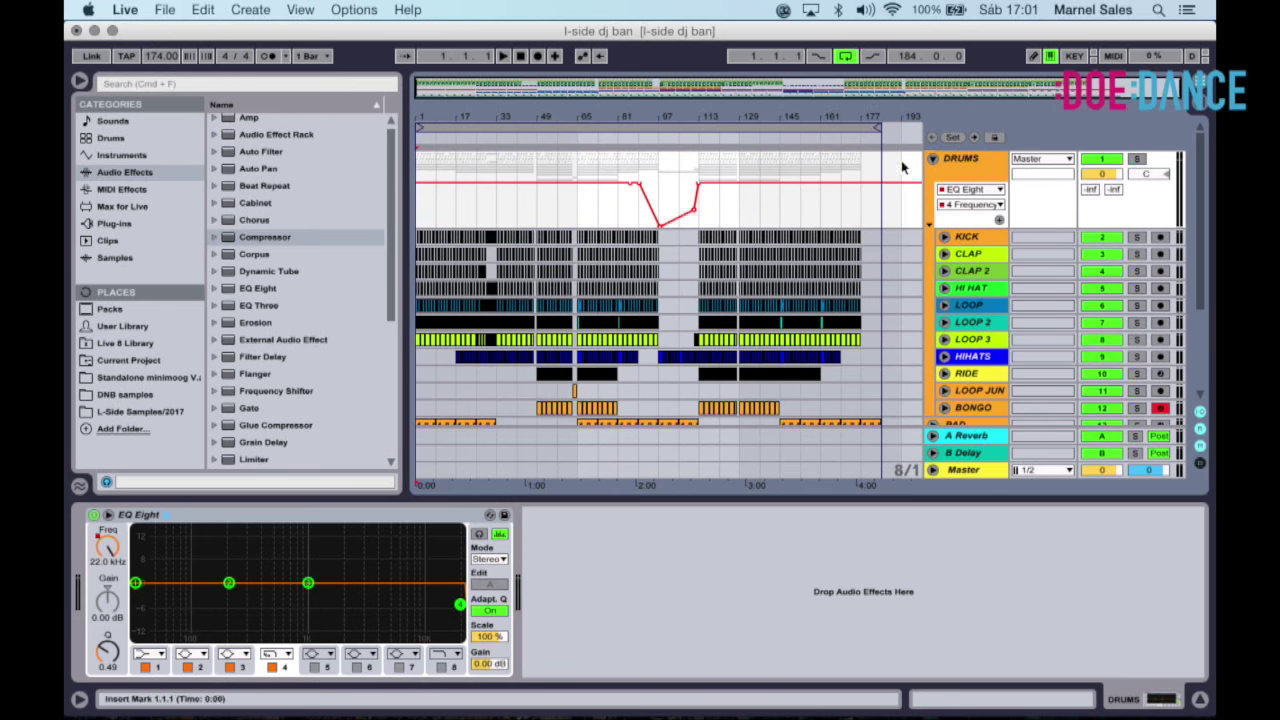
pyautogui.scroll(-5, 932, 237)
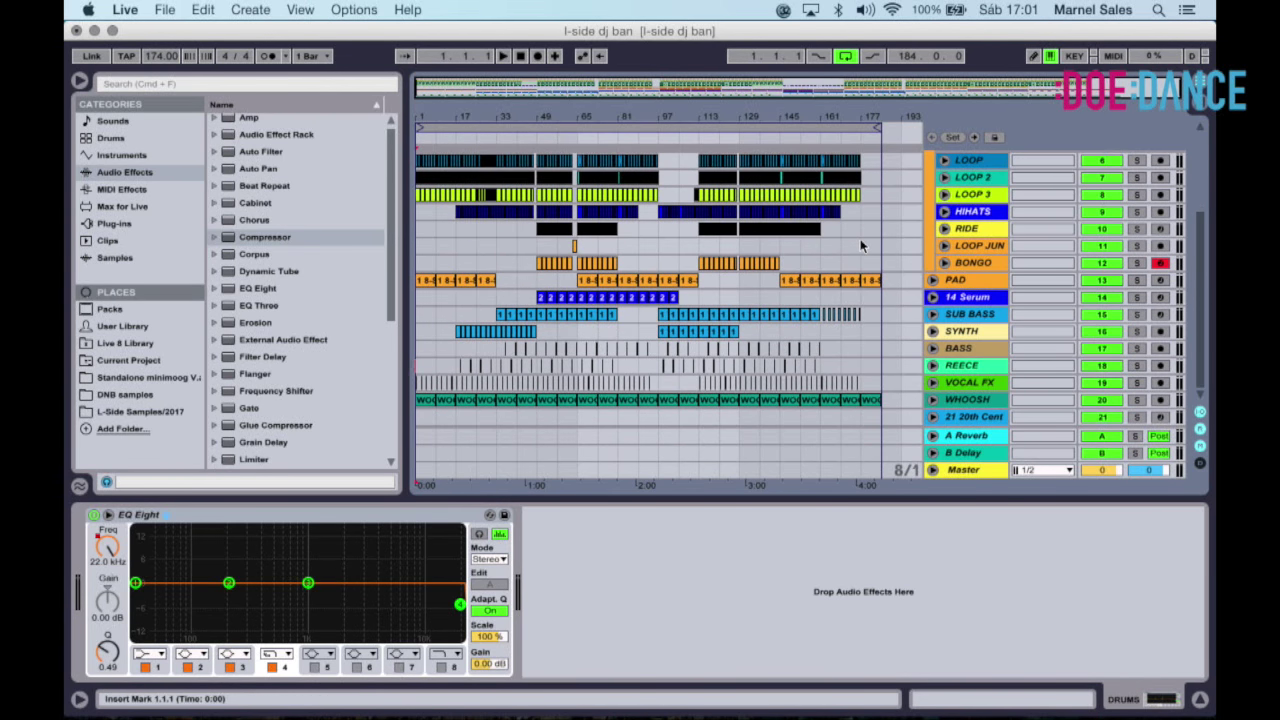
pyautogui.moveTo(749, 120); pyautogui.dragTo(730, 200)
pyautogui.hscroll(1, 730, 200)
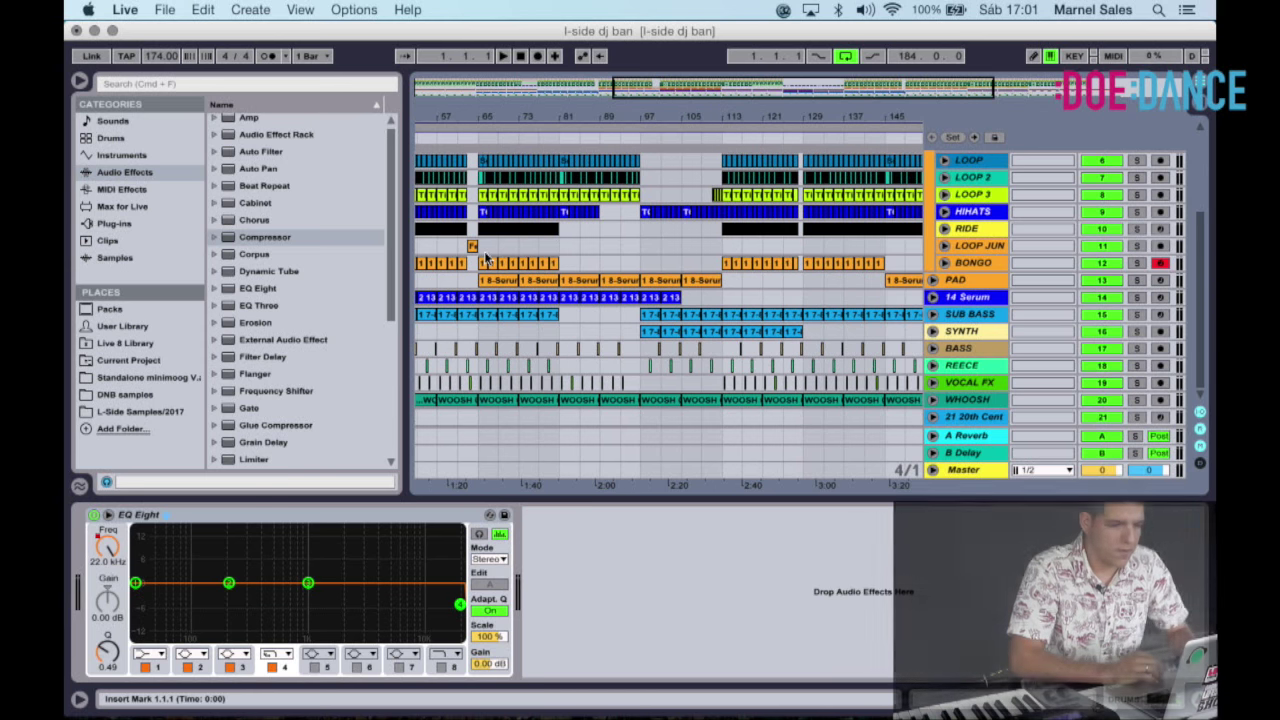
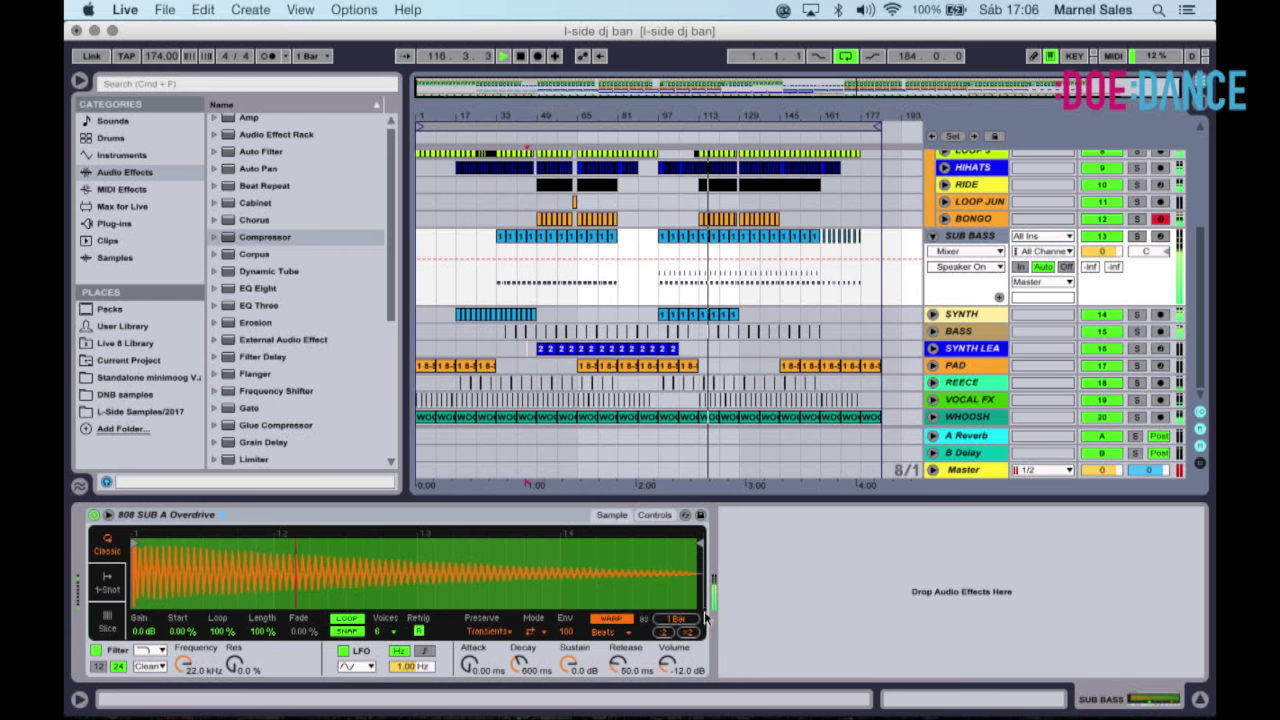
# Set the 808 SUB A Overdrive instrument's volume to -7 dB and the SUB BASS track volume to -1.1 dB.
pyautogui.moveTo(667, 666); pyautogui.dragTo(670, 663)
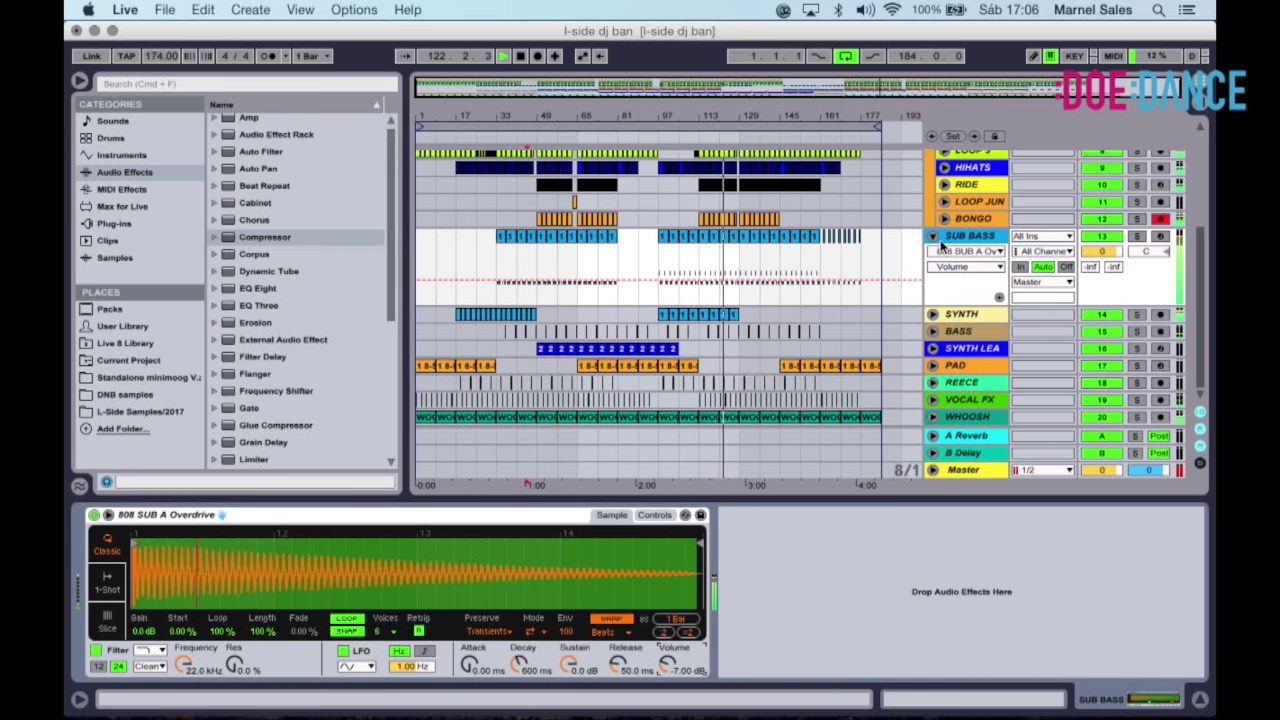
pyautogui.click(932, 236)
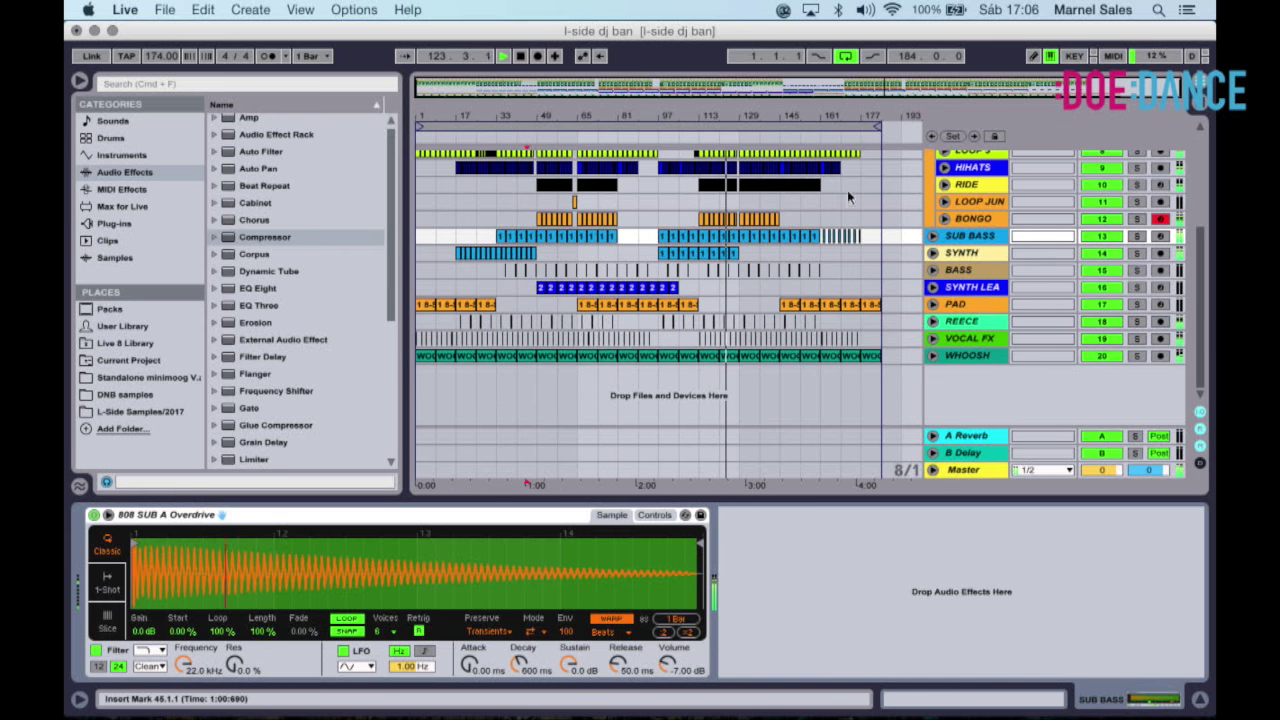
pyautogui.click(932, 236)
pyautogui.moveTo(1121, 253); pyautogui.dragTo(1122, 259)
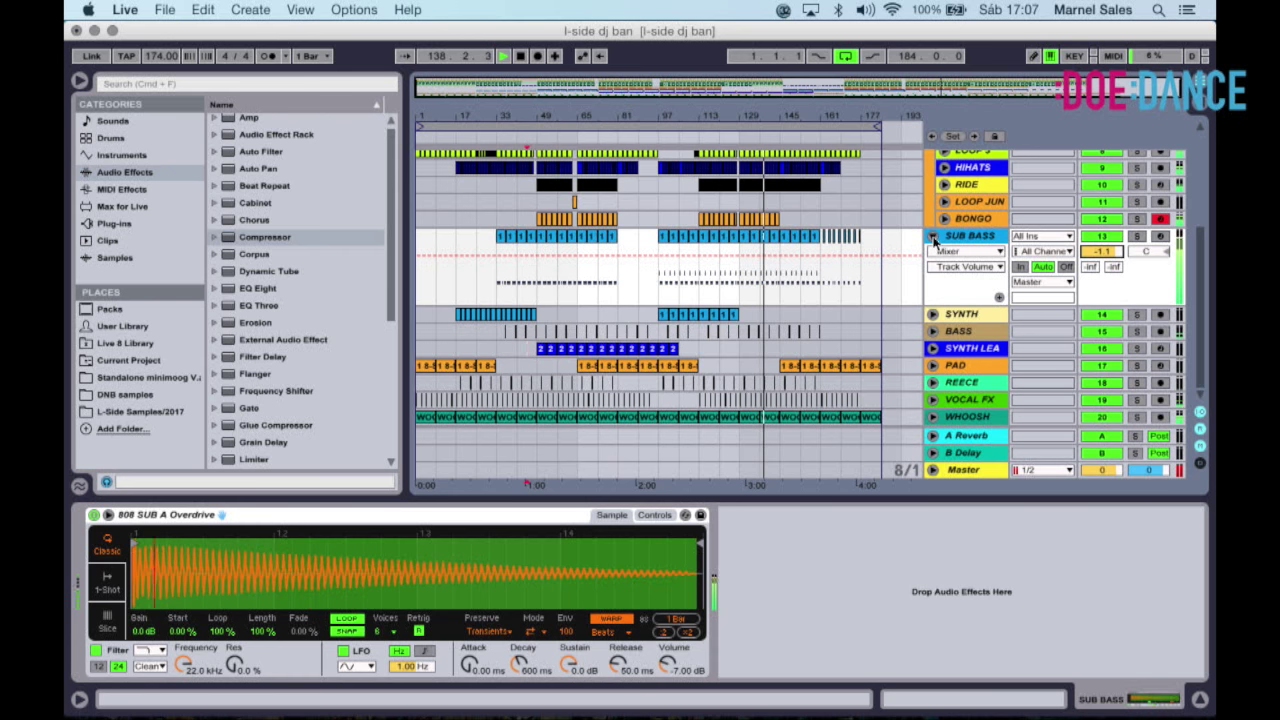
# Select the LOOP JUNGLE track to view its effects, and fold the SUB BASS track.
pyautogui.scroll(5, 894, 195)
pyautogui.scroll(2, 893, 190)
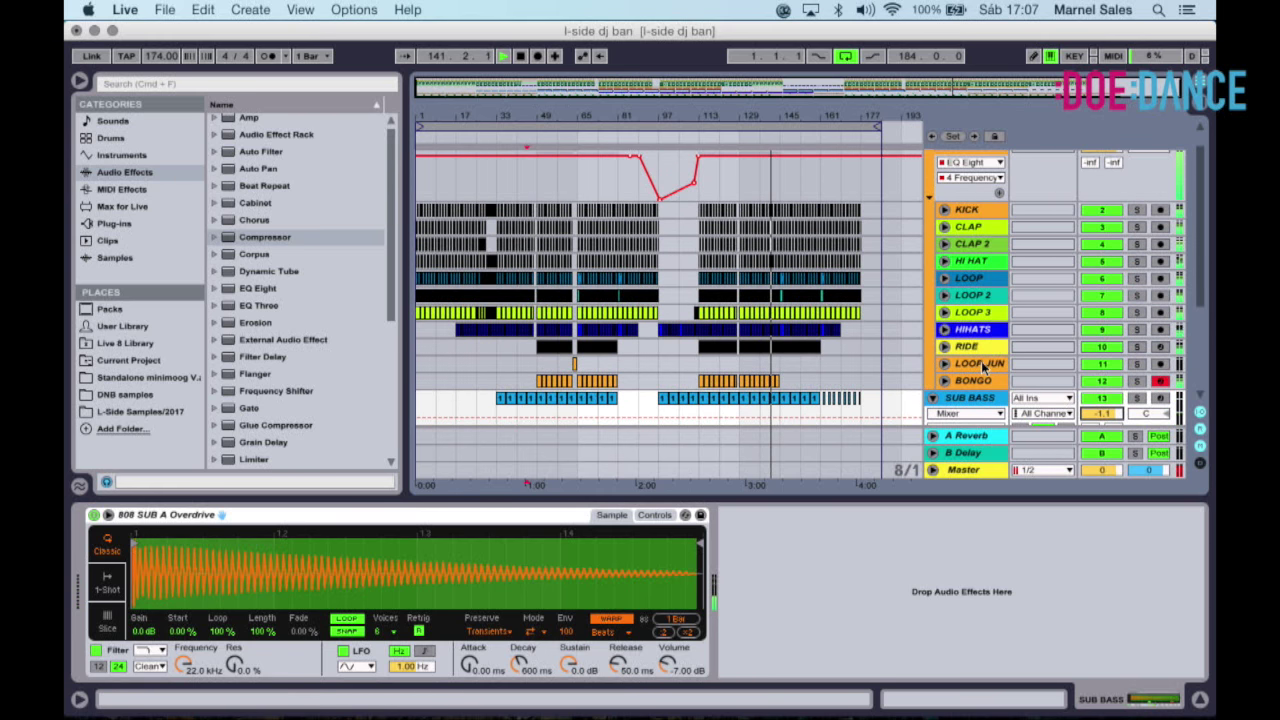
pyautogui.click(982, 365)
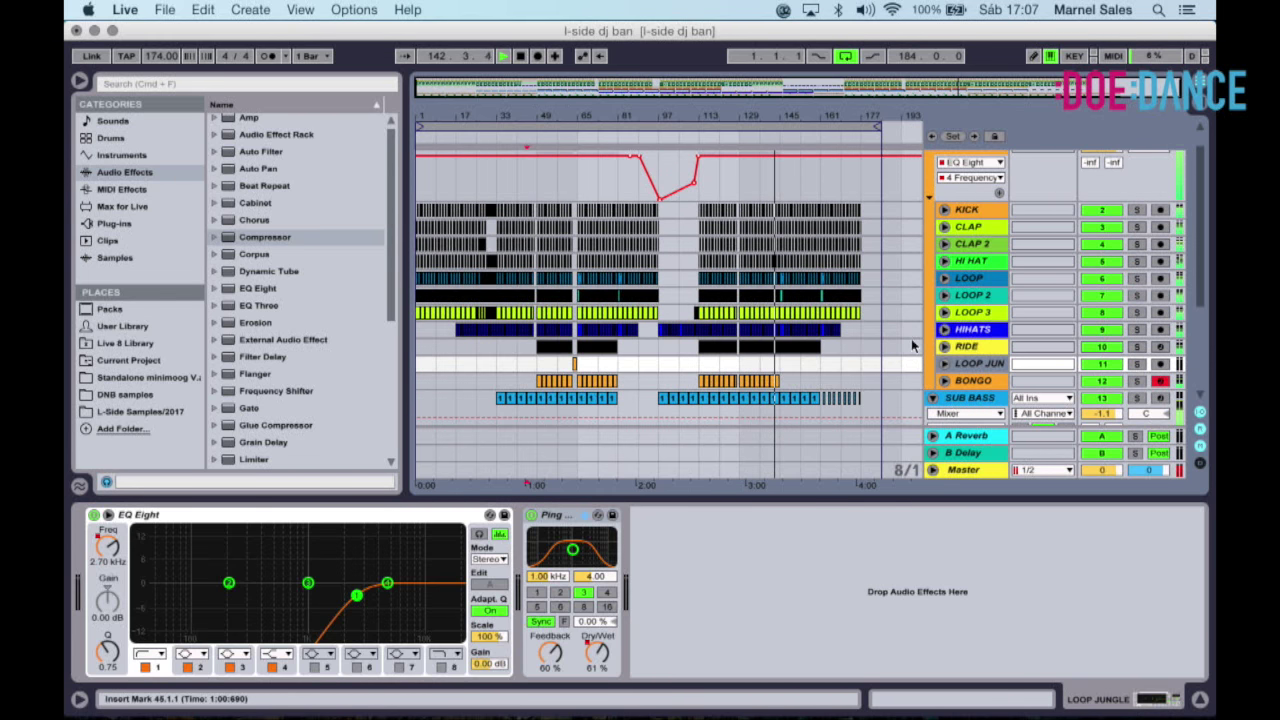
pyautogui.scroll(-2, 893, 357)
pyautogui.scroll(-1, 891, 351)
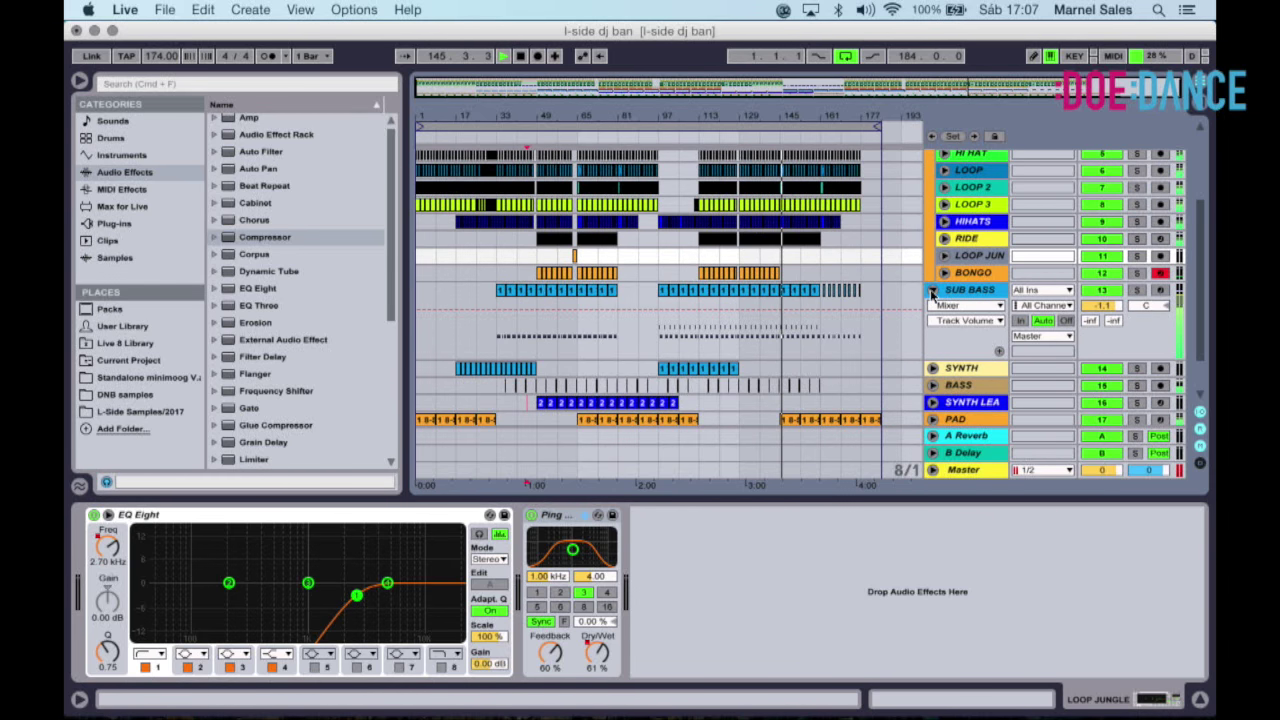
pyautogui.click(932, 291)
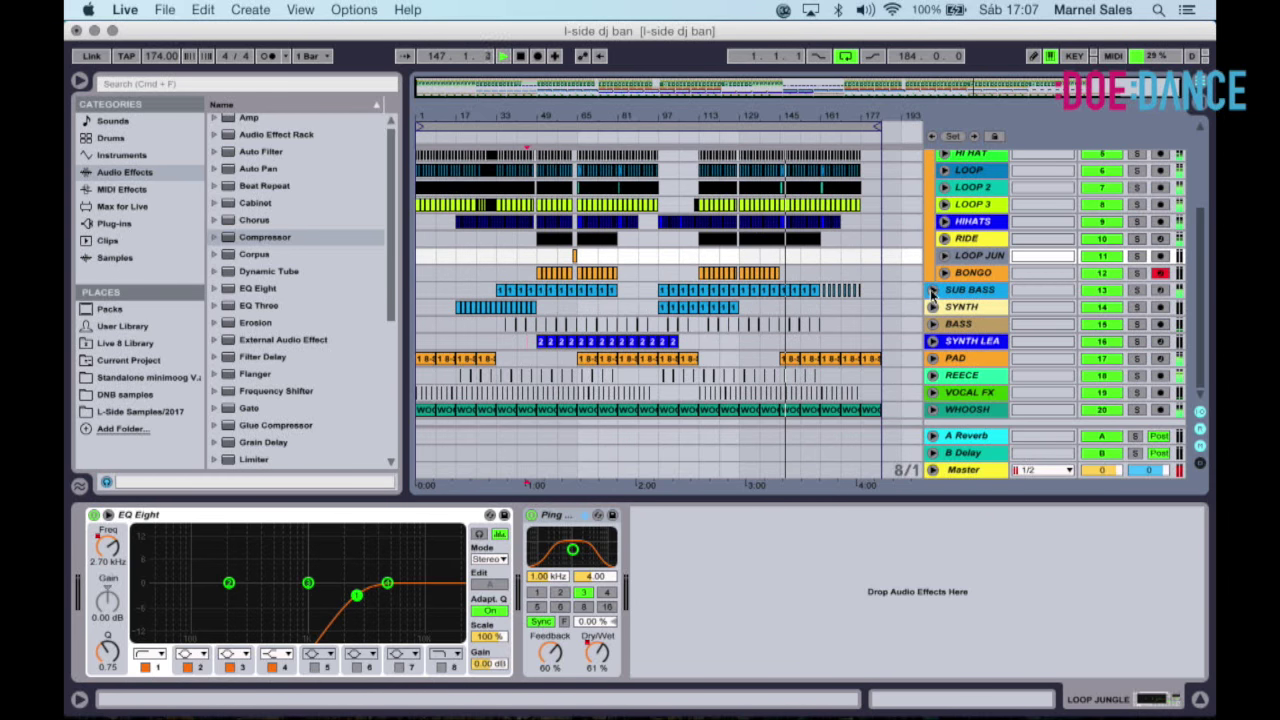
# Stop playback and return the song position to the start of the arrangement at 1.1.1.
pyautogui.press('XF86AudioLowerVolume')
pyautogui.click(523, 58)
pyautogui.click(520, 57)
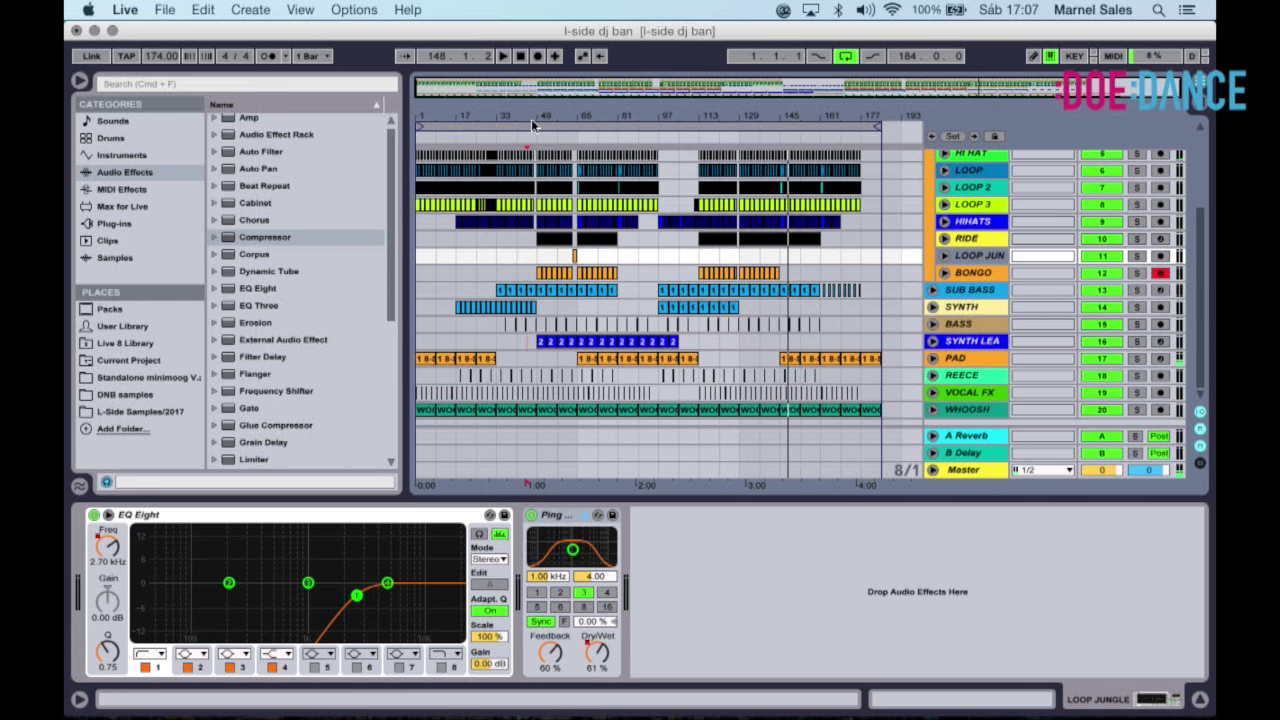
pyautogui.moveTo(729, 102)
pyautogui.mouseDown()
pyautogui.moveTo(730, 113)
pyautogui.moveTo(731, 100)
pyautogui.mouseUp()
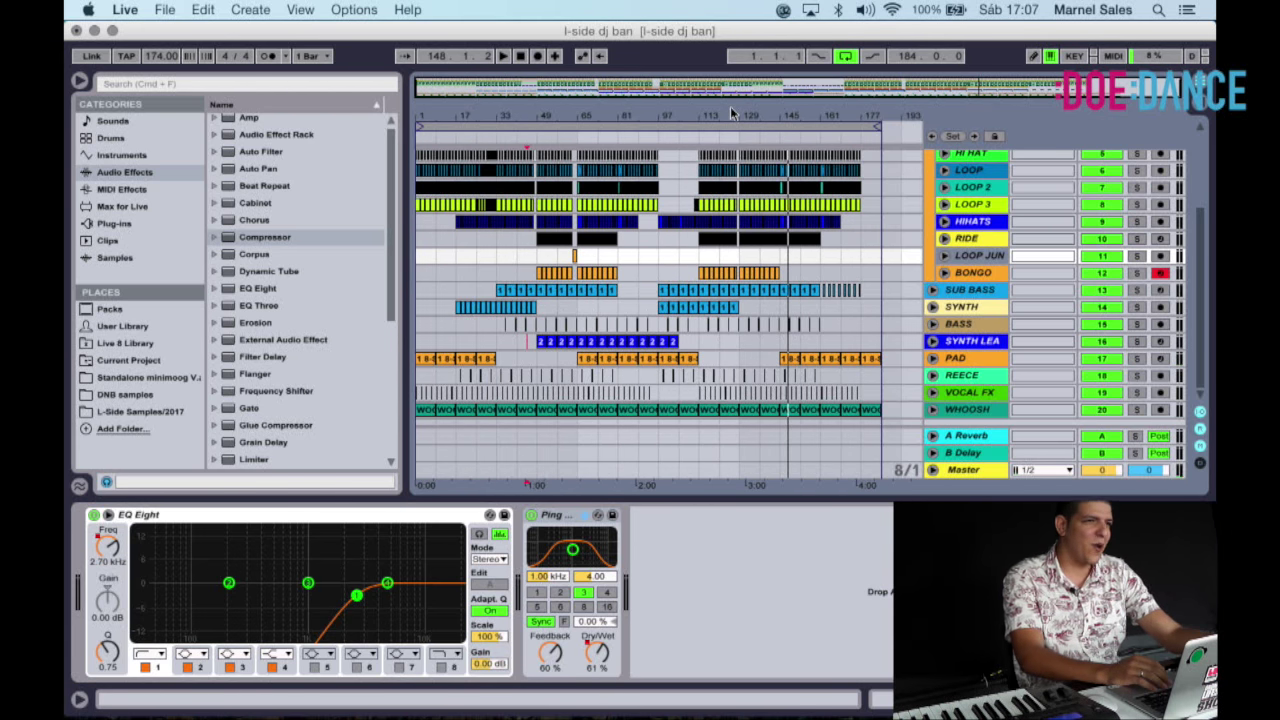
pyautogui.click(521, 57)
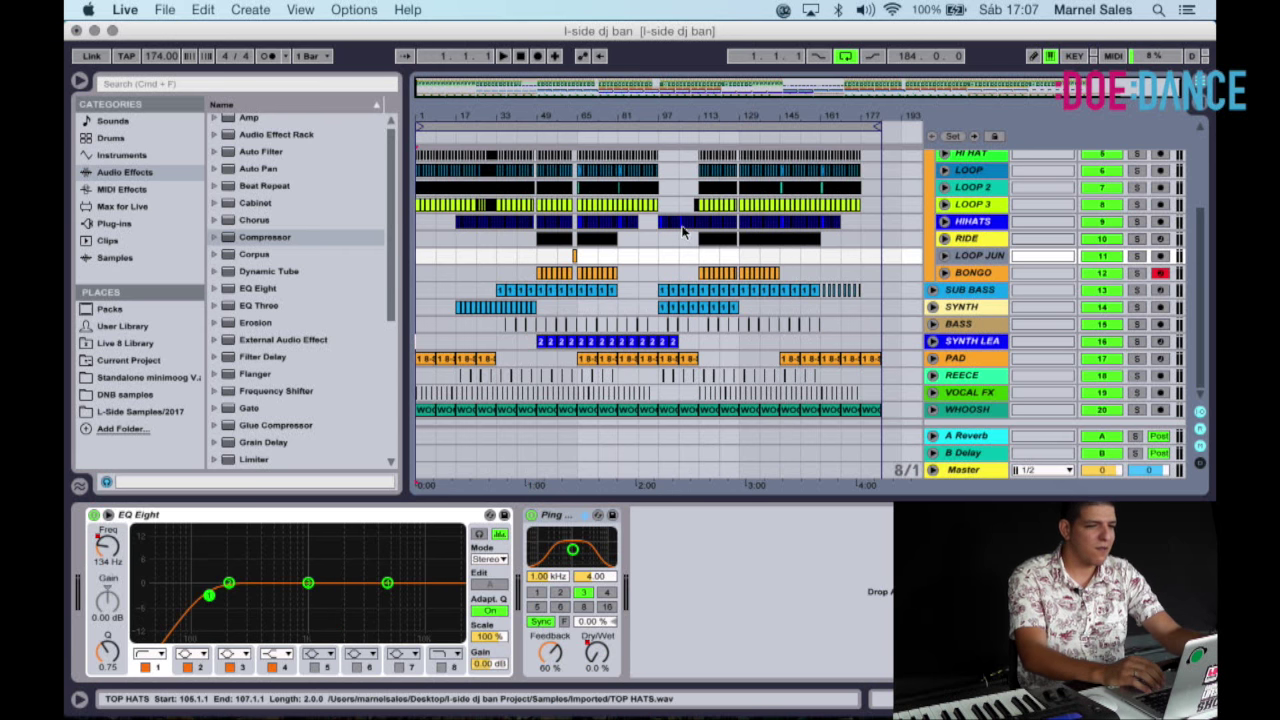
# Check the KICK track for effect devices and fold the DRUMS group.
pyautogui.scroll(5, 800, 400)
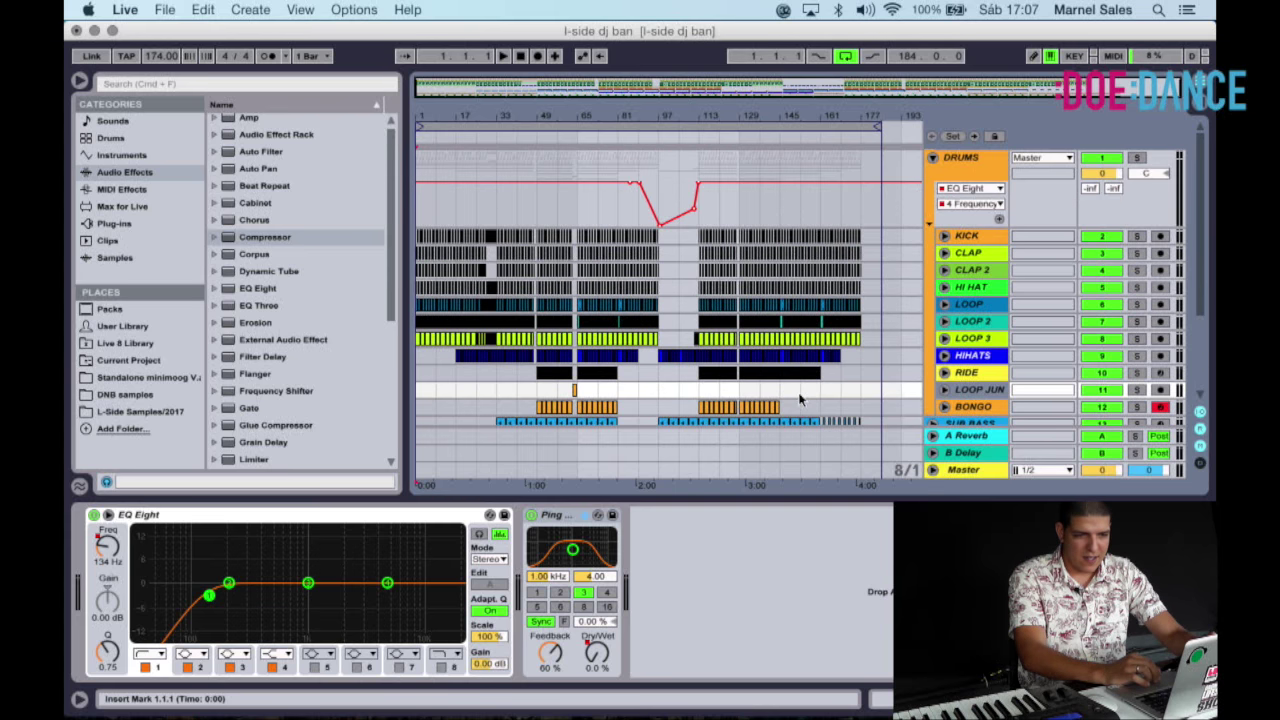
pyautogui.click(975, 238)
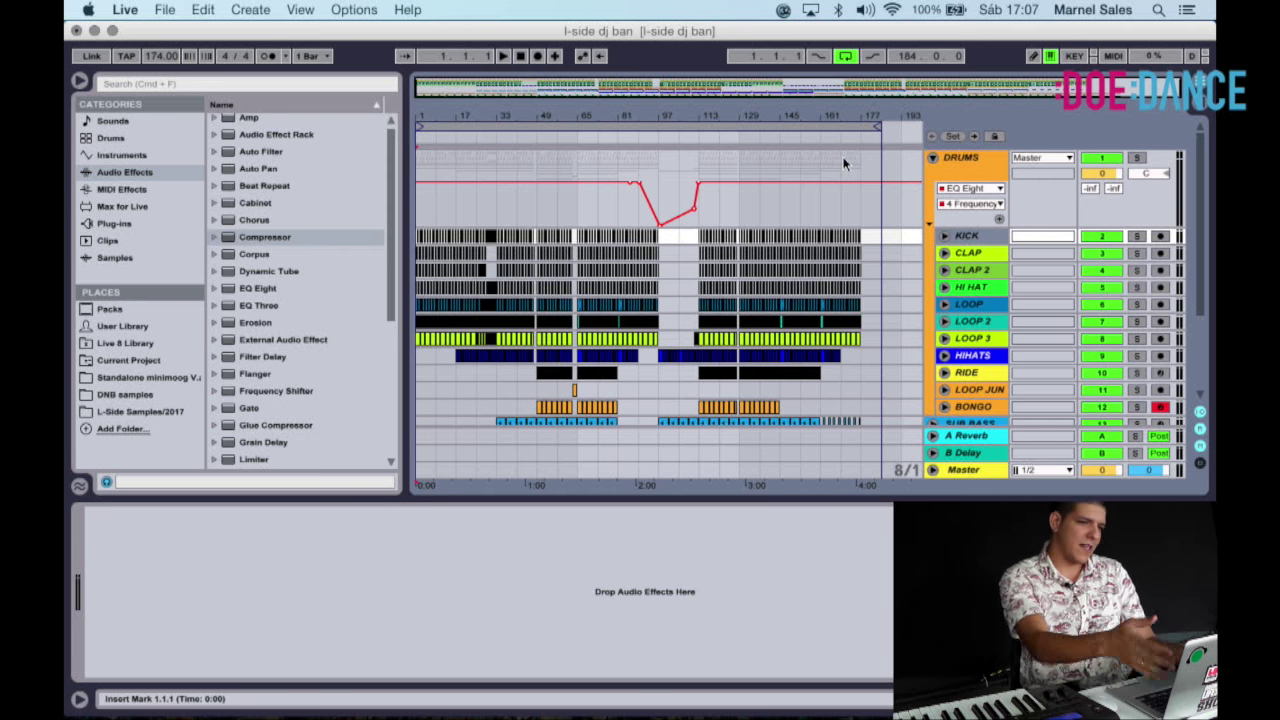
pyautogui.click(933, 159)
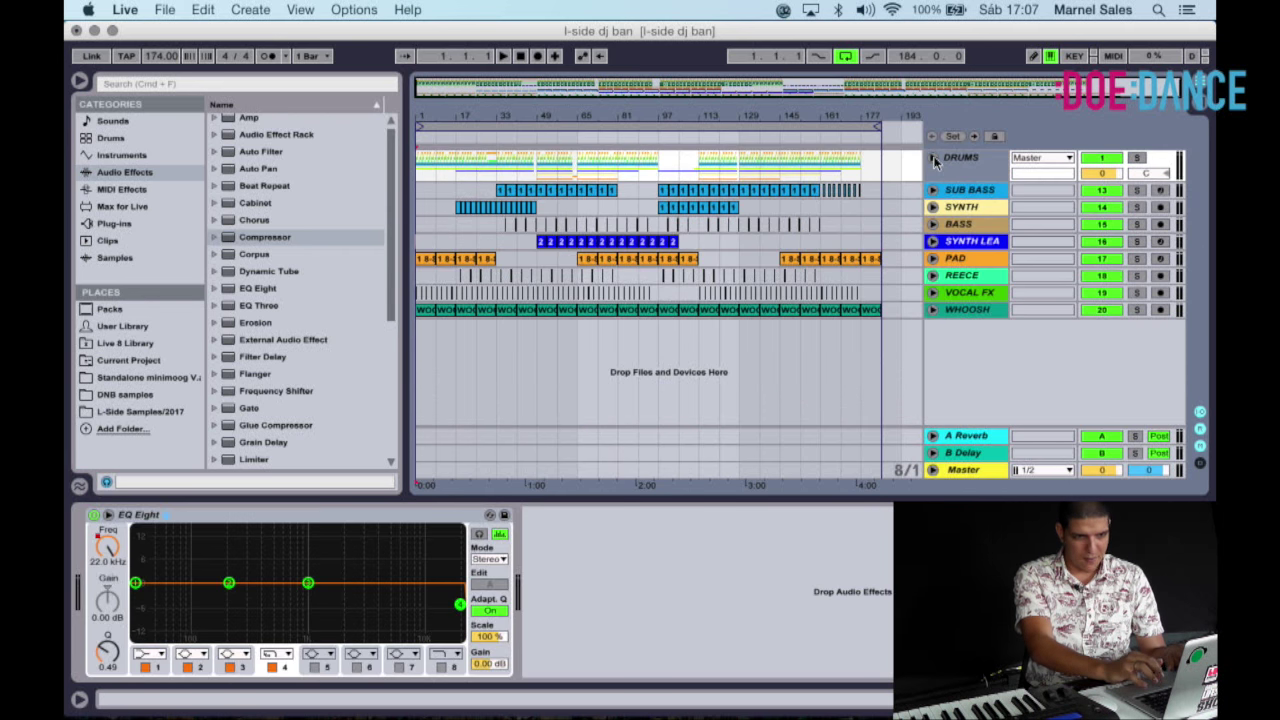
# Examine the SUB BASS track's notes and volume lane along the timeline, and fold it for an overview of the whole arrangement.
pyautogui.click(932, 190)
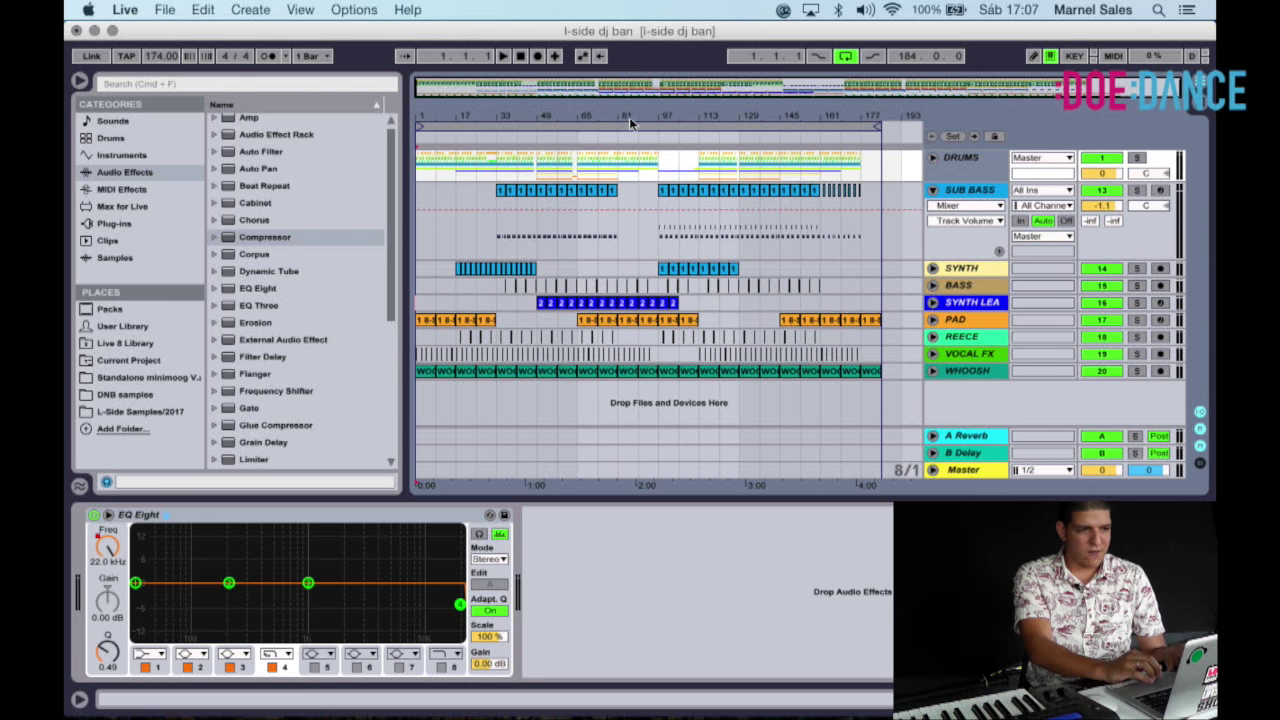
pyautogui.moveTo(577, 112); pyautogui.dragTo(636, 282)
pyautogui.hscroll(-5, 636, 283)
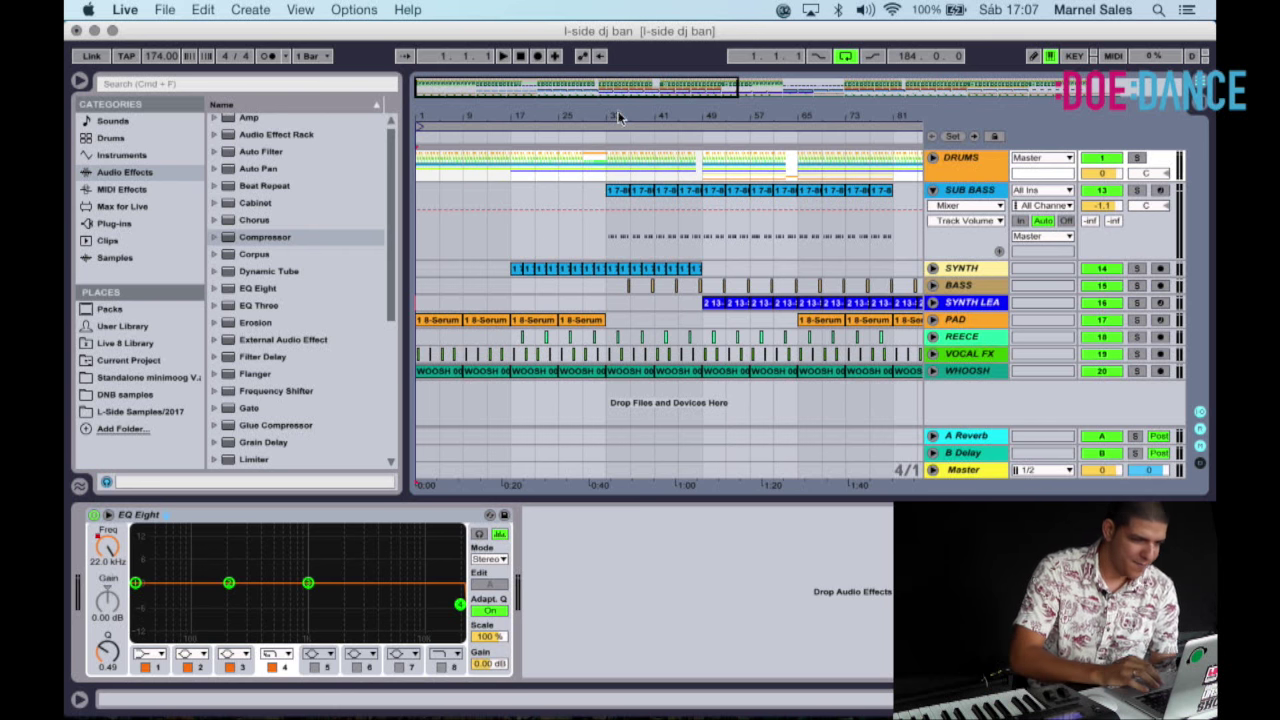
pyautogui.moveTo(617, 117); pyautogui.dragTo(620, 113)
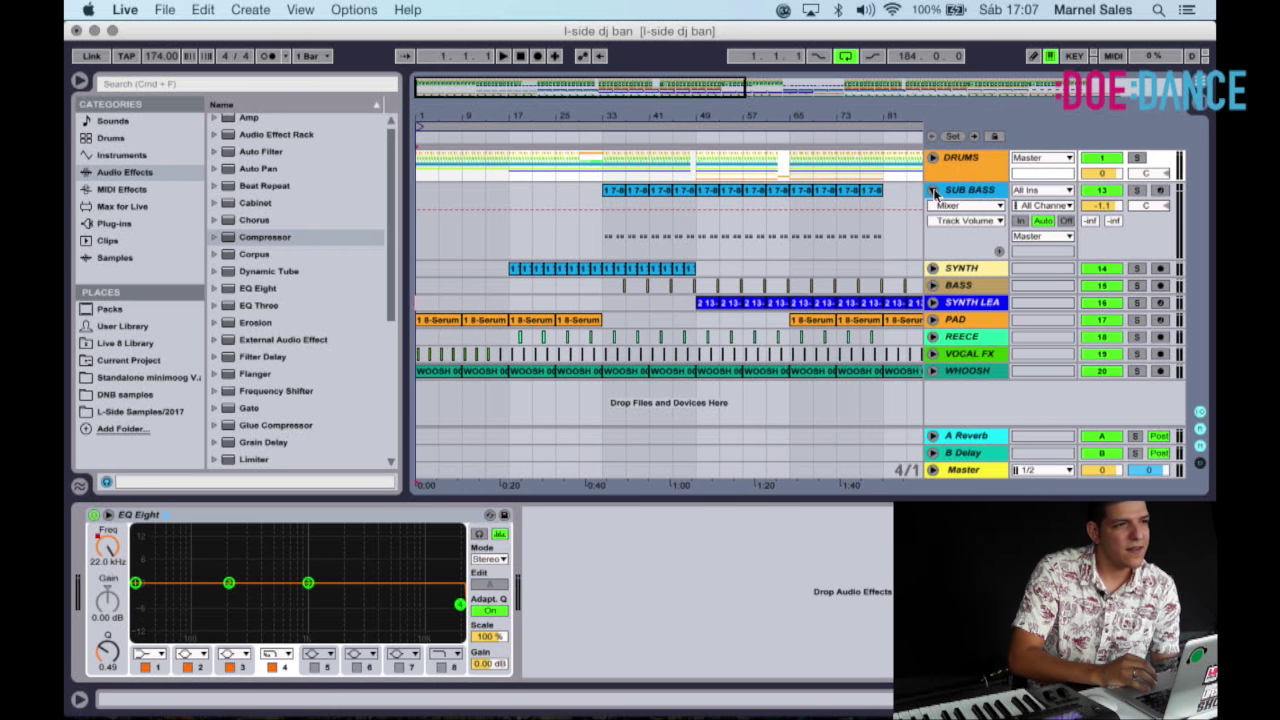
pyautogui.click(933, 190)
pyautogui.click(823, 113)
pyautogui.moveTo(823, 112); pyautogui.dragTo(612, 122)
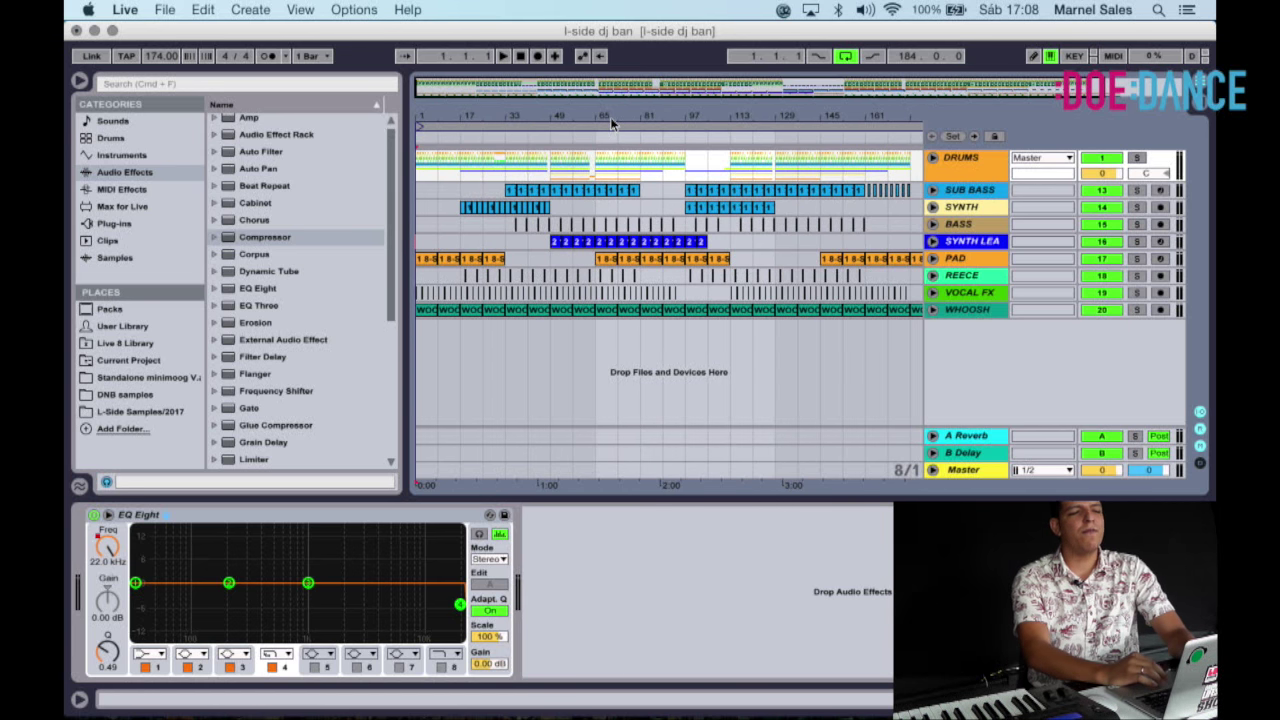
pyautogui.moveTo(612, 122); pyautogui.dragTo(610, 117)
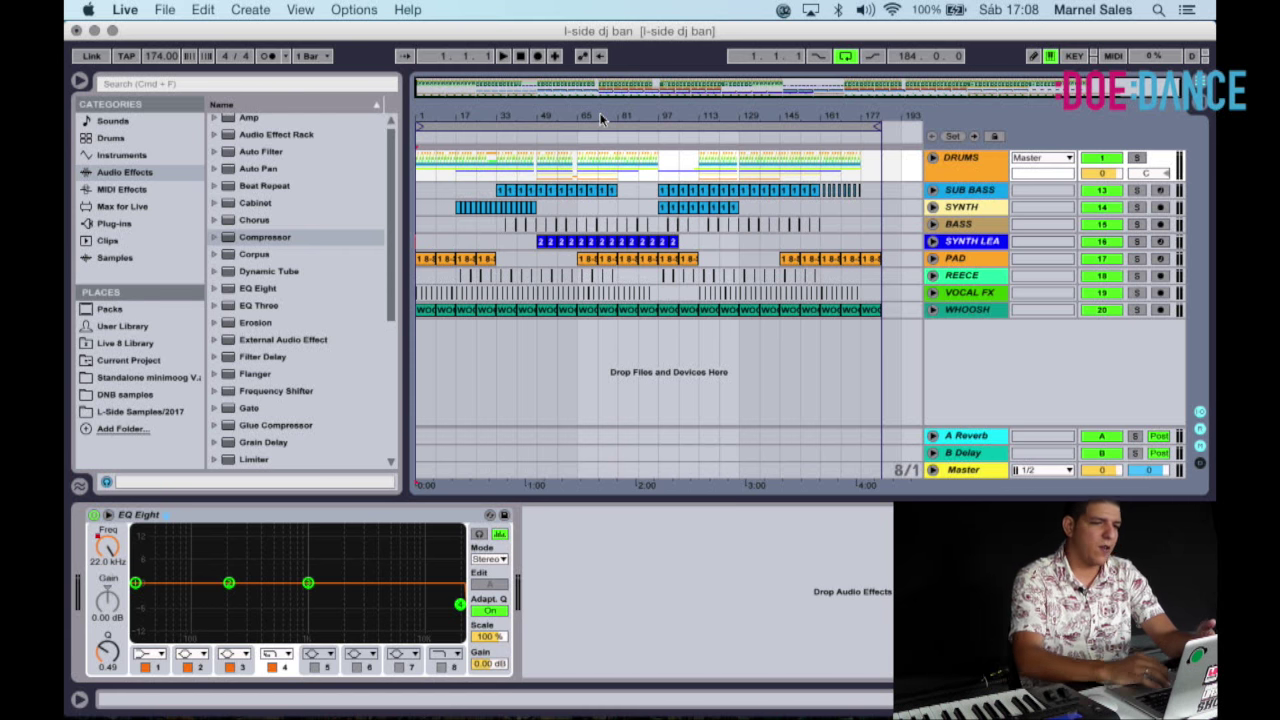
# Play the arrangement from around bar 33 and set the SUB BASS track volume to -4.9 dB.
pyautogui.click(491, 140)
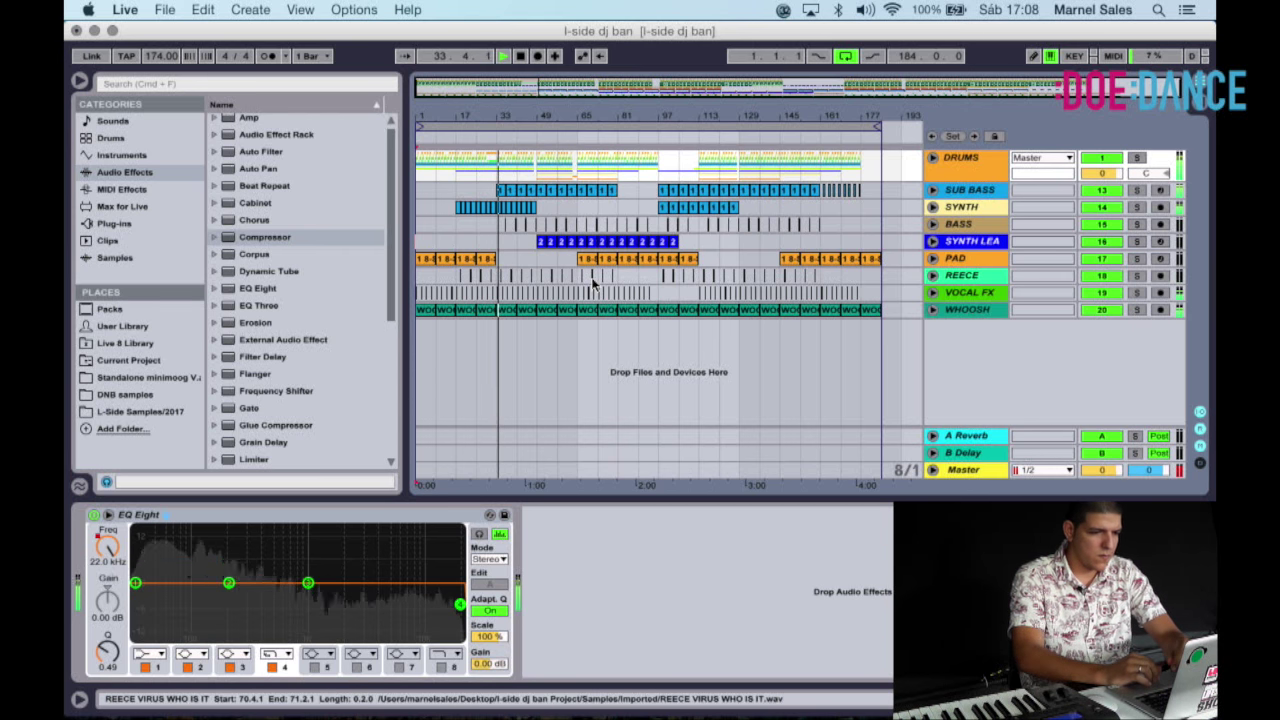
pyautogui.moveTo(497, 120)
pyautogui.mouseDown()
pyautogui.moveTo(497, 170)
pyautogui.moveTo(496, 143)
pyautogui.mouseUp()
pyautogui.click(933, 190)
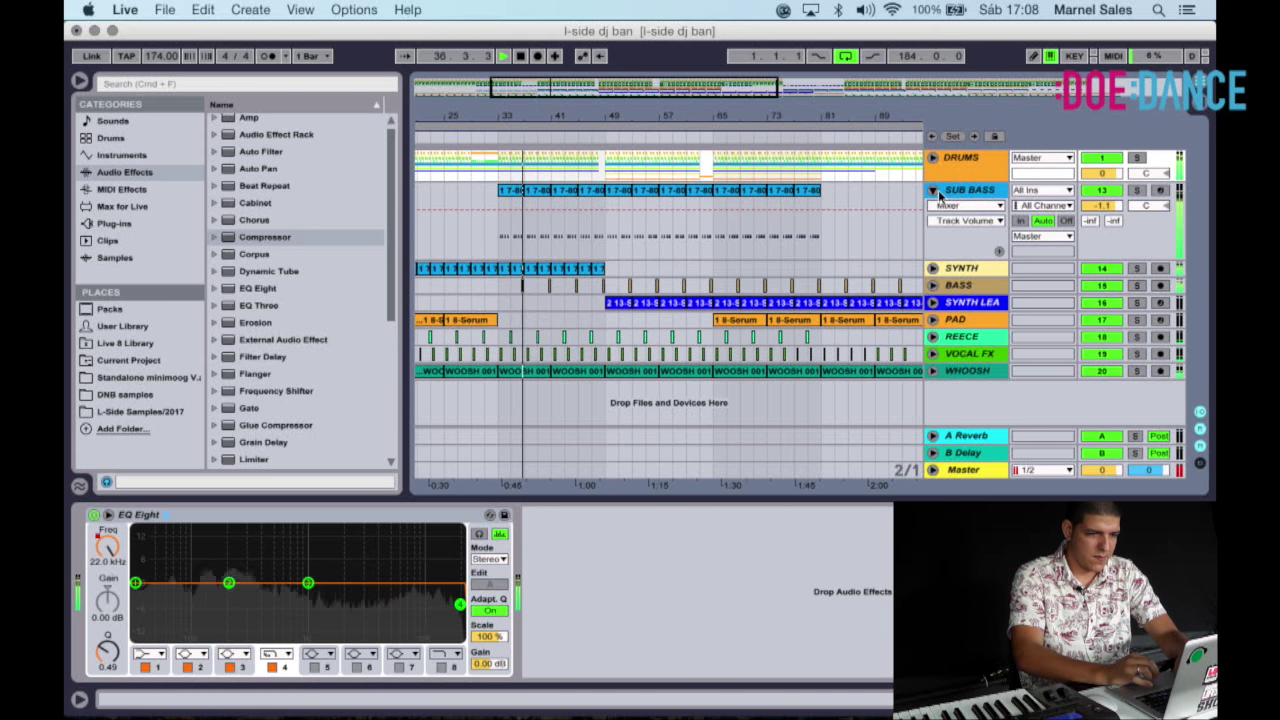
pyautogui.moveTo(1108, 204); pyautogui.dragTo(1108, 211)
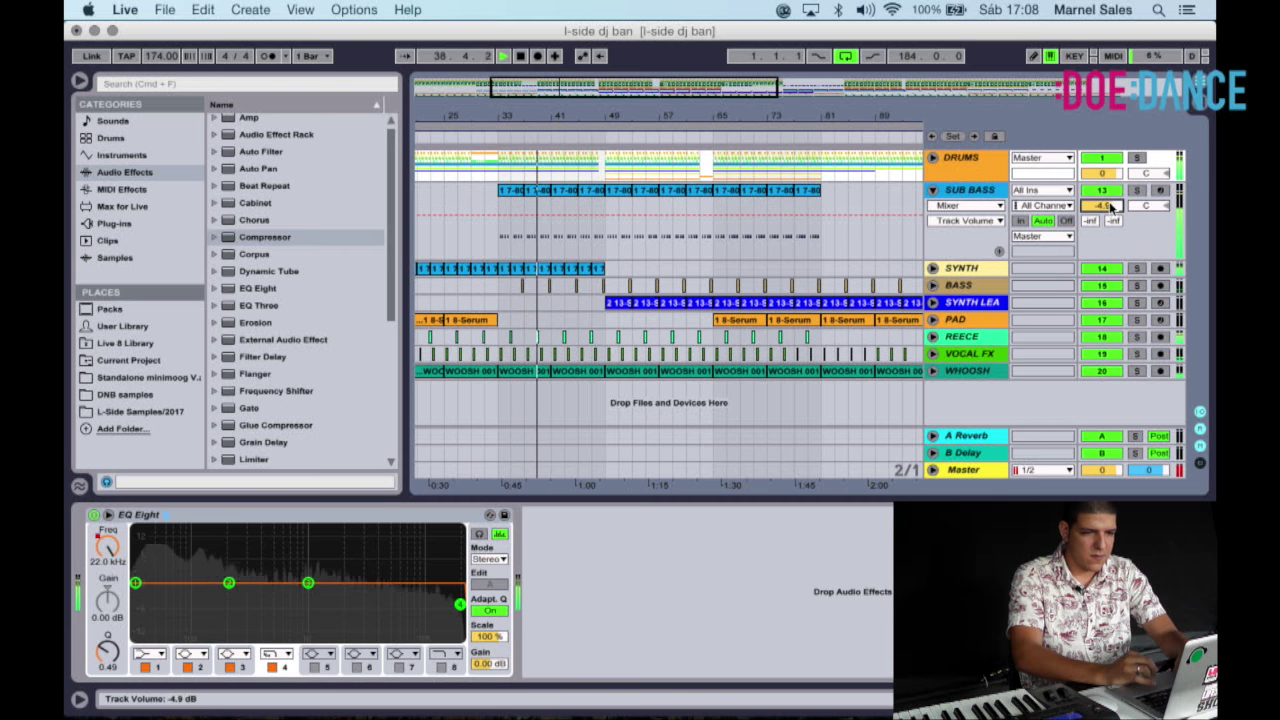
# Stop playback with the song position back at 1.1.1, and fold the SUB BASS track for an overview of the arrangement.
pyautogui.click(521, 56)
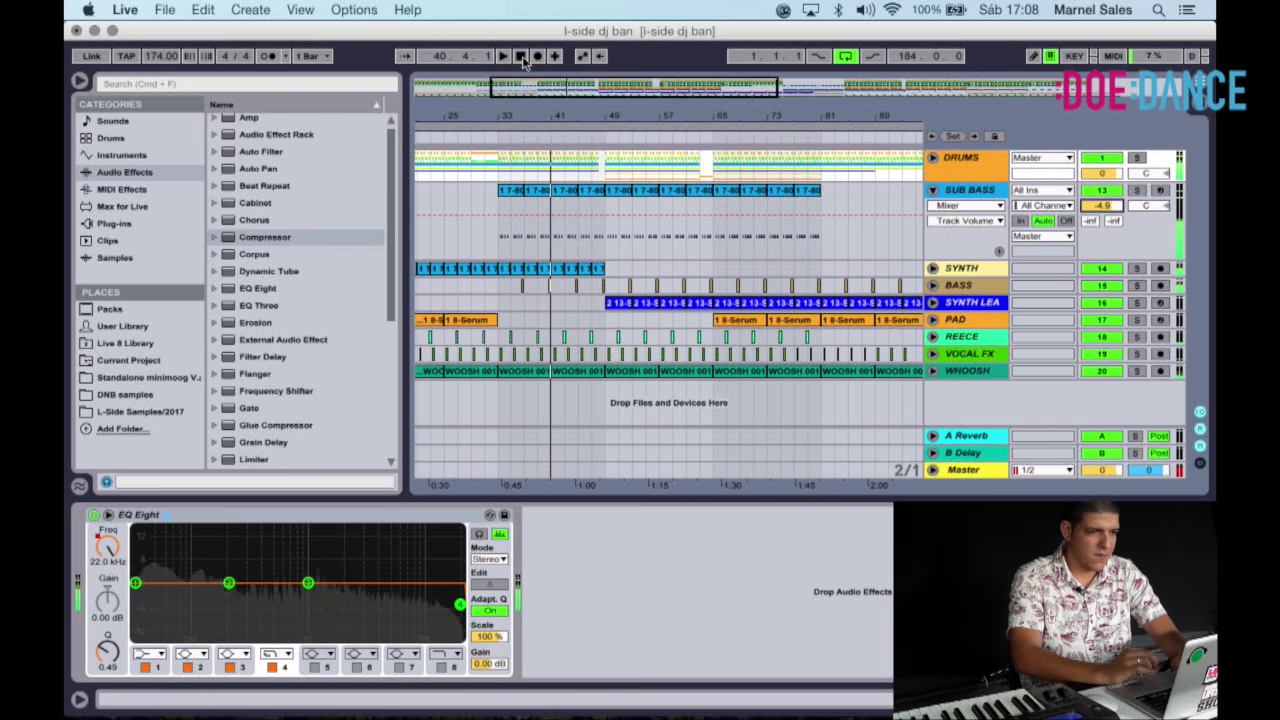
pyautogui.click(521, 56)
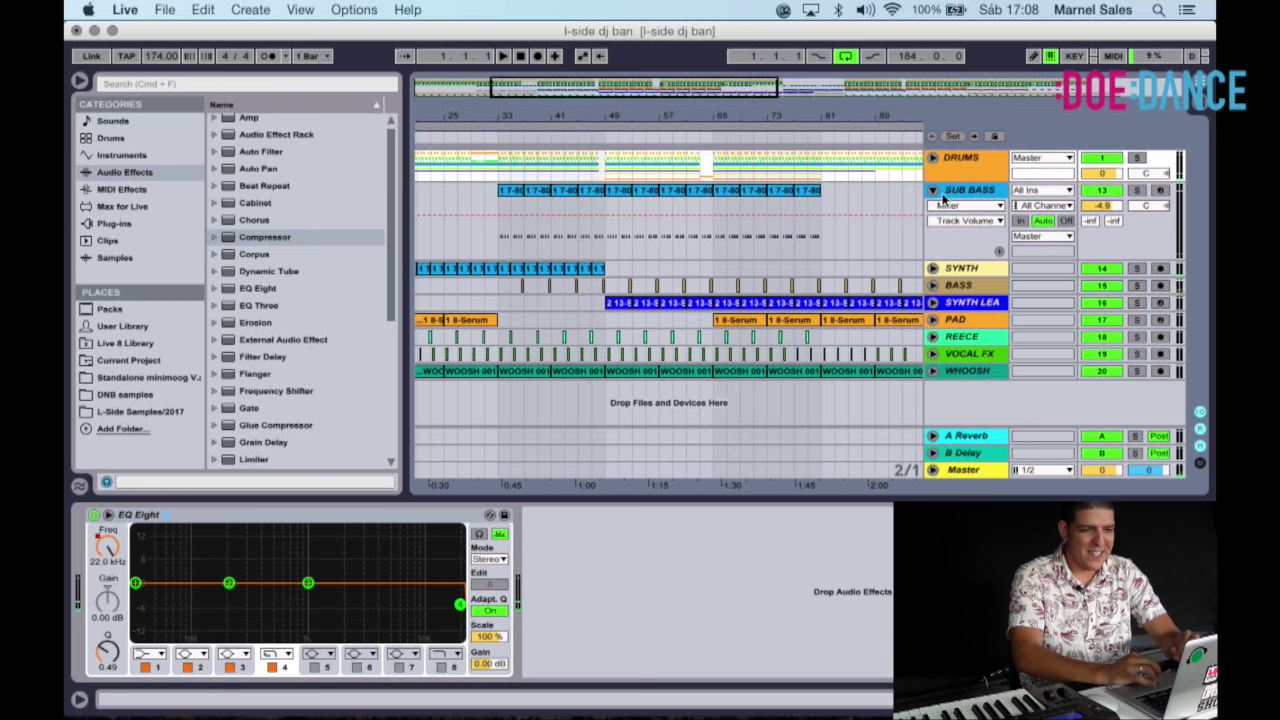
pyautogui.click(933, 190)
pyautogui.moveTo(717, 120); pyautogui.dragTo(580, 123)
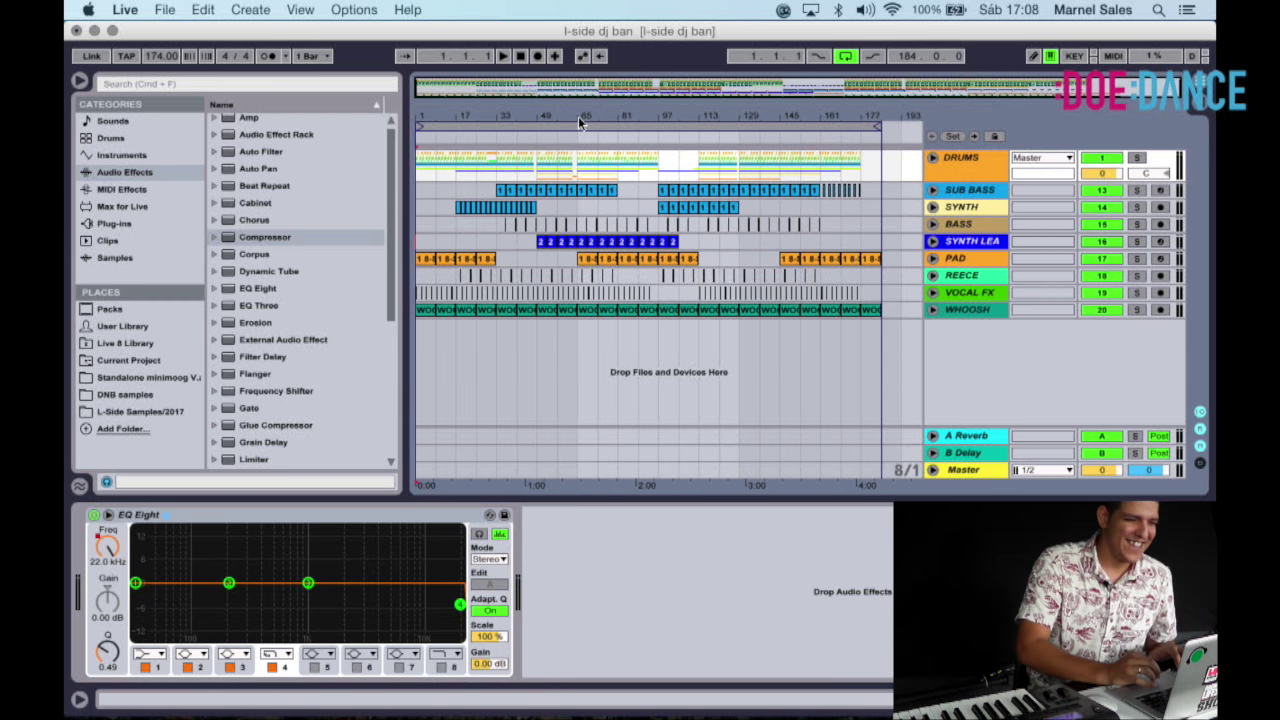
# Open the audio export settings for the Master and check the format options, keeping WAV, 48000 Hz and 24-bit.
pyautogui.click(168, 12)
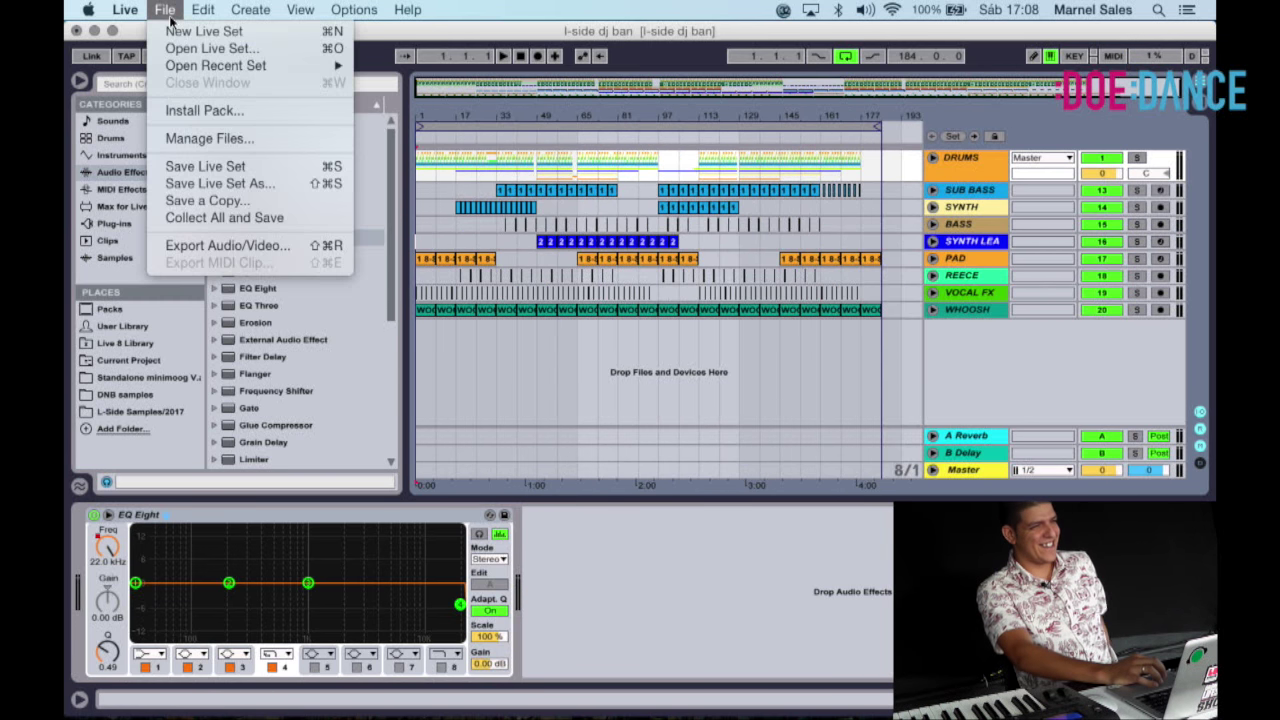
pyautogui.click(287, 245)
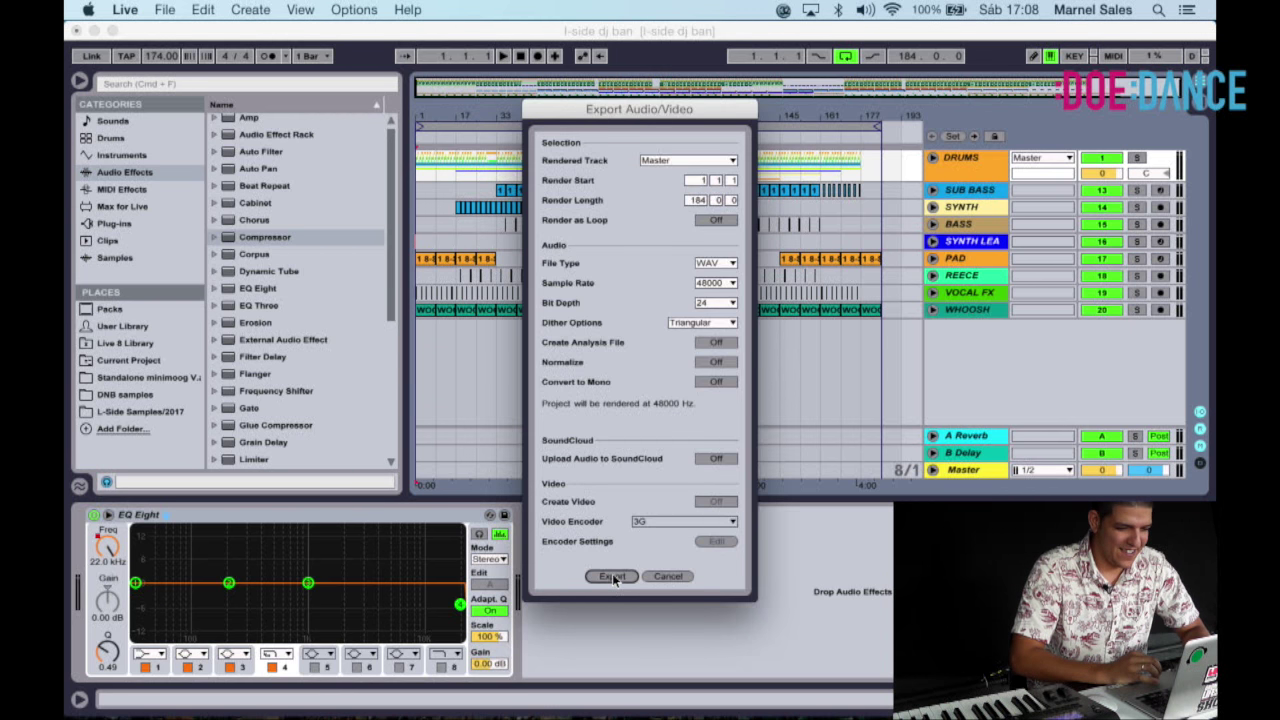
pyautogui.click(618, 578)
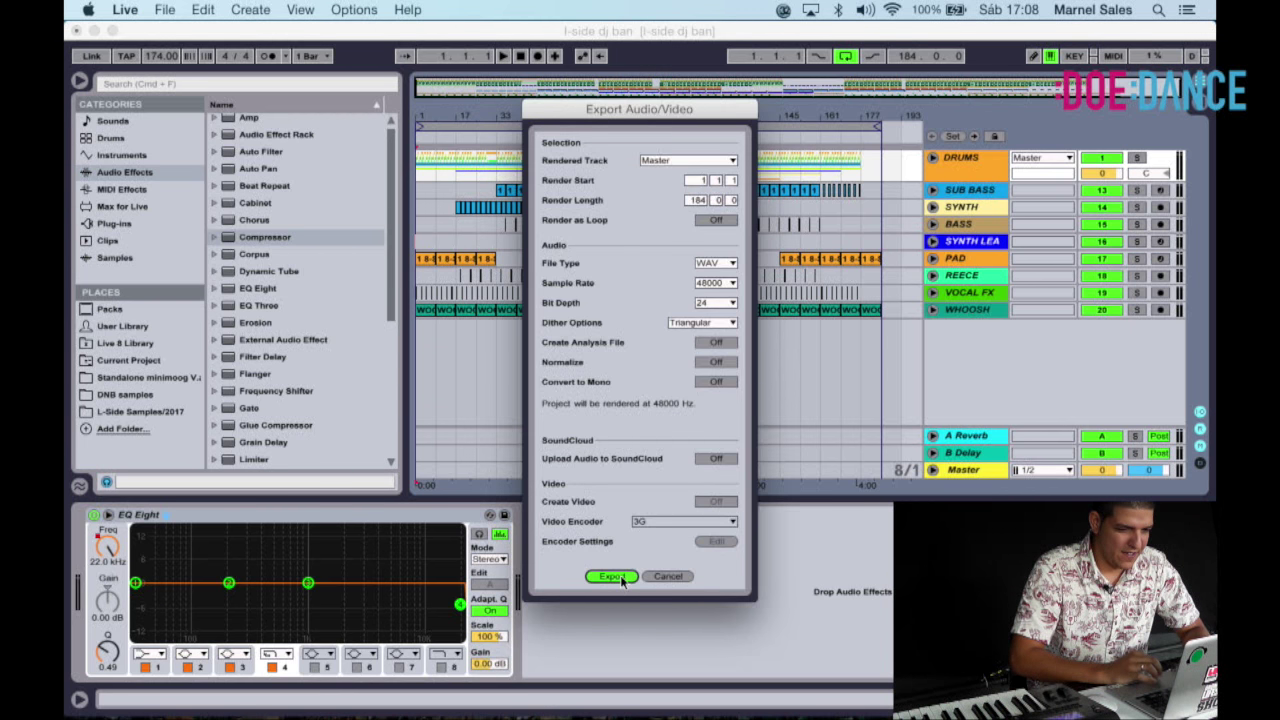
pyautogui.click(738, 322)
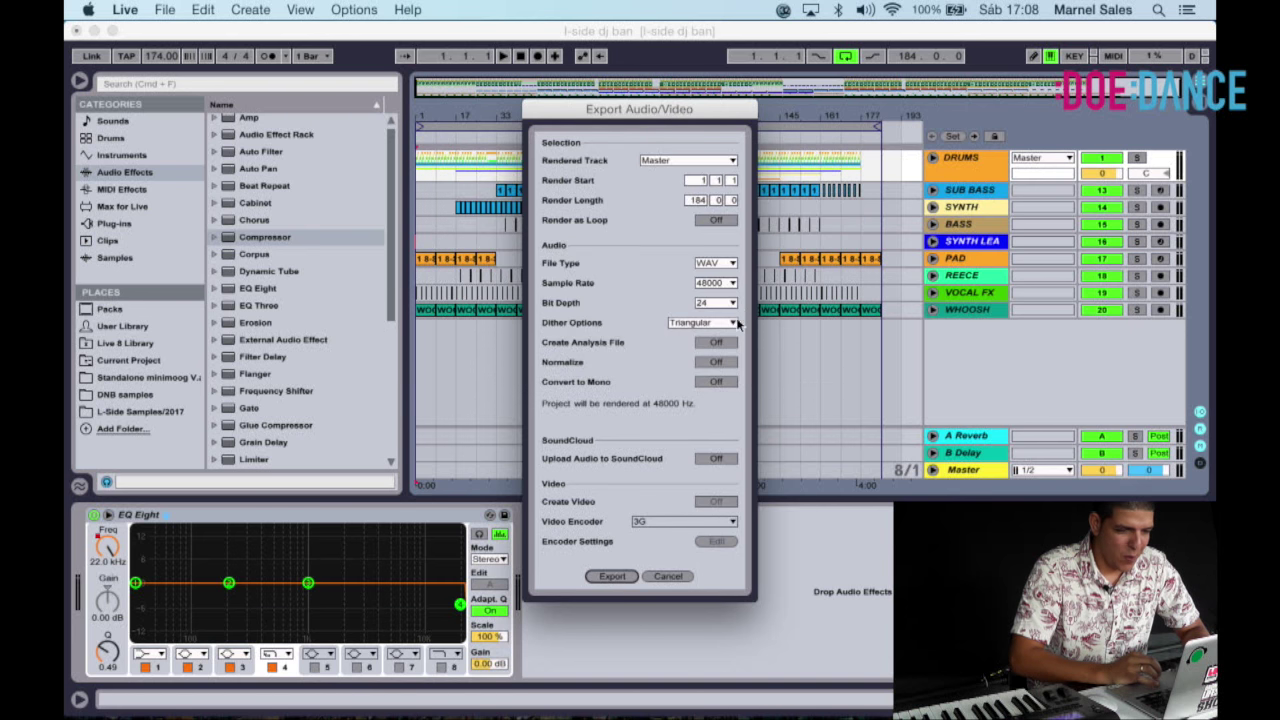
pyautogui.click(733, 263)
pyautogui.click(733, 265)
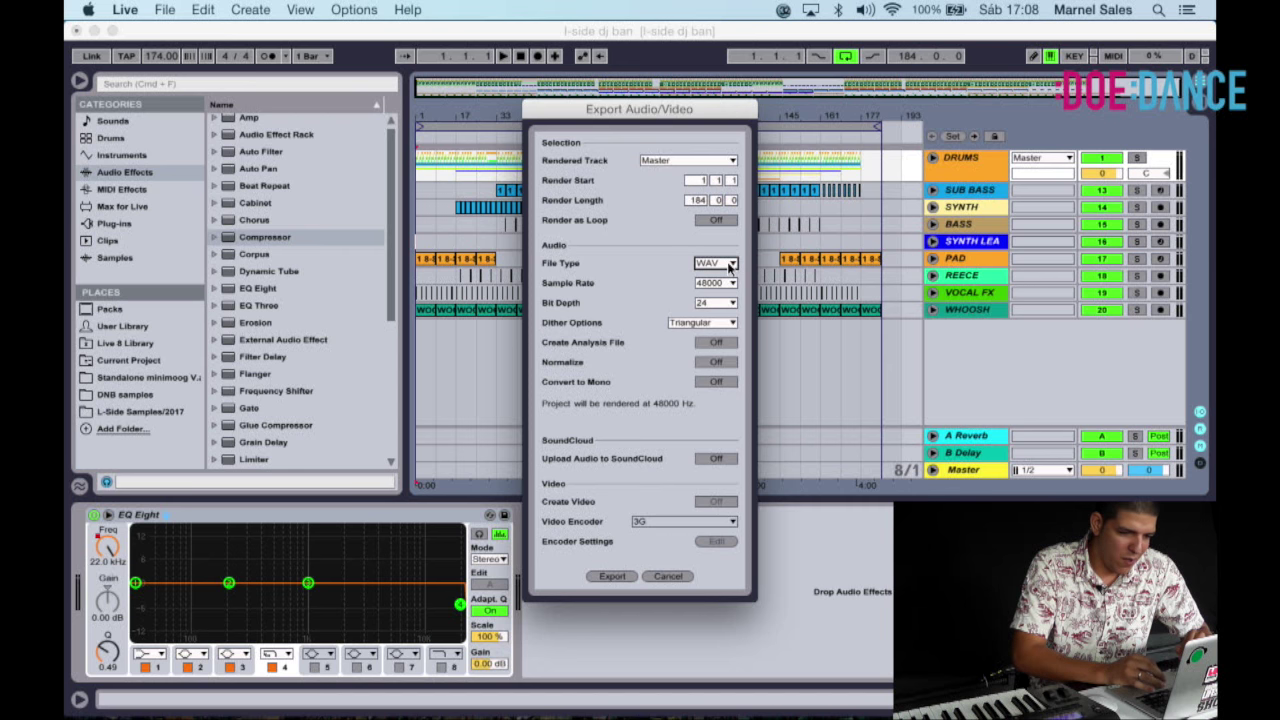
pyautogui.click(733, 283)
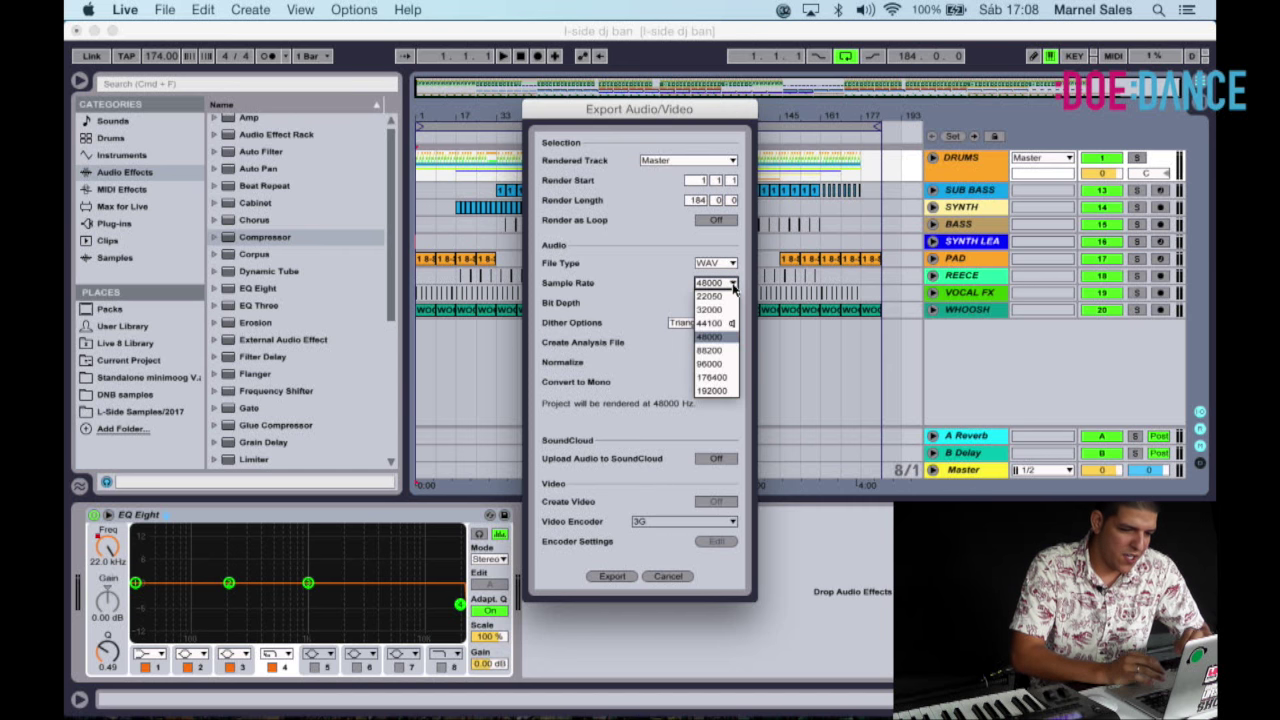
pyautogui.click(733, 285)
pyautogui.click(731, 303)
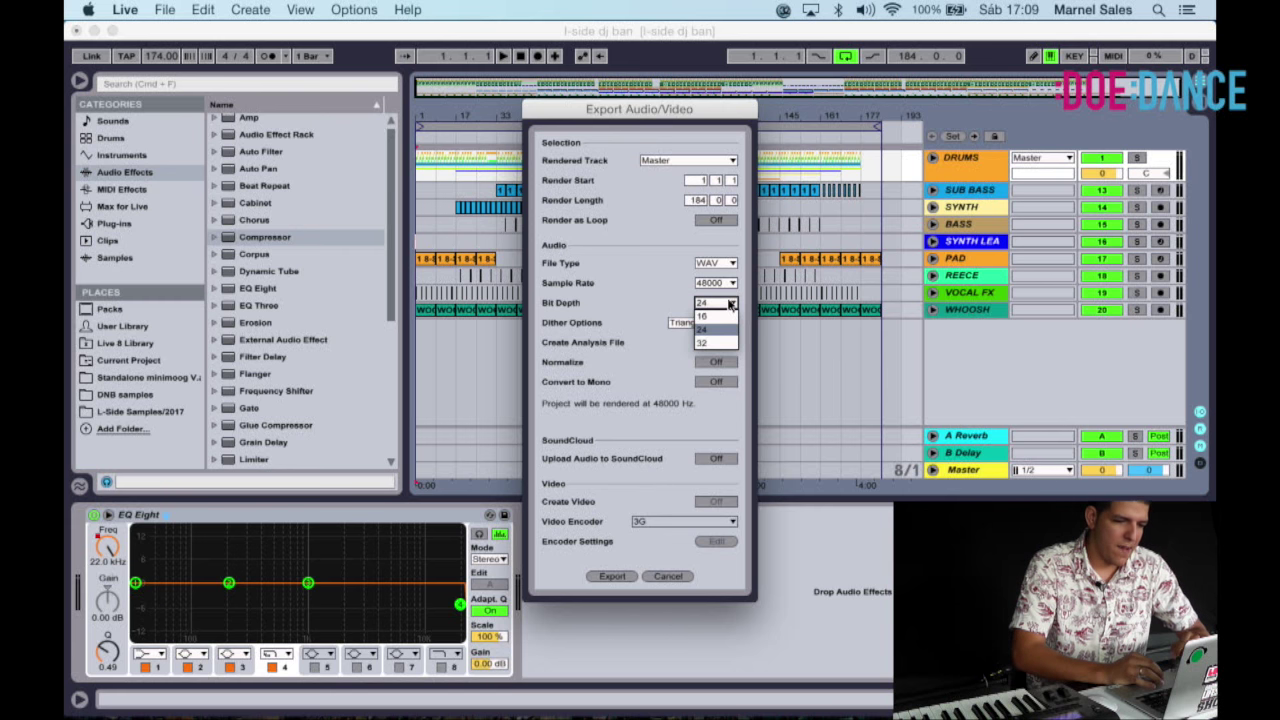
pyautogui.click(716, 304)
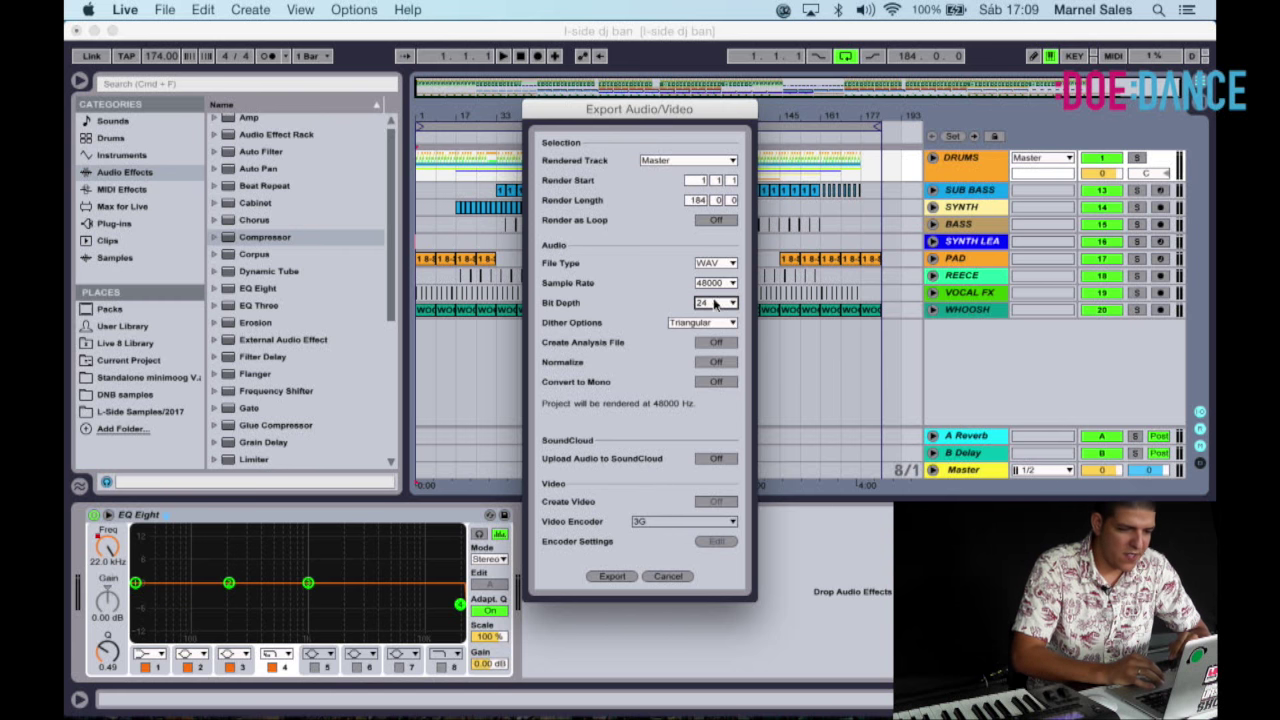
# Export the full track to the desktop (Mesa) under the file name "L-Side - Dj Ban".
pyautogui.click(612, 577)
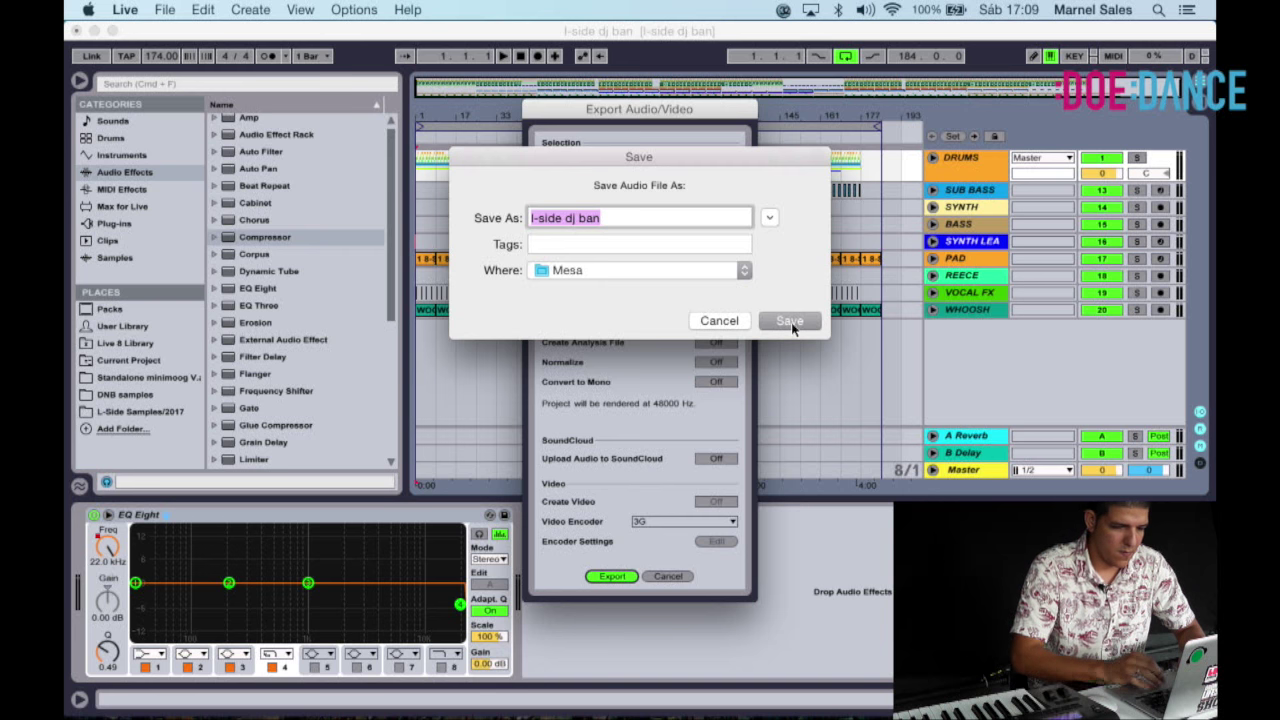
pyautogui.write('L-Side - Dj Ban')
pyautogui.press('Return')
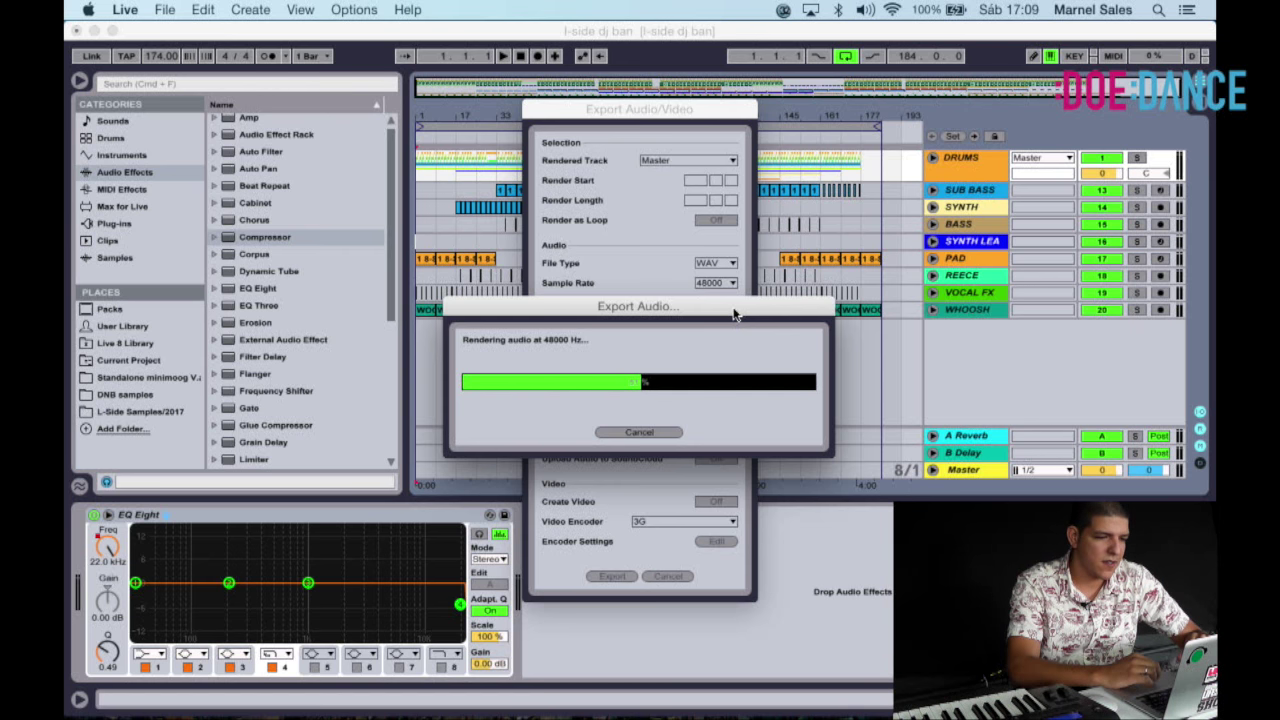
pyautogui.moveTo(733, 314); pyautogui.dragTo(726, 316)
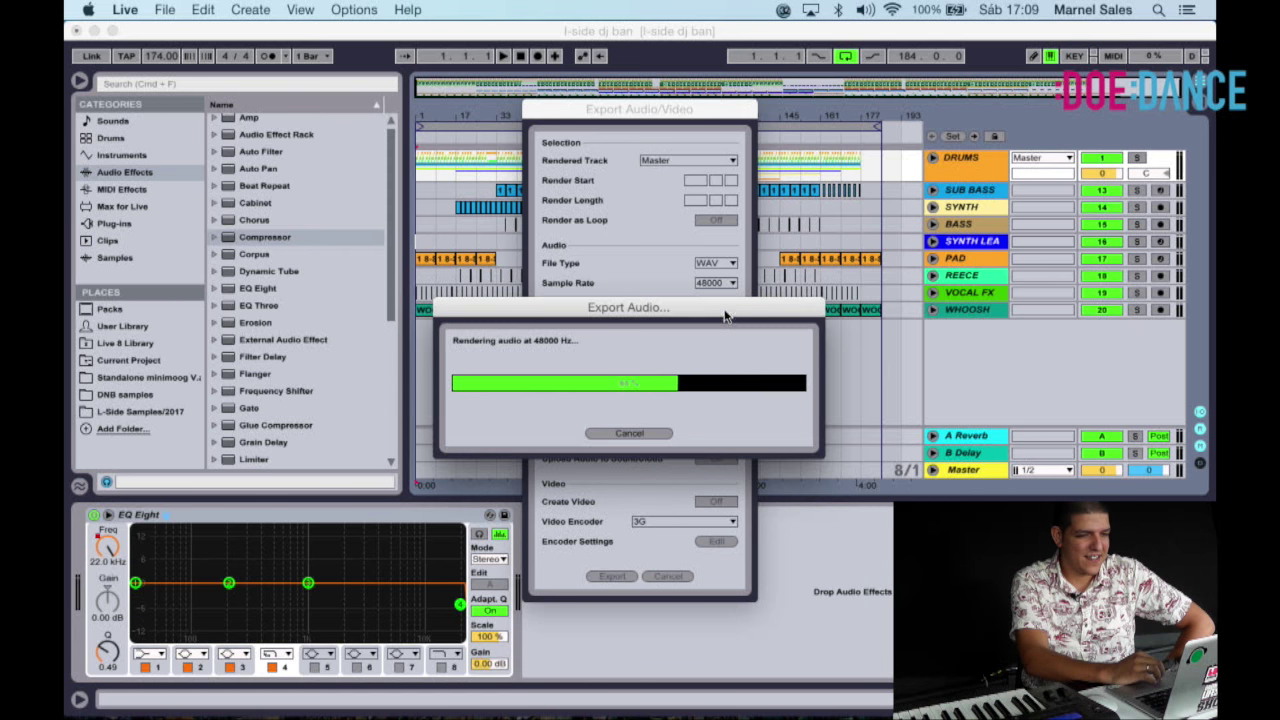
pyautogui.moveTo(725, 316); pyautogui.dragTo(728, 326)
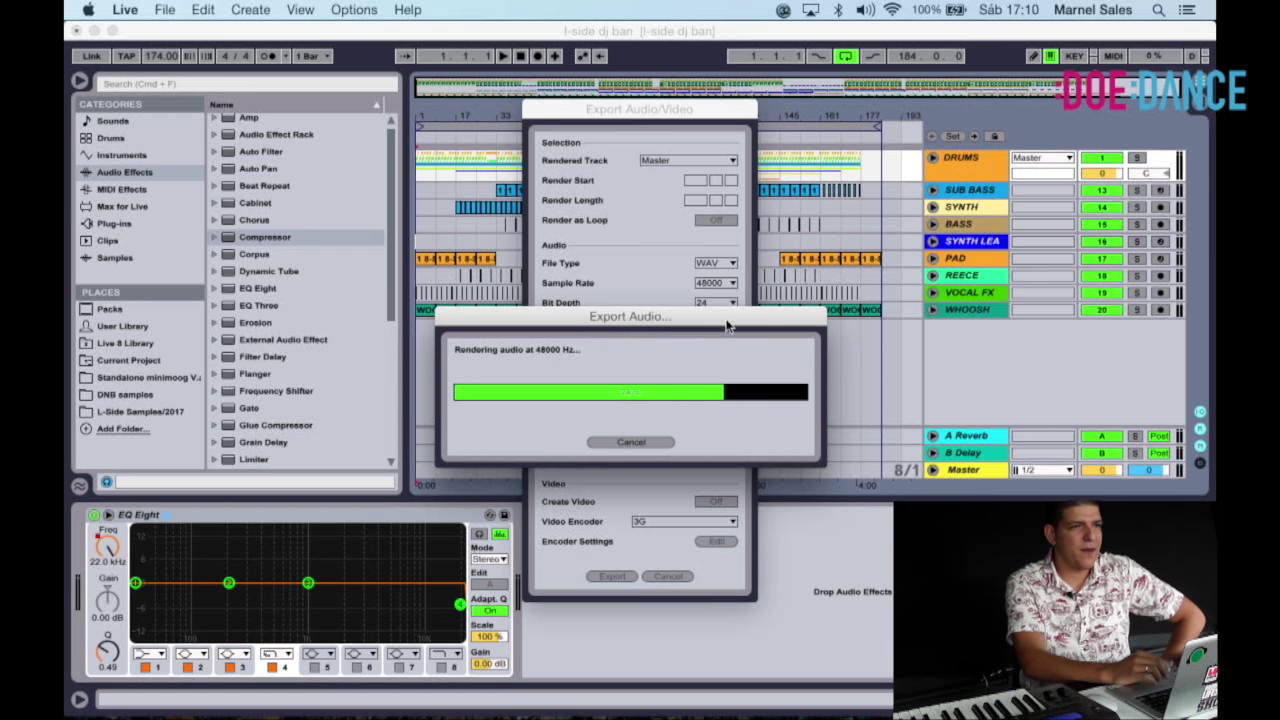
pyautogui.moveTo(728, 326); pyautogui.dragTo(729, 338)
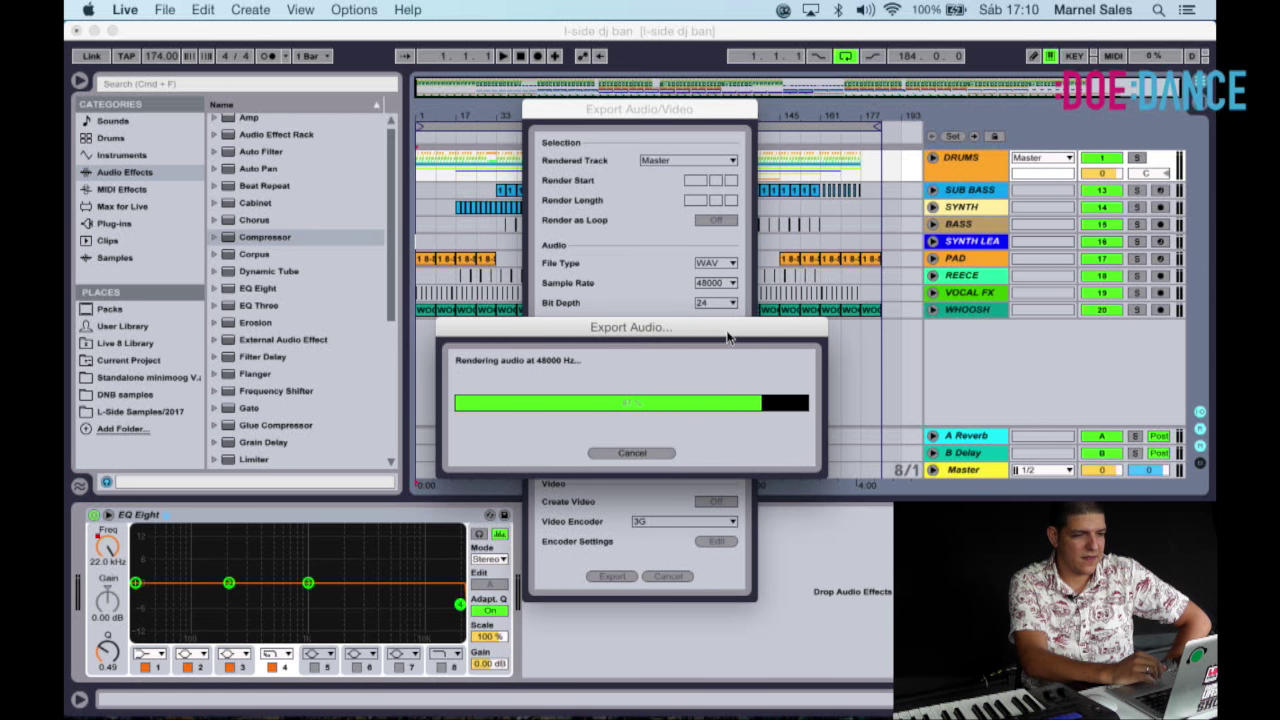
pyautogui.moveTo(728, 338); pyautogui.dragTo(741, 338)
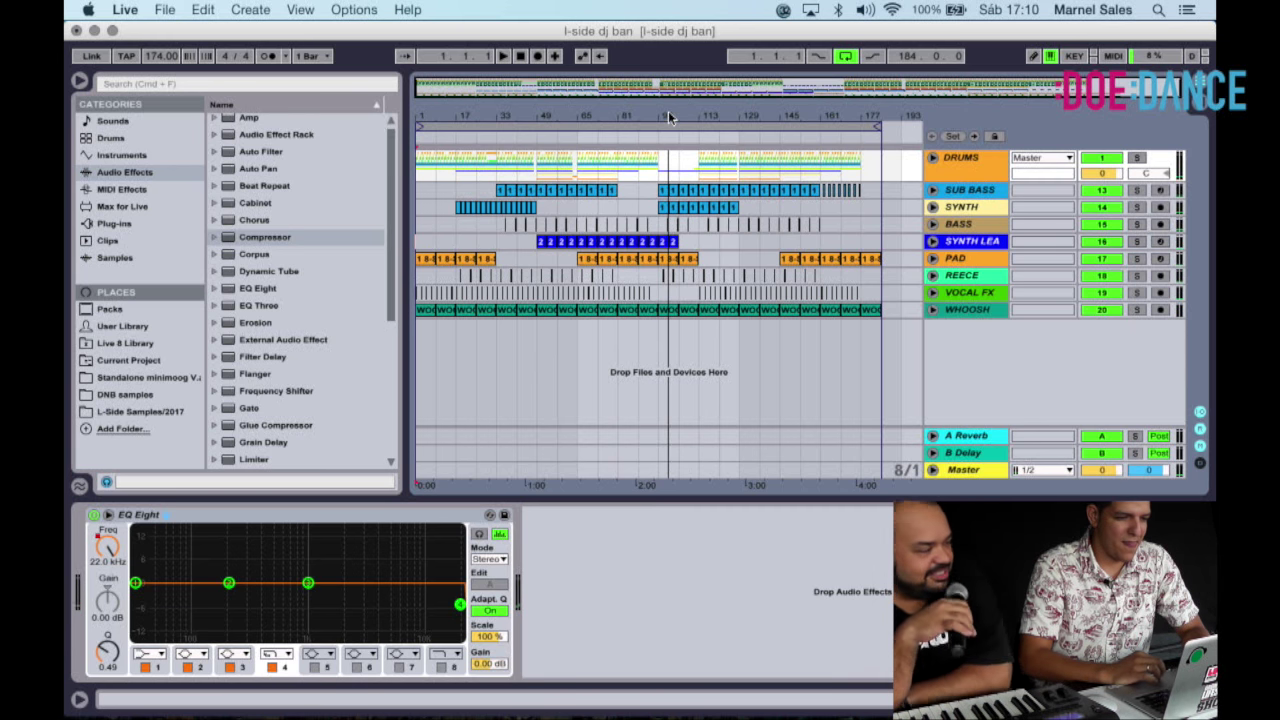
# Save the Live Set and quit Live.
pyautogui.click(166, 10)
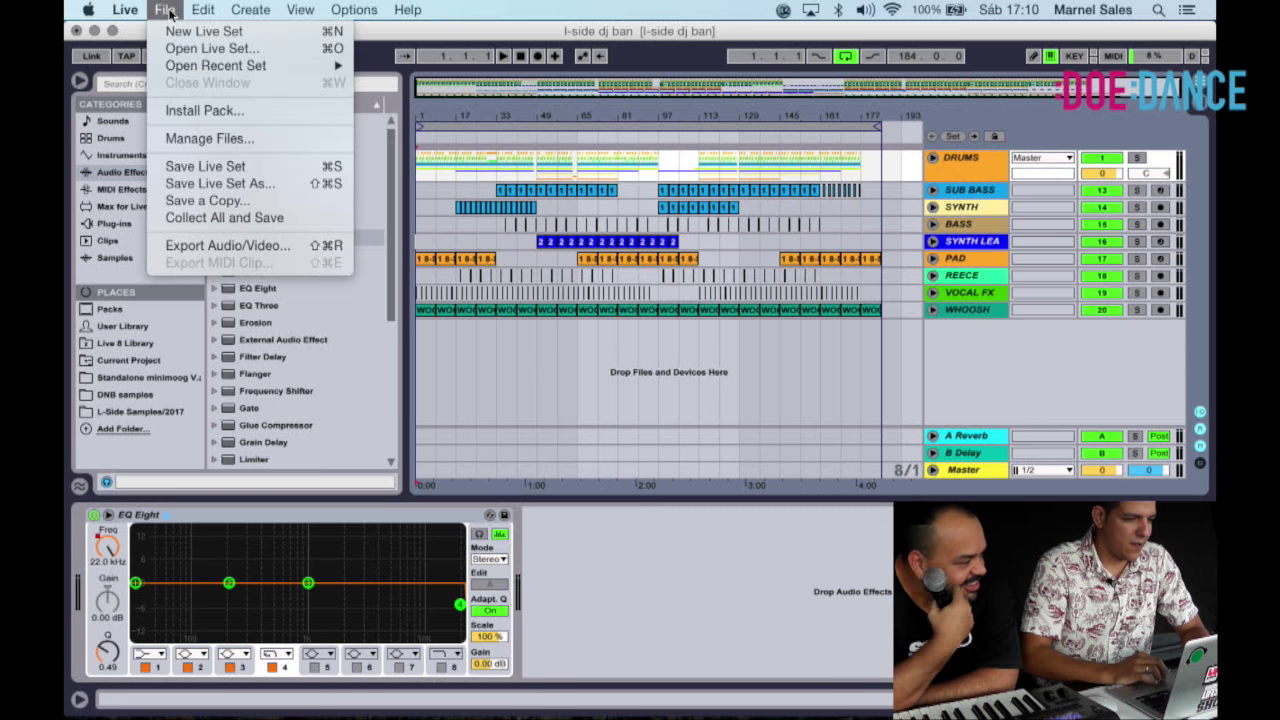
pyautogui.click(256, 168)
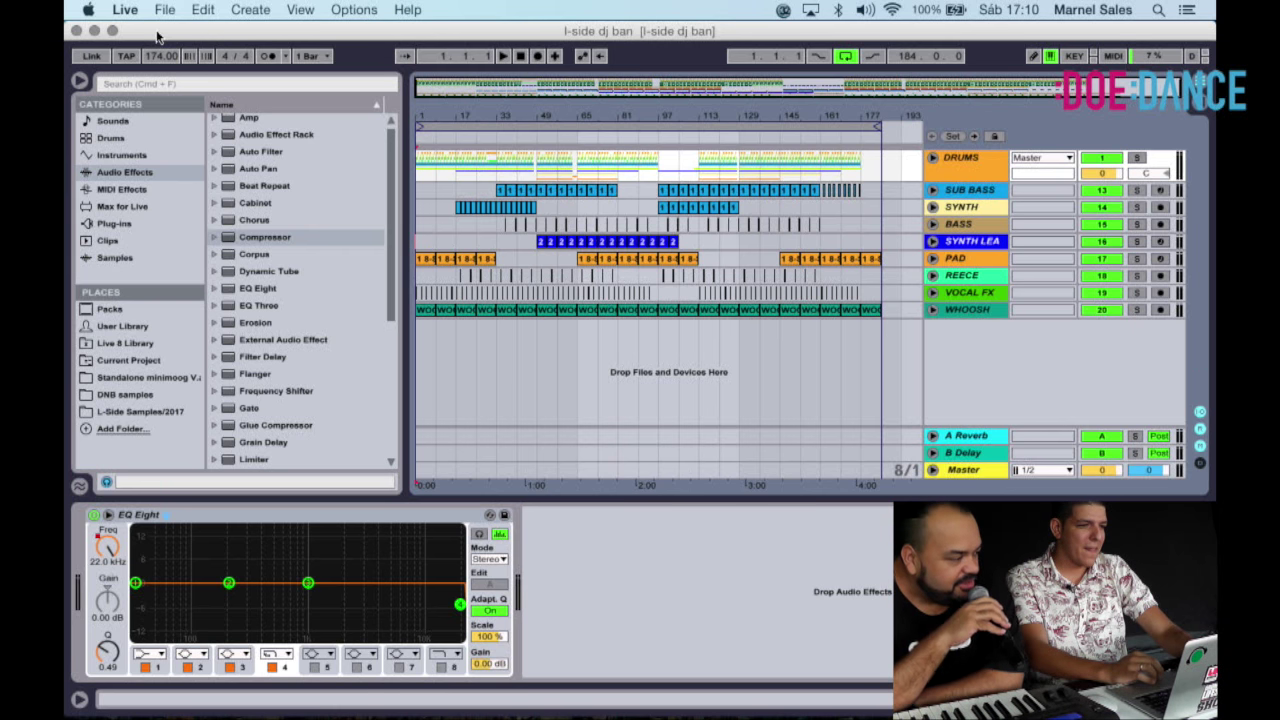
pyautogui.click(88, 9)
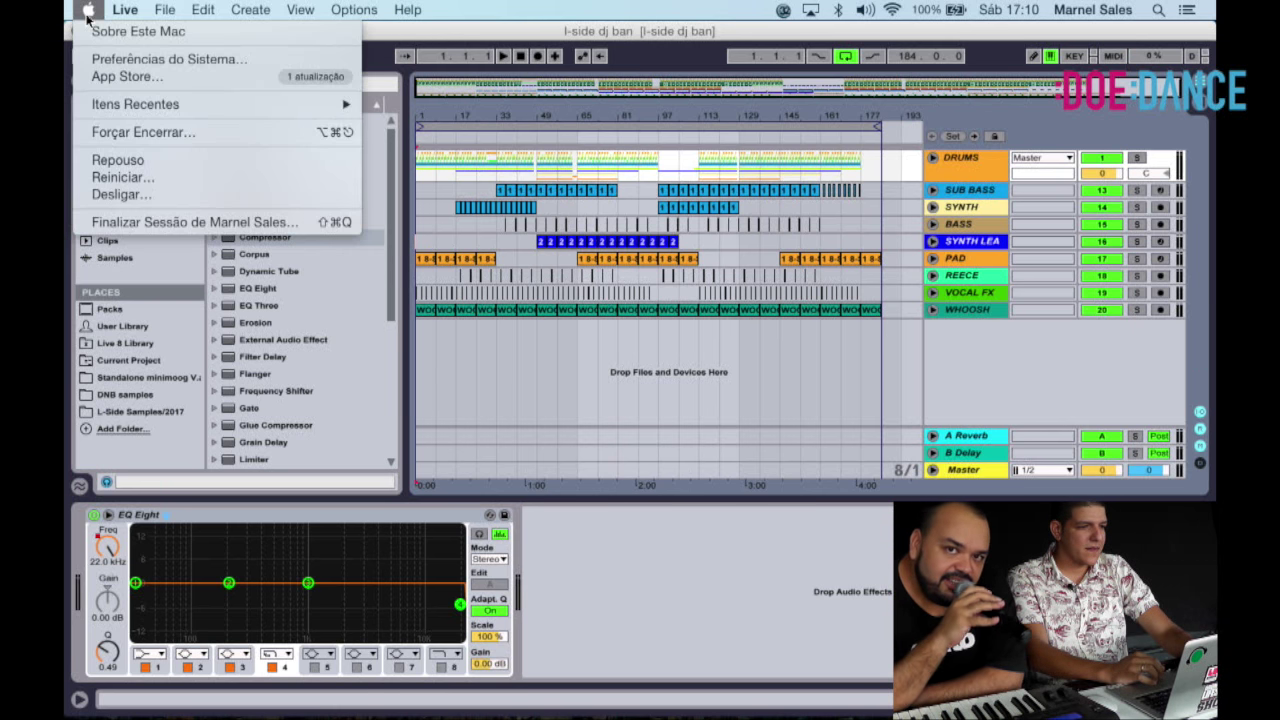
pyautogui.moveTo(125, 9)
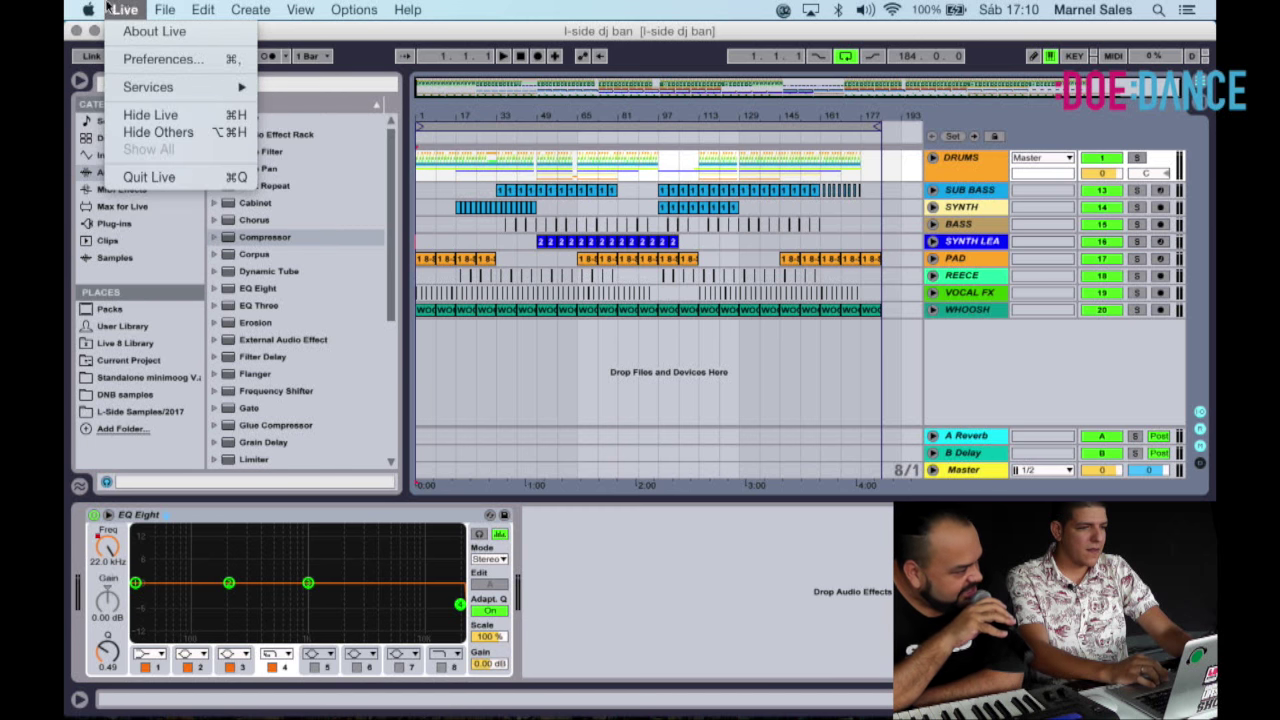
pyautogui.click(148, 177)
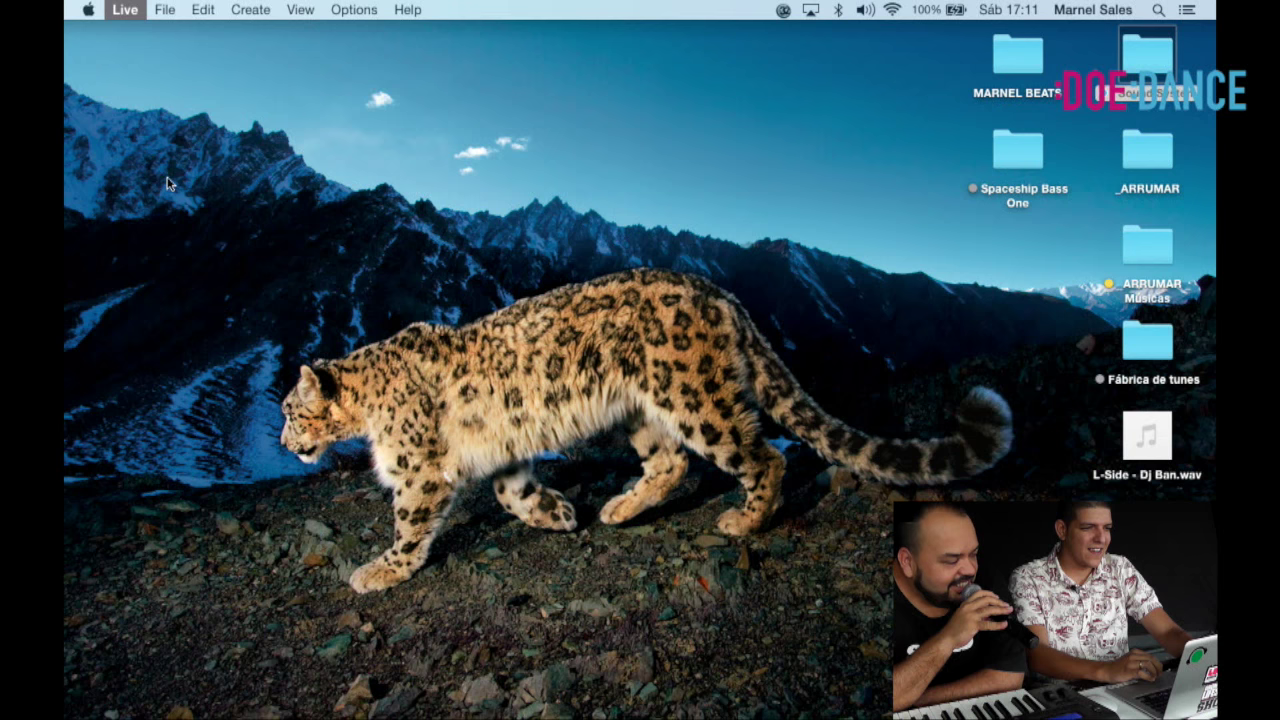
# Preview the exported L-Side - Dj Ban.wav on the desktop with Quick Look, and close the preview.
pyautogui.click(1164, 486)
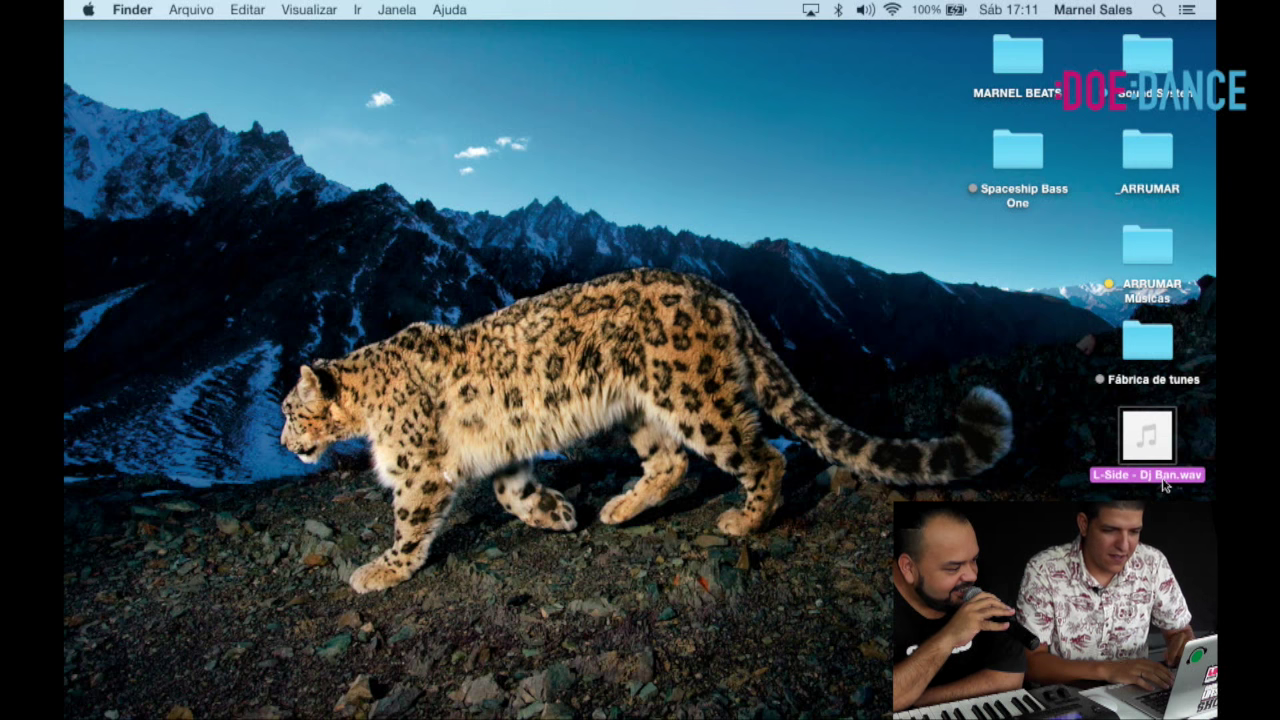
pyautogui.press('space')
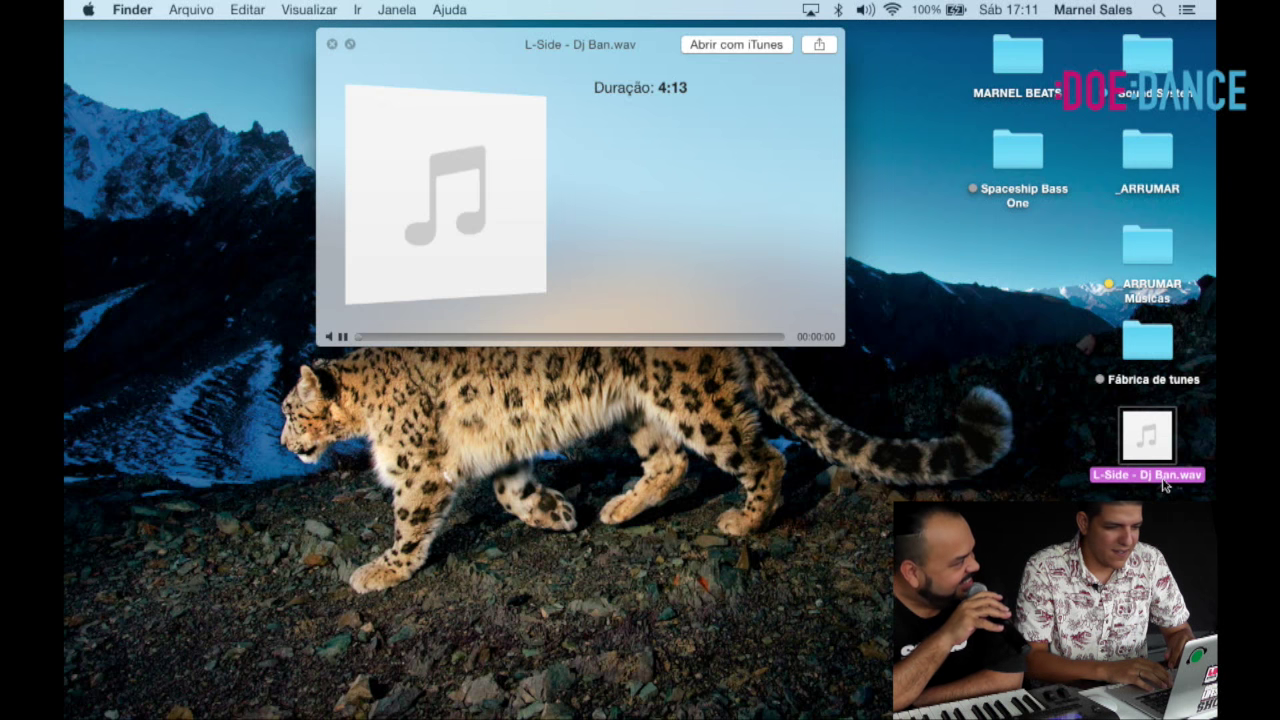
pyautogui.press('space')
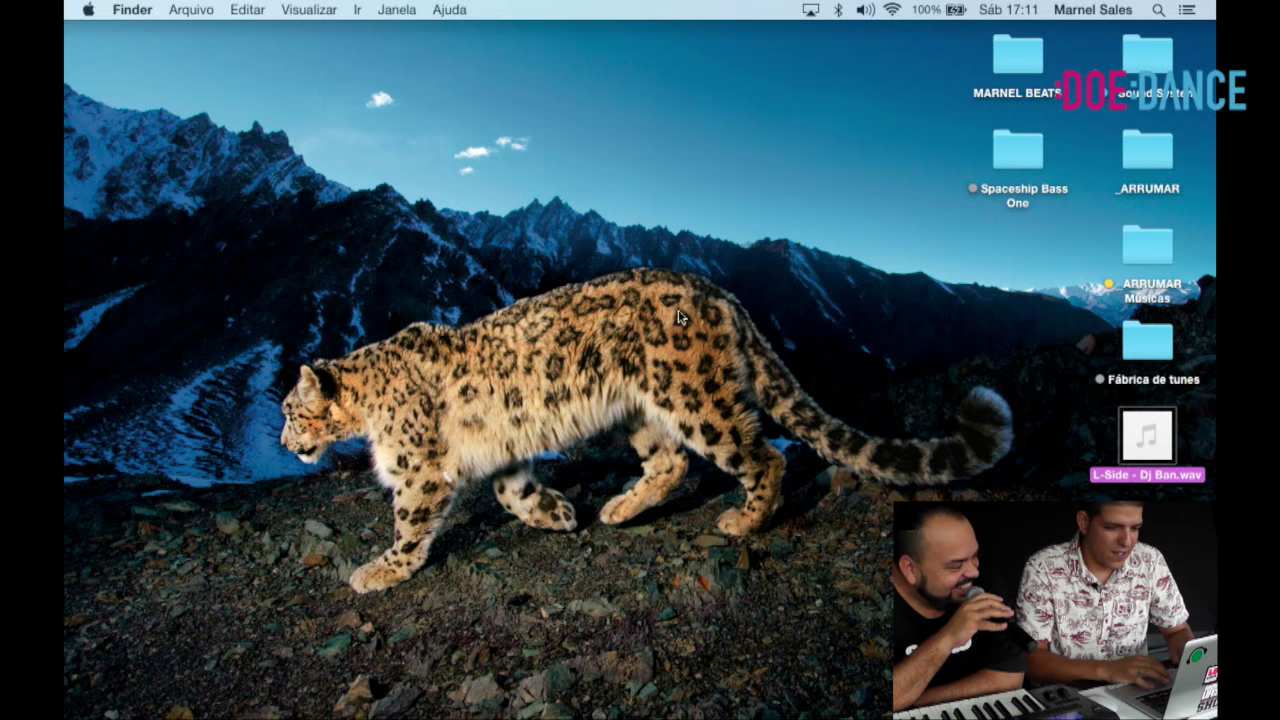
# Open System Preferences from the desktop.
pyautogui.click(89, 11)
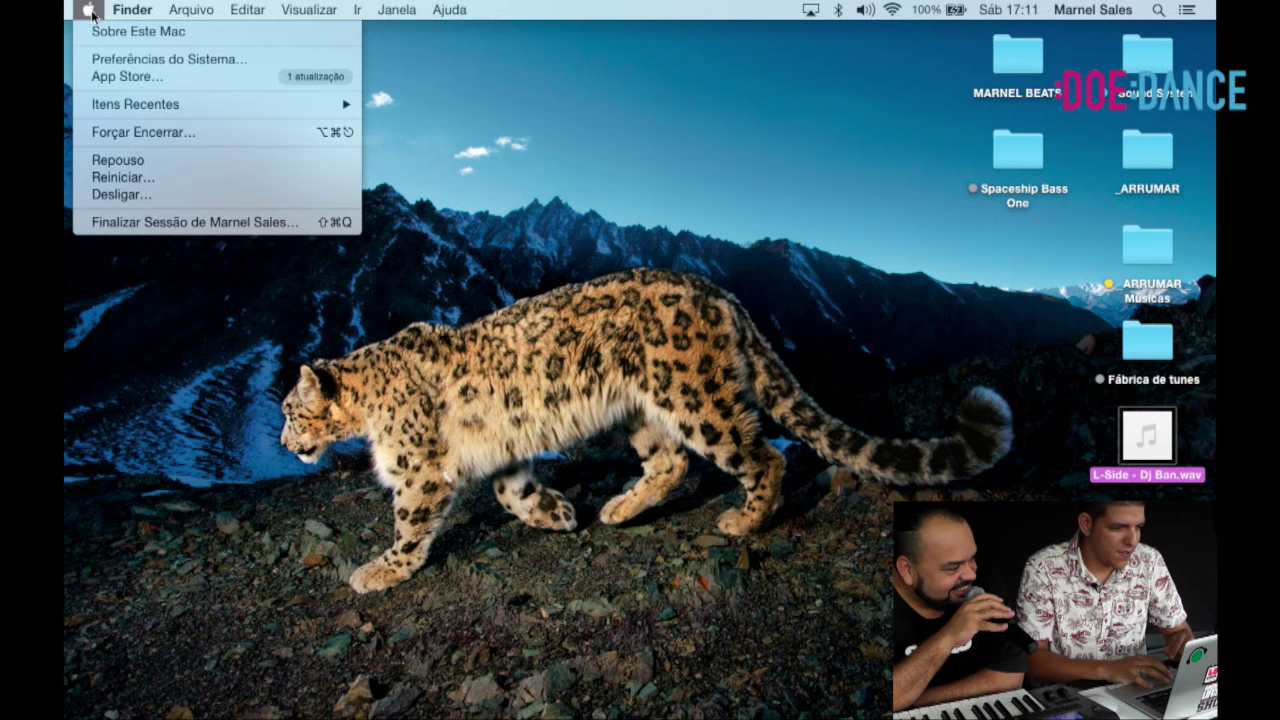
pyautogui.click(120, 62)
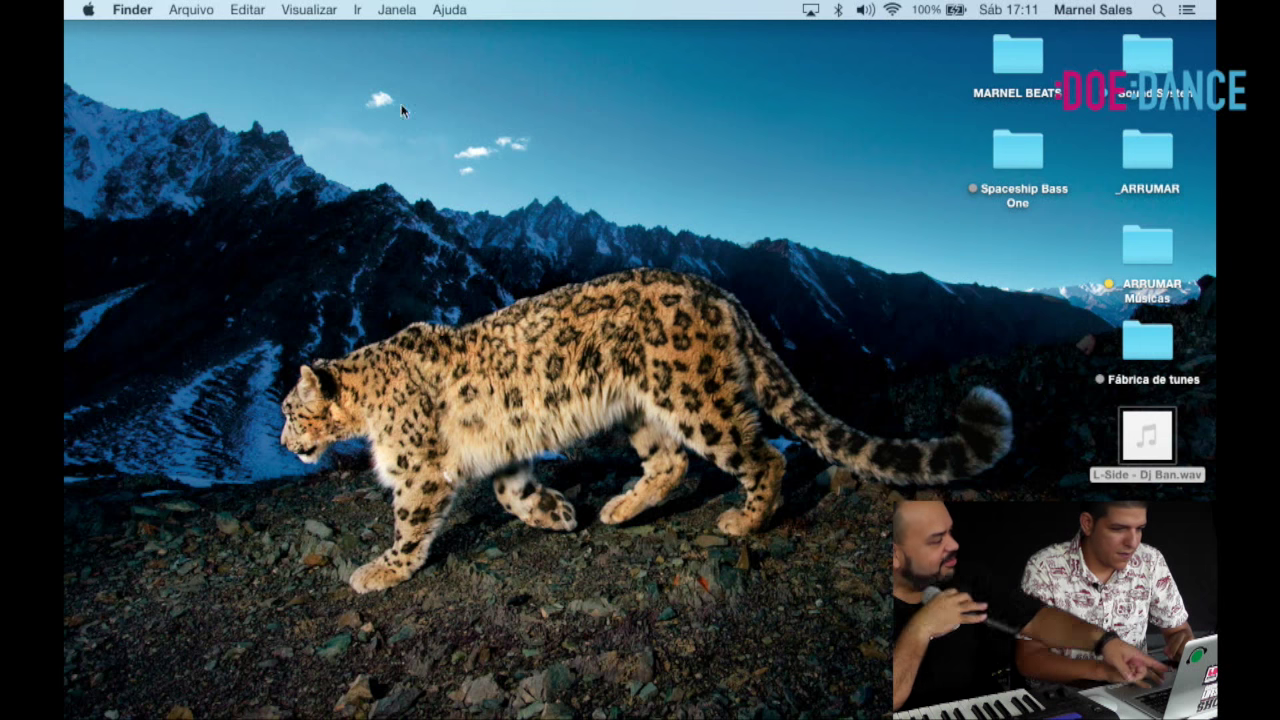
pyautogui.click(699, 356)
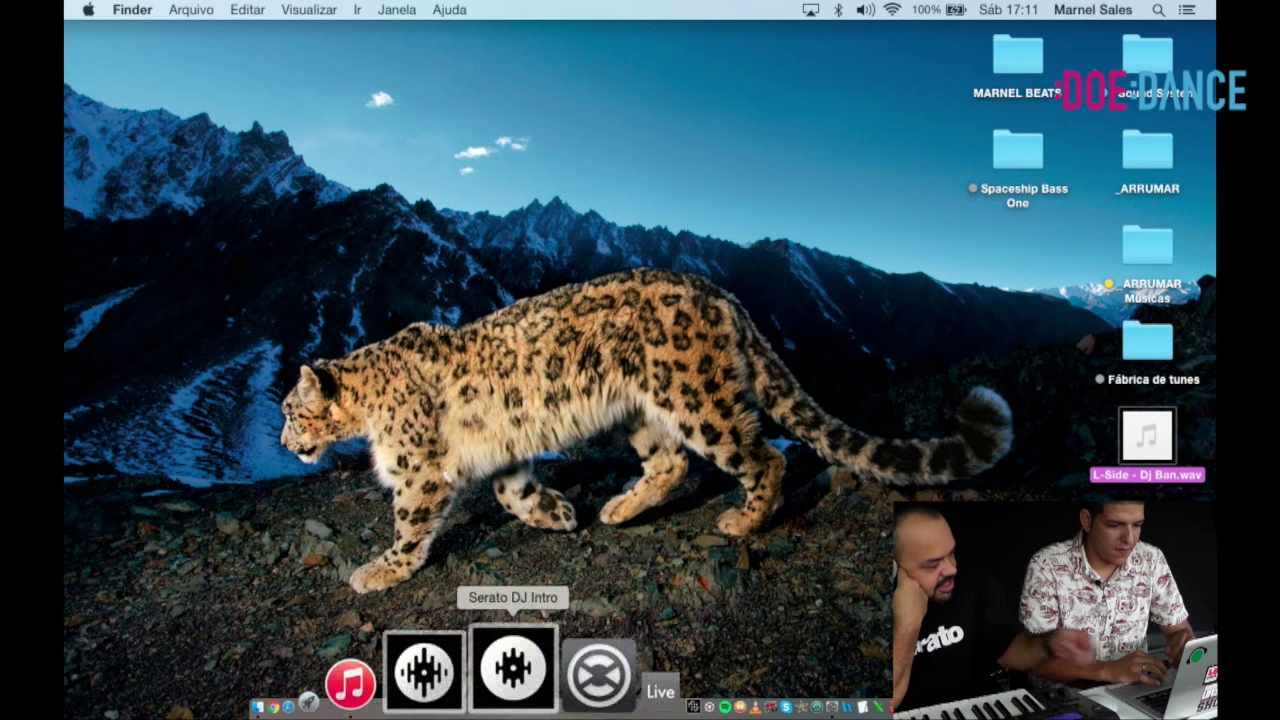
# Show the l-side dj ban Project folder in Finder and select the l-side dj ban.als file.
pyautogui.doubleClick(1147, 532)
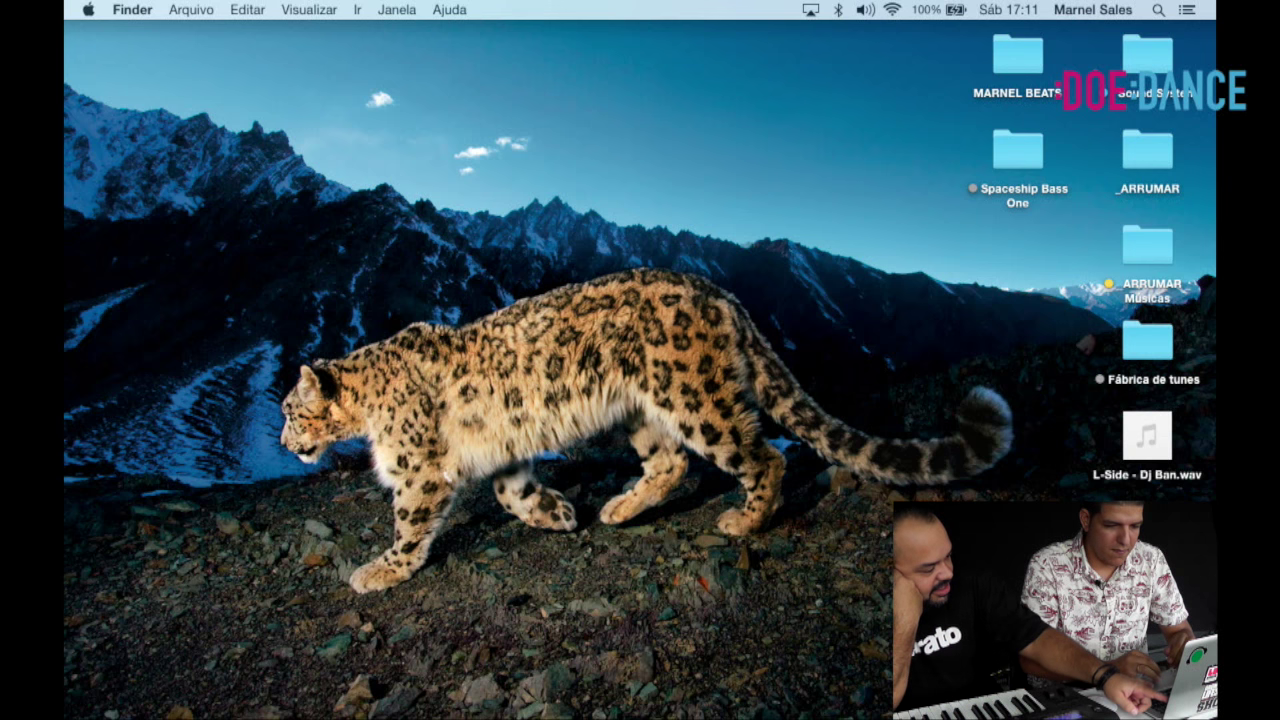
pyautogui.click(724, 188)
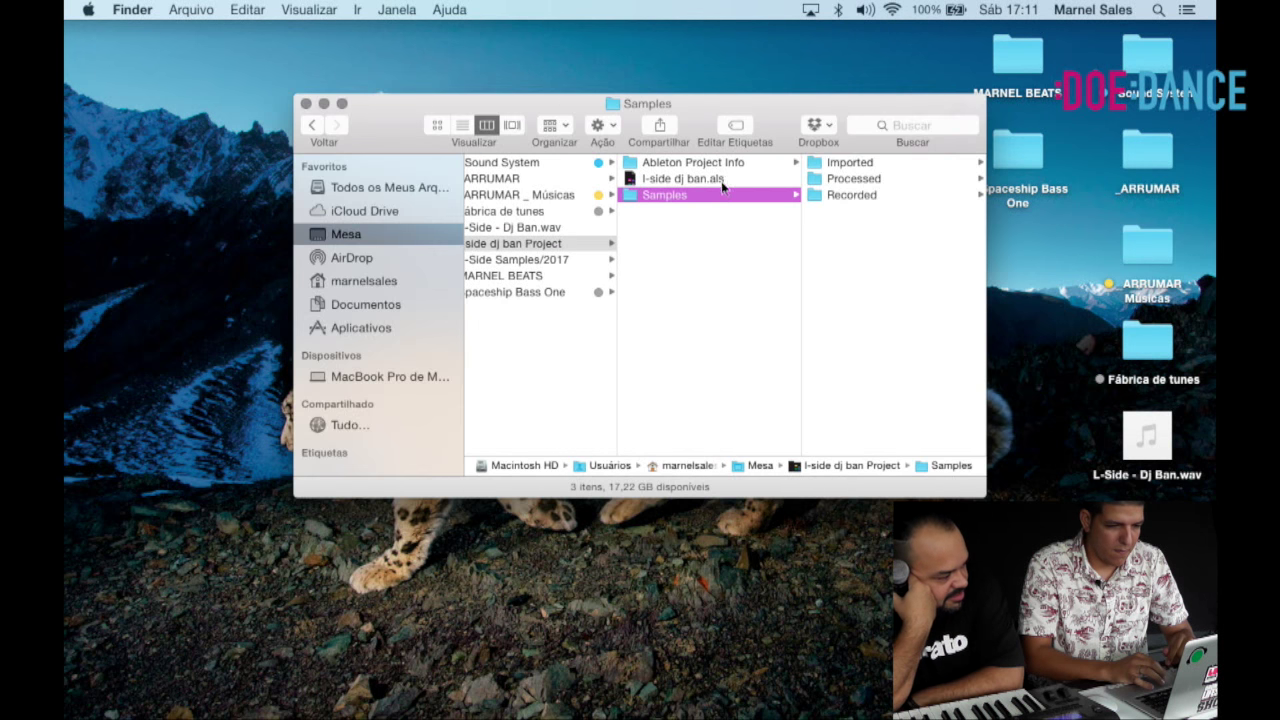
pyautogui.doubleClick(717, 180)
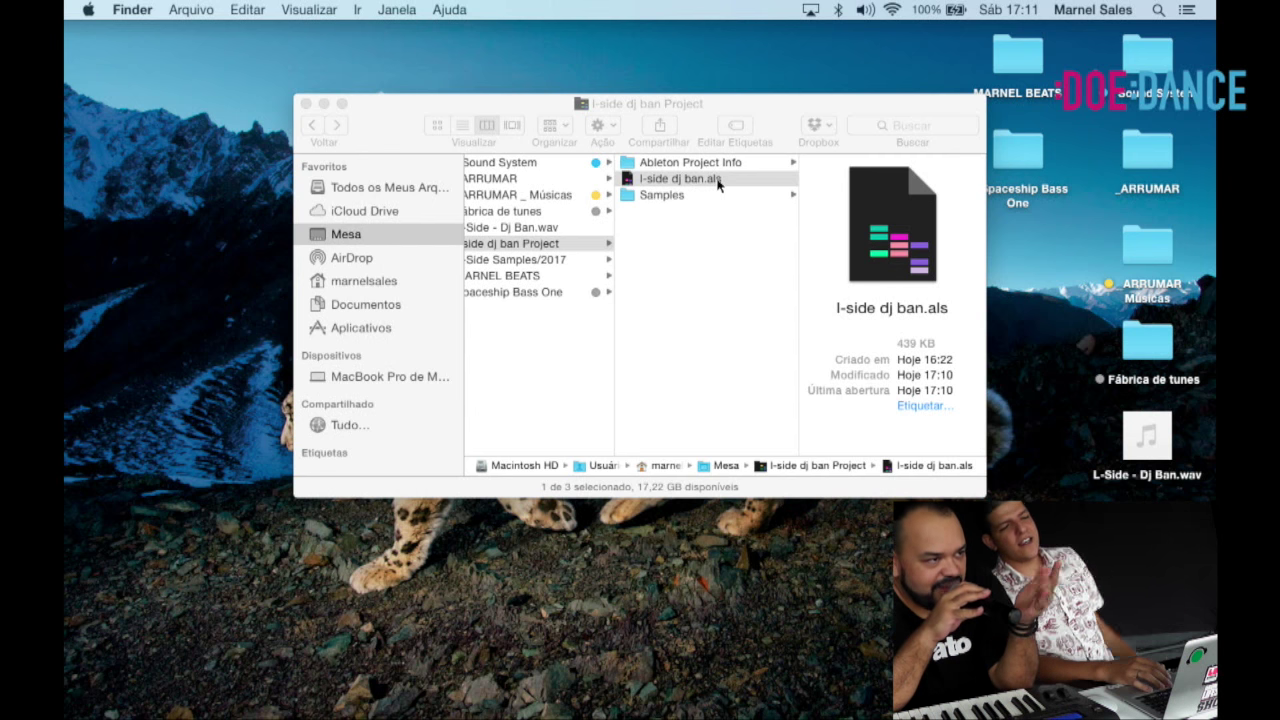
# Switch to System Preferences, close its window and return to the project folder in Finder.
pyautogui.press('super+Tab')
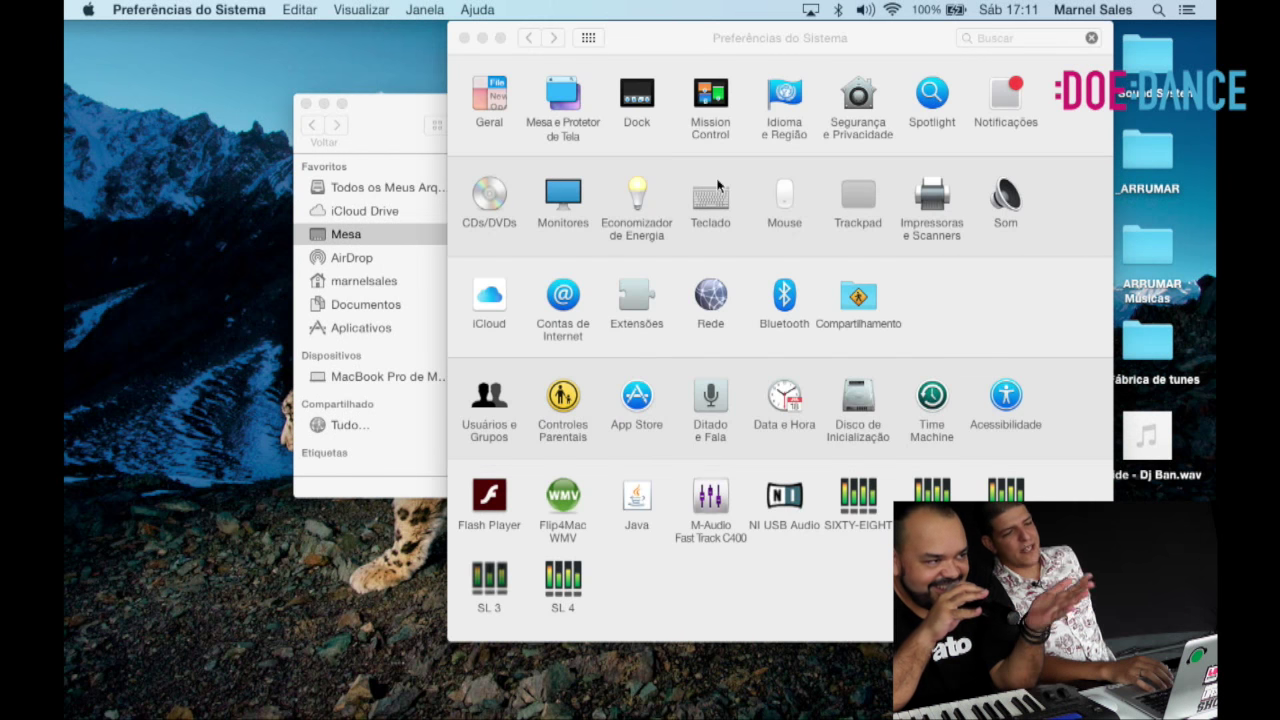
pyautogui.click(464, 37)
pyautogui.click(486, 112)
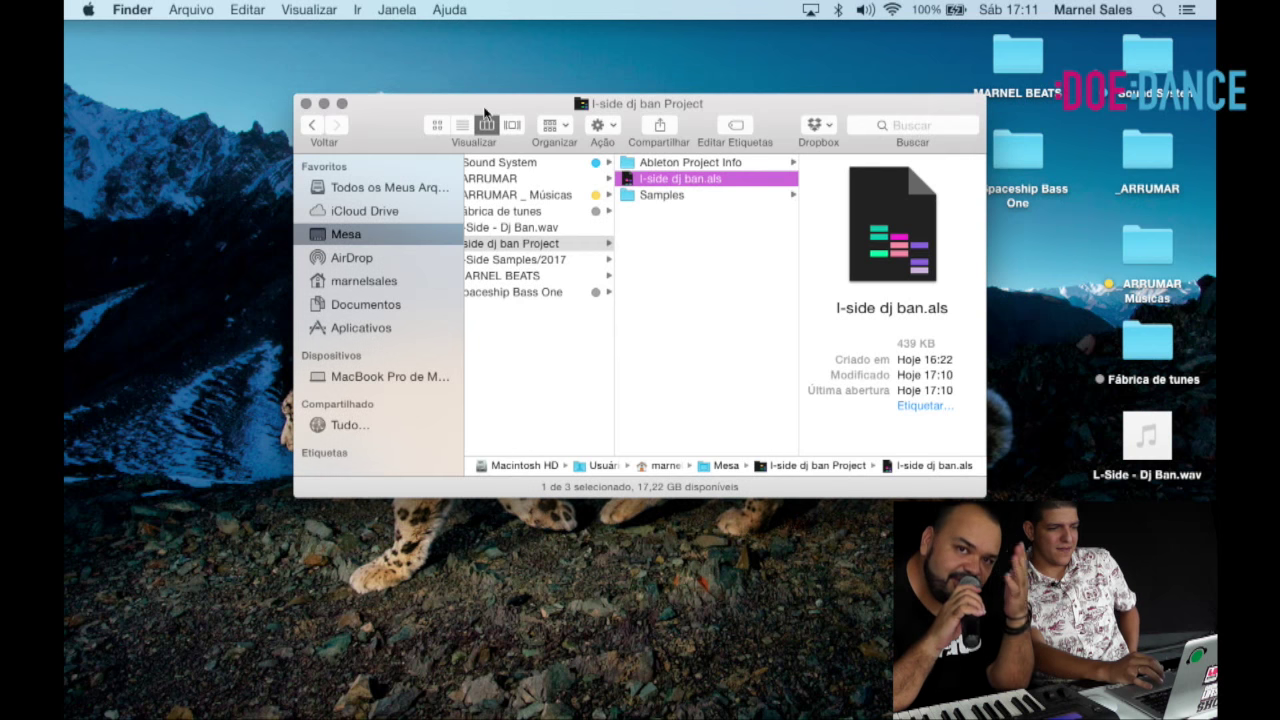